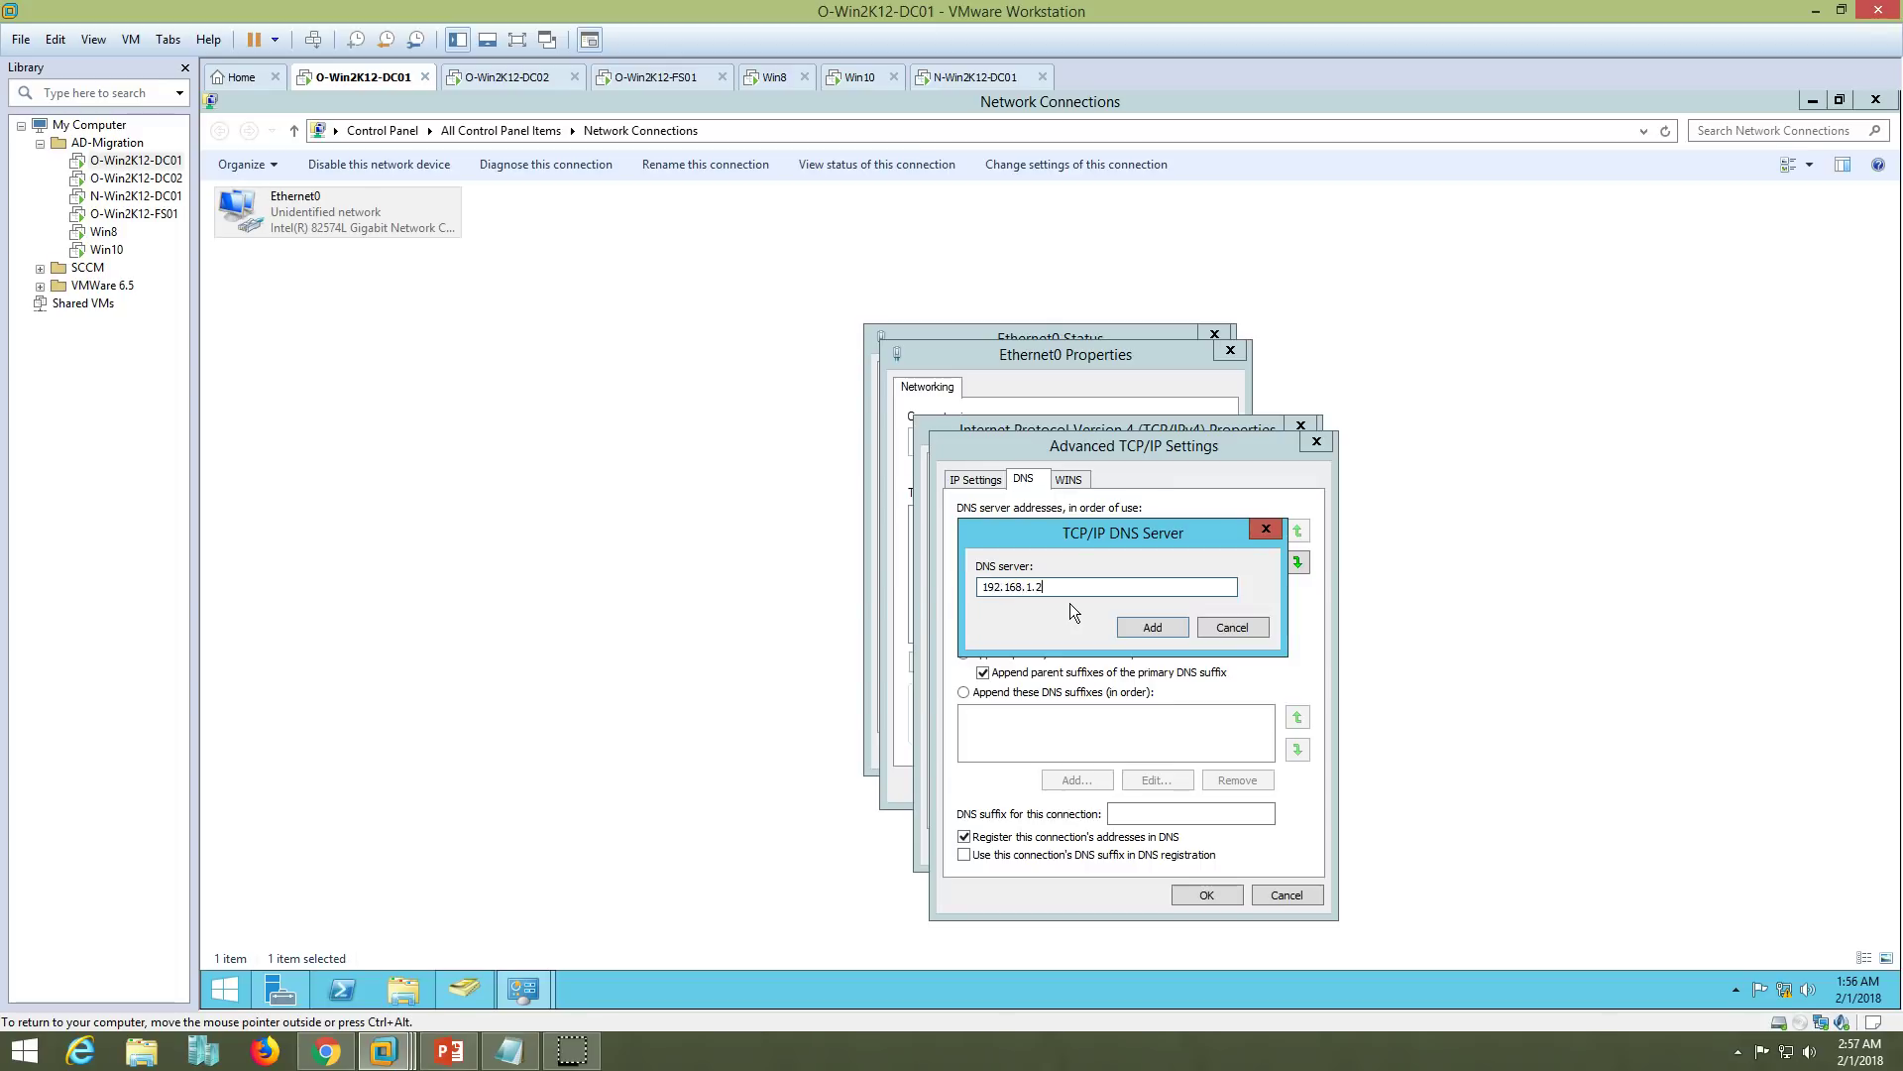
- Add 192.168.1.221 as a third DNS server on O-Win2K12-DC01 and confirm the adapter dialogs
{"action": "left_click", "coordinate": [966, 78]}
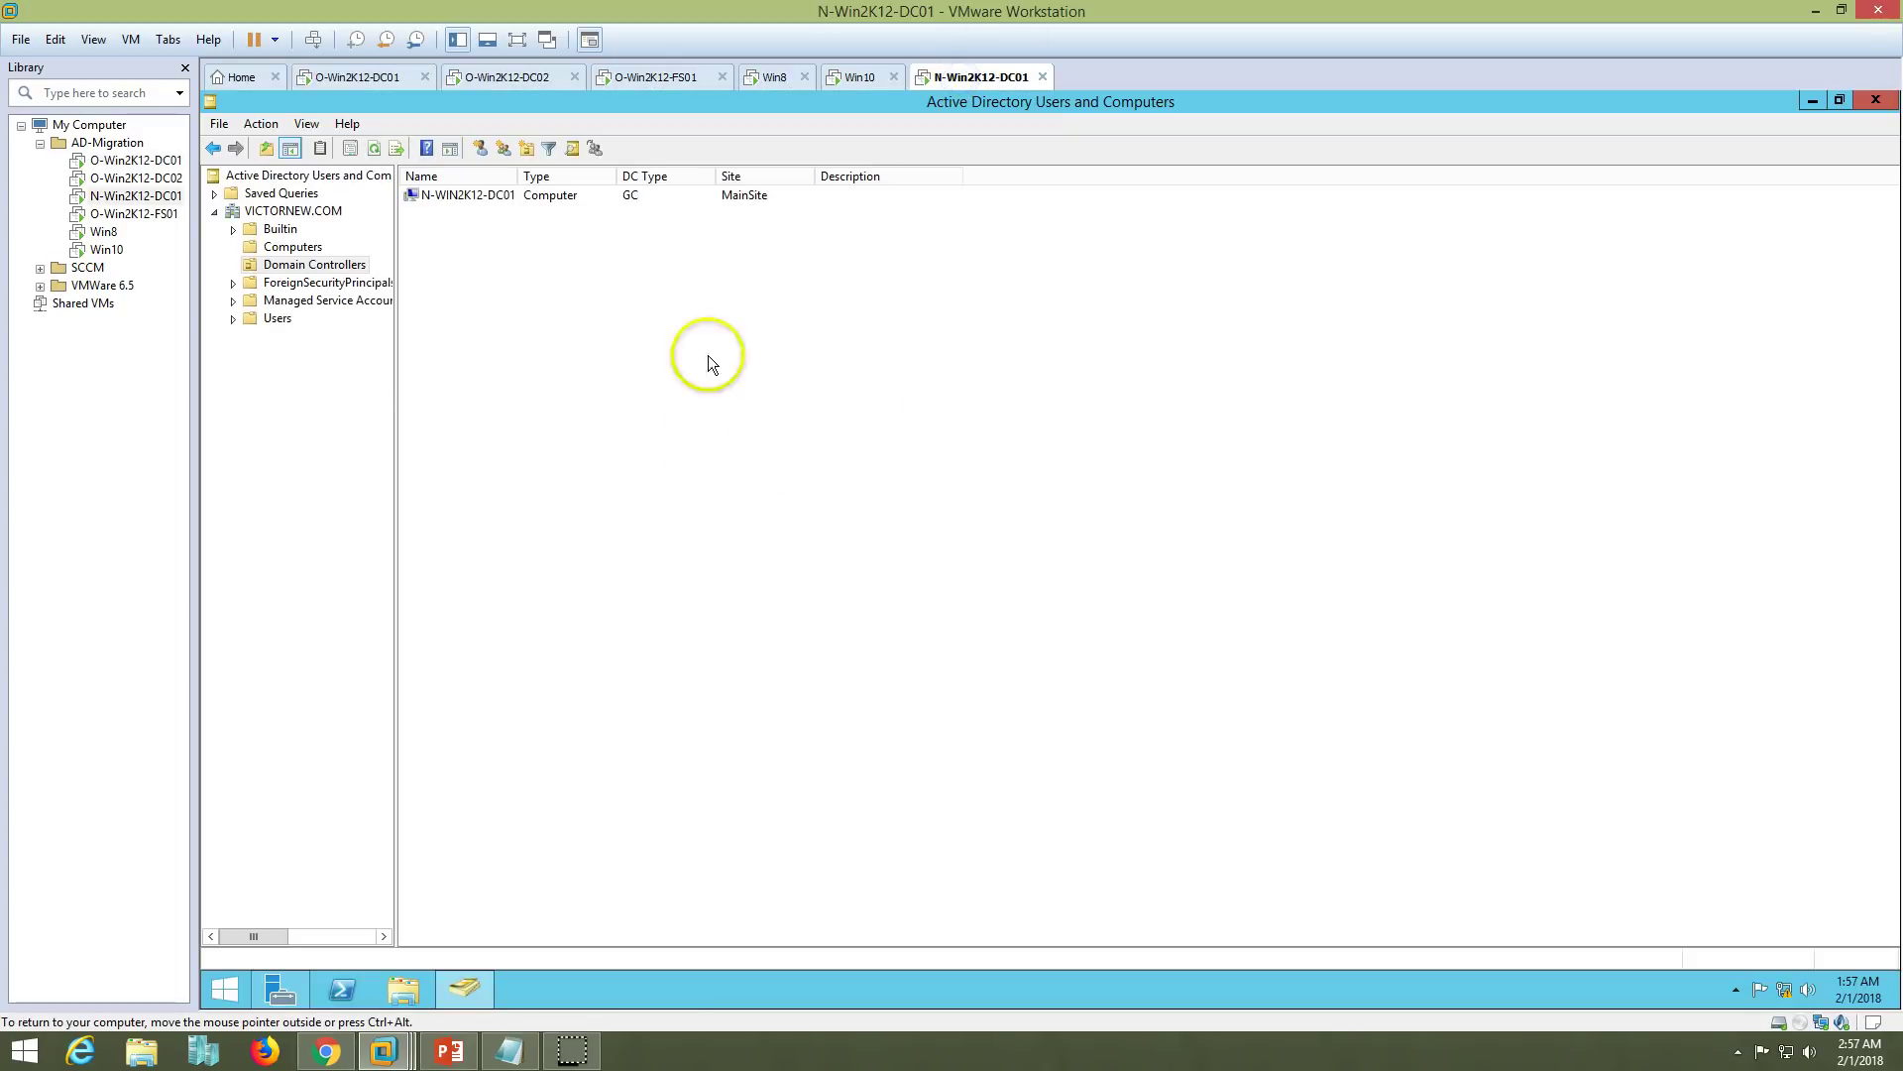
{"action": "left_click", "coordinate": [357, 77]}
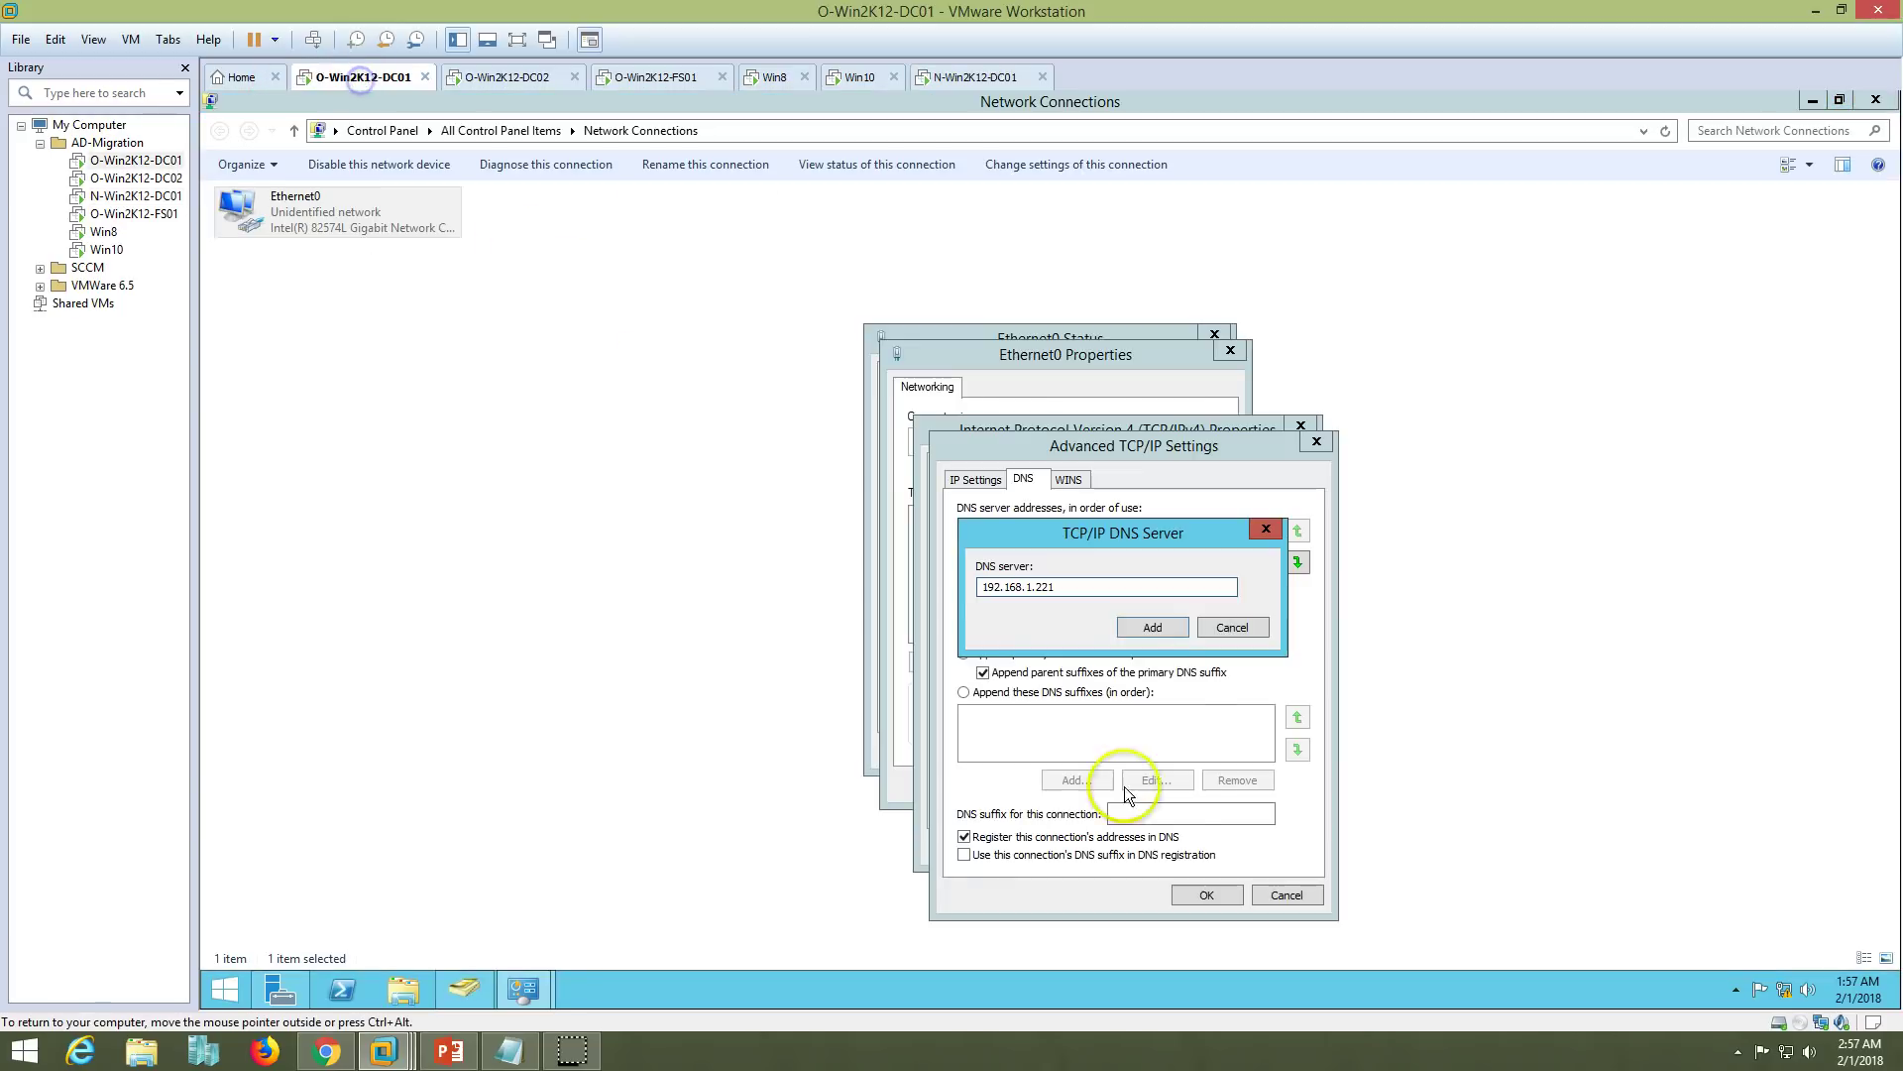
{"action": "left_click", "coordinate": [1170, 620]}
{"action": "left_click", "coordinate": [1211, 894]}
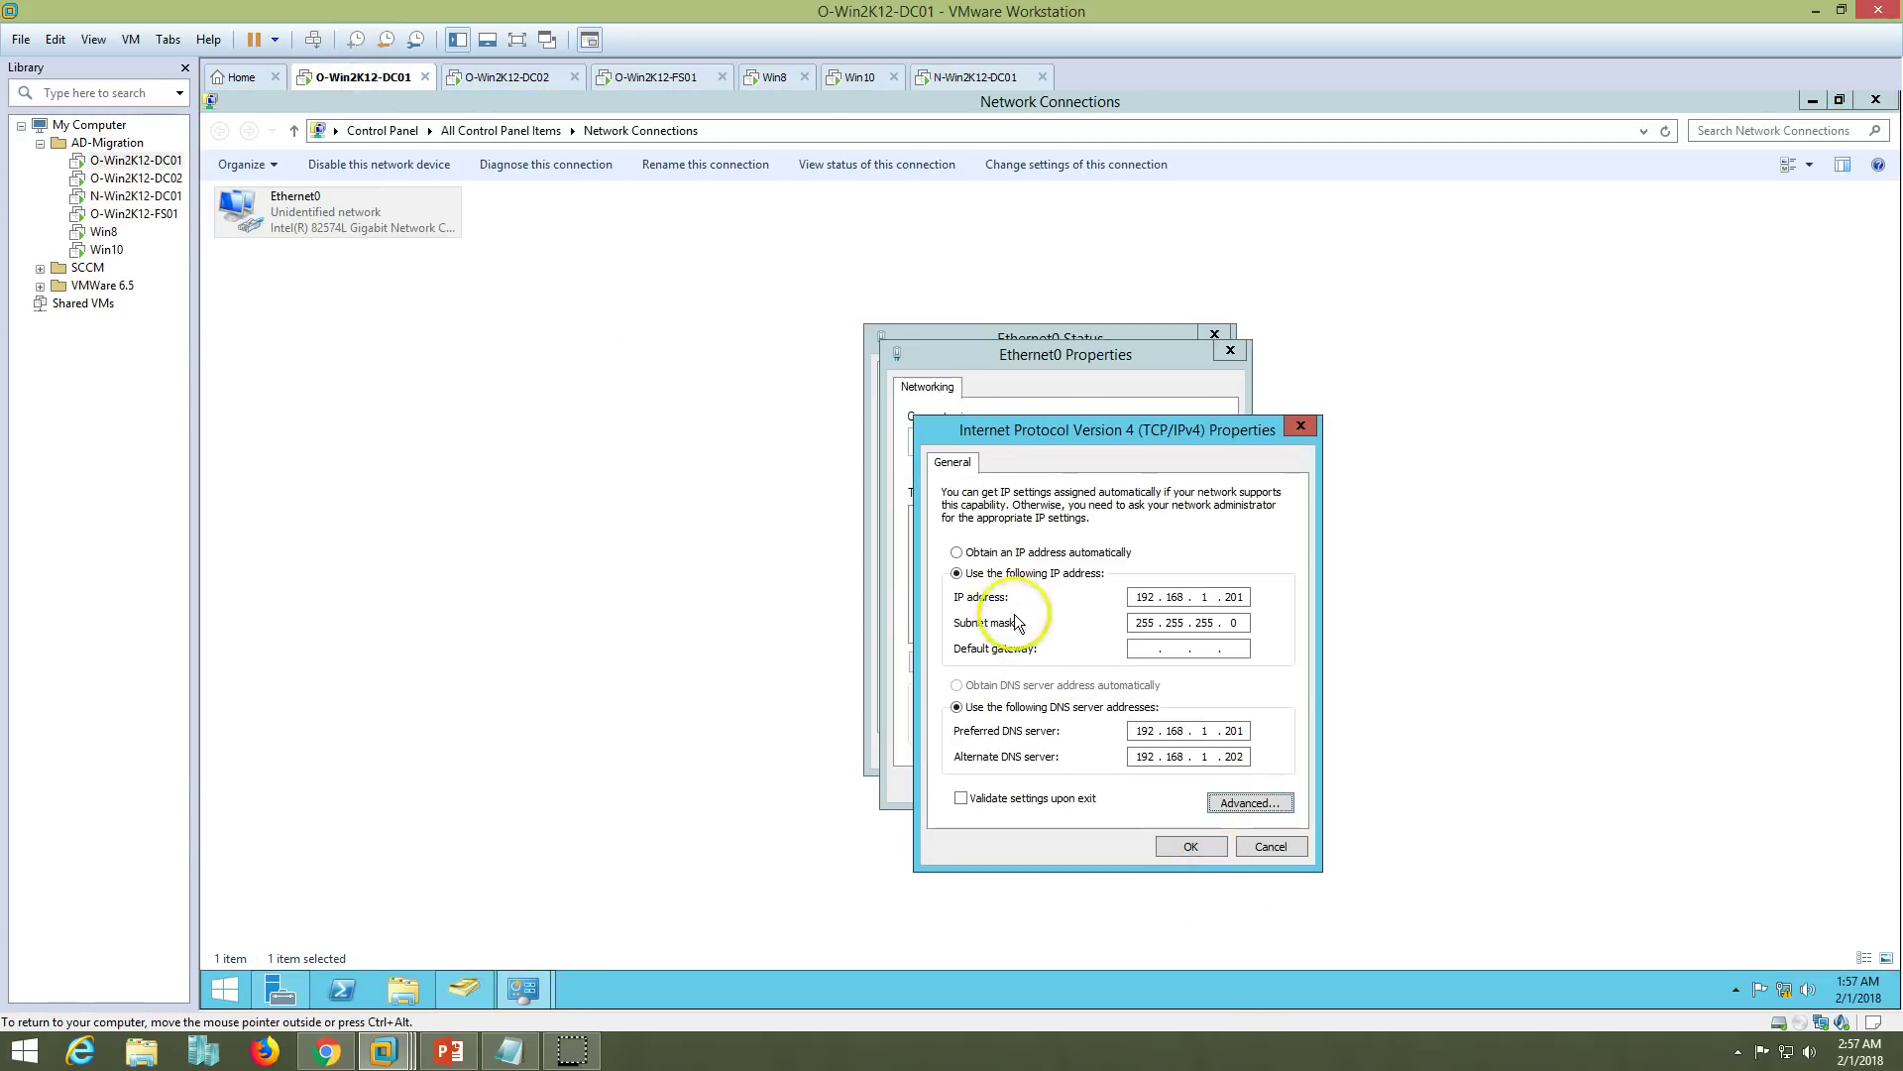
{"action": "left_click", "coordinate": [1192, 845]}
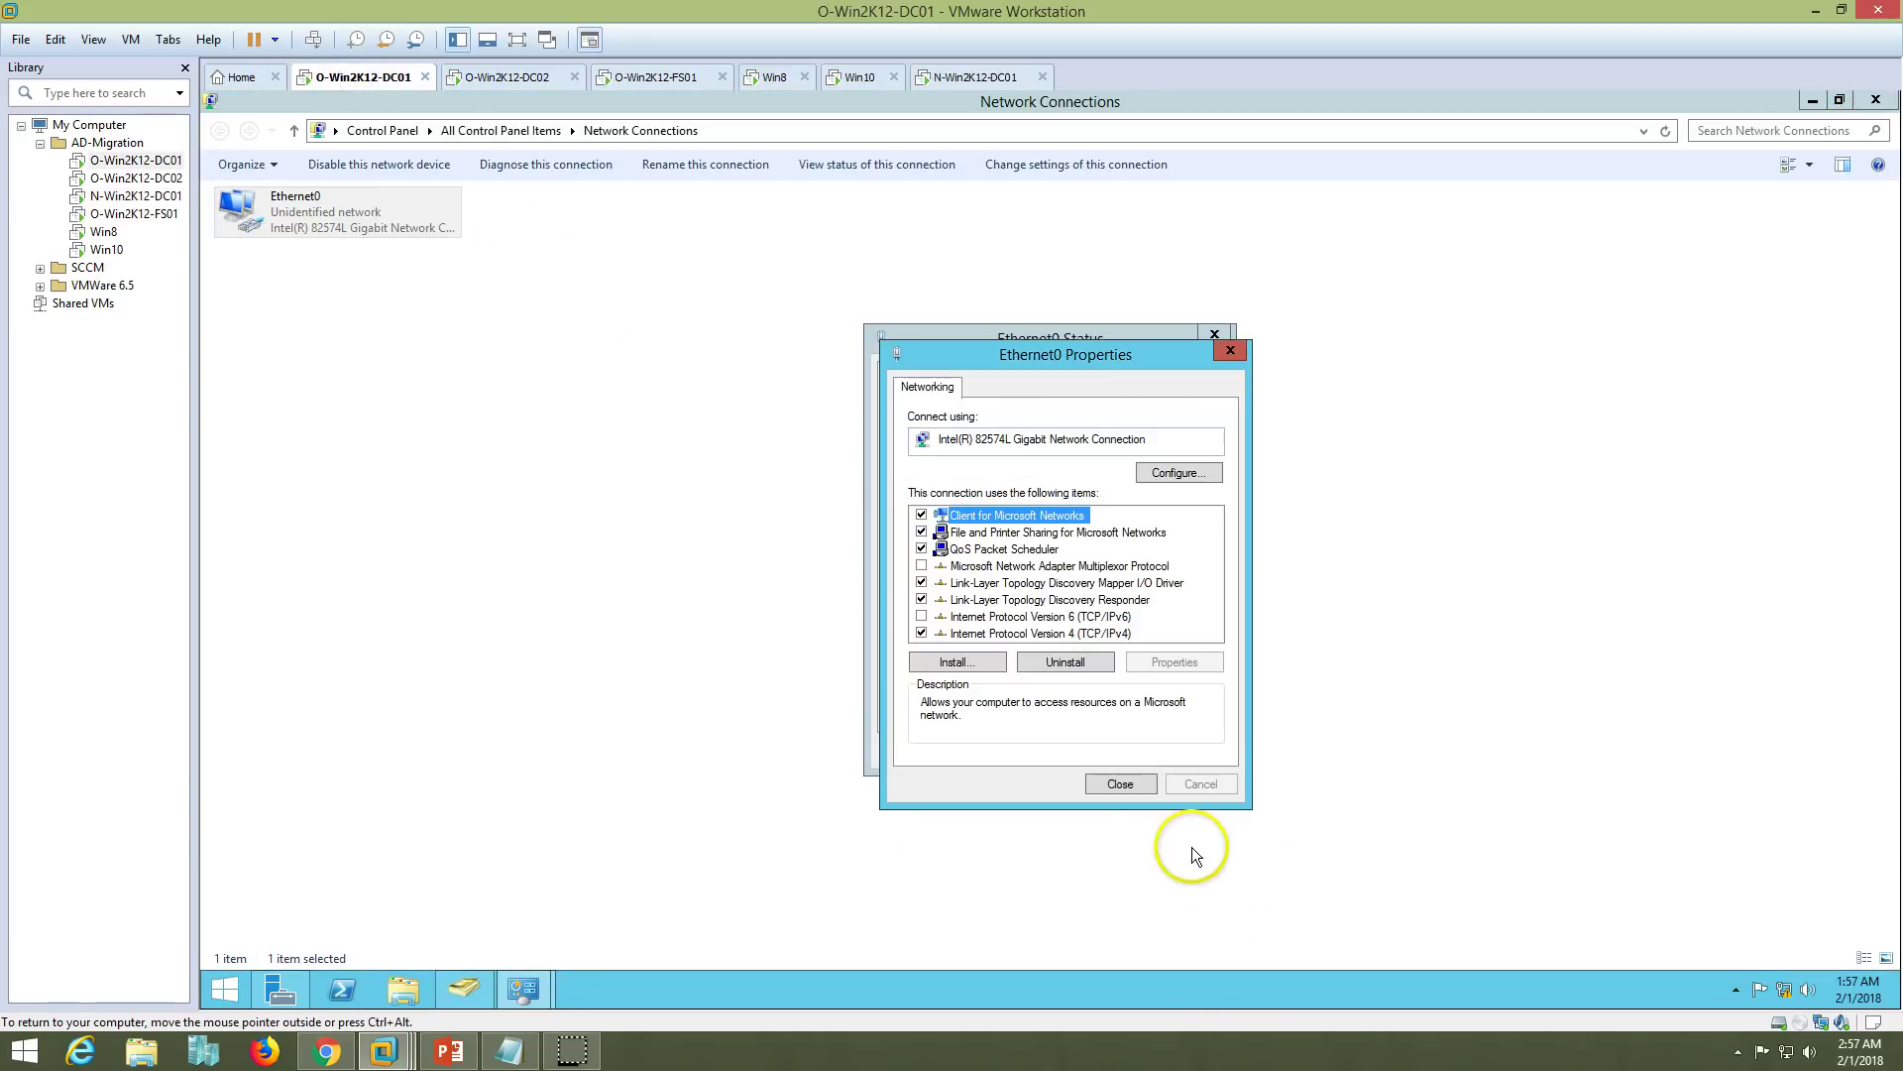
{"action": "left_click", "coordinate": [1118, 775]}
- Verify 192.168.1.221 in the connection's IPv4 DNS Servers details, then close the status windows
{"action": "left_click", "coordinate": [943, 527]}
{"action": "left_click", "coordinate": [1053, 563]}
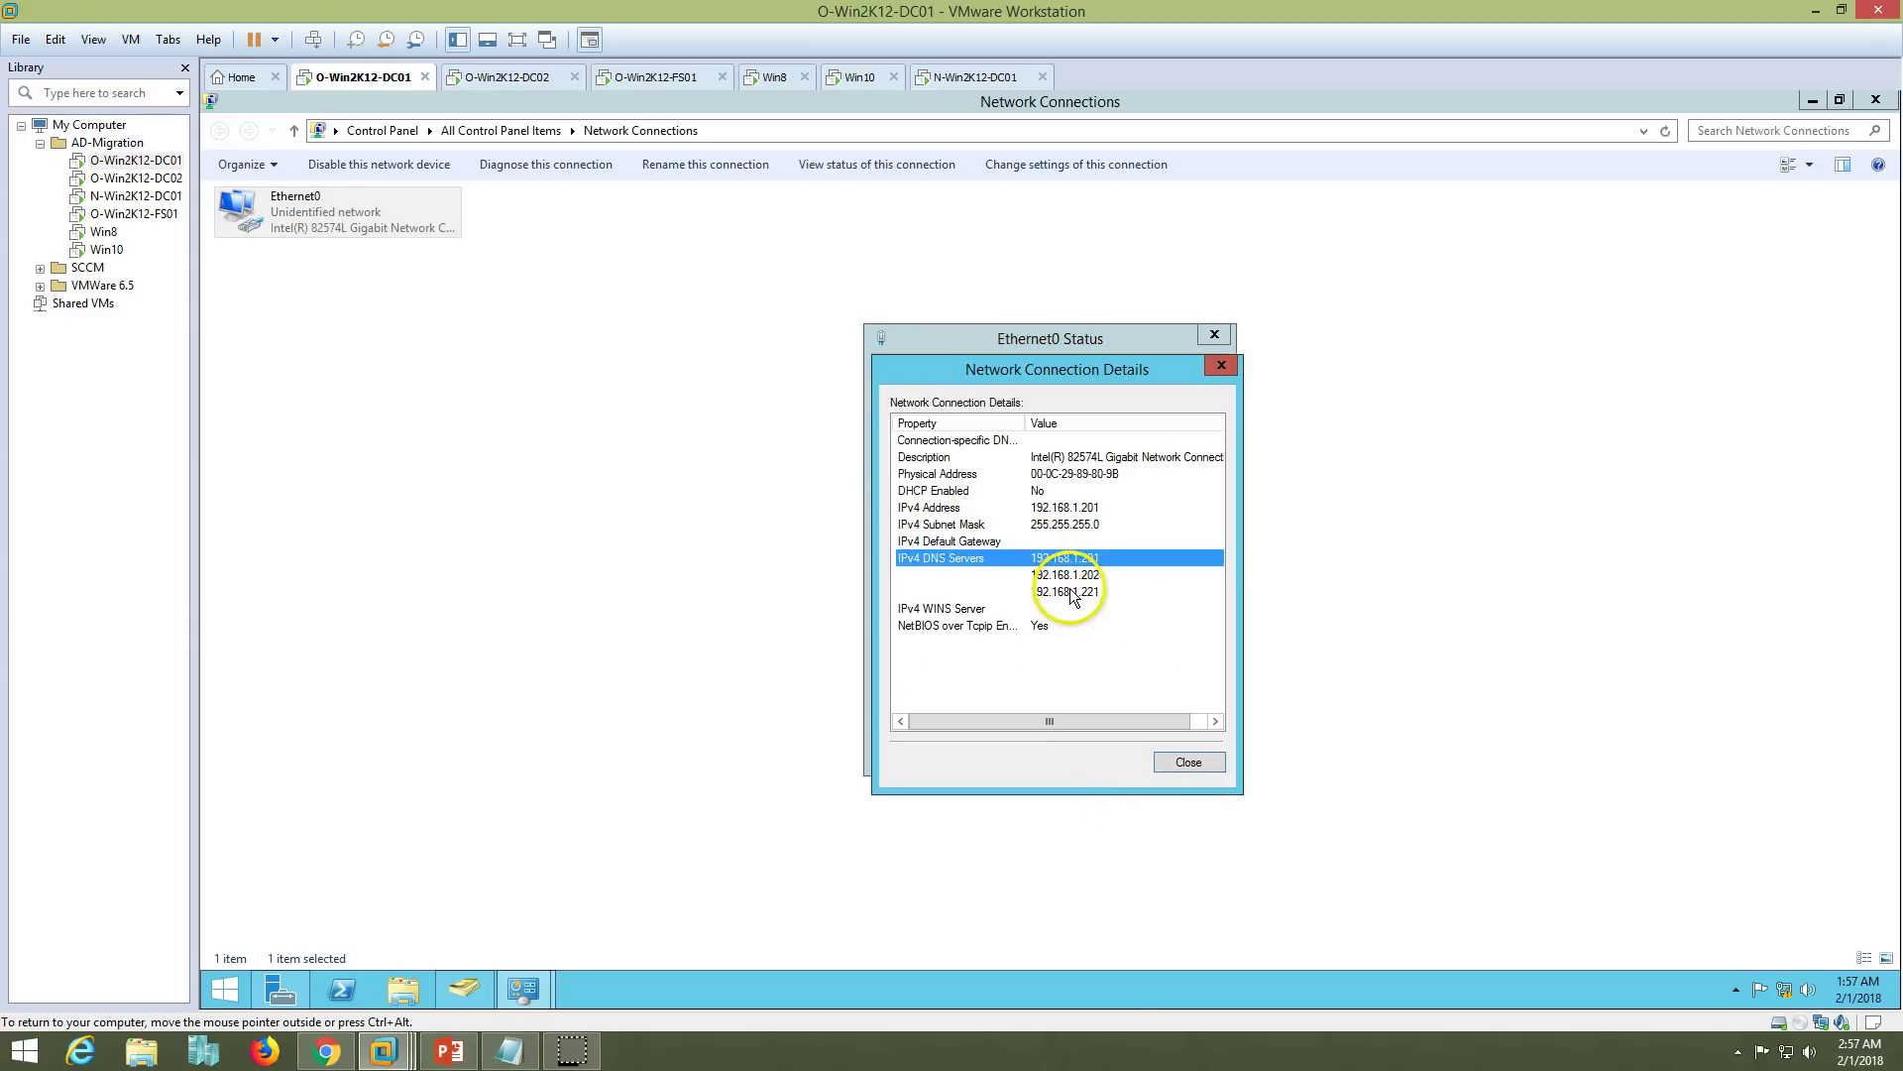
{"action": "left_click", "coordinate": [1172, 757]}
{"action": "left_click", "coordinate": [1176, 754]}
- On O-Win2K12-DC02, bring up Ethernet0's advanced IPv4 DNS server settings
{"action": "left_click", "coordinate": [524, 76]}
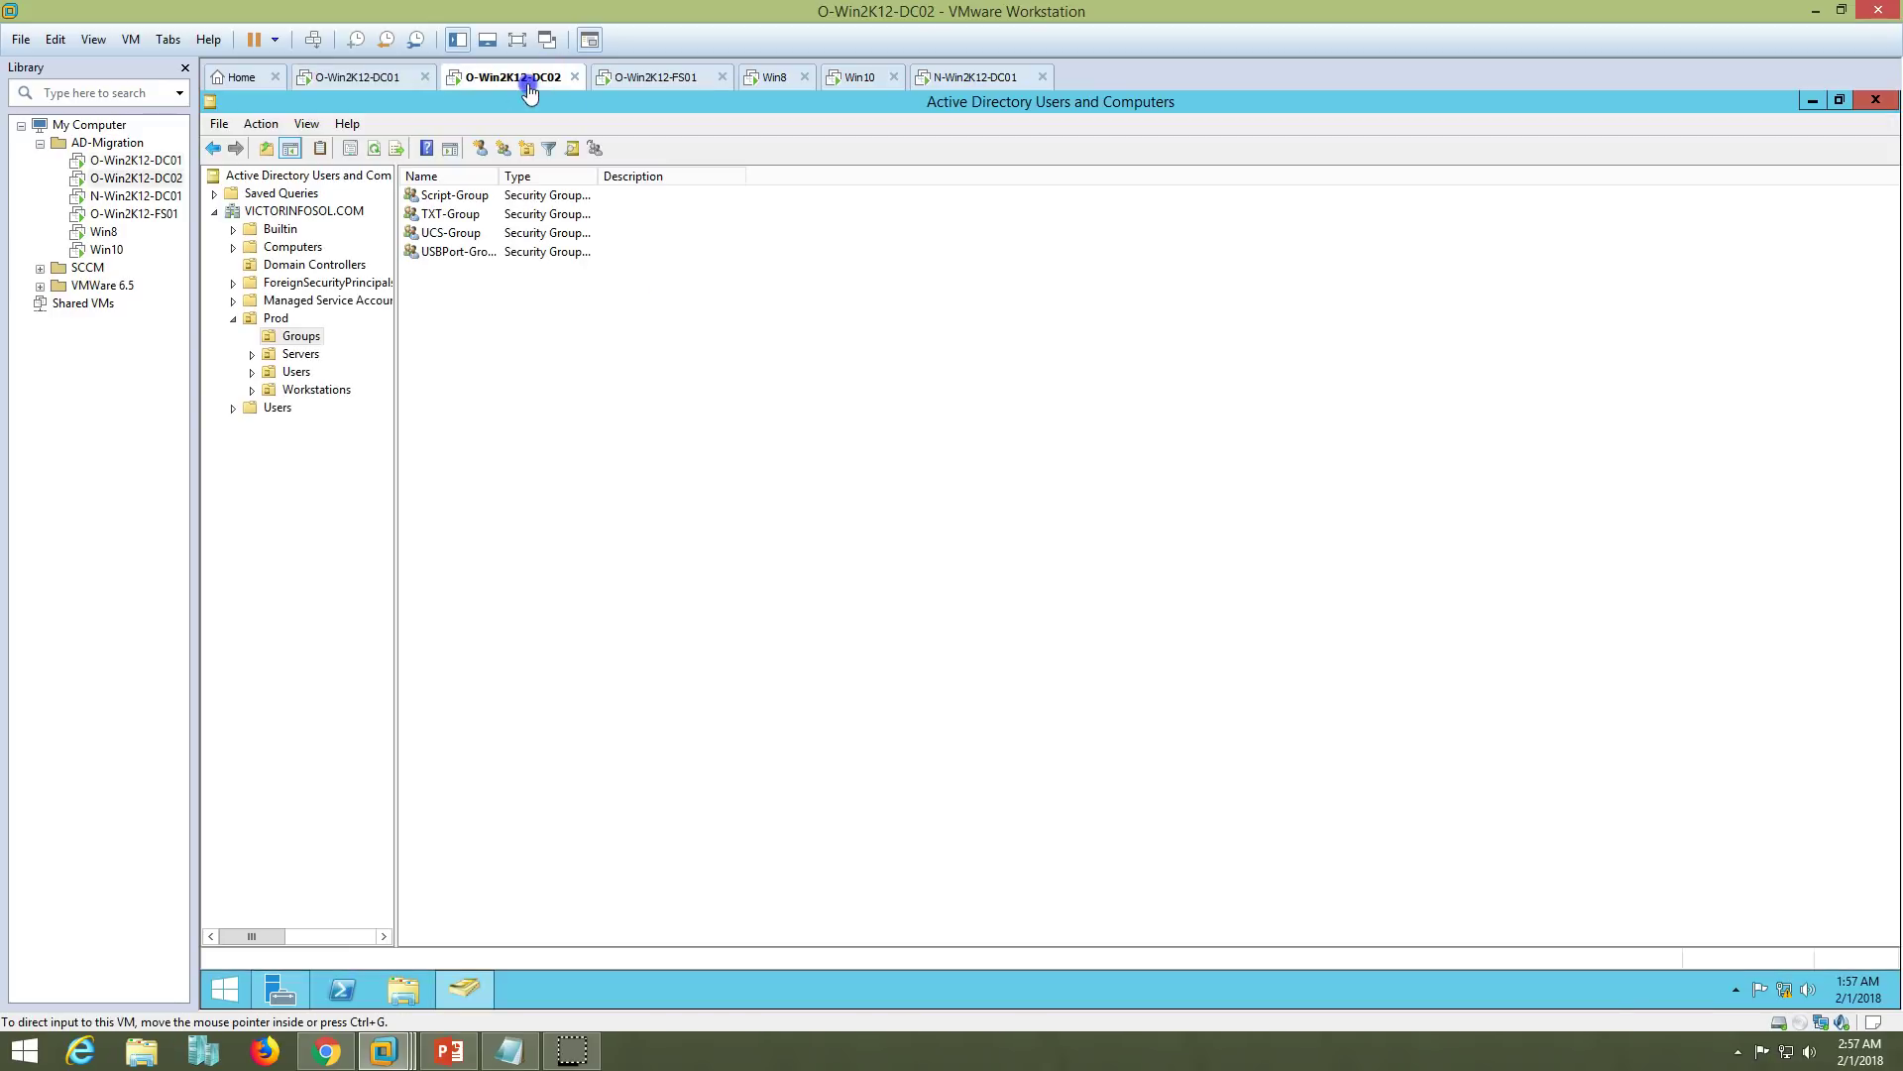
{"action": "right_click", "coordinate": [1786, 987]}
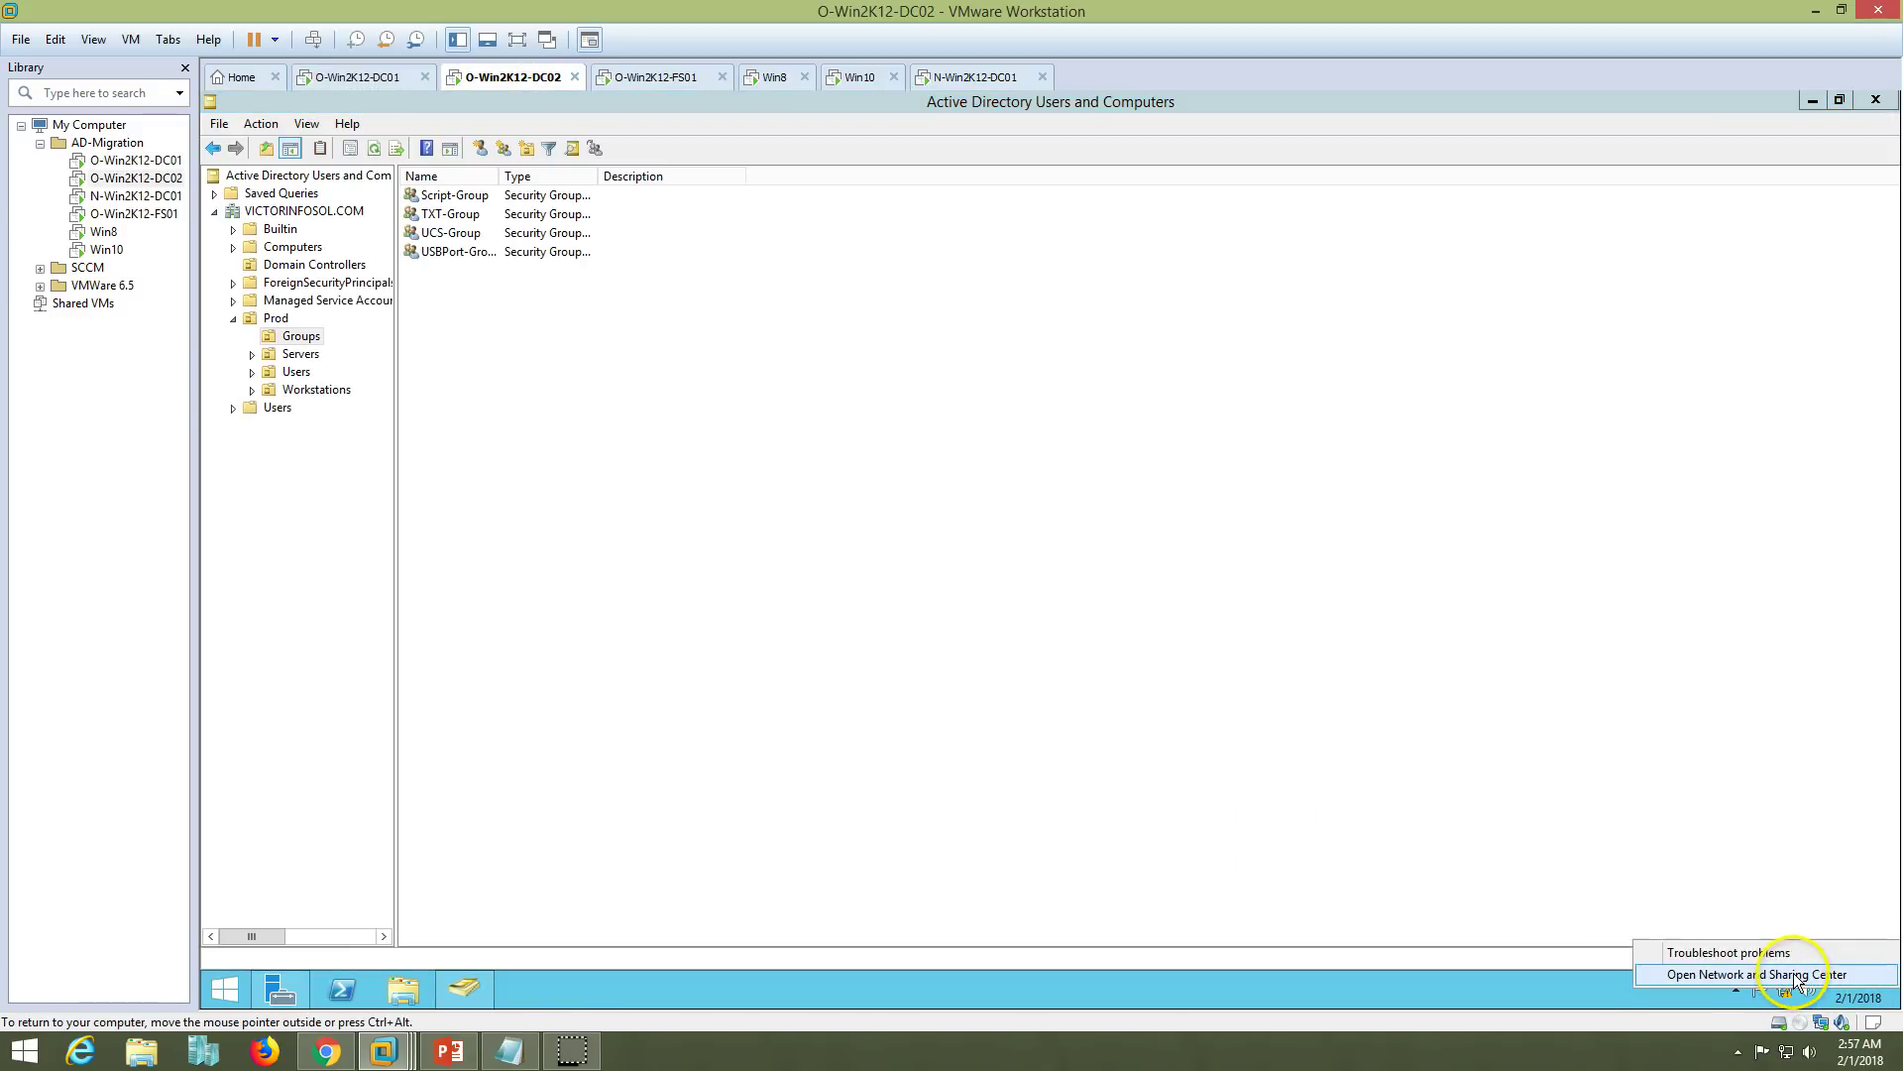
{"action": "left_click", "coordinate": [1793, 973]}
{"action": "left_click", "coordinate": [851, 248]}
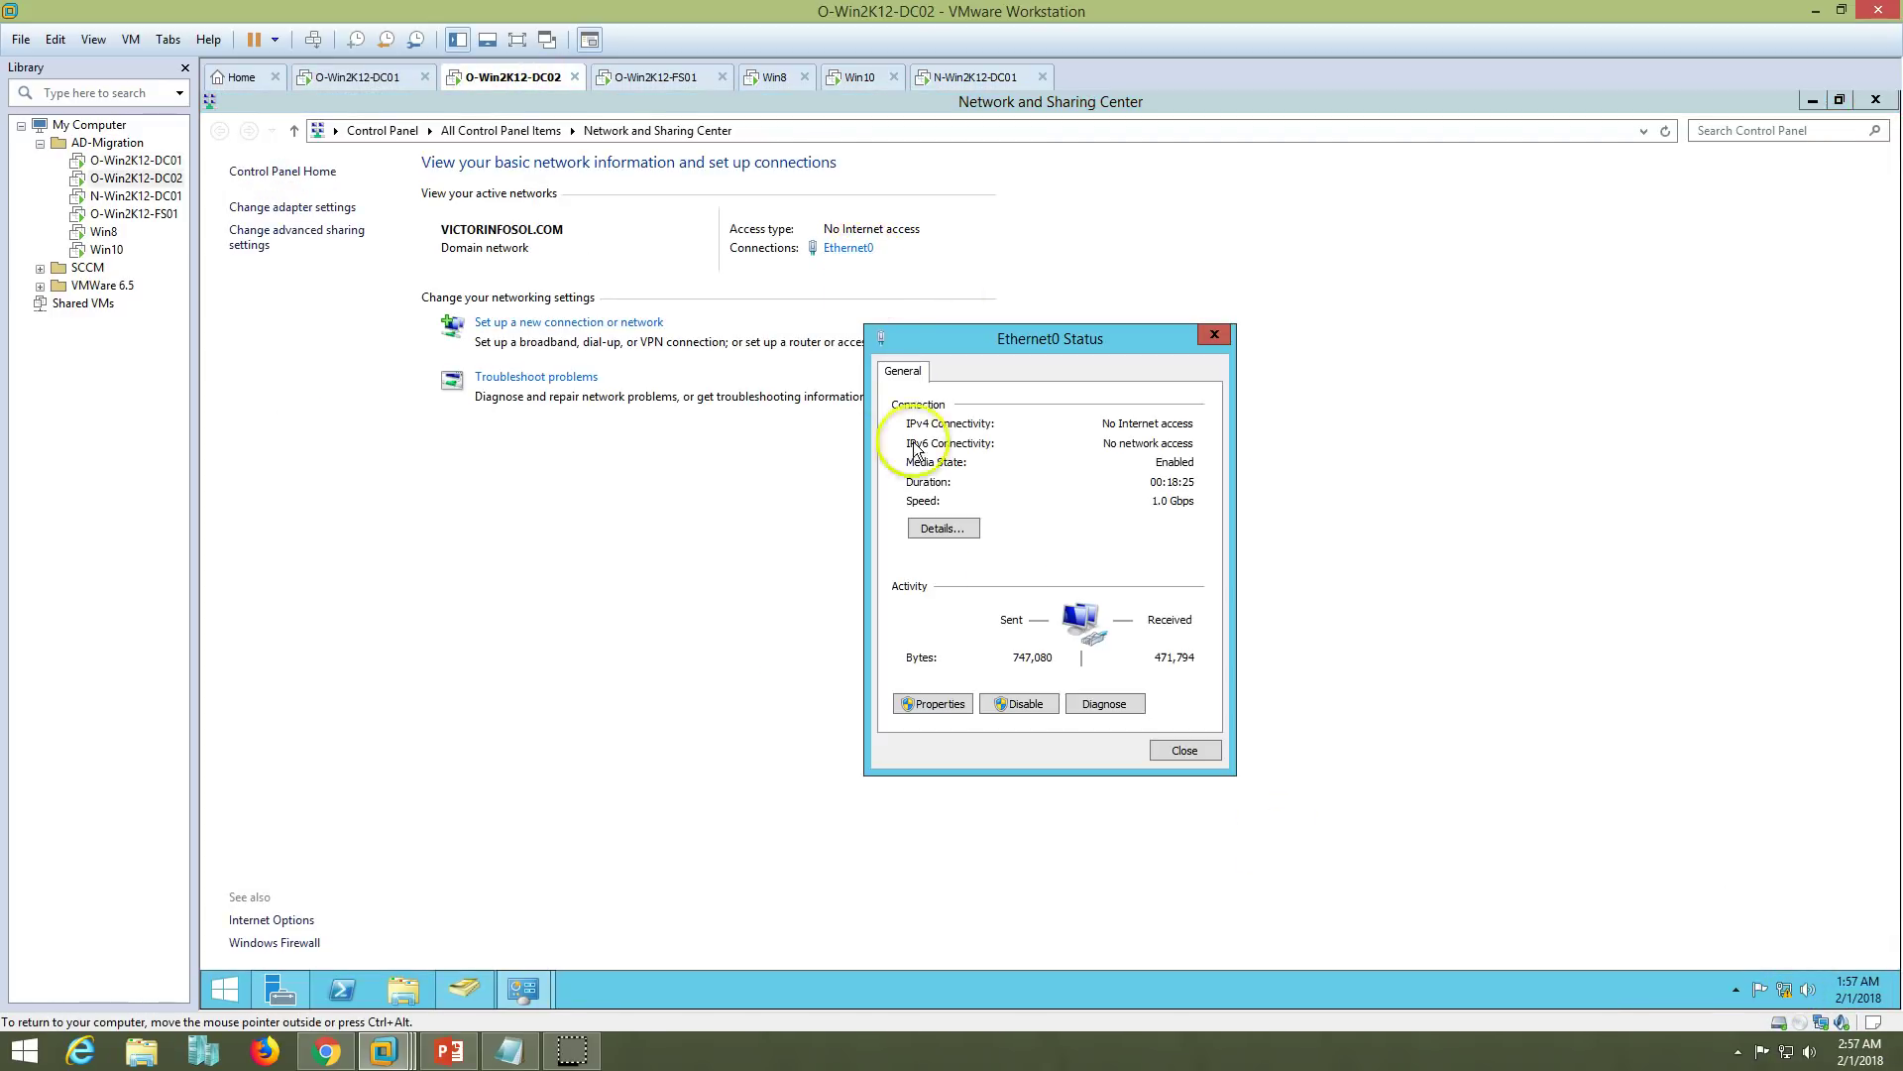
{"action": "left_click", "coordinate": [938, 704]}
{"action": "double_click", "coordinate": [1124, 634]}
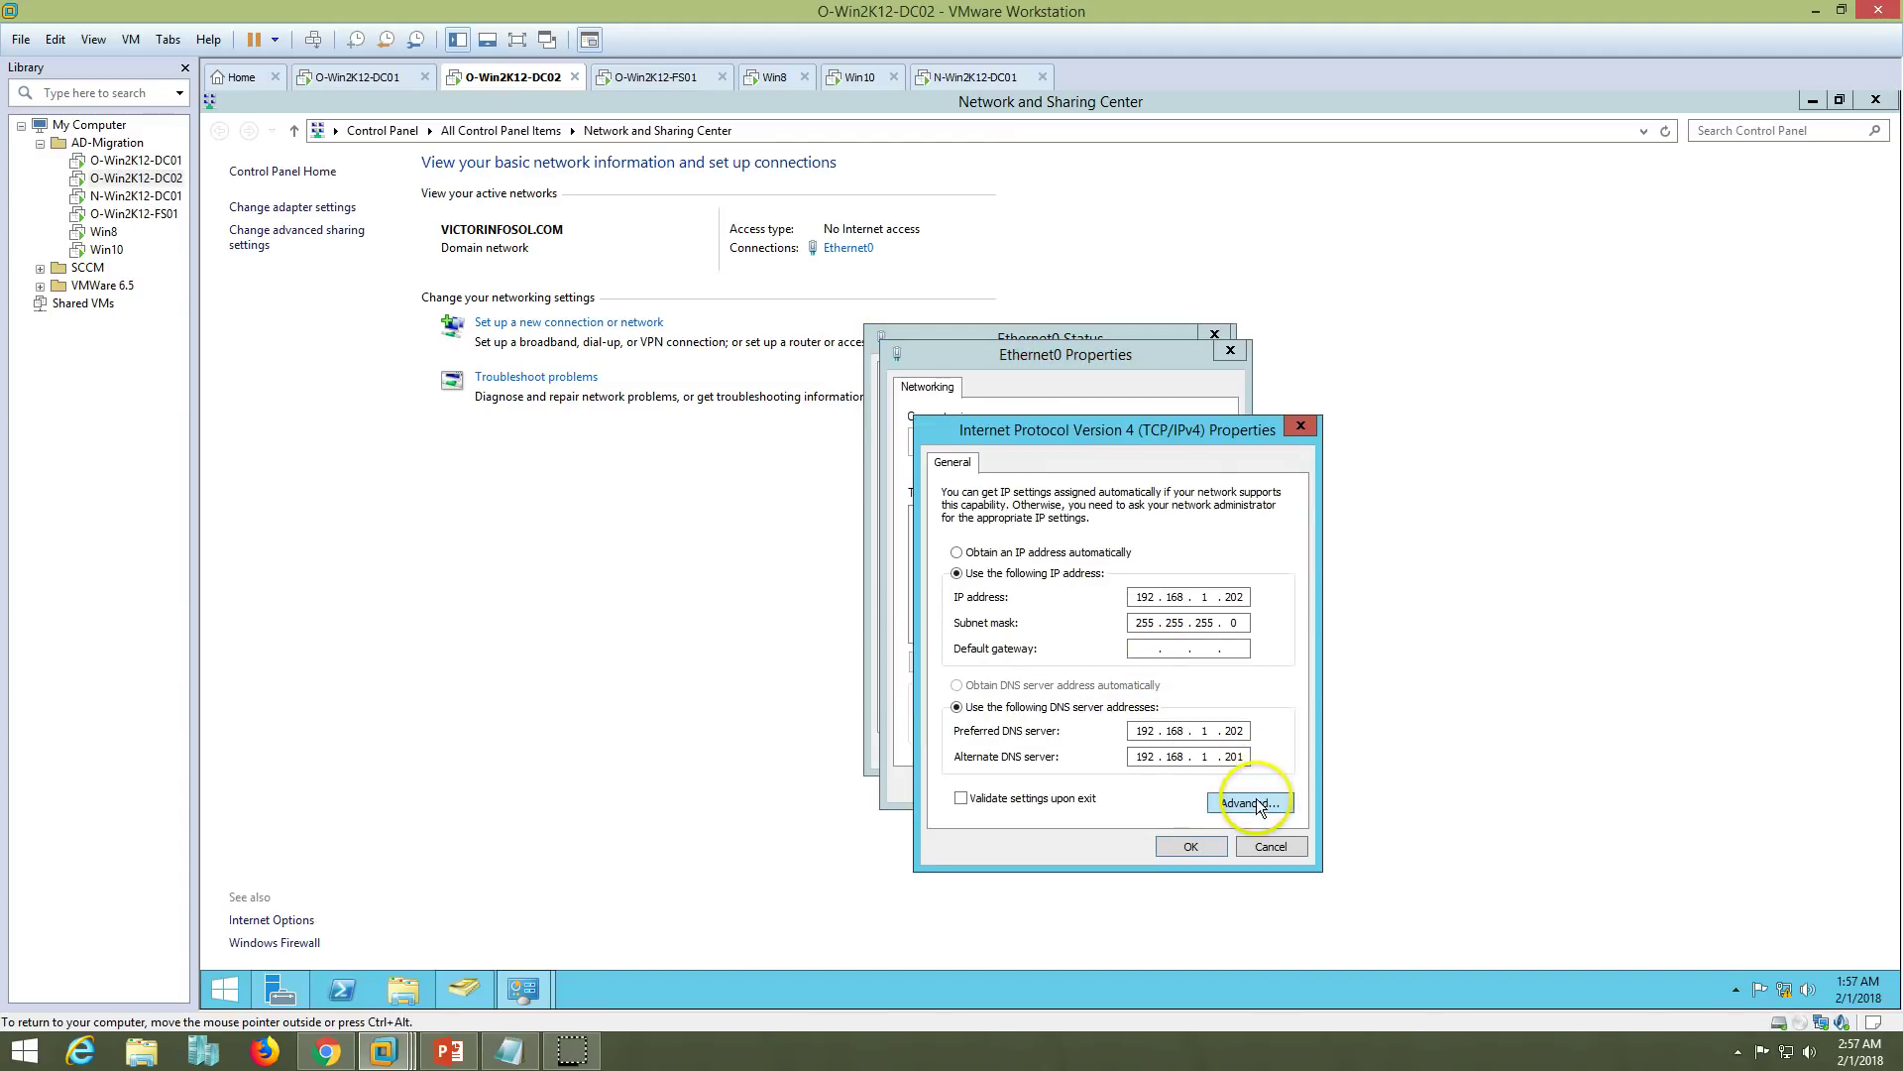
{"action": "left_click", "coordinate": [1254, 801]}
{"action": "left_click", "coordinate": [1023, 480]}
- Replace the 127.0.0.1 DNS entry with 192.168.1.221 and save the adapter settings
{"action": "left_click", "coordinate": [991, 552]}
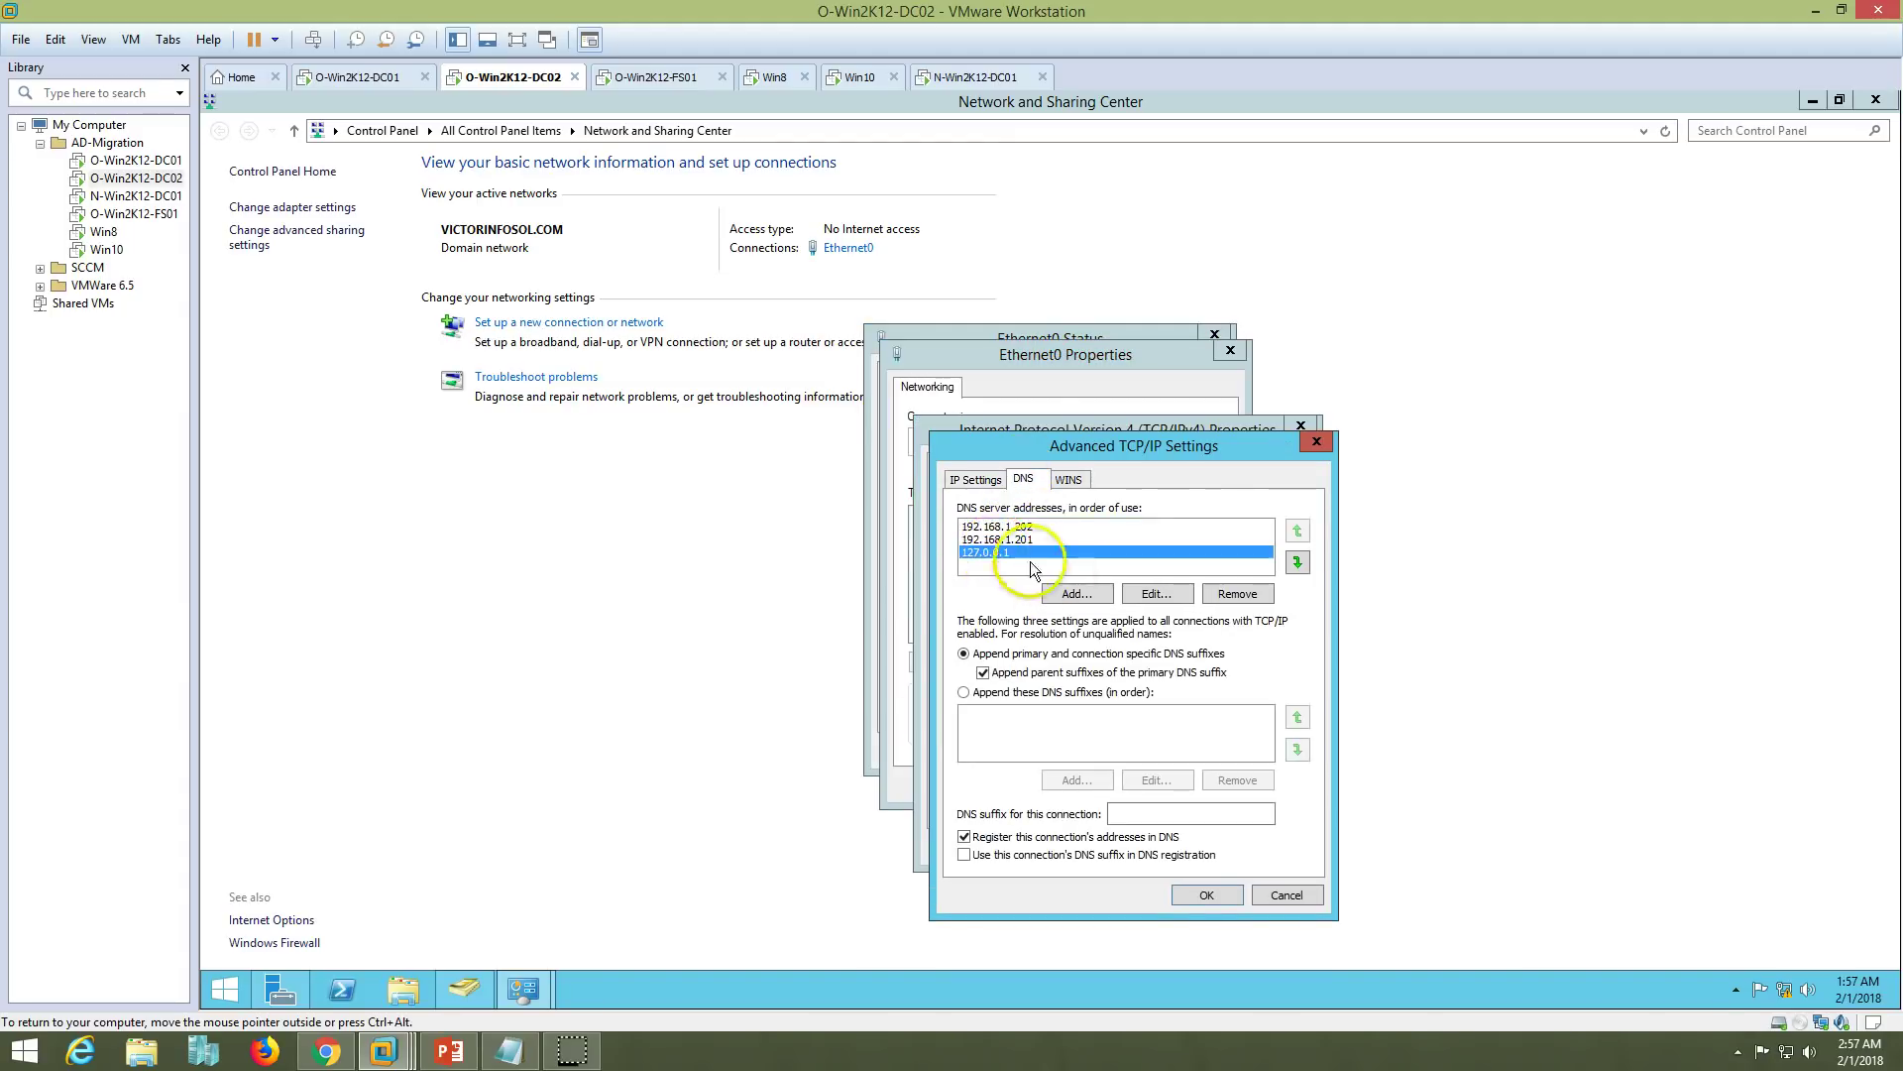
{"action": "left_click", "coordinate": [1238, 592]}
{"action": "left_click", "coordinate": [1078, 593]}
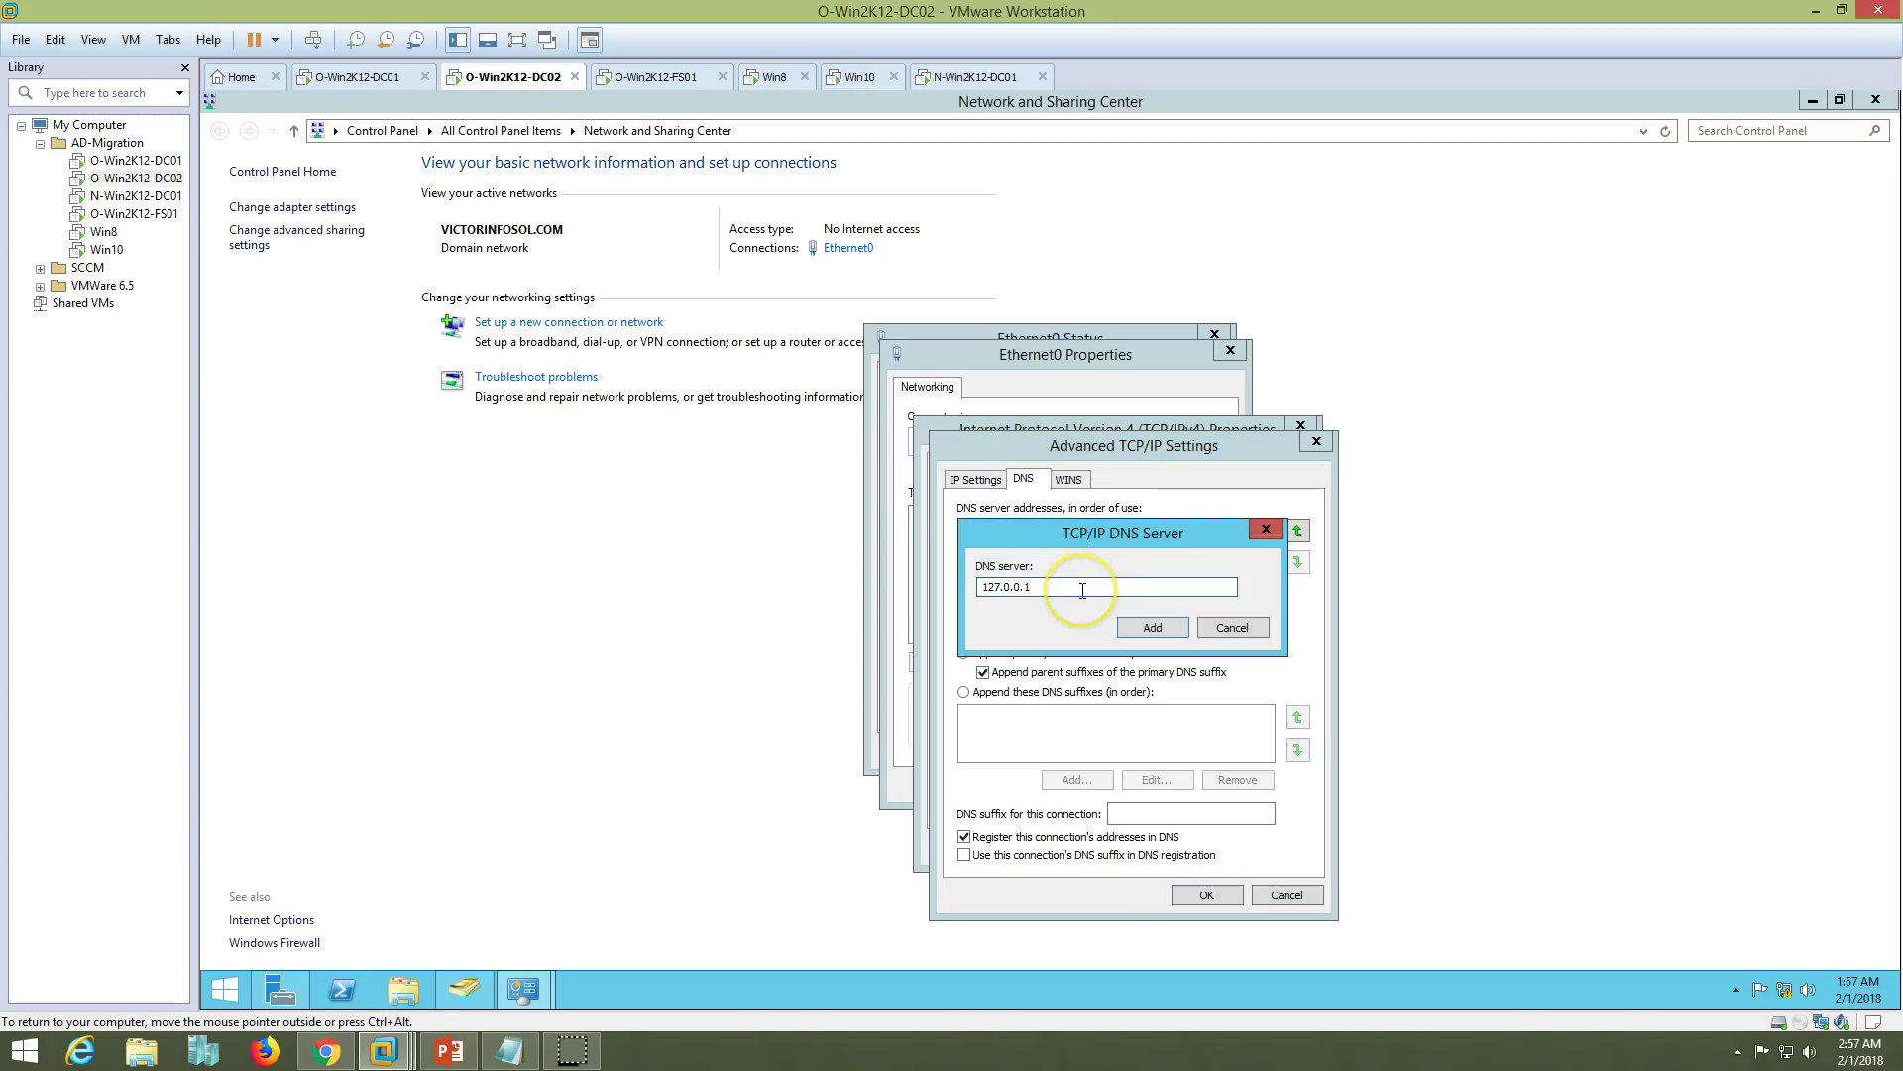
{"action": "left_click", "coordinate": [1090, 586]}
{"action": "key", "text": "BackSpace"}
{"action": "key", "text": "BackSpace"}
{"action": "key", "text": "BackSpace"}
{"action": "key", "text": "BackSpace"}
{"action": "key", "text": "BackSpace"}
{"action": "key", "text": "BackSpace"}
{"action": "key", "text": "BackSpace"}
{"action": "key", "text": "BackSpace"}
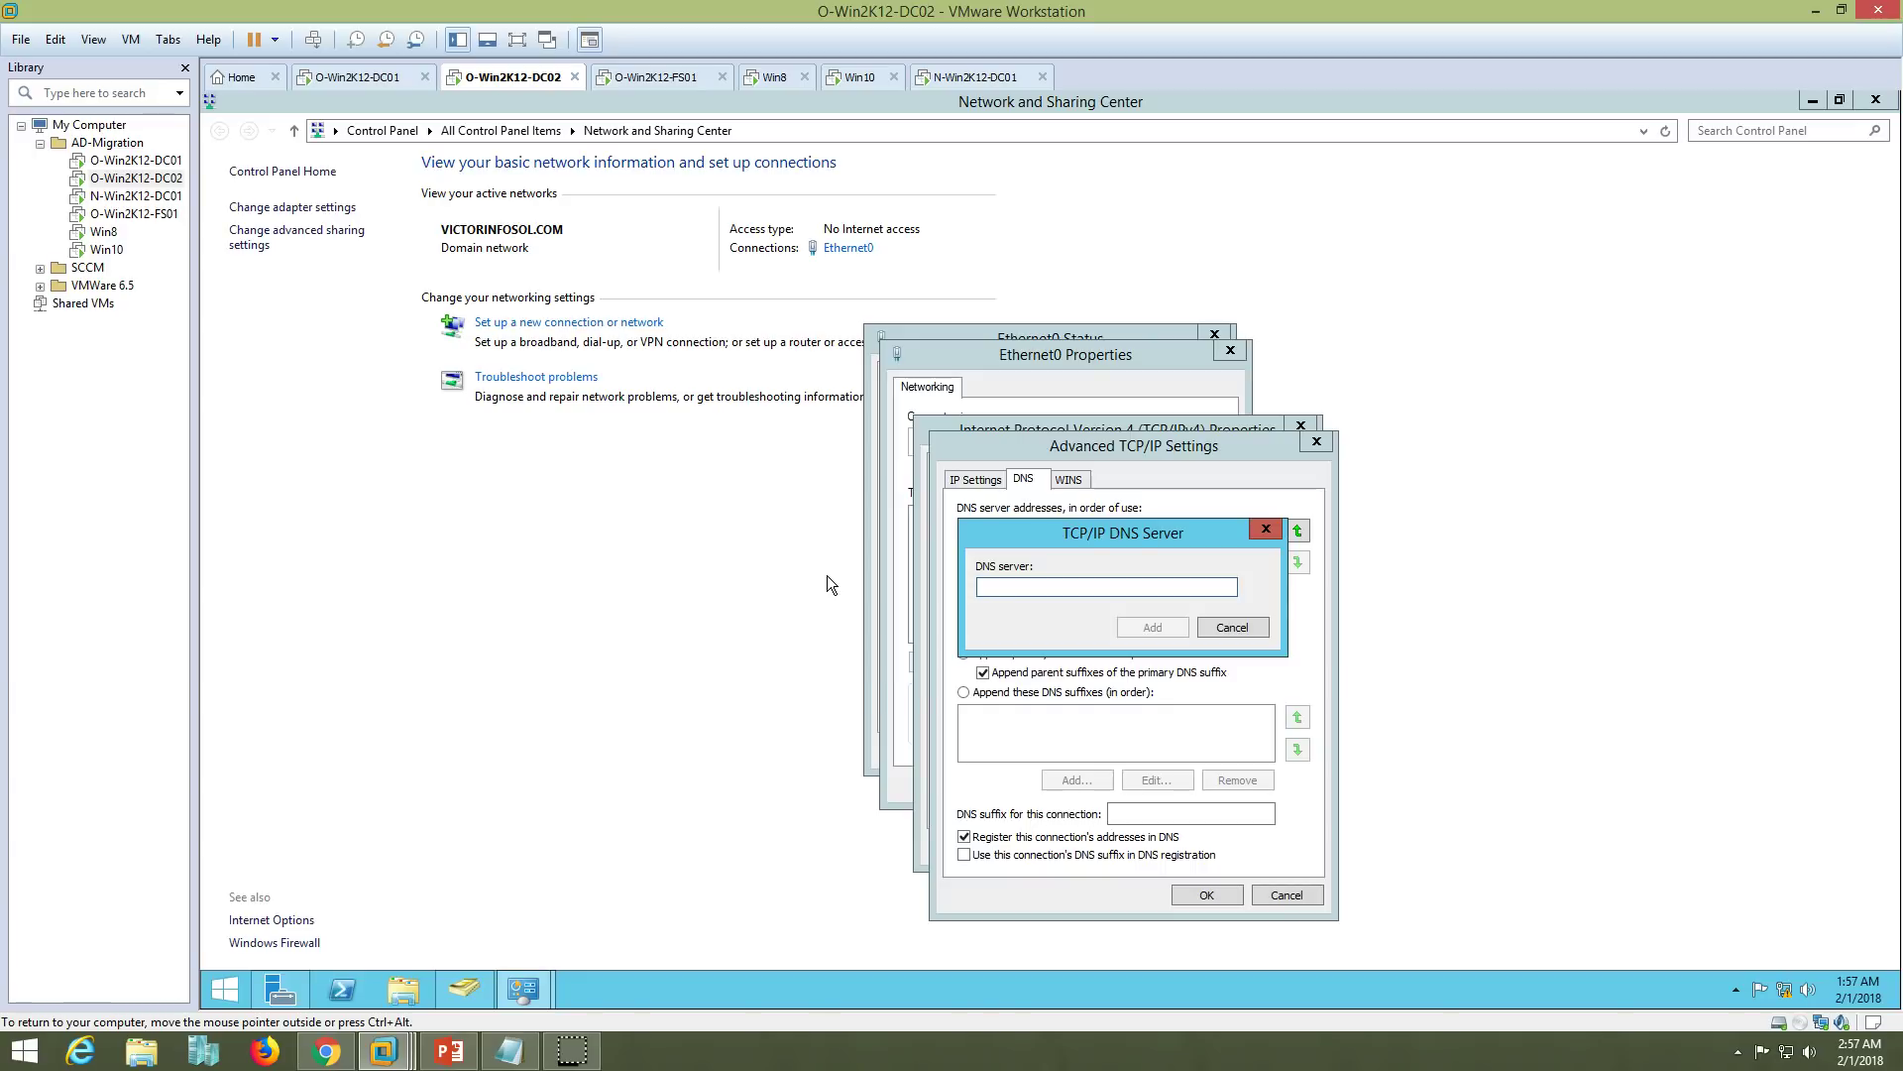
{"action": "type", "text": "192.168.1"}
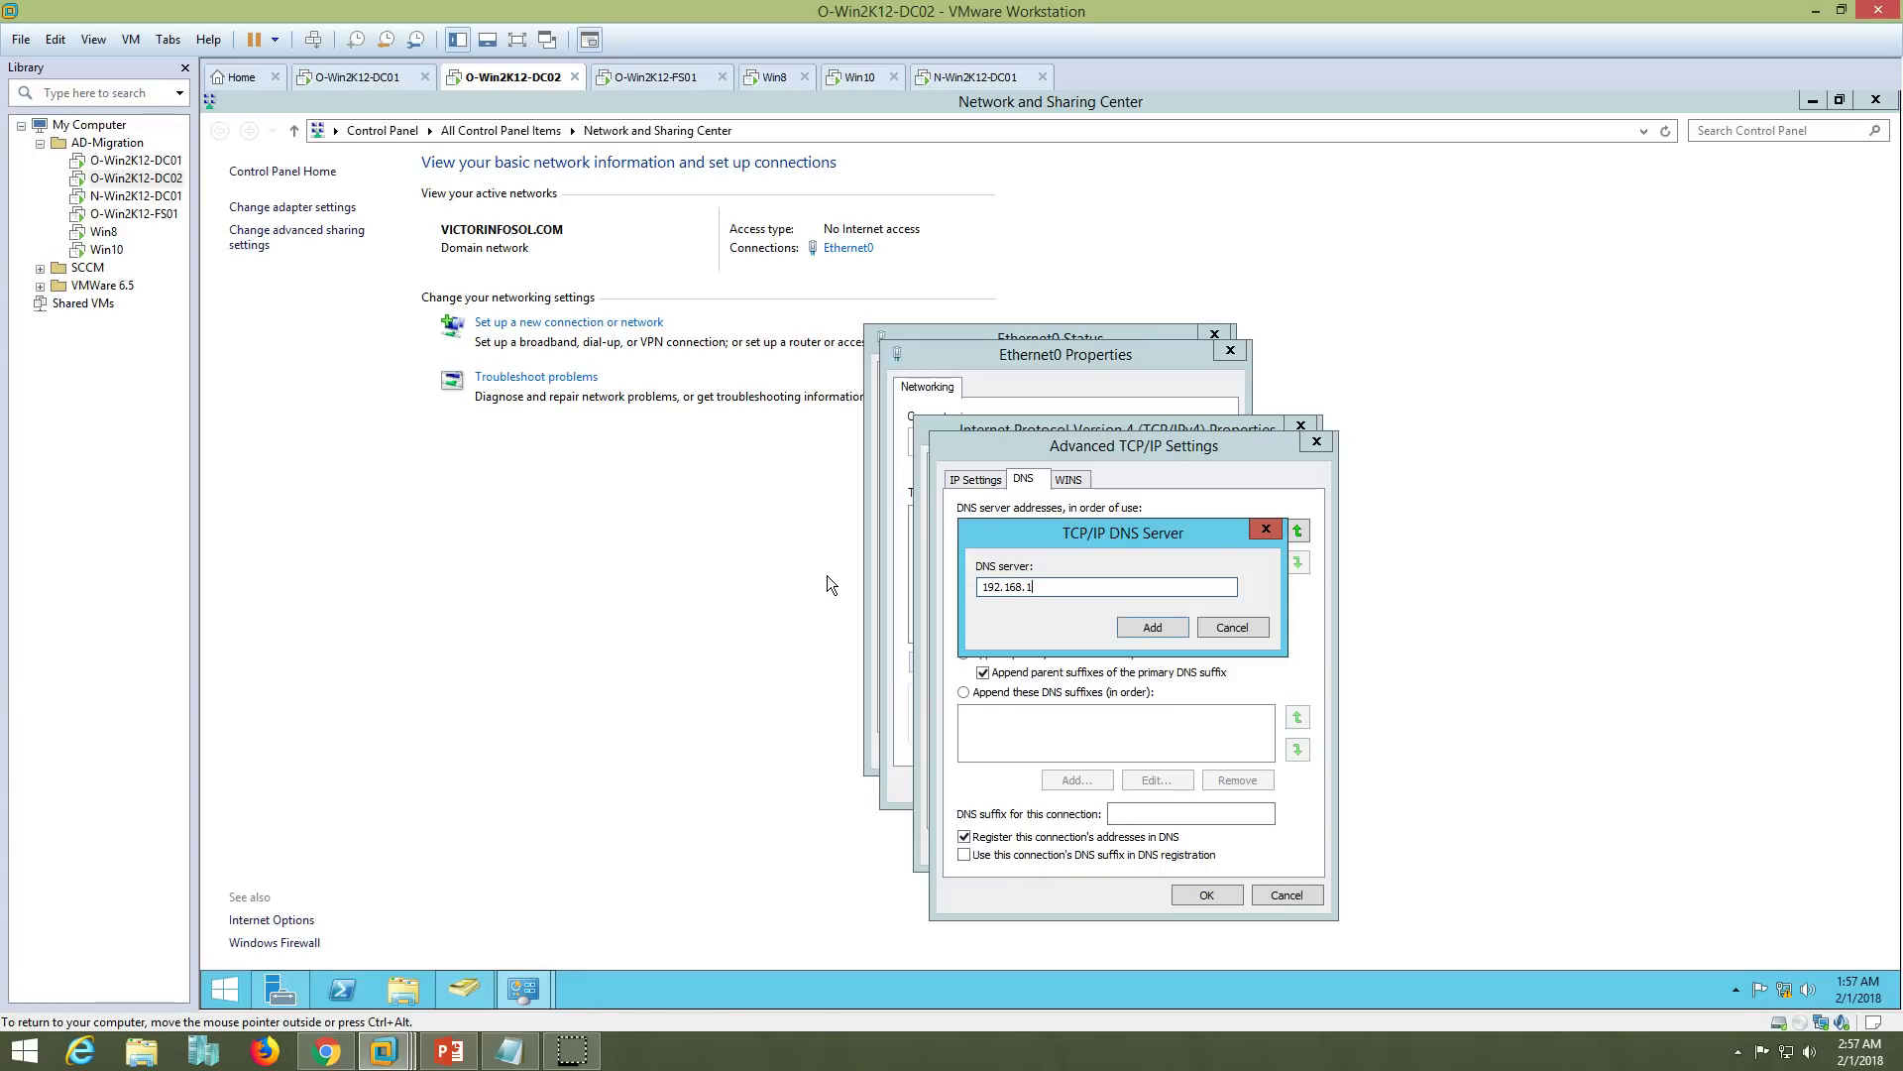
{"action": "type", "text": ".221"}
{"action": "key", "text": "Return"}
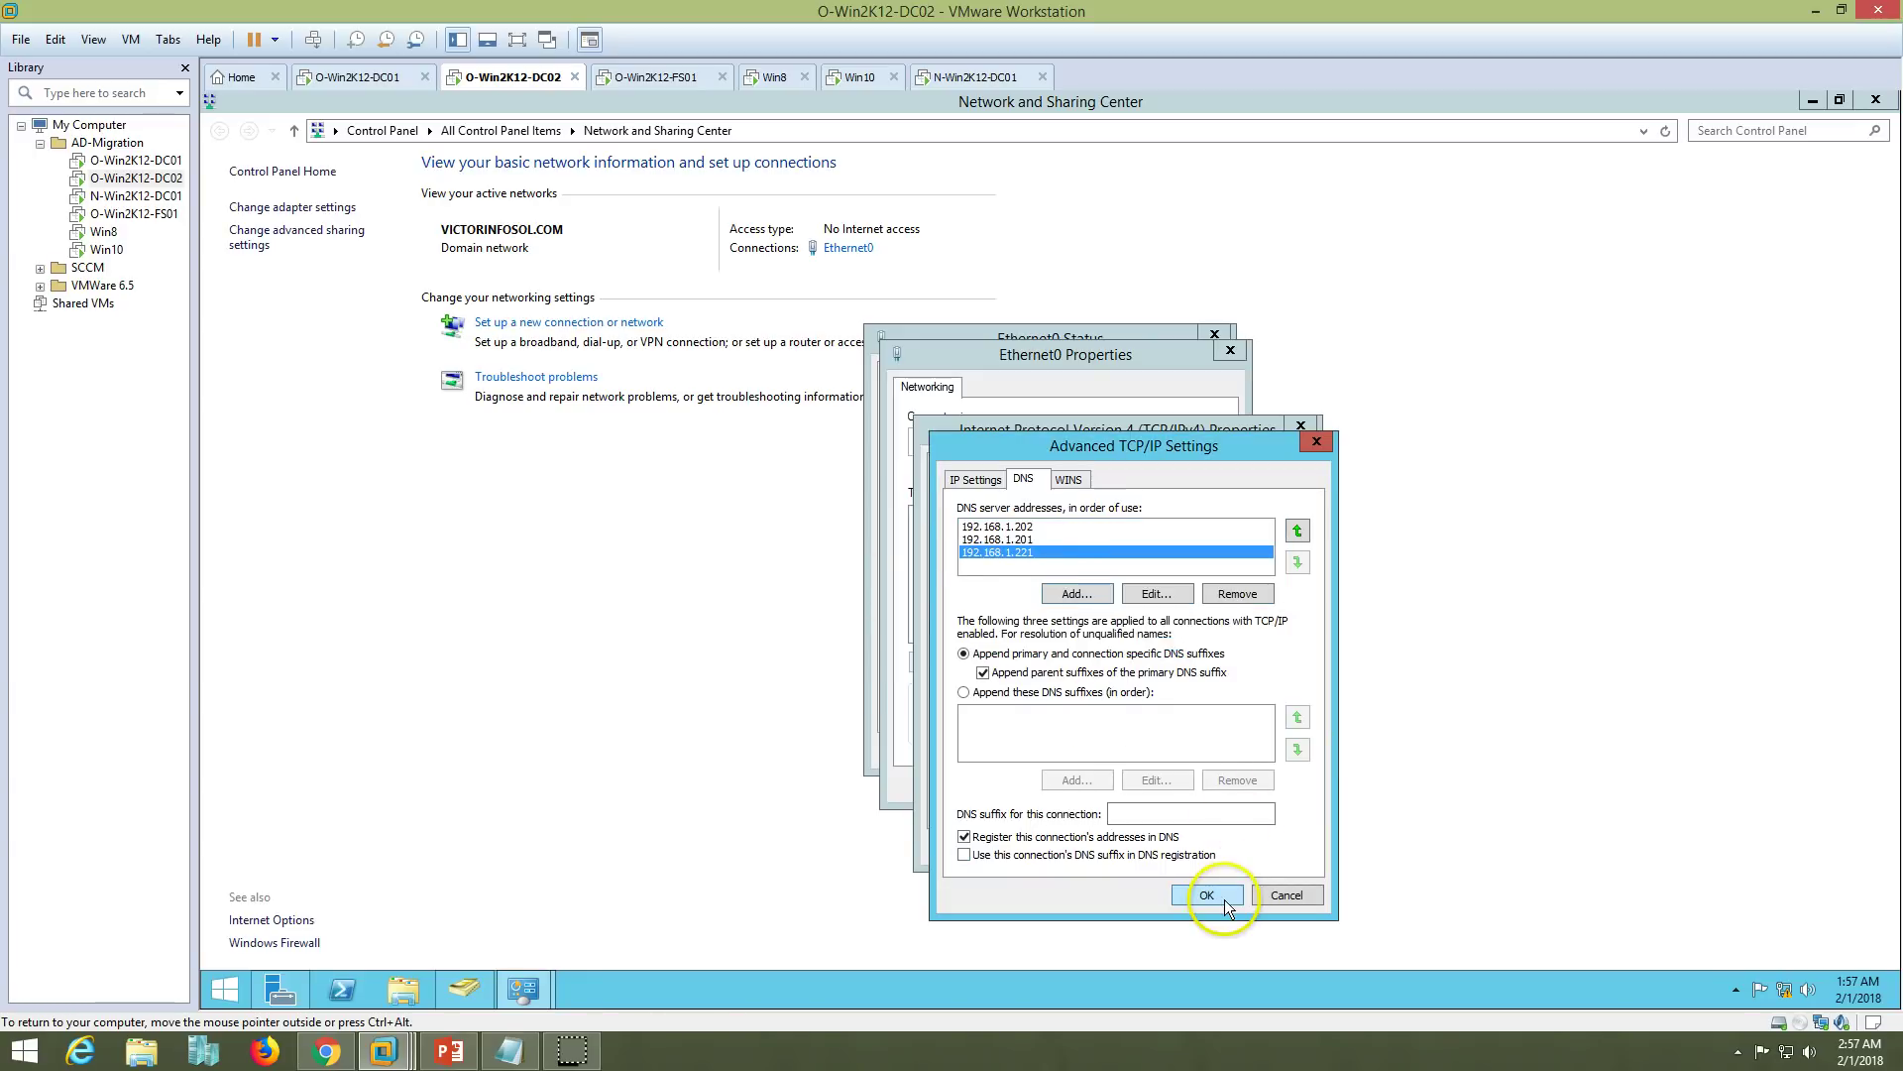
{"action": "left_click", "coordinate": [1206, 895]}
{"action": "left_click", "coordinate": [1164, 858]}
{"action": "left_click", "coordinate": [1131, 788]}
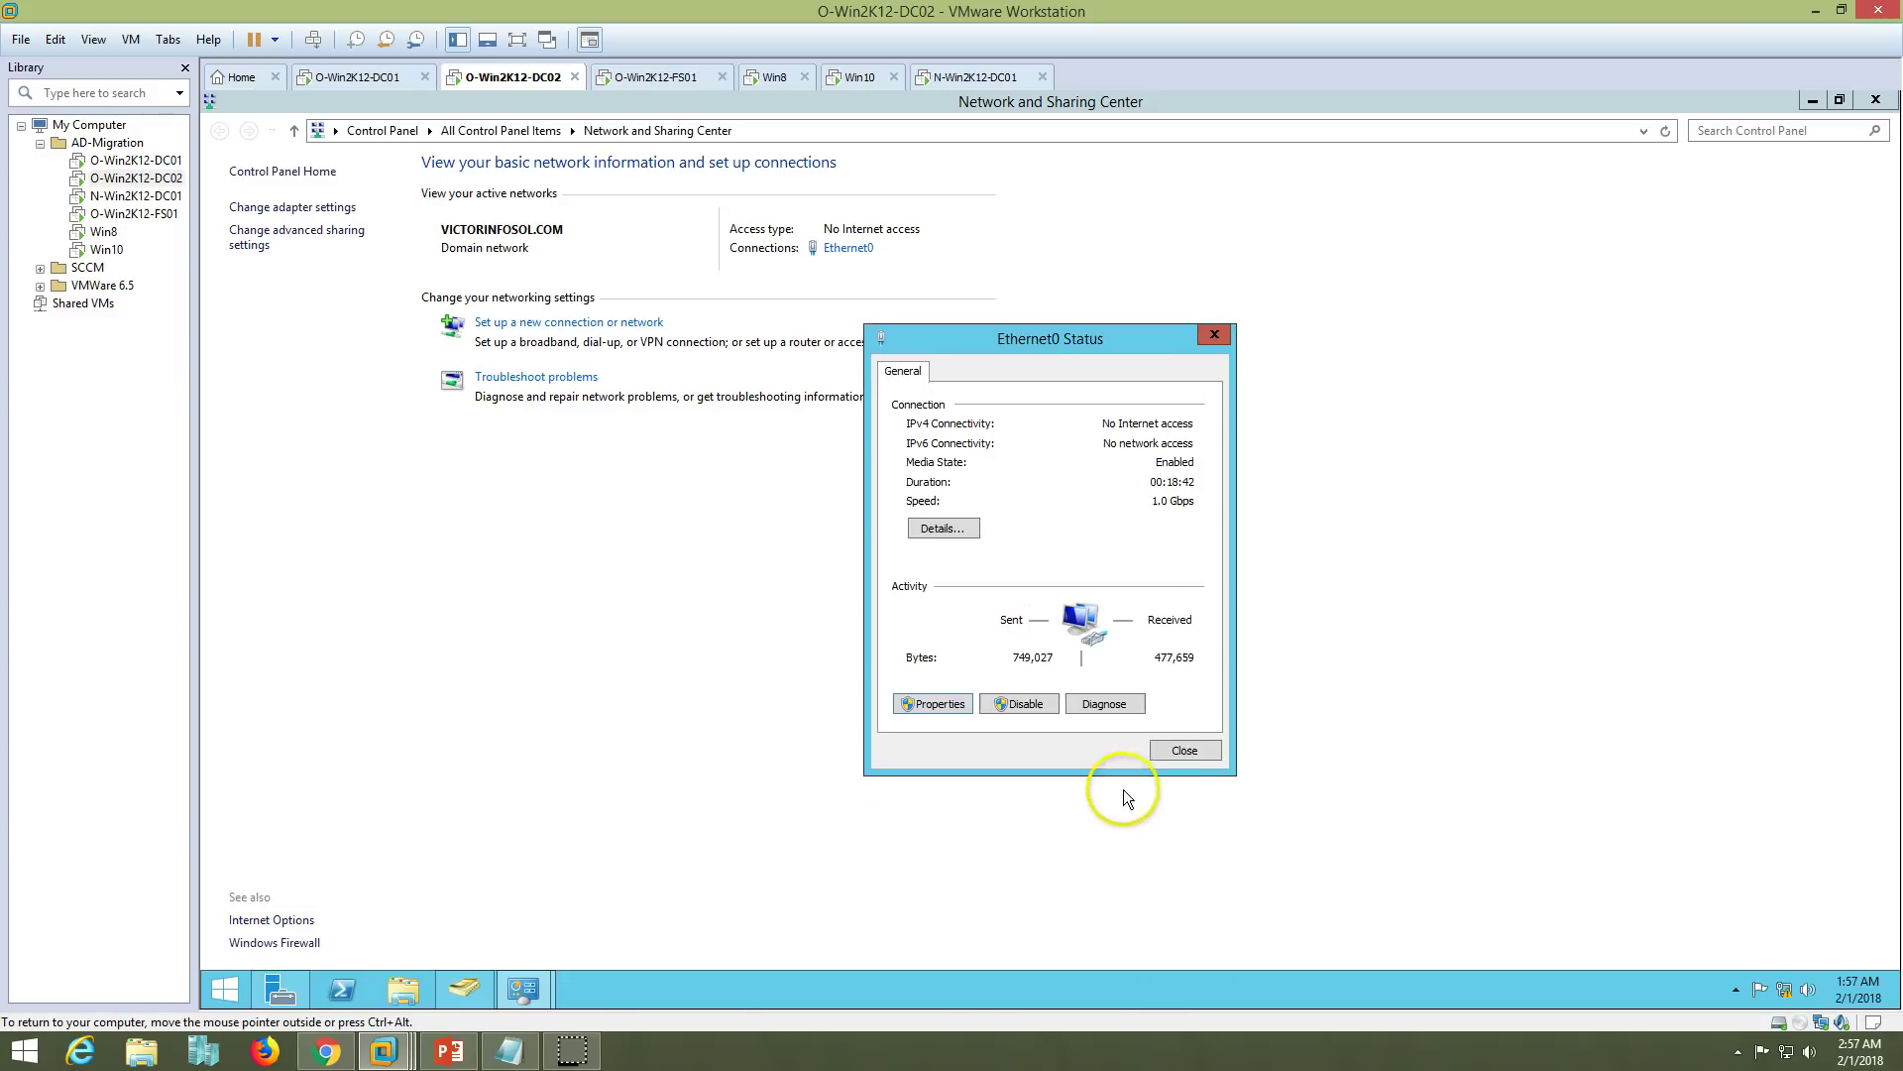
{"action": "left_click", "coordinate": [1184, 751]}
- Check the DNS Servers details on O-Win2K12-DC02 and O-Win2K12-DC01 for 192.168.1.221
{"action": "left_click", "coordinate": [851, 250]}
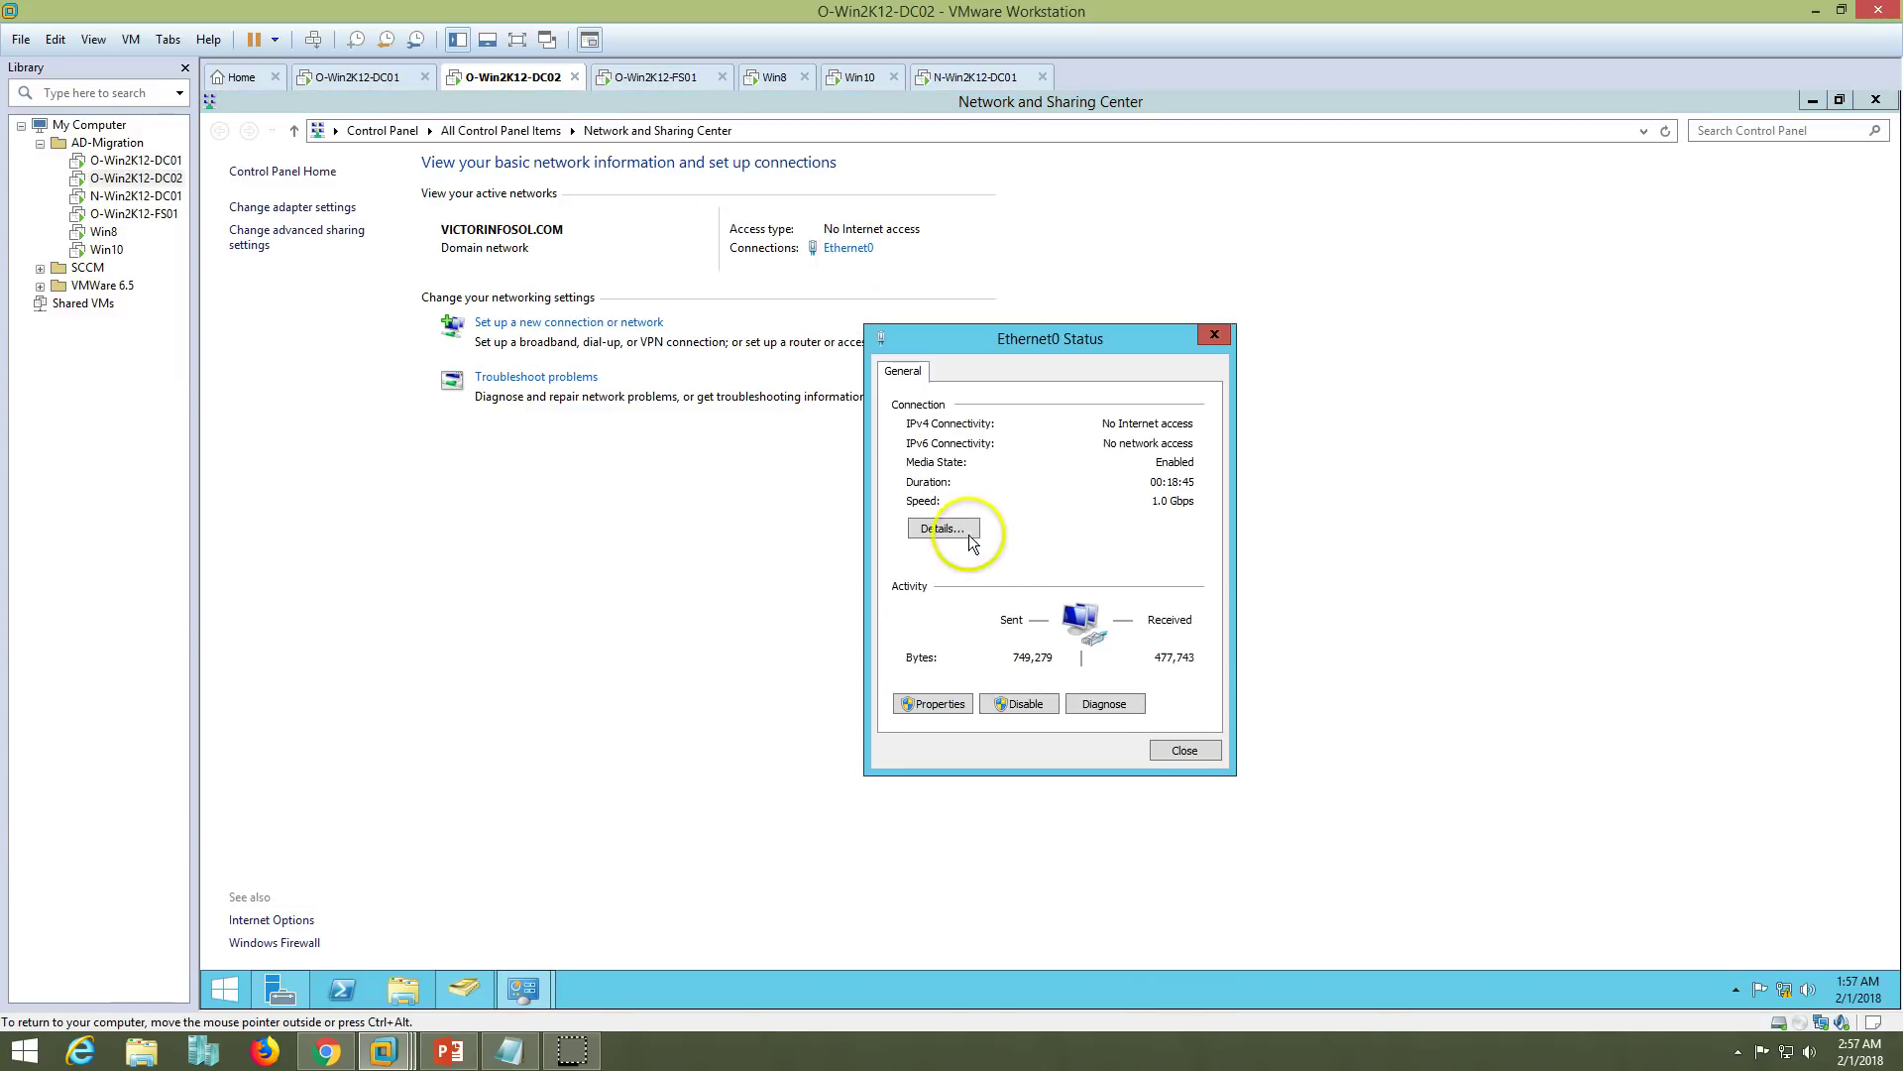
{"action": "left_click", "coordinate": [943, 526]}
{"action": "left_click", "coordinate": [1095, 559]}
{"action": "left_click", "coordinate": [367, 76]}
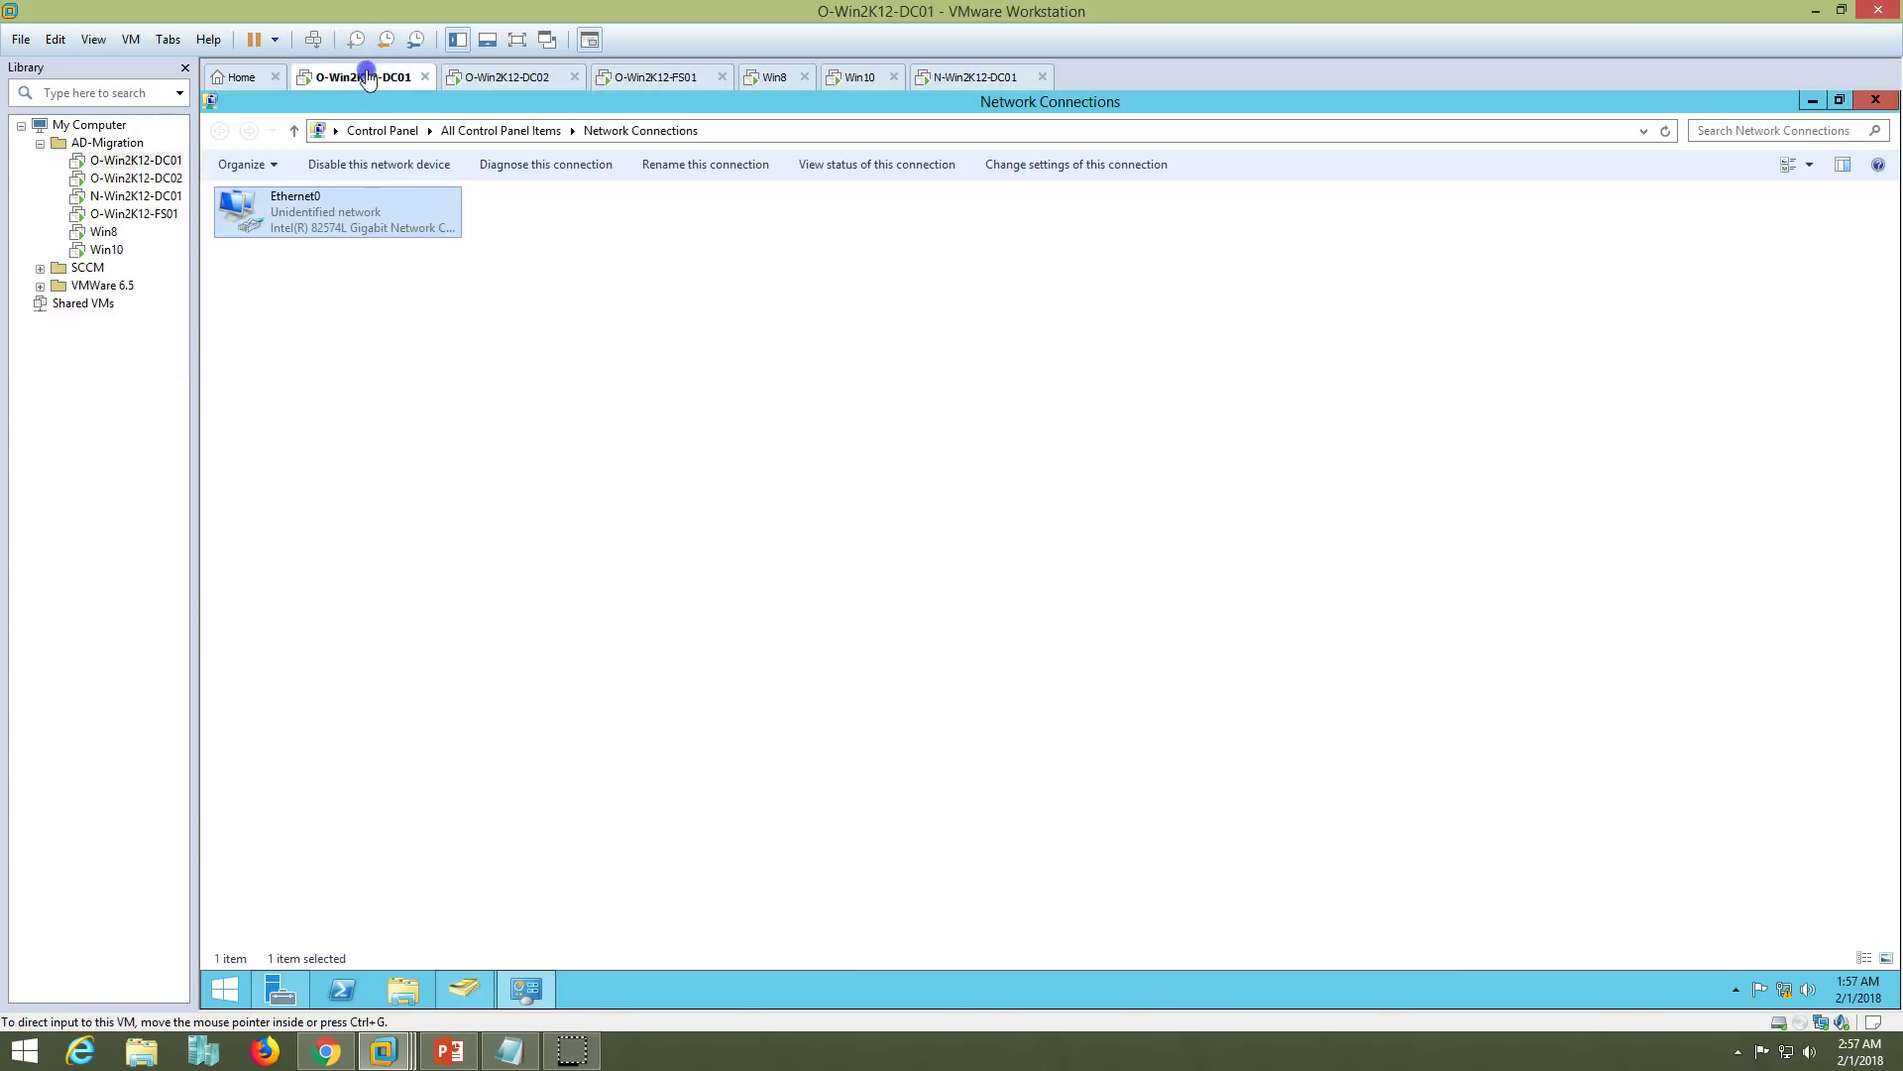
{"action": "double_click", "coordinate": [375, 240]}
{"action": "left_click", "coordinate": [938, 528]}
{"action": "left_click", "coordinate": [1091, 558]}
{"action": "left_click", "coordinate": [1090, 575]}
{"action": "left_click", "coordinate": [1091, 591]}
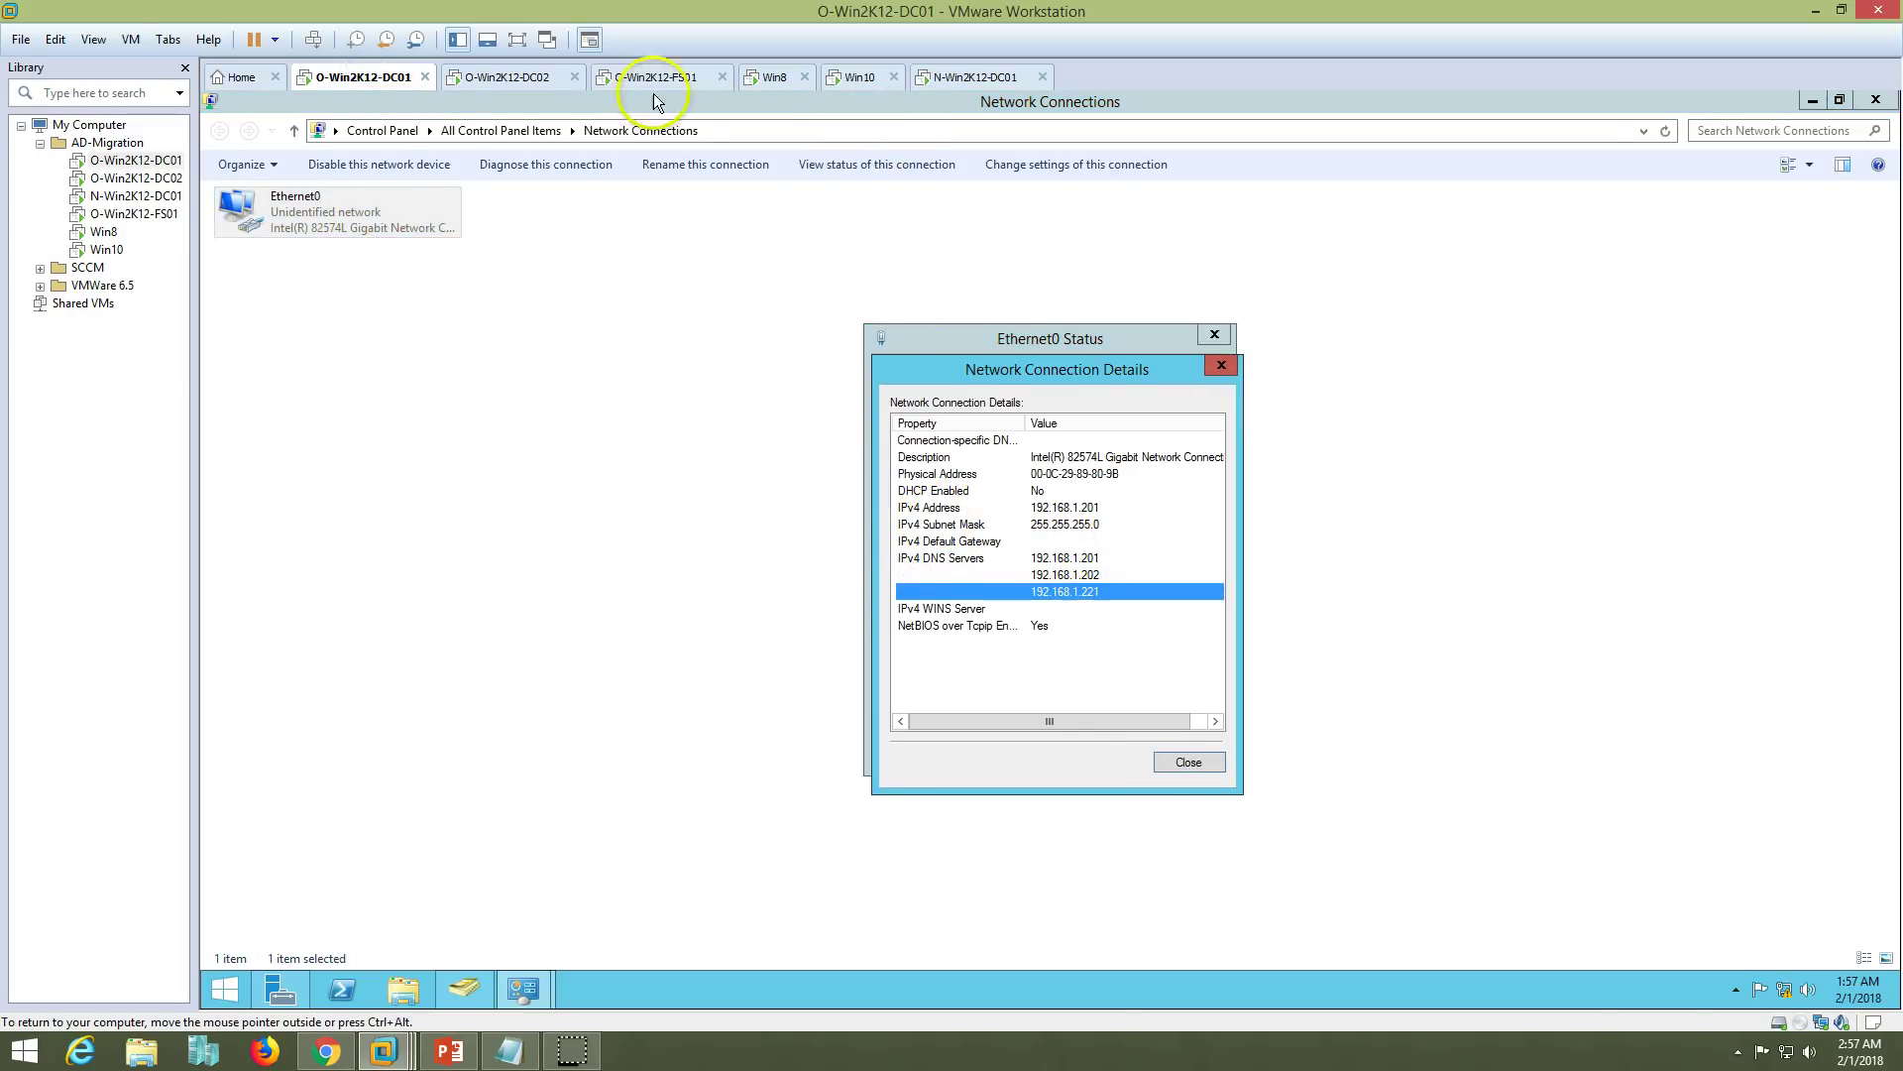
{"action": "left_click", "coordinate": [506, 77]}
{"action": "left_click", "coordinate": [991, 77]}
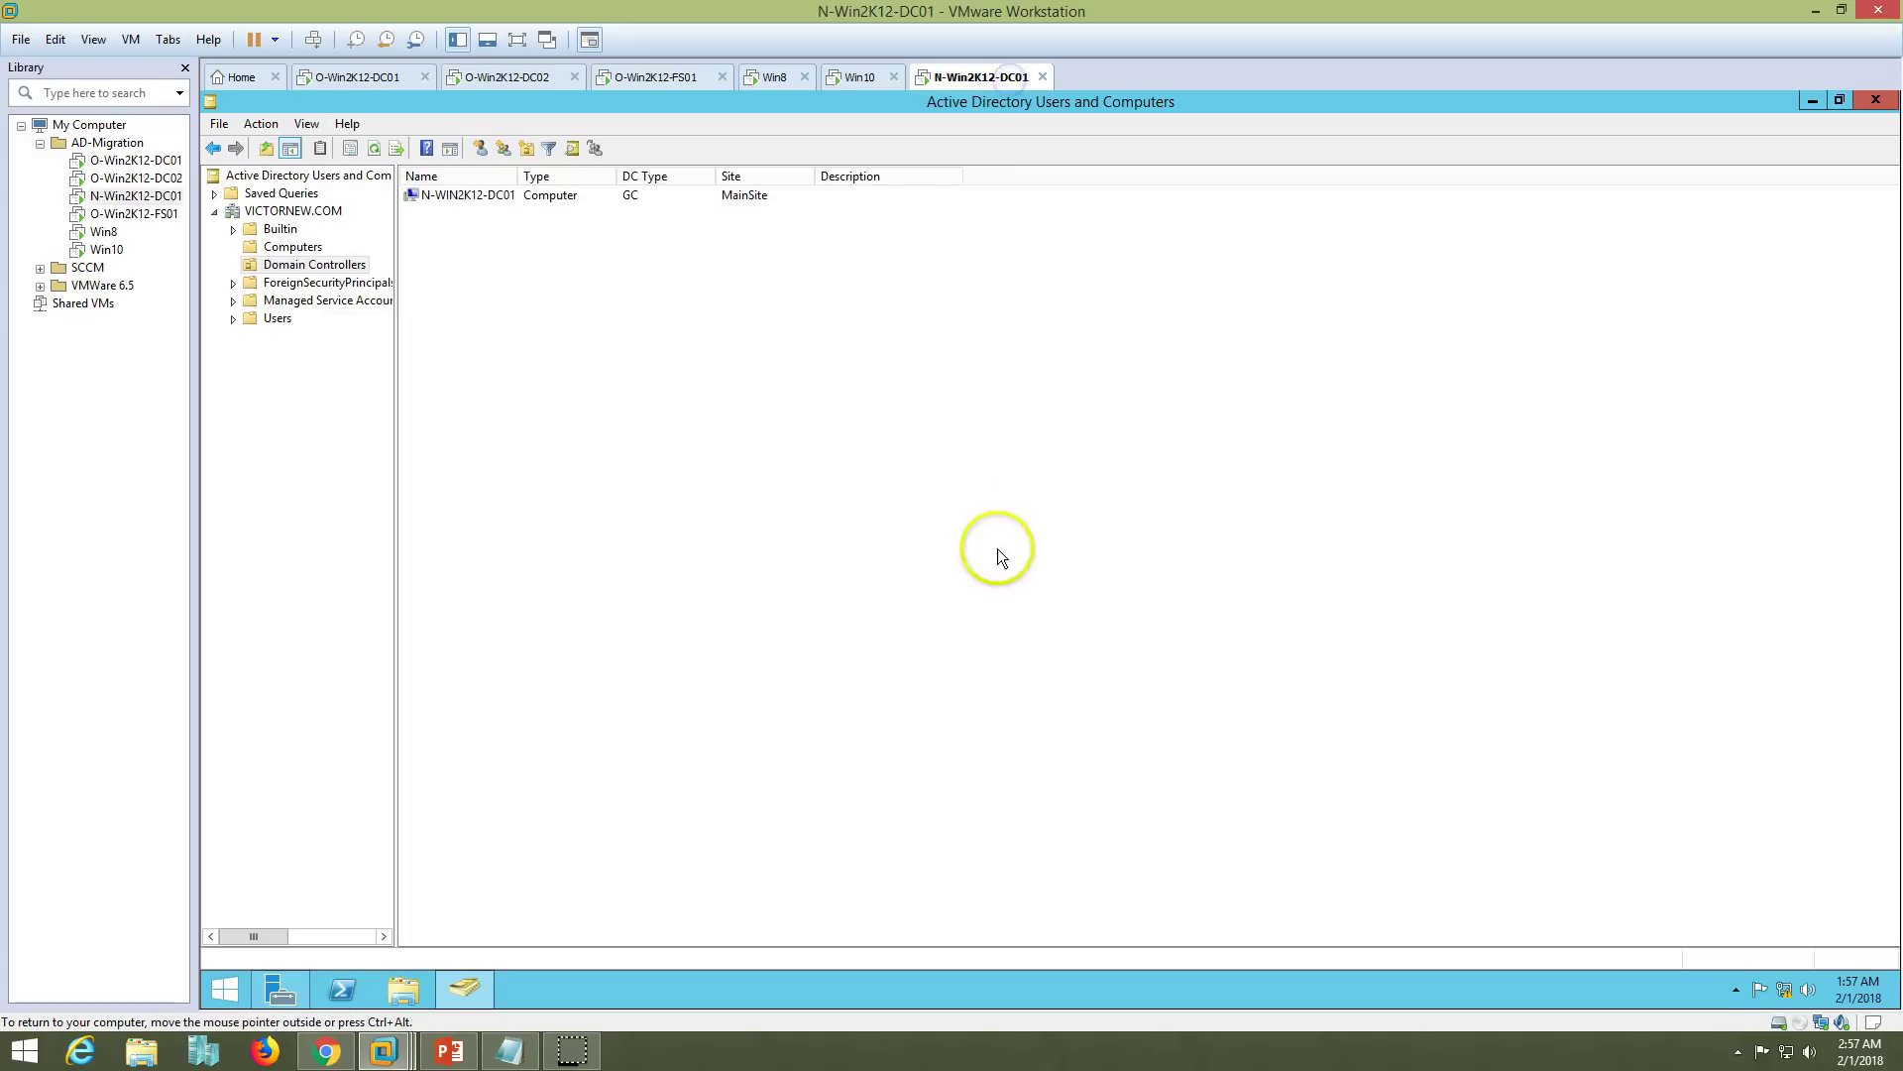
- On N-Win2K12-DC01, set Ethernet0's IPv4 DNS to preferred 192.168.1.221 and alternate 192.168.1.201
{"action": "left_click", "coordinate": [1806, 102]}
{"action": "right_click", "coordinate": [1784, 990]}
{"action": "left_click", "coordinate": [1794, 976]}
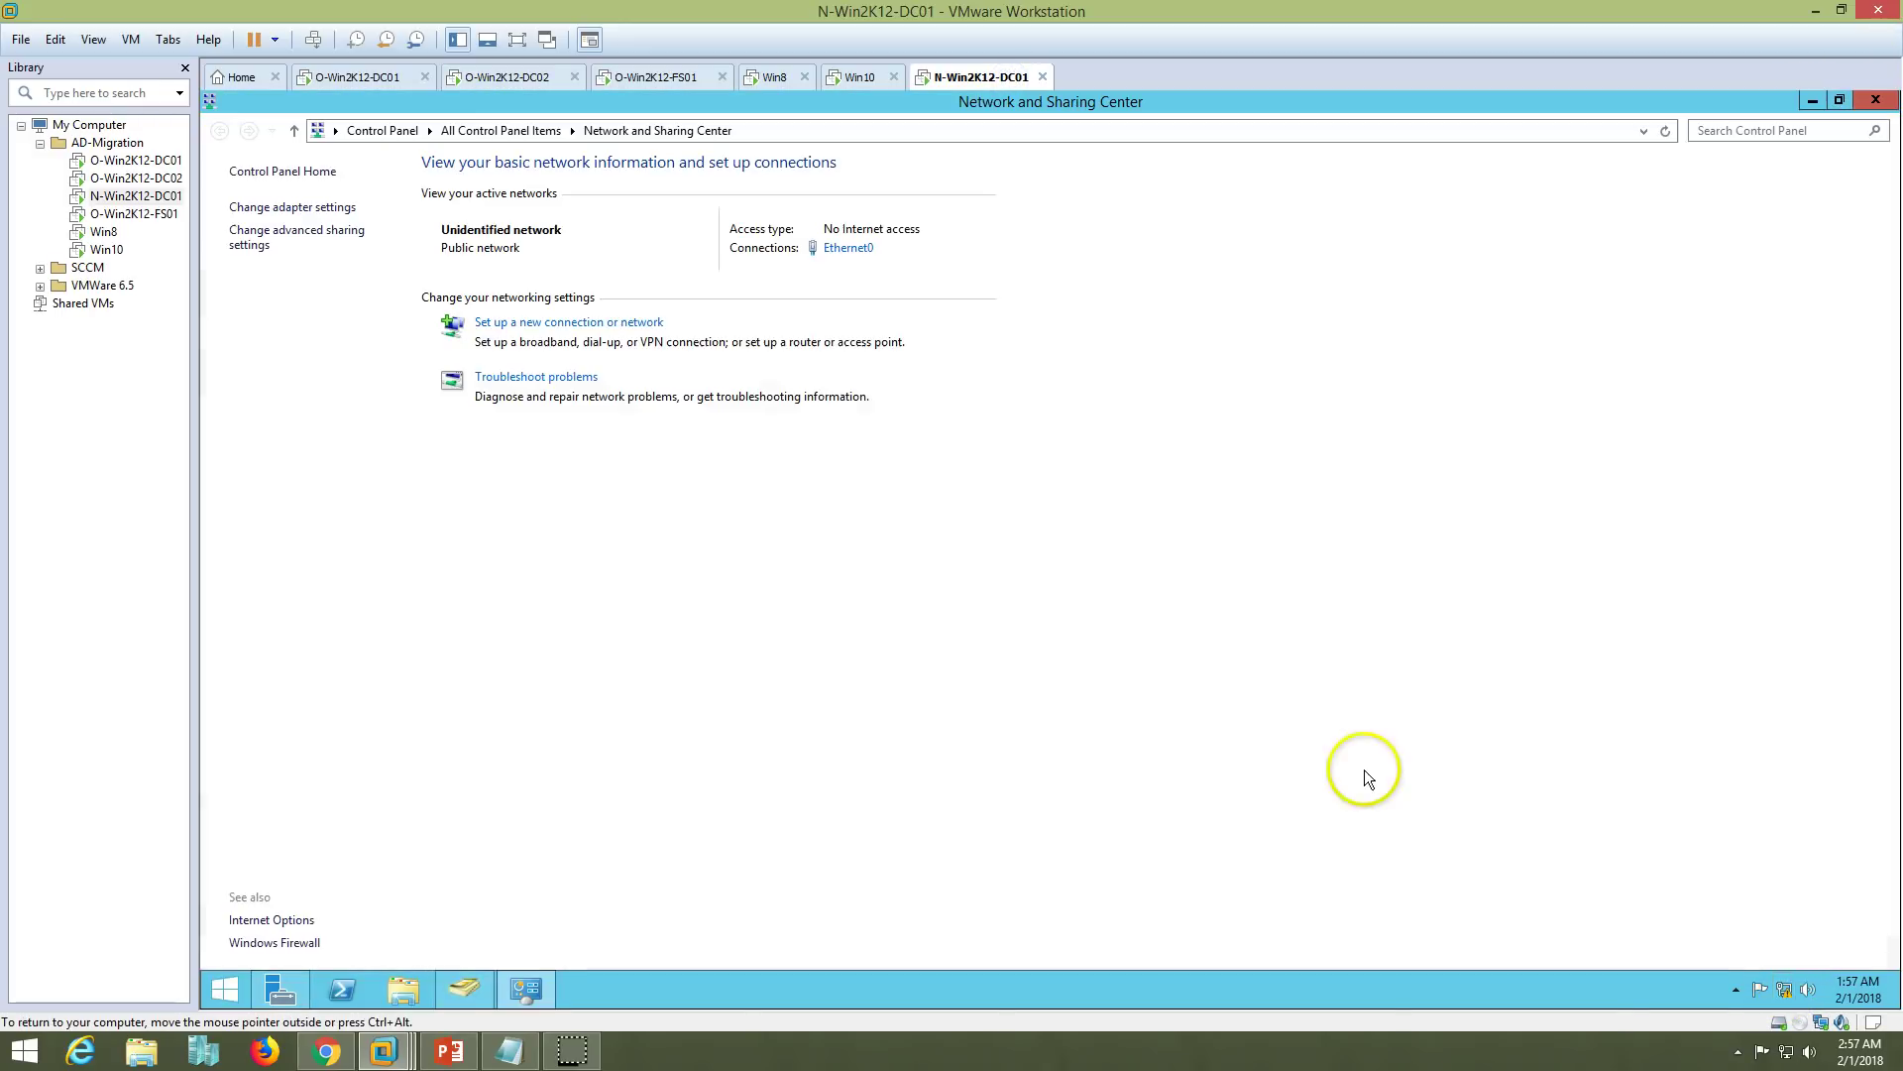
{"action": "left_click", "coordinate": [838, 253]}
{"action": "left_click", "coordinate": [933, 703]}
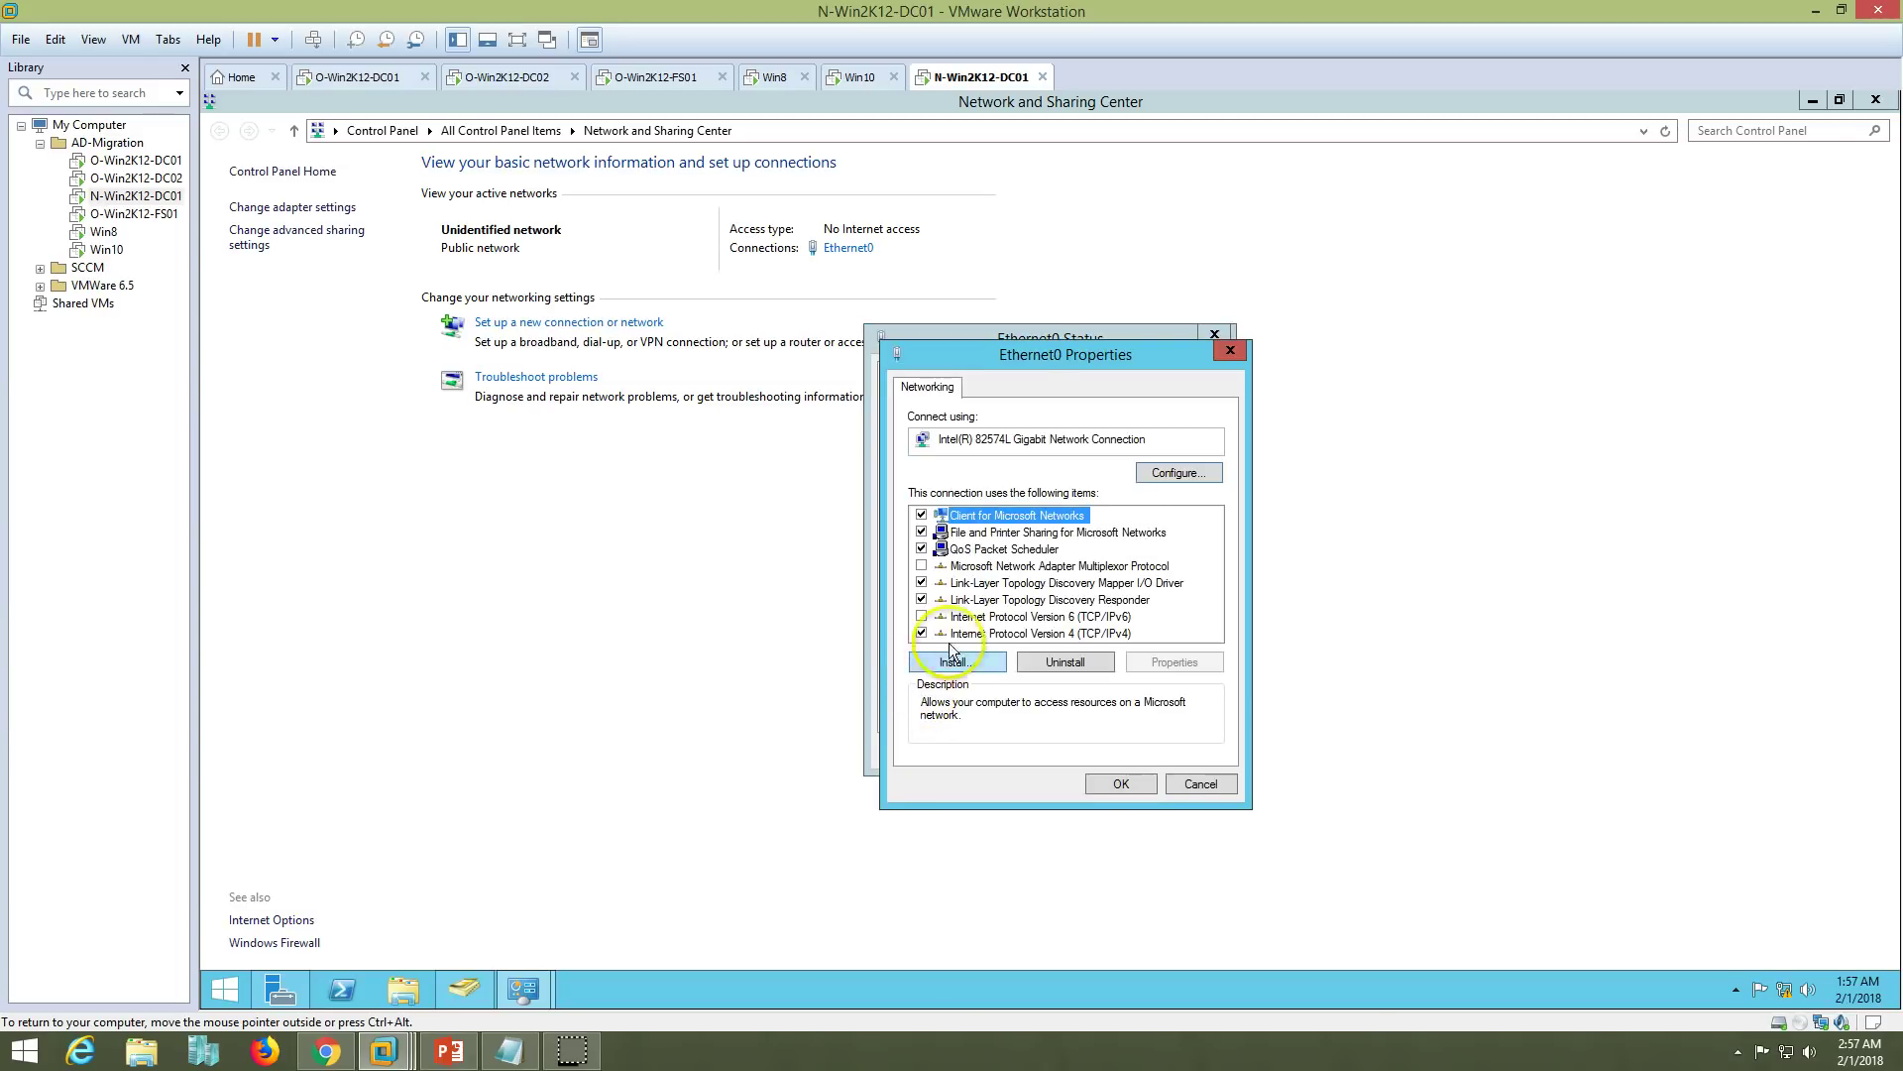
{"action": "left_click", "coordinate": [1096, 635]}
{"action": "left_click", "coordinate": [1175, 669]}
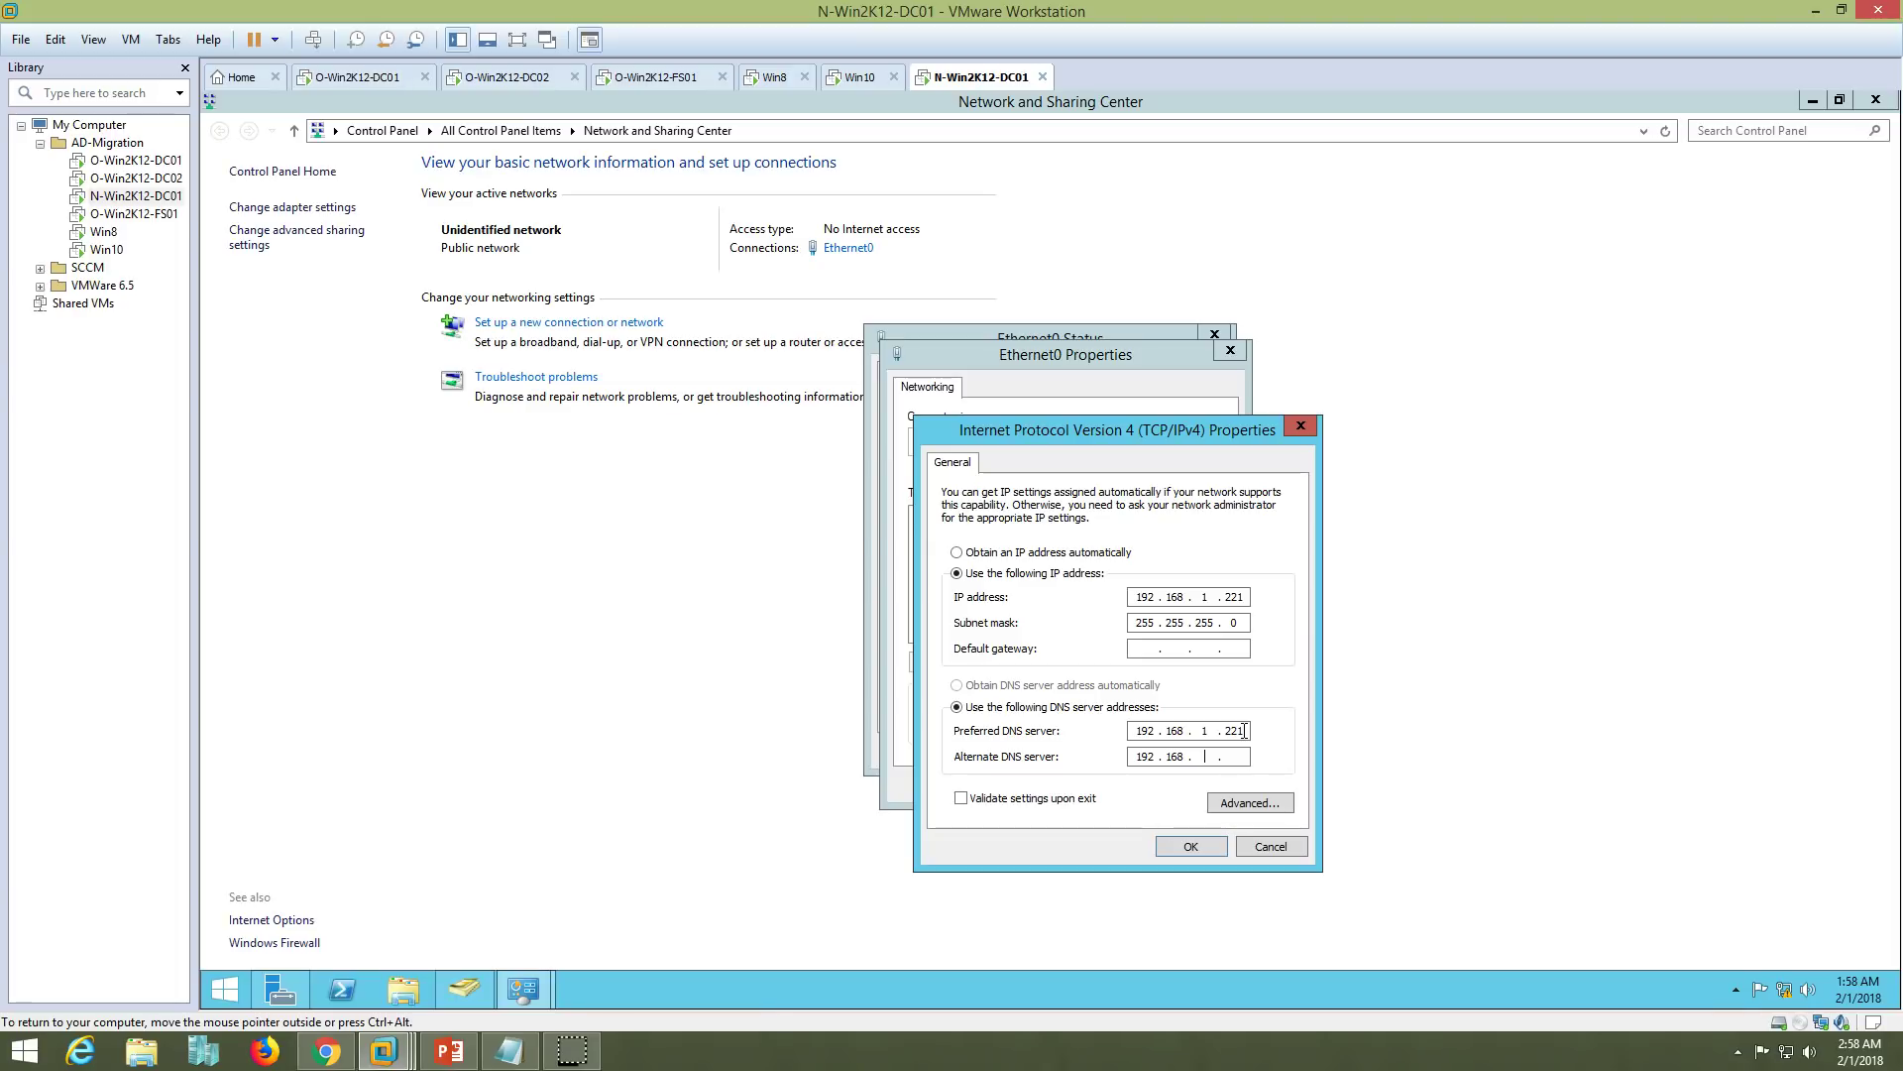
- Add 192.168.1.202 as a third DNS server, apply, and show the connection details
{"action": "left_click", "coordinate": [1250, 802]}
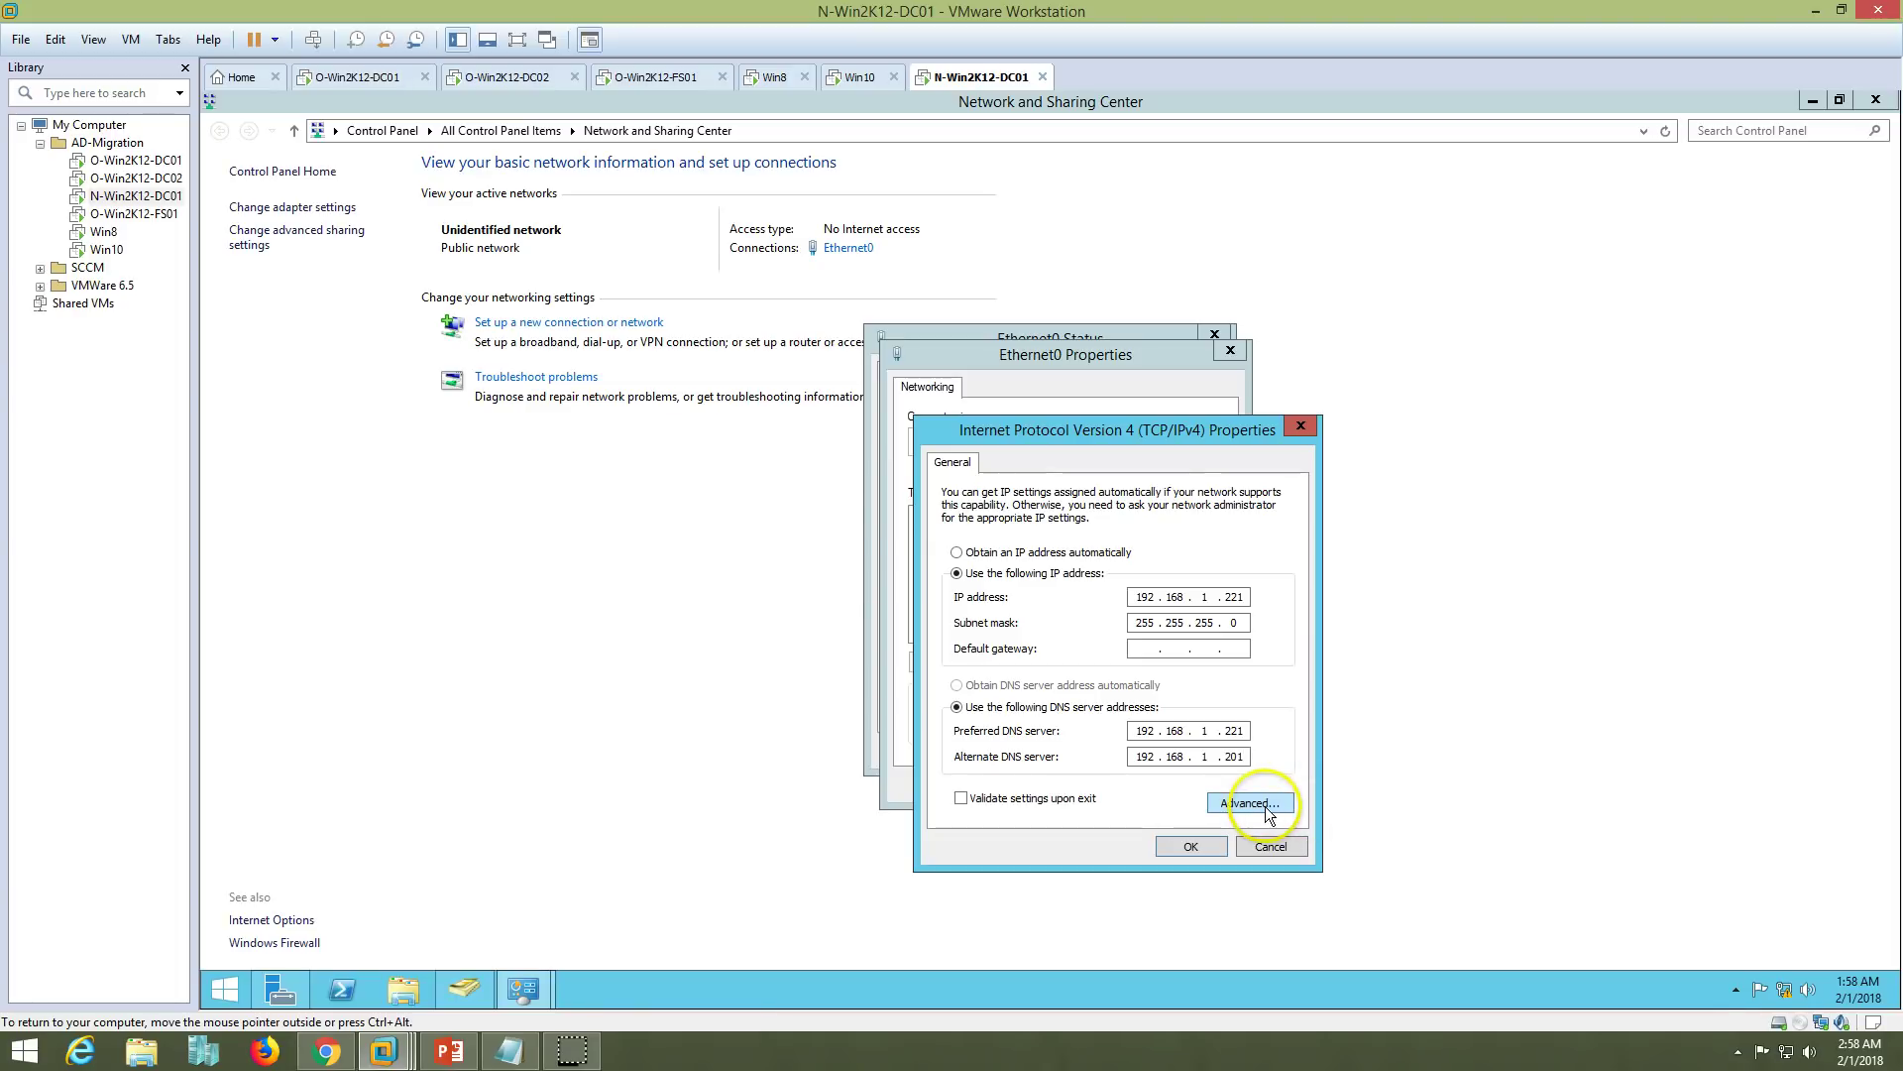
{"action": "left_click", "coordinate": [1023, 479]}
{"action": "left_click", "coordinate": [1075, 593]}
{"action": "type", "text": "192.168.1.202"}
{"action": "left_click", "coordinate": [1152, 627]}
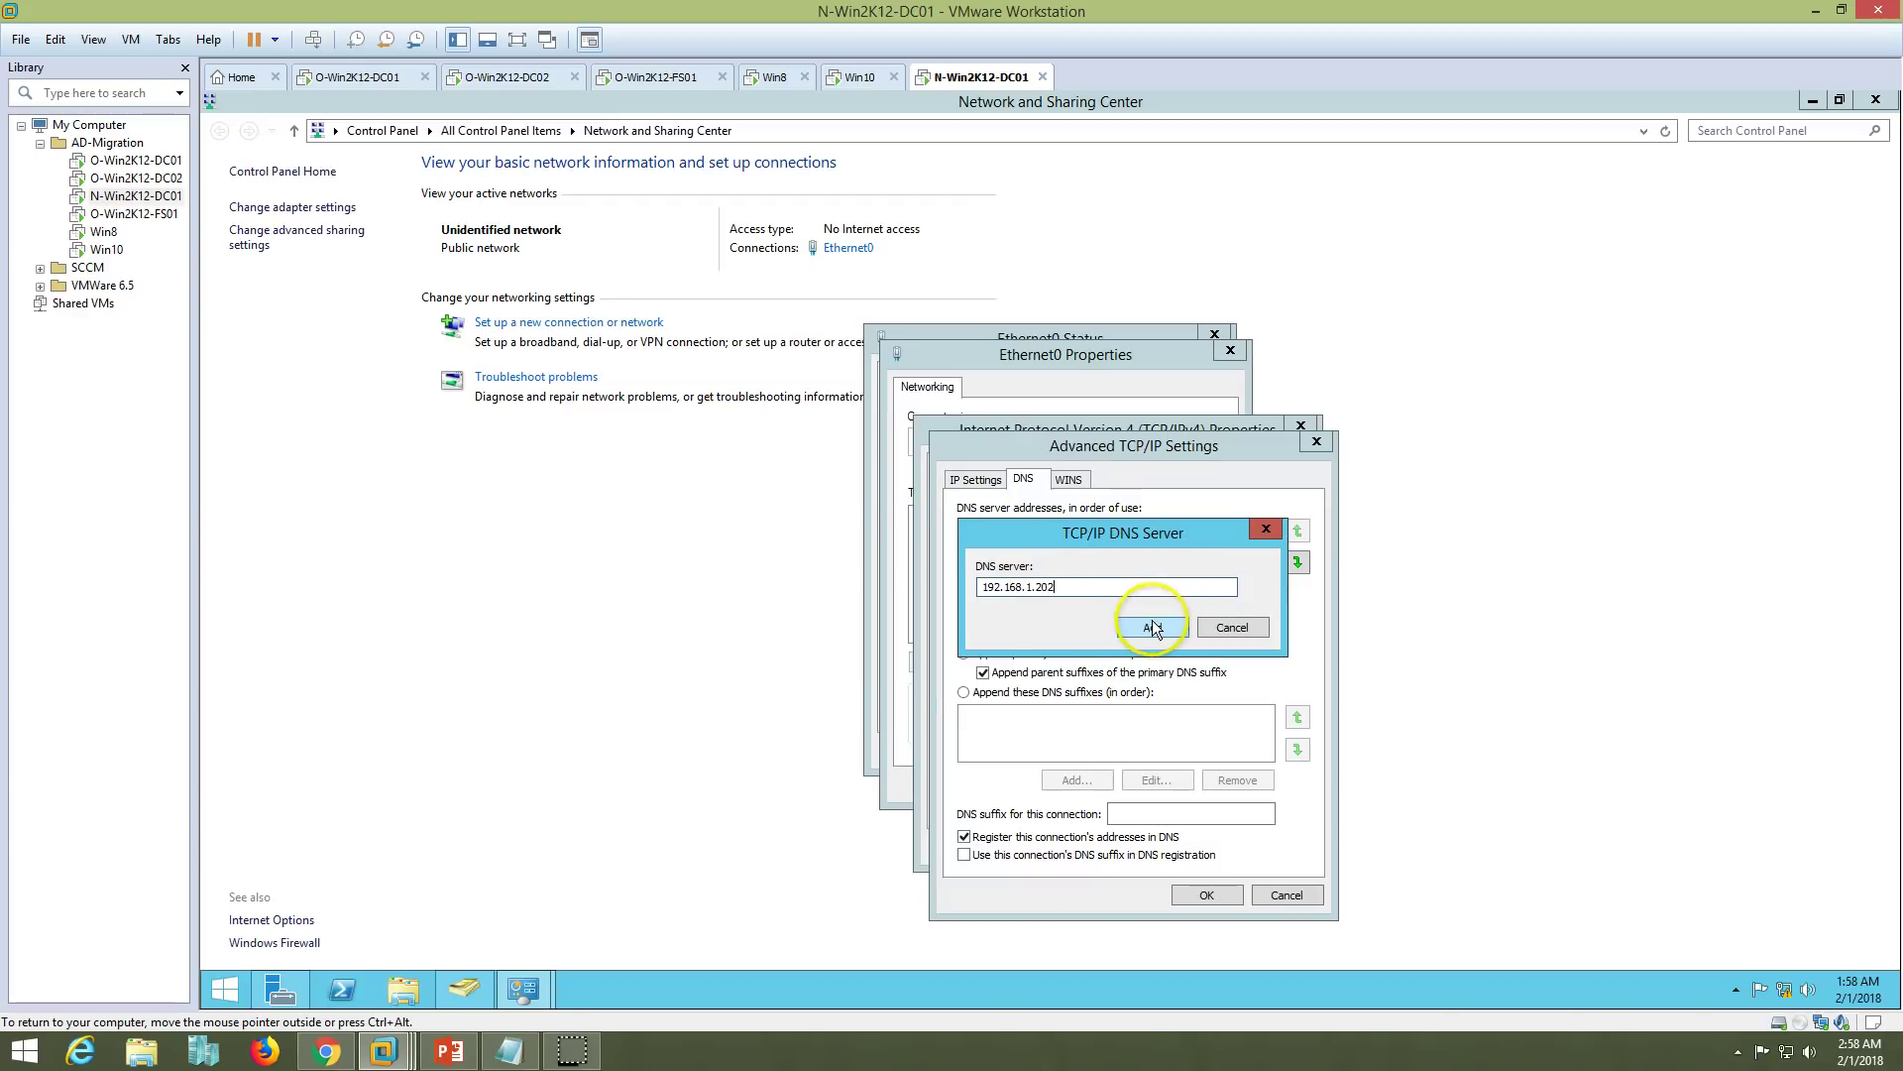
{"action": "left_click", "coordinate": [1206, 896]}
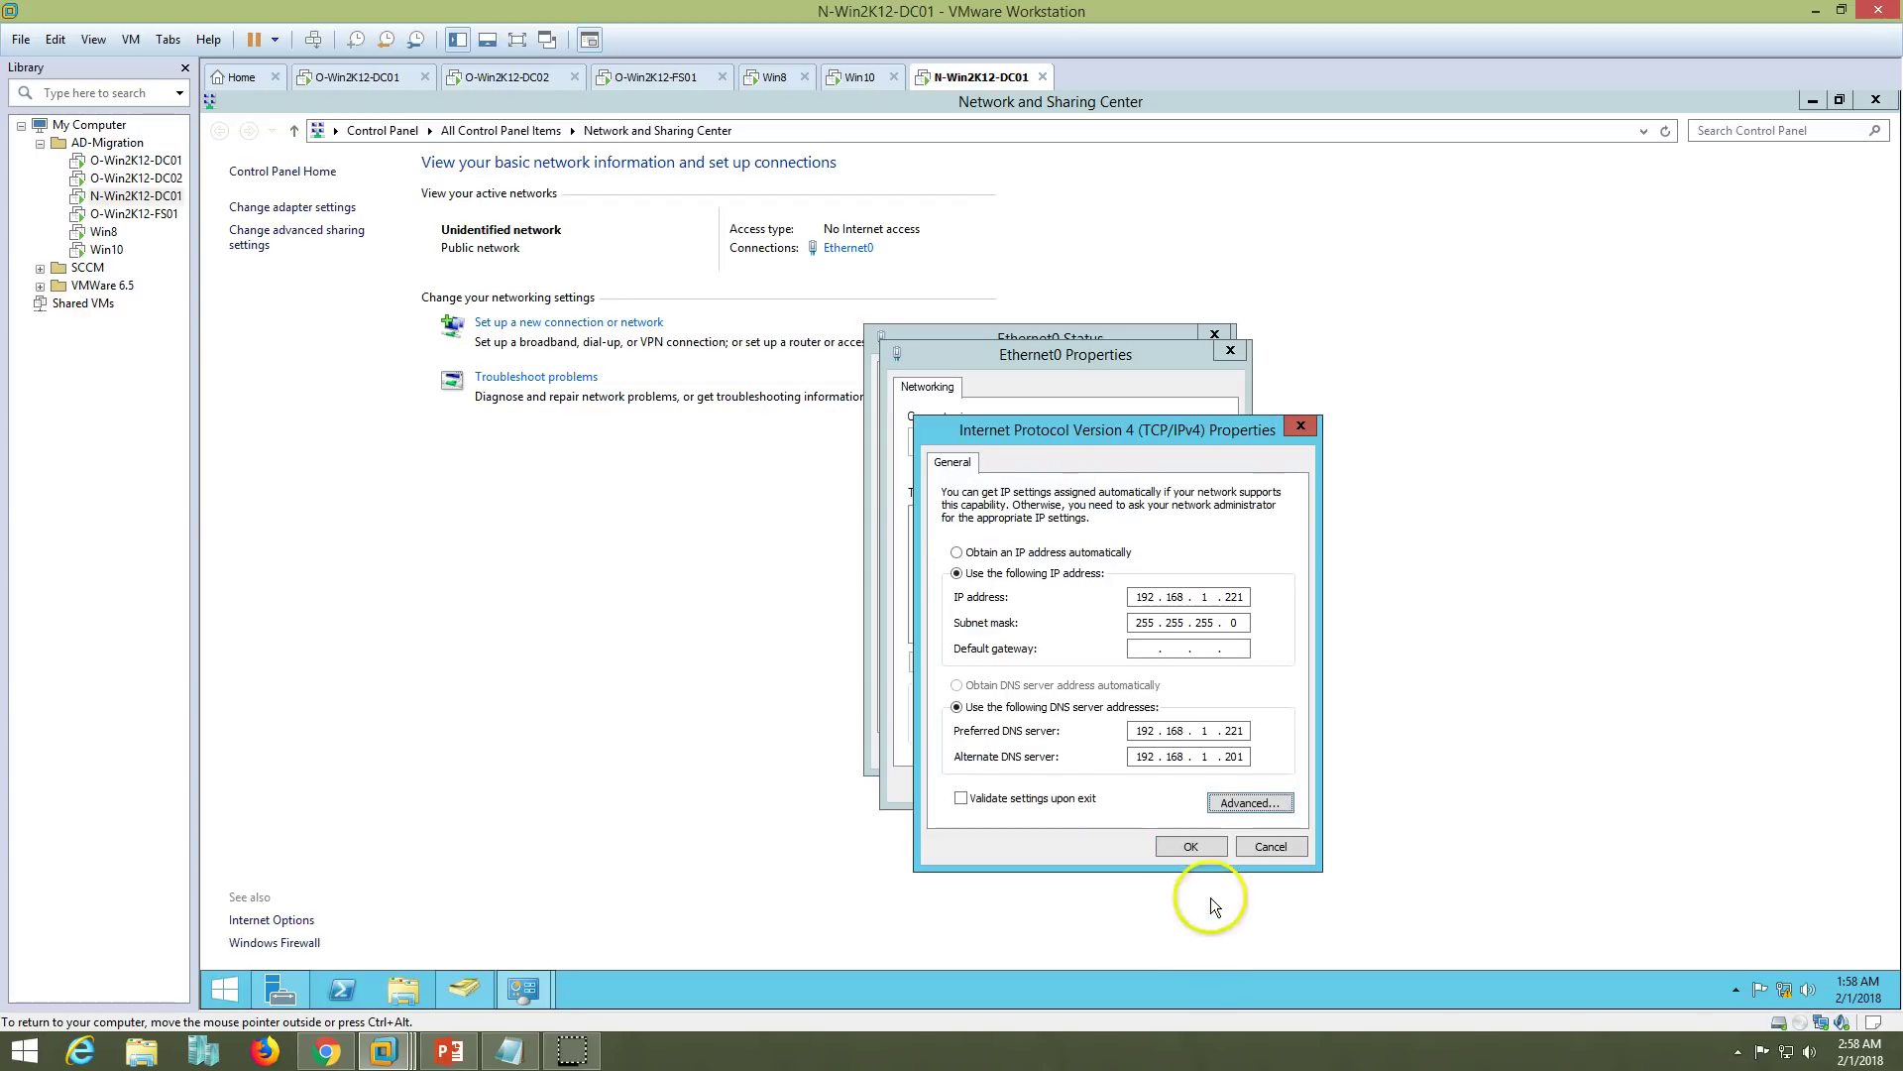
{"action": "left_click", "coordinate": [1191, 851]}
{"action": "left_click", "coordinate": [1140, 783]}
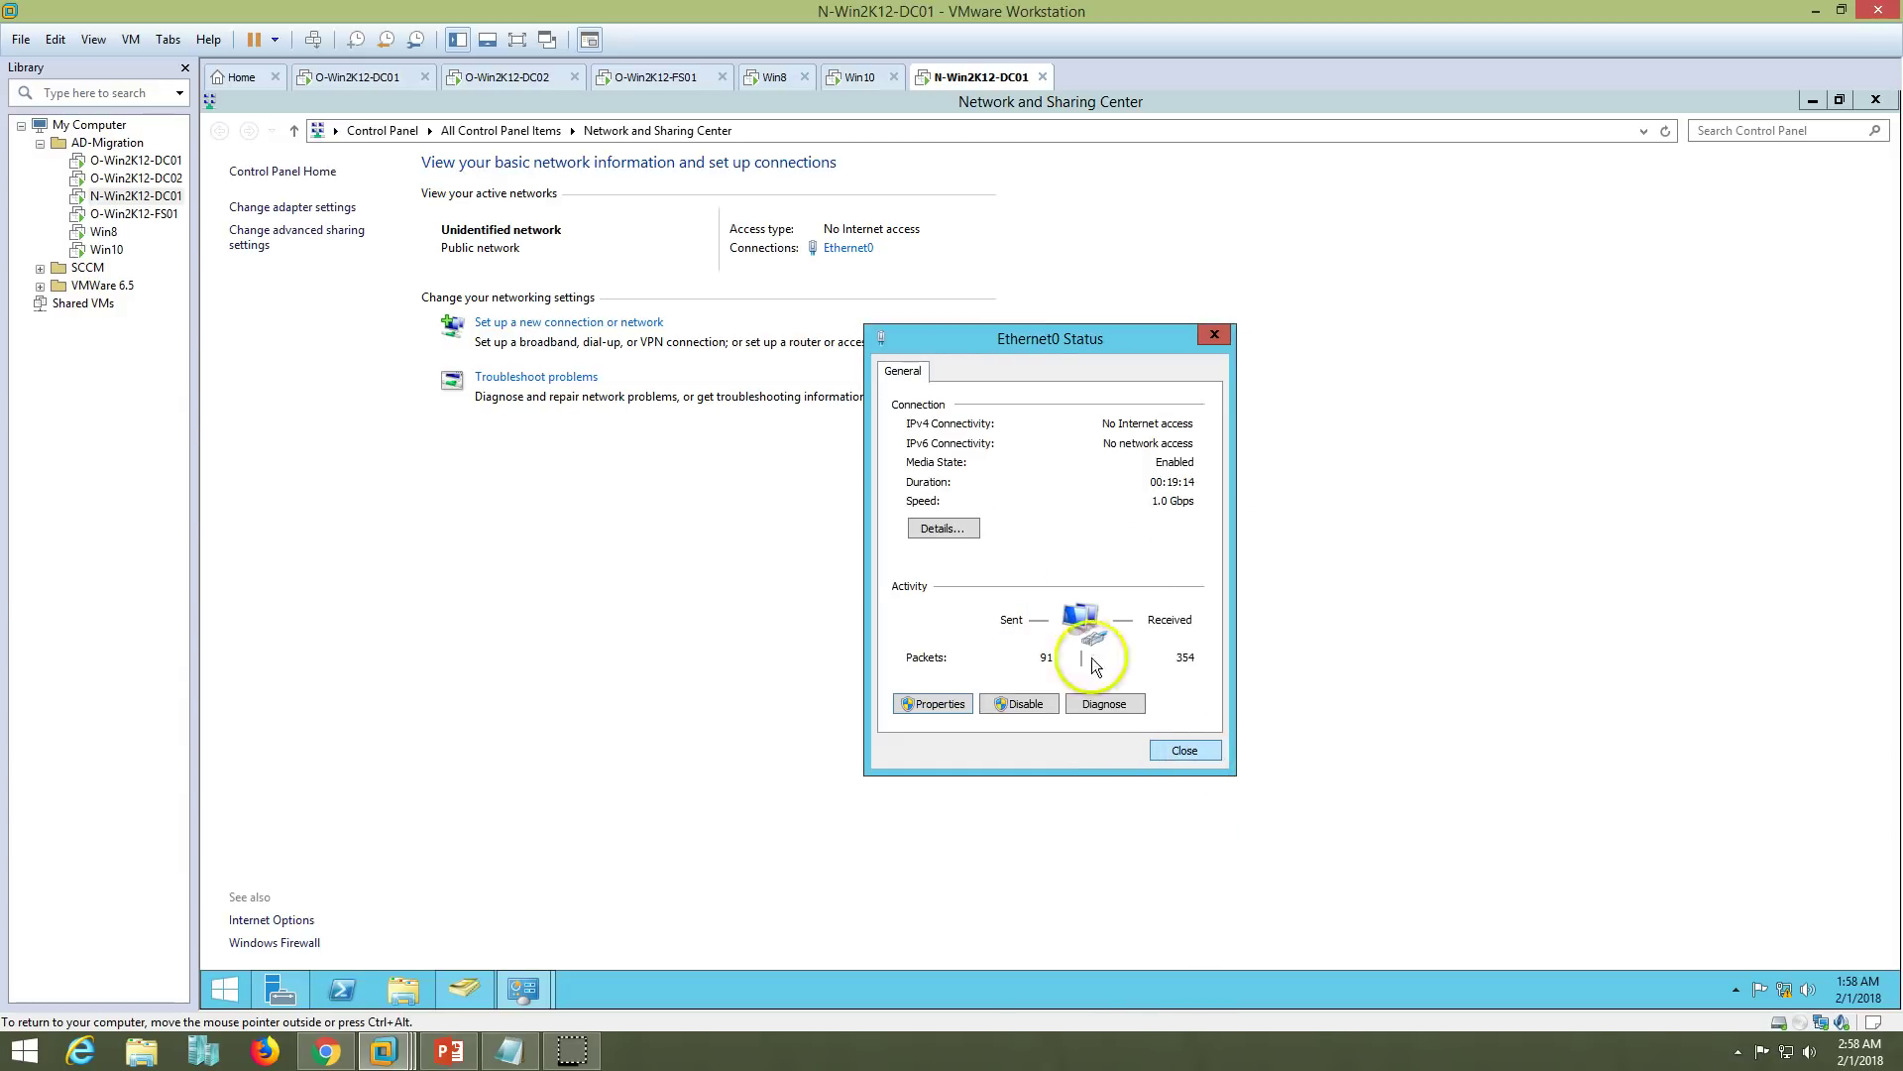
{"action": "left_click", "coordinate": [942, 527]}
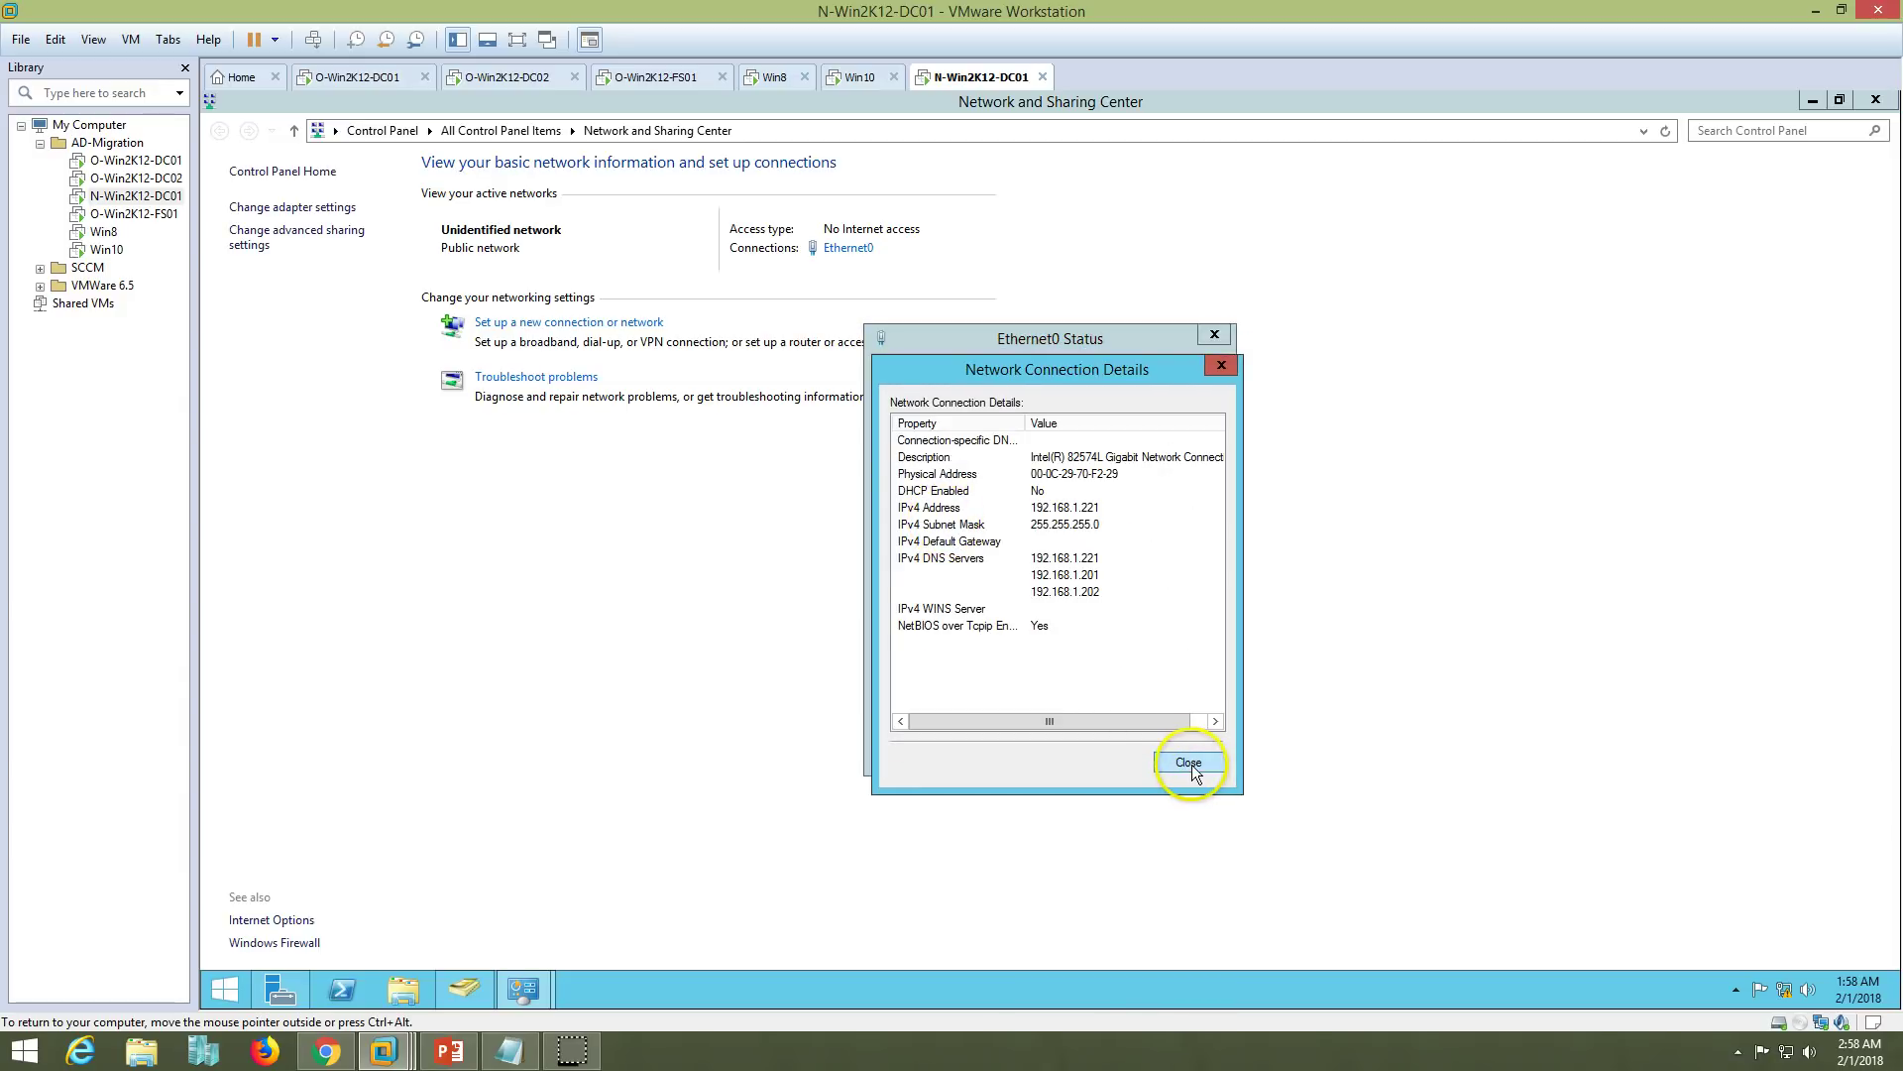
- Close the connection details and status windows on O-Win2K12-DC01, O-Win2K12-DC02 and N-Win2K12-DC01
{"action": "left_click", "coordinate": [391, 80]}
{"action": "left_click", "coordinate": [1189, 762]}
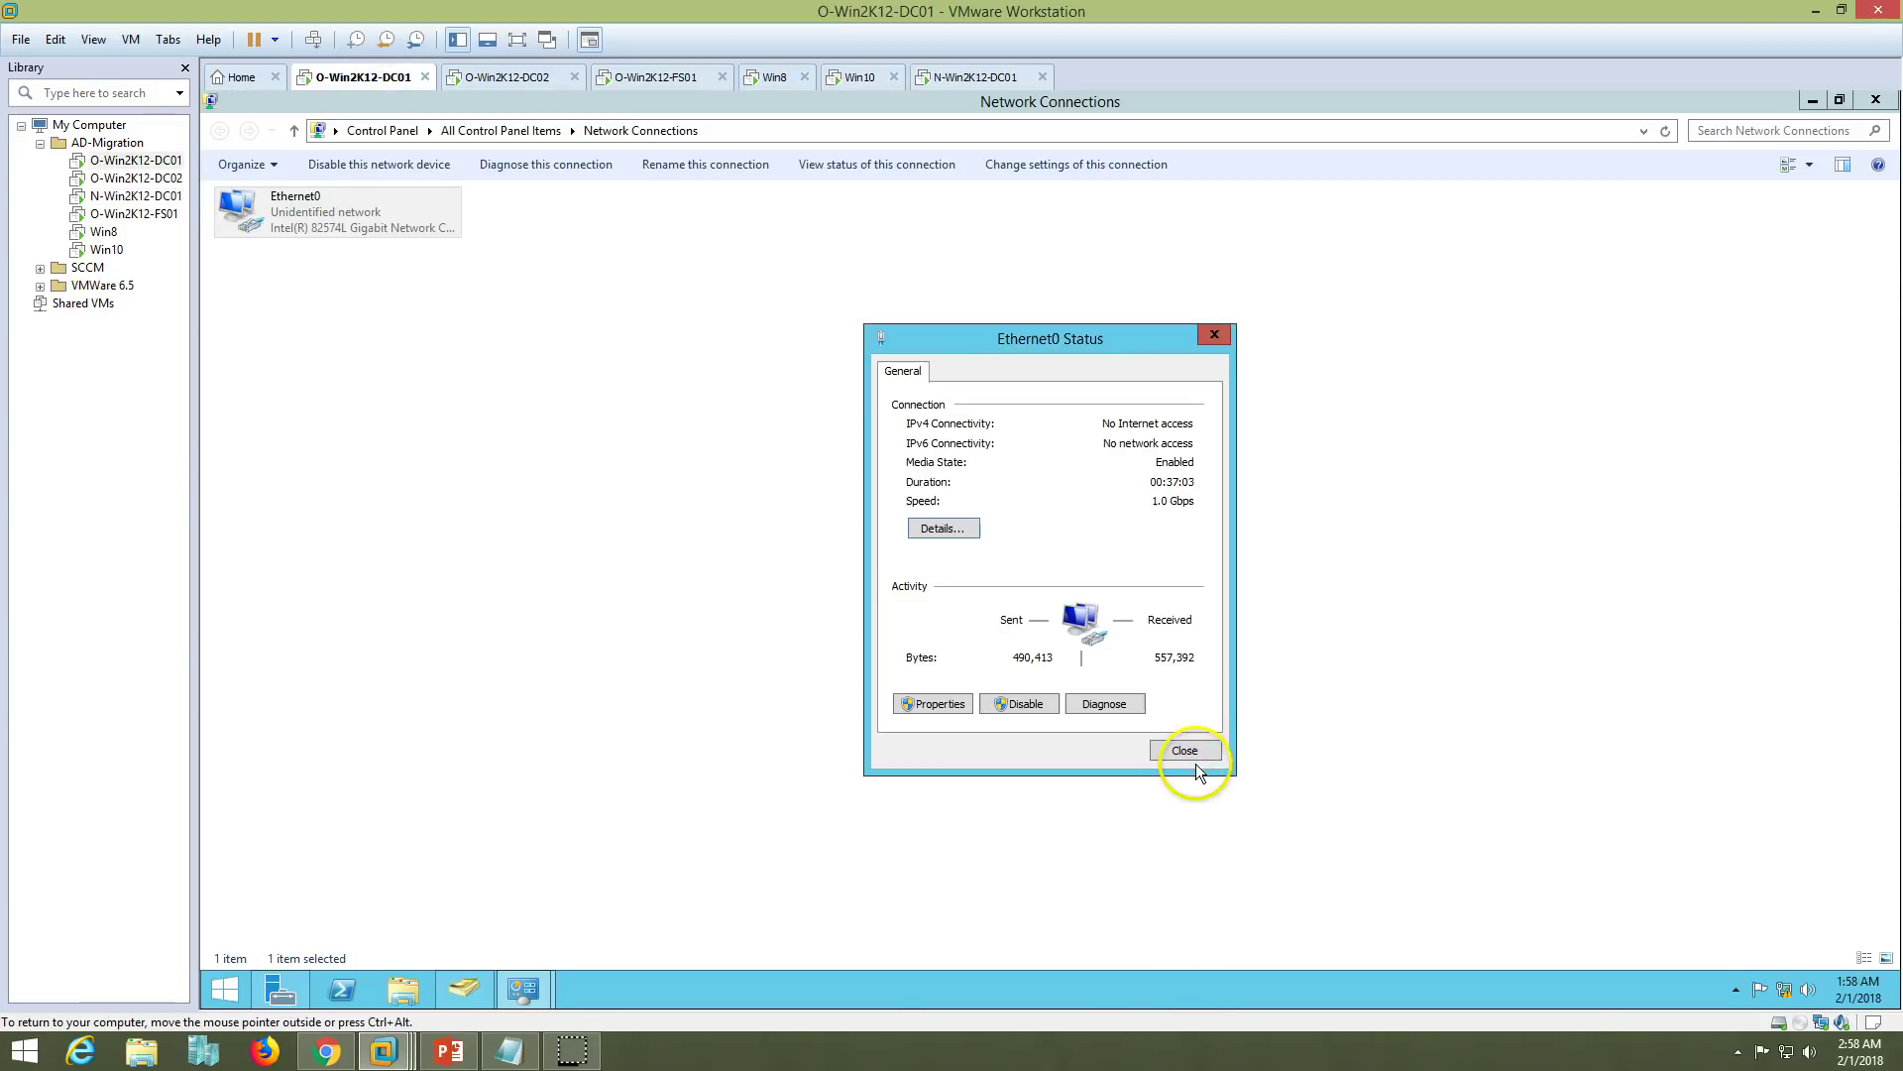
{"action": "left_click", "coordinate": [1186, 751]}
{"action": "left_click", "coordinate": [513, 76]}
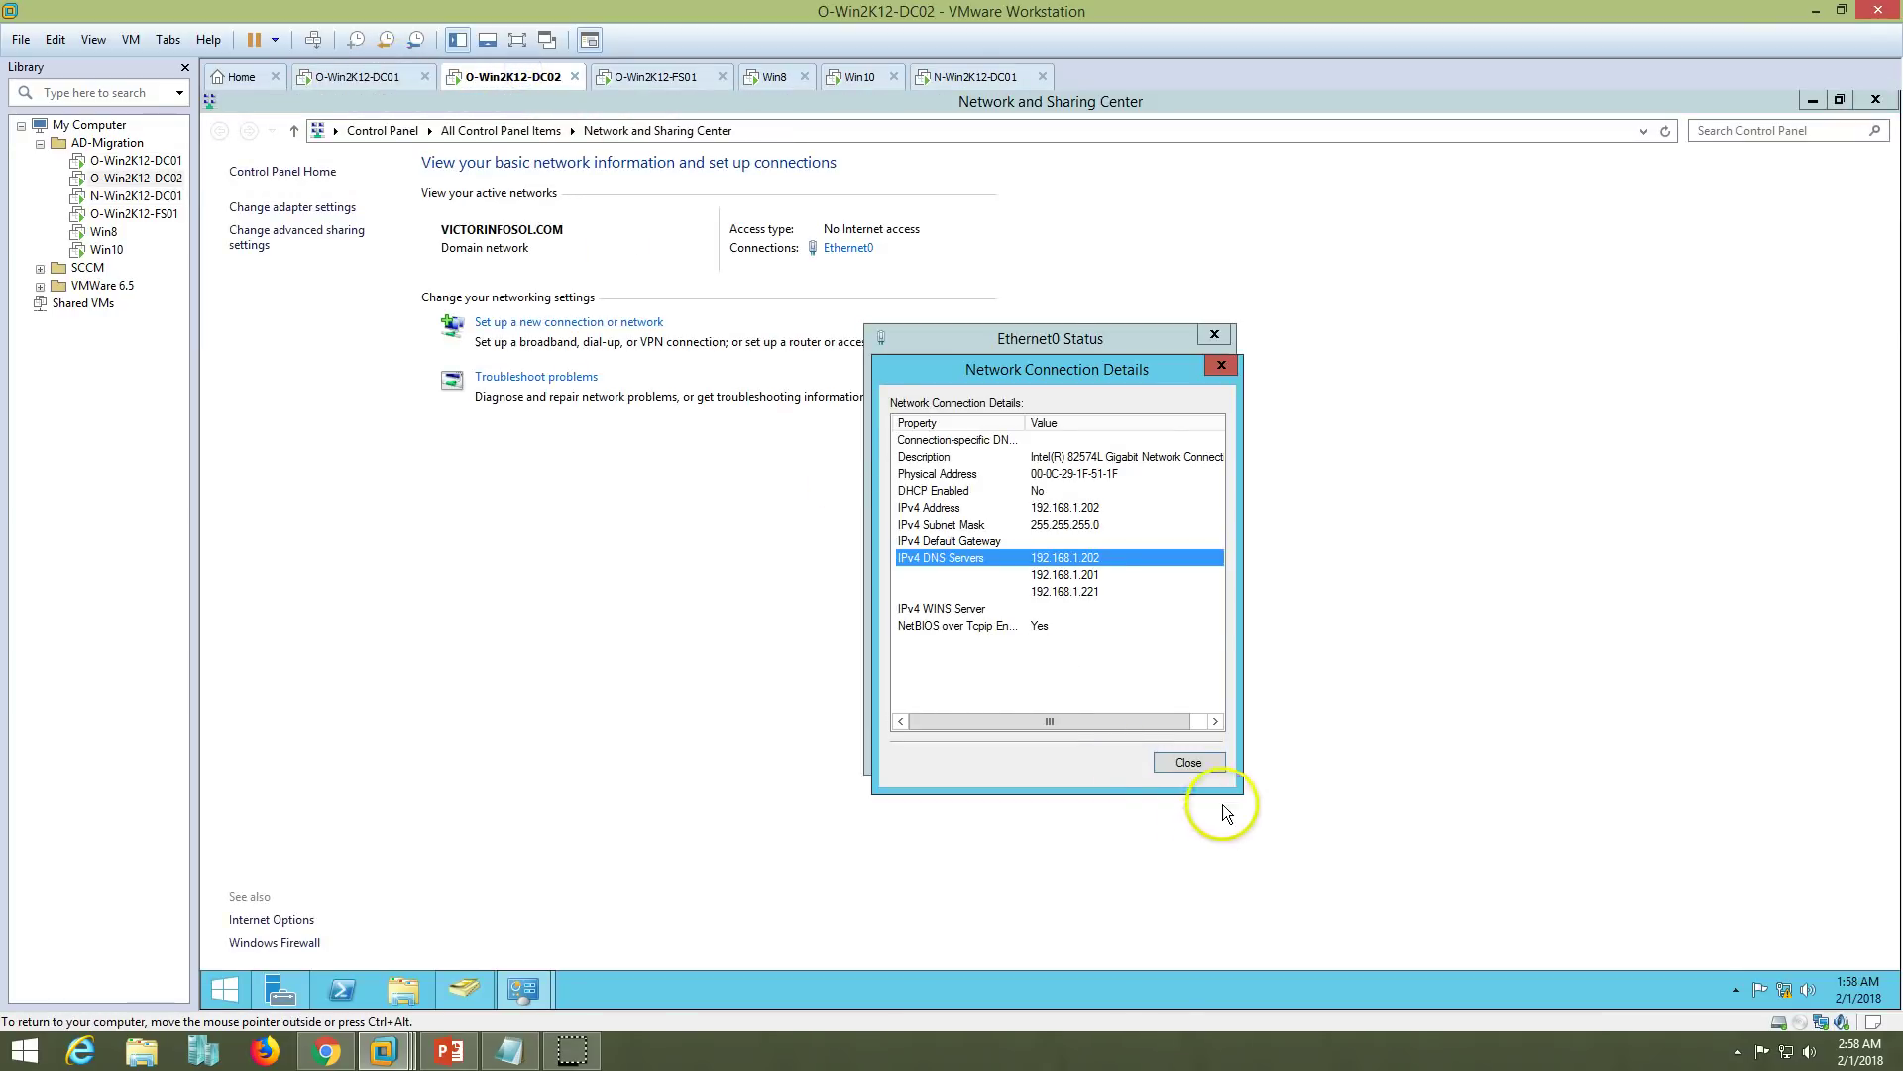
{"action": "left_click", "coordinate": [1189, 761]}
{"action": "left_click", "coordinate": [1187, 761]}
{"action": "left_click", "coordinate": [977, 76]}
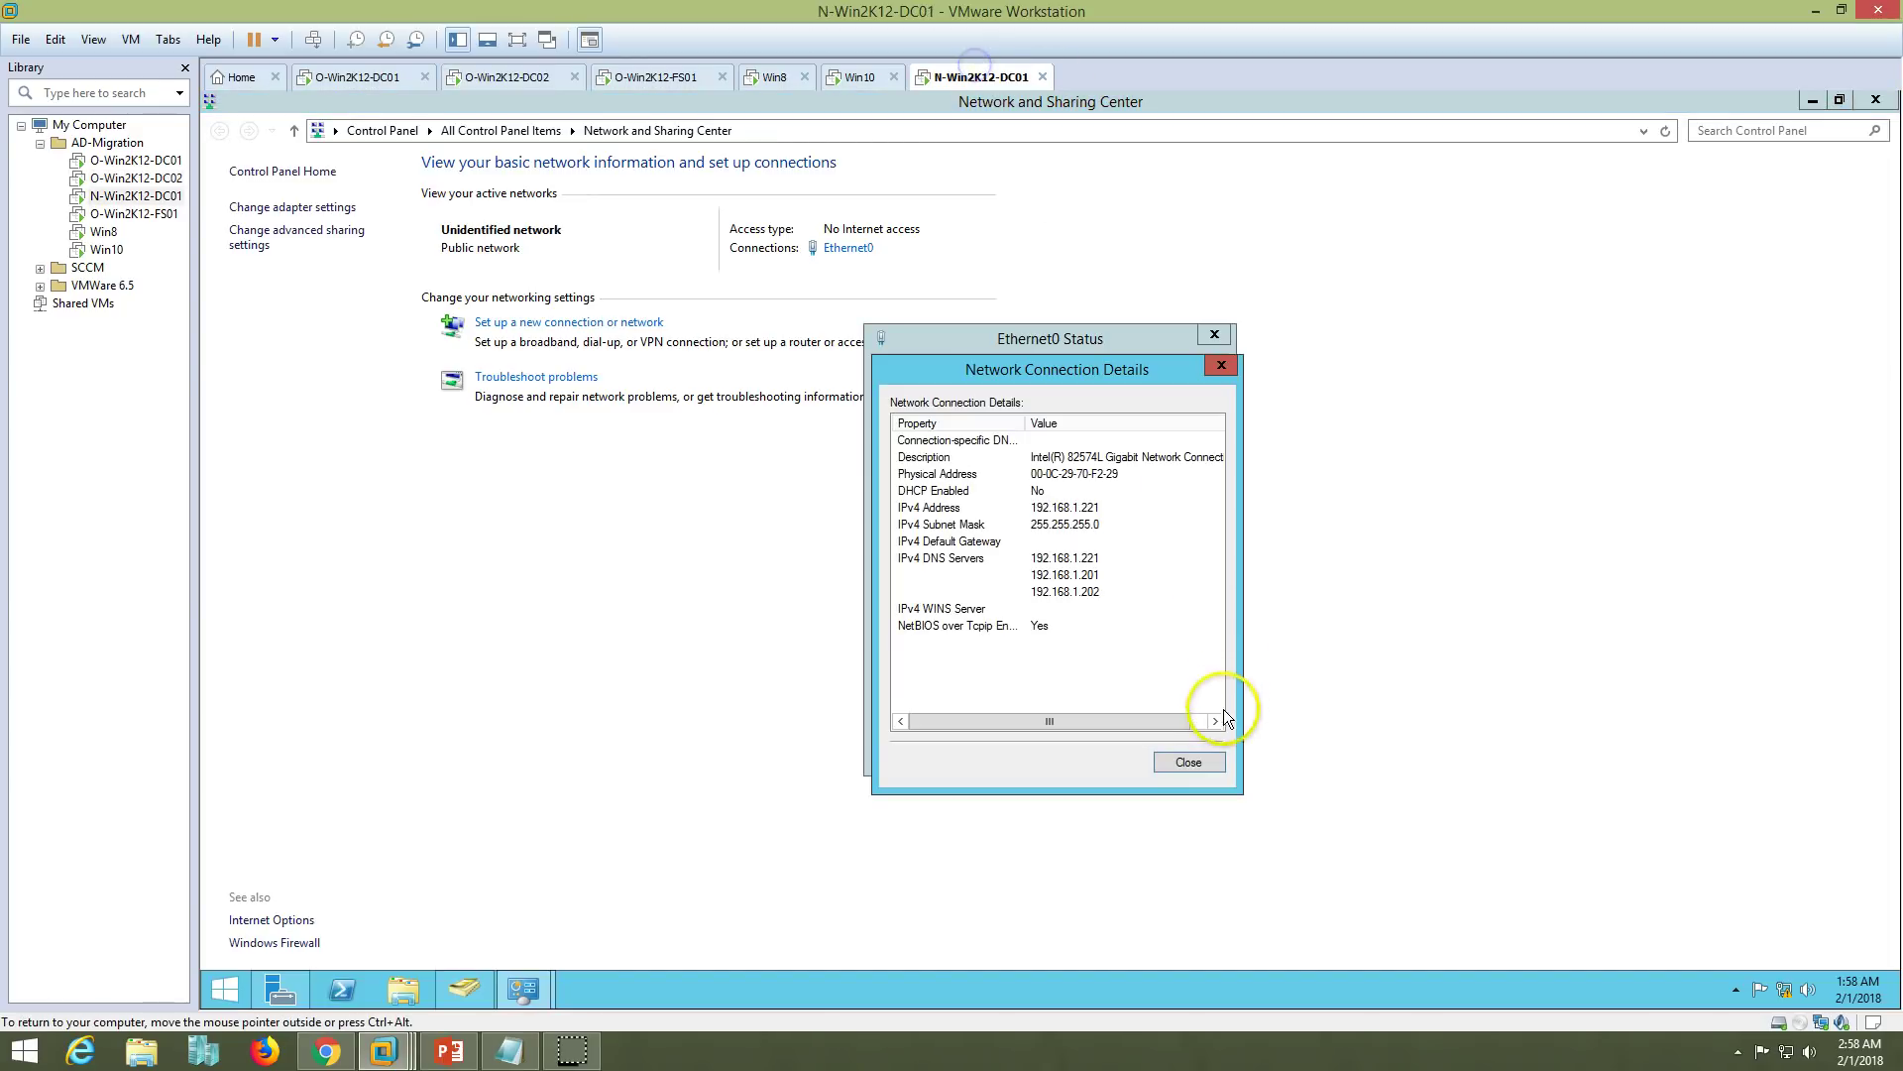
{"action": "left_click", "coordinate": [1189, 762]}
{"action": "left_click", "coordinate": [1194, 750]}
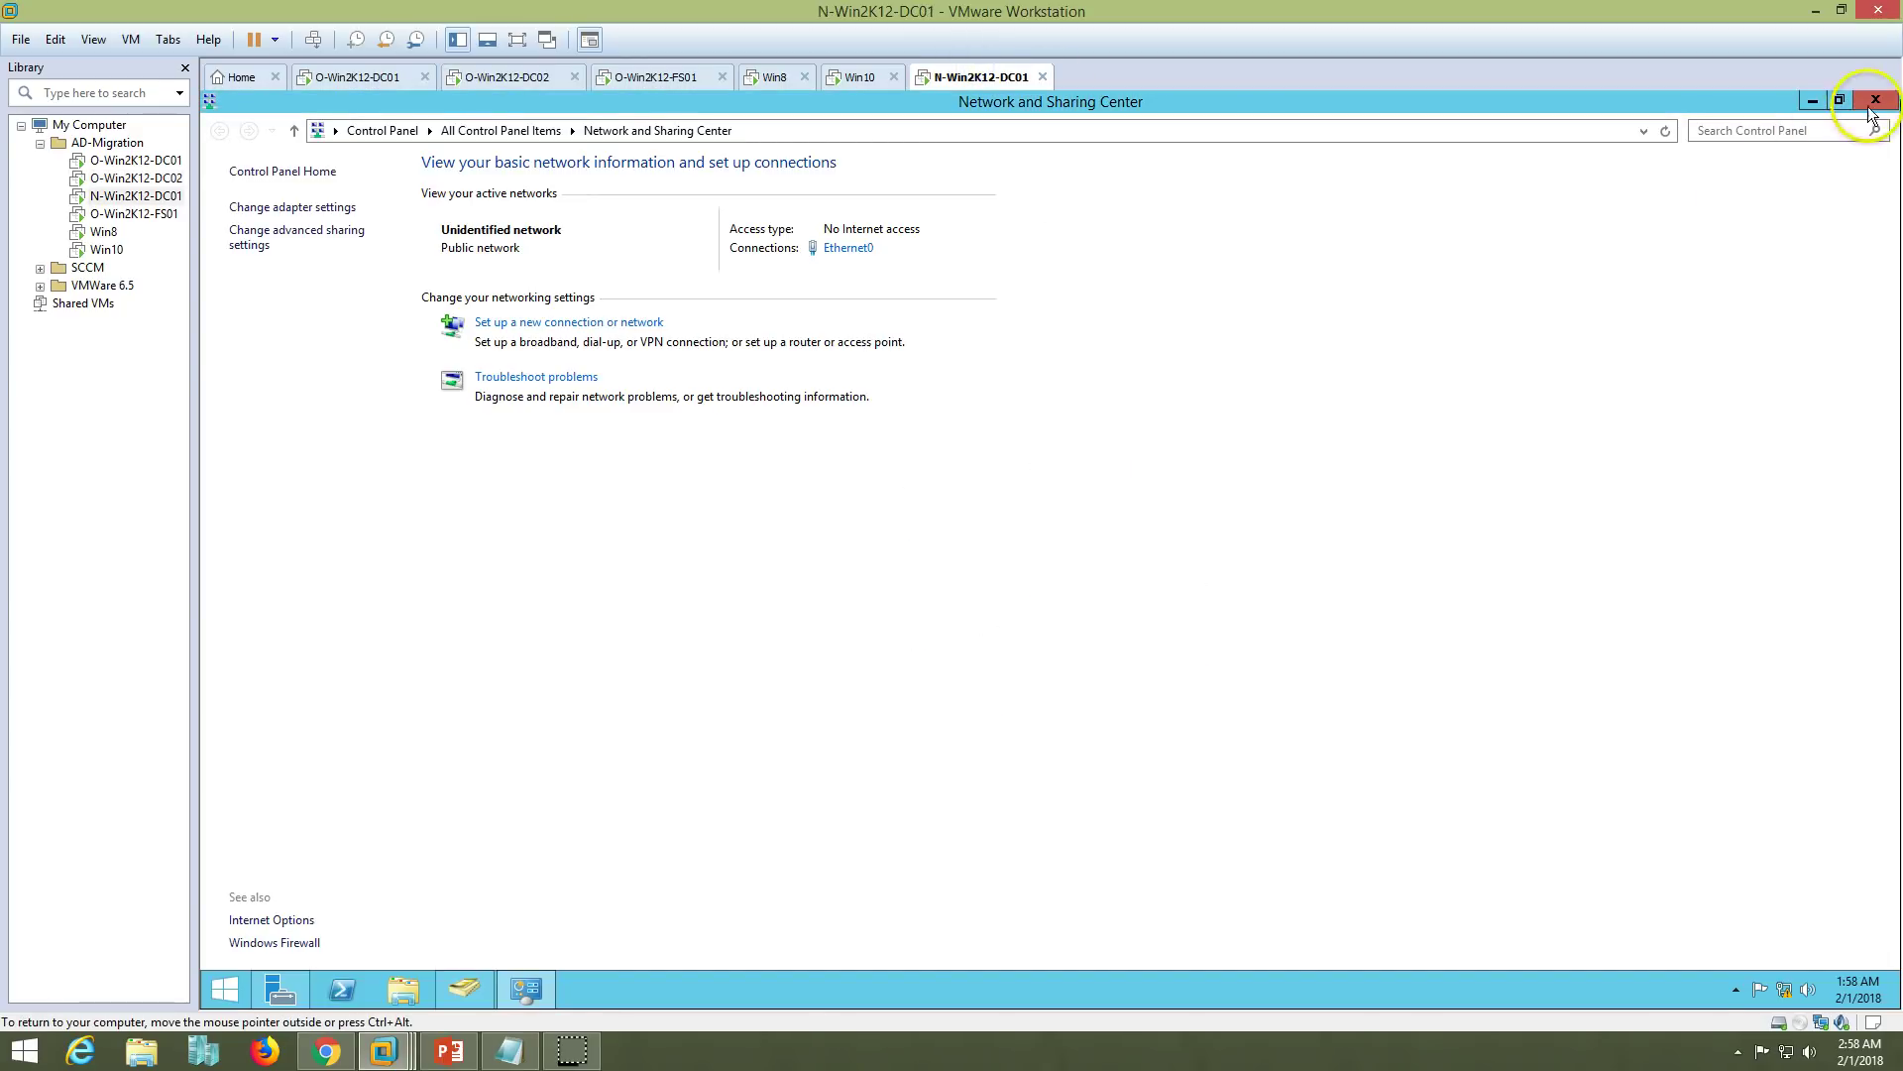
- Close the remaining Network and Sharing Center and Network Connections windows, then show the migration slides
{"action": "left_click", "coordinate": [1876, 99]}
{"action": "left_click", "coordinate": [664, 77]}
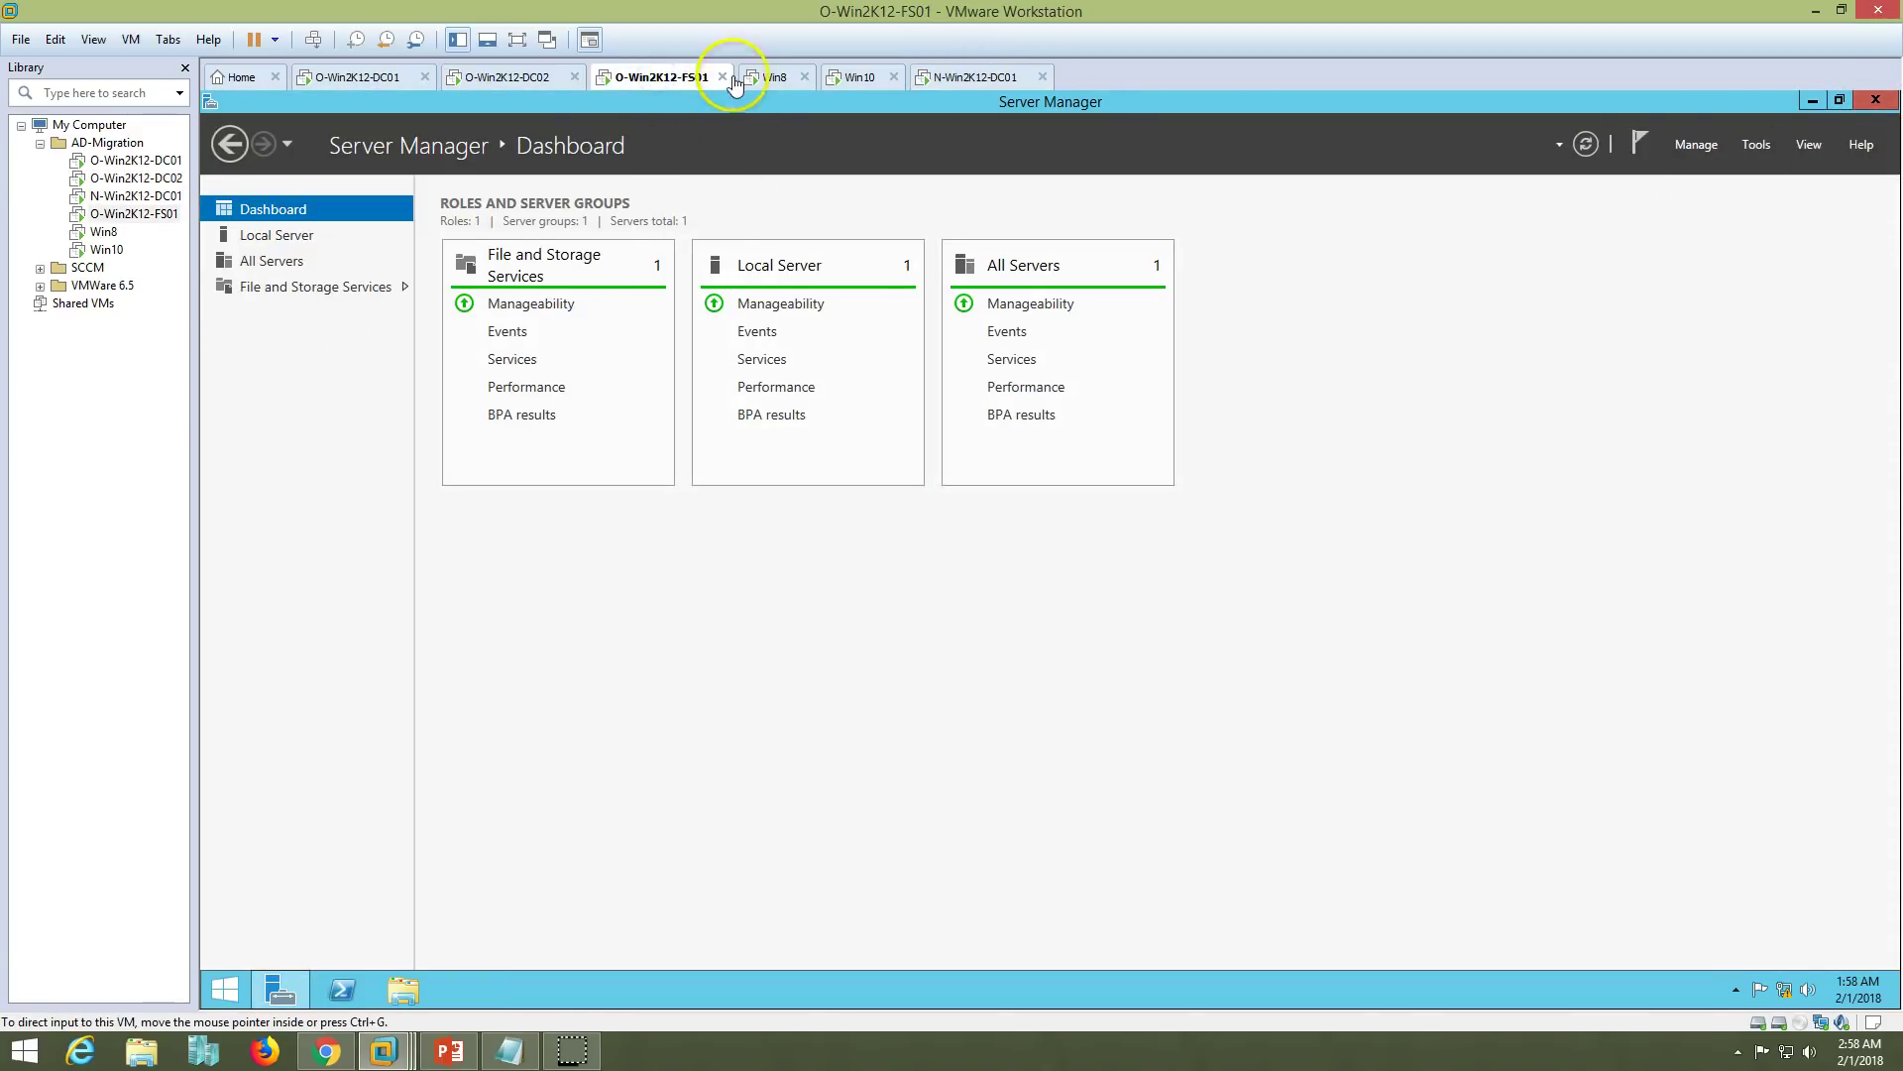
{"action": "left_click", "coordinate": [777, 76]}
{"action": "left_click", "coordinate": [860, 80]}
{"action": "left_click", "coordinate": [777, 77]}
{"action": "left_click", "coordinate": [510, 77]}
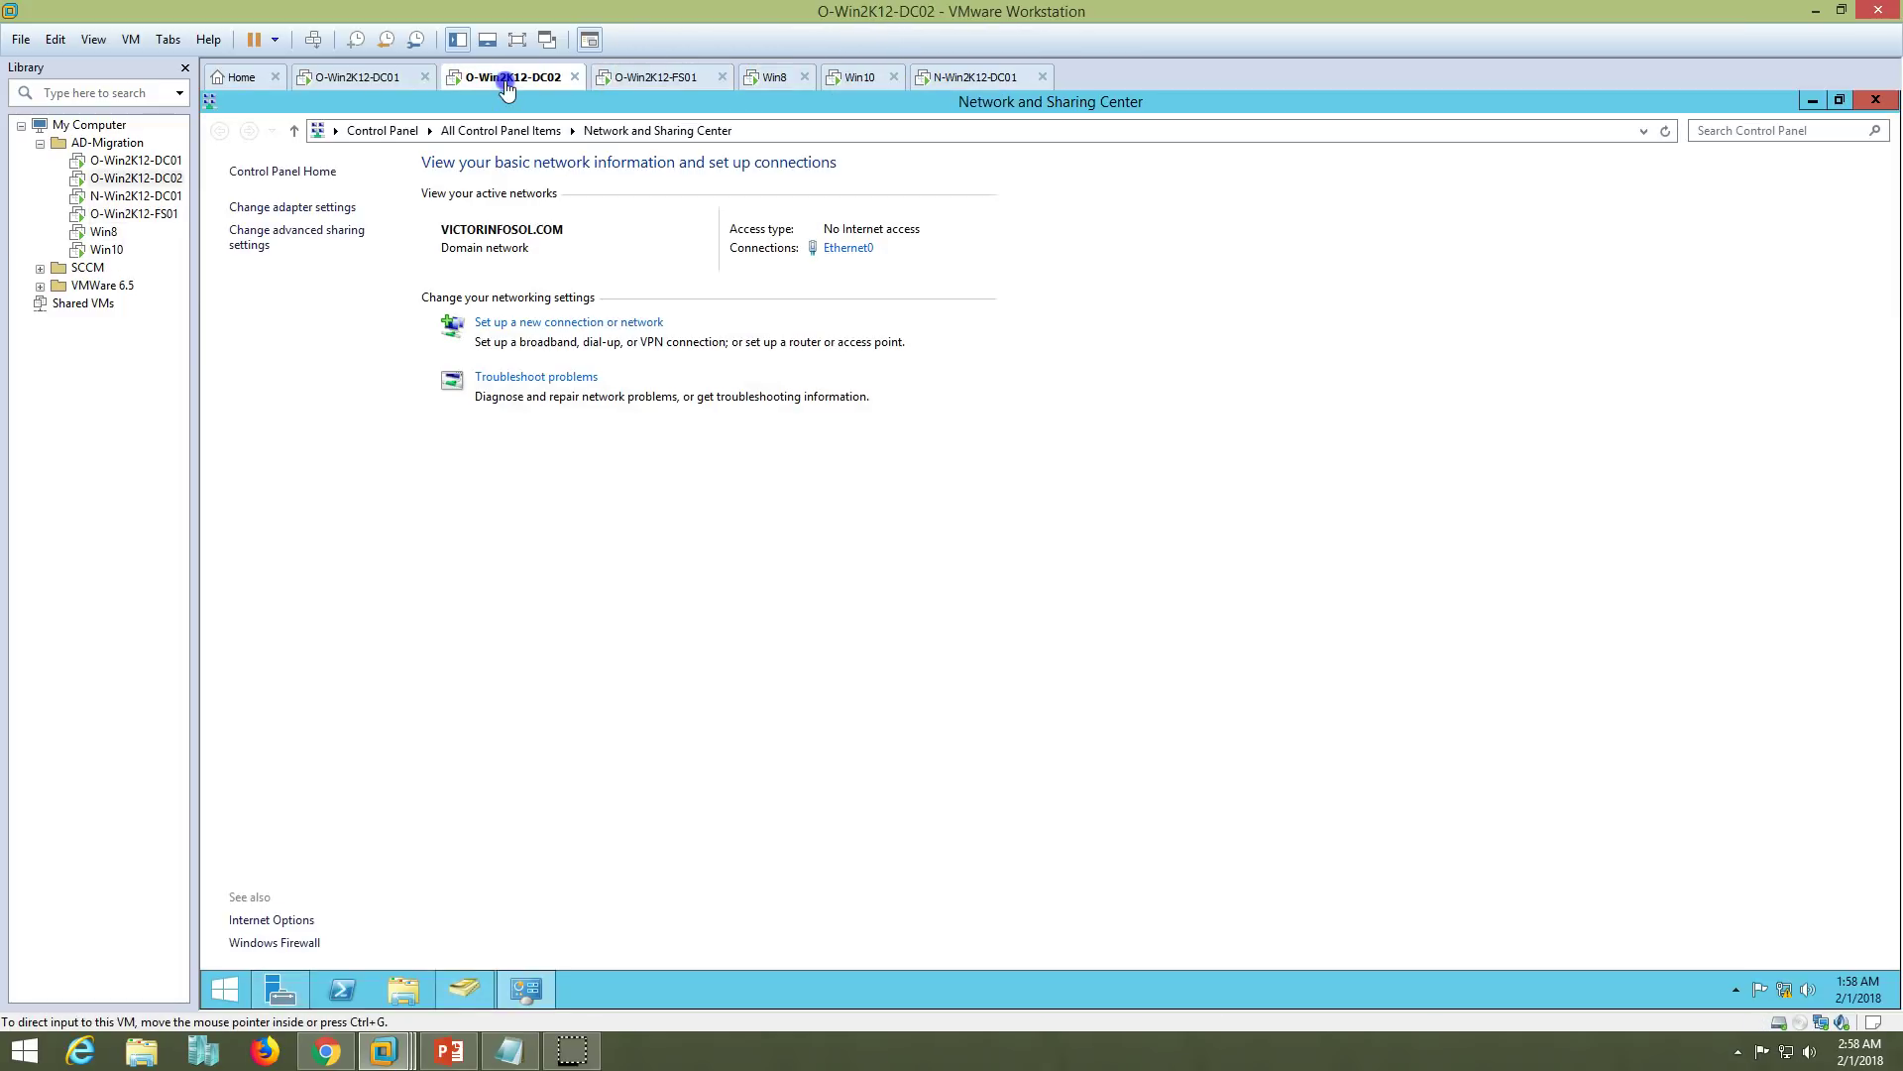
{"action": "left_click", "coordinate": [1876, 101]}
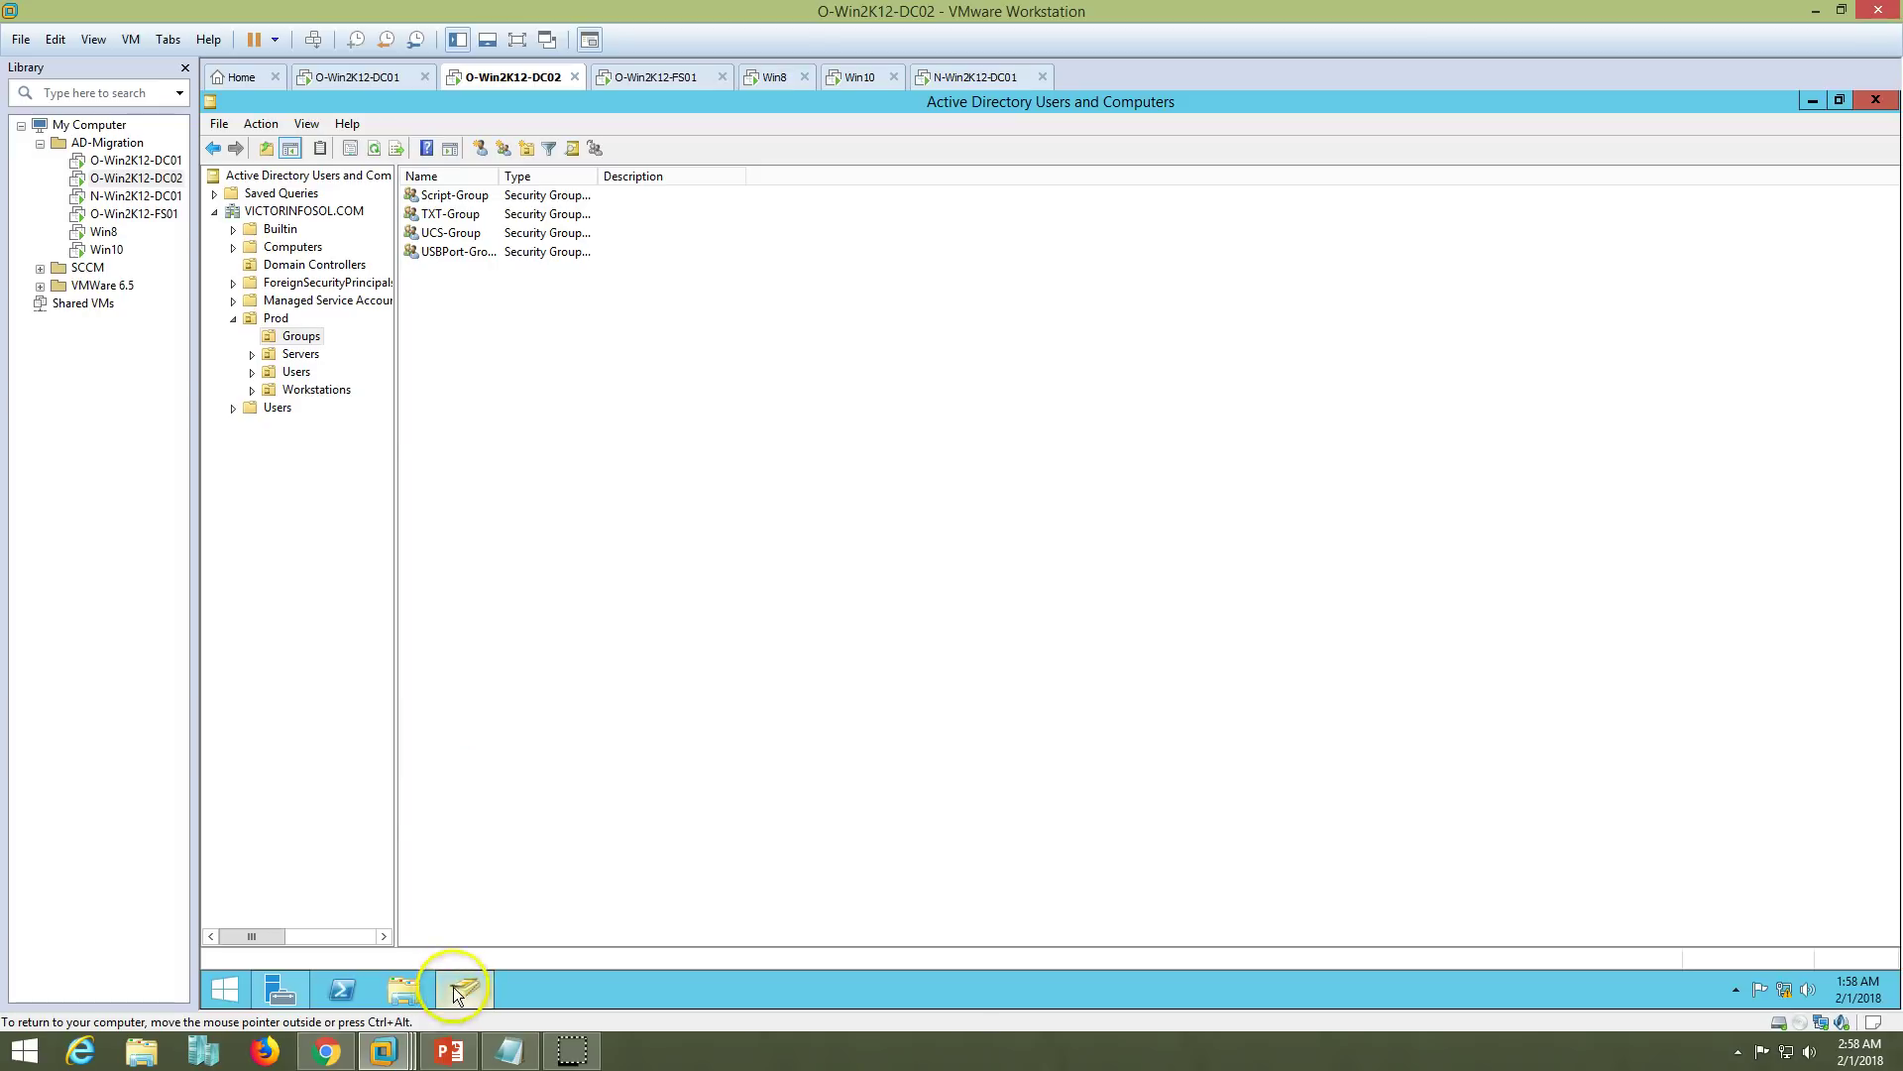
{"action": "left_click", "coordinate": [359, 76]}
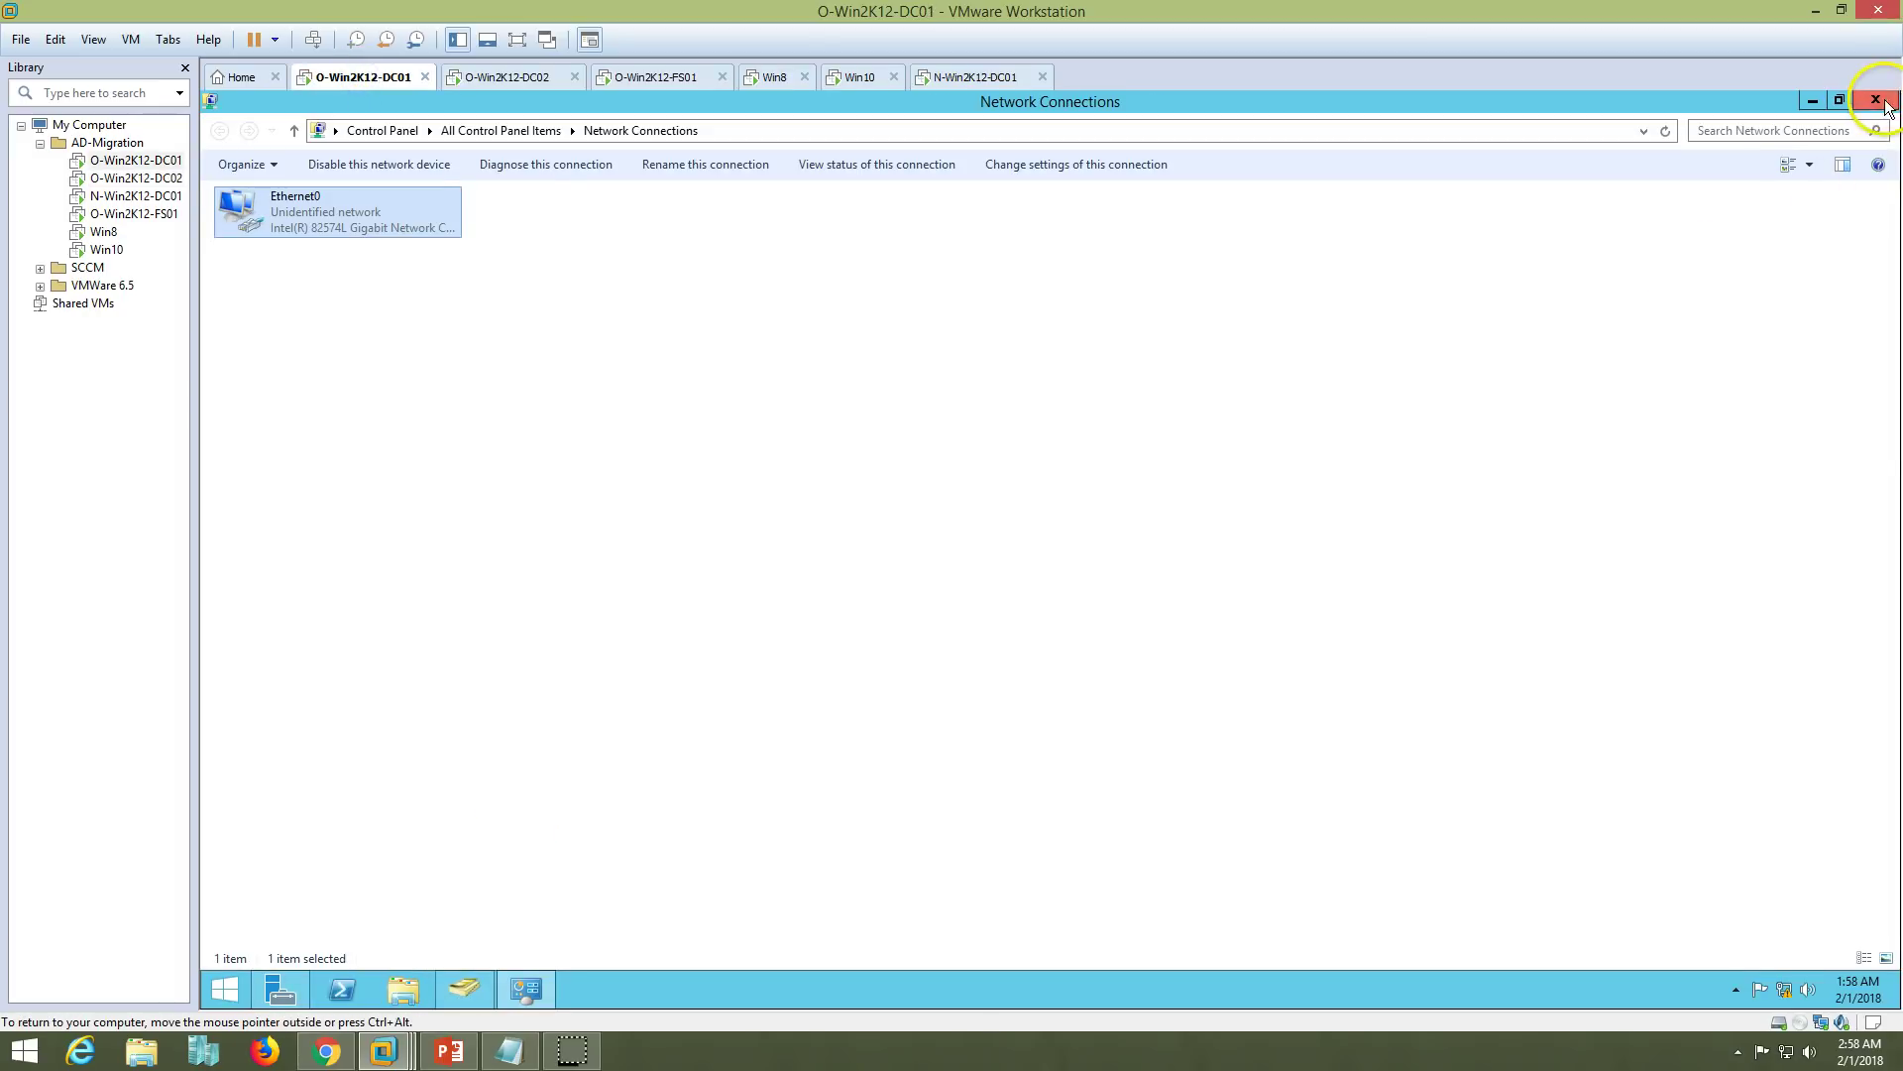
{"action": "left_click", "coordinate": [1876, 100]}
{"action": "left_click", "coordinate": [448, 1051]}
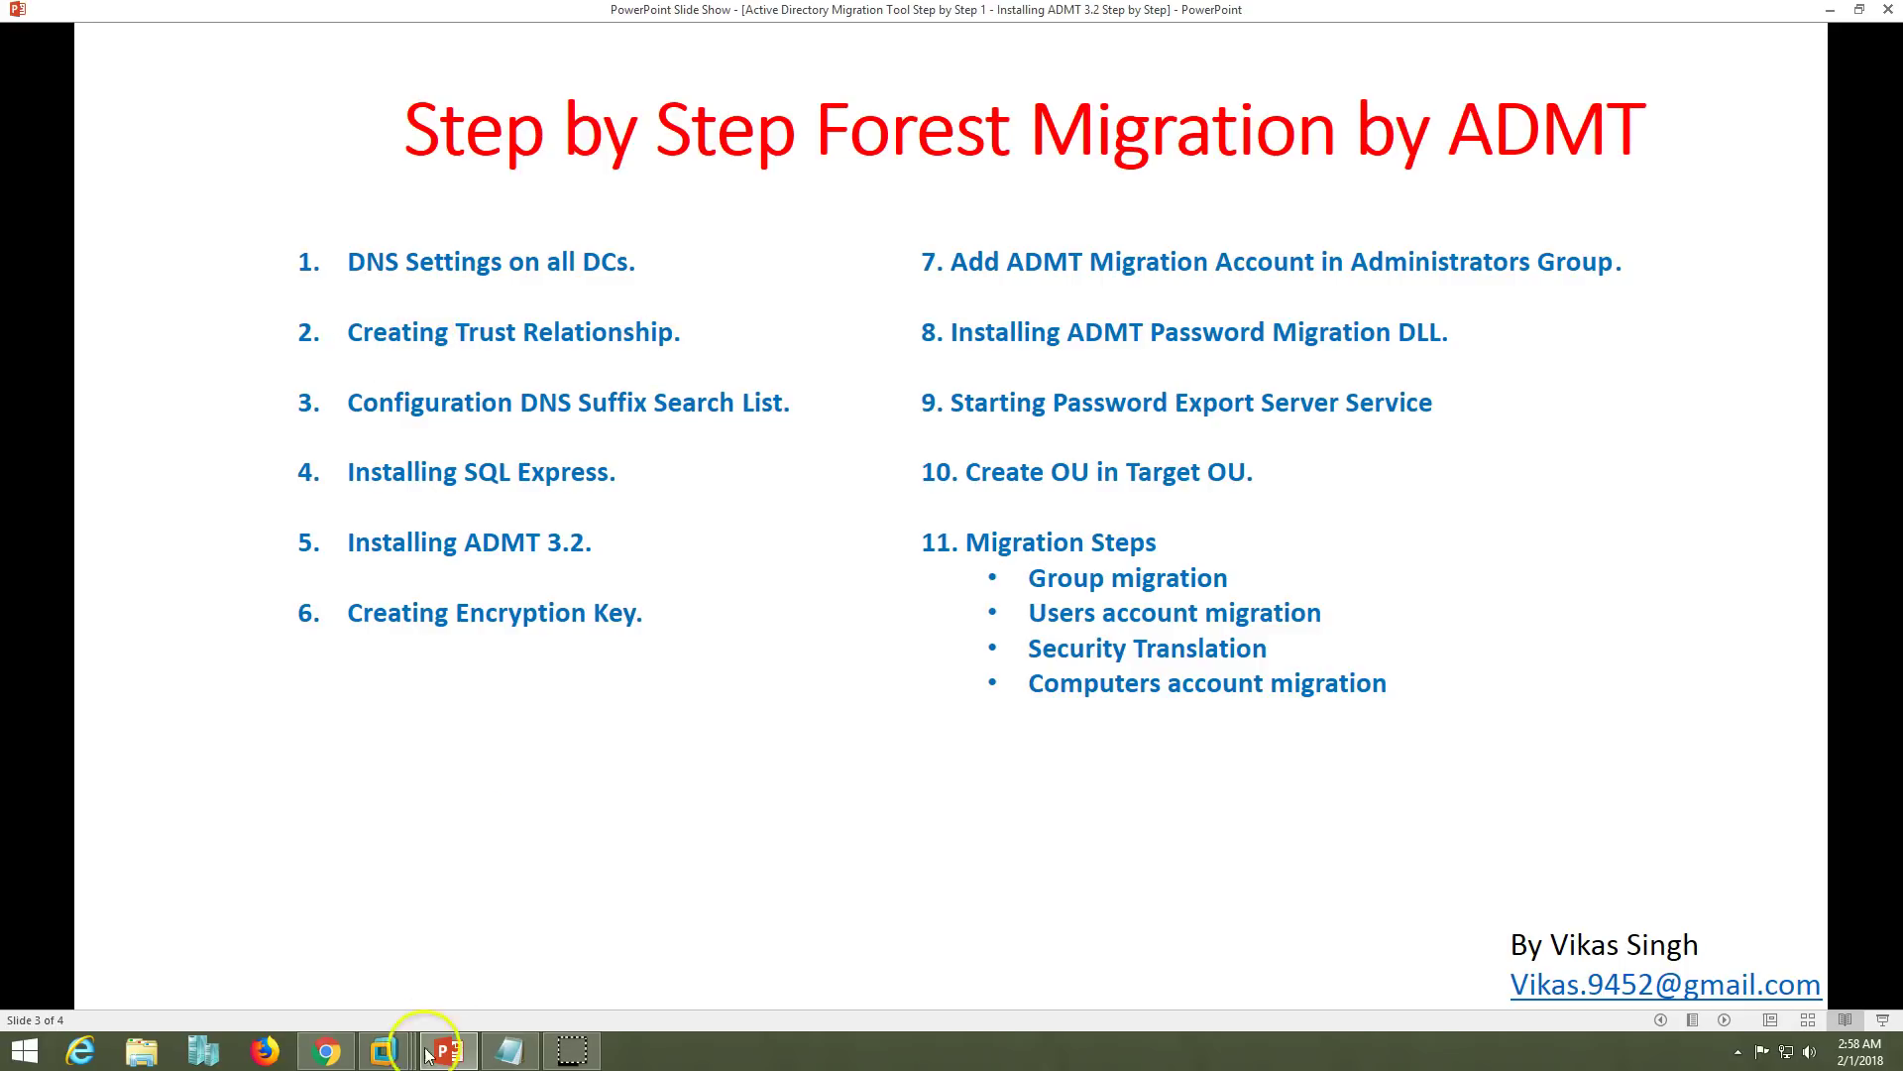
- Show O-Win2K12-DC01's Server Manager dashboard, revisit the demo environment and migration steps slides
{"action": "left_click", "coordinate": [384, 1050]}
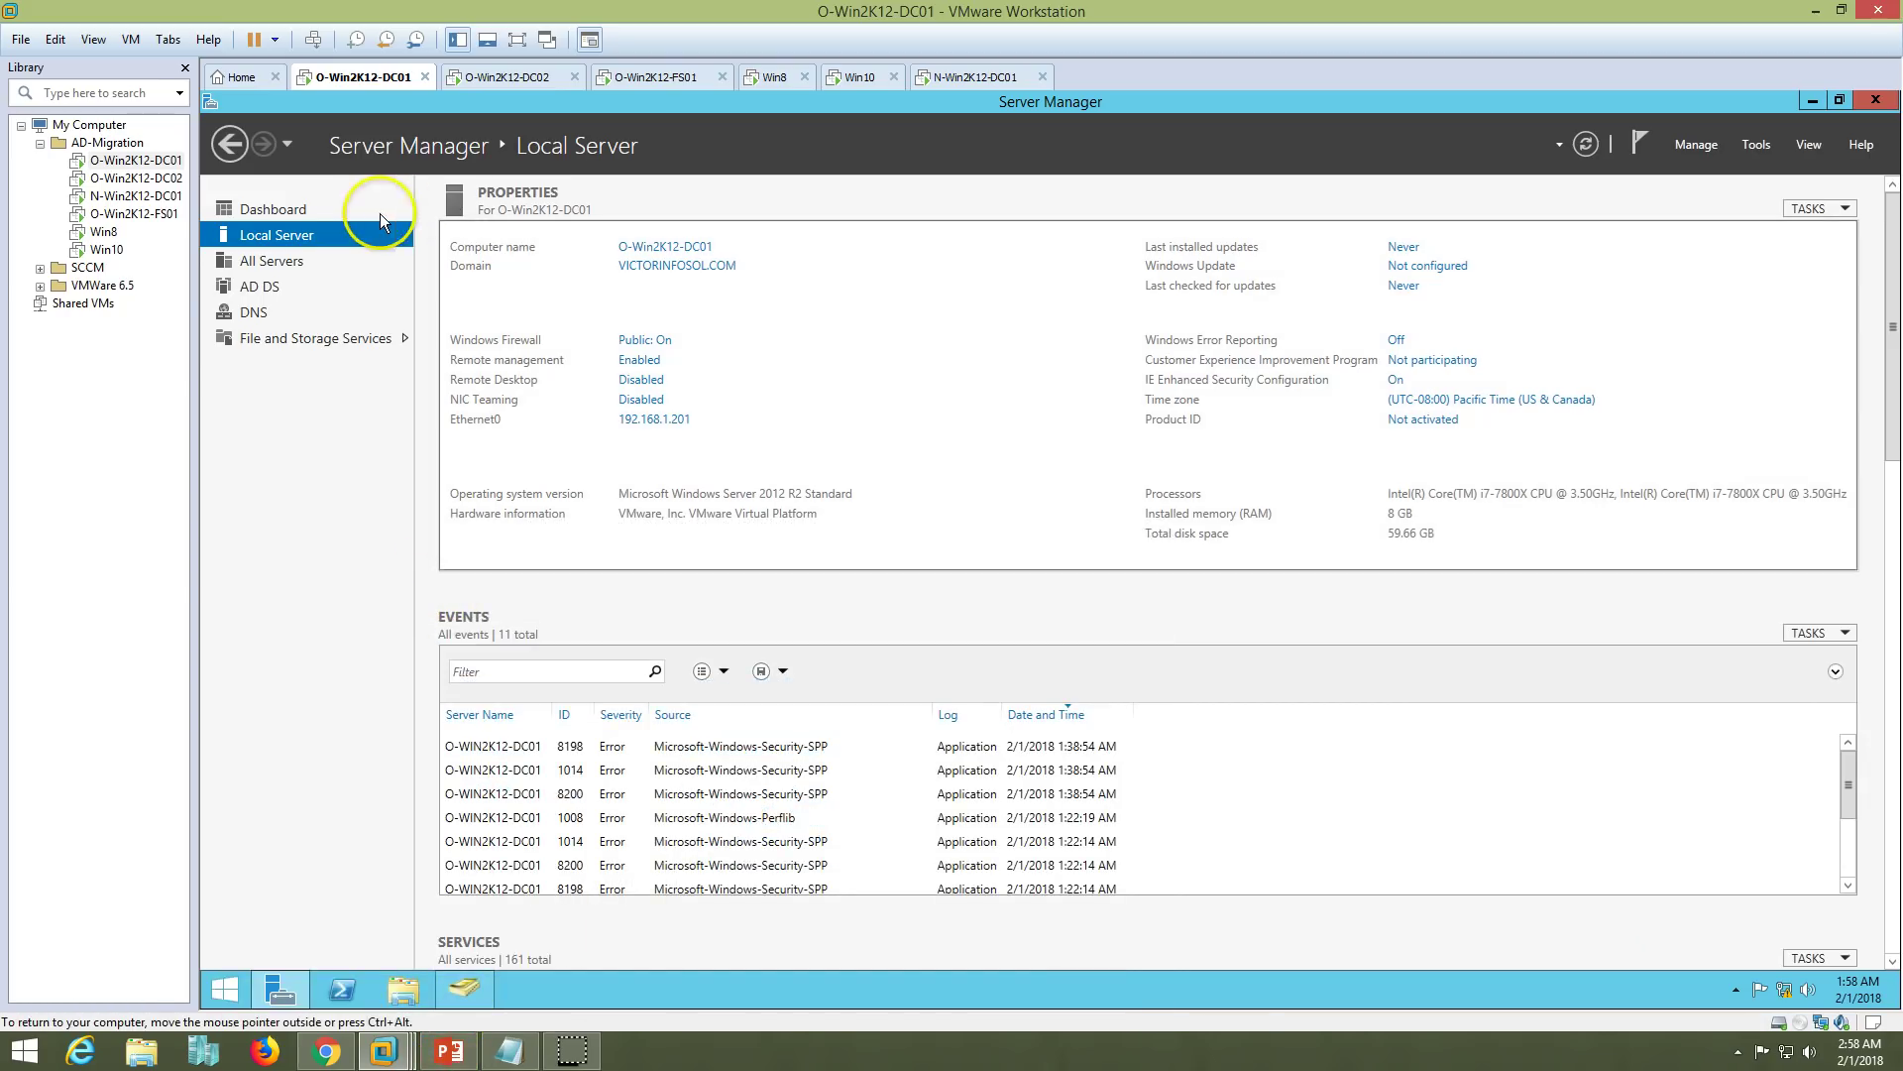
{"action": "left_click", "coordinate": [310, 206]}
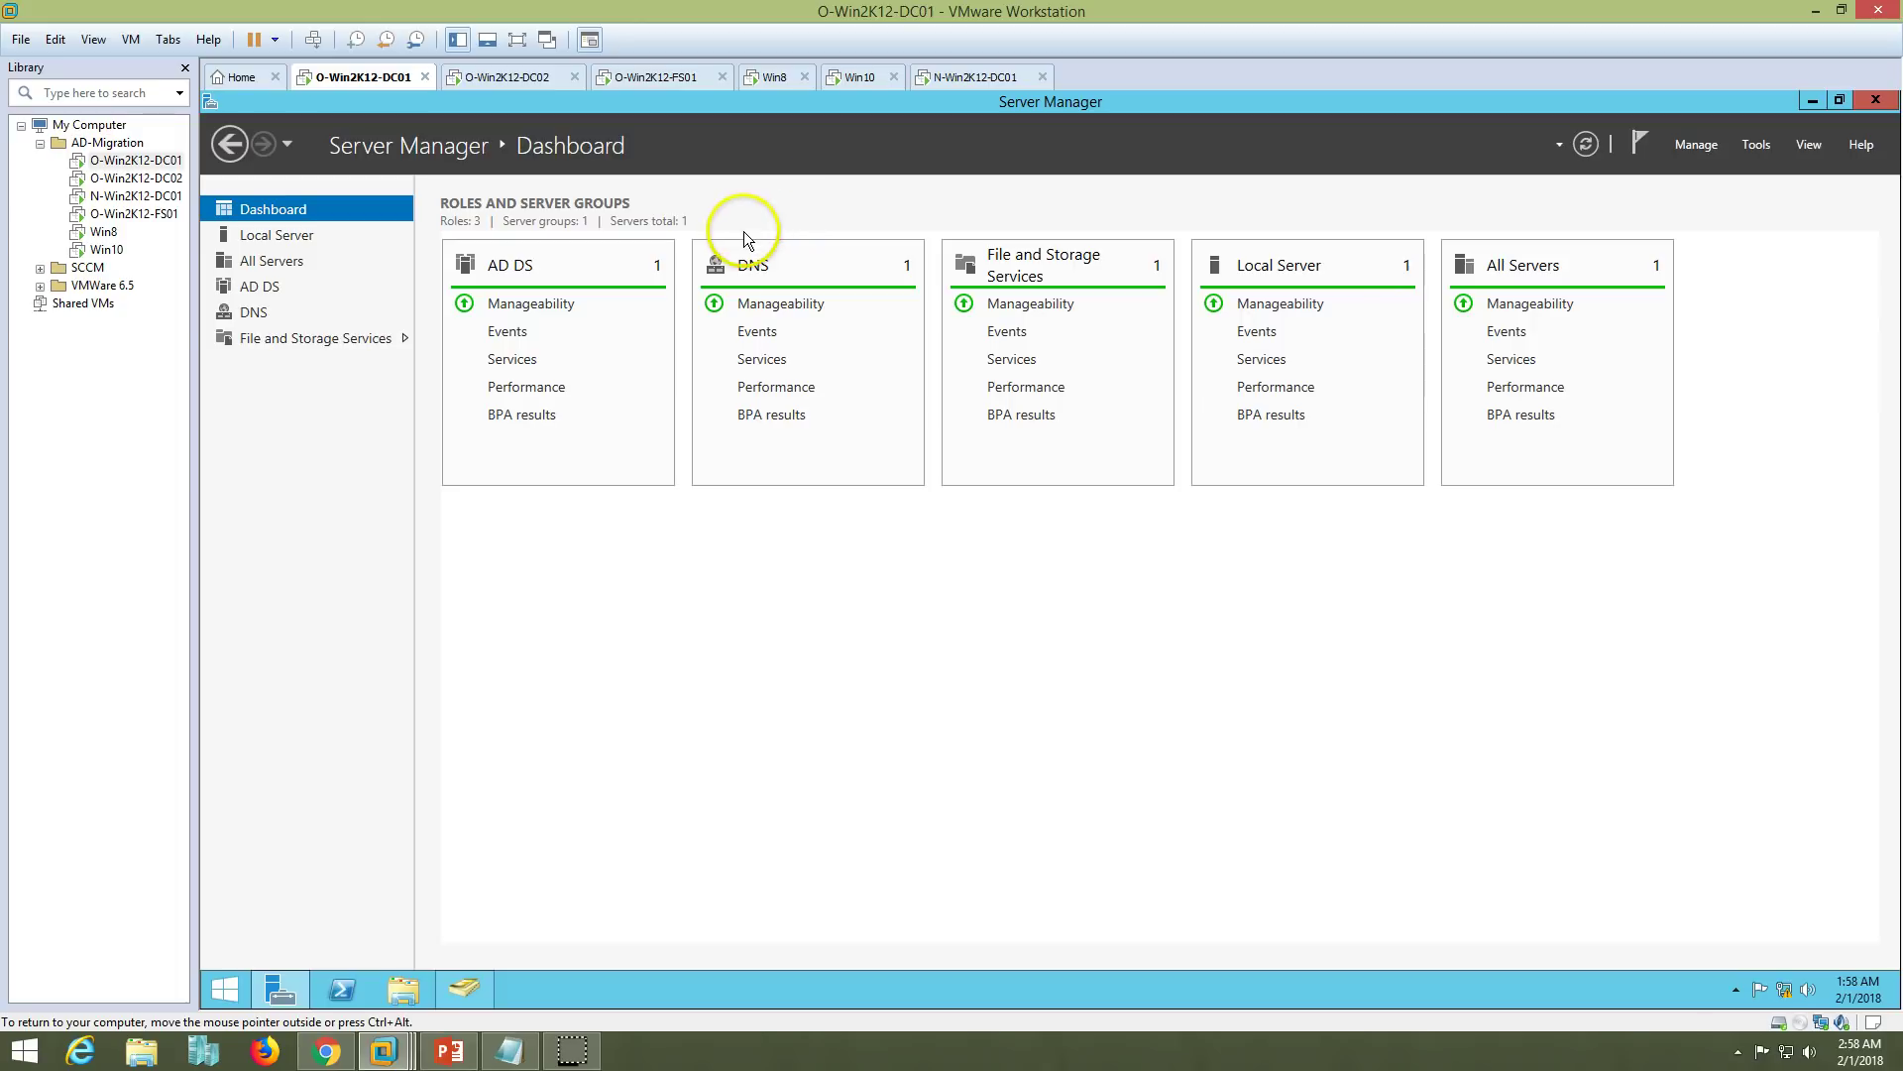
{"action": "left_click", "coordinate": [449, 1051]}
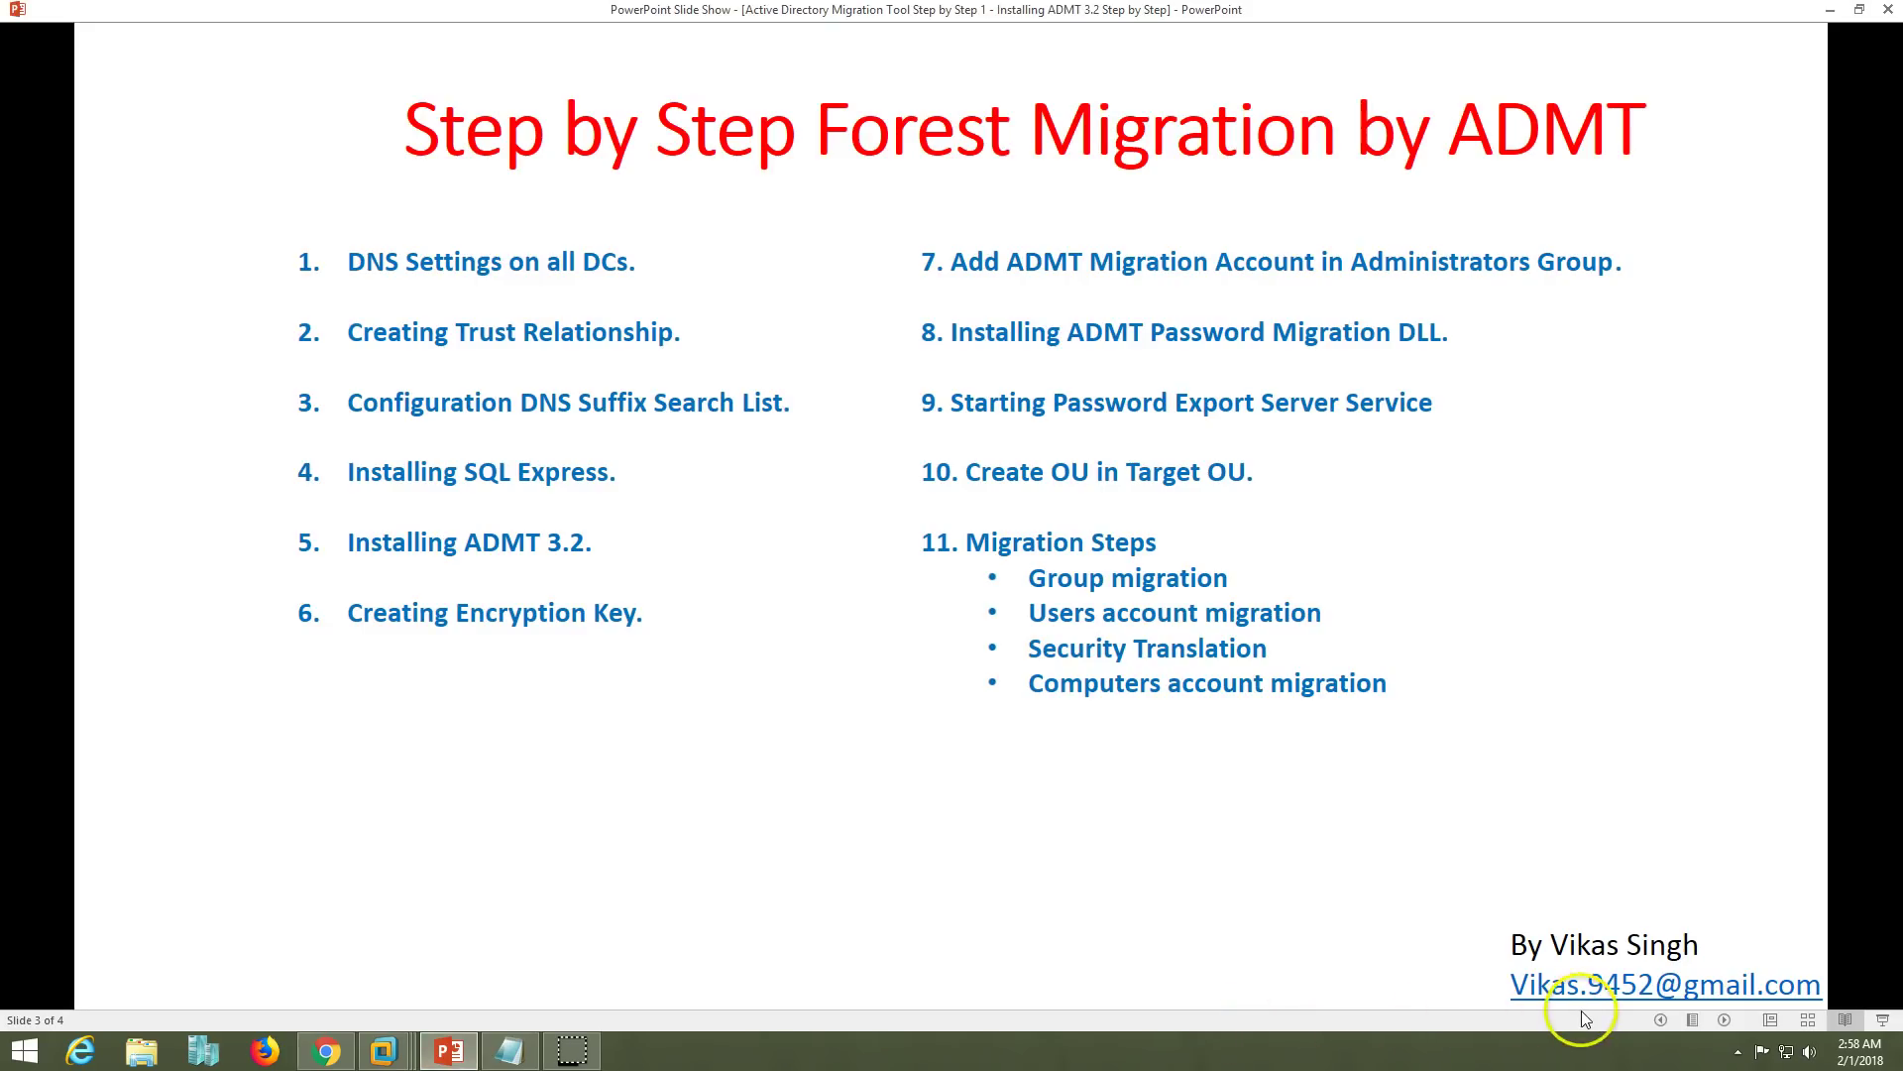
{"action": "left_click", "coordinate": [1661, 1019]}
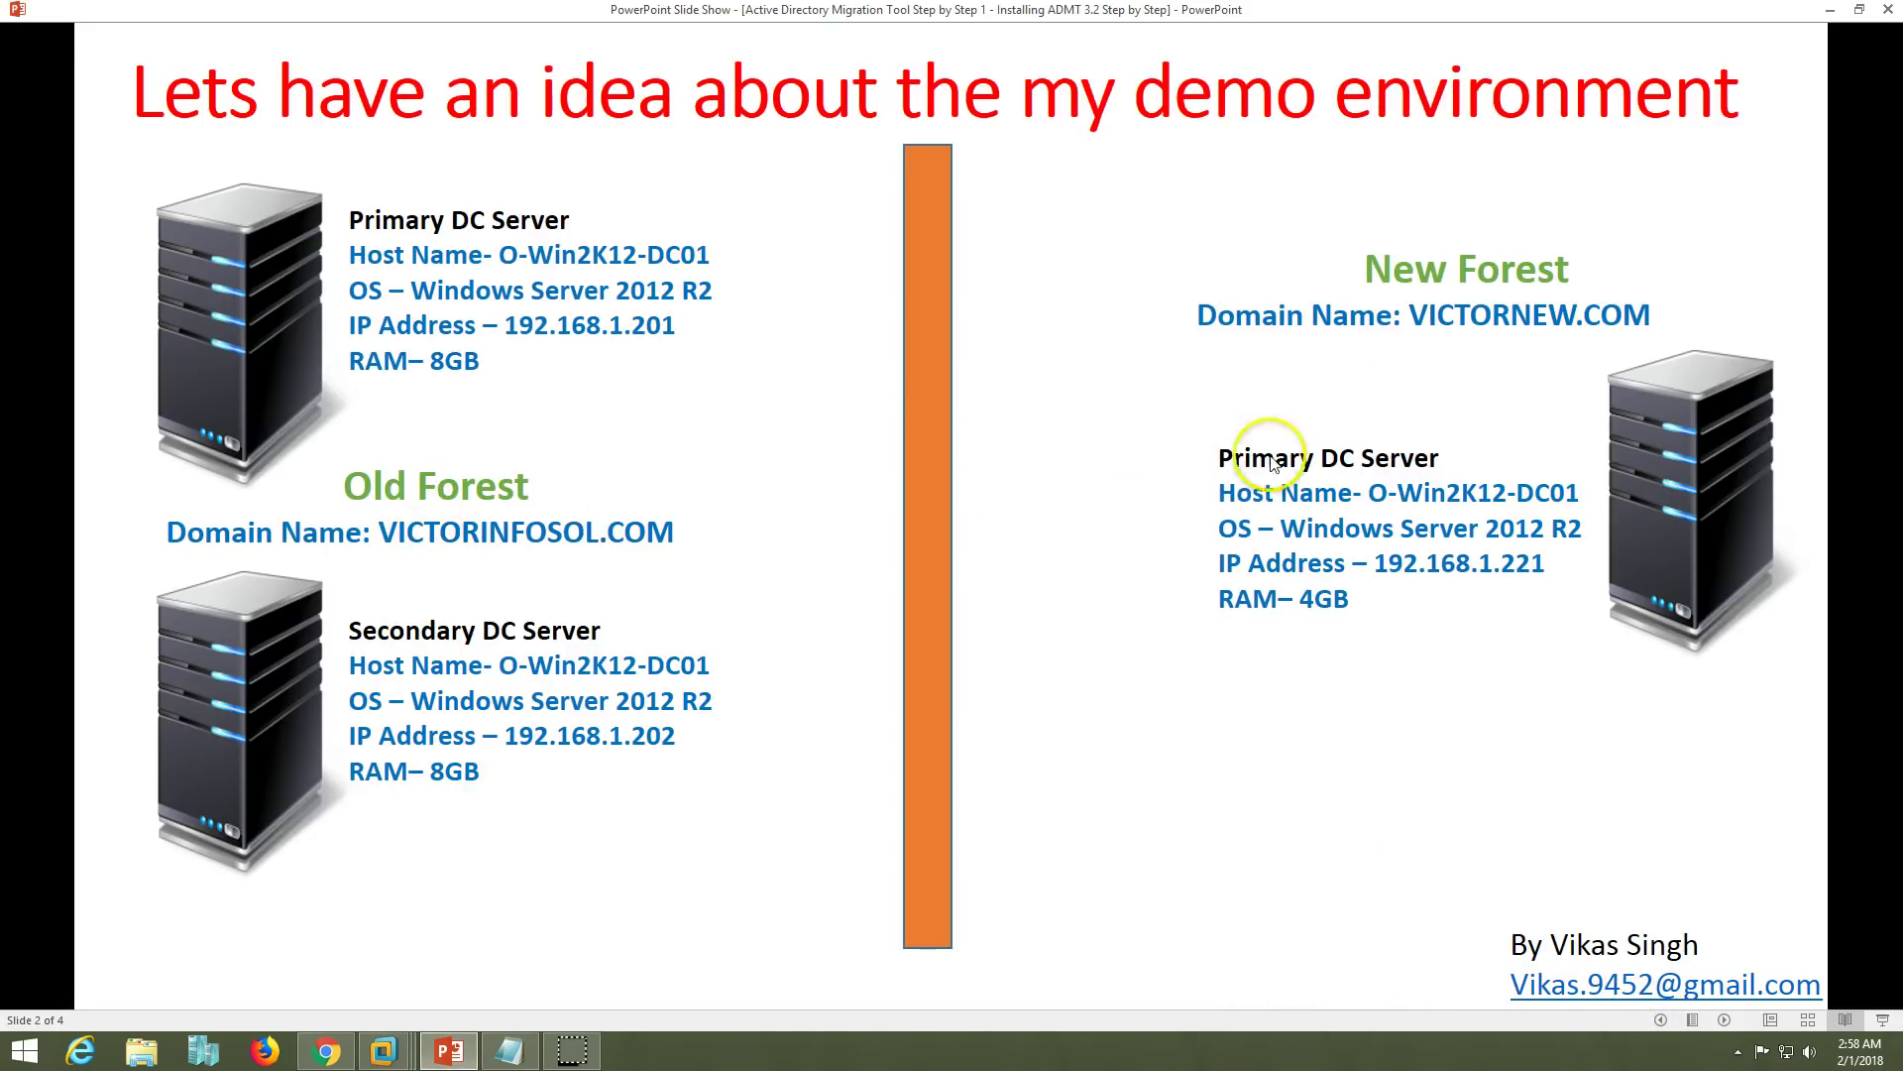
{"action": "left_click", "coordinate": [1726, 1020]}
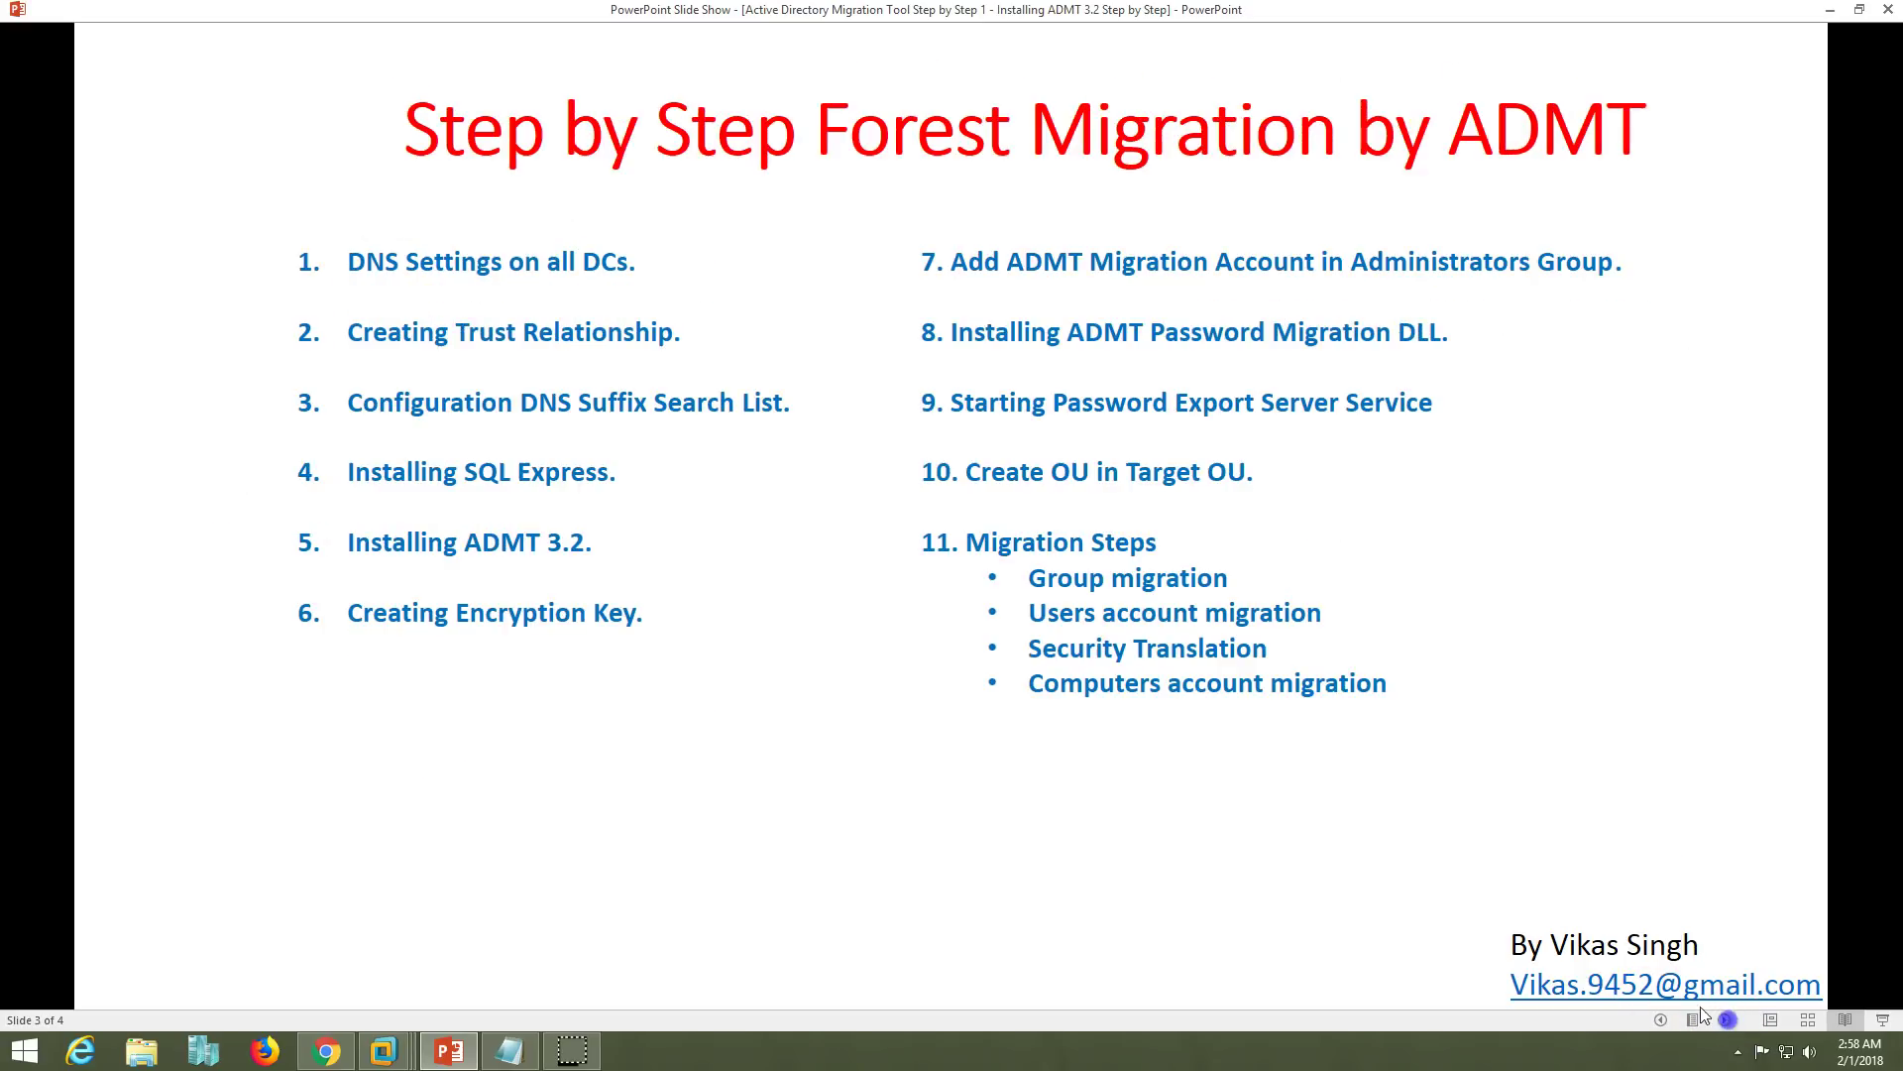
{"action": "left_click", "coordinate": [383, 1050]}
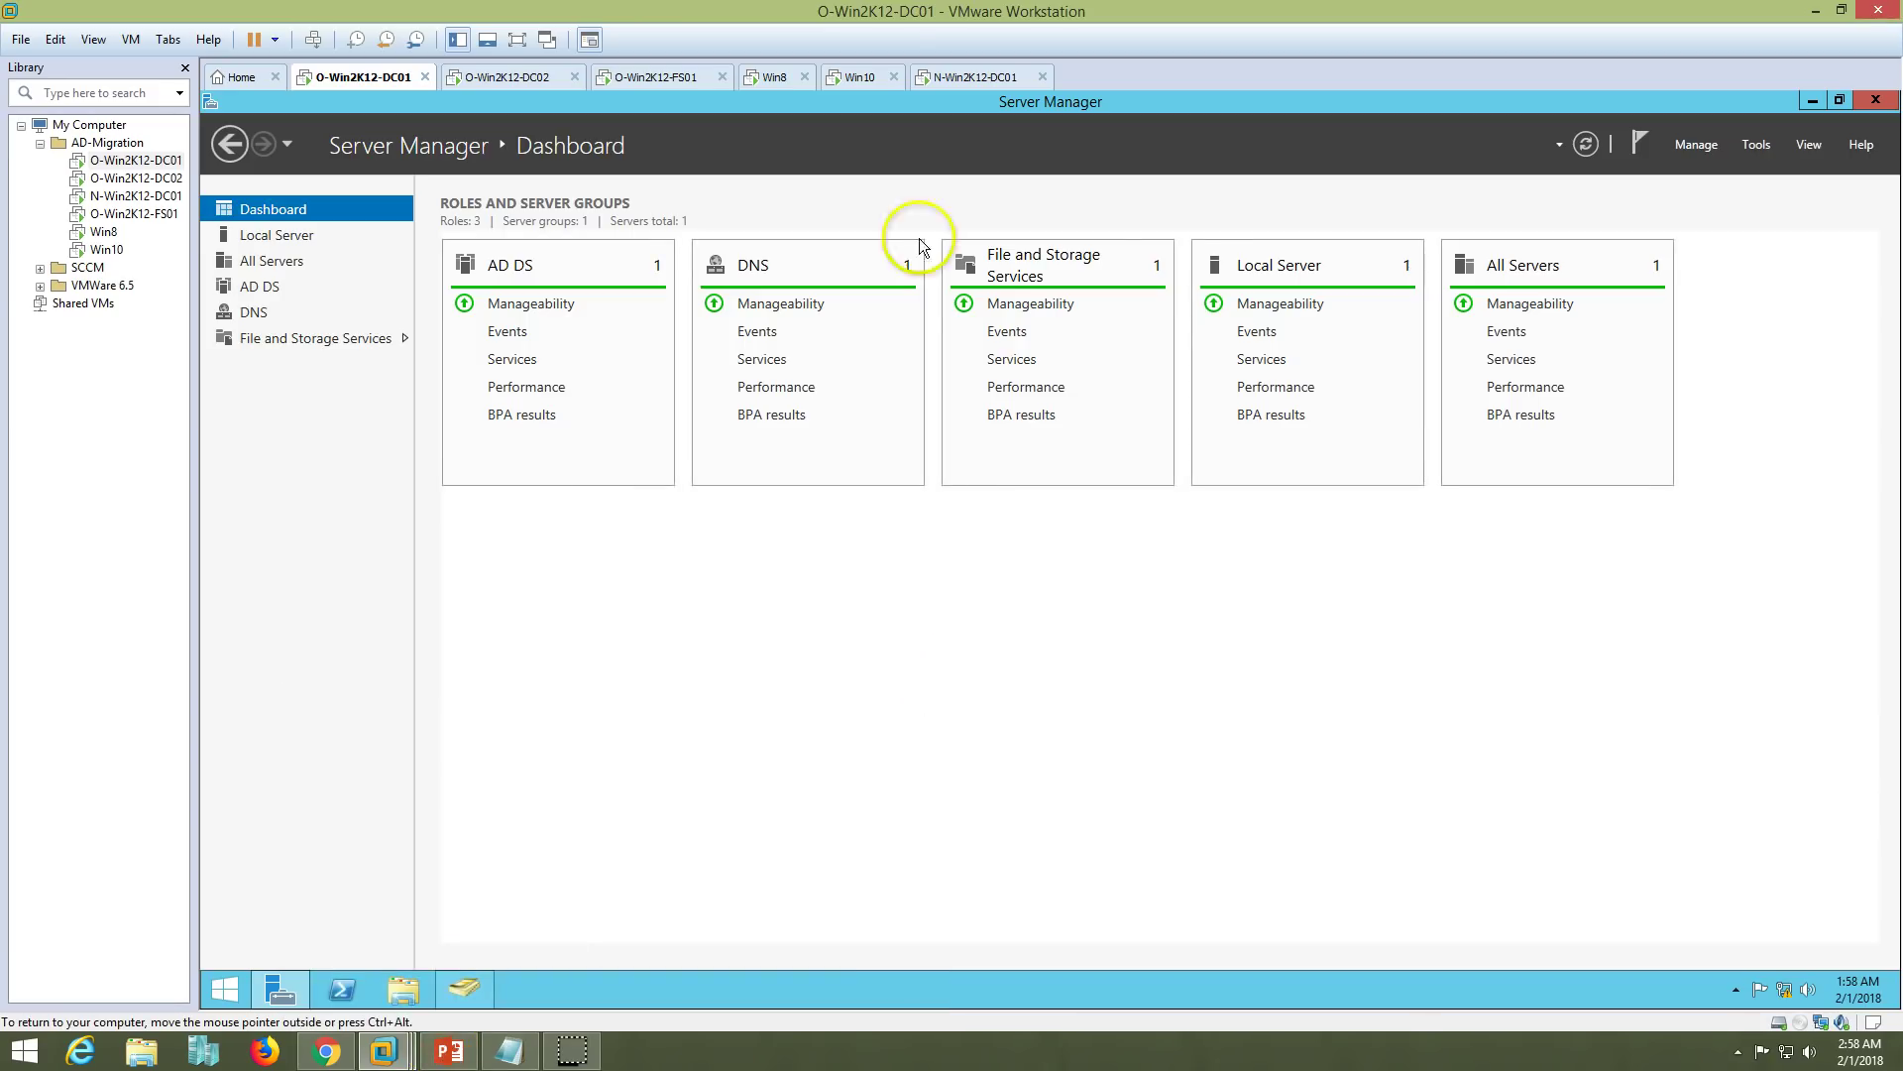
- On N-Win2K12-DC01, launch Active Directory Domains and Trusts from Server Manager's Tools
{"action": "left_click", "coordinate": [967, 76]}
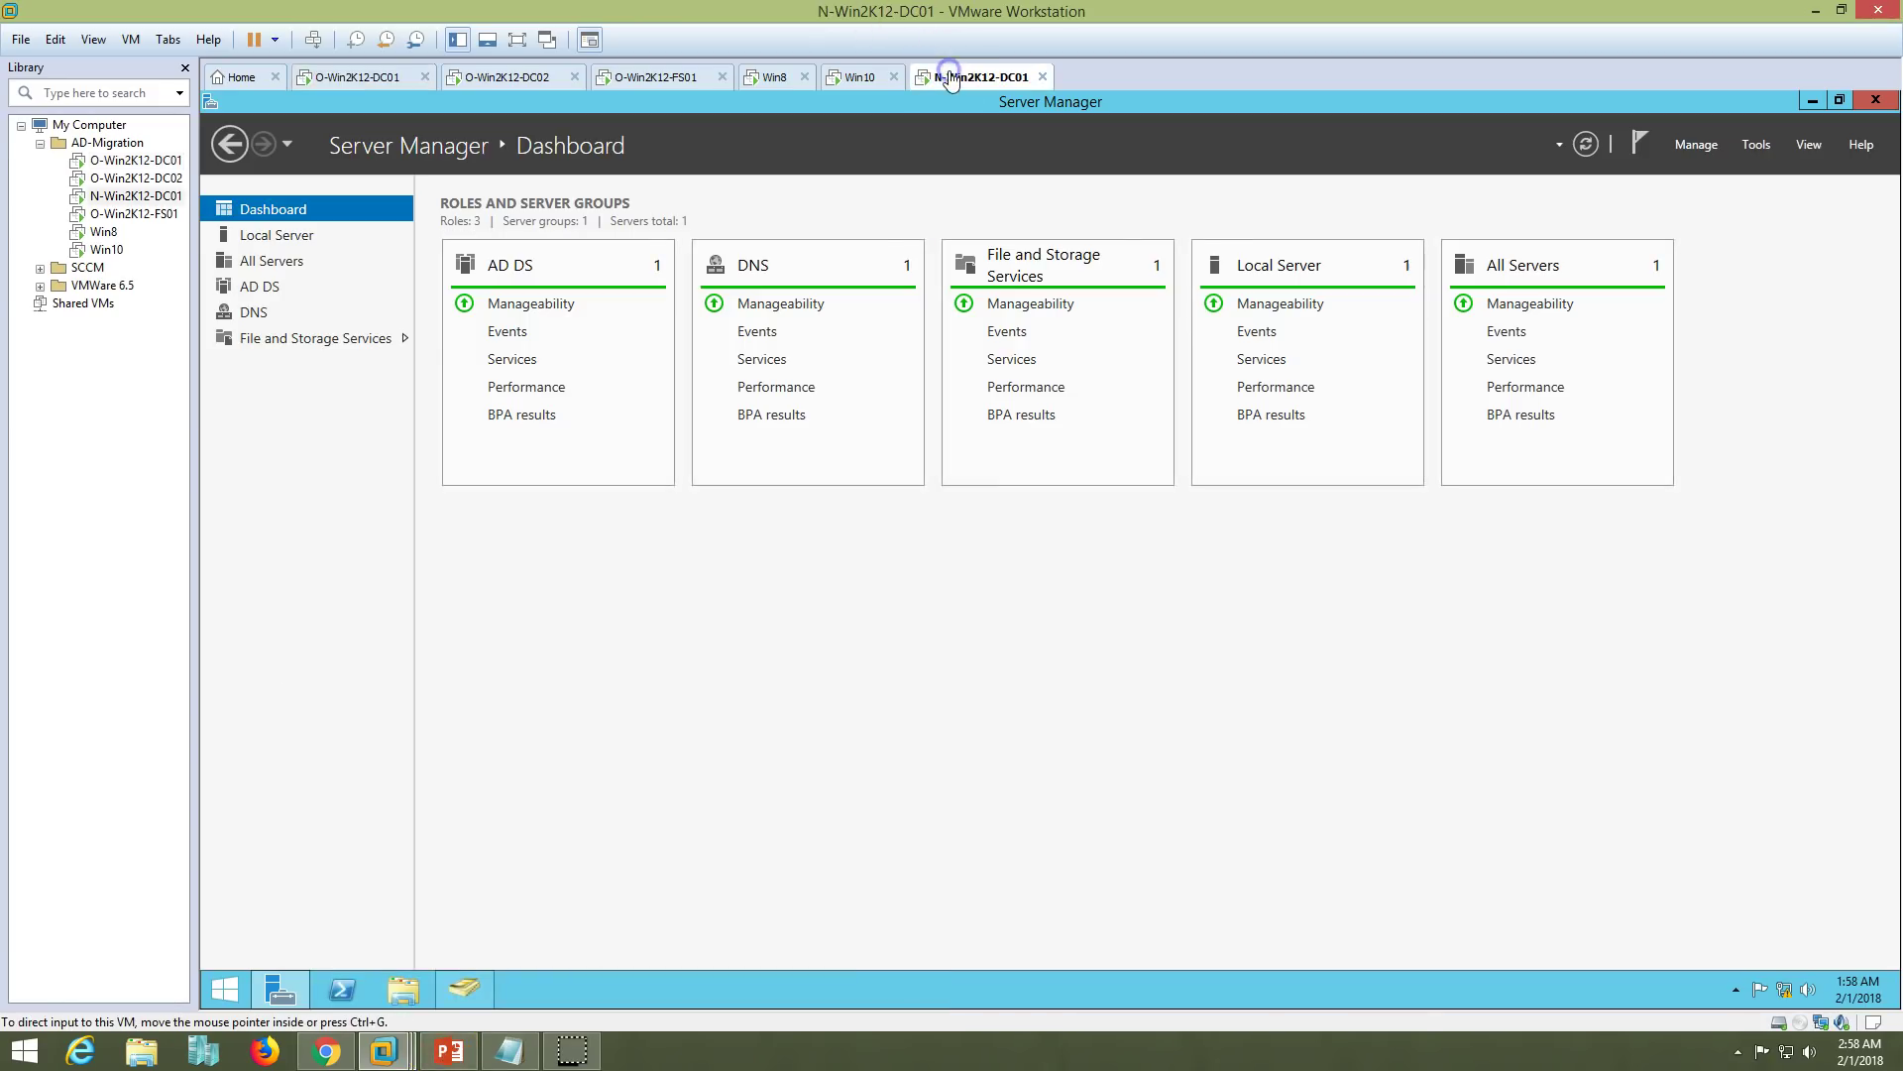
{"action": "left_click", "coordinate": [264, 238]}
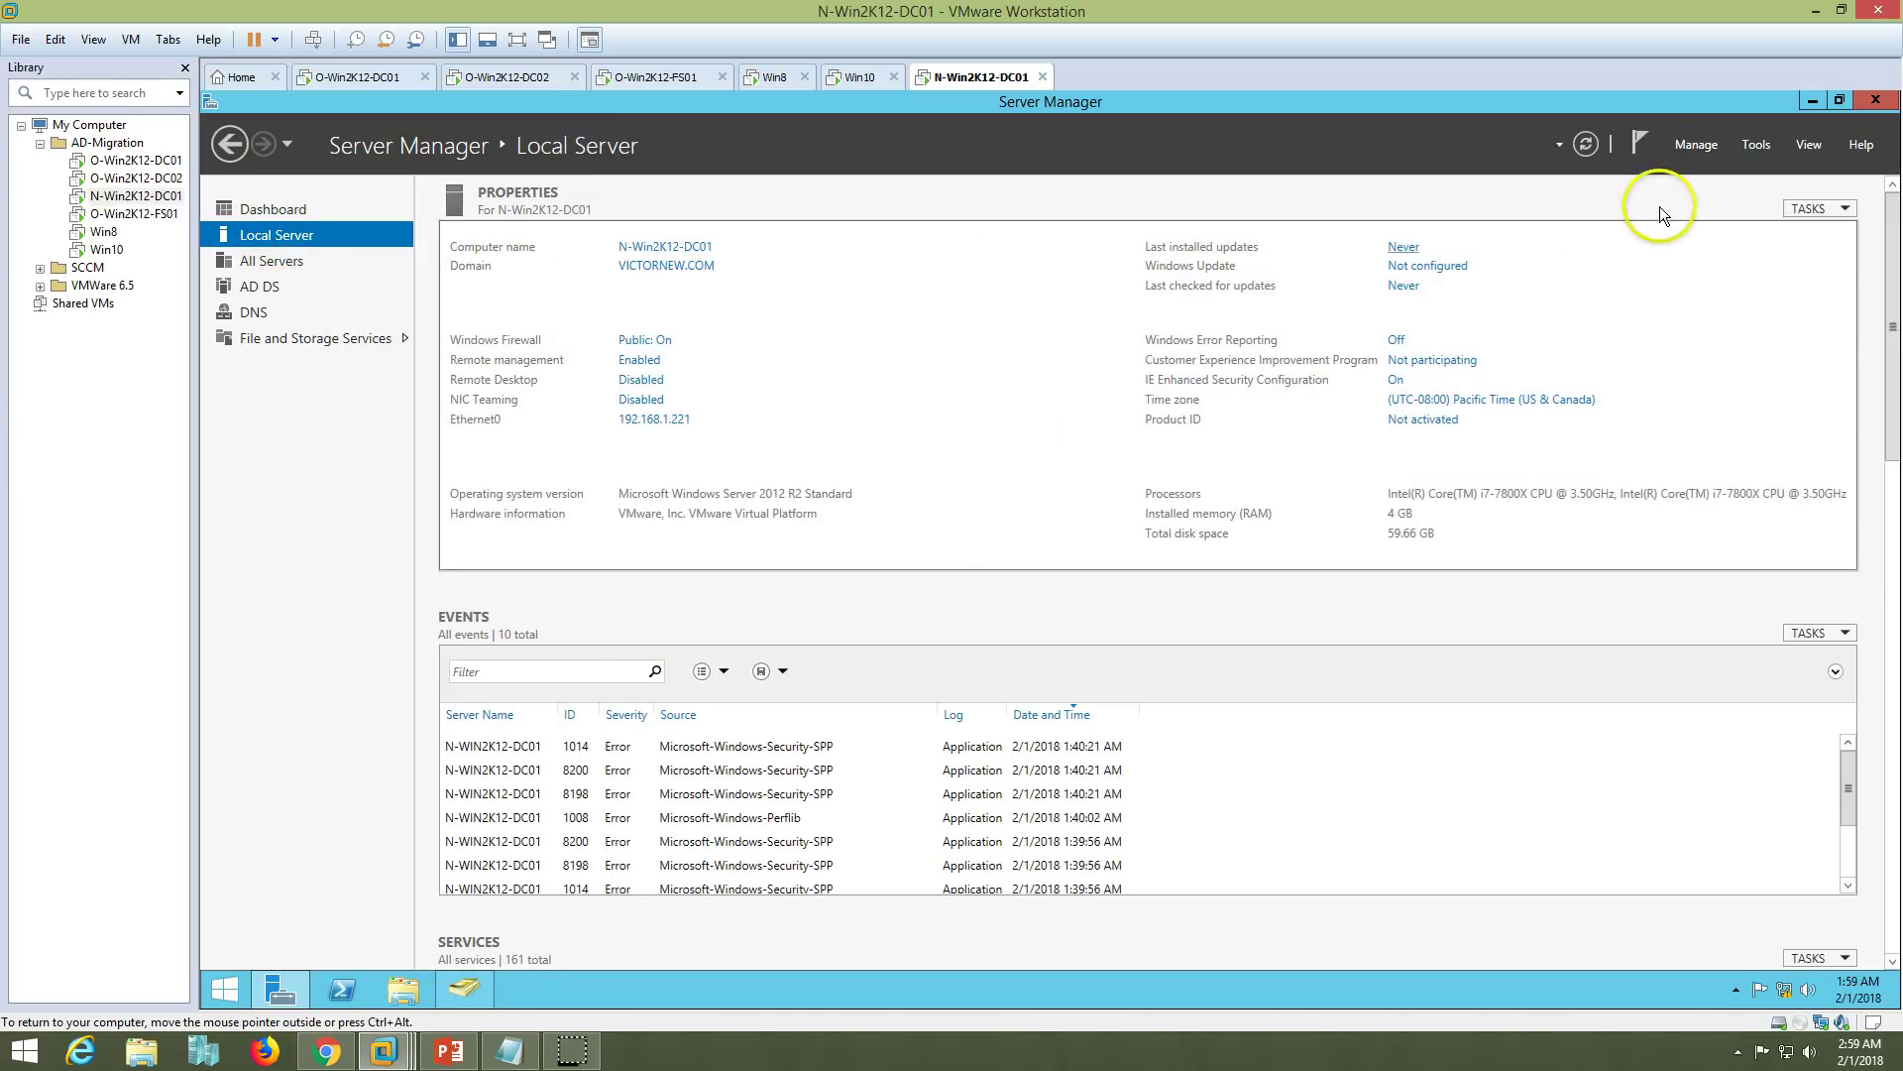
{"action": "left_click", "coordinate": [1756, 144]}
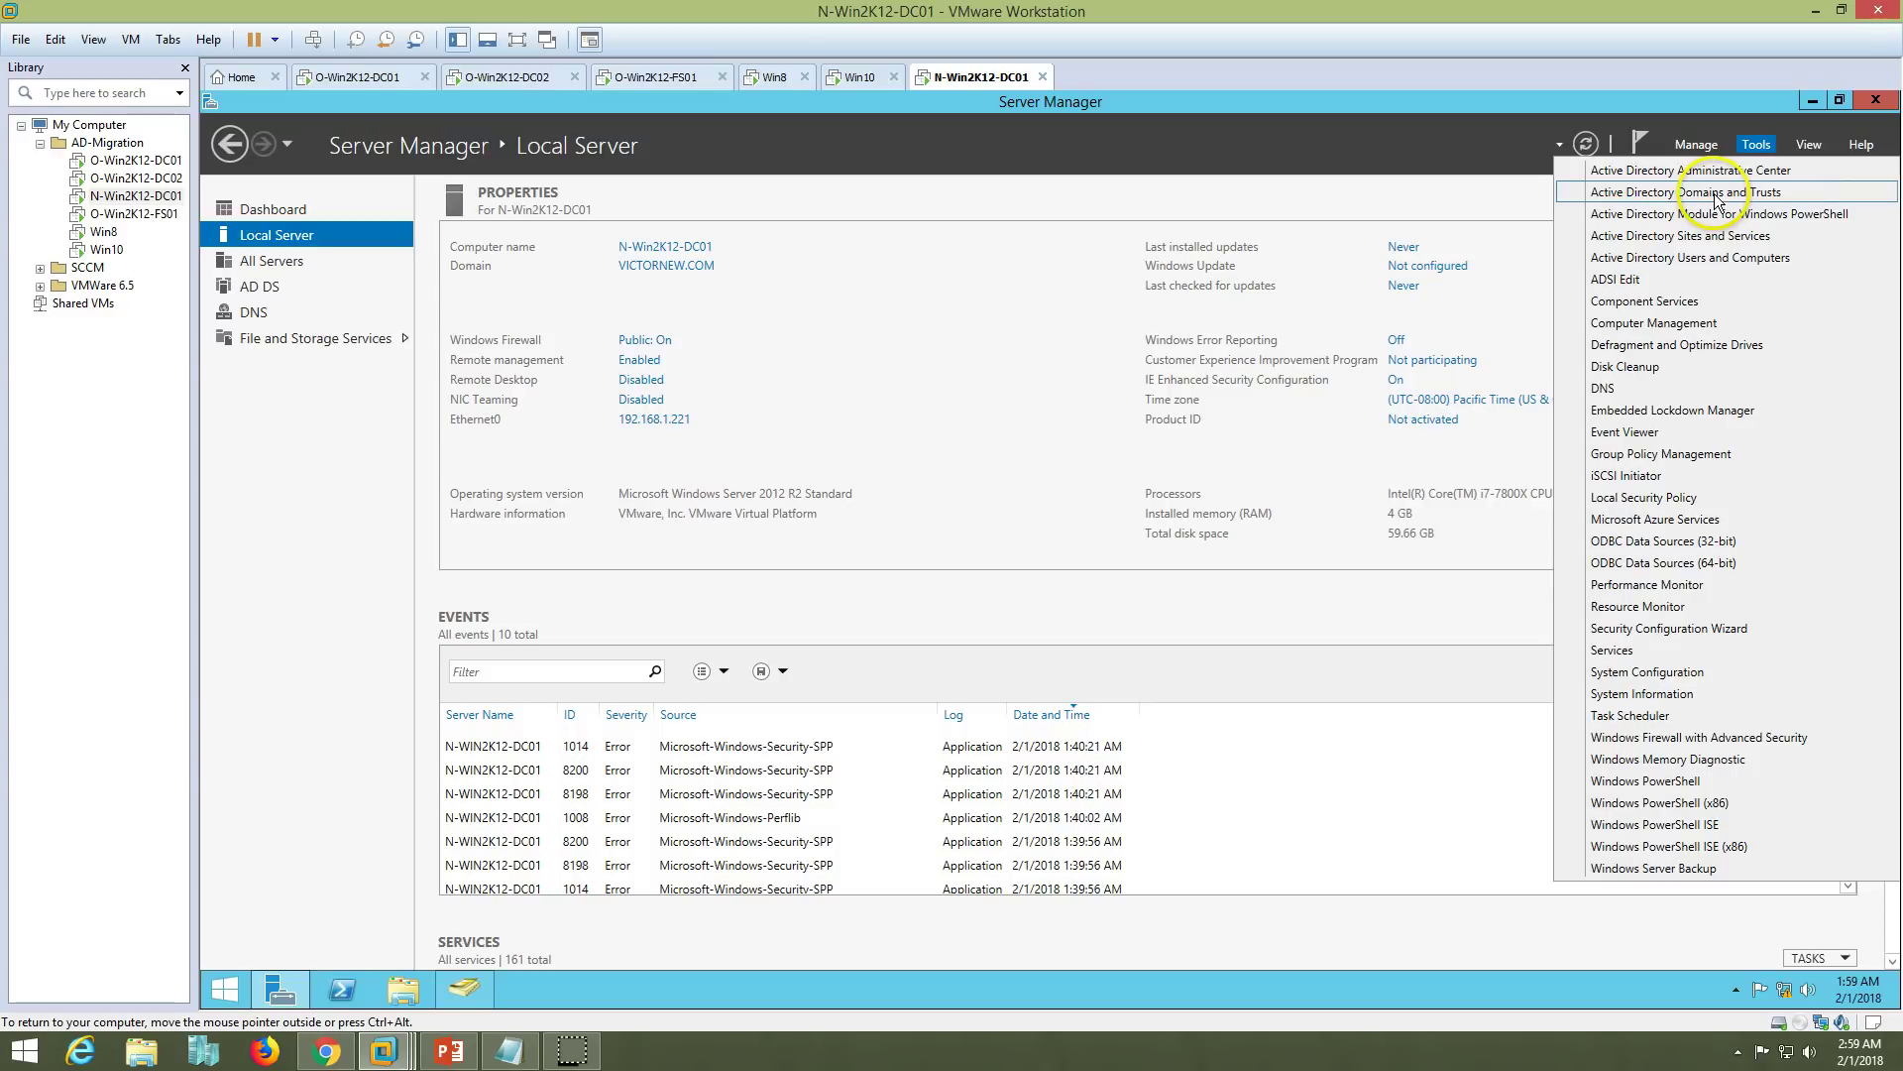
{"action": "left_click", "coordinate": [1716, 194]}
- Start the New Trust Wizard from the Trusts tab of VICTORNEW.COM's properties
{"action": "left_click", "coordinate": [315, 224]}
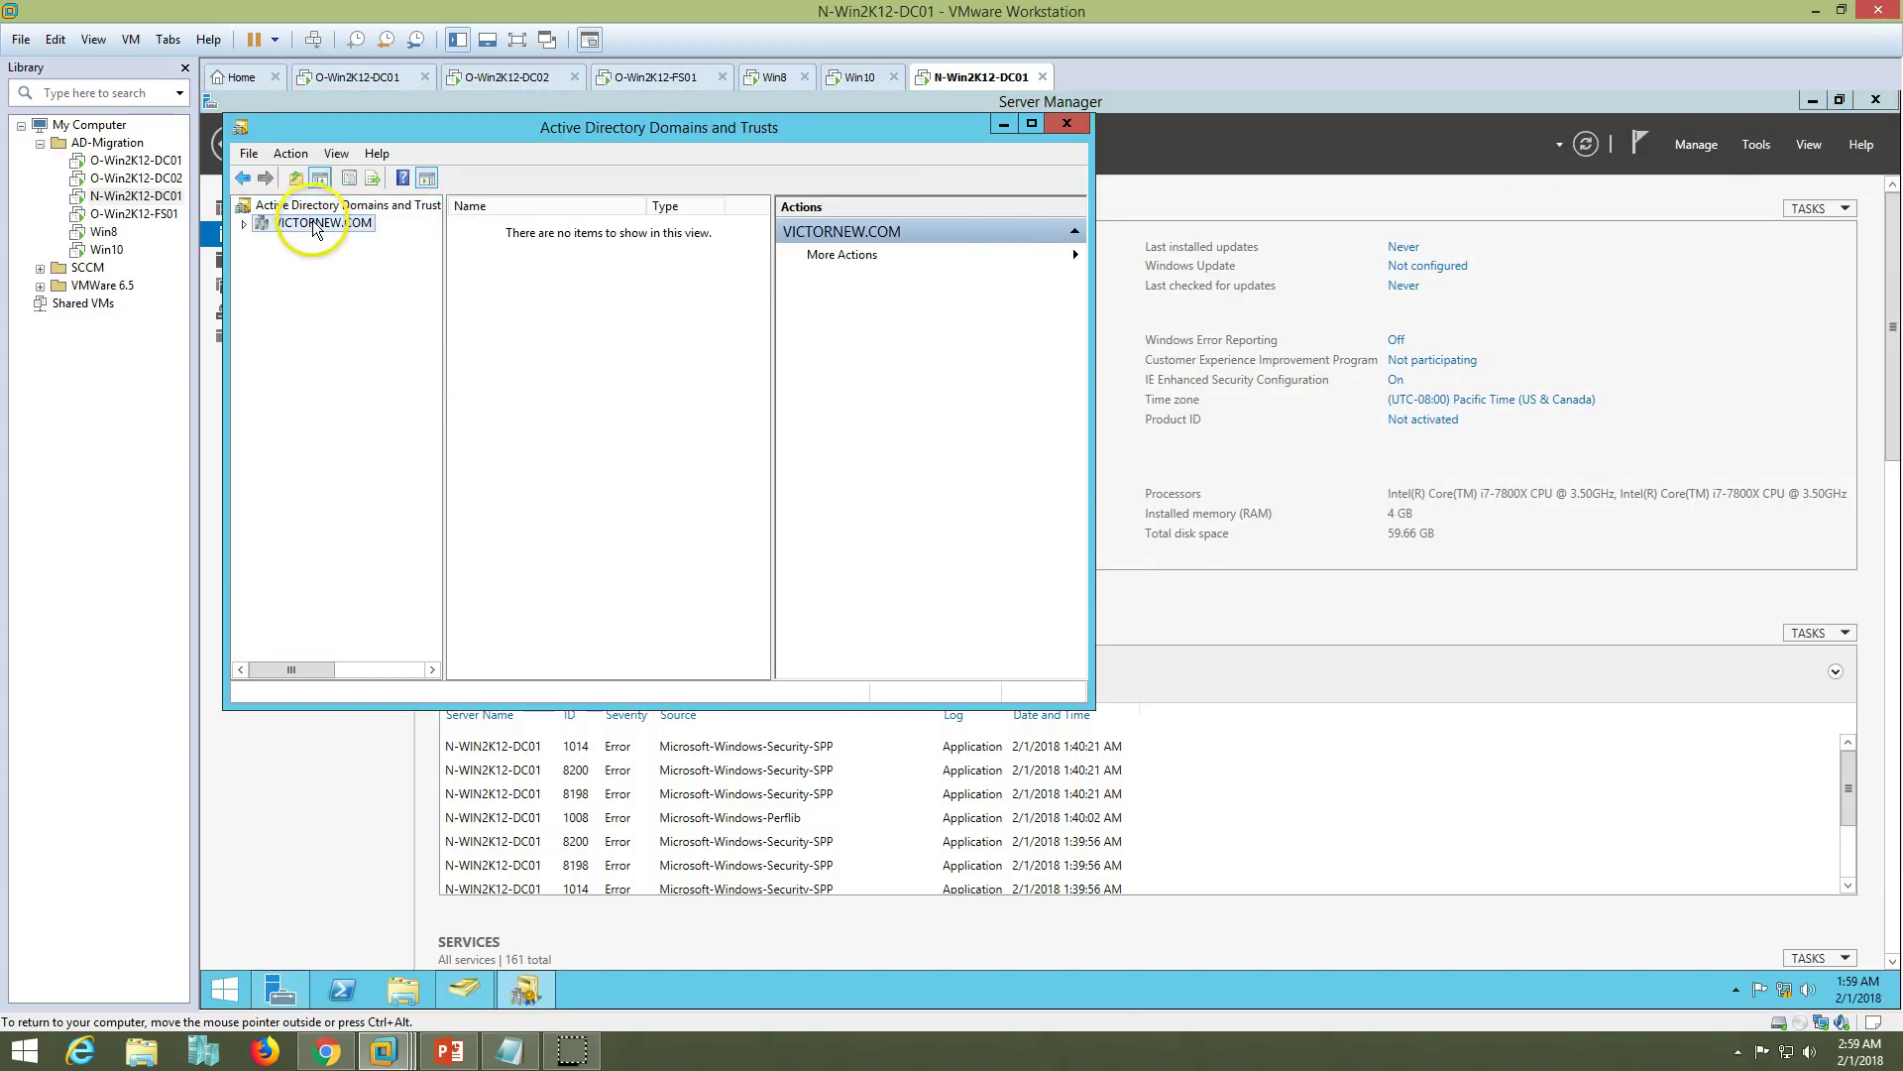
{"action": "right_click", "coordinate": [332, 230]}
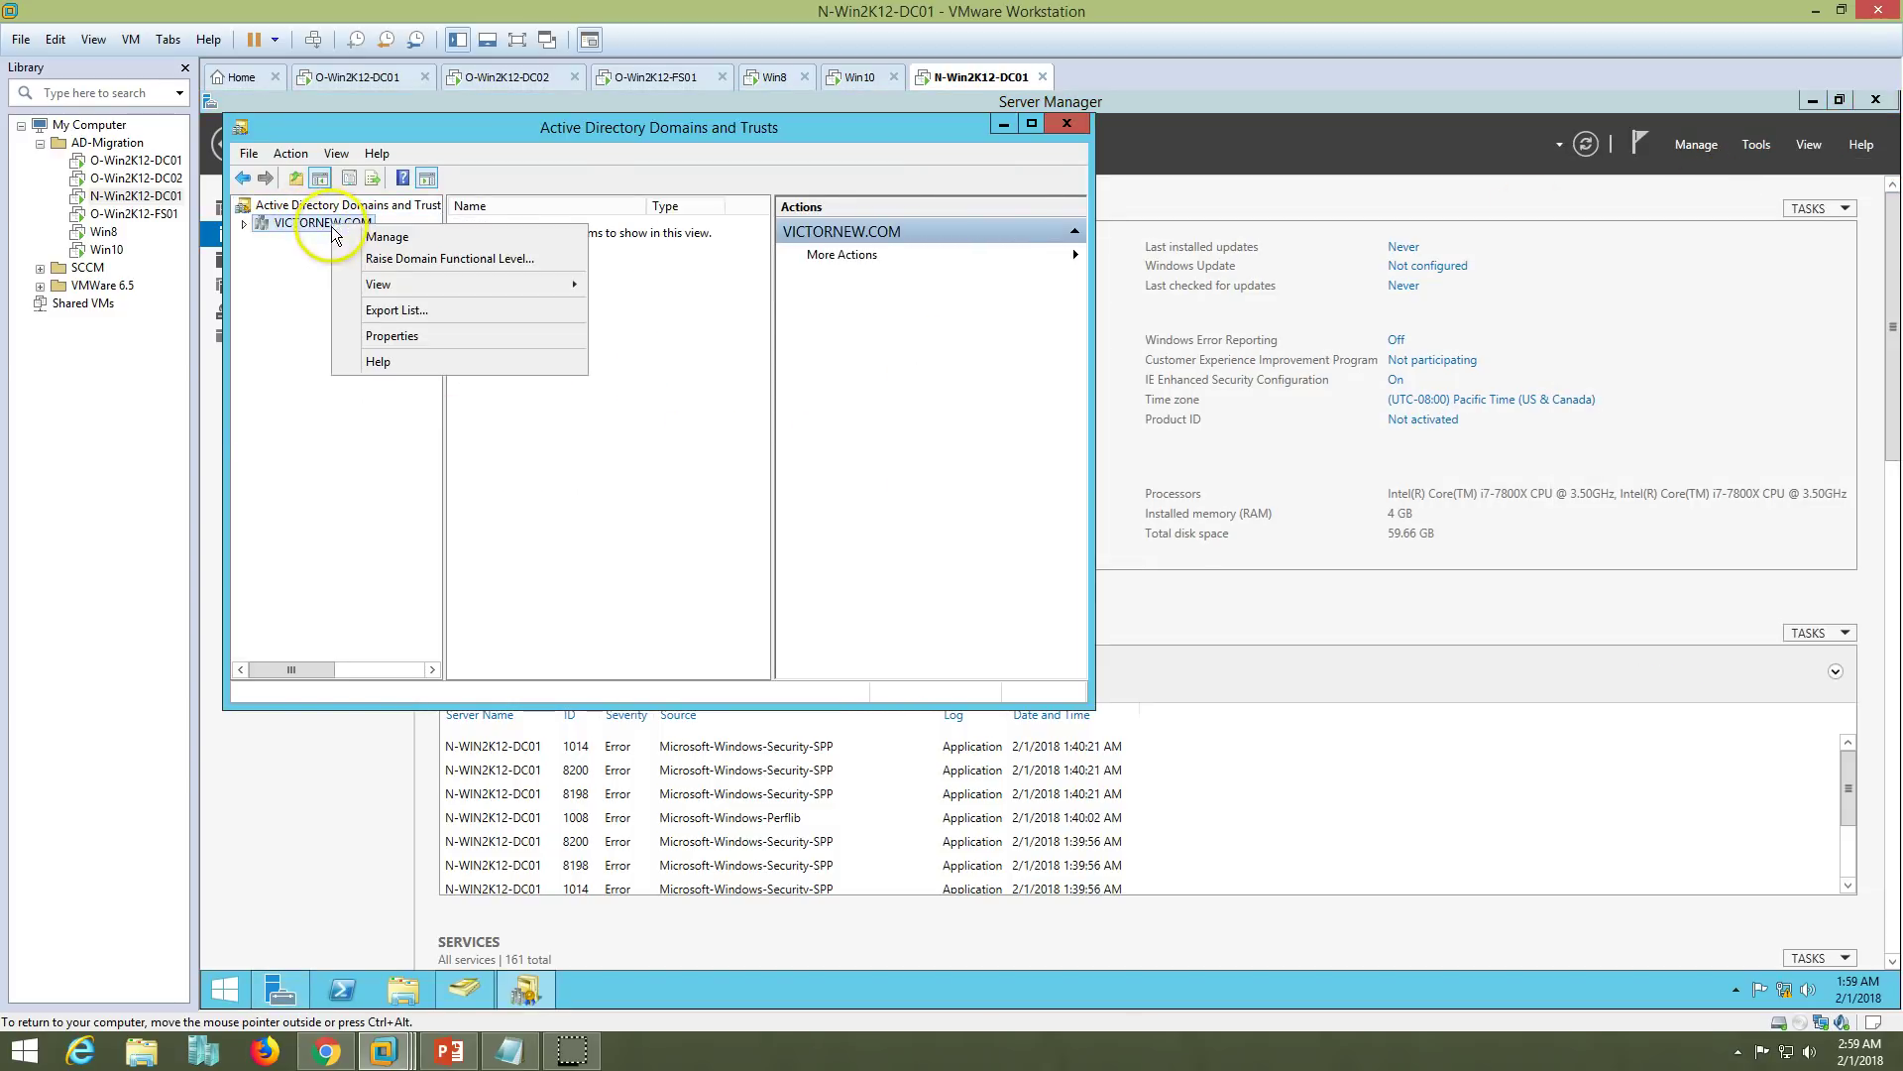
{"action": "left_click", "coordinate": [382, 337]}
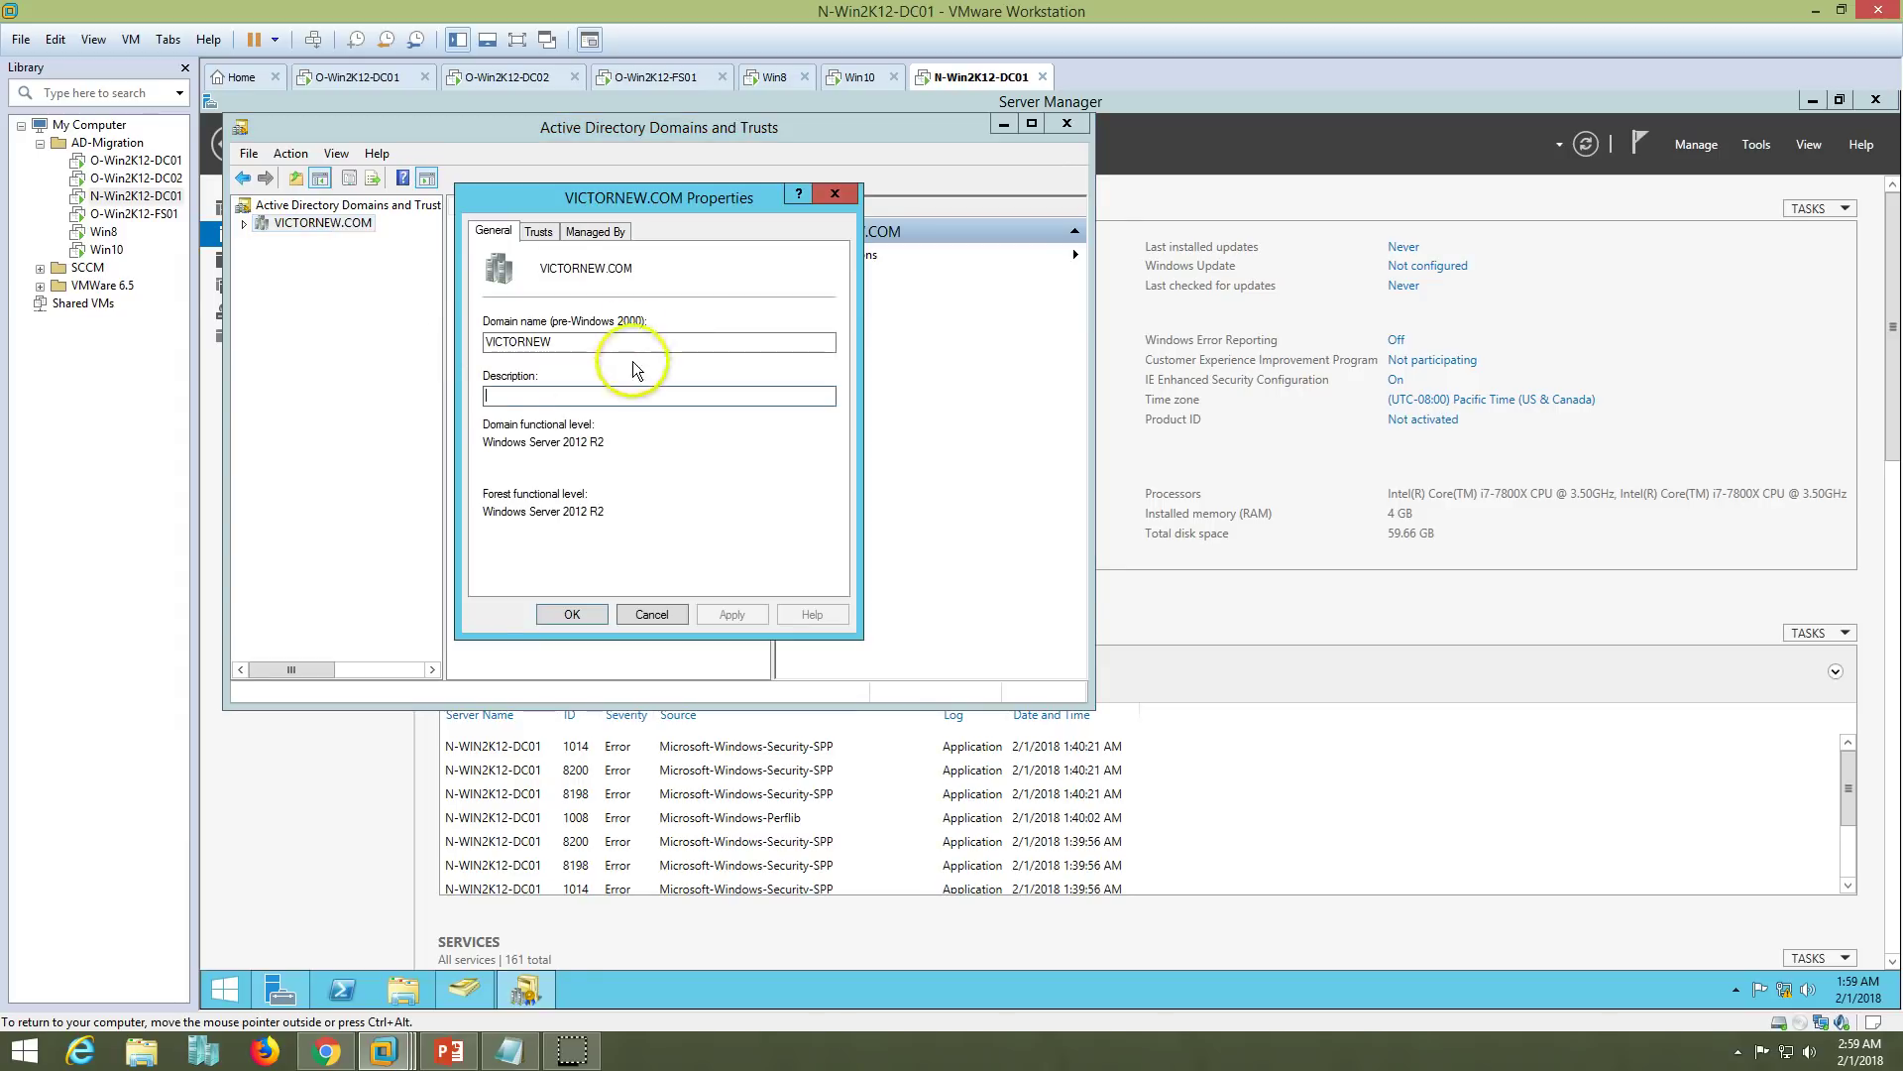
{"action": "left_click", "coordinate": [538, 230]}
{"action": "left_click_drag", "start_coordinate": [647, 210], "coordinate": [1144, 260]}
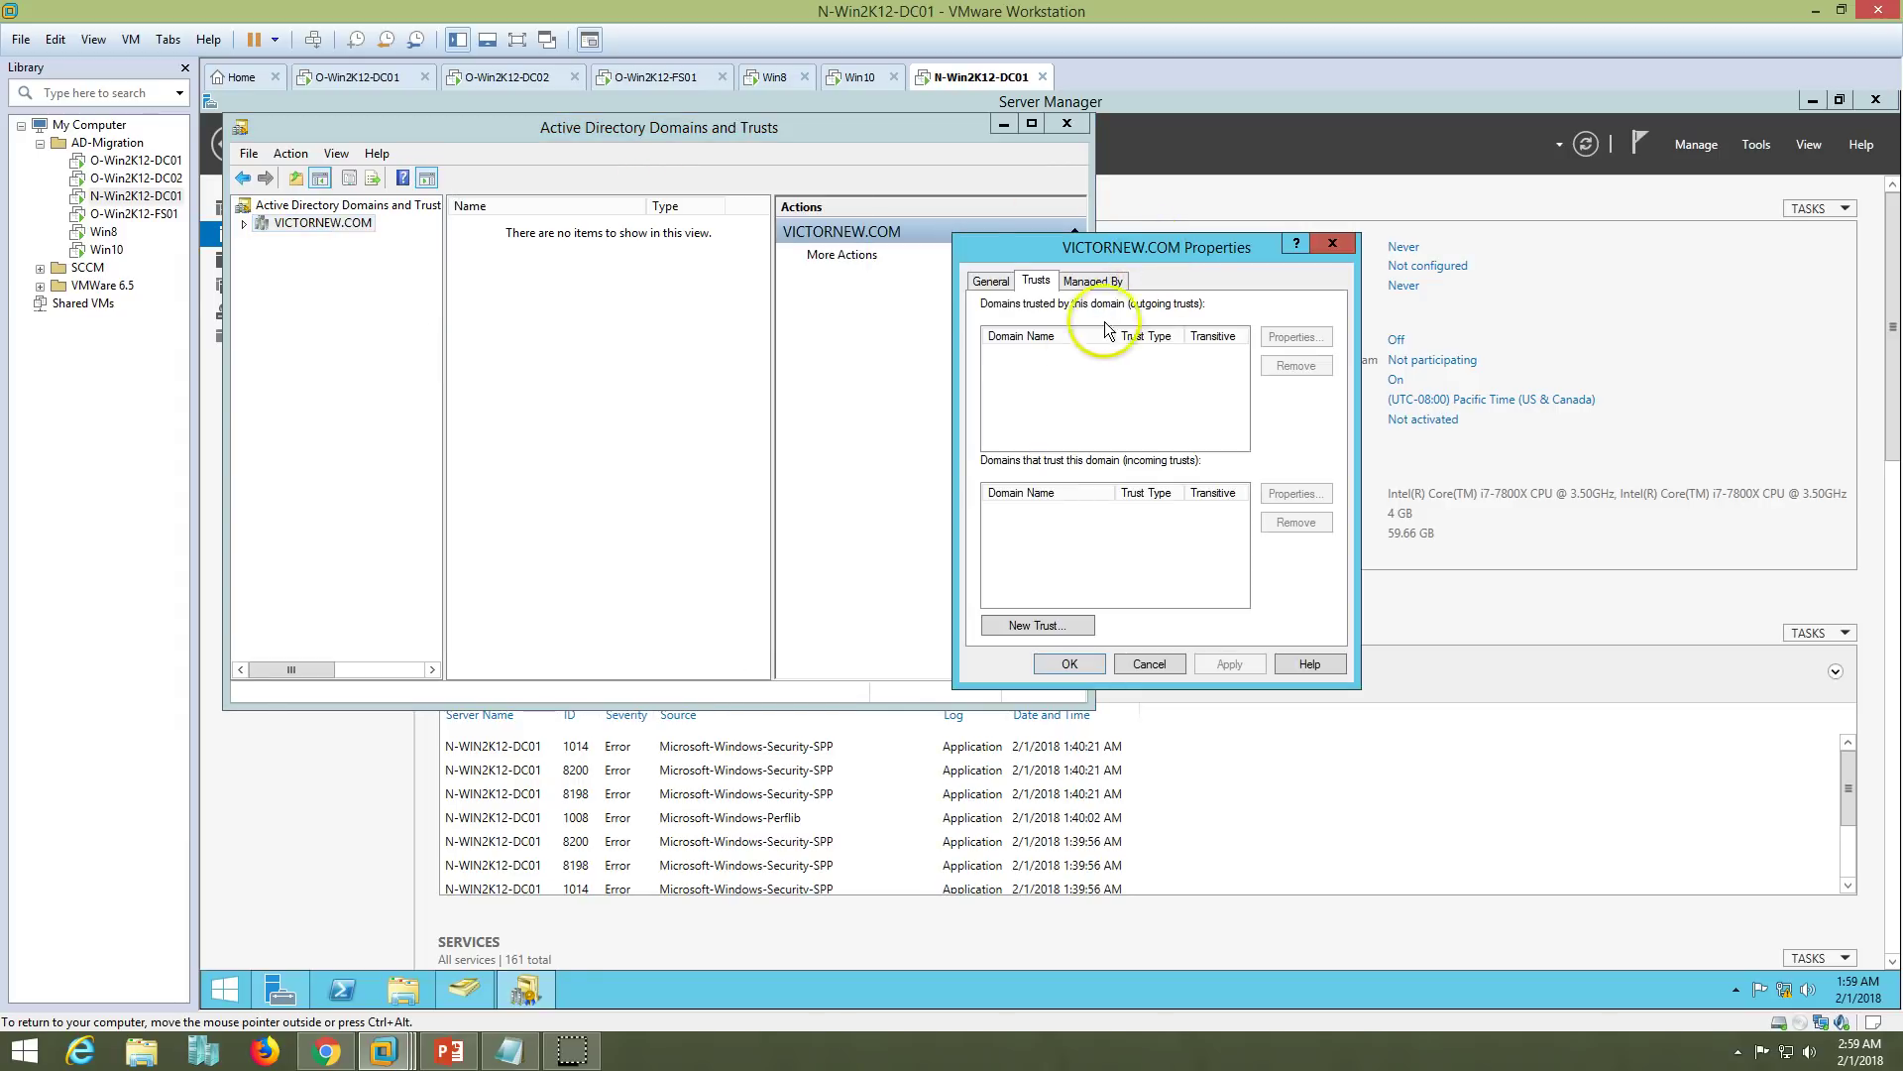
{"action": "left_click", "coordinate": [1081, 622]}
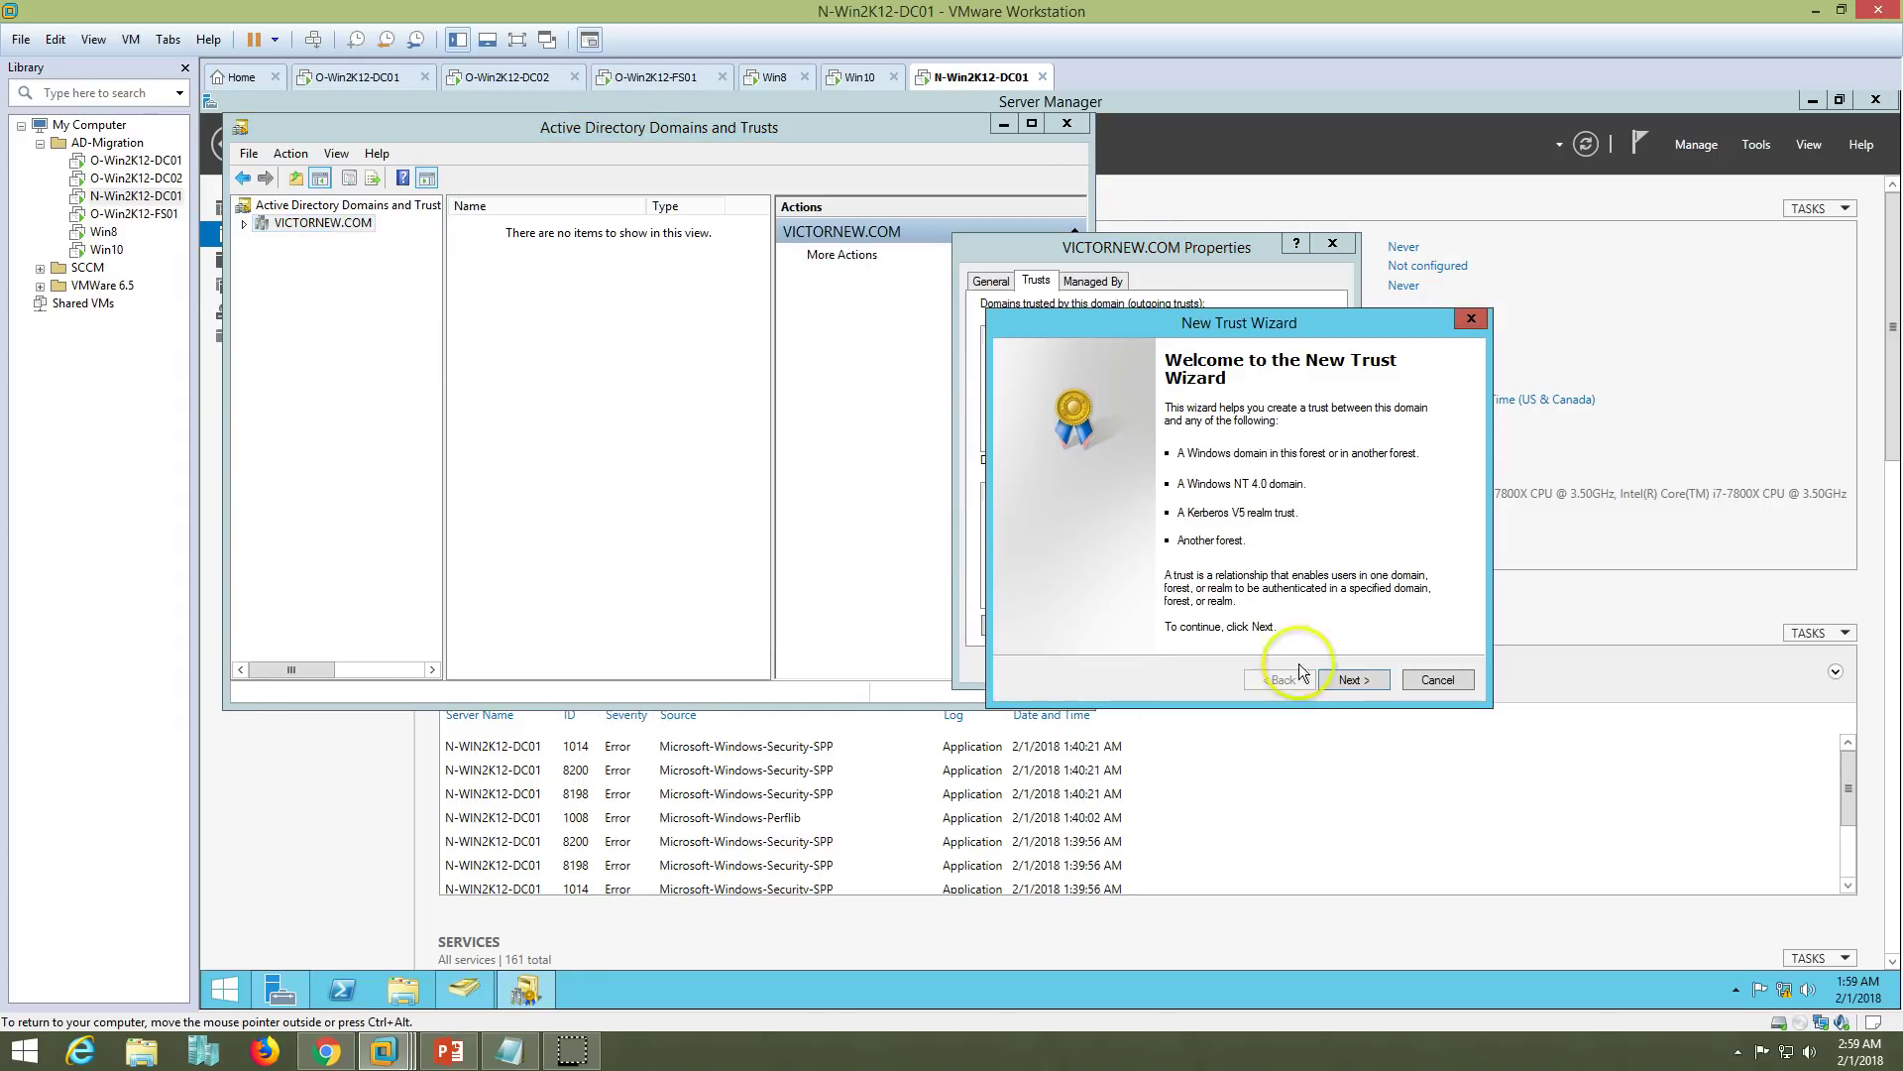
- Enter VICTORINFOSOL.COM as the trust name, copied from the Steps notes
{"action": "left_click_drag", "start_coordinate": [1219, 323], "coordinate": [1049, 269]}
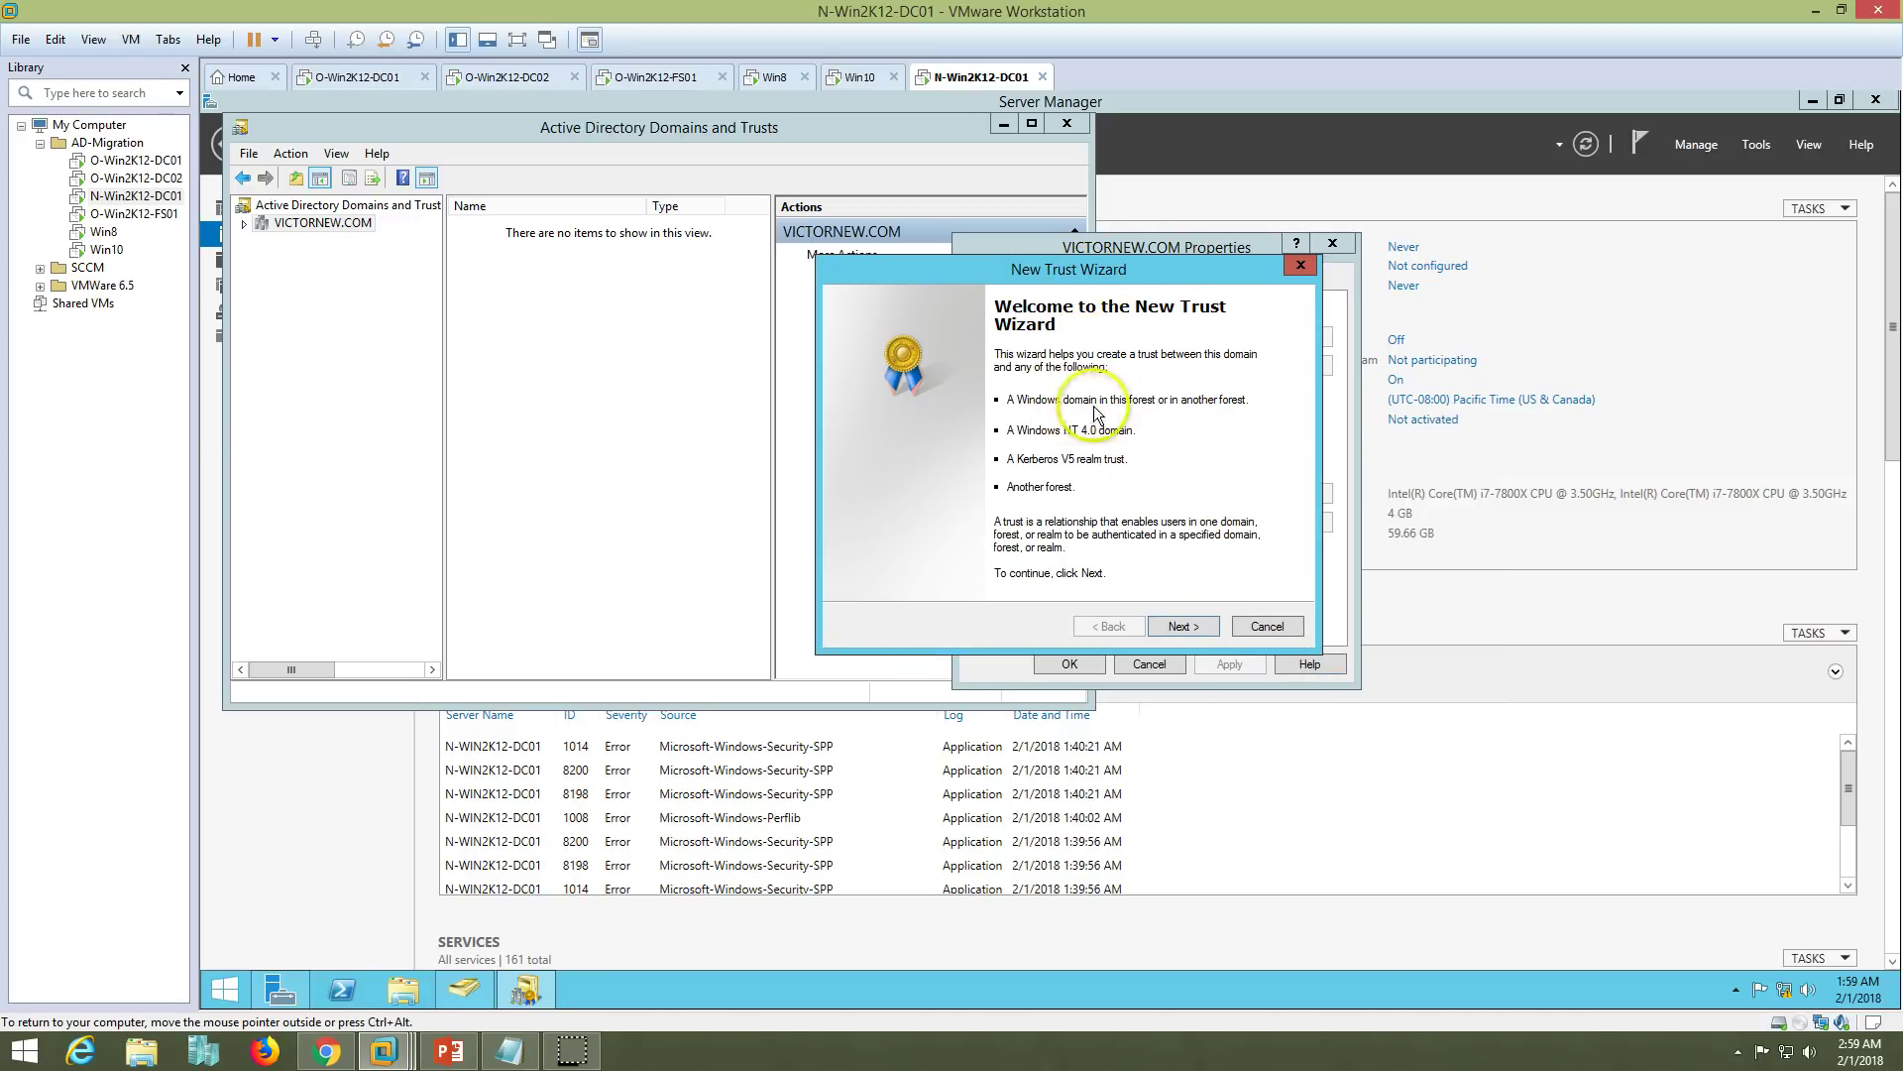
{"action": "left_click", "coordinate": [1183, 627]}
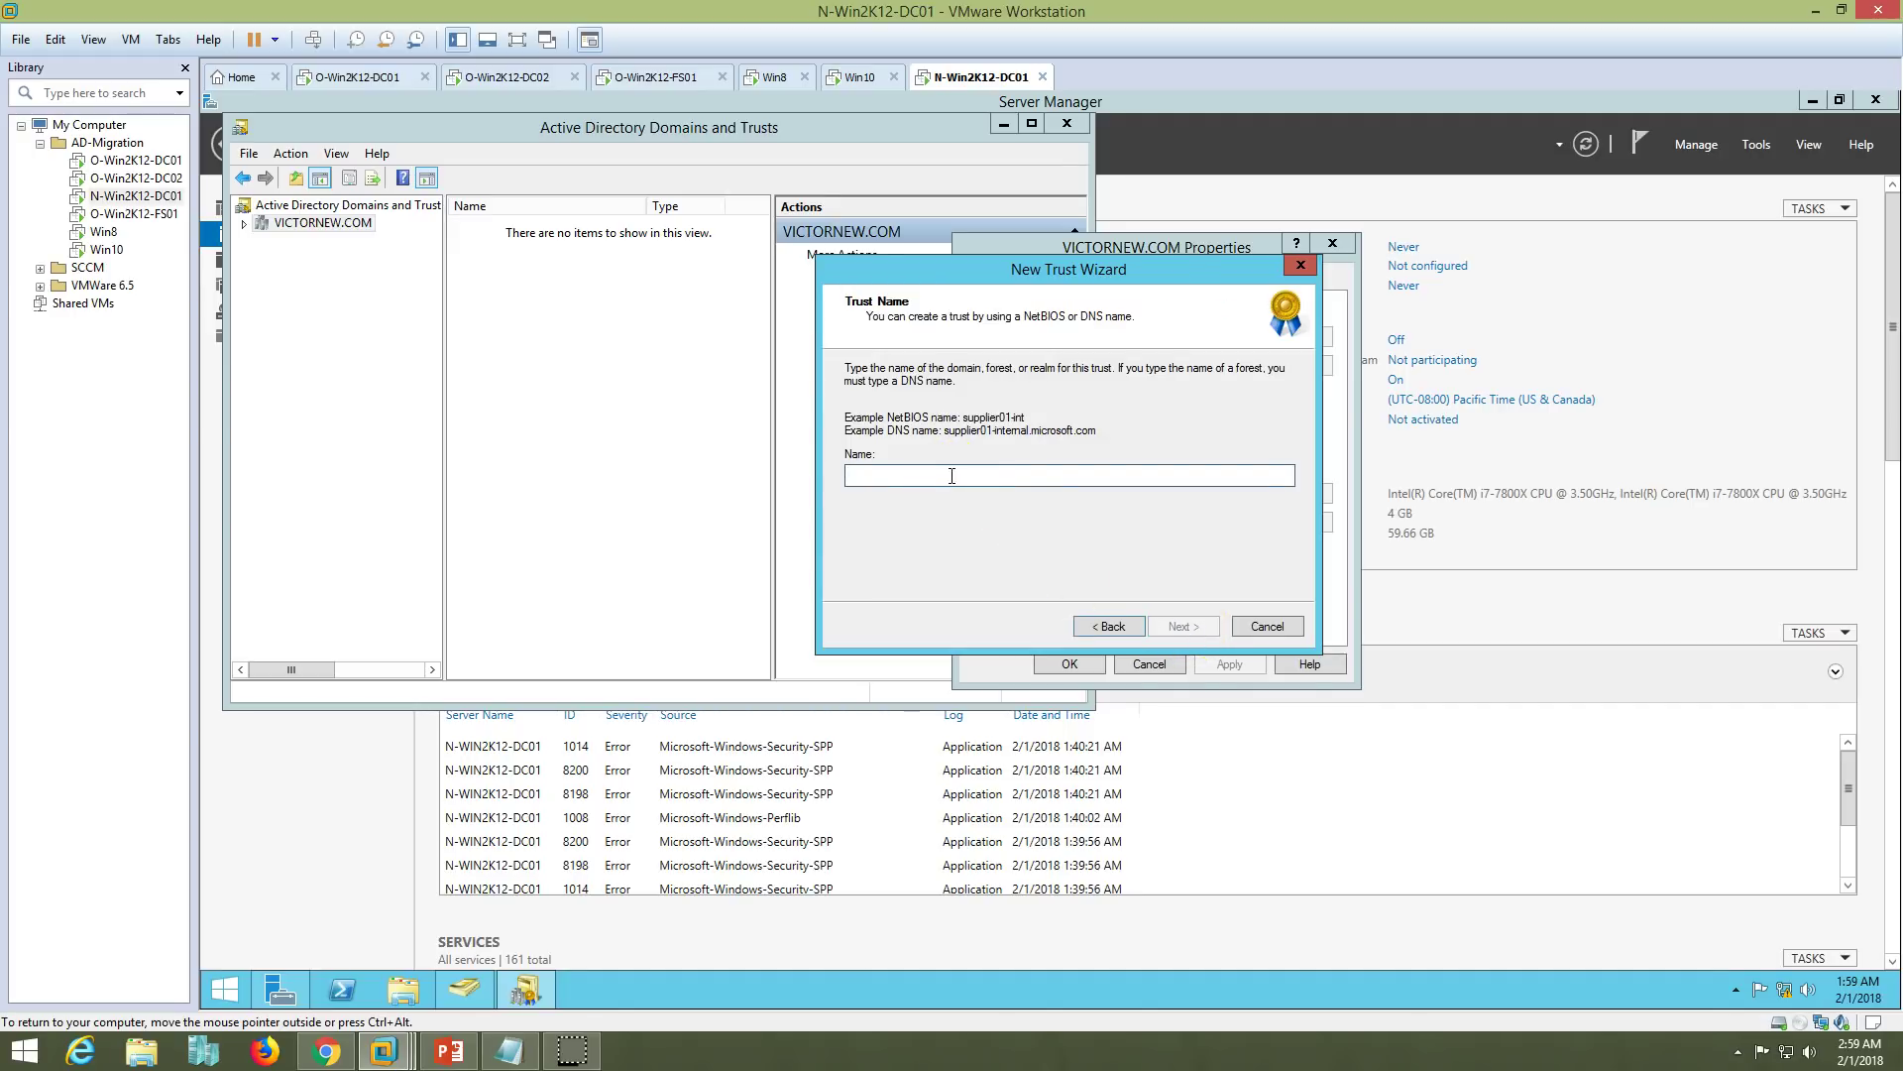
{"action": "left_click", "coordinate": [508, 1051]}
{"action": "left_click_drag", "start_coordinate": [822, 307], "coordinate": [685, 307]}
{"action": "key", "text": "ctrl+c"}
{"action": "left_click", "coordinate": [490, 1053]}
{"action": "left_click", "coordinate": [93, 39]}
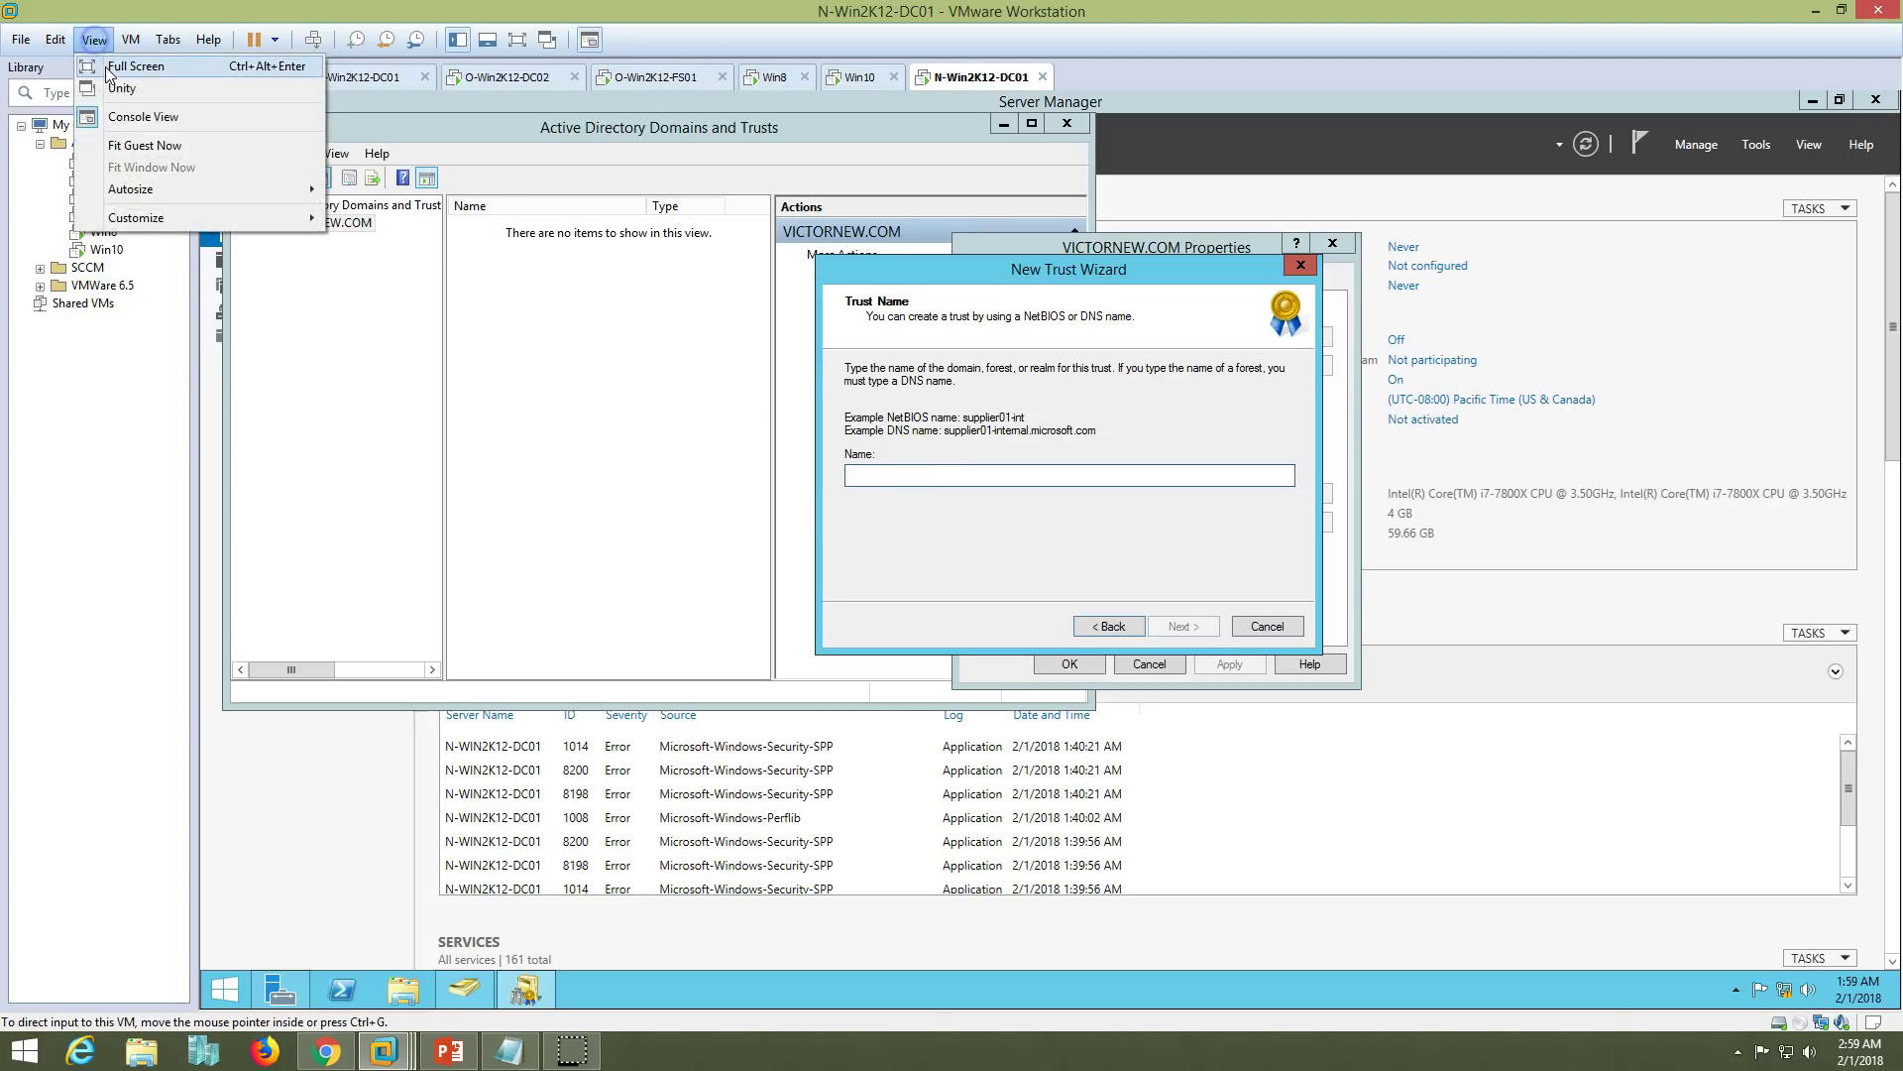
{"action": "mouse_move", "coordinate": [55, 40]}
{"action": "left_click", "coordinate": [85, 110]}
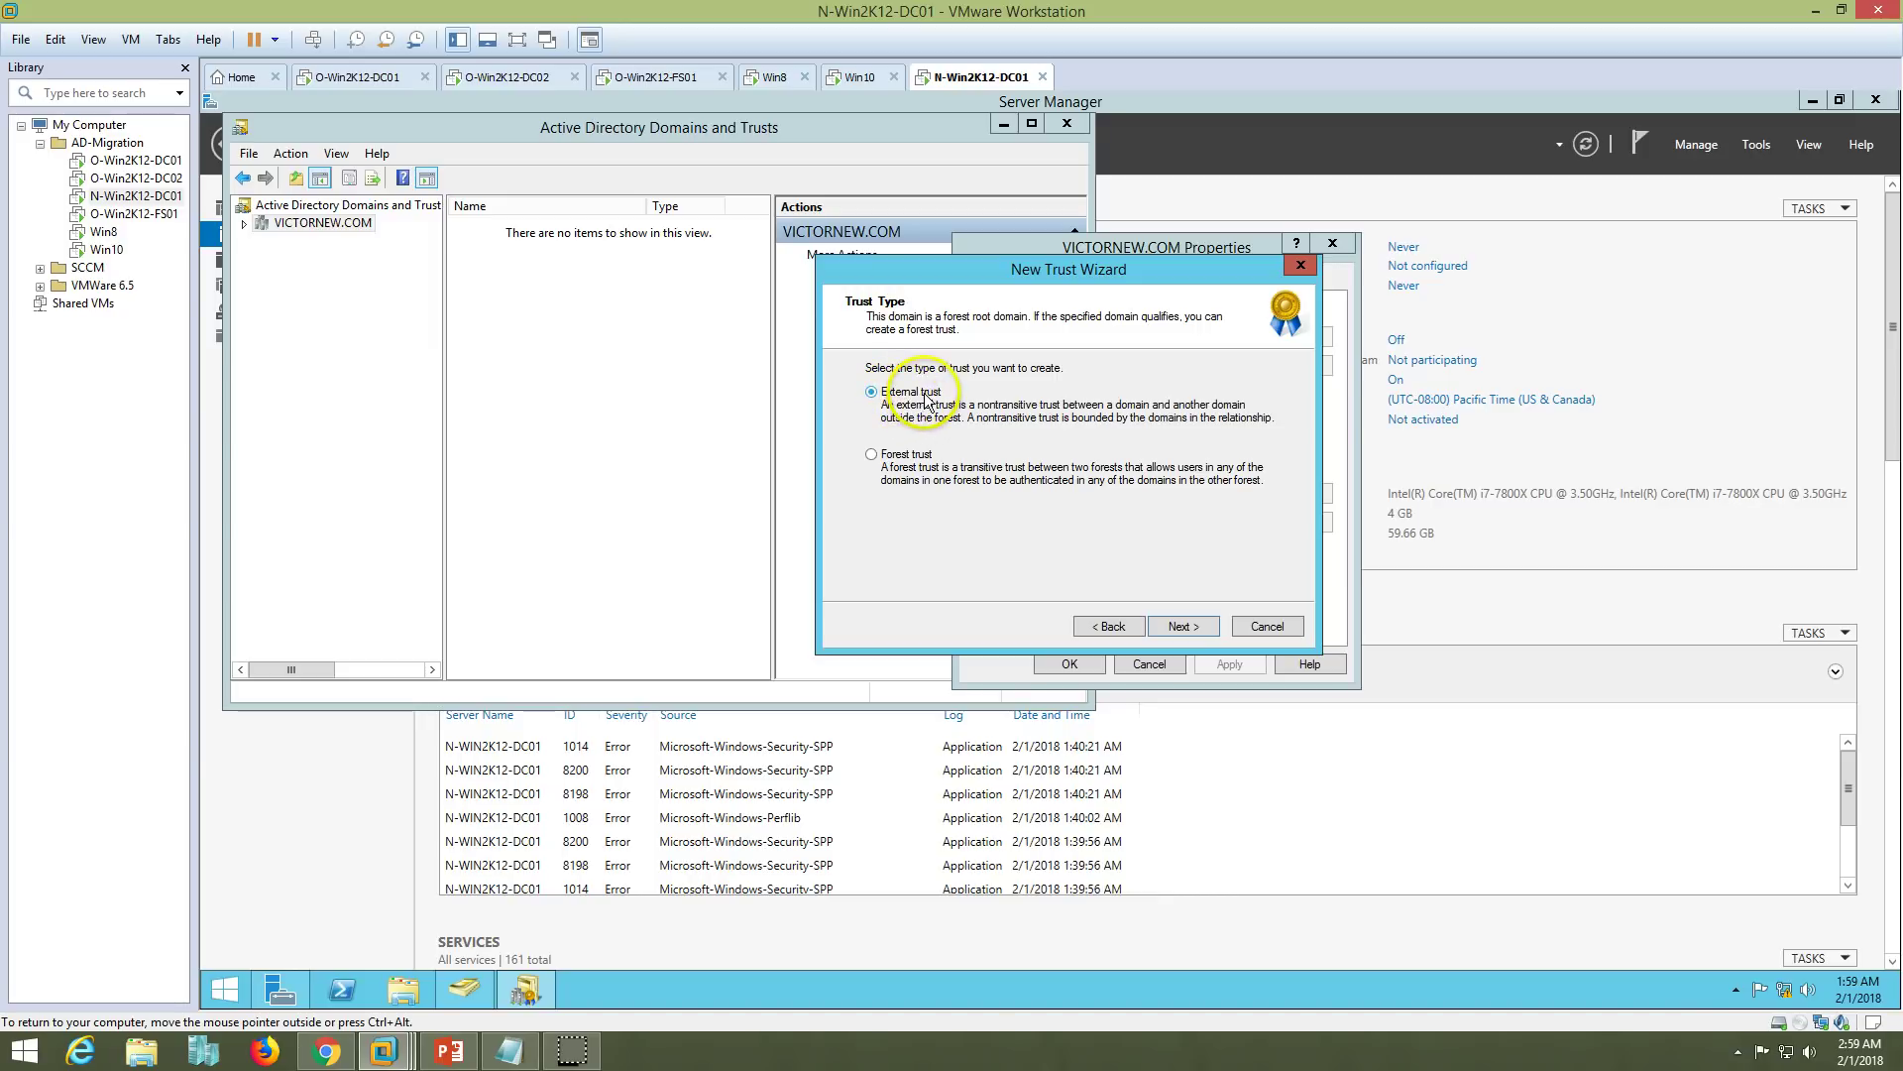
- Choose a two-way forest trust created in both this domain and the specified domain
{"action": "left_click", "coordinate": [872, 458]}
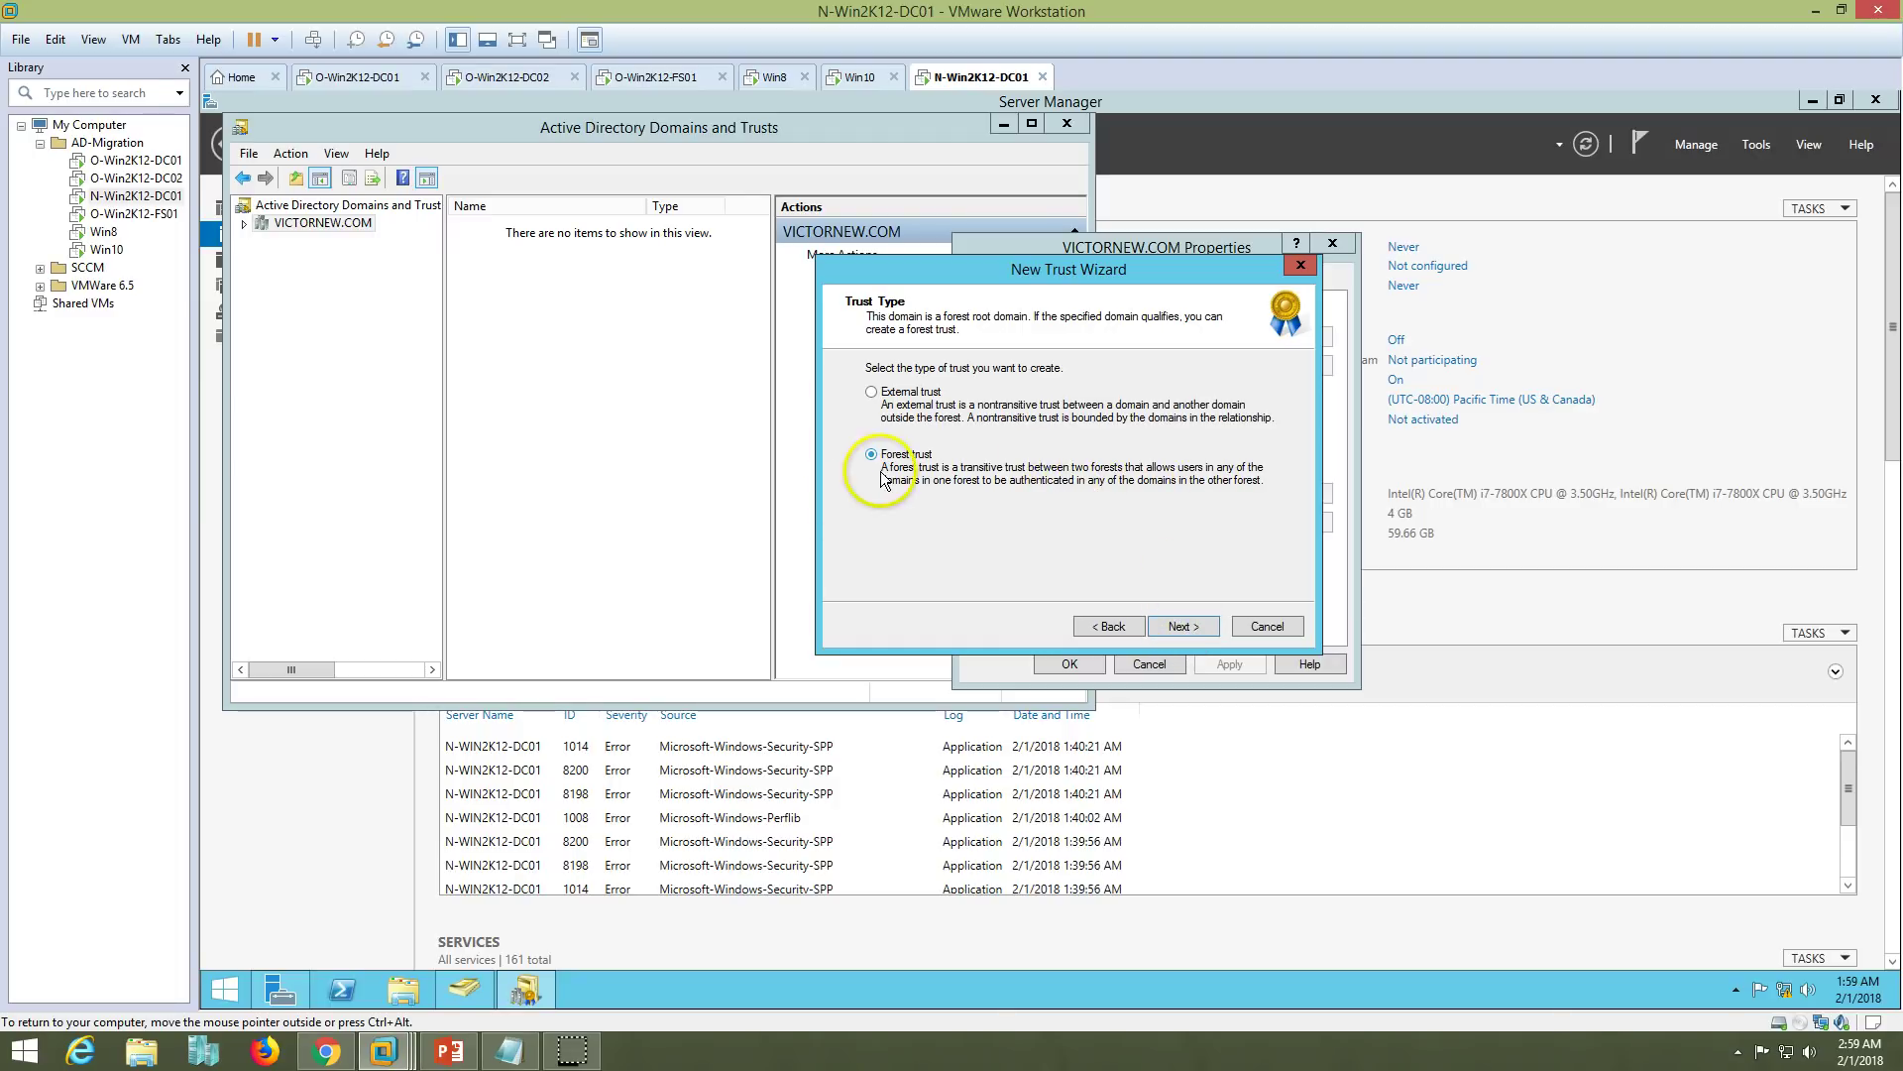
{"action": "left_click", "coordinate": [1192, 634]}
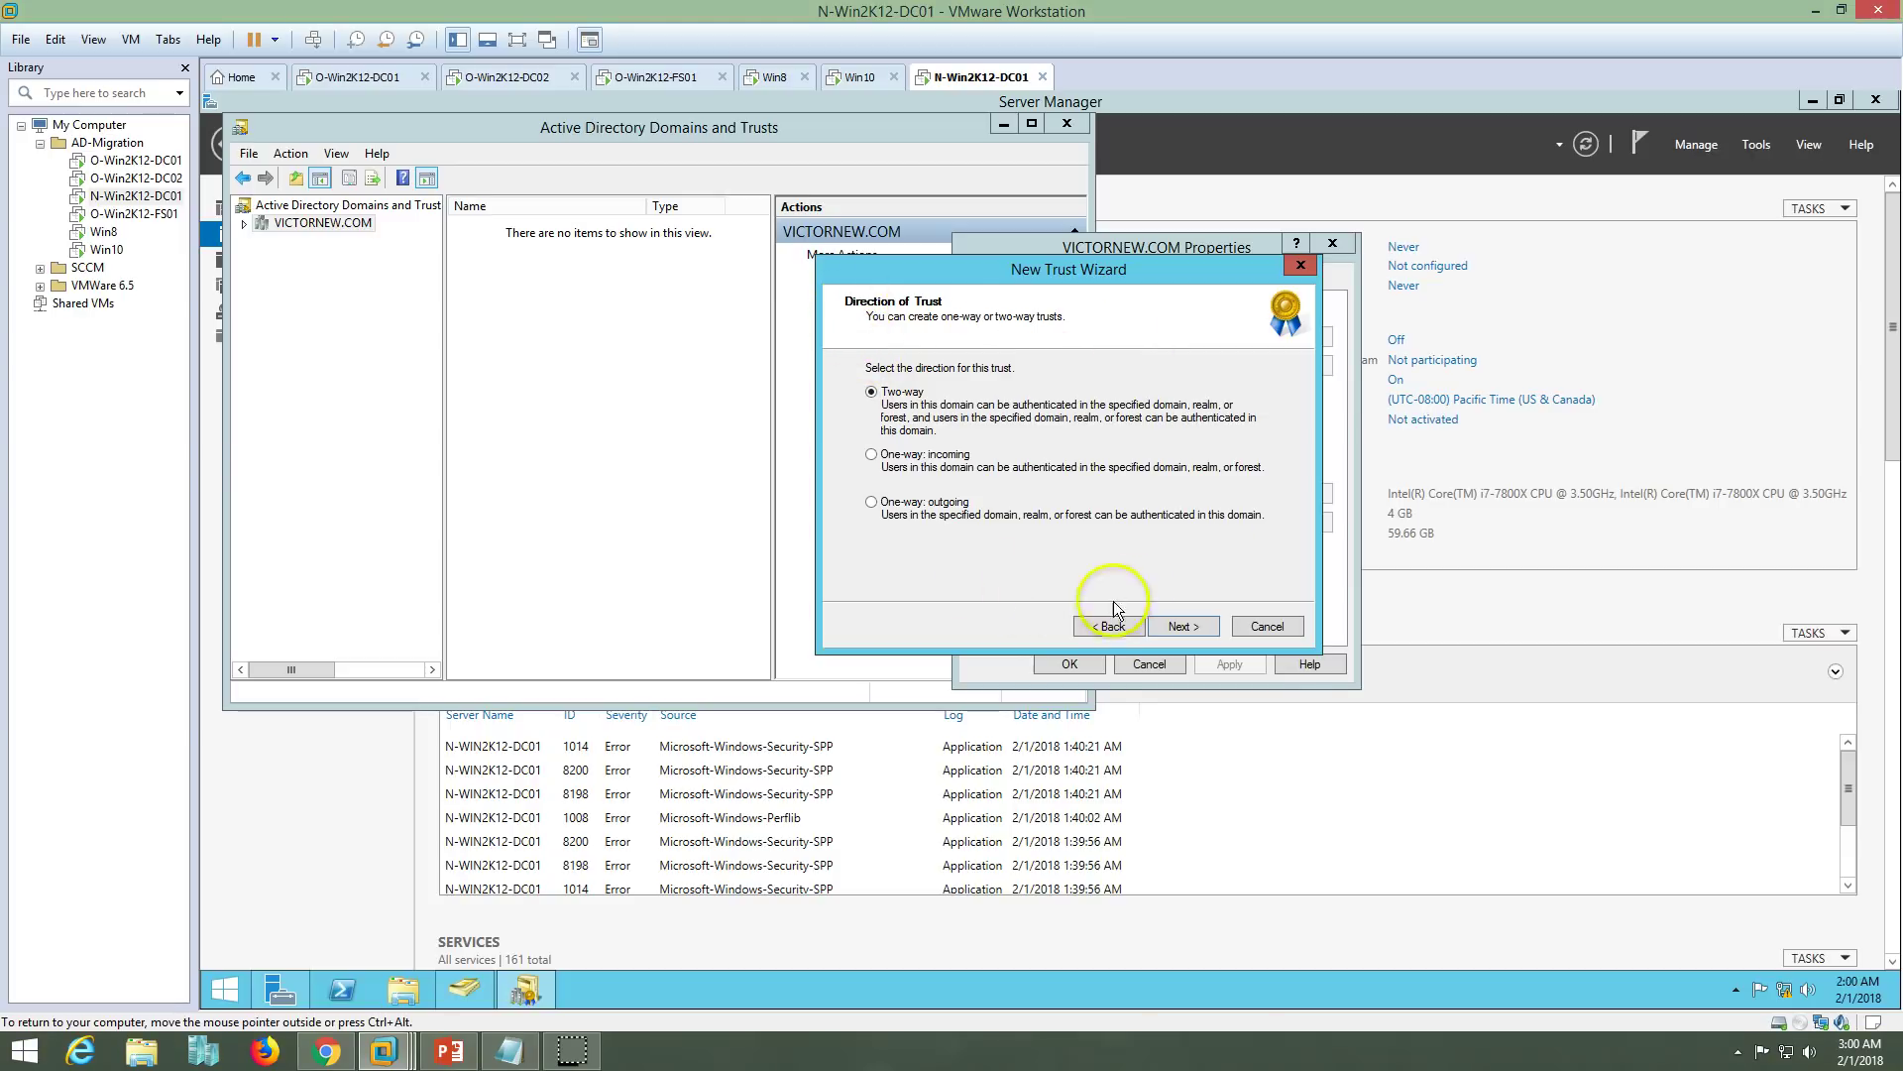
{"action": "left_click", "coordinate": [873, 455]}
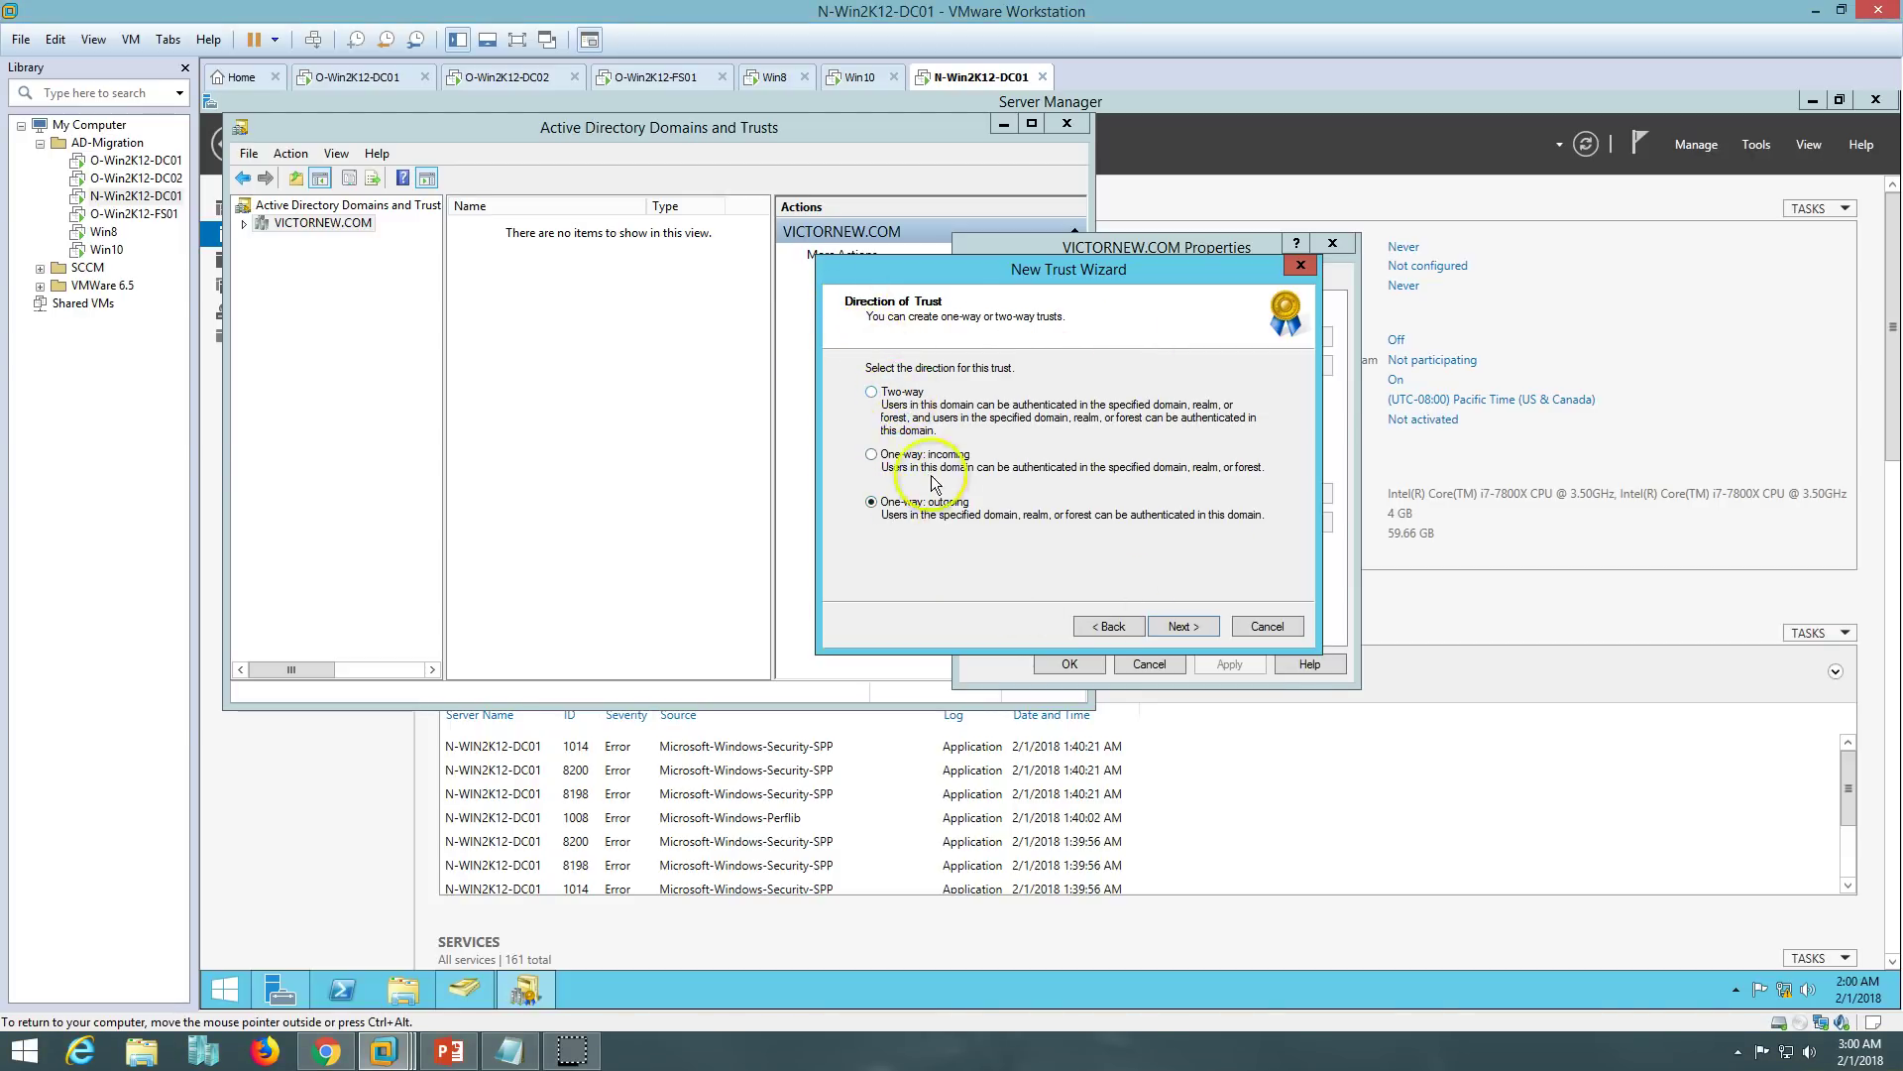
{"action": "left_click", "coordinate": [879, 393]}
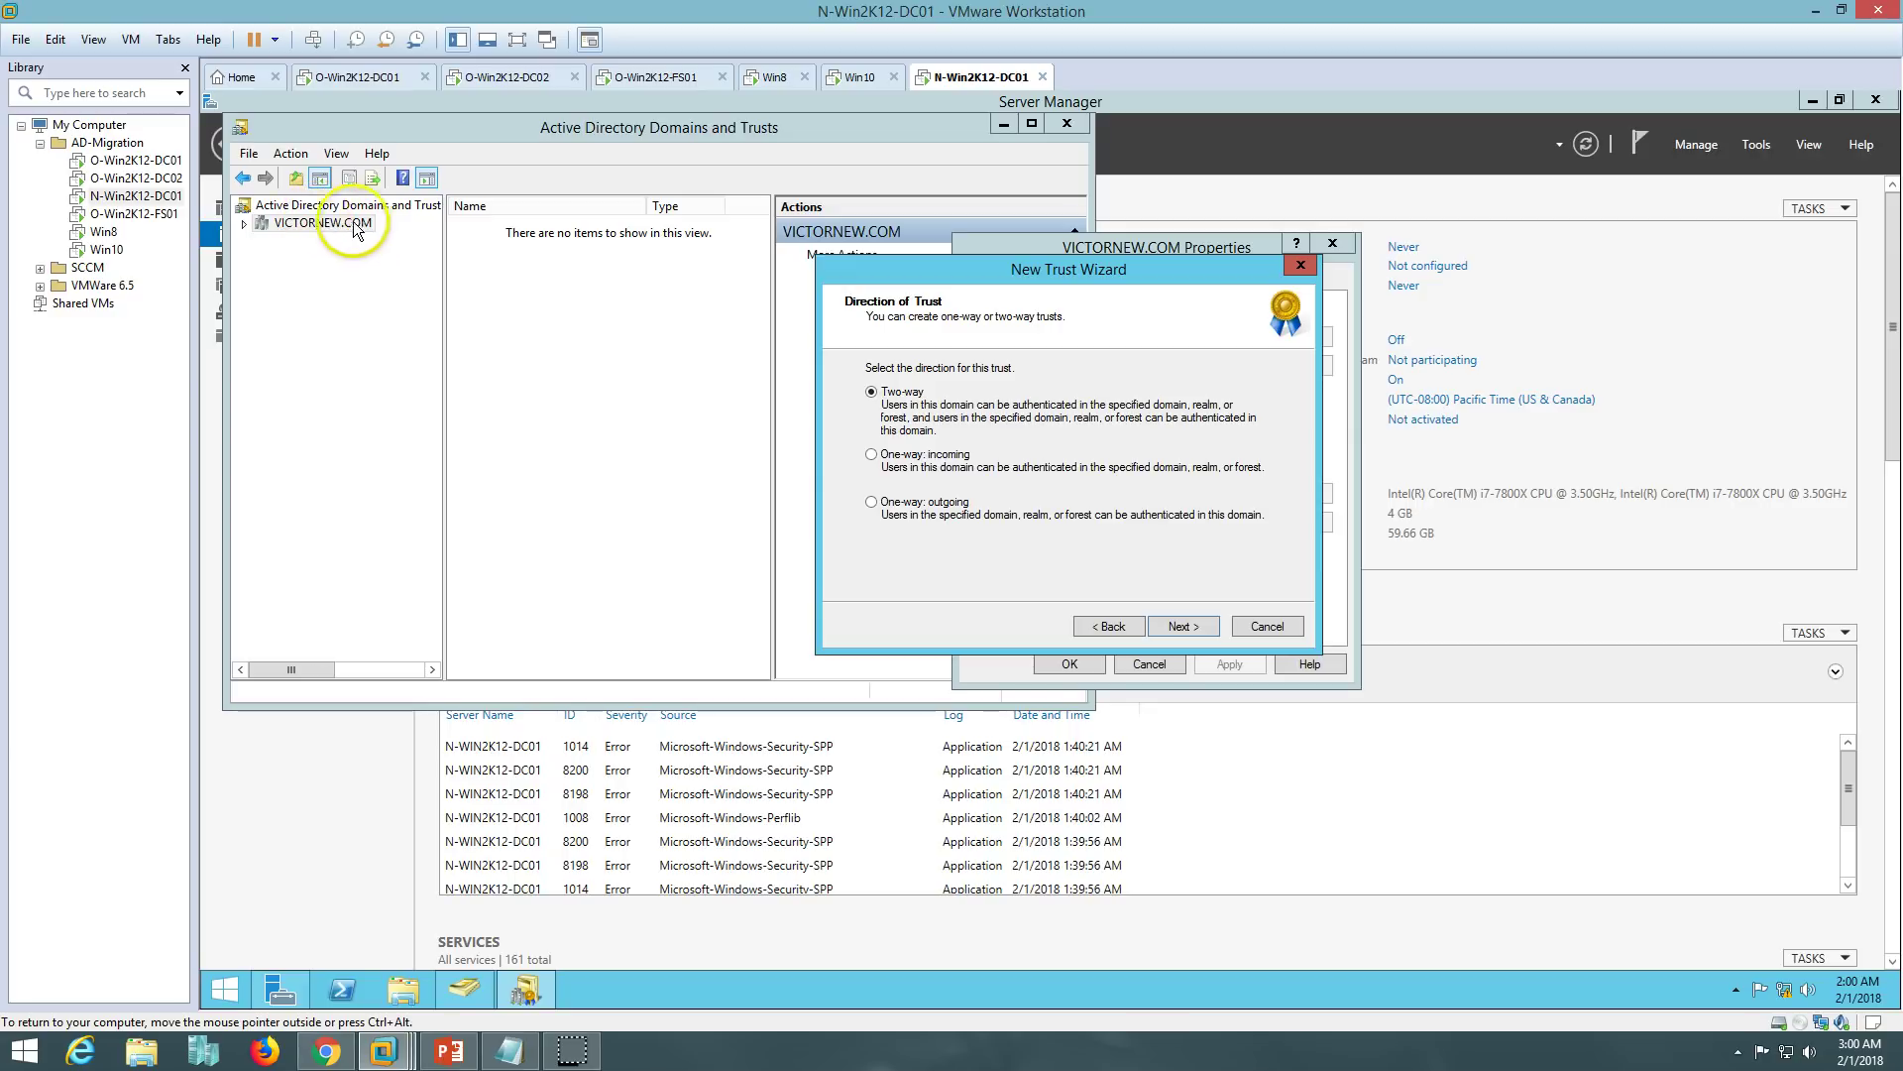
{"action": "left_click", "coordinate": [1183, 628]}
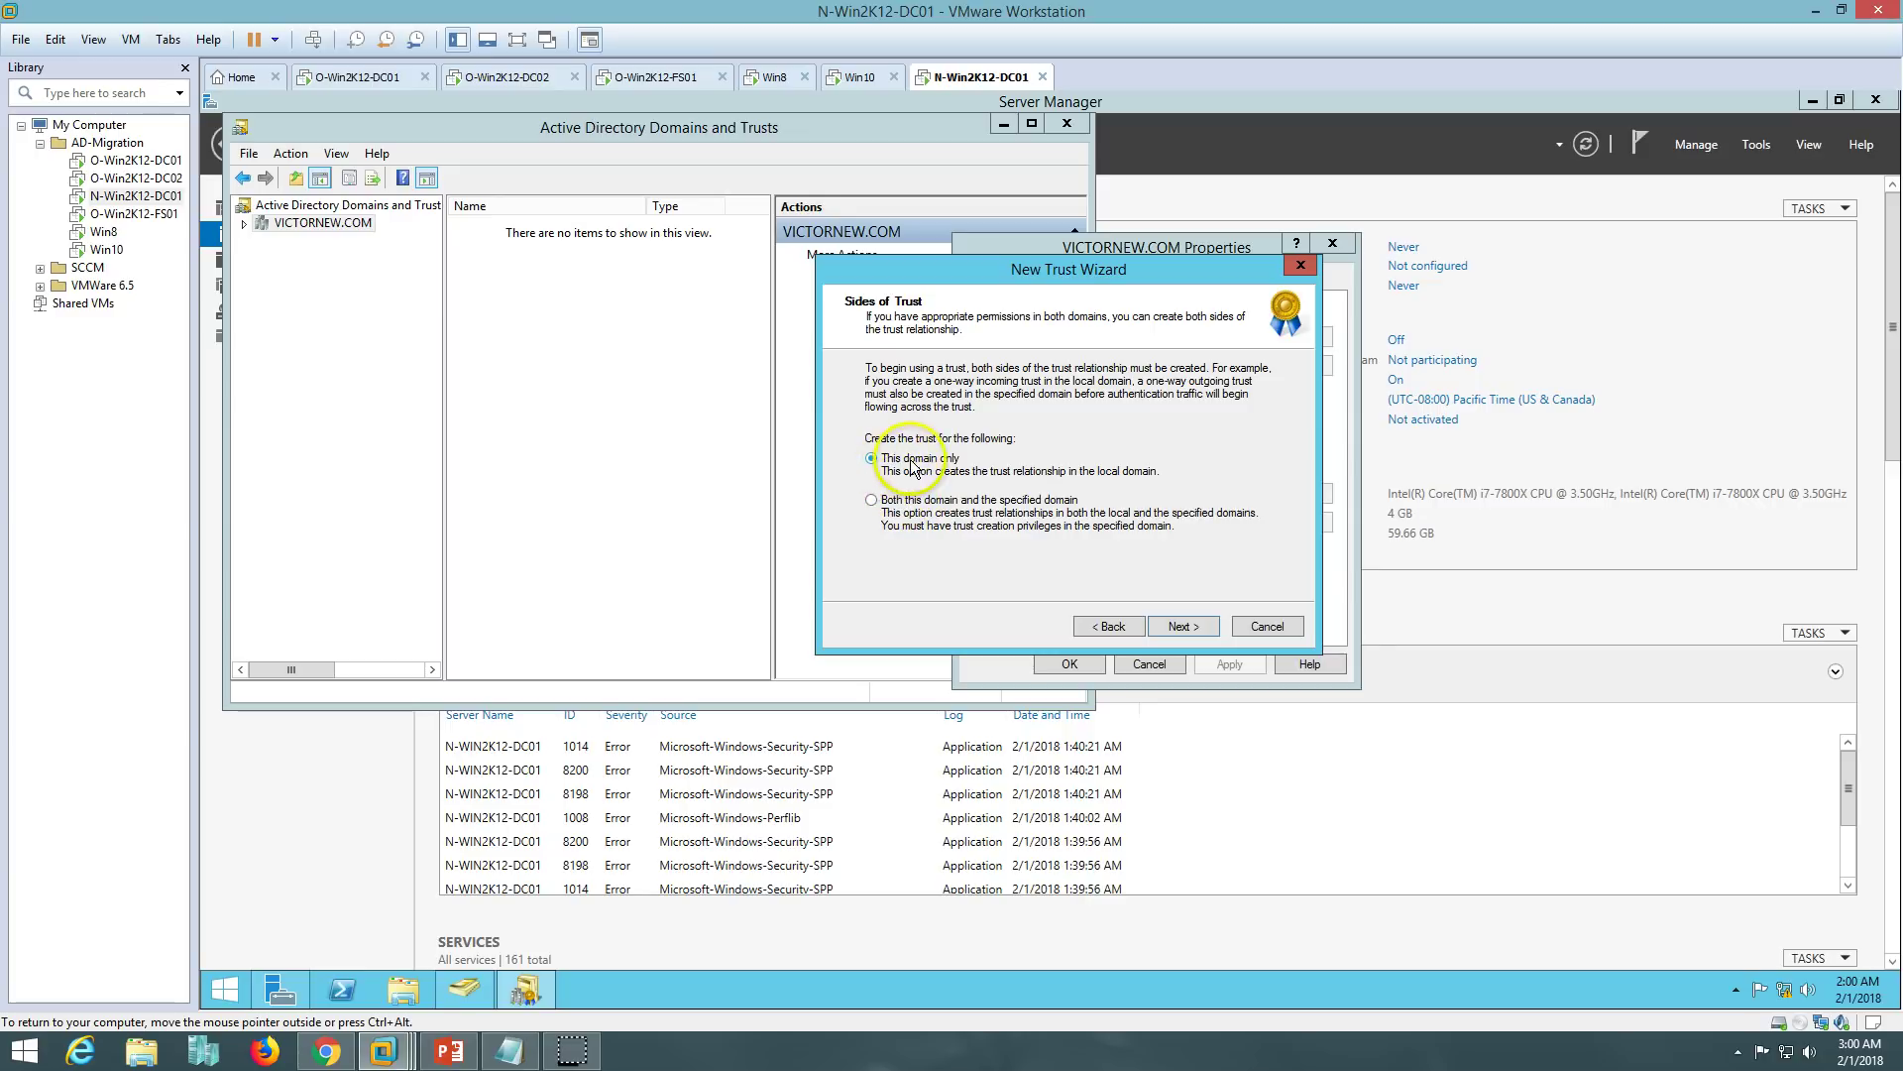
{"action": "left_click", "coordinate": [910, 503]}
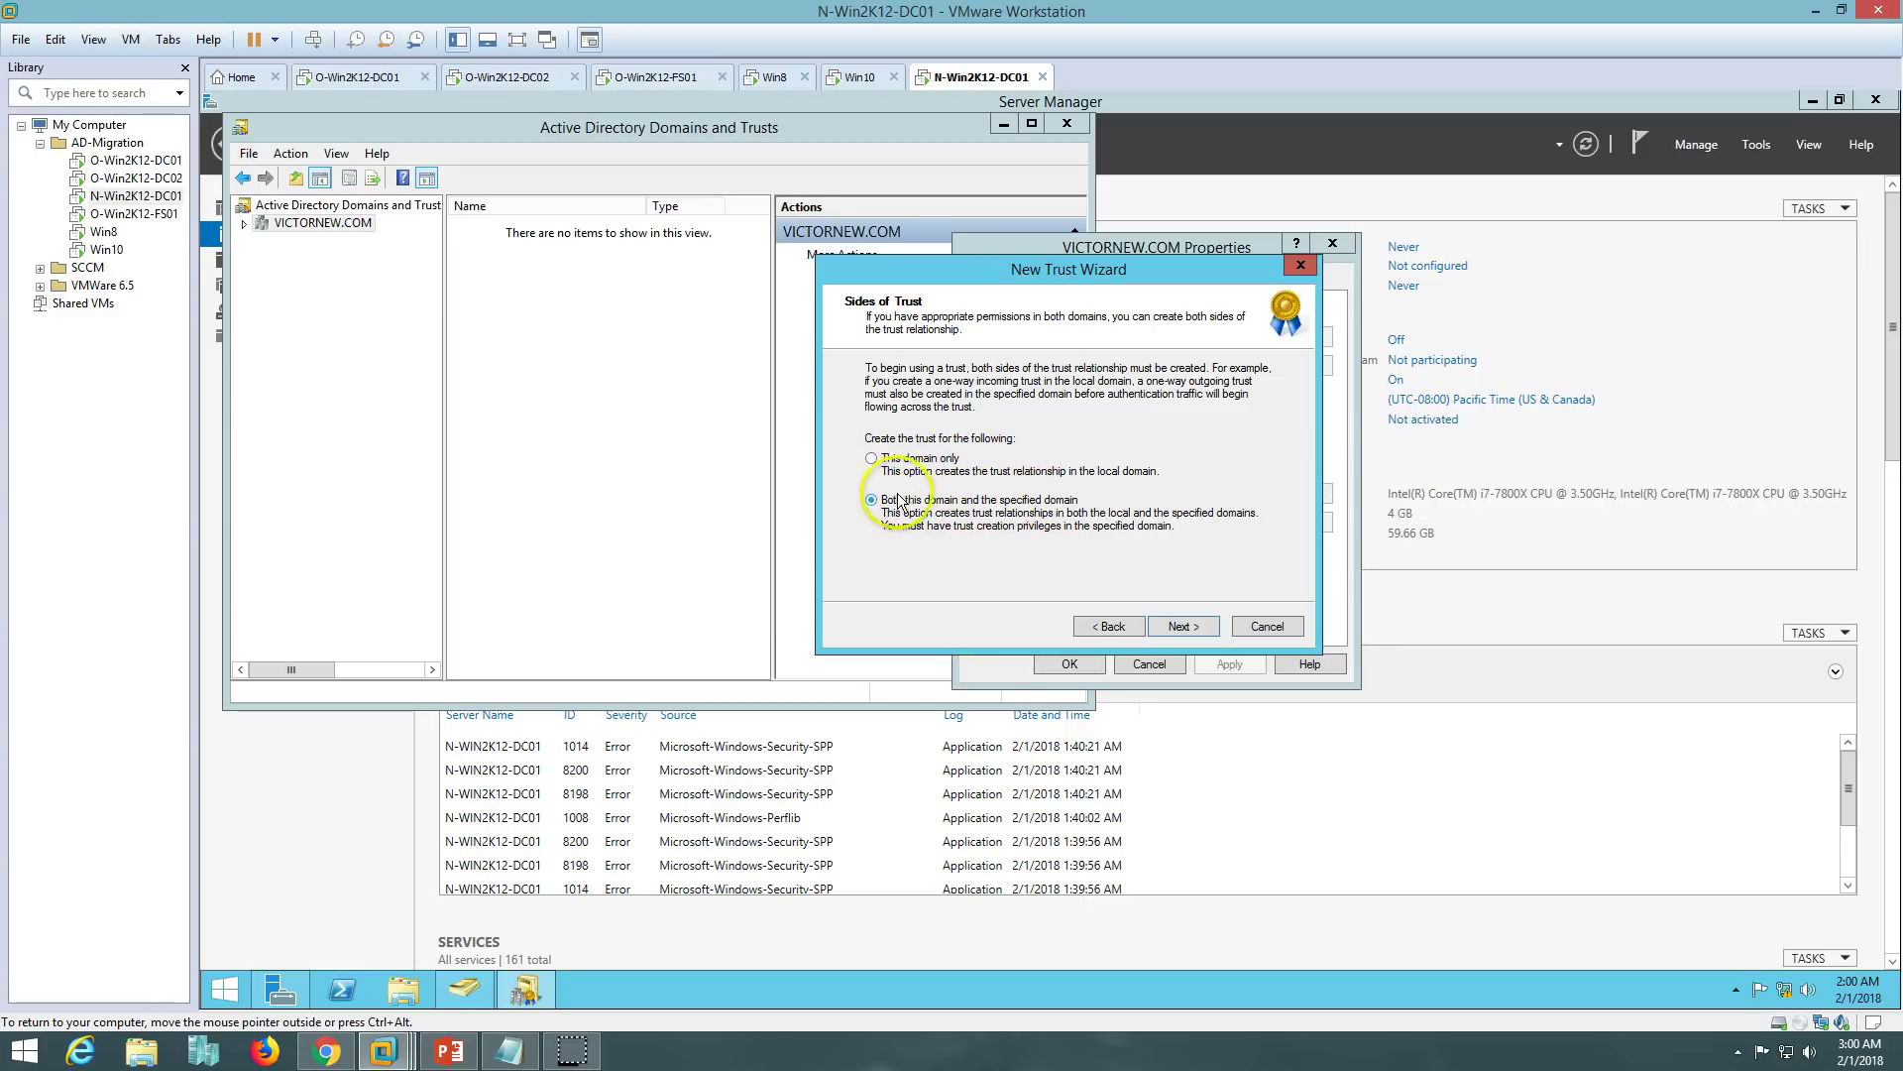
{"action": "left_click", "coordinate": [1193, 627]}
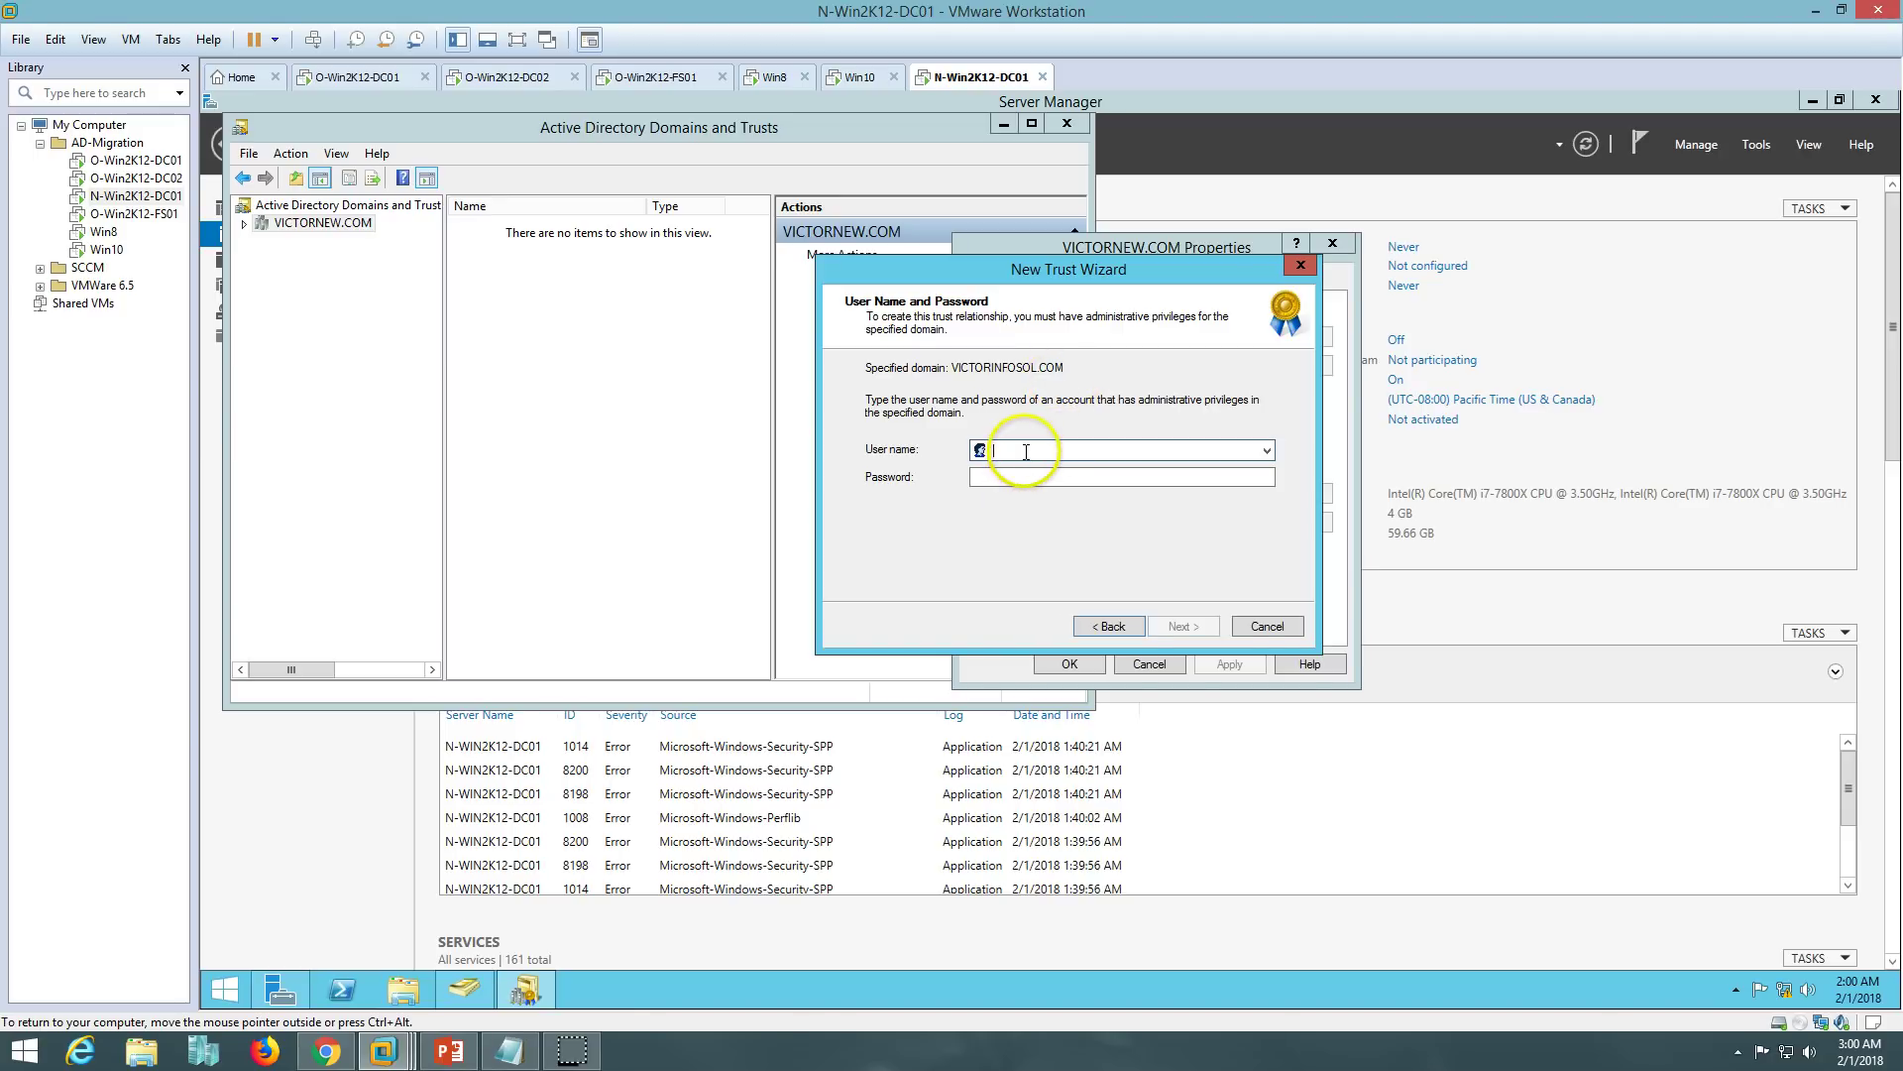
- Supply VICTORINFOSOL\Administrator and its password as the specified domain's credentials
{"action": "left_click", "coordinate": [55, 38]}
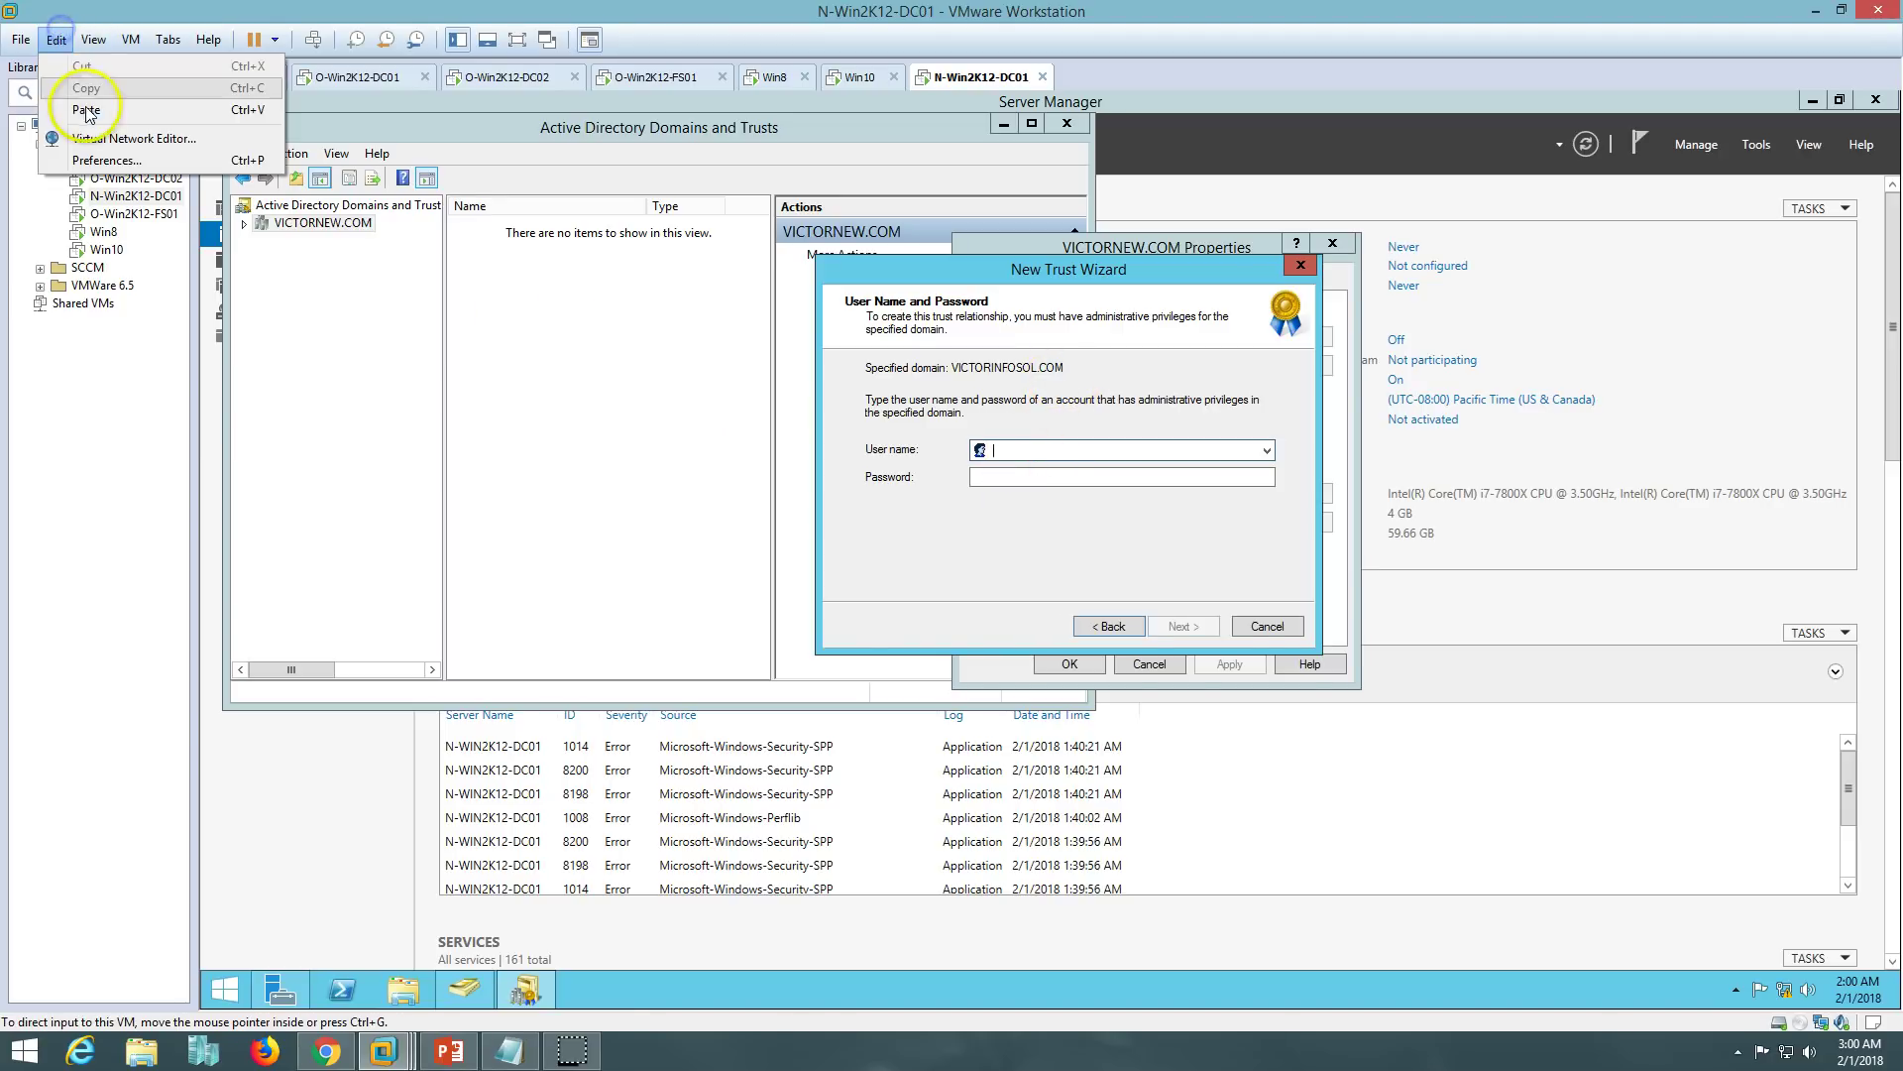
{"action": "left_click", "coordinate": [86, 109]}
{"action": "left_click", "coordinate": [1080, 452]}
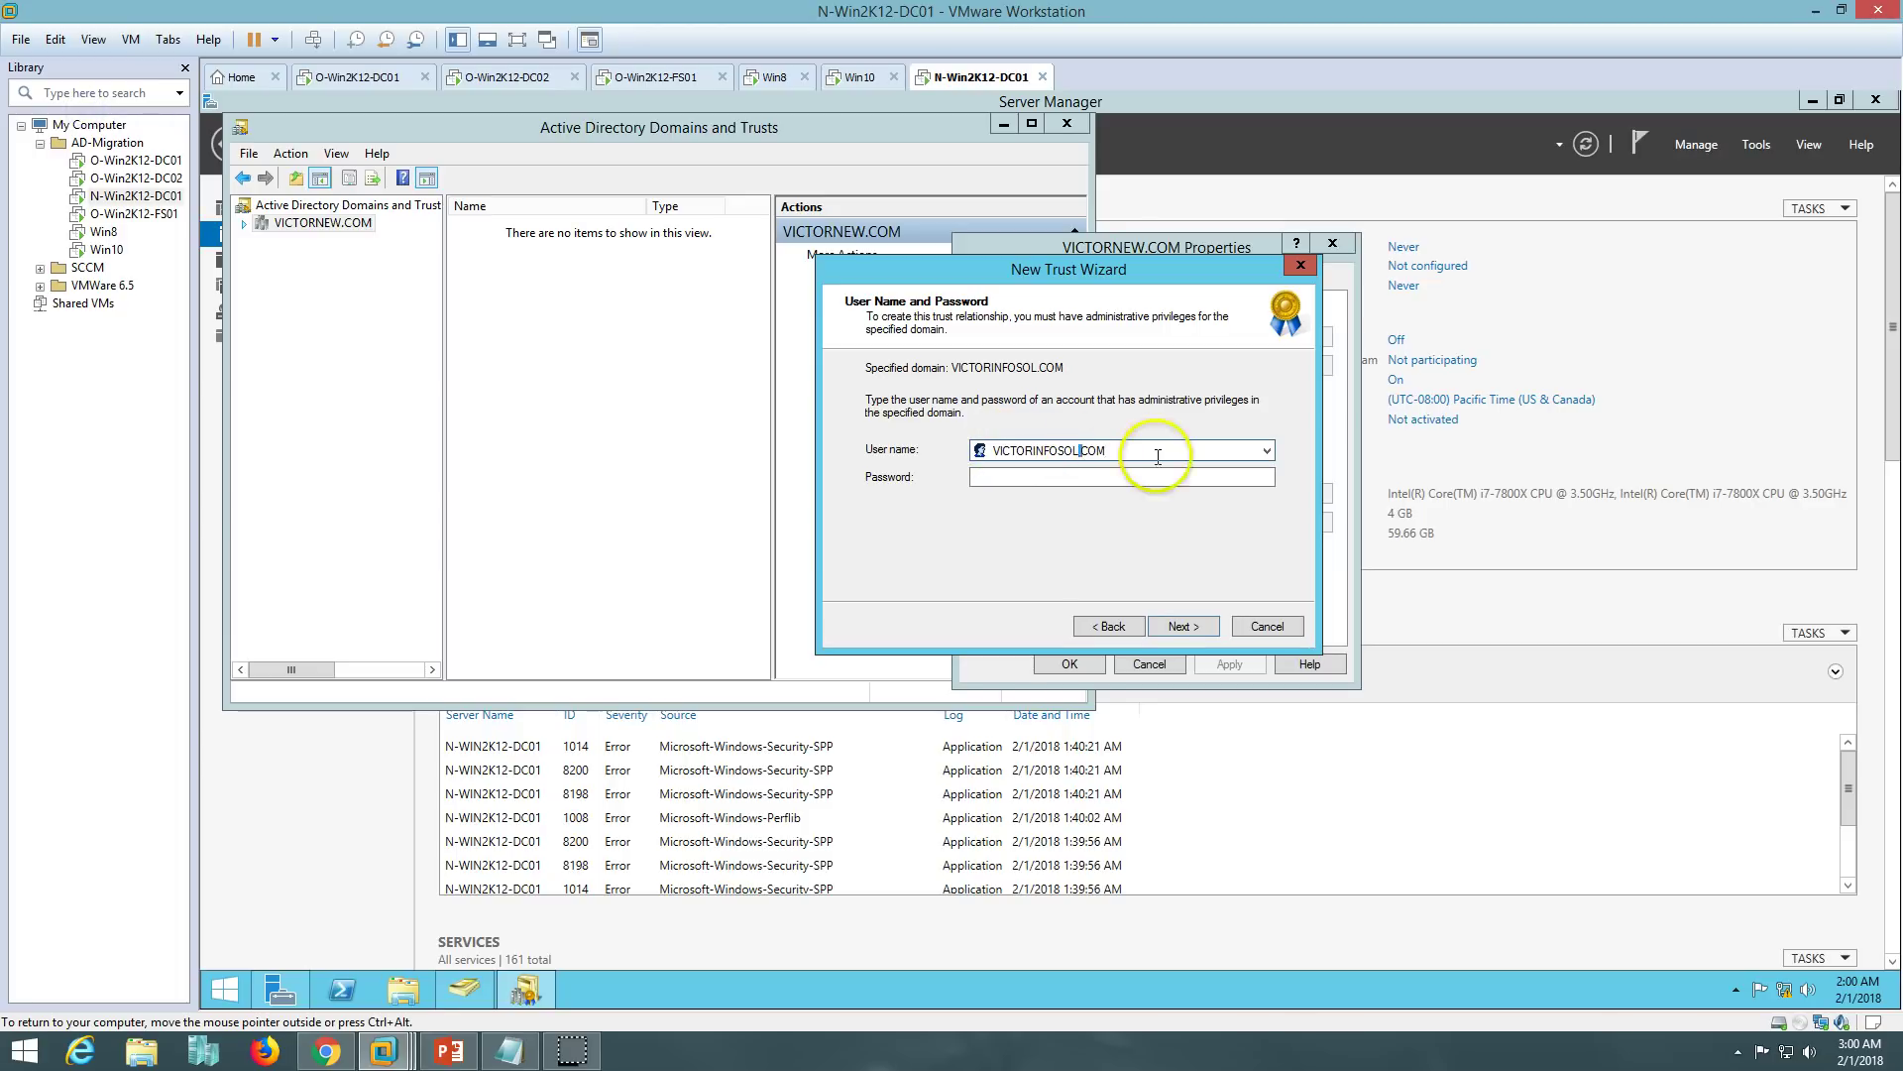
{"action": "type", "text": "\\"}
{"action": "type", "text": "Administra"}
{"action": "type", "text": "tor"}
{"action": "key", "text": "Tab"}
{"action": "type", "text": "********"}
{"action": "left_click", "coordinate": [1185, 625]}
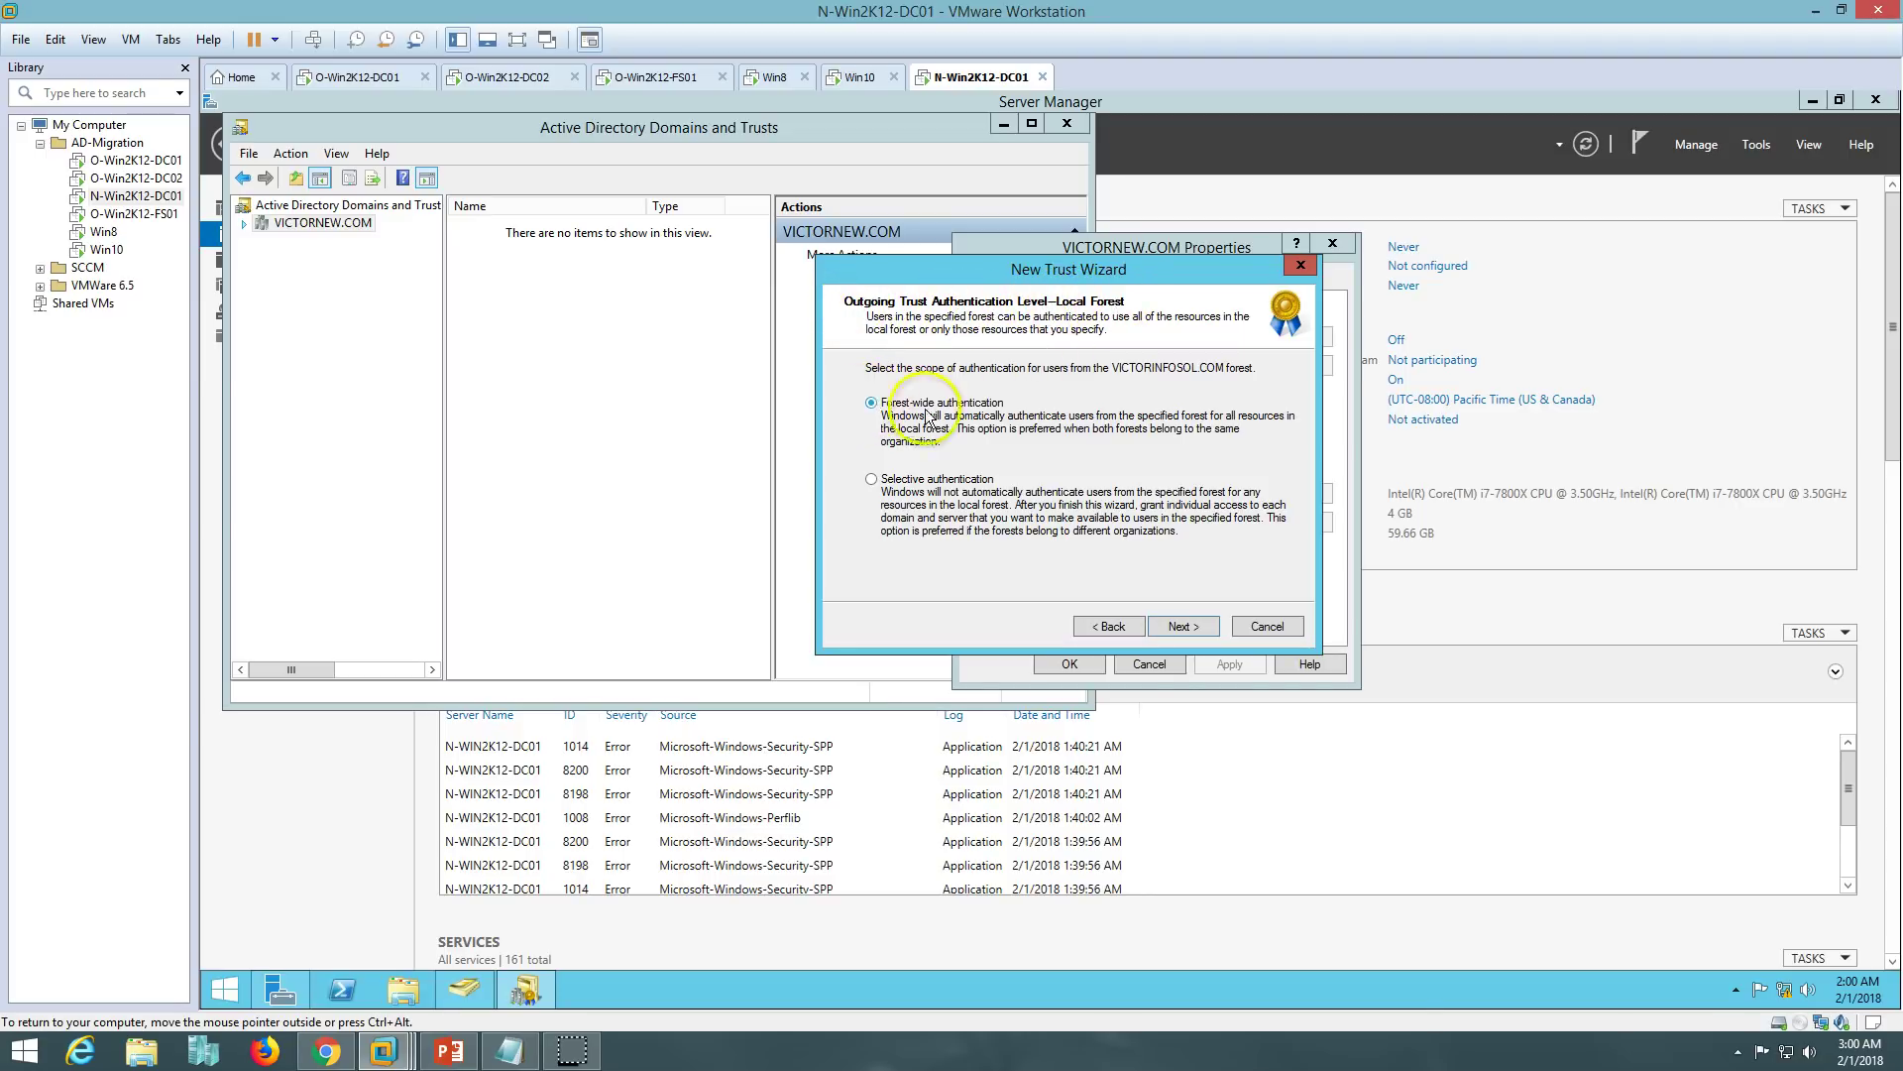
- Keep forest-wide authentication for both forests and review the trust settings summary
{"action": "left_click", "coordinate": [1174, 619]}
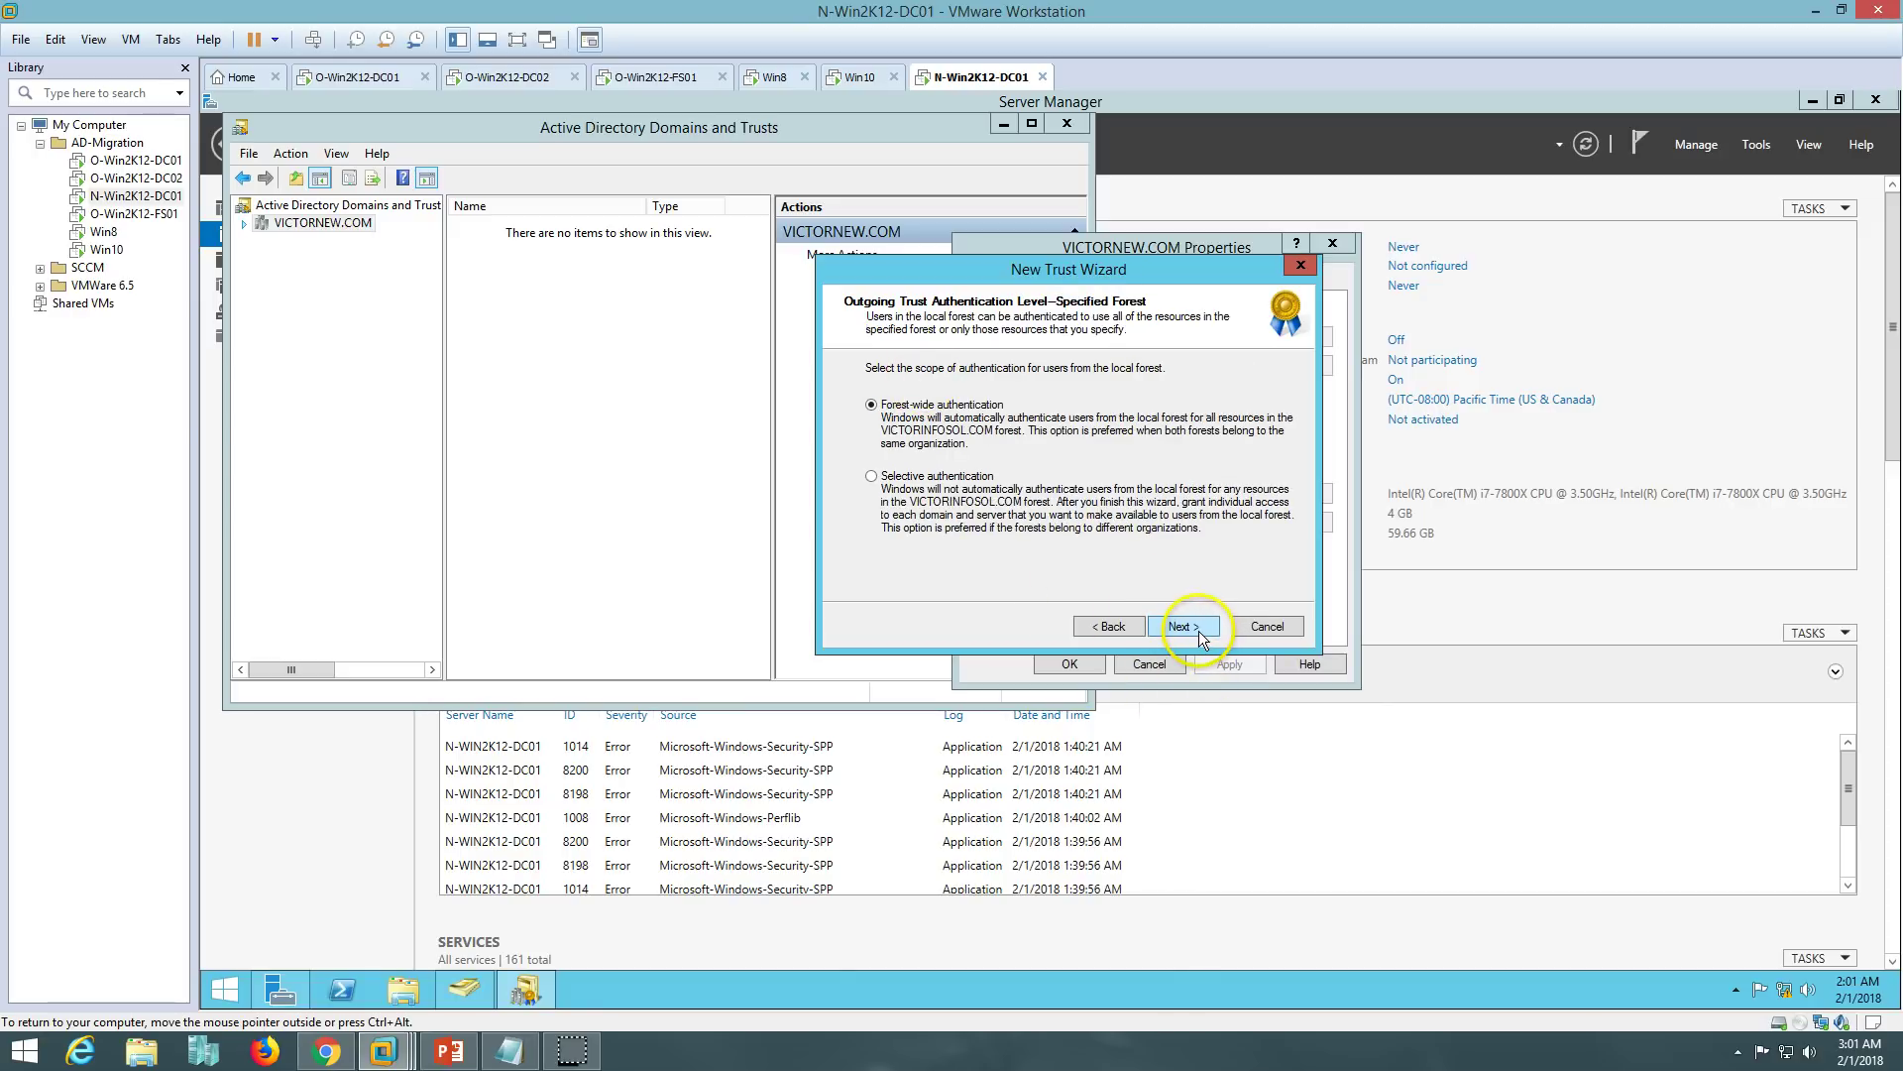
{"action": "left_click", "coordinate": [1199, 630]}
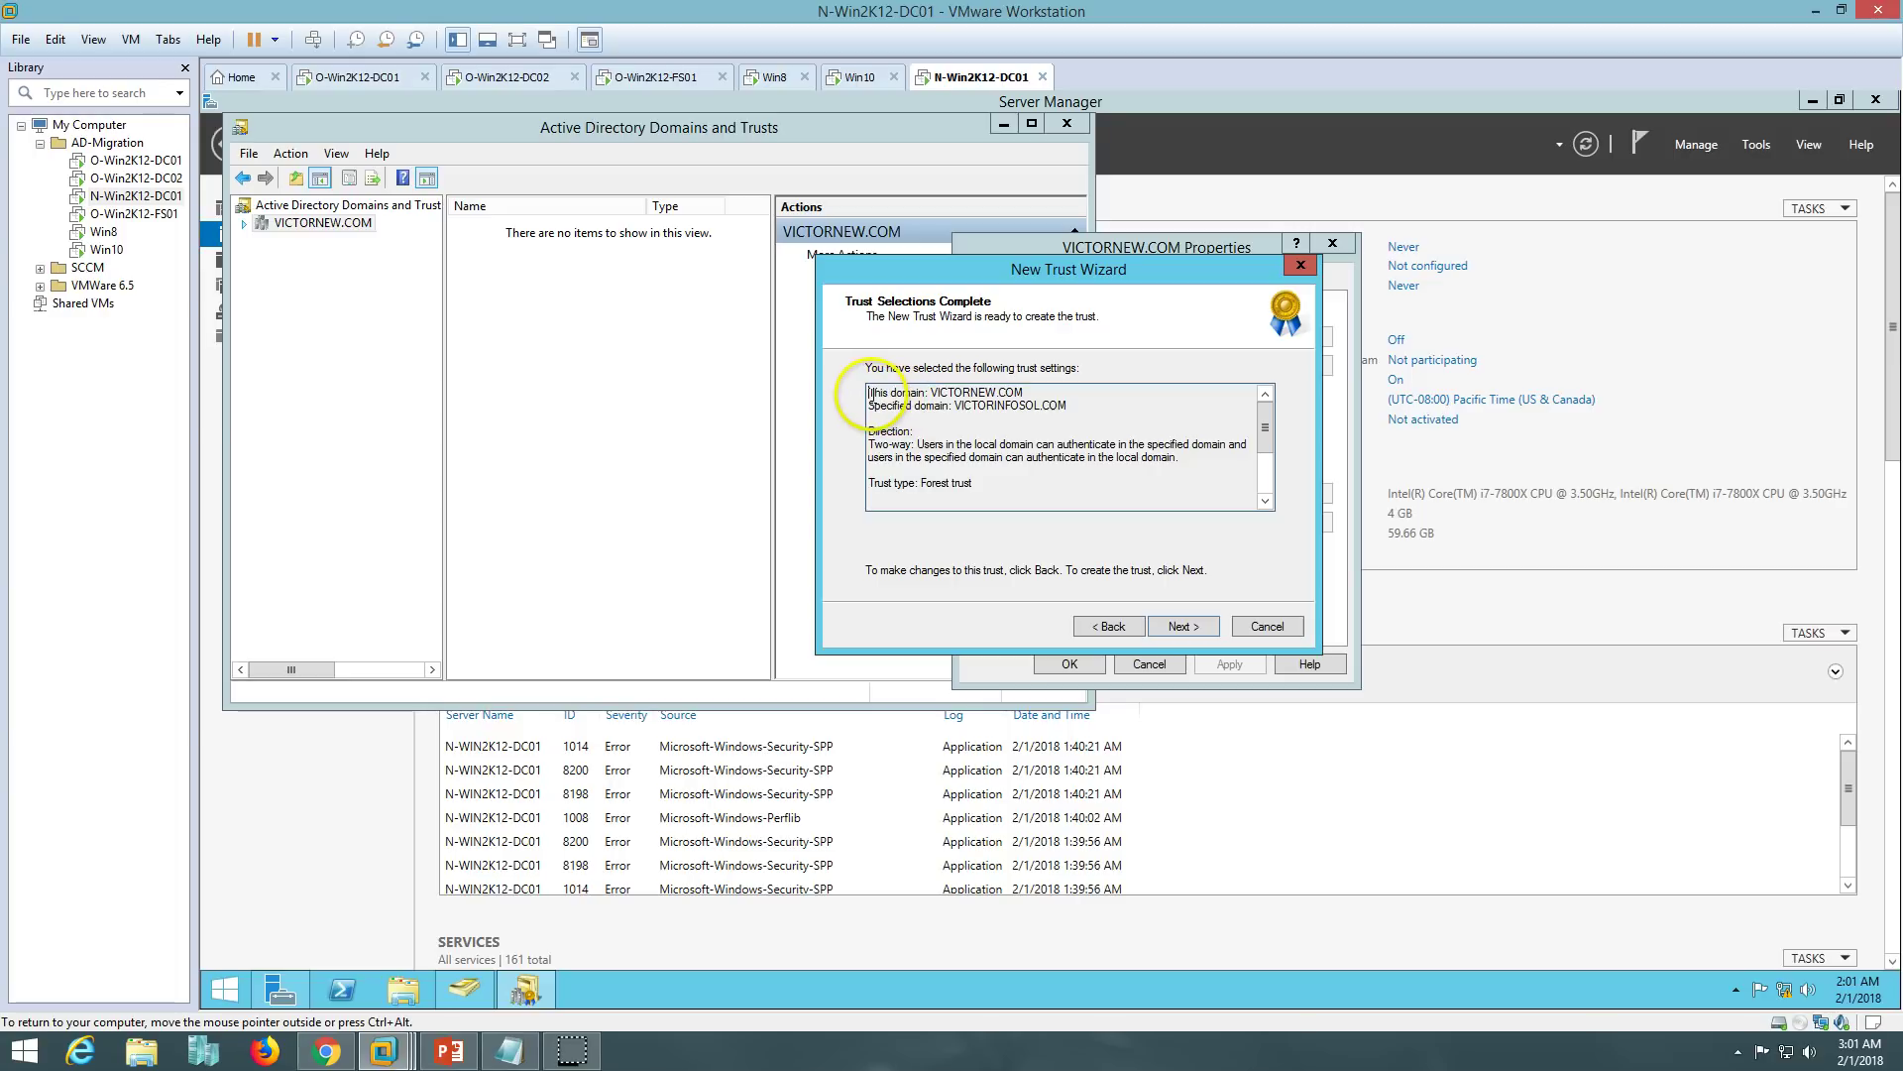
{"action": "left_click_drag", "start_coordinate": [869, 392], "coordinate": [1023, 392]}
{"action": "left_click_drag", "start_coordinate": [874, 406], "coordinate": [1056, 405]}
{"action": "left_click", "coordinate": [1085, 406]}
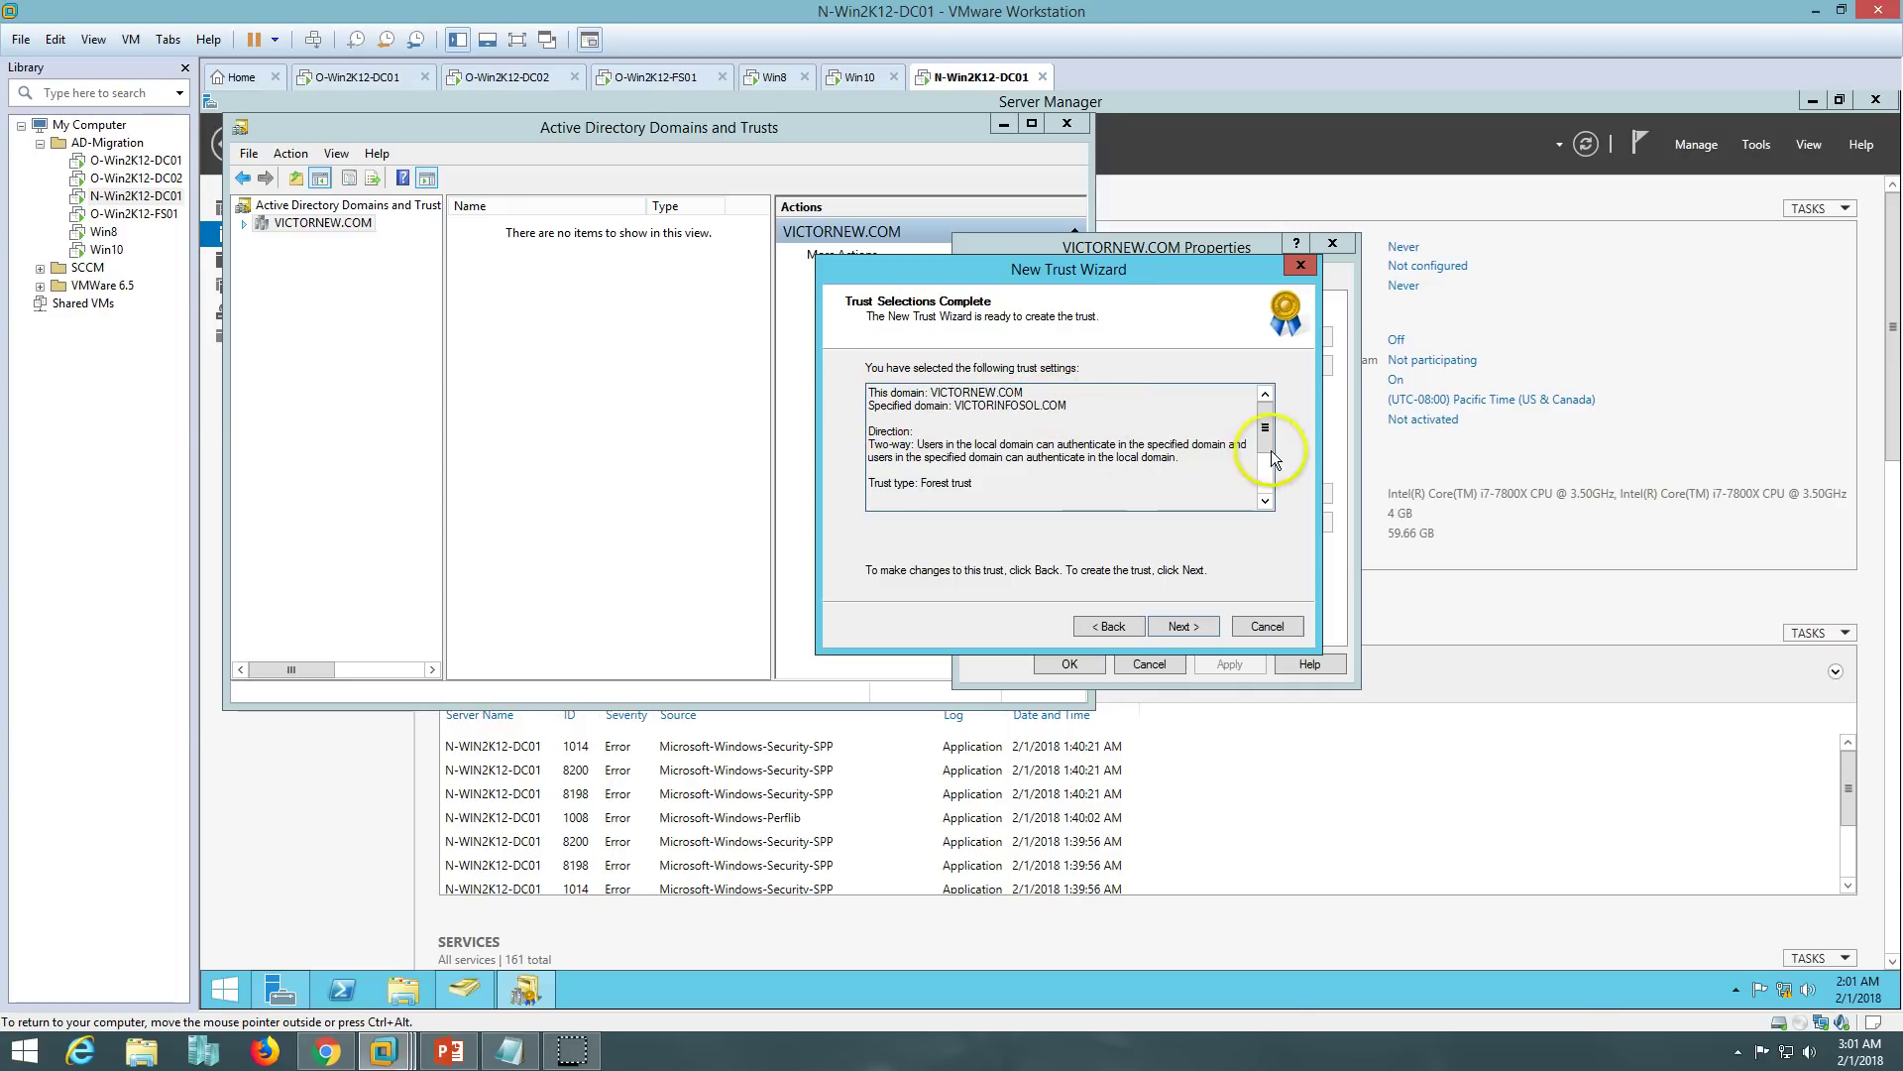
{"action": "left_click_drag", "start_coordinate": [862, 484], "coordinate": [977, 483]}
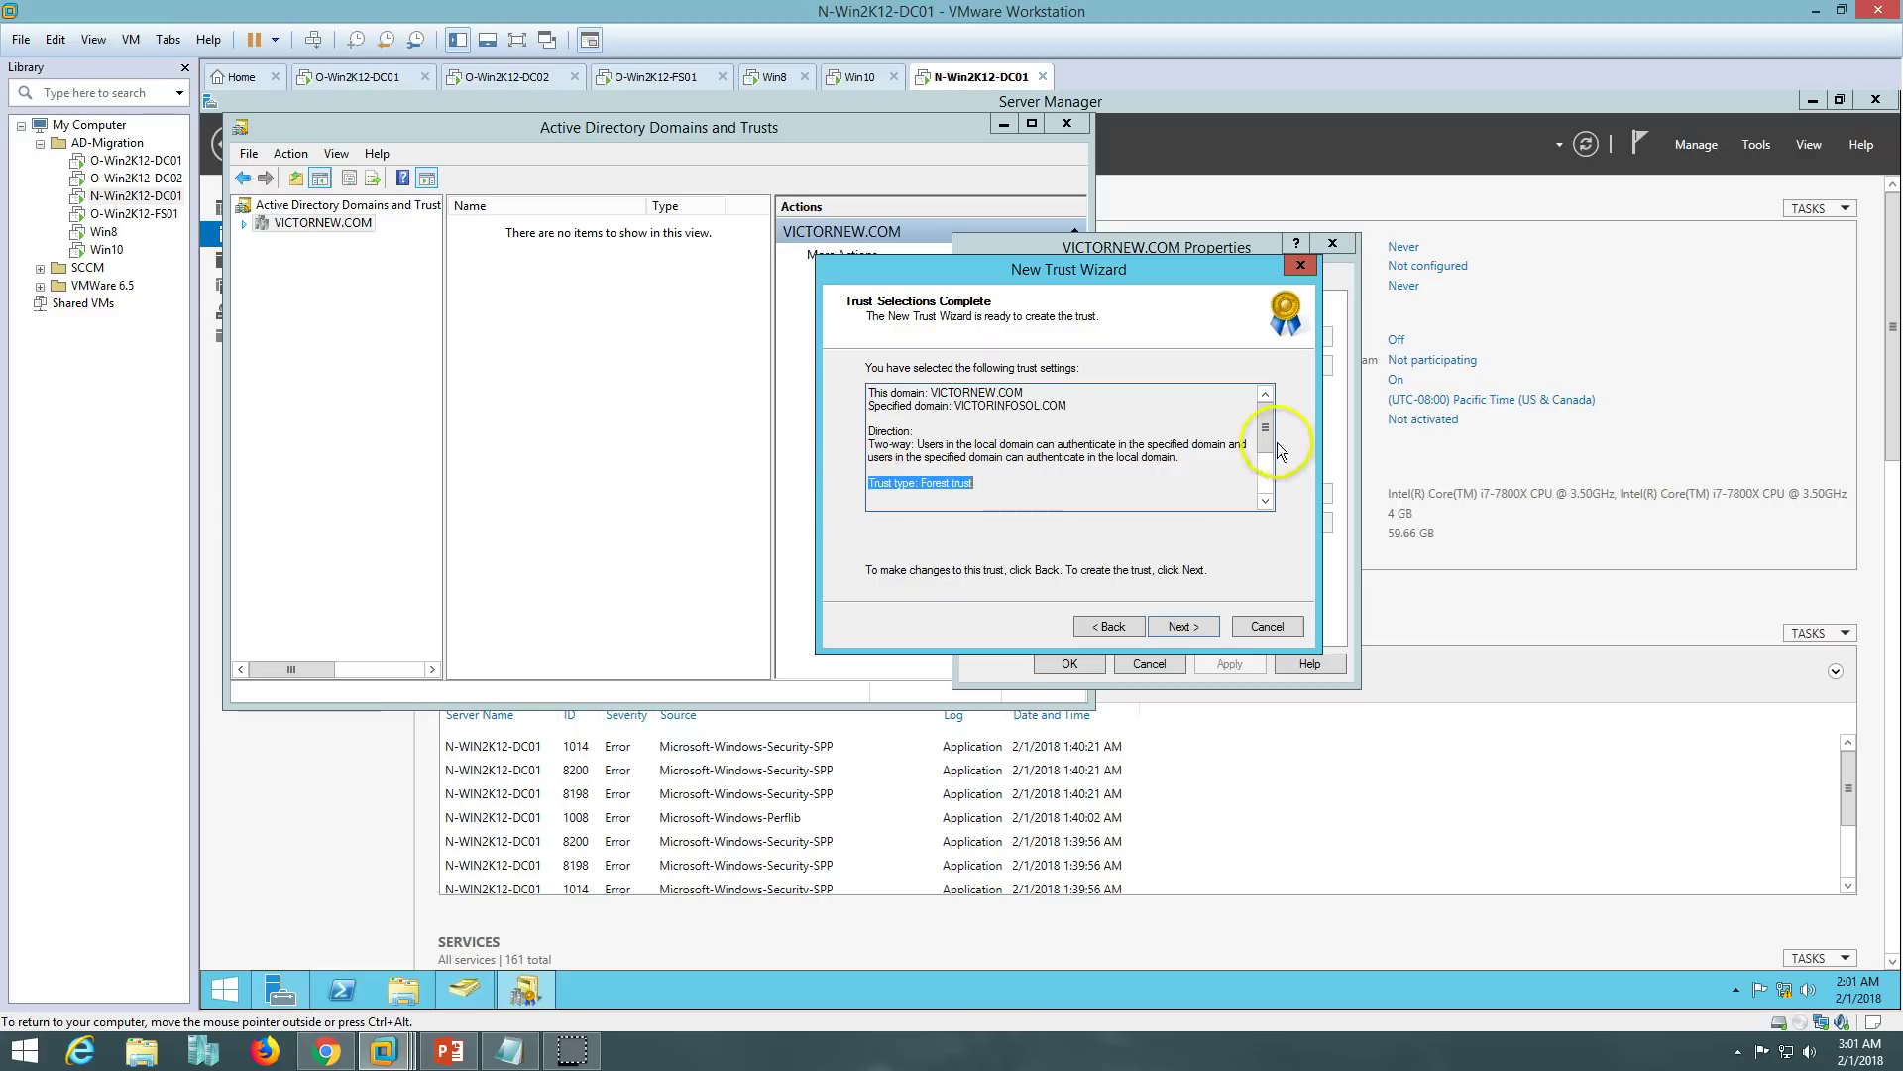
{"action": "left_click_drag", "start_coordinate": [1266, 438], "coordinate": [1268, 454]}
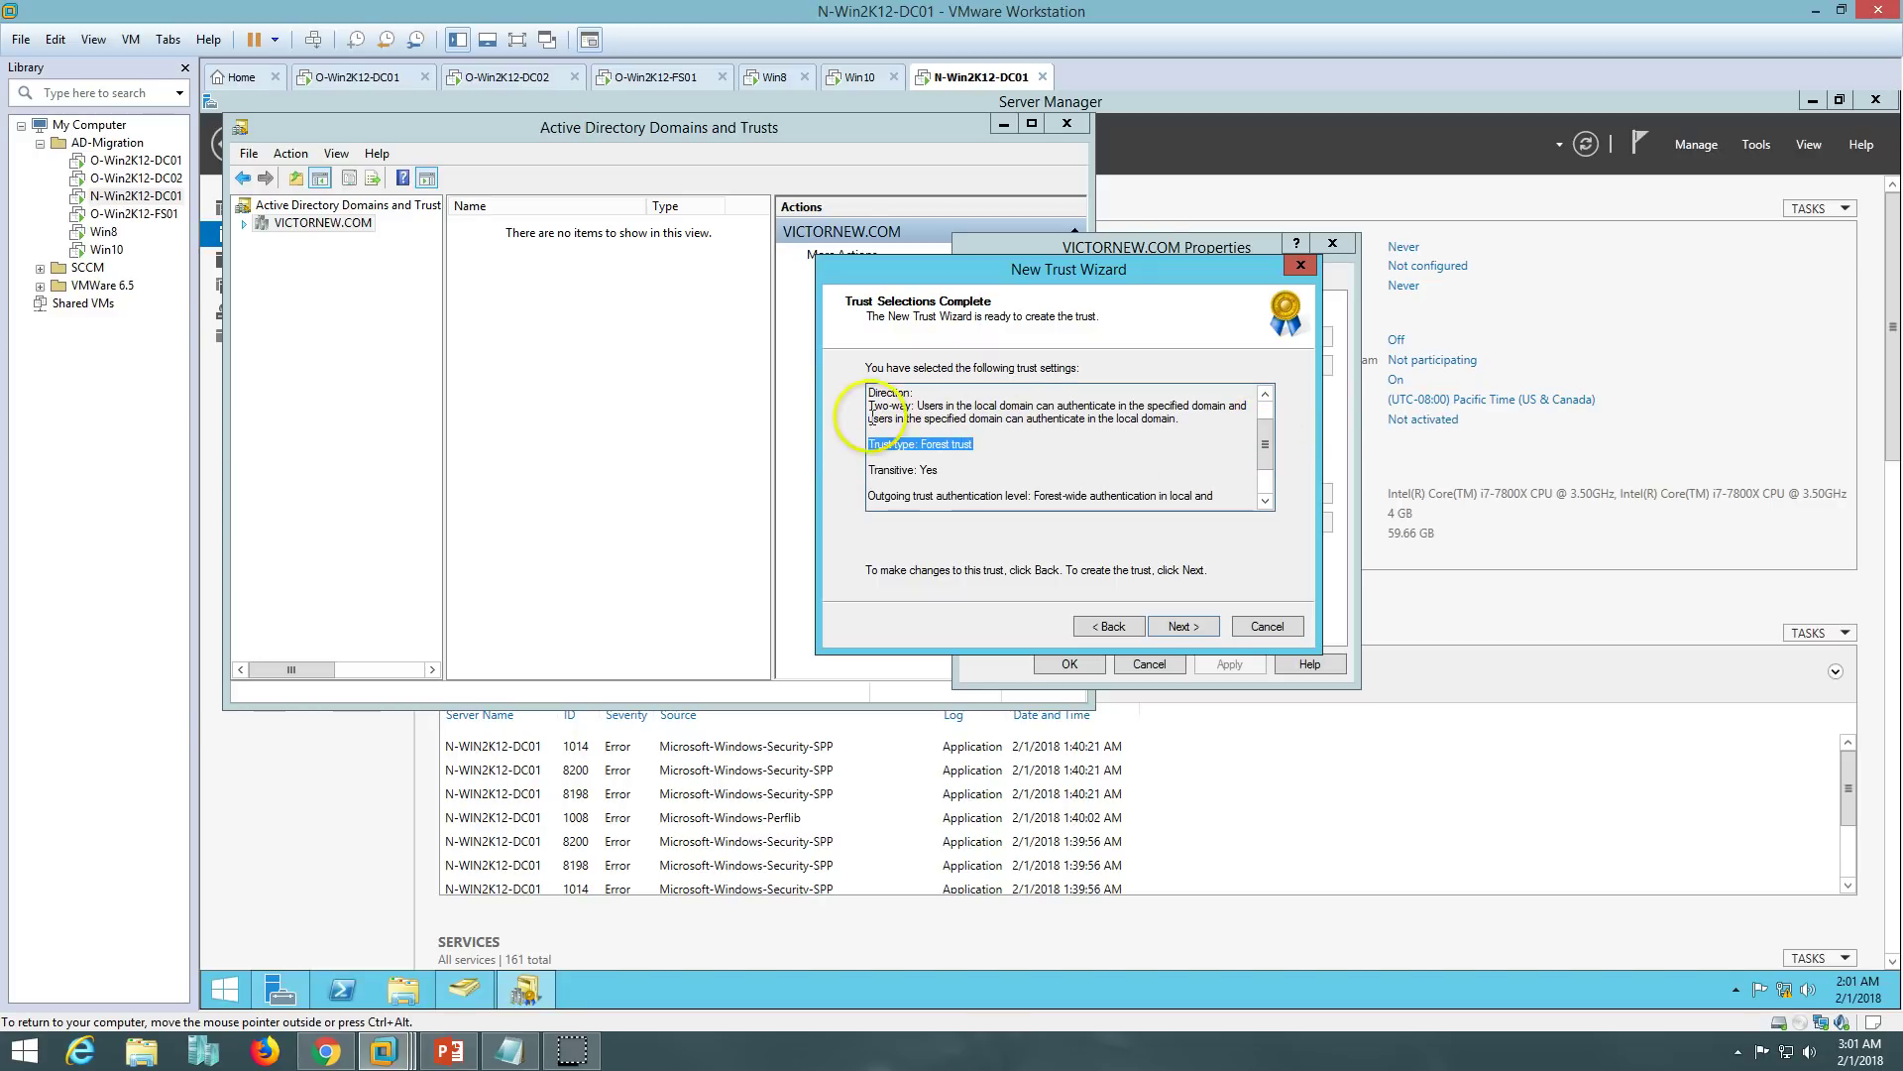
{"action": "left_click", "coordinate": [940, 469]}
{"action": "scroll", "coordinate": [940, 469], "scroll_direction": "down", "scroll_amount": 1}
{"action": "left_click_drag", "start_coordinate": [942, 469], "coordinate": [866, 468]}
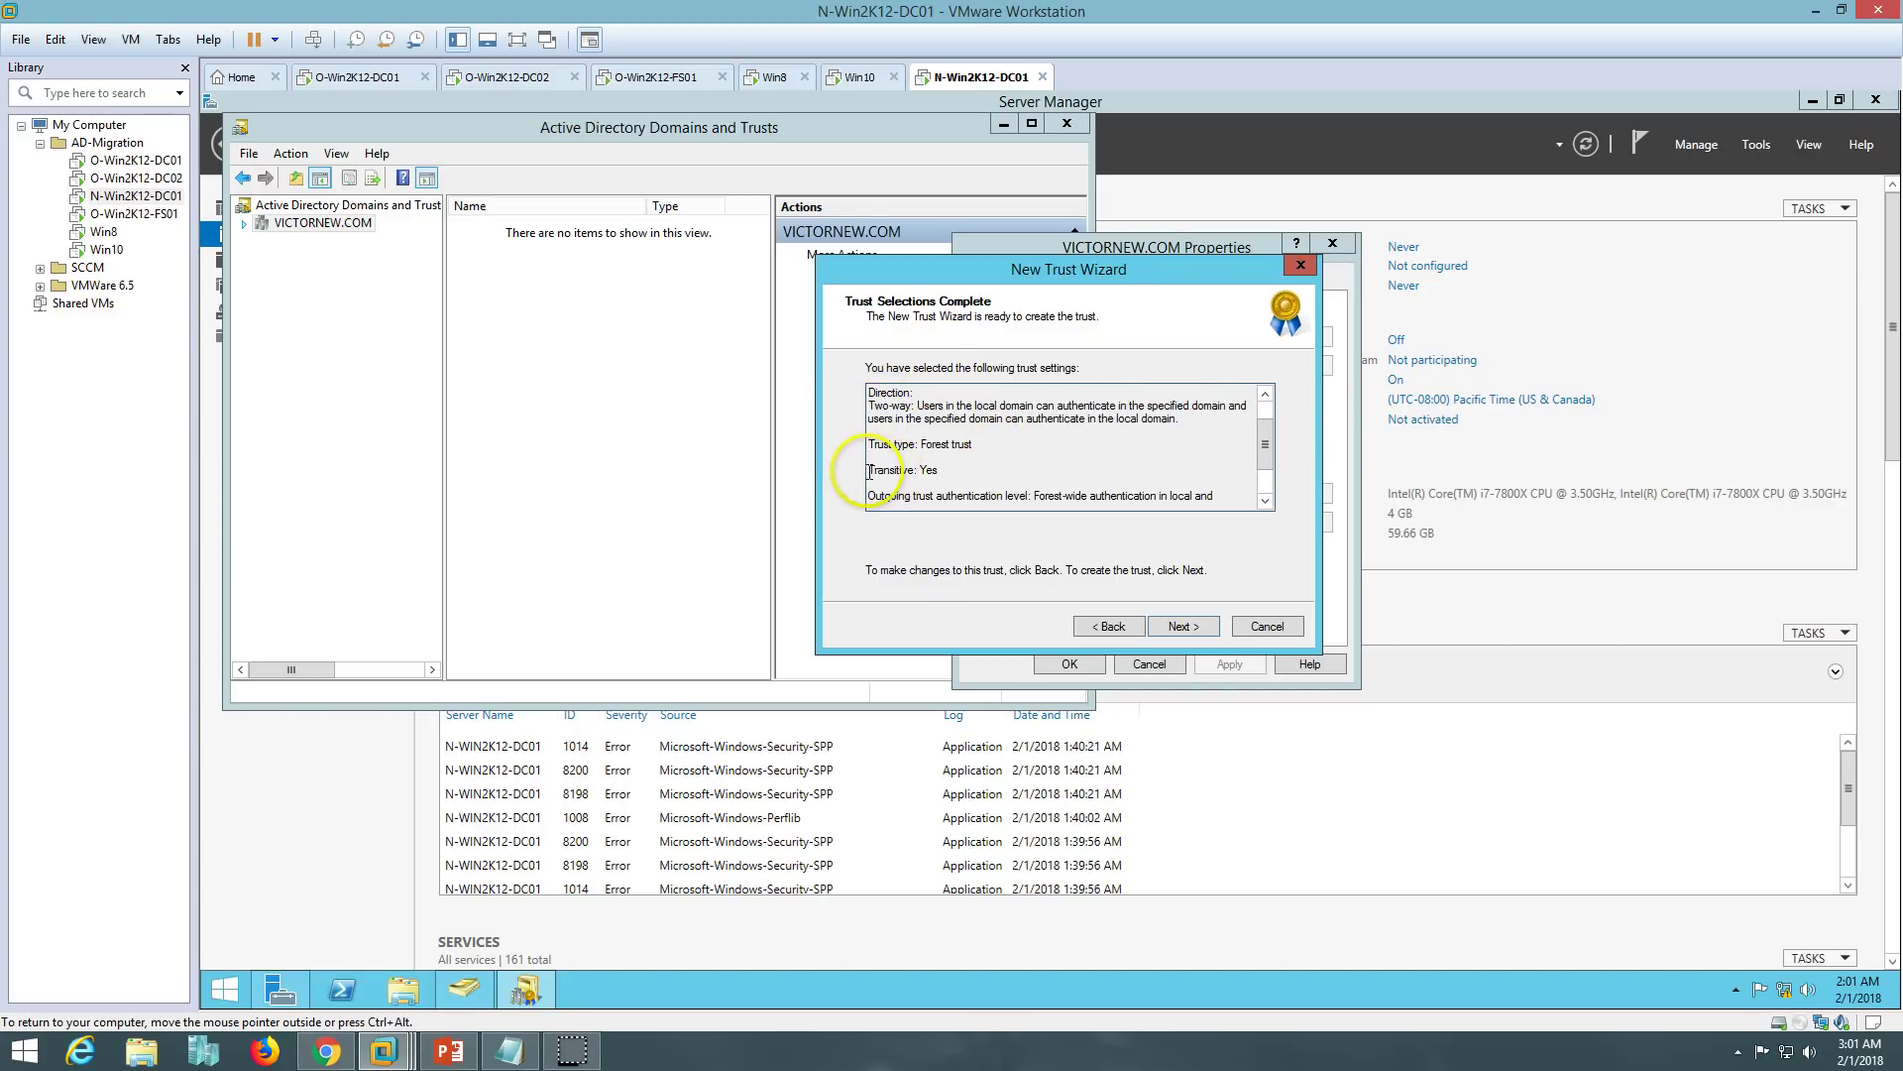
{"action": "left_click_drag", "start_coordinate": [1270, 449], "coordinate": [1264, 488]}
{"action": "left_click_drag", "start_coordinate": [869, 443], "coordinate": [1222, 484]}
{"action": "left_click", "coordinate": [1222, 485]}
- Create the trust and review its successful-creation status lines for both domains
{"action": "left_click", "coordinate": [1184, 626]}
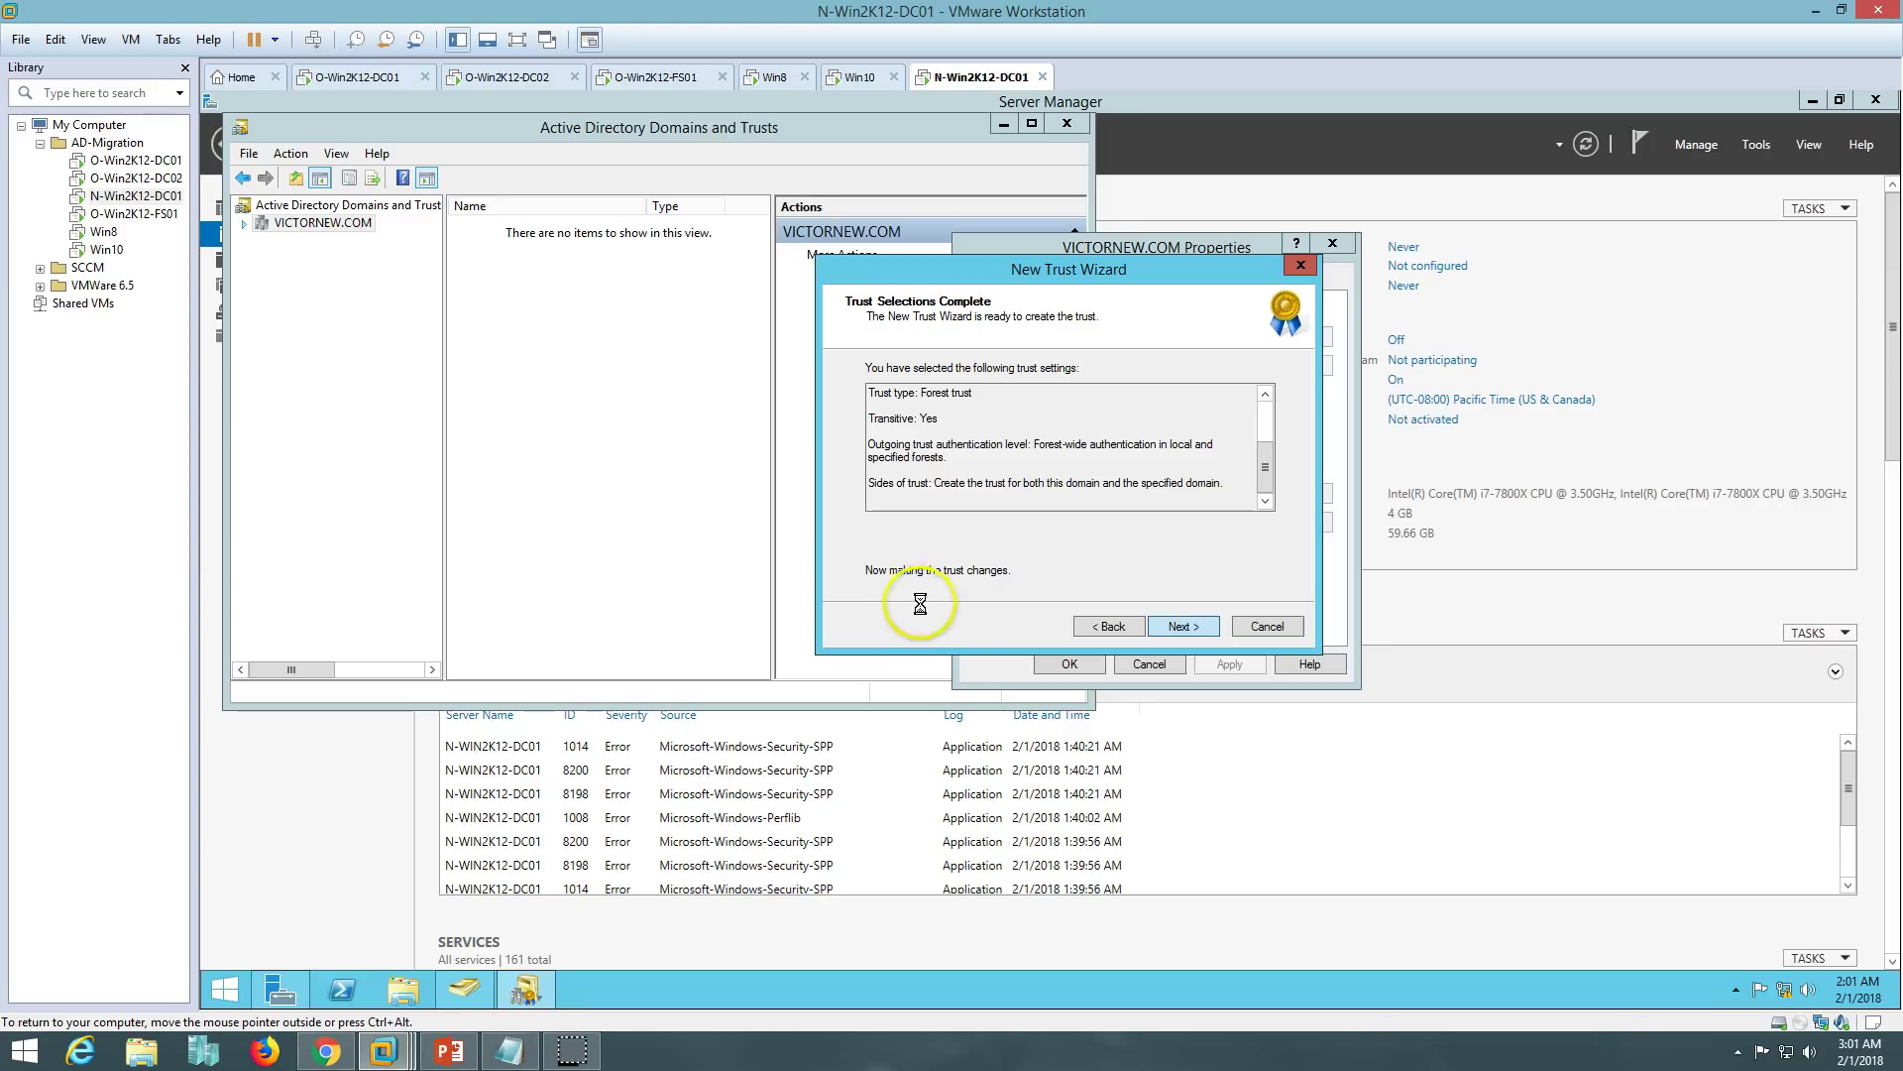
{"action": "left_click_drag", "start_coordinate": [872, 386], "coordinate": [1060, 389]}
{"action": "left_click_drag", "start_coordinate": [869, 400], "coordinate": [1085, 406]}
- Confirm both the outgoing and incoming directions of the new VICTORINFOSOL.COM forest trust
{"action": "left_click", "coordinate": [1091, 404]}
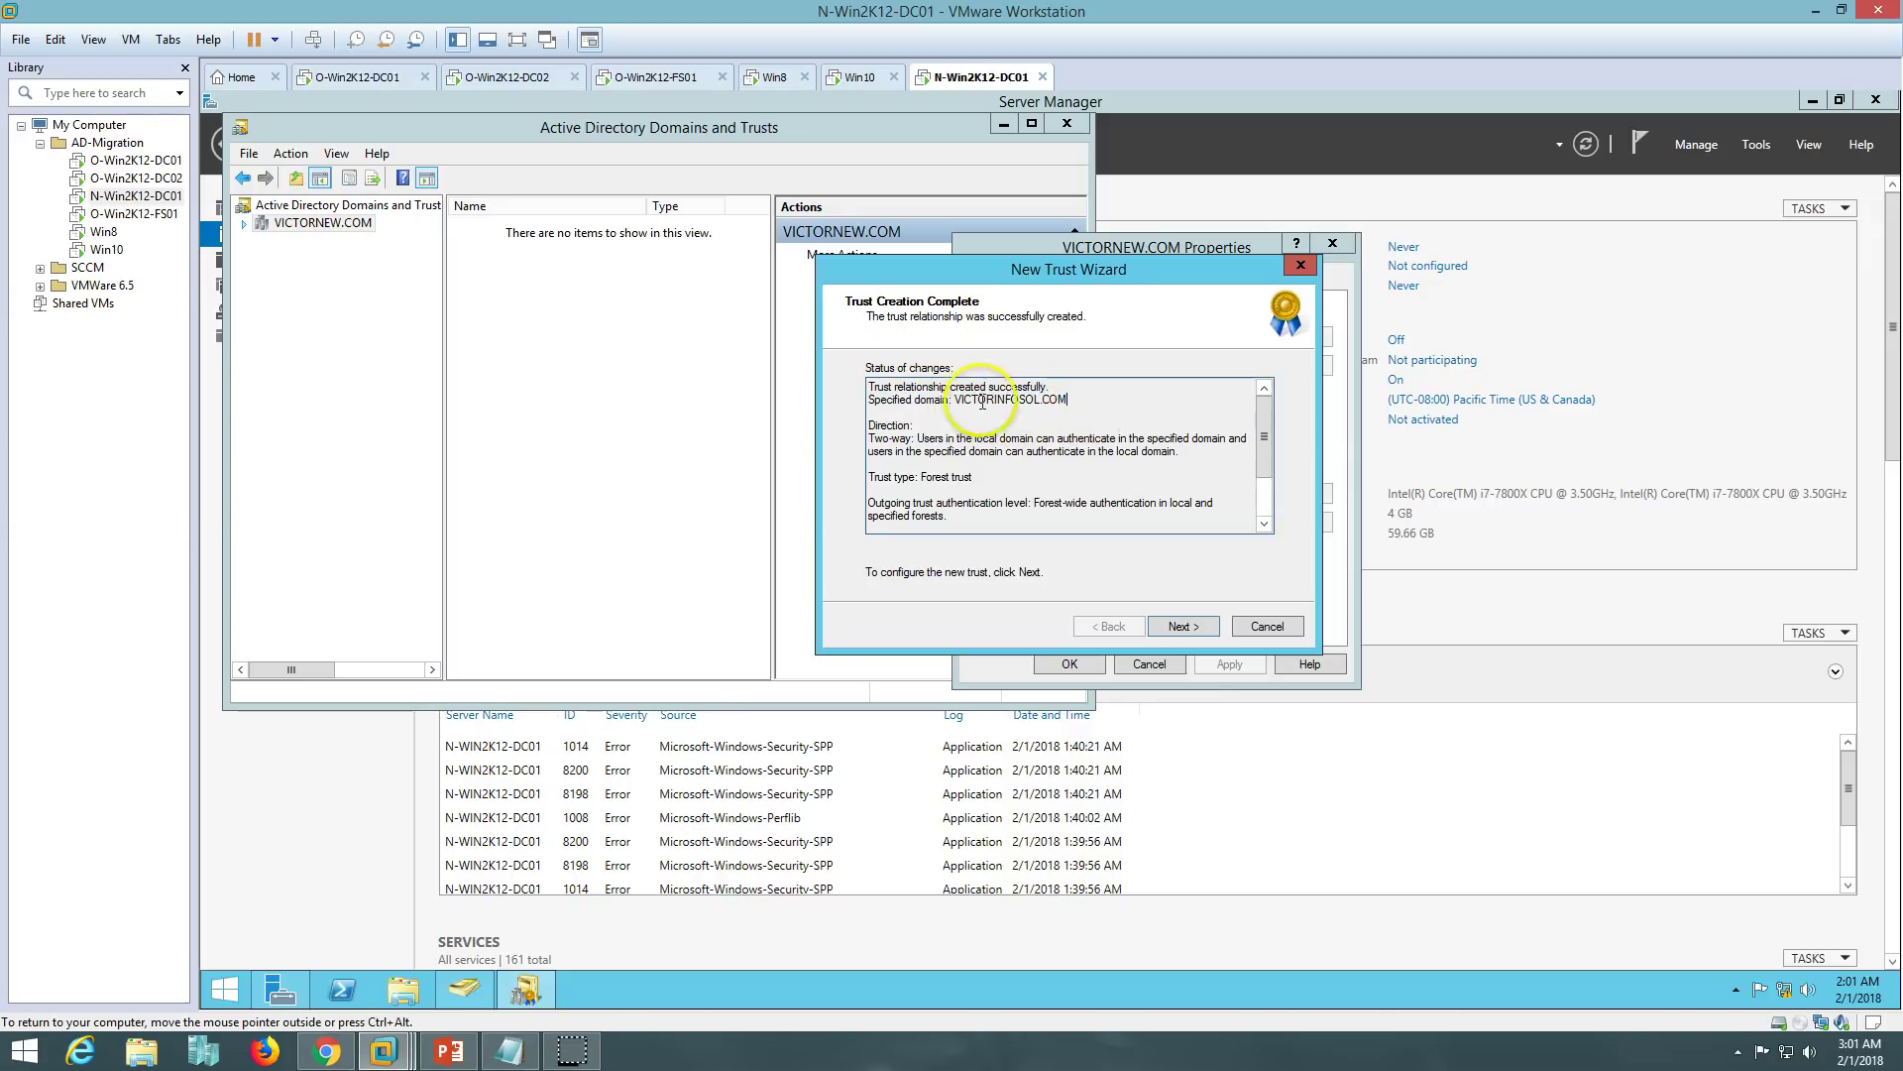
{"action": "left_click", "coordinate": [1265, 503]}
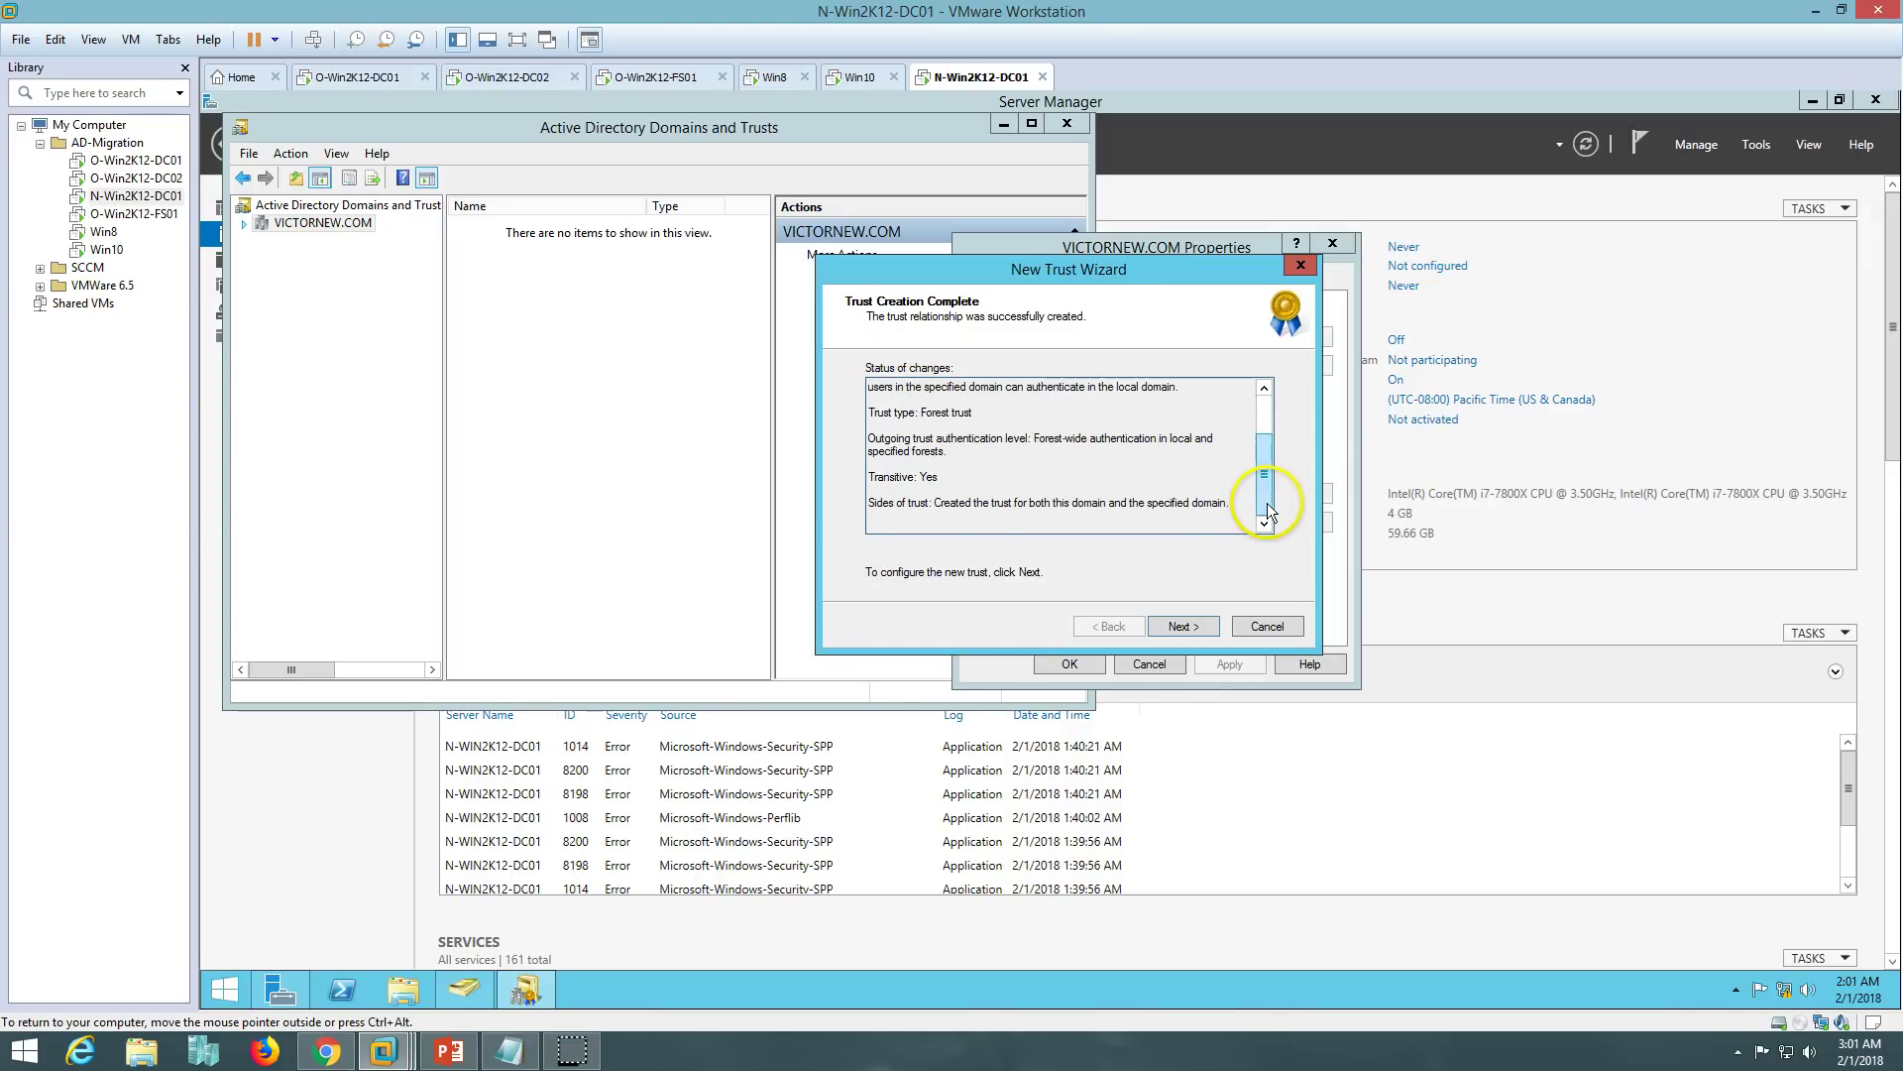
{"action": "left_click", "coordinate": [1180, 625]}
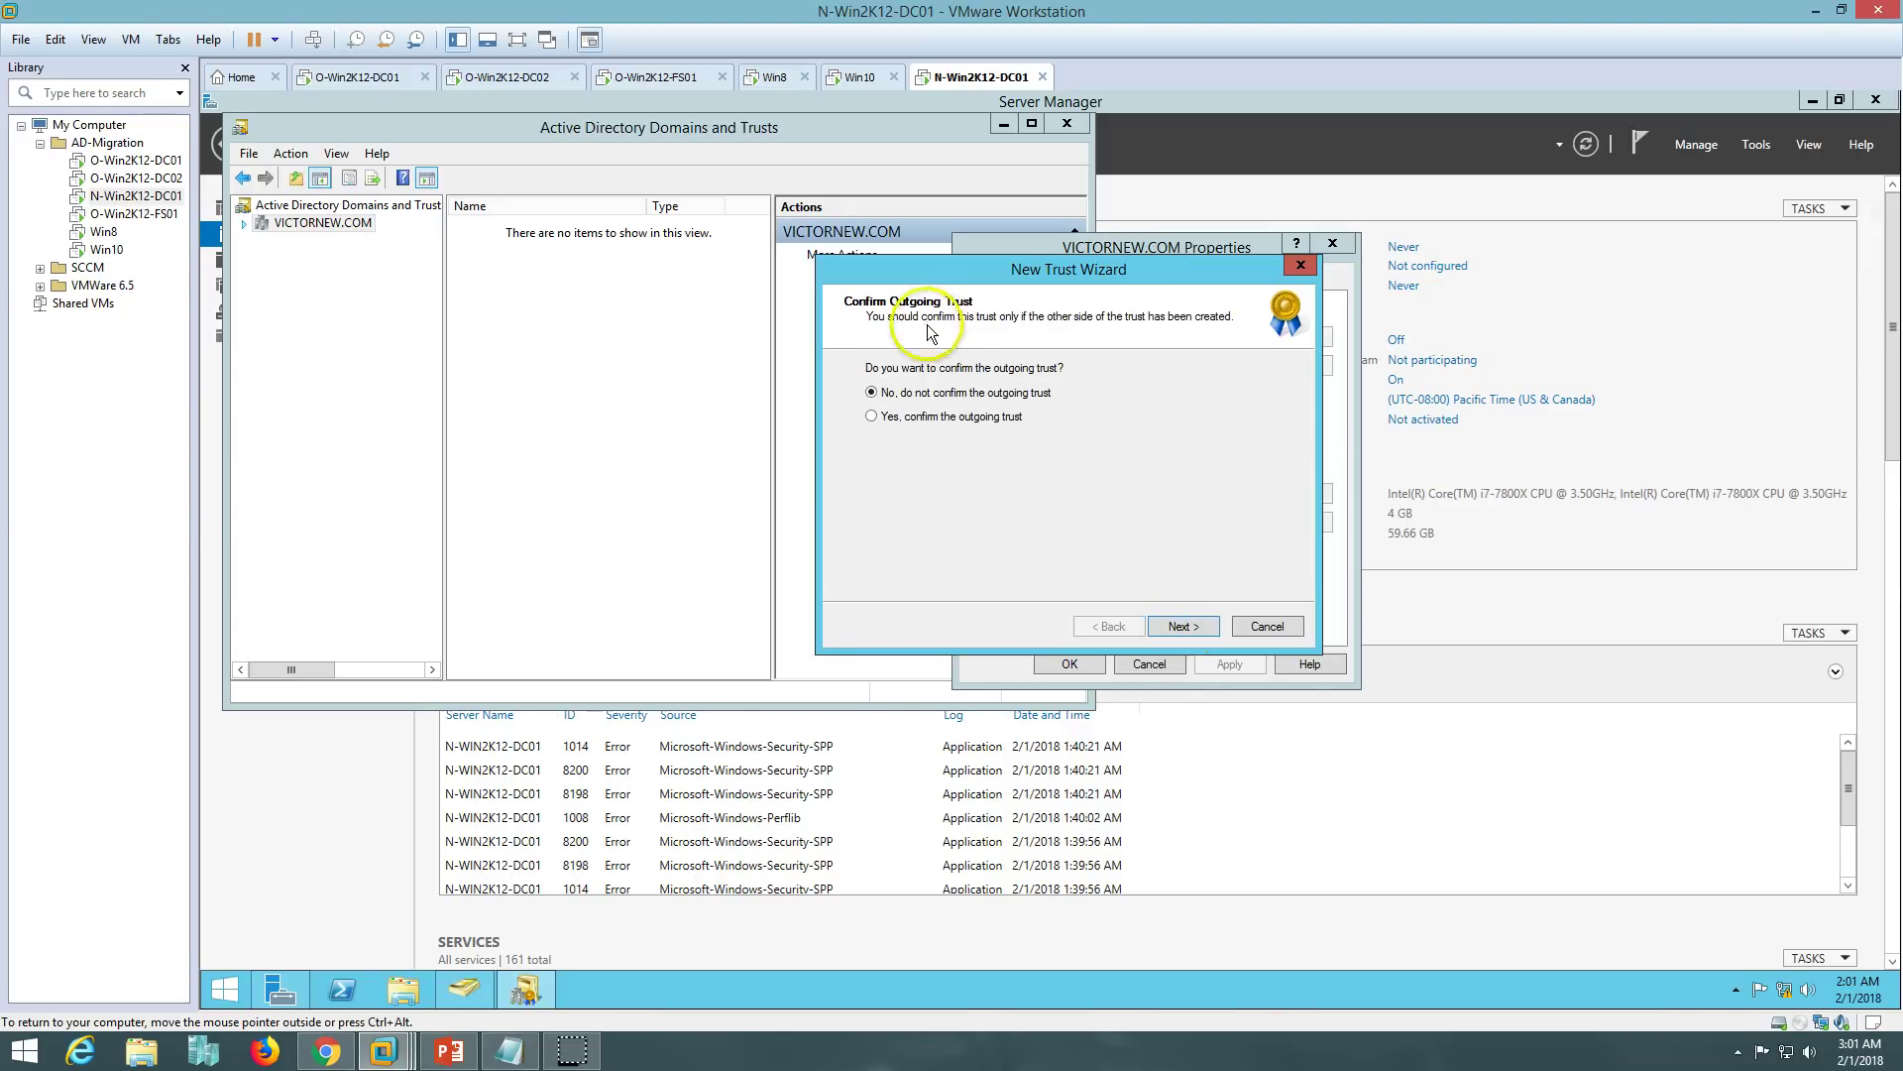
{"action": "mouse_move", "coordinate": [1058, 270]}
{"action": "left_mouse_down"}
{"action": "mouse_move", "coordinate": [1134, 400]}
{"action": "mouse_move", "coordinate": [1079, 256]}
{"action": "left_mouse_up"}
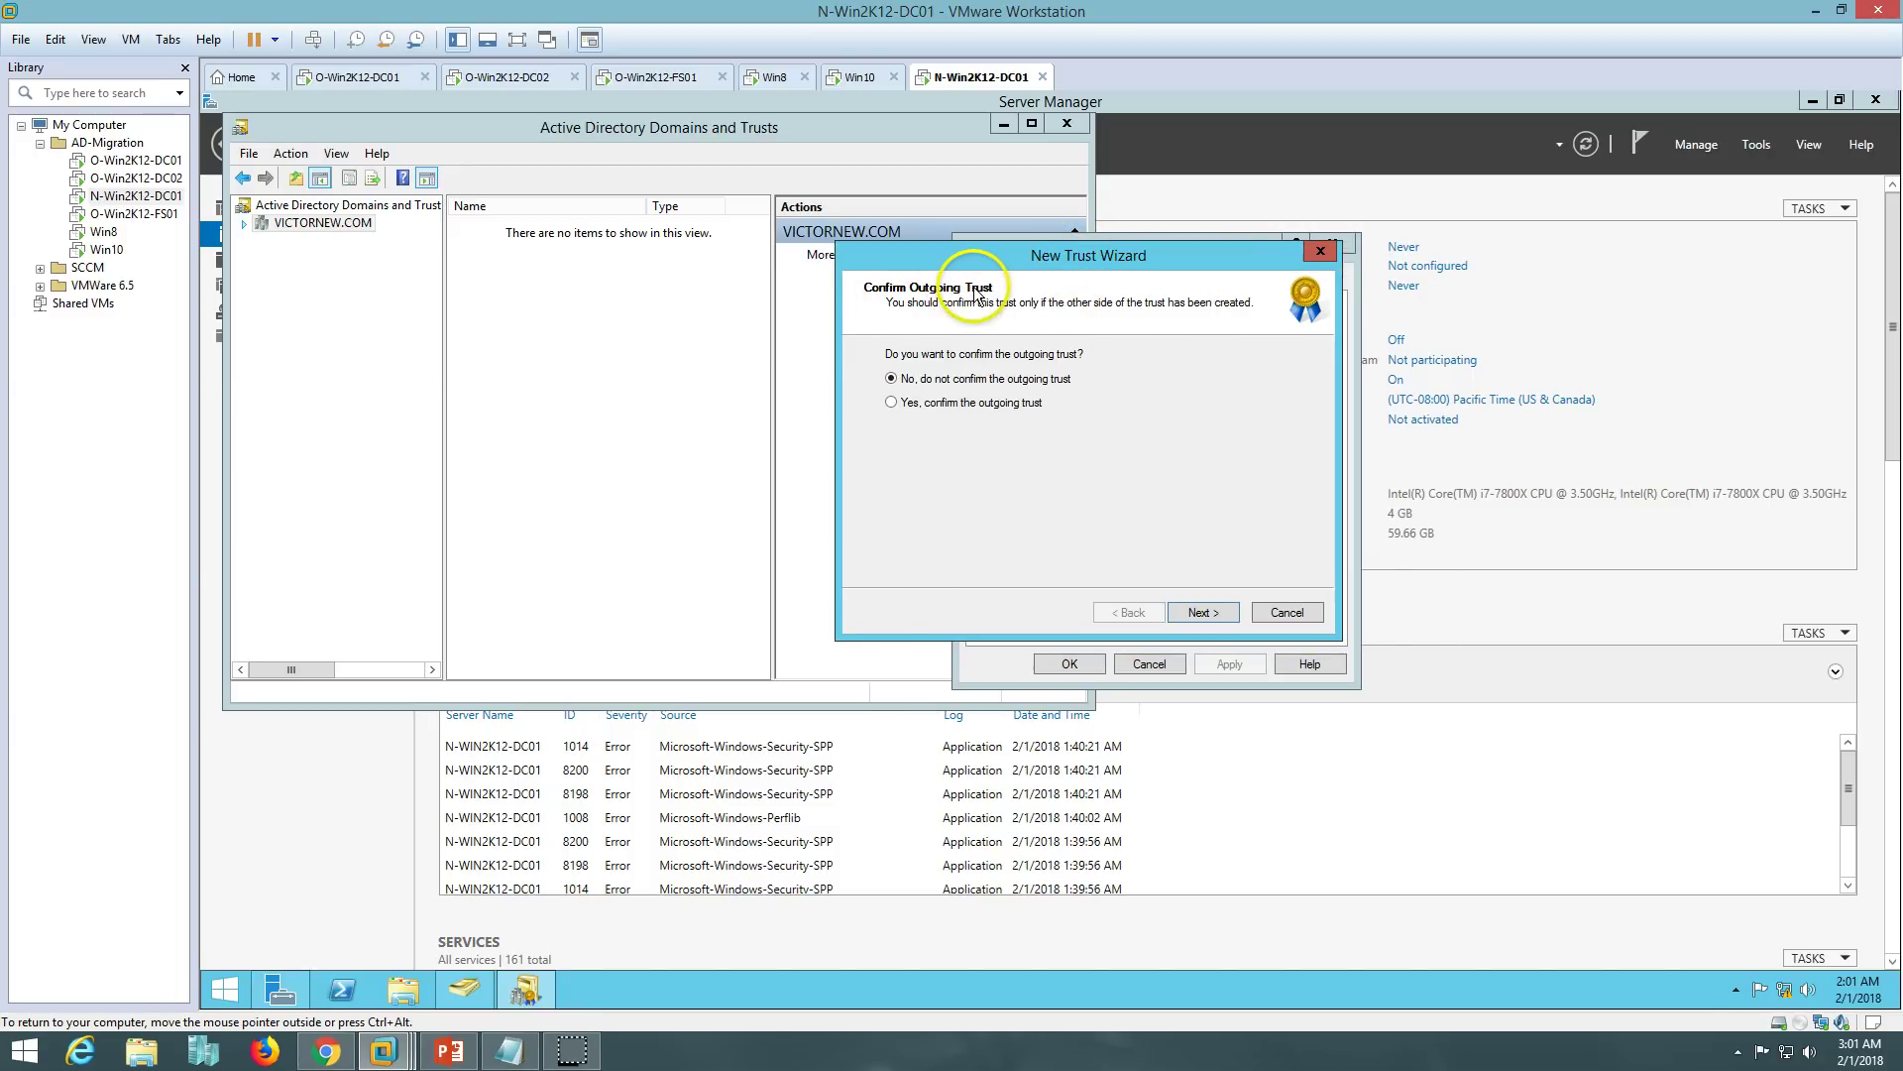
{"action": "left_click", "coordinate": [907, 402]}
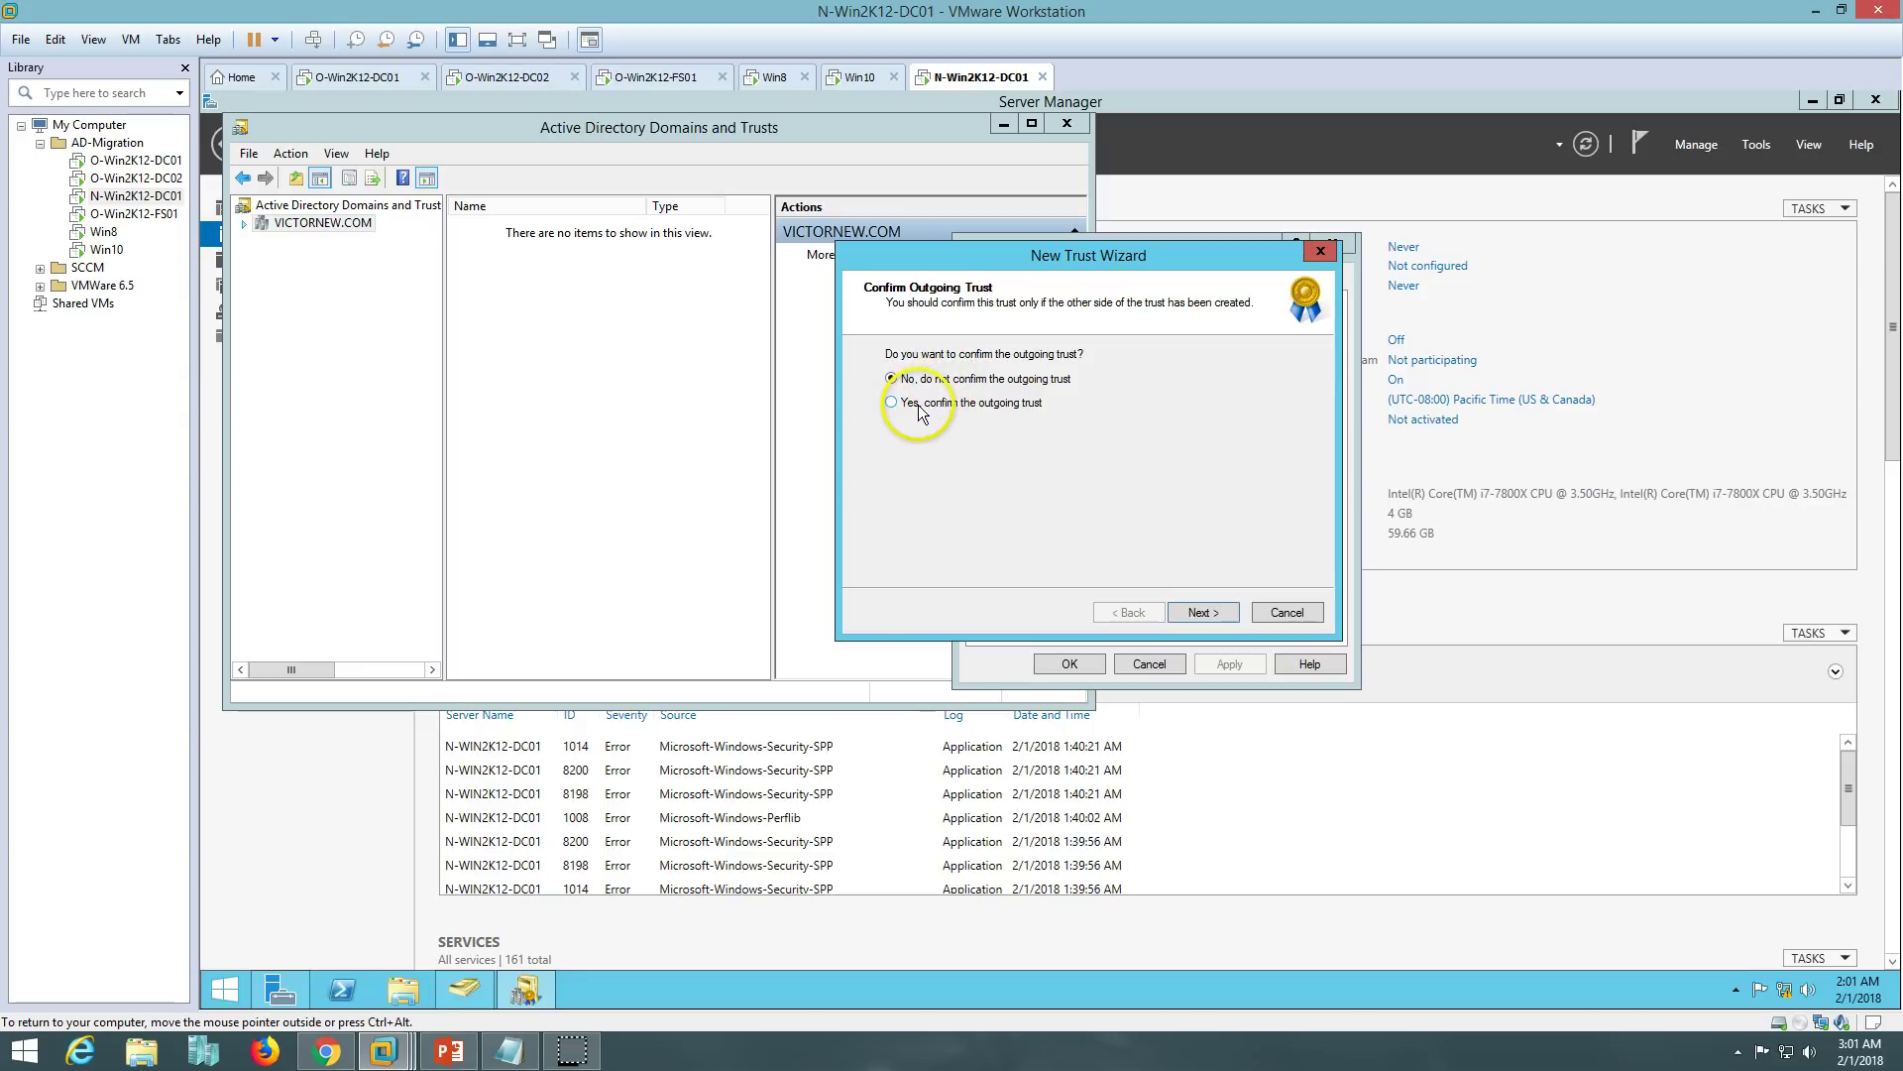
{"action": "left_click", "coordinate": [1200, 613]}
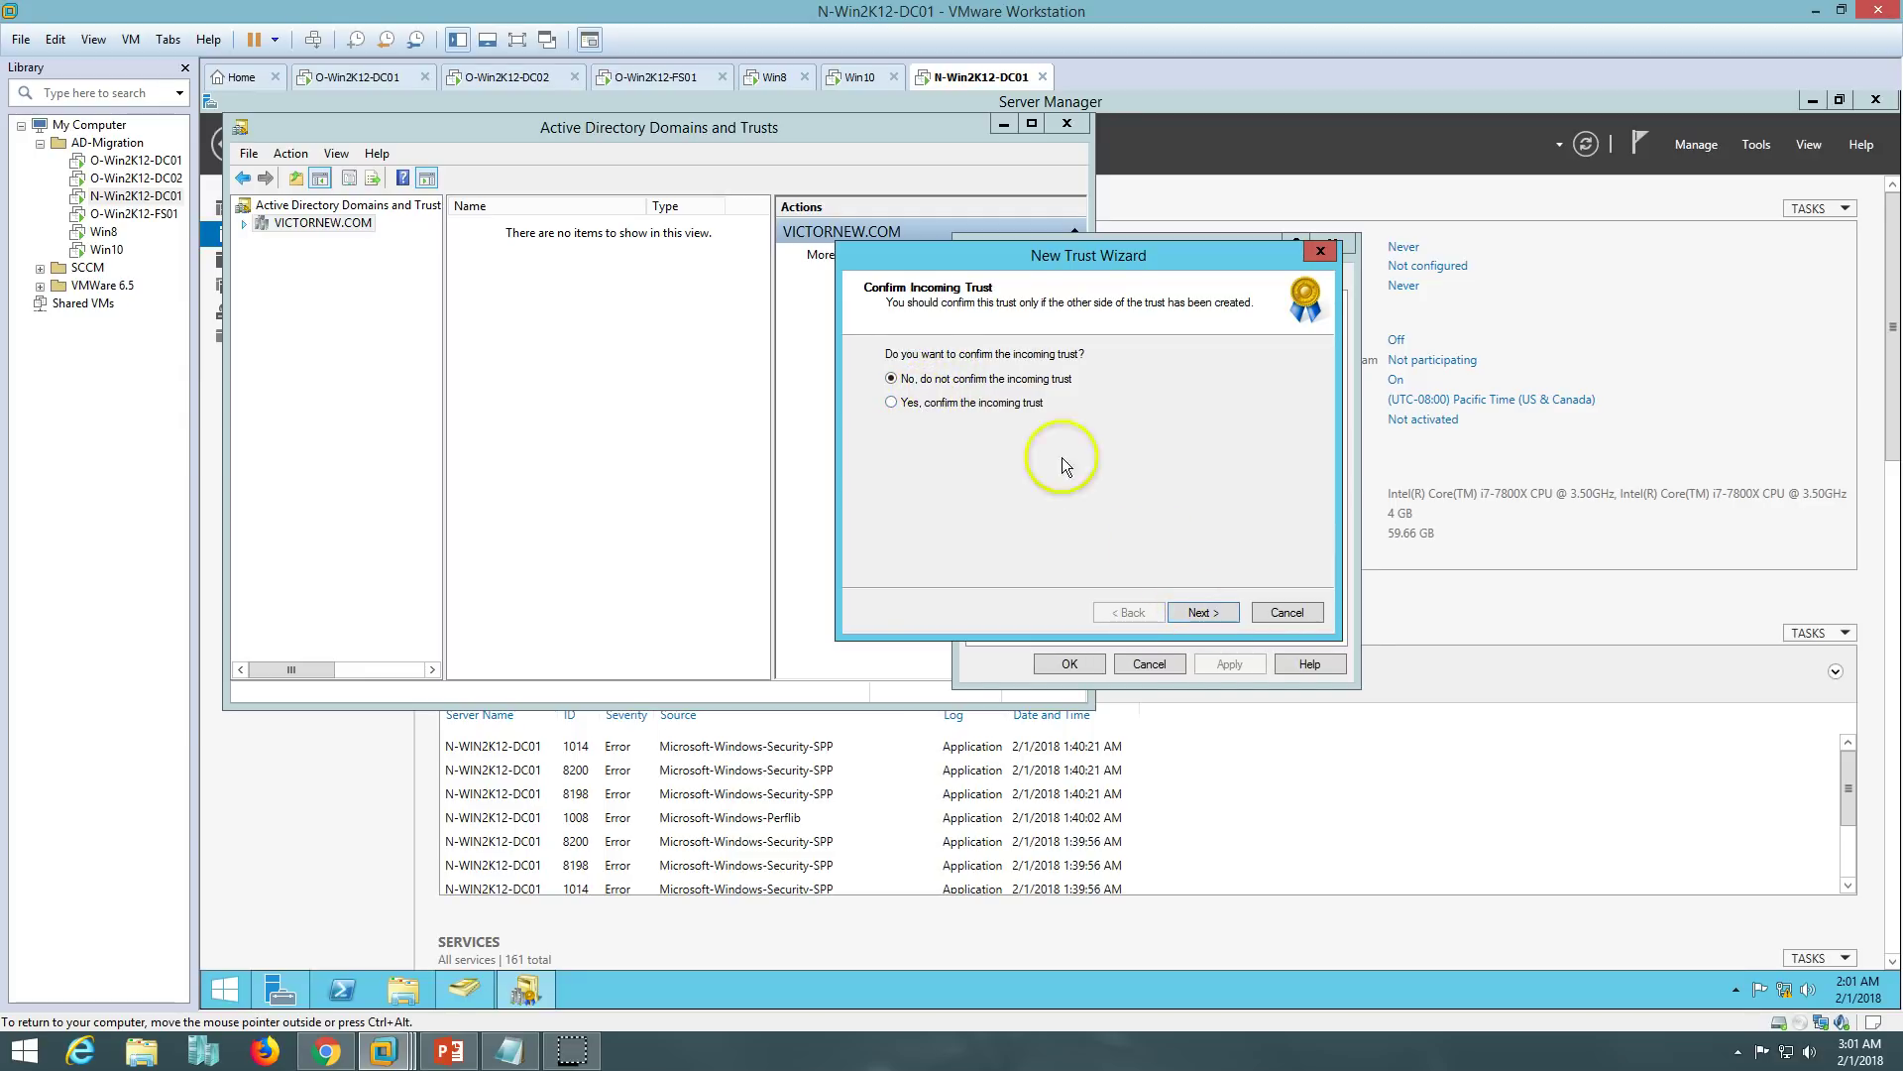
{"action": "left_click", "coordinate": [966, 403]}
{"action": "left_click", "coordinate": [1204, 612]}
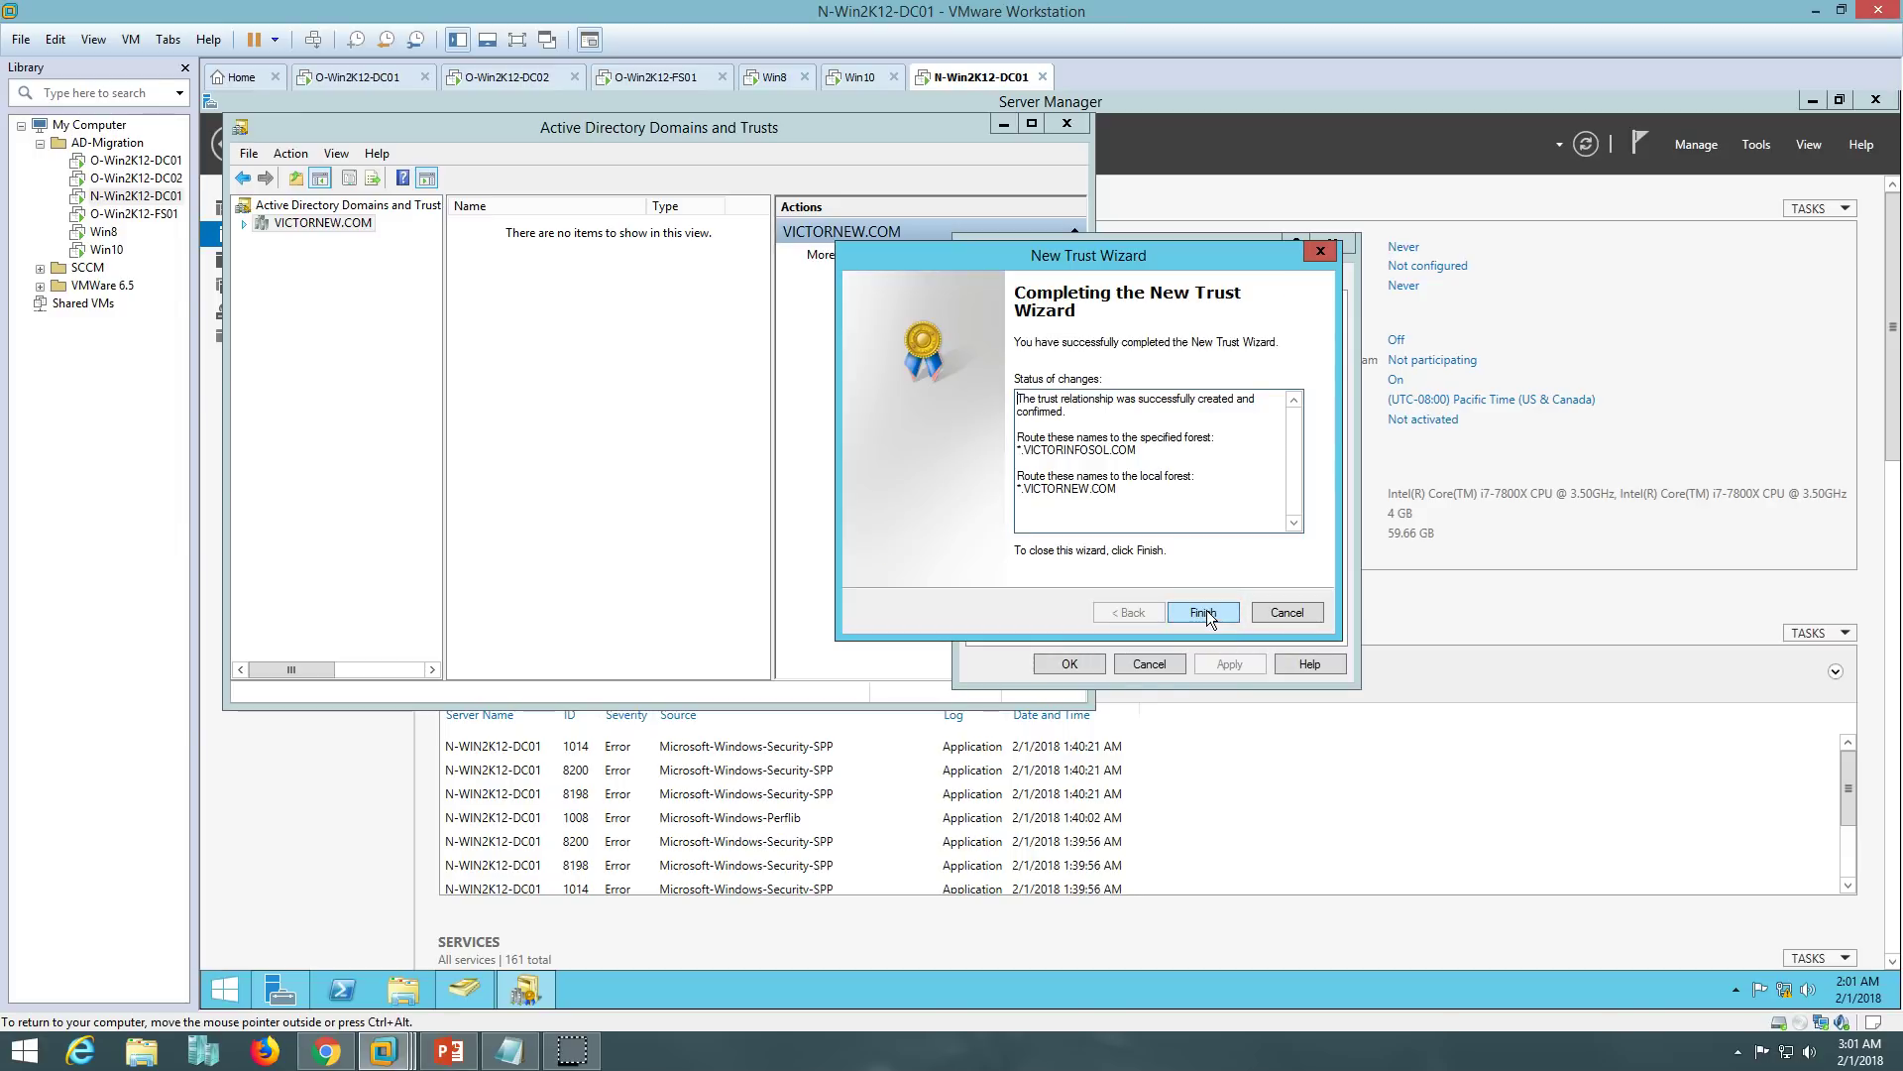
- Review the completion status, finish the wizard, and start validating the outgoing VICTORINFOSOL.COM trust's properties
{"action": "left_click", "coordinate": [1021, 402]}
{"action": "left_click_drag", "start_coordinate": [1022, 402], "coordinate": [1259, 403]}
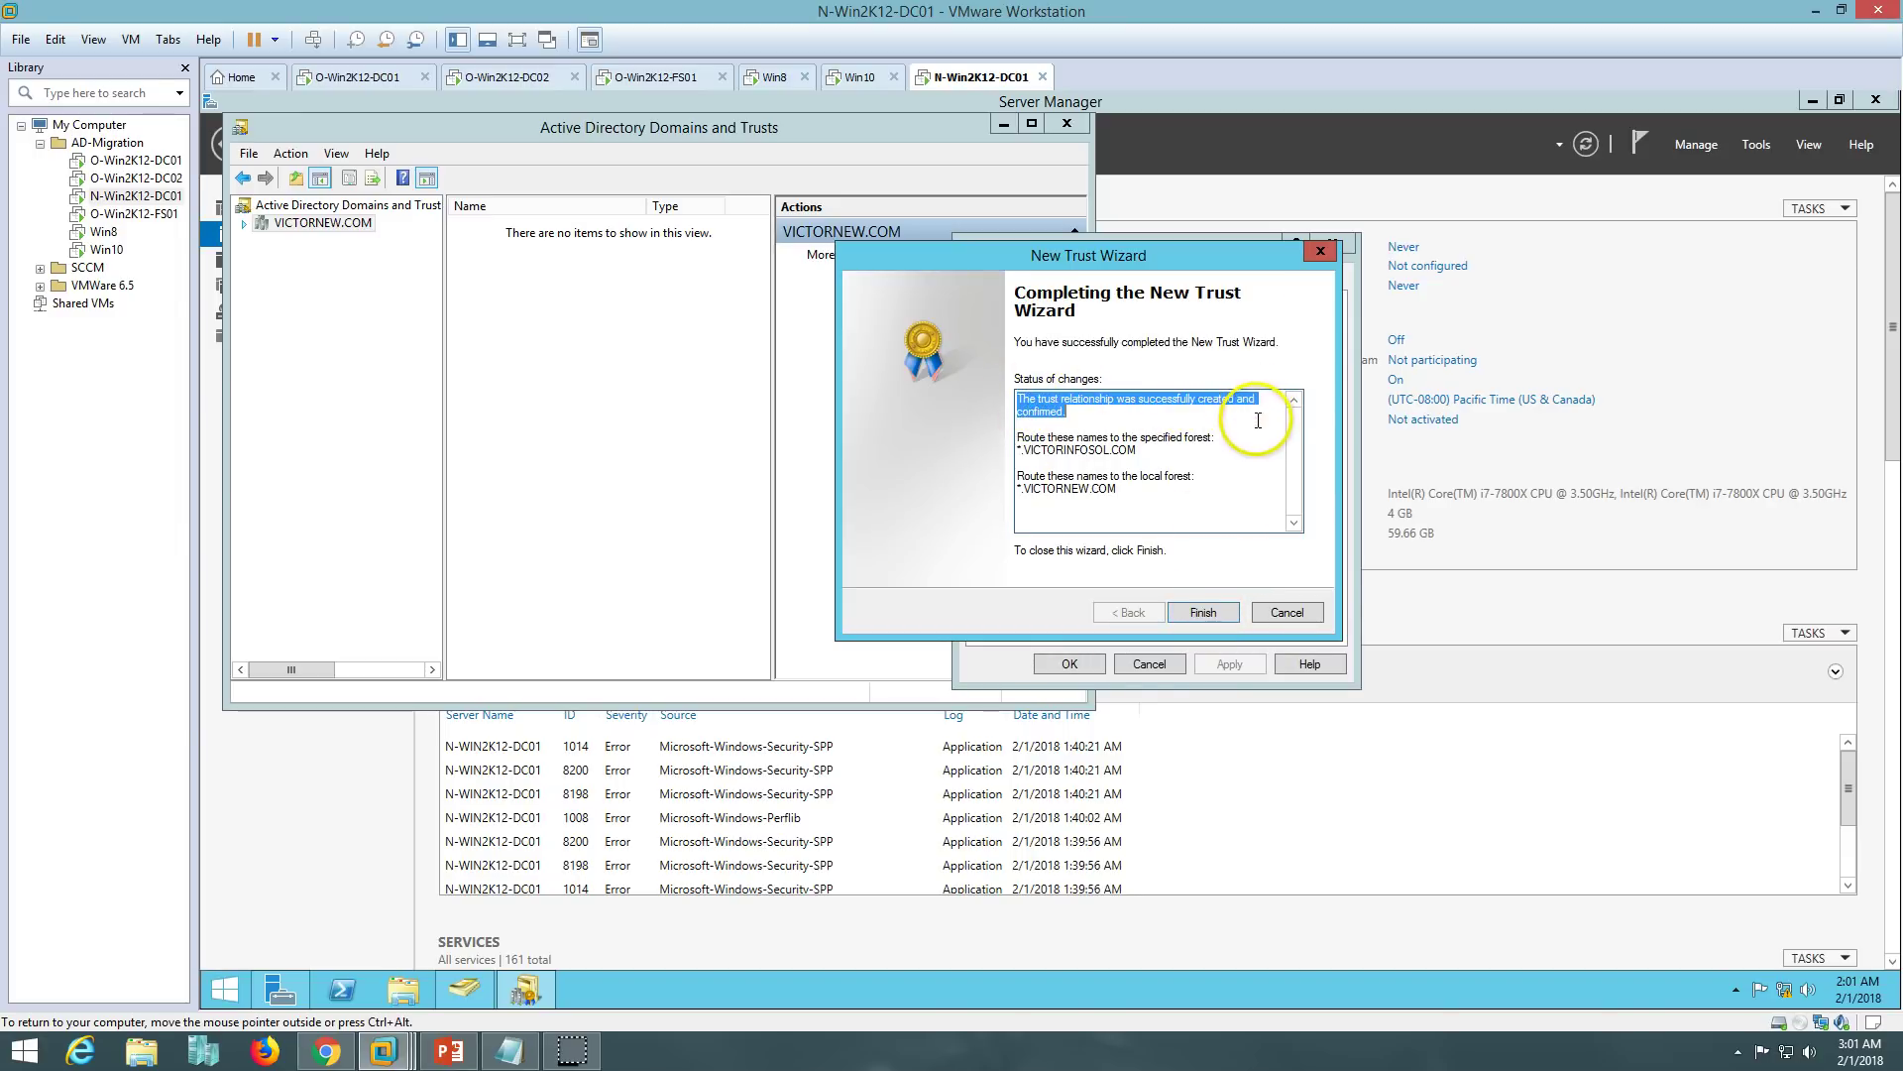
{"action": "left_click", "coordinate": [1174, 458]}
{"action": "left_click_drag", "start_coordinate": [1021, 437], "coordinate": [1198, 507]}
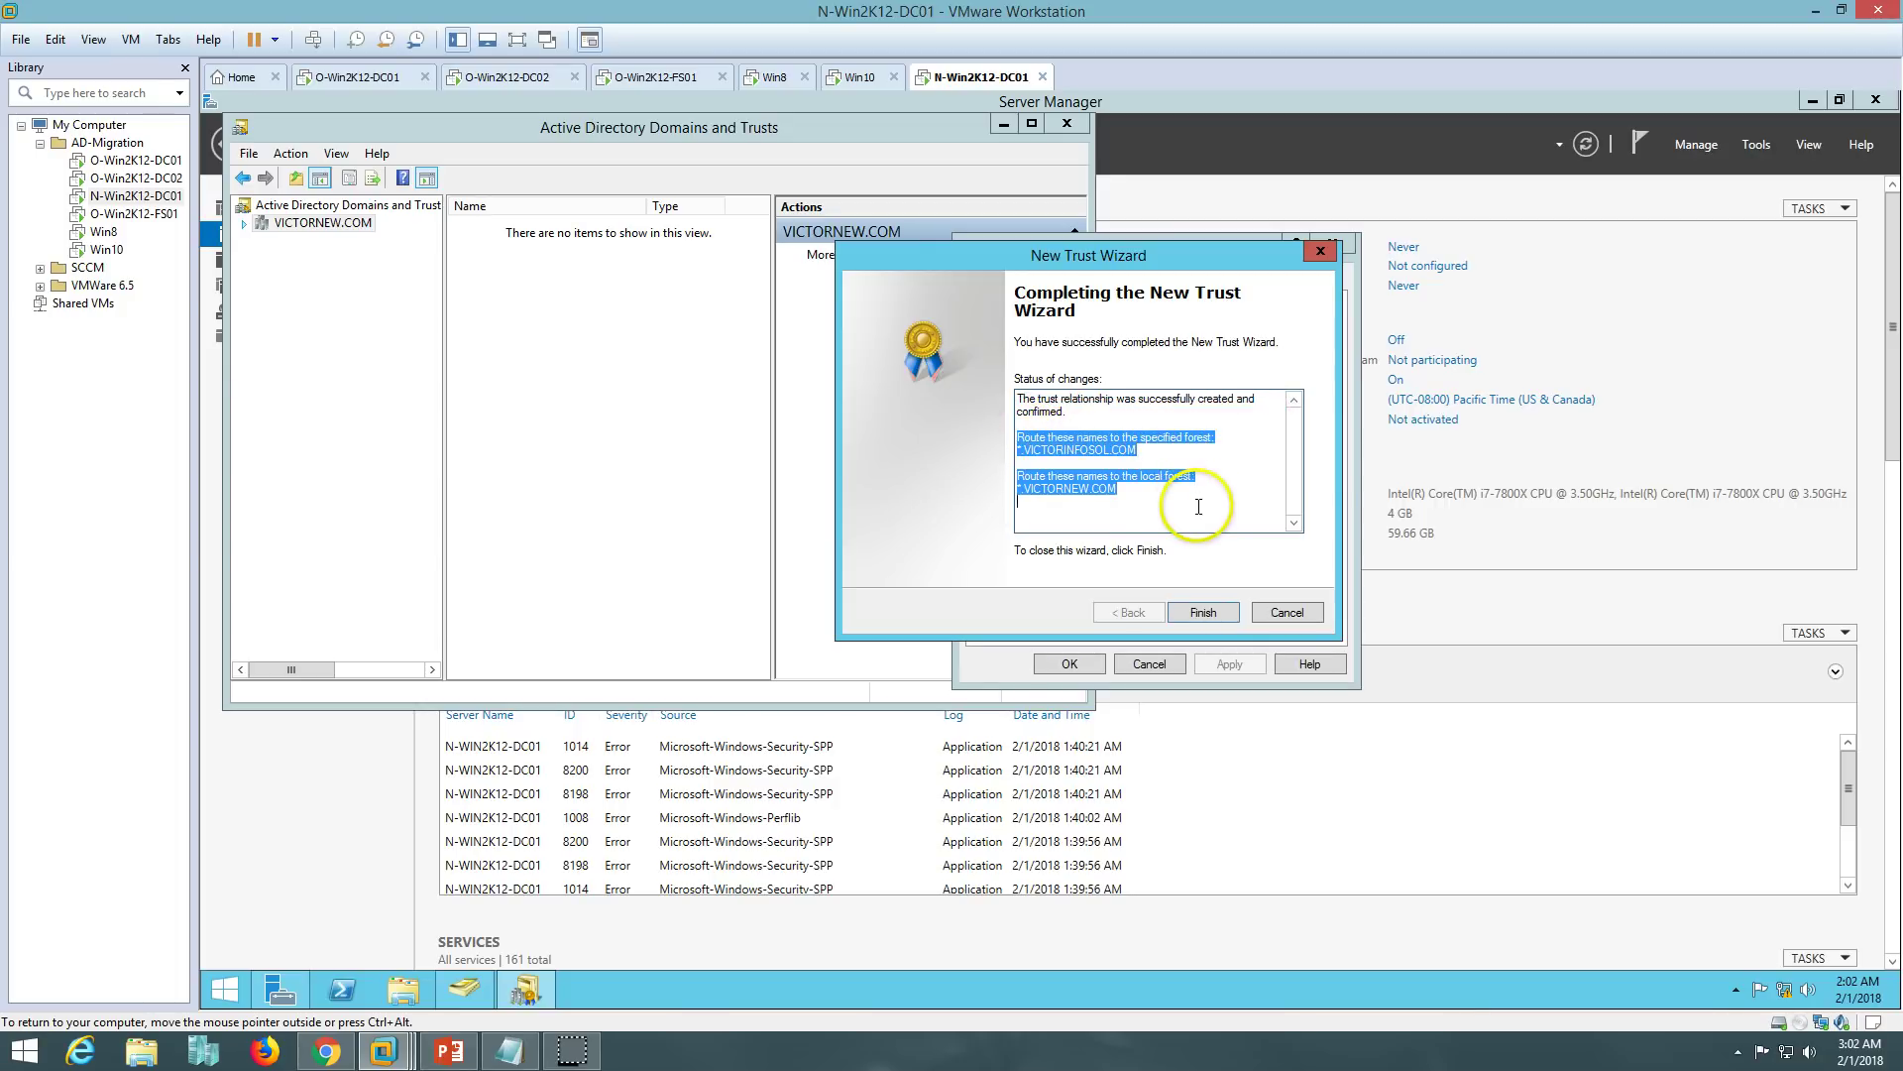
{"action": "left_click", "coordinate": [1212, 610]}
{"action": "left_click", "coordinate": [1127, 355]}
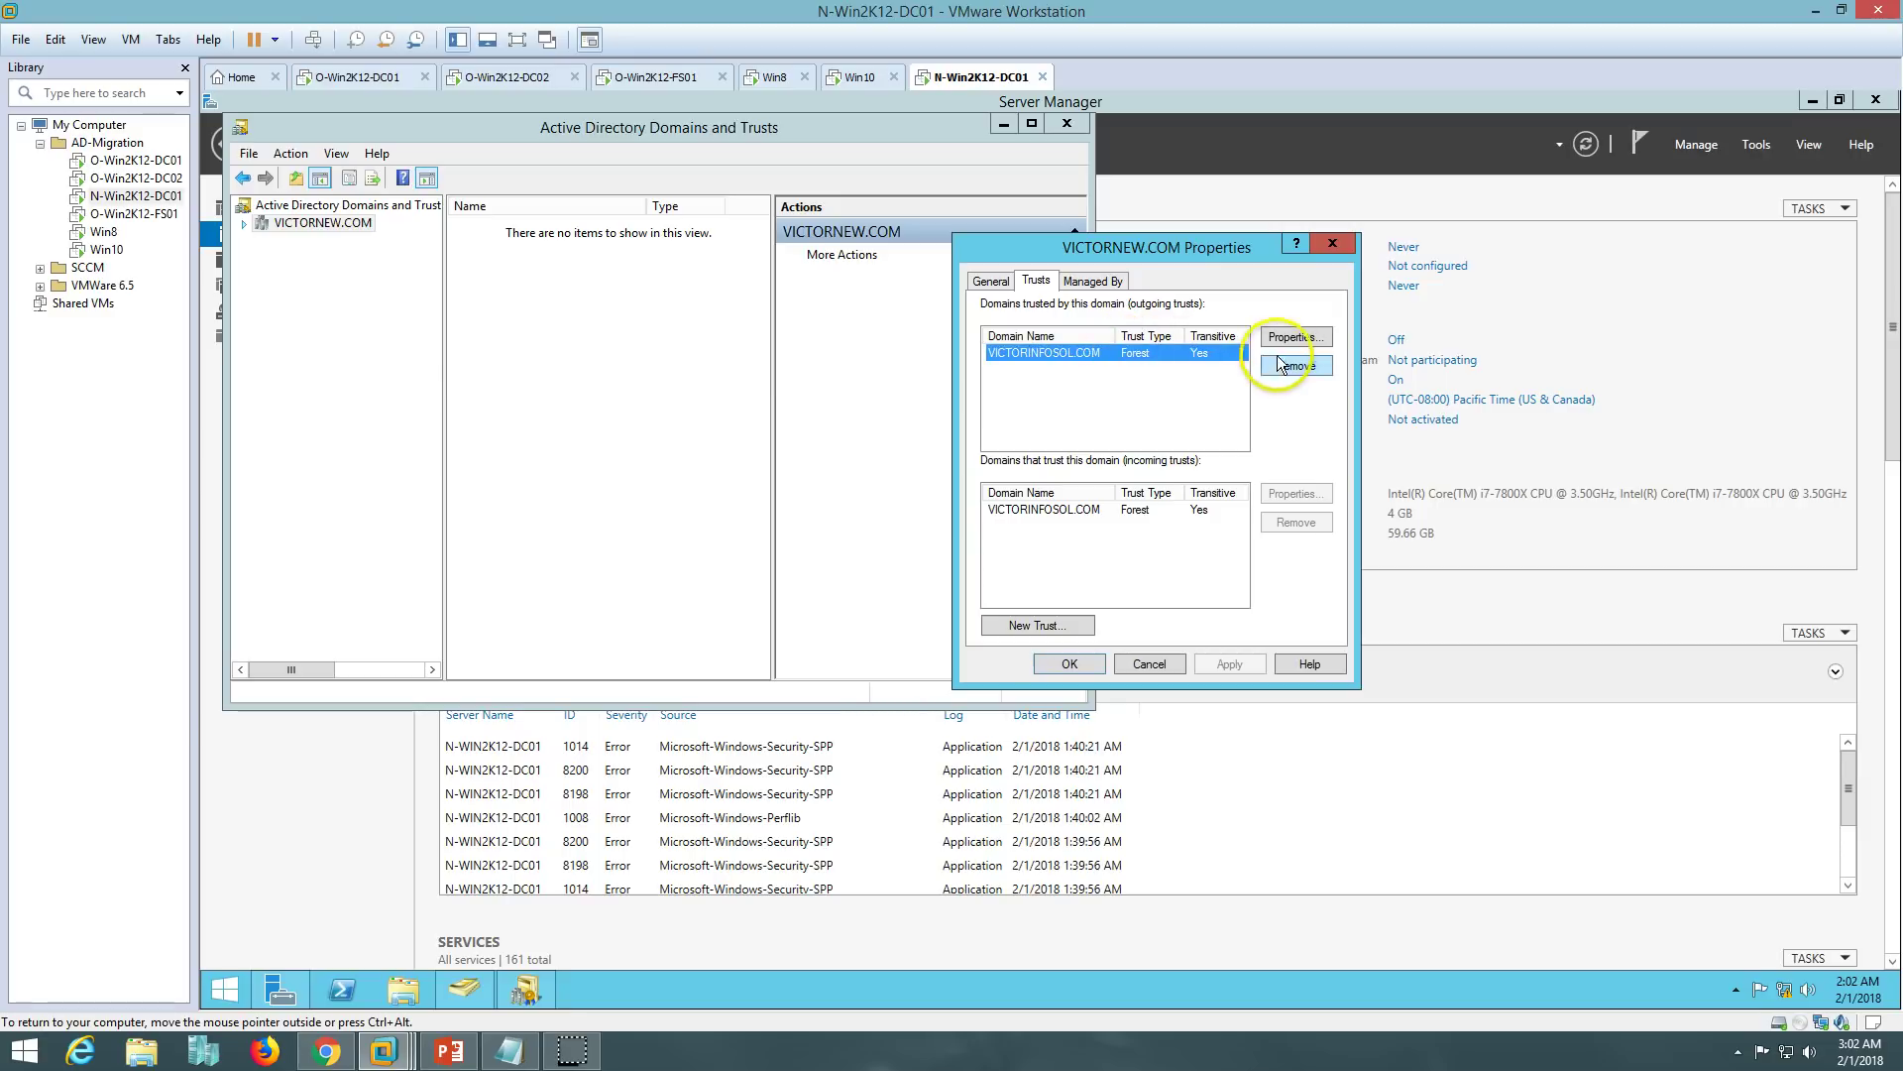
{"action": "left_click", "coordinate": [1294, 339]}
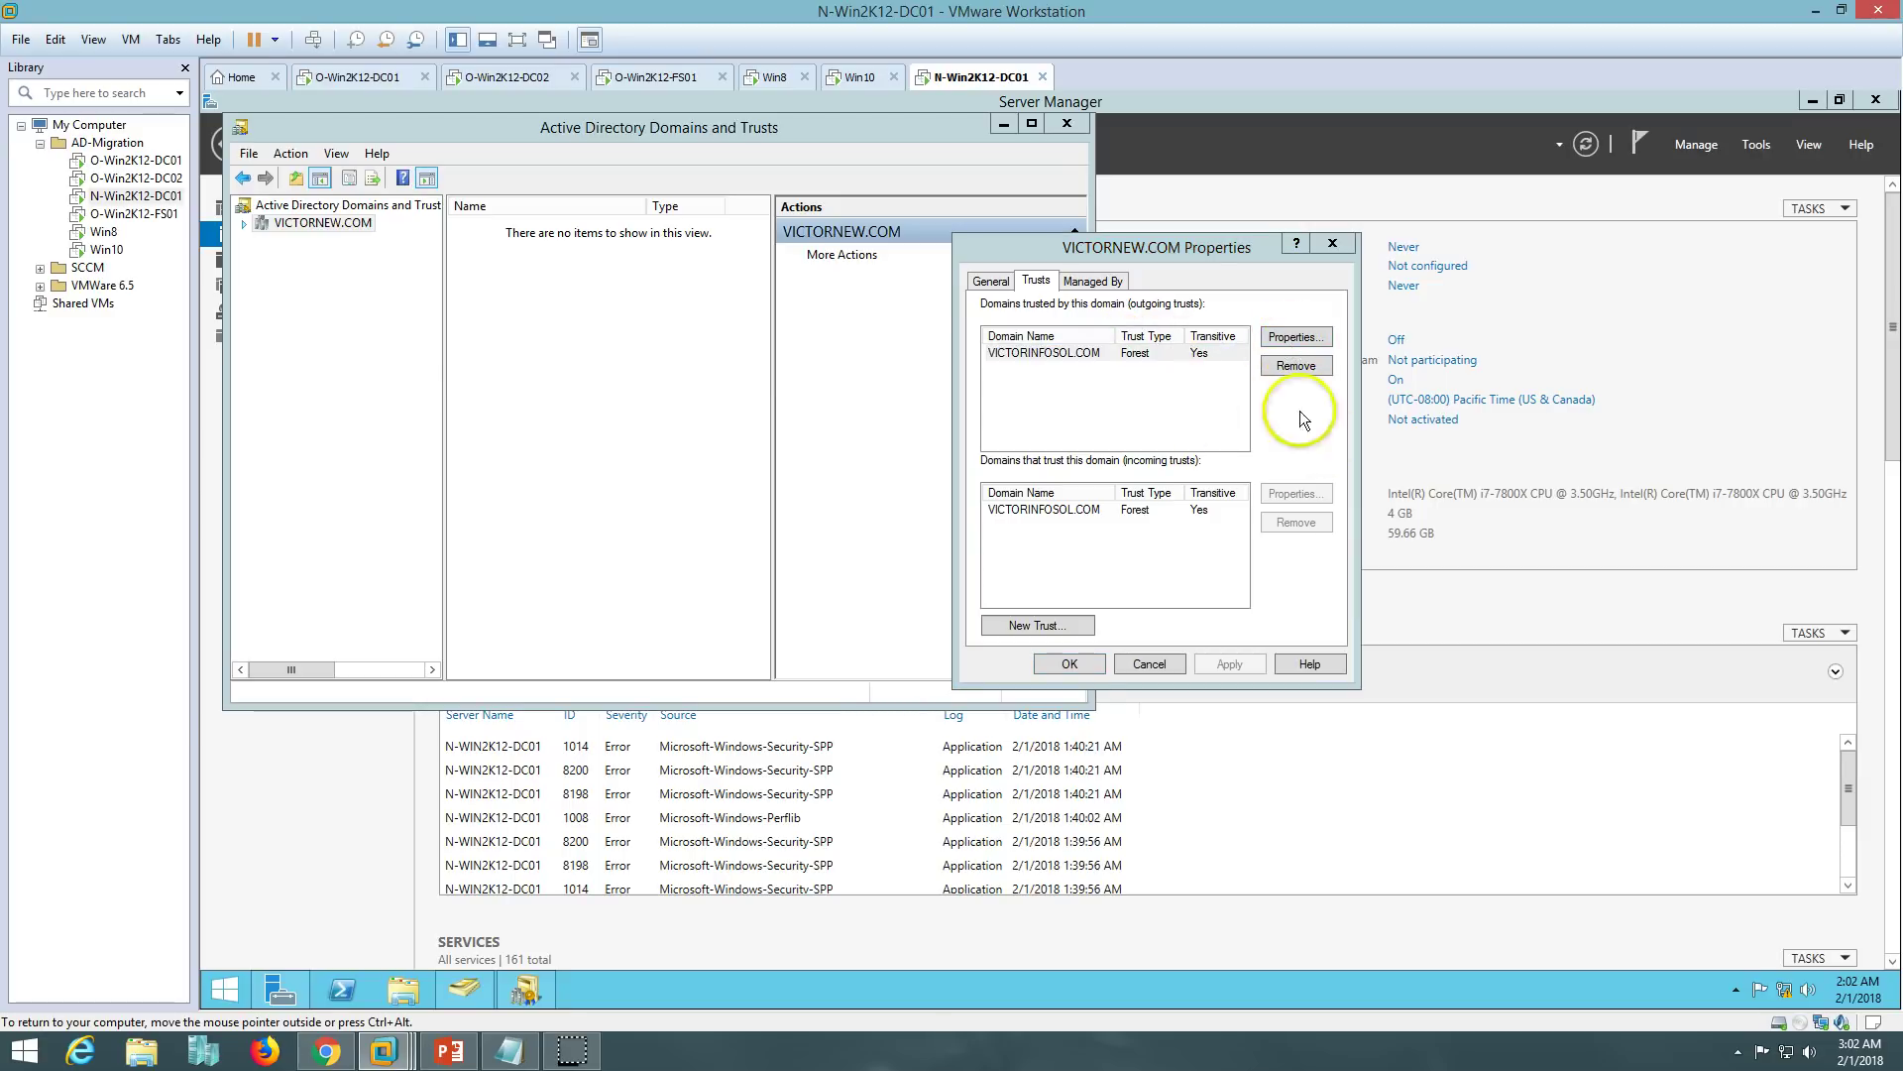
{"action": "left_click", "coordinate": [799, 526]}
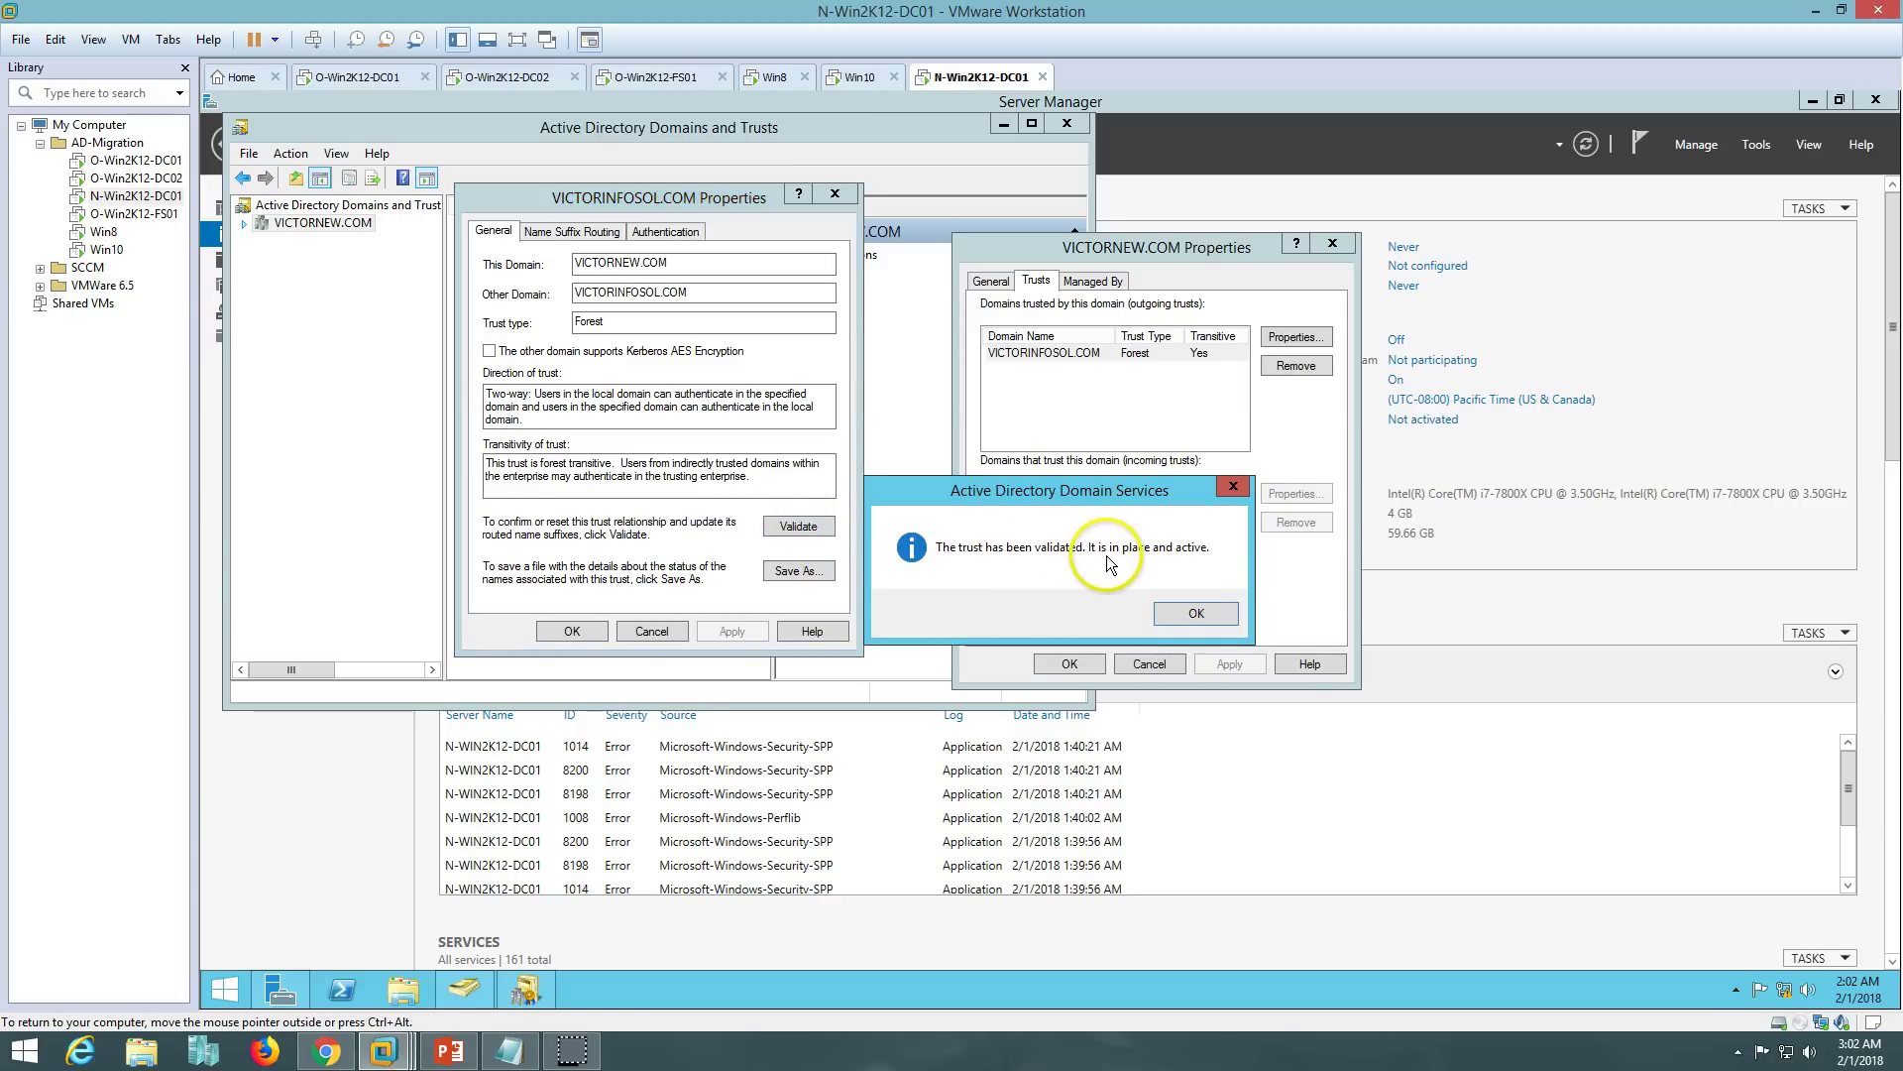
- Acknowledge the outgoing trust validation, update name suffix routing, and close its properties
{"action": "left_click", "coordinate": [1202, 614]}
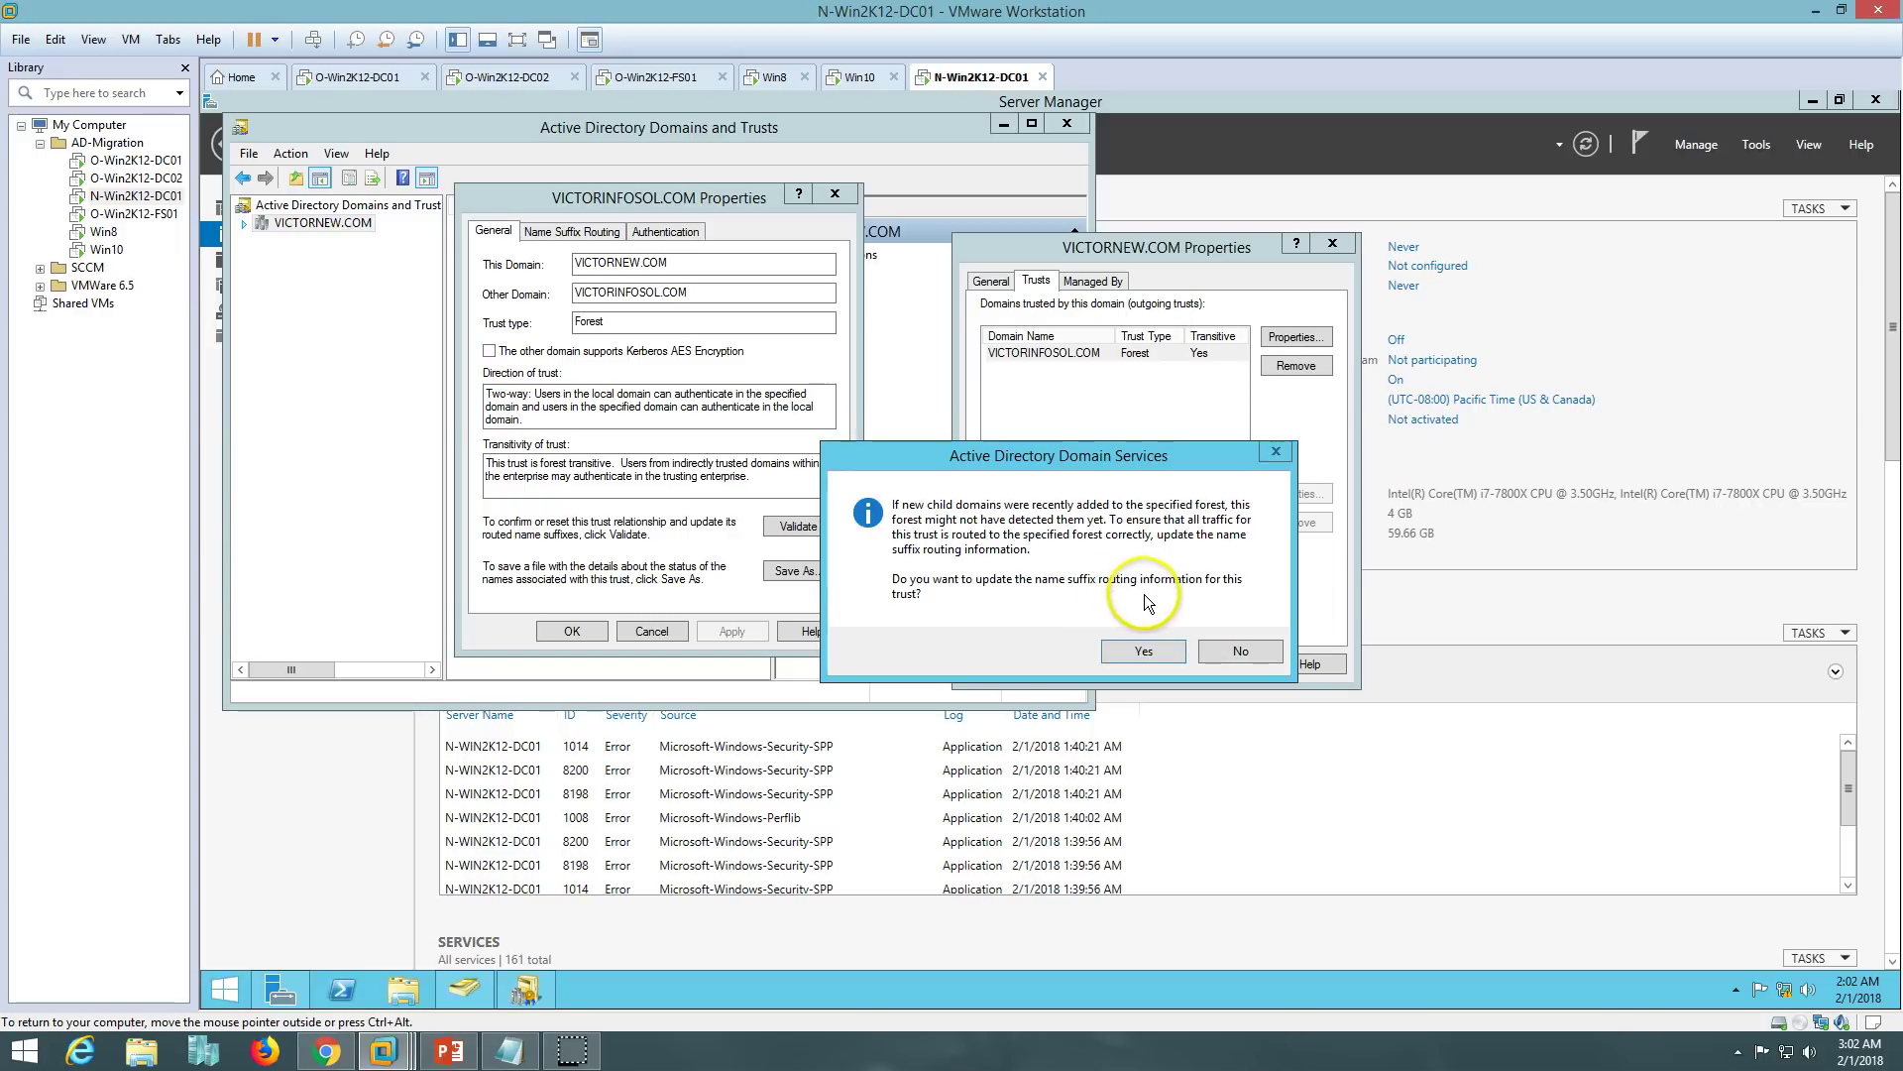
{"action": "left_click", "coordinate": [1134, 651]}
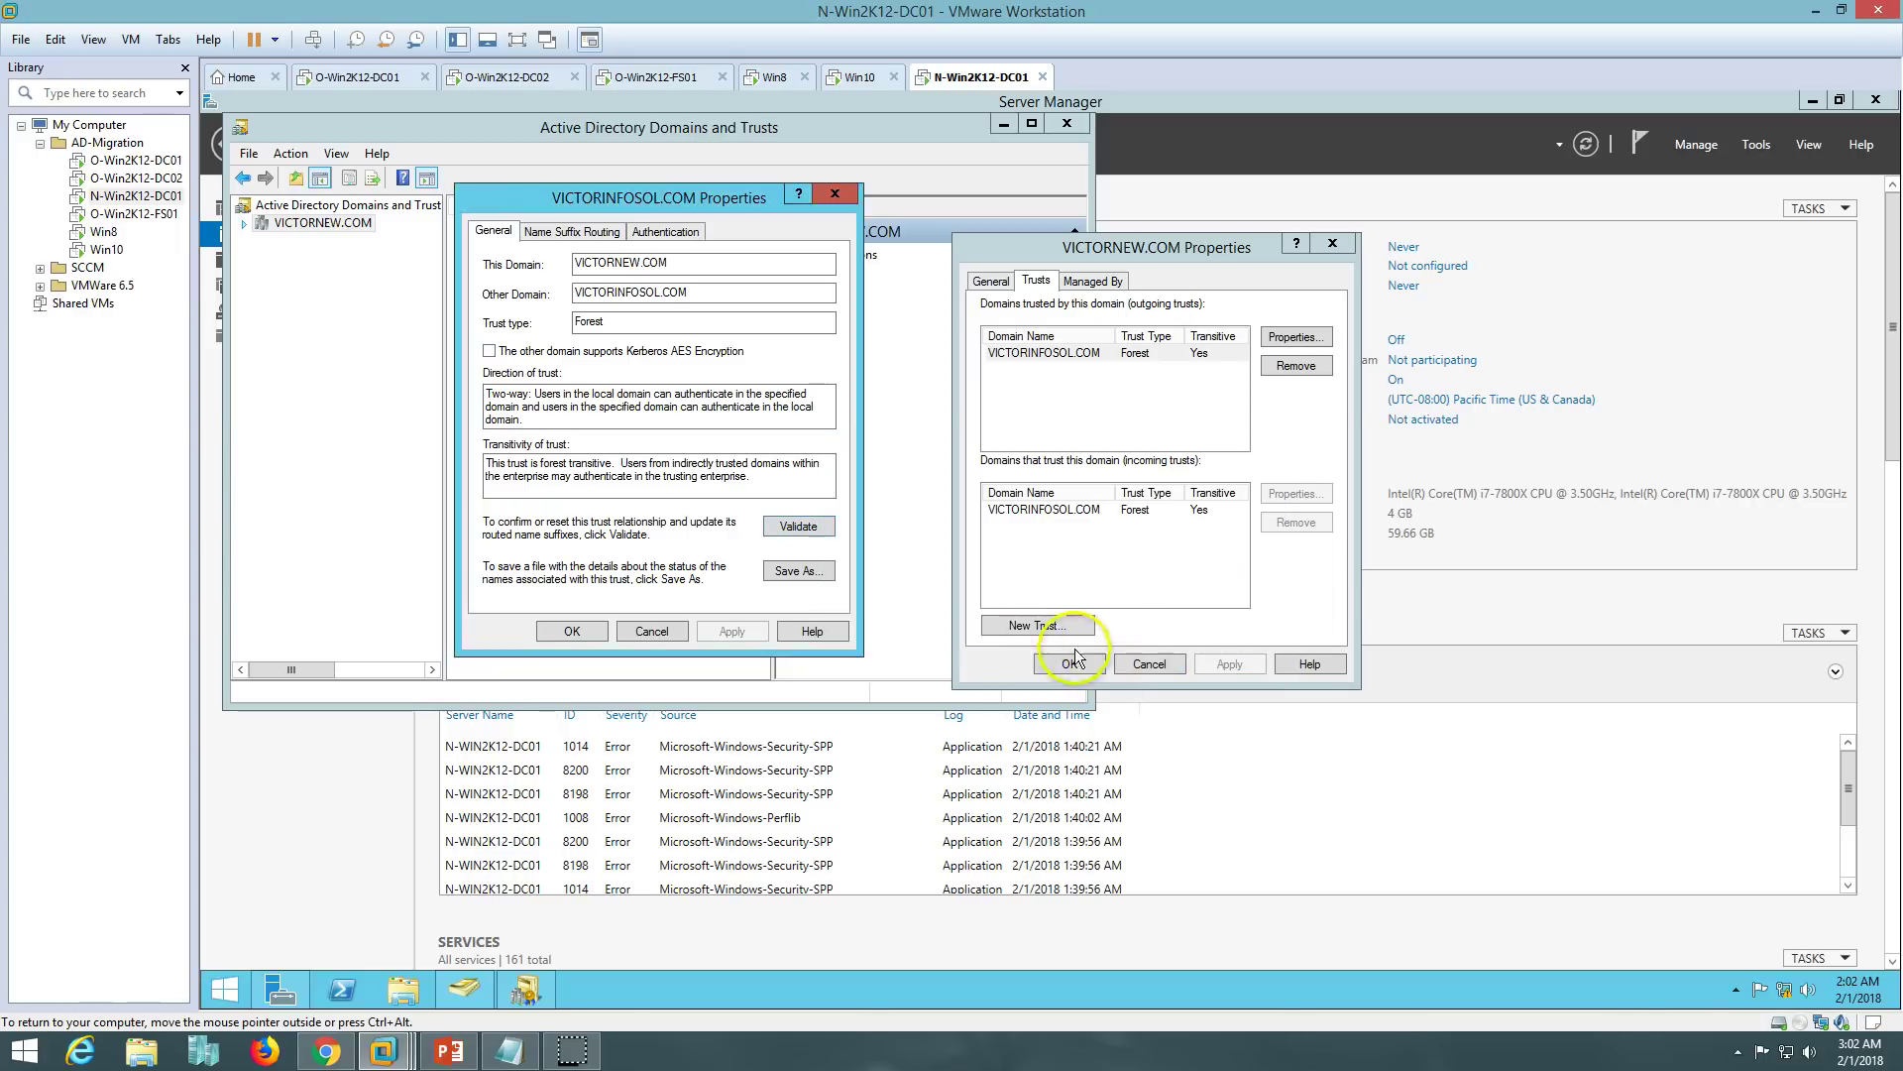
{"action": "left_click", "coordinate": [568, 628]}
- Validate the incoming VICTORINFOSOL.COM trust using the VICTORINFOSOL domain Administrator credentials
{"action": "left_click", "coordinate": [1104, 509]}
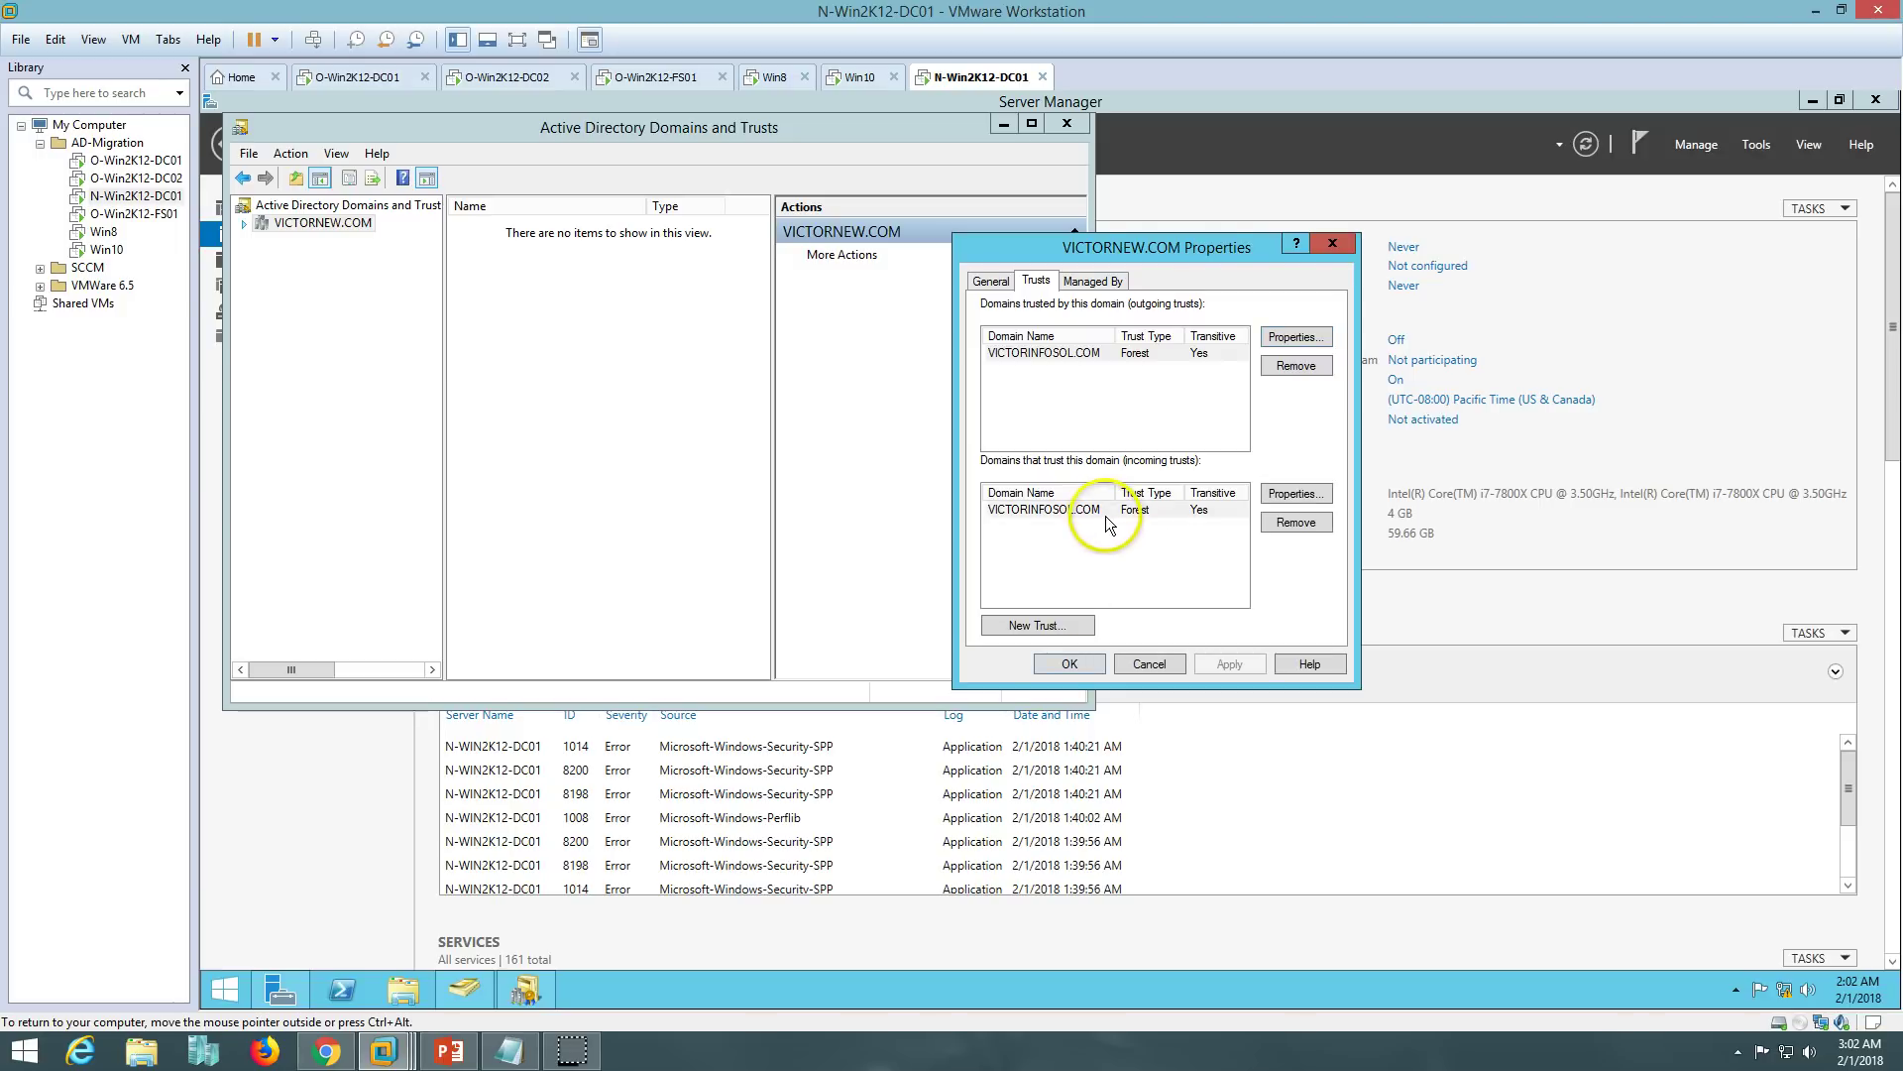
{"action": "left_click", "coordinate": [1293, 494]}
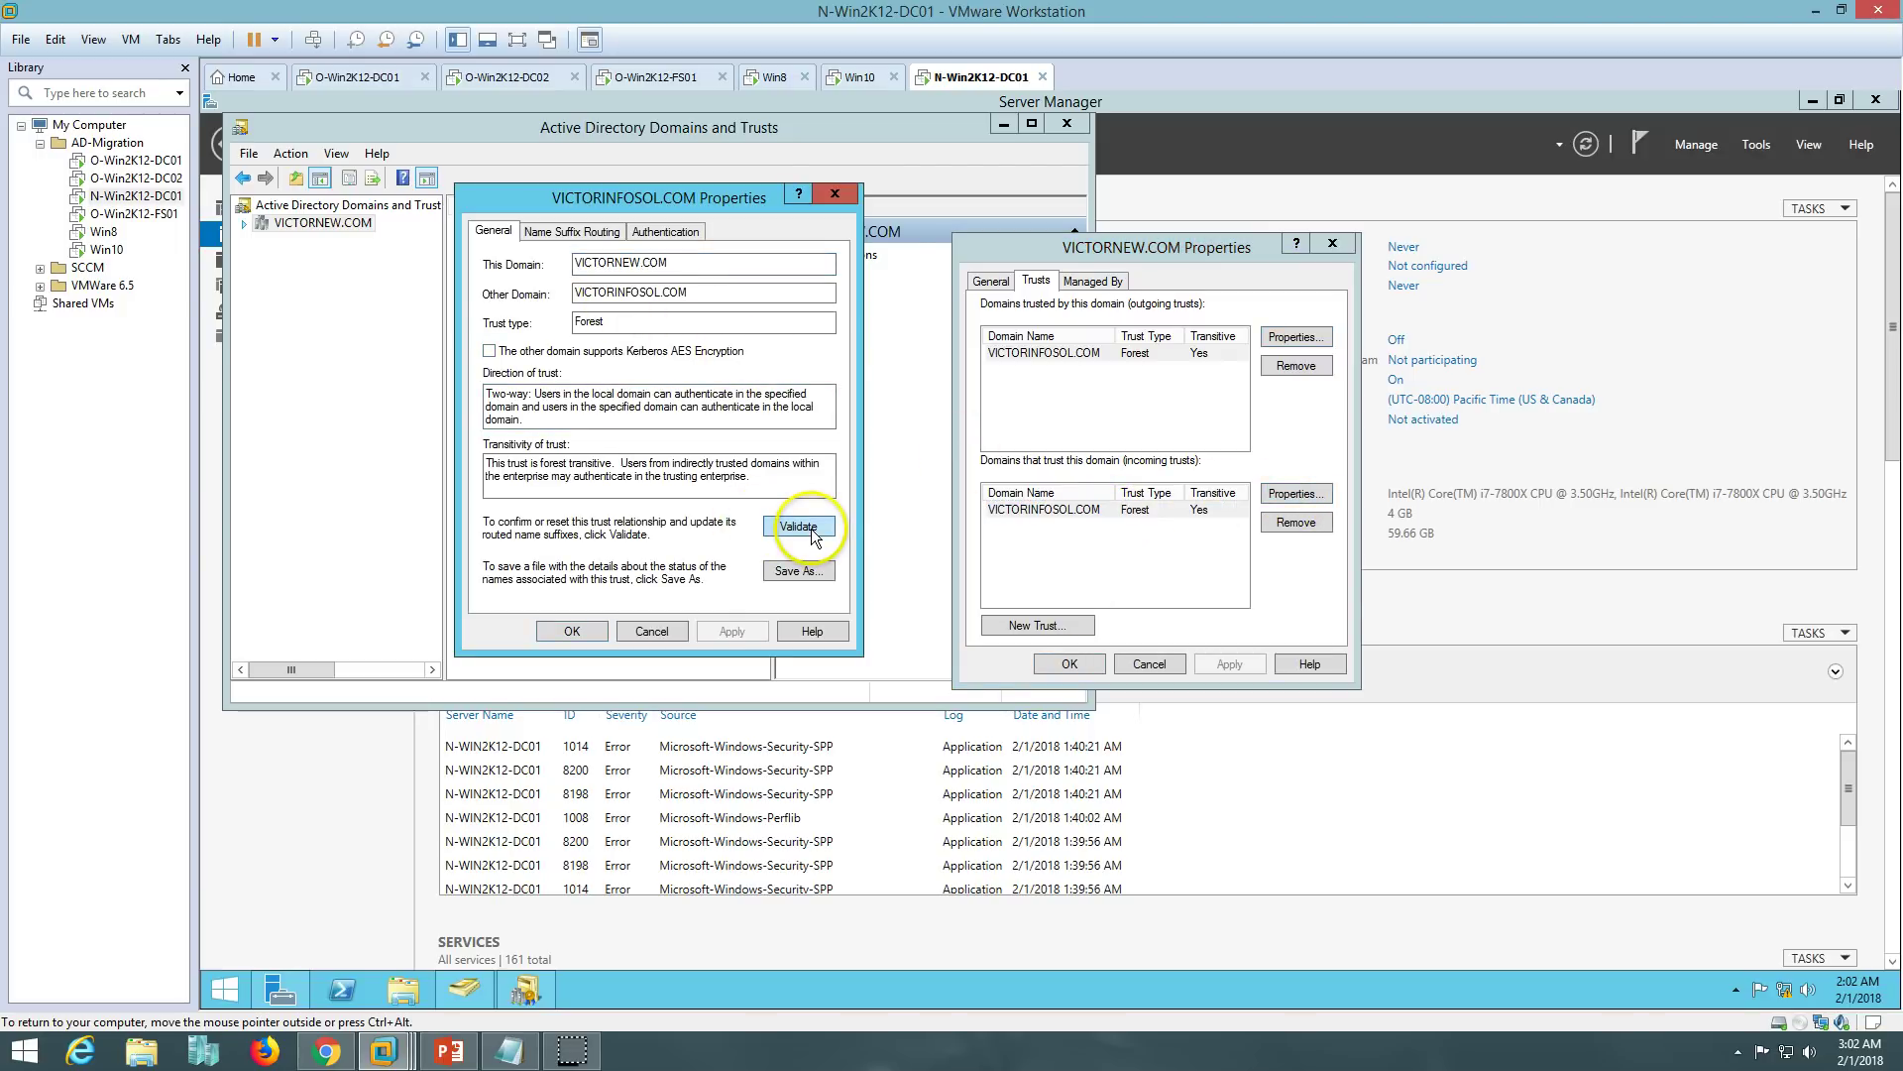
{"action": "left_click", "coordinate": [811, 533]}
{"action": "left_click", "coordinate": [518, 372]}
{"action": "left_click", "coordinate": [663, 430]}
{"action": "left_click", "coordinate": [54, 40]}
{"action": "left_click", "coordinate": [80, 109]}
{"action": "left_click_drag", "start_coordinate": [734, 429], "coordinate": [900, 456]}
{"action": "type", "text": "\\A"}
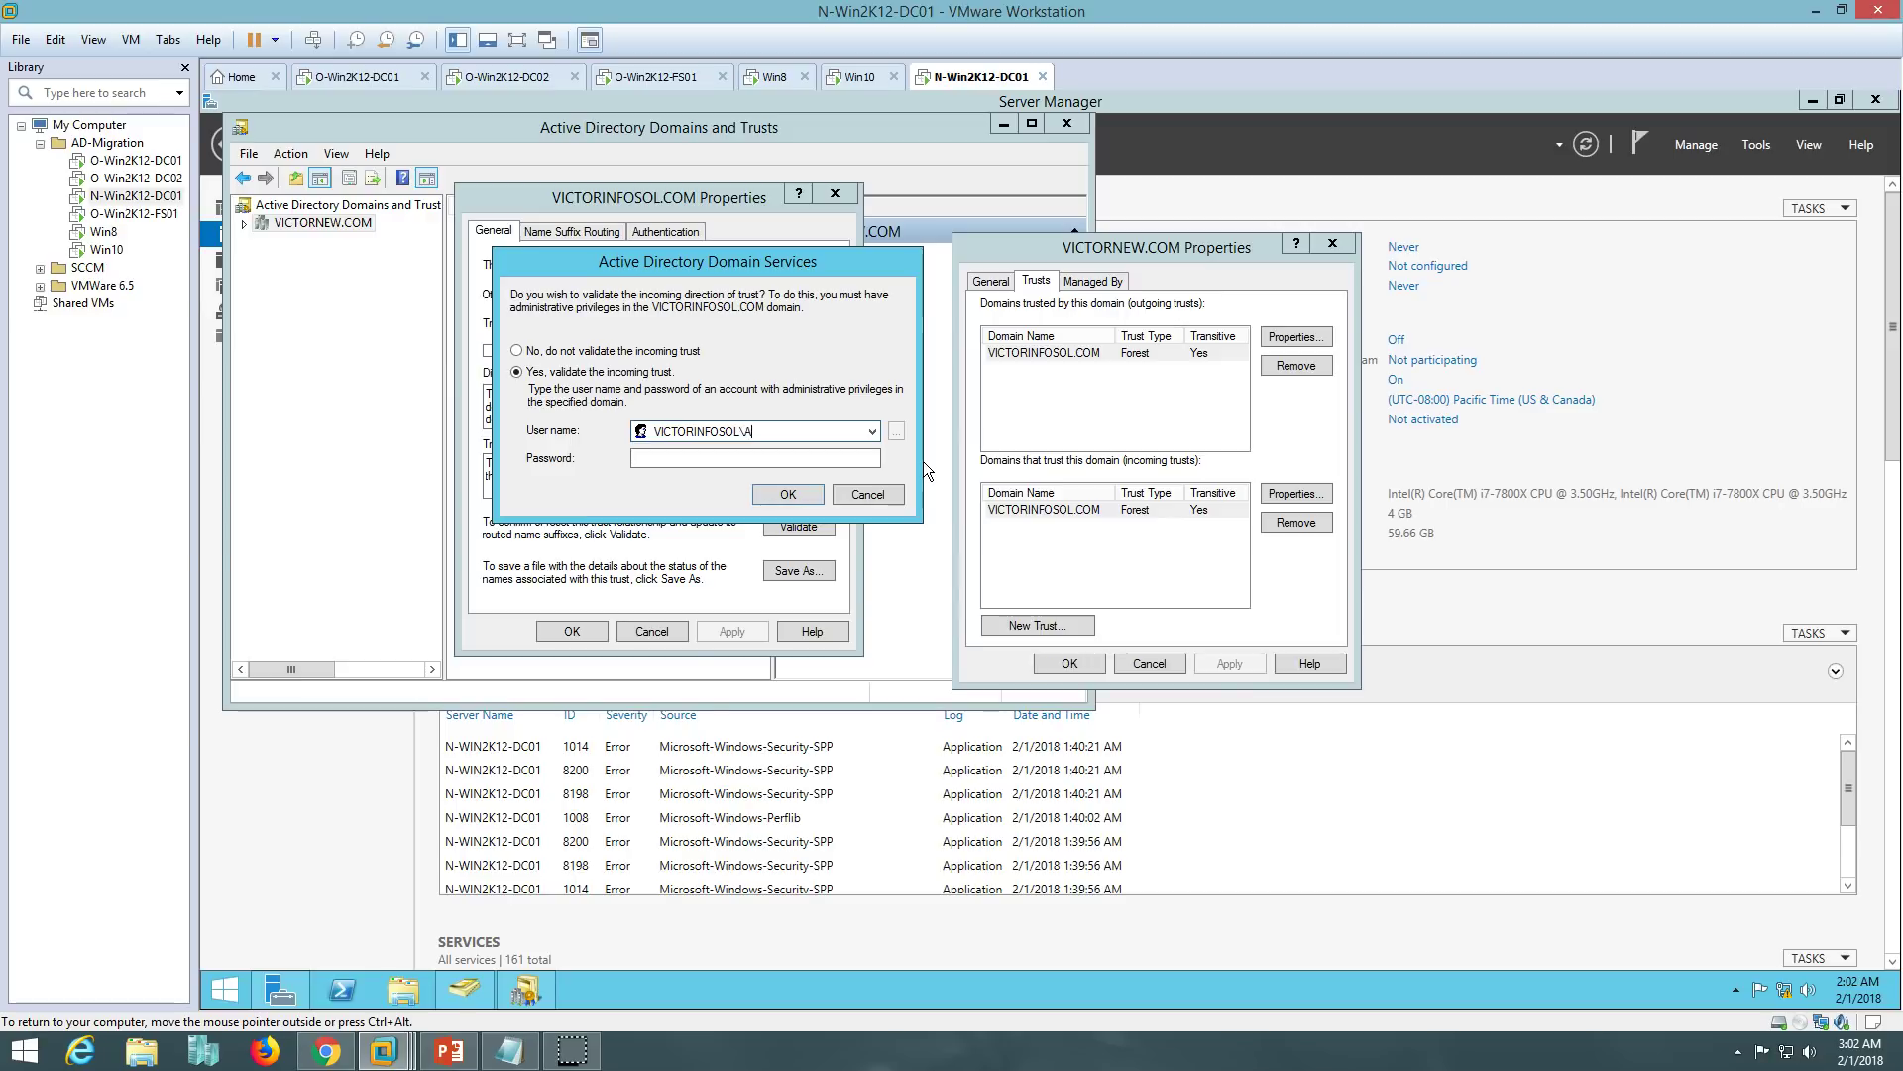
{"action": "type", "text": "dministrator"}
{"action": "key", "text": "Tab"}
{"action": "type", "text": "••••••••"}
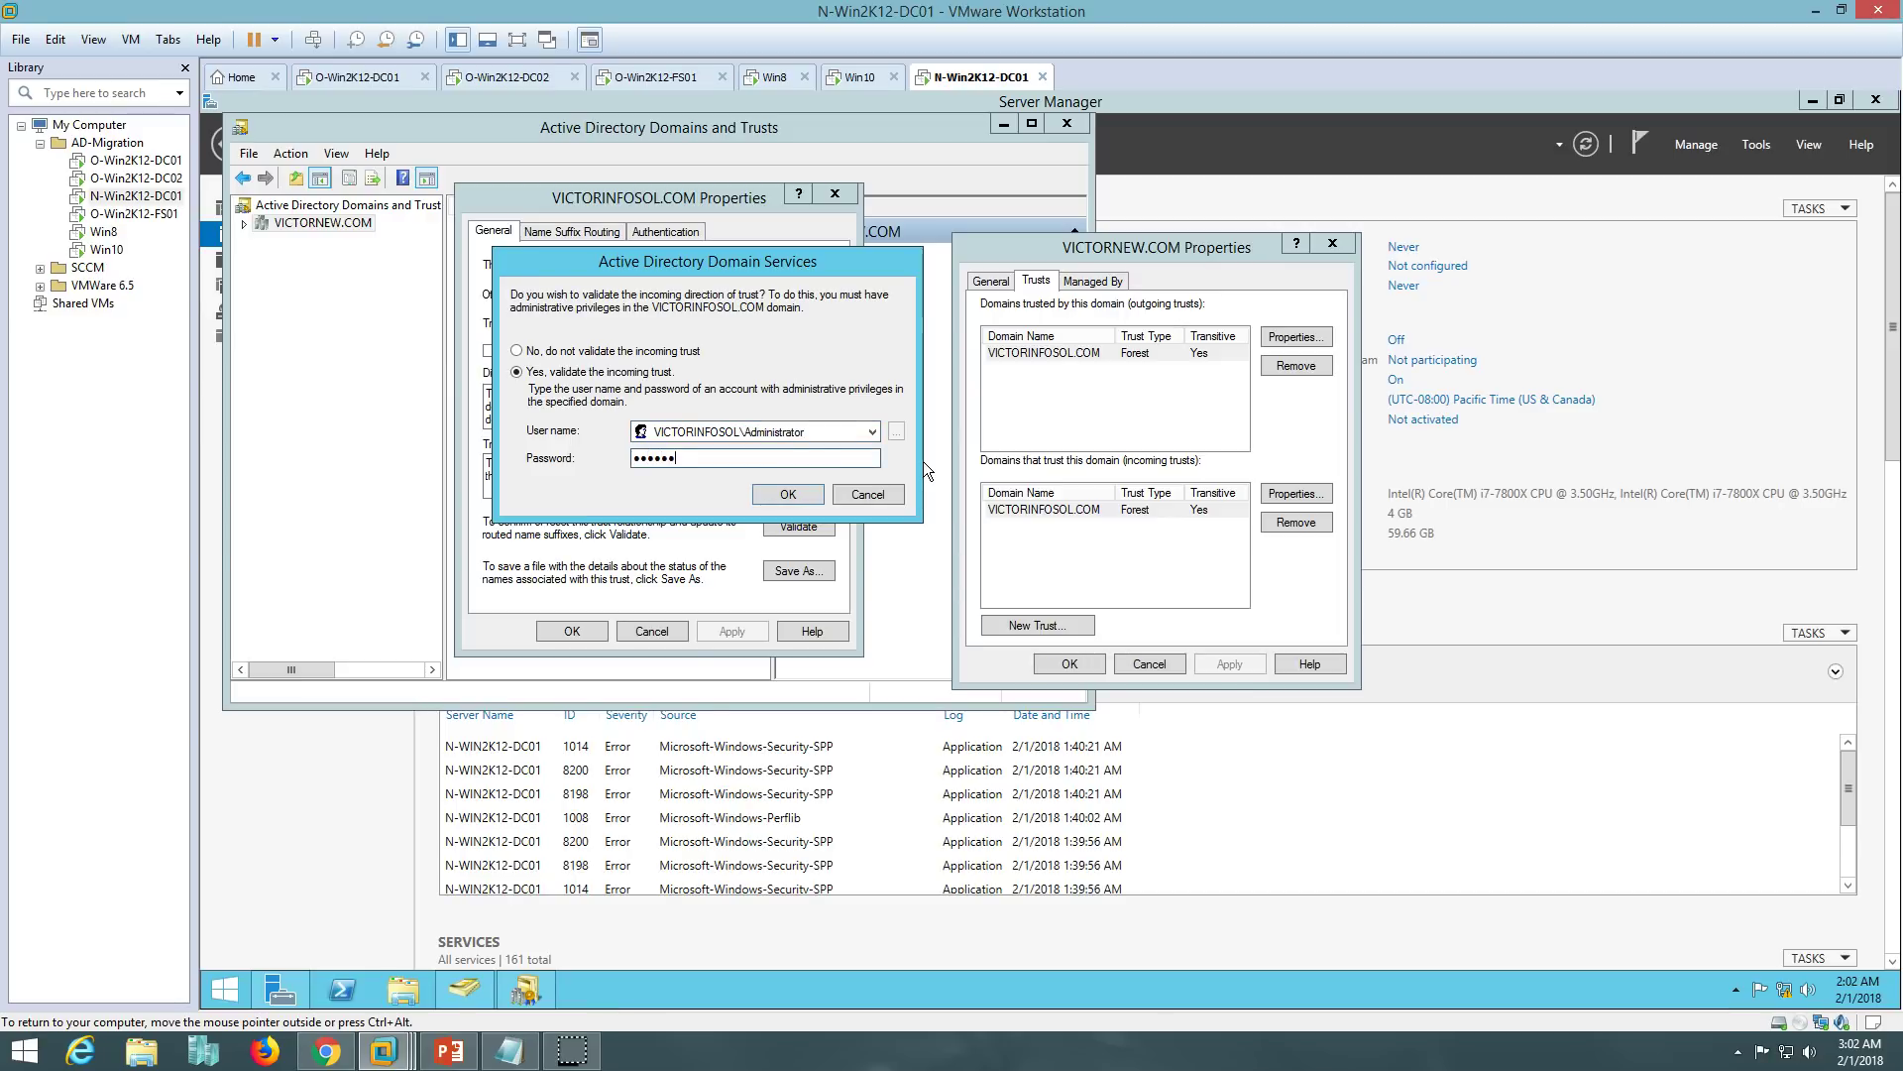
{"action": "left_click", "coordinate": [788, 493]}
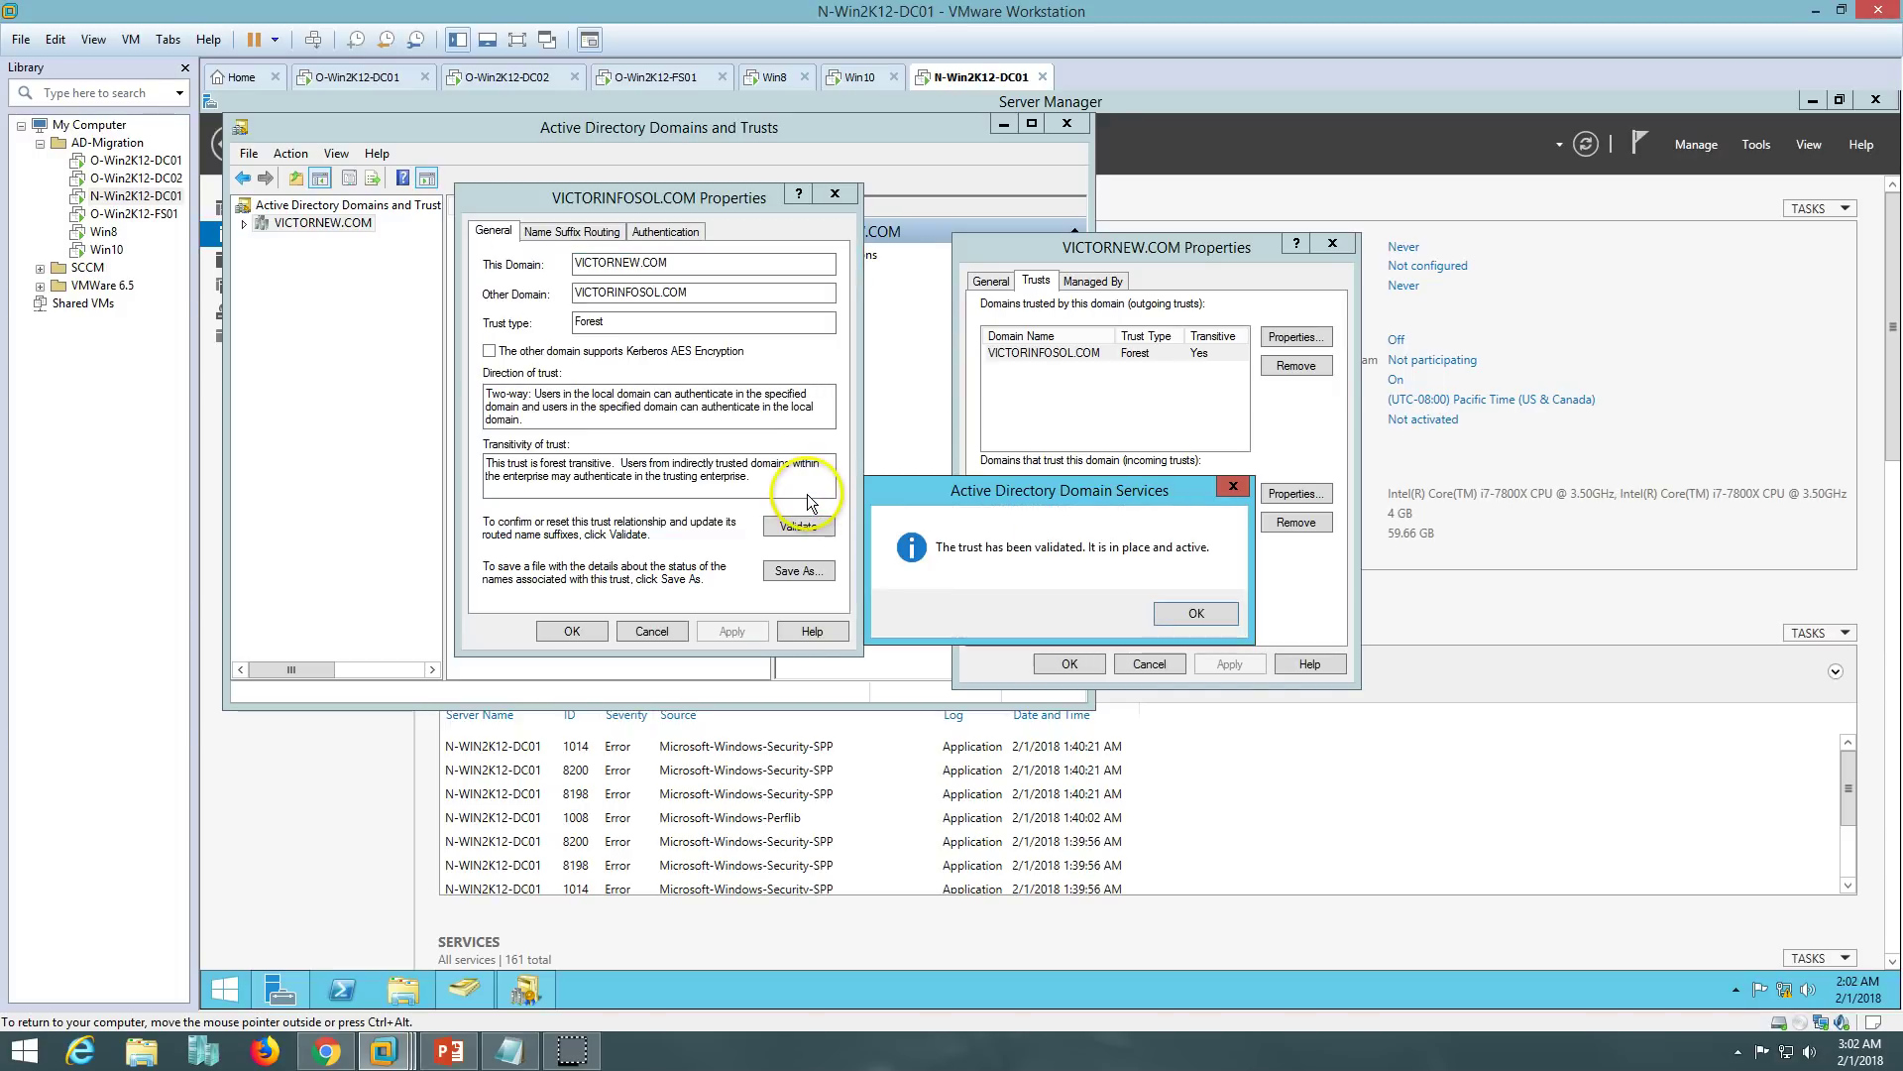
- Accept the validation and suffix routing update, then close the trust and VICTORNEW.COM domain properties
{"action": "left_click", "coordinate": [1193, 614]}
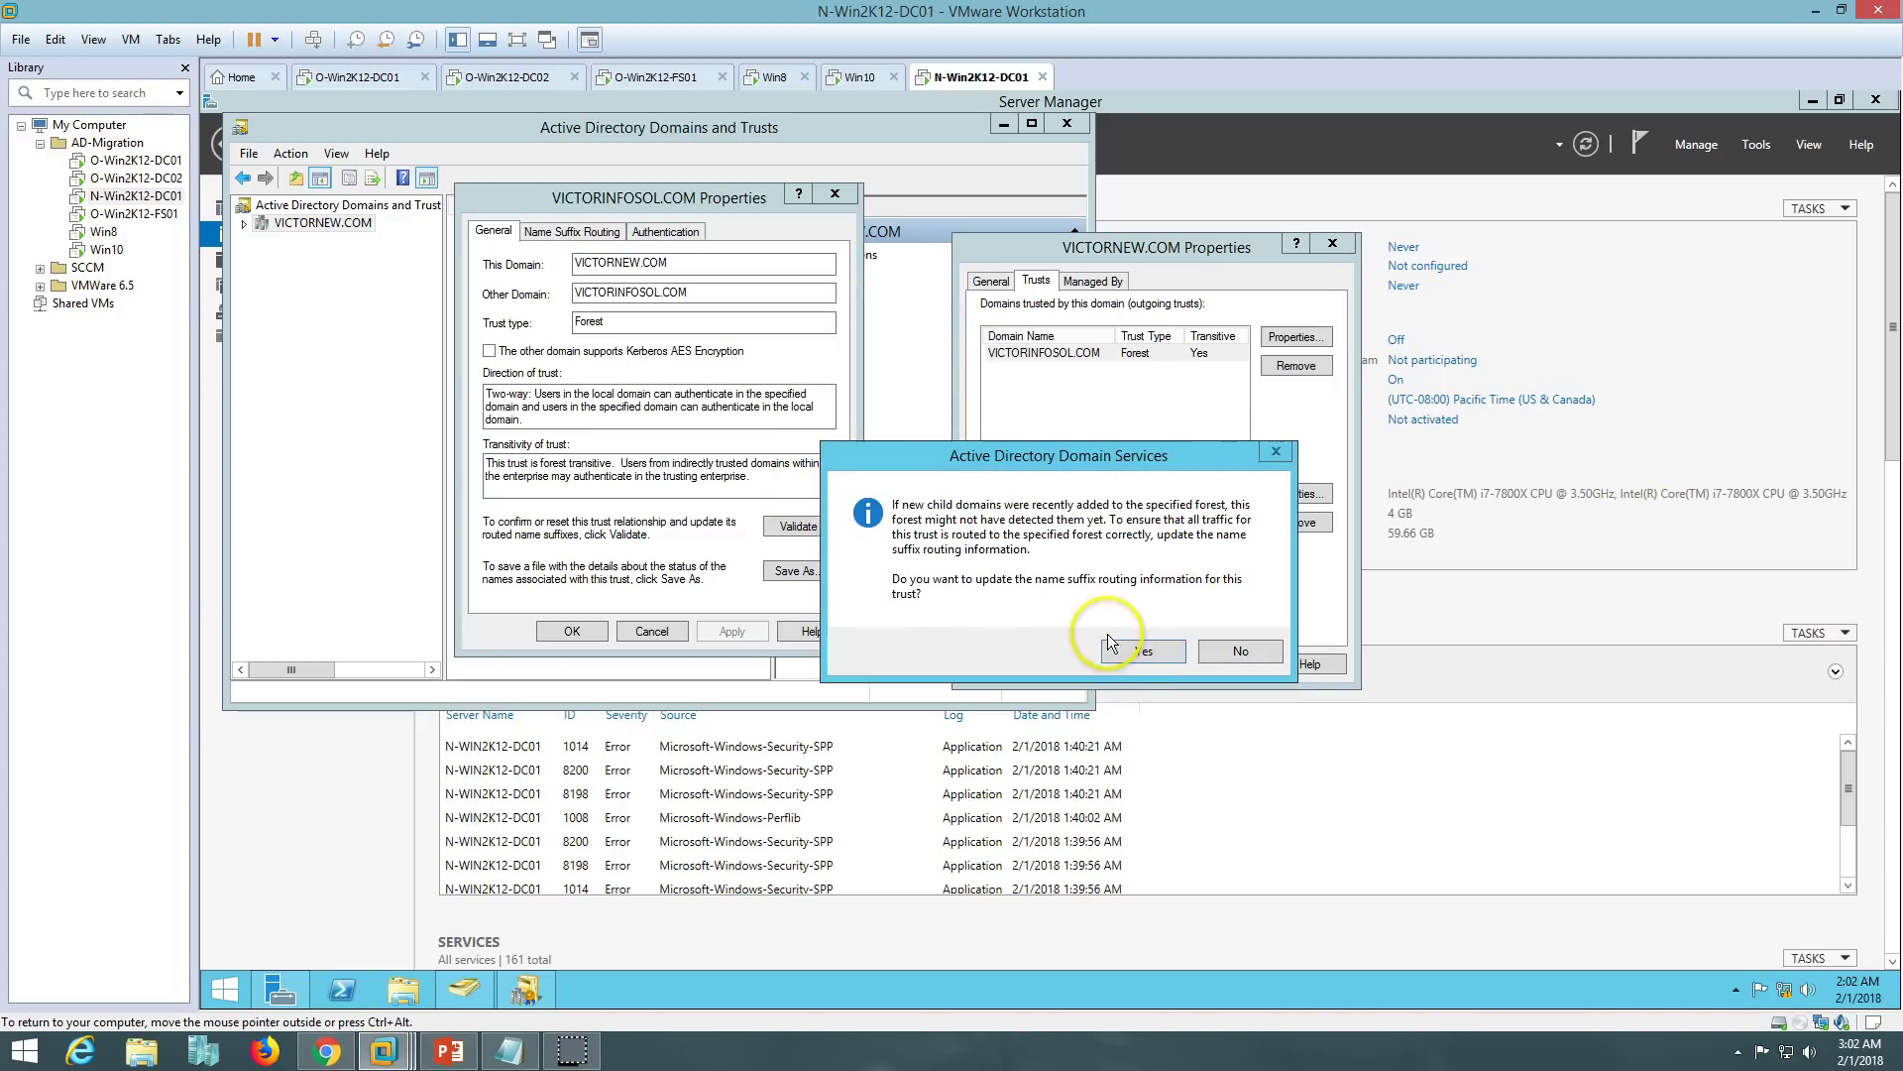
{"action": "left_click", "coordinate": [1140, 654]}
{"action": "left_click", "coordinate": [587, 632]}
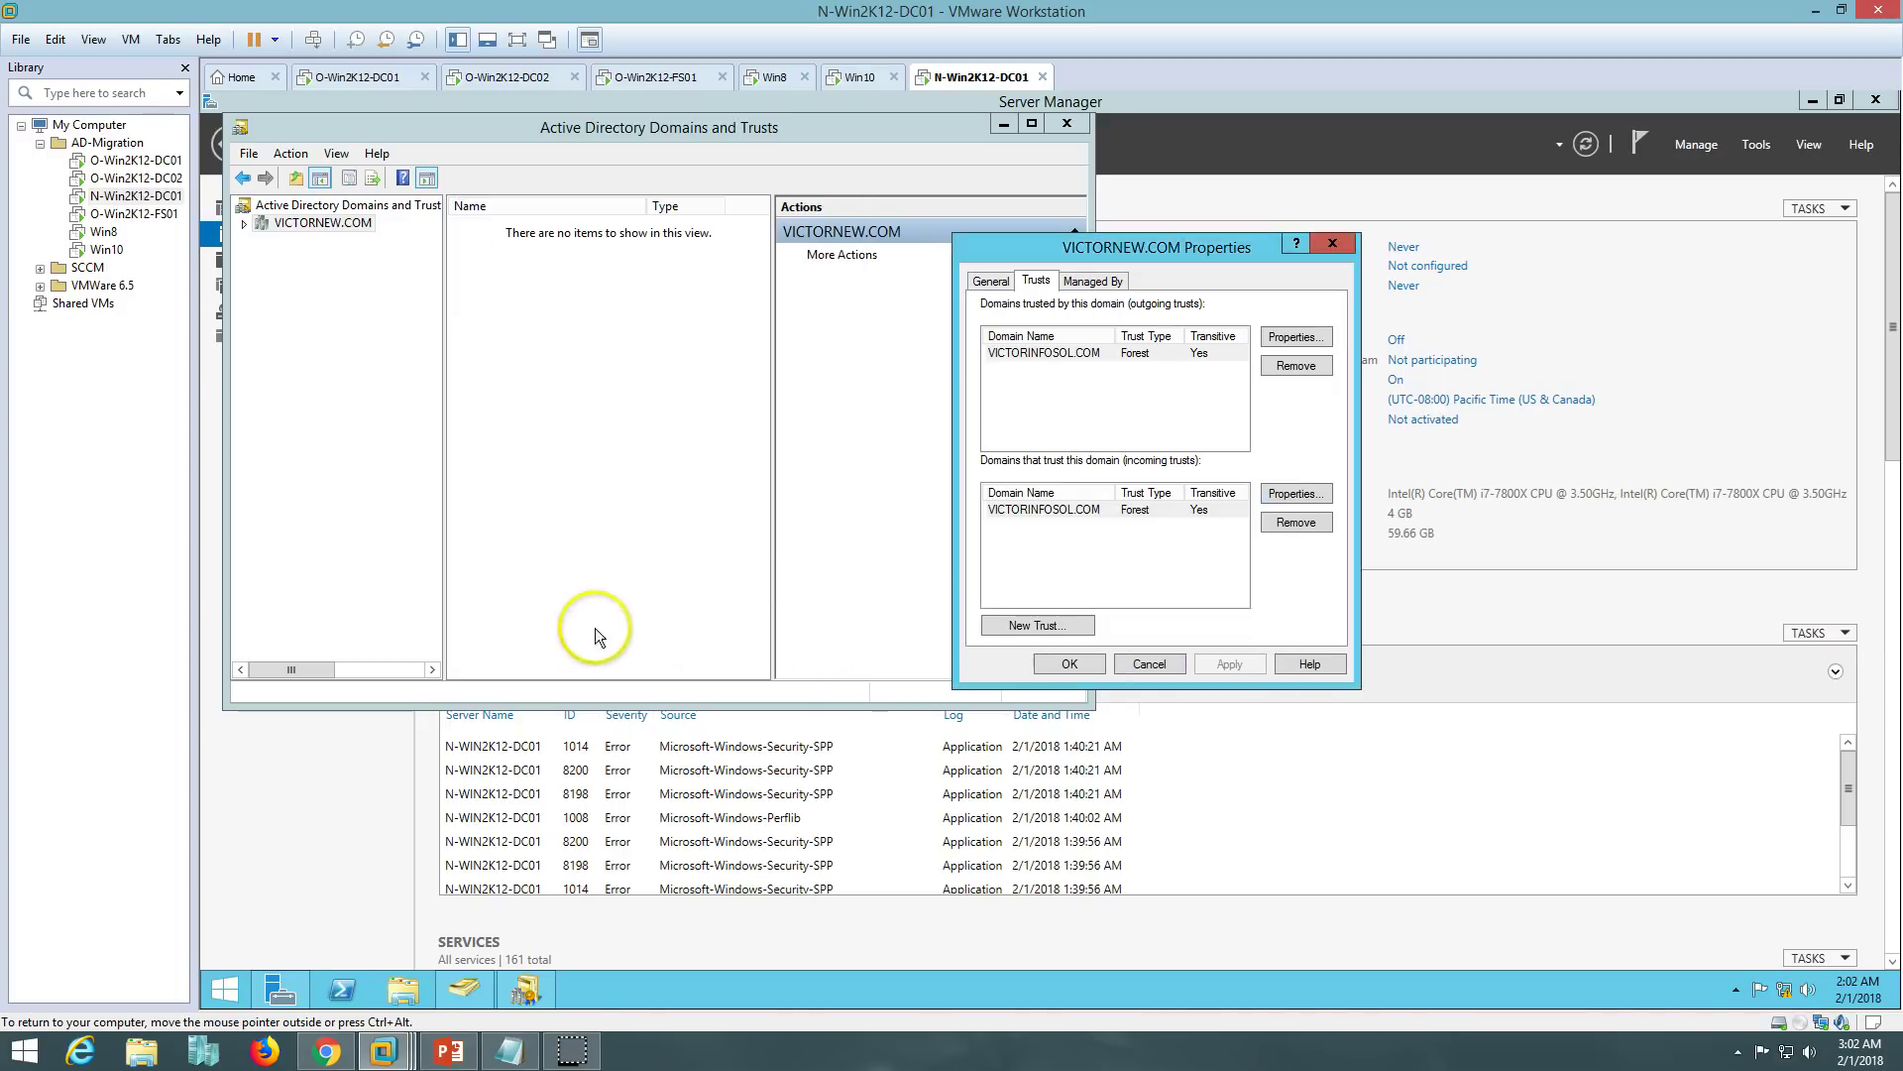
{"action": "left_click", "coordinate": [1058, 666]}
{"action": "left_click_drag", "start_coordinate": [694, 146], "coordinate": [1215, 189]}
- On O-Win2K12-DC01, open the outgoing VICTORNEW.COM trust's properties from VICTORINFOSOL.COM's Trusts list
{"action": "left_click", "coordinate": [358, 78]}
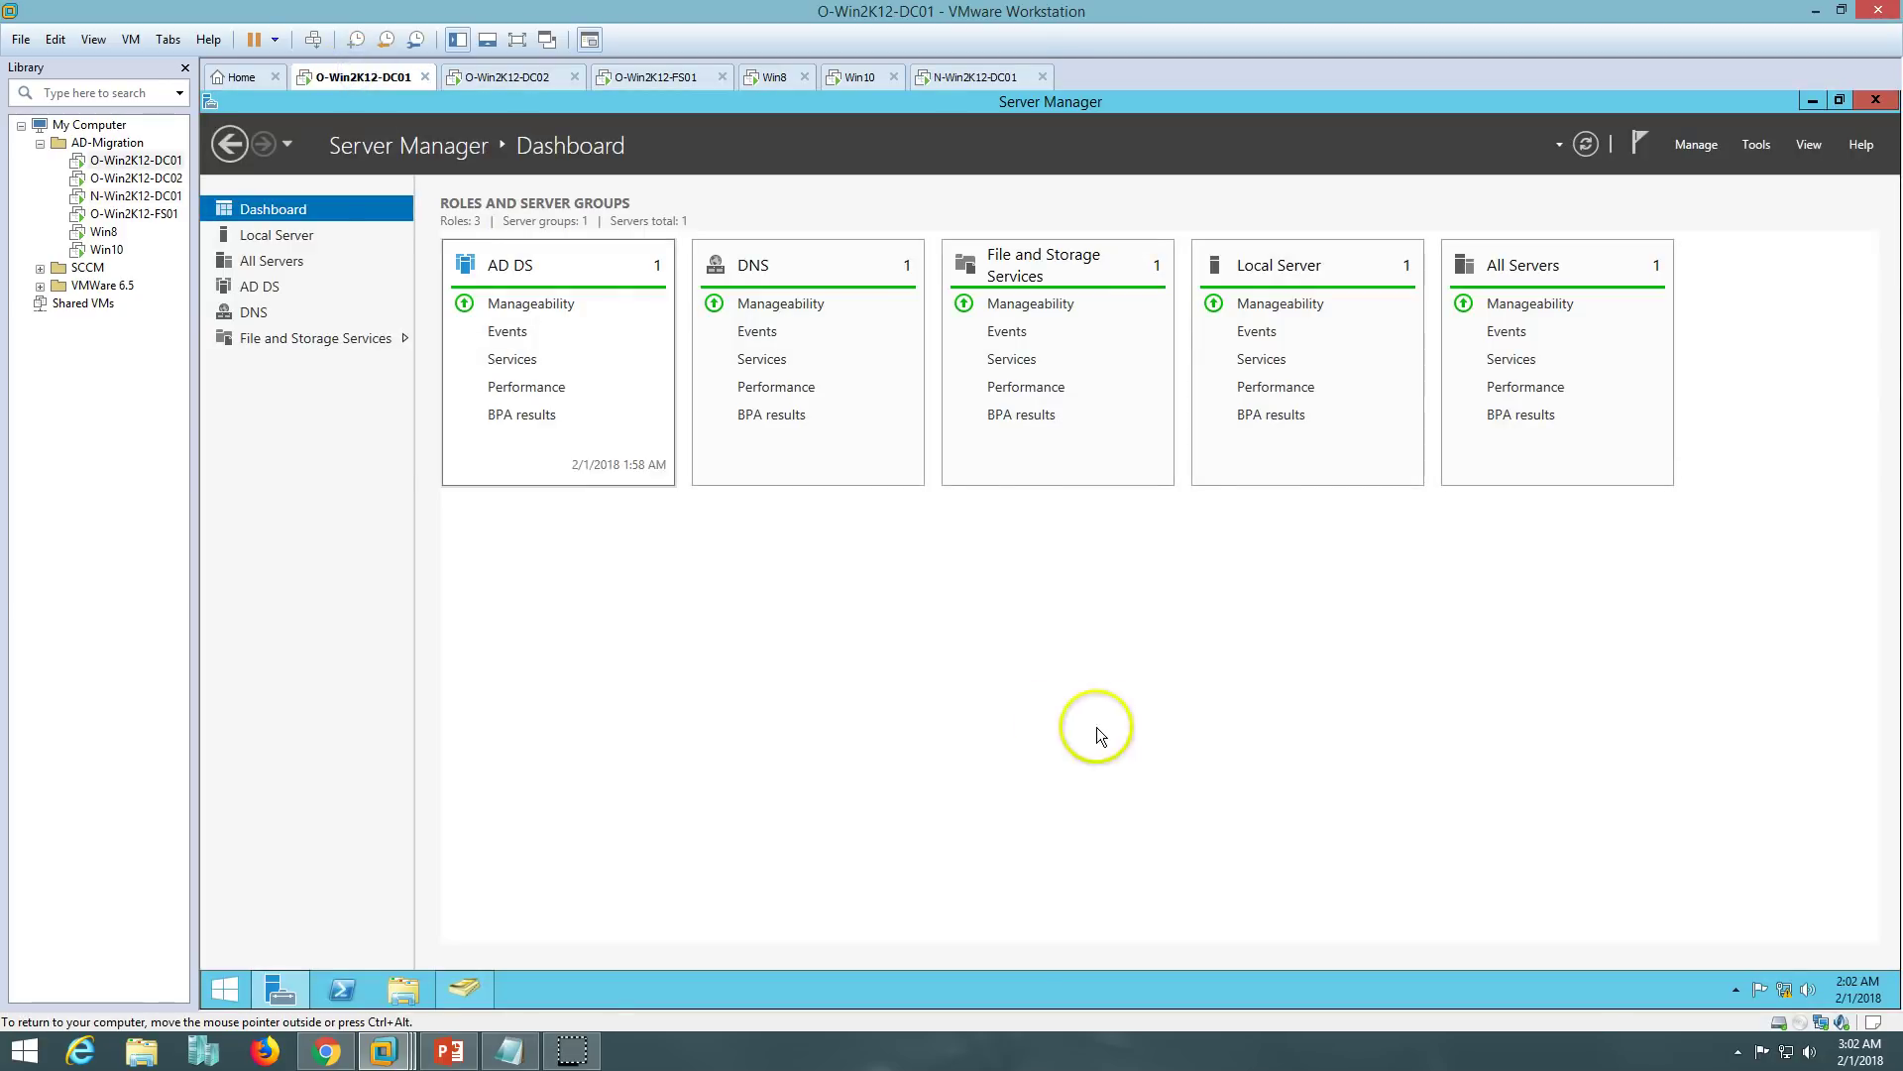
{"action": "left_click", "coordinate": [1756, 145]}
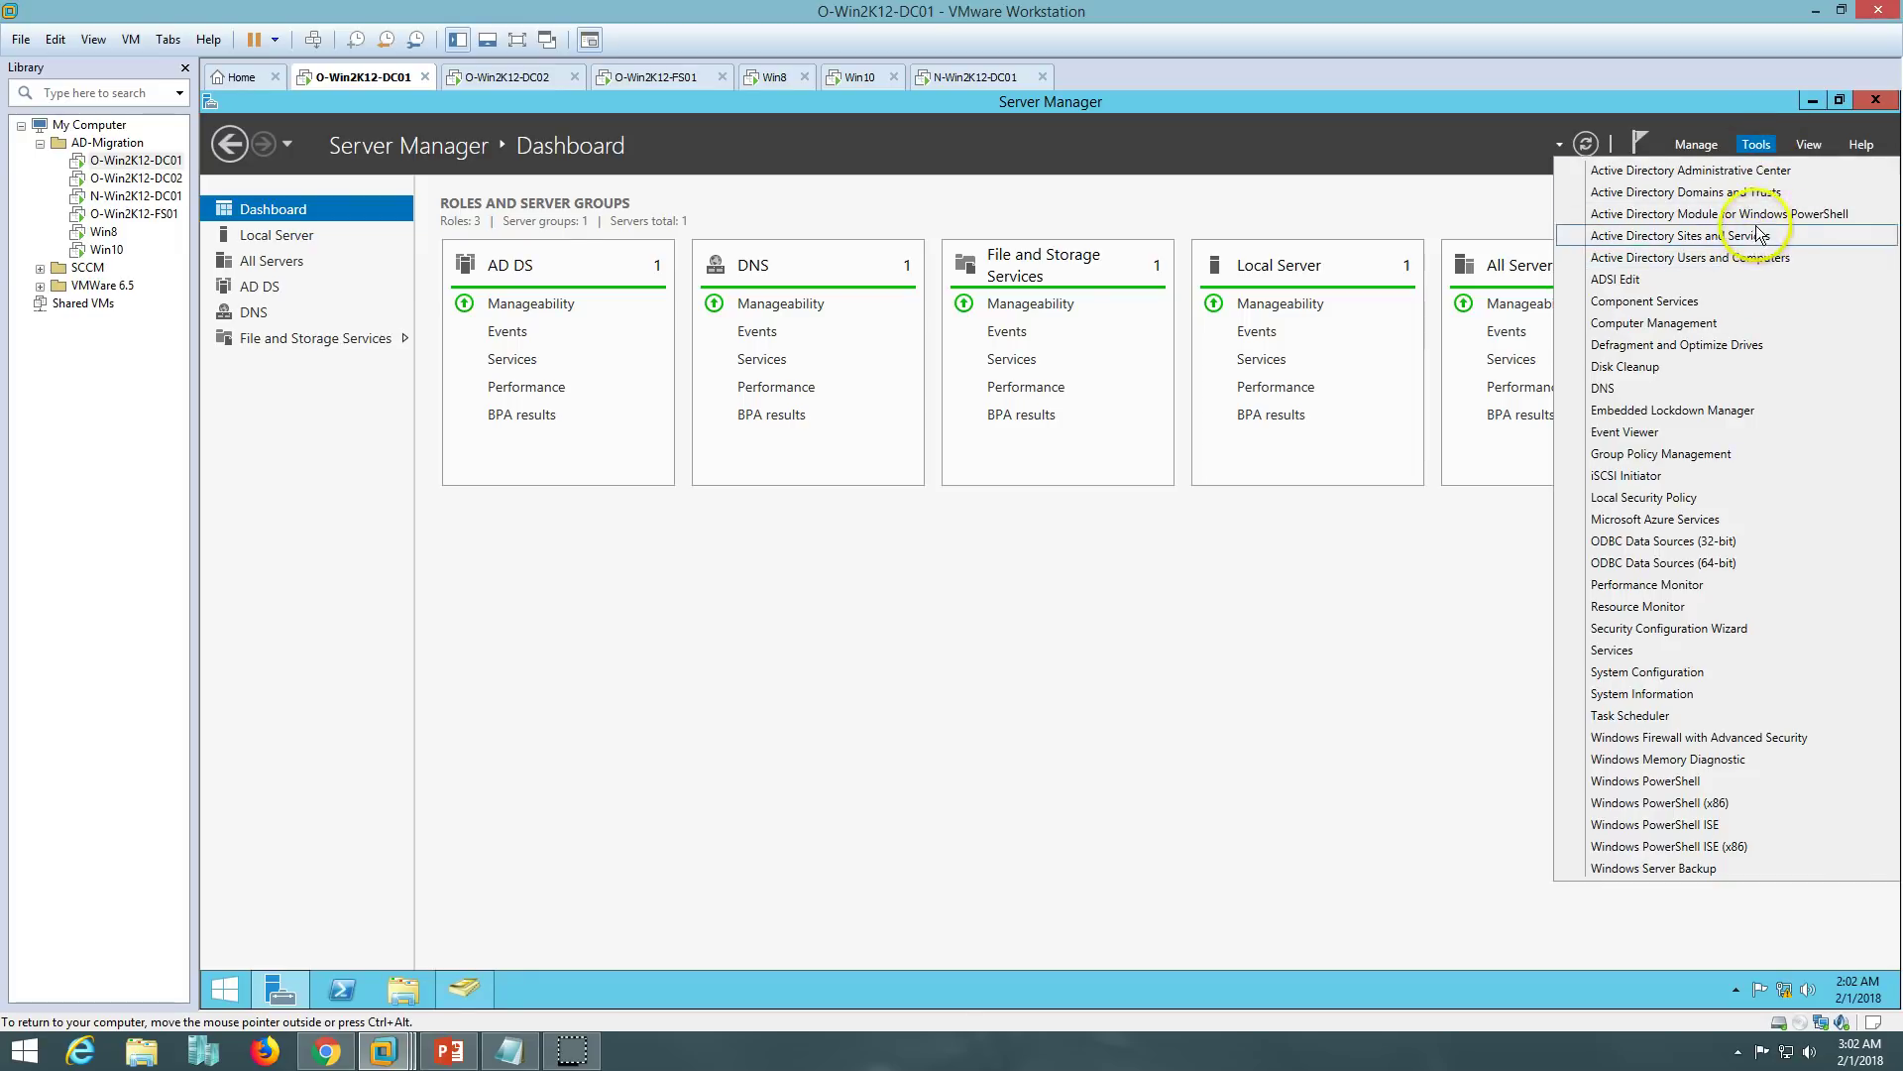
{"action": "left_click", "coordinate": [1757, 192]}
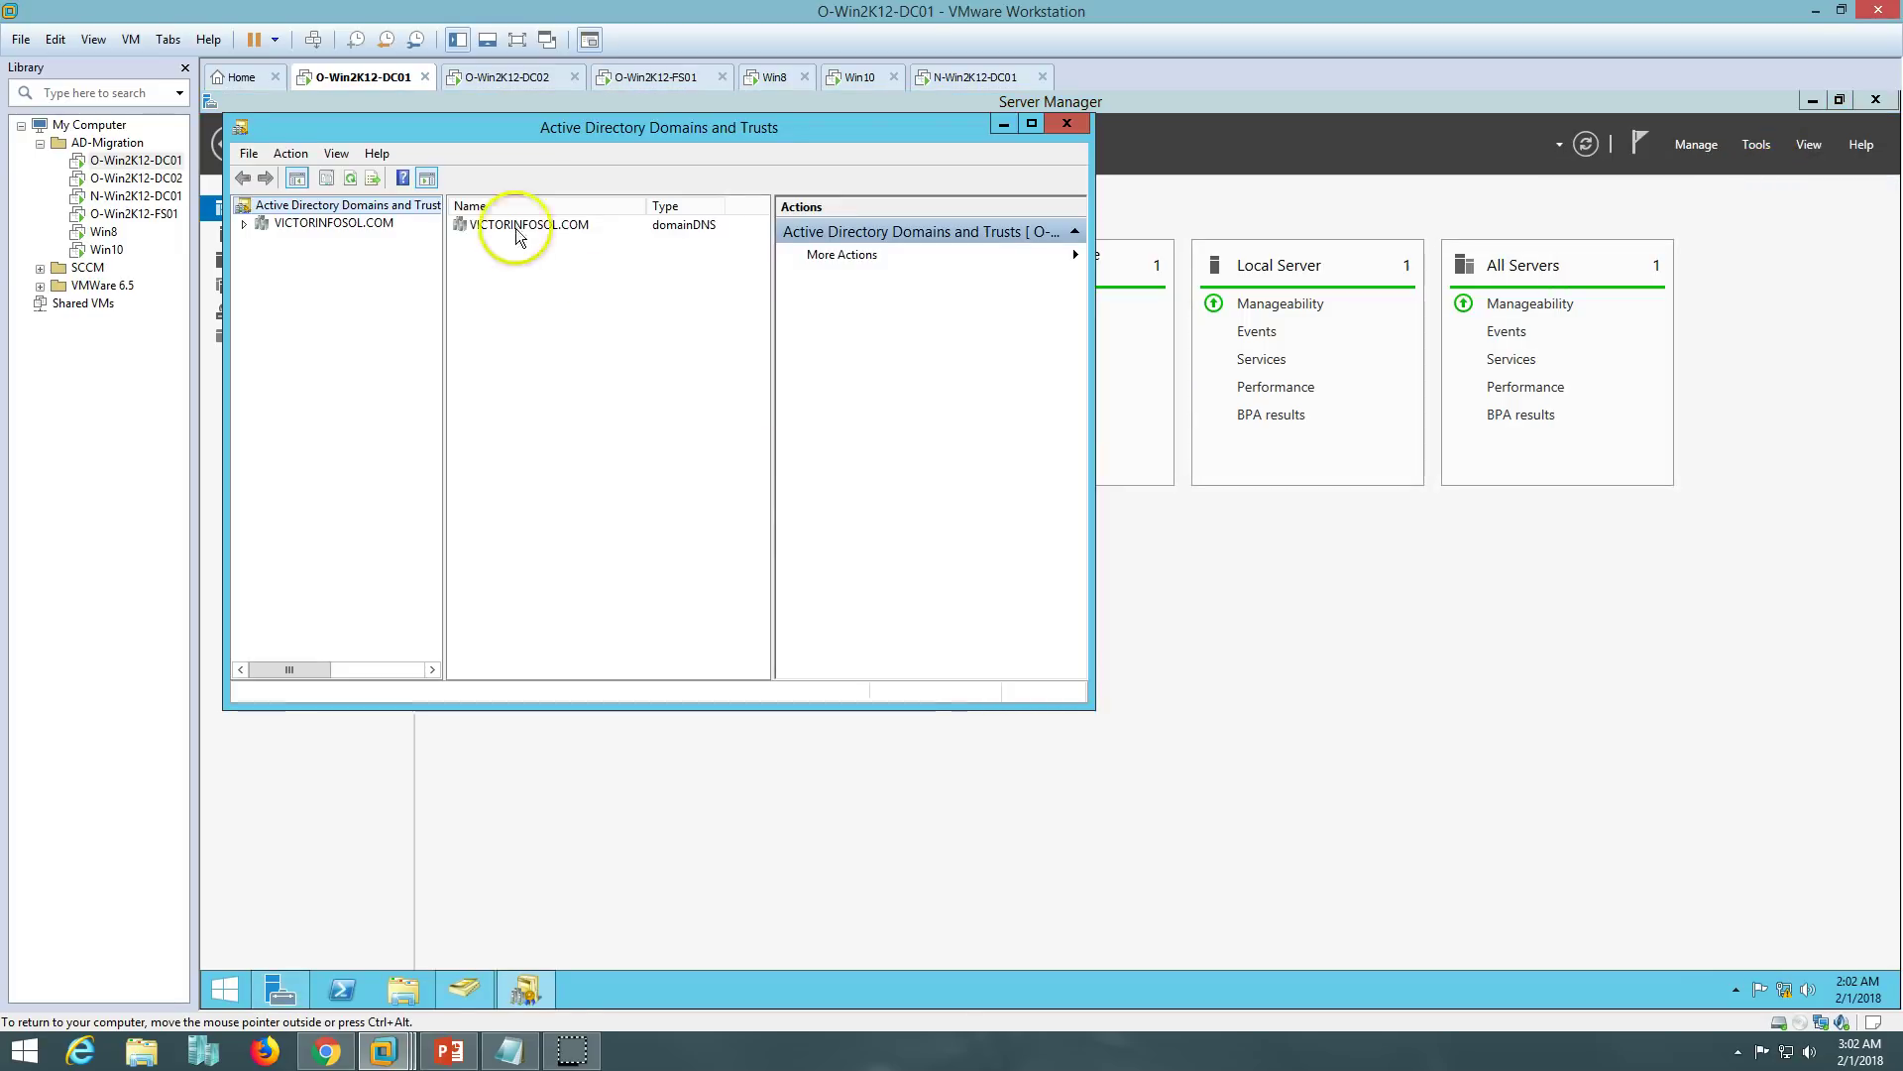
{"action": "right_click", "coordinate": [342, 222]}
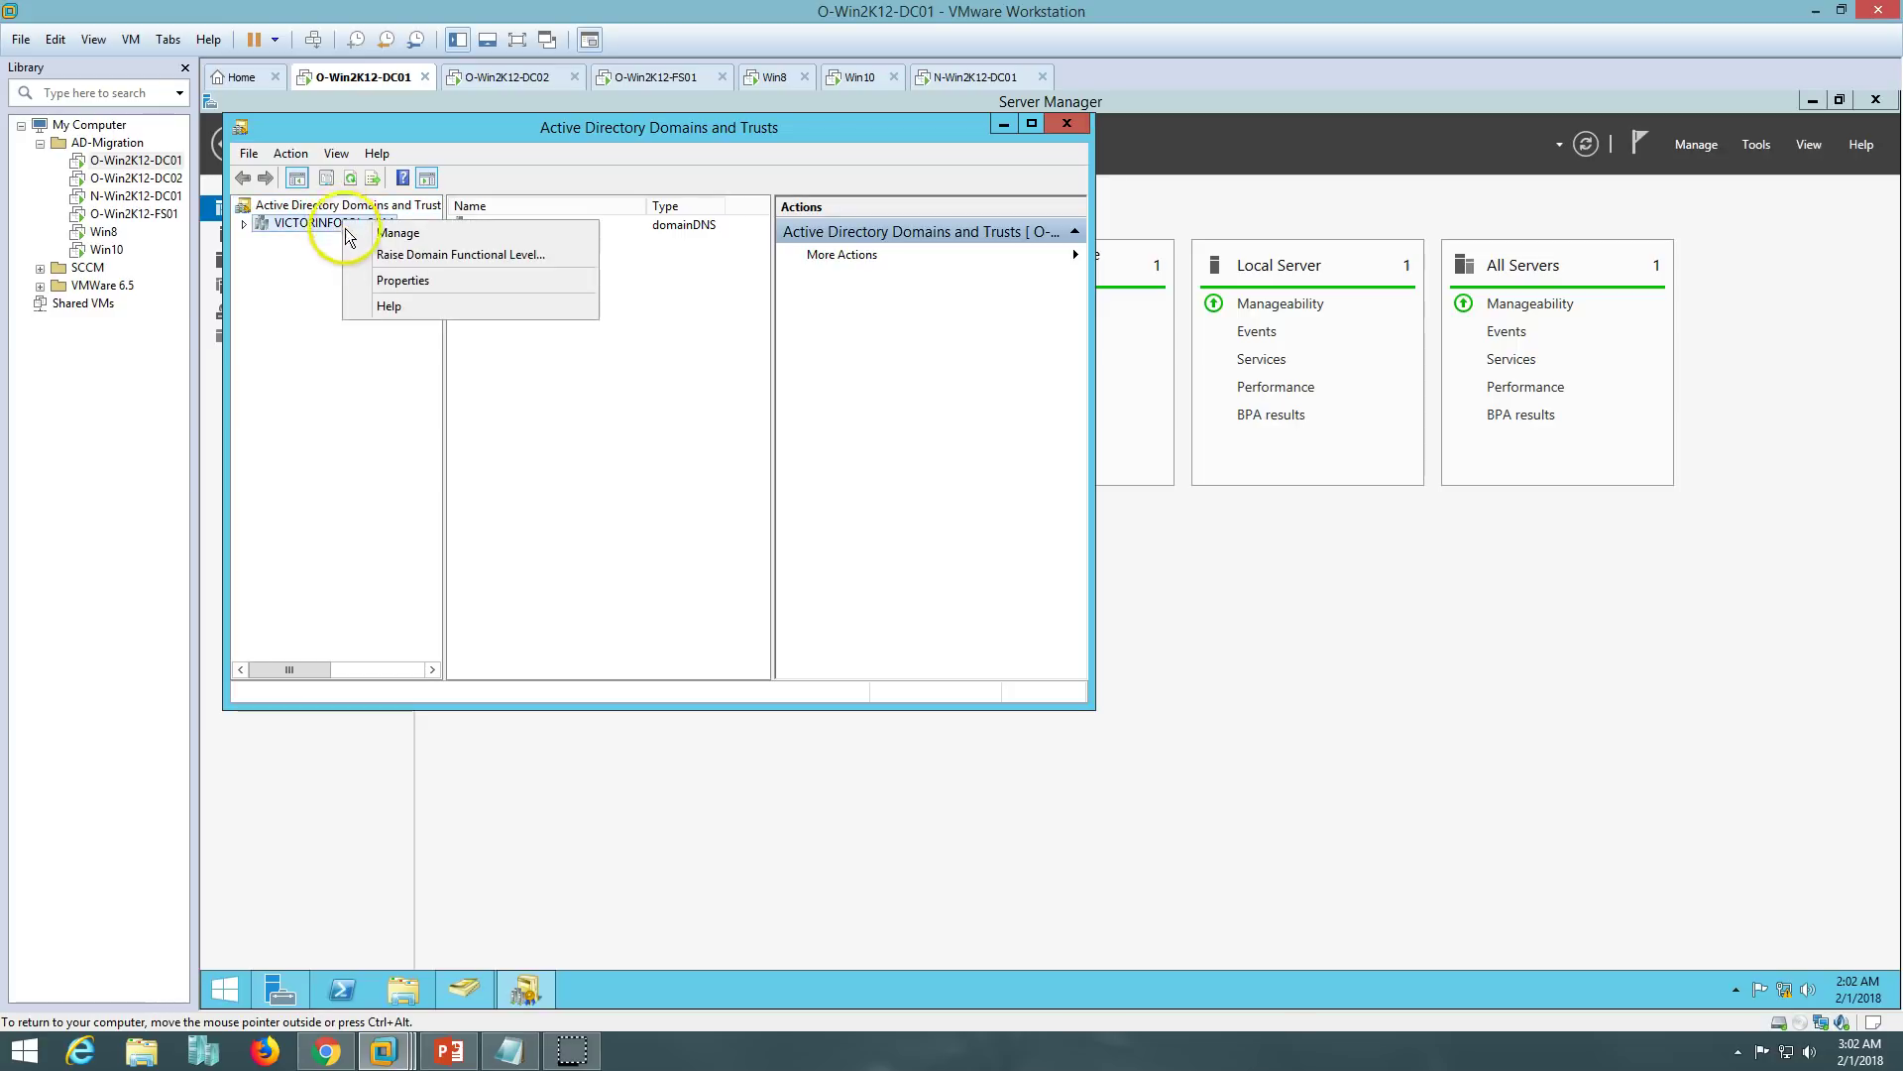
{"action": "left_click", "coordinate": [402, 283]}
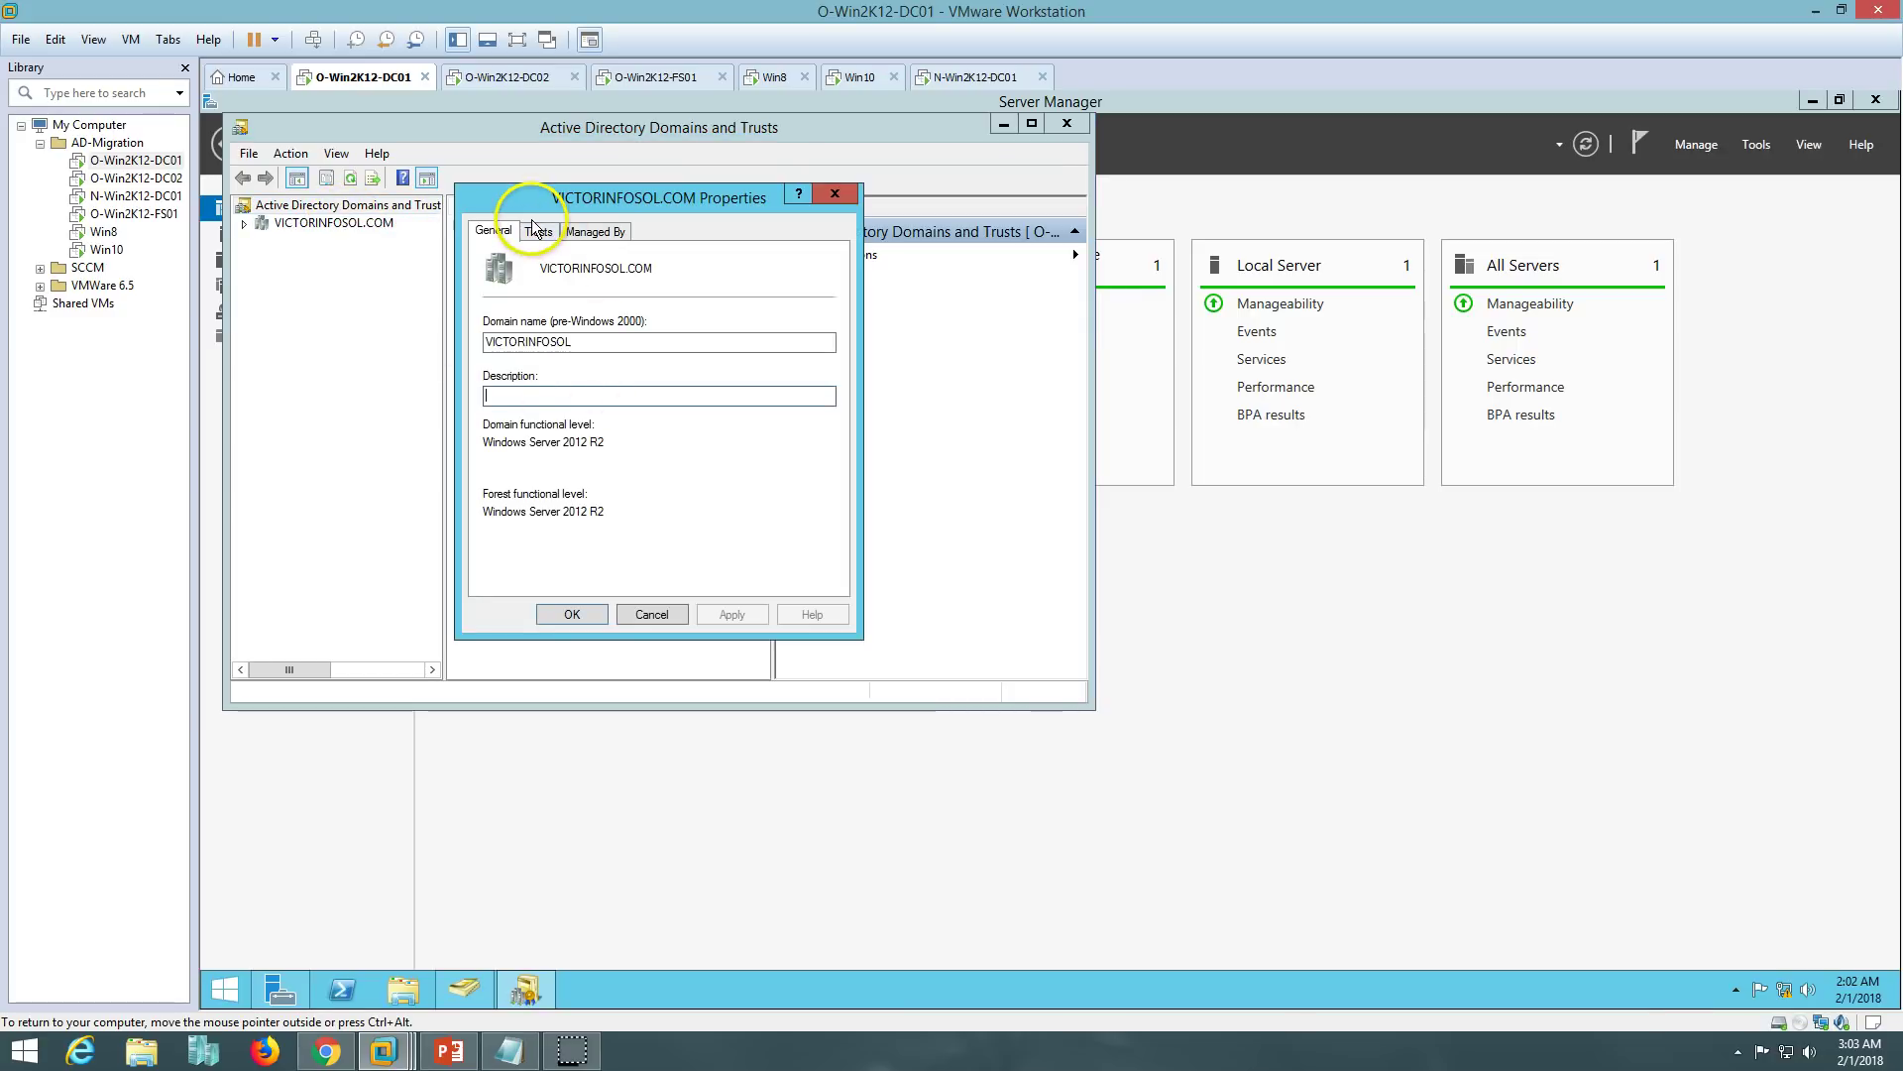
{"action": "left_click", "coordinate": [536, 234]}
{"action": "left_click", "coordinate": [578, 306]}
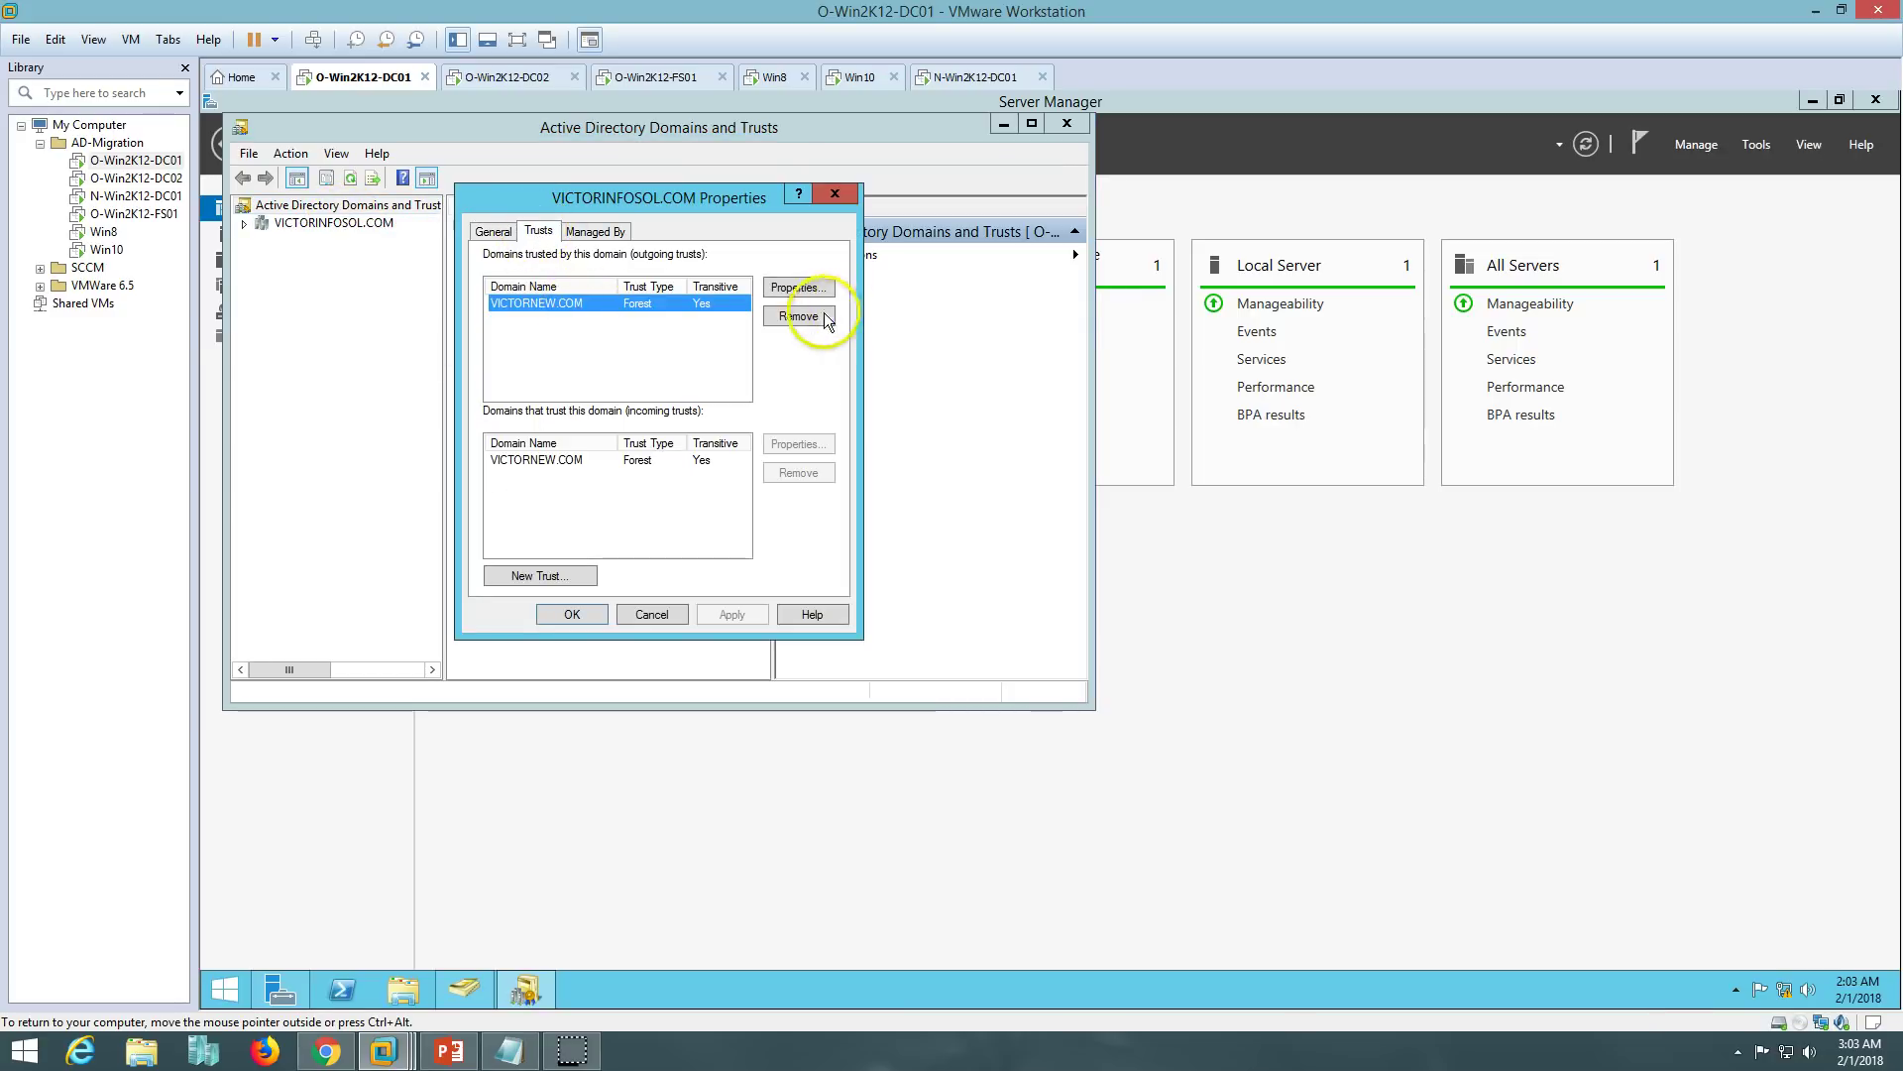
{"action": "left_click", "coordinate": [793, 288]}
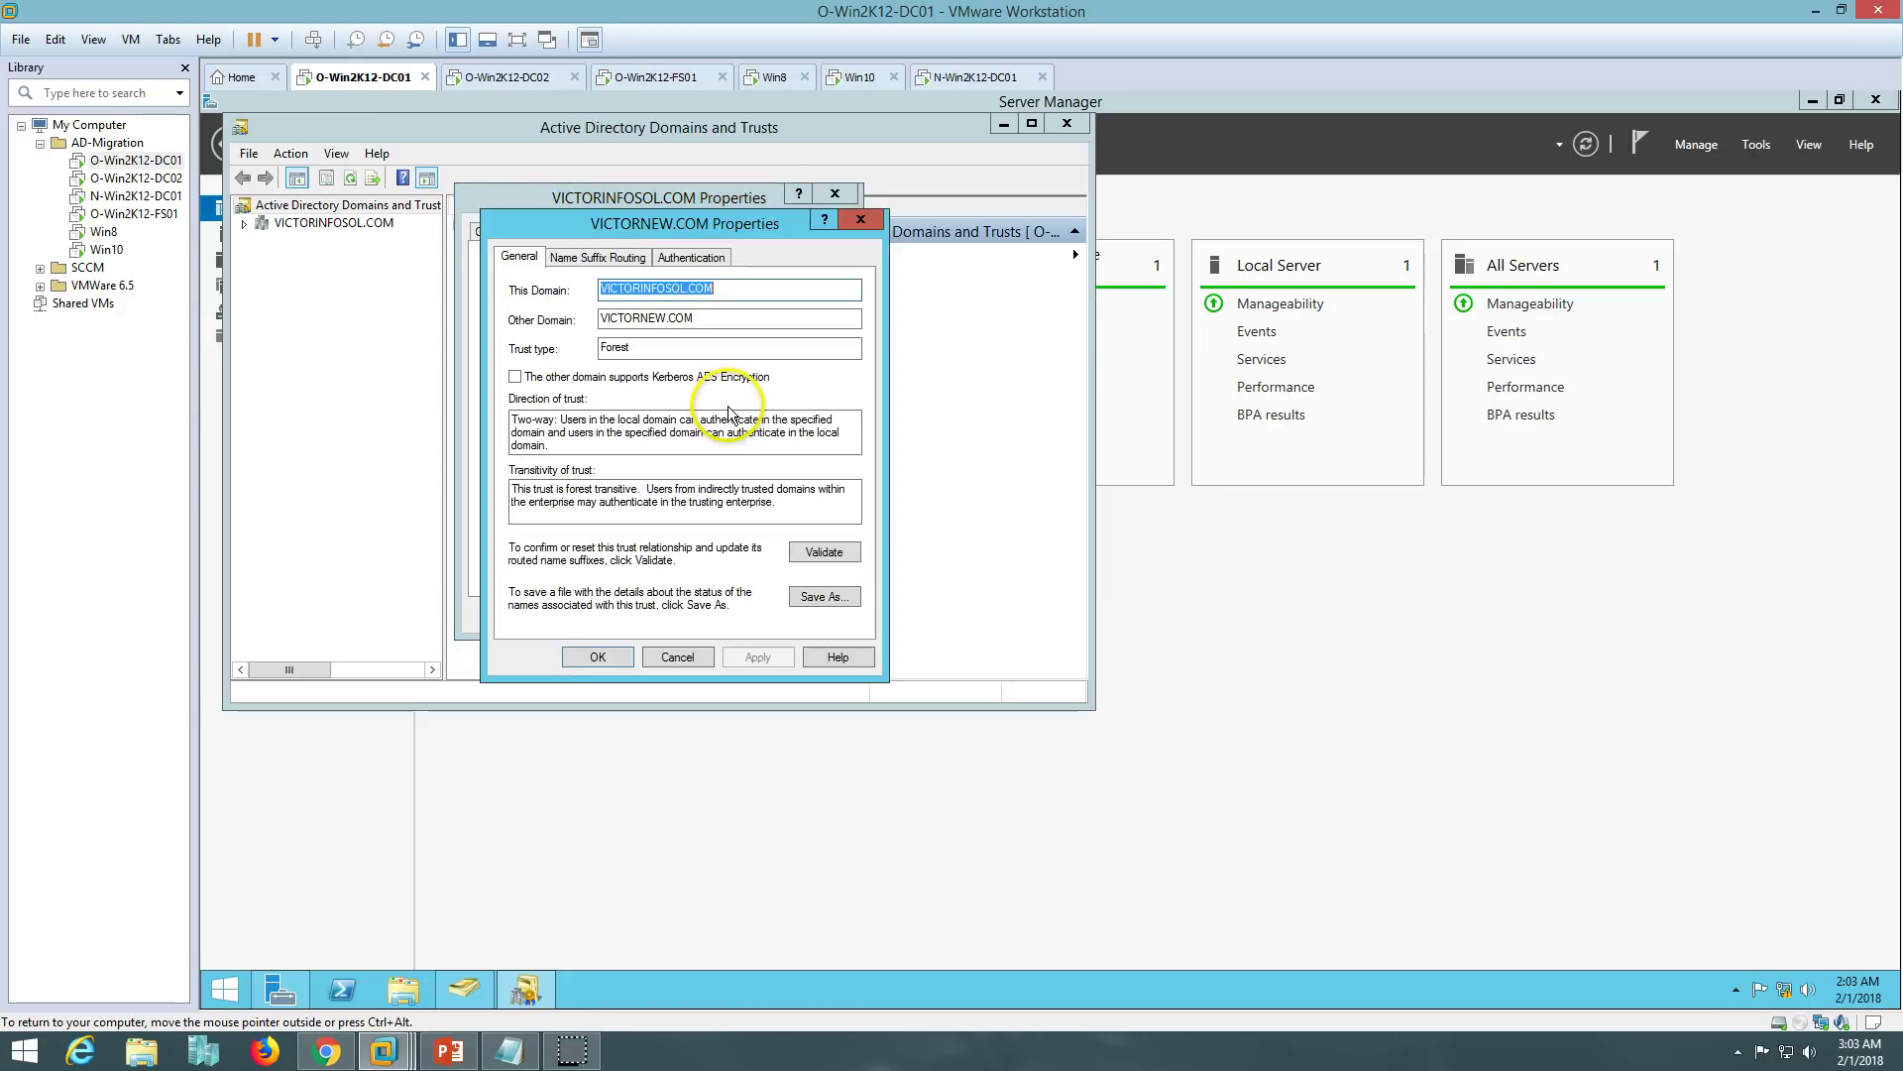
- Validate the outgoing VICTORNEW.COM trust with VICTORNEW Administrator credentials and update name suffix routing
{"action": "left_click", "coordinate": [824, 552]}
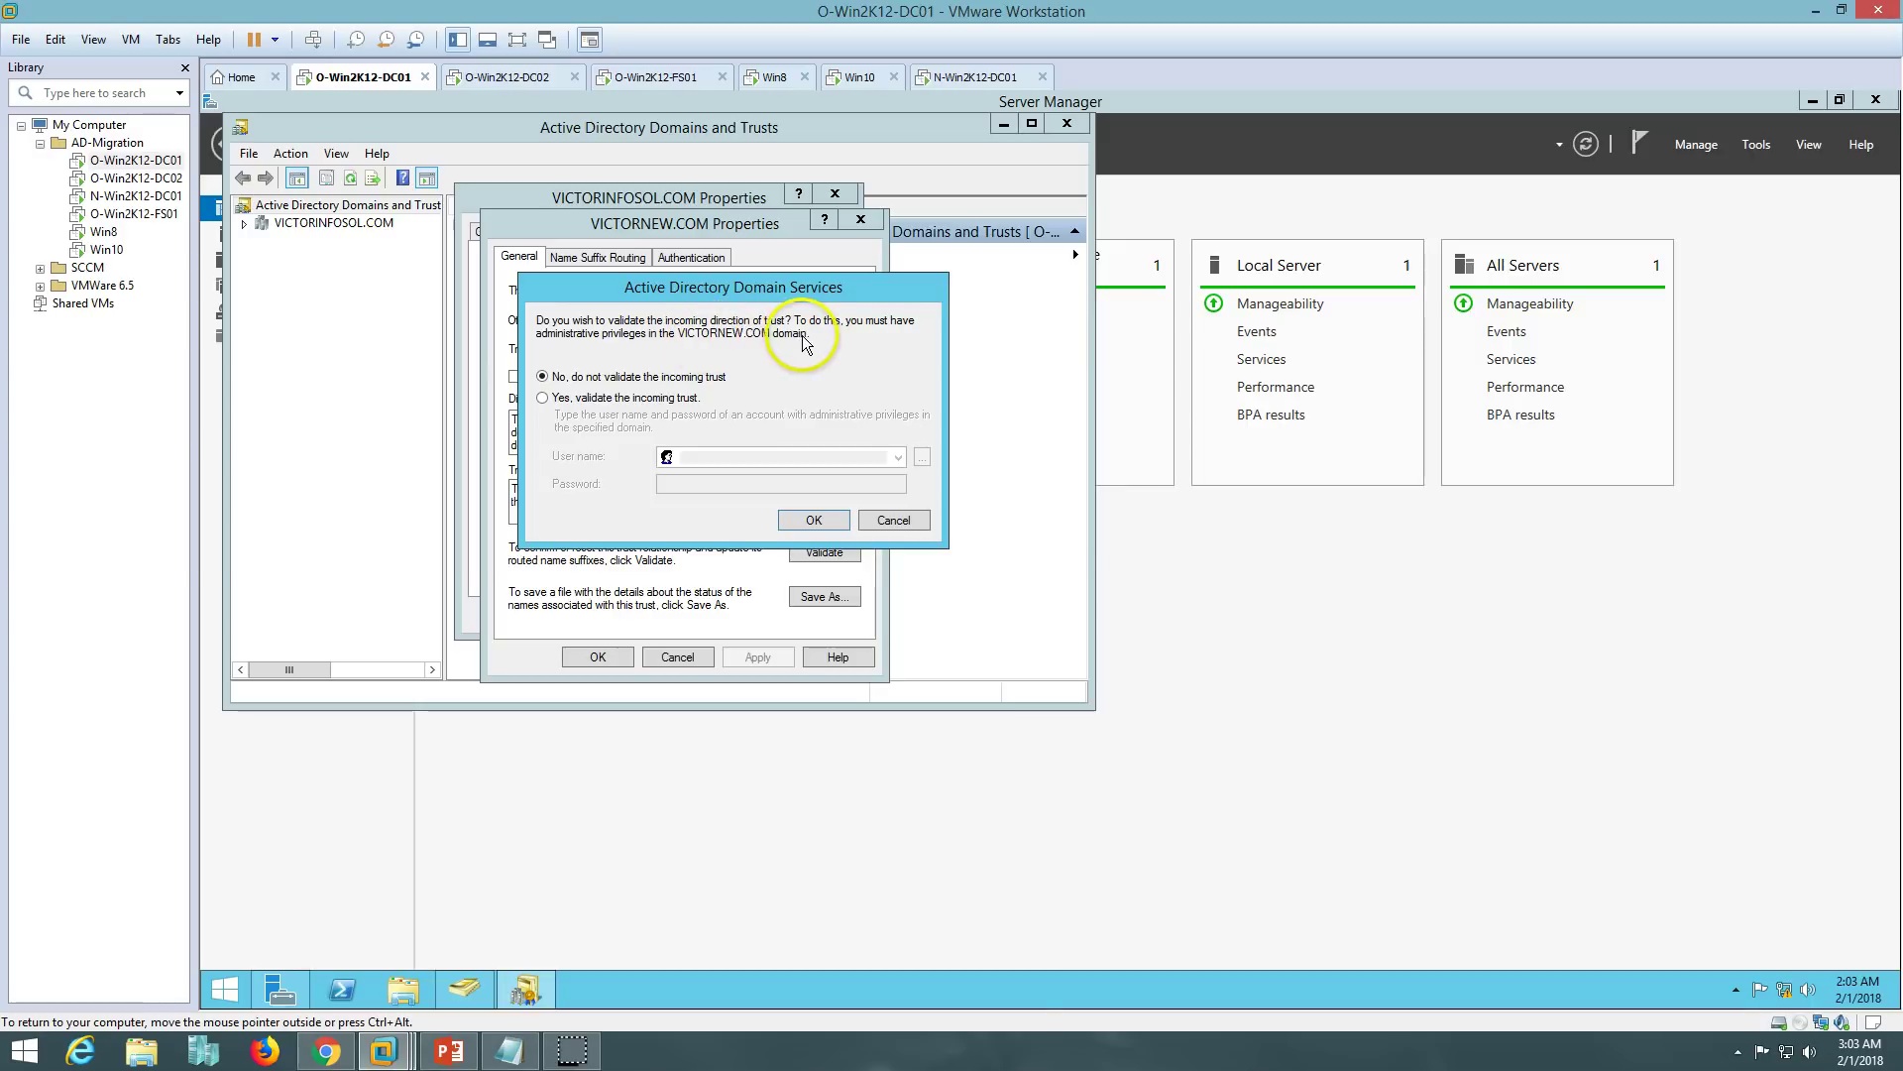
{"action": "left_click", "coordinate": [624, 398]}
{"action": "left_click", "coordinate": [714, 455]}
{"action": "type", "text": "VICTORNEW\\Admini"}
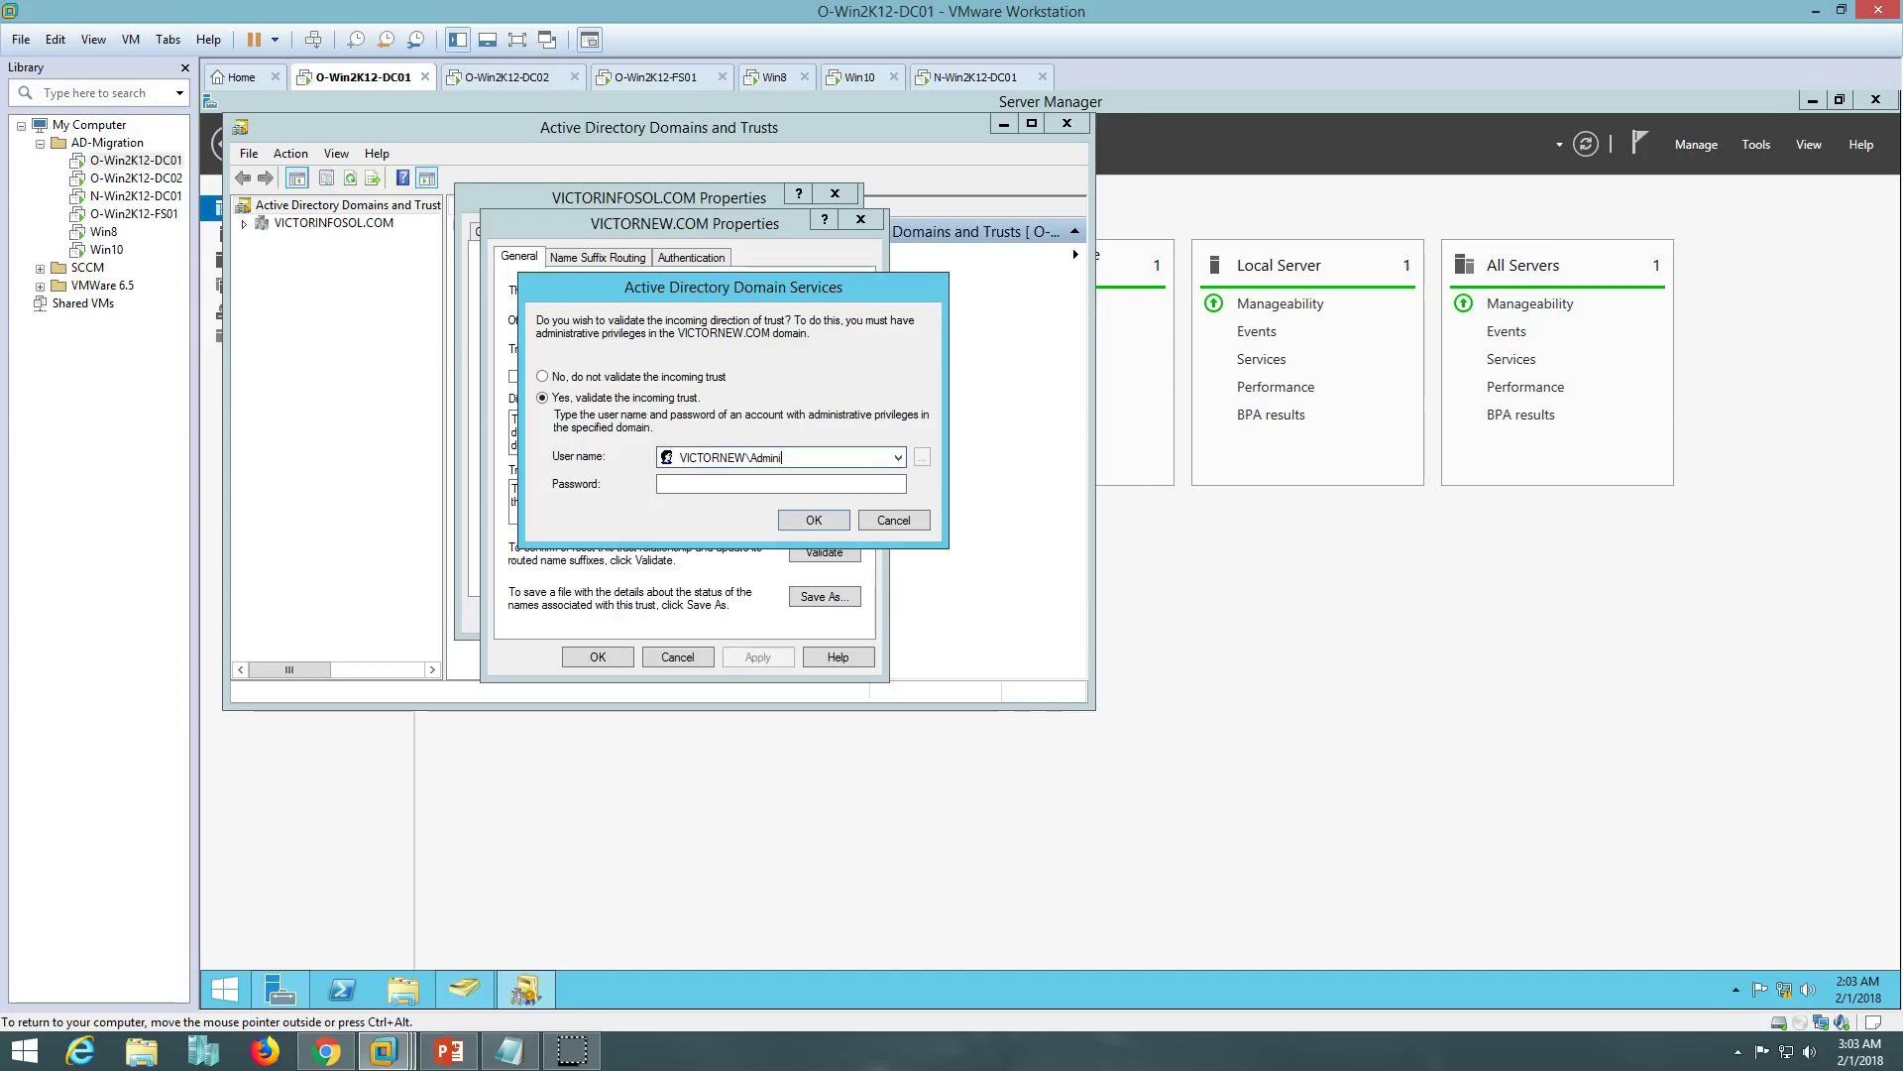
{"action": "type", "text": "strator"}
{"action": "key", "text": "Tab"}
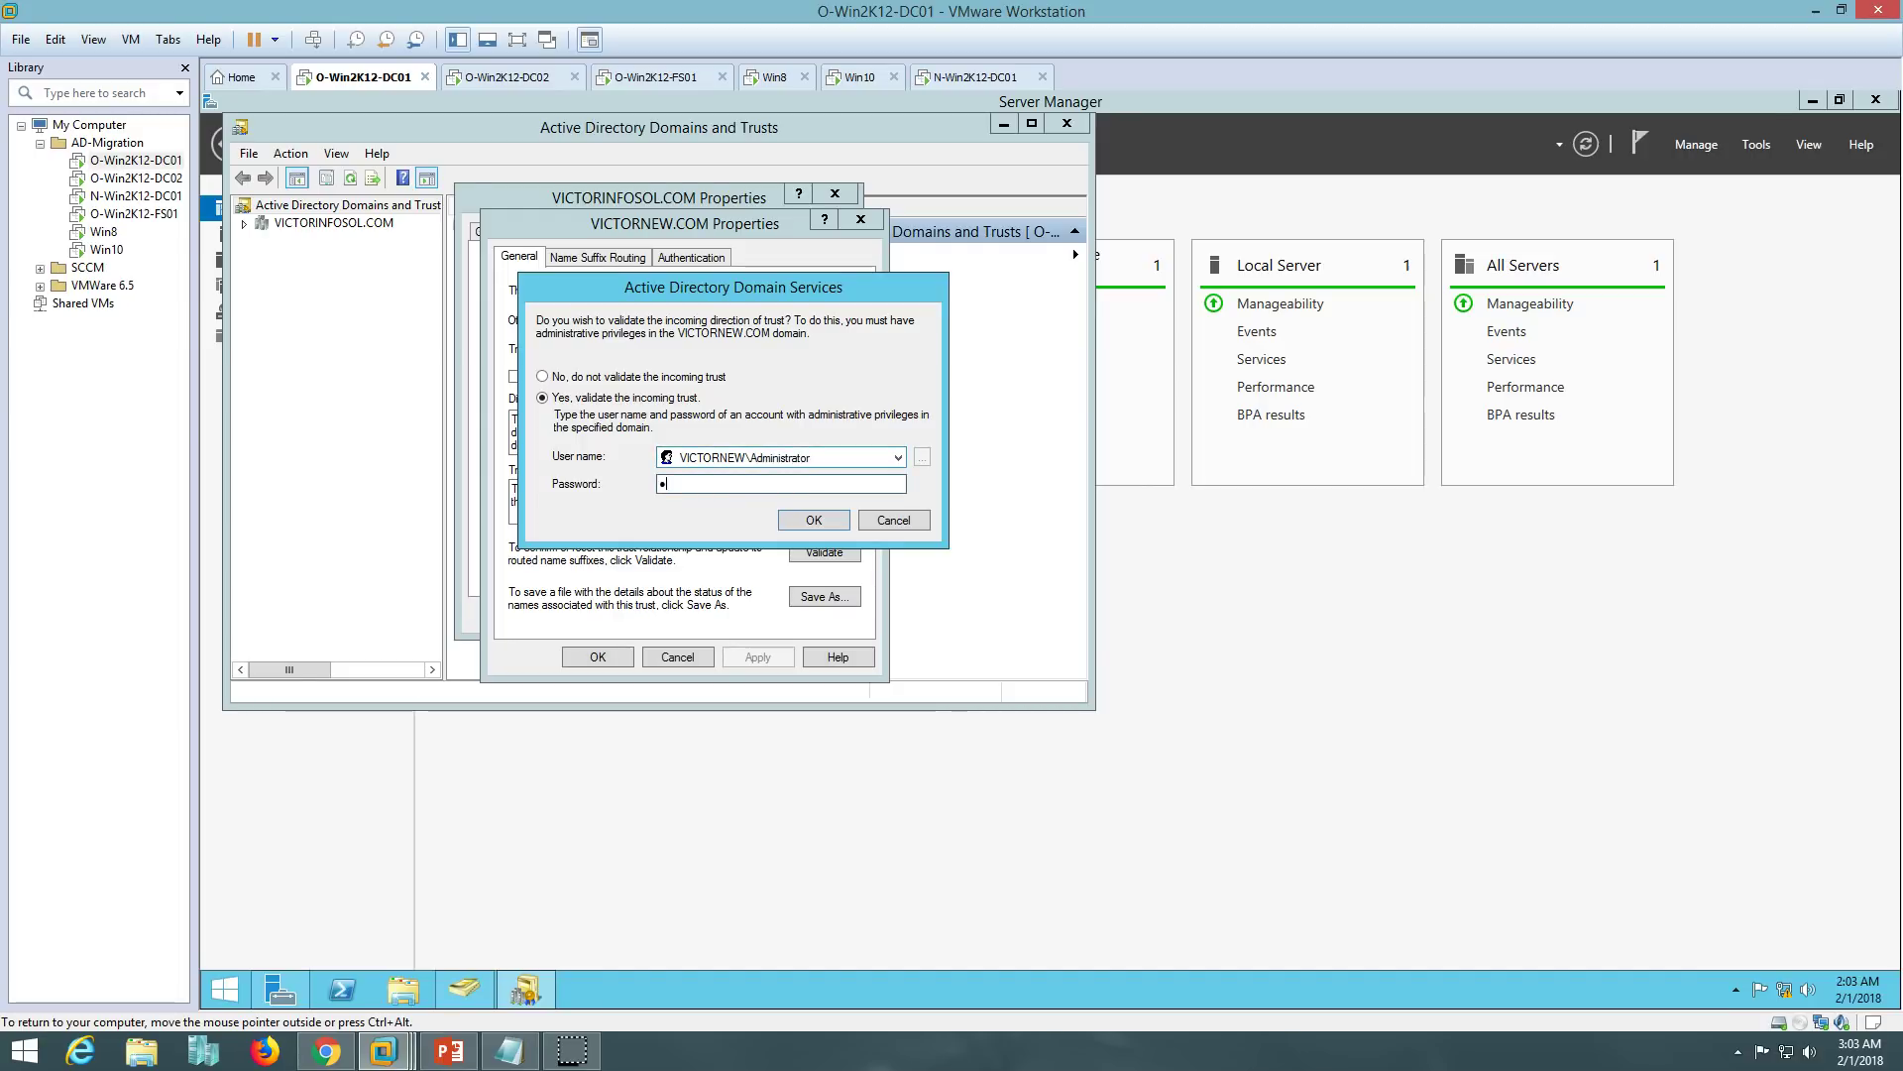
{"action": "key", "text": "Return"}
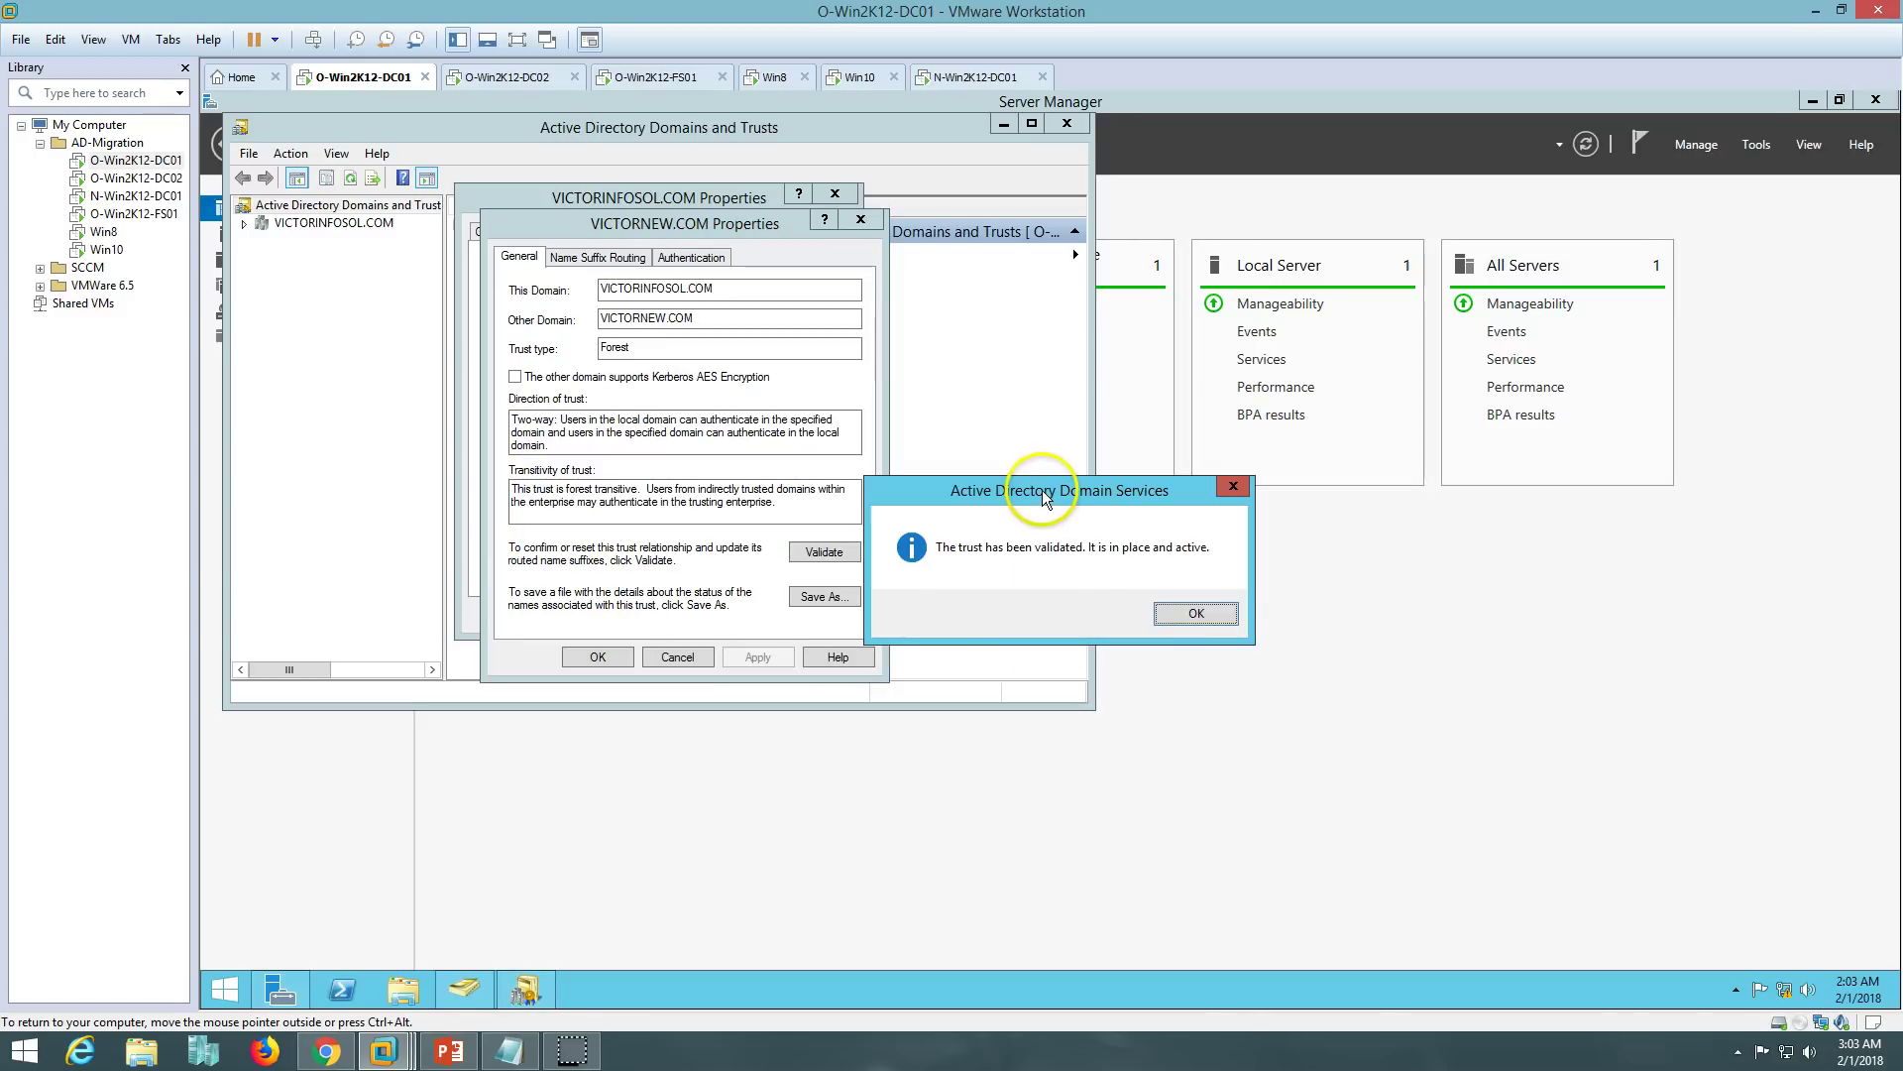
{"action": "left_click", "coordinate": [1197, 613]}
{"action": "left_click", "coordinate": [1142, 647]}
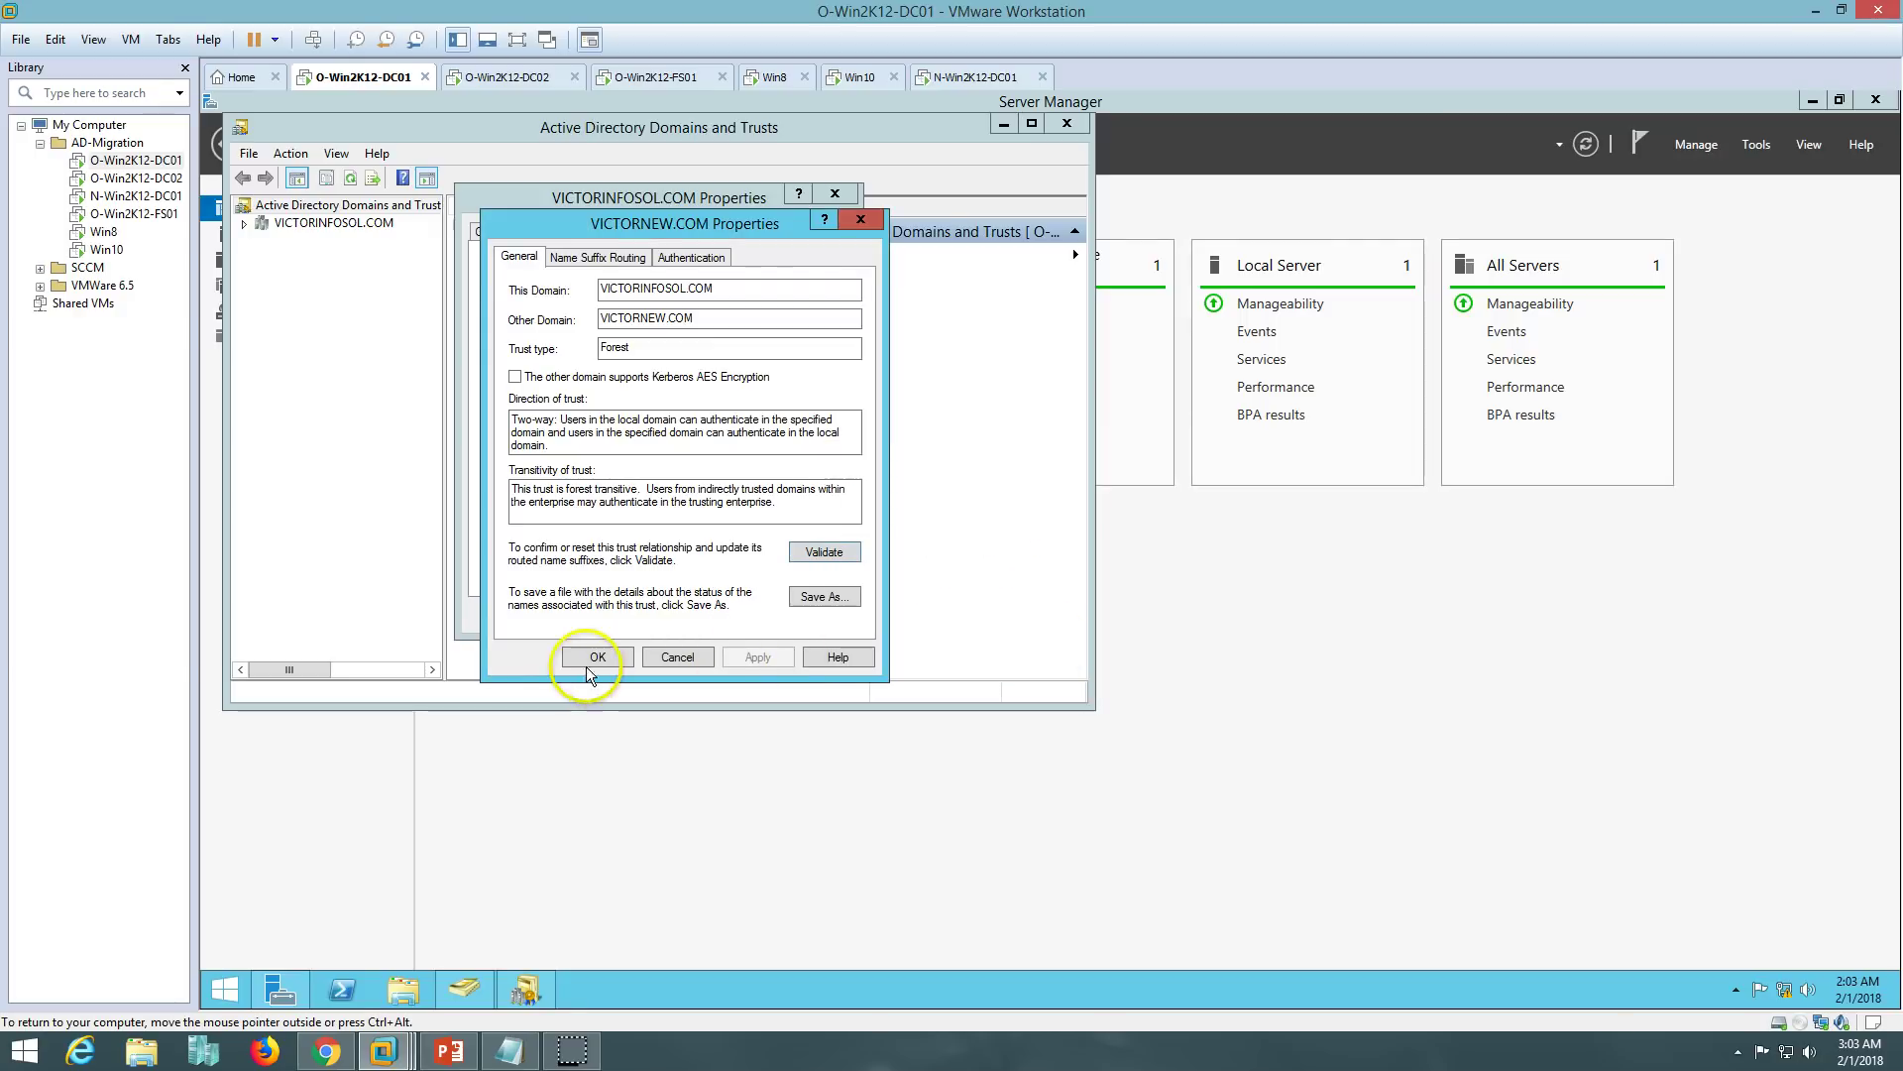
{"action": "left_click", "coordinate": [597, 657]}
{"action": "left_click", "coordinate": [629, 466]}
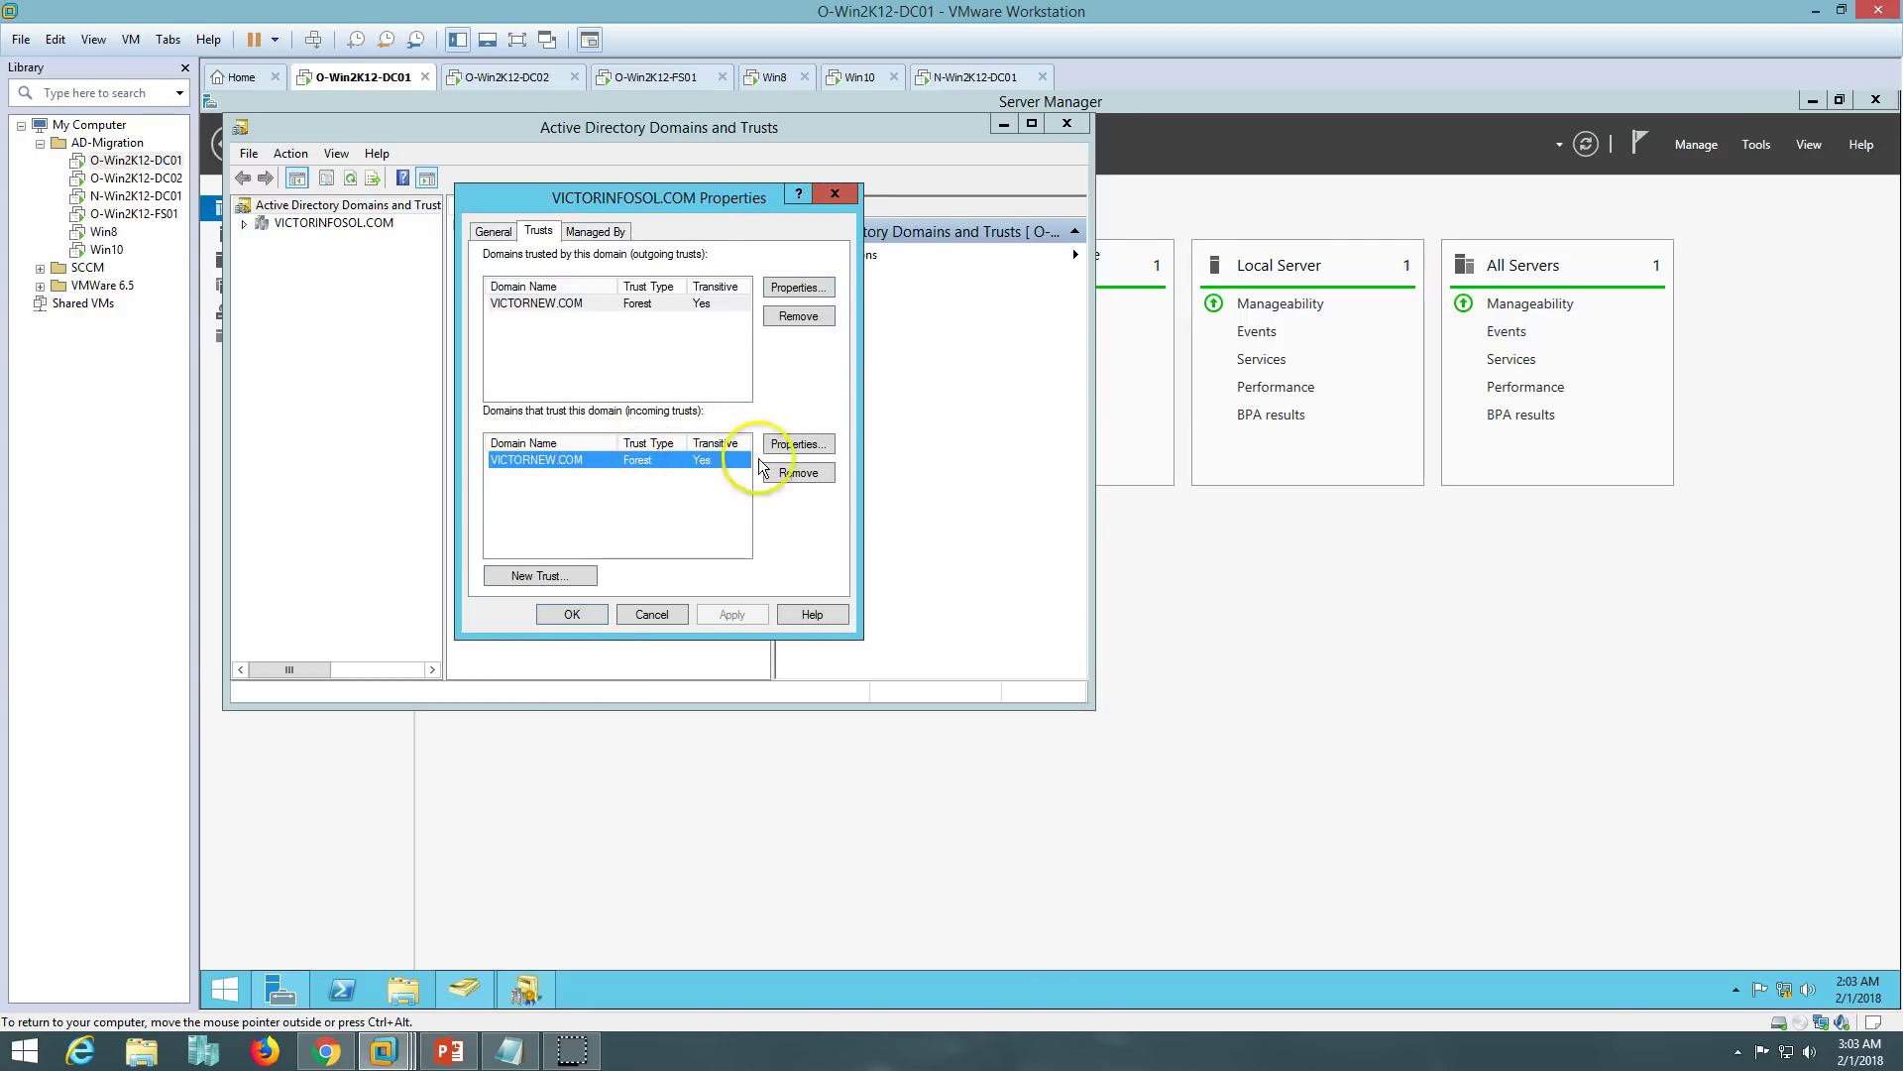
- Validate the incoming VICTORNEW.COM trust with the VICTORNEW administrator account and update name suffix routing
{"action": "left_click", "coordinate": [793, 445]}
{"action": "left_click", "coordinate": [826, 552]}
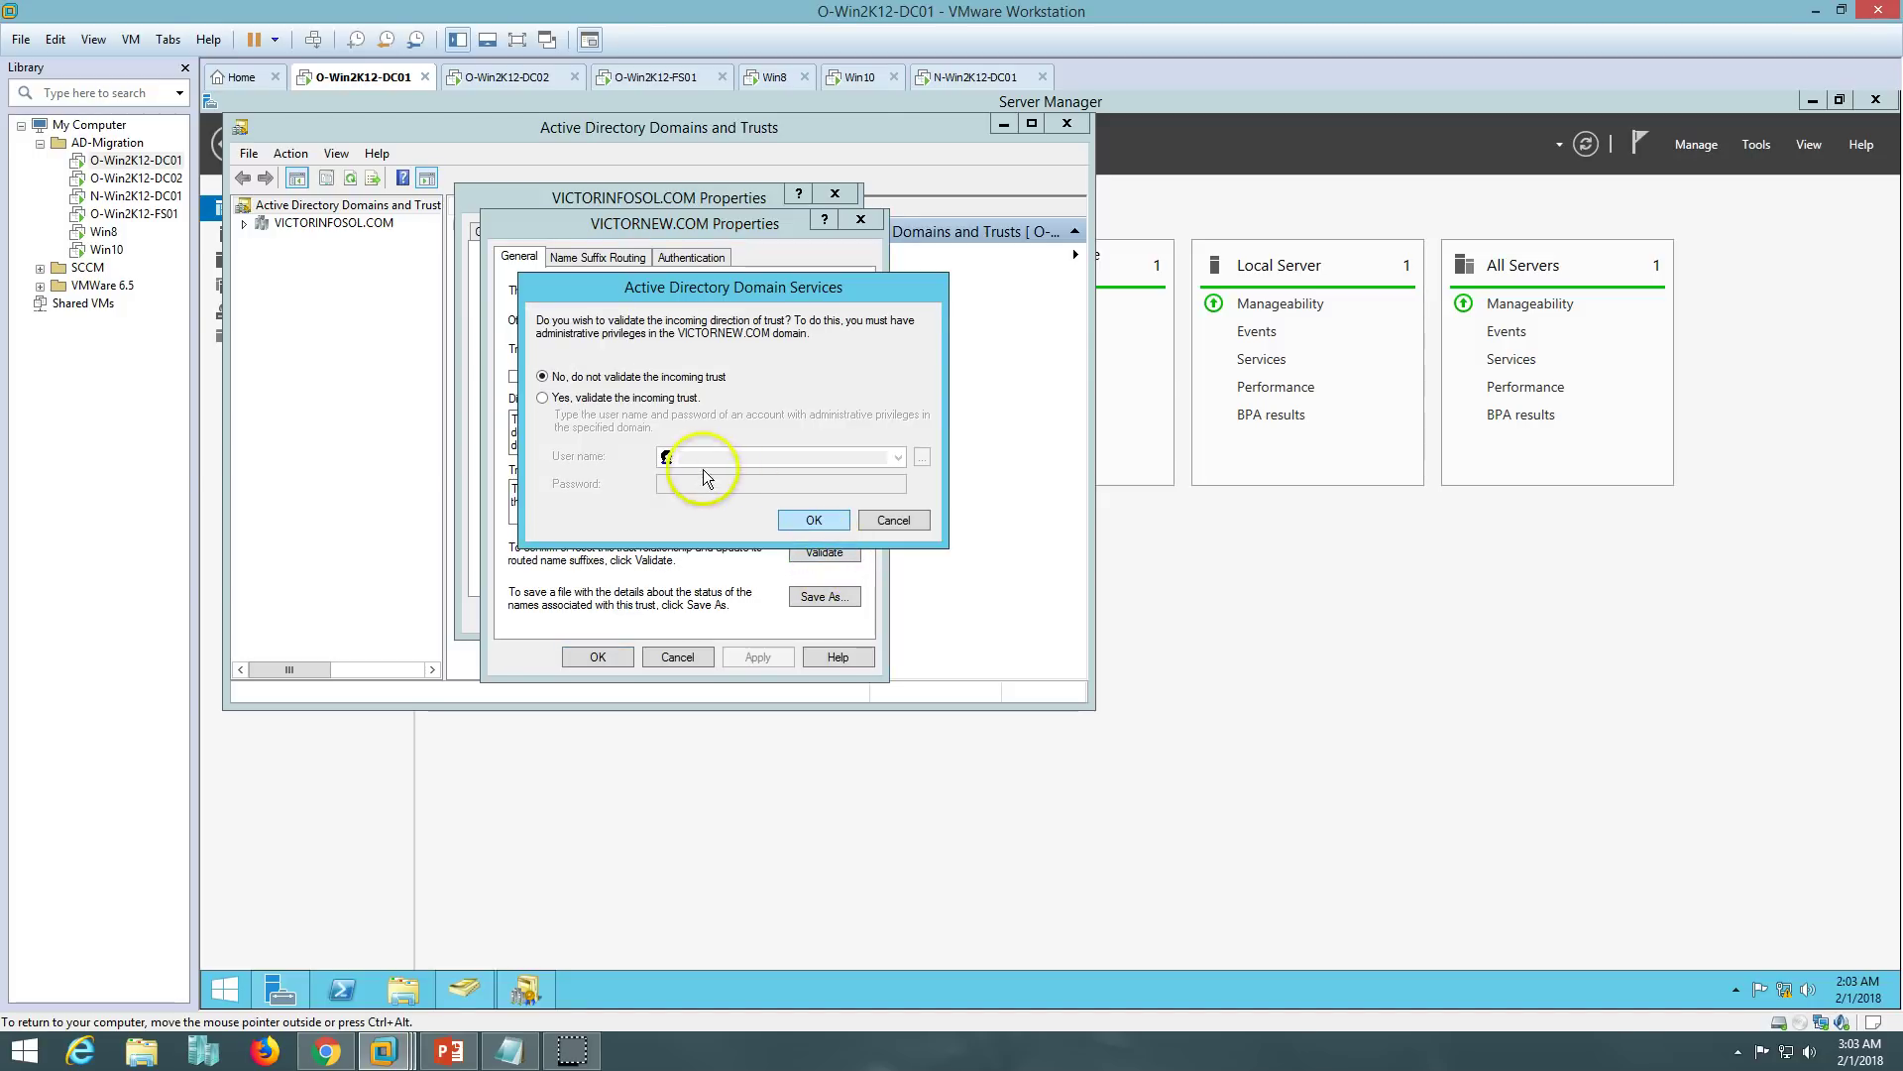
{"action": "left_click", "coordinate": [585, 398]}
{"action": "left_click", "coordinate": [690, 456]}
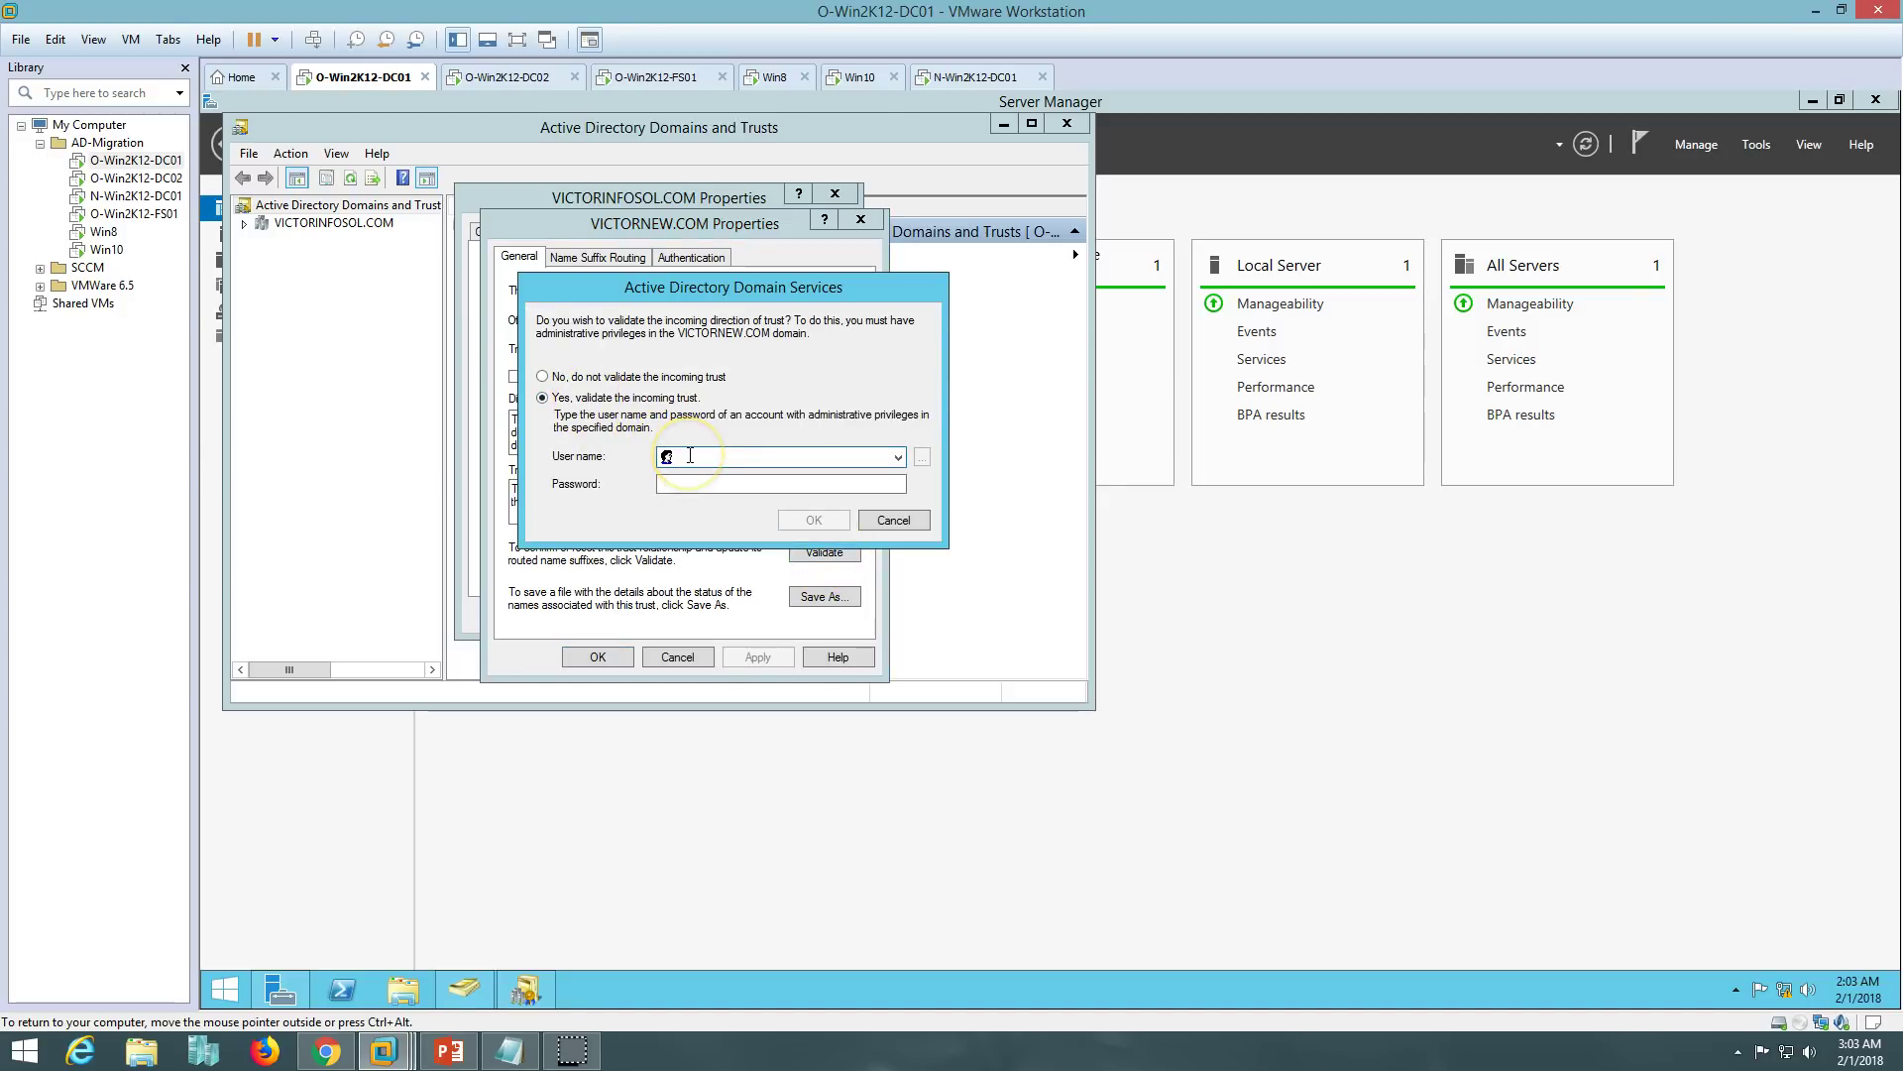
{"action": "type", "text": "vic"}
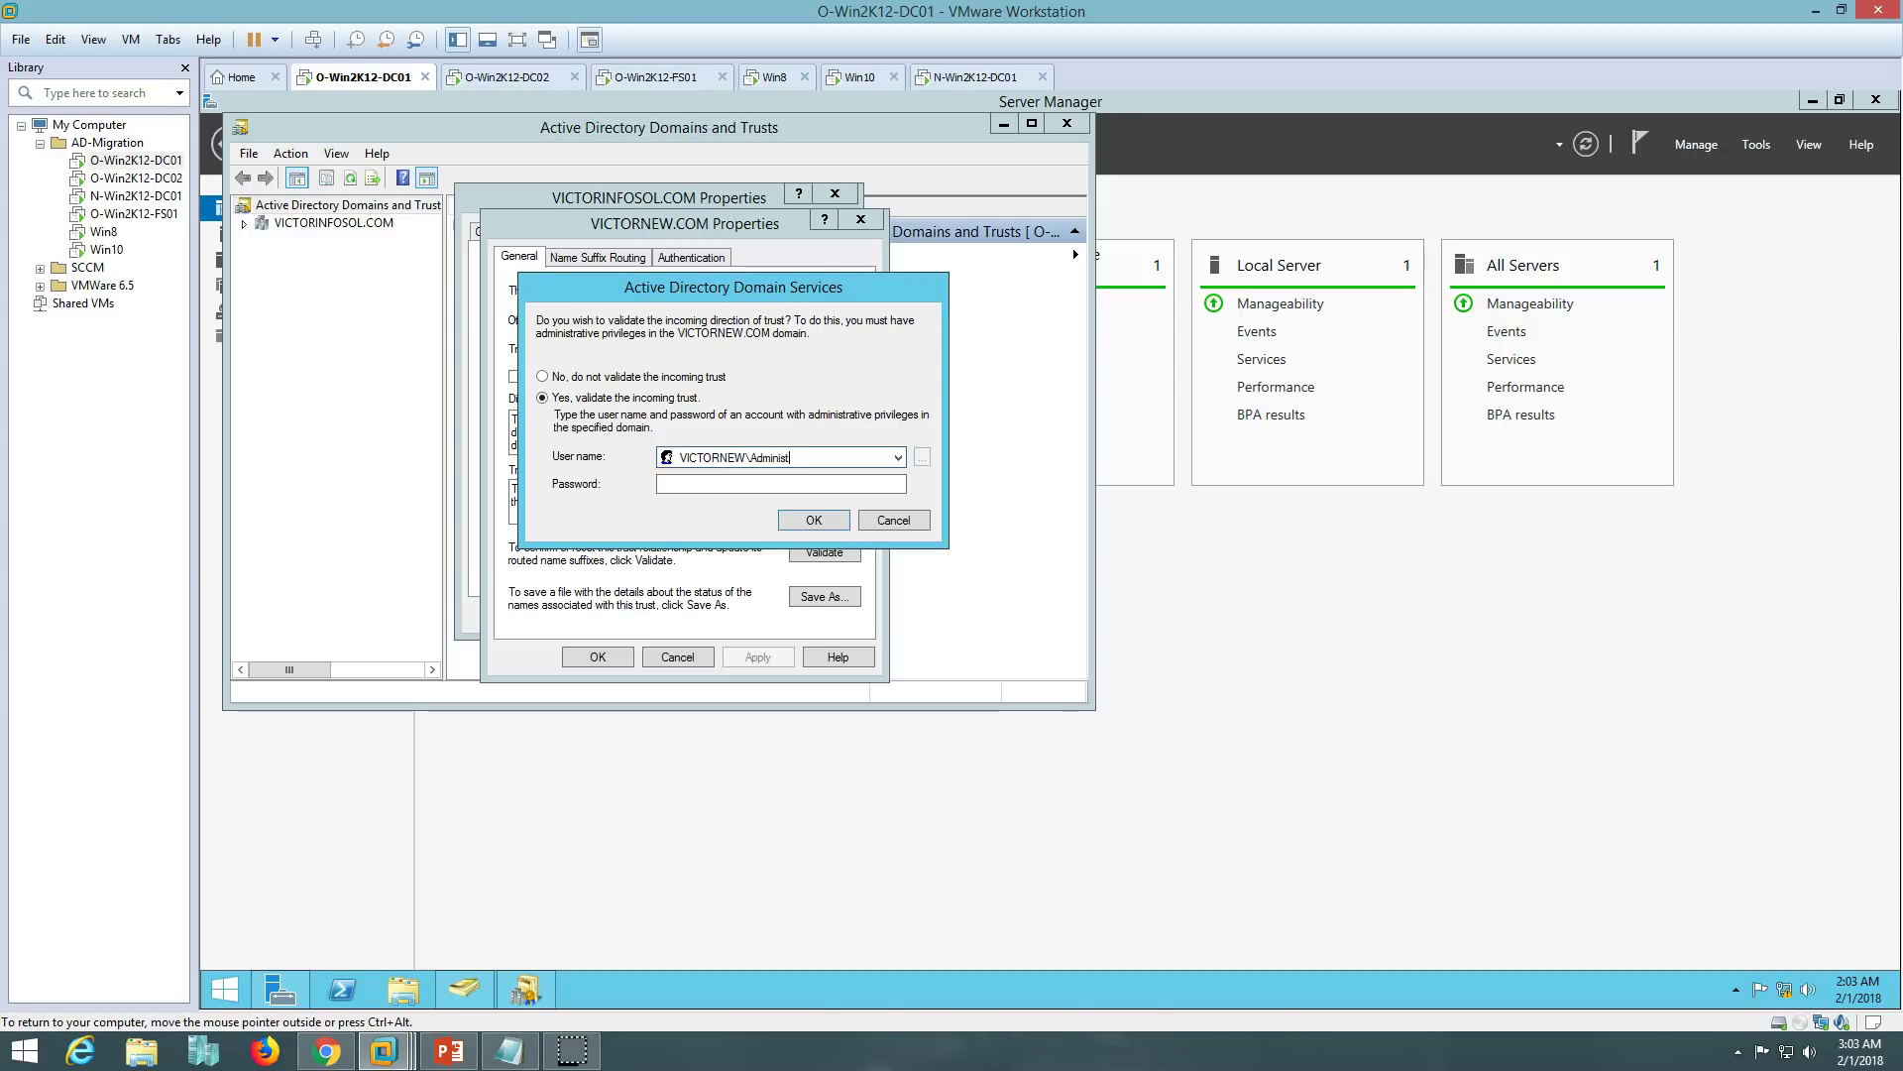
{"action": "key", "text": "Tab"}
{"action": "type", "text": "P@ssw0rd"}
{"action": "left_click", "coordinate": [813, 520]}
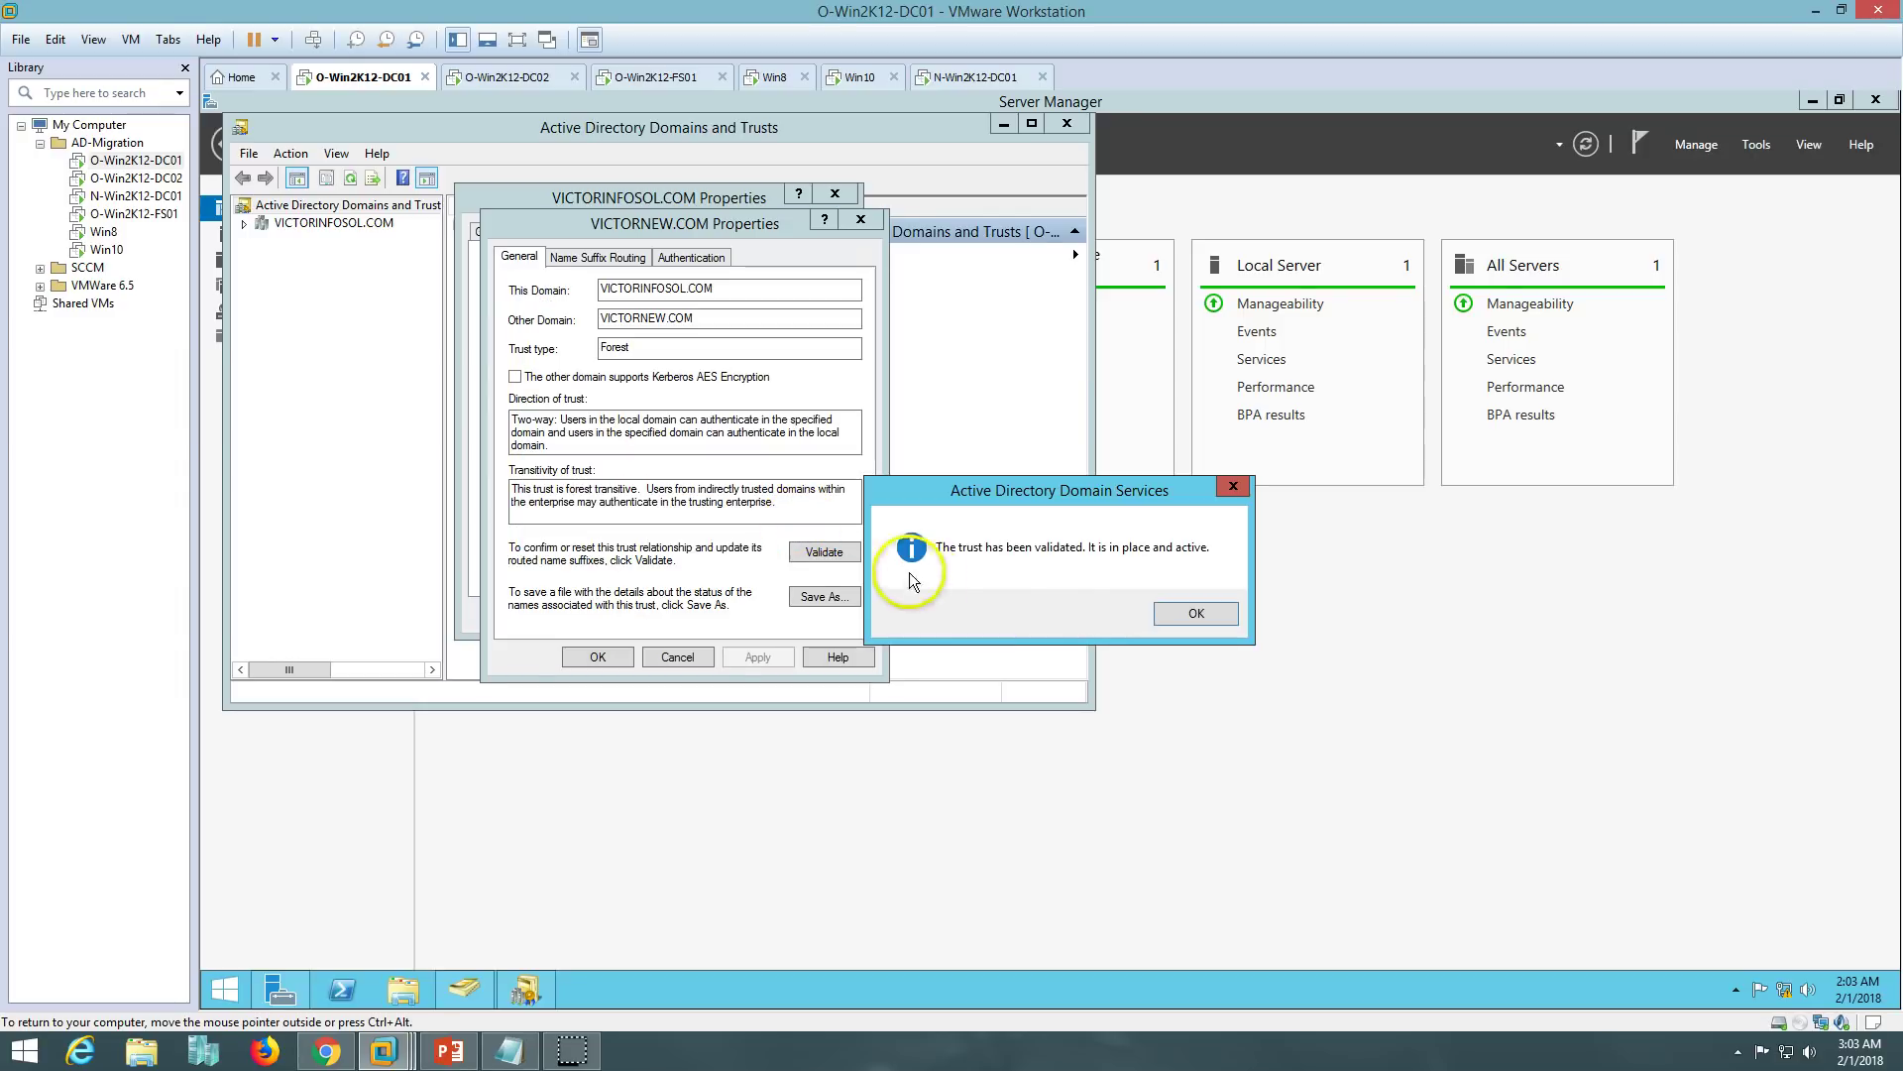
{"action": "left_click", "coordinate": [1195, 612]}
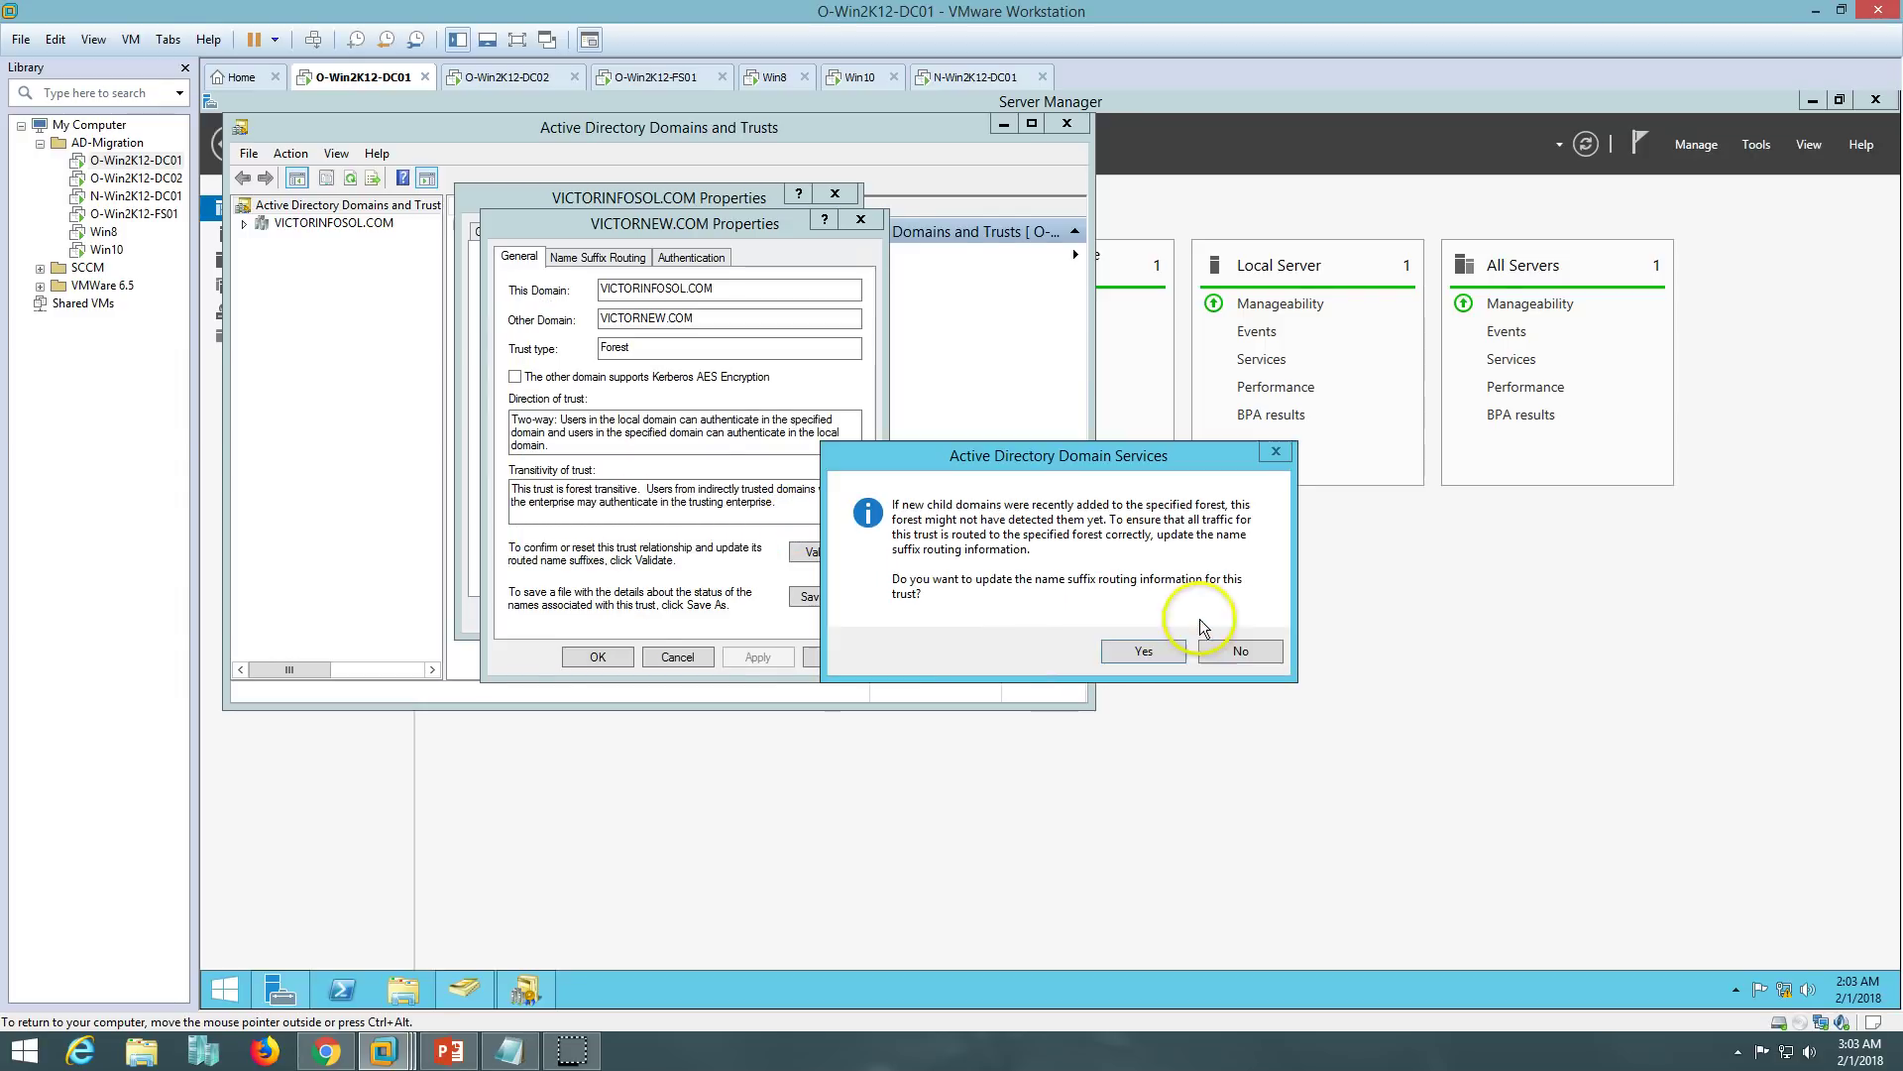
{"action": "left_click", "coordinate": [1140, 647]}
- Close the trust and domain properties and the Domains and Trusts console, then go to N-Win2K12-DC01
{"action": "left_click", "coordinate": [598, 657]}
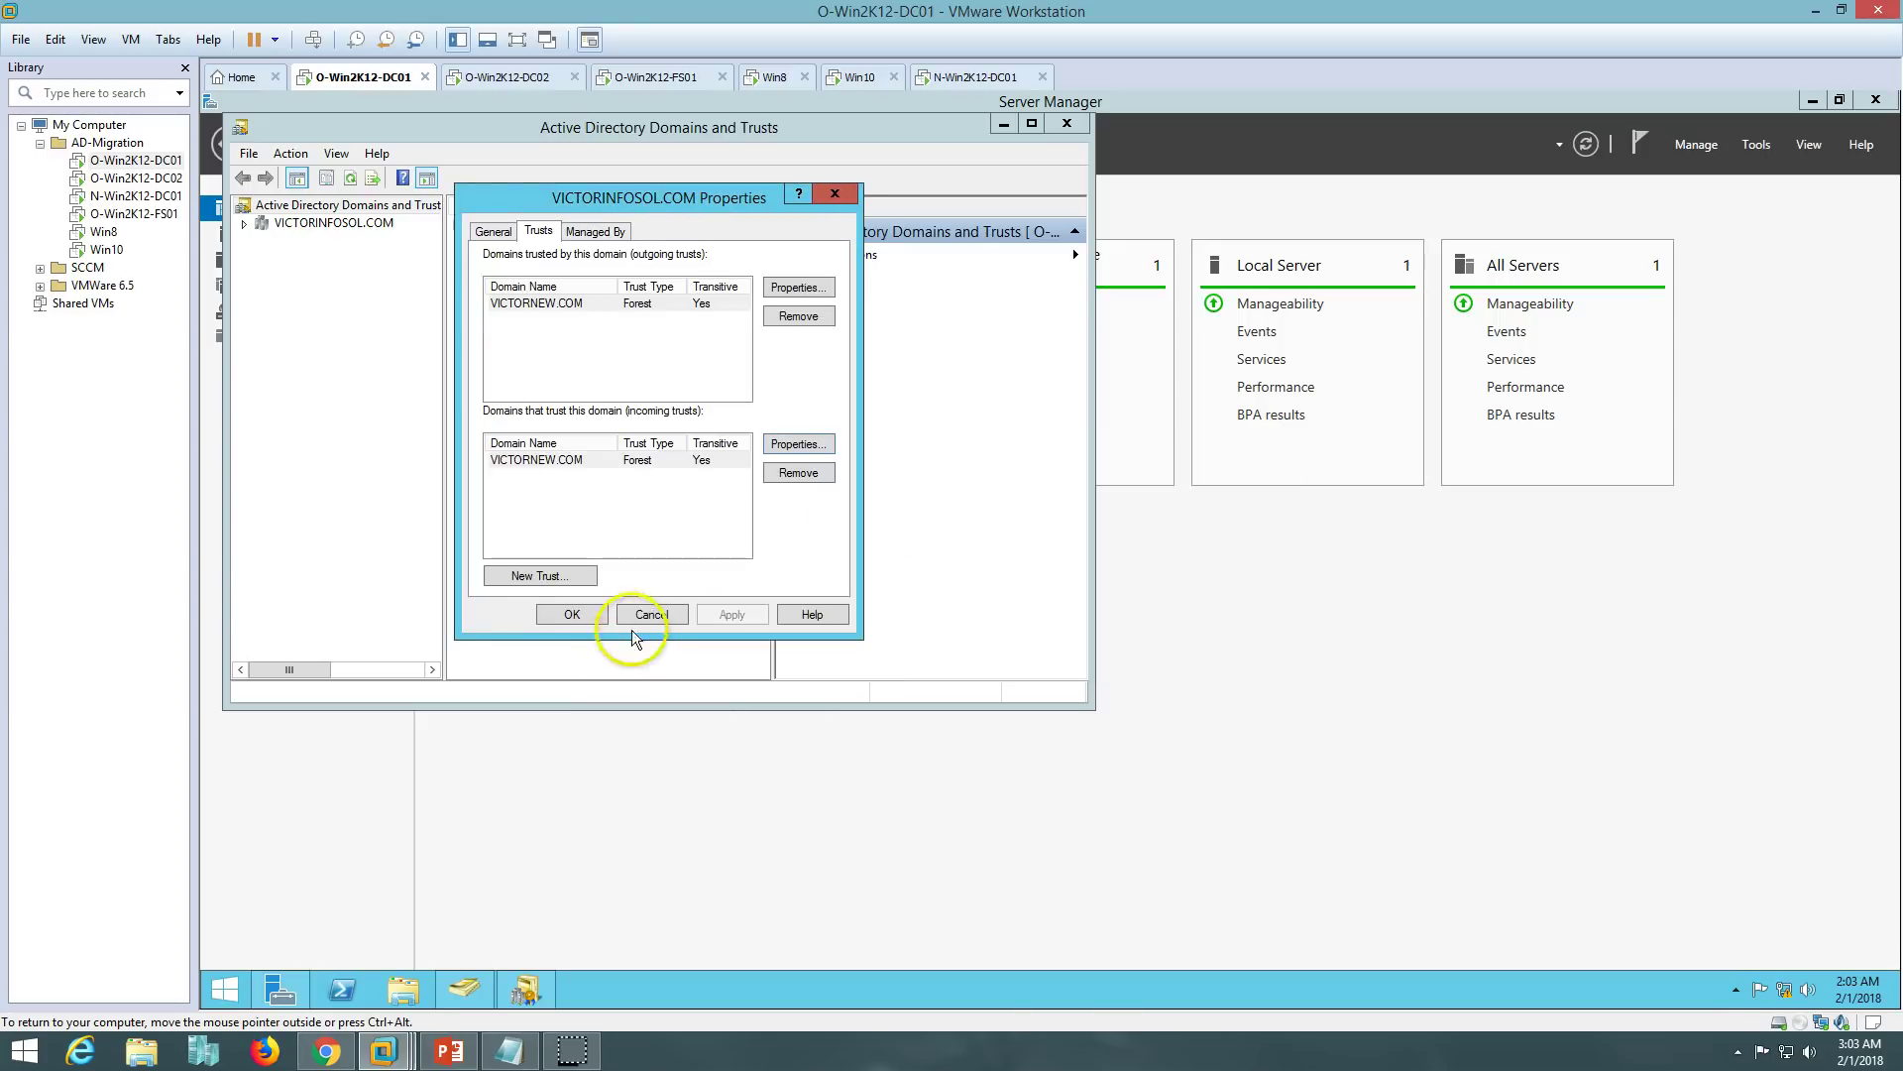
{"action": "left_click", "coordinate": [585, 617]}
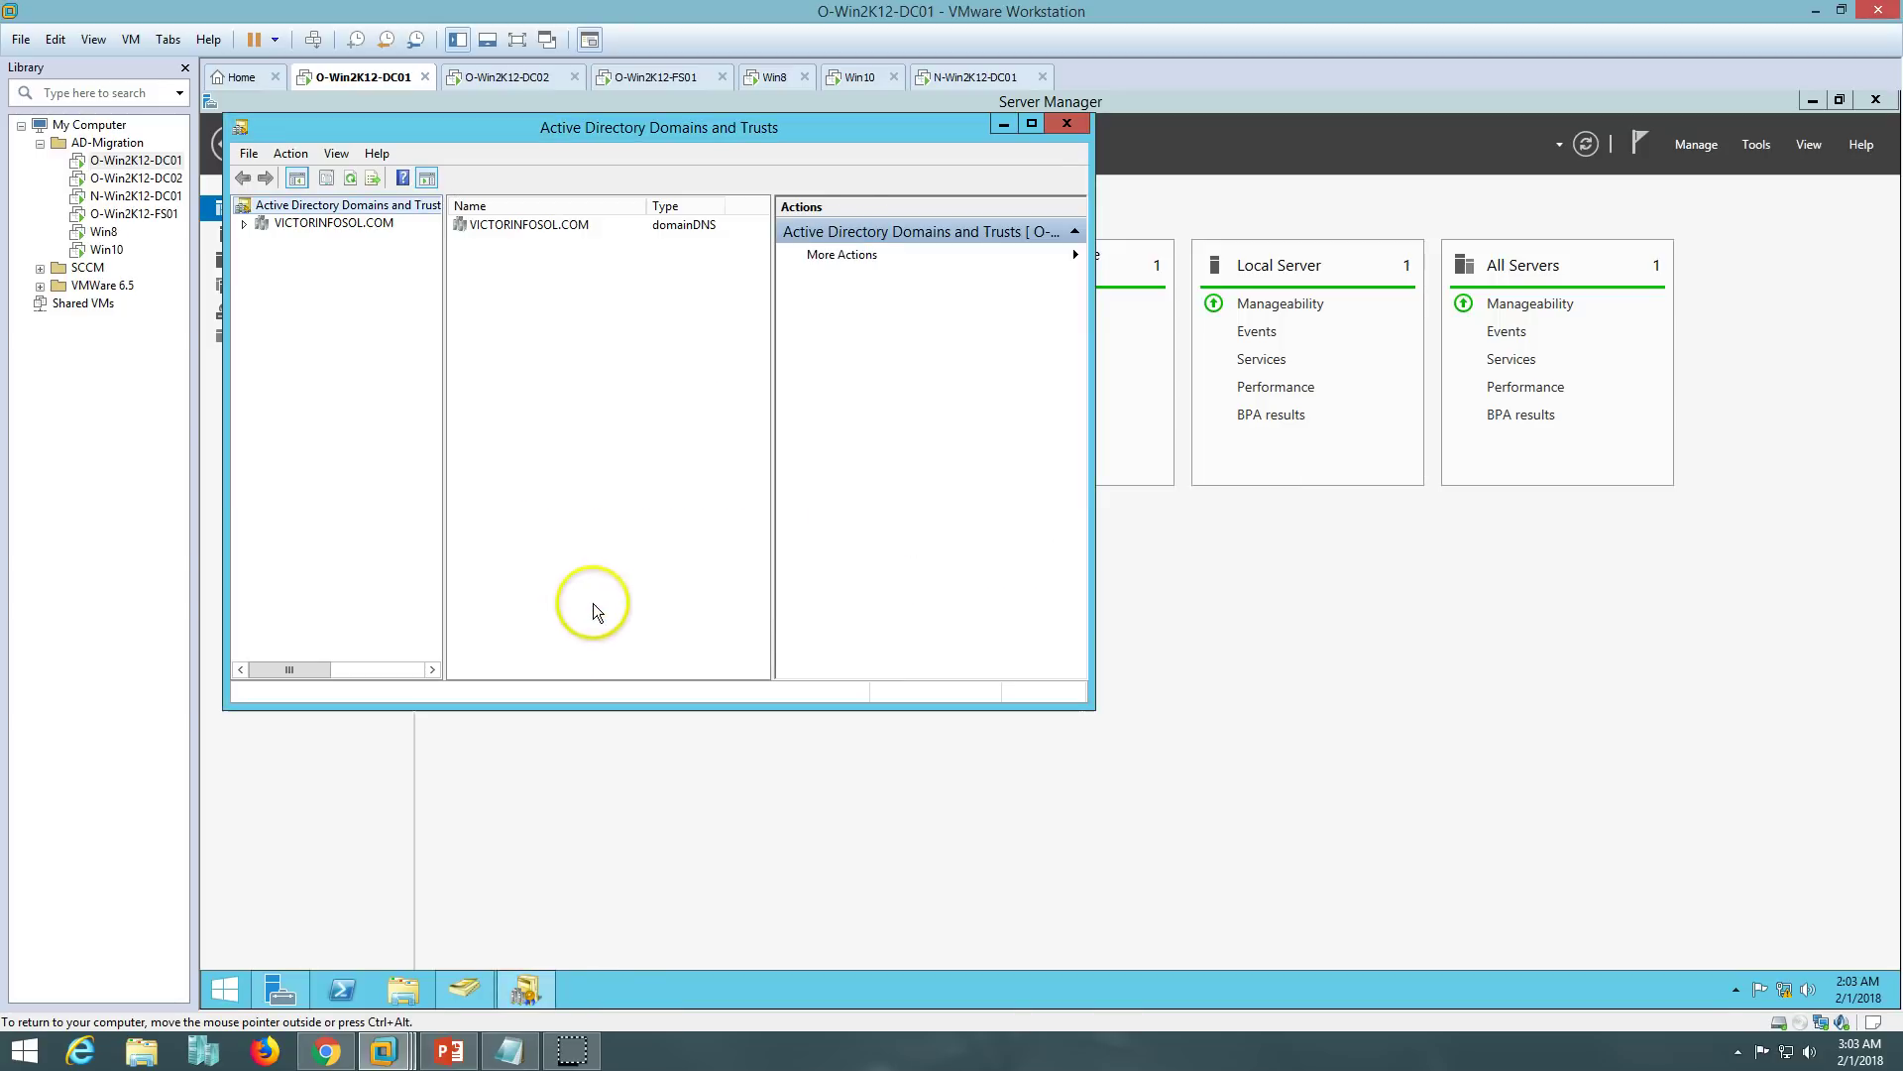
{"action": "left_click", "coordinate": [1059, 123]}
{"action": "left_click", "coordinate": [976, 76]}
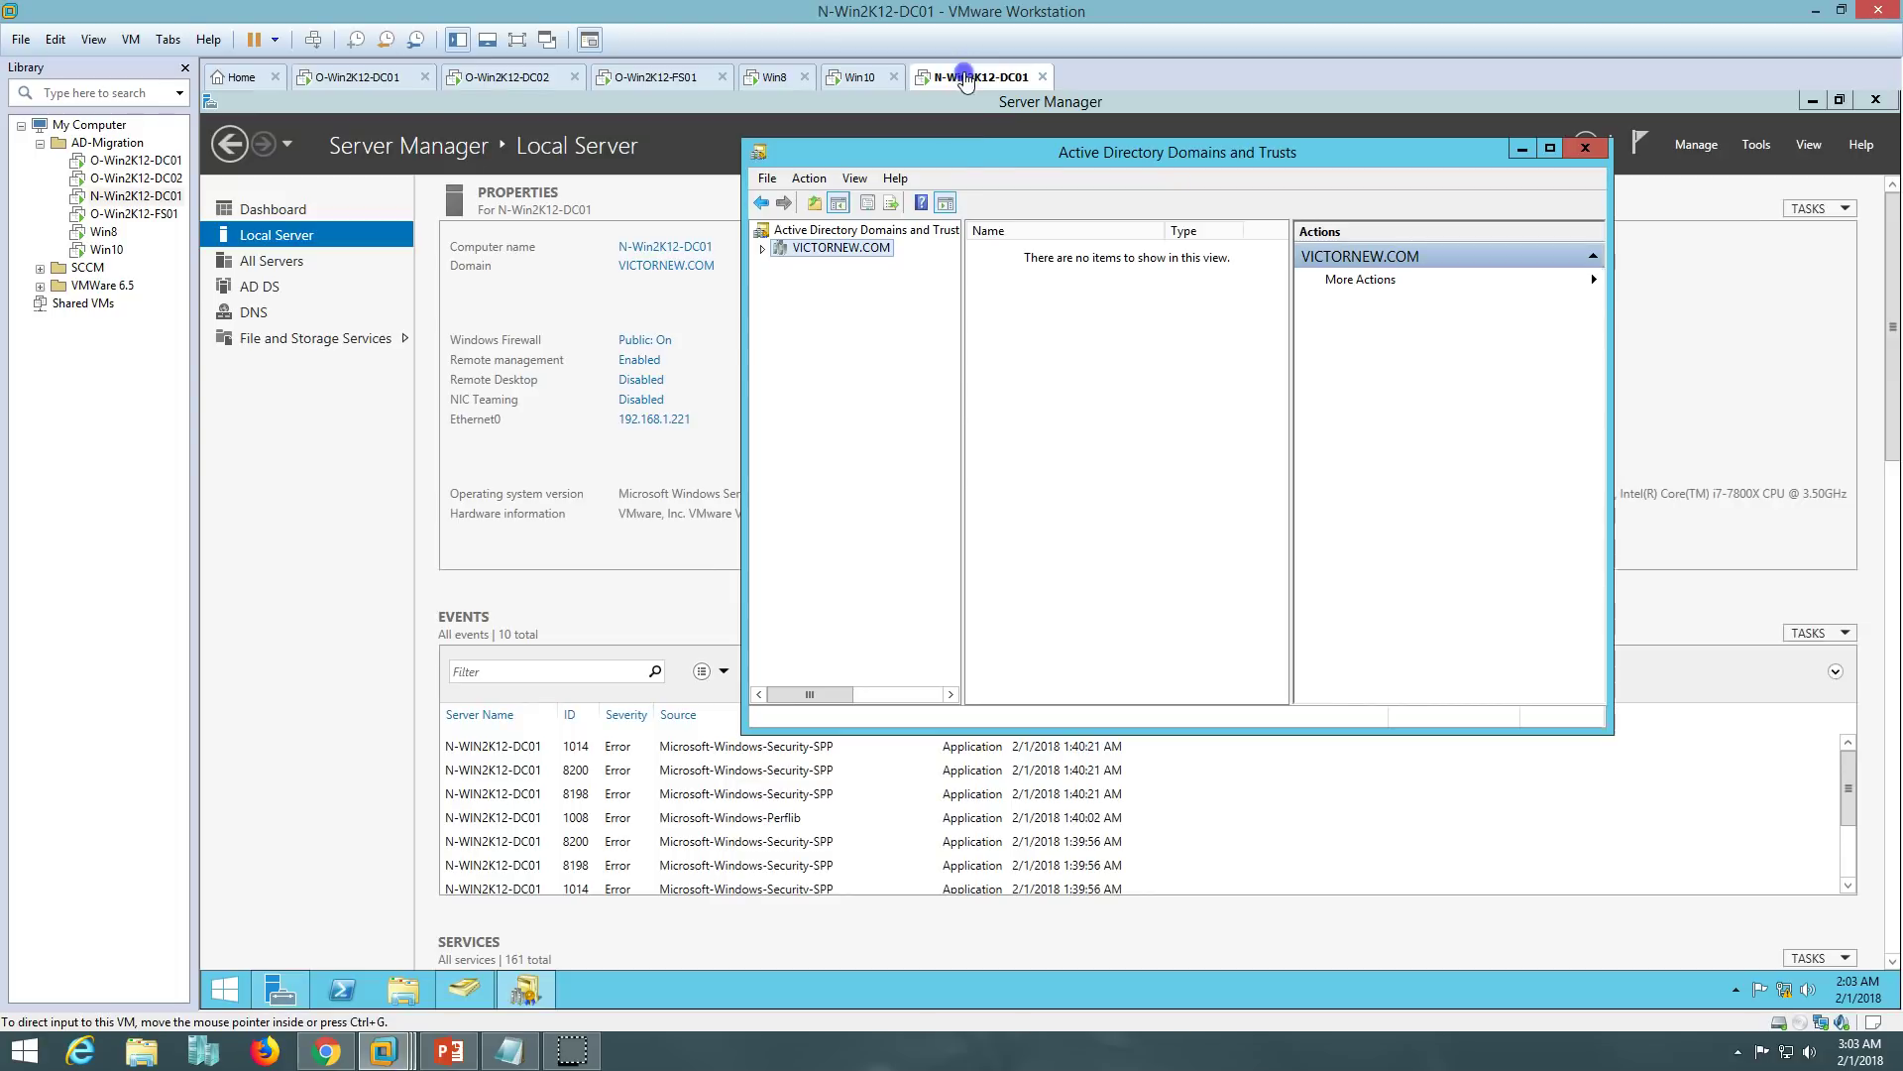
- Close Domains and Trusts on N-Win2K12-DC01 and show the Local Server pages of both machines
{"action": "left_click", "coordinate": [1585, 149]}
{"action": "left_click", "coordinate": [362, 77]}
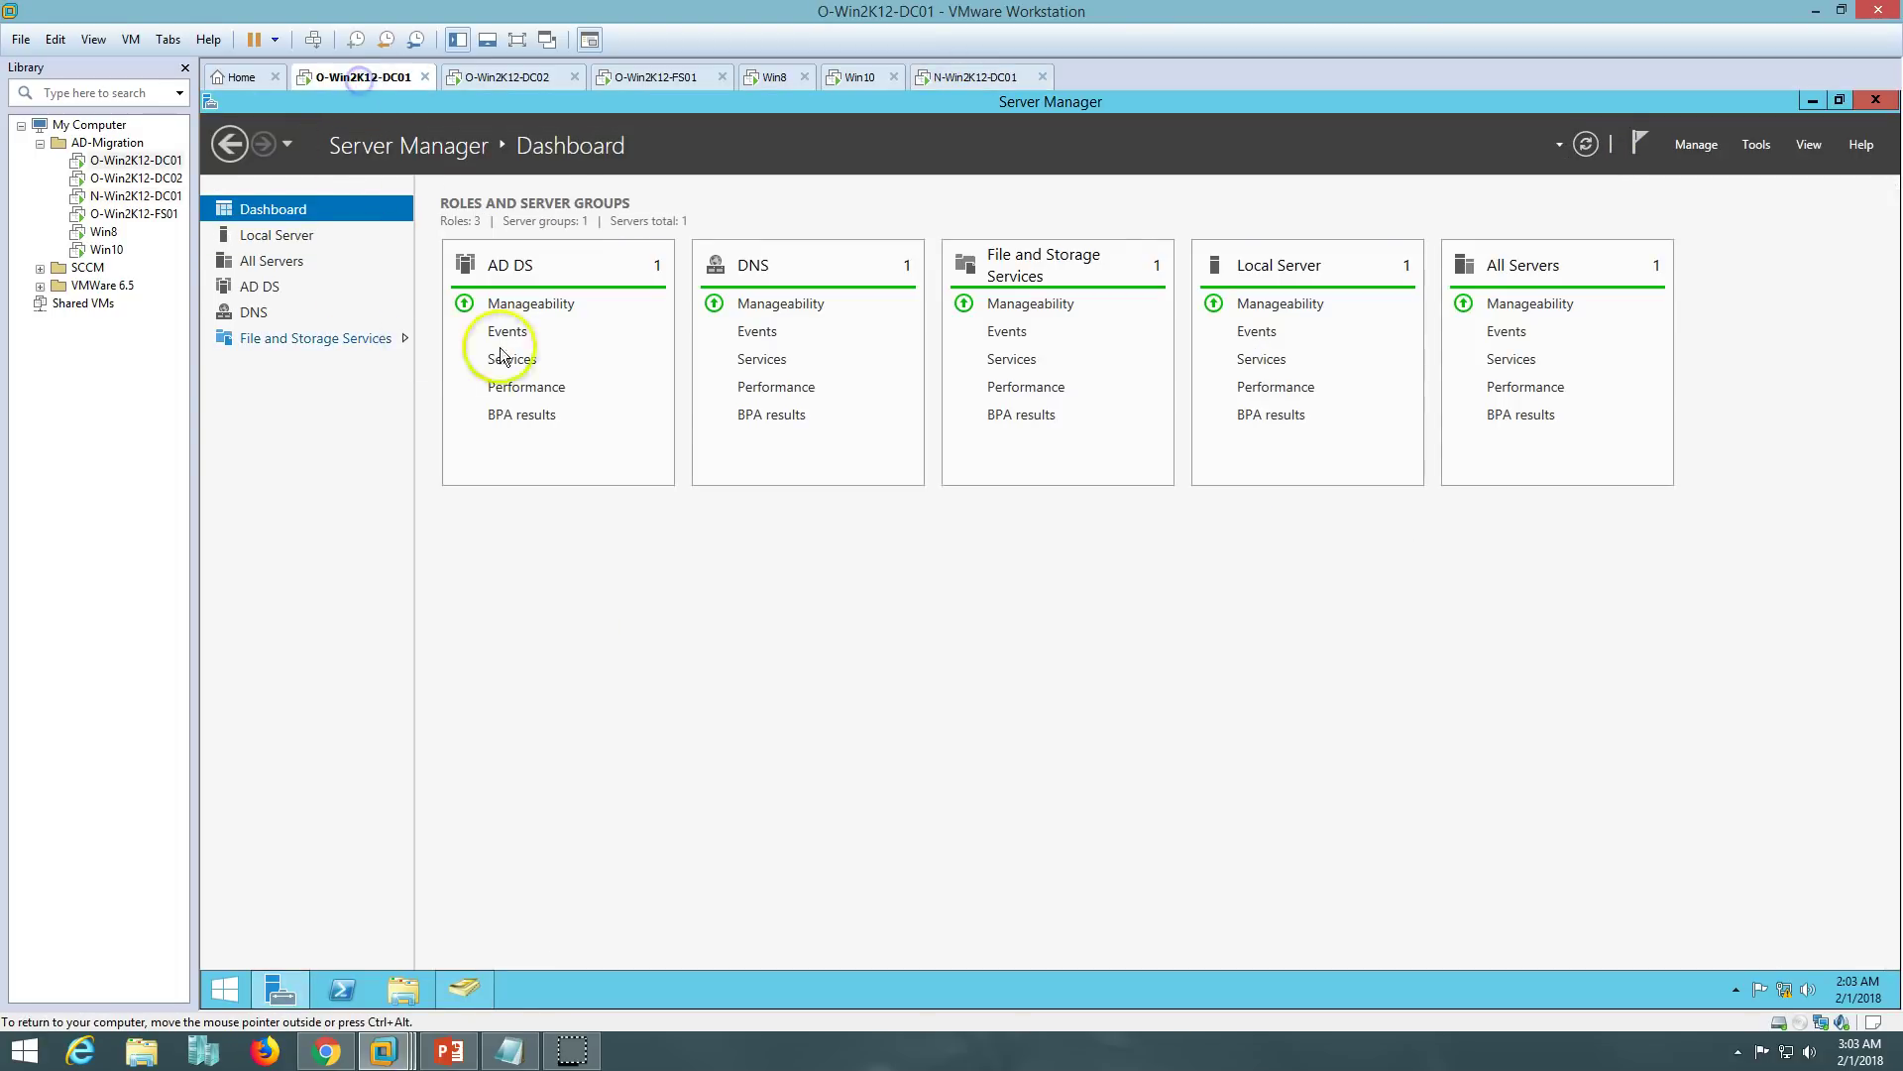
{"action": "left_click", "coordinate": [277, 235]}
{"action": "left_click", "coordinate": [977, 77]}
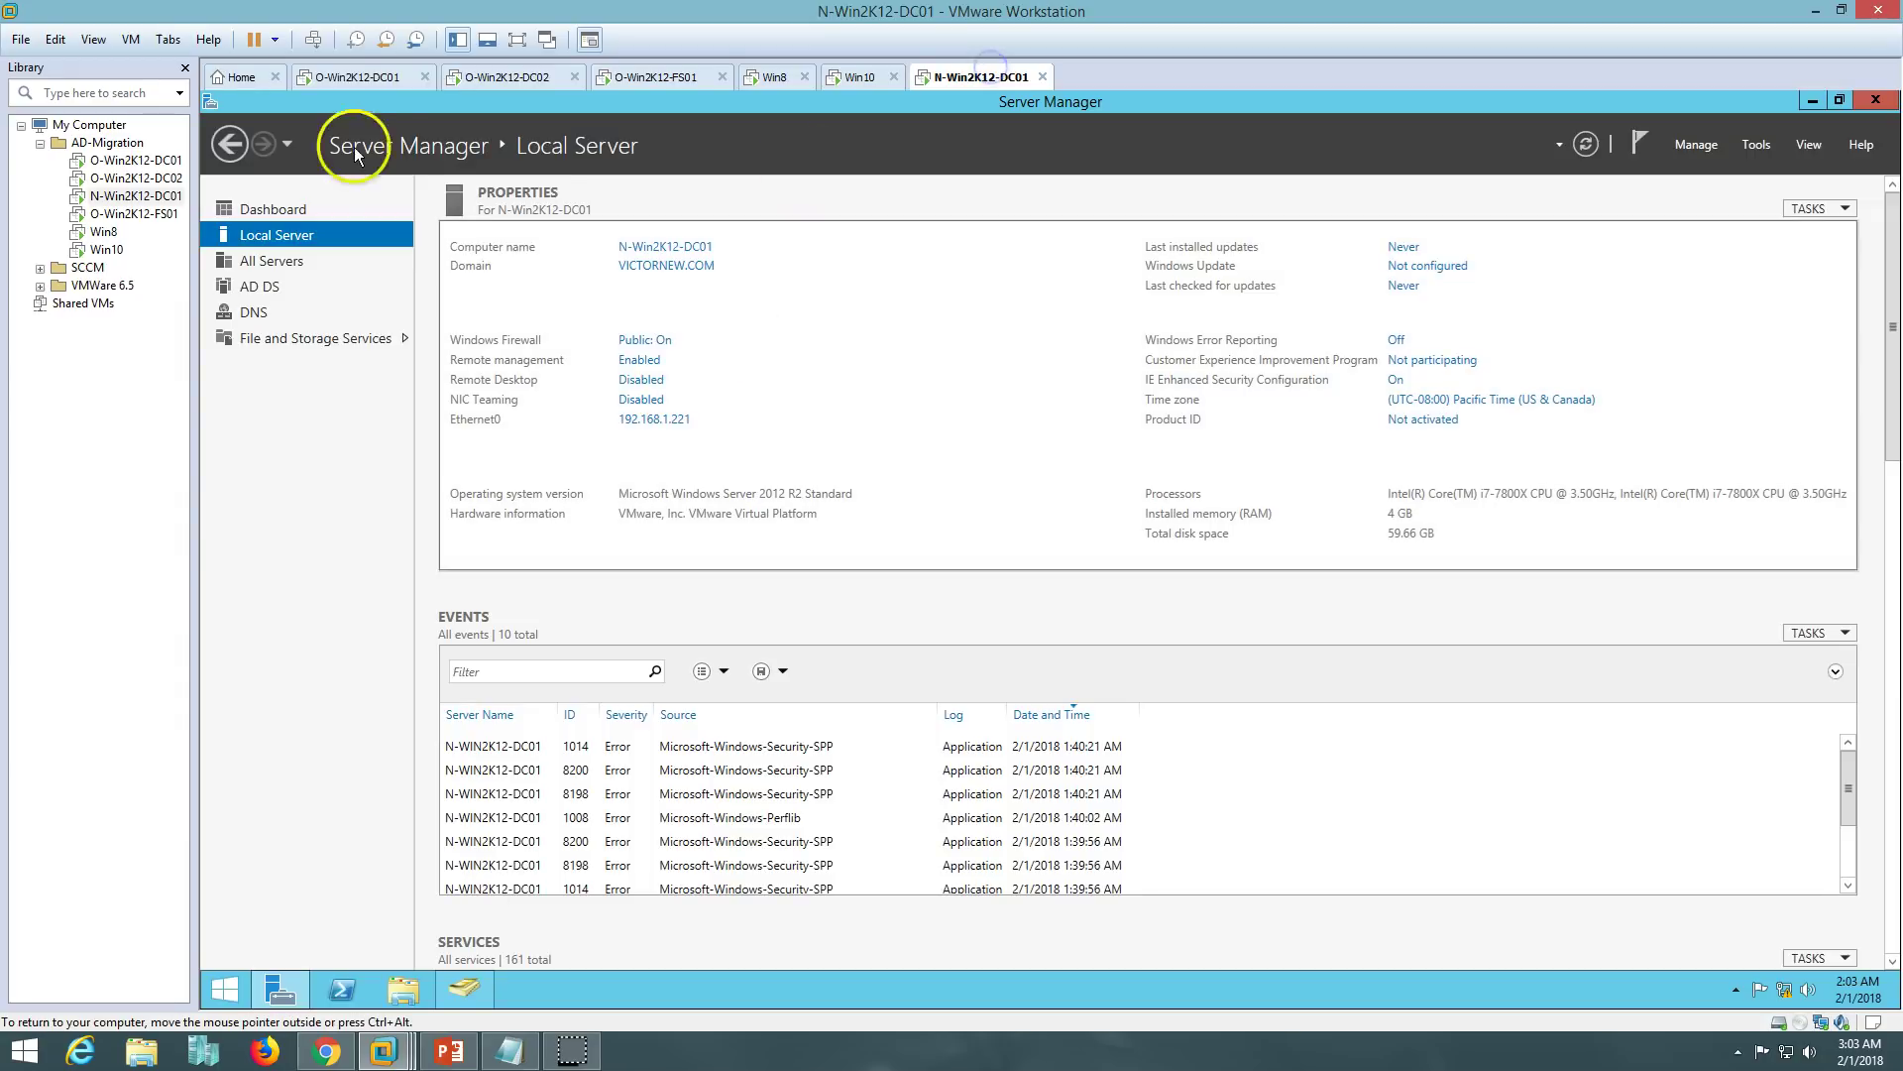
{"action": "left_click", "coordinate": [347, 77]}
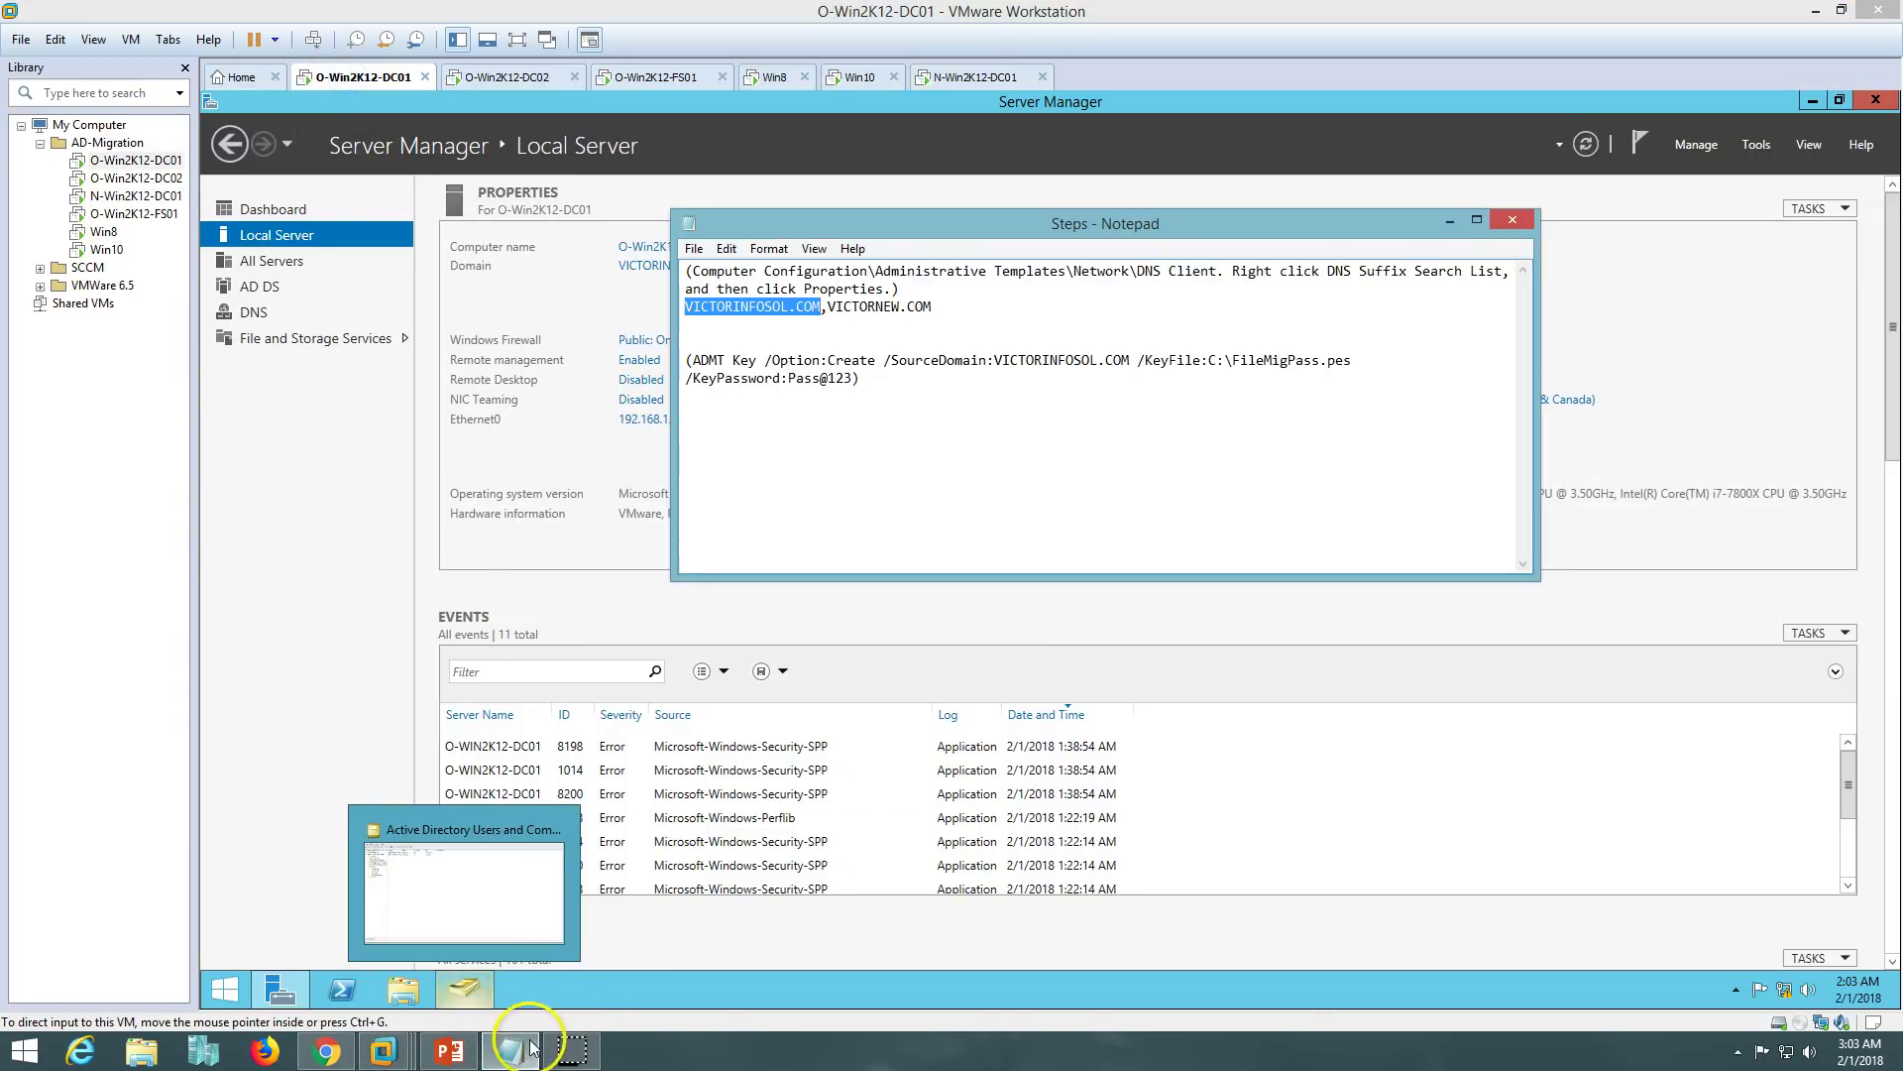
- Review the 11-step ADMT forest migration slide in PowerPoint, then return to VMware Workstation
{"action": "left_click", "coordinate": [448, 952]}
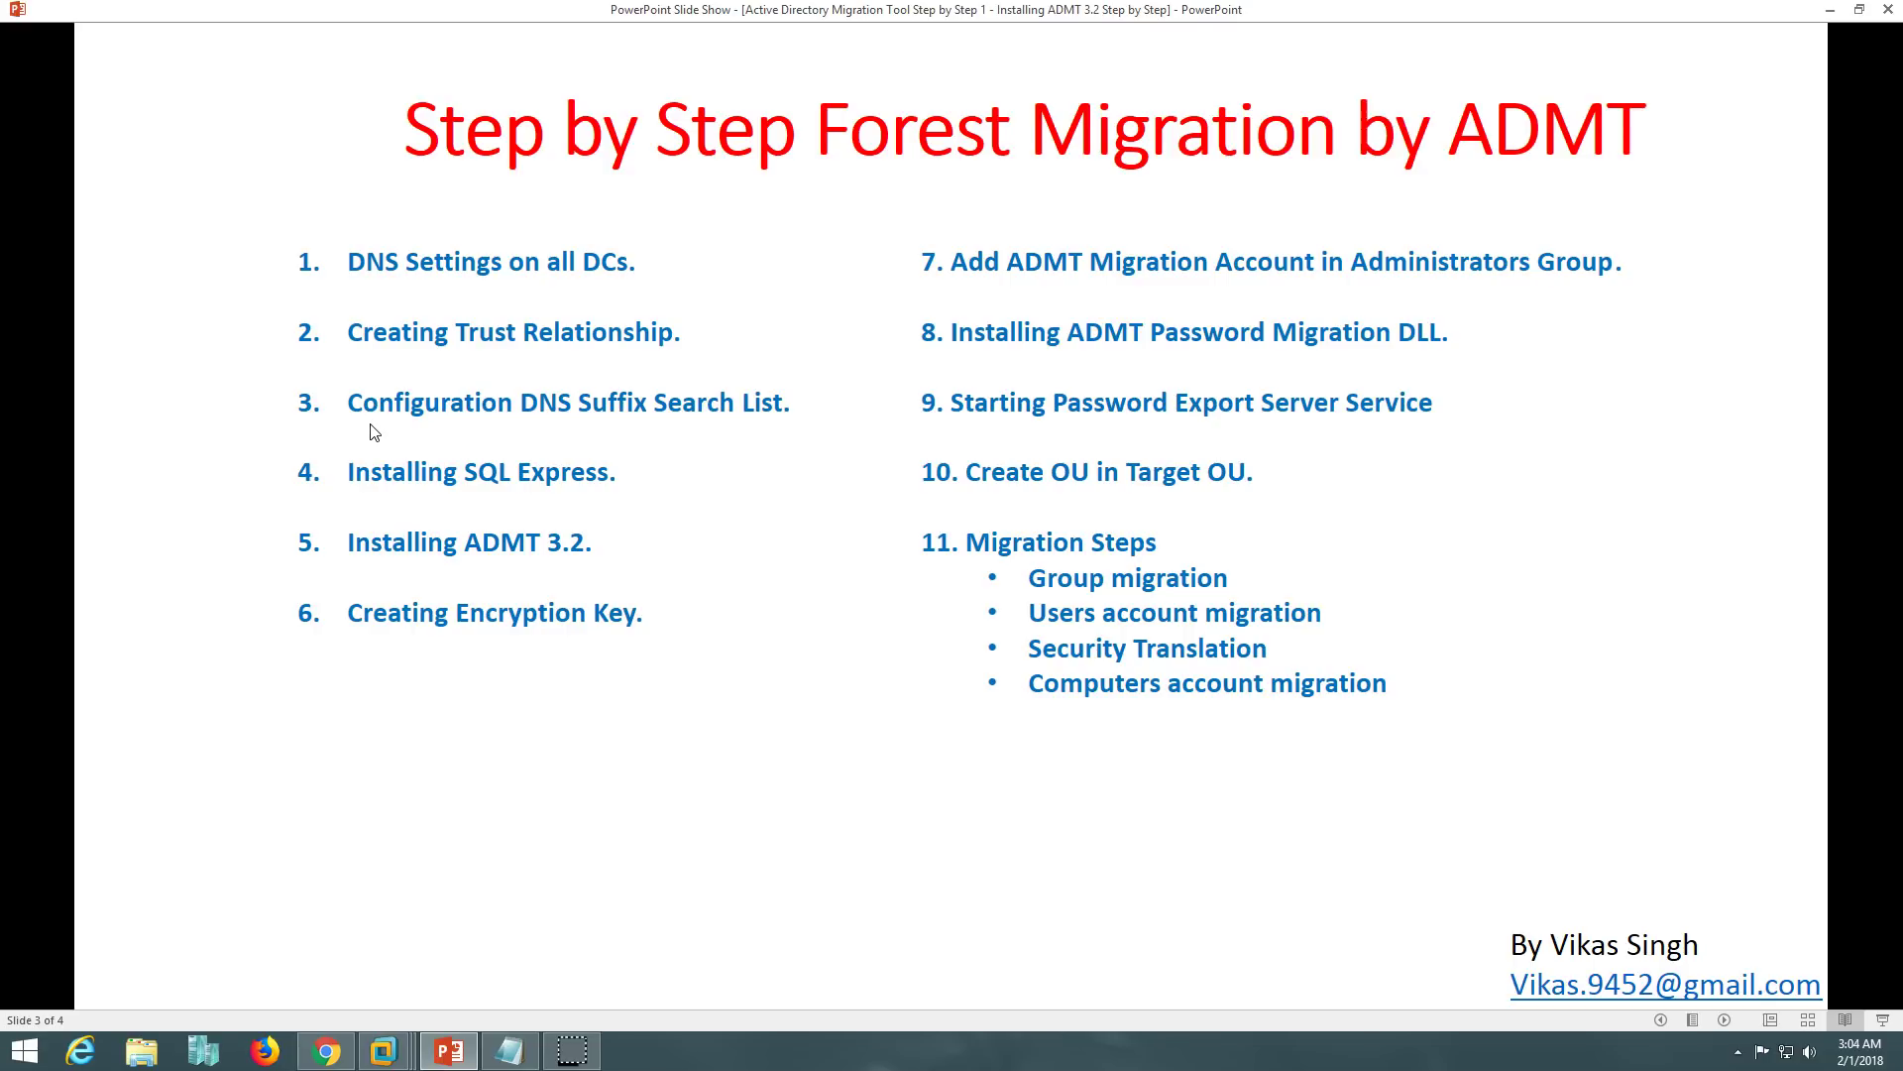
{"action": "left_click", "coordinate": [456, 415]}
{"action": "left_click", "coordinate": [510, 1052]}
{"action": "left_click", "coordinate": [510, 1052]}
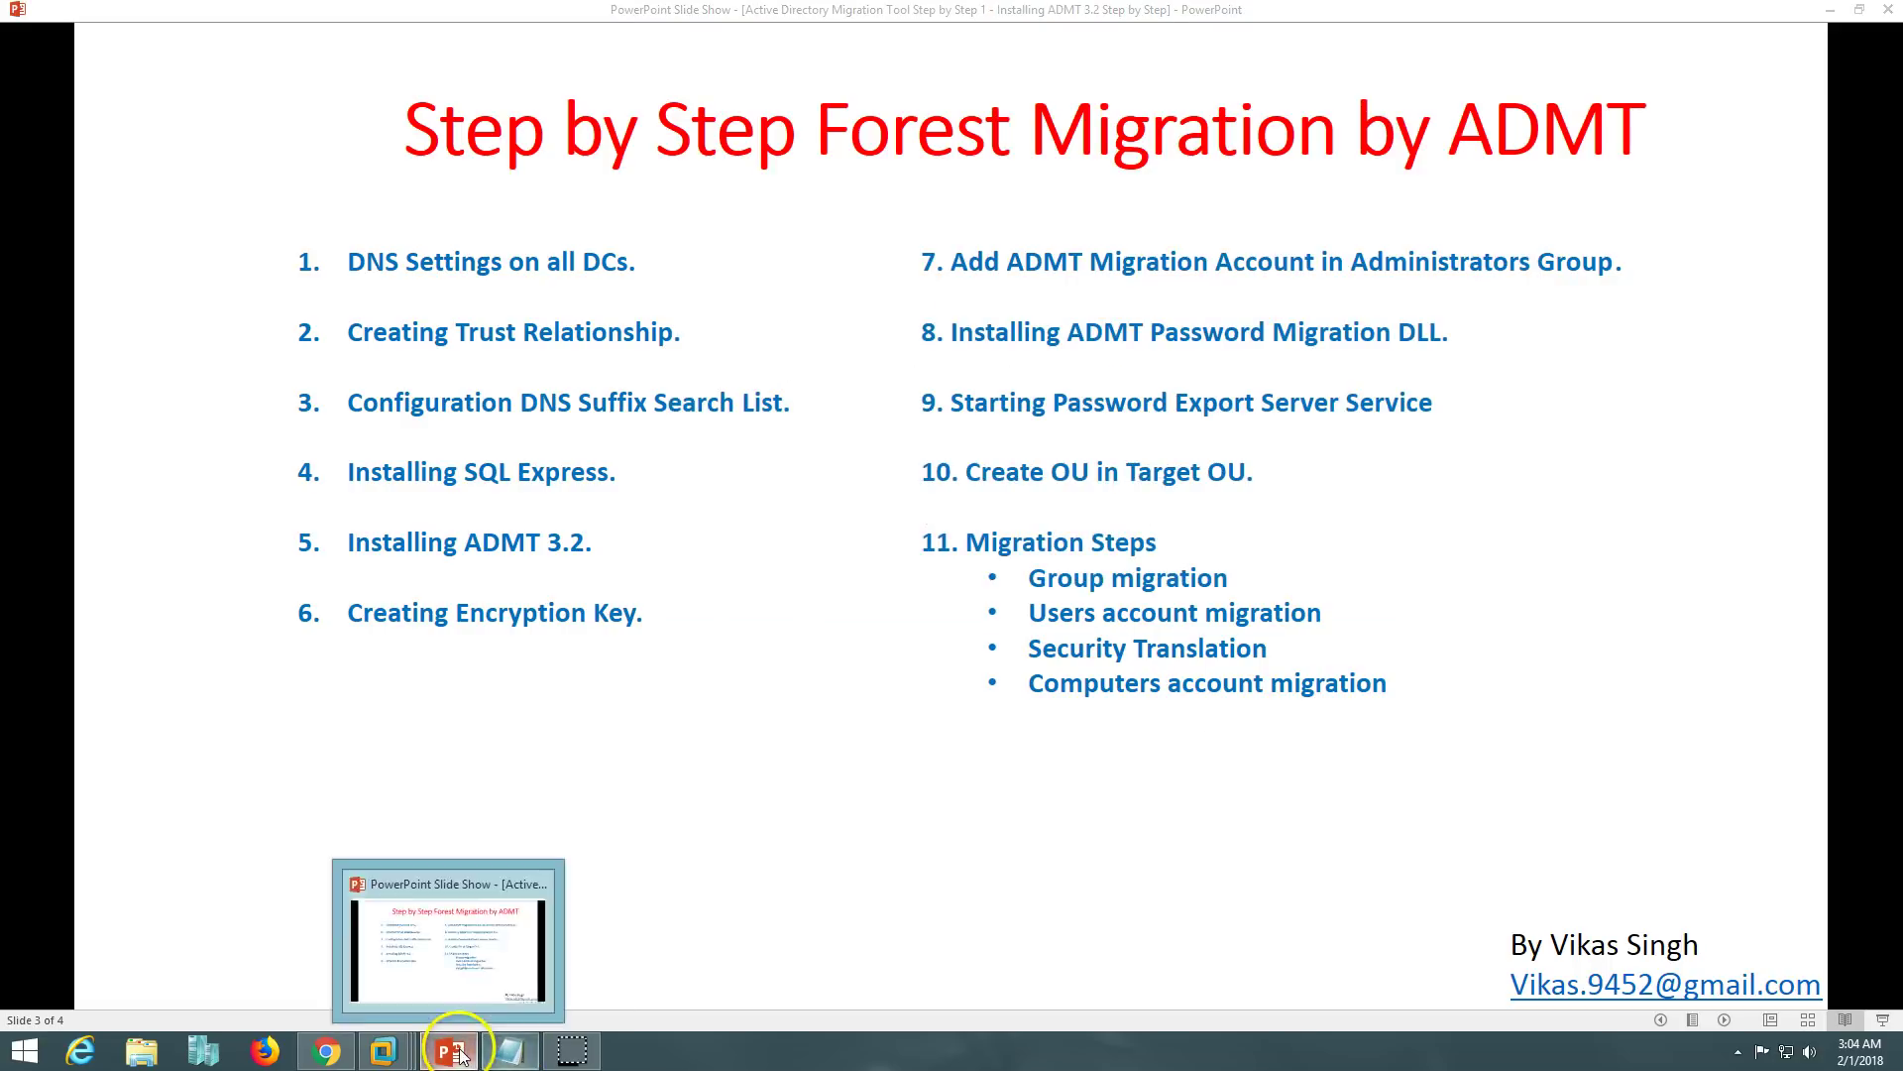
- Run ipconfig /all in an administrator command prompt on O-Win2K12-DC01
{"action": "right_click", "coordinate": [234, 970]}
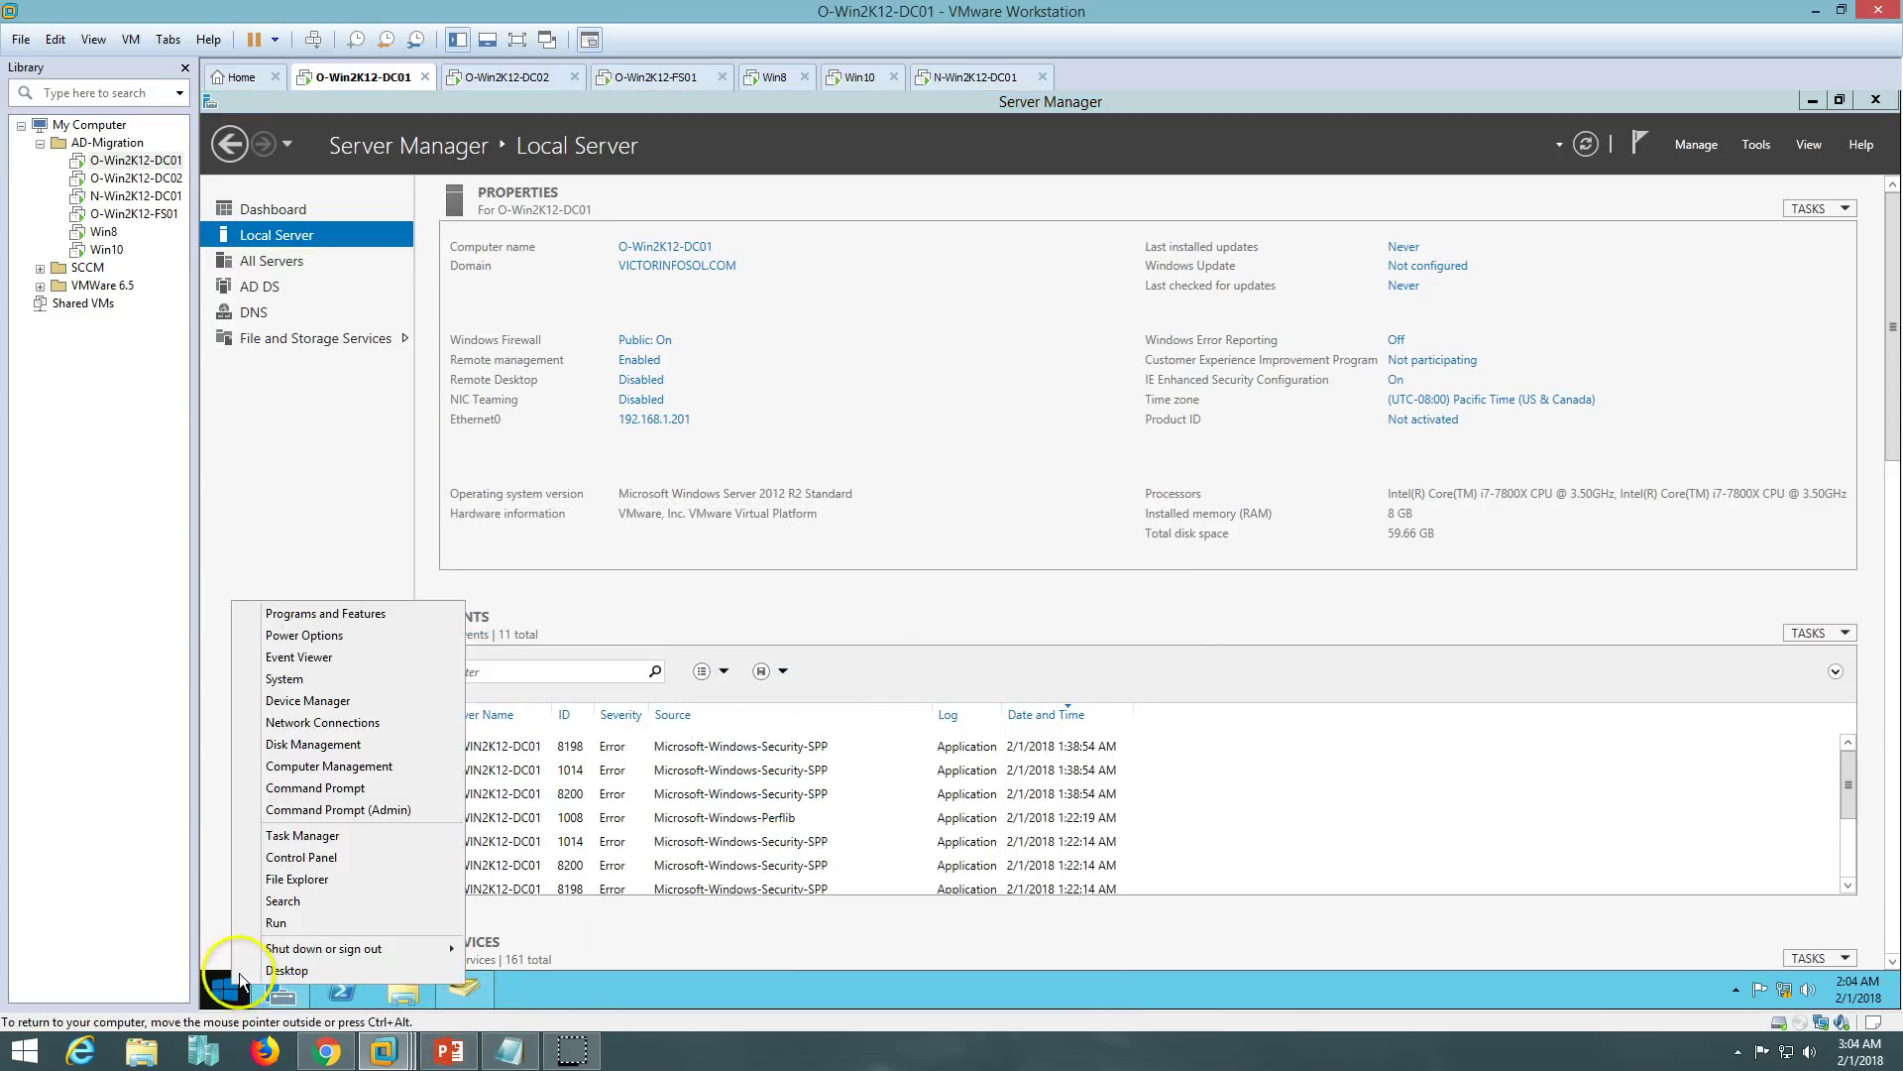
{"action": "left_click", "coordinate": [322, 805]}
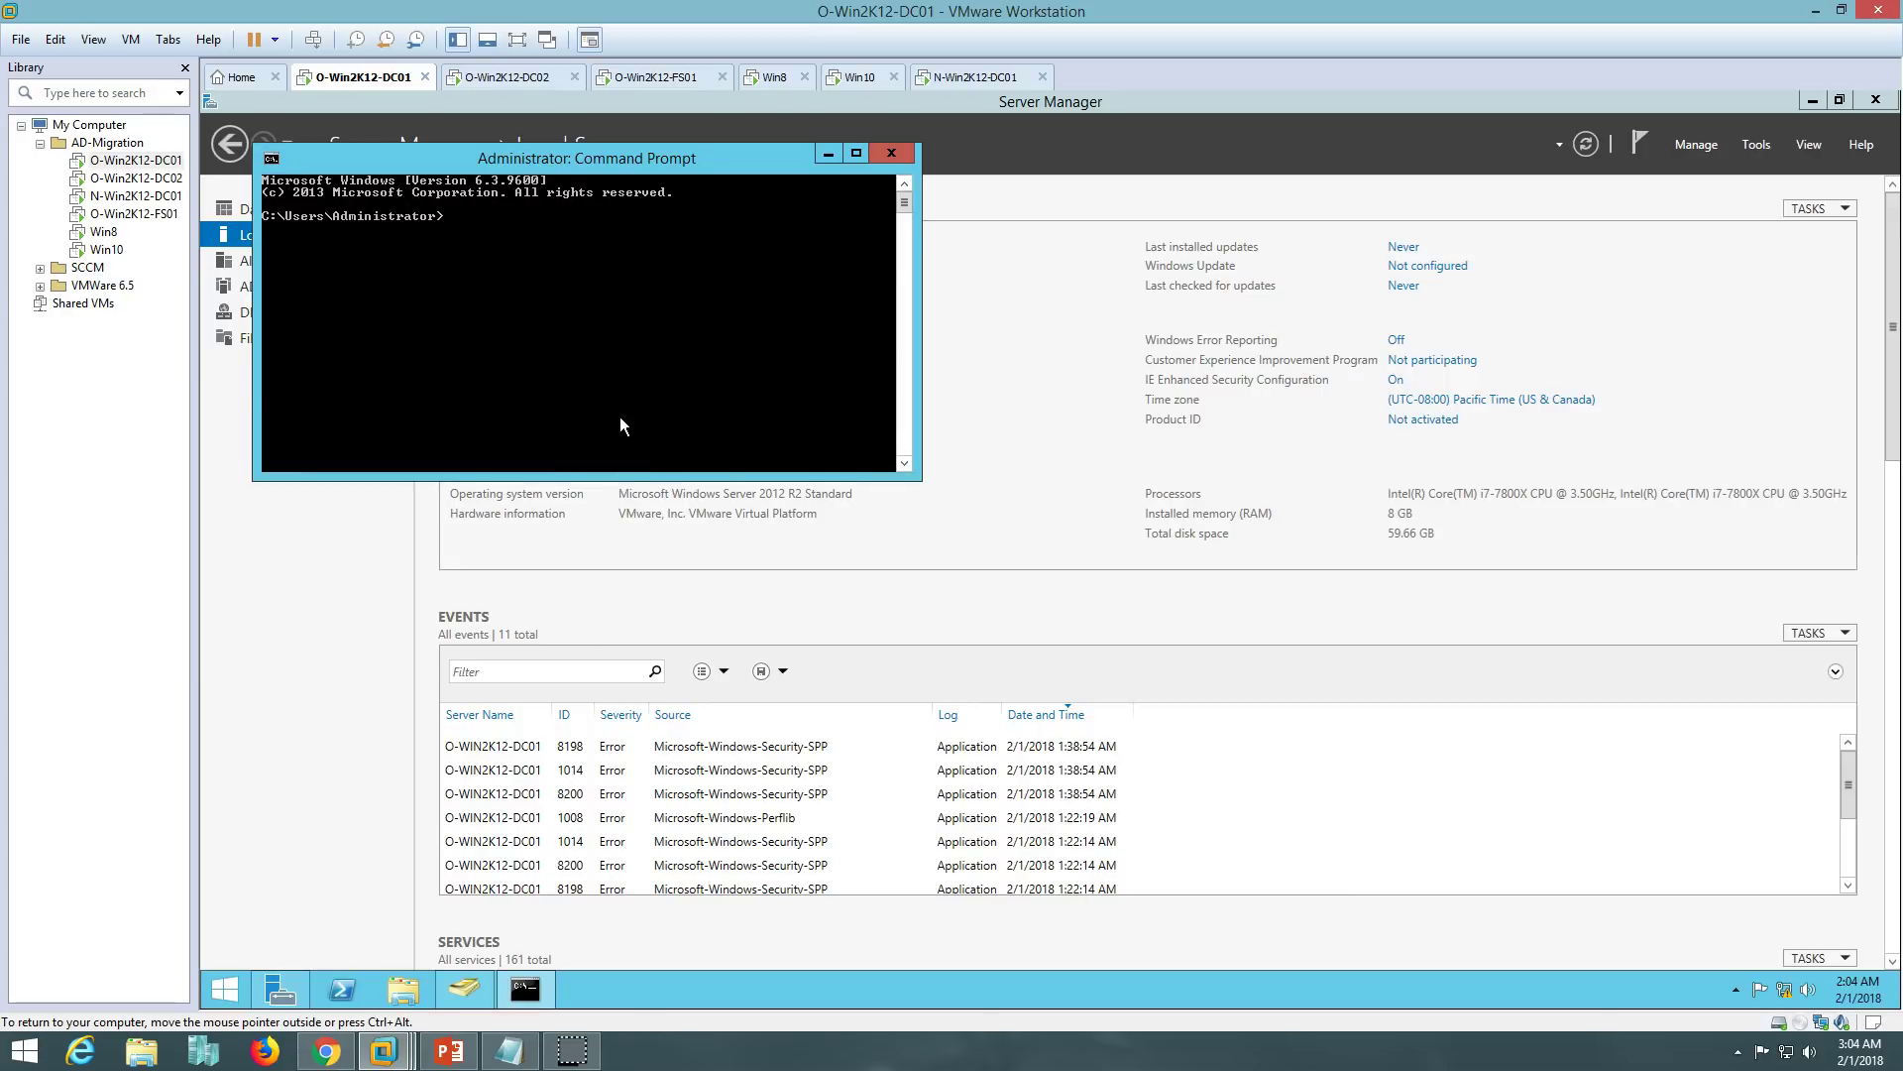
{"action": "type", "text": "ipconfig /all"}
{"action": "key", "text": "Return"}
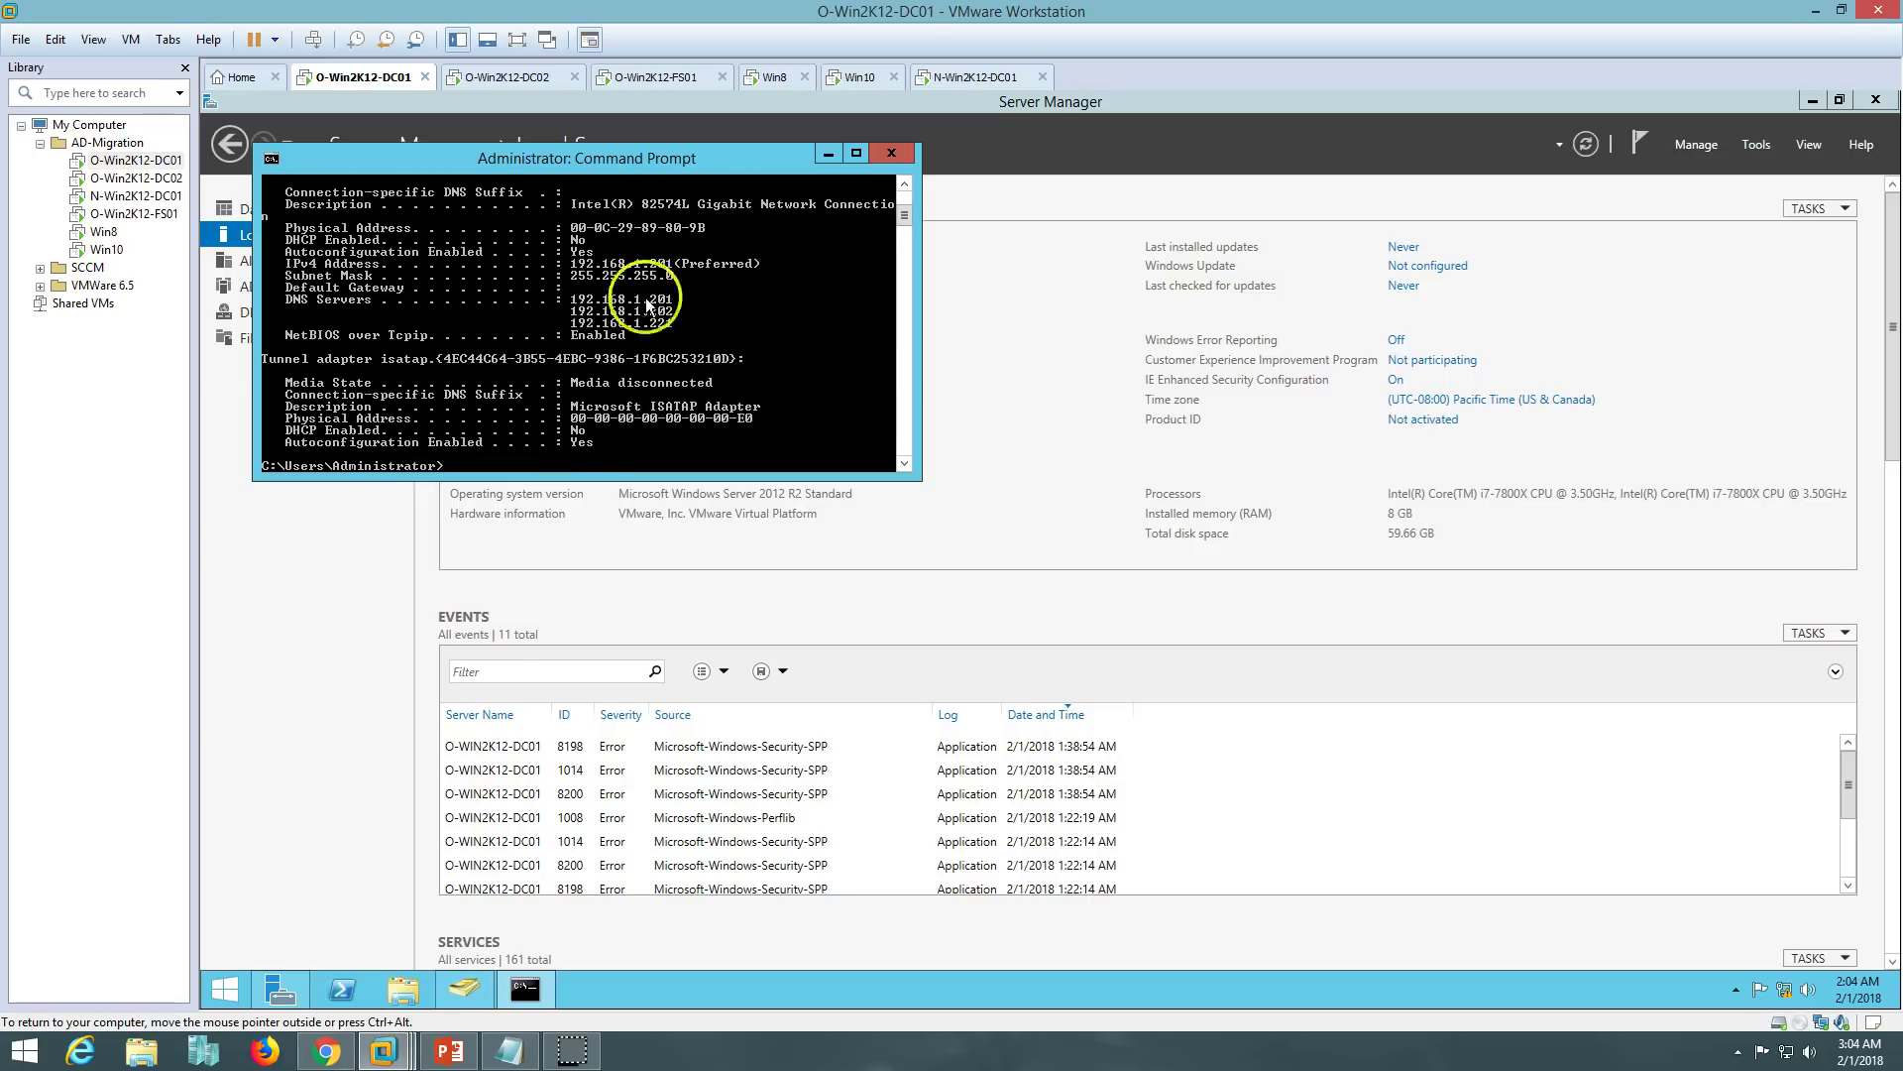
{"action": "double_click", "coordinate": [651, 158]}
{"action": "scroll", "coordinate": [623, 313], "scroll_direction": "up", "scroll_amount": 4}
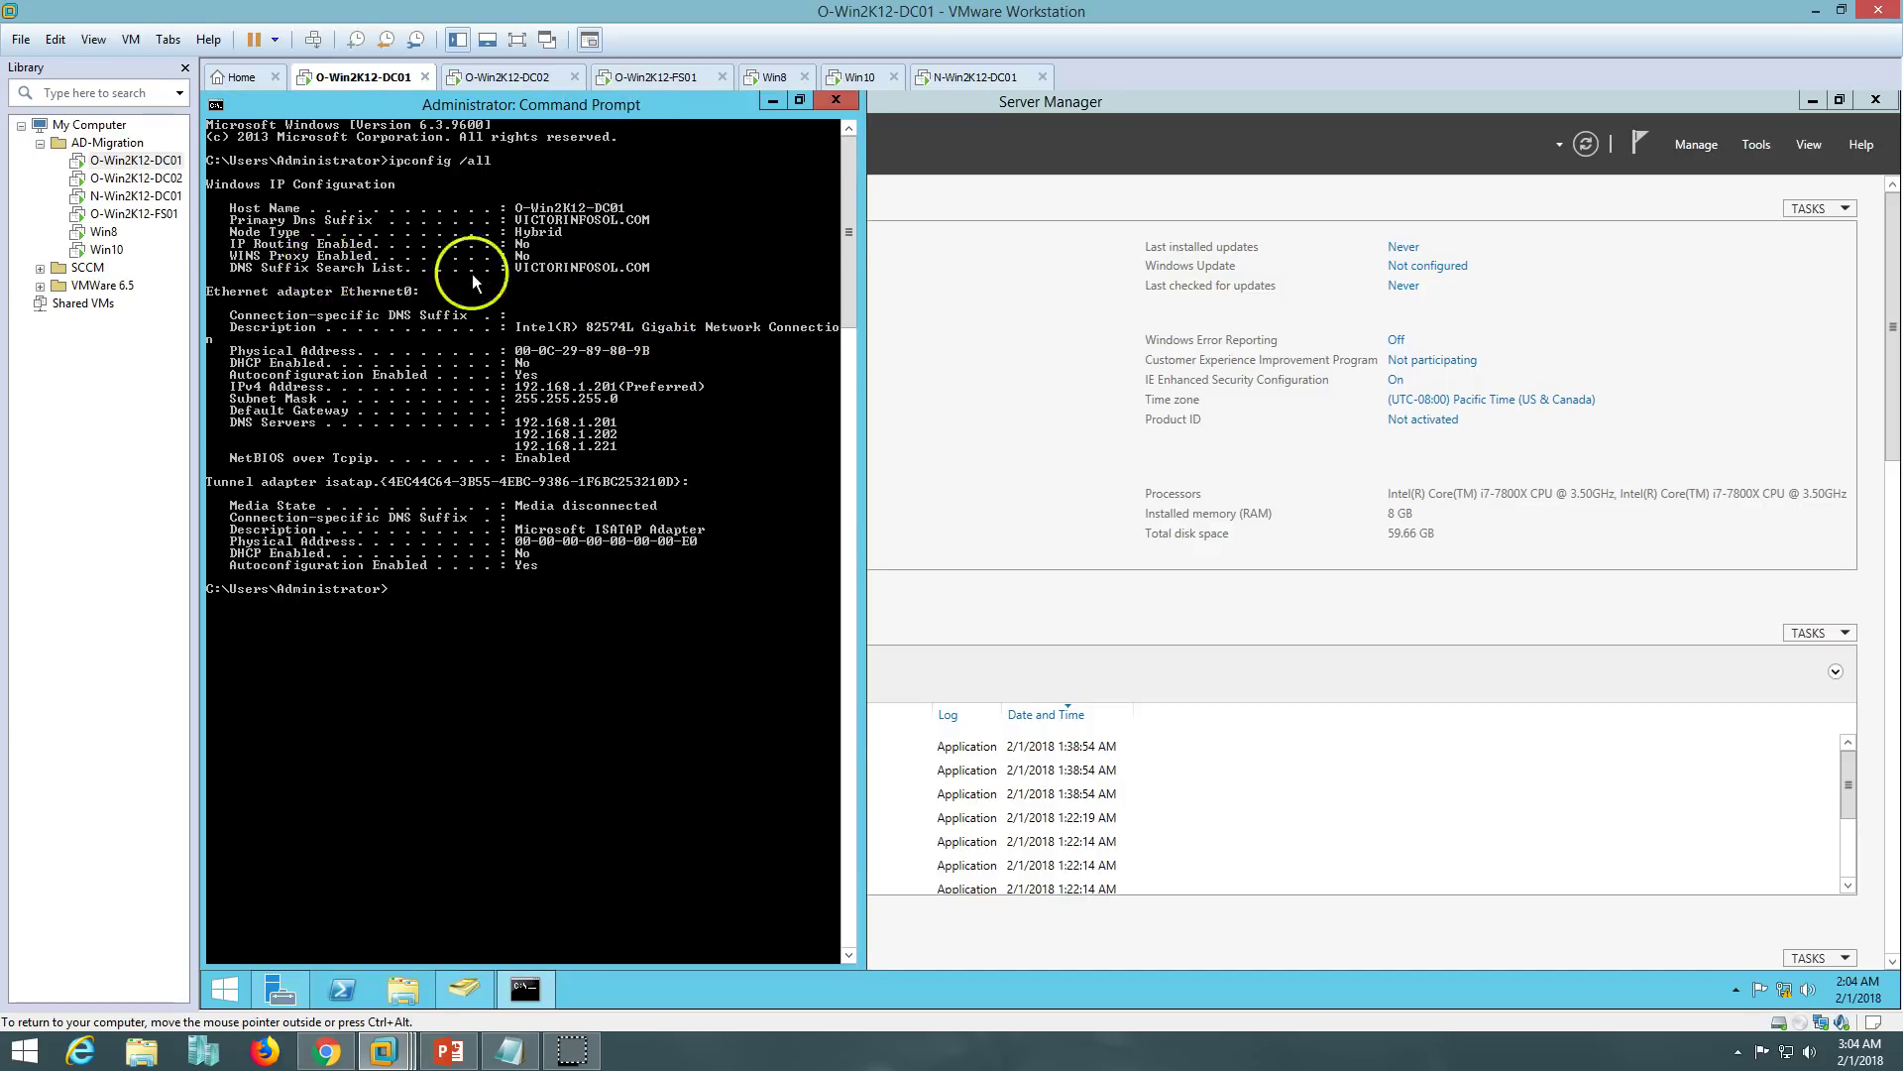
- Run ipconfig /all on N-Win2K12-DC01, showing IPv4 192.168.1.221 with DNS servers .221, .201, .202
{"action": "left_click", "coordinate": [1016, 77]}
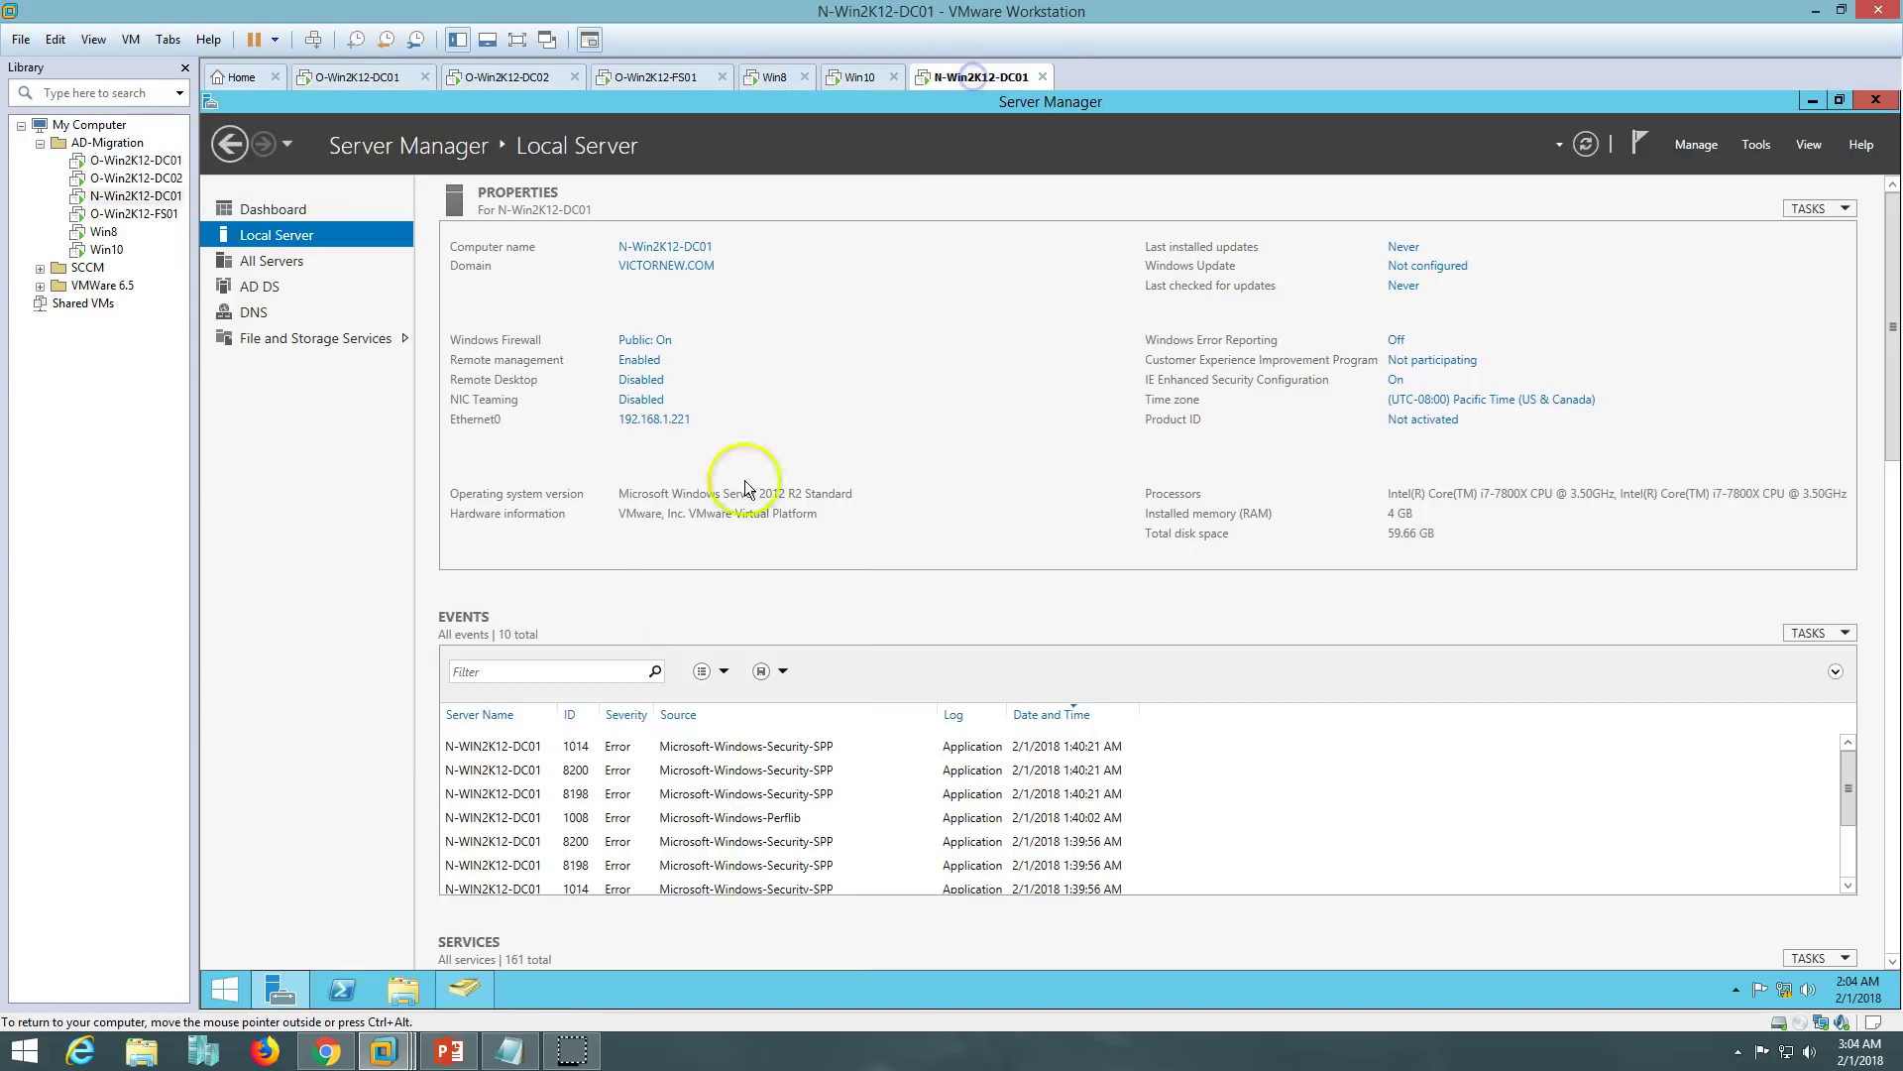
{"action": "right_click", "coordinate": [226, 987]}
{"action": "left_click", "coordinate": [315, 788]}
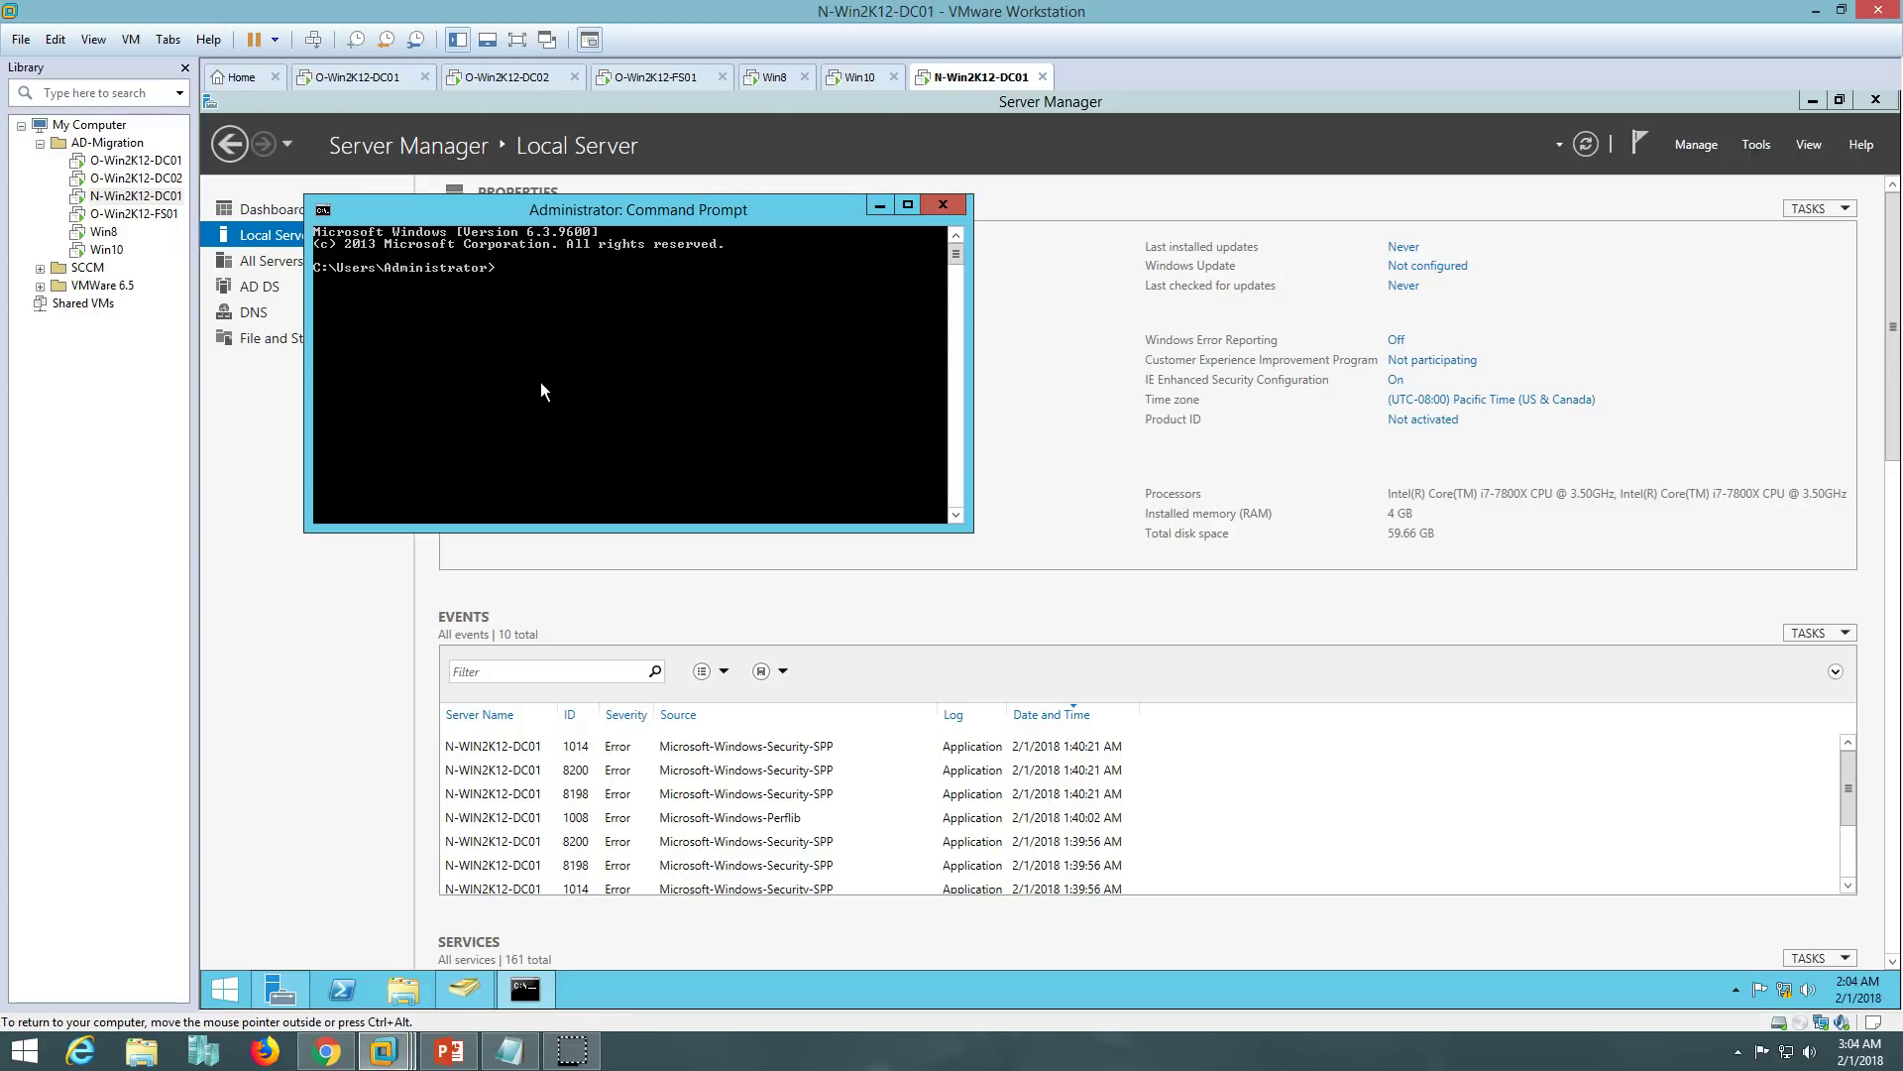
{"action": "type", "text": "ipconfig /all"}
{"action": "key", "text": "Return"}
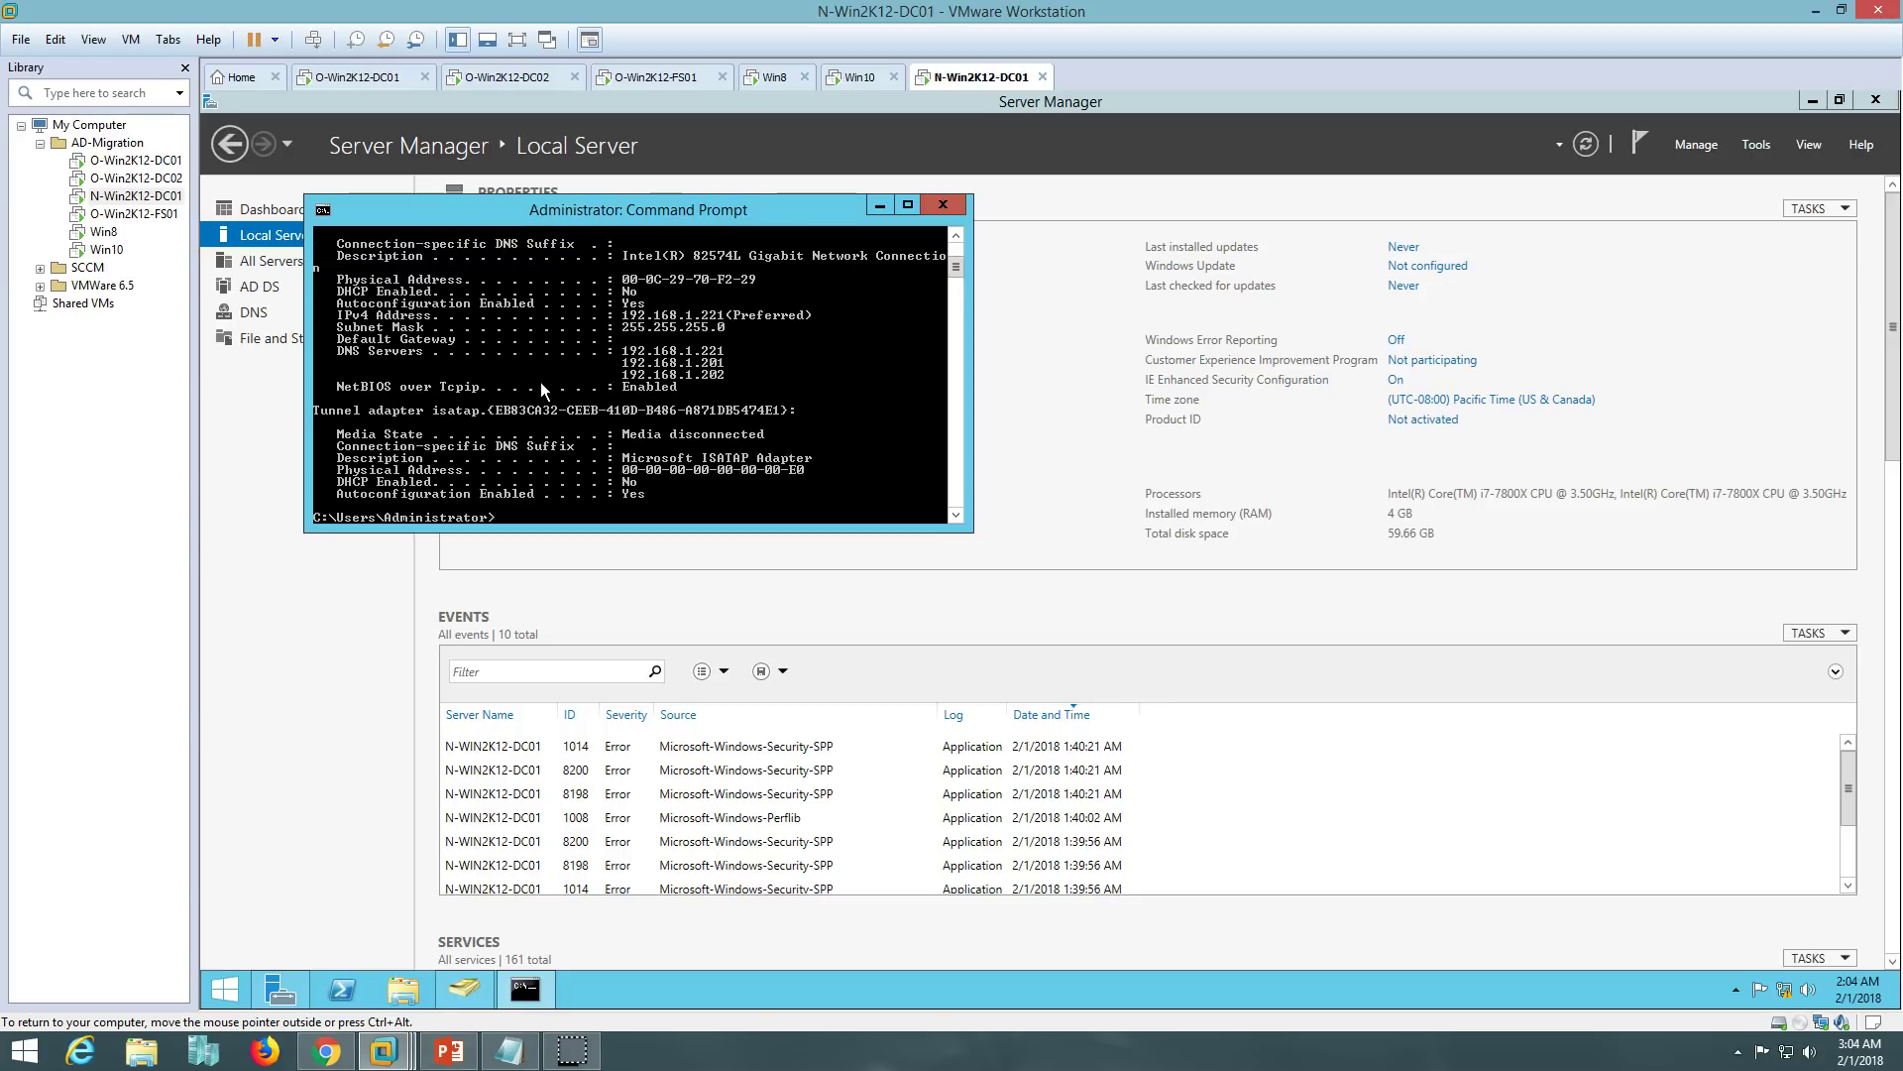
{"action": "left_click", "coordinate": [571, 219]}
{"action": "double_click", "coordinate": [571, 210]}
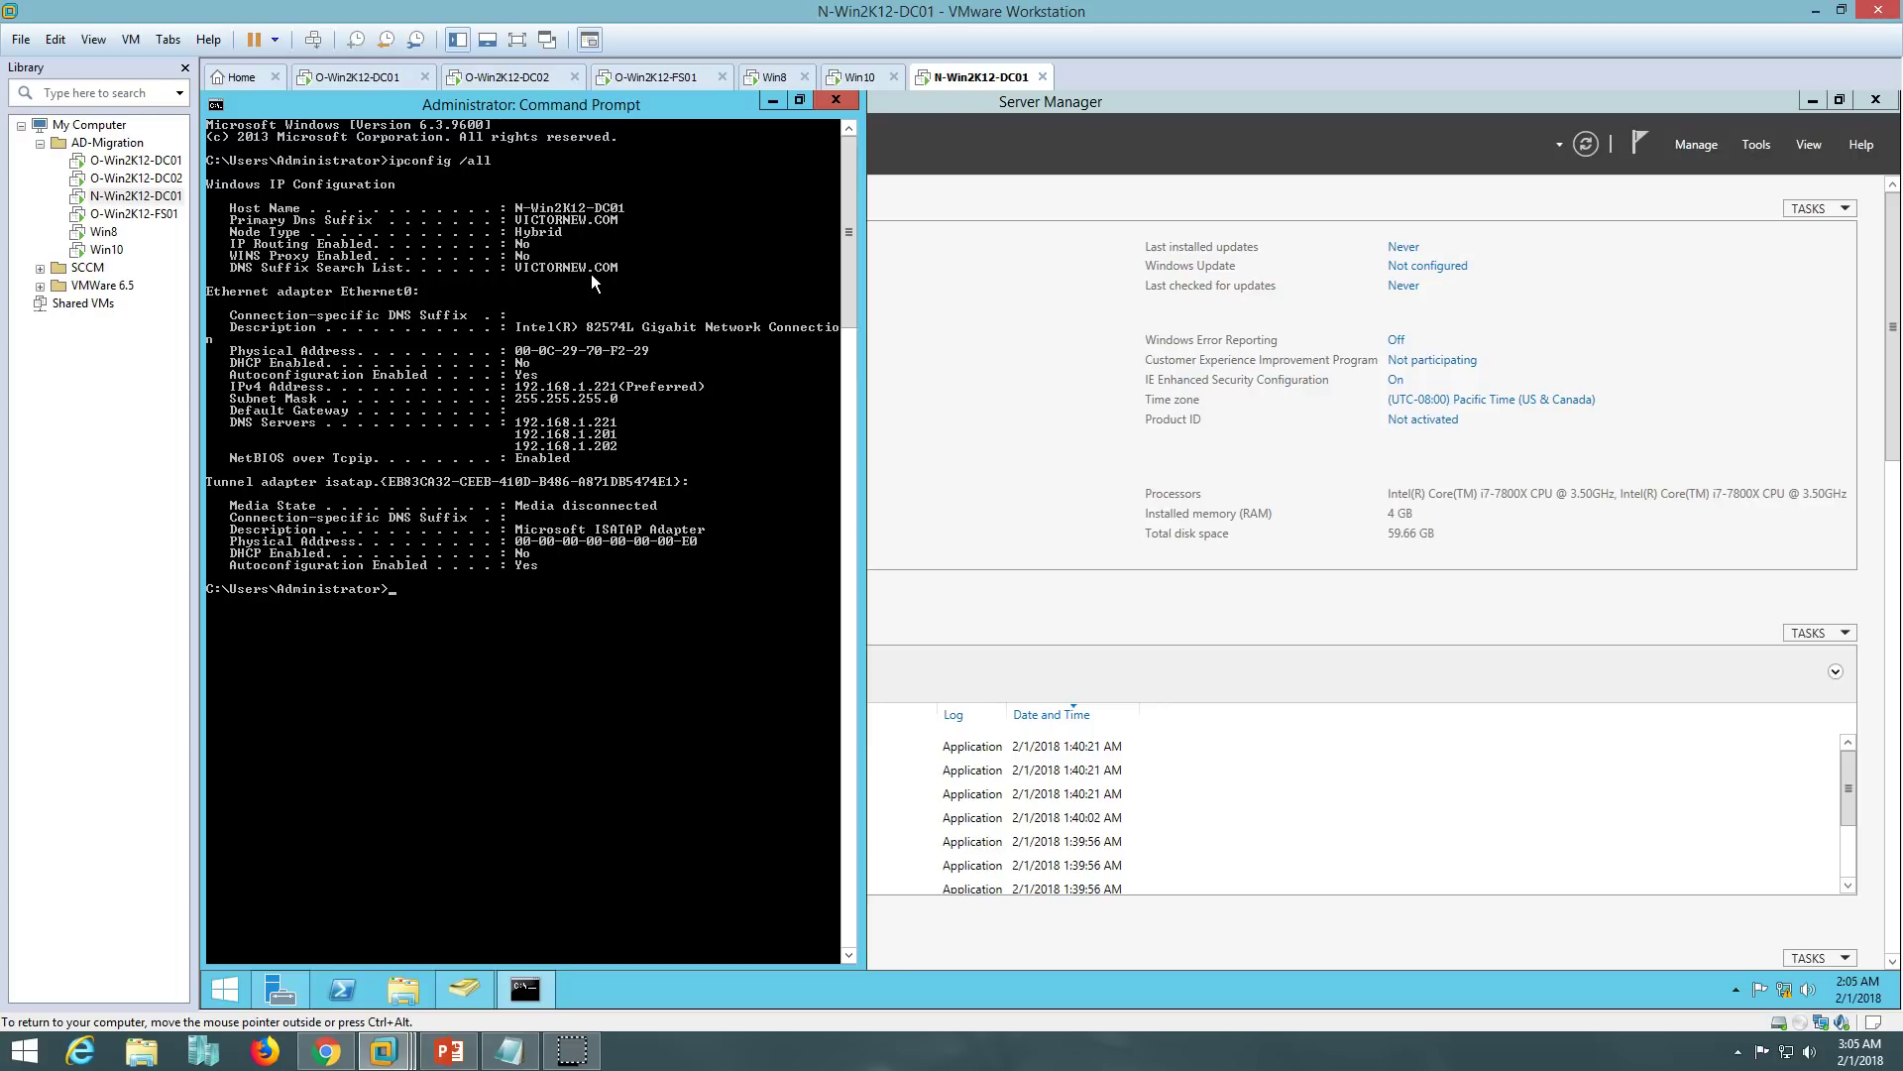
{"action": "left_click", "coordinate": [382, 76]}
- Launch Group Policy Management on O-Win2K12-DC01 and expand down to the VICTORINFOSOL.COM domain
{"action": "left_click", "coordinate": [772, 100]}
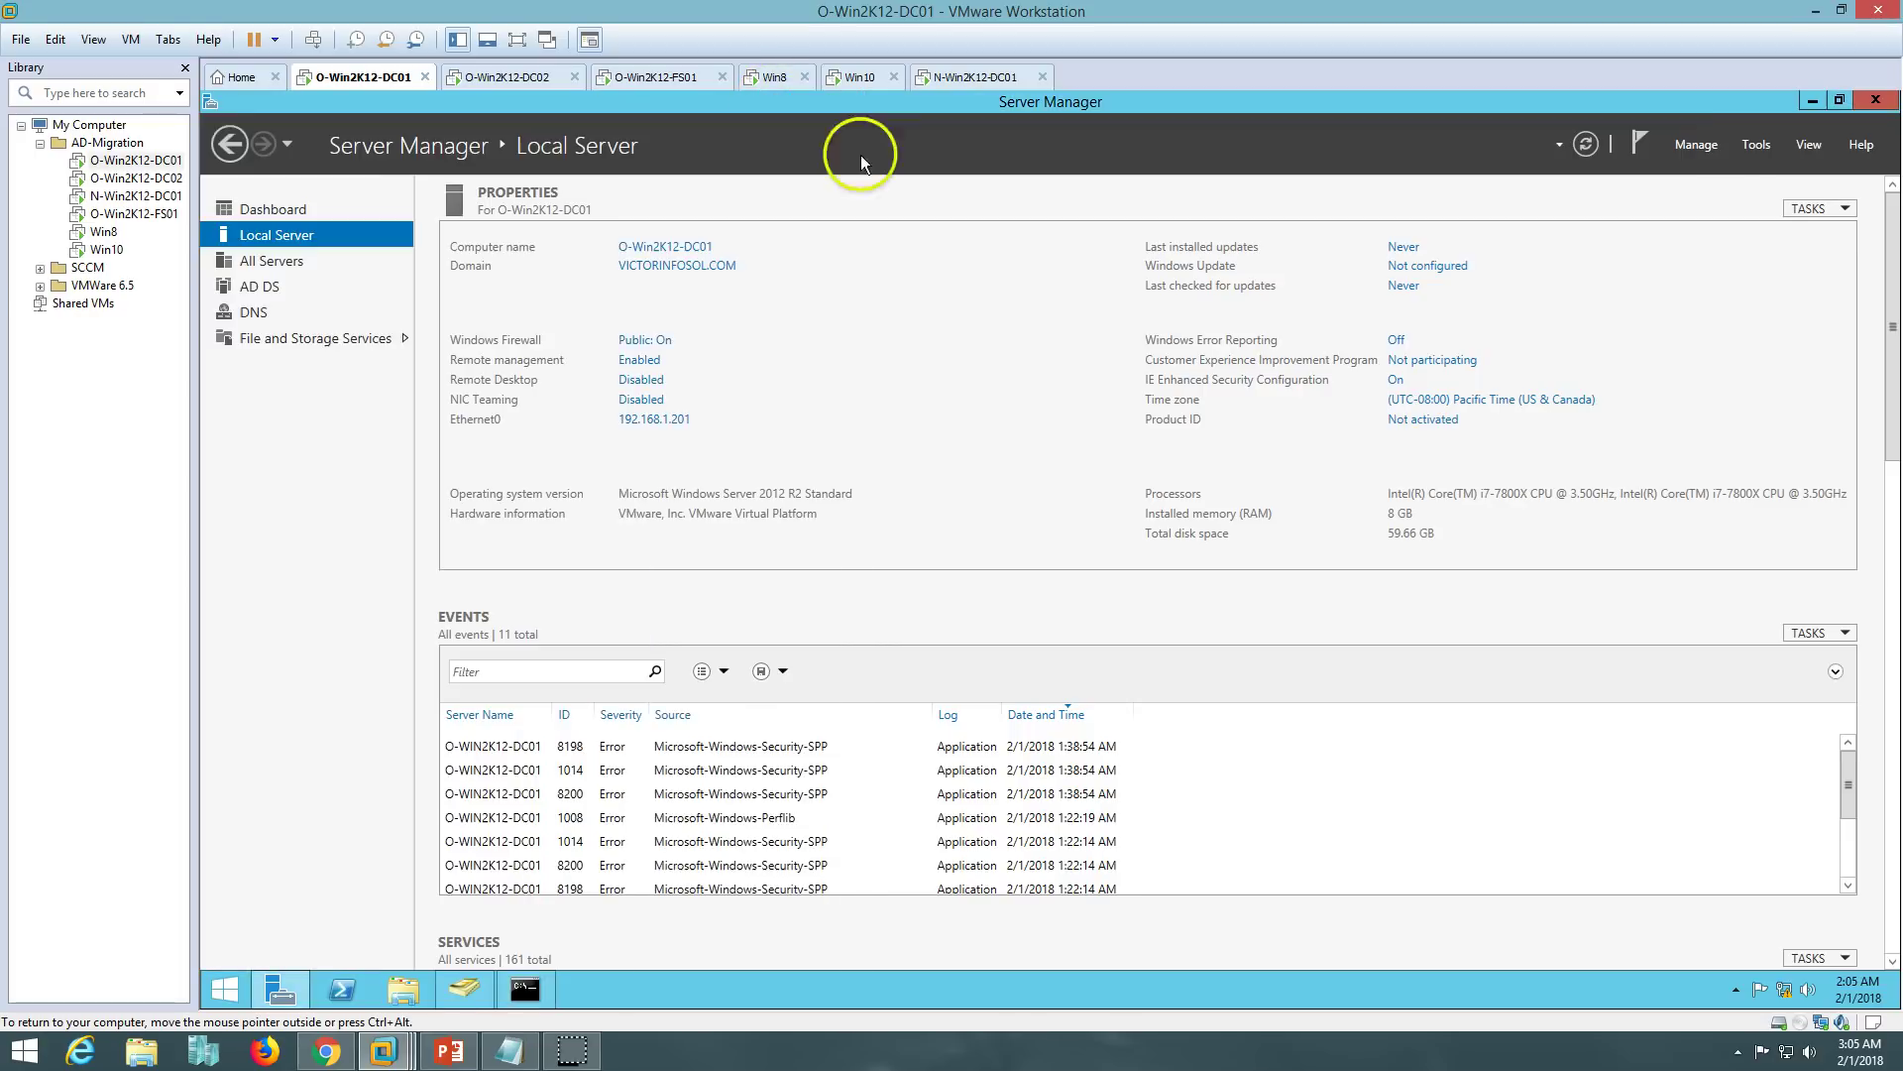
{"action": "left_click", "coordinate": [1757, 144]}
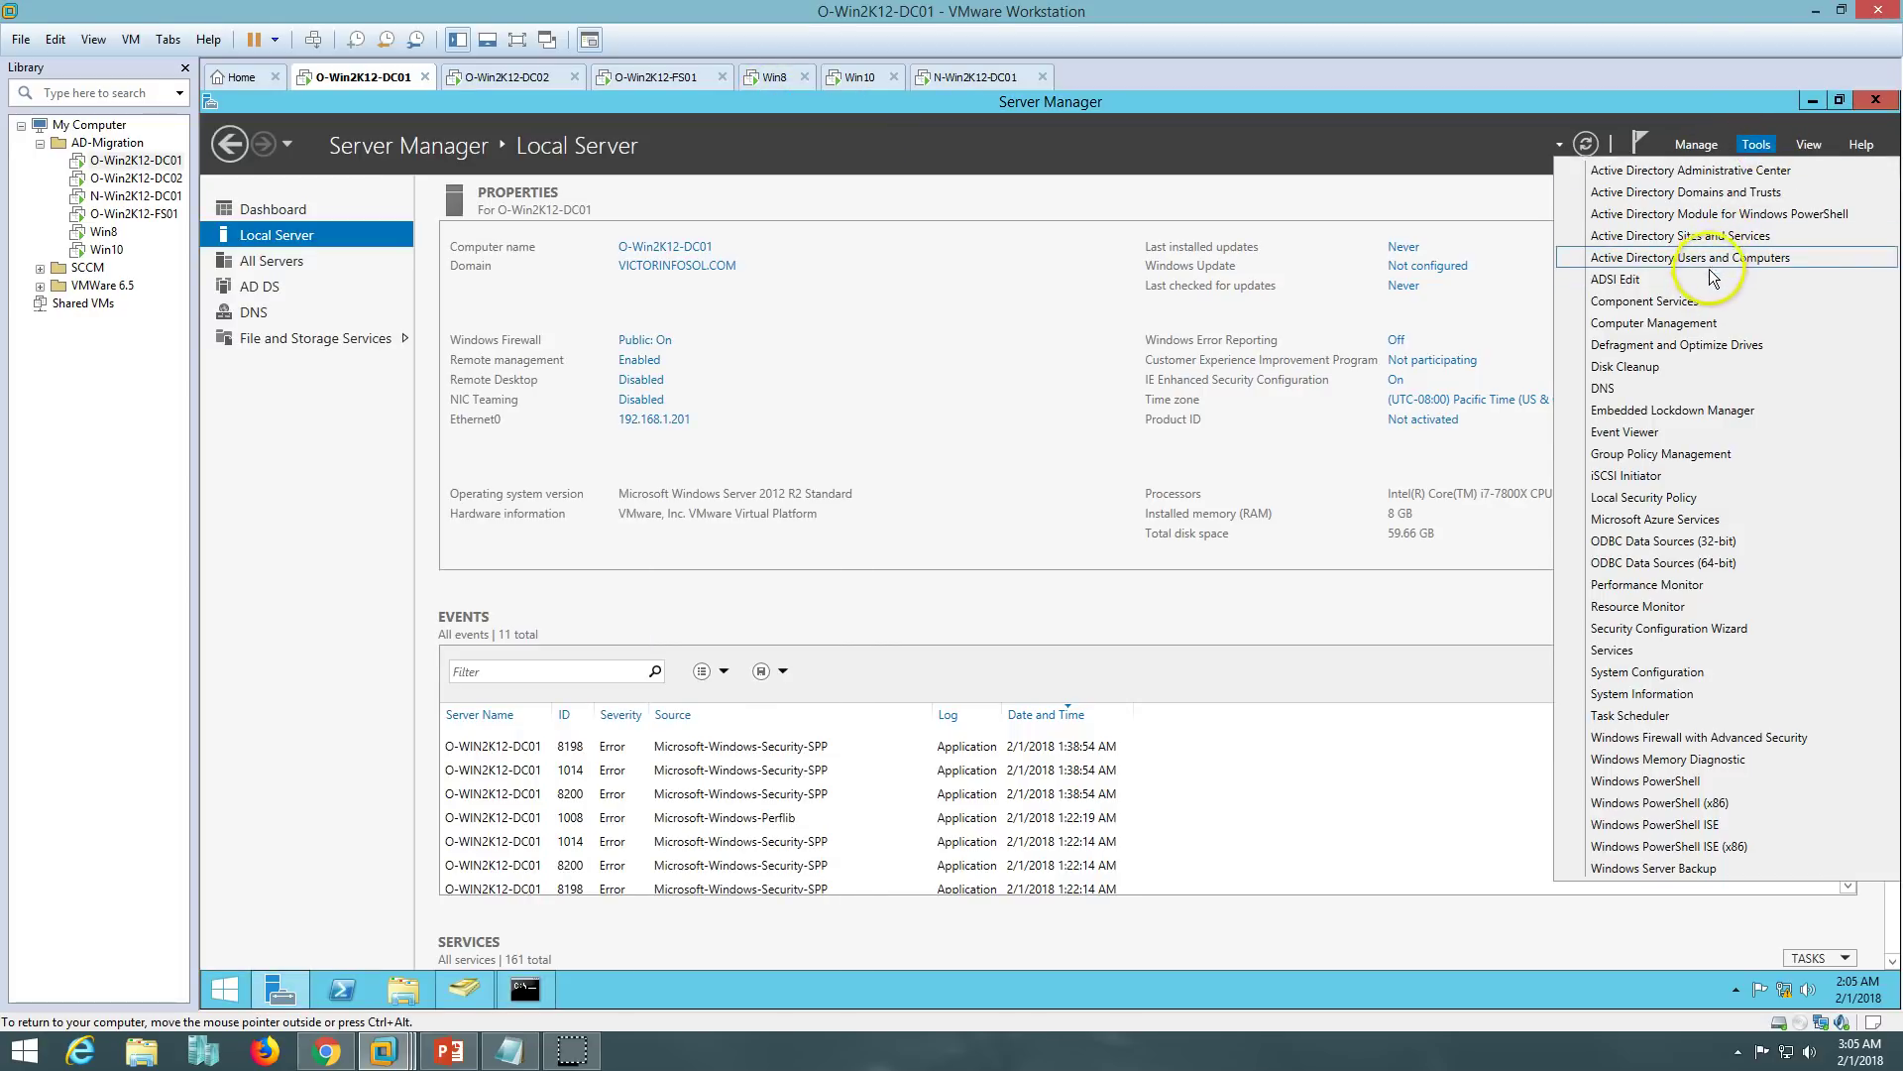
{"action": "left_click", "coordinate": [1685, 456]}
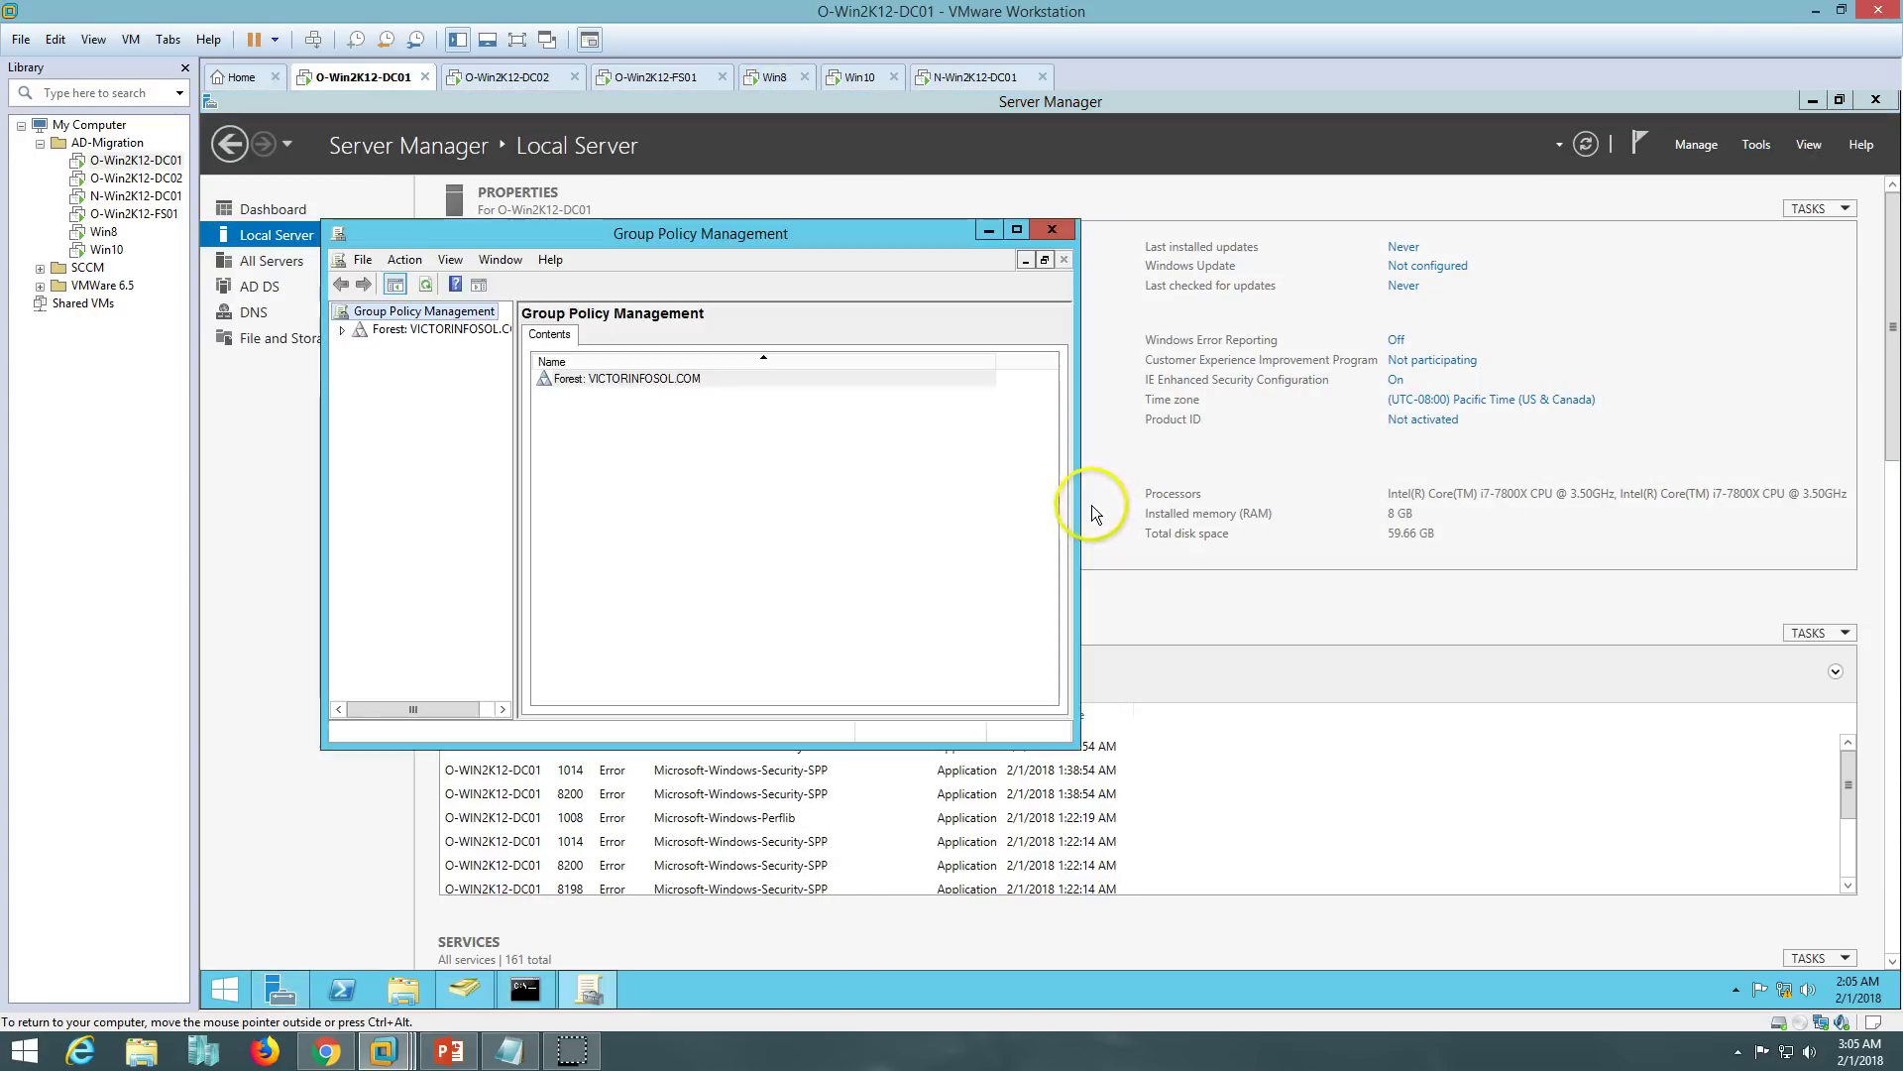
{"action": "double_click", "coordinate": [896, 238]}
{"action": "double_click", "coordinate": [311, 195]}
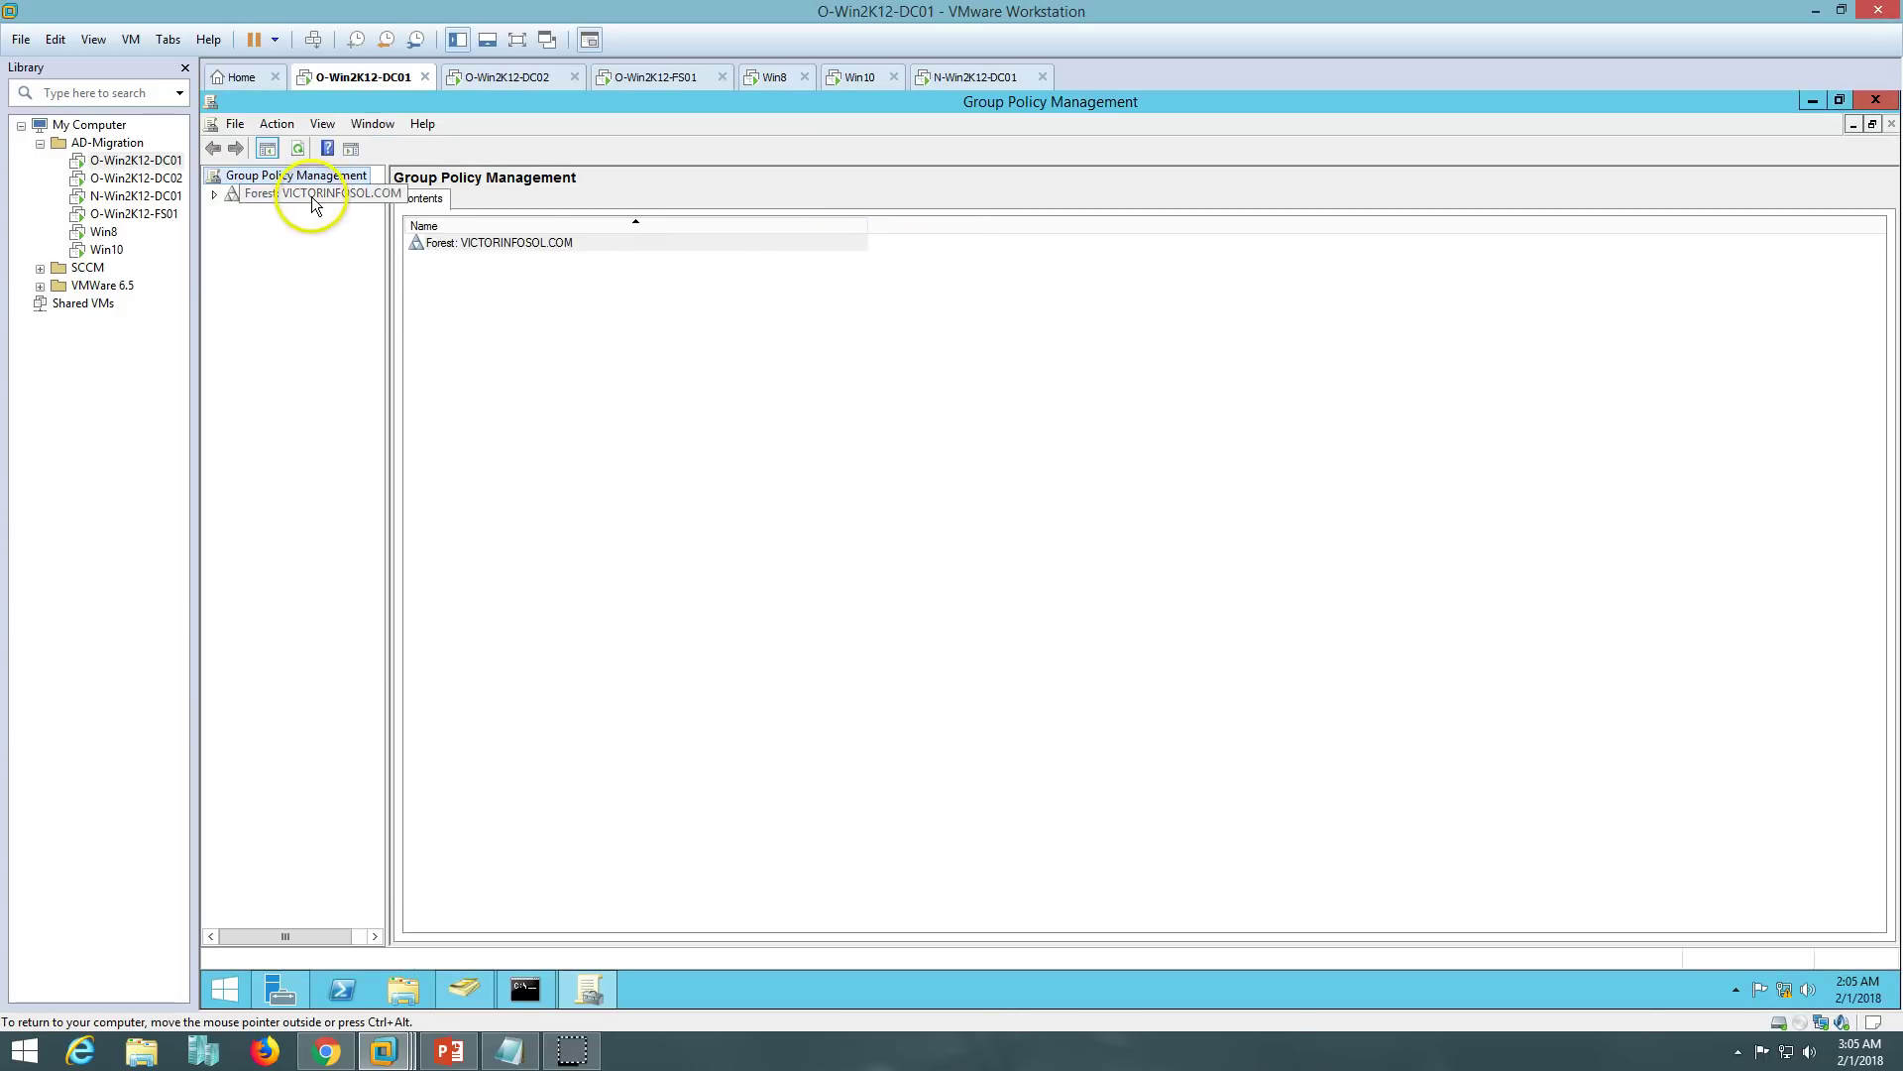
{"action": "double_click", "coordinate": [301, 214]}
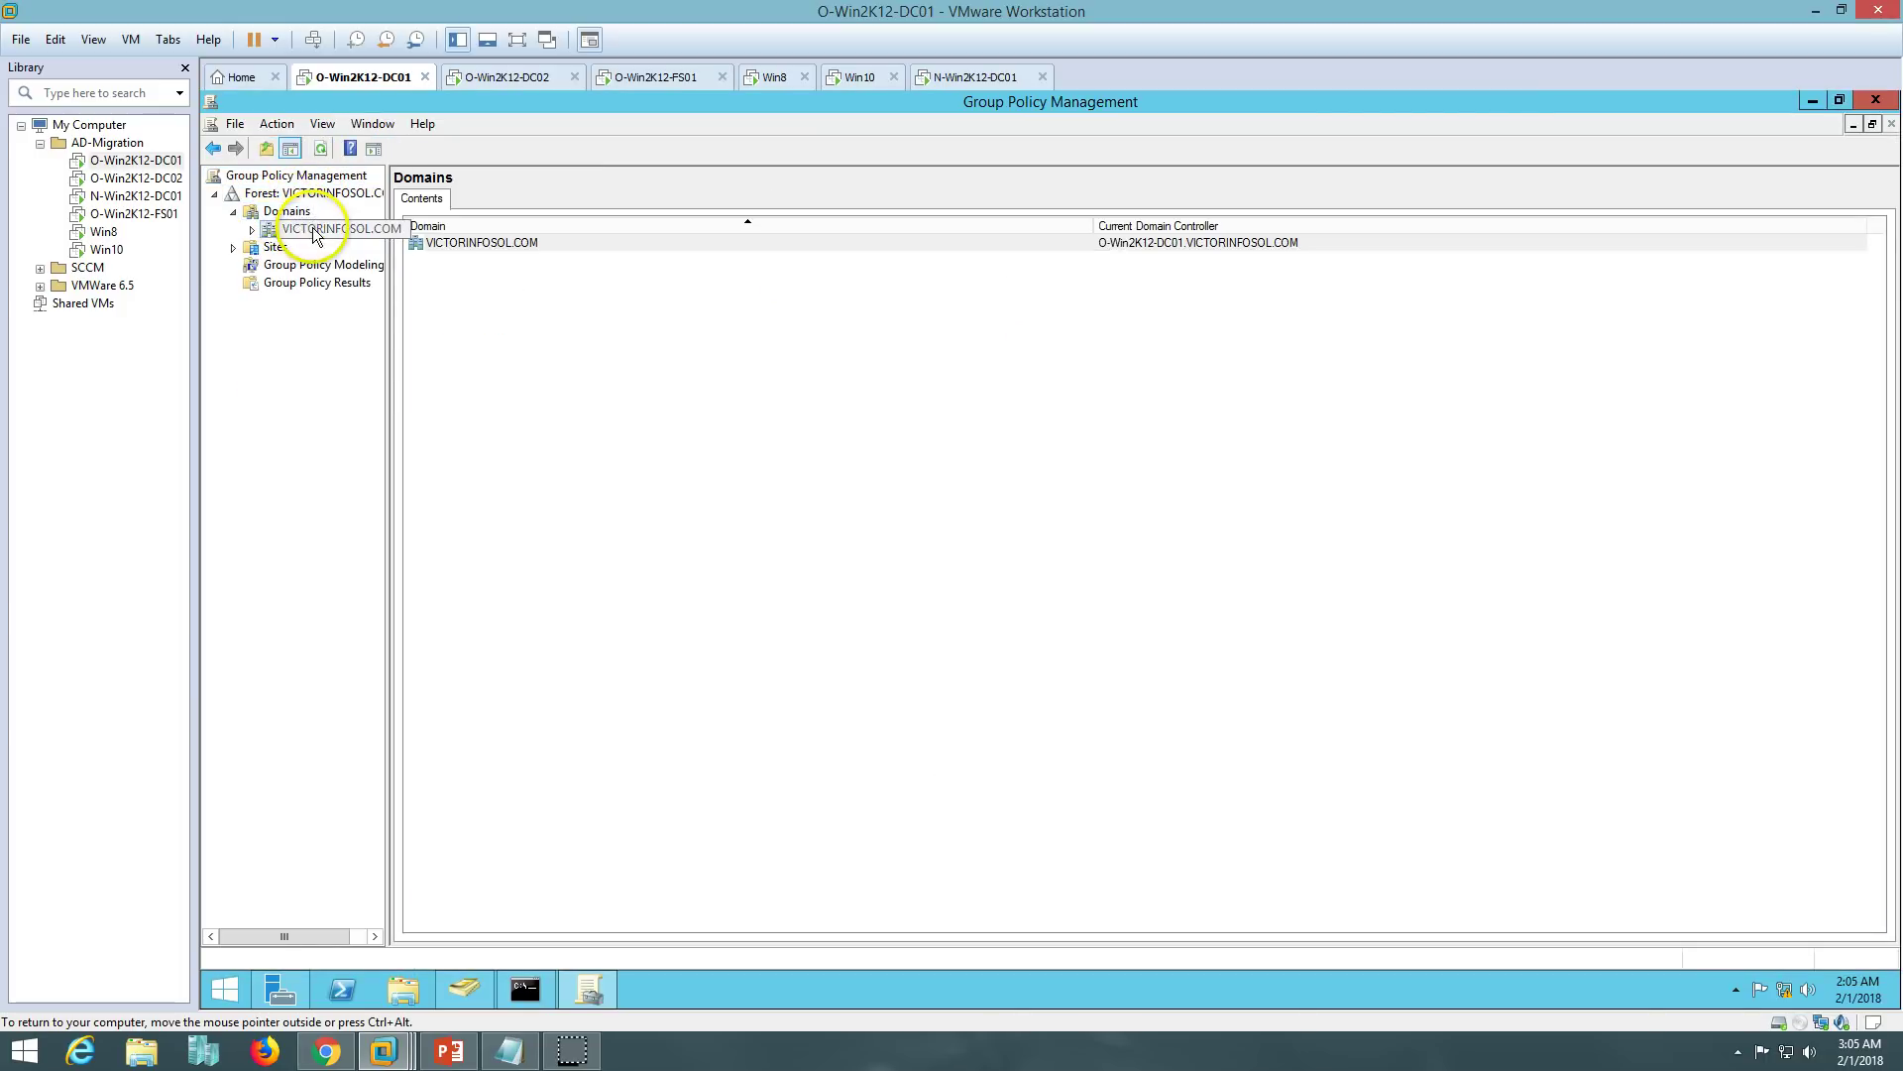
{"action": "double_click", "coordinate": [327, 229]}
{"action": "left_click_drag", "start_coordinate": [386, 305], "coordinate": [633, 305]}
- Open the Default Domain Policy in the Group Policy Management Editor, maximised
{"action": "left_click", "coordinate": [352, 247]}
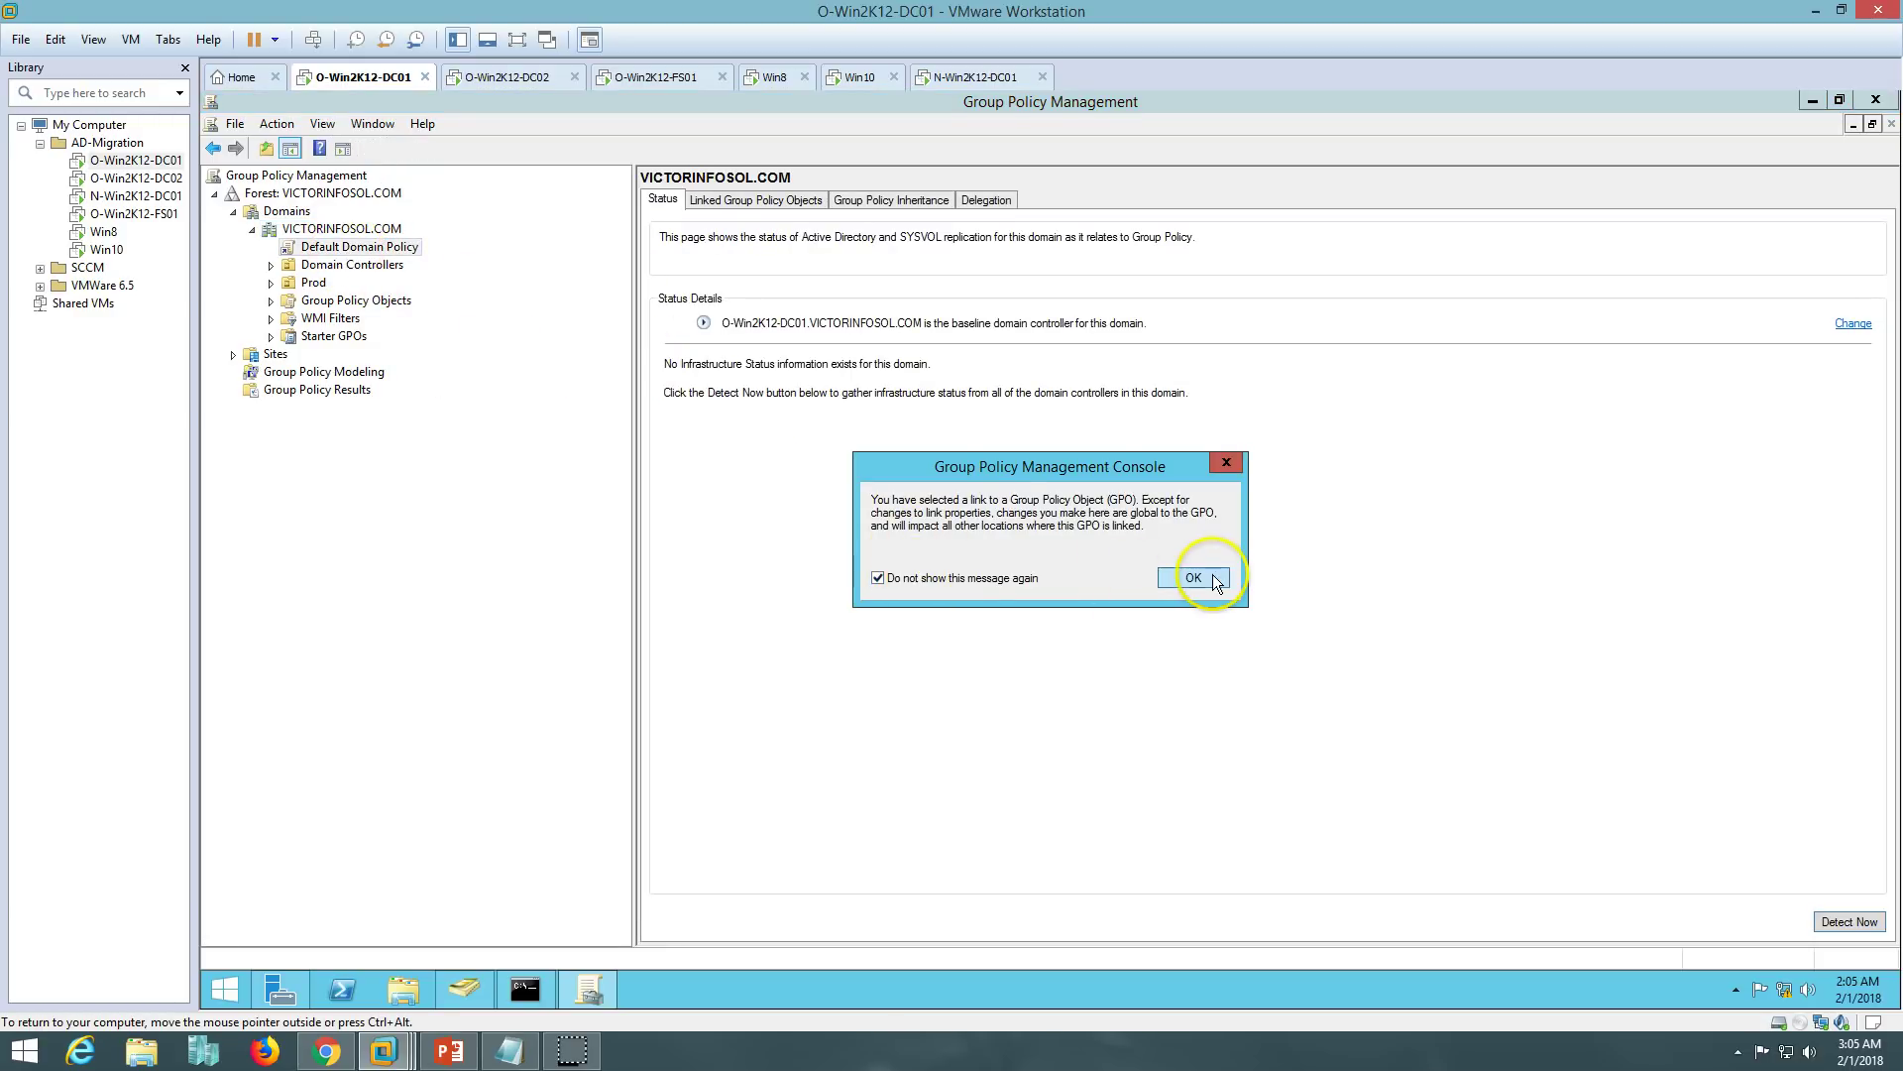
{"action": "left_click", "coordinate": [1194, 577]}
{"action": "right_click", "coordinate": [386, 255]}
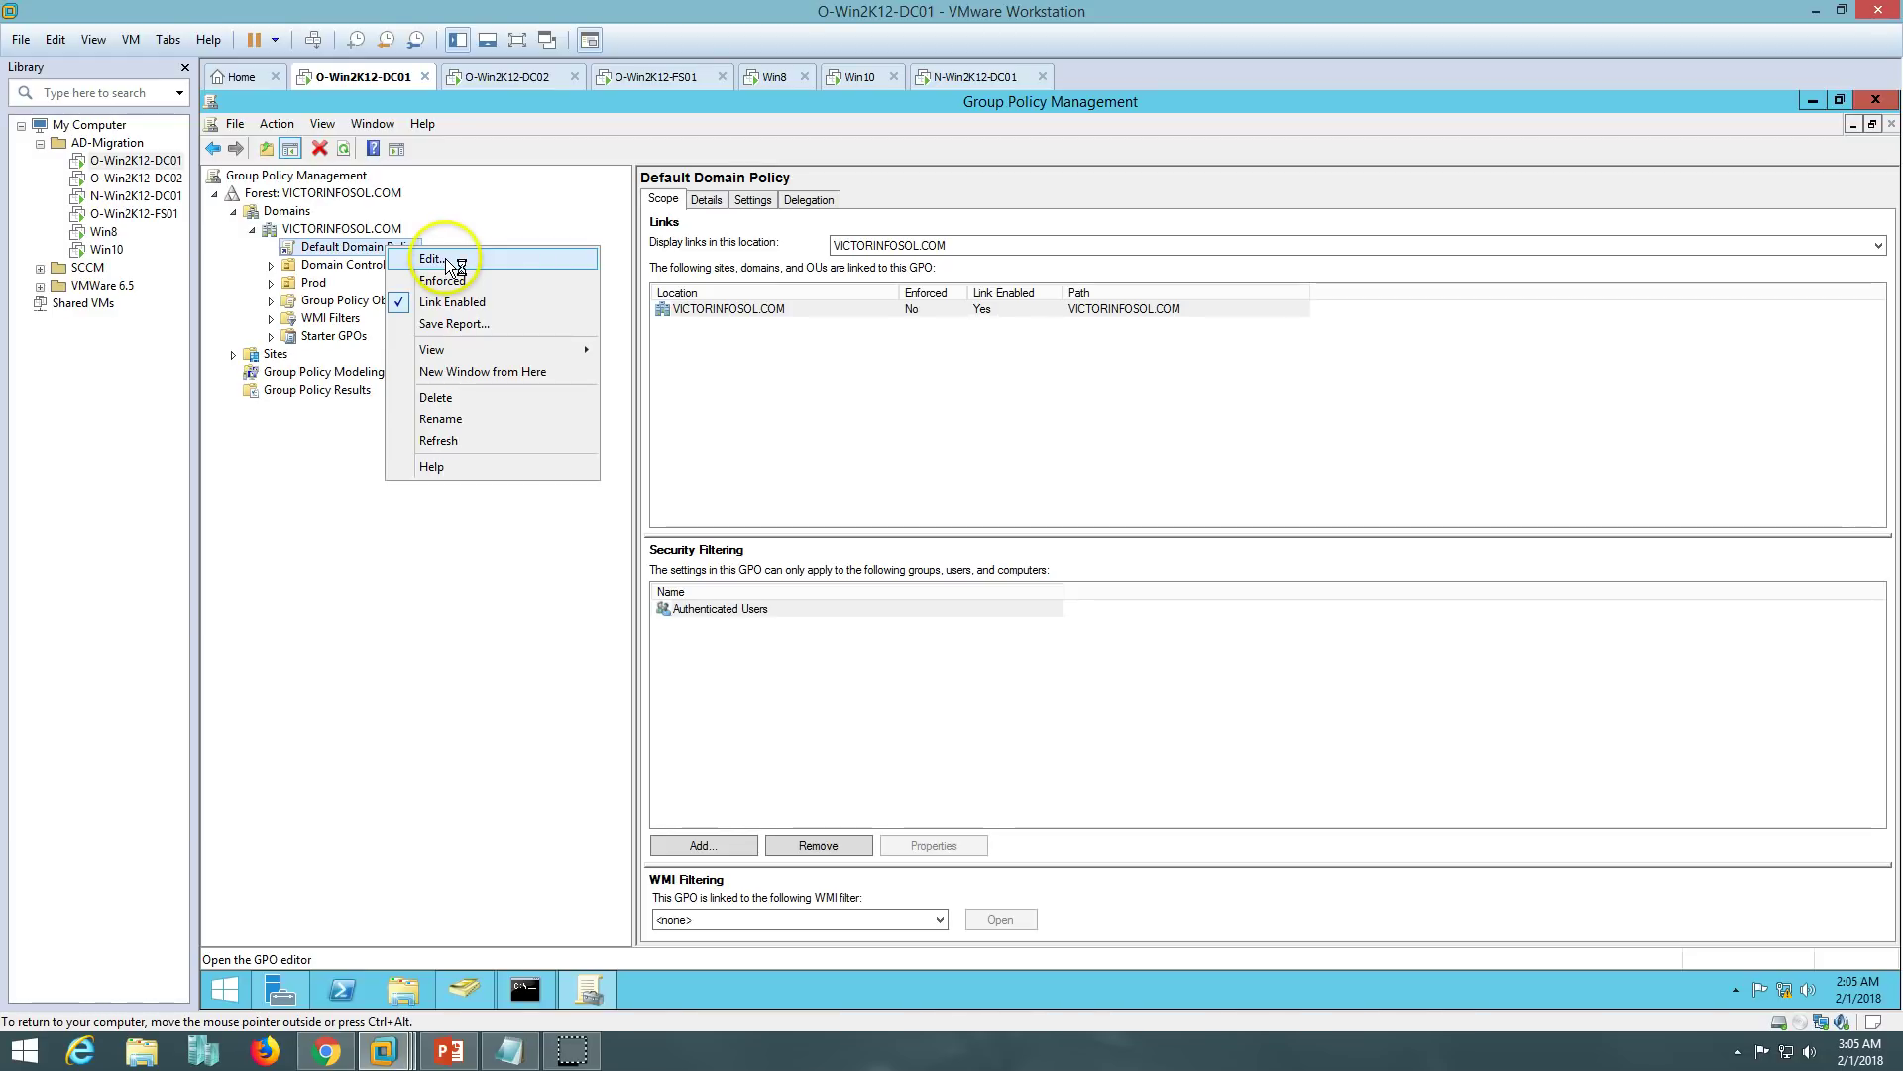
{"action": "left_click", "coordinate": [449, 260]}
{"action": "double_click", "coordinate": [788, 184]}
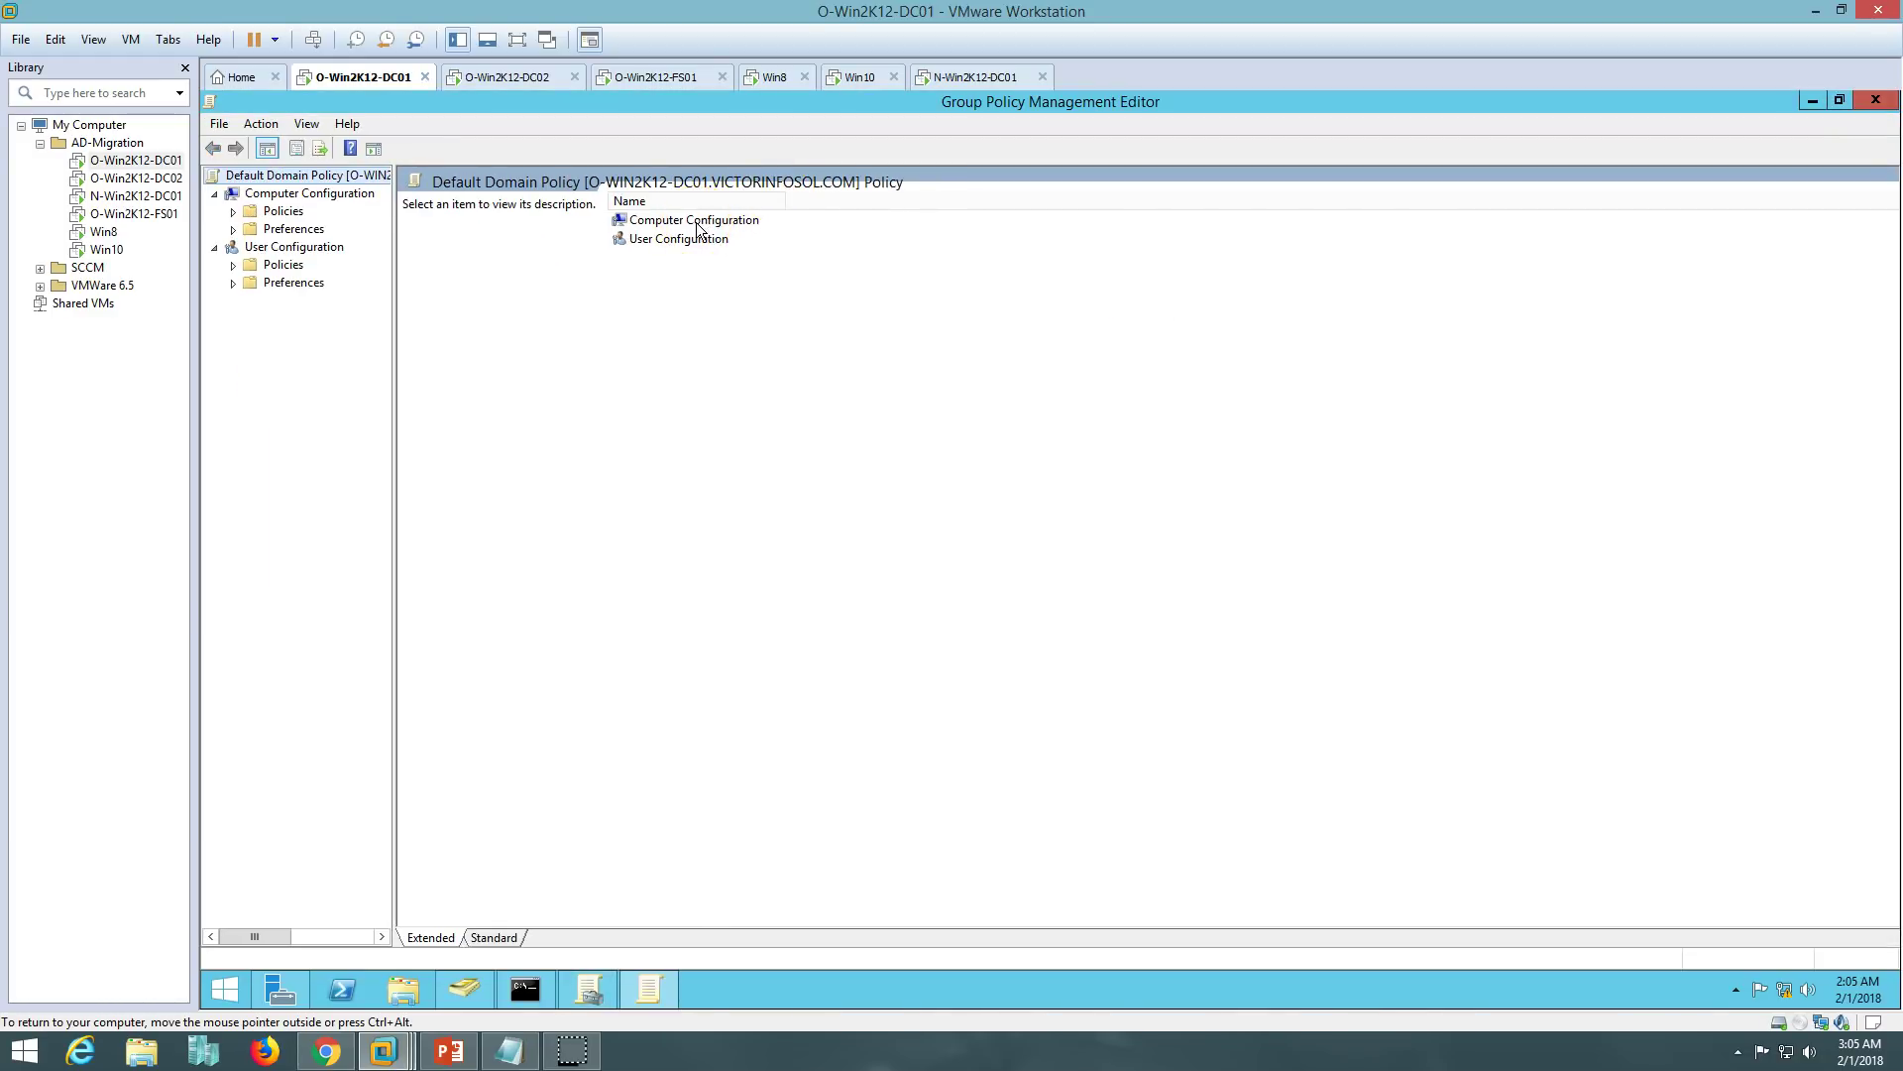
- Navigate to Computer Configuration > Administrative Templates > Network > DNS Client > DNS suffix search list
{"action": "double_click", "coordinate": [697, 223]}
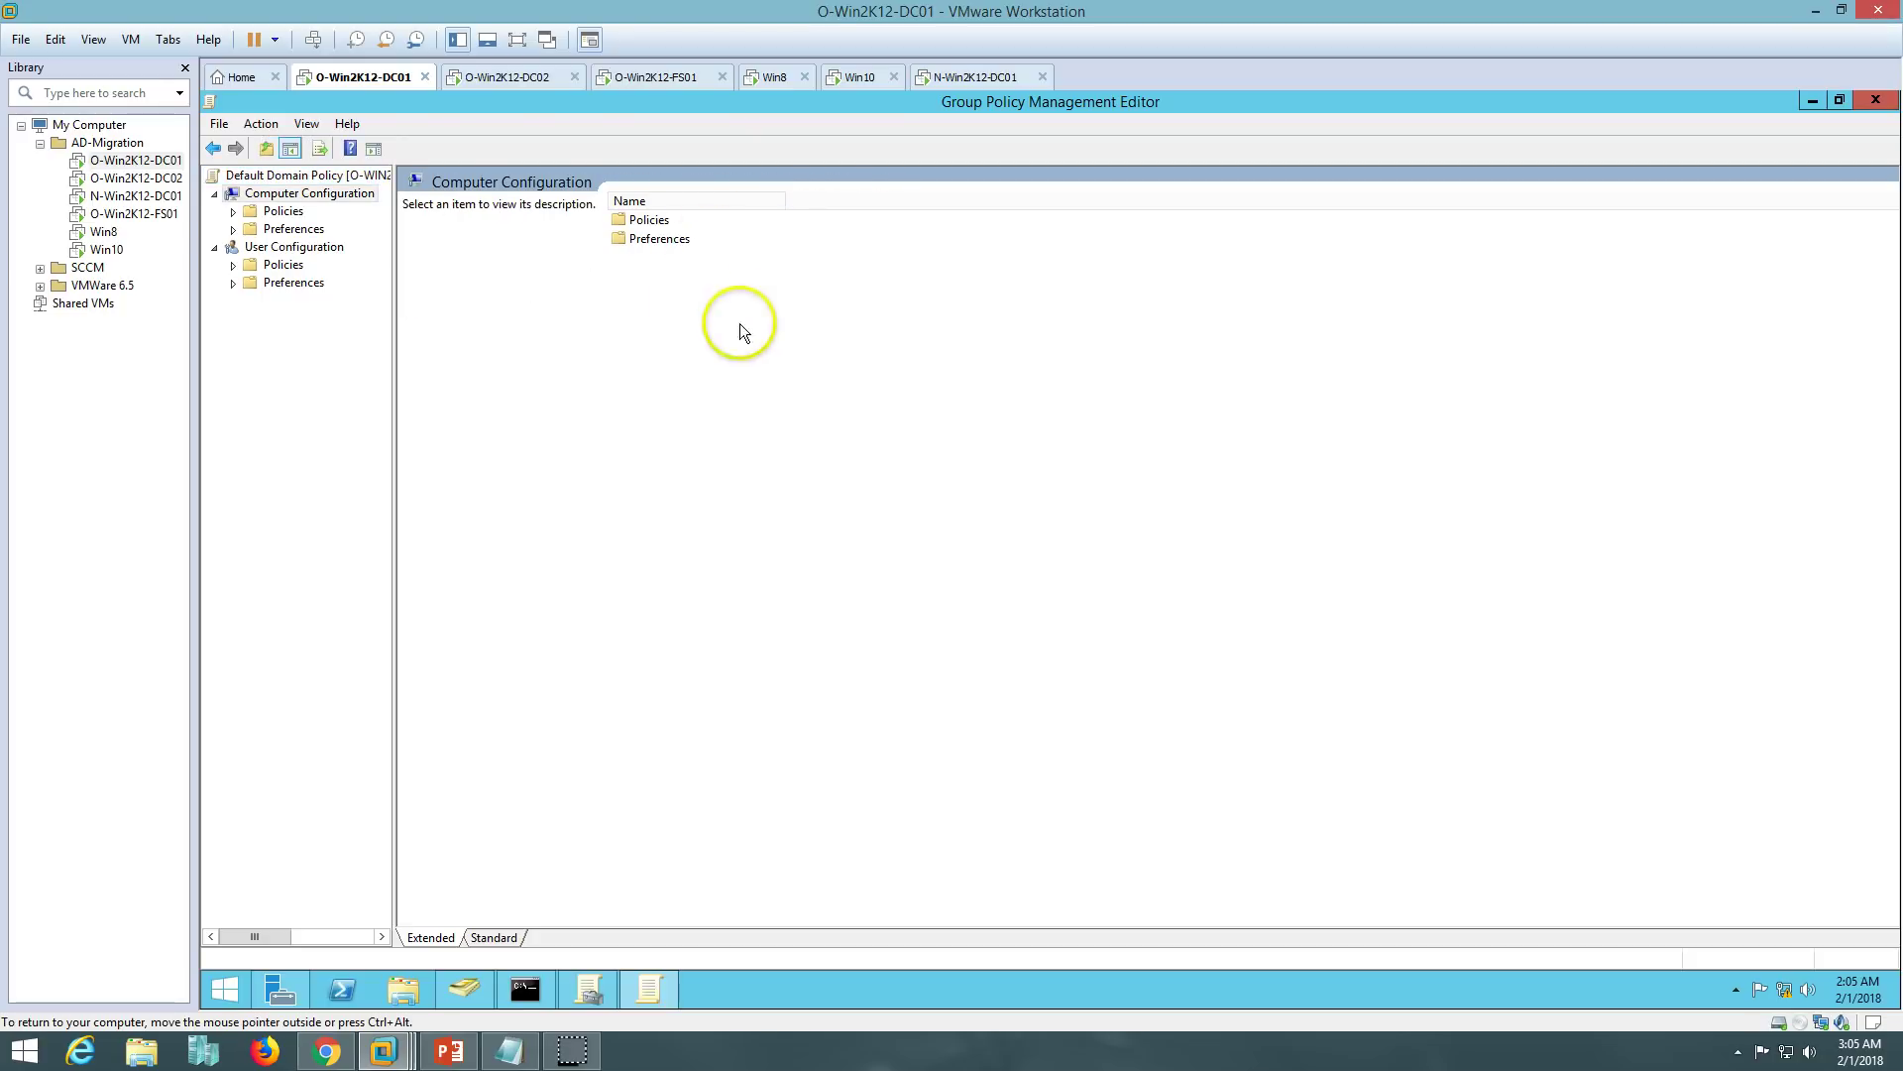
{"action": "double_click", "coordinate": [656, 226]}
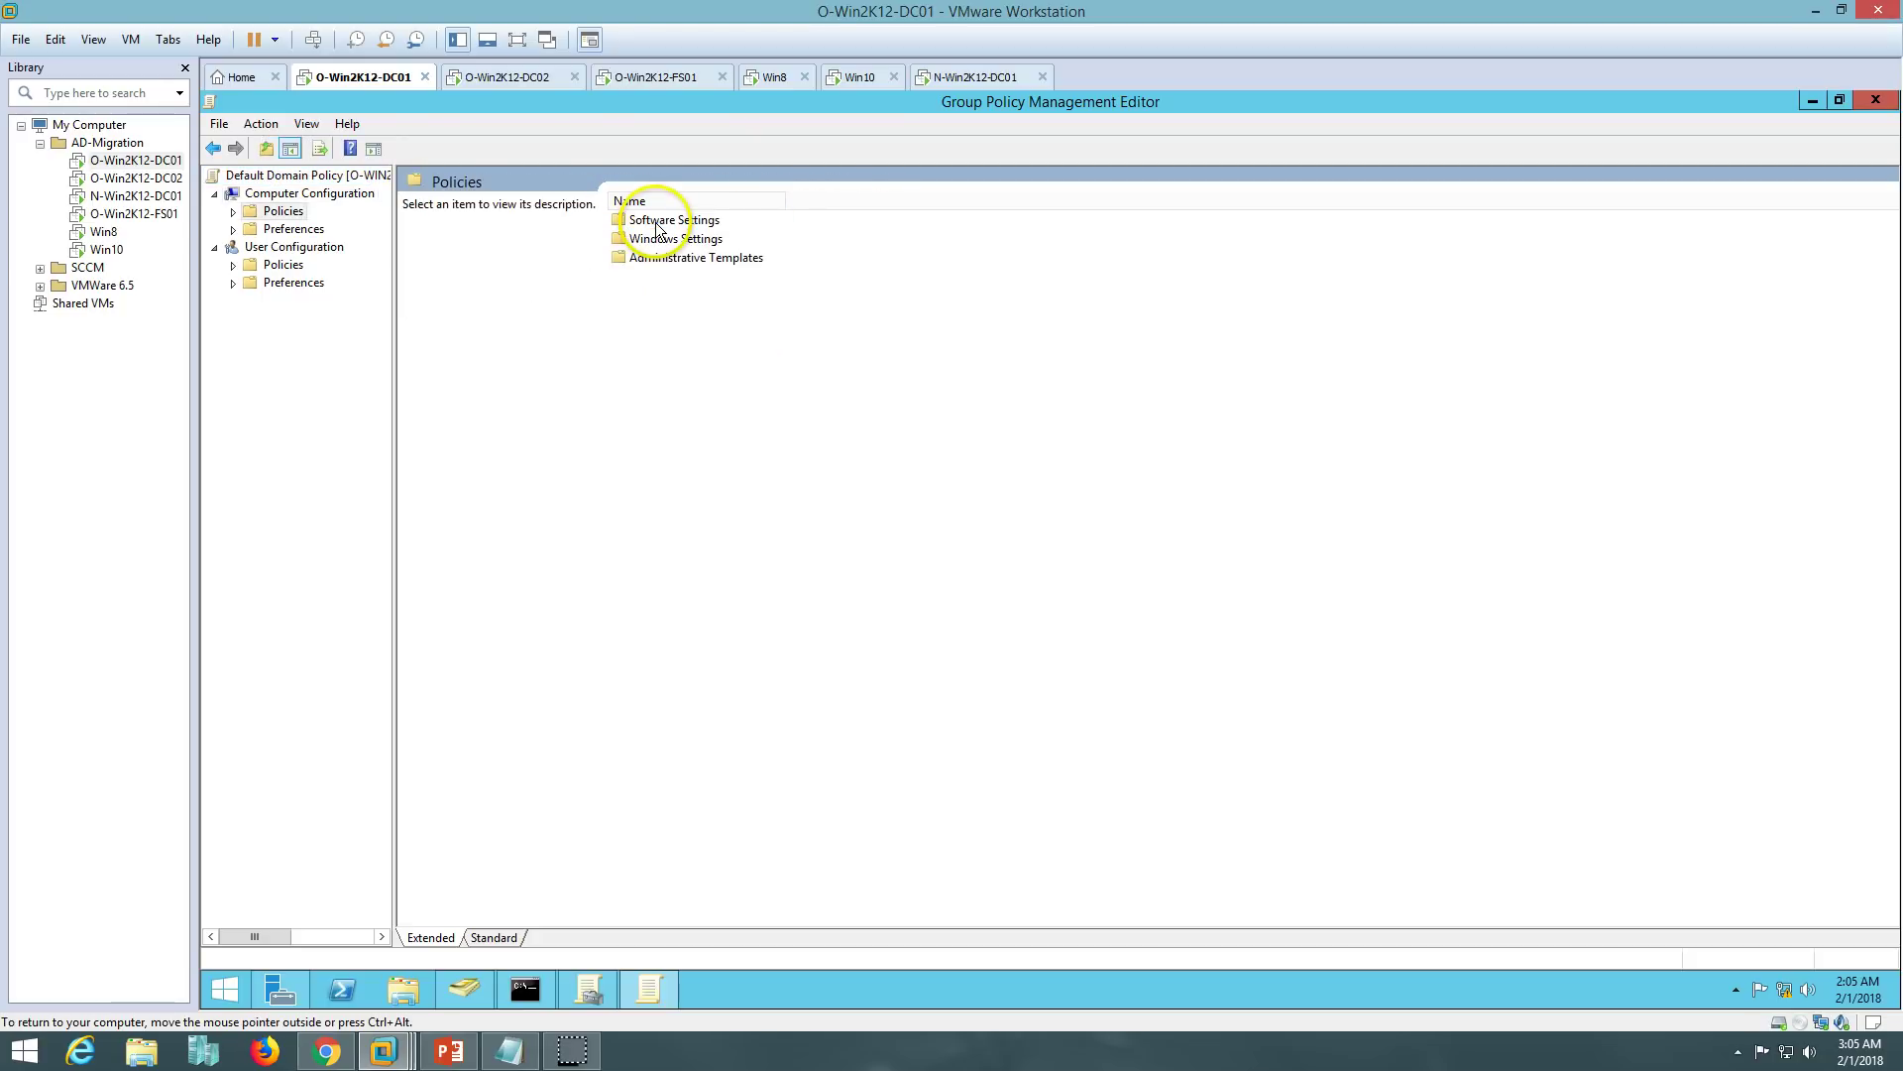
{"action": "double_click", "coordinate": [669, 260]}
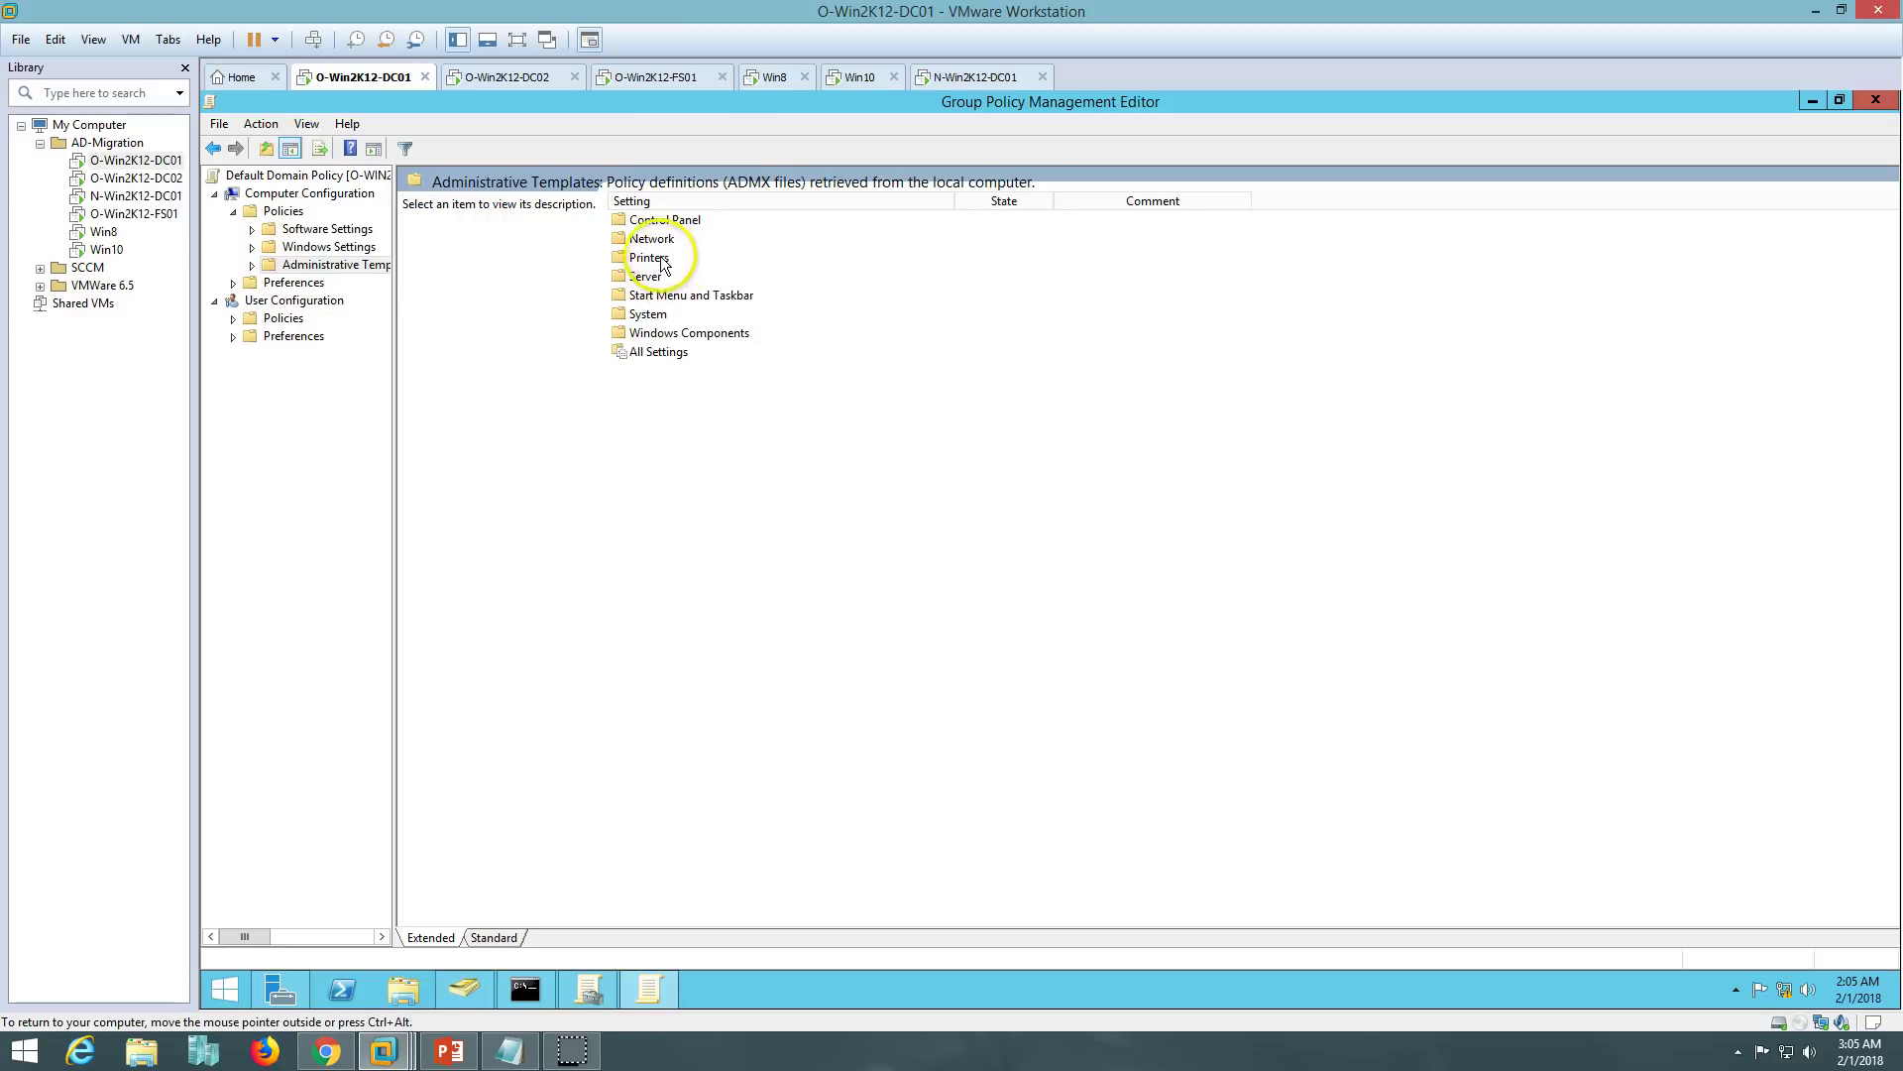
{"action": "double_click", "coordinate": [654, 240]}
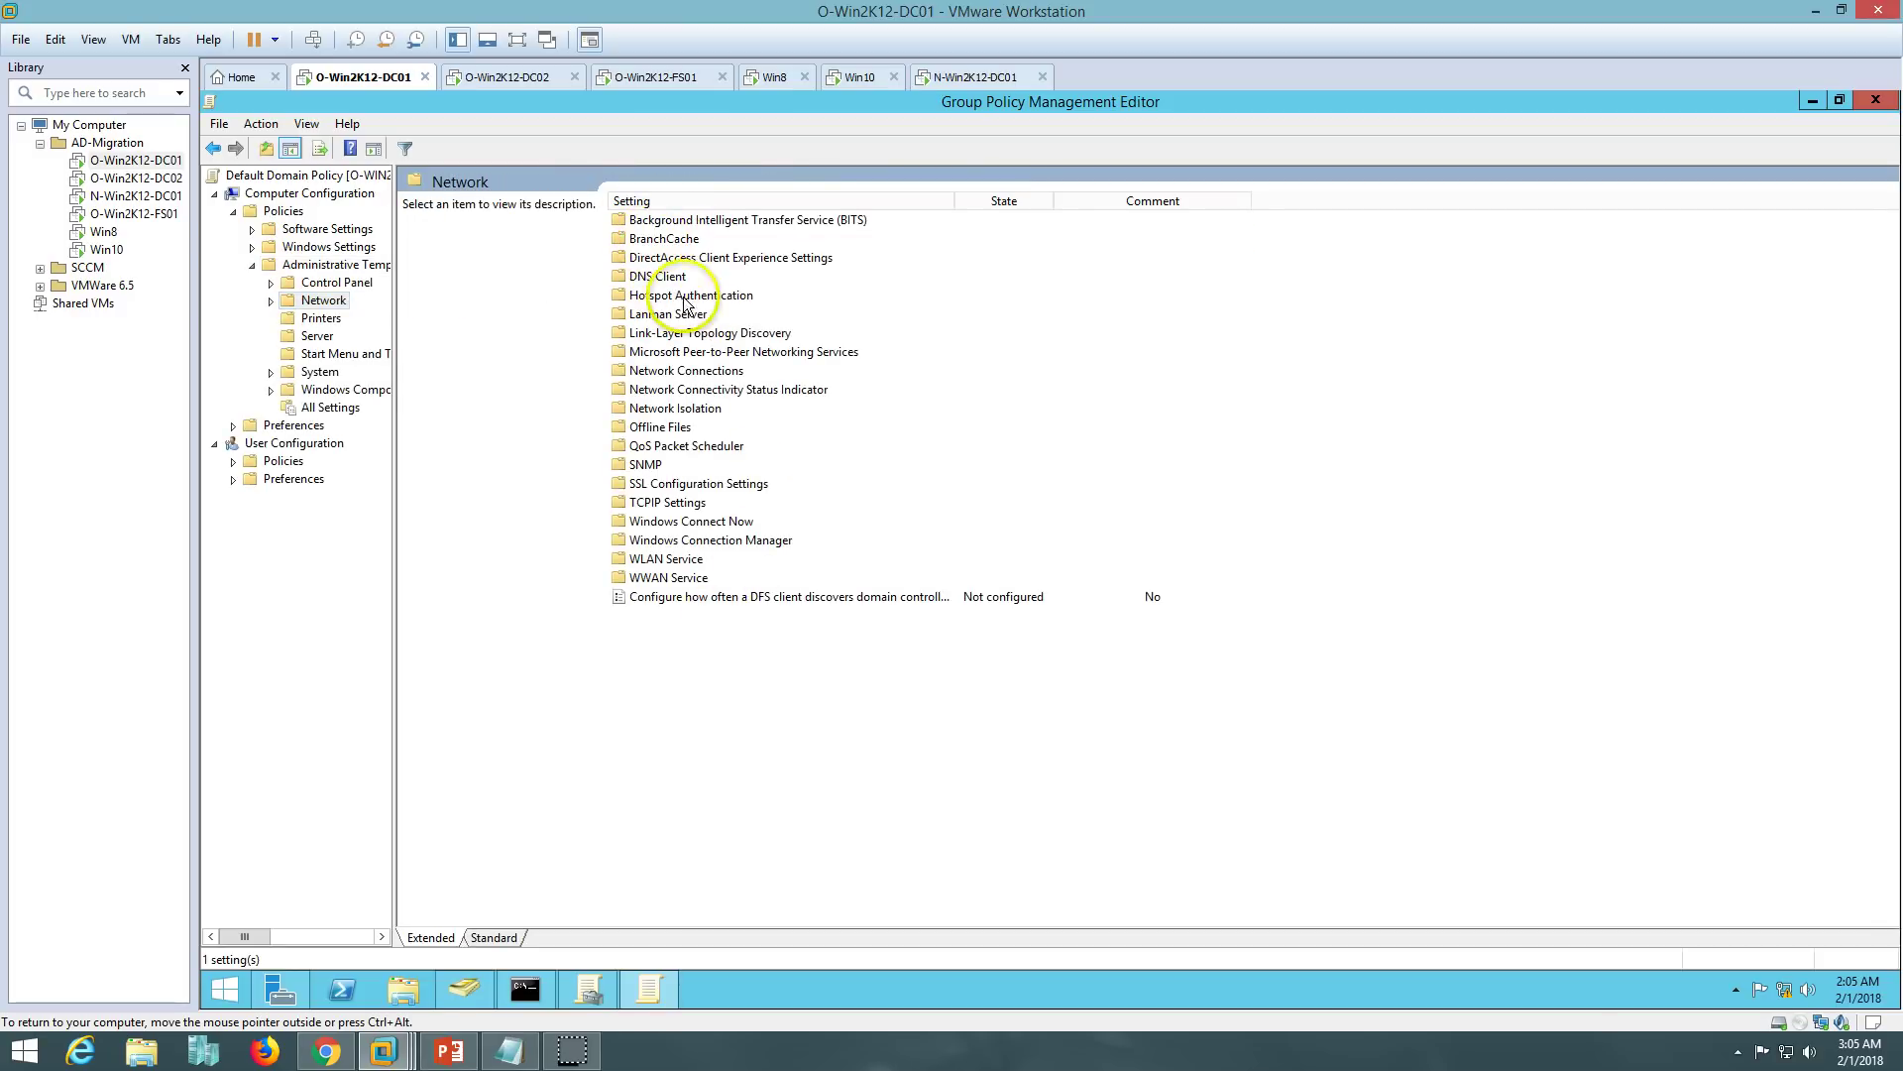
{"action": "double_click", "coordinate": [666, 276]}
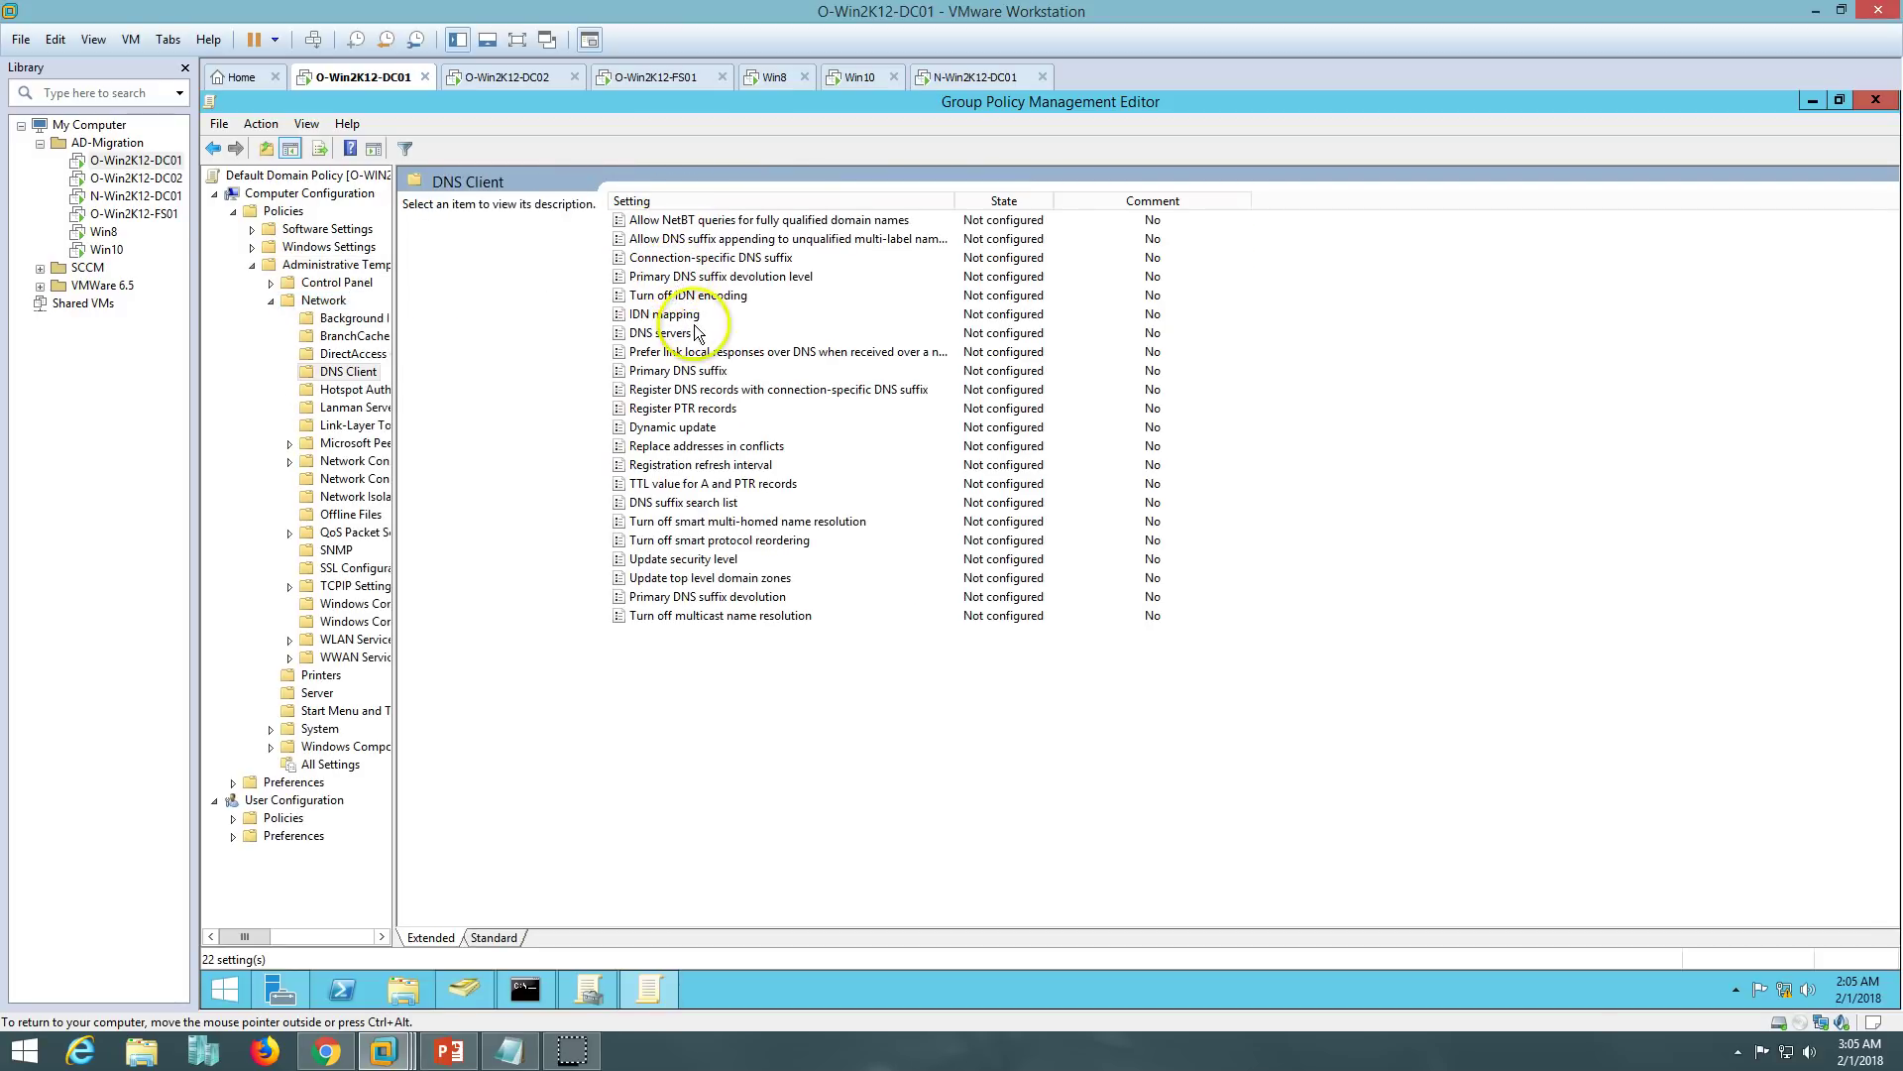
{"action": "left_click", "coordinate": [688, 506]}
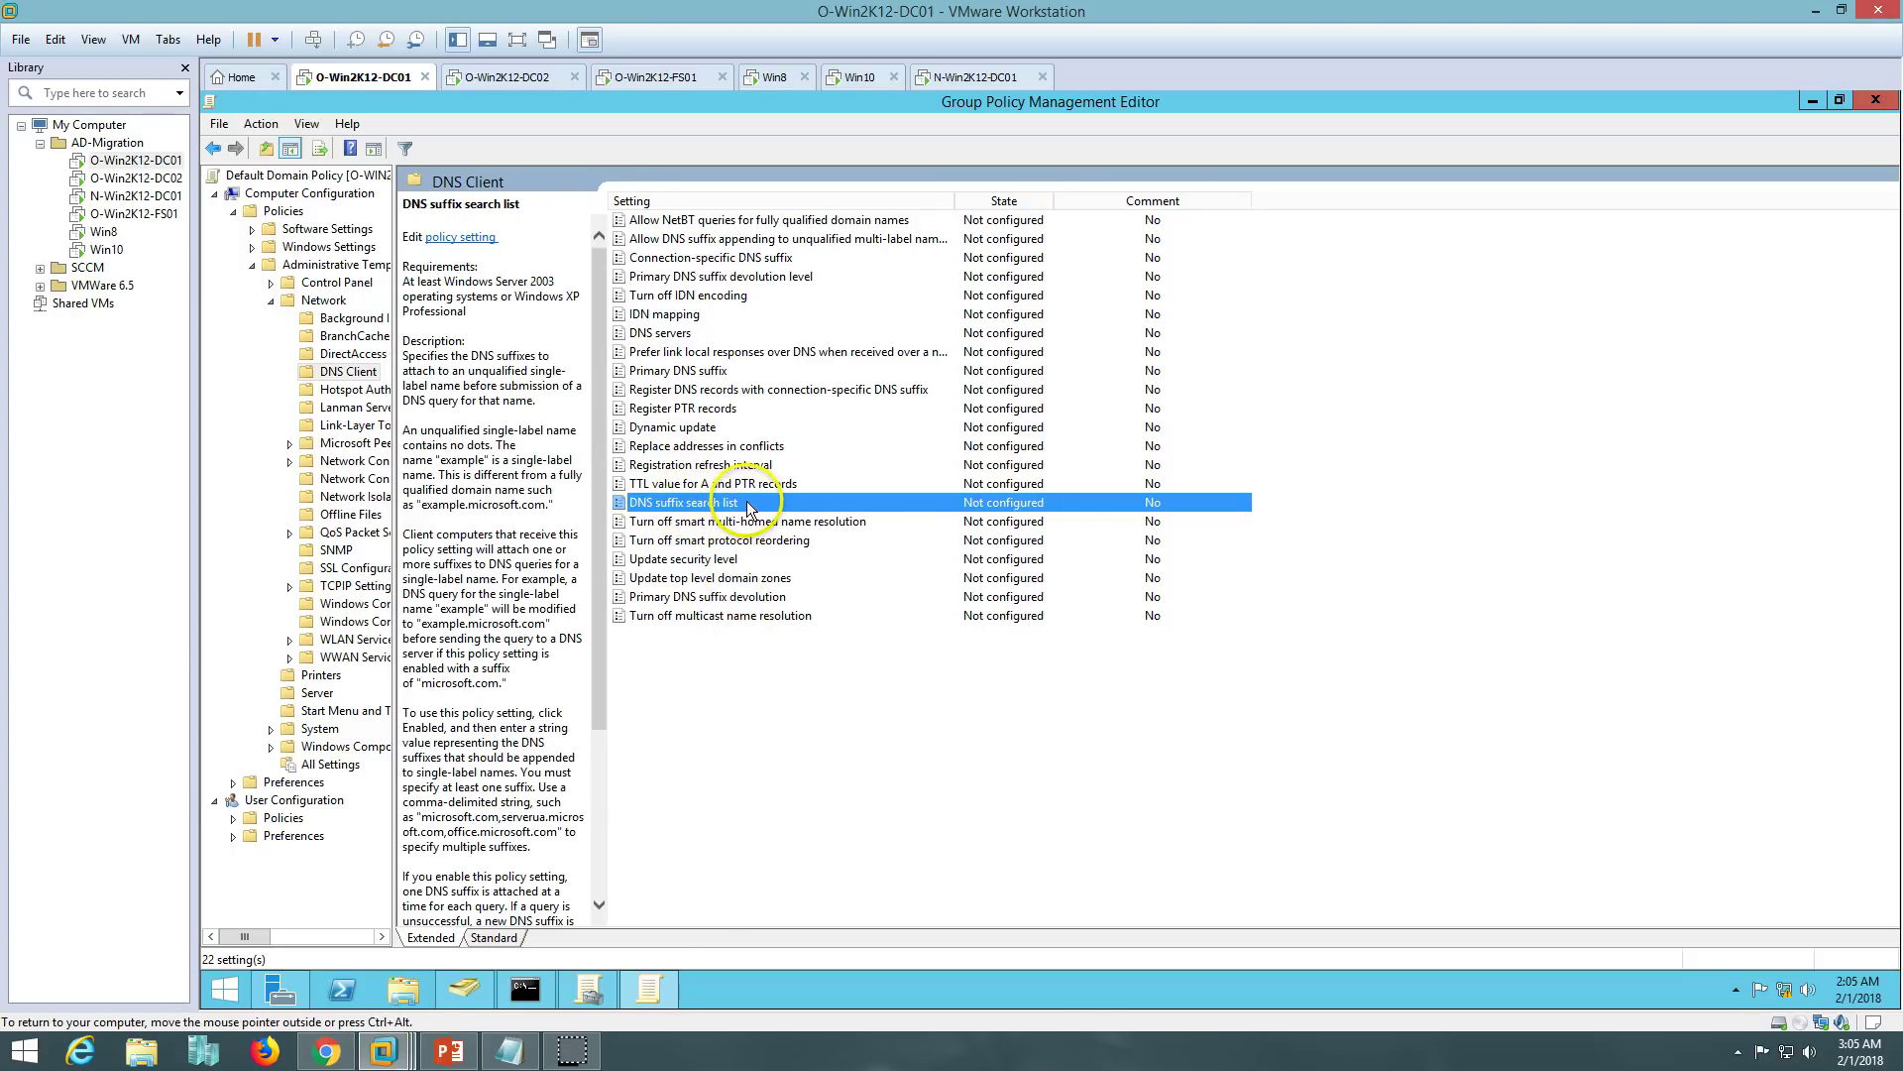
{"action": "double_click", "coordinate": [747, 501]}
- Enable DNS suffix search list with 'VICTORINFOSOL.COM,VICTORNEW.COM', apply it, and close the editor
{"action": "left_click", "coordinate": [355, 319]}
{"action": "left_click", "coordinate": [377, 493]}
{"action": "left_click", "coordinate": [509, 1053]}
{"action": "left_click_drag", "start_coordinate": [932, 306], "coordinate": [679, 305]}
{"action": "key", "text": "ctrl+c"}
{"action": "left_click", "coordinate": [508, 1053]}
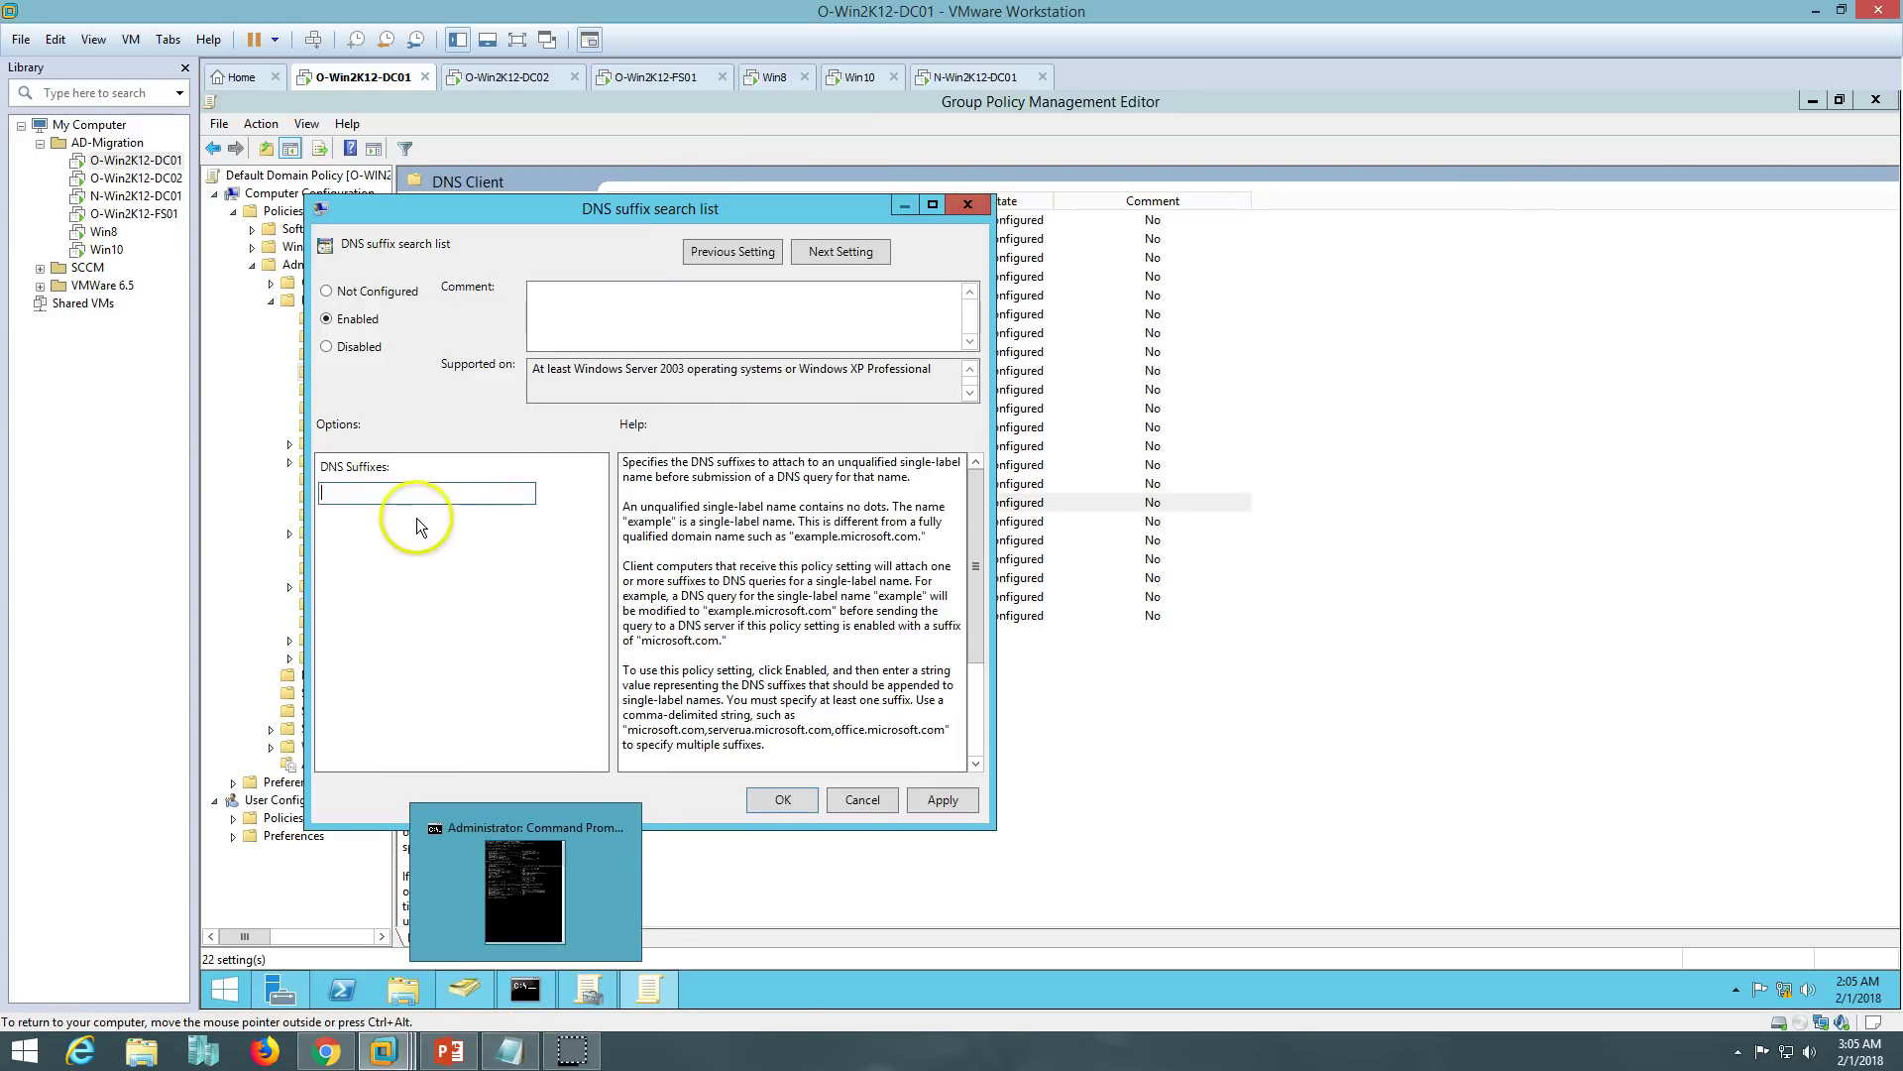
{"action": "key", "text": "ctrl+v"}
{"action": "left_click", "coordinate": [947, 799]}
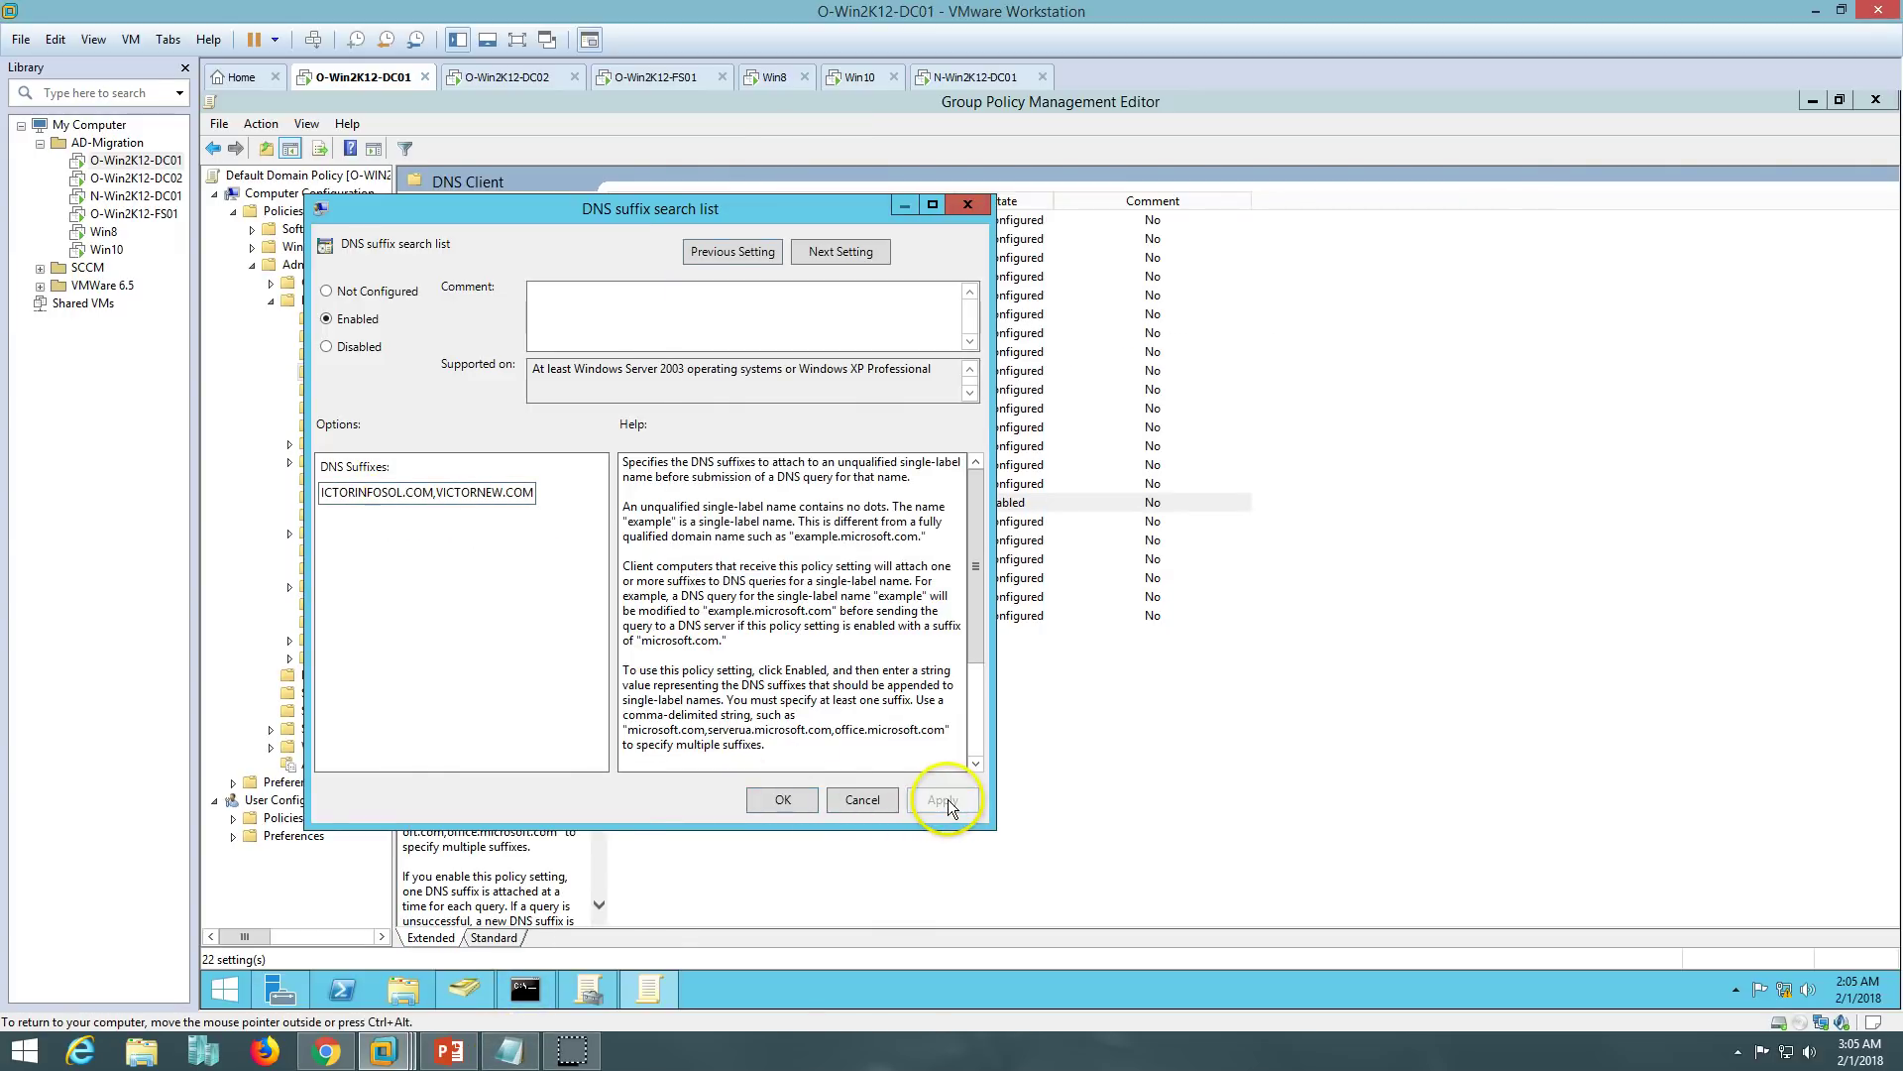
{"action": "left_click", "coordinate": [785, 799]}
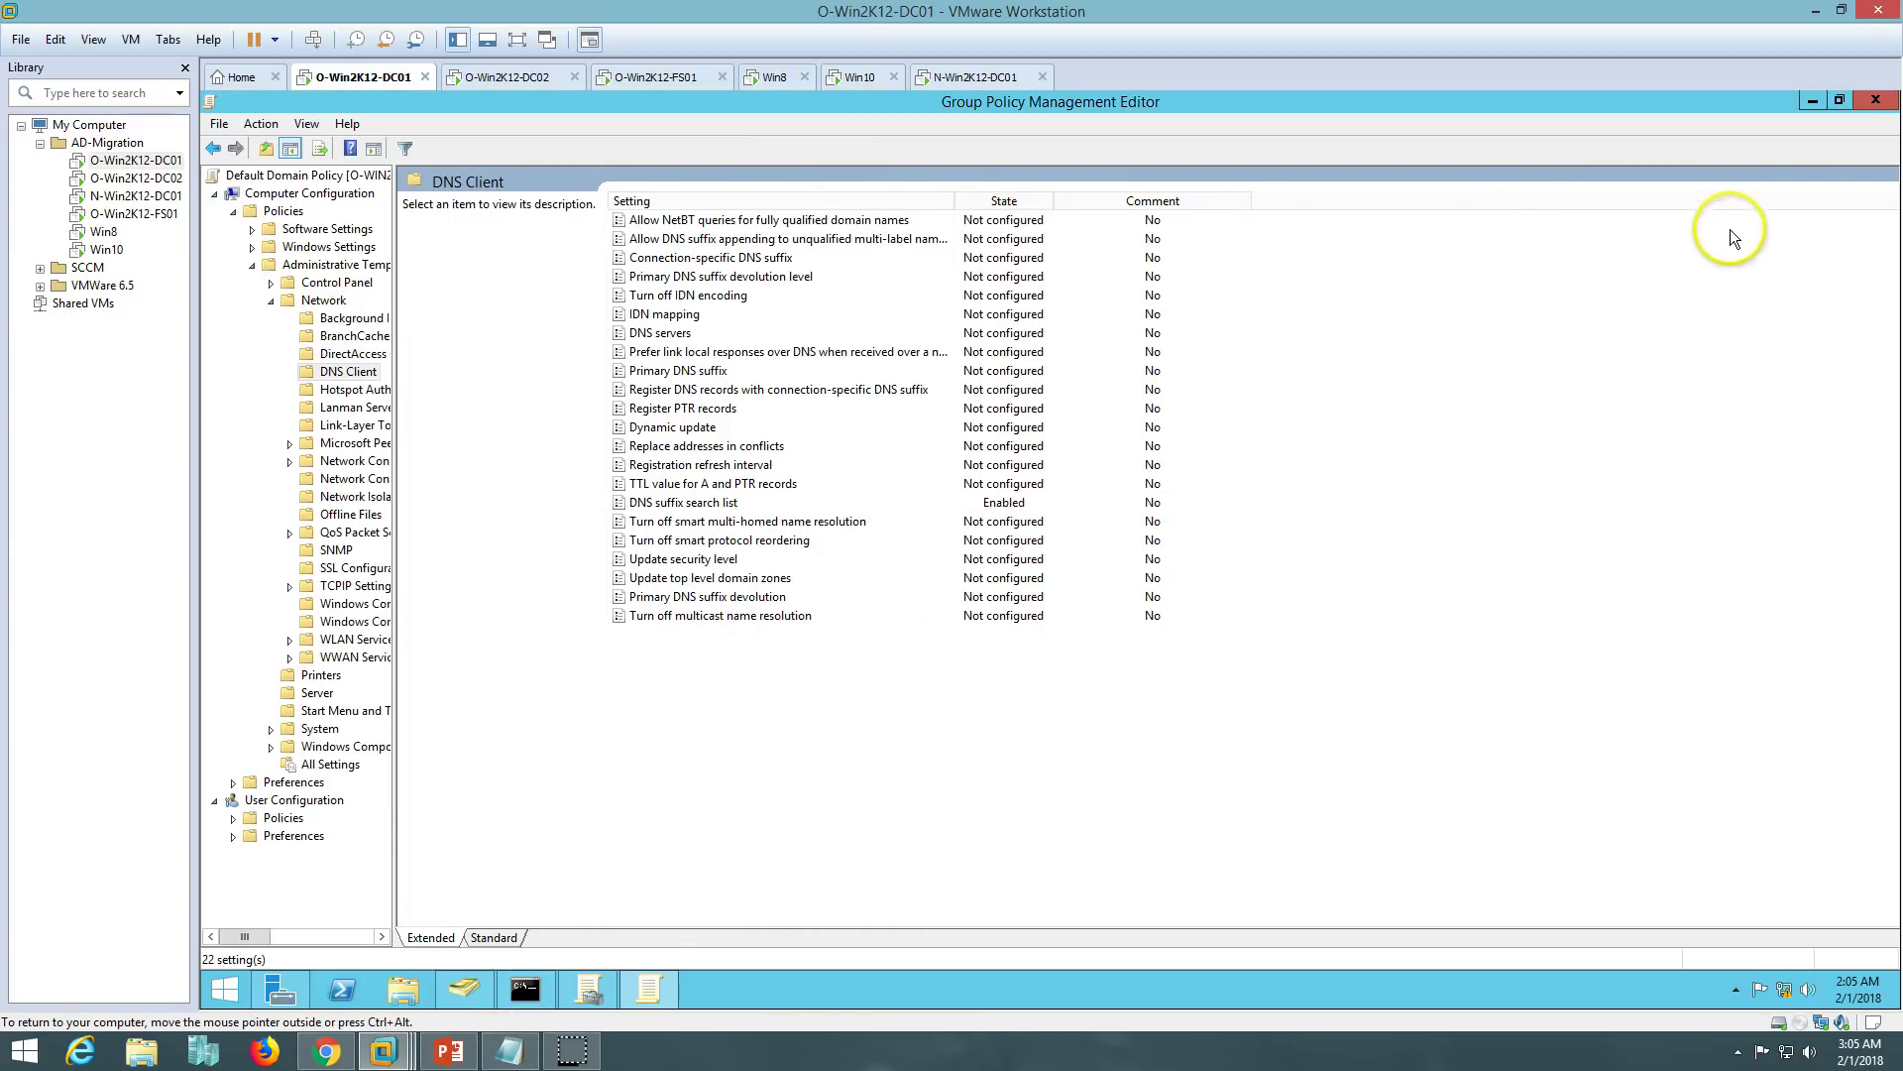
{"action": "left_click", "coordinate": [1876, 99]}
- Run gpupdate on O-Win2K12-DC01, then rerun ipconfig /all to verify the DNS suffixes
{"action": "left_click", "coordinate": [525, 988]}
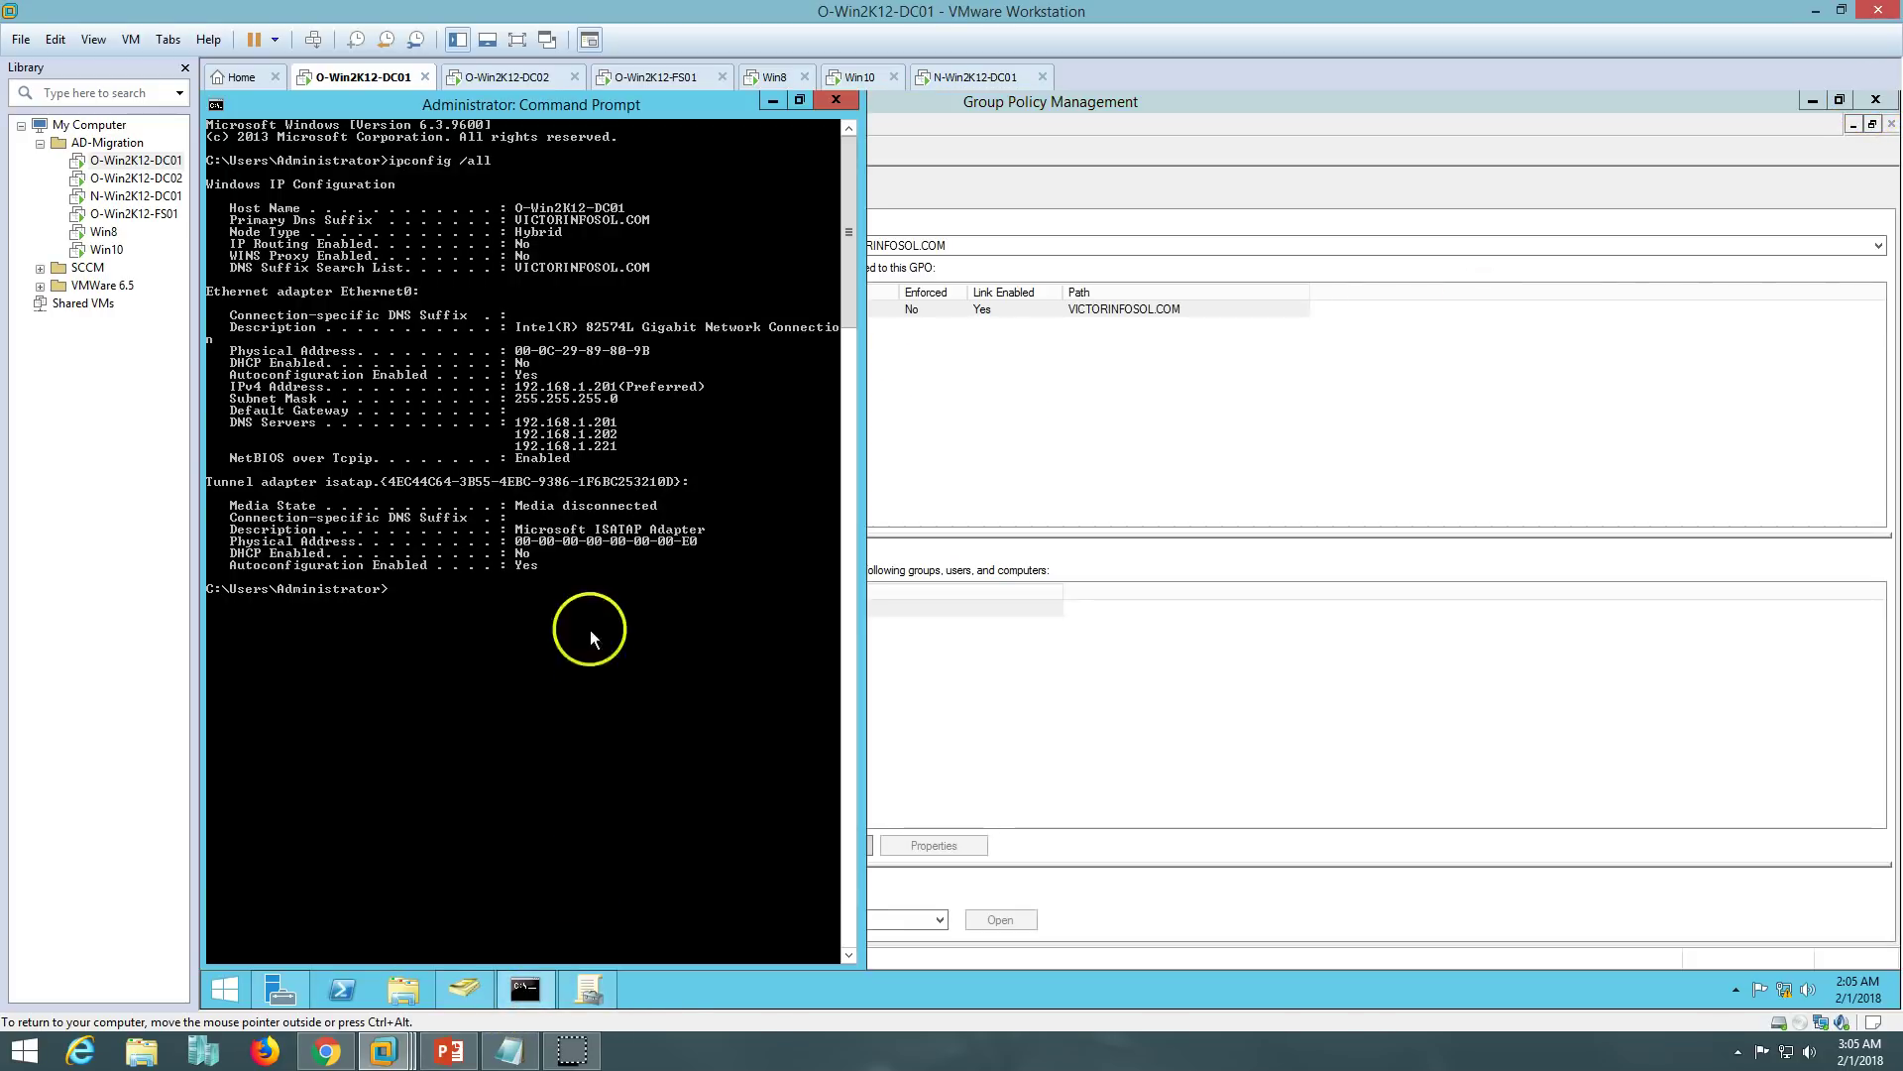
{"action": "type", "text": "gpupdate"}
{"action": "key", "text": "Return"}
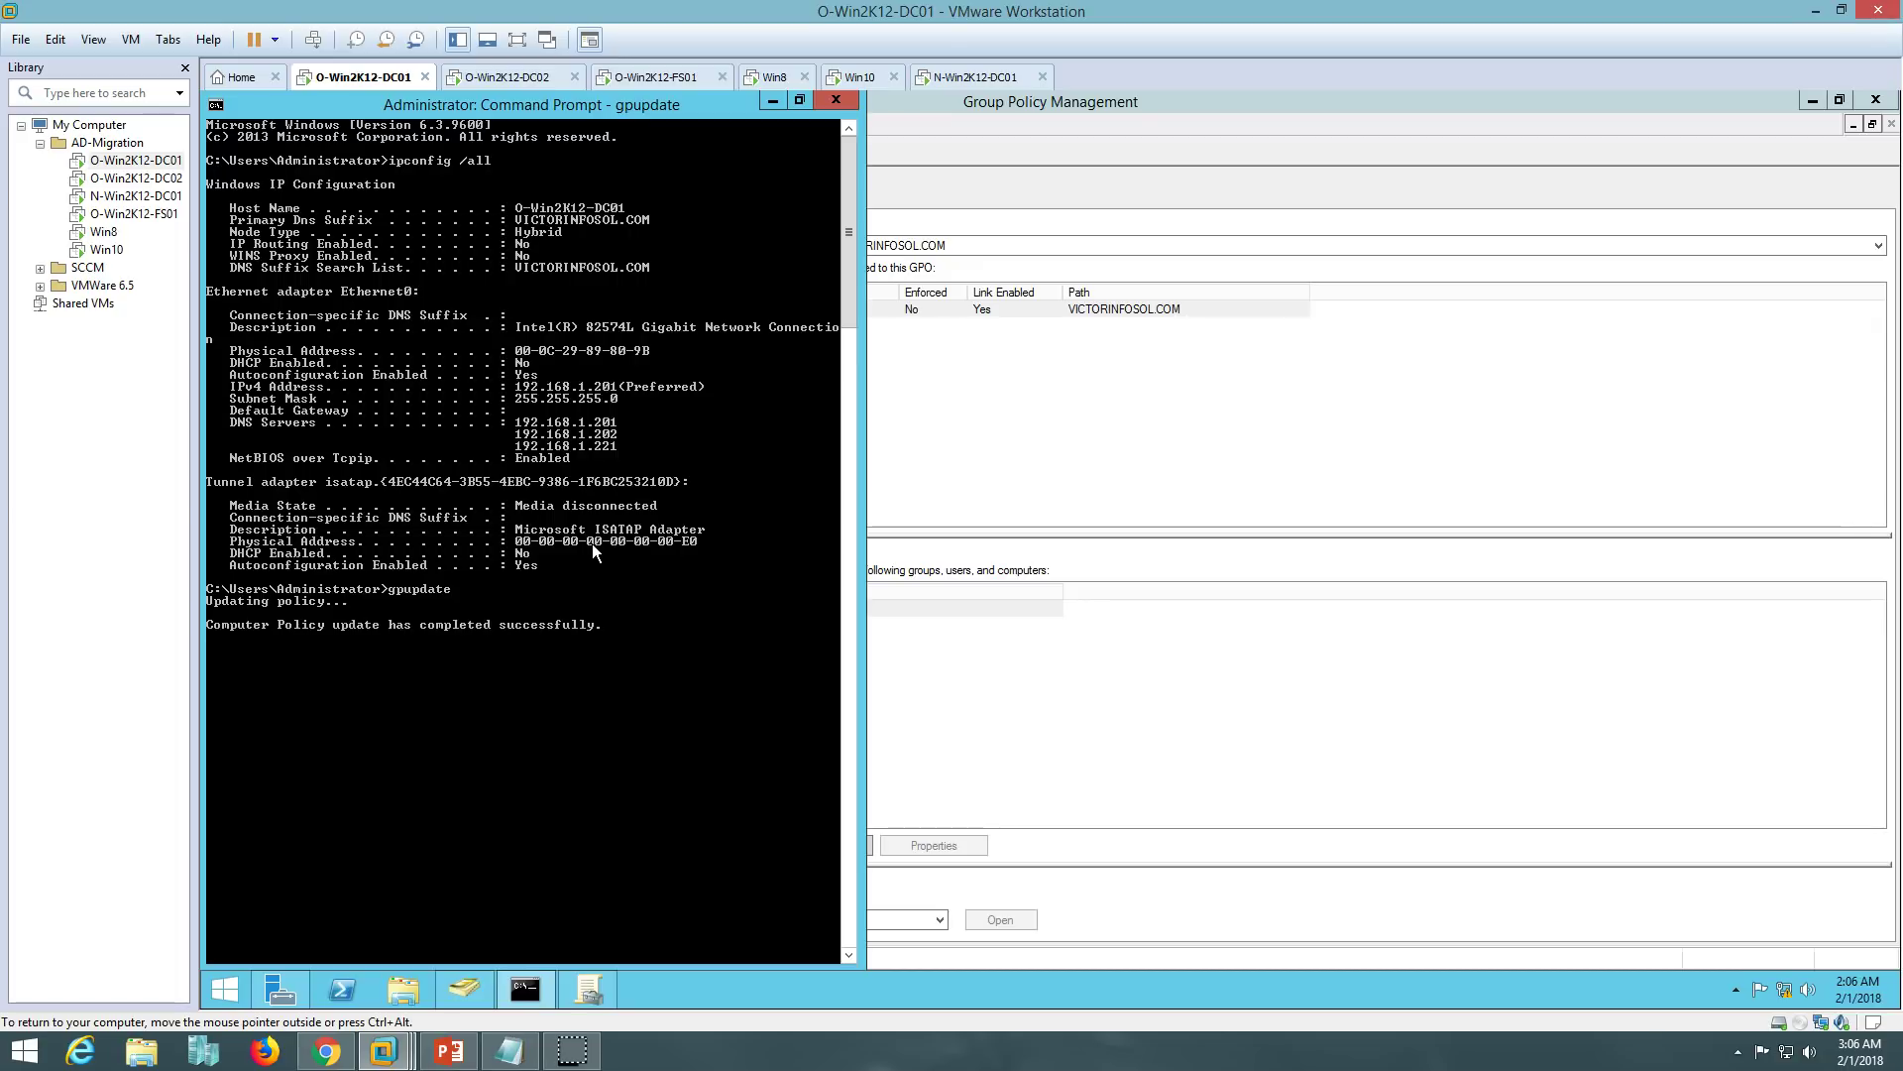
{"action": "key", "text": "Up"}
{"action": "key", "text": "Up"}
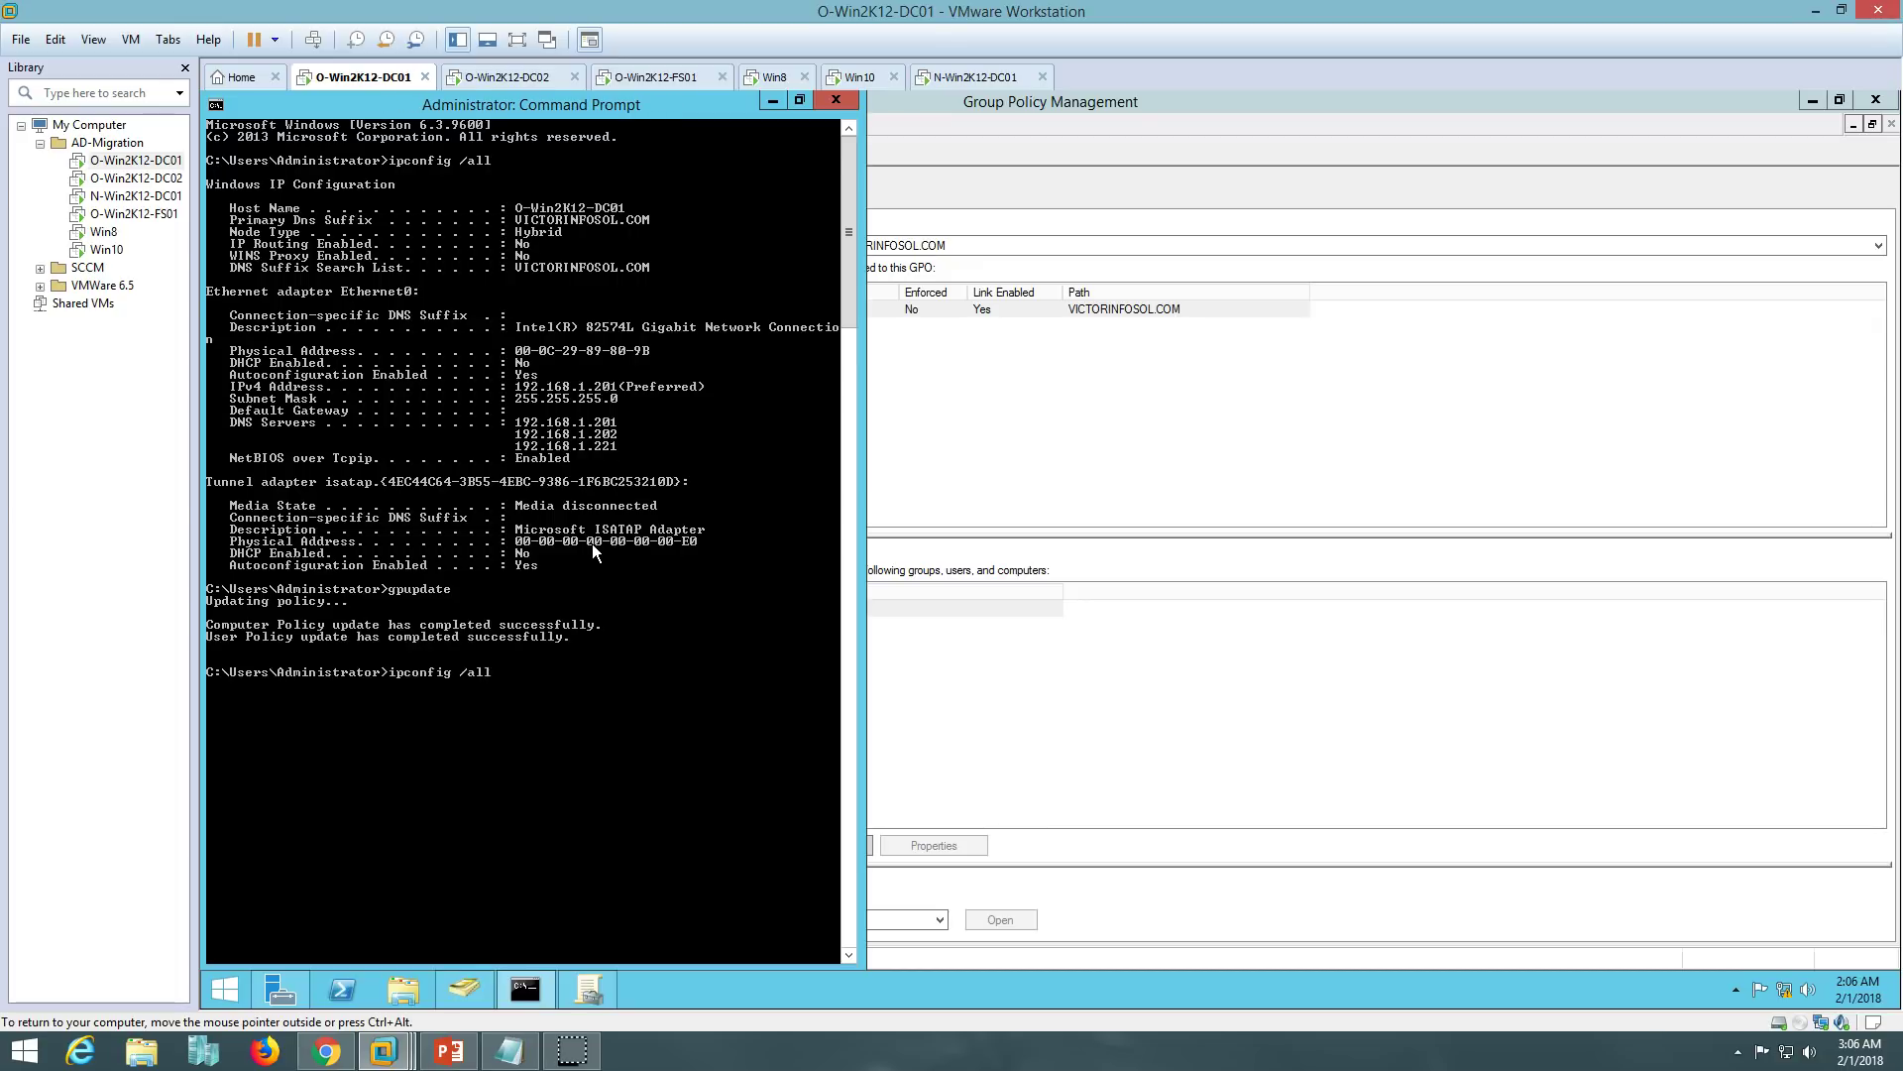
{"action": "key", "text": "Return"}
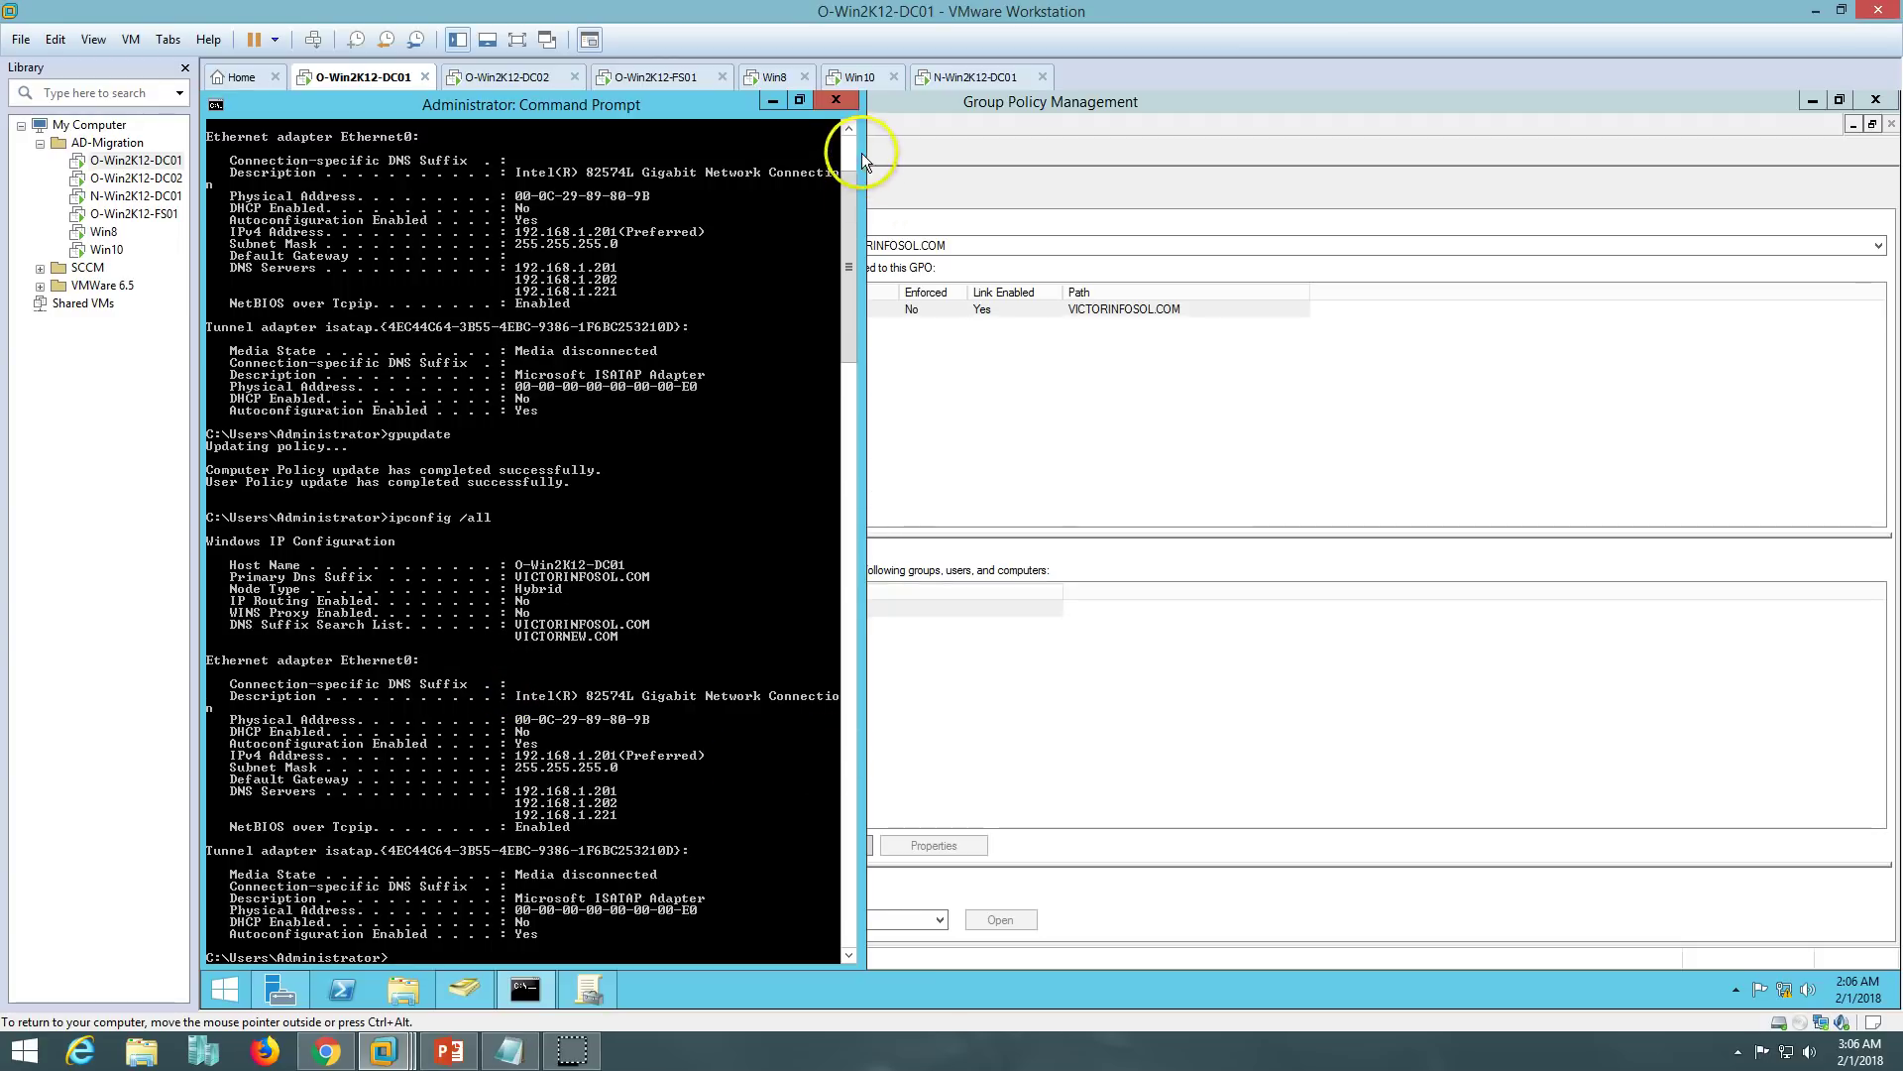
- On N-Win2K12-DC01, open VICTORNEW.COM's Default Domain Policy for editing in Group Policy Management
{"action": "left_click", "coordinate": [838, 103]}
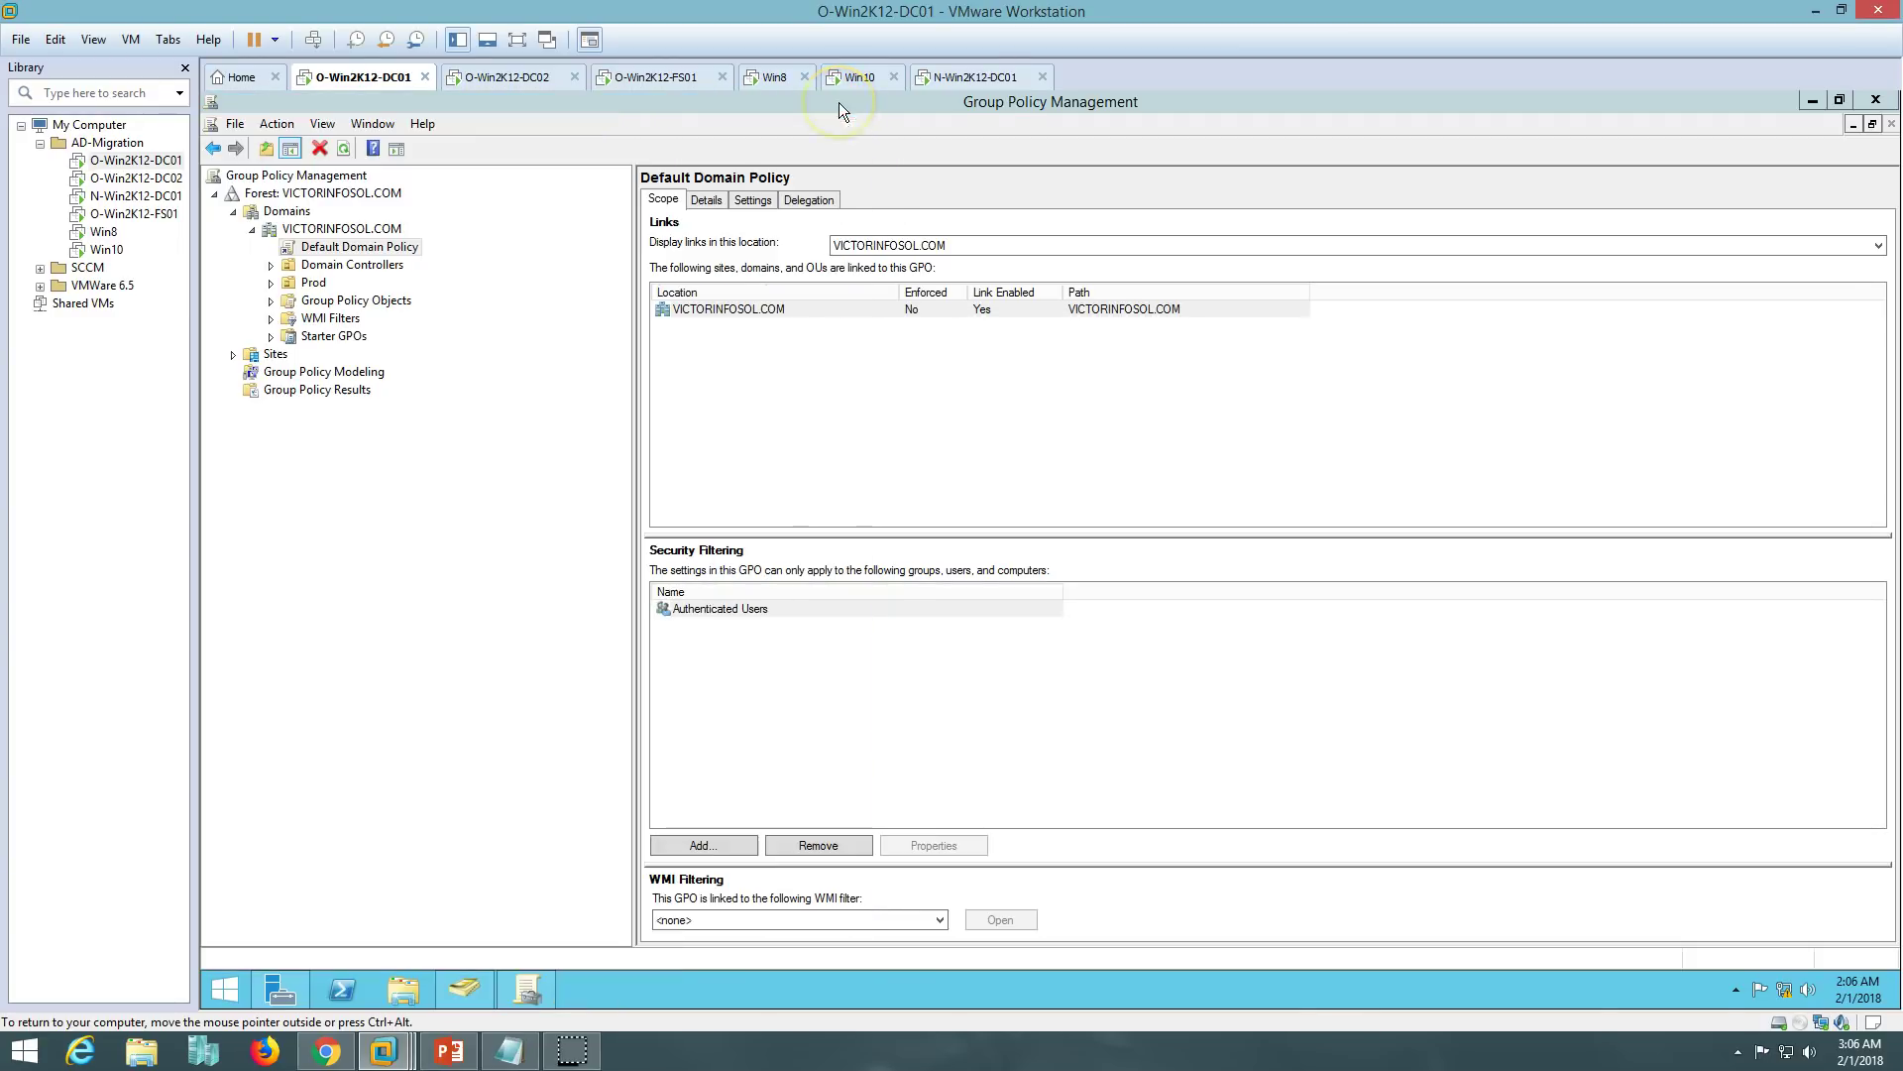
{"action": "left_click", "coordinate": [976, 76]}
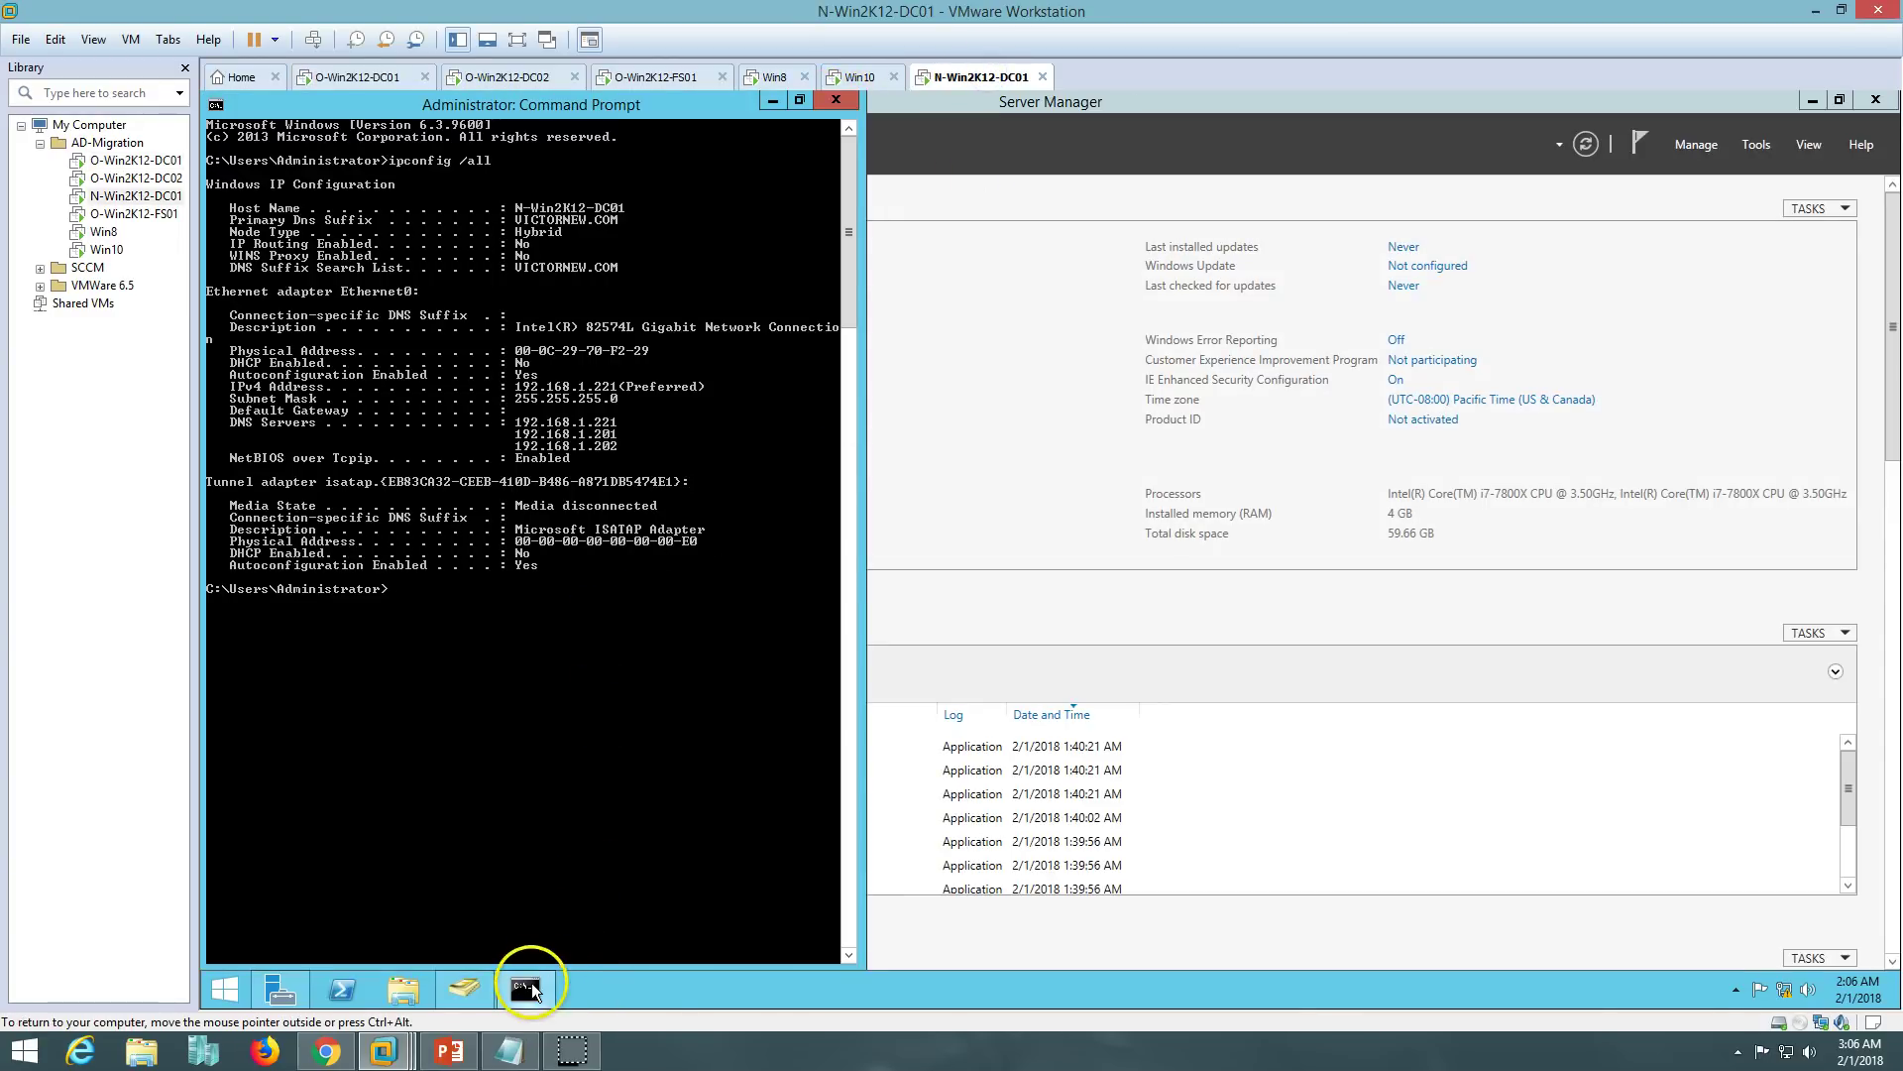
{"action": "left_click", "coordinate": [525, 989]}
{"action": "left_click", "coordinate": [1758, 146]}
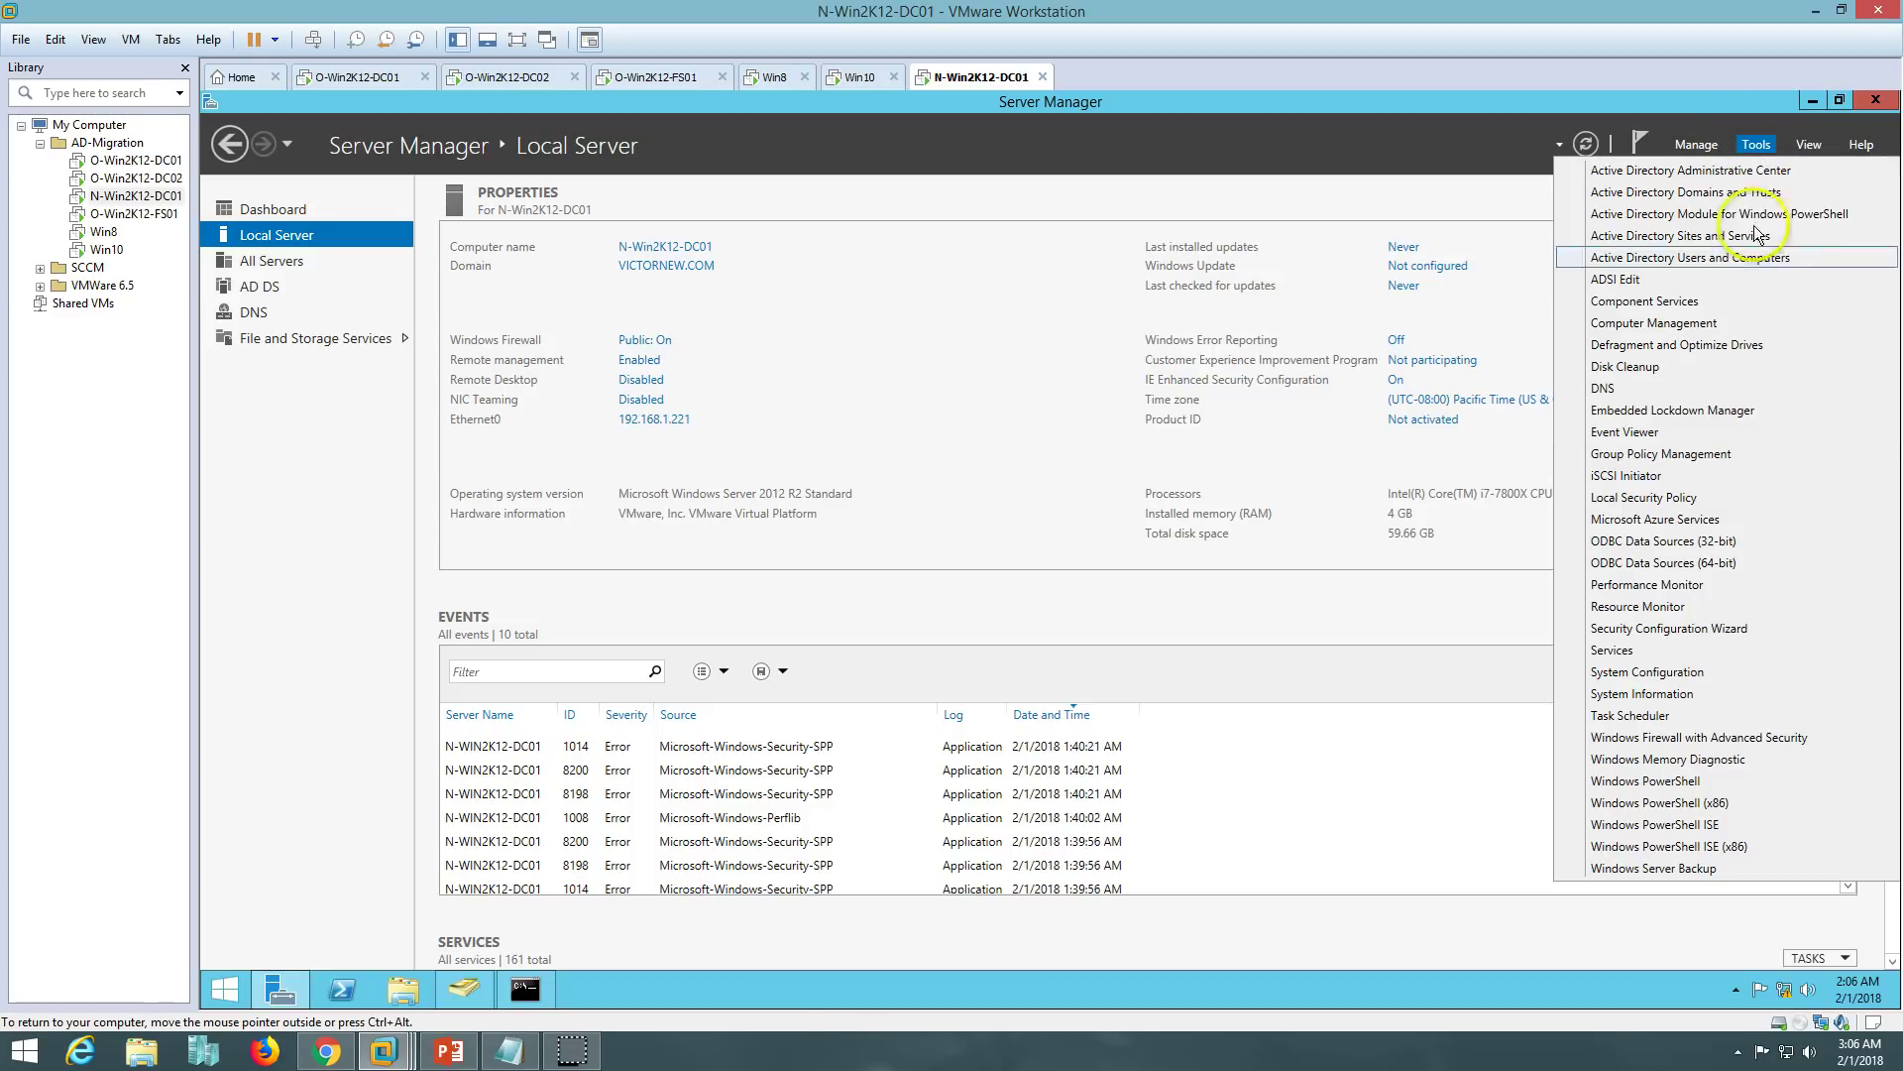
{"action": "left_click", "coordinate": [1685, 453]}
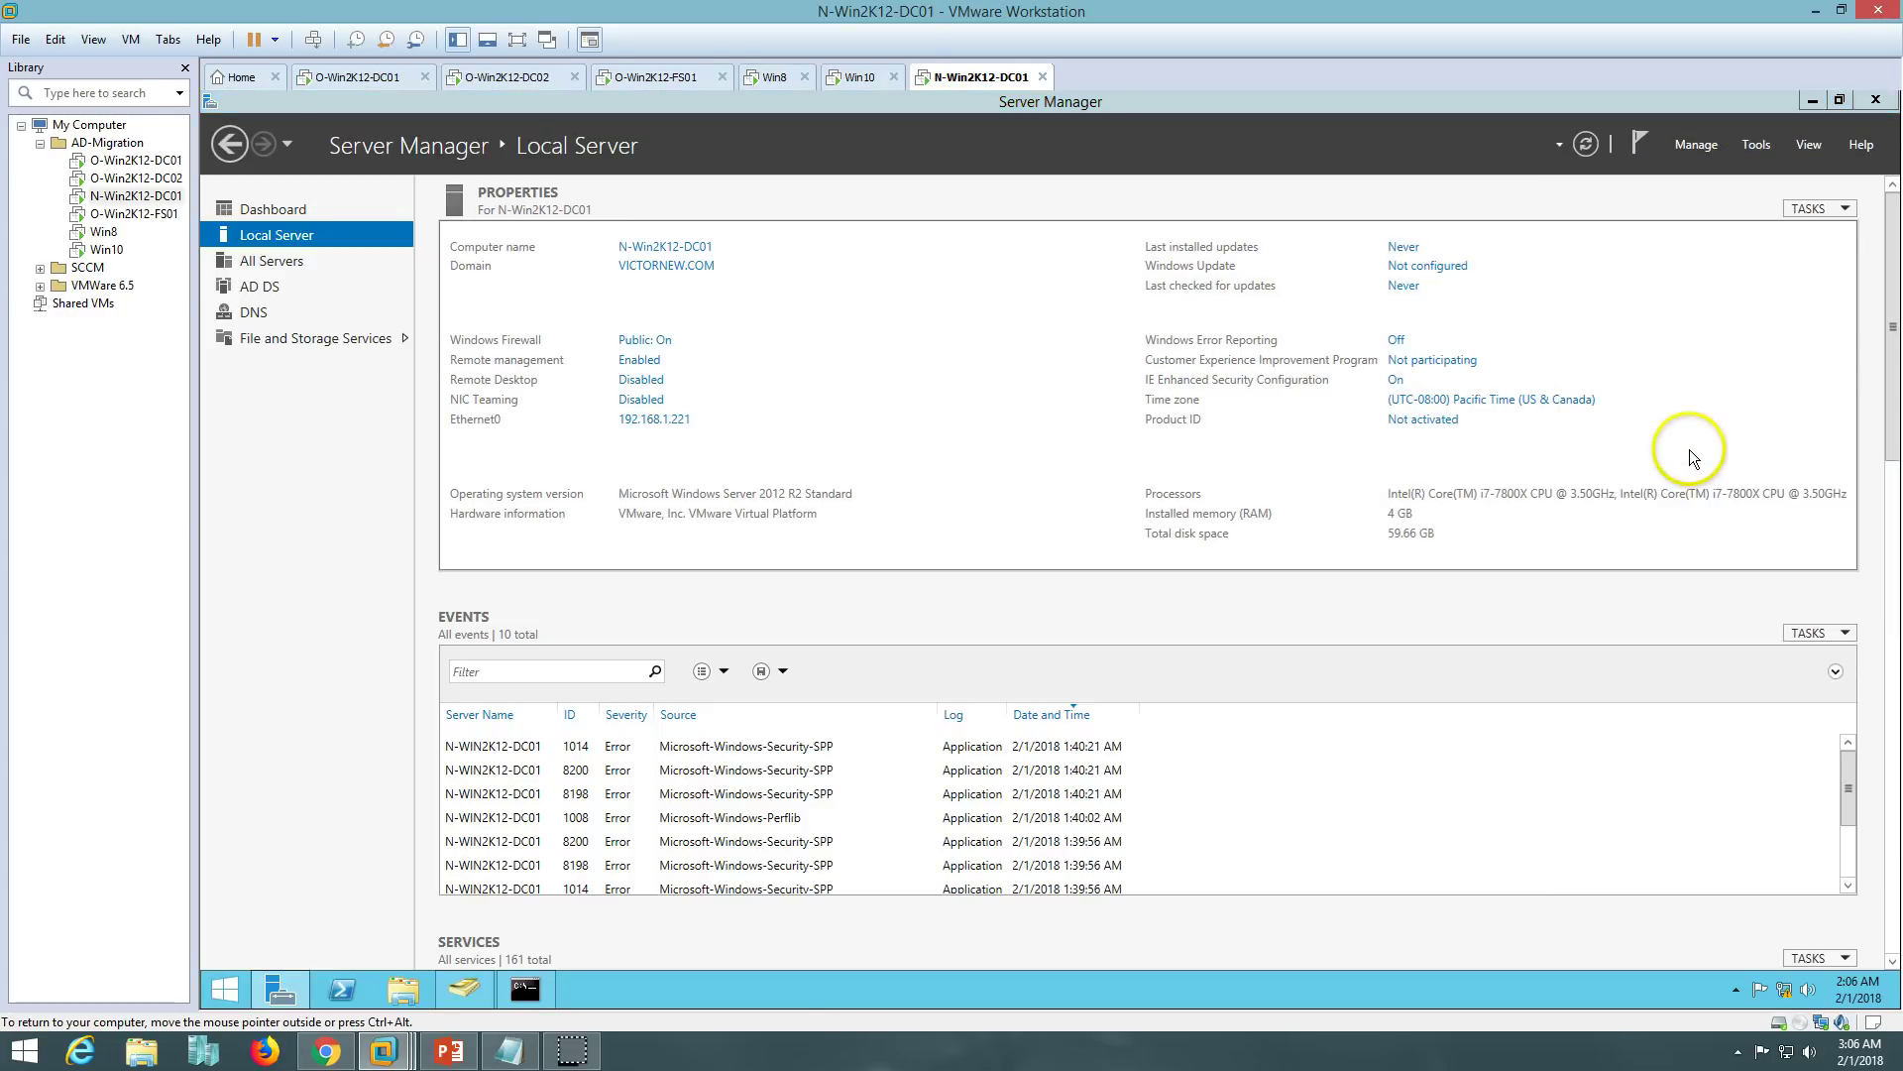
{"action": "double_click", "coordinate": [599, 234]}
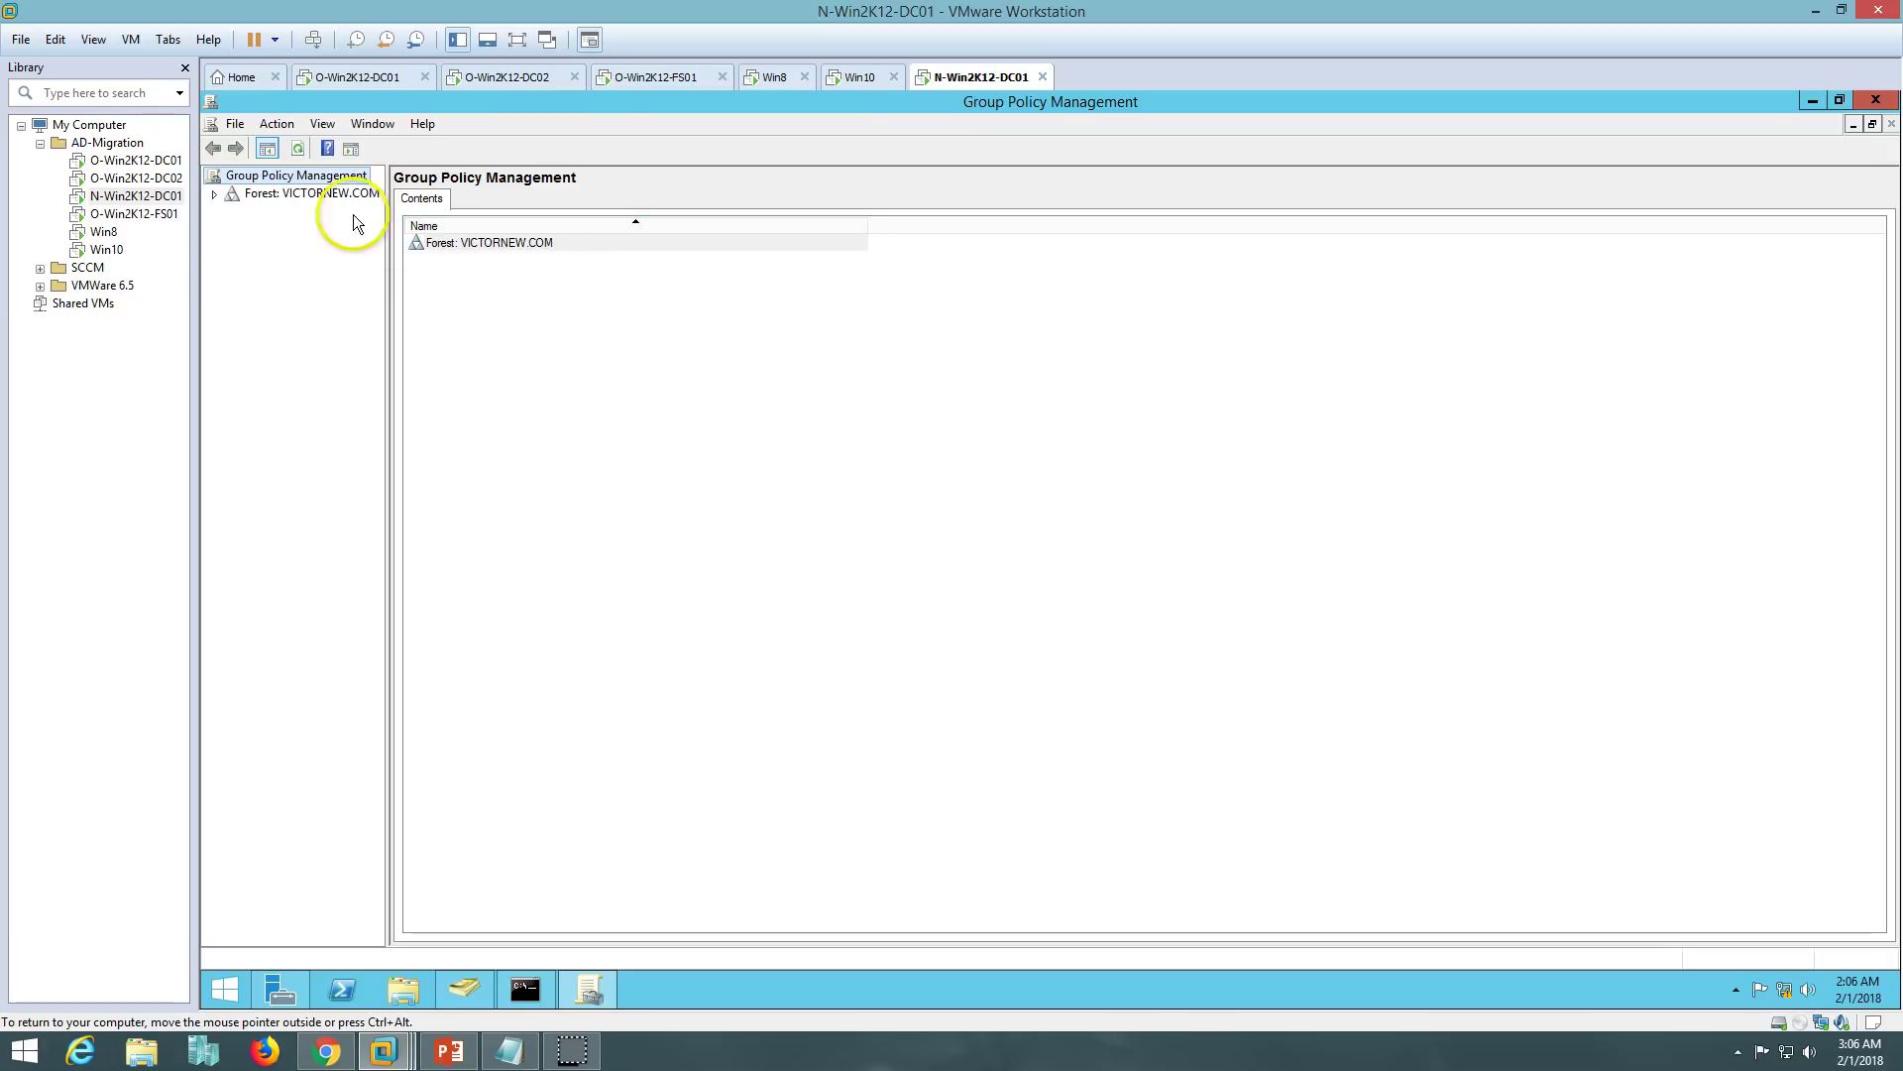
{"action": "double_click", "coordinate": [298, 193]}
{"action": "double_click", "coordinate": [287, 211]}
{"action": "double_click", "coordinate": [319, 229]}
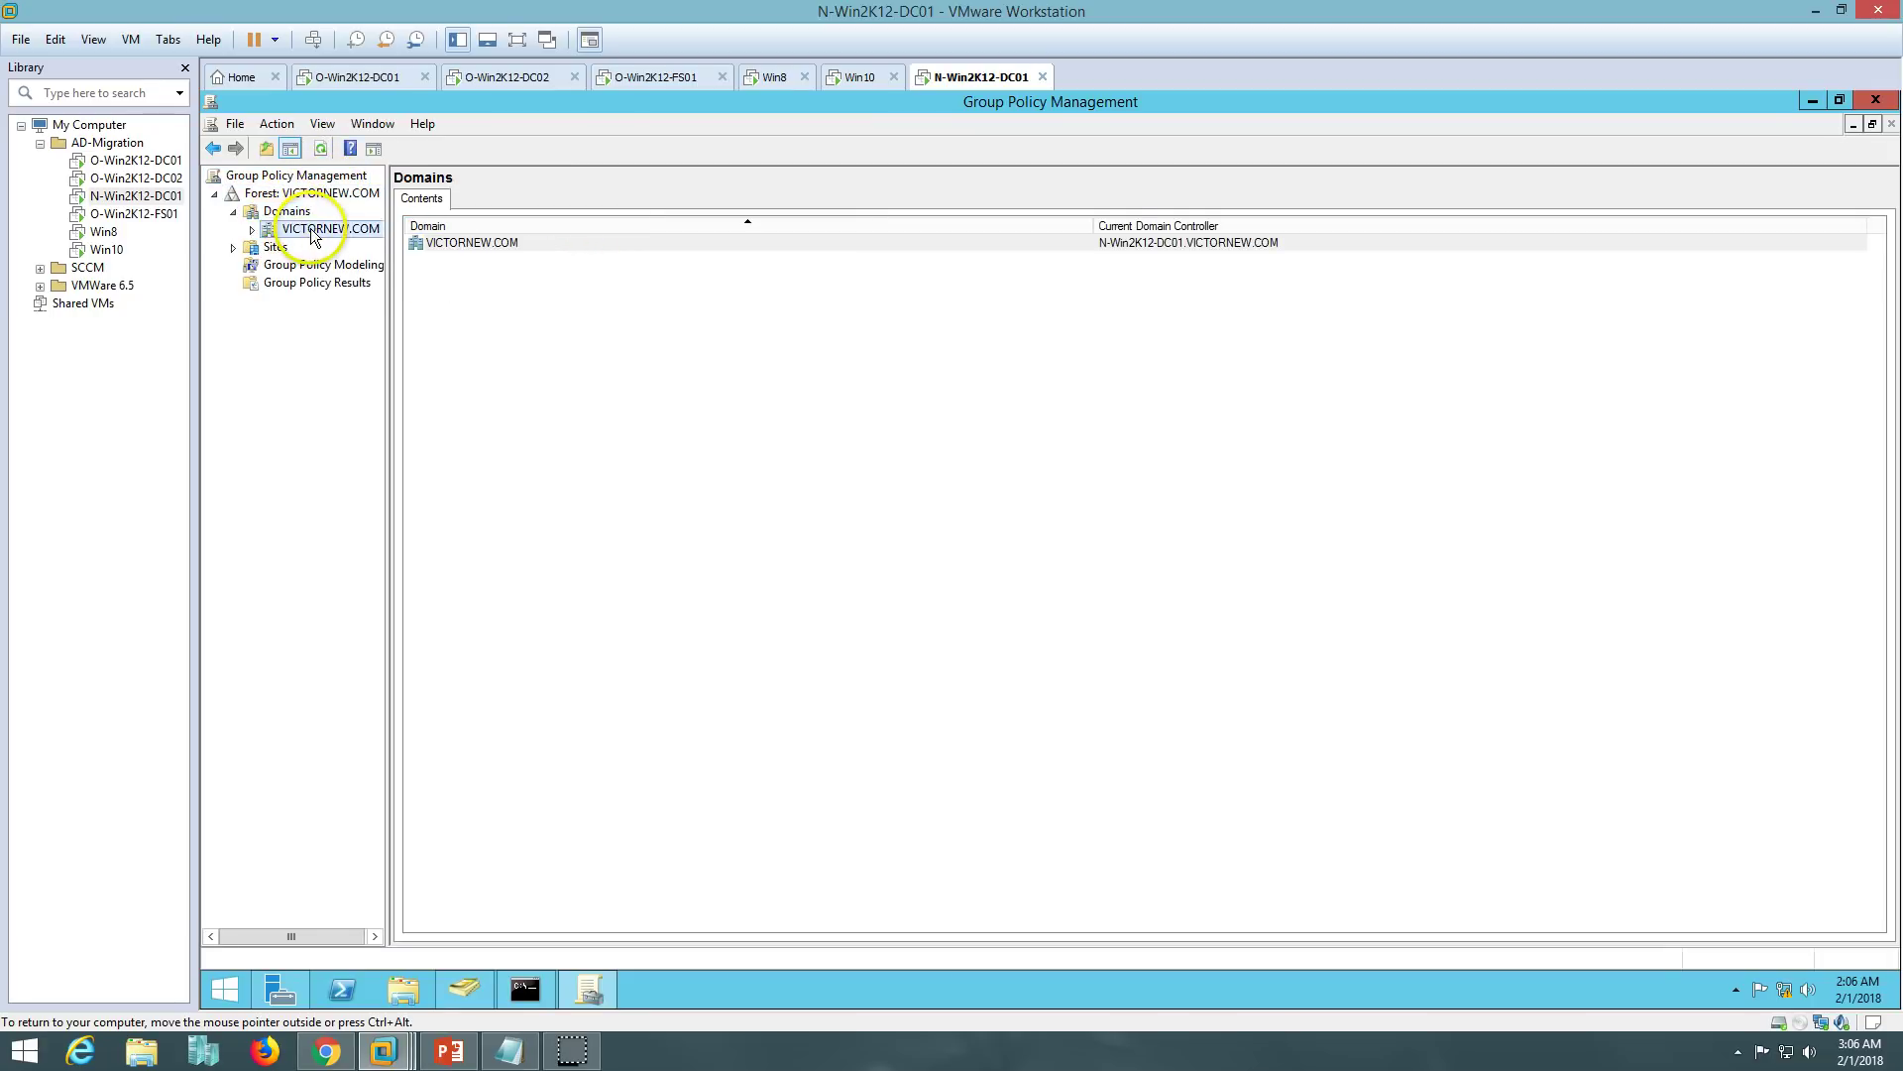
{"action": "left_click", "coordinate": [336, 247]}
{"action": "left_click", "coordinate": [1192, 577]}
{"action": "right_click", "coordinate": [318, 249]}
{"action": "left_click", "coordinate": [347, 262]}
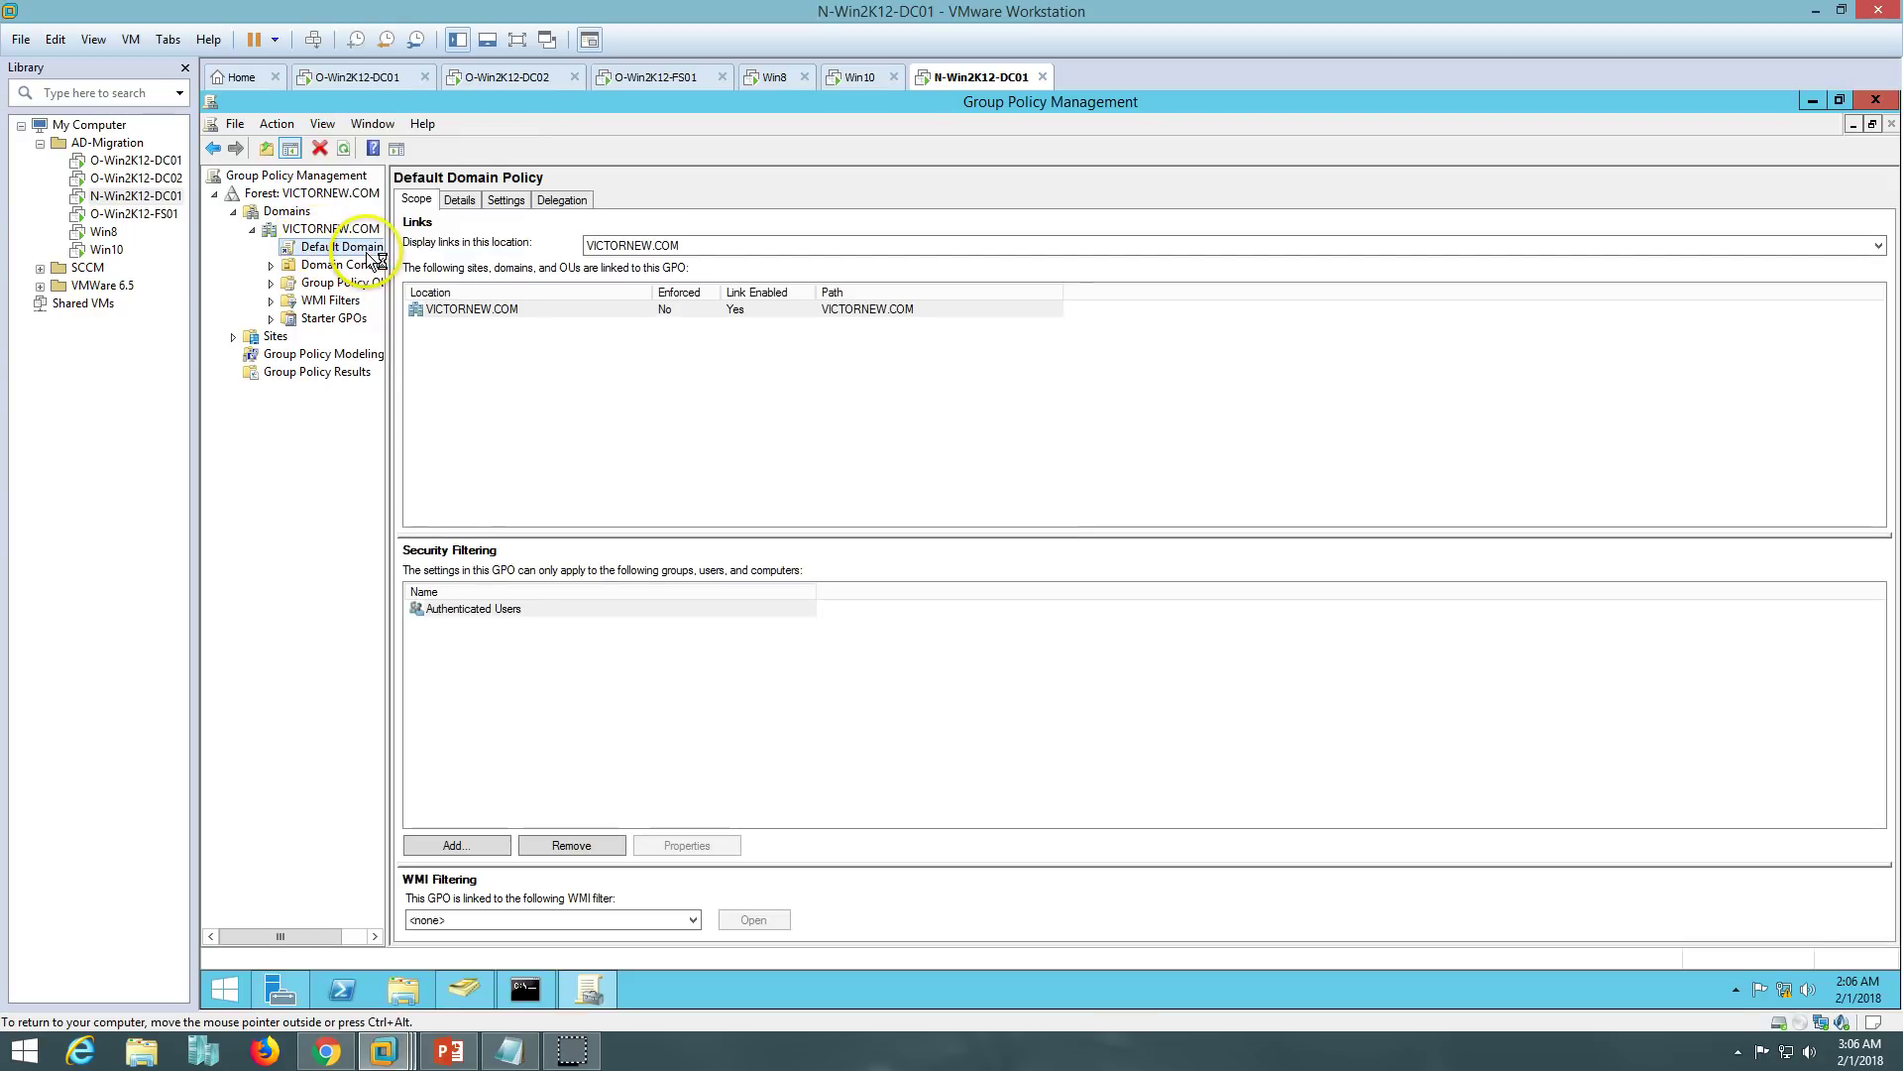
- Open the DNS suffix search list setting under Administrative Templates > Network > DNS Client
{"action": "double_click", "coordinate": [374, 295]}
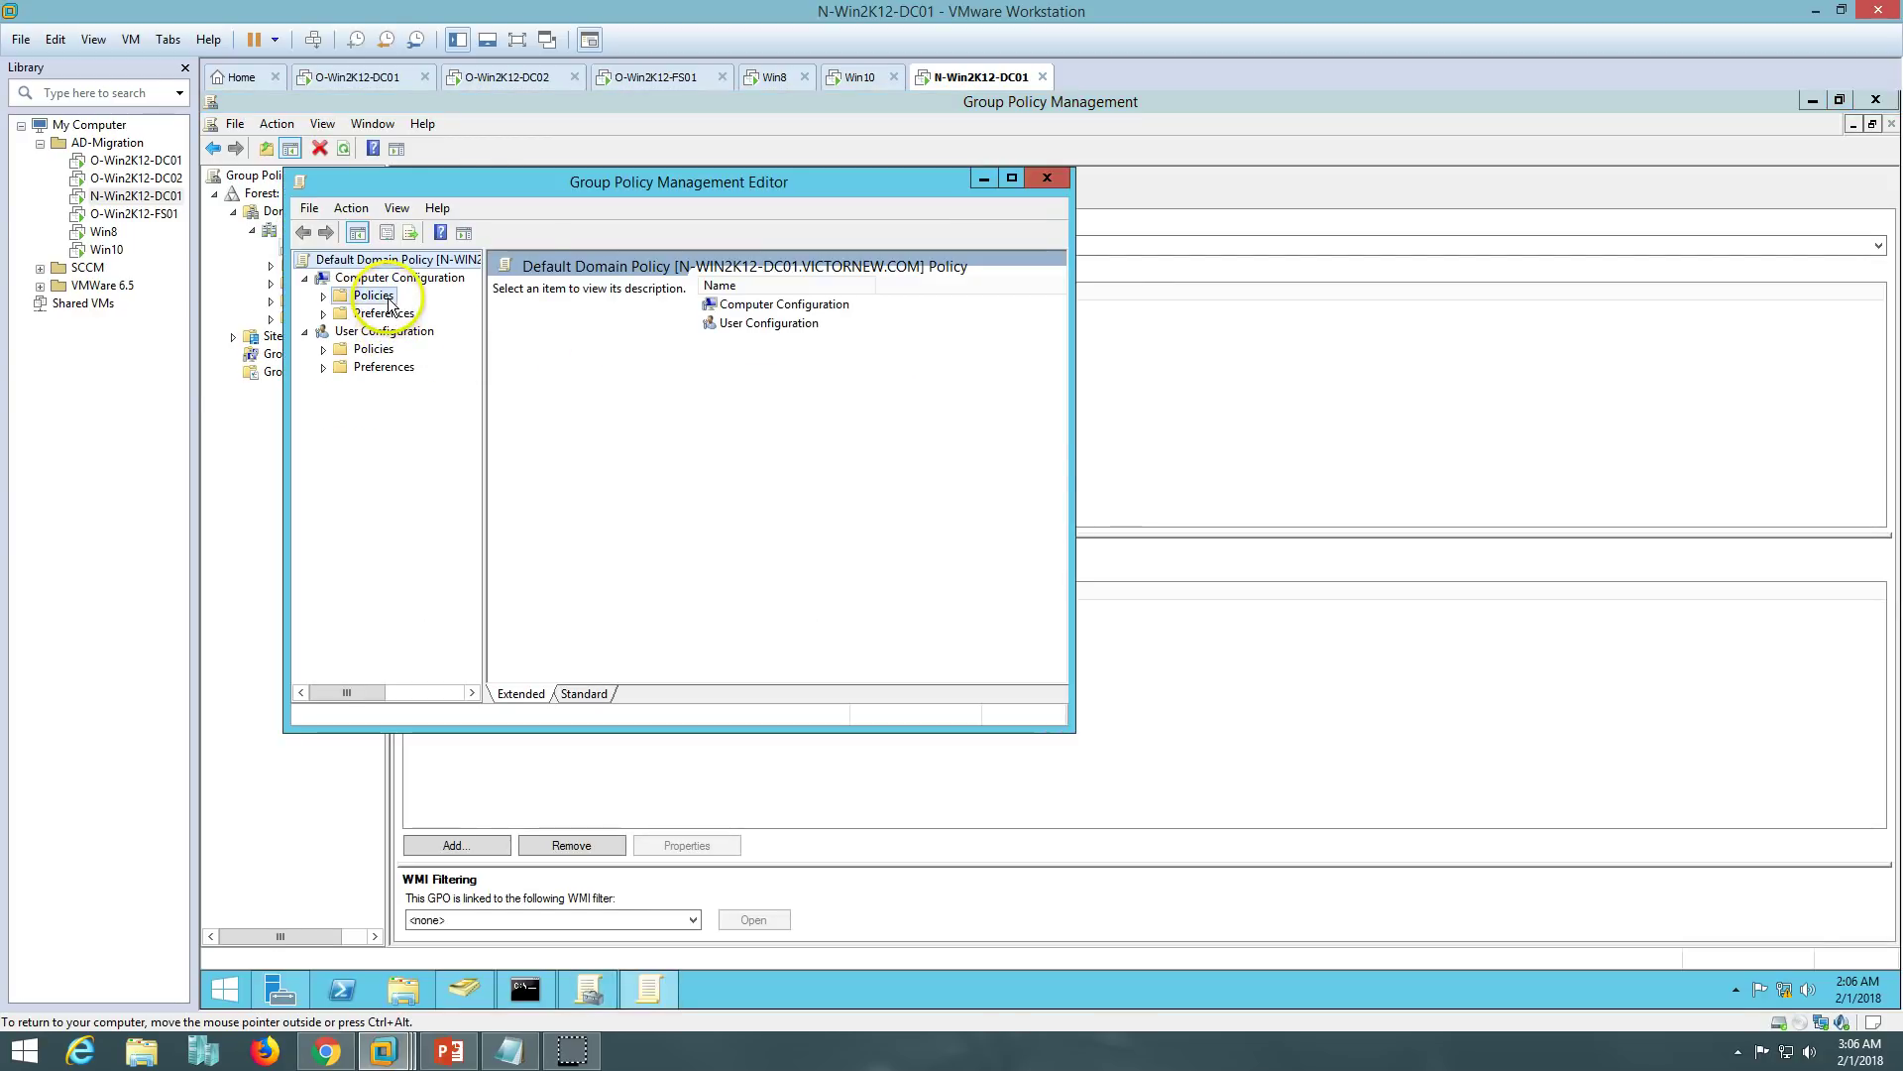
{"action": "double_click", "coordinate": [426, 348]}
{"action": "double_click", "coordinate": [744, 322]}
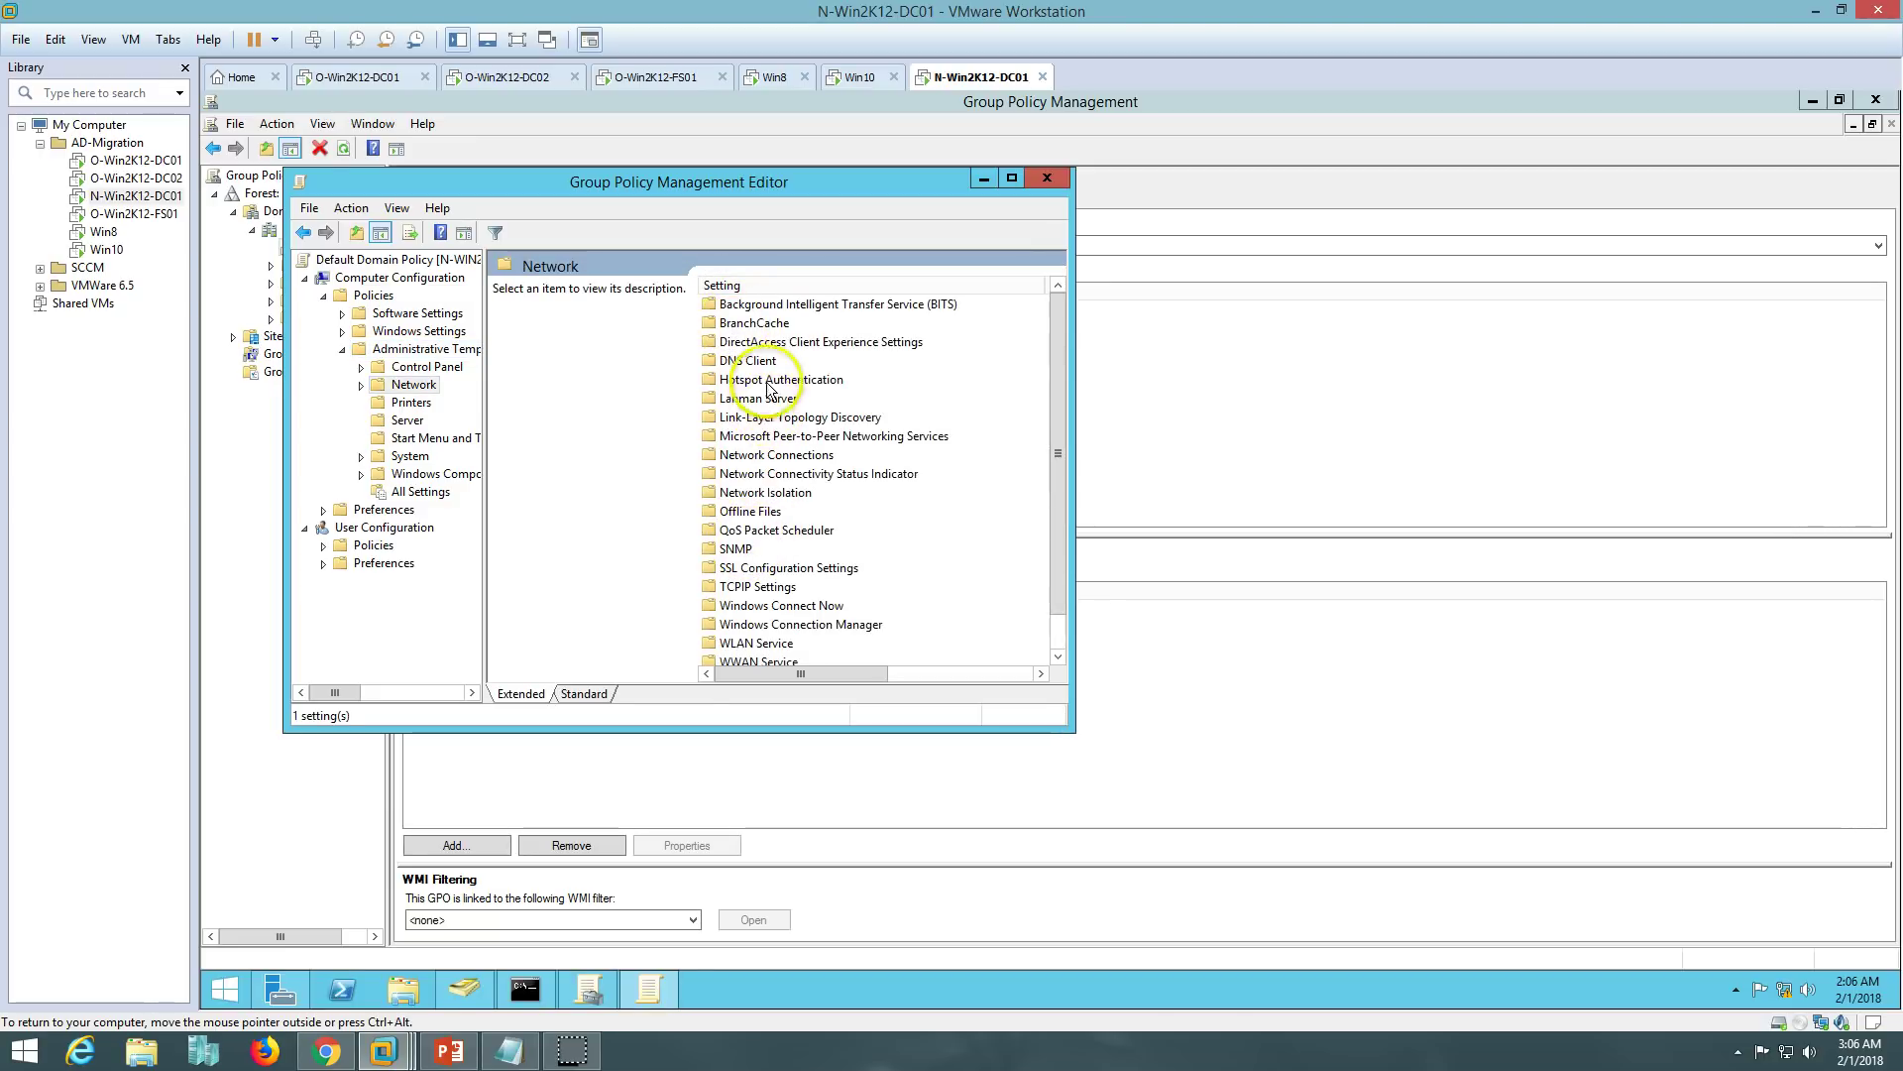
{"action": "double_click", "coordinate": [748, 360]}
{"action": "double_click", "coordinate": [836, 193]}
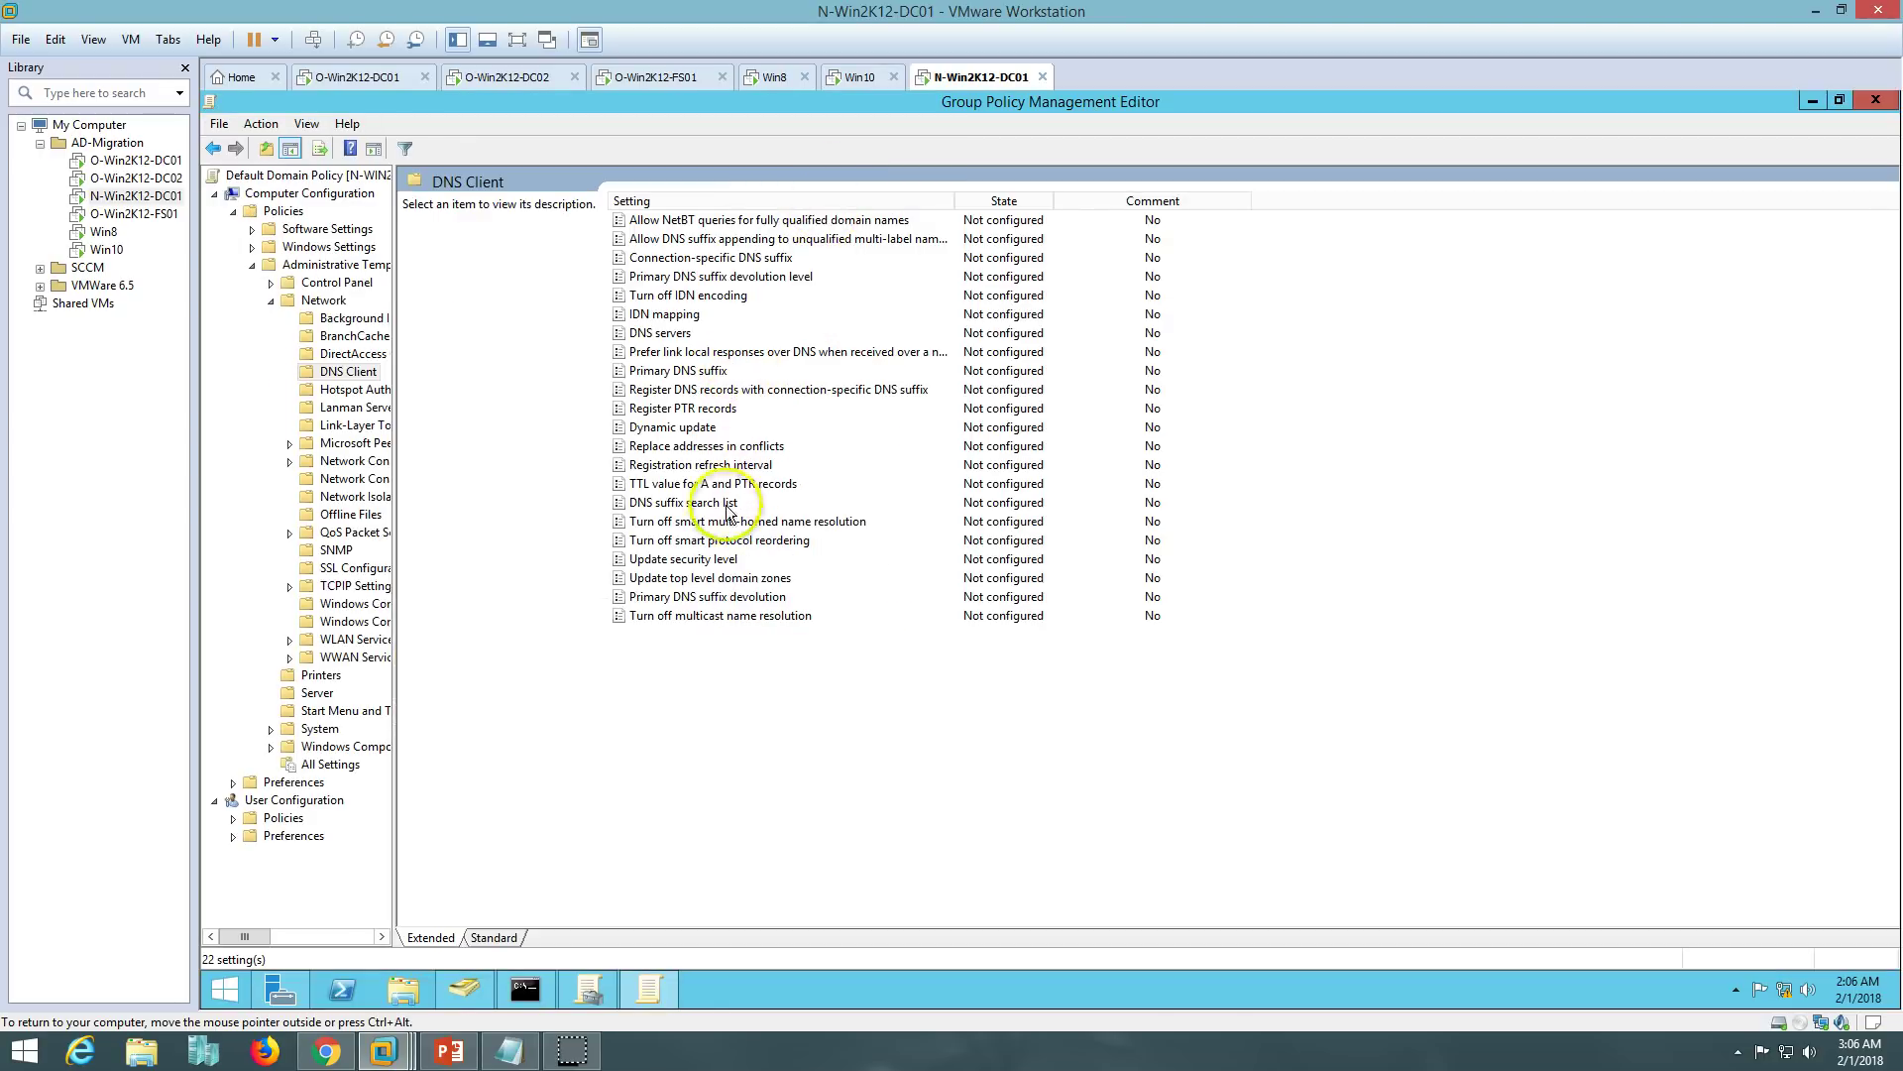
{"action": "left_click", "coordinate": [718, 503]}
{"action": "double_click", "coordinate": [717, 503]}
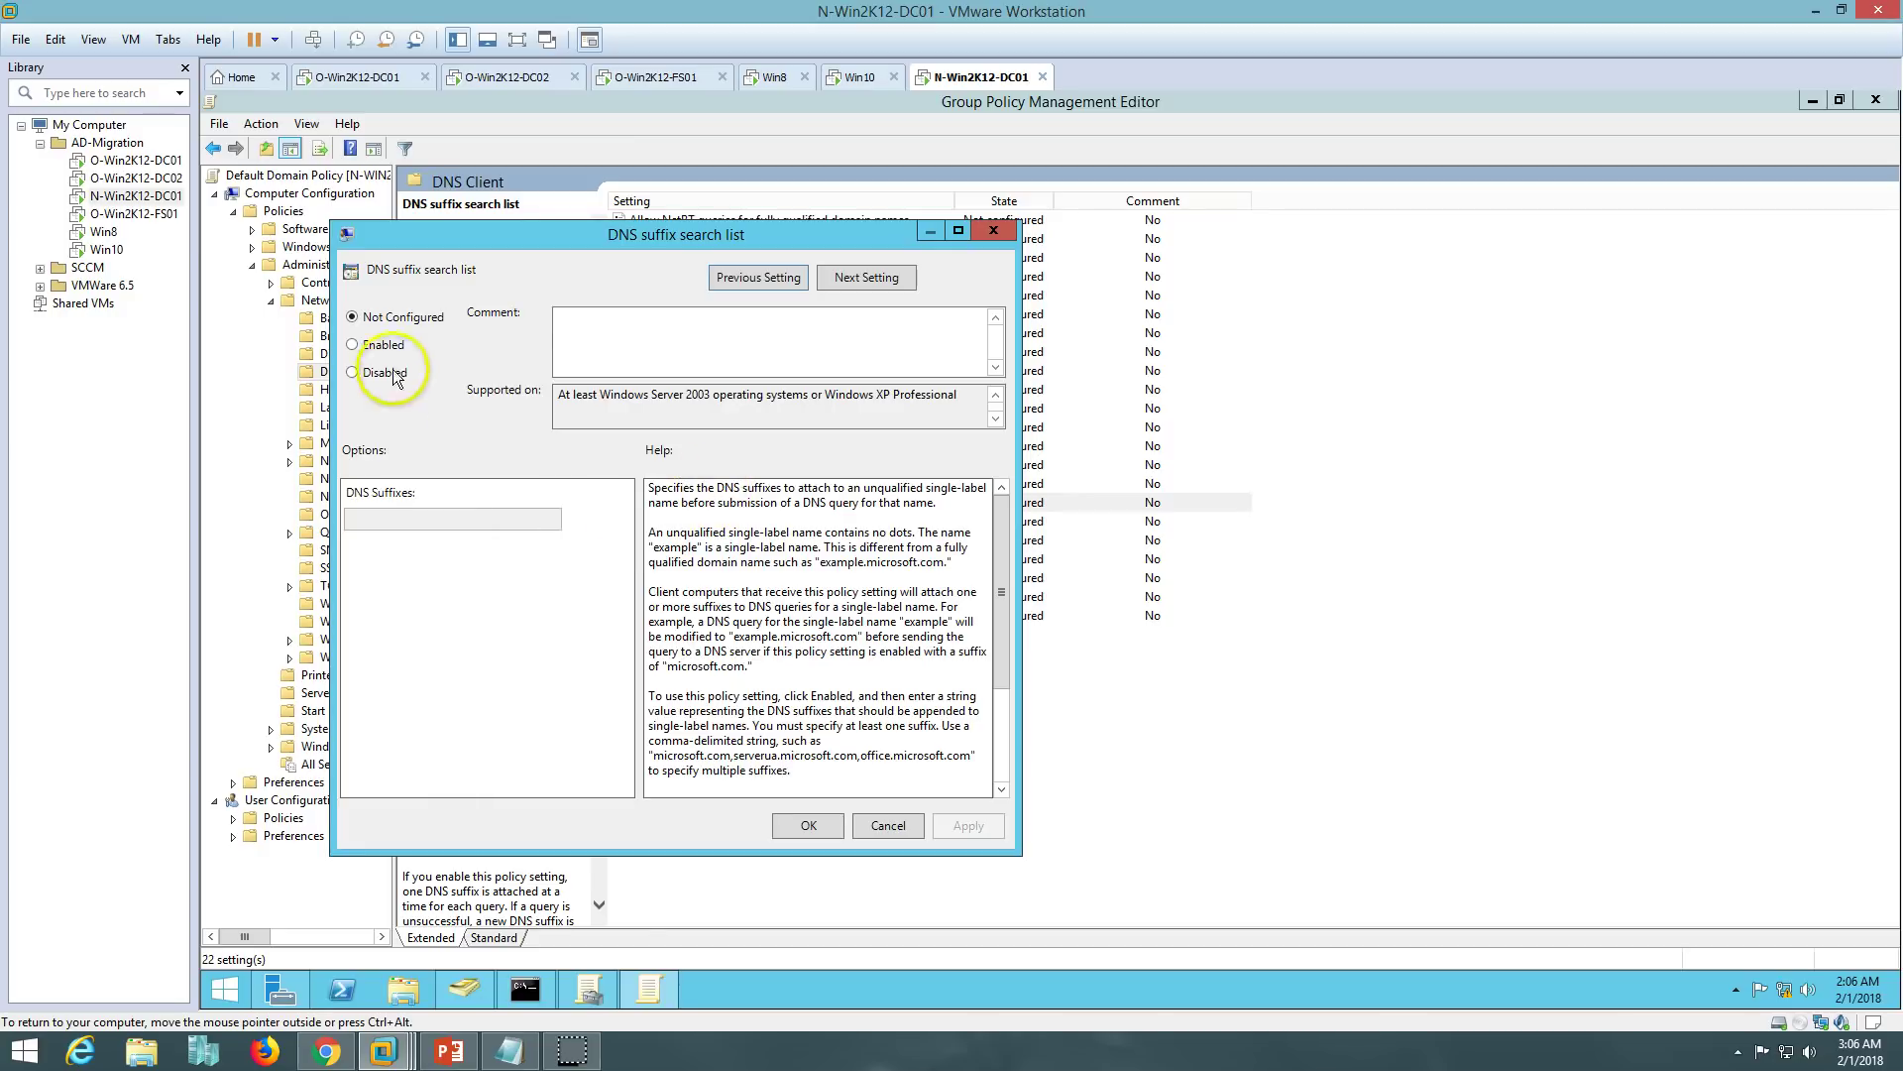
- Enable the policy with suffixes VICTORNEW.COM,VICTORINFOSOL.COM, apply it, and close the editor
{"action": "left_click", "coordinate": [375, 344]}
{"action": "left_click", "coordinate": [391, 520]}
{"action": "left_click", "coordinate": [56, 39]}
{"action": "left_click", "coordinate": [74, 105]}
{"action": "left_click_drag", "start_coordinate": [460, 518], "coordinate": [658, 524]}
{"action": "key", "text": "ctrl+c"}
{"action": "key", "text": "BackSpace"}
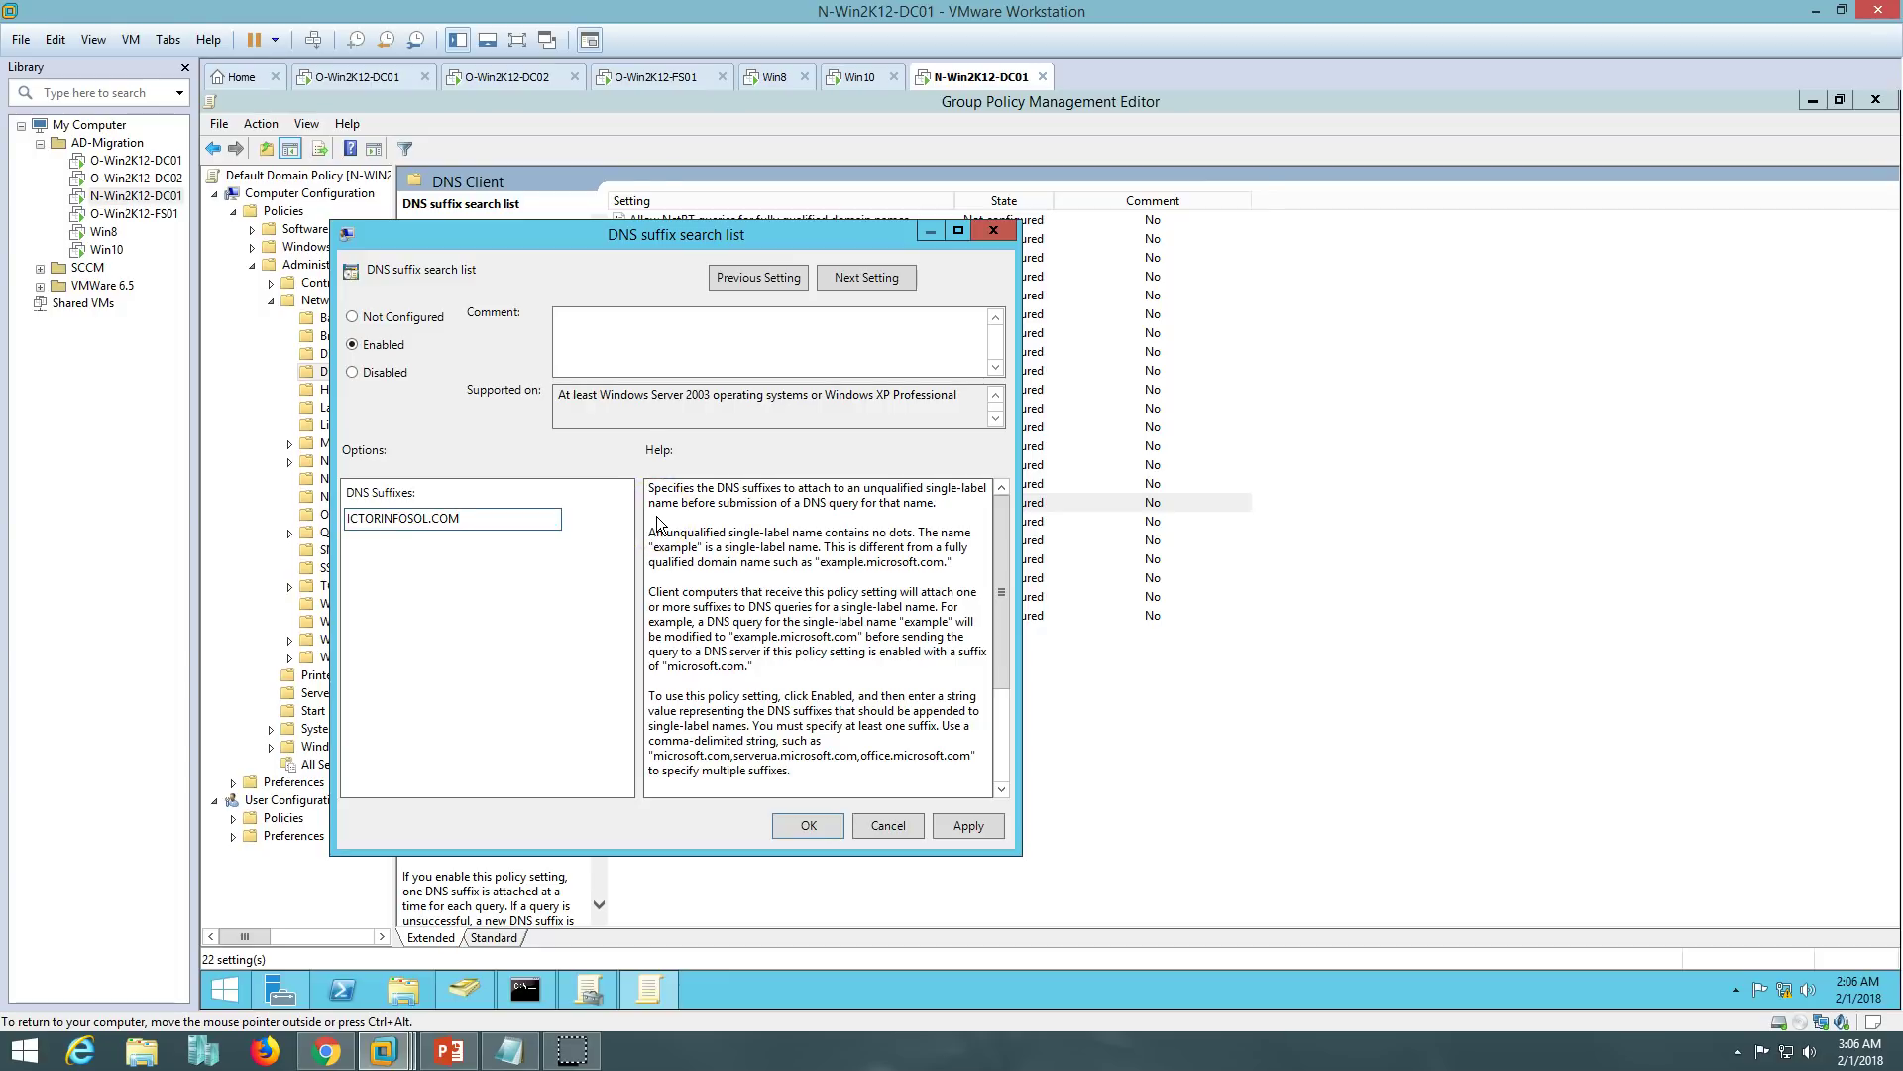
{"action": "key", "text": "Left"}
{"action": "key", "text": "Left"}
{"action": "key", "text": "Left"}
{"action": "key", "text": "Left"}
{"action": "key", "text": "Left"}
{"action": "key", "text": "ctrl+v"}
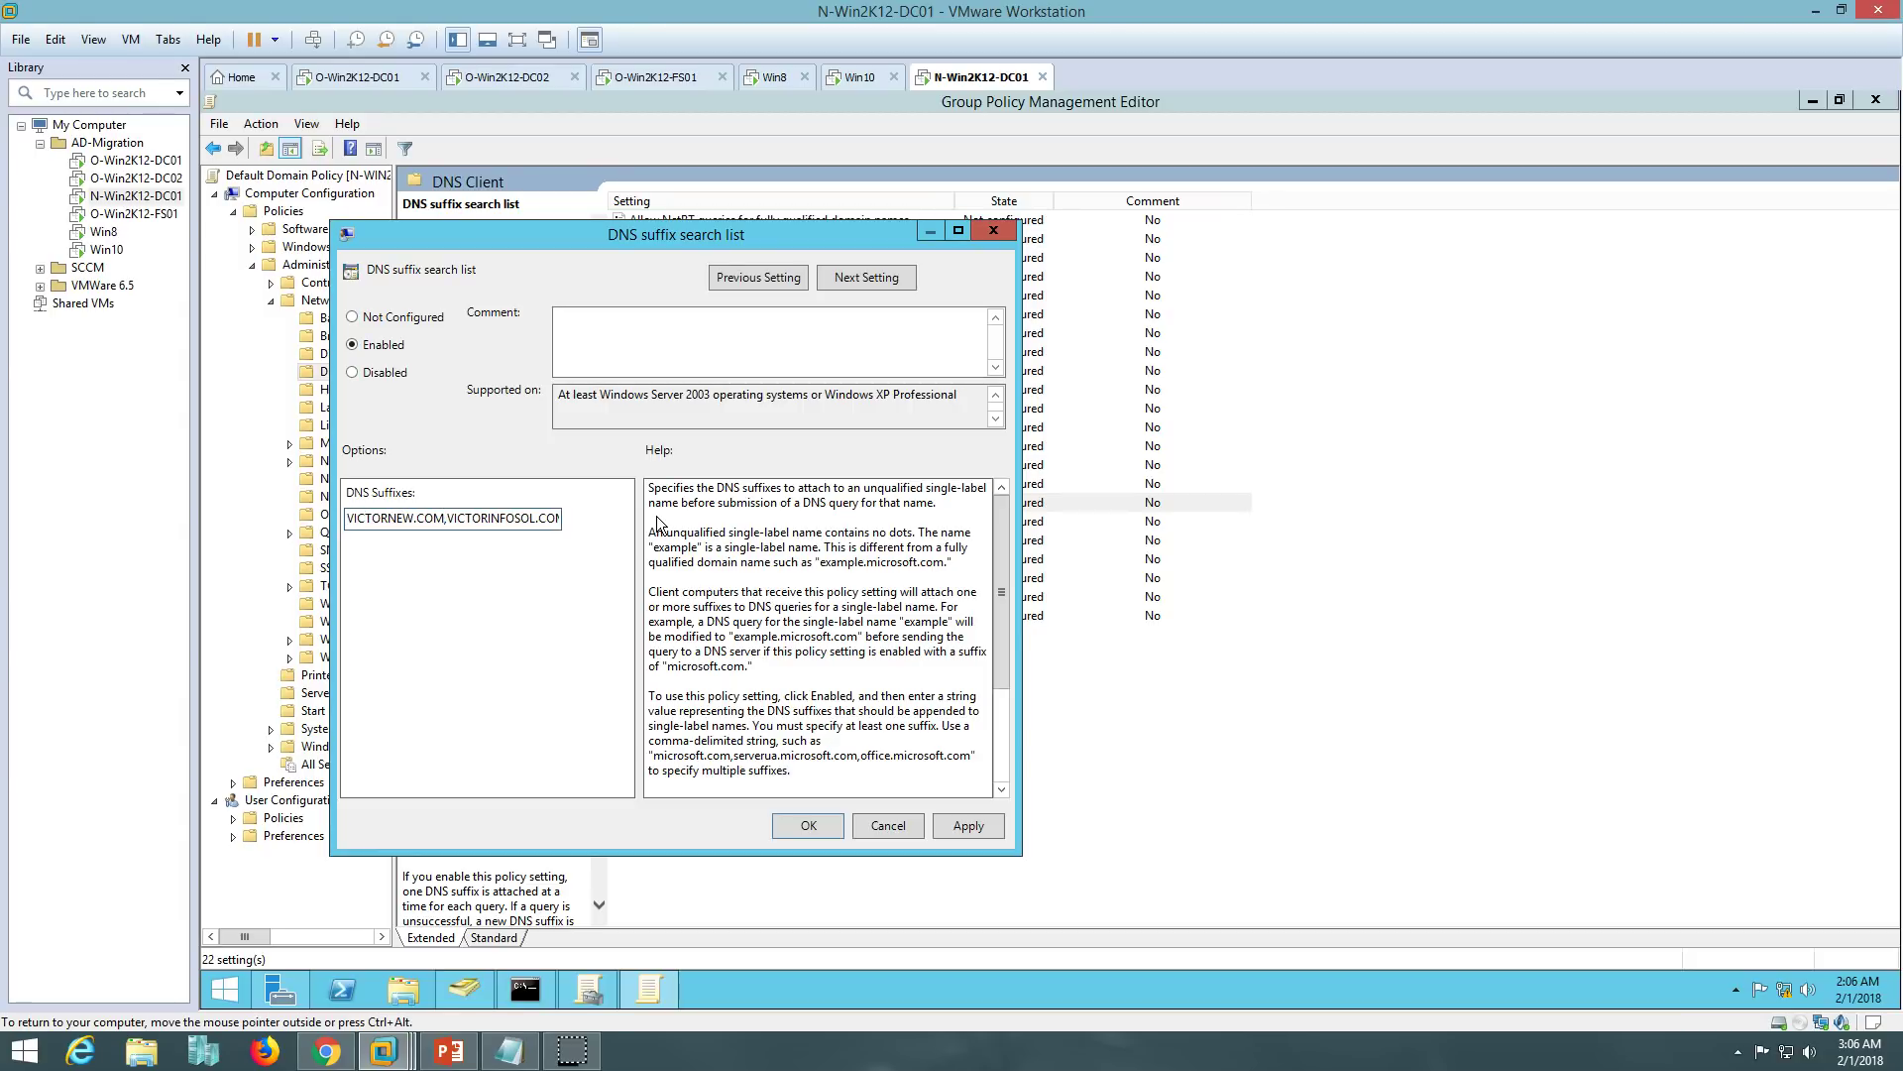
{"action": "left_click", "coordinate": [969, 826]}
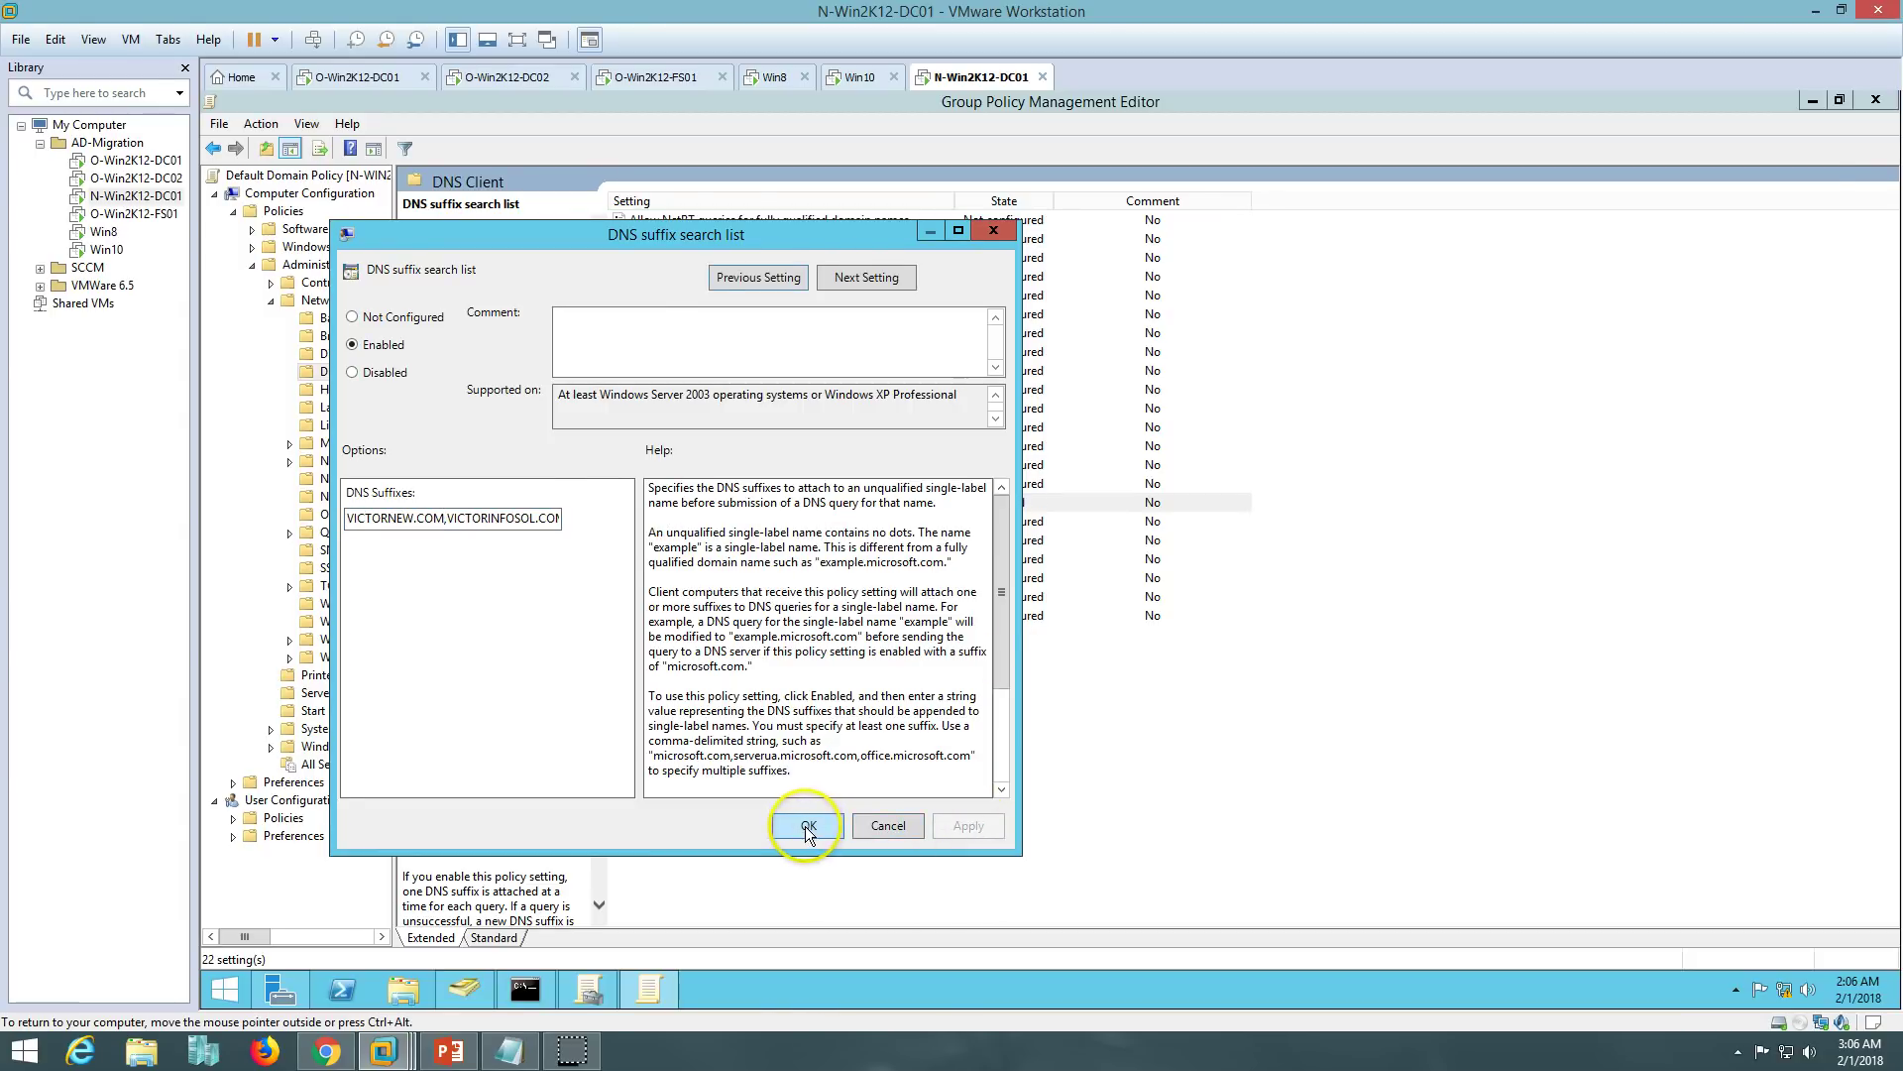
{"action": "left_click", "coordinate": [808, 826]}
{"action": "left_click", "coordinate": [1876, 100]}
{"action": "left_click", "coordinate": [524, 989]}
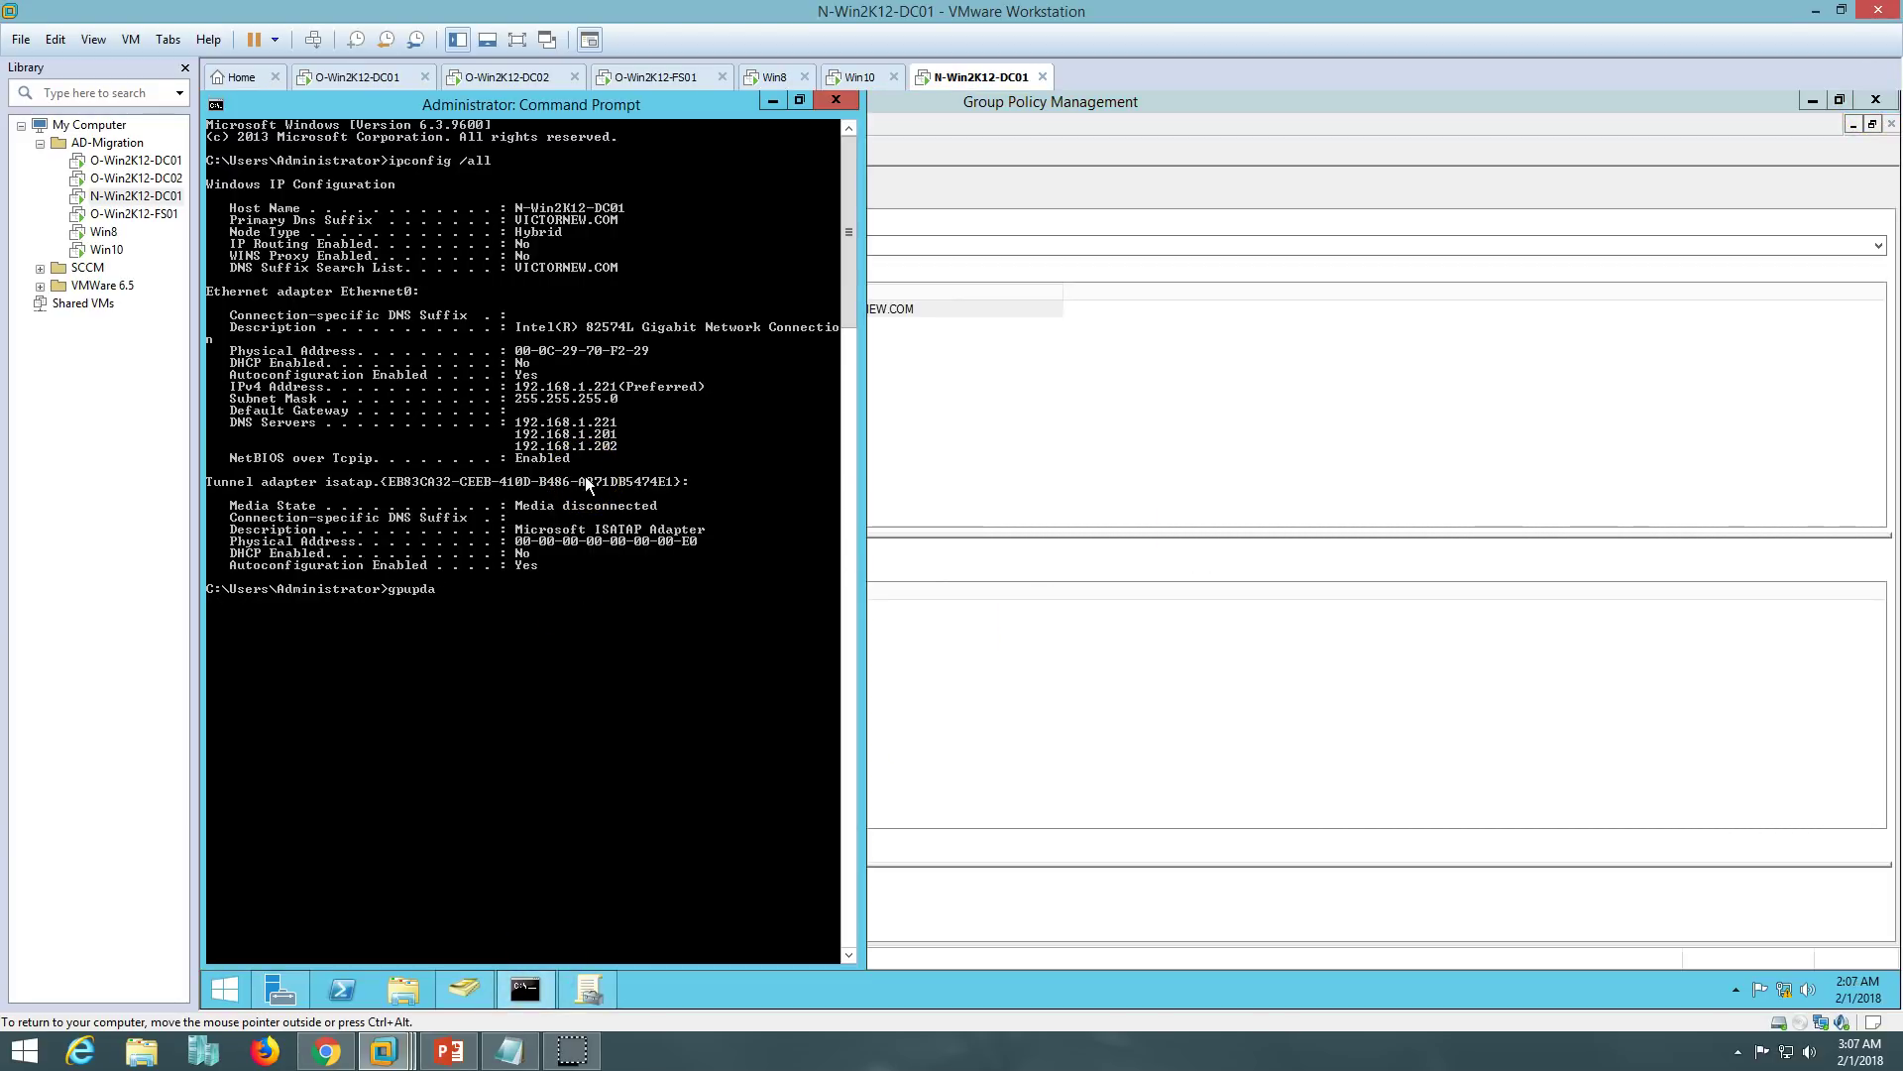
- Run gpupdate, then rerun ipconfig /all to check for VICTORNEW.COM and VICTORINFOSOL.COM suffixes
{"action": "type", "text": "gpupdate"}
{"action": "key", "text": "Return"}
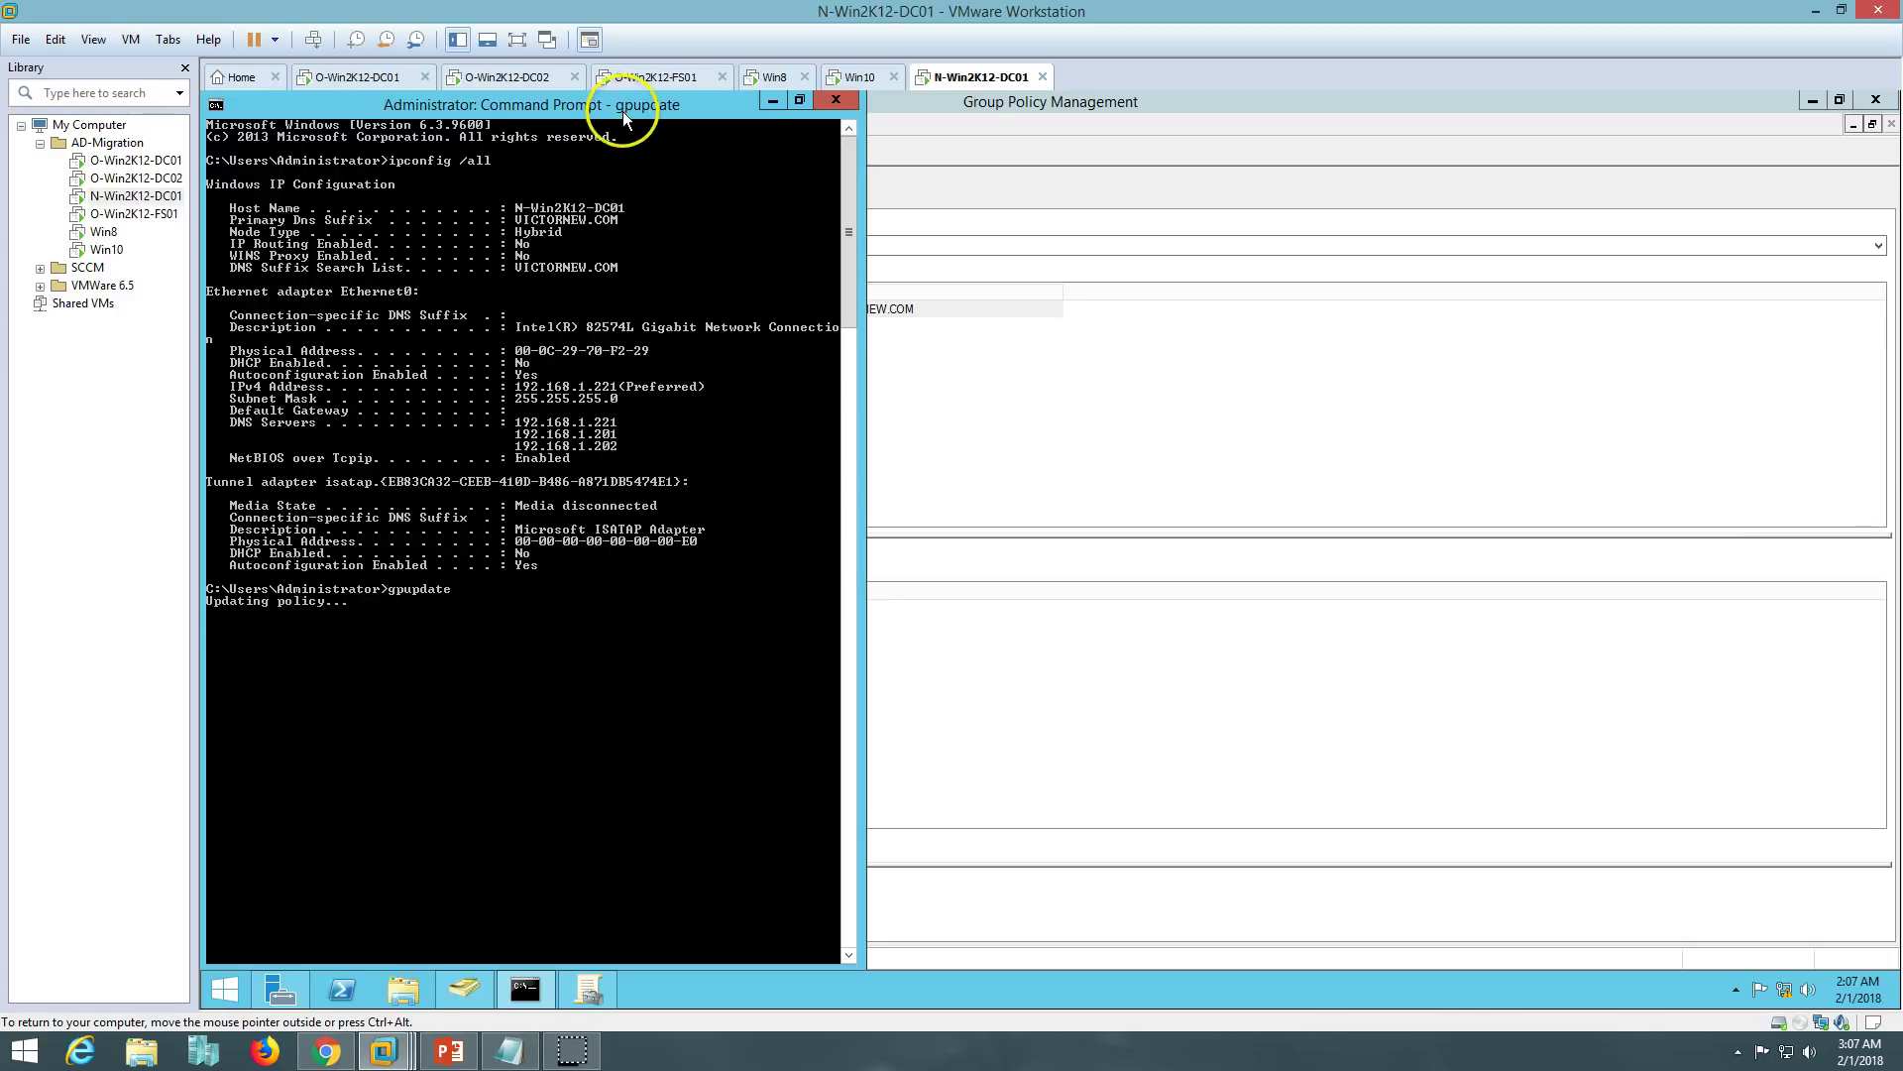
{"action": "left_click_drag", "start_coordinate": [627, 106], "coordinate": [1116, 124]}
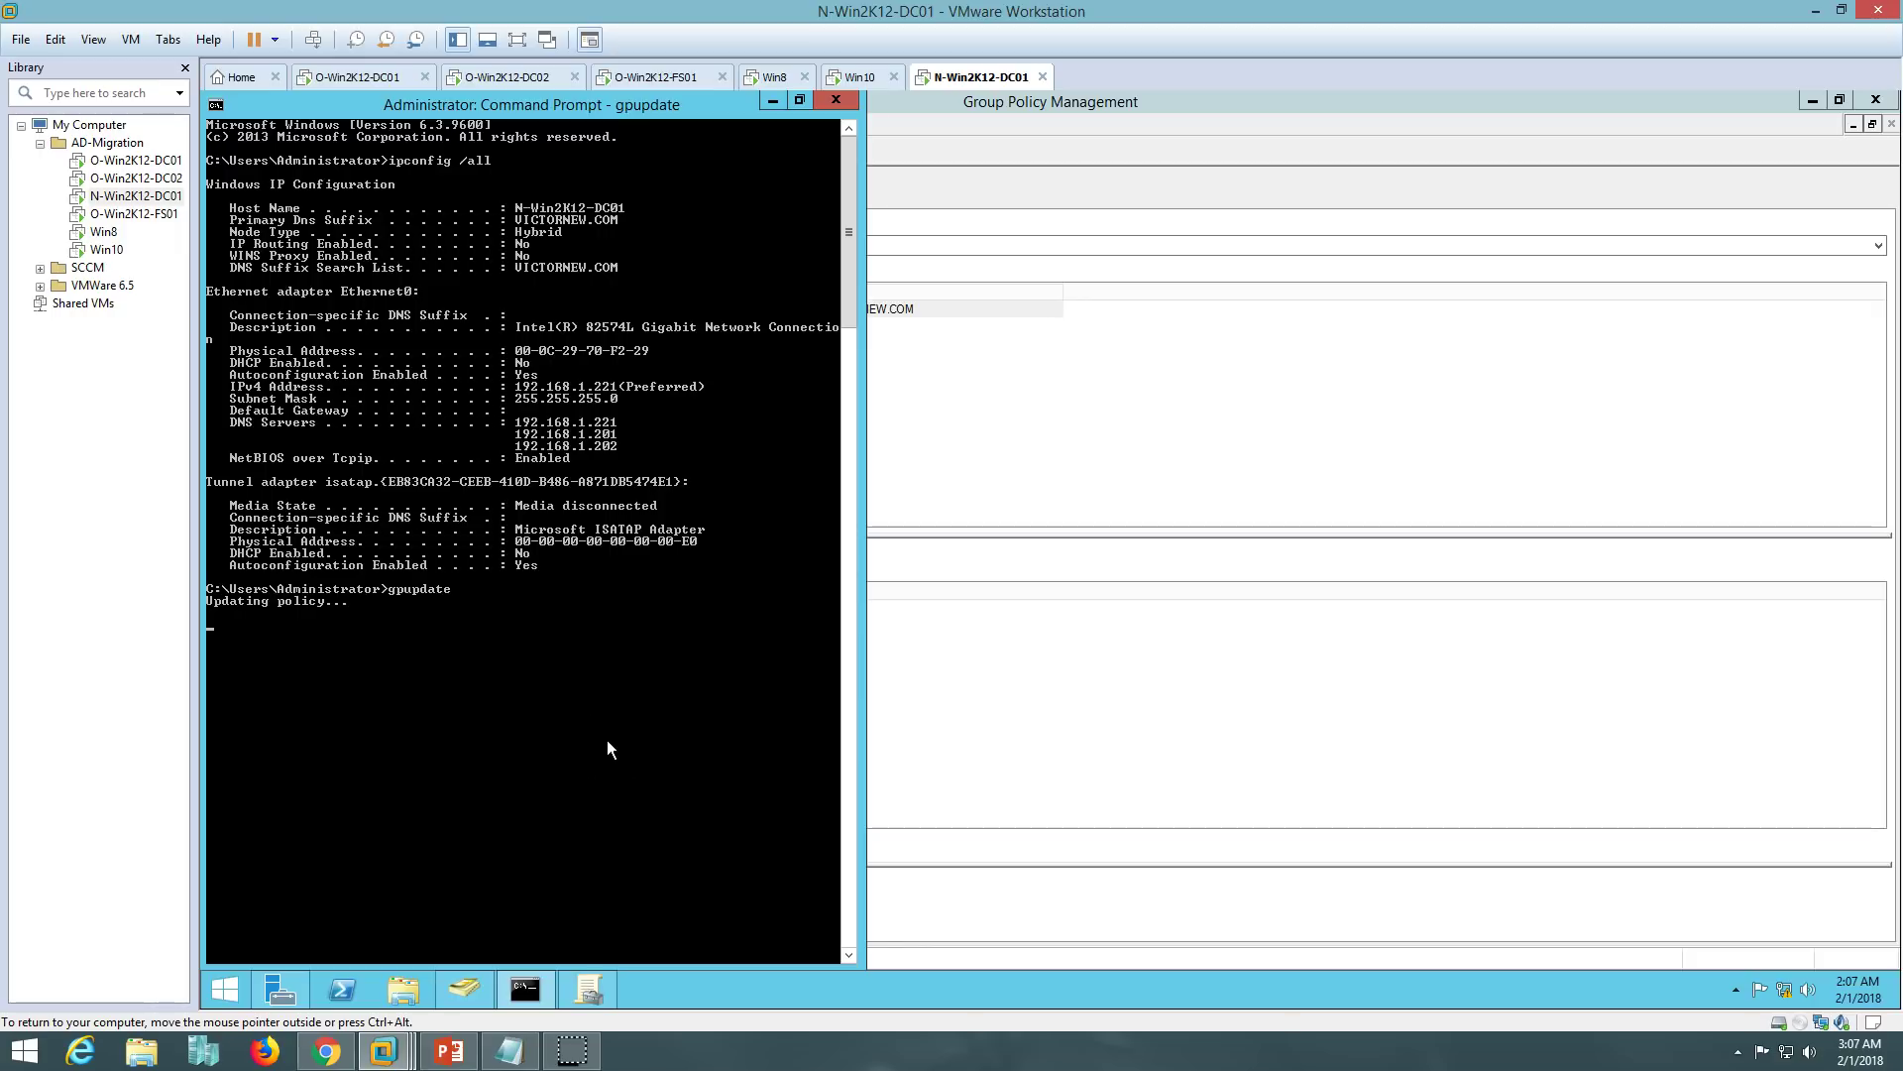
{"action": "left_click", "coordinate": [532, 675]}
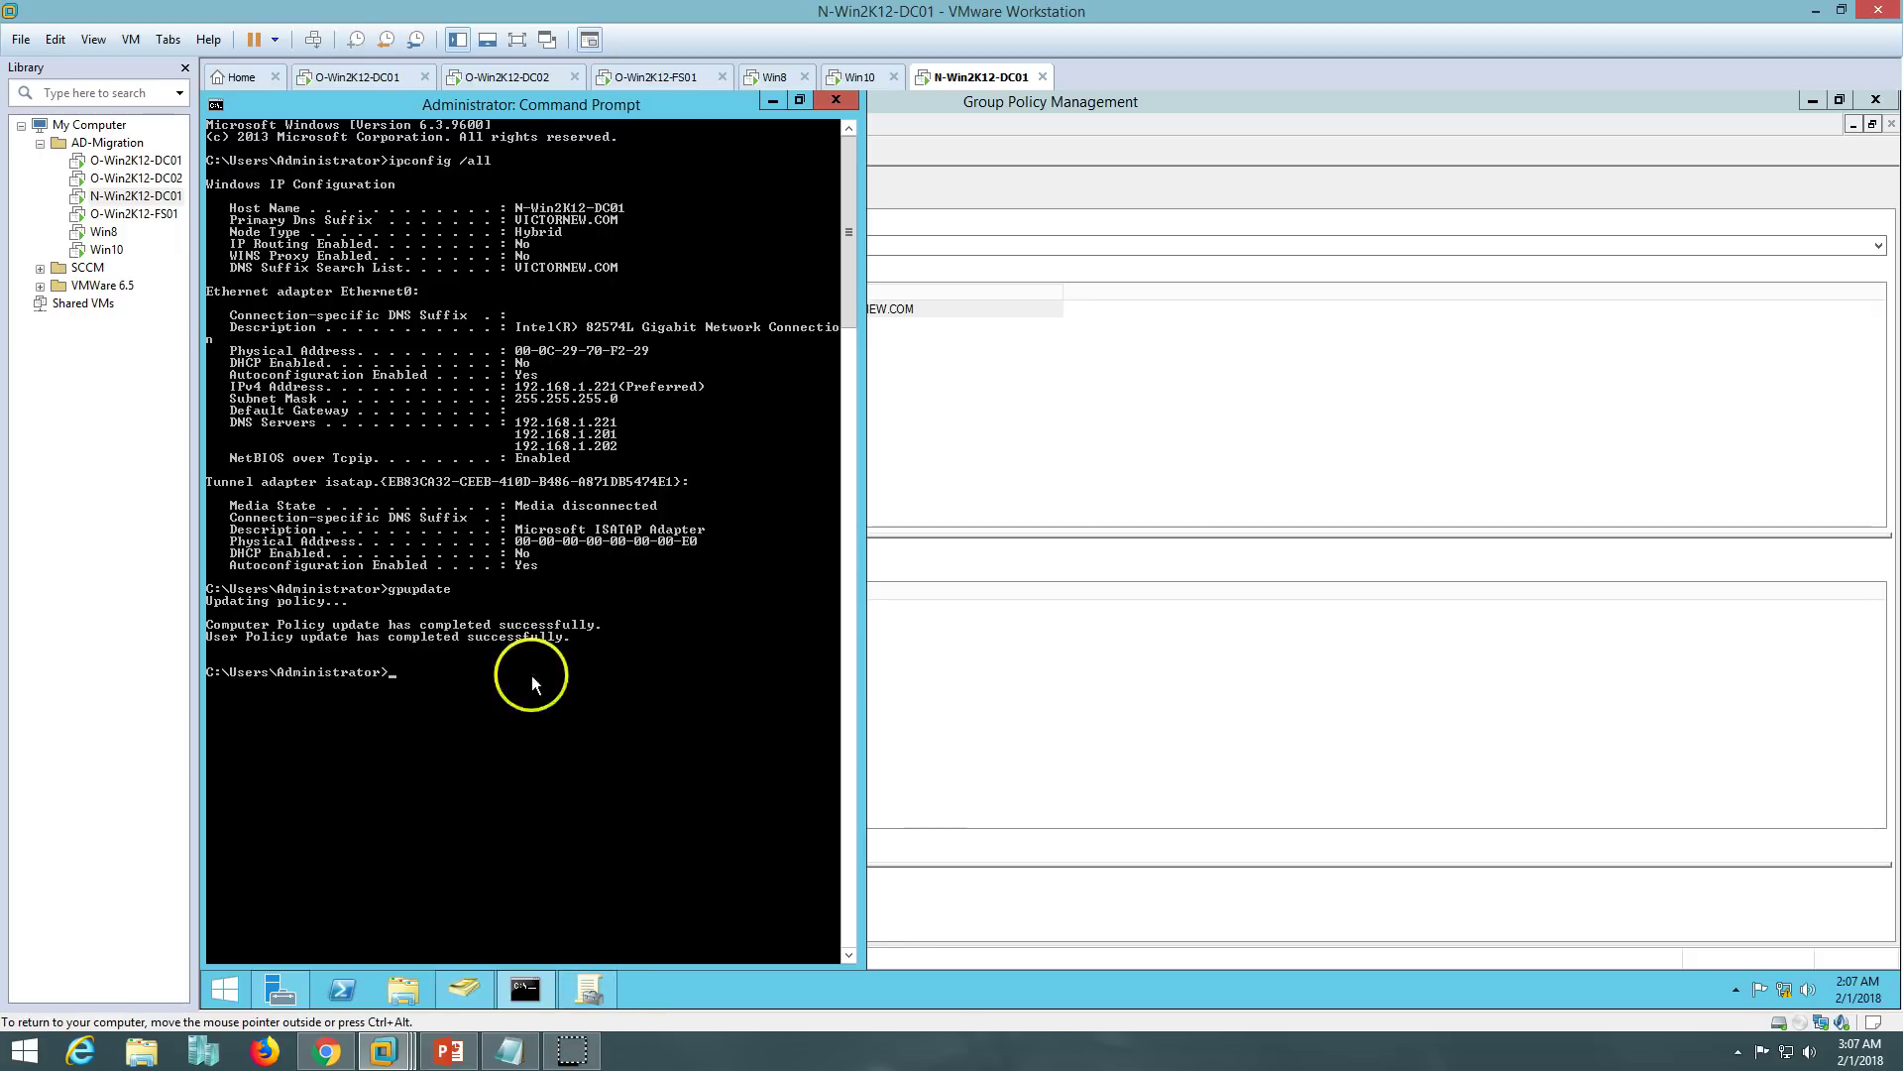
{"action": "key", "text": "Up"}
{"action": "key", "text": "Up"}
{"action": "key", "text": "Return"}
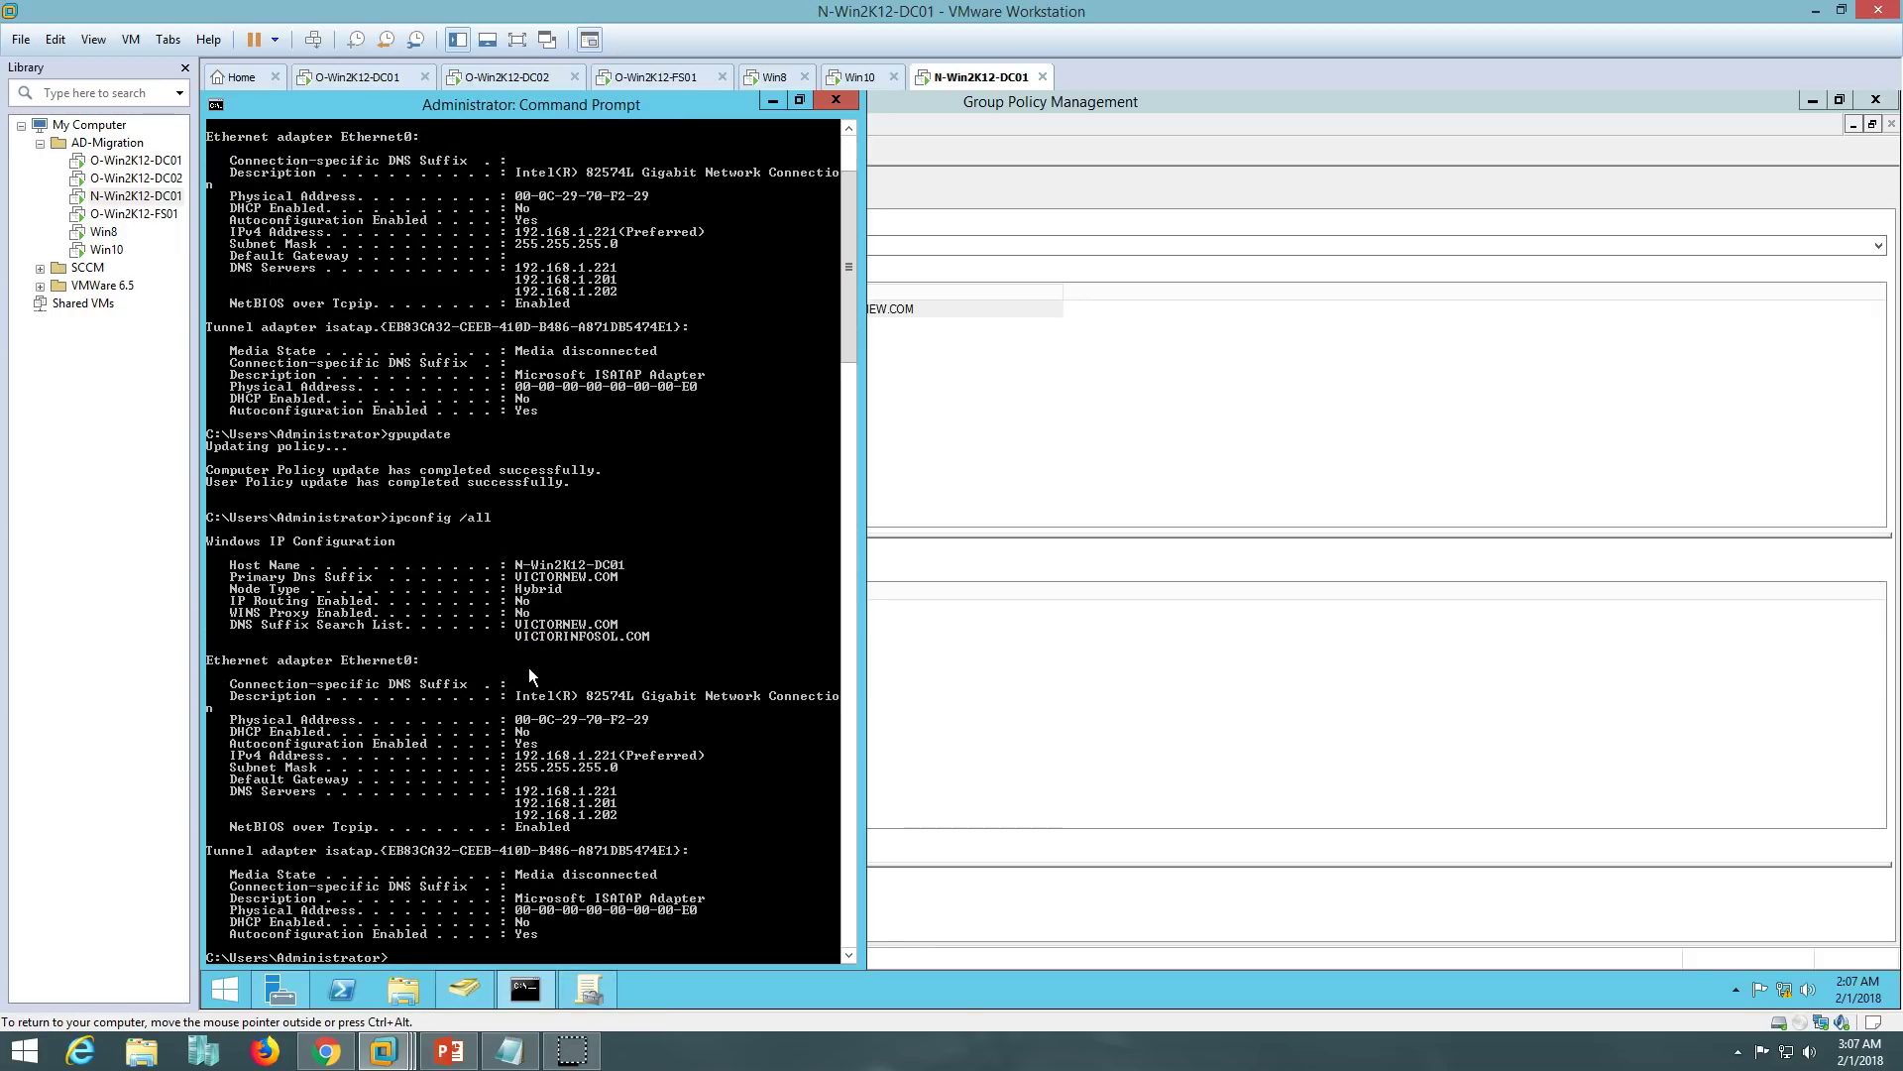
- Close the command prompt and Group Policy Management on O-Win2K12-DC01 and N-Win2K12-DC01, then return to the slide
{"action": "left_click", "coordinate": [836, 100]}
{"action": "left_click", "coordinate": [381, 79]}
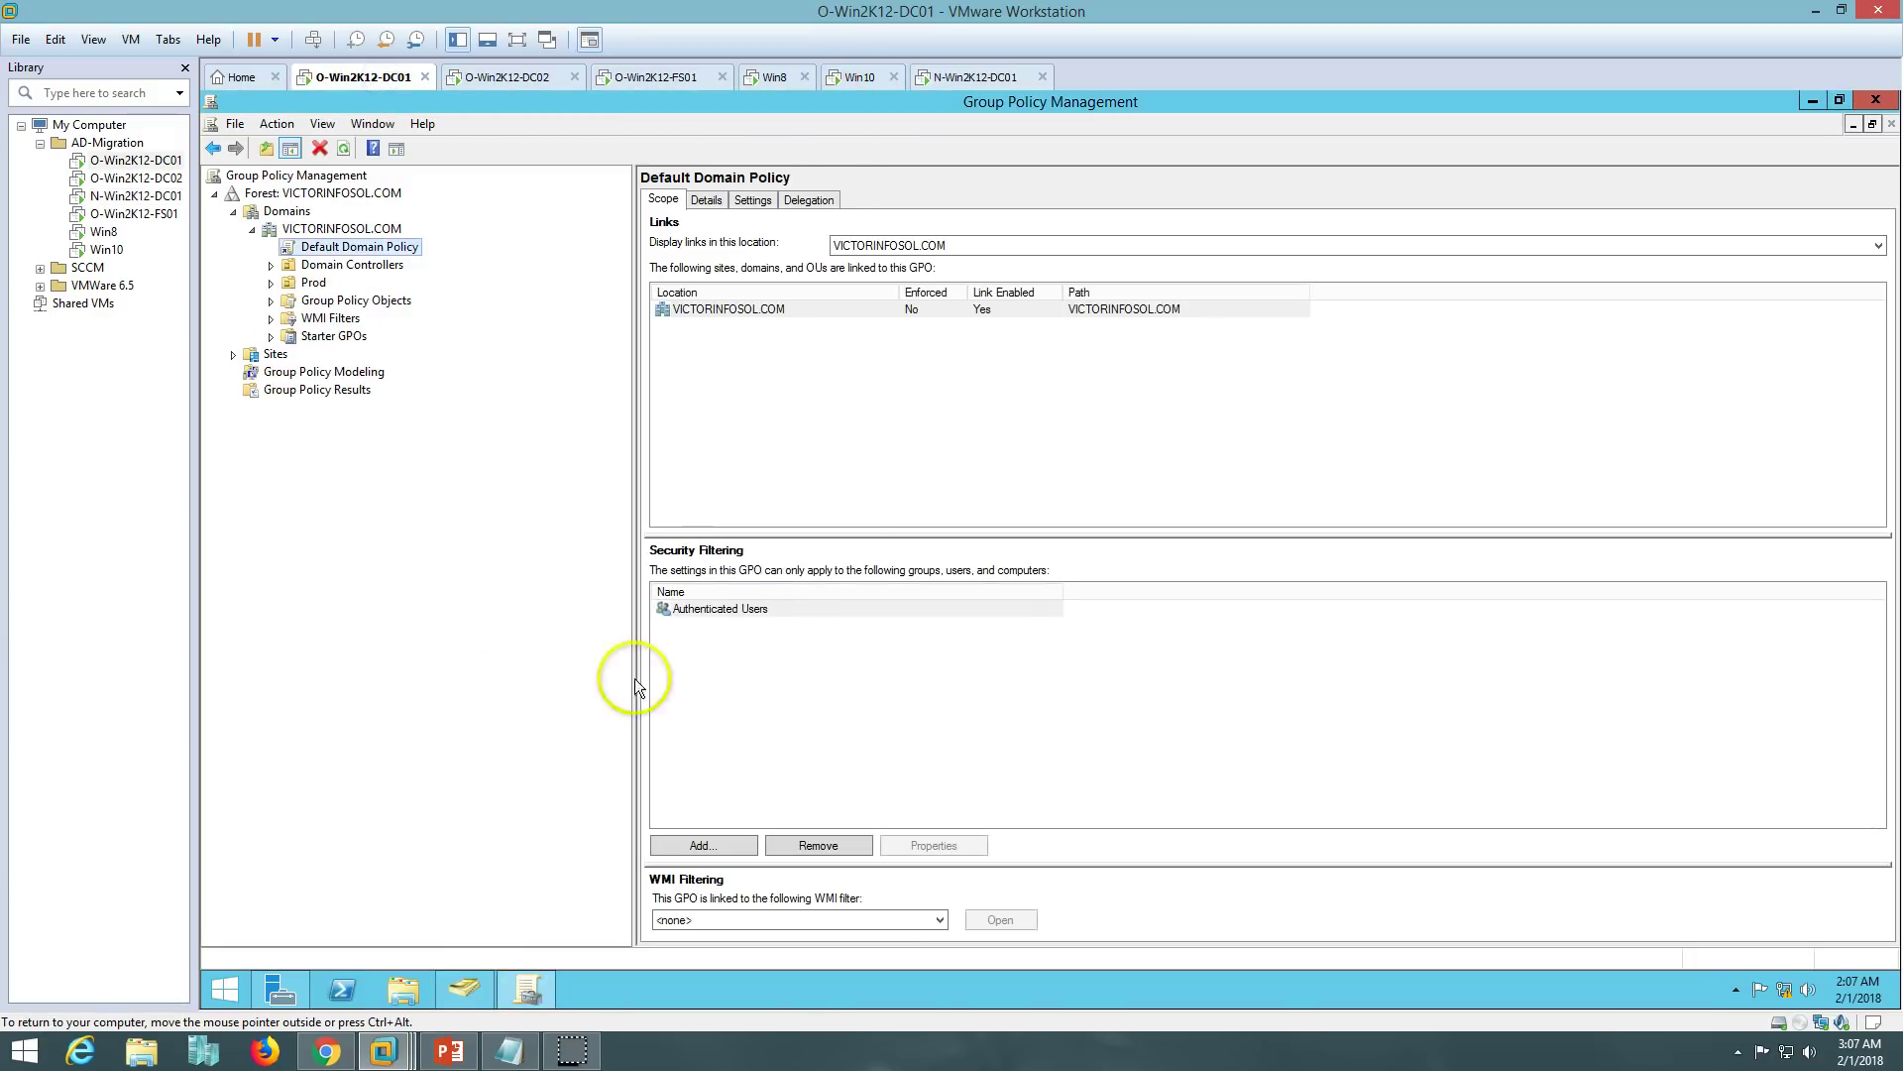
{"action": "left_click", "coordinate": [1874, 100]}
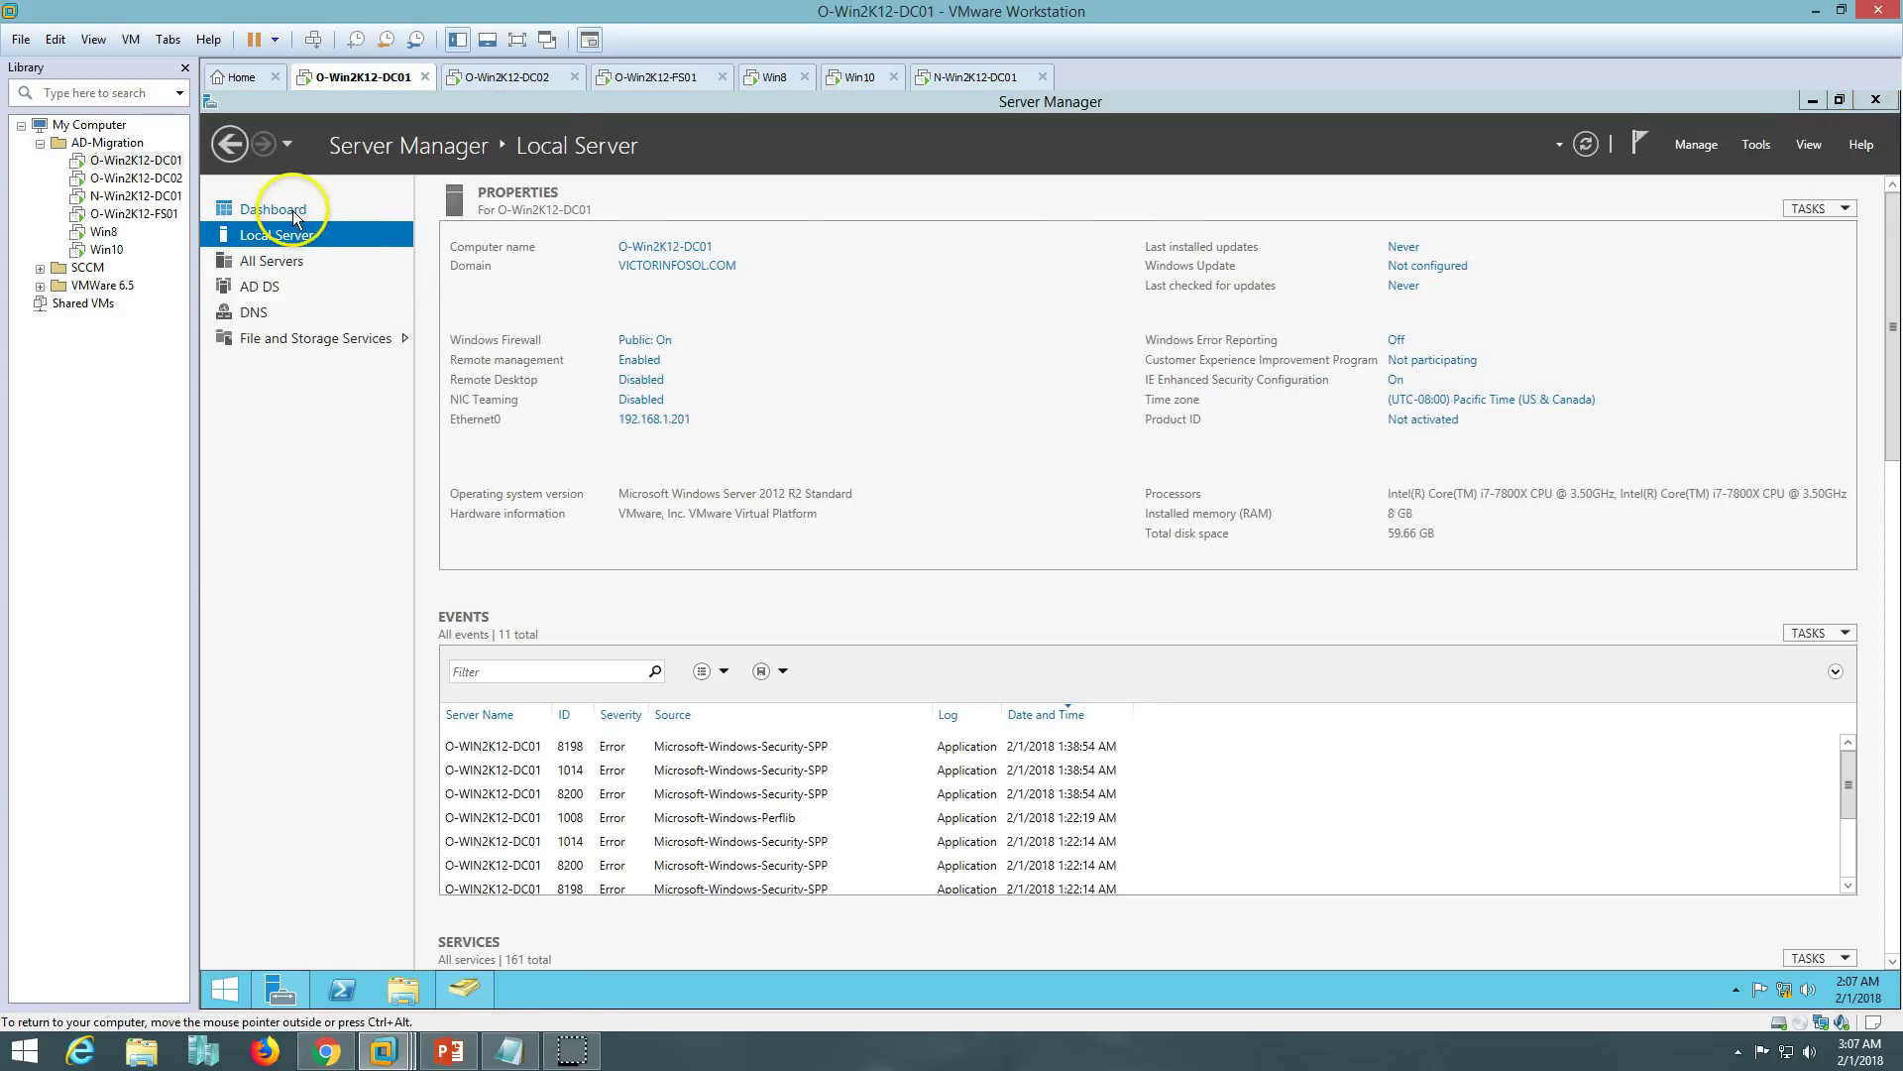
{"action": "left_click", "coordinate": [271, 210]}
{"action": "left_click", "coordinate": [979, 77]}
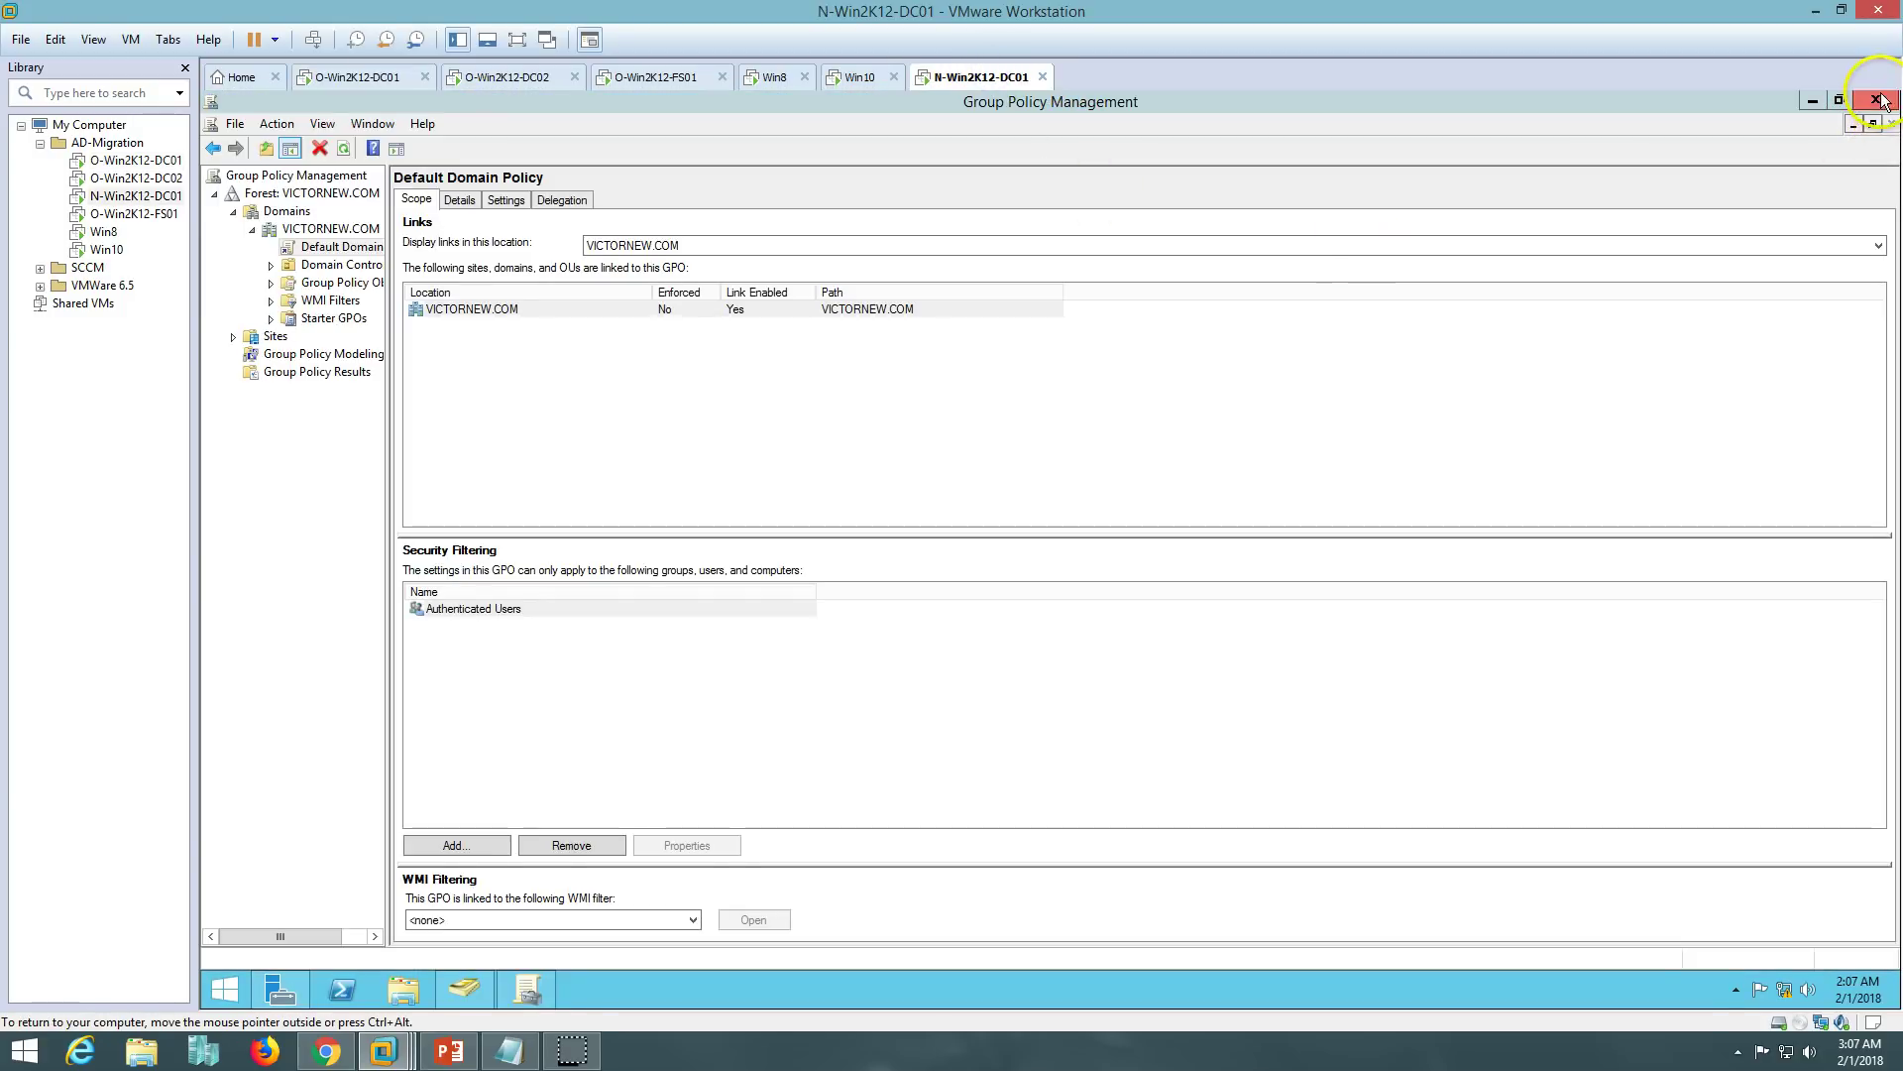
{"action": "left_click", "coordinate": [1876, 100]}
{"action": "left_click", "coordinate": [303, 218]}
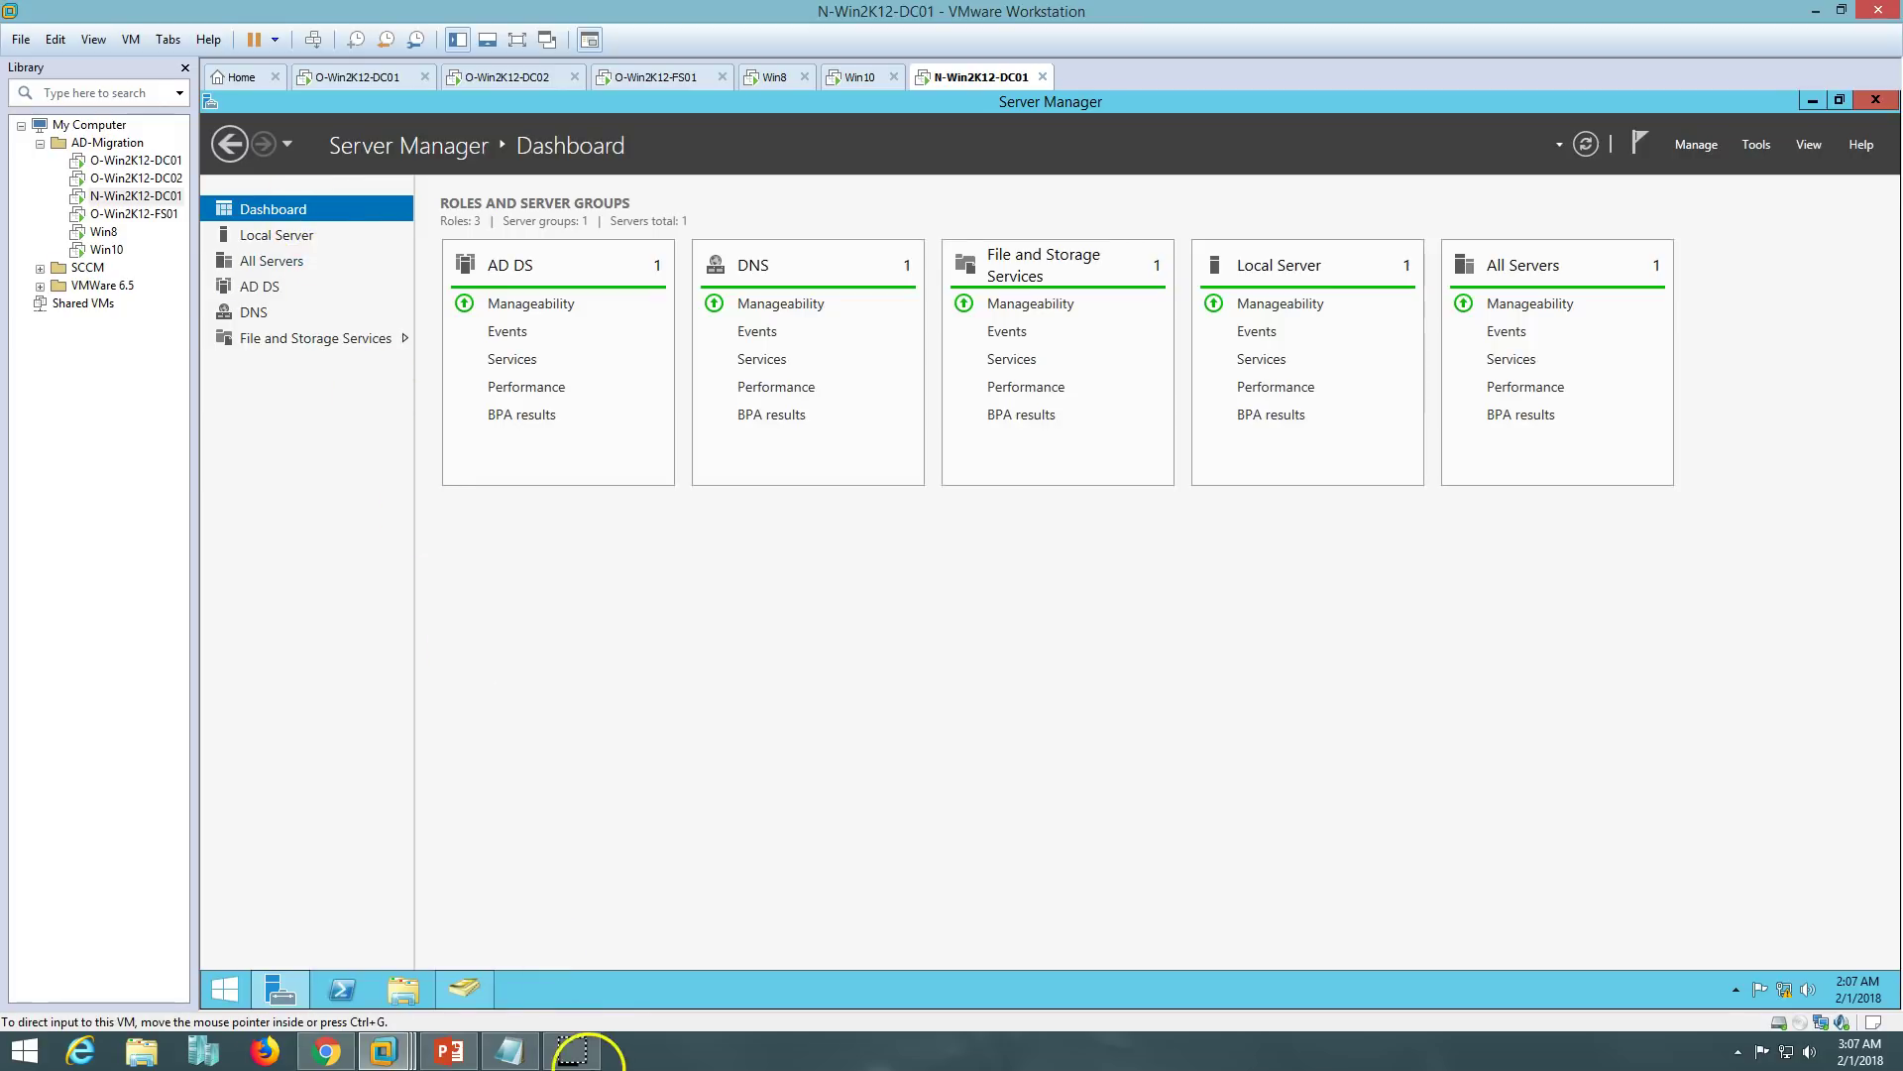
{"action": "left_click", "coordinate": [449, 1050]}
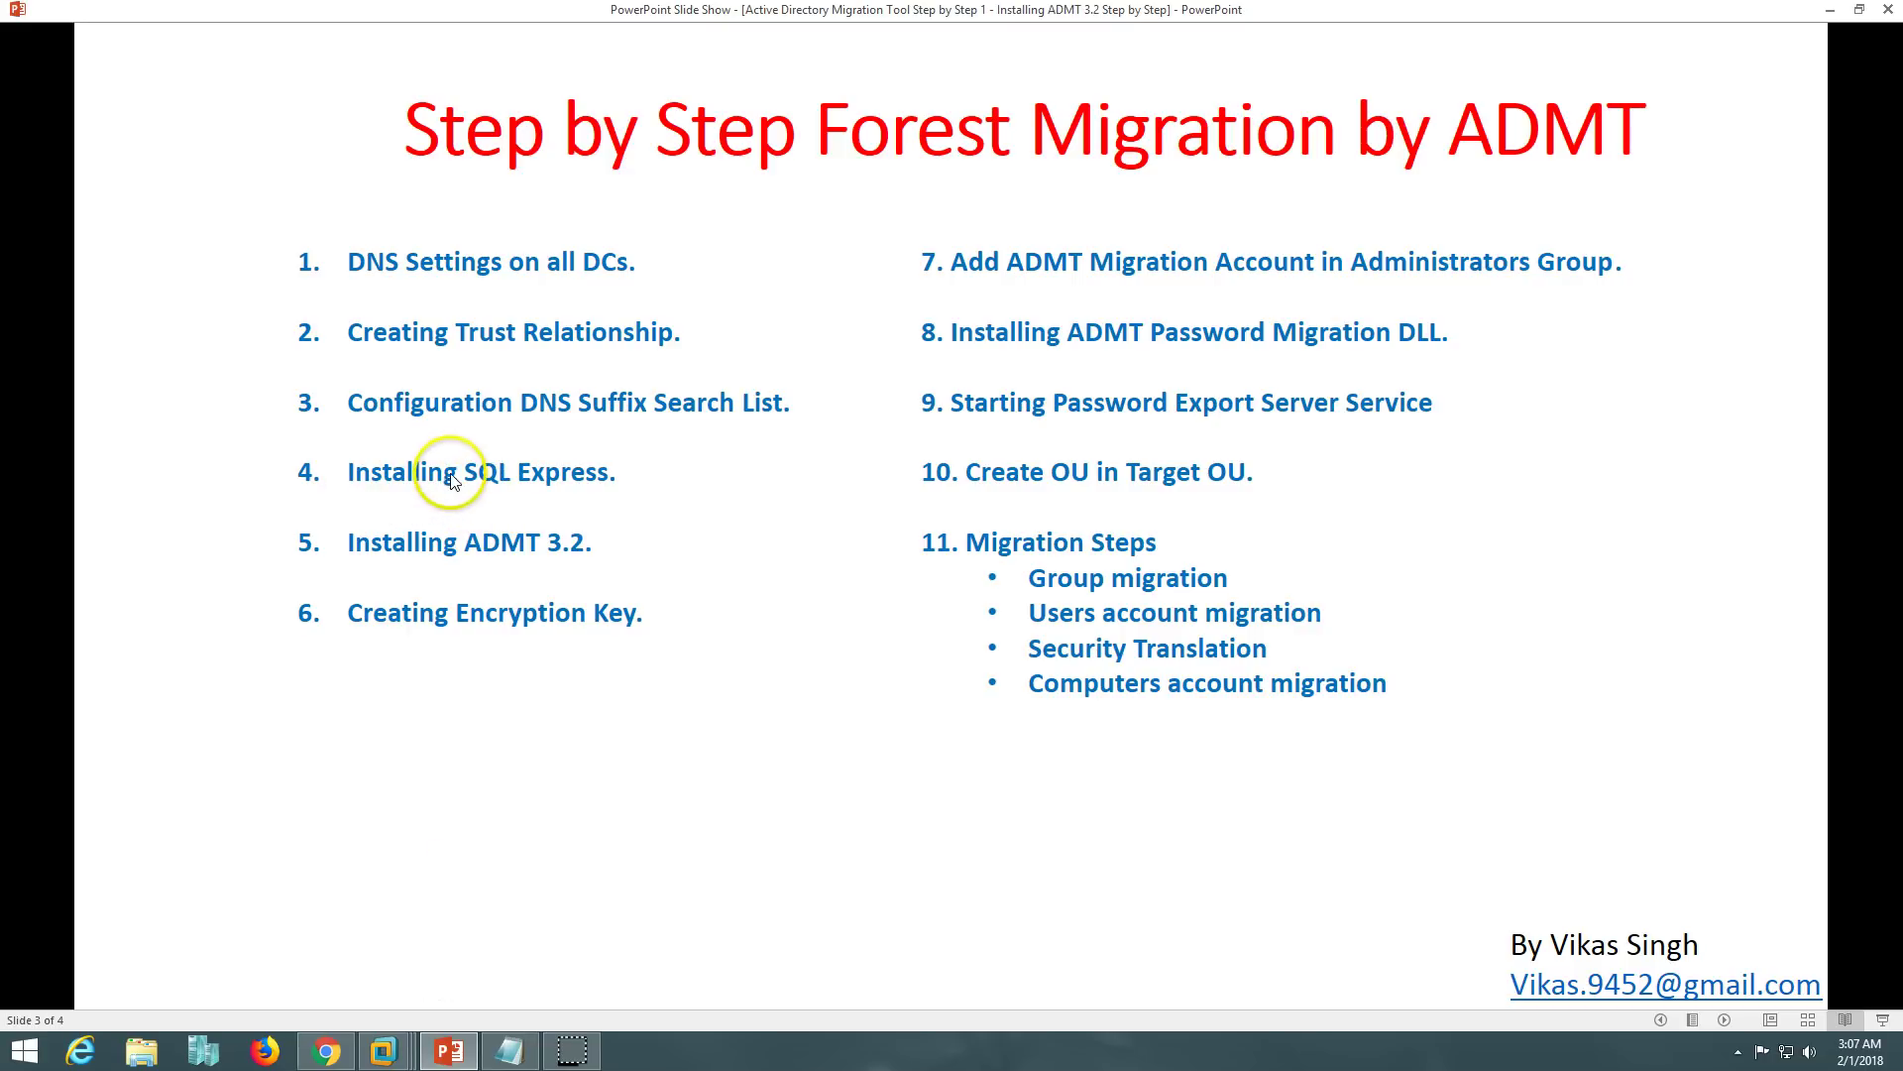
- Open the maximized Downloads folder on N-Win2K12-DC01 and select the SQLEXPR_x64_ENU installer
{"action": "left_click", "coordinate": [382, 1050]}
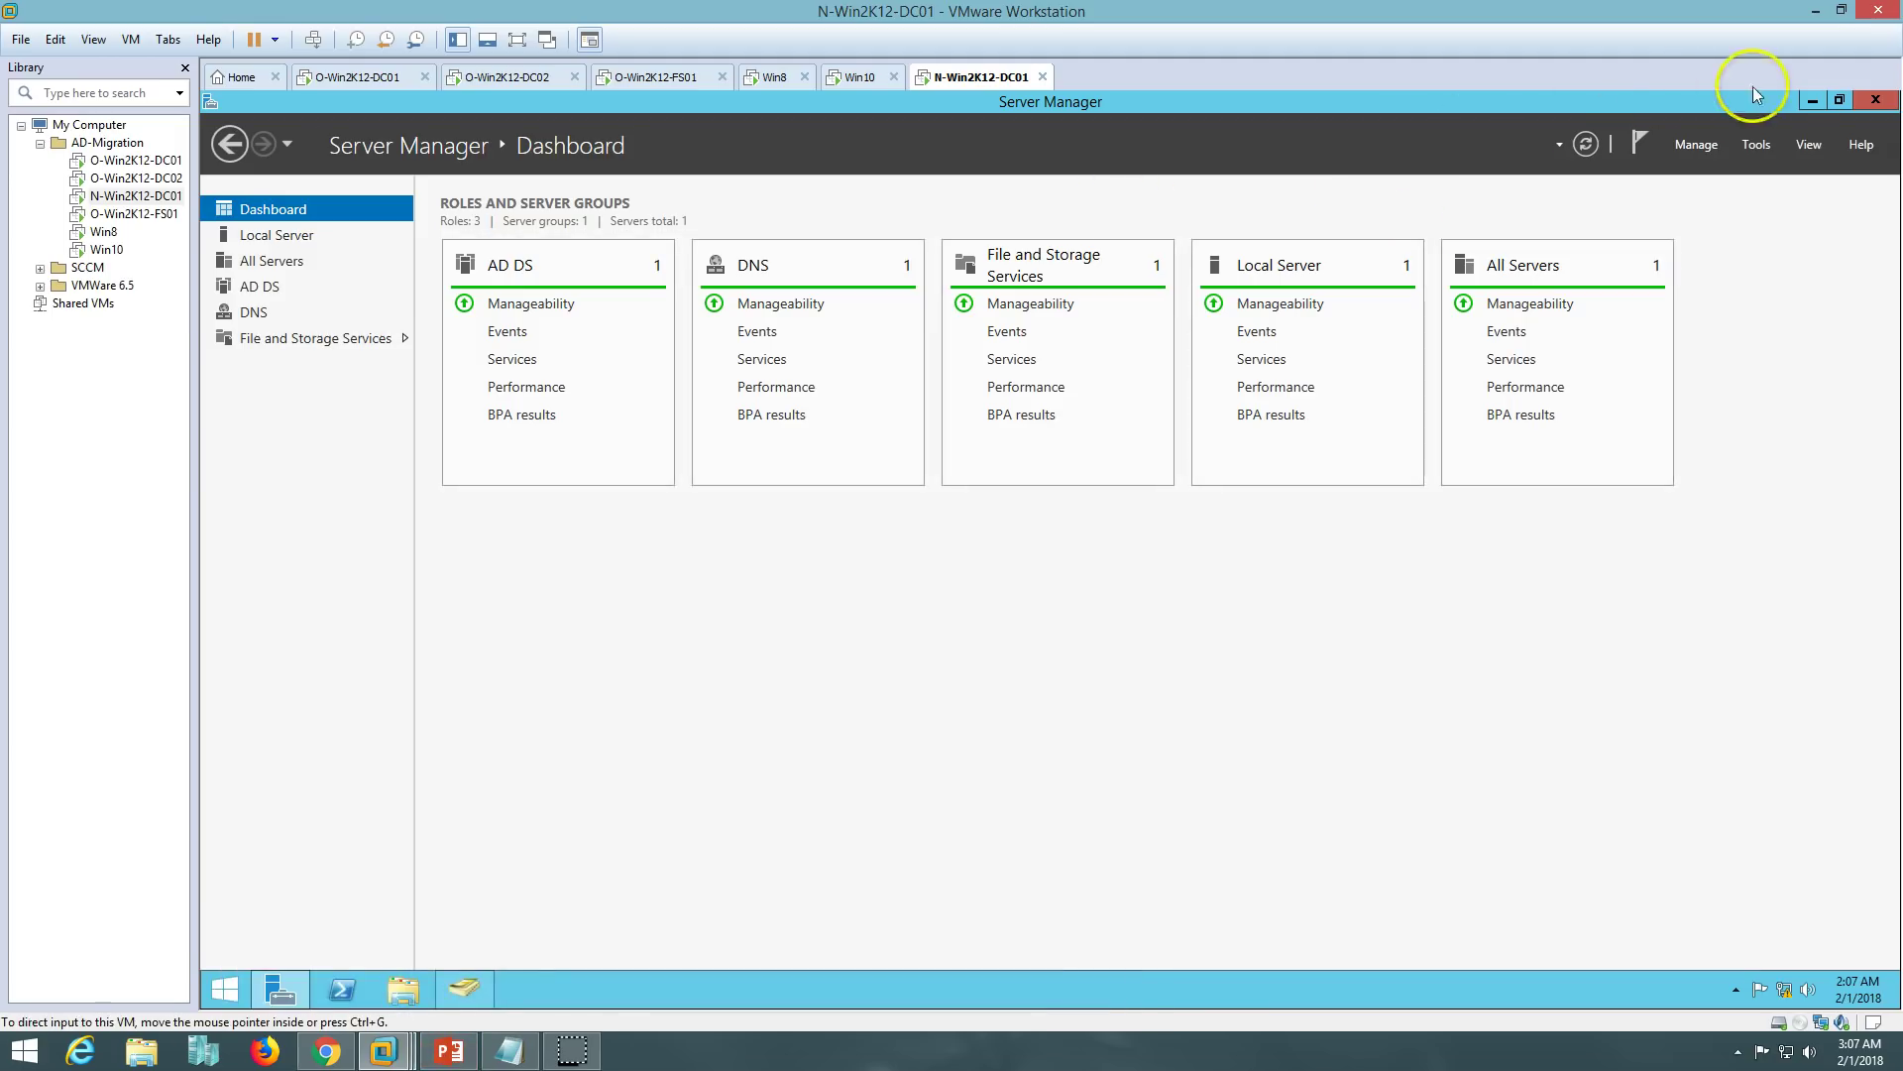
{"action": "left_click", "coordinate": [1813, 101]}
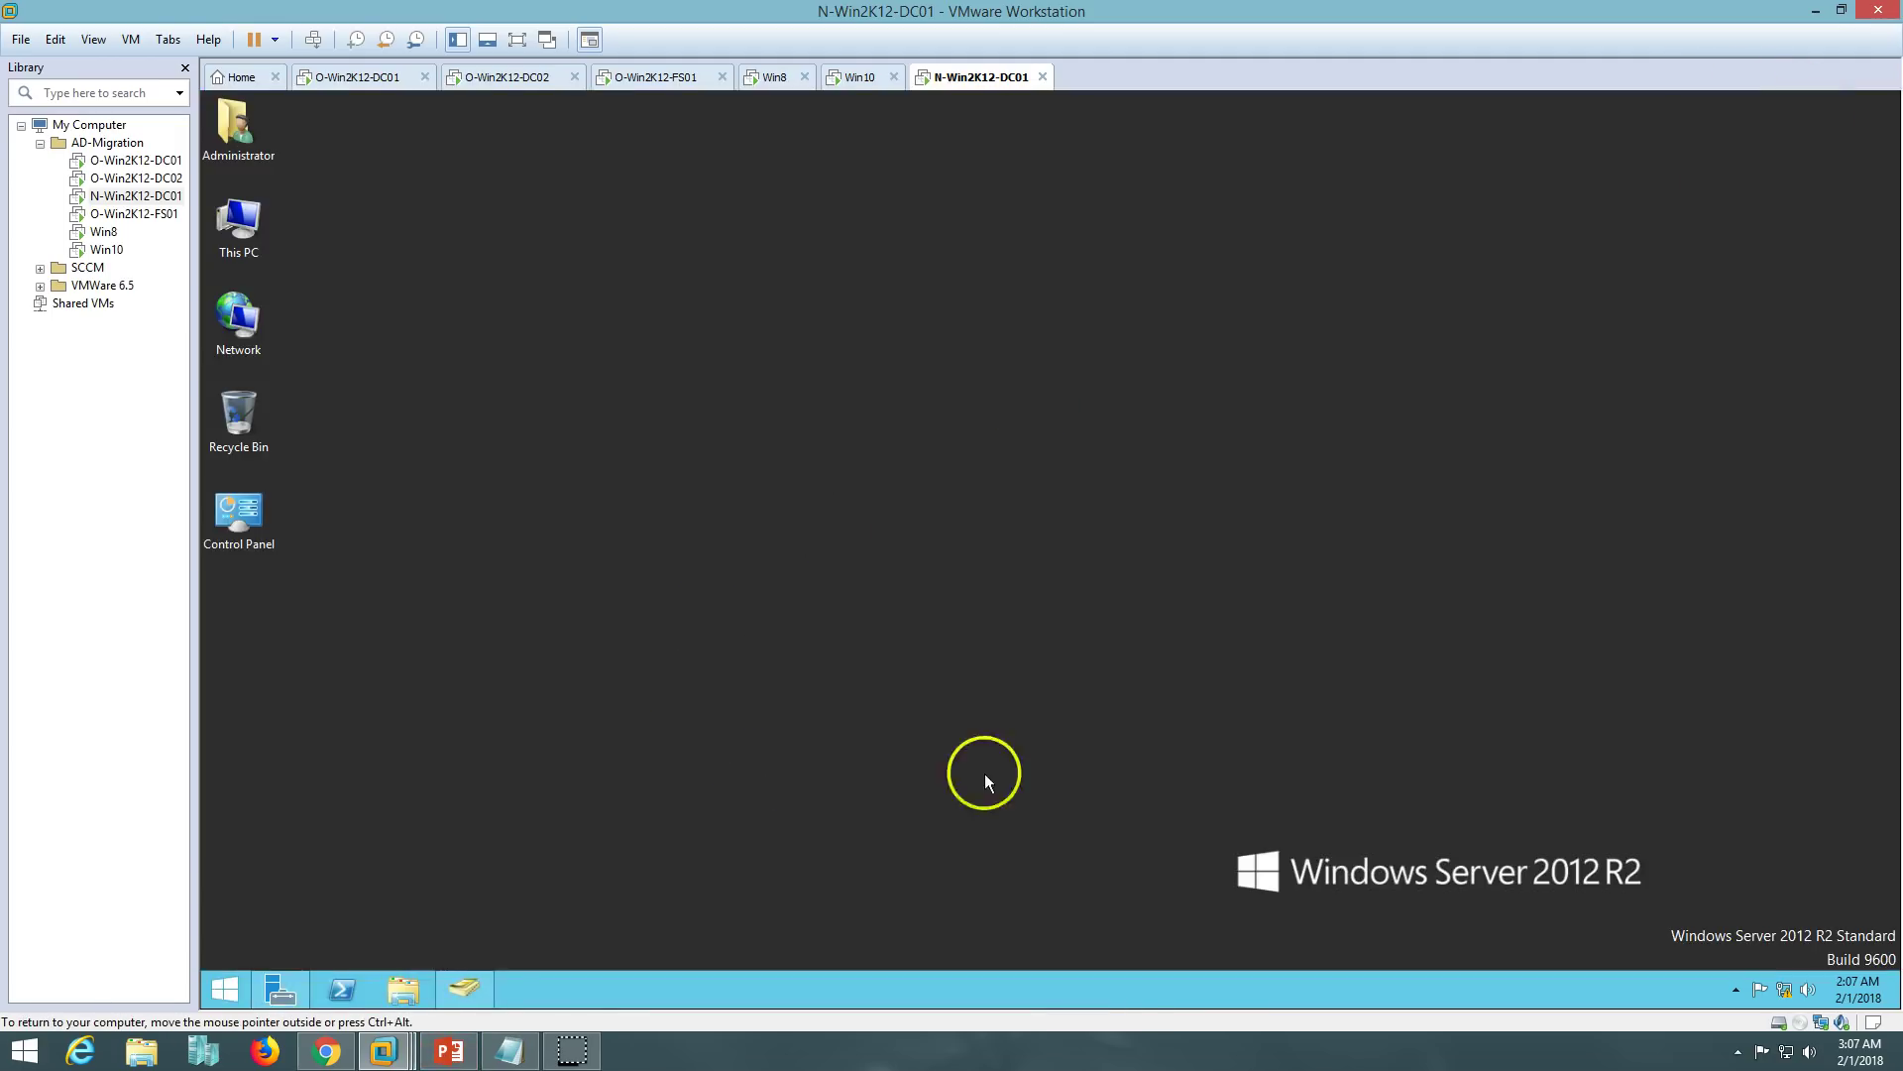
{"action": "left_click", "coordinate": [293, 996]}
{"action": "left_click", "coordinate": [294, 232]}
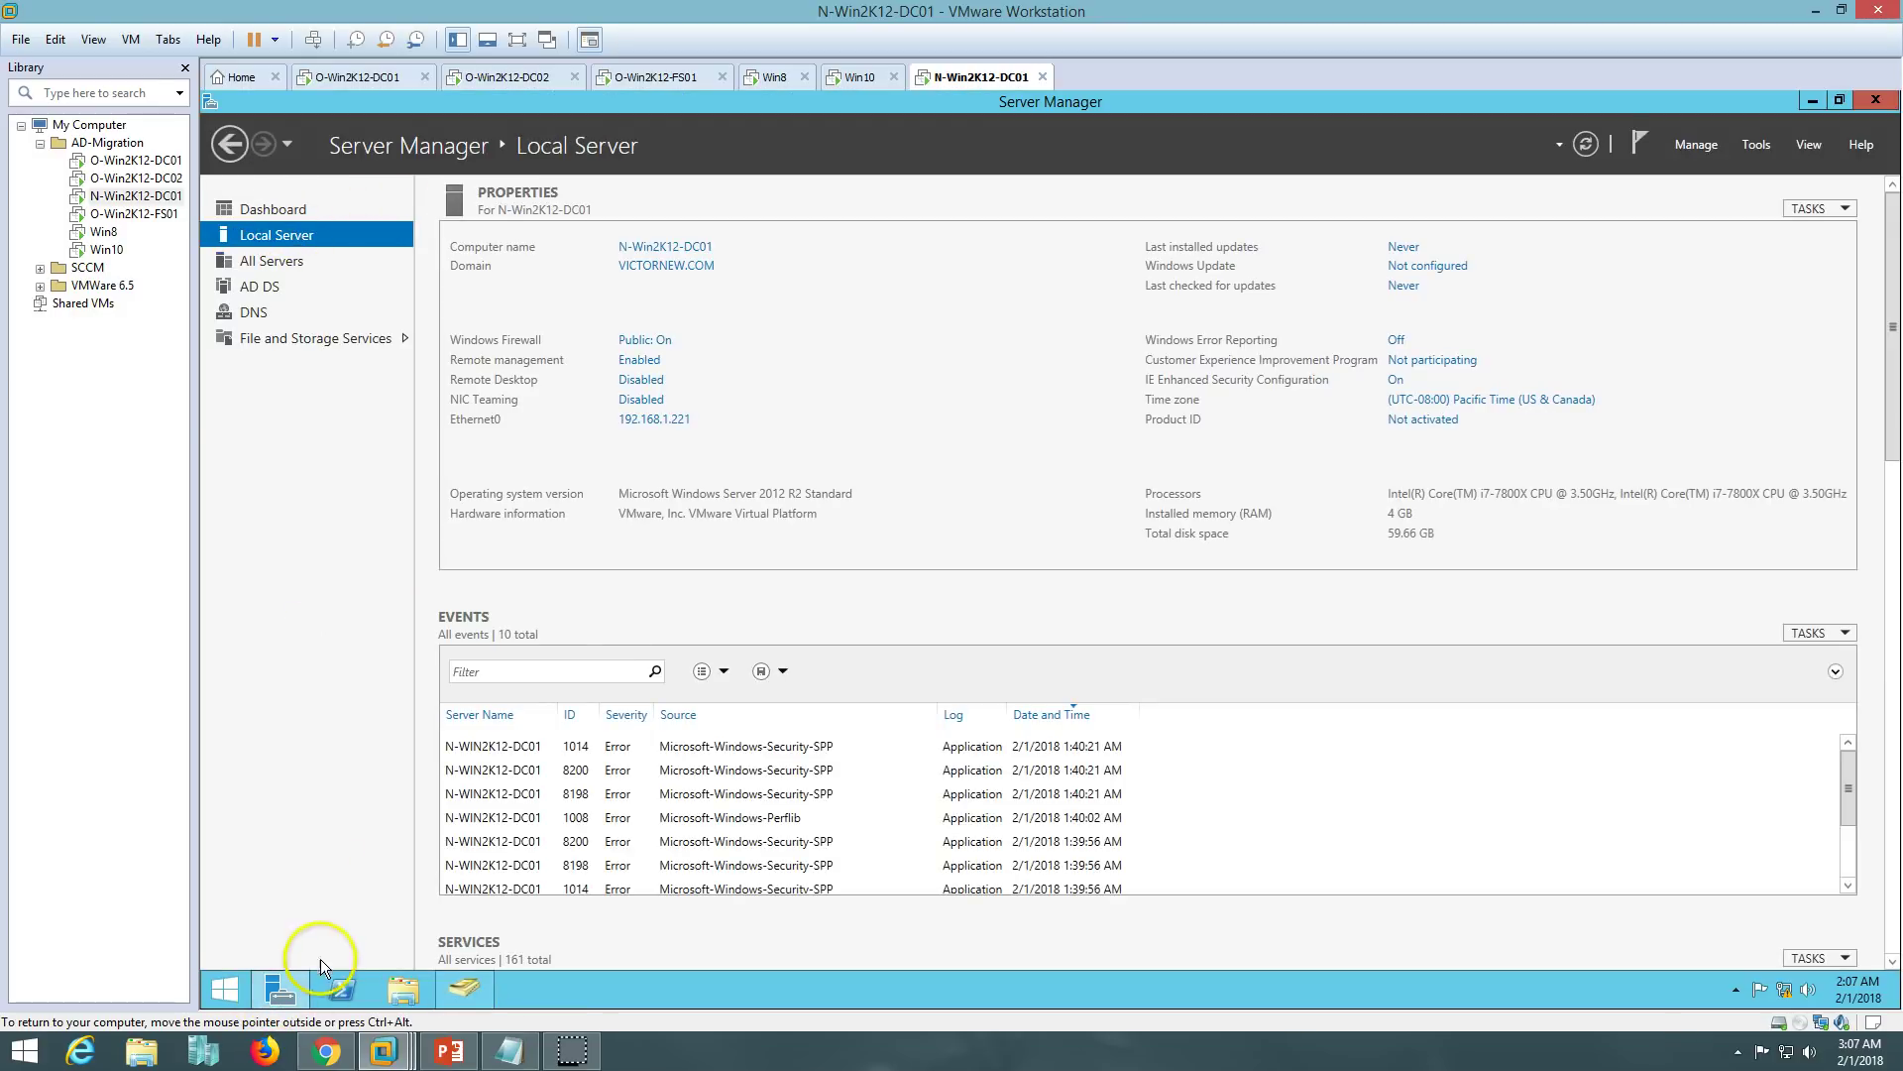
{"action": "left_click", "coordinate": [280, 989]}
{"action": "left_click", "coordinate": [403, 990]}
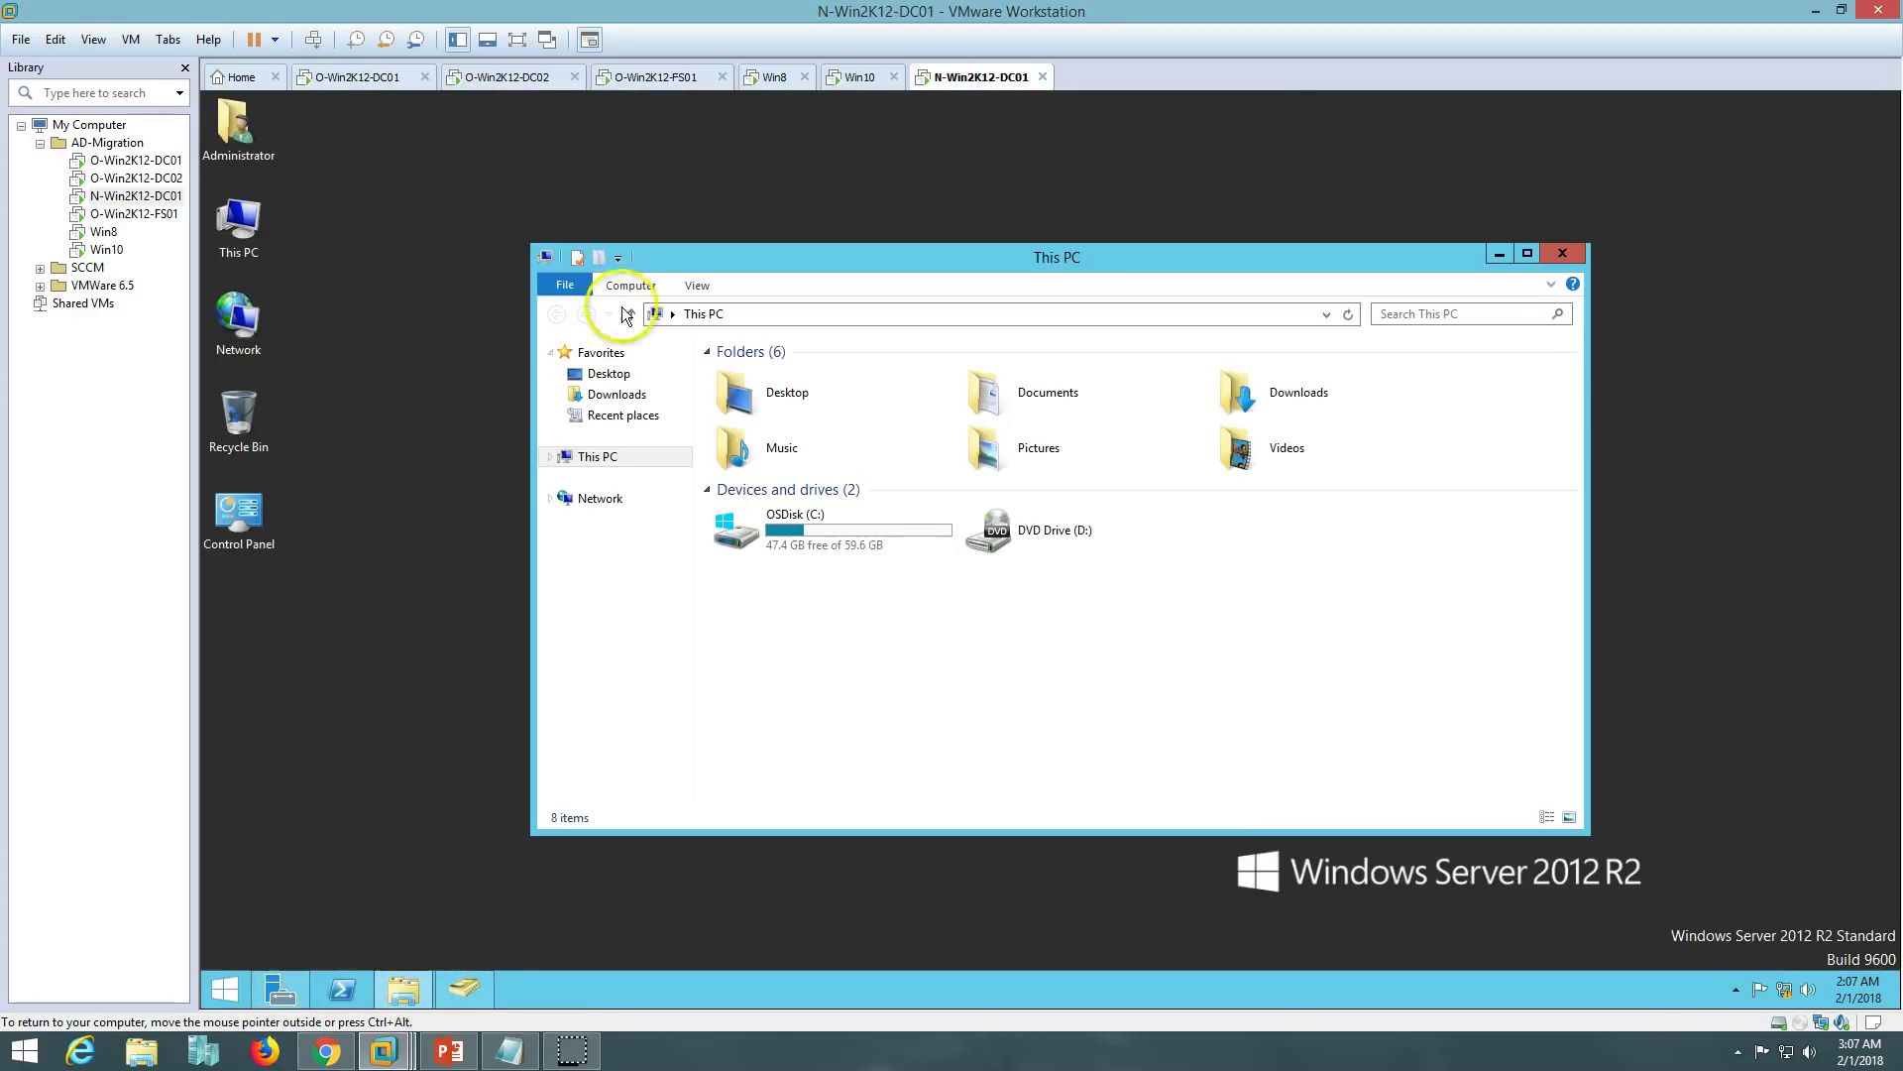
{"action": "left_click", "coordinate": [629, 402]}
{"action": "double_click", "coordinate": [894, 264]}
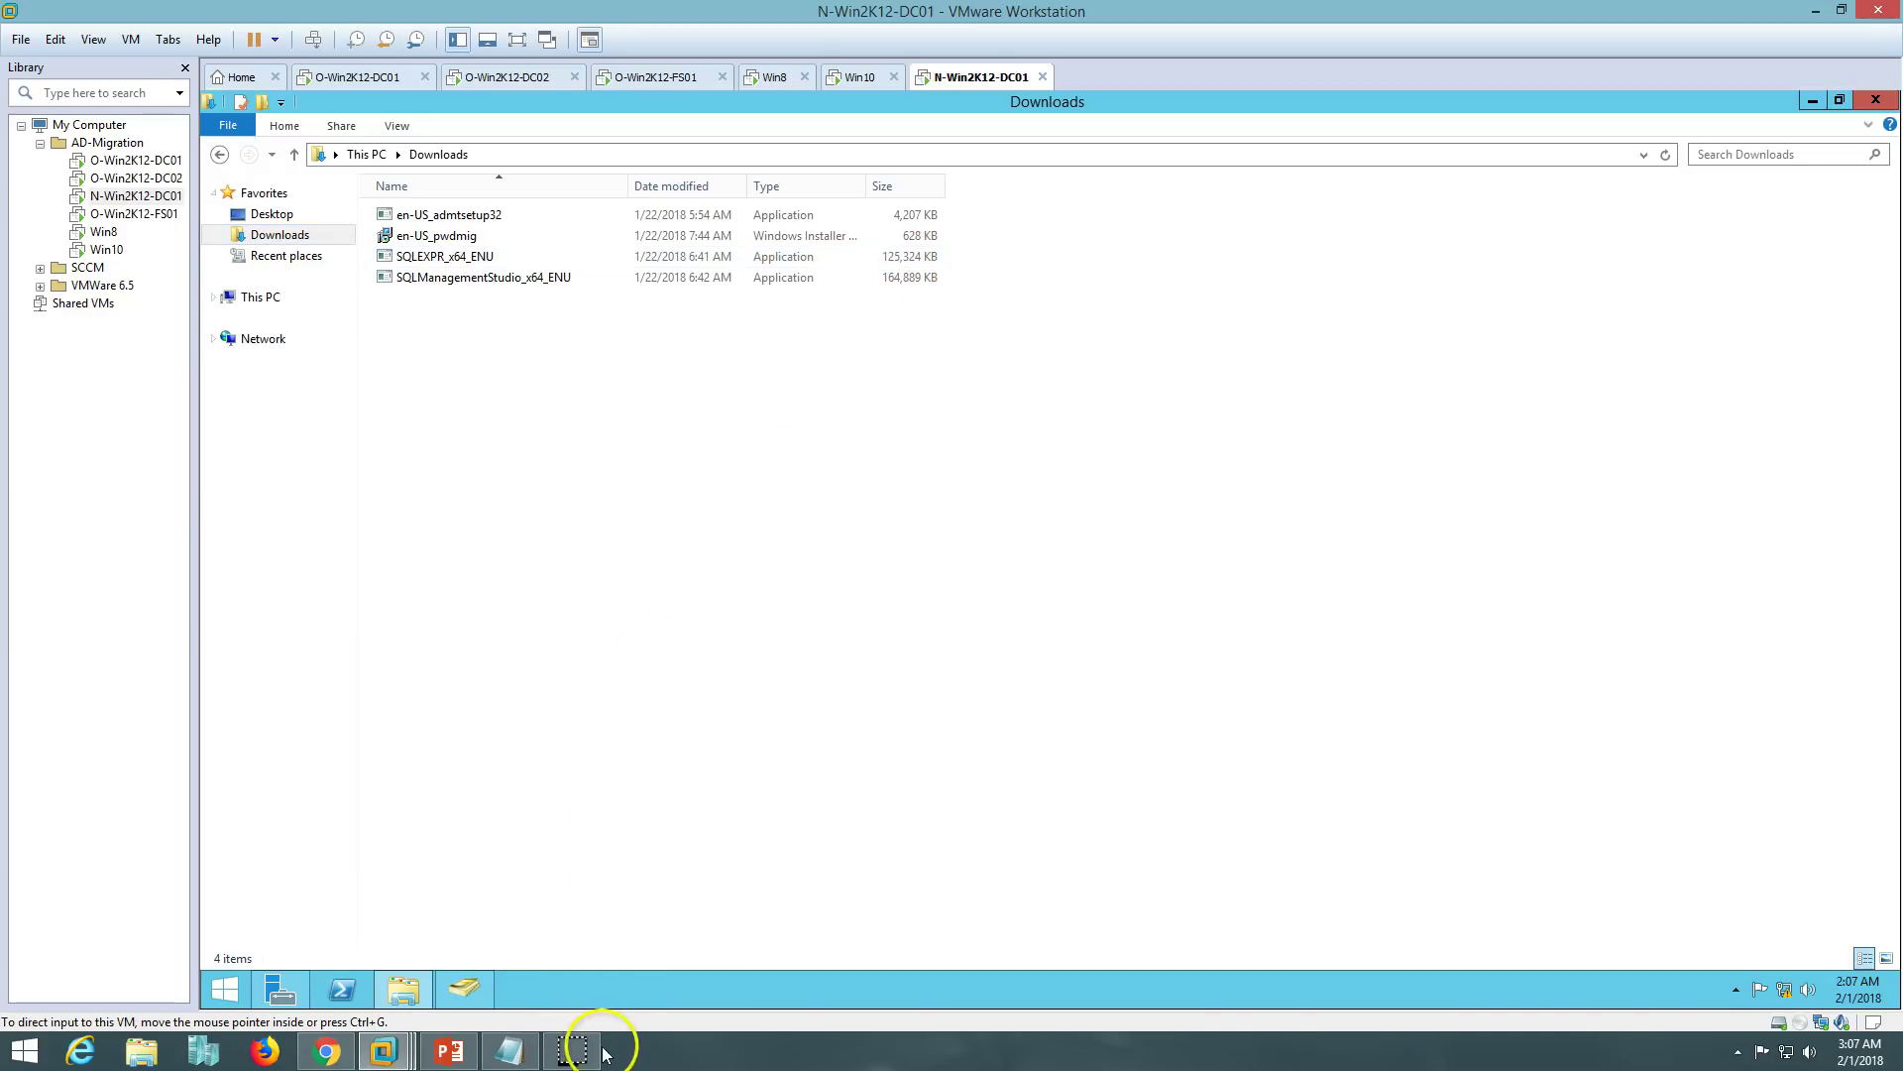
{"action": "left_click", "coordinate": [443, 260]}
{"action": "left_click", "coordinate": [449, 1051]}
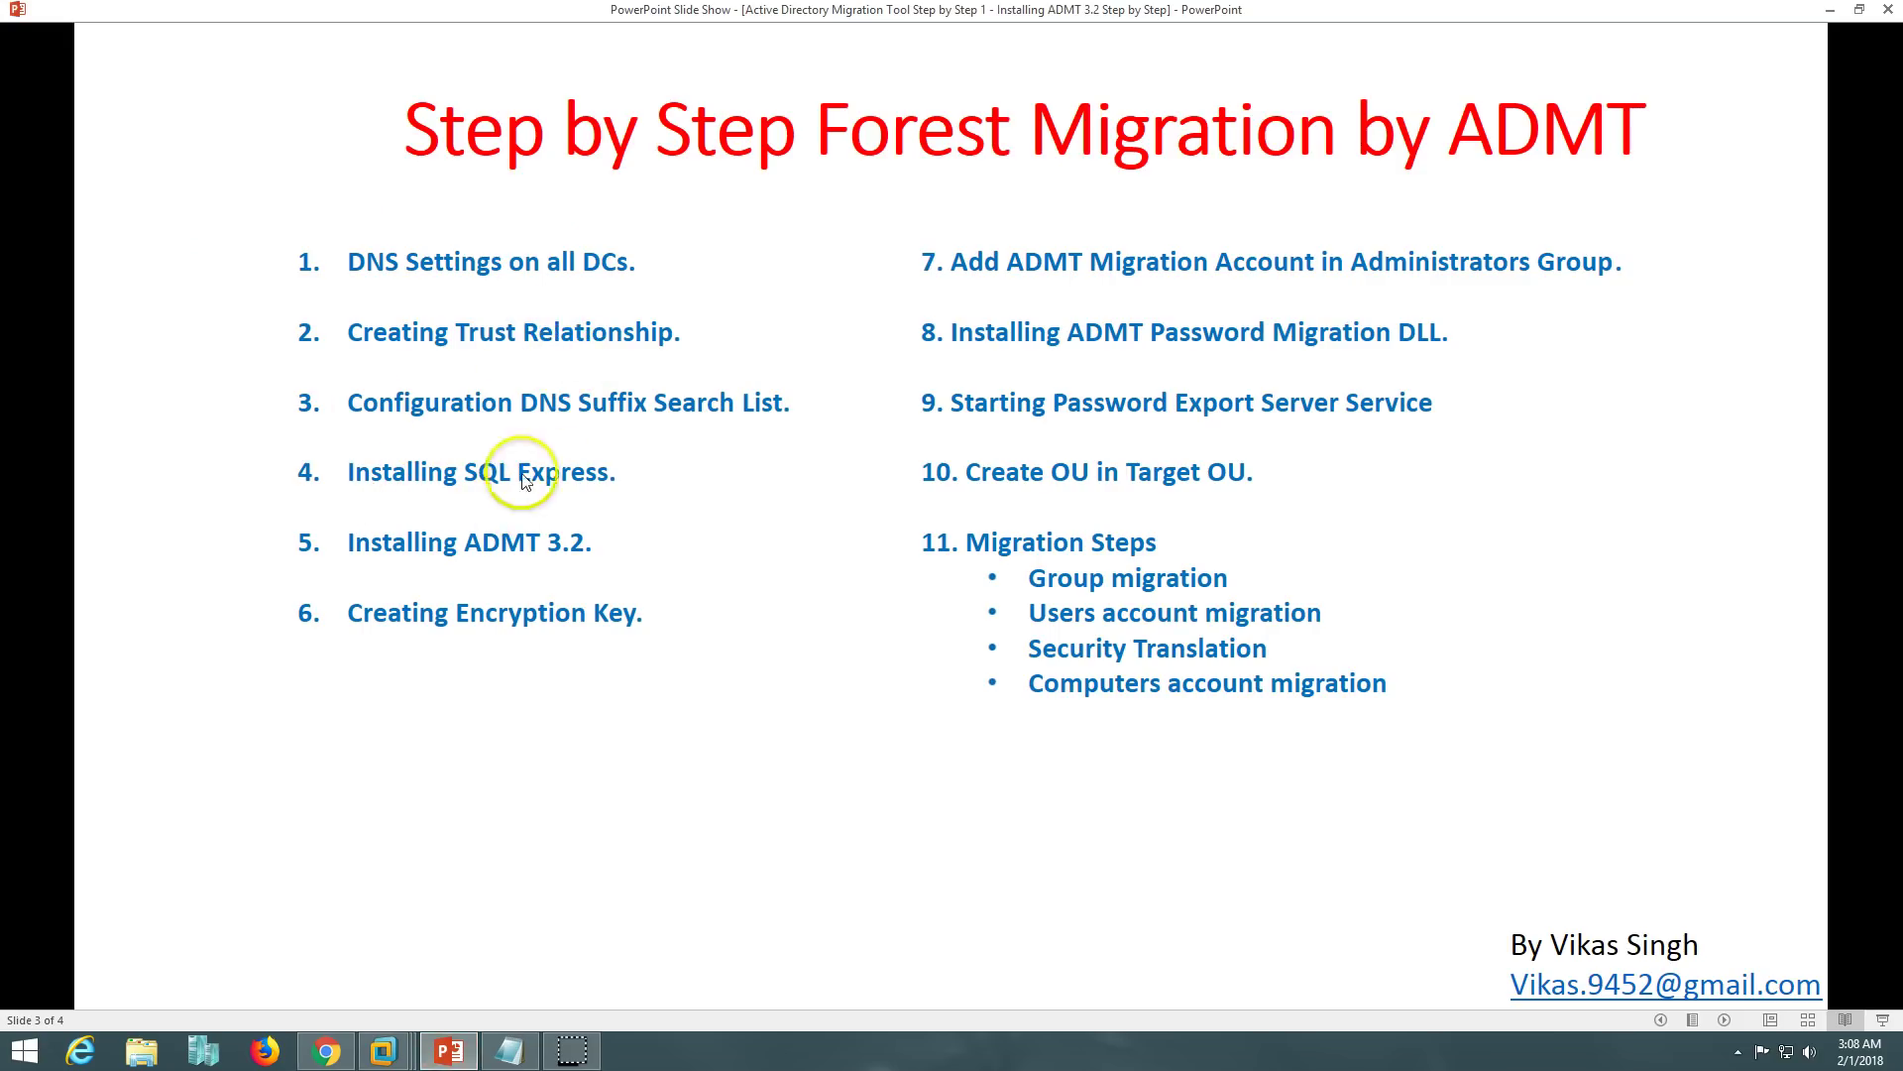
{"action": "left_click", "coordinate": [451, 1050]}
- Run SQLEXPR_x64_ENU, let it extract, and choose New installation in the Installation Center
{"action": "double_click", "coordinate": [466, 256]}
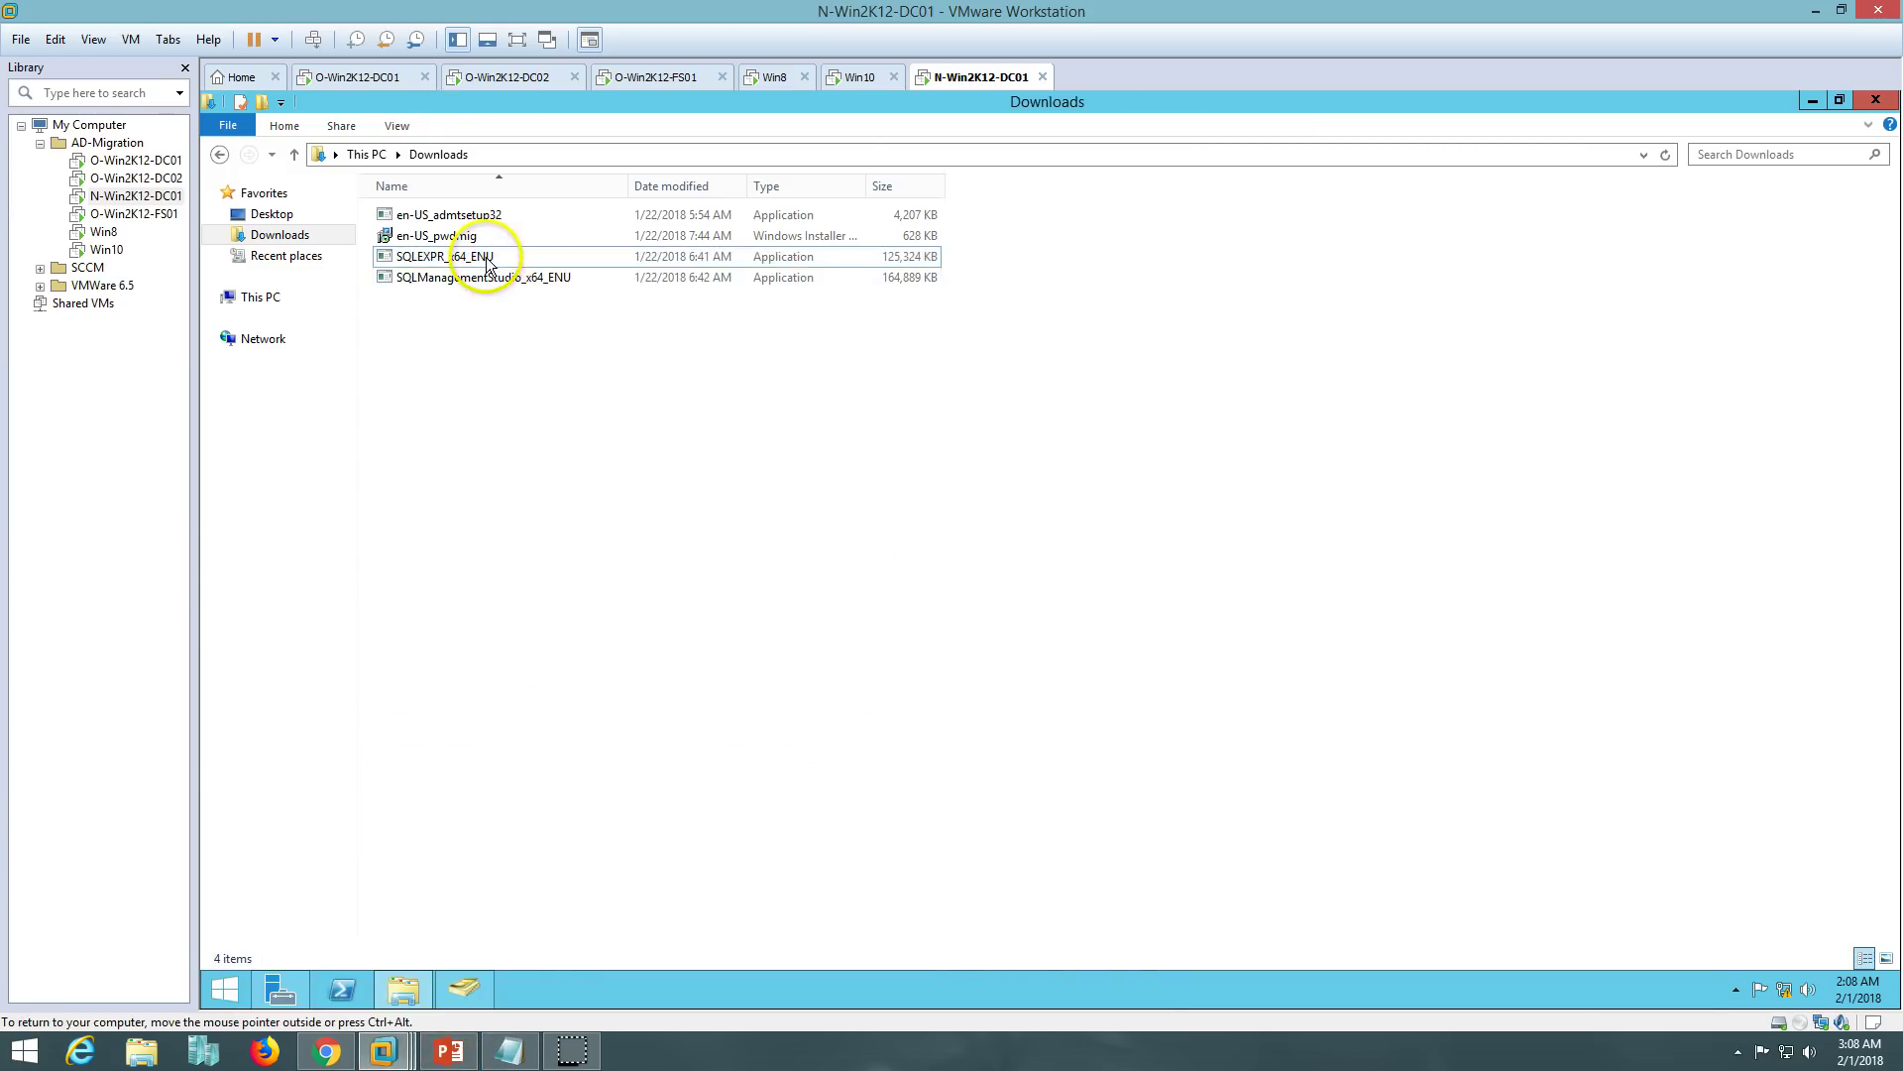
{"action": "left_click_drag", "start_coordinate": [1043, 480], "coordinate": [1341, 541]}
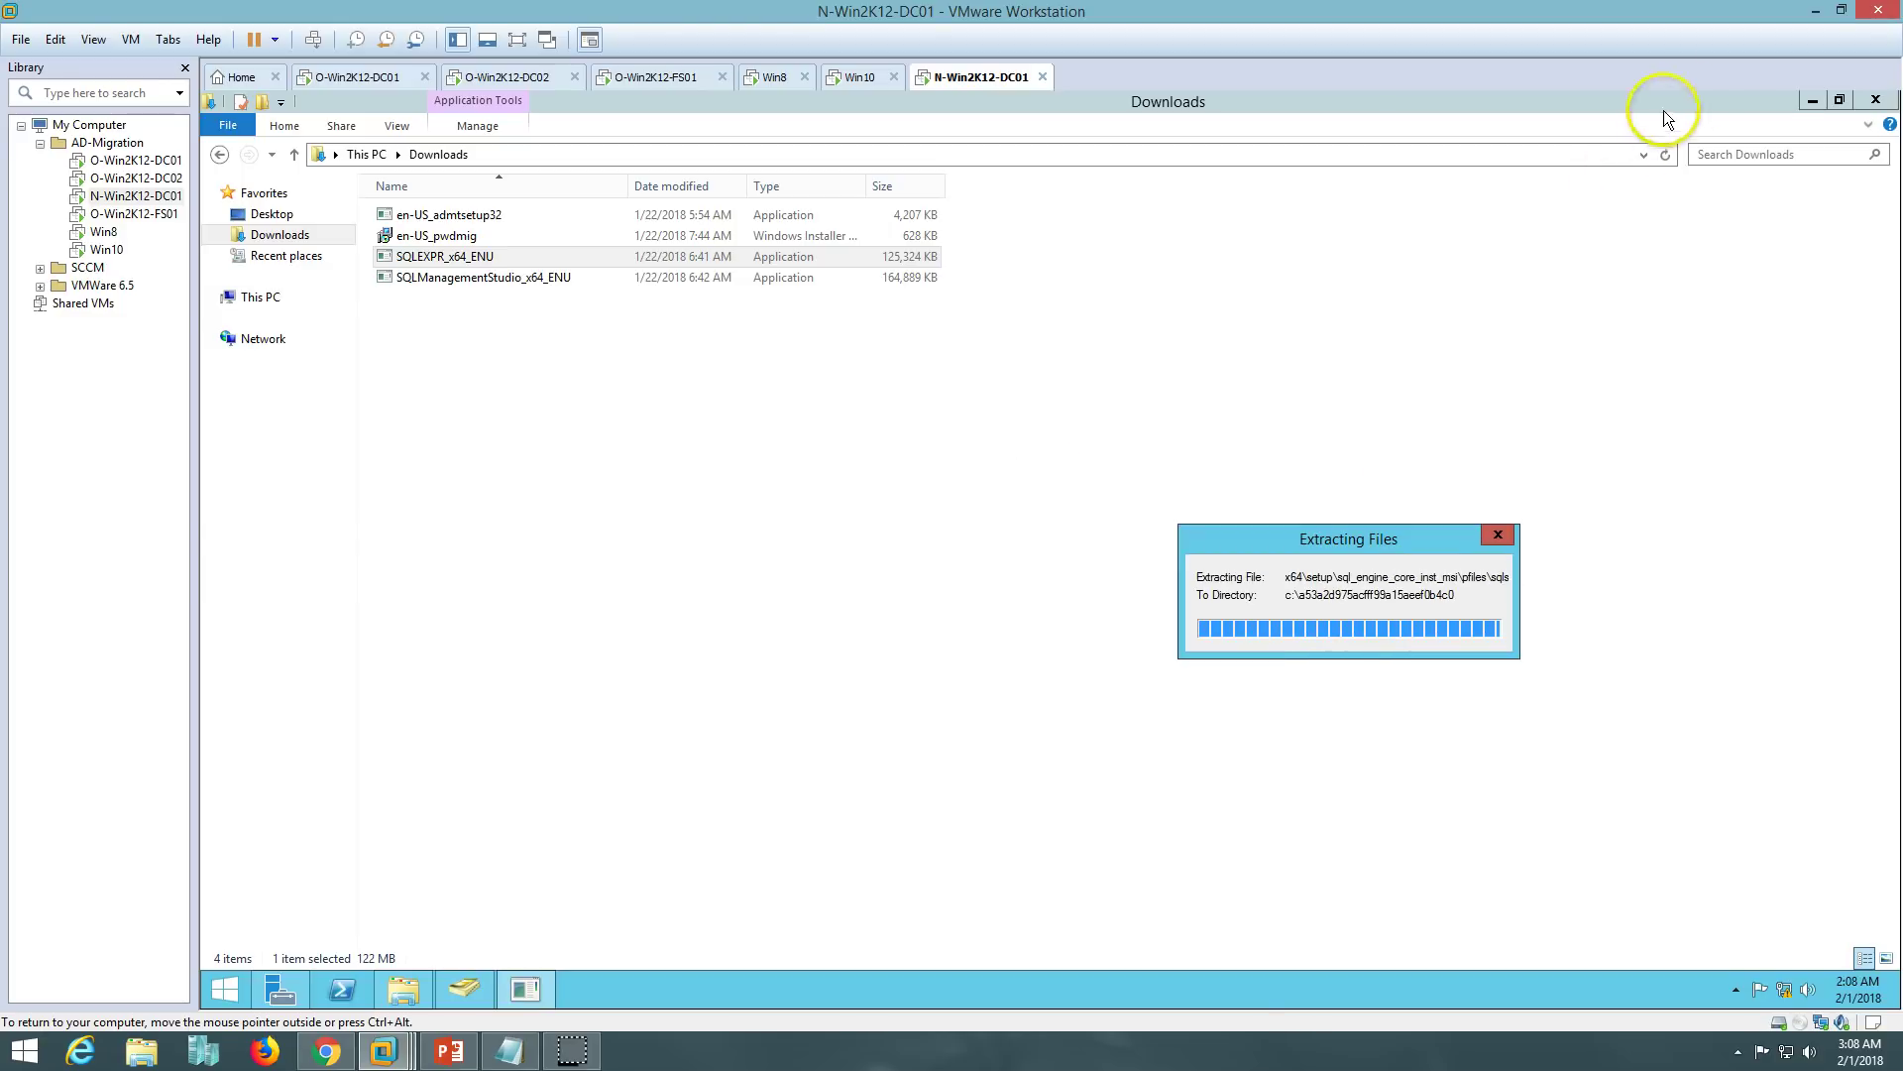
{"action": "left_click", "coordinate": [1809, 101]}
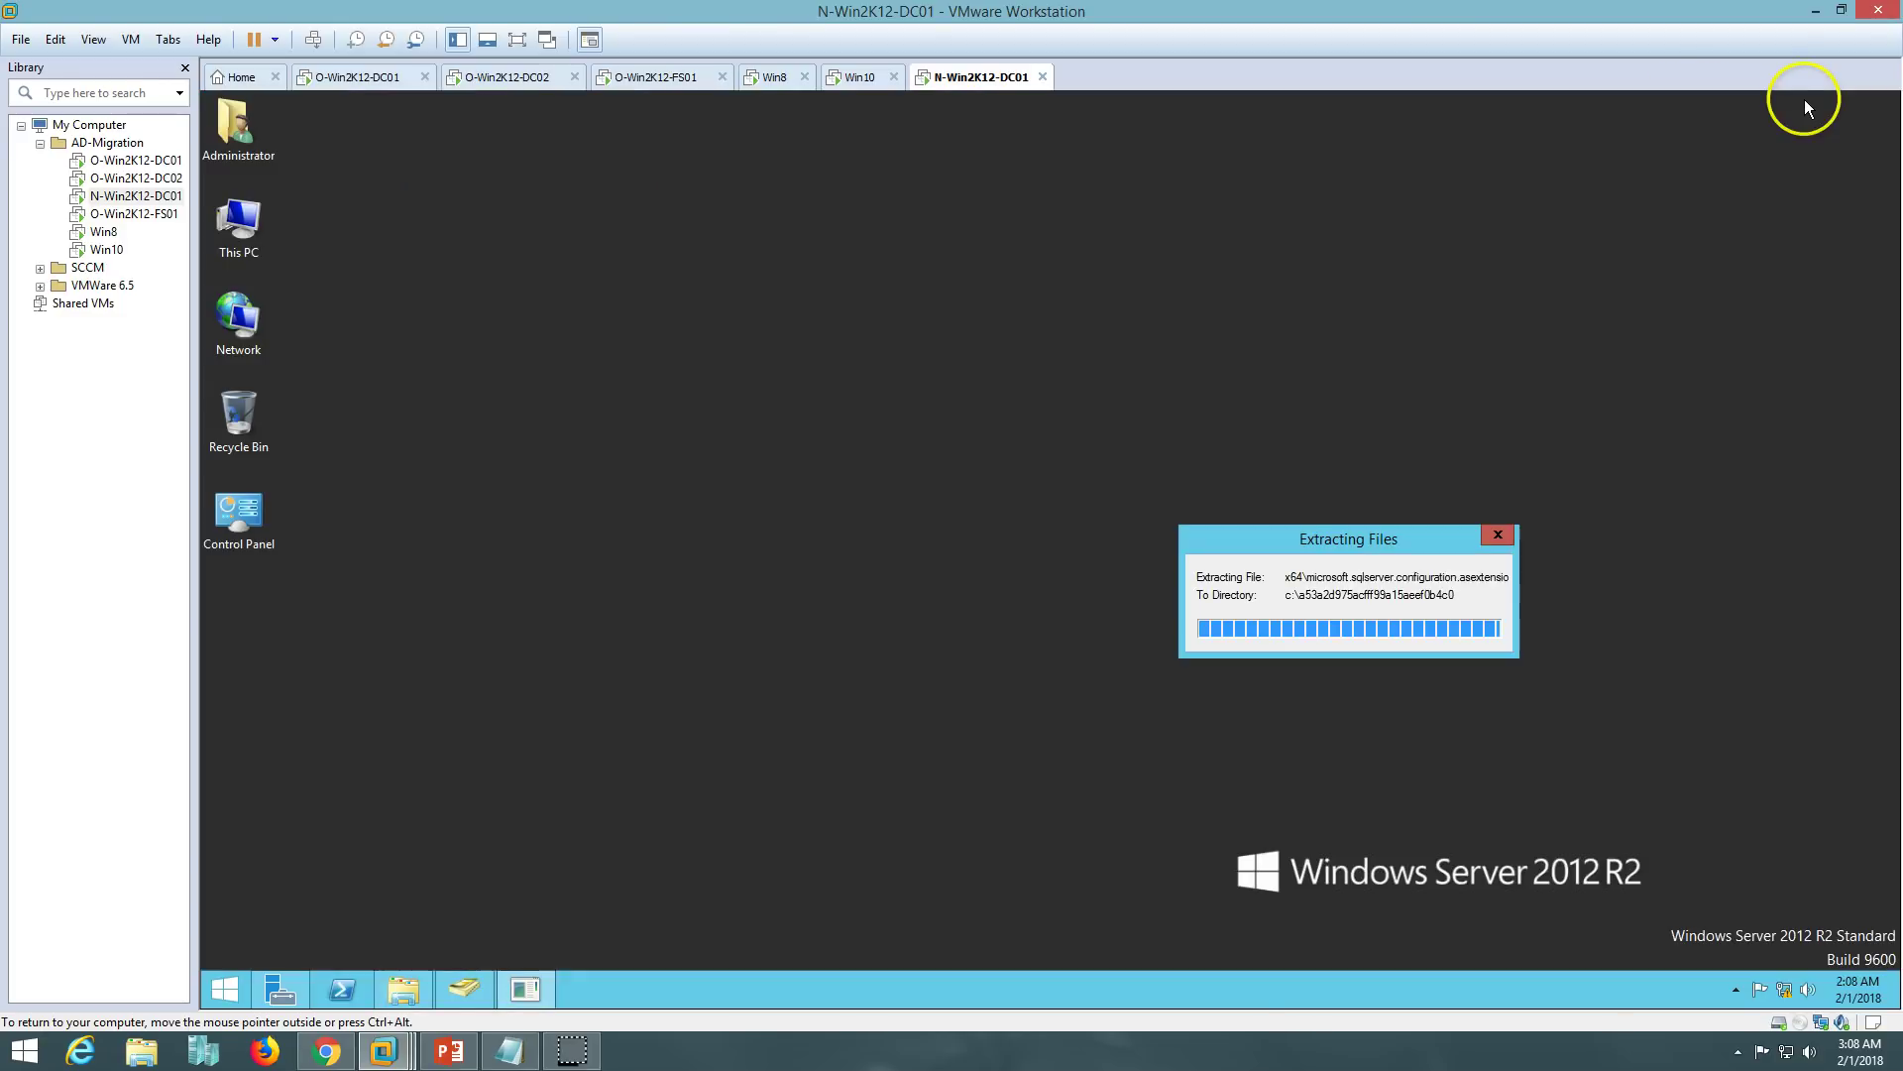
{"action": "left_click_drag", "start_coordinate": [1210, 535], "coordinate": [1039, 535]}
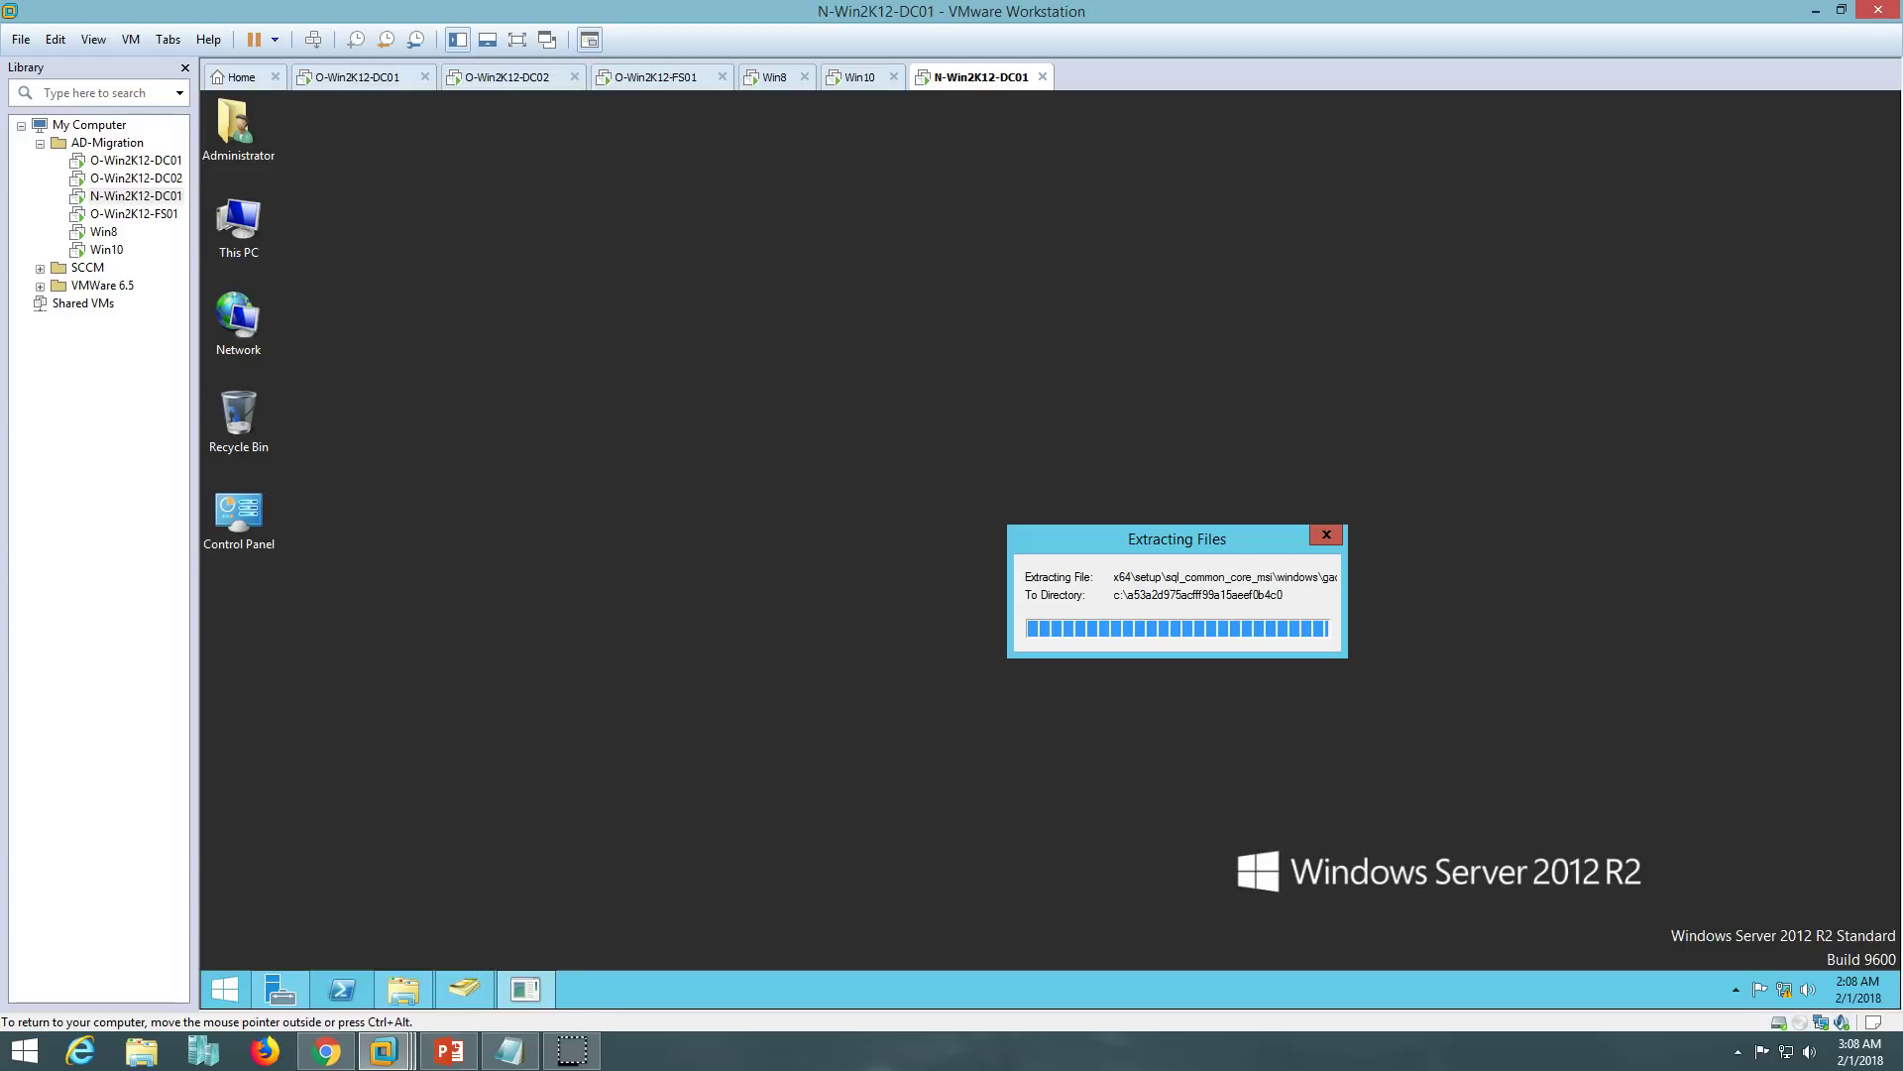
{"action": "left_click_drag", "start_coordinate": [1116, 527], "coordinate": [975, 492]}
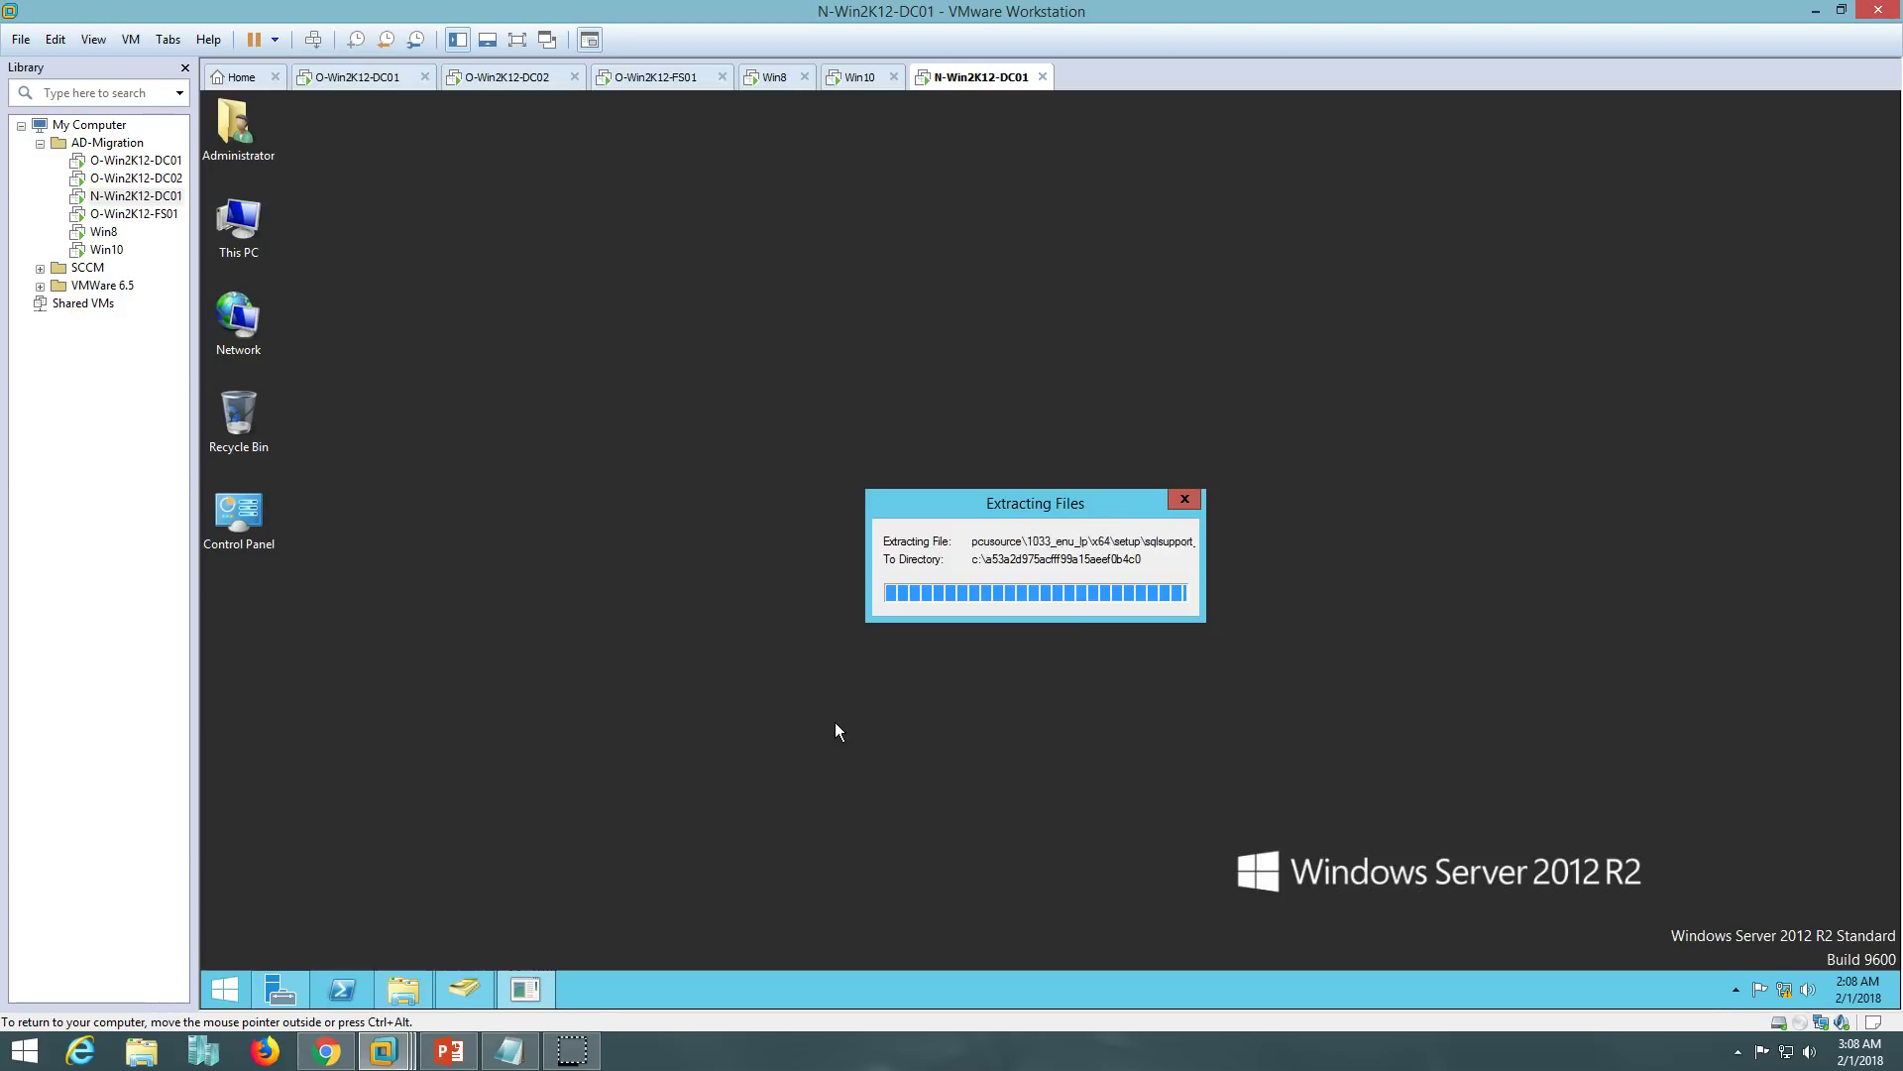
{"action": "left_click", "coordinate": [572, 1051]}
{"action": "left_click", "coordinate": [573, 146]}
{"action": "left_click", "coordinate": [573, 148]}
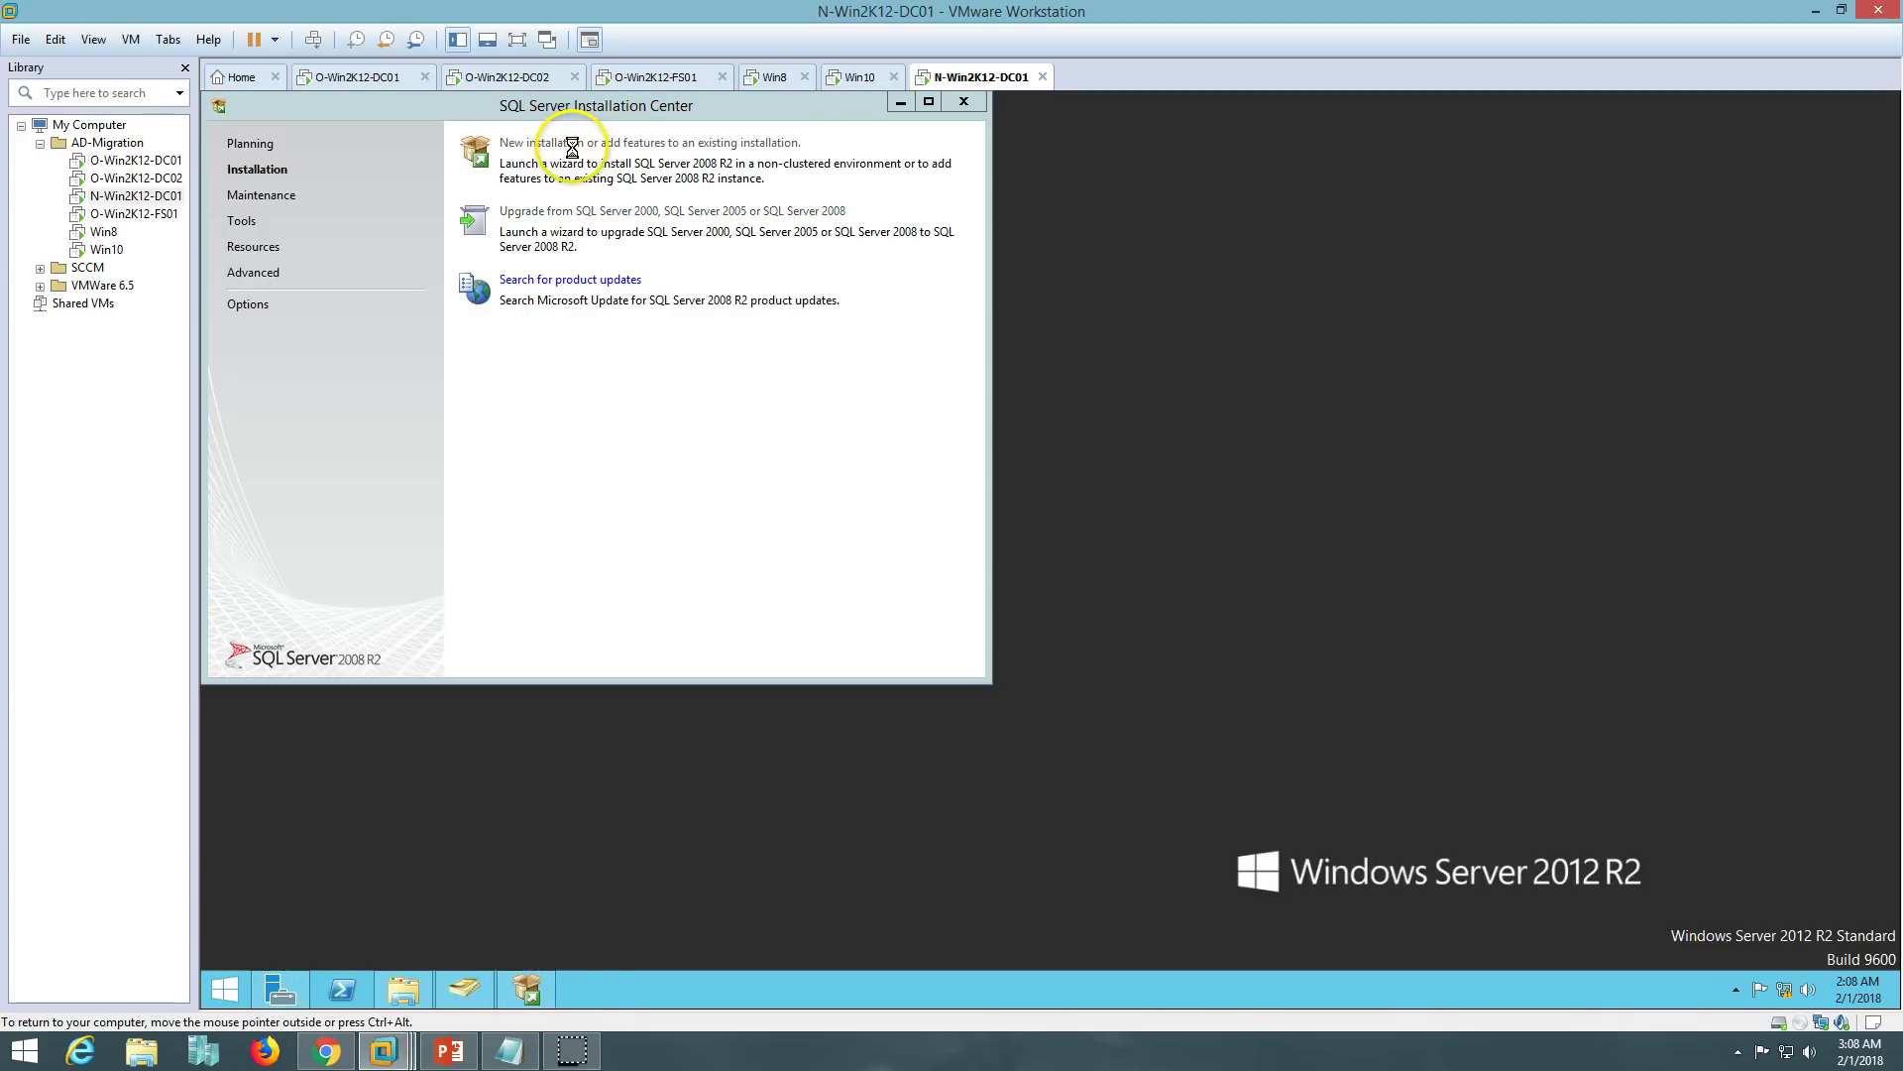
- Accept the SQL Server 2008 R2 license terms and proceed through the support checks
{"action": "left_click", "coordinate": [902, 103]}
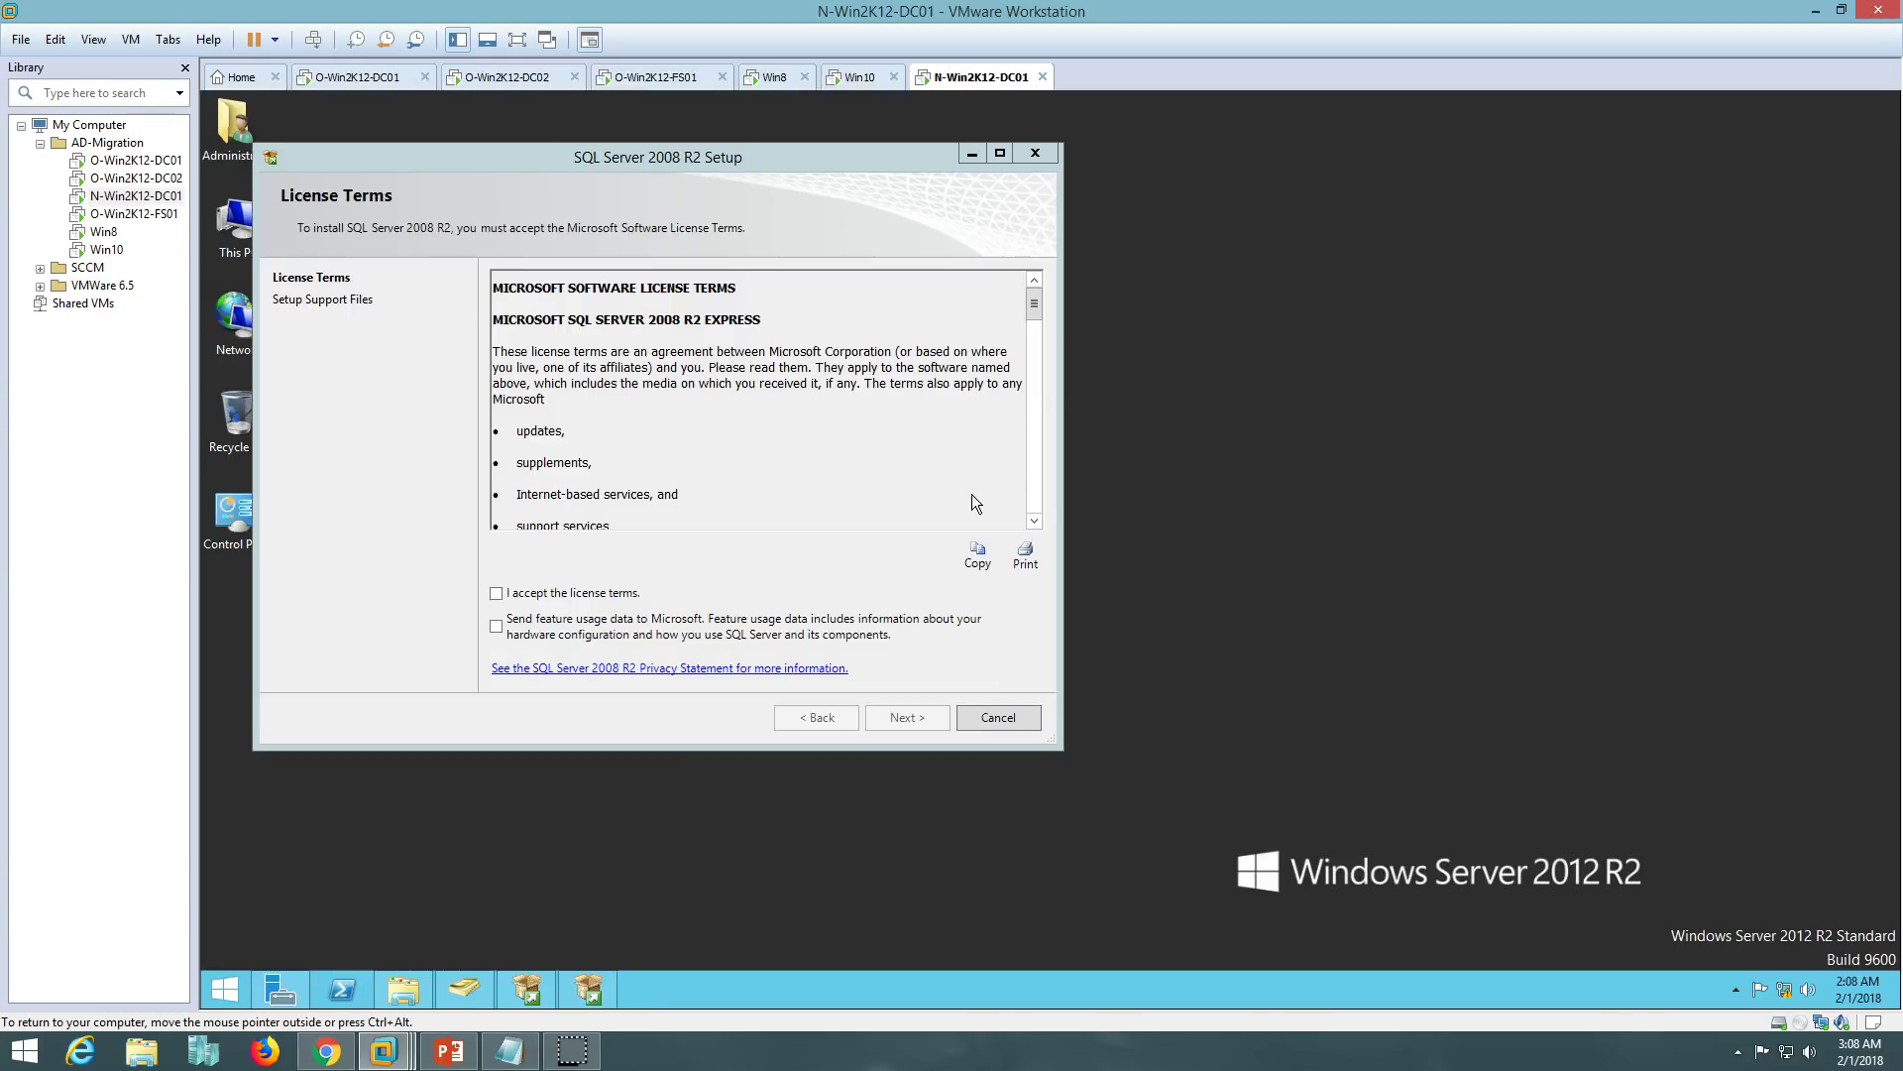
{"action": "left_click", "coordinate": [606, 594]}
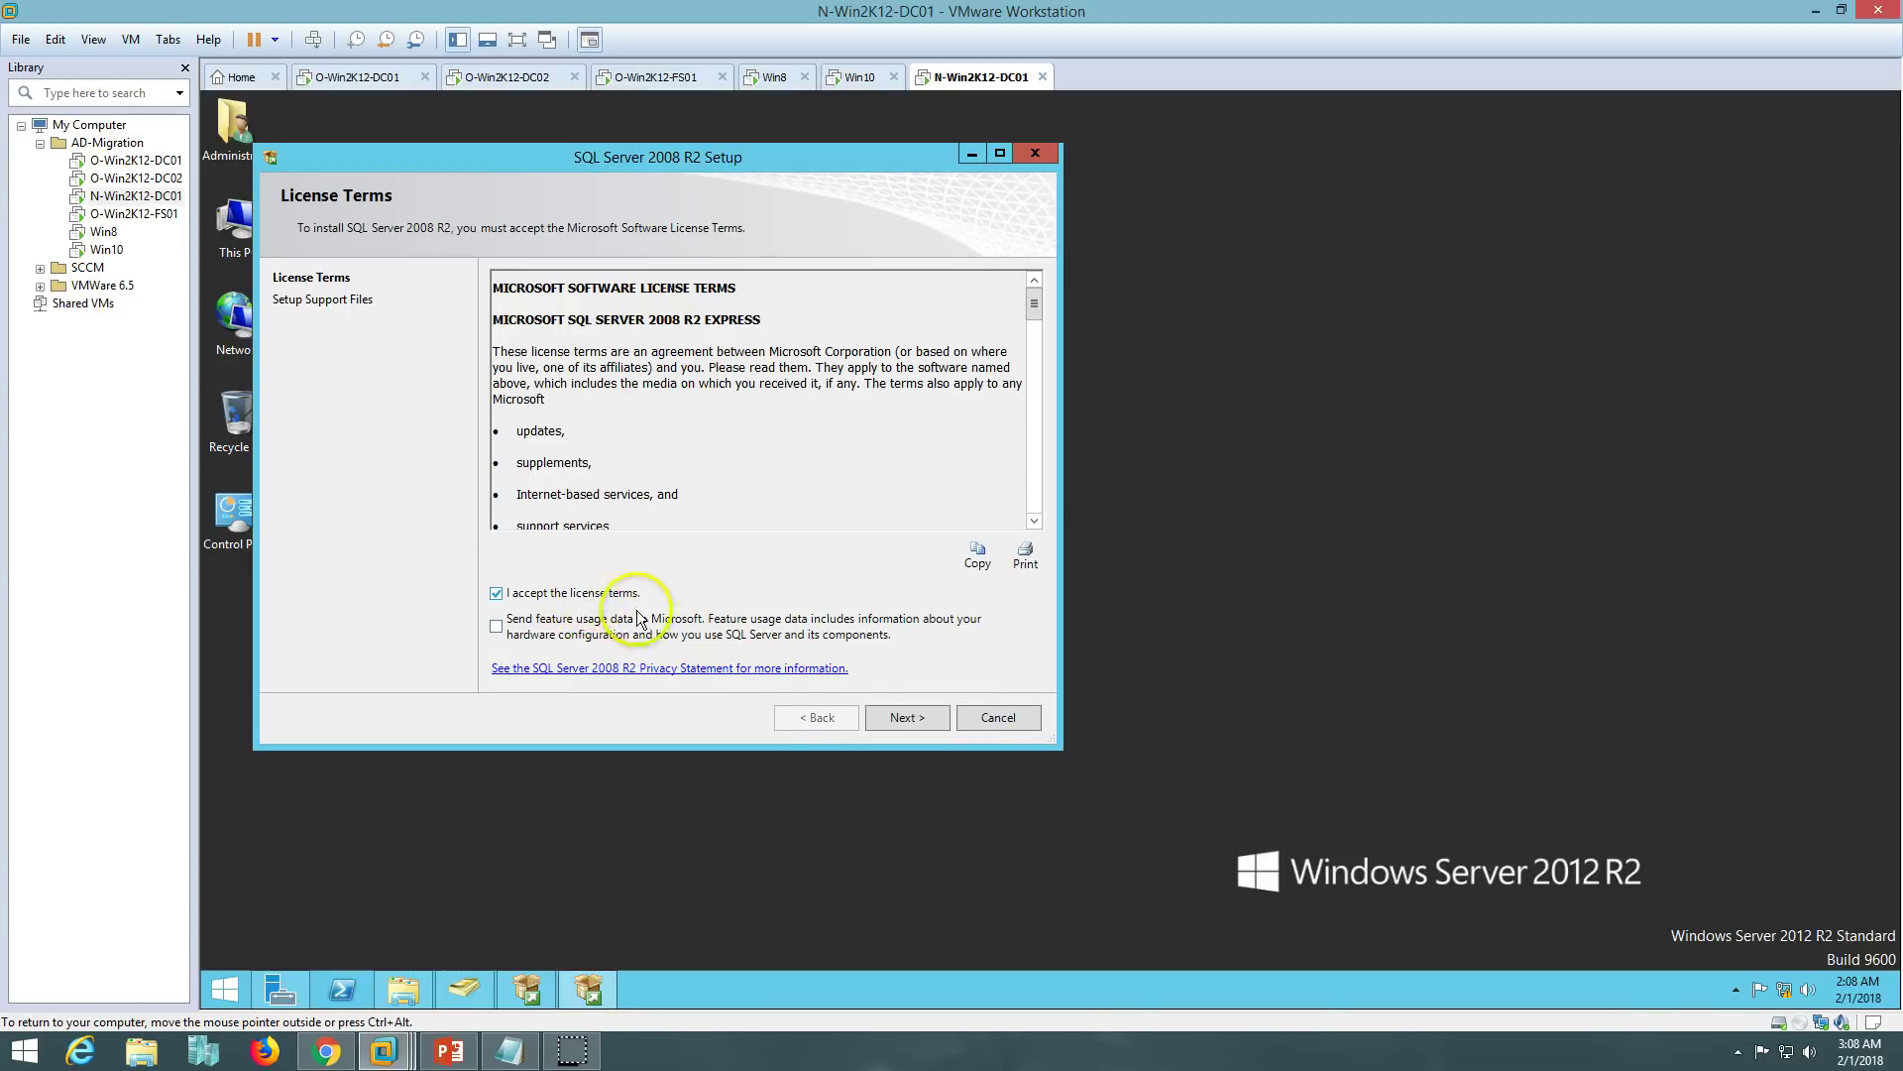
{"action": "left_click", "coordinate": [932, 720]}
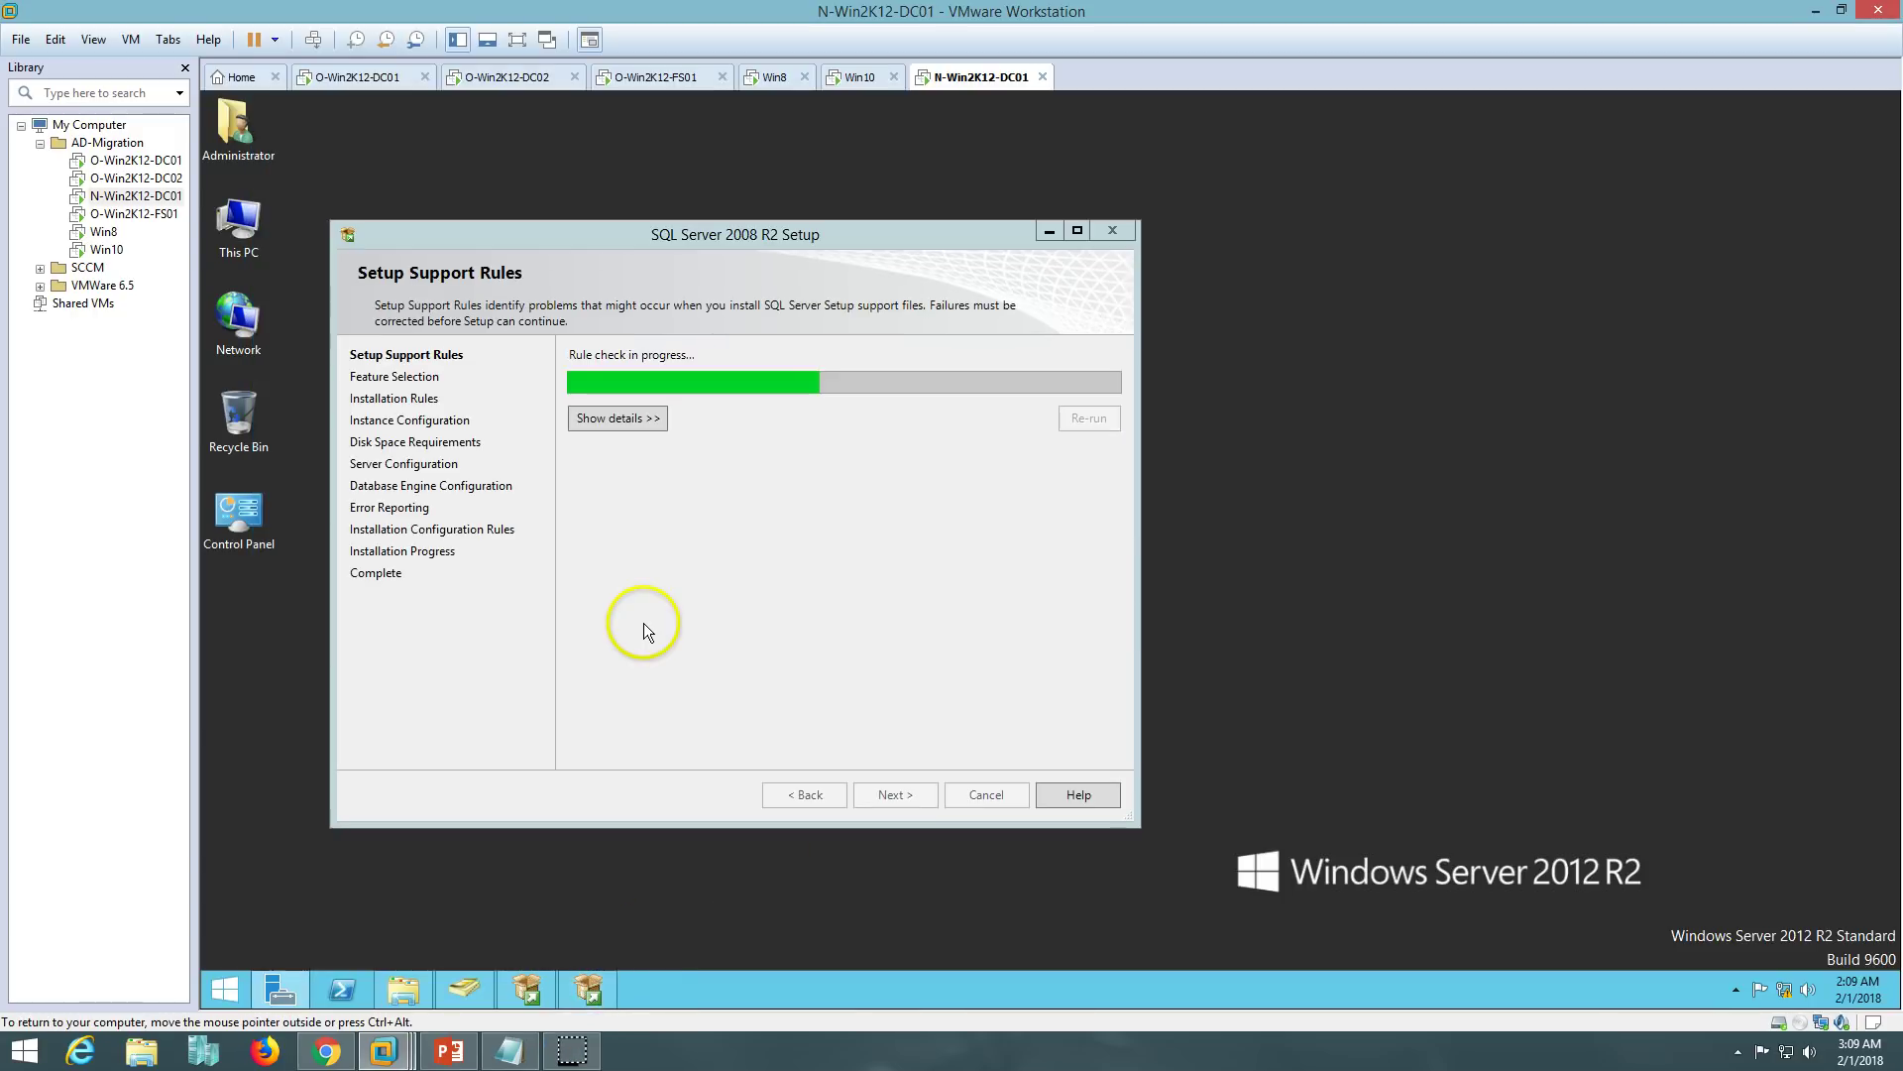
{"action": "left_click_drag", "start_coordinate": [764, 228], "coordinate": [841, 202]}
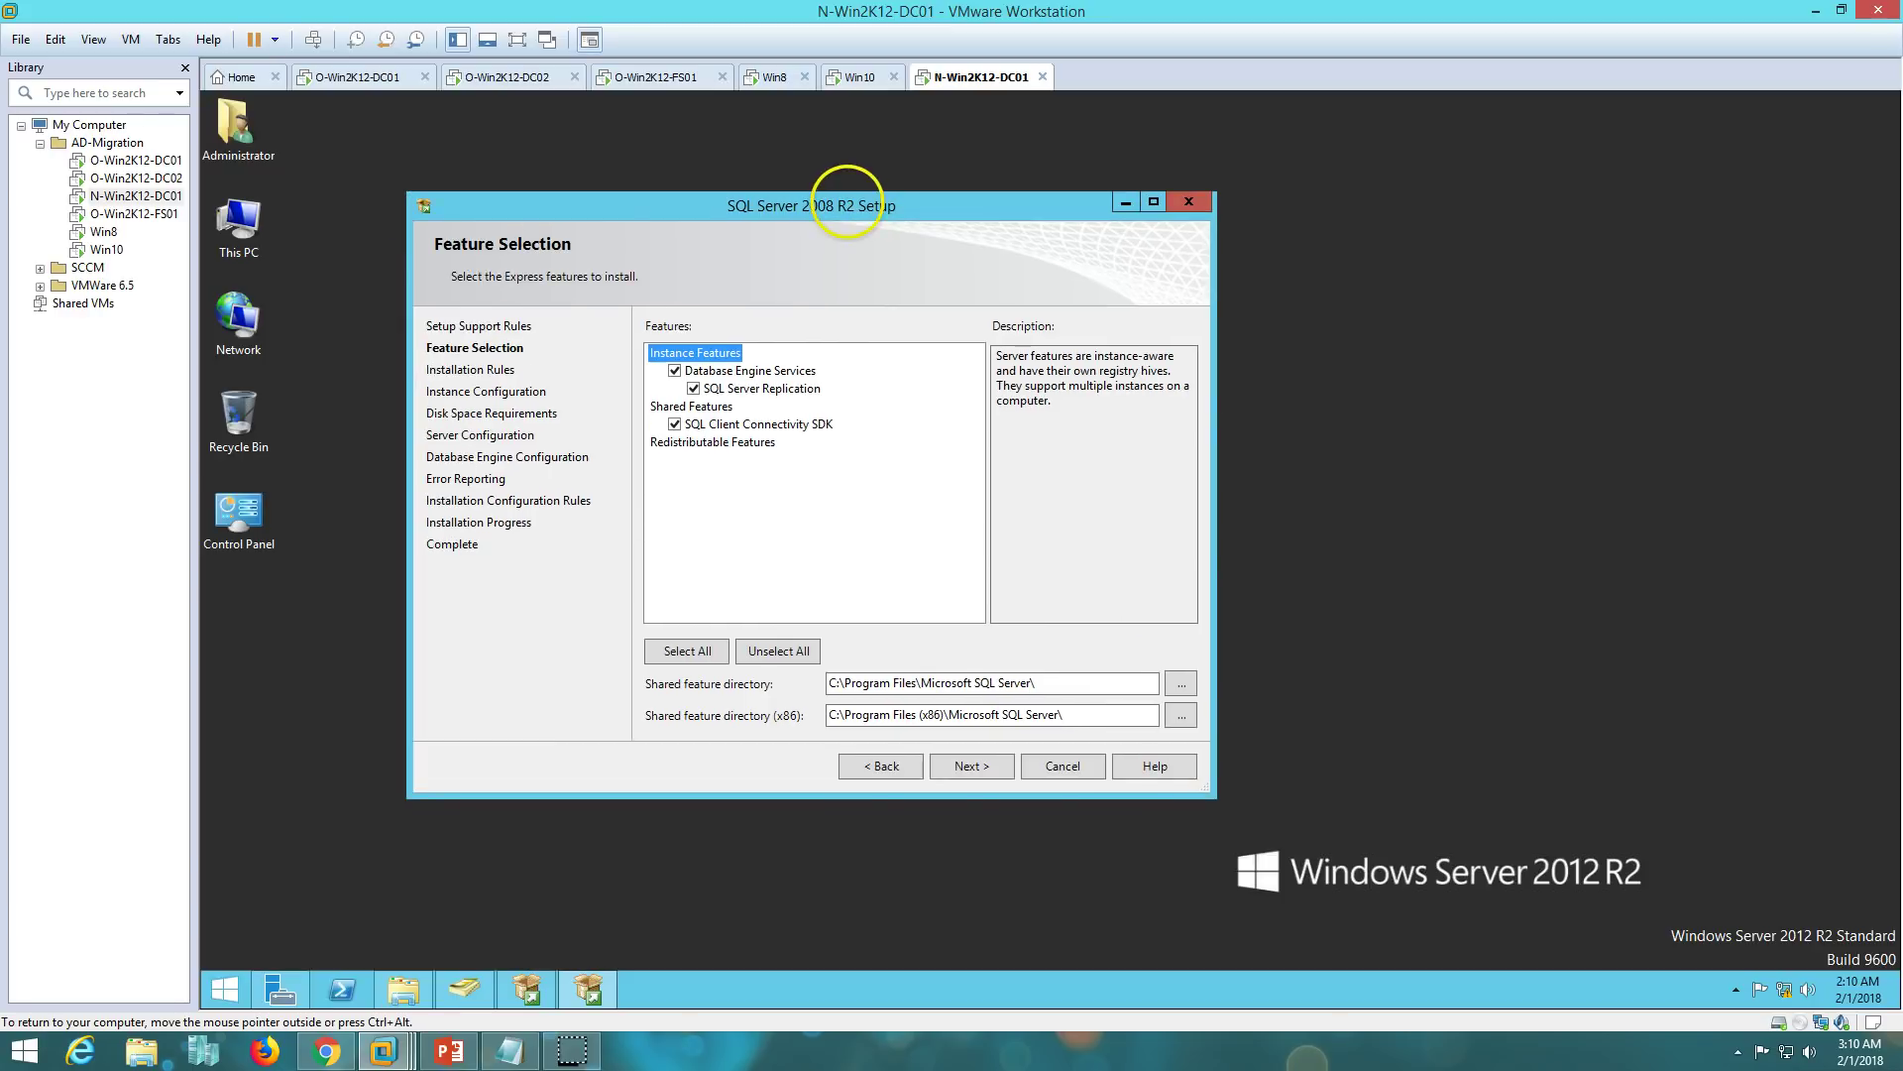
- Add SQL Server Replication to the features and keep the default MSSQLSERVER instance
{"action": "left_click", "coordinate": [693, 388]}
{"action": "left_click", "coordinate": [975, 767]}
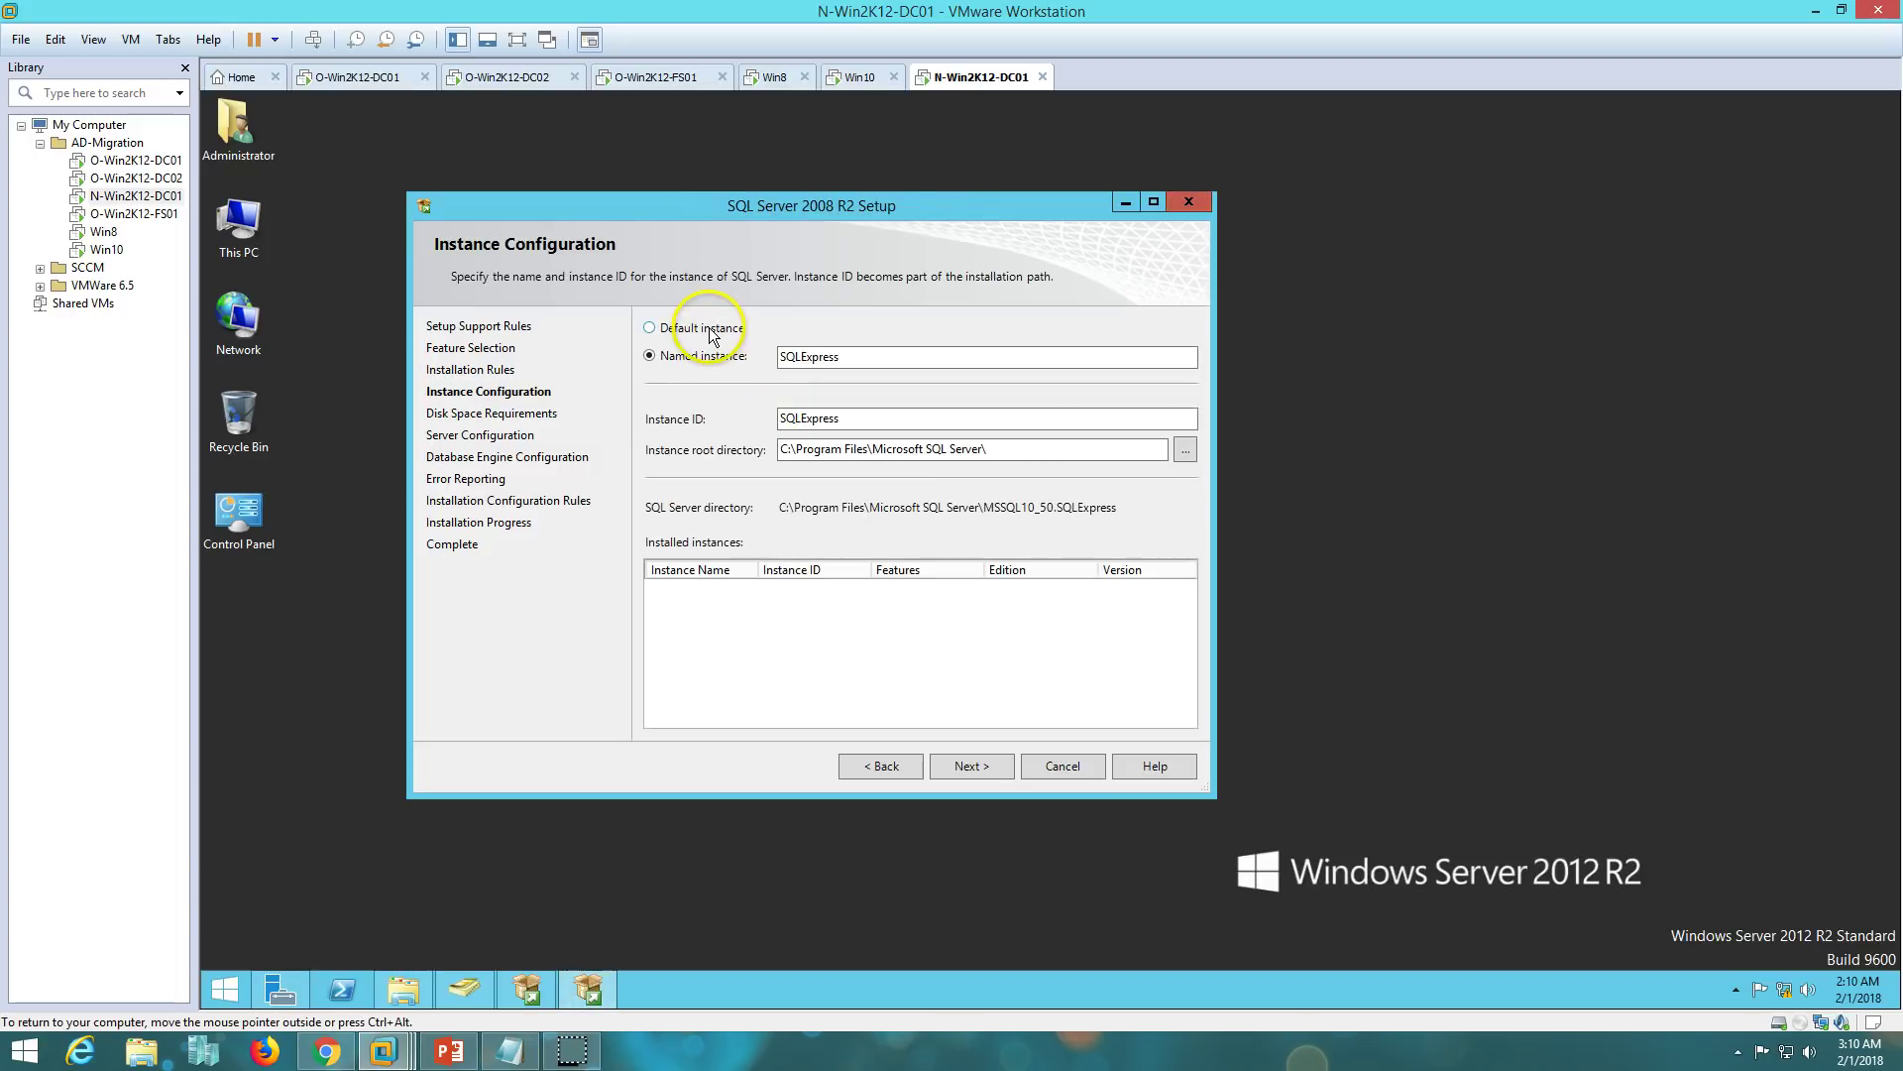
{"action": "left_click", "coordinate": [705, 332]}
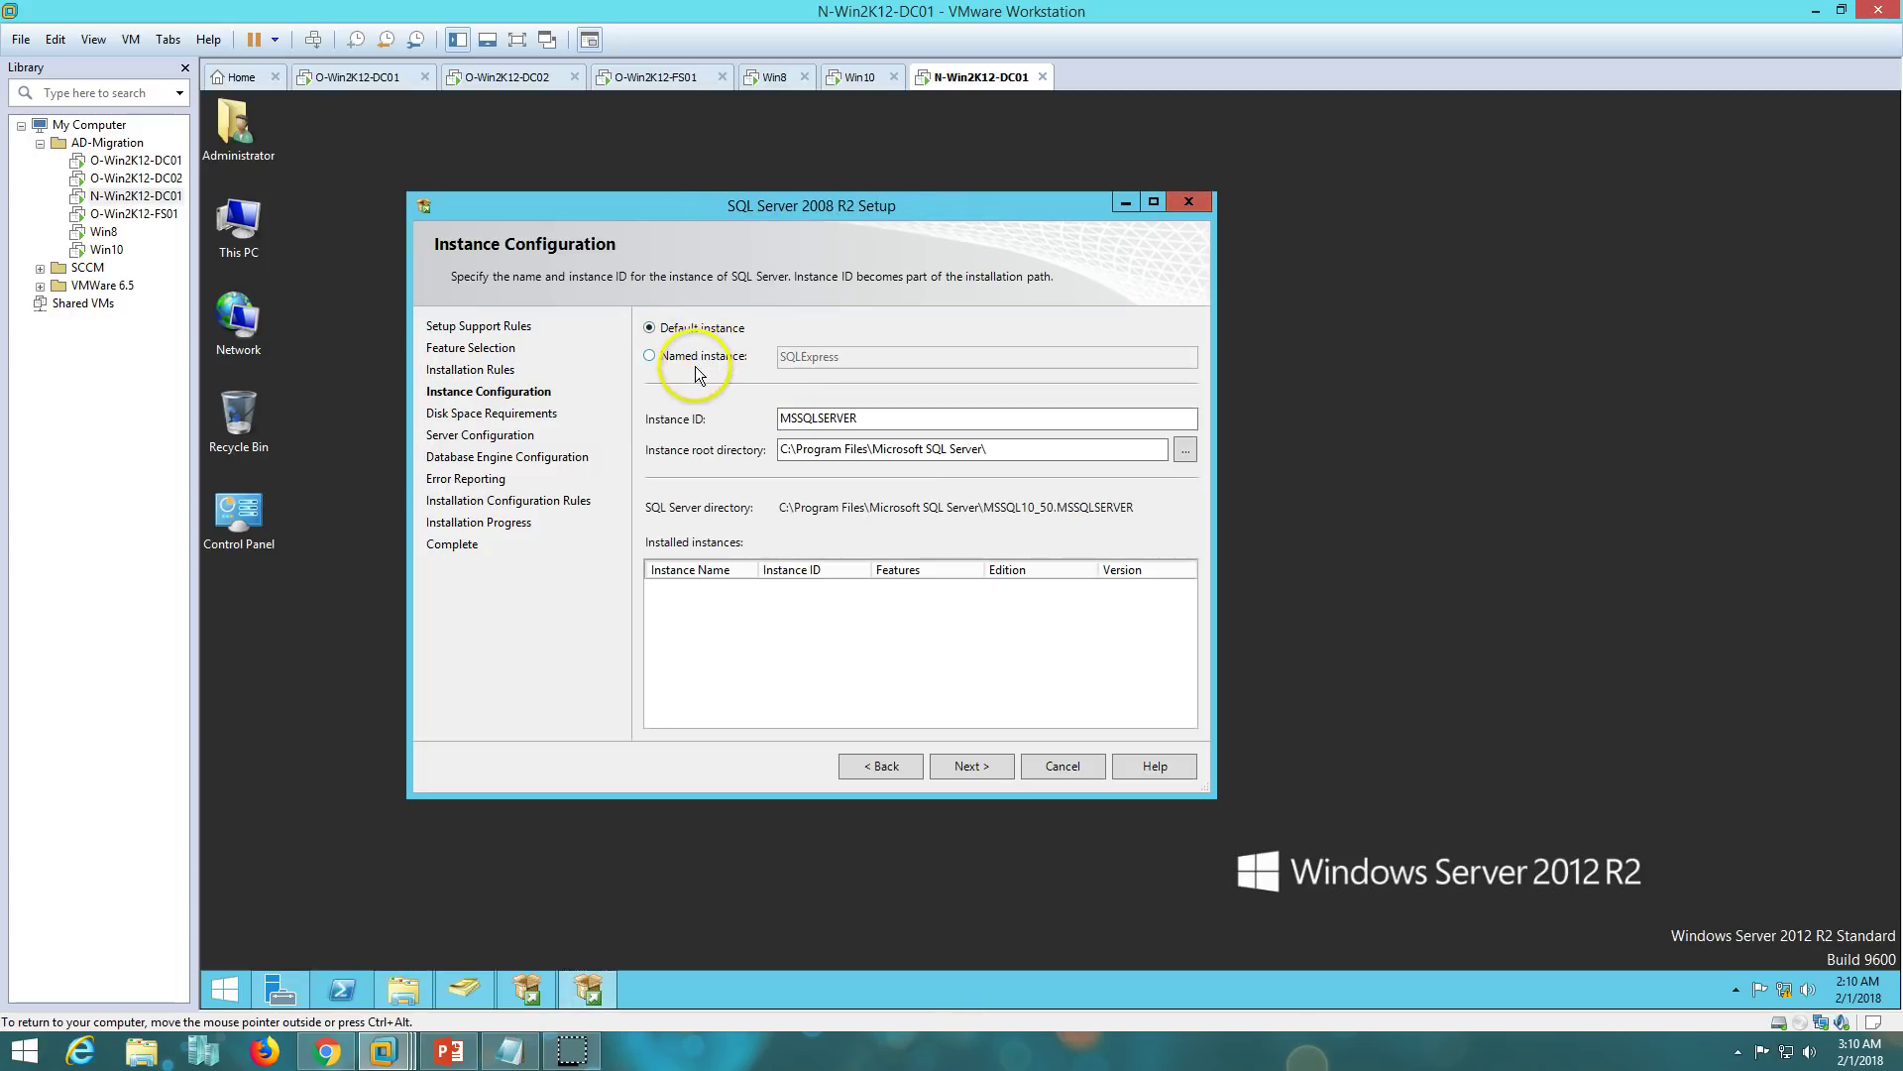
{"action": "left_click", "coordinate": [698, 361]}
{"action": "left_click", "coordinate": [700, 331]}
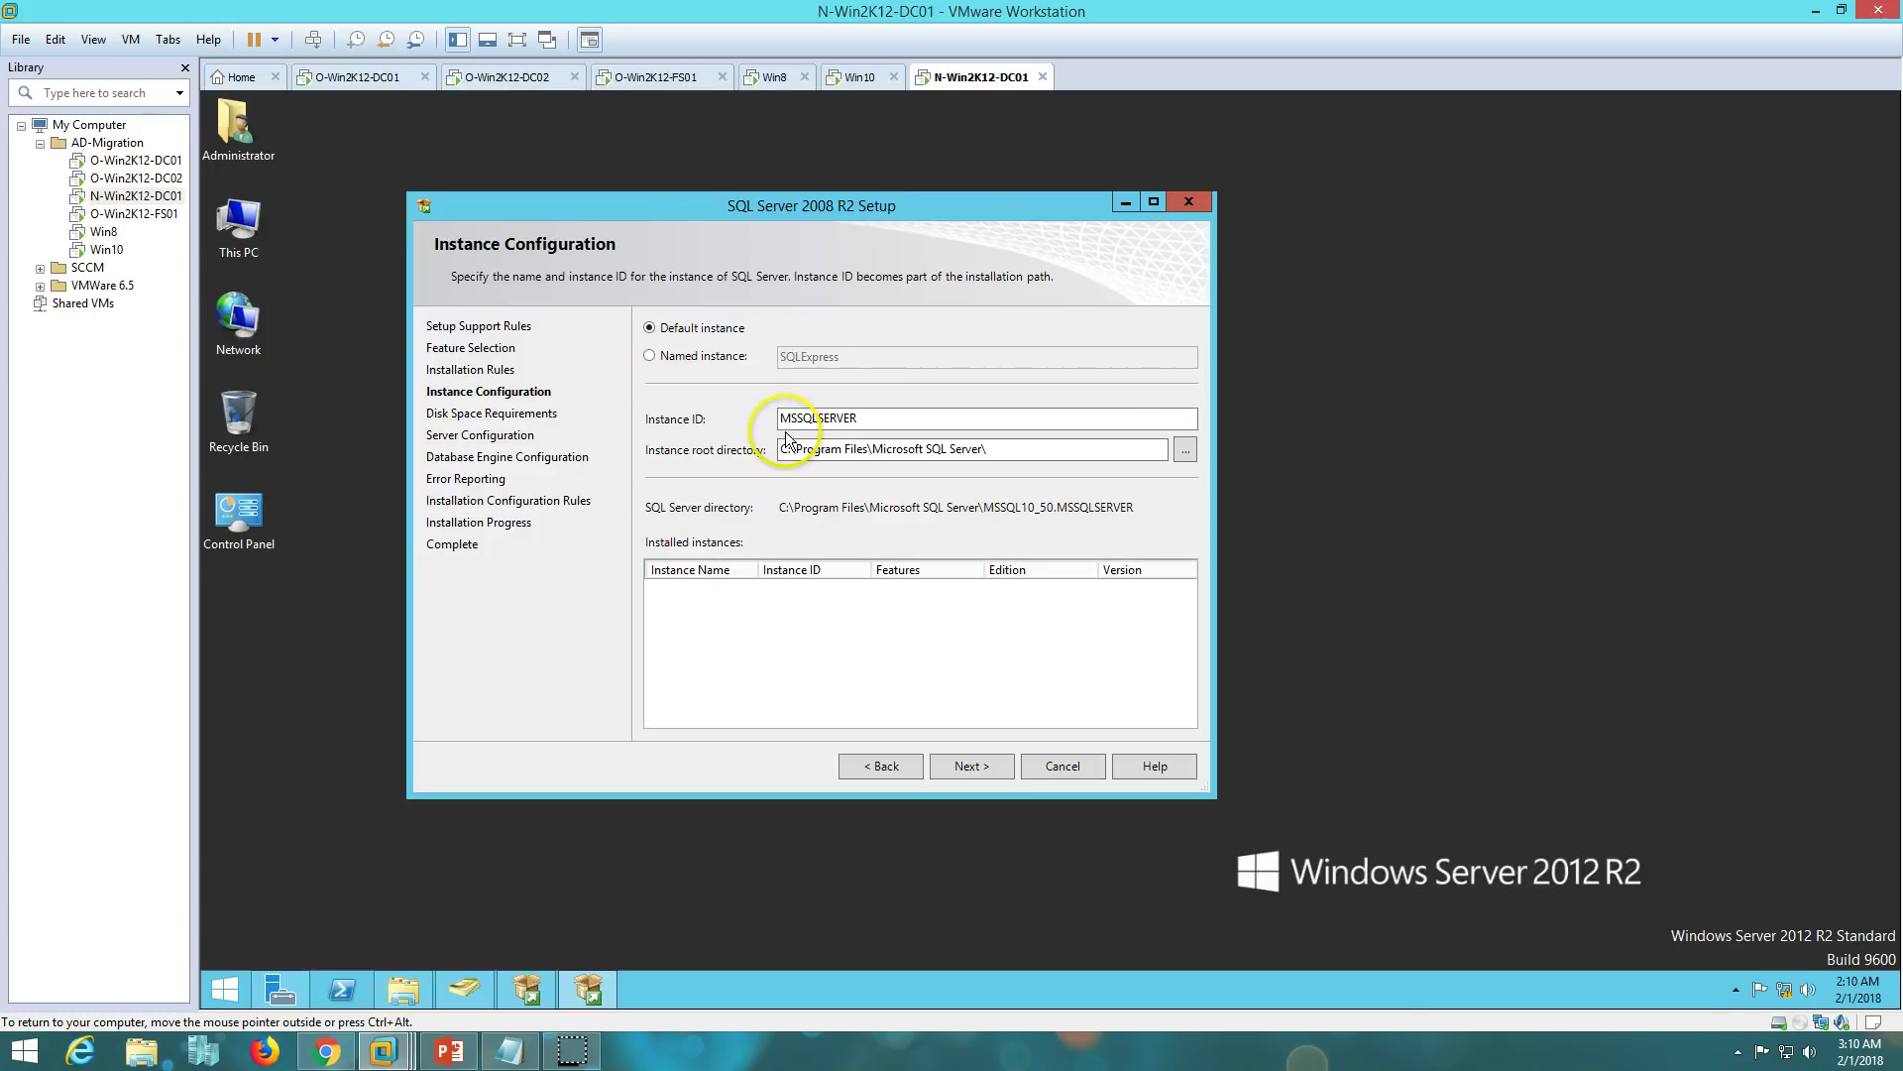
{"action": "left_click", "coordinate": [972, 768]}
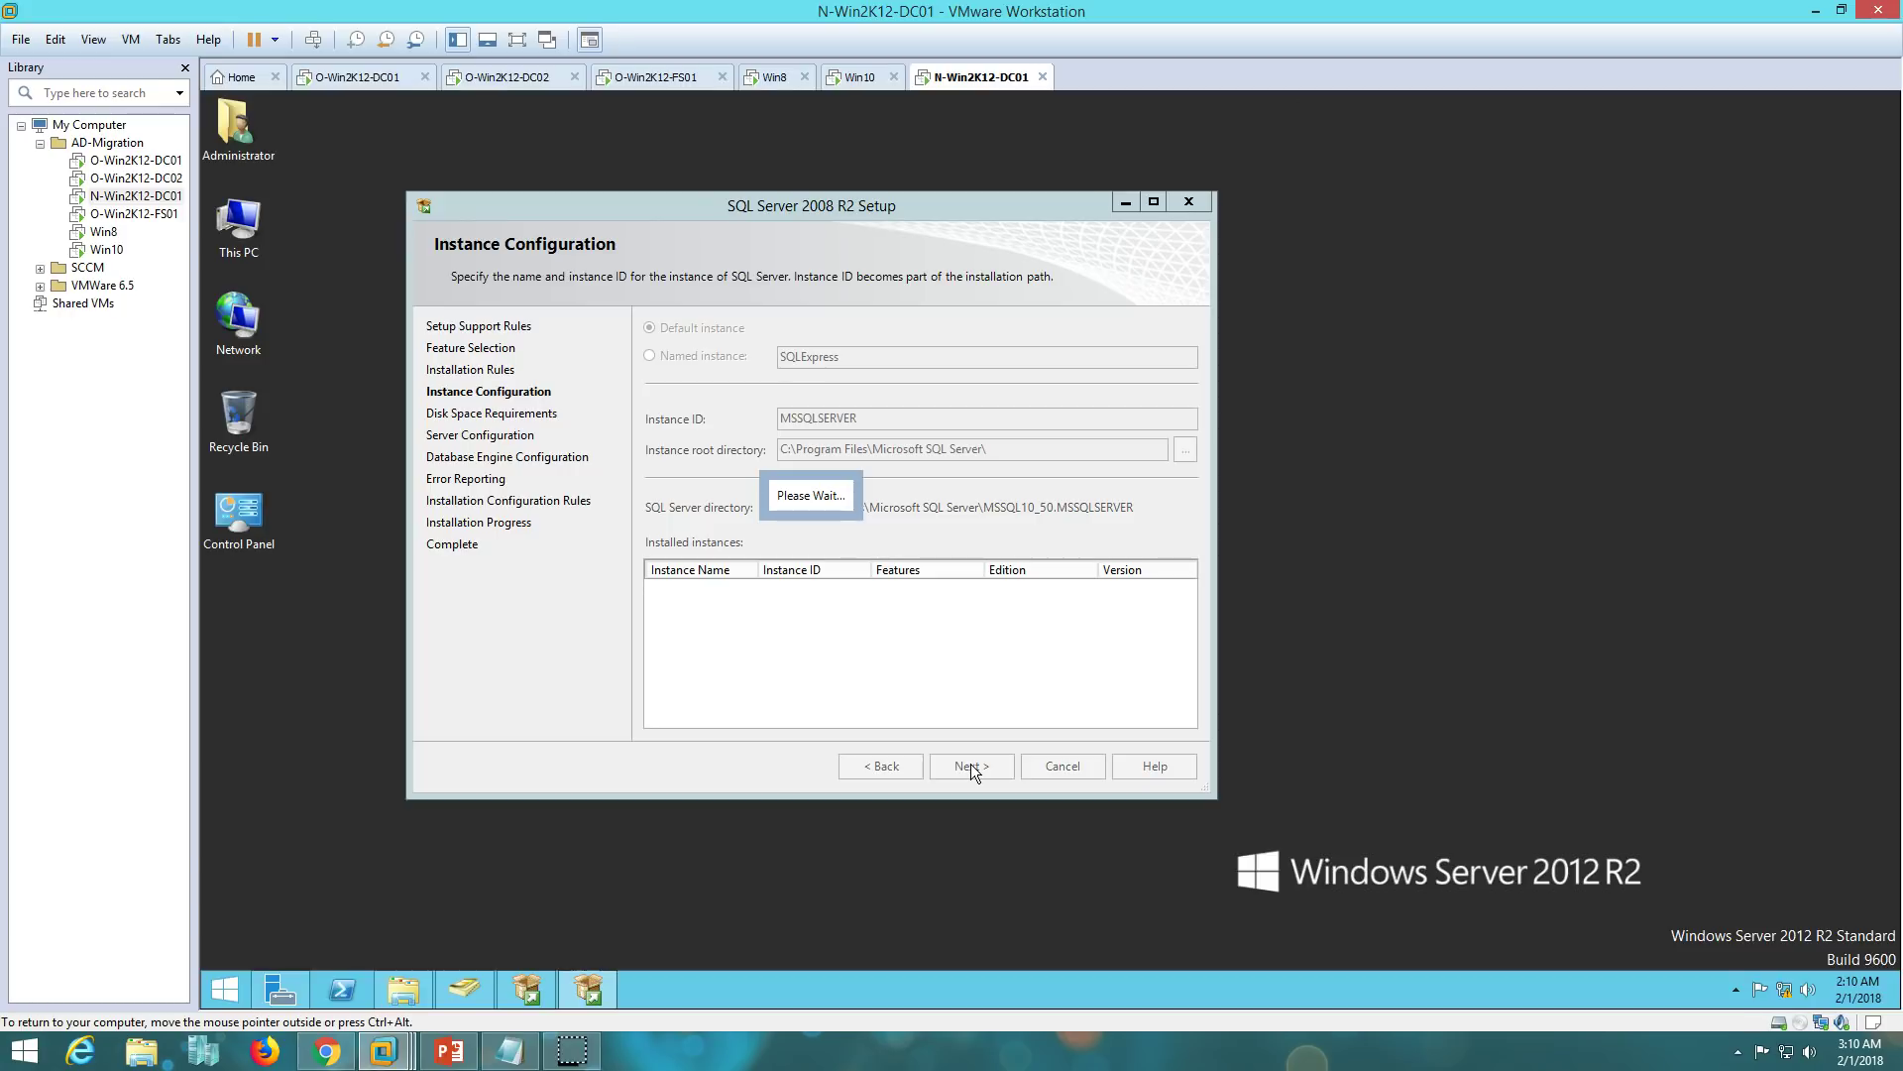
{"action": "left_click", "coordinate": [707, 209]}
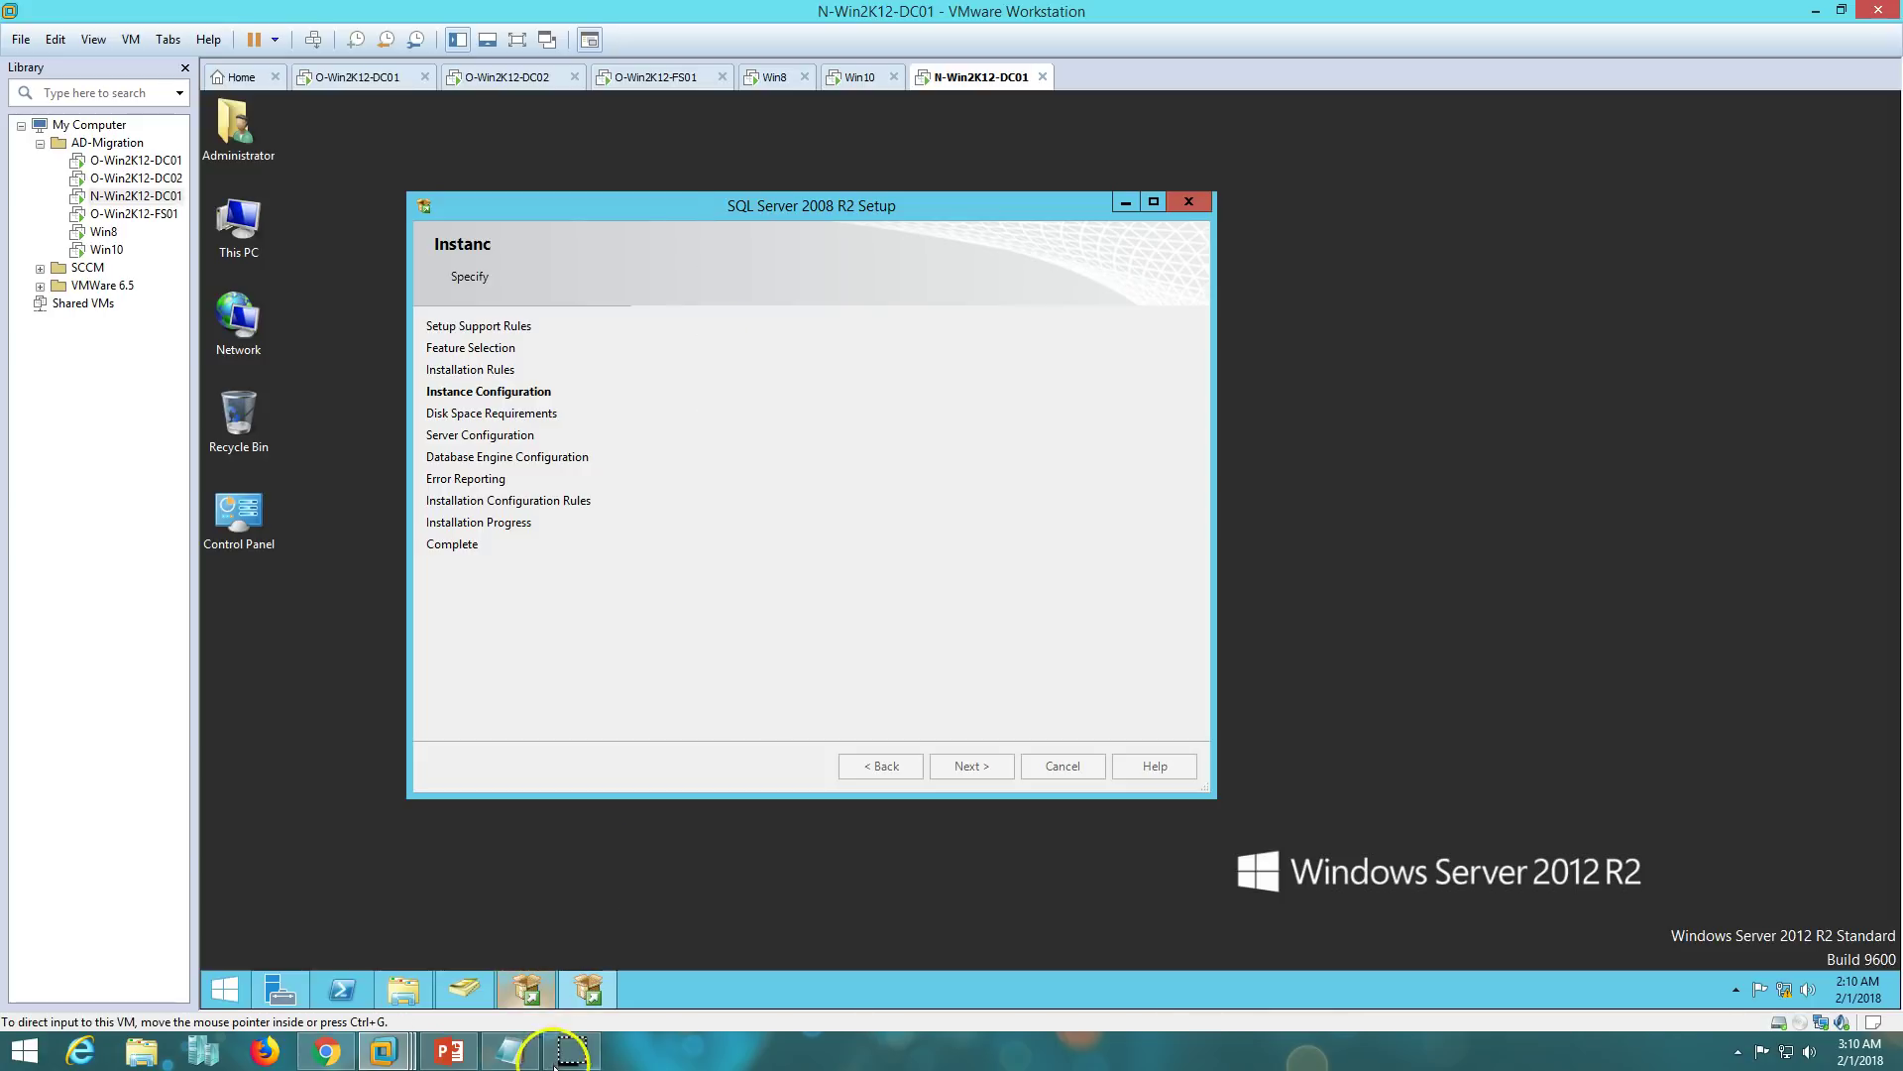
{"action": "double_click", "coordinate": [863, 200]}
- Set the Database Engine account to NT AUTHORITY\SYSTEM, keep Windows authentication, and start installing
{"action": "left_click", "coordinate": [1396, 297]}
{"action": "left_click", "coordinate": [1473, 301]}
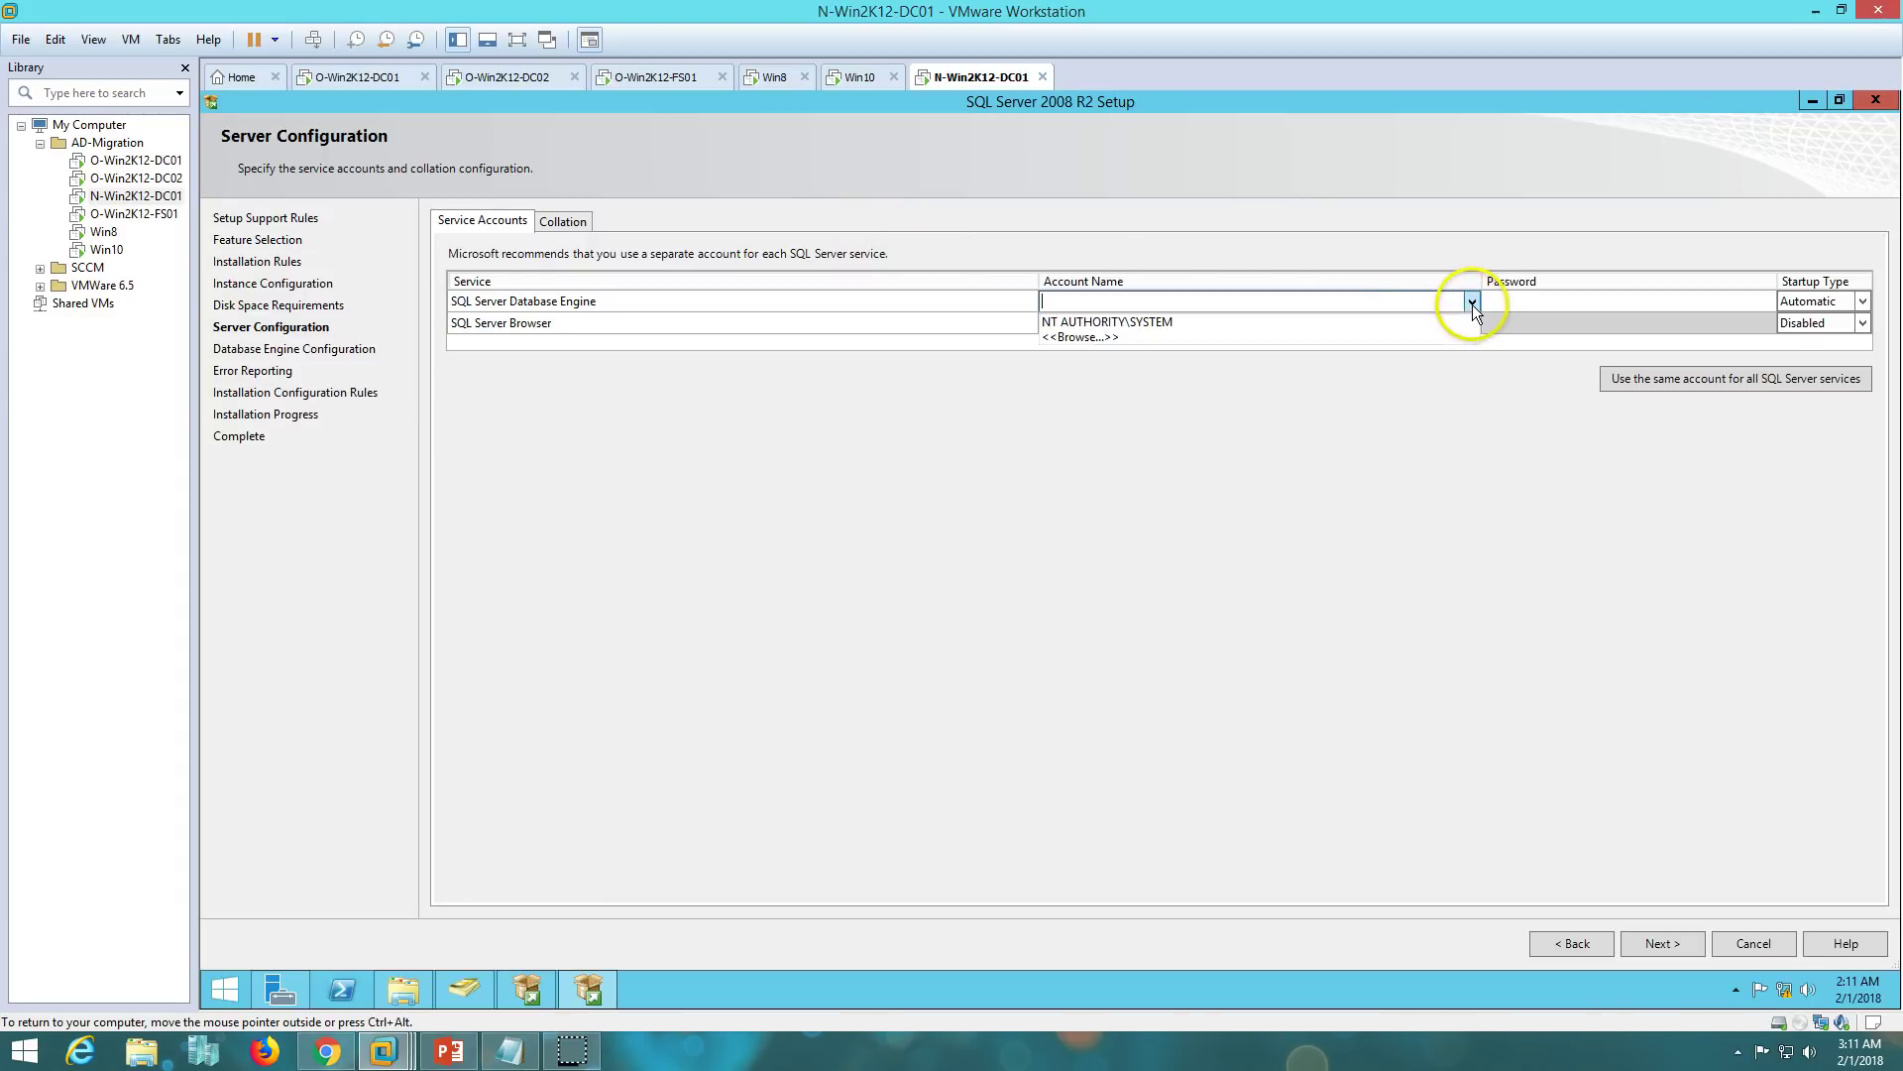
{"action": "left_click", "coordinate": [1246, 323]}
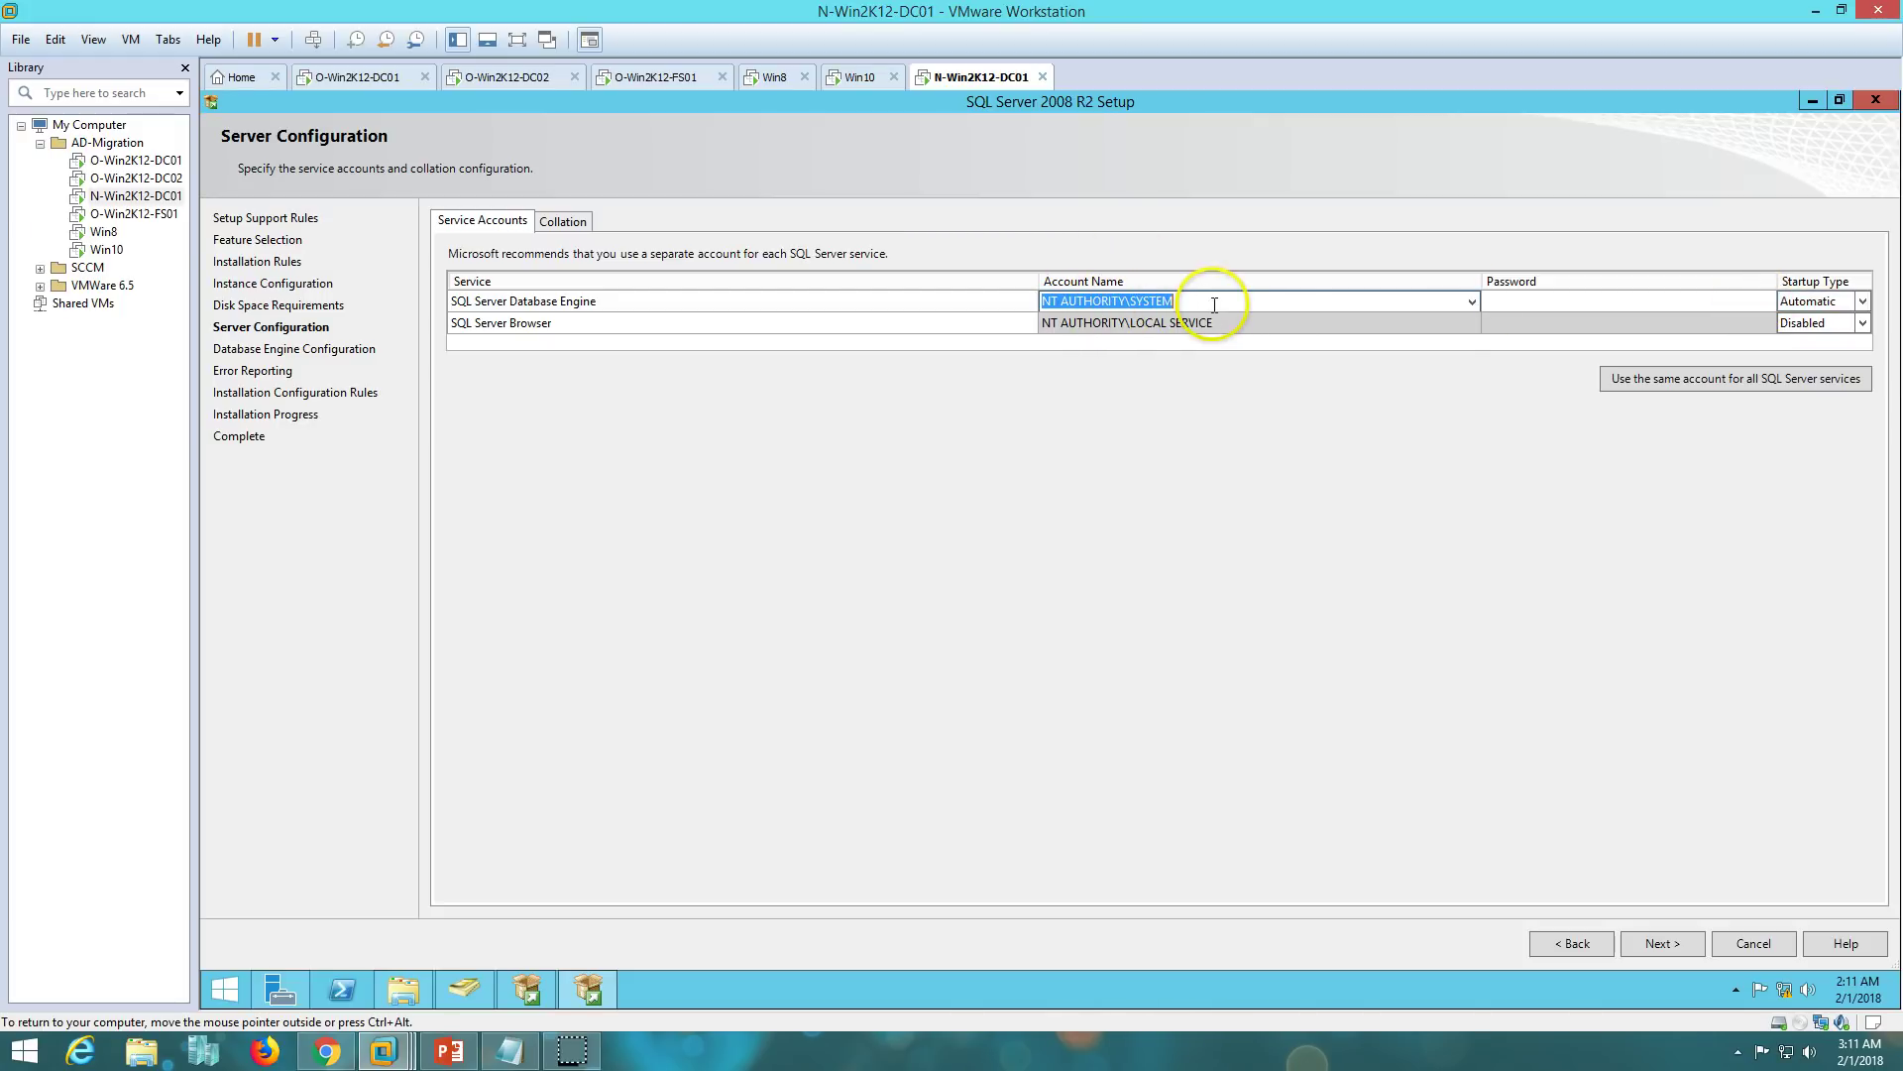
{"action": "left_click", "coordinate": [1680, 949]}
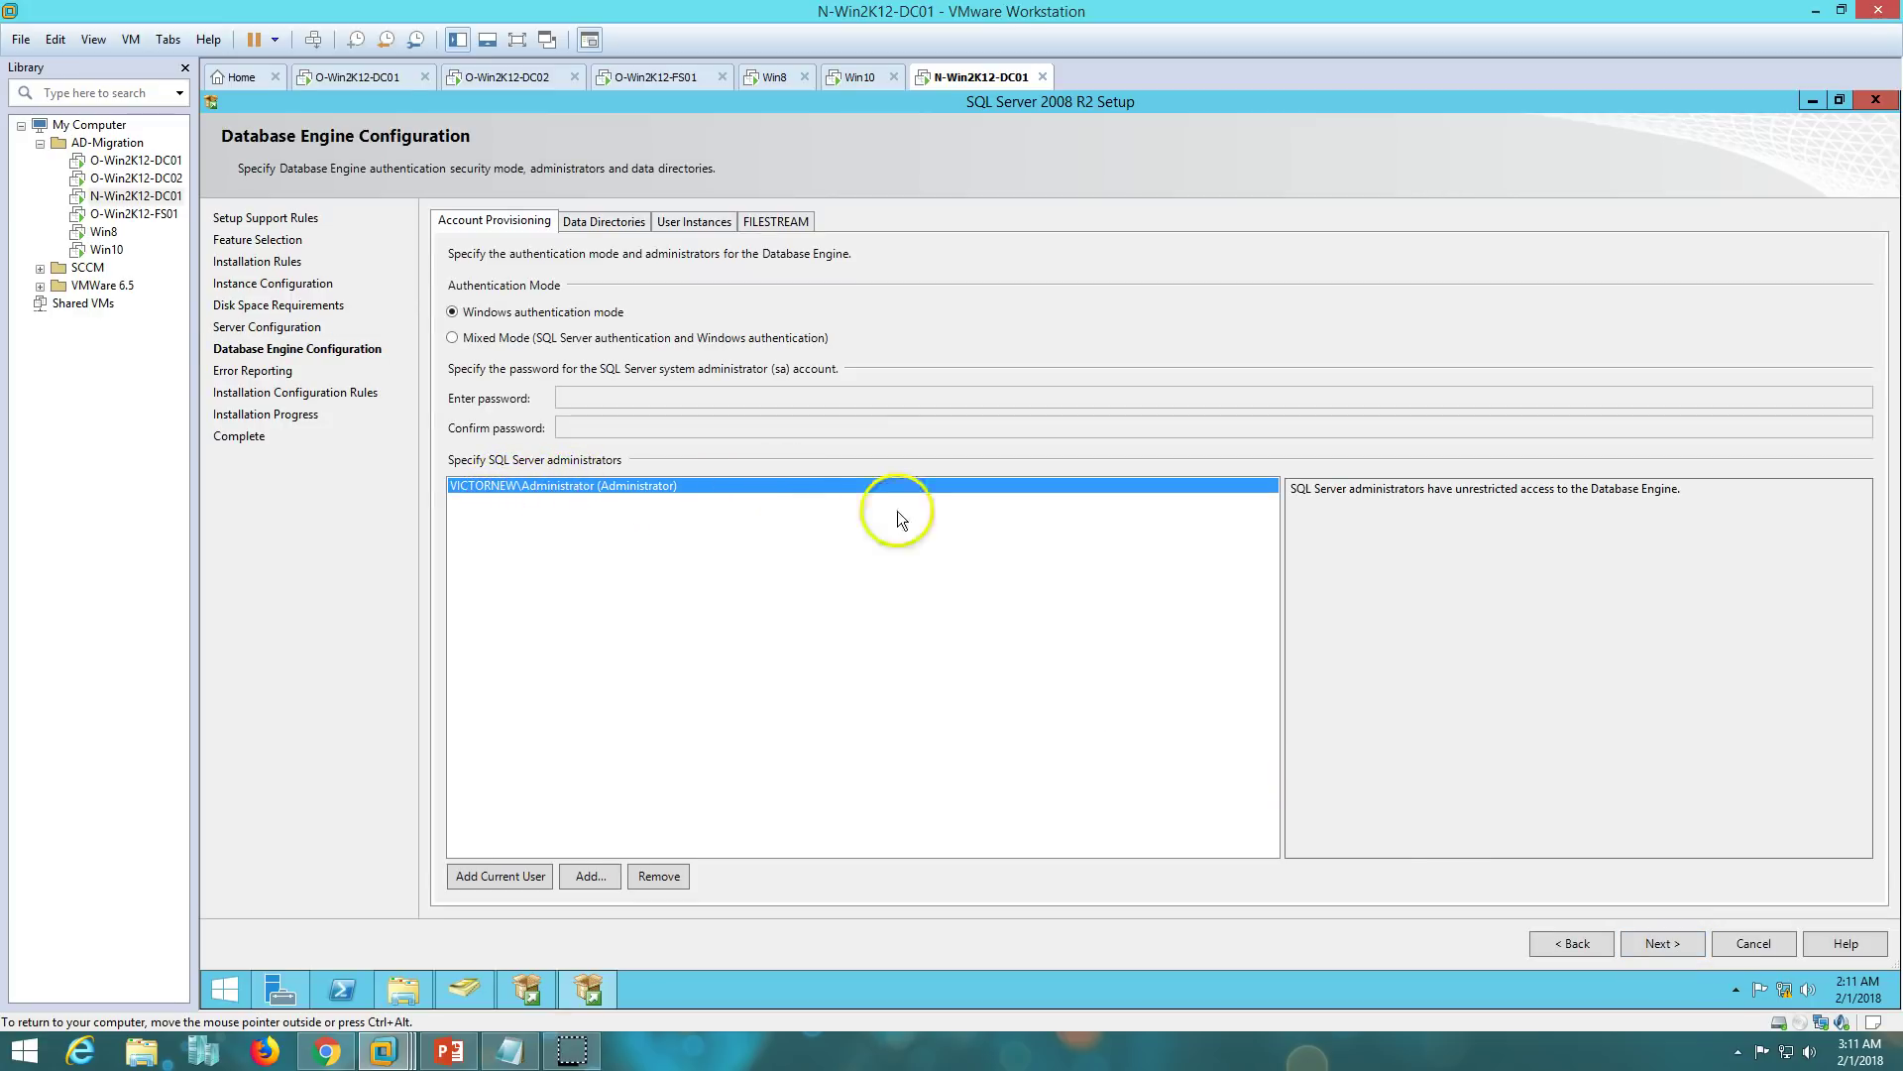
{"action": "left_click", "coordinate": [1671, 946]}
{"action": "left_click", "coordinate": [1665, 943]}
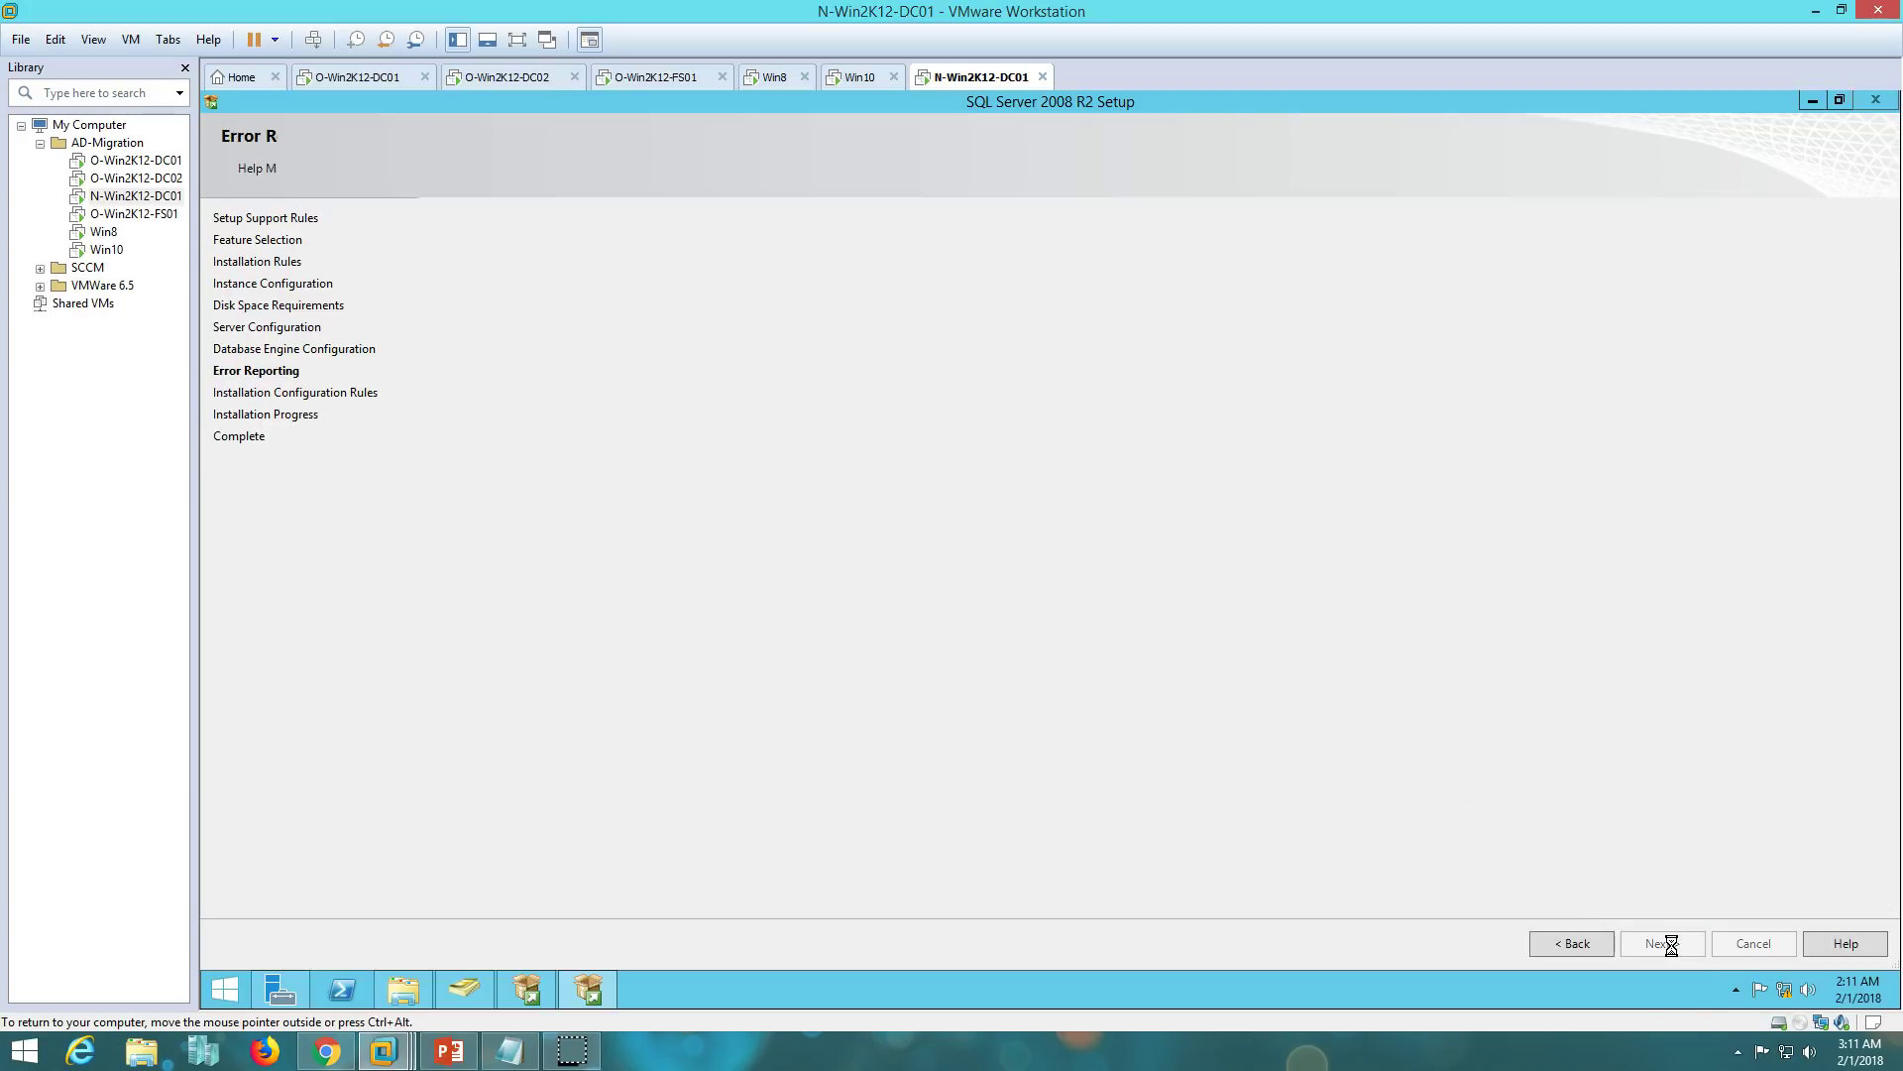
{"action": "double_click", "coordinate": [872, 103]}
{"action": "left_click_drag", "start_coordinate": [904, 205], "coordinate": [1066, 203]}
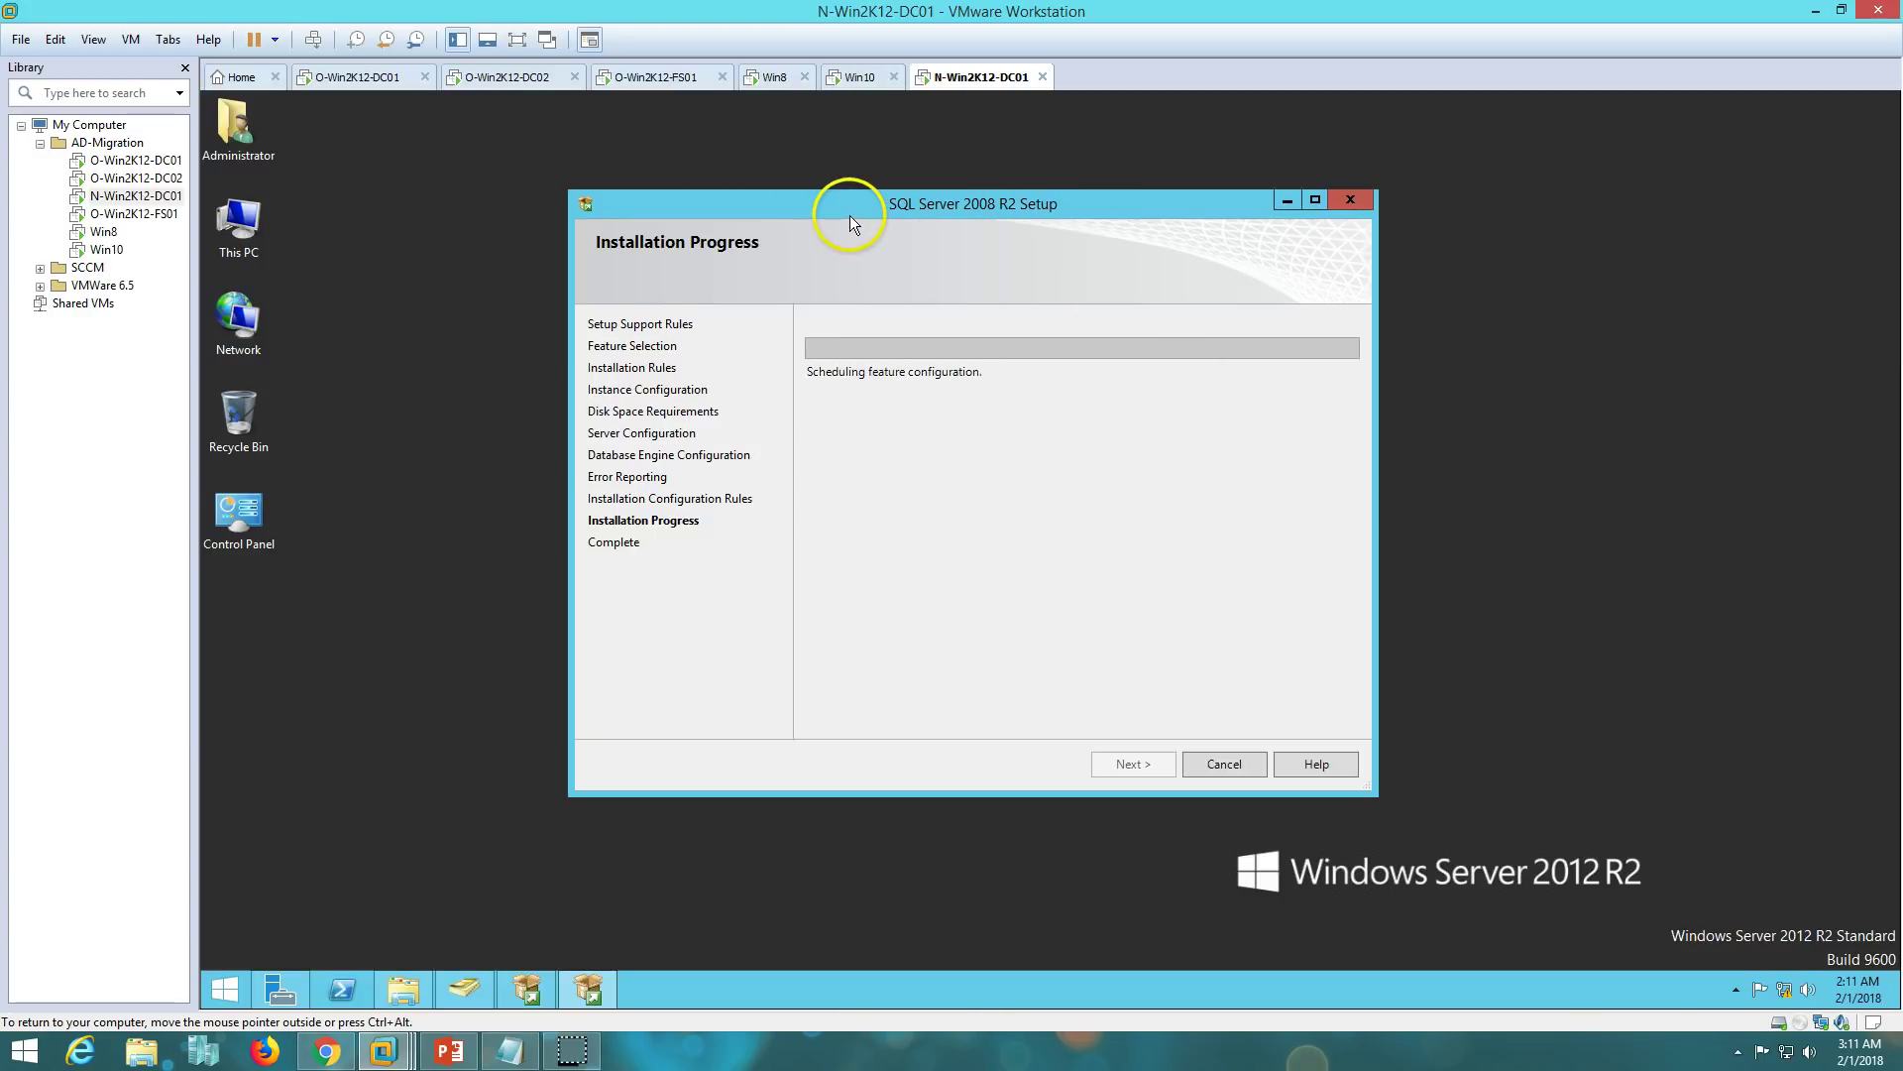
- While SQL Server installs, locate the ADMT setup file in the Downloads folder
{"action": "left_click", "coordinate": [449, 1048]}
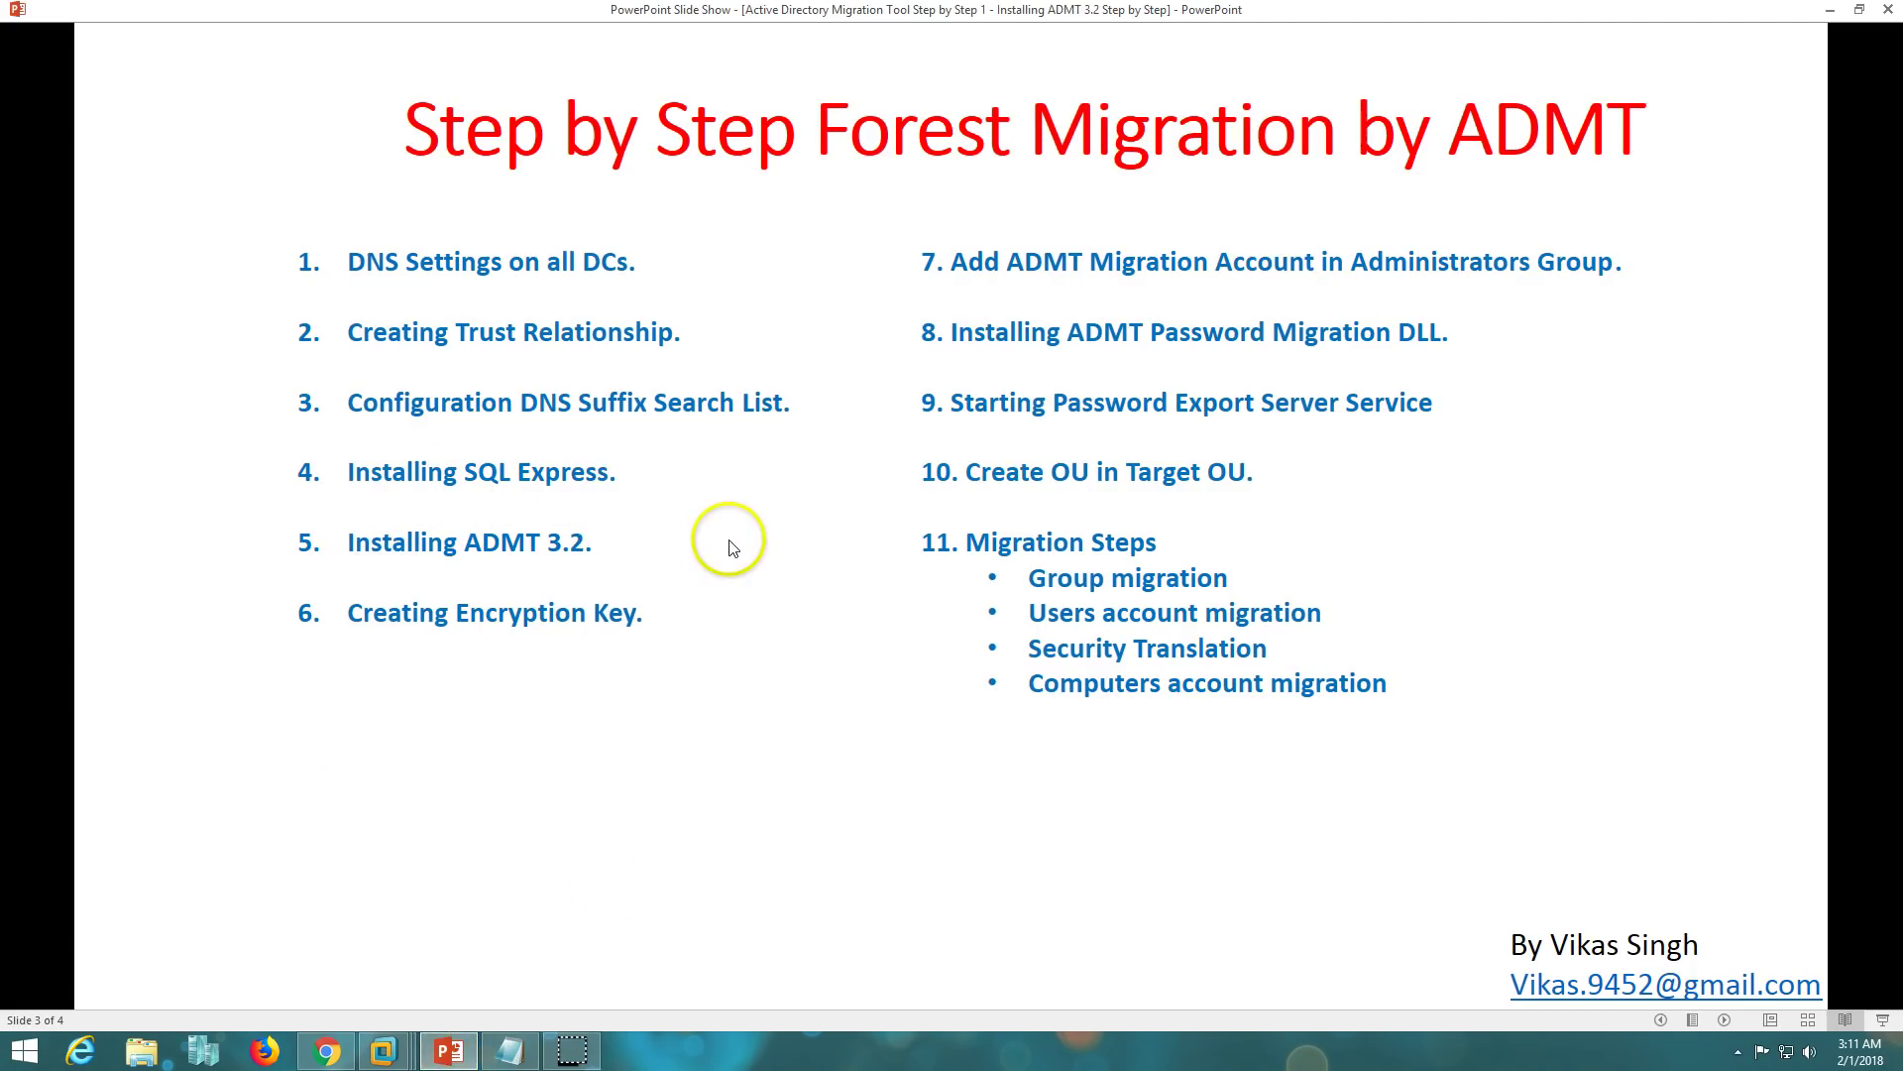
{"action": "left_click", "coordinate": [441, 1051]}
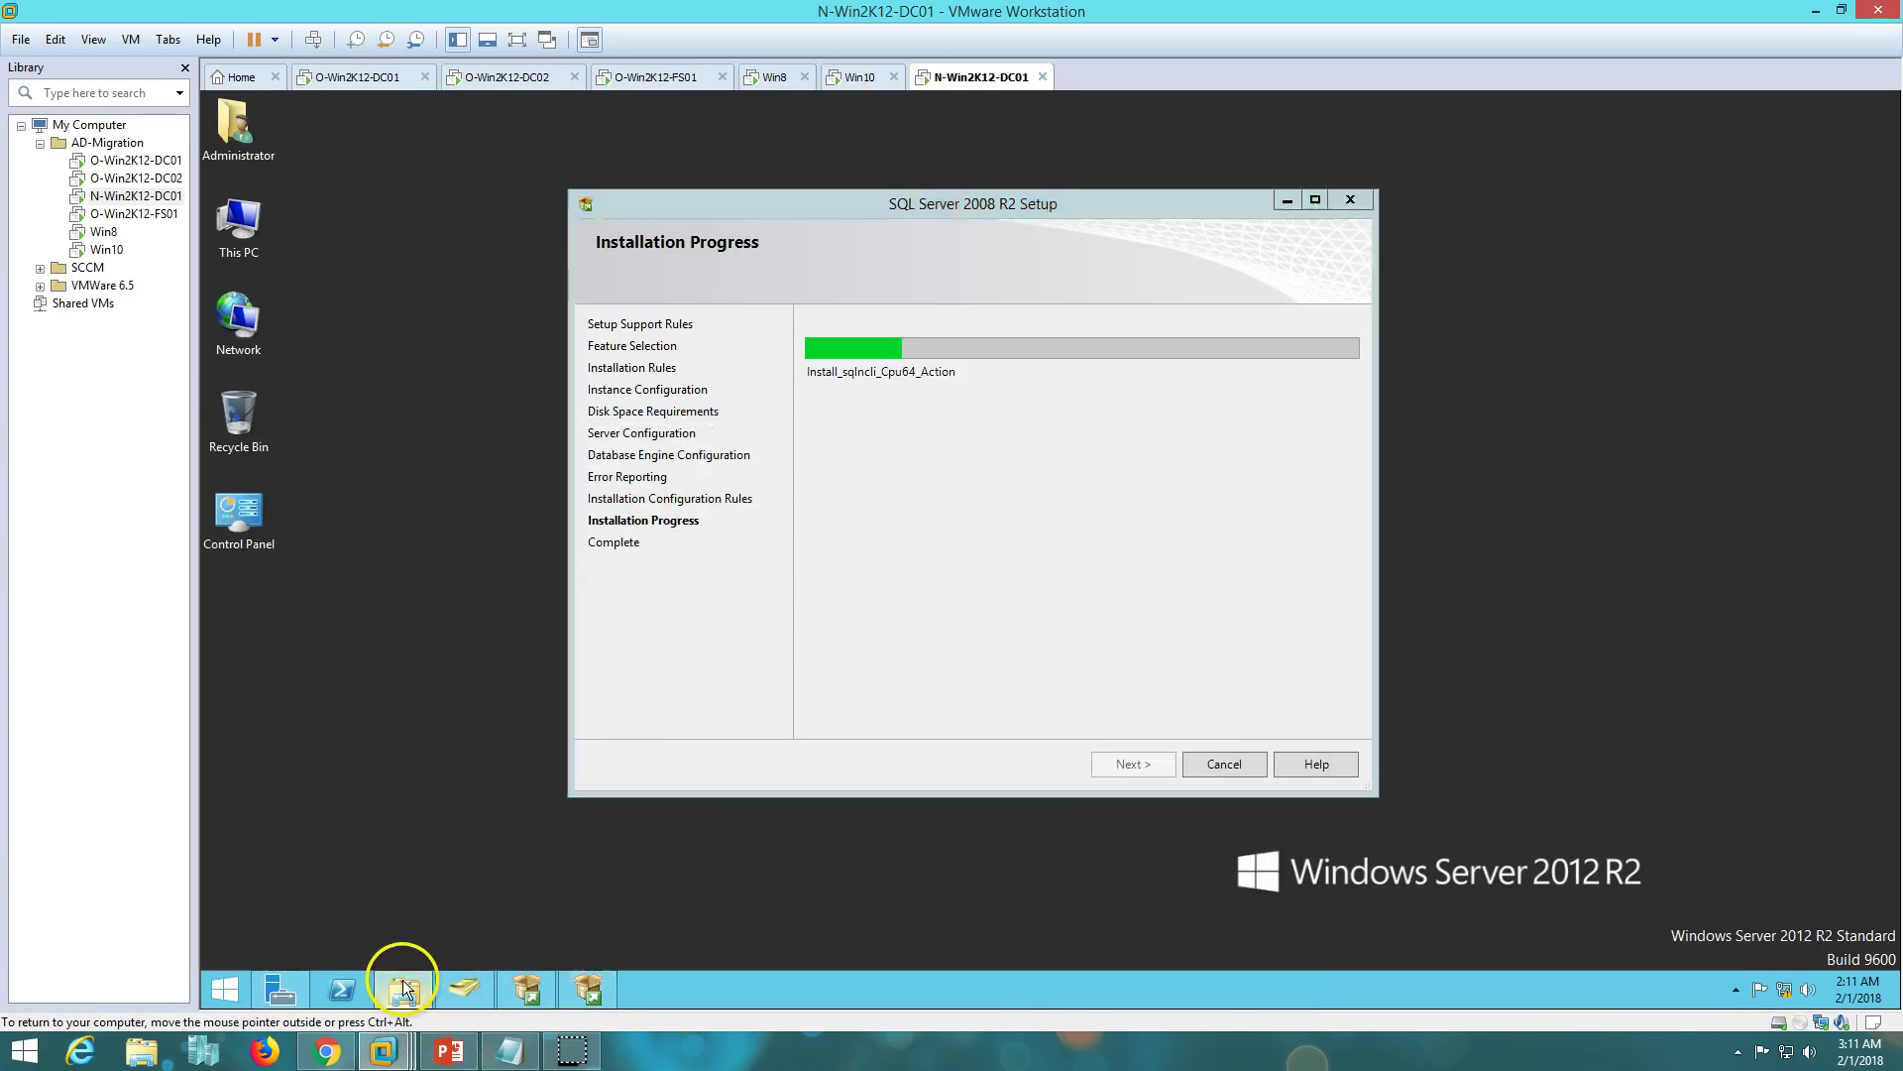
{"action": "left_click", "coordinate": [402, 983]}
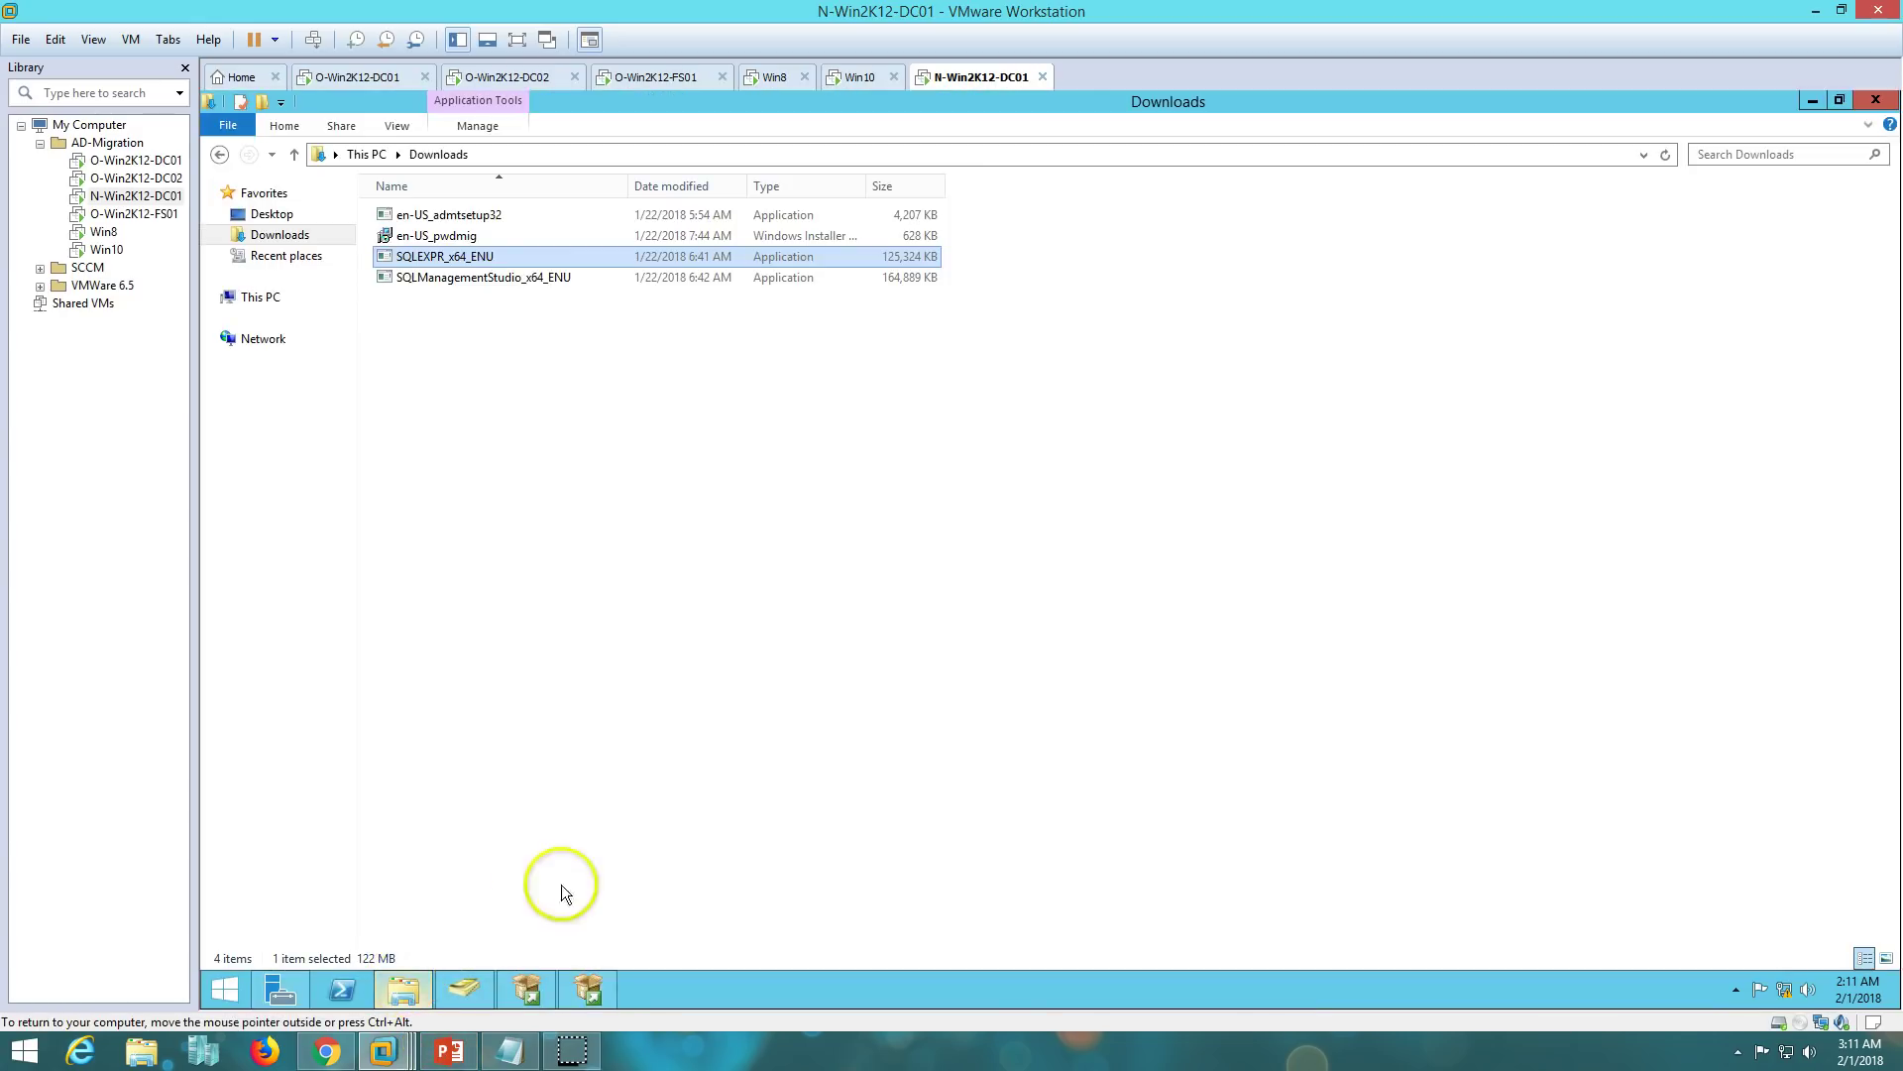
{"action": "left_click", "coordinate": [468, 214]}
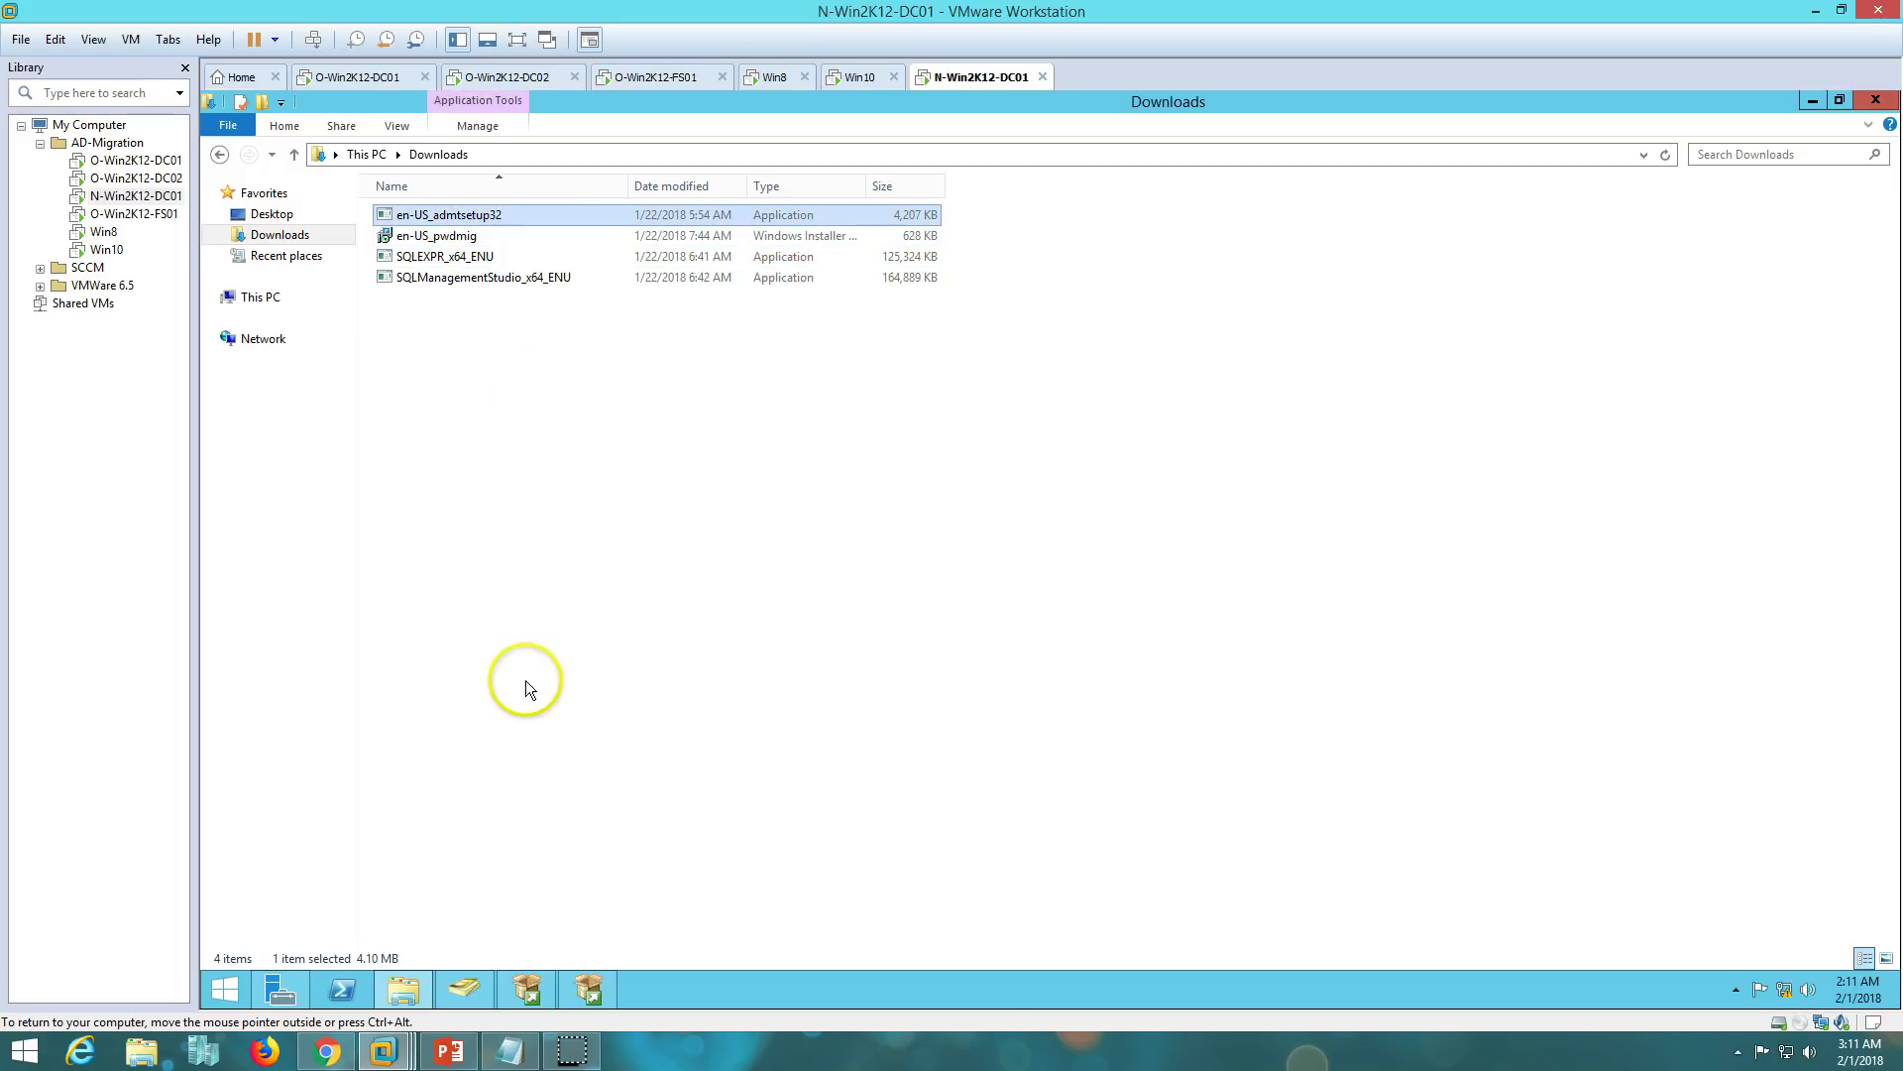
{"action": "left_click", "coordinate": [407, 985]}
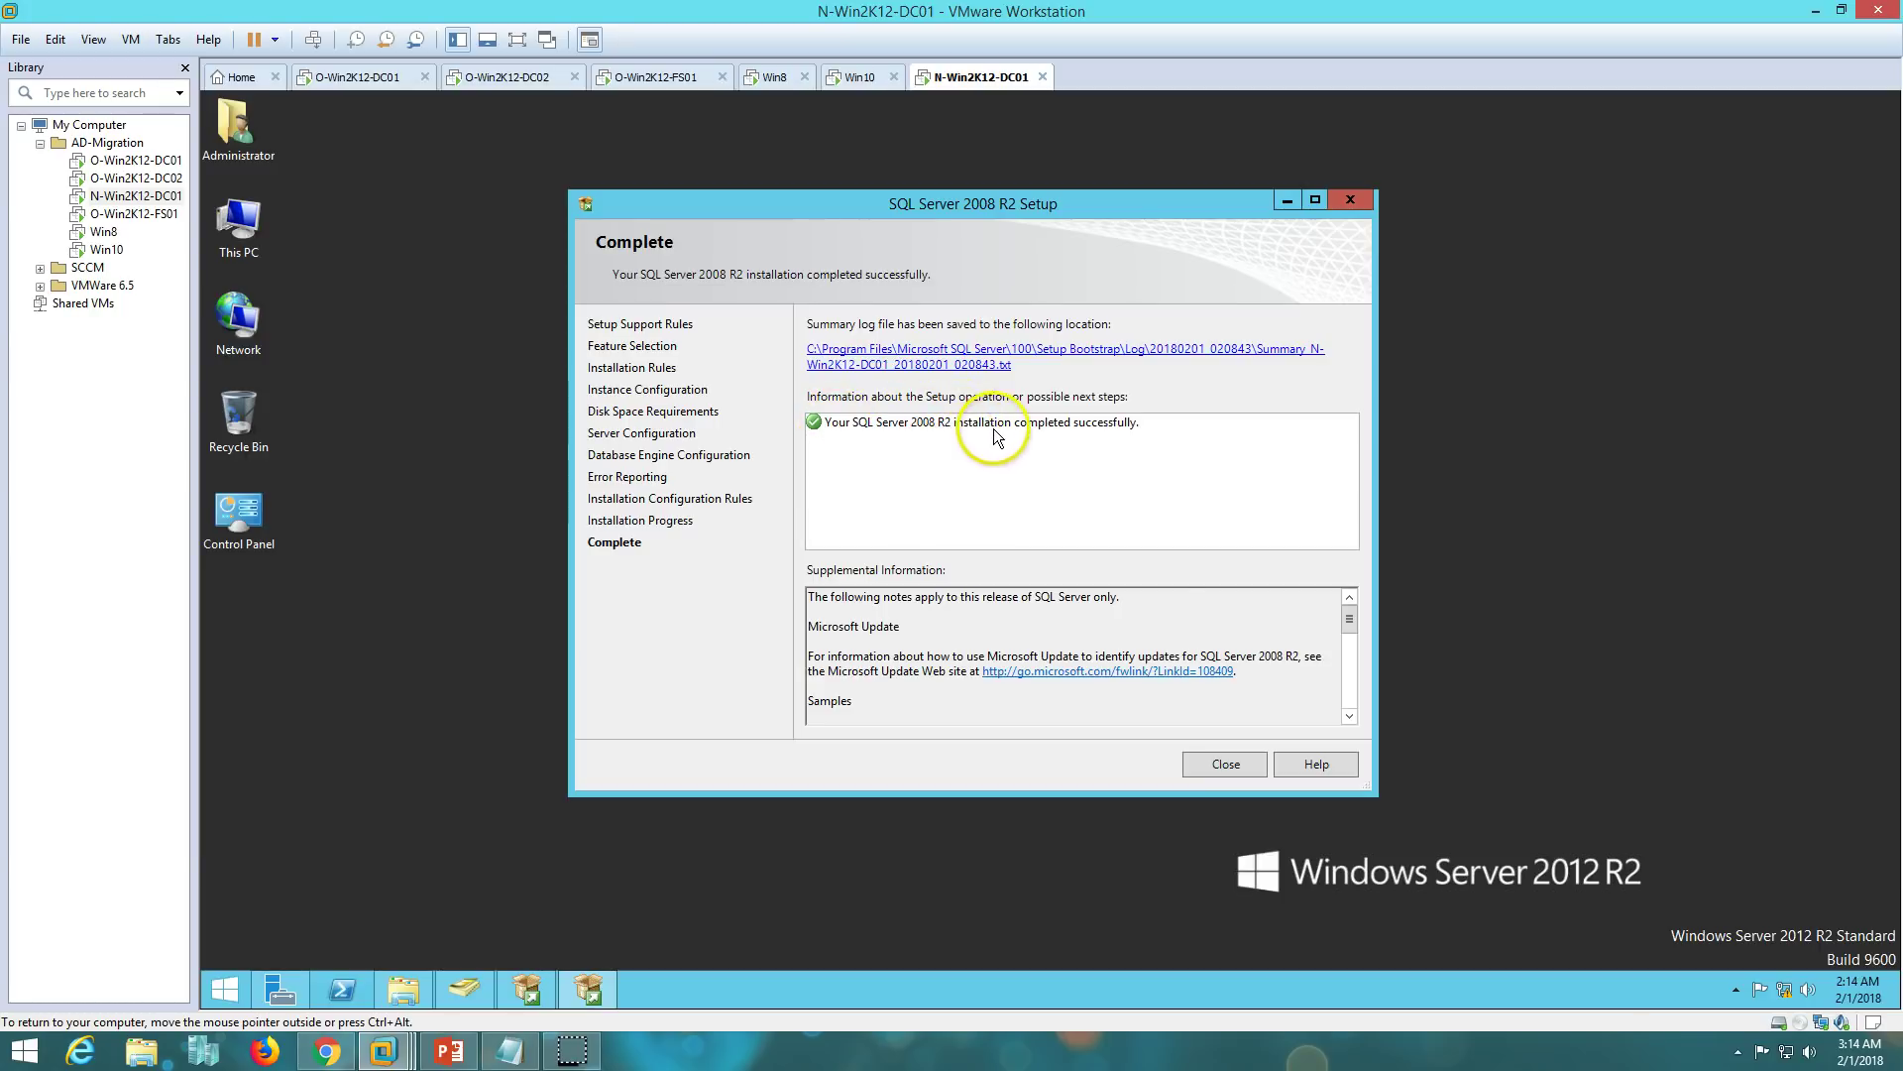
- Close the completed SQL Server setup and the SQL Server Installation Center
{"action": "left_click", "coordinate": [1235, 765]}
{"action": "left_click", "coordinate": [526, 986]}
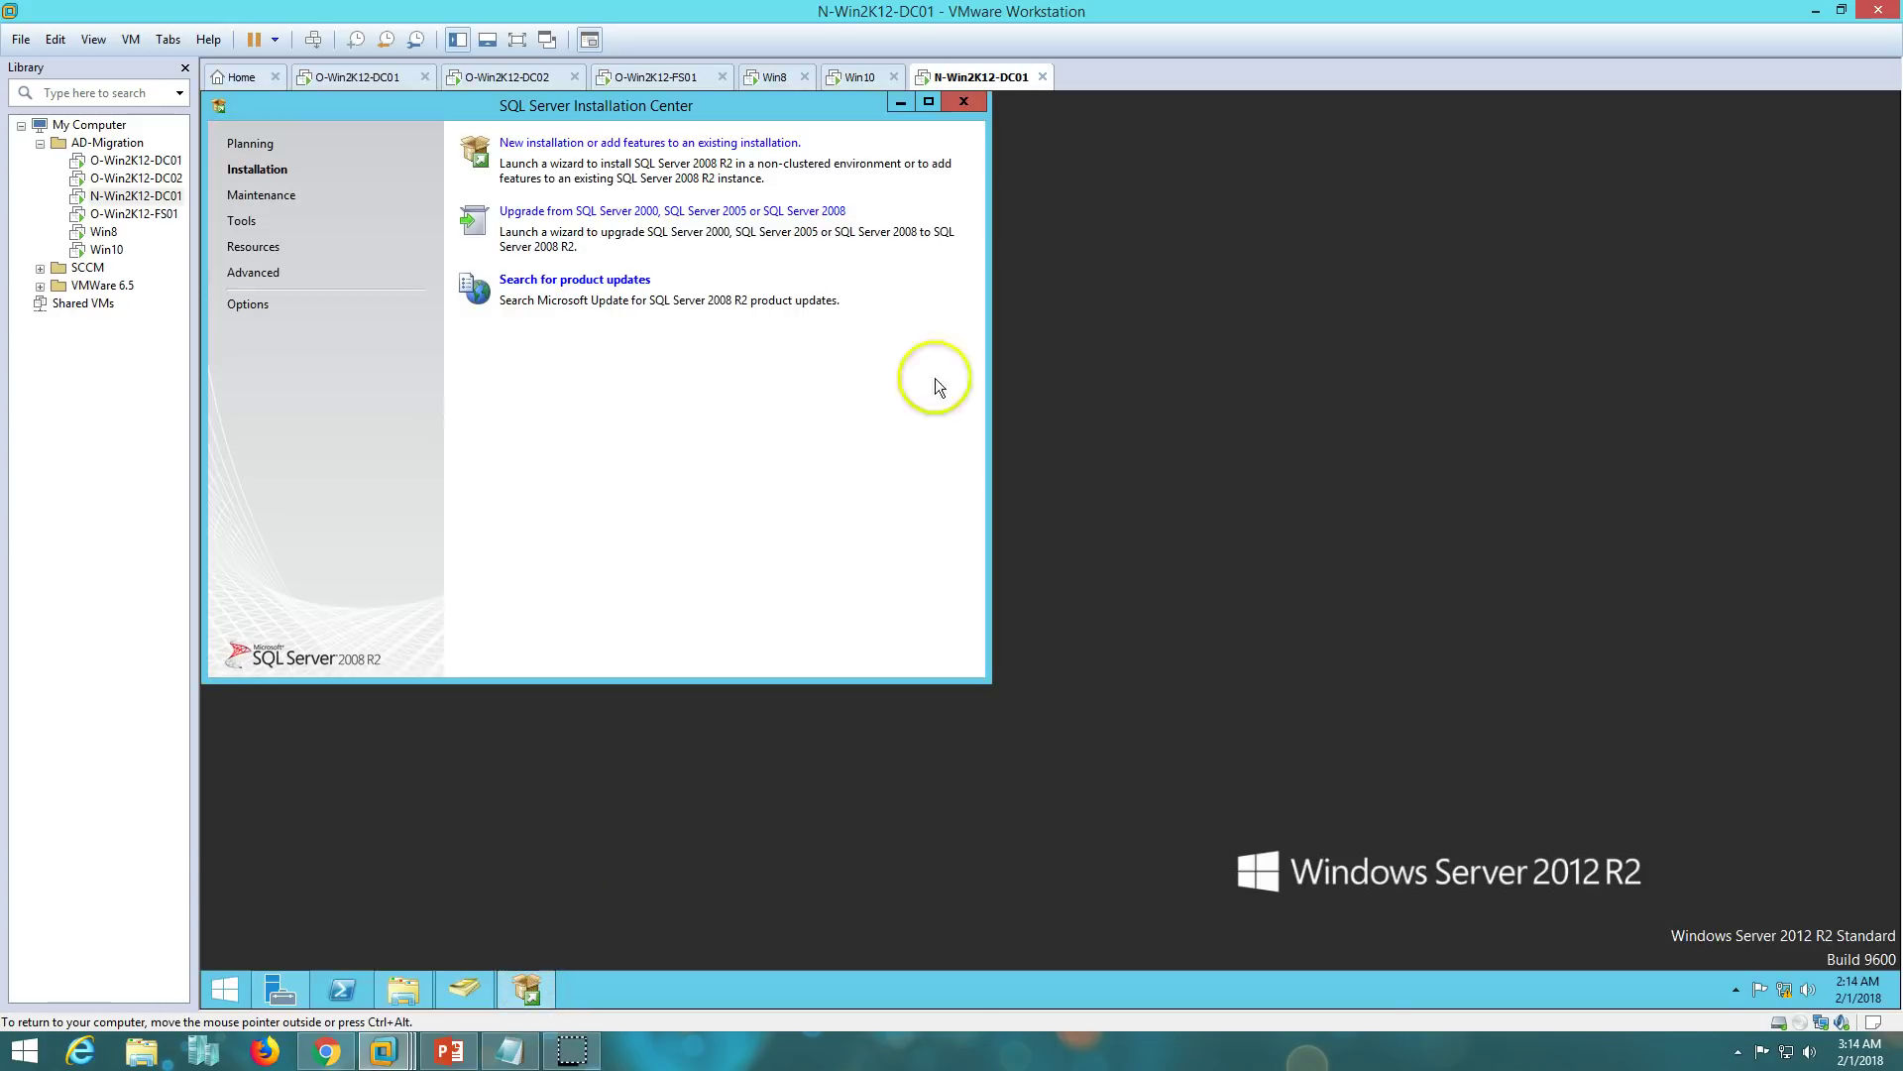
{"action": "left_click", "coordinate": [977, 104]}
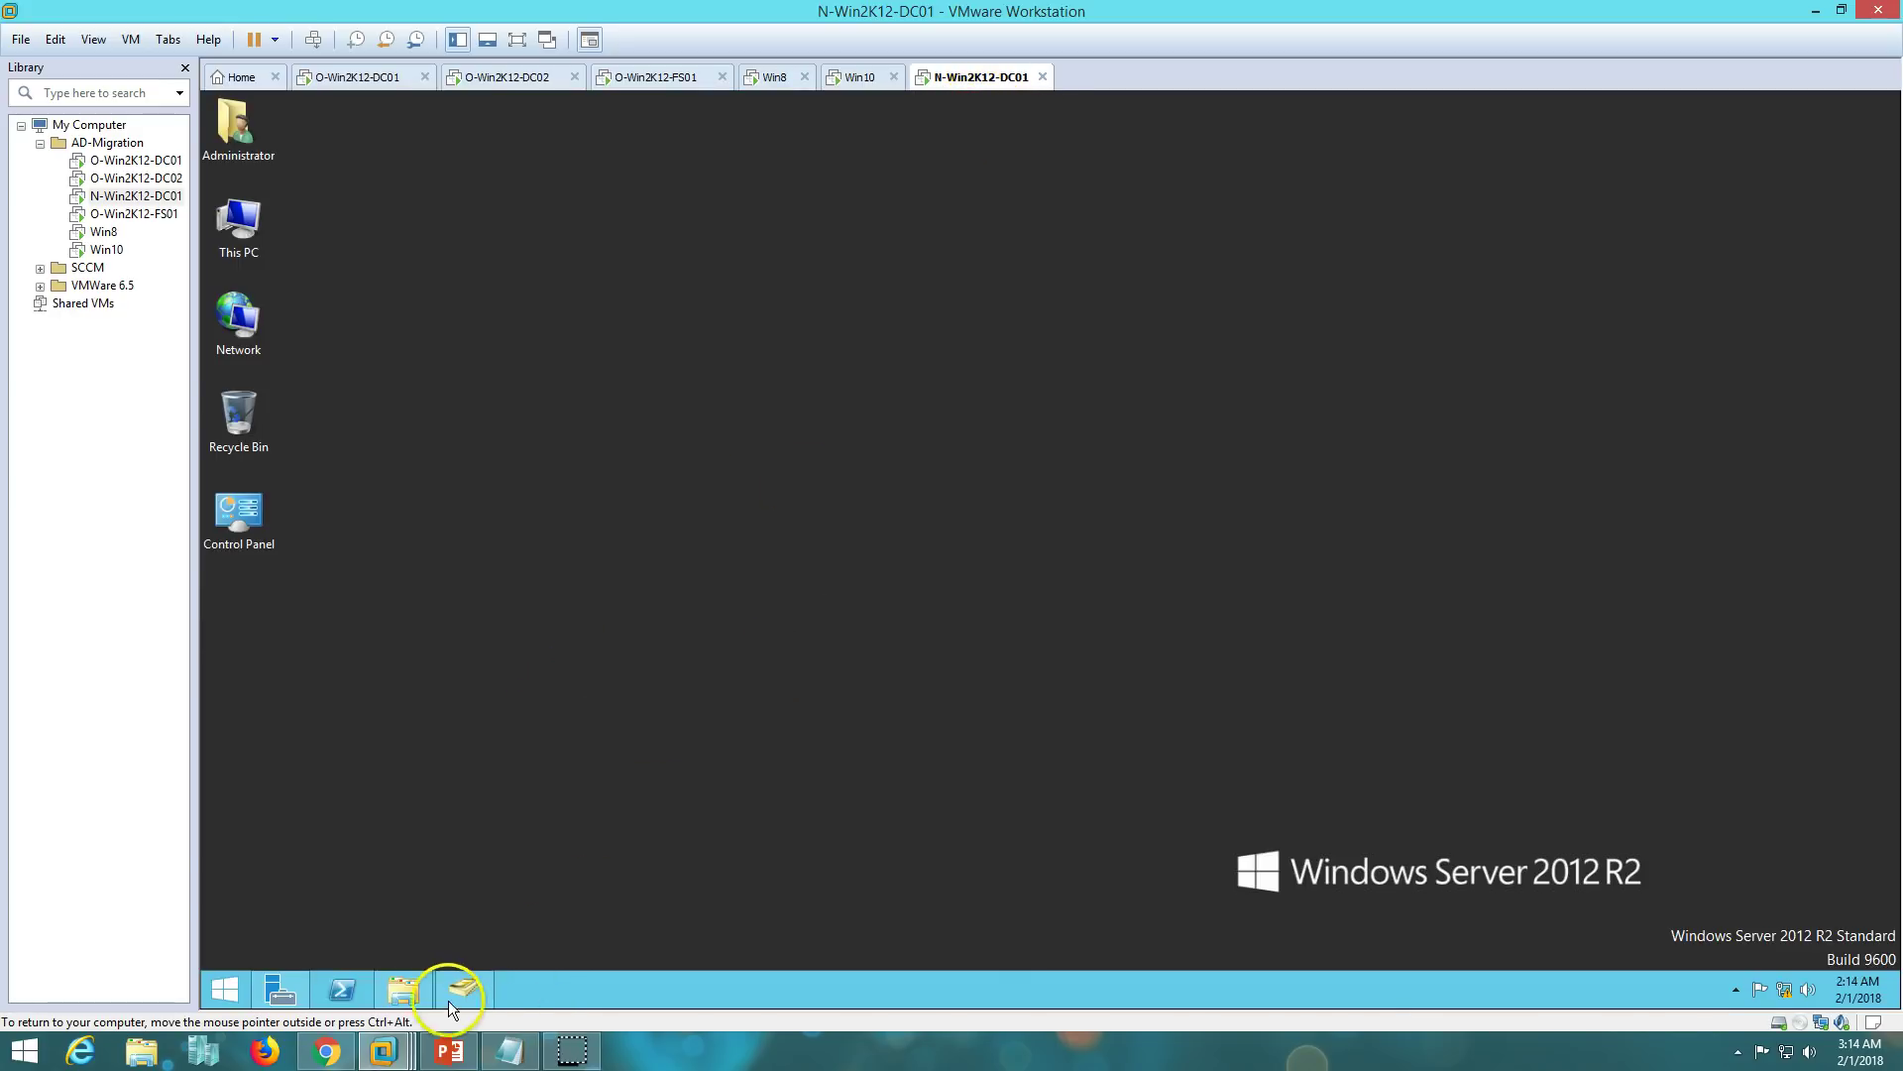
- Launch the ADMT 3.2 setup, accept the license agreement, and decline the improvement program
{"action": "left_click", "coordinate": [407, 991]}
{"action": "left_click", "coordinate": [472, 218]}
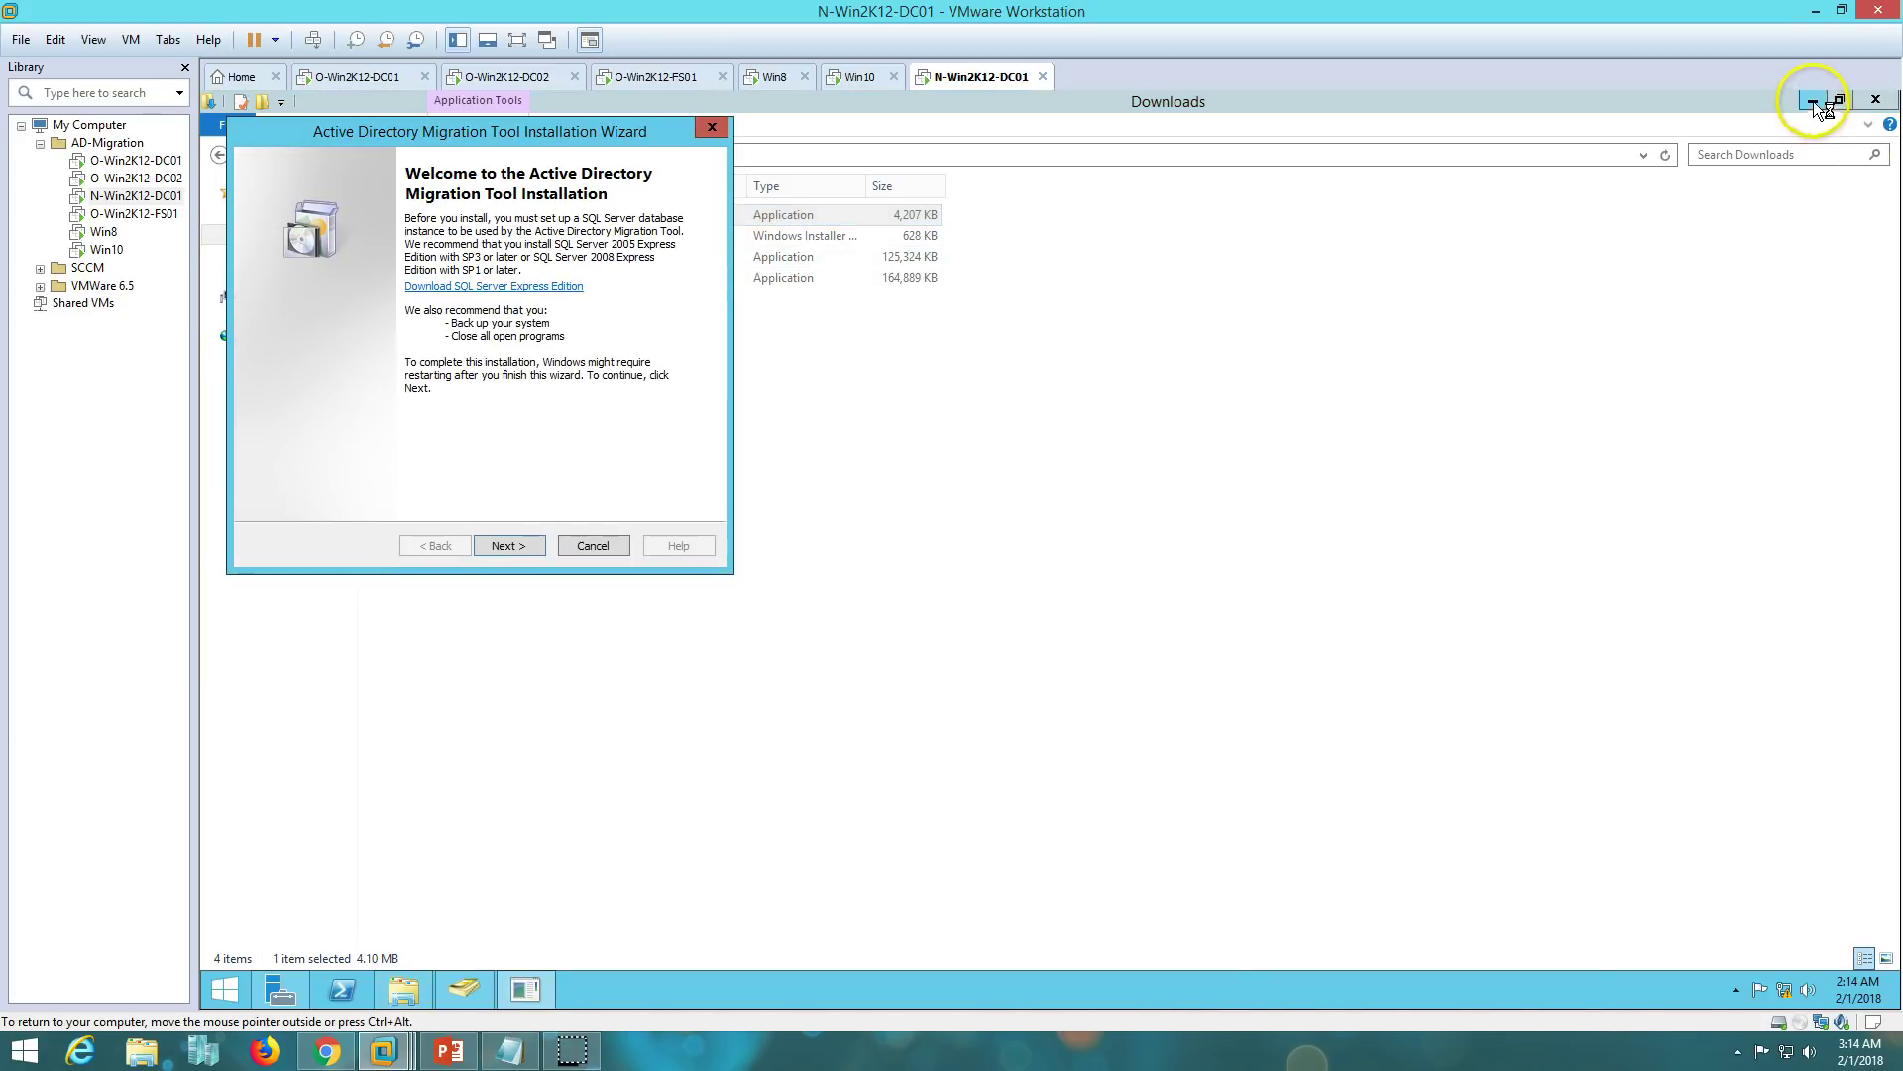
{"action": "left_click", "coordinate": [1813, 101]}
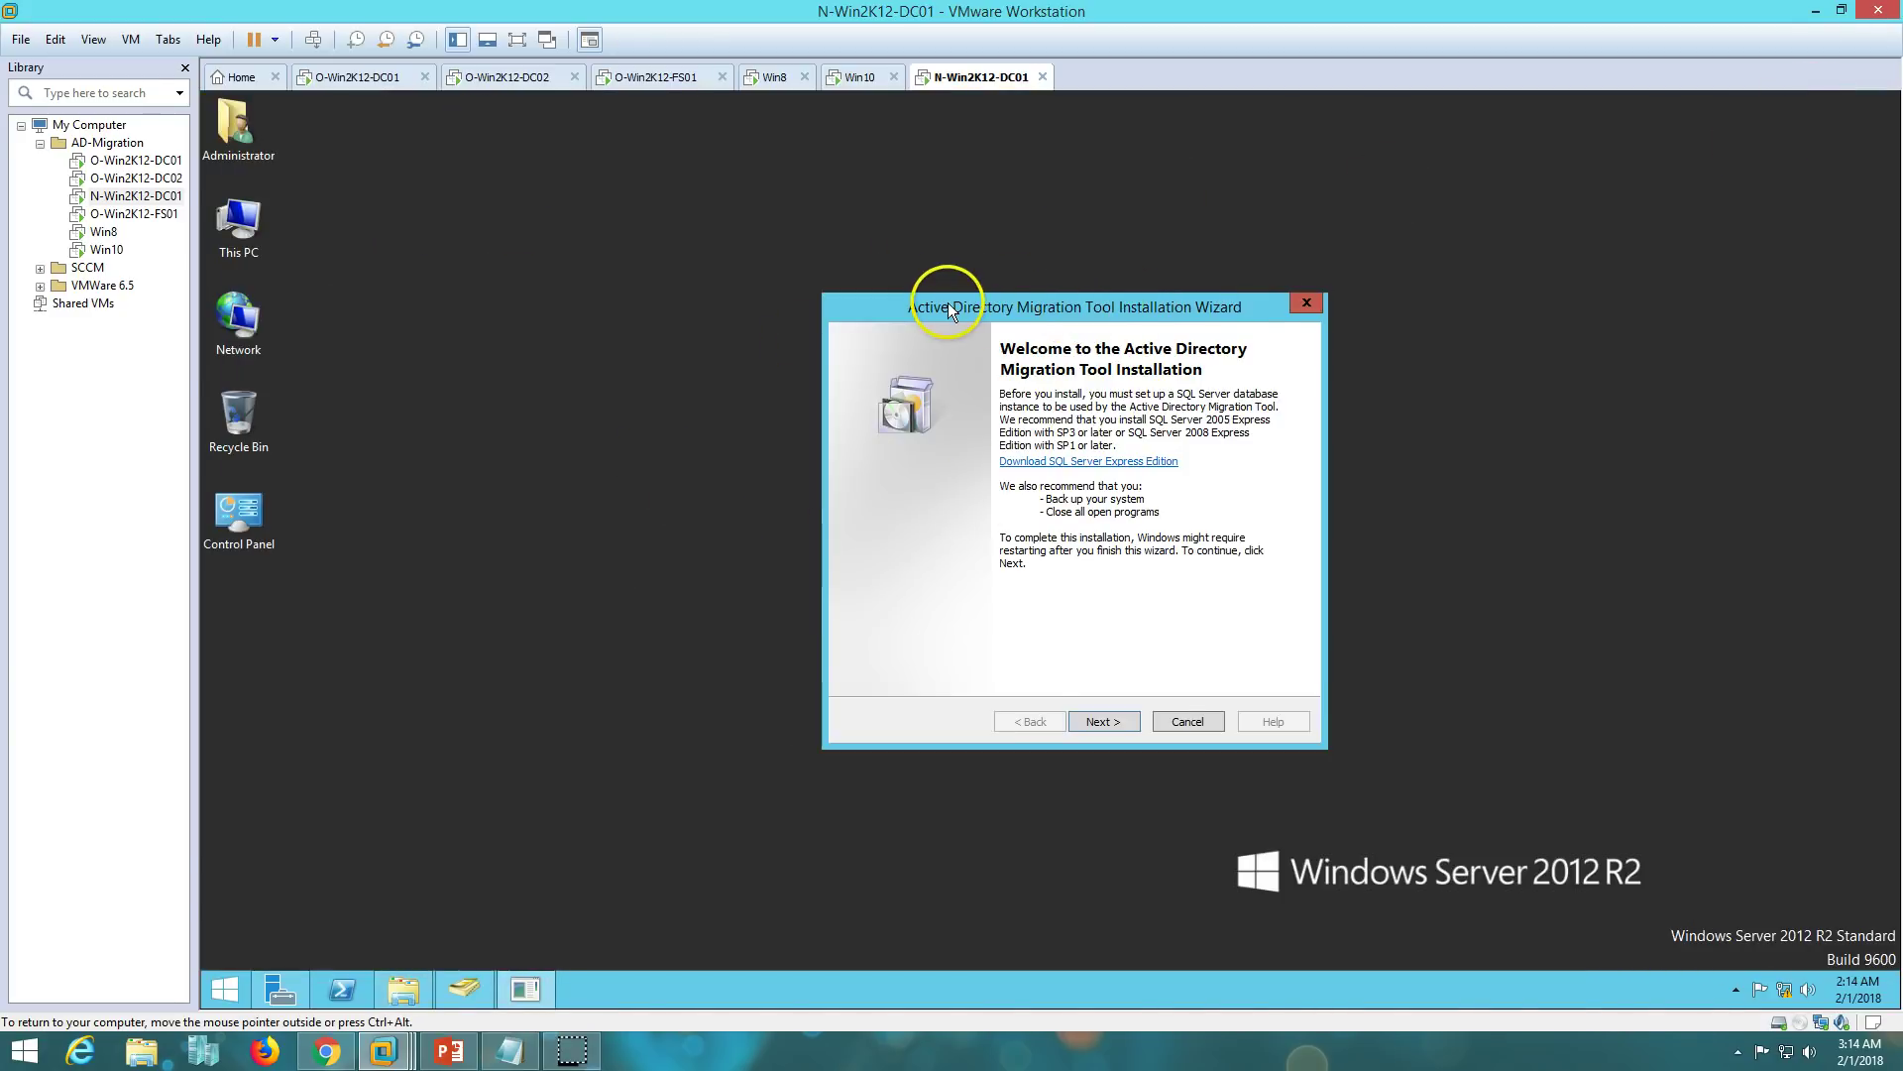
{"action": "left_click", "coordinate": [1123, 723]}
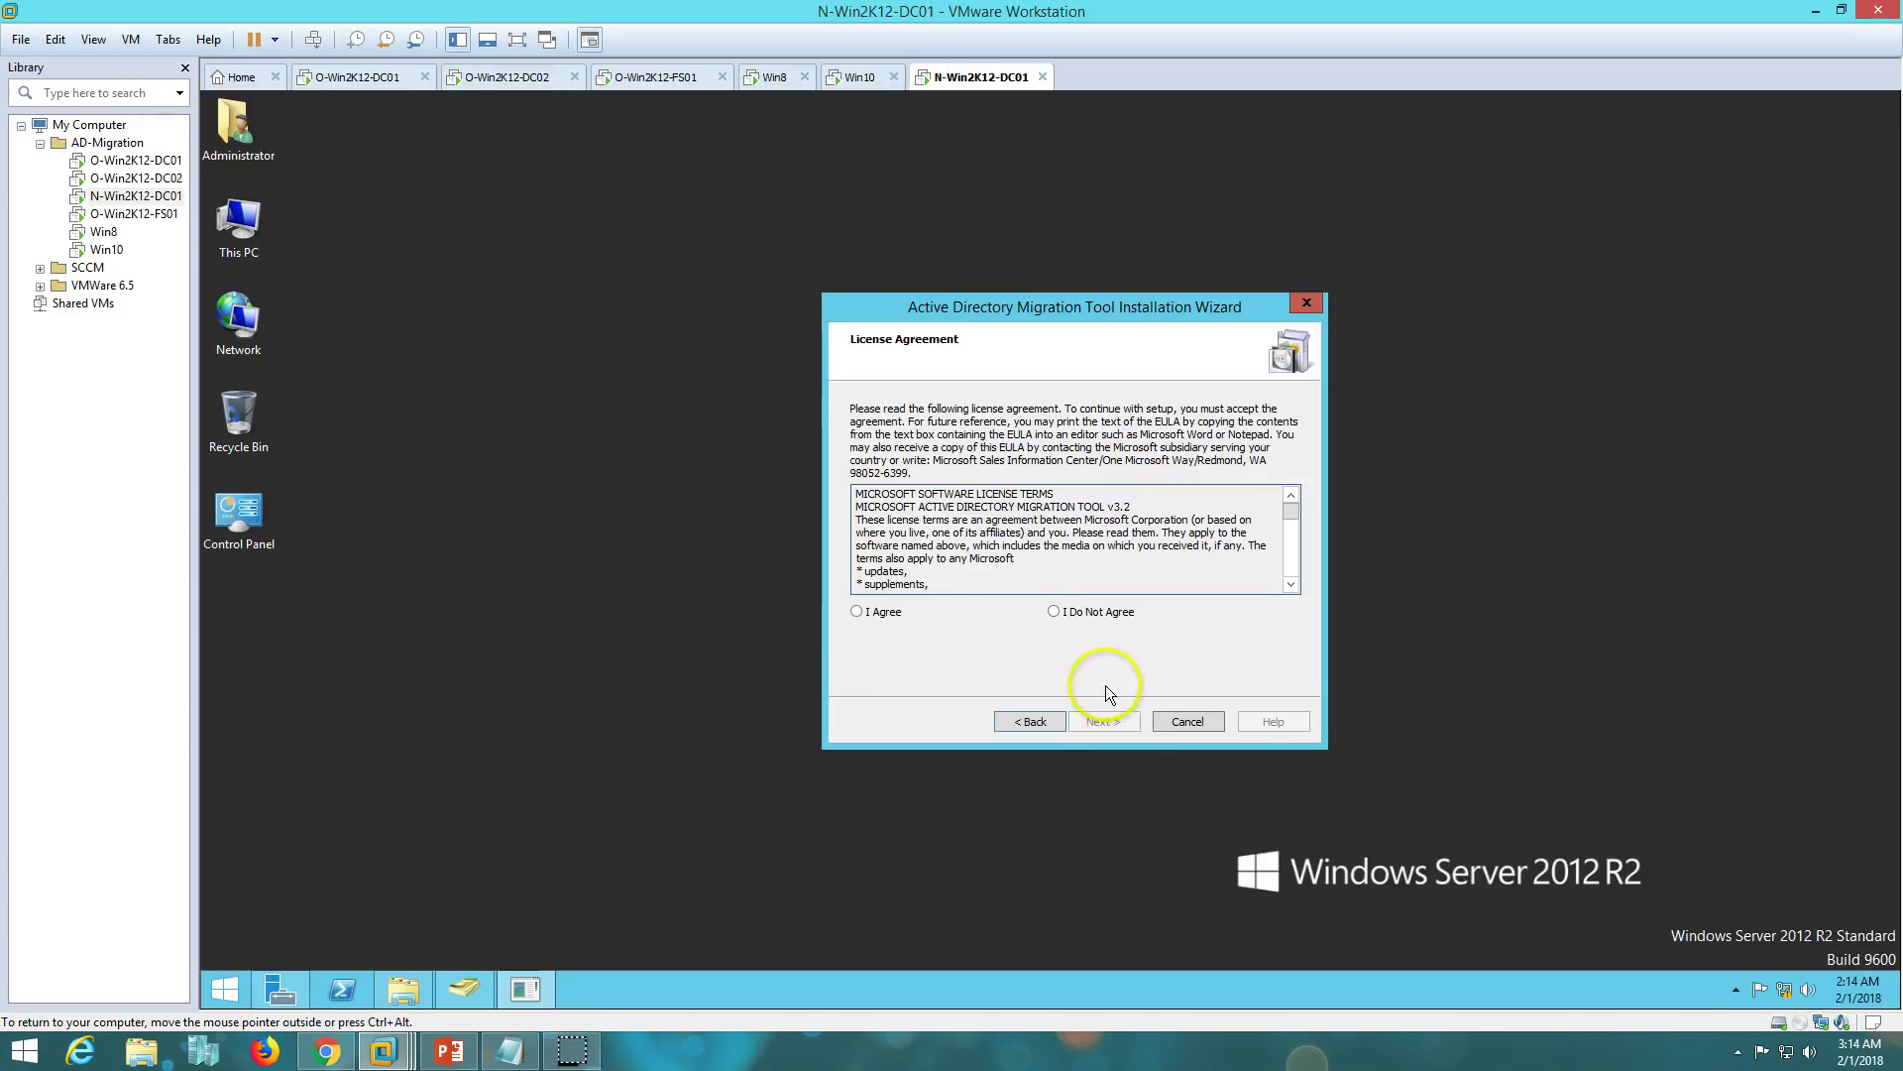
{"action": "left_click", "coordinate": [860, 612]}
{"action": "left_click", "coordinate": [1114, 728]}
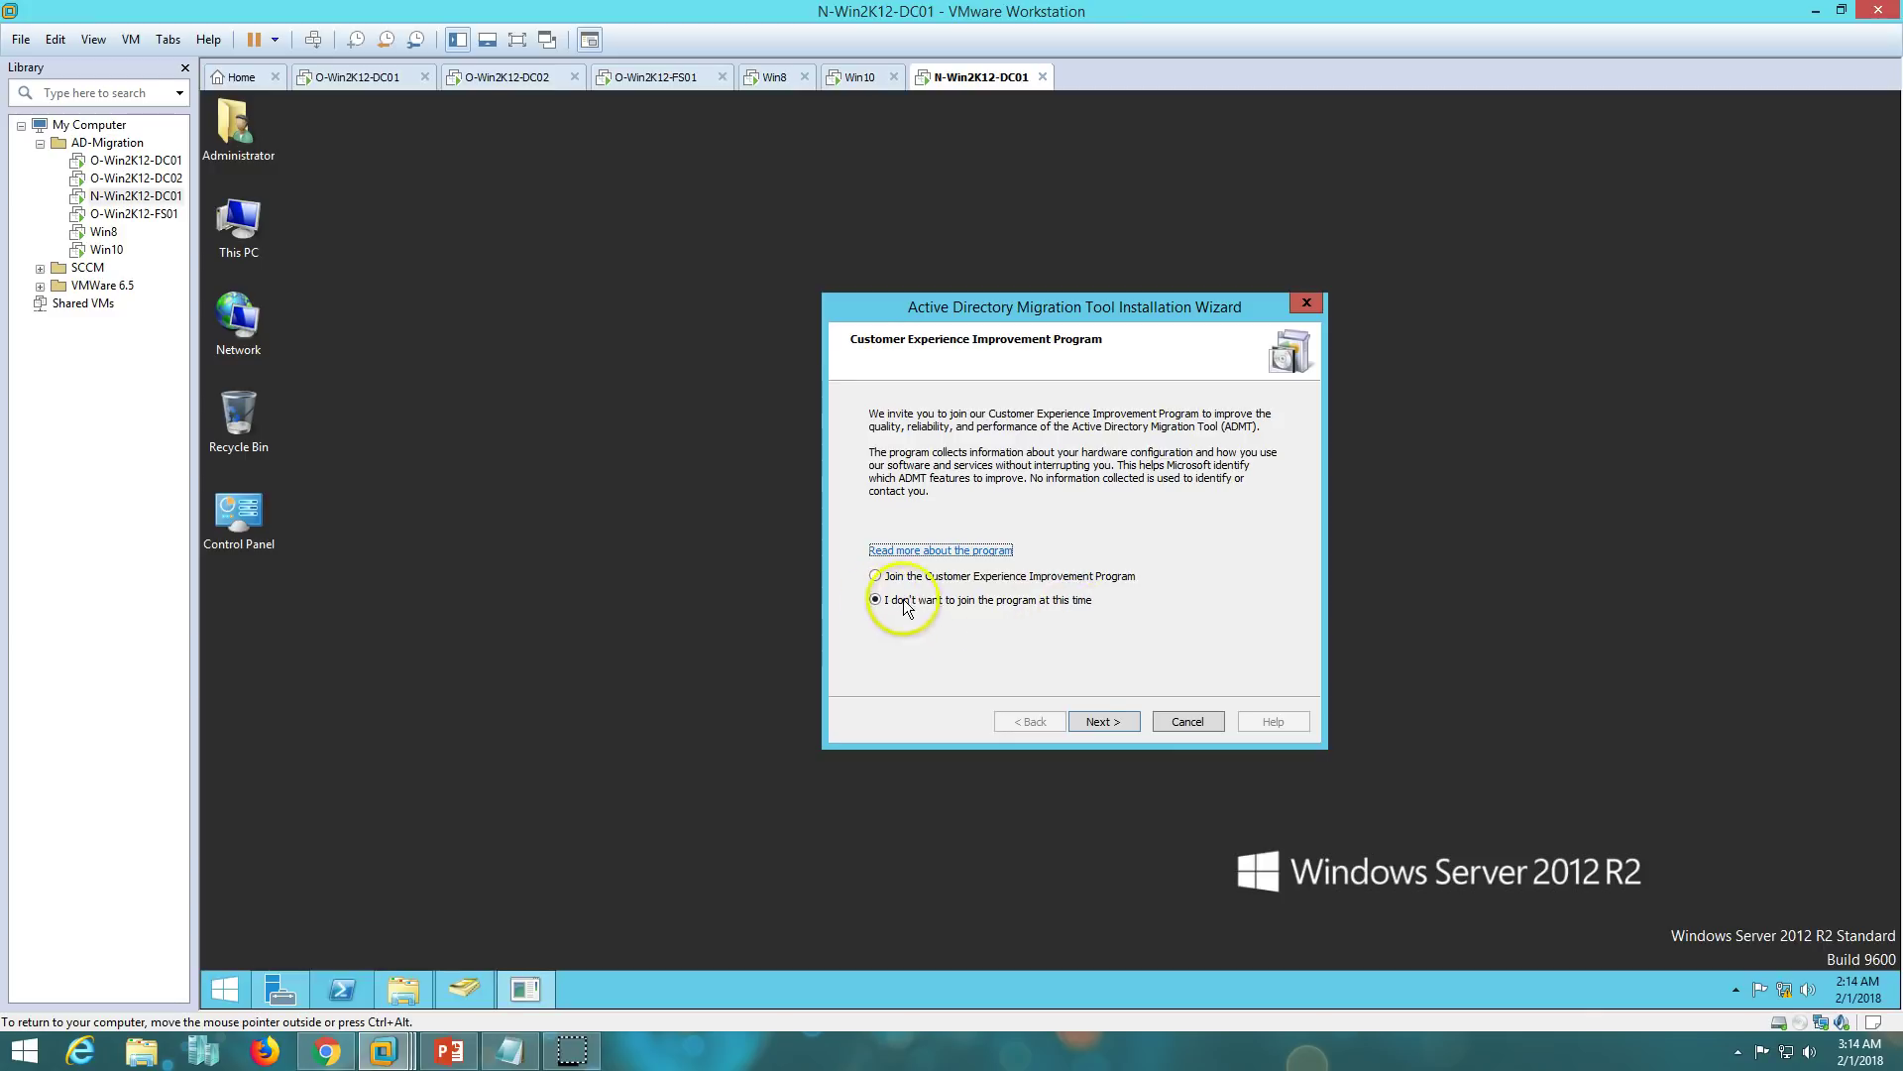
{"action": "left_click", "coordinate": [1110, 728]}
- Point ADMT at the .\MSSQLSERVER database, skip importing older data, and finish installation
{"action": "left_click", "coordinate": [998, 508]}
{"action": "type", "text": ".\\MSSQLSERVER"}
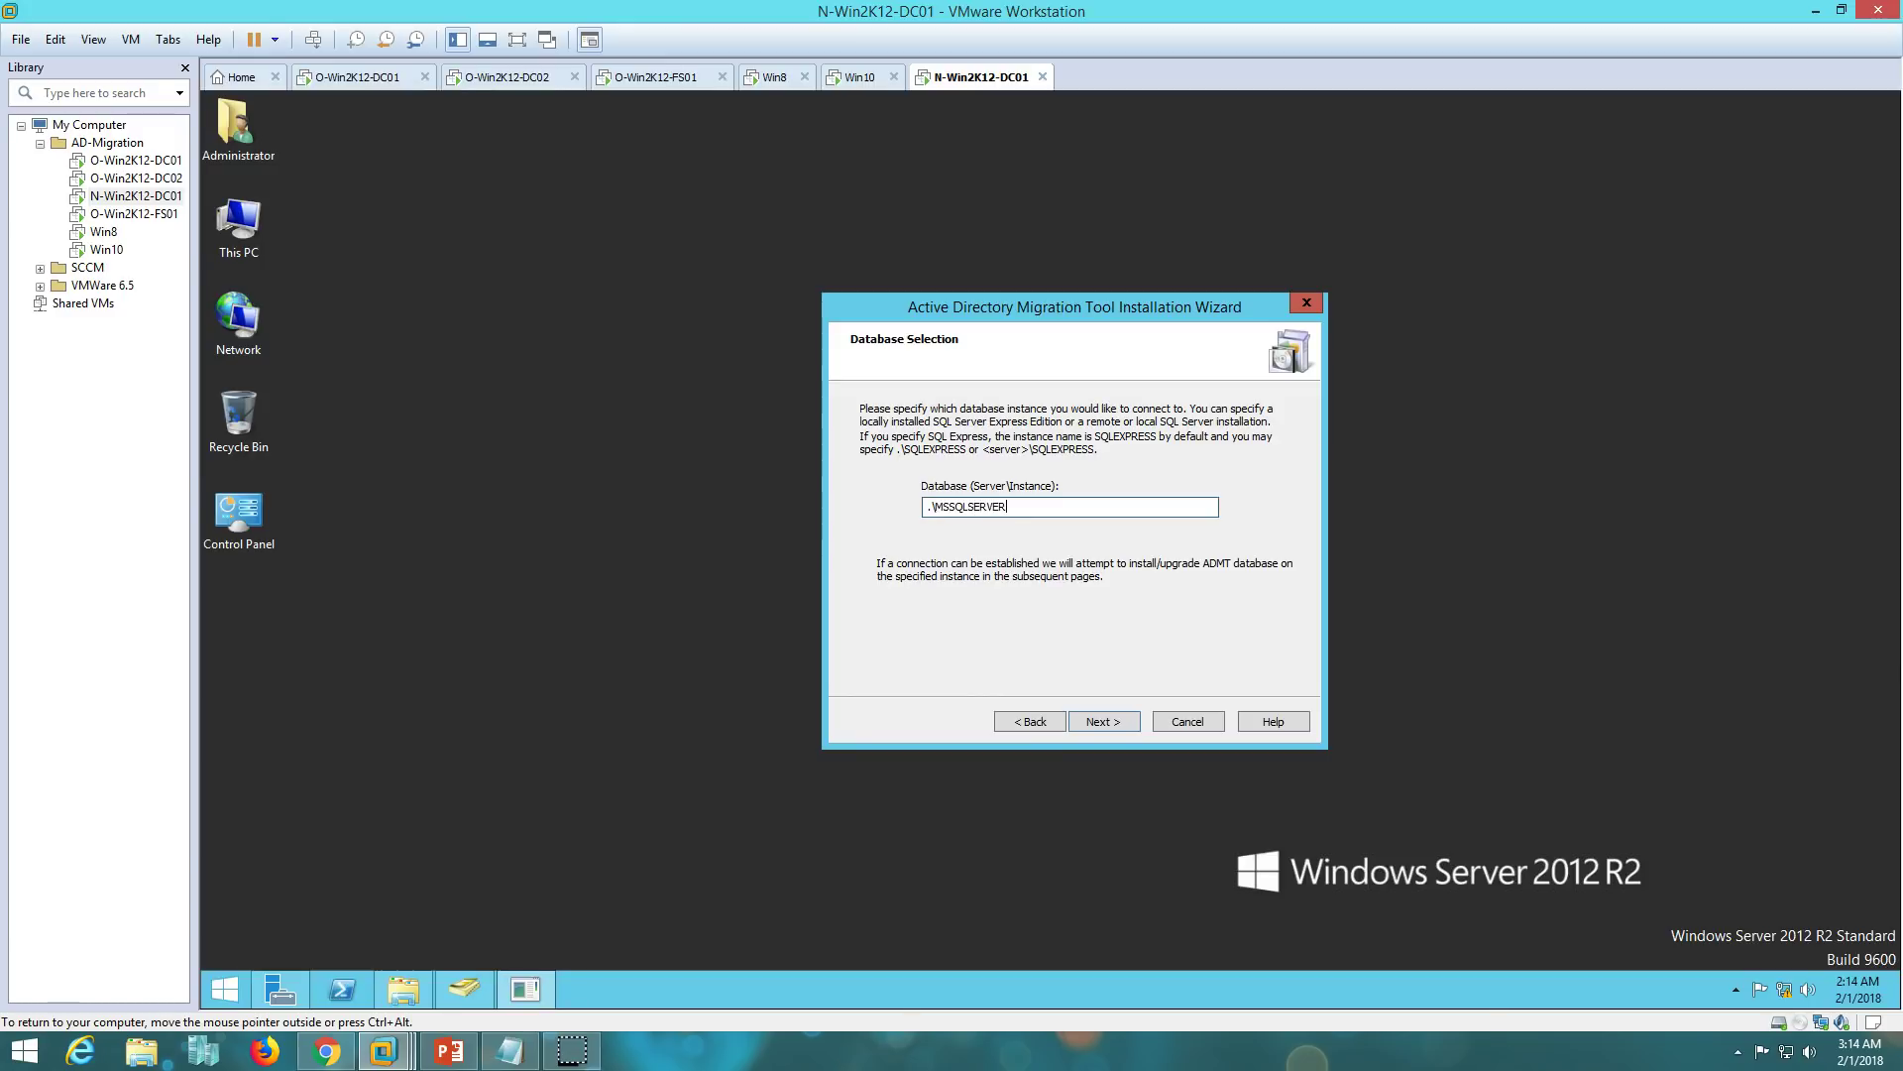
{"action": "left_click", "coordinate": [1110, 722]}
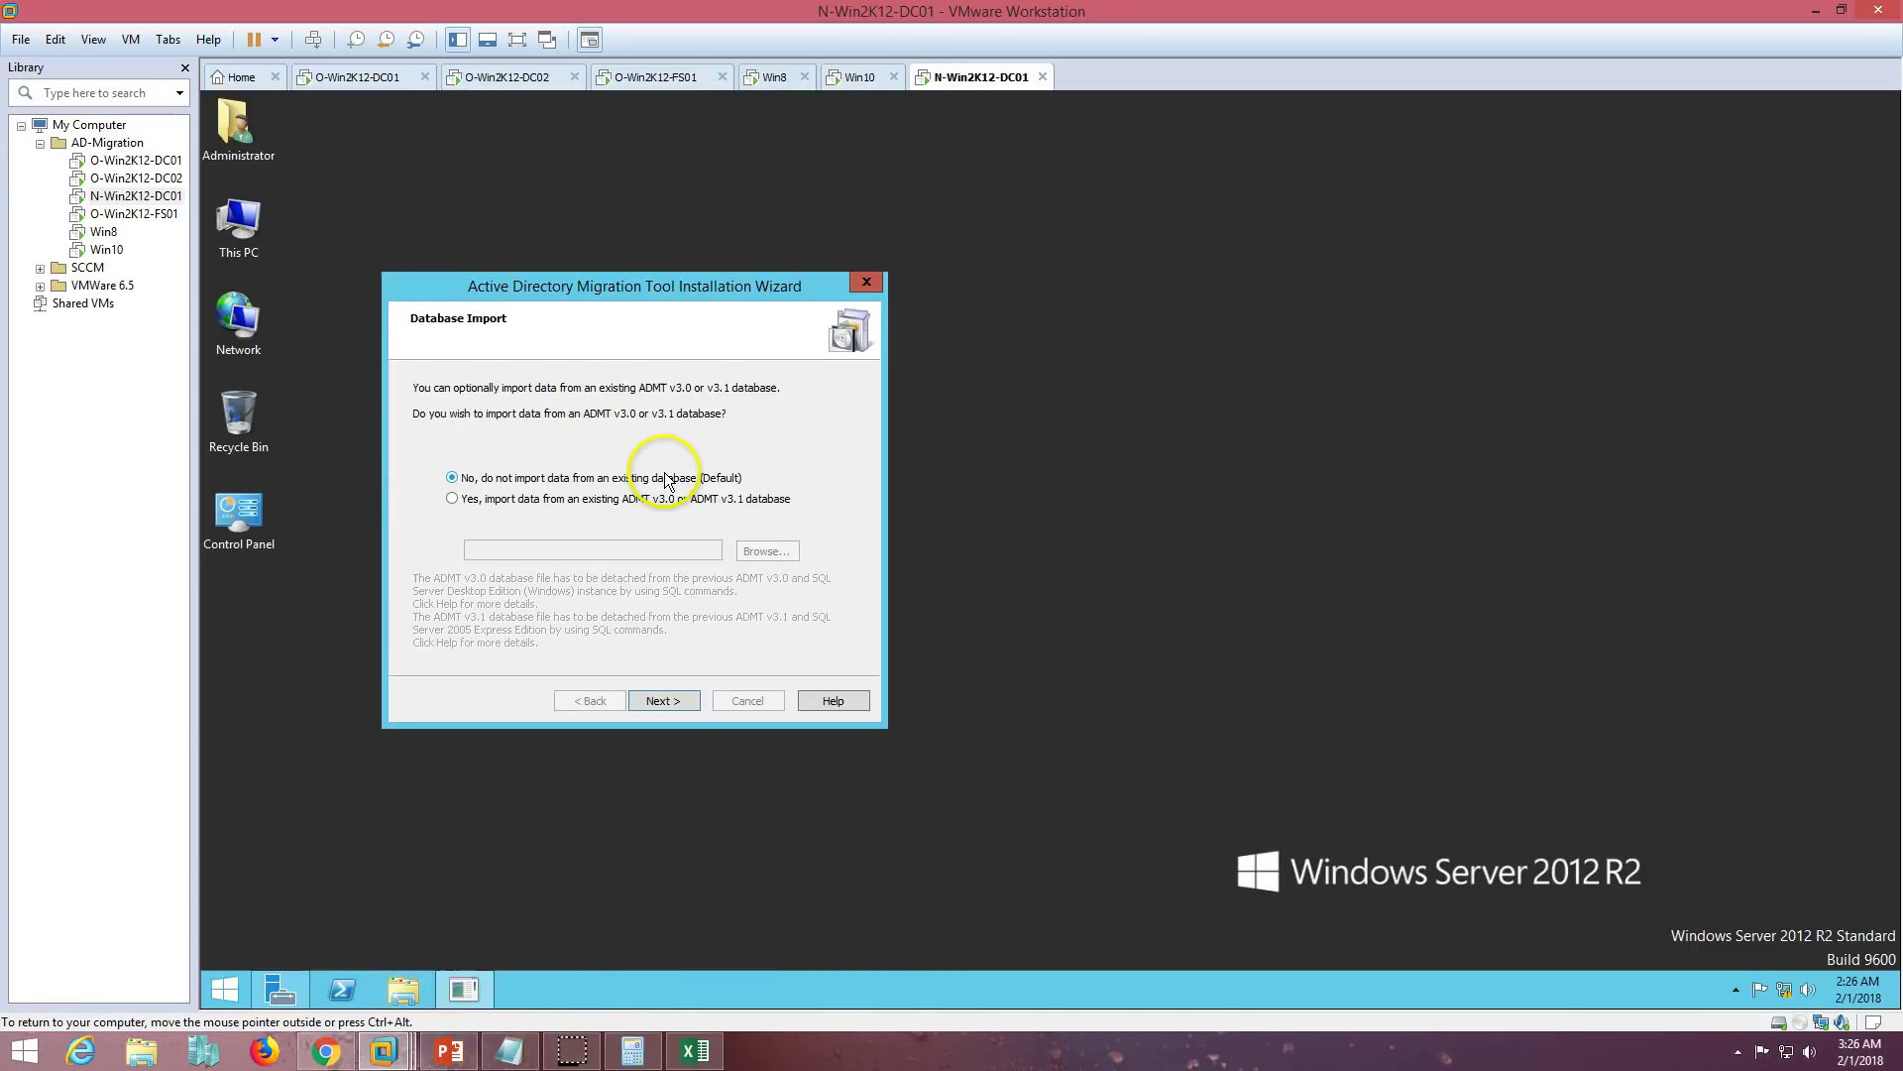
{"action": "left_click_drag", "start_coordinate": [632, 289], "coordinate": [896, 248]}
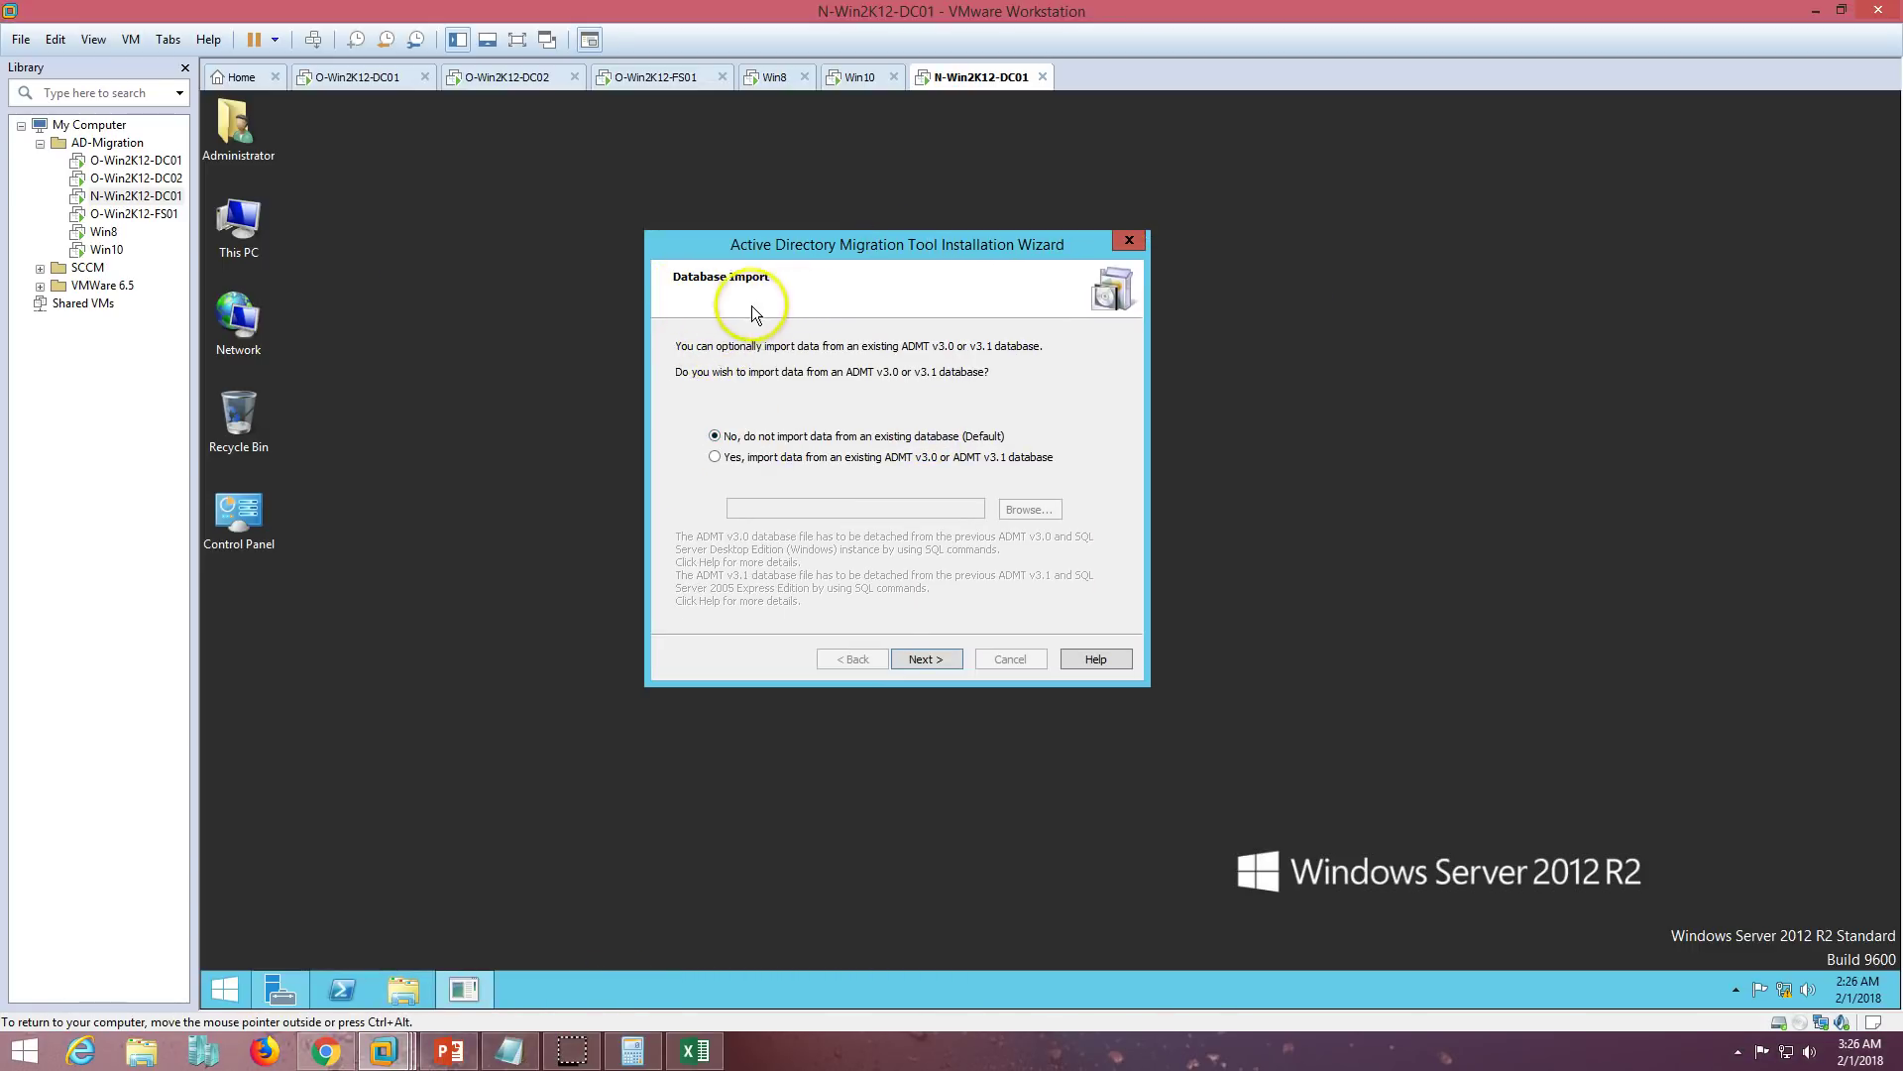
{"action": "left_click", "coordinate": [718, 459]}
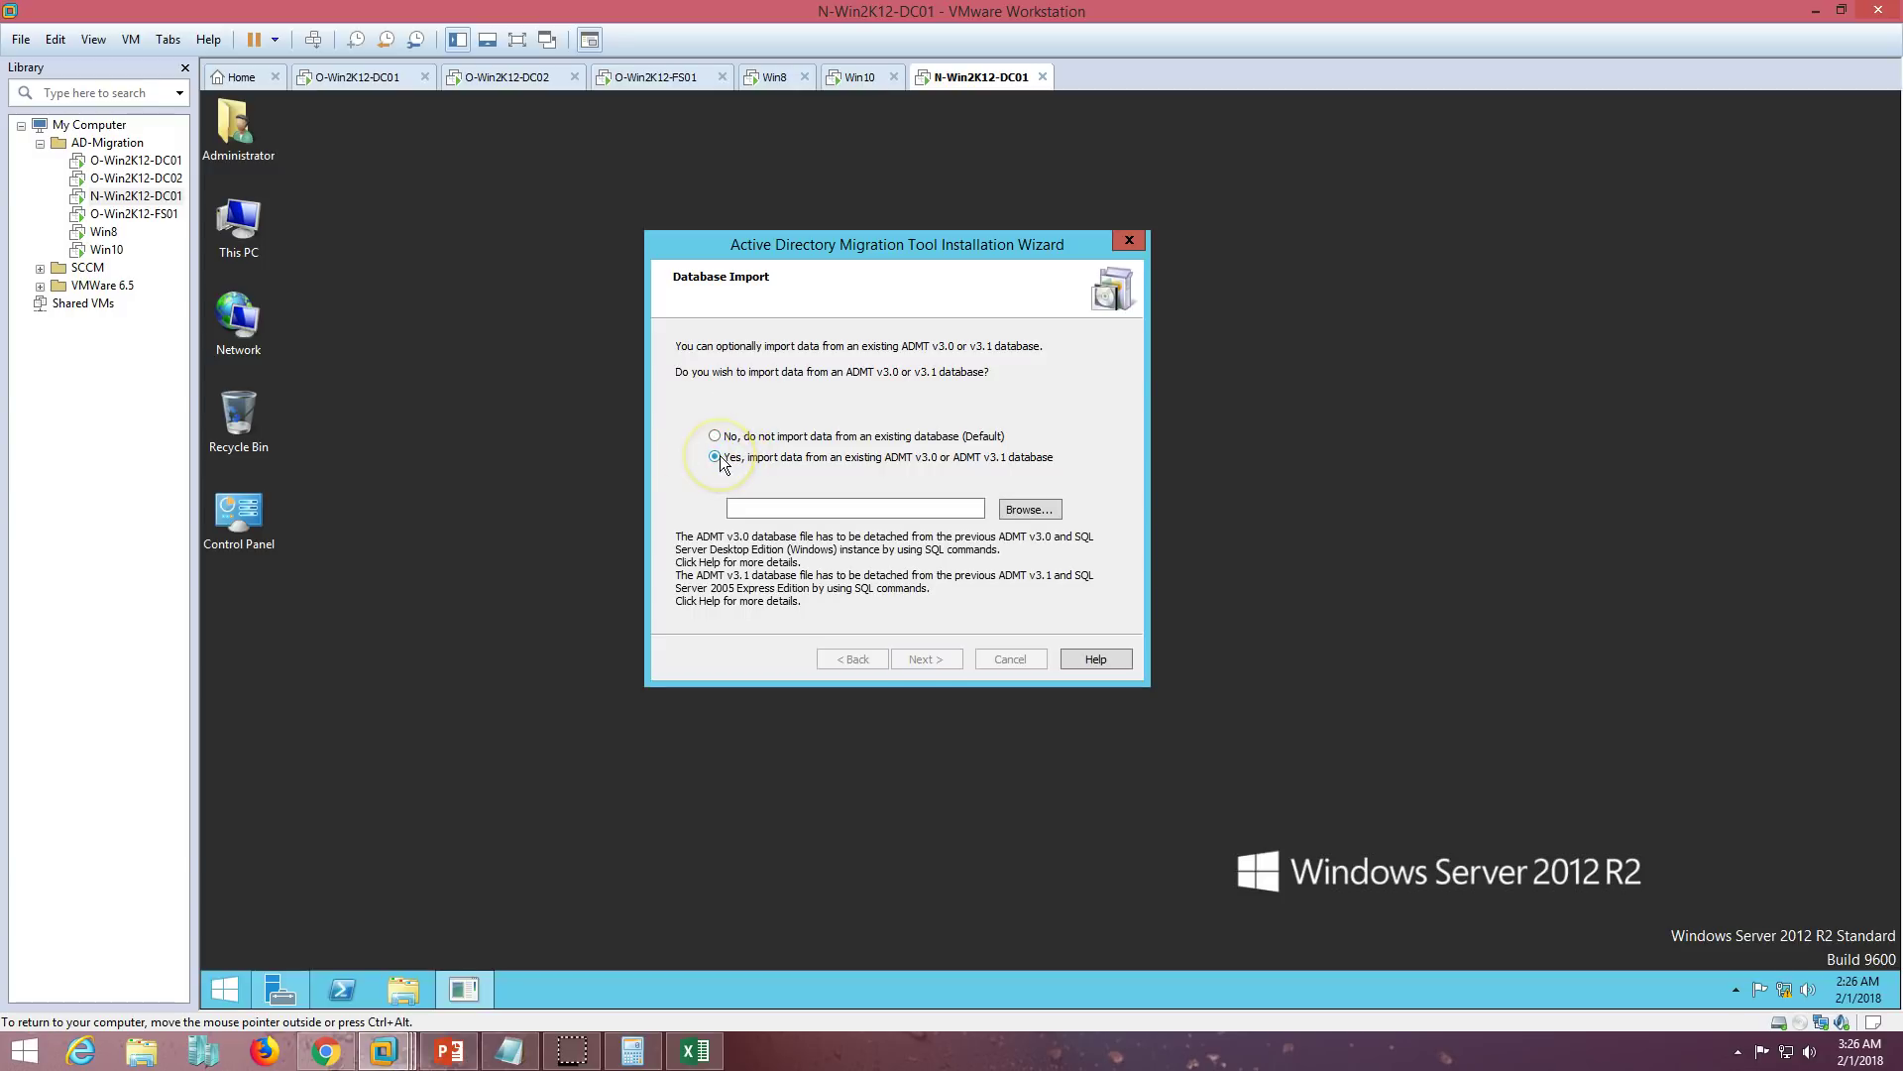
{"action": "left_click", "coordinate": [710, 437]}
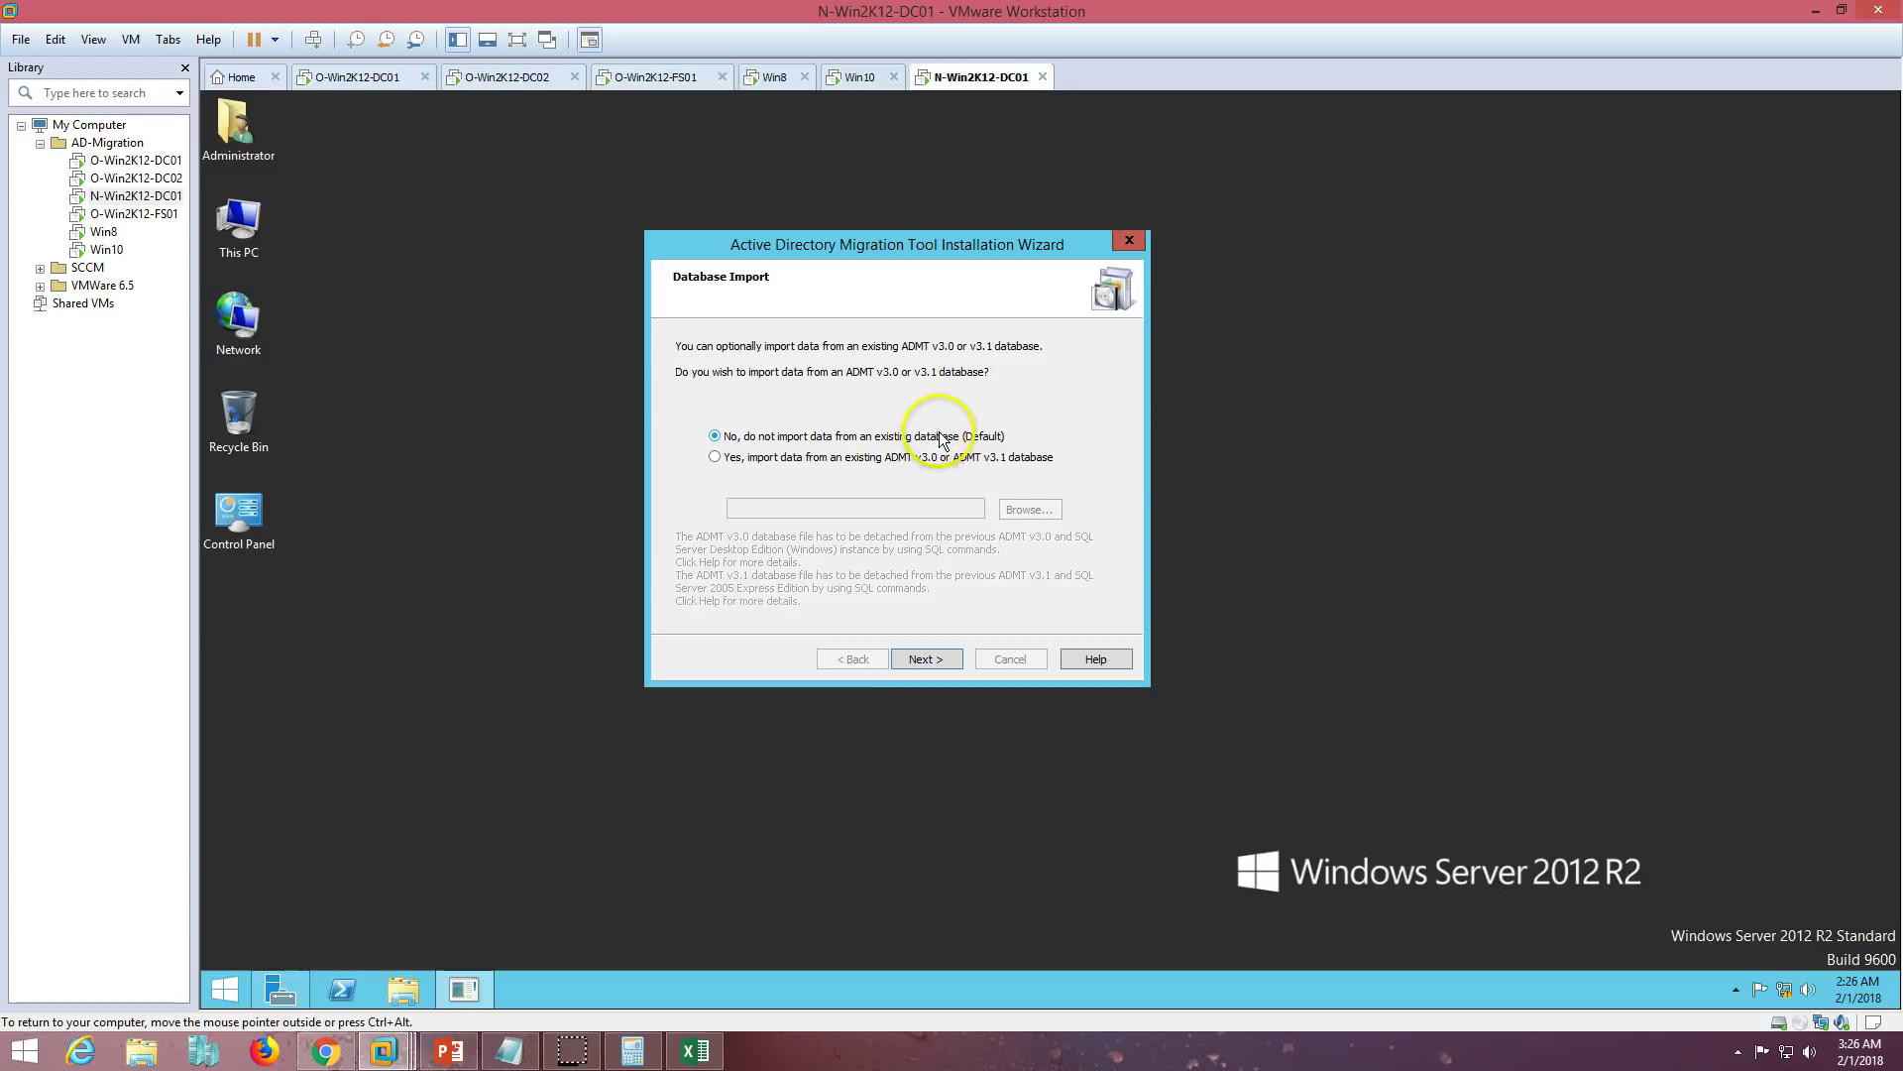
{"action": "left_click", "coordinate": [930, 659]}
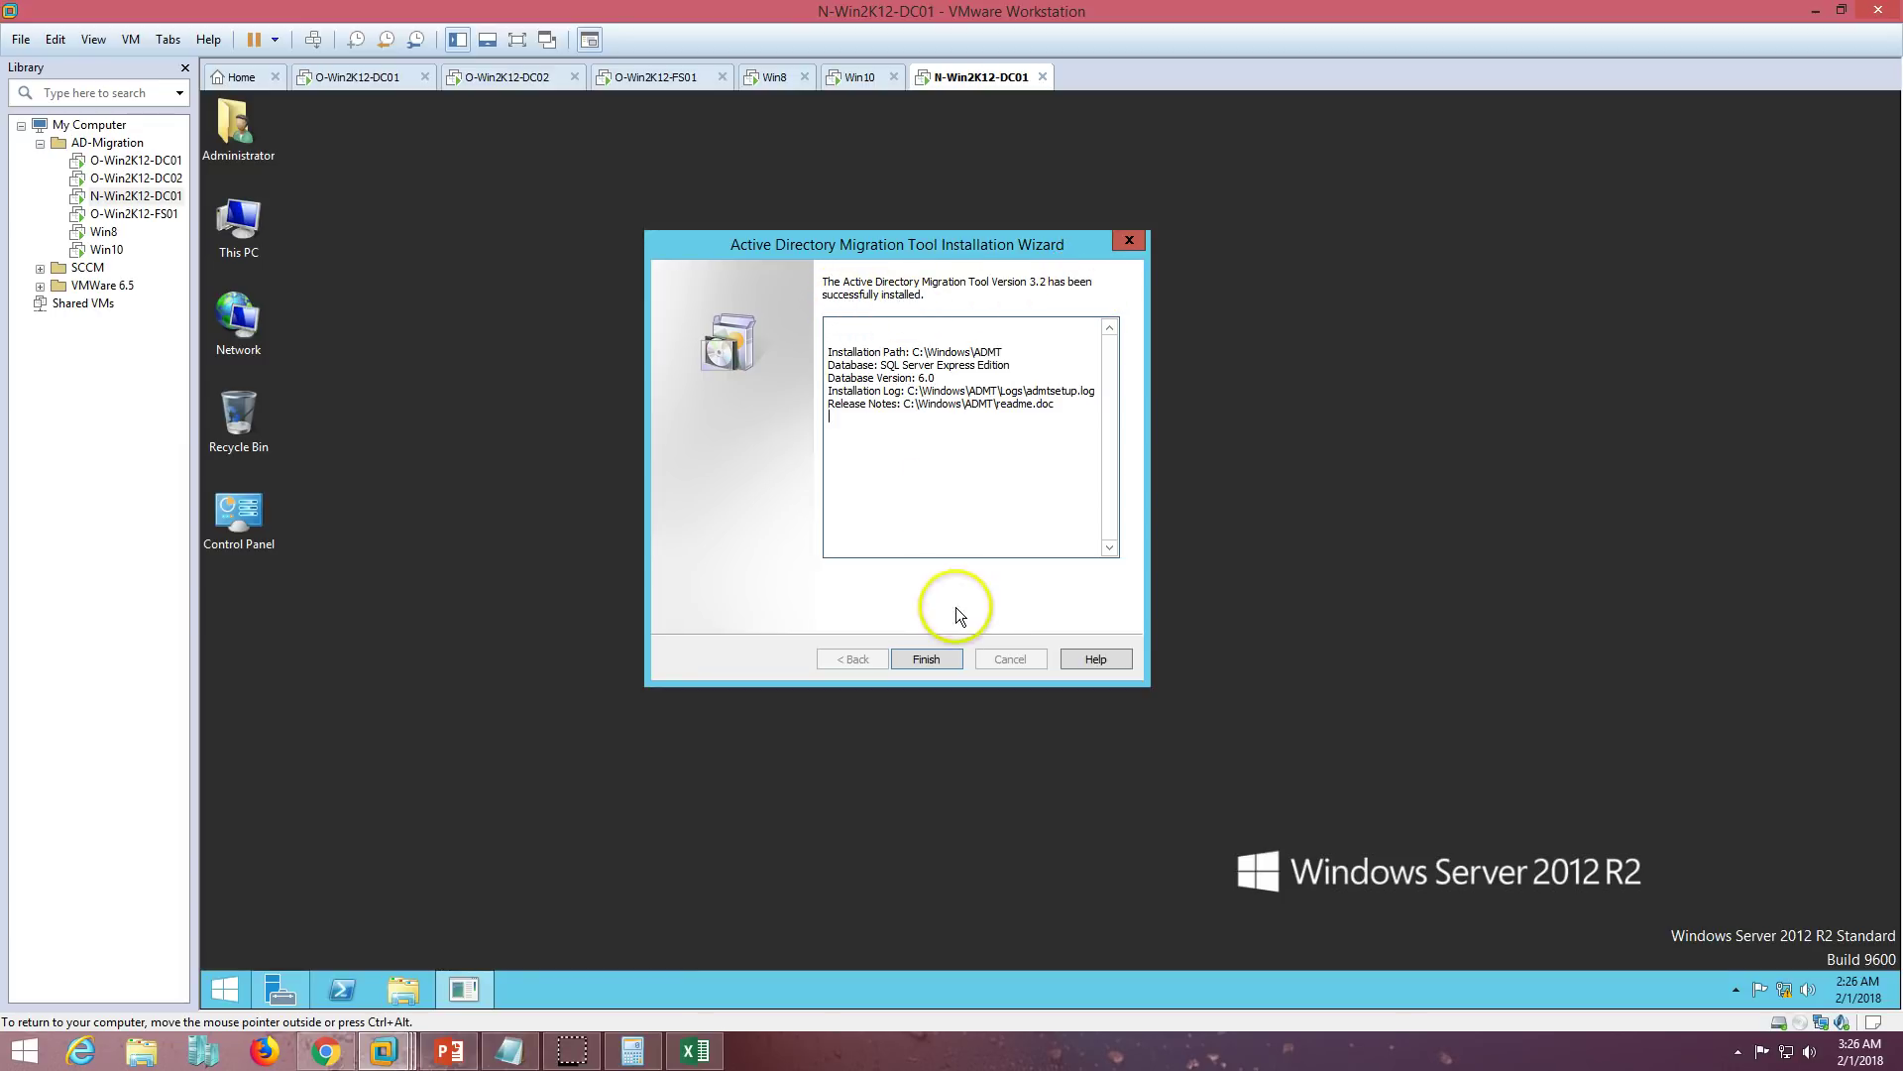
{"action": "left_click", "coordinate": [927, 660]}
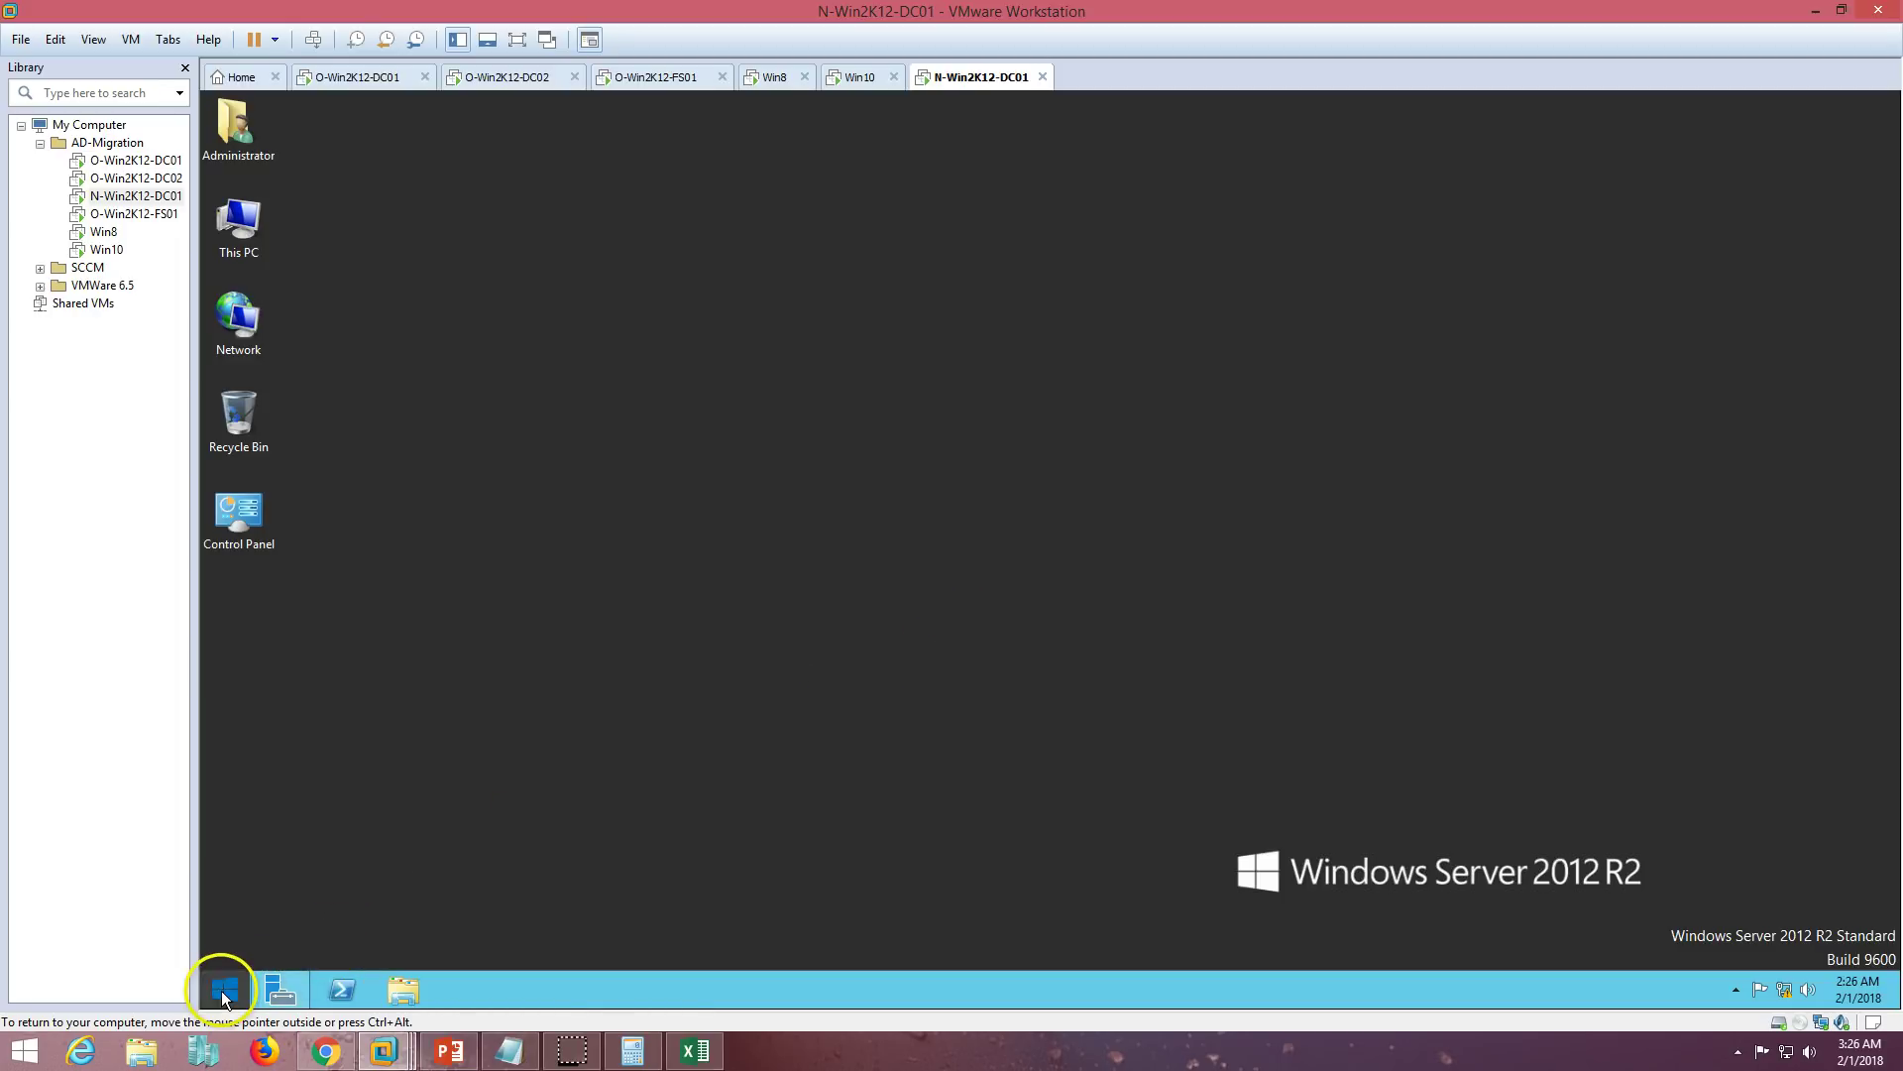
{"action": "left_click", "coordinate": [224, 988]}
- Put an Active Directory Migration Tool shortcut on N-Win2K12-DC01's desktop, then switch to O-Win2K12-DC01
{"action": "left_click", "coordinate": [331, 956]}
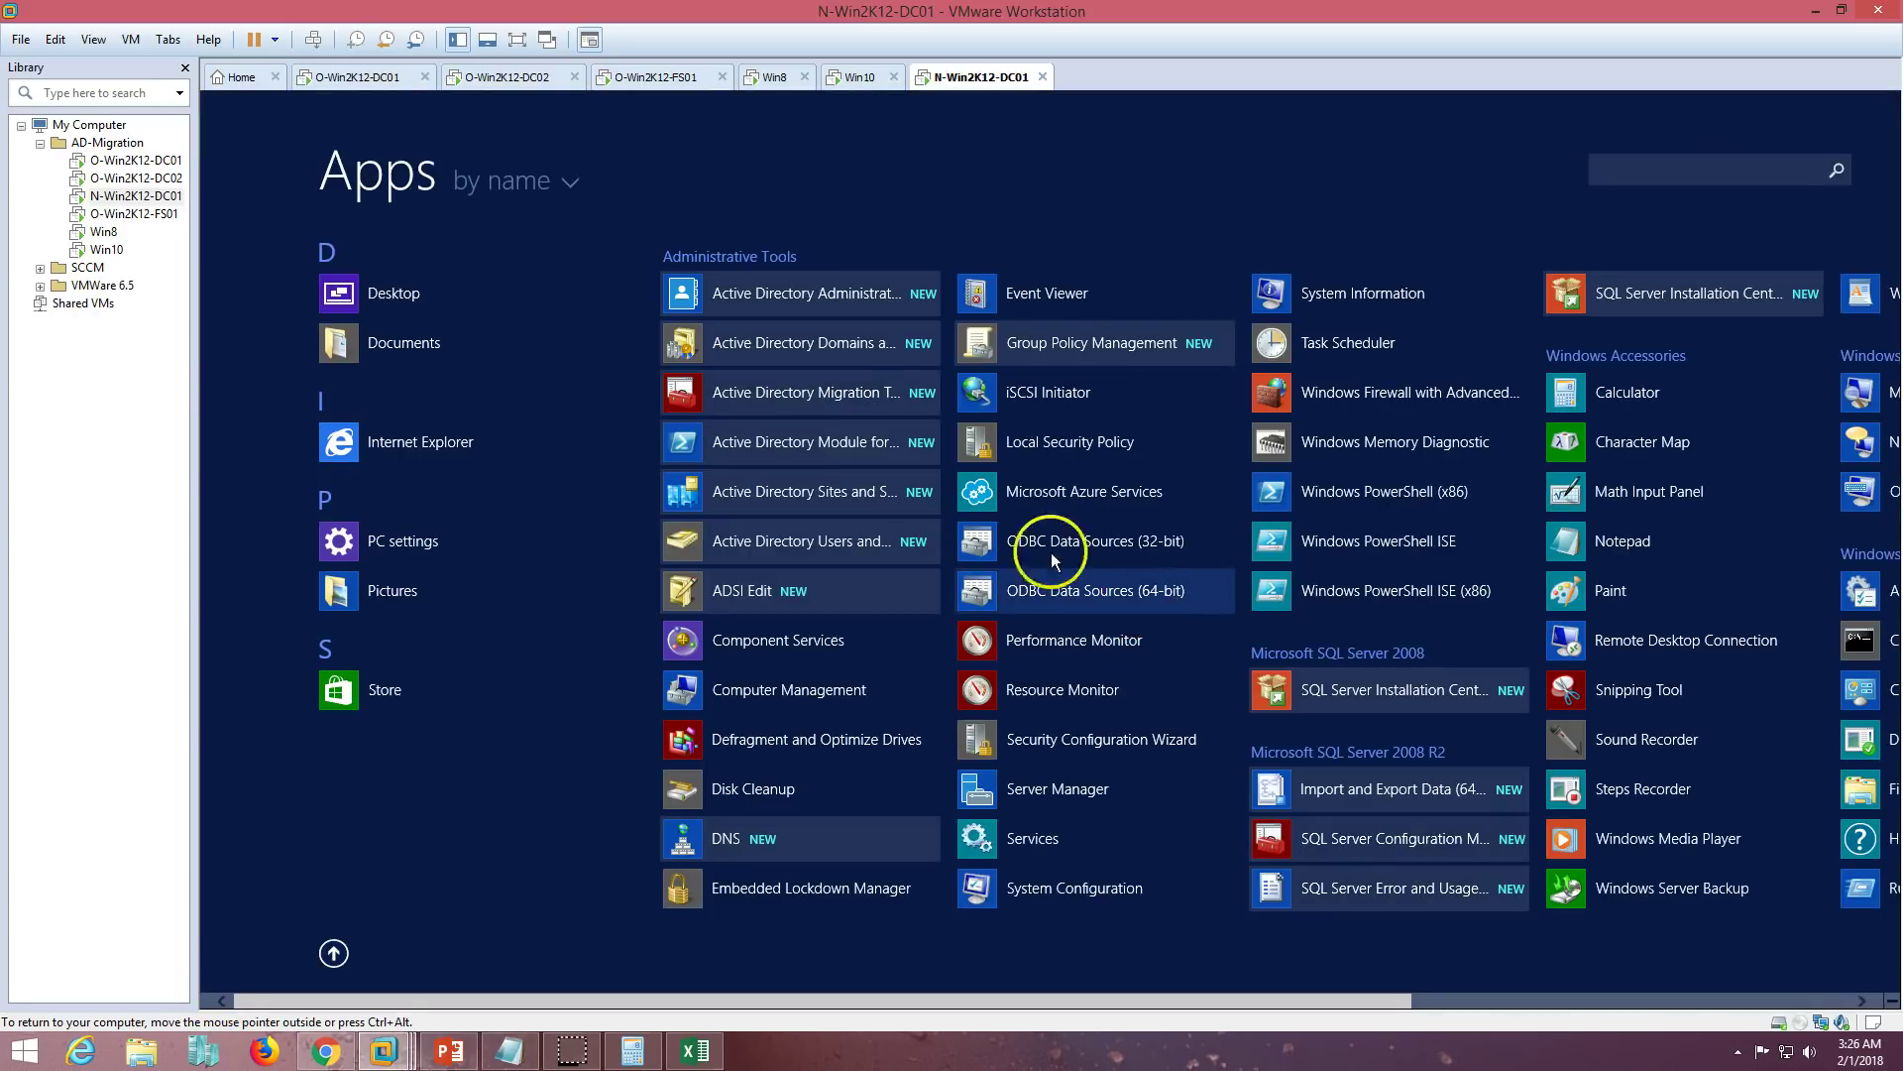
{"action": "right_click", "coordinate": [789, 401]}
{"action": "left_click", "coordinate": [851, 546]}
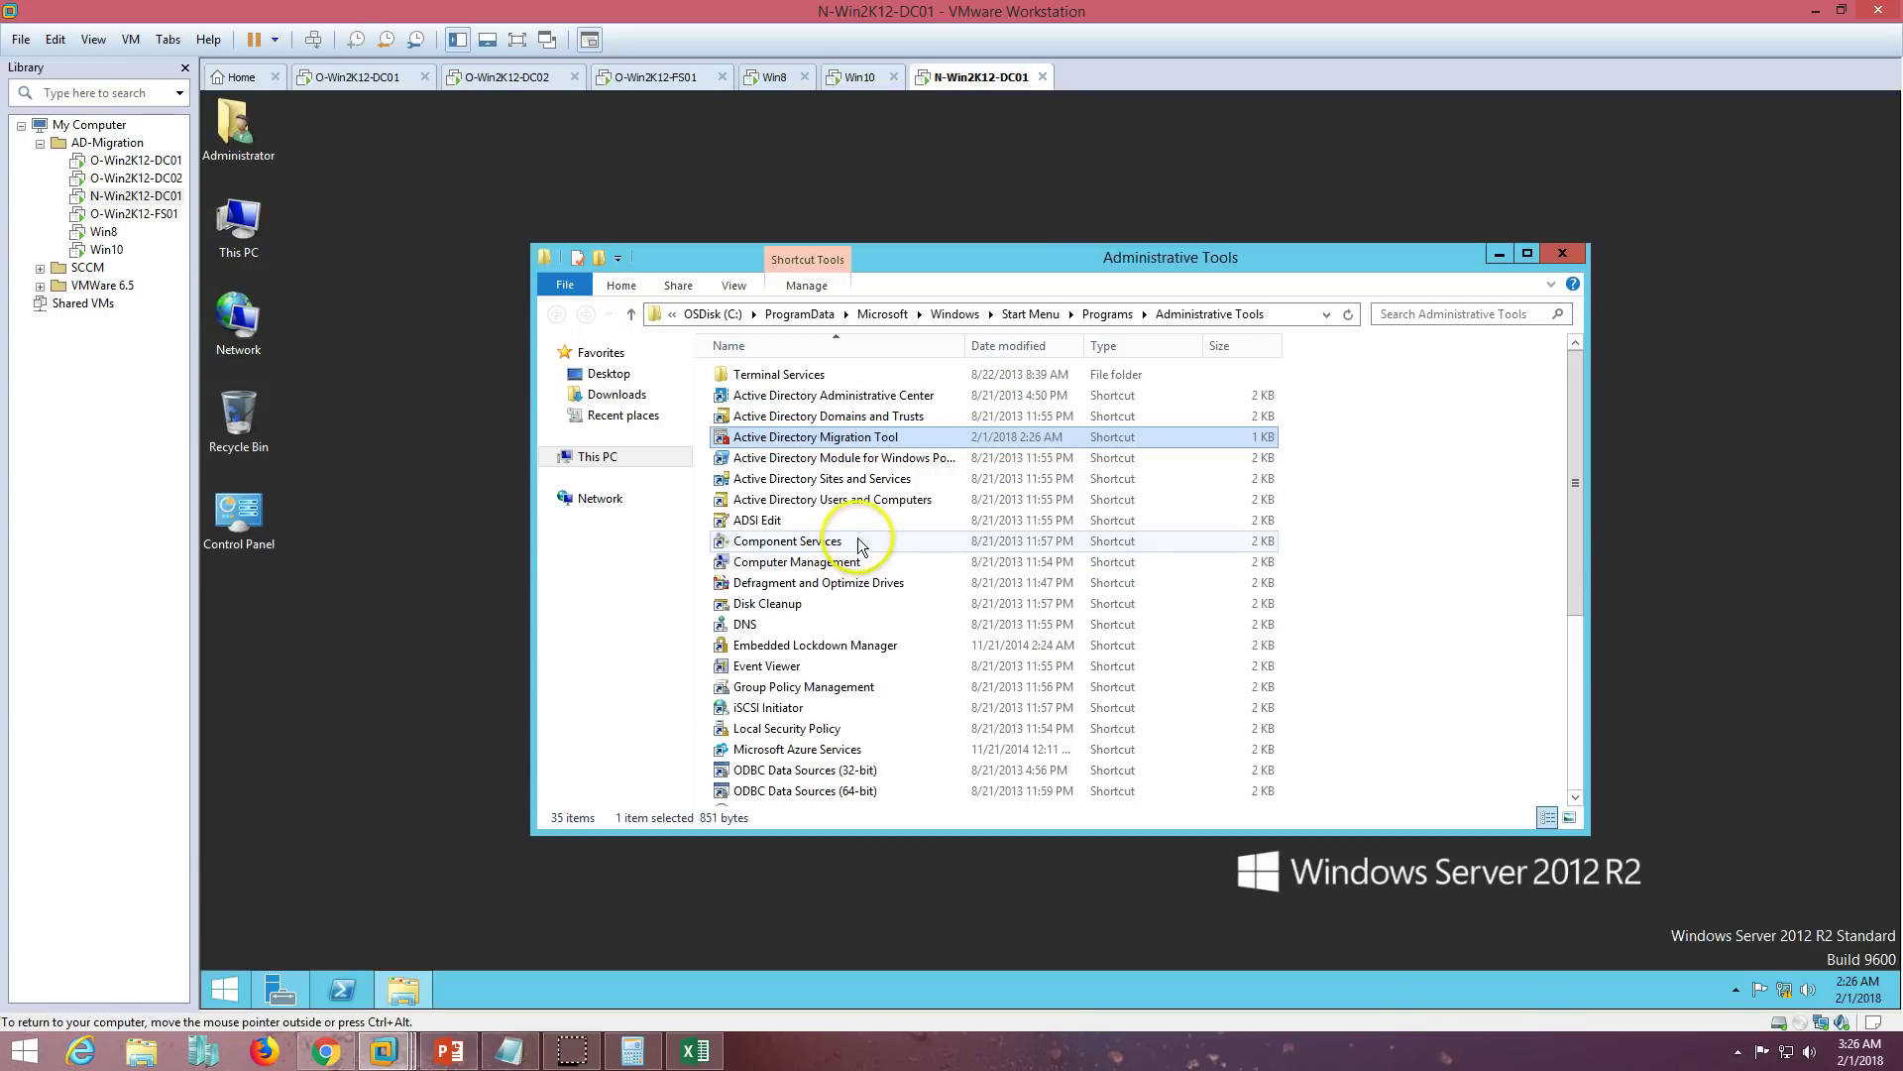
{"action": "right_click", "coordinate": [782, 446]}
{"action": "mouse_move", "coordinate": [877, 637]}
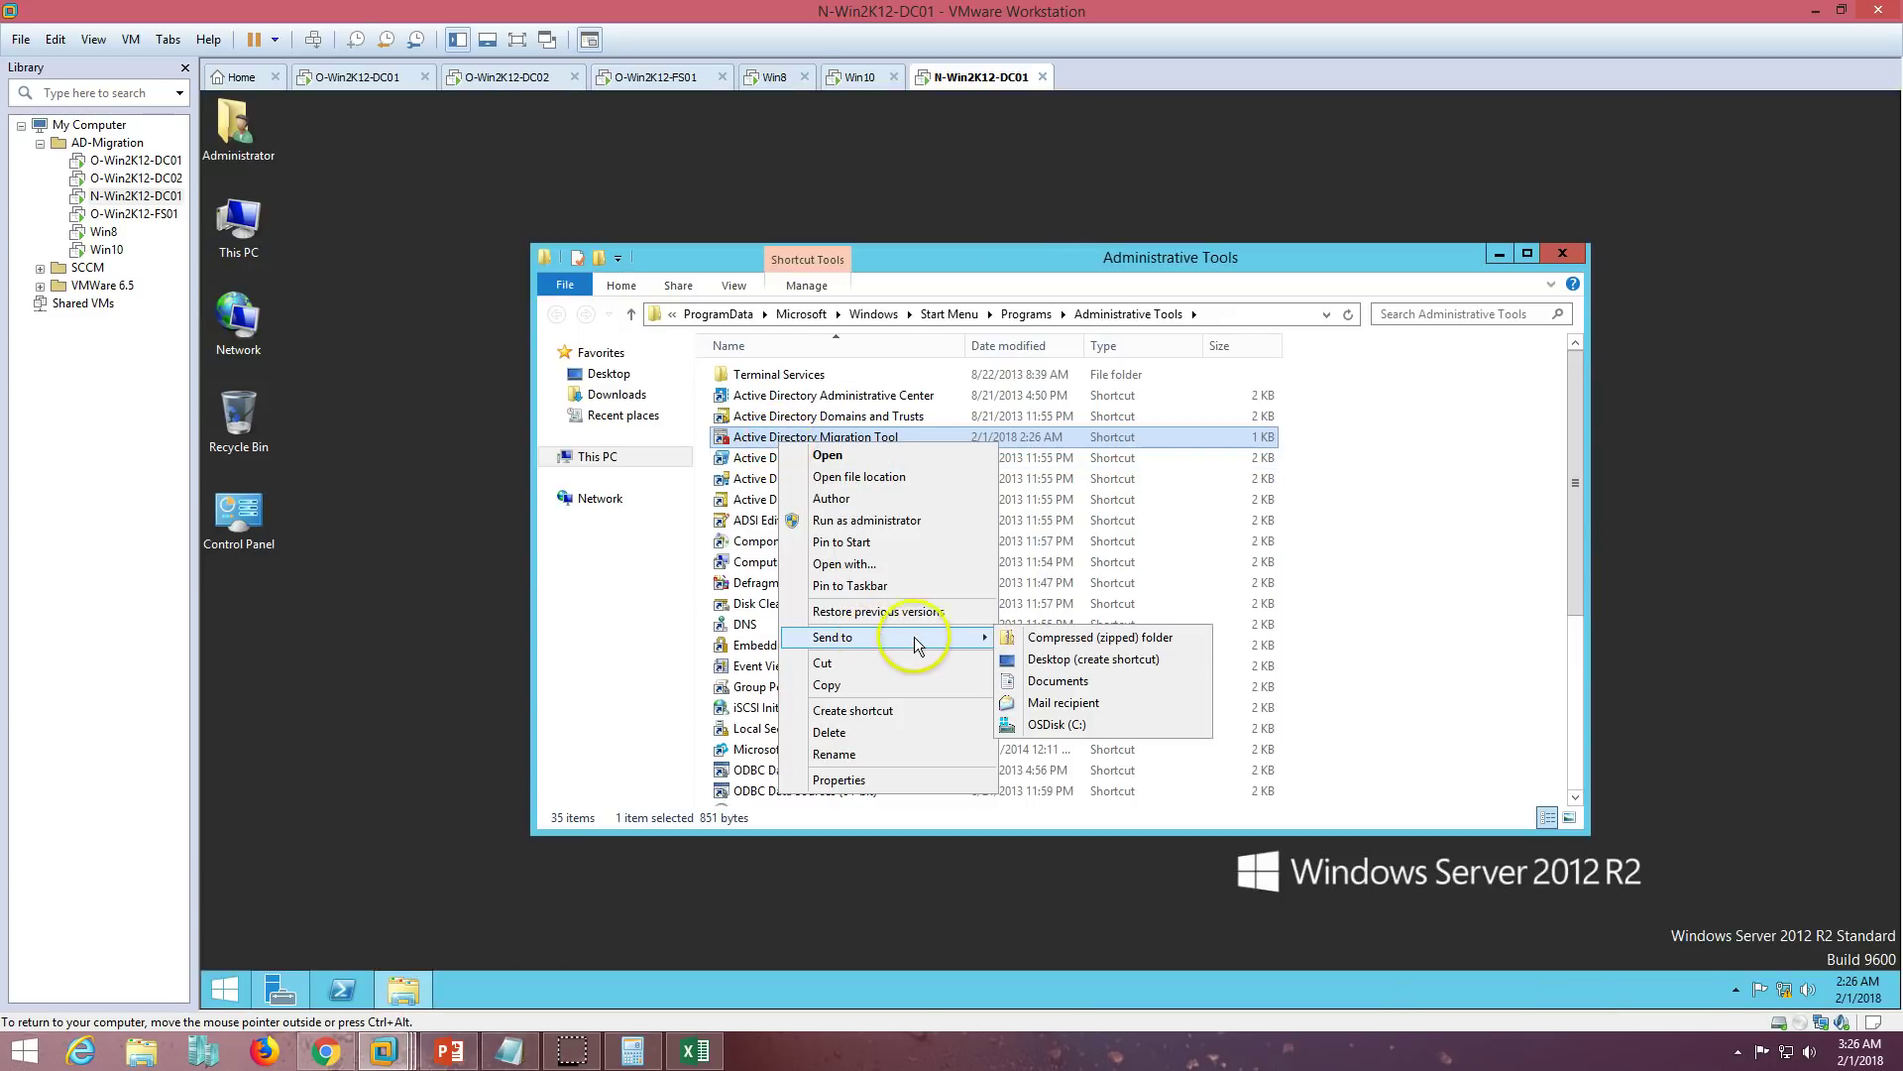
{"action": "left_click", "coordinate": [1051, 654]}
{"action": "left_click", "coordinate": [1558, 252]}
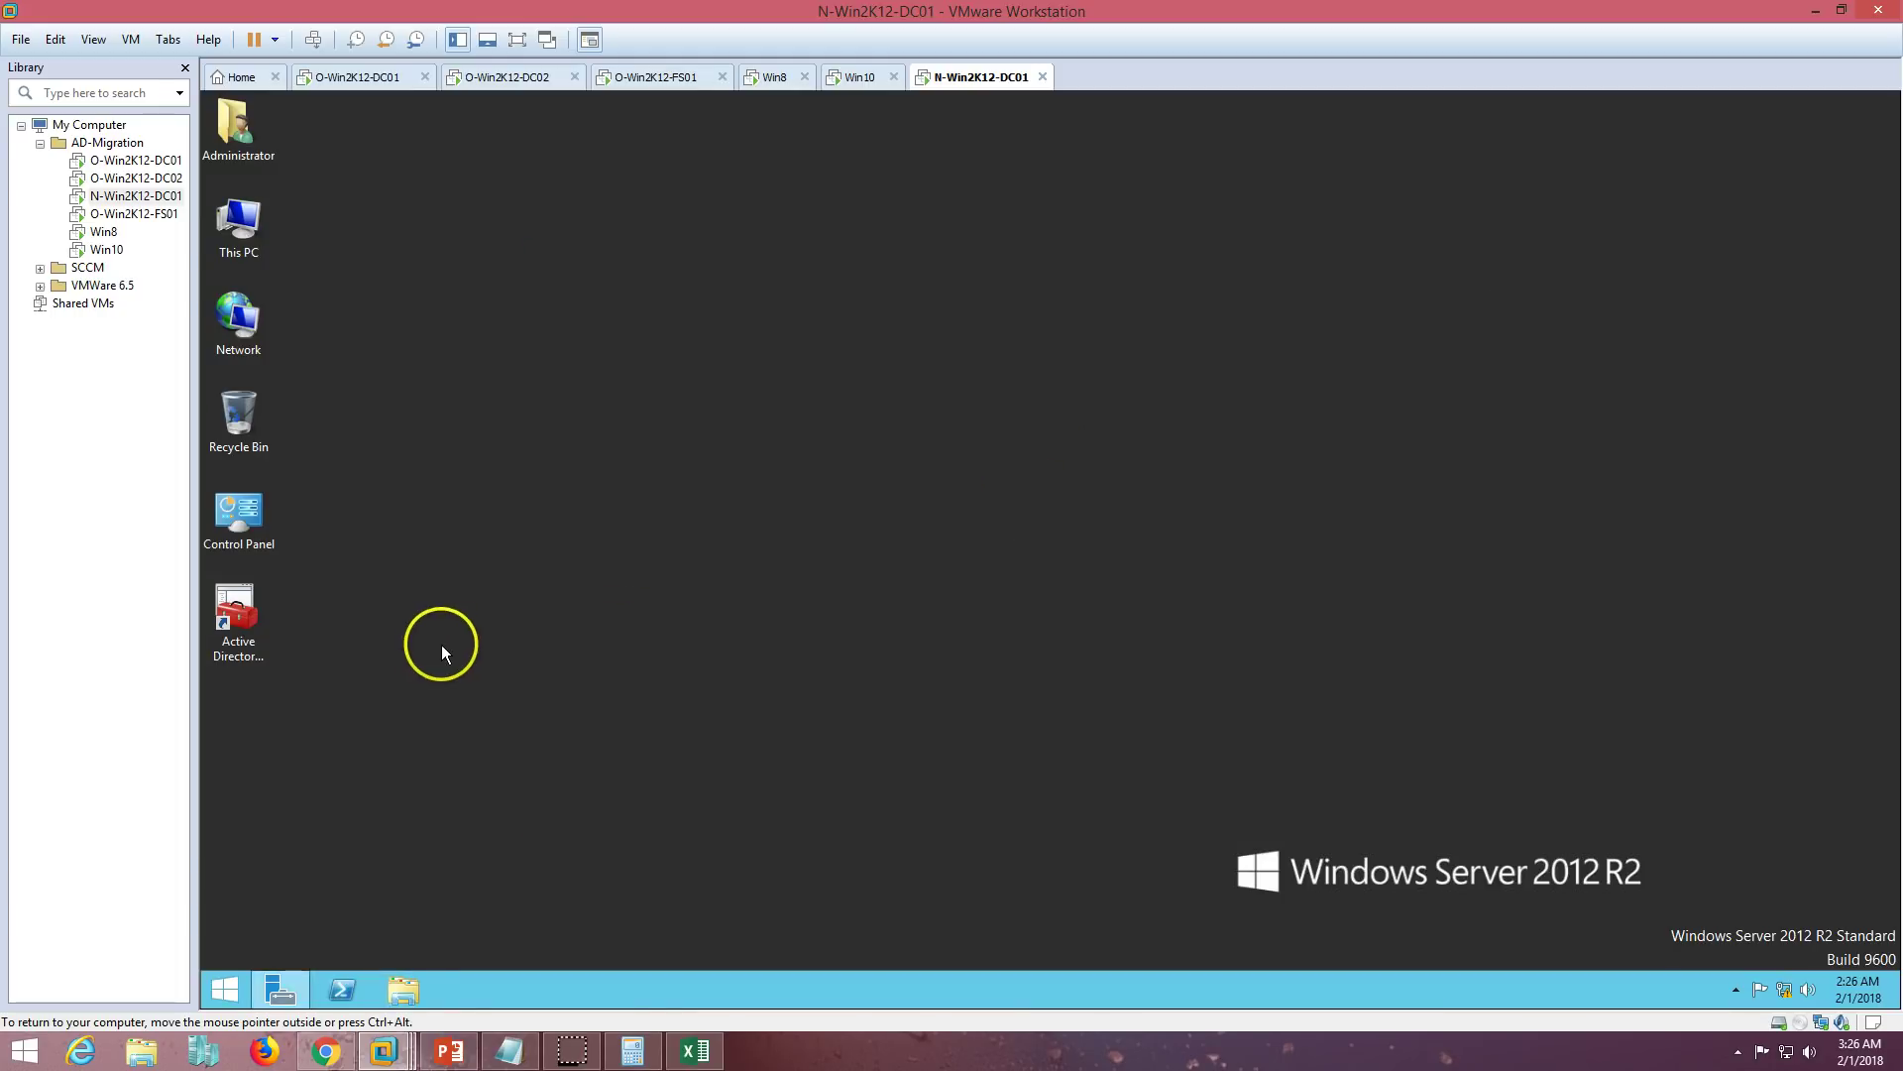
{"action": "left_click", "coordinate": [359, 76]}
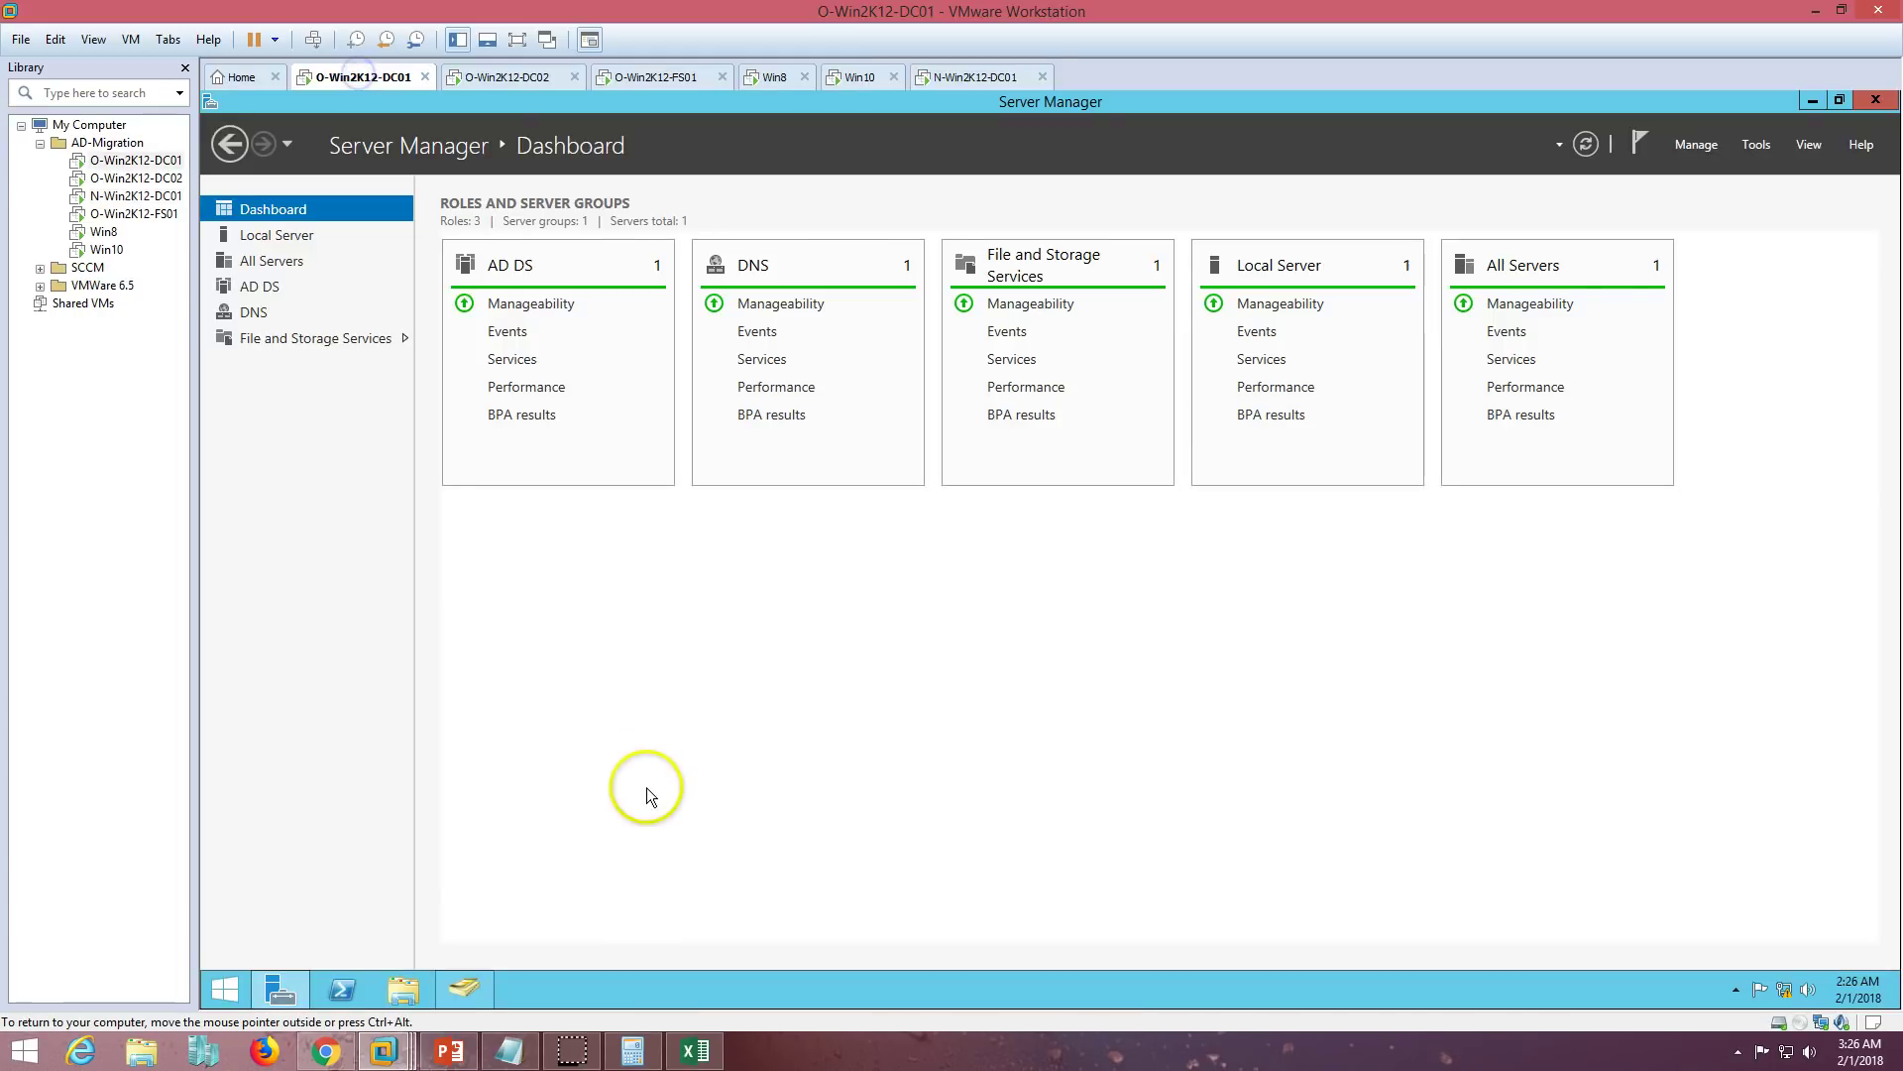
- On O-Win2K12-DC01, run SQLEXPR_x64_ENU from the Administrator's Downloads folder so it extracts its files
{"action": "left_click", "coordinate": [300, 989]}
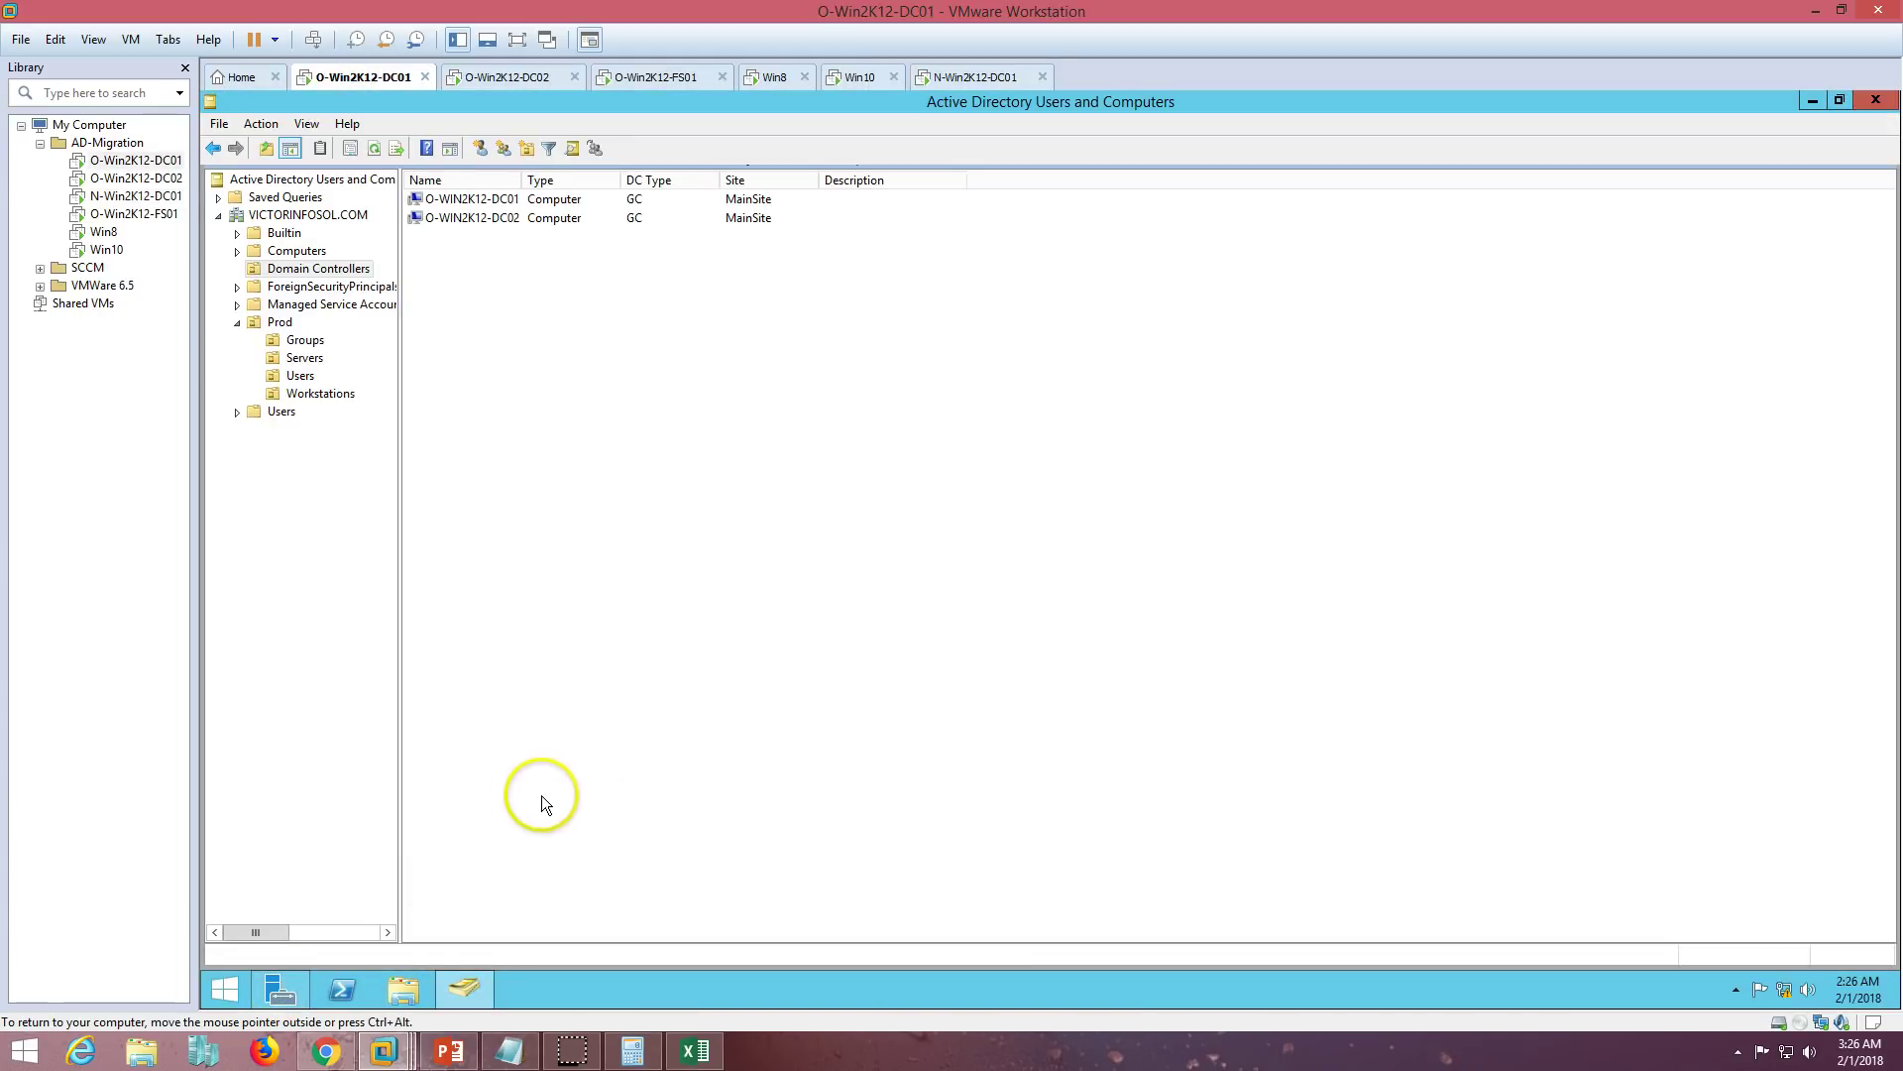
{"action": "left_click", "coordinate": [466, 986]}
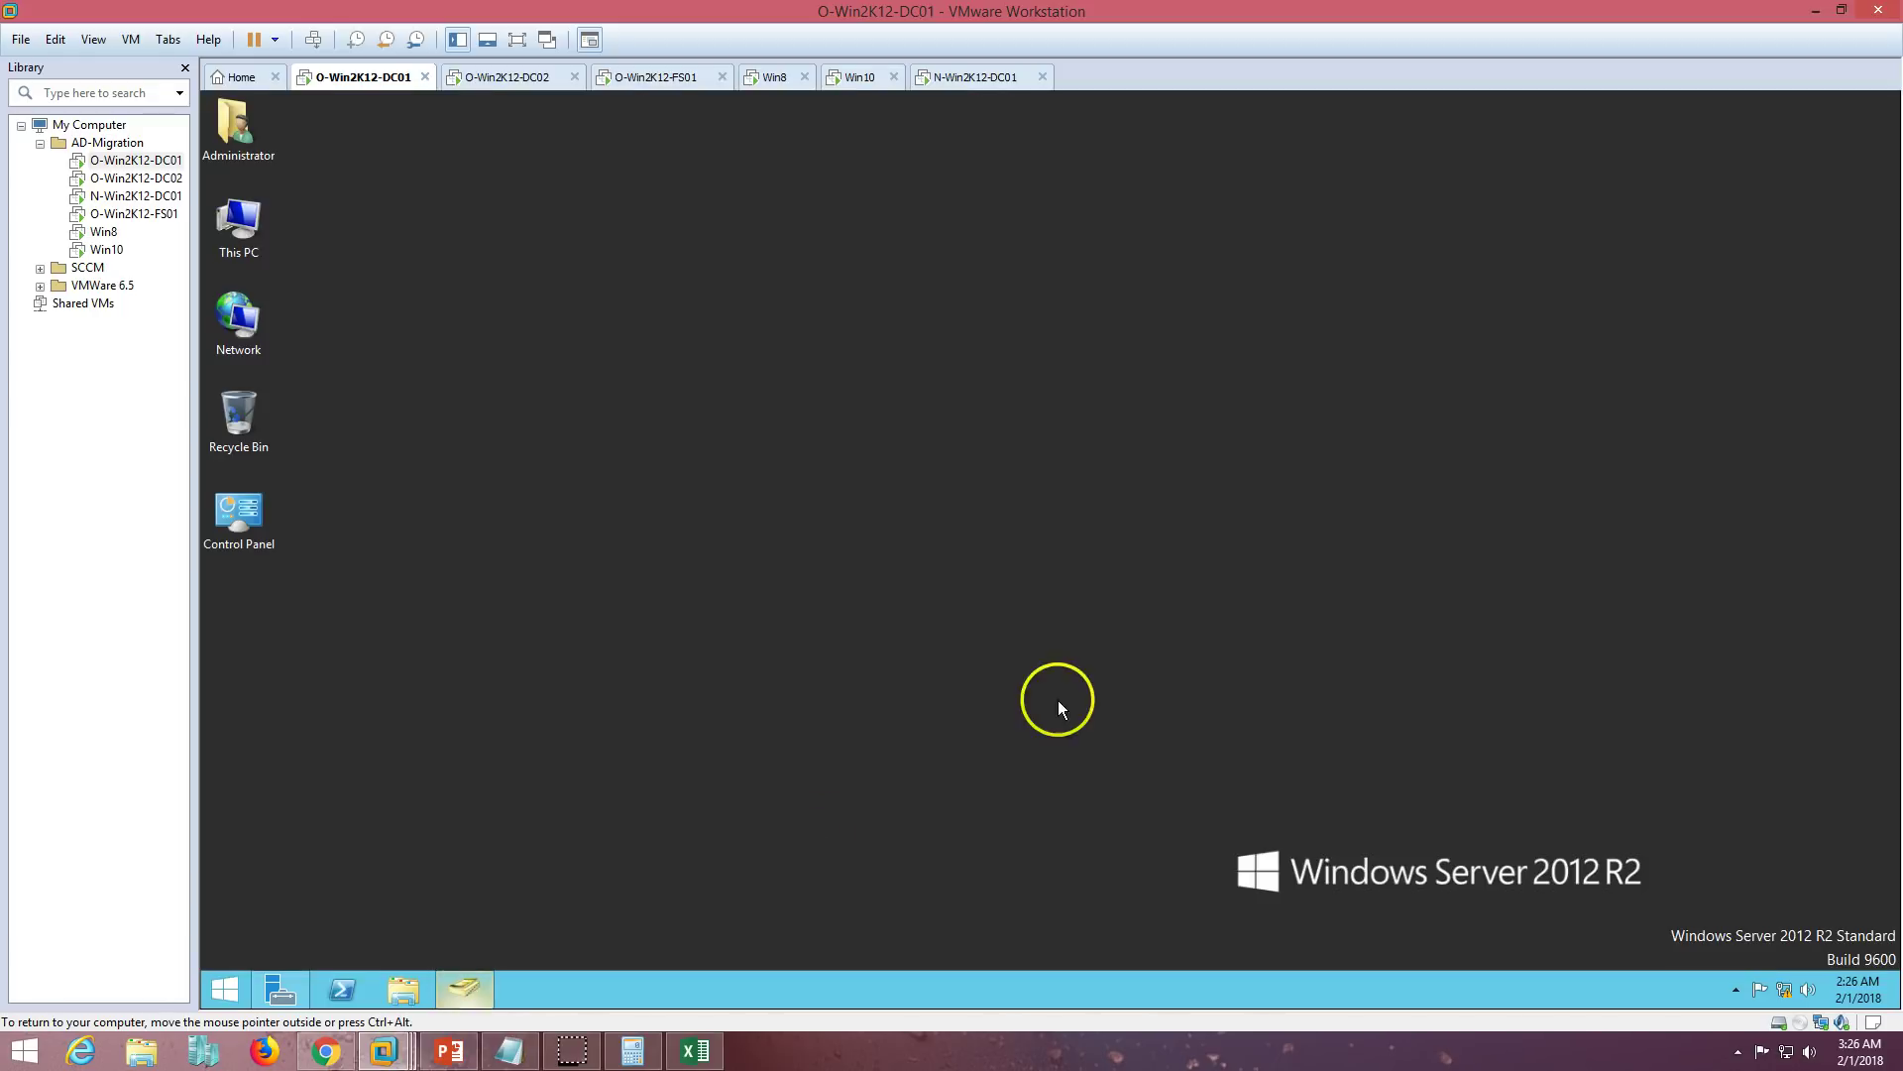
{"action": "double_click", "coordinate": [238, 130]}
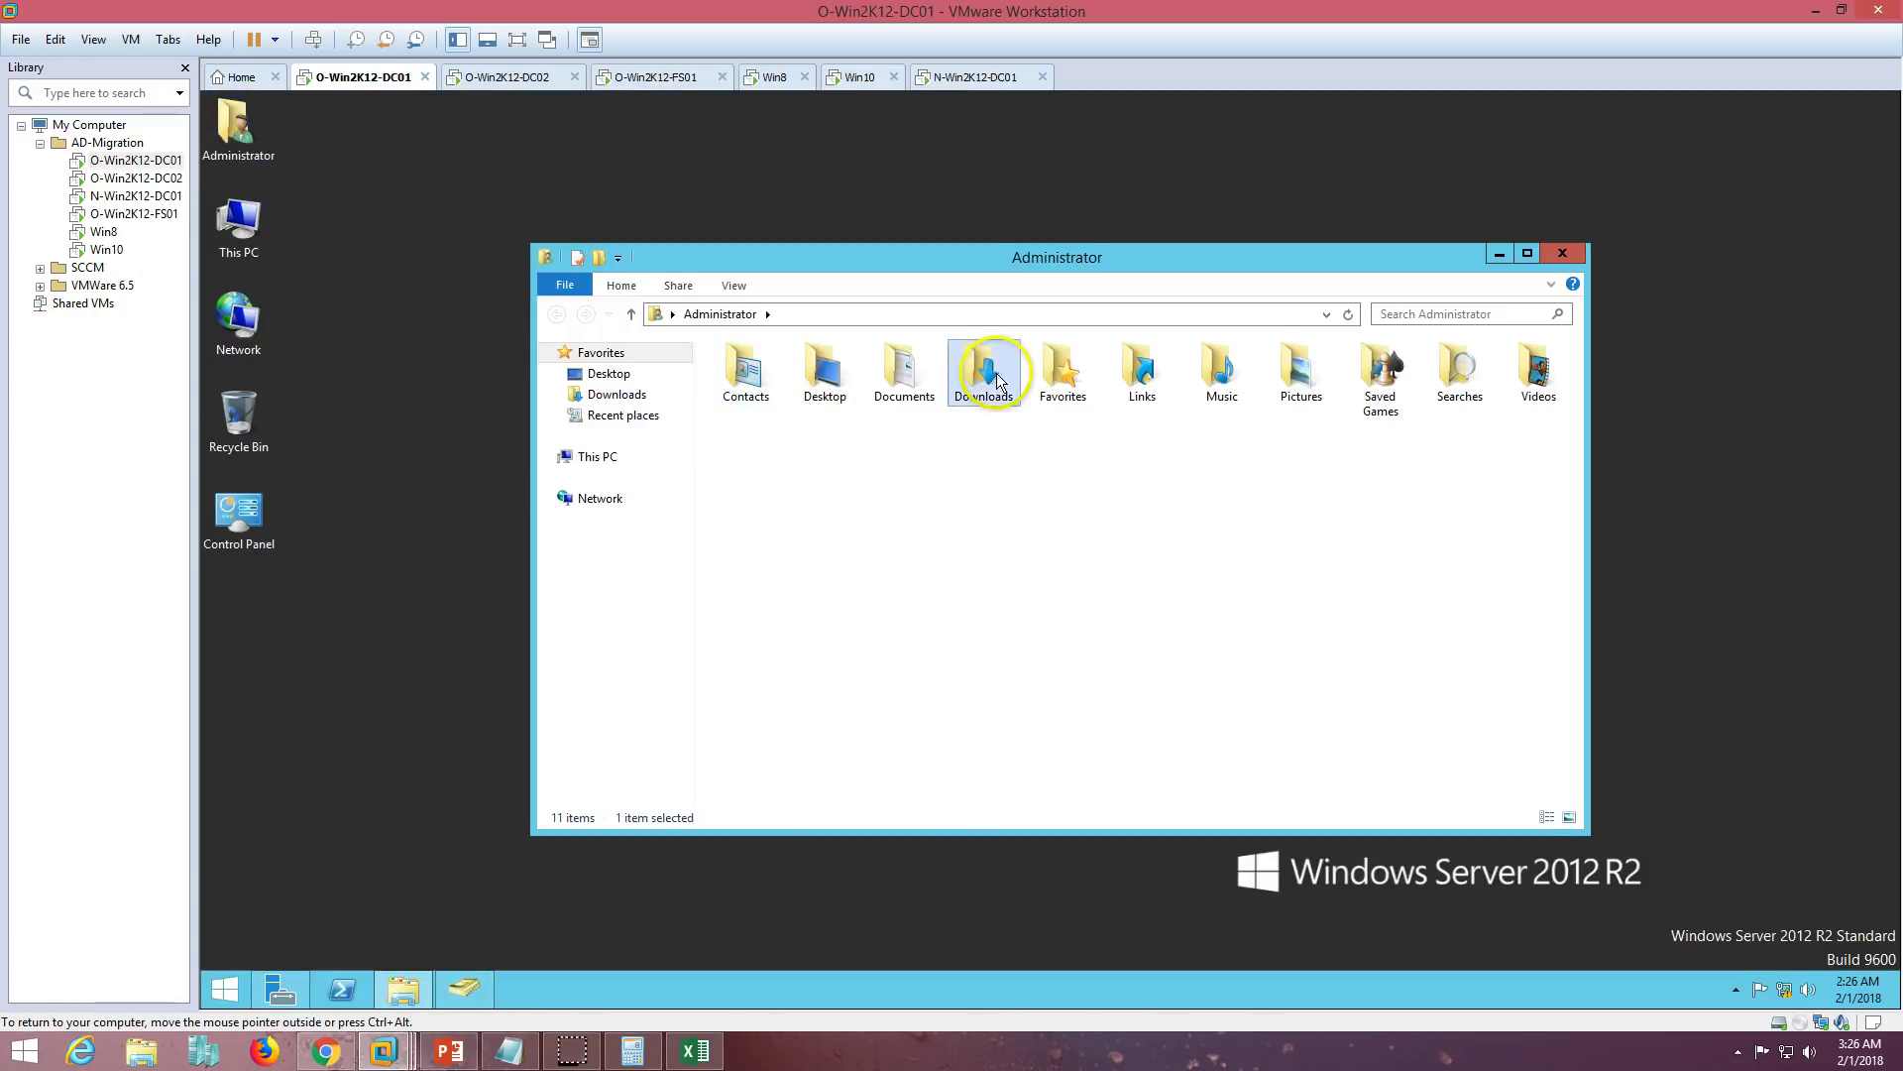
{"action": "double_click", "coordinate": [971, 417]}
{"action": "double_click", "coordinate": [827, 416]}
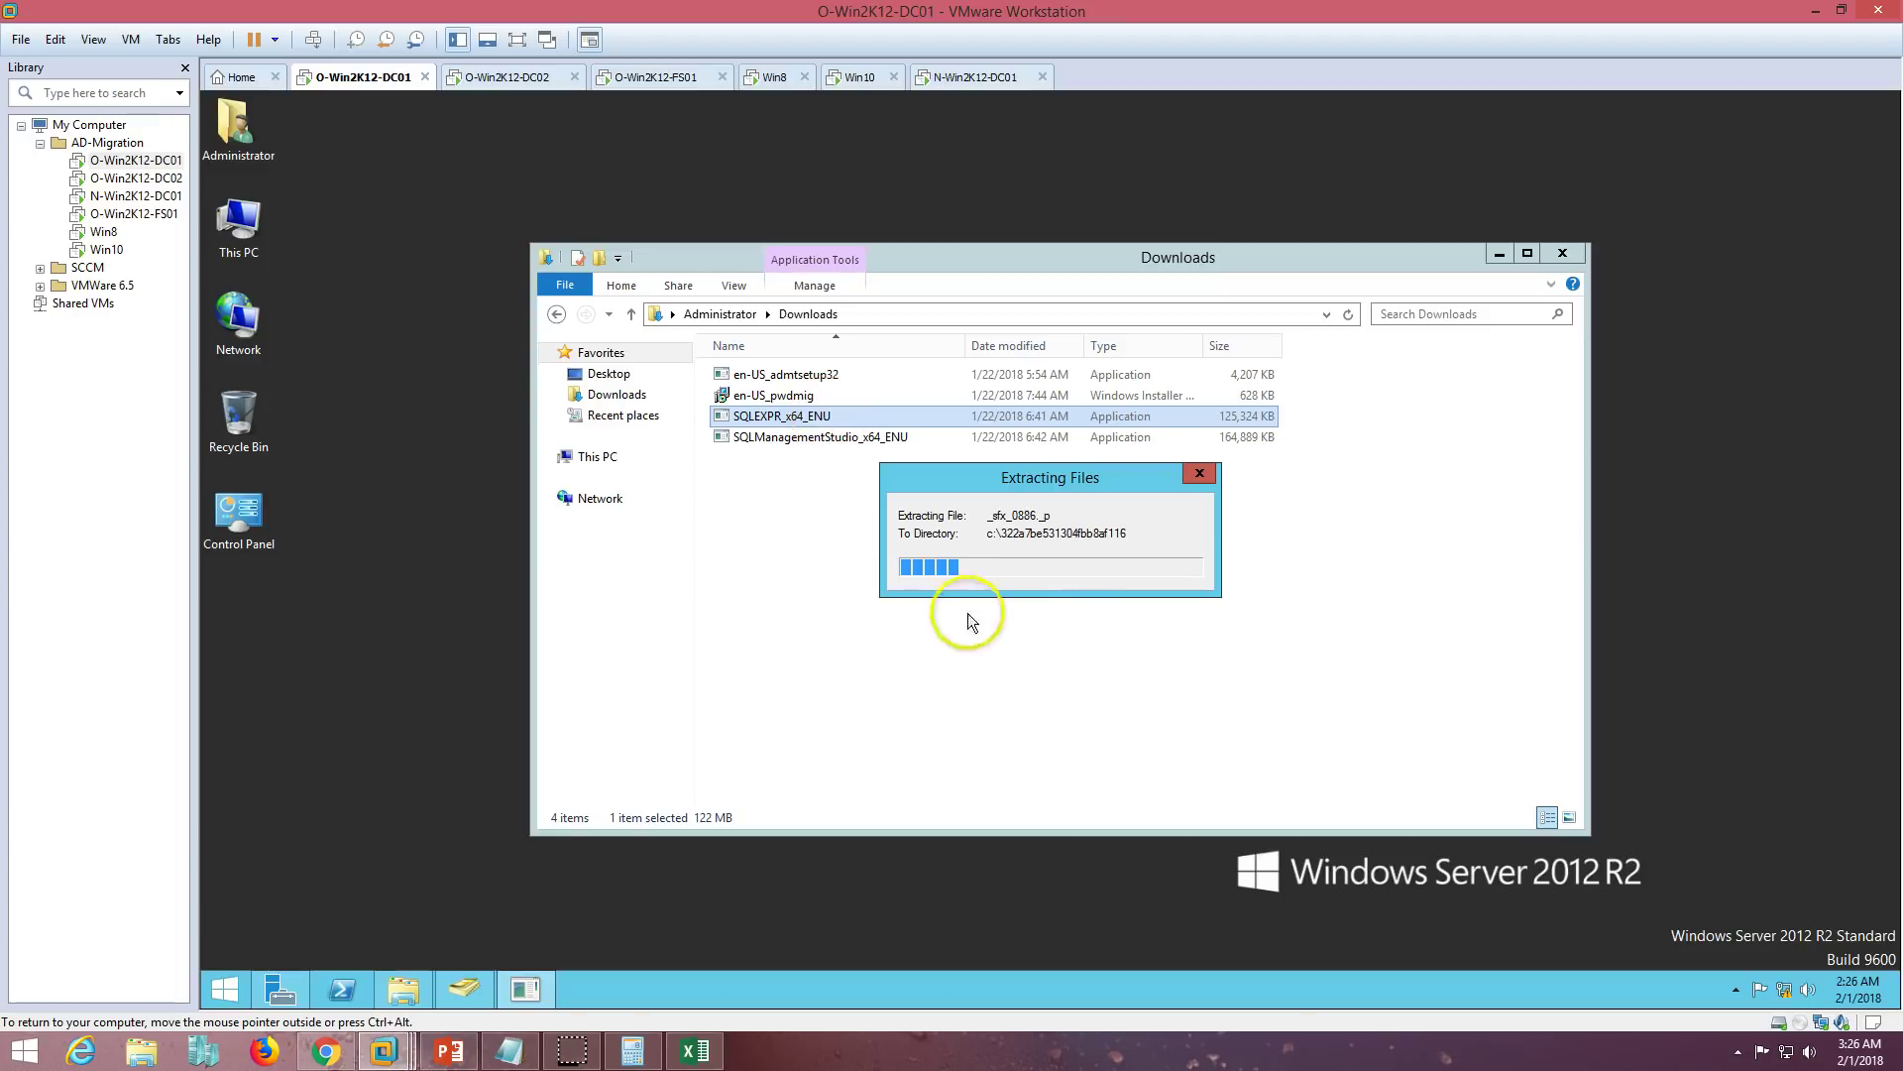
{"action": "left_click", "coordinate": [1500, 254]}
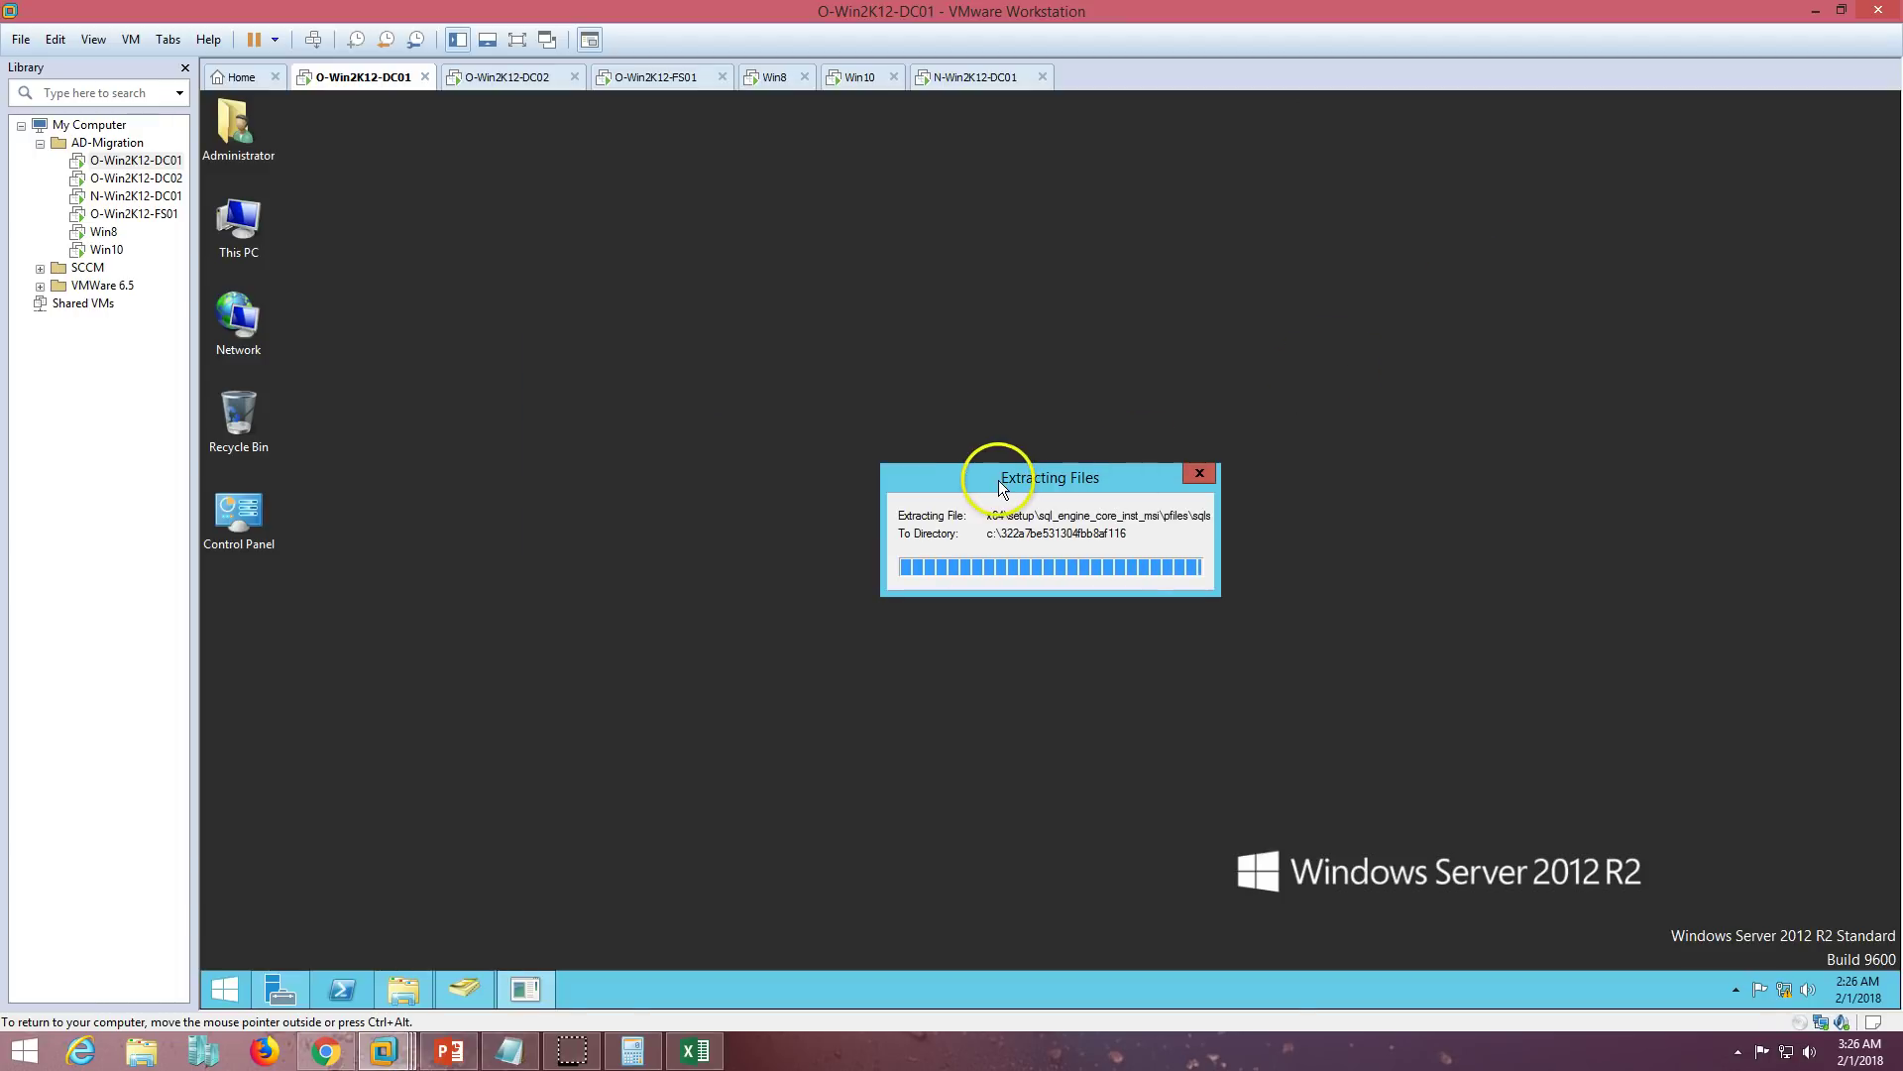
{"action": "left_click_drag", "start_coordinate": [991, 472], "coordinate": [879, 371]}
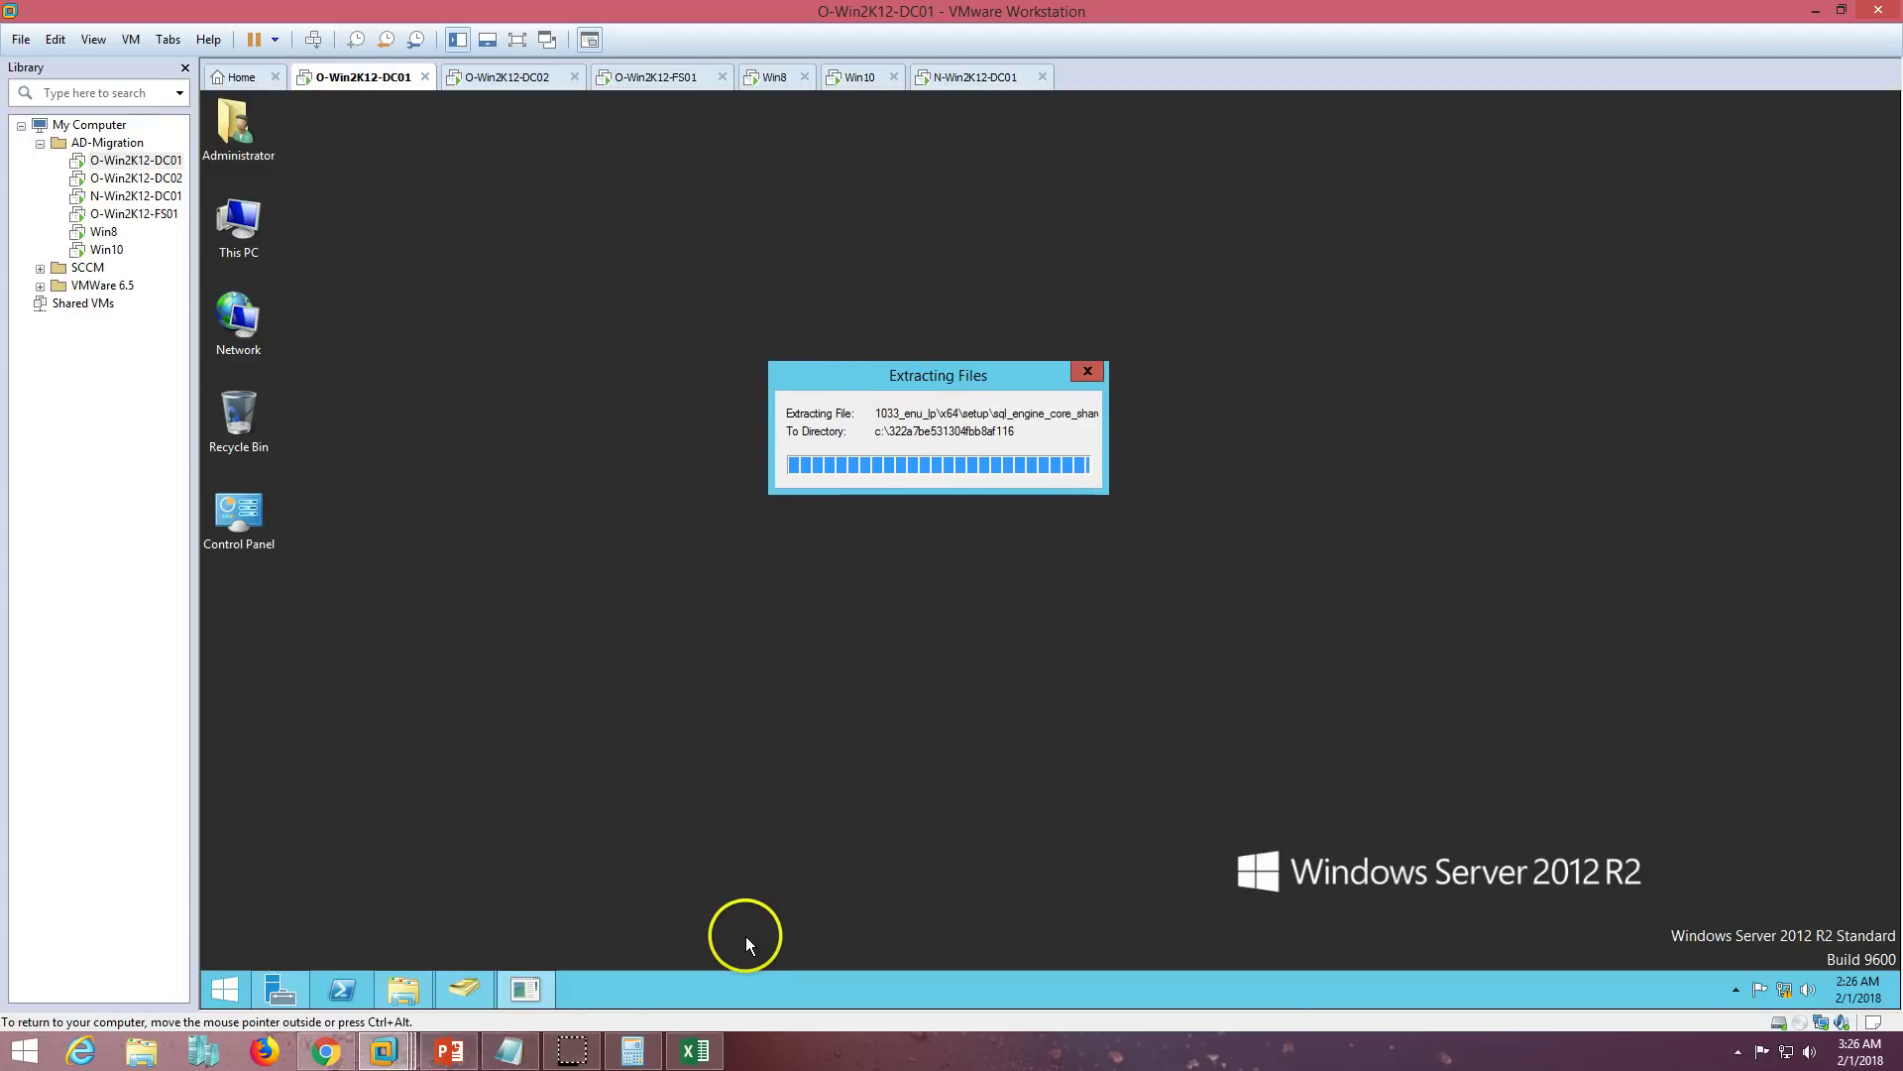
- Choose a new SQL Server 2008 R2 Express installation, accept the licence terms and install the support files
{"action": "left_click", "coordinate": [596, 142]}
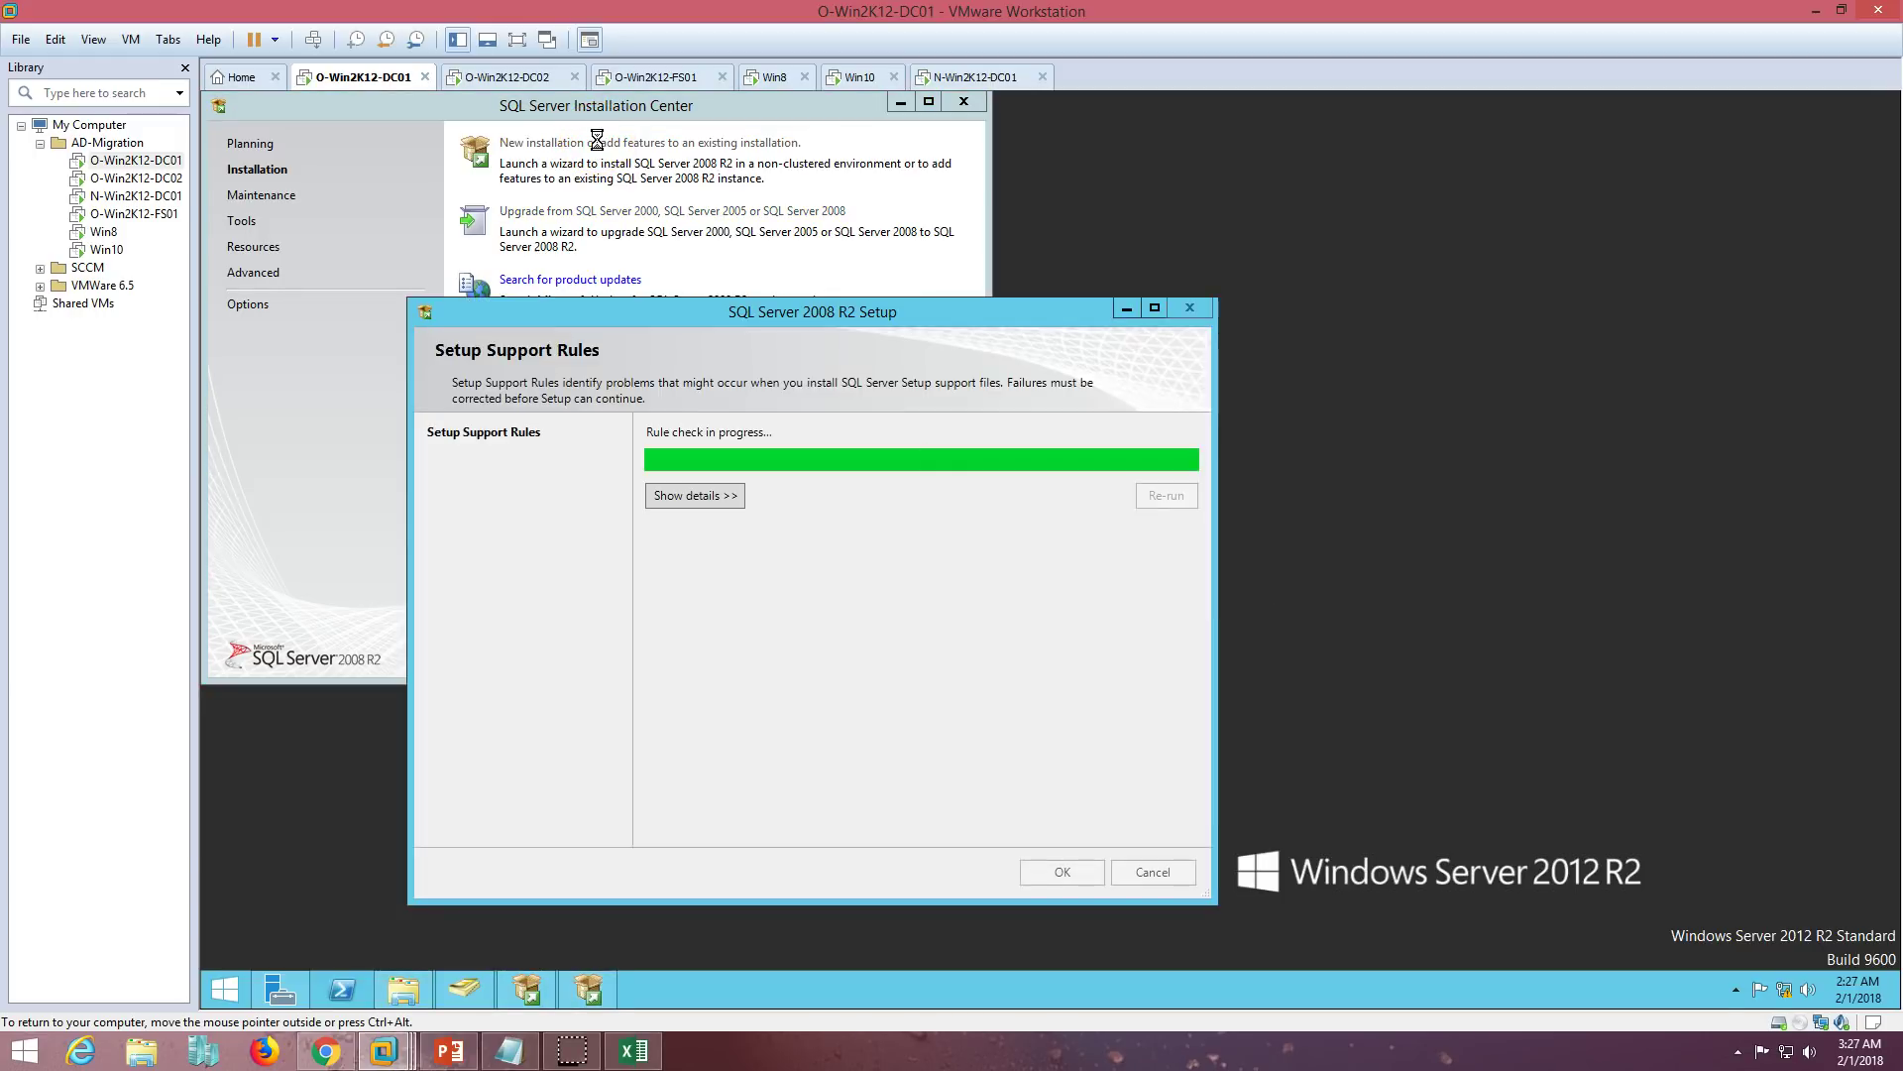
{"action": "left_click", "coordinate": [901, 105]}
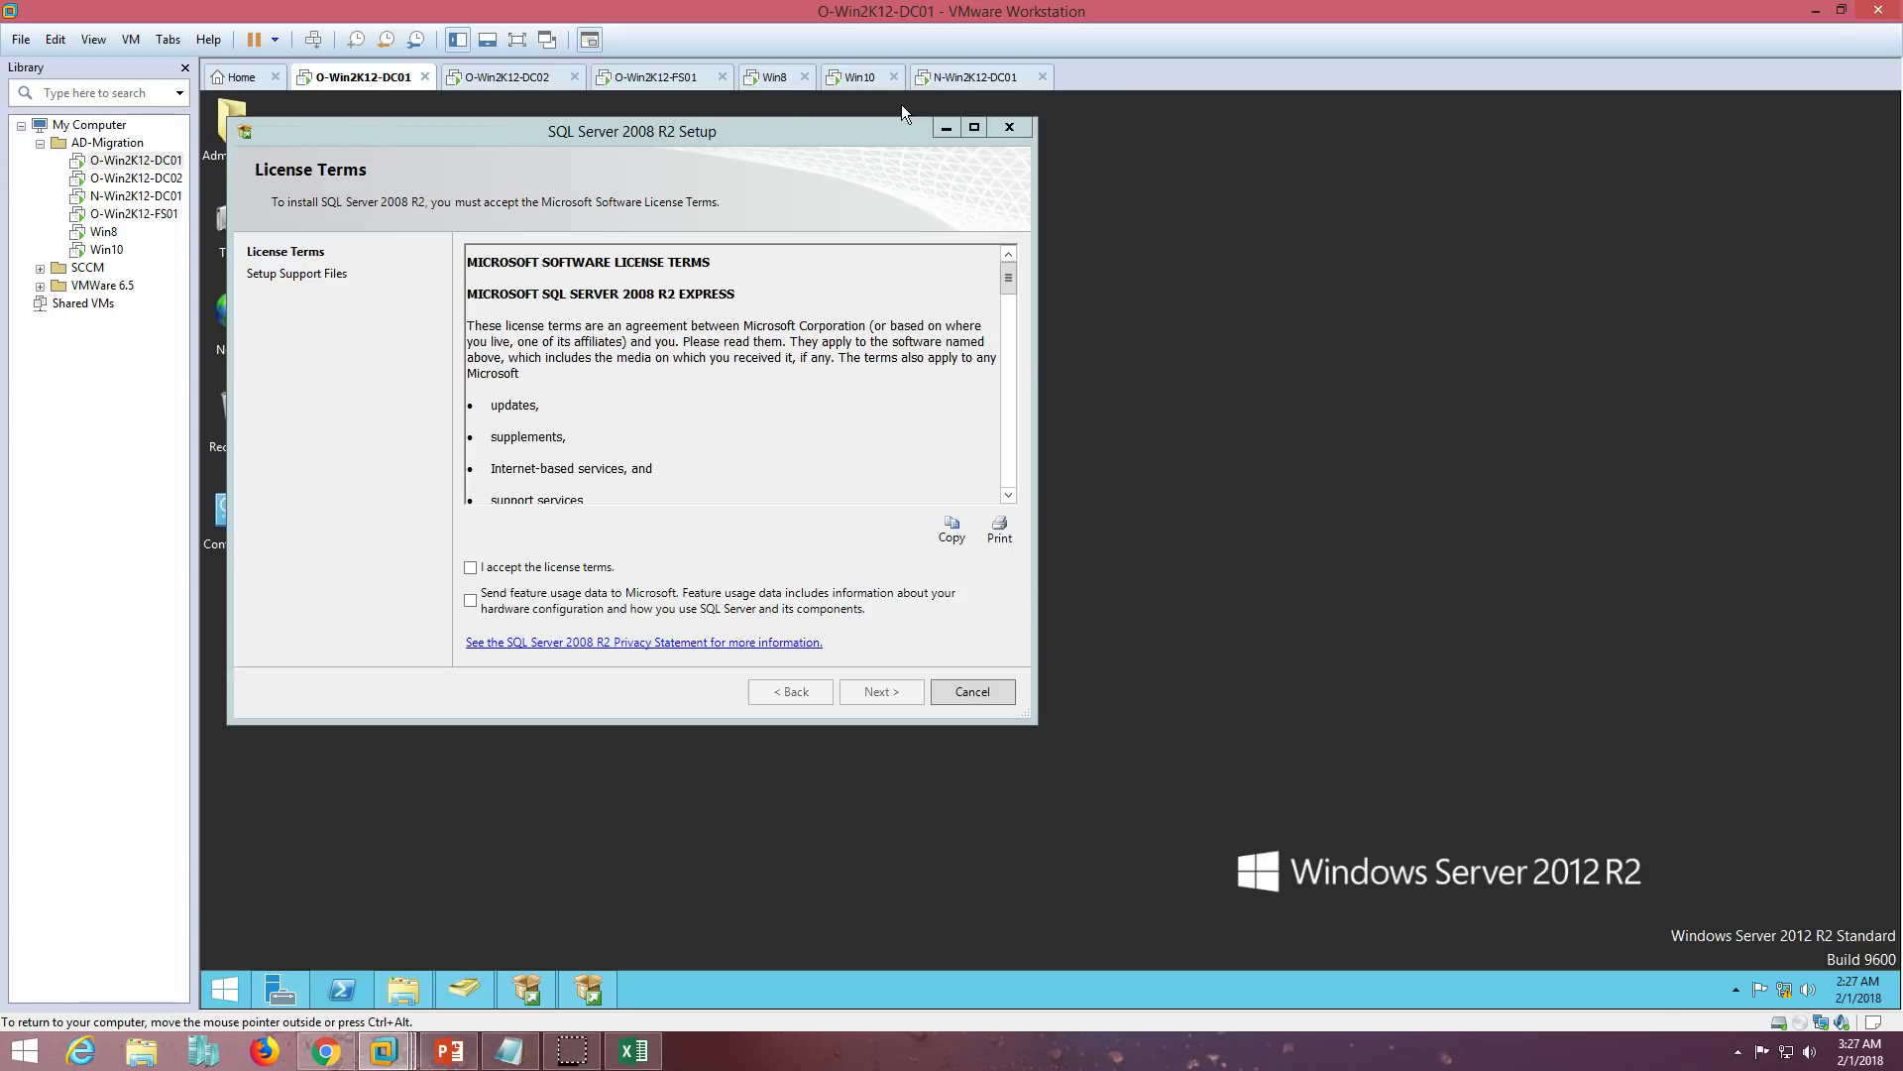
{"action": "left_click", "coordinate": [472, 567]}
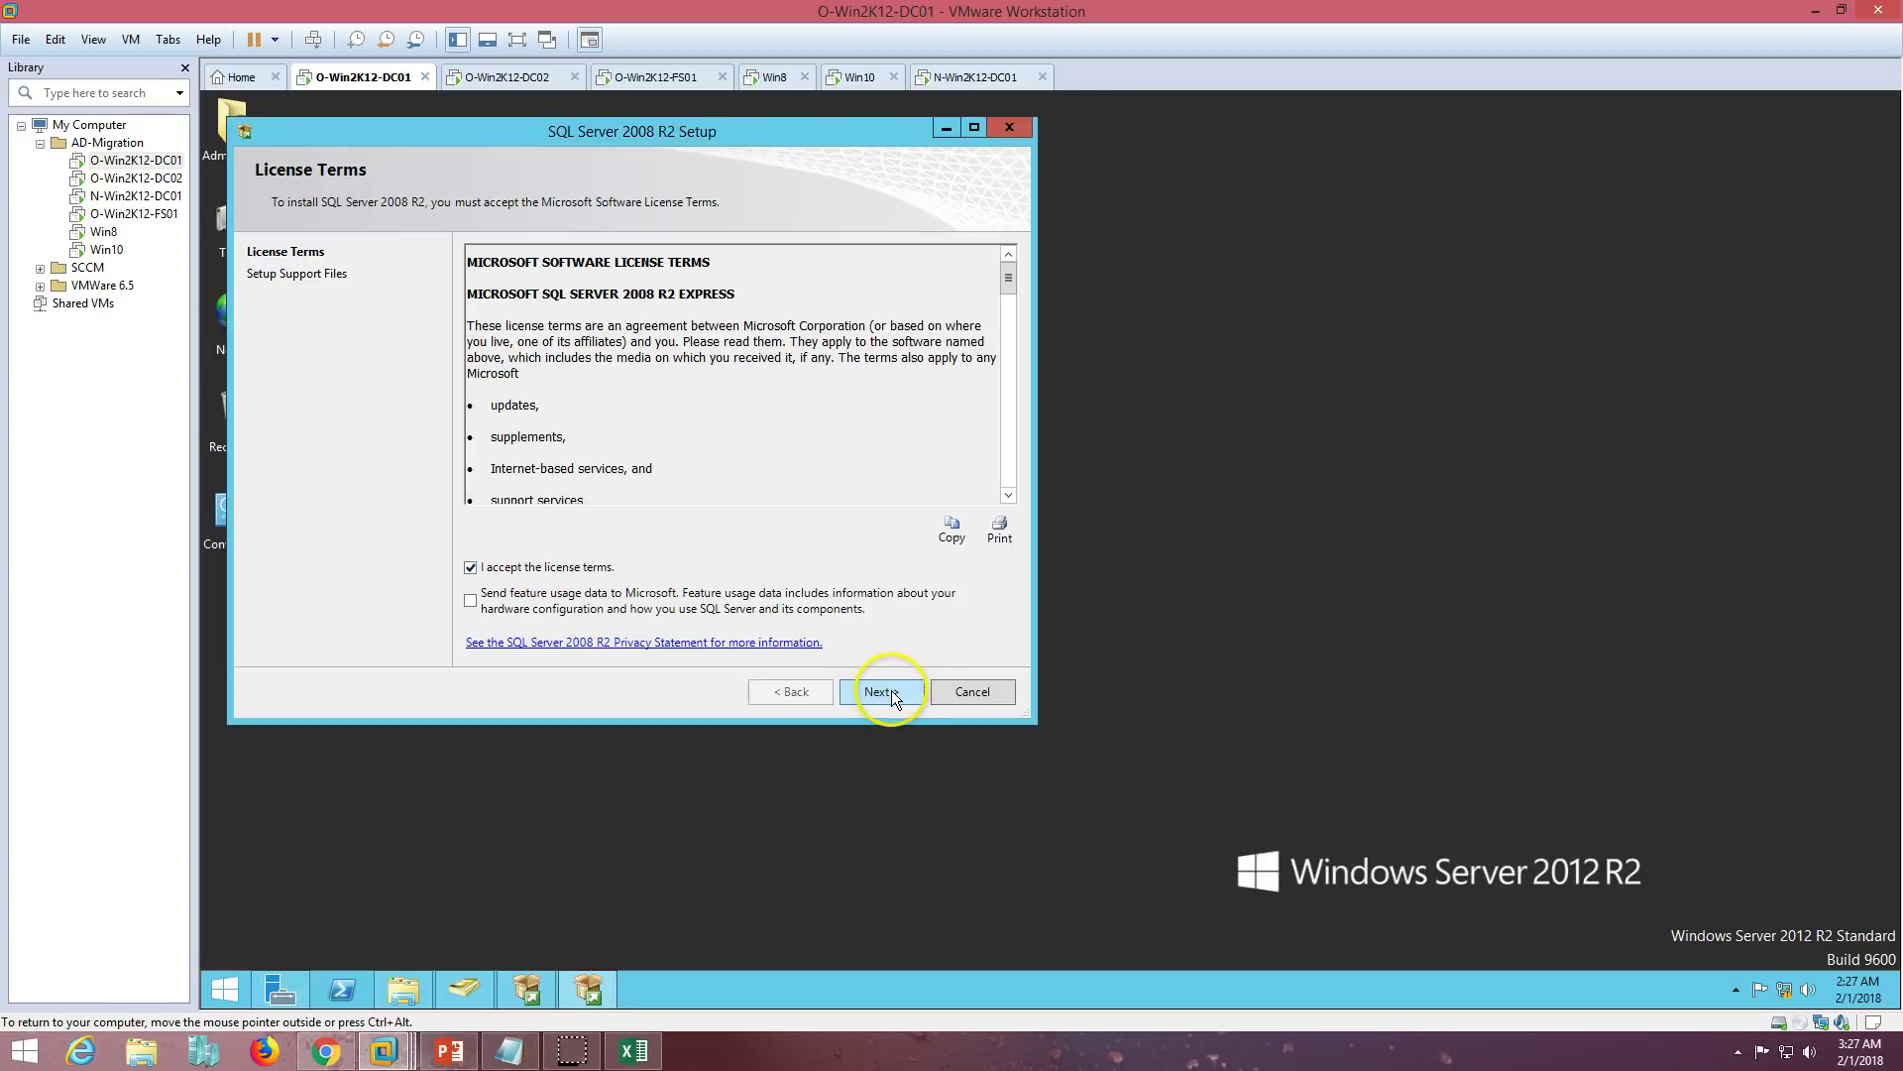
{"action": "left_click", "coordinate": [882, 692]}
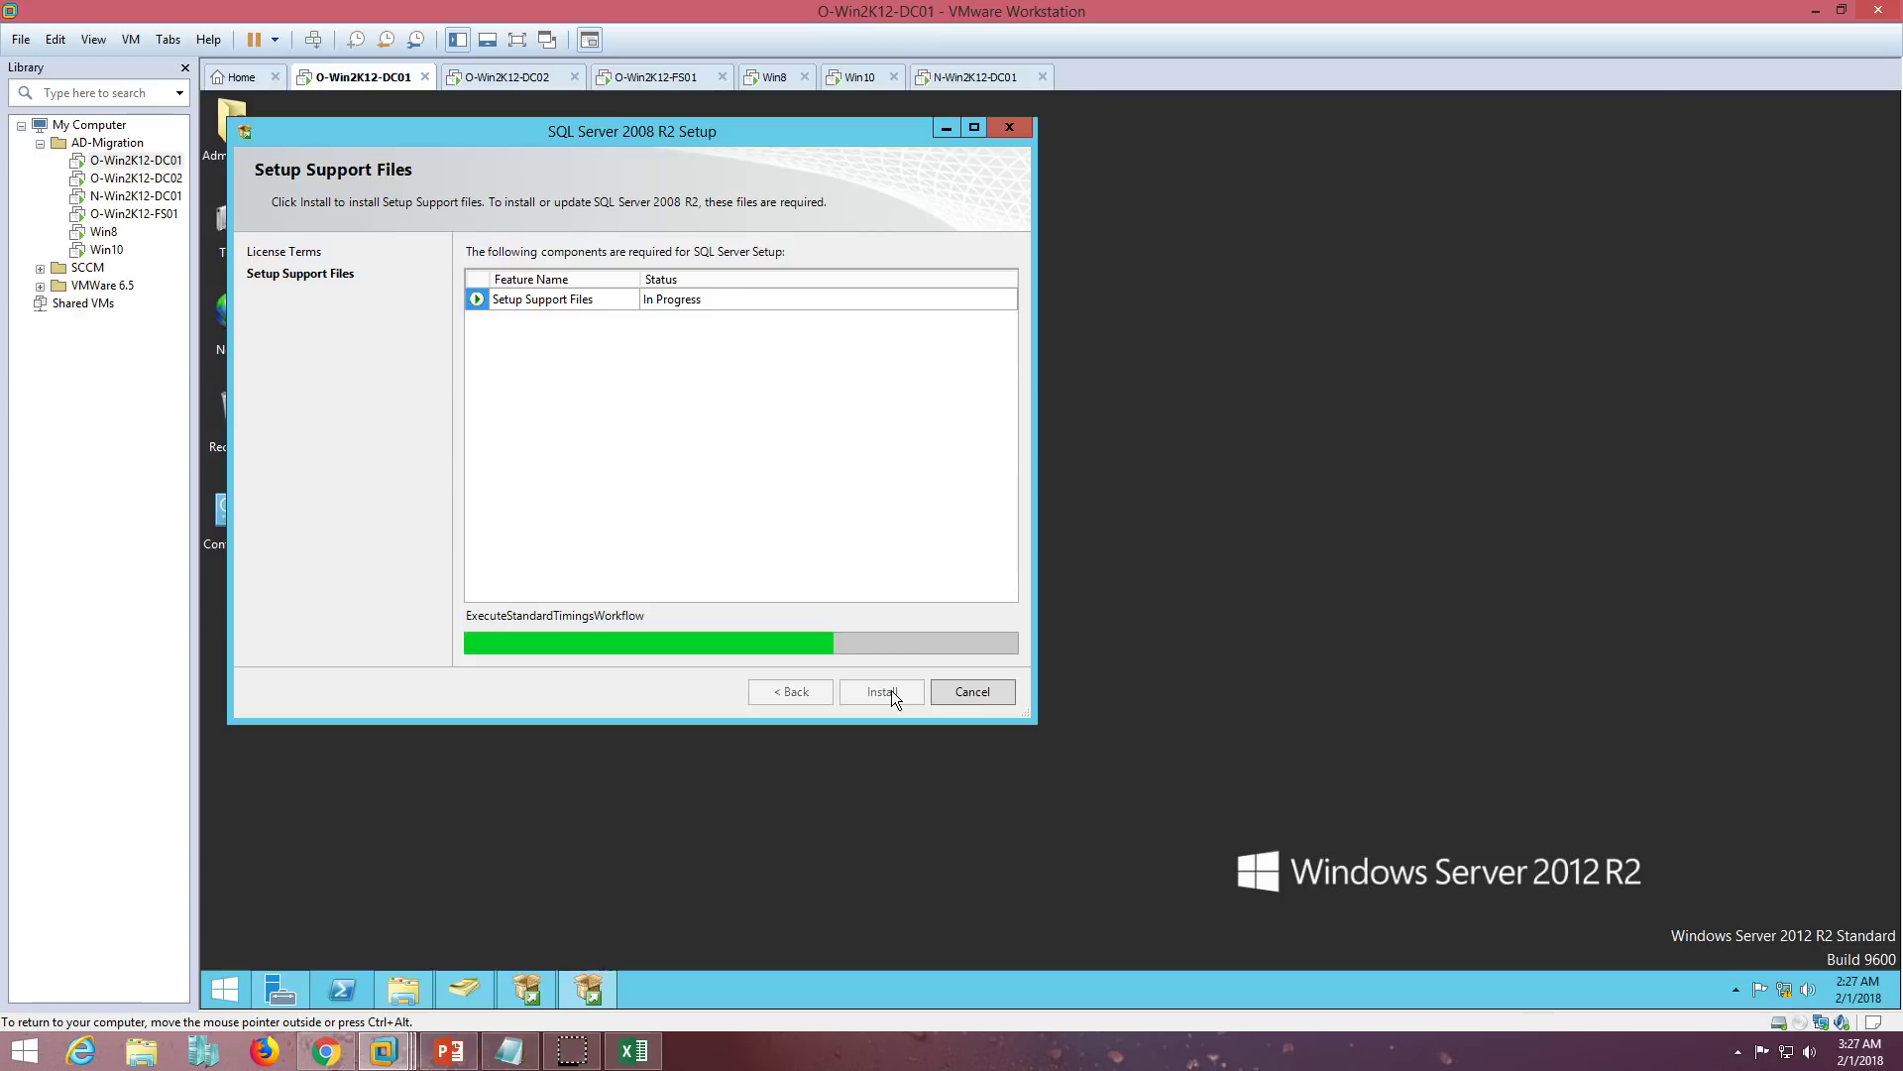
{"action": "left_click_drag", "start_coordinate": [702, 132], "coordinate": [959, 161]}
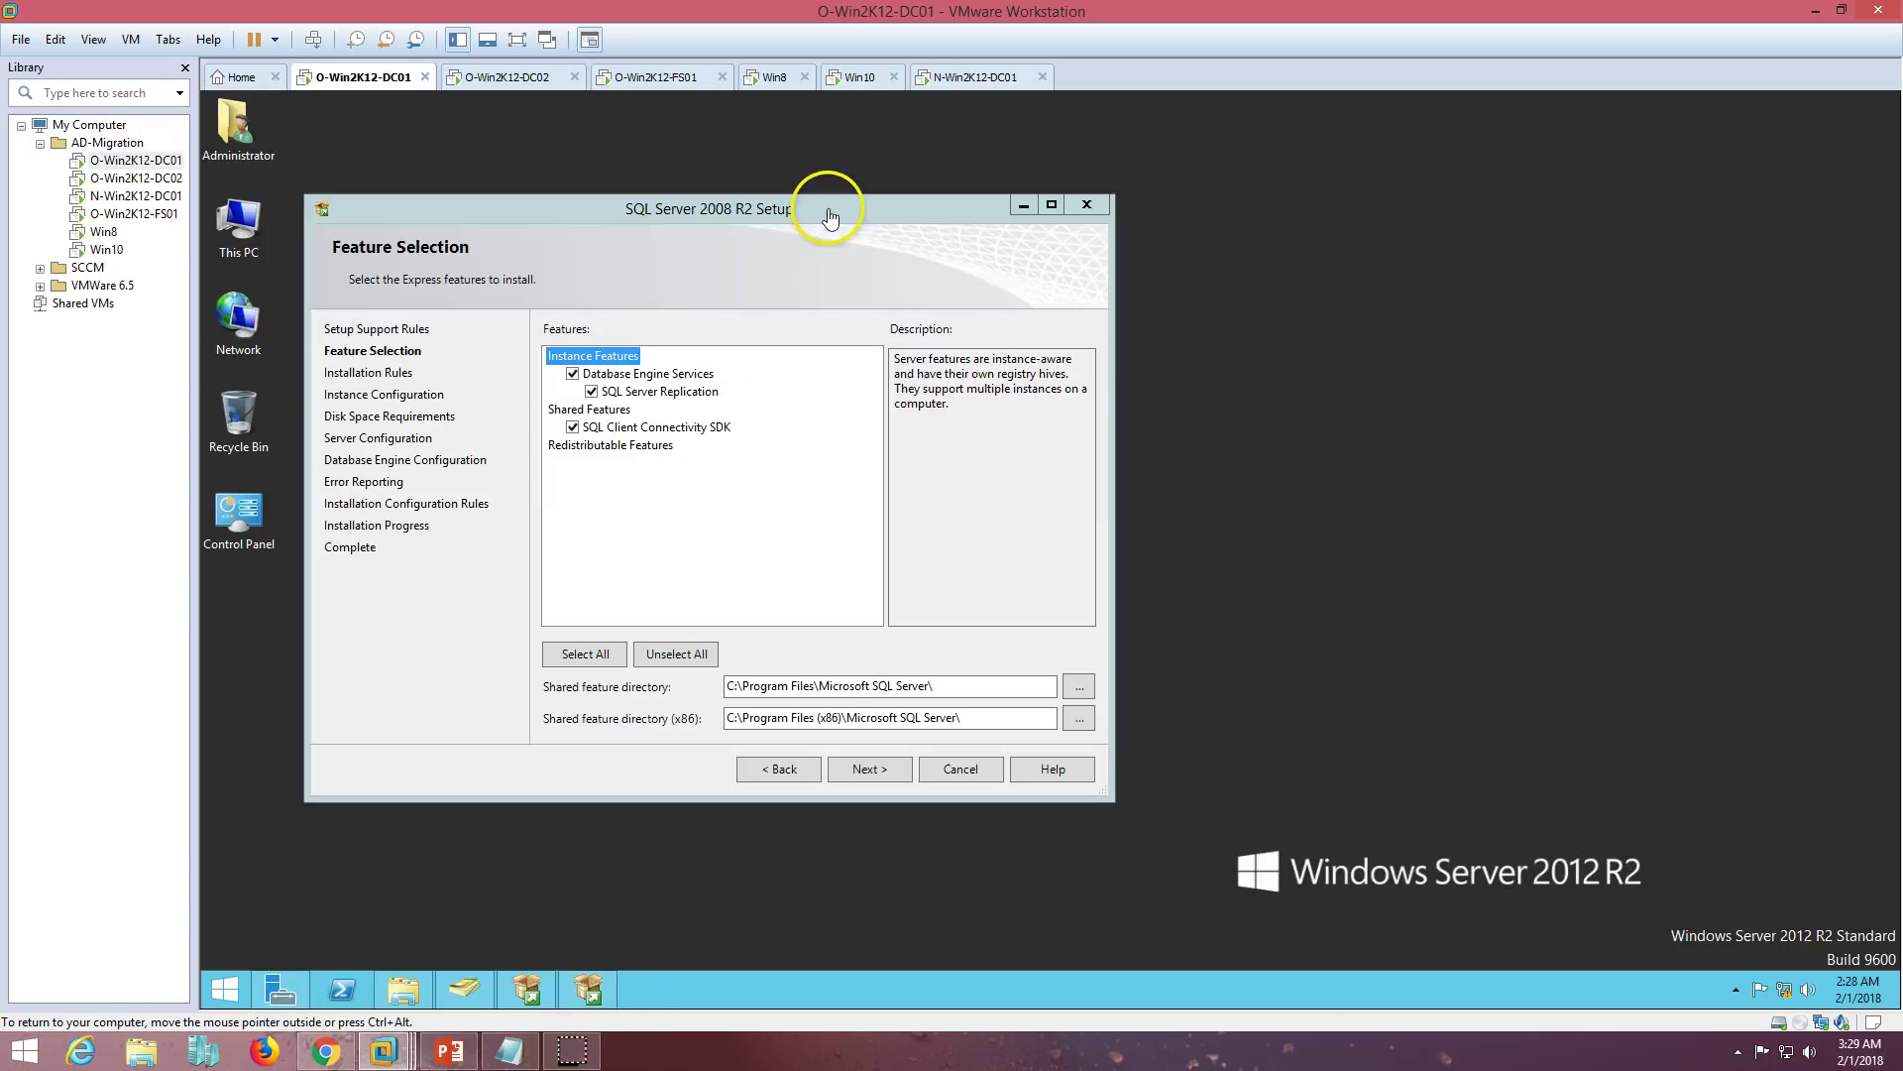
- Keep the default feature selection and the SQLExpress named instance
{"action": "left_click_drag", "start_coordinate": [833, 208], "coordinate": [915, 167]}
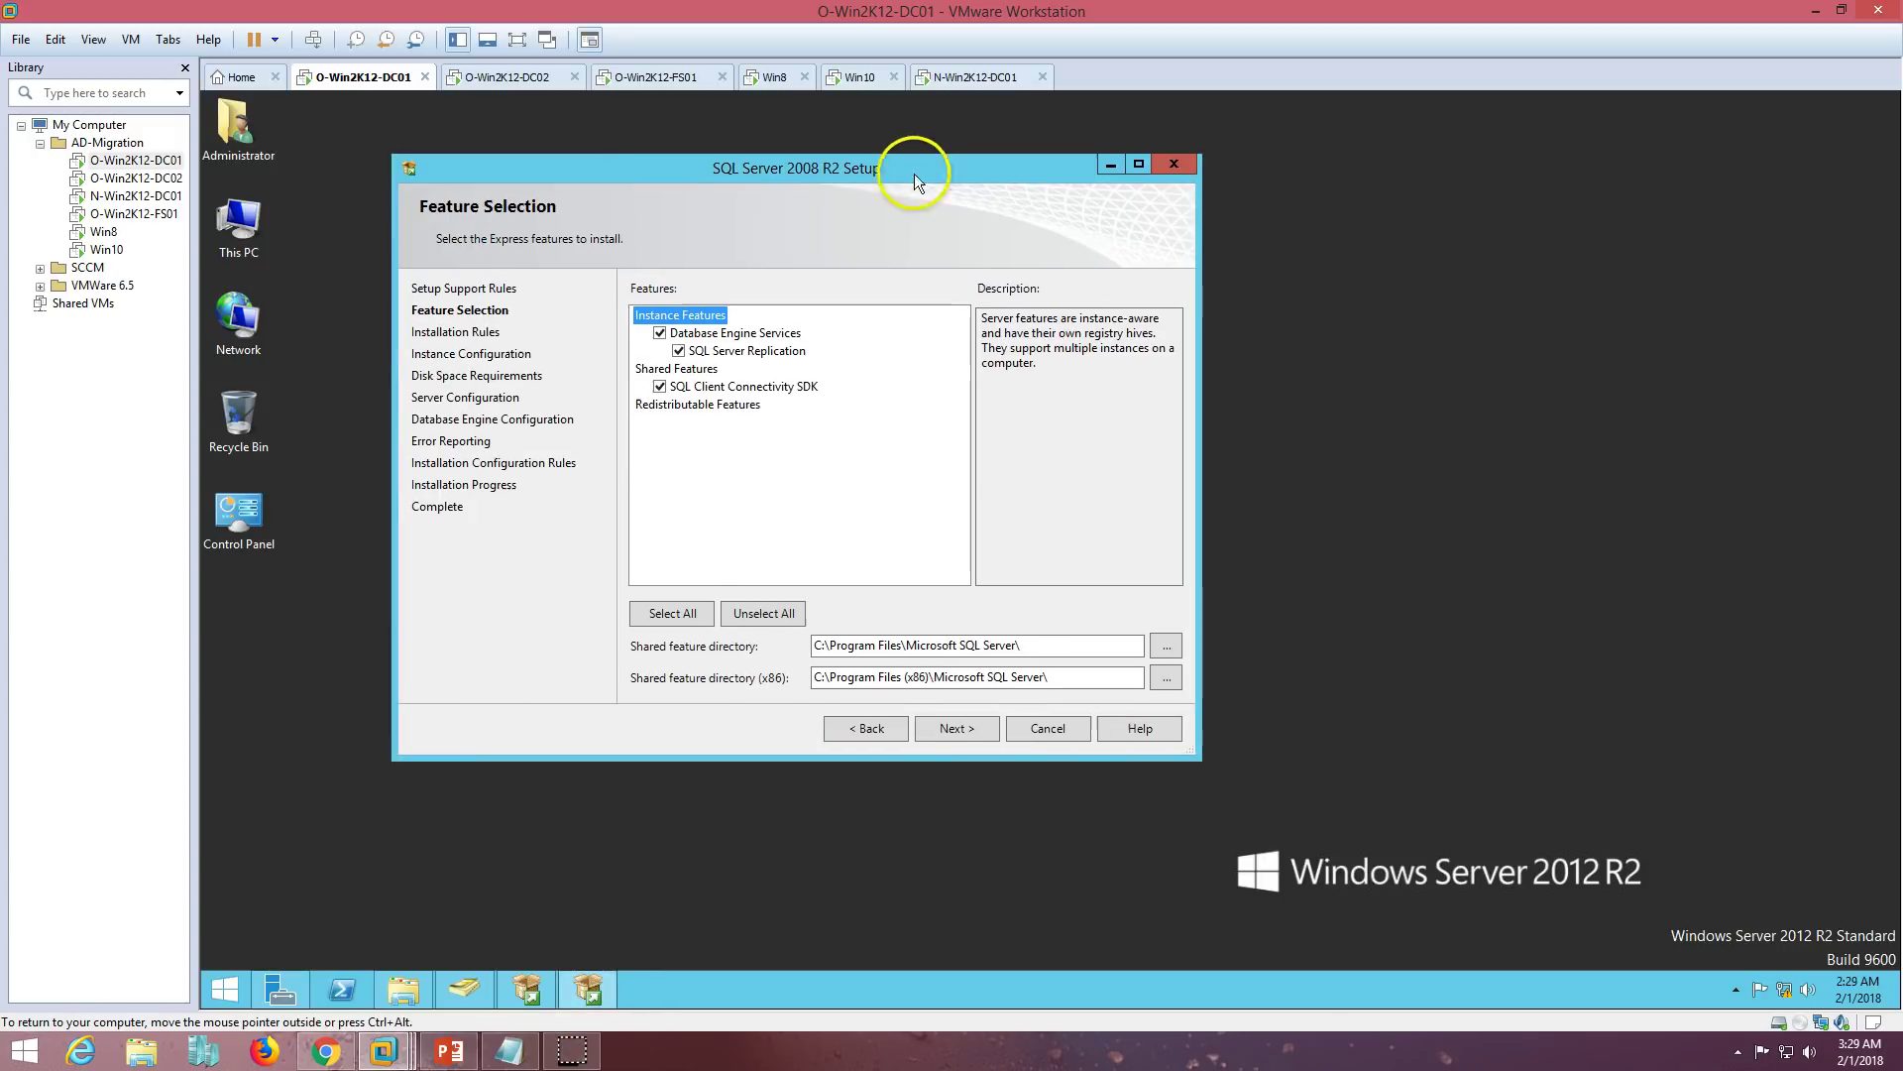
{"action": "left_click", "coordinate": [959, 728]}
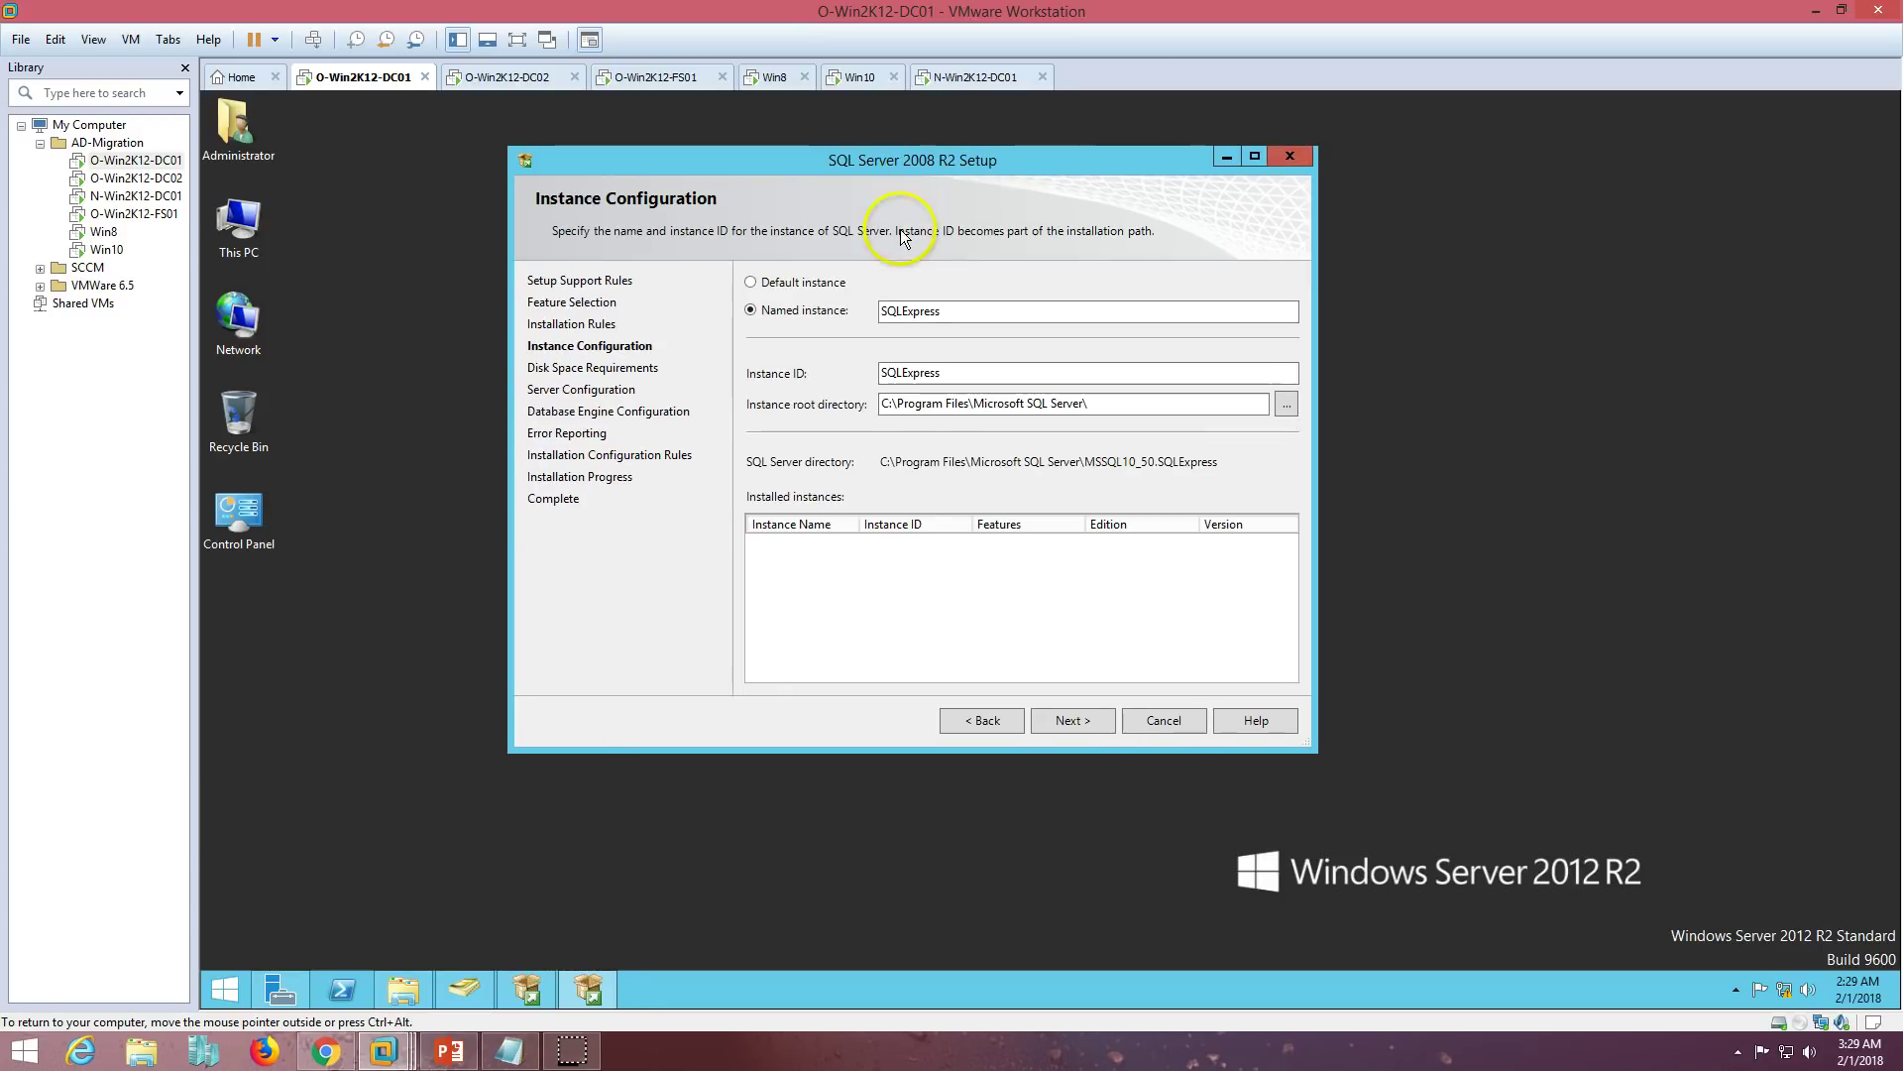
{"action": "double_click", "coordinate": [982, 310]}
{"action": "left_click", "coordinate": [1080, 712]}
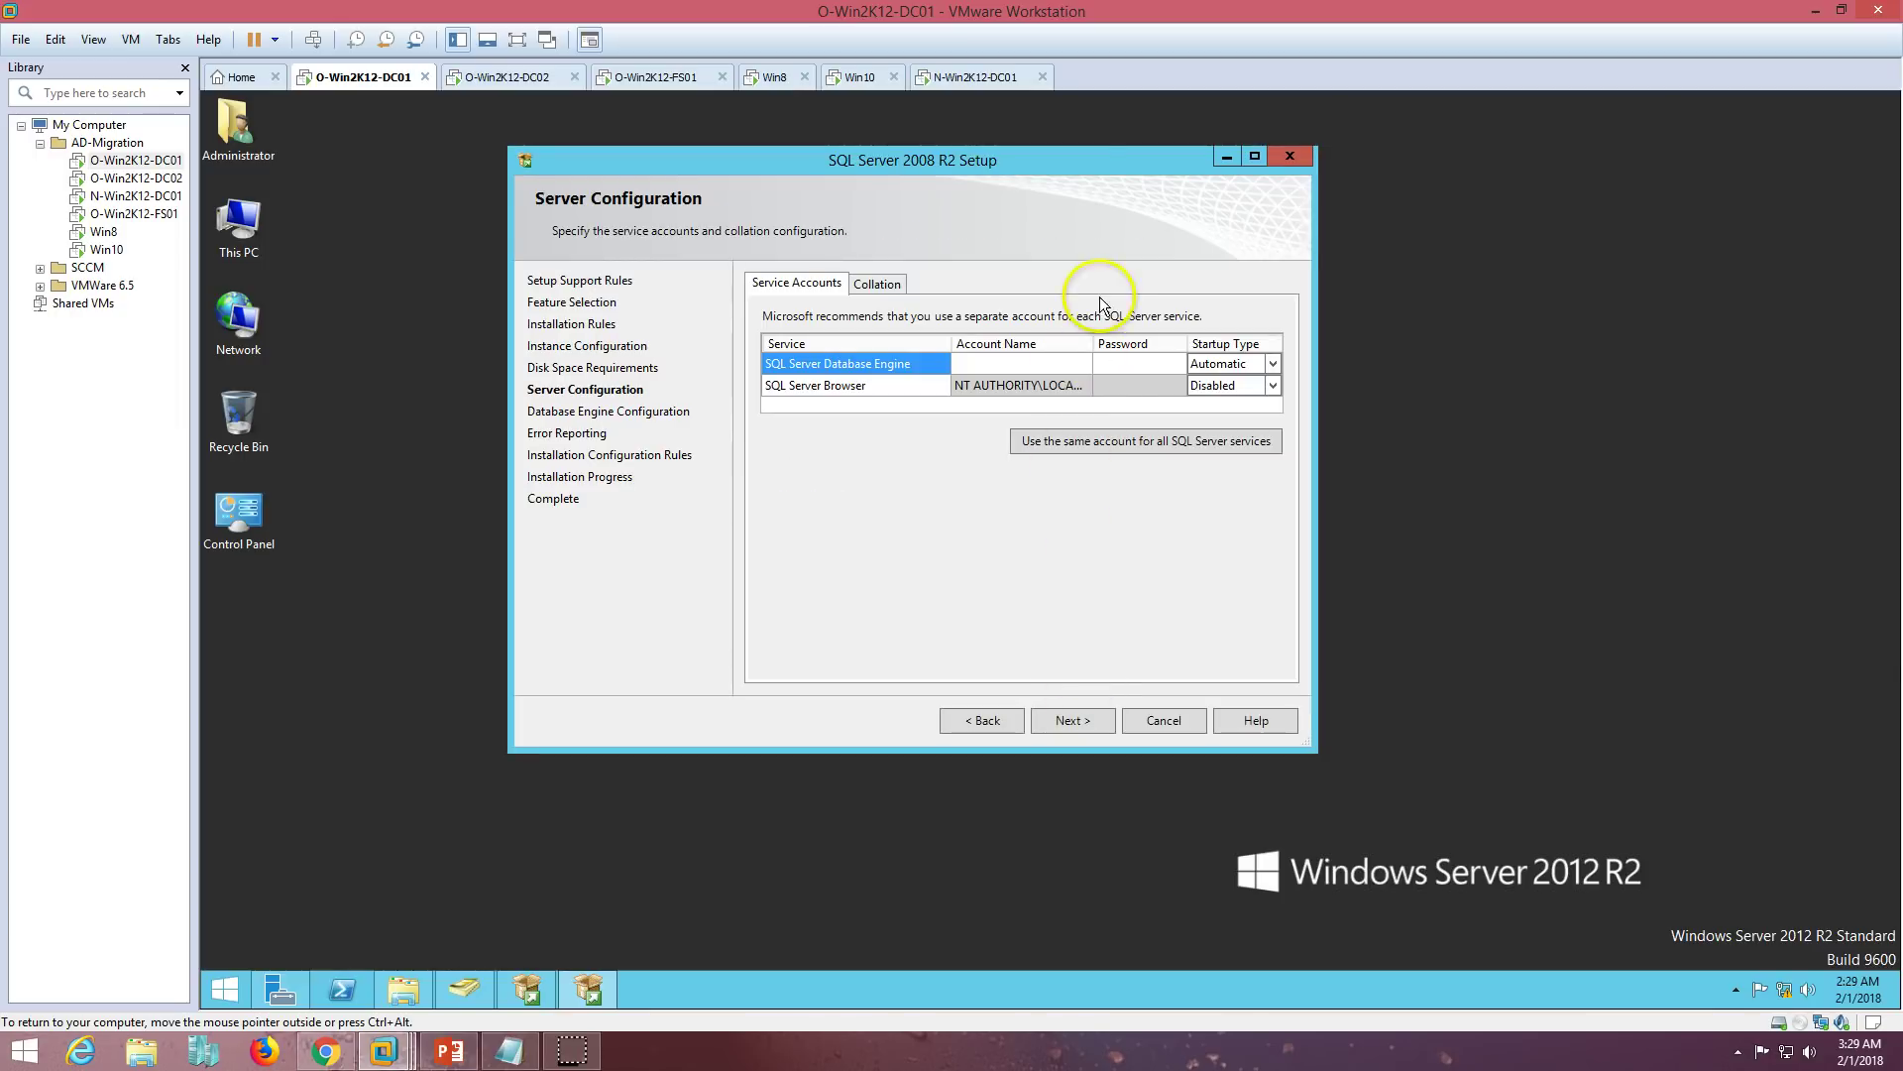
- Run the database engine as NT AUTHORITY\SYSTEM and keep Windows authentication mode
{"action": "double_click", "coordinate": [1096, 156]}
{"action": "left_click", "coordinate": [1286, 302]}
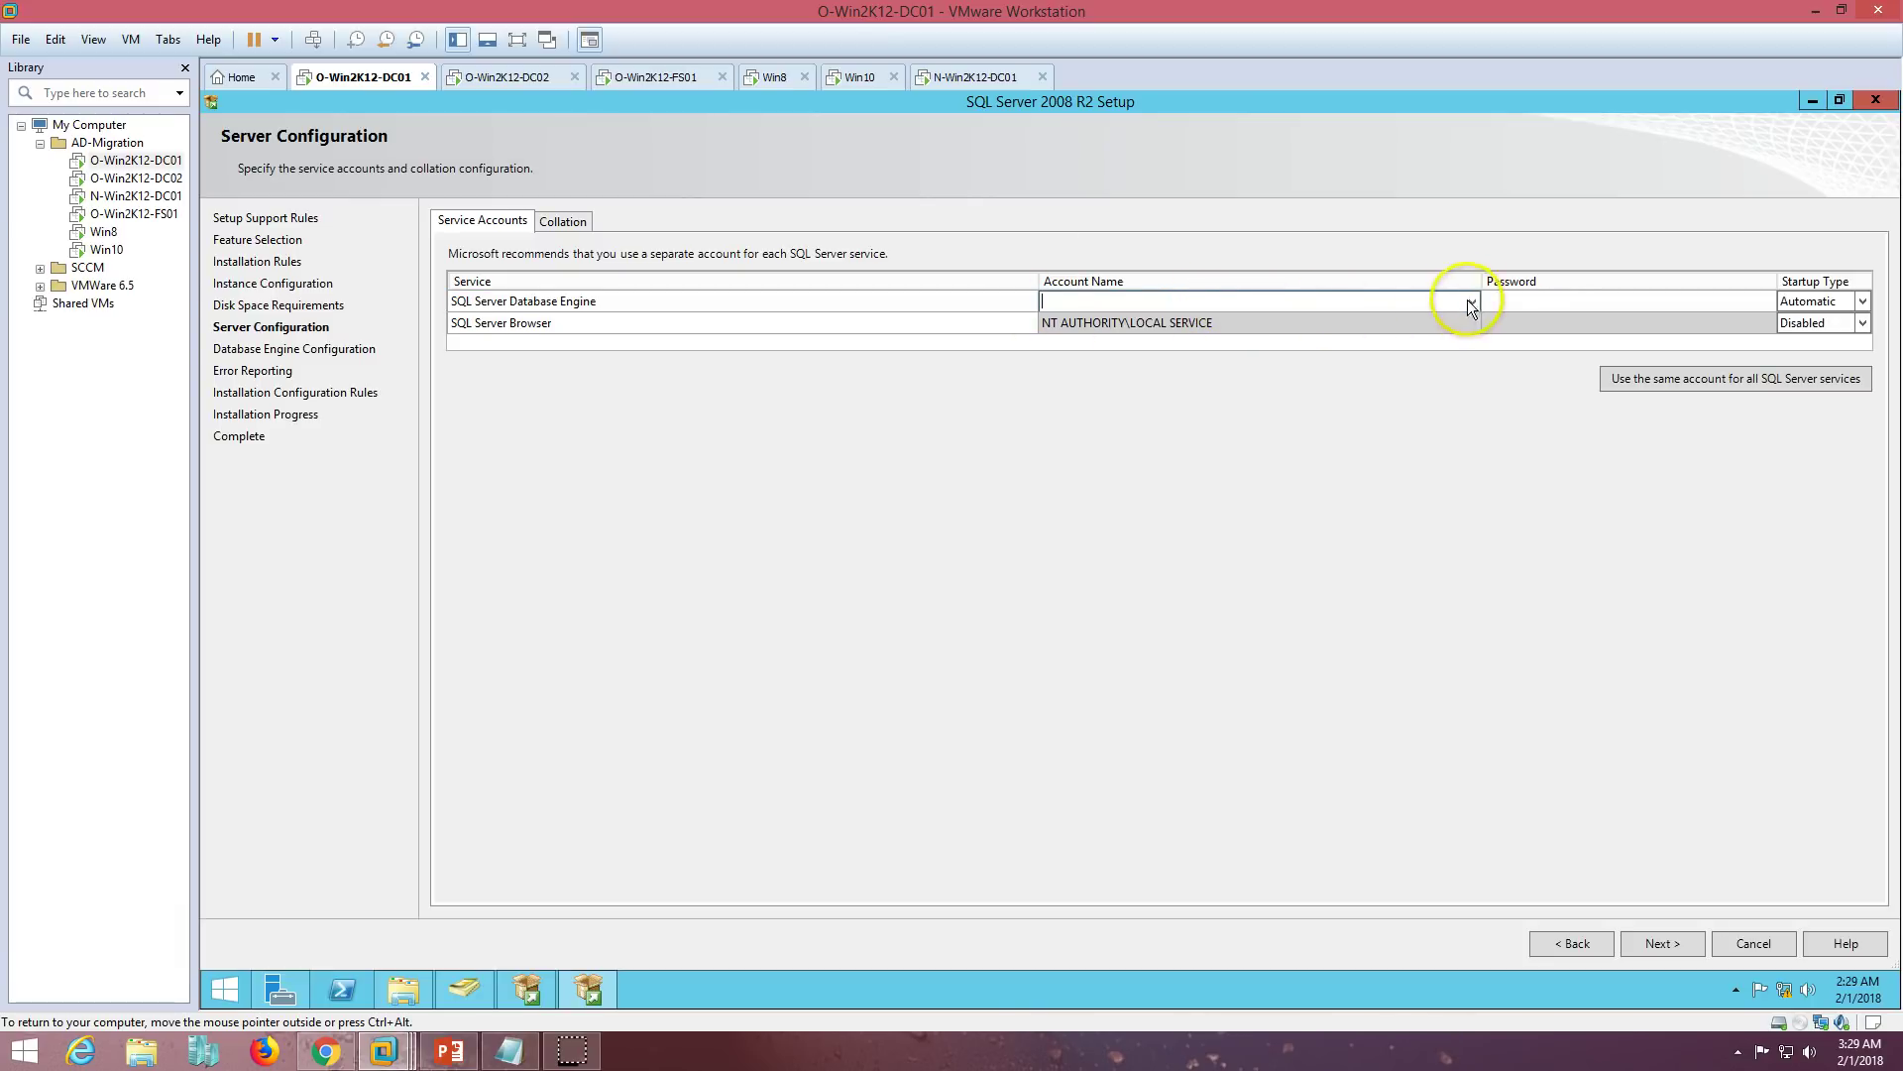
{"action": "left_click", "coordinate": [1473, 301]}
{"action": "left_click", "coordinate": [1301, 321]}
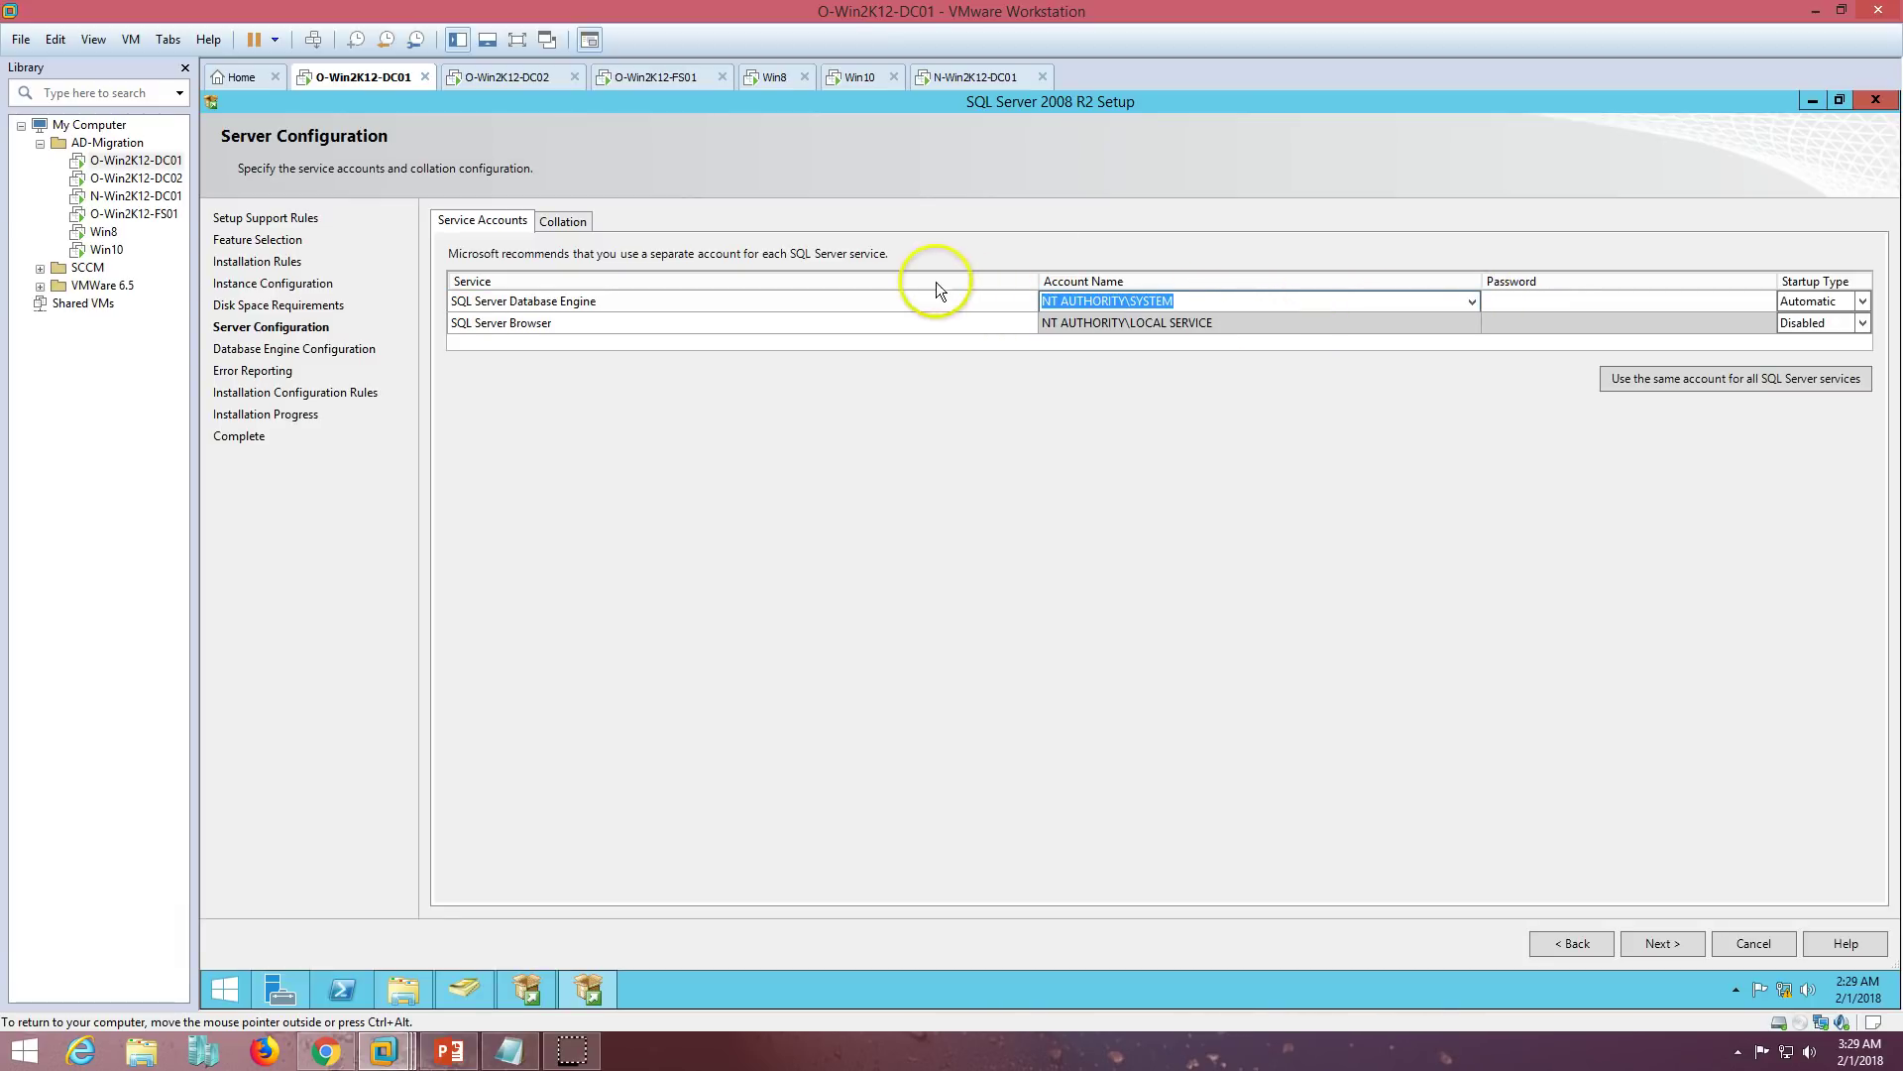
{"action": "left_click", "coordinate": [1658, 939]}
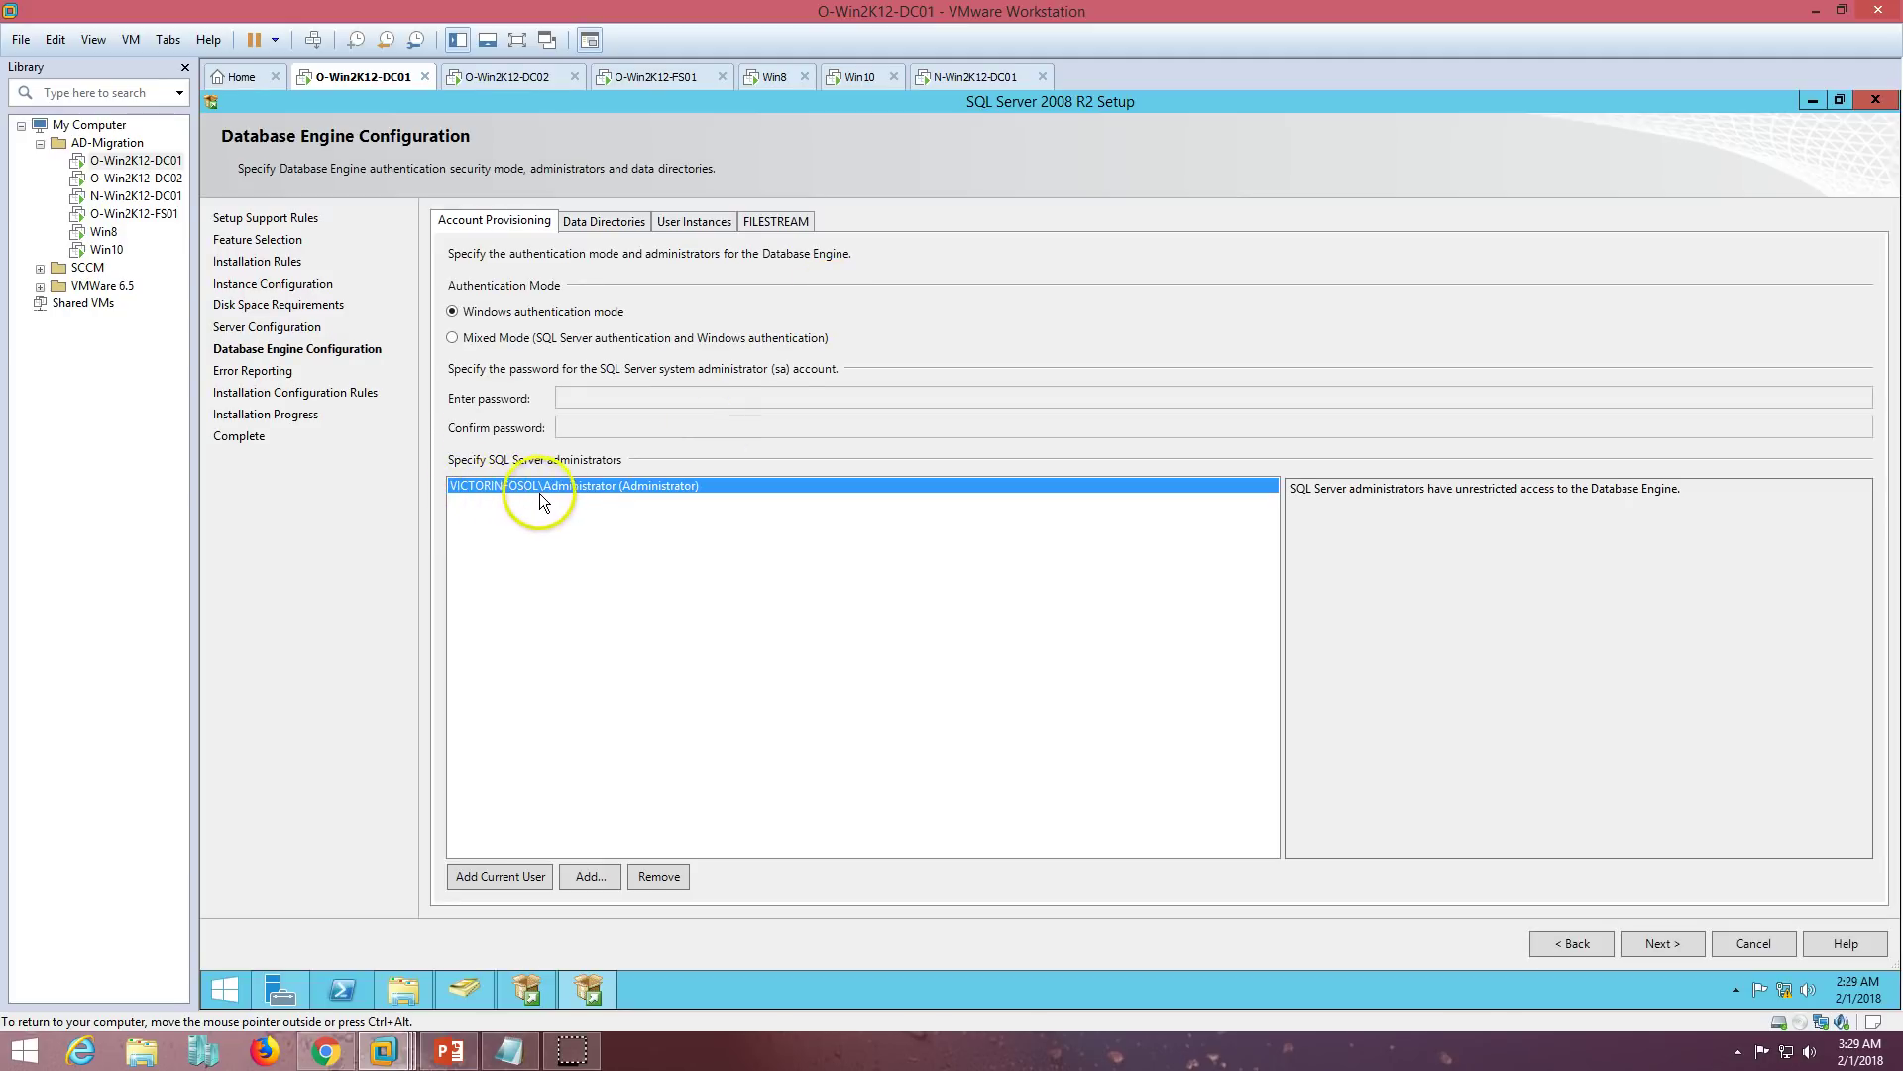
{"action": "left_click", "coordinate": [1648, 940]}
- Continue past Error Reporting so the SQL Server Express installation begins
{"action": "left_click", "coordinate": [1676, 951]}
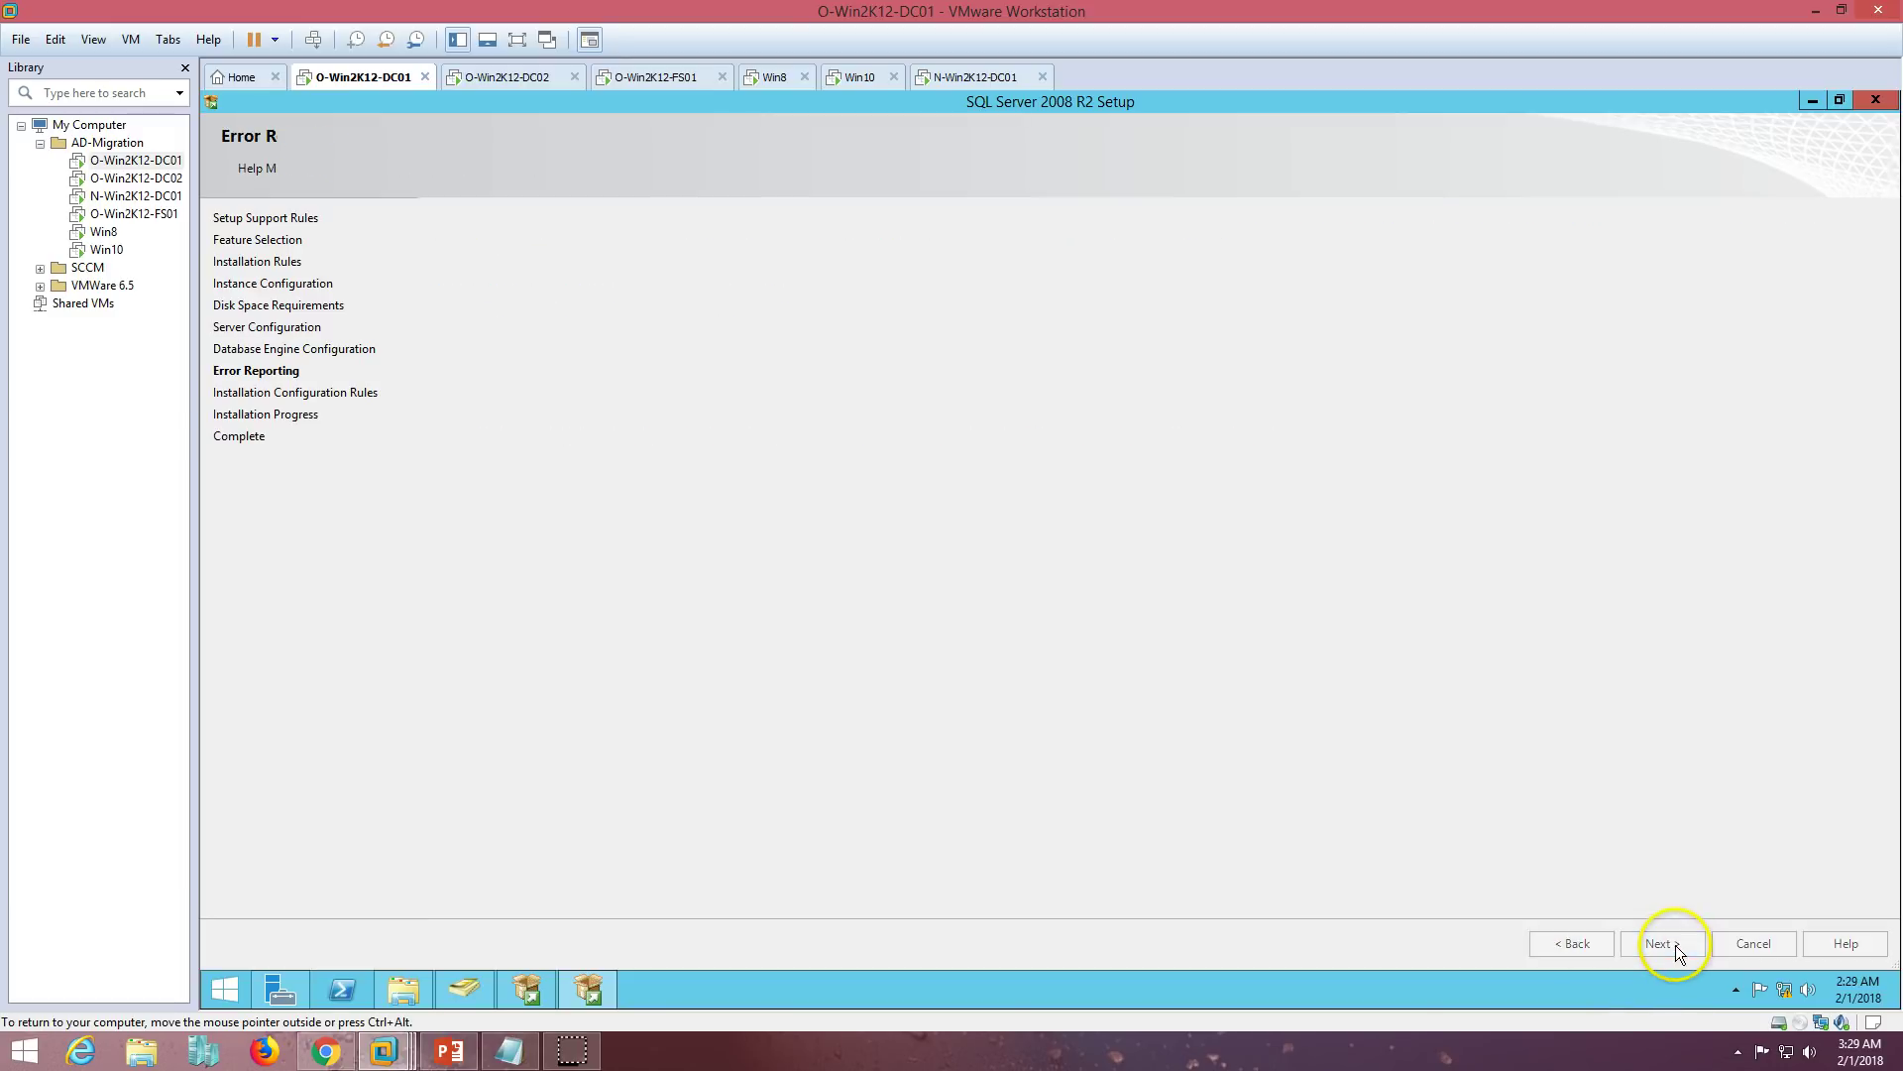
{"action": "double_click", "coordinate": [1008, 99]}
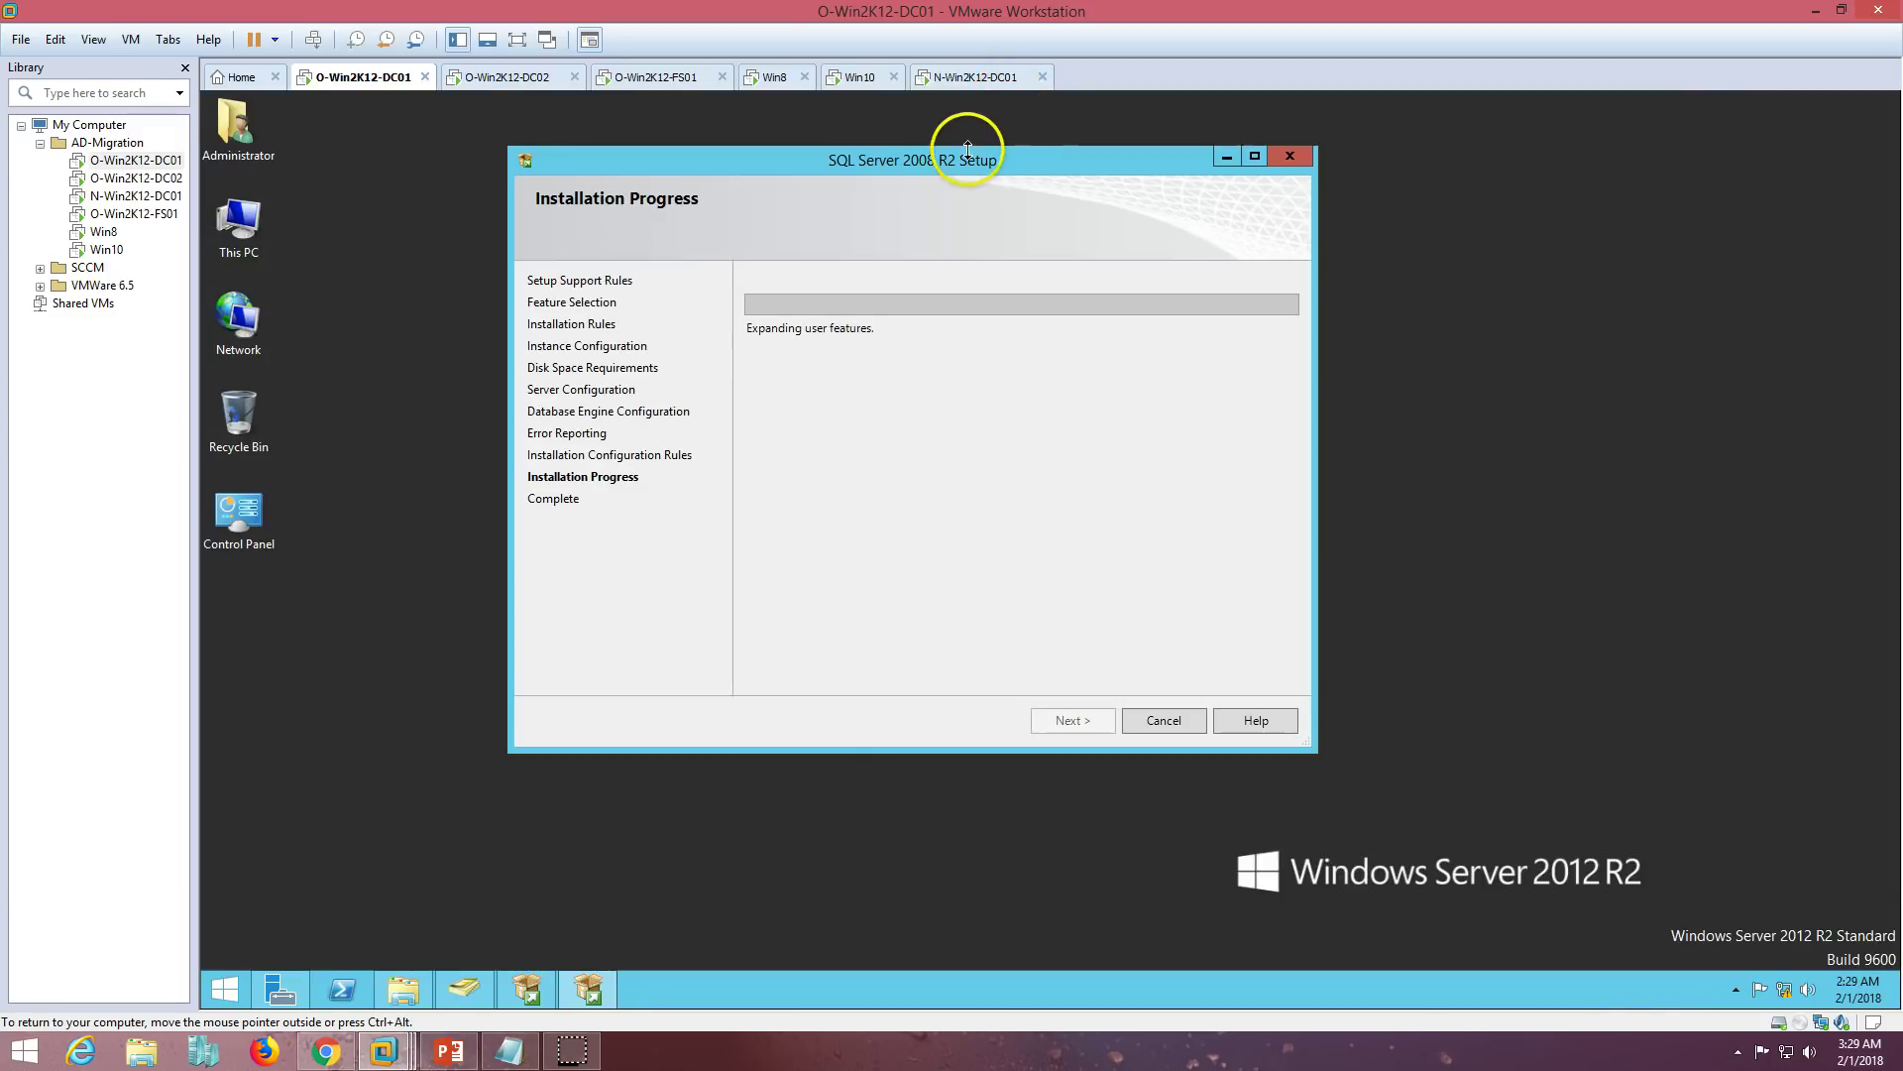
{"action": "double_click", "coordinate": [972, 153]}
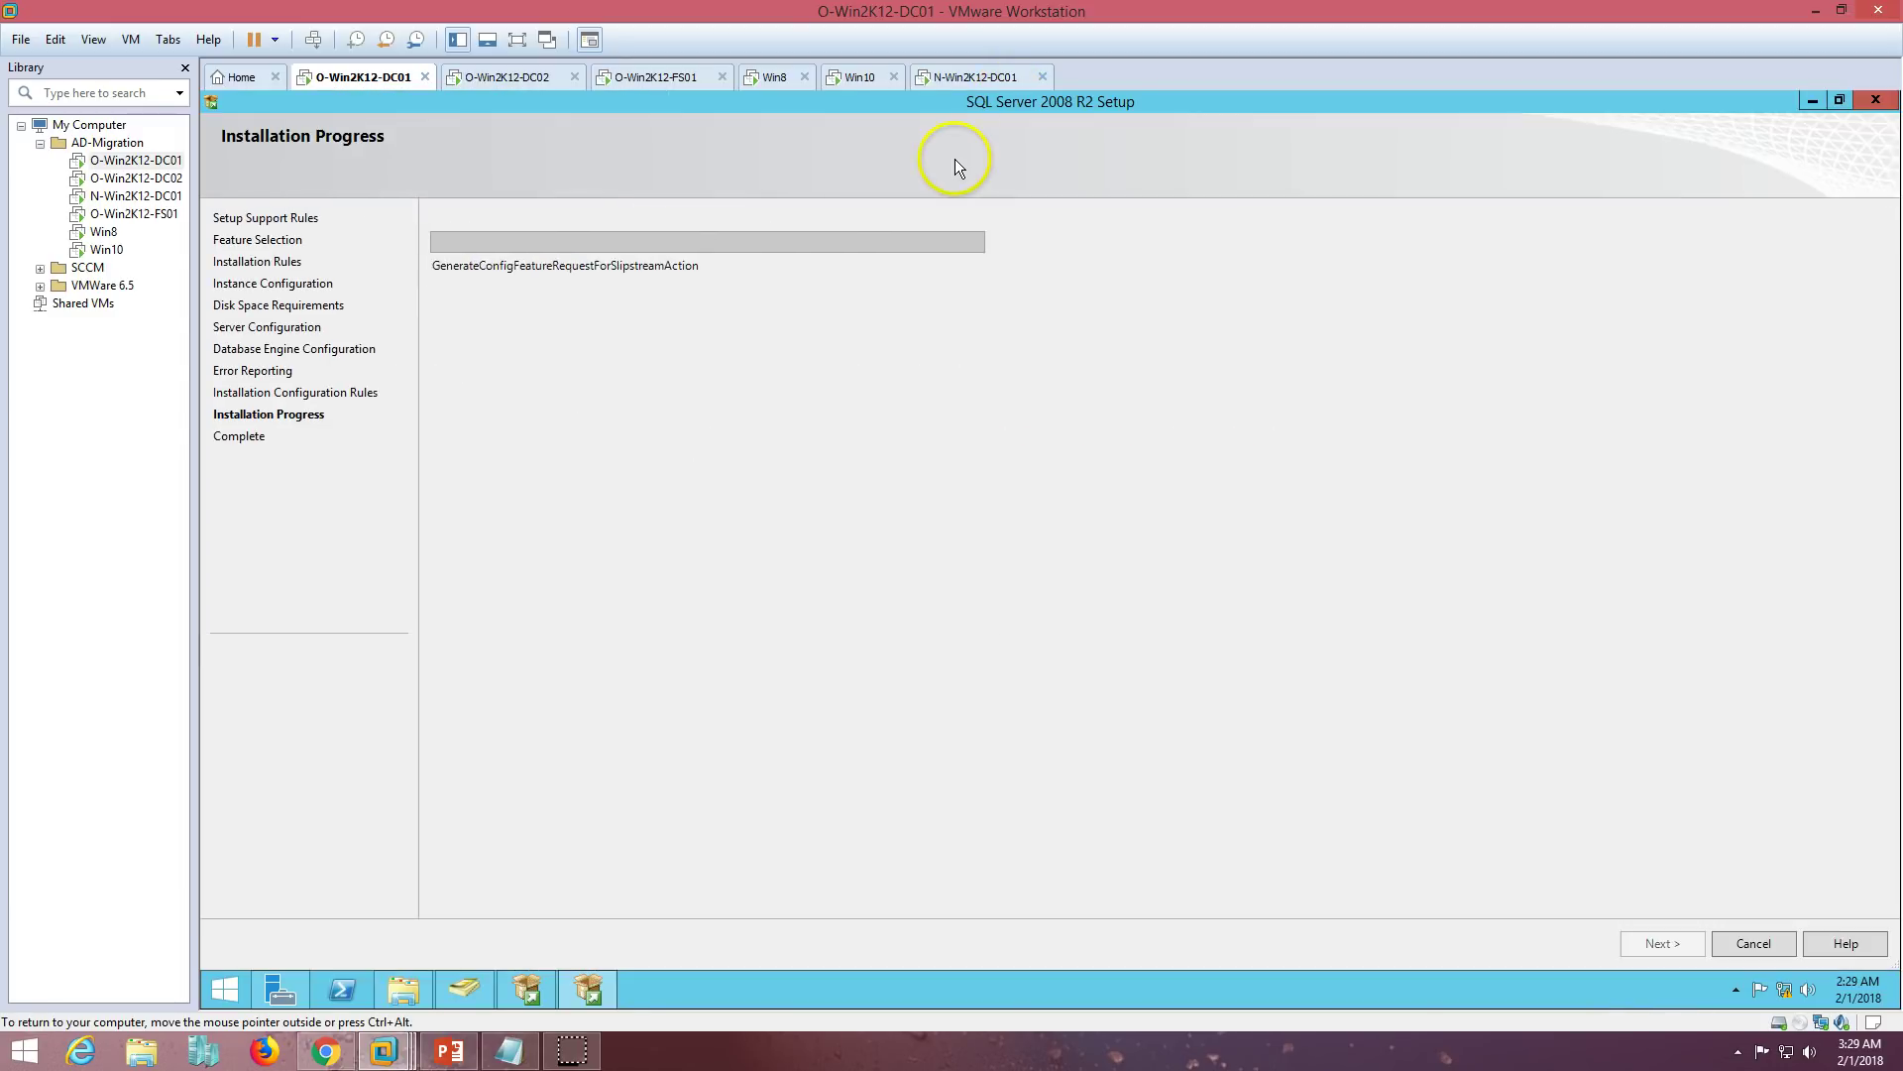
- Close Active Directory Users and Computers and switch to the N-Win2K12-DC01 virtual machine
{"action": "left_click", "coordinate": [458, 985]}
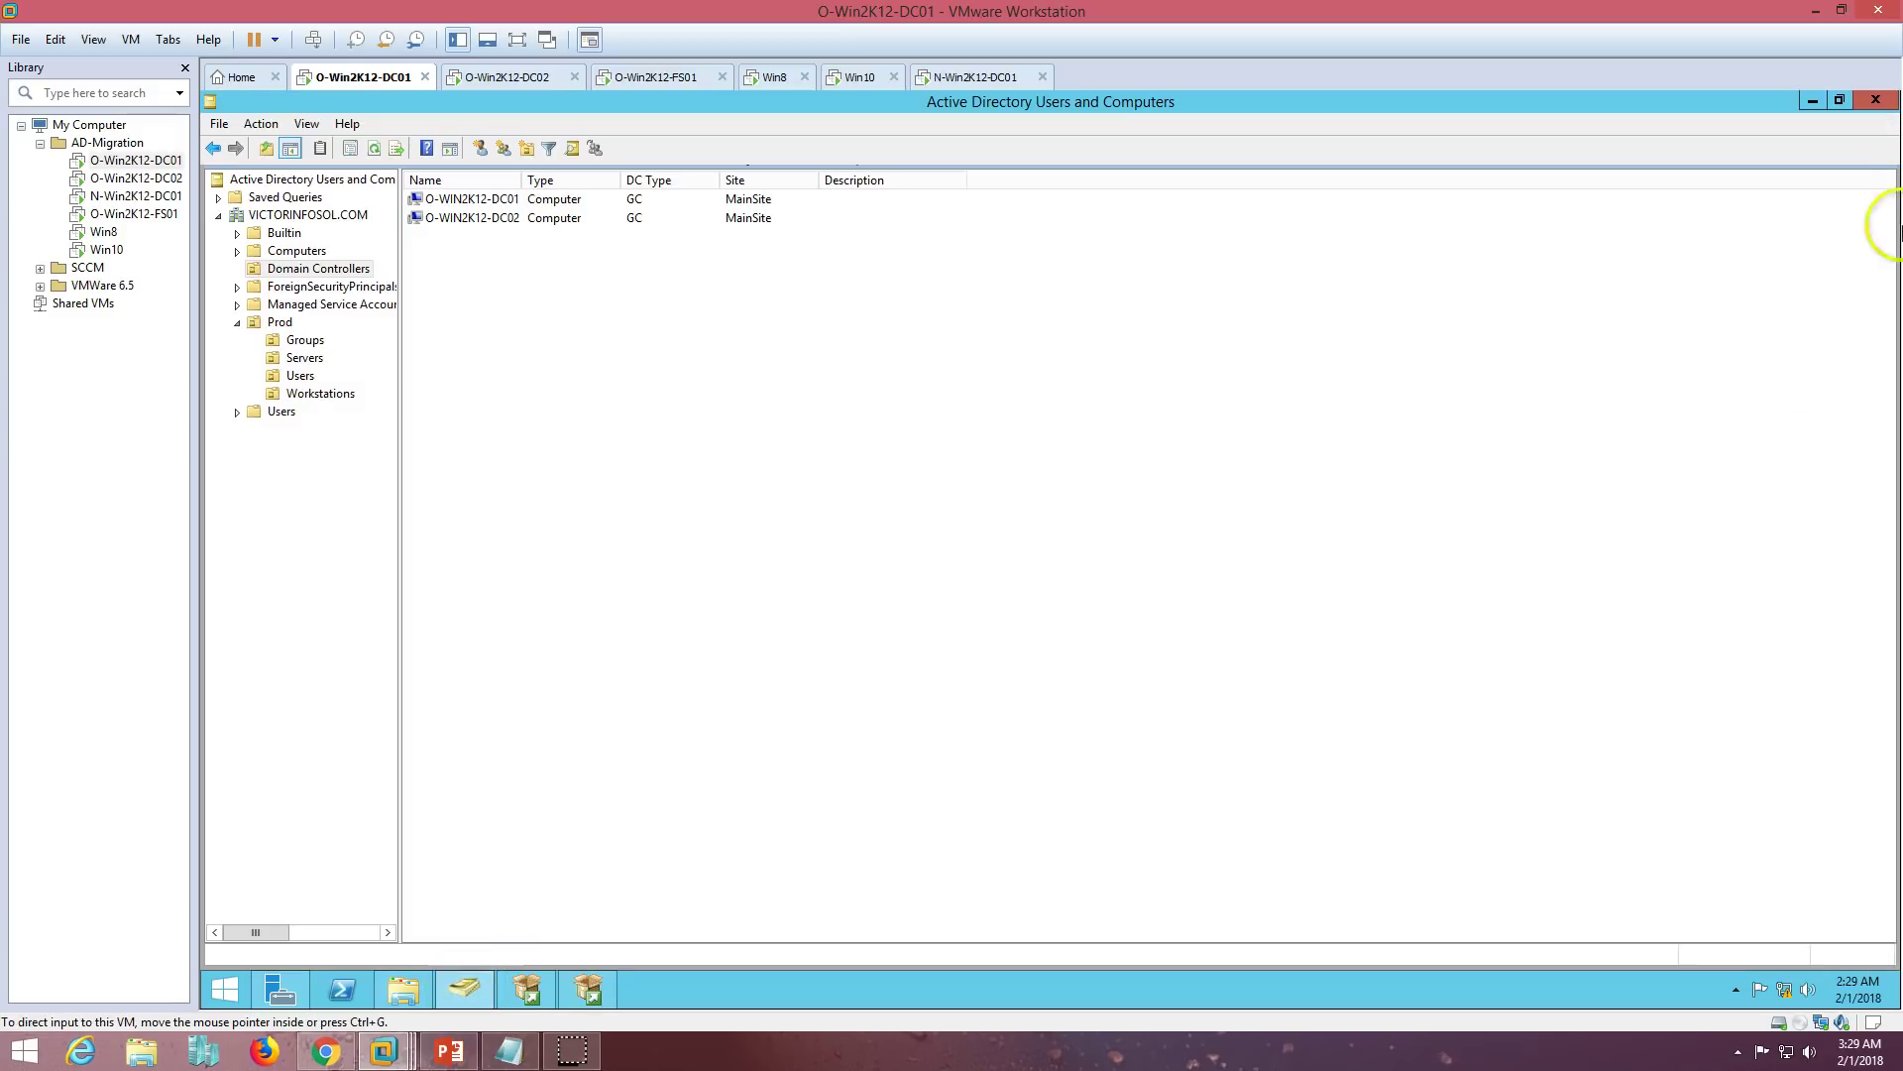
{"action": "left_click", "coordinate": [1876, 99]}
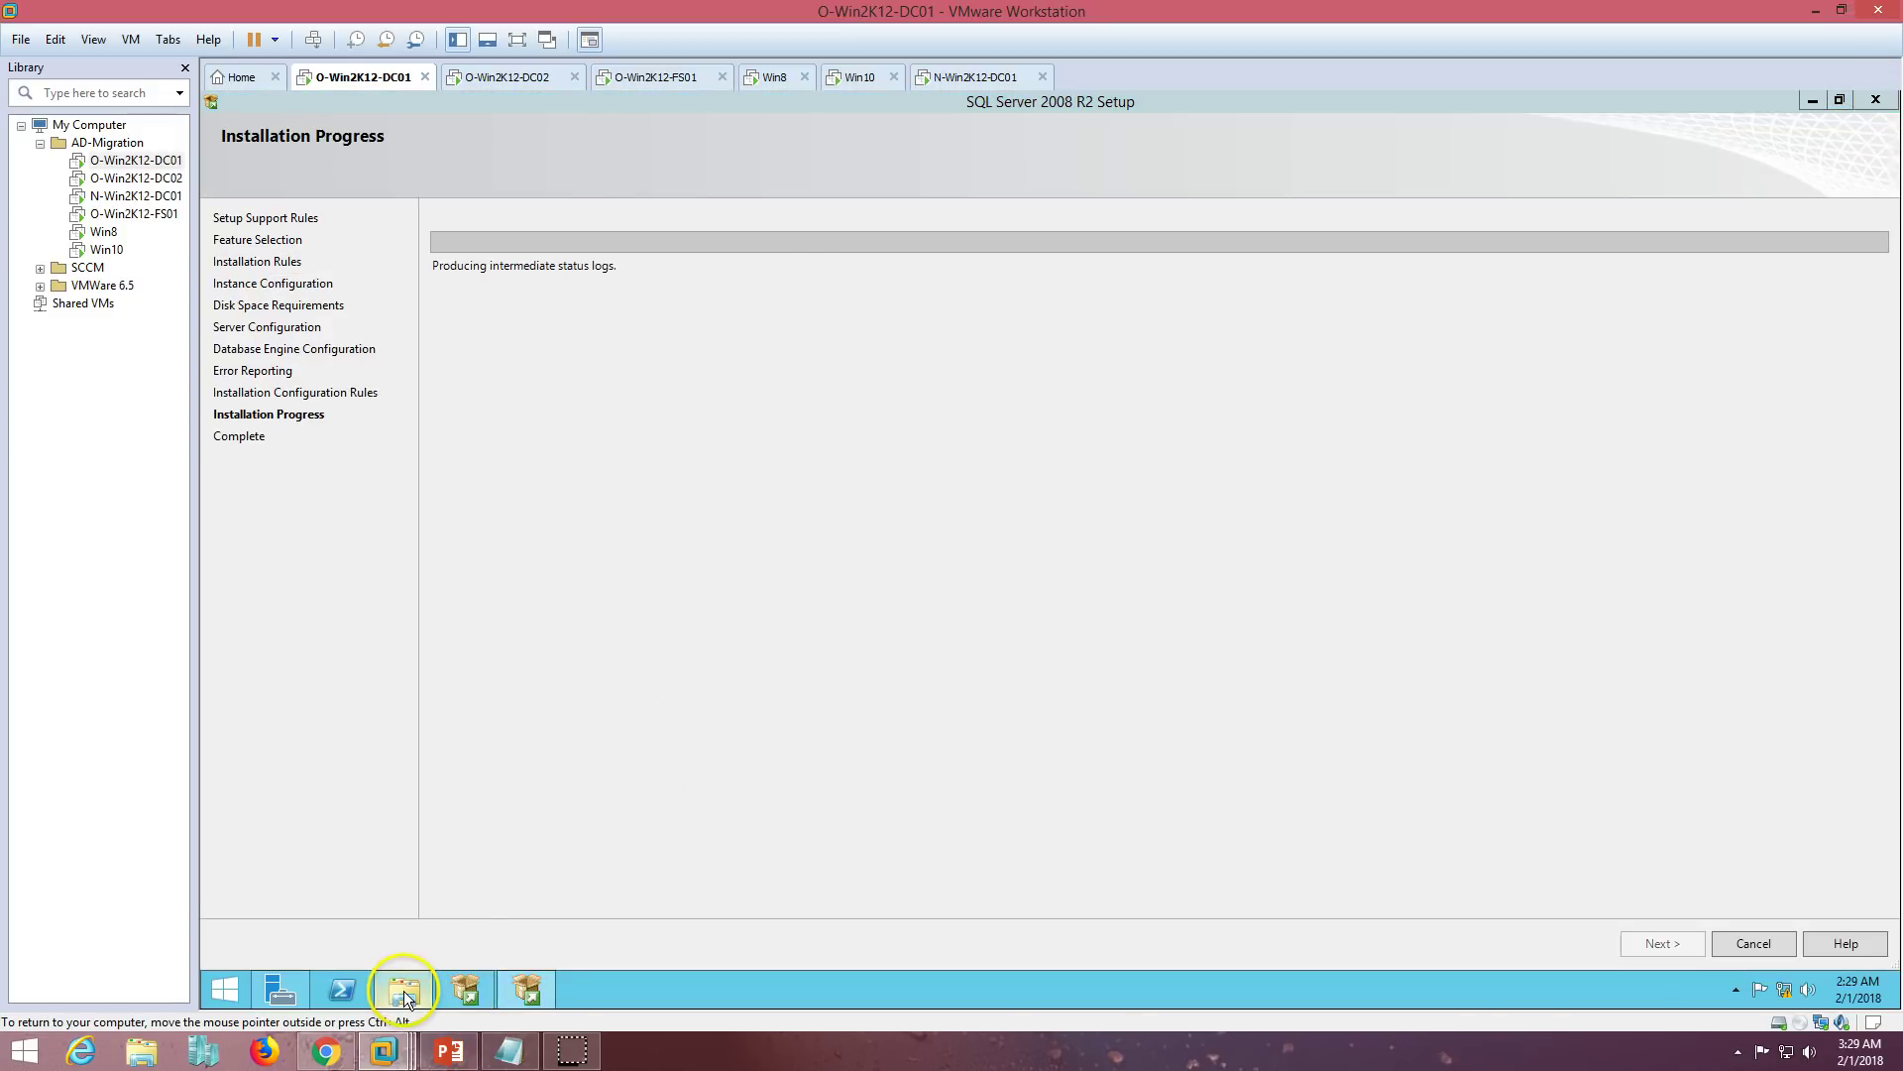
{"action": "left_click", "coordinate": [402, 991]}
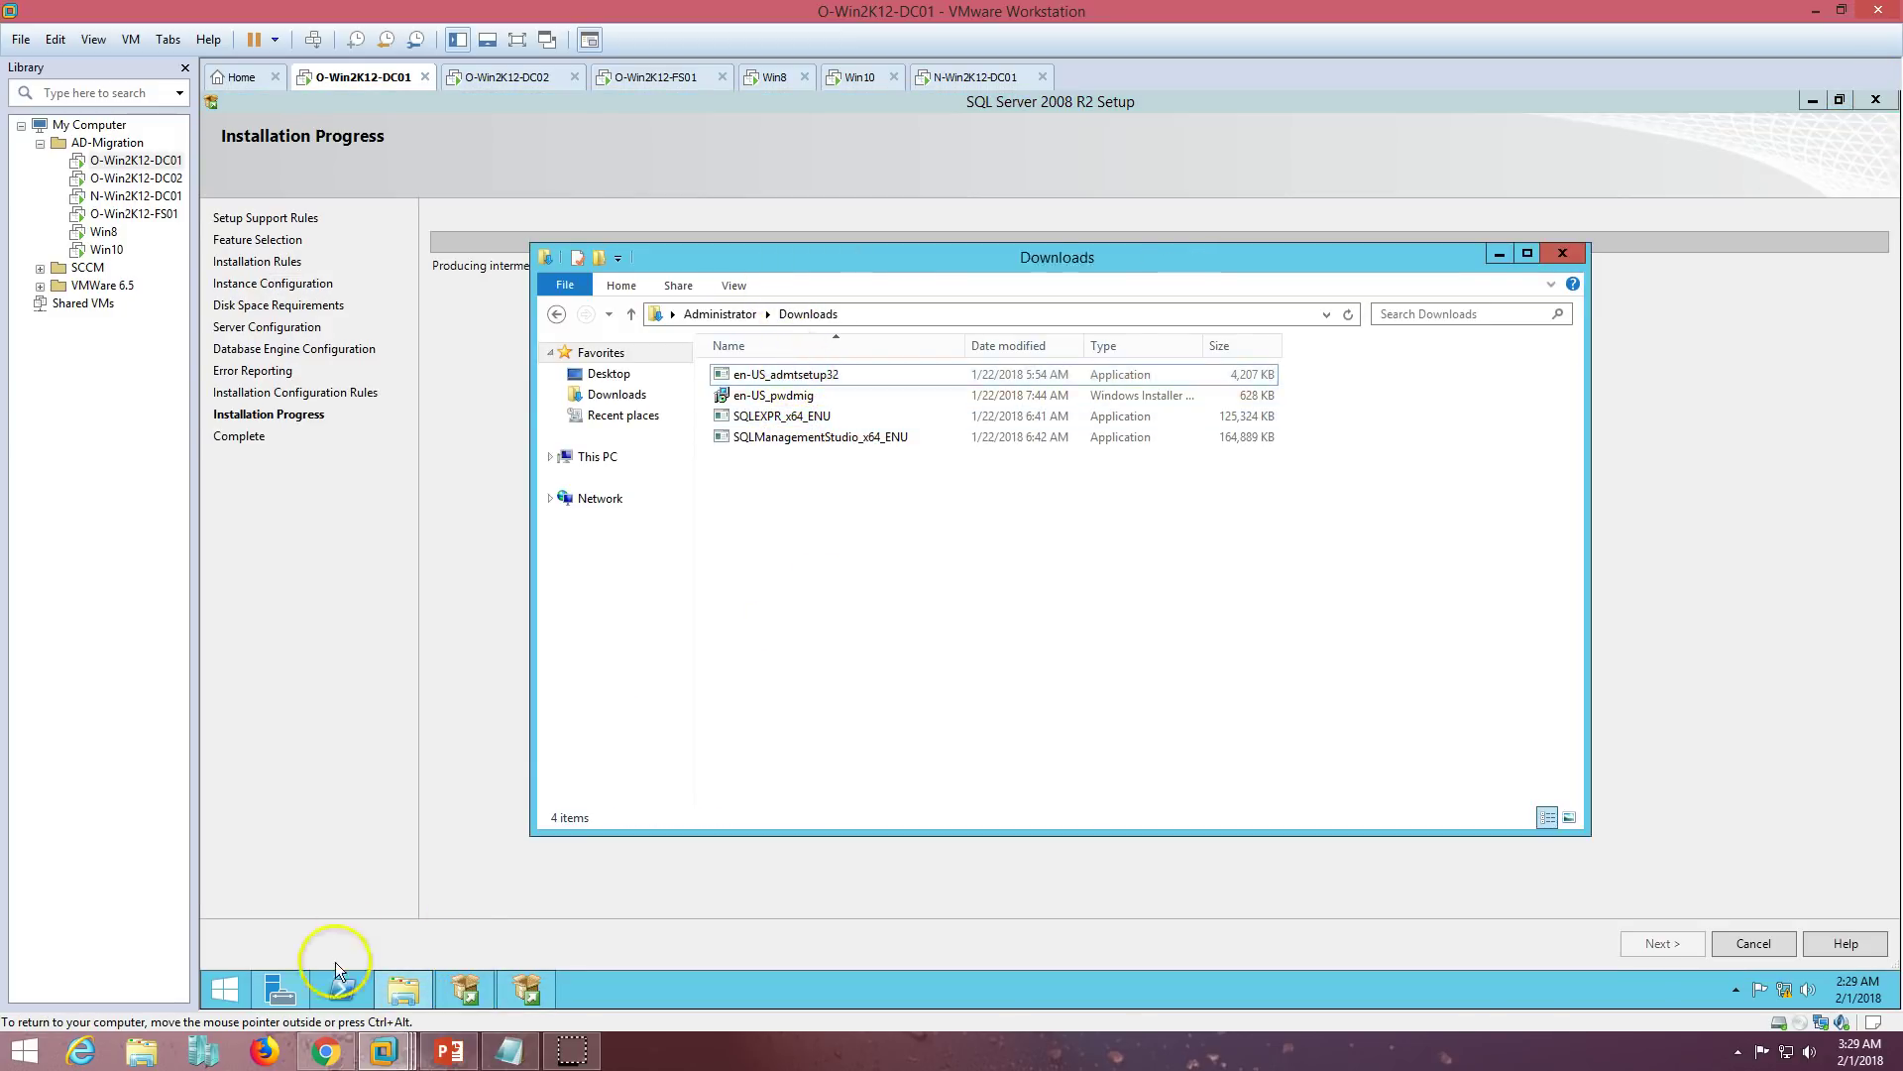
{"action": "left_click", "coordinate": [402, 991]}
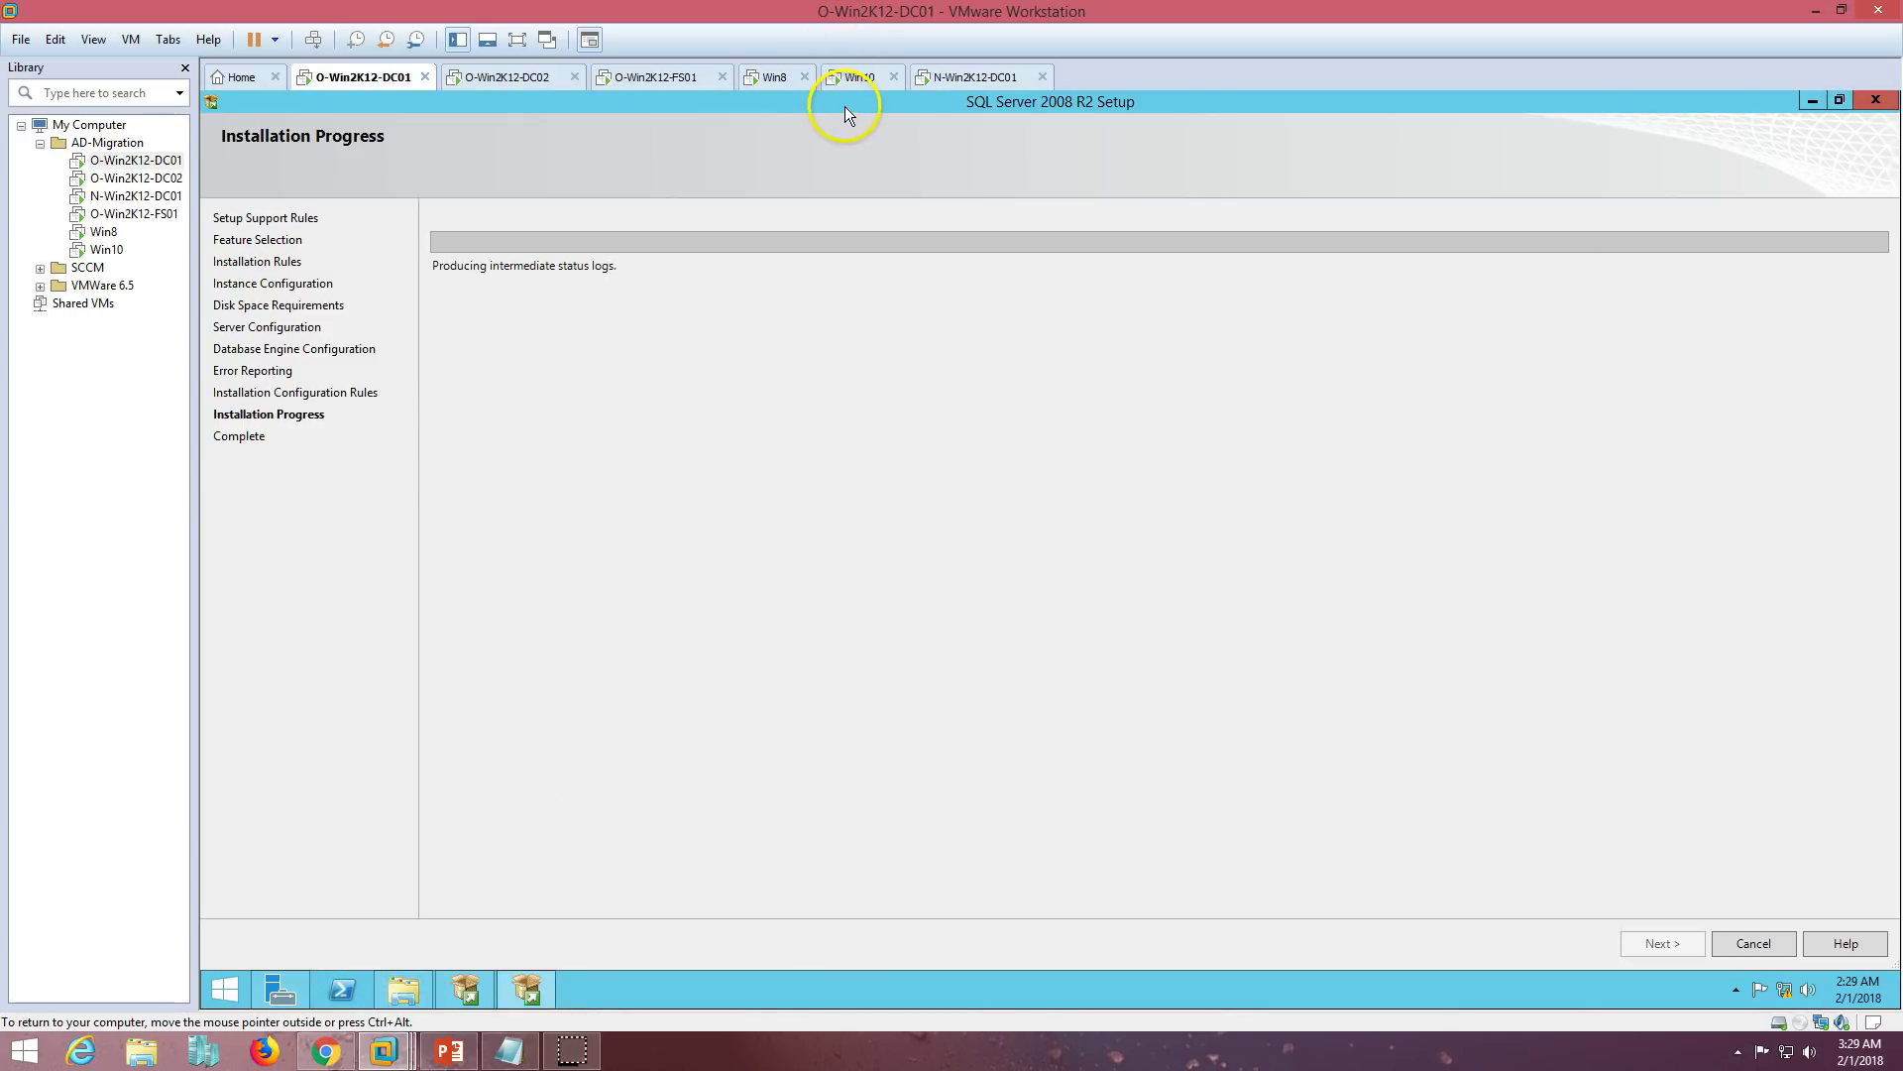
{"action": "mouse_move", "coordinate": [449, 1051]}
{"action": "left_click", "coordinate": [628, 853]}
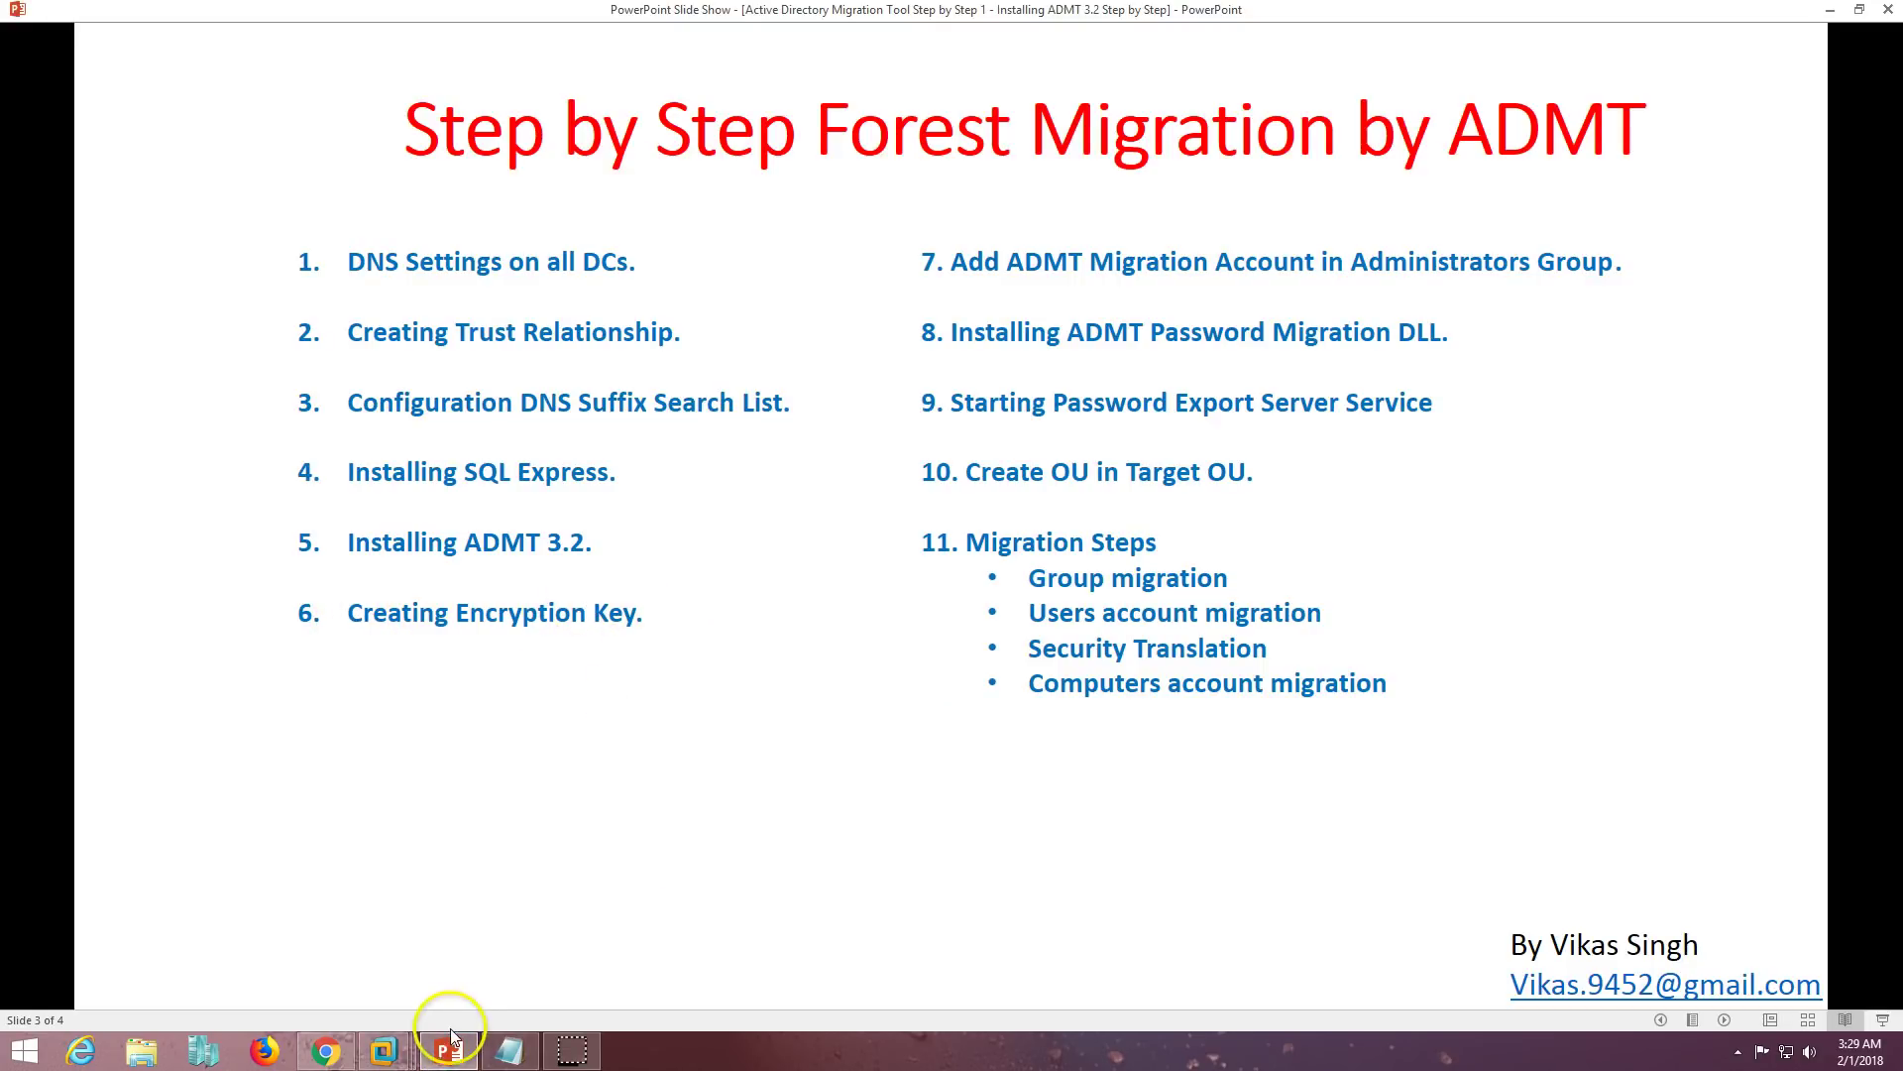
{"action": "left_click", "coordinate": [451, 1053]}
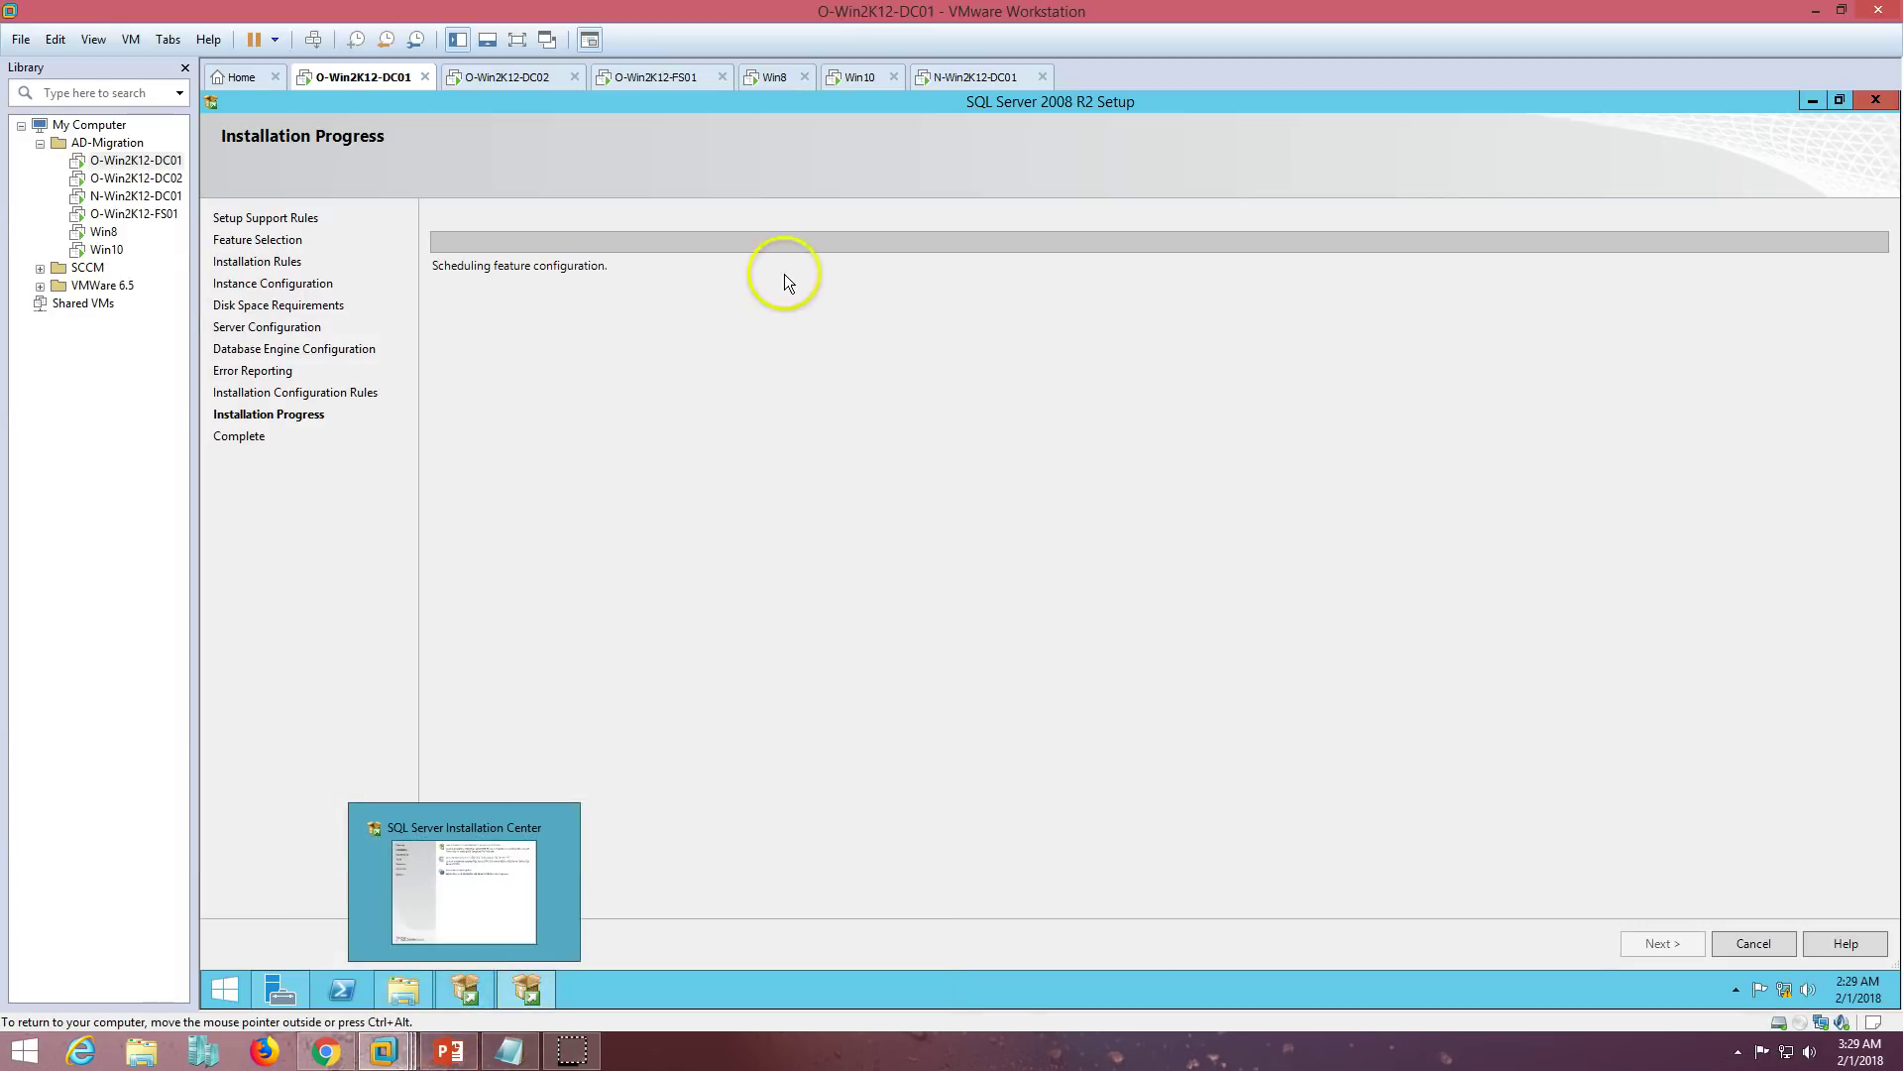
{"action": "left_click", "coordinate": [986, 78]}
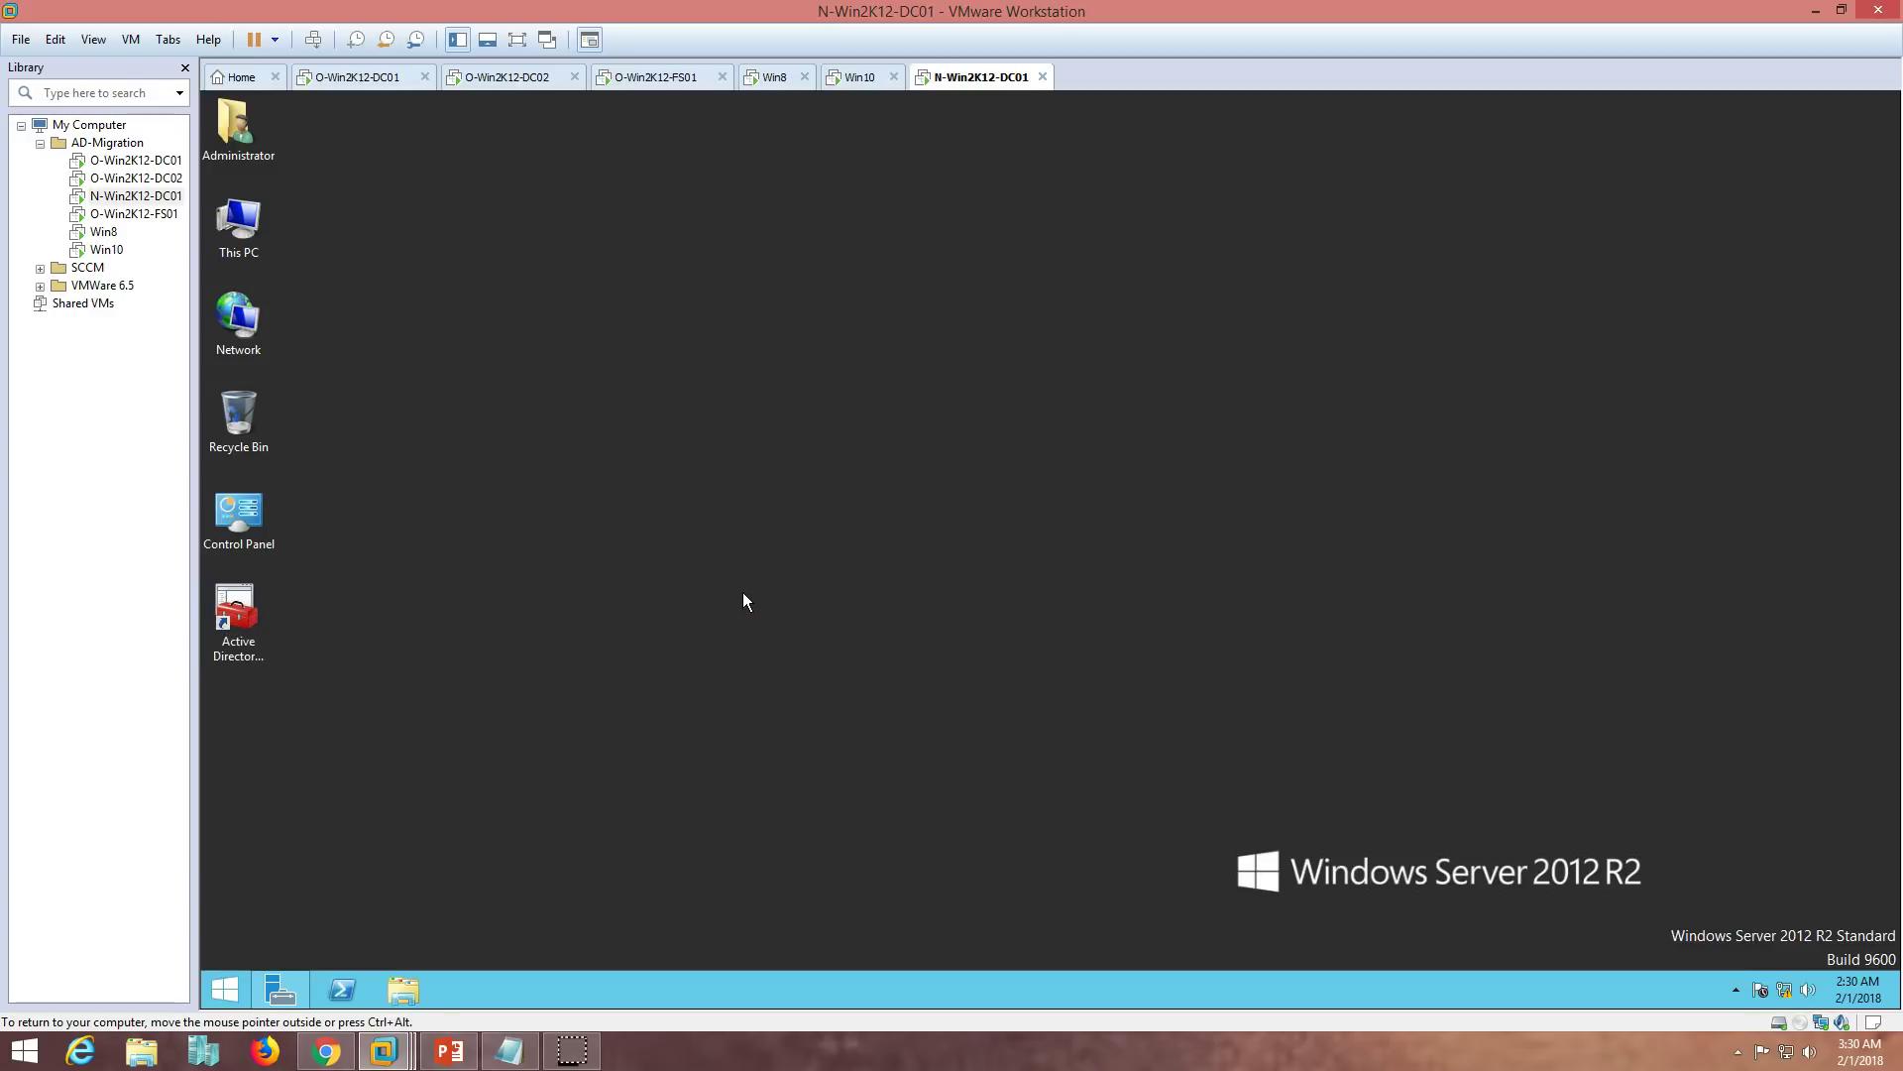
- From the ADMT shortcut's file location, open a command prompt in C:\Windows\ADMT using cmd
{"action": "right_click", "coordinate": [238, 627]}
{"action": "left_click", "coordinate": [322, 605]}
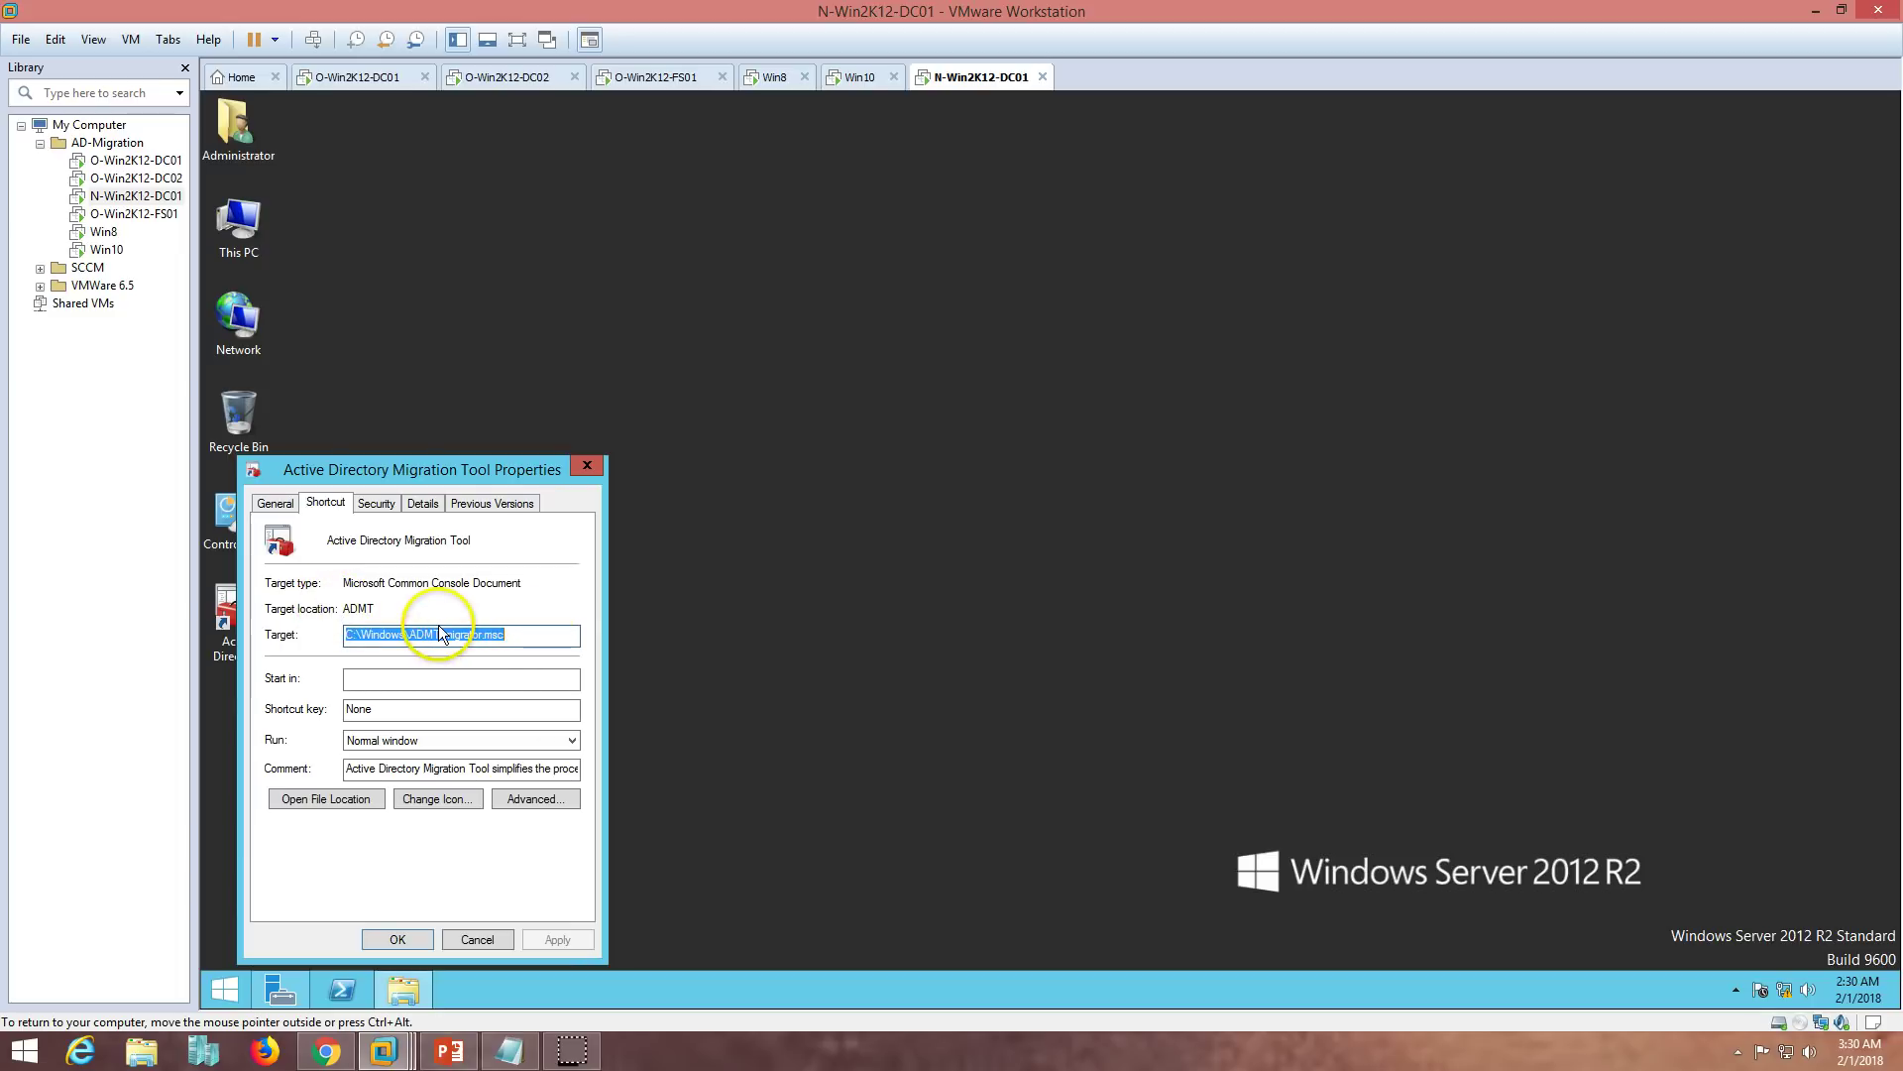
{"action": "left_click_drag", "start_coordinate": [446, 633], "coordinate": [287, 637]}
{"action": "key", "text": "ctrl+c"}
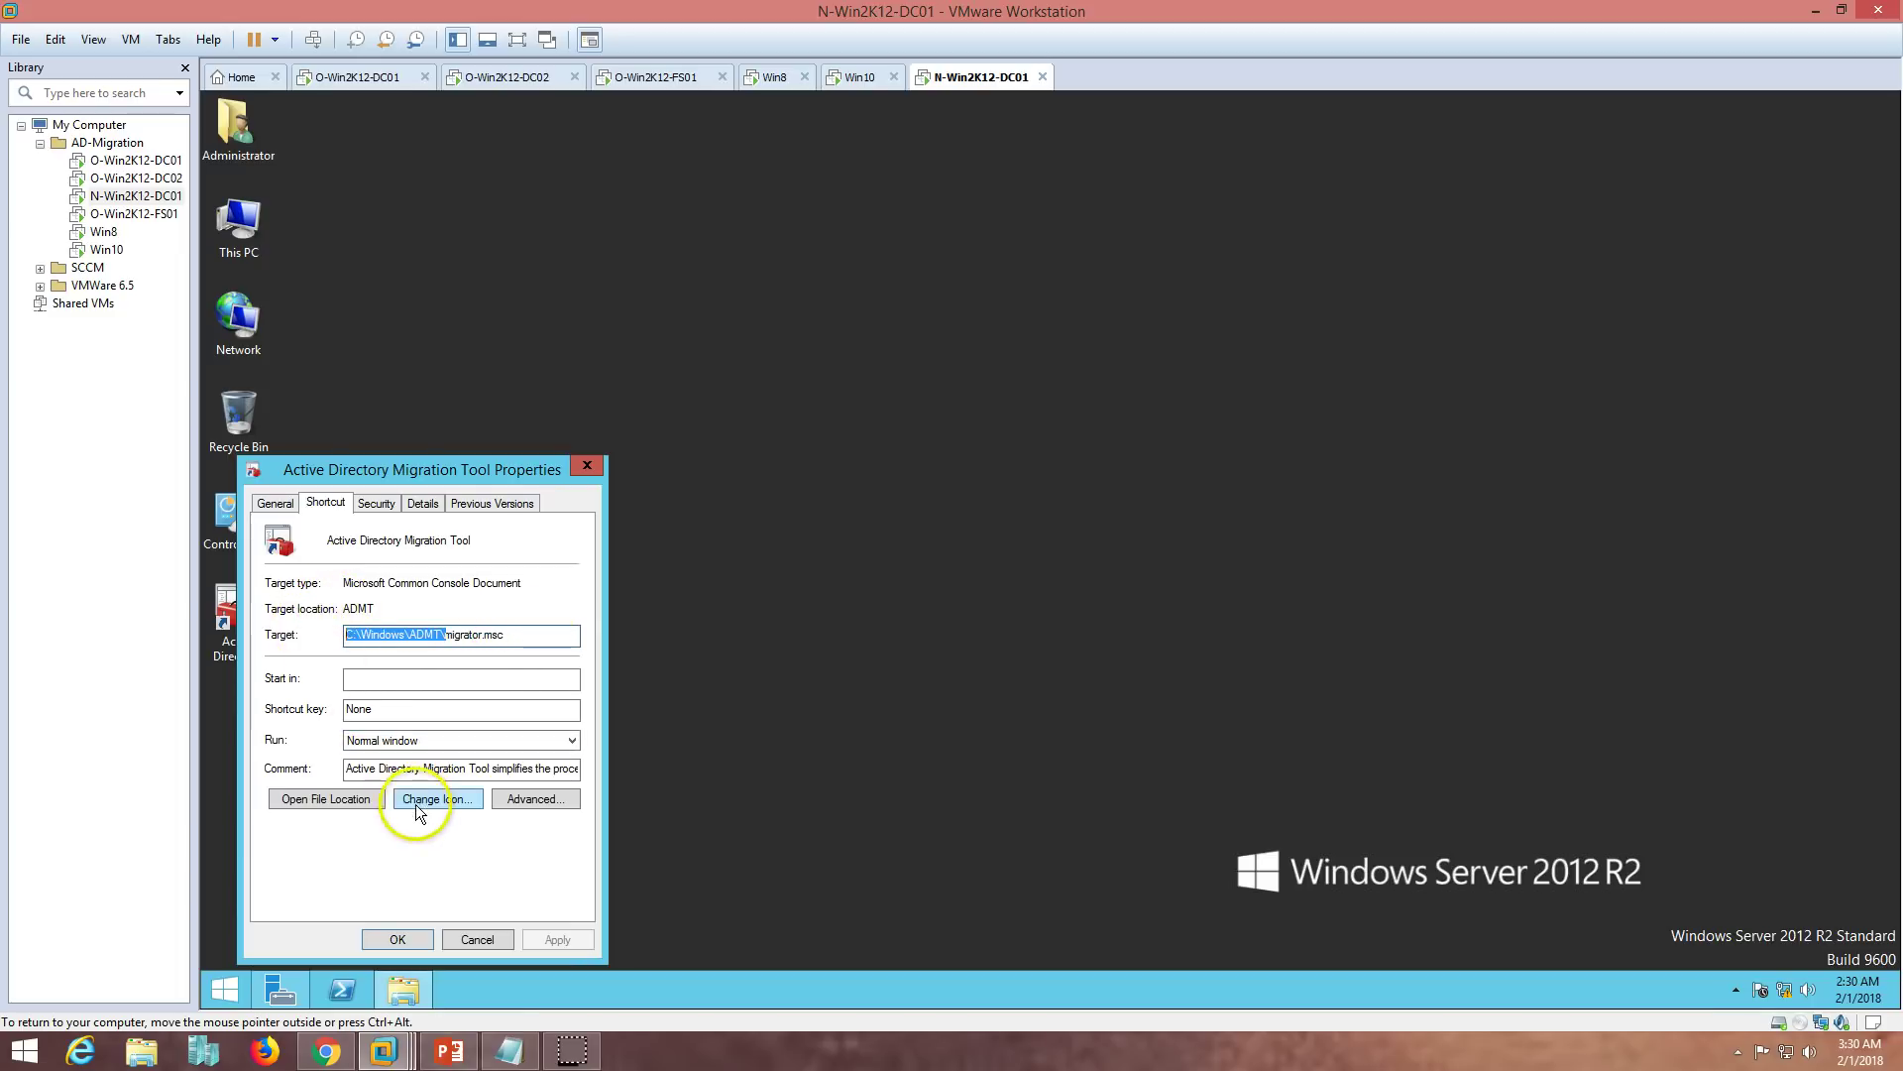
{"action": "left_click", "coordinate": [349, 799]}
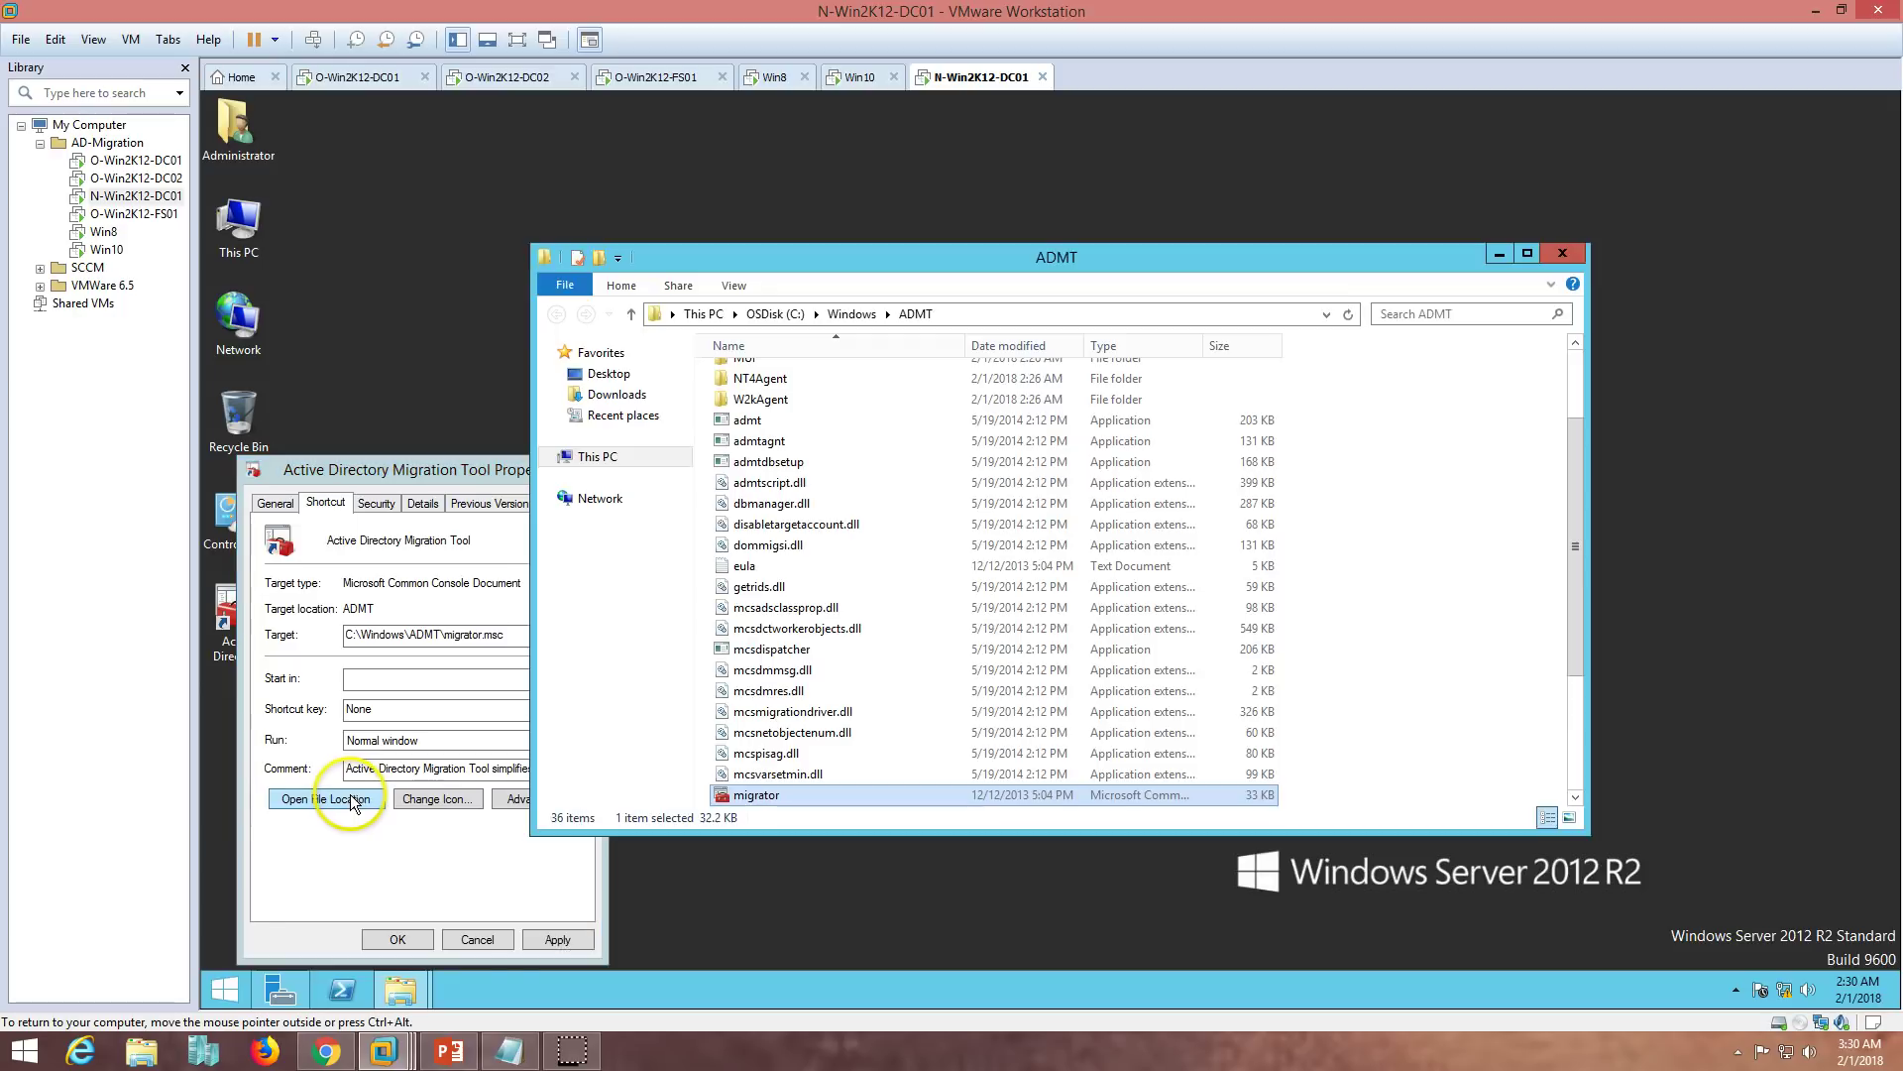
{"action": "left_click", "coordinate": [992, 321]}
{"action": "type", "text": "cmd"}
{"action": "key", "text": "Return"}
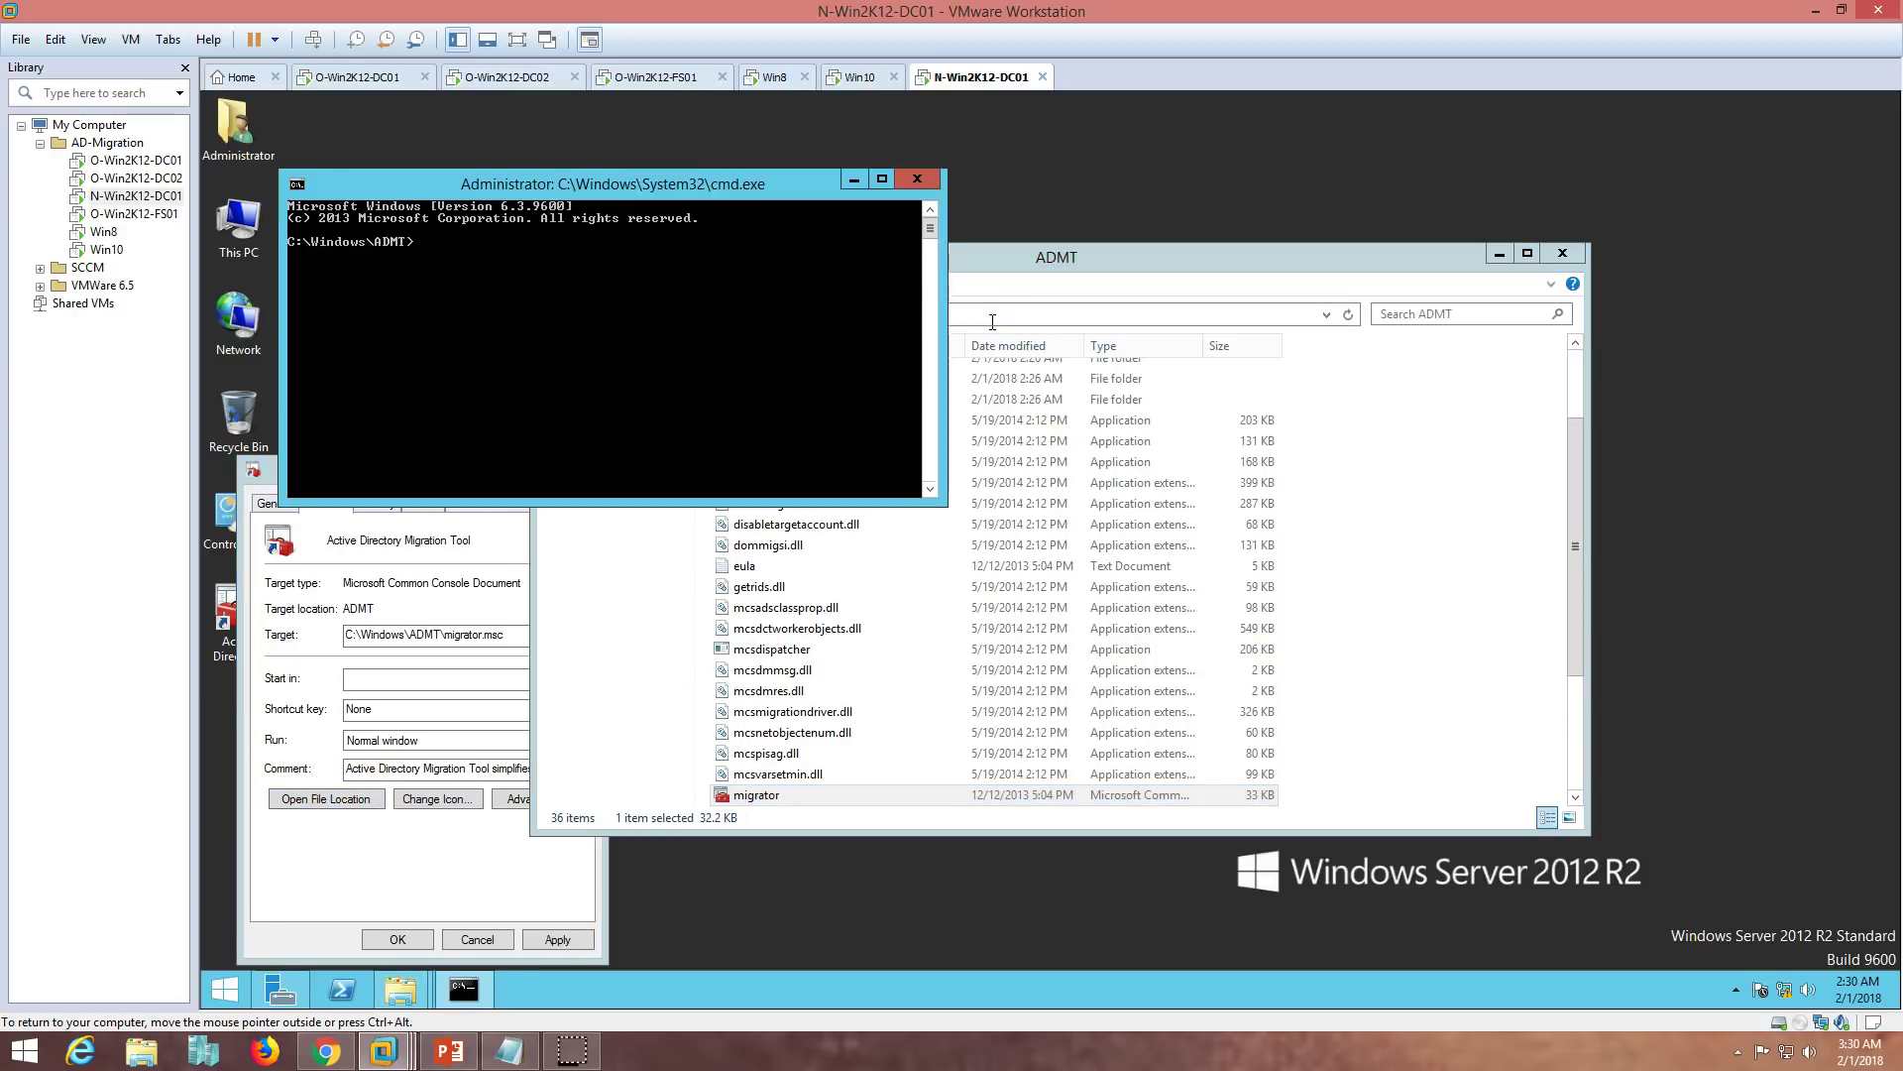
- Close the shortcut properties and ADMT folder, then select the ADMT Key command in the Steps notes
{"action": "left_click", "coordinate": [443, 567]}
{"action": "left_click", "coordinate": [586, 465]}
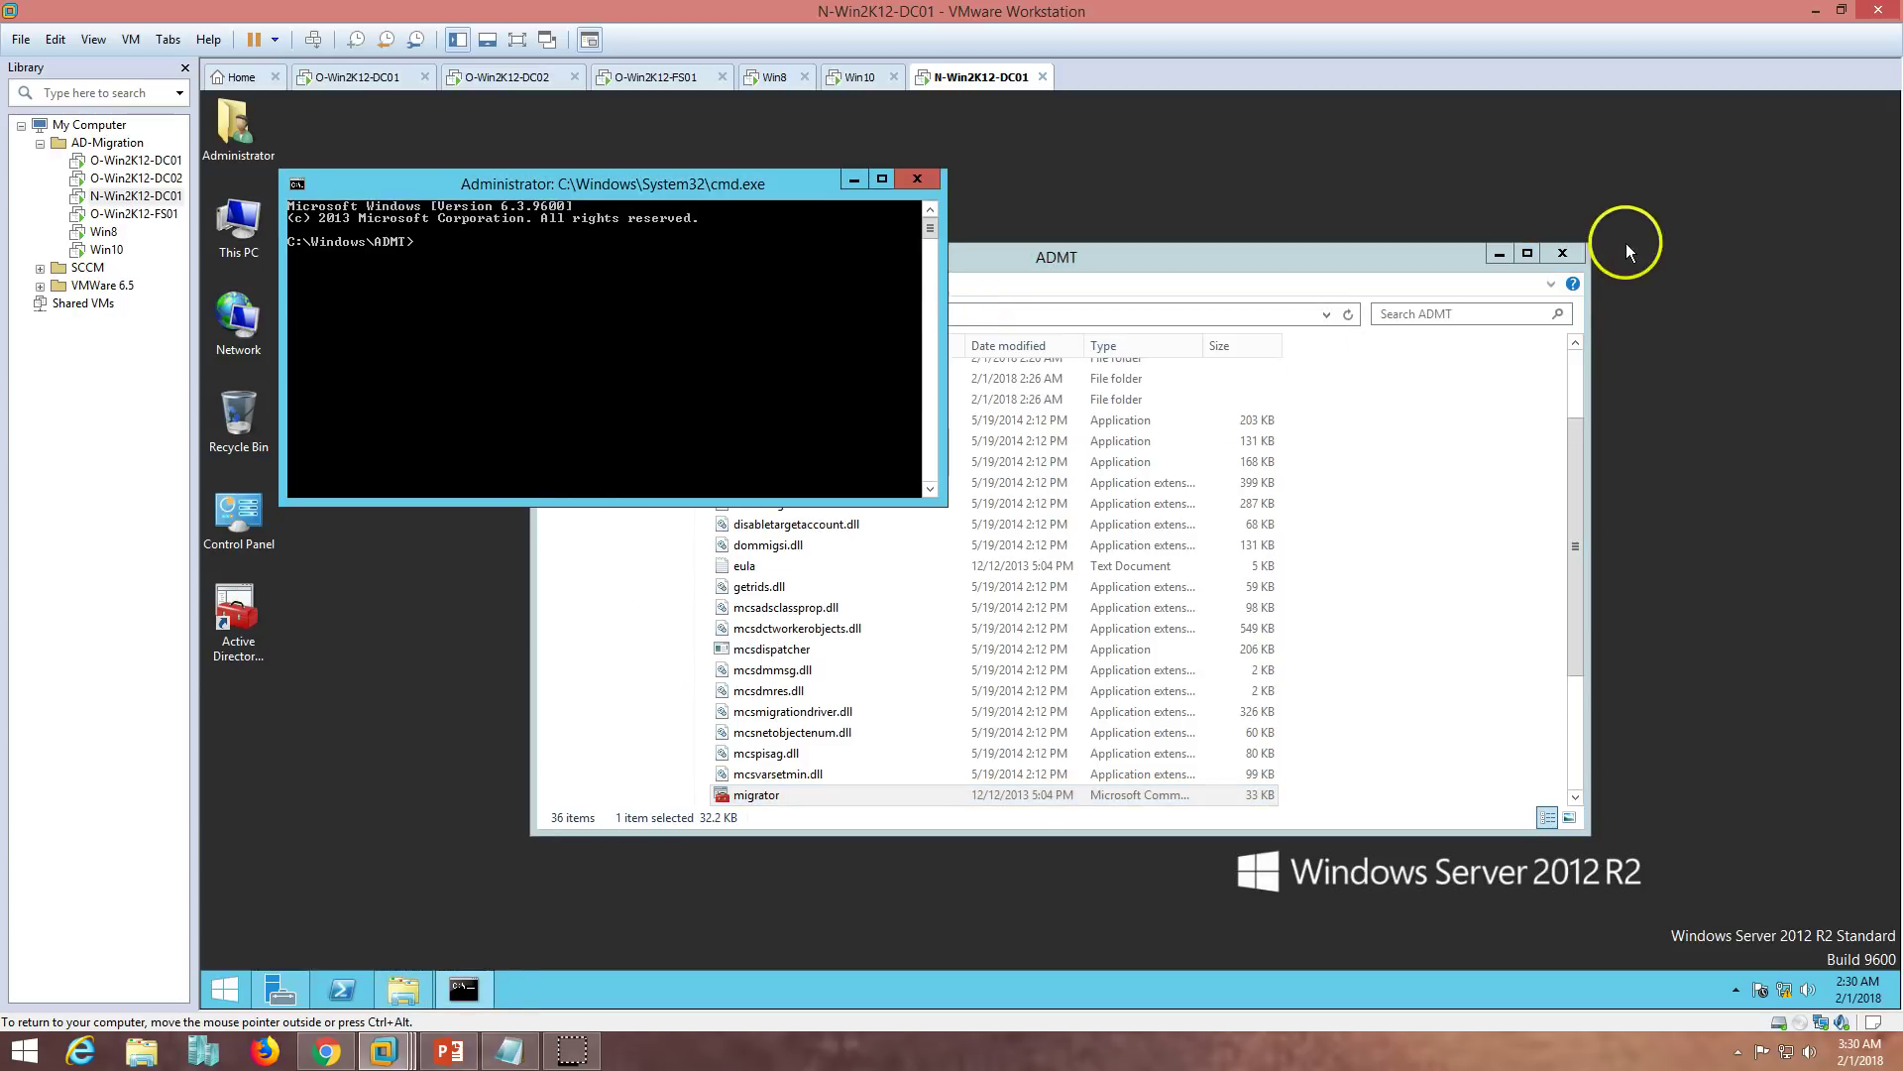
{"action": "left_click", "coordinate": [1564, 254]}
{"action": "left_click", "coordinate": [508, 1051]}
{"action": "left_click", "coordinate": [1126, 412]}
{"action": "left_click_drag", "start_coordinate": [692, 360], "coordinate": [855, 377]}
- Paste and run admt key /option:create for victorinfosol.com, saving the key to c:\fILEmIGpASS.PES
{"action": "left_click", "coordinate": [529, 282]}
{"action": "right_click", "coordinate": [530, 281]}
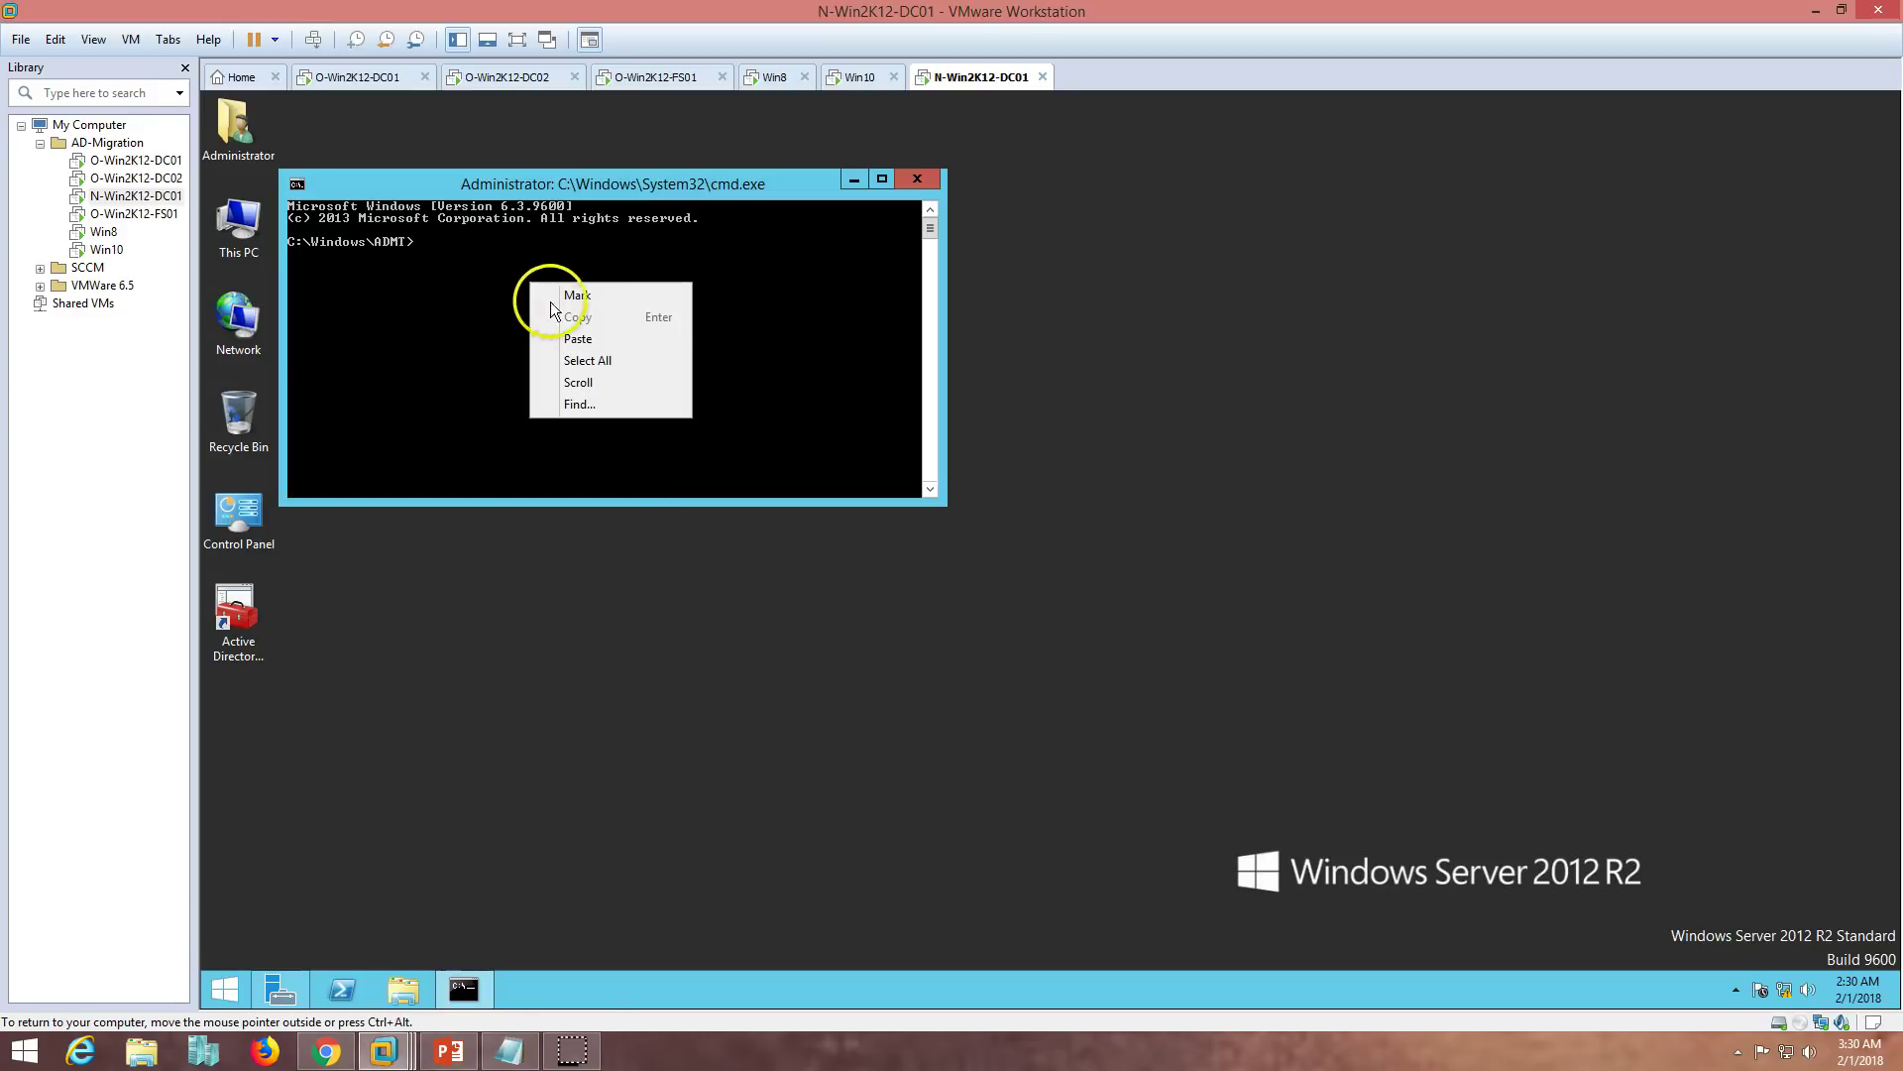
{"action": "left_click", "coordinate": [579, 338]}
{"action": "key", "text": "BackSpace"}
{"action": "key", "text": "BackSpace"}
{"action": "key", "text": "BackSpace"}
{"action": "key", "text": "BackSpace"}
{"action": "key", "text": "BackSpace"}
{"action": "key", "text": "BackSpace"}
{"action": "key", "text": "BackSpace"}
{"action": "key", "text": "BackSpace"}
{"action": "key", "text": "BackSpace"}
{"action": "key", "text": "BackSpace"}
{"action": "key", "text": "BackSpace"}
{"action": "key", "text": "BackSpace"}
{"action": "key", "text": "BackSpace"}
{"action": "key", "text": "BackSpace"}
{"action": "key", "text": "BackSpace"}
{"action": "left_click", "coordinate": [55, 38]}
{"action": "left_click", "coordinate": [71, 106]}
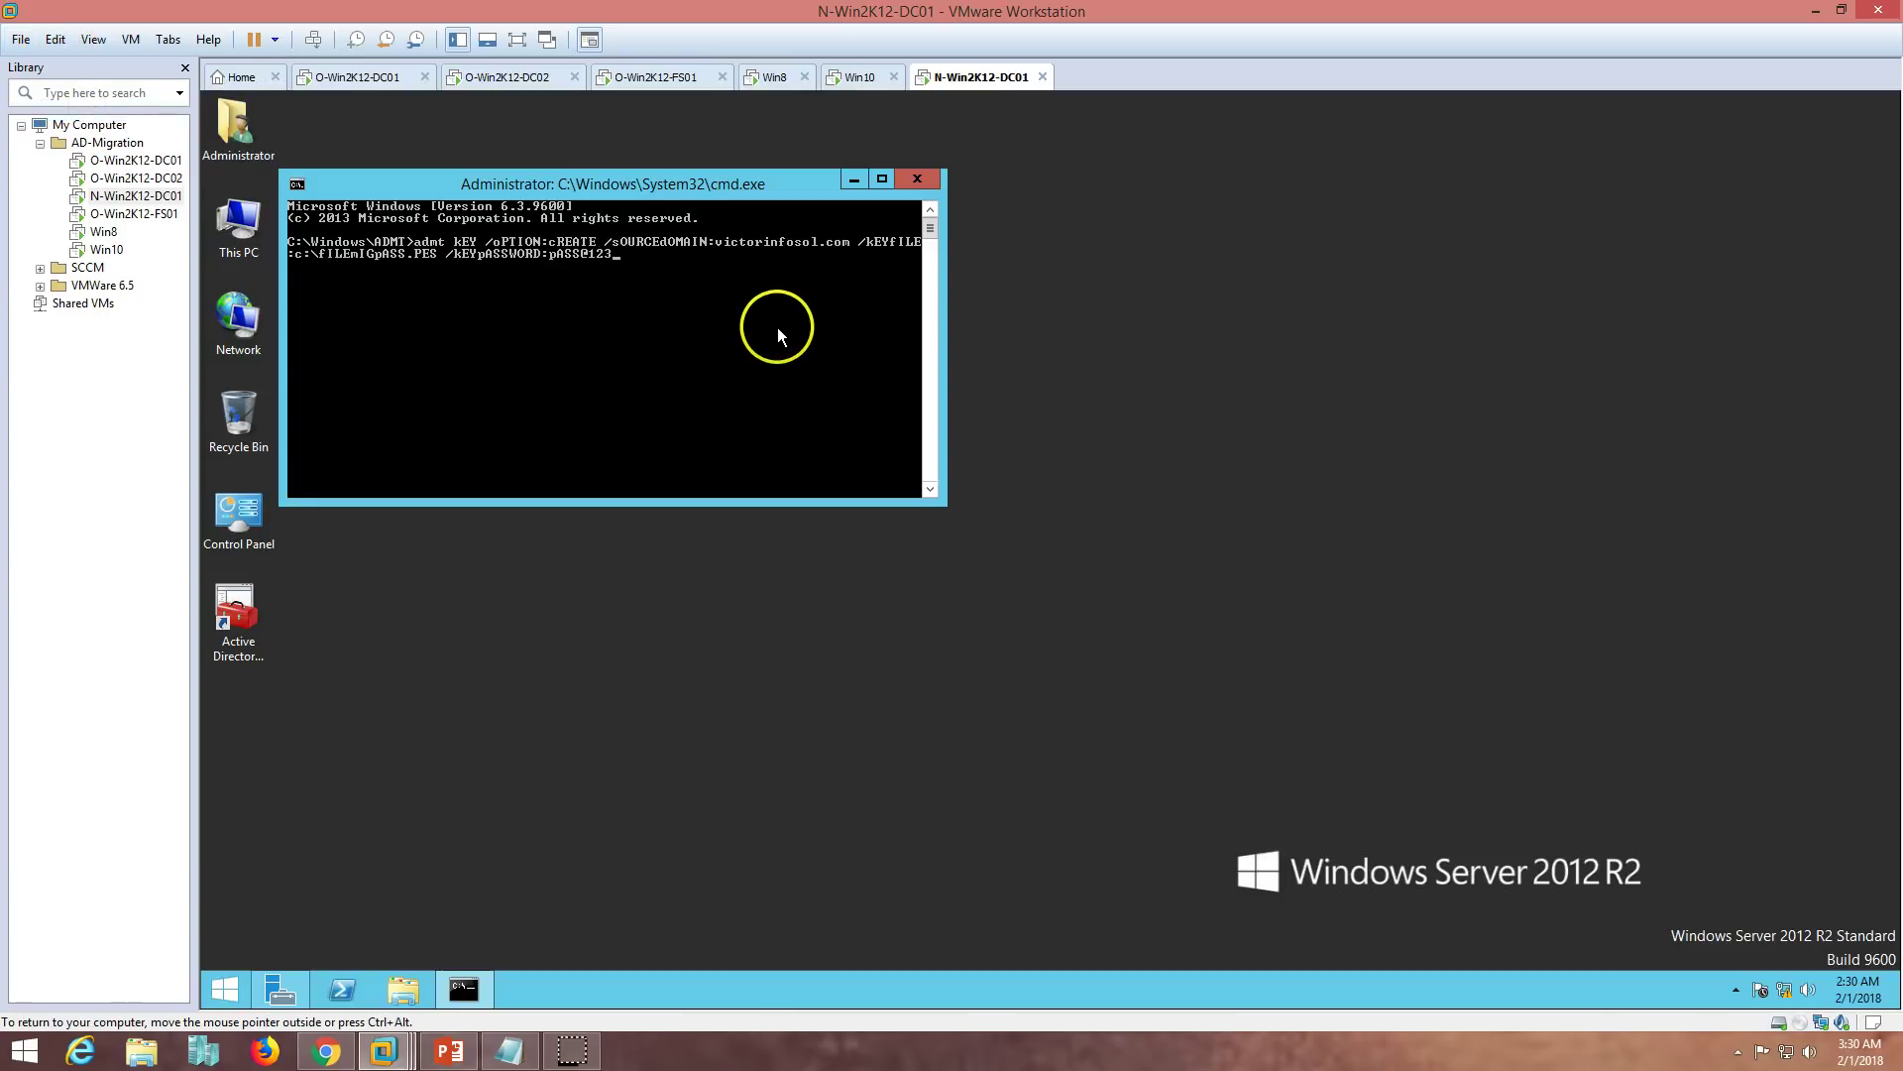
{"action": "left_click_drag", "start_coordinate": [664, 184], "coordinate": [916, 208]}
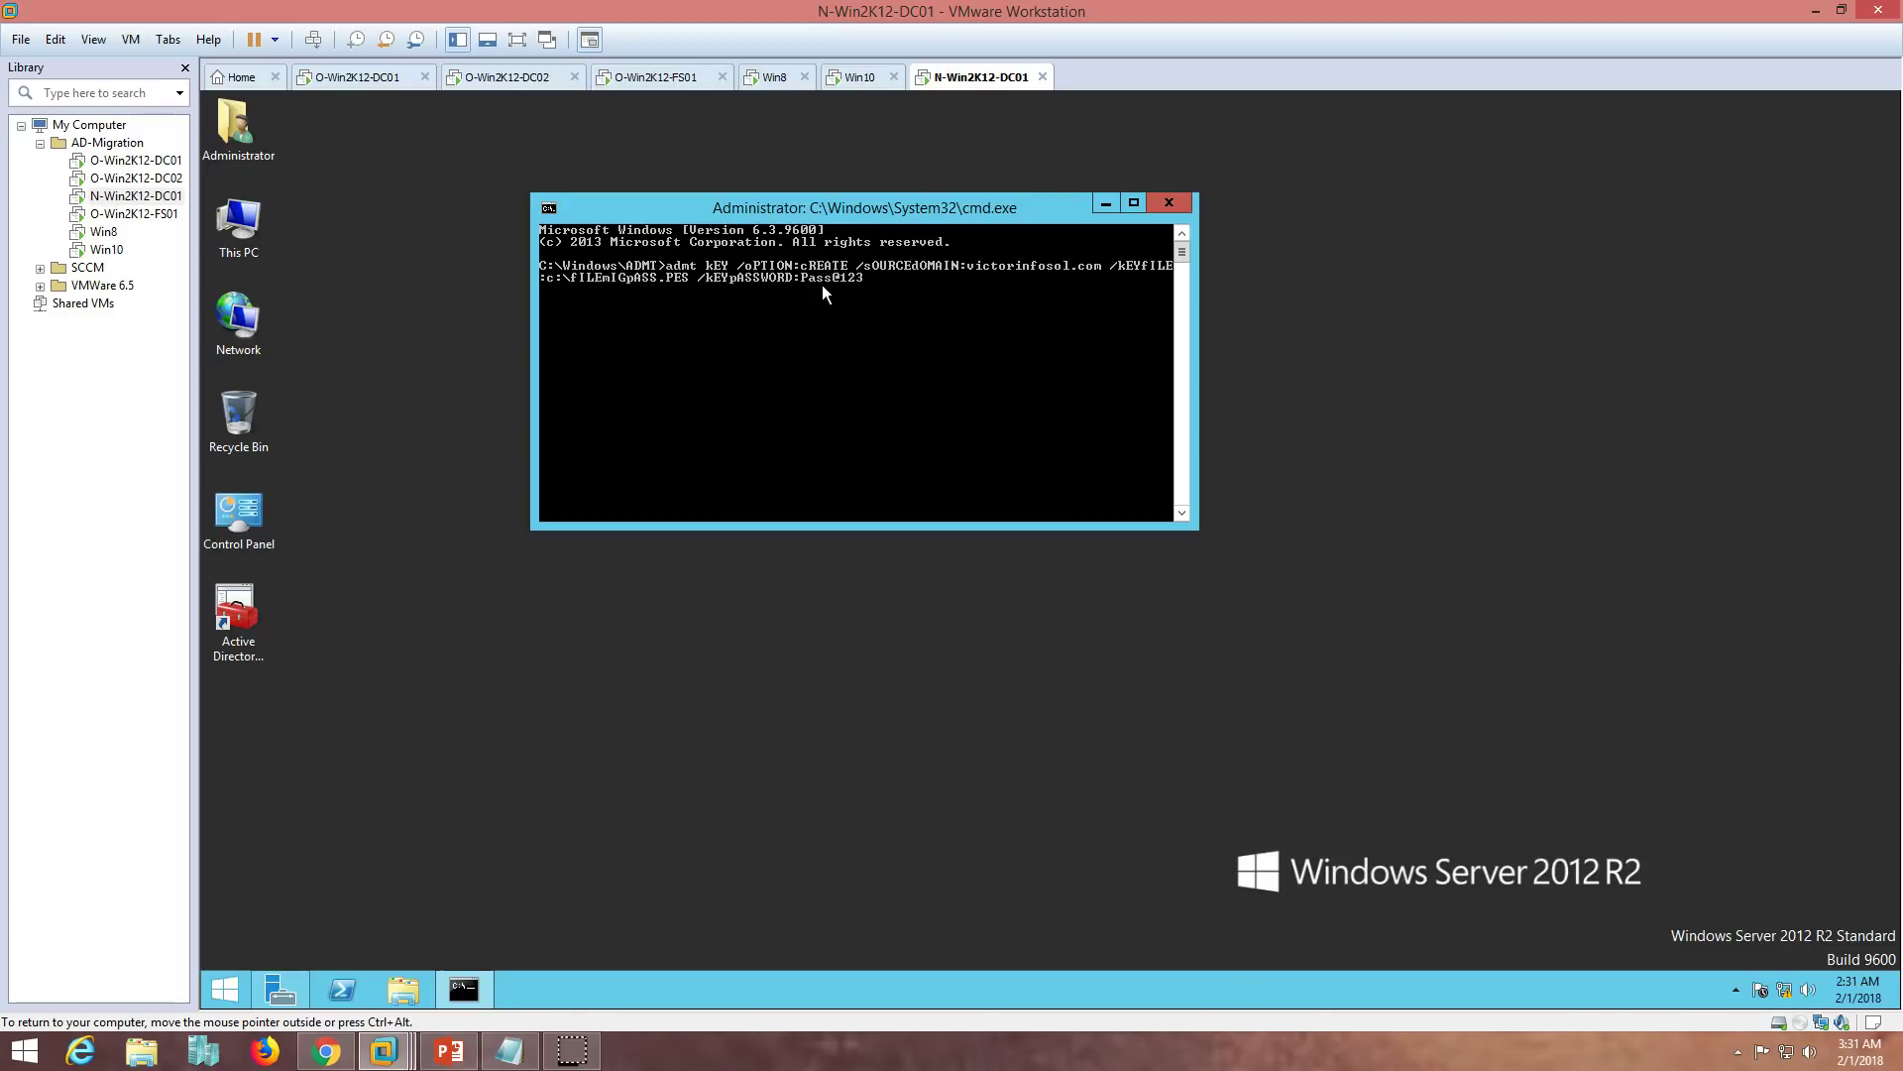
{"action": "key", "text": "Return"}
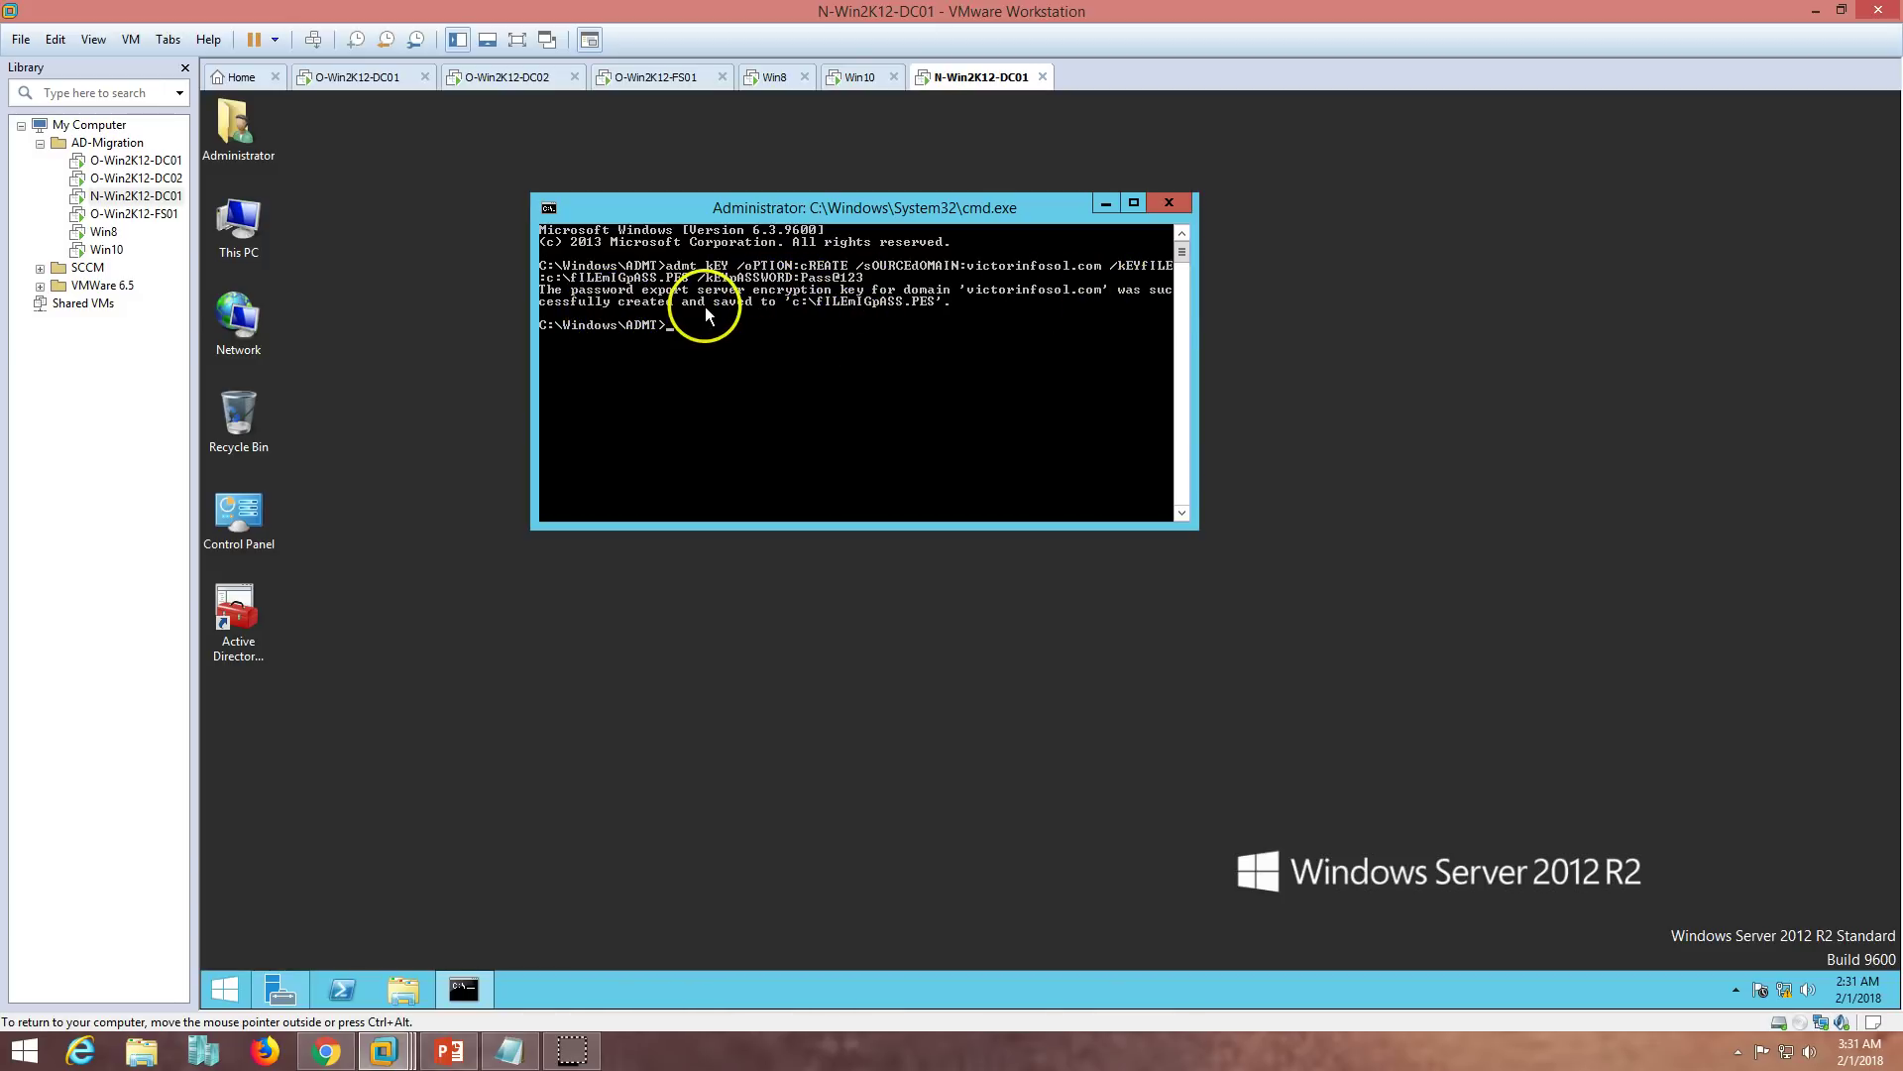
- Copy C:\fILEmIGpASS.PES on N-Win2K12-DC01 and paste it into OSDisk (C:) on O-Win2K12-DC01
{"action": "left_click", "coordinate": [393, 987]}
{"action": "double_click", "coordinate": [783, 550]}
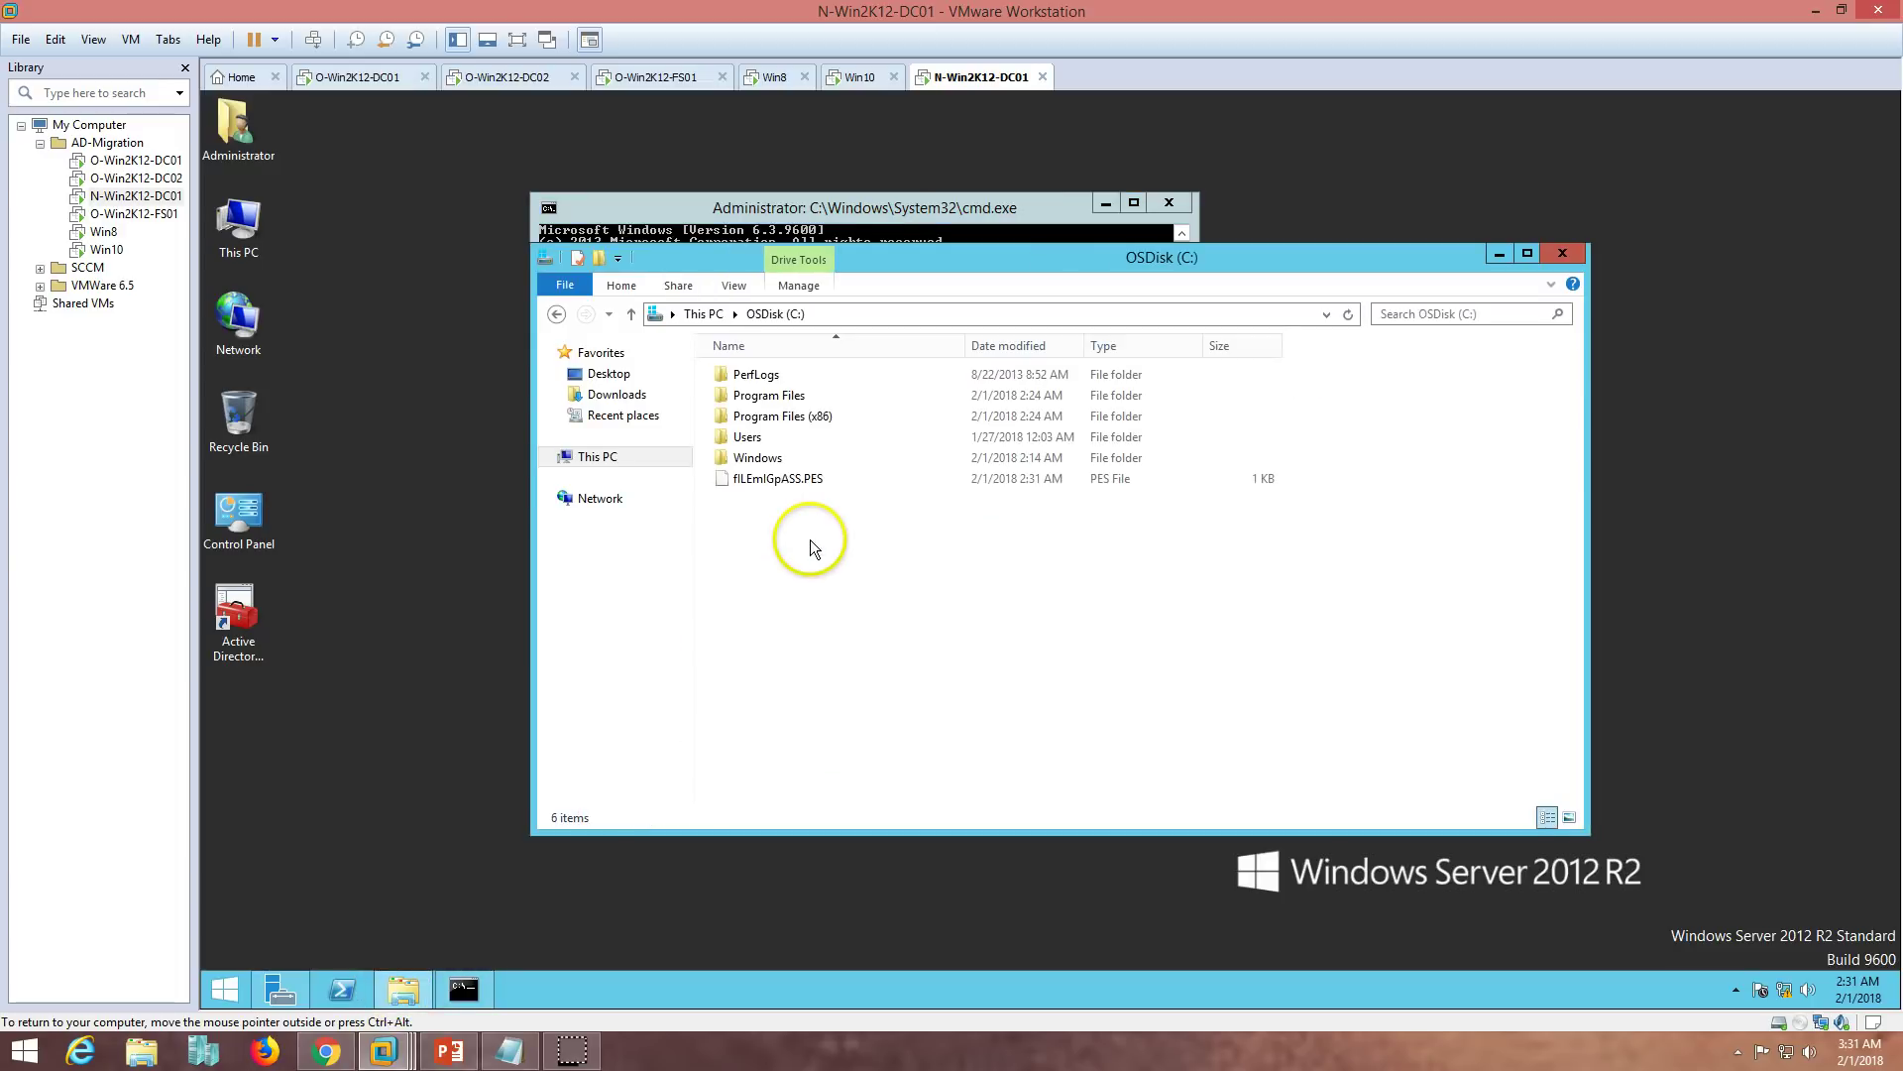
{"action": "left_click", "coordinate": [783, 481]}
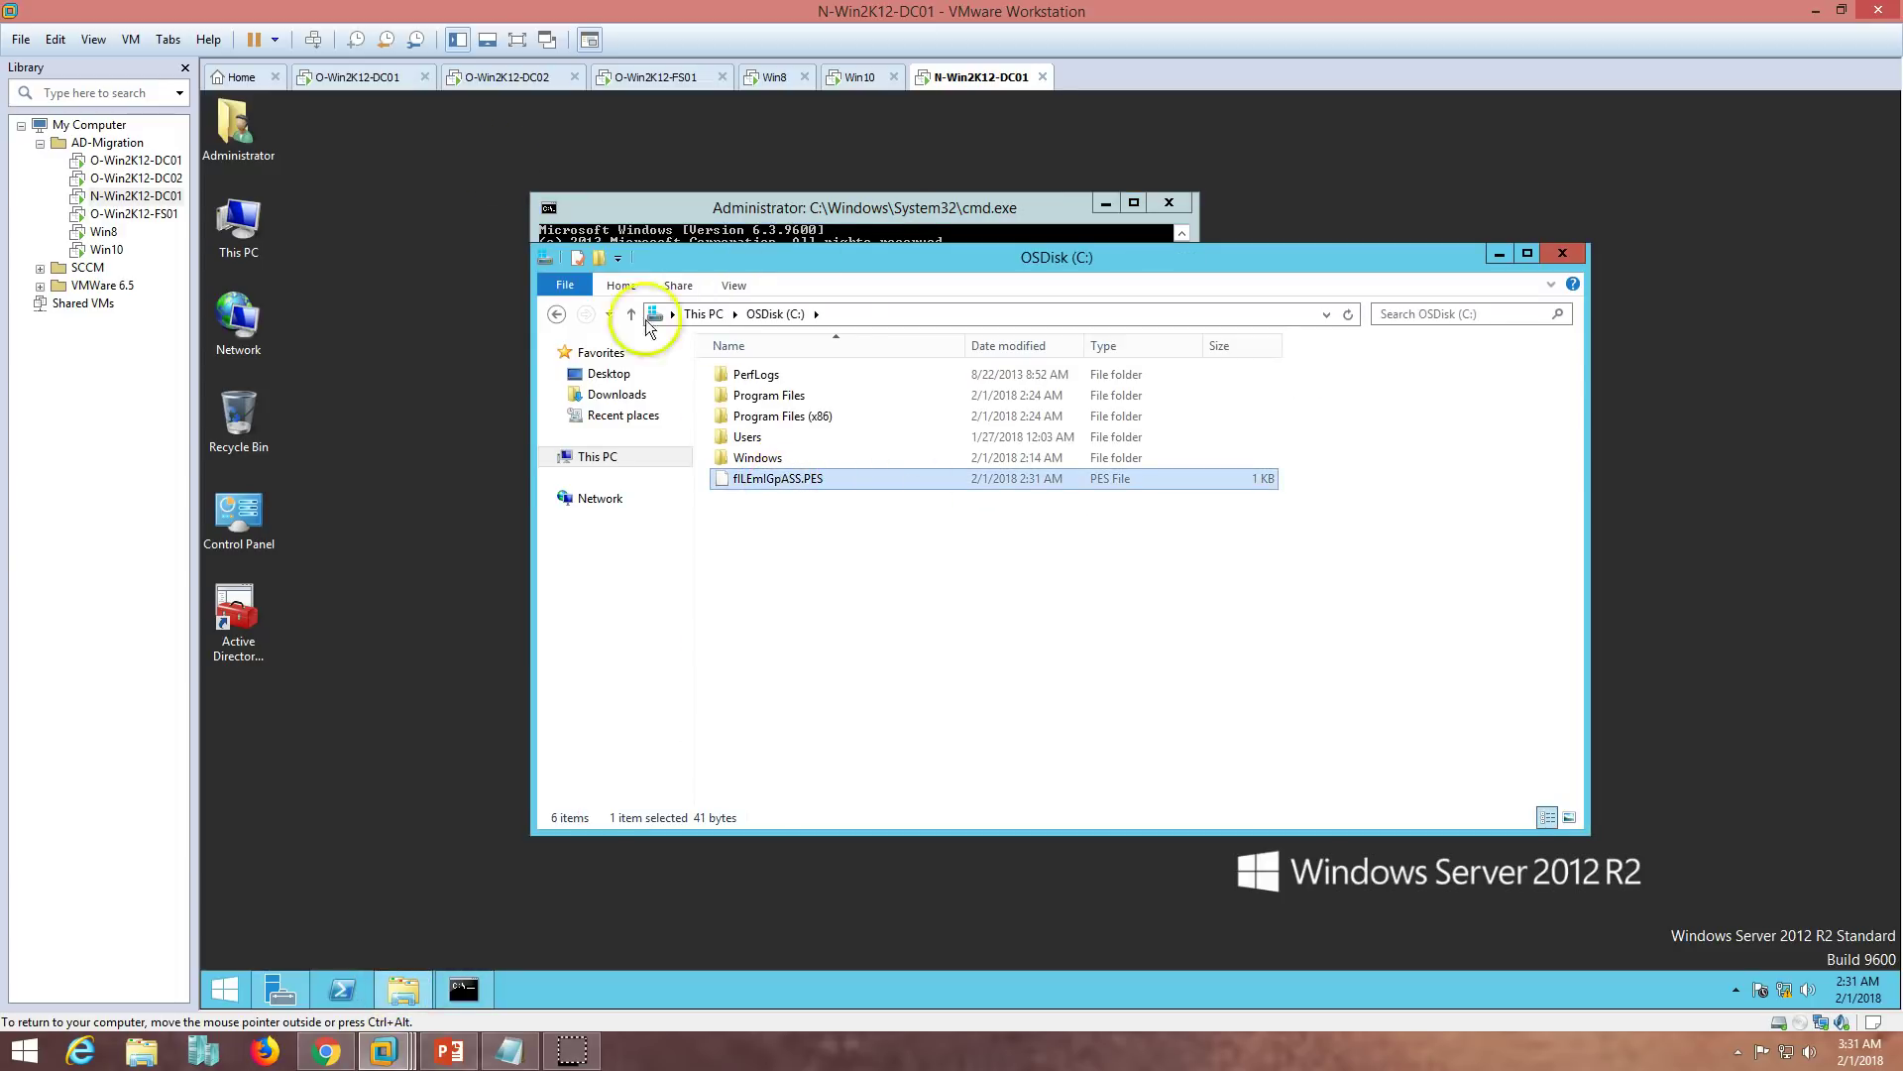
{"action": "left_click", "coordinate": [376, 76]}
{"action": "left_click", "coordinate": [406, 984]}
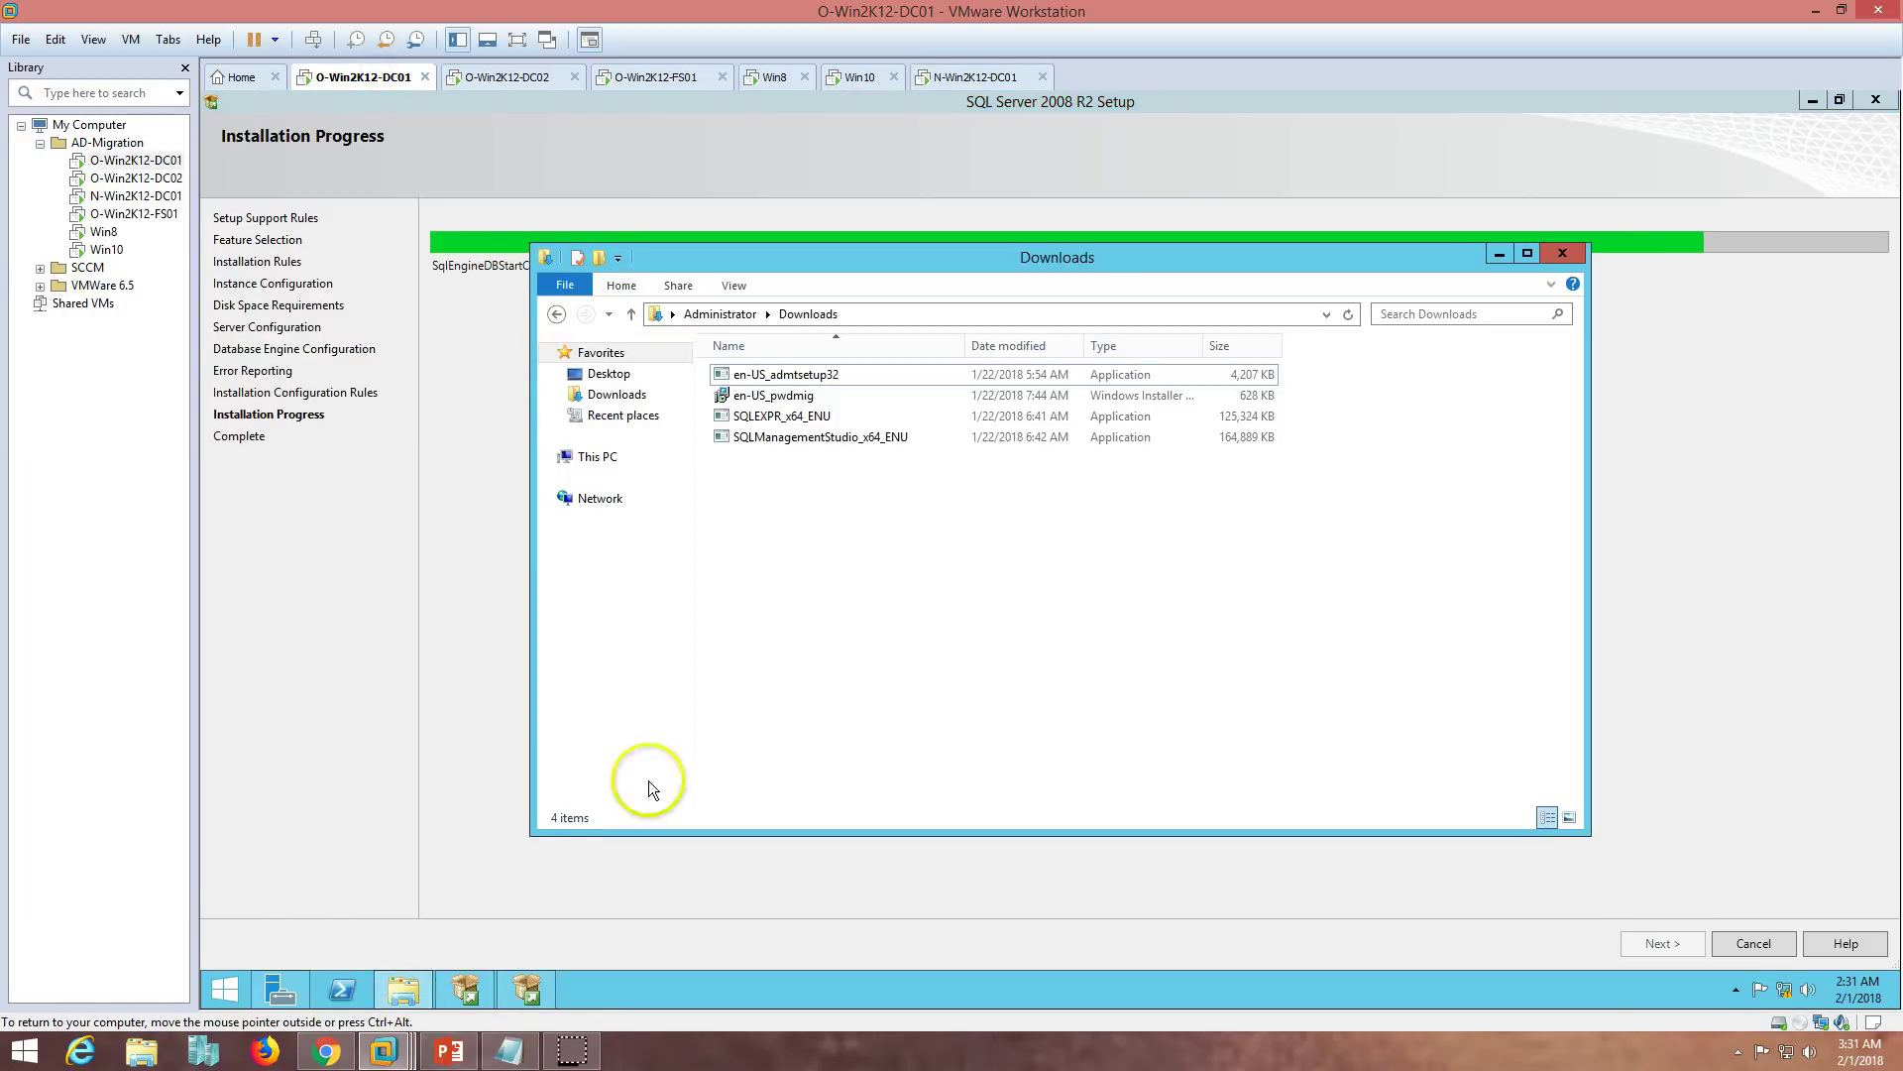
{"action": "left_click", "coordinate": [595, 456]}
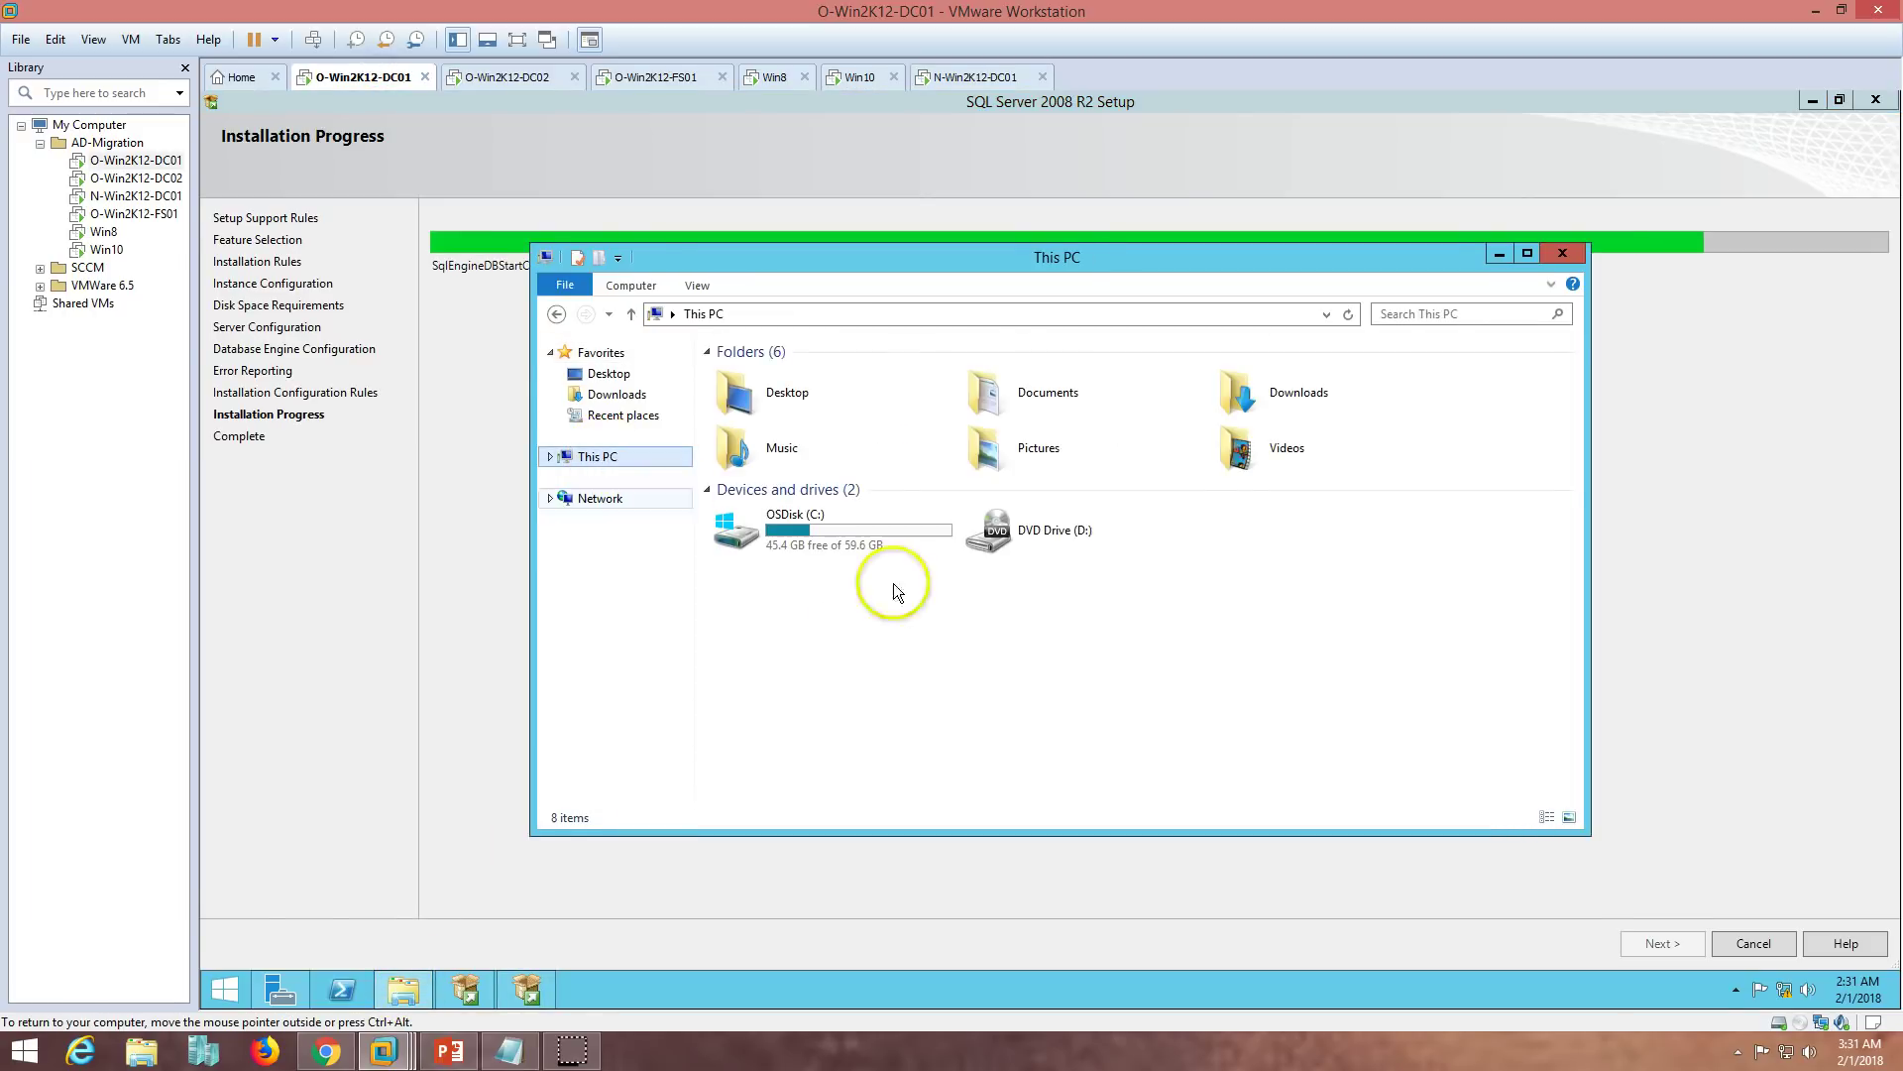
{"action": "double_click", "coordinate": [835, 529]}
{"action": "right_click", "coordinate": [834, 540]}
{"action": "left_click", "coordinate": [892, 646]}
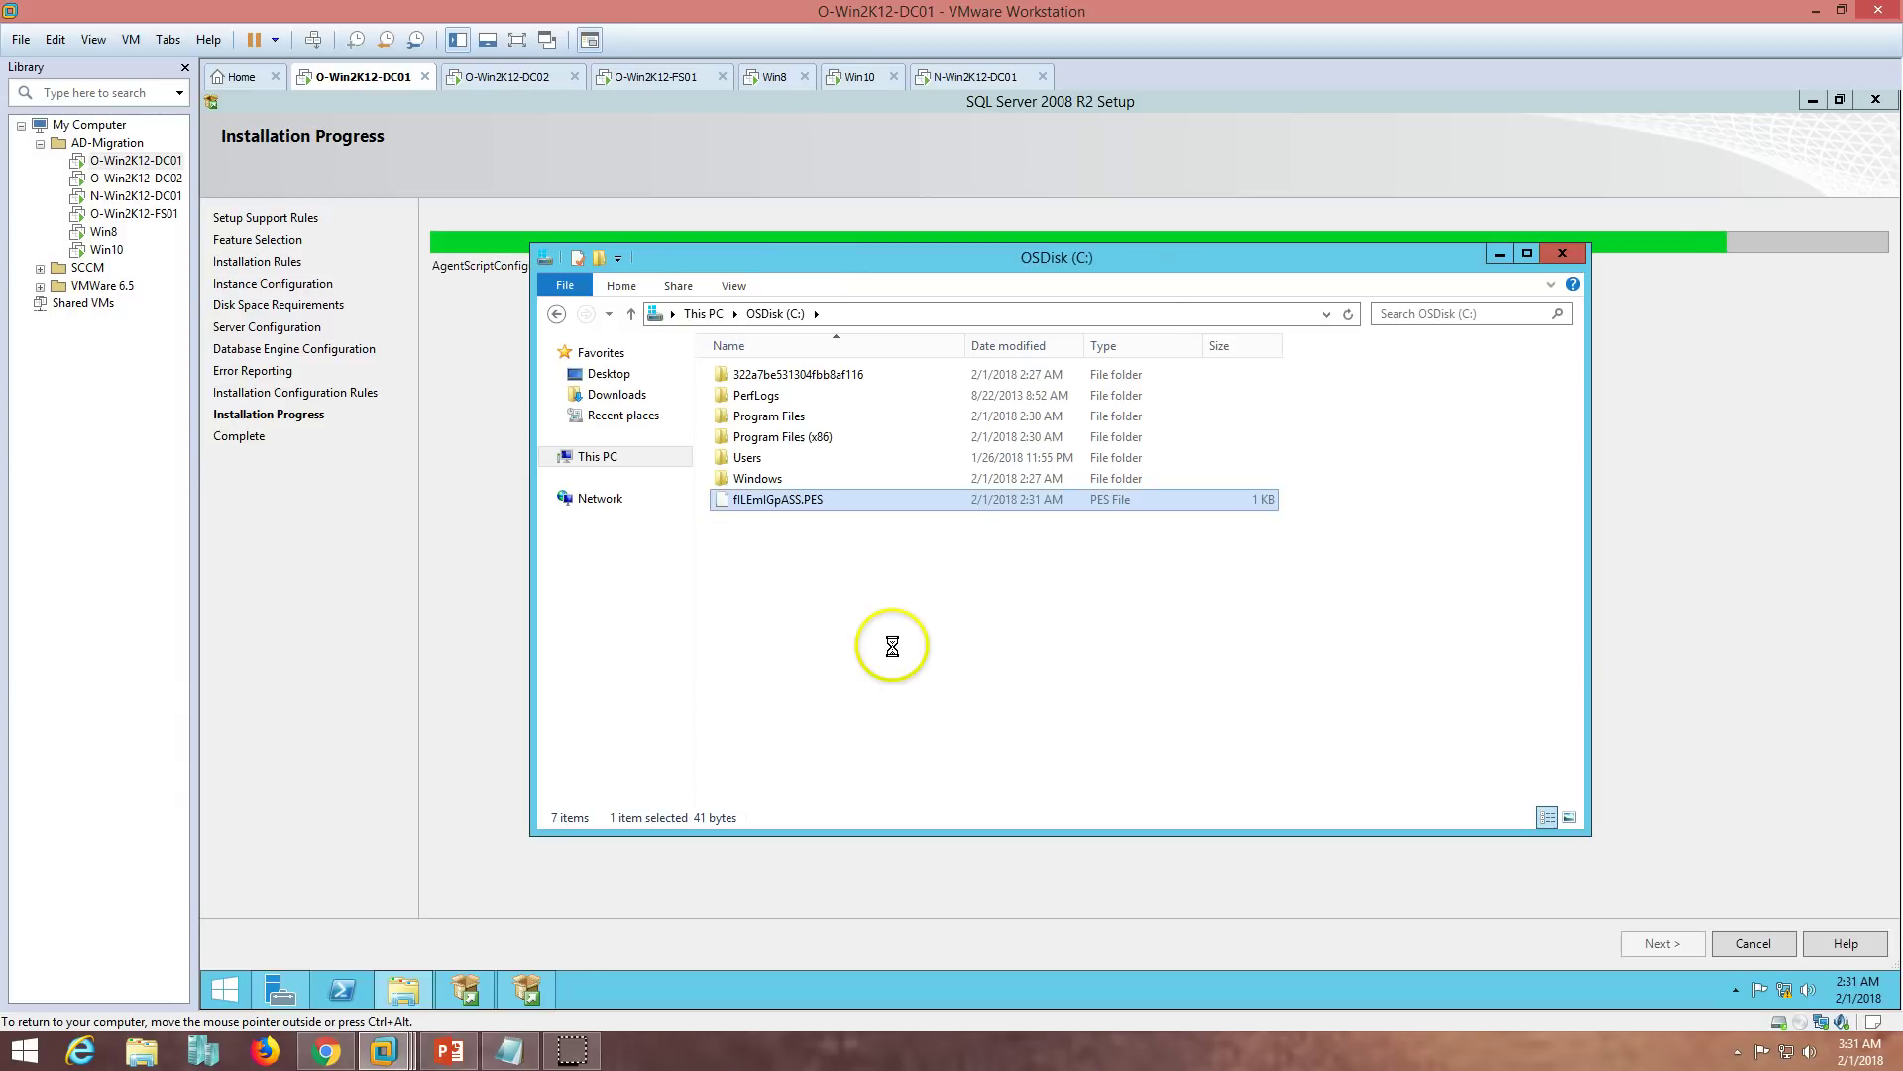
{"action": "left_click", "coordinate": [1556, 254]}
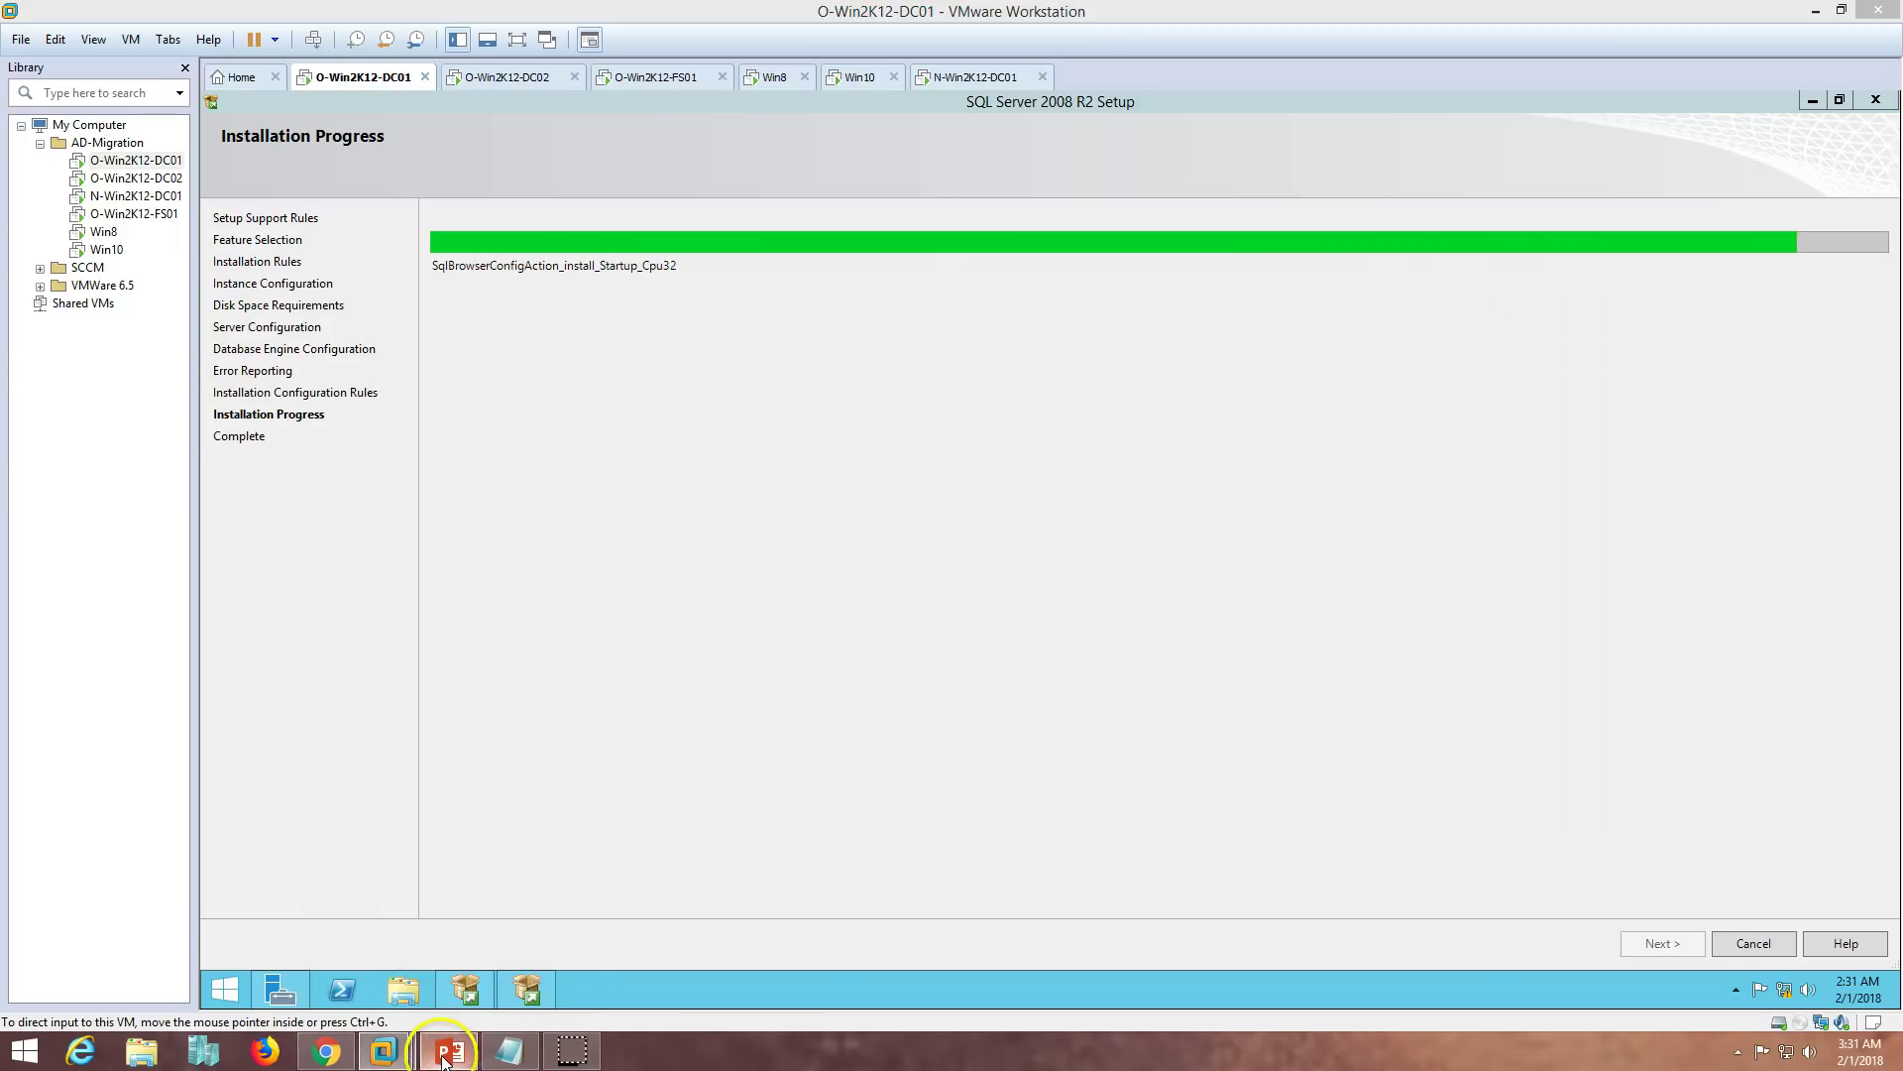
- Check the migration steps slide, then restore and recentre the SQL Server 2008 R2 Setup window
{"action": "left_click", "coordinate": [449, 1051]}
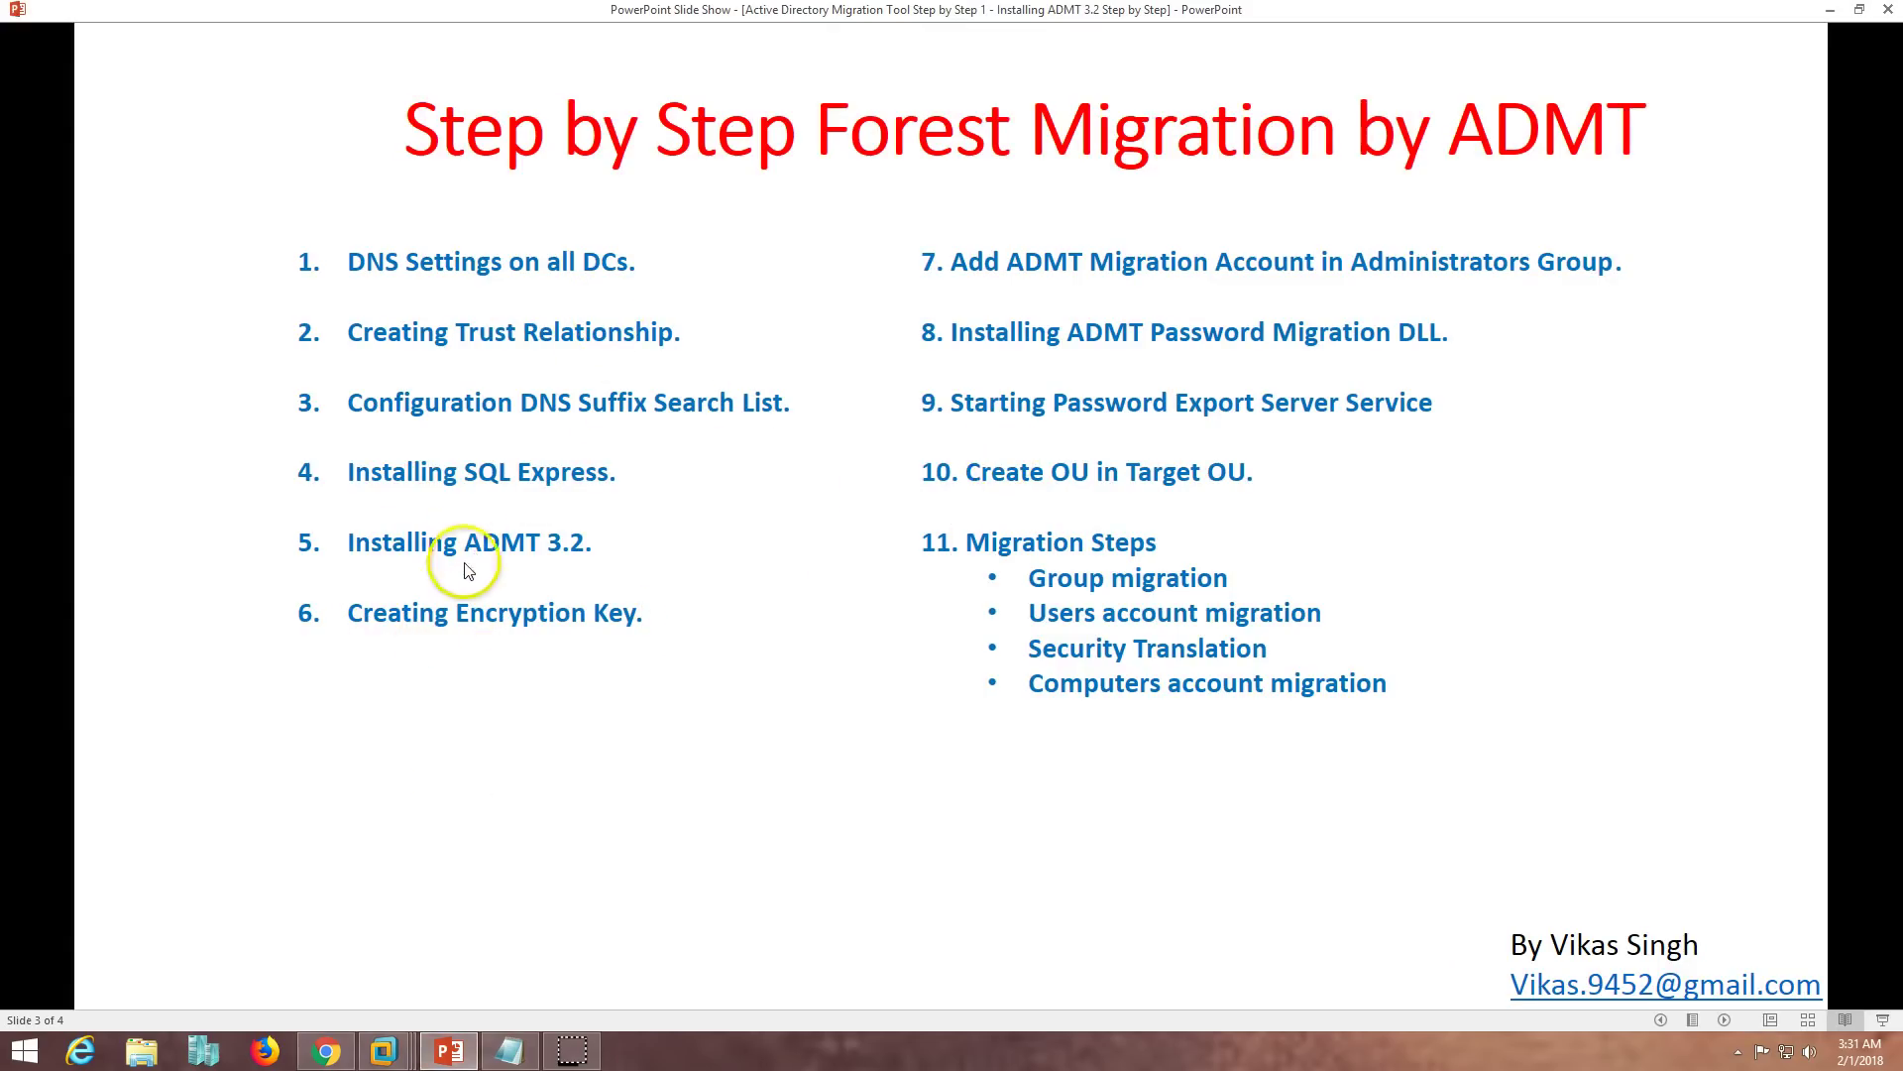
{"action": "left_click", "coordinate": [453, 1059]}
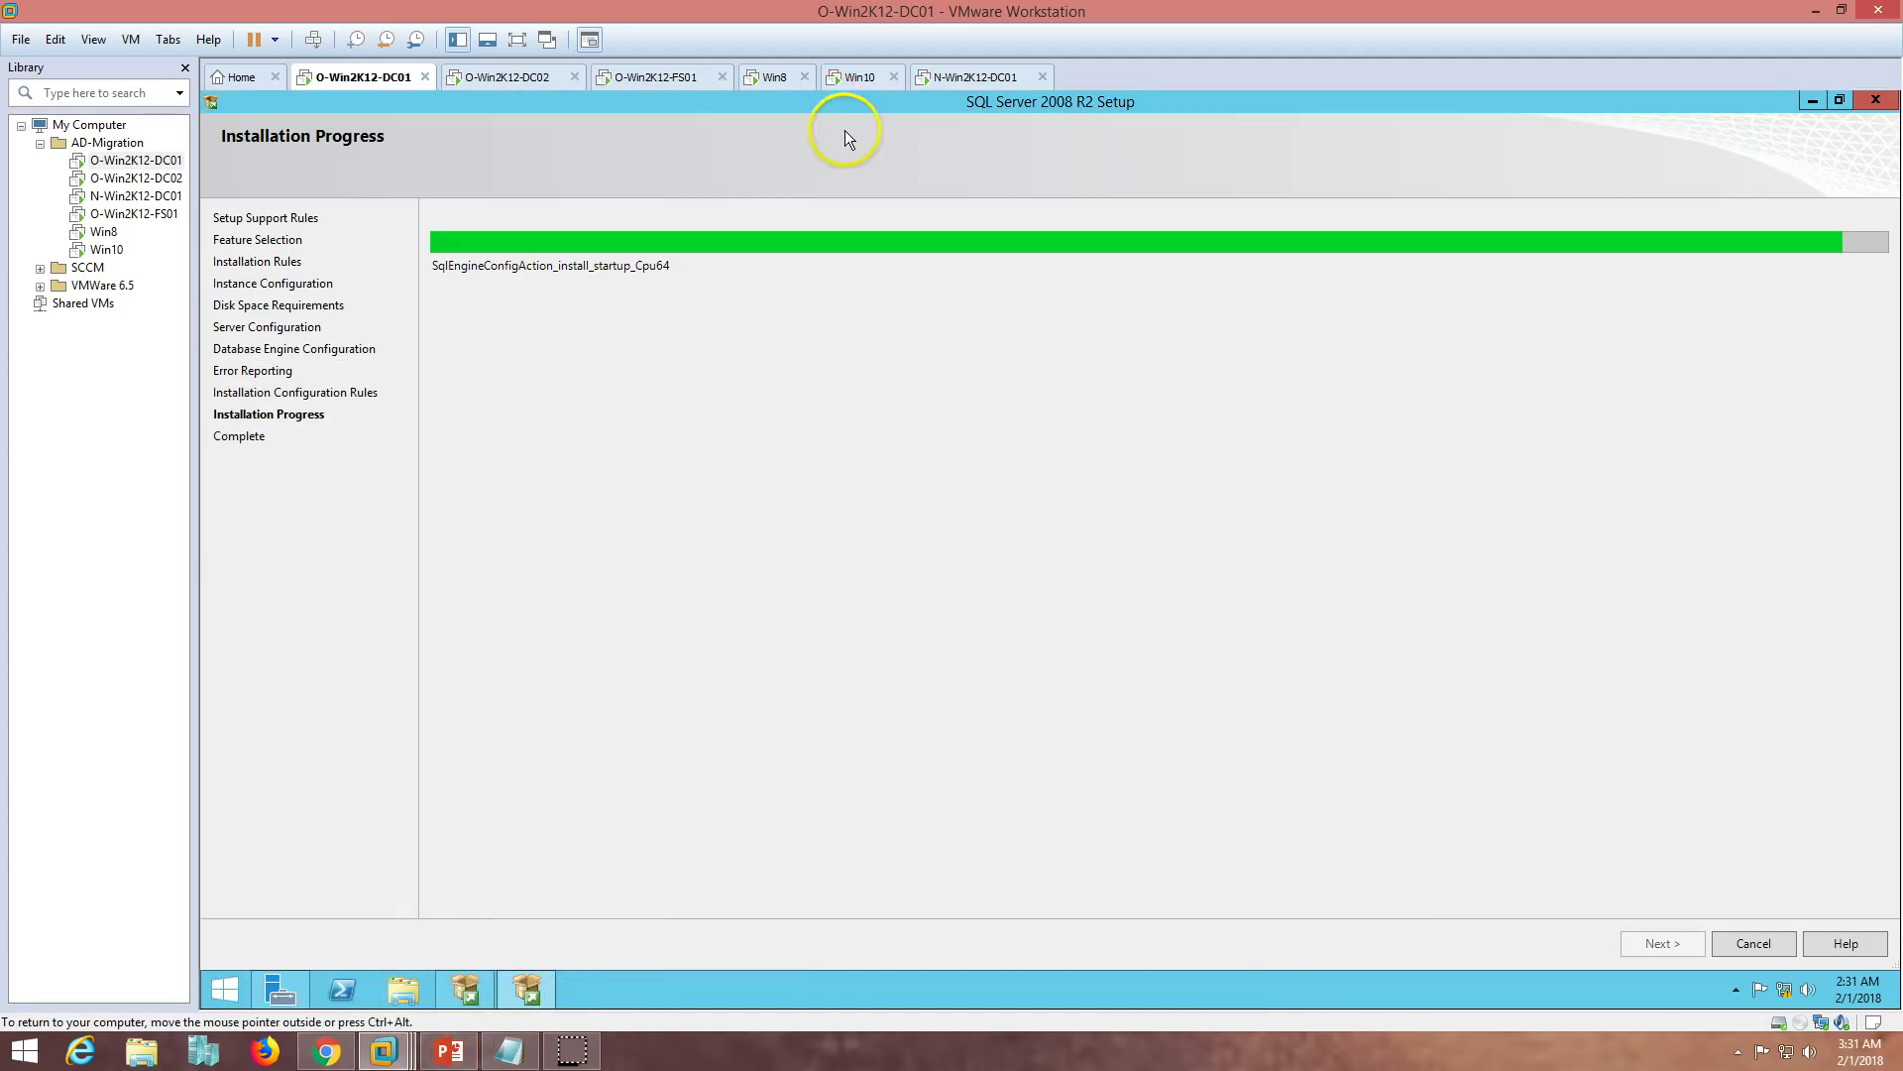
{"action": "double_click", "coordinate": [865, 104]}
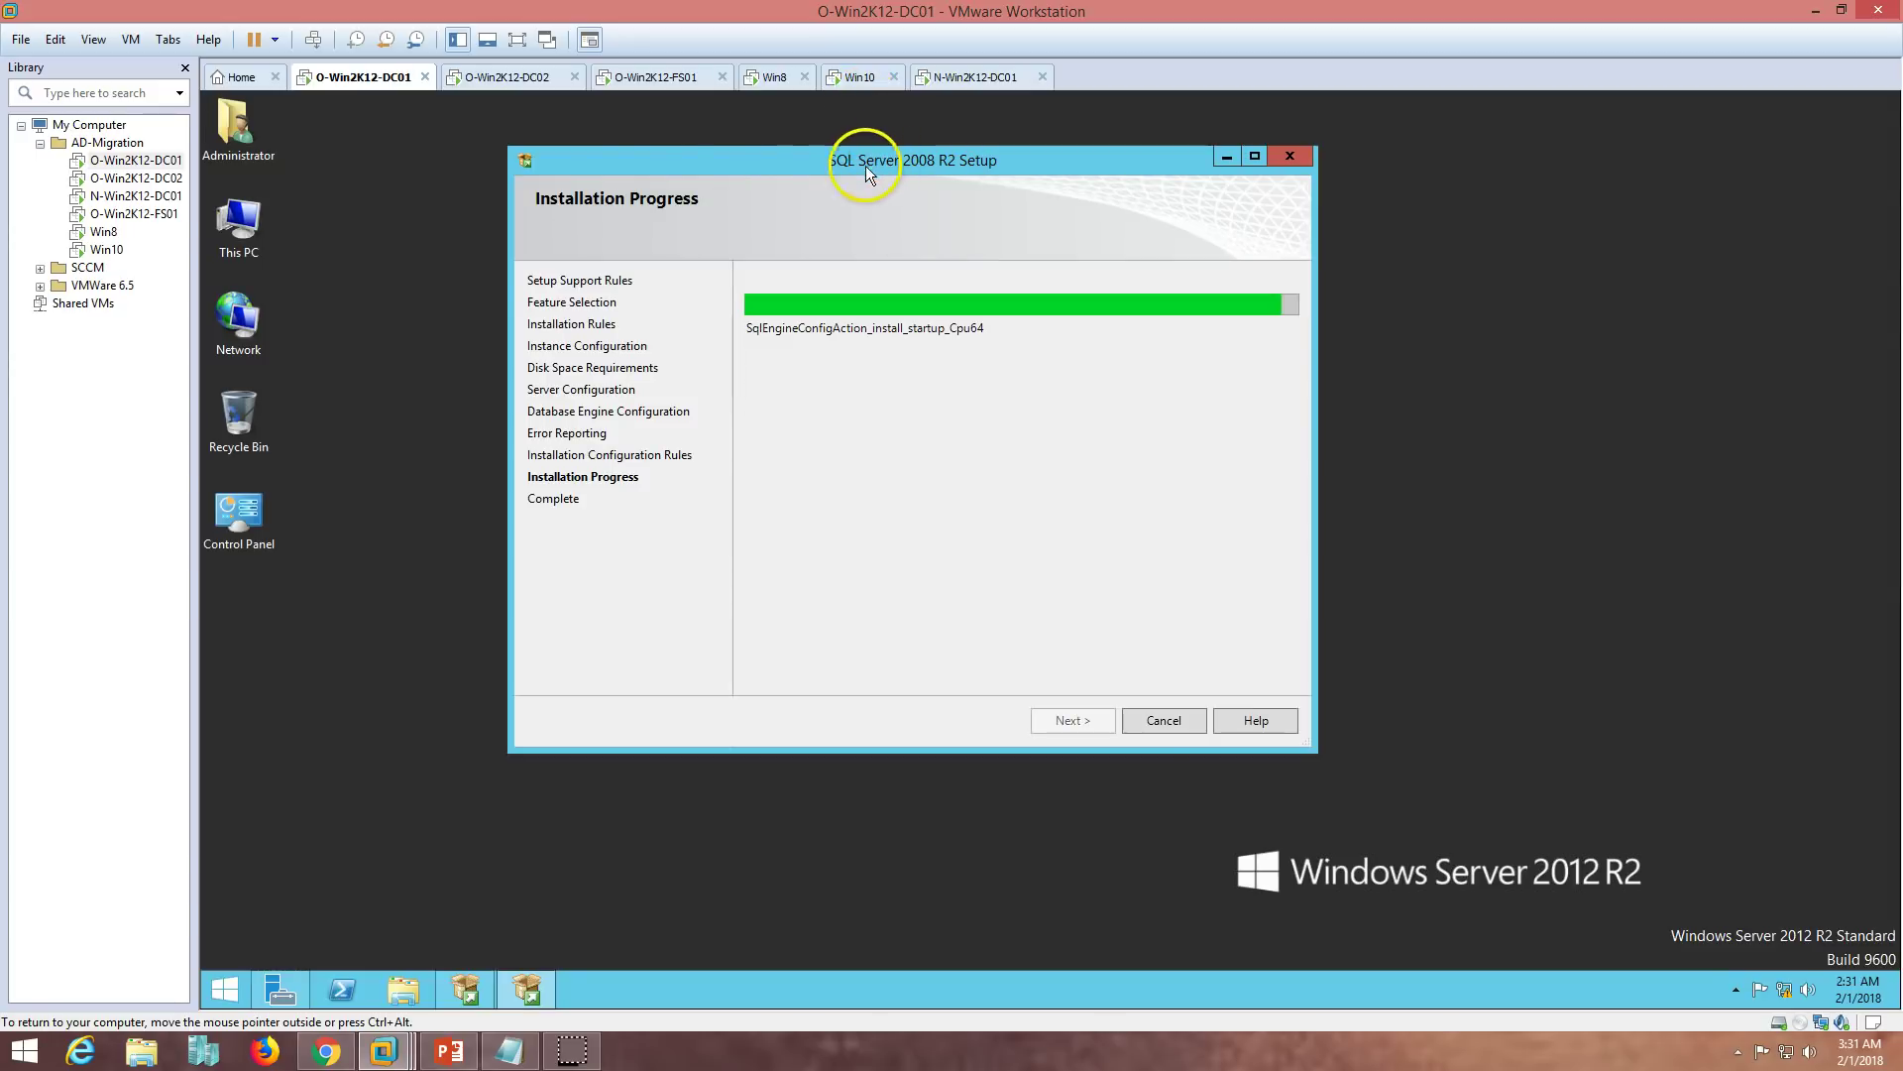
{"action": "left_click_drag", "start_coordinate": [835, 162], "coordinate": [975, 157]}
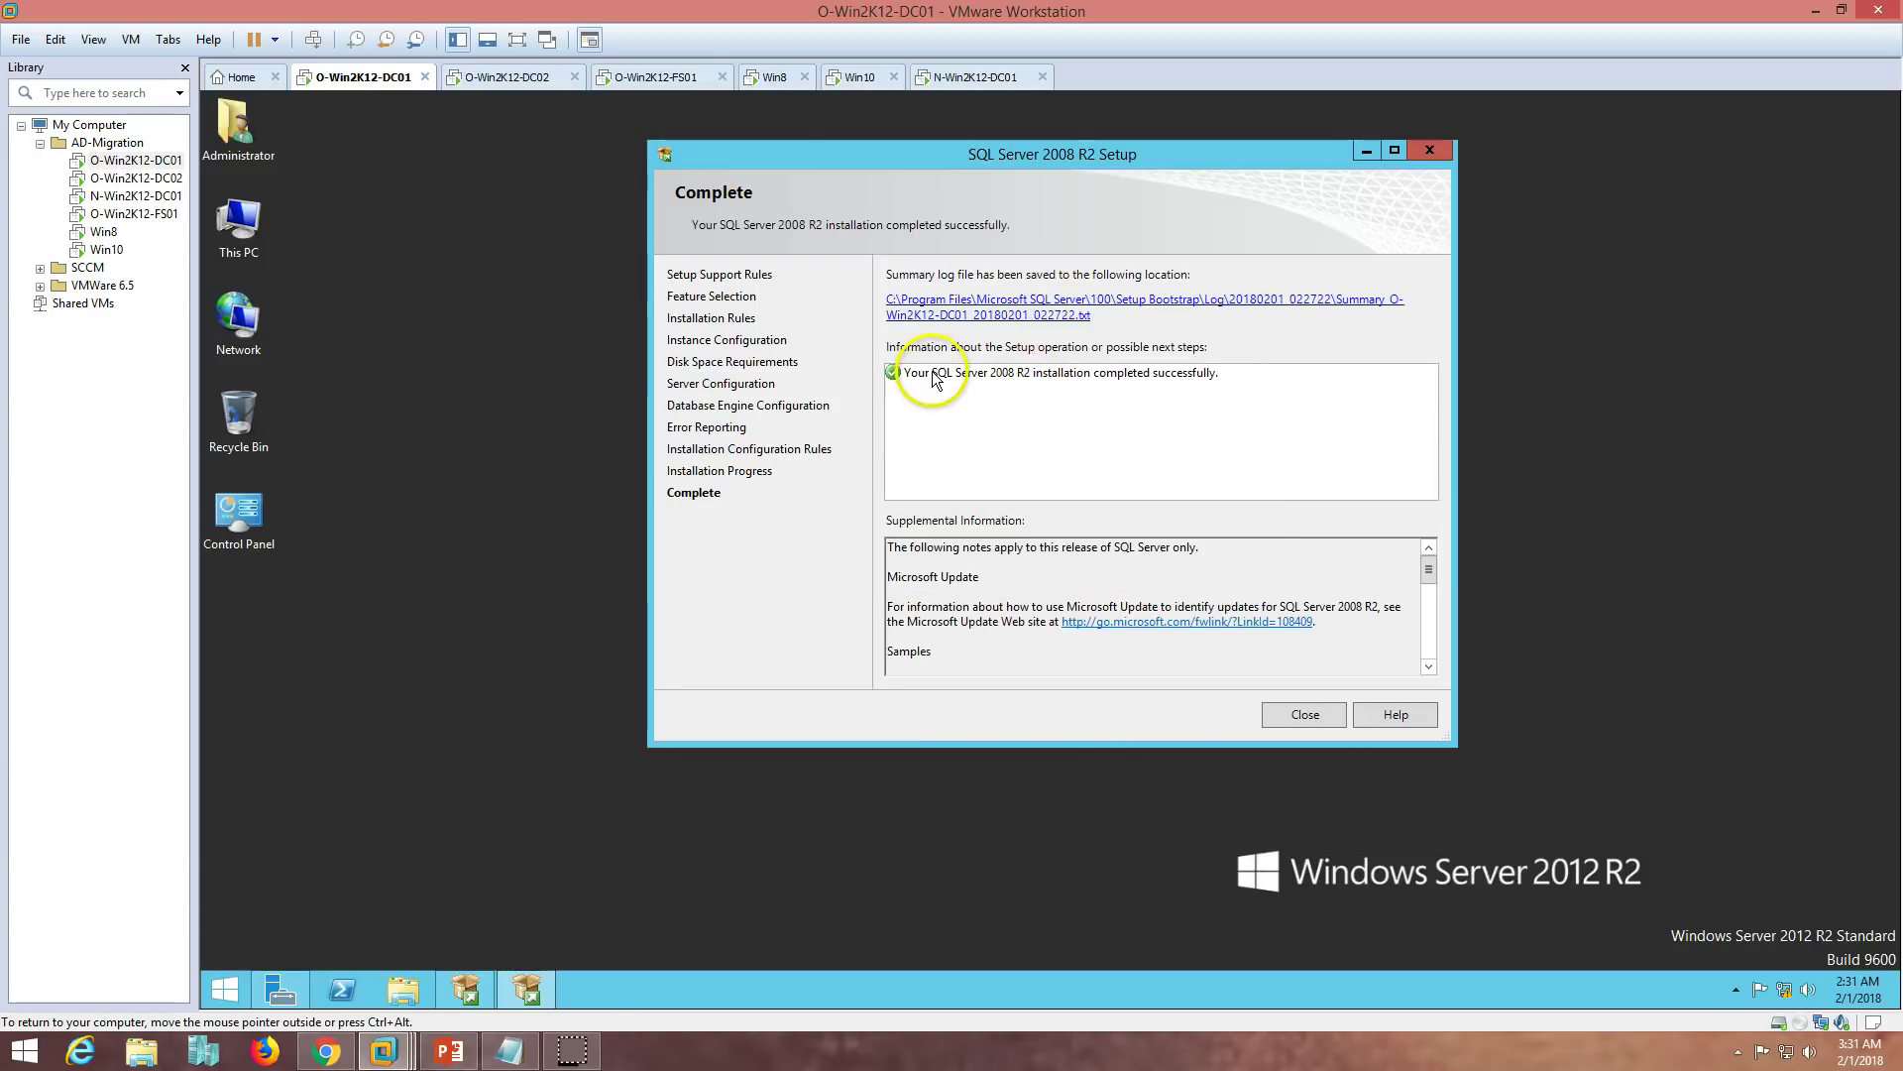
- Close SQL Server Setup and Installation Center, then launch en-US_admtsetup32 from Downloads
{"action": "left_click", "coordinate": [1288, 716]}
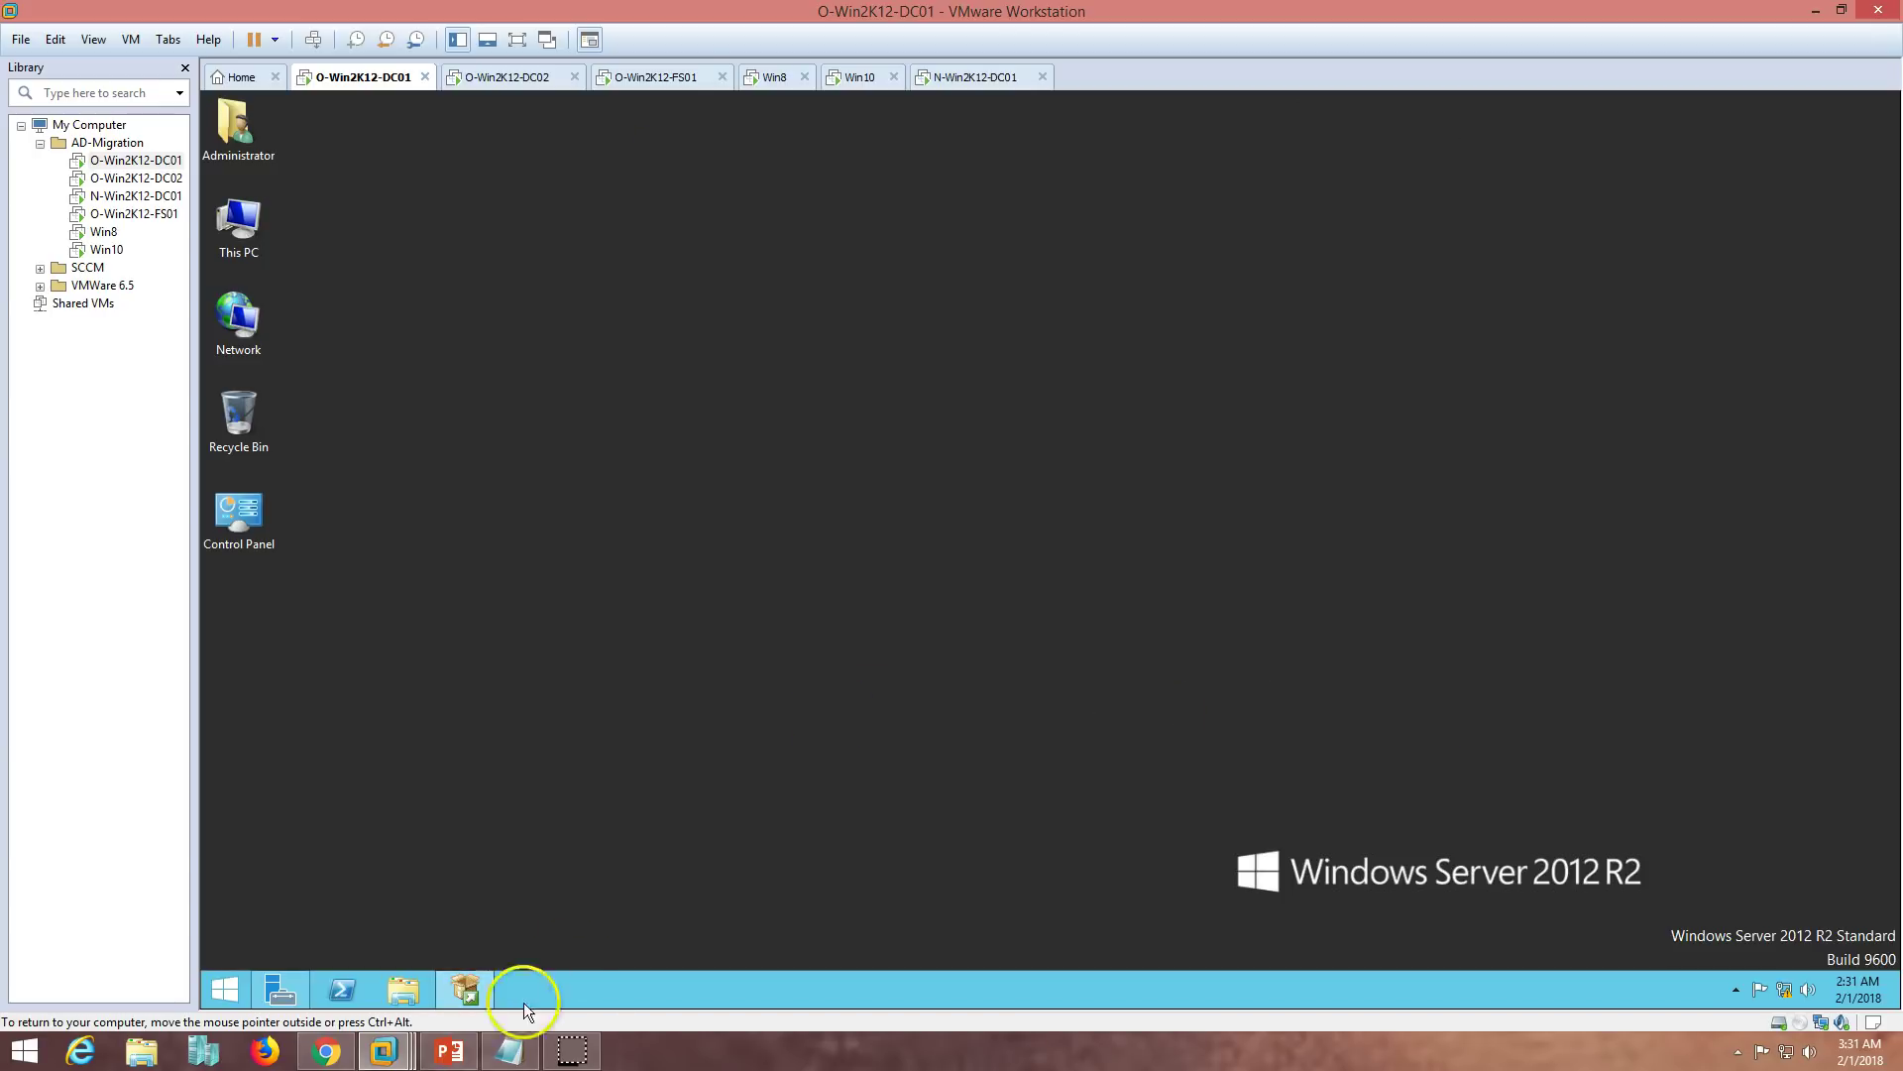
{"action": "left_click", "coordinate": [466, 996]}
{"action": "left_click", "coordinate": [963, 101]}
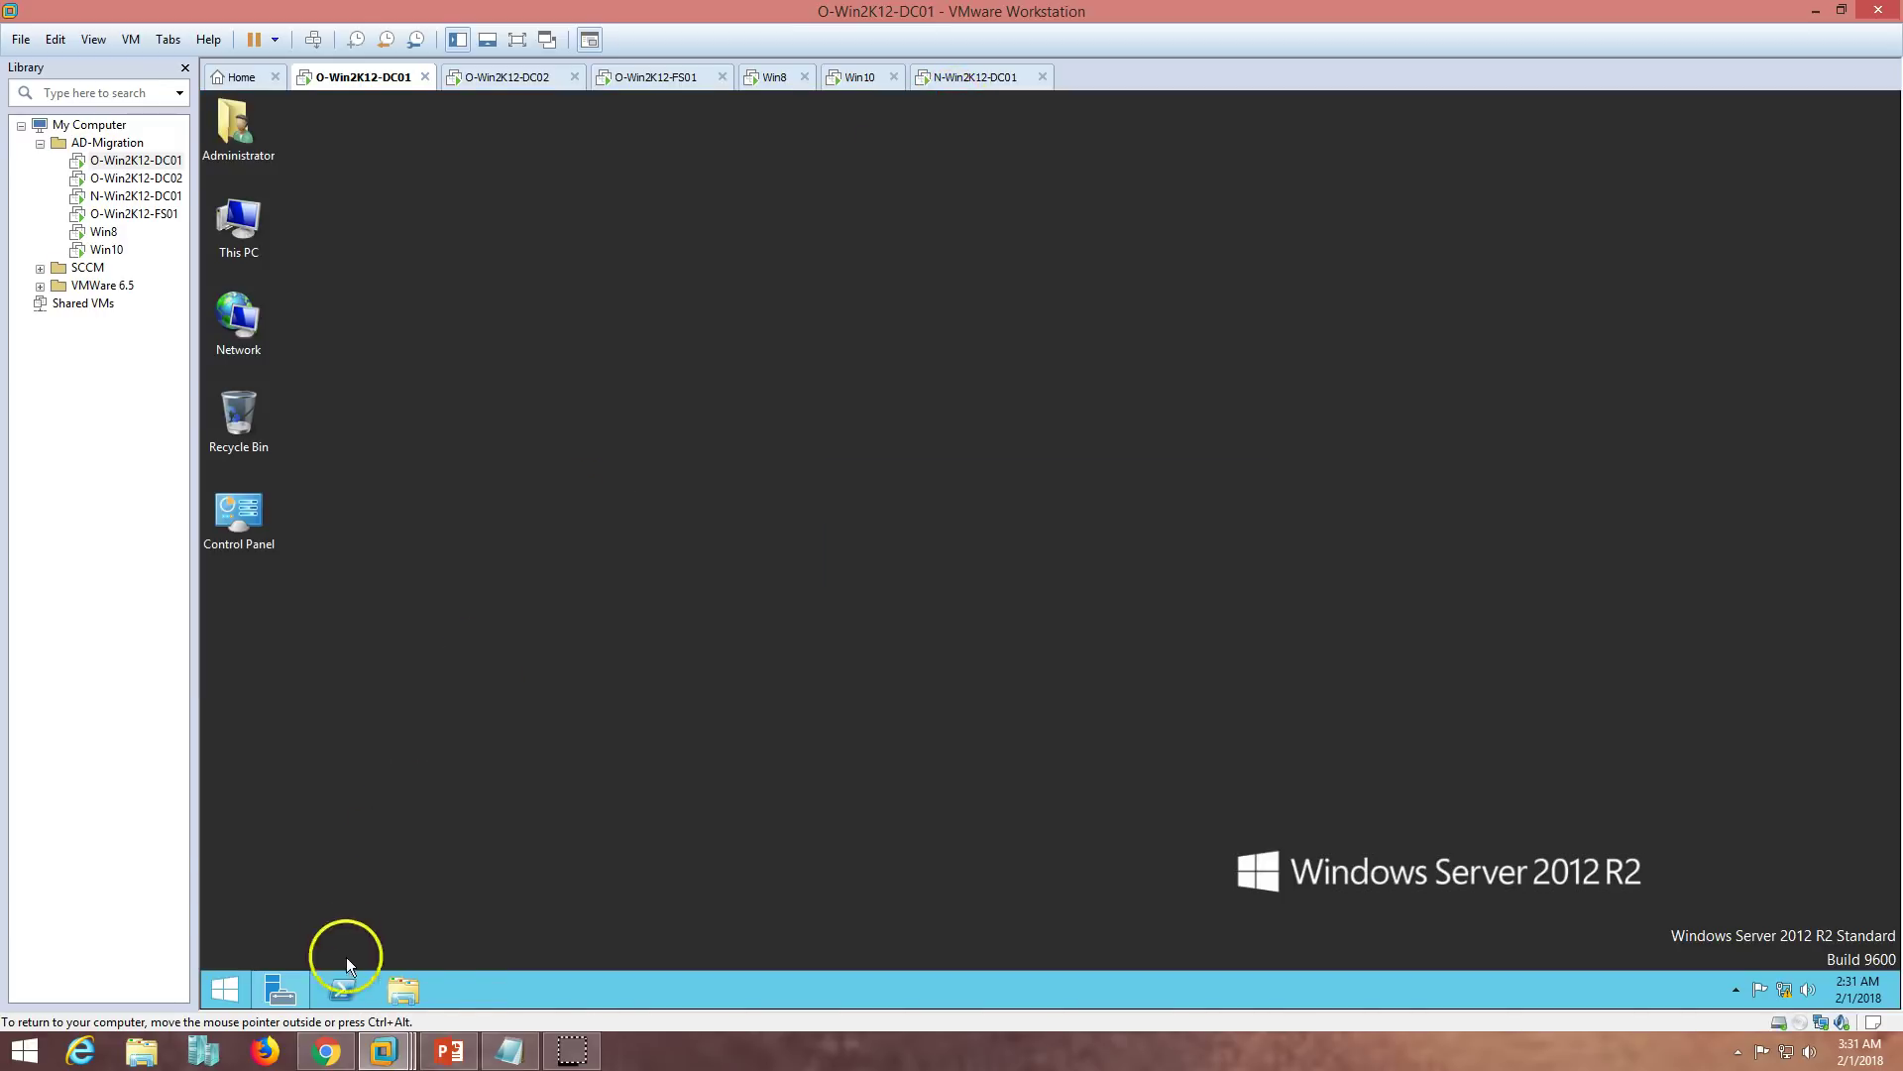
{"action": "left_click", "coordinate": [408, 989]}
{"action": "left_click", "coordinate": [643, 399]}
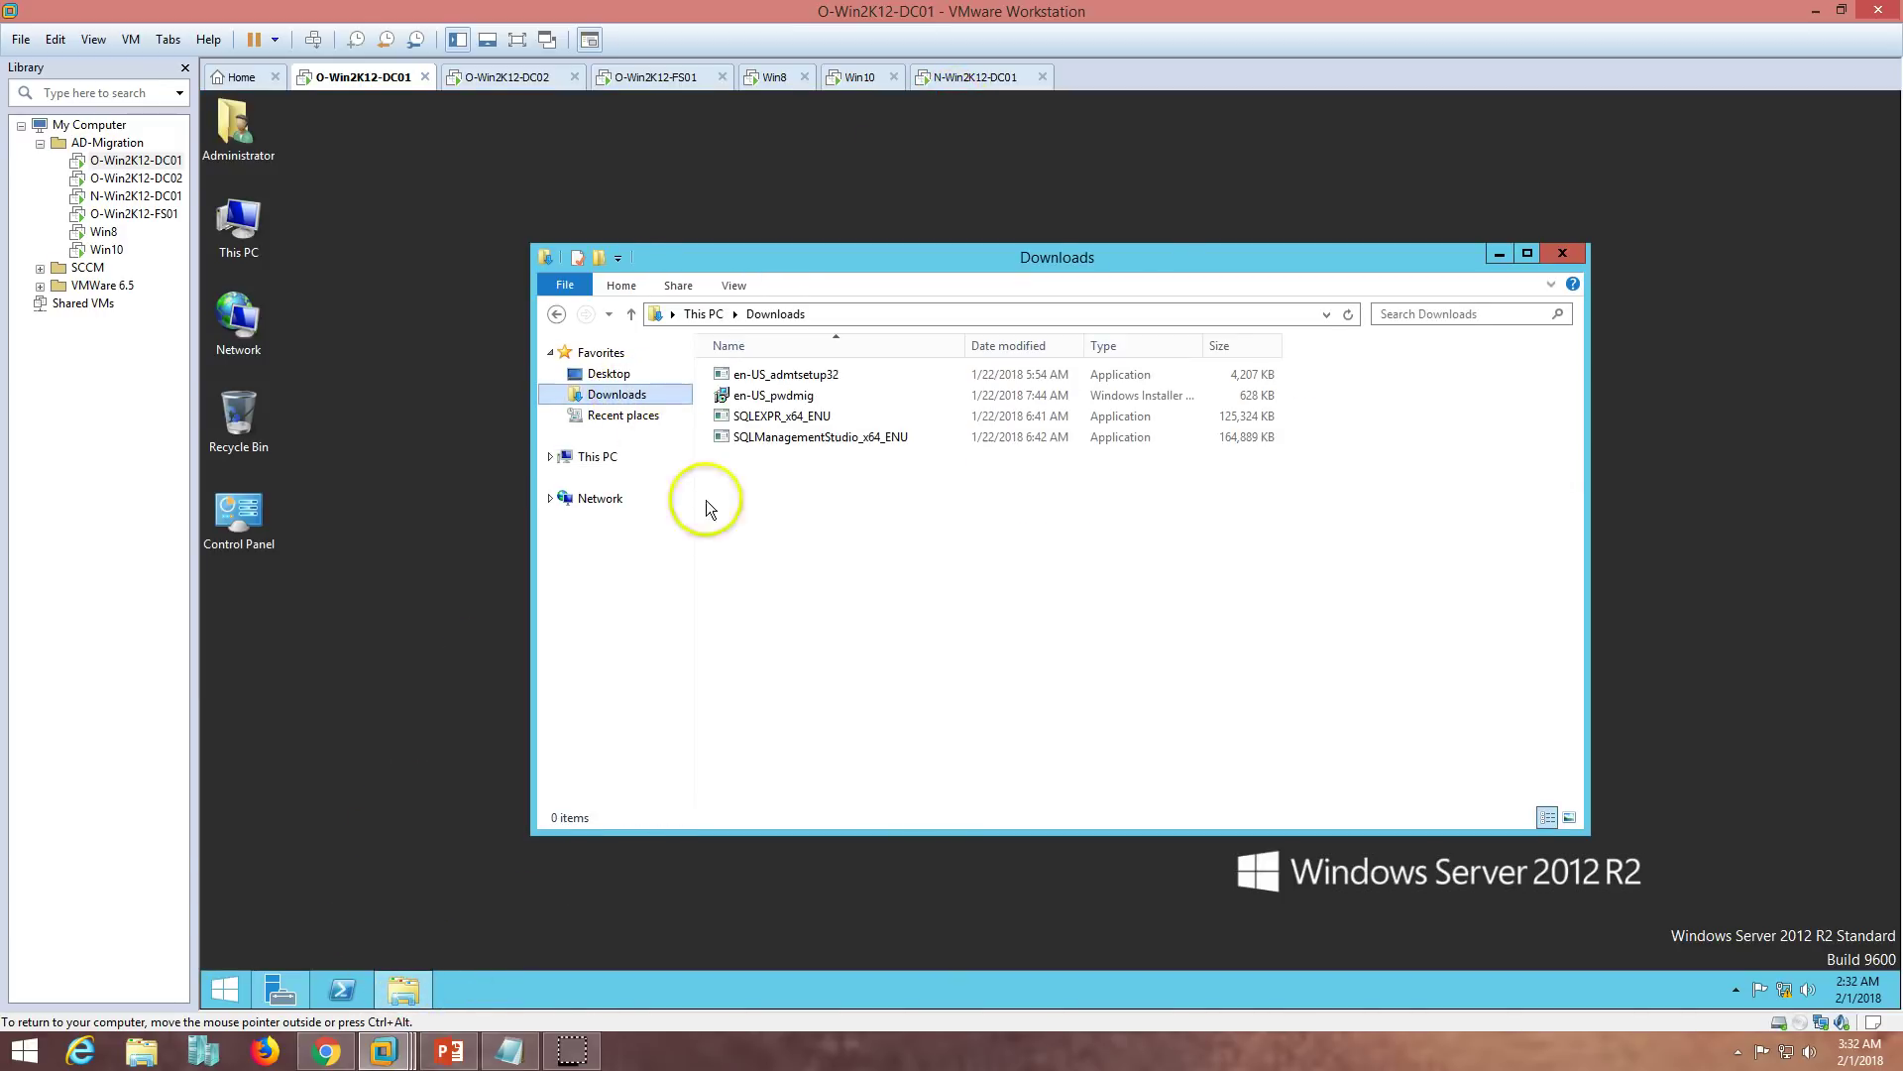
{"action": "double_click", "coordinate": [837, 374]}
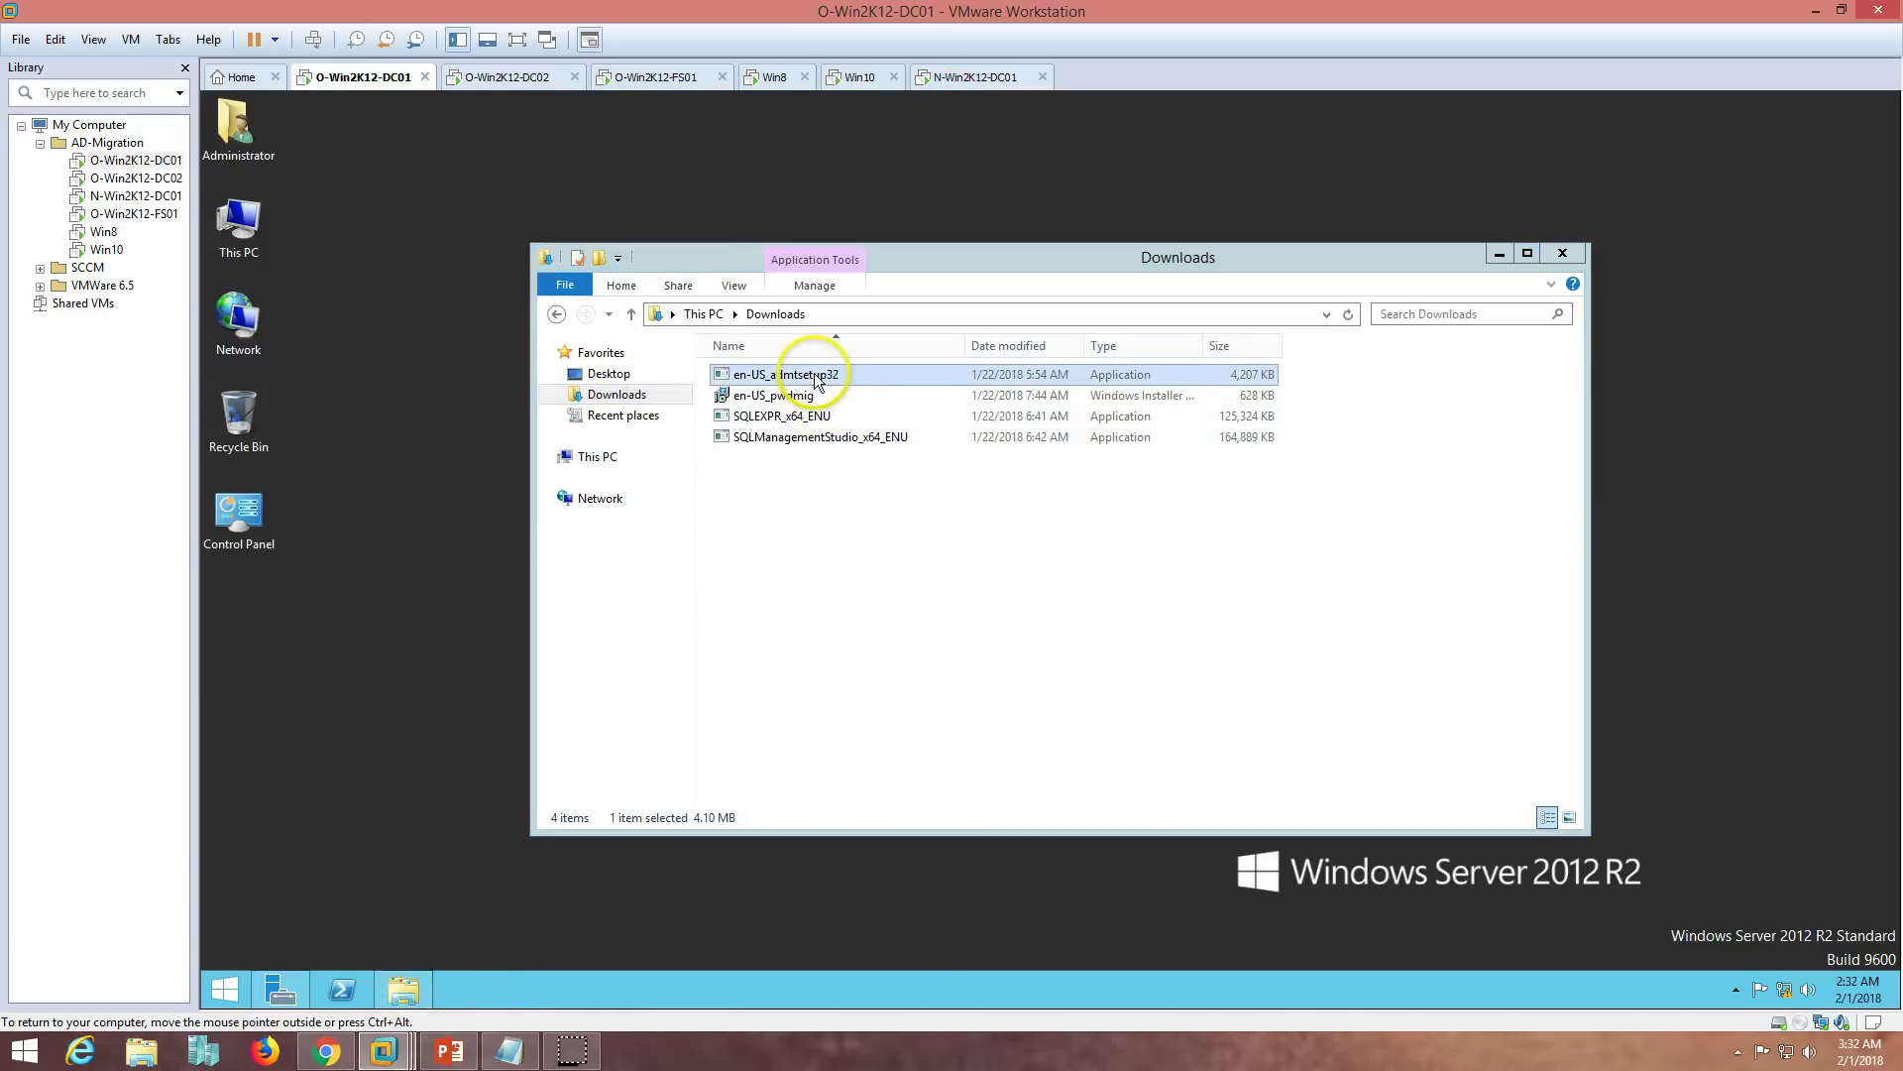
- Accept the ADMT licence, decline the improvement program, and use the .\SQLEXPRESS database instance
{"action": "left_click", "coordinate": [534, 547]}
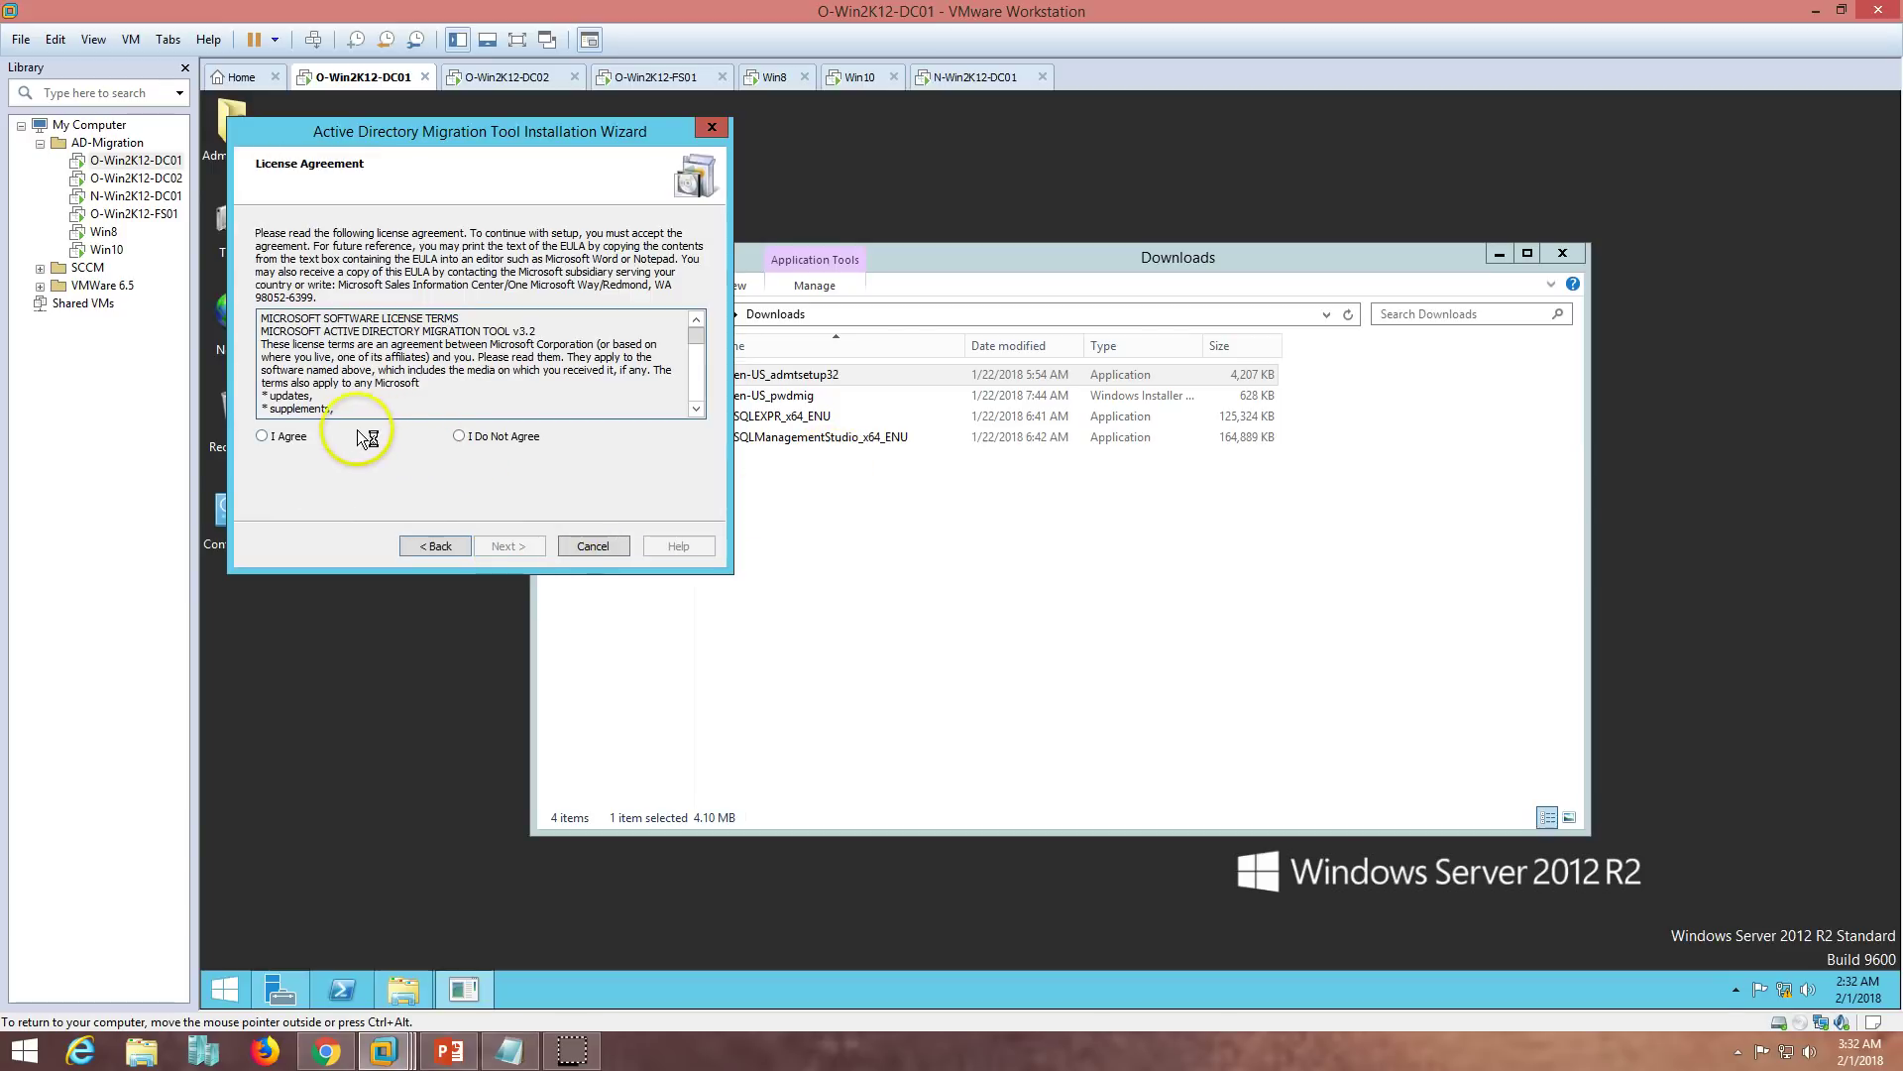
{"action": "left_click", "coordinate": [287, 437]}
{"action": "left_click", "coordinate": [506, 546]}
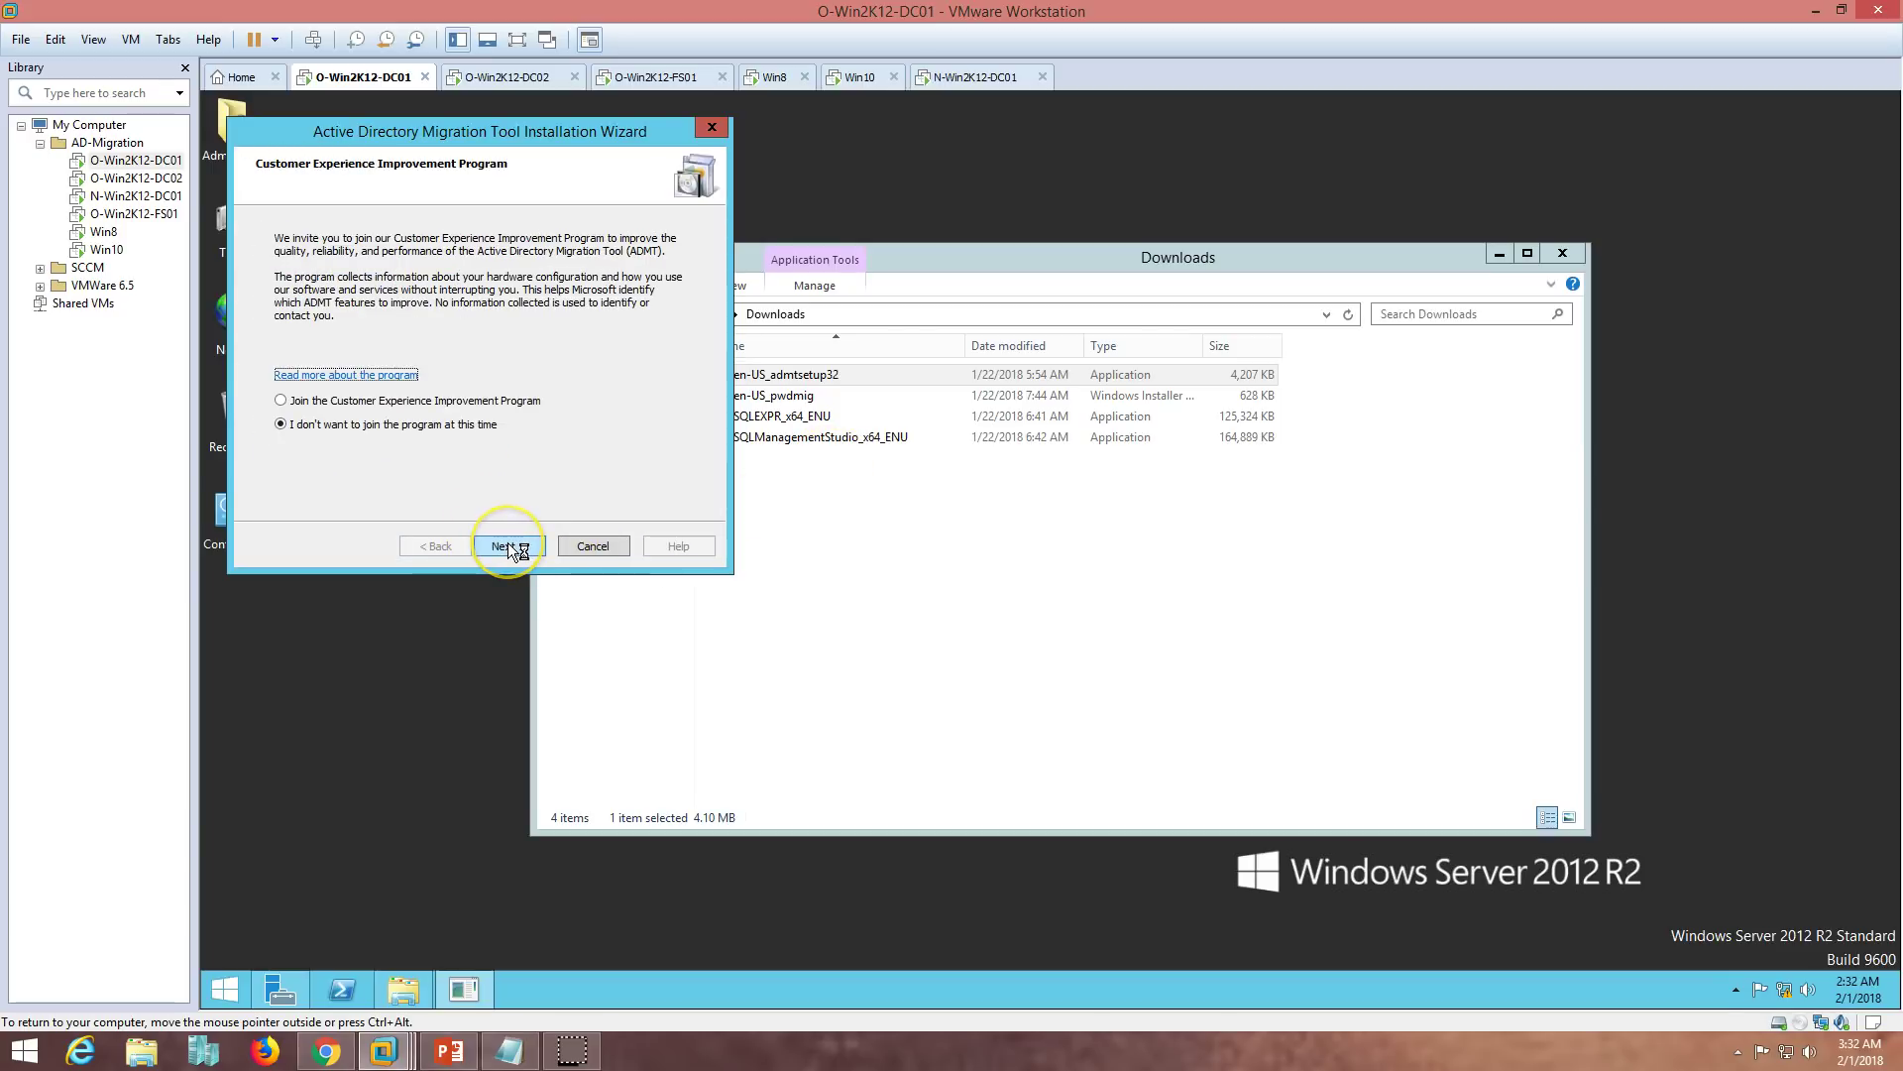
{"action": "left_click", "coordinate": [508, 545]}
{"action": "left_click", "coordinate": [413, 331]}
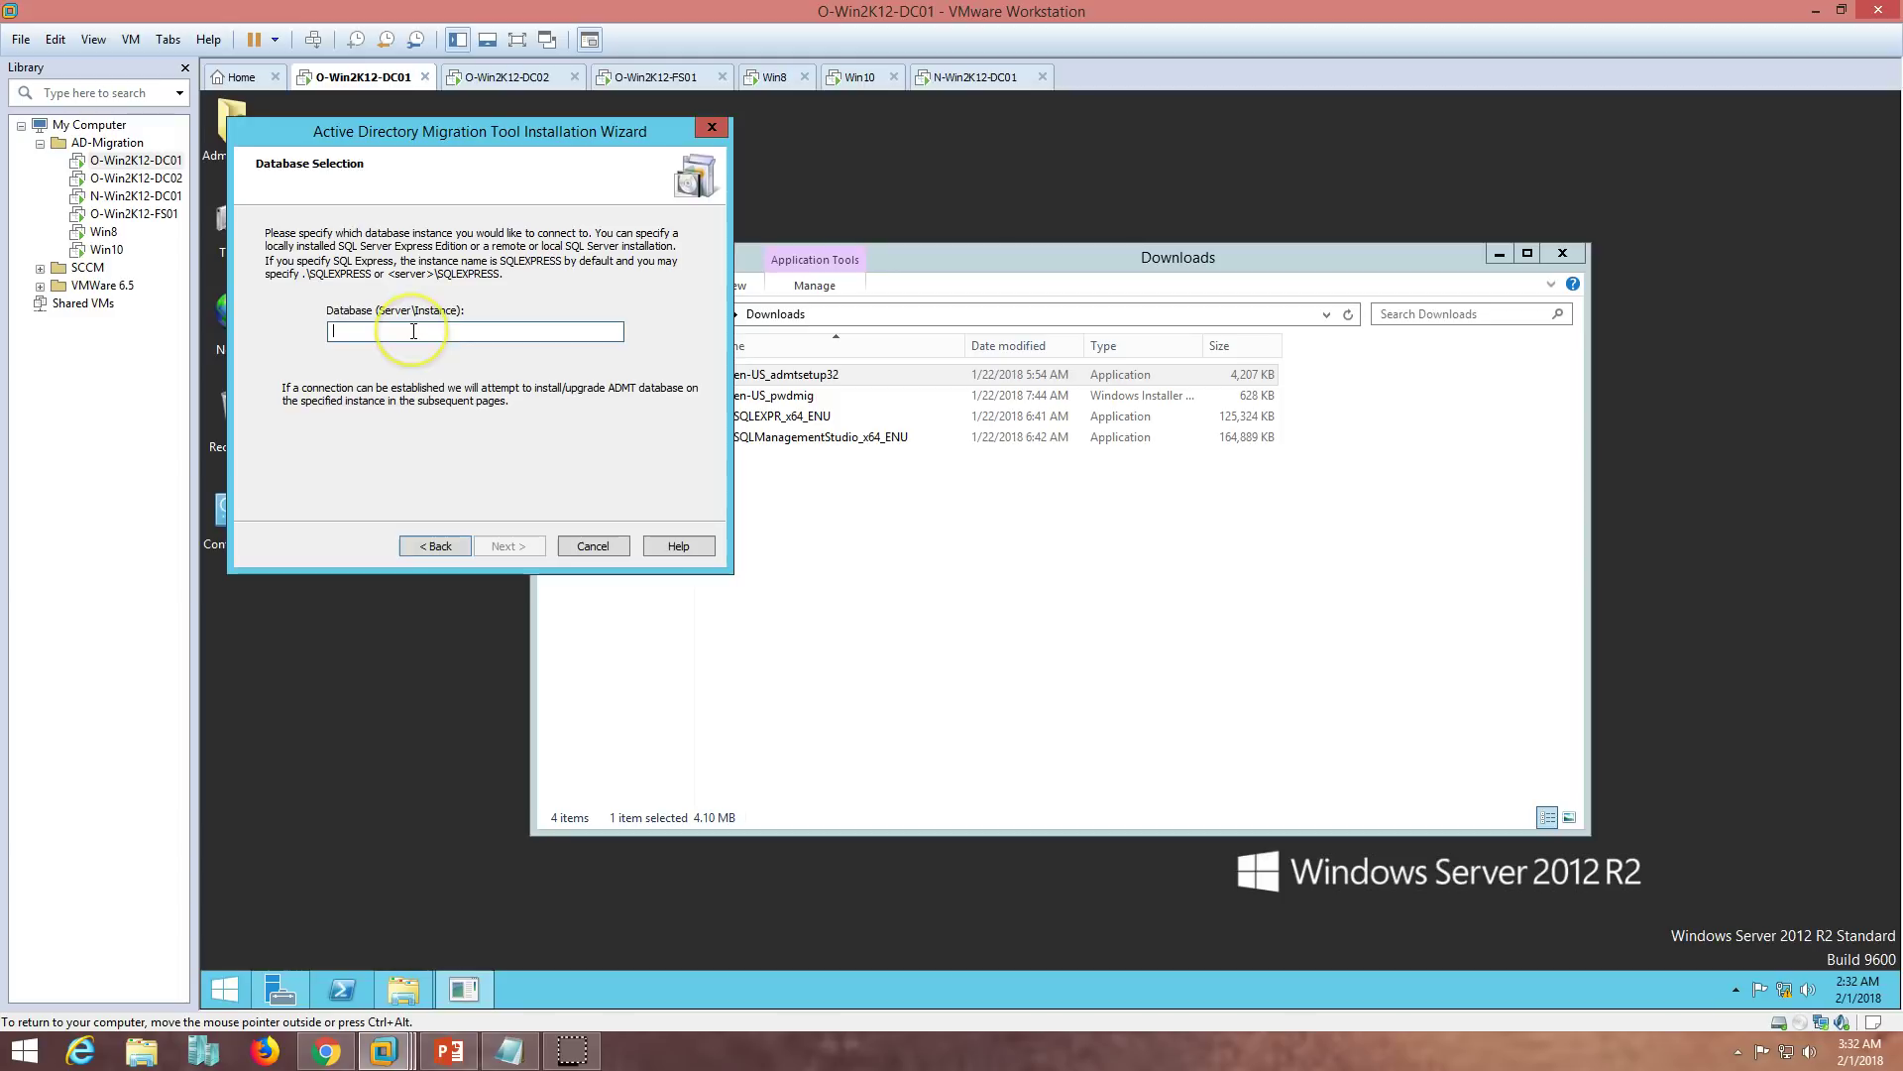
{"action": "type", "text": ".\\sqlexpress"}
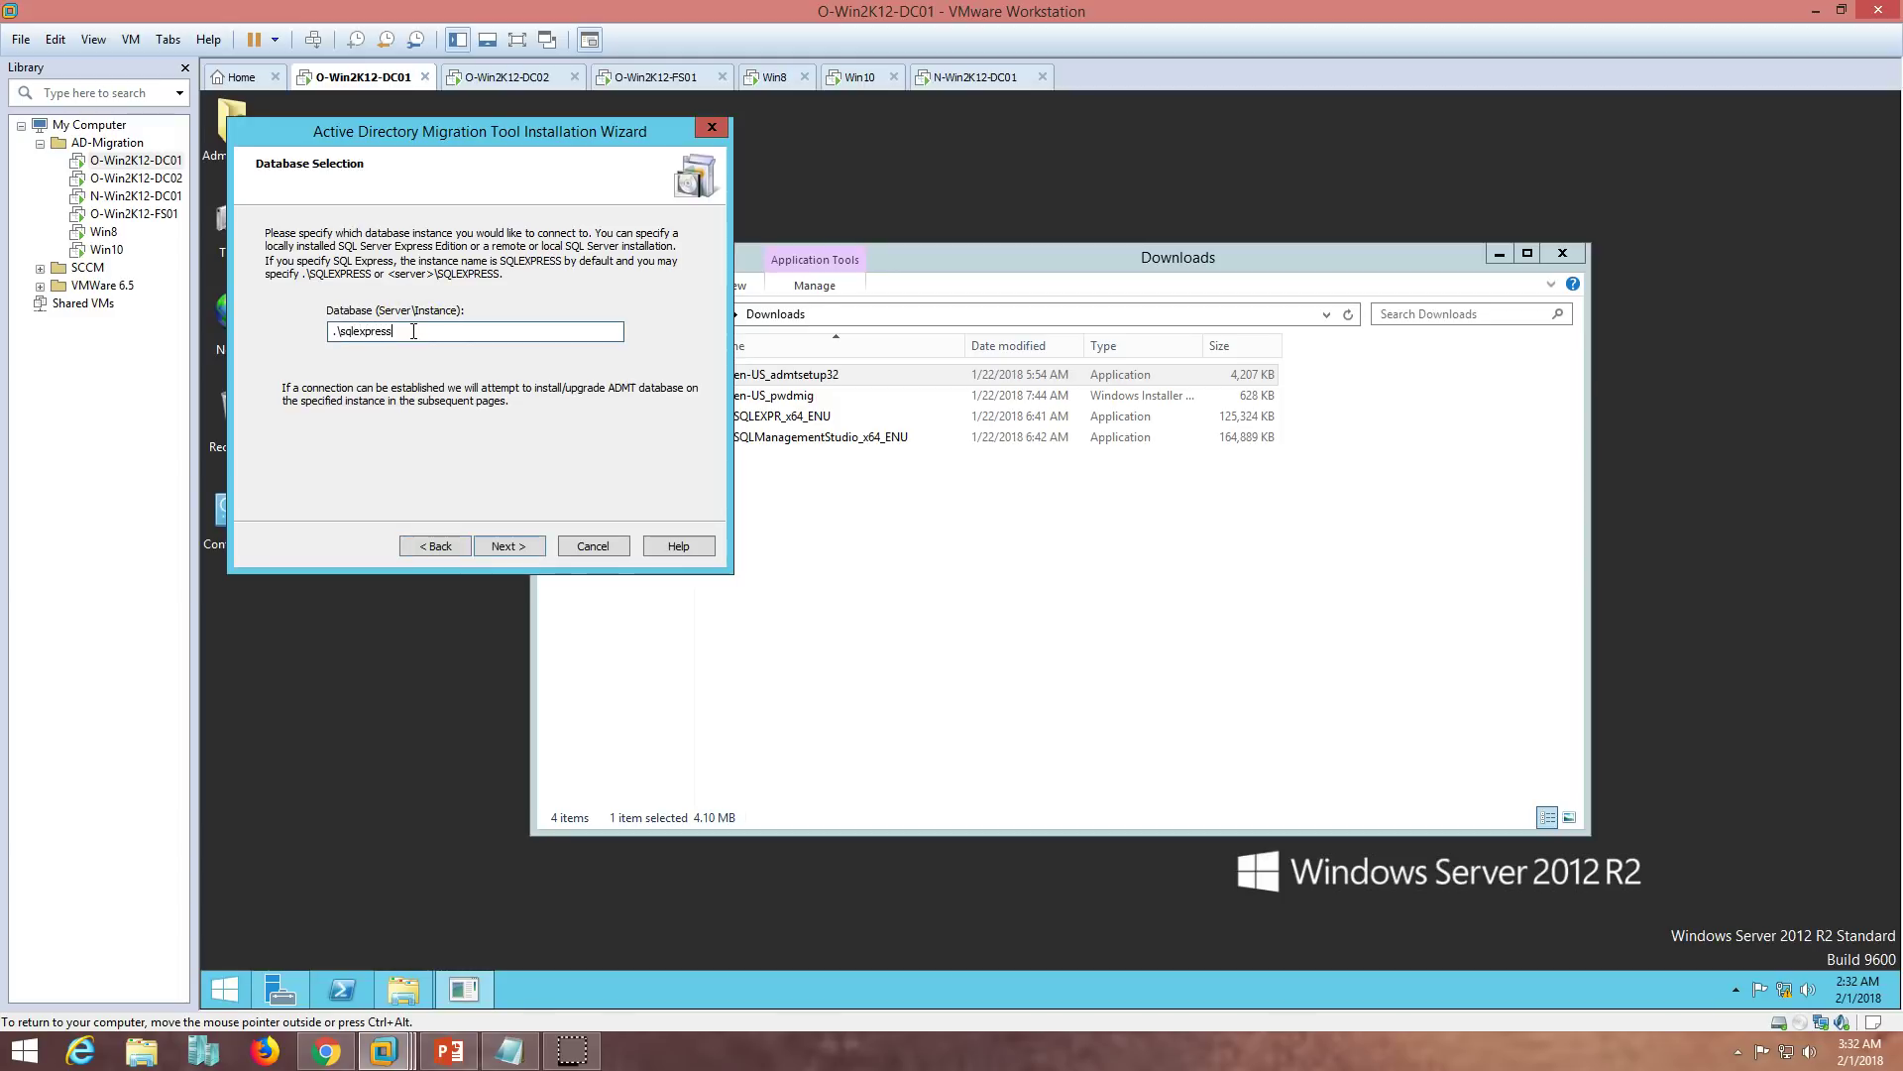
{"action": "left_click", "coordinate": [508, 544]}
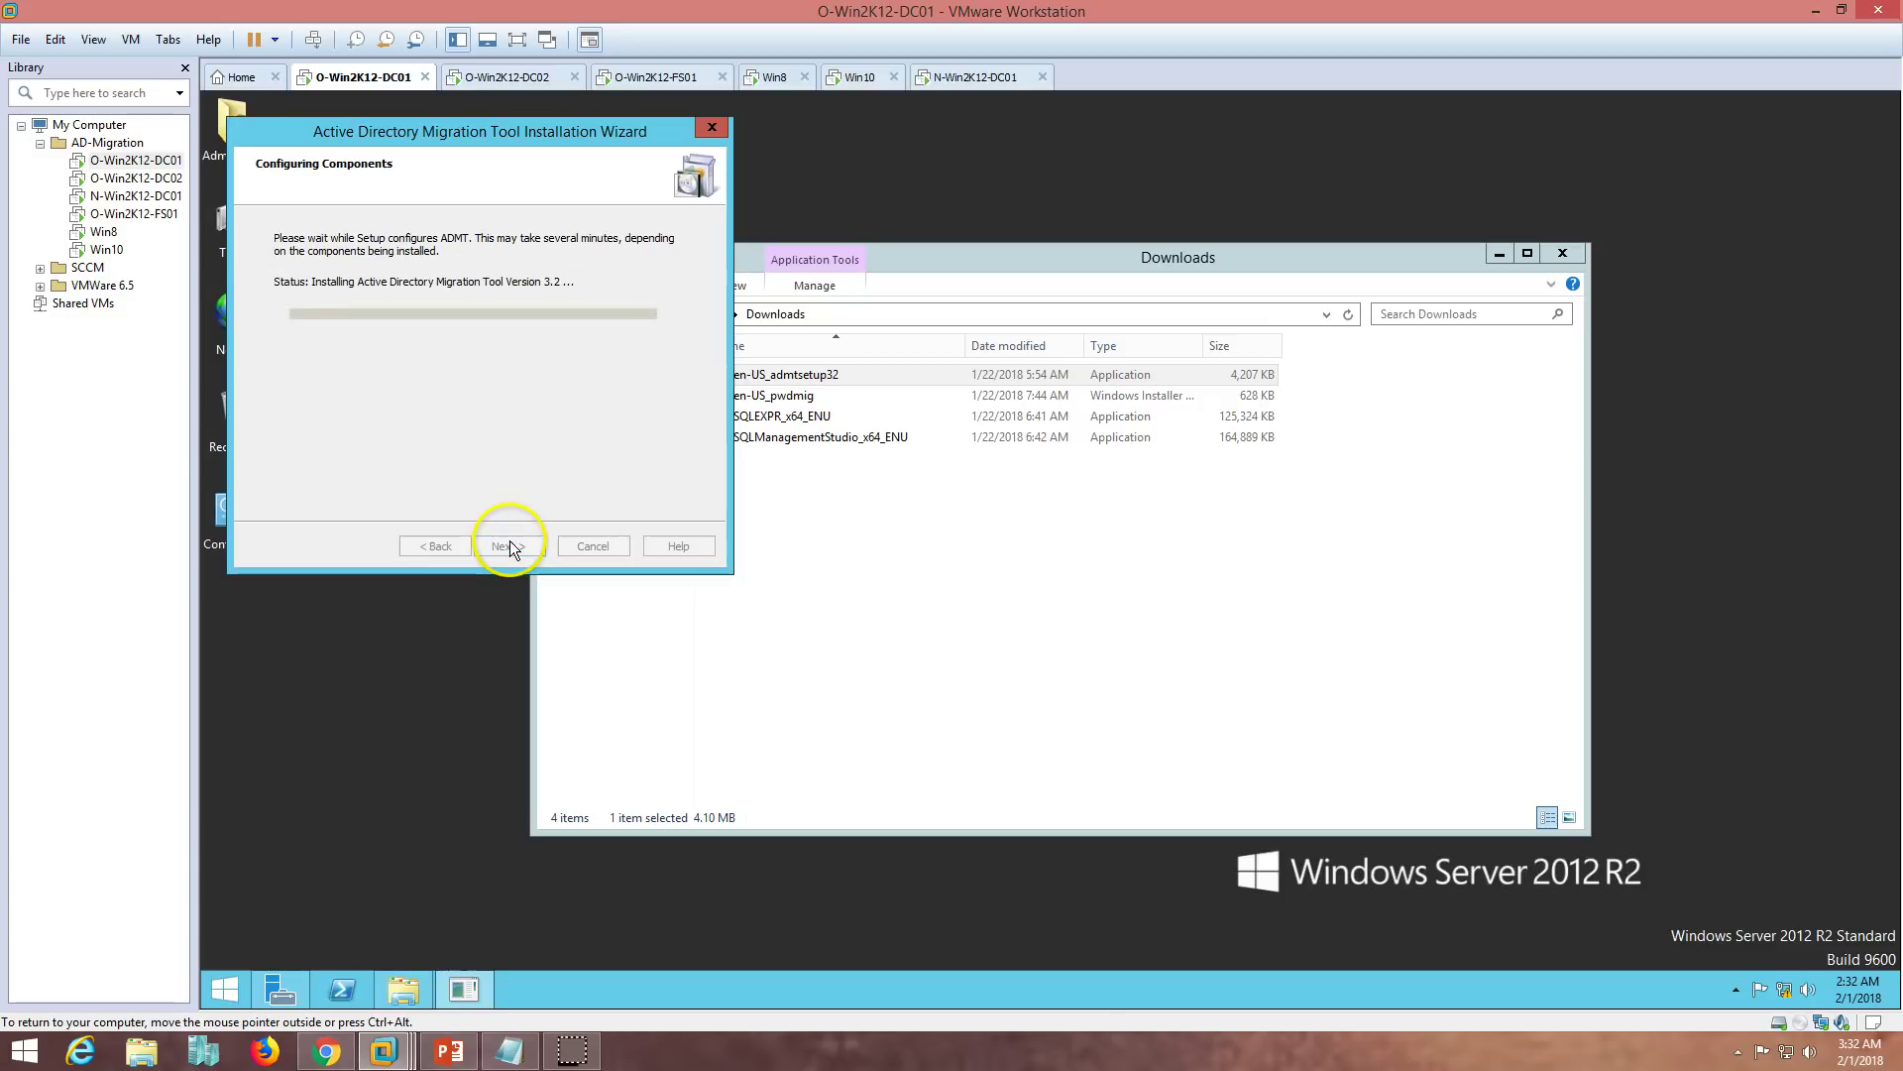
- Skip the Database Import and finish installing ADMT 3.2
{"action": "left_click_drag", "start_coordinate": [519, 139], "coordinate": [880, 255]}
{"action": "left_click", "coordinate": [1572, 254]}
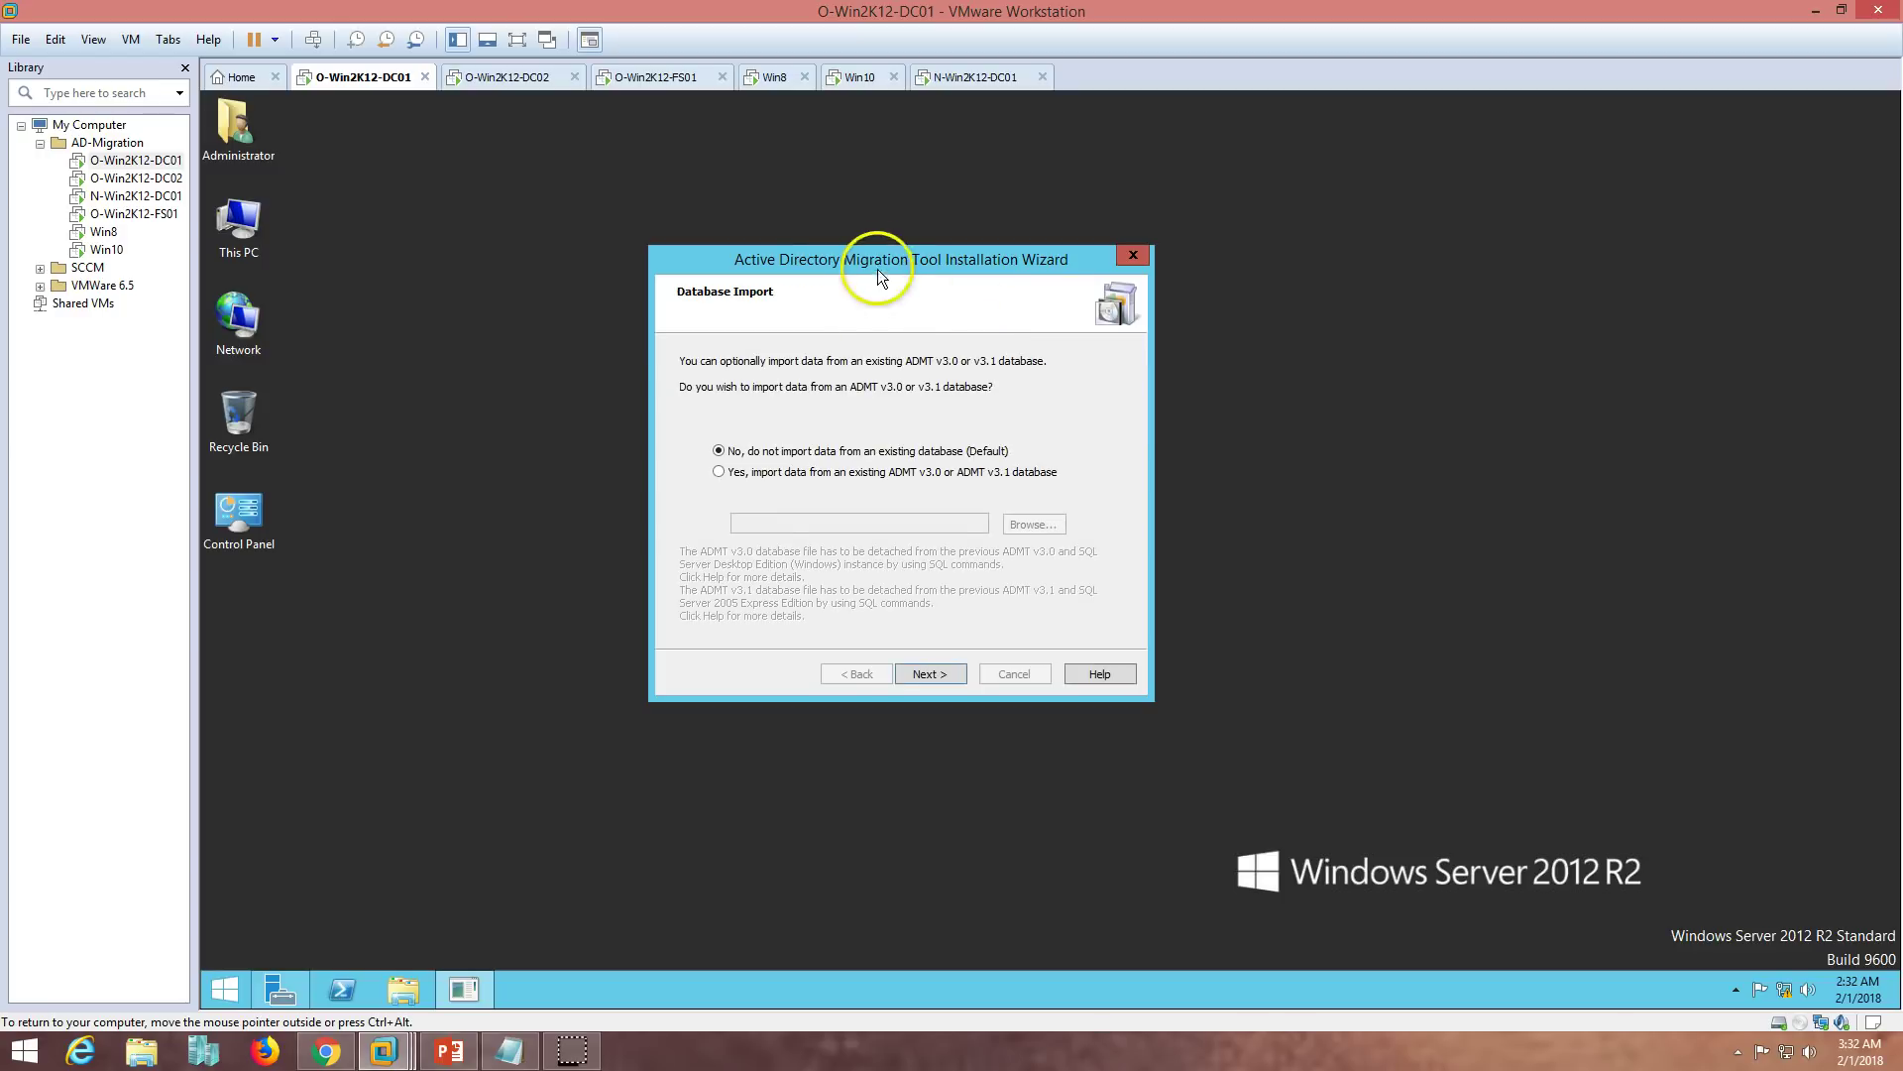
{"action": "left_click_drag", "start_coordinate": [882, 257], "coordinate": [935, 234]}
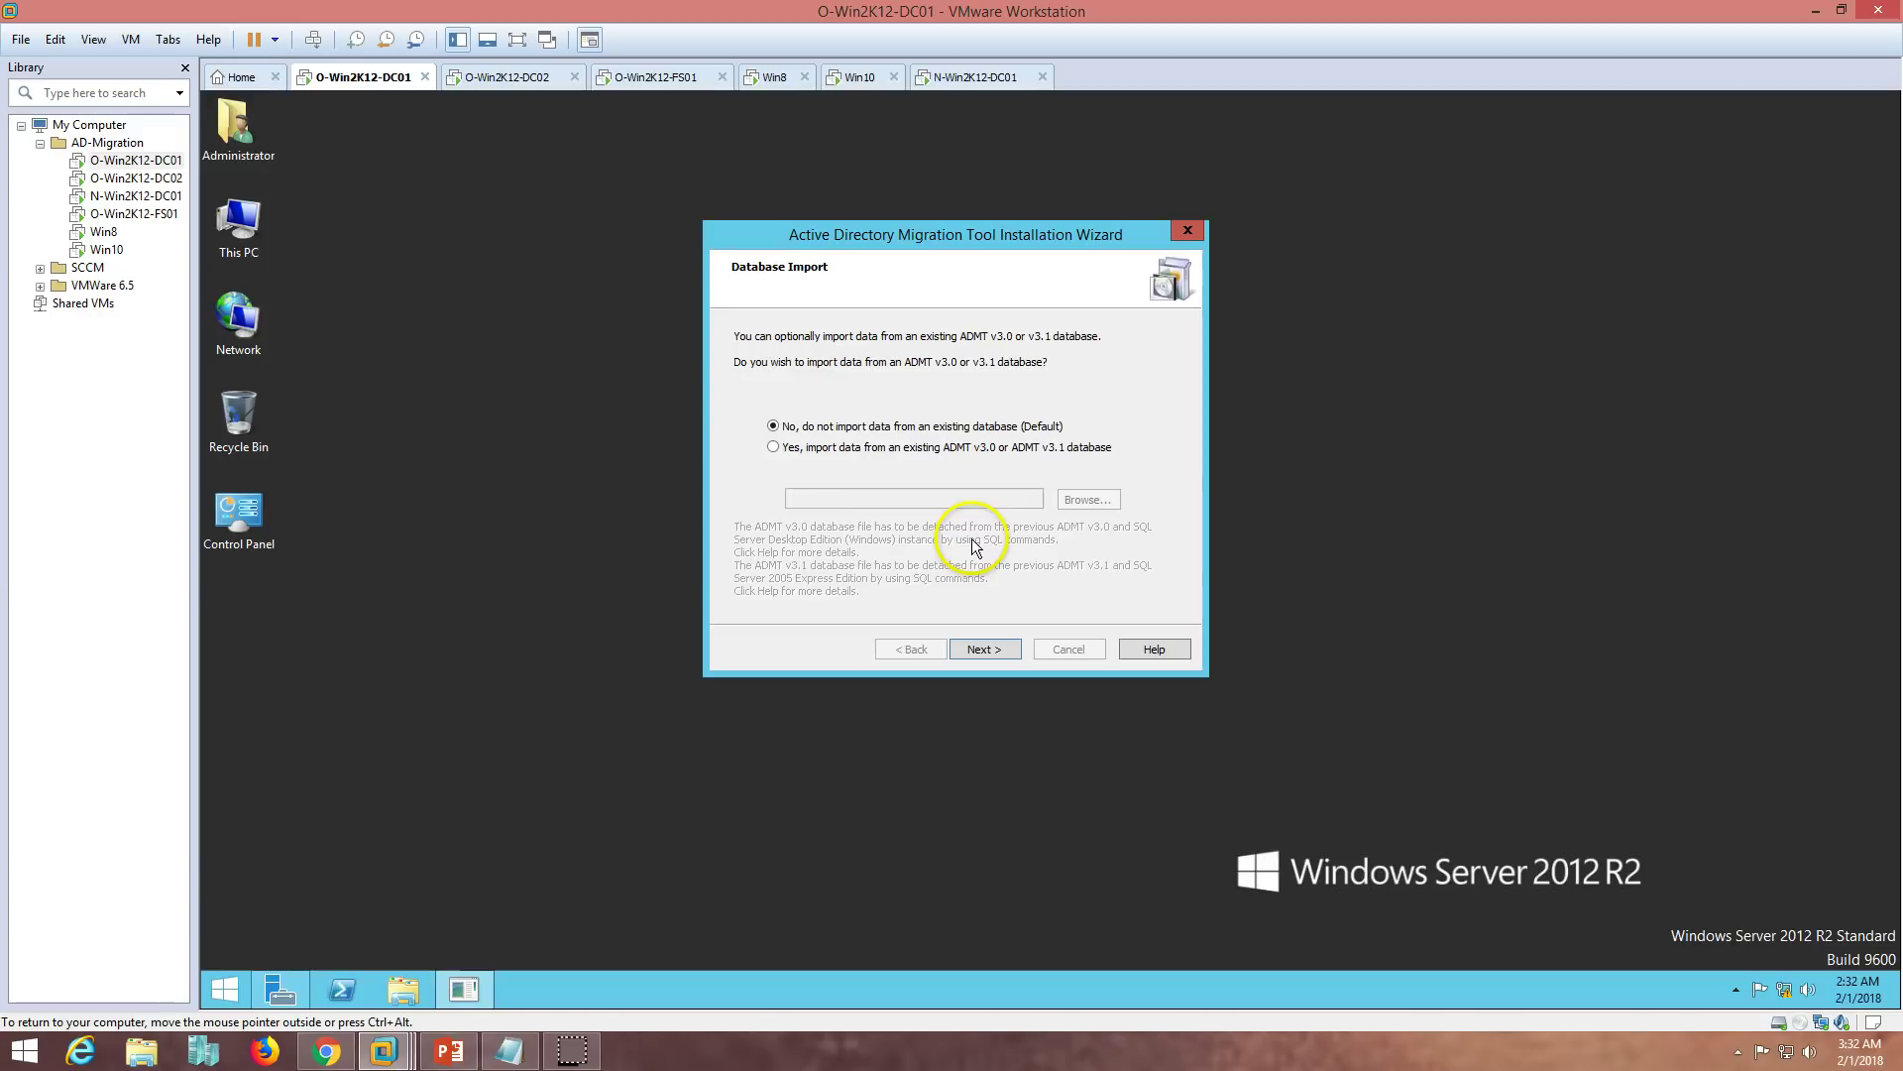
{"action": "left_click", "coordinate": [973, 649]}
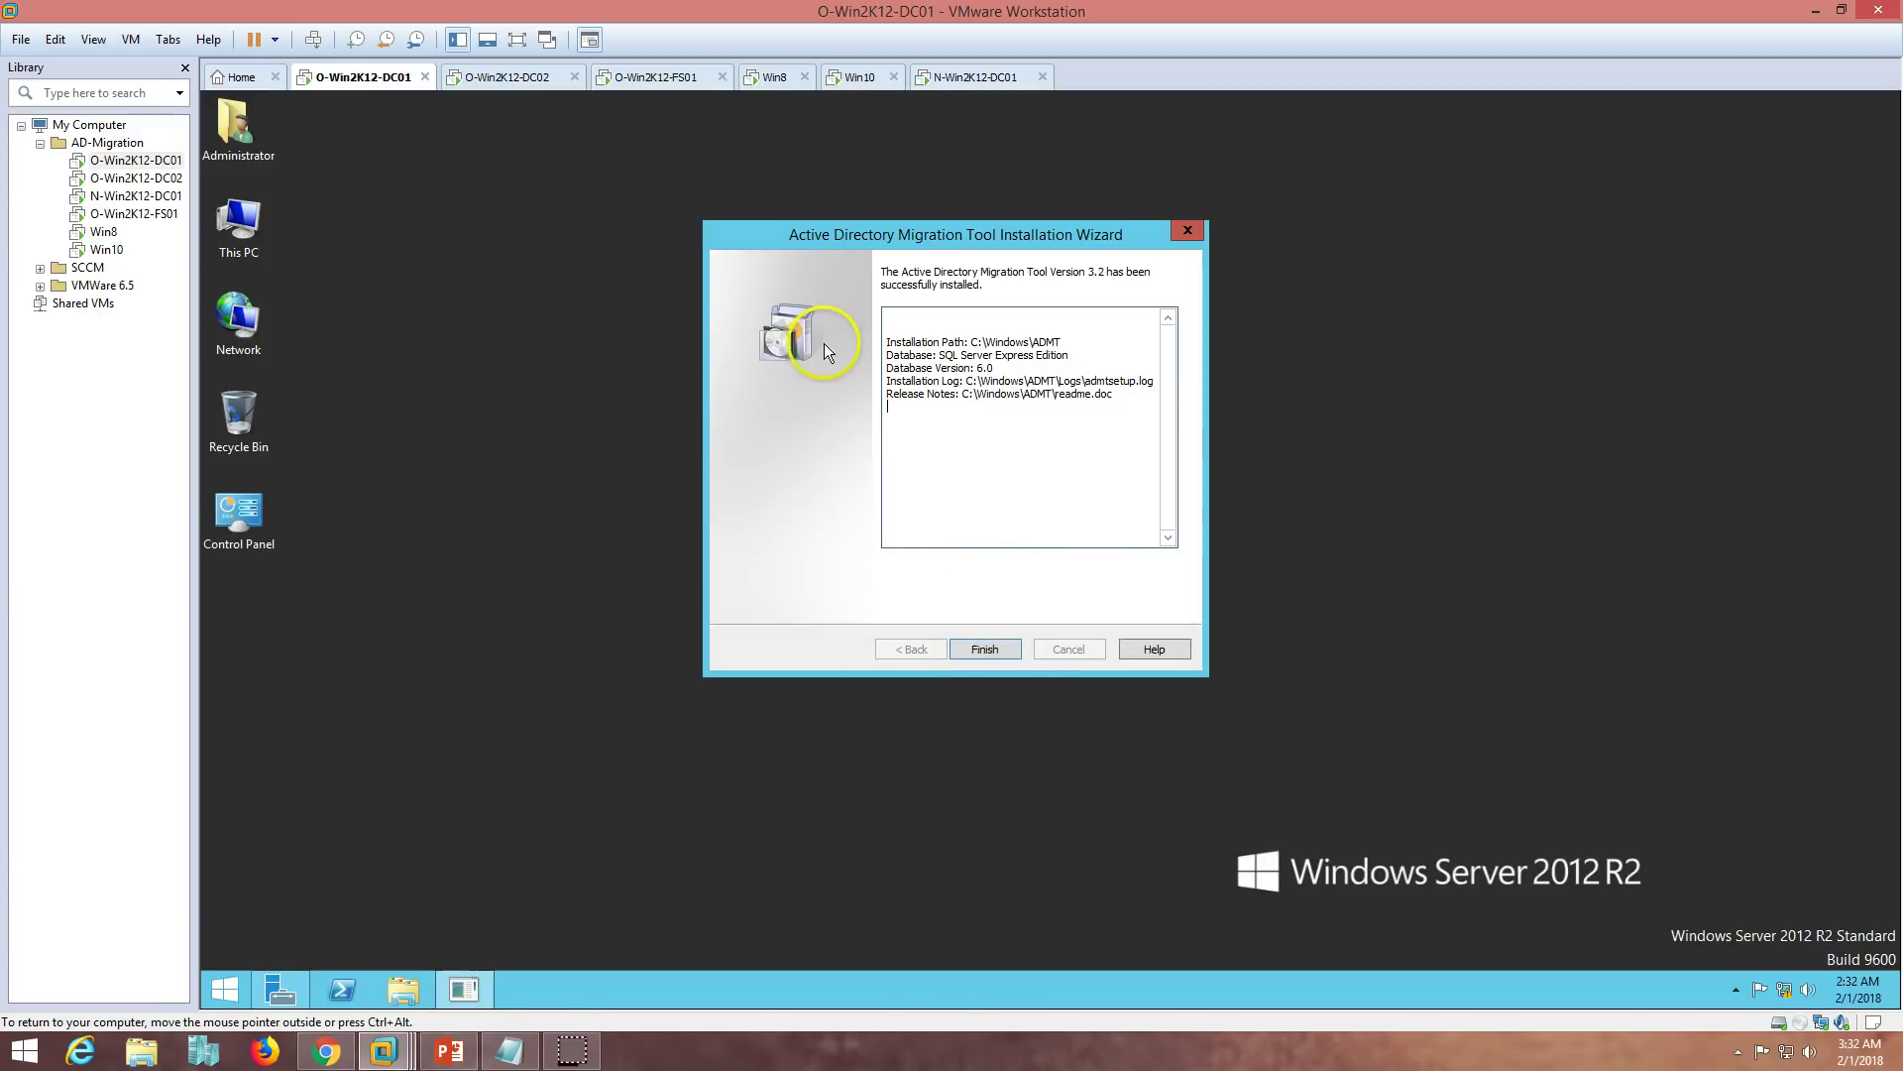
{"action": "left_click", "coordinate": [985, 651]}
- Send the Active Directory Migration Tool shortcut to the desktop, then view the Forest Migration slide
{"action": "left_click", "coordinate": [226, 990]}
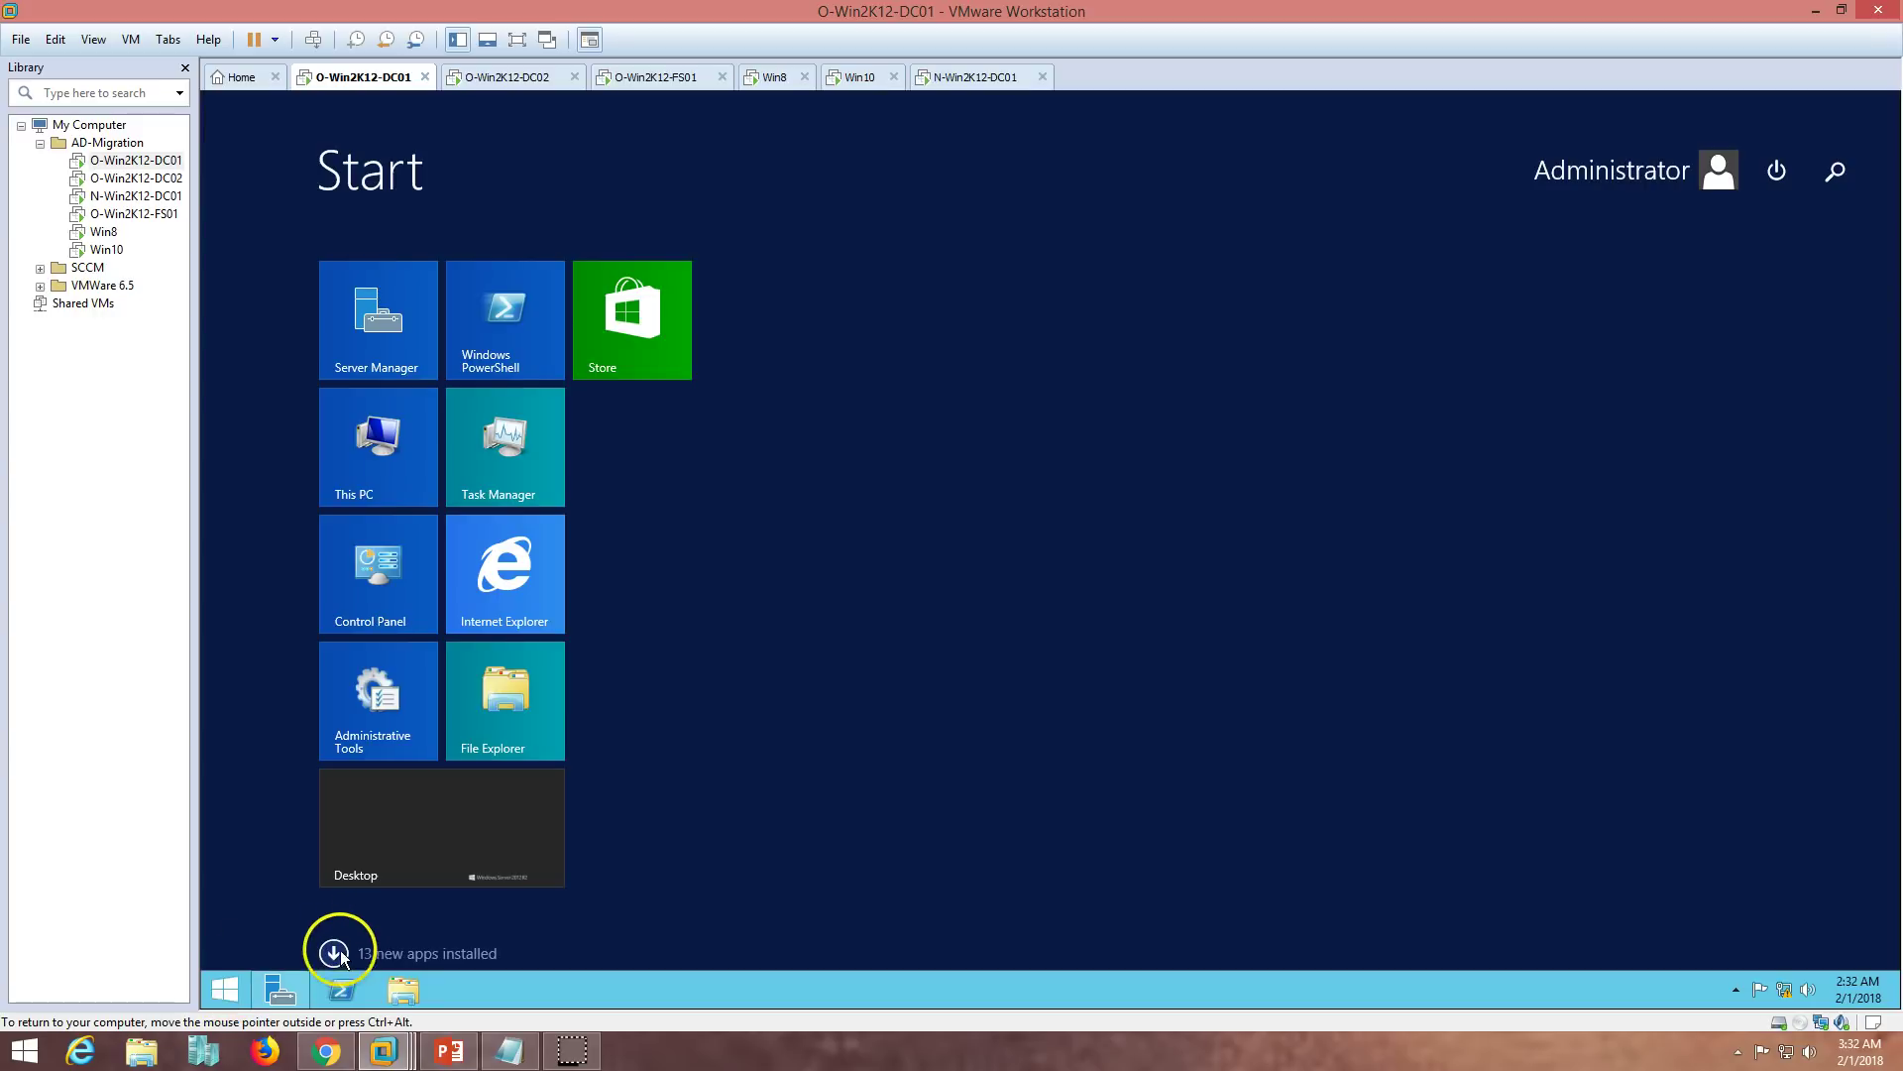
{"action": "left_click", "coordinate": [333, 953]}
{"action": "right_click", "coordinate": [797, 406]}
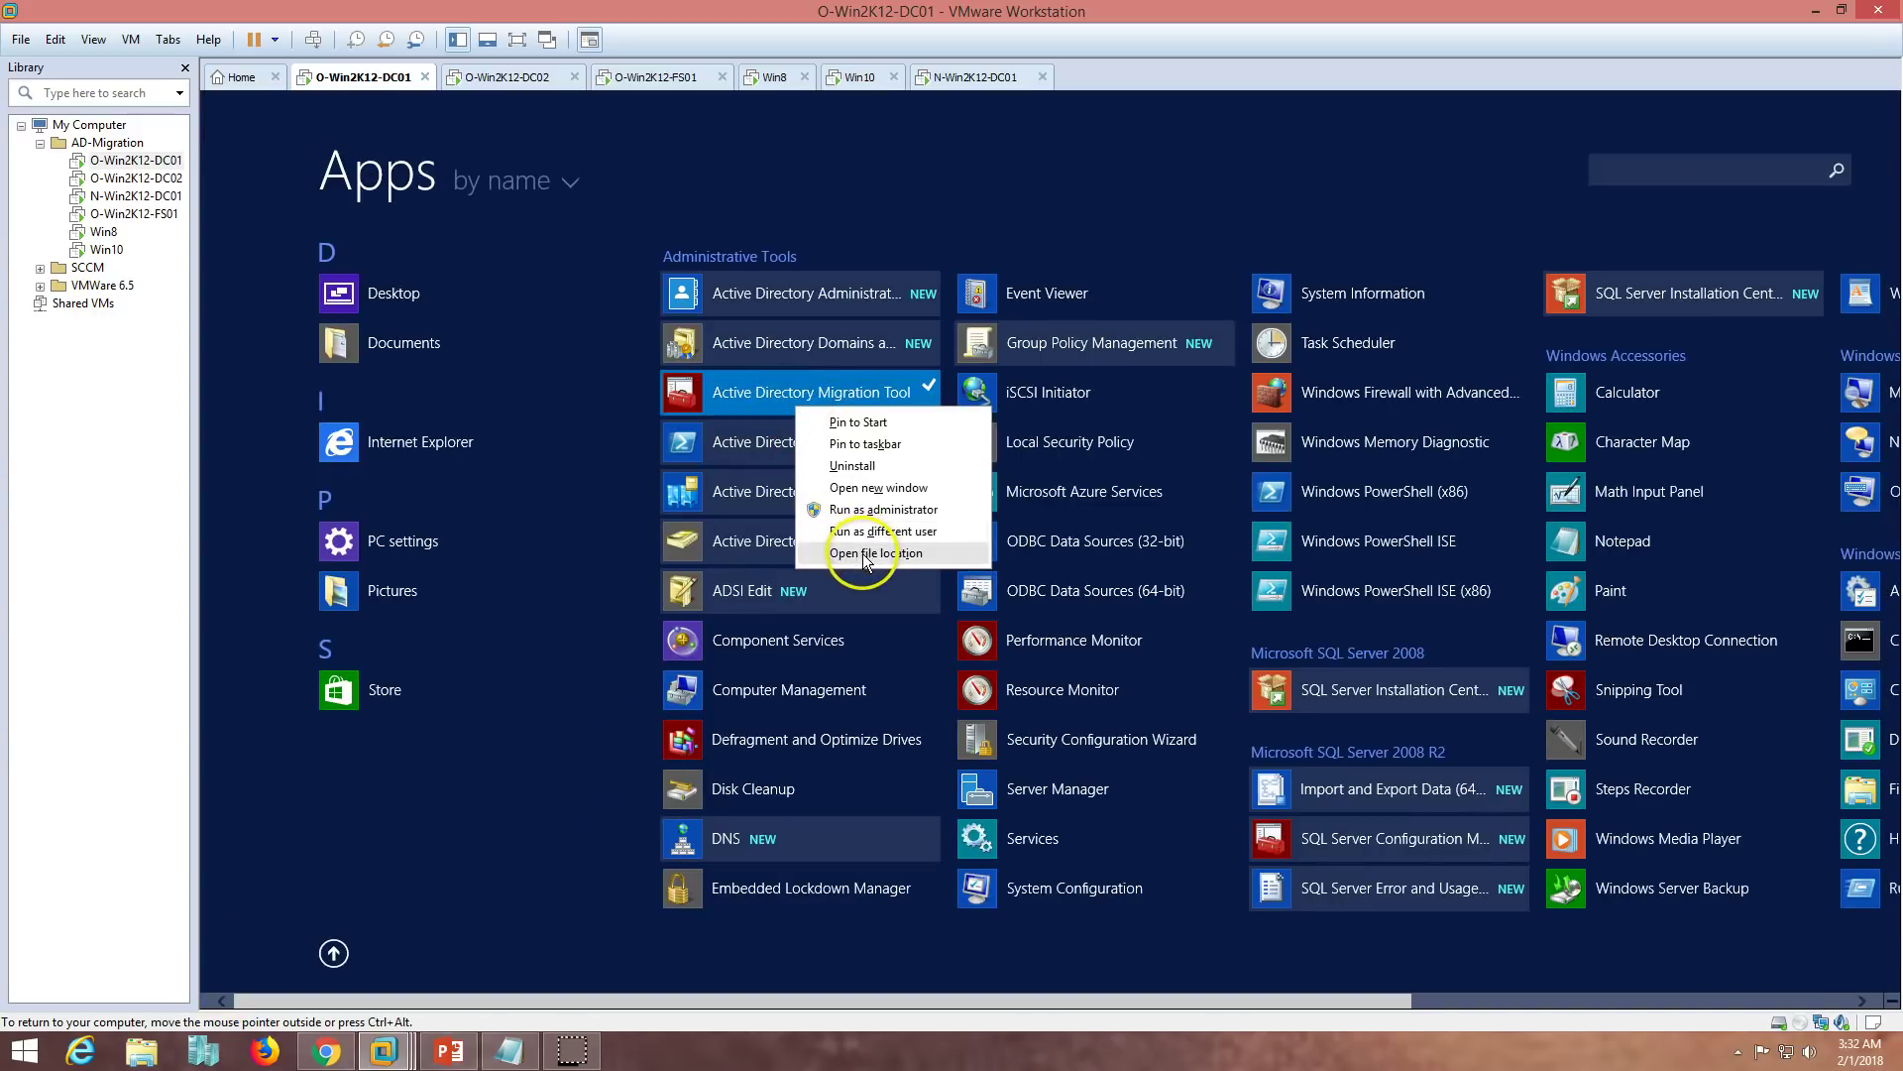
{"action": "left_click", "coordinate": [873, 553]}
{"action": "right_click", "coordinate": [829, 442]}
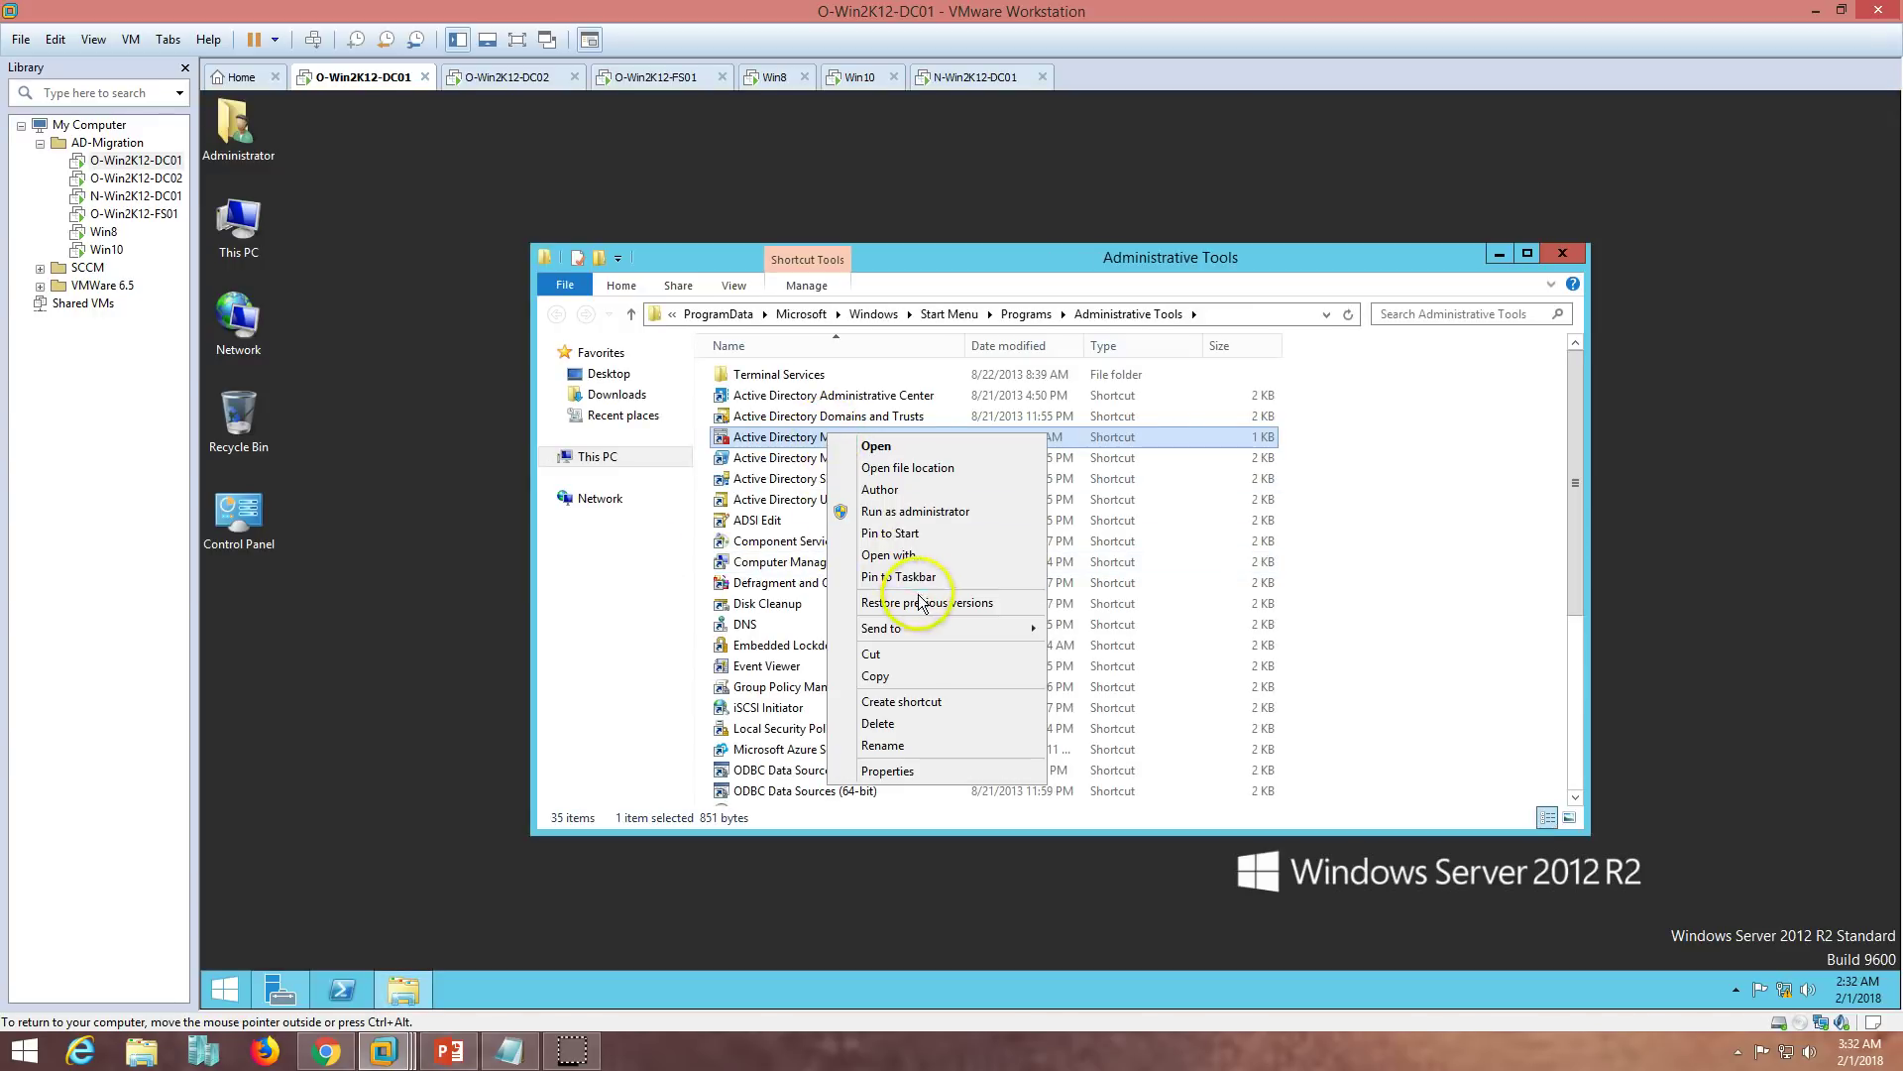
{"action": "mouse_move", "coordinate": [926, 630]}
{"action": "left_click", "coordinate": [1091, 639]}
{"action": "left_click", "coordinate": [1563, 253]}
{"action": "right_click", "coordinate": [501, 531]}
{"action": "left_click", "coordinate": [555, 580]}
{"action": "left_click", "coordinate": [451, 1051]}
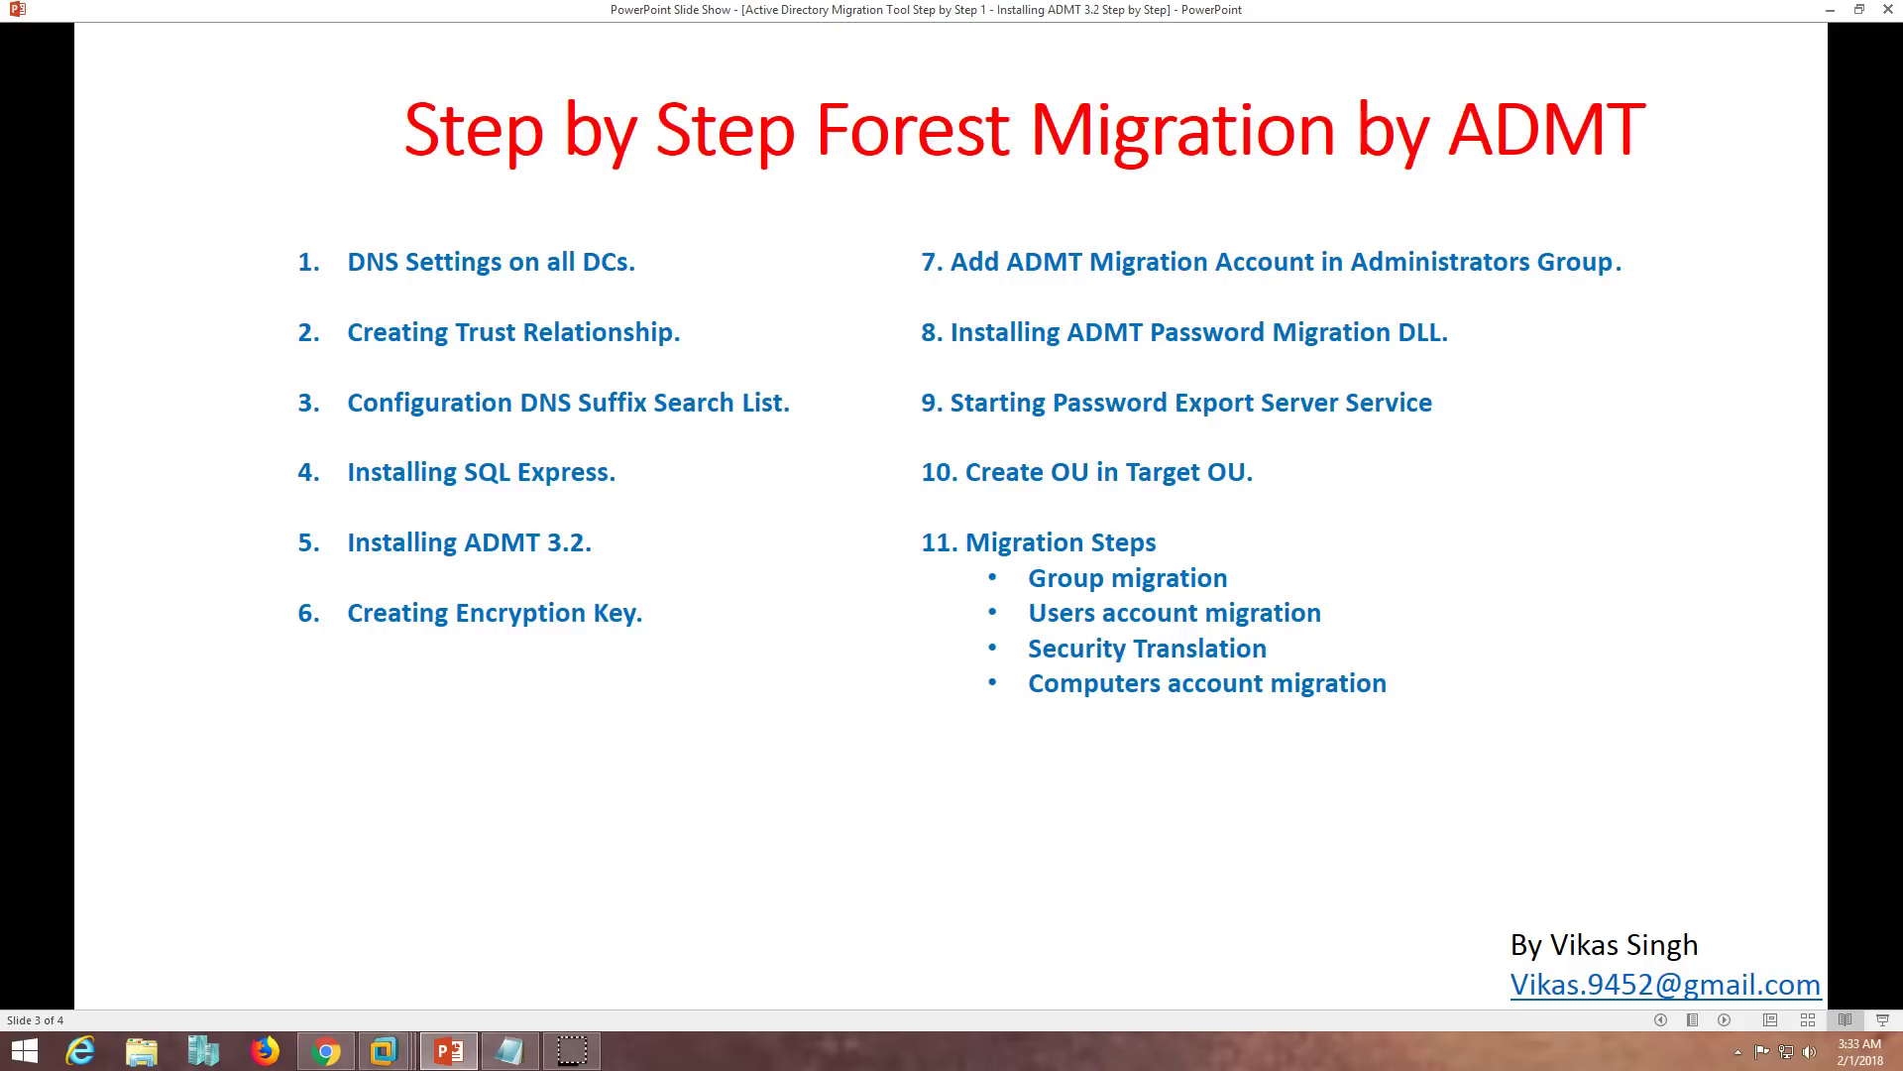
- On O-Win2K12-DC01, open the Builtin Administrators group properties in Active Directory Users and Computers
{"action": "left_click", "coordinate": [444, 1053]}
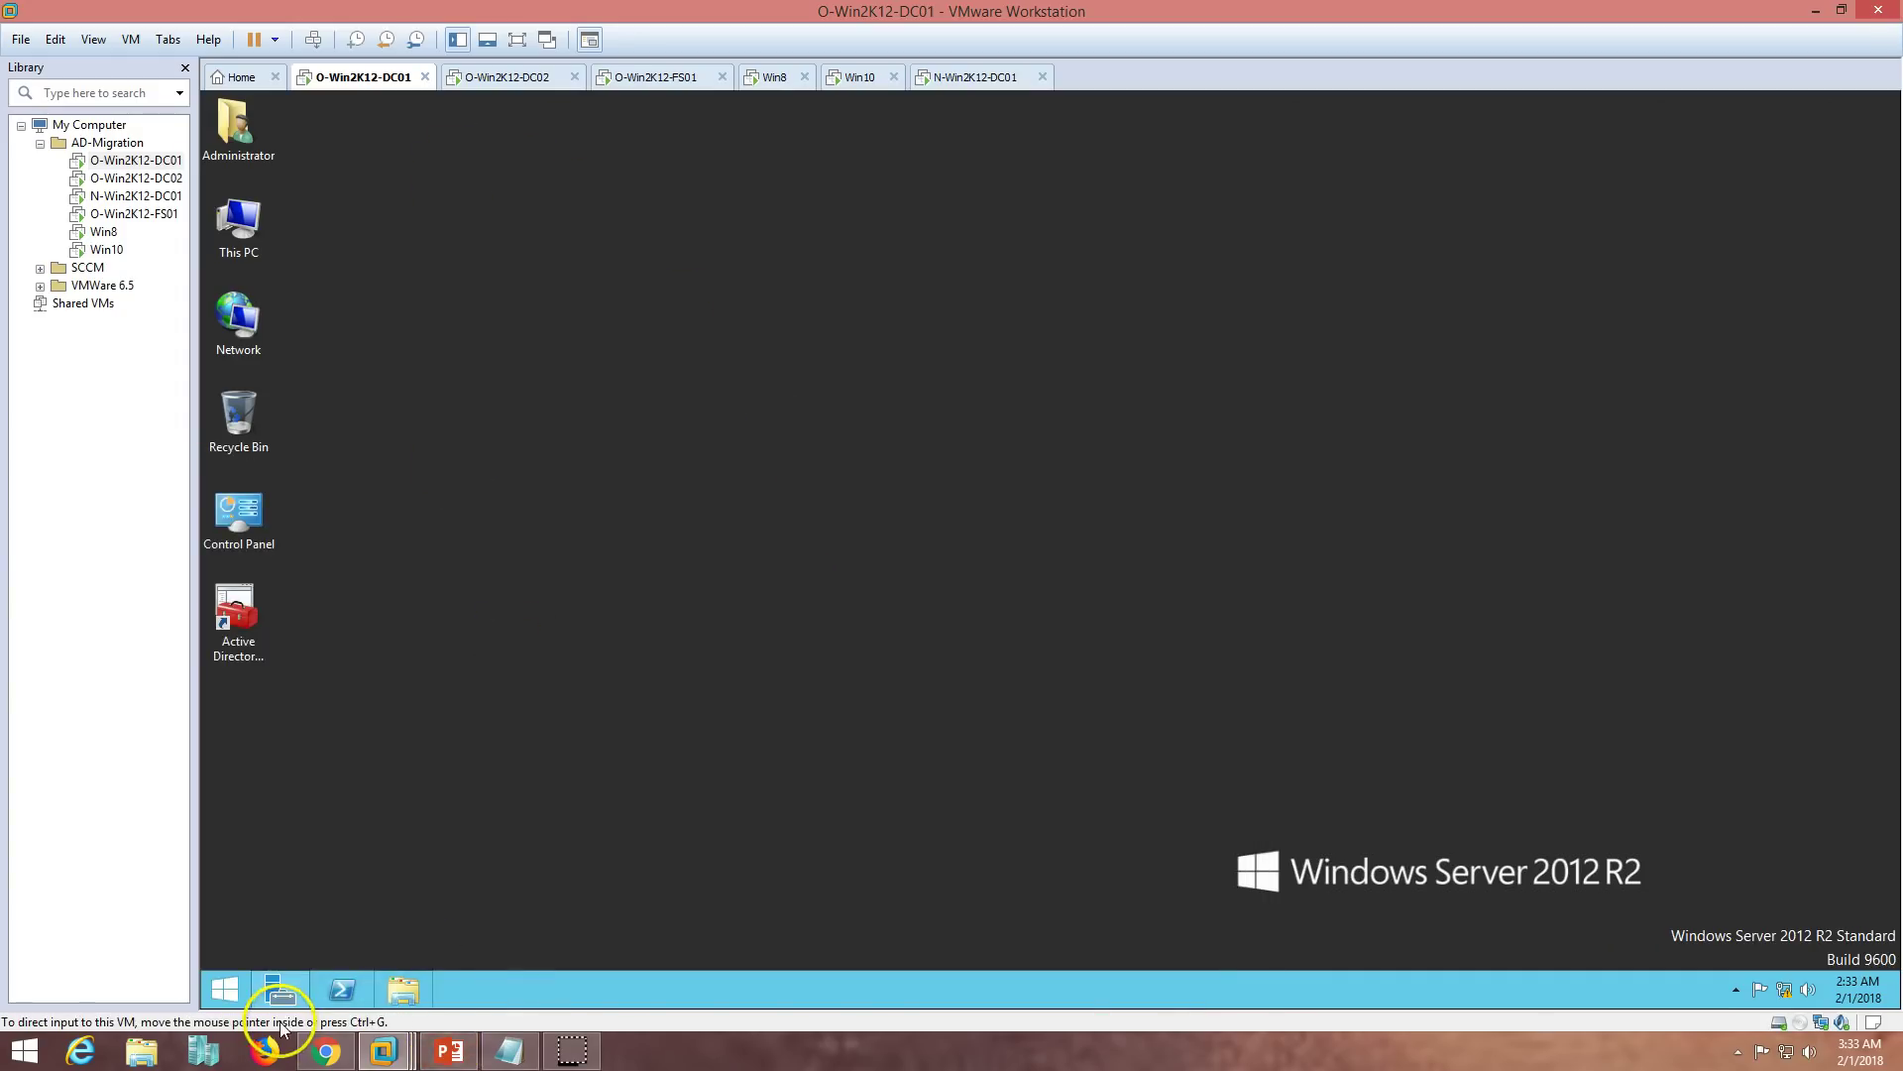
{"action": "left_click", "coordinate": [282, 990]}
{"action": "left_click", "coordinate": [1756, 146]}
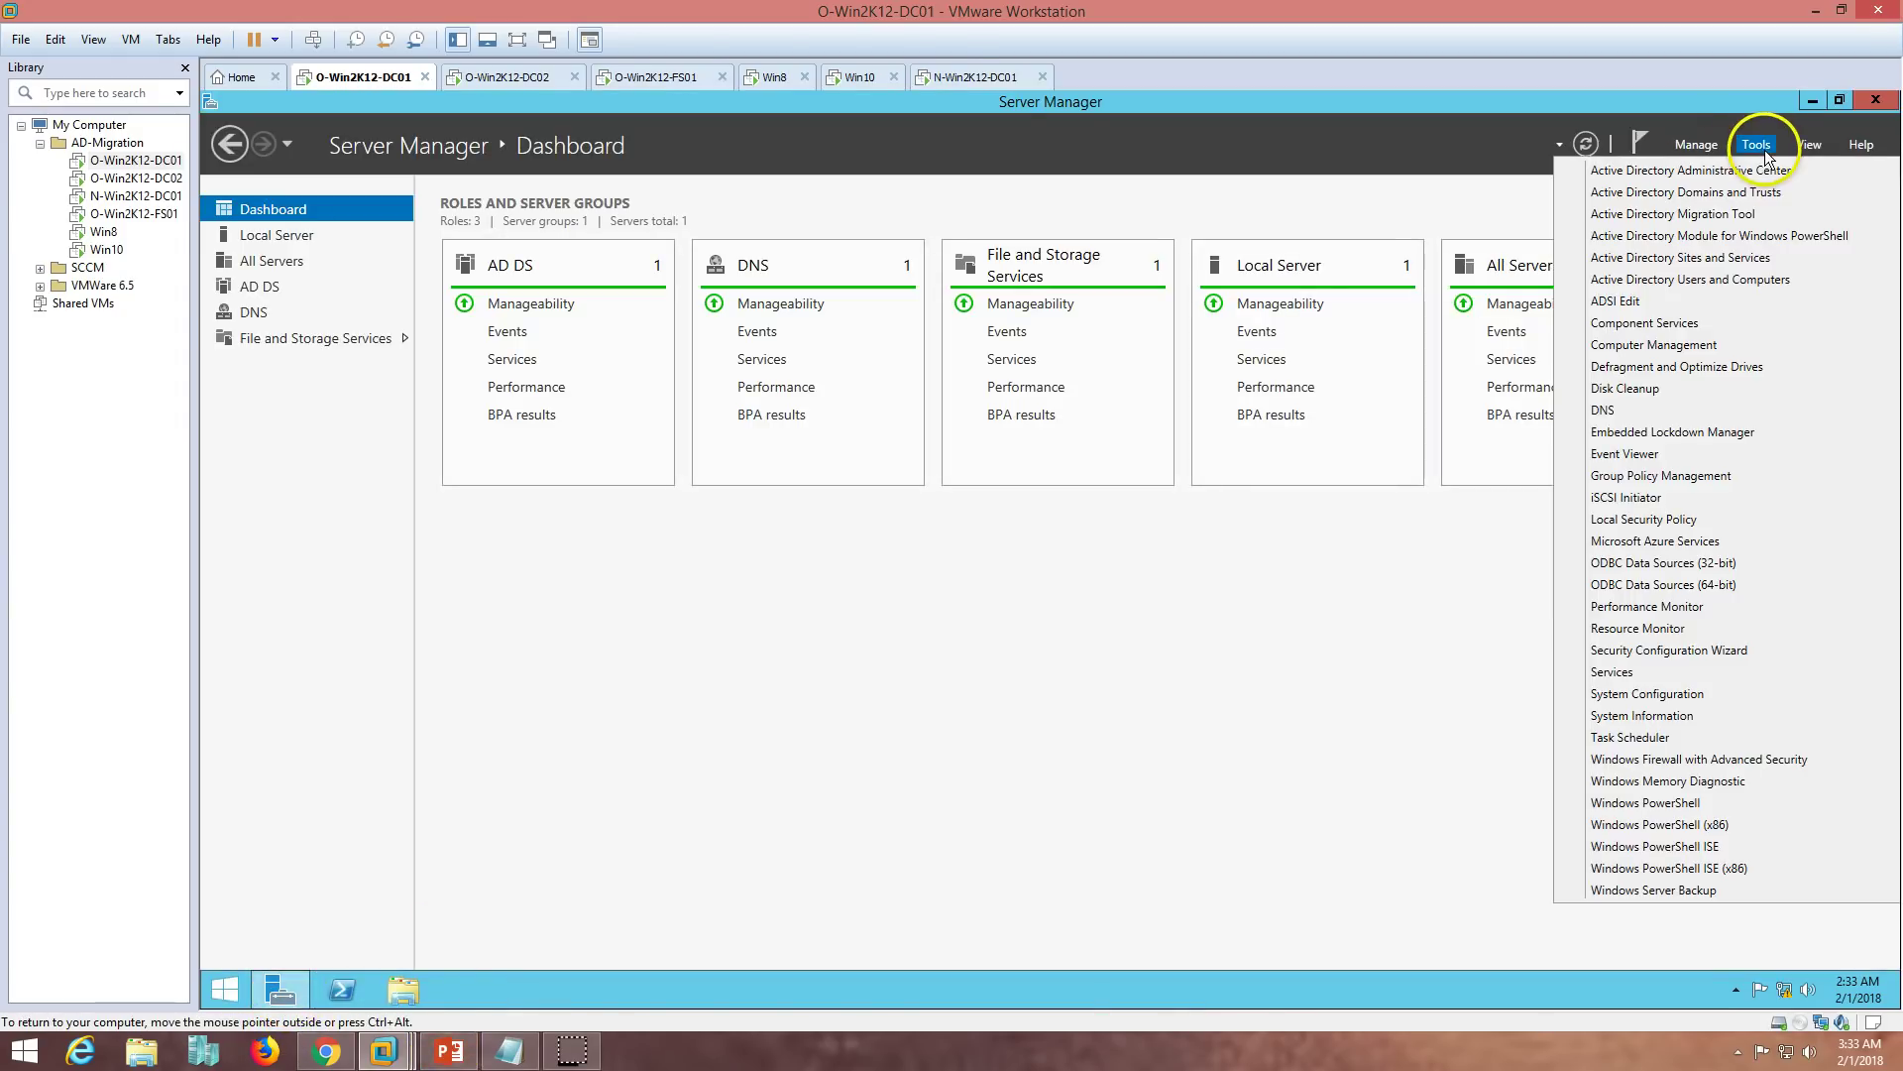
{"action": "left_click", "coordinate": [1747, 281]}
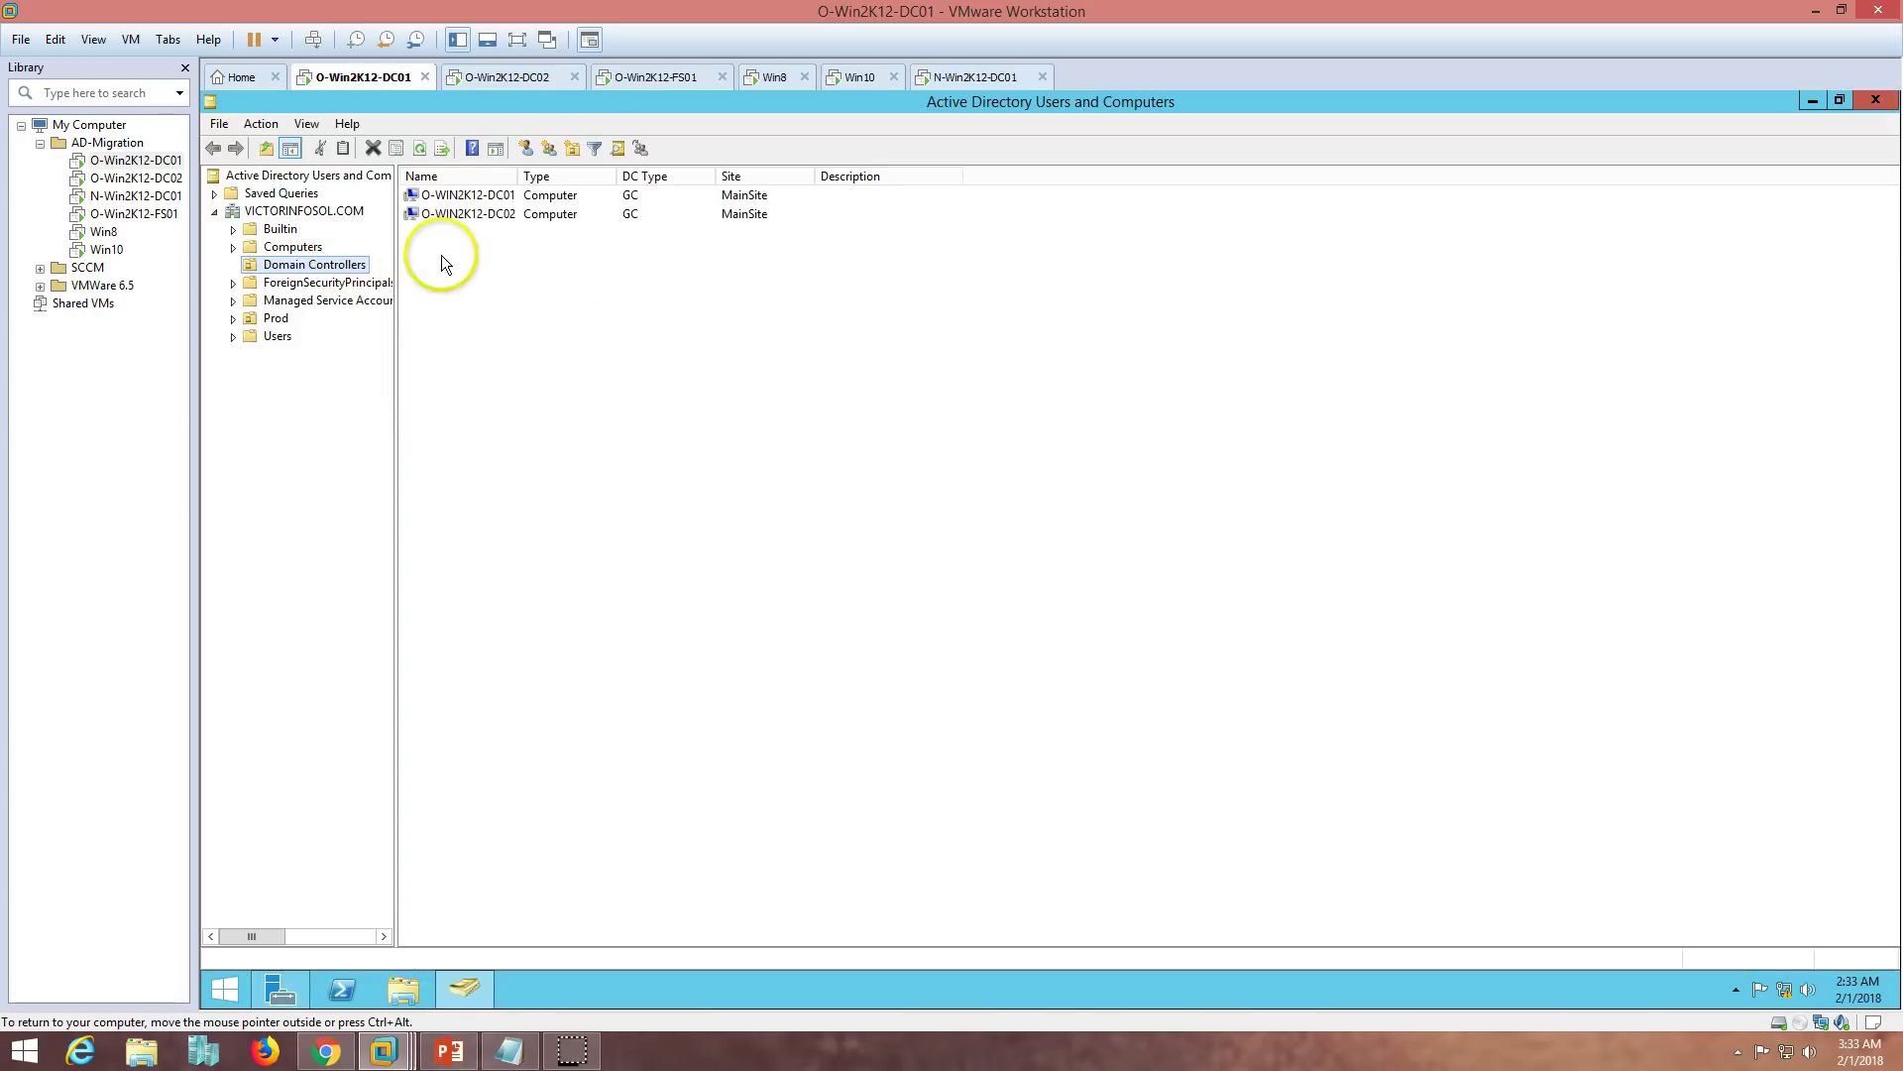
{"action": "left_click", "coordinate": [281, 230]}
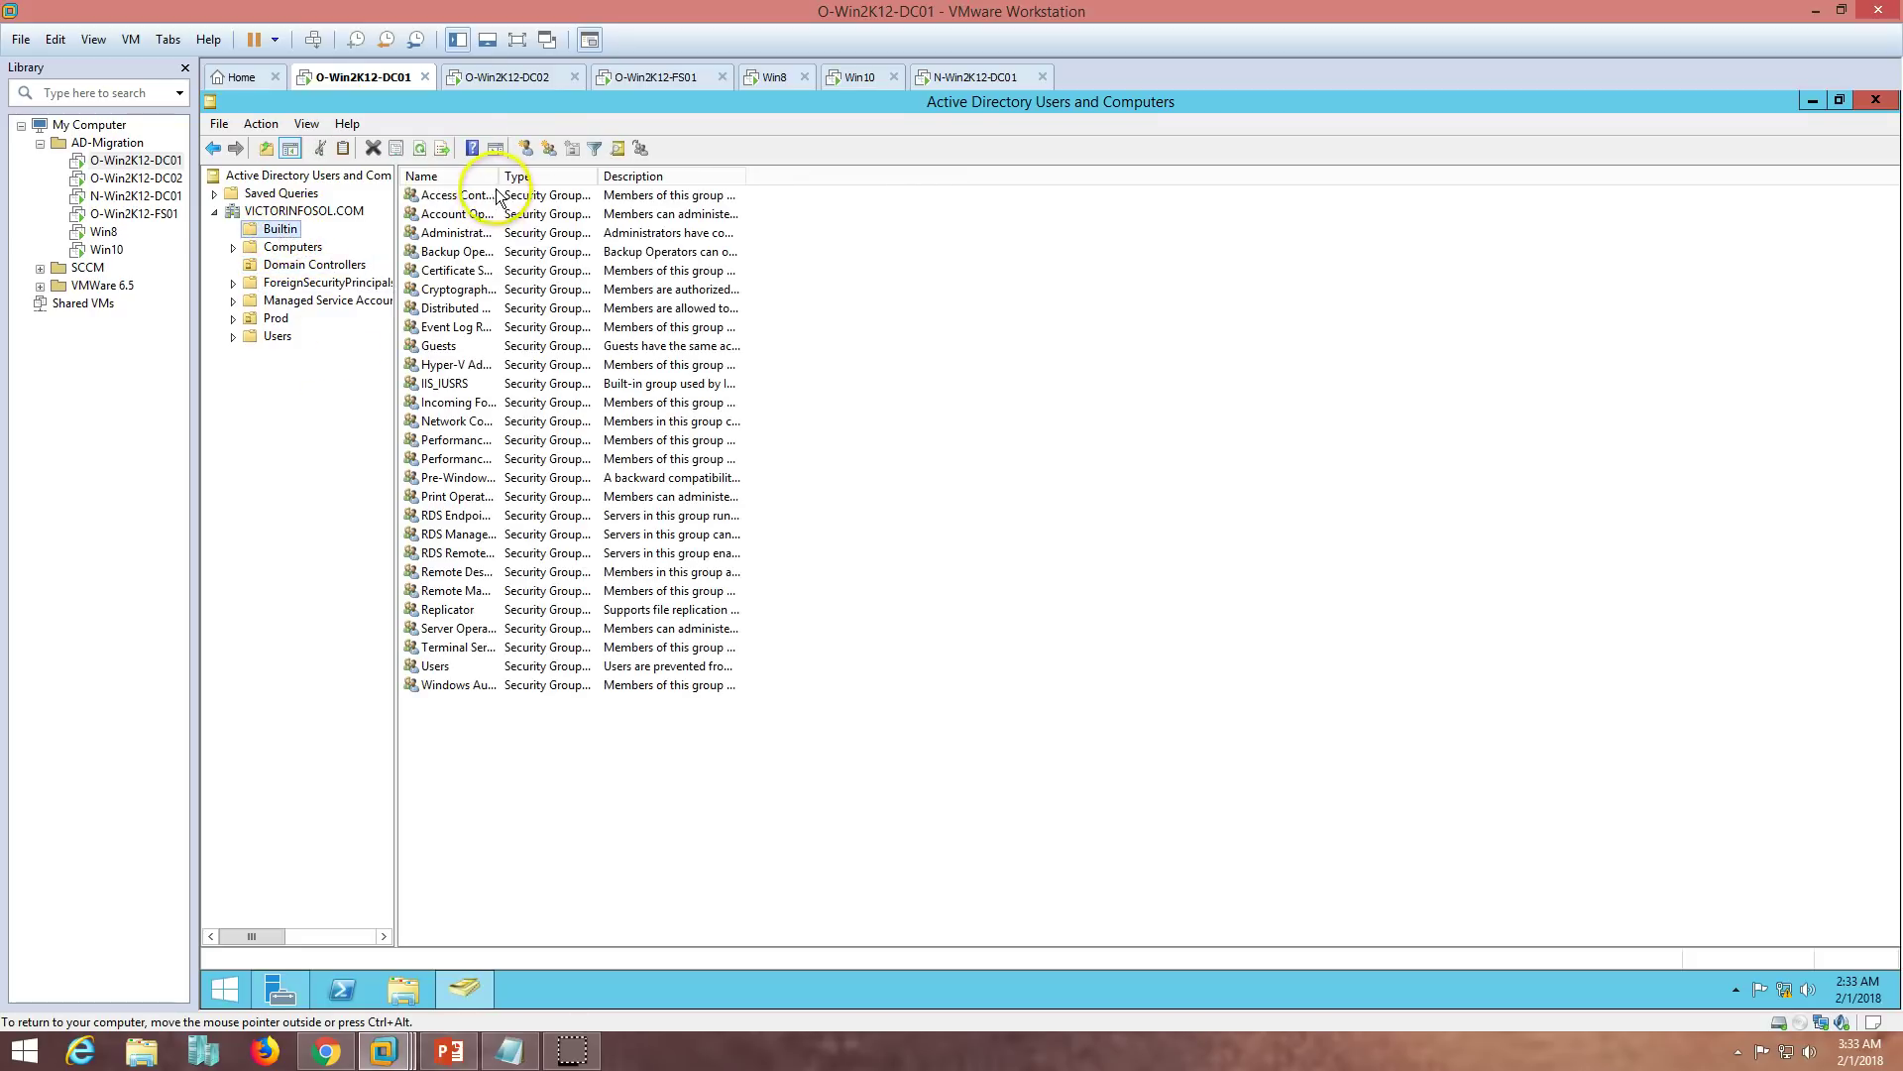
{"action": "double_click", "coordinate": [500, 182]}
{"action": "left_click", "coordinate": [480, 233]}
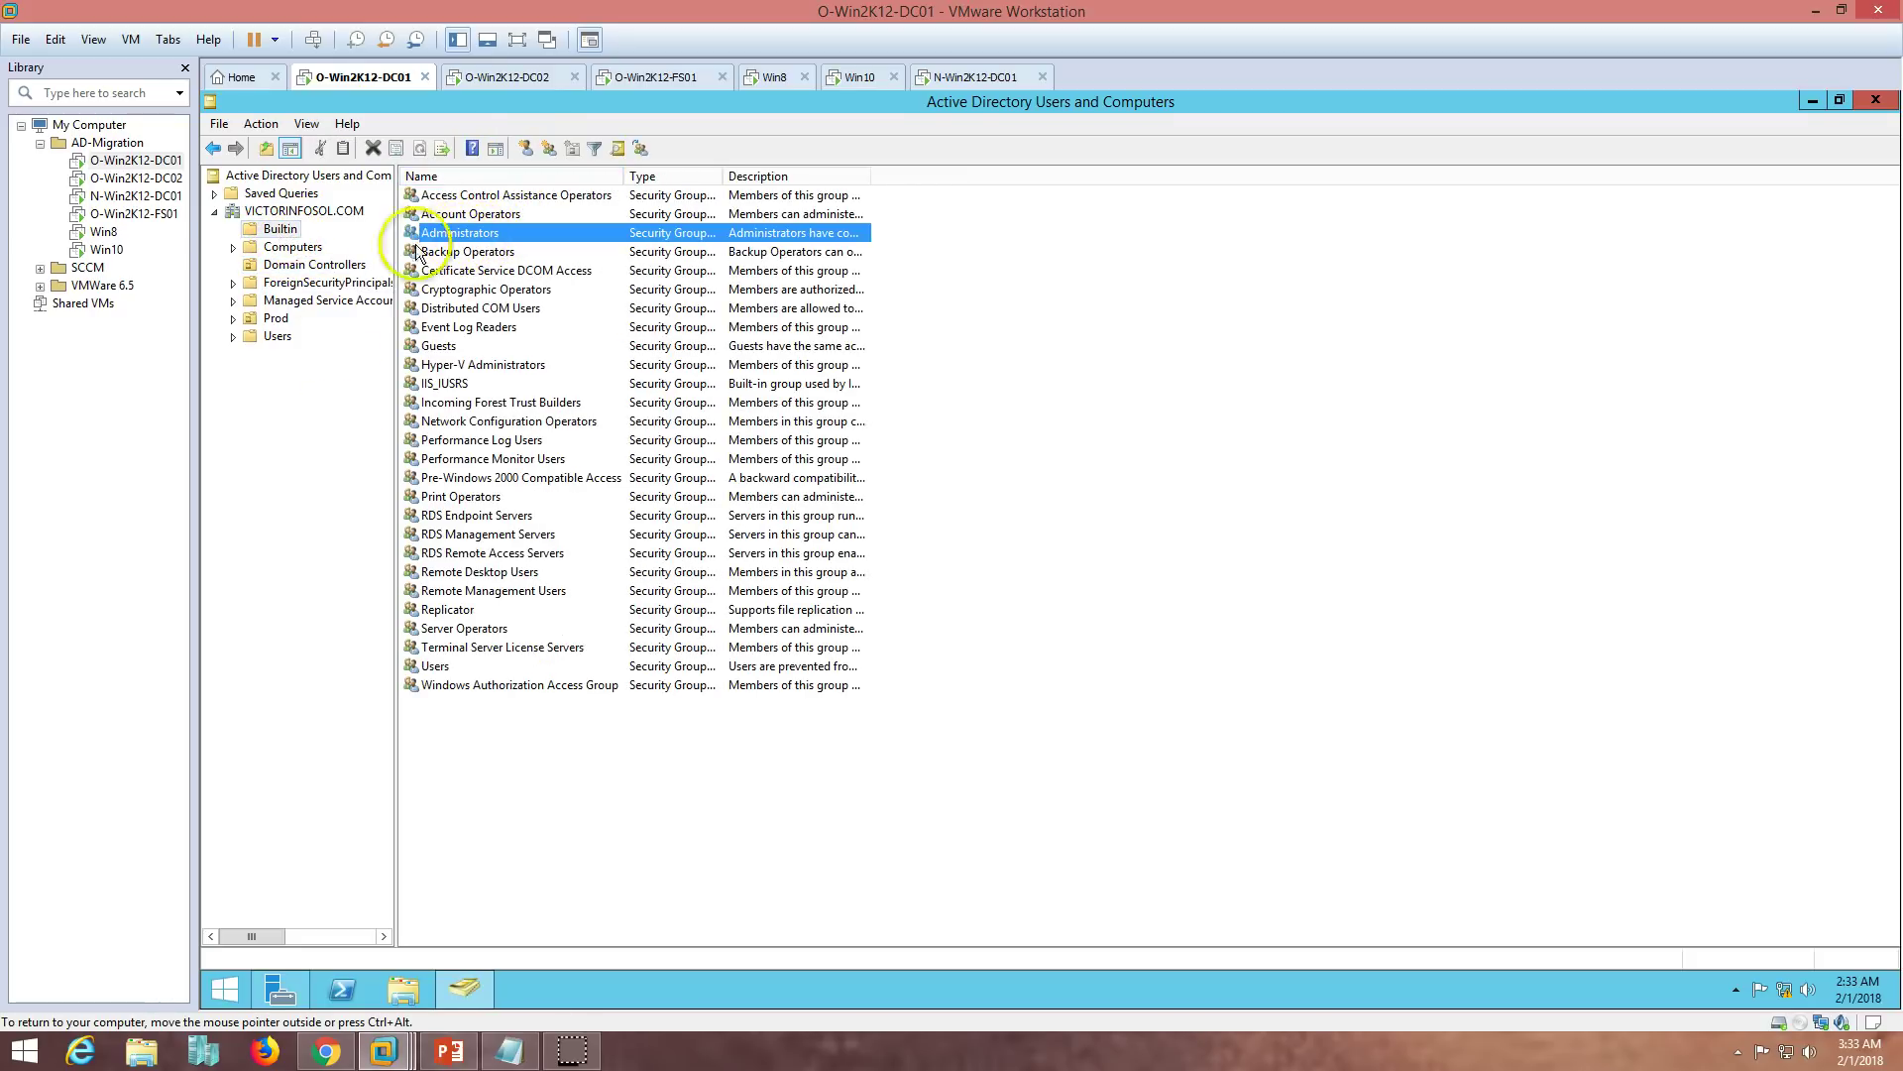
{"action": "double_click", "coordinate": [474, 234]}
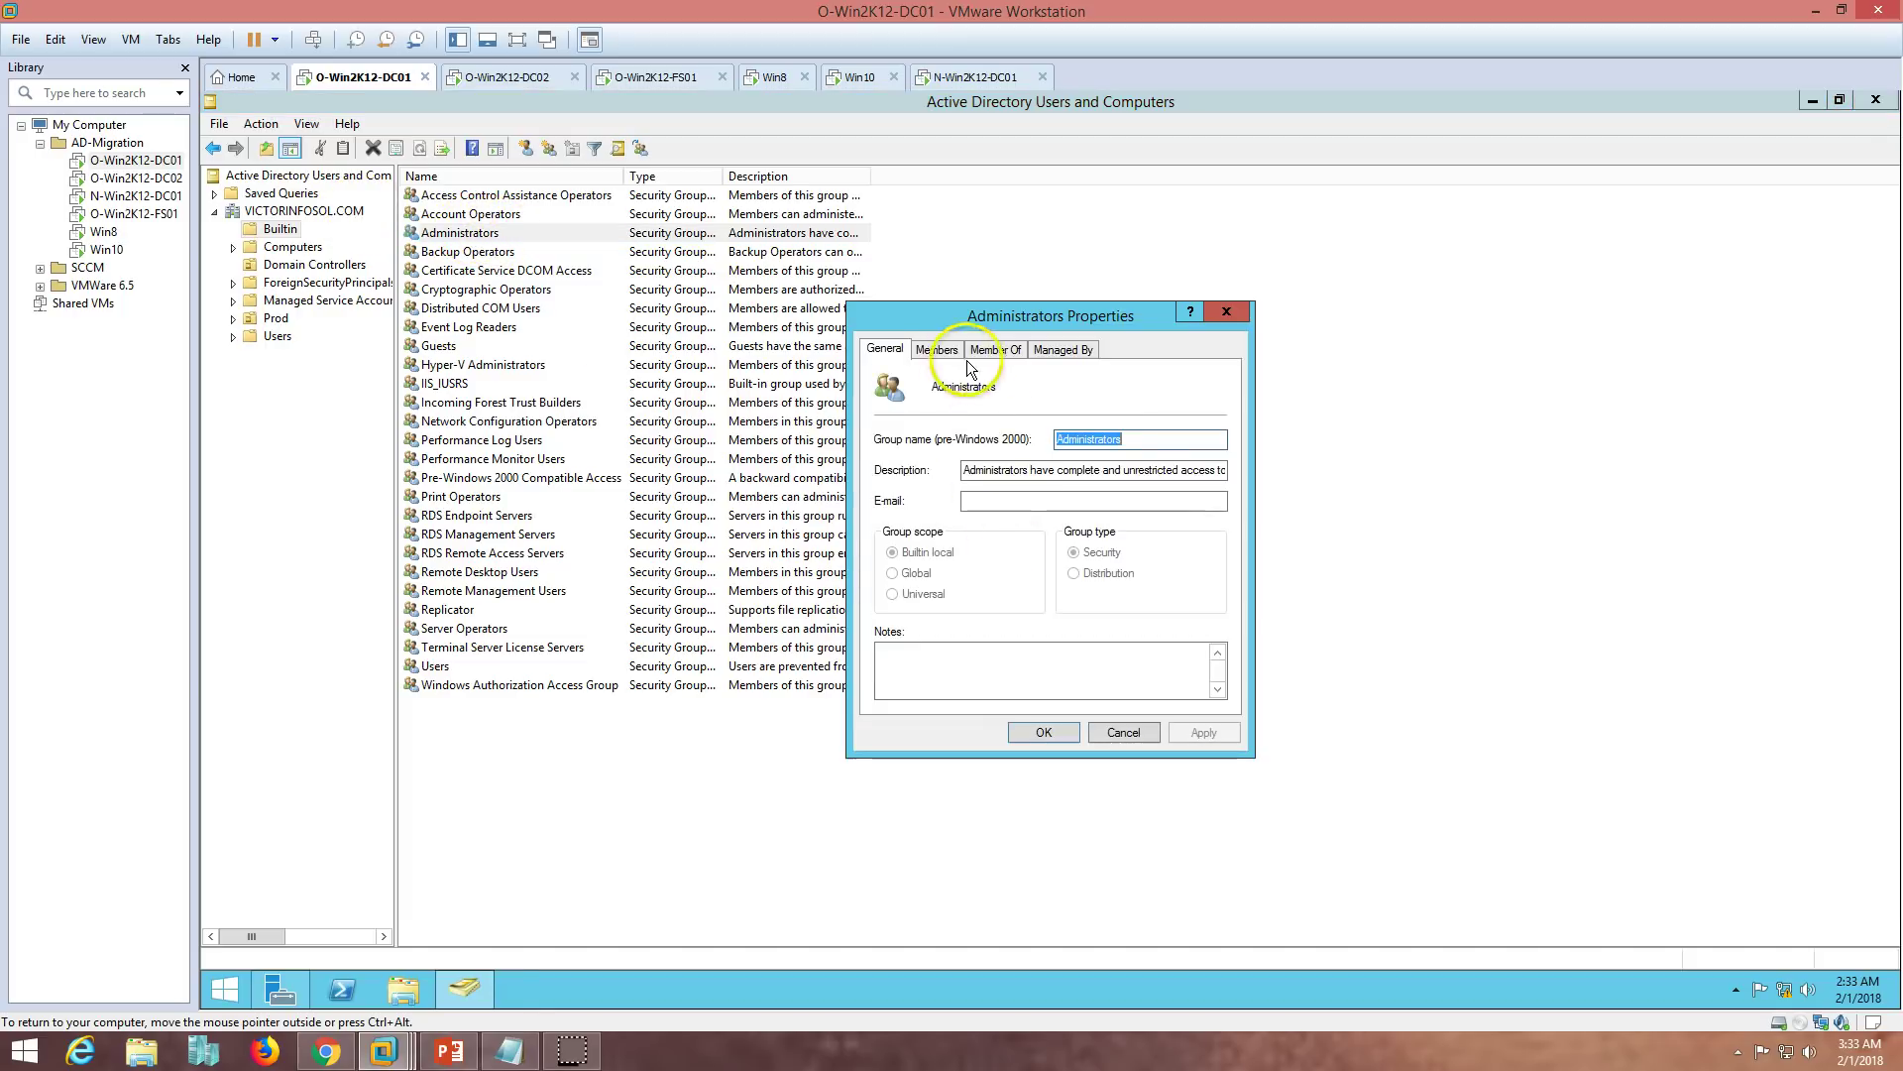
- Add VICTORNEW.COM's Administrator to the Administrators group members and confirm with OK
{"action": "left_click", "coordinate": [937, 350]}
{"action": "left_click", "coordinate": [920, 674]}
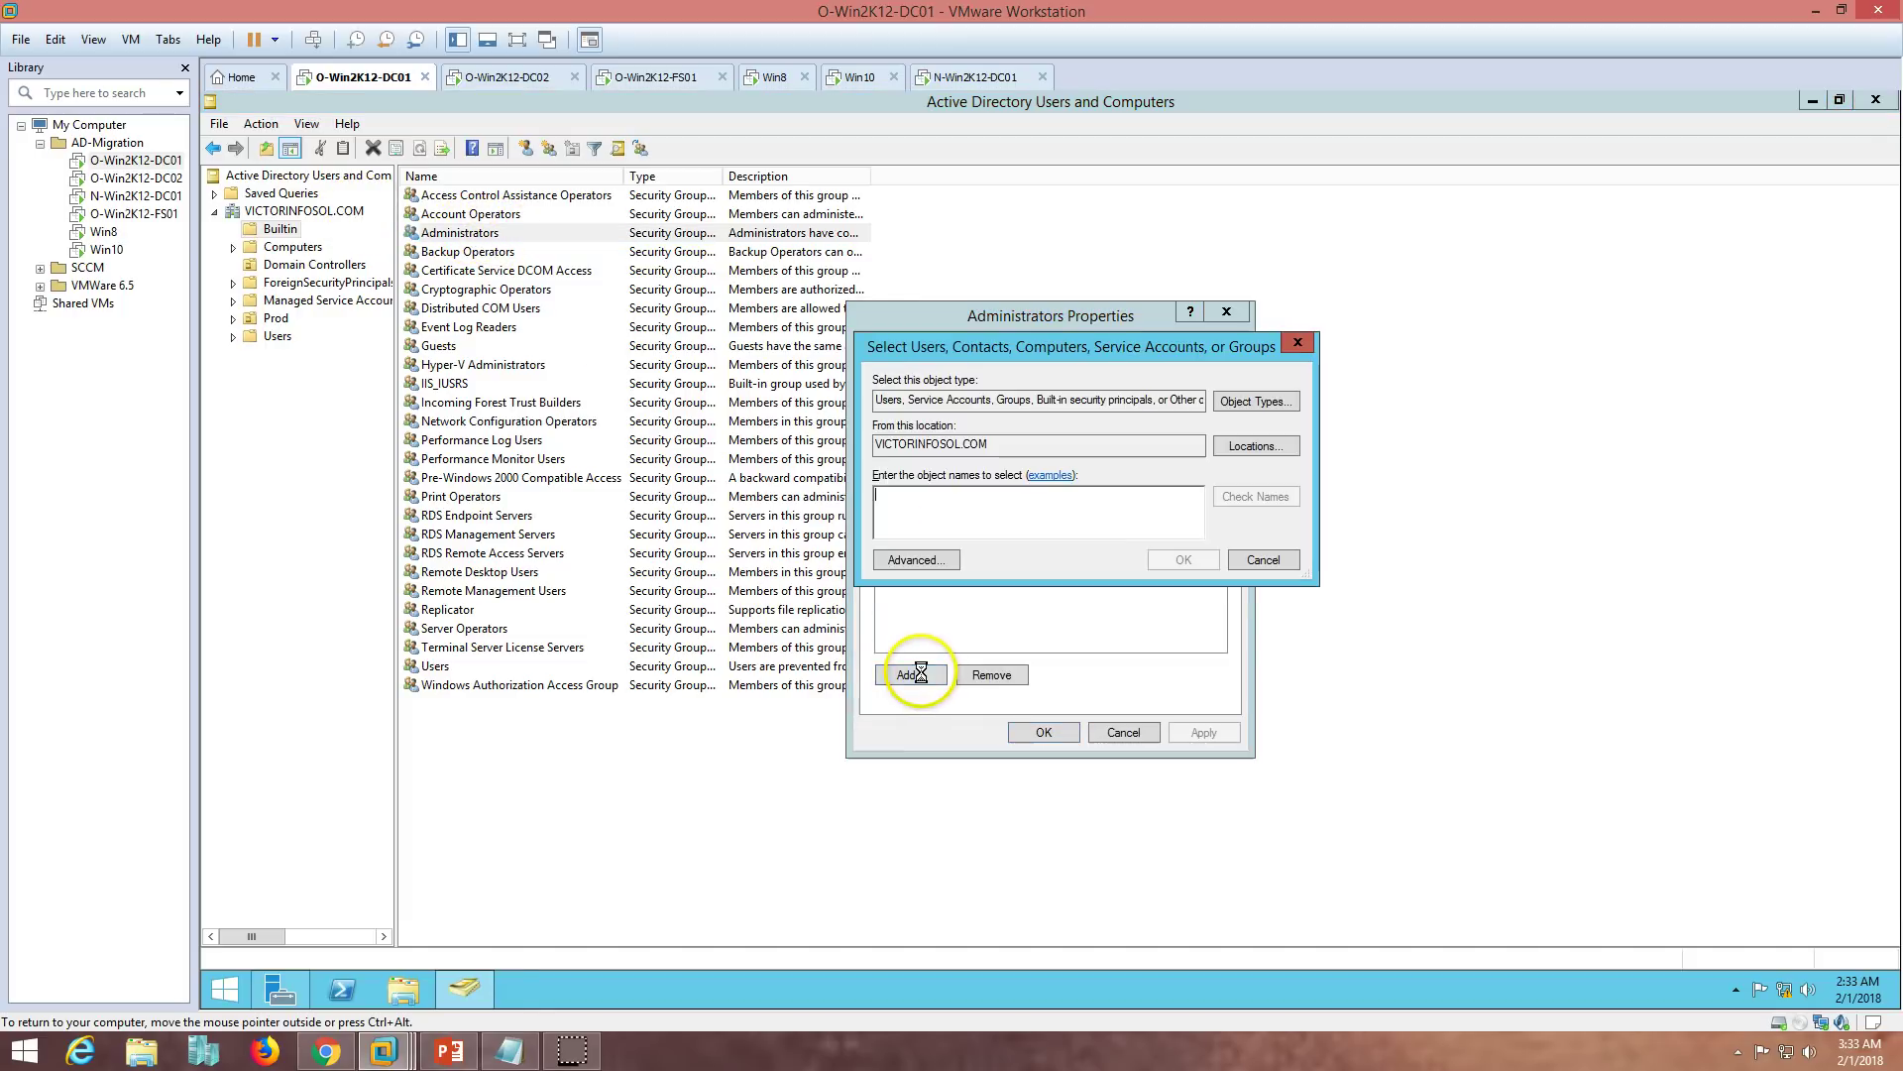
{"action": "left_click", "coordinate": [1254, 446]}
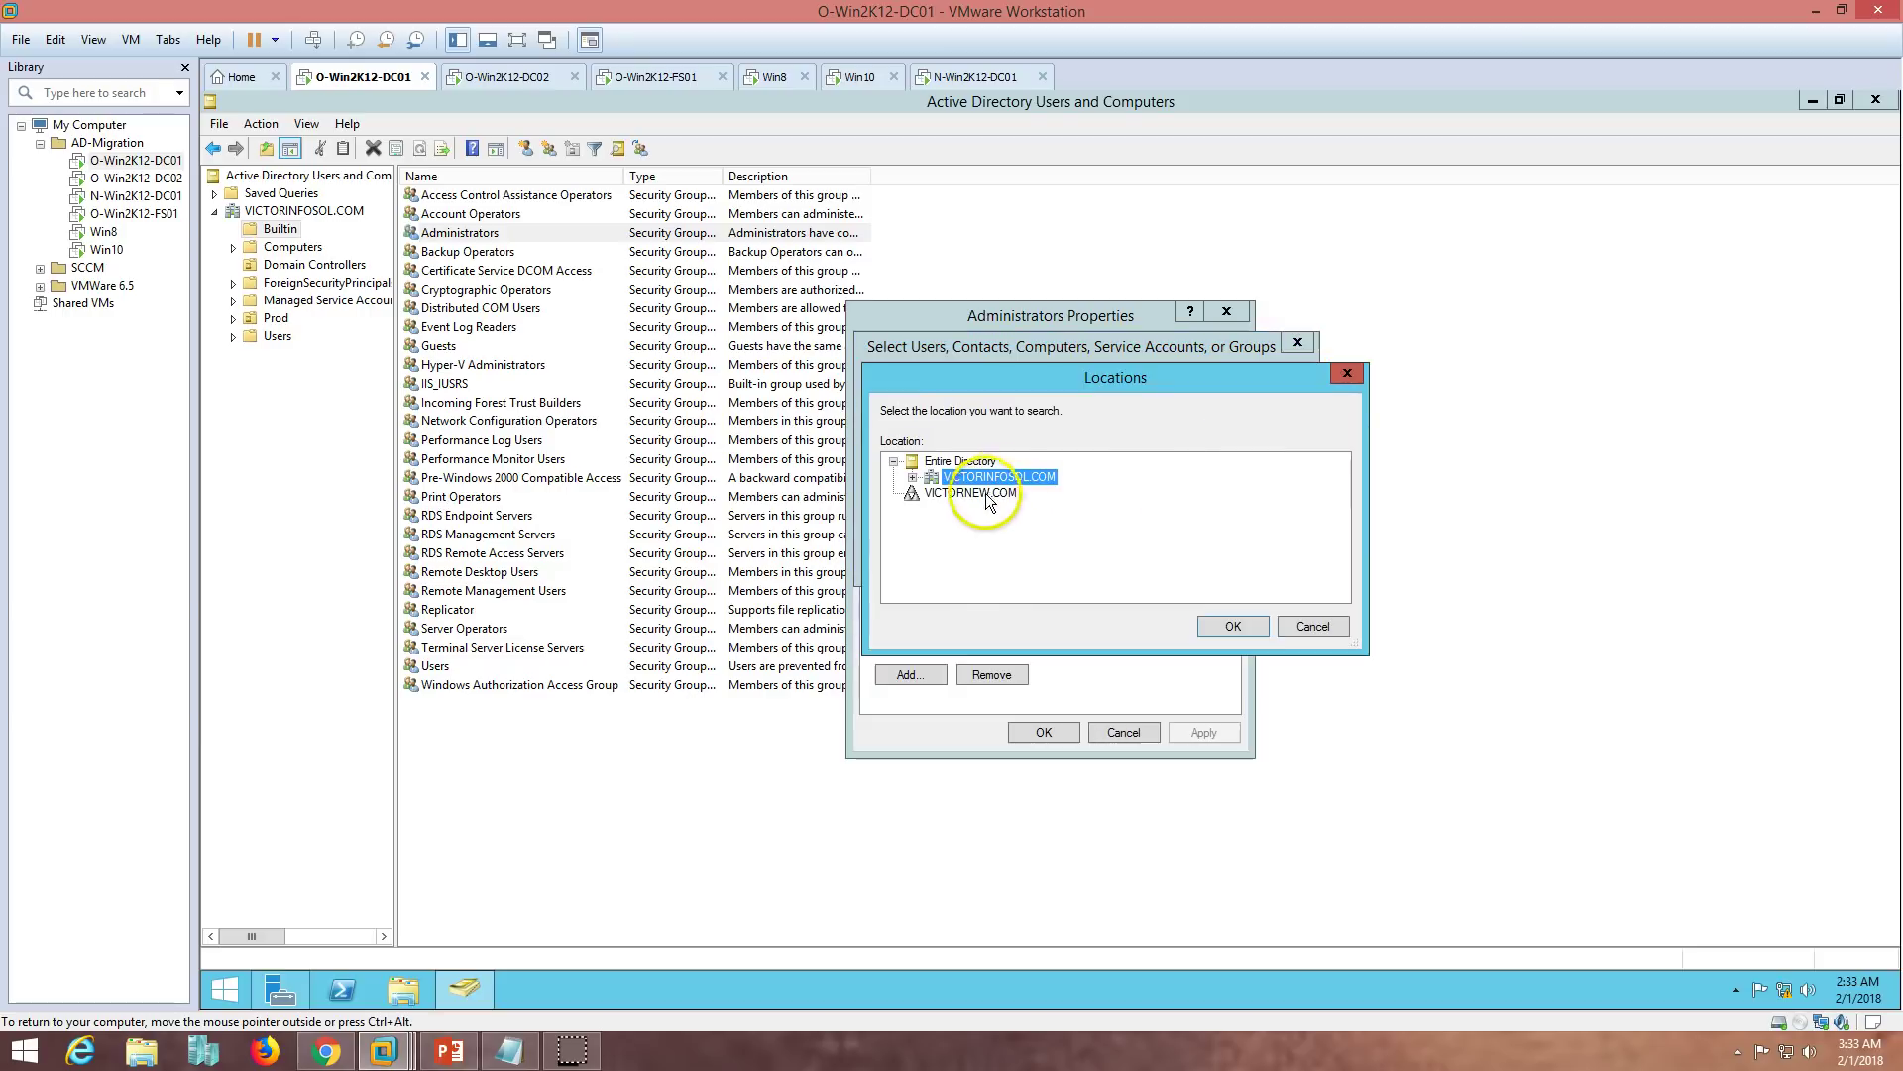
{"action": "left_click", "coordinate": [1231, 627]}
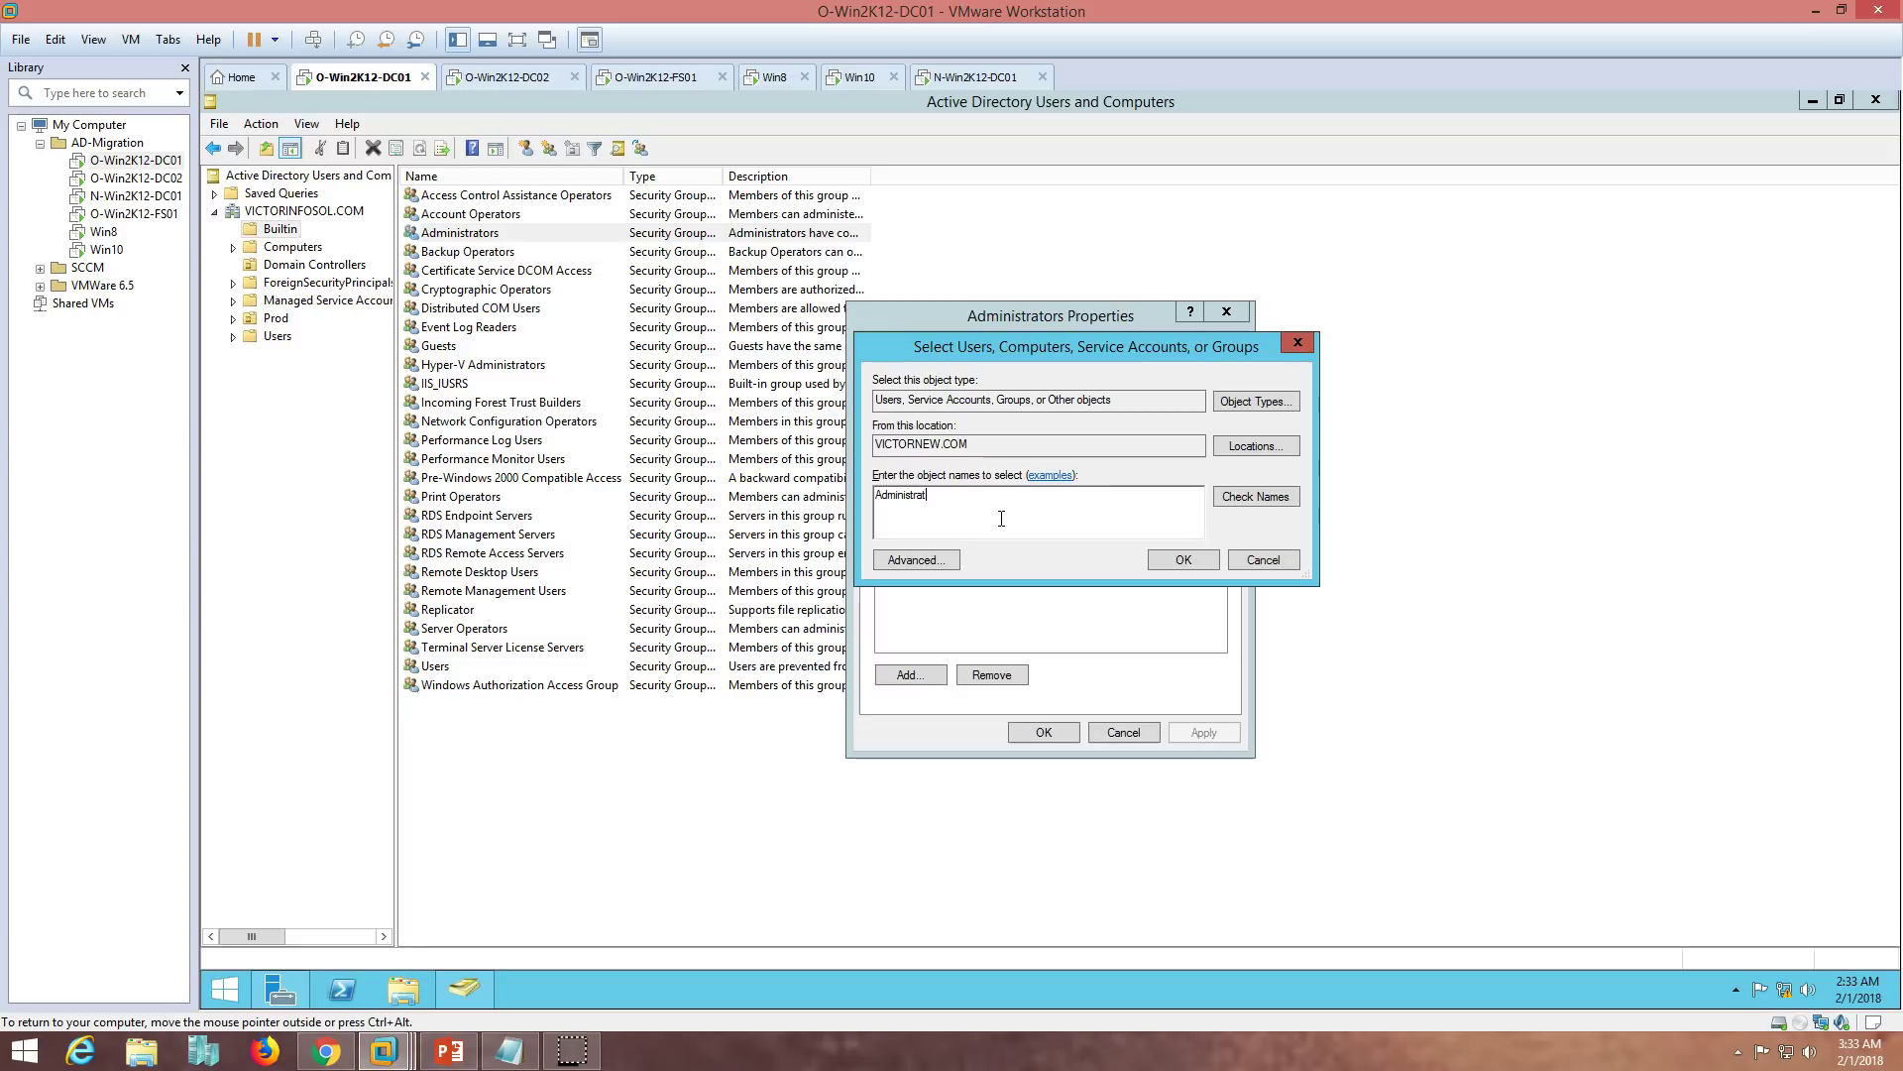
{"action": "left_click", "coordinate": [1236, 499]}
{"action": "left_click", "coordinate": [1181, 559]}
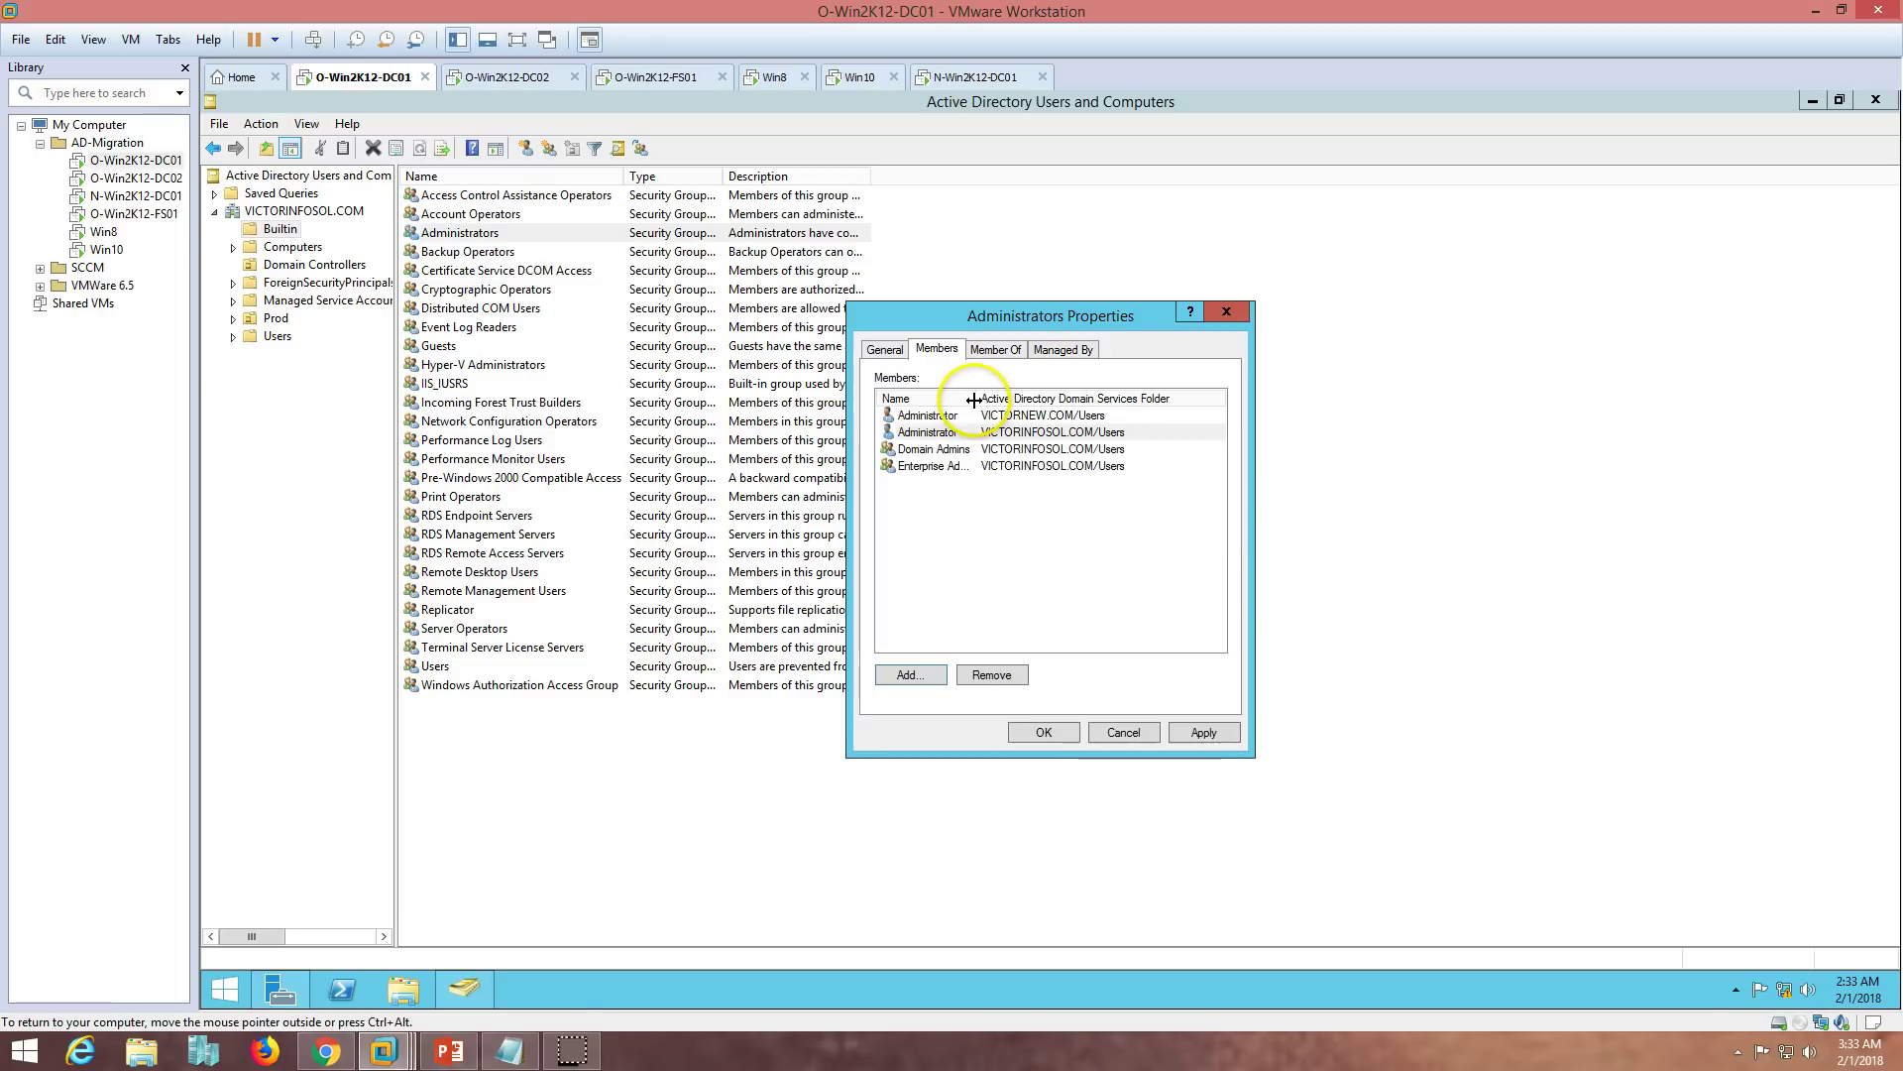
{"action": "double_click", "coordinate": [974, 399]}
{"action": "left_click", "coordinate": [1036, 414]}
{"action": "left_click", "coordinate": [975, 76]}
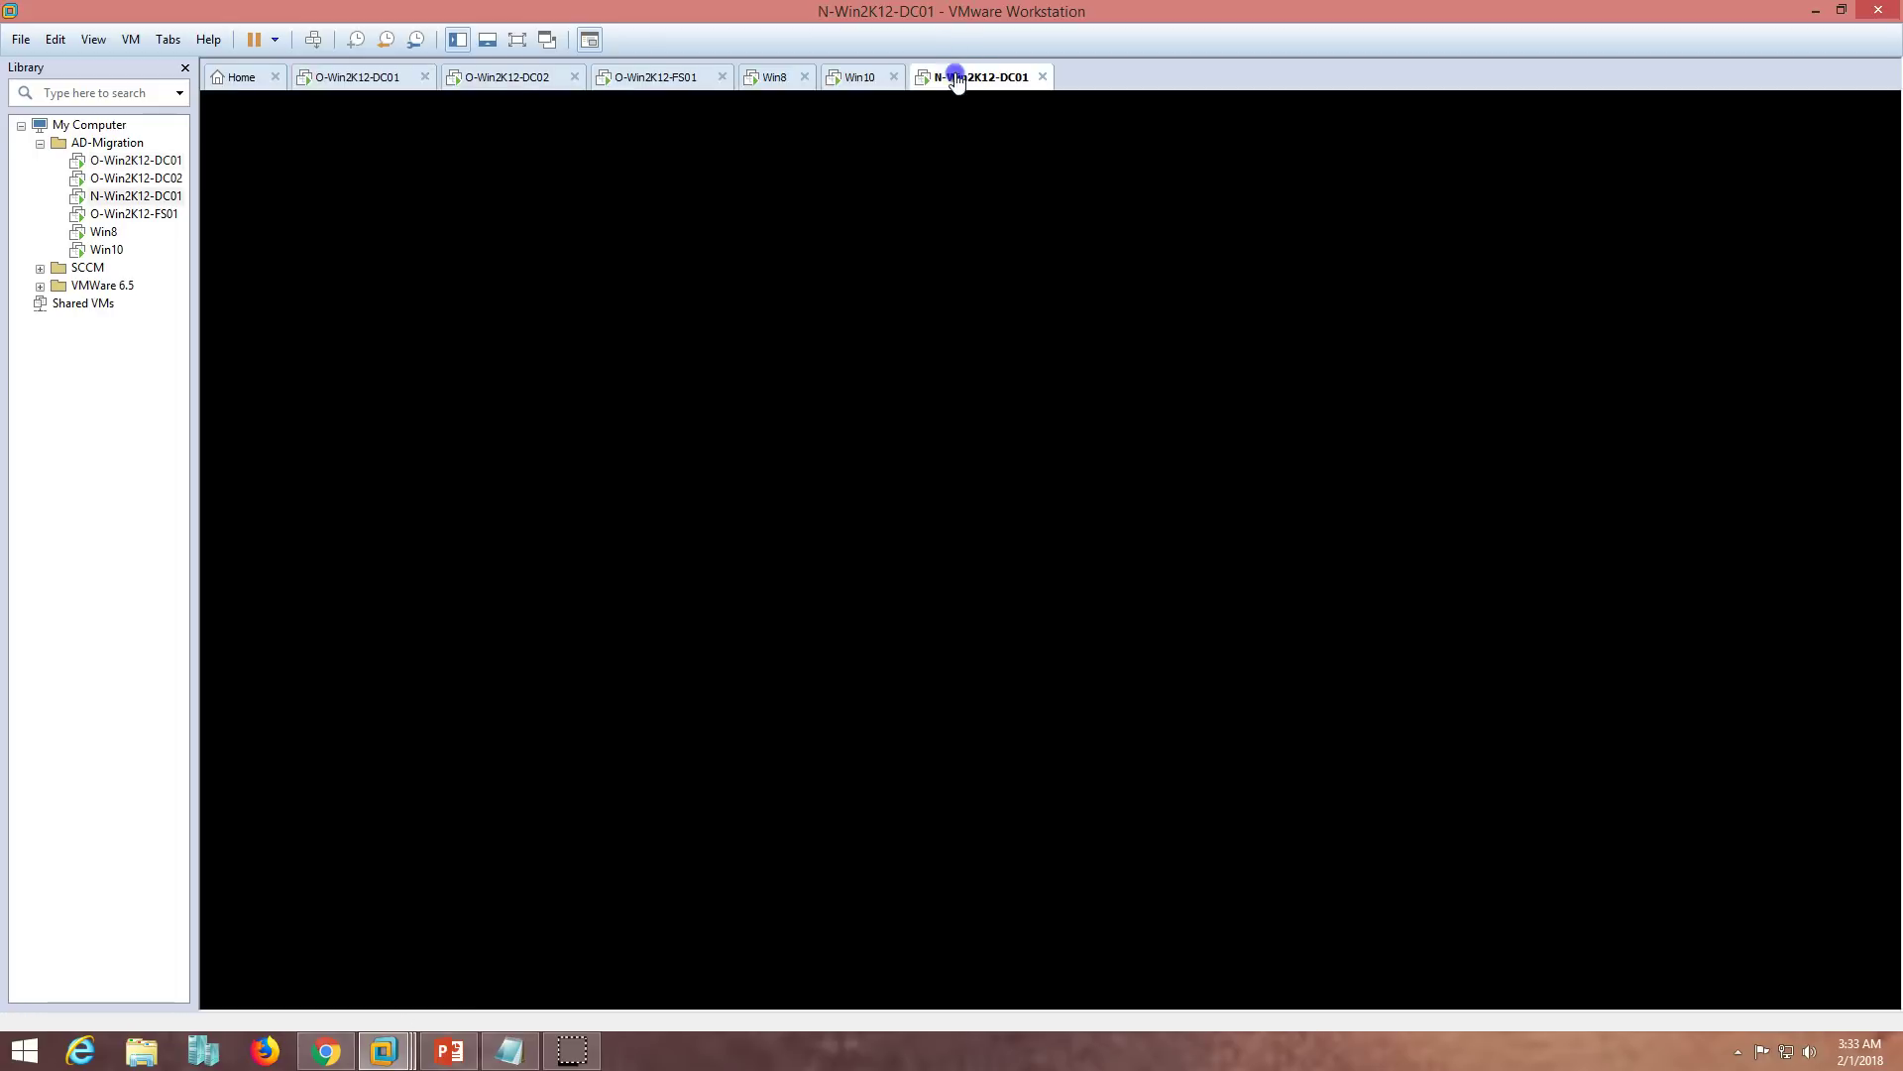
{"action": "left_click", "coordinate": [1554, 256]}
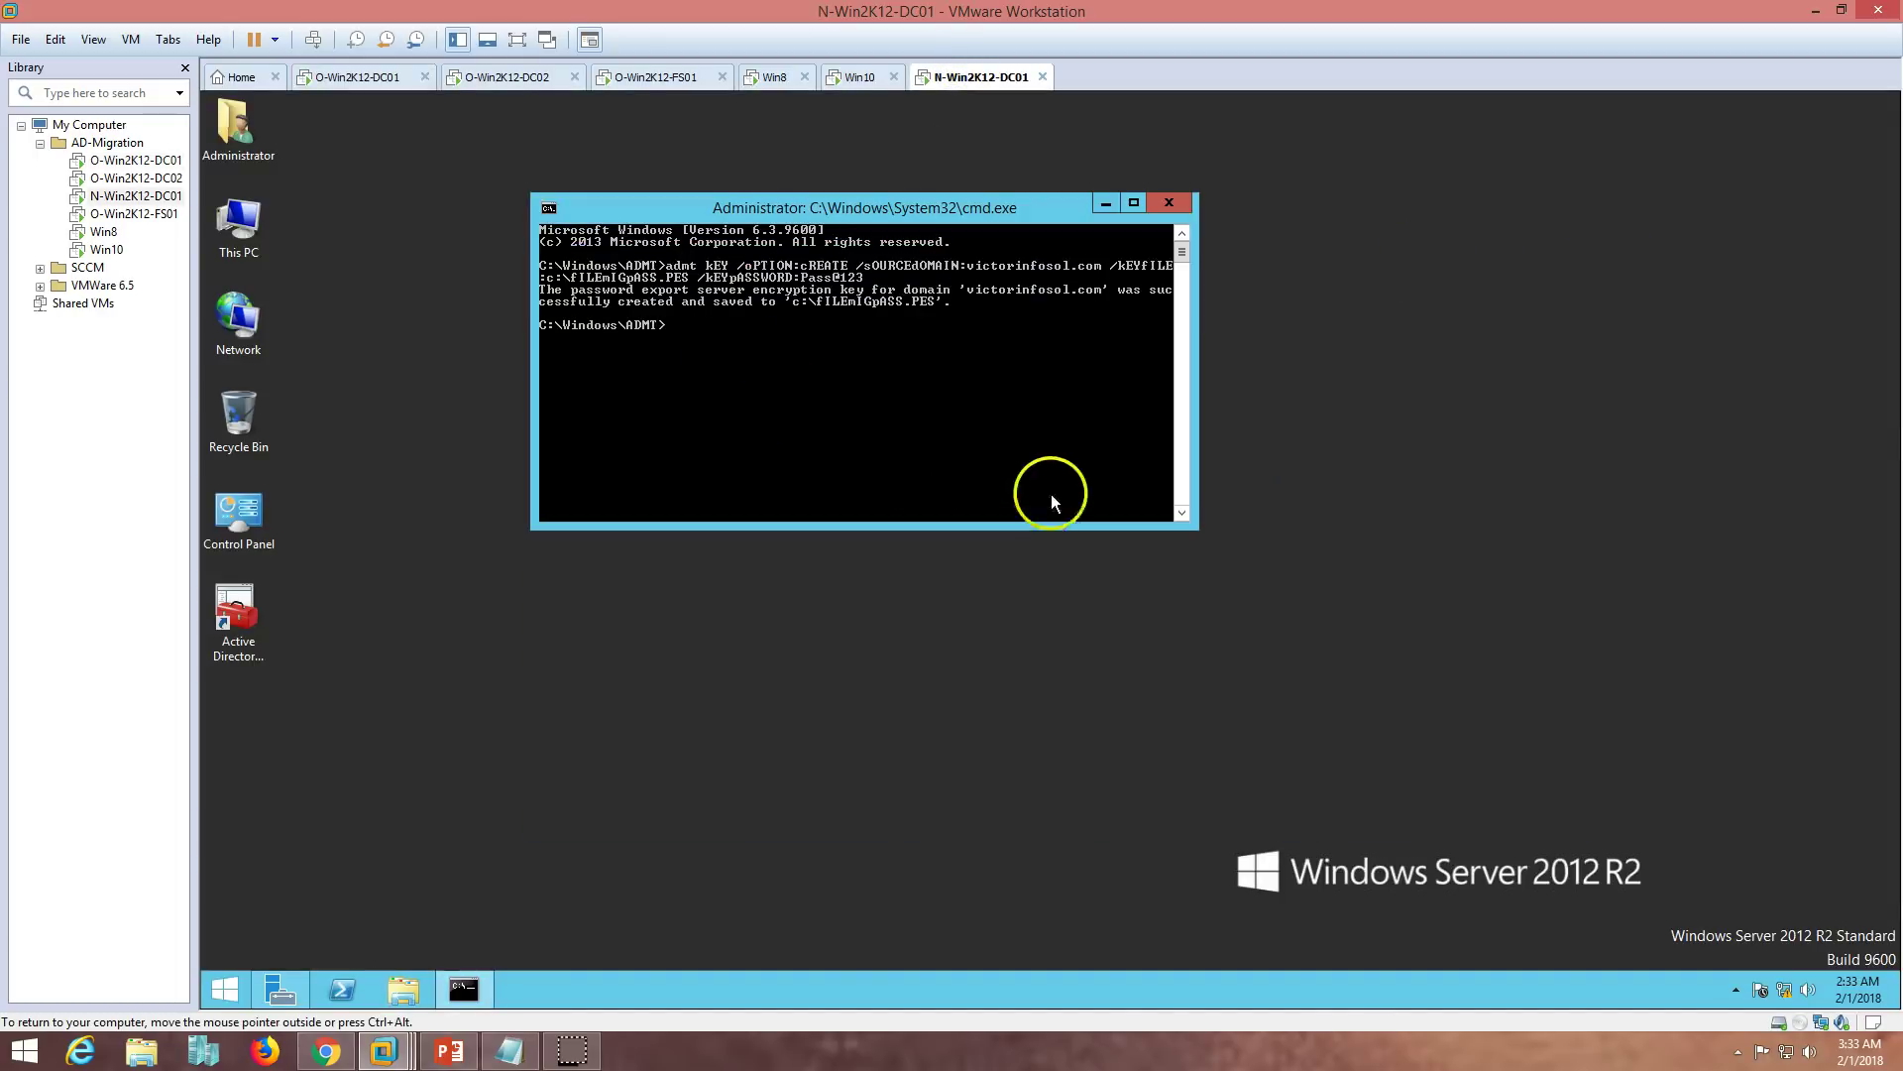
{"action": "left_click", "coordinate": [369, 80]}
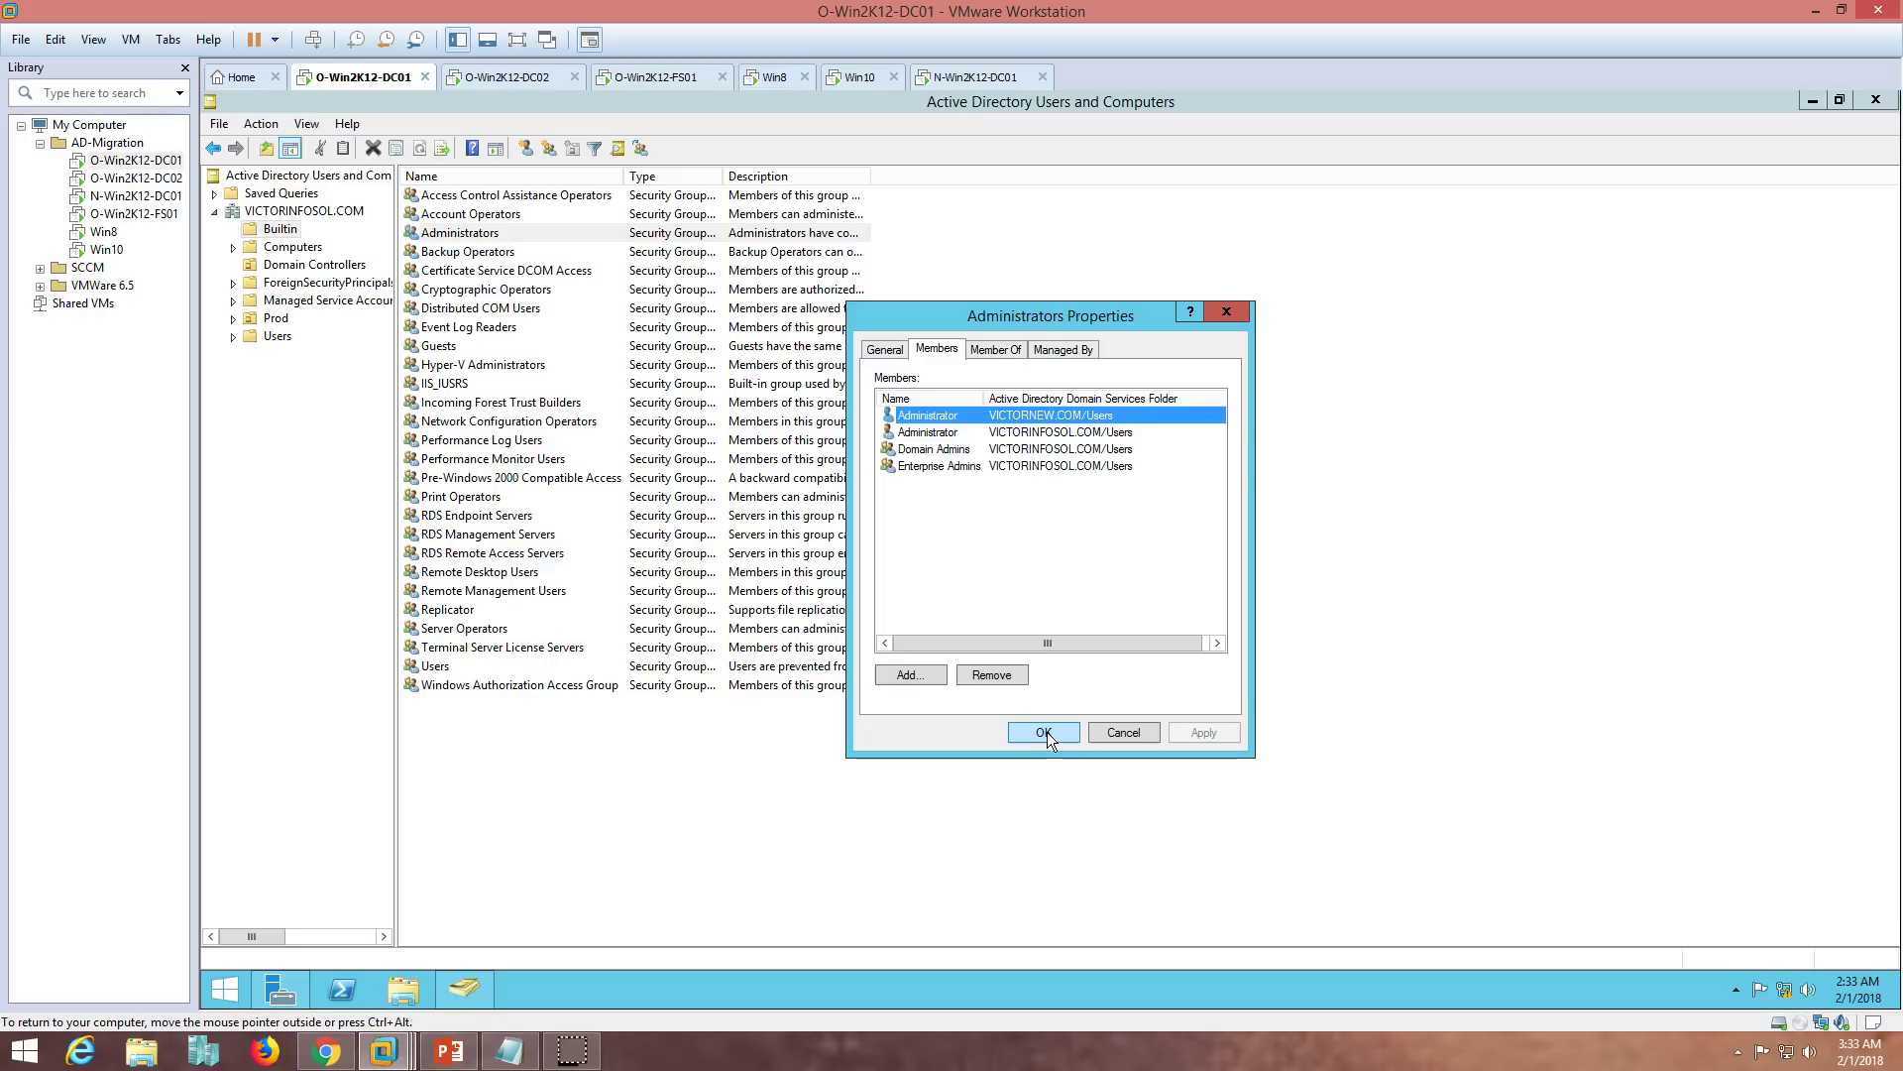
{"action": "left_click", "coordinate": [474, 705]}
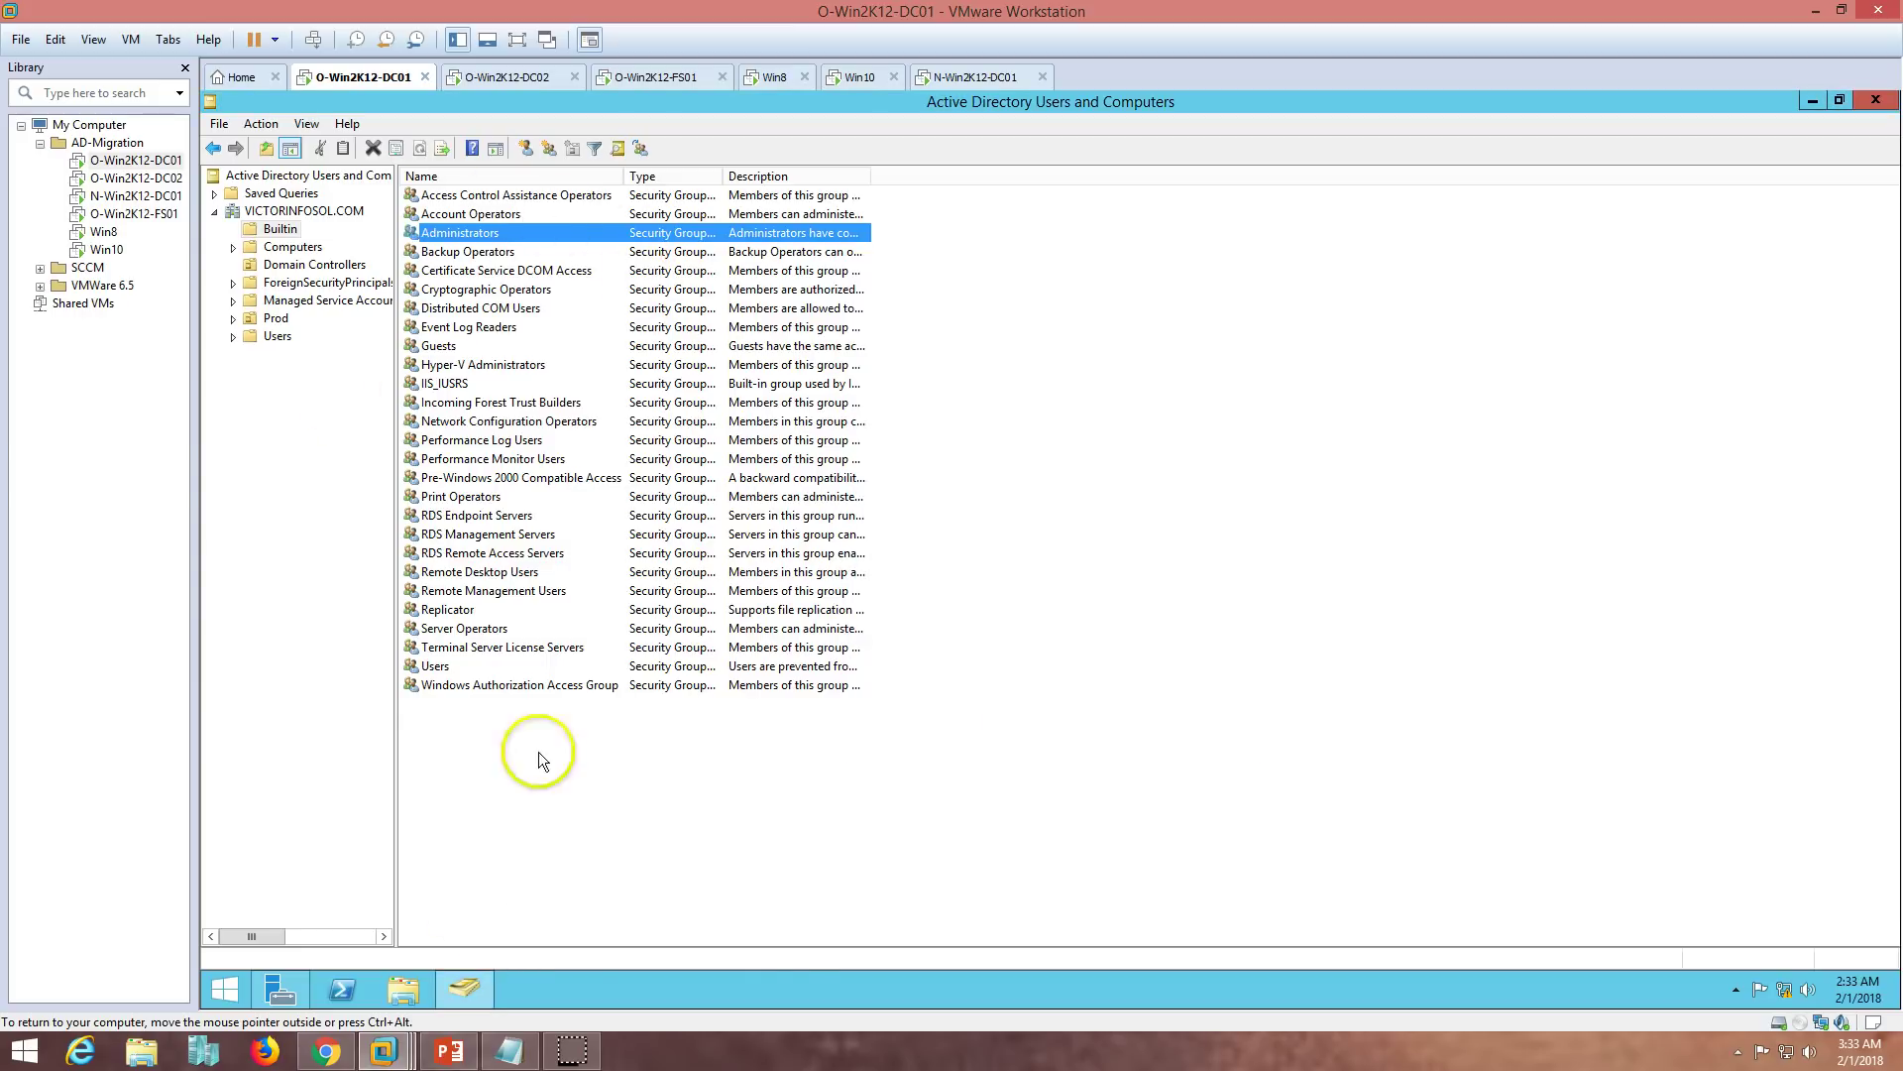
- On N-Win2K12-DC01, open the VICTORNEW.COM Builtin Administrators group properties in Active Directory Users and Computers
{"action": "left_click", "coordinate": [966, 76]}
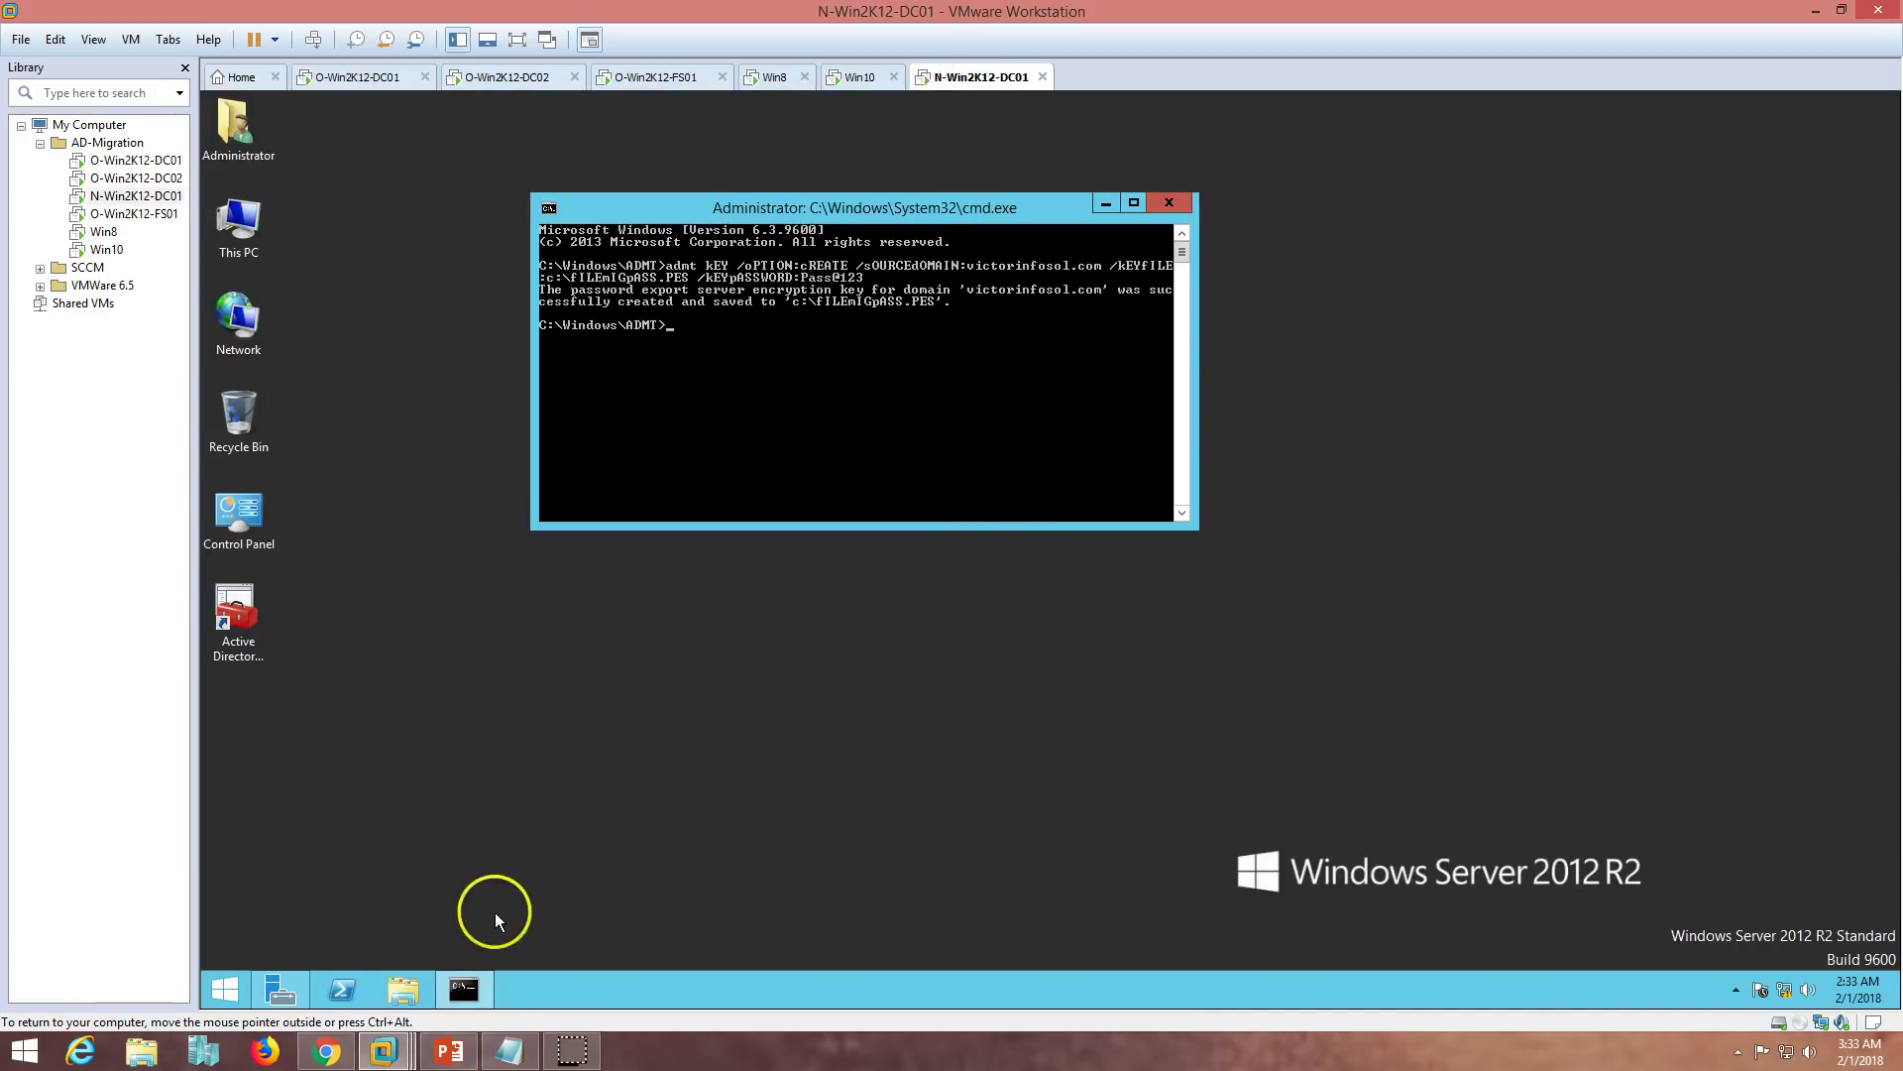
{"action": "left_click", "coordinate": [302, 987]}
{"action": "left_click", "coordinate": [1755, 145]}
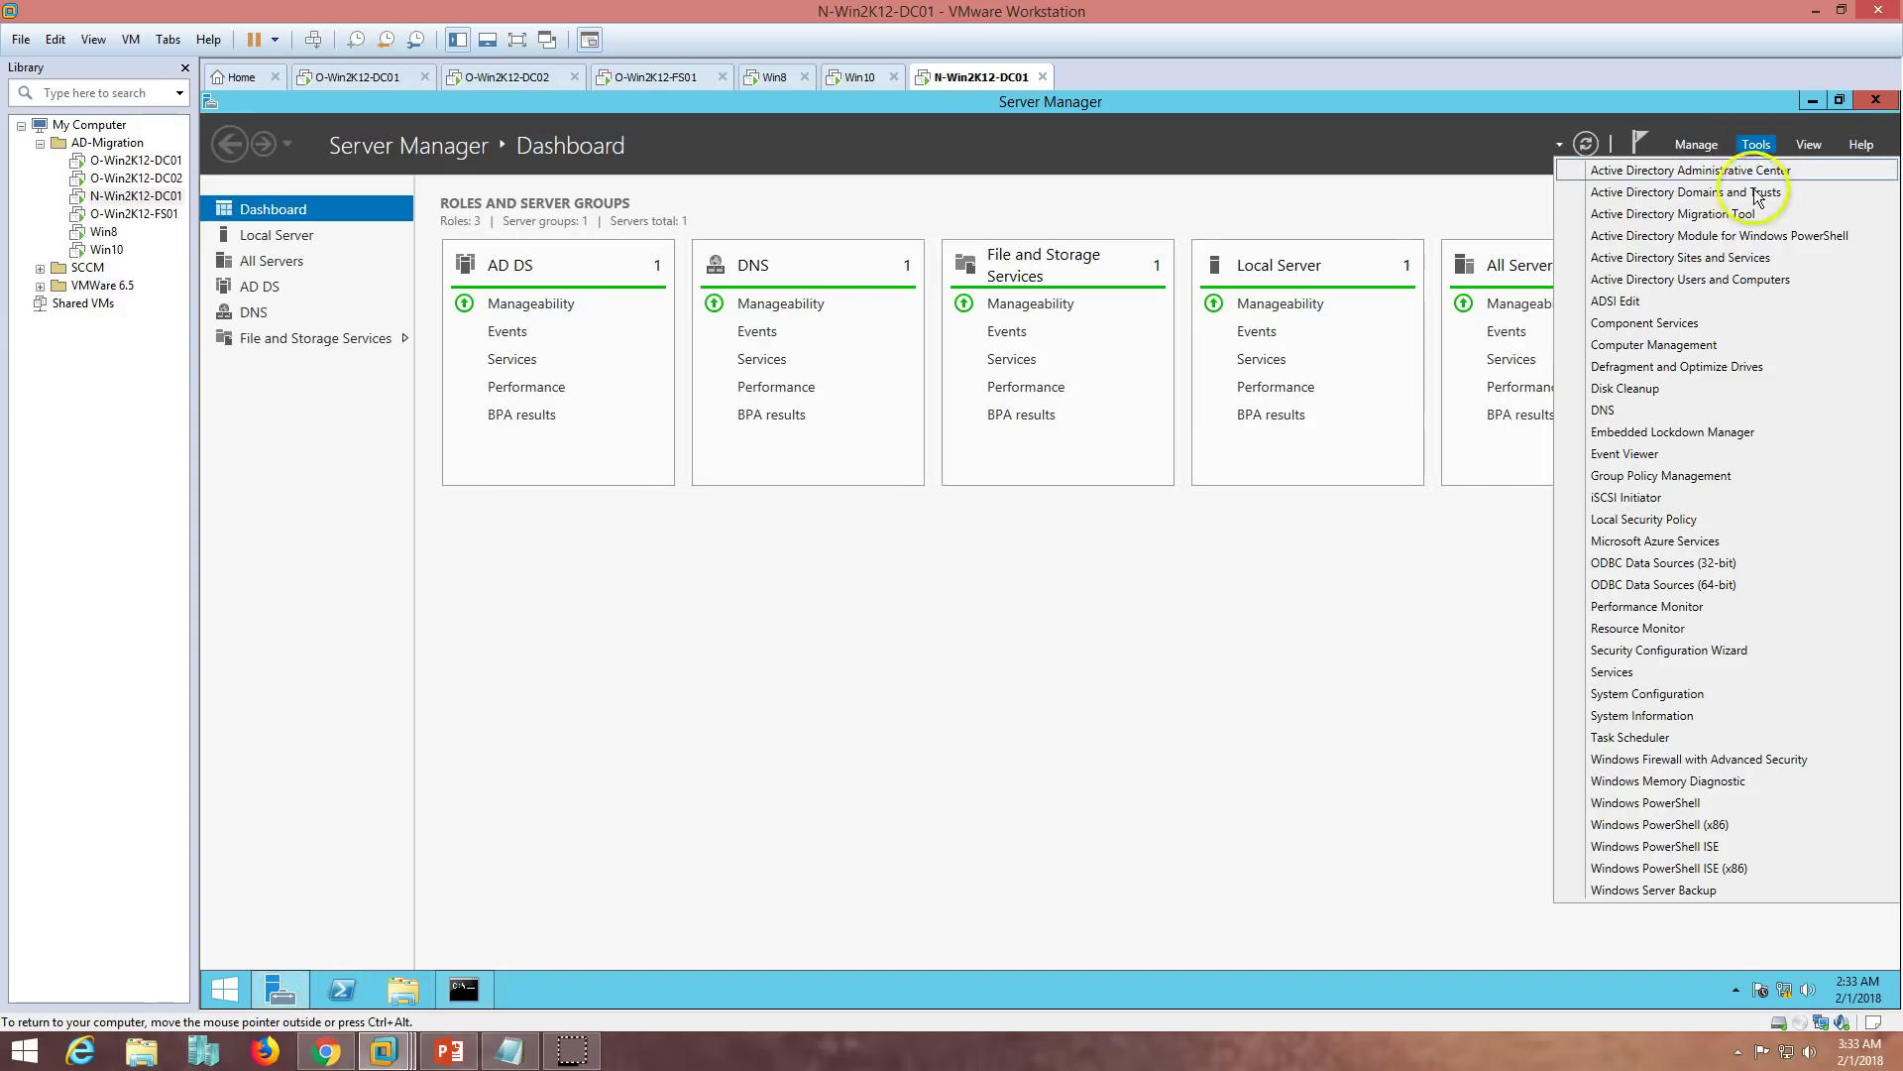
{"action": "left_click", "coordinate": [1770, 139]}
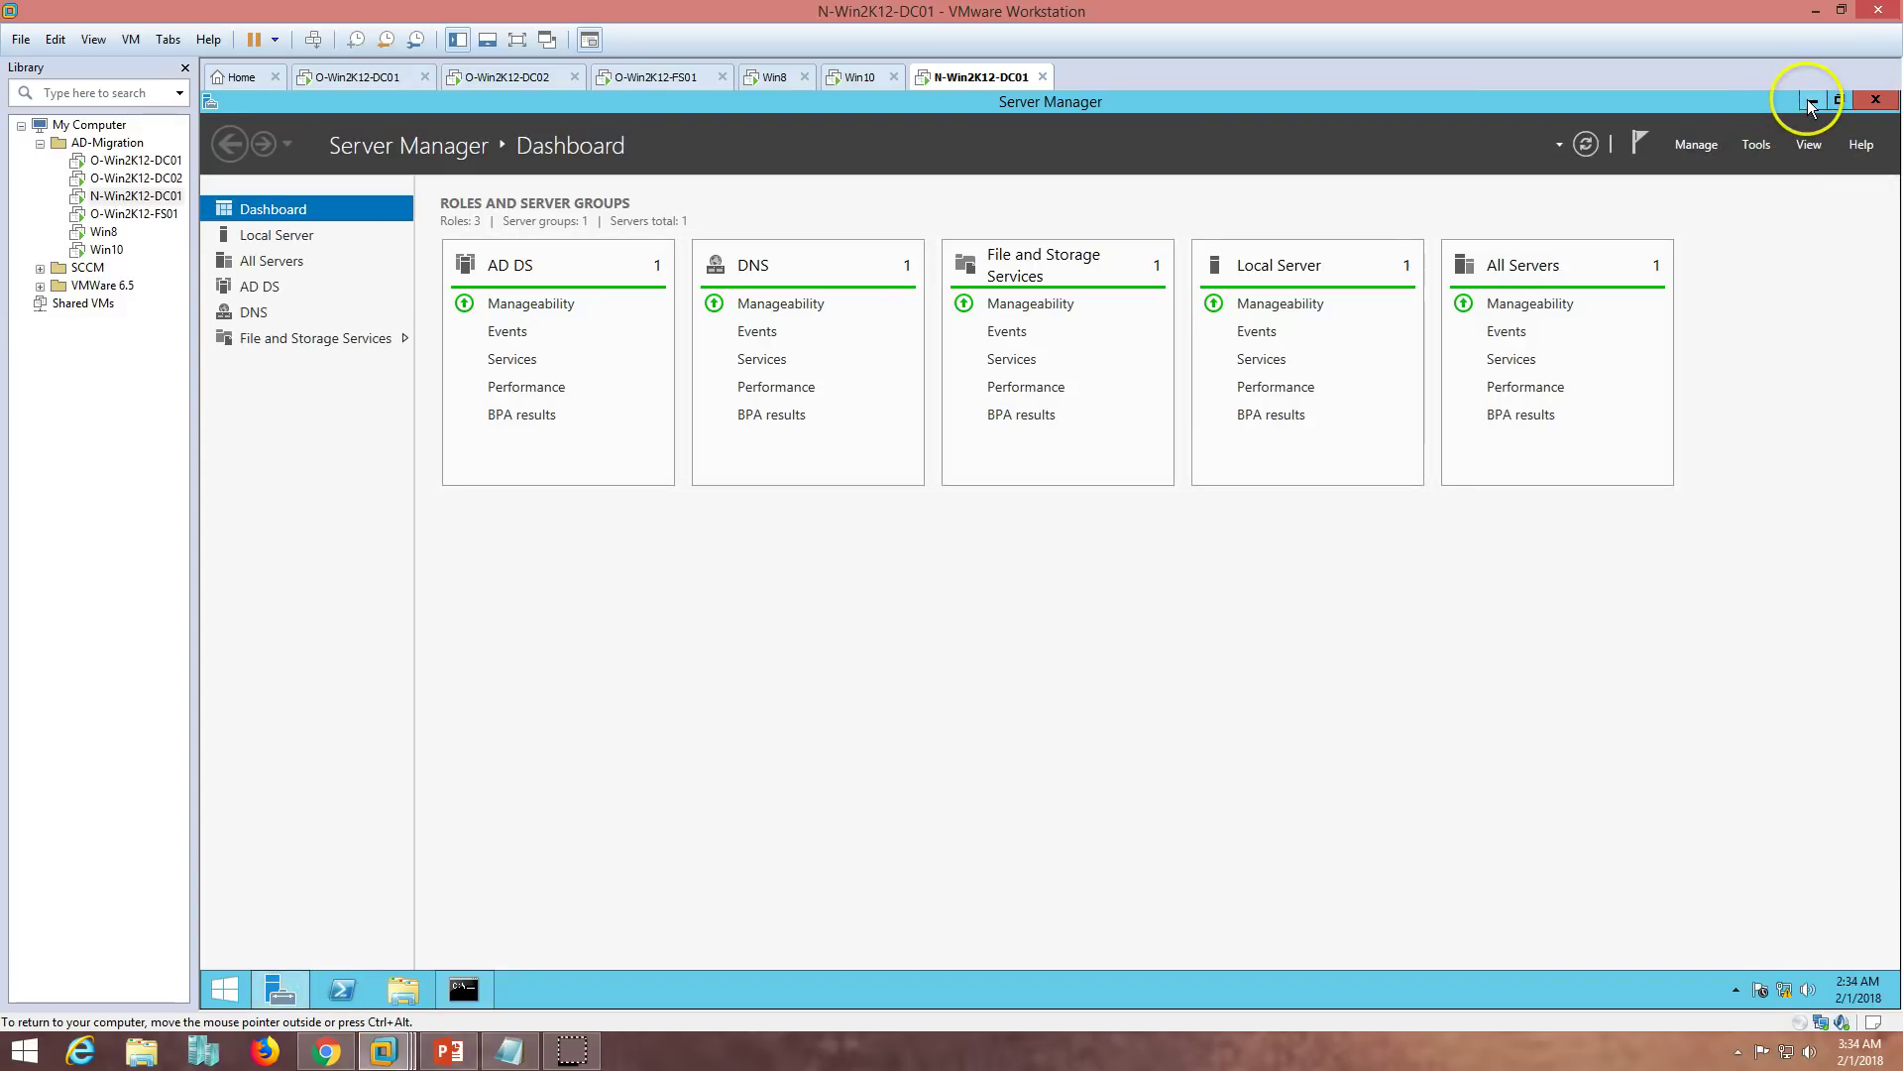
{"action": "left_click", "coordinate": [1810, 100]}
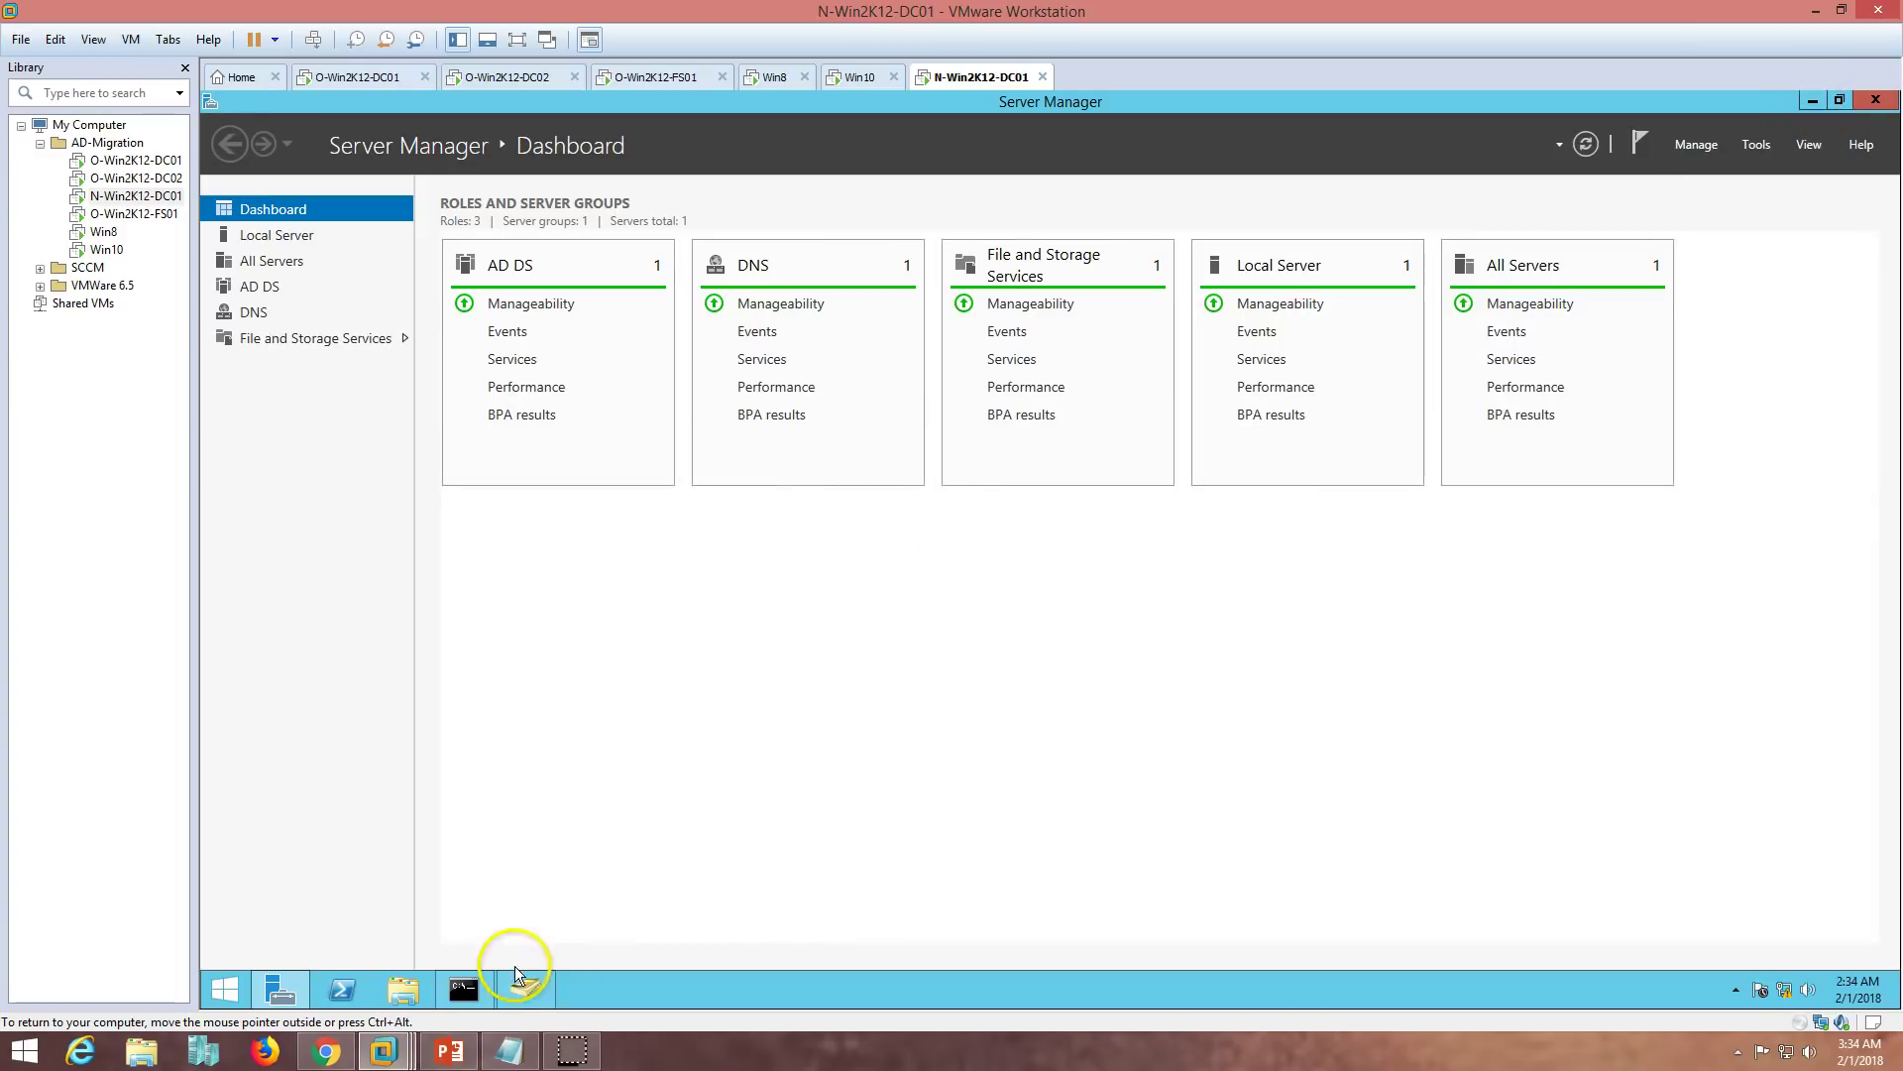
{"action": "left_click", "coordinate": [517, 981]}
{"action": "double_click", "coordinate": [298, 211]}
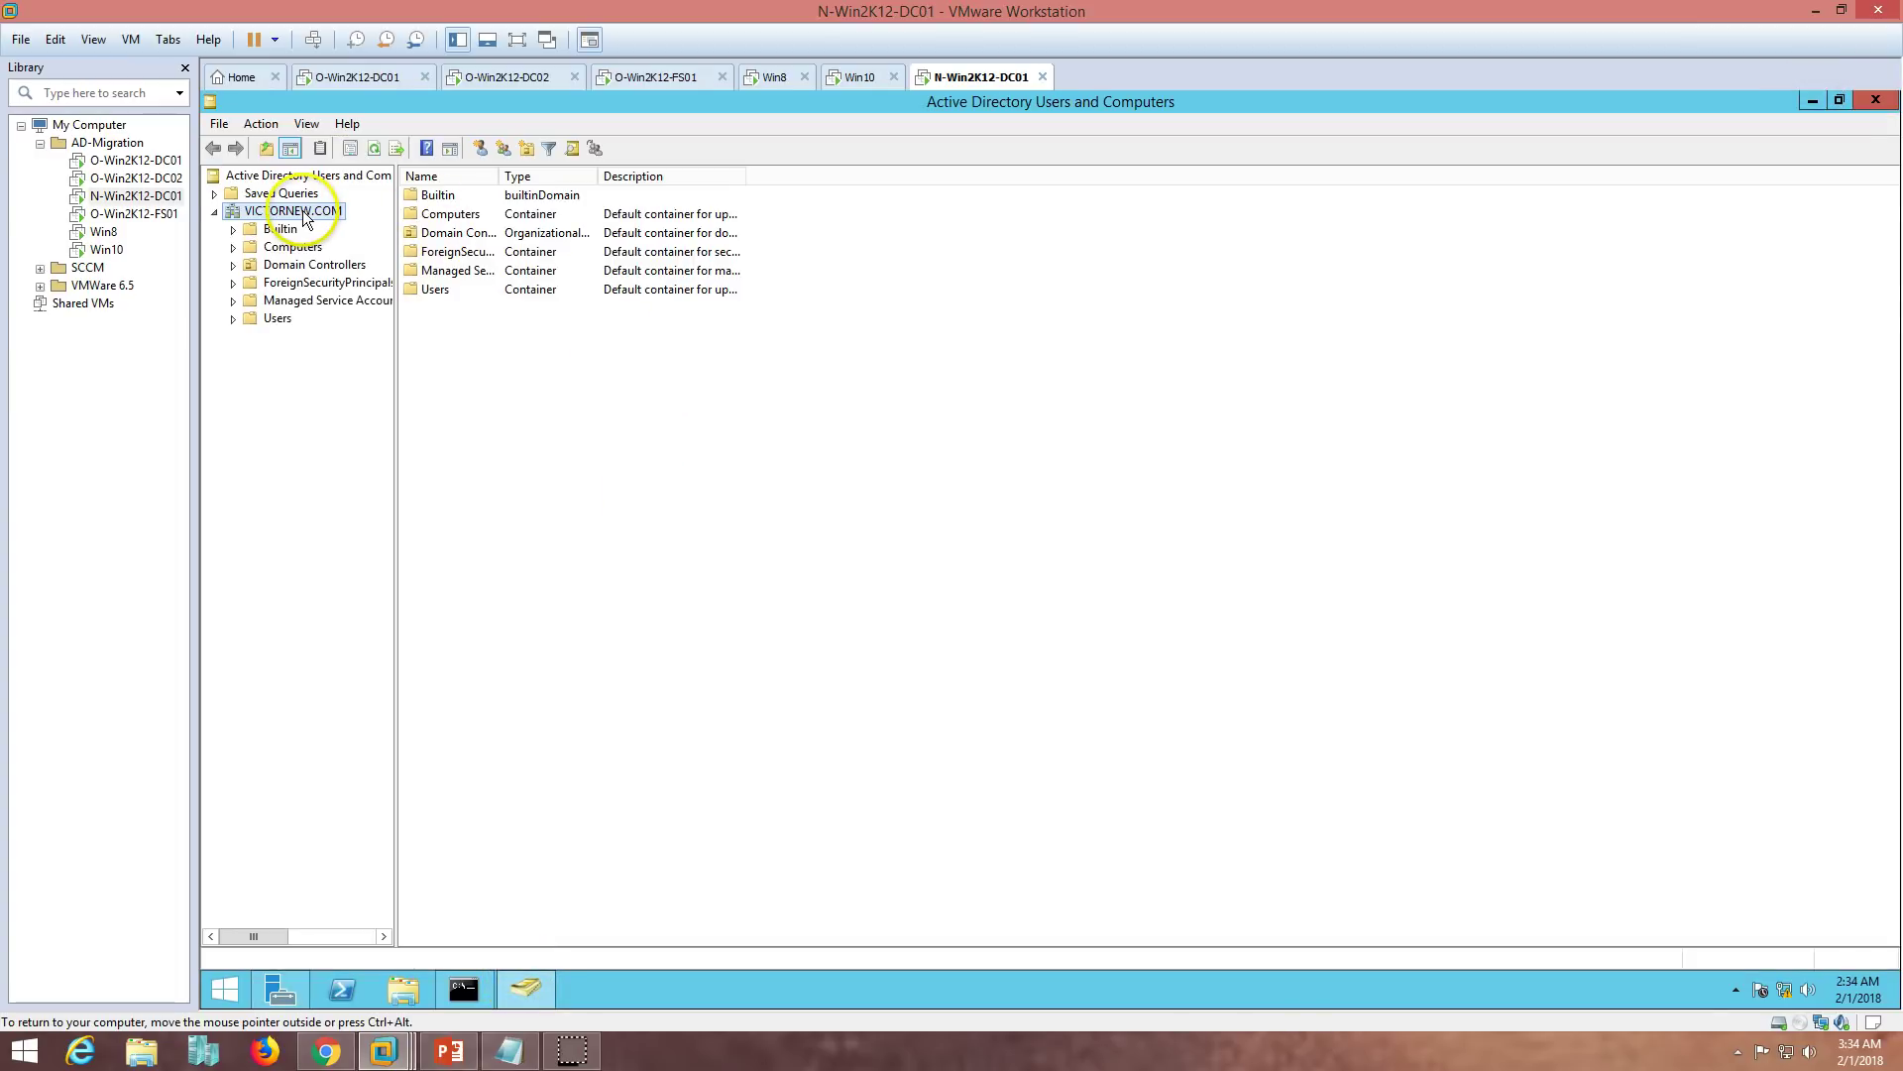
{"action": "left_click", "coordinate": [292, 247]}
{"action": "left_click", "coordinate": [282, 229]}
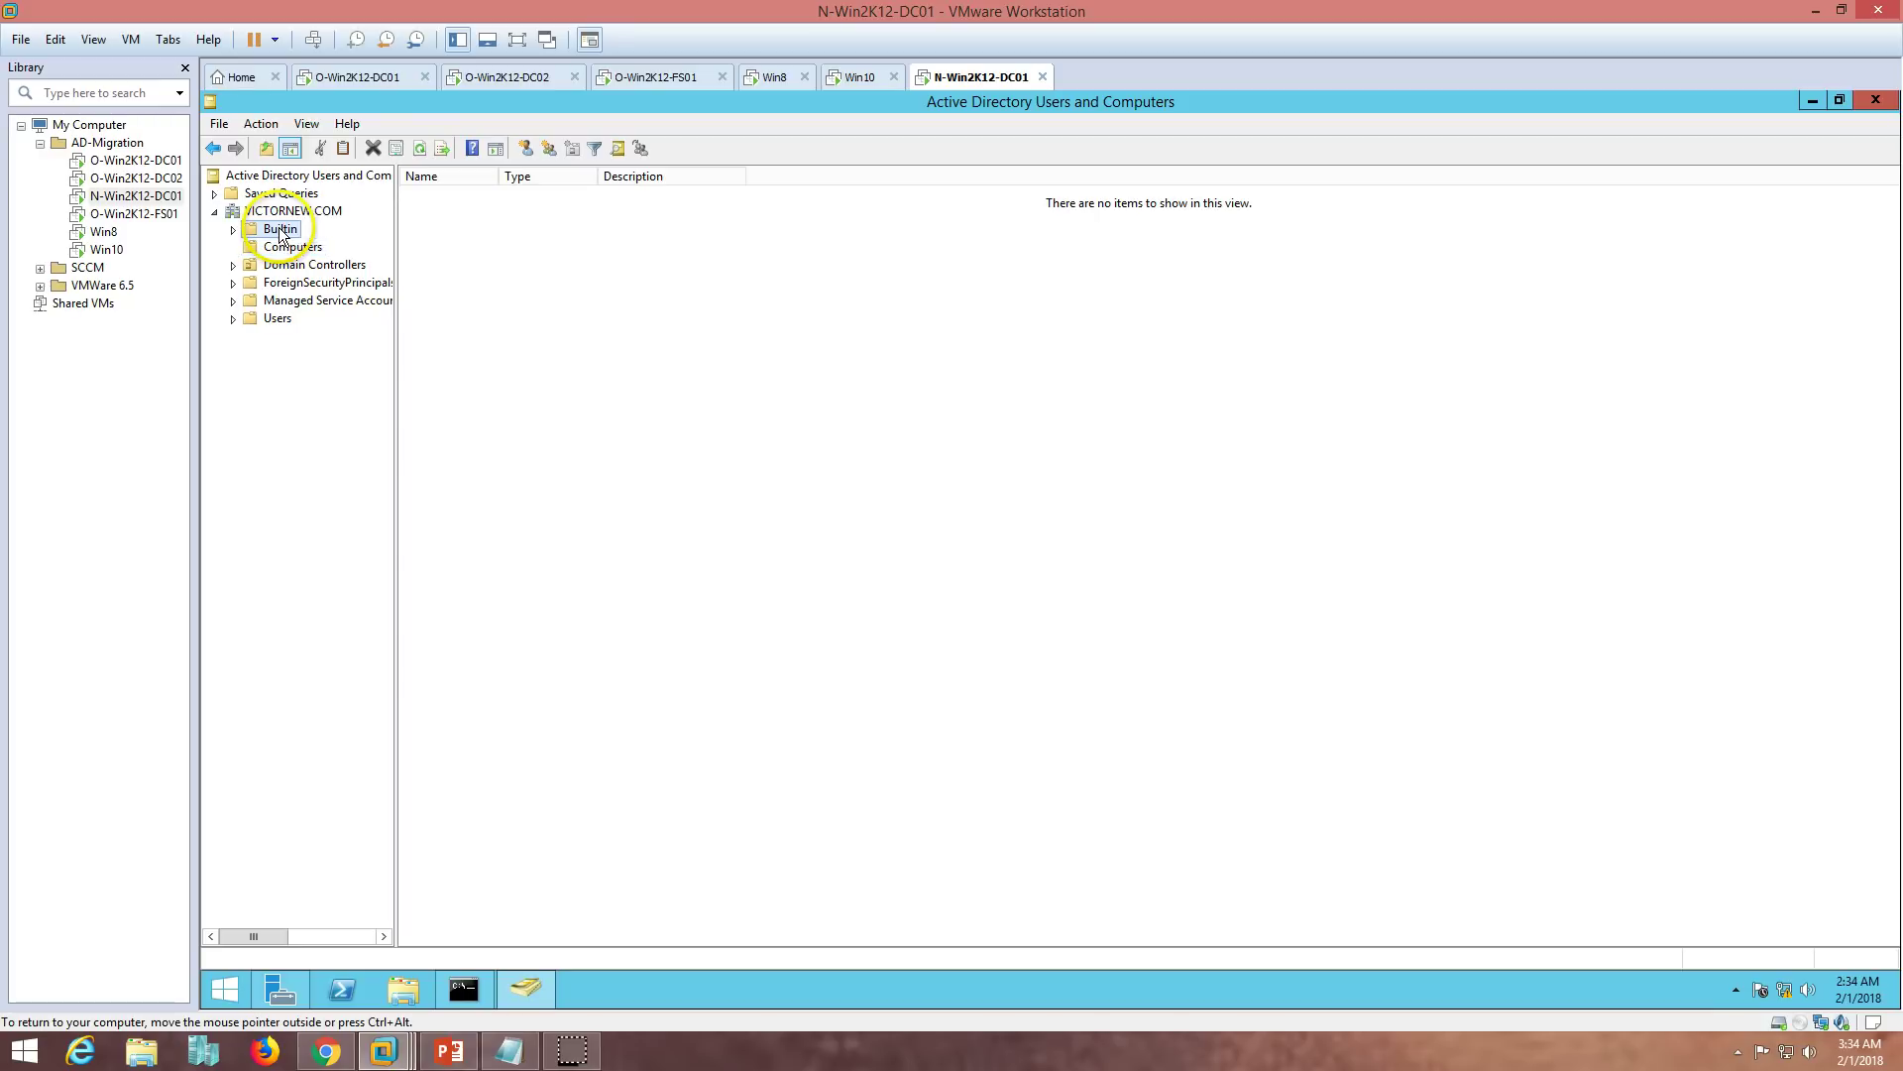
{"action": "double_click", "coordinate": [497, 176]}
{"action": "double_click", "coordinate": [466, 233]}
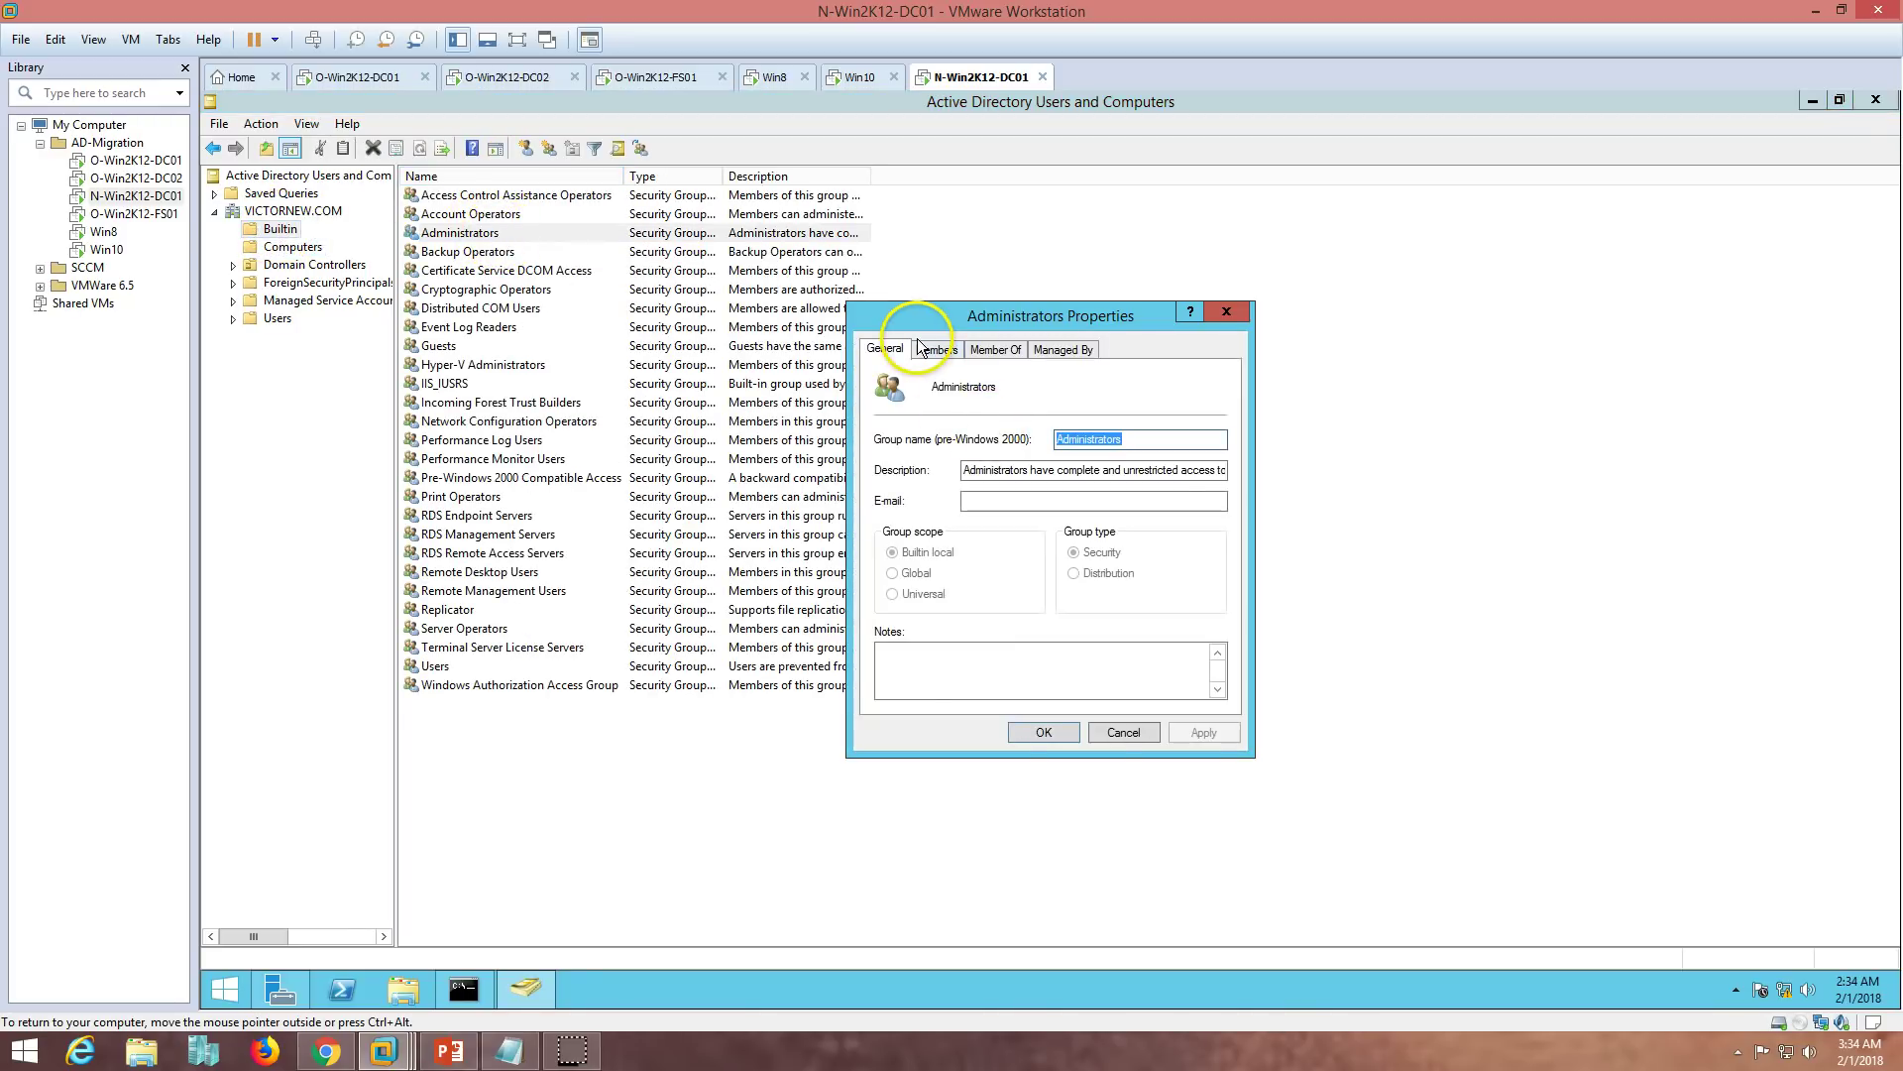
- Add VICTORINFOSOL.COM's Administrator to the Administrators members, apply, and close Active Directory Users and Computers
{"action": "left_click", "coordinate": [932, 349]}
{"action": "left_click", "coordinate": [930, 672]}
{"action": "left_click", "coordinate": [1240, 448]}
{"action": "left_click", "coordinate": [950, 491]}
{"action": "left_click", "coordinate": [1233, 627]}
{"action": "left_click", "coordinate": [959, 512]}
{"action": "type", "text": "Admini"}
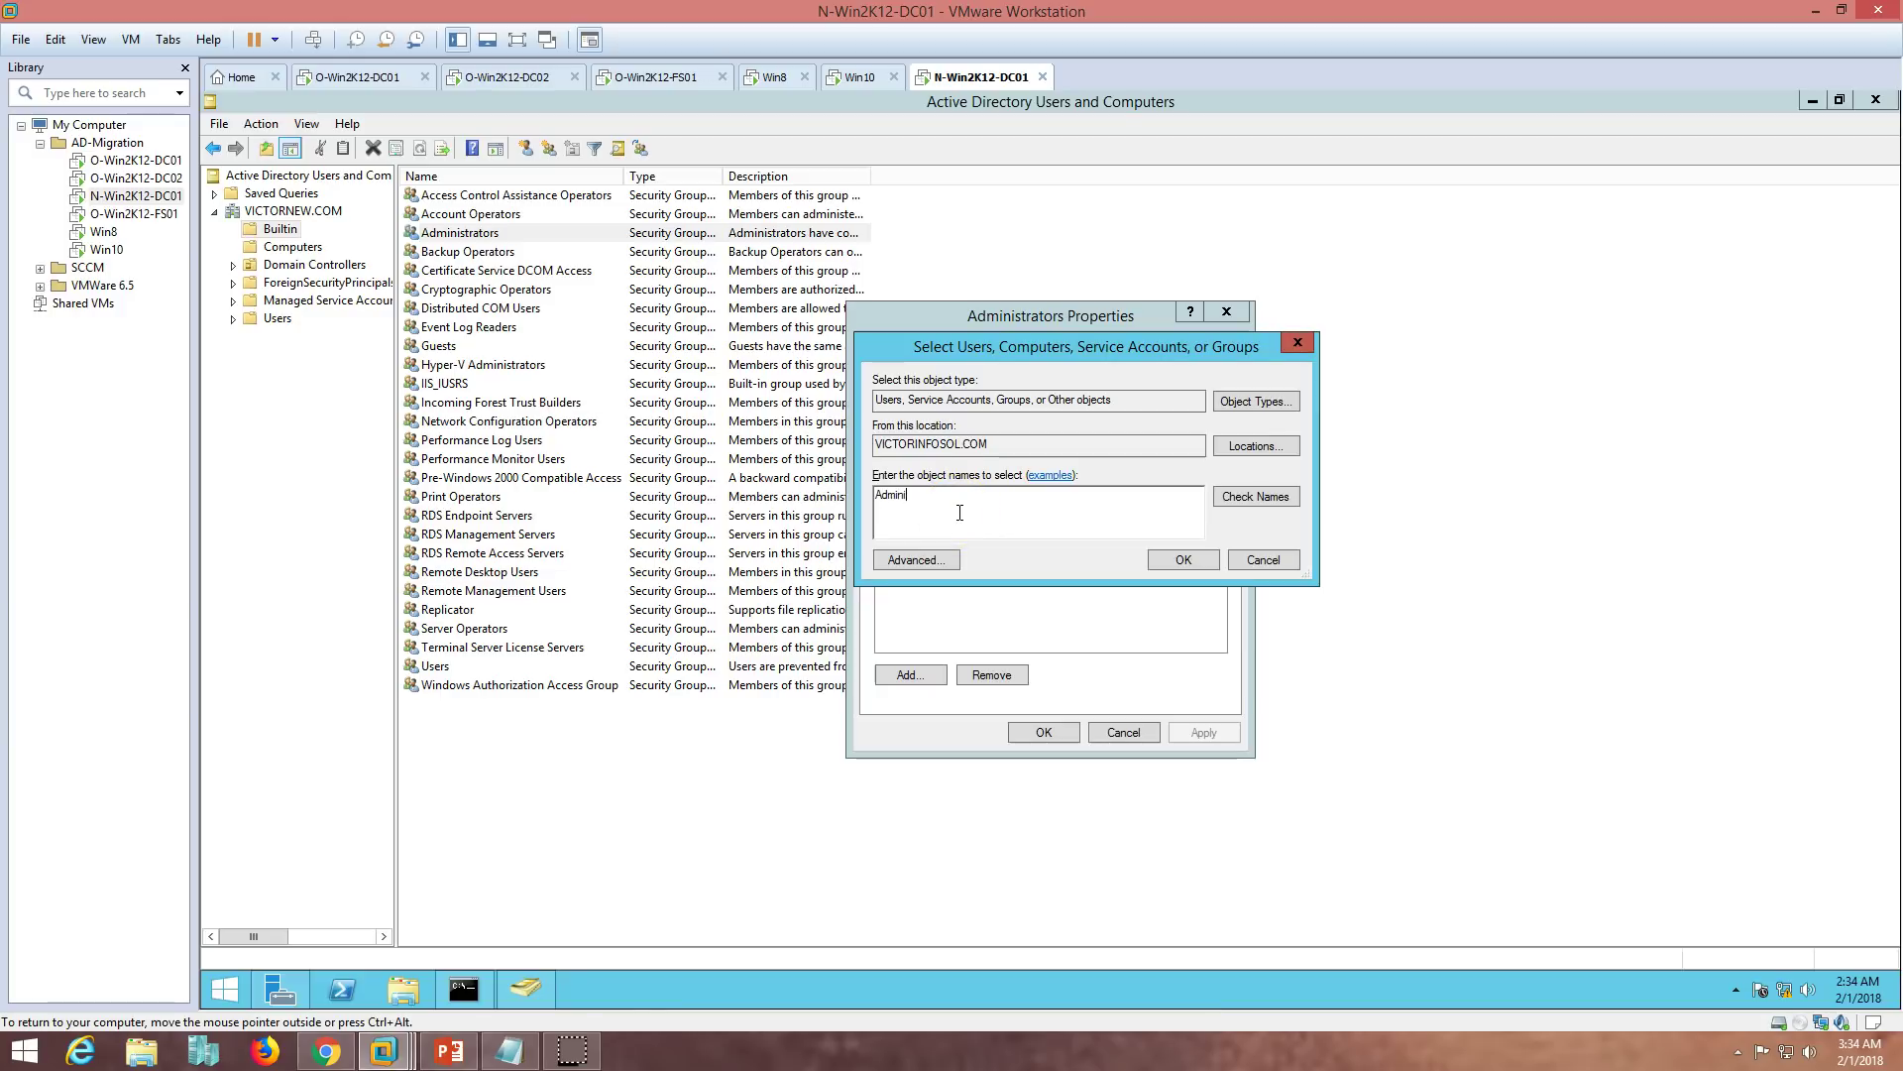
{"action": "type", "text": "strator"}
{"action": "key", "text": "Return"}
{"action": "left_click", "coordinate": [972, 510]}
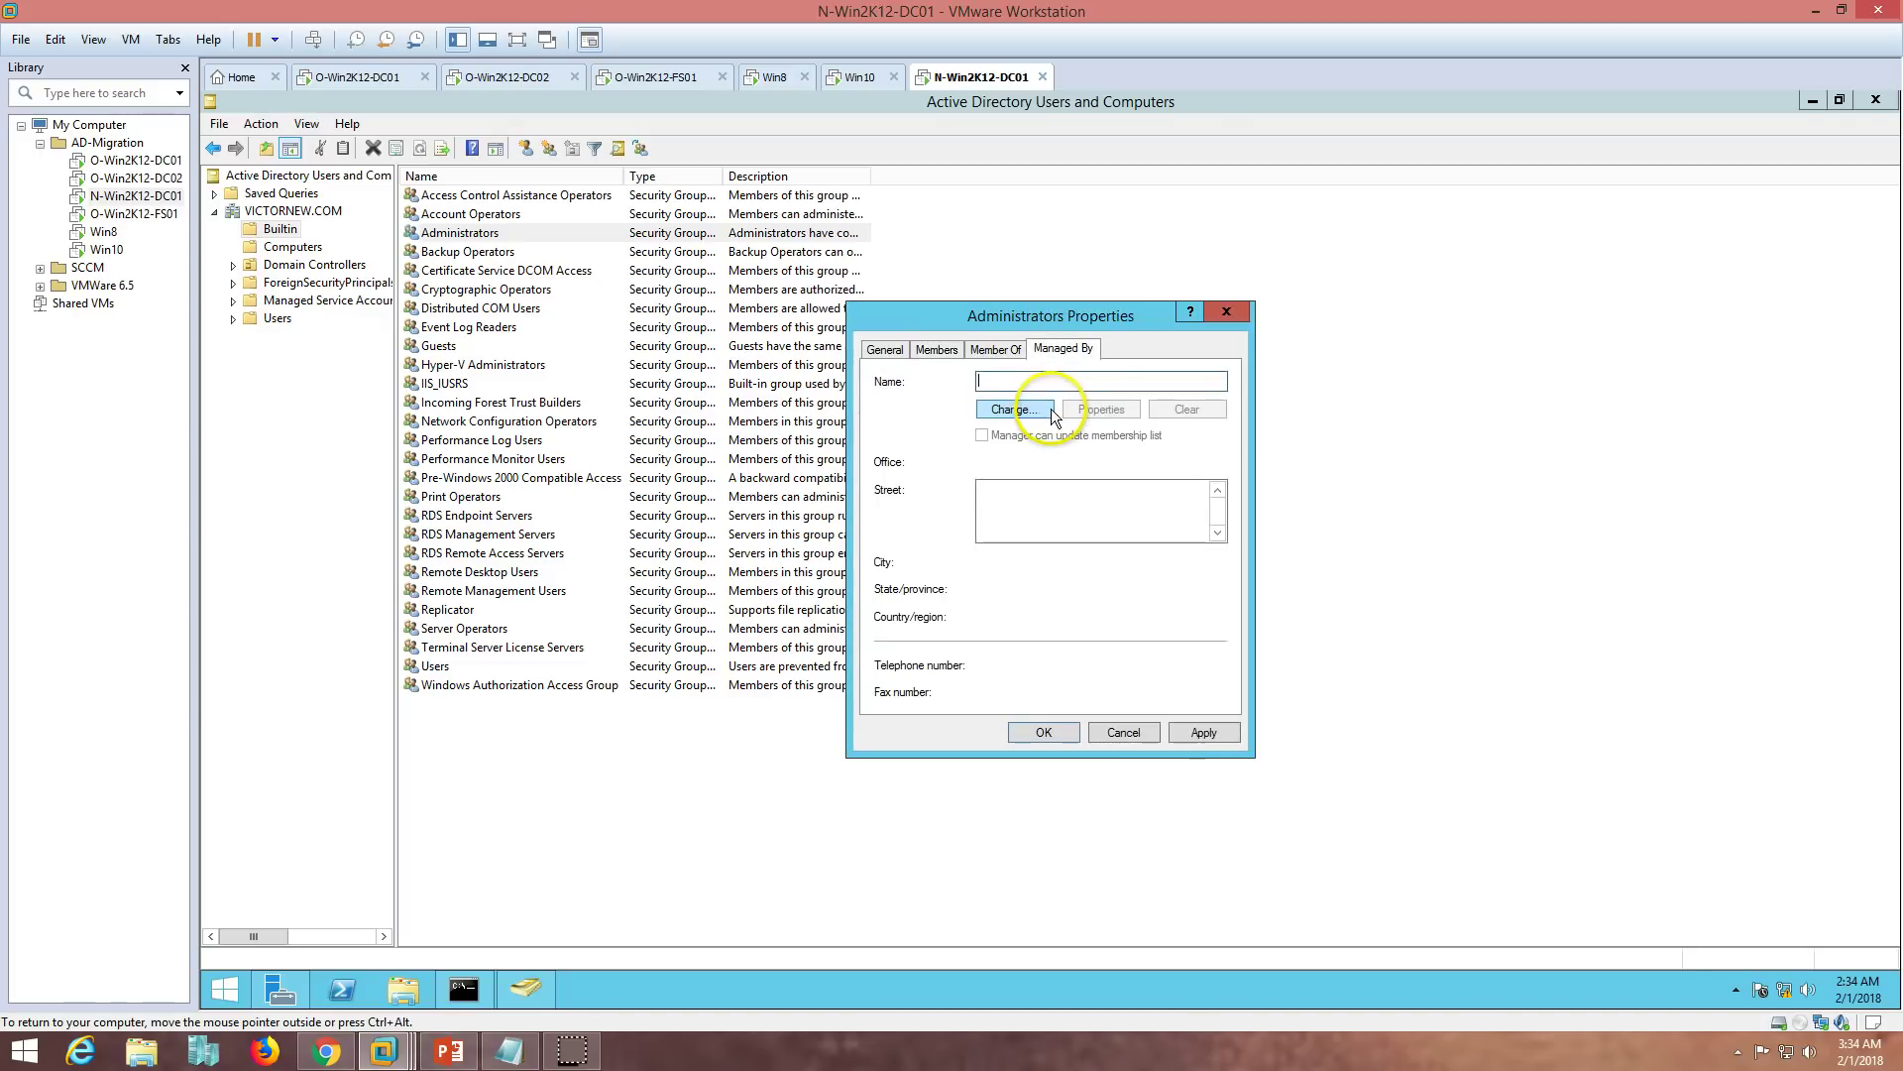
{"action": "left_click", "coordinate": [932, 352]}
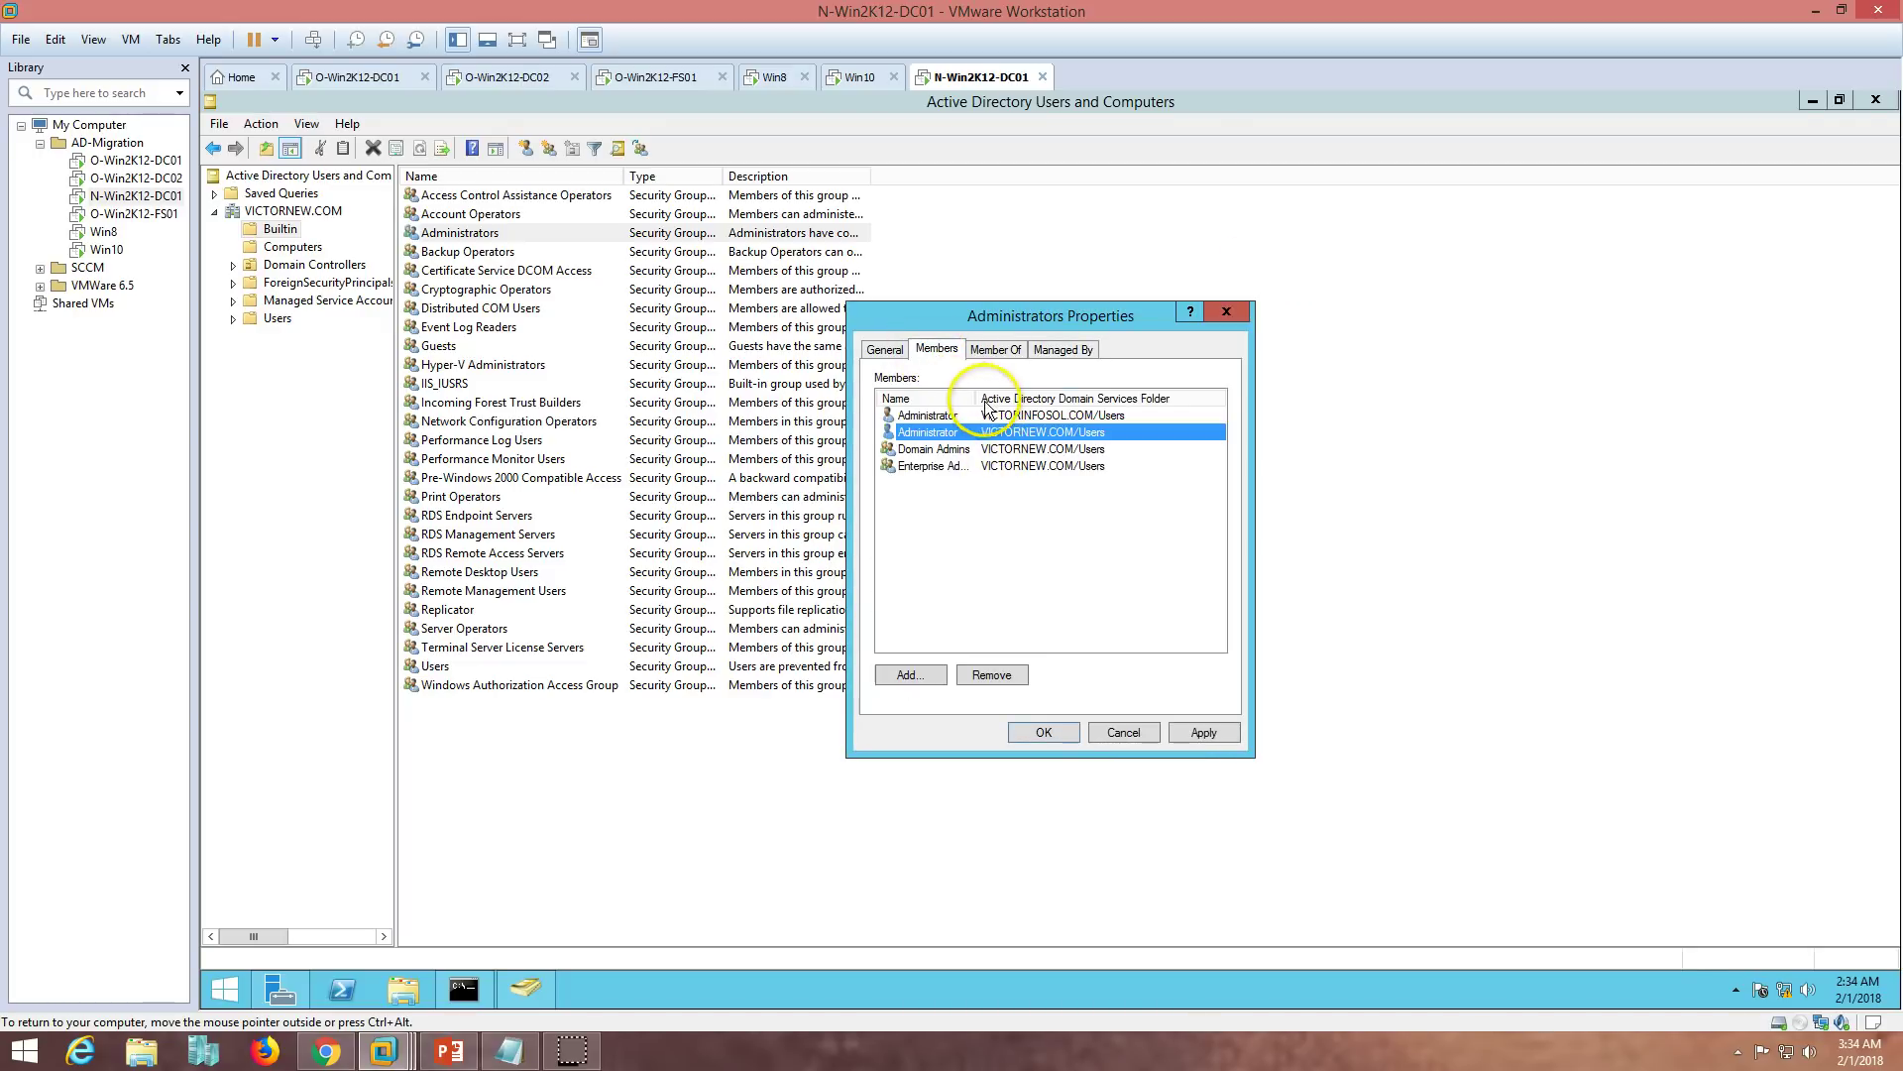
{"action": "left_click", "coordinate": [954, 417]}
{"action": "left_click", "coordinate": [1202, 731]}
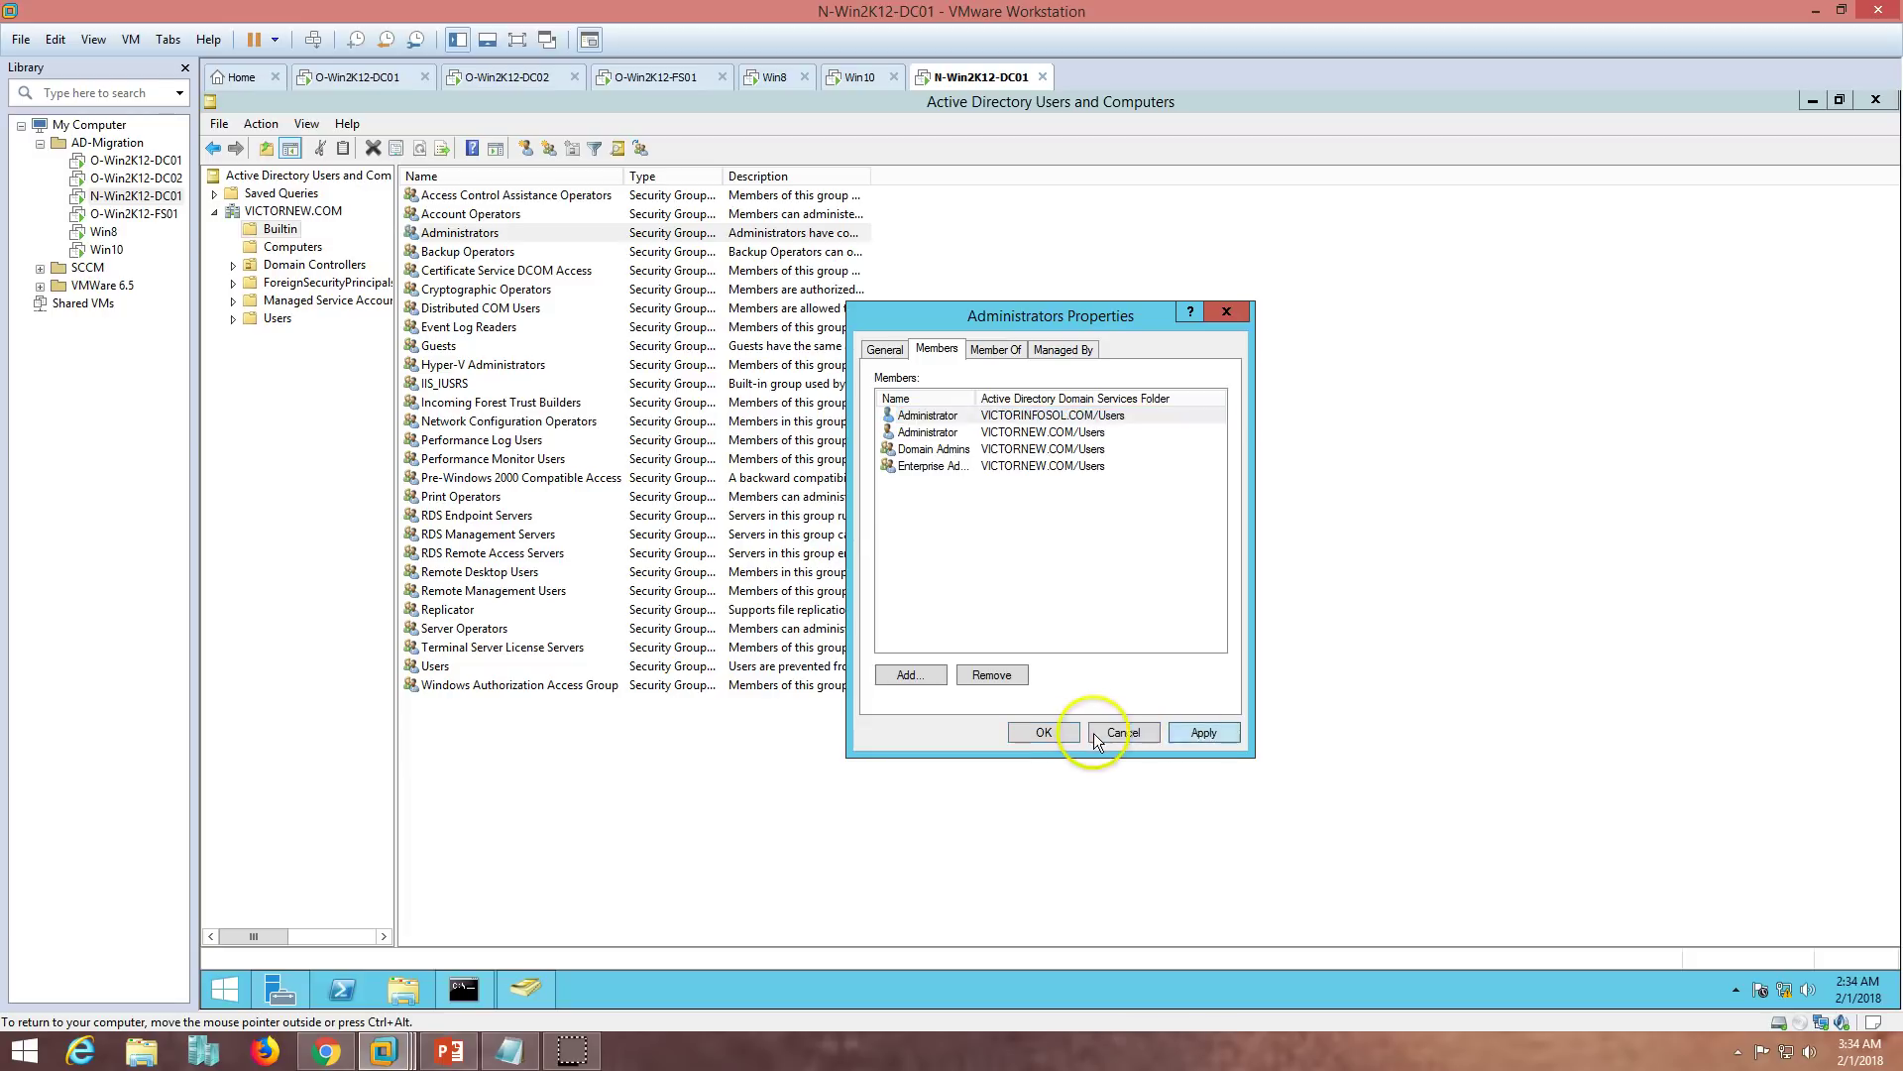
{"action": "left_click", "coordinate": [1033, 730]}
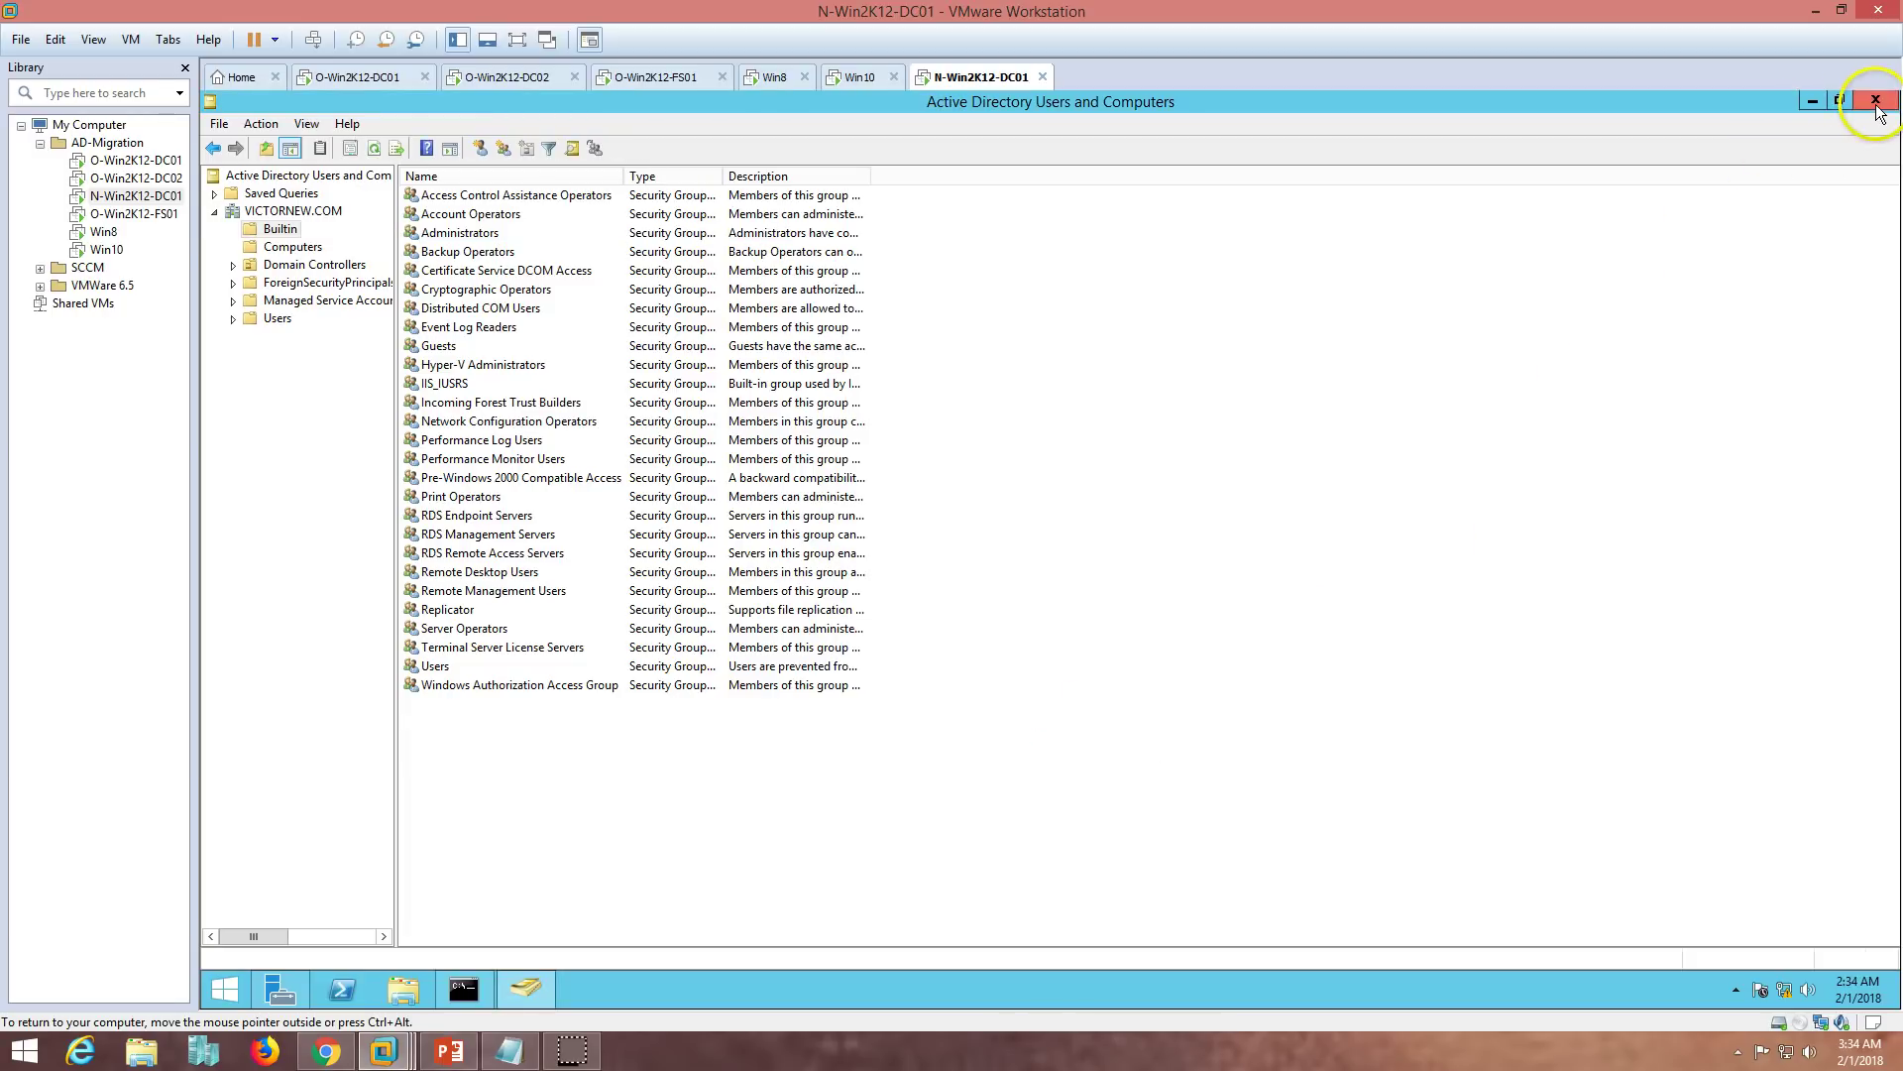
{"action": "left_click", "coordinate": [1876, 100]}
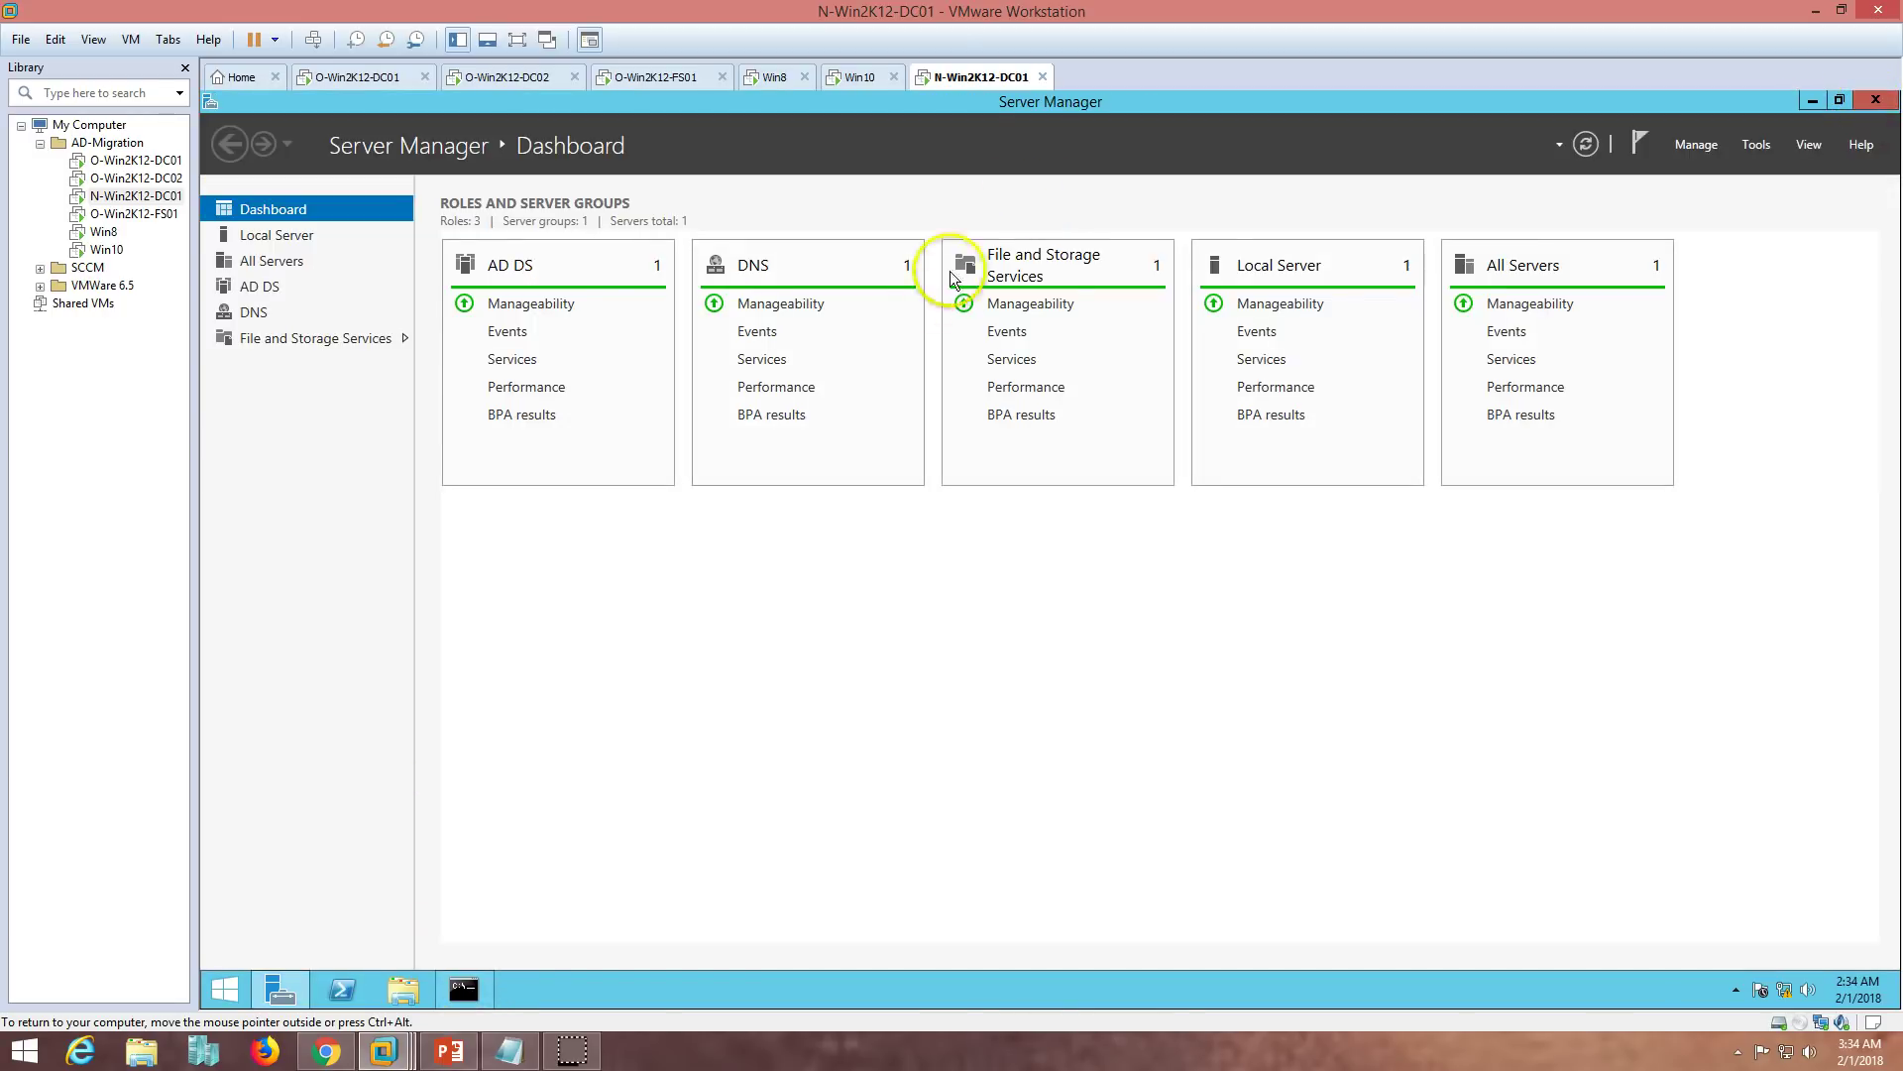
- Cycle through the DC02, FS01, Win10 and Win8 VM tabs, ending on O-Win2K12-DC01
{"action": "left_click", "coordinate": [364, 77]}
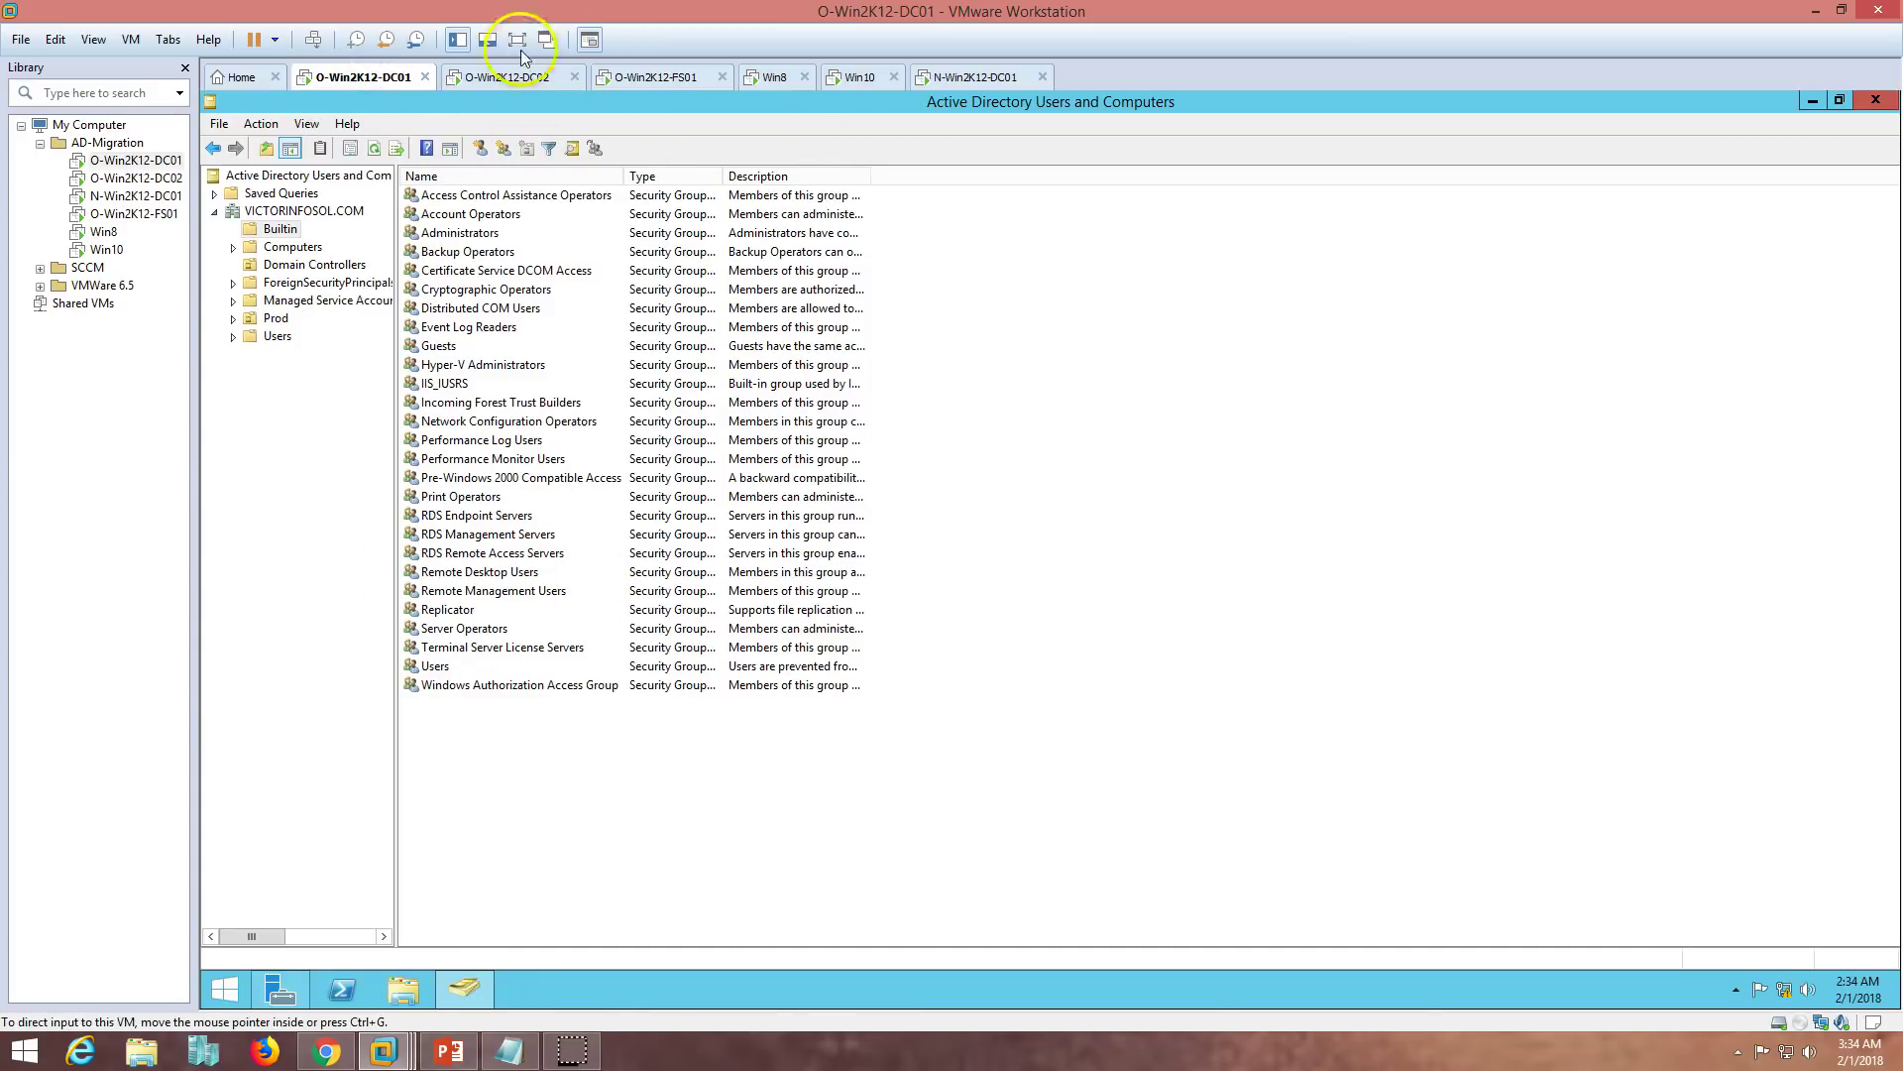
{"action": "left_click", "coordinate": [491, 78]}
{"action": "left_click", "coordinate": [666, 78]}
{"action": "left_click", "coordinate": [854, 77]}
{"action": "left_click", "coordinate": [778, 77]}
{"action": "left_click", "coordinate": [671, 79]}
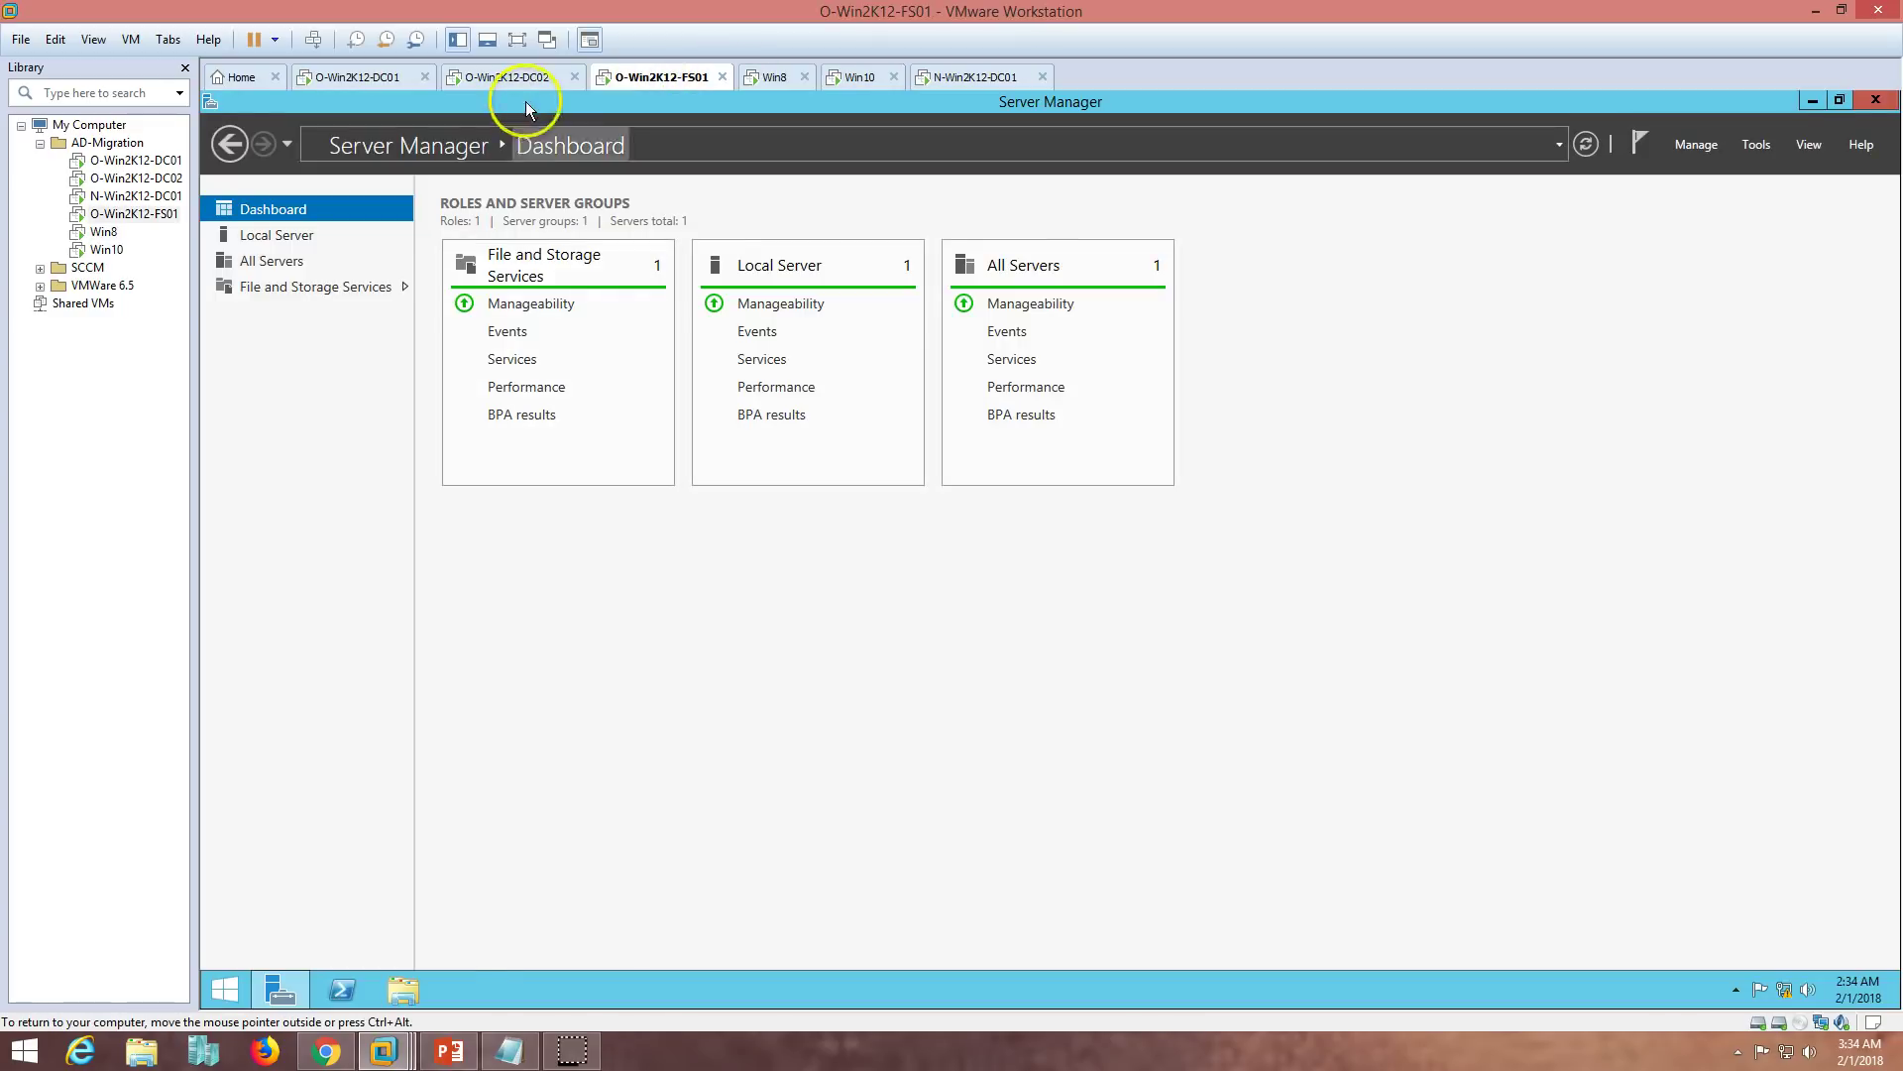
{"action": "left_click", "coordinate": [495, 79]}
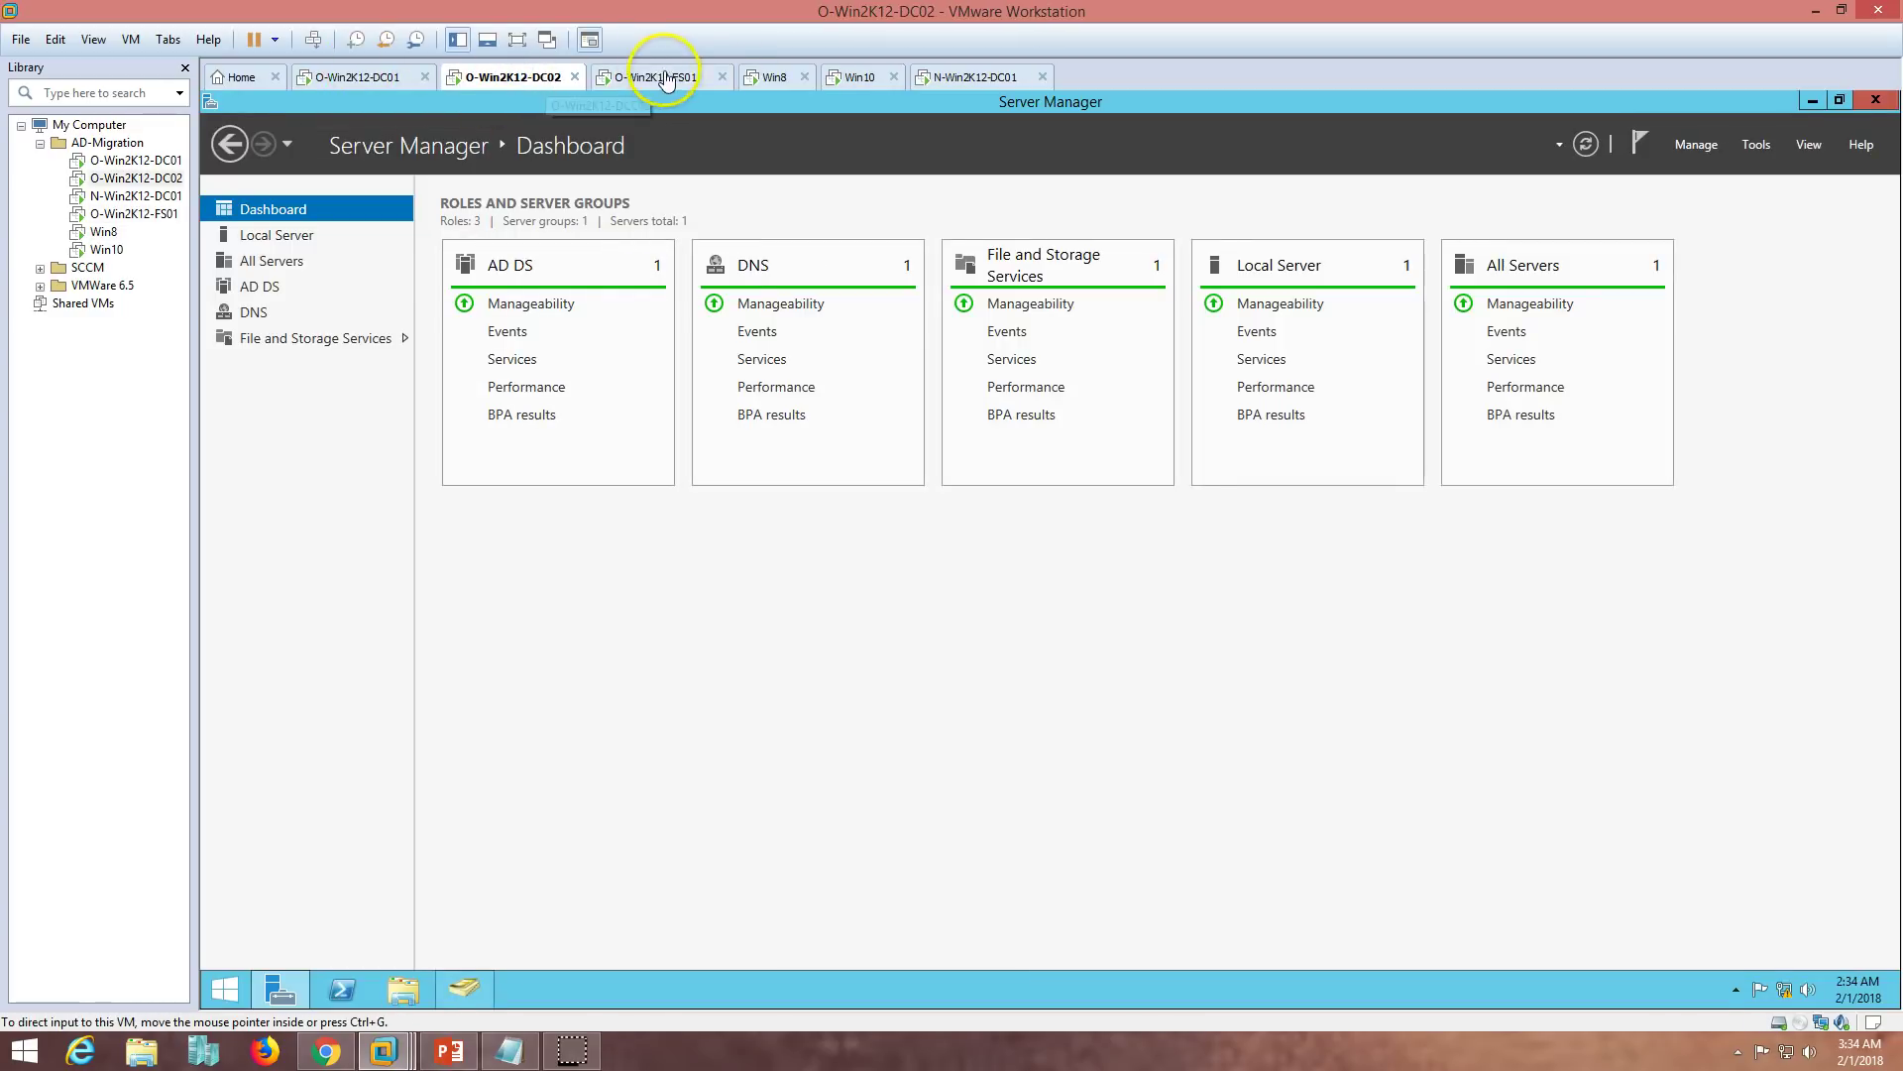
{"action": "left_click", "coordinate": [654, 76]}
{"action": "left_click", "coordinate": [335, 76]}
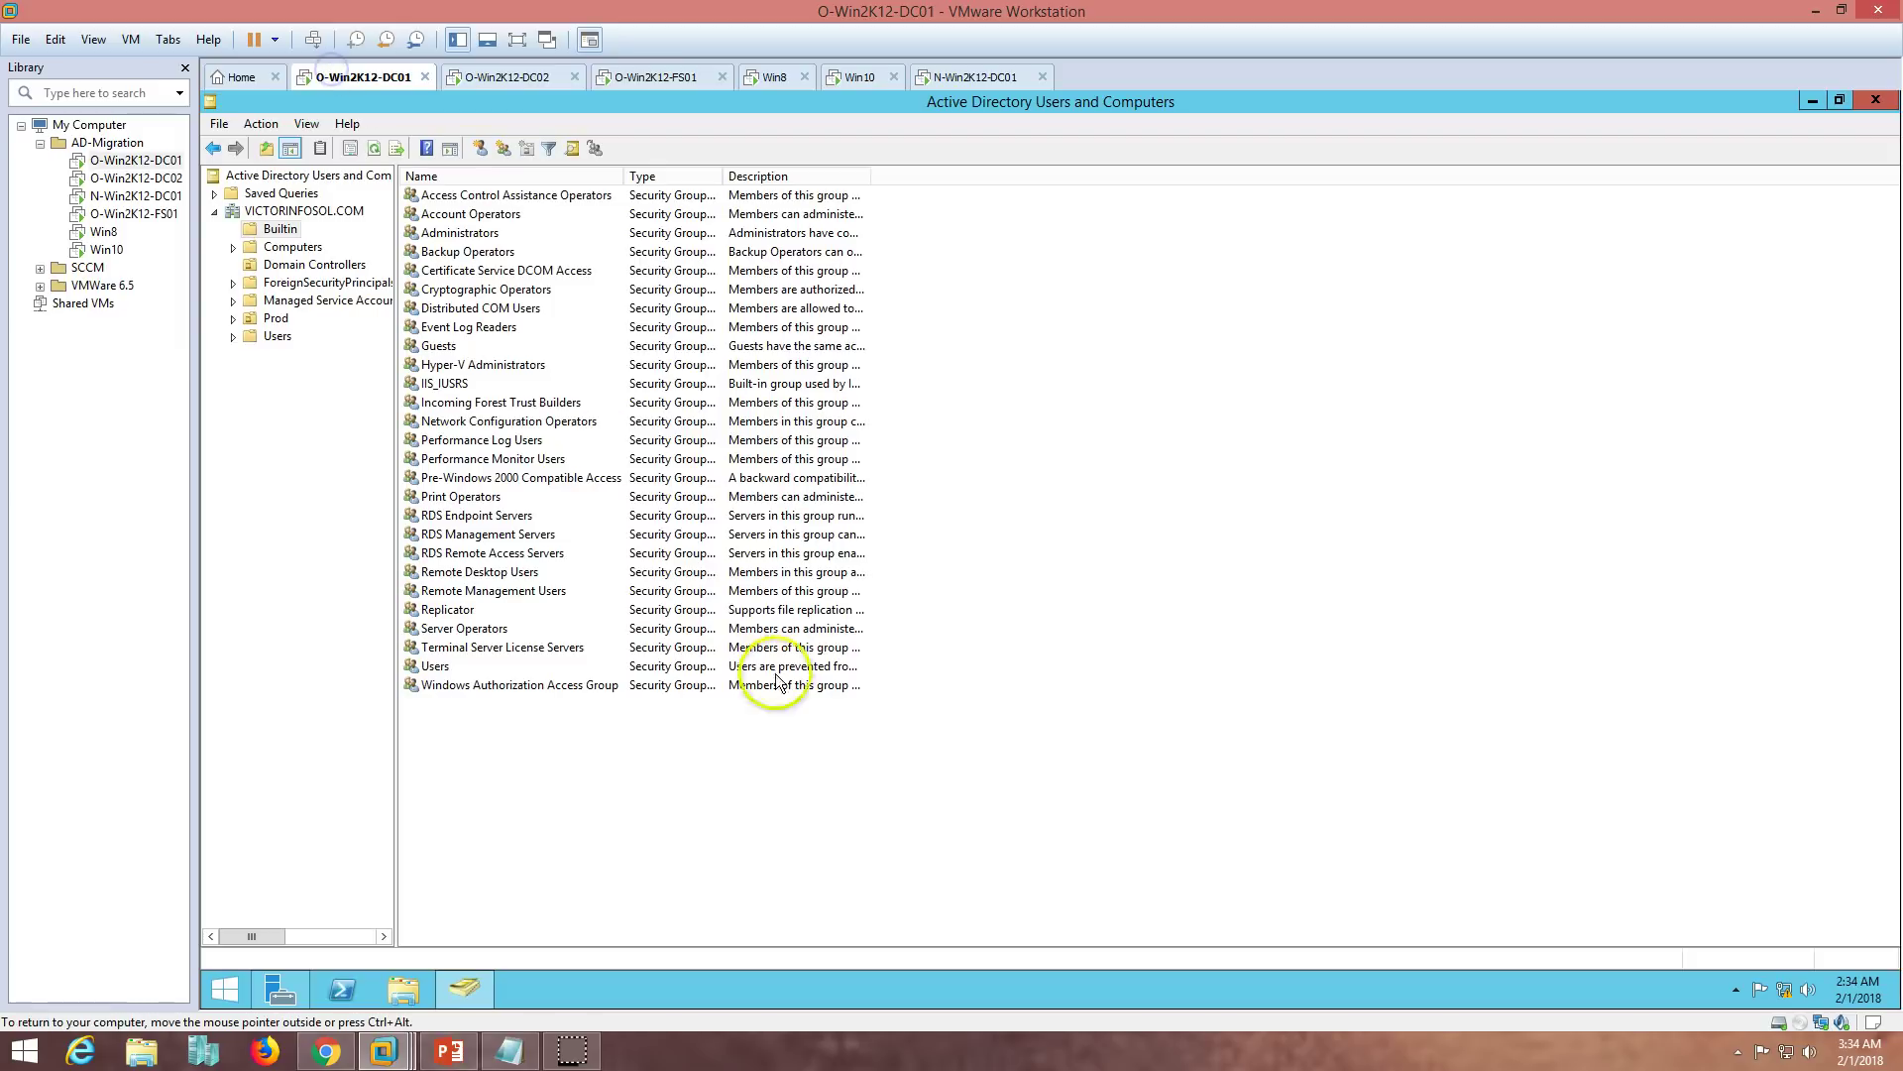
- Check the migration steps slide, then minimize Active Directory Users and Computers on O-Win2K12-DC01
{"action": "left_click", "coordinate": [449, 1049]}
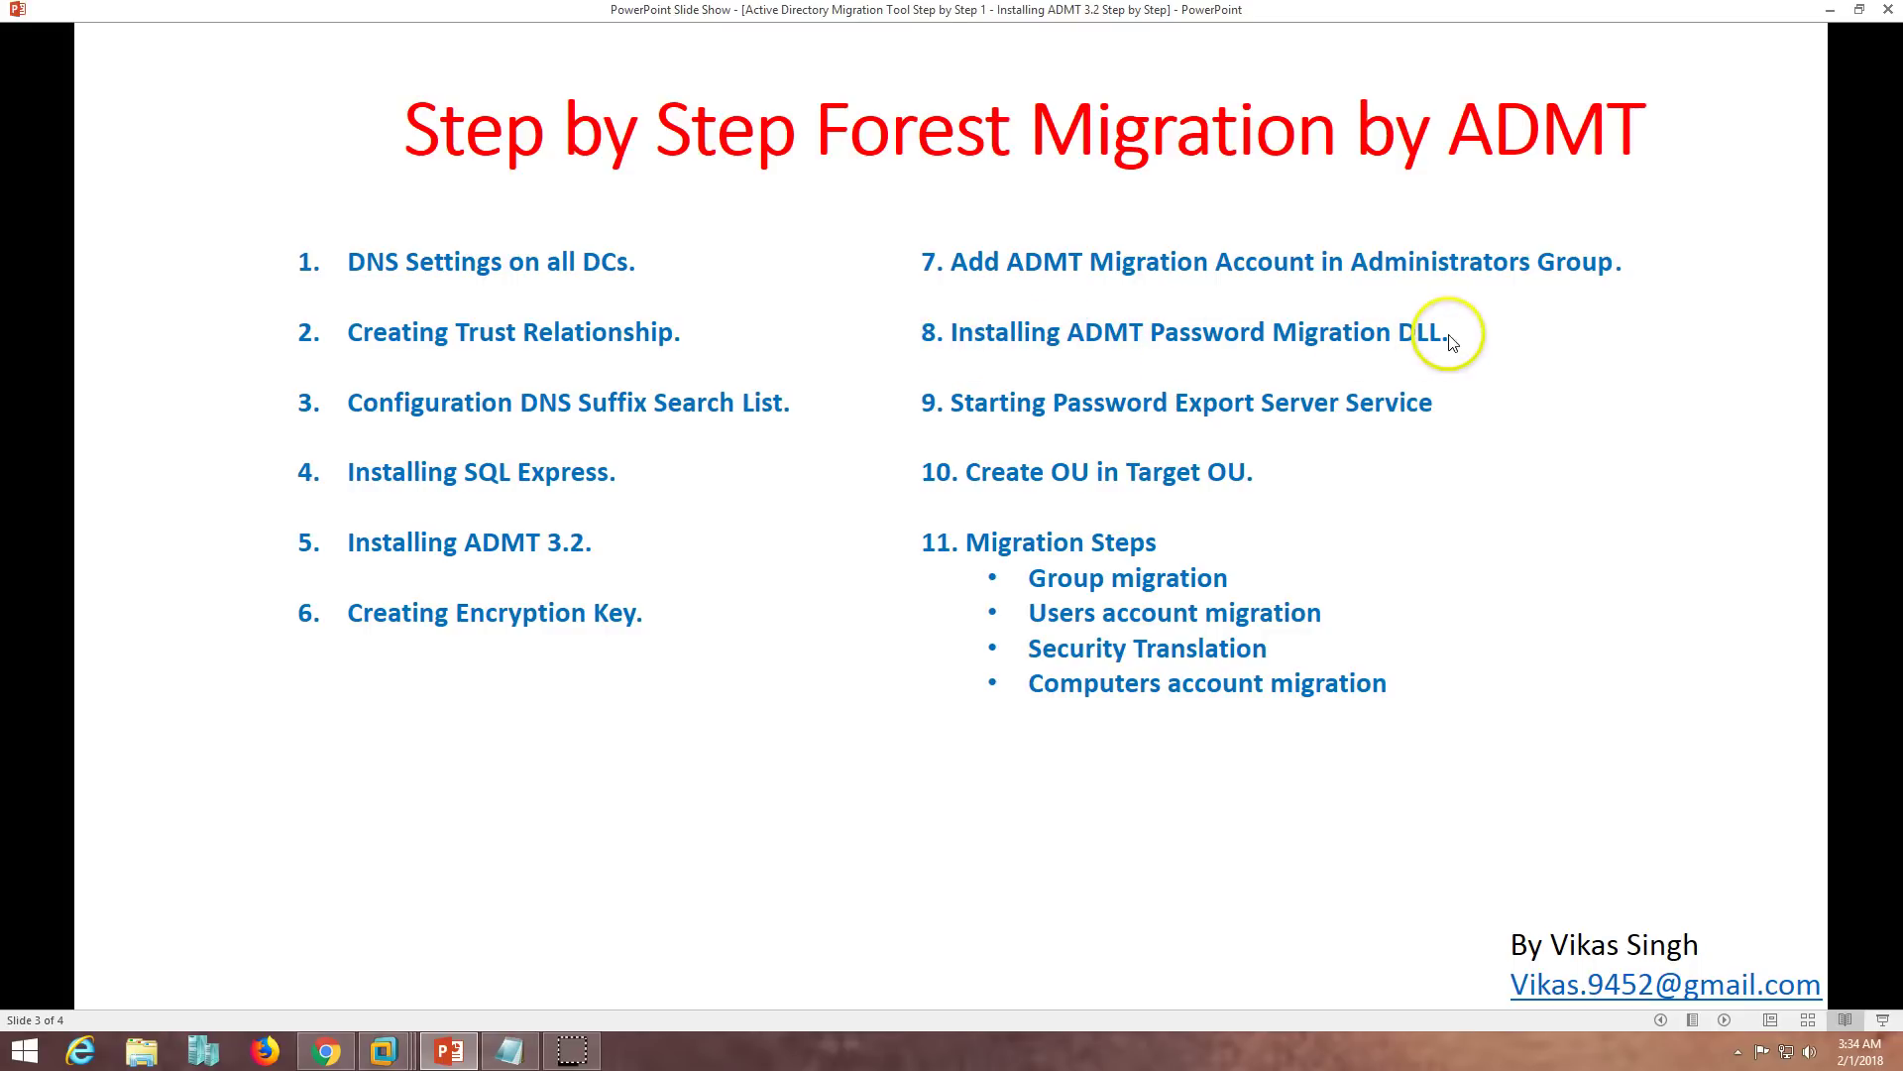
{"action": "left_click", "coordinate": [454, 1052]}
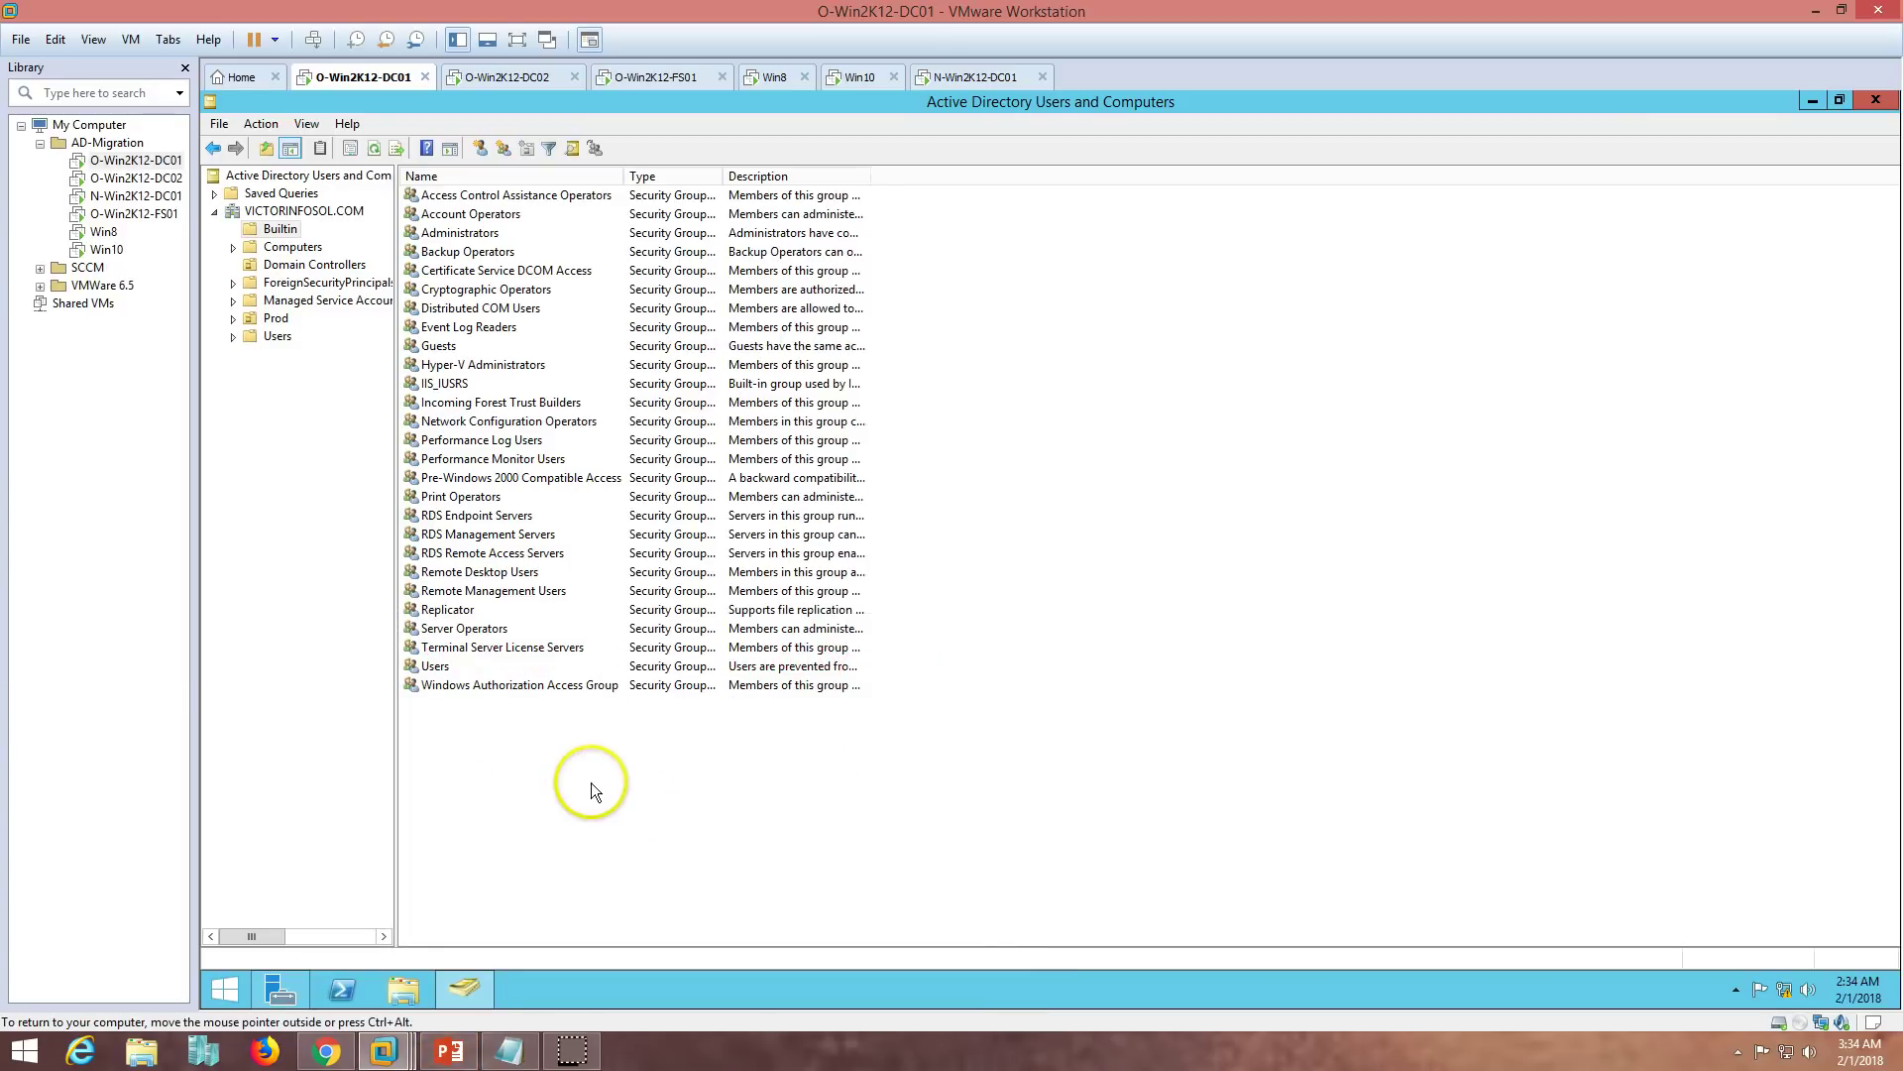
{"action": "left_click", "coordinate": [448, 986]}
- Minimize Server Manager and launch the en-US_pwdmig installer from Downloads
{"action": "left_click", "coordinate": [297, 982]}
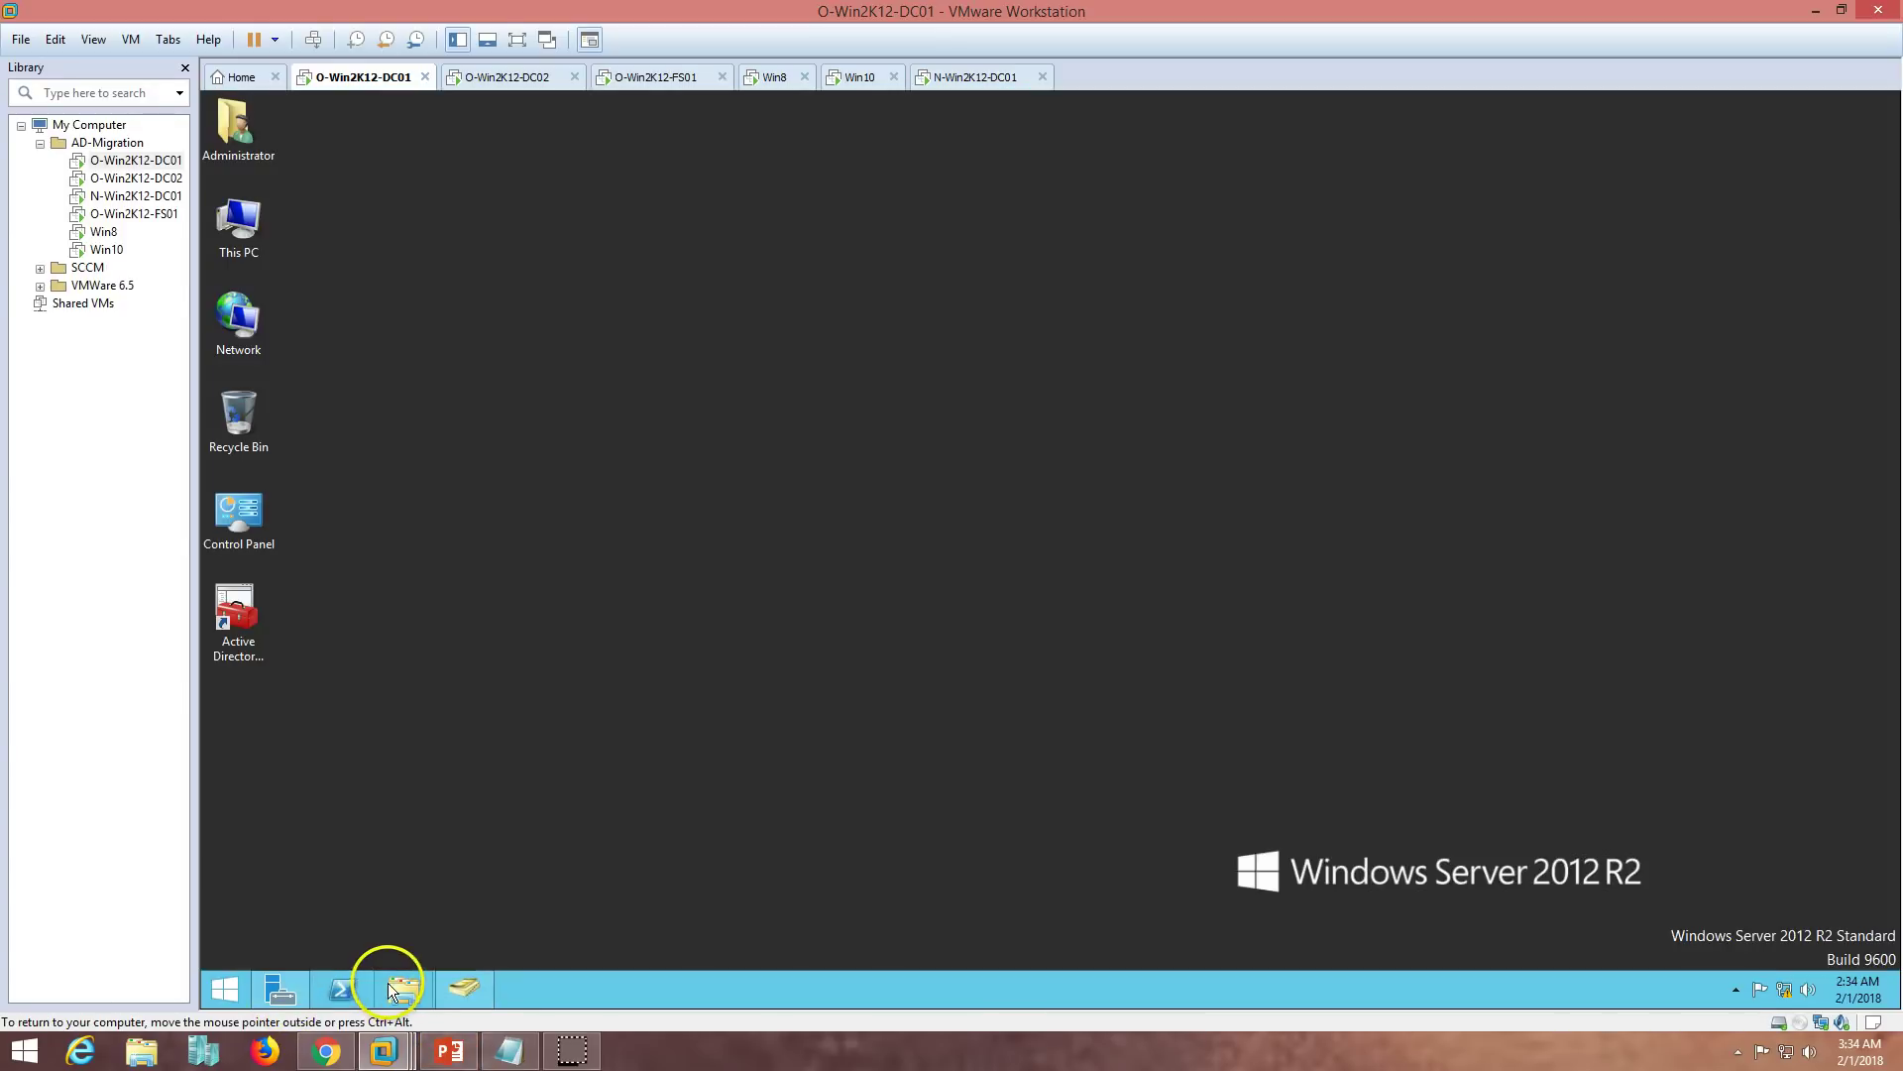
{"action": "left_click", "coordinate": [409, 989]}
{"action": "left_click", "coordinate": [614, 394]}
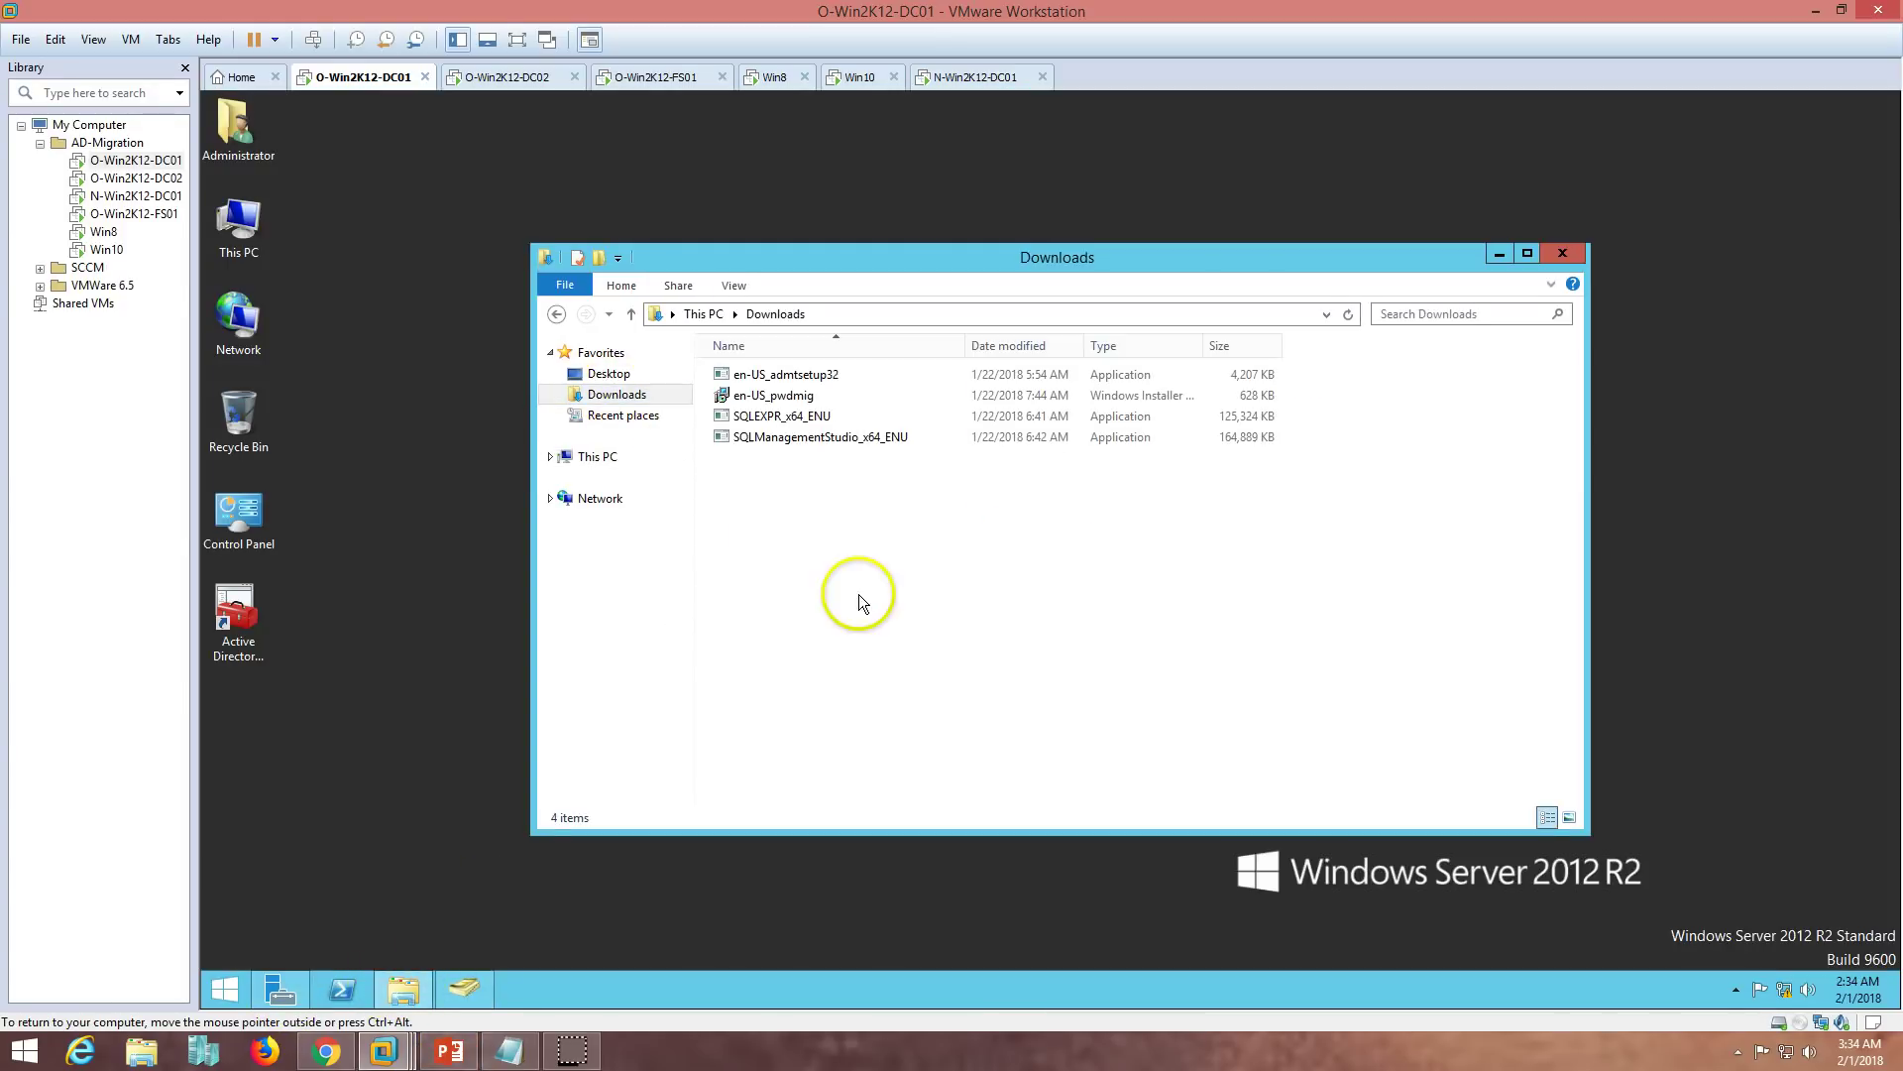
{"action": "left_click", "coordinate": [518, 638]}
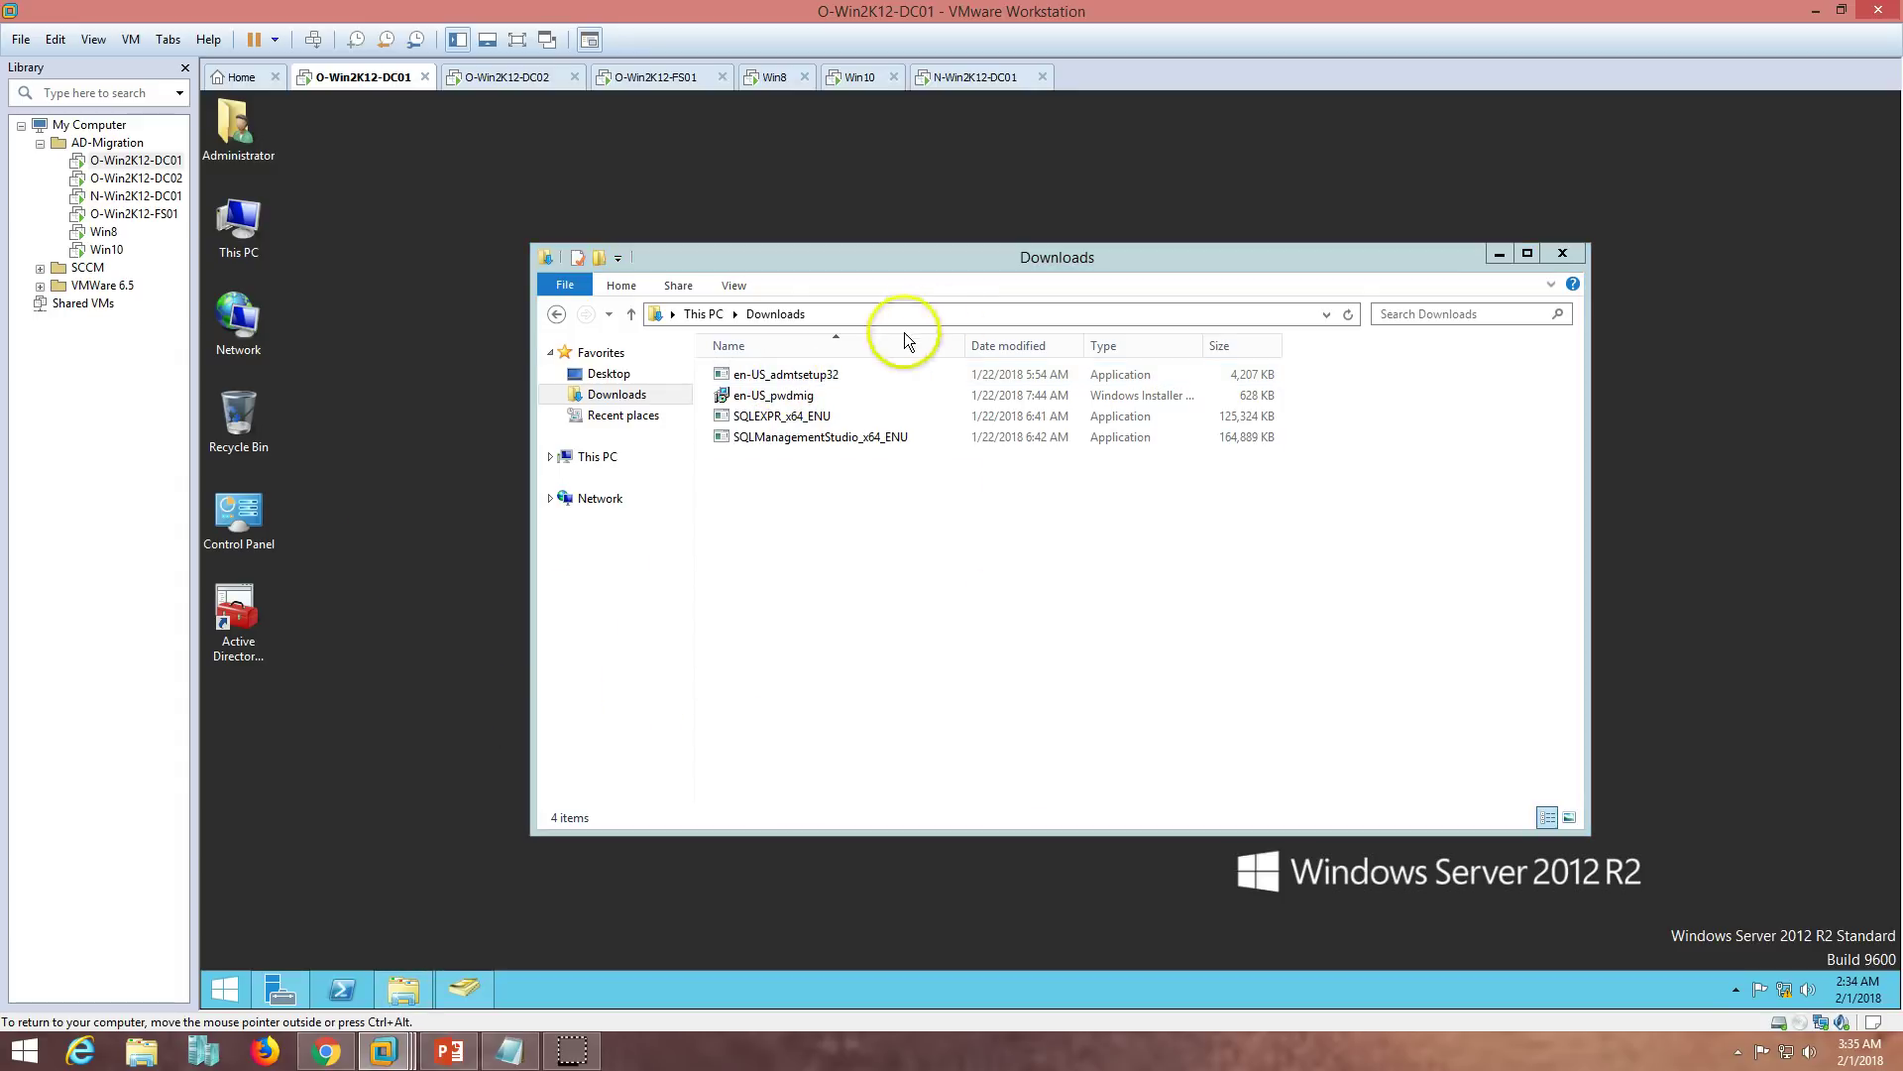
{"action": "double_click", "coordinate": [770, 396]}
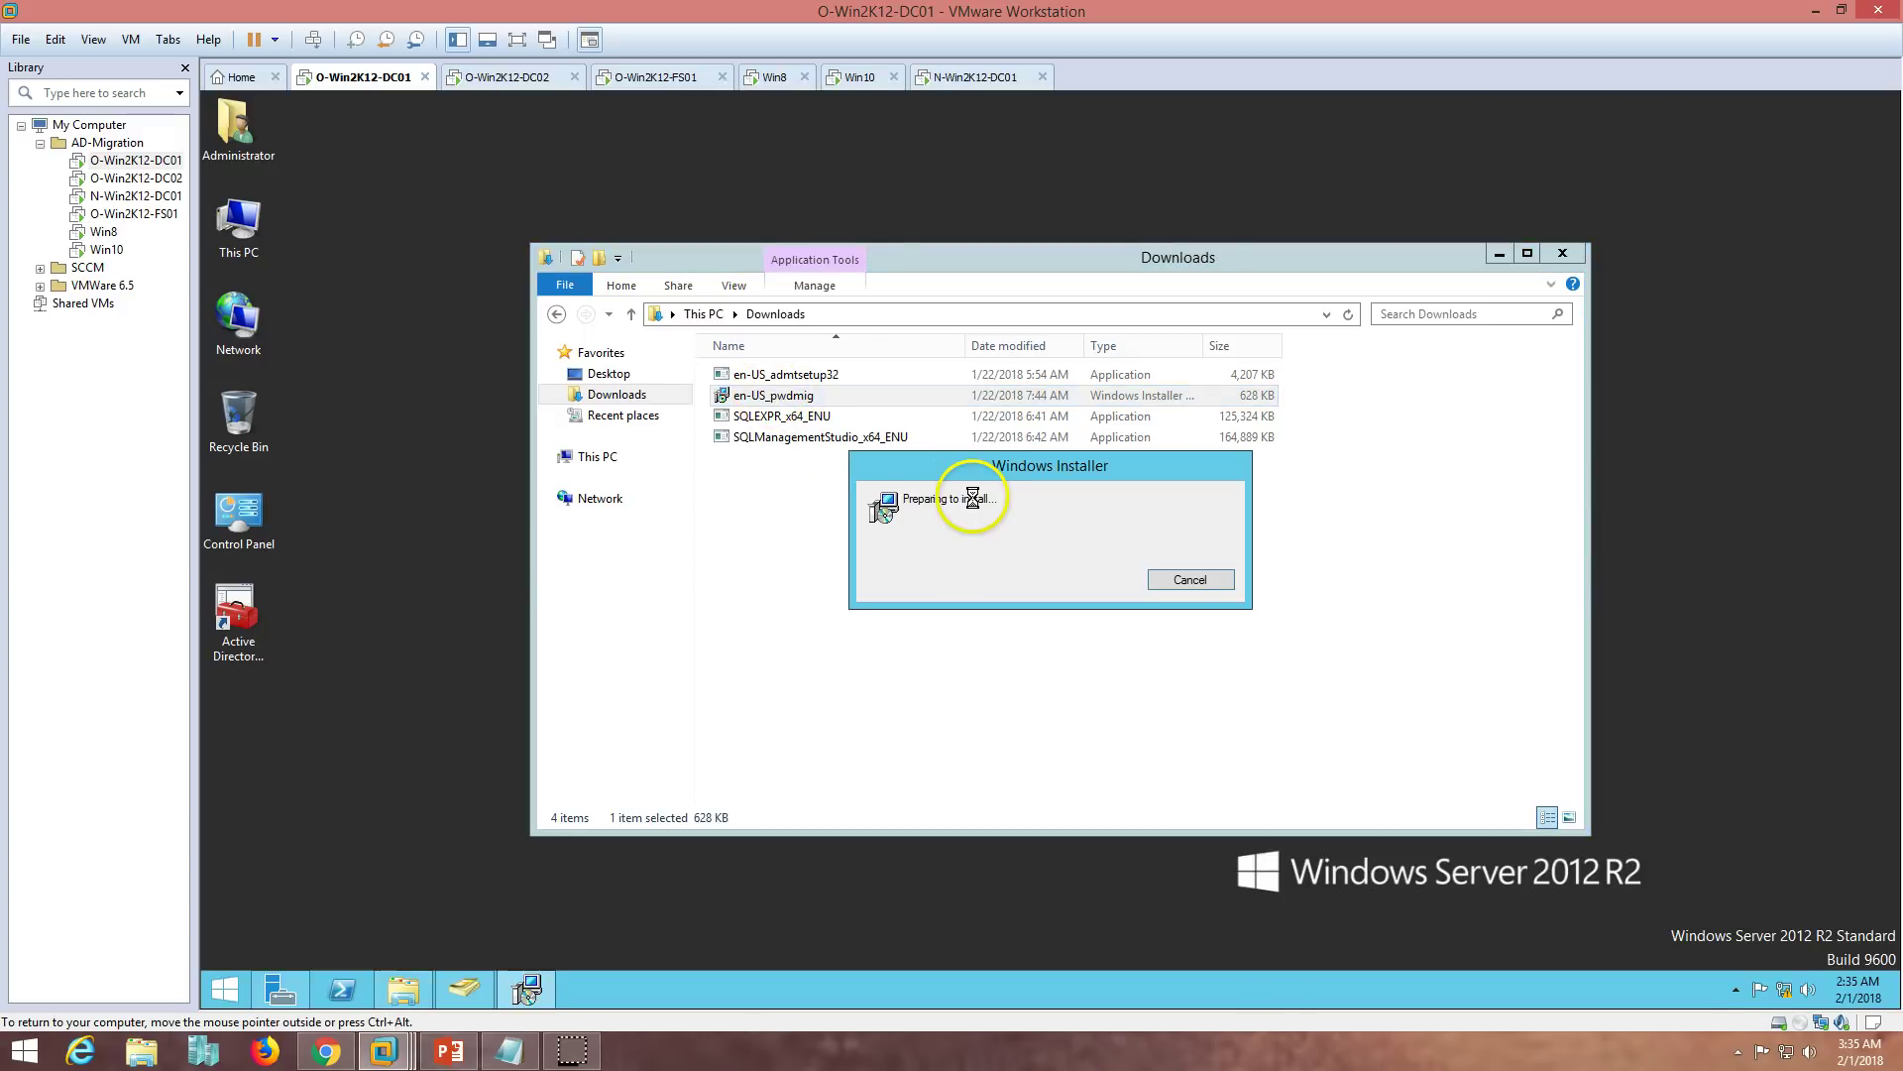
{"action": "left_click", "coordinate": [1576, 254]}
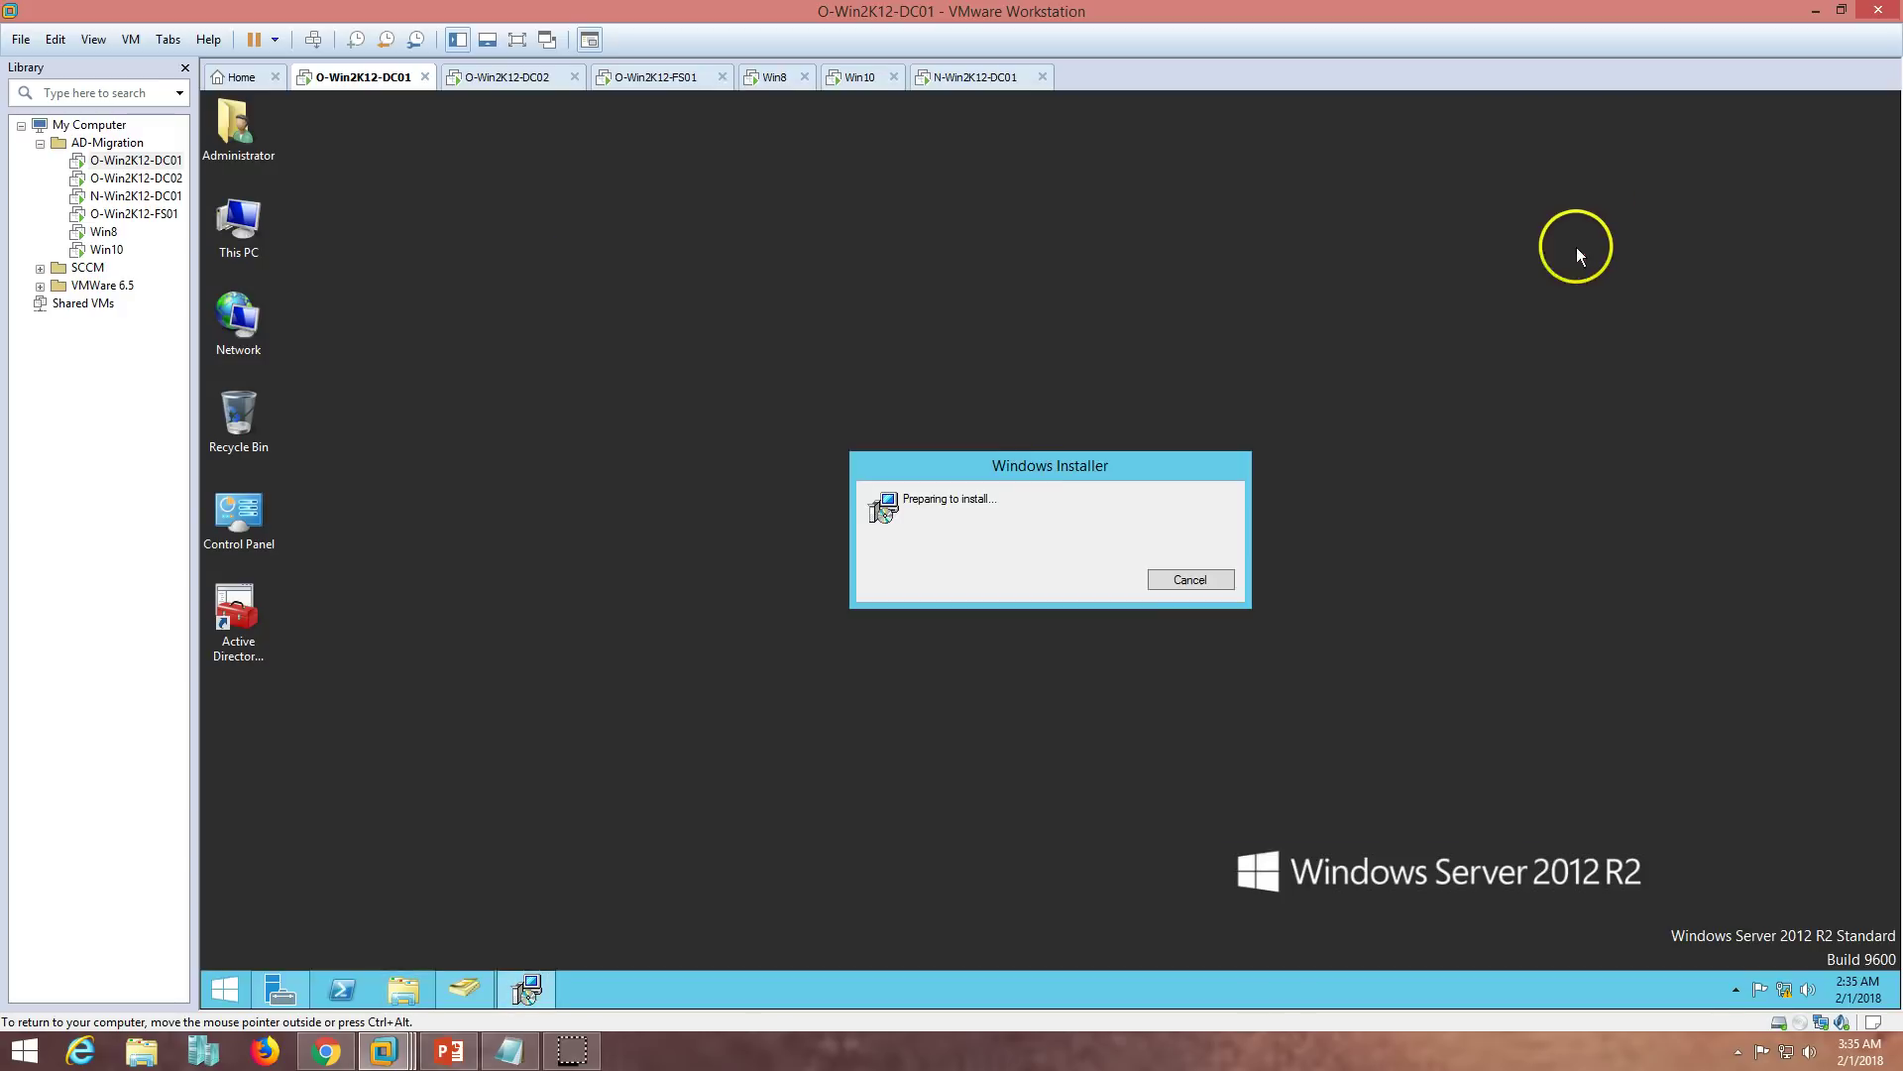
{"action": "left_click_drag", "start_coordinate": [1051, 463], "coordinate": [1031, 389]}
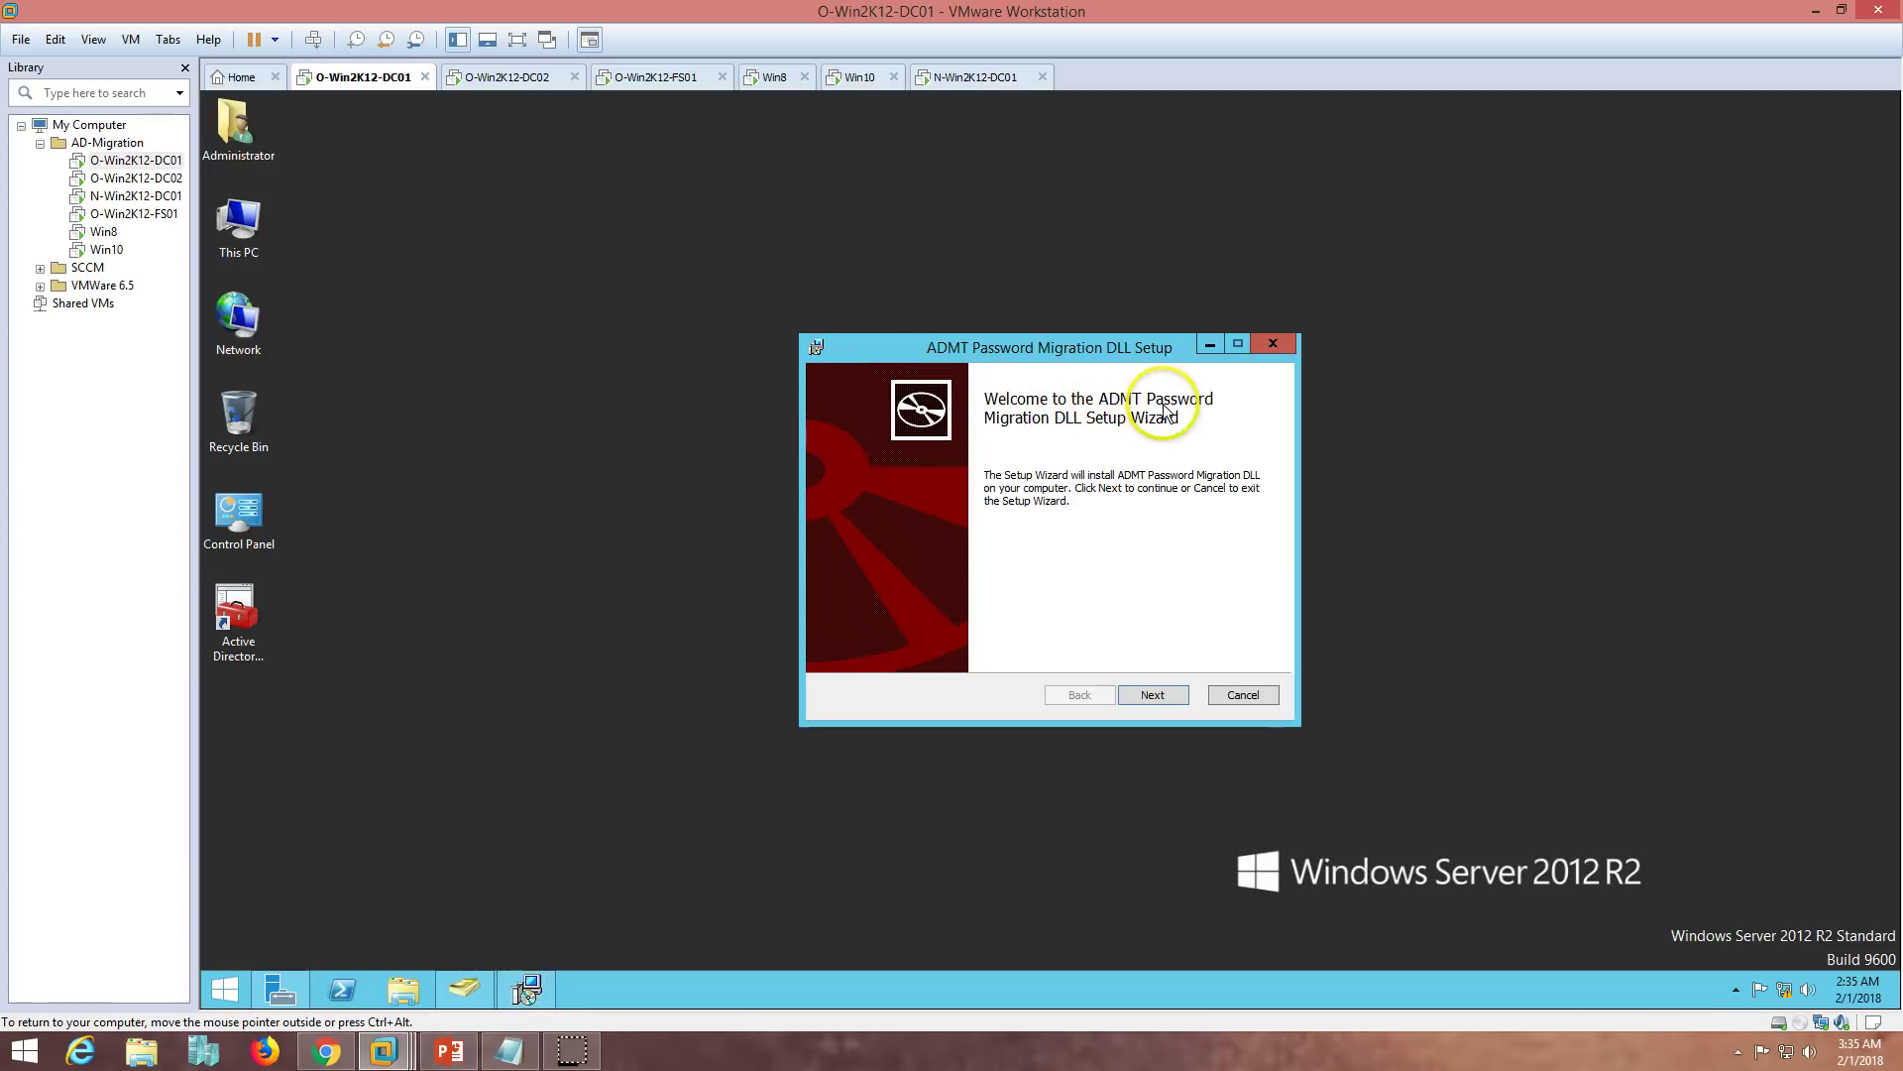
- Accept the Password Migration DLL licence and set C:\fILEmIGpASS.PES as the encryption file
{"action": "left_click", "coordinate": [1156, 693]}
{"action": "left_click", "coordinate": [976, 649]}
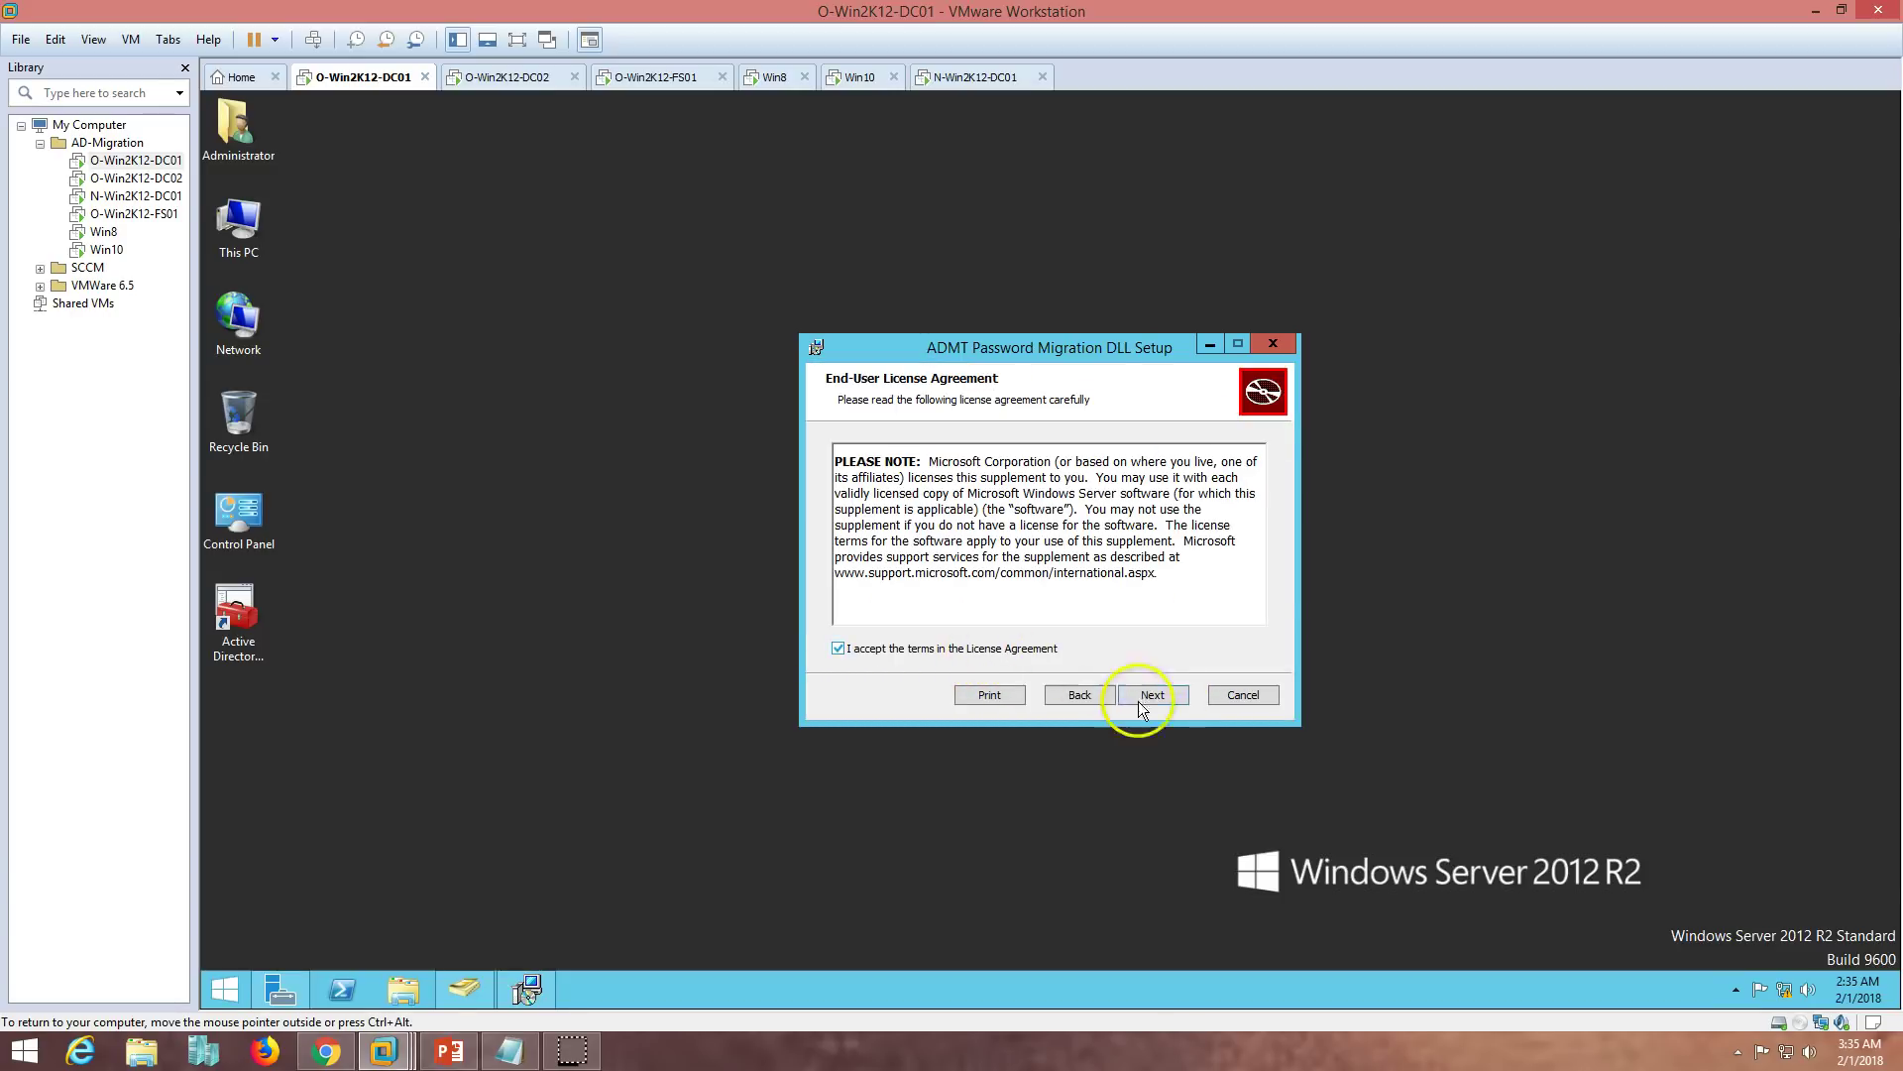
{"action": "left_click", "coordinate": [1169, 699]}
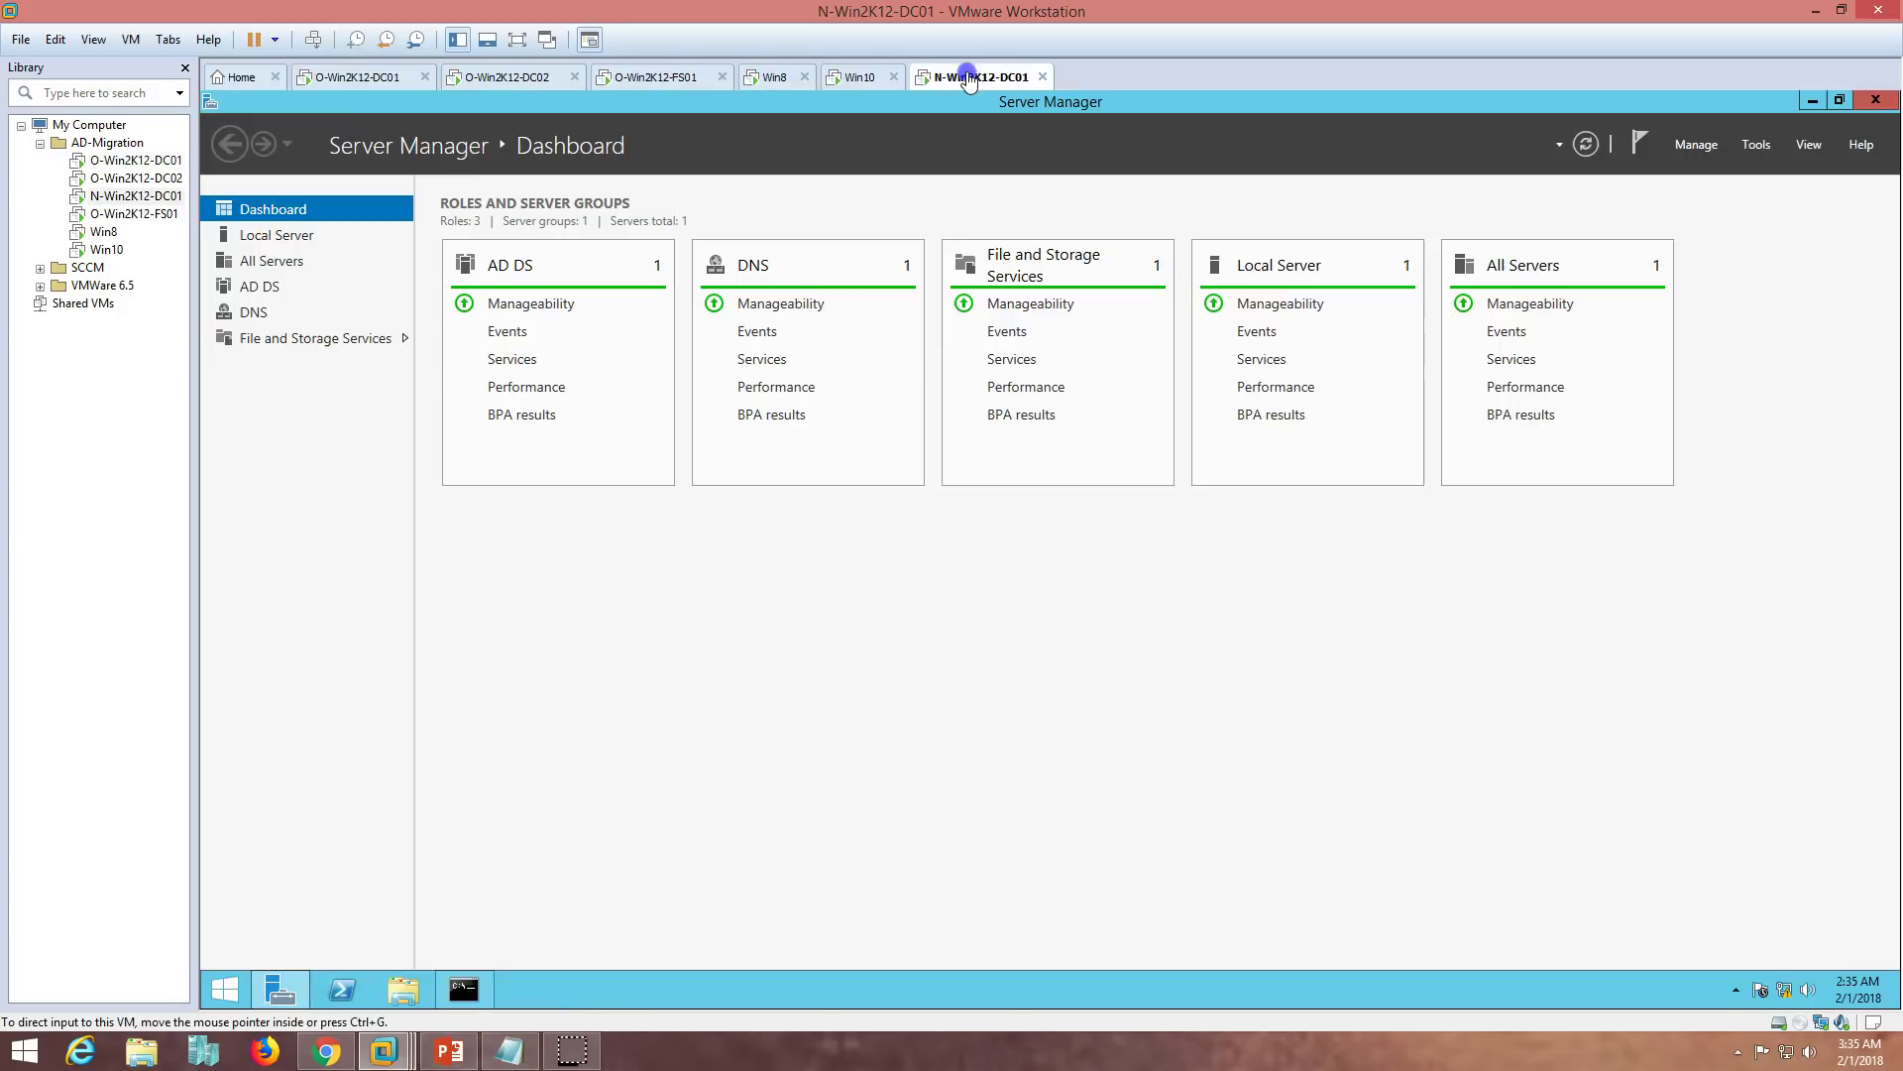
{"action": "left_click", "coordinate": [372, 77]}
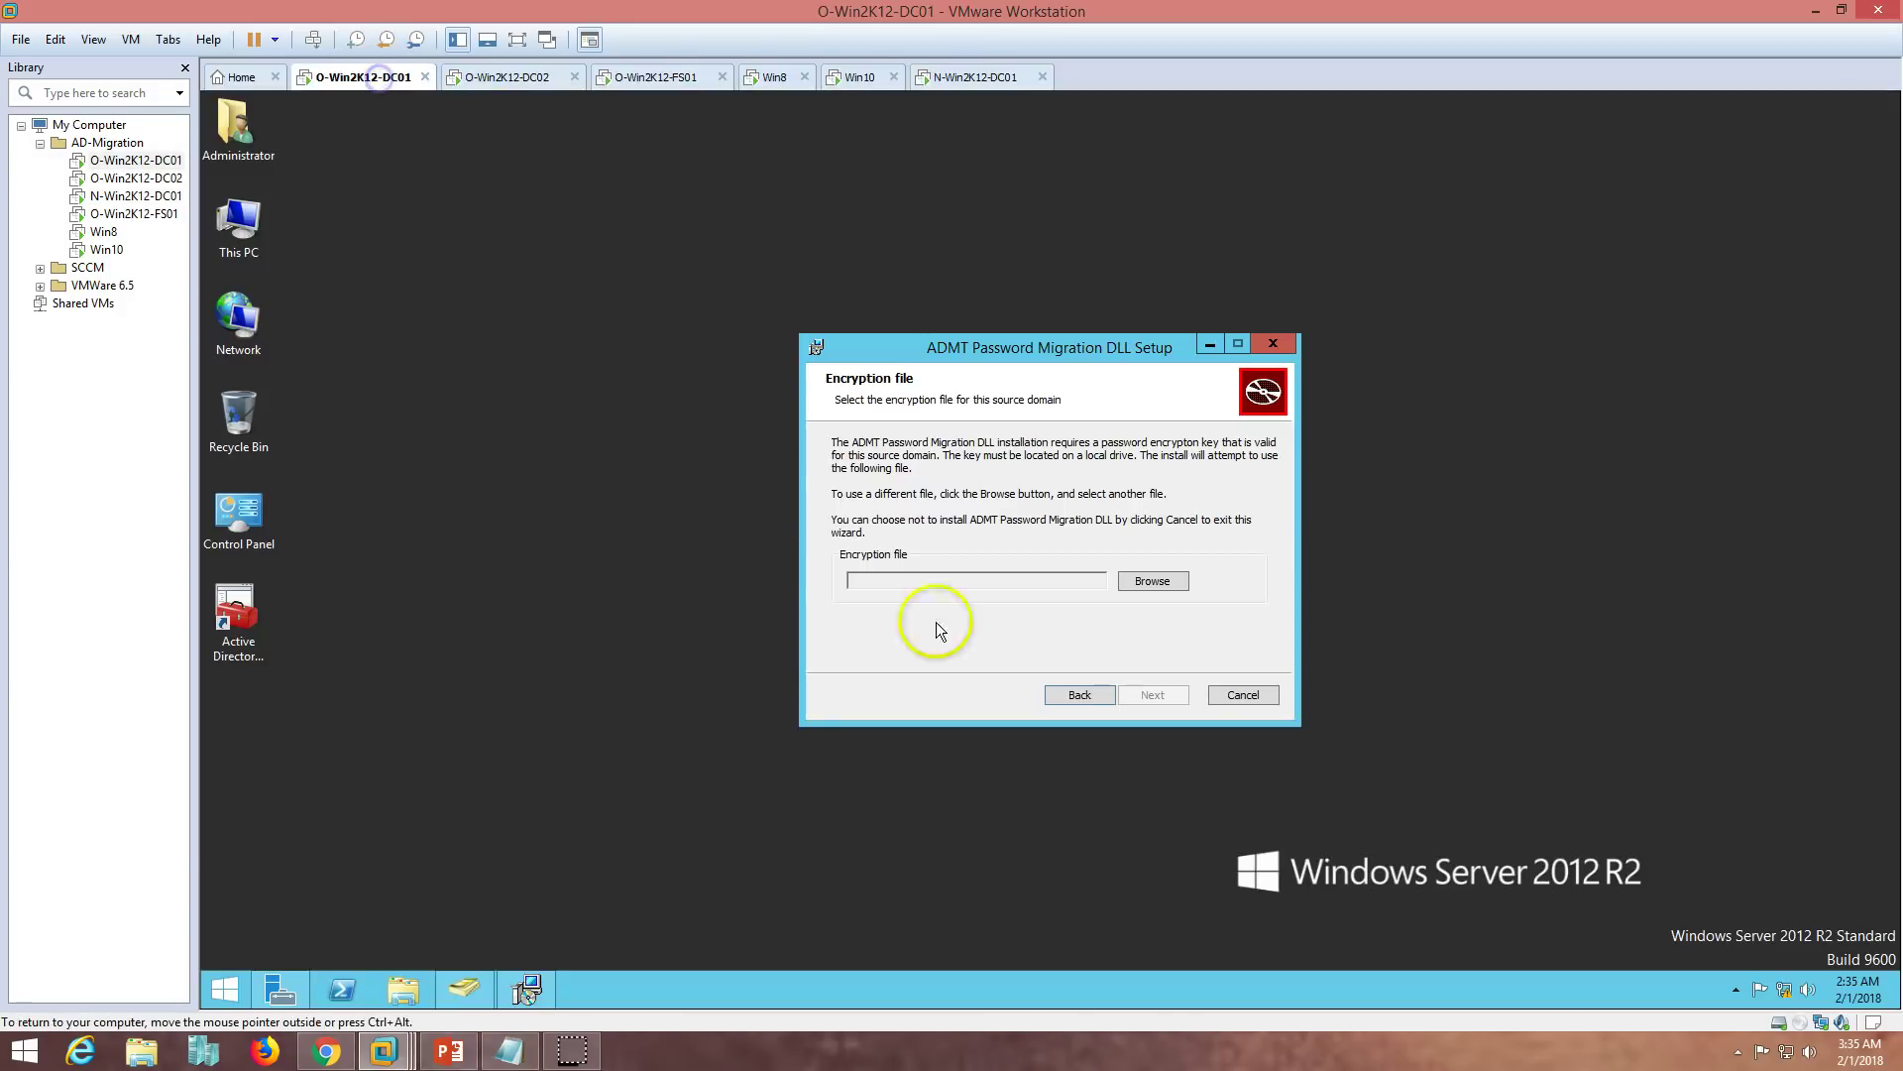
{"action": "left_click", "coordinate": [1152, 581]}
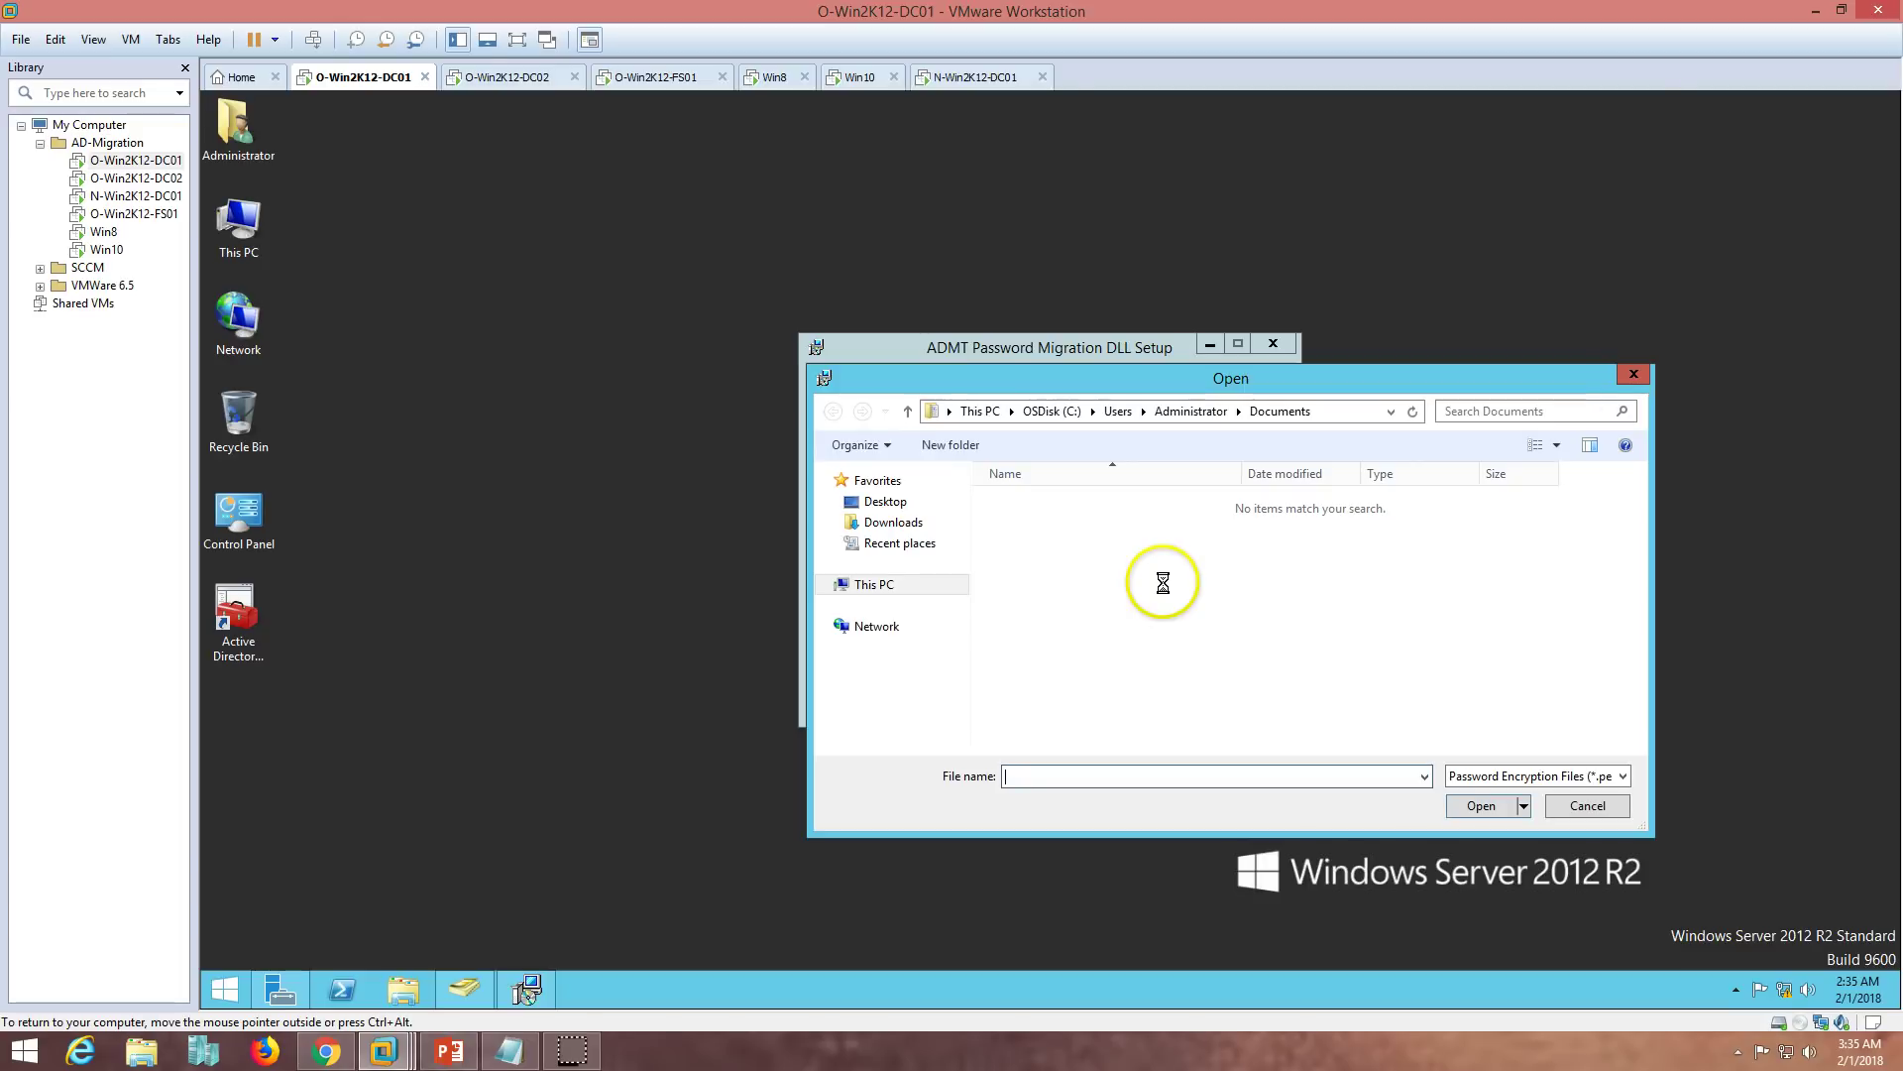
{"action": "left_click", "coordinate": [872, 584]}
{"action": "double_click", "coordinate": [1122, 728]}
{"action": "left_click", "coordinate": [1053, 606]}
{"action": "left_click", "coordinate": [1491, 809]}
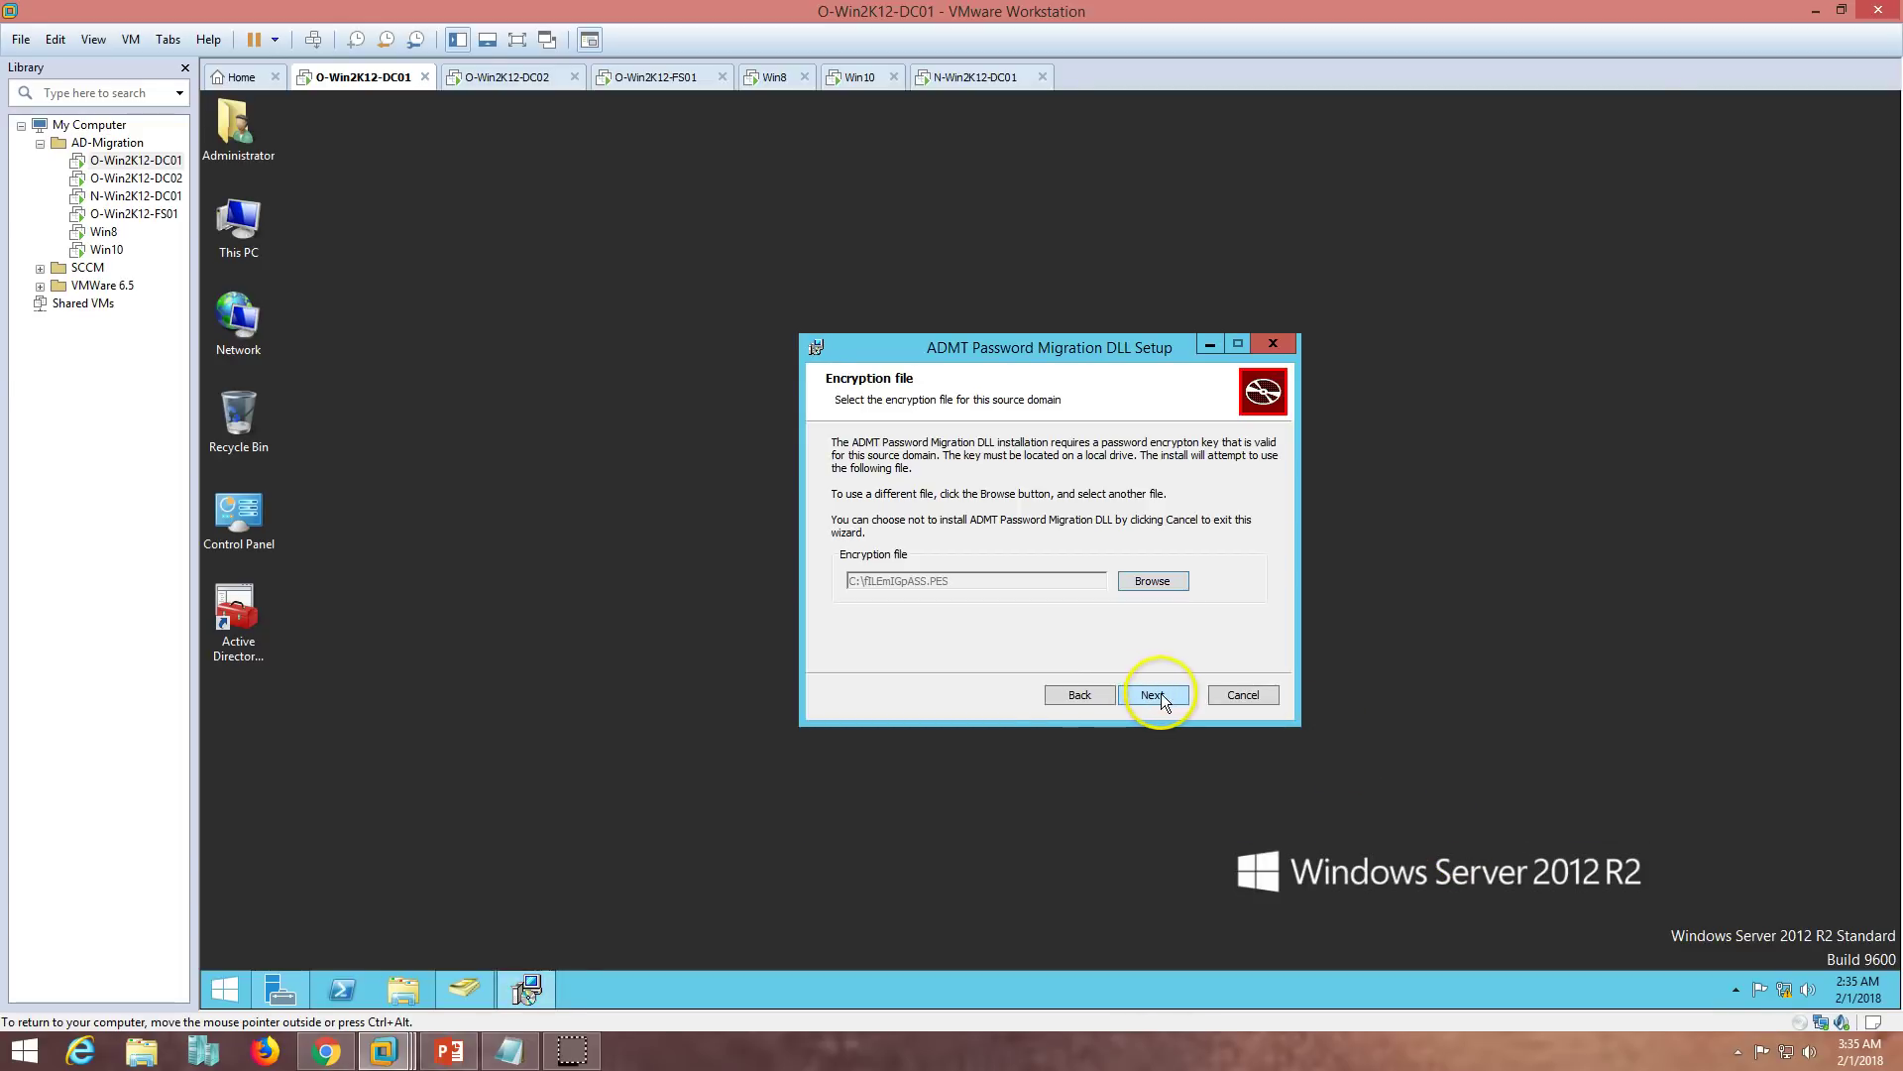
{"action": "left_click", "coordinate": [1160, 693]}
- Enter and confirm the encryption key password, then install the ADMT Password Migration DLL
{"action": "type", "text": "P"}
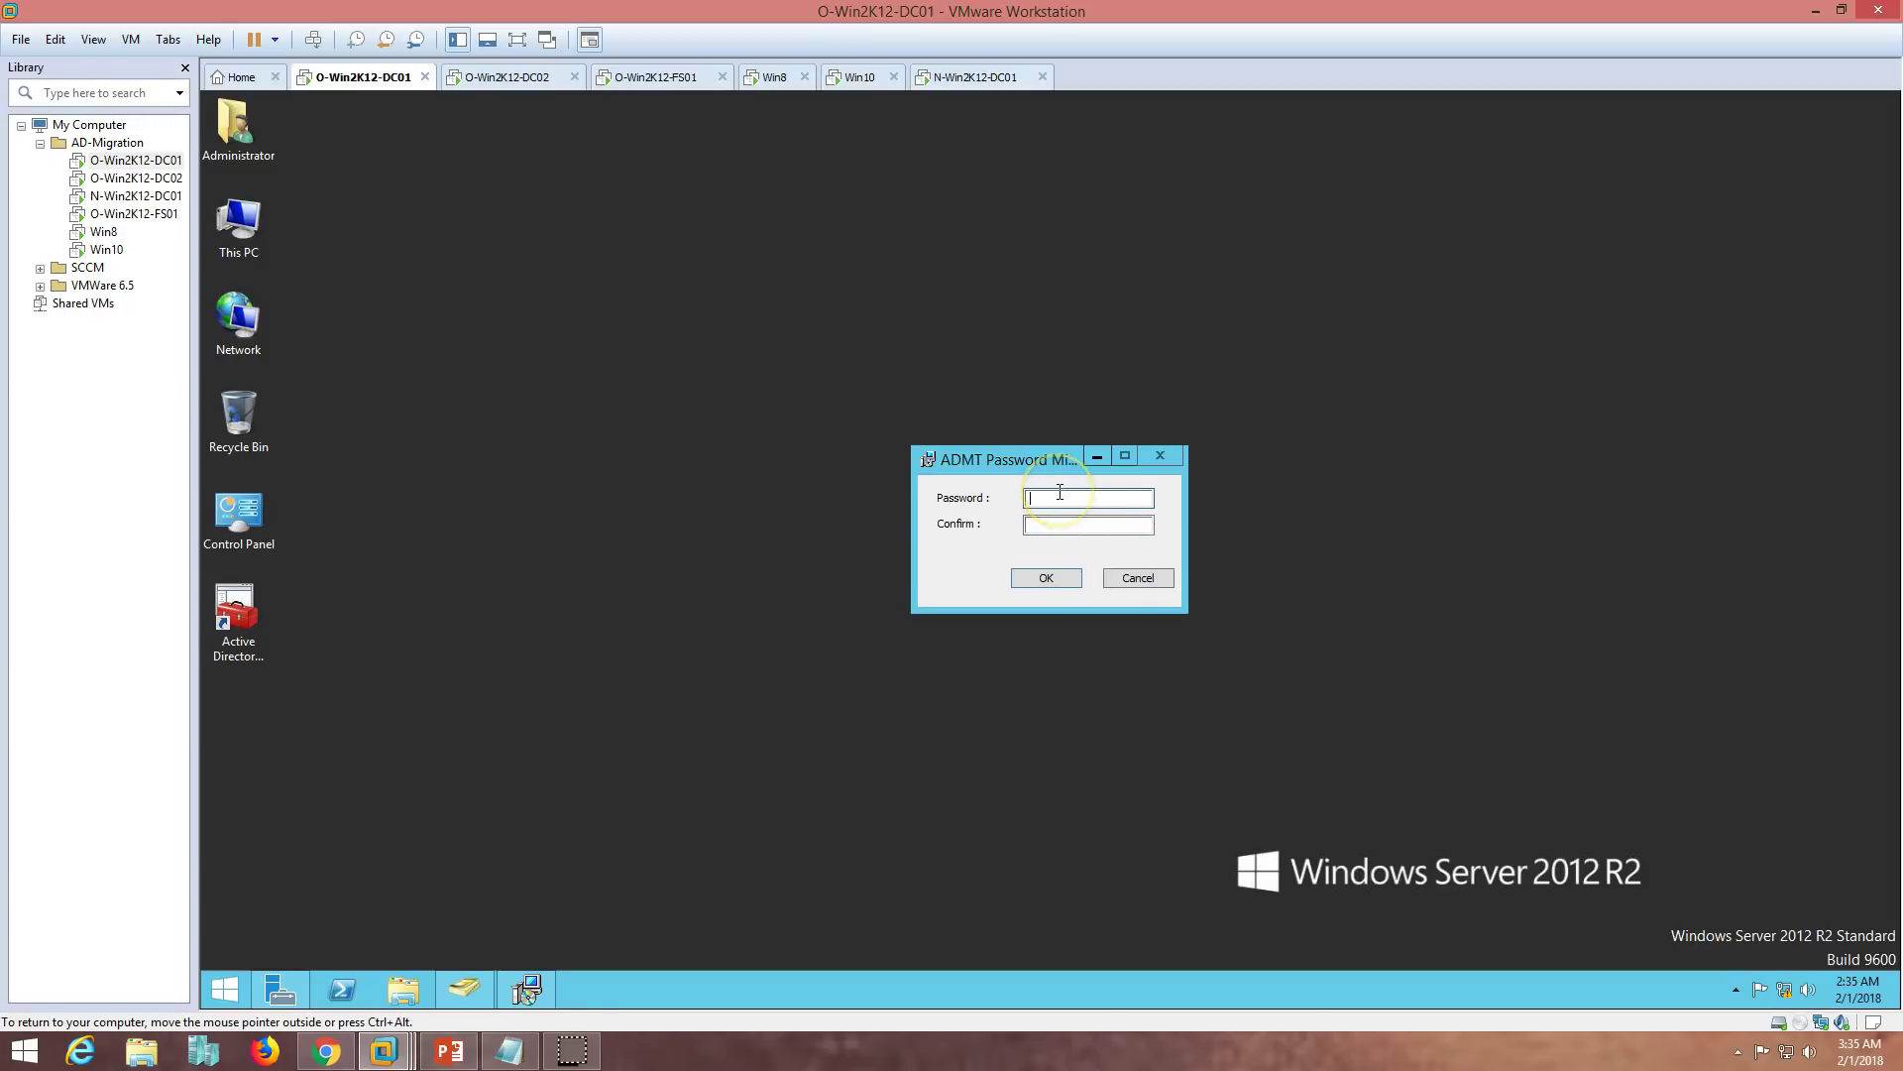
{"action": "type", "text": "a$$w0rd"}
{"action": "key", "text": "Tab"}
{"action": "left_click", "coordinate": [1051, 577]}
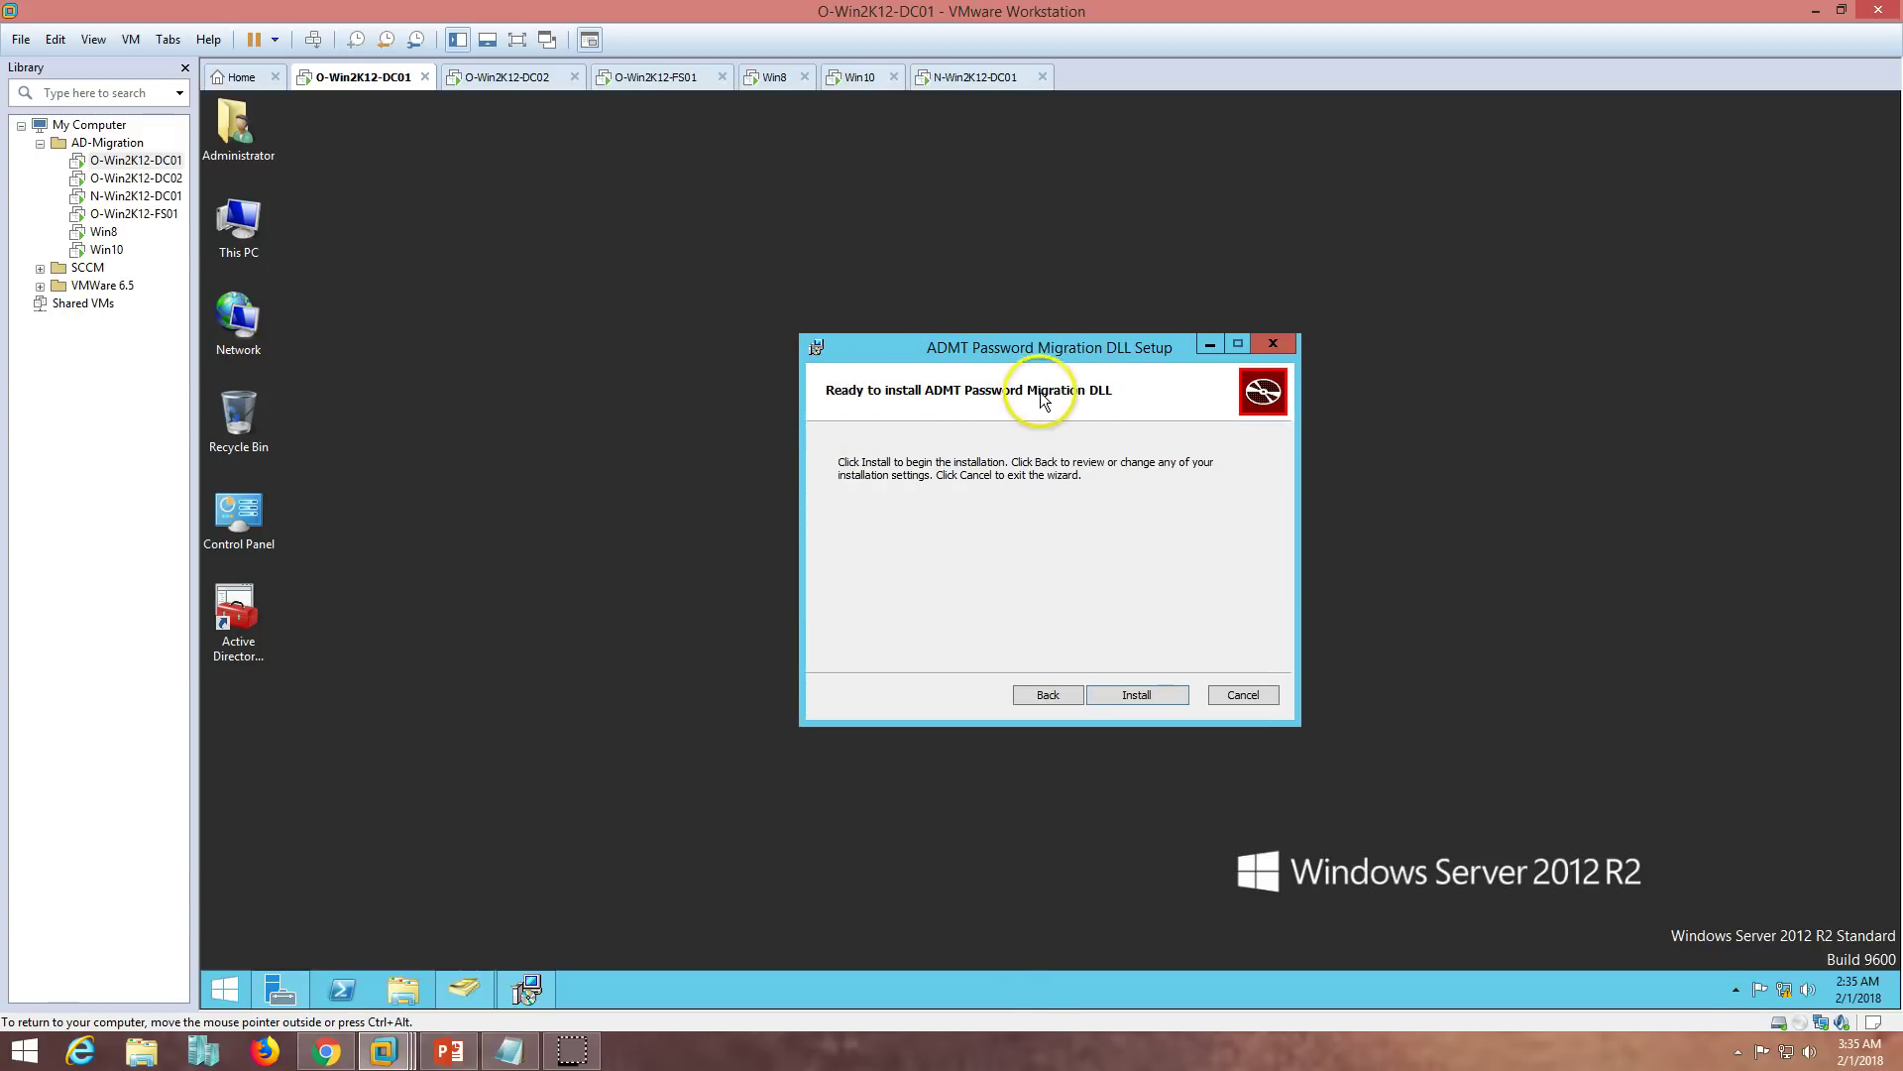
{"action": "left_click", "coordinate": [1138, 691]}
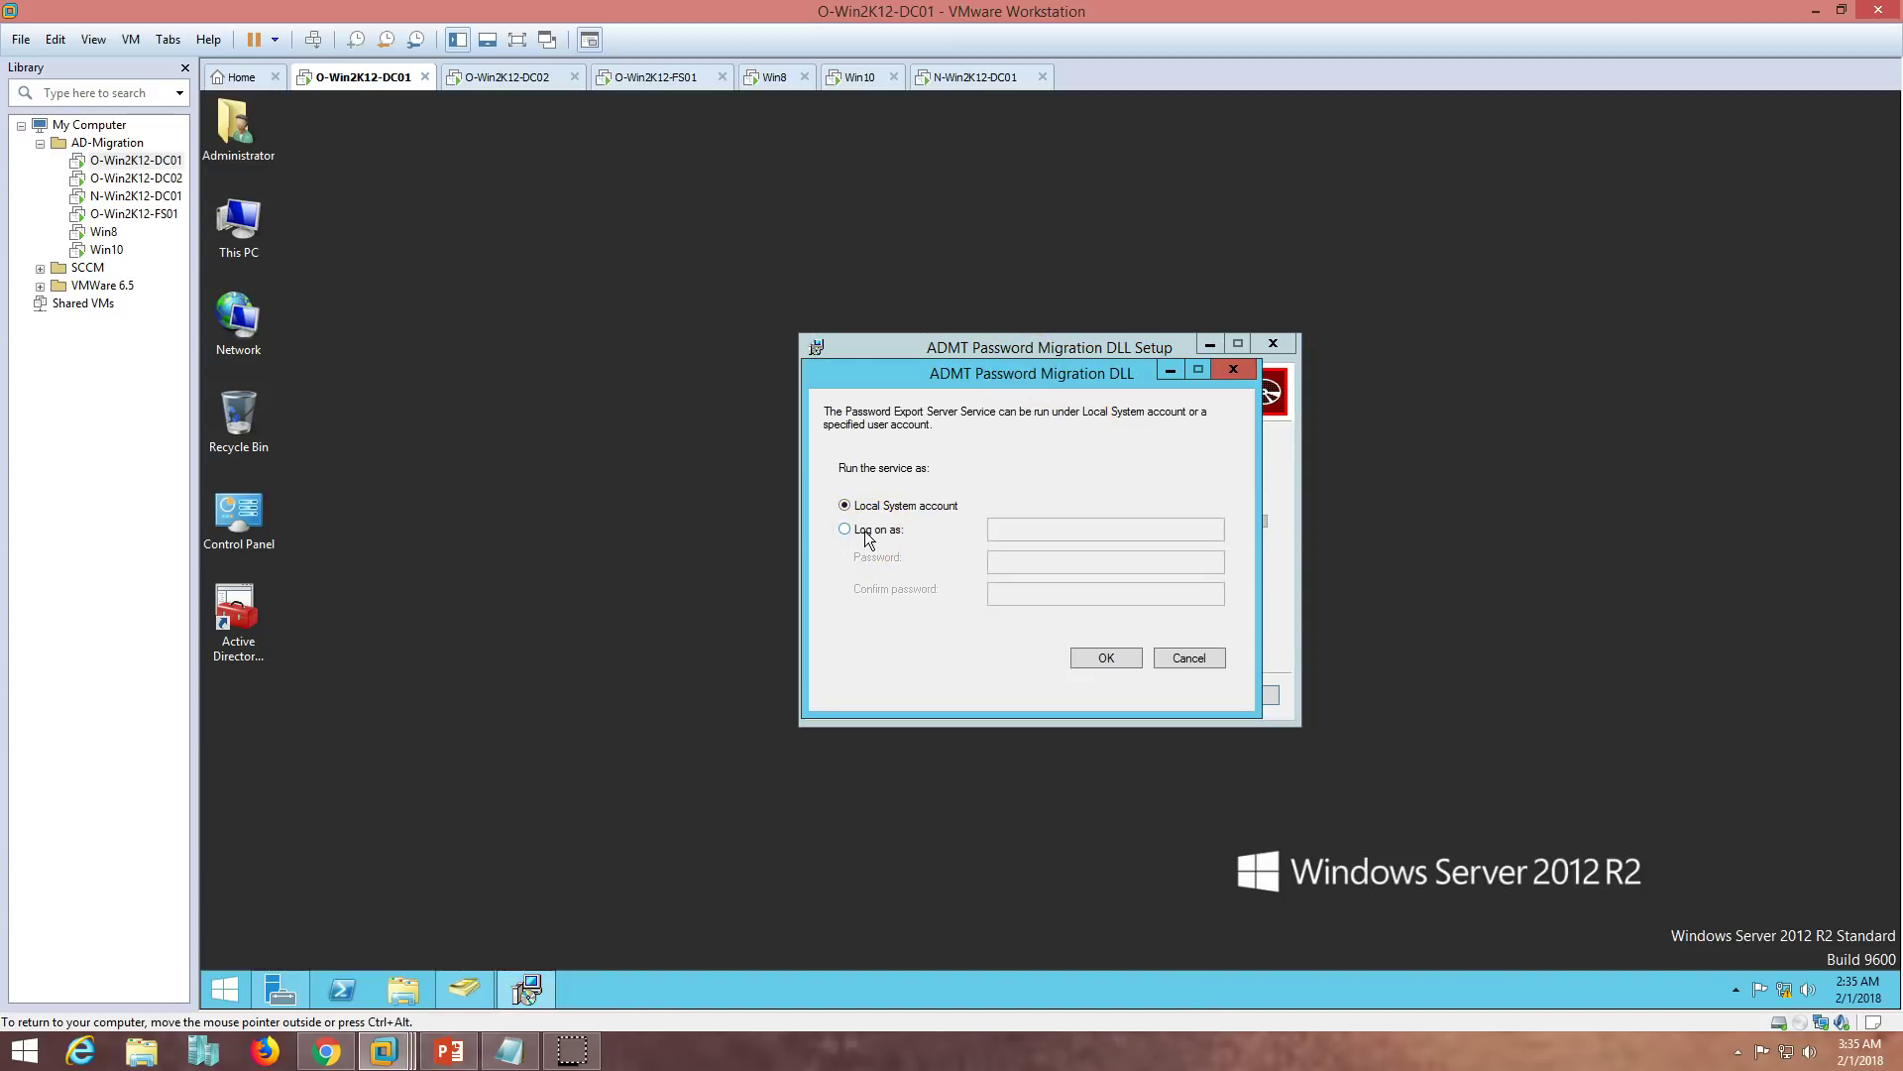
- Run the Password Export Server Service as VICTORNEW\Administrator with its password
{"action": "left_click", "coordinate": [865, 535]}
{"action": "left_click", "coordinate": [1024, 531]}
{"action": "type", "text": "V"}
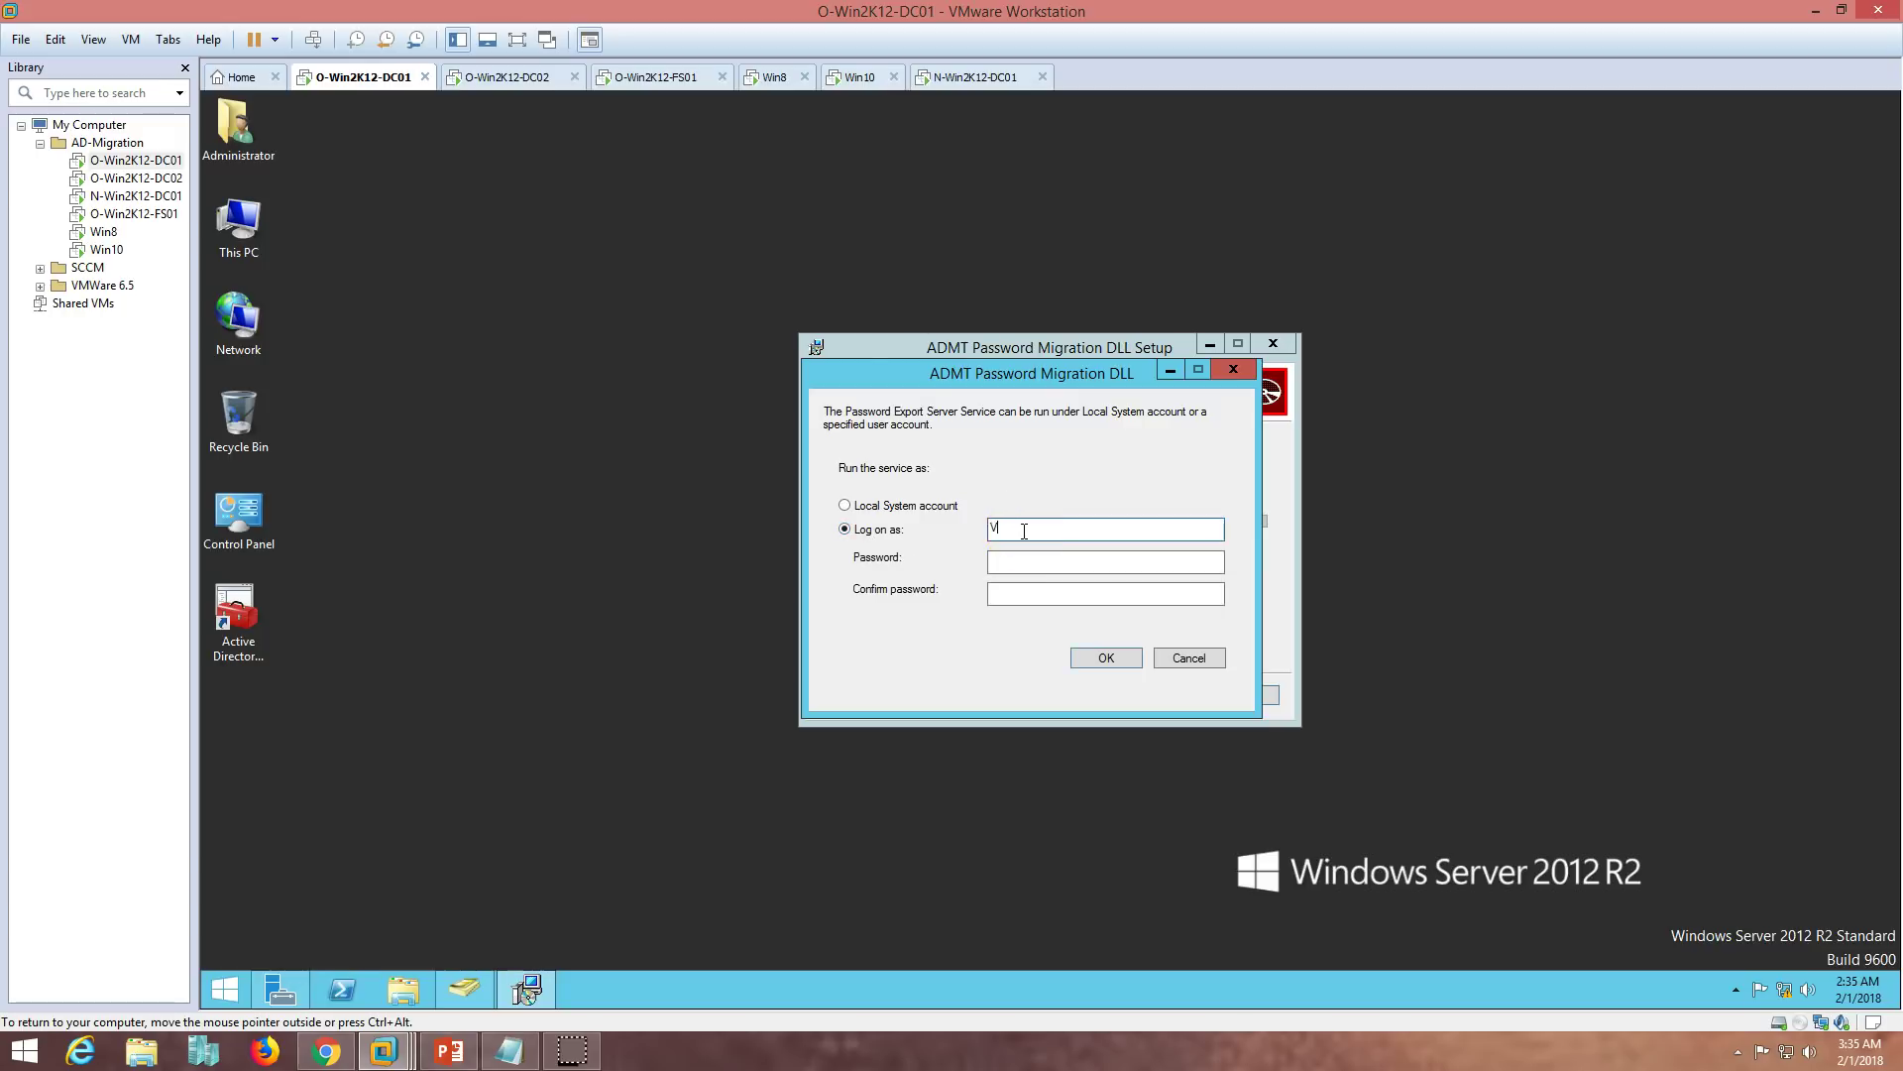
{"action": "type", "text": "ICTORNEW\\Administrator"}
{"action": "key", "text": "Tab"}
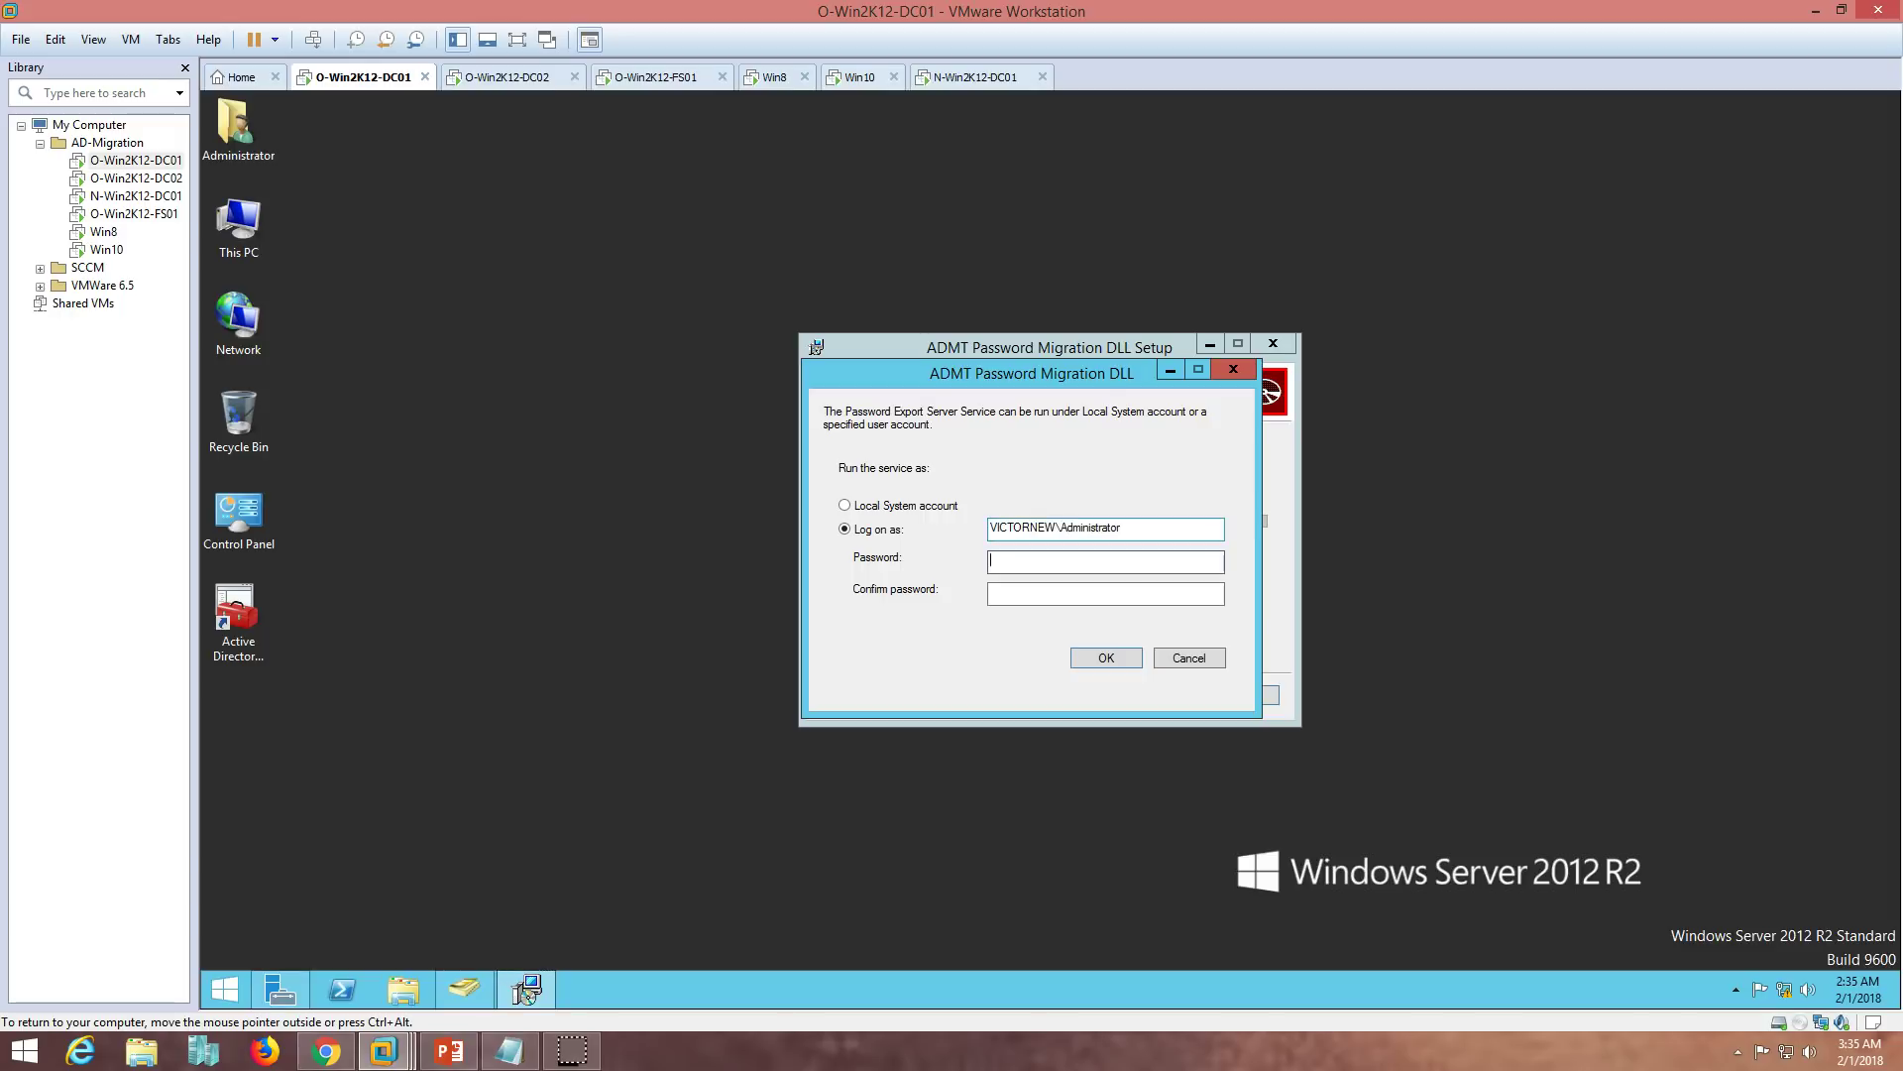
{"action": "key", "text": "Tab"}
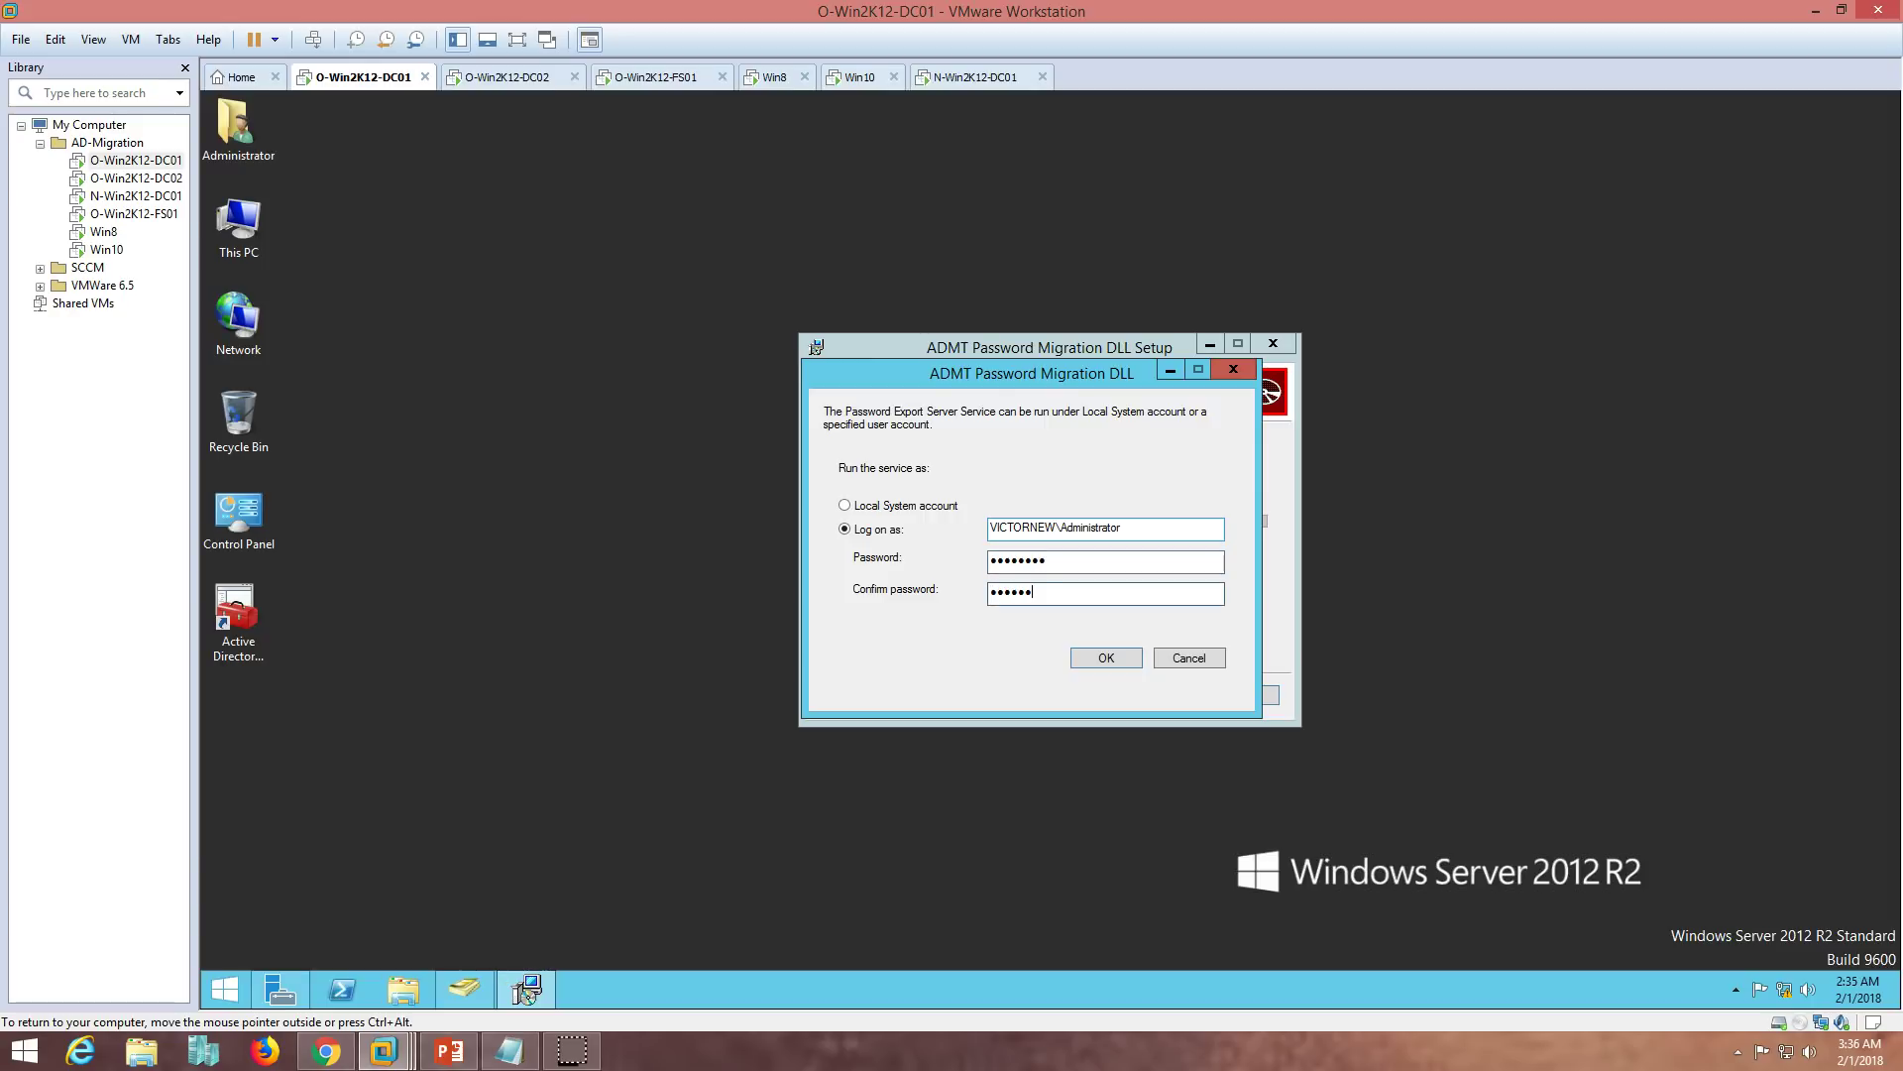
{"action": "left_click", "coordinate": [1116, 664]}
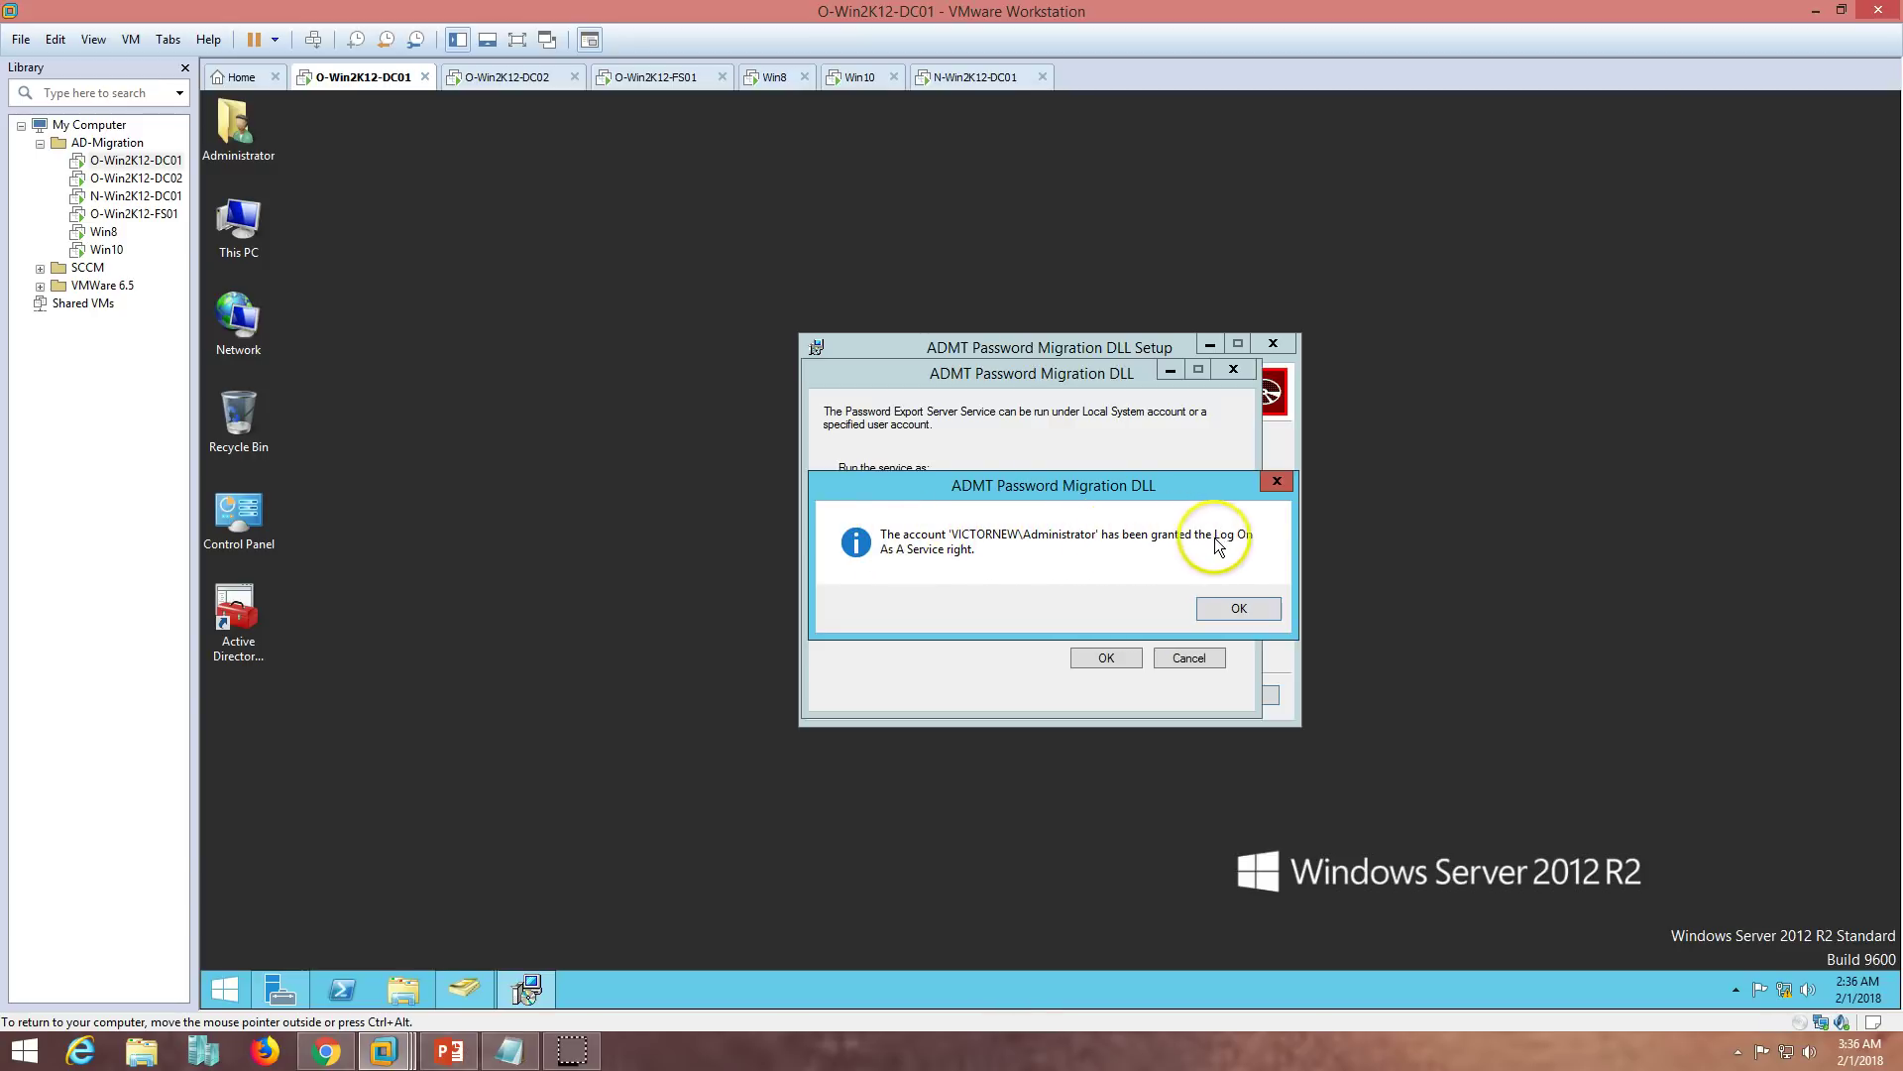
{"action": "left_click", "coordinate": [1251, 611]}
- Finish the DLL setup and restart O-Win2K12-DC01 immediately
{"action": "left_click", "coordinate": [1150, 698]}
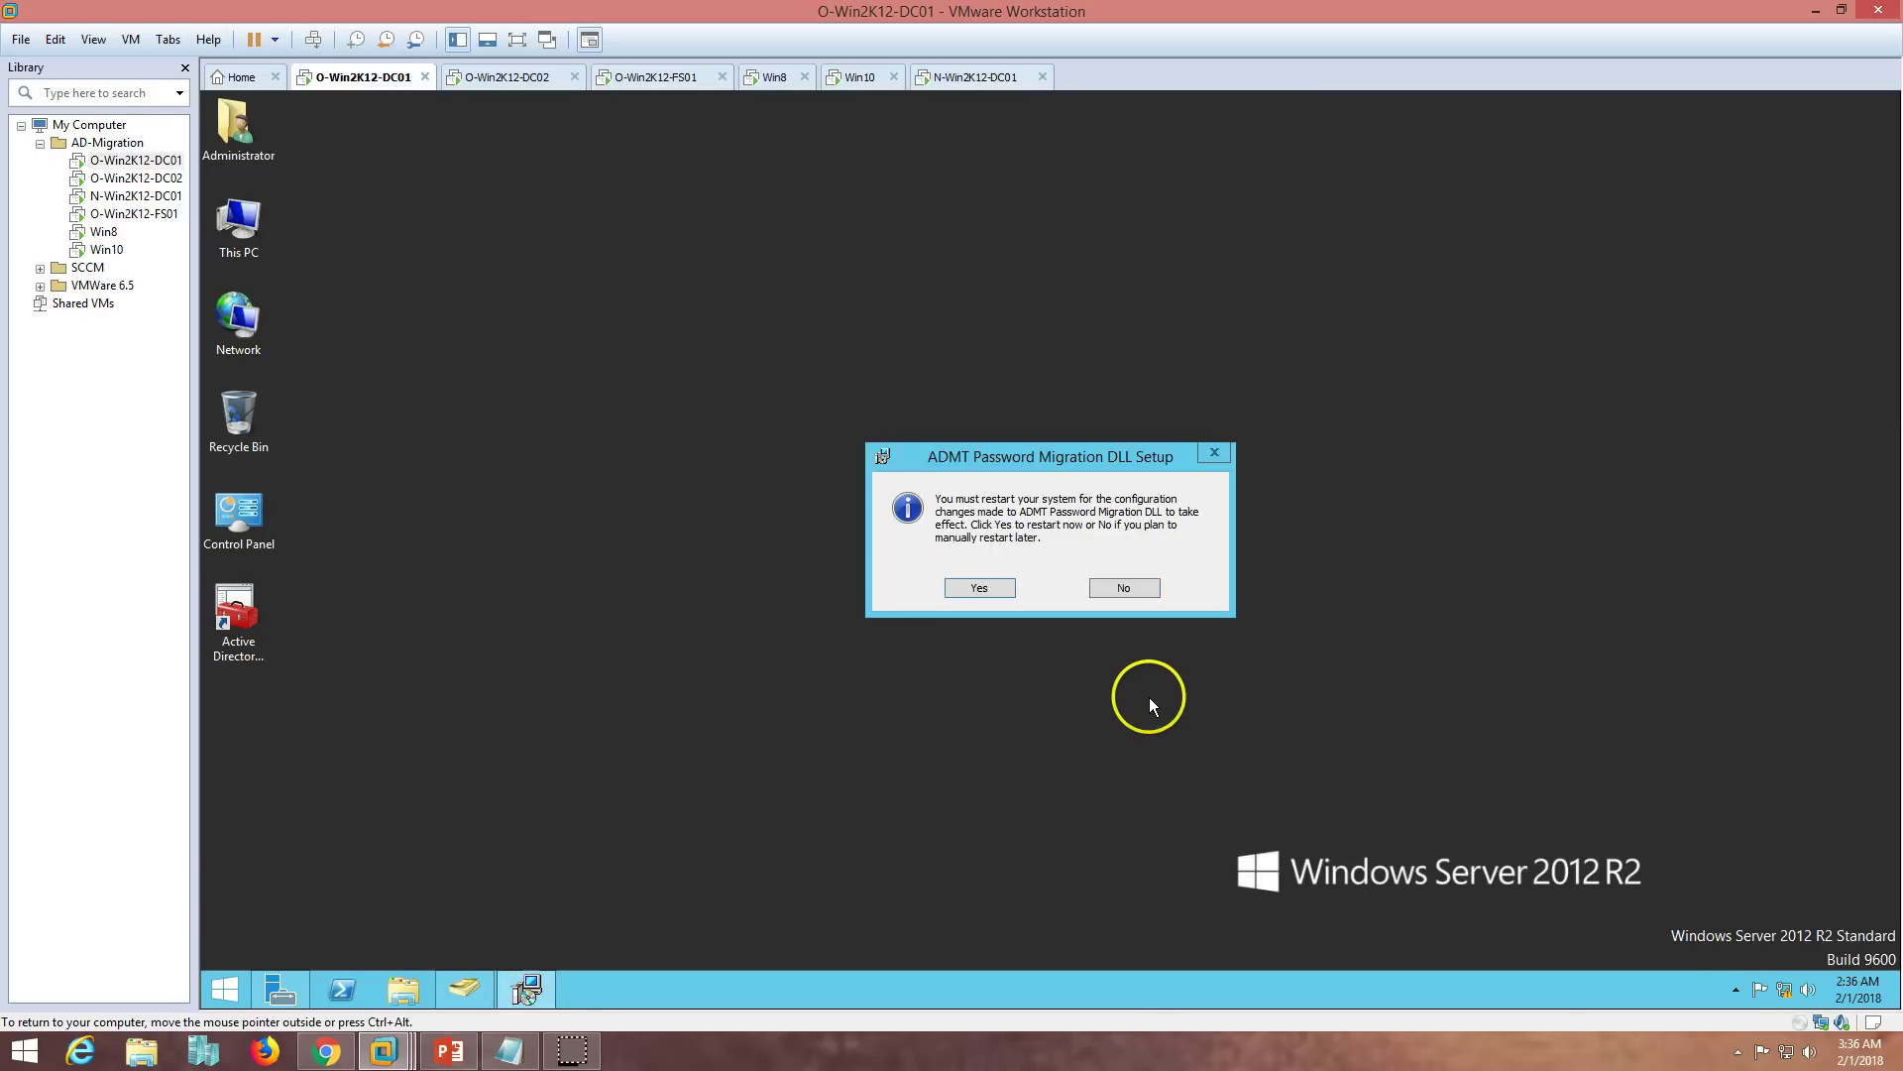
{"action": "left_click_drag", "start_coordinate": [1034, 448], "coordinate": [1110, 373]}
{"action": "left_click", "coordinate": [1057, 515]}
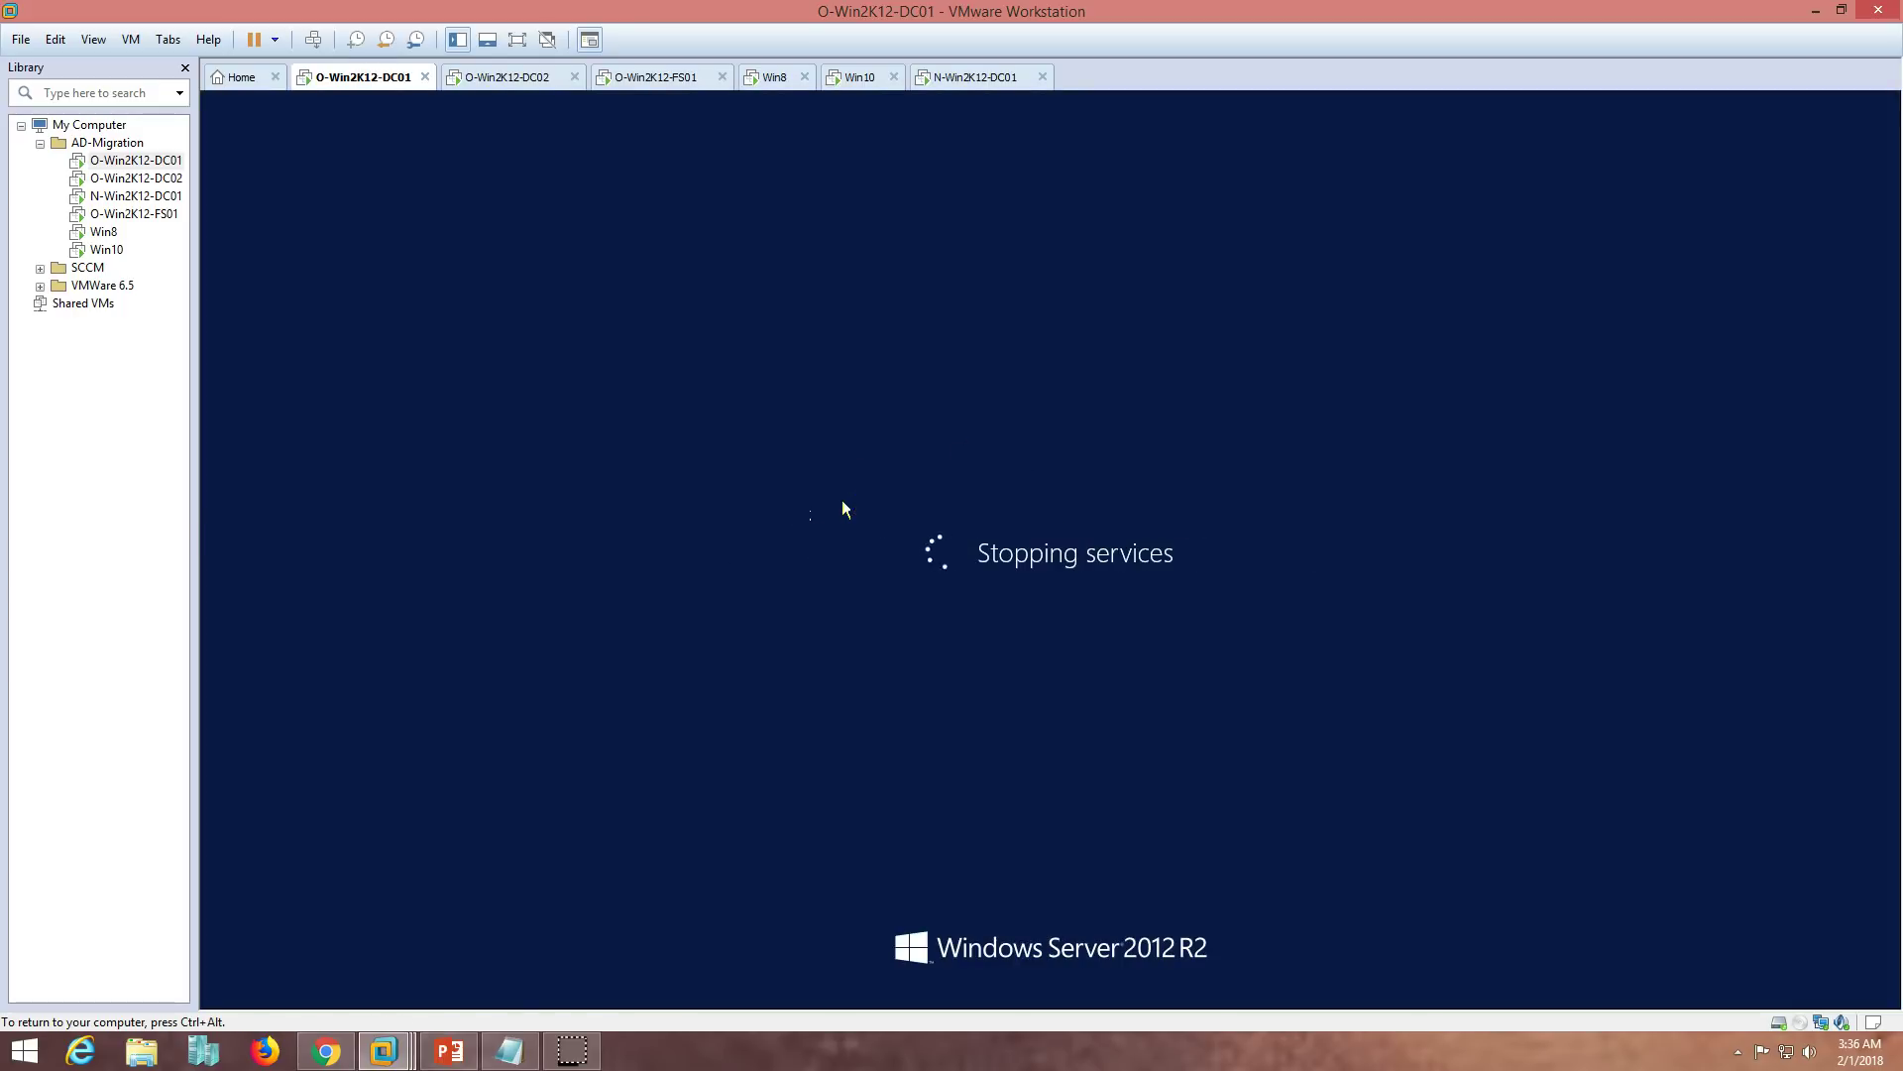
{"action": "left_click", "coordinate": [449, 1051]}
{"action": "left_click", "coordinate": [507, 954]}
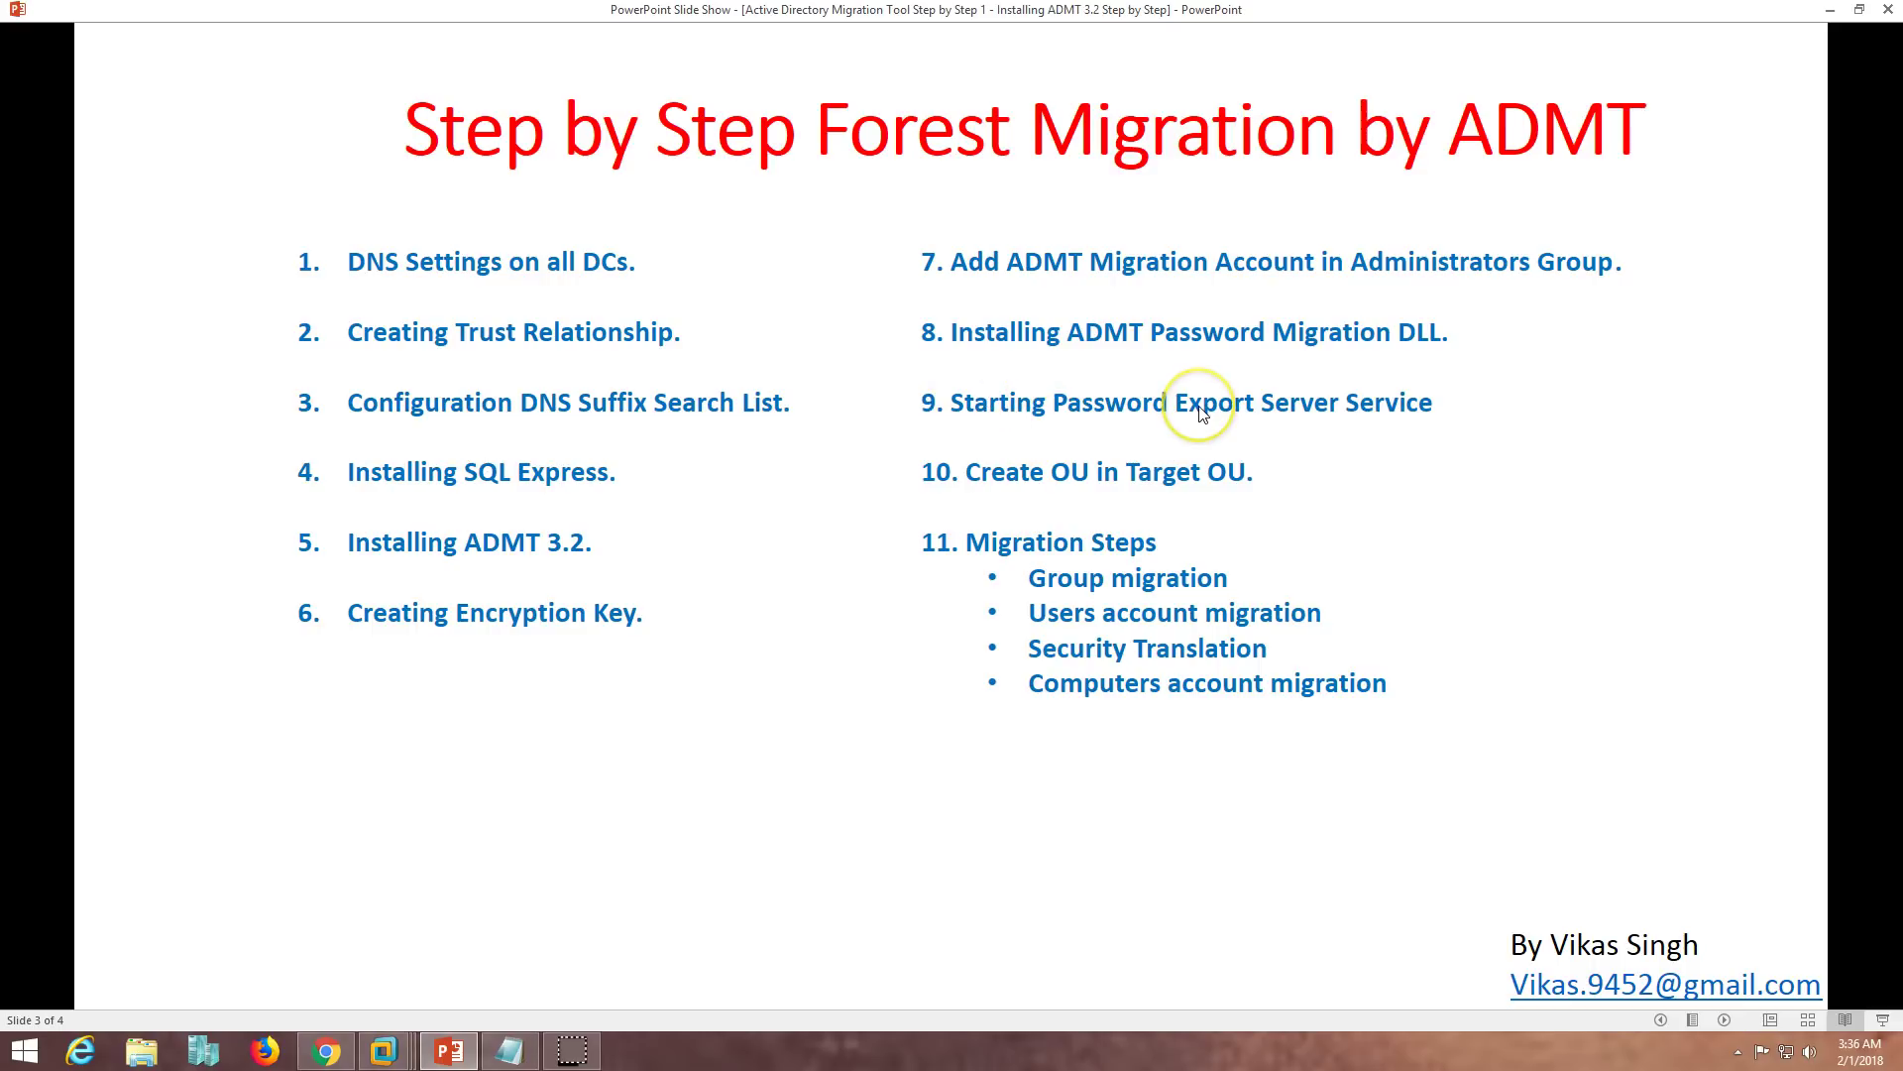
{"action": "left_click", "coordinate": [451, 1051]}
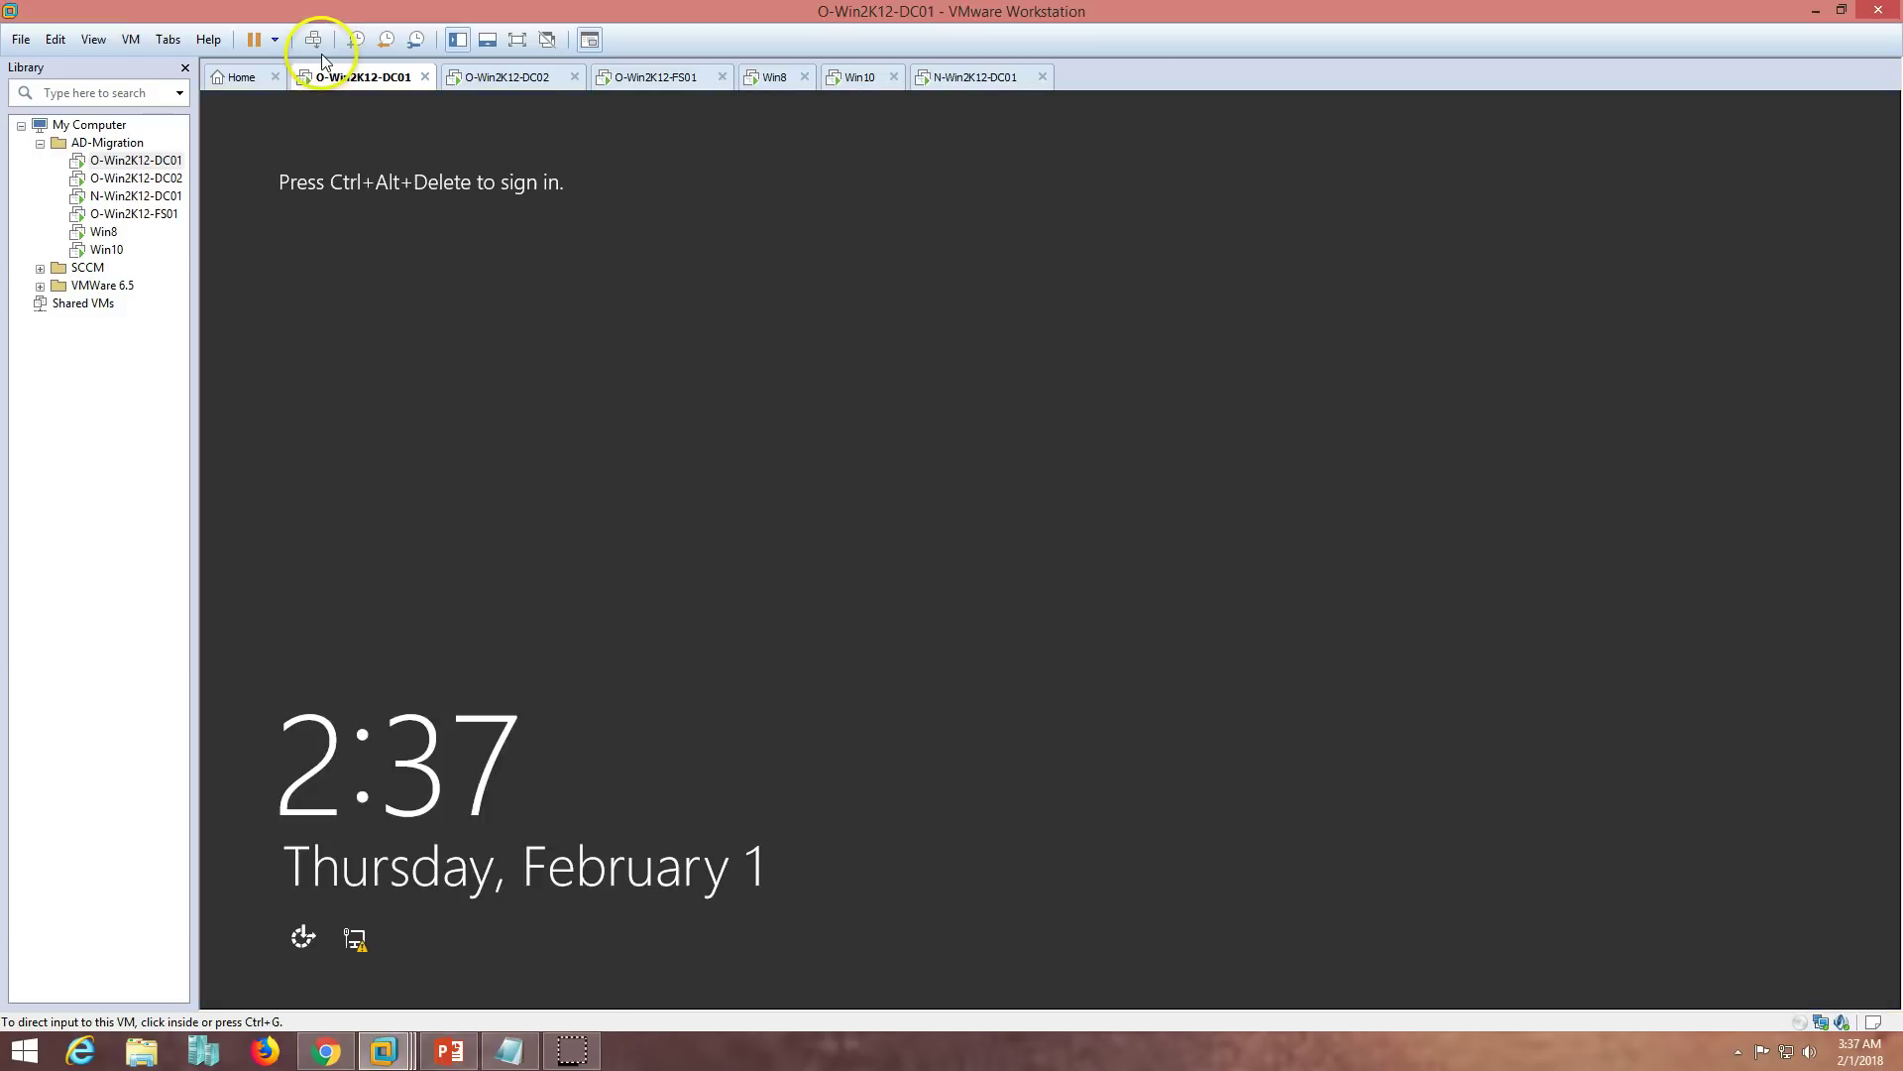
- Sign back in to O-Win2K12-DC01 after the reboot and maximize Server Manager
{"action": "left_click", "coordinate": [311, 39]}
{"action": "left_click", "coordinate": [1026, 411]}
{"action": "type", "text": "********"}
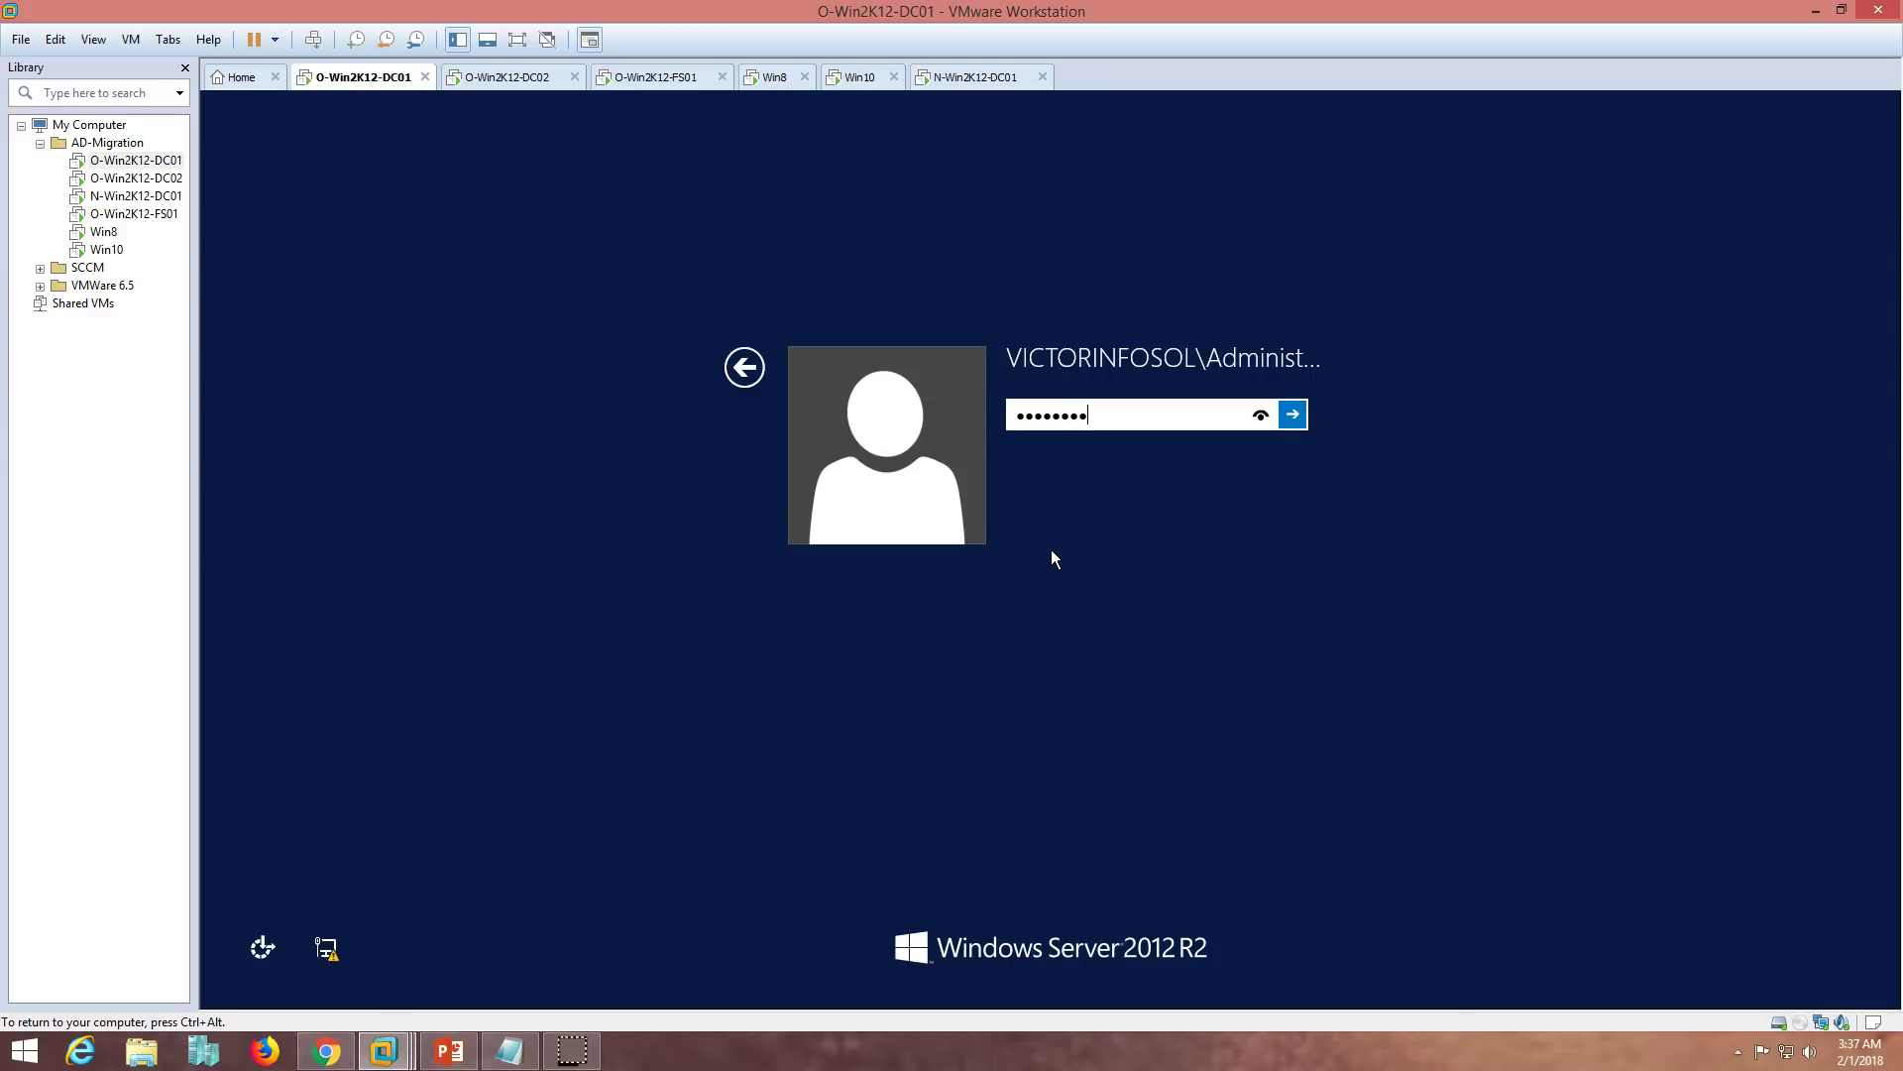
{"action": "key", "text": "Return"}
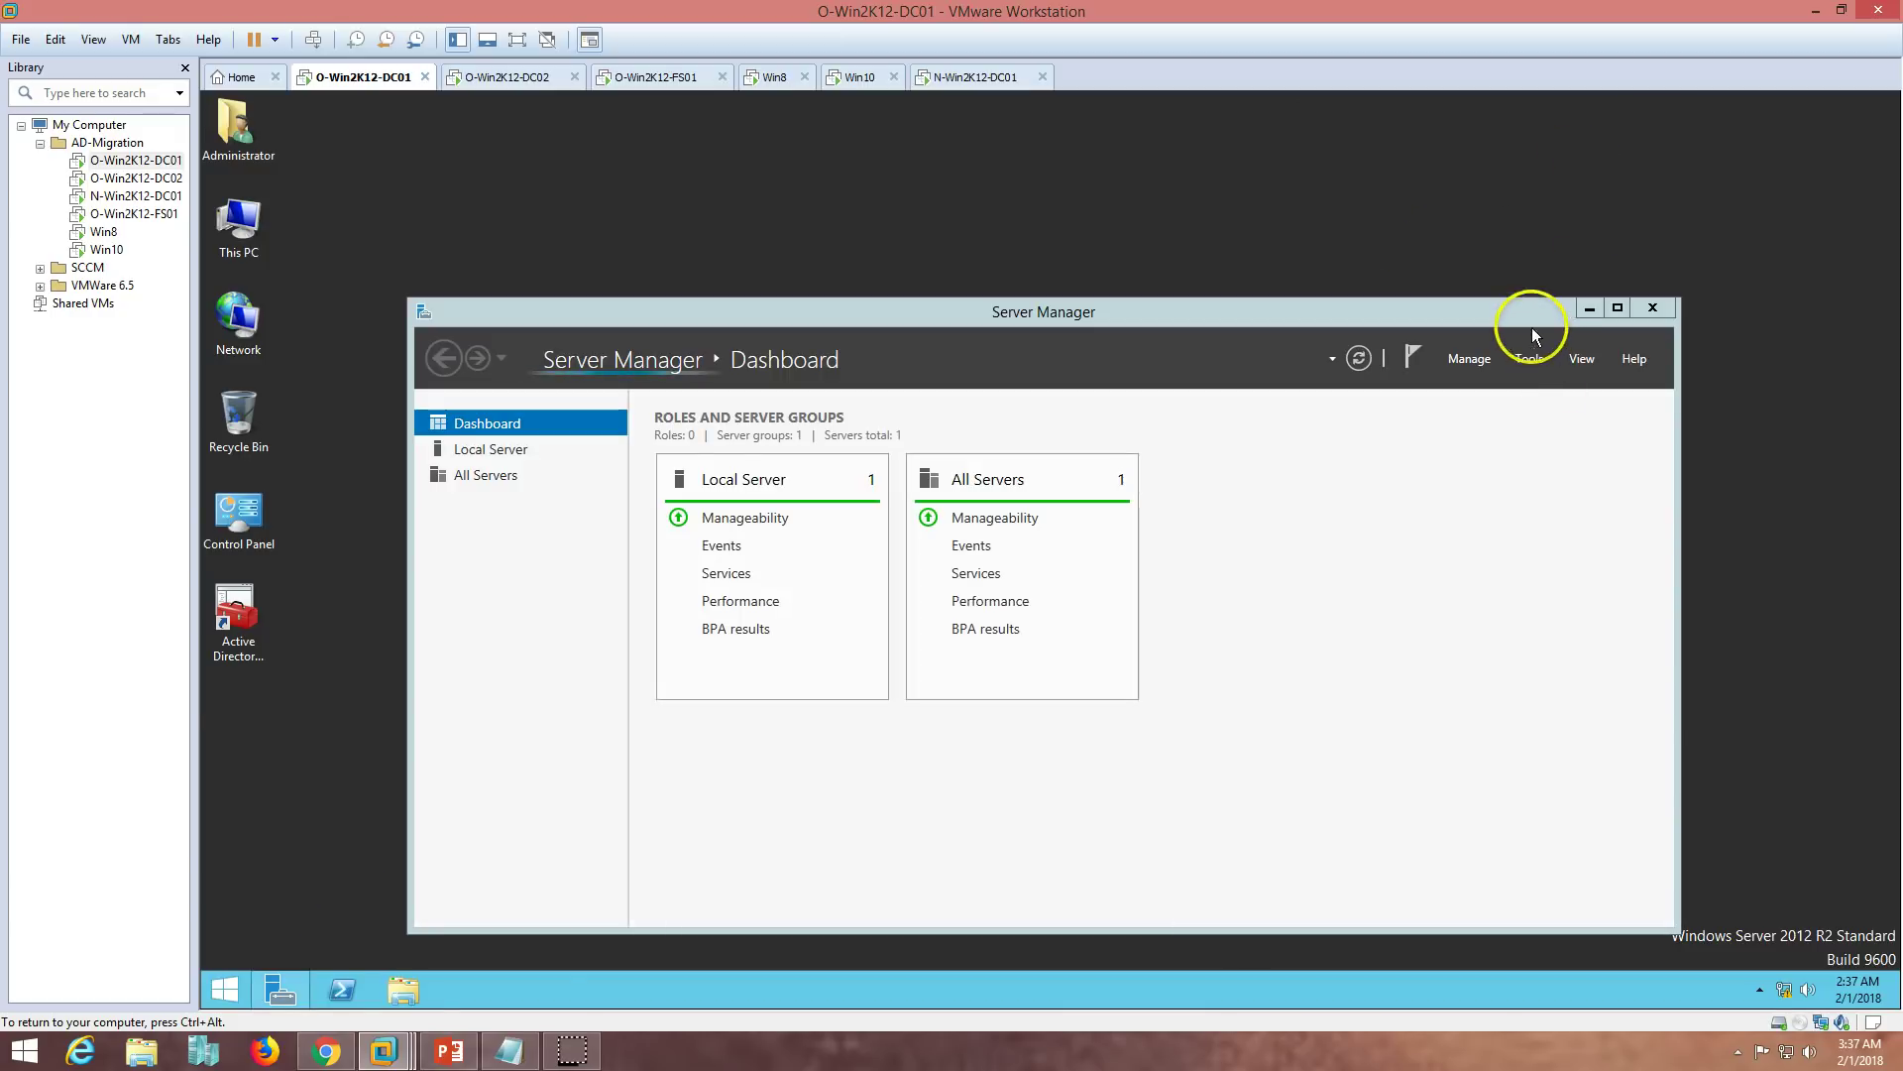
{"action": "double_click", "coordinate": [1525, 315]}
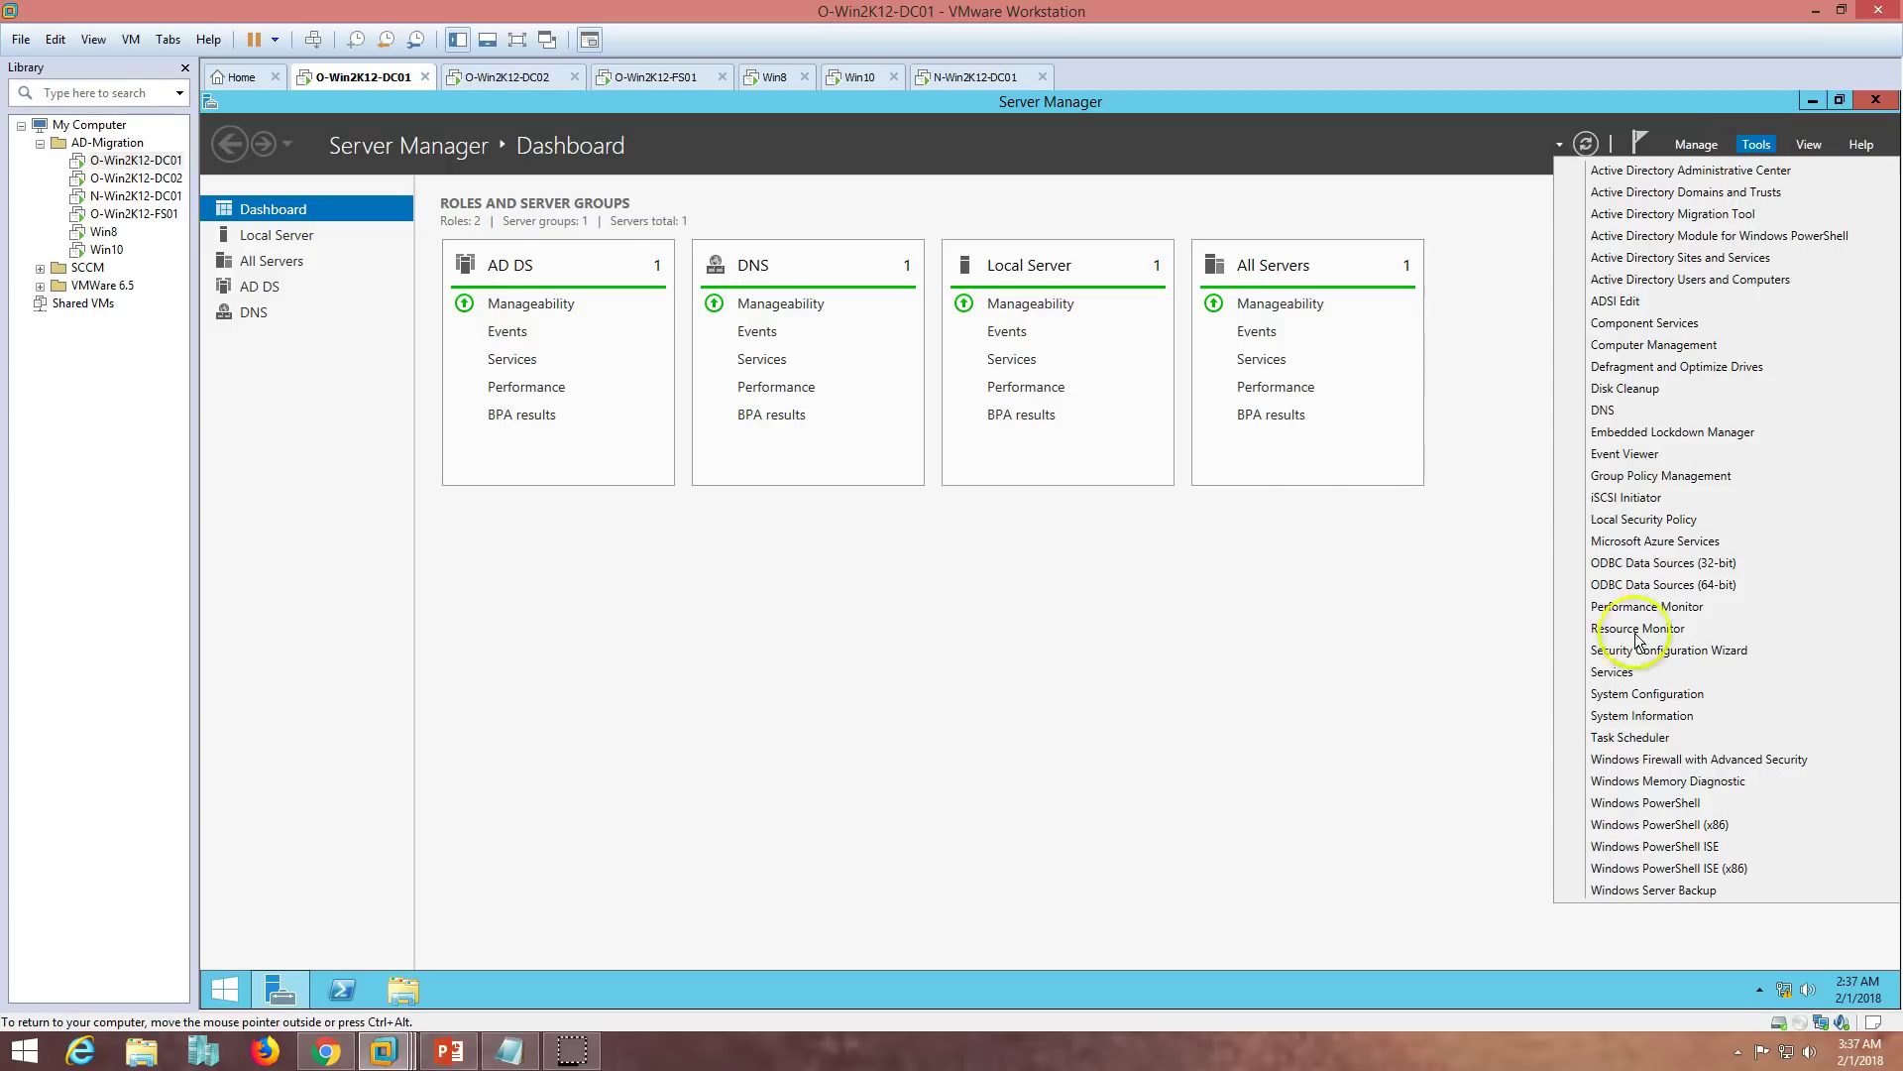
- Set the Password Export Server Service startup type to Automatic and start it
{"action": "left_click", "coordinate": [1616, 671]}
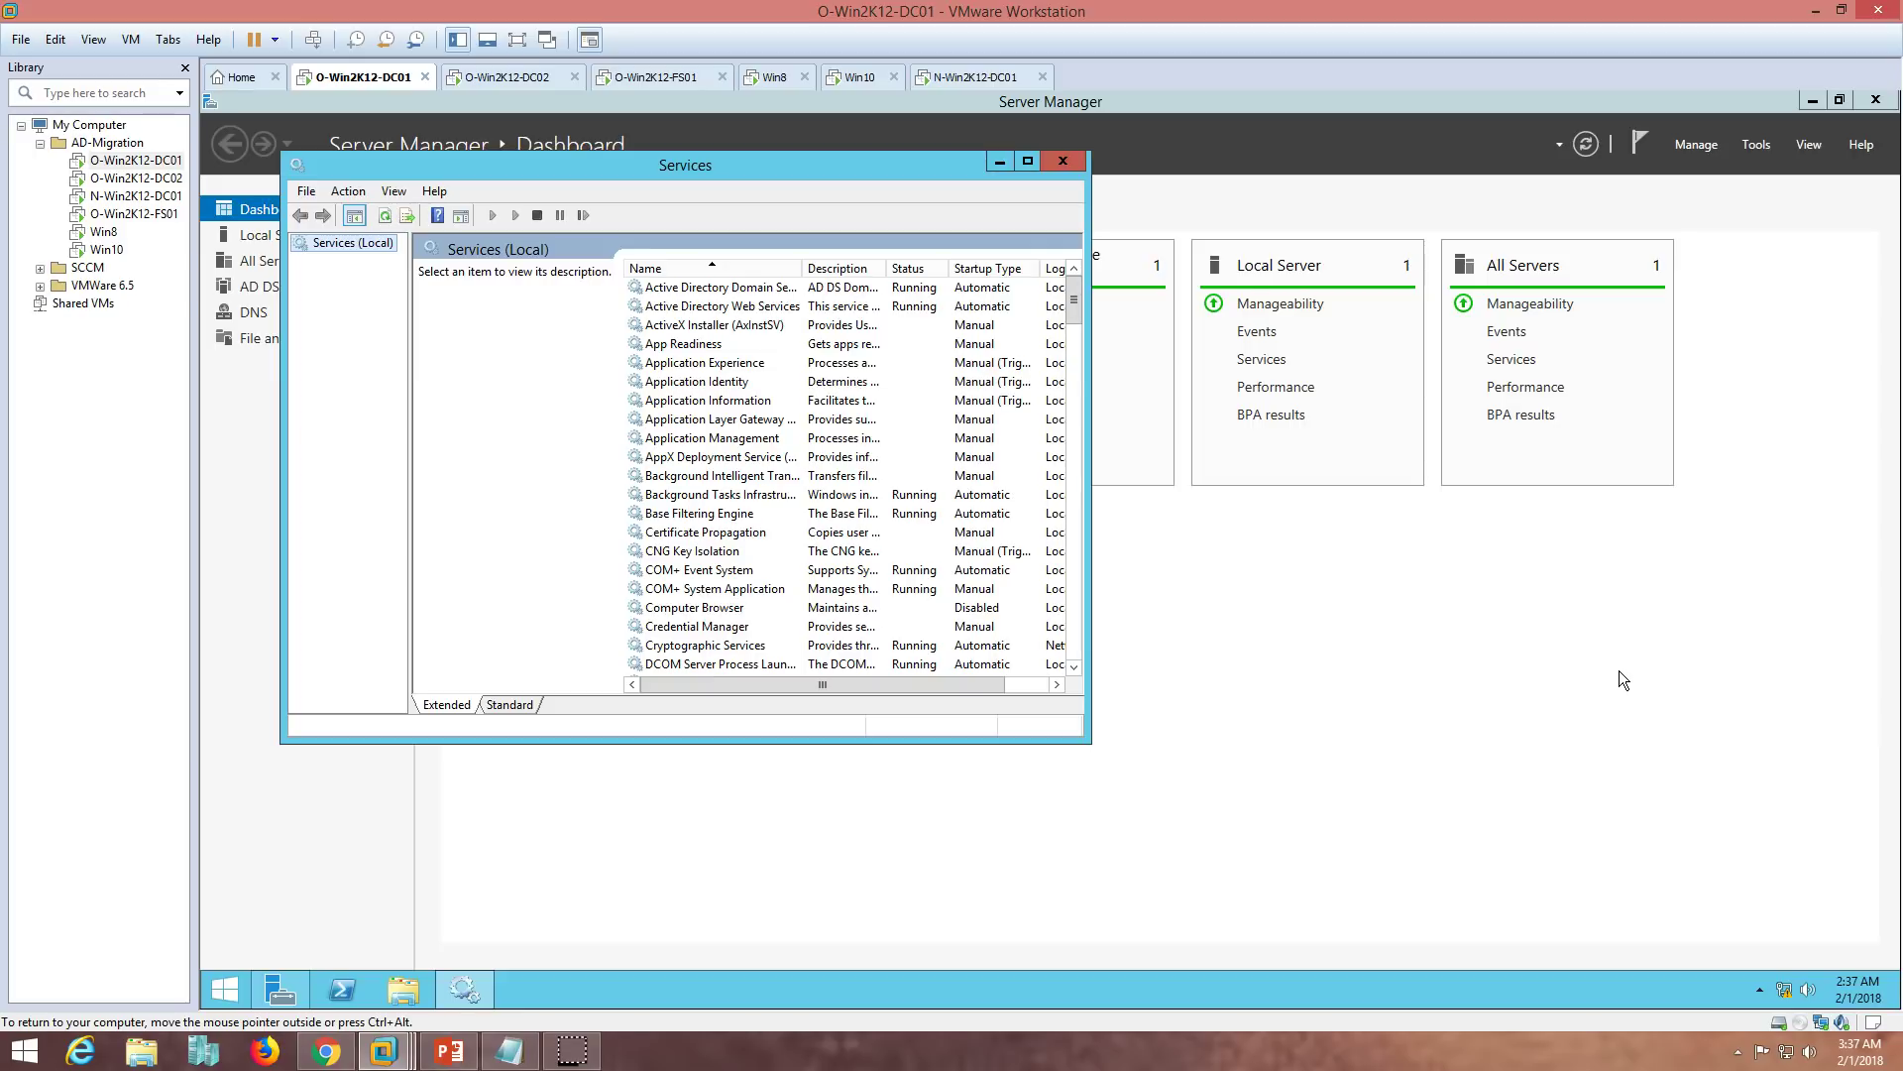
{"action": "double_click", "coordinate": [652, 168]}
{"action": "left_click", "coordinate": [652, 390]}
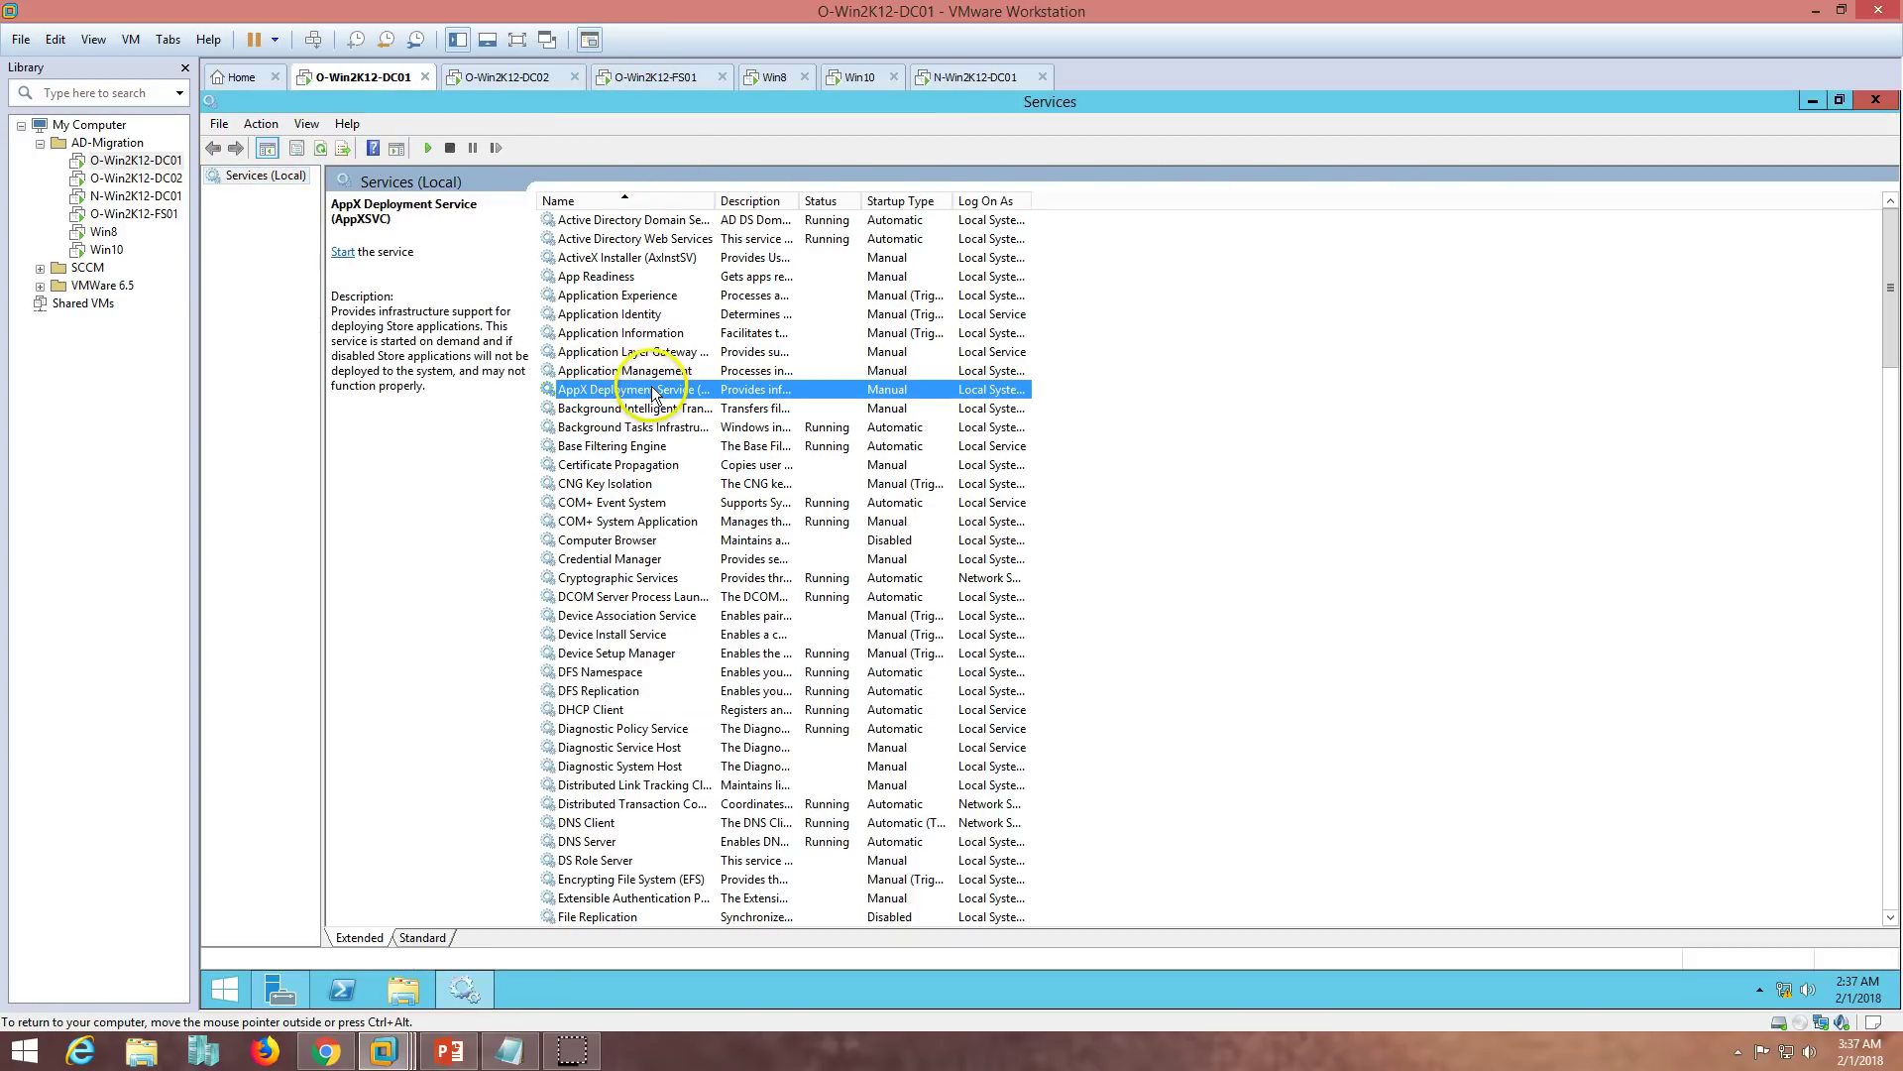
{"action": "key", "text": "p"}
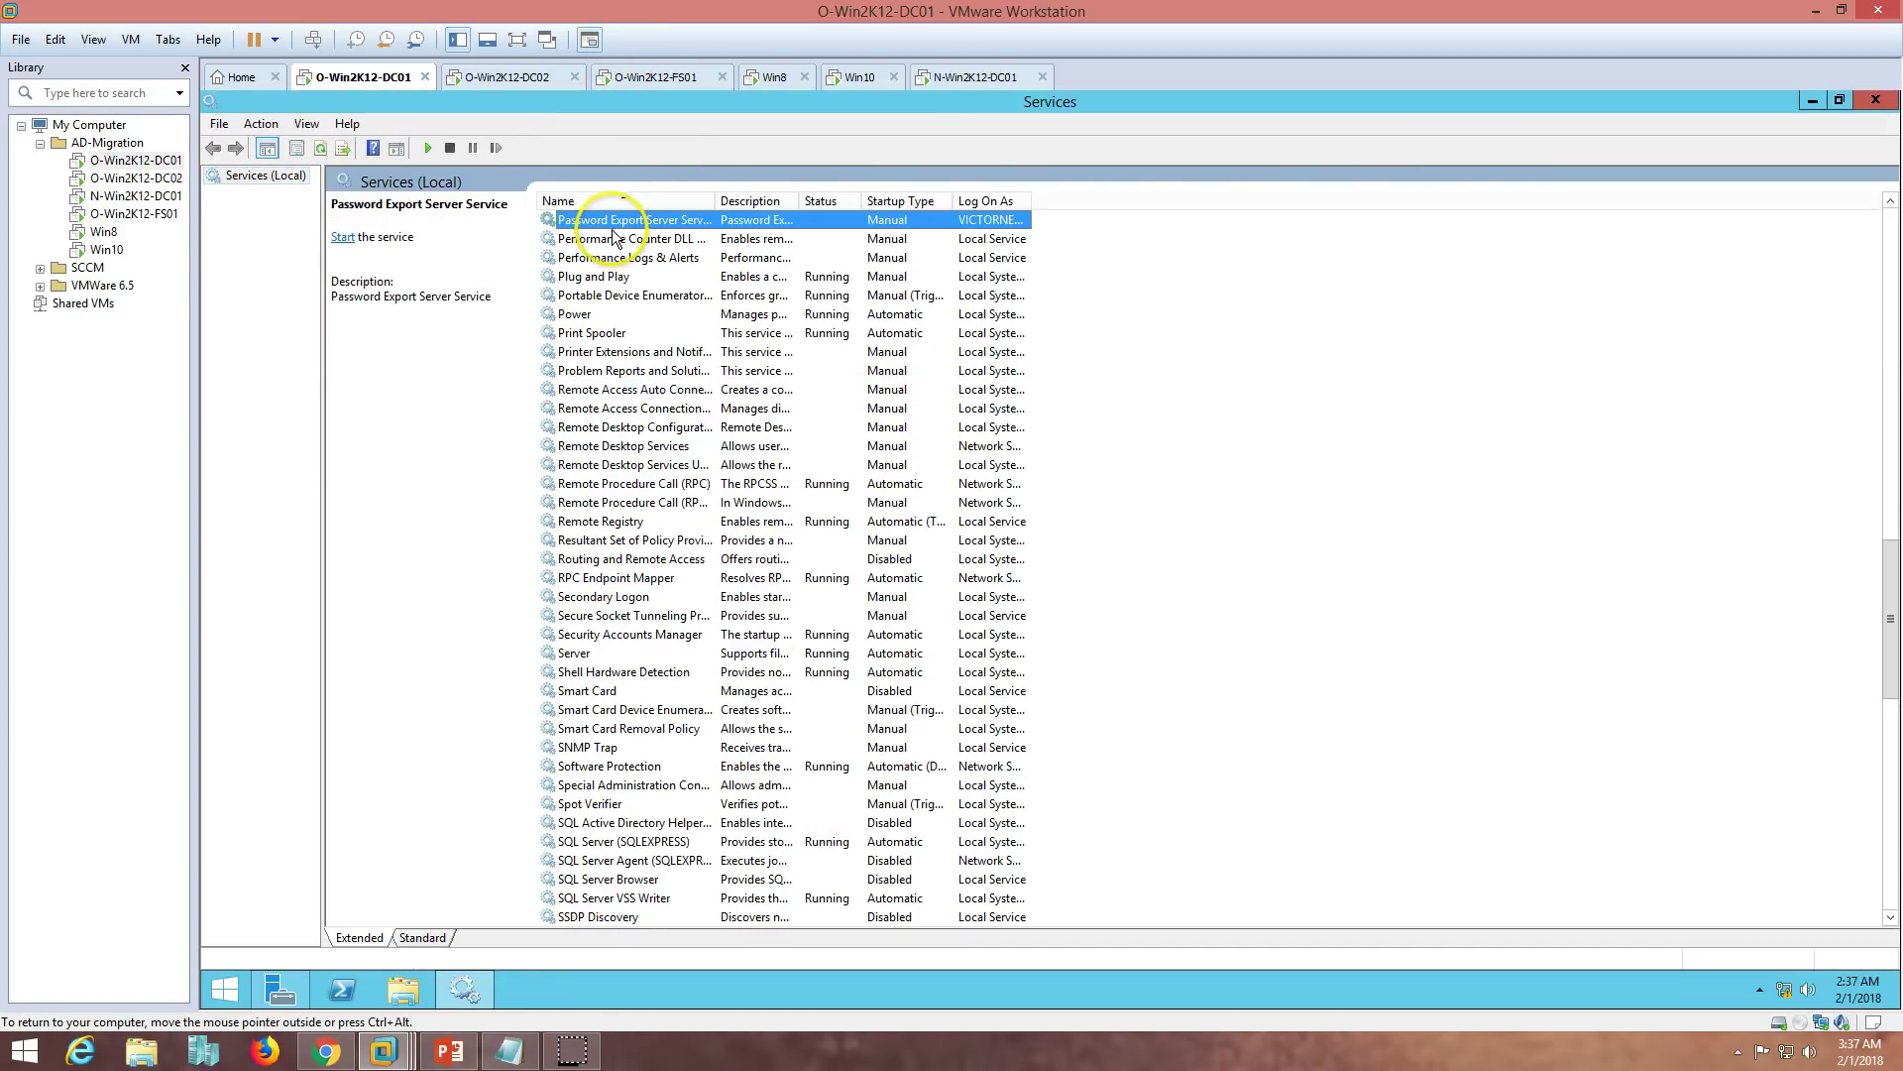
{"action": "double_click", "coordinate": [715, 201]}
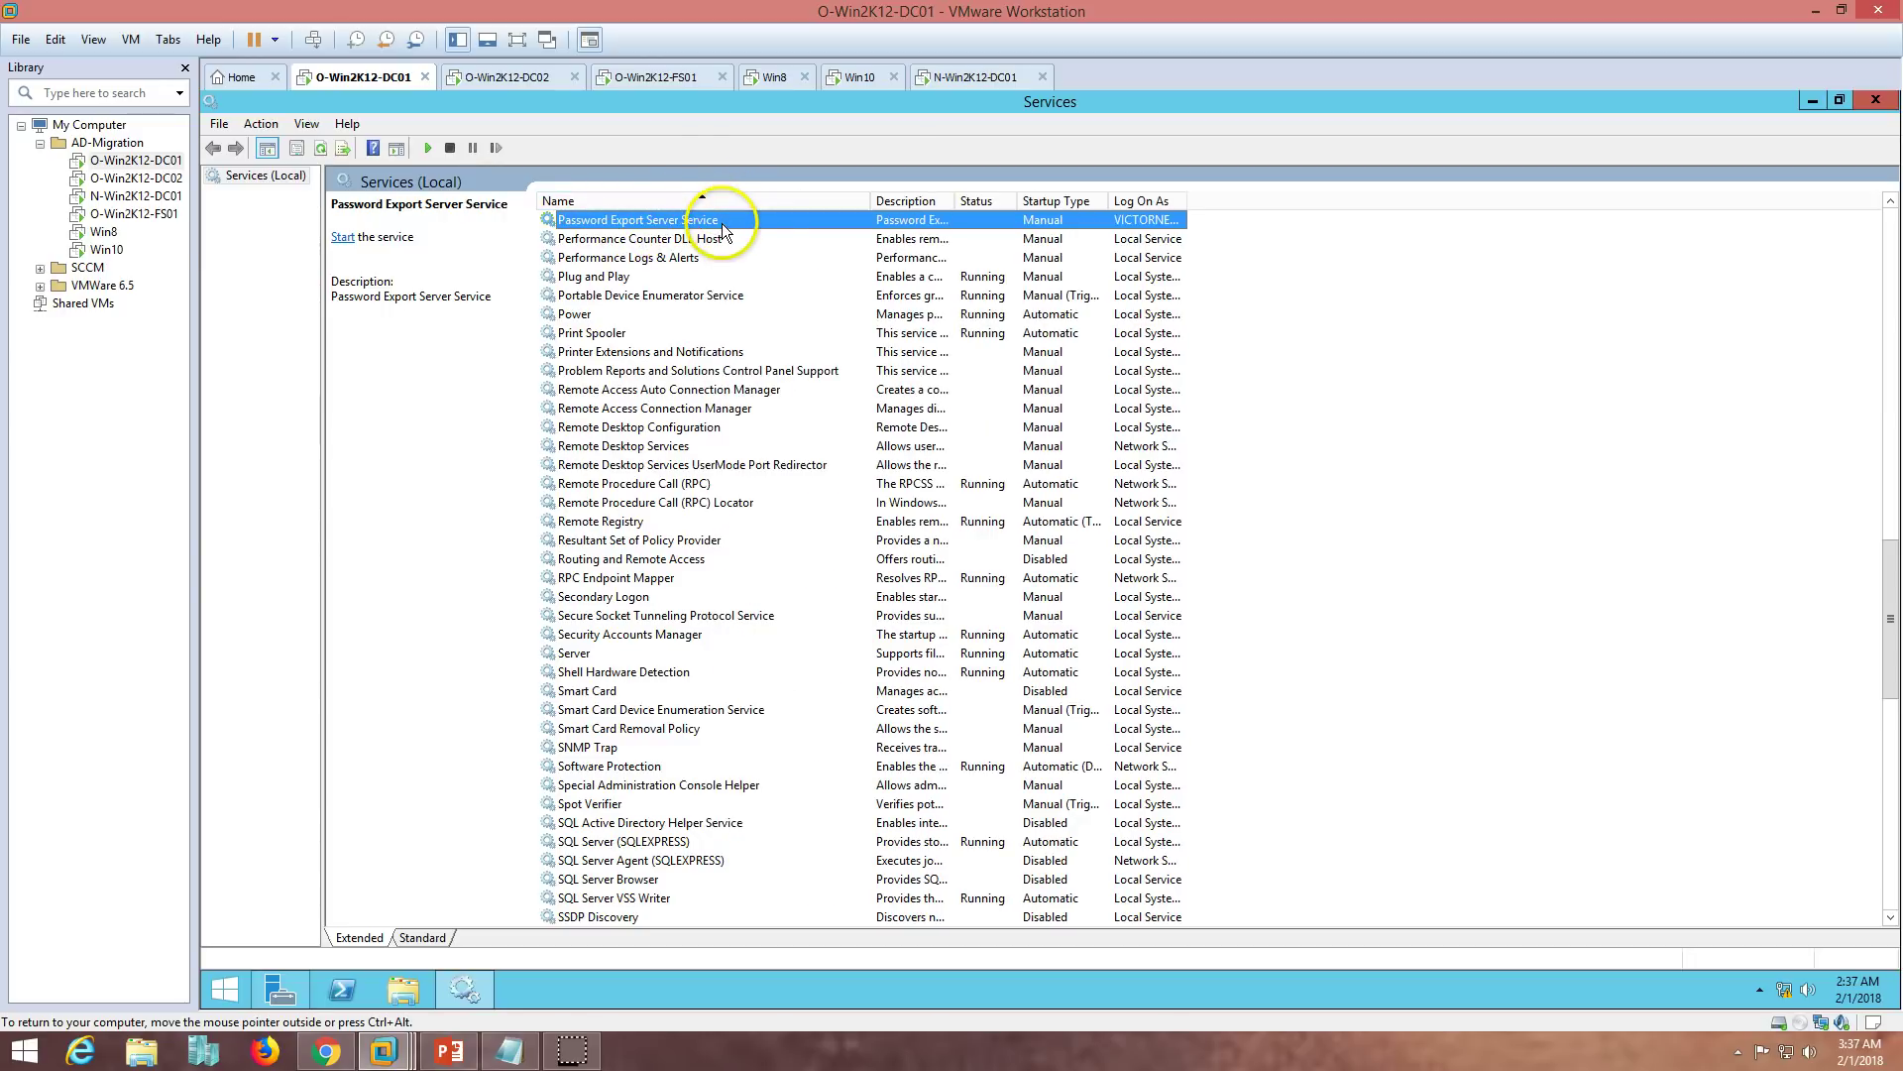
{"action": "double_click", "coordinate": [723, 223]}
{"action": "left_click", "coordinate": [1021, 515]}
{"action": "left_click", "coordinate": [1015, 547]}
{"action": "left_click", "coordinate": [1201, 737]}
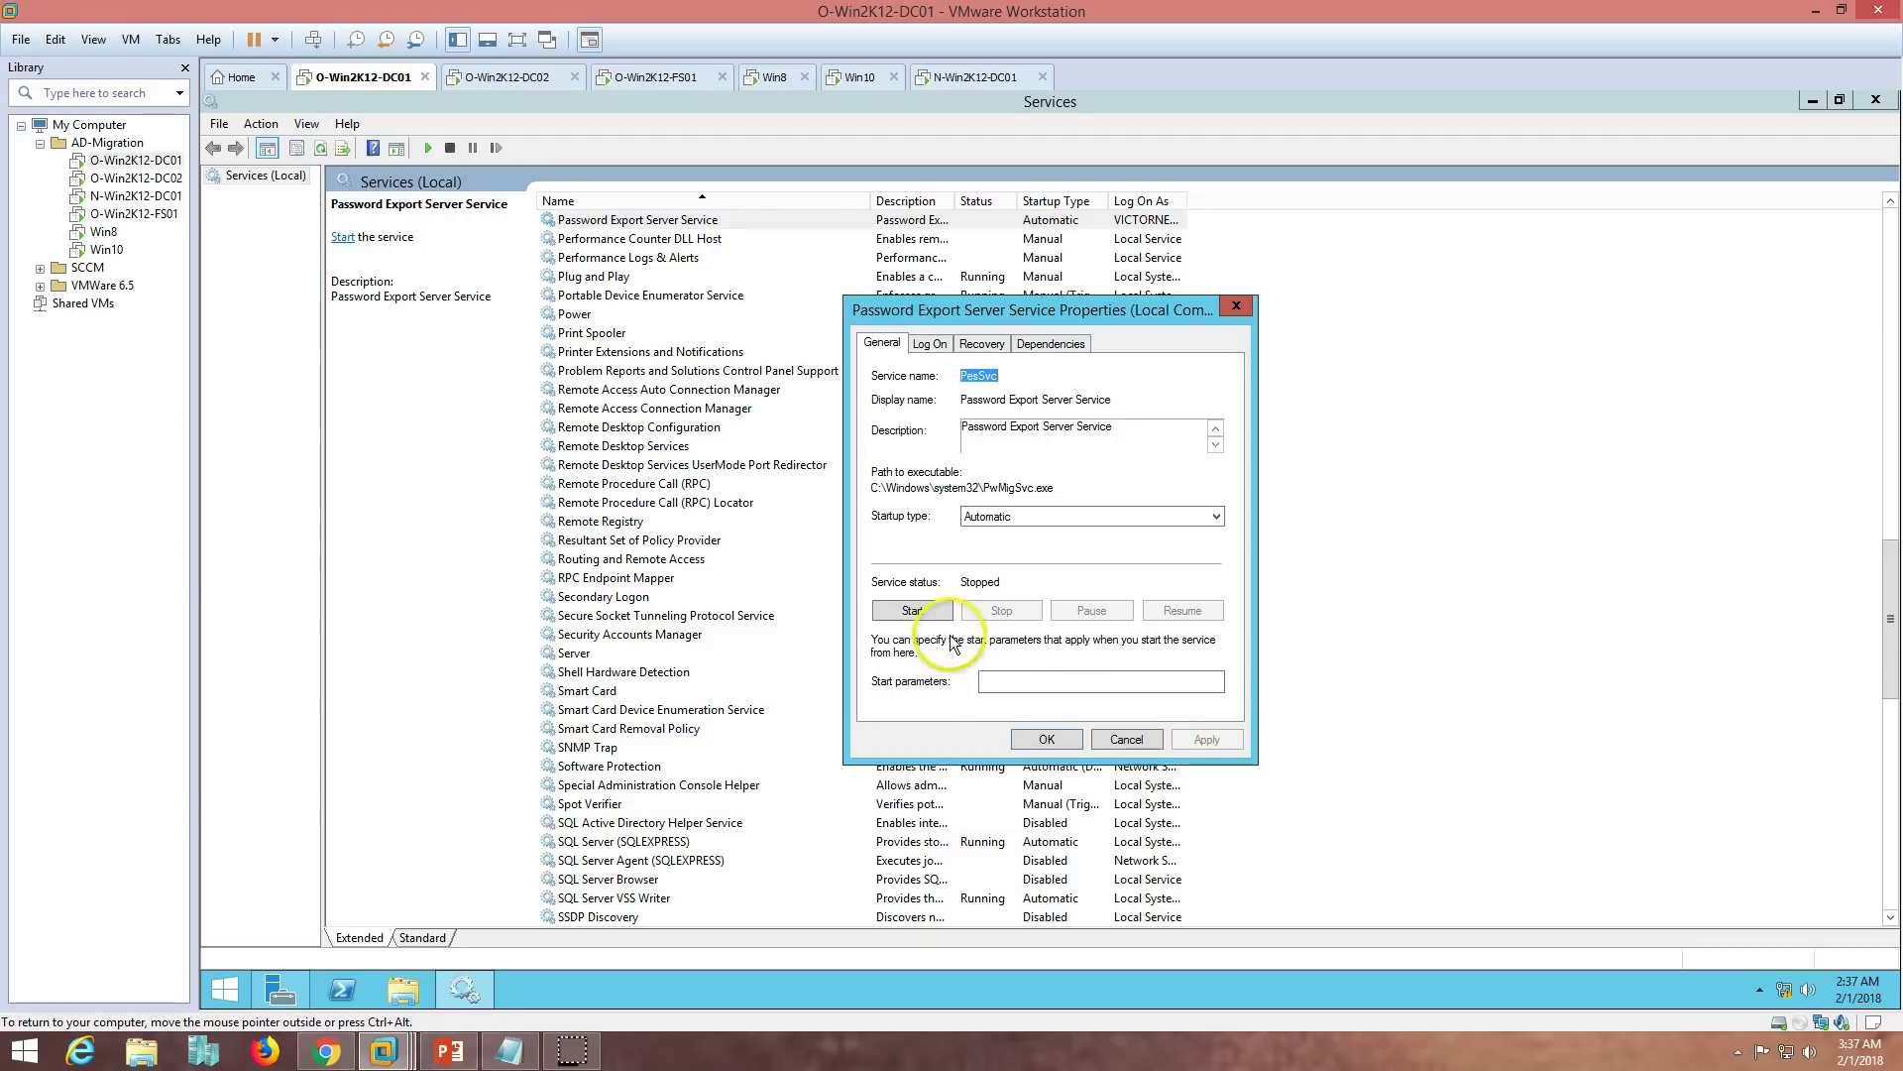
{"action": "left_click", "coordinate": [924, 614]}
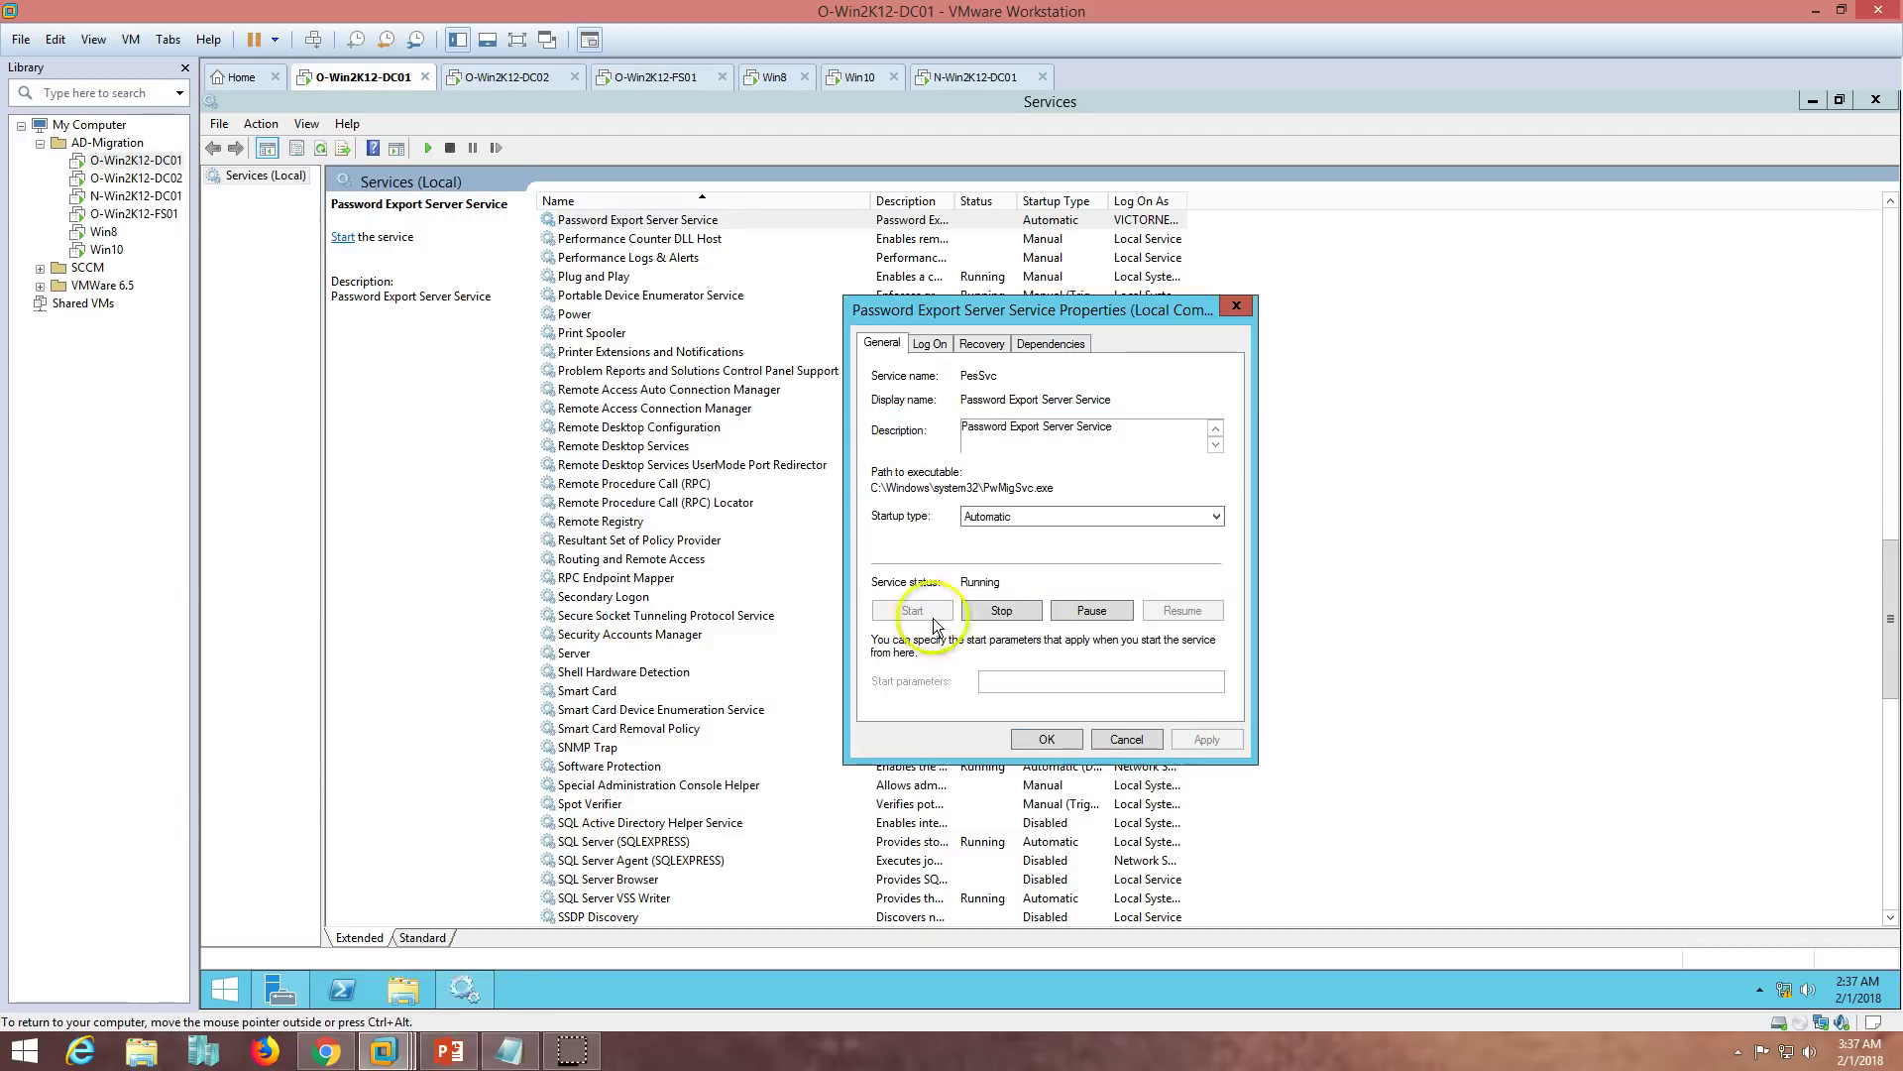
{"action": "left_click", "coordinate": [1047, 739]}
- Check the service's log-on account in the Services list, then close Services
{"action": "left_click", "coordinate": [979, 240]}
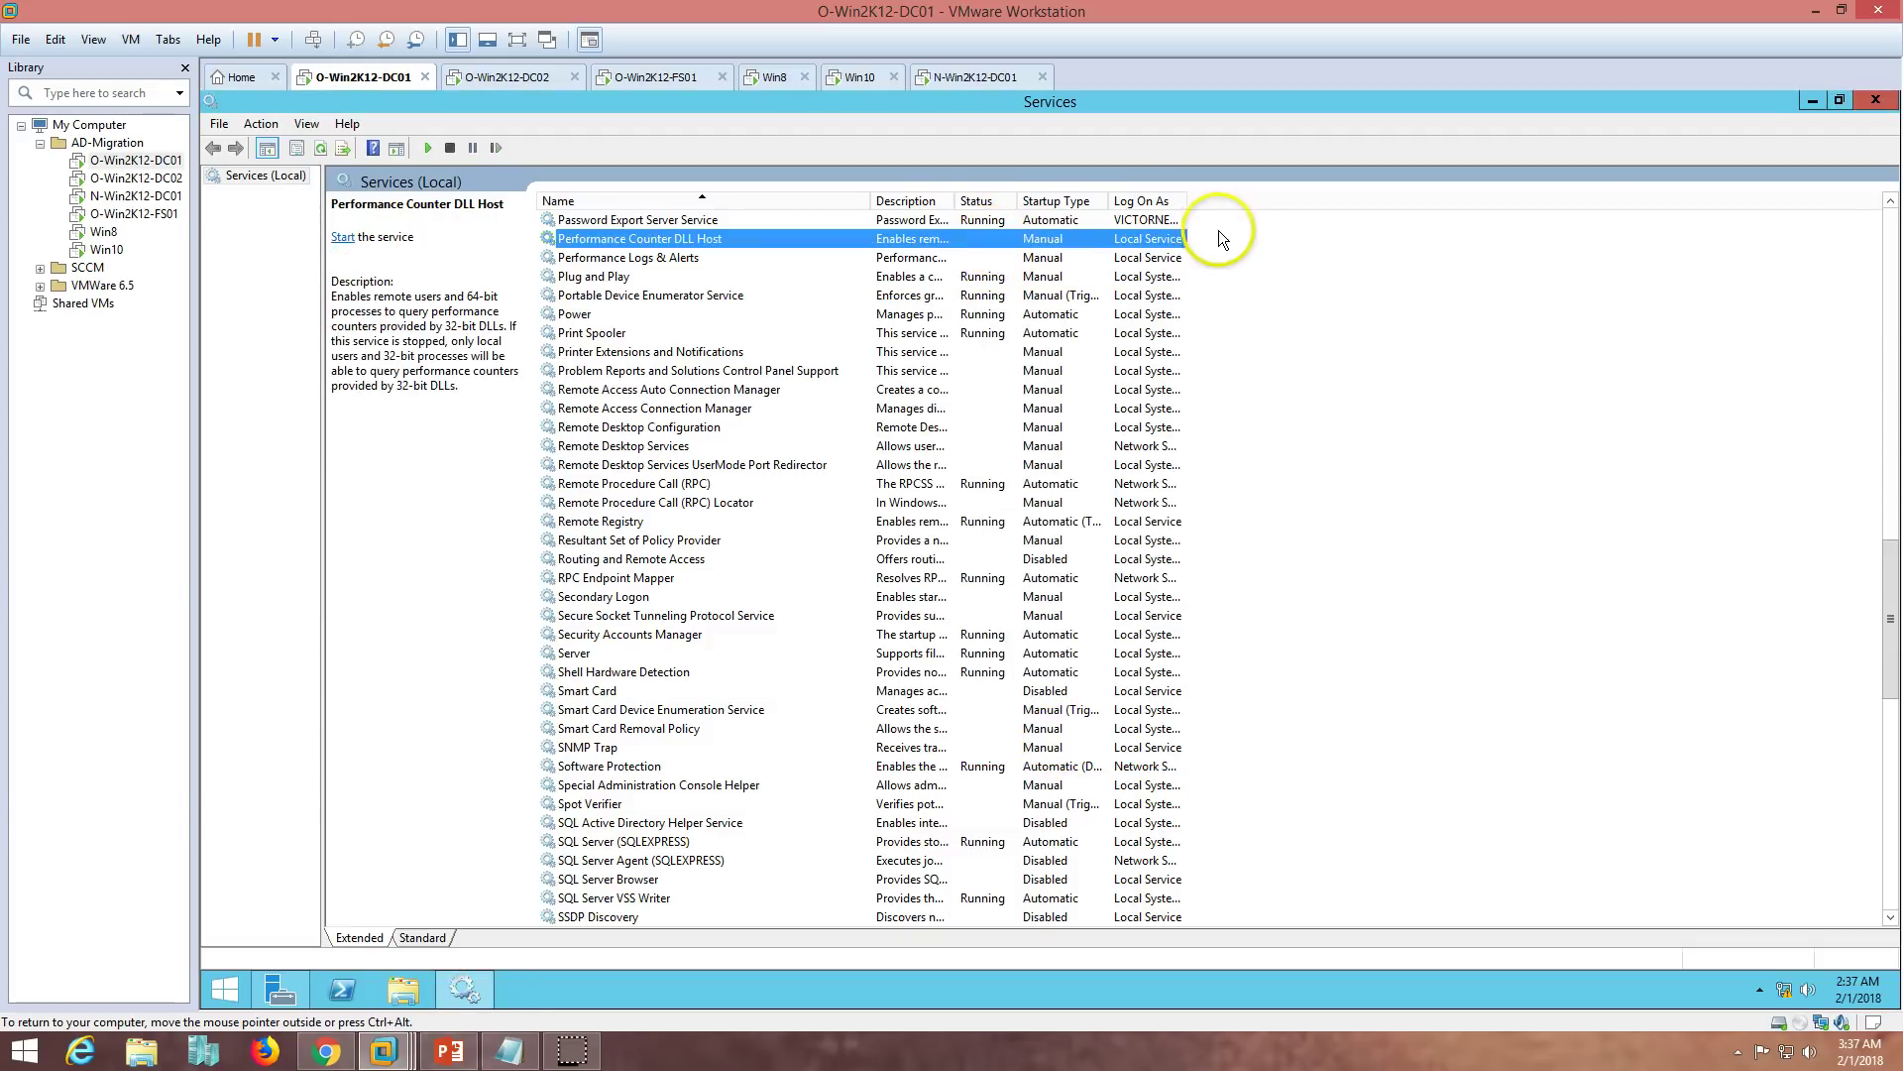
{"action": "double_click", "coordinate": [1183, 199]}
{"action": "left_click", "coordinate": [1122, 219]}
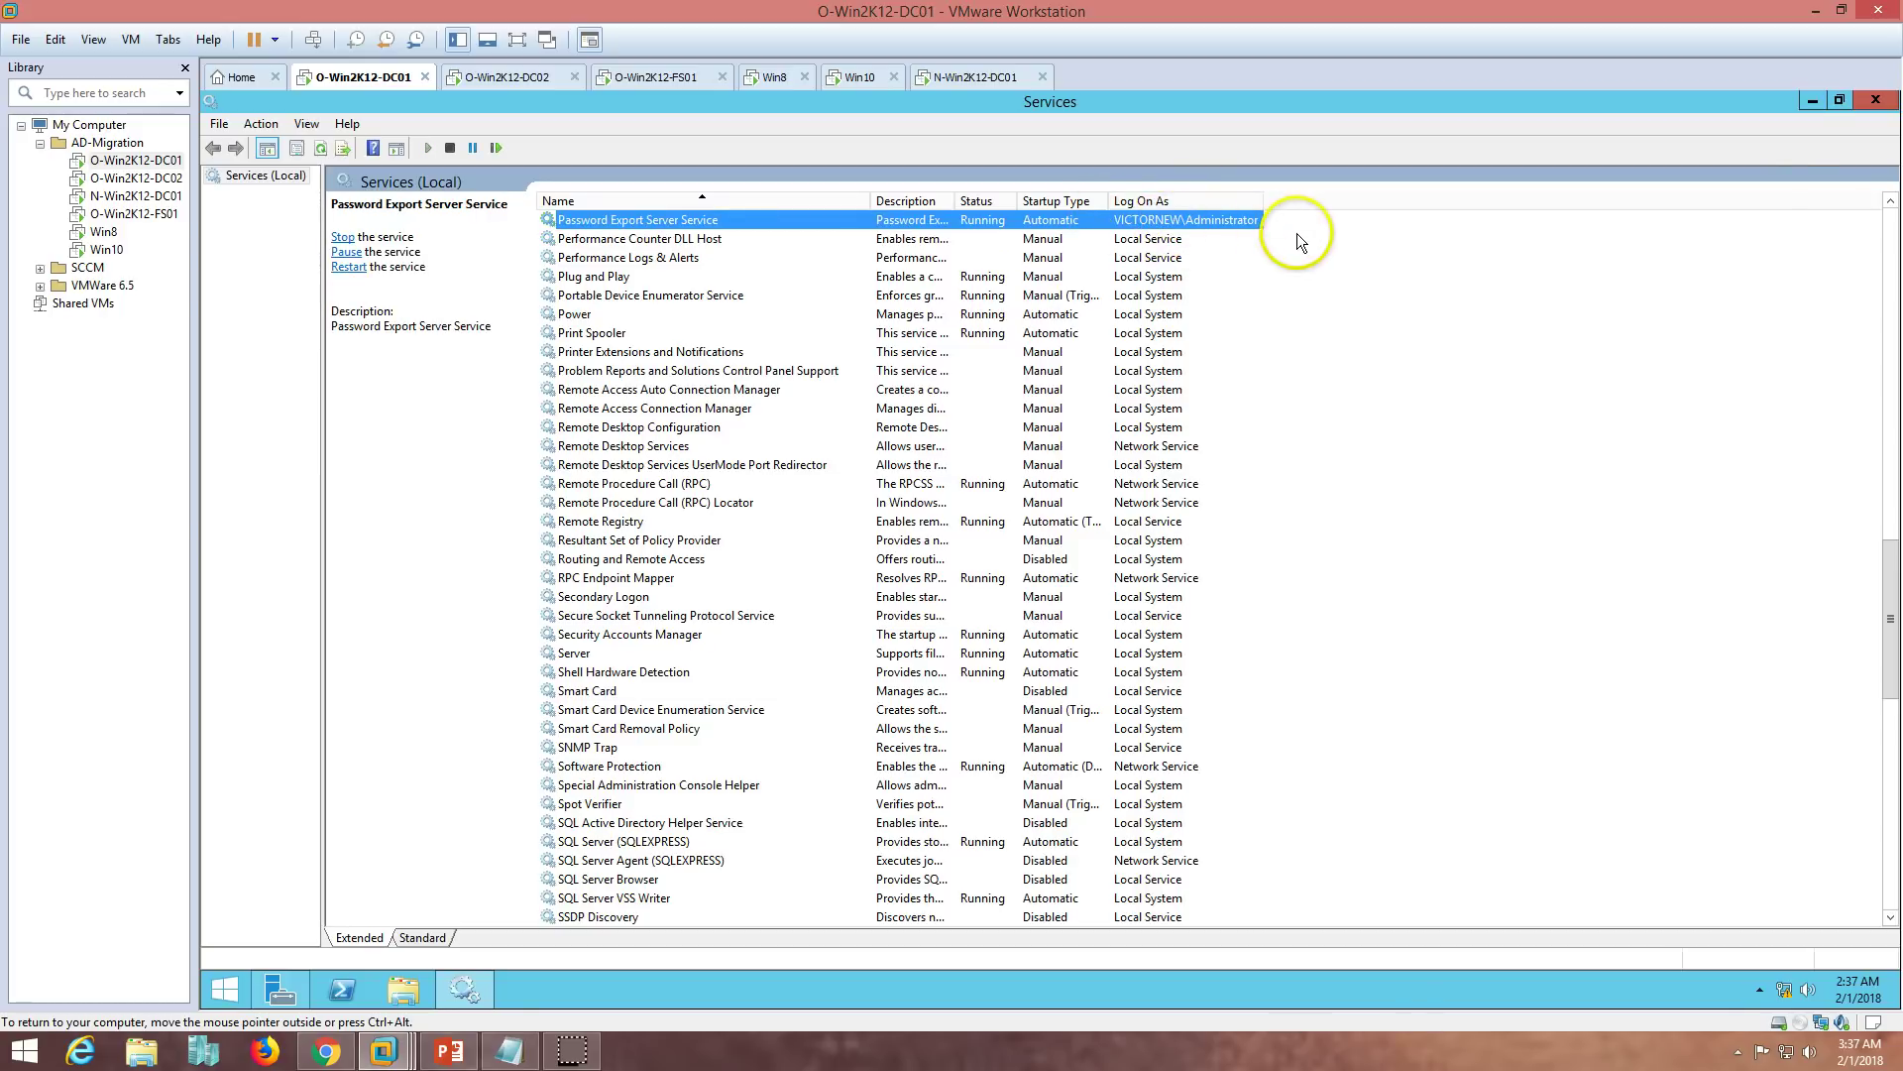
{"action": "left_click", "coordinate": [1860, 103]}
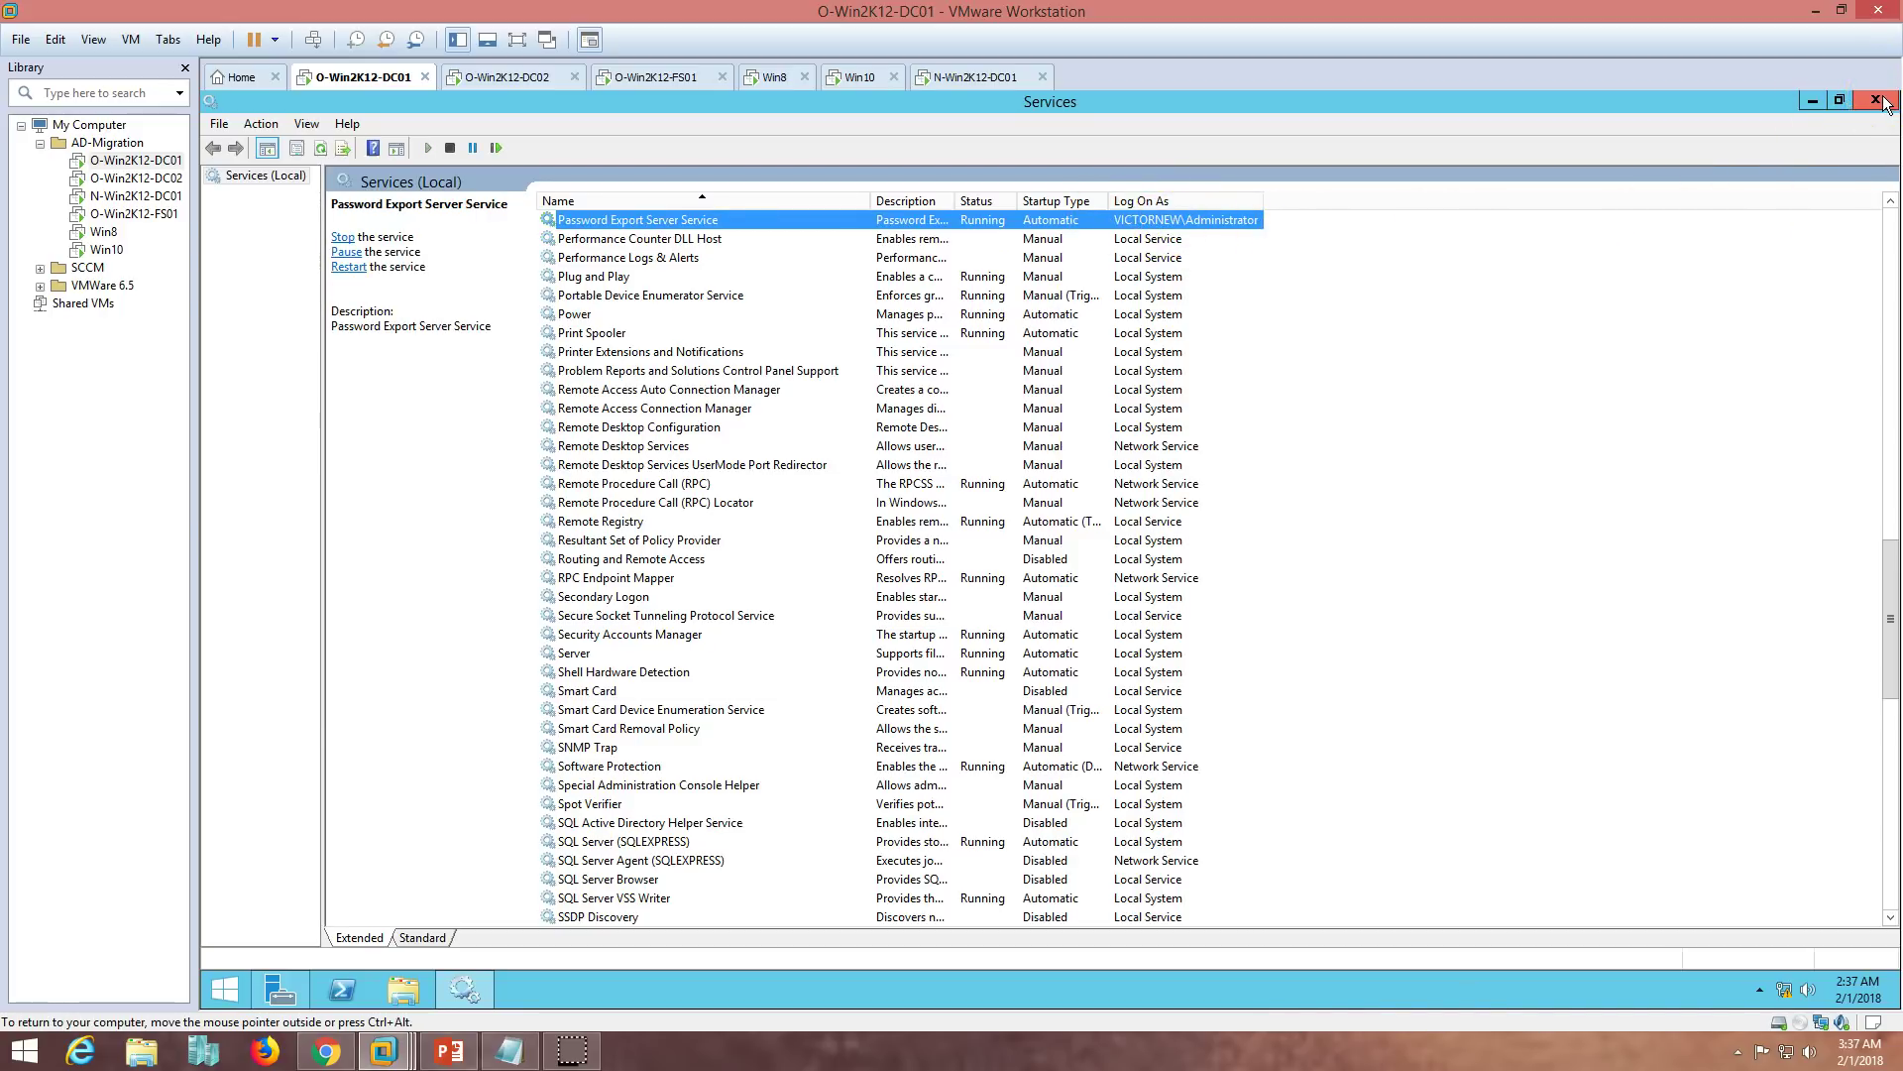
{"action": "left_click", "coordinate": [449, 1051]}
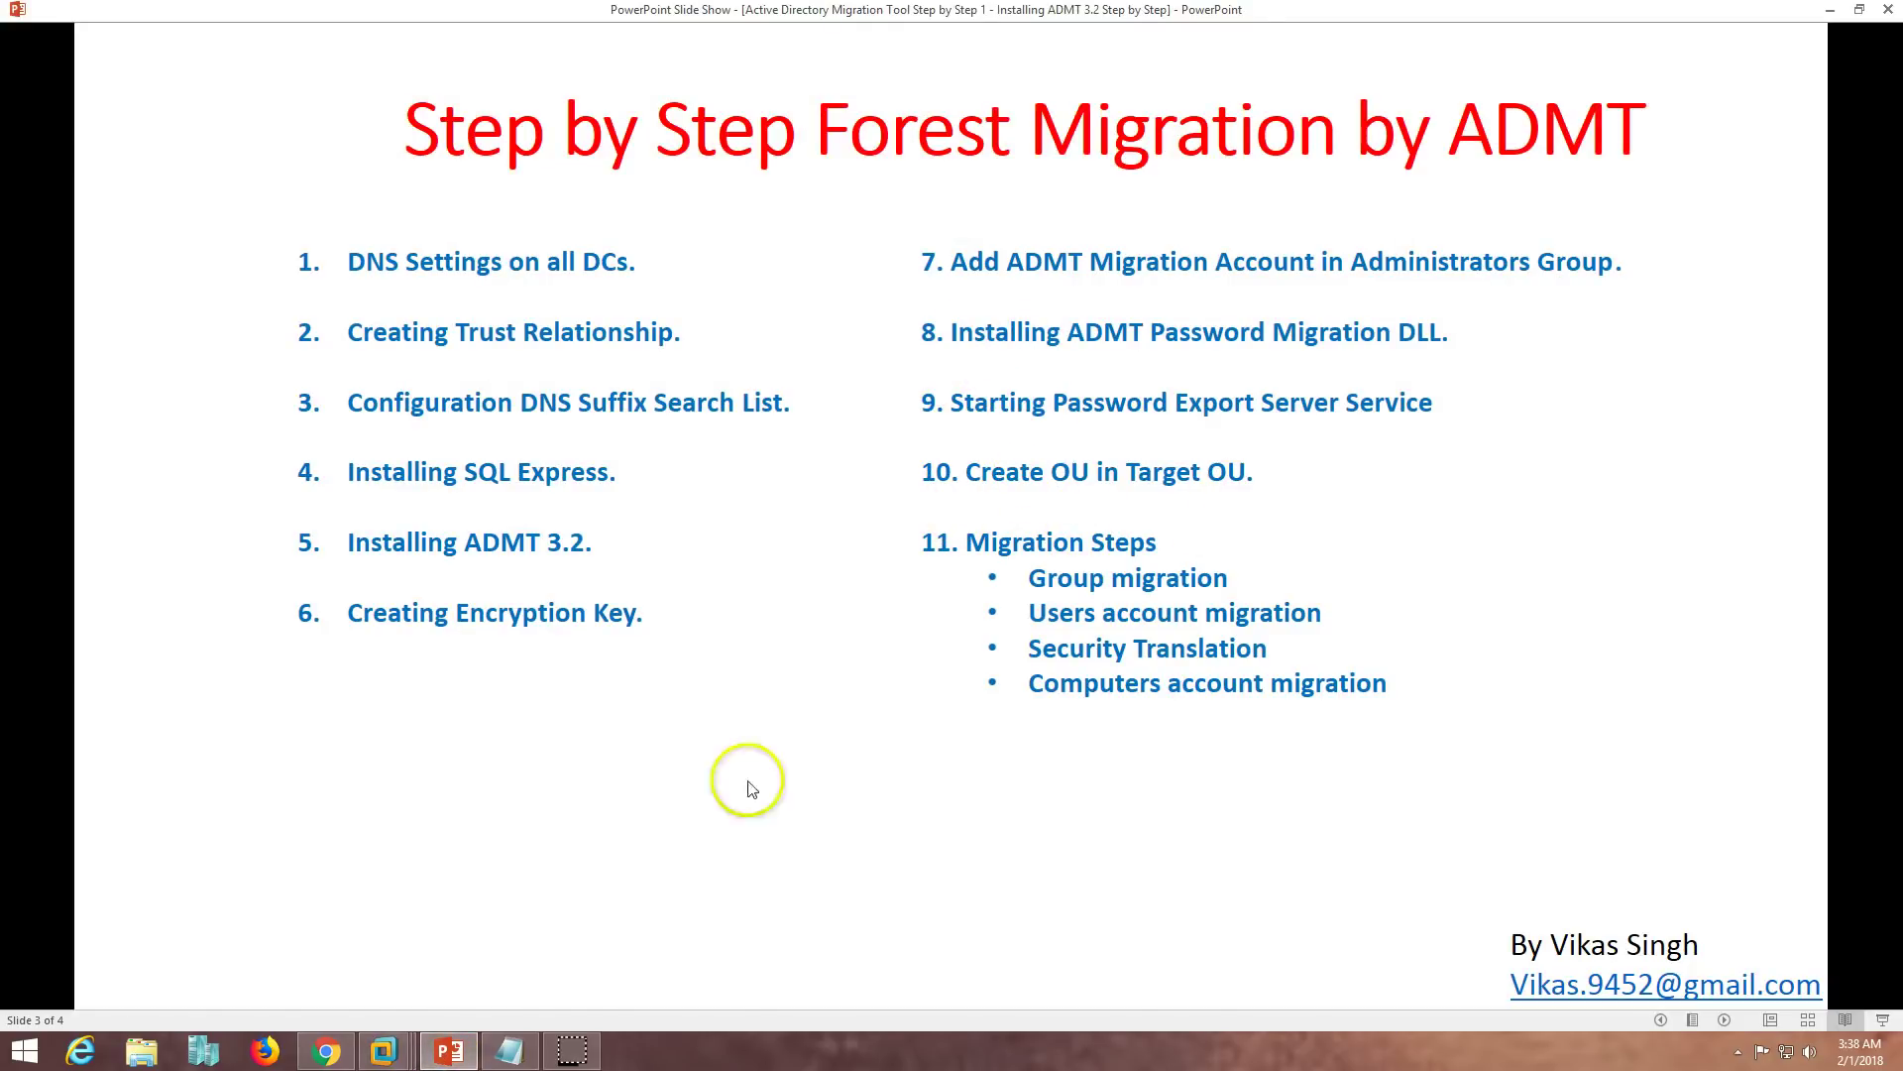
- Open Active Directory Users and Computers on O-Win2K12-DC01 and expand the Prod OU
{"action": "left_click", "coordinate": [449, 1051]}
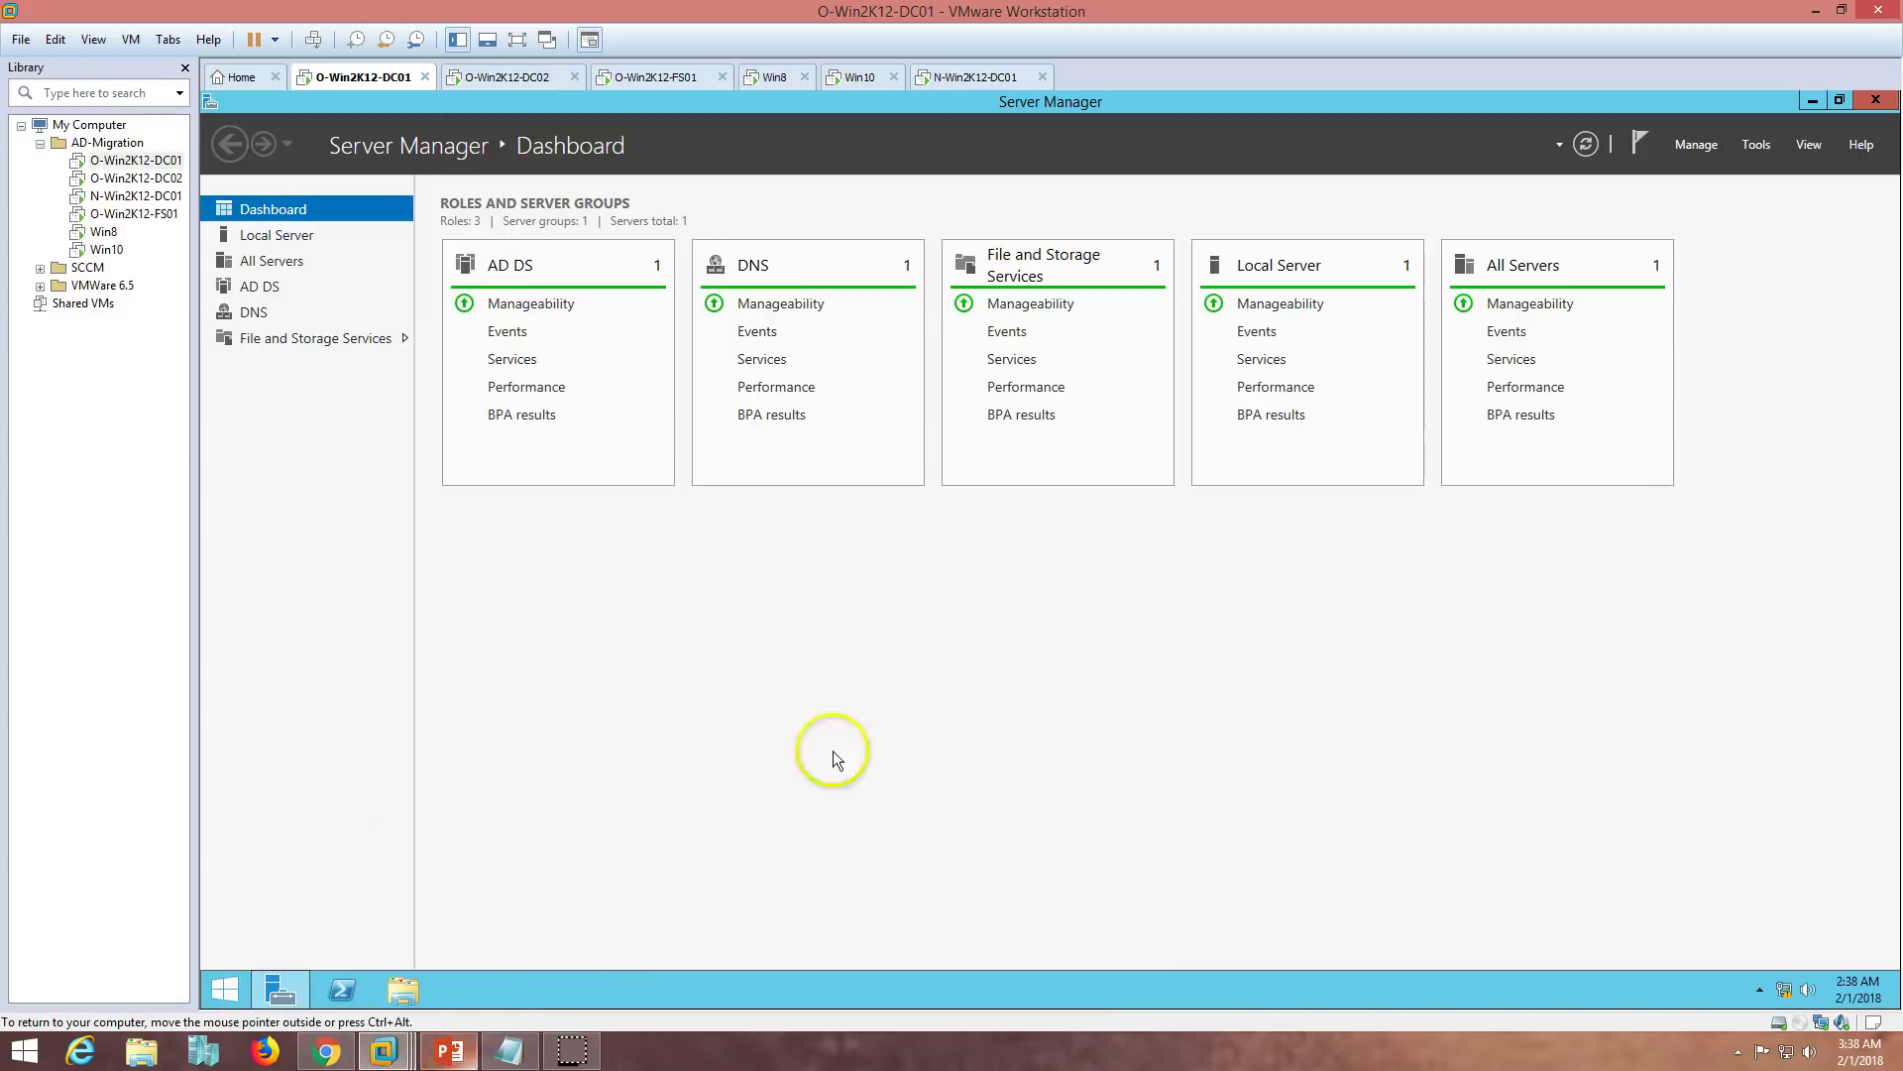
{"action": "left_click", "coordinate": [1754, 146]}
{"action": "left_click", "coordinate": [1717, 280]}
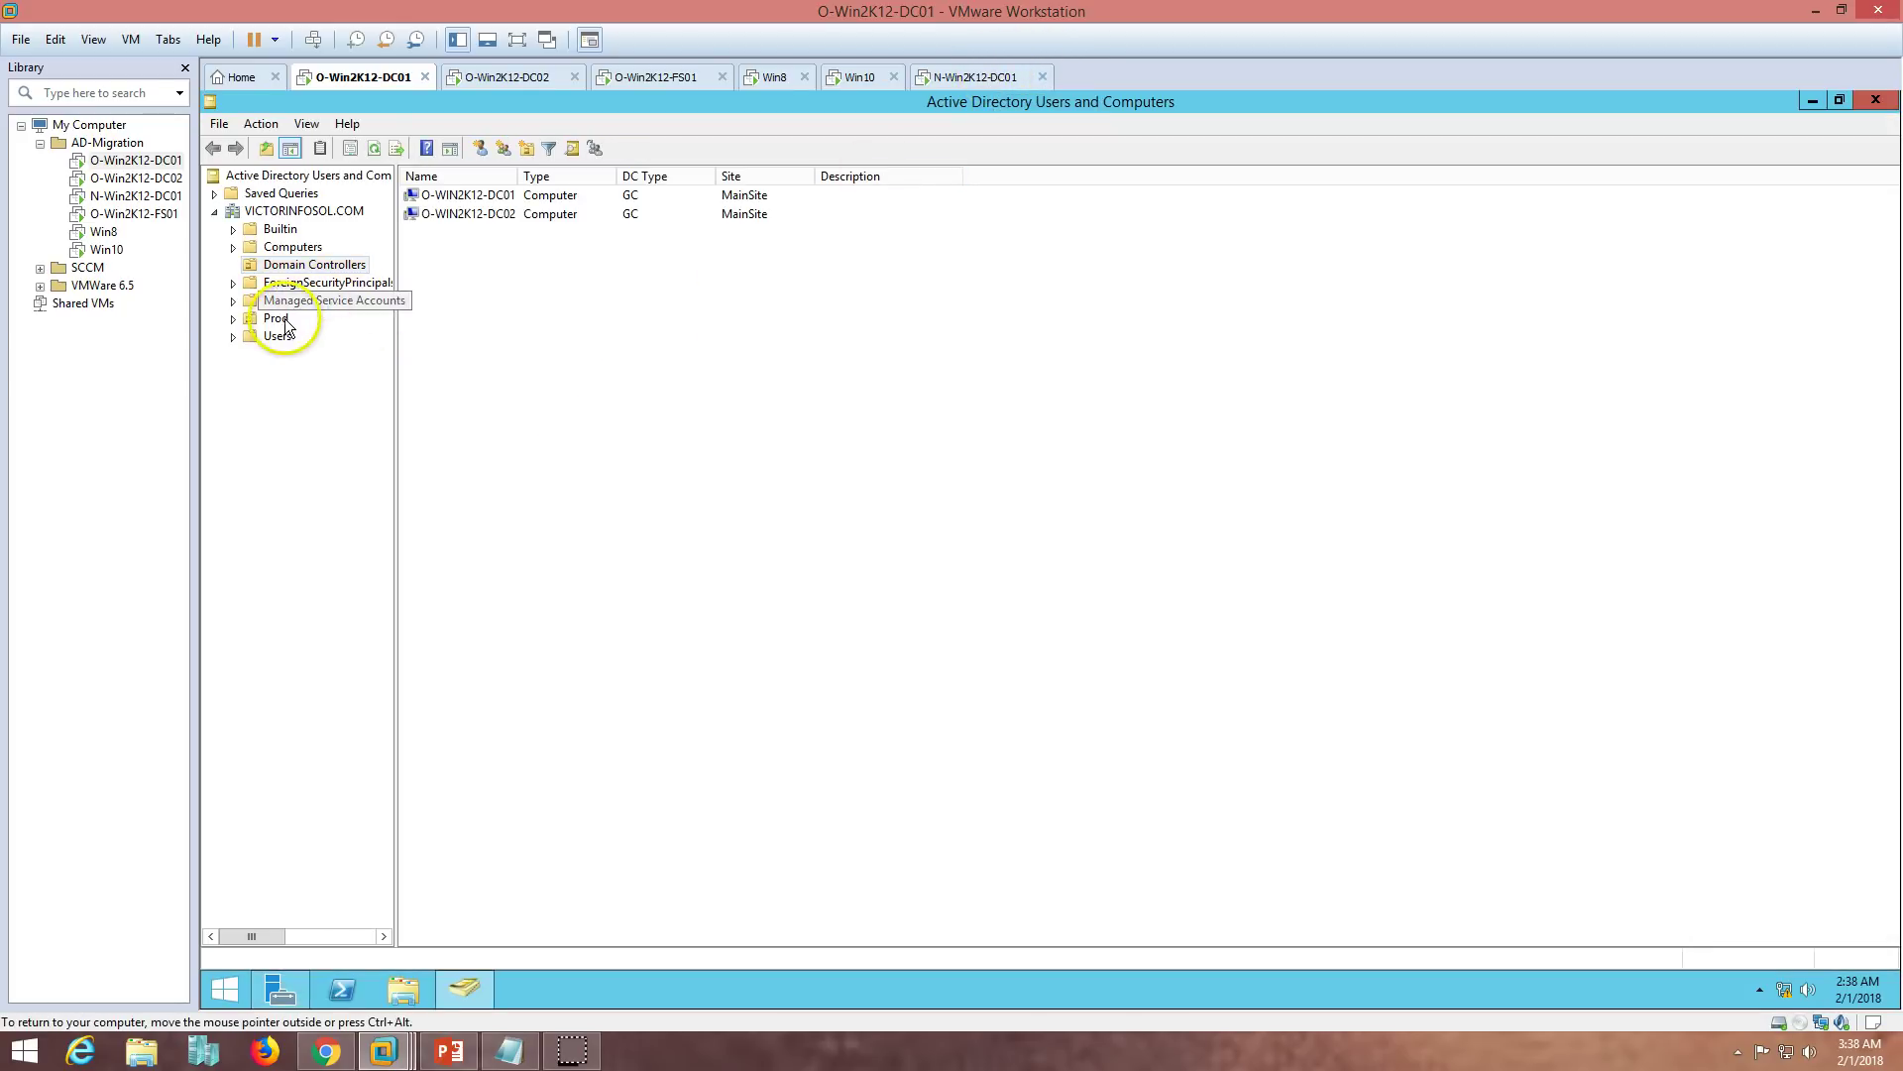
{"action": "double_click", "coordinate": [275, 318]}
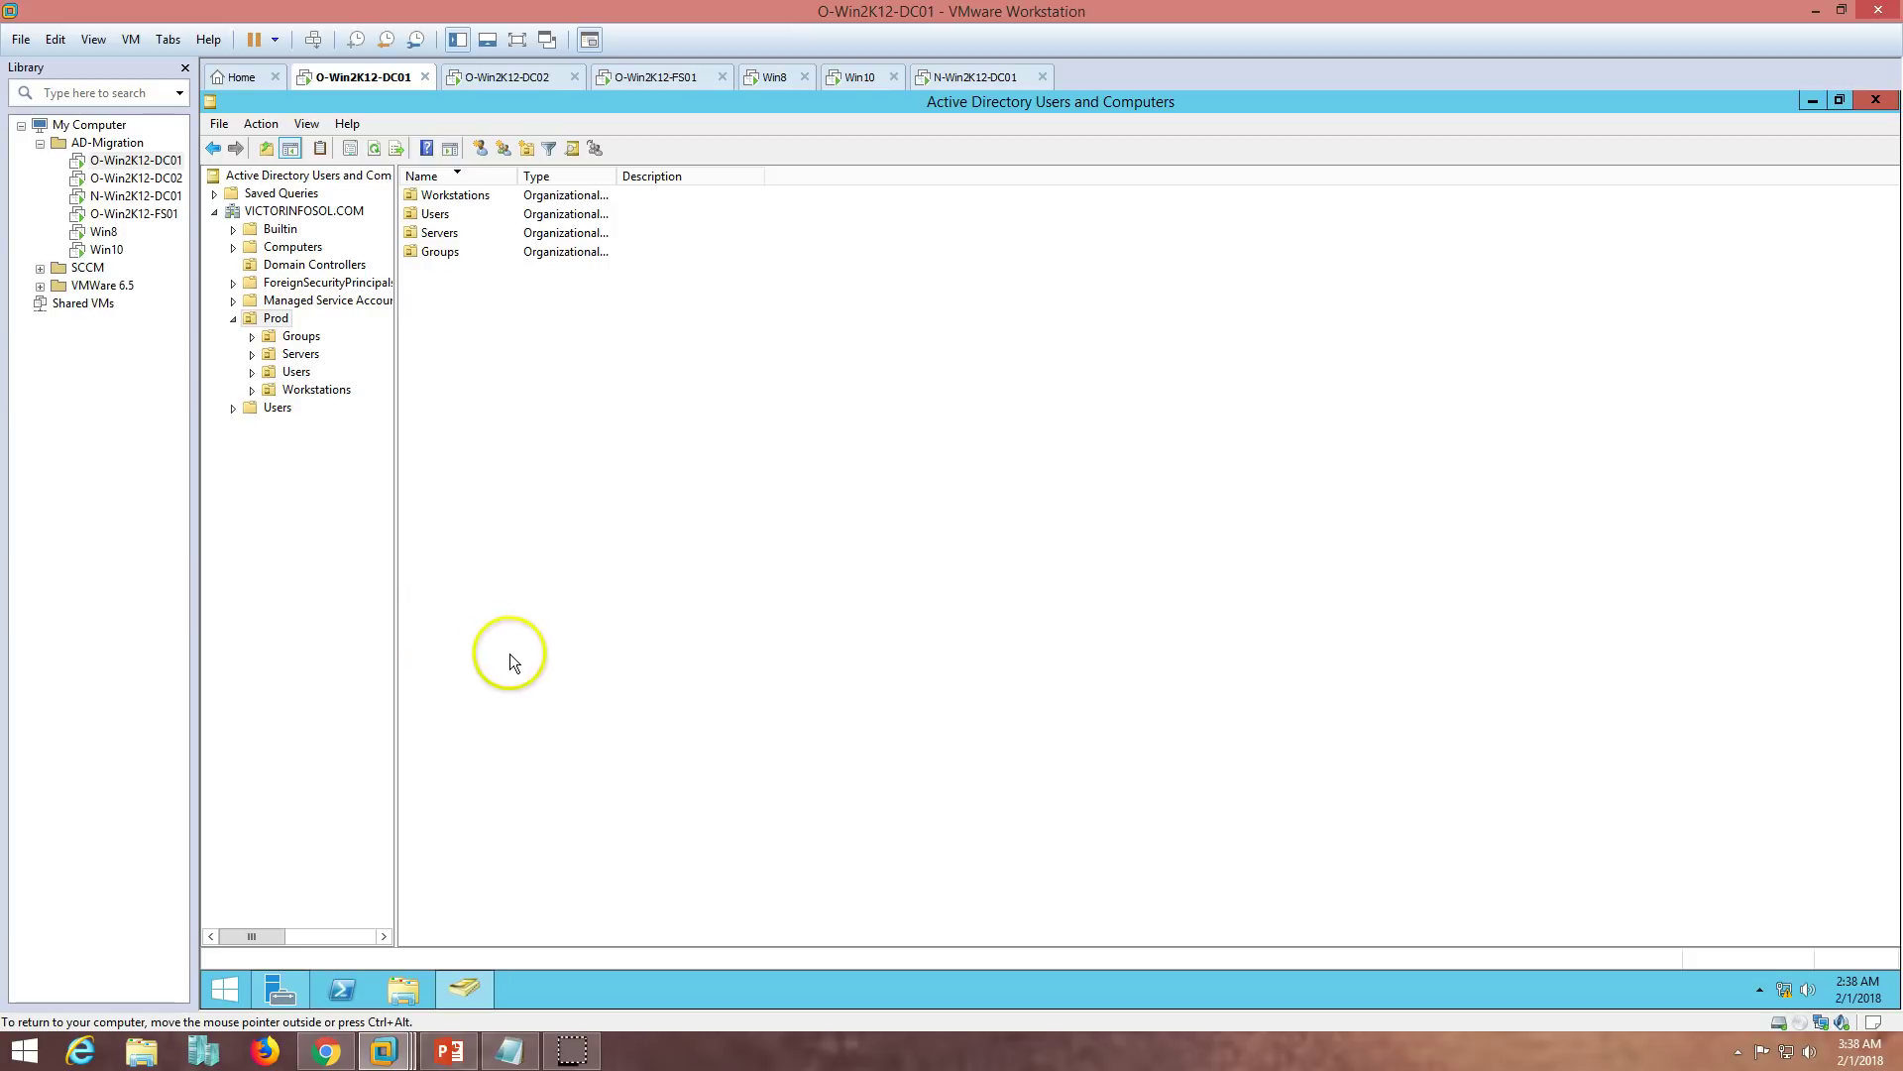
- Open Active Directory Users and Computers on N-Win2K12-DC01 for VICTORNEW.COM
{"action": "left_click", "coordinate": [972, 77]}
{"action": "left_click", "coordinate": [265, 983]}
{"action": "left_click", "coordinate": [266, 984]}
{"action": "left_click", "coordinate": [1755, 145]}
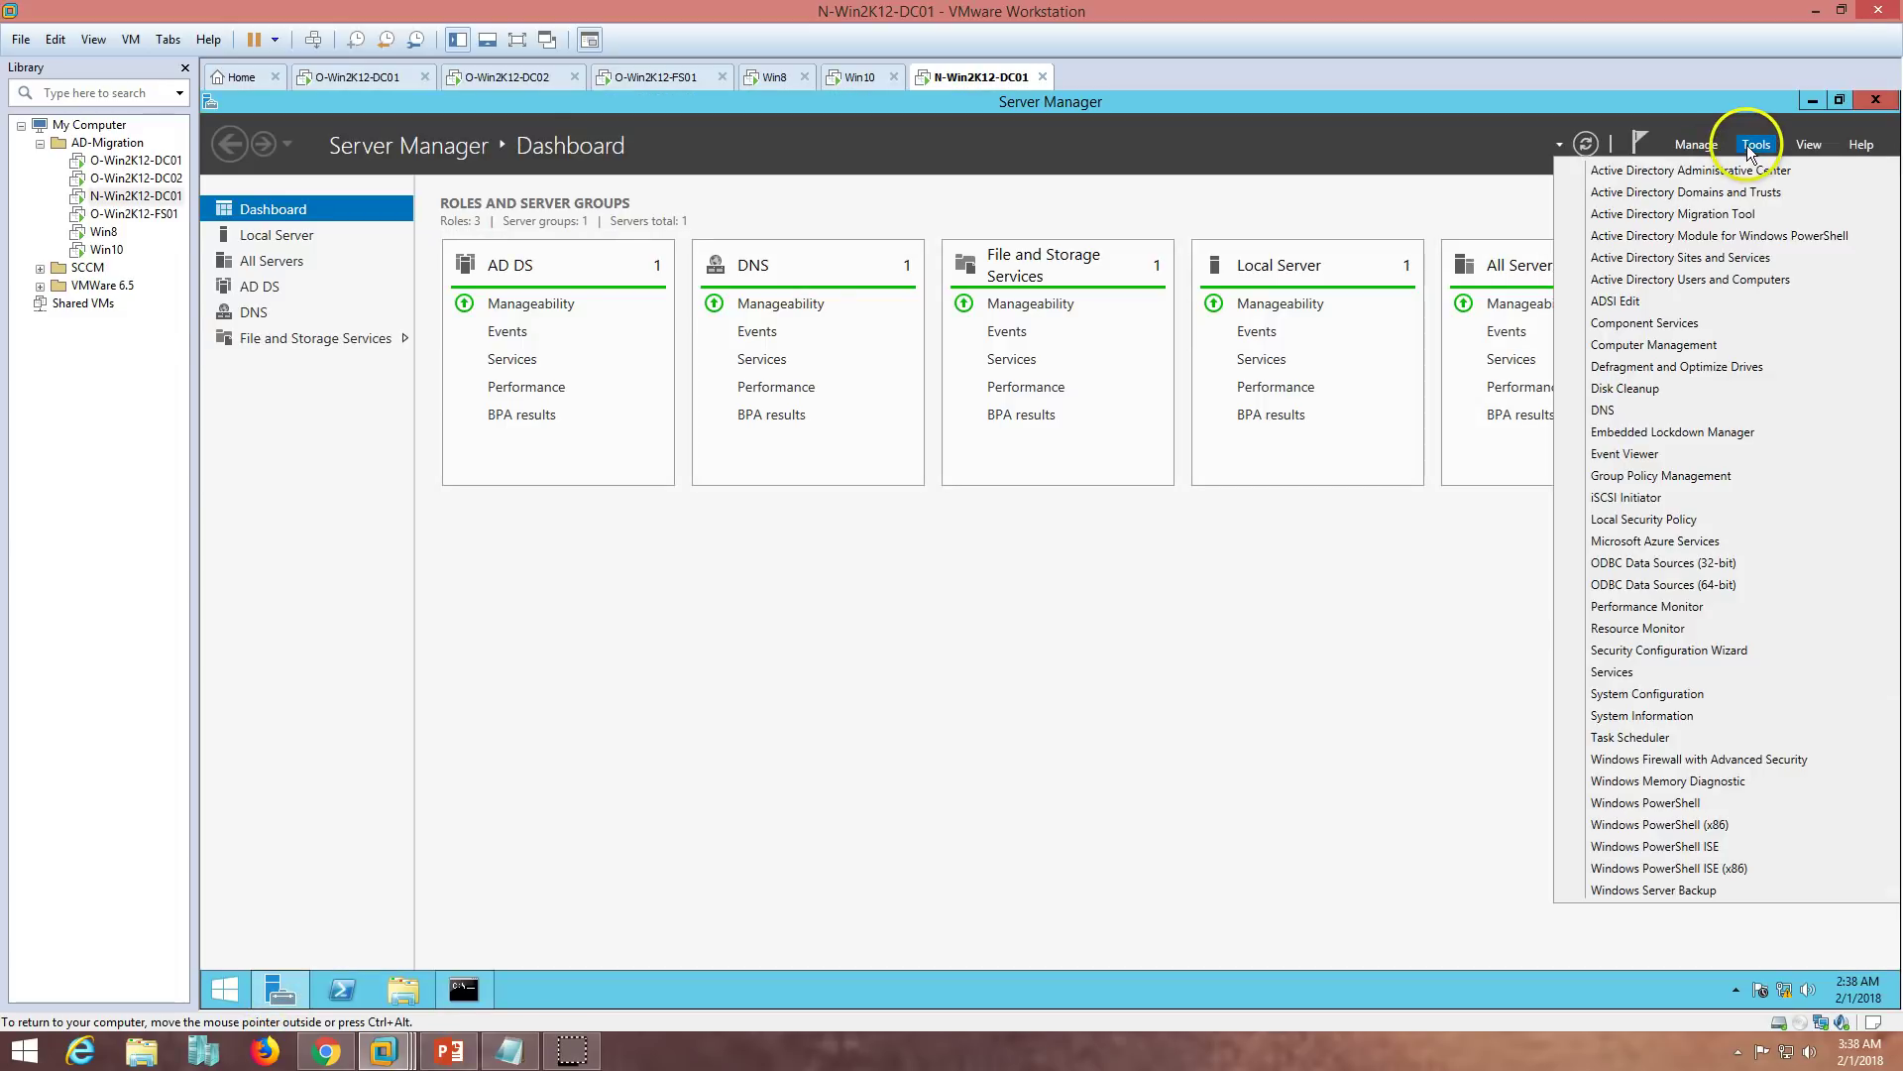
{"action": "left_click", "coordinate": [1718, 281]}
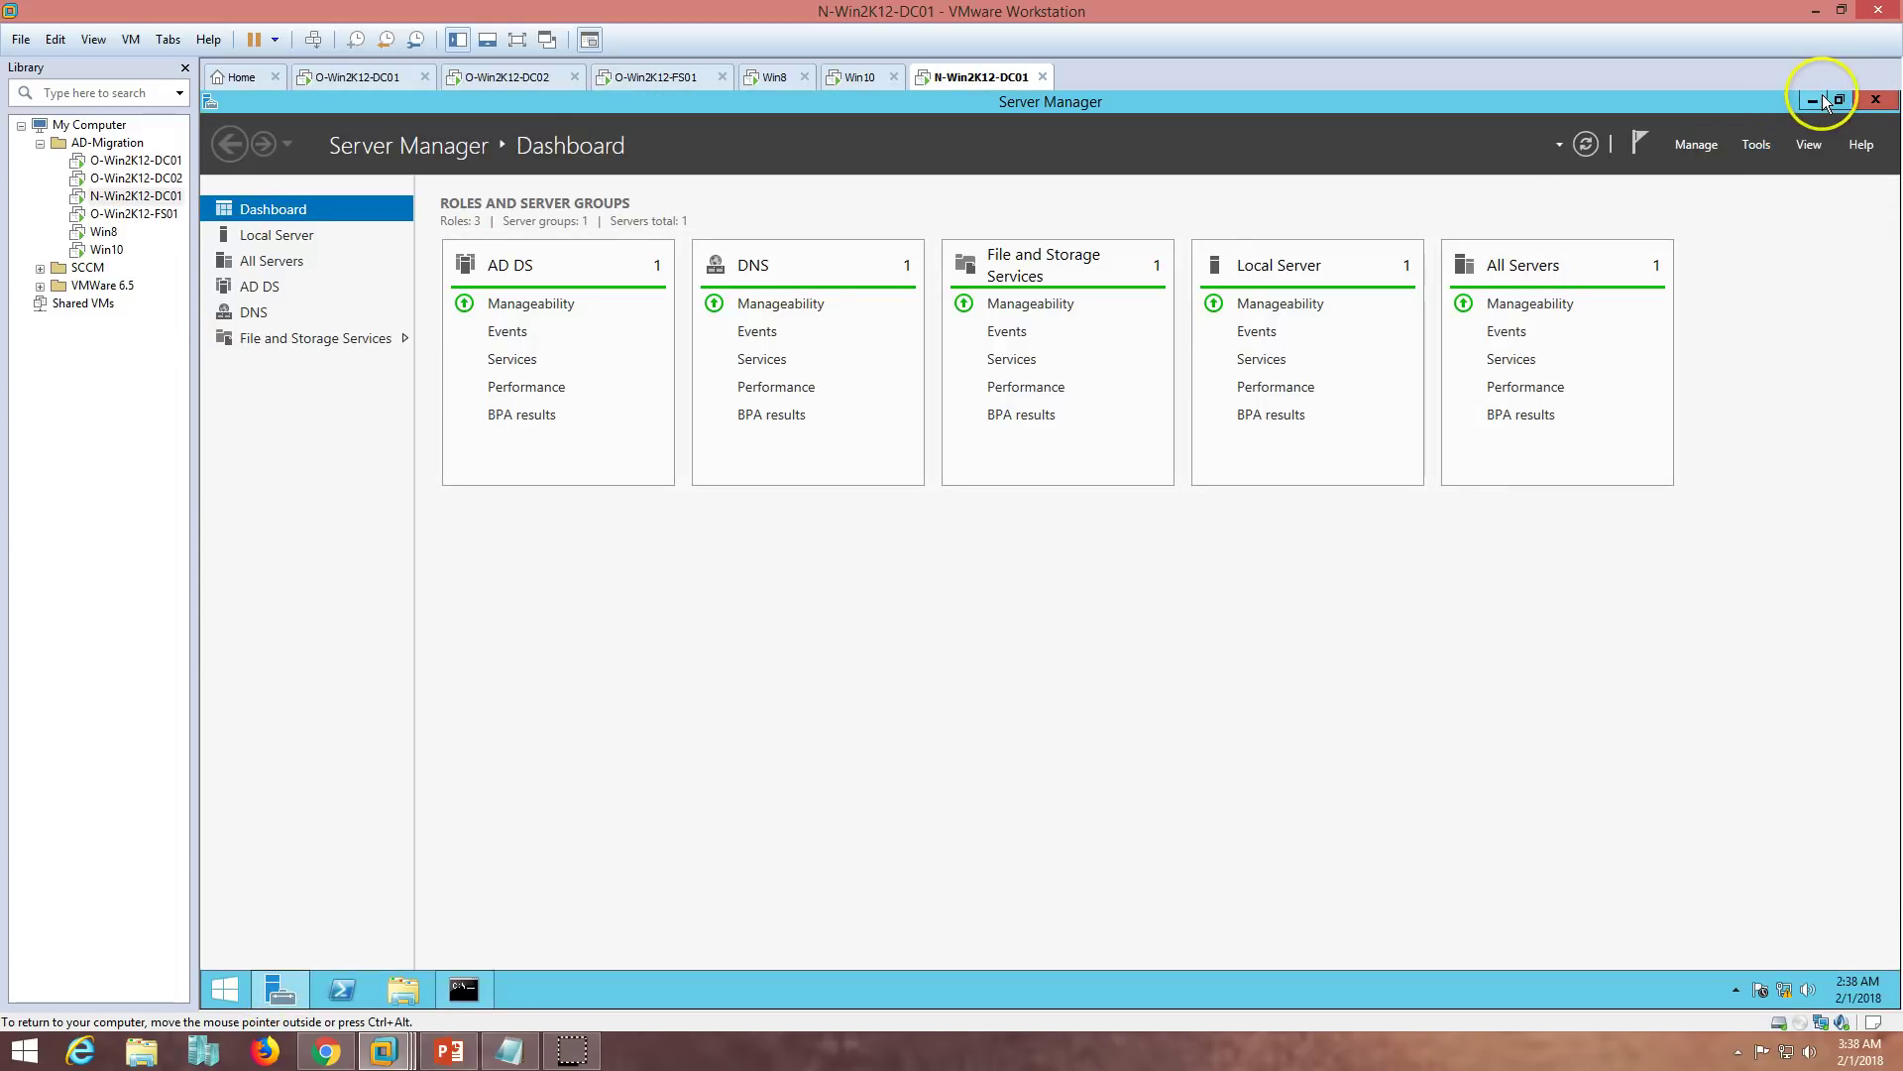
{"action": "left_click", "coordinate": [1810, 101]}
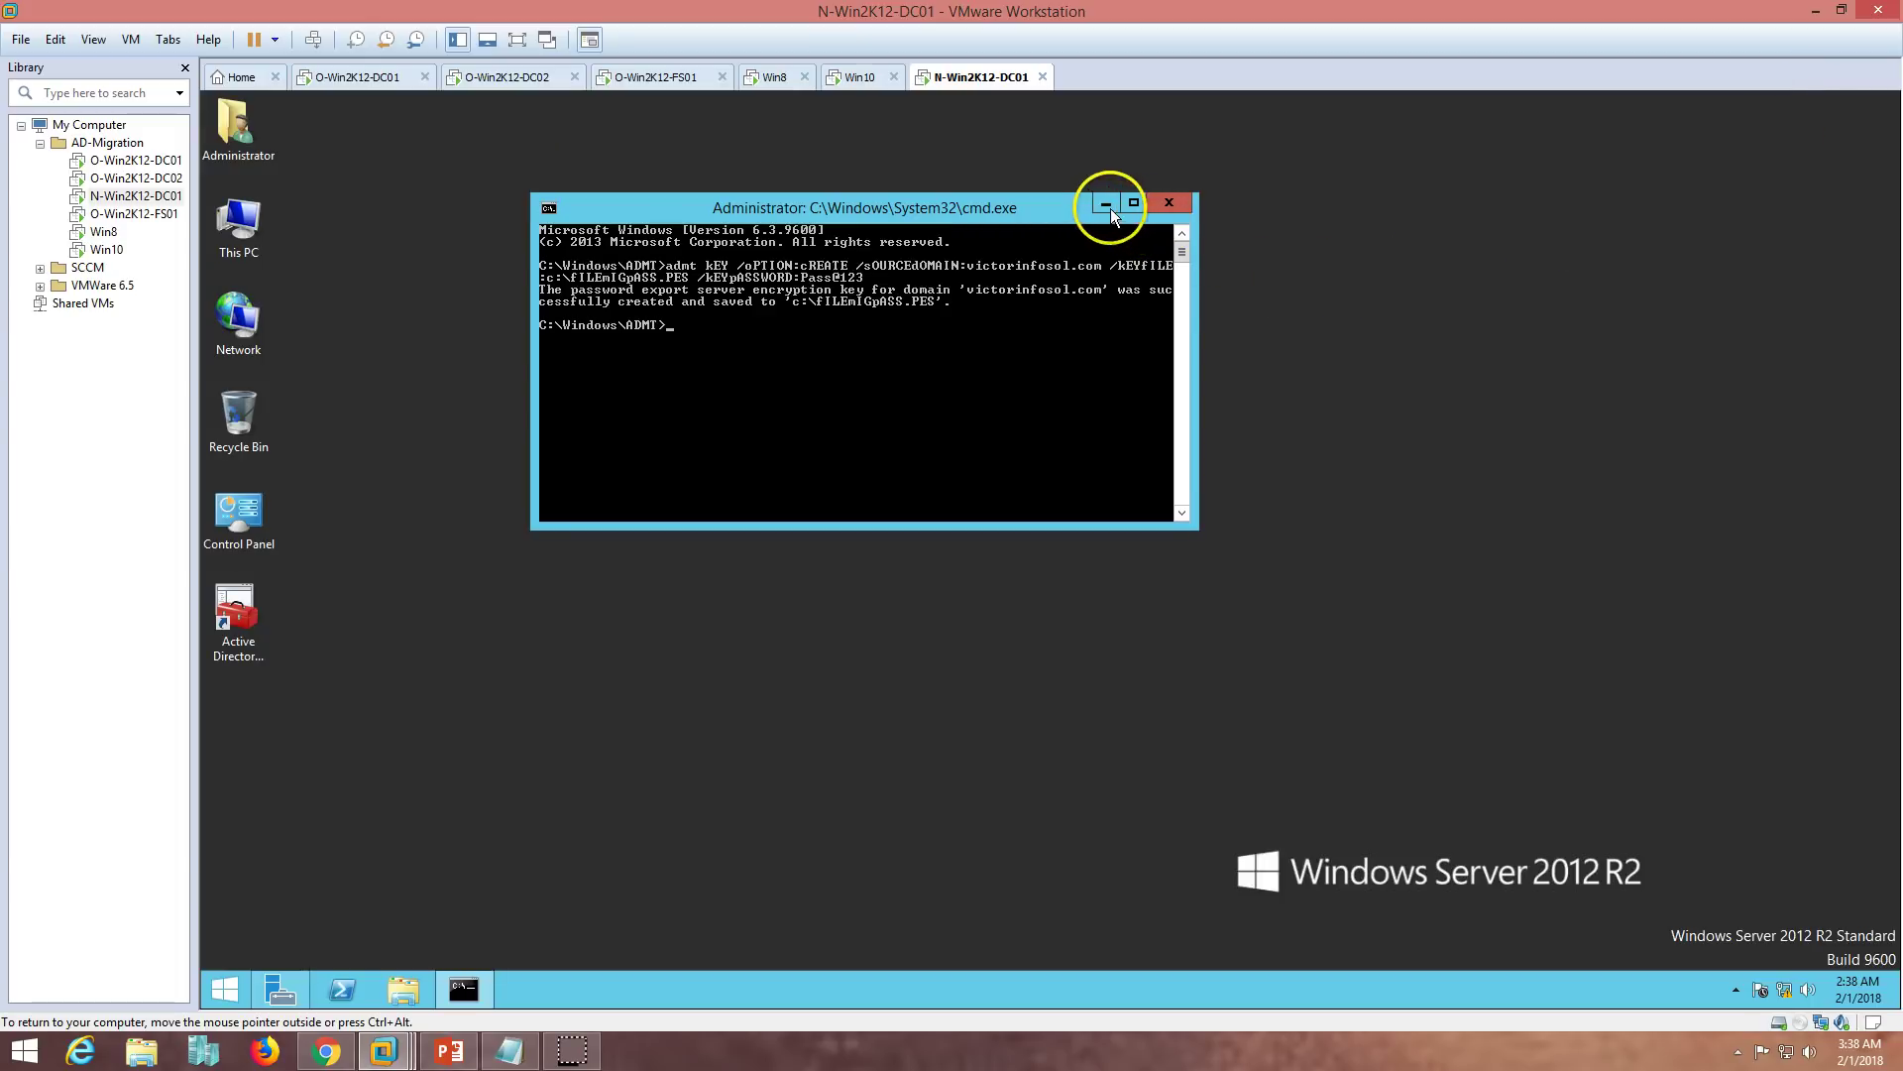
{"action": "left_click", "coordinate": [1115, 188]}
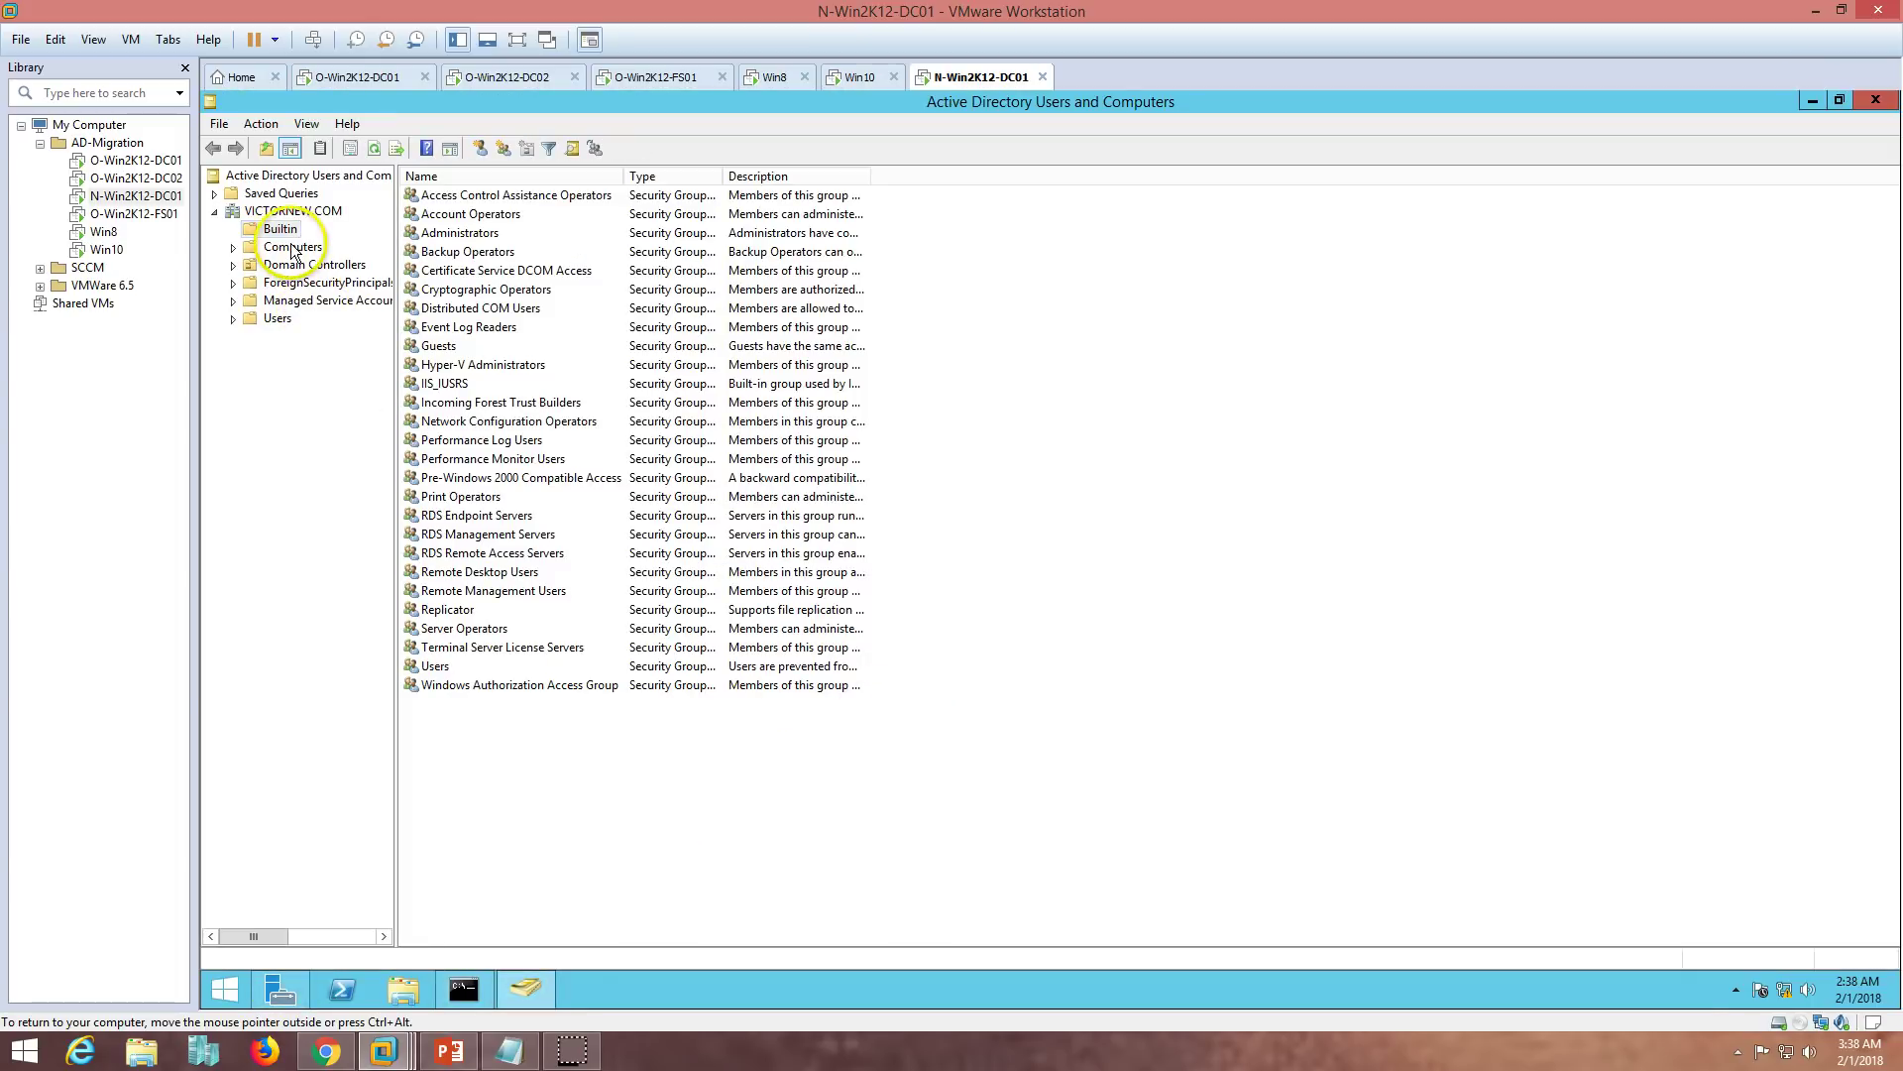
- Create a Prod organizational unit at the root of VICTORNEW.COM
{"action": "left_click", "coordinate": [296, 211]}
{"action": "right_click", "coordinate": [295, 210]}
{"action": "mouse_move", "coordinate": [367, 355]}
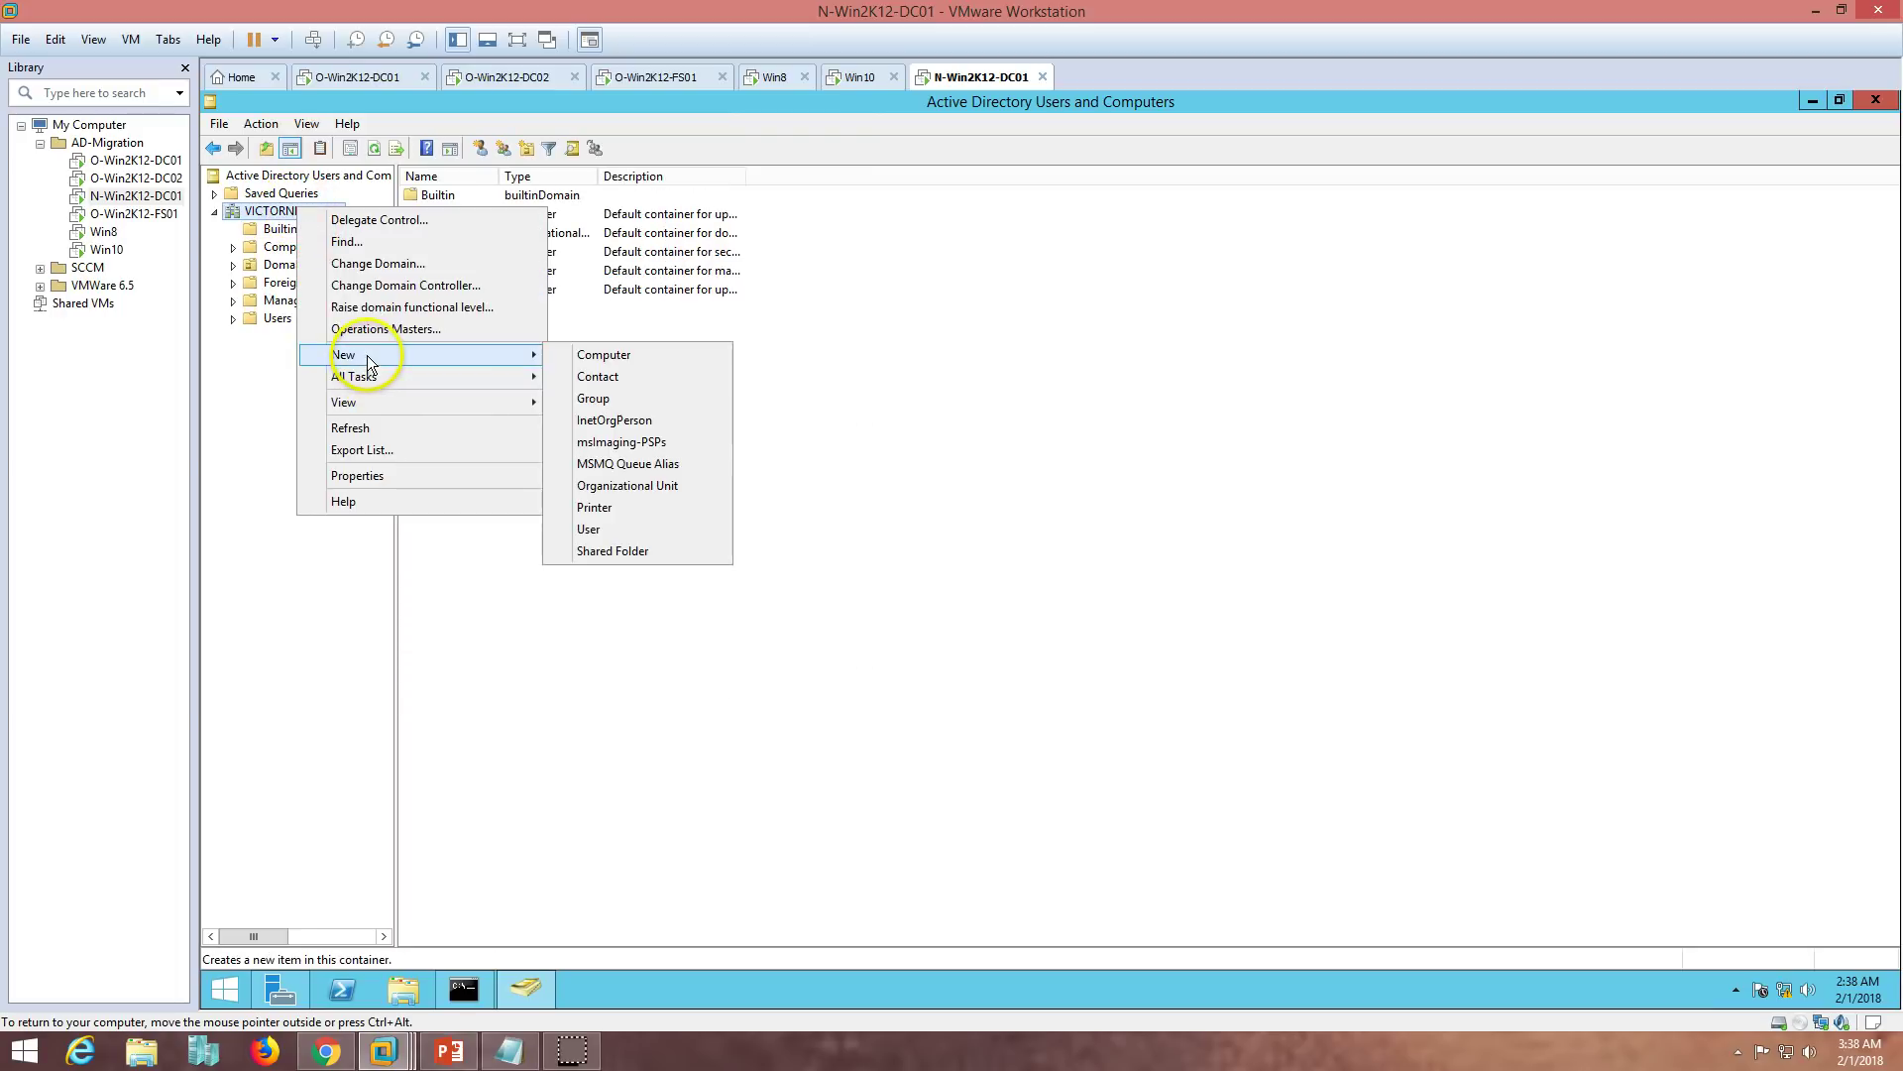
{"action": "left_click", "coordinate": [653, 488]}
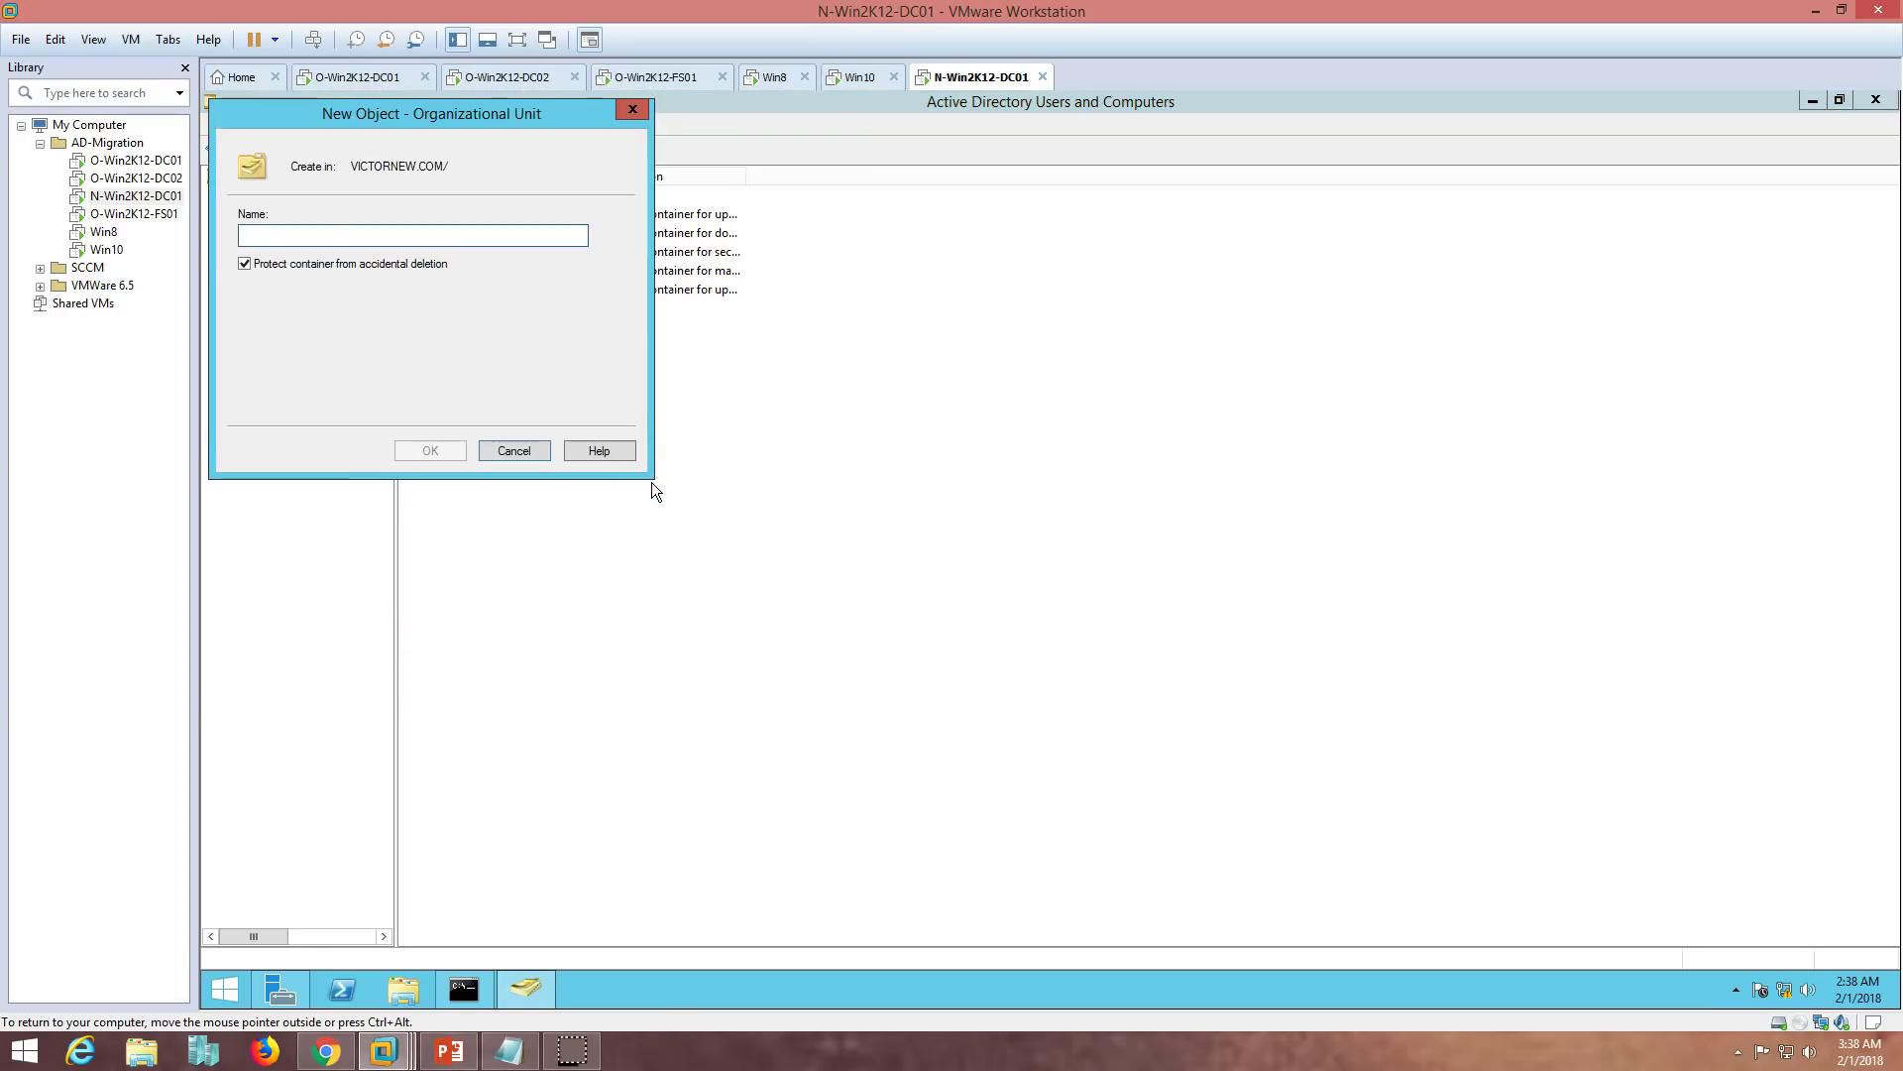
{"action": "type", "text": "Prod"}
{"action": "key", "text": "Return"}
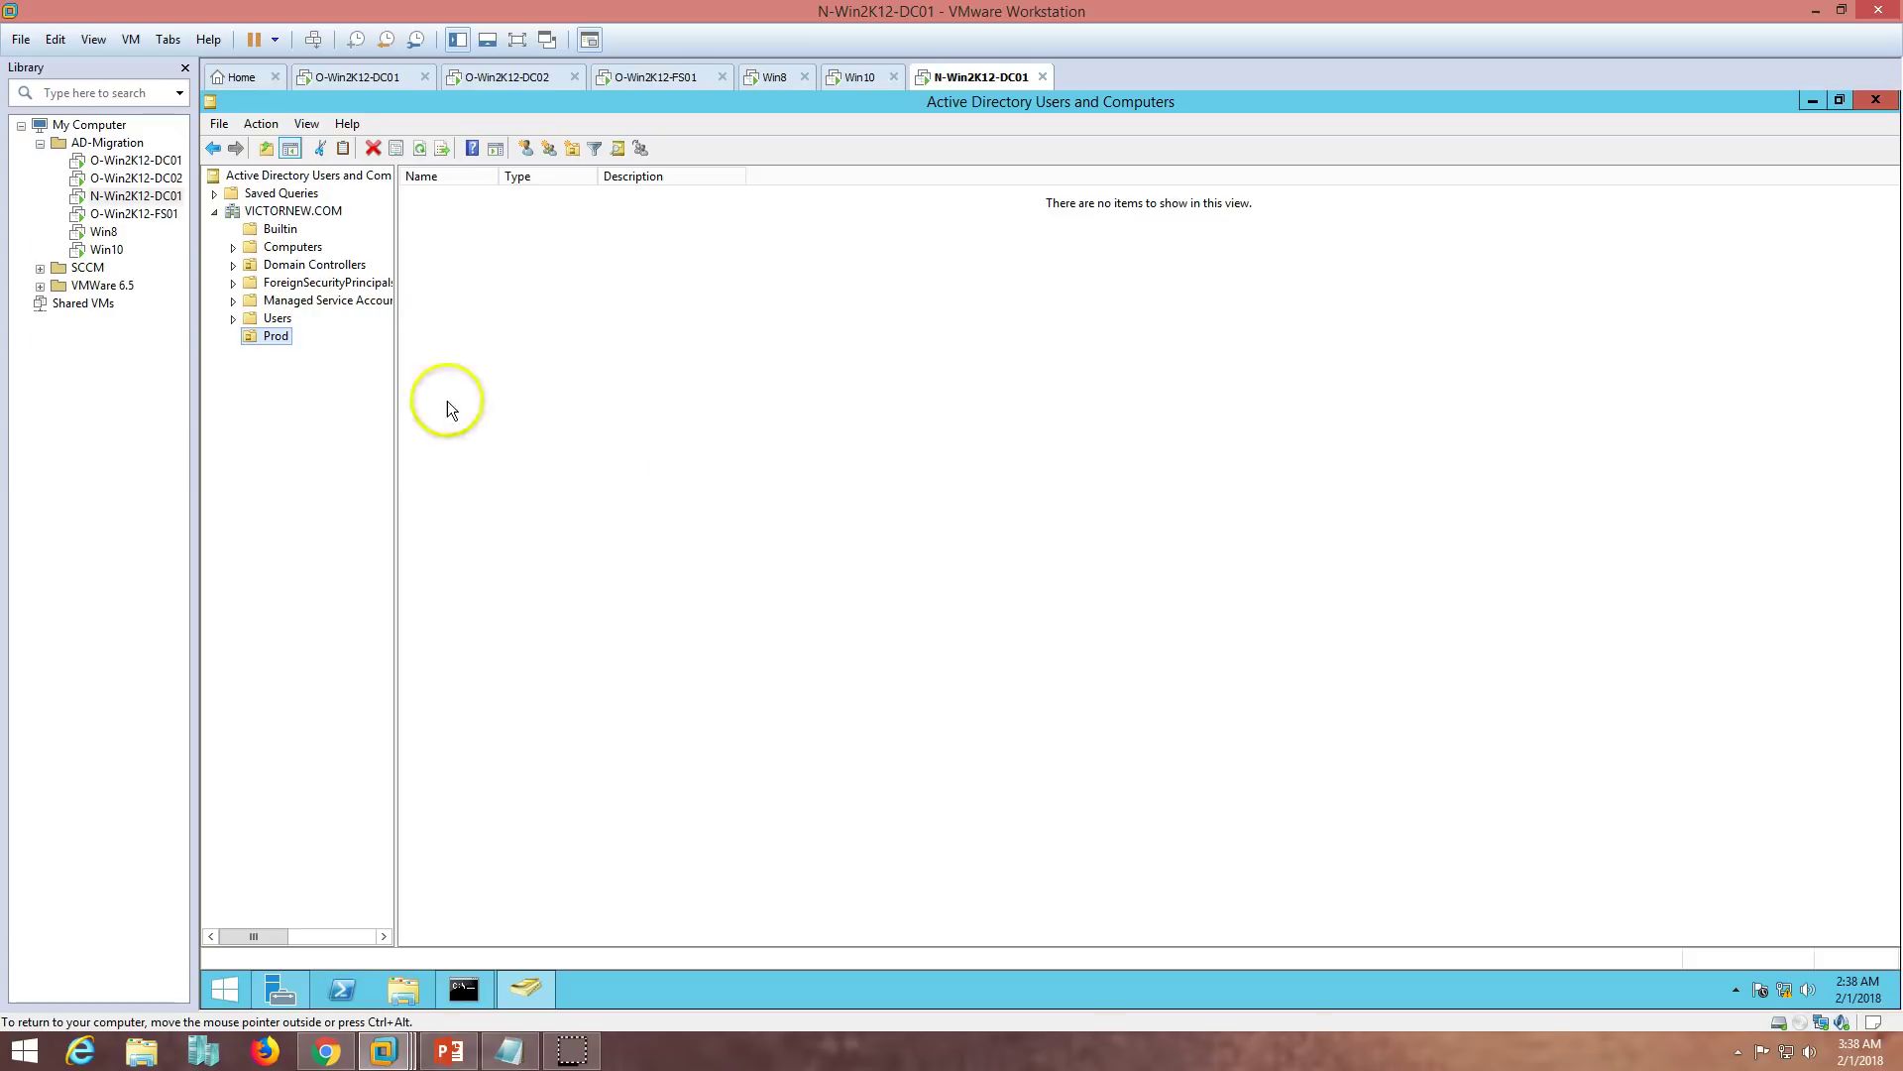
- Create Users and Groups OUs inside Prod
{"action": "right_click", "coordinate": [259, 337]}
{"action": "mouse_move", "coordinate": [344, 416]}
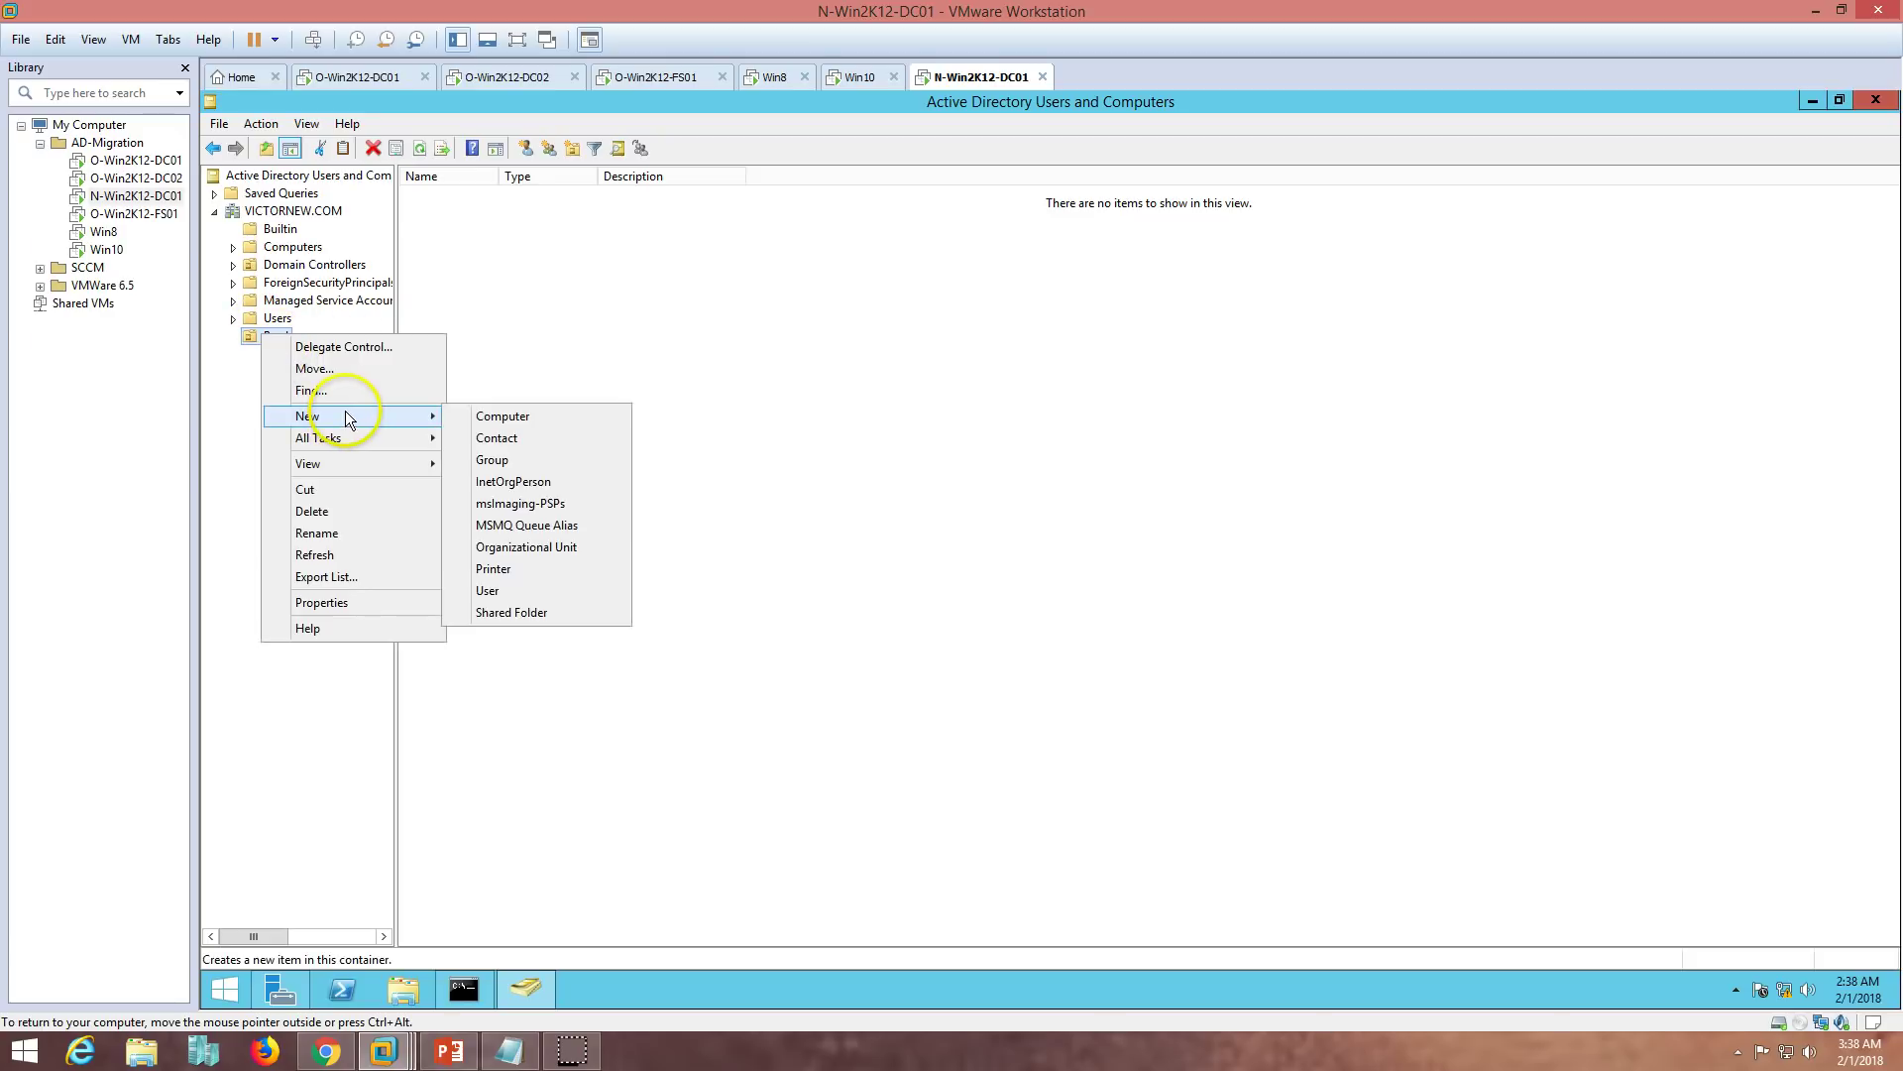
{"action": "left_click", "coordinate": [527, 550]}
{"action": "type", "text": "Us"}
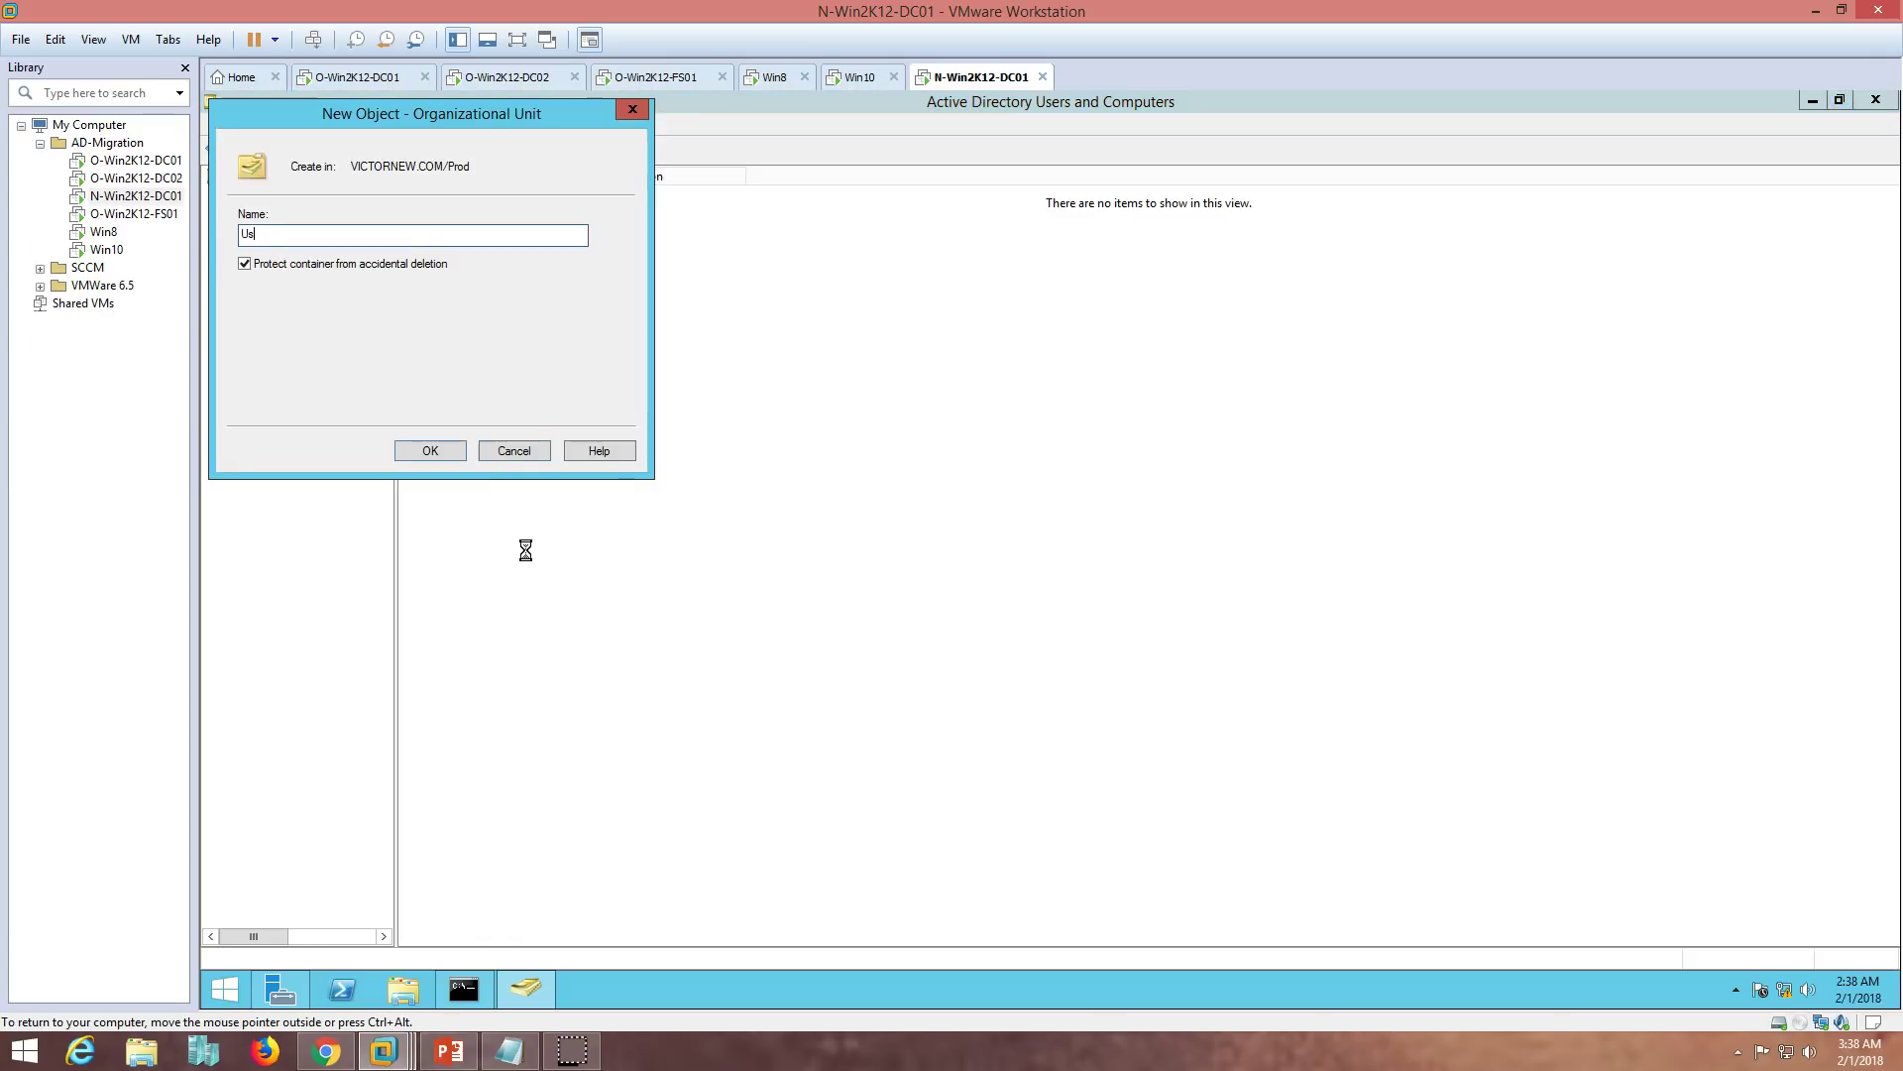
{"action": "type", "text": "ers"}
{"action": "key", "text": "Return"}
{"action": "right_click", "coordinate": [262, 337]}
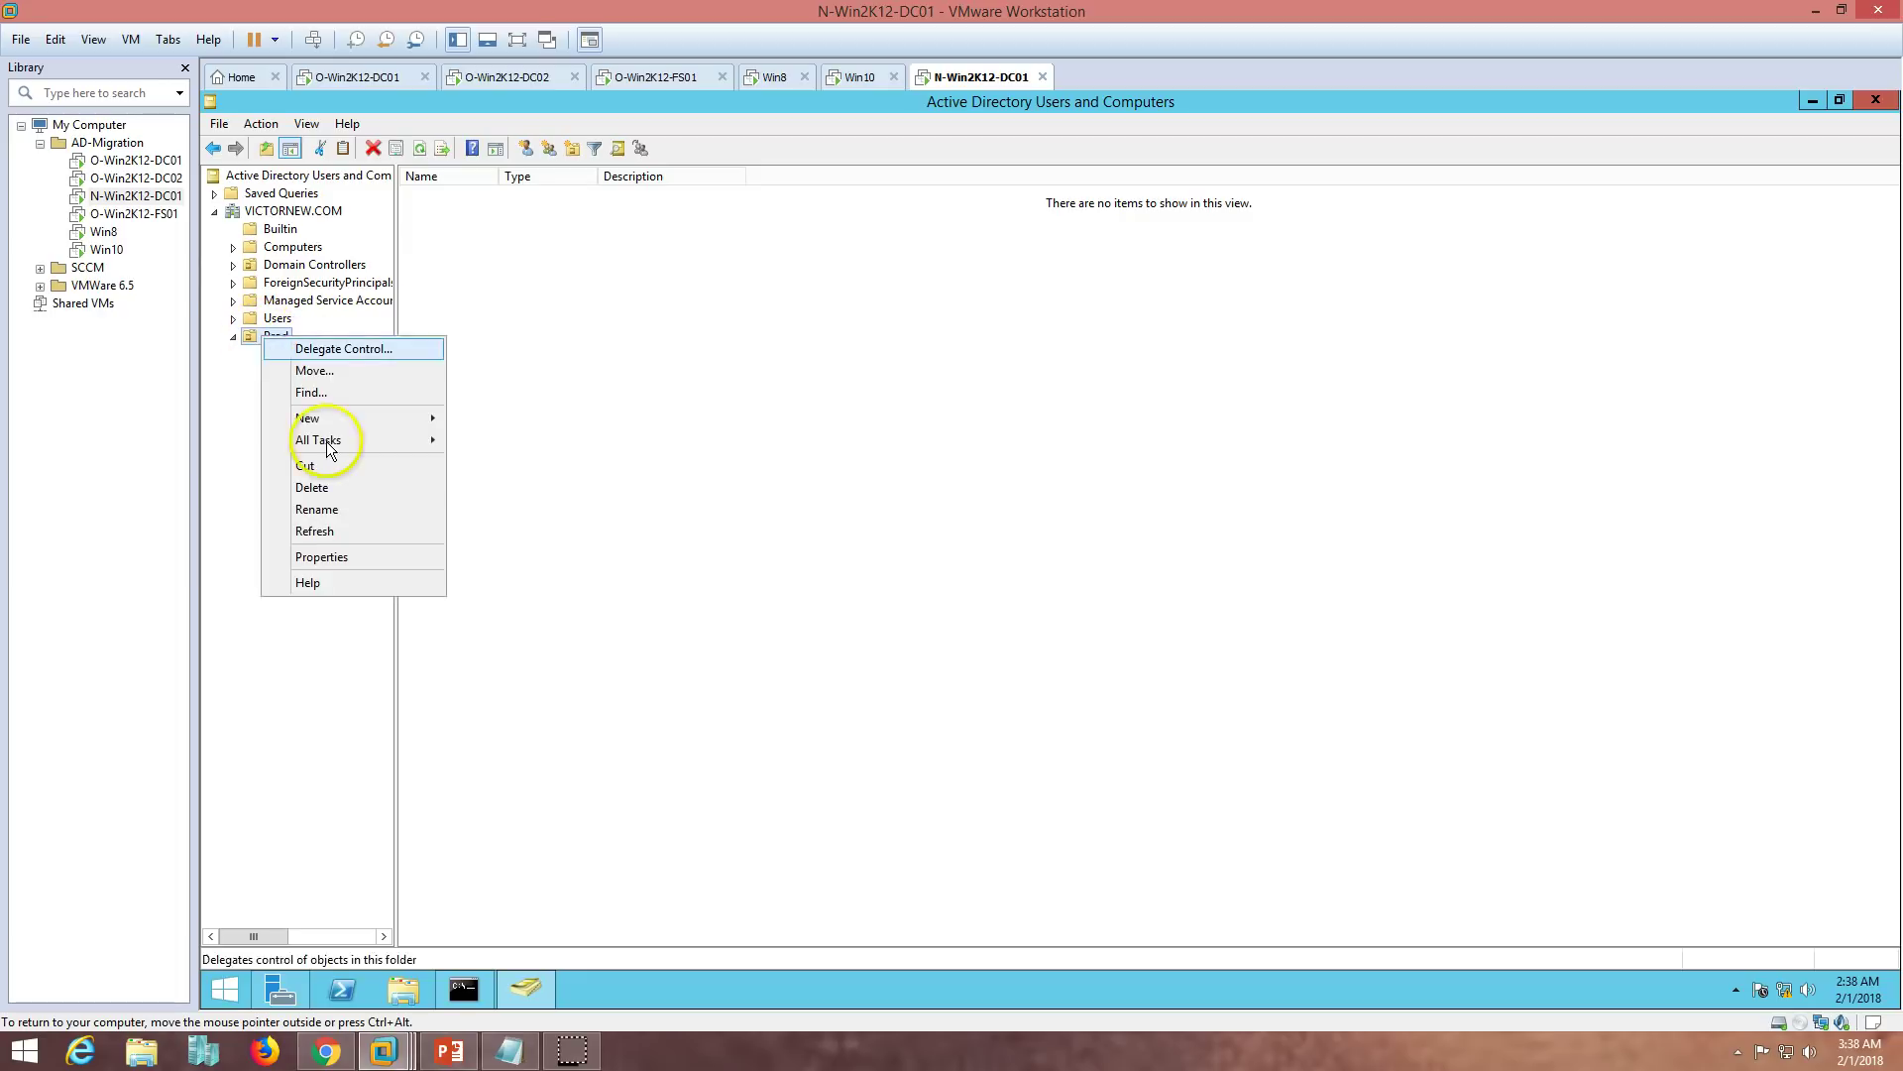
{"action": "mouse_move", "coordinate": [347, 418]}
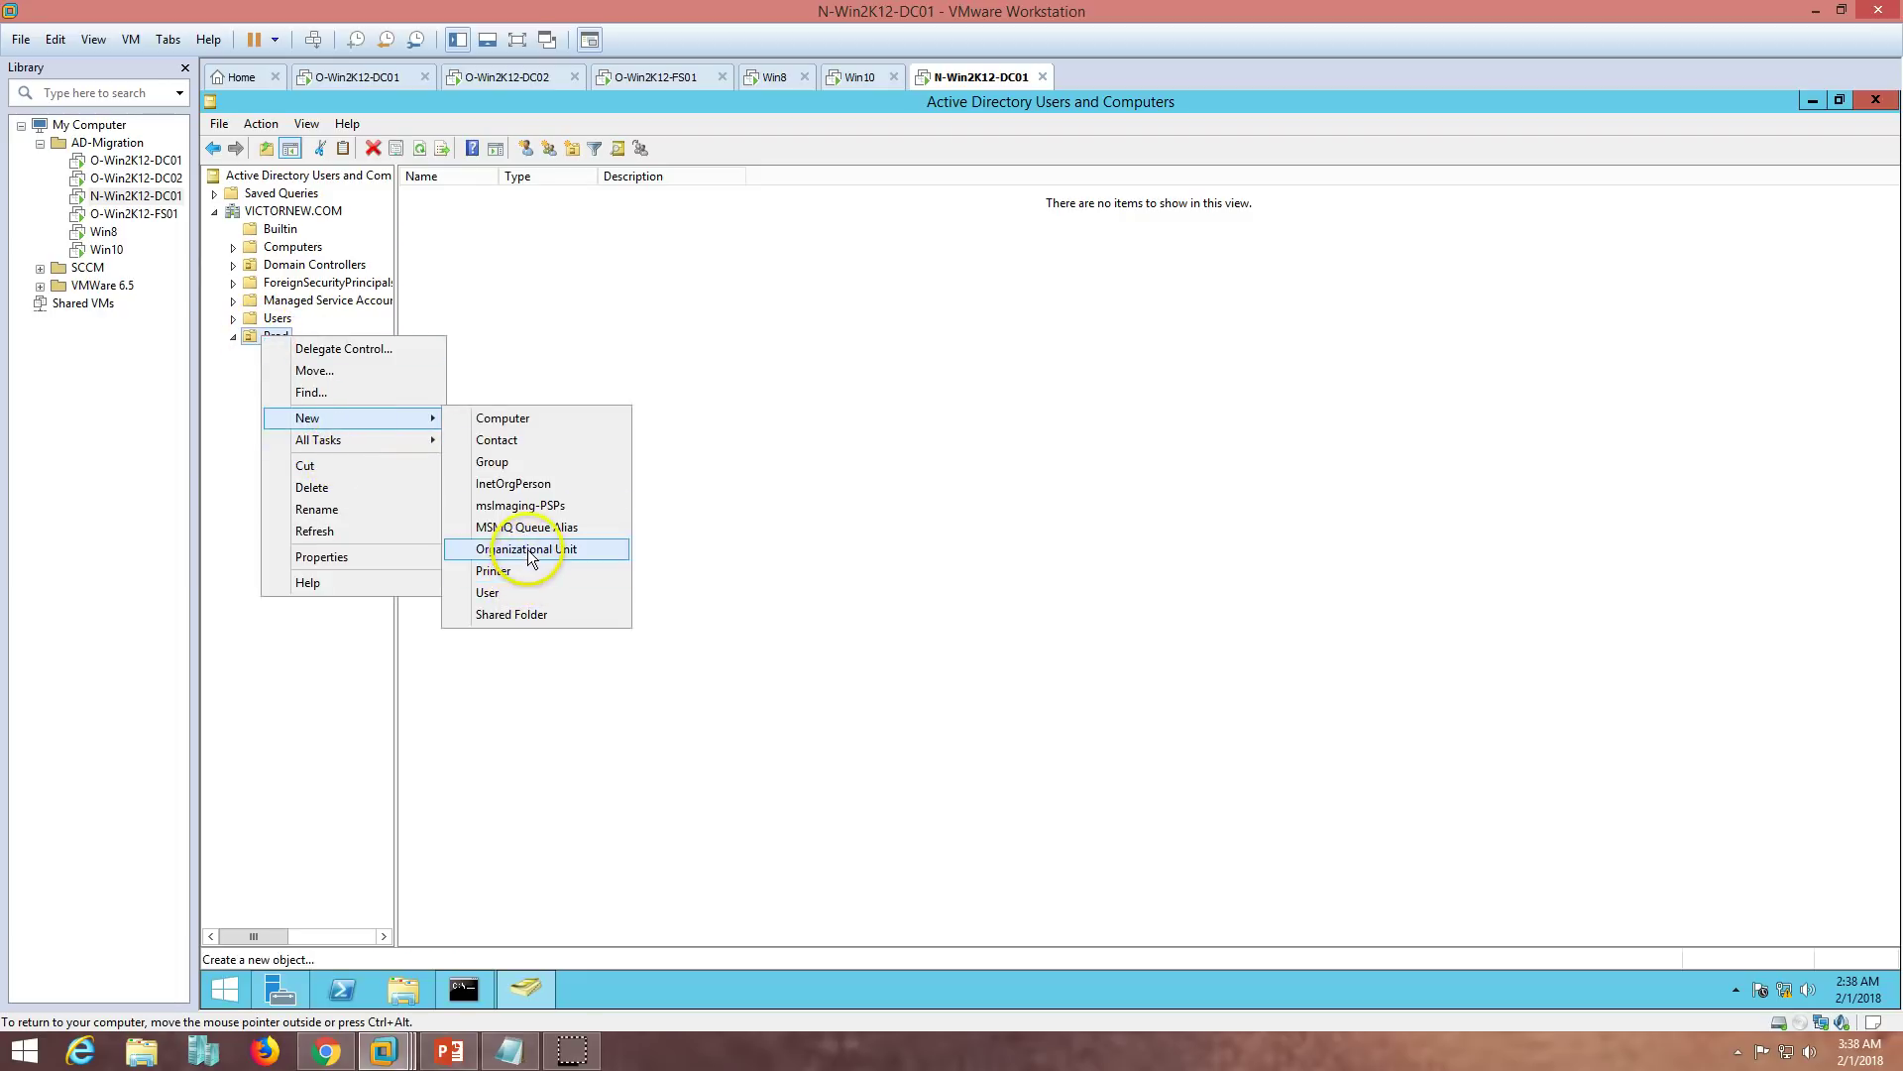
{"action": "left_click", "coordinate": [528, 550]}
{"action": "type", "text": "Groups"}
{"action": "key", "text": "Return"}
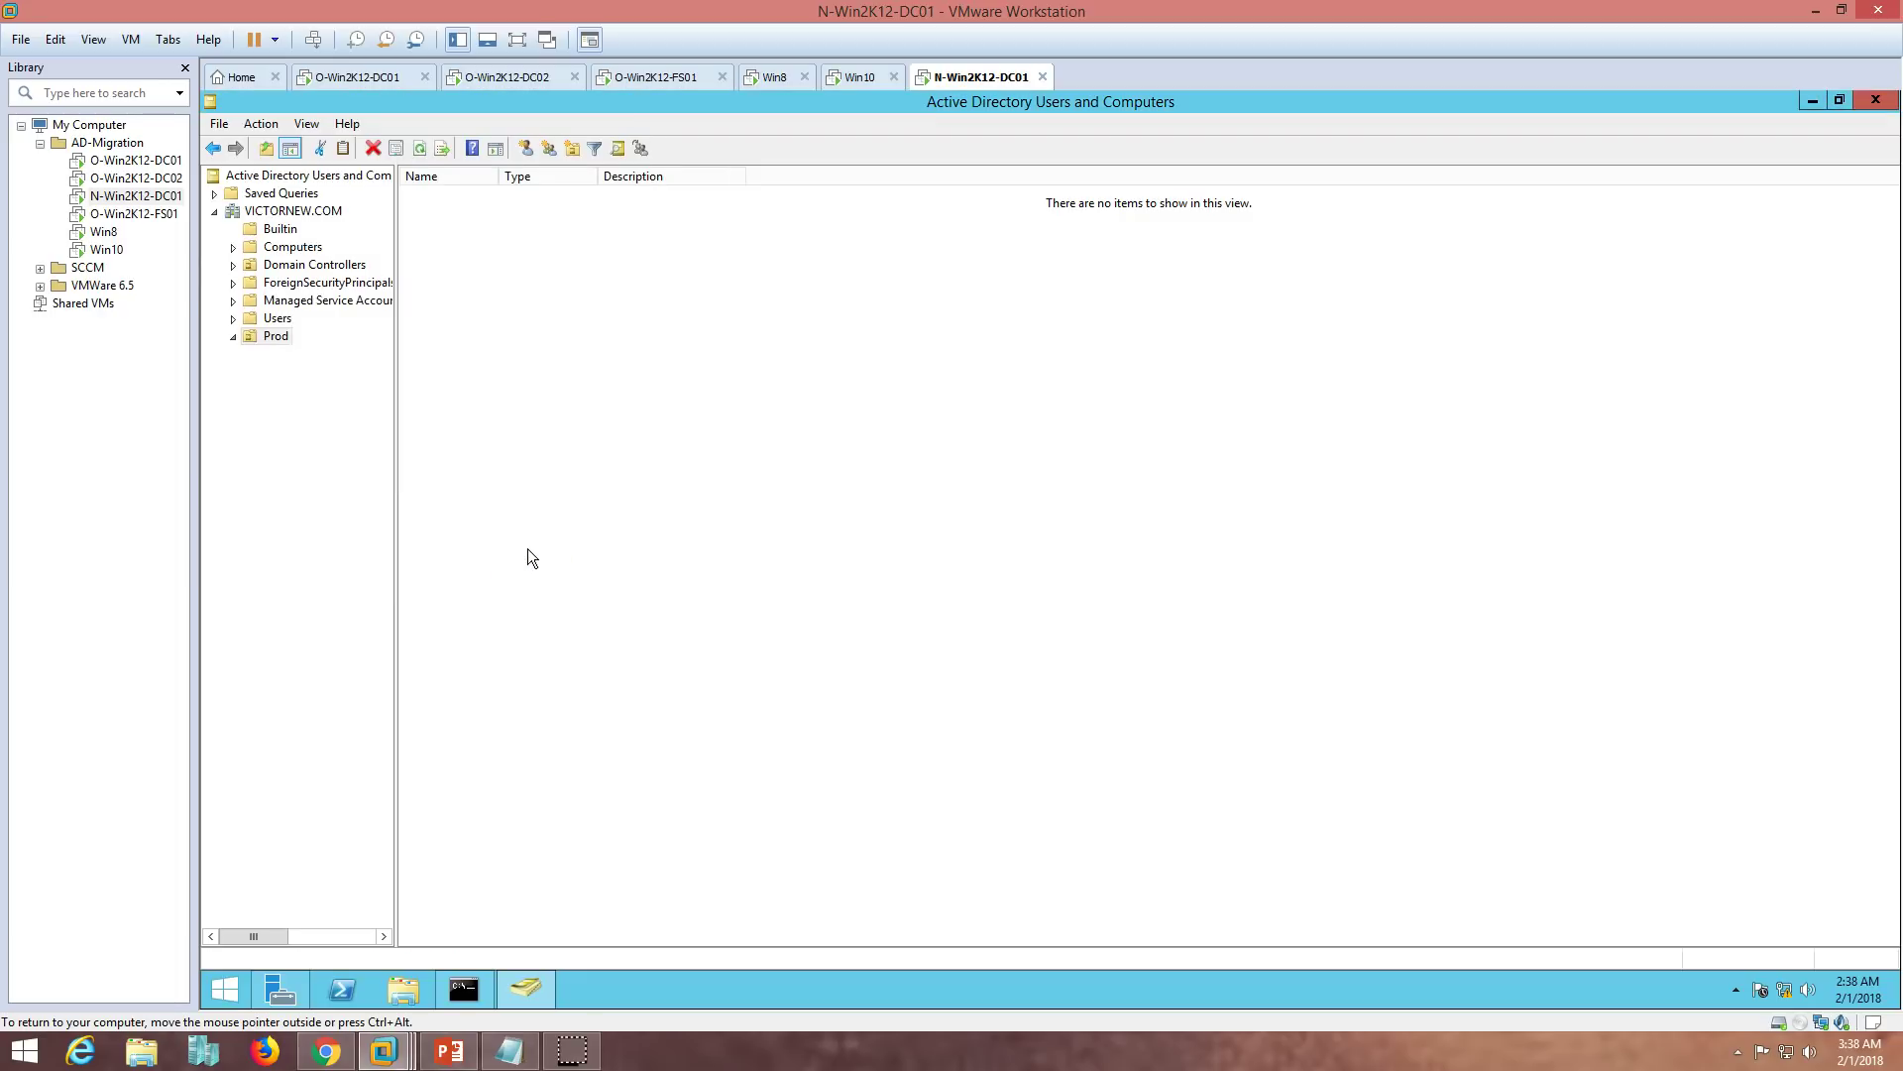
- Create Servers and Workstations OUs inside Prod
{"action": "right_click", "coordinate": [276, 338]}
{"action": "mouse_move", "coordinate": [442, 416]}
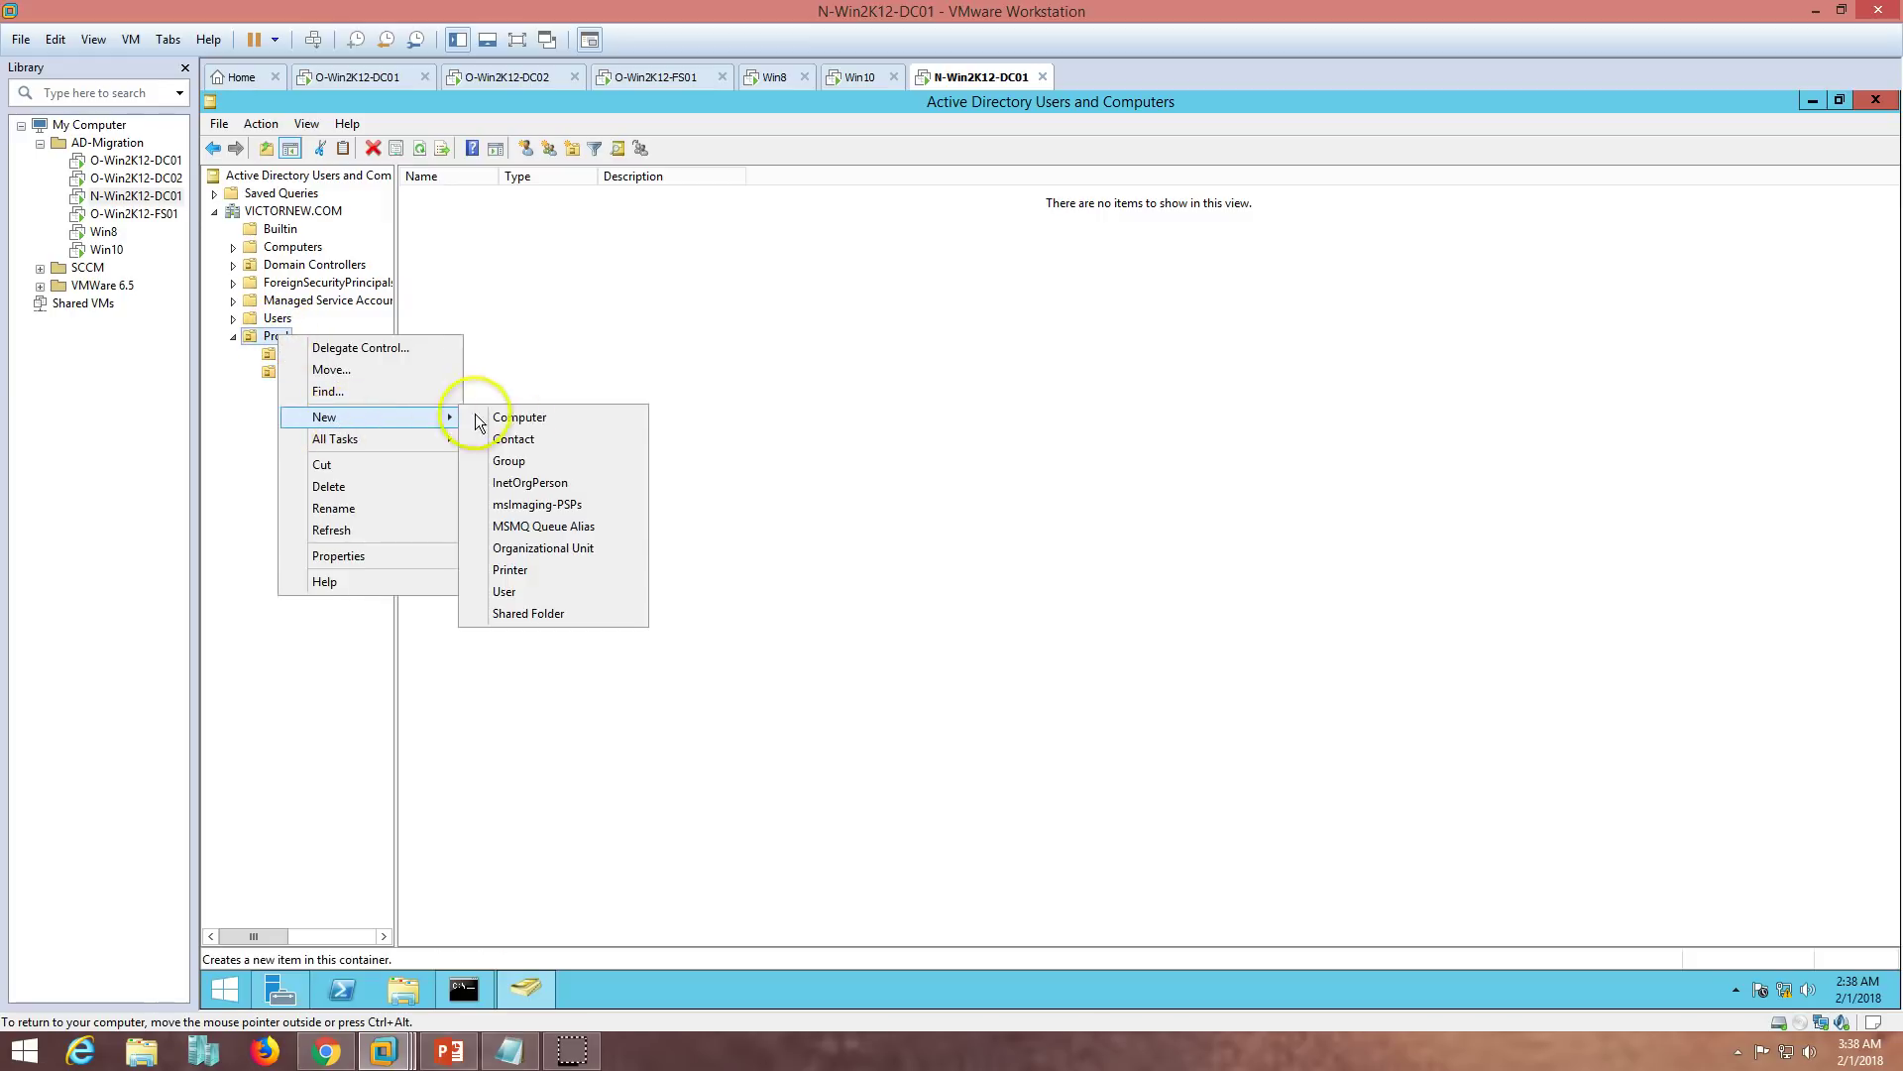
{"action": "left_click", "coordinate": [537, 549]}
{"action": "type", "text": "Servers"}
{"action": "key", "text": "Return"}
{"action": "left_click", "coordinate": [277, 340]}
{"action": "right_click", "coordinate": [278, 344]}
{"action": "mouse_move", "coordinate": [356, 419]}
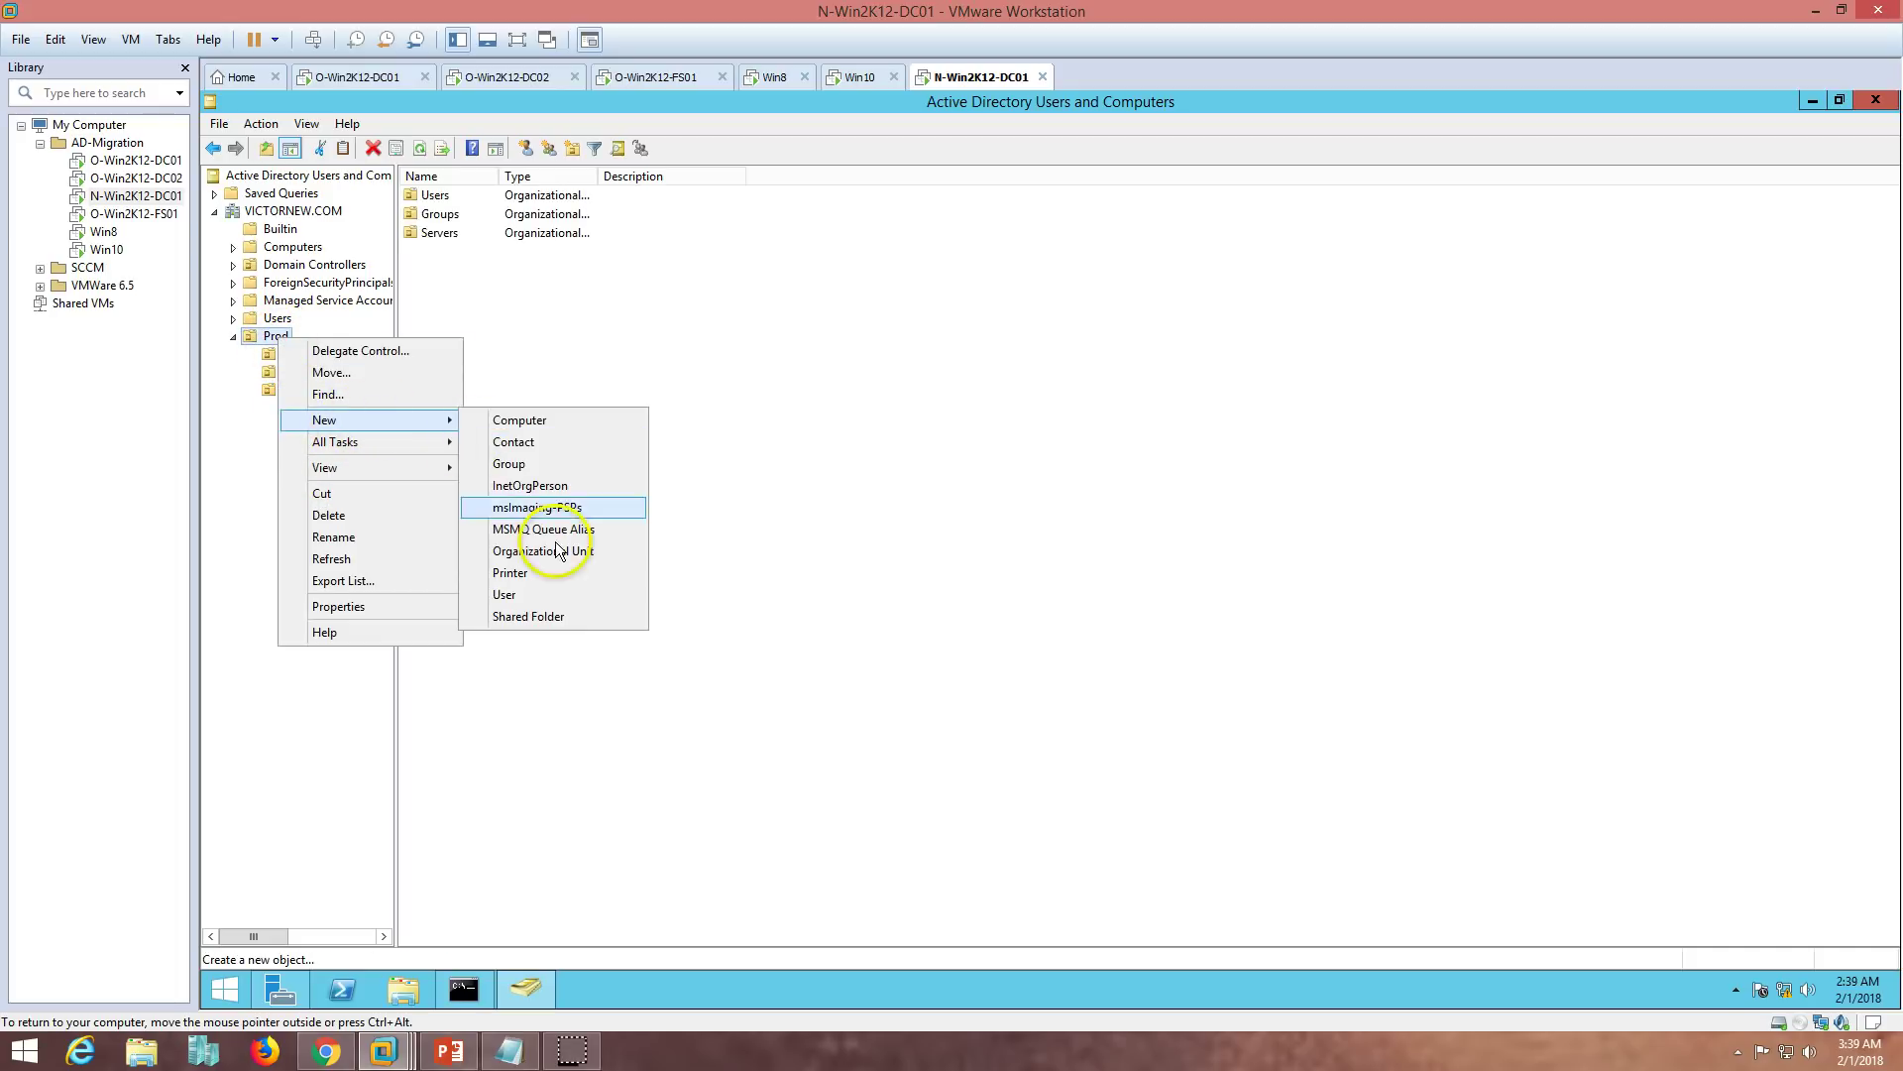
{"action": "left_click", "coordinate": [555, 551]}
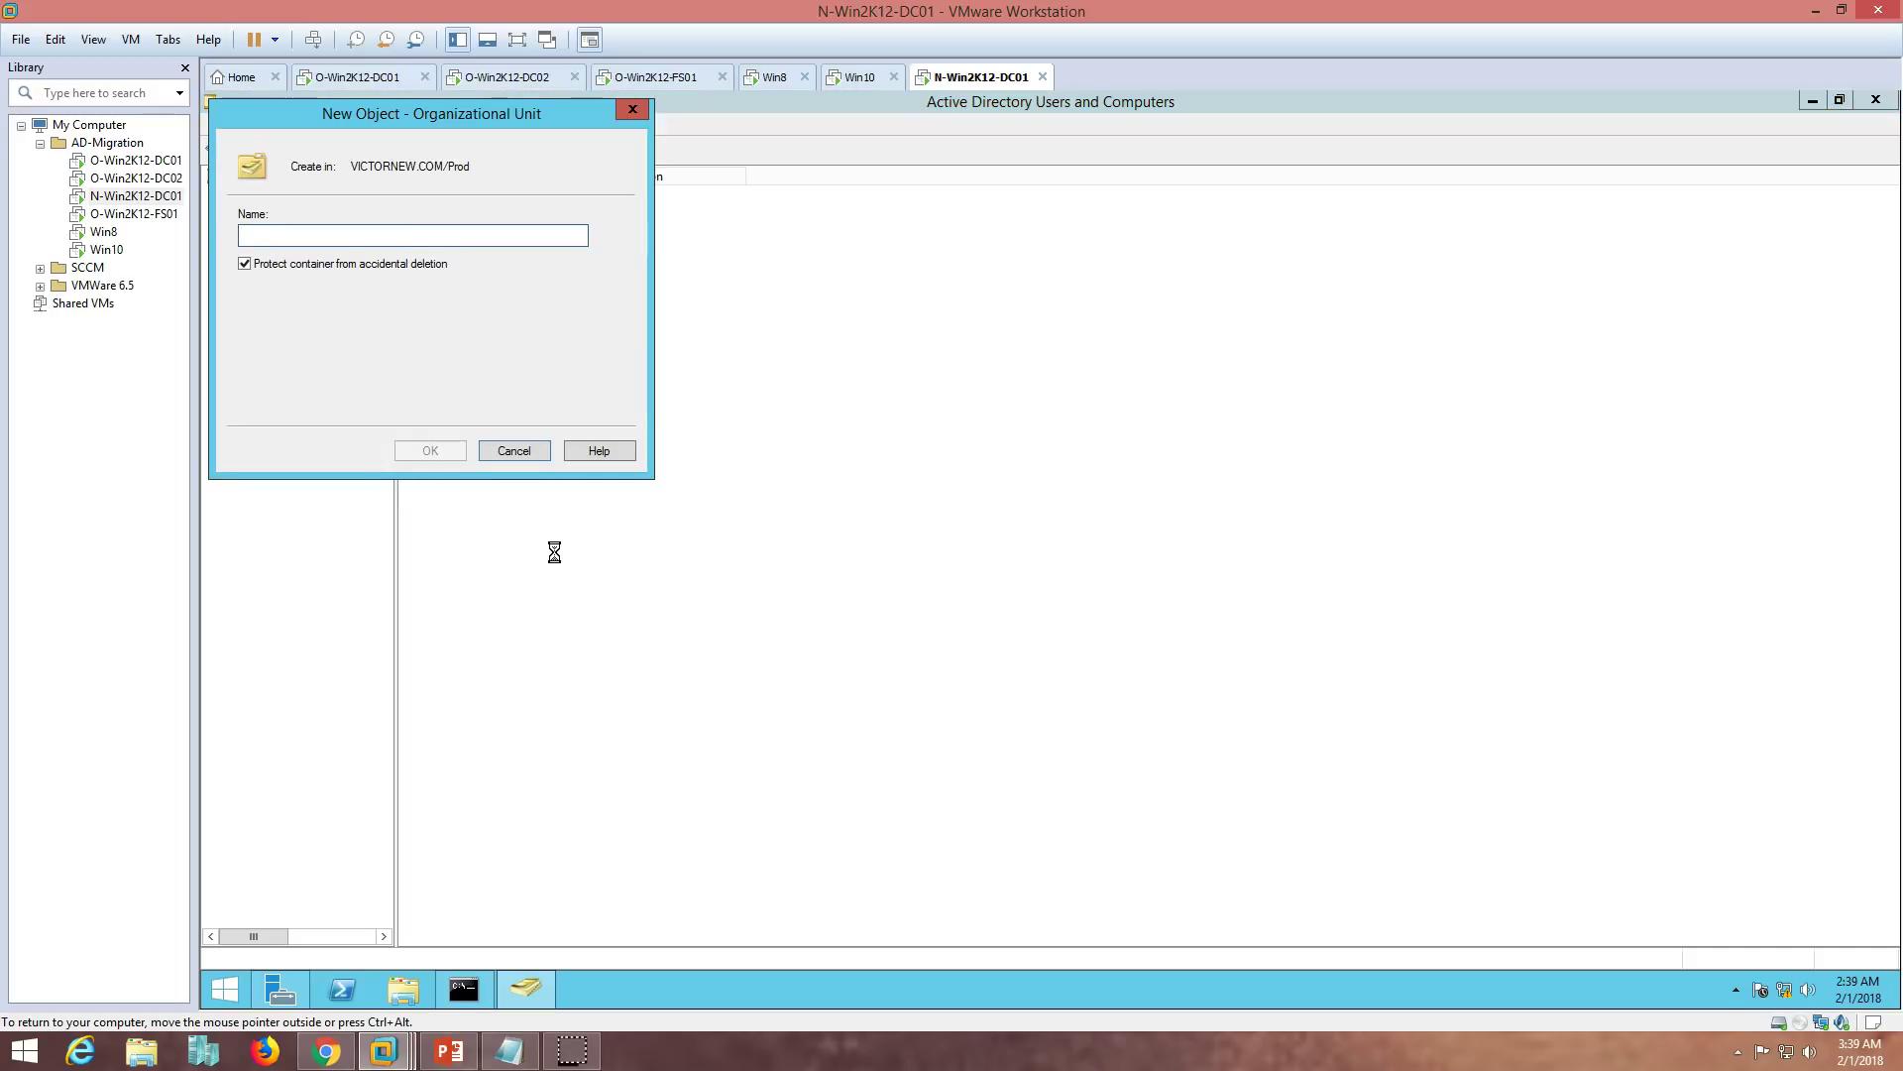
{"action": "type", "text": "Workstations"}
{"action": "key", "text": "Return"}
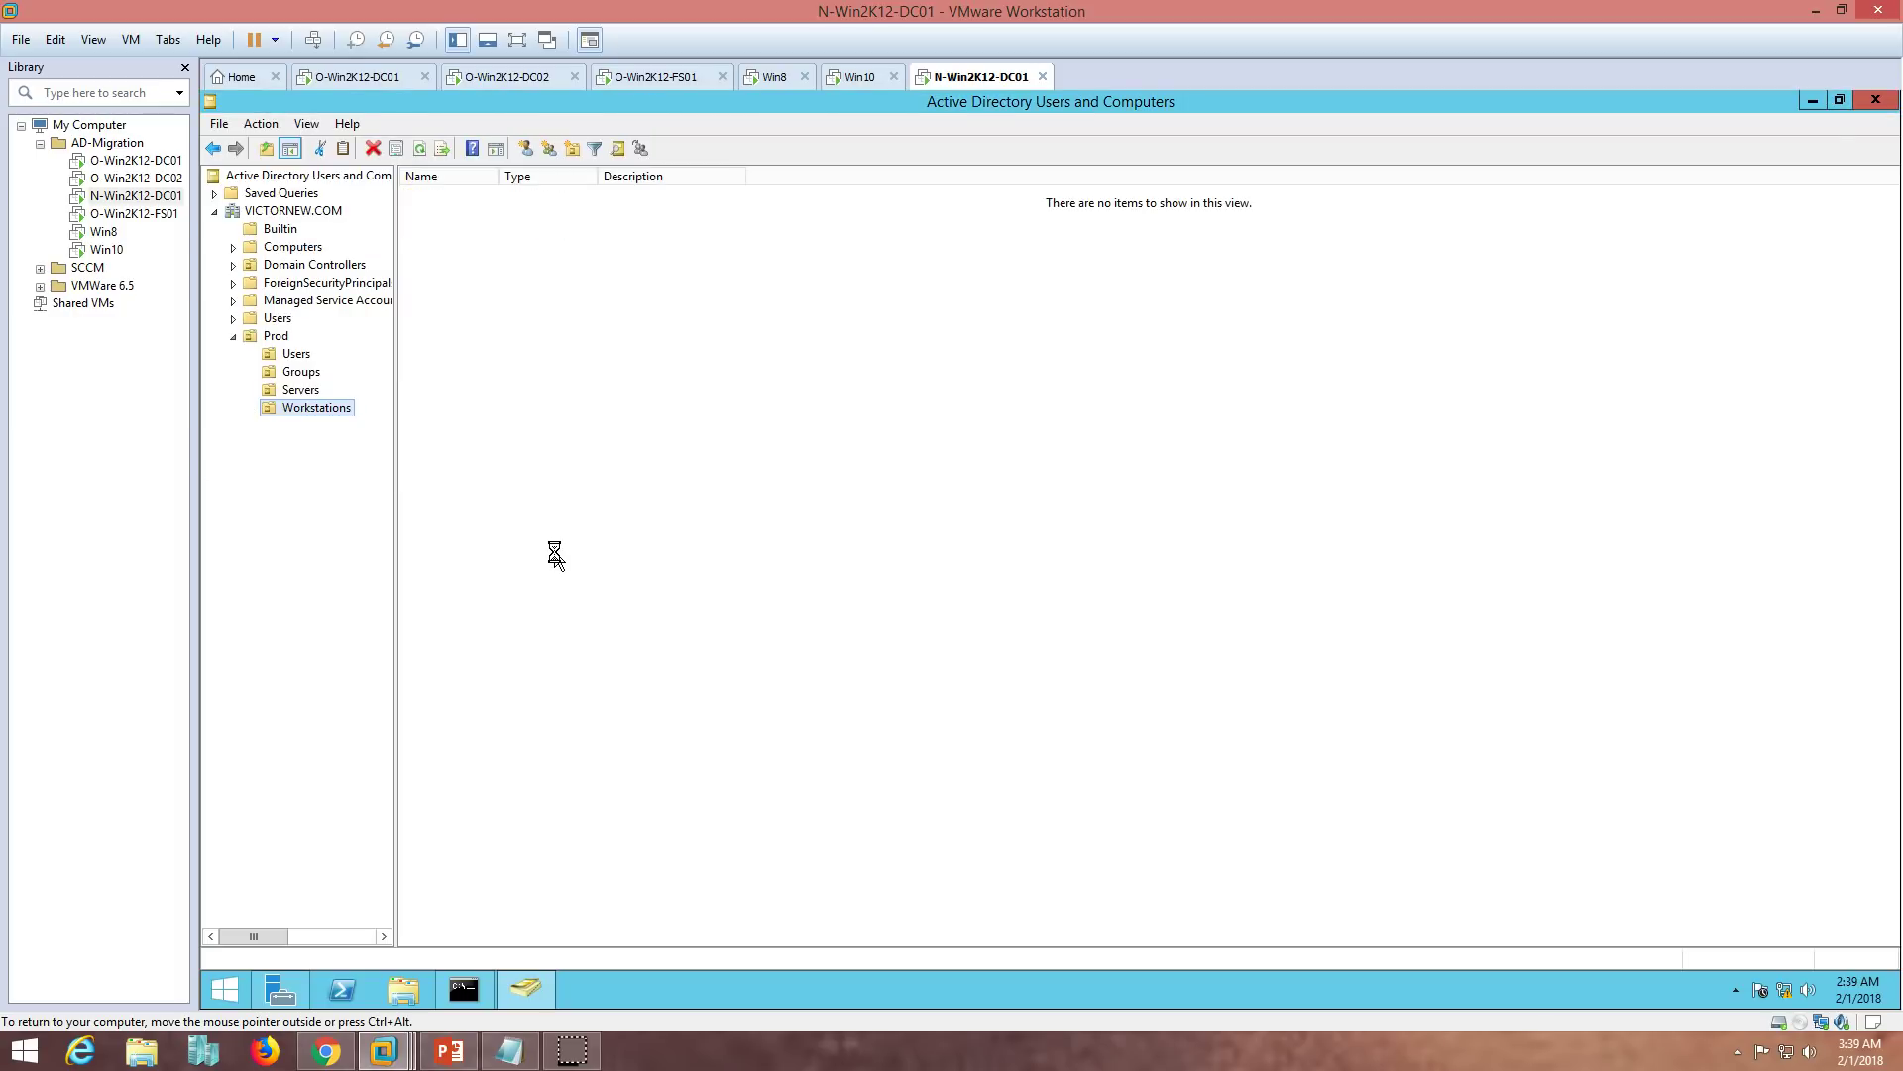
{"action": "left_click", "coordinate": [652, 543]}
{"action": "left_click", "coordinate": [395, 89]}
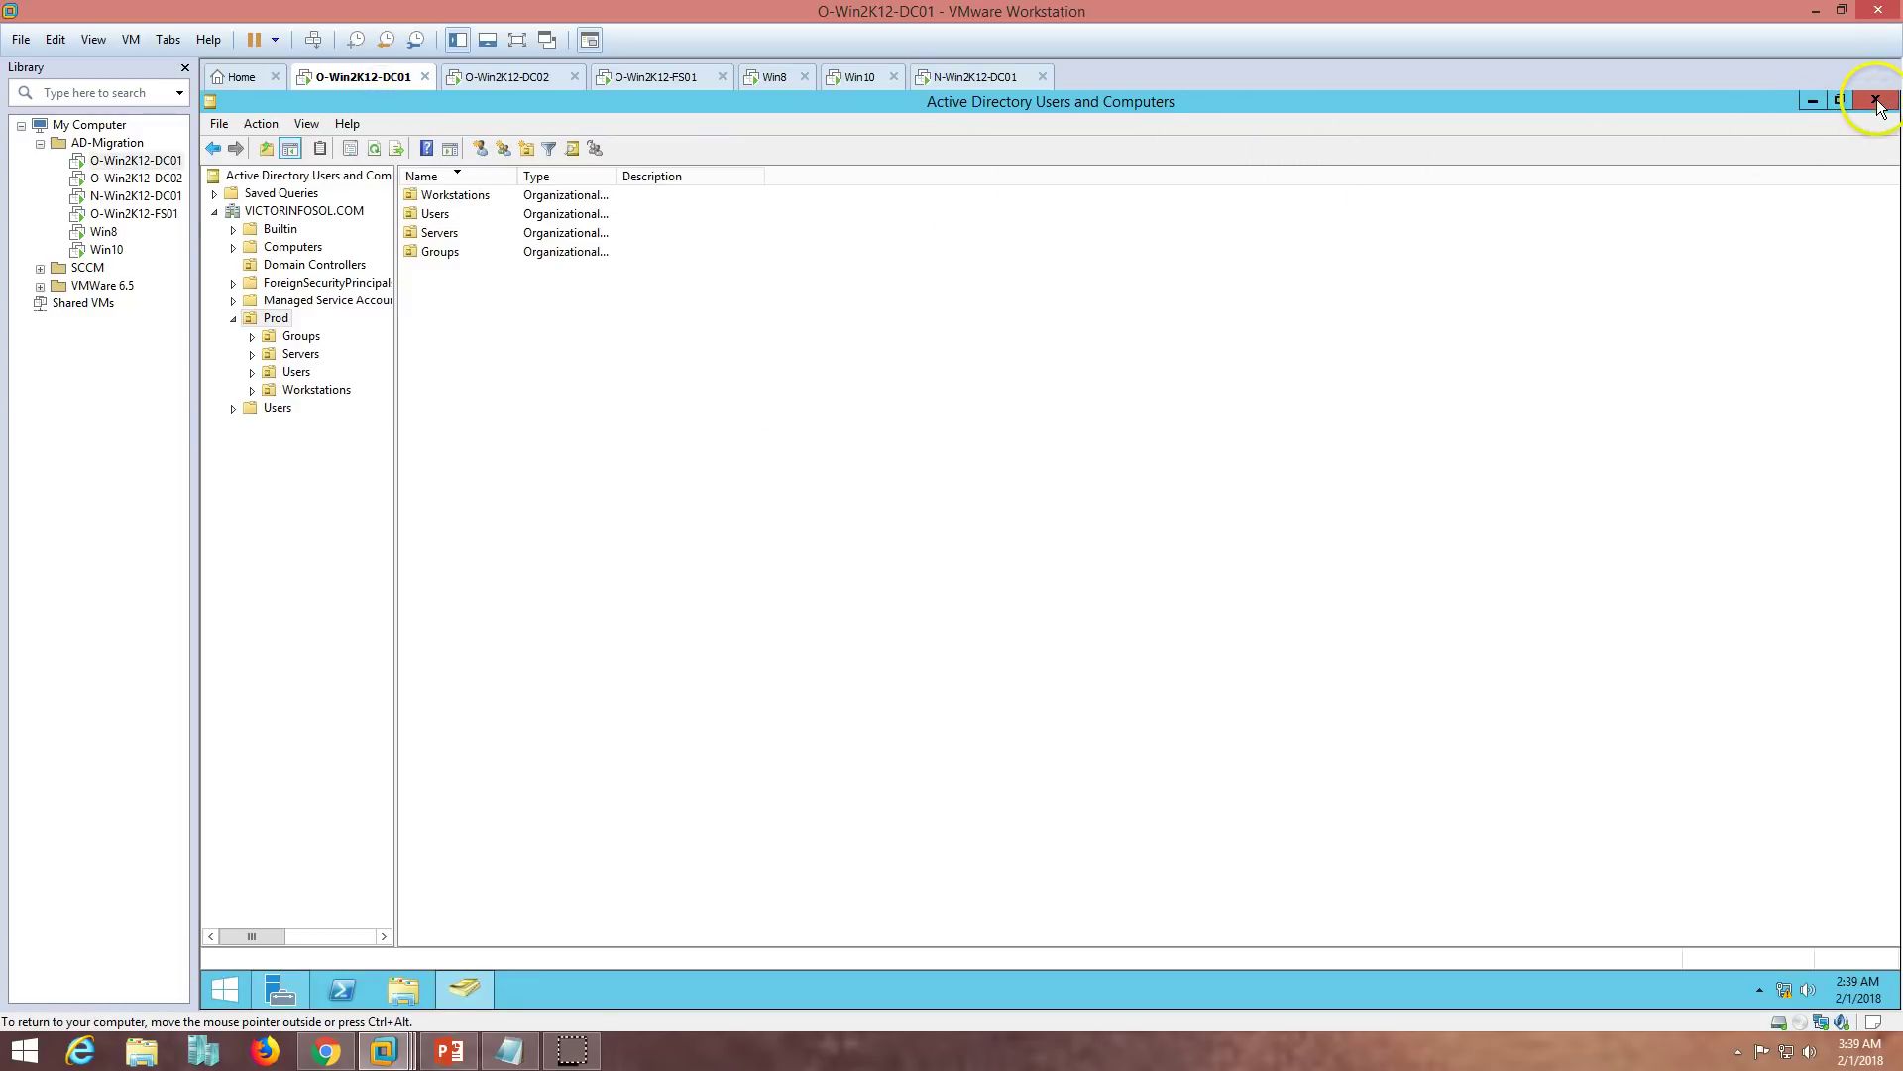
- Return from the slide show to N-Win2K12-DC01 and minimize Active Directory Users and Computers
{"action": "left_click", "coordinate": [449, 1050]}
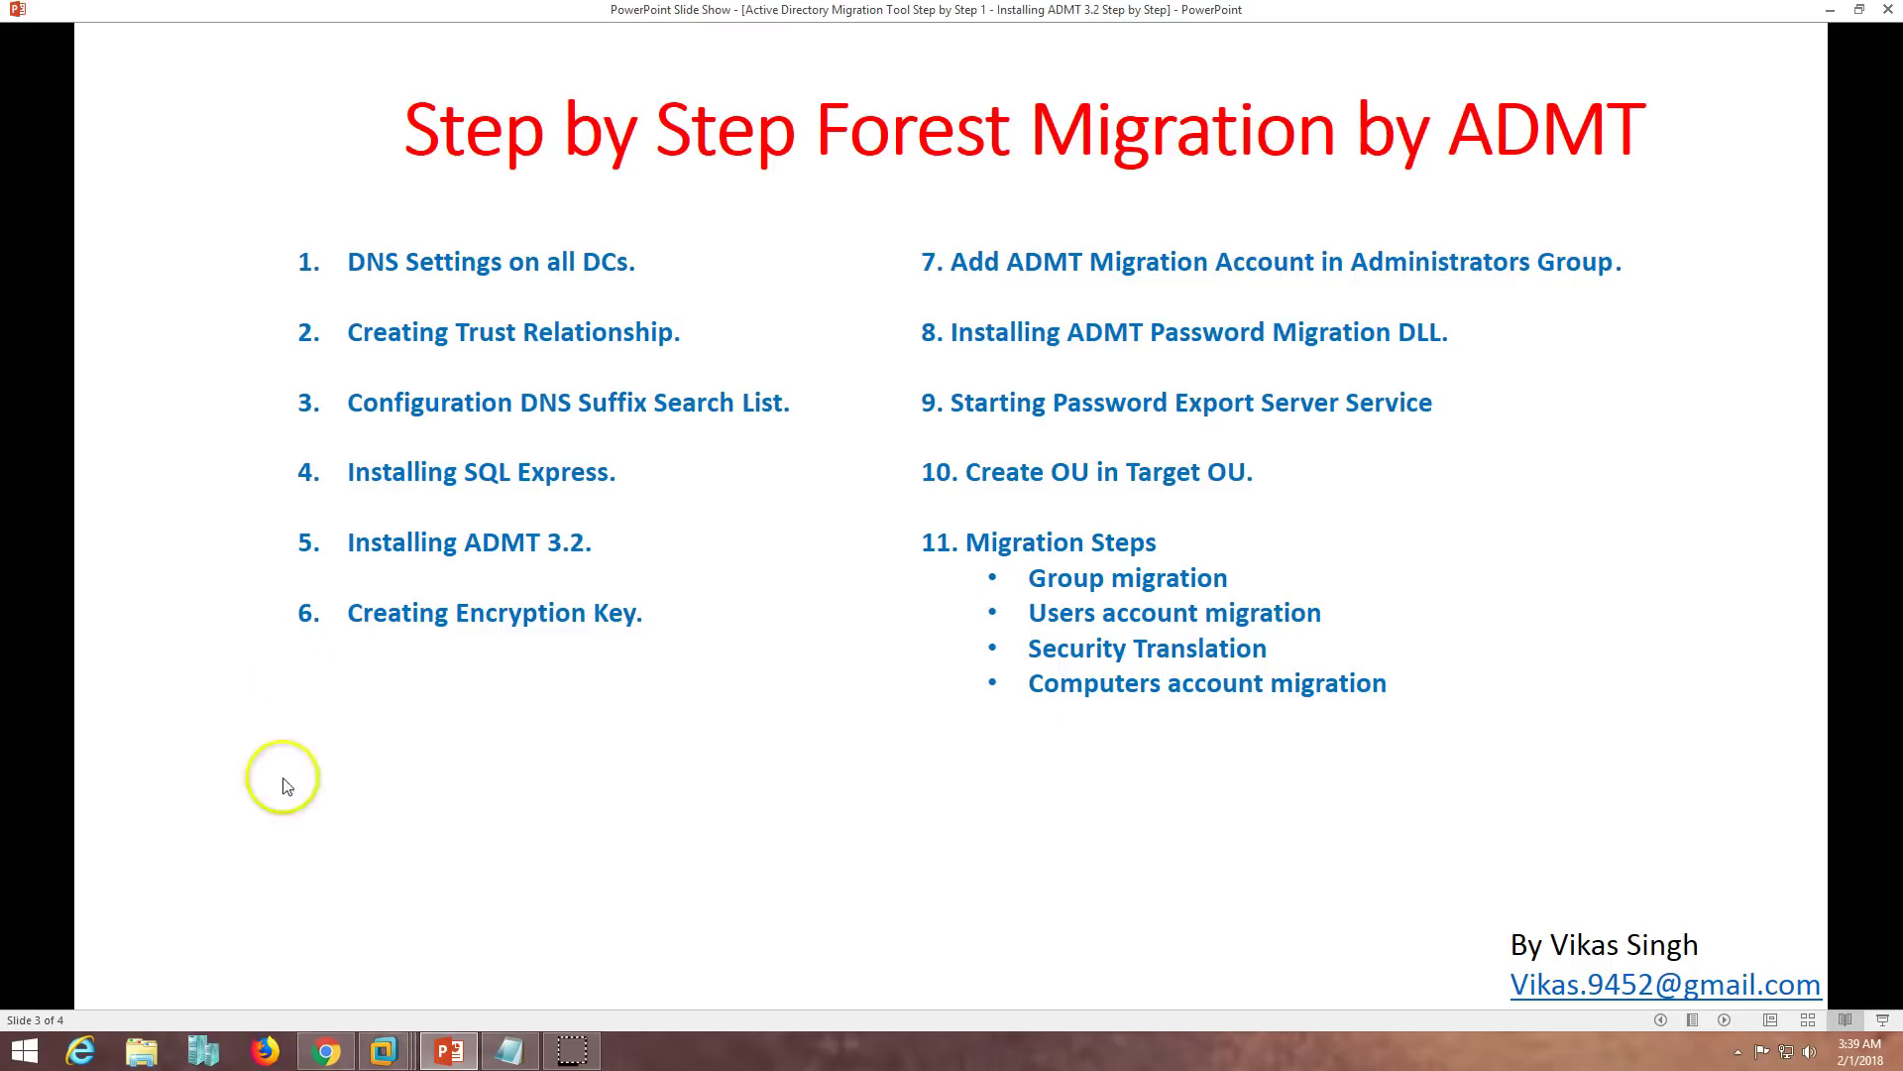
{"action": "left_click", "coordinate": [384, 1050]}
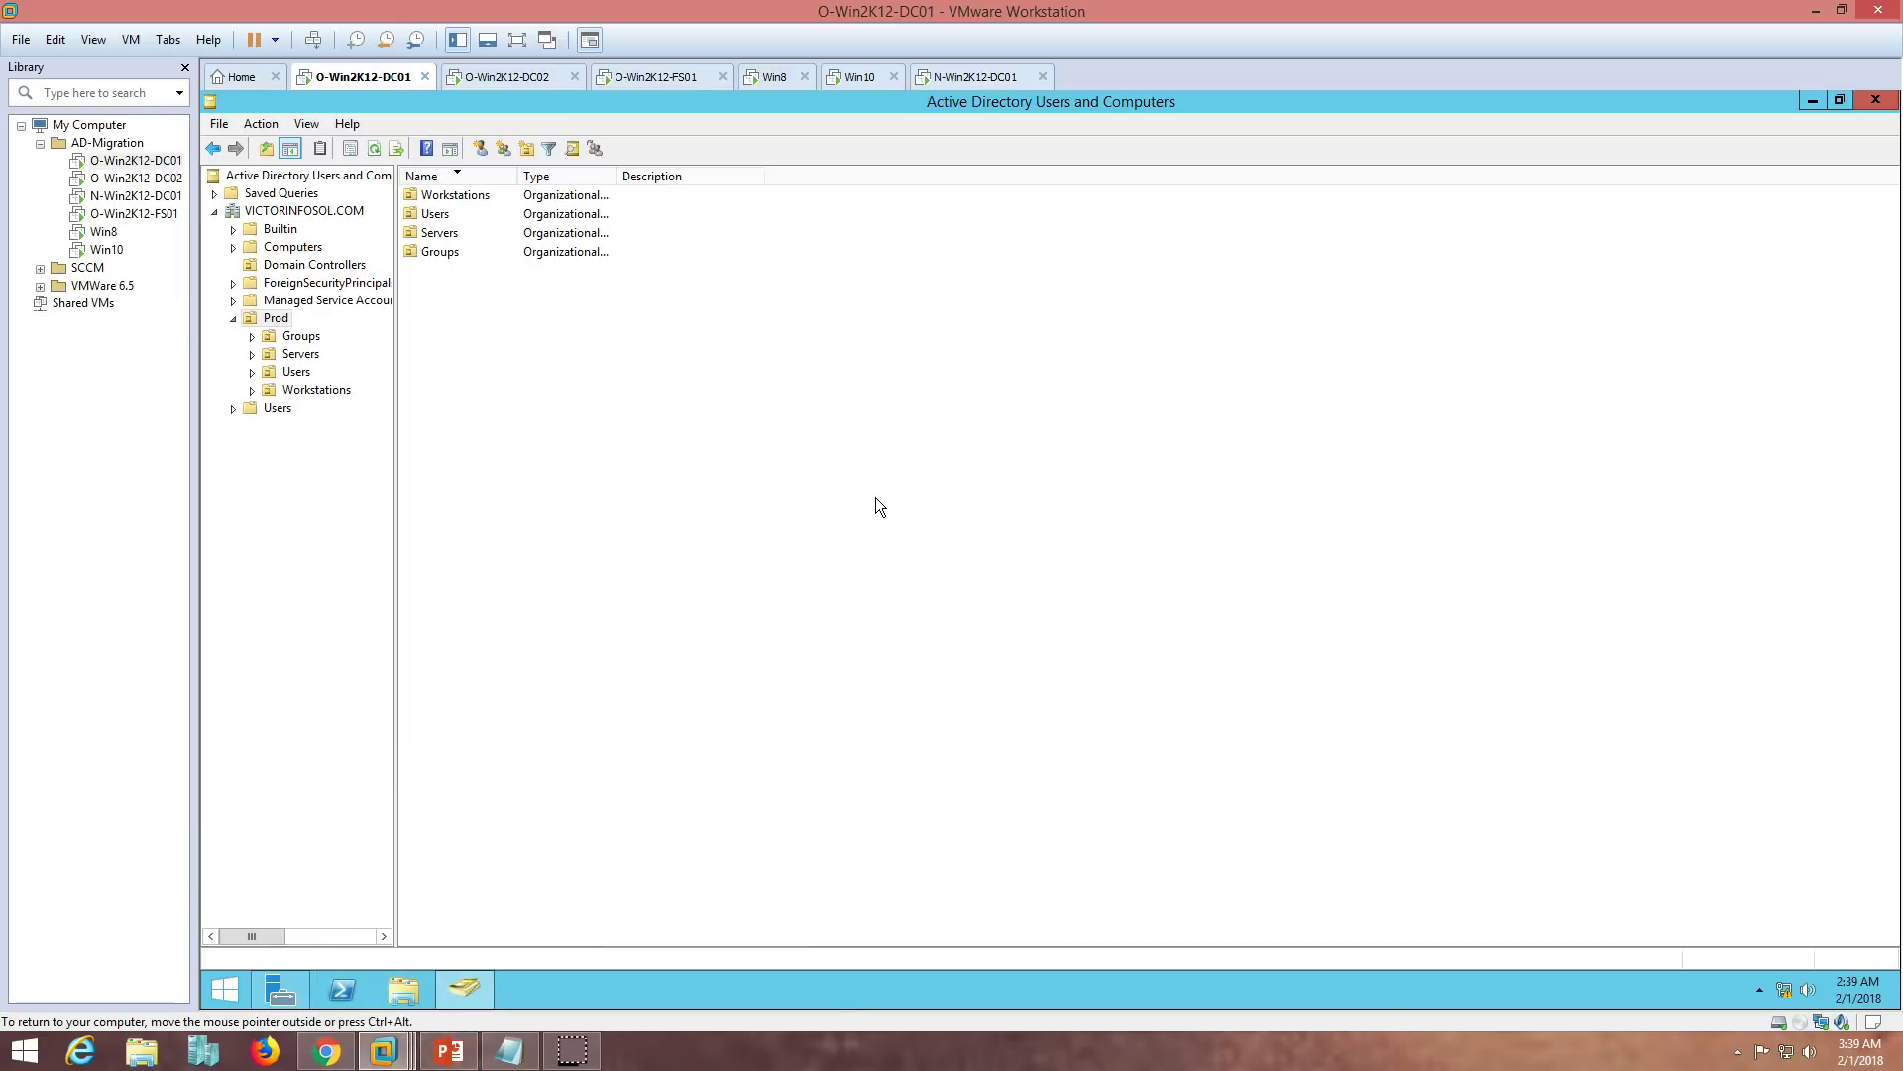
{"action": "left_click", "coordinate": [972, 75]}
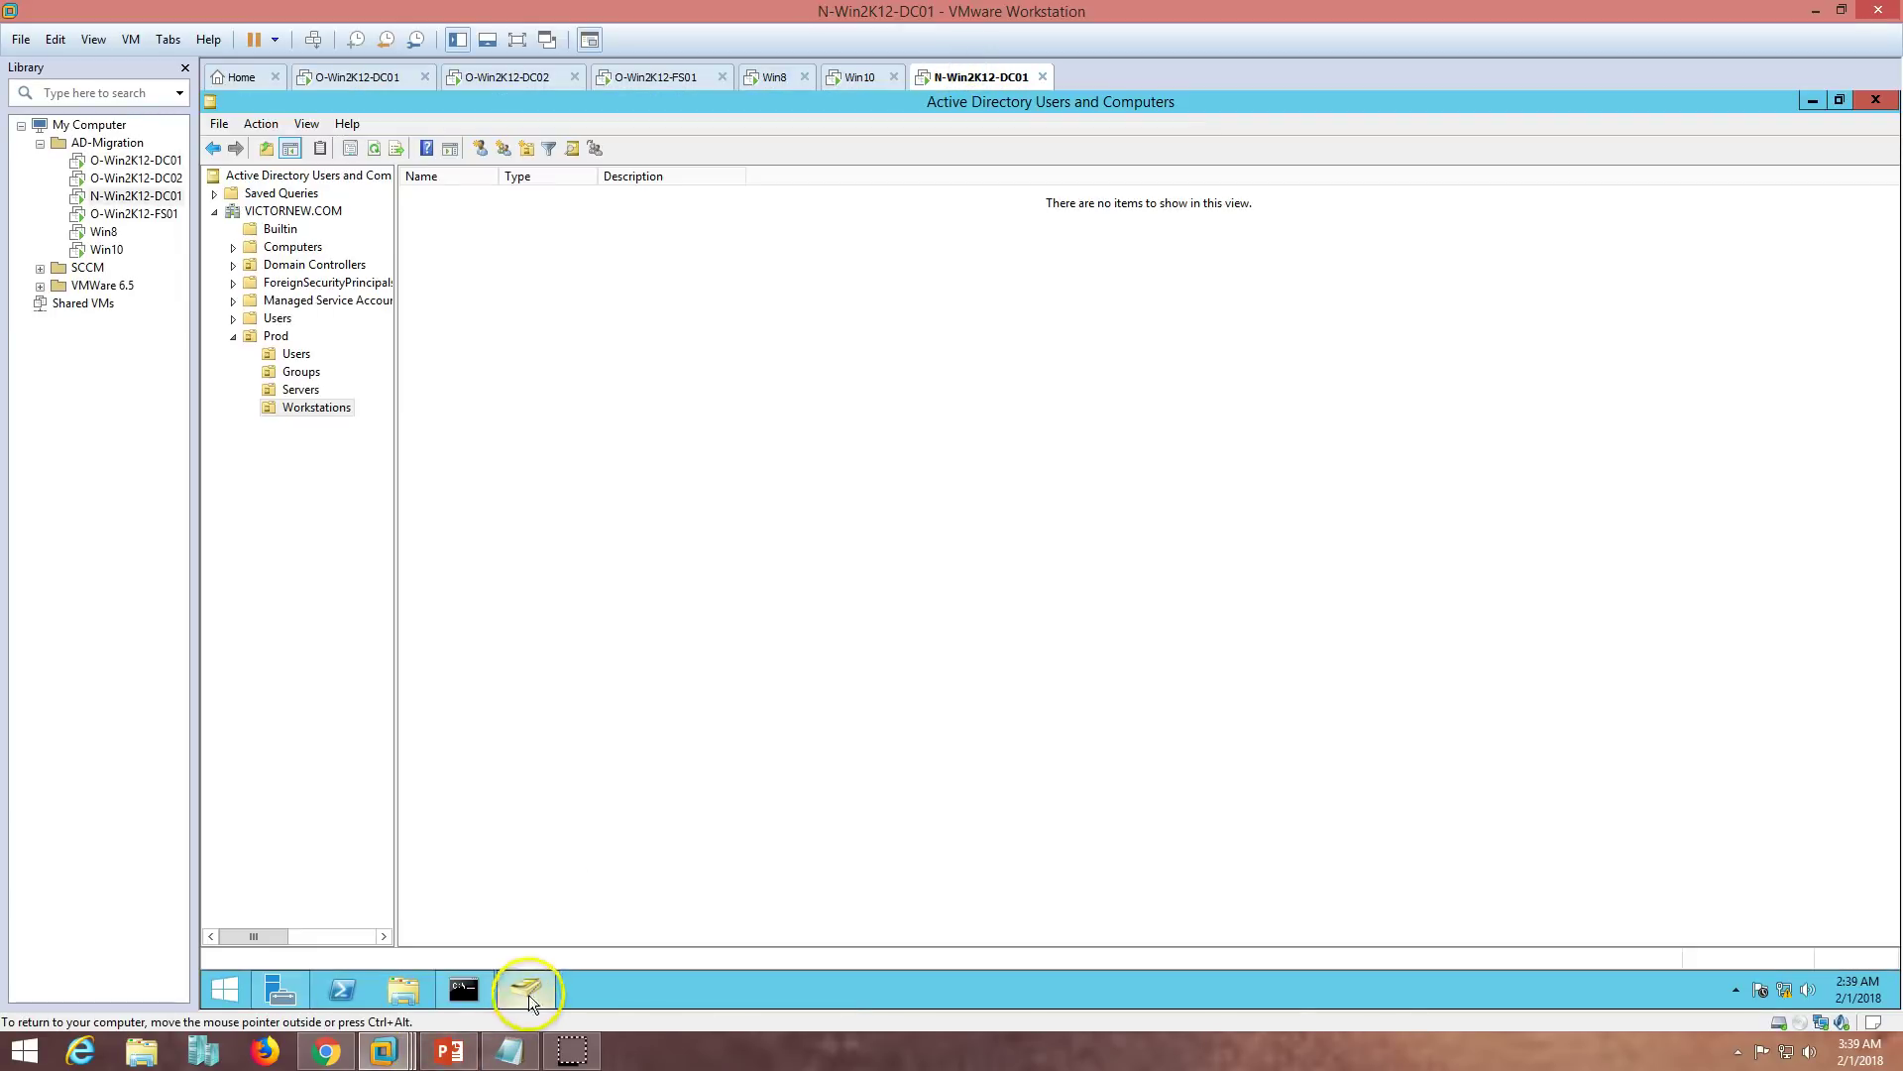
{"action": "left_click", "coordinate": [525, 986]}
- Open the ADMT console and launch the Group Account Migration Wizard
{"action": "double_click", "coordinate": [238, 605]}
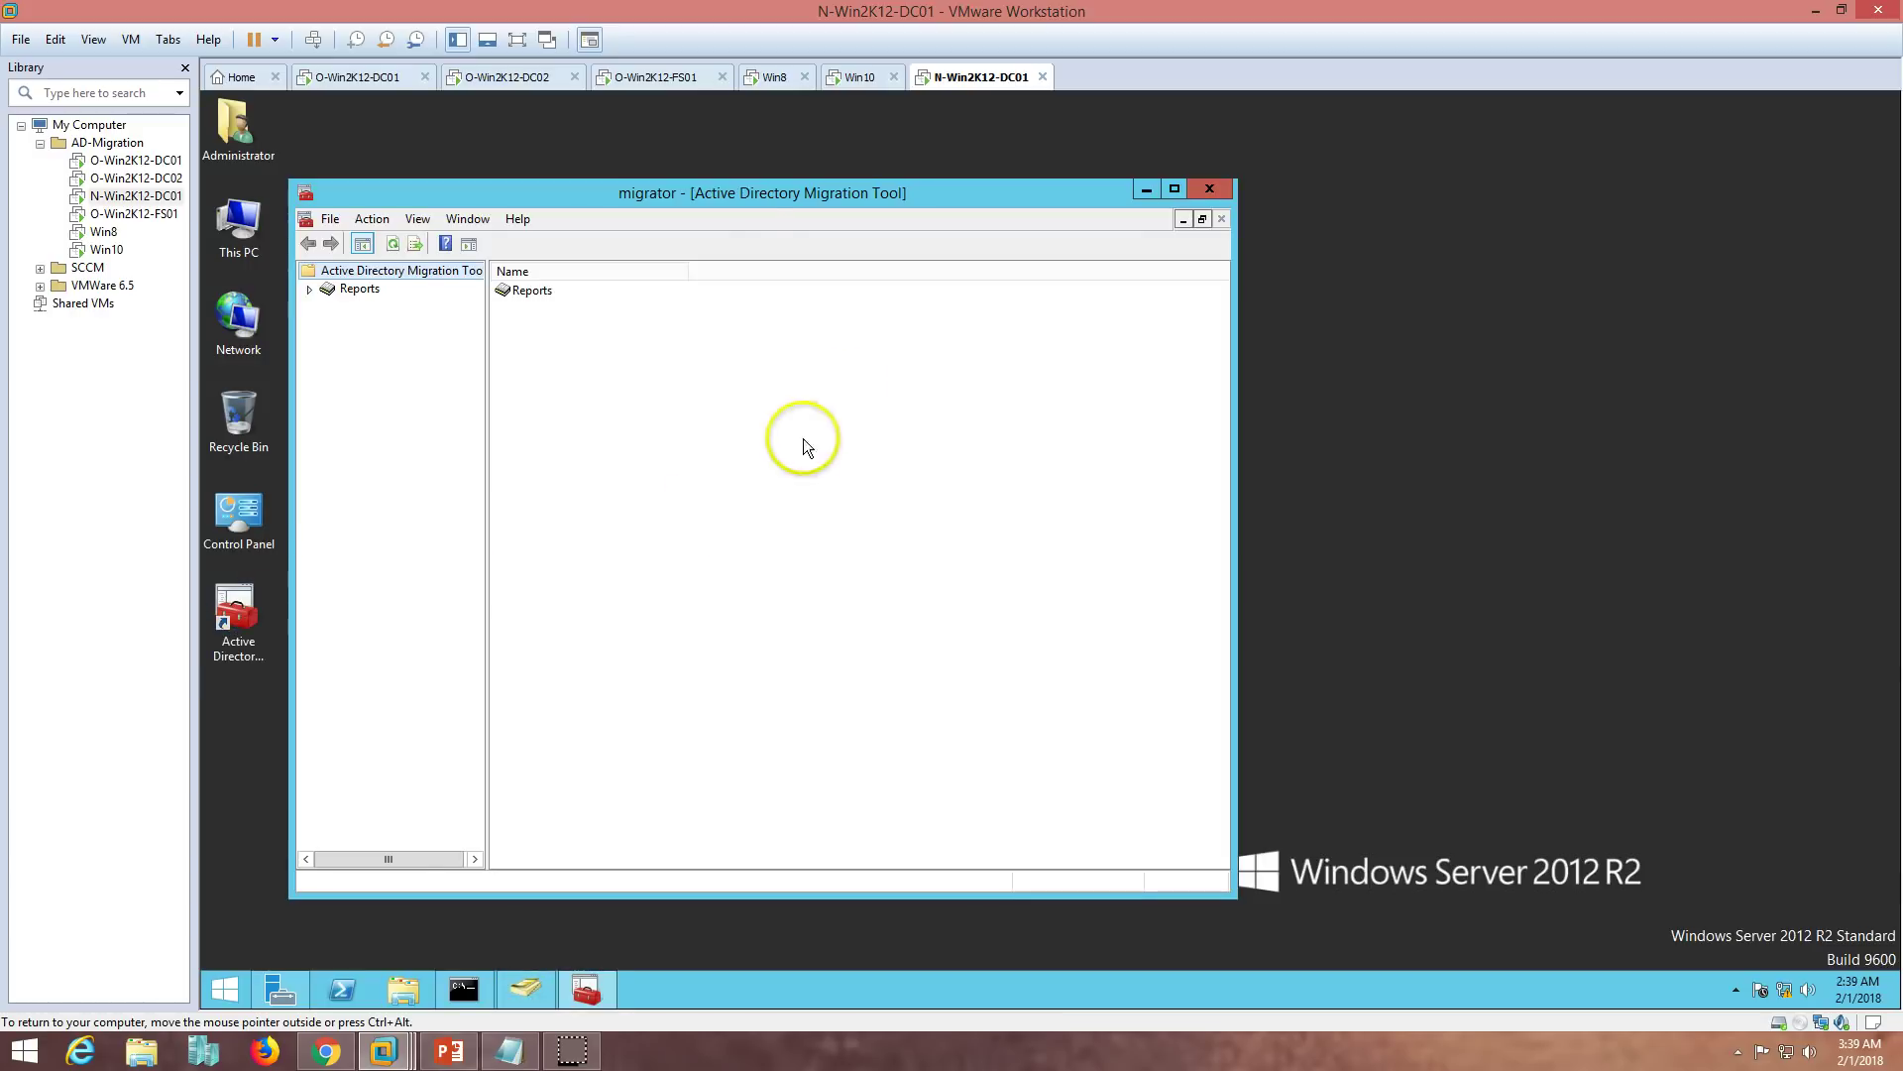
{"action": "double_click", "coordinate": [803, 193]}
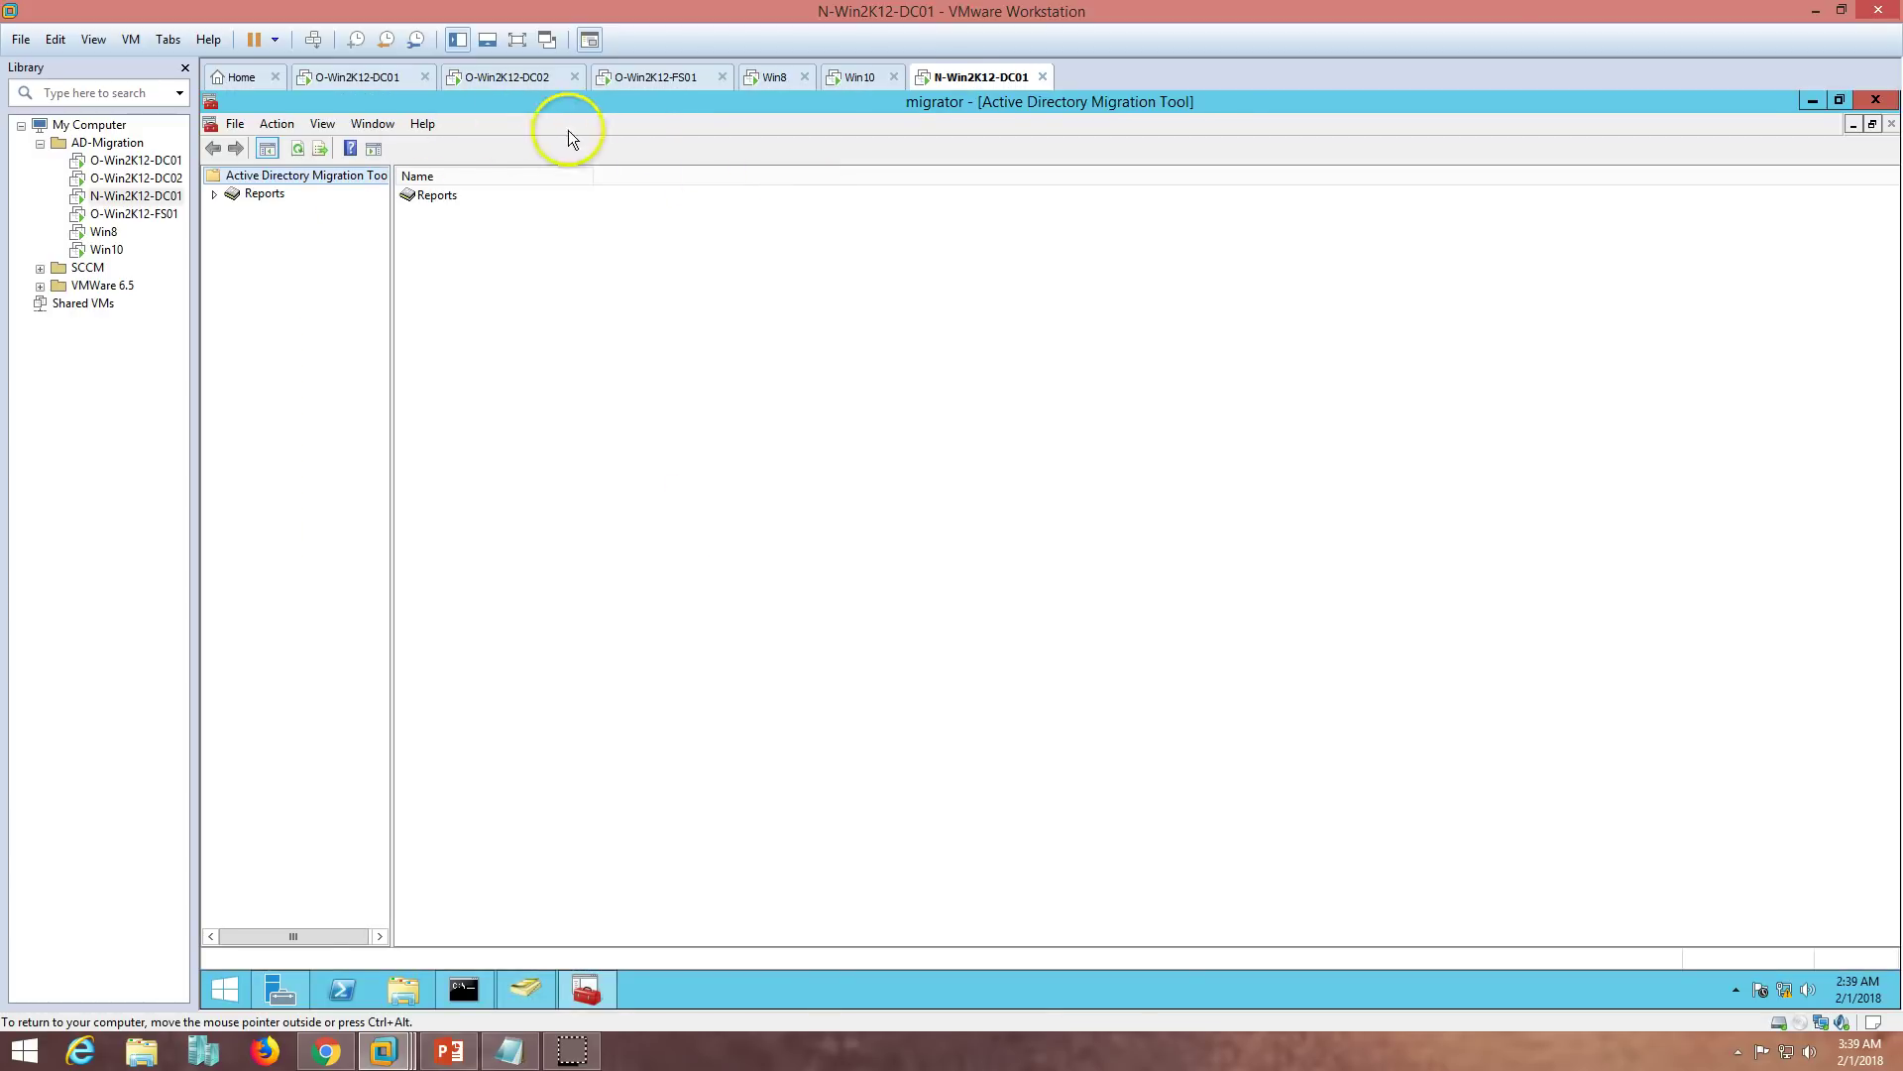
{"action": "right_click", "coordinate": [296, 177]}
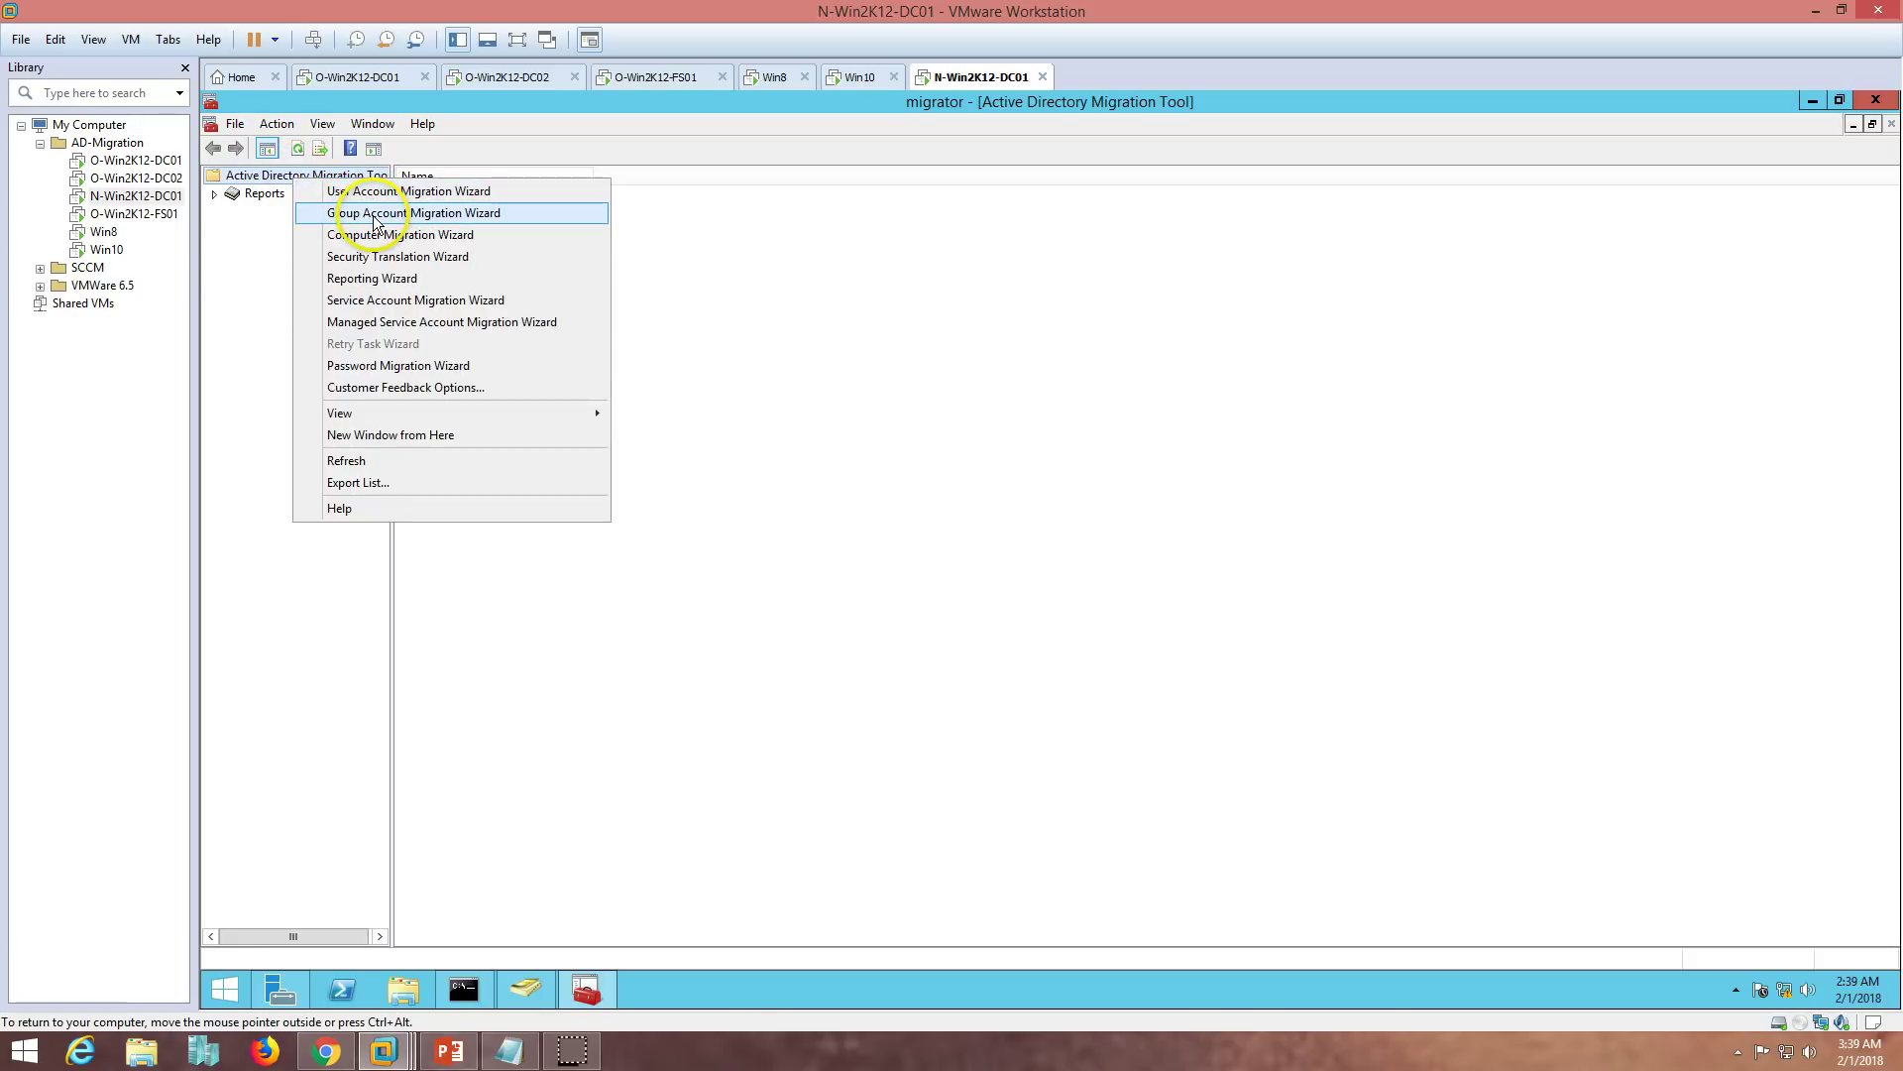
{"action": "left_click", "coordinate": [466, 216]}
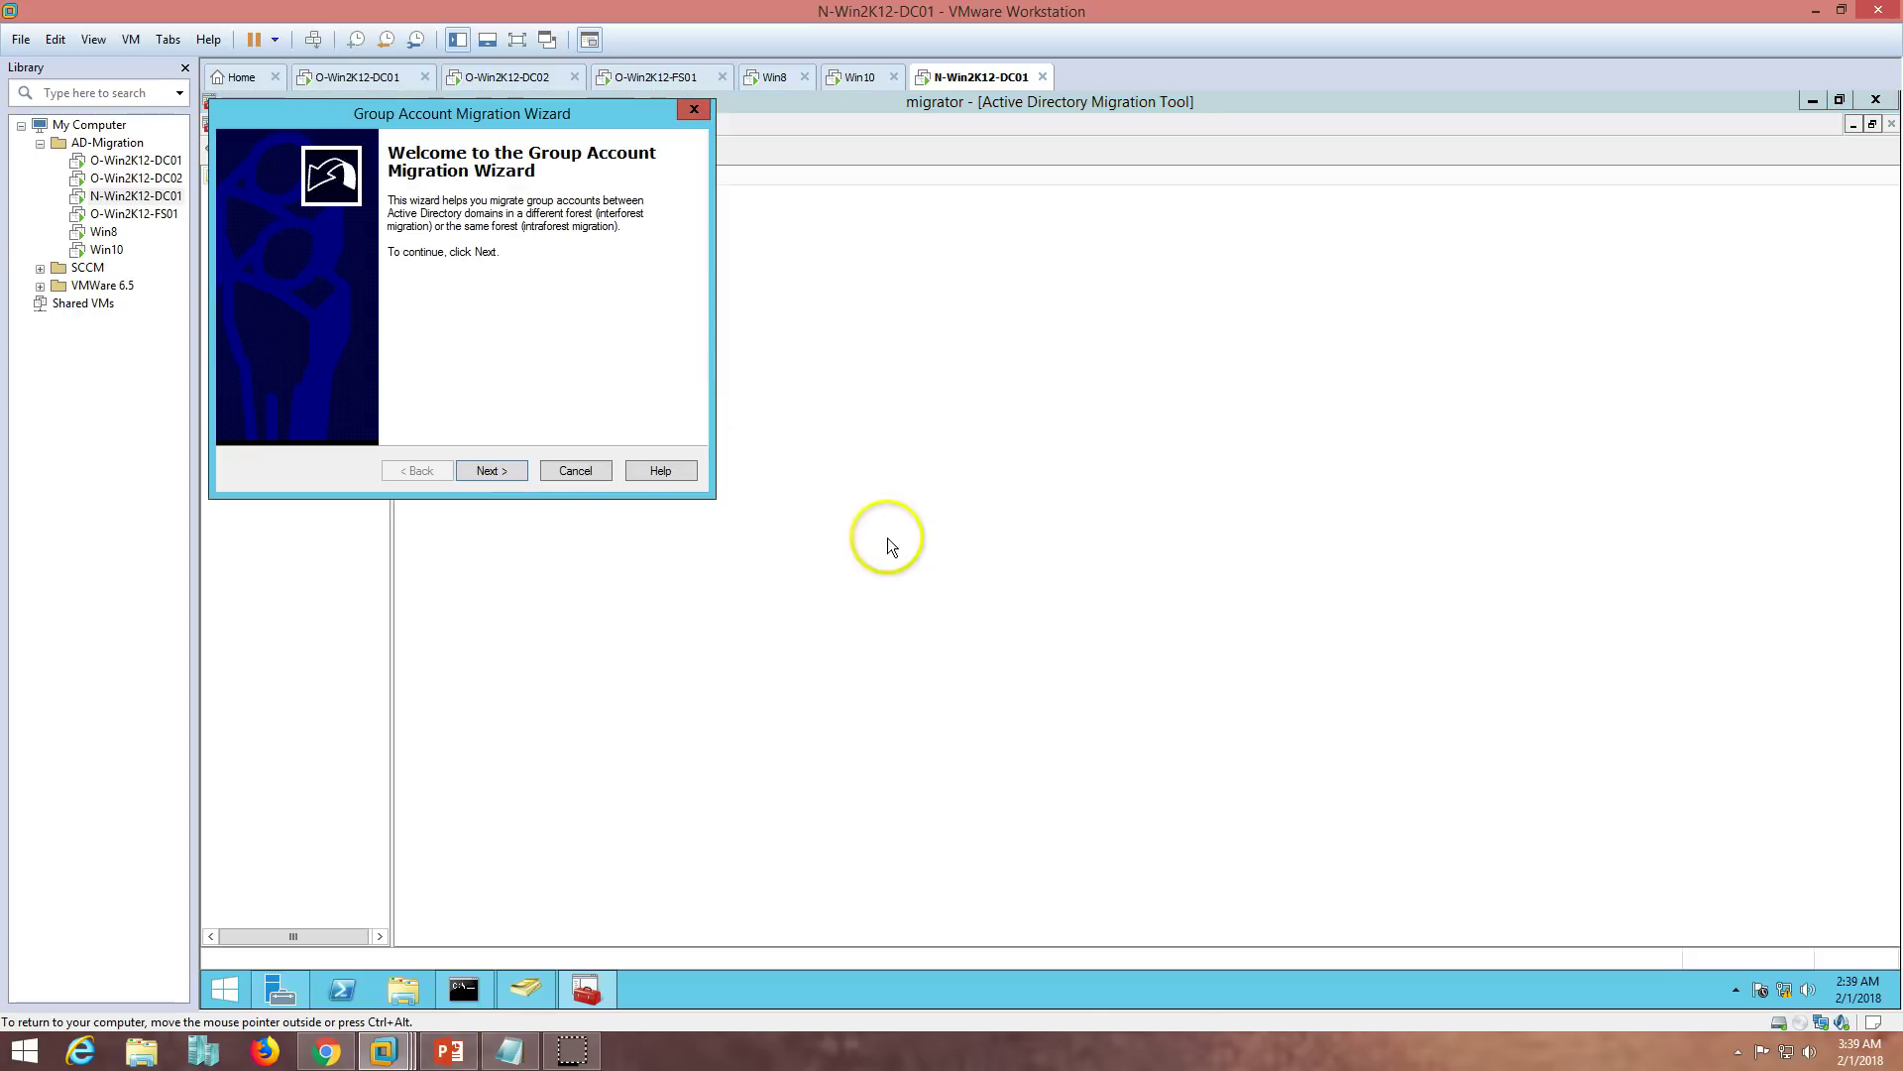
{"action": "left_click_drag", "start_coordinate": [527, 114], "coordinate": [976, 251]}
{"action": "left_click", "coordinate": [946, 607]}
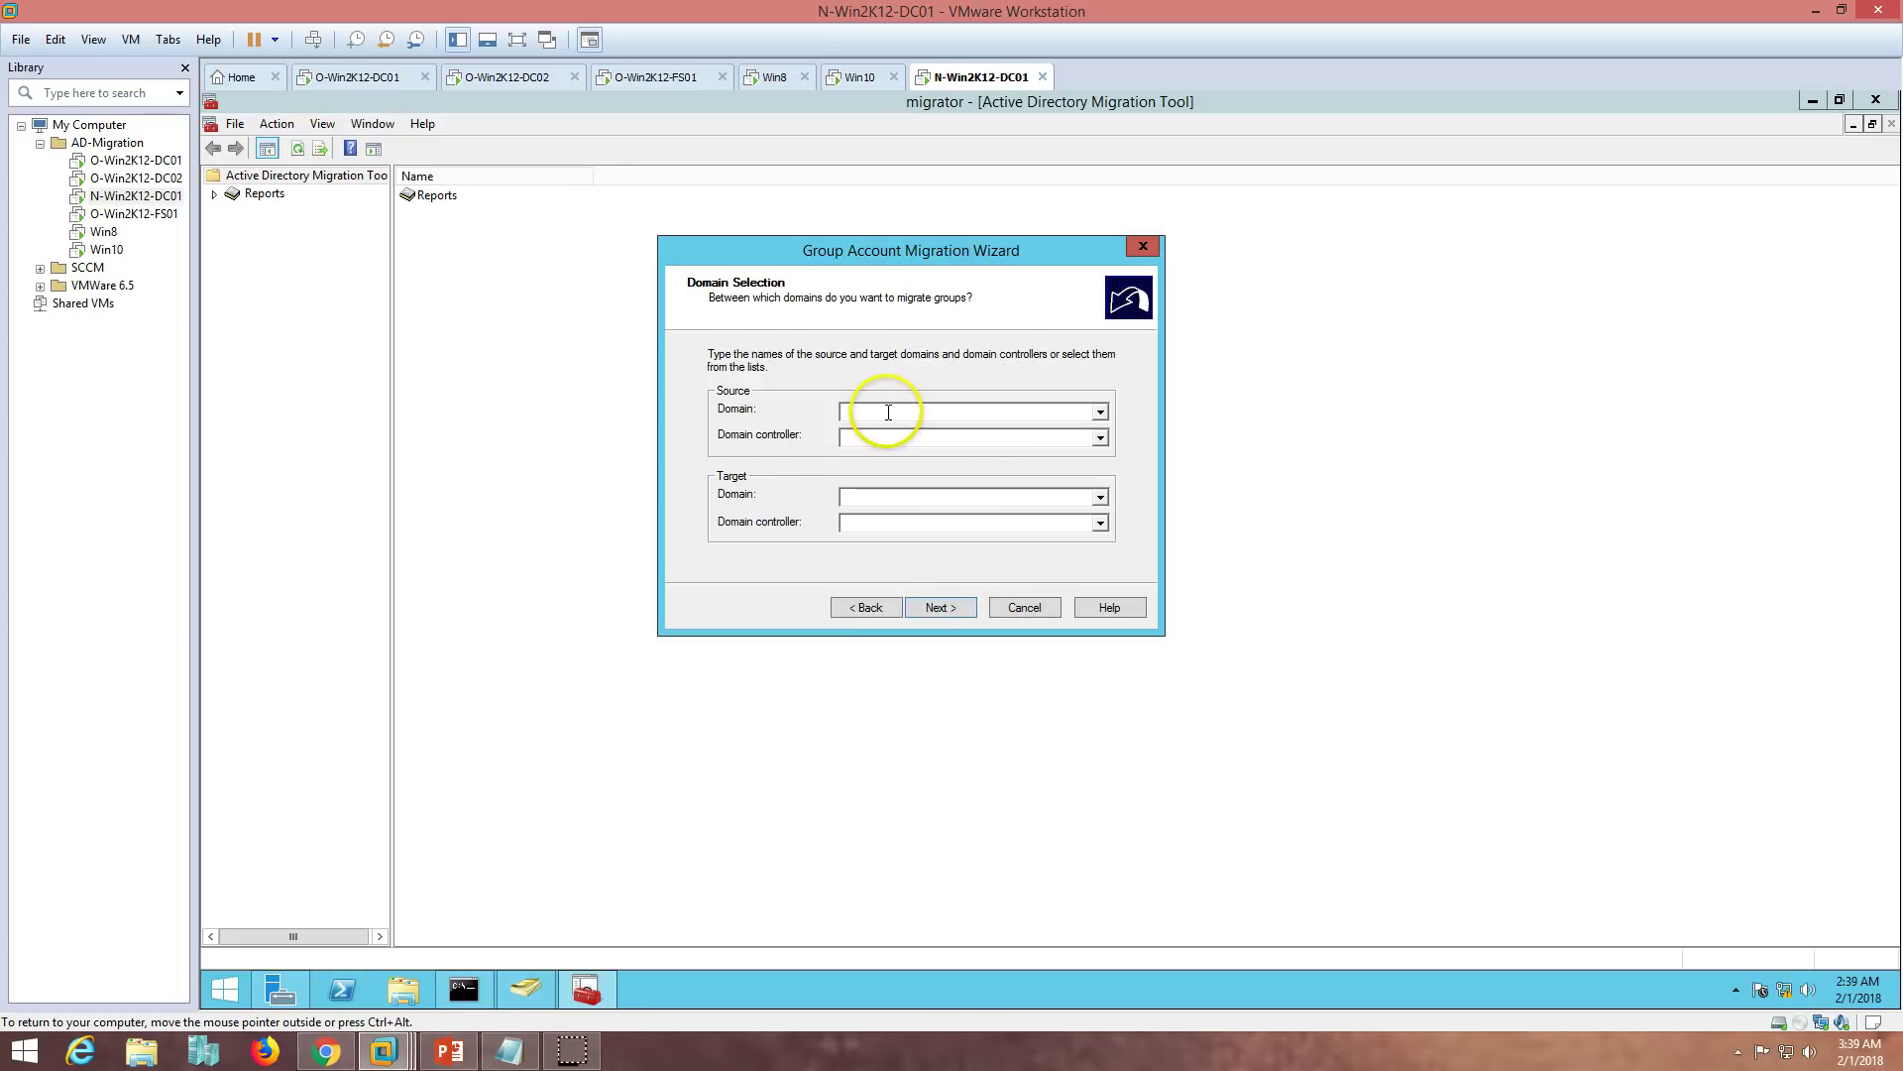
- Set the source domain to VICTORINFOSOL.COM with controller O-Win2K12-DC01
{"action": "type", "text": "VICTORINFOSOL.COM"}
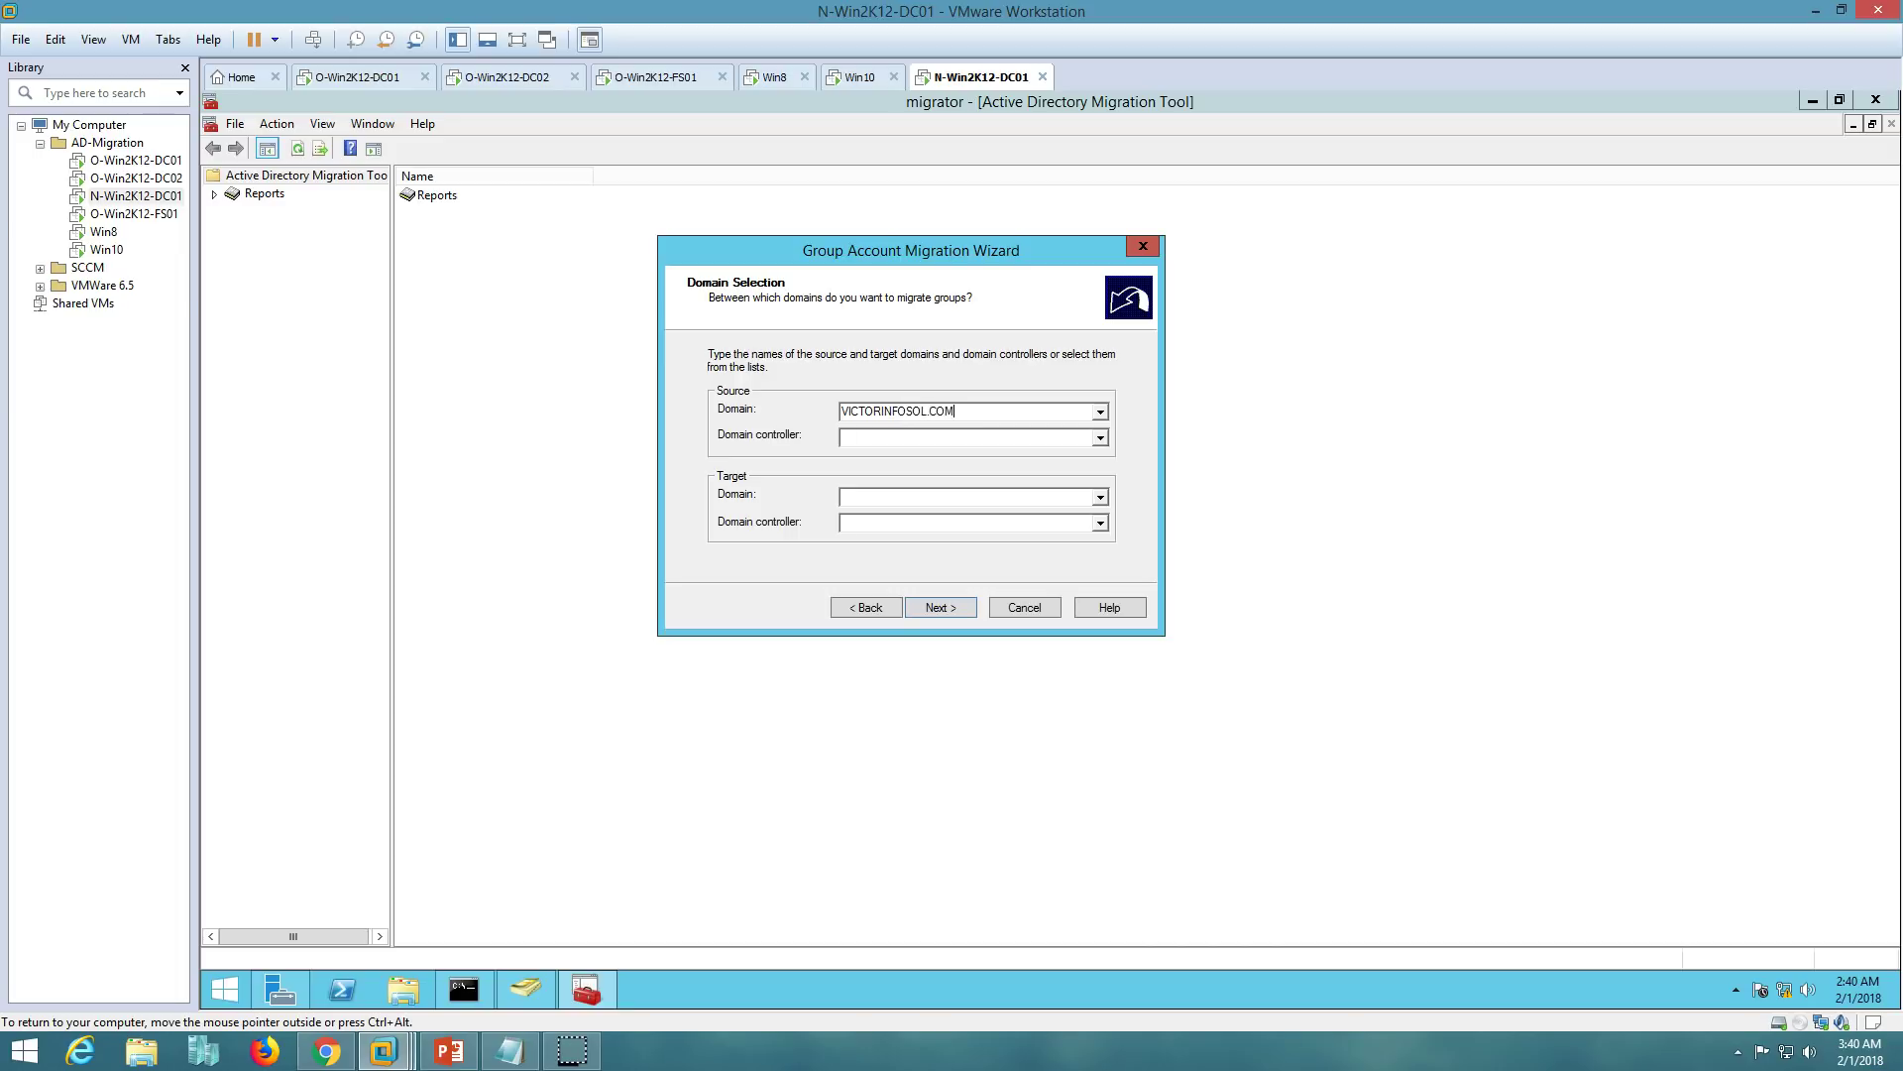
{"action": "key", "text": "Tab"}
{"action": "left_click", "coordinate": [989, 442]}
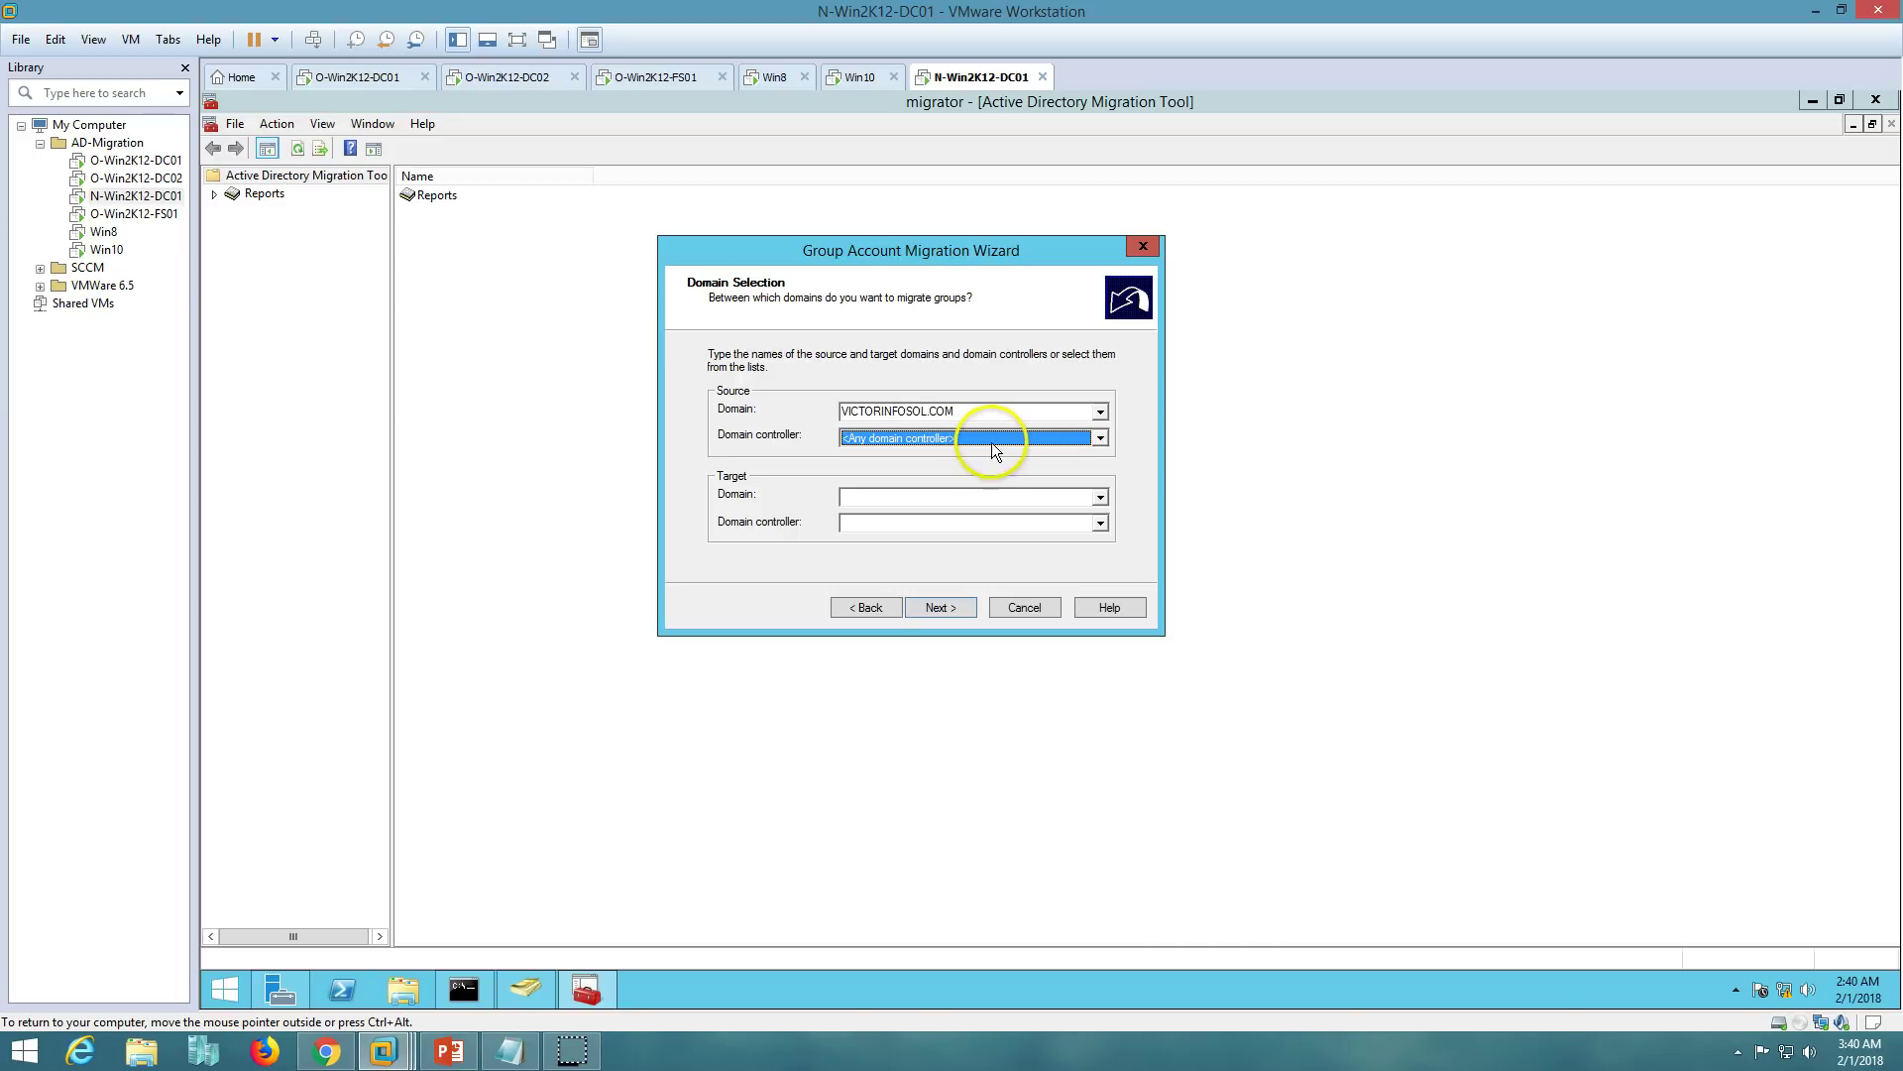
{"action": "left_click", "coordinate": [957, 449]}
{"action": "left_click", "coordinate": [958, 451]}
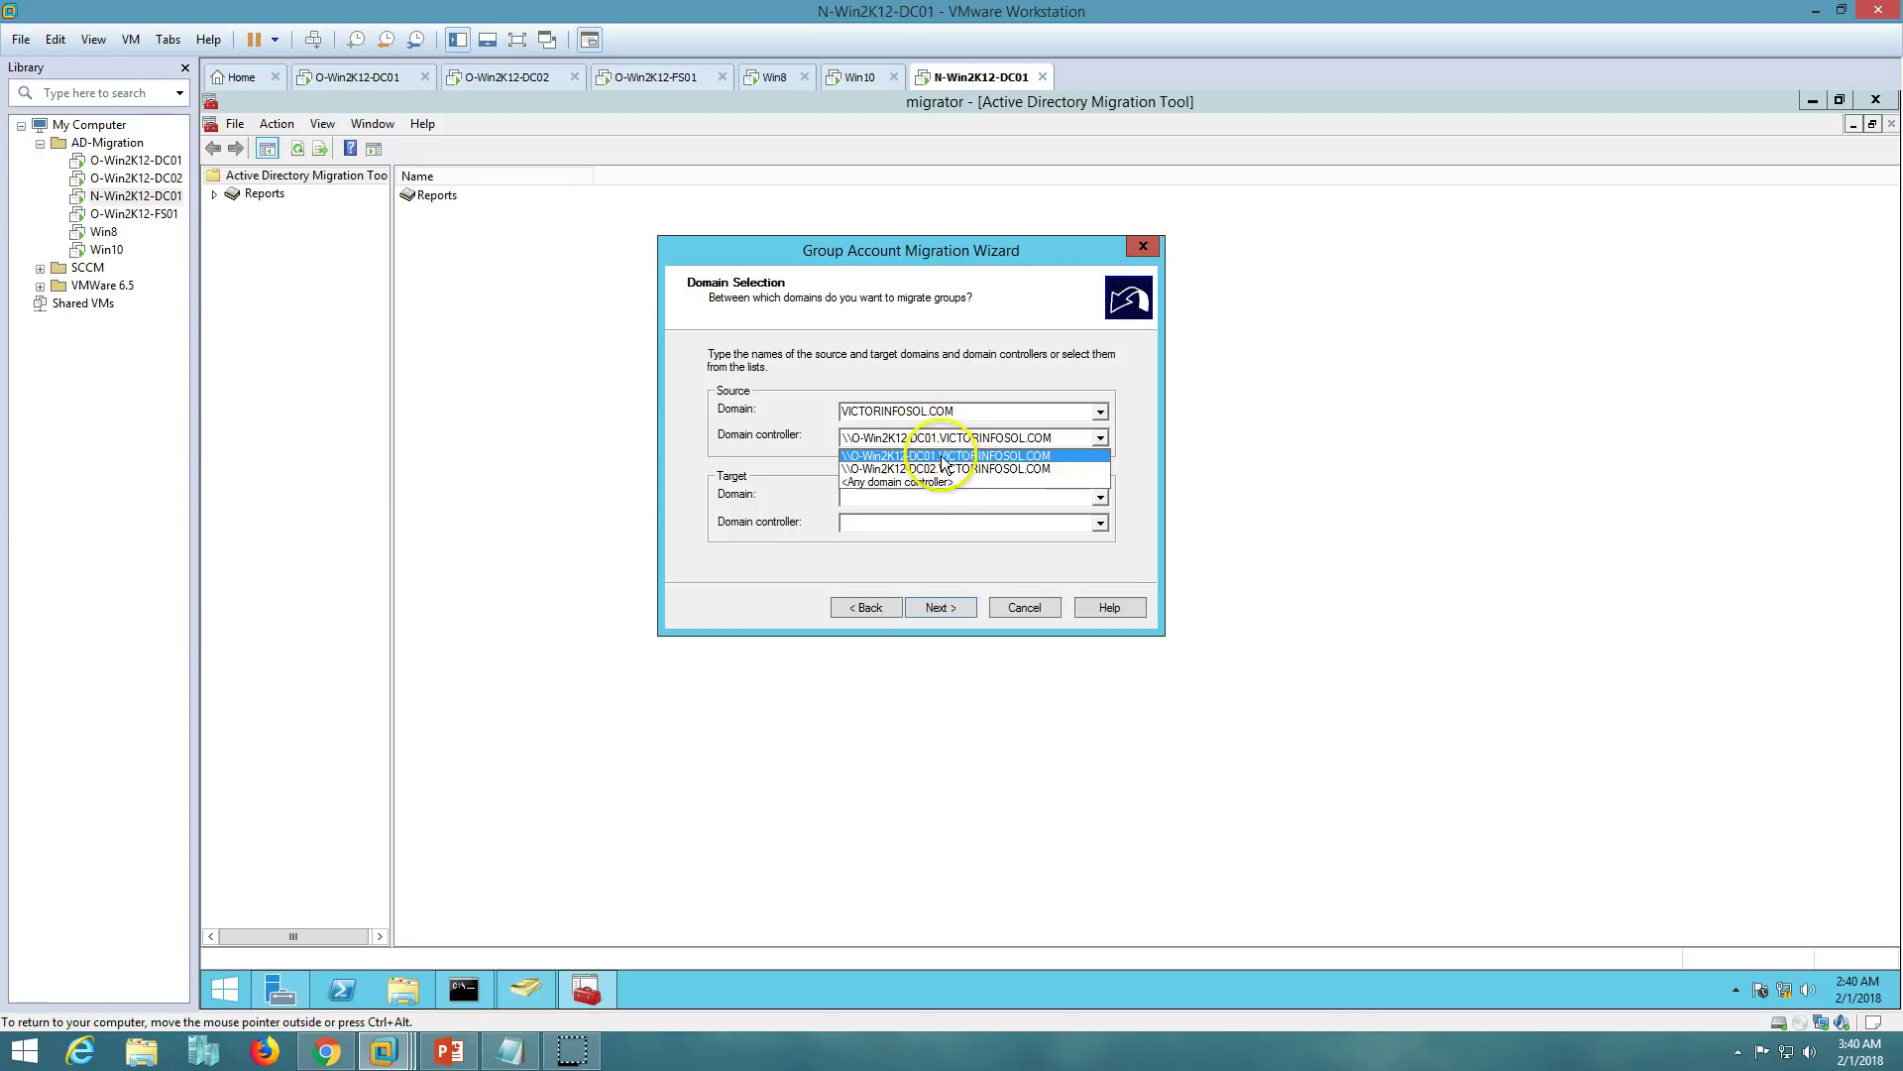
{"action": "left_click", "coordinate": [931, 480]}
{"action": "left_click", "coordinate": [883, 443]}
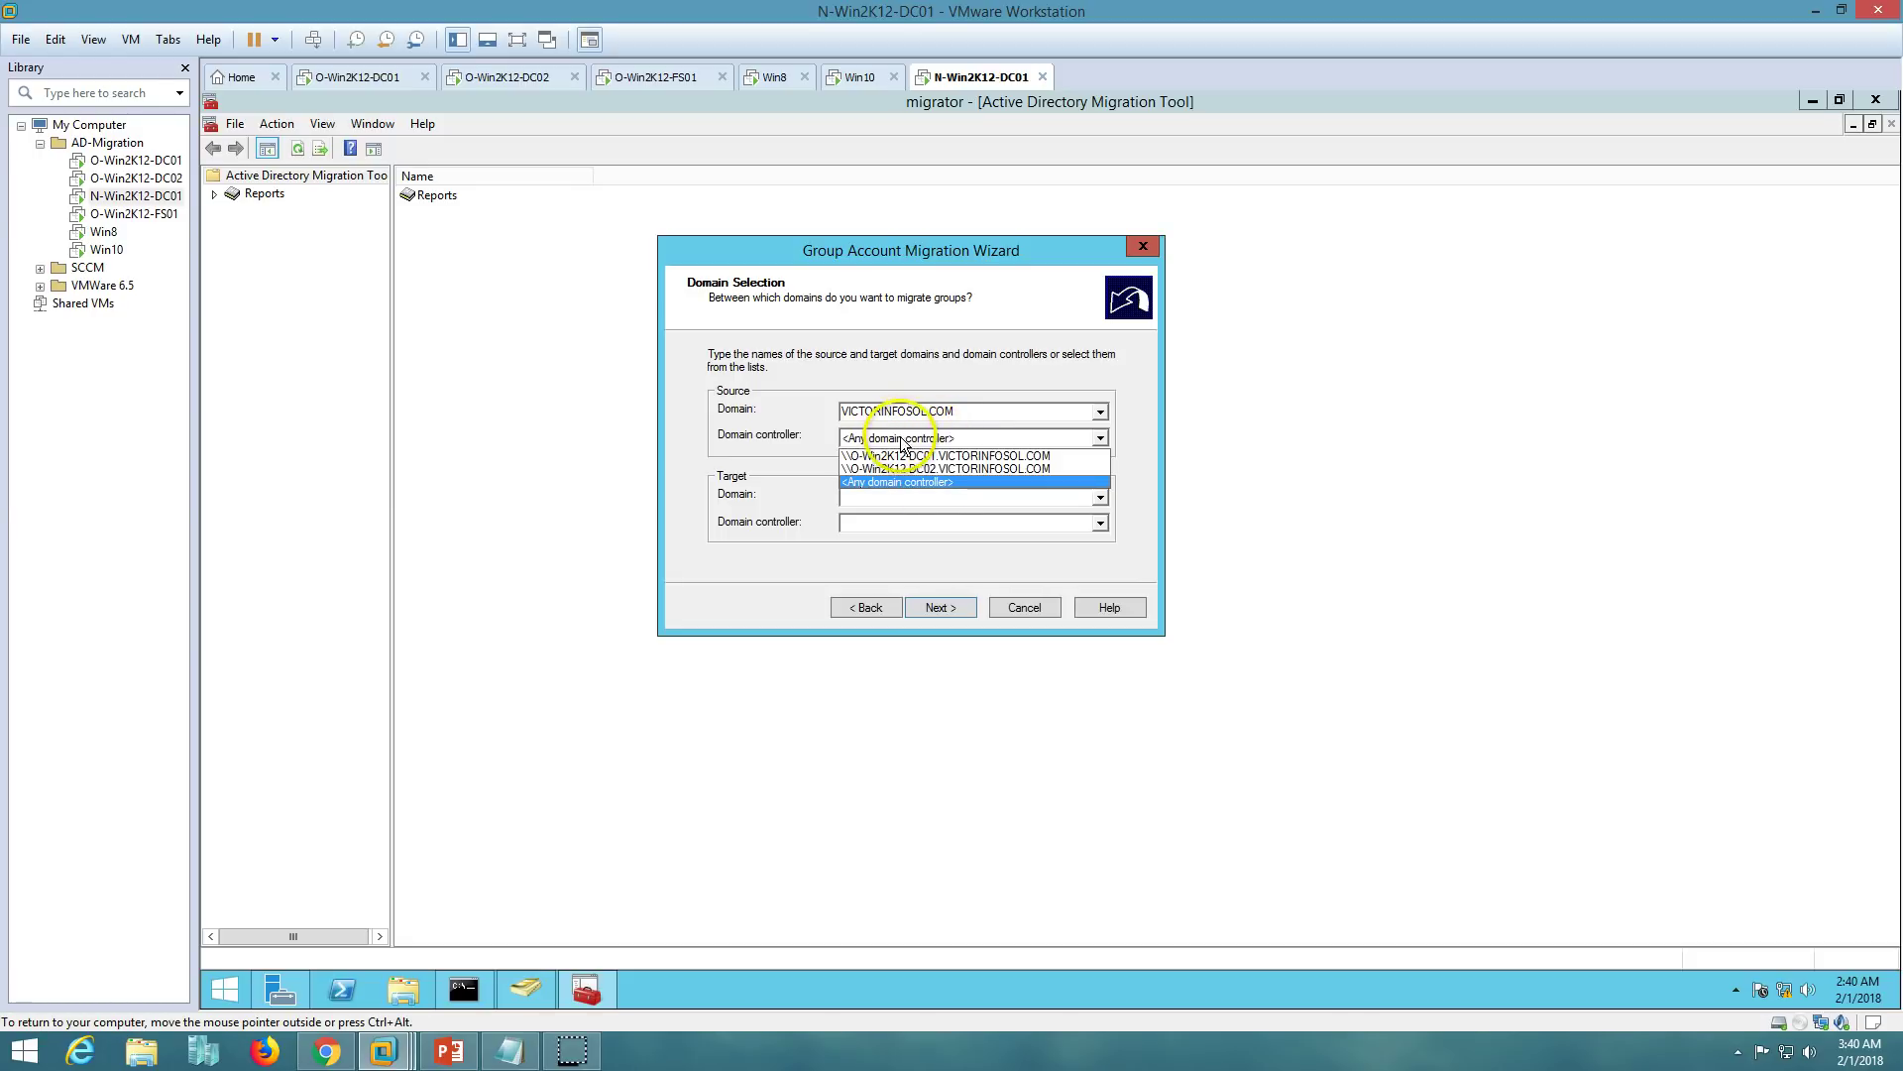
{"action": "left_click", "coordinate": [888, 460]}
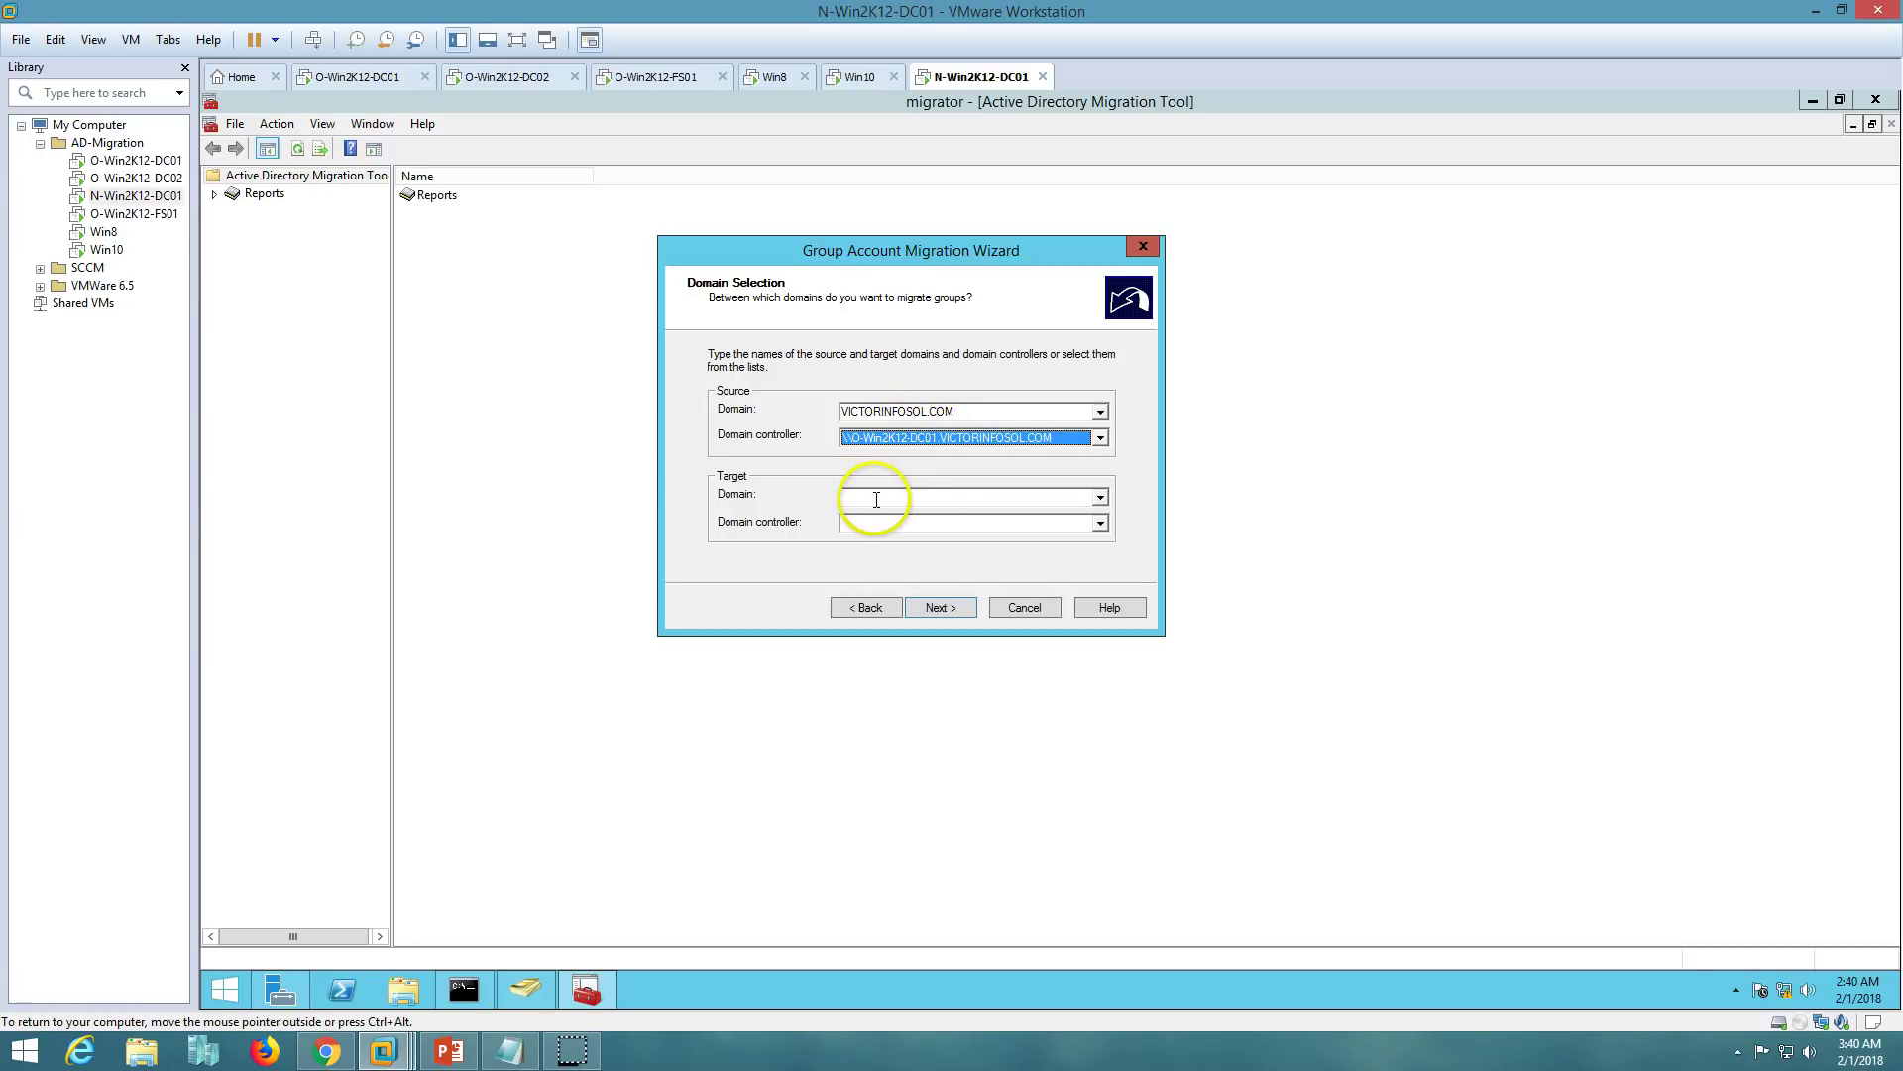
- Set the target domain to VICTORNEW.COM with controller N-Win2K12-DC01 and continue
{"action": "left_click", "coordinate": [876, 498]}
{"action": "type", "text": "VICTOR"}
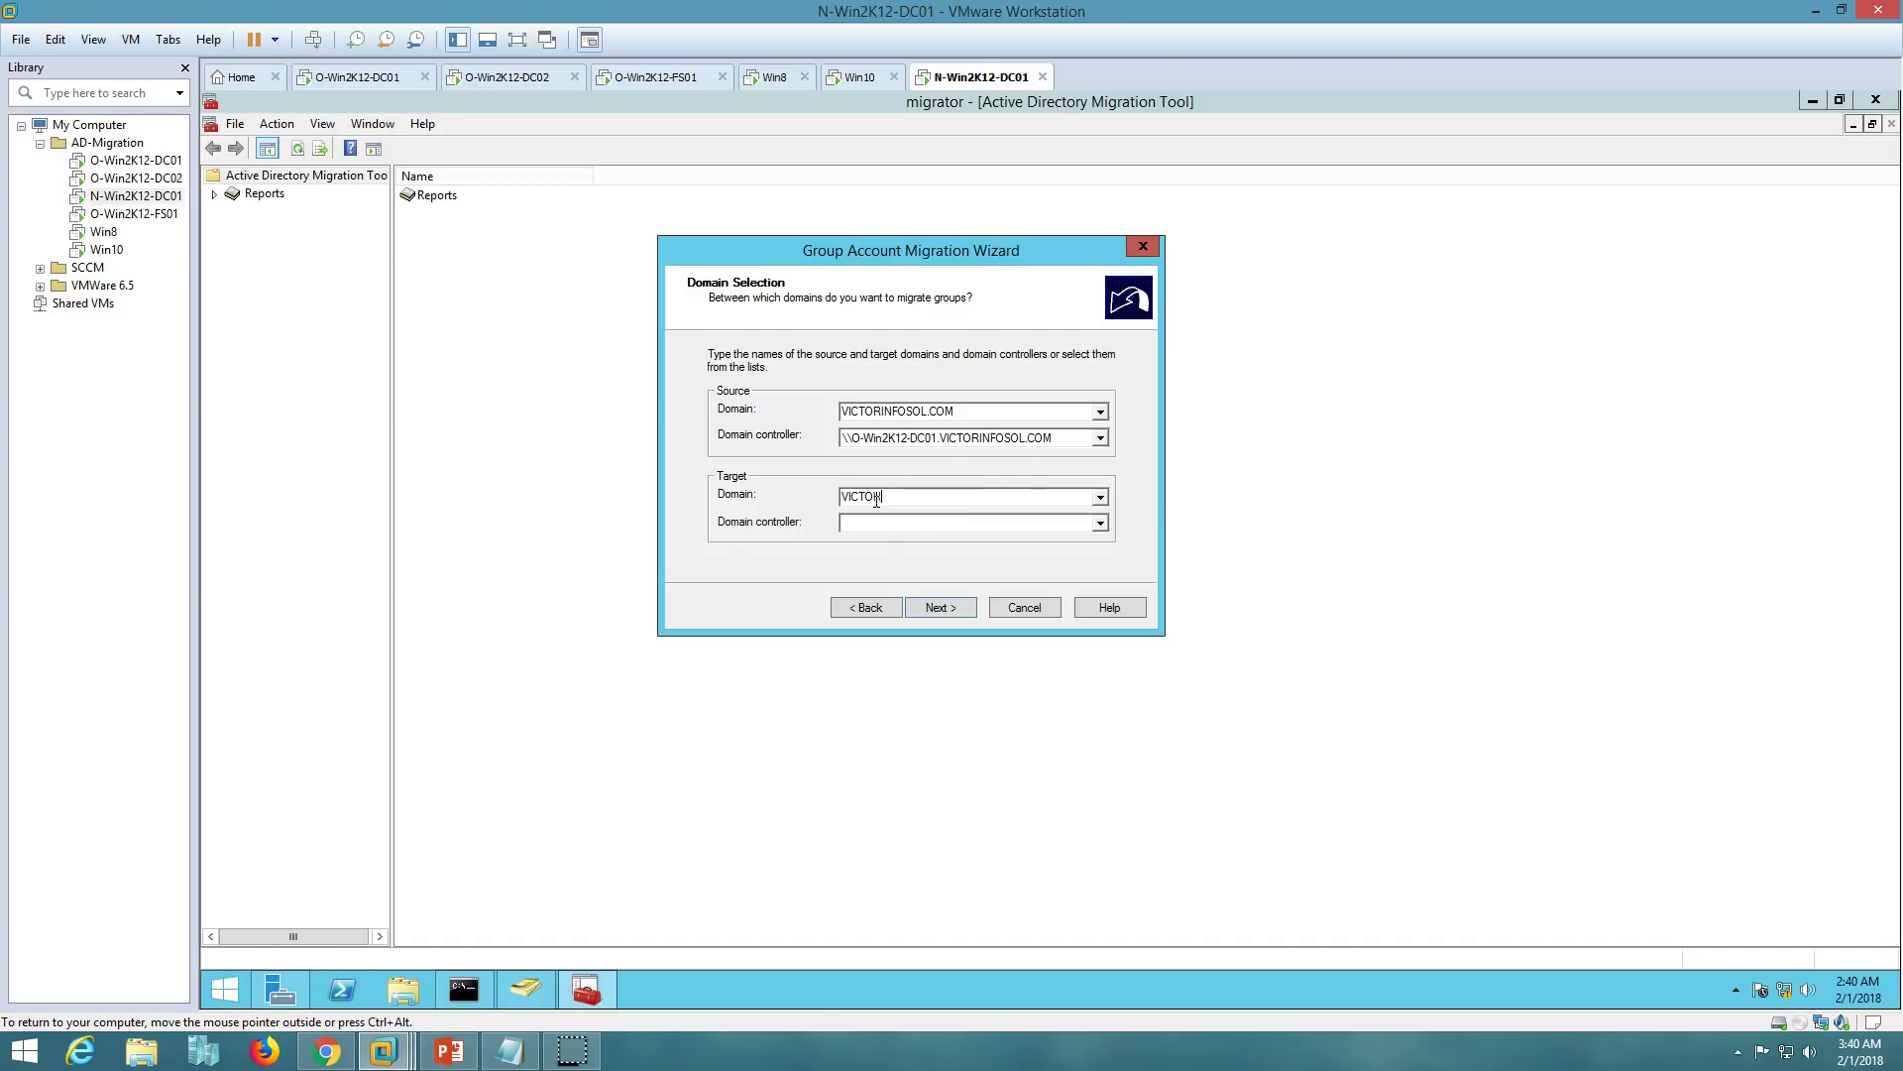
{"action": "type", "text": "NEW"}
{"action": "left_click", "coordinate": [921, 500]}
{"action": "type", "text": ".COM"}
{"action": "key", "text": "Tab"}
{"action": "left_click", "coordinate": [916, 524]}
{"action": "left_click", "coordinate": [902, 541]}
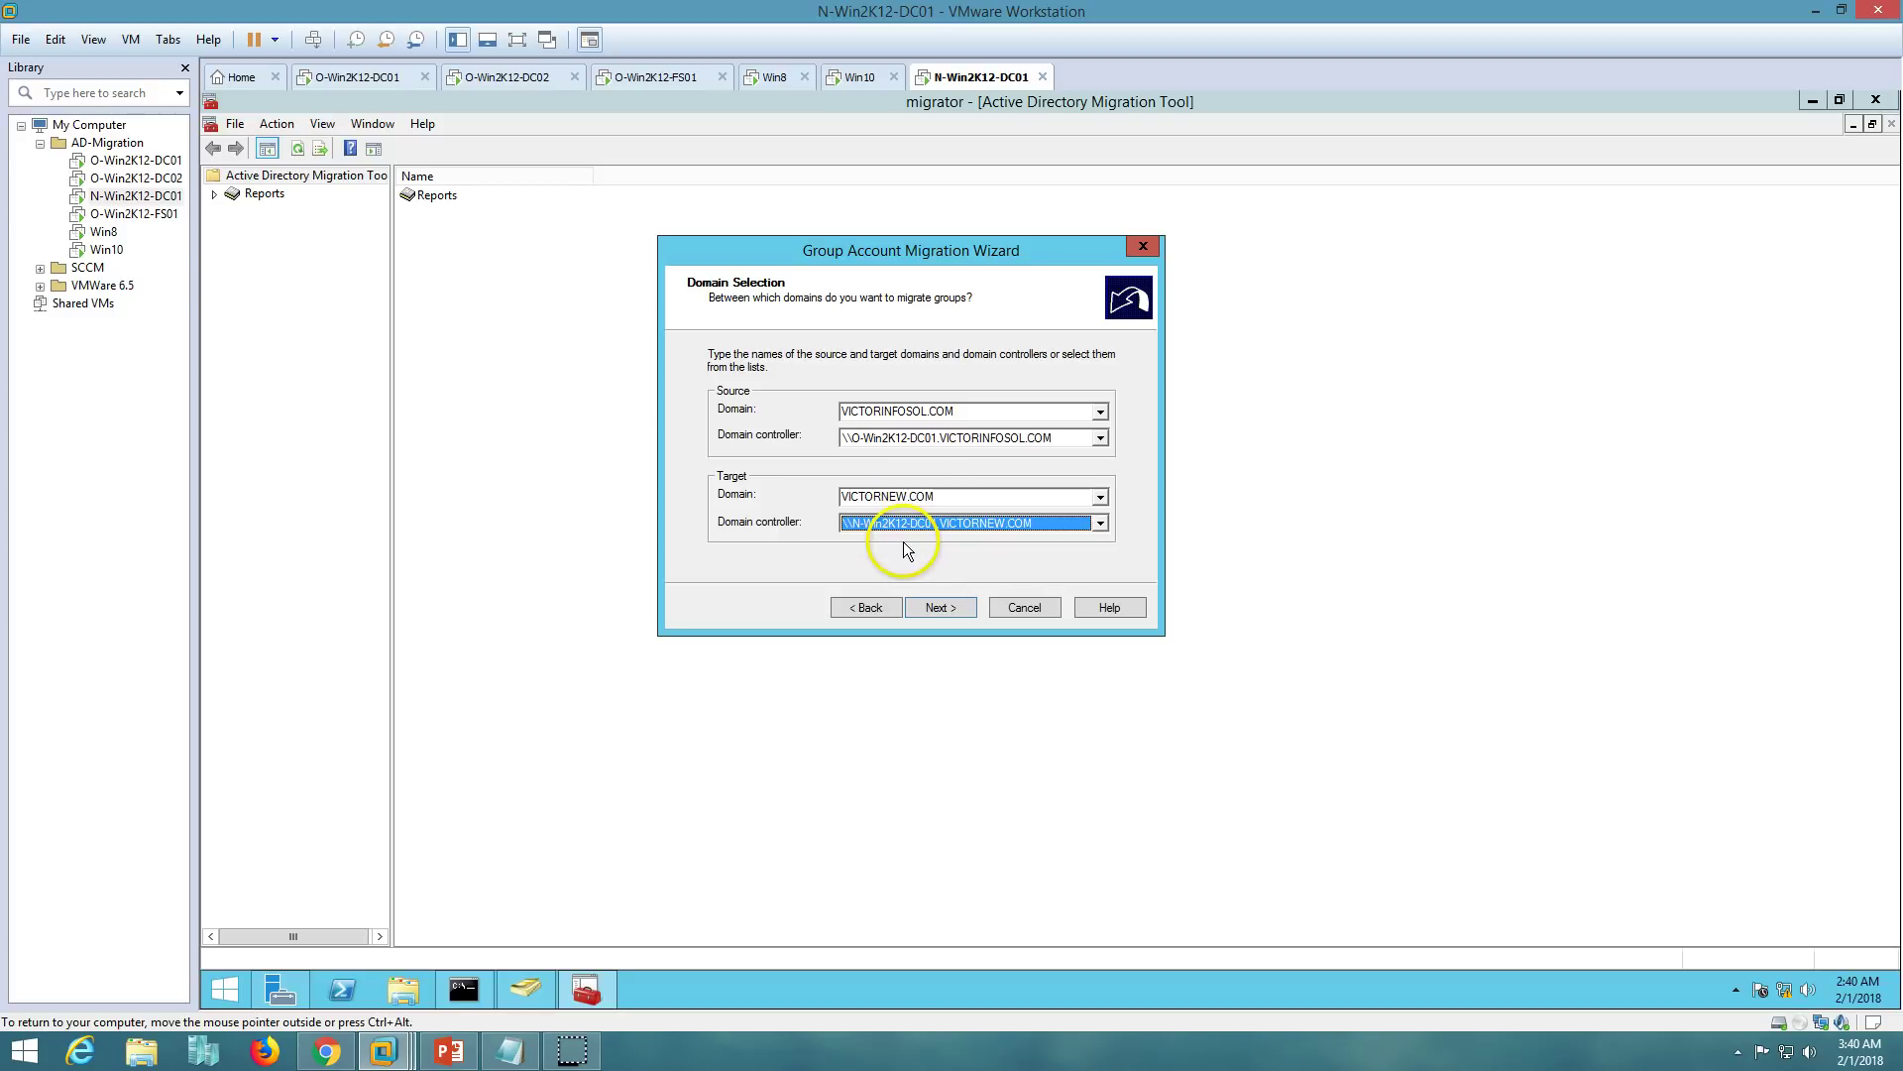
{"action": "left_click", "coordinate": [942, 607]}
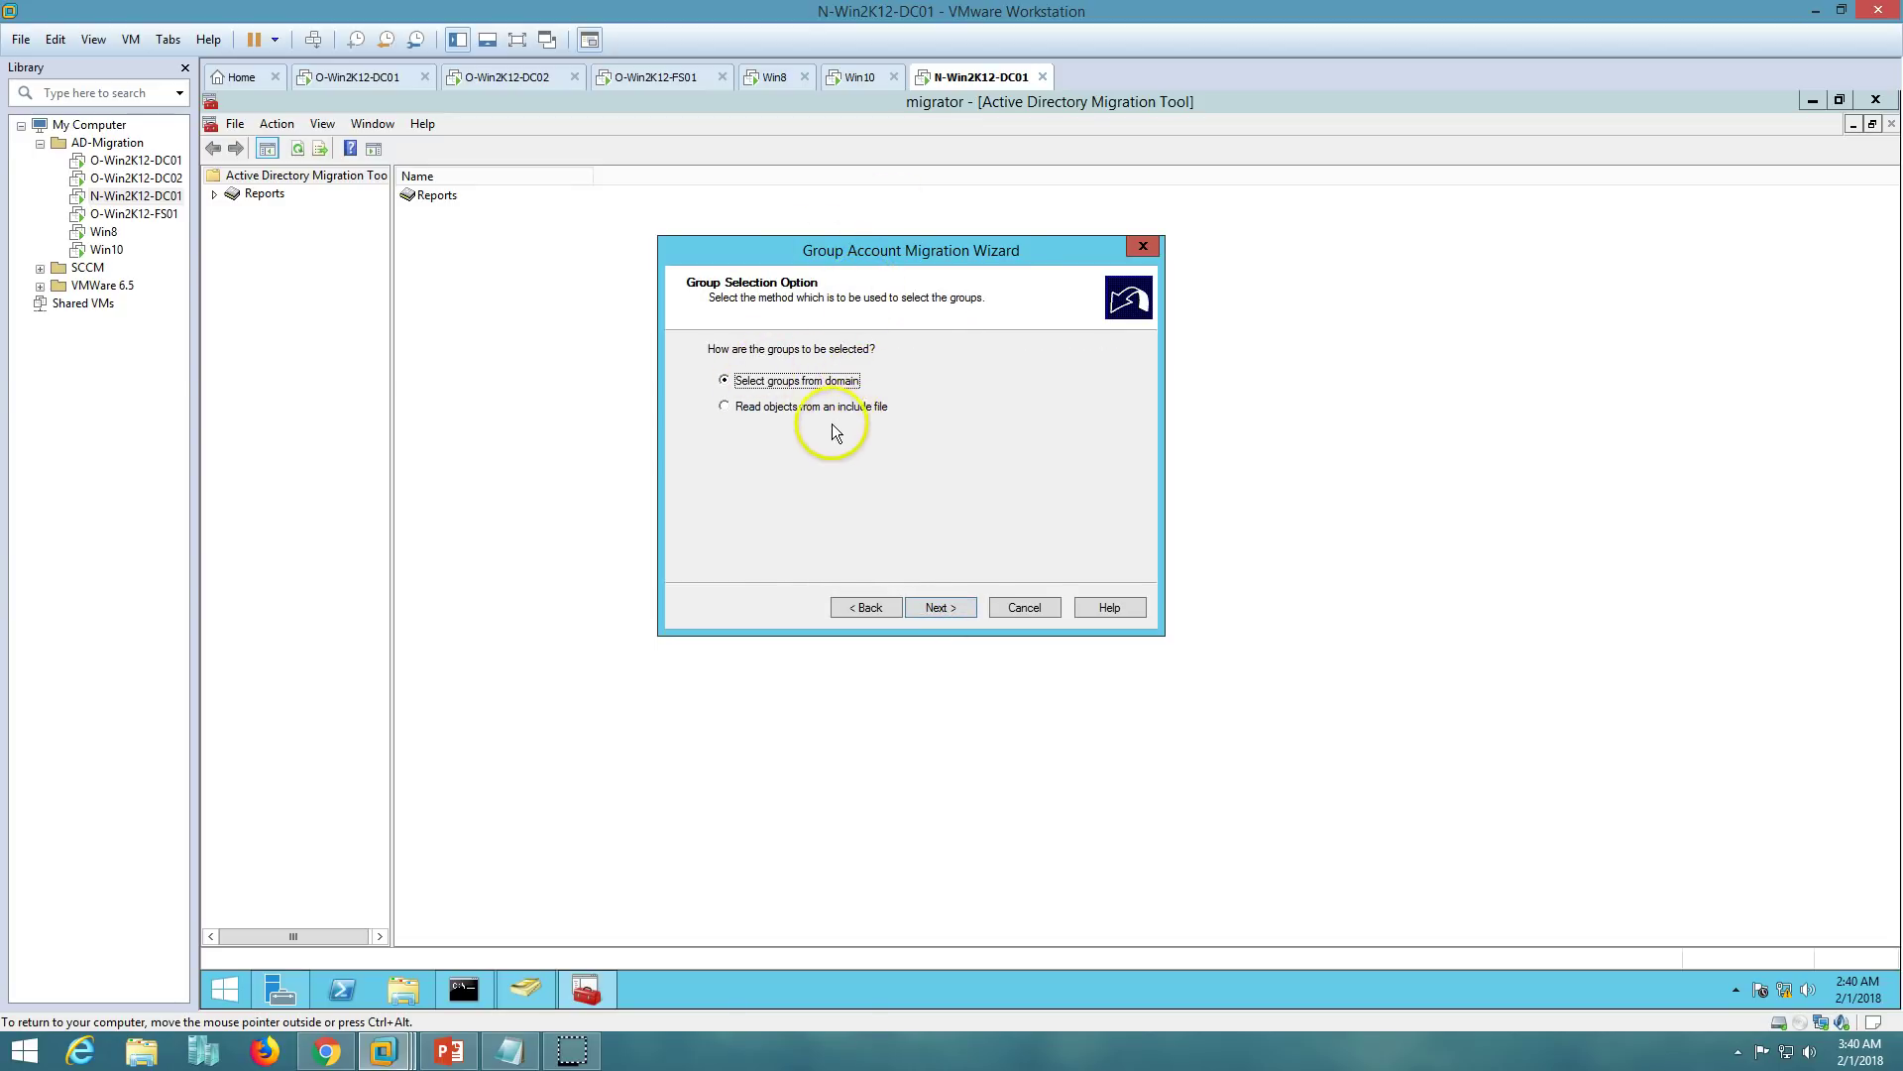
- Keep 'Select groups from domain' as the selection method and advance to the group list
{"action": "left_click", "coordinate": [805, 412]}
{"action": "left_click", "coordinate": [807, 384]}
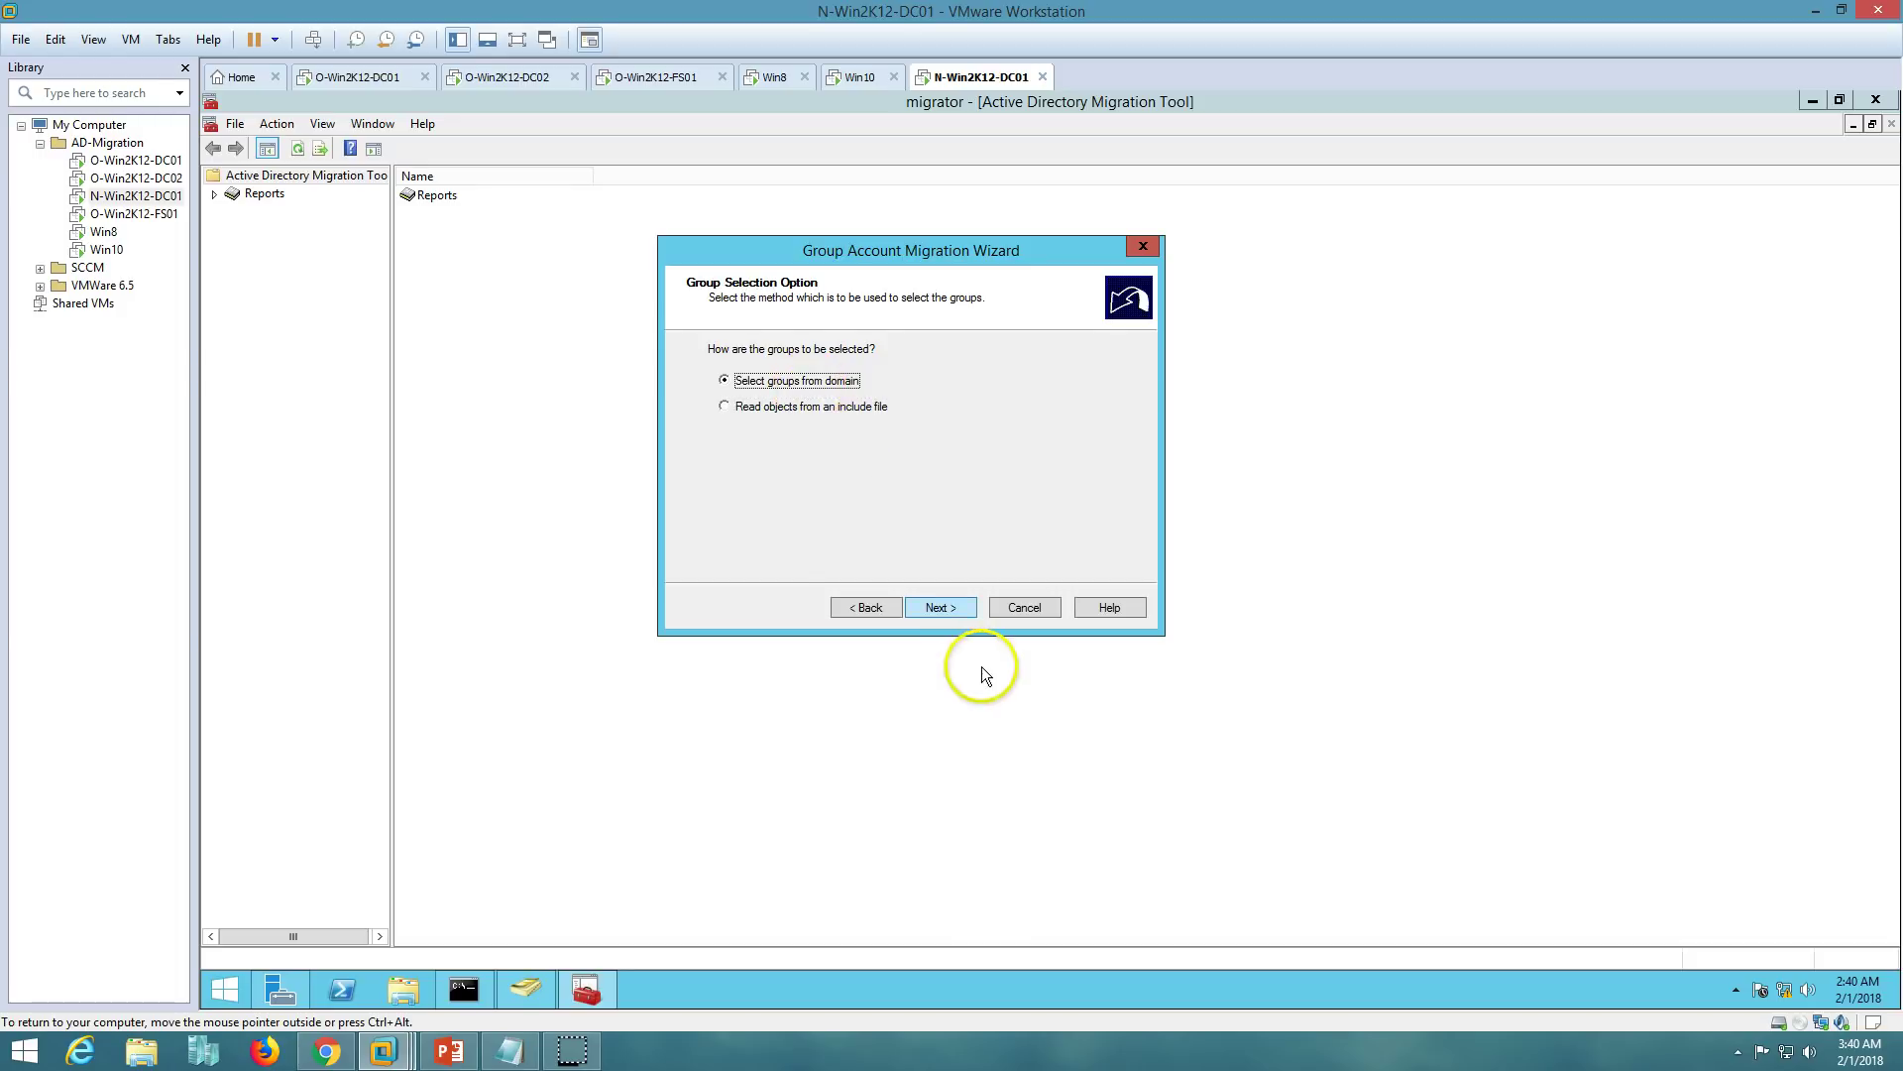
{"action": "left_click", "coordinate": [942, 607]}
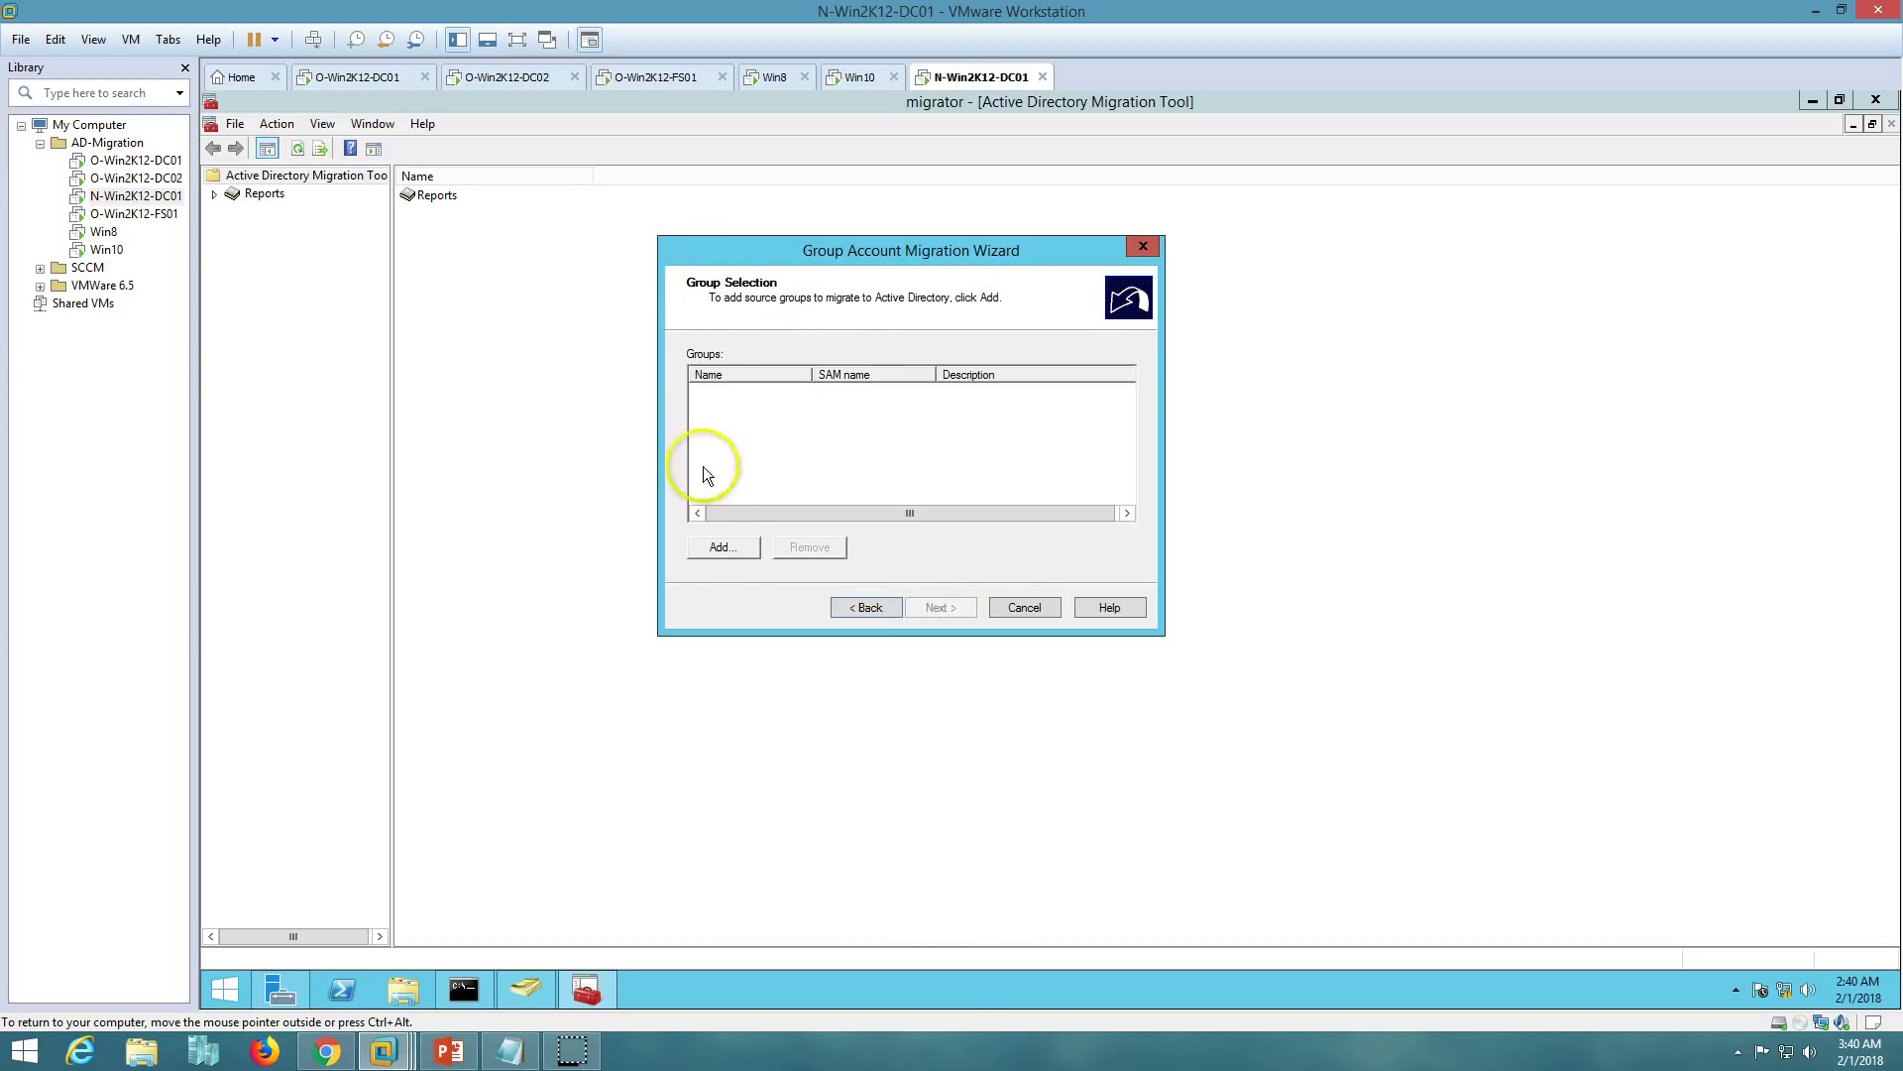
- List all source-domain groups, cross-checking the Prod Groups OU on O-Win2K12-DC01
{"action": "left_click", "coordinate": [729, 551]}
{"action": "left_click", "coordinate": [750, 496]}
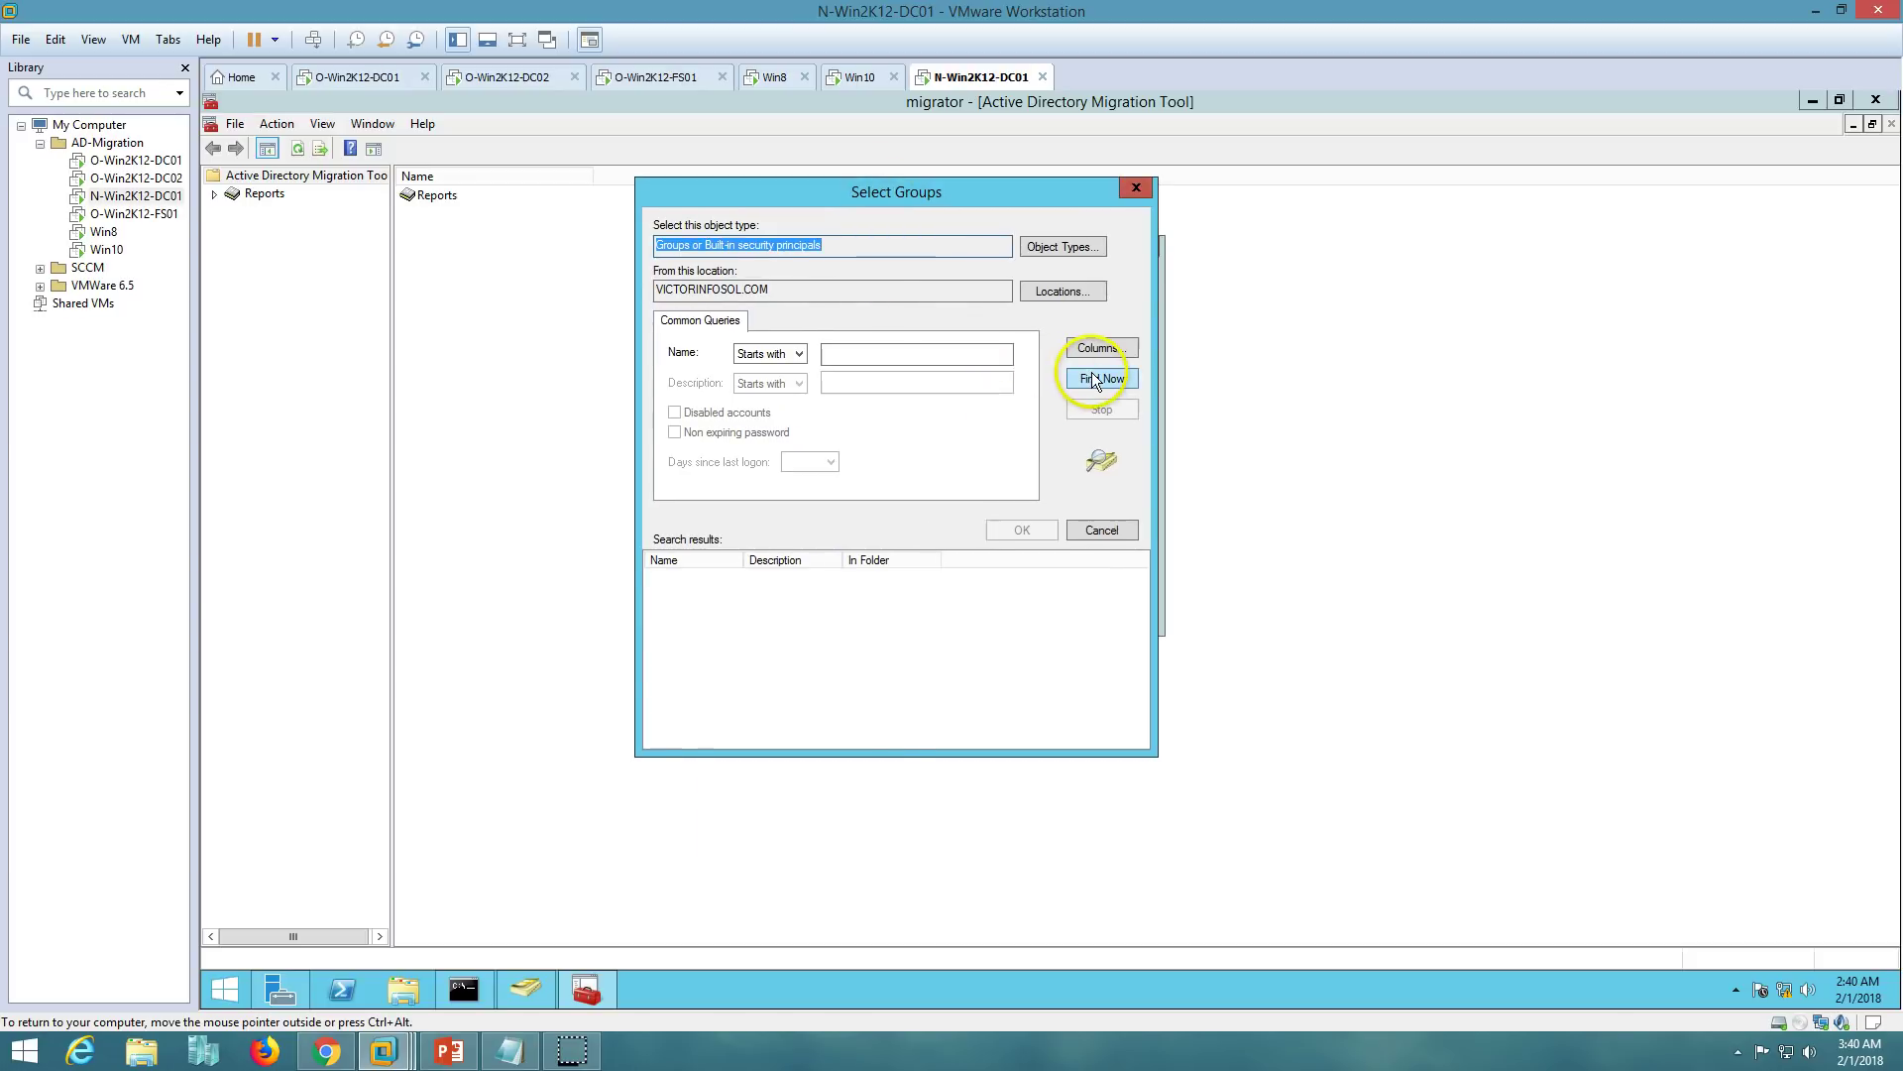
{"action": "left_click", "coordinate": [1095, 378]}
{"action": "double_click", "coordinate": [745, 560]}
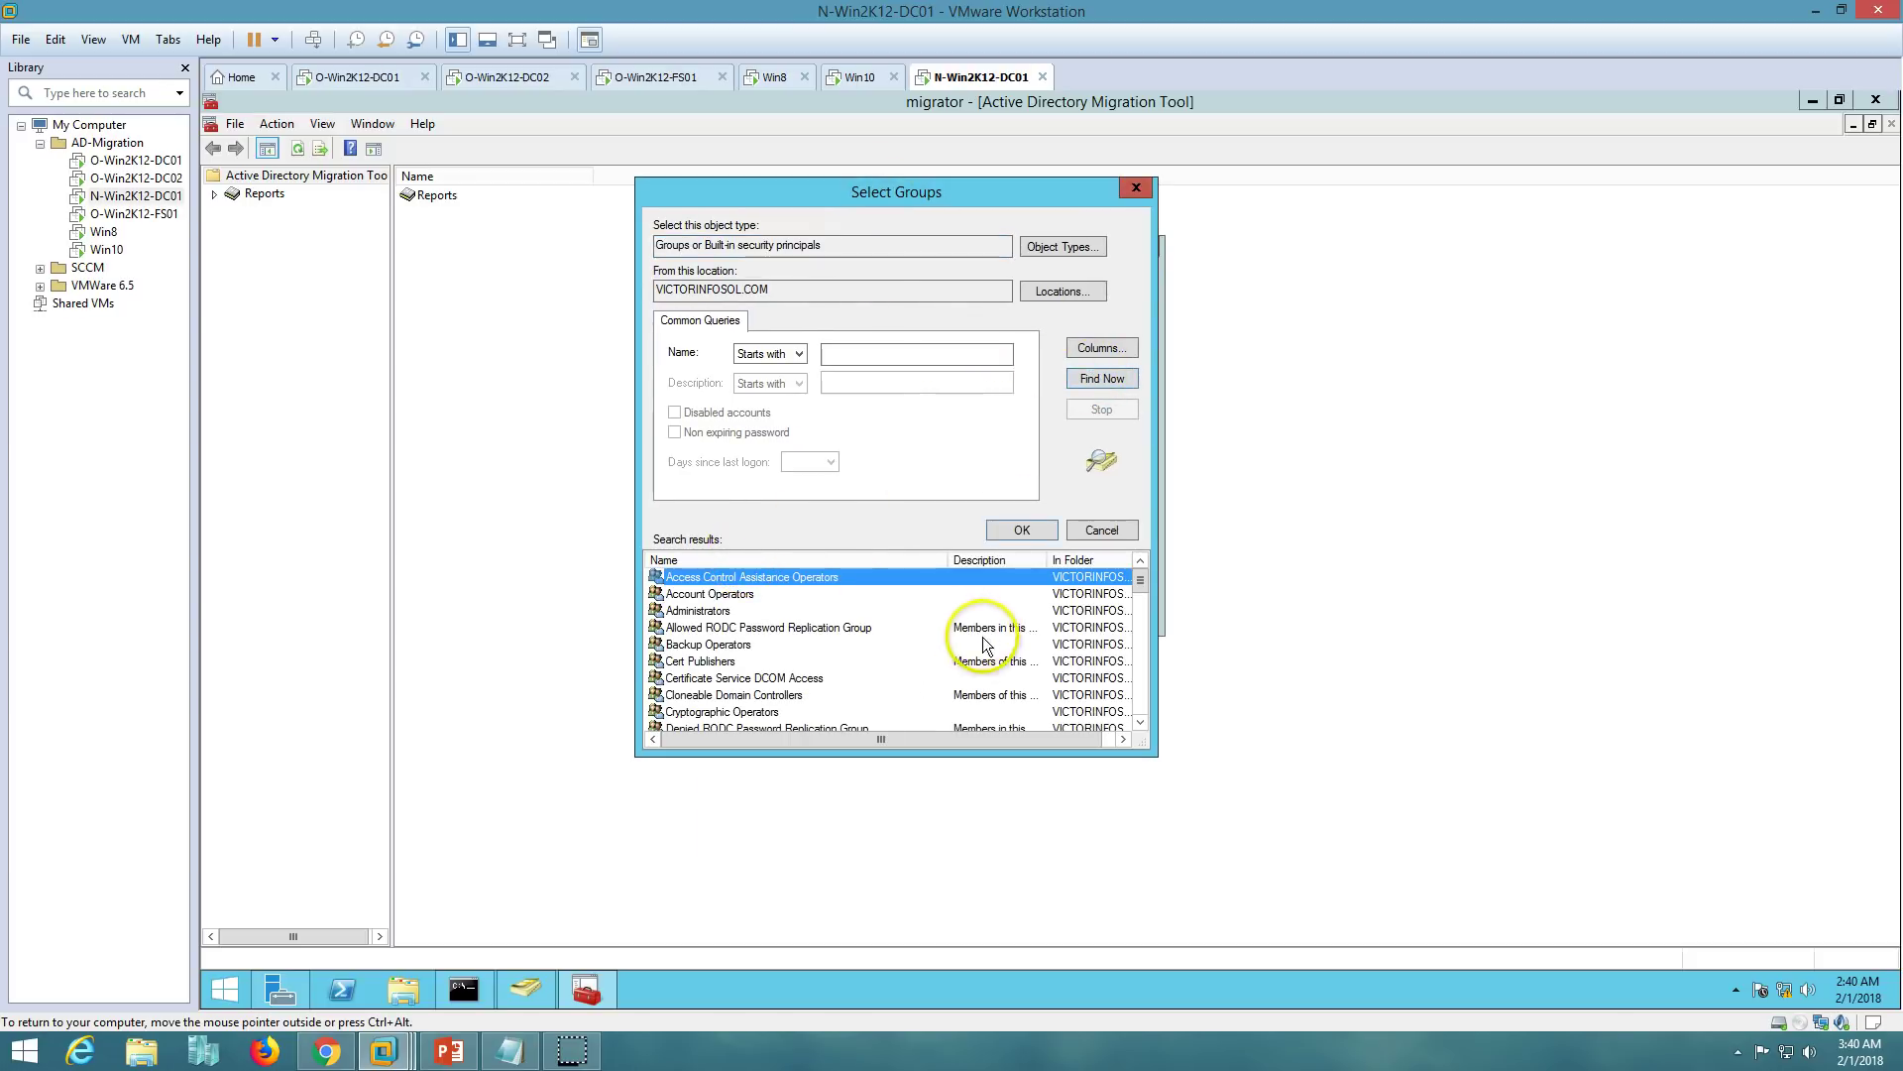
{"action": "scroll", "coordinate": [951, 694], "scroll_direction": "down", "scroll_amount": 2}
{"action": "left_click", "coordinate": [355, 77]}
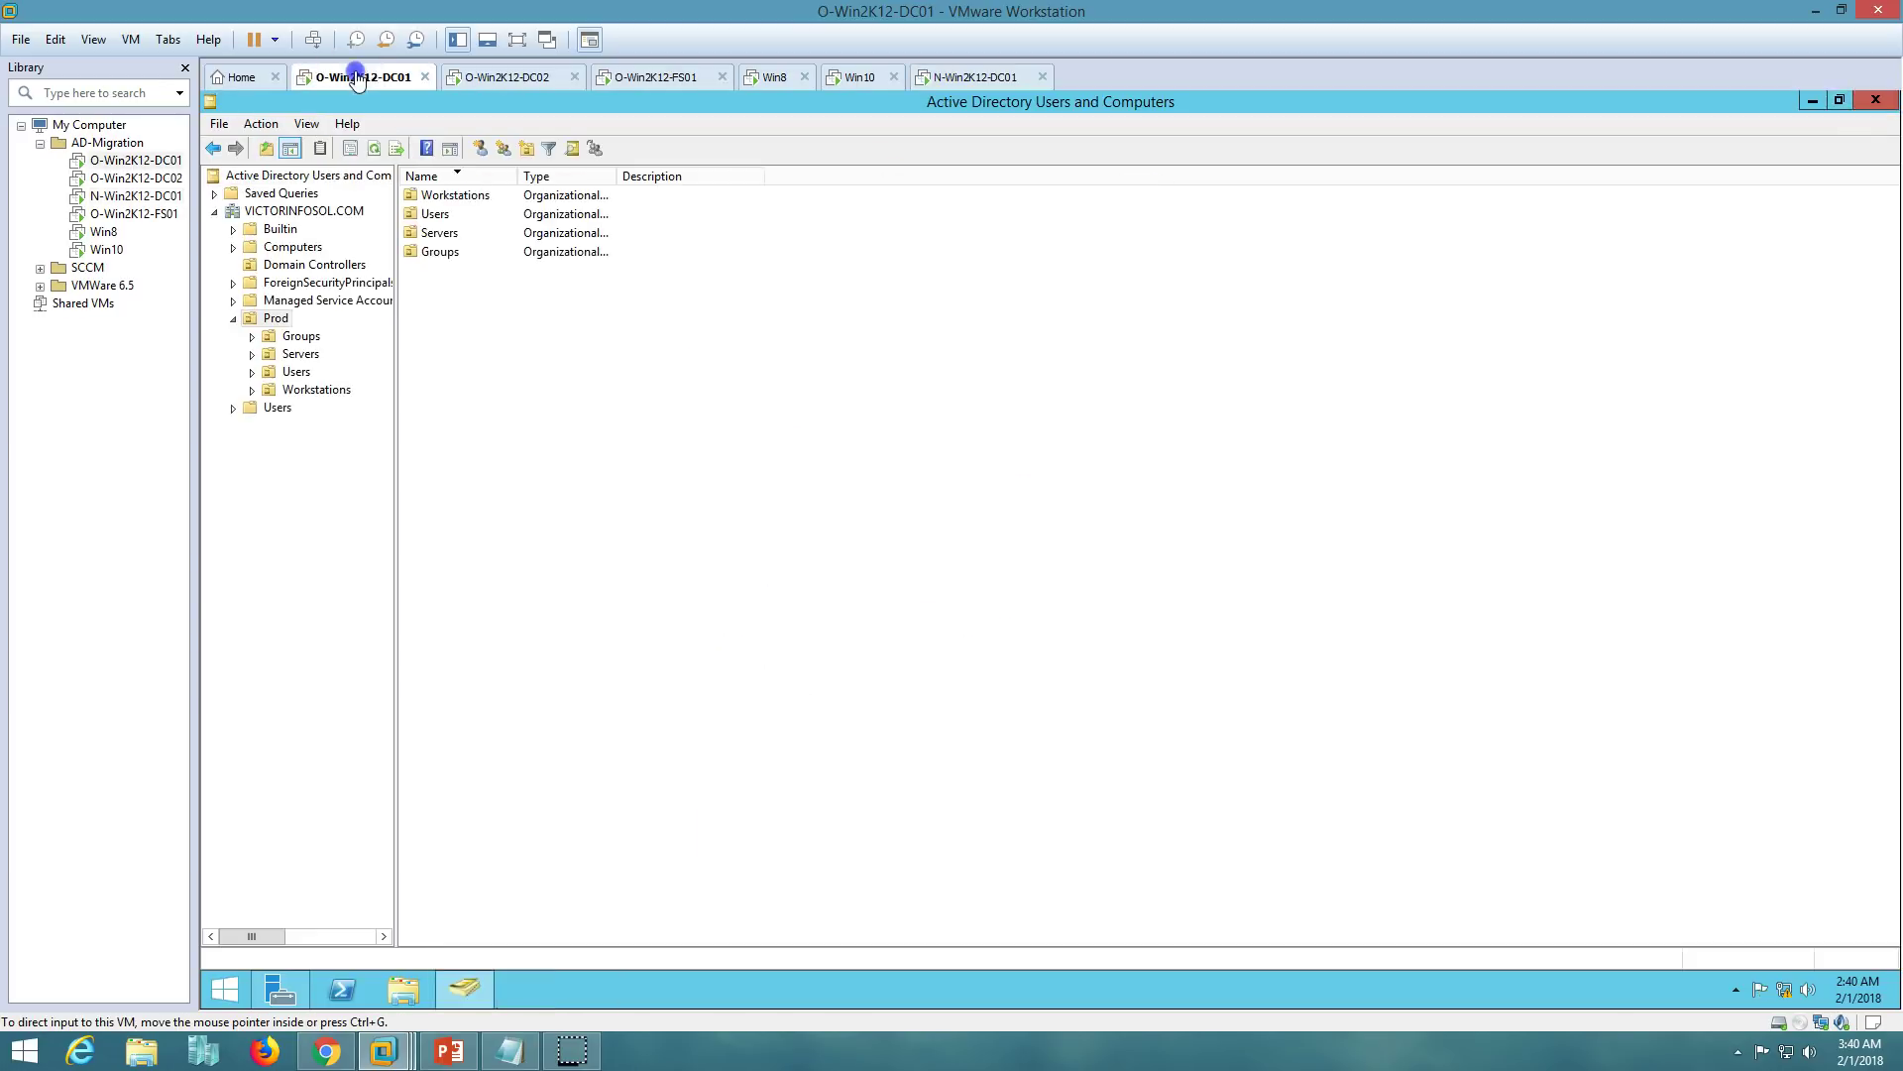
{"action": "double_click", "coordinate": [444, 251]}
{"action": "left_click_drag", "start_coordinate": [510, 462], "coordinate": [478, 199]}
{"action": "left_click", "coordinate": [976, 76]}
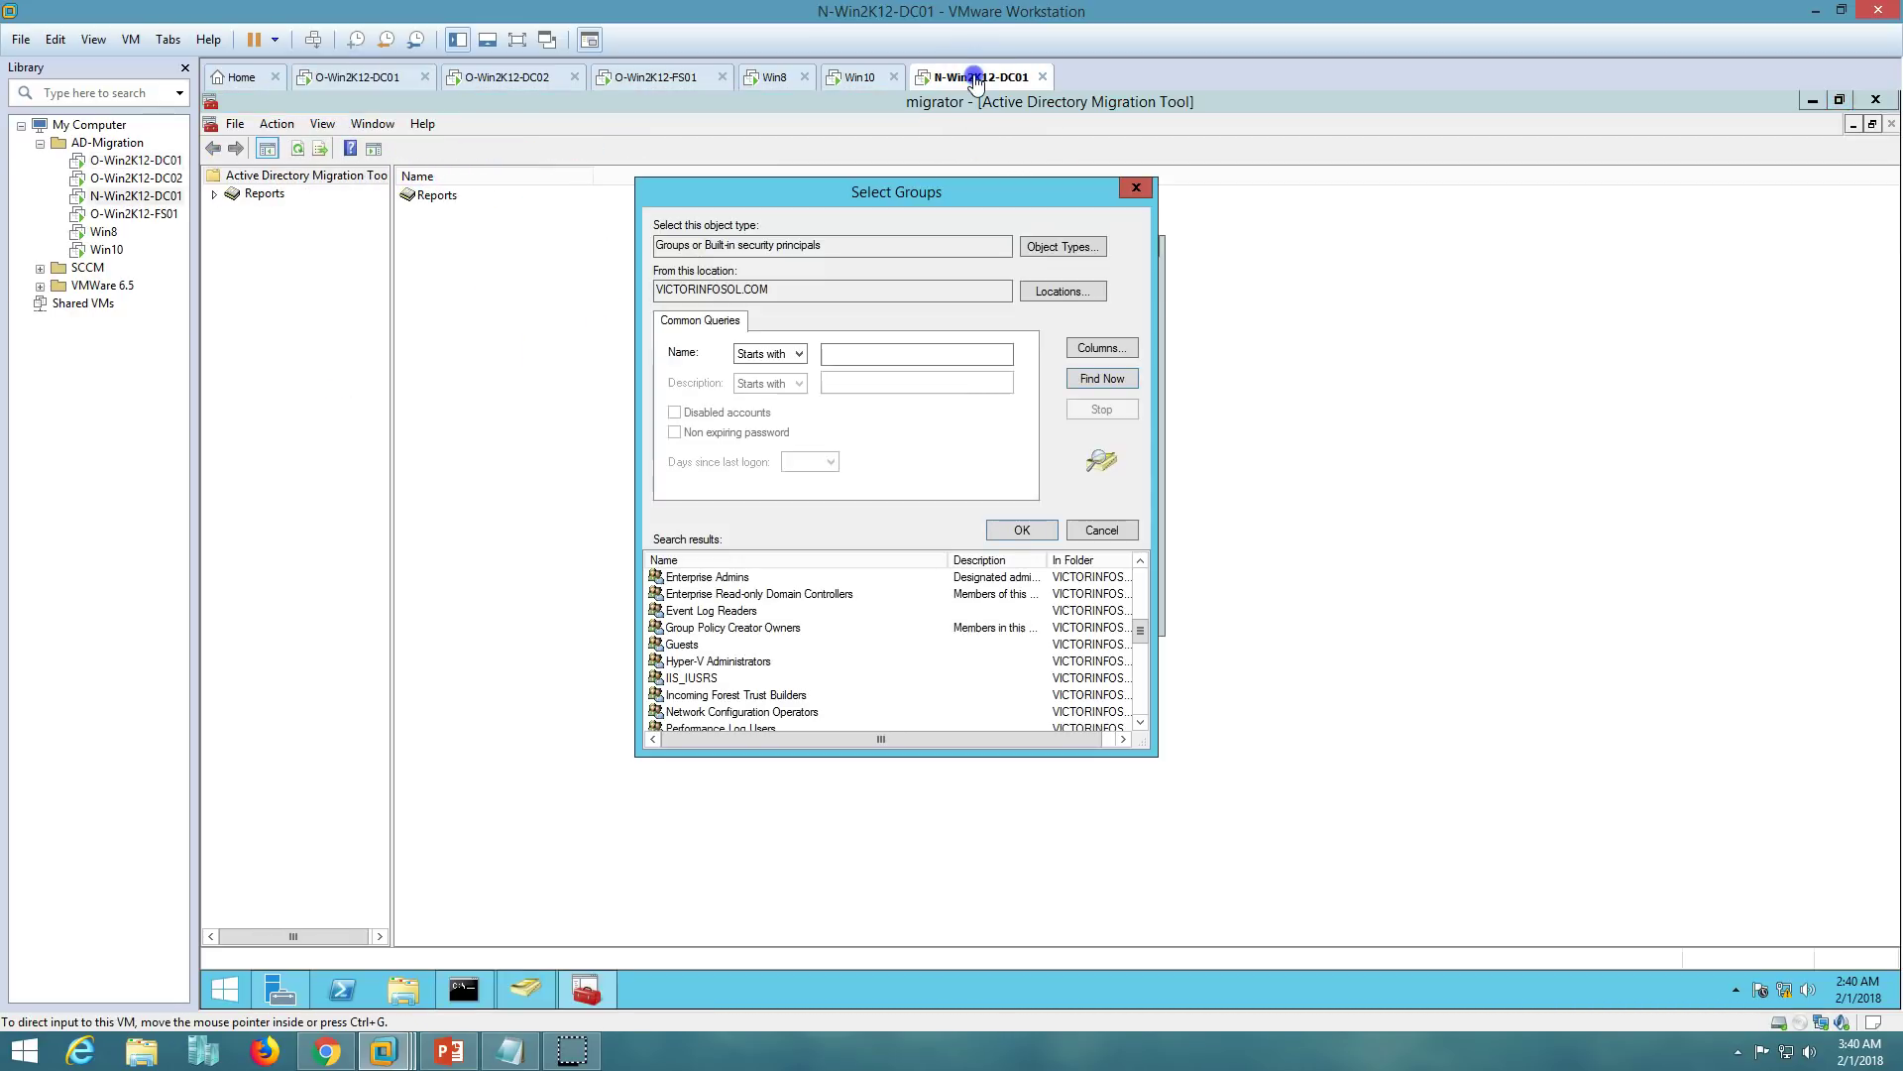
{"action": "scroll", "coordinate": [713, 686], "scroll_direction": "up", "scroll_amount": 5}
{"action": "scroll", "coordinate": [713, 686], "scroll_direction": "down", "scroll_amount": 5}
{"action": "scroll", "coordinate": [713, 686], "scroll_direction": "down", "scroll_amount": 2}
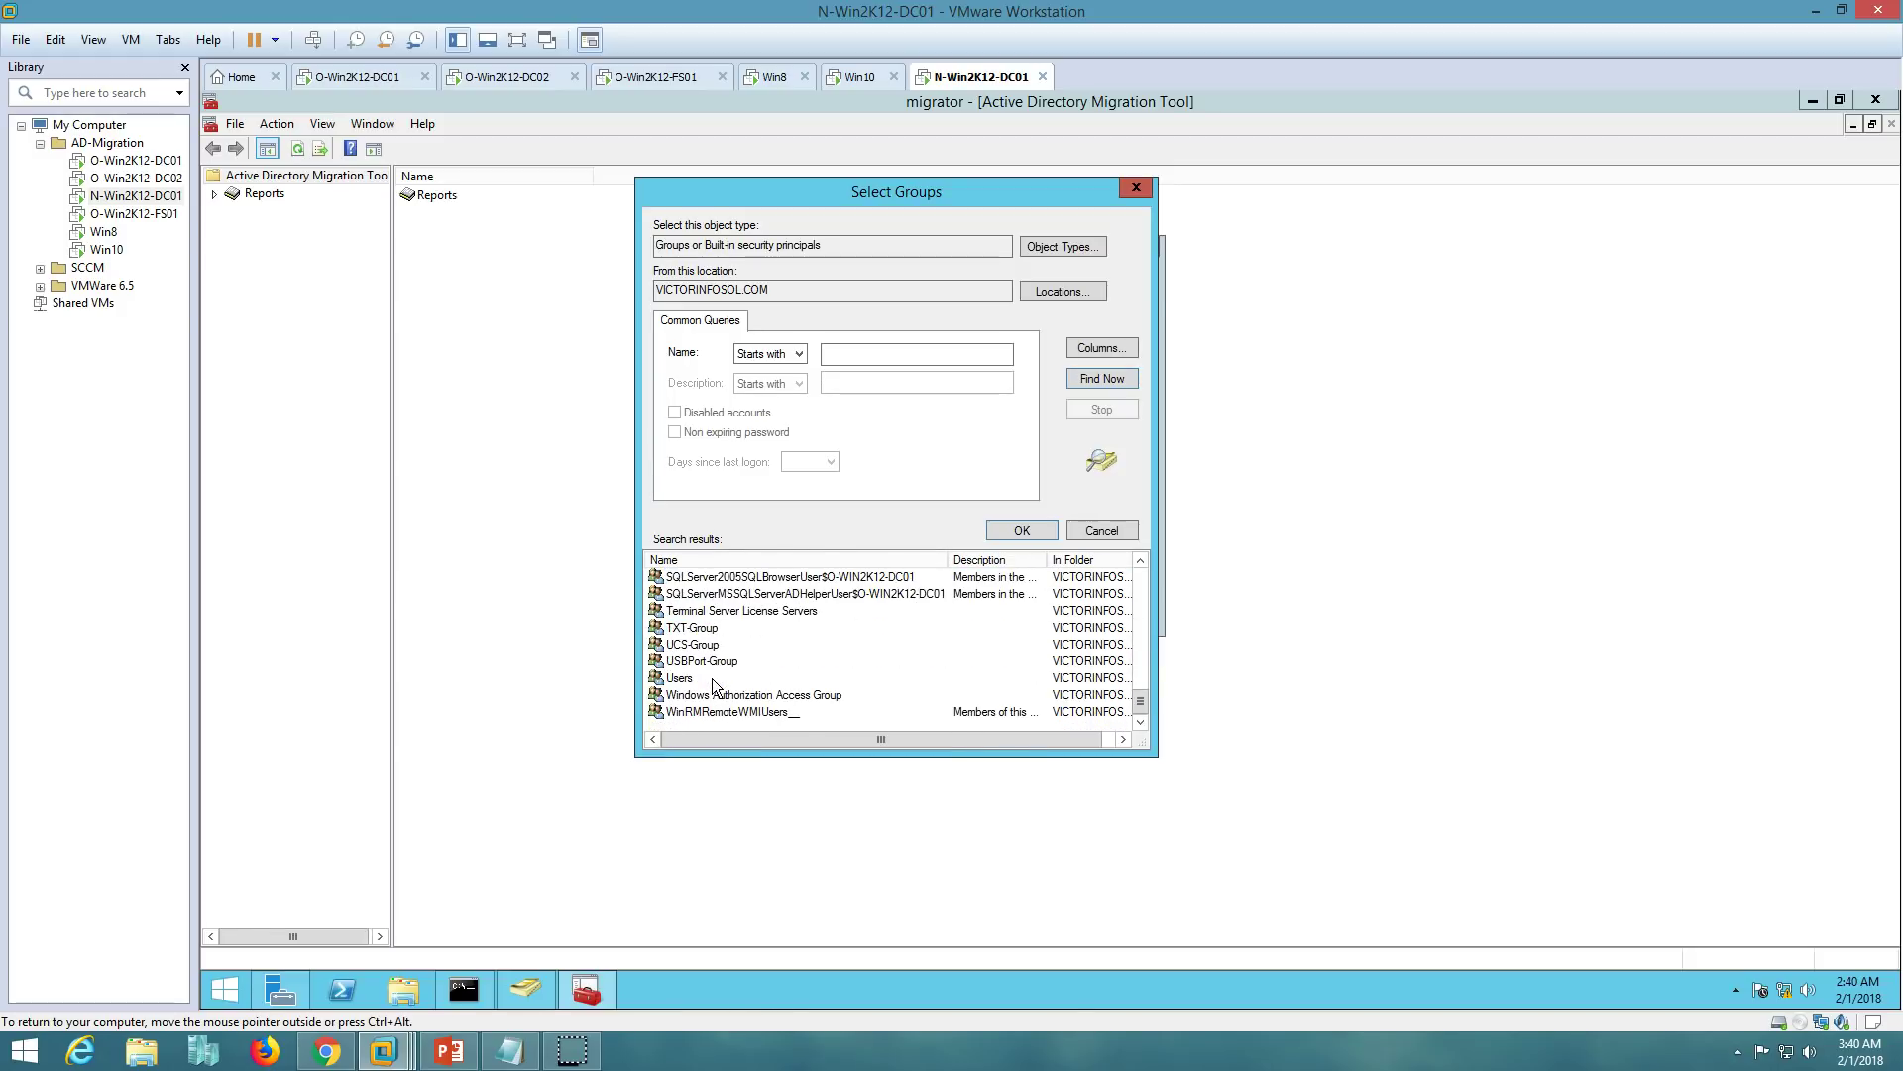
- Add TXT-Group, UCS-Group, USBPort-Group and Script-Group to the migration list and continue
{"action": "left_click", "coordinate": [709, 629]}
{"action": "left_click", "coordinate": [713, 646], "text": "ctrl"}
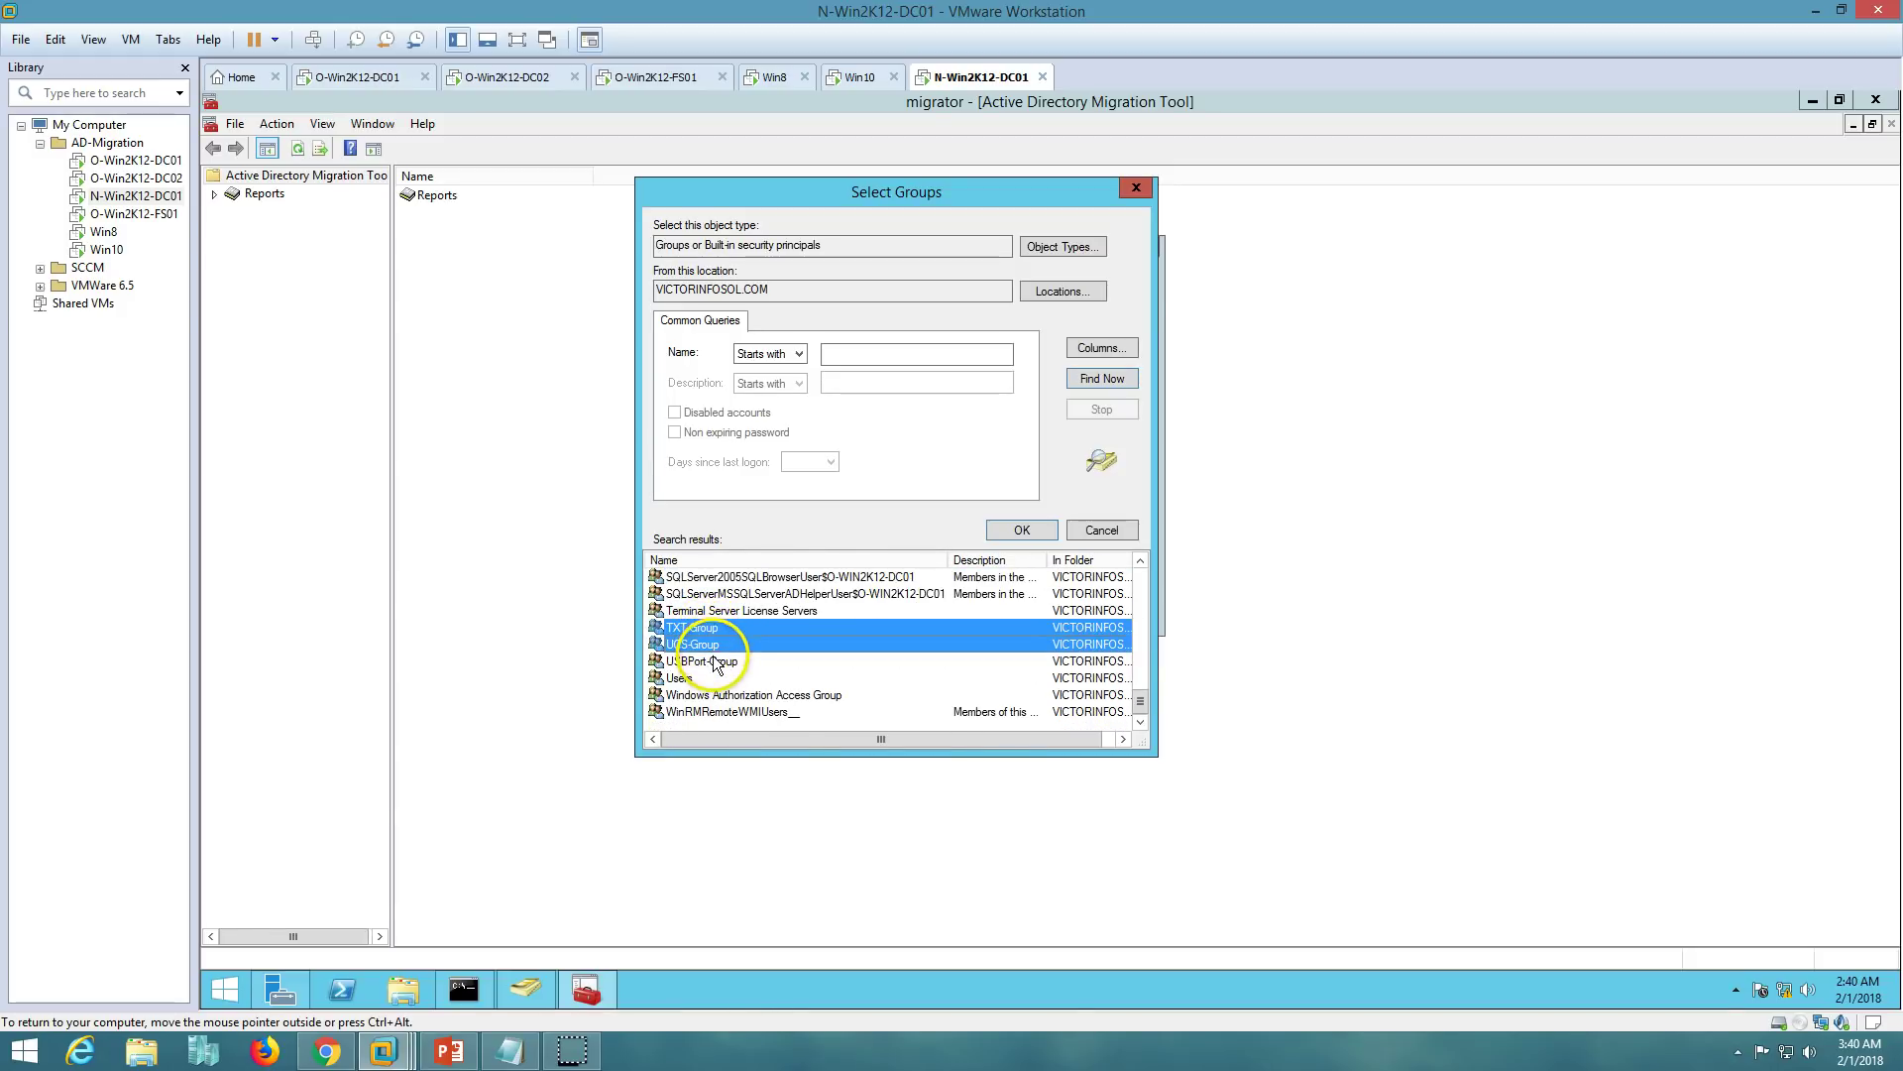
{"action": "left_click", "coordinate": [713, 662], "text": "ctrl"}
{"action": "left_click", "coordinate": [1140, 562]}
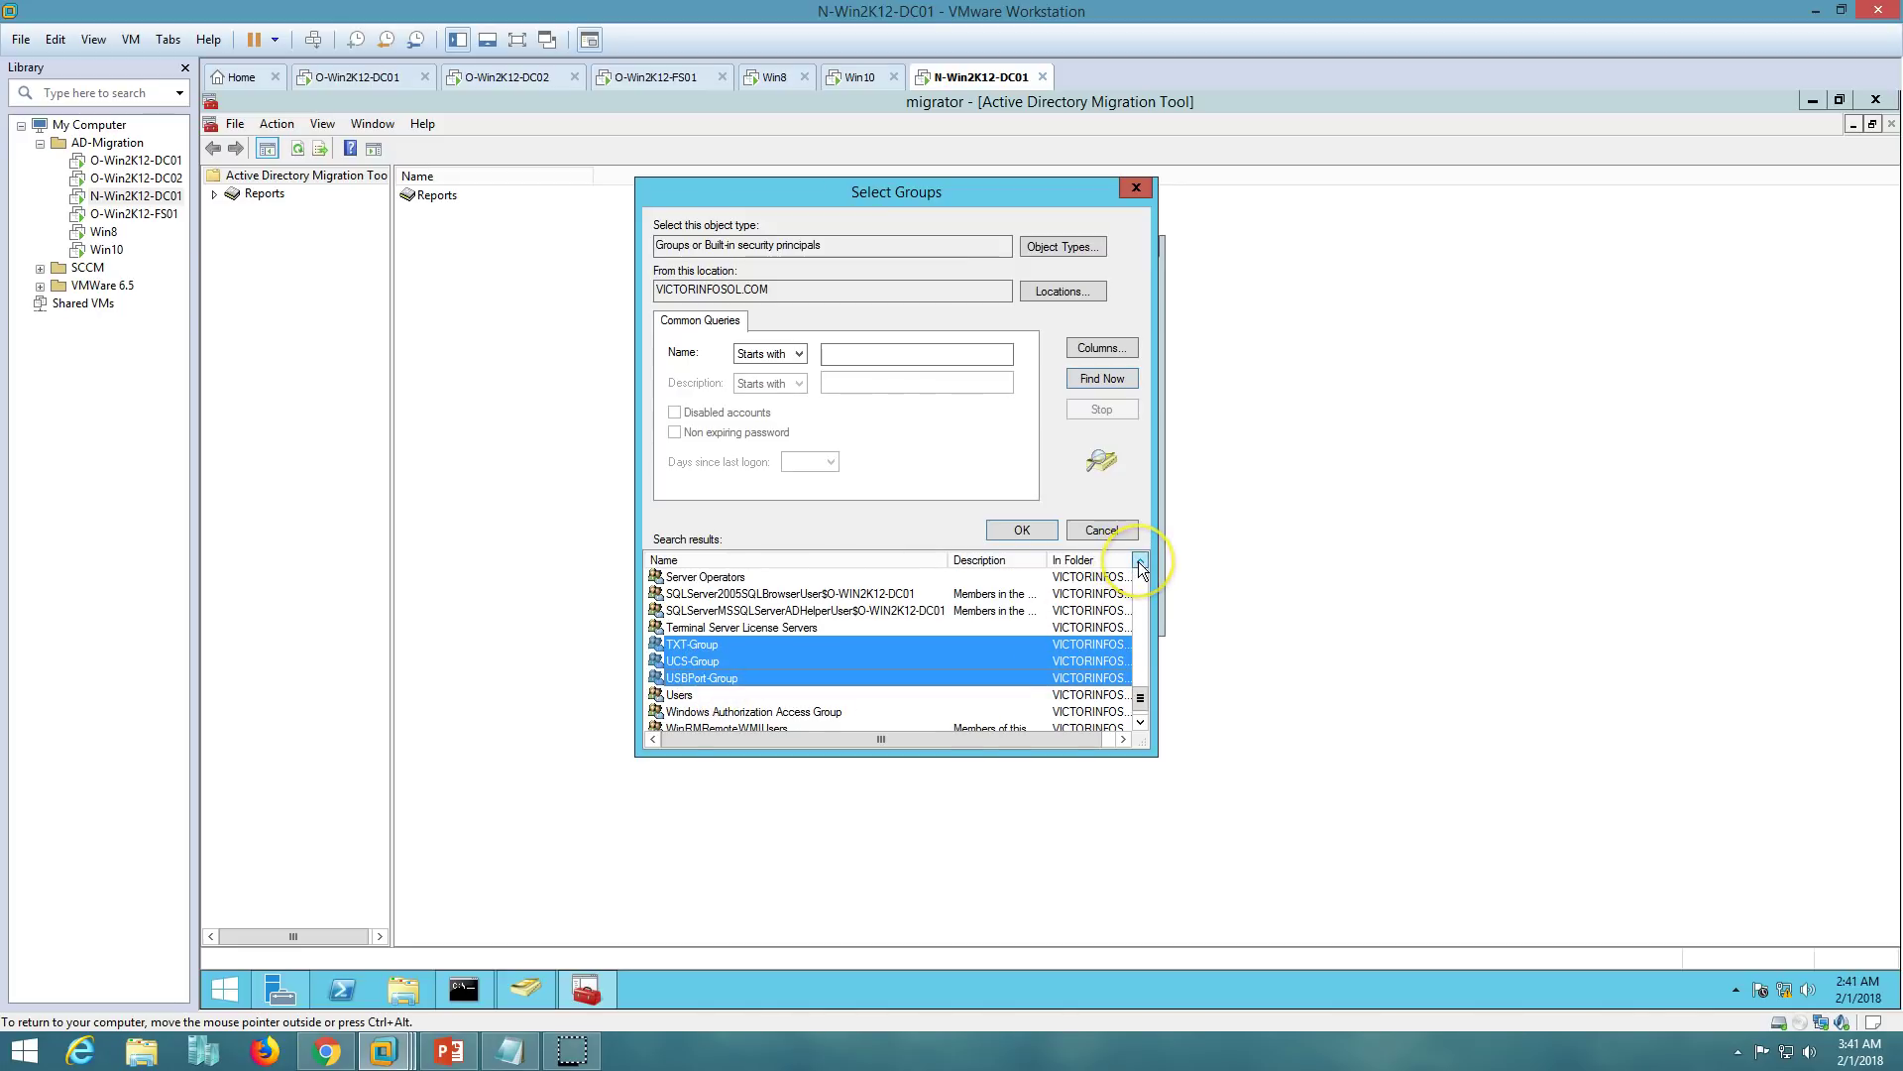
{"action": "left_click", "coordinate": [1140, 562]}
{"action": "left_click", "coordinate": [1140, 562]}
{"action": "left_click", "coordinate": [1140, 562]}
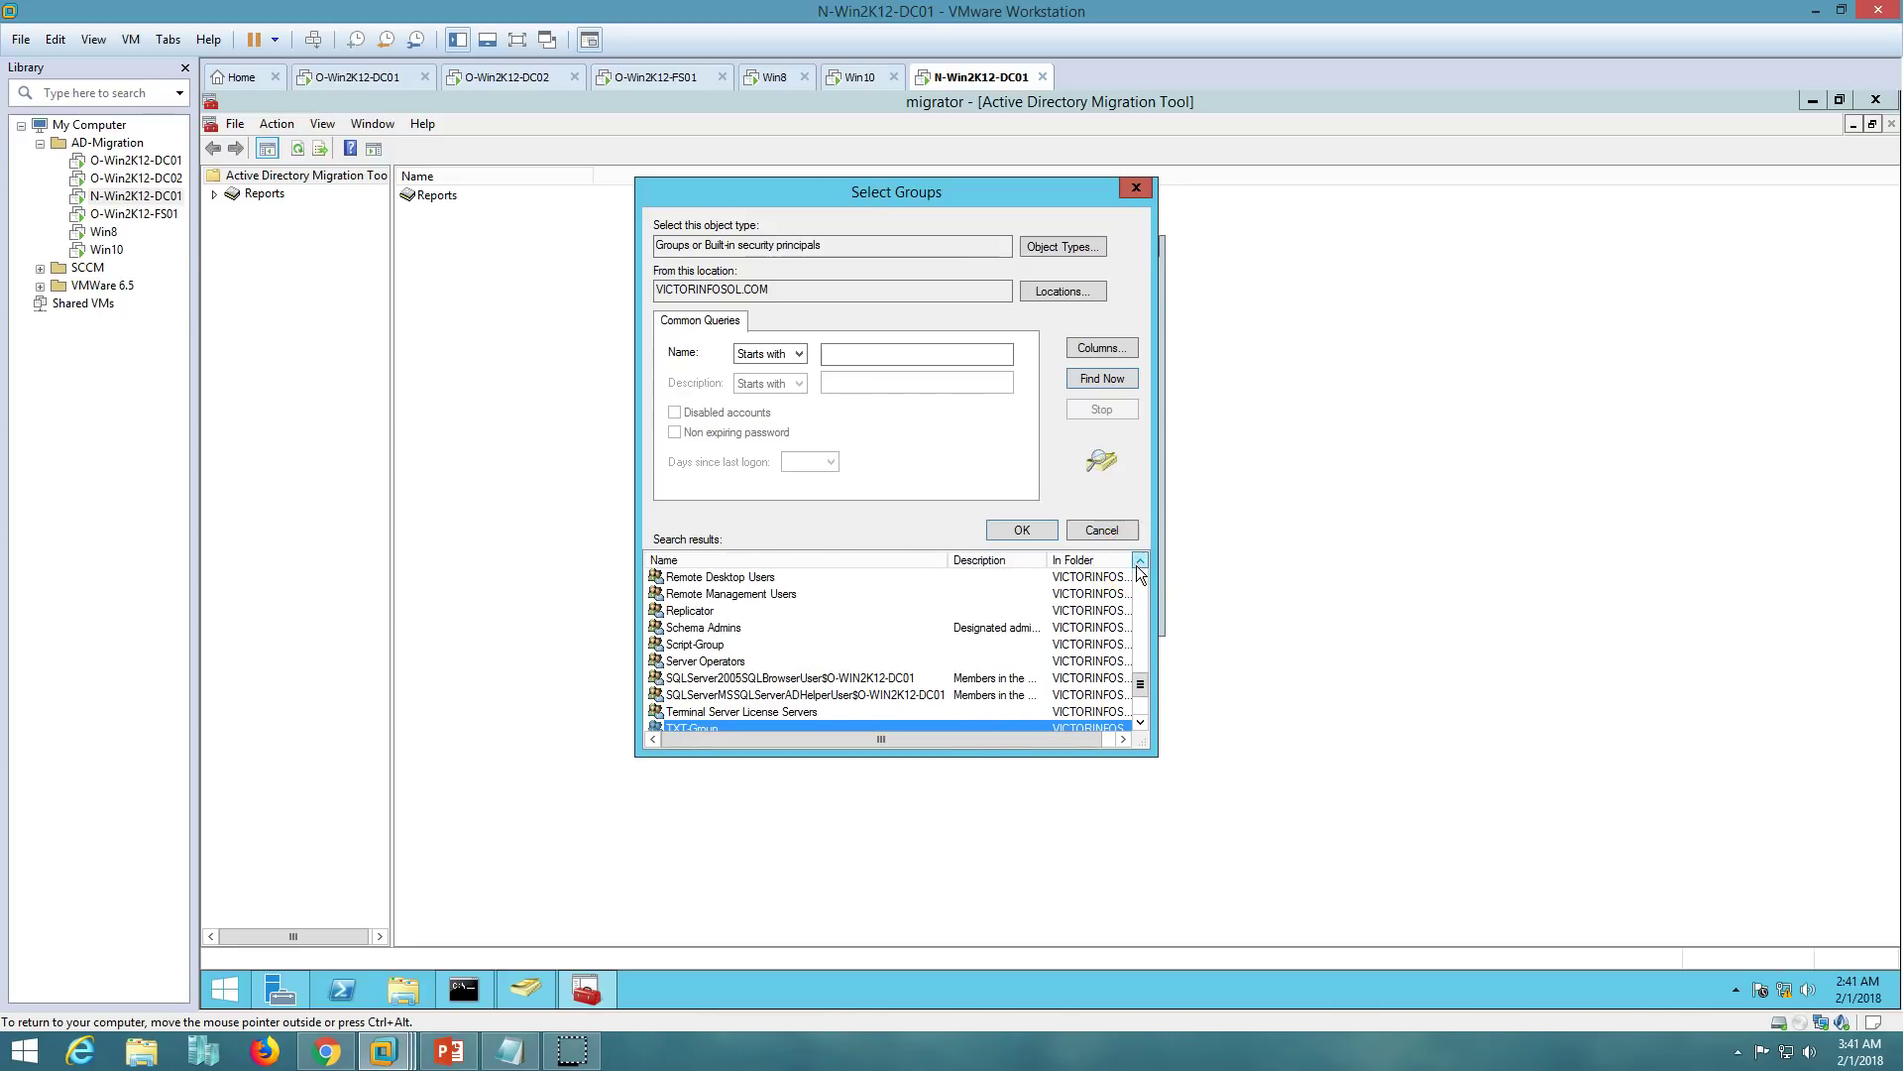
{"action": "left_click", "coordinate": [745, 646], "text": "ctrl"}
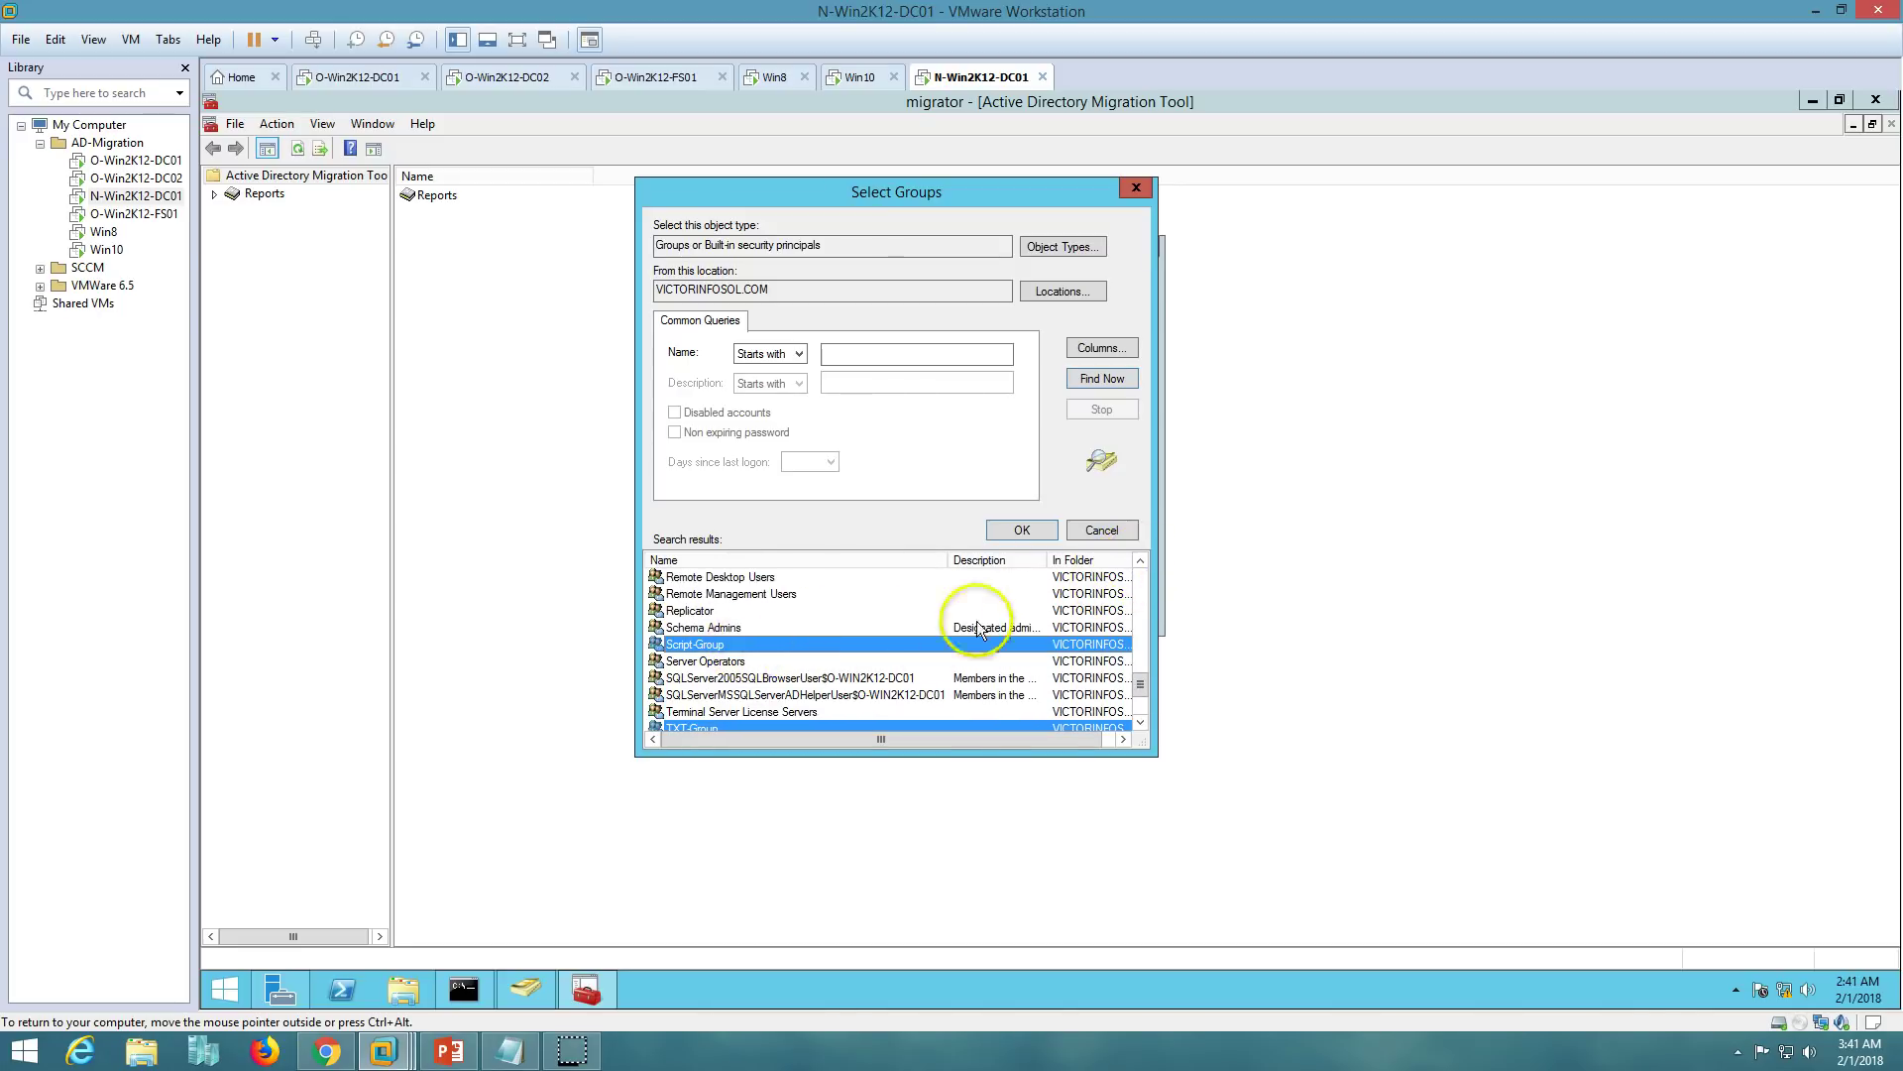
{"action": "left_click", "coordinate": [1030, 531]}
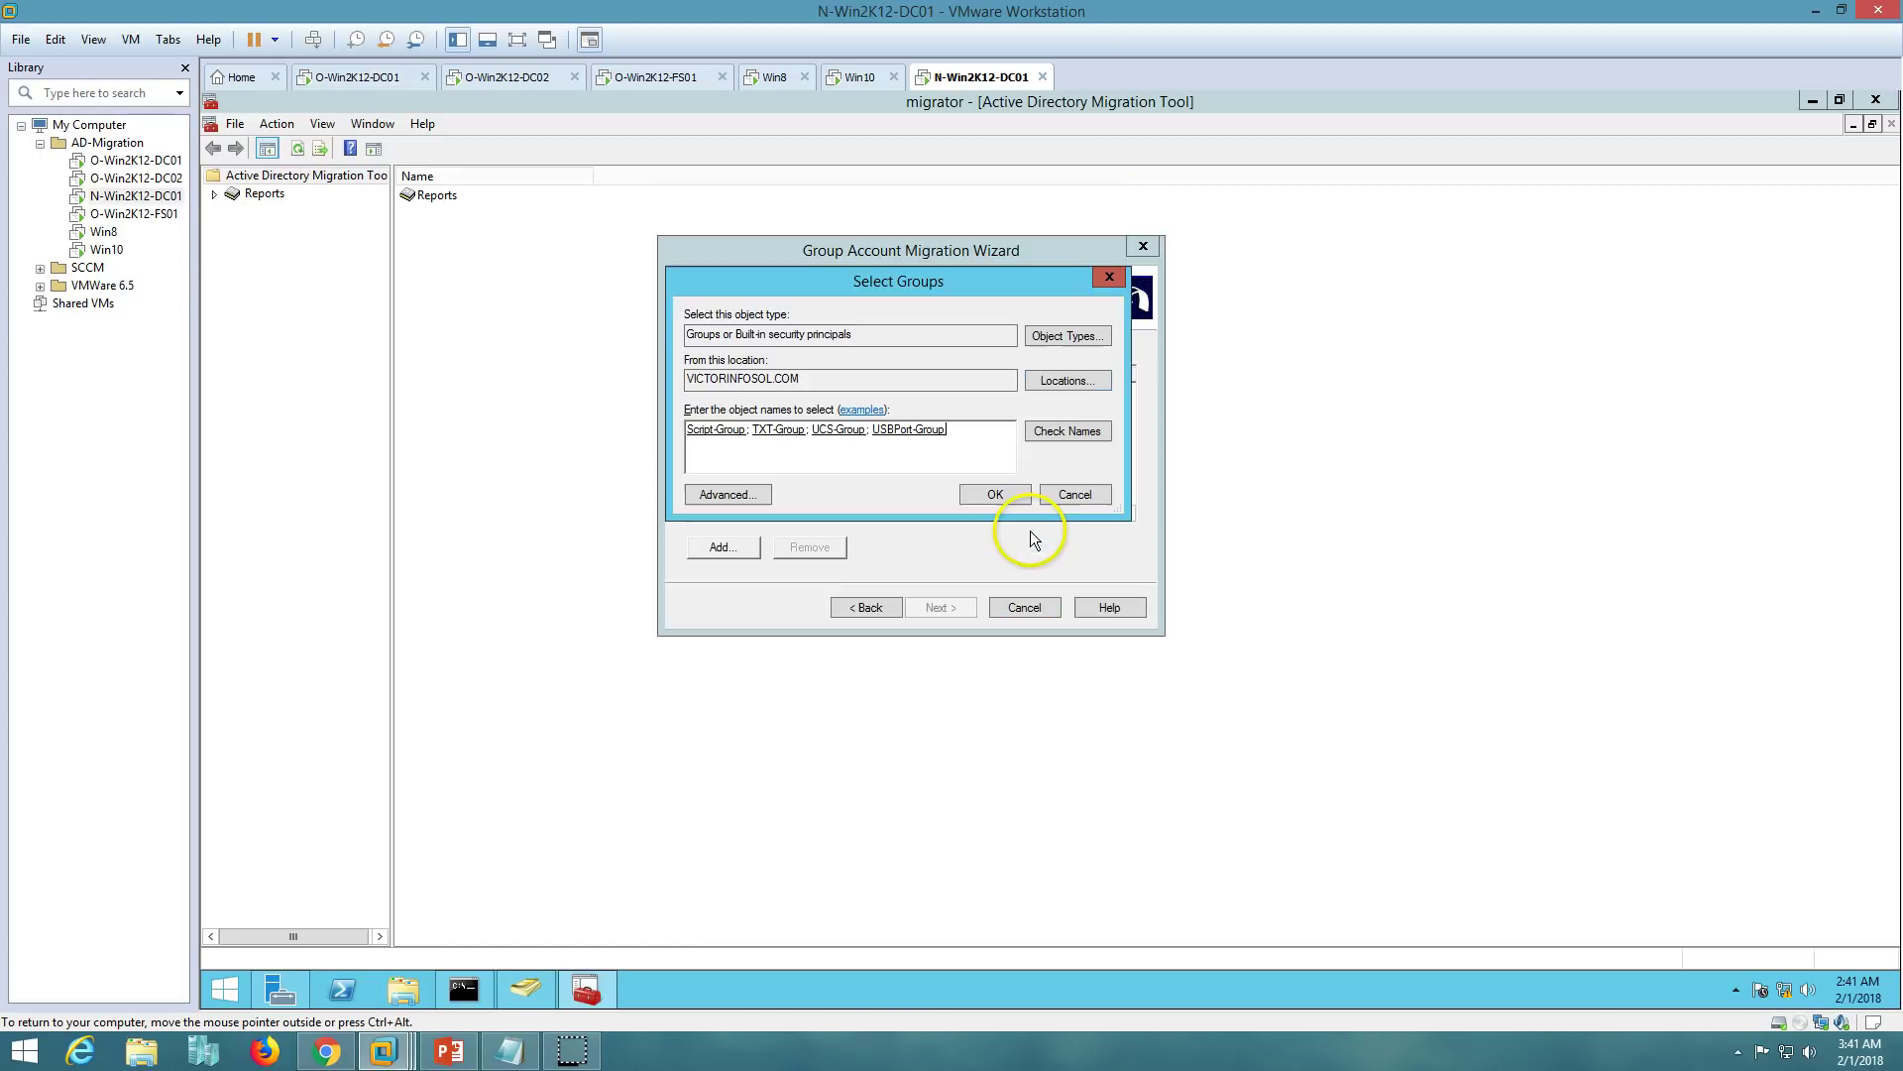
{"action": "left_click", "coordinate": [996, 494]}
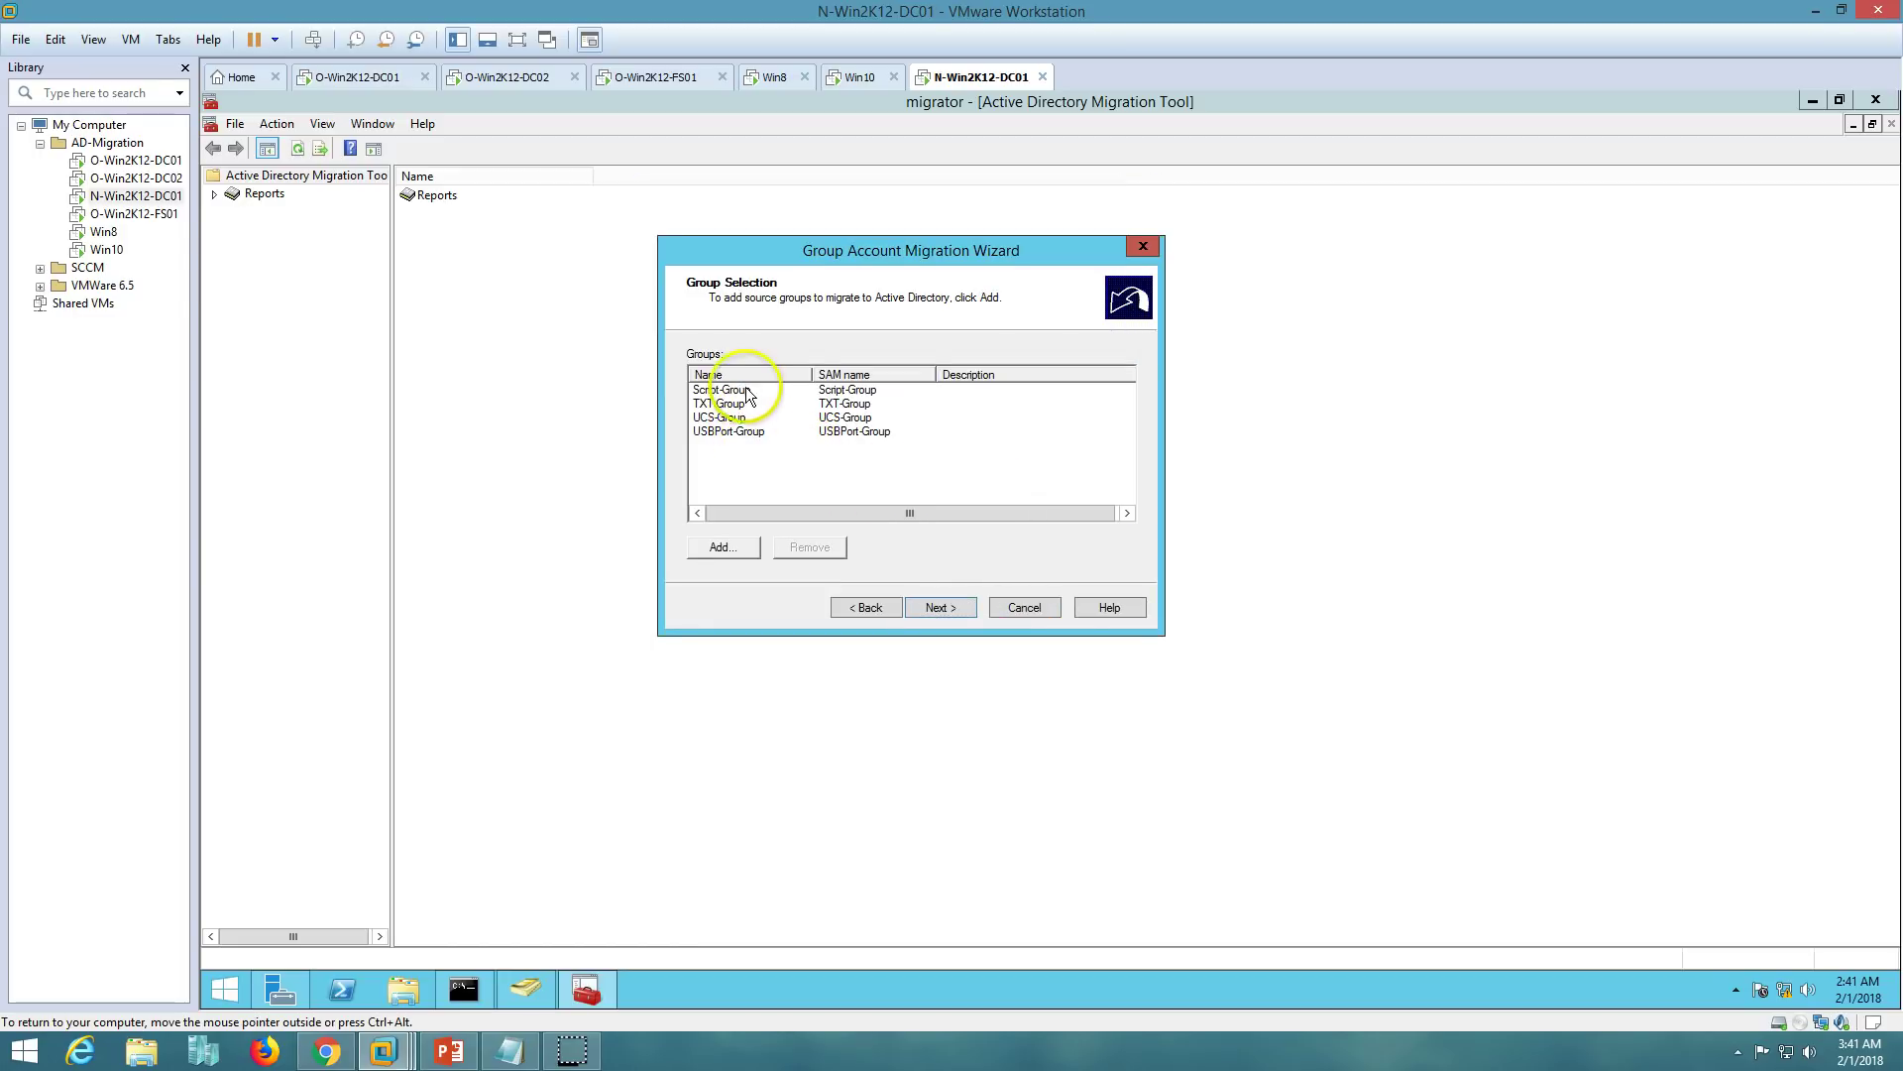
{"action": "left_click", "coordinate": [394, 77]}
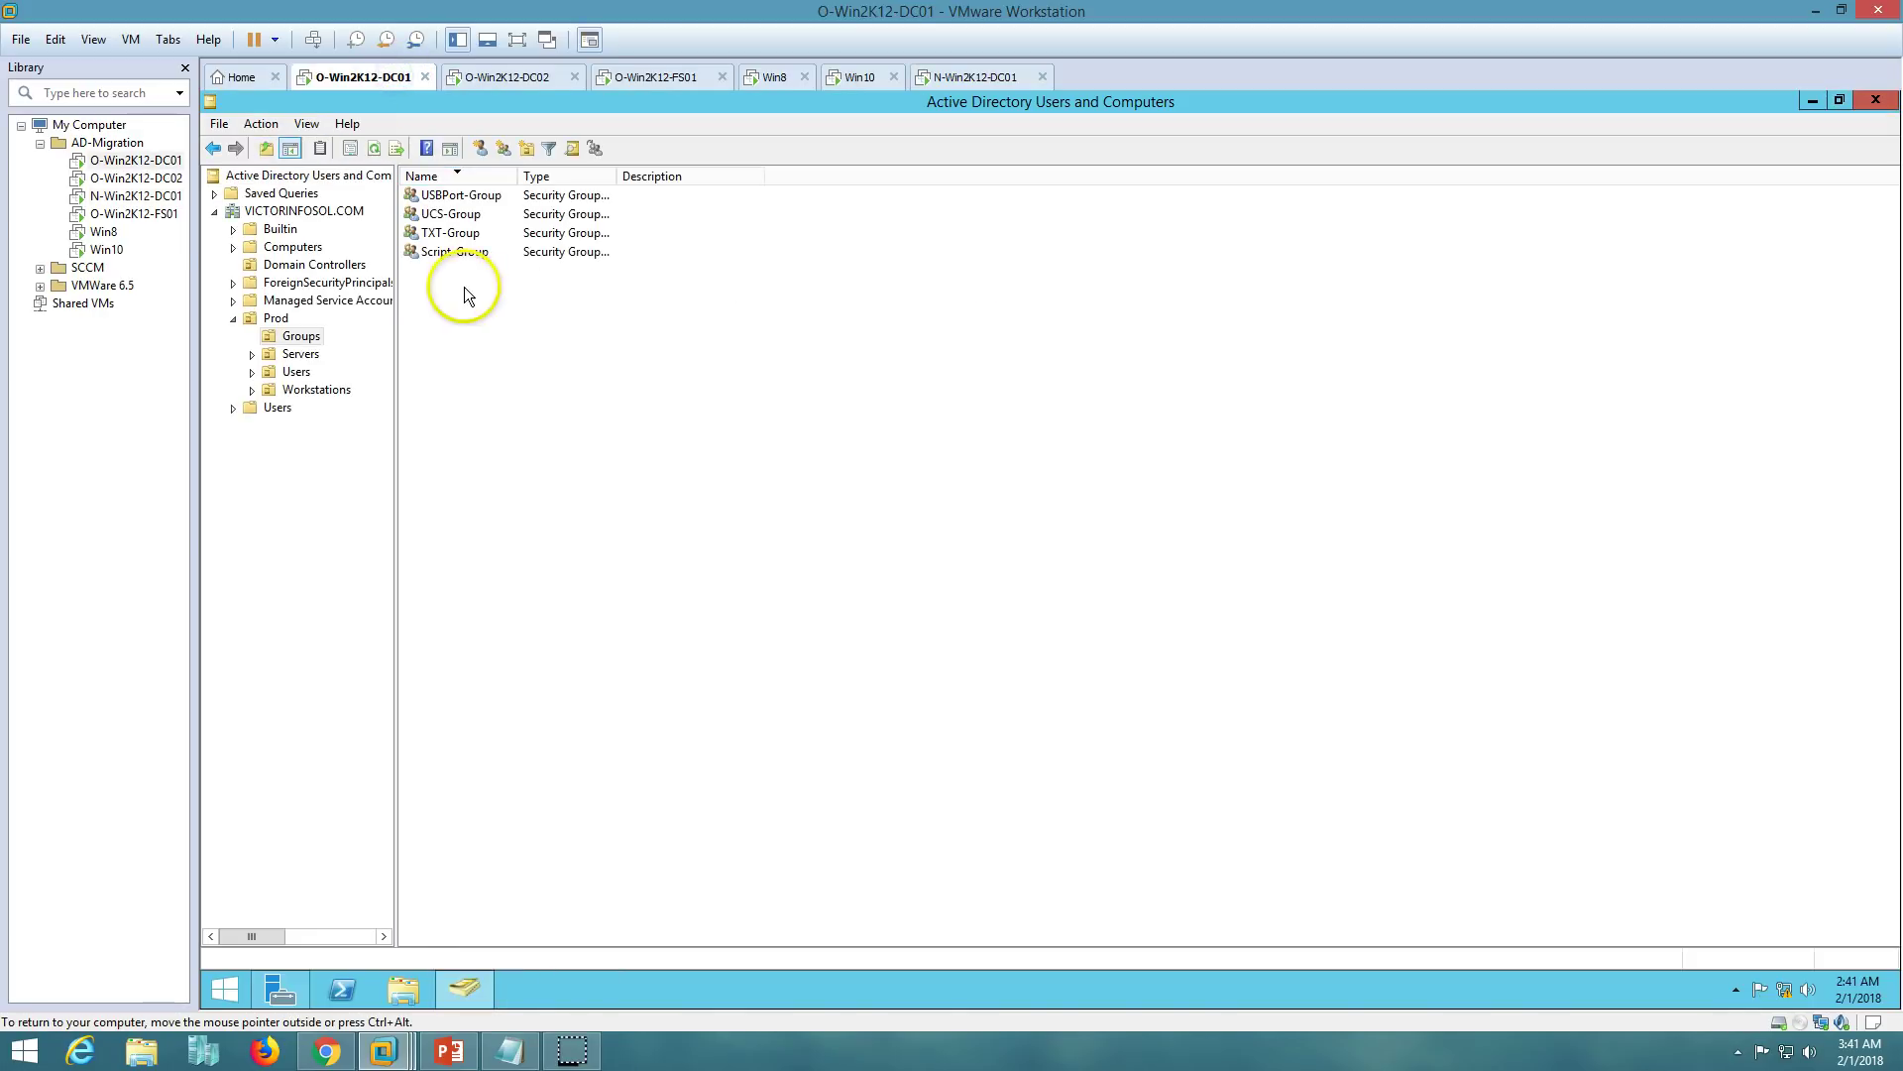
{"action": "left_click", "coordinate": [1021, 76]}
{"action": "left_click", "coordinate": [958, 607]}
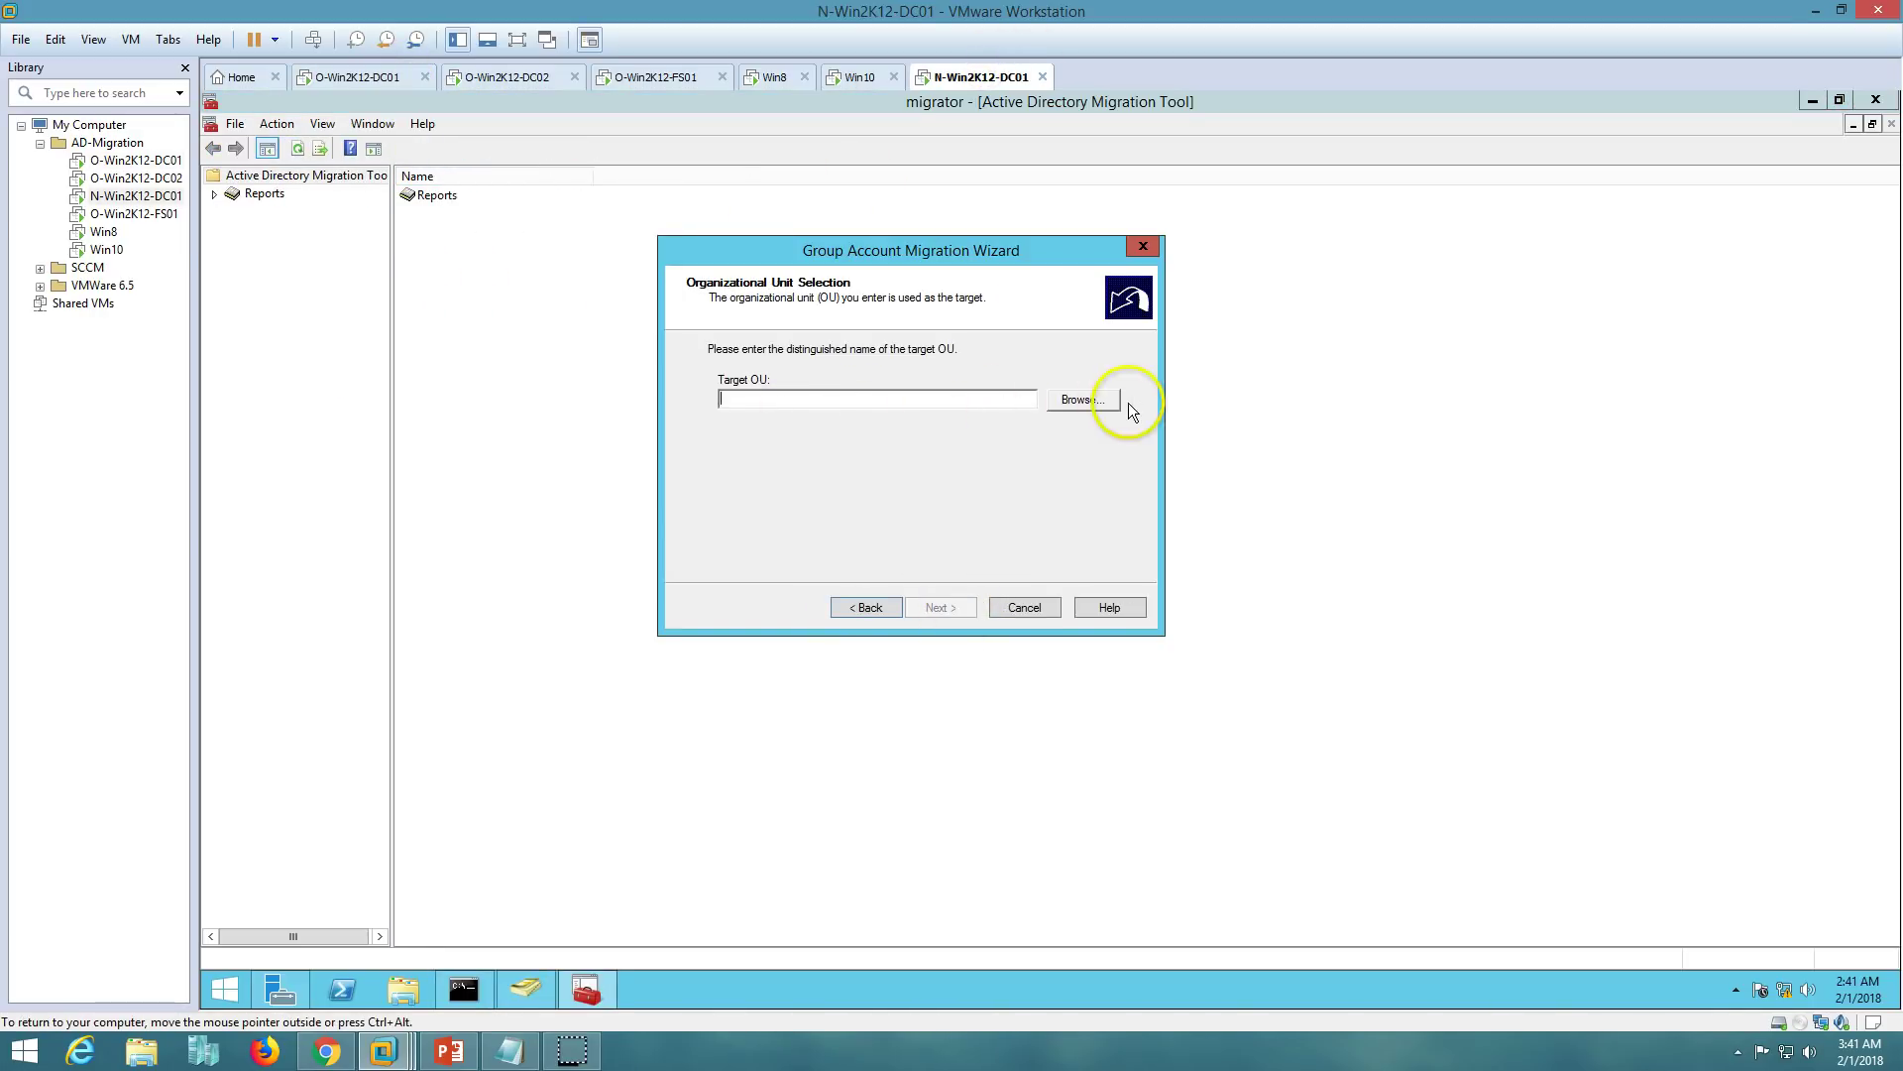
- Choose VICTORNEW's Prod/Groups OU as the target container and proceed to Group Options
{"action": "left_click", "coordinate": [1081, 399]}
{"action": "double_click", "coordinate": [819, 484]}
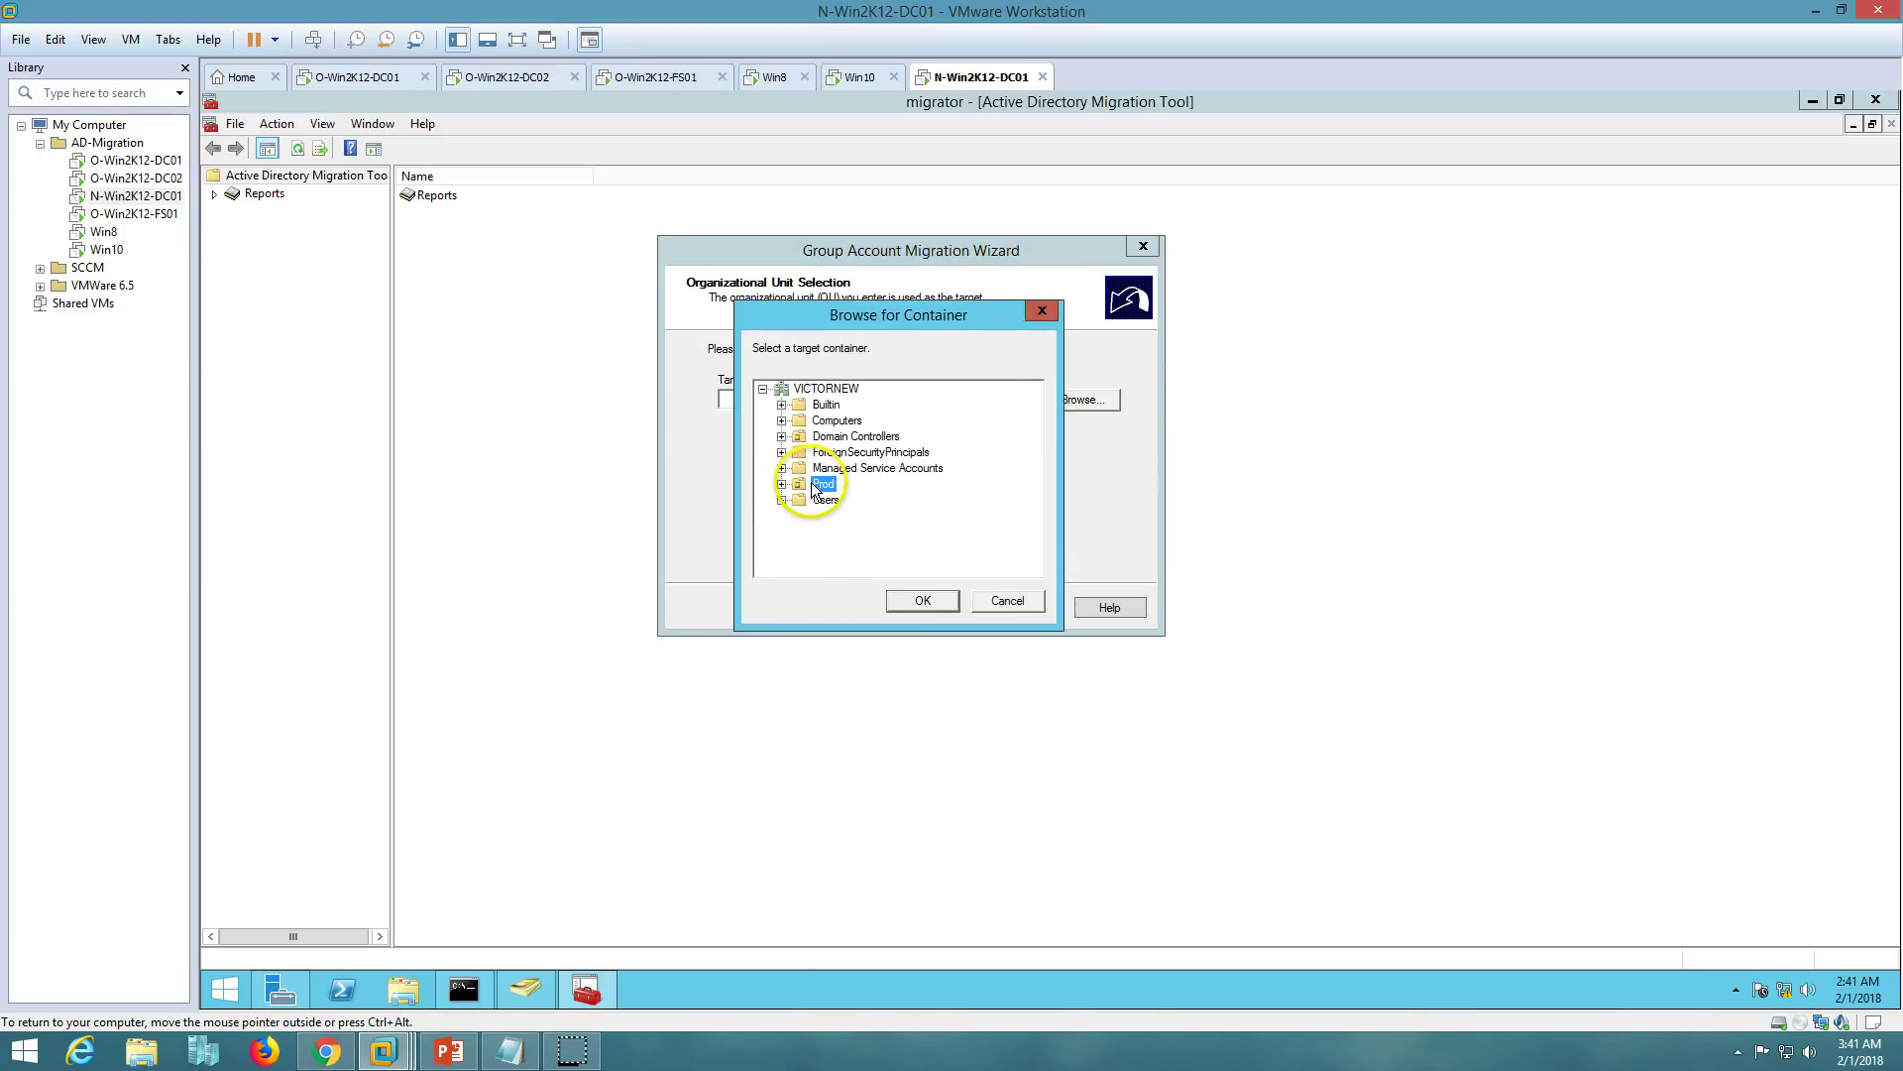
{"action": "left_click", "coordinate": [847, 515]}
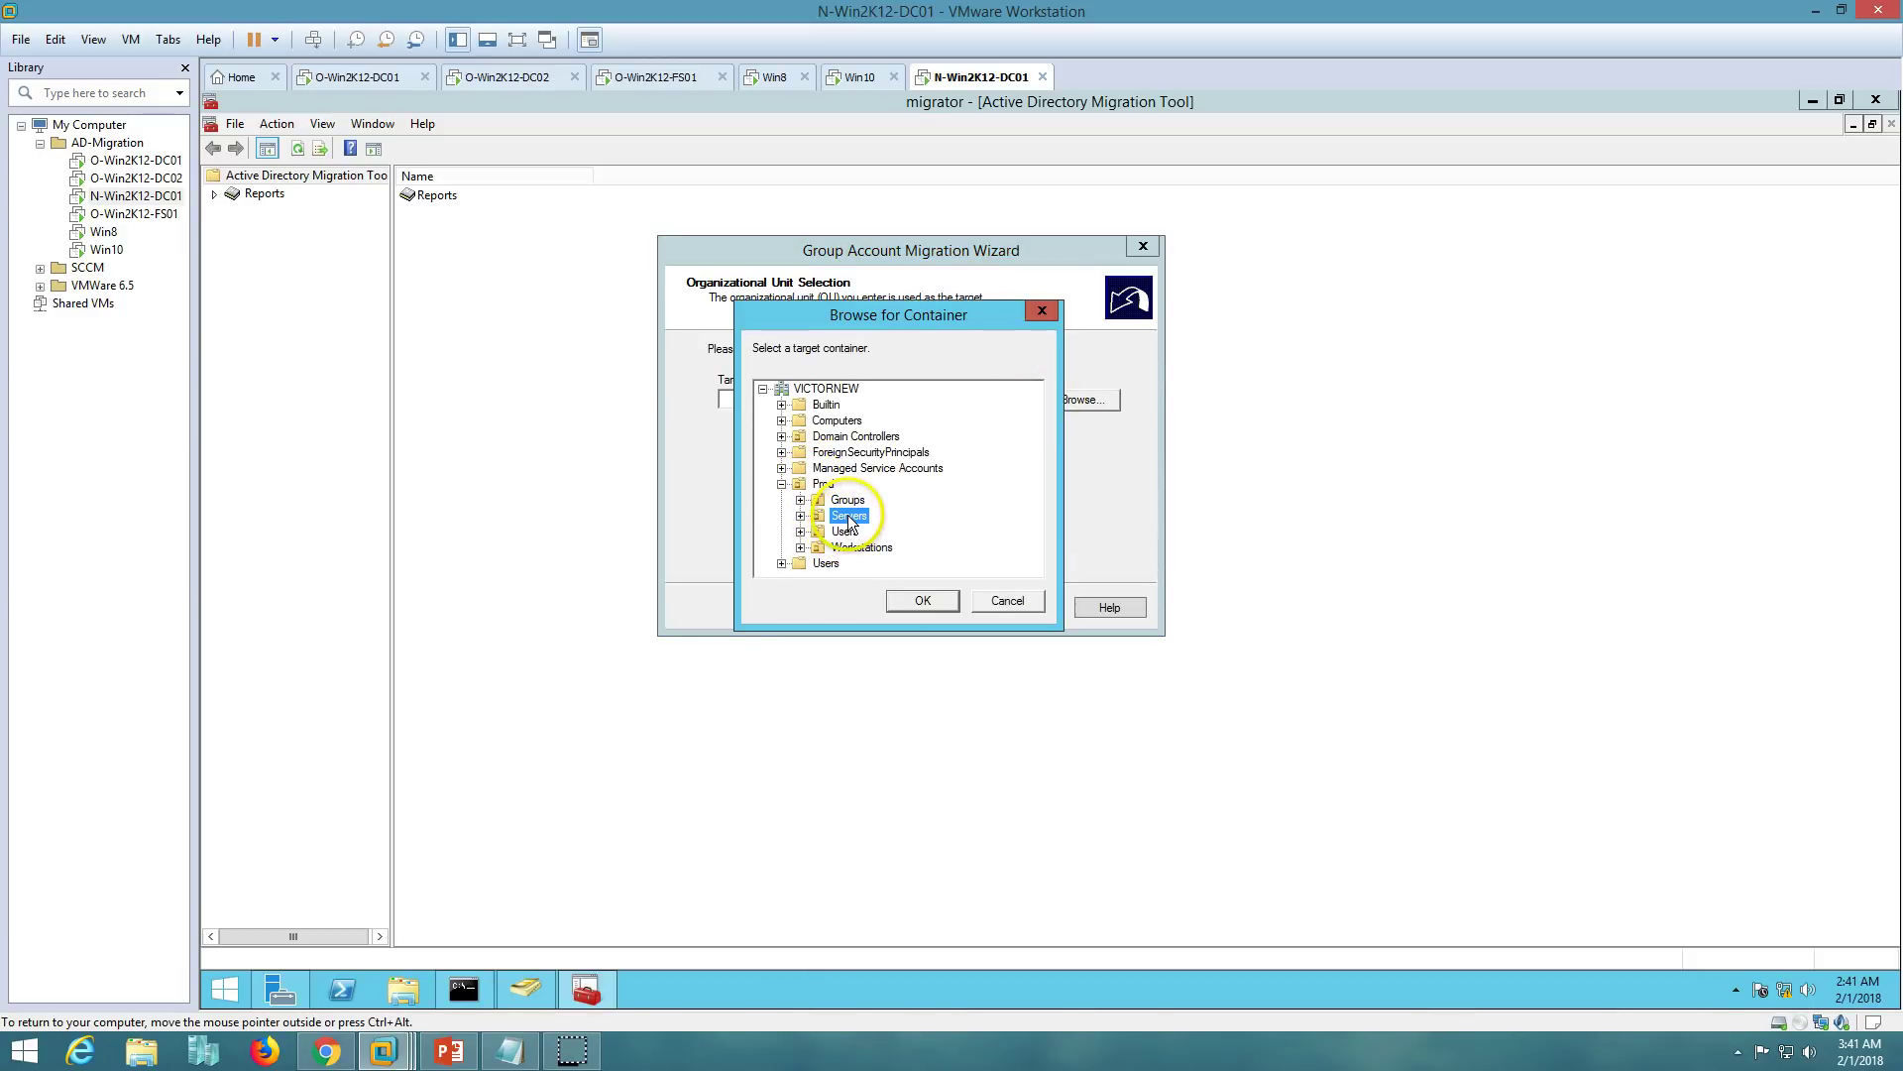
{"action": "left_click", "coordinate": [847, 501]}
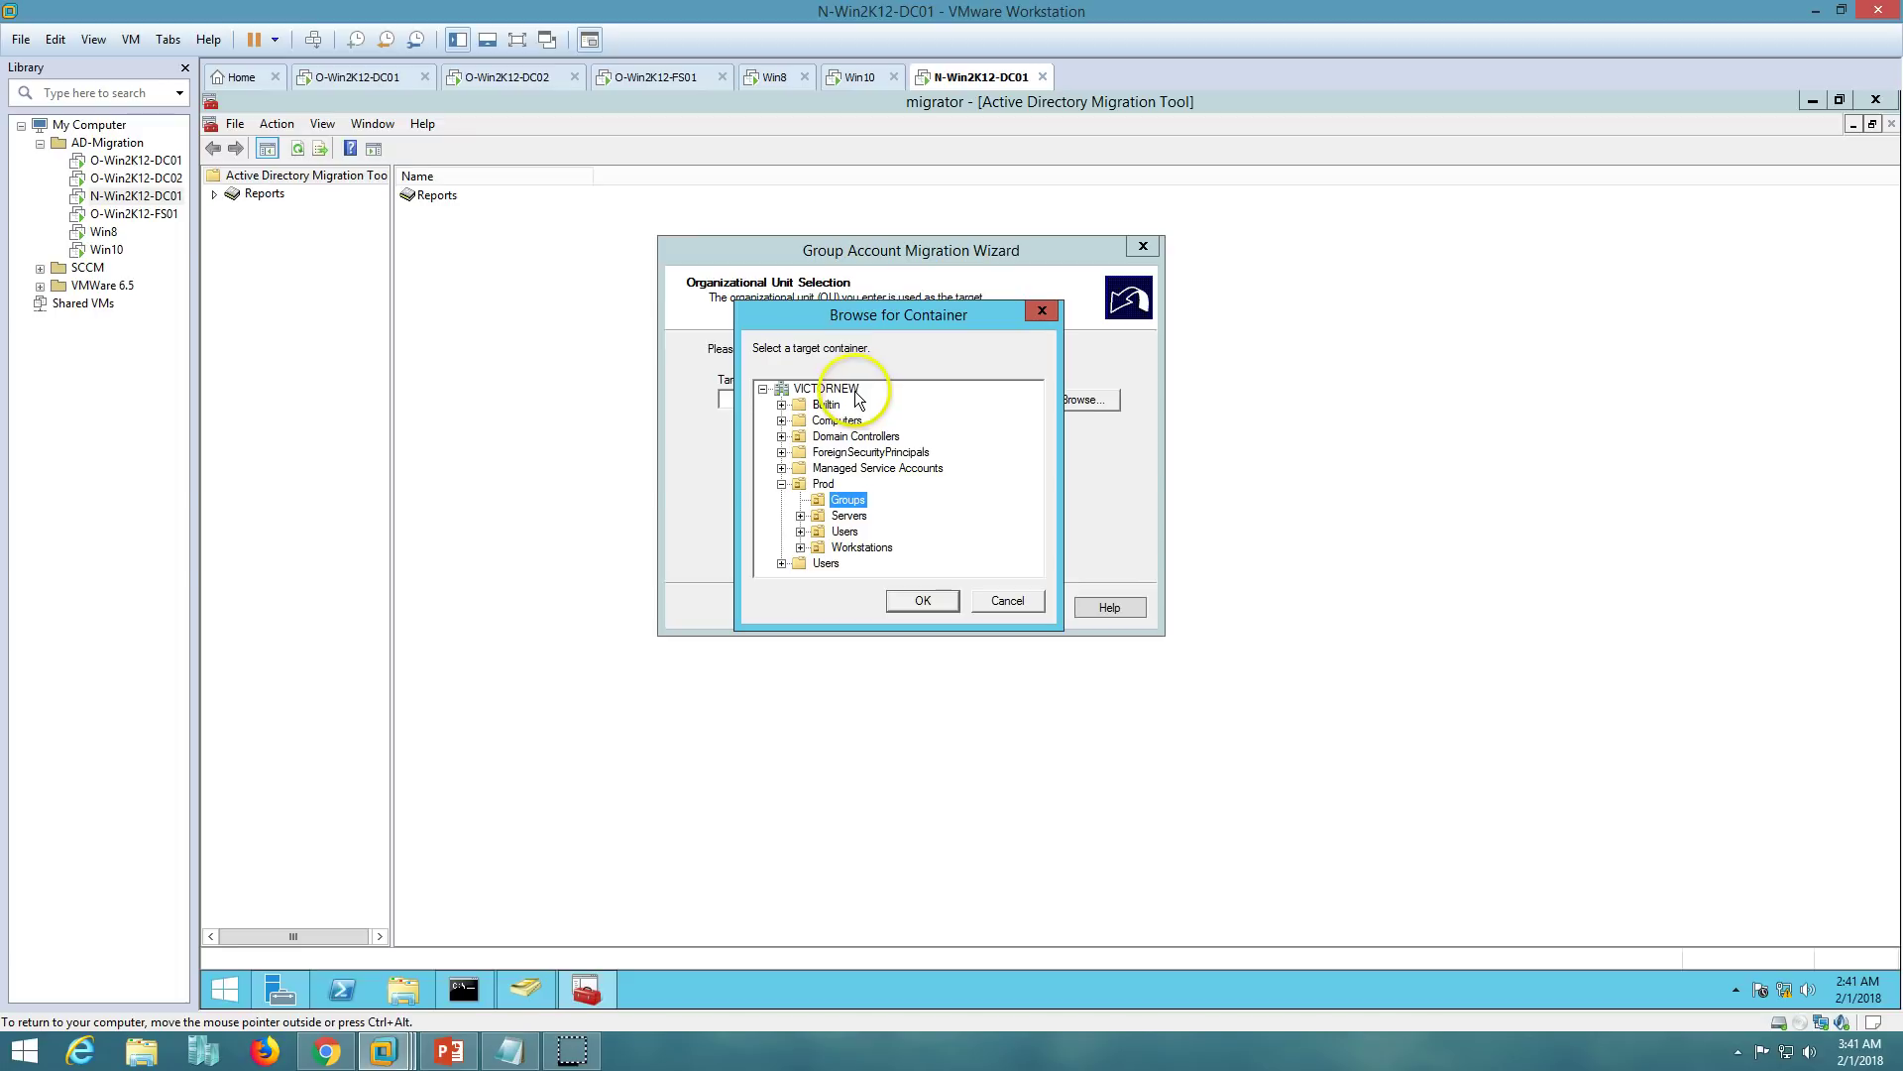
{"action": "left_click", "coordinate": [922, 601]}
{"action": "left_click", "coordinate": [939, 606]}
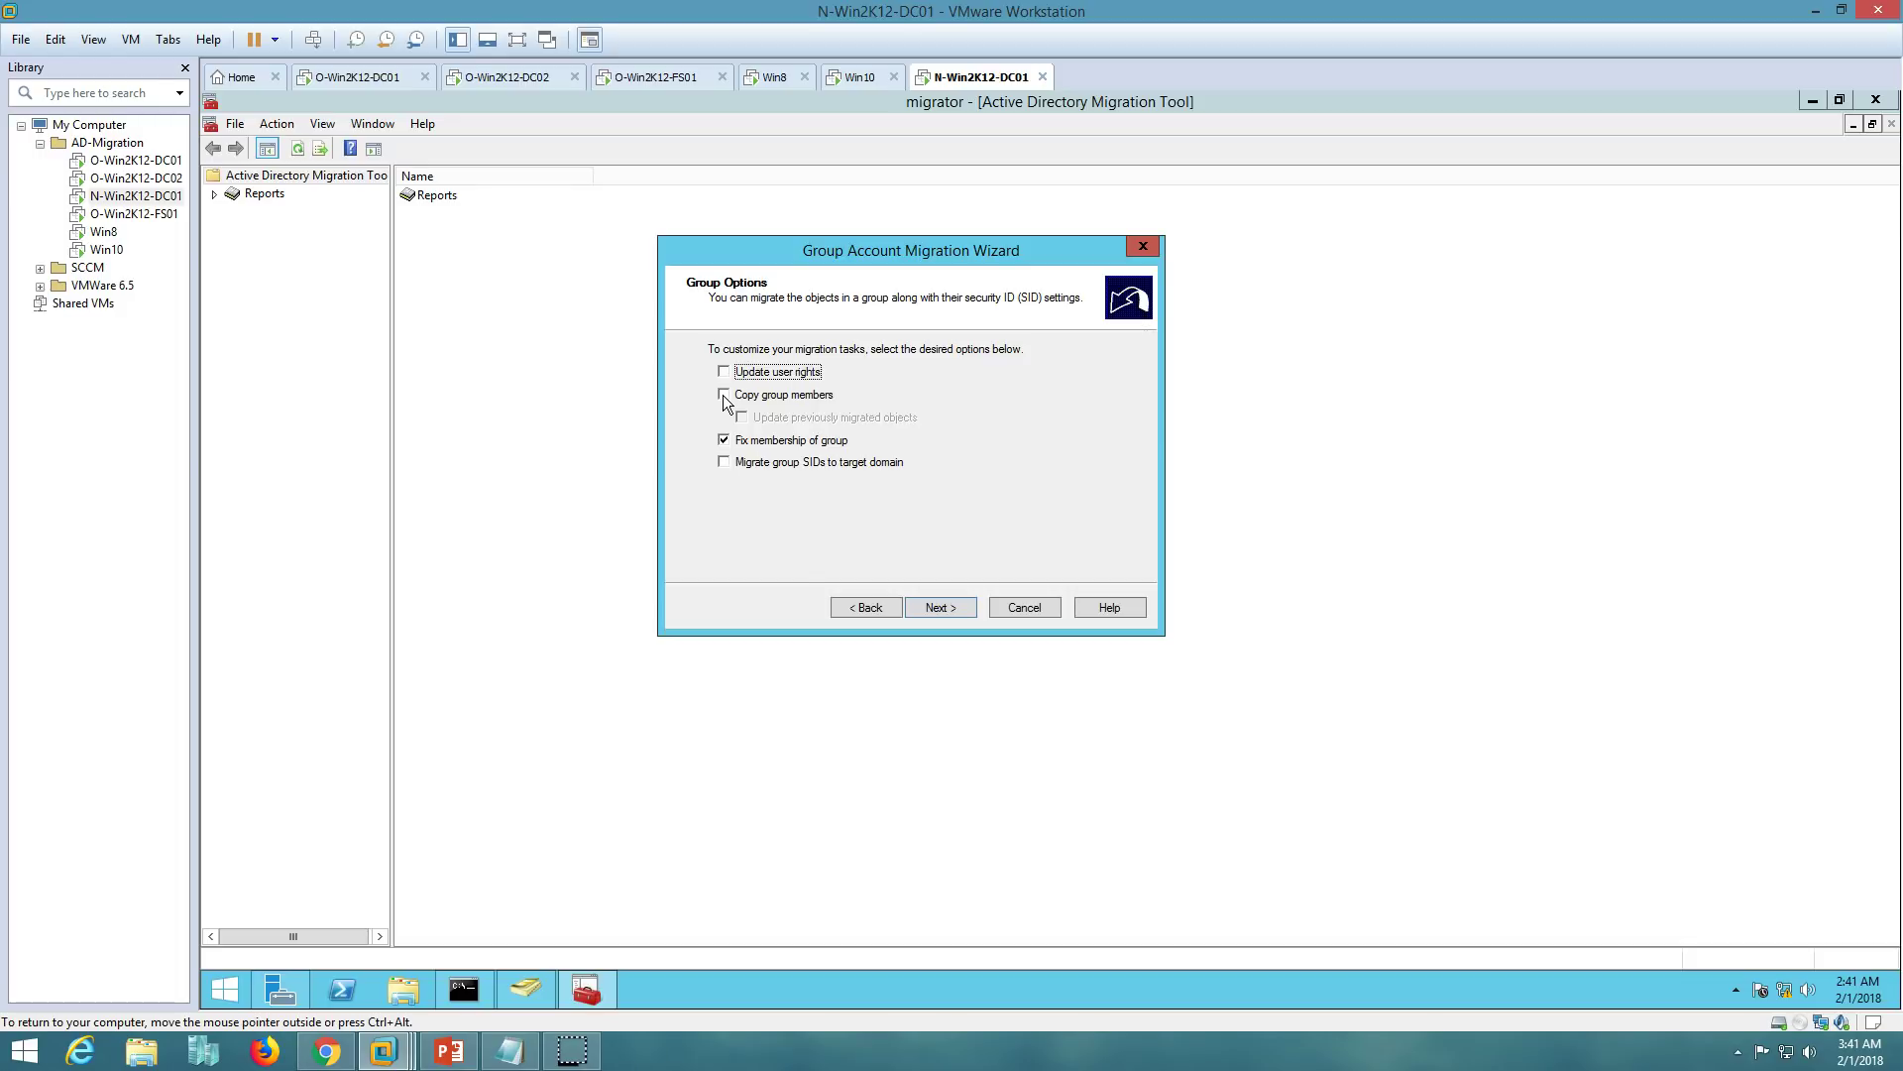
- Leave Copy group members off, and turn on Fix membership of group and Migrate group SIDs to target domain
{"action": "left_click", "coordinate": [724, 462]}
{"action": "left_click", "coordinate": [724, 394]}
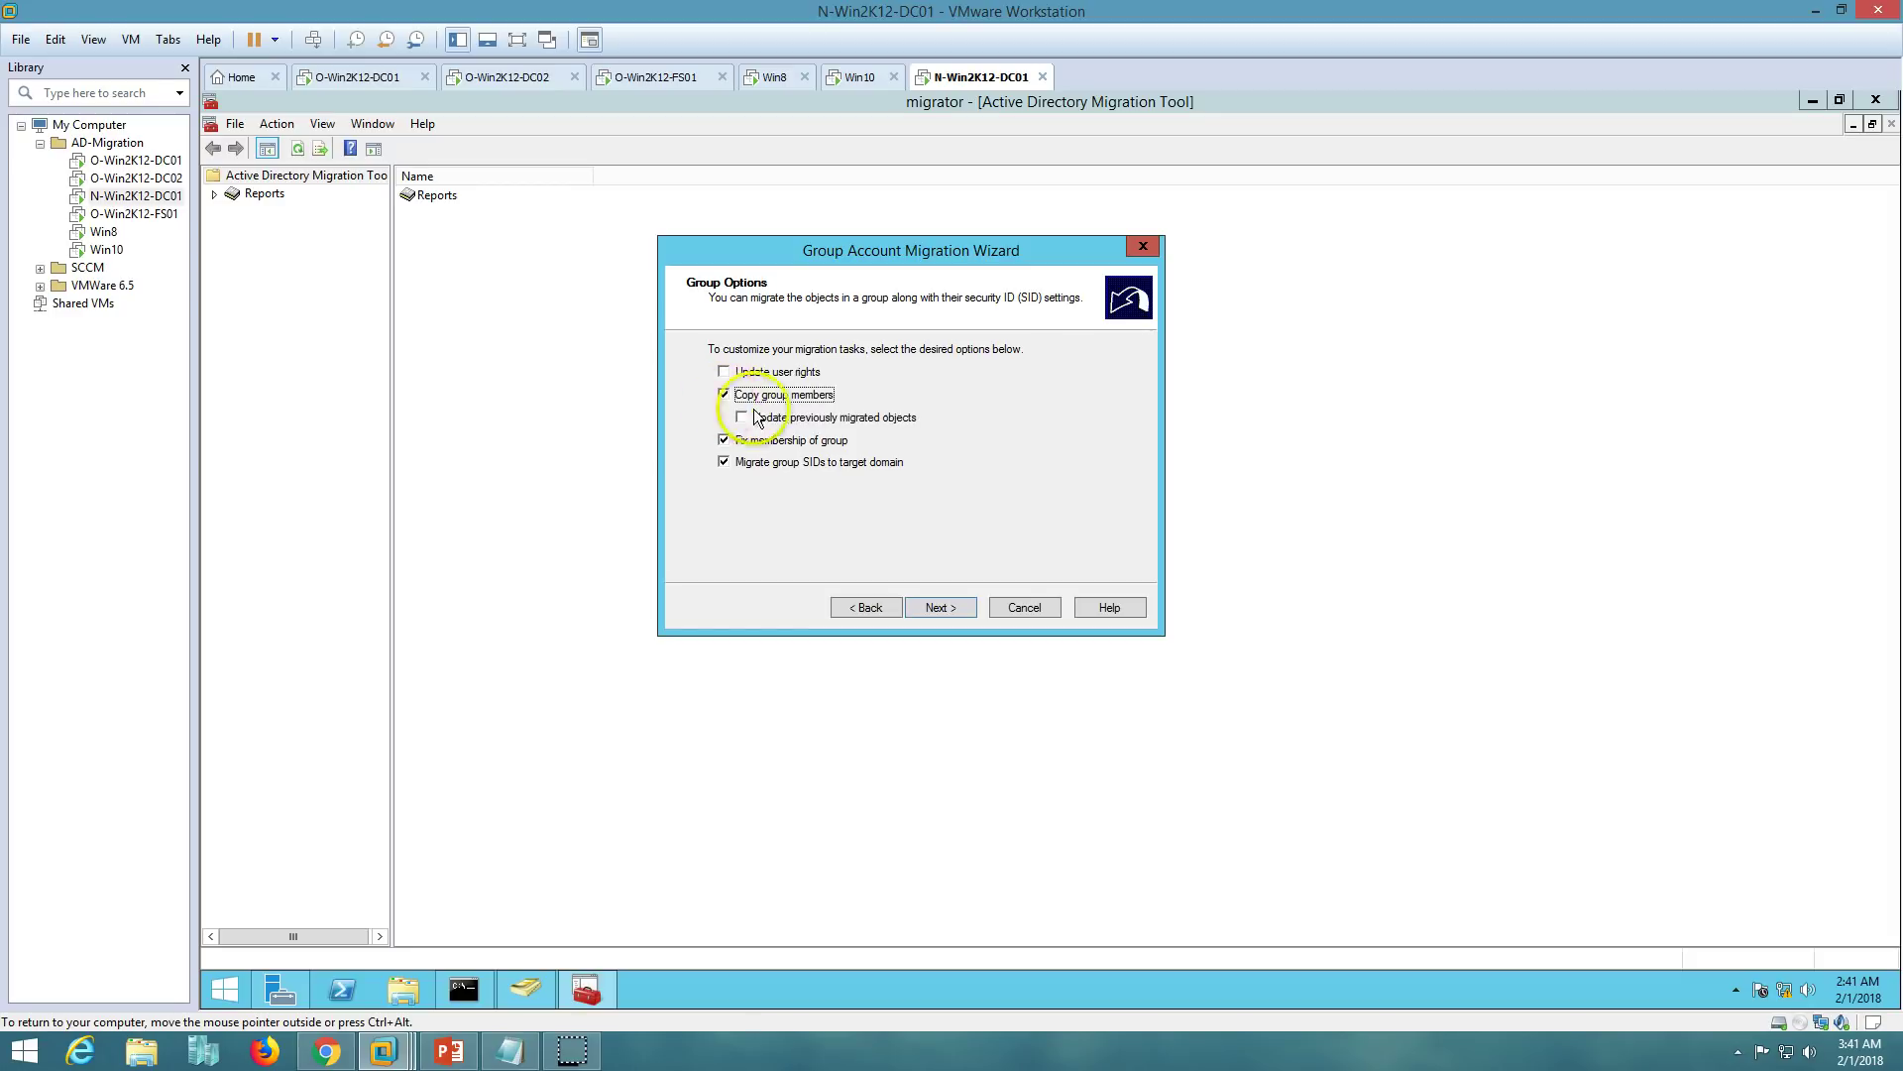
{"action": "left_click", "coordinate": [742, 419]}
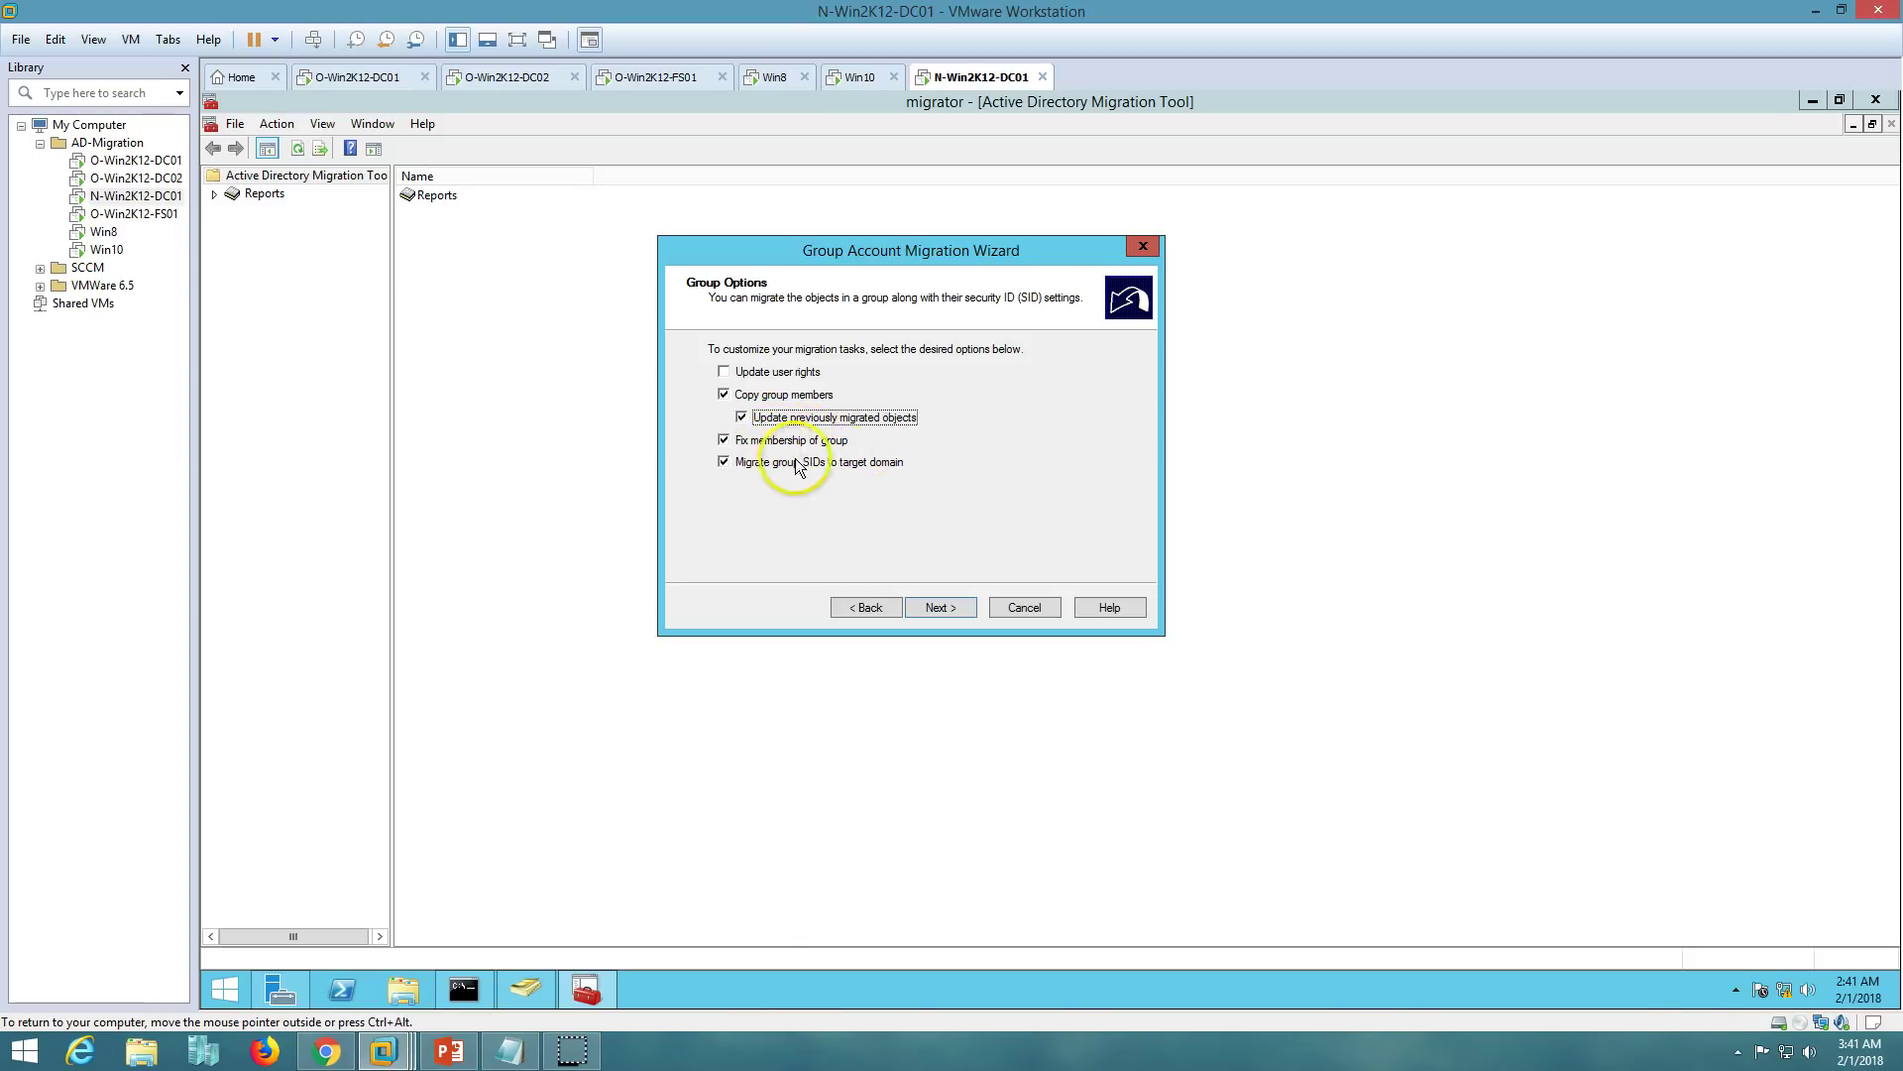
{"action": "left_click", "coordinate": [725, 395]}
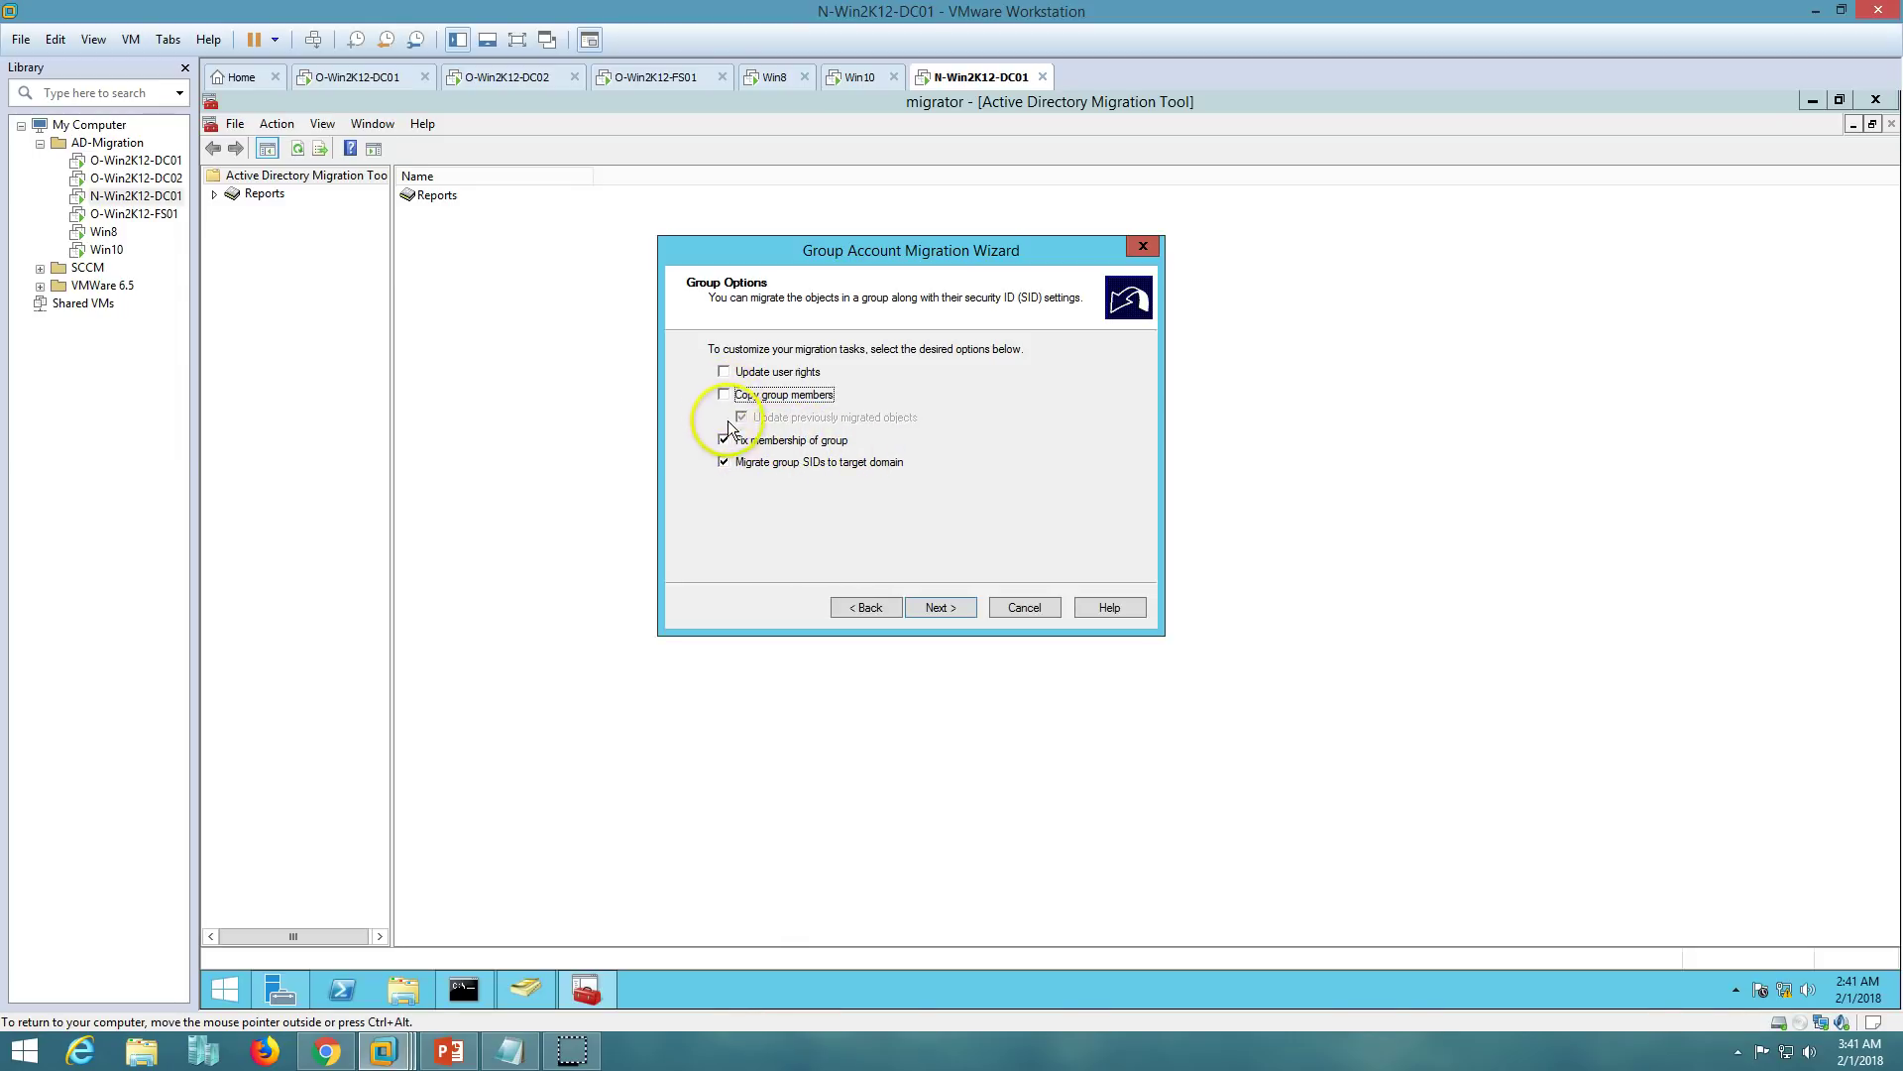
{"action": "left_click", "coordinate": [724, 461]}
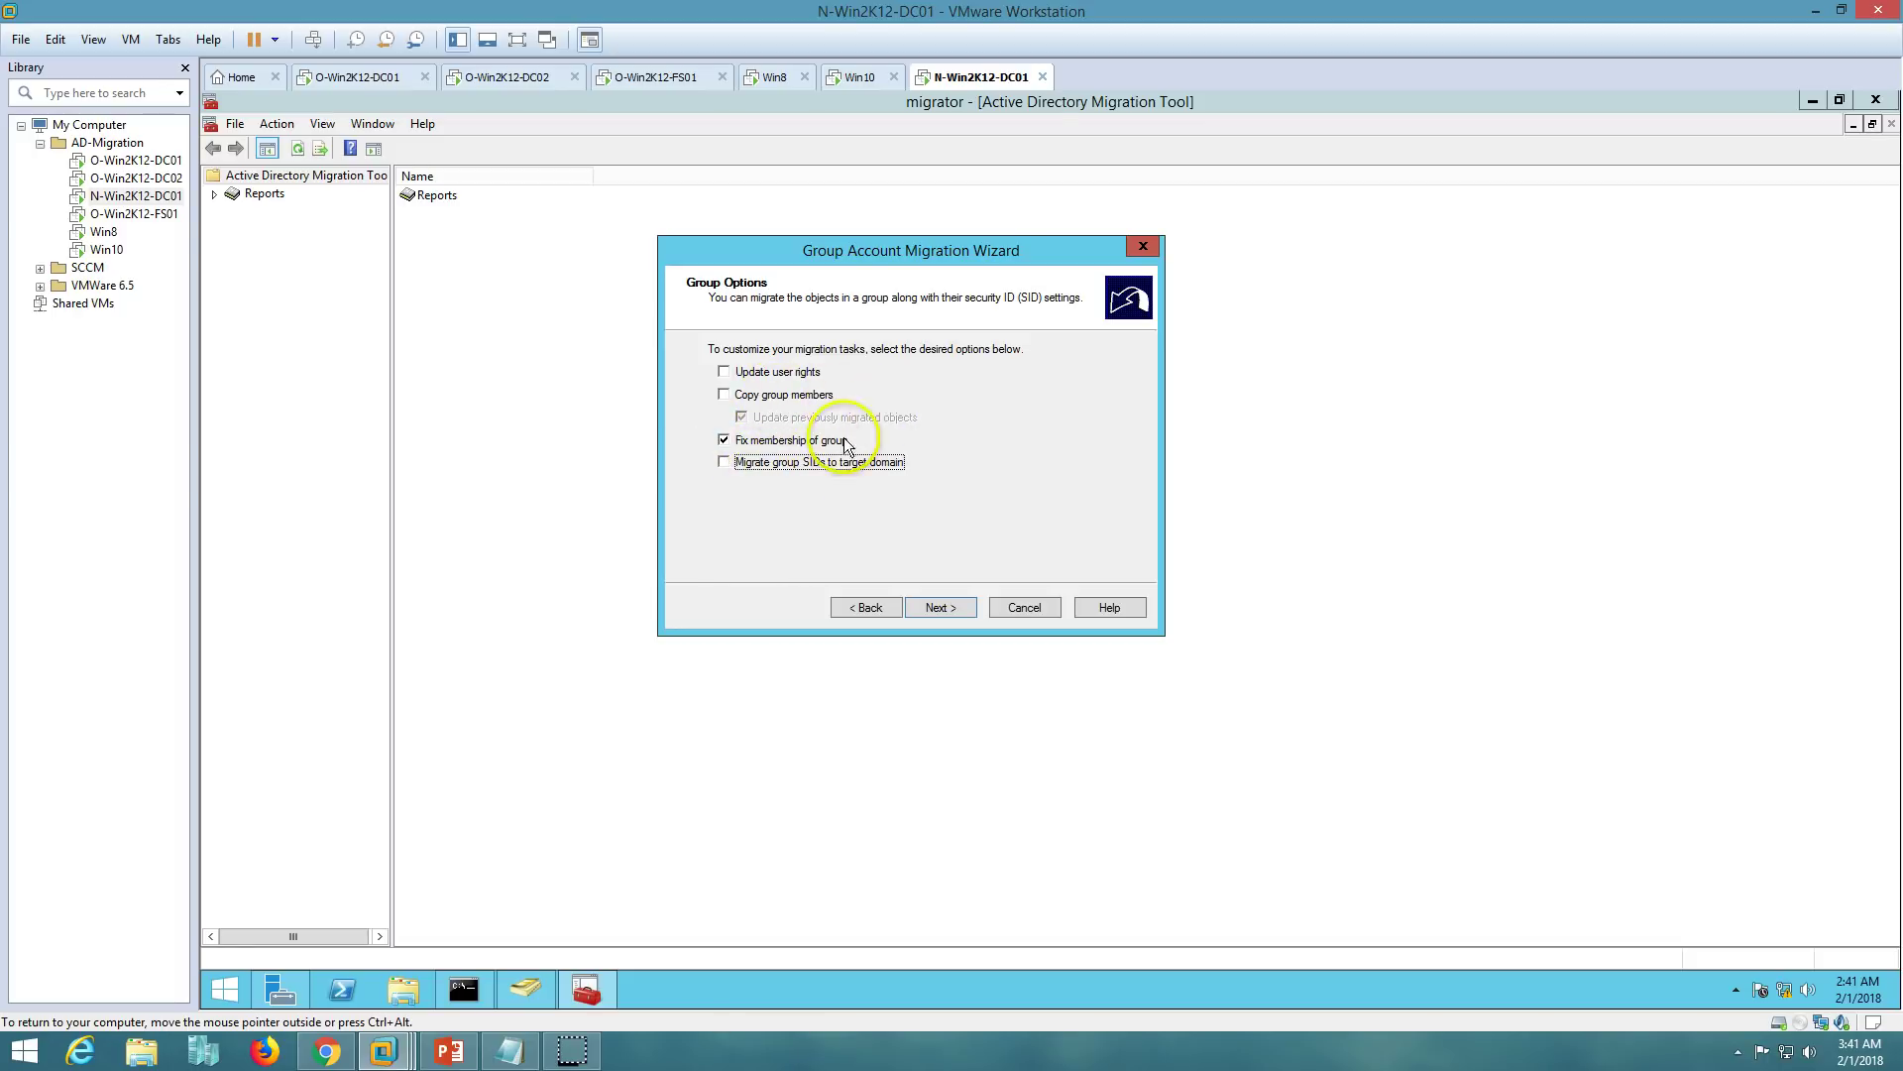
{"action": "left_click", "coordinate": [724, 462]}
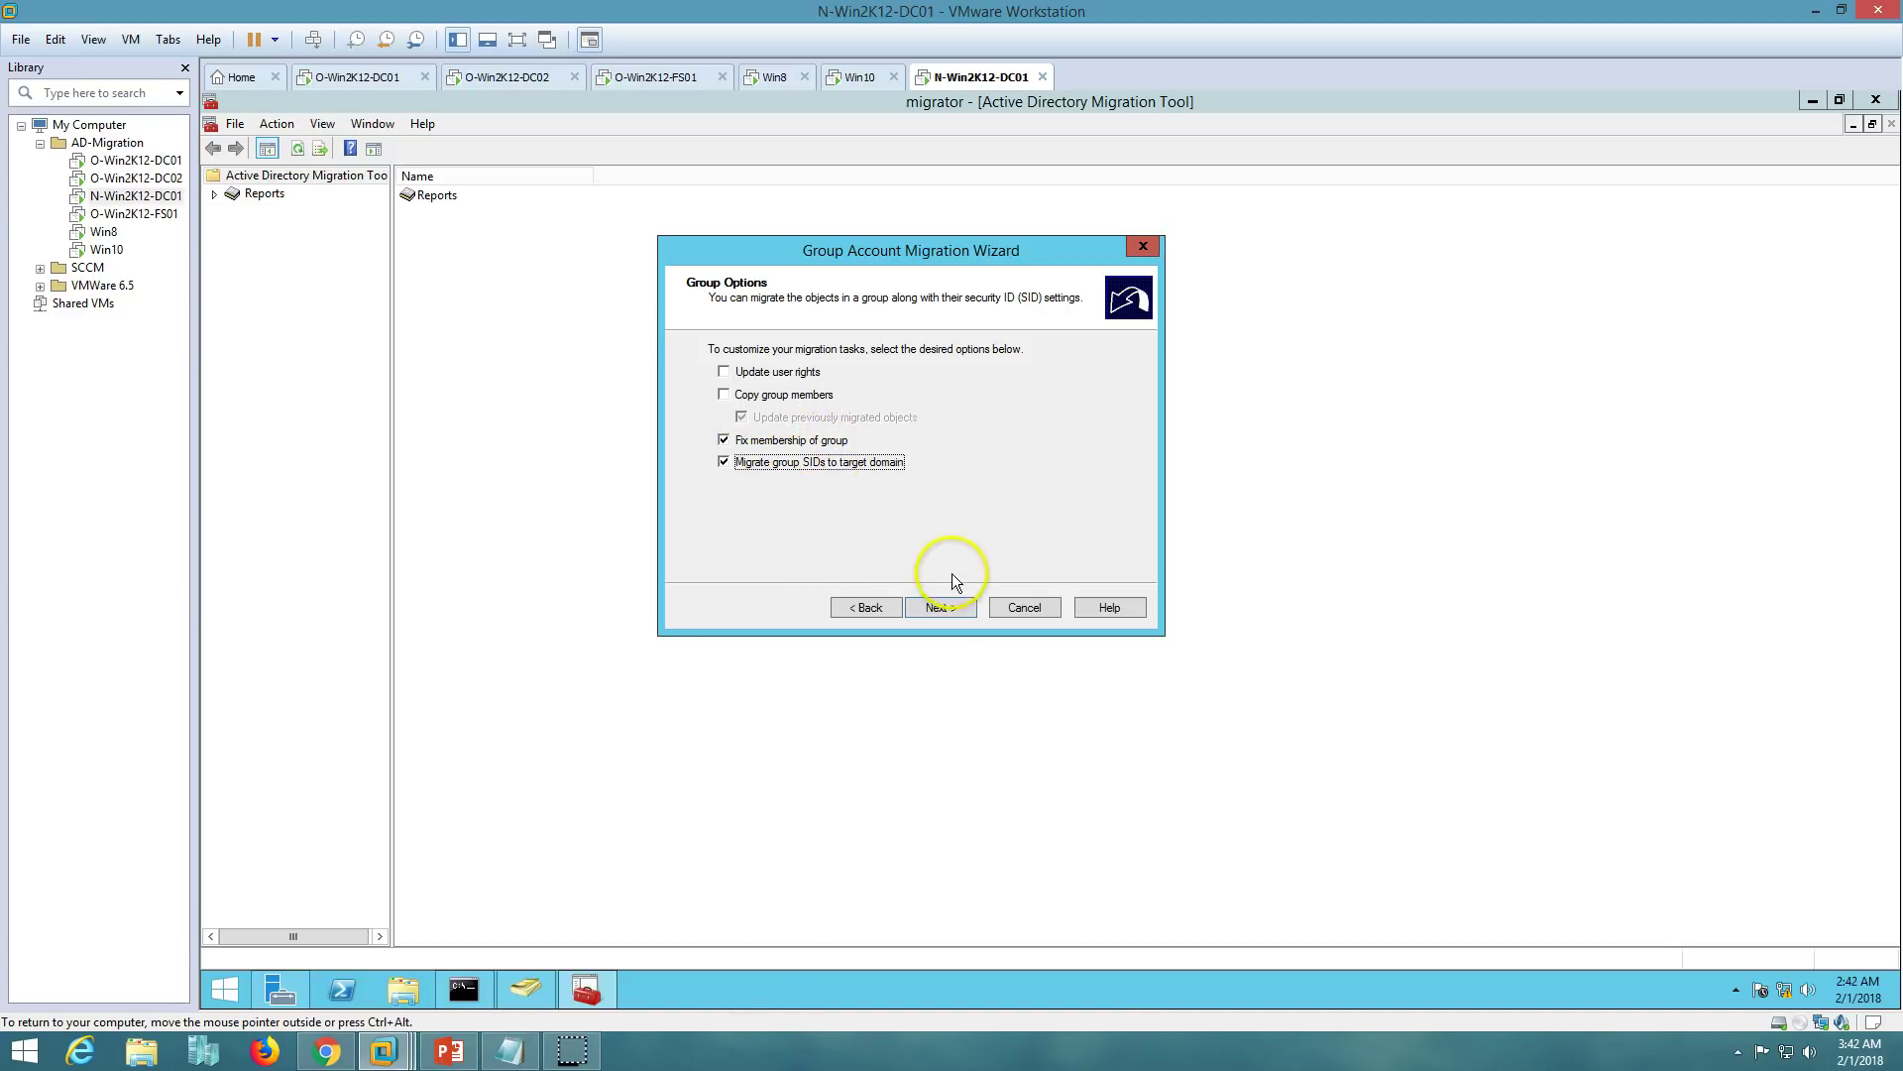
{"action": "left_click", "coordinate": [941, 609]}
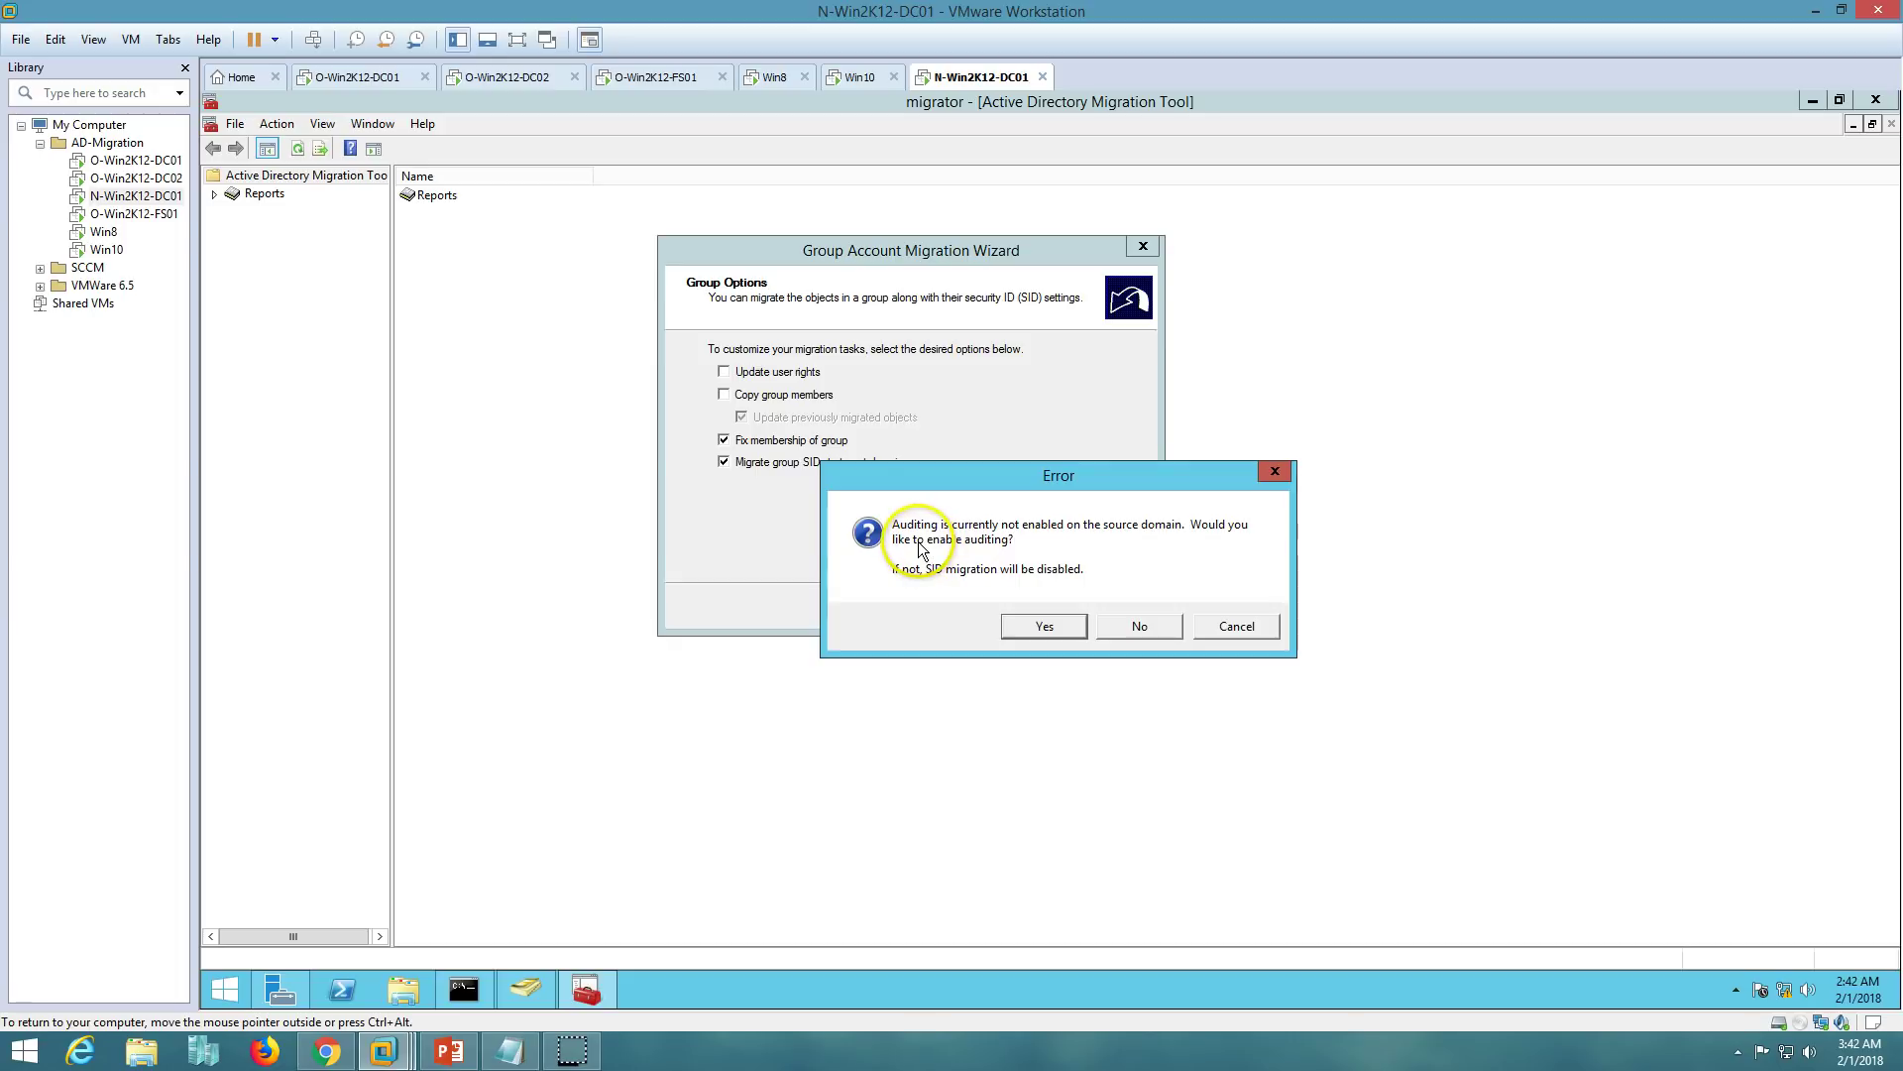
- Accept enabling auditing on the source and target domains and creating the VICTORINFOSOL$$$ local group
{"action": "left_click", "coordinate": [1031, 626]}
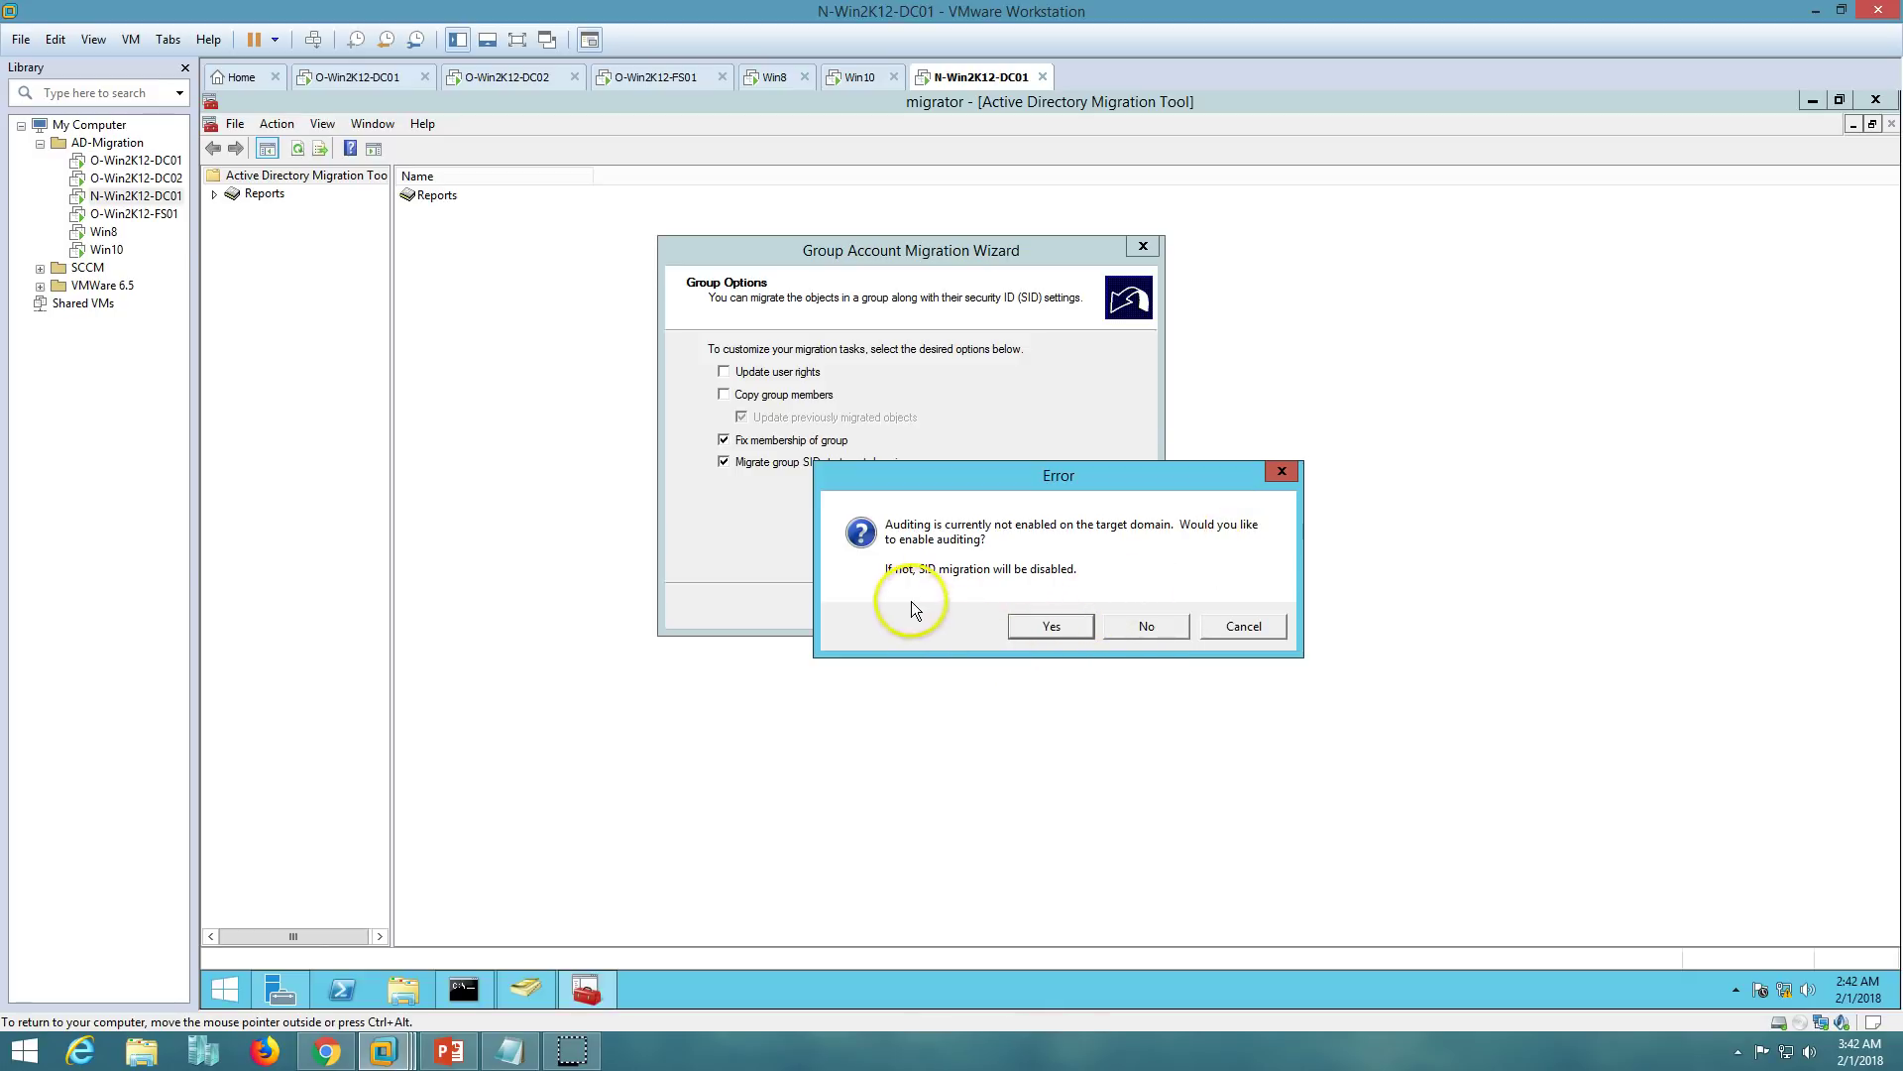
{"action": "left_click", "coordinate": [1037, 626]}
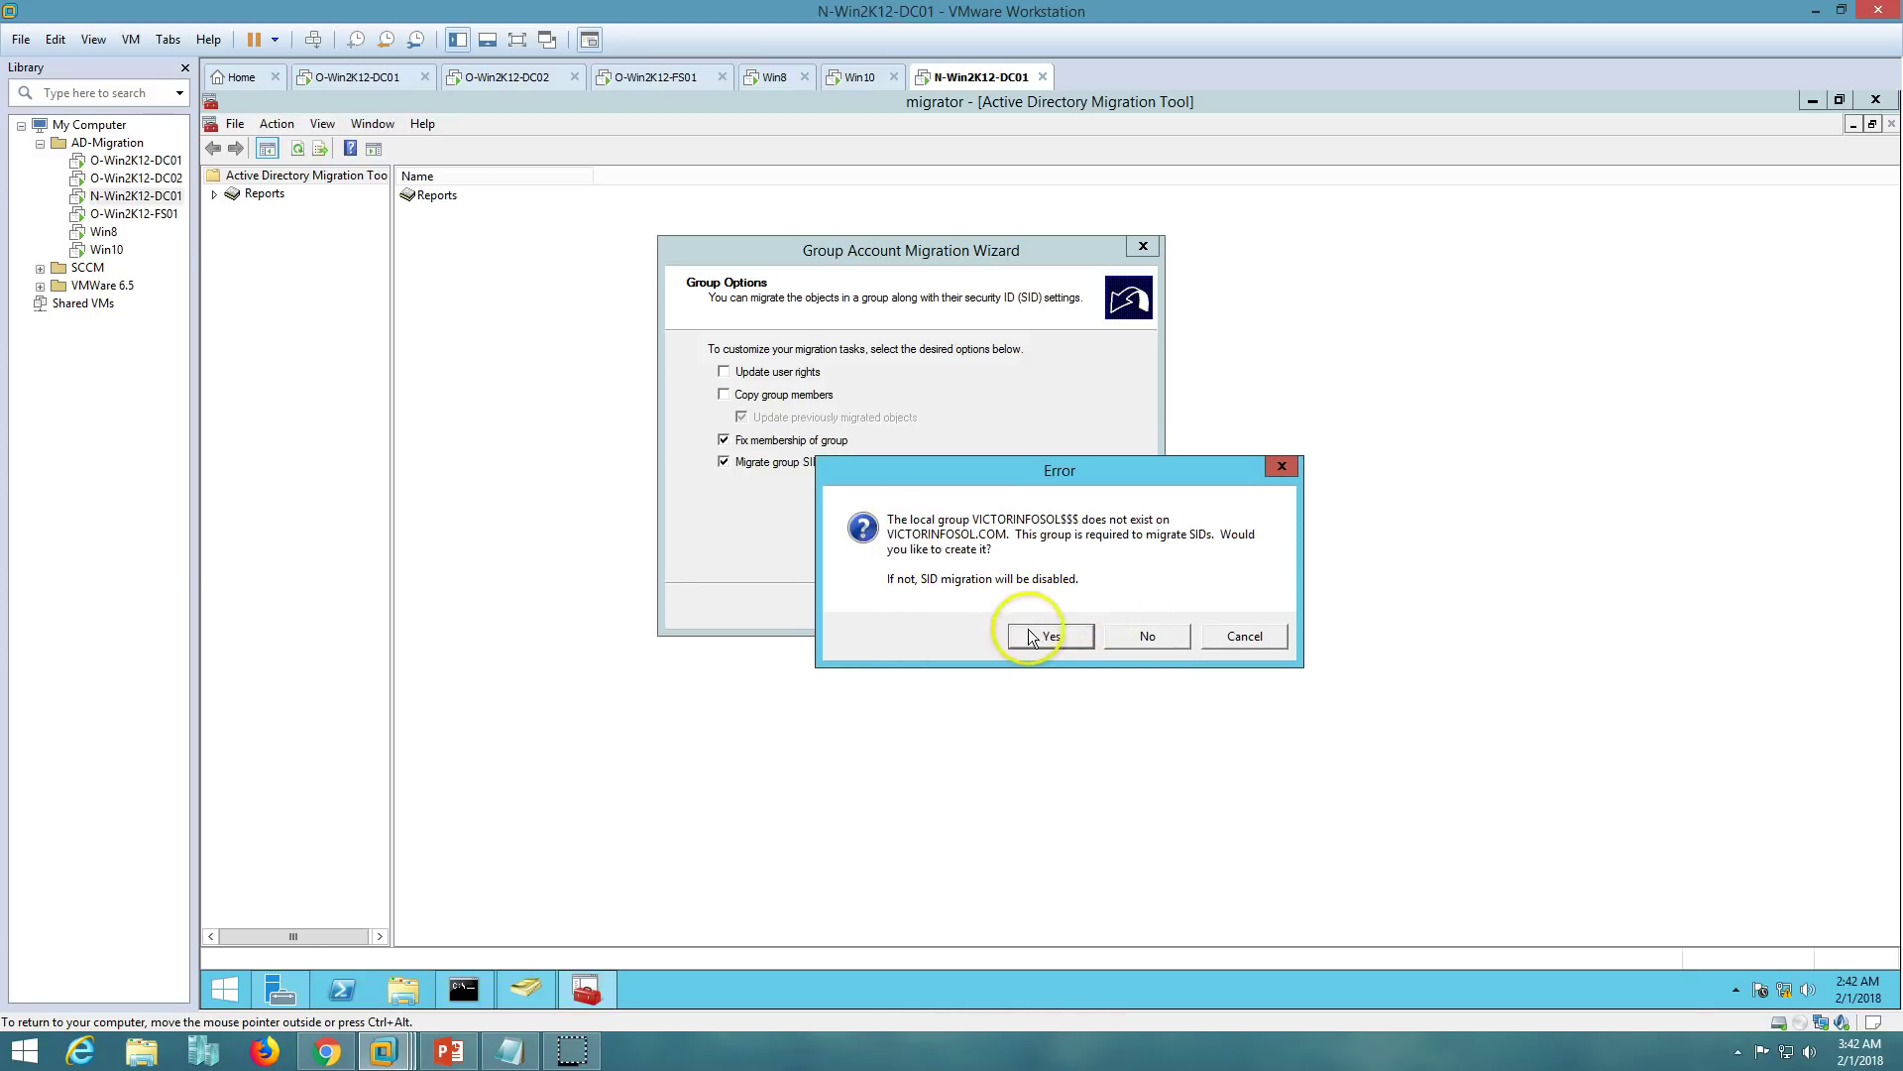
{"action": "left_click", "coordinate": [1041, 632]}
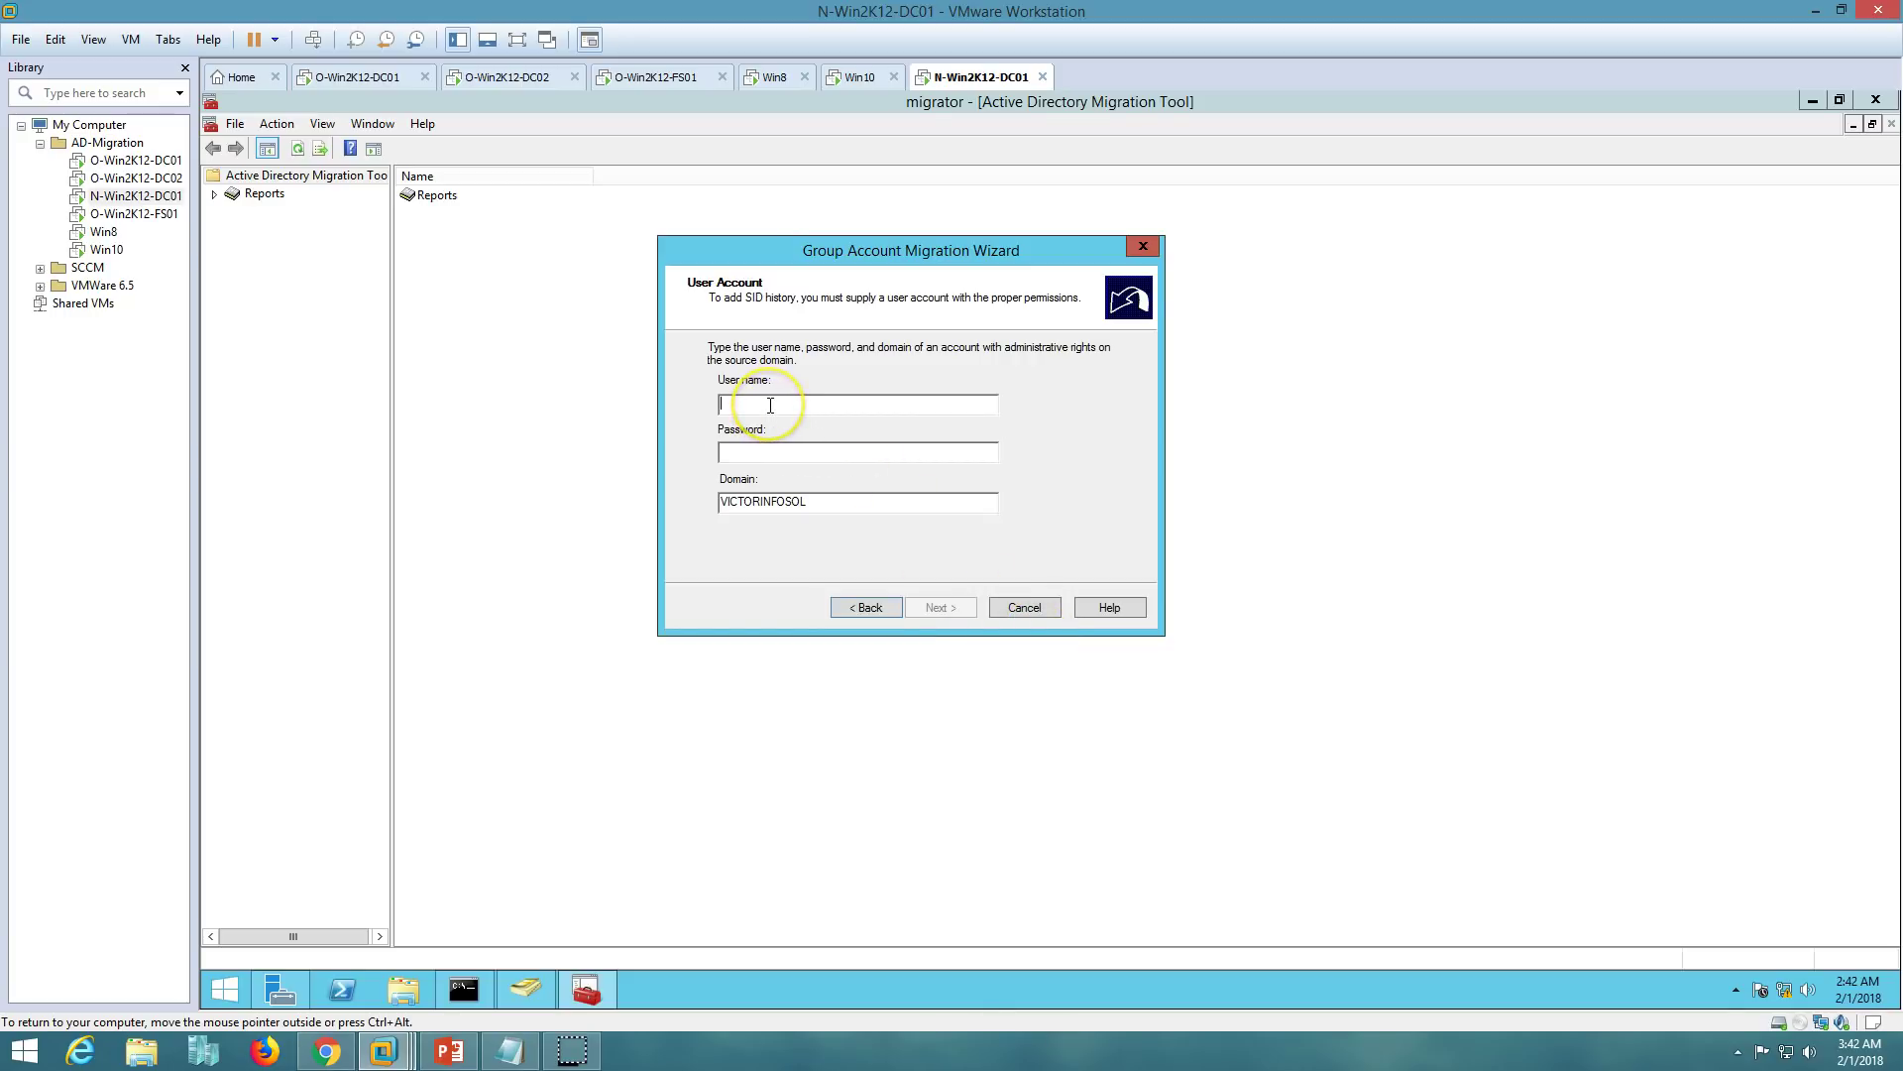
- Enter the VICTORINFOSOL administrator user name for SID history and accept the default property exclusions
{"action": "left_click", "coordinate": [738, 409]}
{"action": "type", "text": "a"}
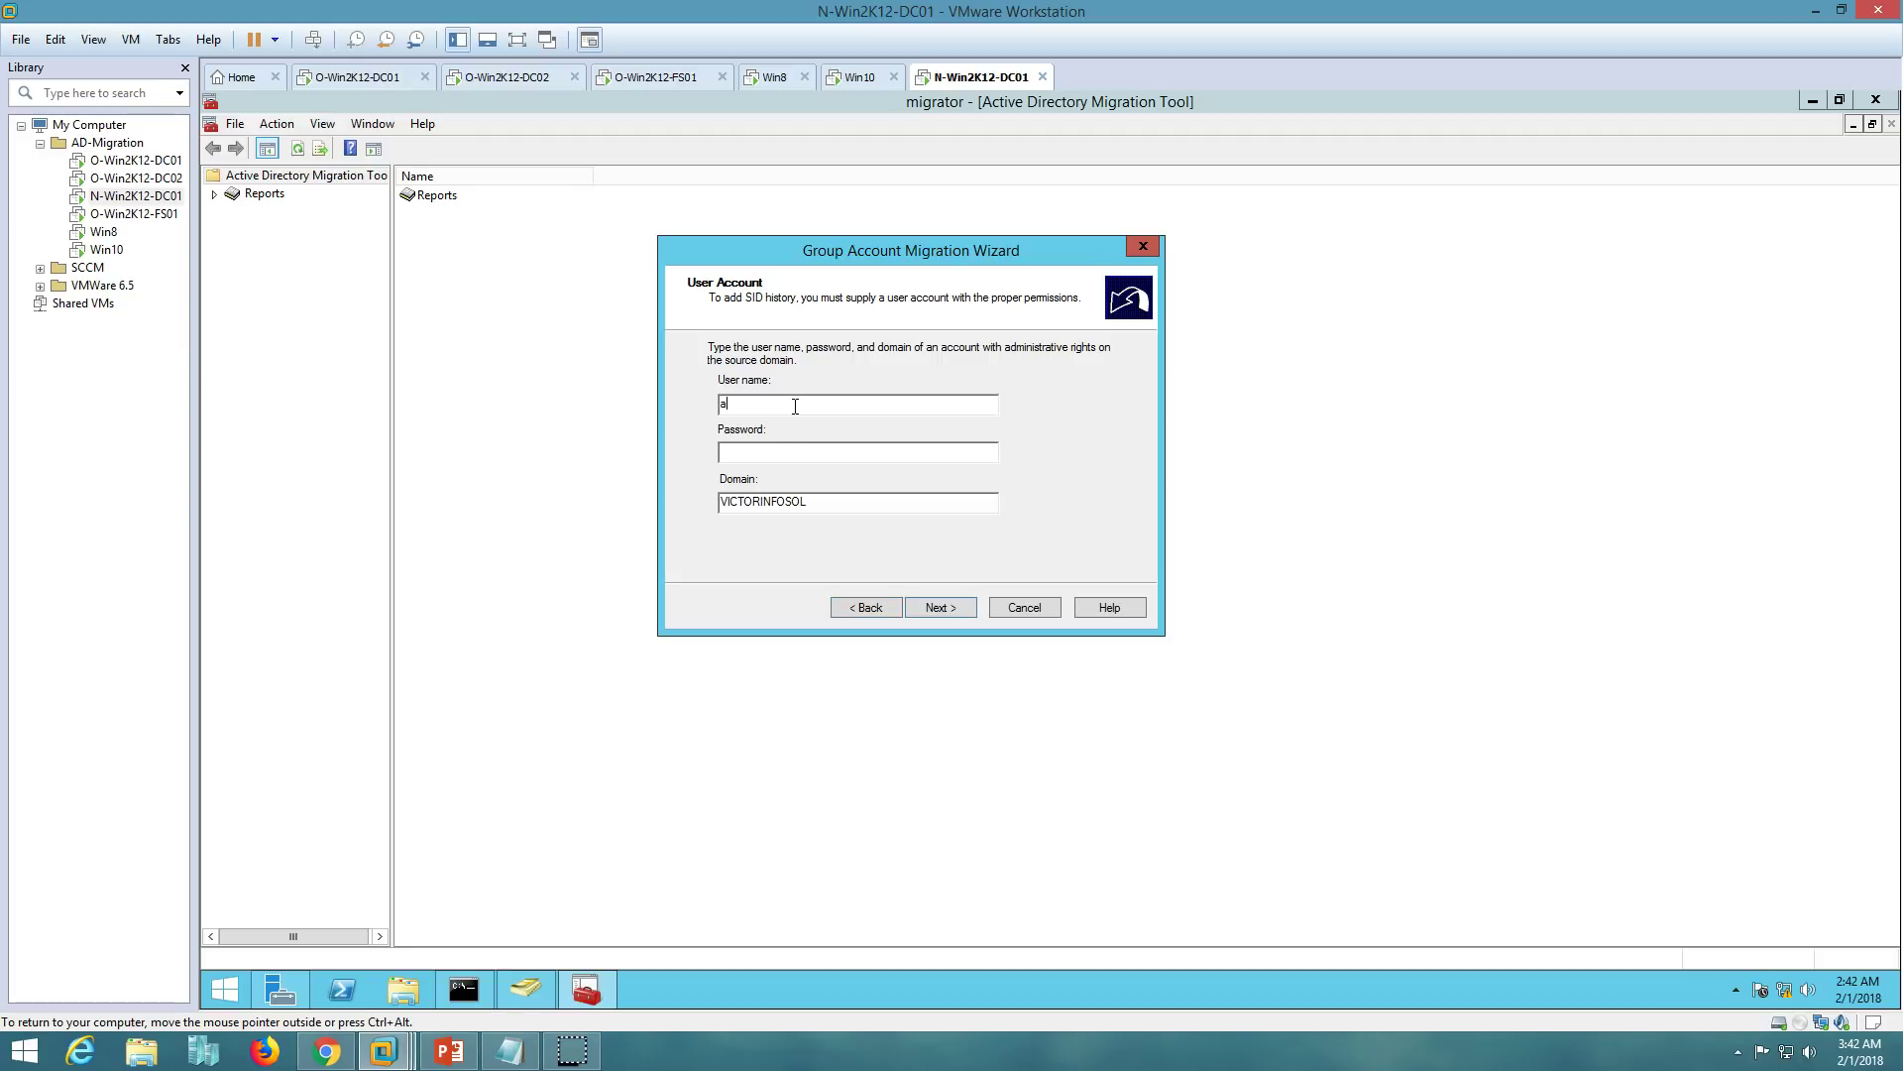
{"action": "type", "text": "DMIN"}
{"action": "key", "text": "BackSpace"}
{"action": "key", "text": "BackSpace"}
{"action": "key", "text": "BackSpace"}
{"action": "key", "text": "BackSpace"}
{"action": "key", "text": "BackSpace"}
{"action": "type", "text": "A"}
{"action": "left_click", "coordinate": [942, 607]}
{"action": "left_click", "coordinate": [943, 610]}
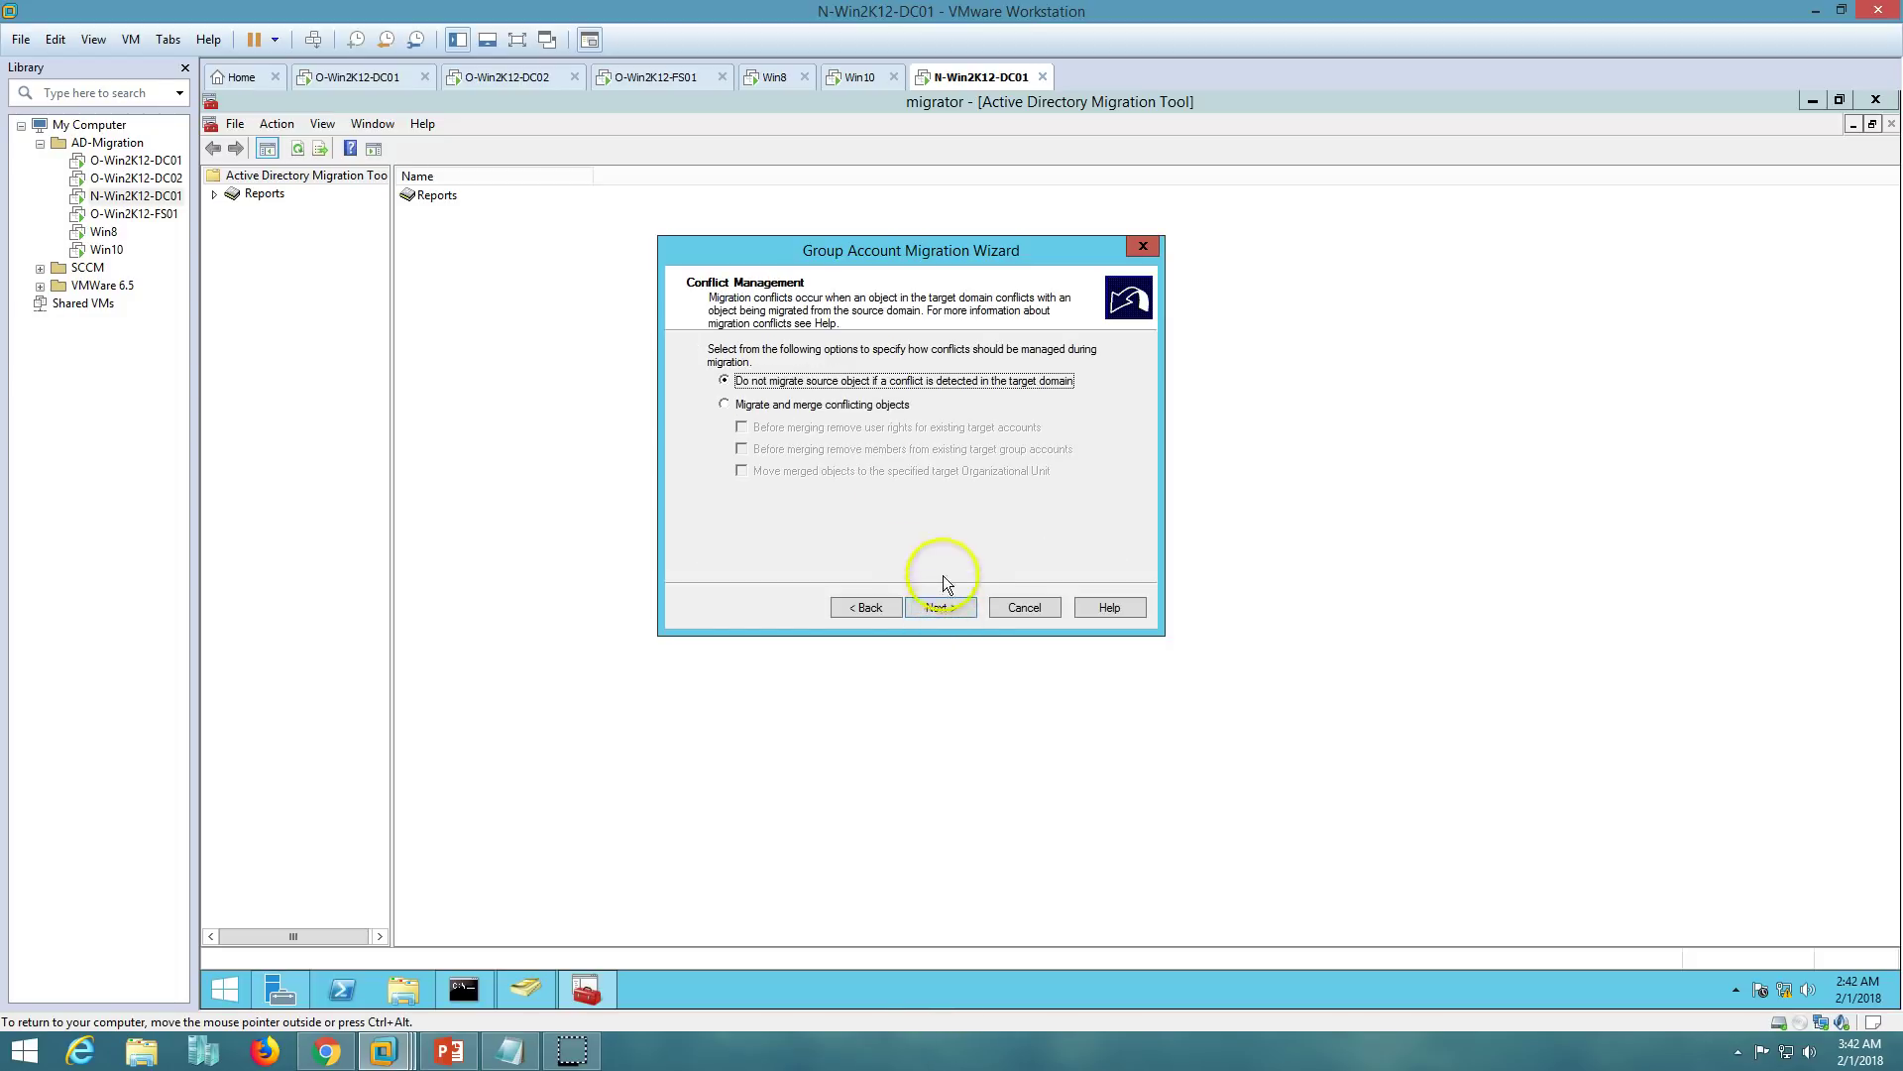
- Keep the default conflict handling and run the migration of all 4 groups to completion
{"action": "left_click", "coordinate": [937, 608]}
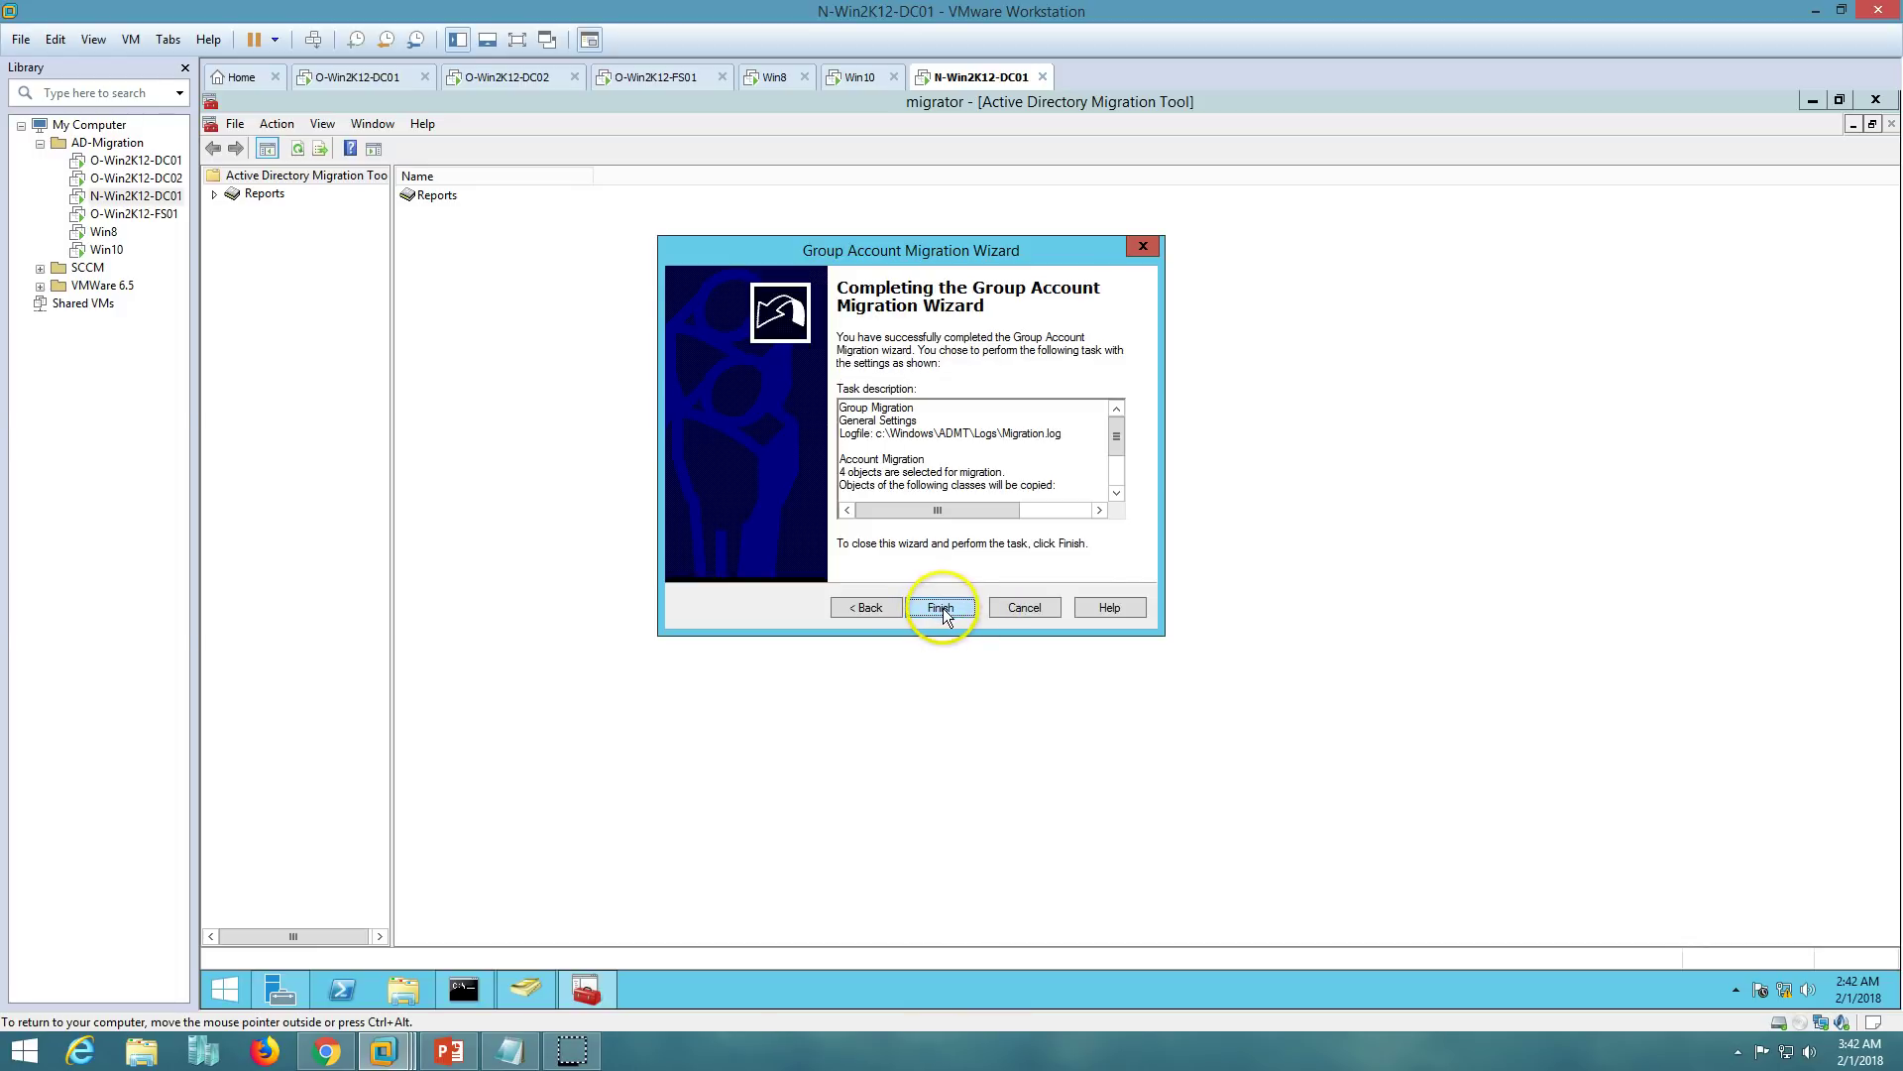
{"action": "left_click", "coordinate": [942, 609]}
{"action": "left_click_drag", "start_coordinate": [938, 252], "coordinate": [843, 250]}
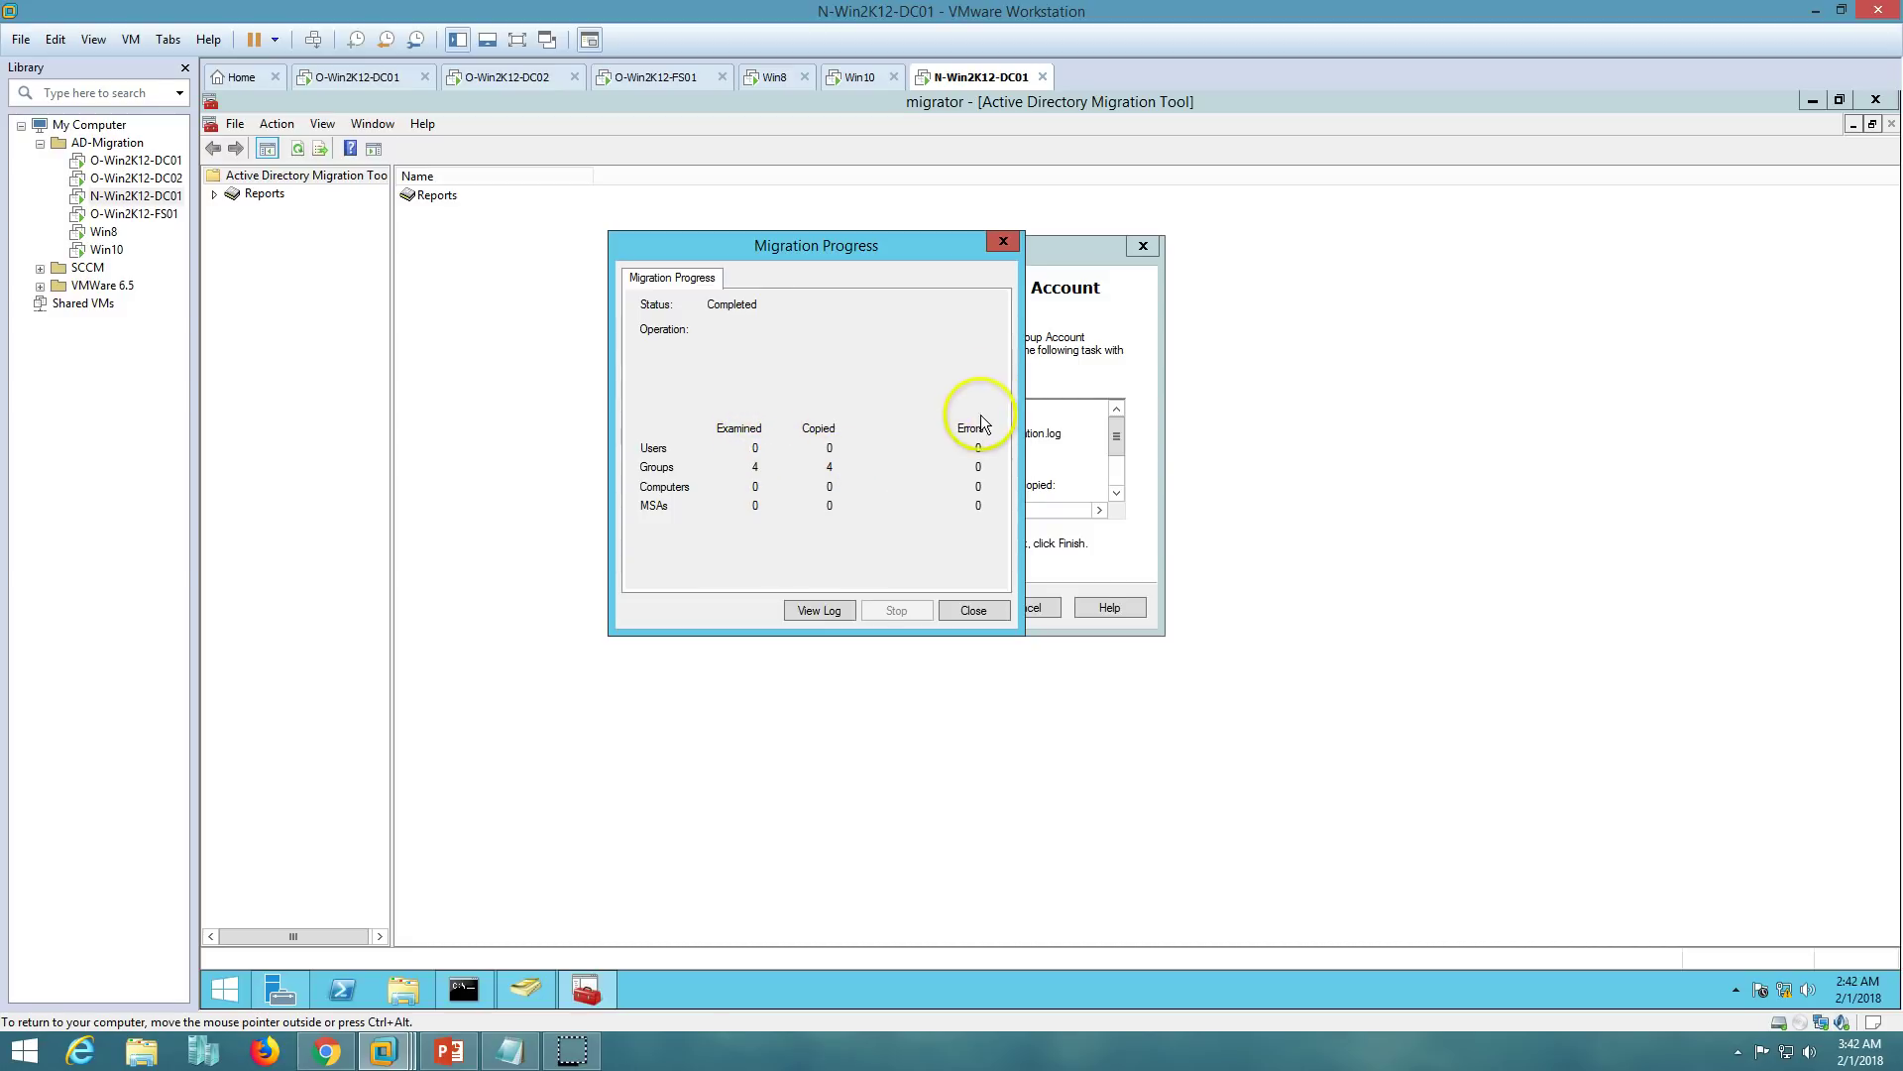
- Review the migration log's Script-Group and TXT-Group membership failure lines, then close the log
{"action": "left_click", "coordinate": [820, 609]}
{"action": "left_click_drag", "start_coordinate": [1537, 401], "coordinate": [1527, 683]}
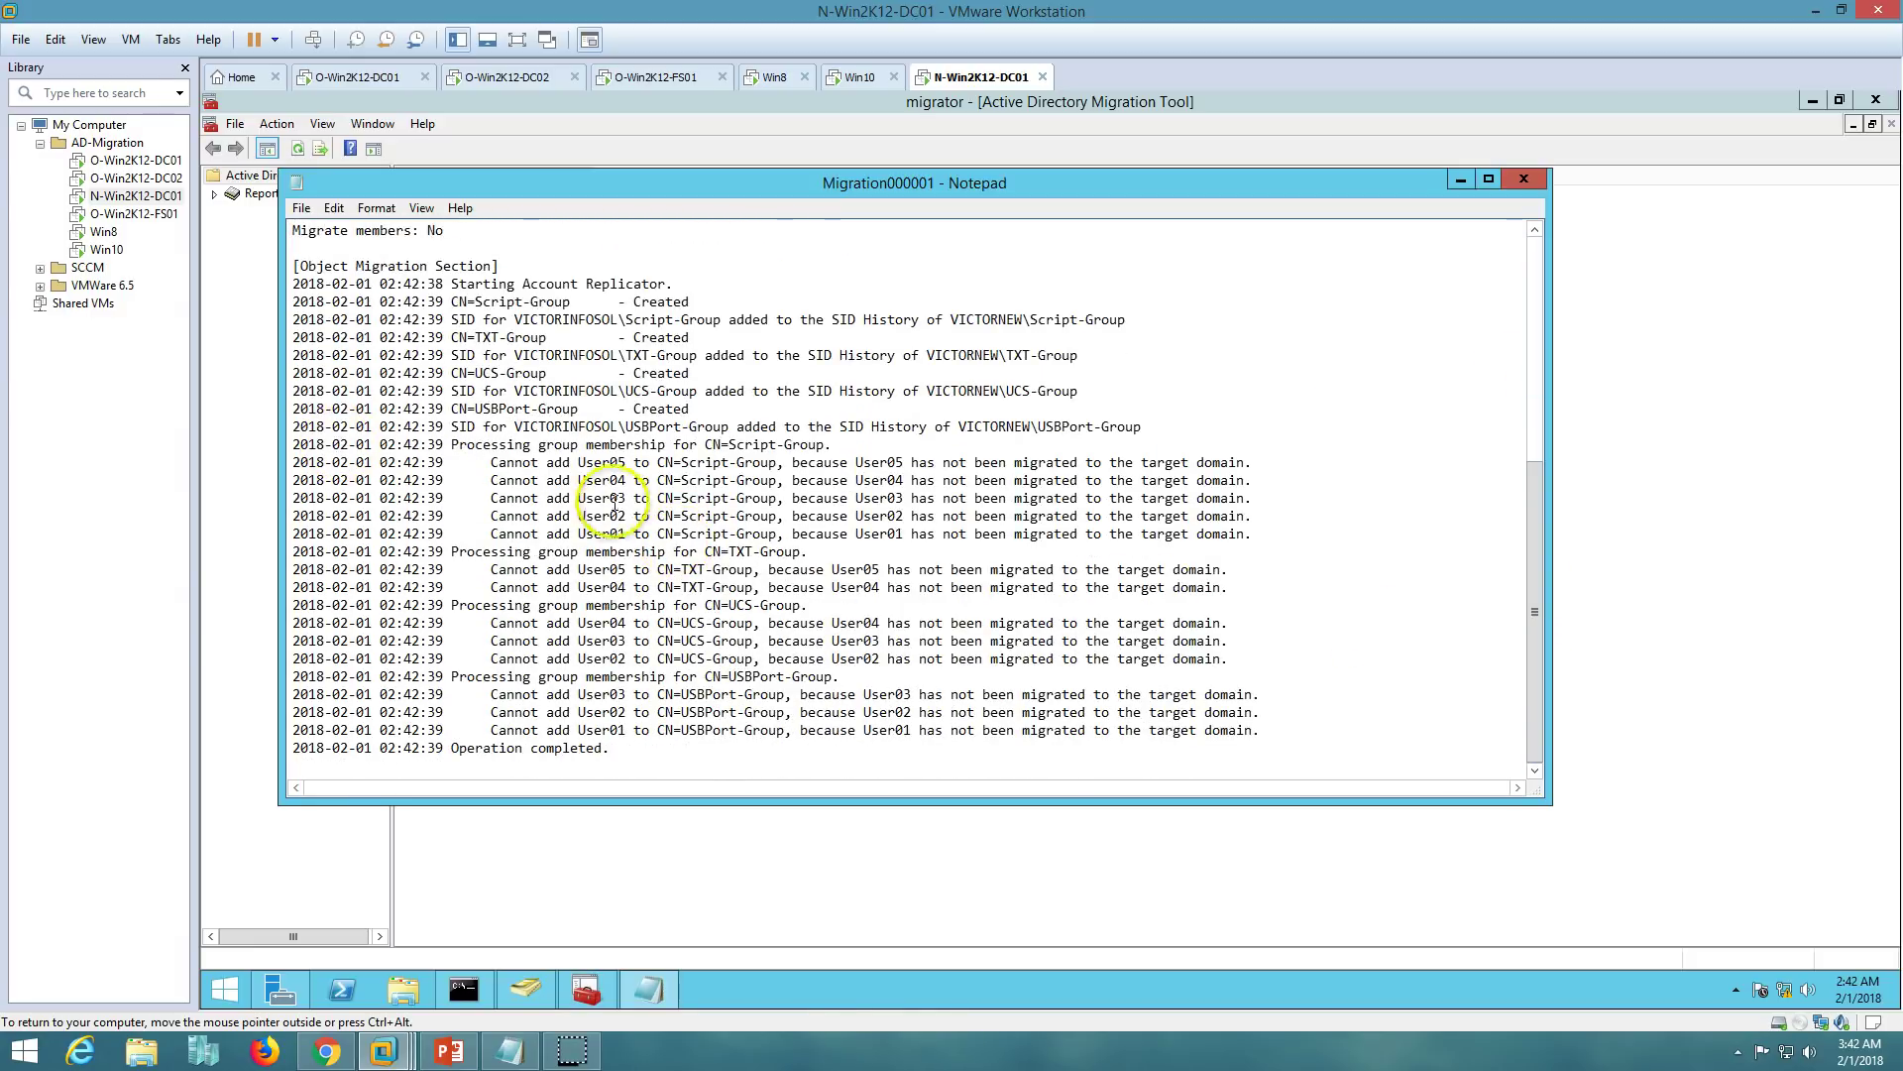
{"action": "left_click", "coordinate": [493, 462]}
{"action": "left_click_drag", "start_coordinate": [573, 462], "coordinate": [1237, 528]}
{"action": "left_click", "coordinate": [682, 466]}
{"action": "left_click_drag", "start_coordinate": [682, 466], "coordinate": [699, 482]}
{"action": "left_click", "coordinate": [739, 550]}
{"action": "left_click_drag", "start_coordinate": [514, 575], "coordinate": [764, 595]}
{"action": "left_click", "coordinate": [838, 583]}
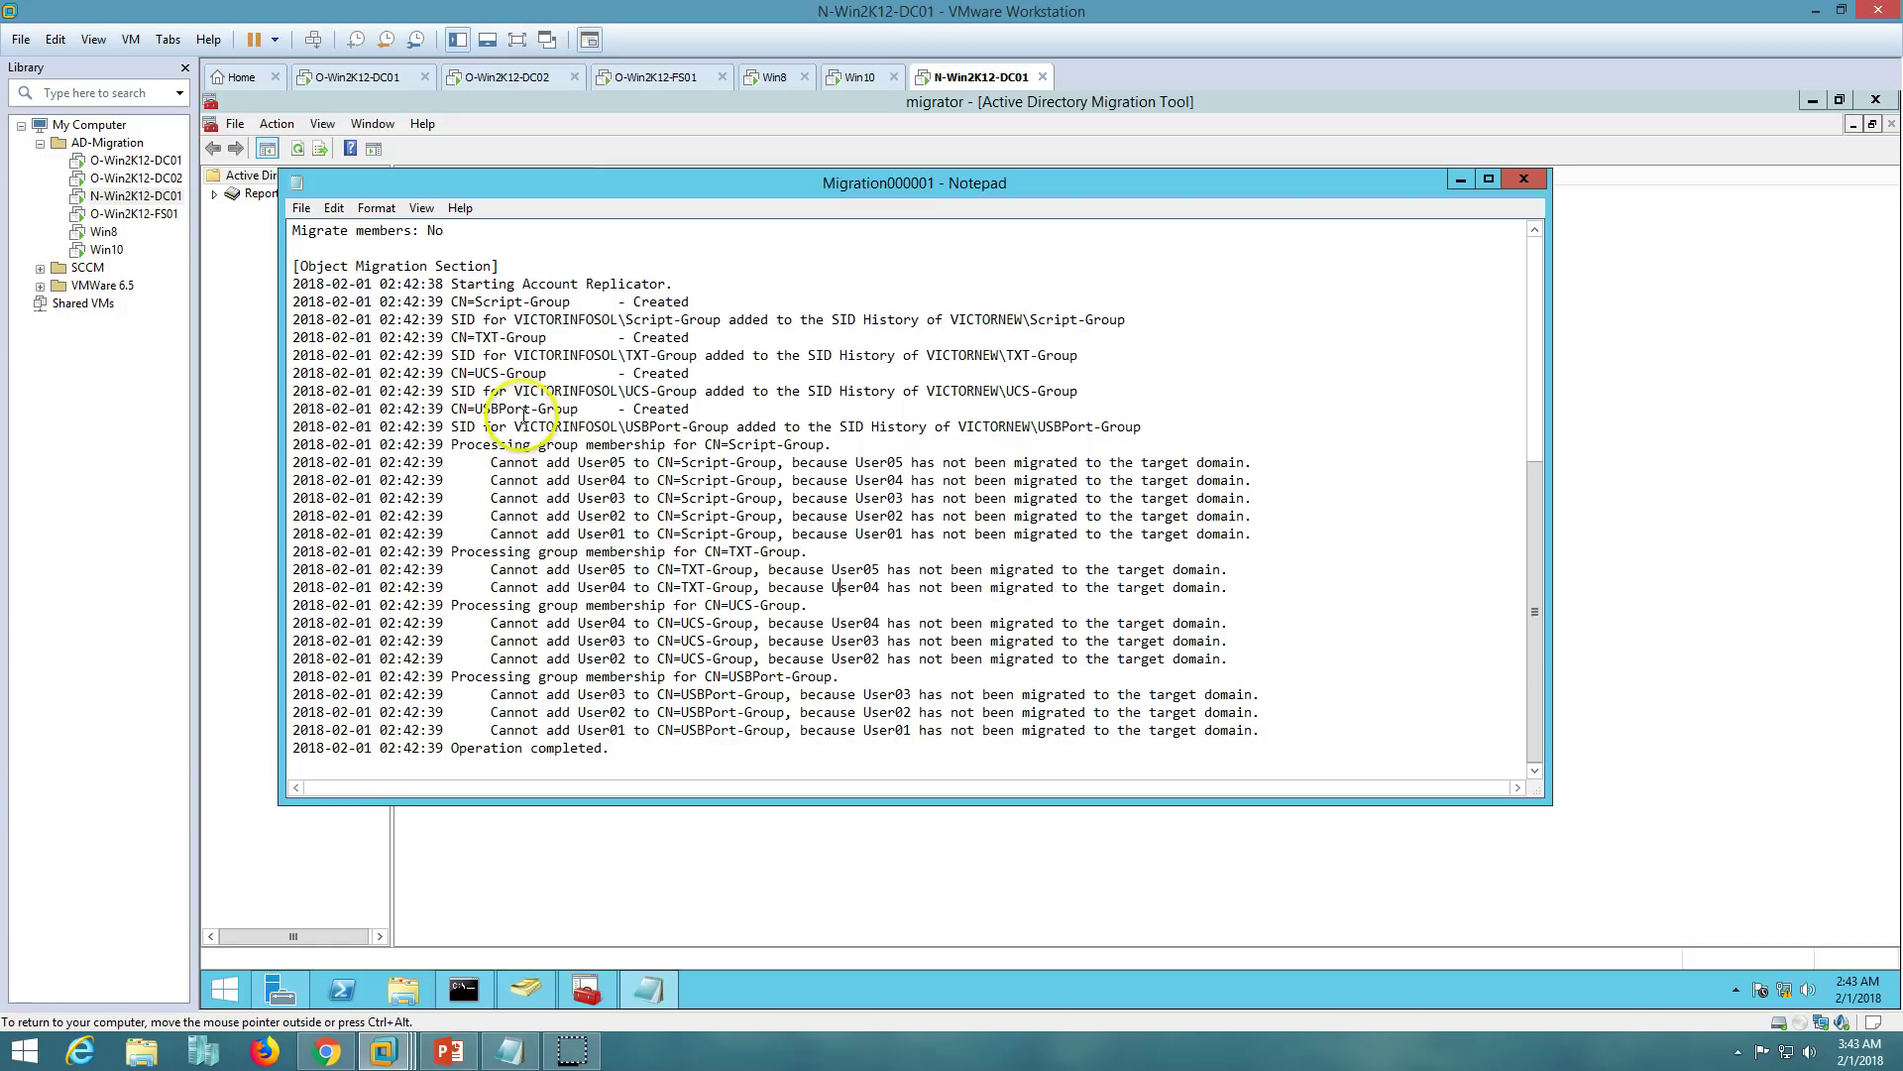
{"action": "left_click", "coordinate": [1524, 180]}
- Close the migration wizard and show VICTORNEW's Prod > Groups in Active Directory Users and Computers
{"action": "left_click", "coordinate": [956, 611]}
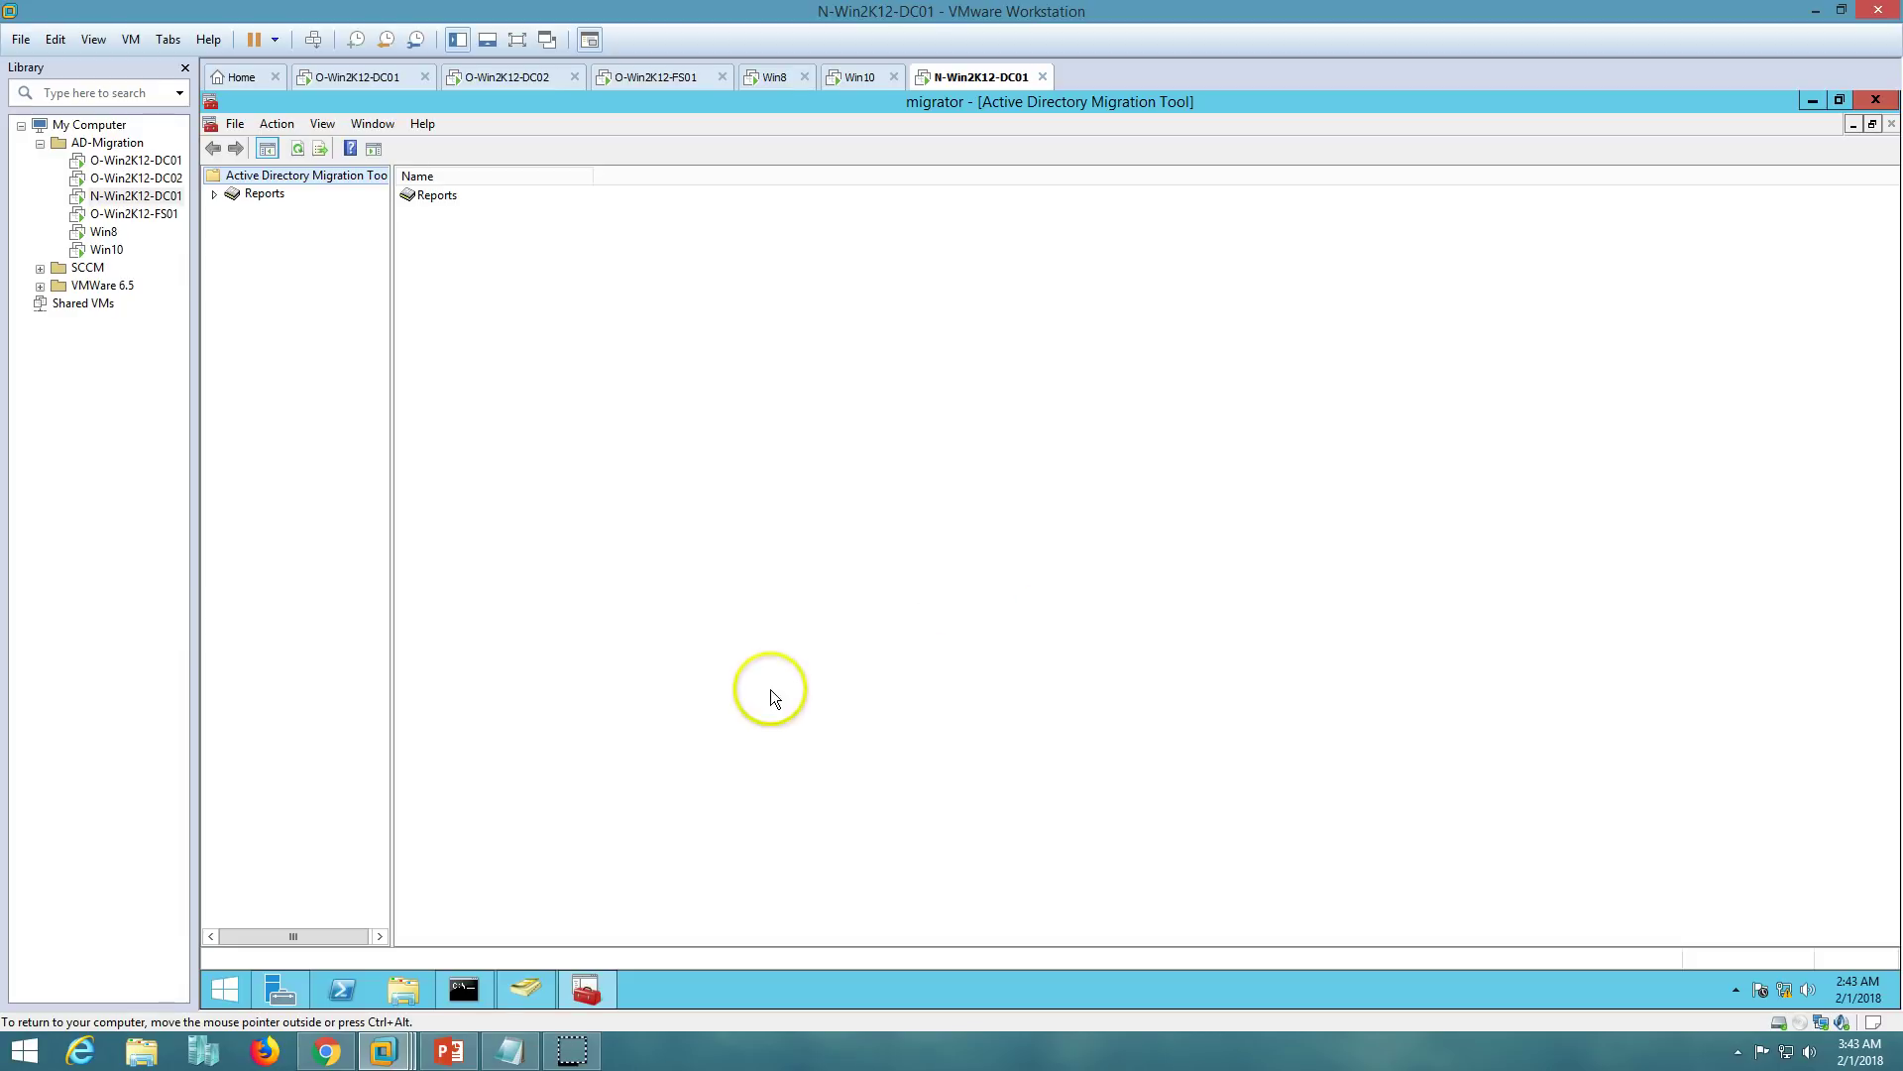
{"action": "left_click", "coordinate": [543, 983]}
{"action": "left_click", "coordinate": [292, 374]}
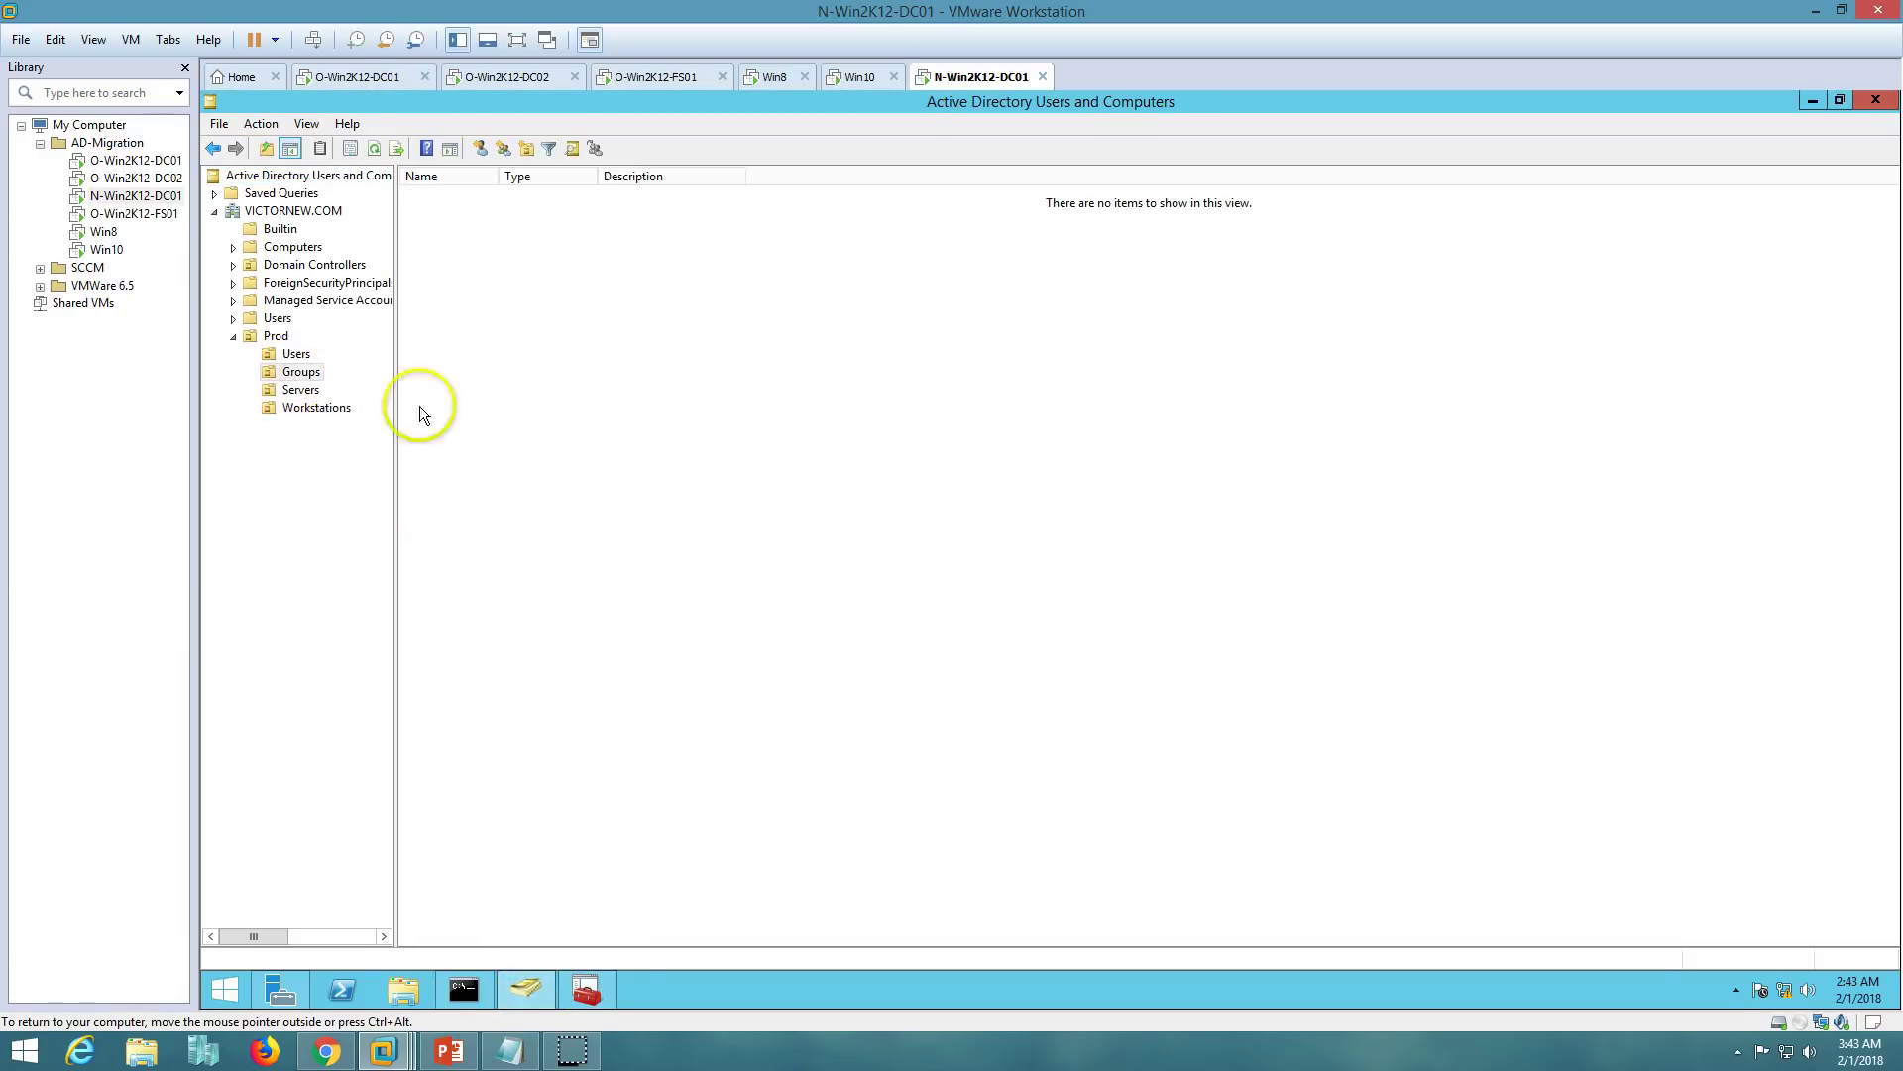
- Refresh the Groups list and confirm Script-Group and TXT-Group have no members
{"action": "right_click", "coordinate": [478, 394]}
{"action": "left_click", "coordinate": [550, 532]}
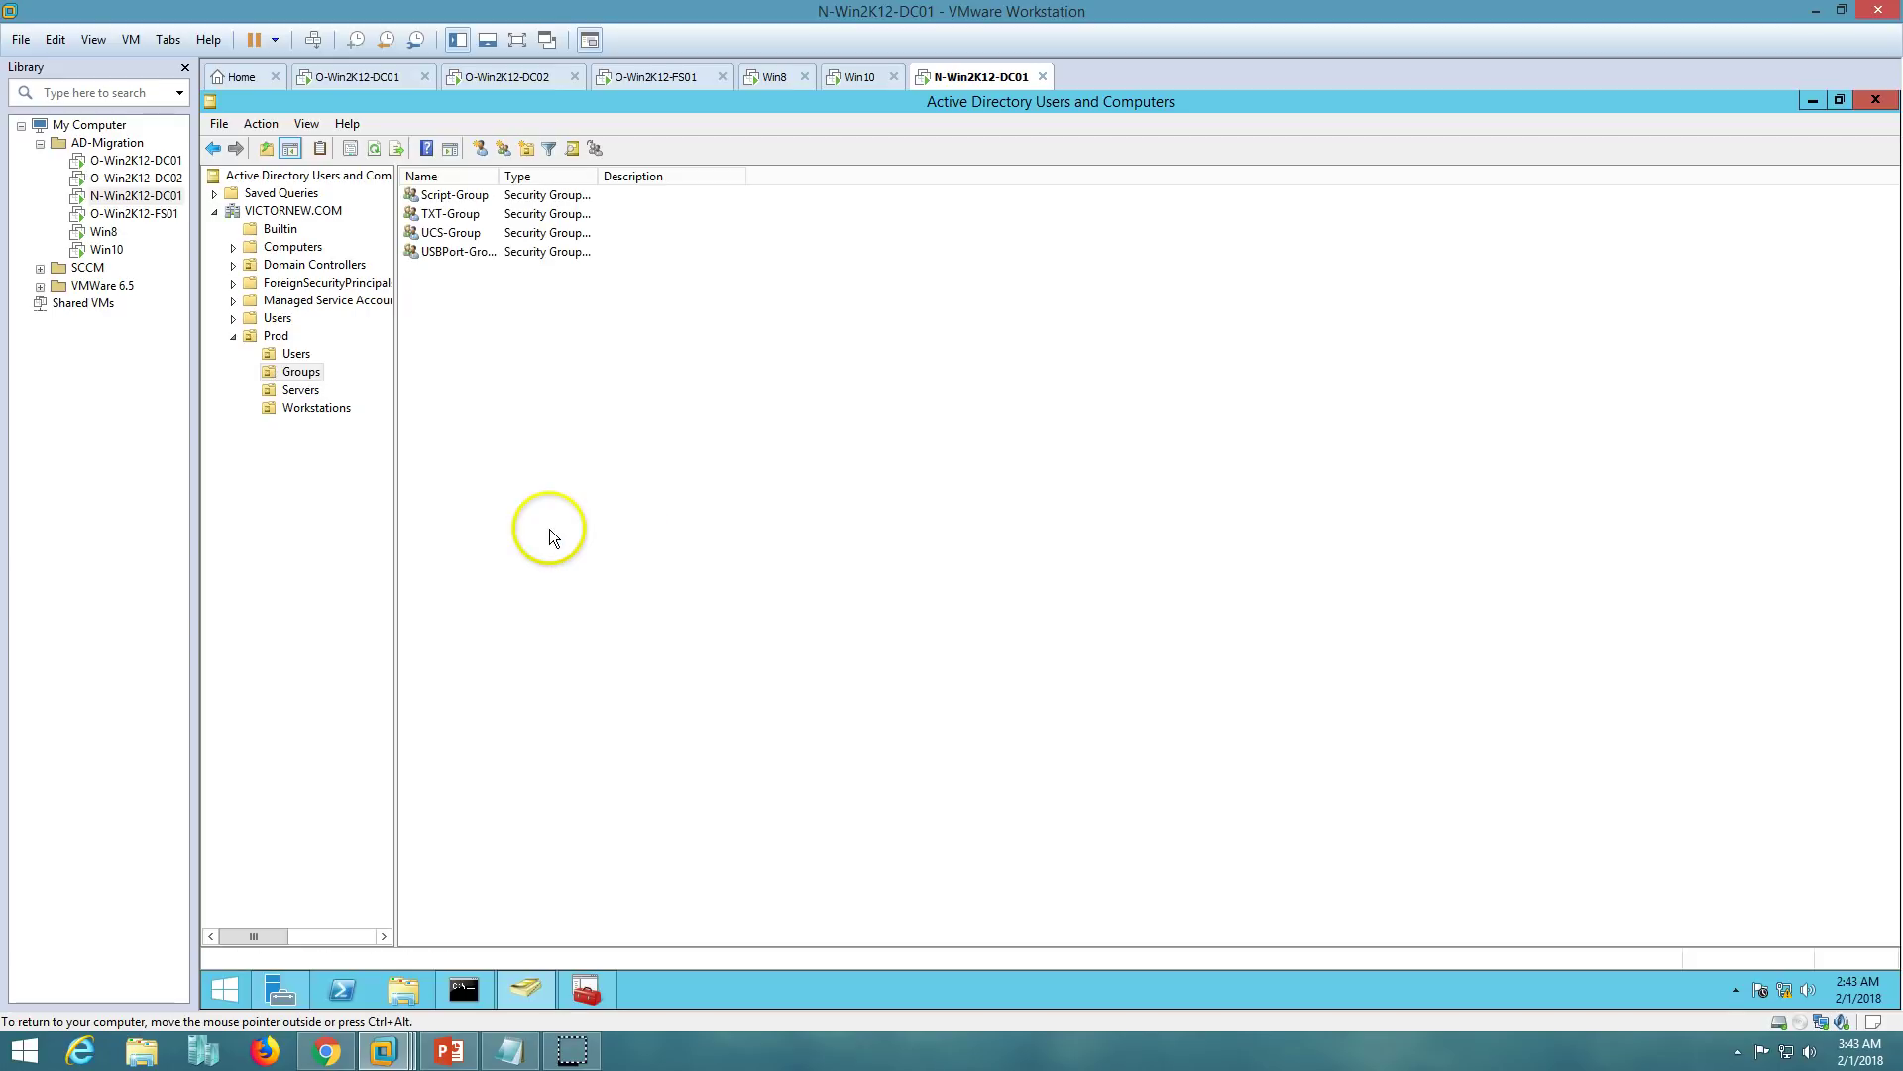
{"action": "double_click", "coordinate": [455, 195]}
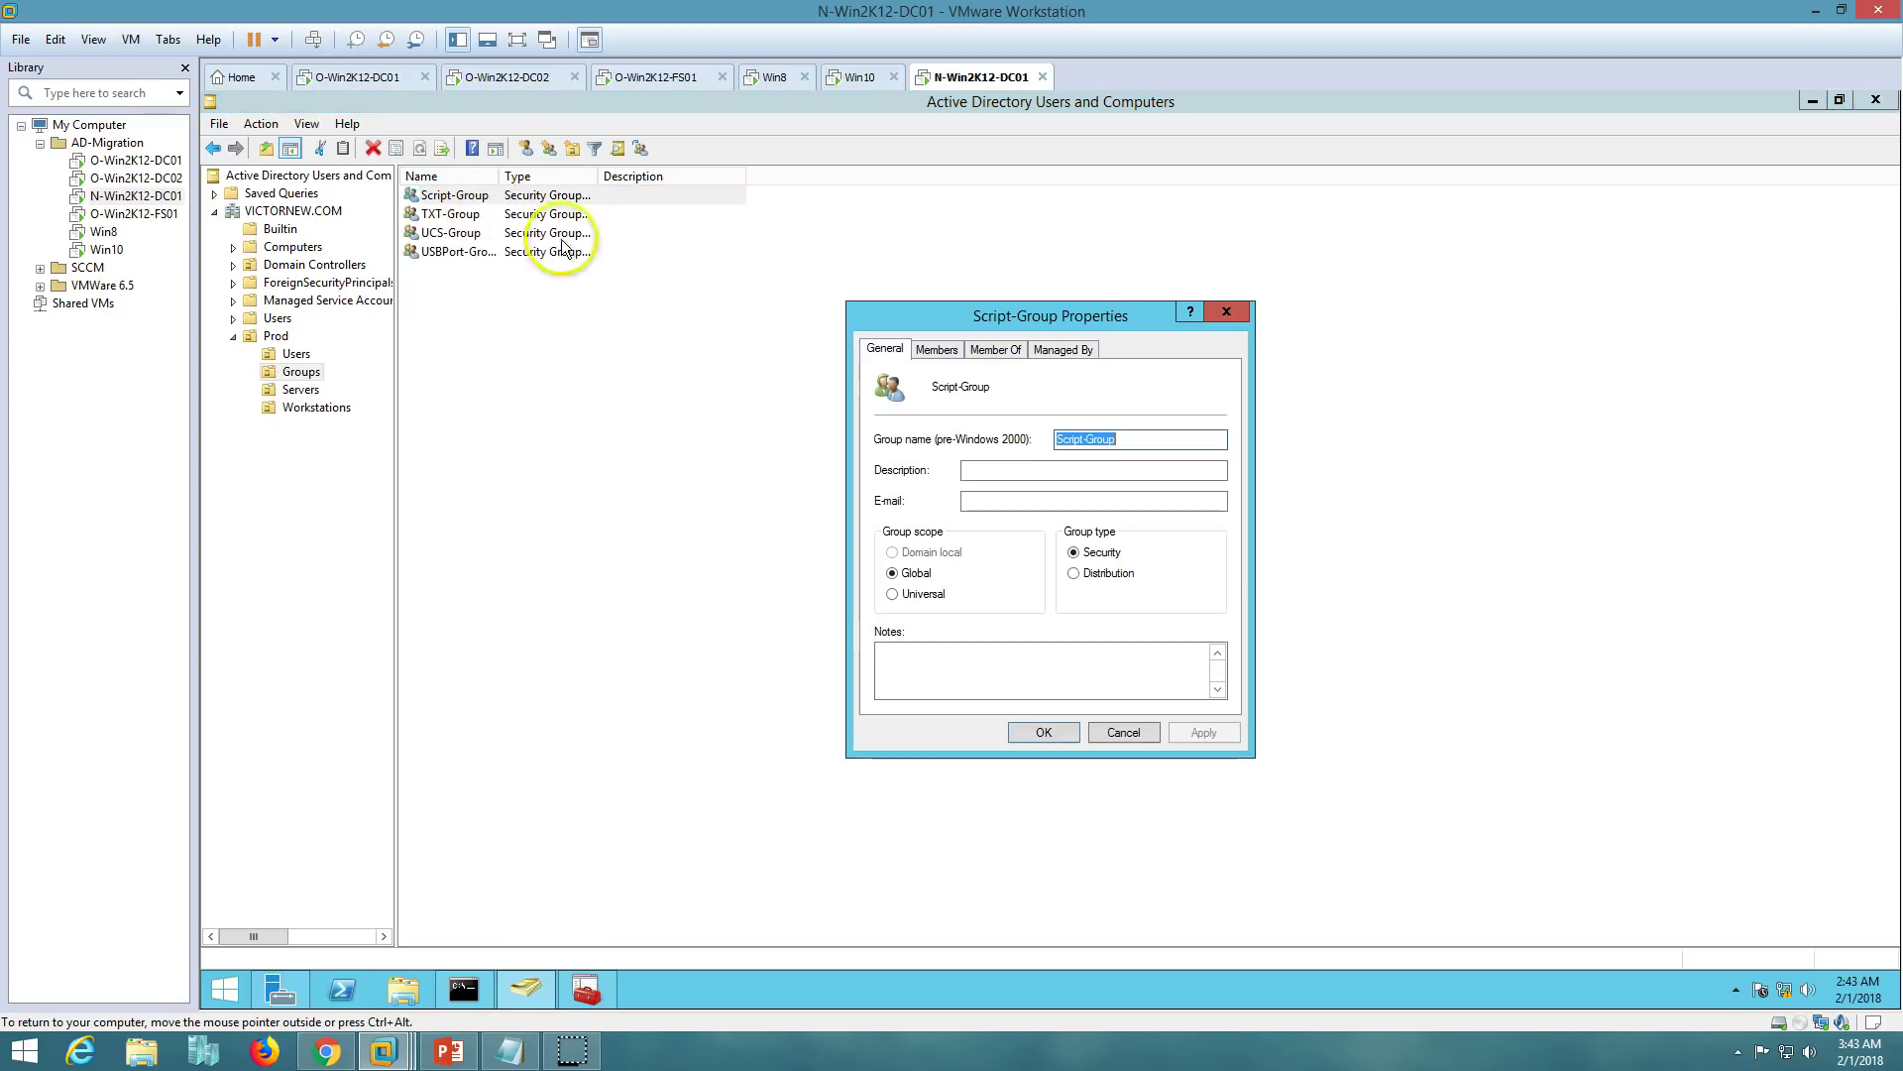
{"action": "left_click", "coordinate": [935, 349]}
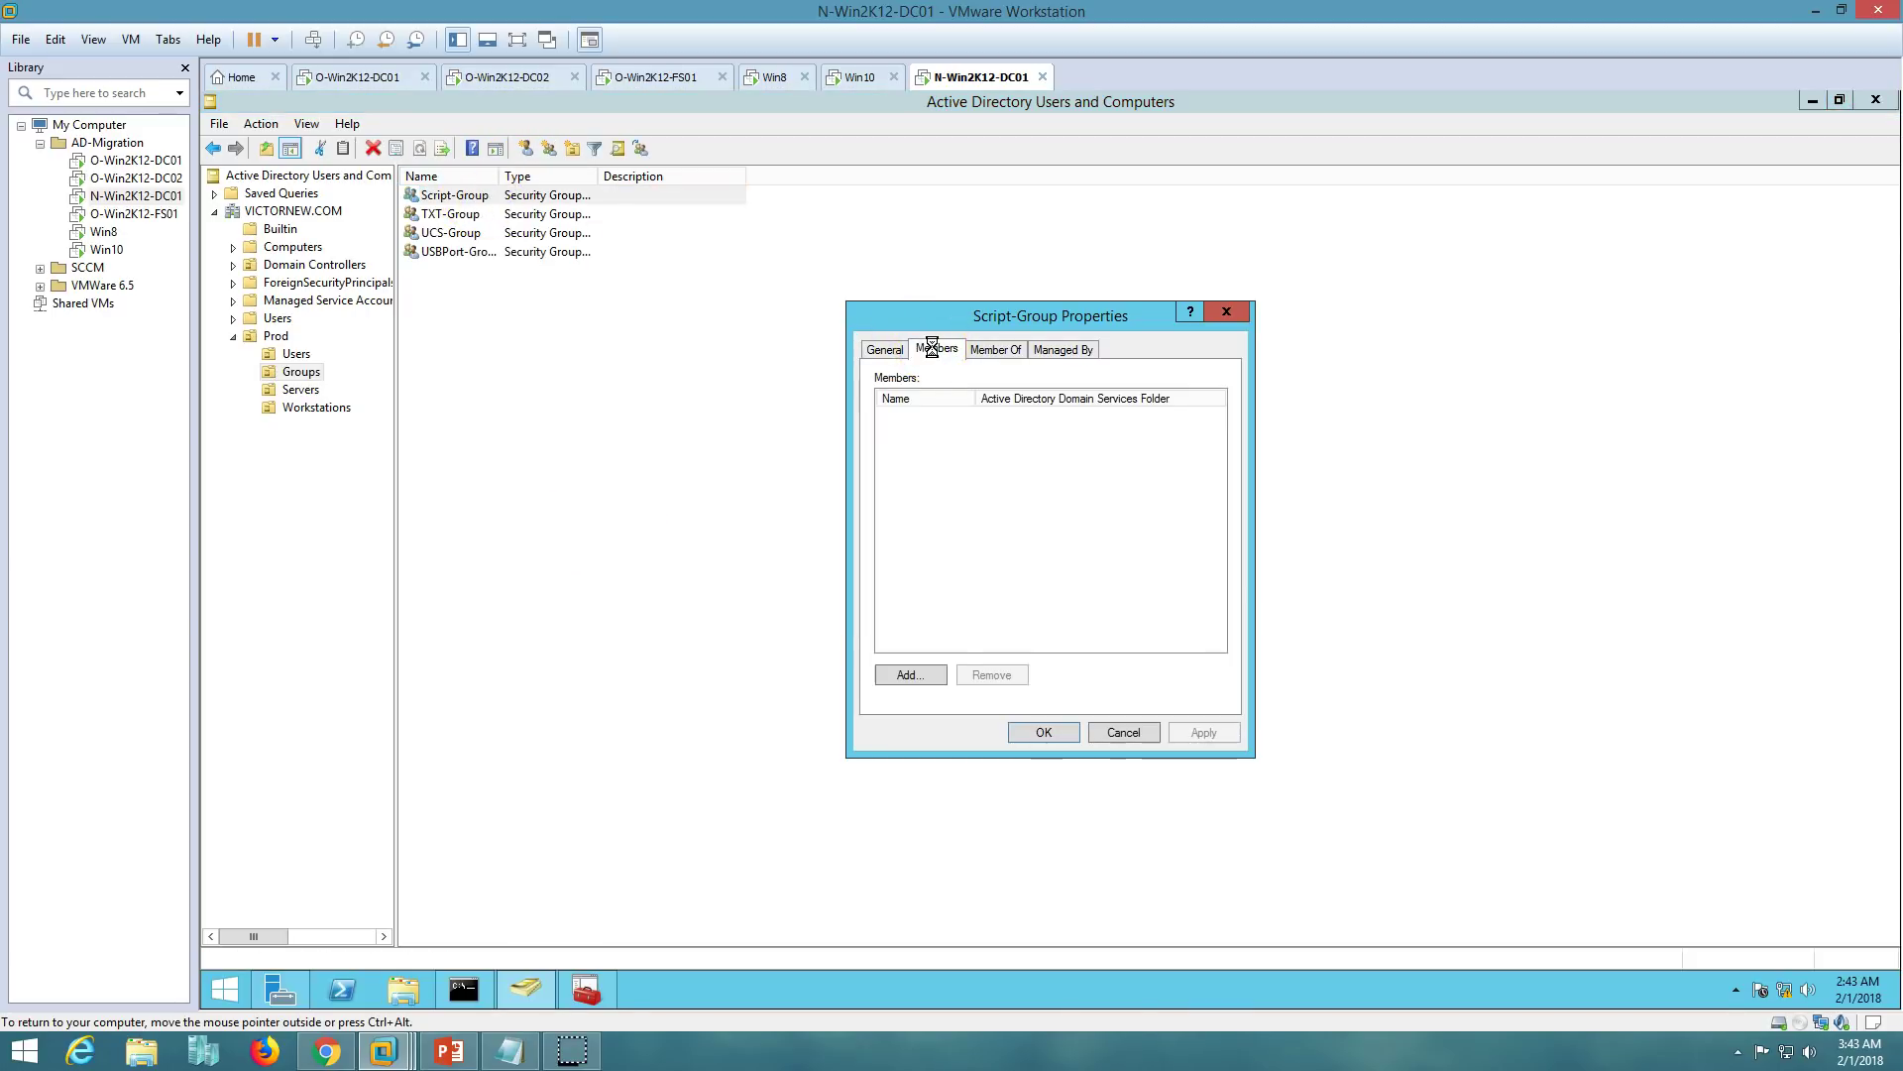
{"action": "left_click", "coordinate": [1124, 732]}
{"action": "double_click", "coordinate": [451, 214]}
{"action": "left_click", "coordinate": [937, 349]}
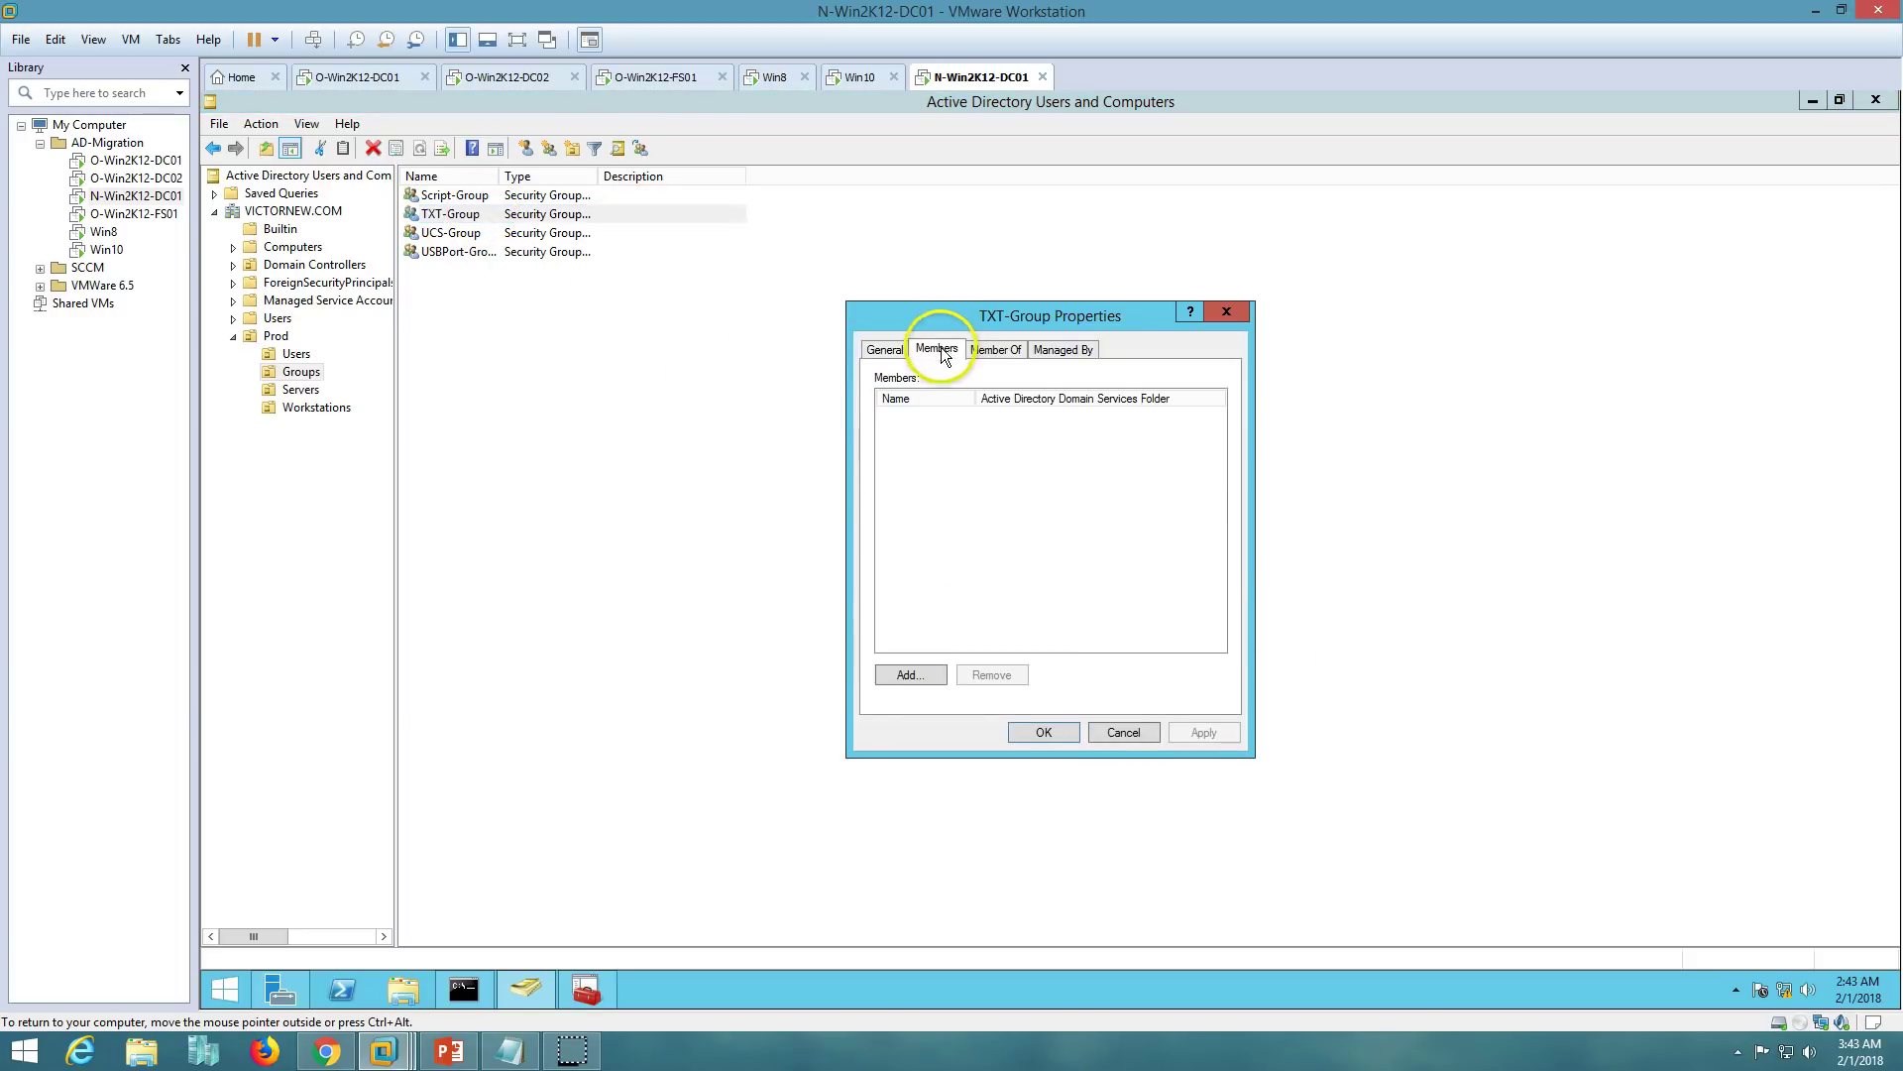
{"action": "left_click", "coordinate": [1118, 731]}
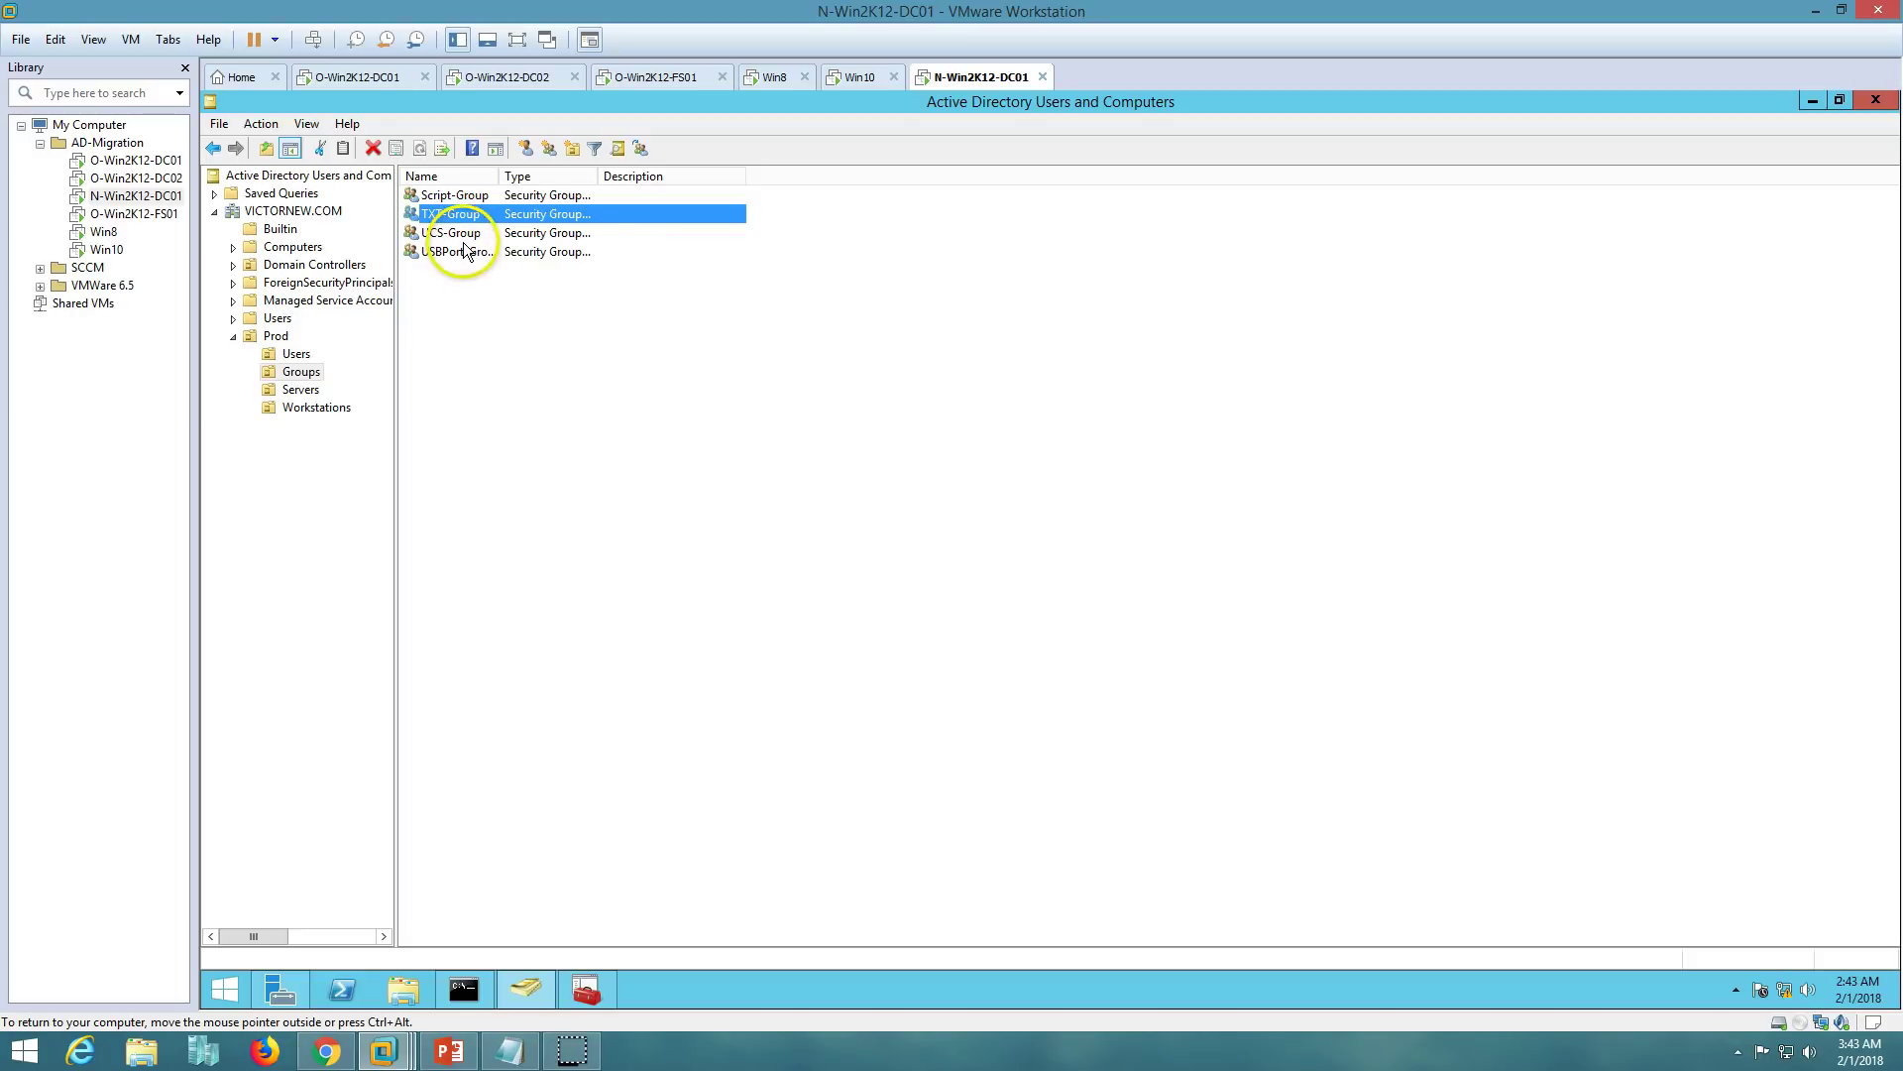
- Check UCS-Group and USBPort-Group properties and widen the Name column to fit USBPort-Group
{"action": "double_click", "coordinate": [451, 232]}
{"action": "left_click", "coordinate": [1130, 731]}
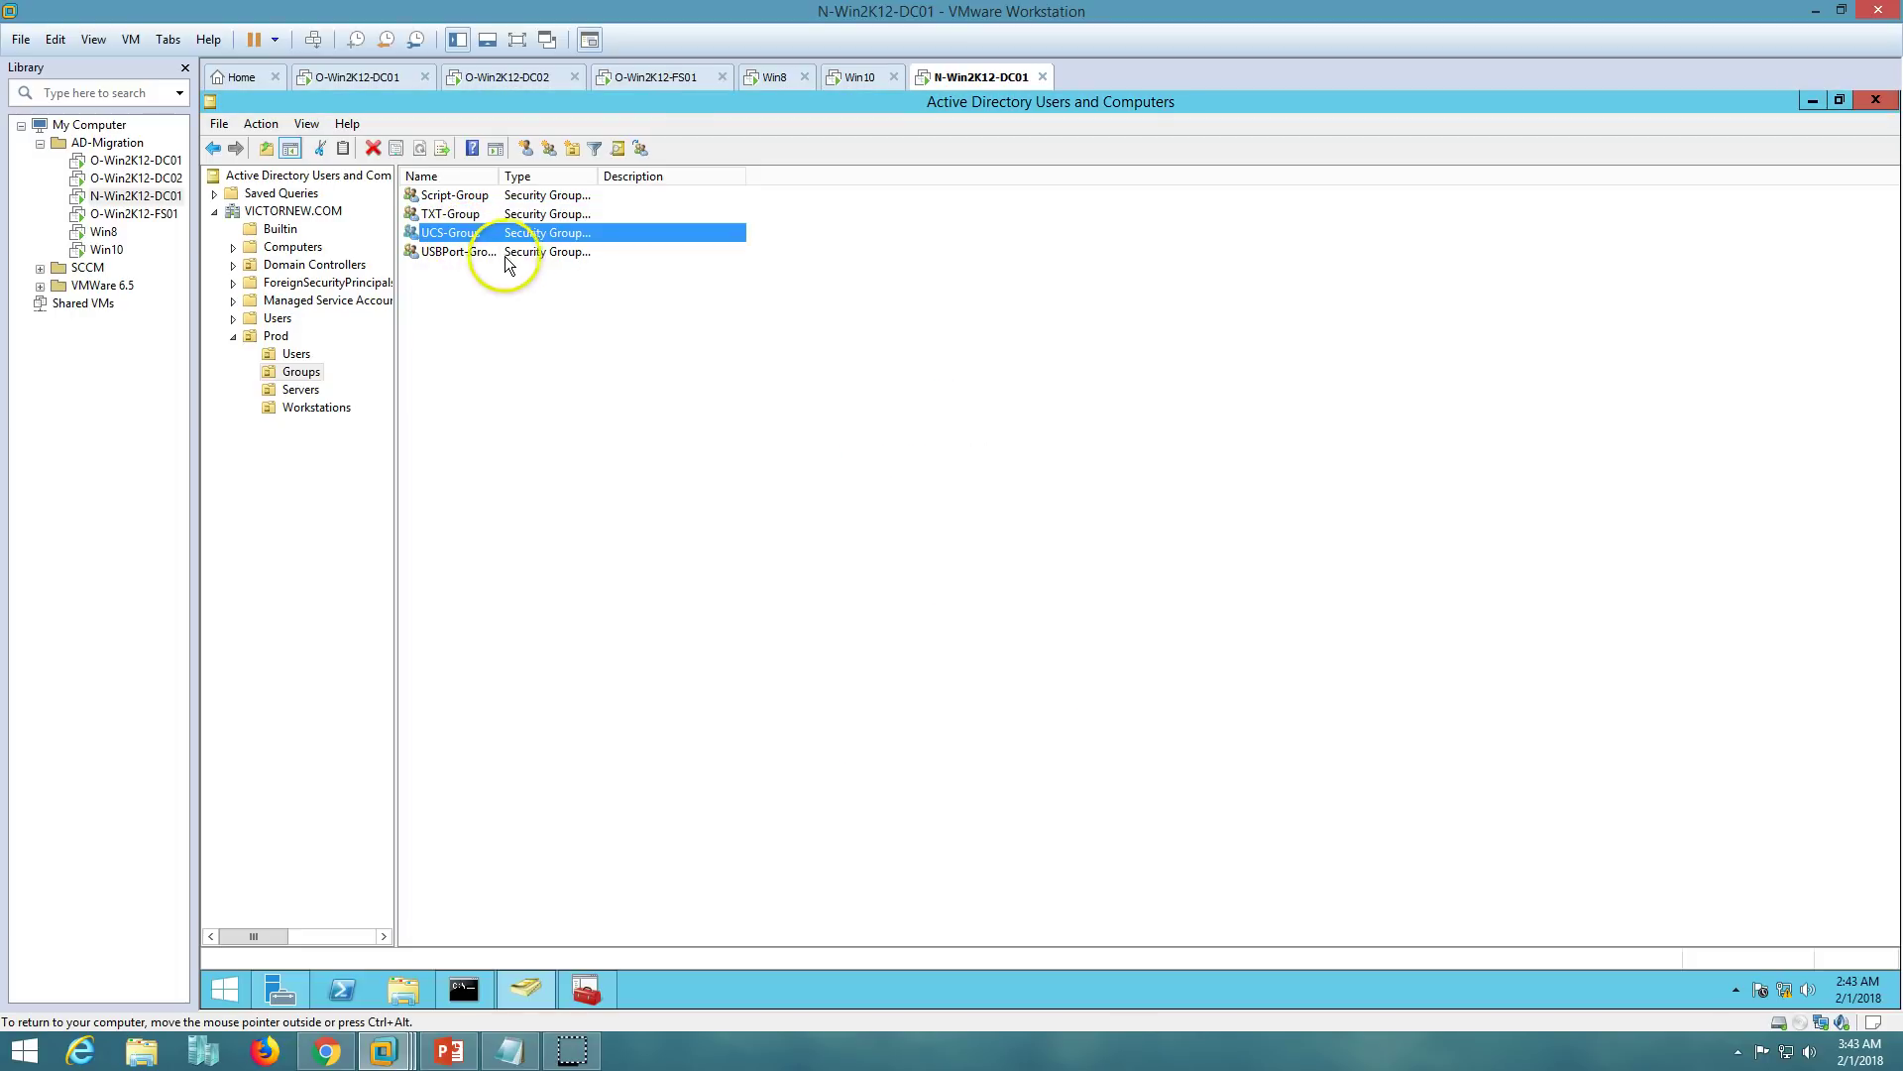
{"action": "double_click", "coordinate": [466, 252]}
{"action": "left_click", "coordinate": [1232, 309]}
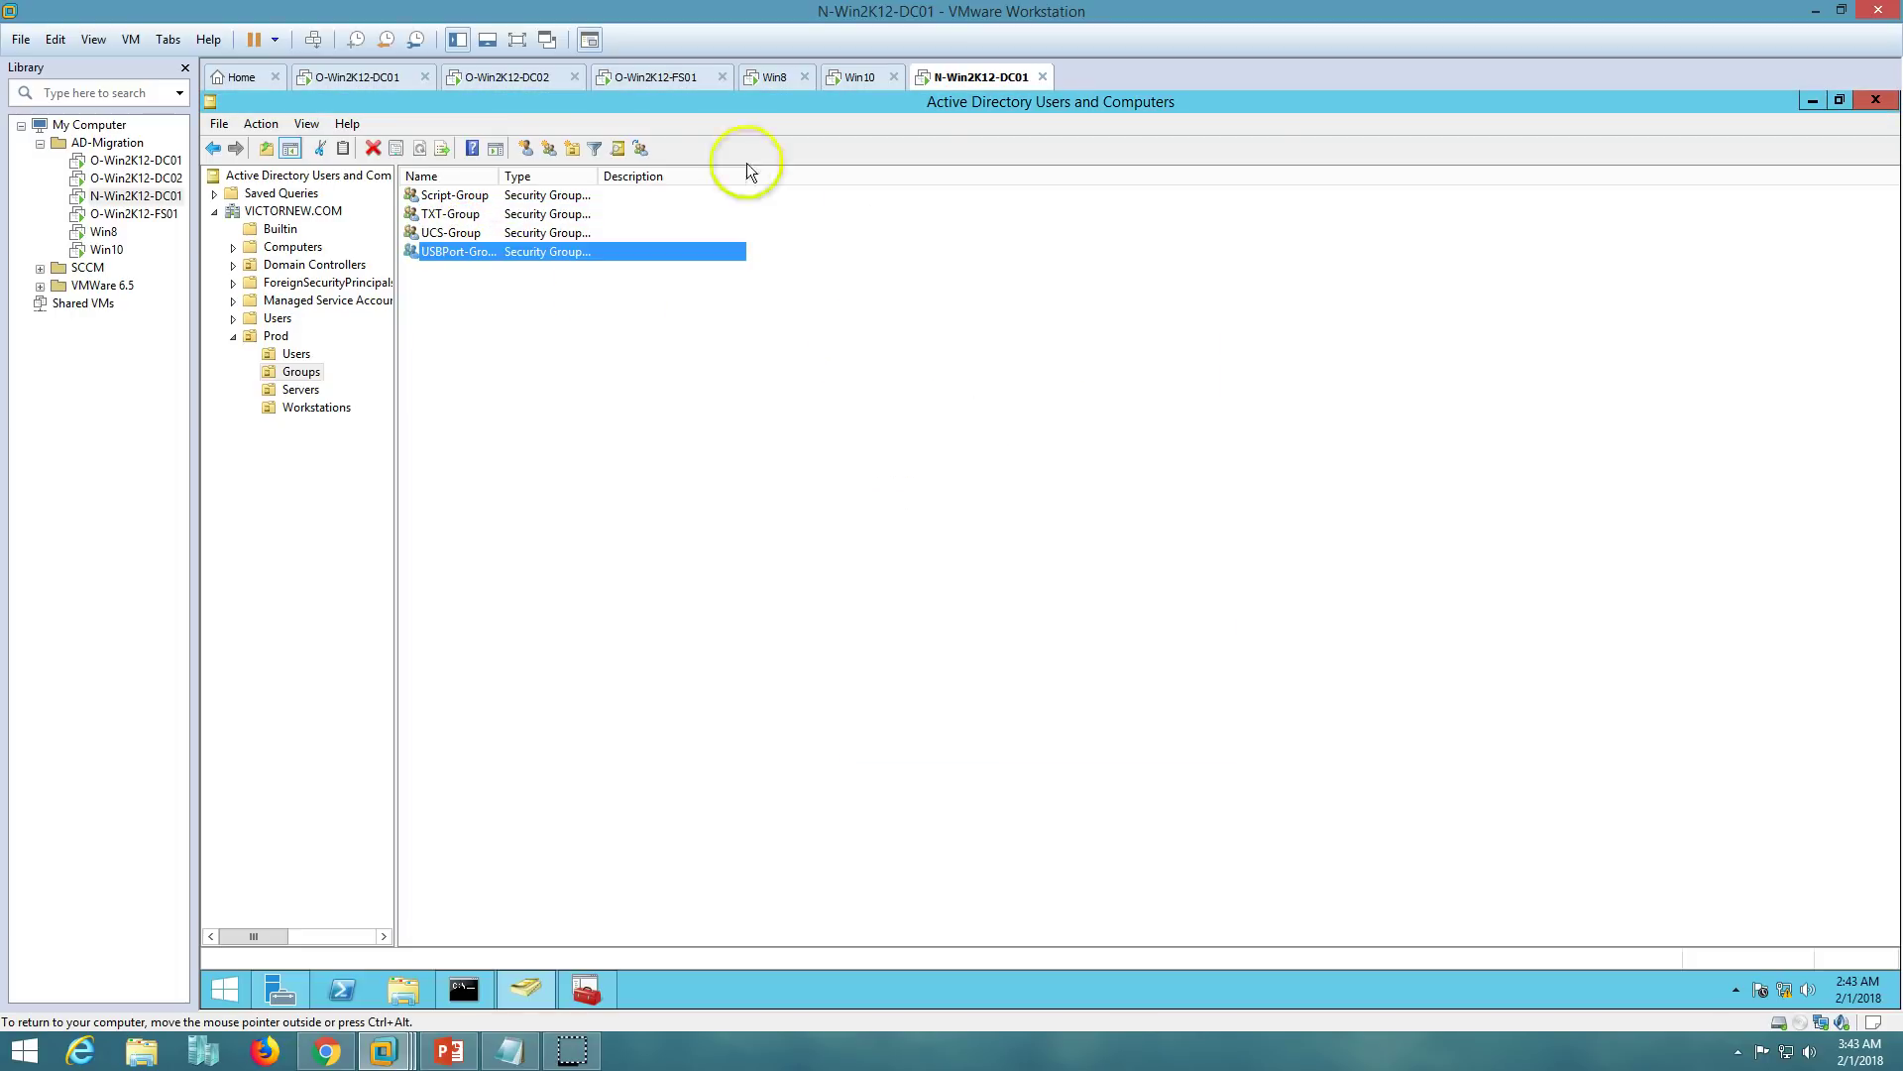
{"action": "double_click", "coordinate": [501, 176]}
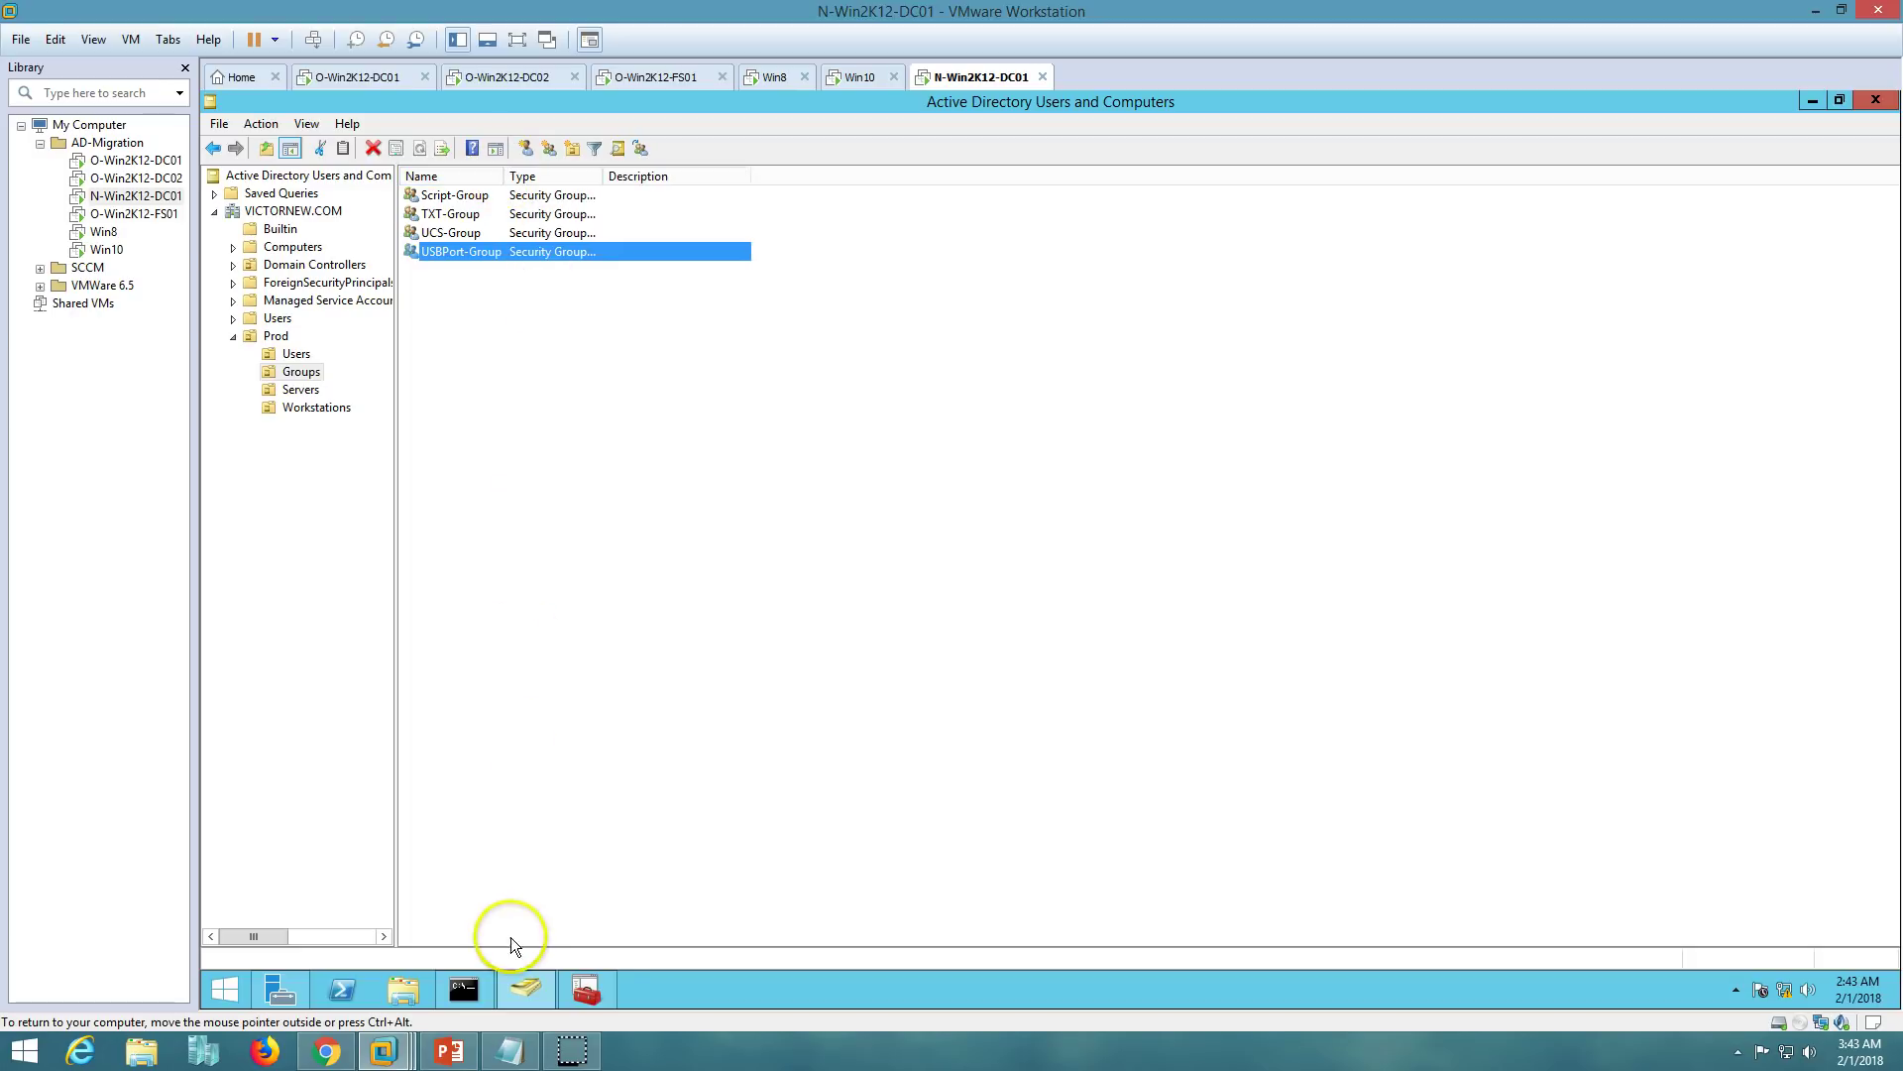
{"action": "left_click", "coordinate": [524, 990]}
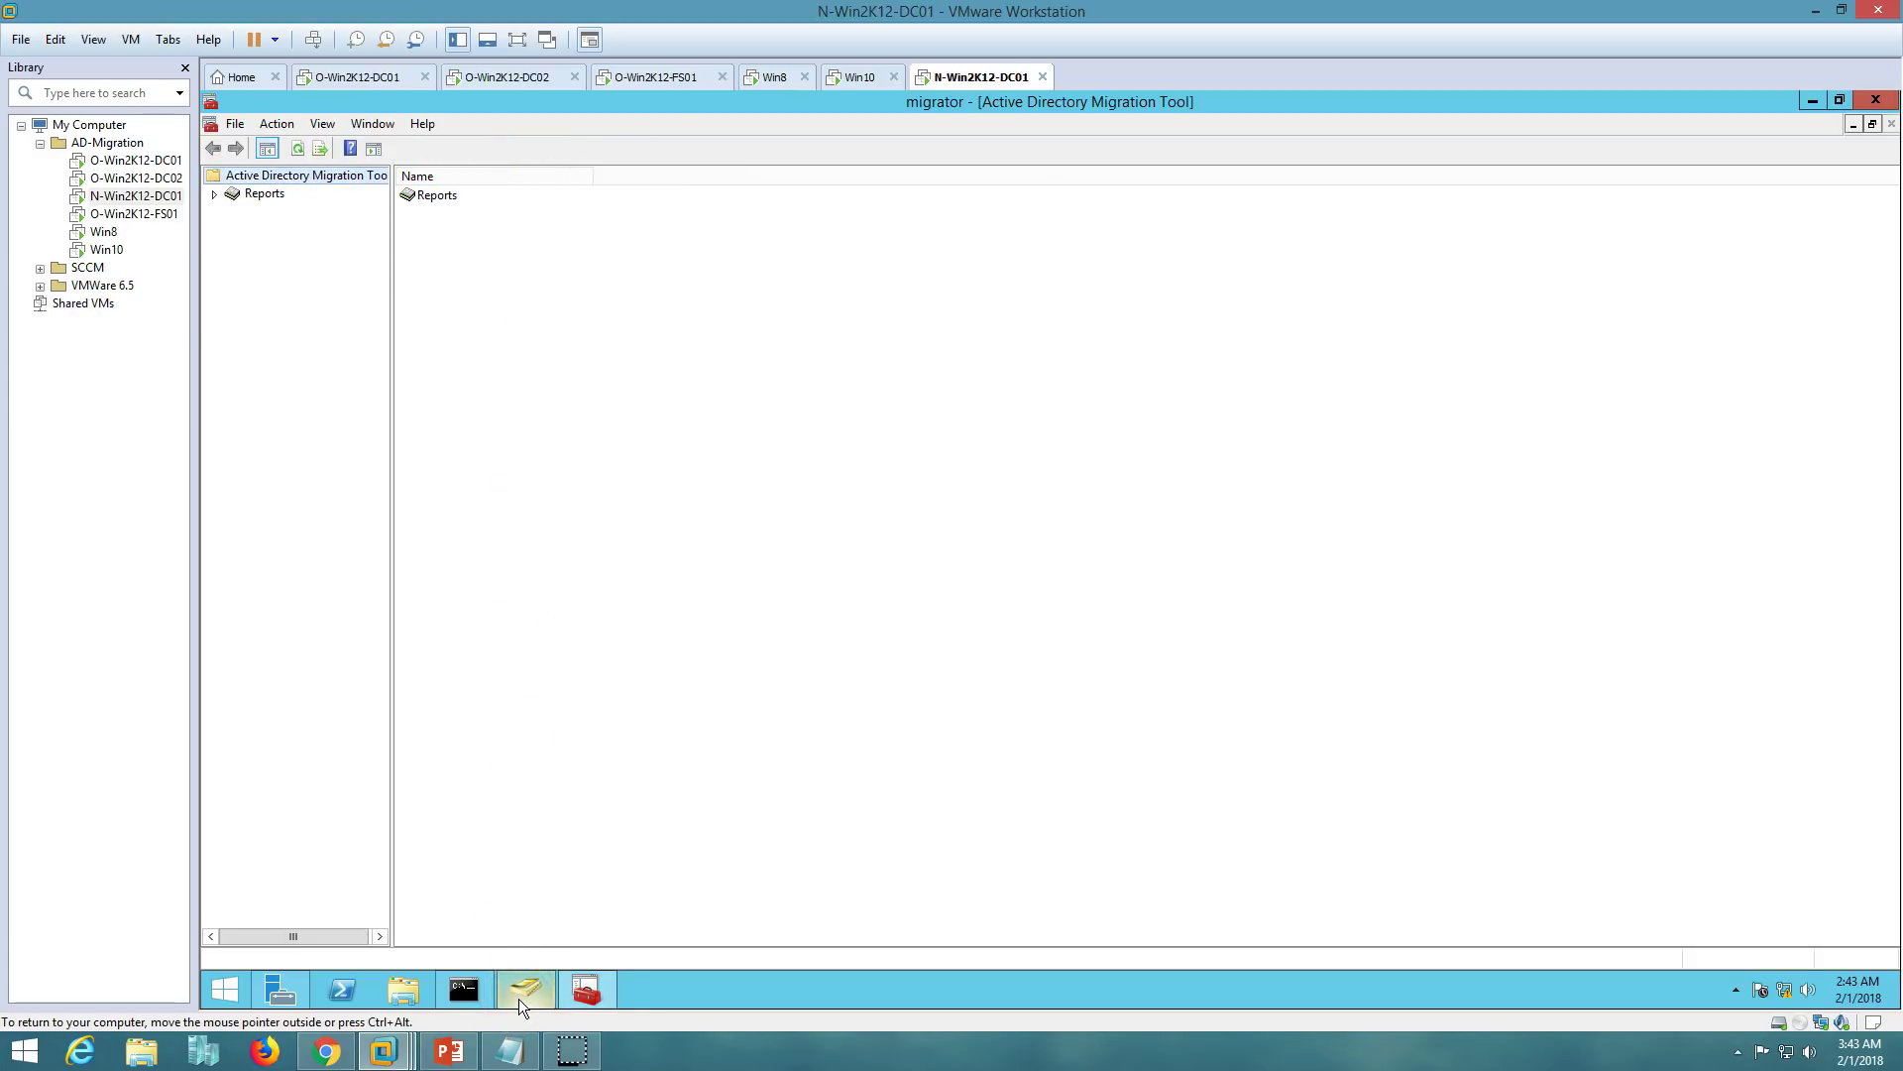
- Launch the User Account Migration Wizard and accept the default domain selection
{"action": "right_click", "coordinate": [317, 179]}
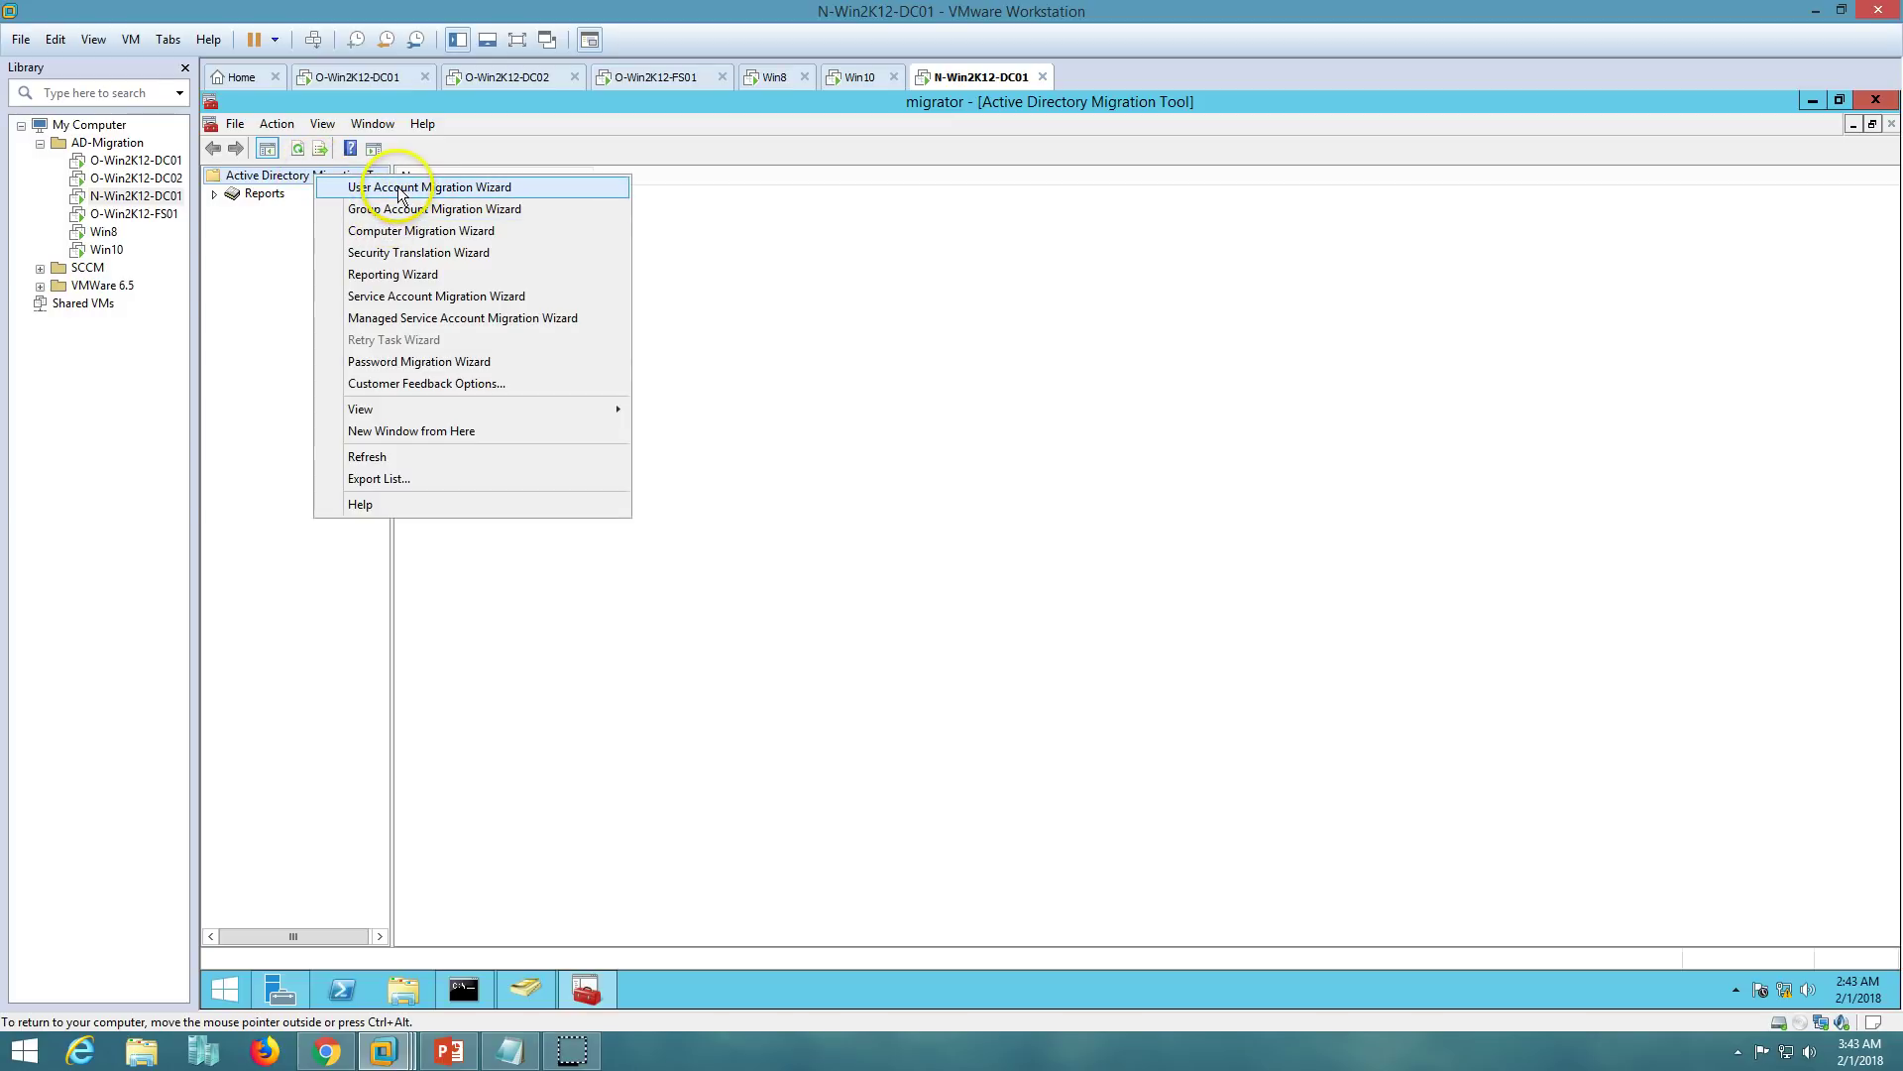
{"action": "left_click", "coordinate": [423, 189]}
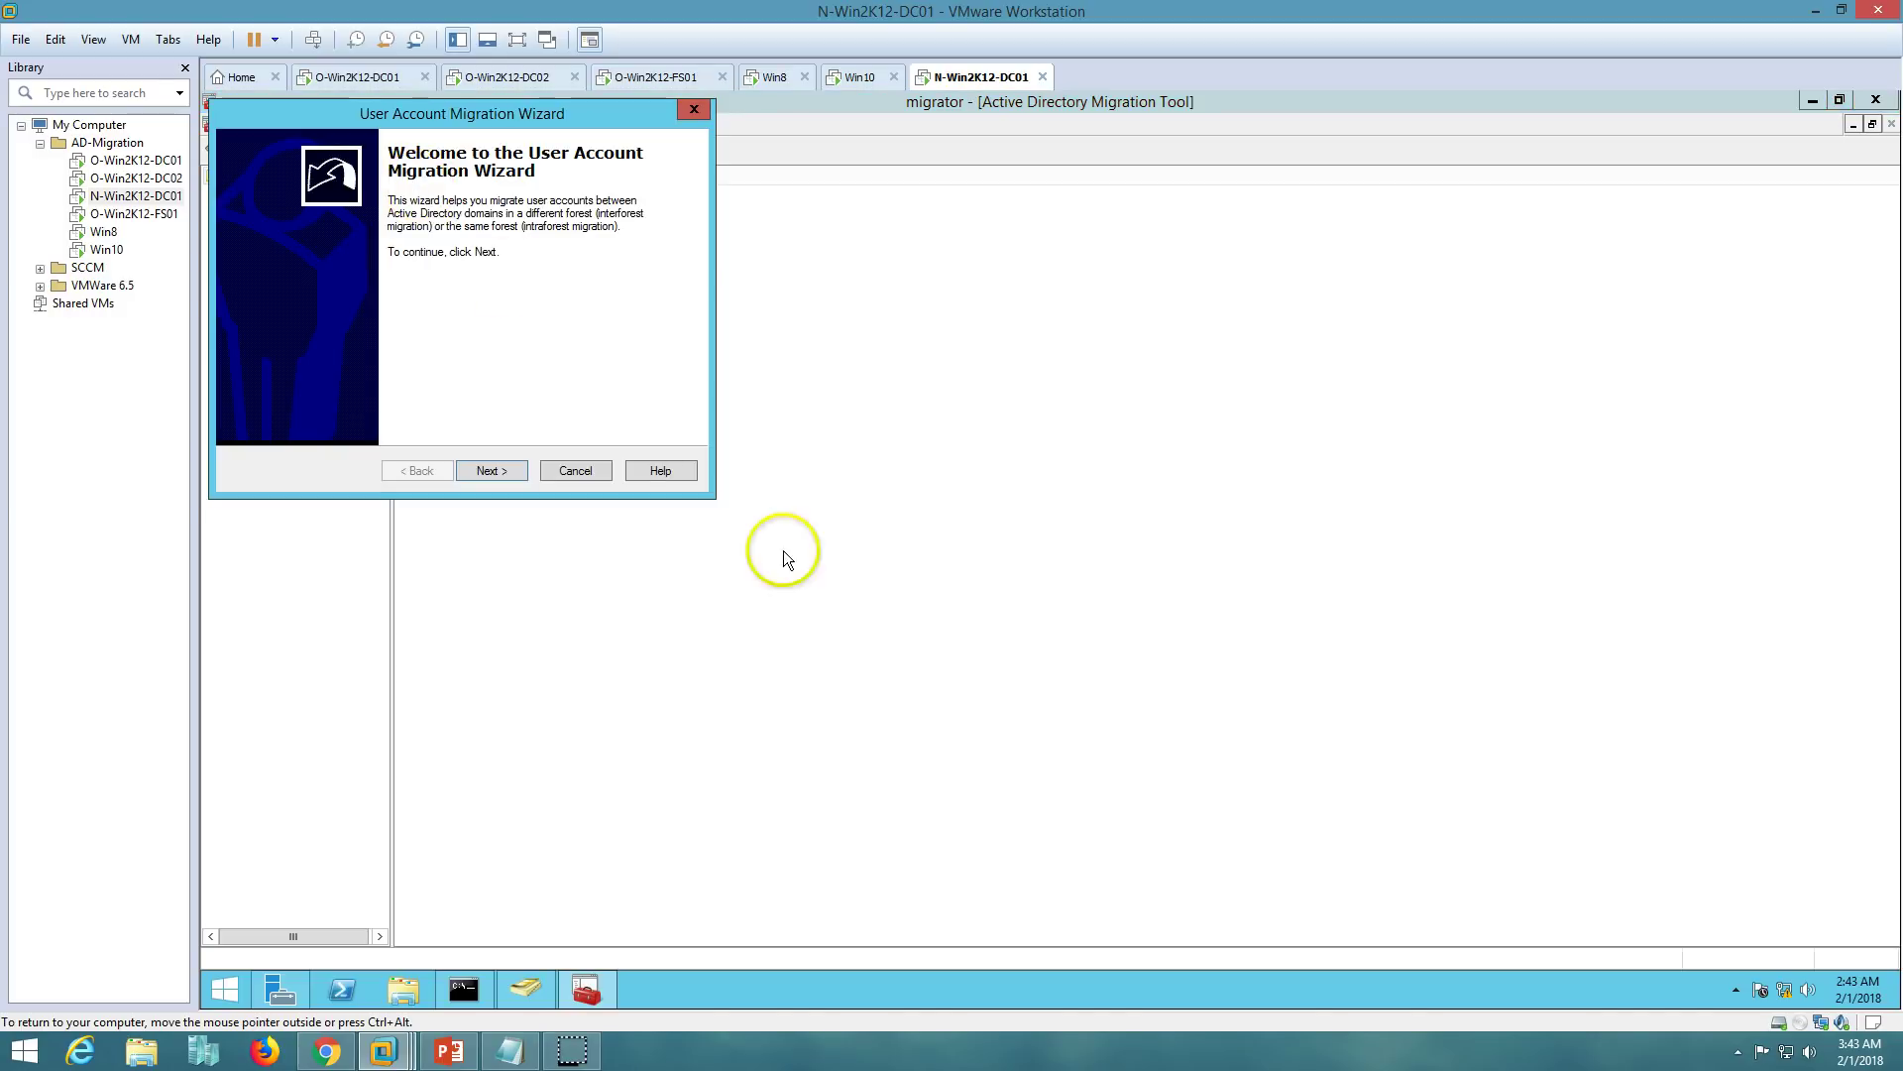
{"action": "left_click", "coordinate": [492, 470]}
{"action": "left_click_drag", "start_coordinate": [556, 113], "coordinate": [1139, 296]}
{"action": "left_click", "coordinate": [1084, 666]}
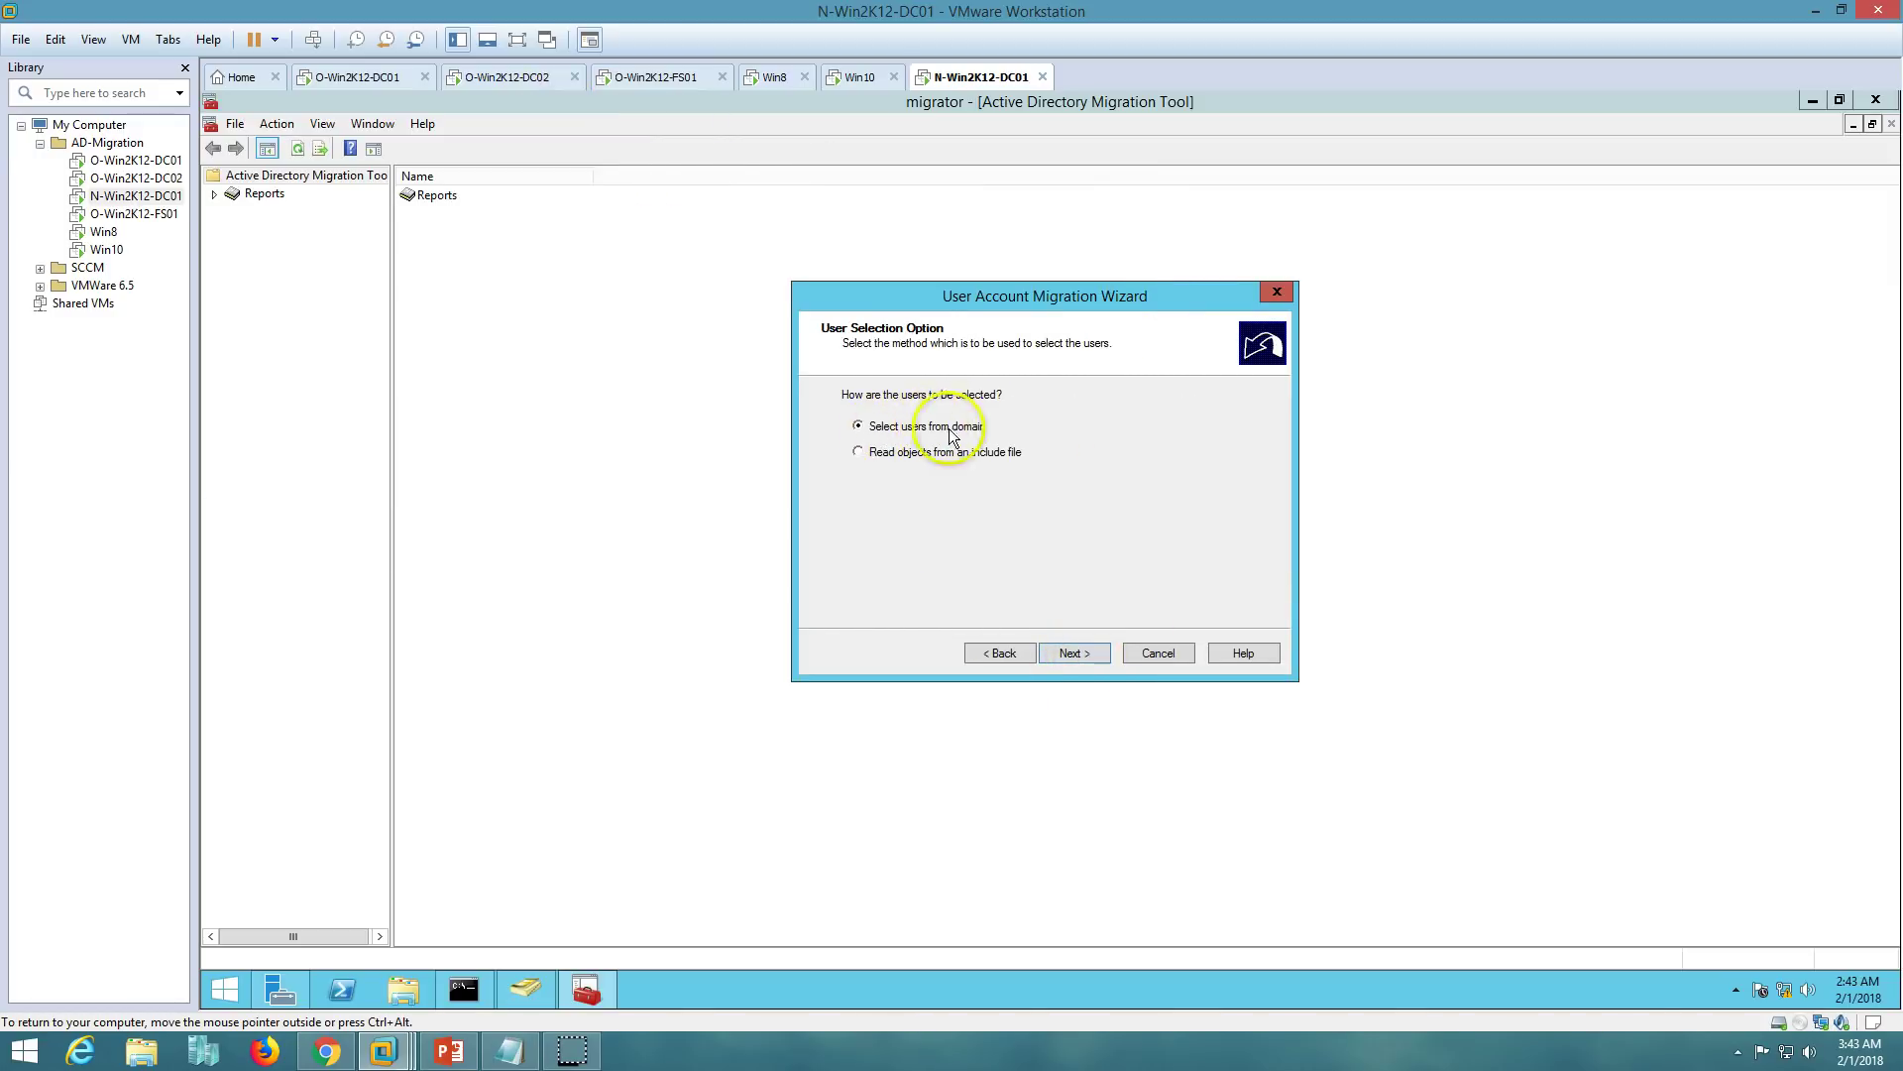
{"action": "left_click", "coordinate": [1083, 656]}
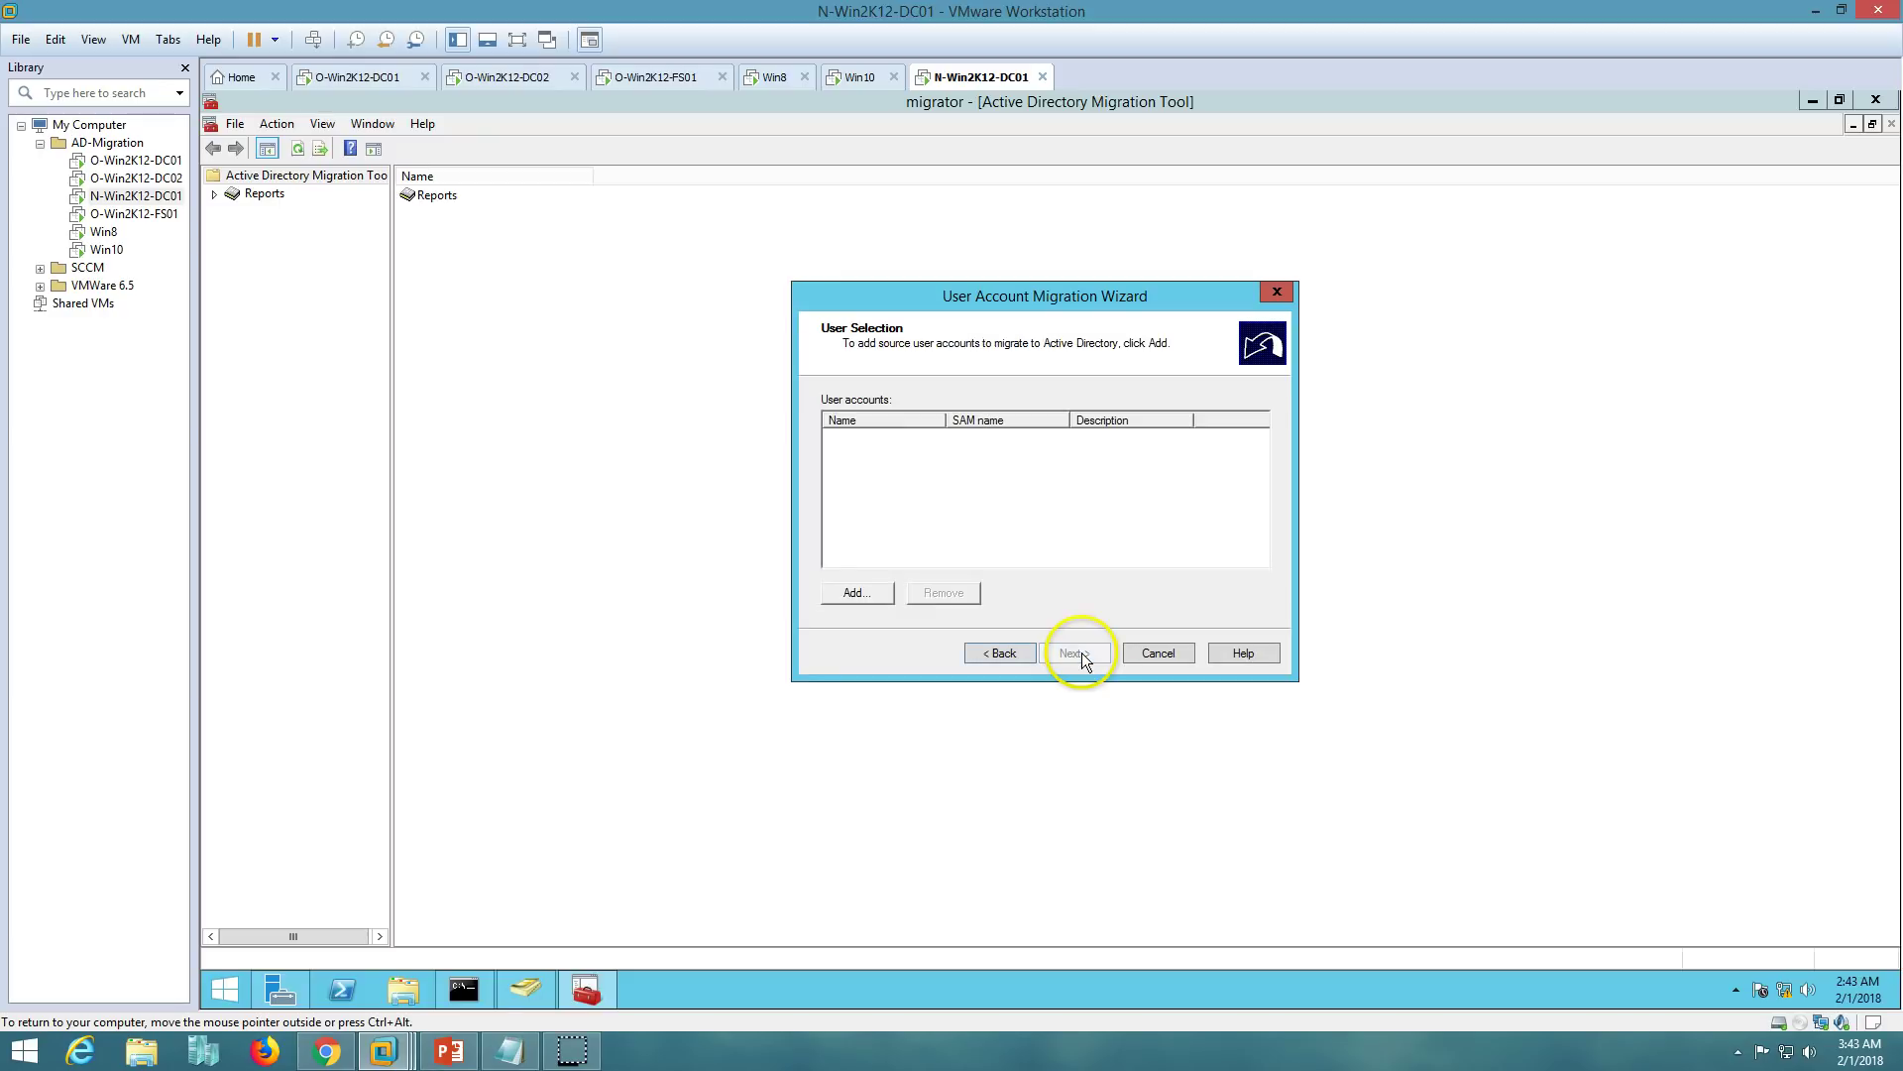
- Add User01 through User05 from VICTORINFOSOL as source accounts to migrate
{"action": "left_click", "coordinate": [862, 594]}
{"action": "type", "text": "user"}
{"action": "key", "text": "Return"}
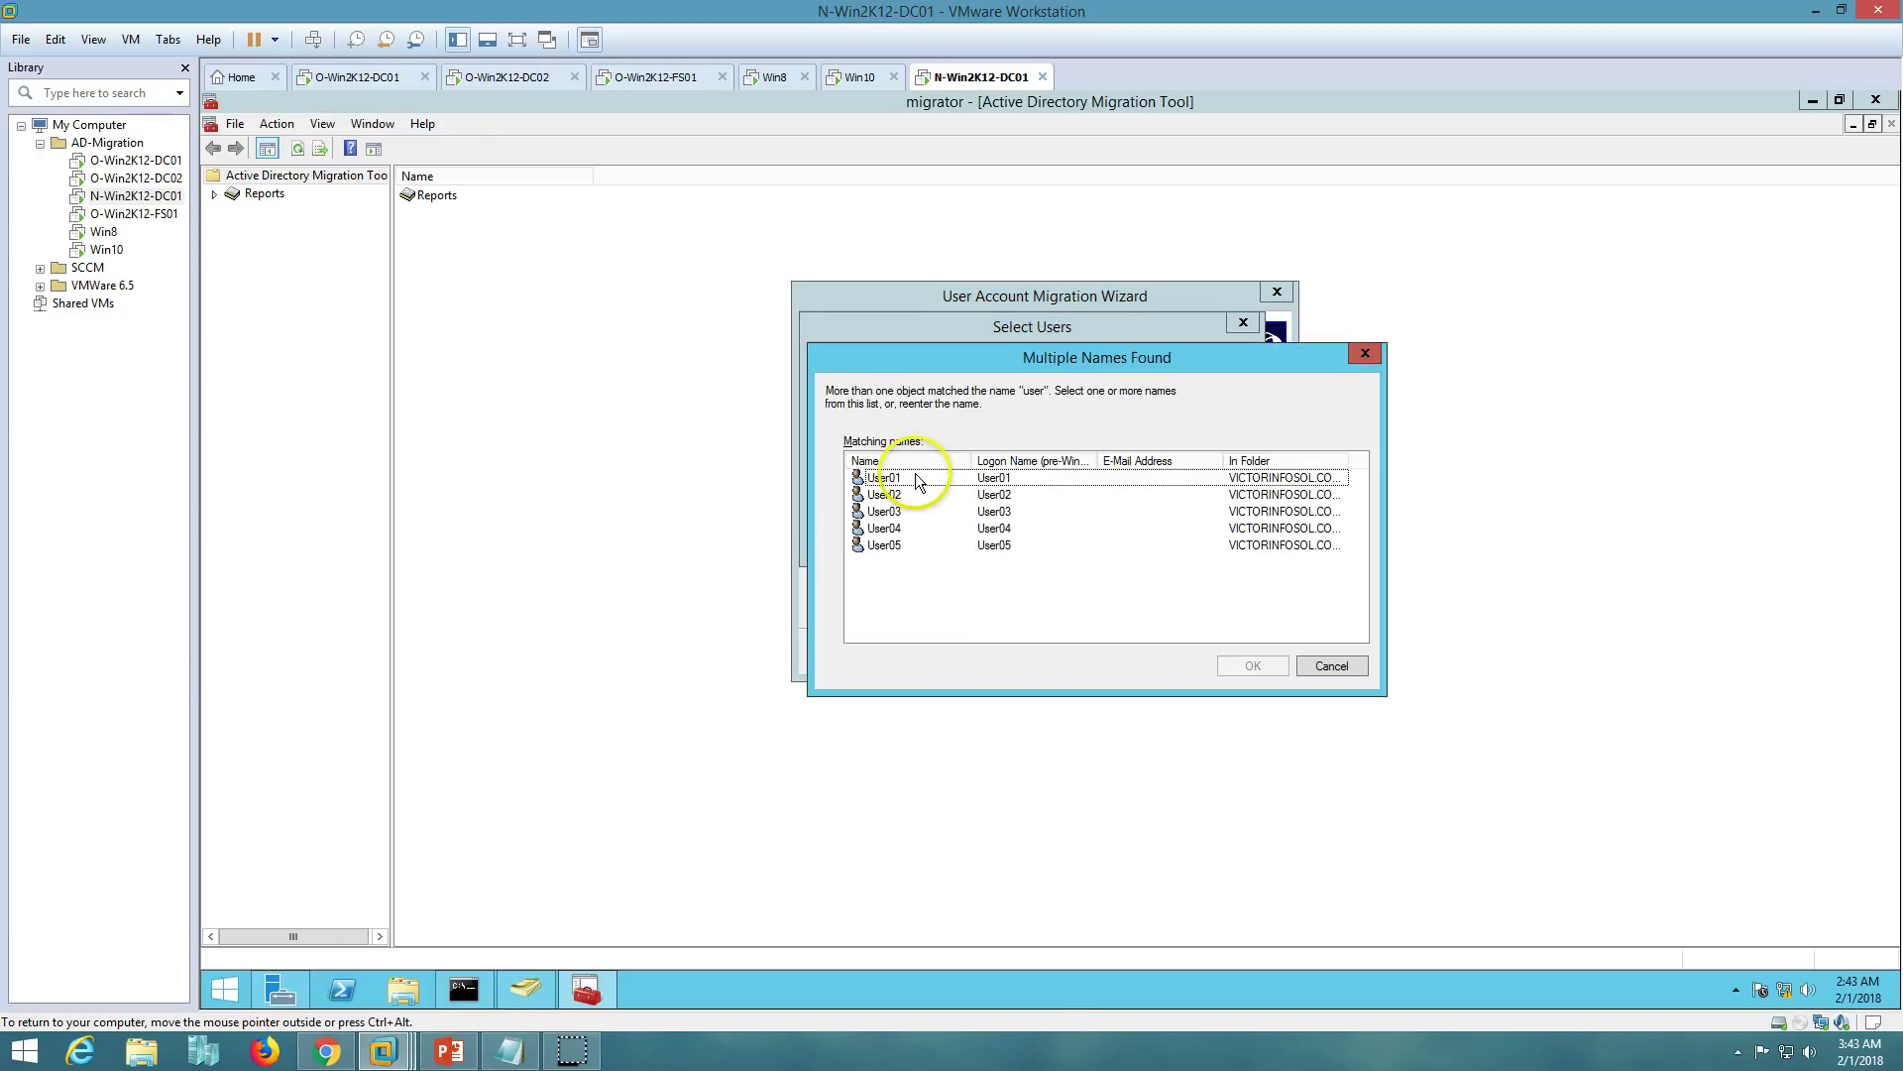
{"action": "left_click", "coordinate": [916, 481]}
{"action": "left_click", "coordinate": [913, 549], "text": "shift"}
{"action": "left_click", "coordinate": [347, 77]}
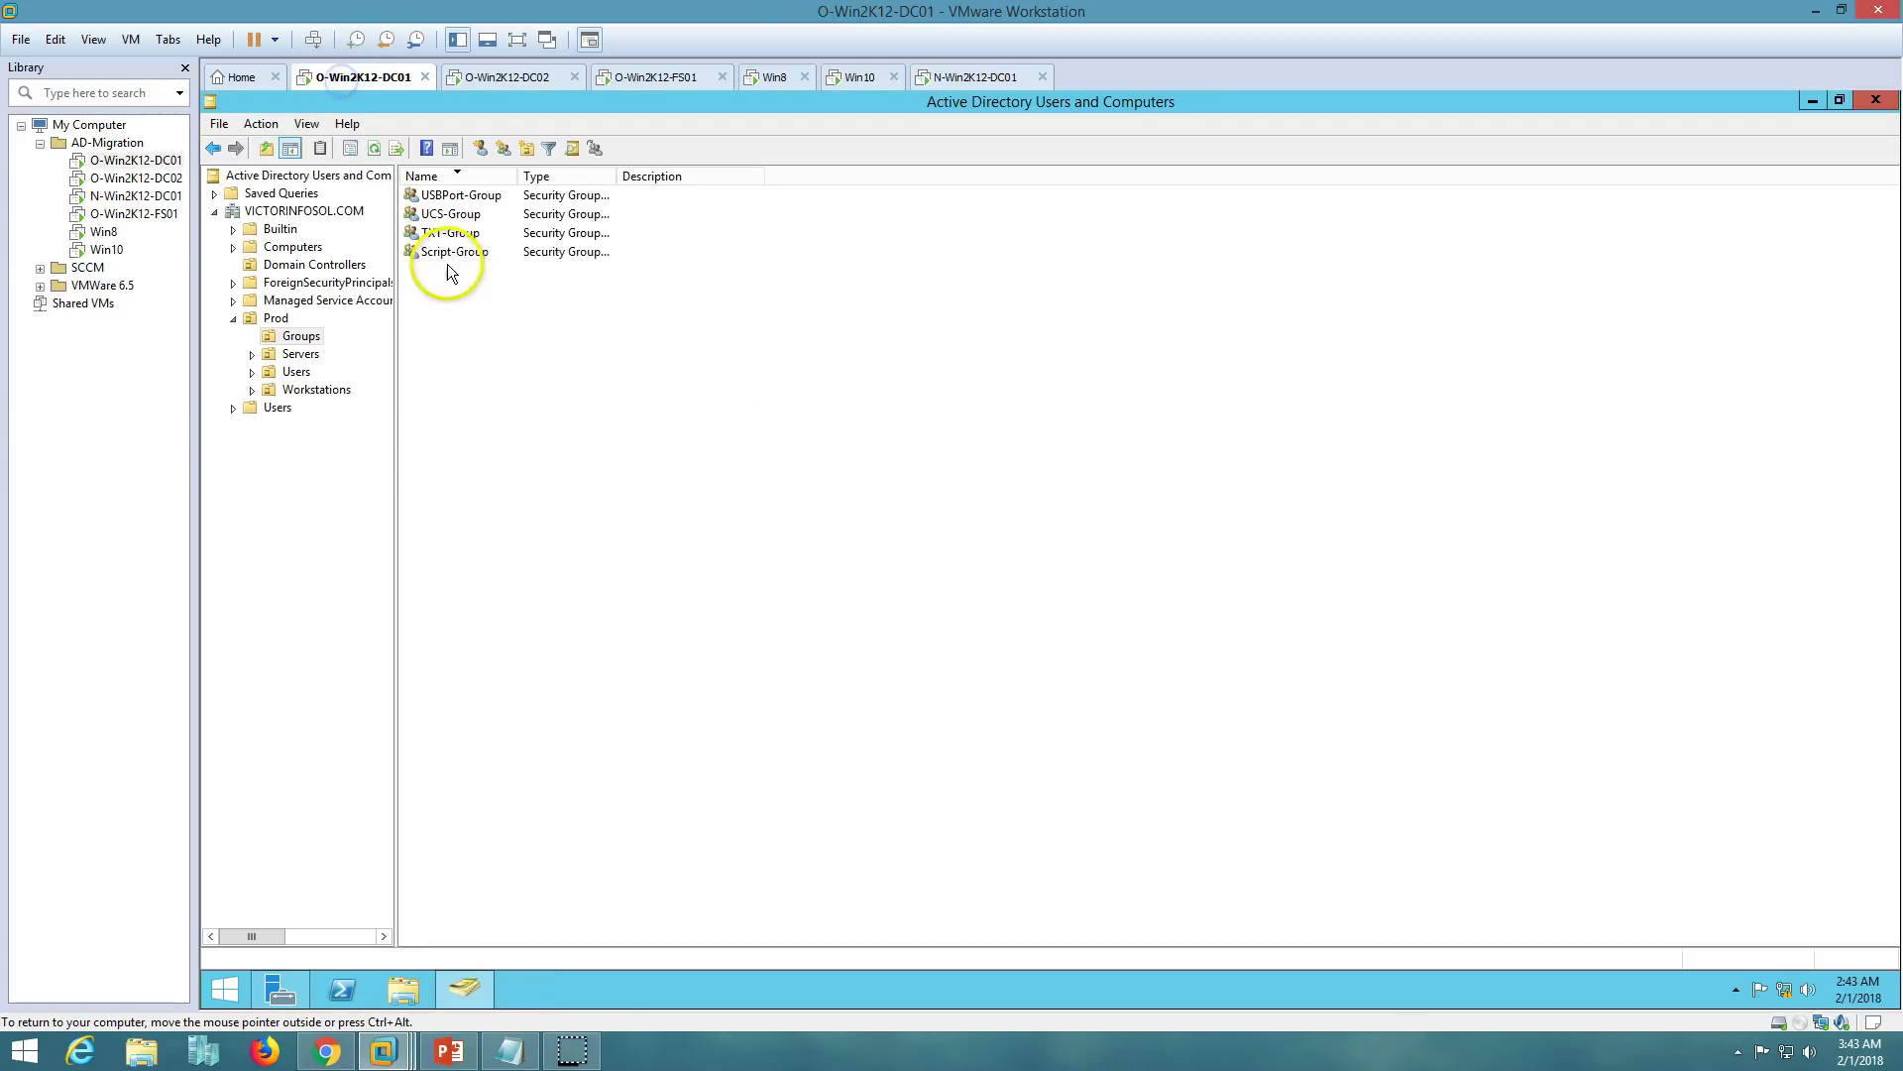
{"action": "left_click", "coordinate": [298, 354]}
{"action": "left_click", "coordinate": [296, 372]}
{"action": "left_click_drag", "start_coordinate": [449, 409], "coordinate": [473, 278]}
{"action": "left_click", "coordinate": [980, 76]}
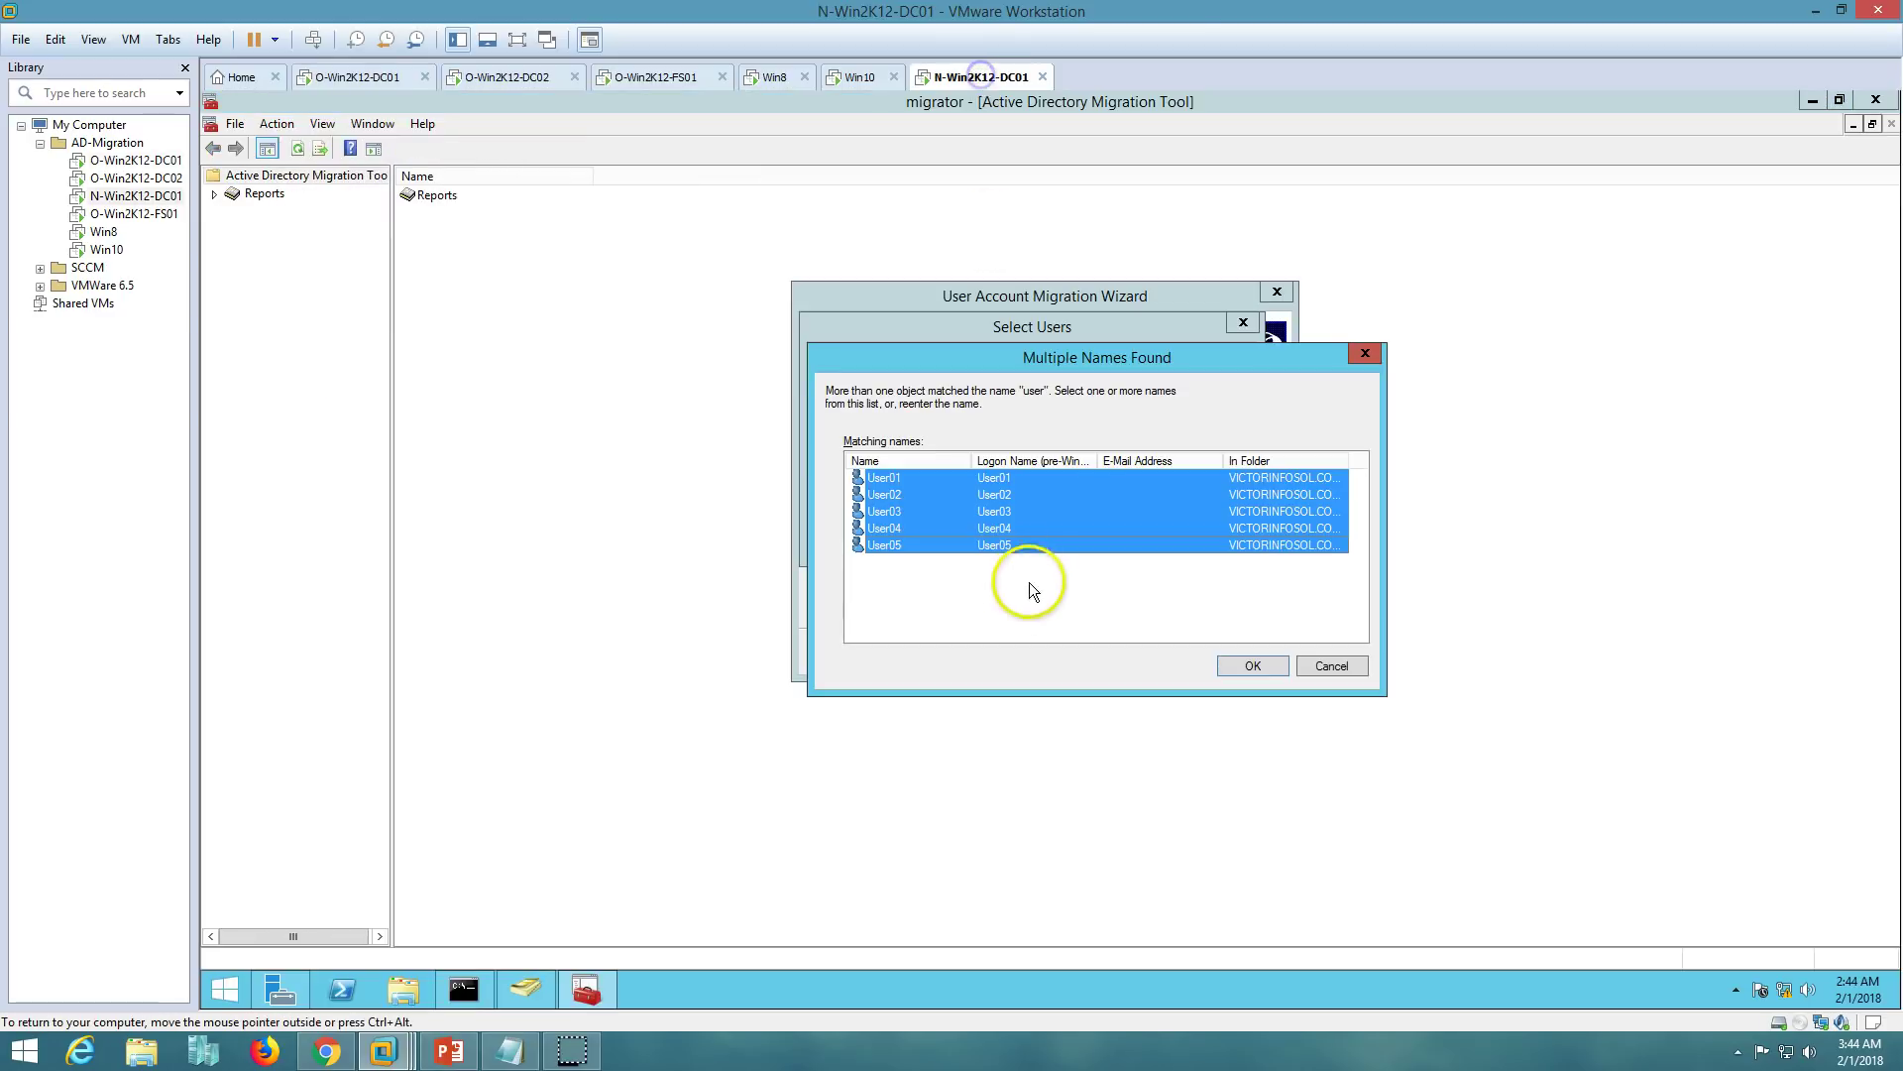
{"action": "left_click", "coordinate": [1253, 667]}
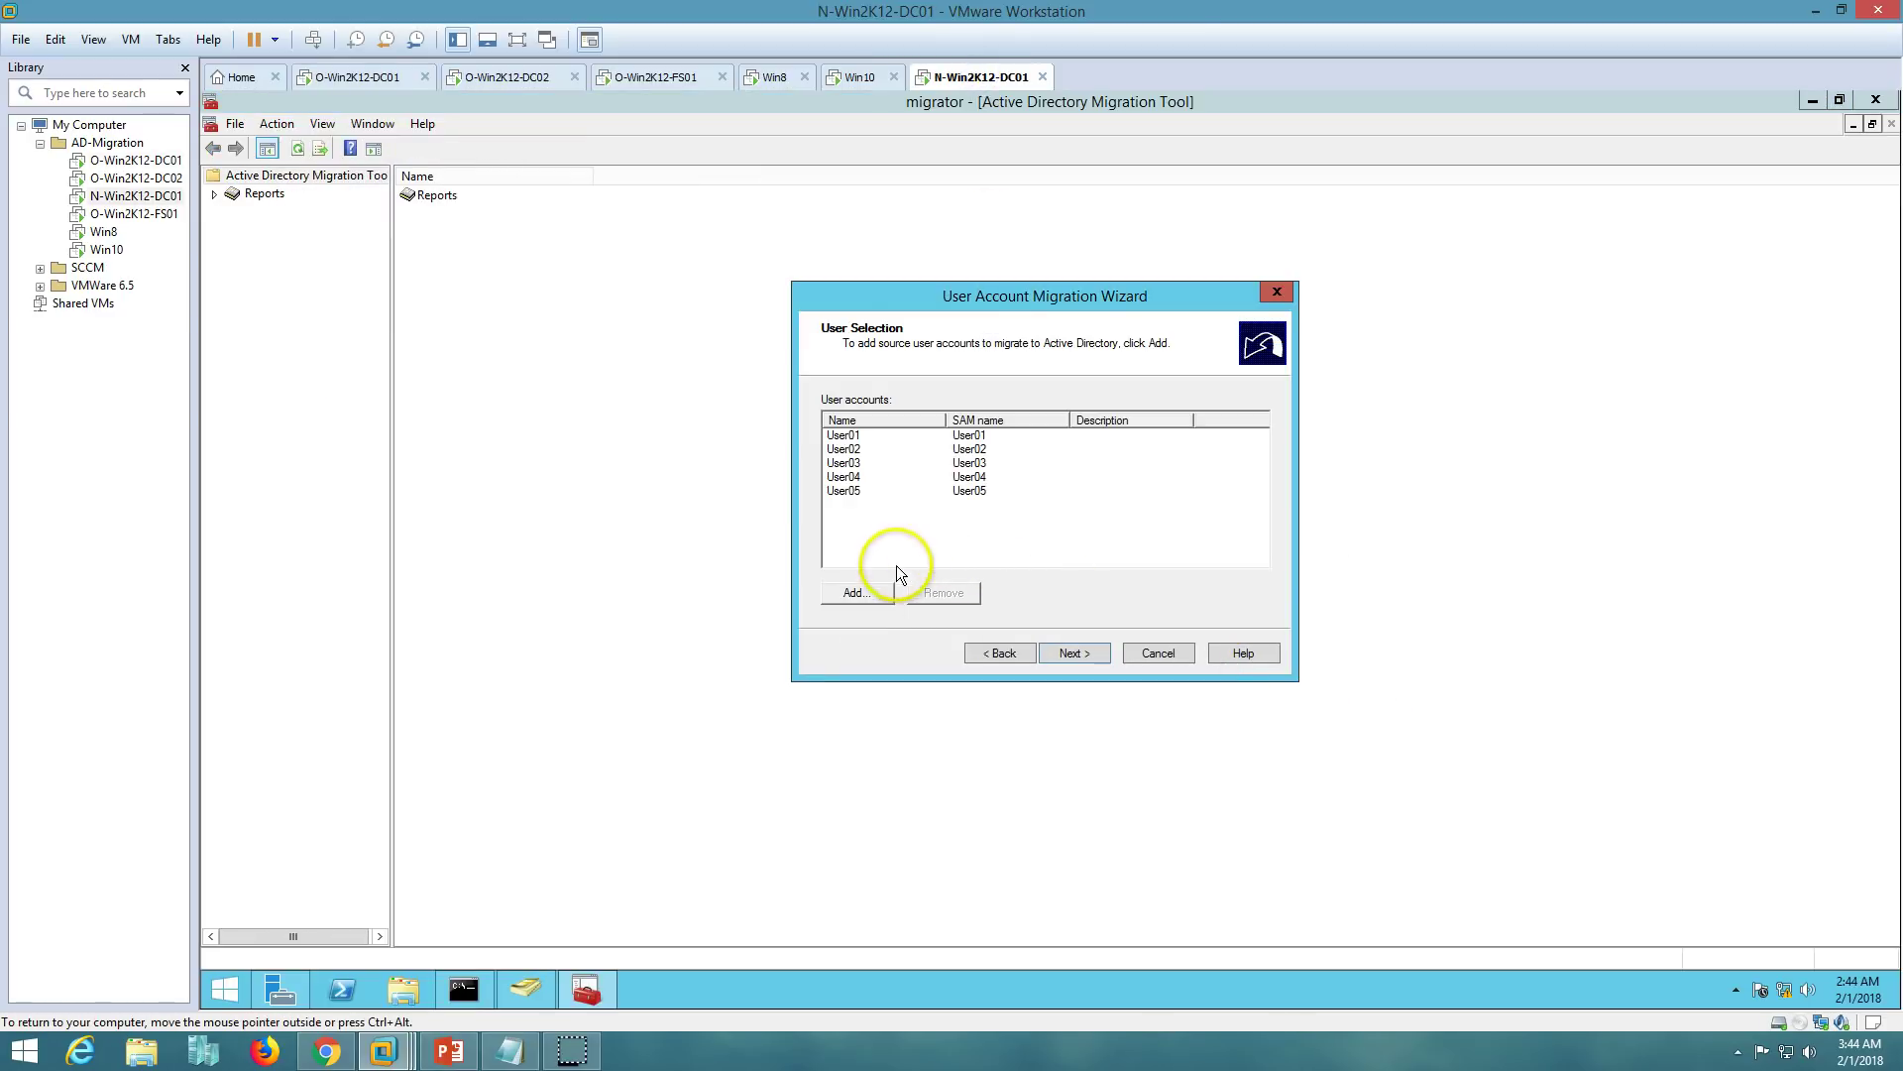
- Add FSAdmin to the source user accounts to migrate
{"action": "left_click", "coordinate": [857, 593]}
{"action": "type", "text": "FS"}
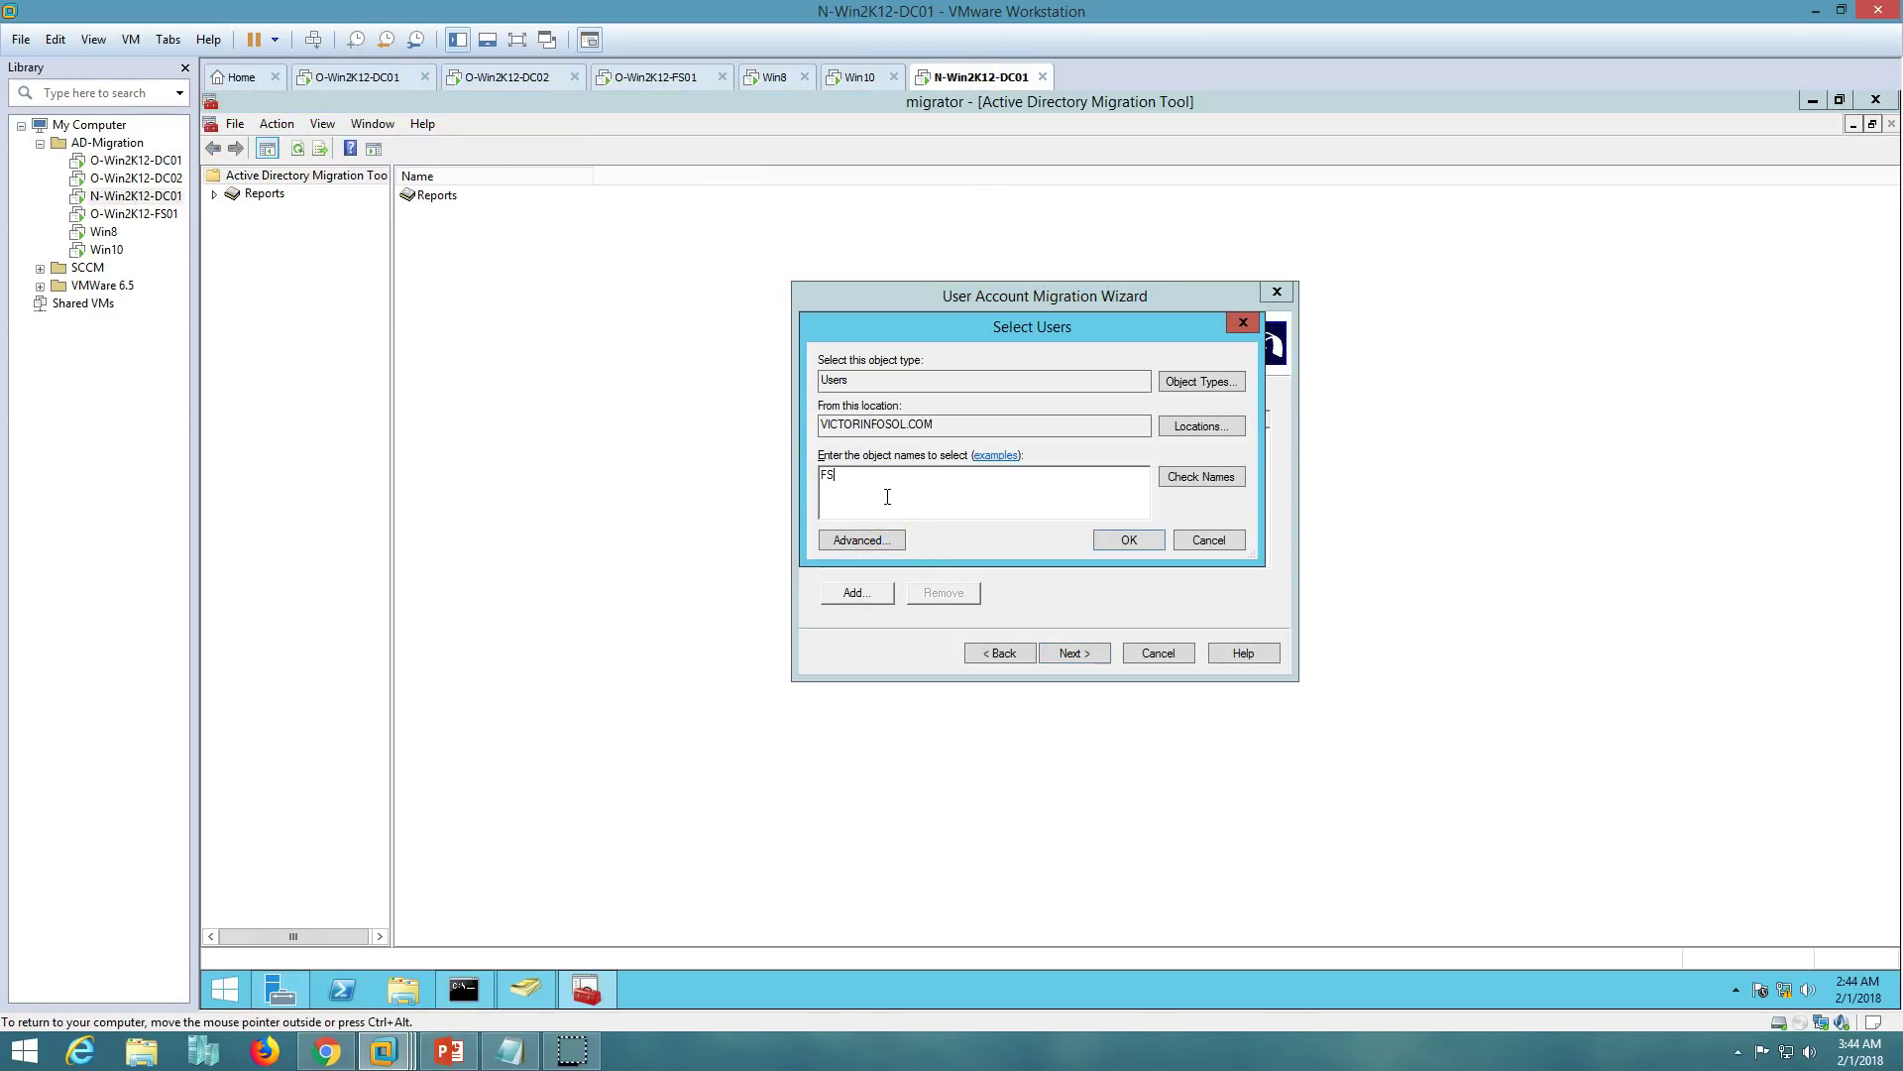
{"action": "key", "text": "Return"}
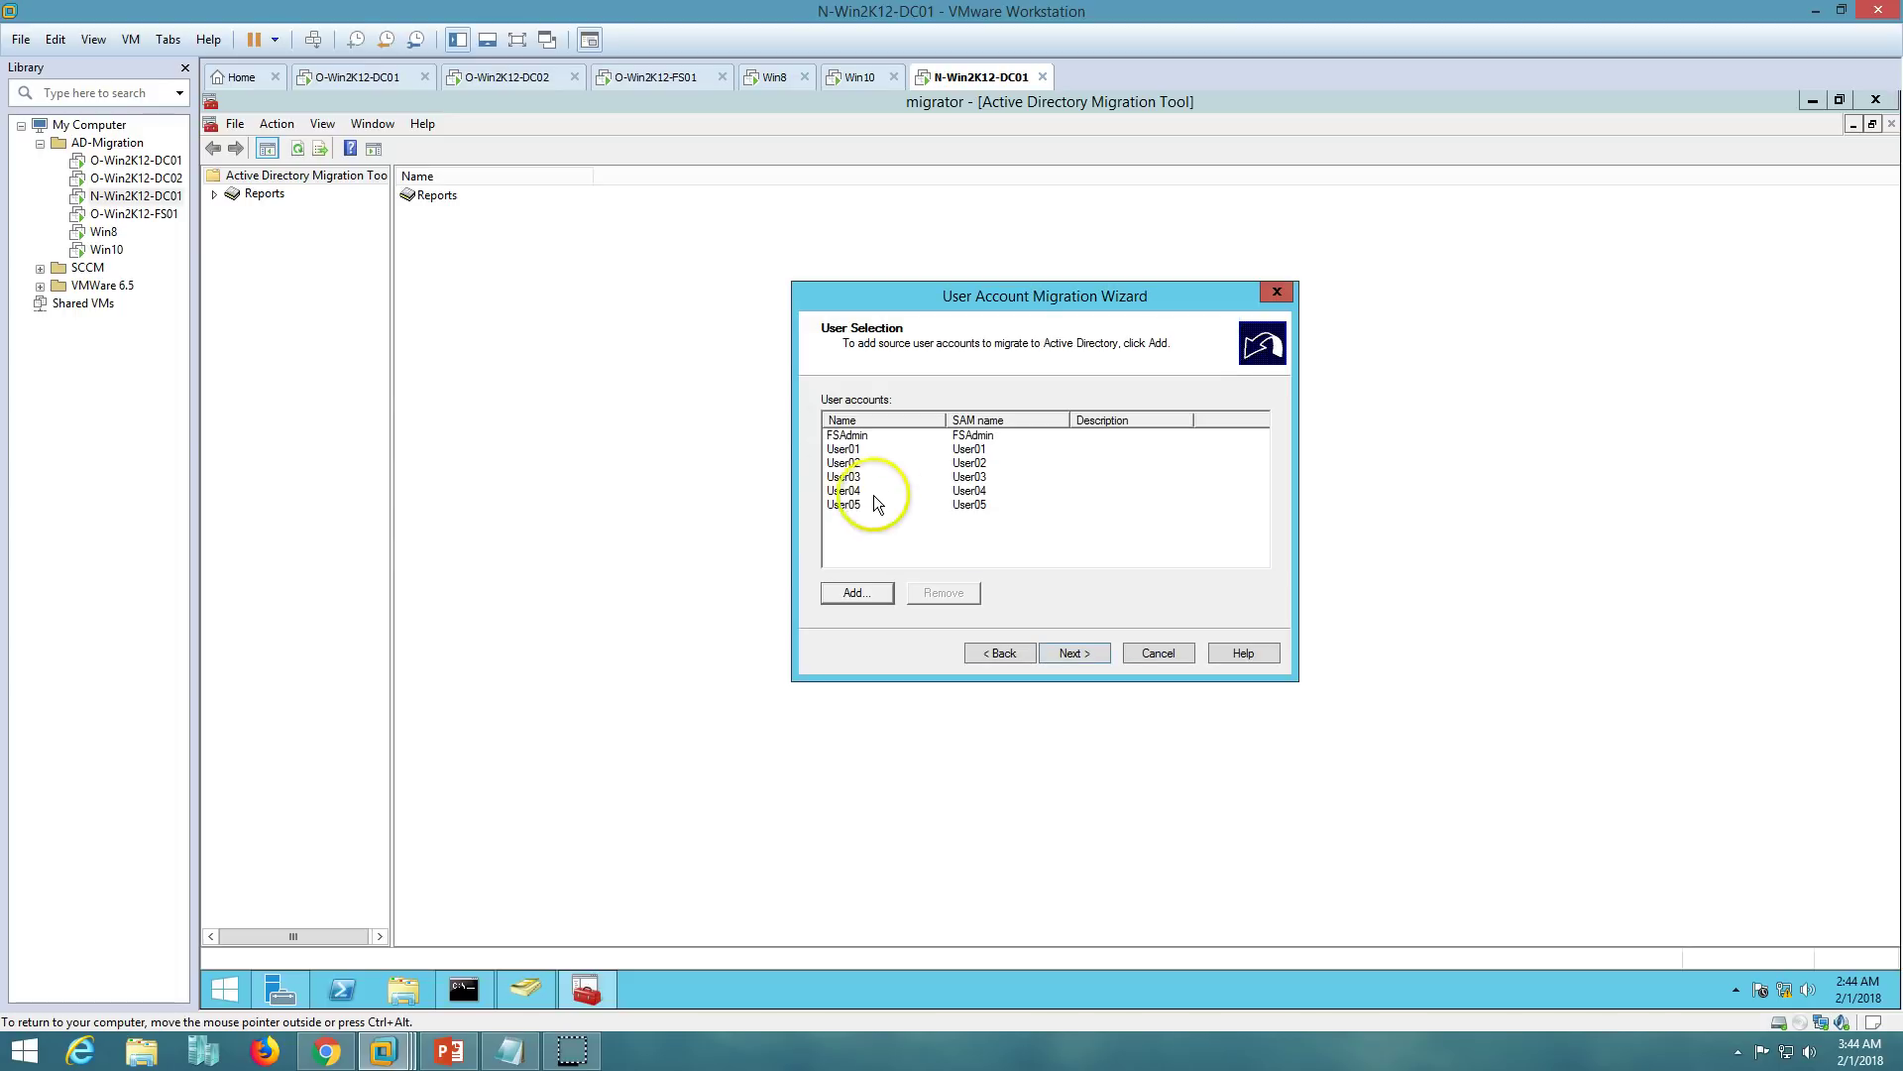
- Set the Users OU under Prod in VICTORNEW as the target OU
{"action": "left_click", "coordinate": [1075, 653]}
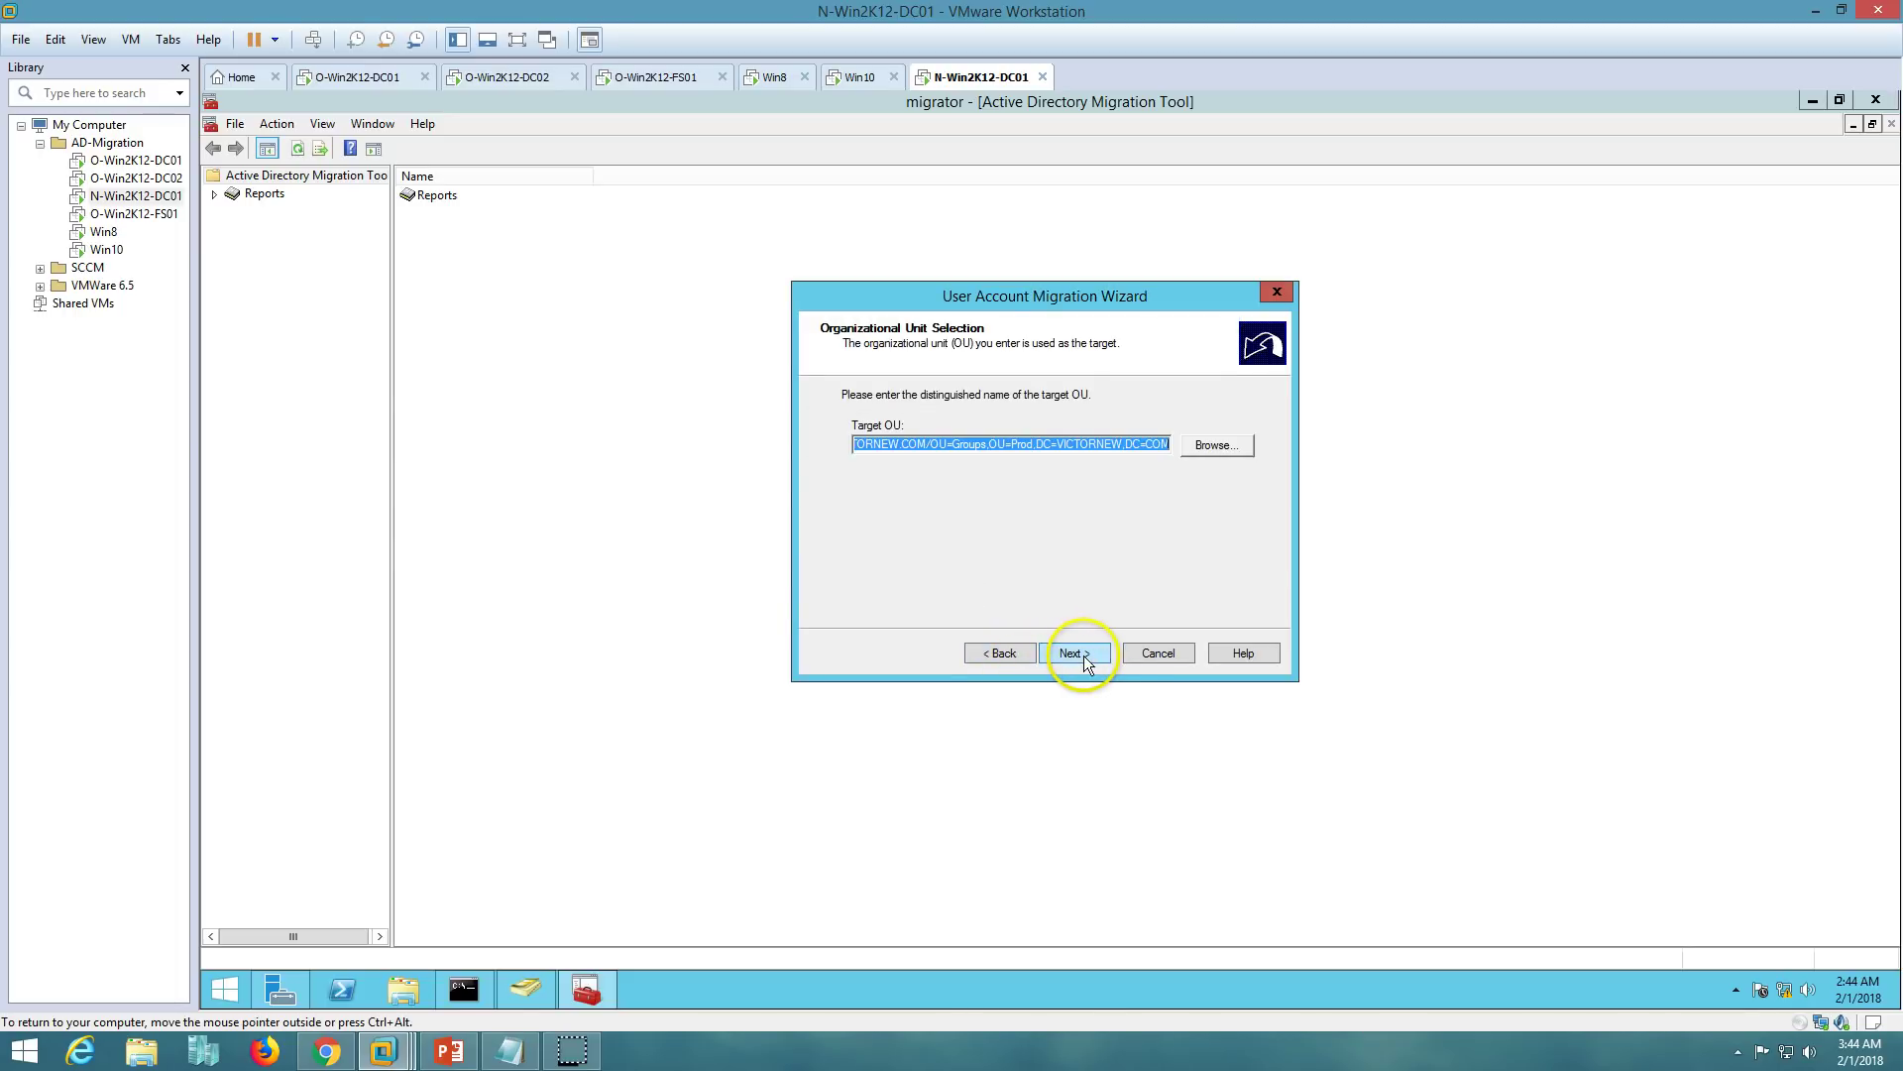
{"action": "left_click", "coordinate": [1218, 446]}
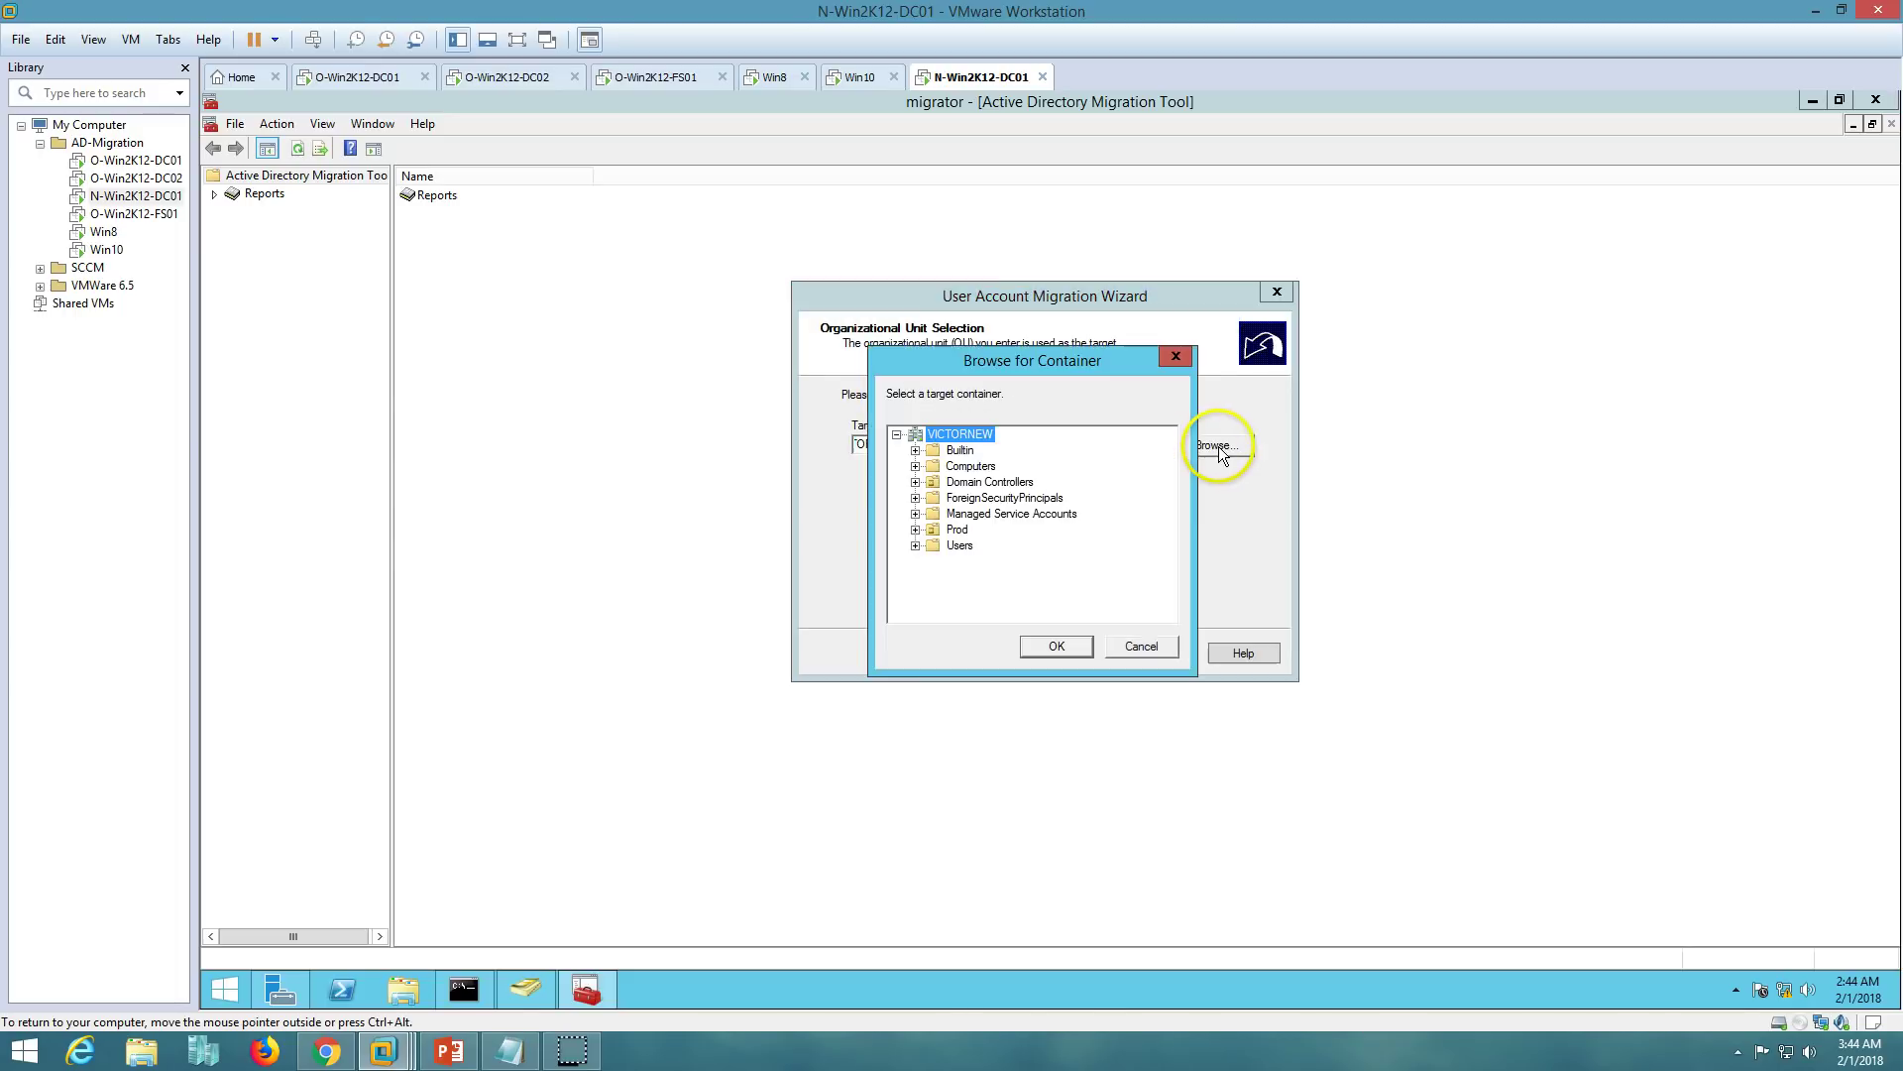
{"action": "double_click", "coordinate": [957, 529]}
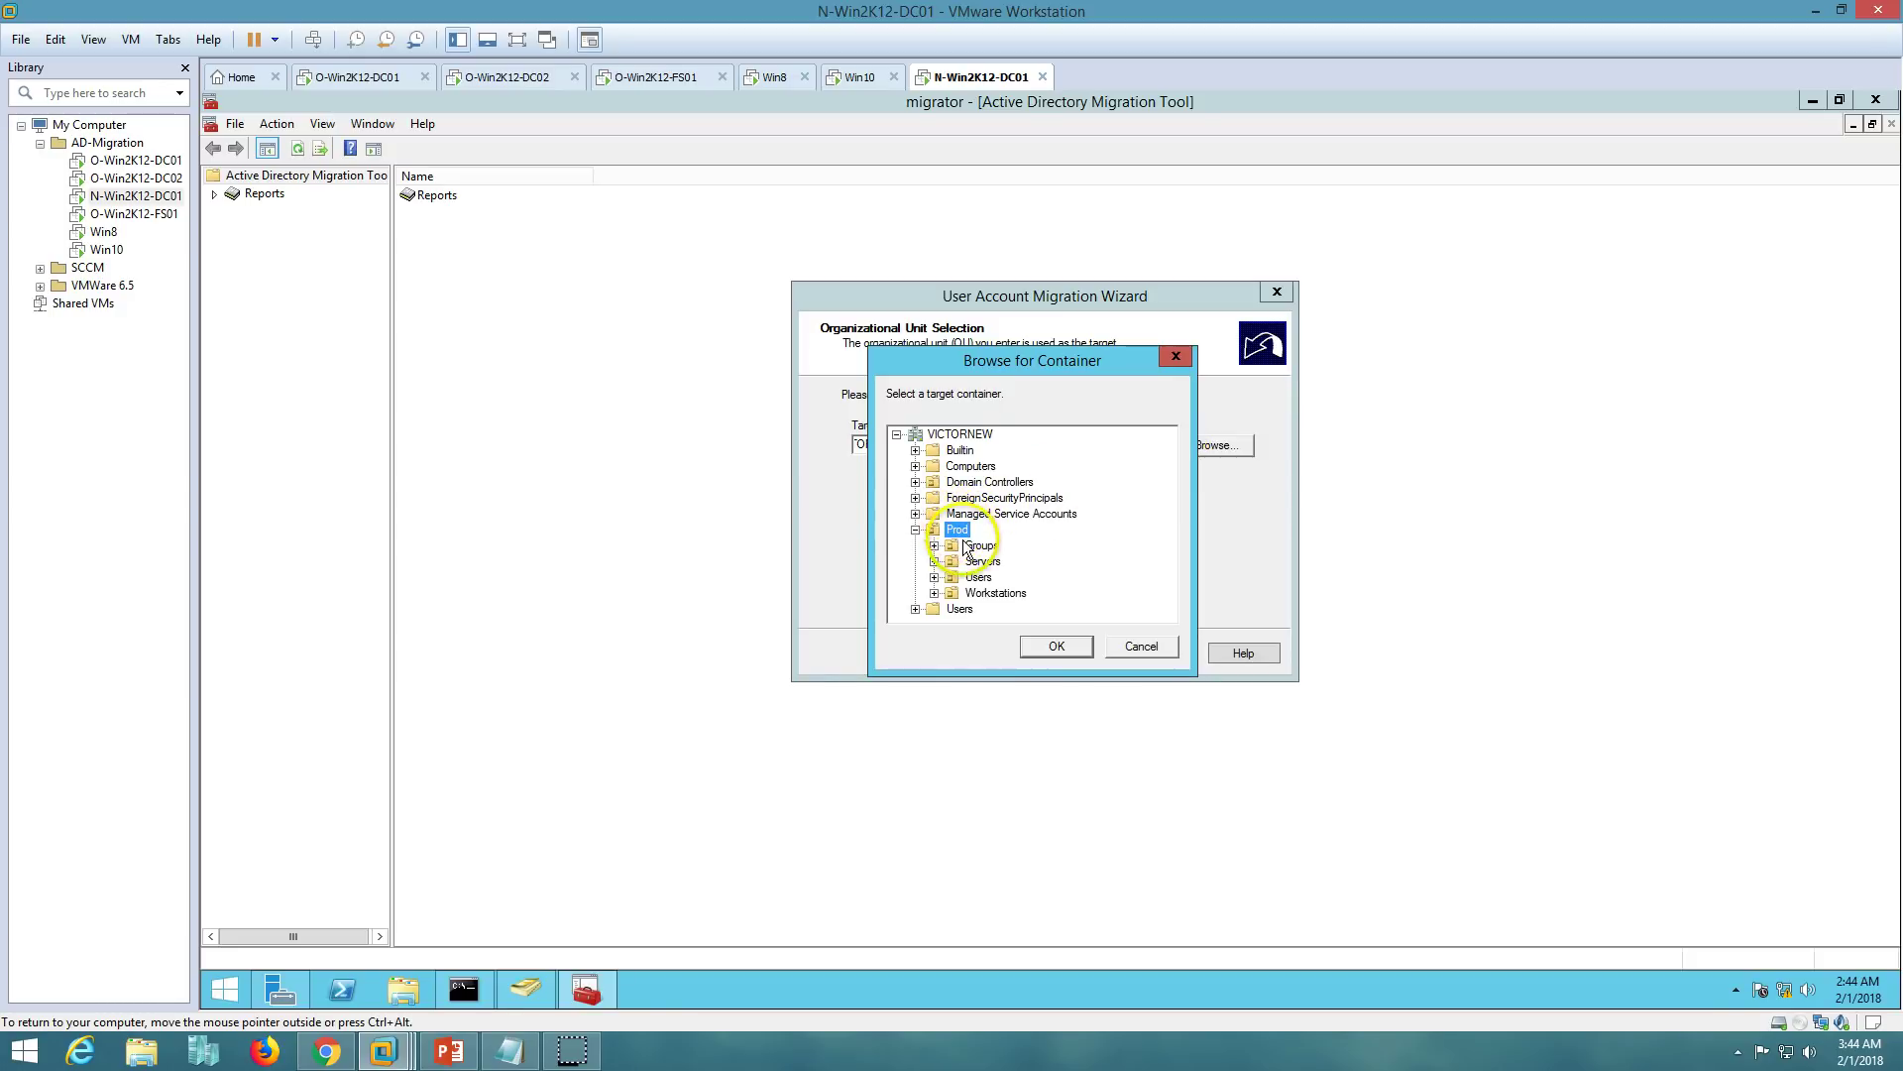
{"action": "left_click", "coordinate": [980, 579]}
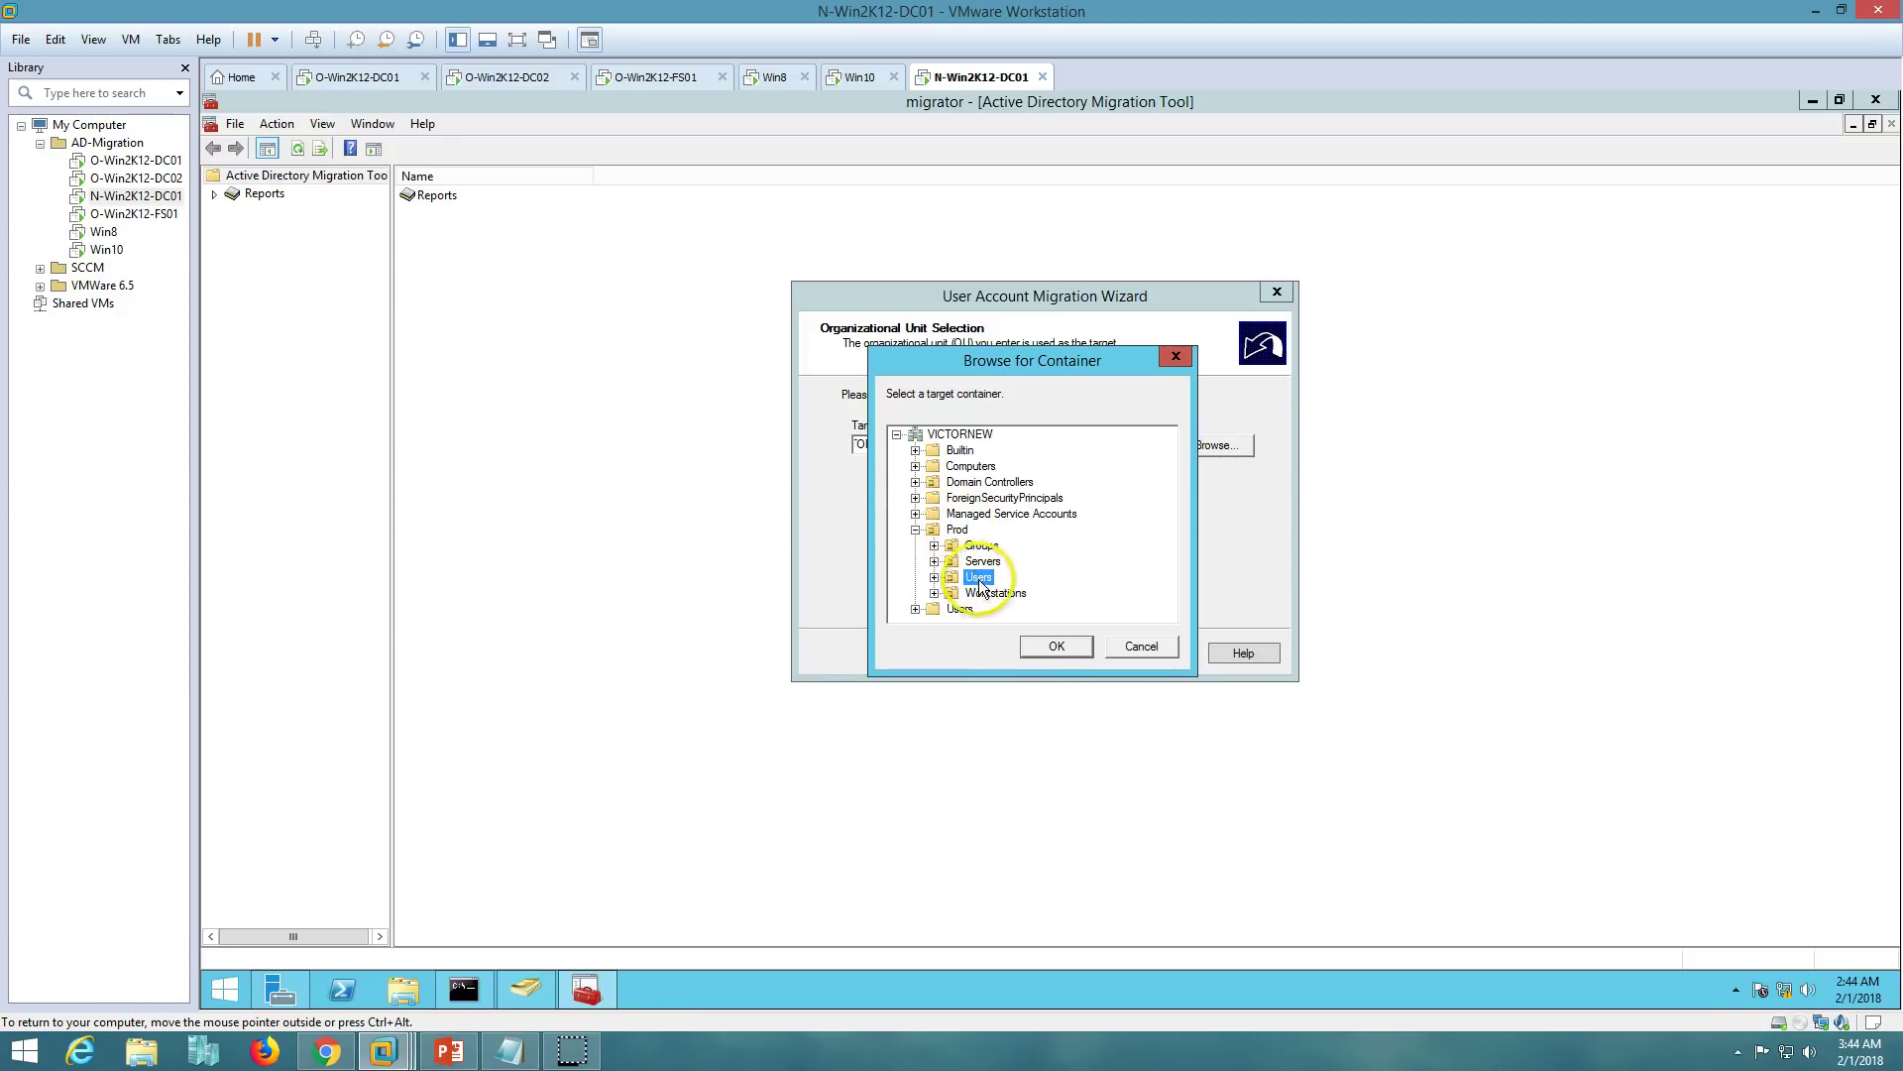
{"action": "left_click", "coordinate": [1056, 647]}
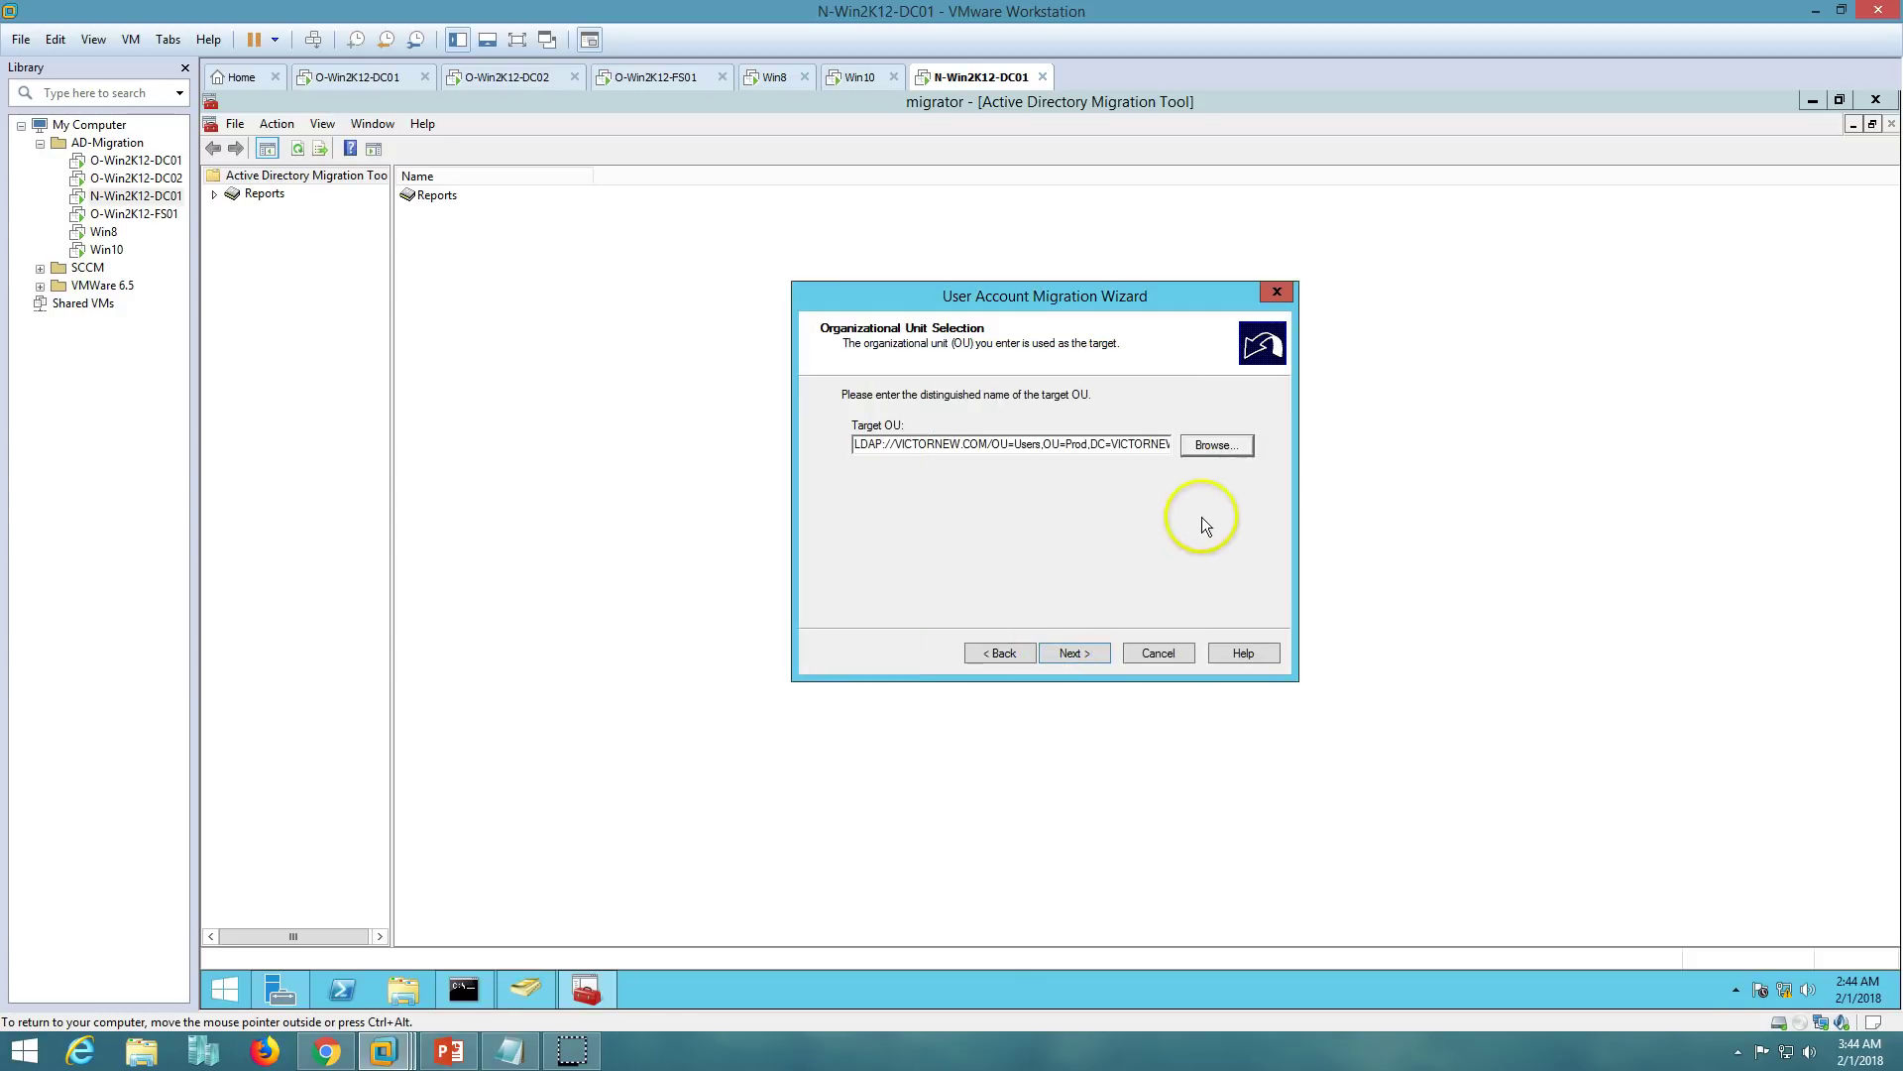
- Choose Migrate passwords with O-Win2K12-DC01.VICTORINFOSOL.COM as the password source DC
{"action": "left_click", "coordinate": [1079, 656]}
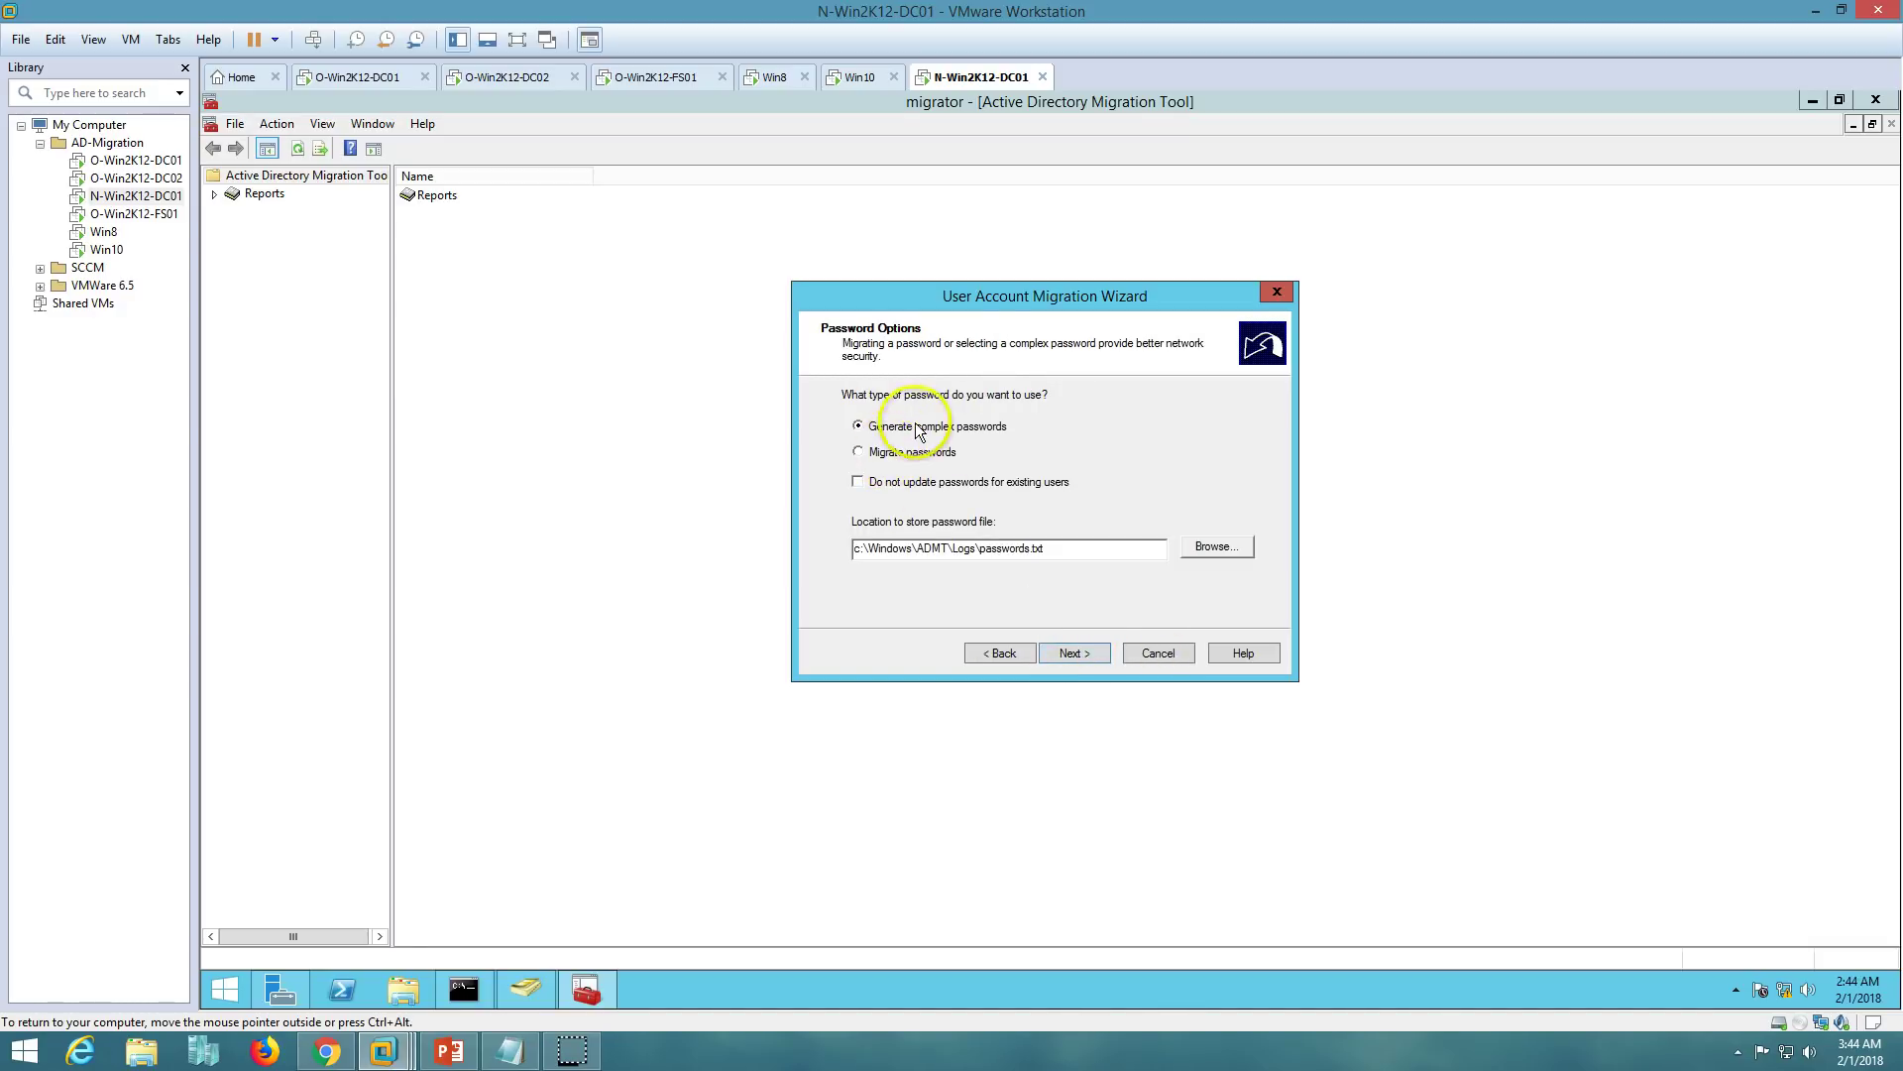
{"action": "left_click", "coordinate": [896, 457]}
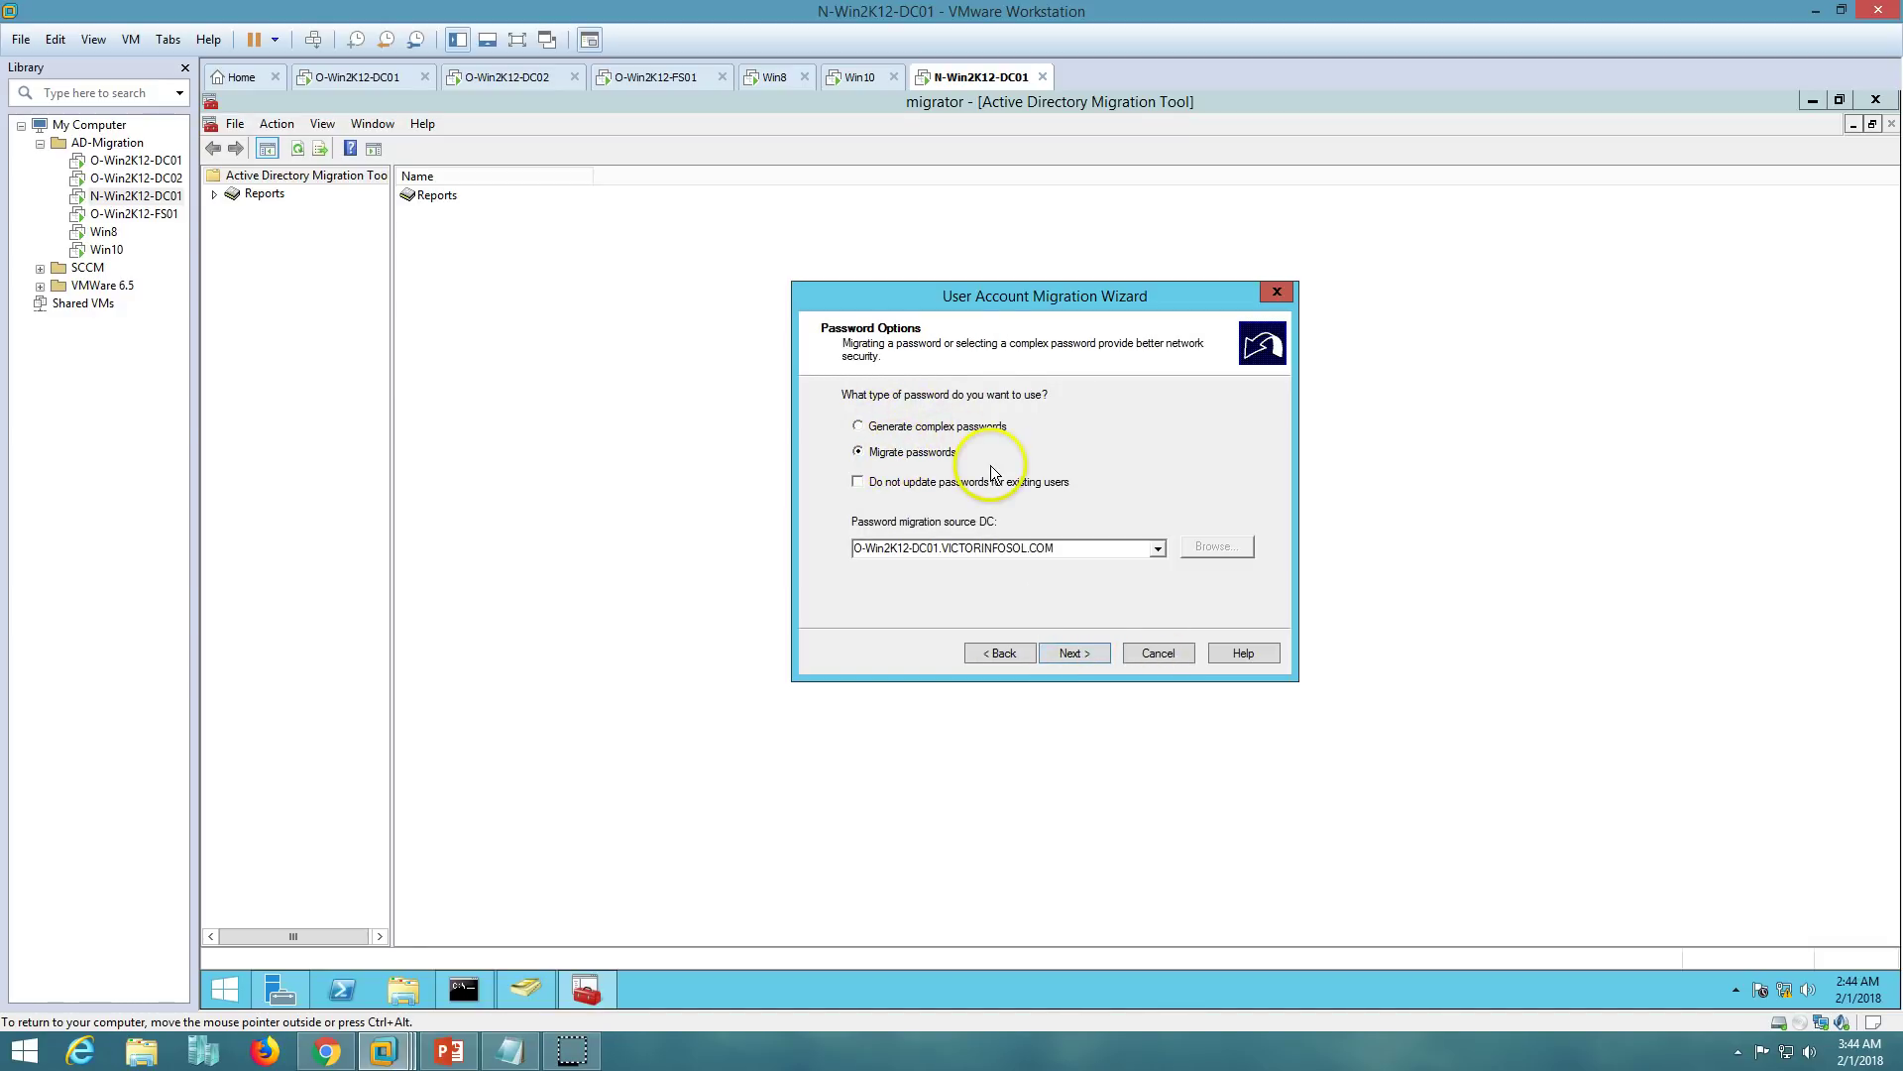
{"action": "left_click", "coordinate": [1036, 550]}
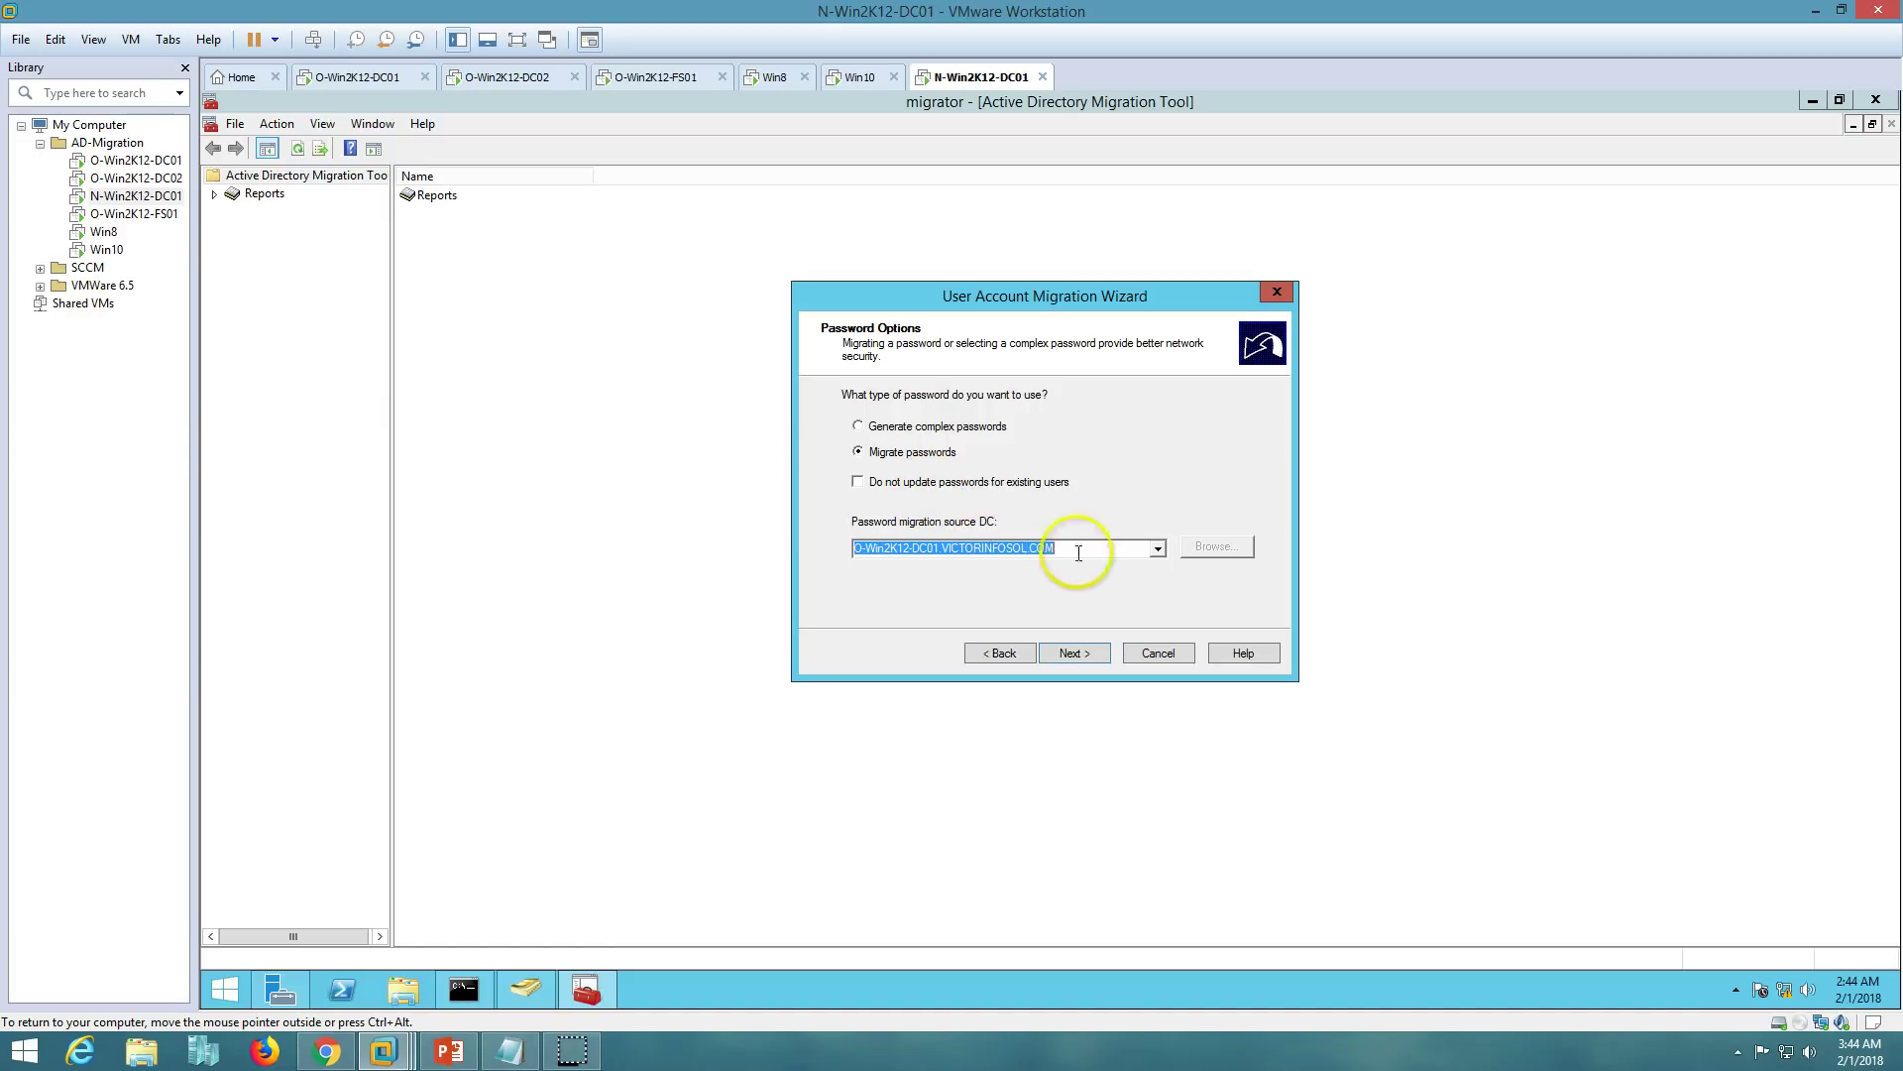
{"action": "left_click", "coordinate": [1157, 549]}
{"action": "left_click", "coordinate": [883, 542]}
{"action": "left_click", "coordinate": [1087, 657]}
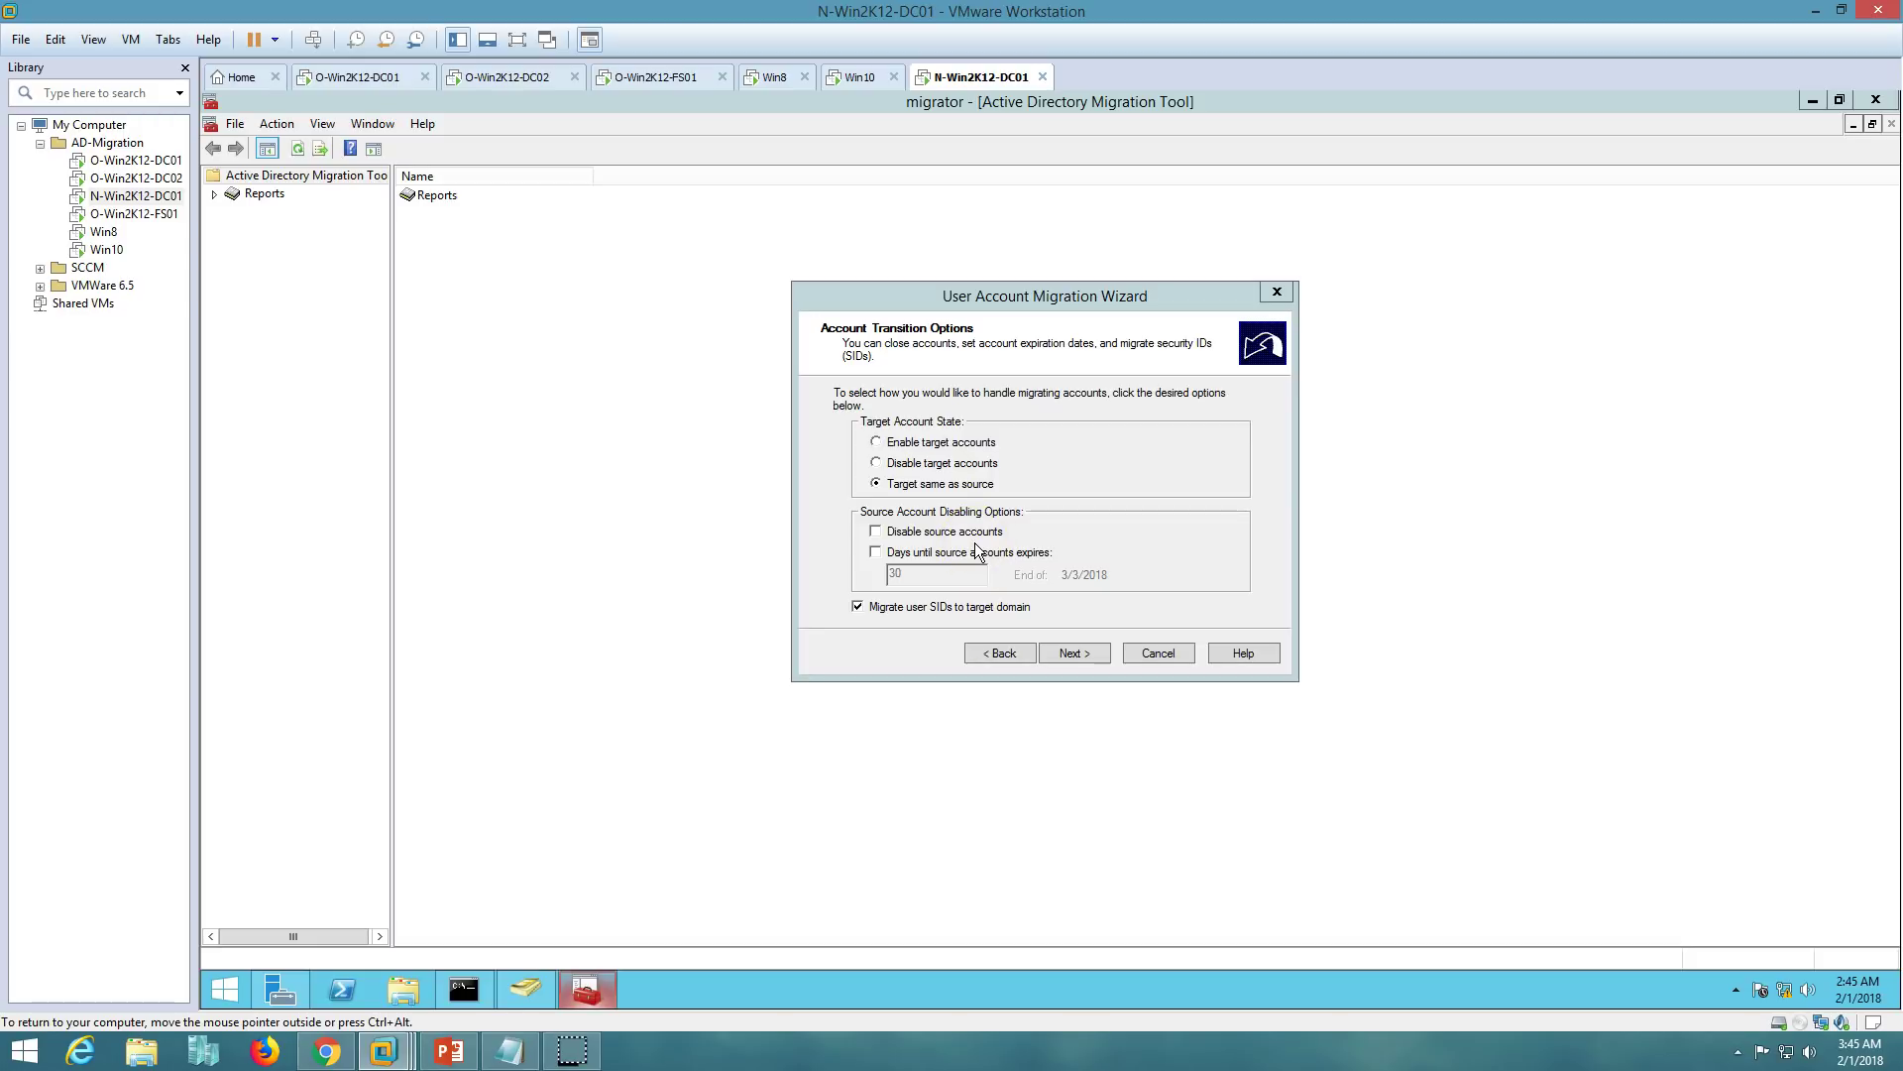
- Leave source accounts enabled and set target accounts same as source, keeping Migrate user SIDs checked
{"action": "left_click", "coordinate": [876, 533]}
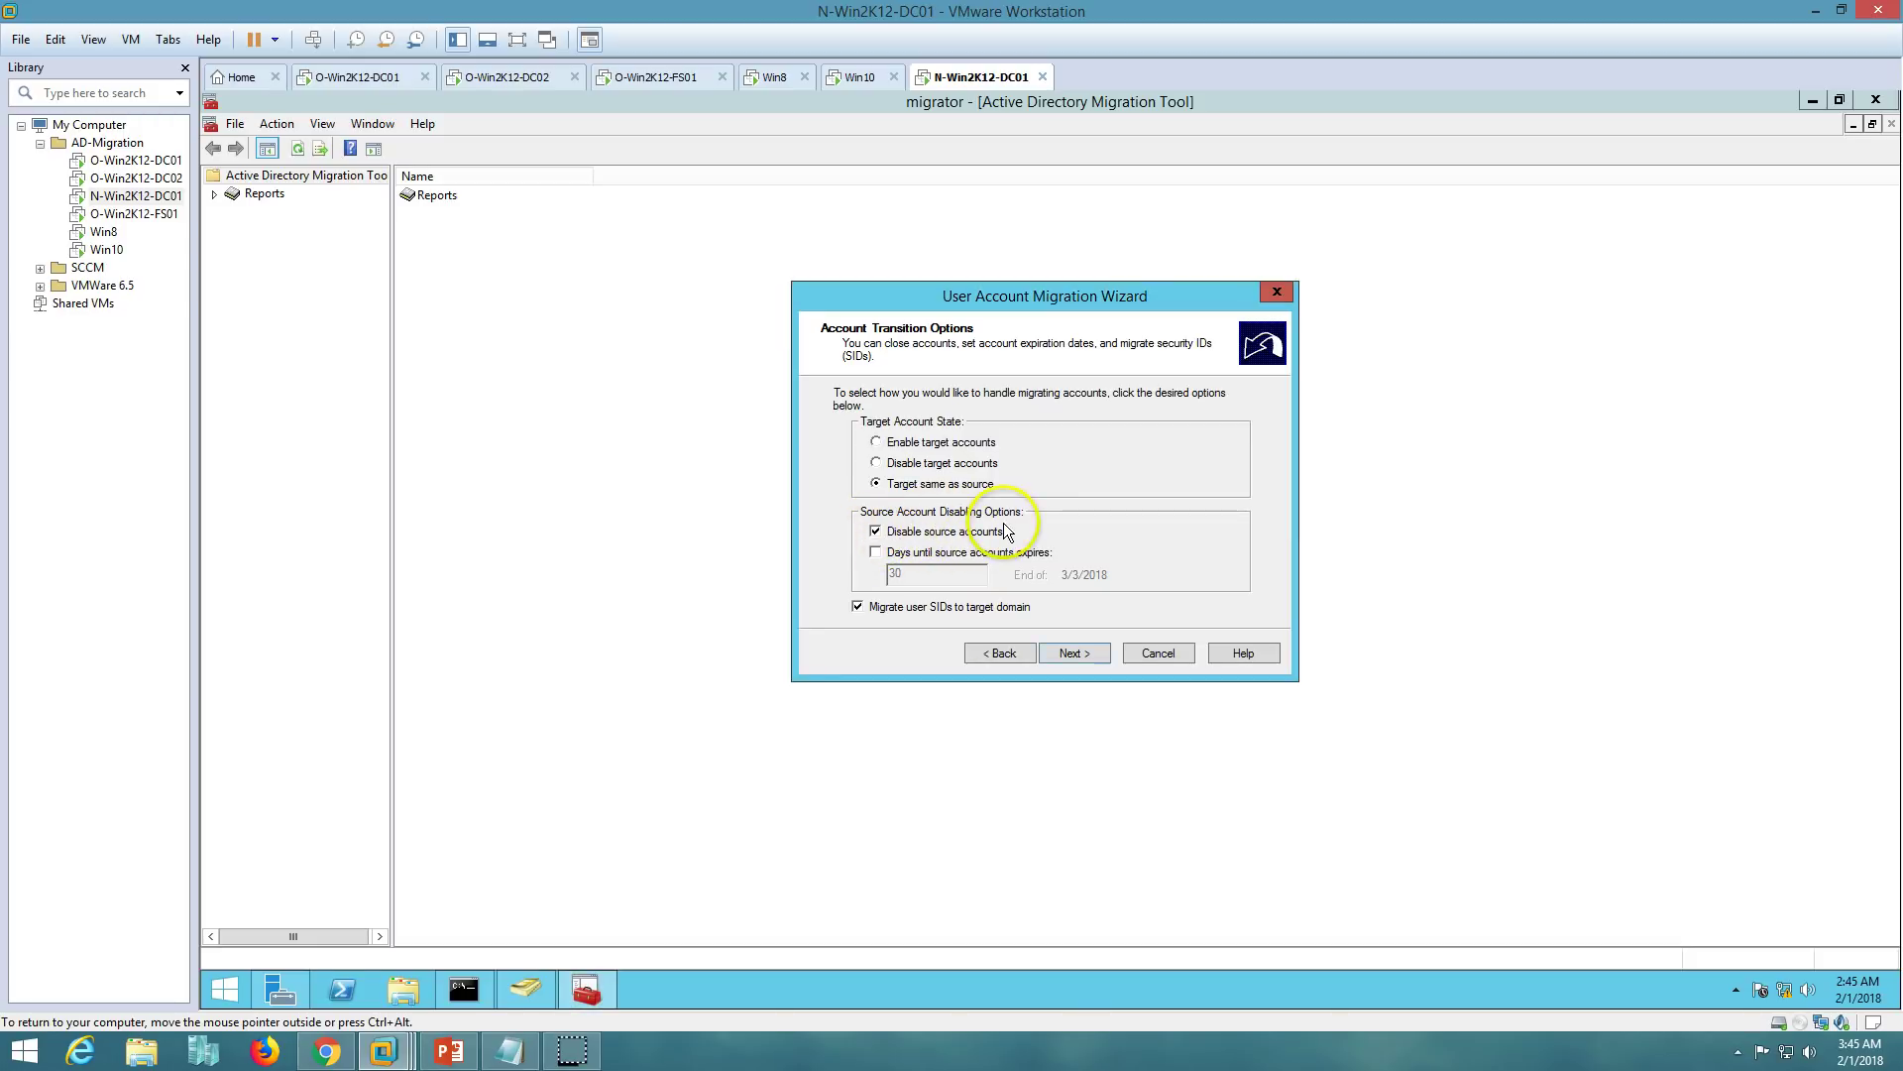
{"action": "left_click", "coordinate": [359, 76]}
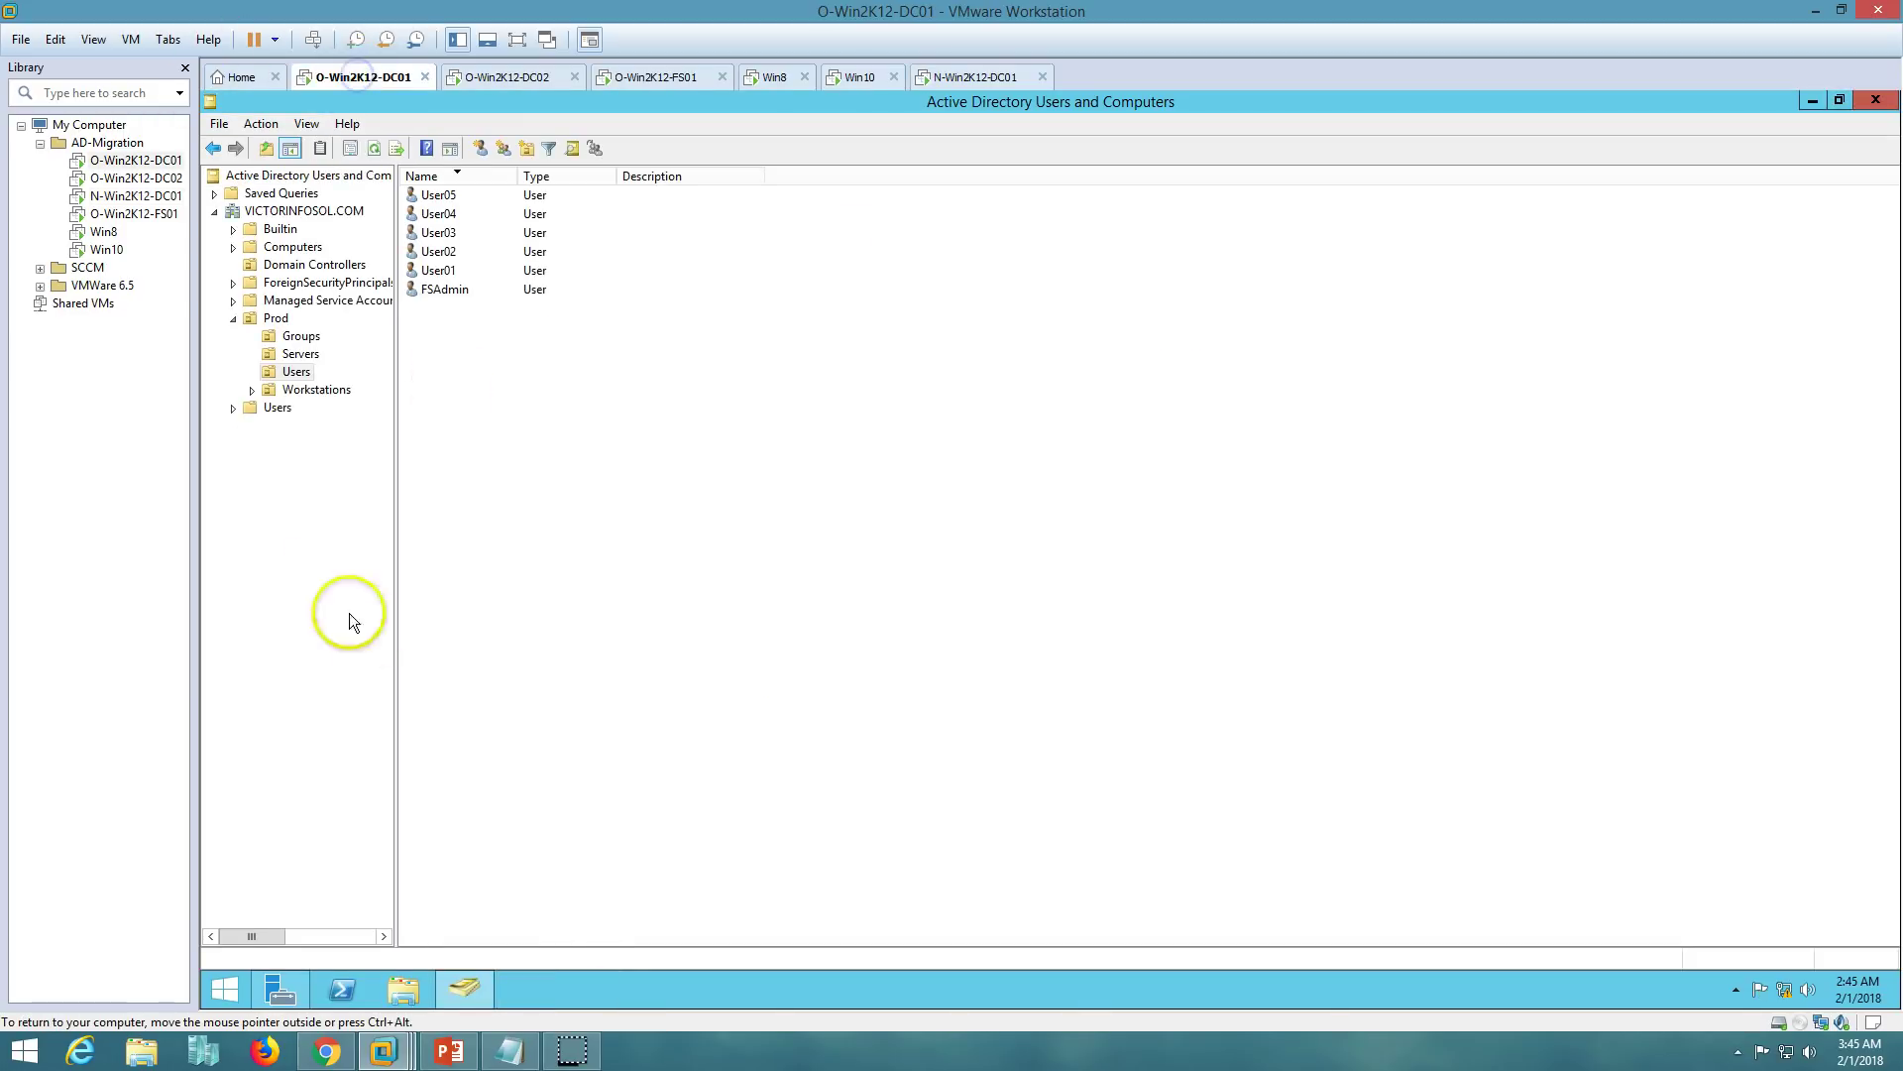
{"action": "left_click", "coordinate": [982, 77]}
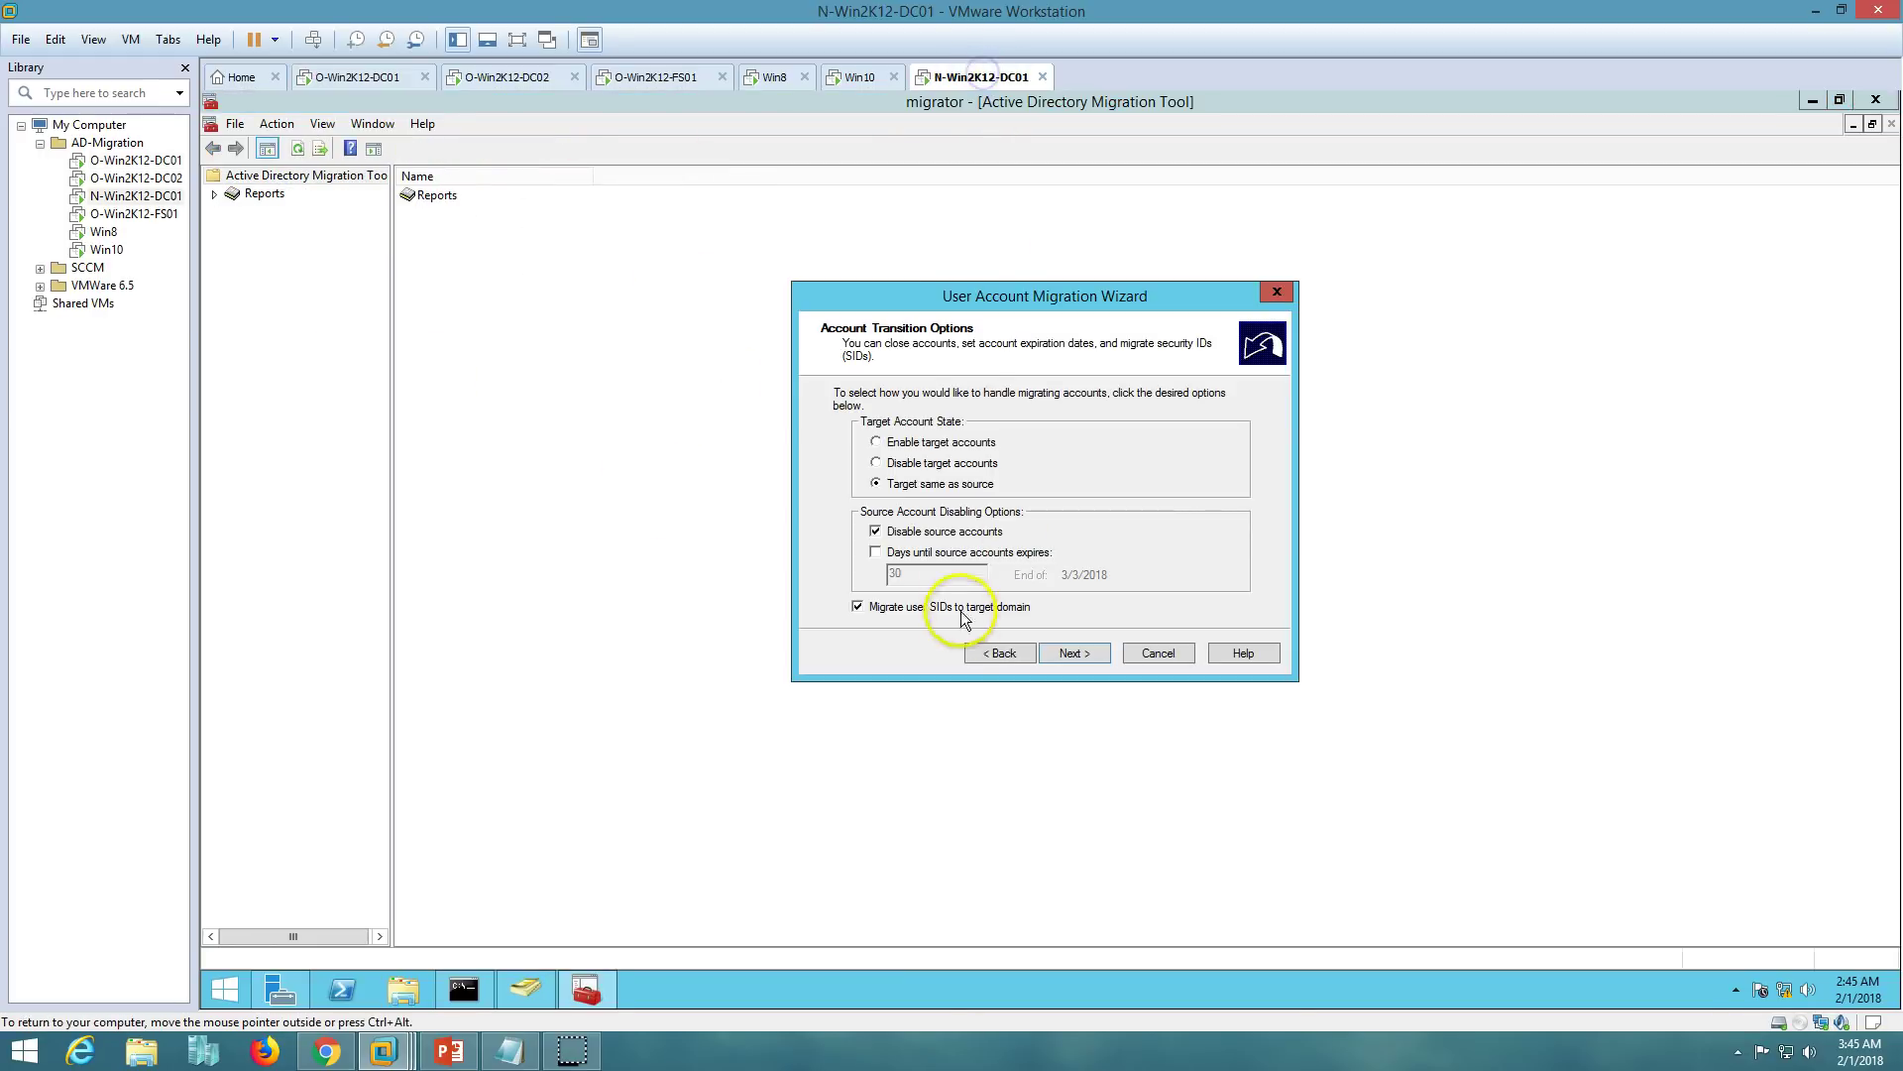
{"action": "left_click", "coordinate": [876, 532]}
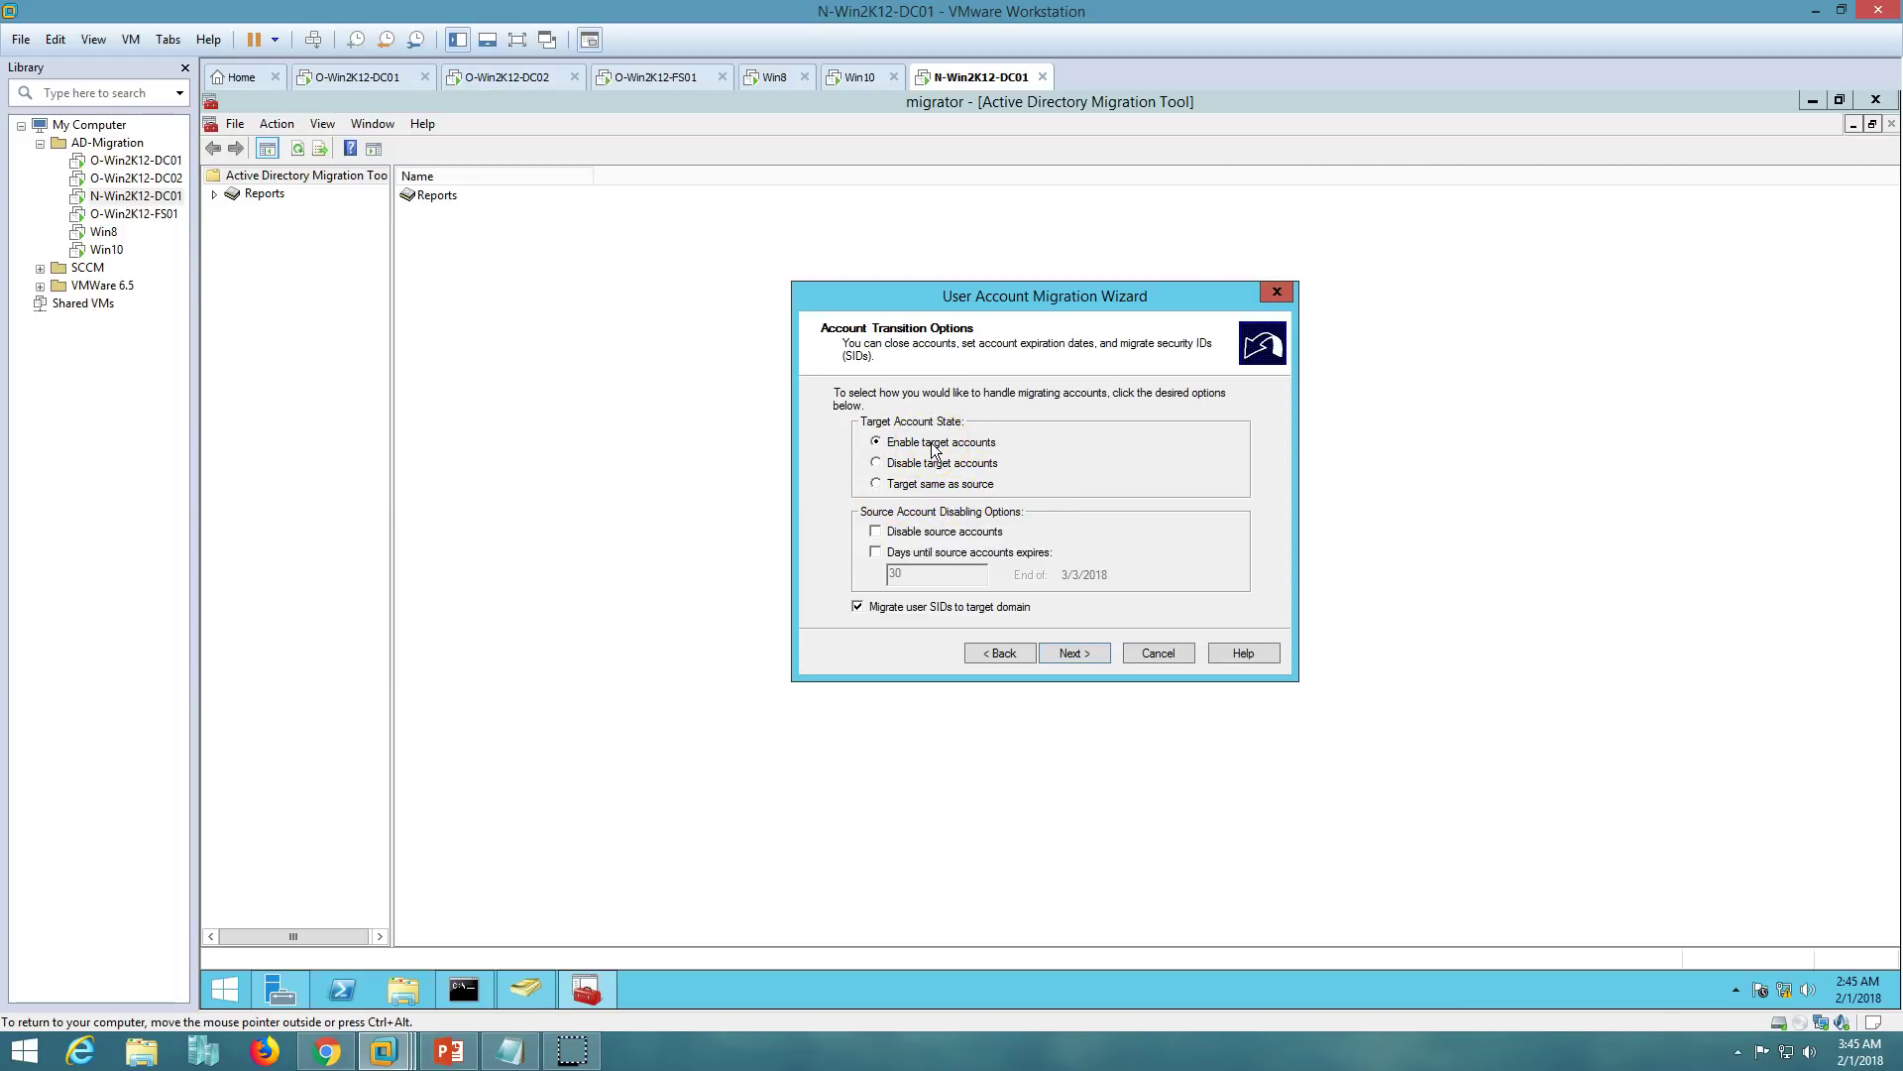
{"action": "left_click", "coordinate": [876, 484]}
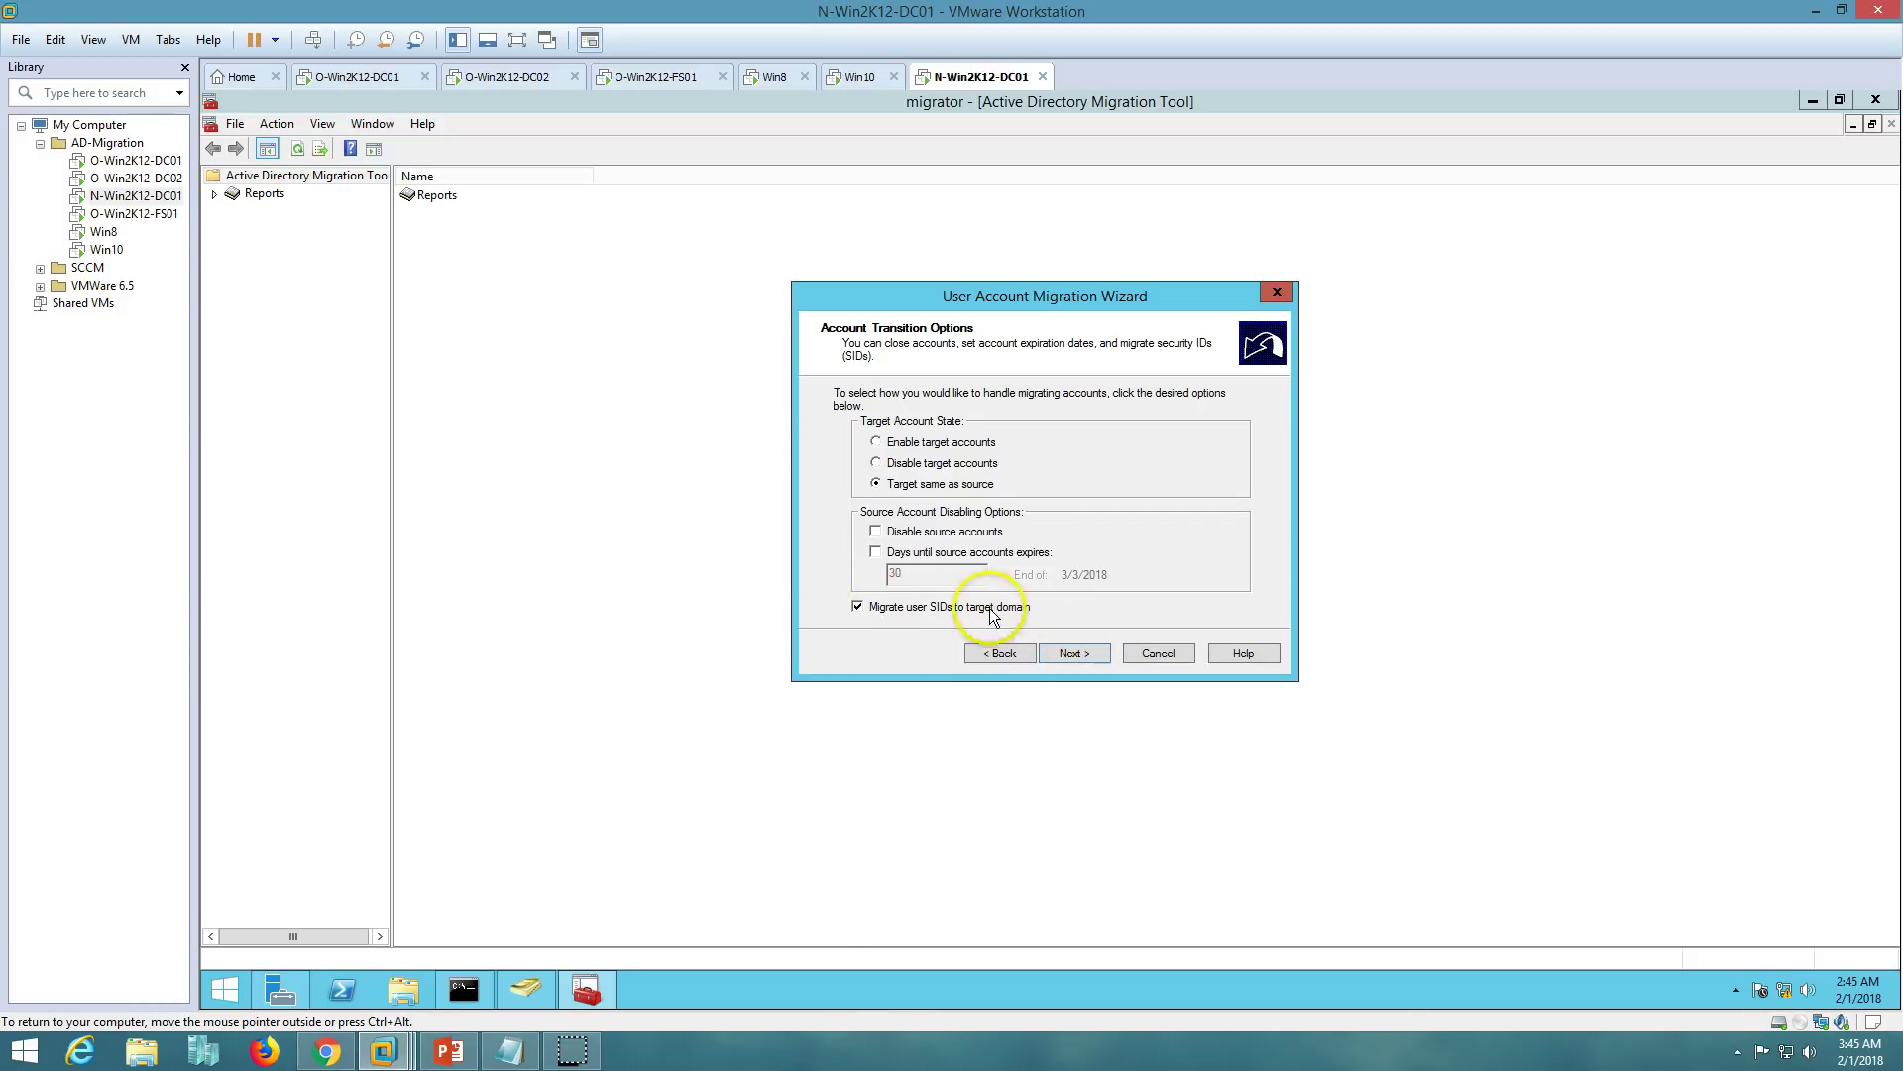
- Supply the VICTORINFOSOL administrator credentials for adding SID history
{"action": "left_click", "coordinate": [1074, 654]}
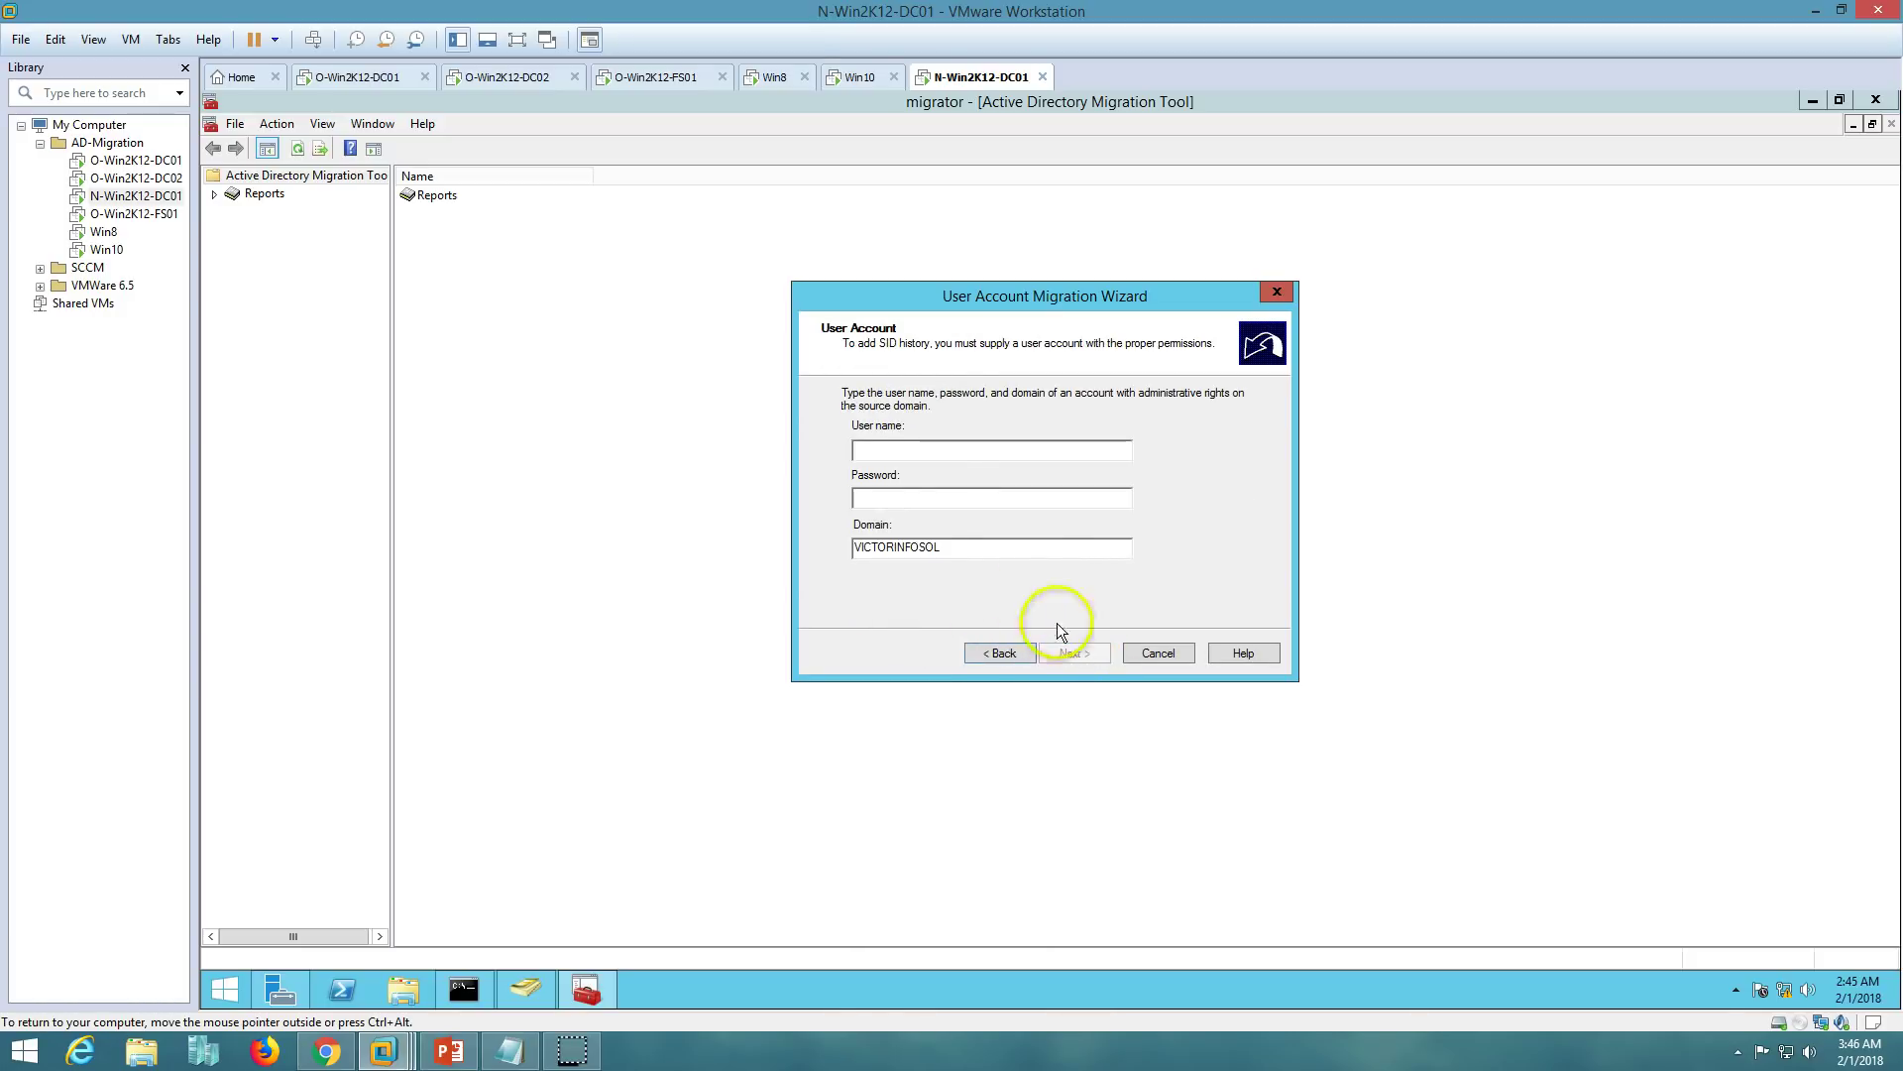
{"action": "type", "text": "Administrator"}
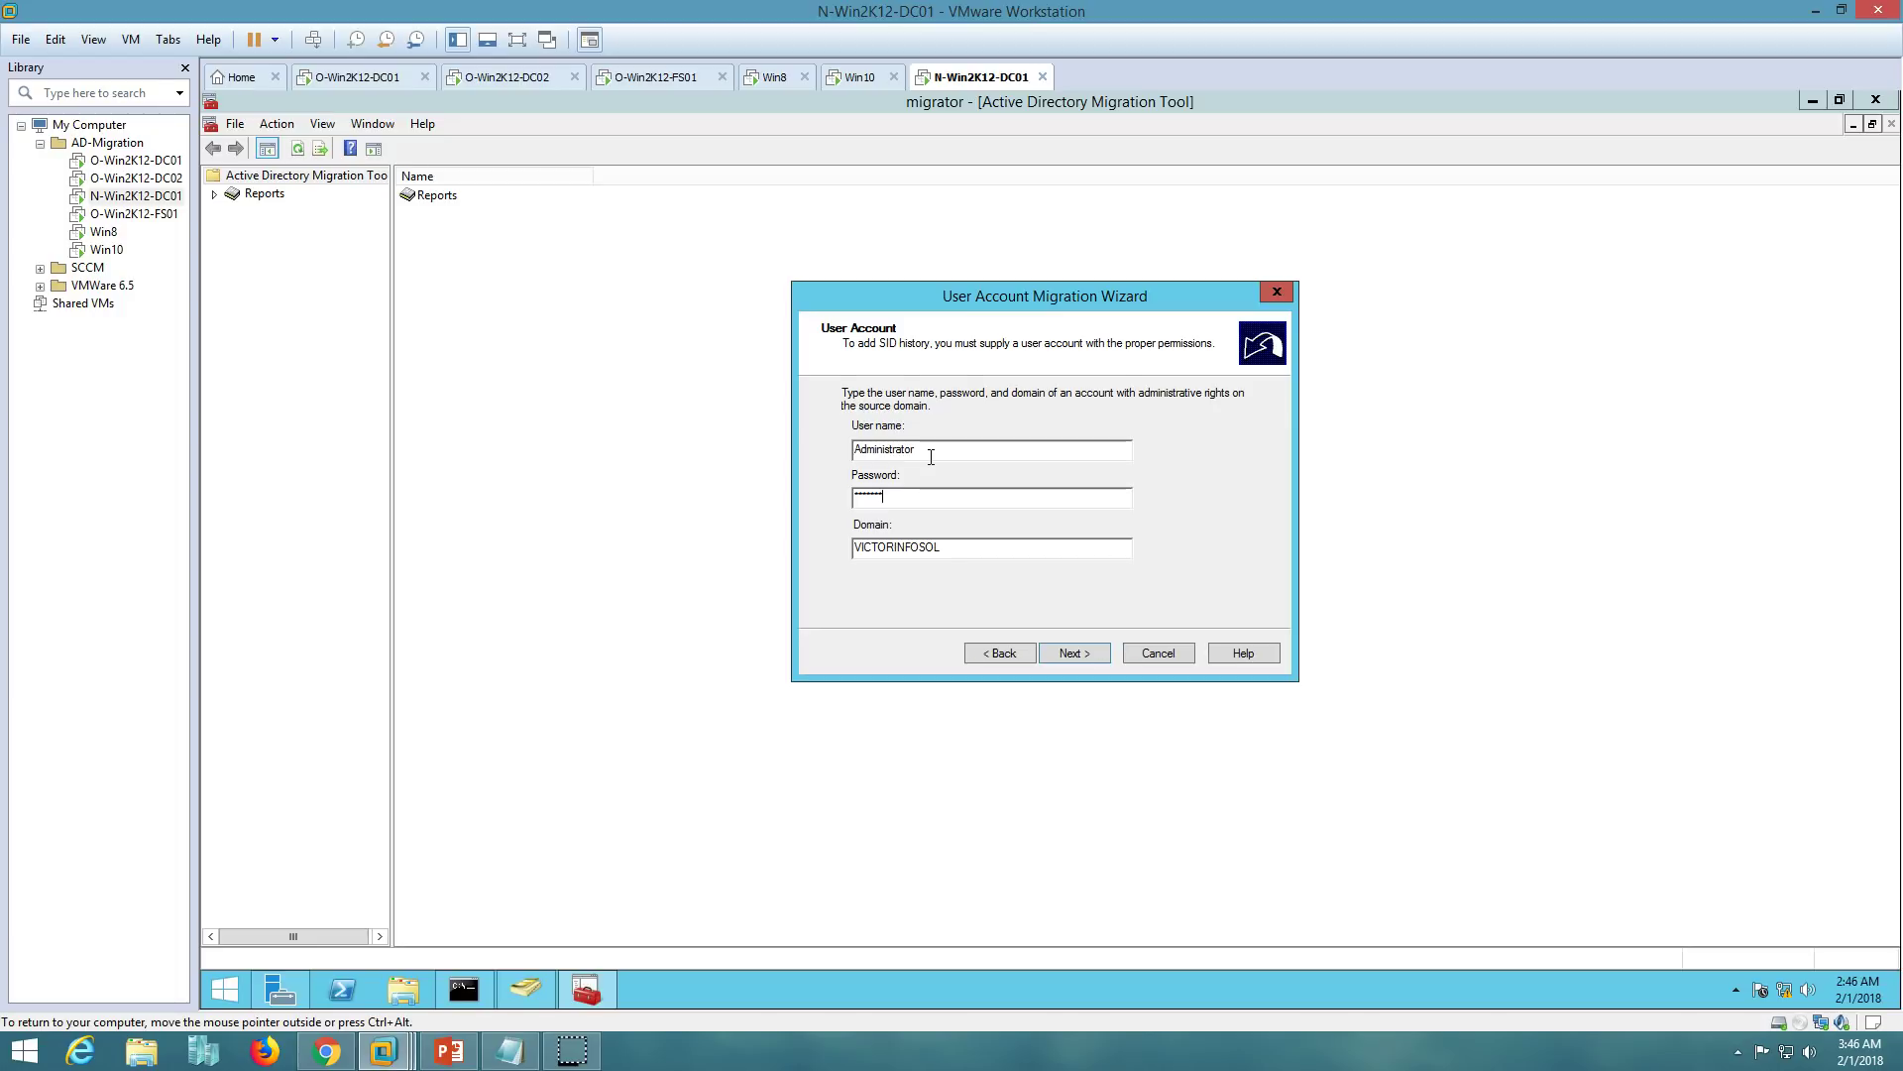
{"action": "key", "text": "Return"}
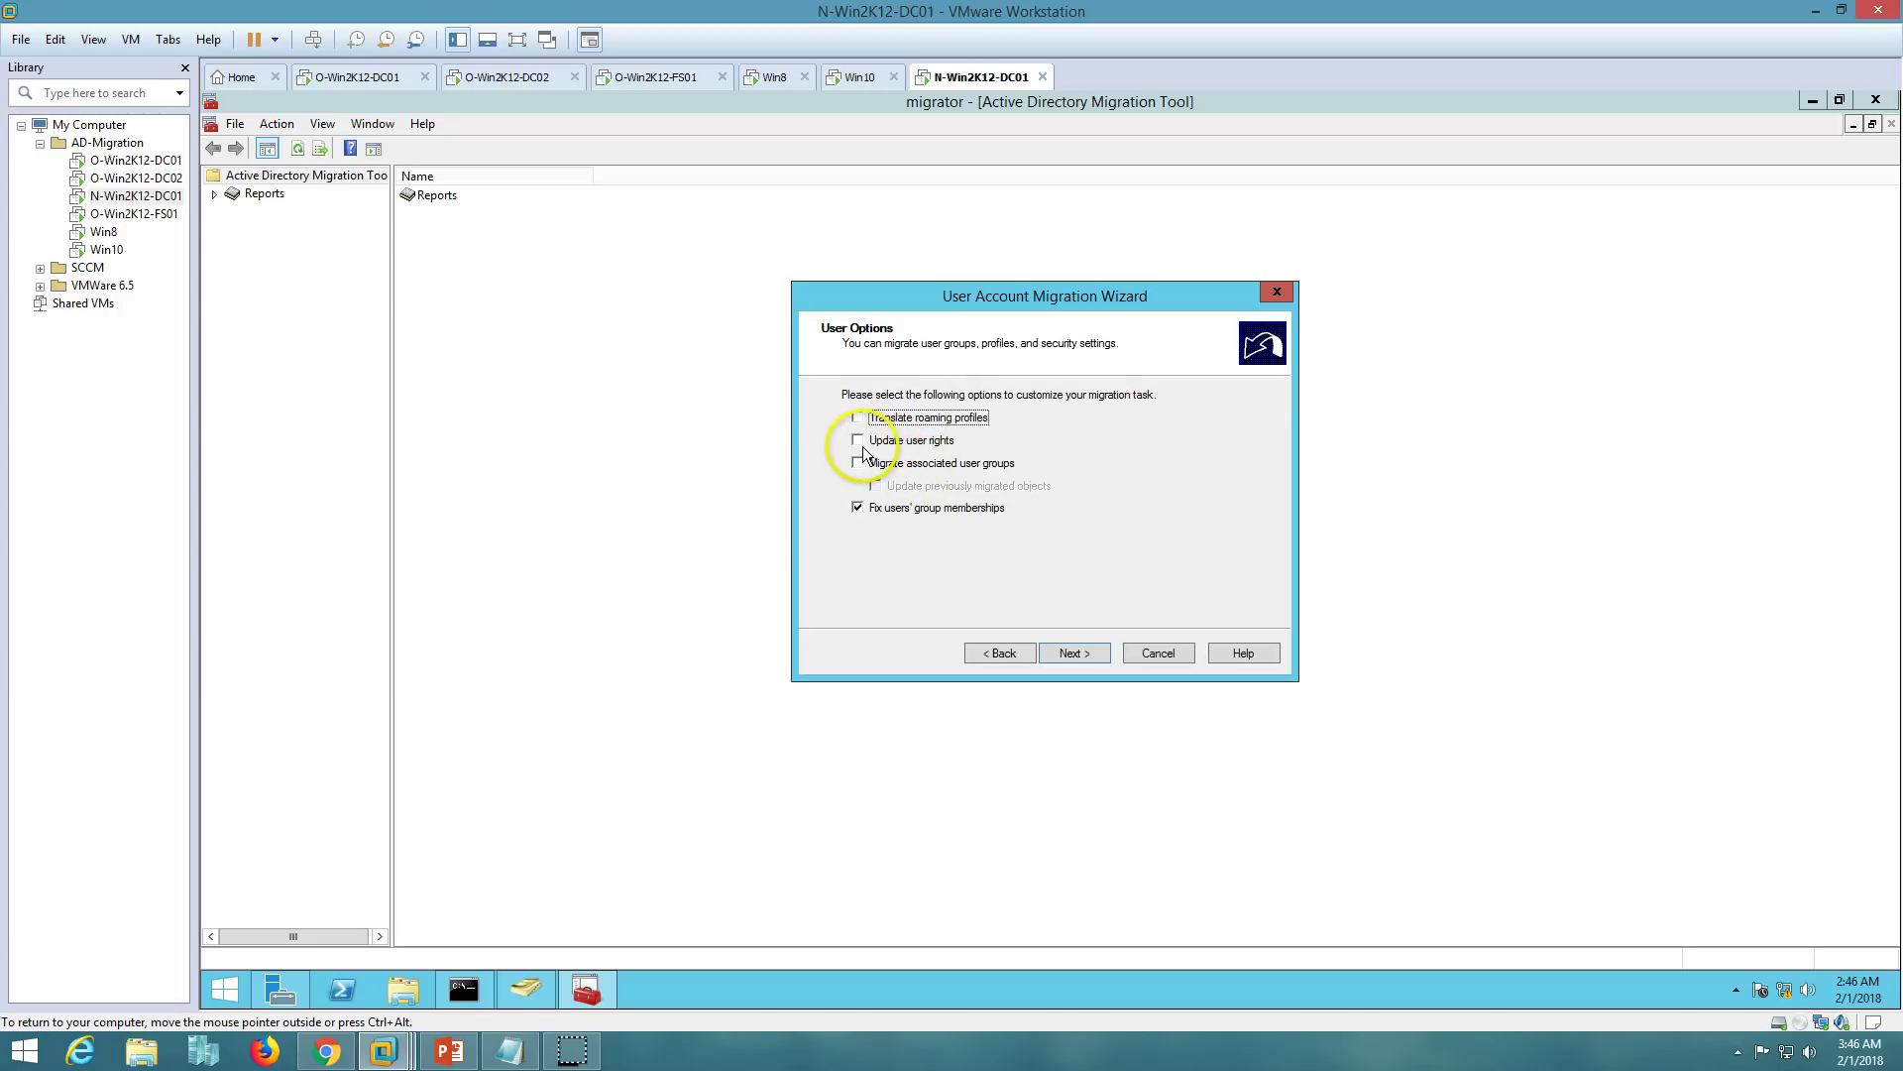
- Turn on Update user rights, Migrate associated user groups and fixing group membership
{"action": "left_click", "coordinate": [860, 441]}
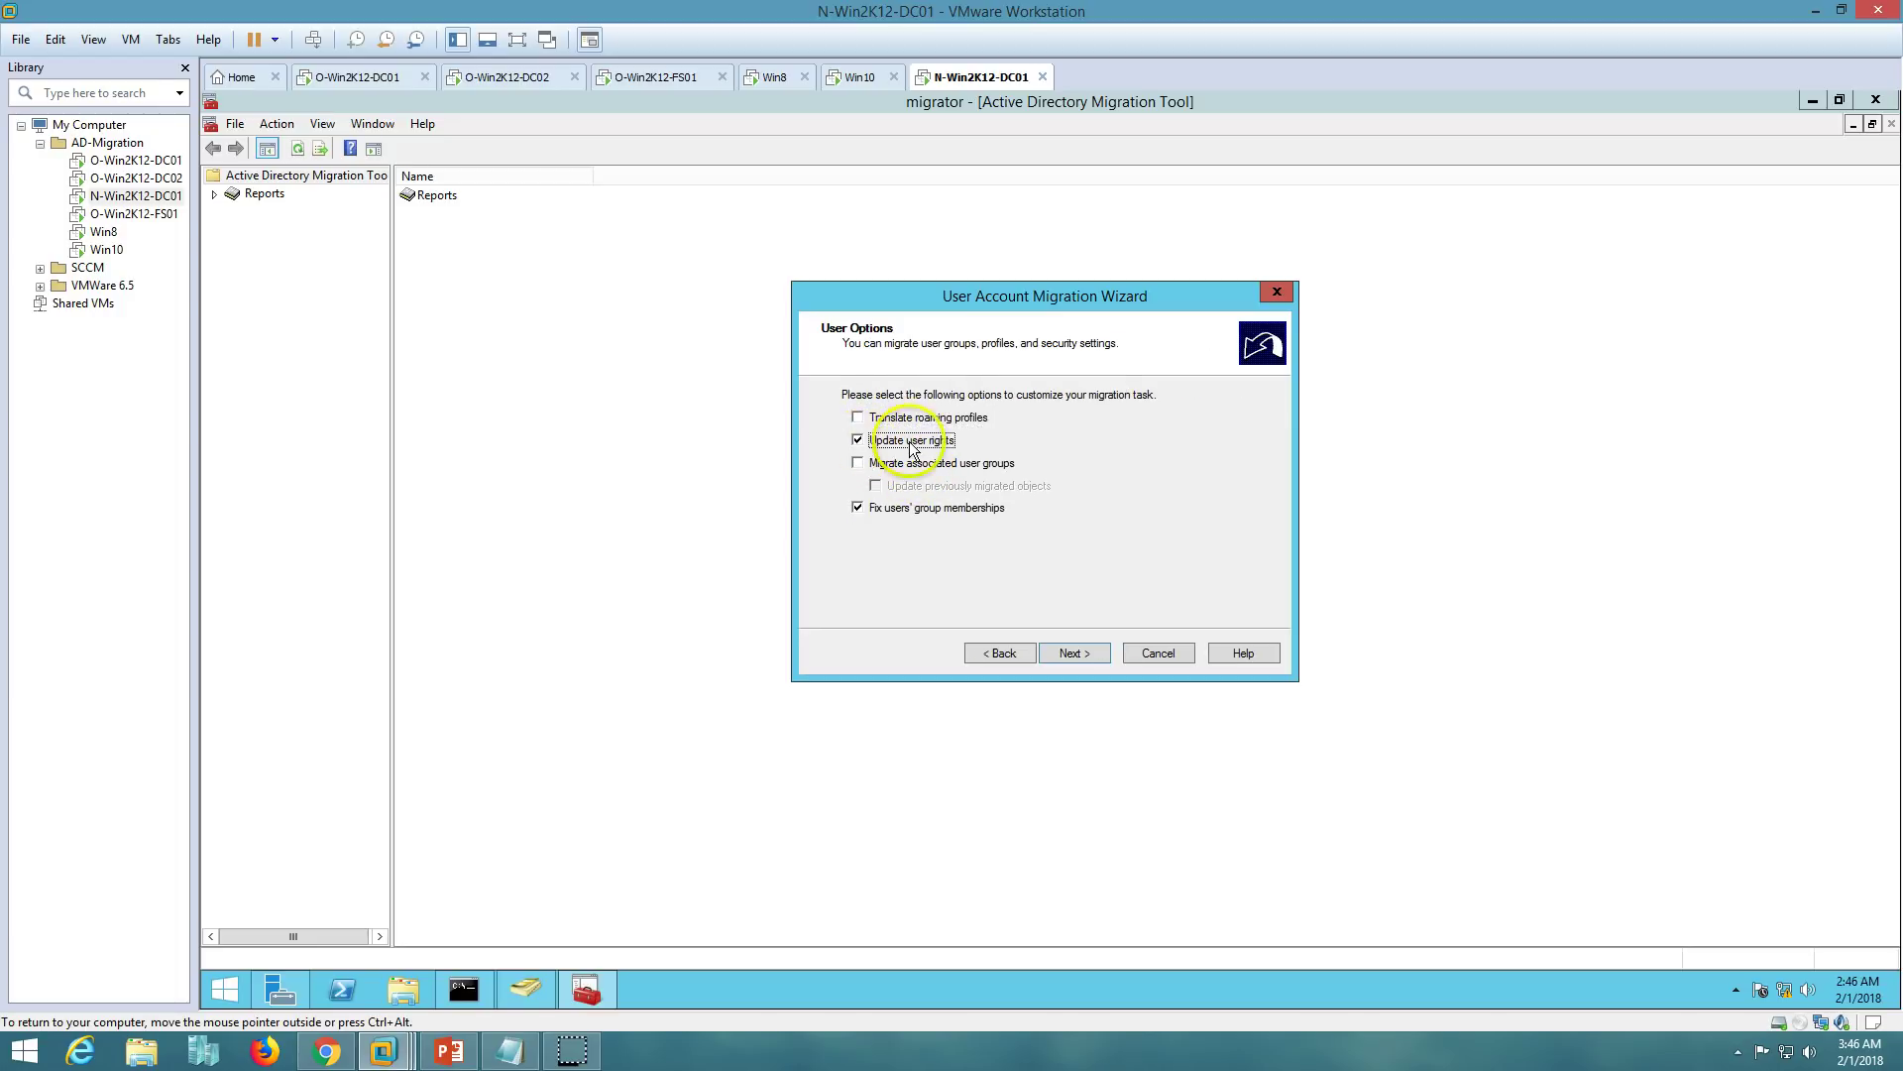
{"action": "left_click", "coordinate": [859, 463]}
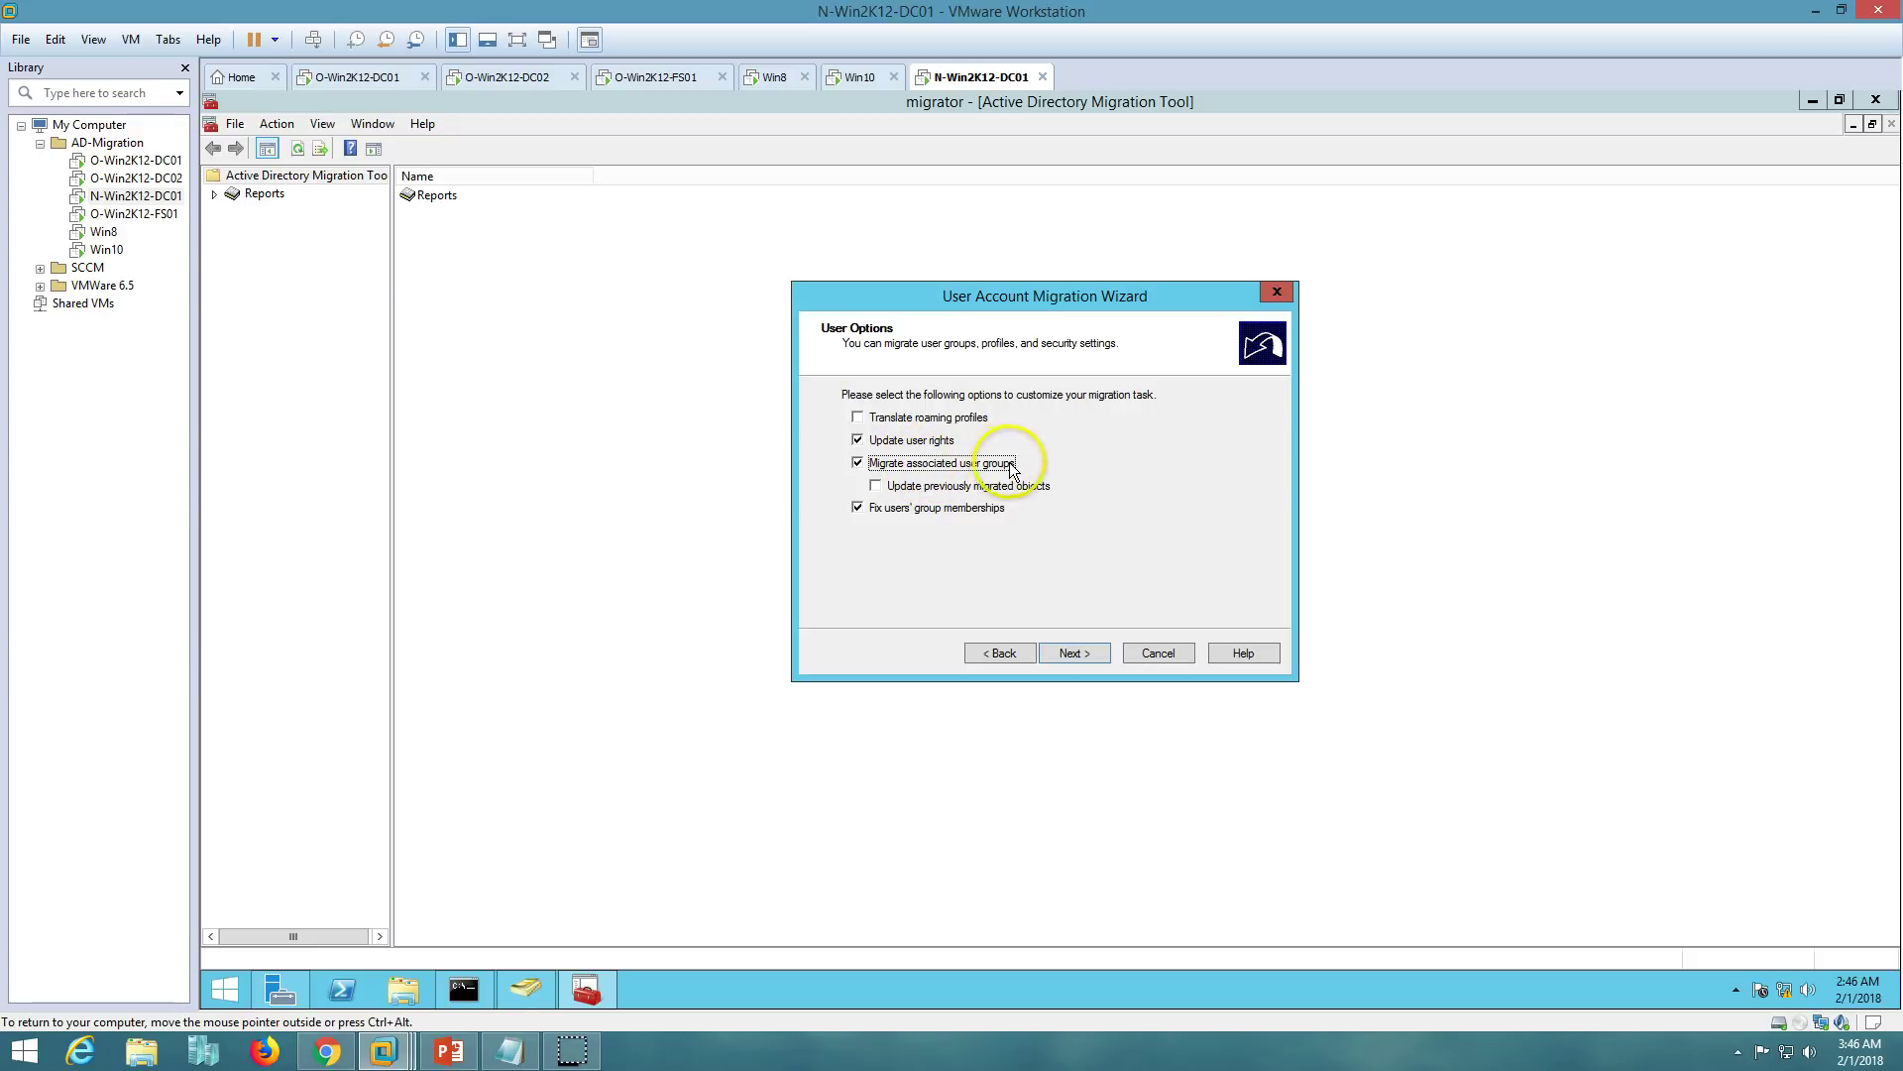
{"action": "left_click", "coordinate": [879, 485]}
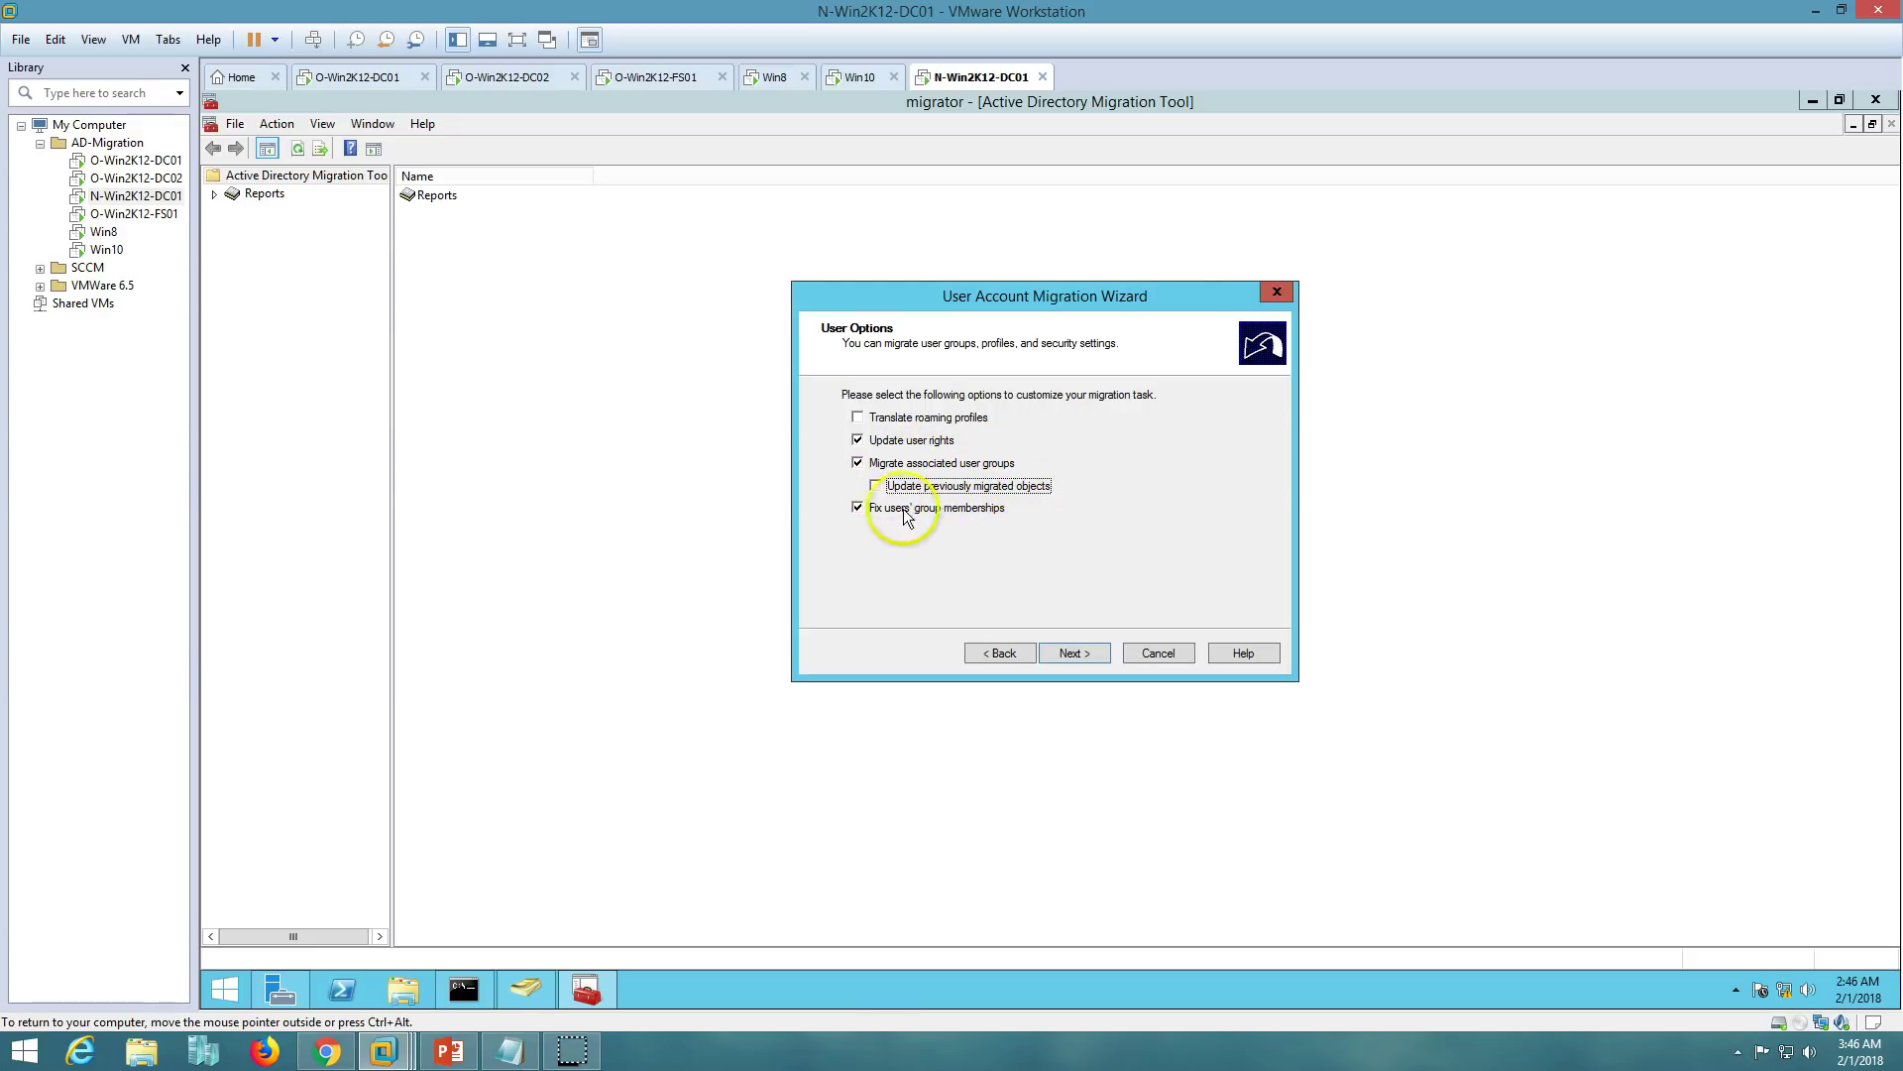
{"action": "left_click", "coordinate": [1087, 655]}
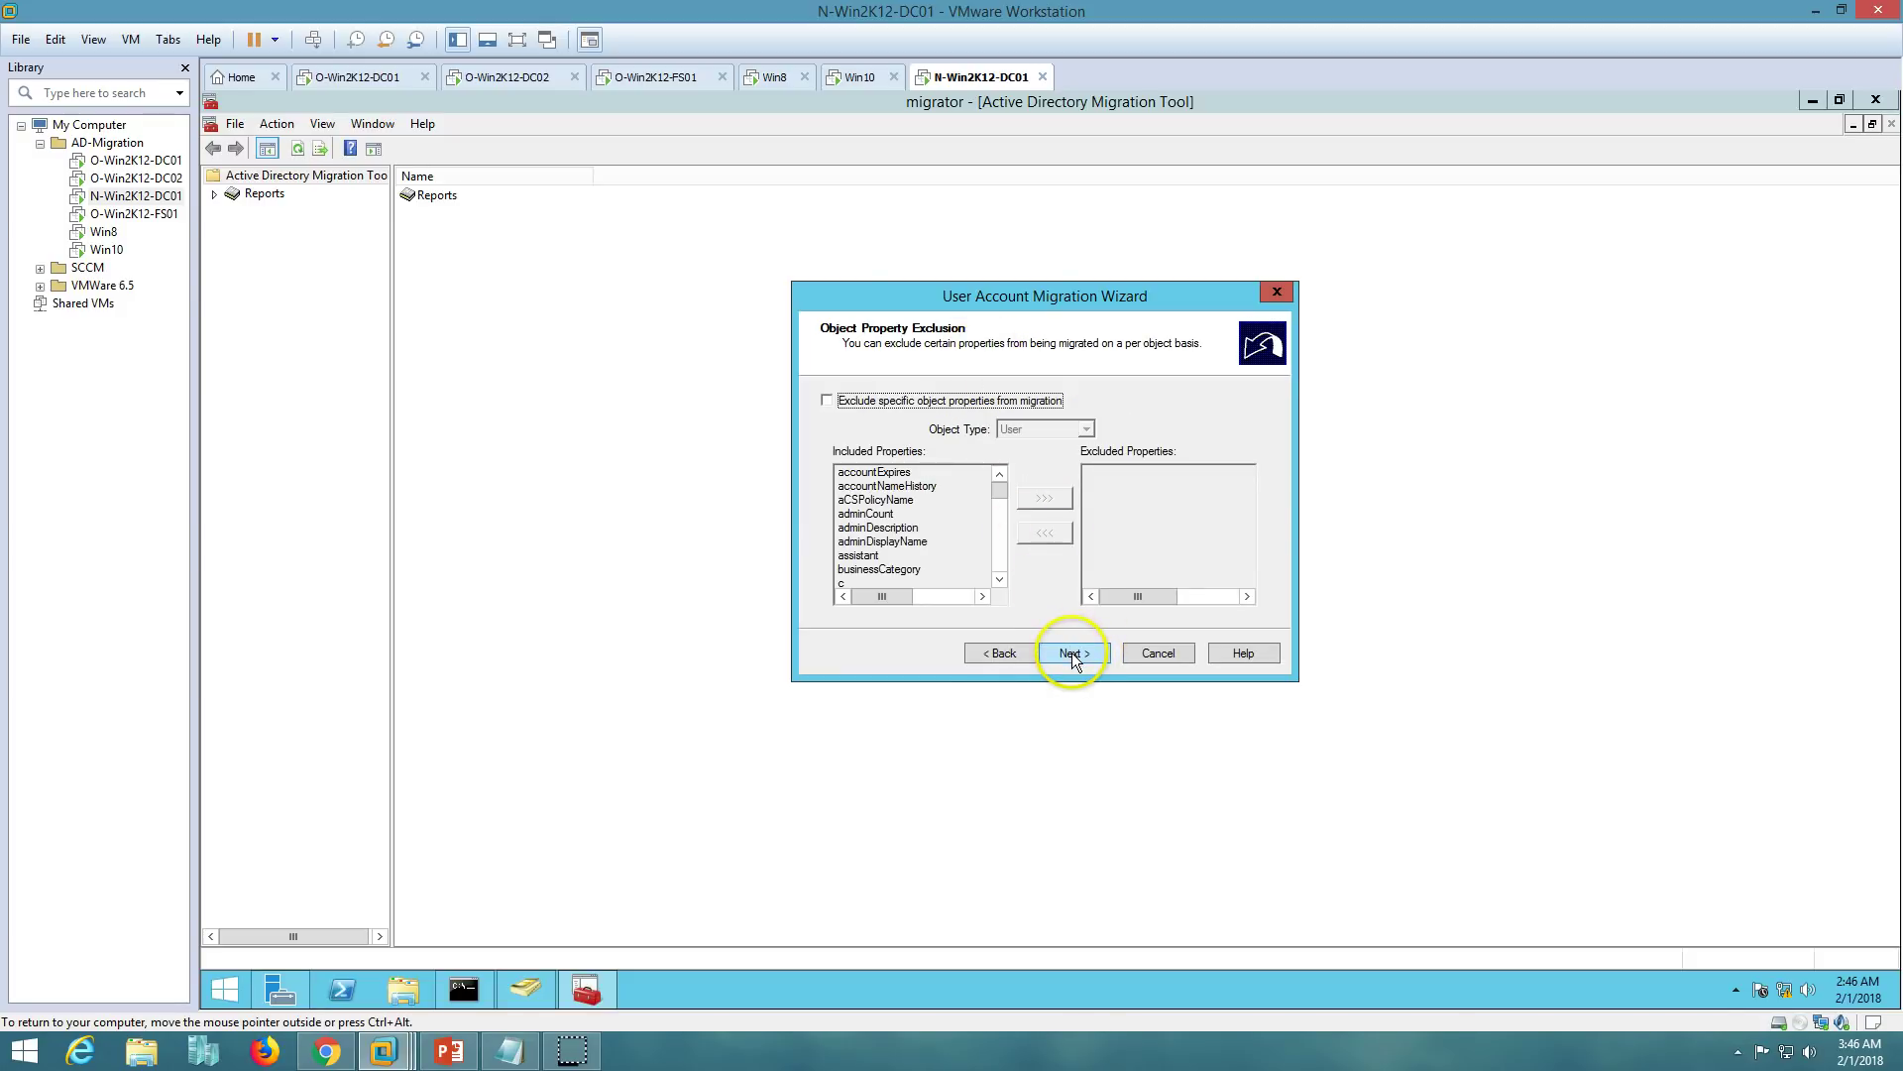
- Keep all user properties, accept the default conflict management settings, and finish the wizard to start migrating
{"action": "left_click", "coordinate": [843, 400]}
{"action": "left_click", "coordinate": [902, 400]}
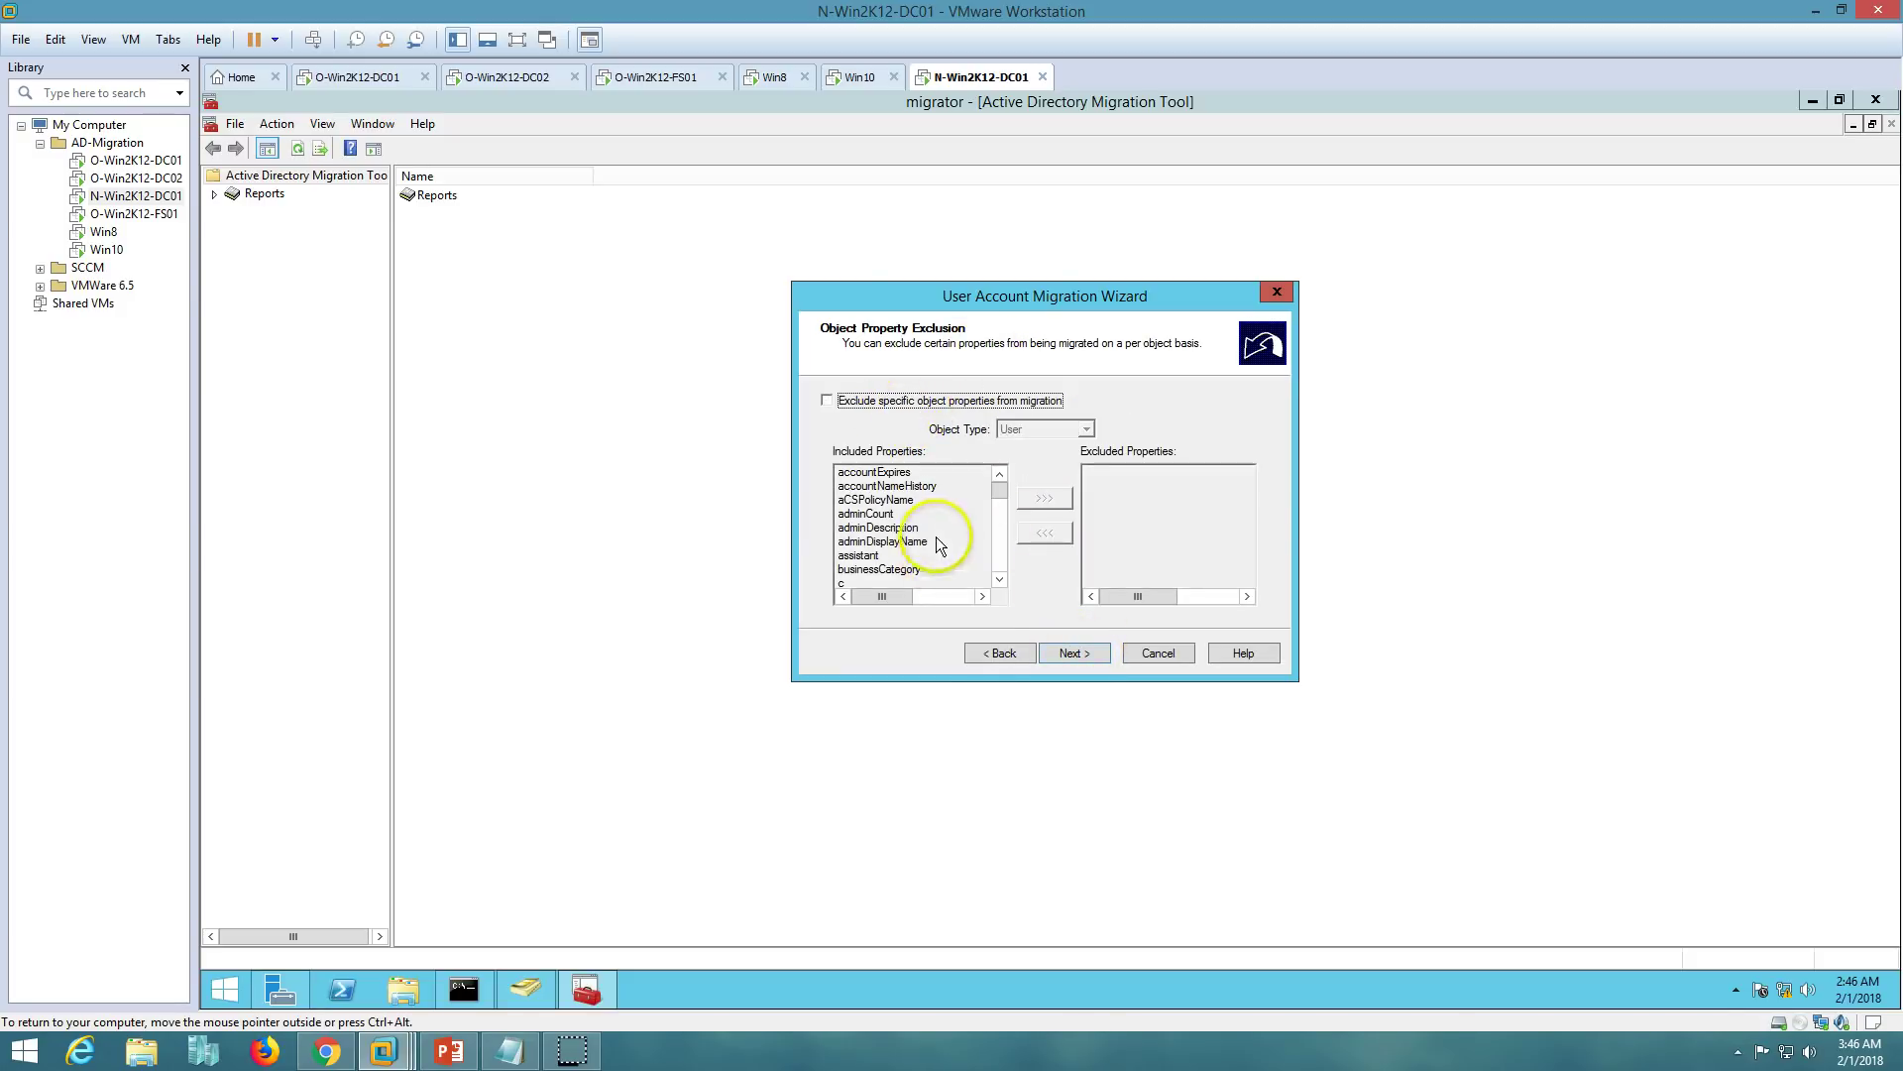
{"action": "left_click", "coordinate": [1069, 656]}
{"action": "left_click", "coordinate": [1073, 656]}
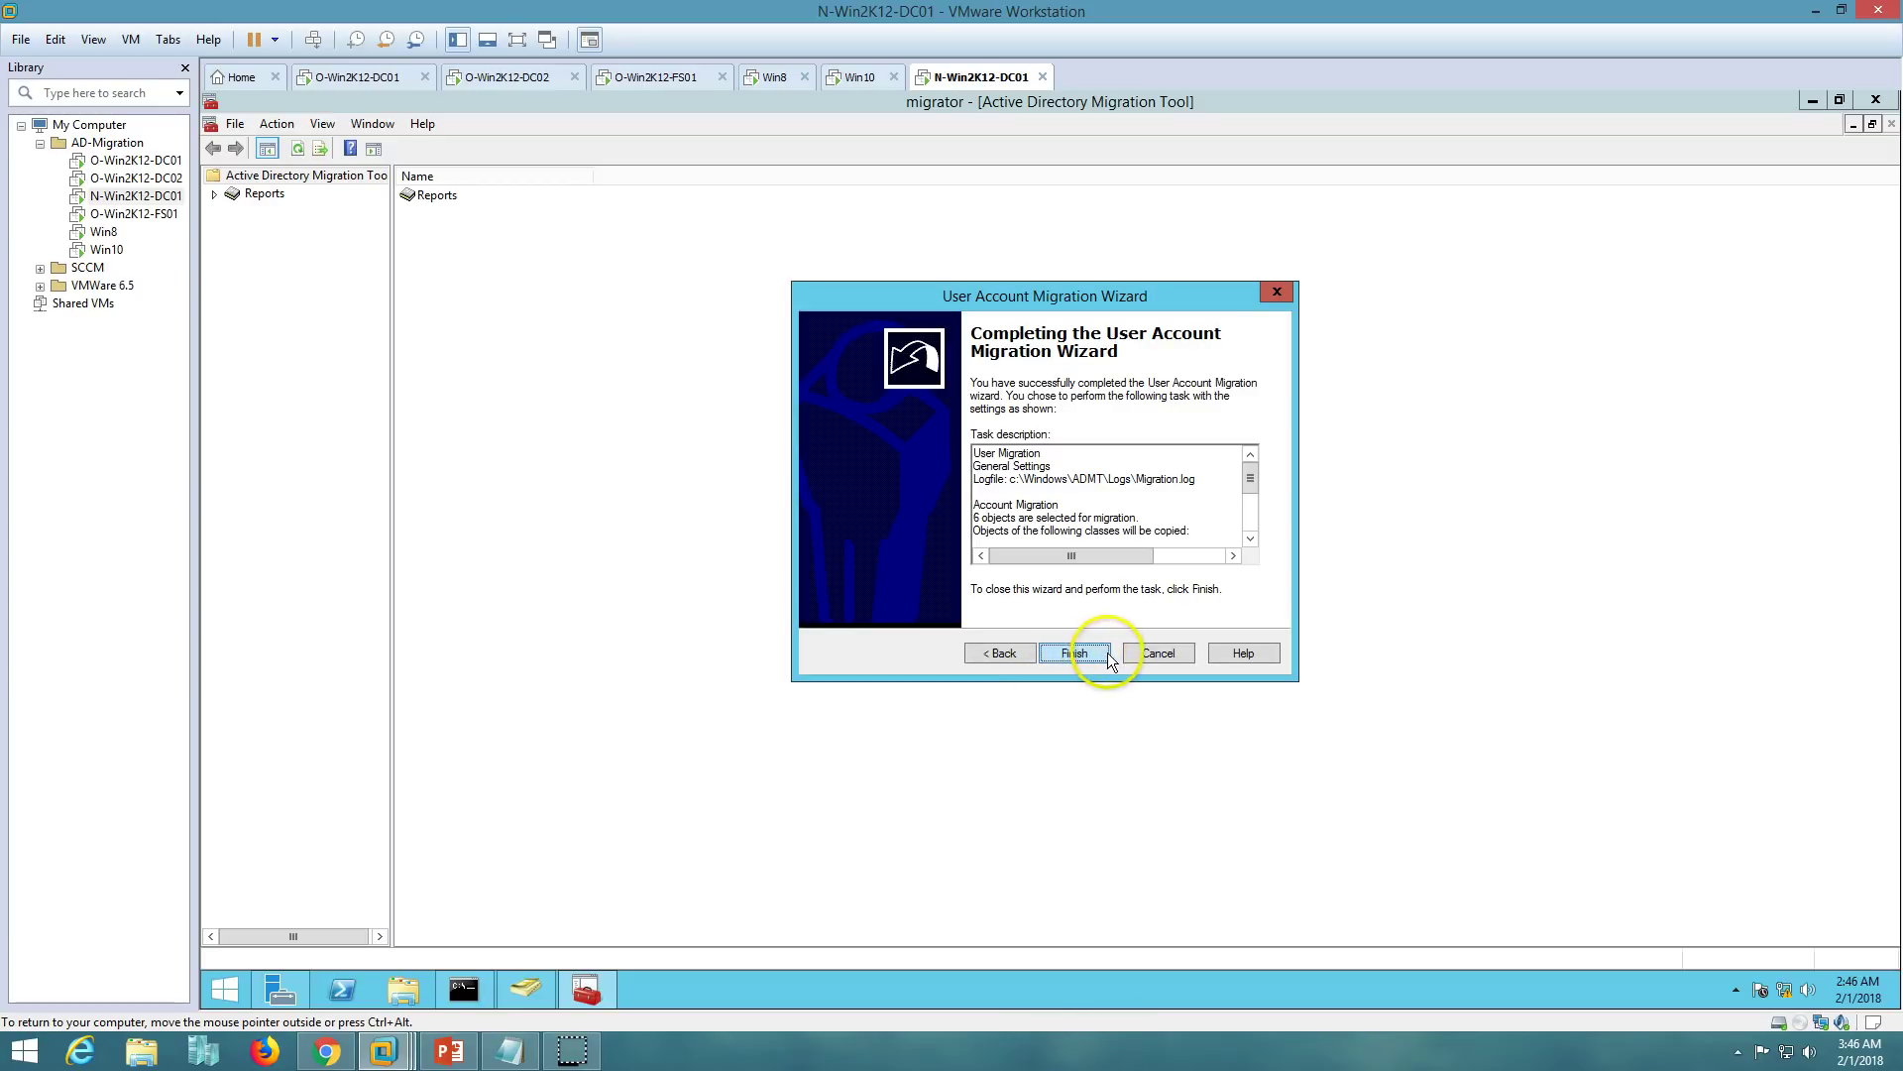
{"action": "left_click", "coordinate": [1098, 655]}
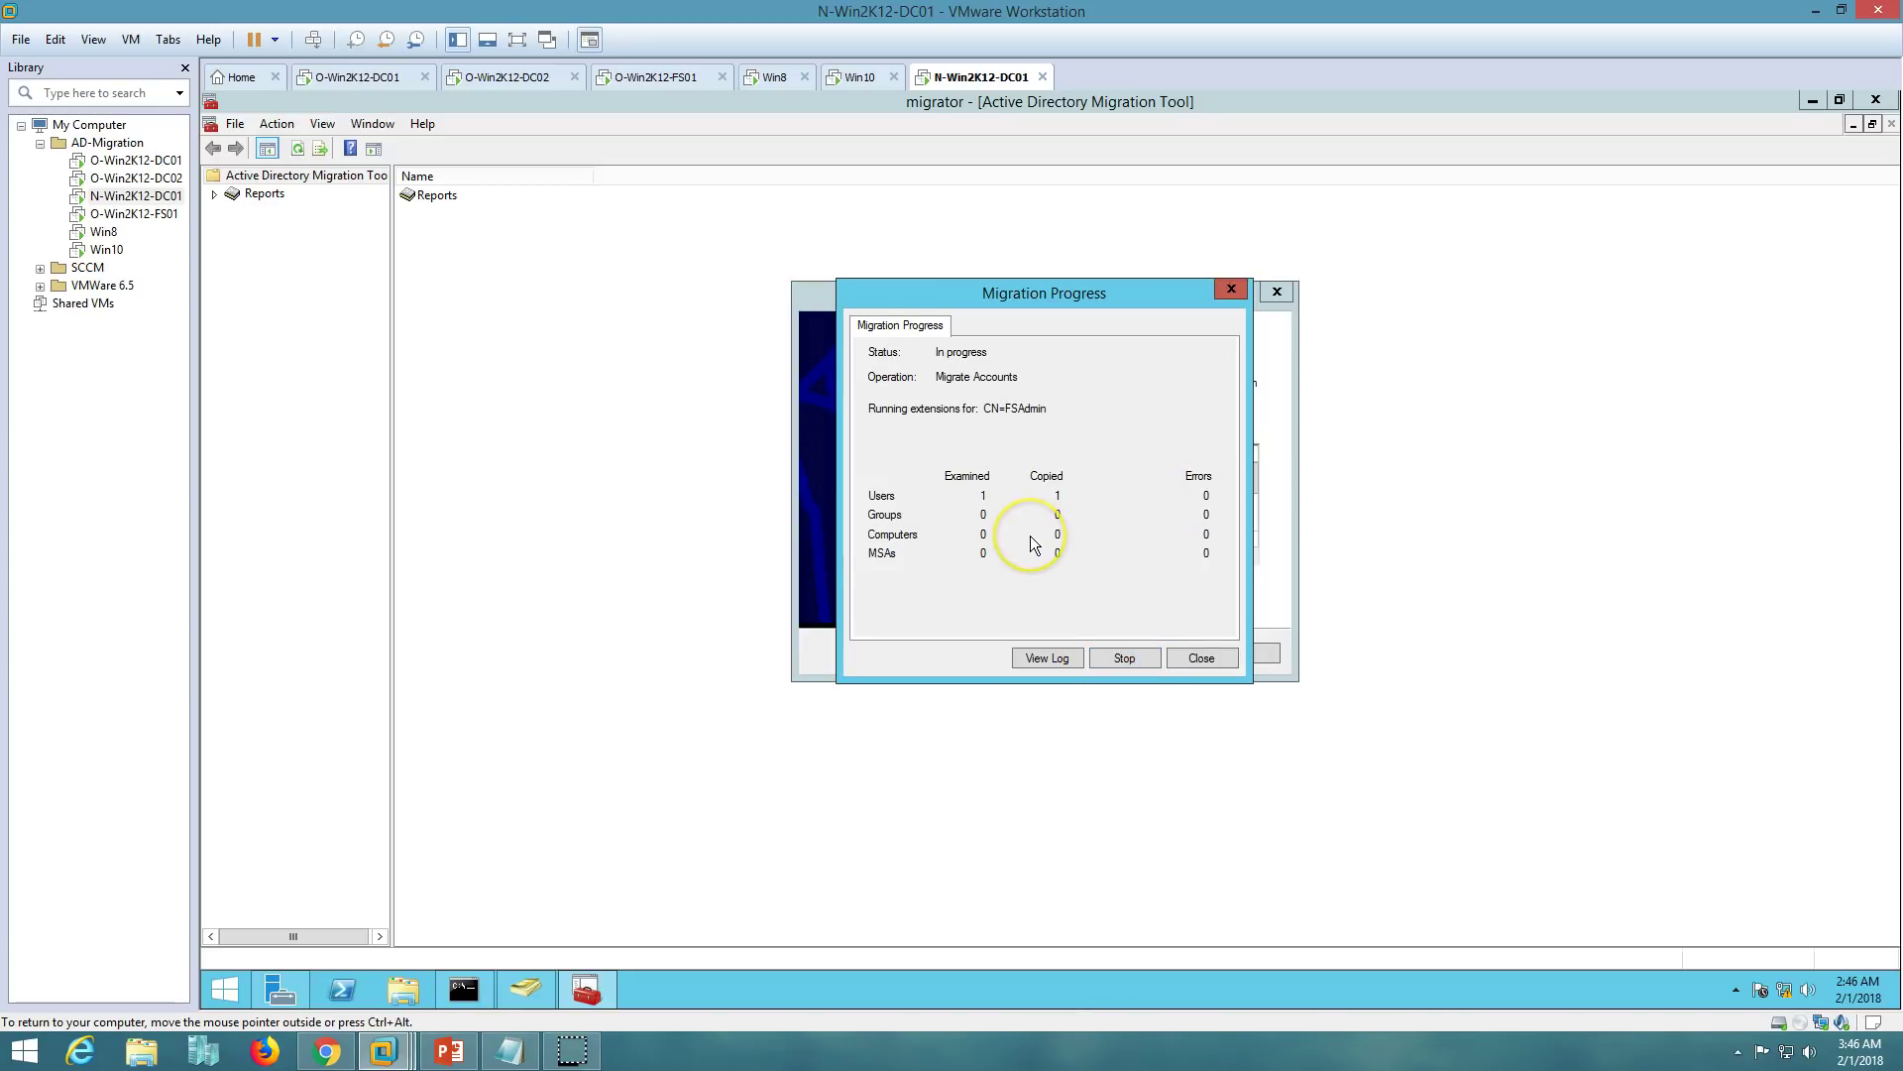
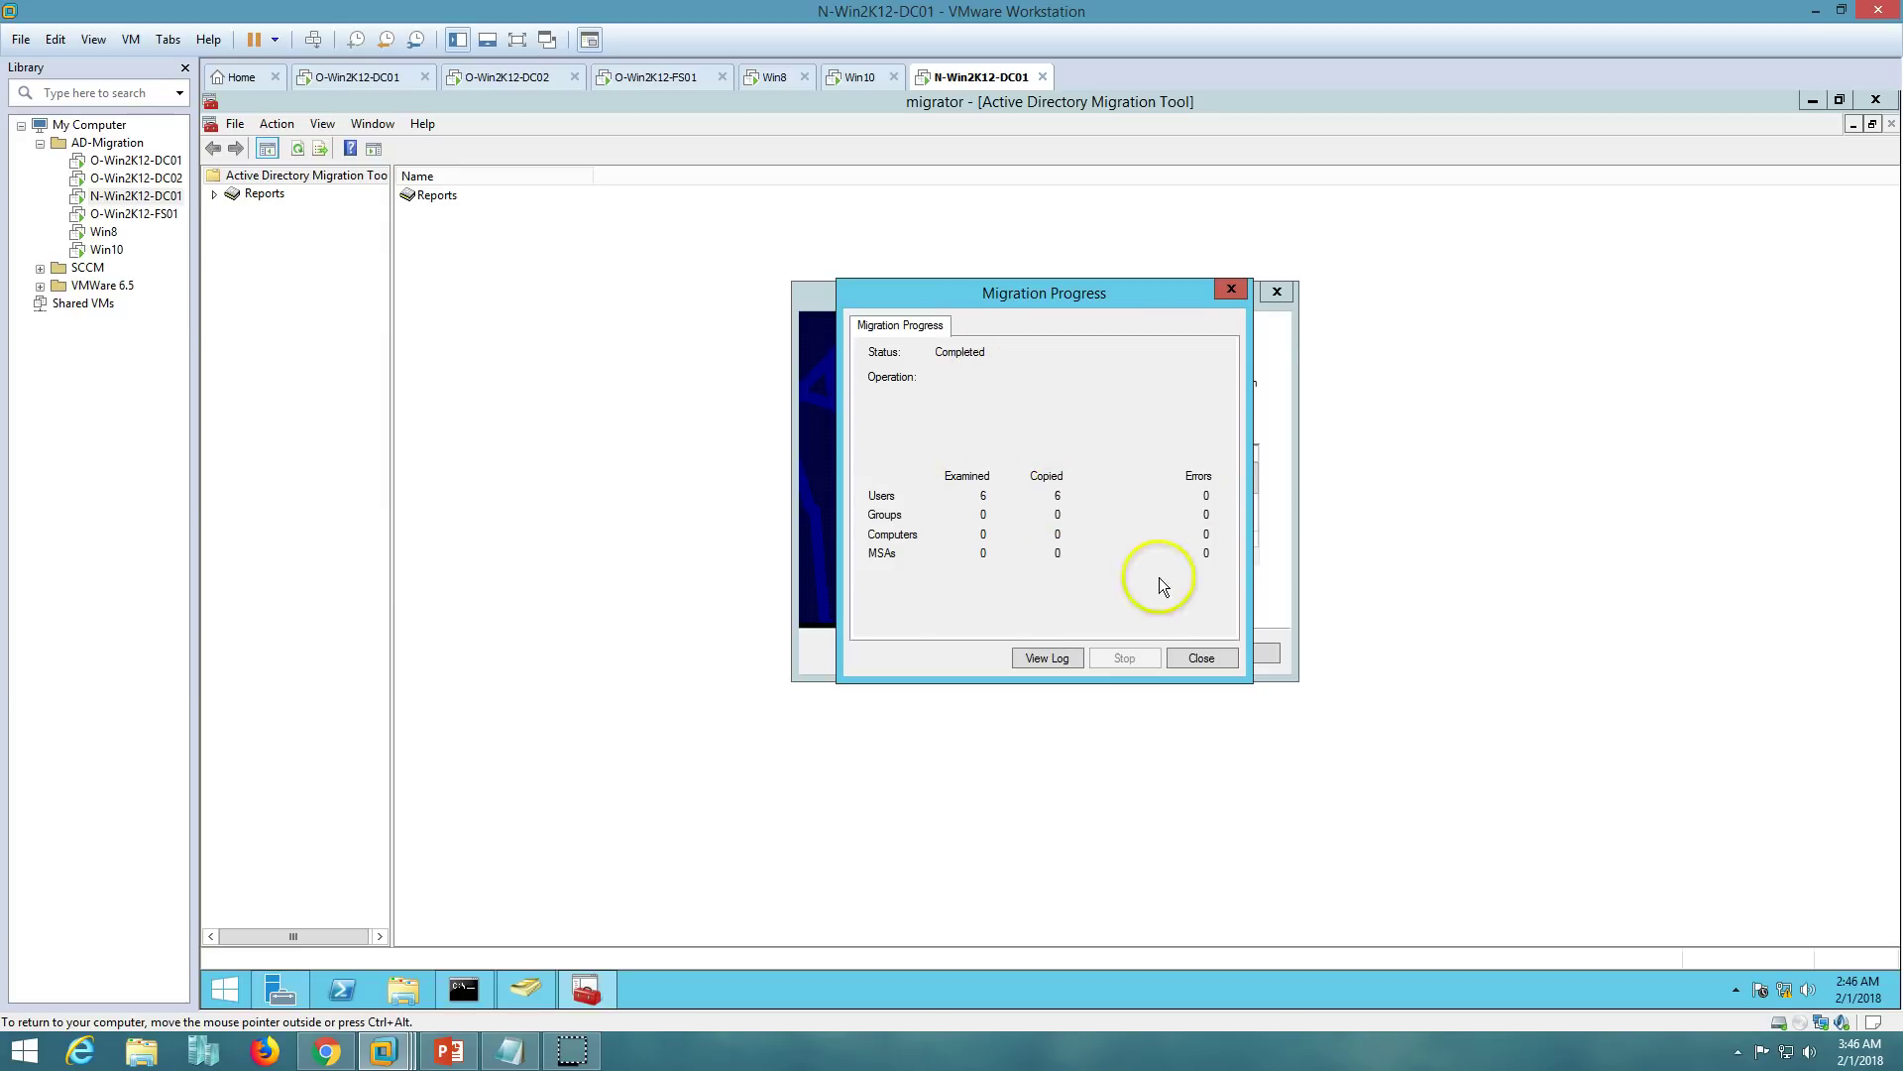
- Close the finished user migration progress window: 6 users copied, 0 errors
{"action": "left_click", "coordinate": [1193, 658]}
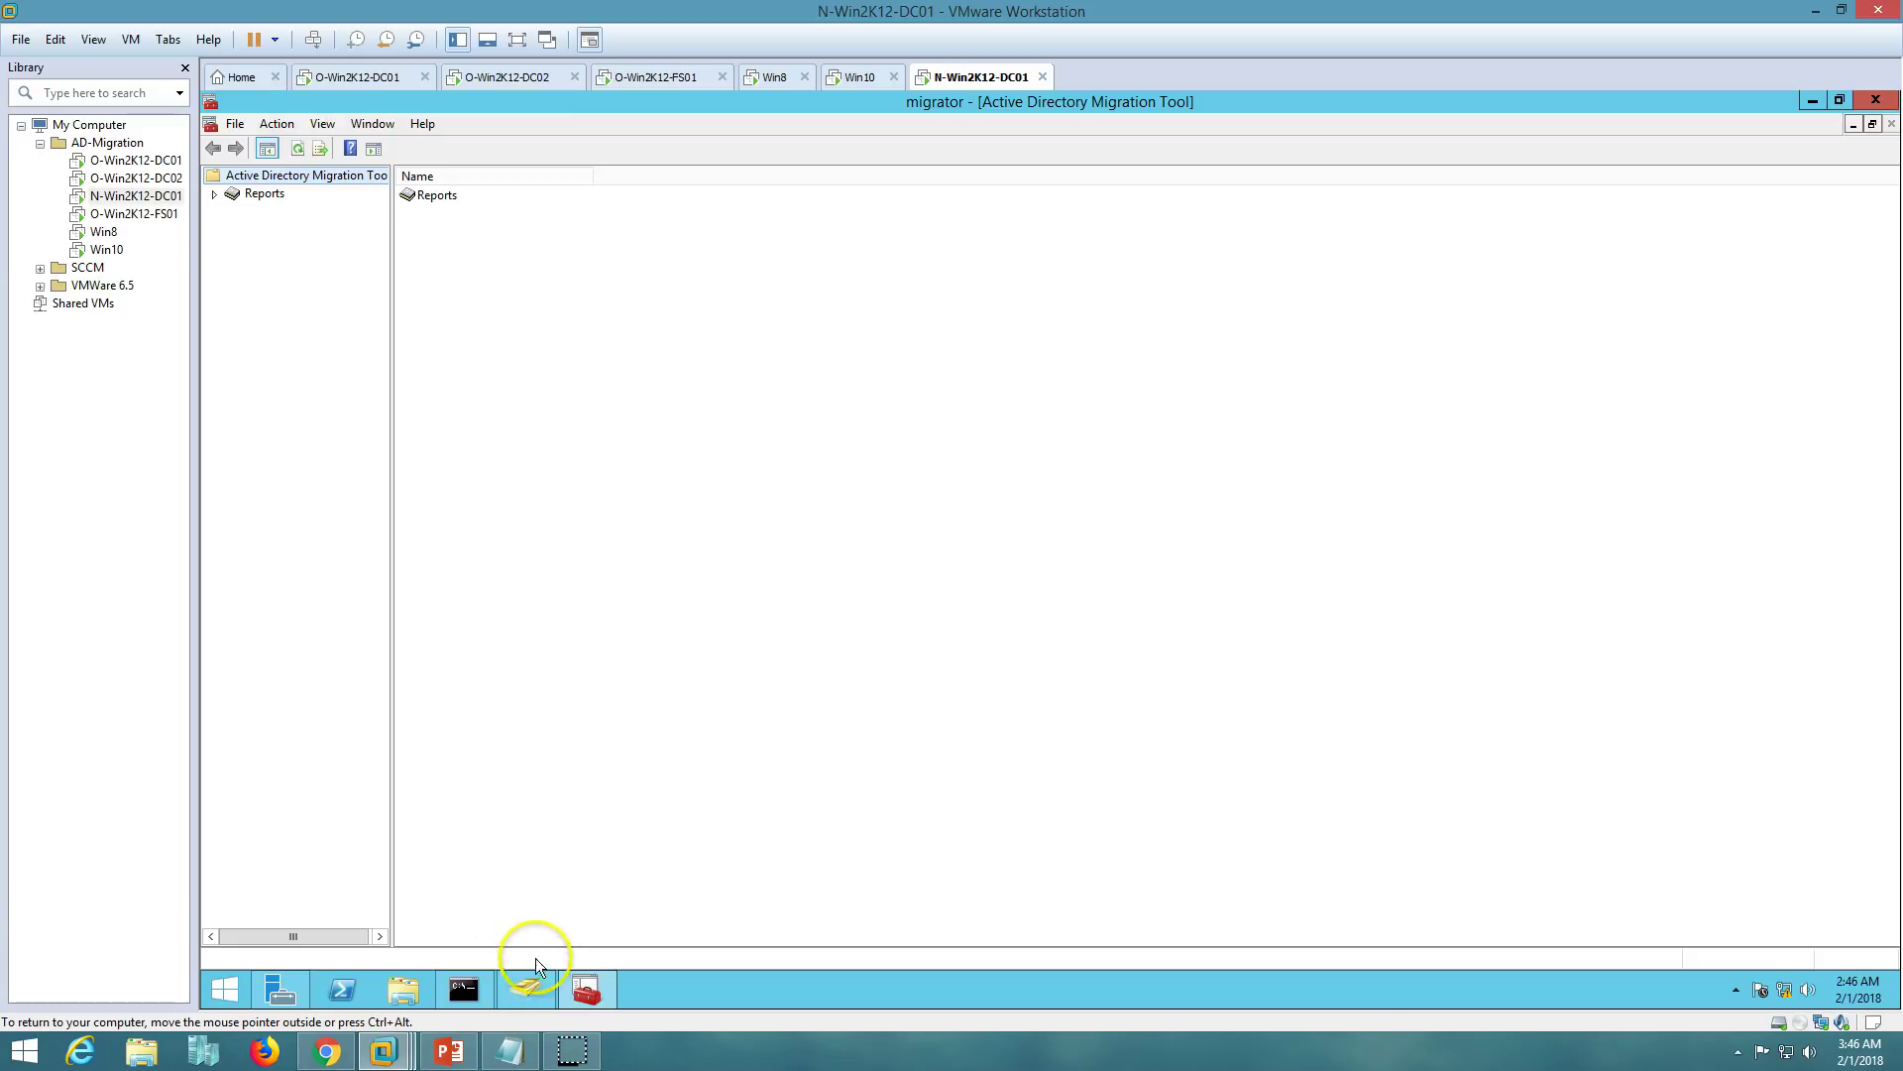
- Refresh the Prod Groups and Prod Users containers in ADUC to show the migrated objects
{"action": "left_click", "coordinate": [525, 989]}
{"action": "right_click", "coordinate": [604, 694]}
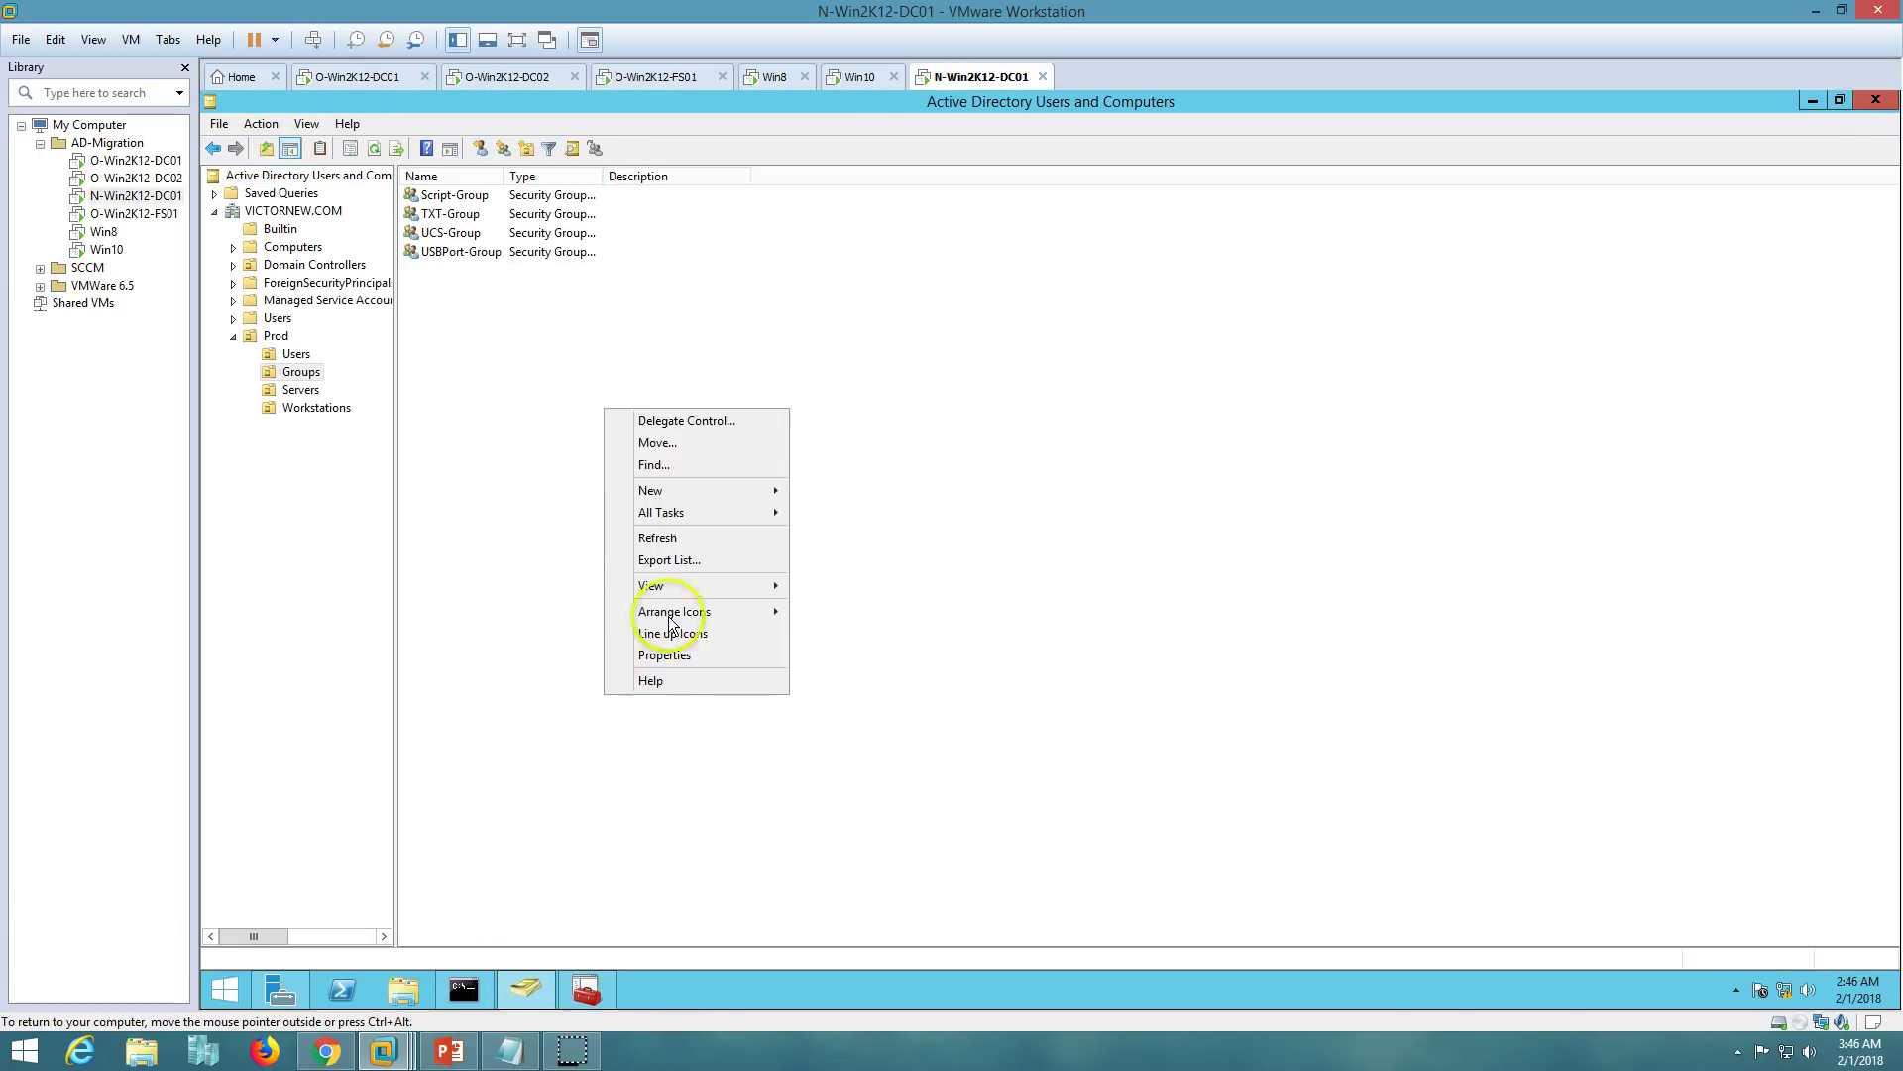
{"action": "left_click", "coordinate": [657, 535]}
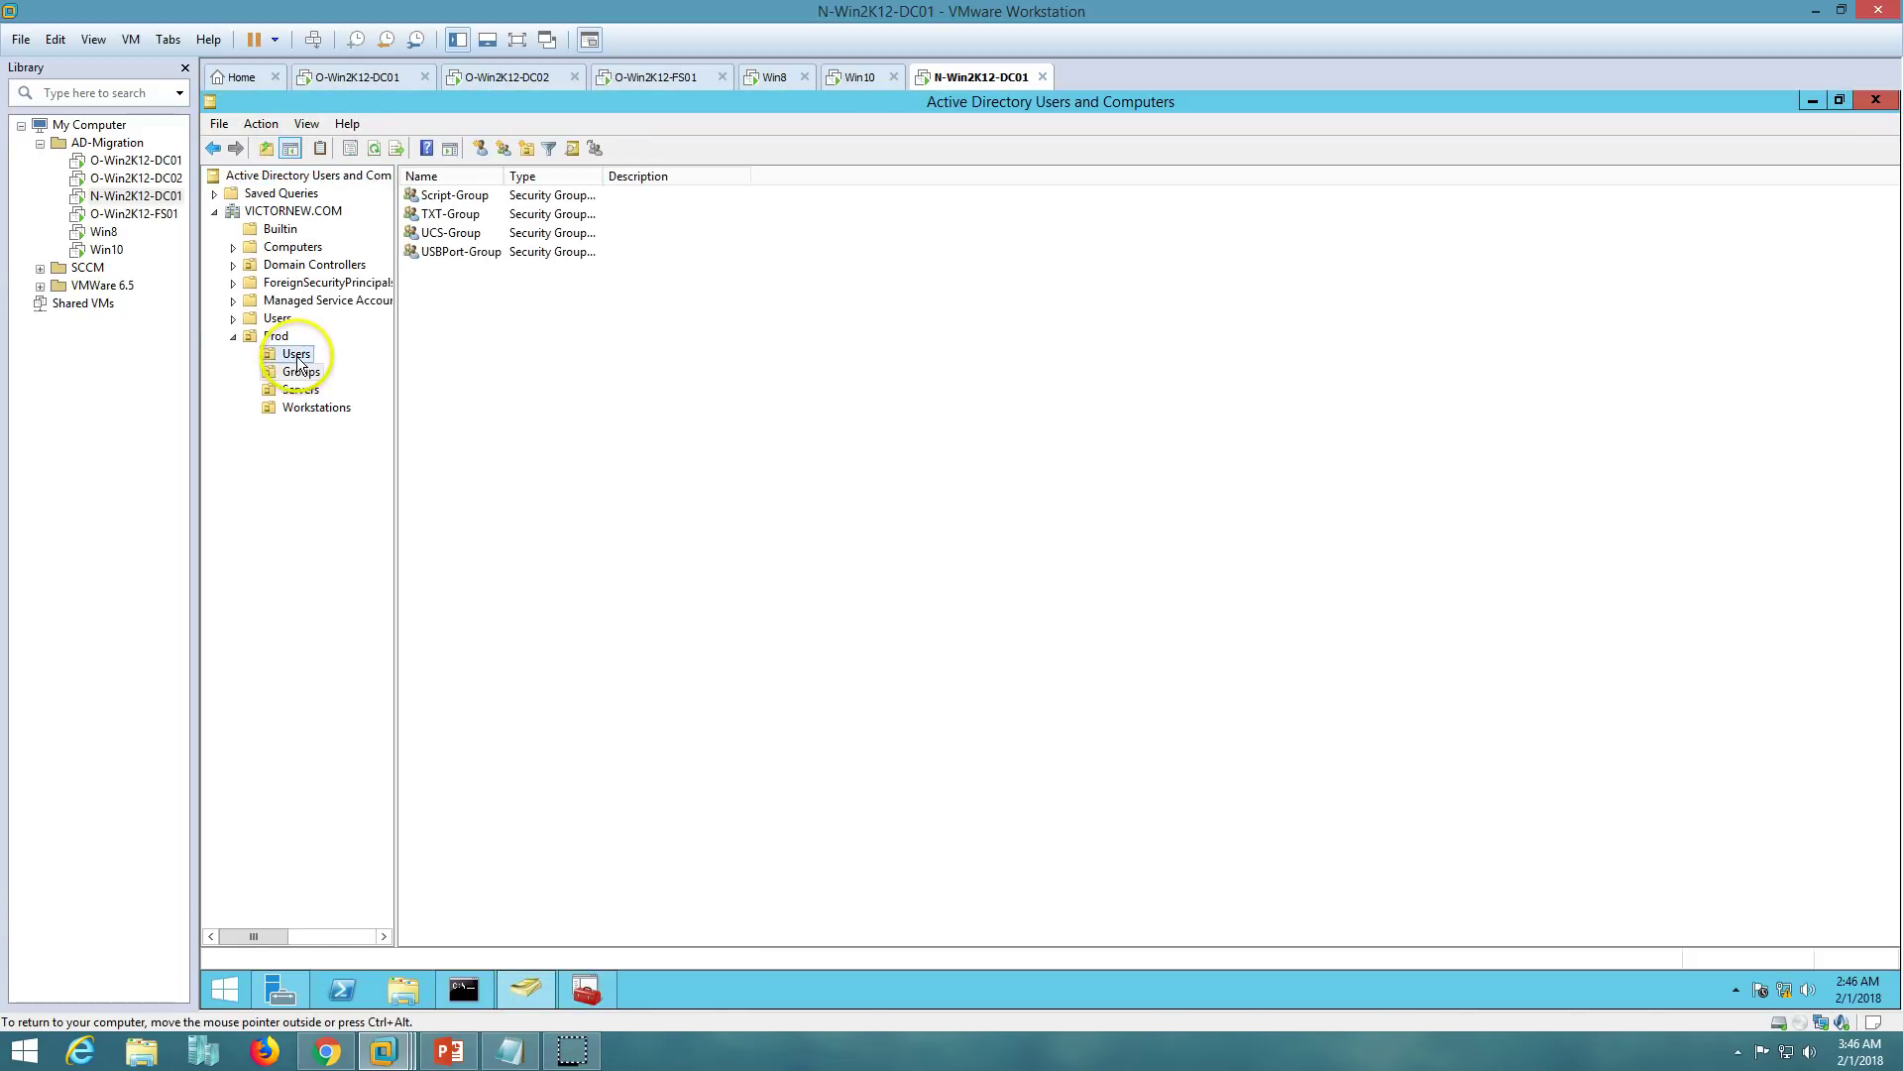
{"action": "right_click", "coordinate": [524, 376]}
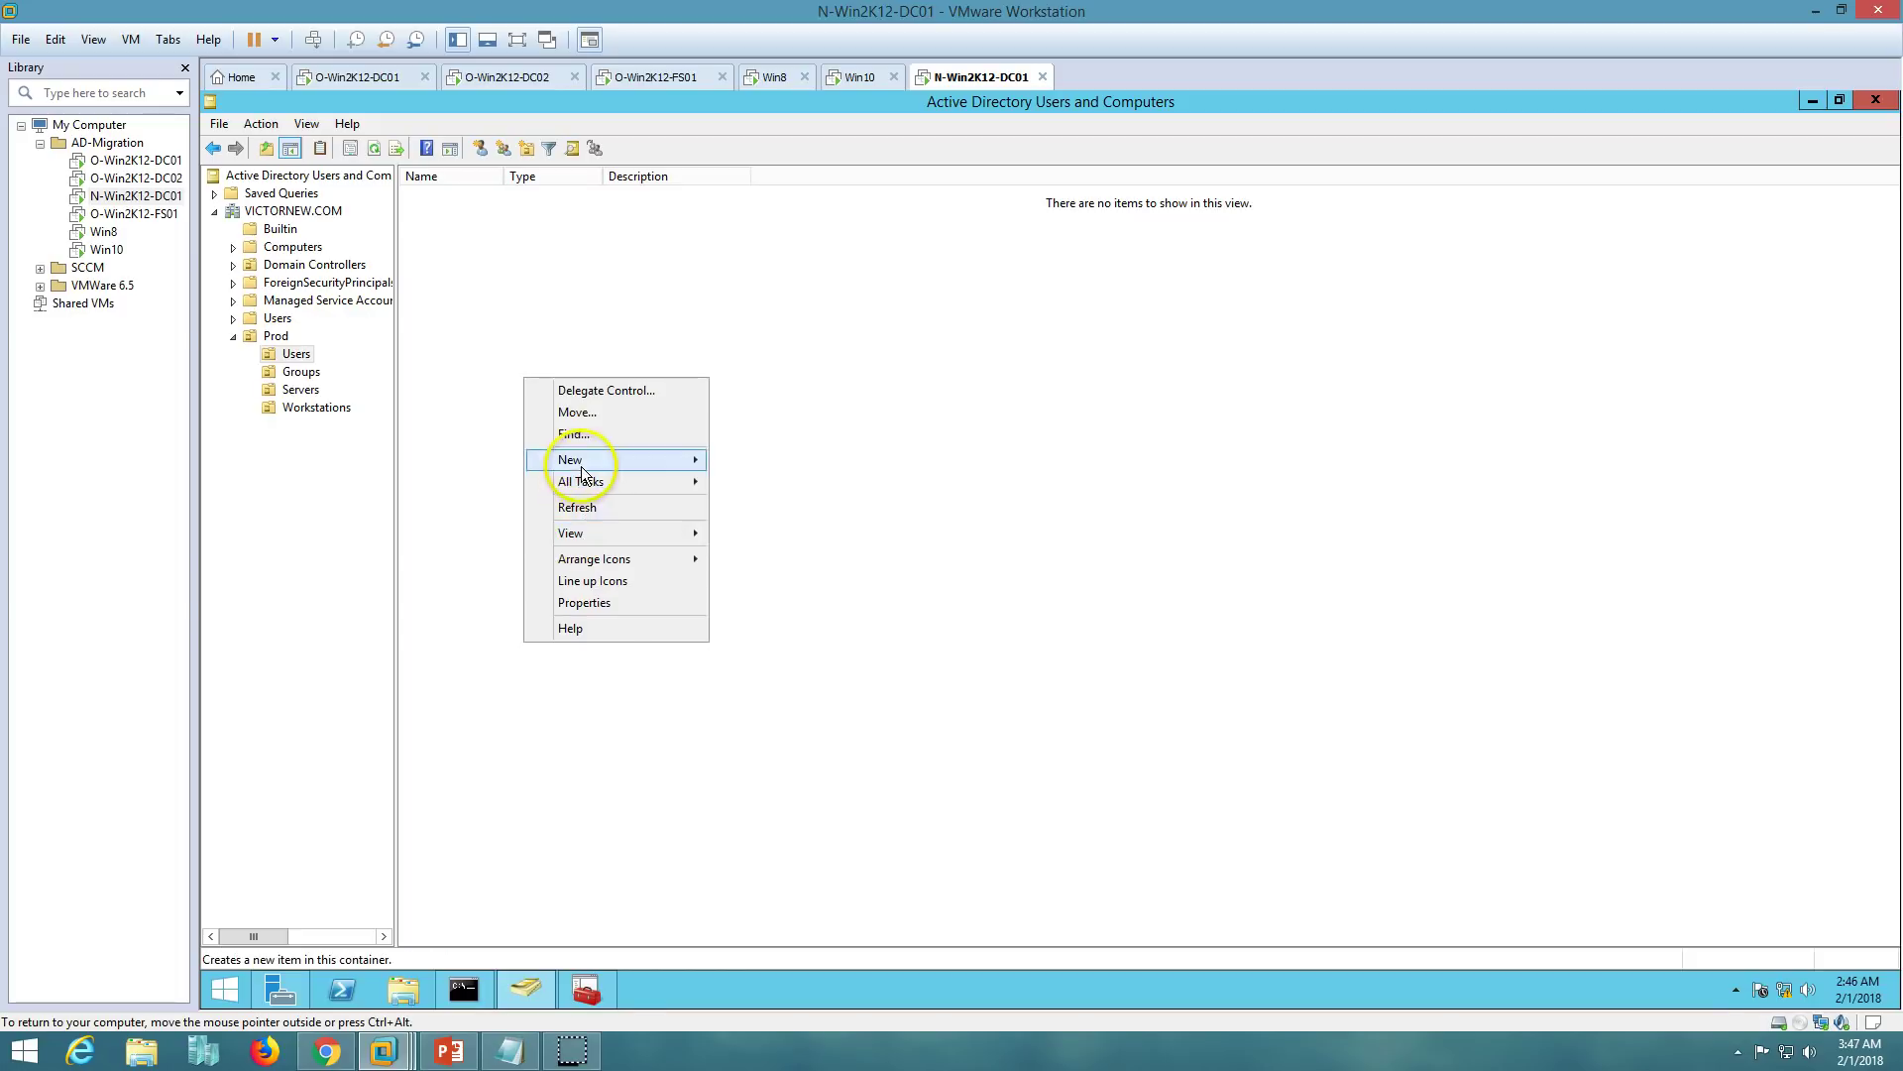
{"action": "left_click", "coordinate": [585, 506]}
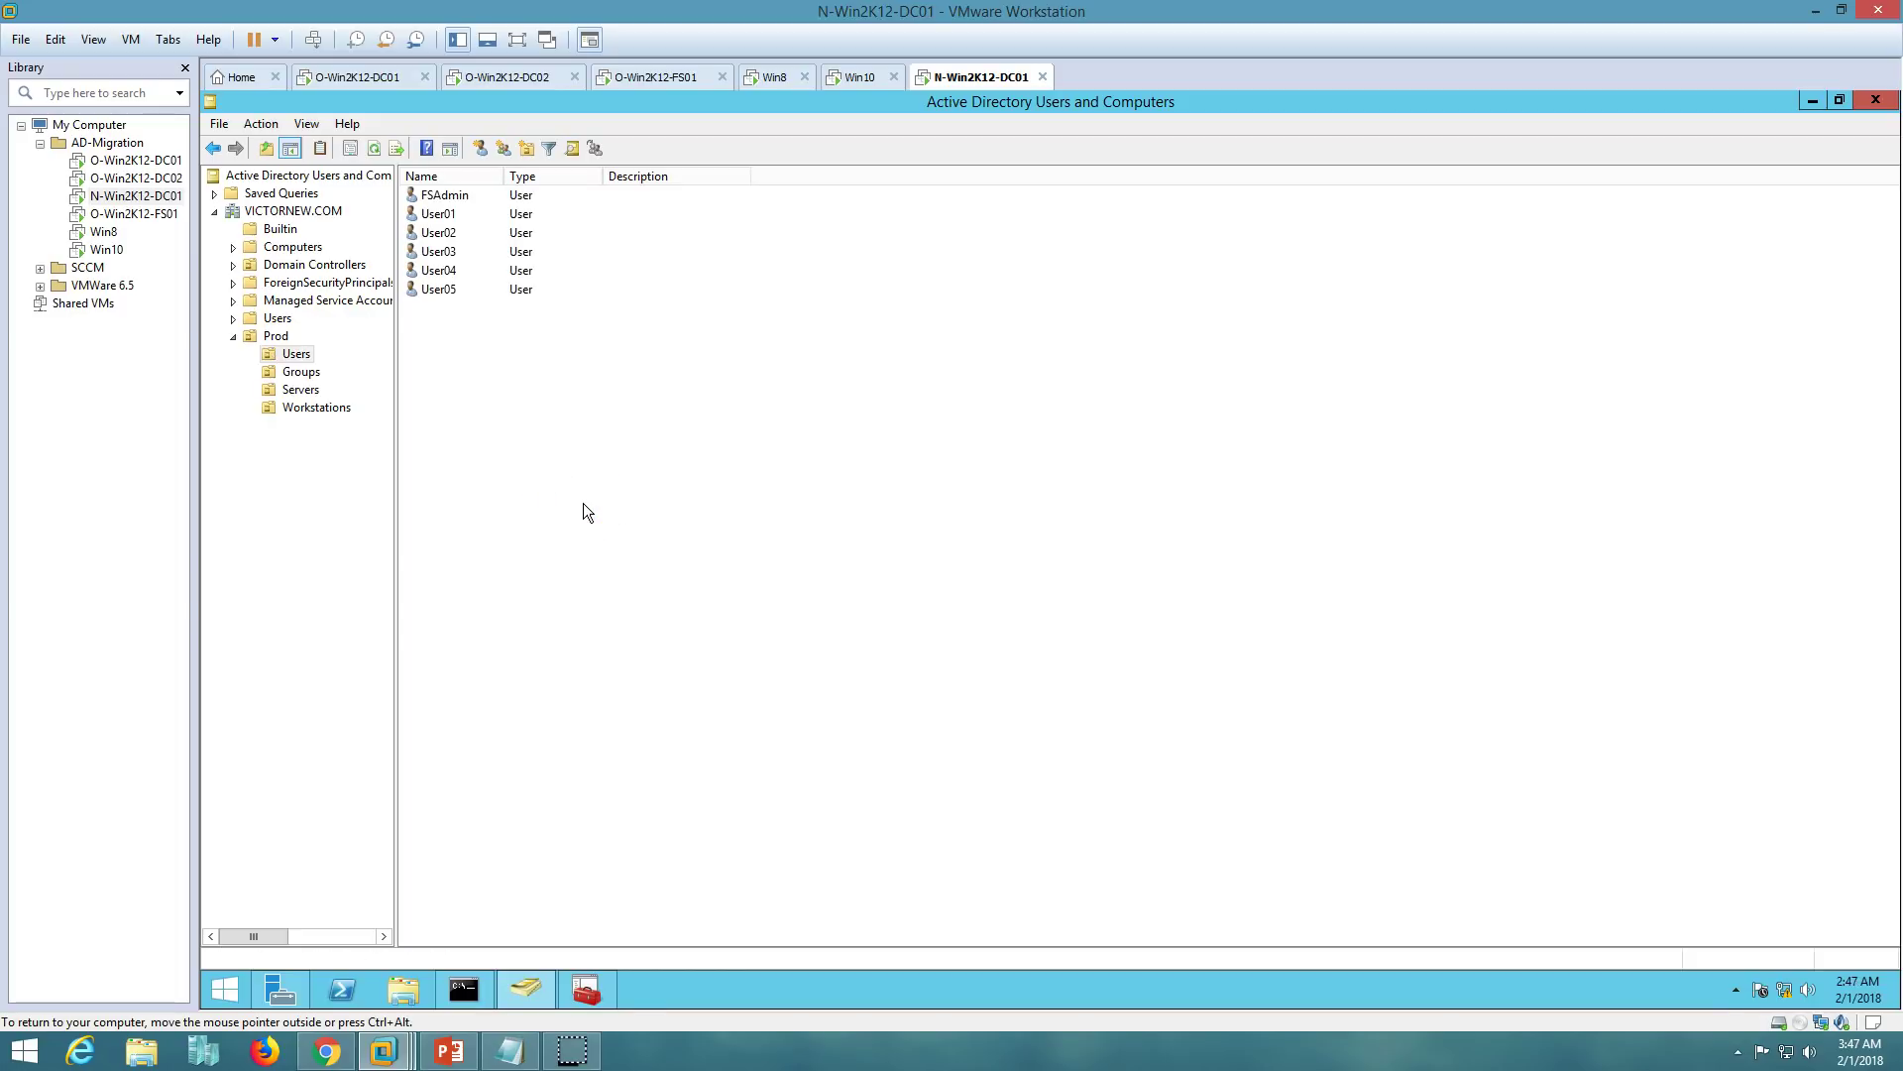
- Review the member lists of the migrated Script-Group and UCS-Group
{"action": "left_click", "coordinate": [299, 372]}
{"action": "double_click", "coordinate": [452, 195]}
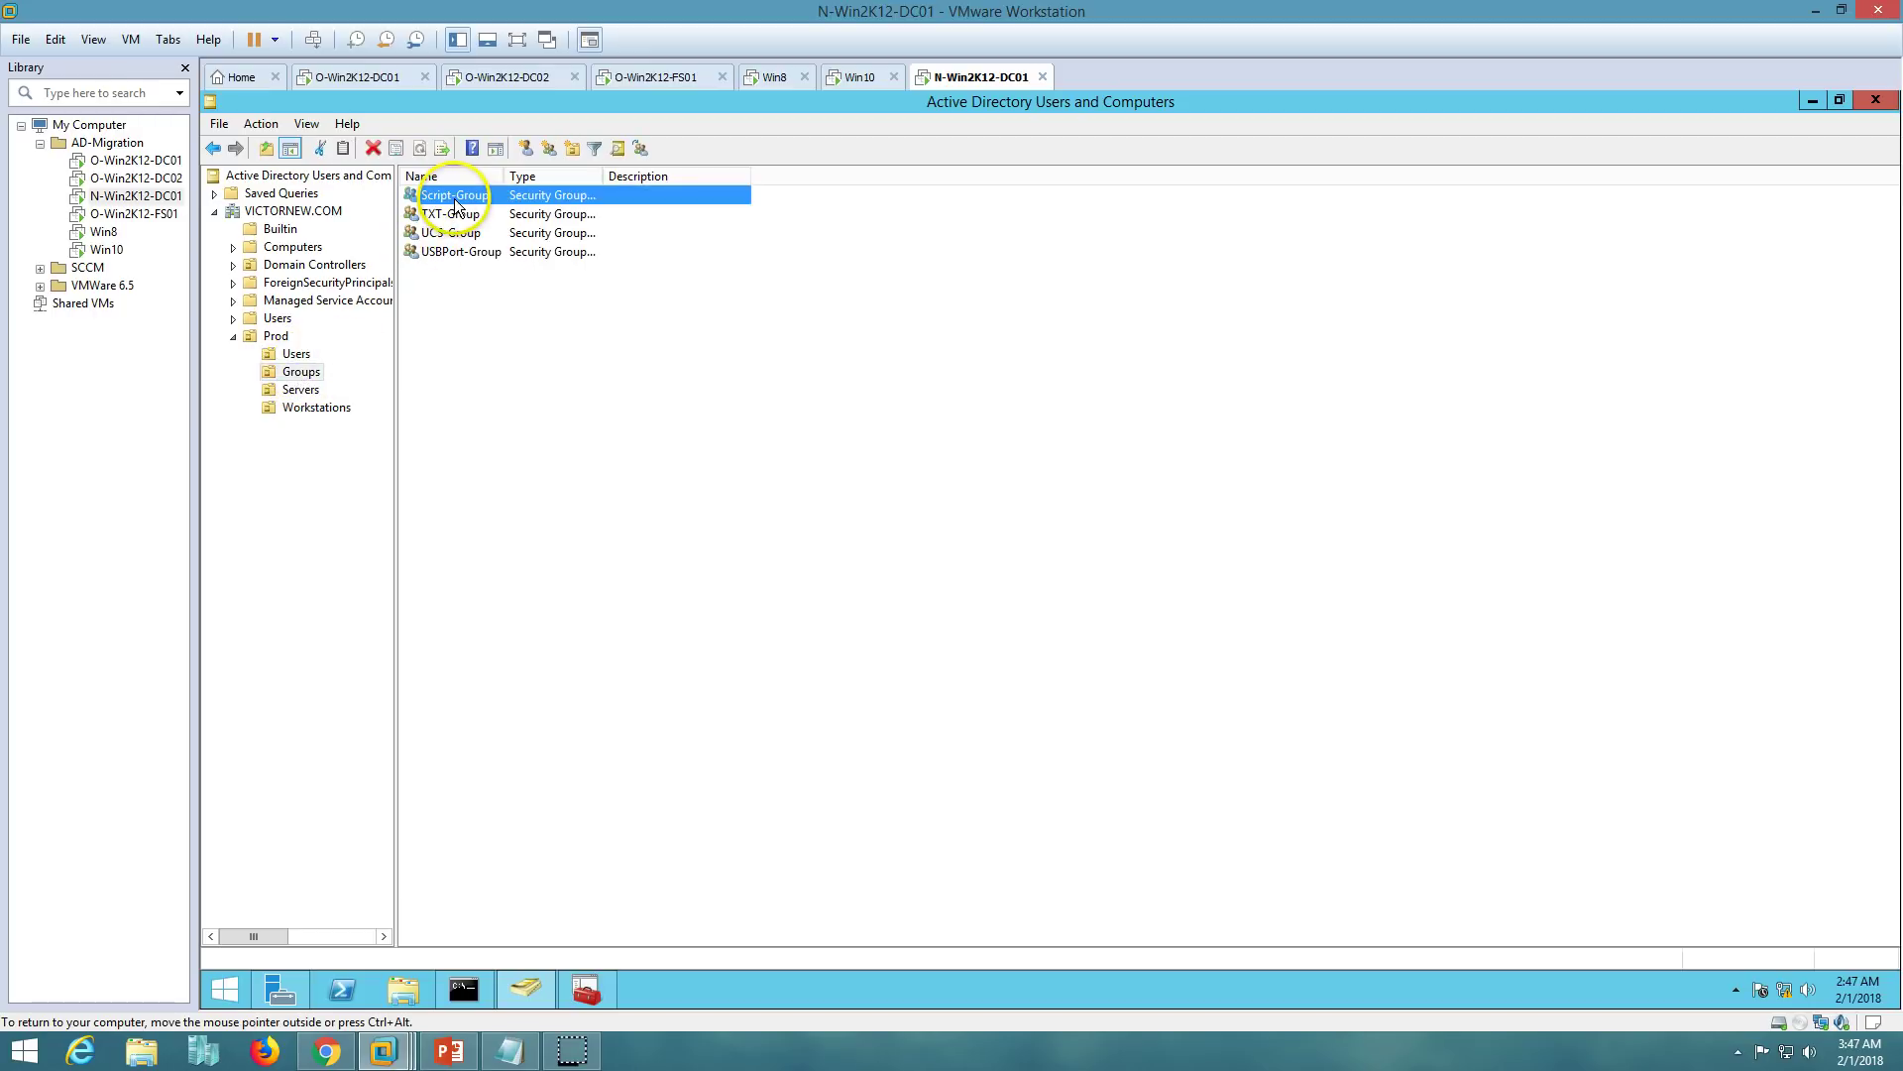
{"action": "left_click", "coordinate": [935, 349]}
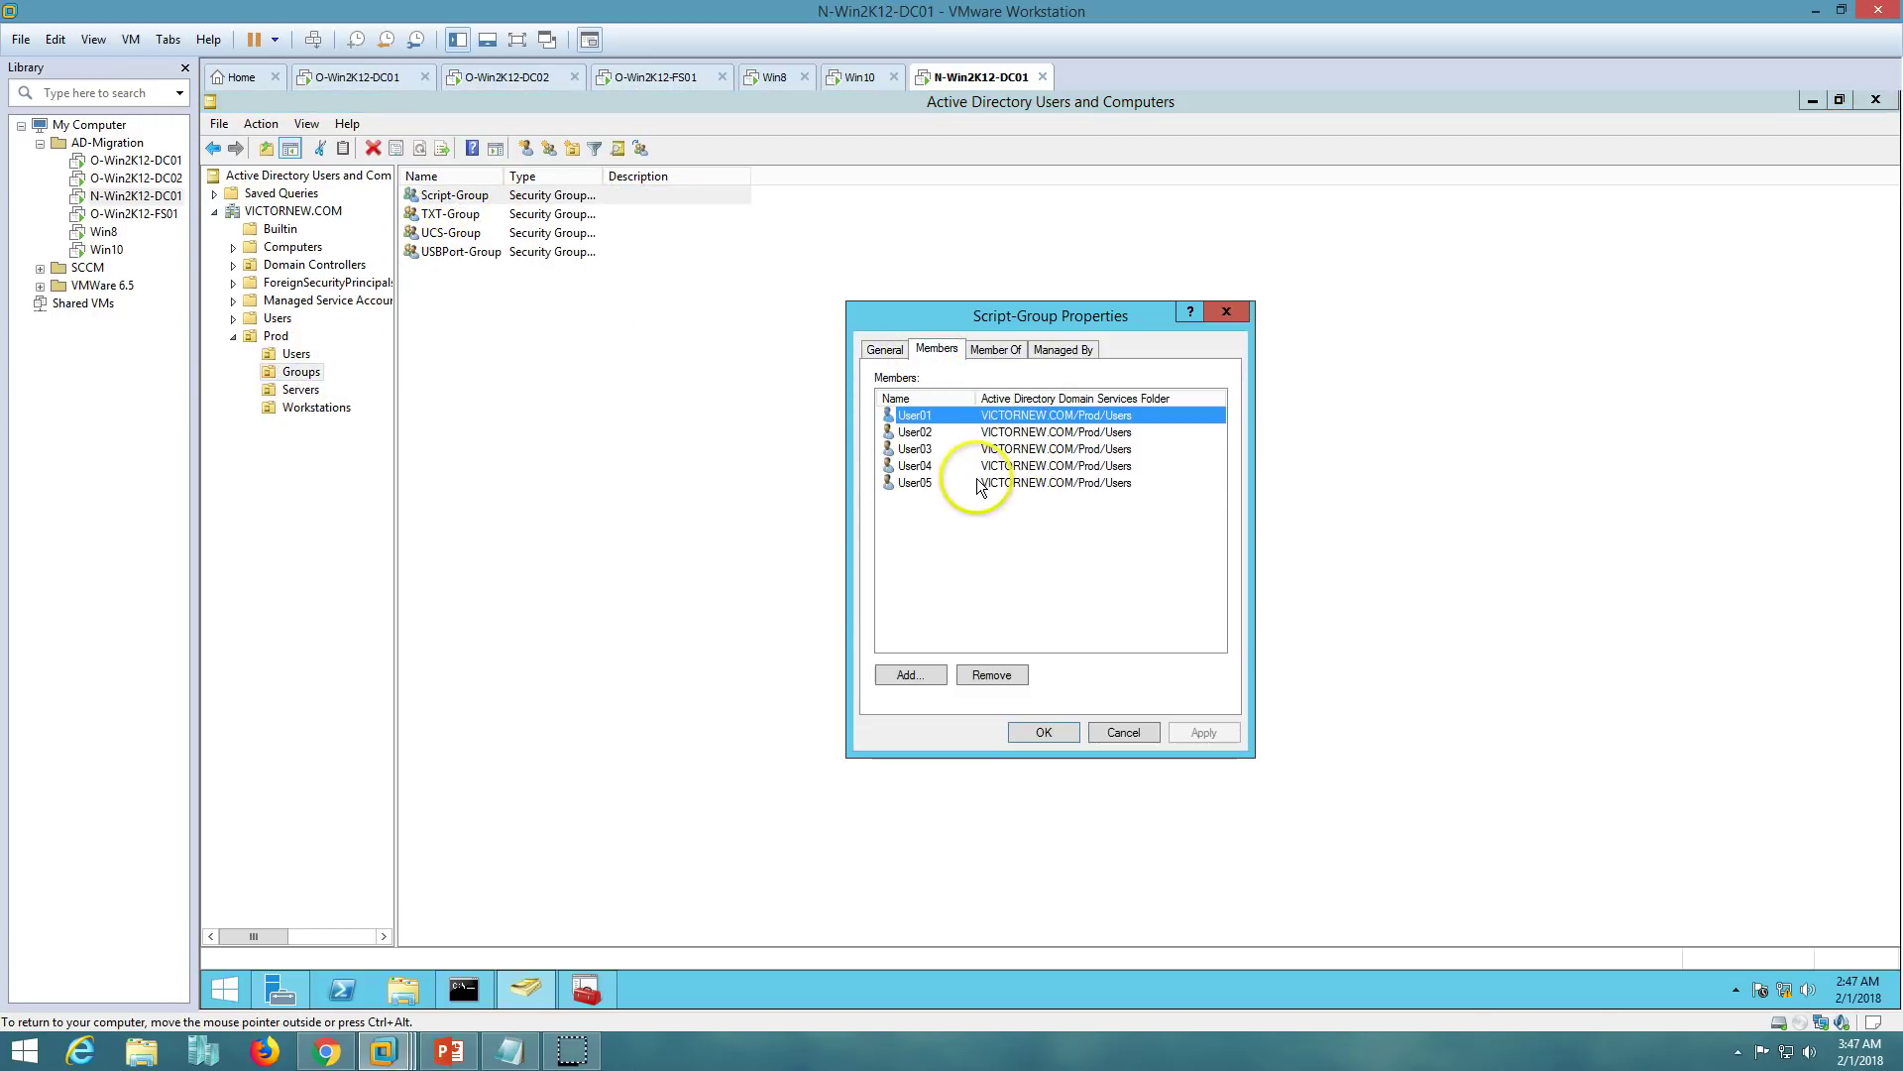
{"action": "left_click", "coordinate": [999, 482]}
{"action": "left_click", "coordinate": [1122, 731]}
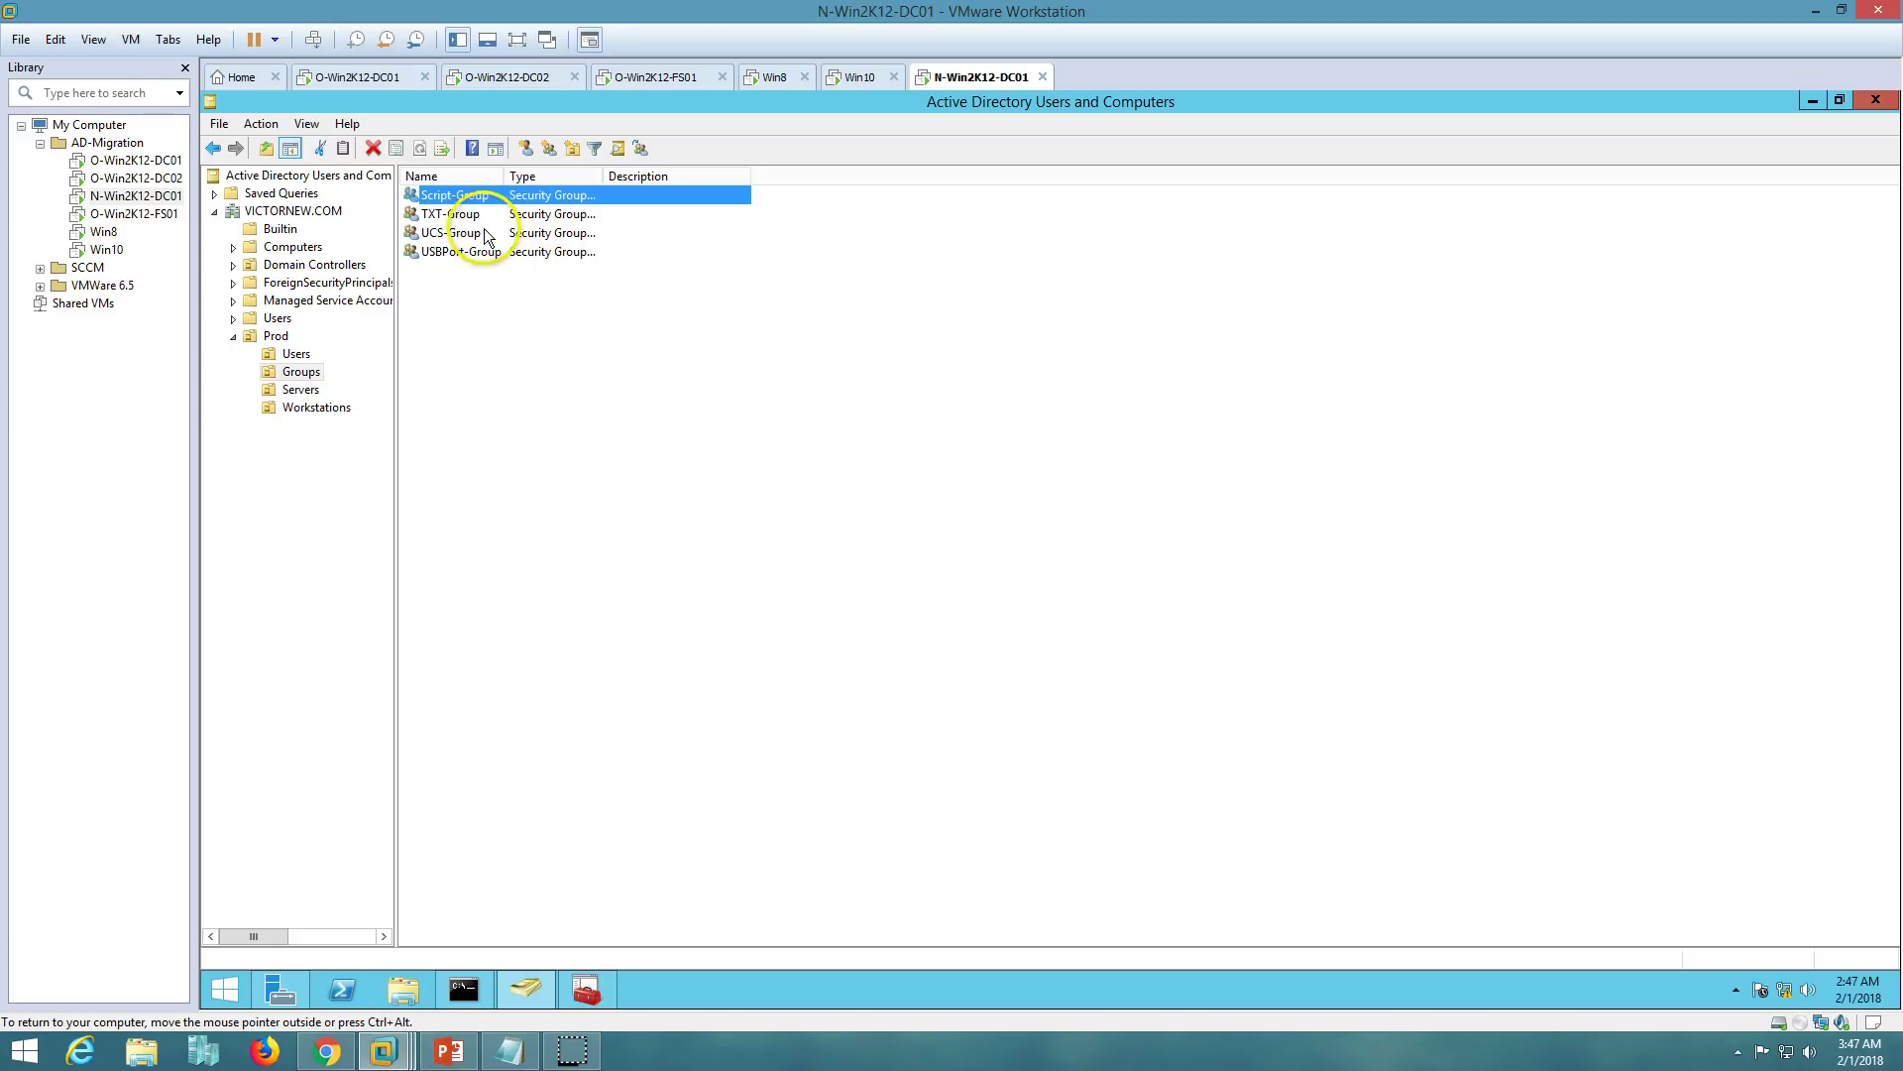
{"action": "double_click", "coordinate": [451, 233]}
{"action": "left_click", "coordinate": [936, 349]}
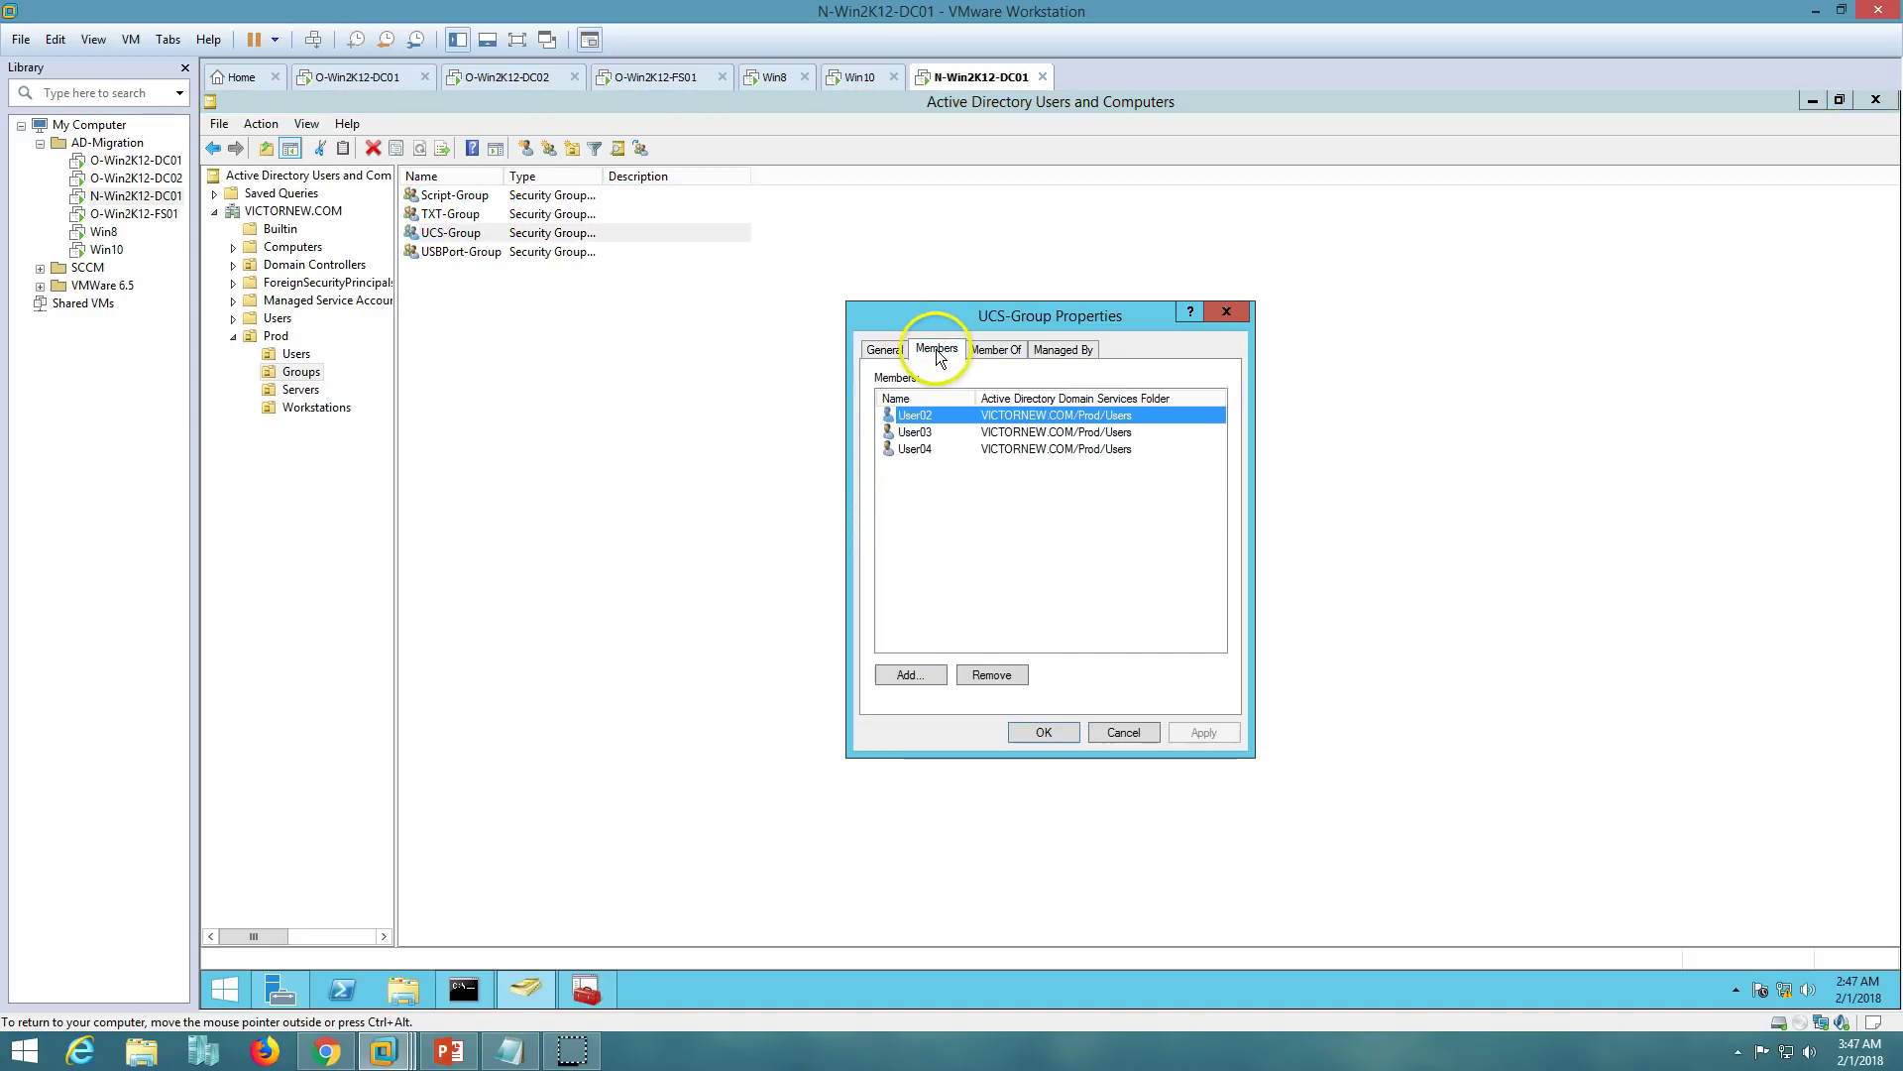
{"action": "left_click", "coordinate": [914, 432]}
{"action": "left_click", "coordinate": [1135, 733]}
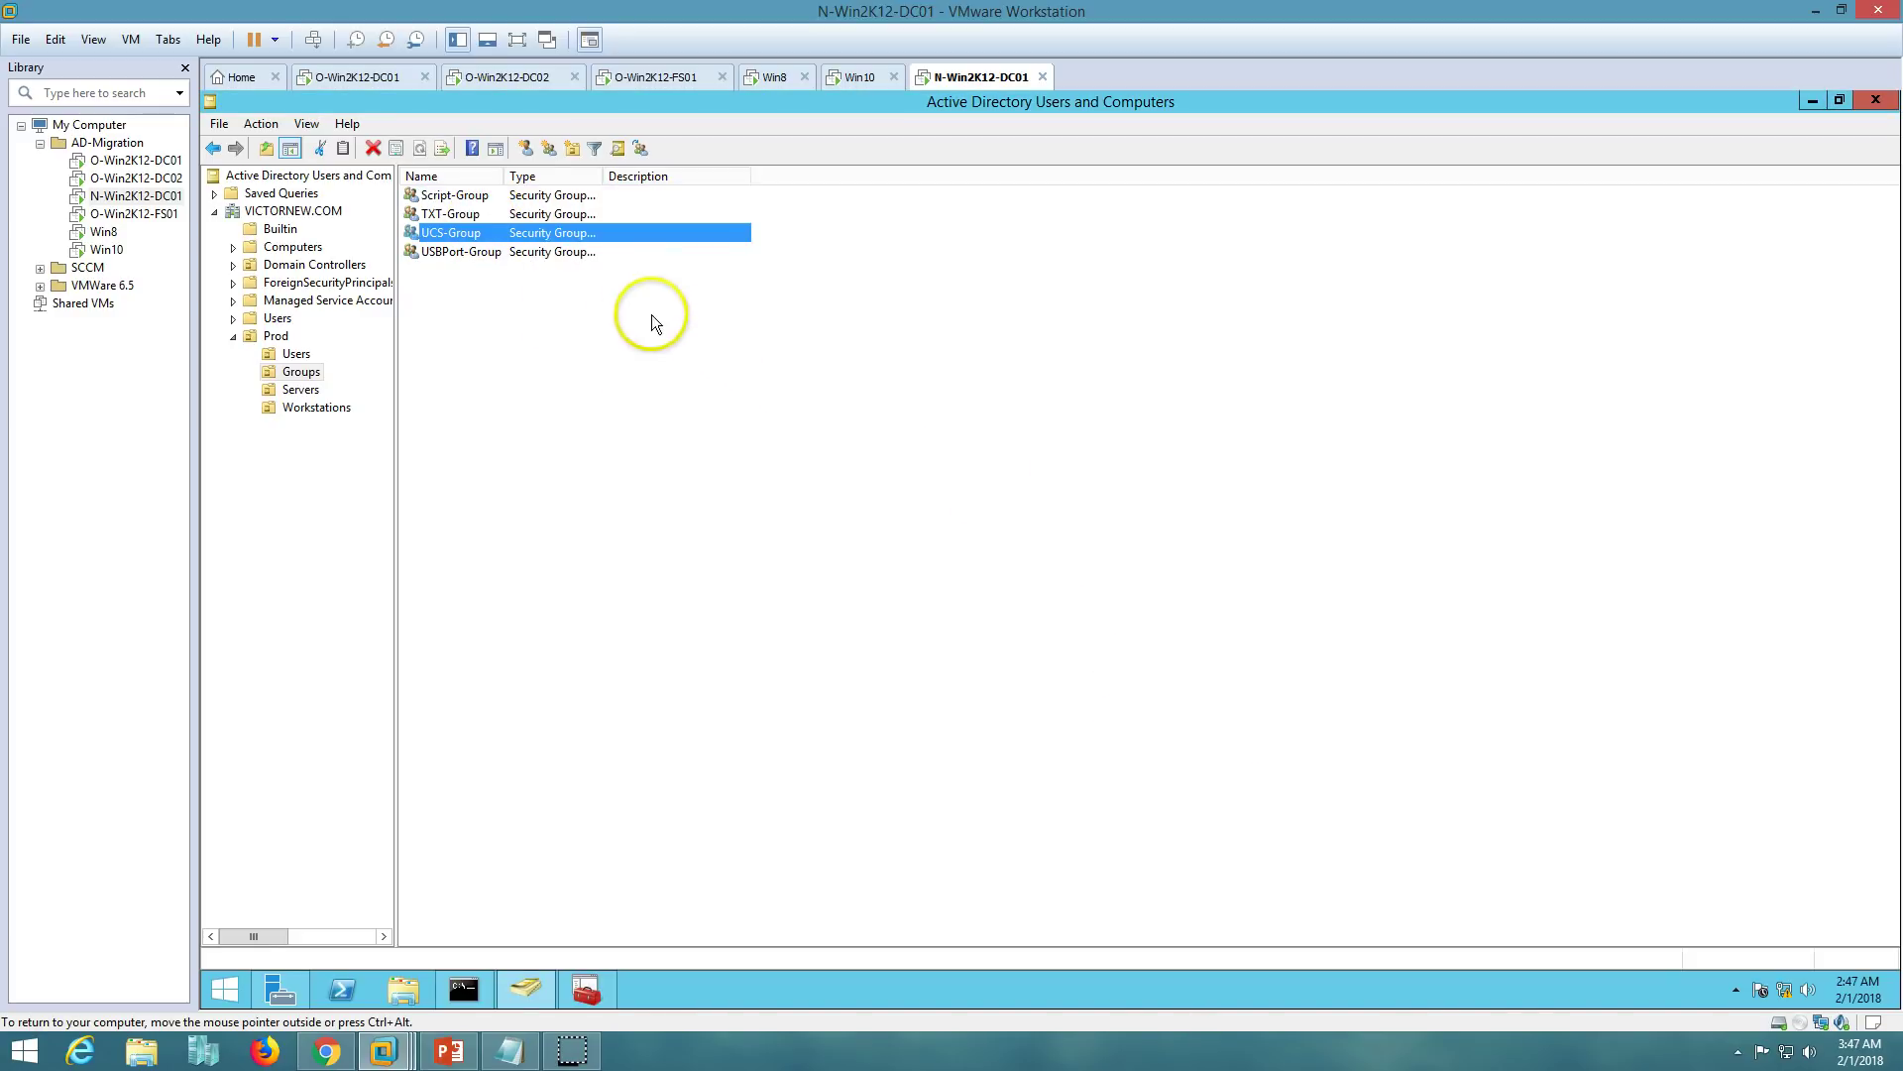
- Review the member lists of USBPort-Group and TXT-Group
{"action": "double_click", "coordinate": [501, 253]}
{"action": "left_click", "coordinate": [940, 350]}
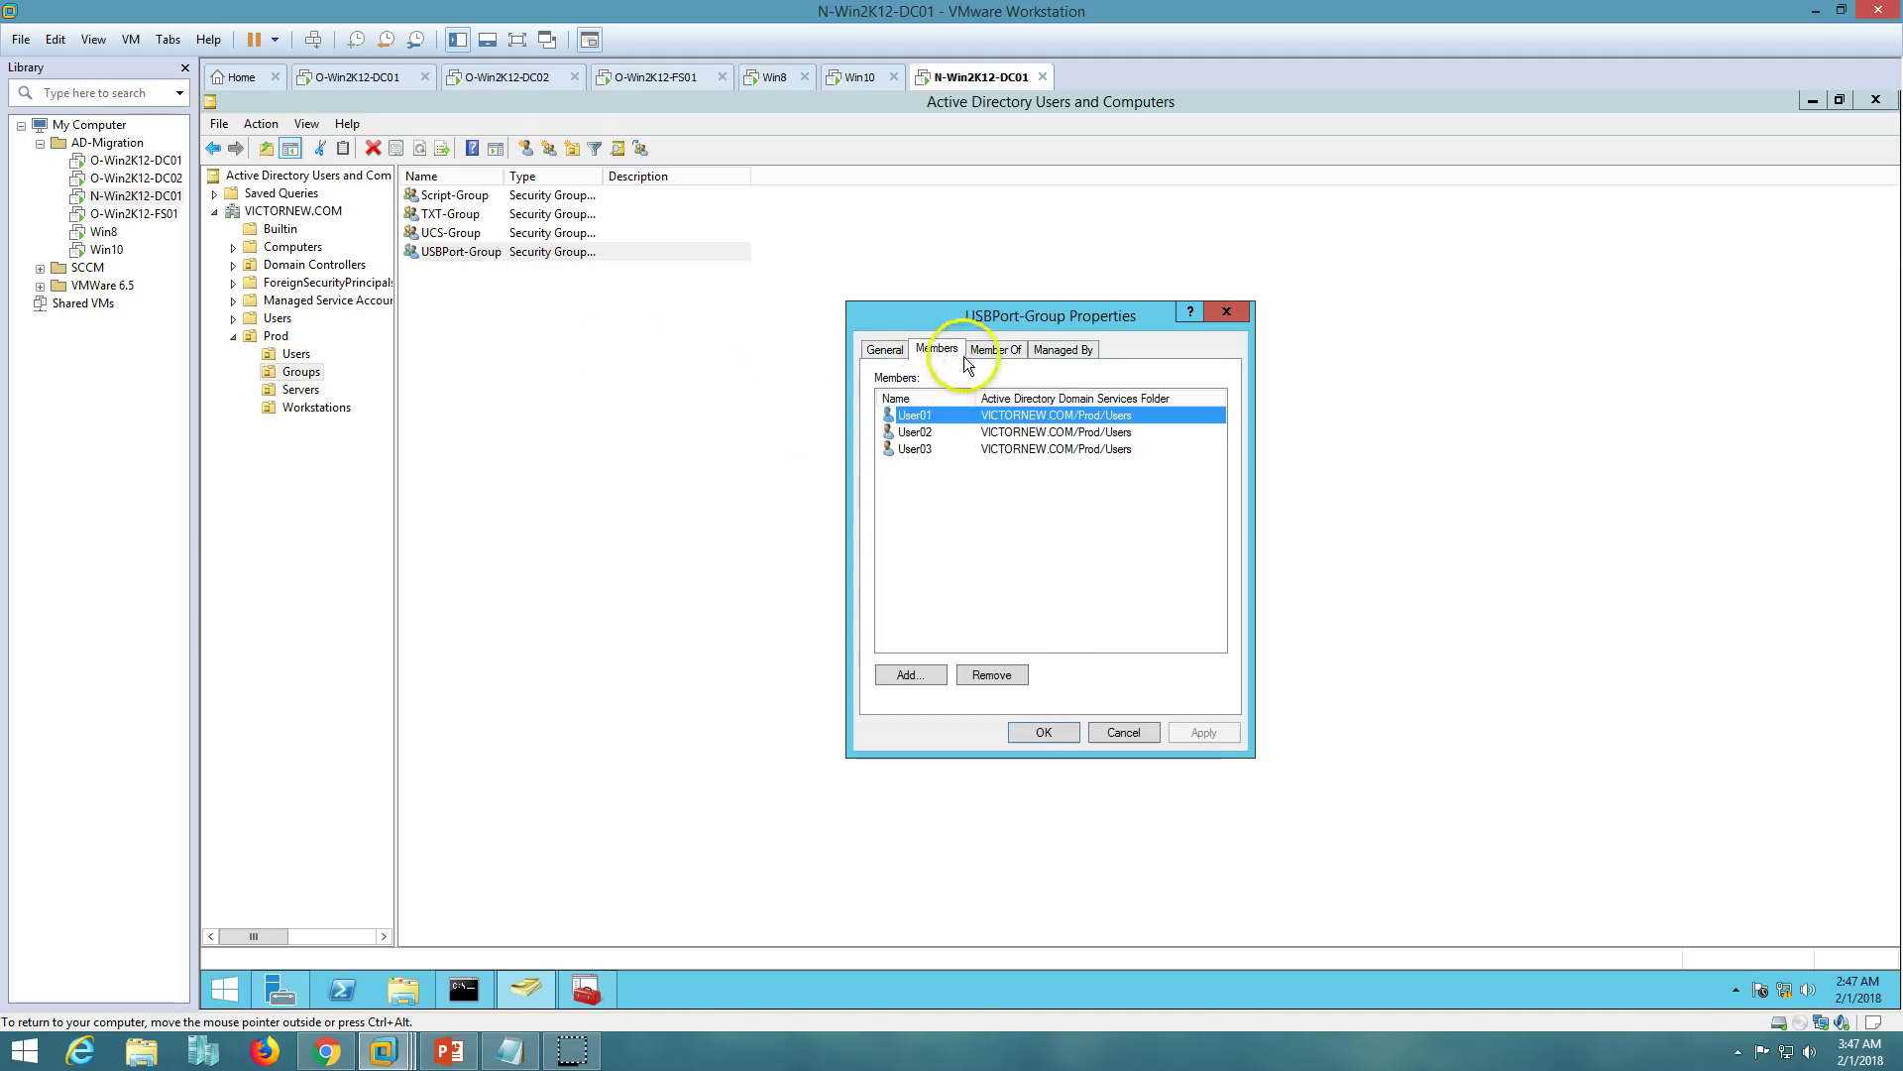
{"action": "left_click", "coordinate": [1106, 731]}
{"action": "double_click", "coordinate": [456, 214]}
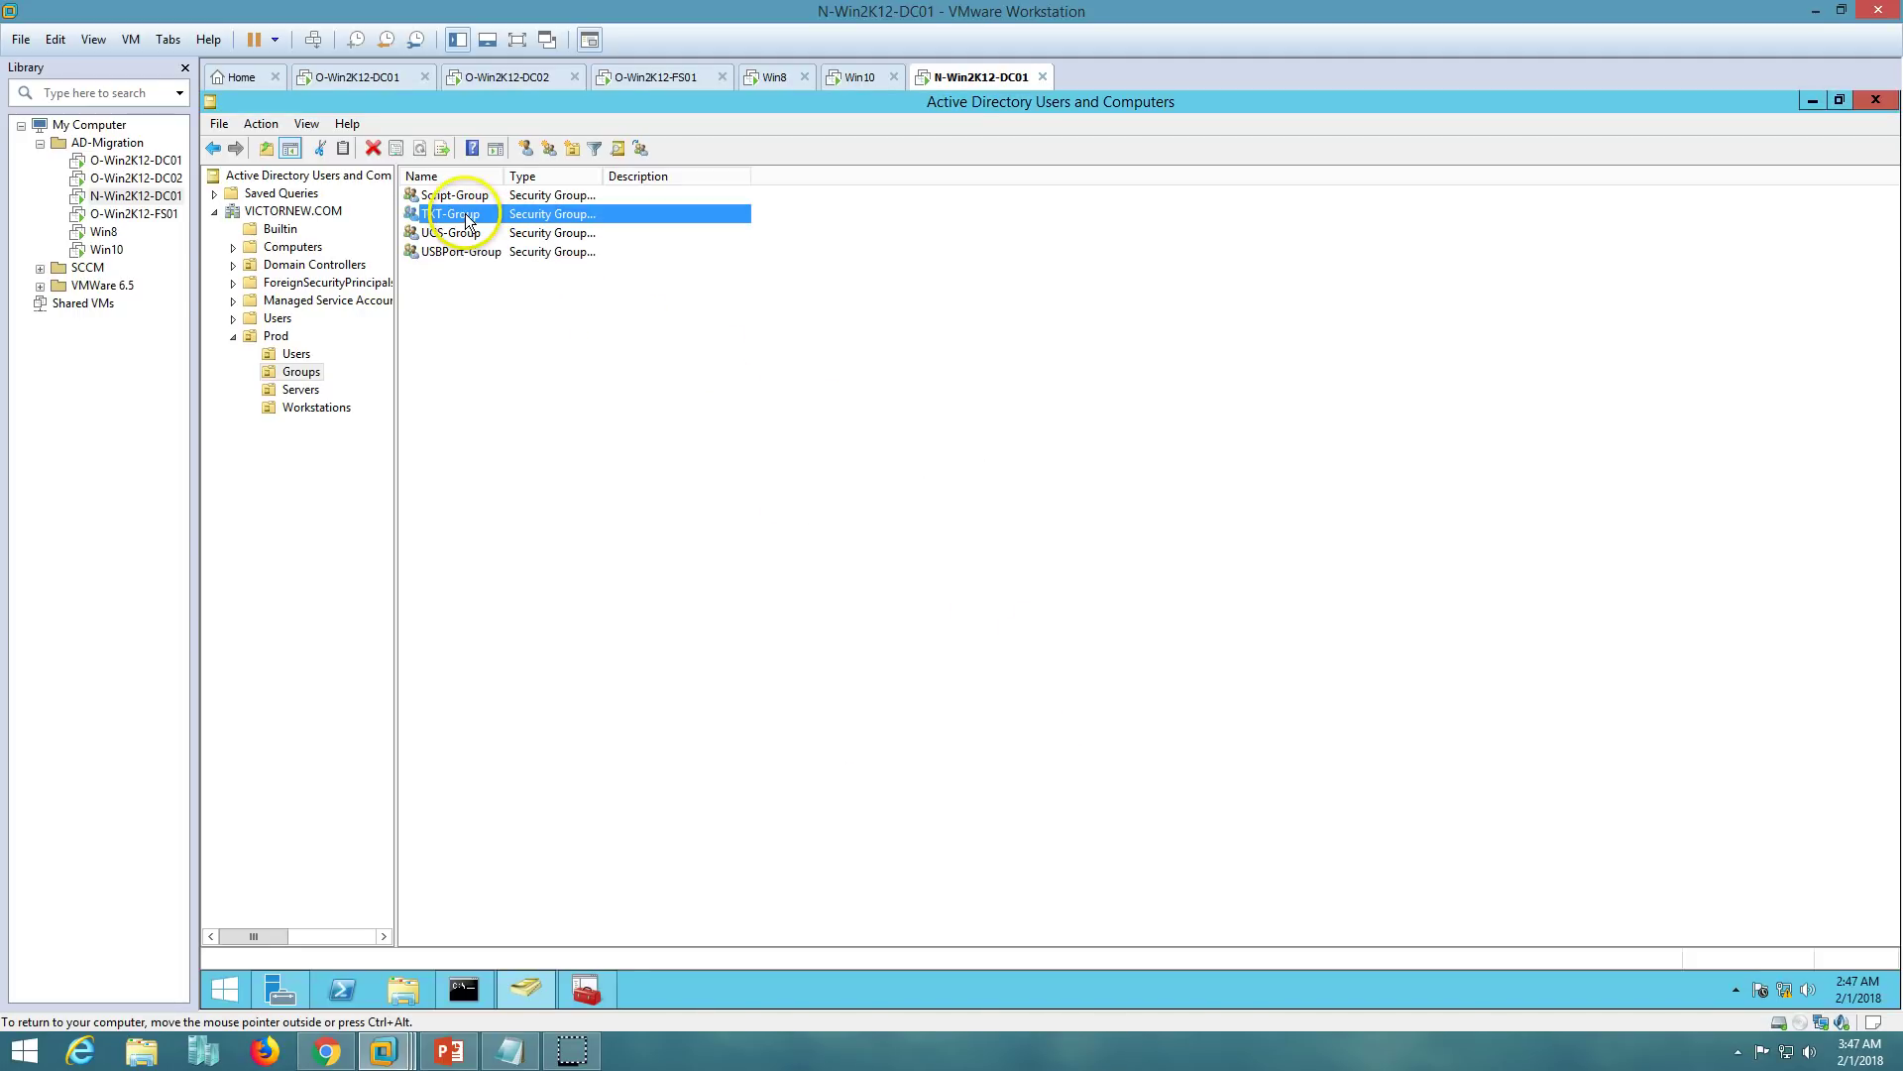
{"action": "left_click", "coordinate": [937, 350]}
{"action": "left_click", "coordinate": [1123, 732]}
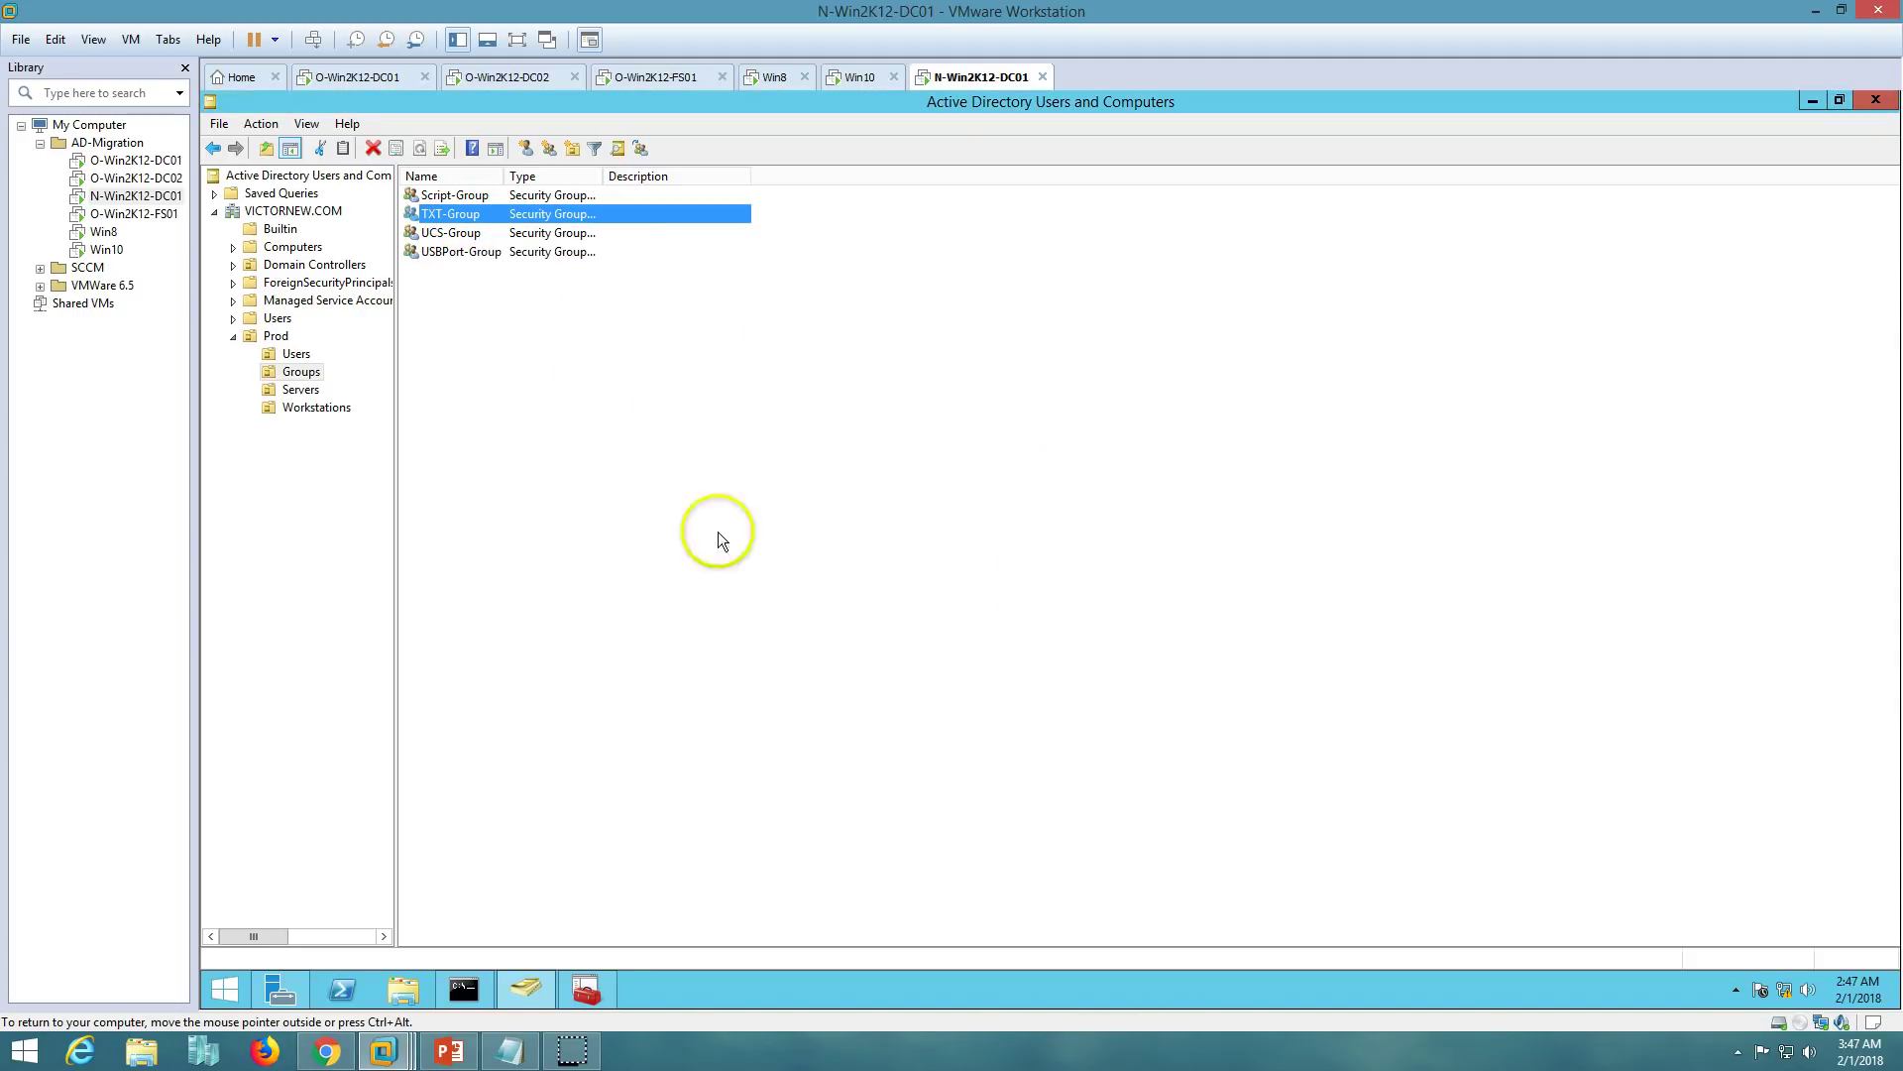
- Check which groups the migrated user FSAdmin belongs to in Prod Users
{"action": "left_click", "coordinate": [300, 389]}
{"action": "left_click", "coordinate": [297, 354]}
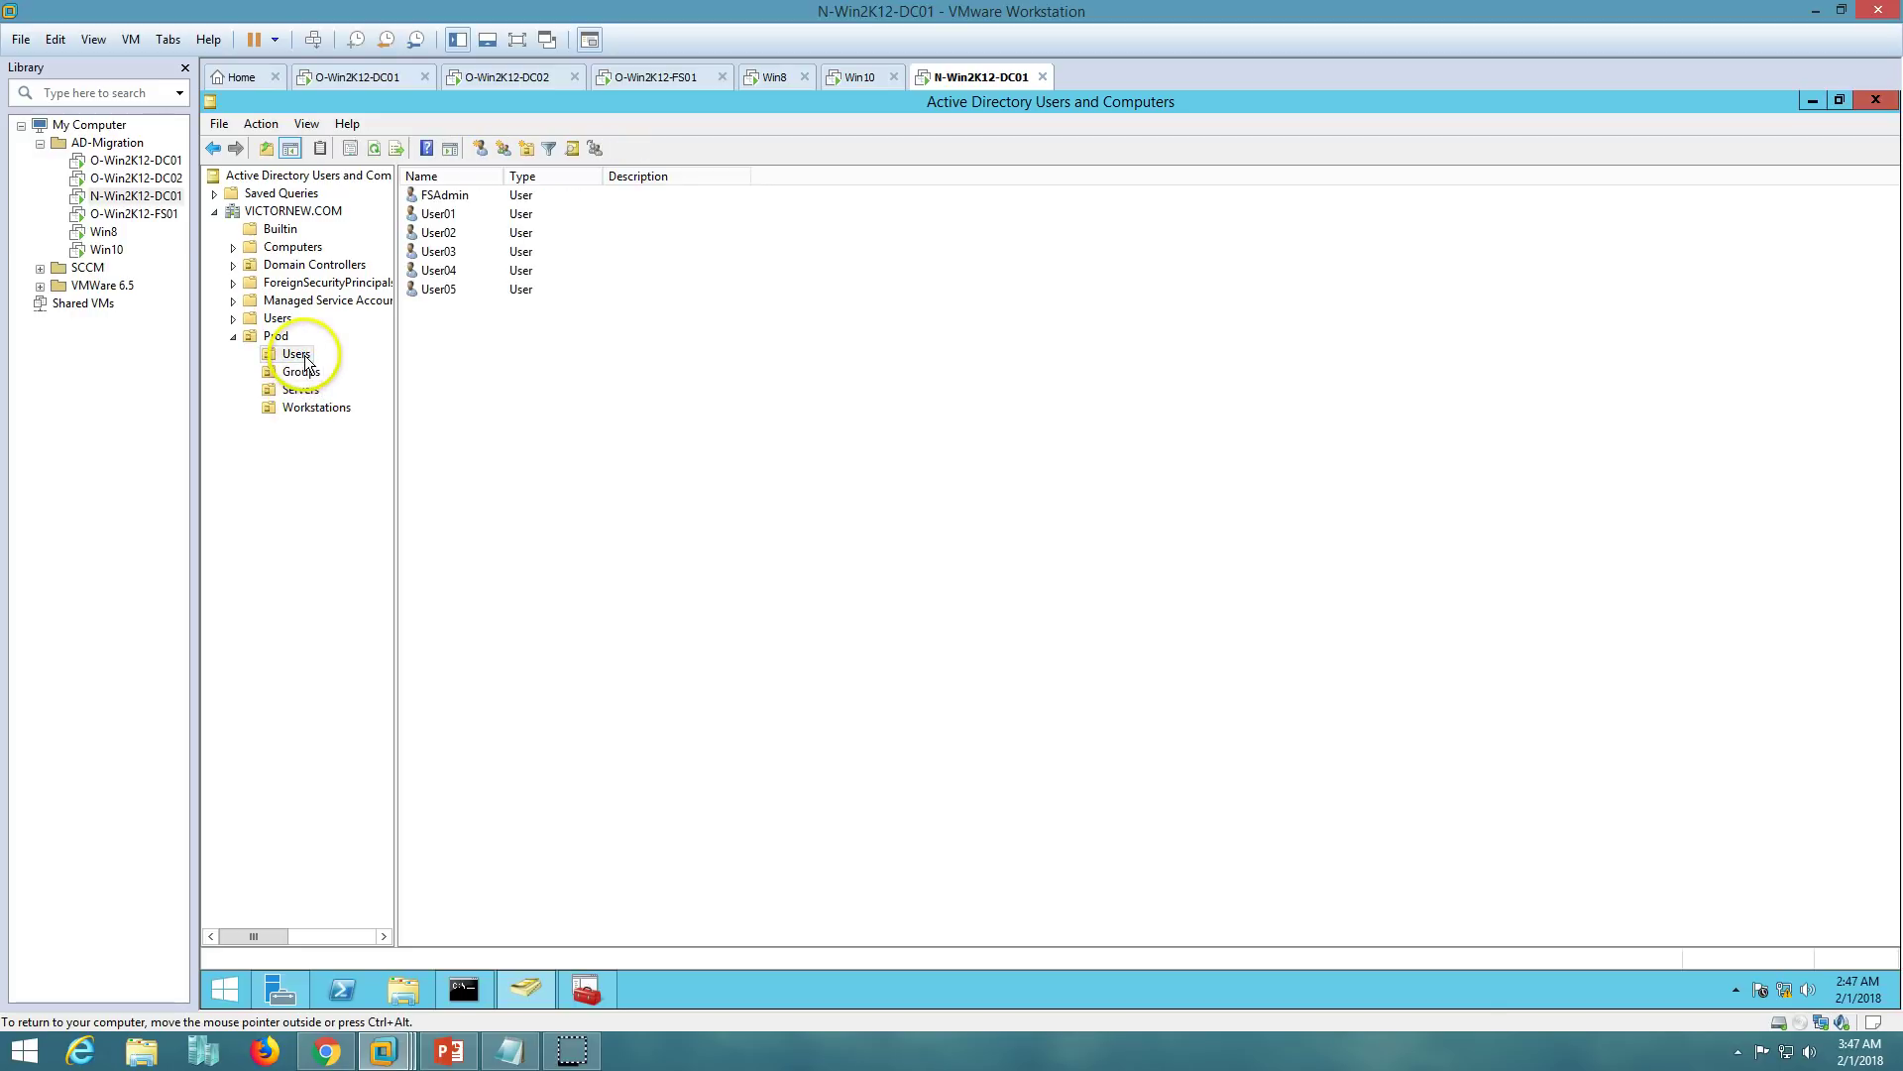
{"action": "double_click", "coordinate": [444, 195]}
{"action": "left_click", "coordinate": [912, 350]}
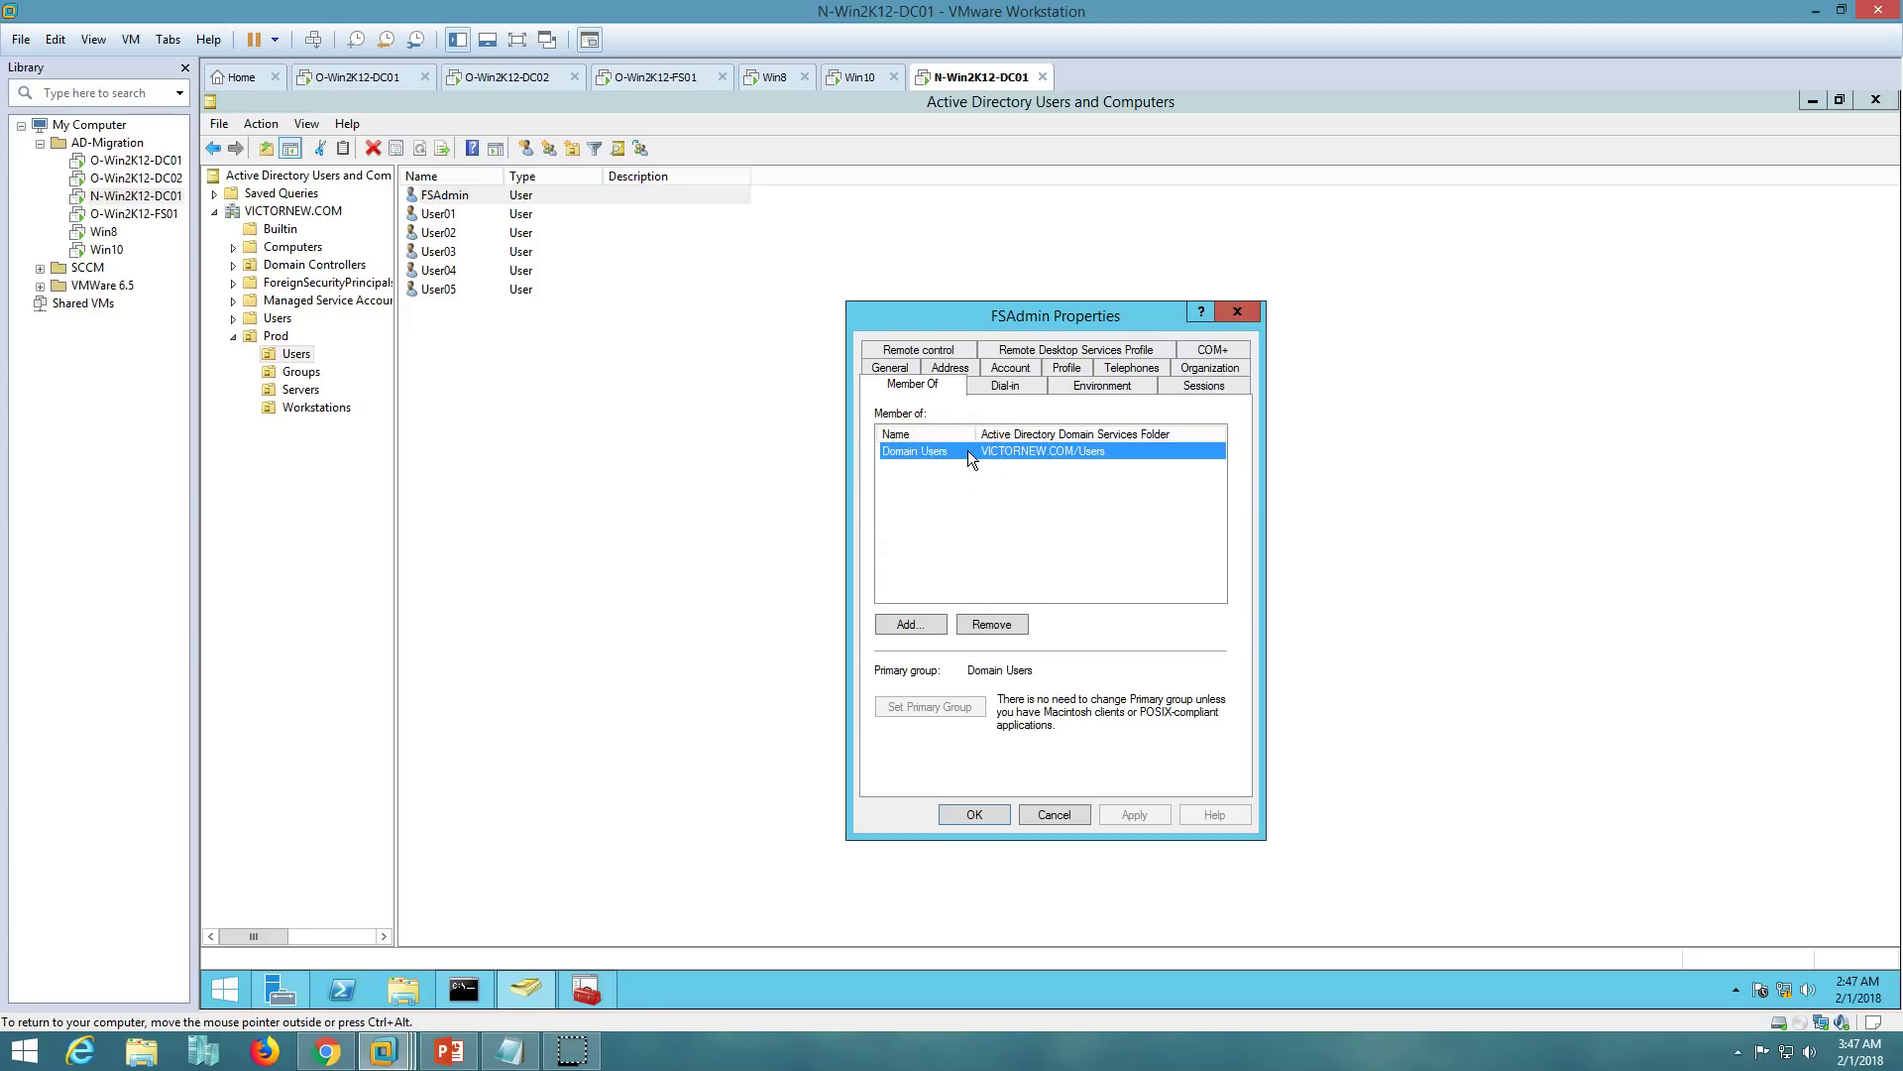
{"action": "left_click", "coordinate": [986, 813]}
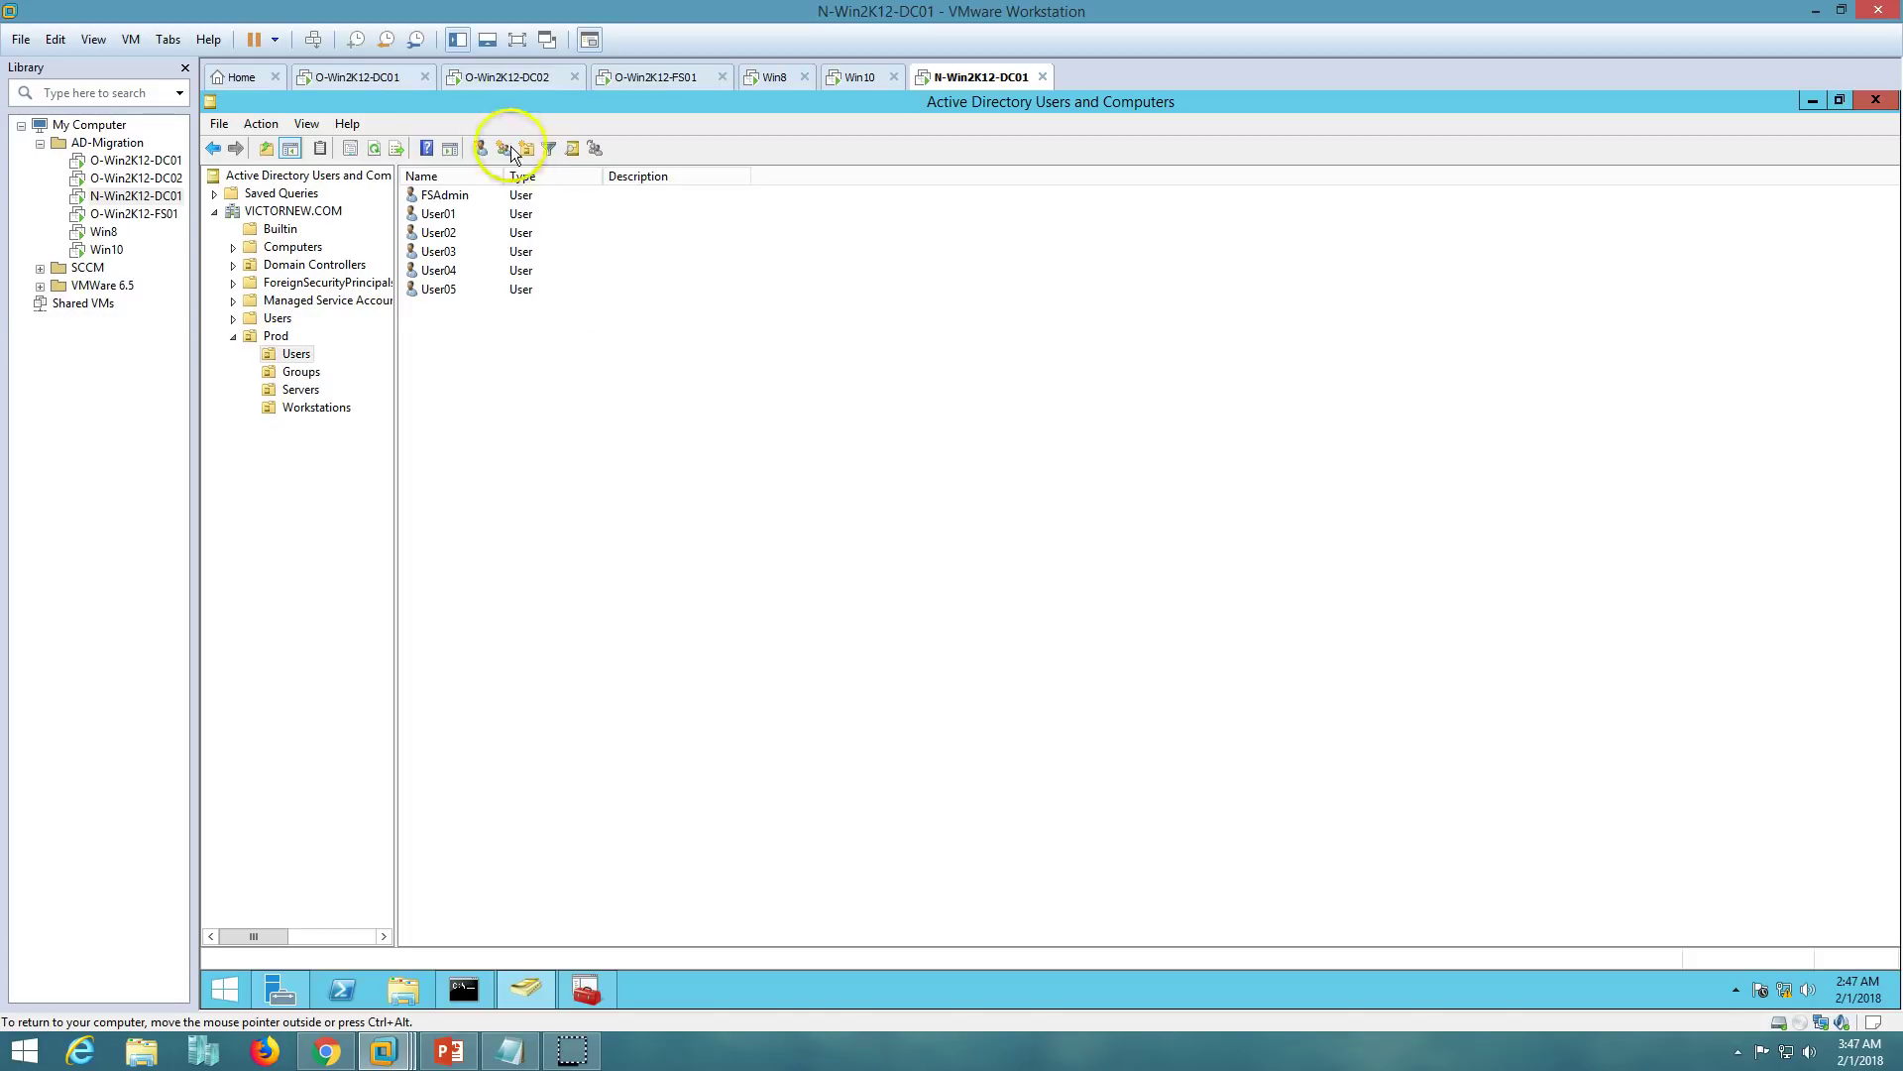
- Switch to the Win8 virtual machine's desktop
{"action": "left_click", "coordinate": [457, 1057]}
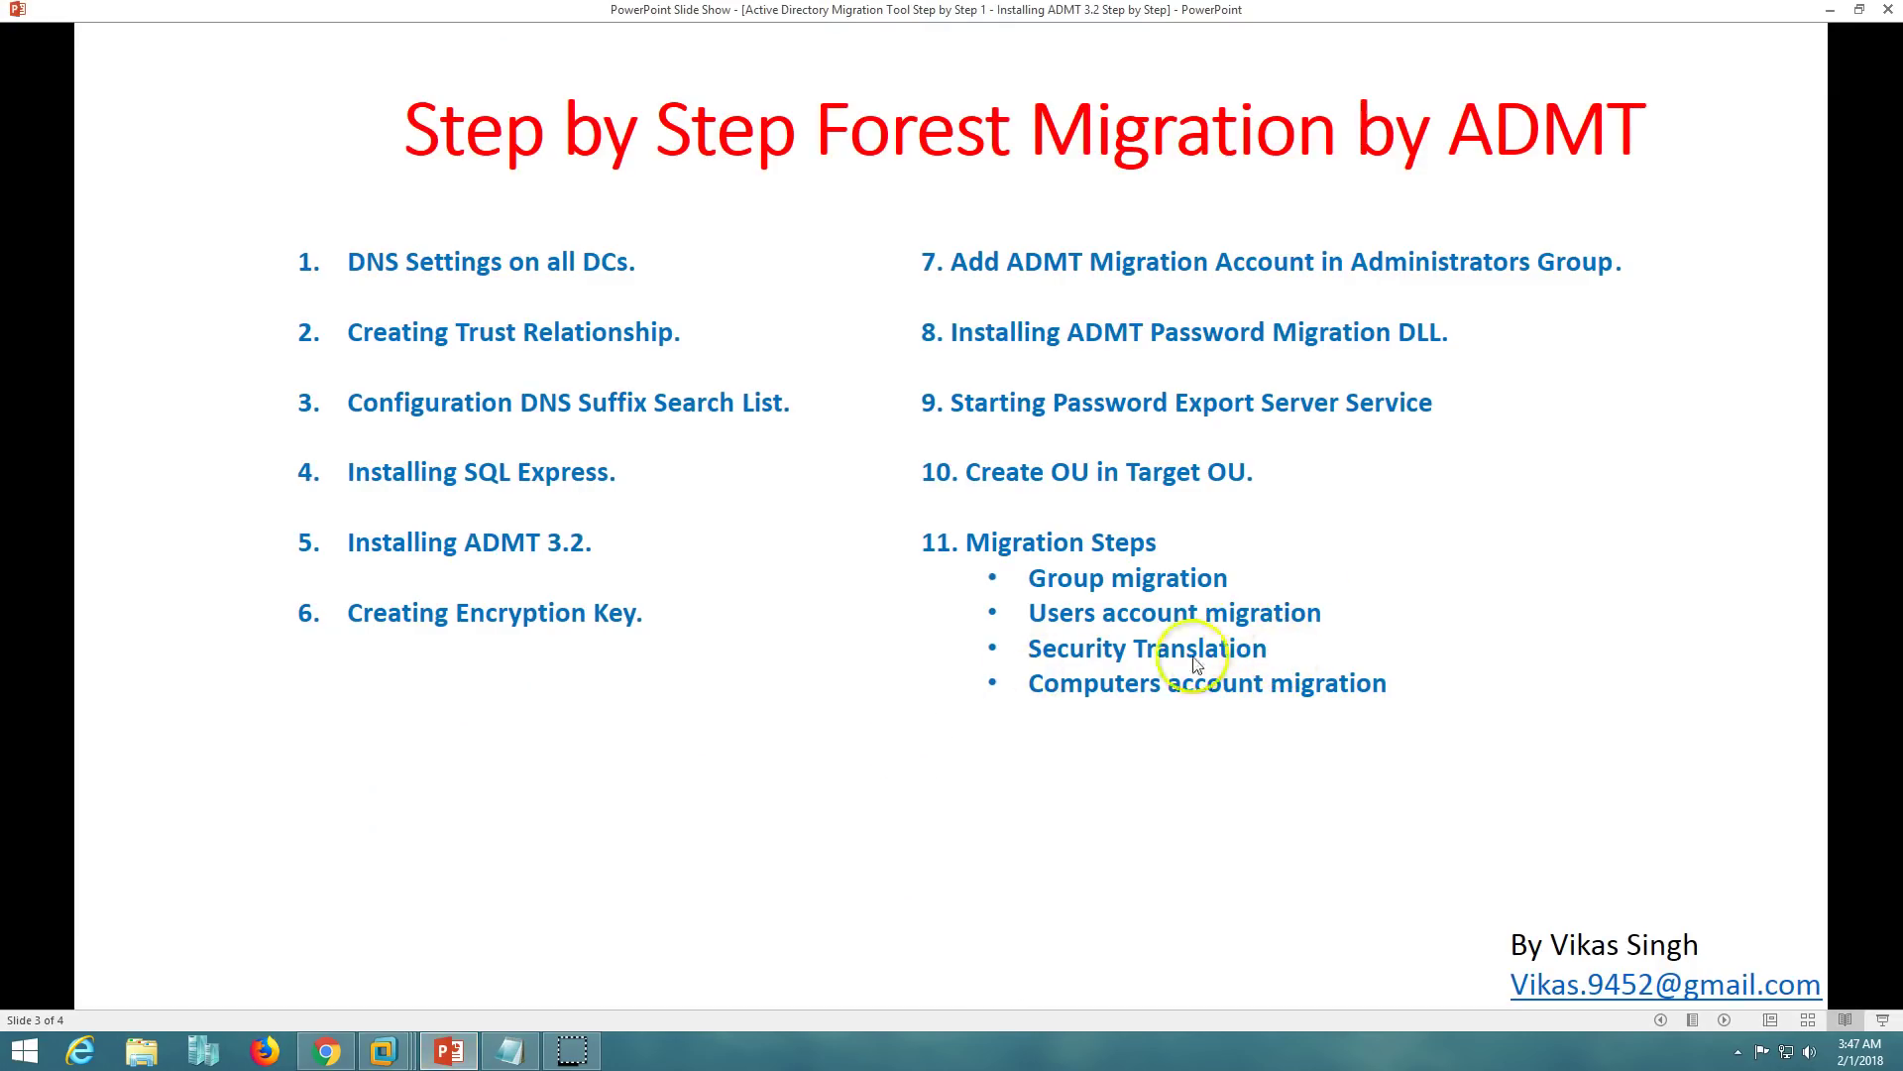
{"action": "left_click", "coordinate": [449, 1051]}
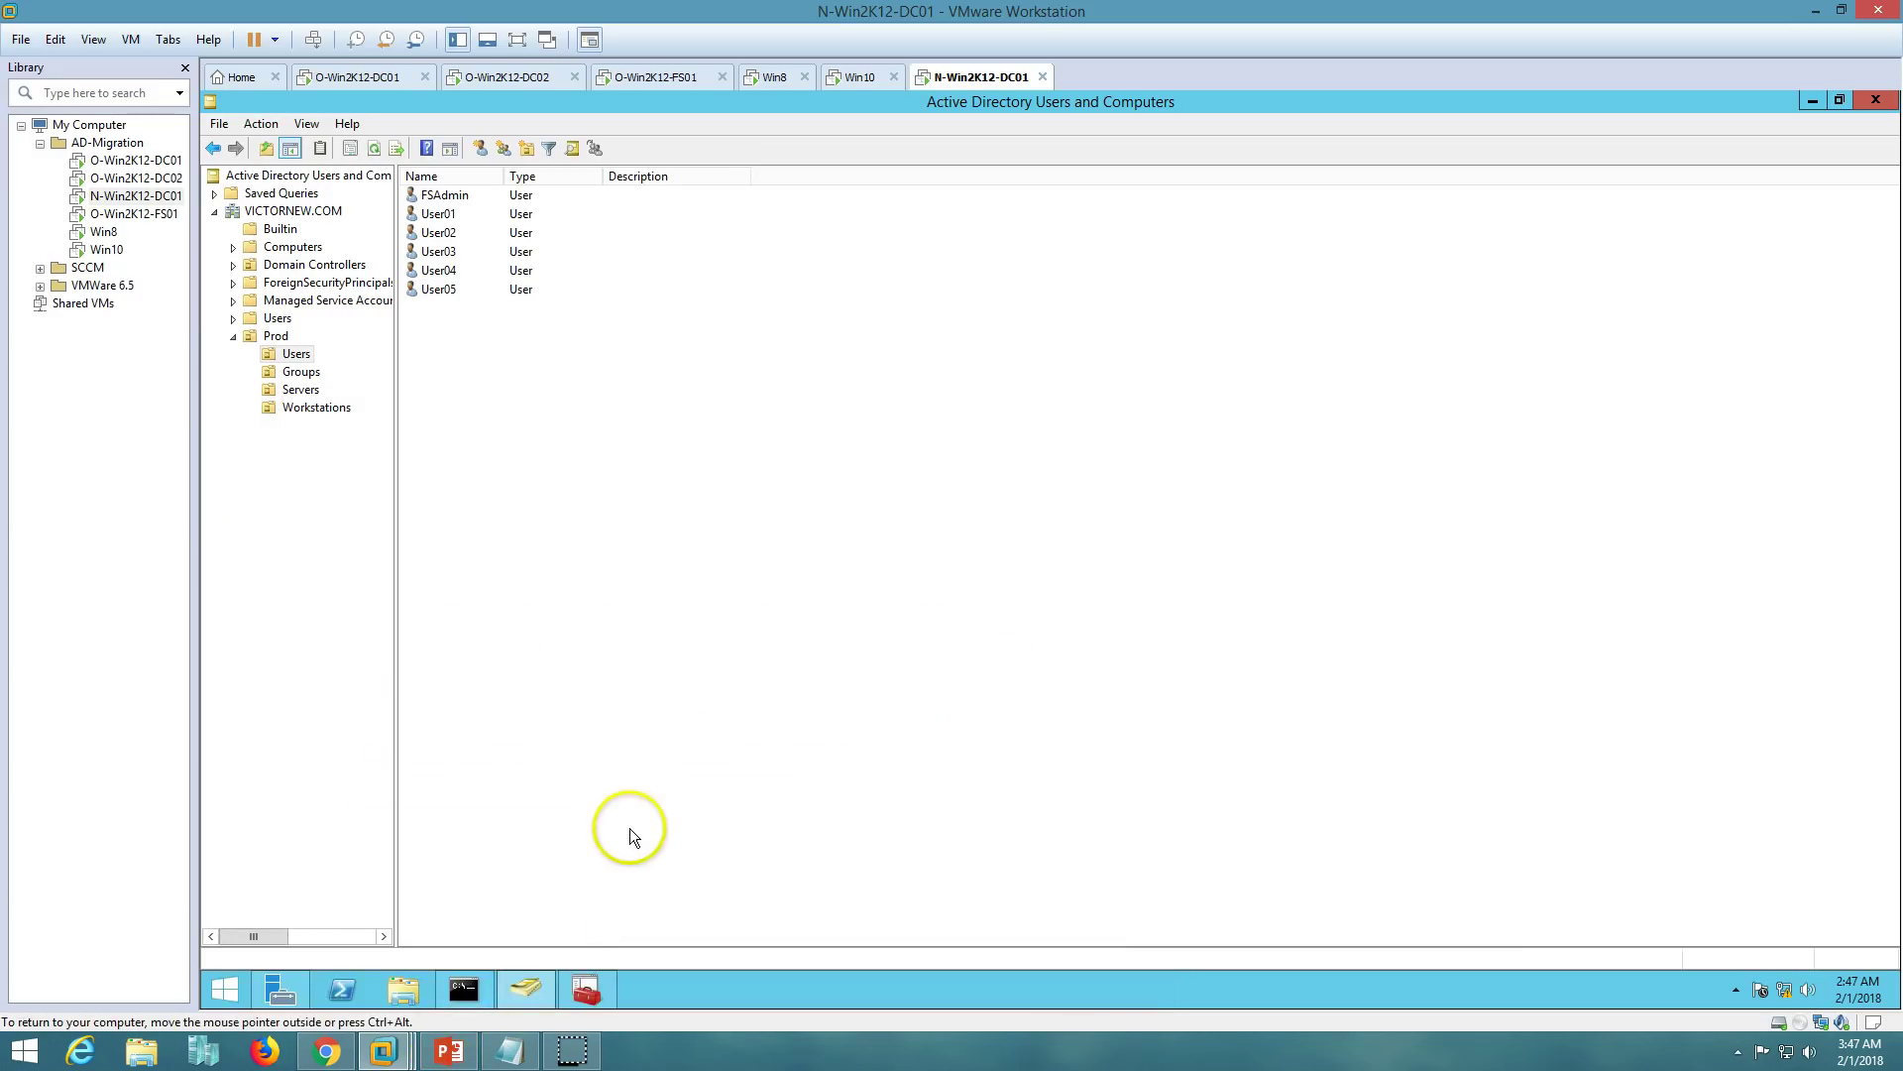
{"action": "left_click", "coordinate": [774, 79]}
{"action": "left_click", "coordinate": [656, 498]}
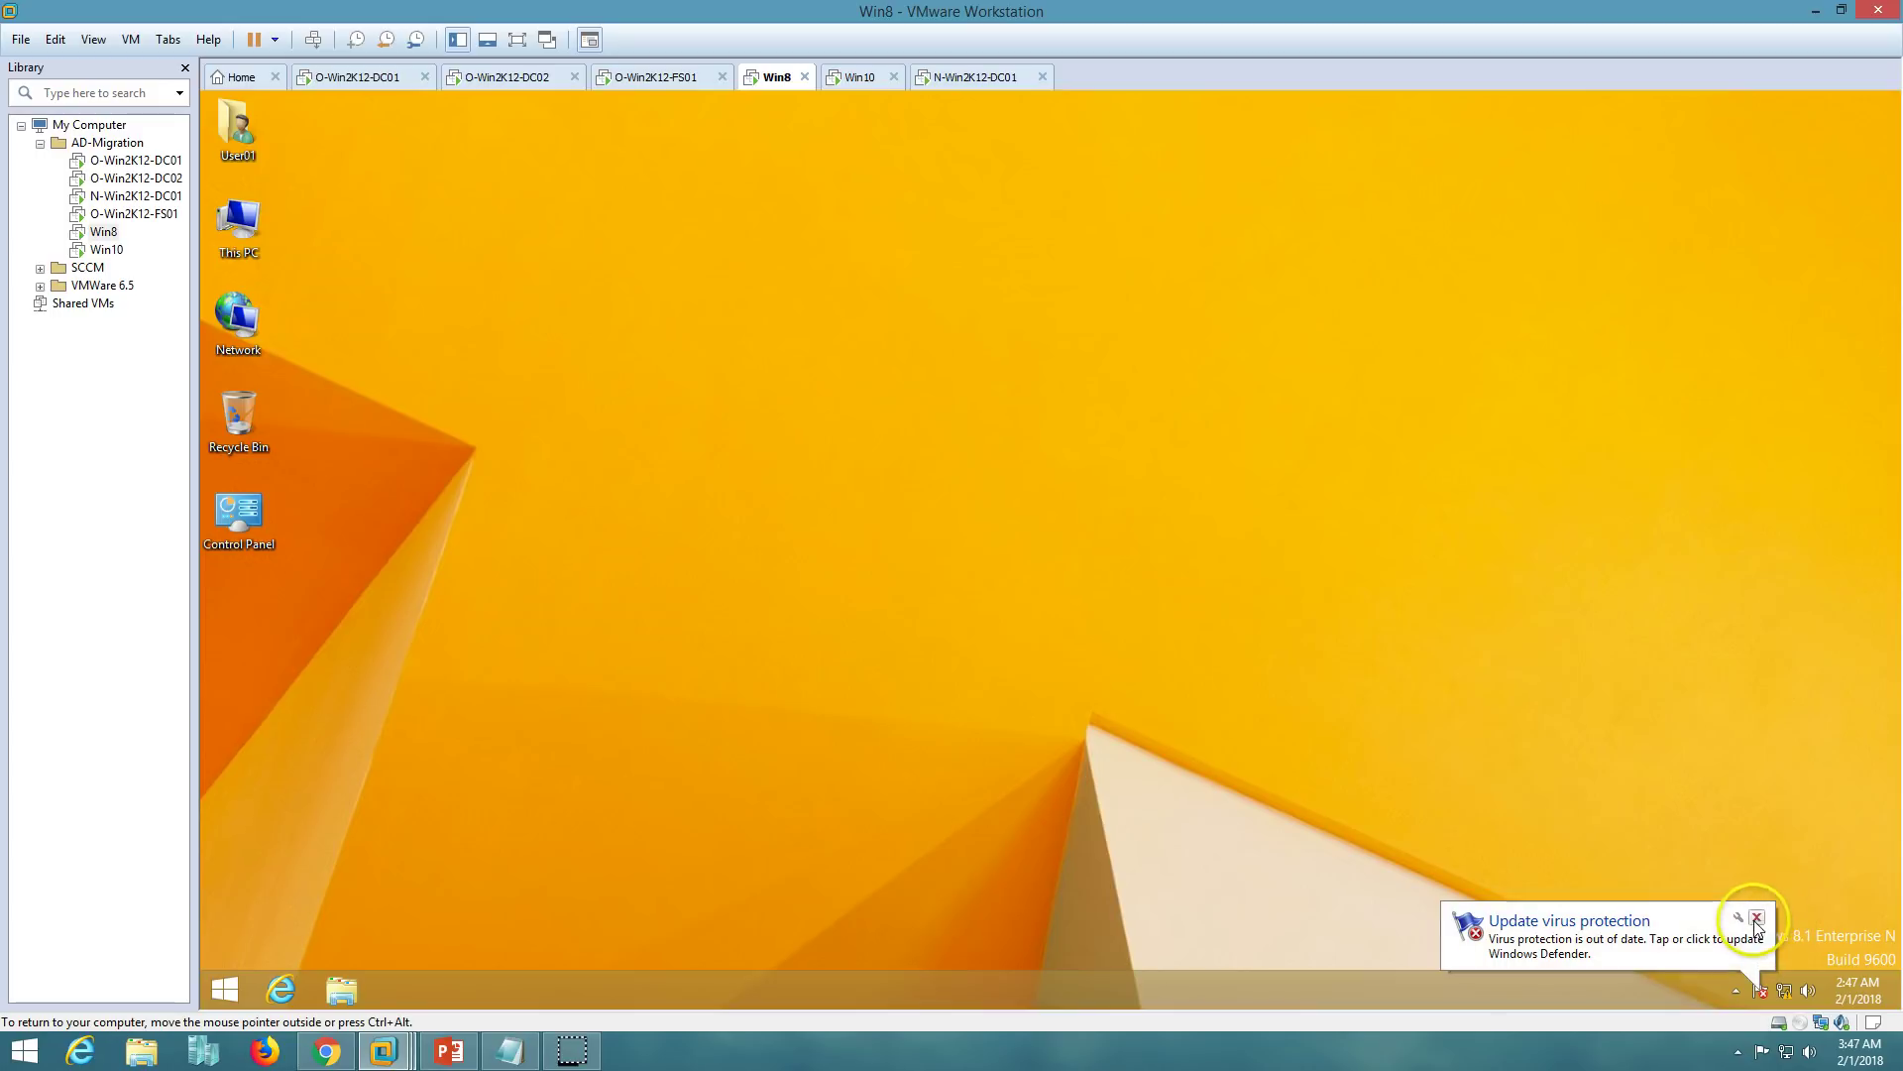
- Open Ethernet0's properties from Network and Sharing Center, supplying the administrator credentials
{"action": "right_click", "coordinate": [1792, 990]}
{"action": "left_click", "coordinate": [1775, 975]}
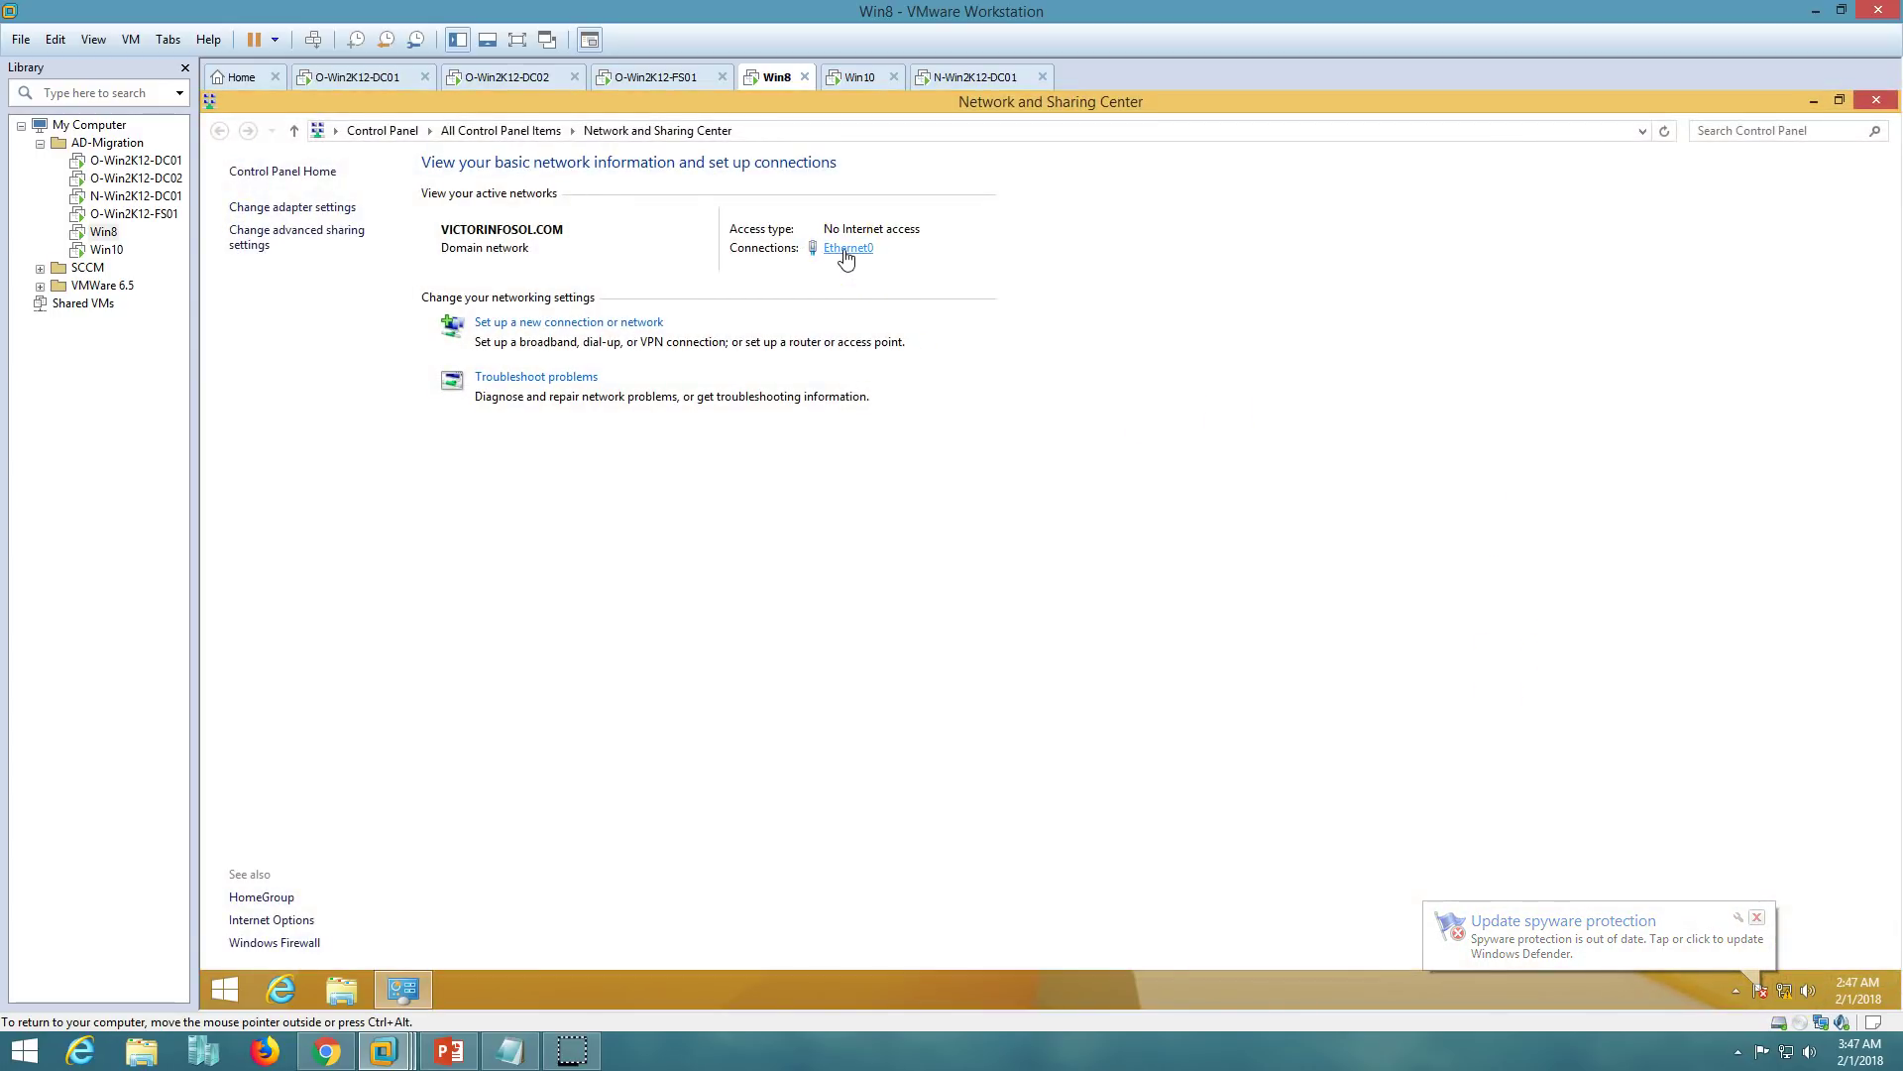
{"action": "left_click", "coordinate": [937, 704]}
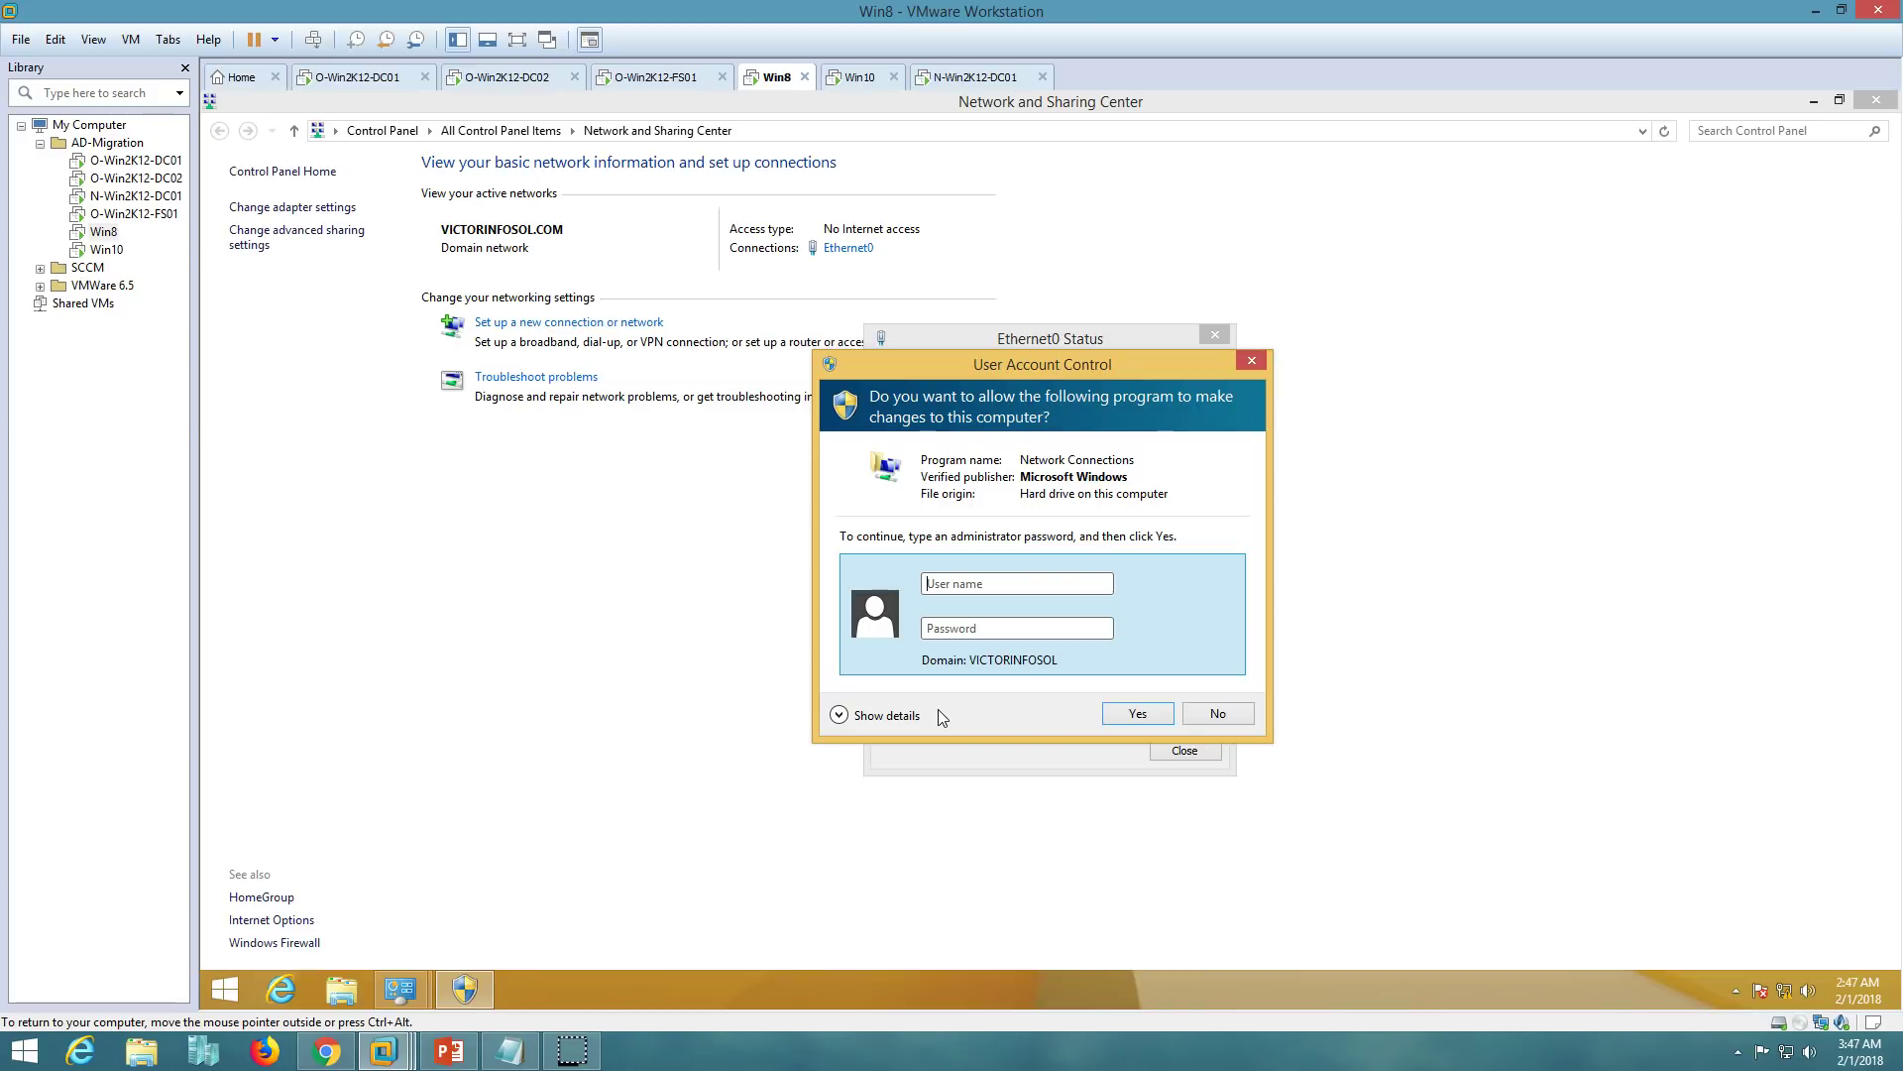
{"action": "type", "text": "Administrator"}
{"action": "key", "text": "Tab"}
{"action": "type", "text": "P@ssw0rd"}
{"action": "key", "text": "Return"}
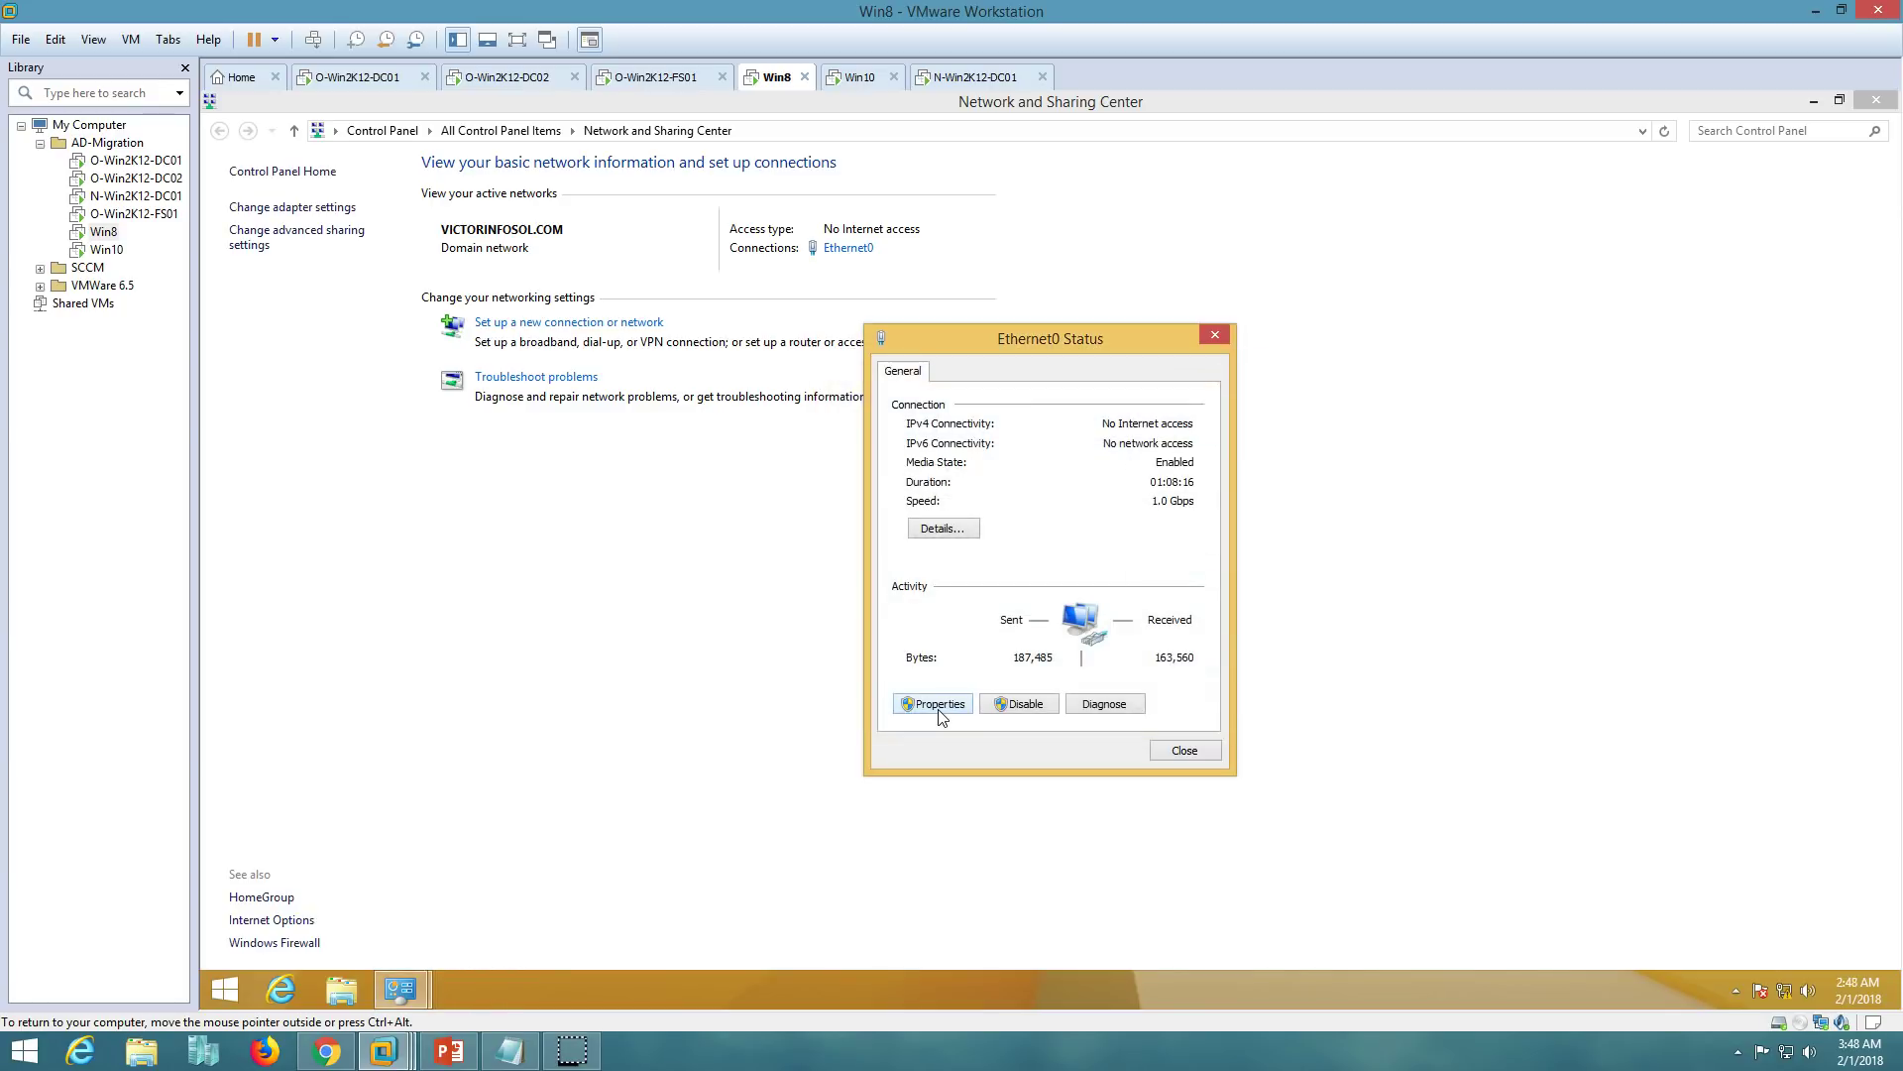
- Add 192.168.1.221 as a third DNS server in Ethernet0's advanced IPv4 settings
{"action": "left_click", "coordinate": [1025, 617]}
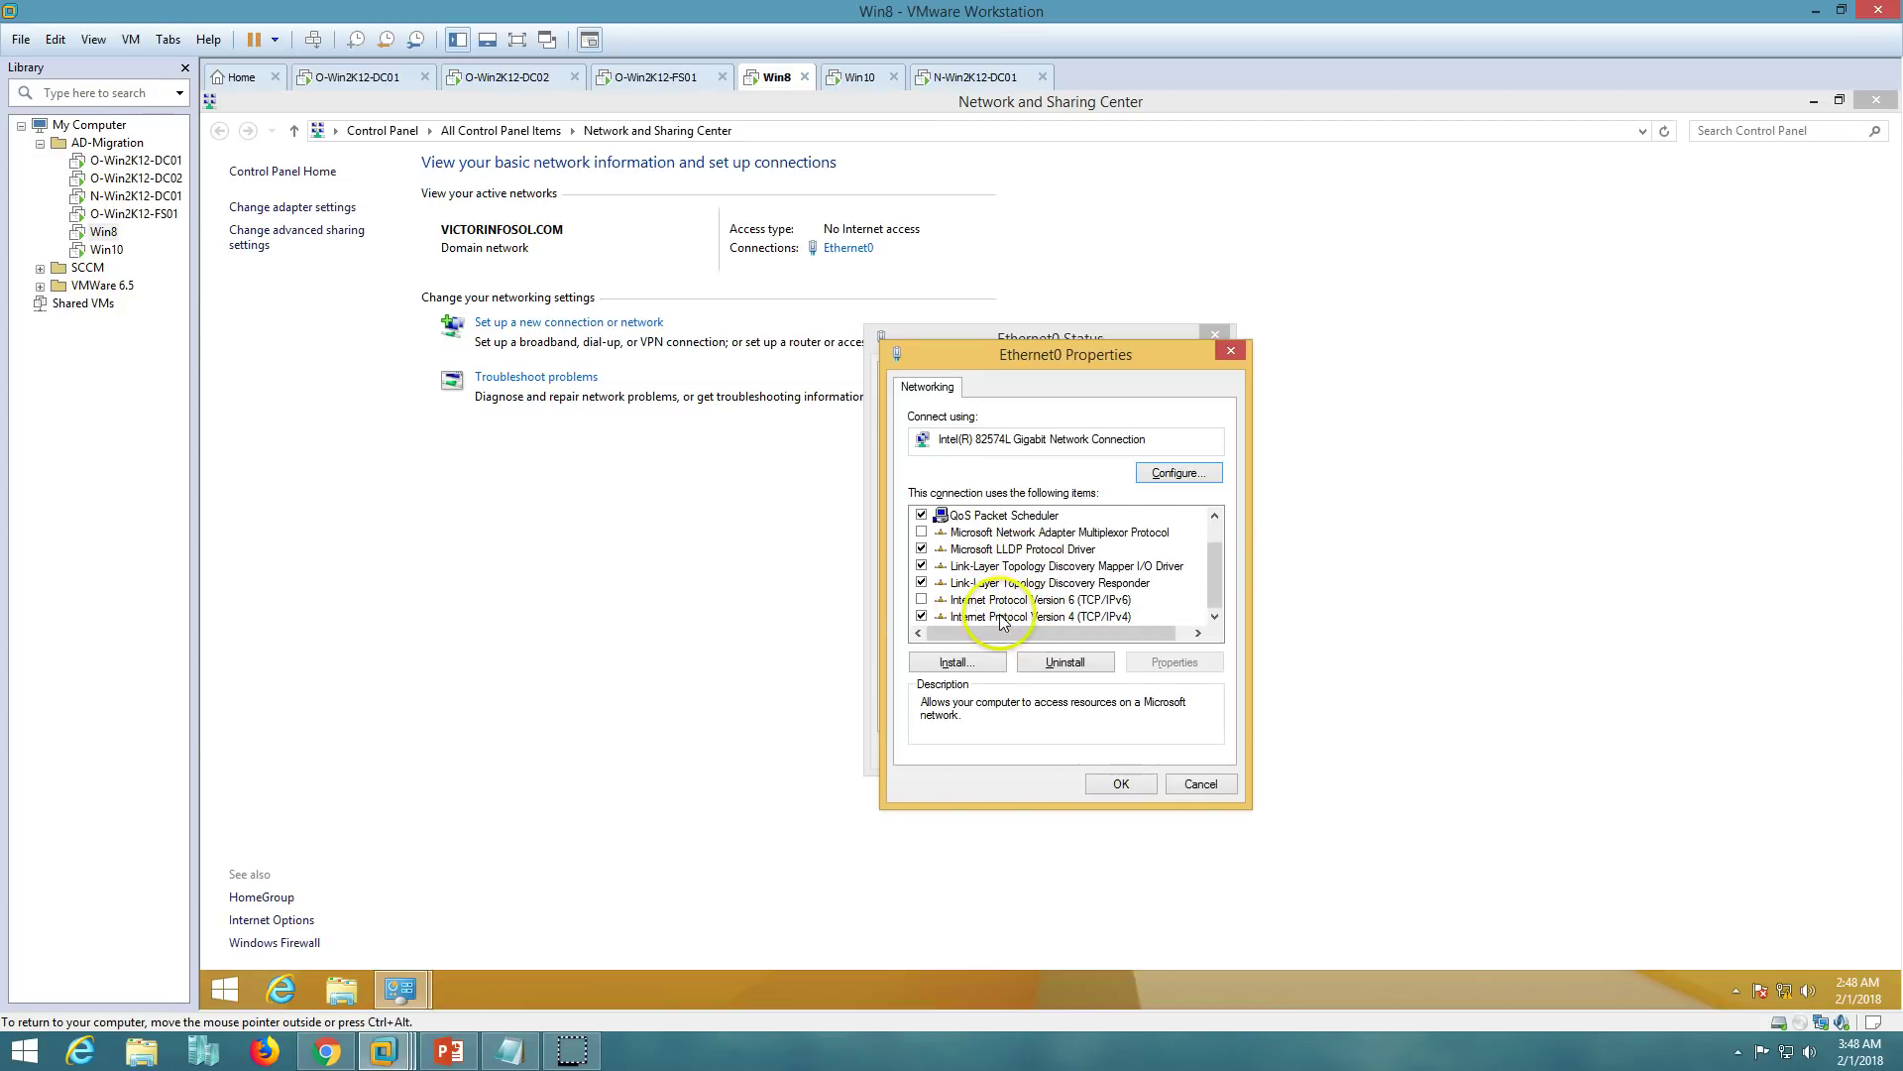
{"action": "left_click", "coordinate": [1175, 661]}
{"action": "left_click", "coordinate": [1245, 803]}
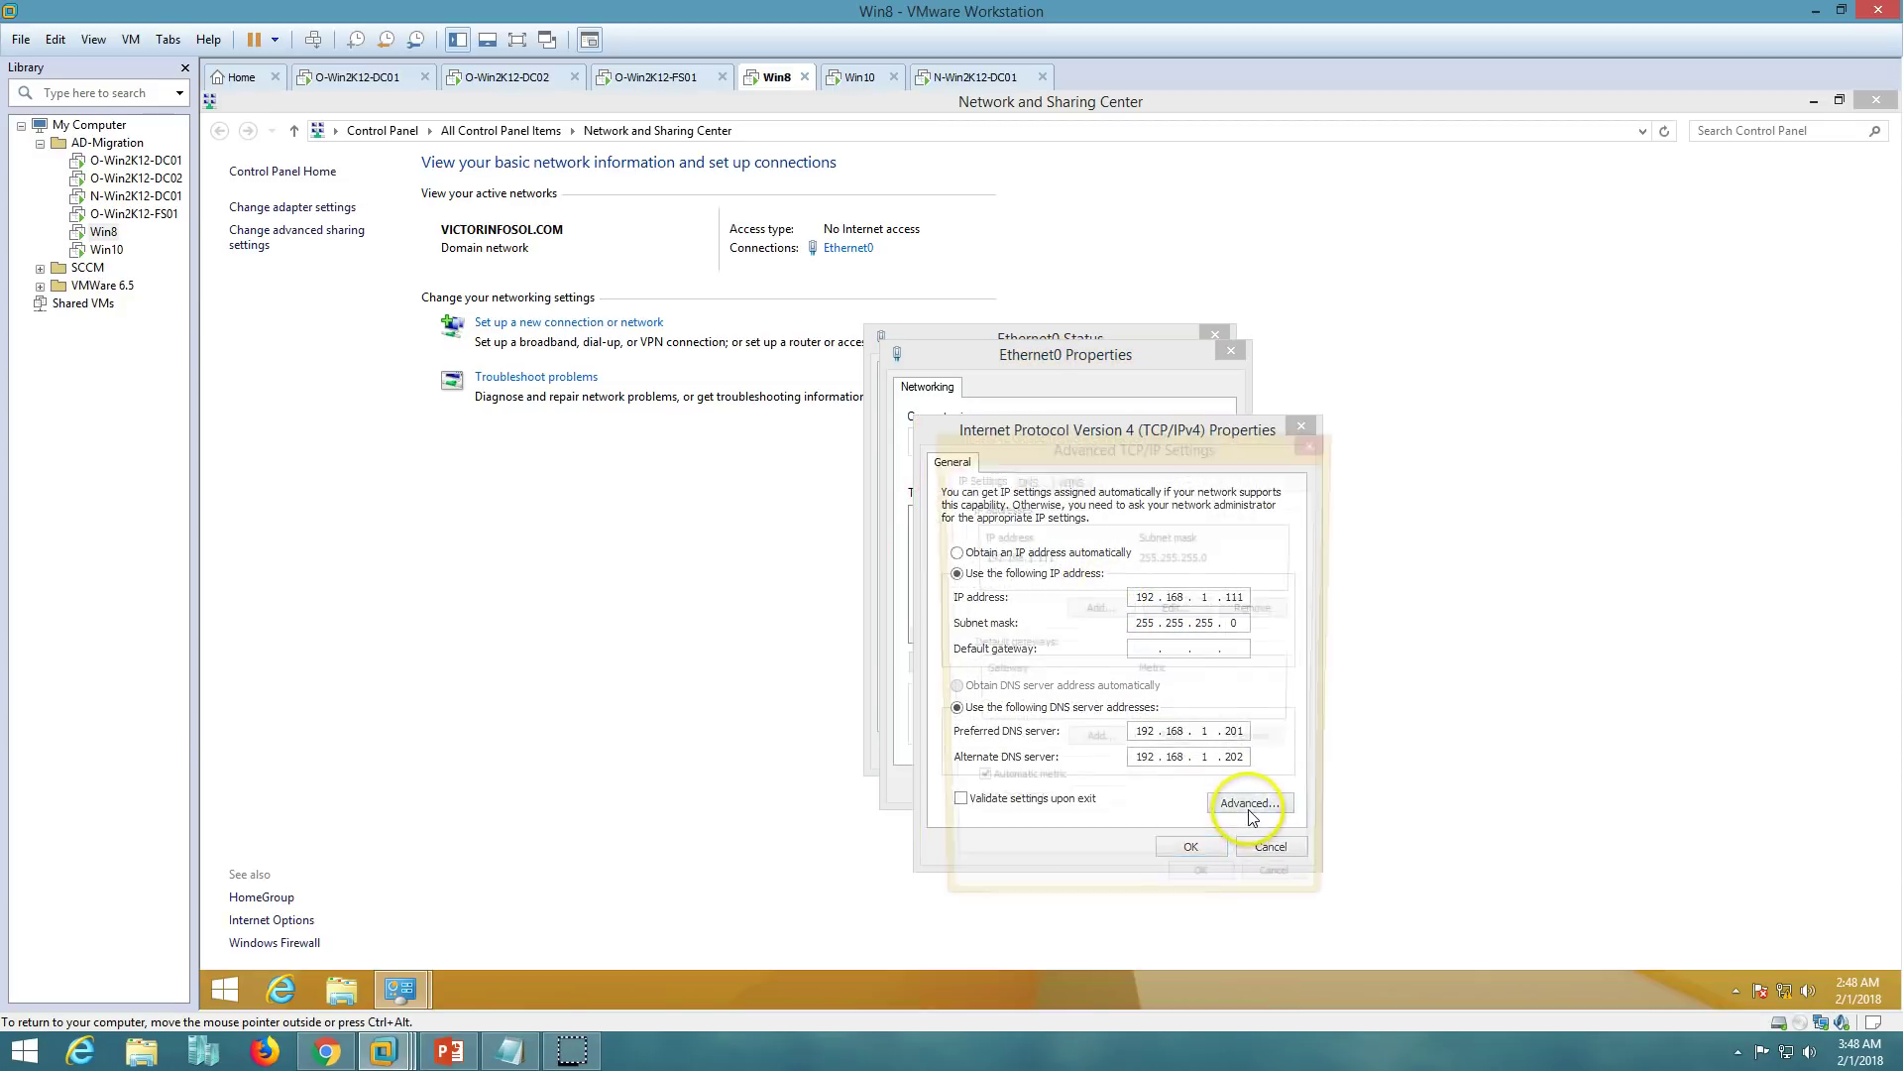
{"action": "left_click", "coordinate": [1023, 479]}
{"action": "left_click", "coordinate": [1073, 593]}
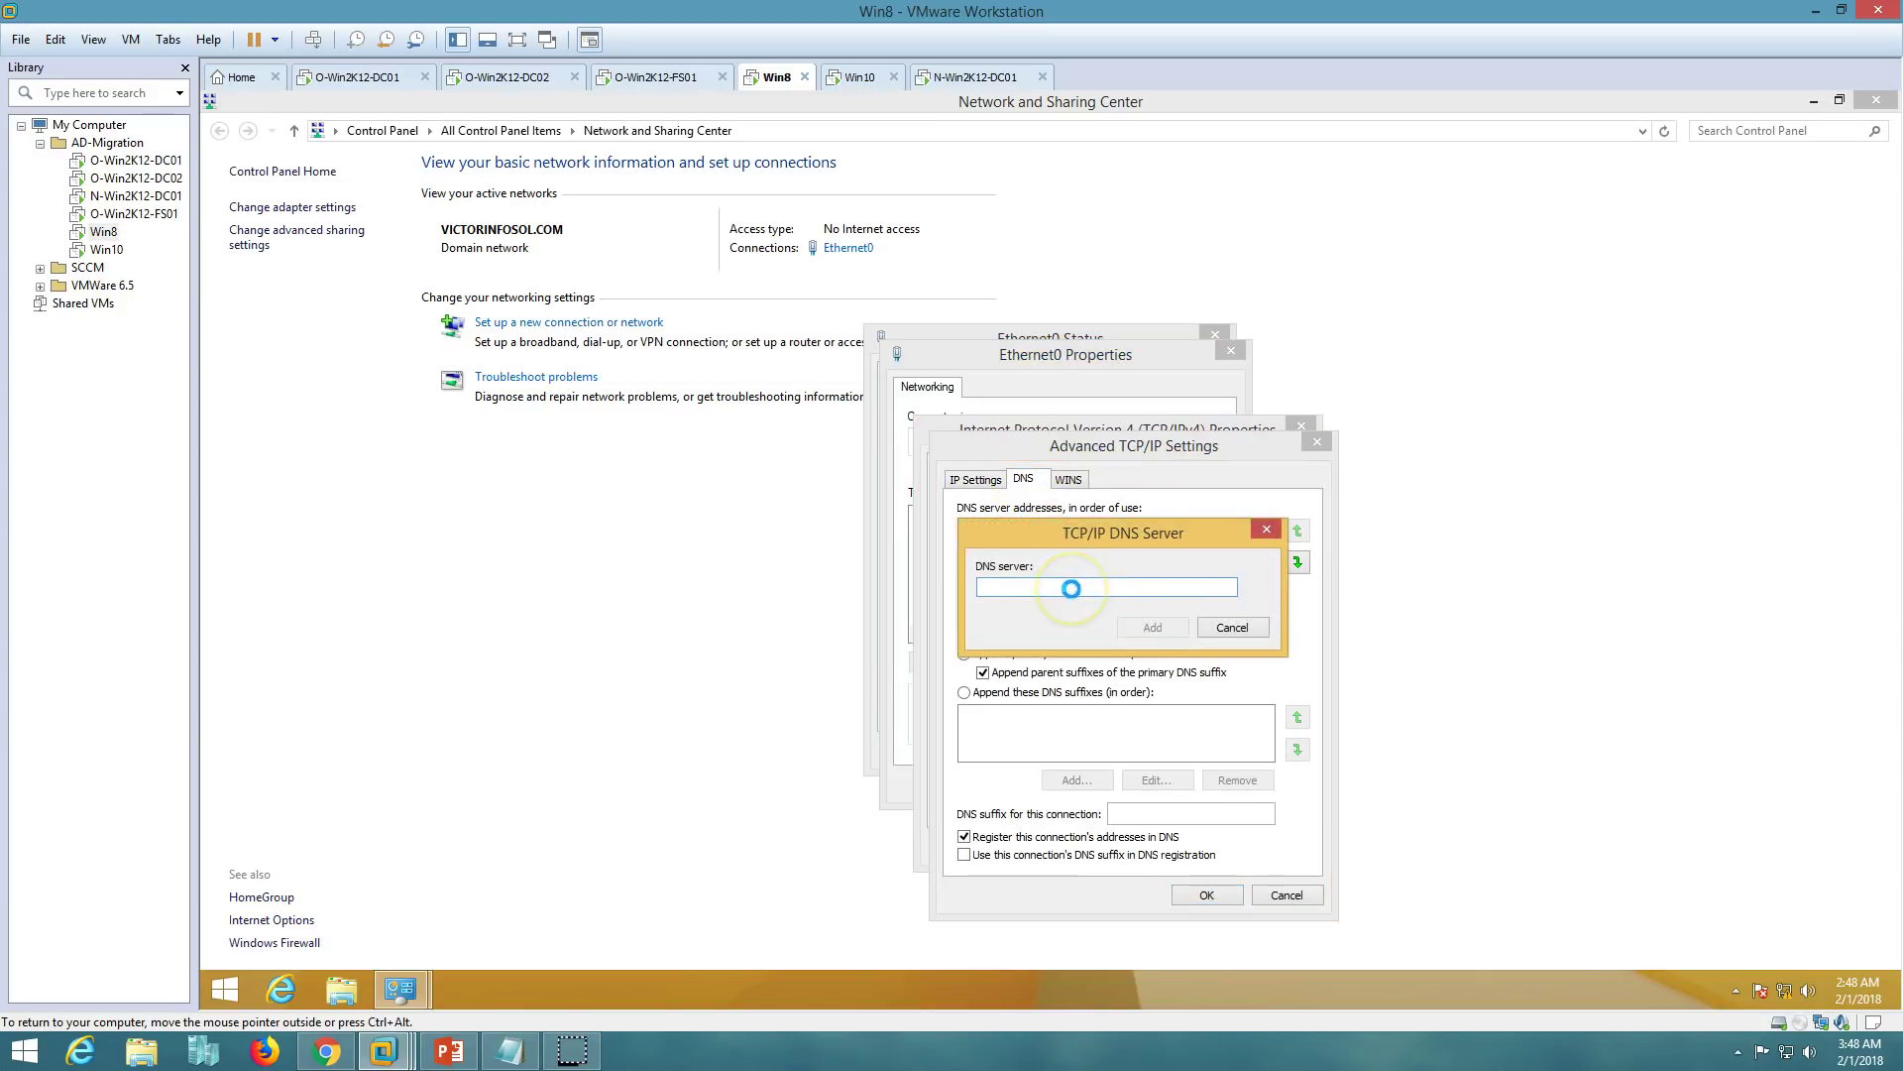
{"action": "type", "text": "192.168.1.221"}
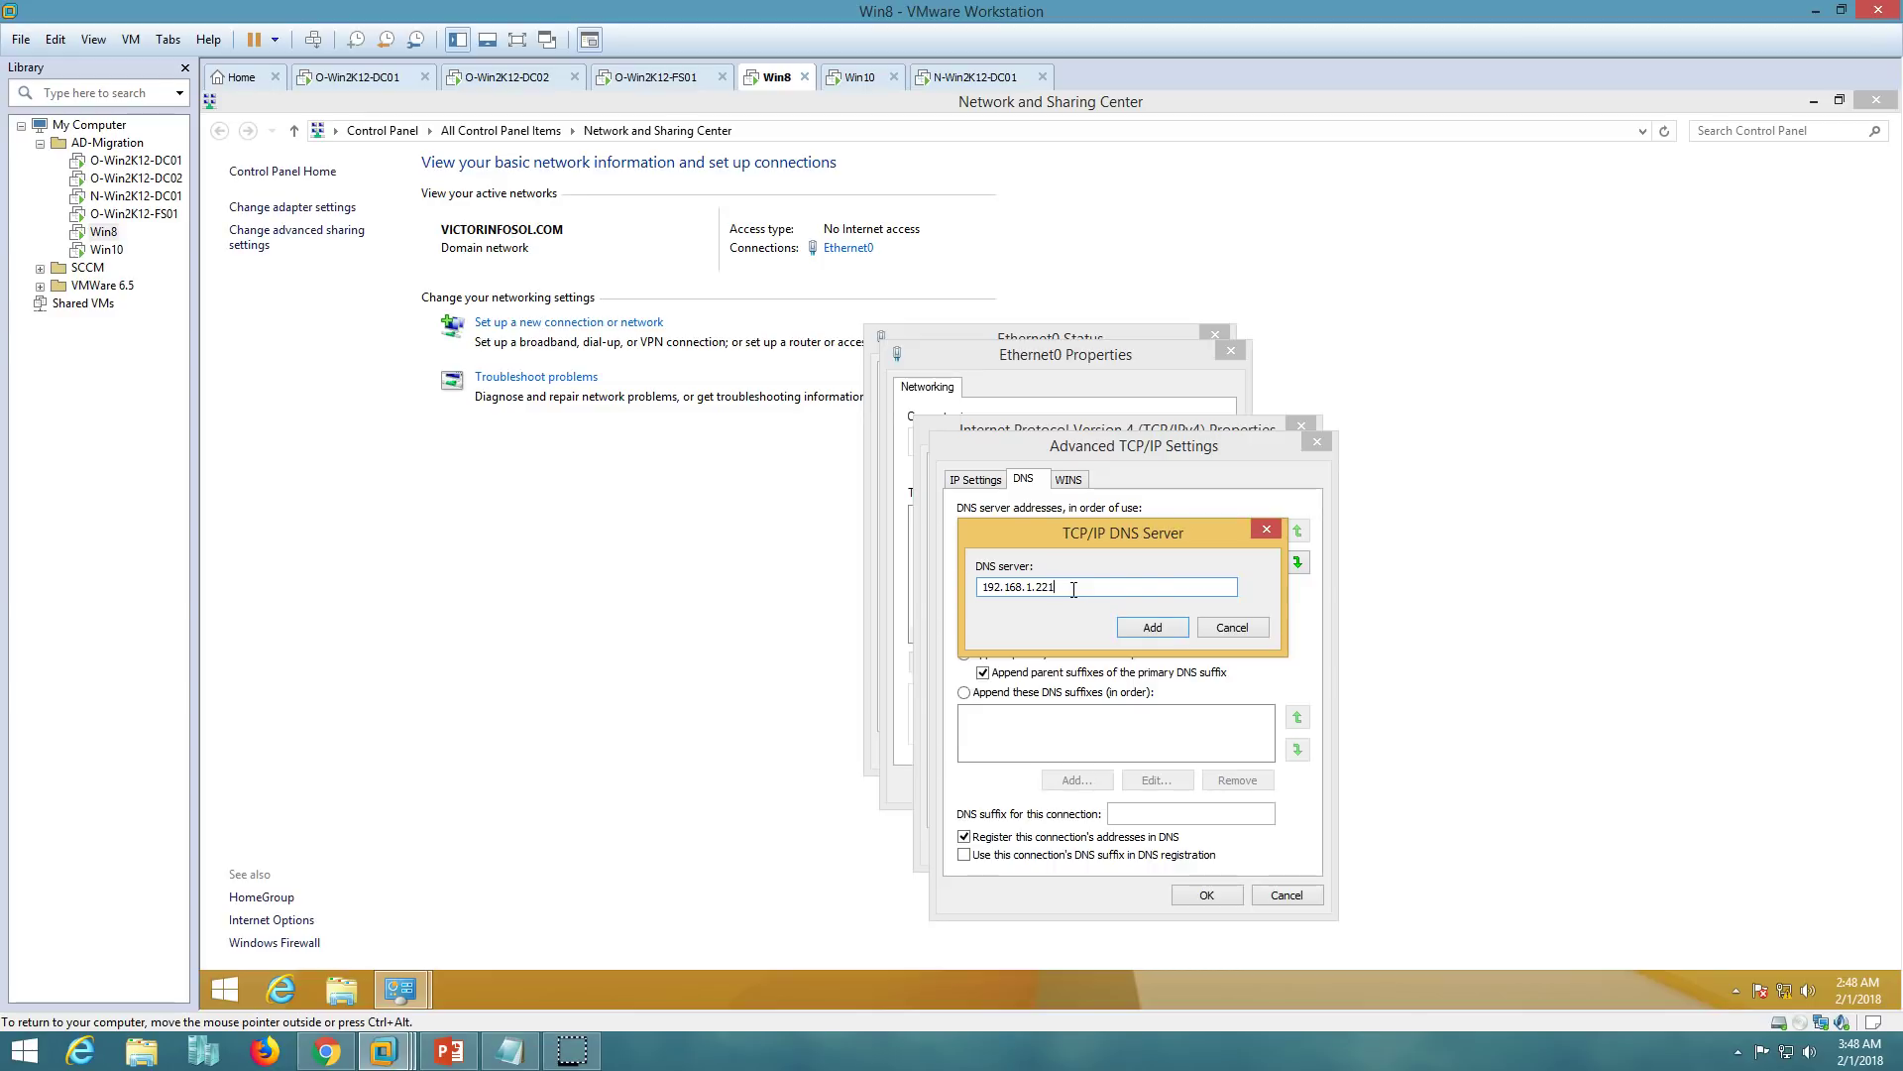
{"action": "left_click", "coordinate": [1152, 626]}
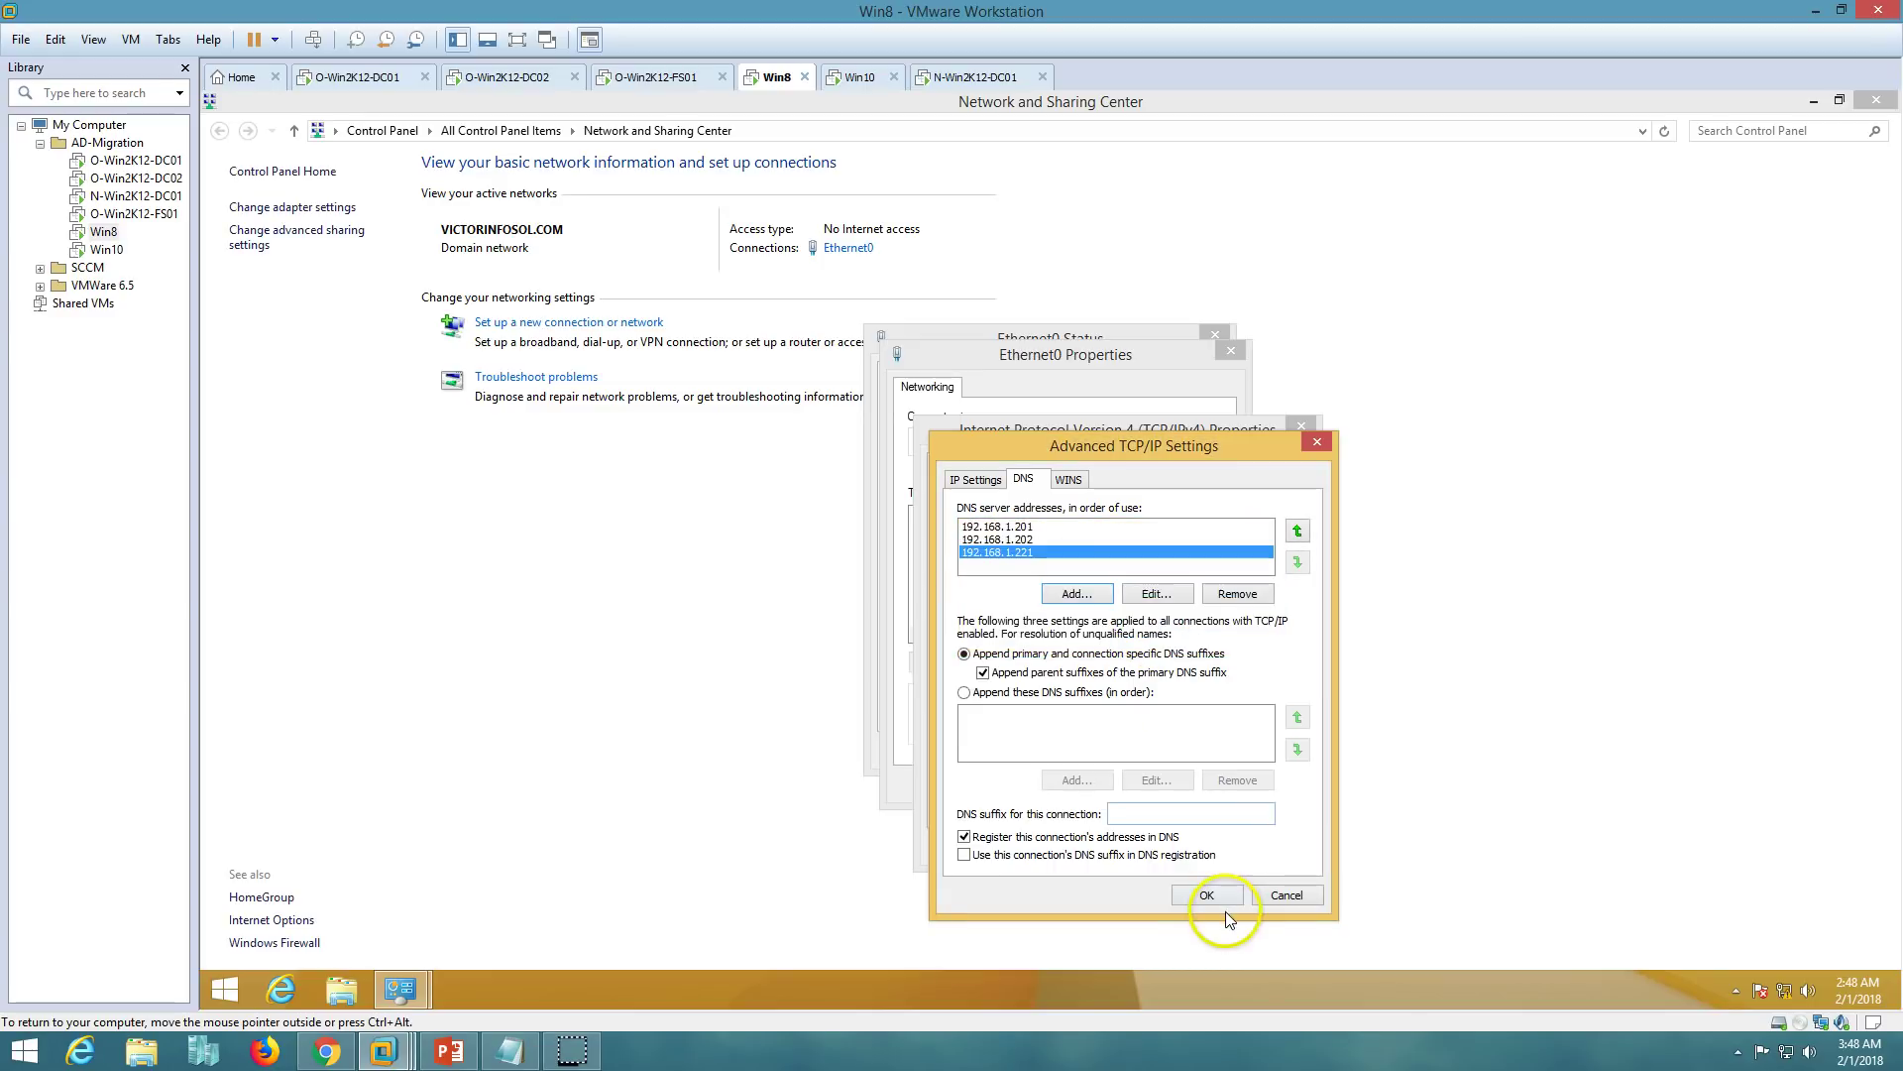
{"action": "left_click", "coordinate": [1216, 898]}
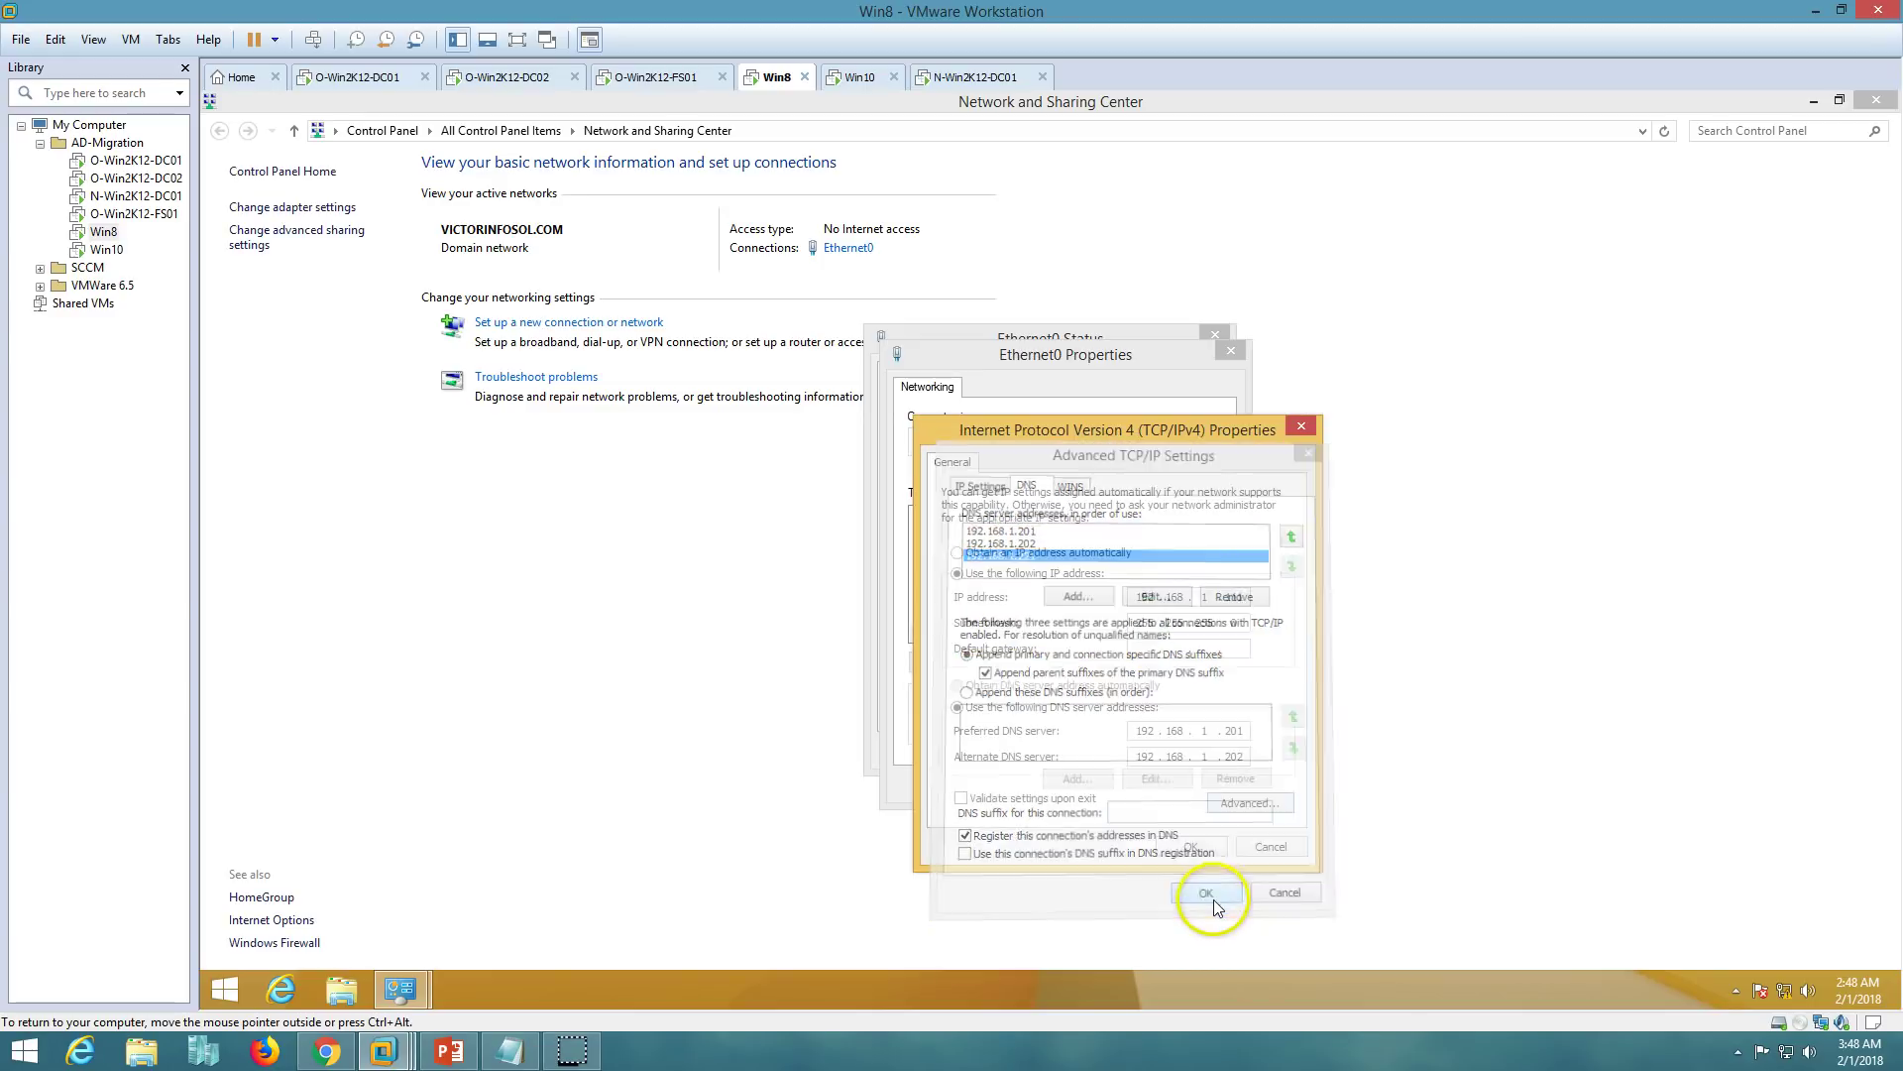
{"action": "left_click", "coordinate": [1191, 849]}
{"action": "left_click", "coordinate": [1117, 781]}
{"action": "left_click", "coordinate": [1185, 751]}
- Turn off Windows Firewall for domain, private and public networks using administrator credentials
{"action": "left_click", "coordinate": [262, 943]}
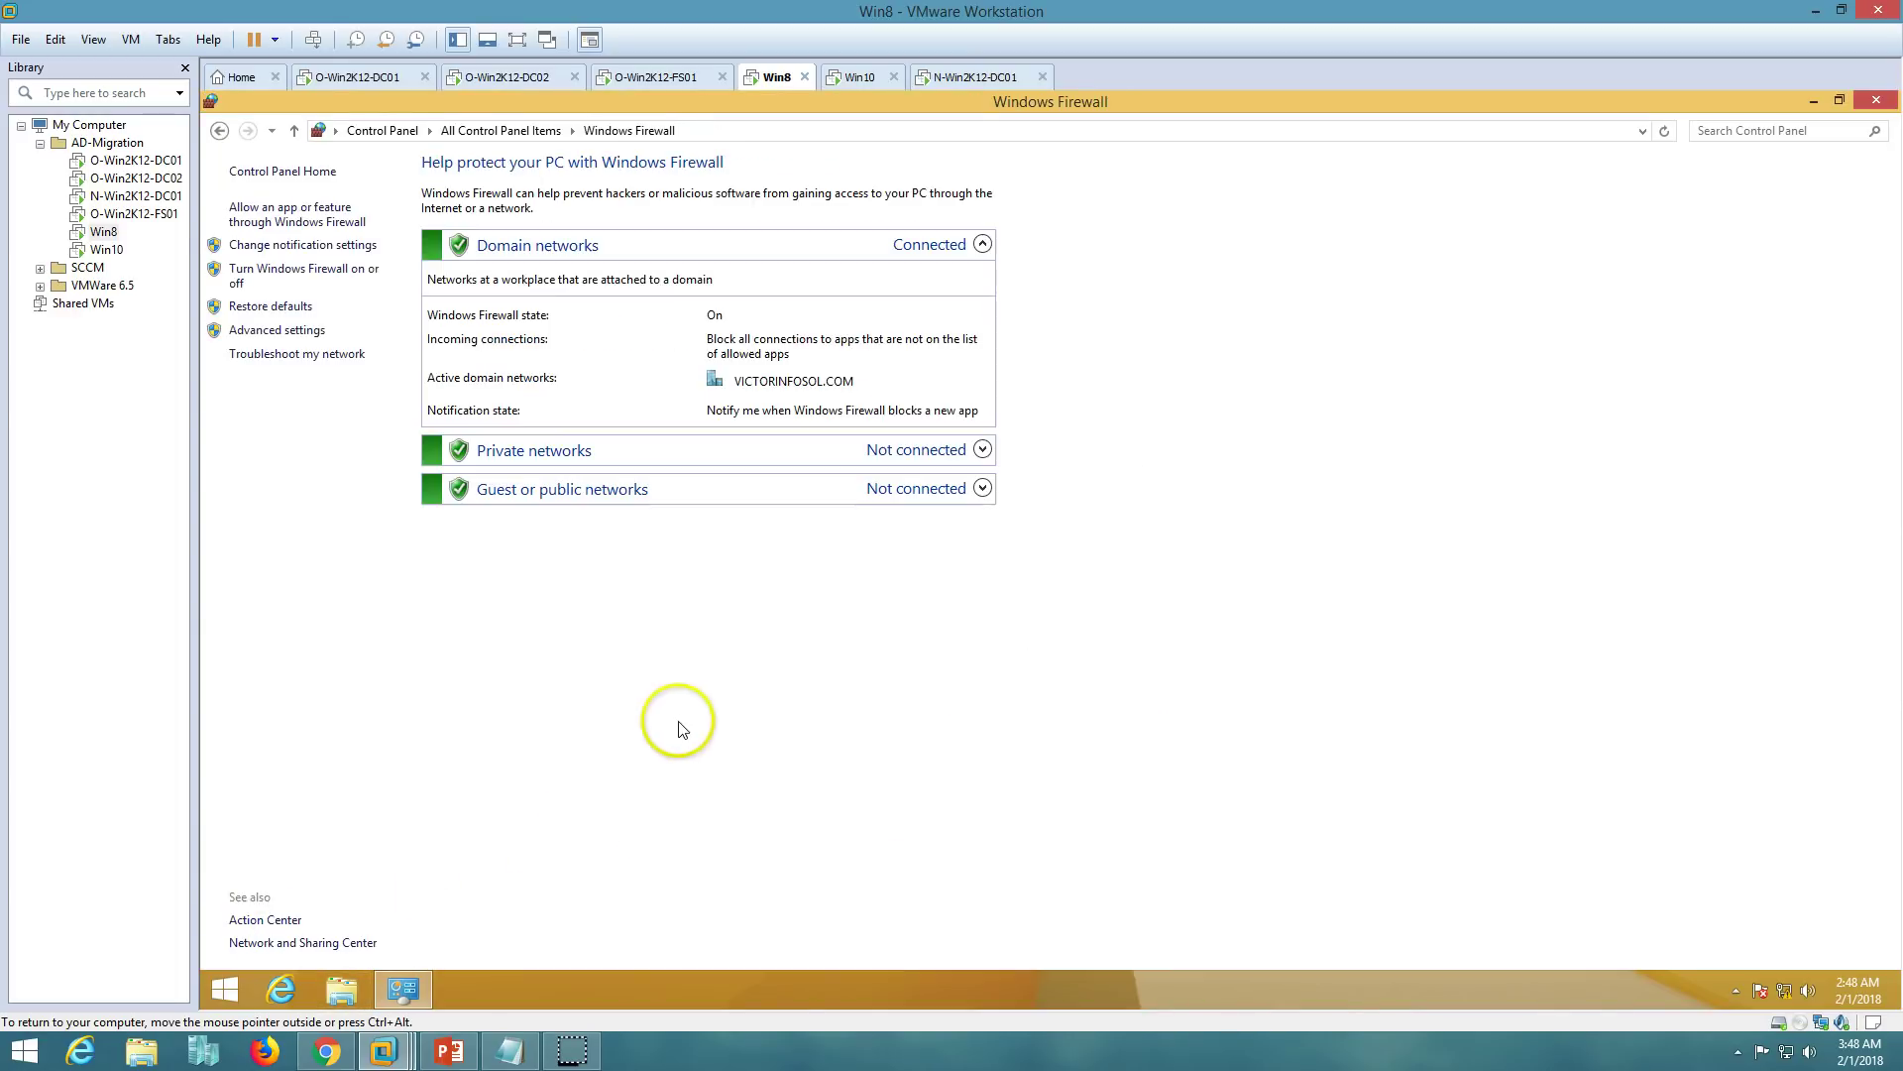
{"action": "left_click", "coordinate": [291, 278]}
{"action": "left_click", "coordinate": [981, 594]}
{"action": "type", "text": "Administrator"}
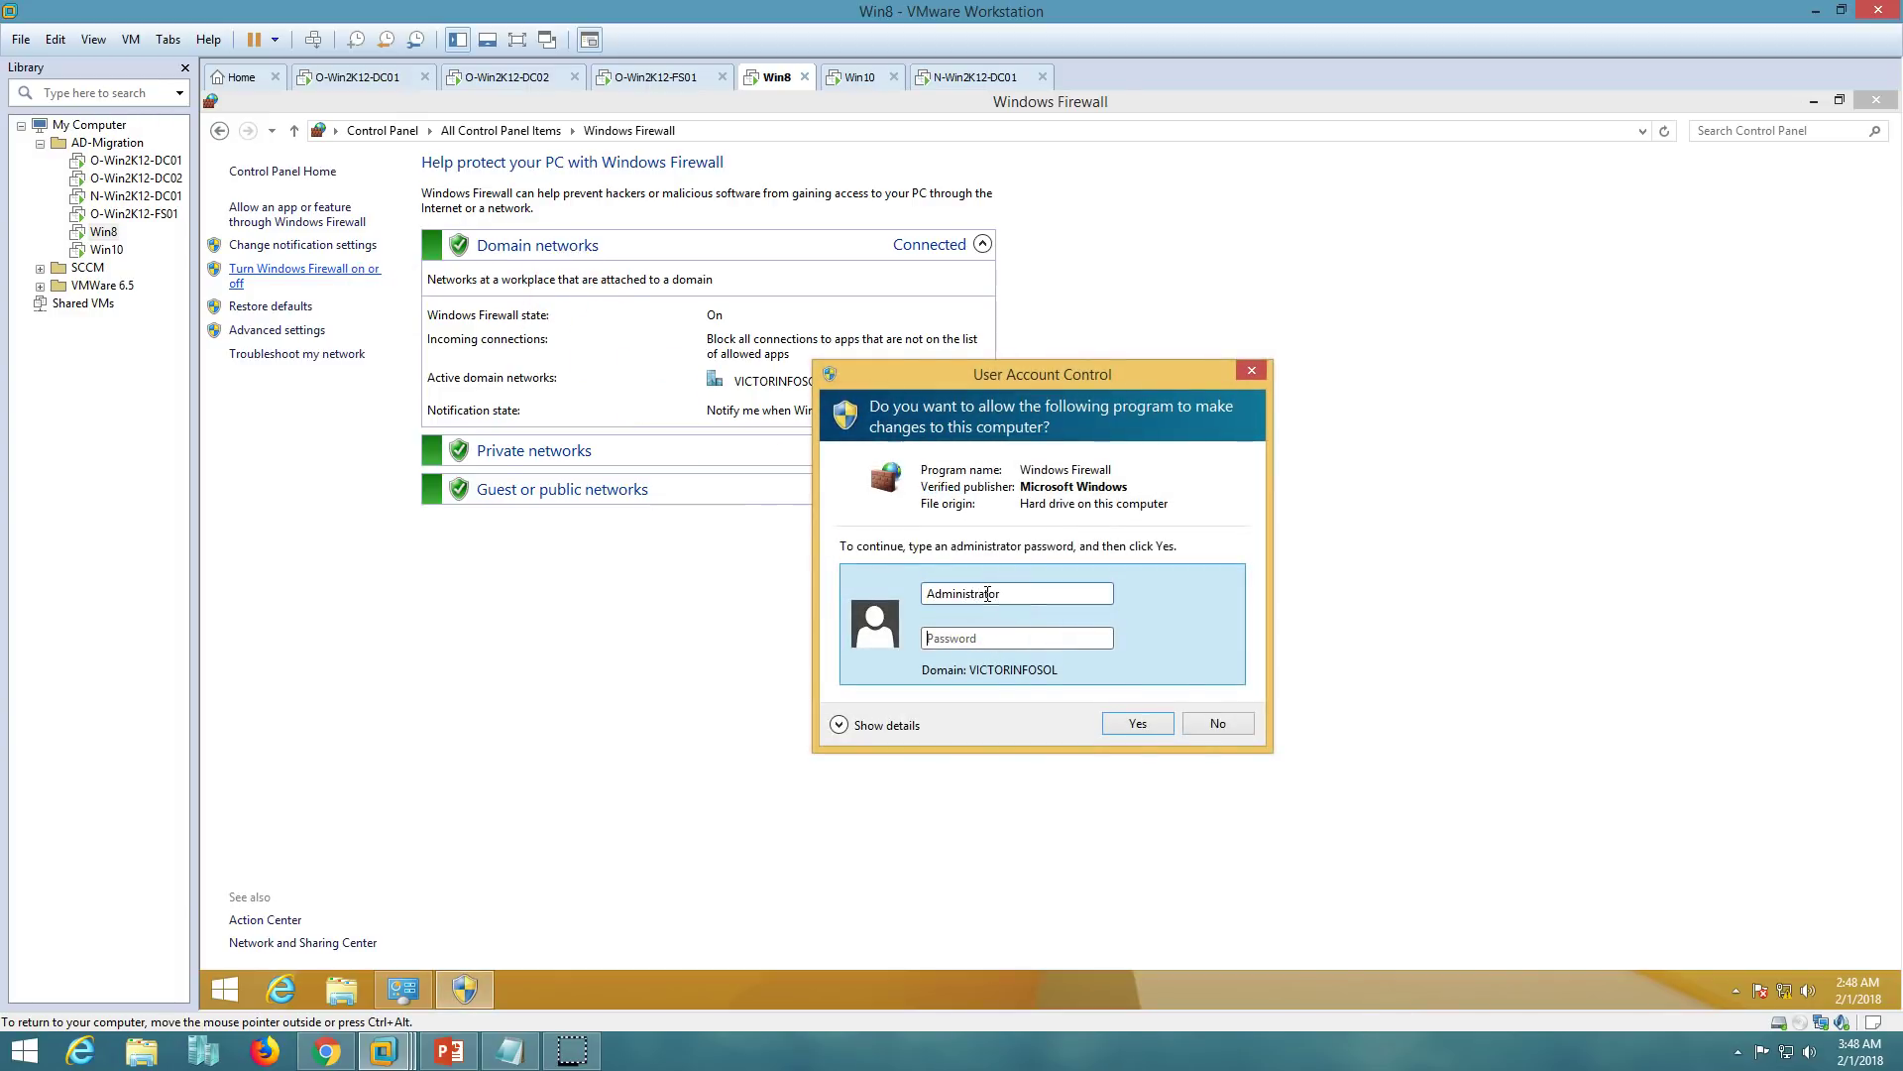
{"action": "type", "text": "••"}
{"action": "key", "text": "Return"}
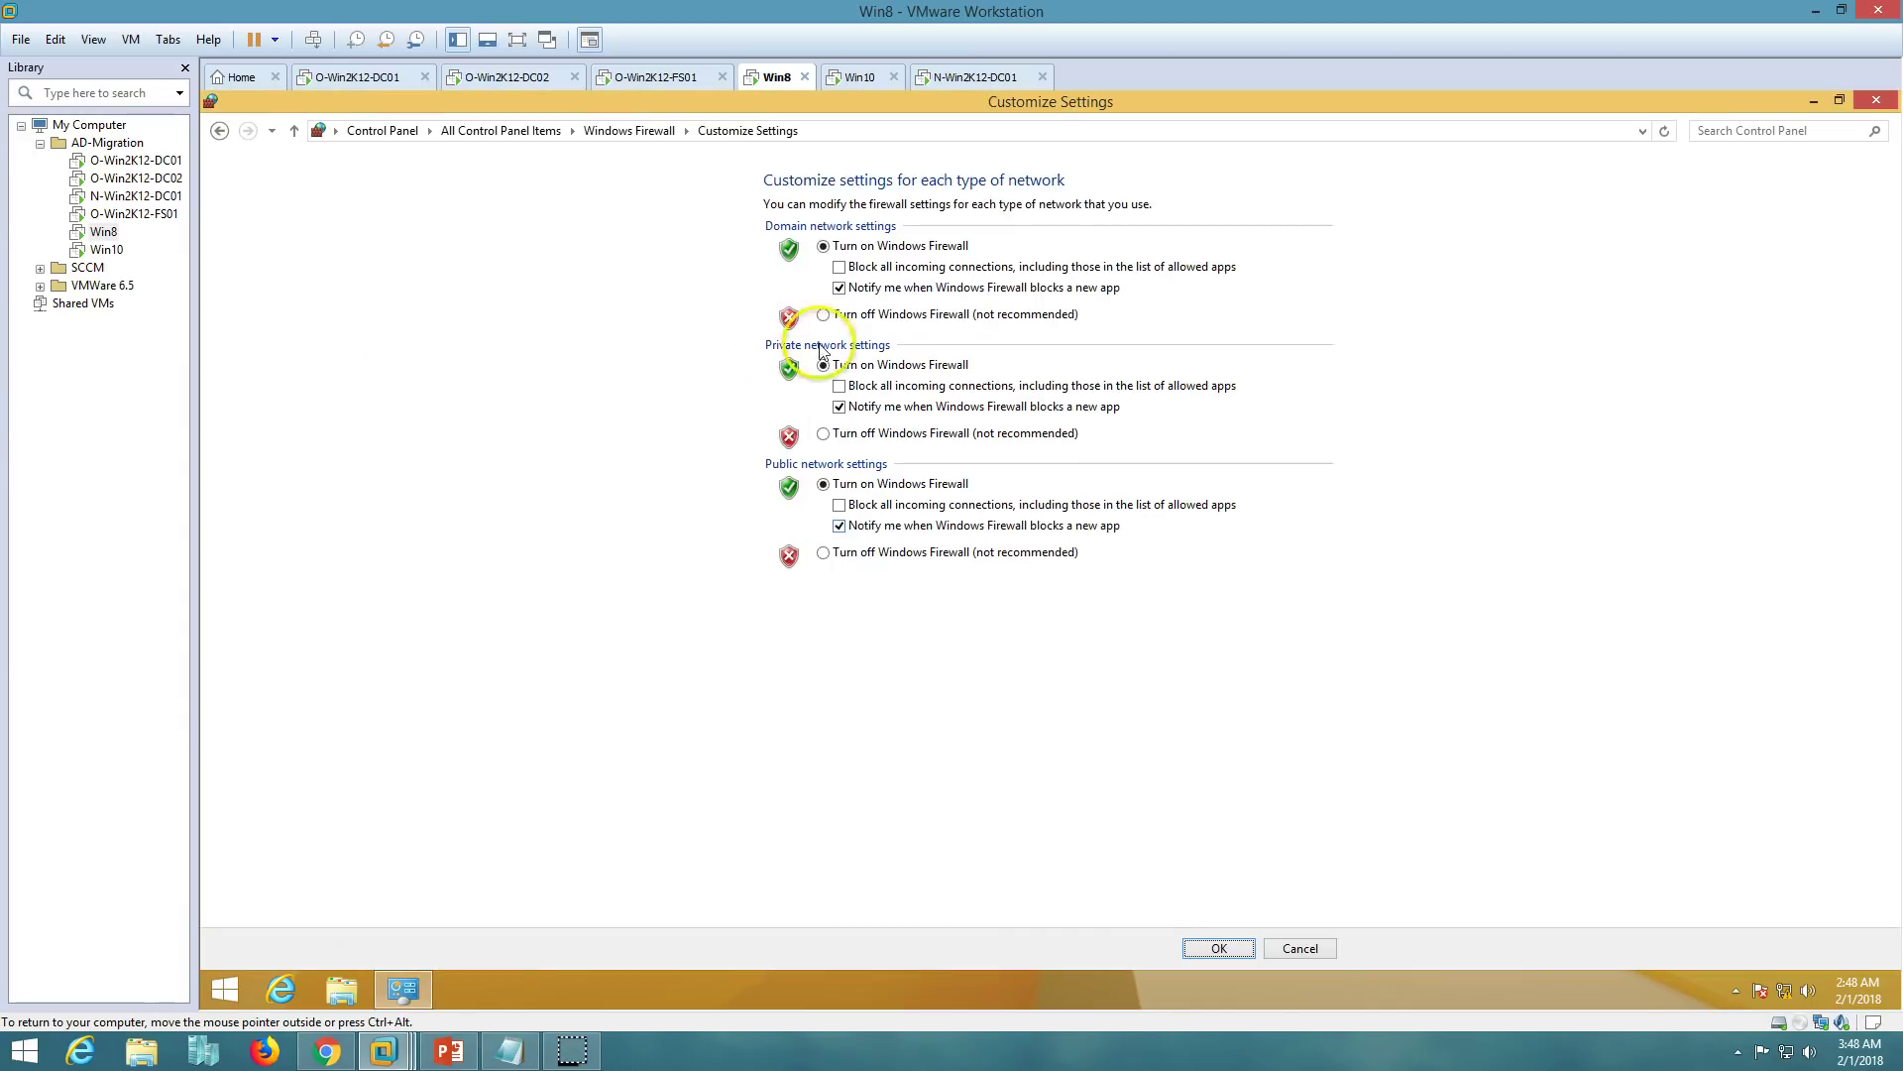
{"action": "left_click", "coordinate": [848, 315]}
{"action": "left_click", "coordinate": [851, 434]}
{"action": "left_click", "coordinate": [871, 552]}
{"action": "left_click", "coordinate": [1221, 948]}
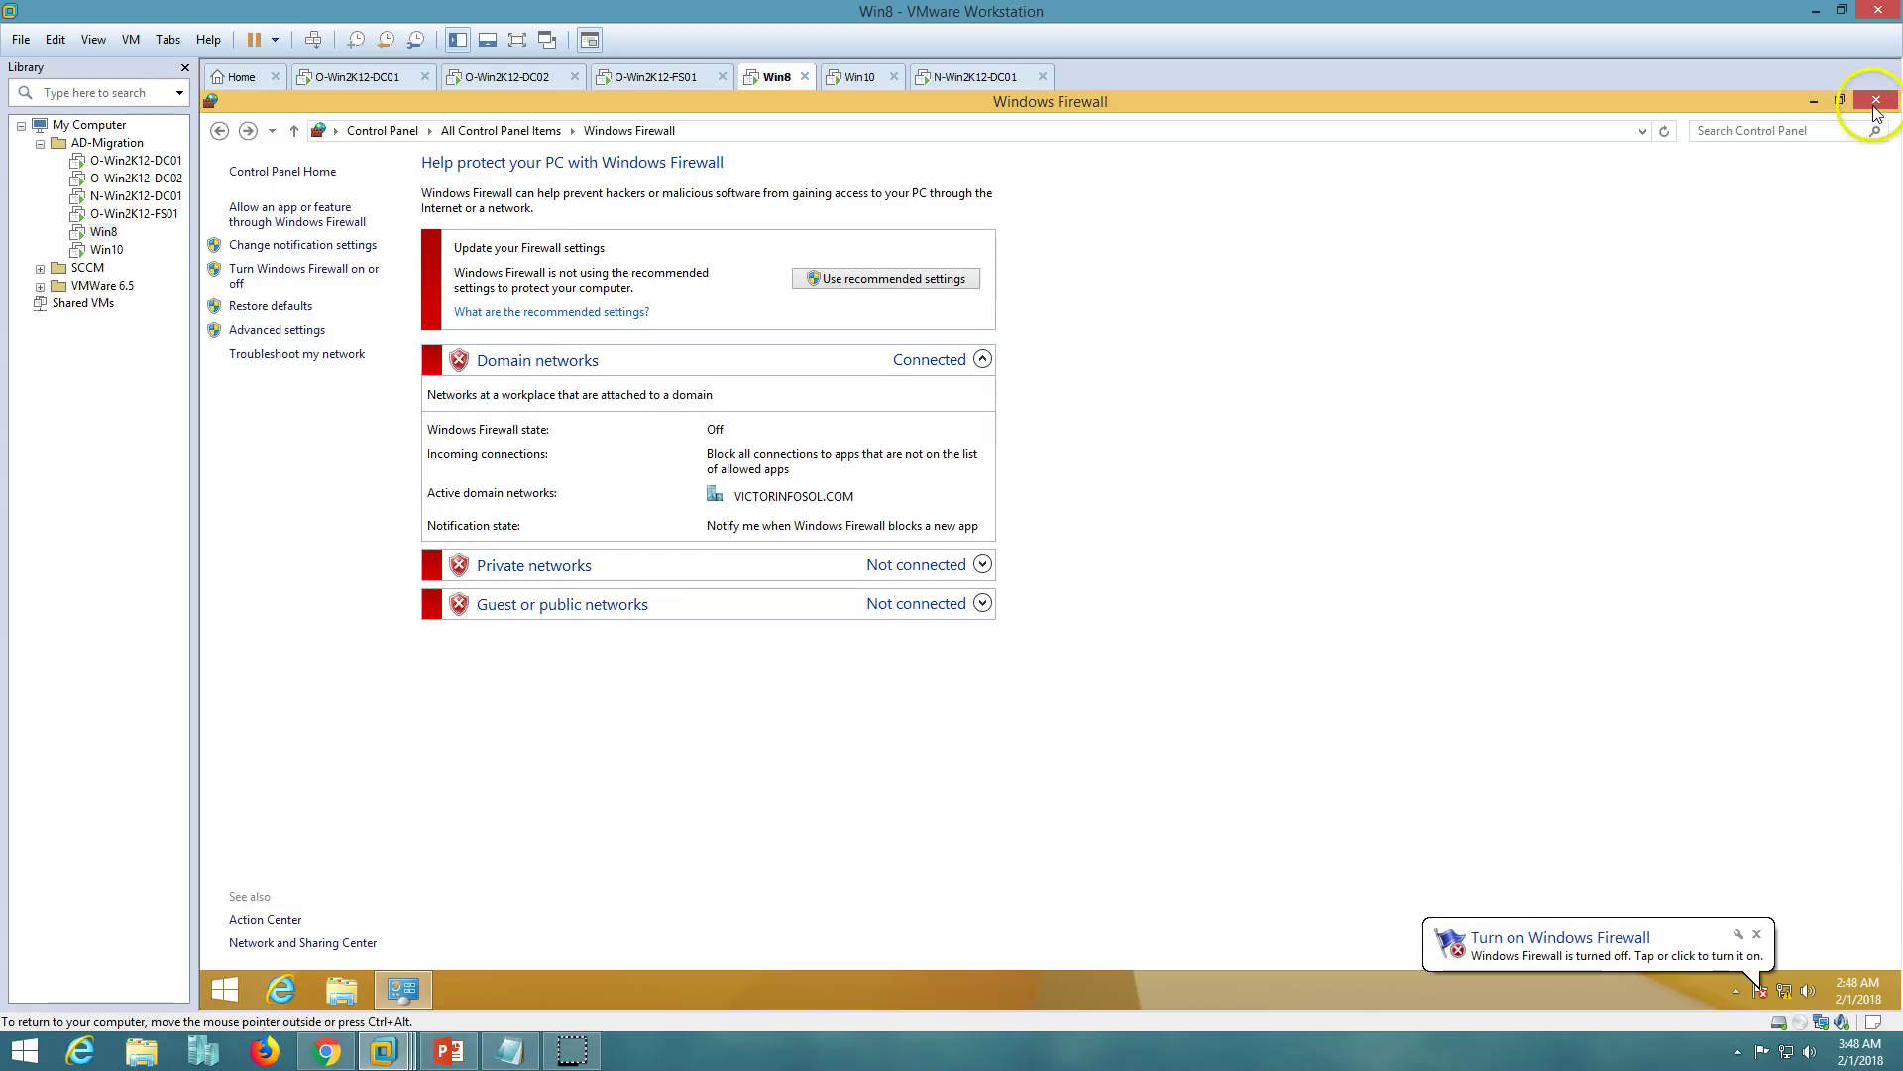
{"action": "key", "text": "alt+F4"}
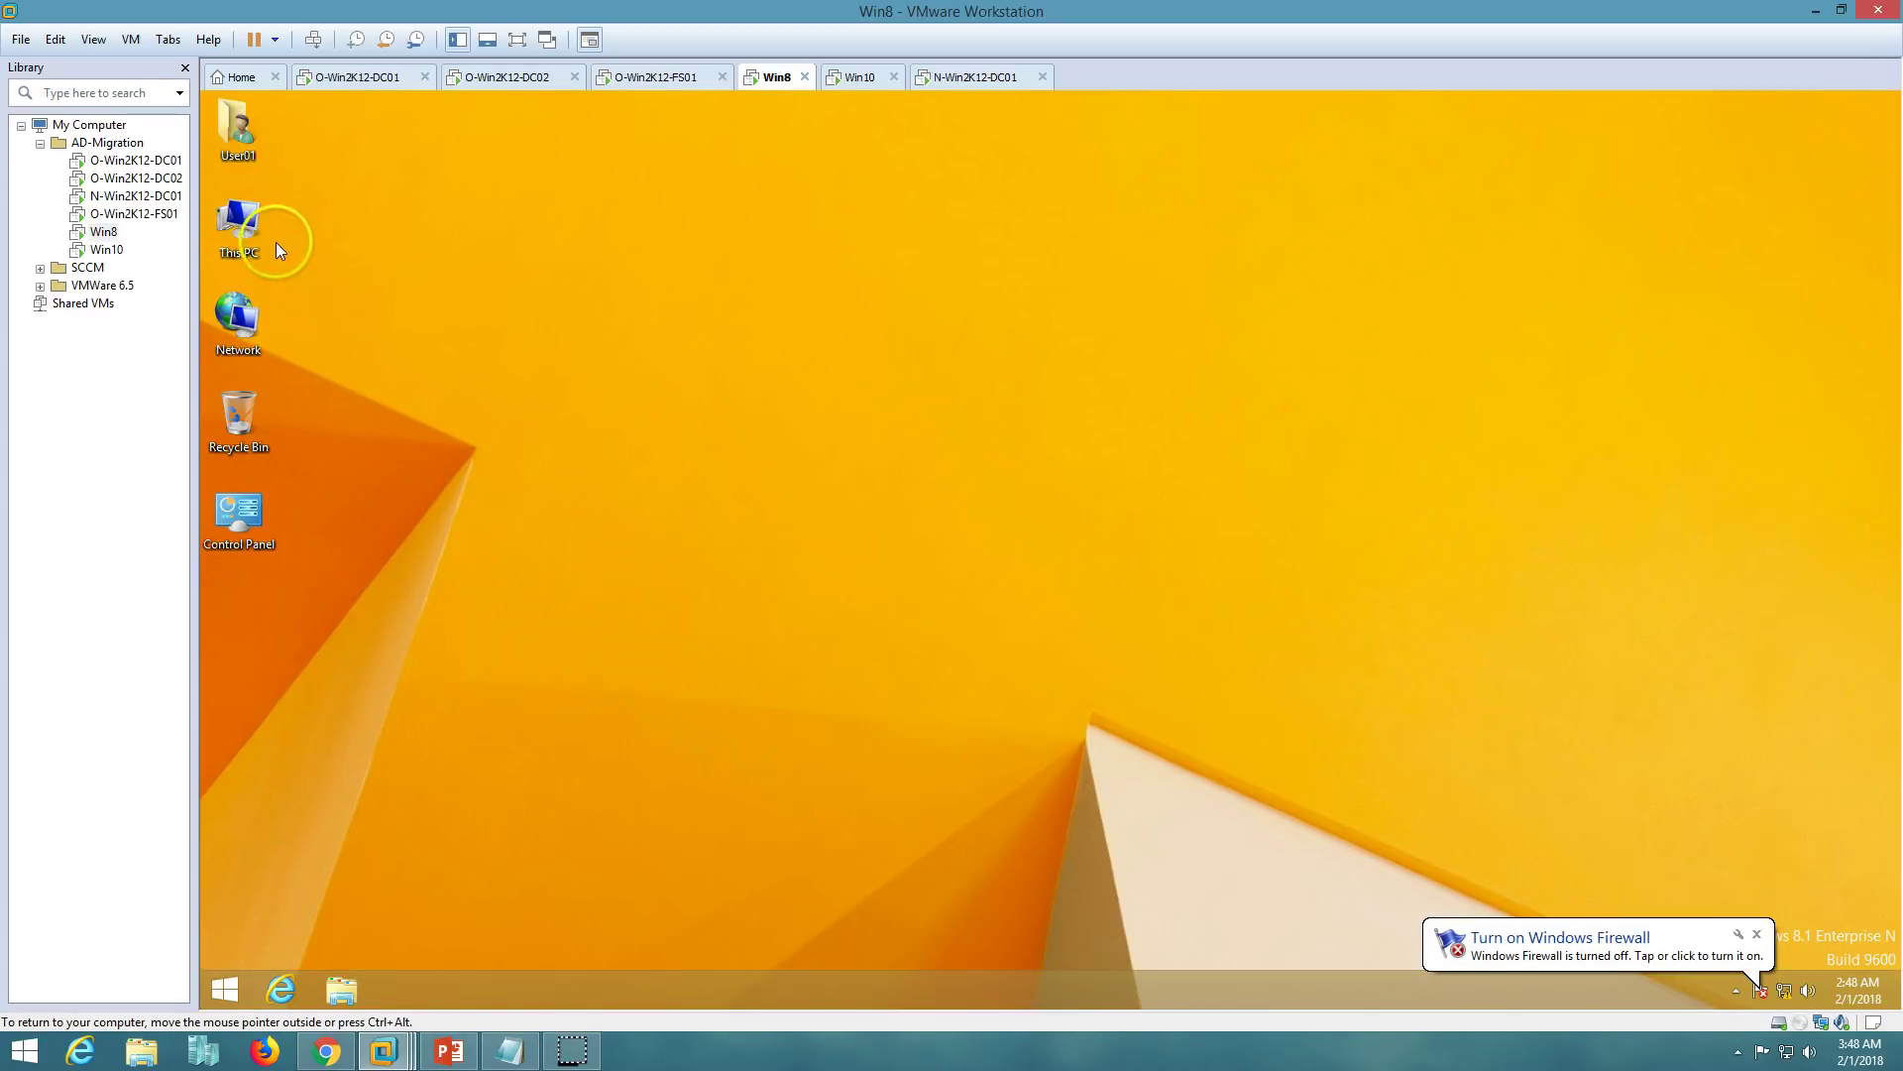
- Open Computer Management as administrator and list the local groups under Local Users and Groups
{"action": "right_click", "coordinate": [248, 222]}
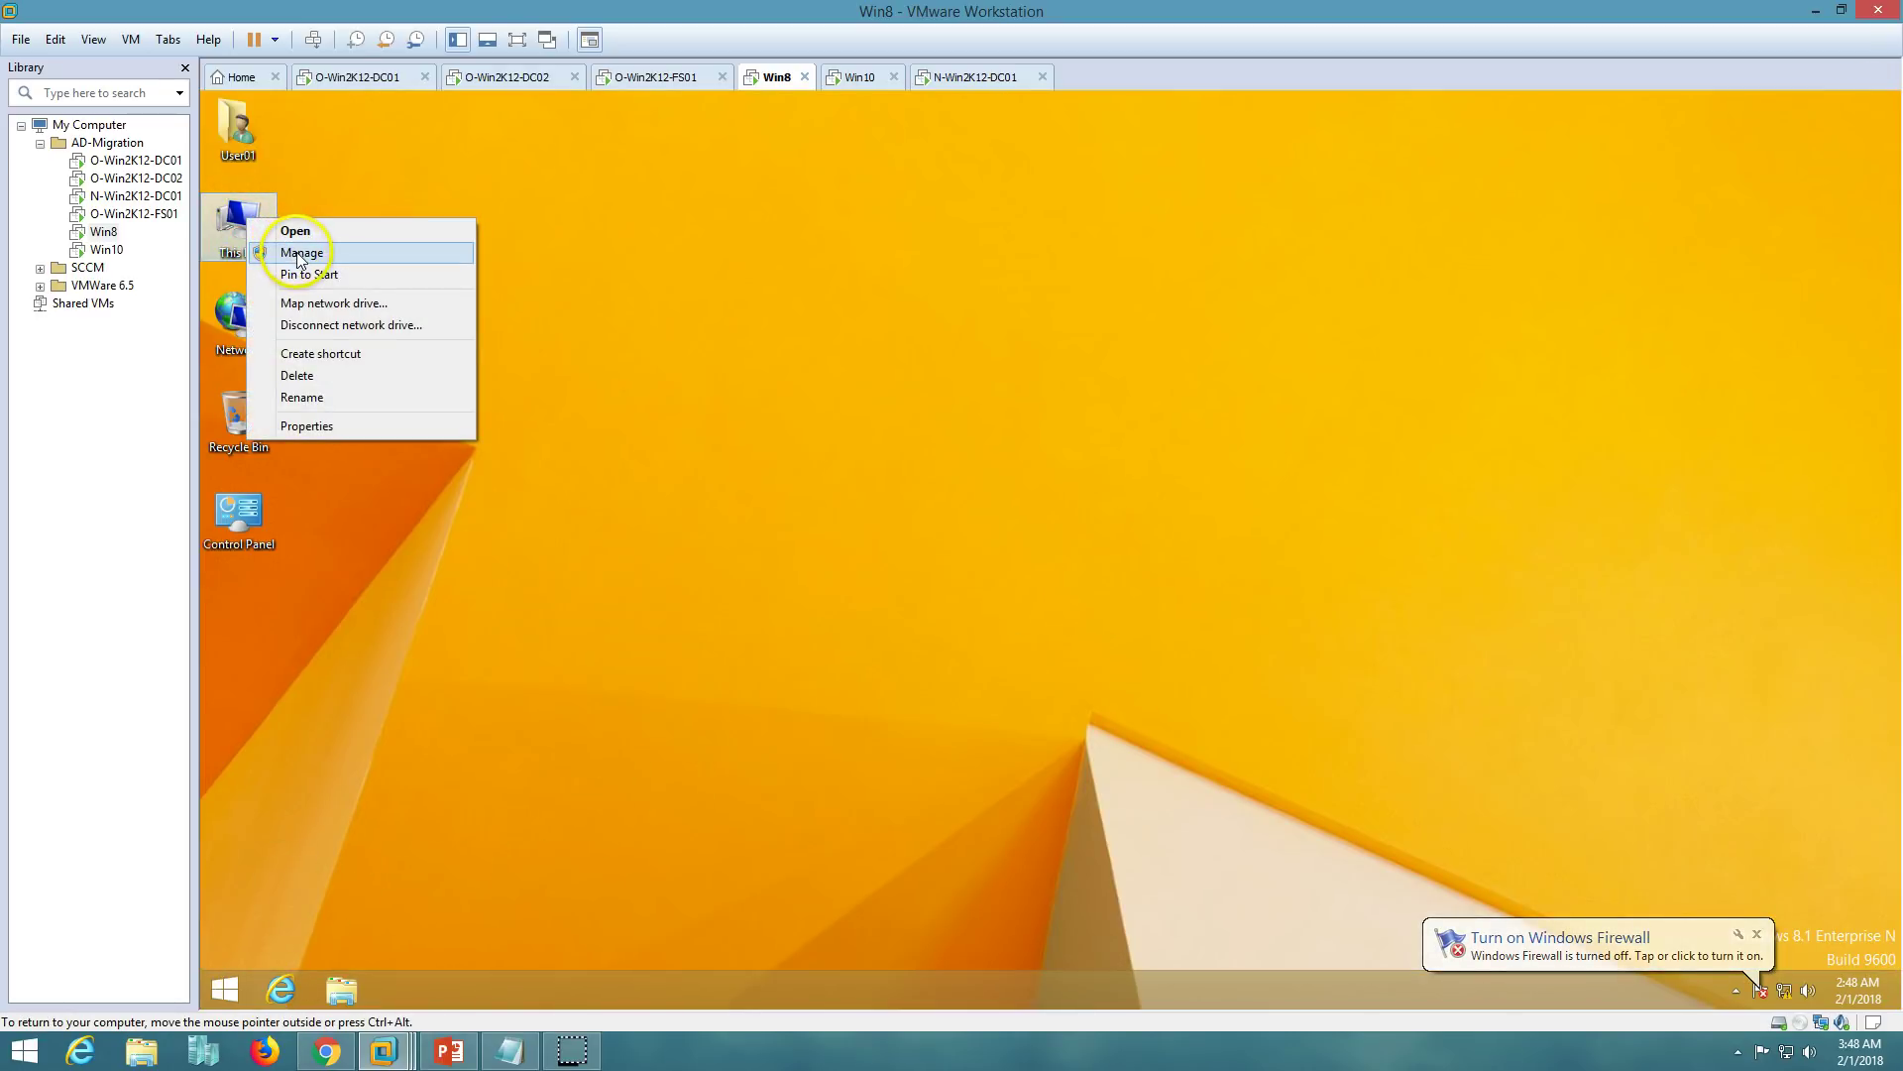
{"action": "left_click", "coordinate": [301, 256]}
{"action": "left_click", "coordinate": [988, 586]}
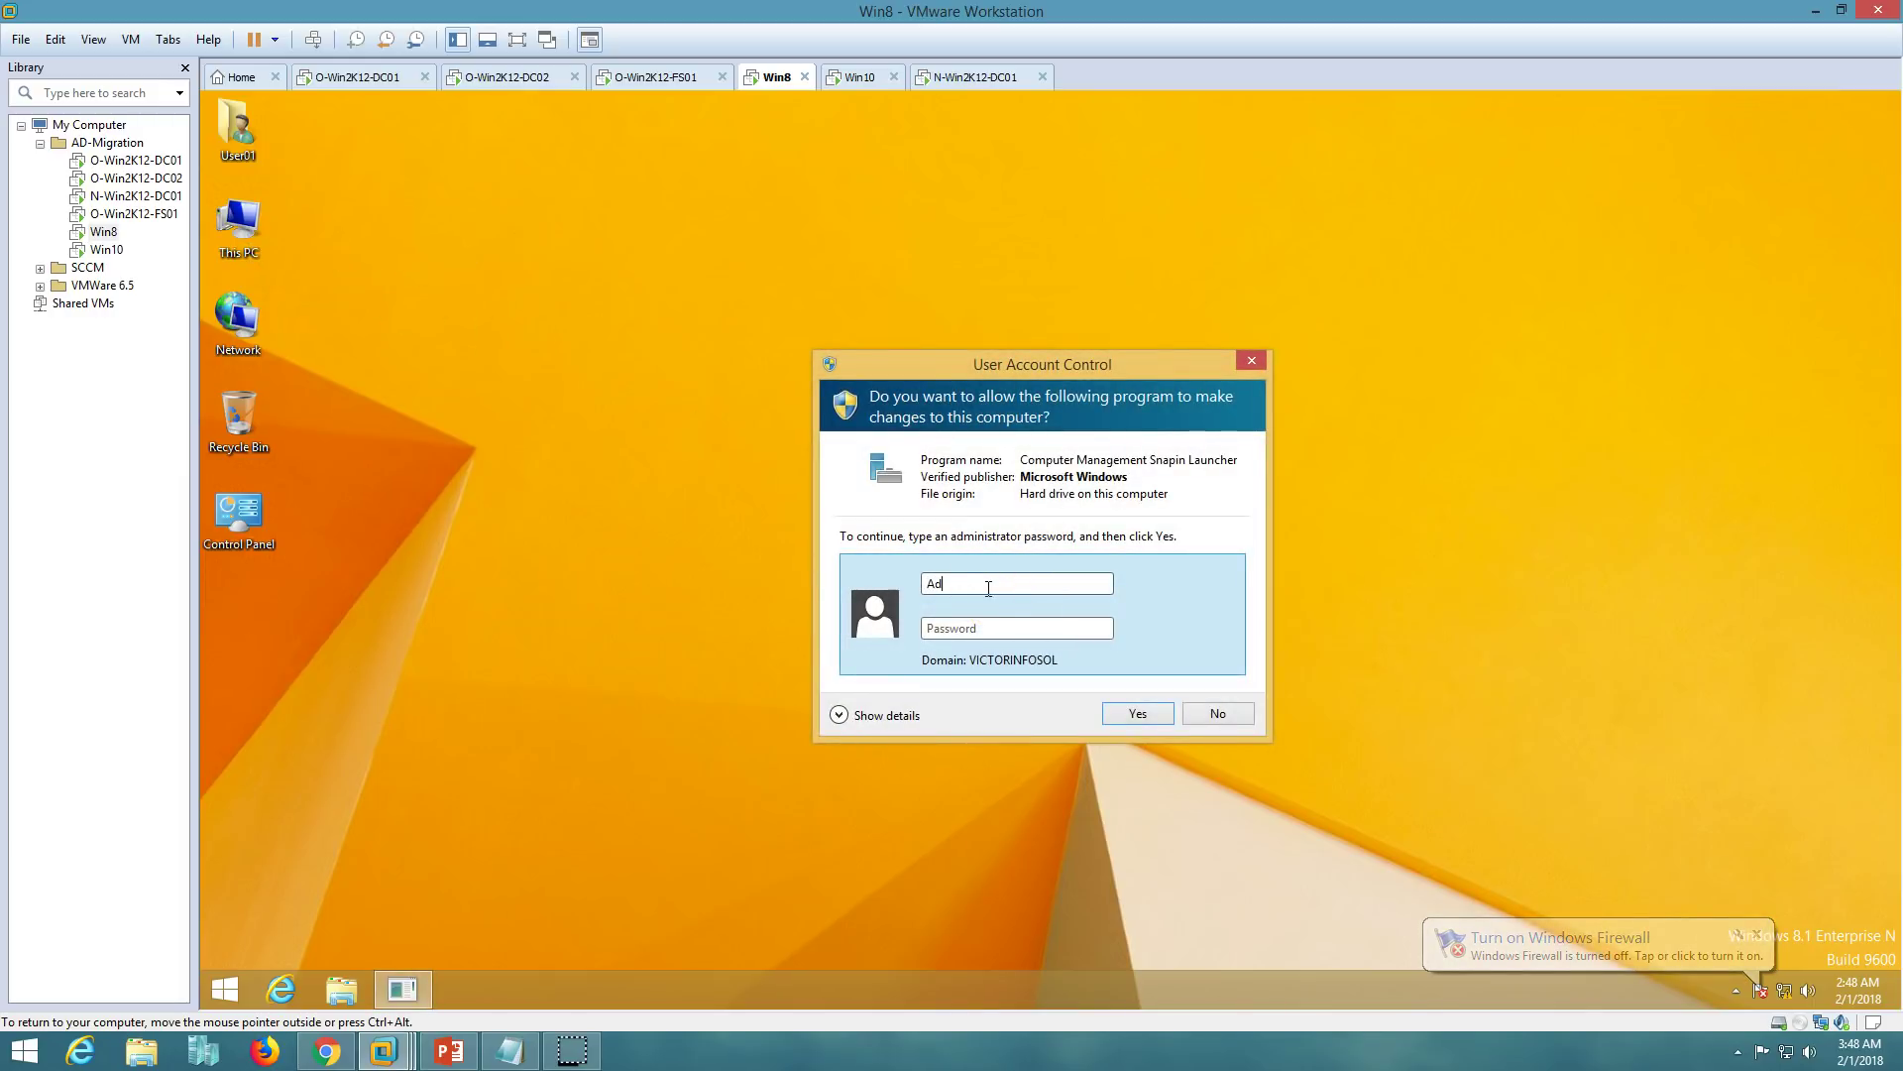
{"action": "type", "text": "Administrator"}
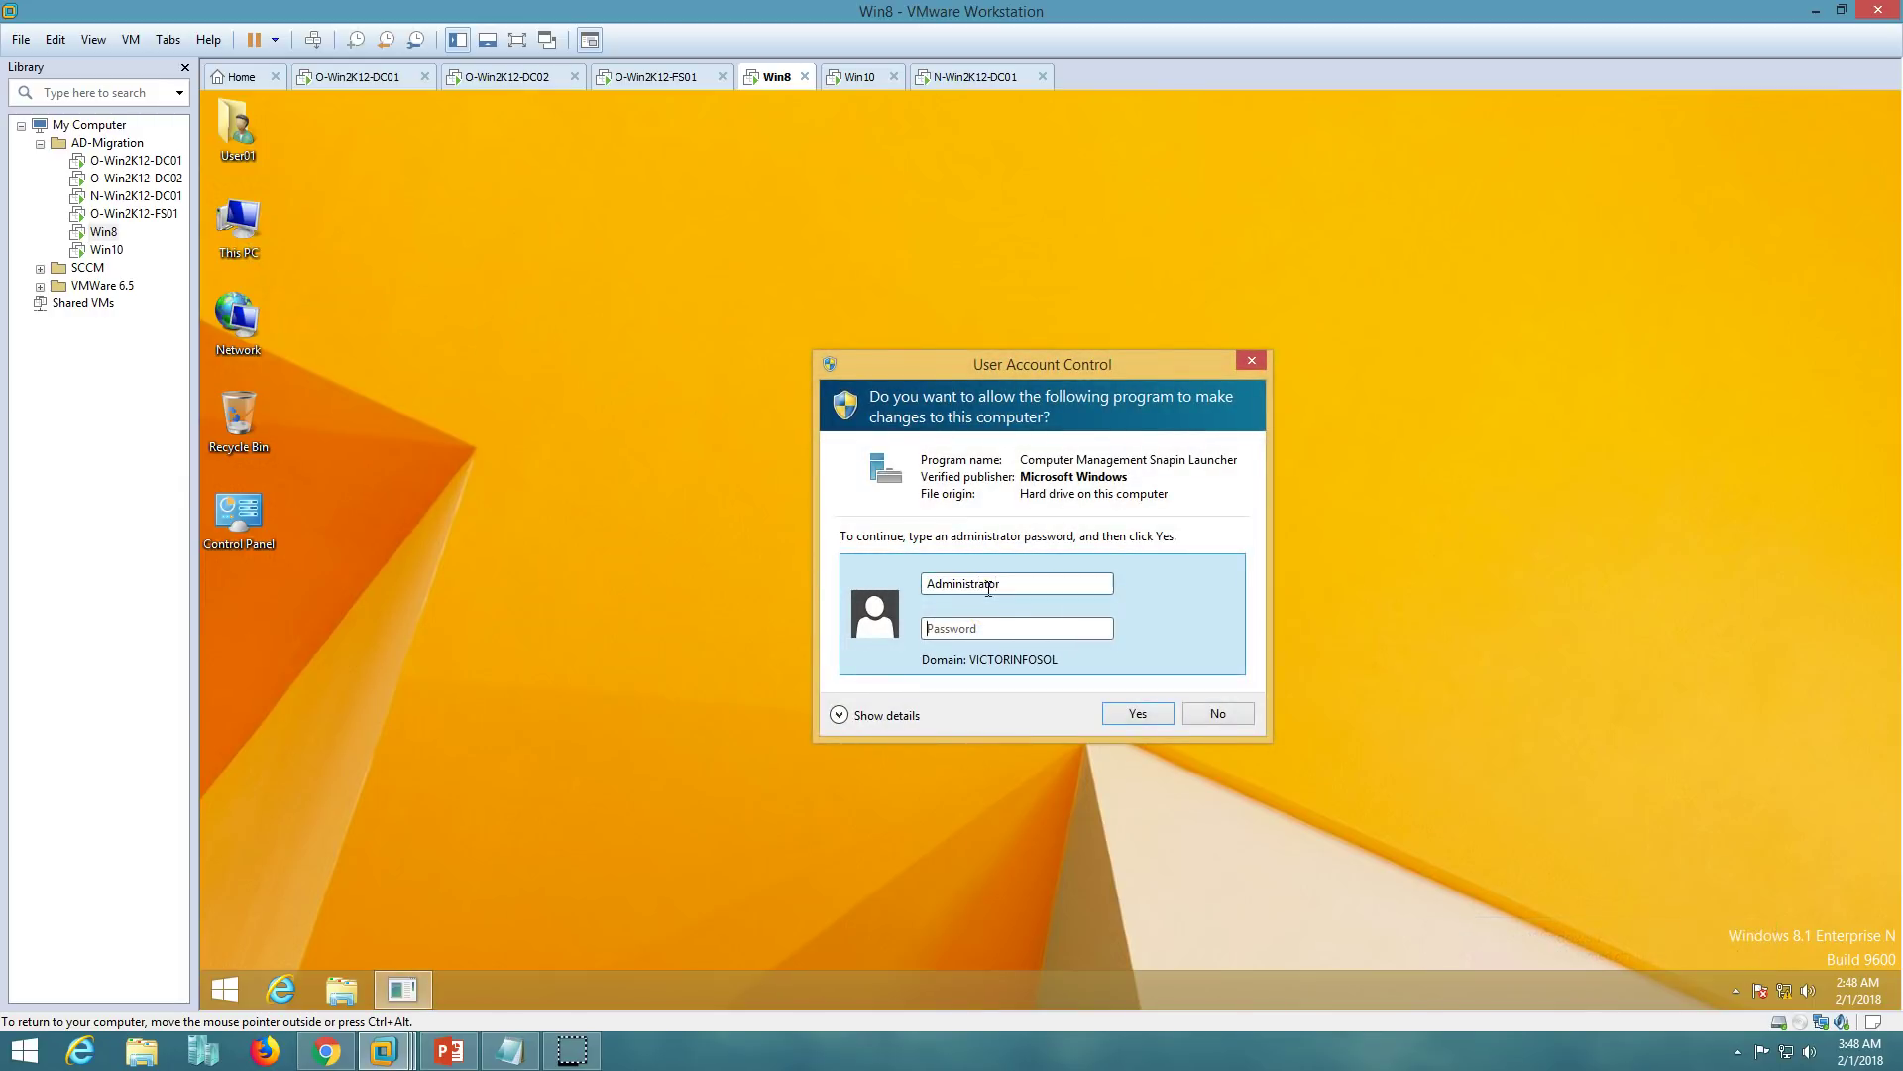
{"action": "type", "text": "rd"}
{"action": "key", "text": "Return"}
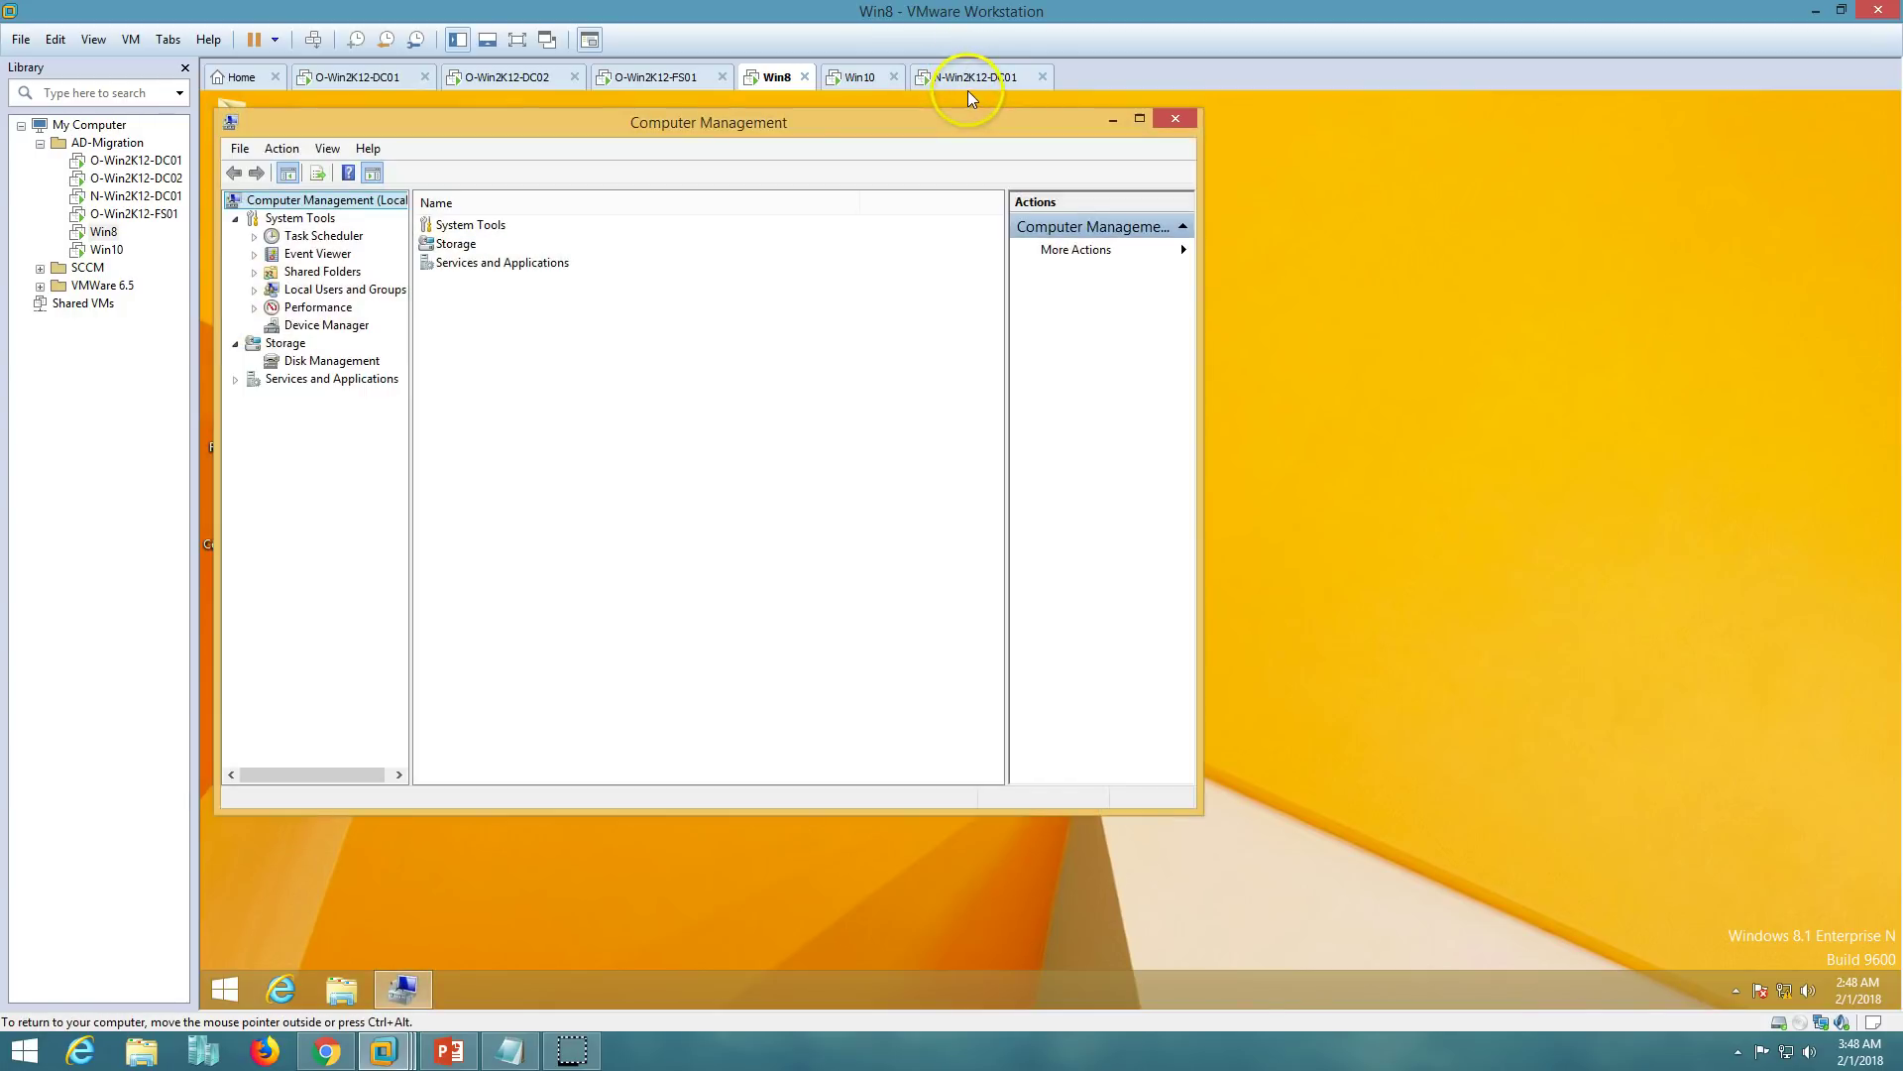
{"action": "left_click", "coordinate": [650, 141]}
{"action": "double_click", "coordinate": [332, 290]}
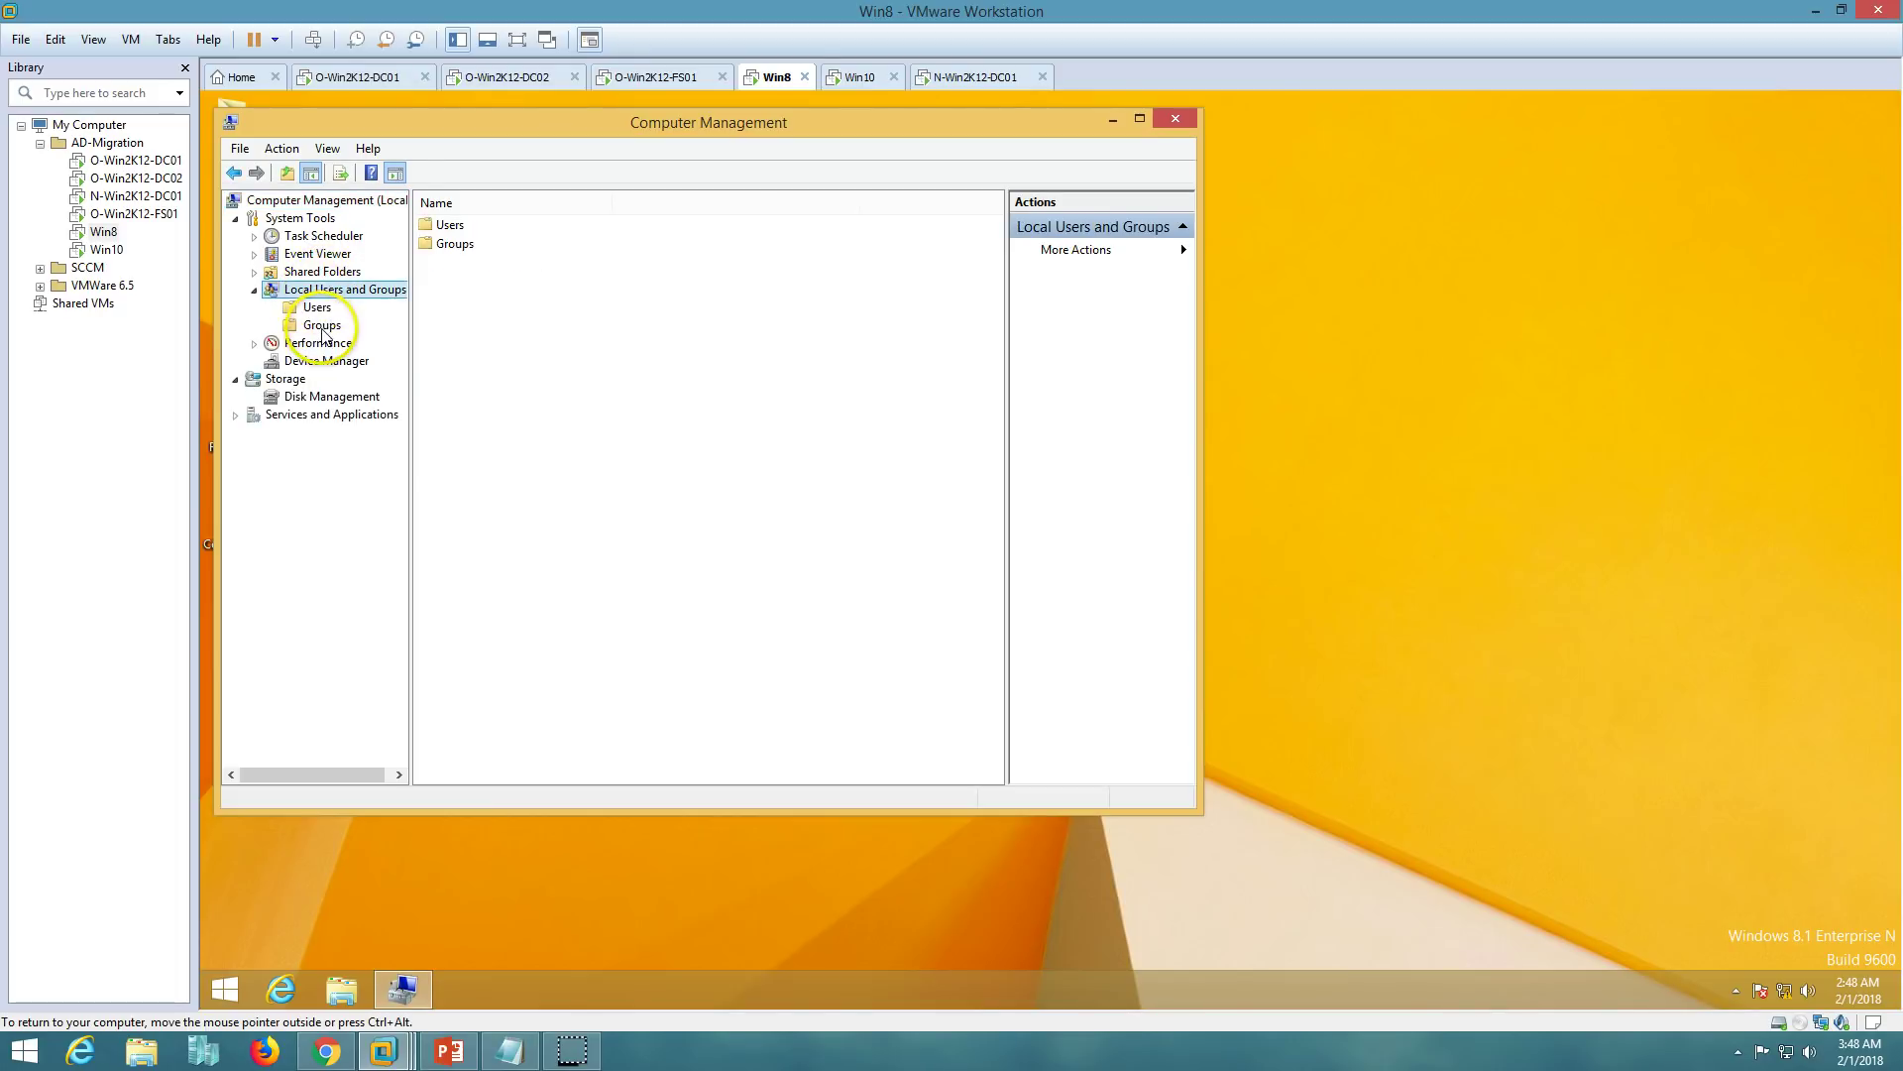
{"action": "left_click", "coordinate": [323, 325]}
- Add VICTORNEW.COM's Administrator account to the local Administrators group and save
{"action": "double_click", "coordinate": [486, 243]}
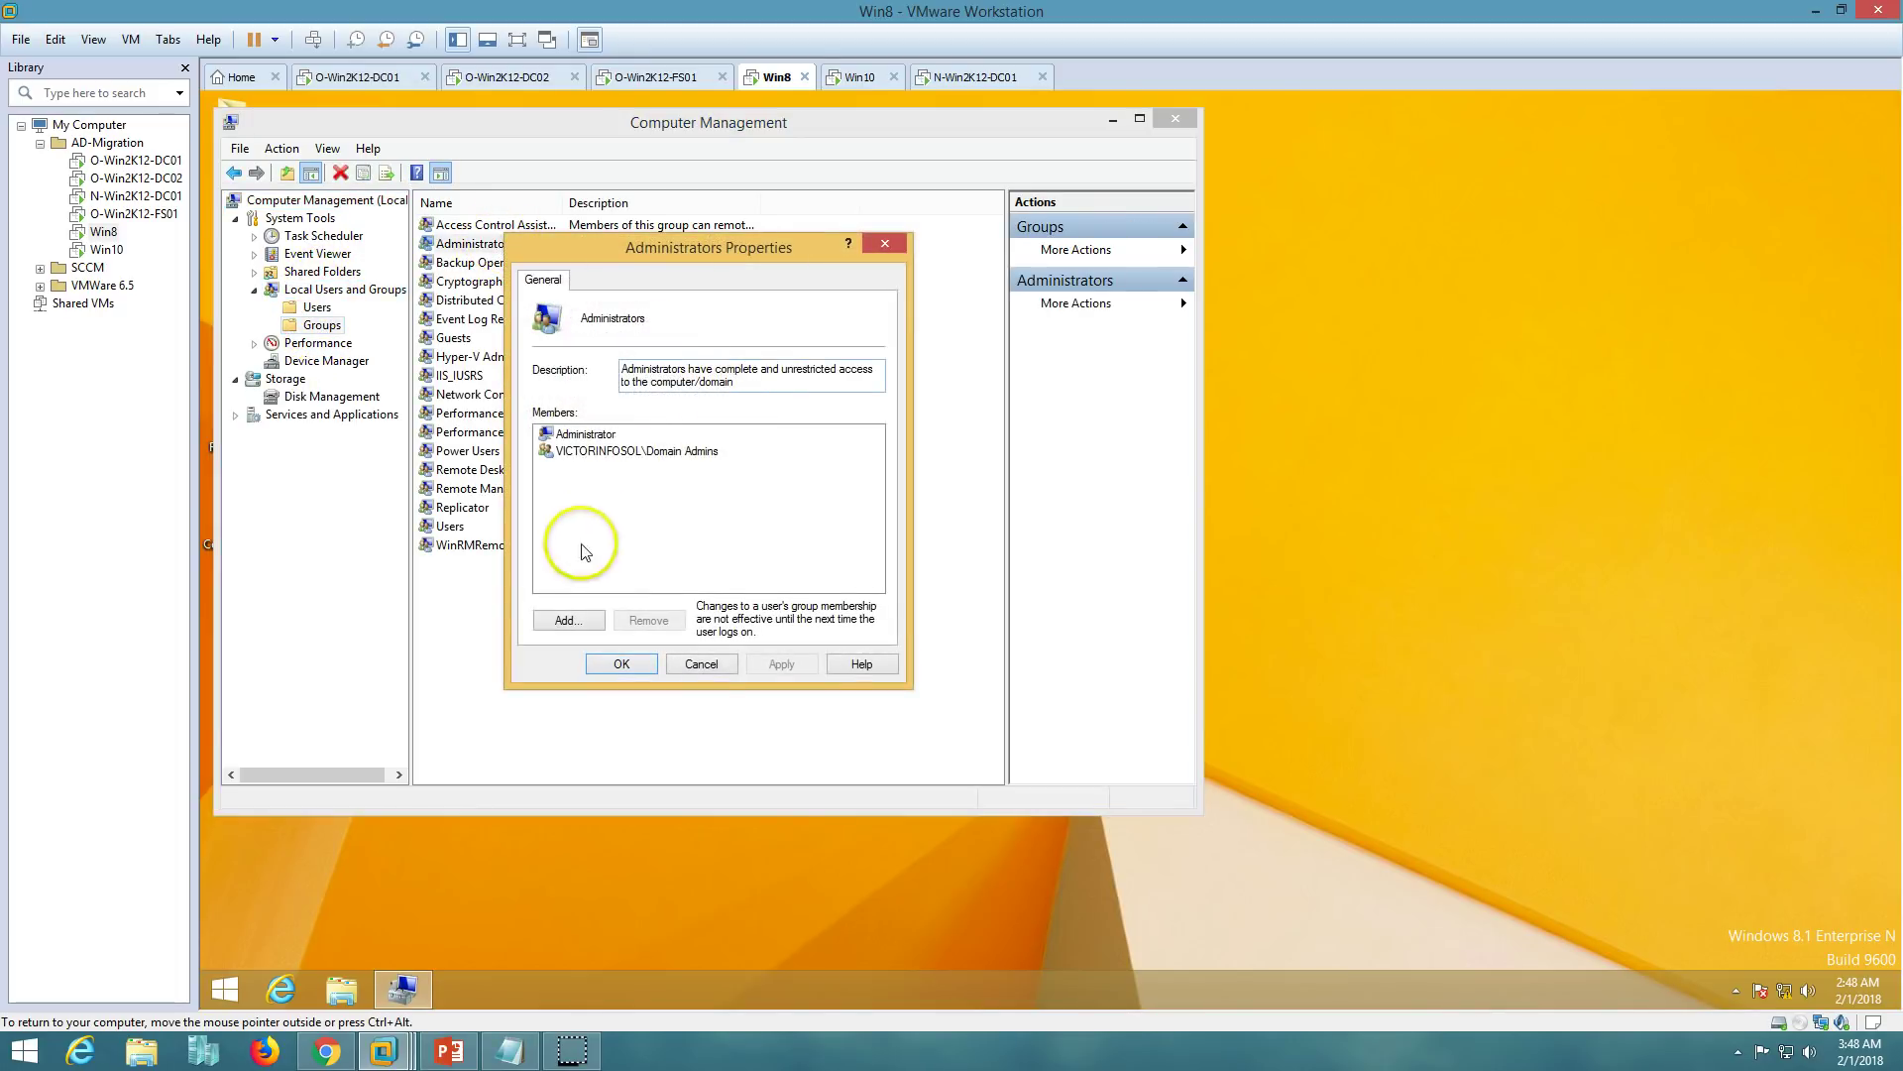
{"action": "left_click", "coordinate": [560, 618]}
{"action": "left_click_drag", "start_coordinate": [689, 292], "coordinate": [805, 488]}
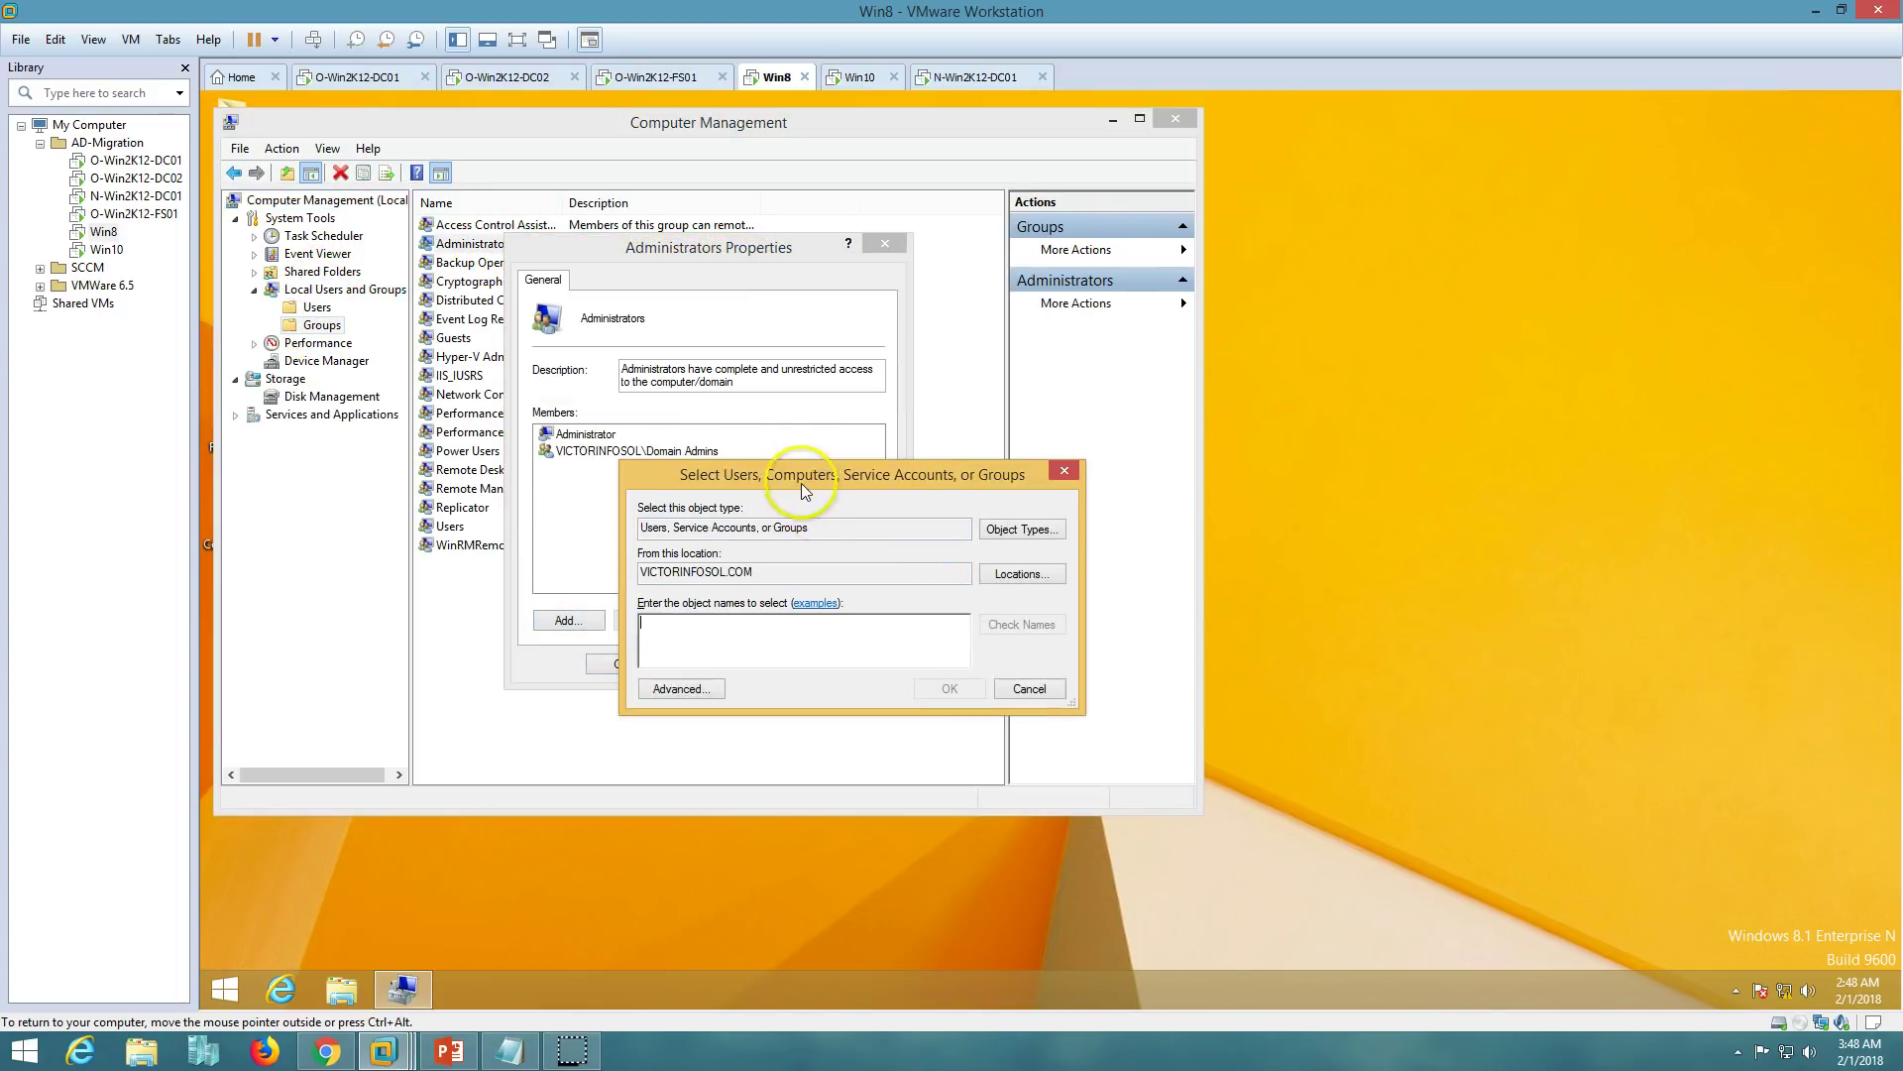
{"action": "left_click", "coordinate": [1021, 573]}
{"action": "left_click", "coordinate": [735, 637]}
{"action": "left_click", "coordinate": [998, 753]}
{"action": "type", "text": "Administrator"}
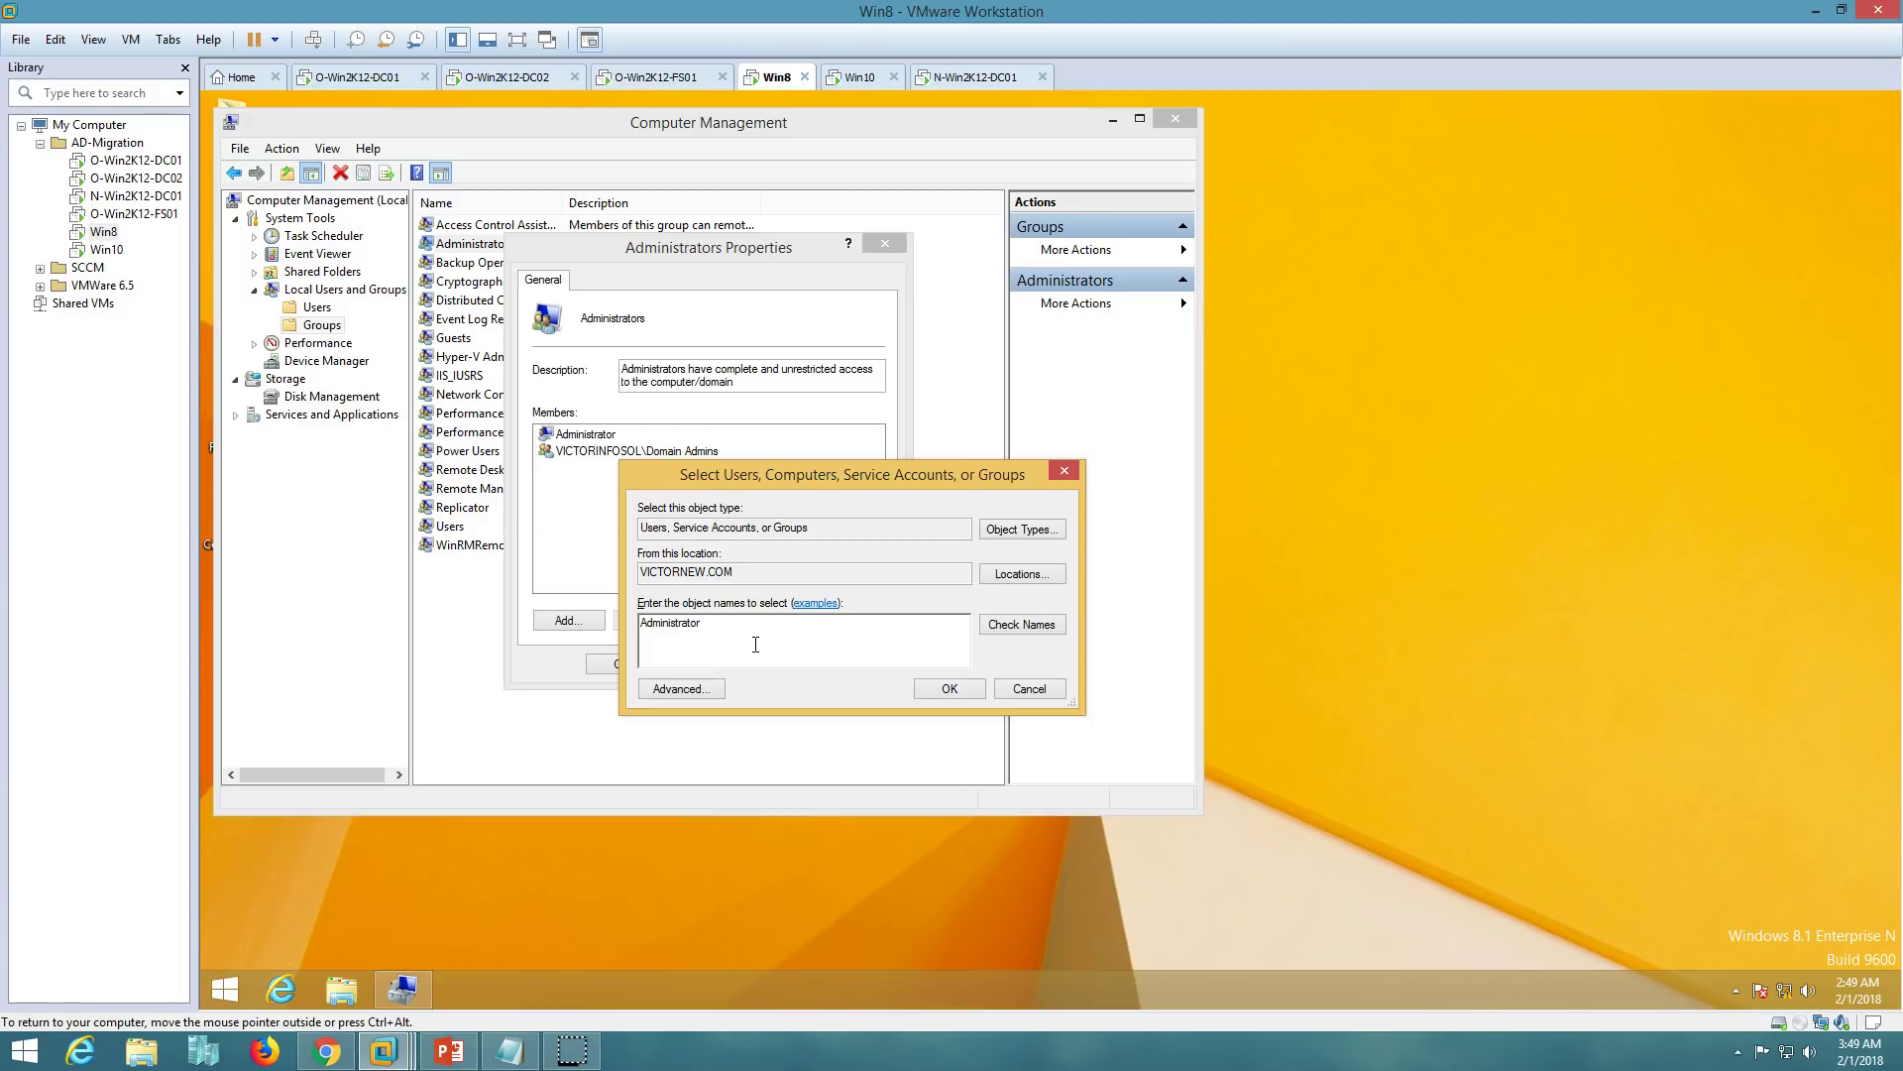
{"action": "key", "text": "Return"}
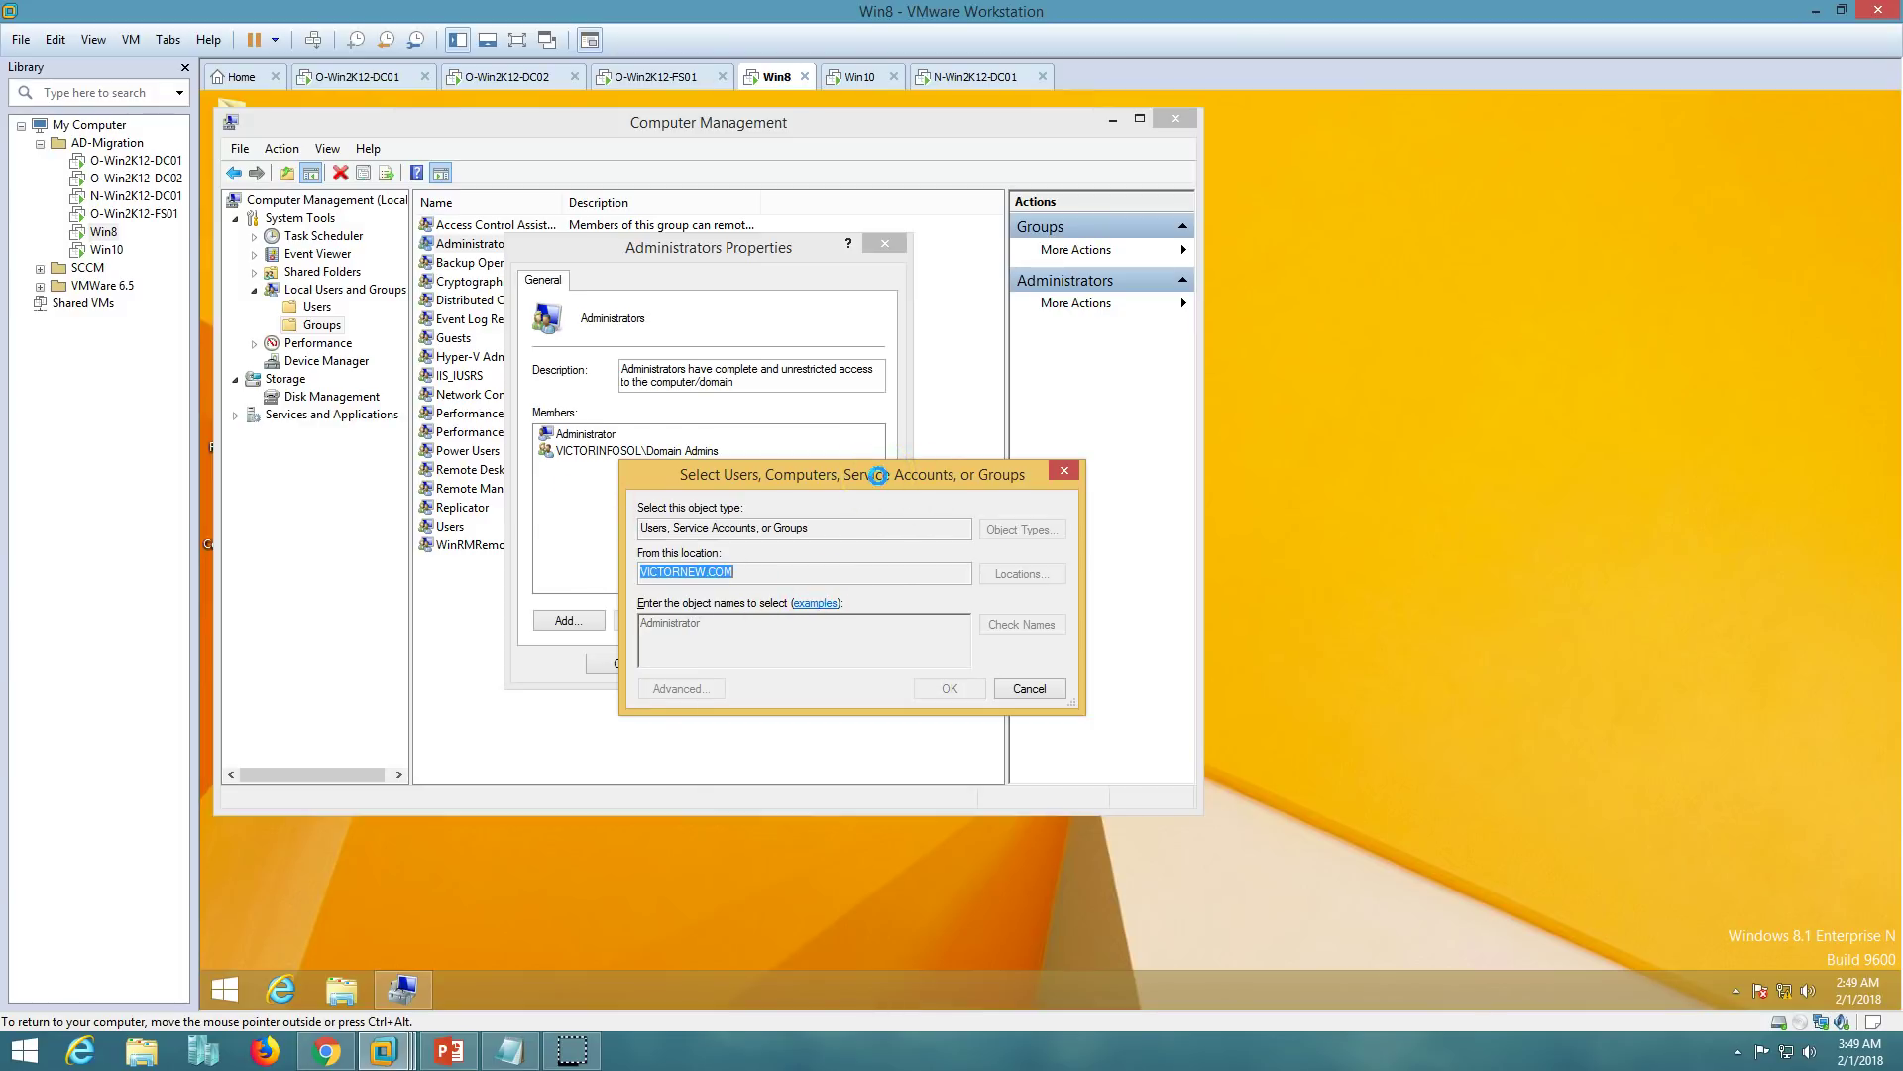
{"action": "left_click", "coordinate": [782, 664]}
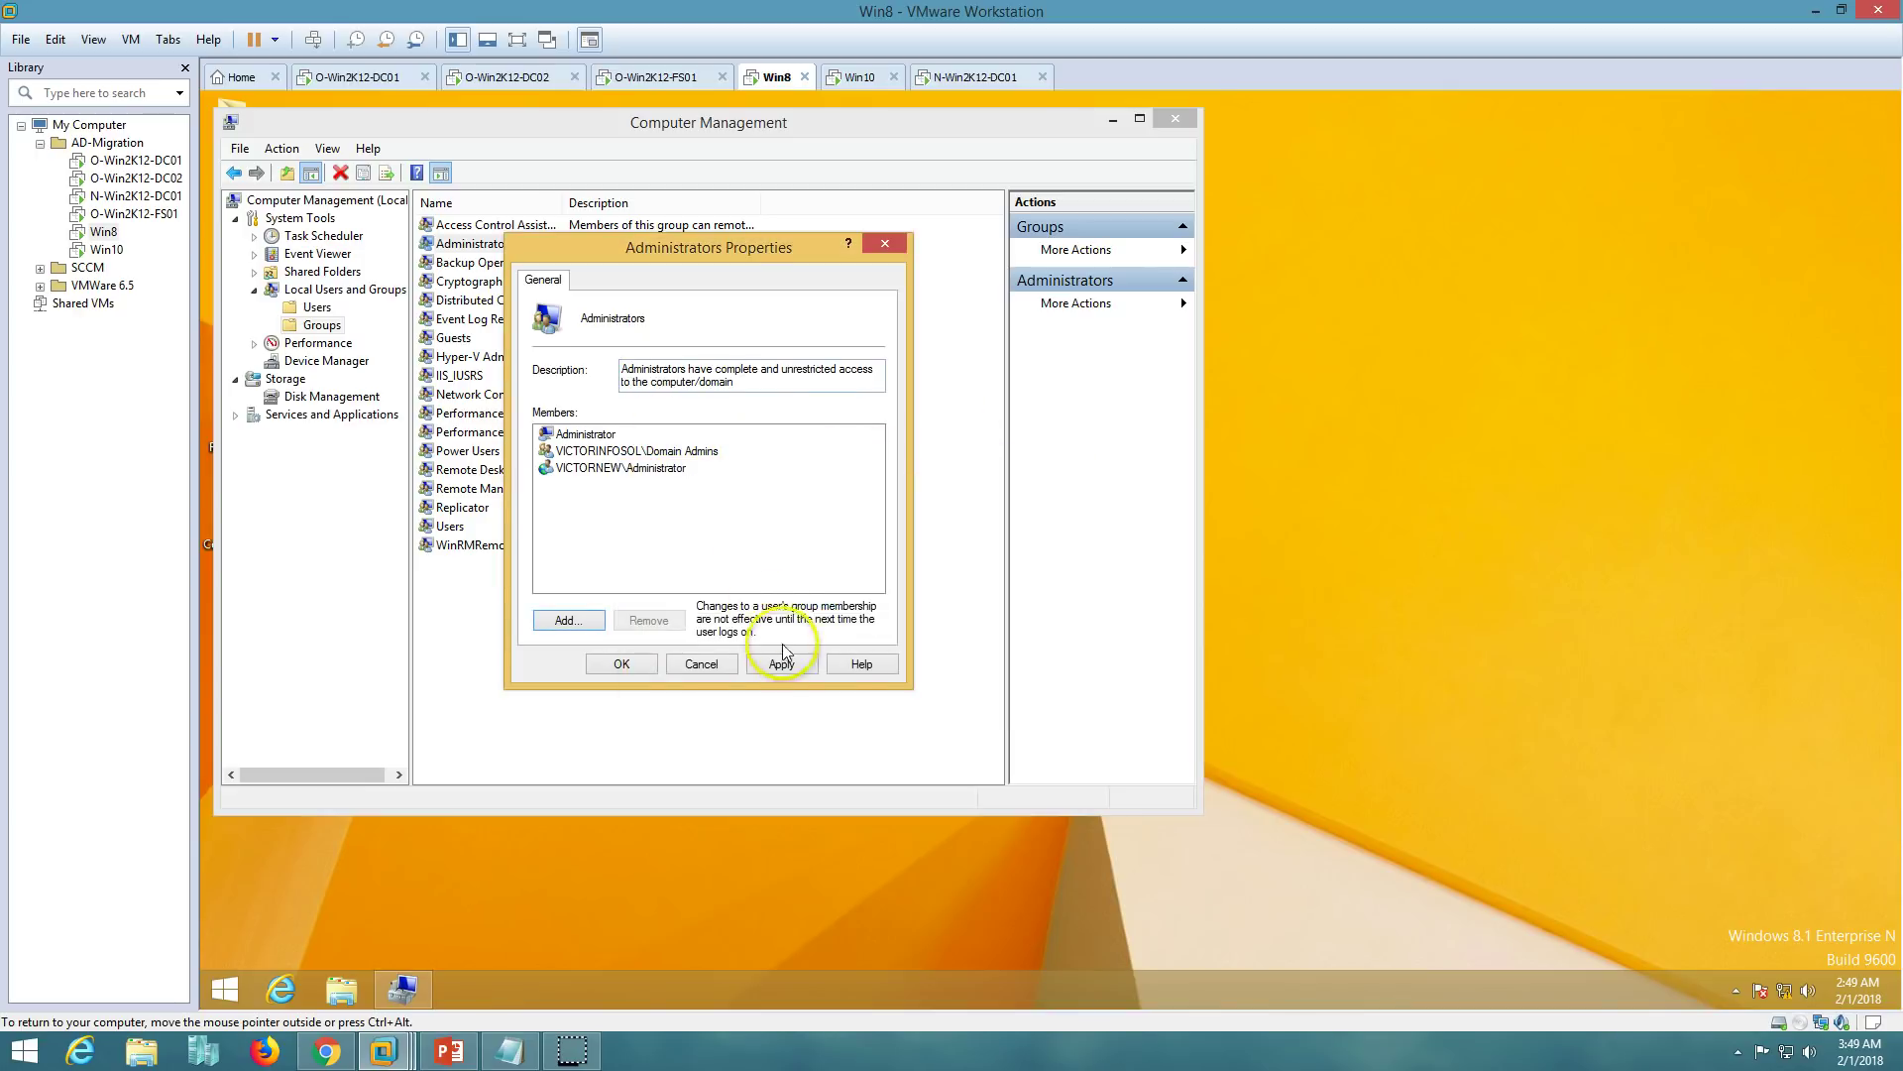
{"action": "left_click", "coordinate": [623, 665]}
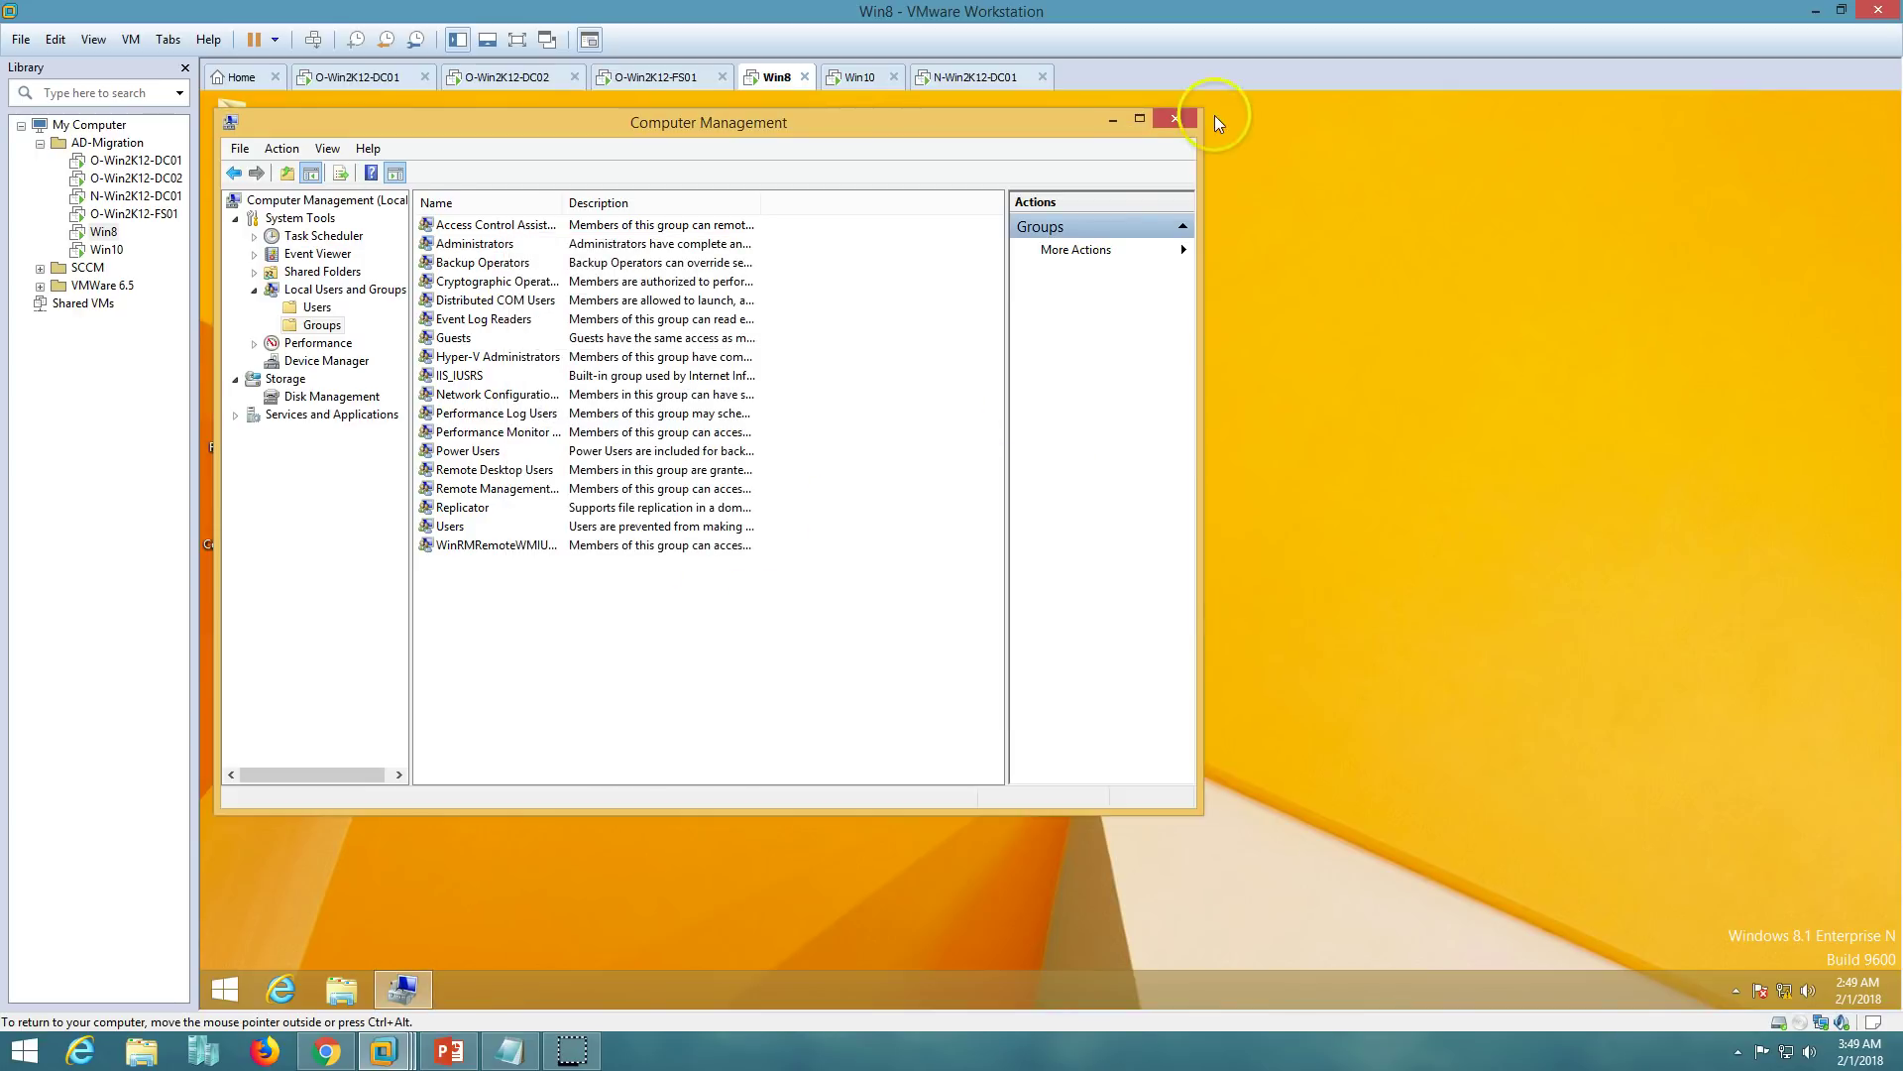
- Close Computer Management and switch to the N-Win2K12-DC01 virtual machine
{"action": "left_click", "coordinate": [1171, 127]}
{"action": "left_click", "coordinate": [982, 75]}
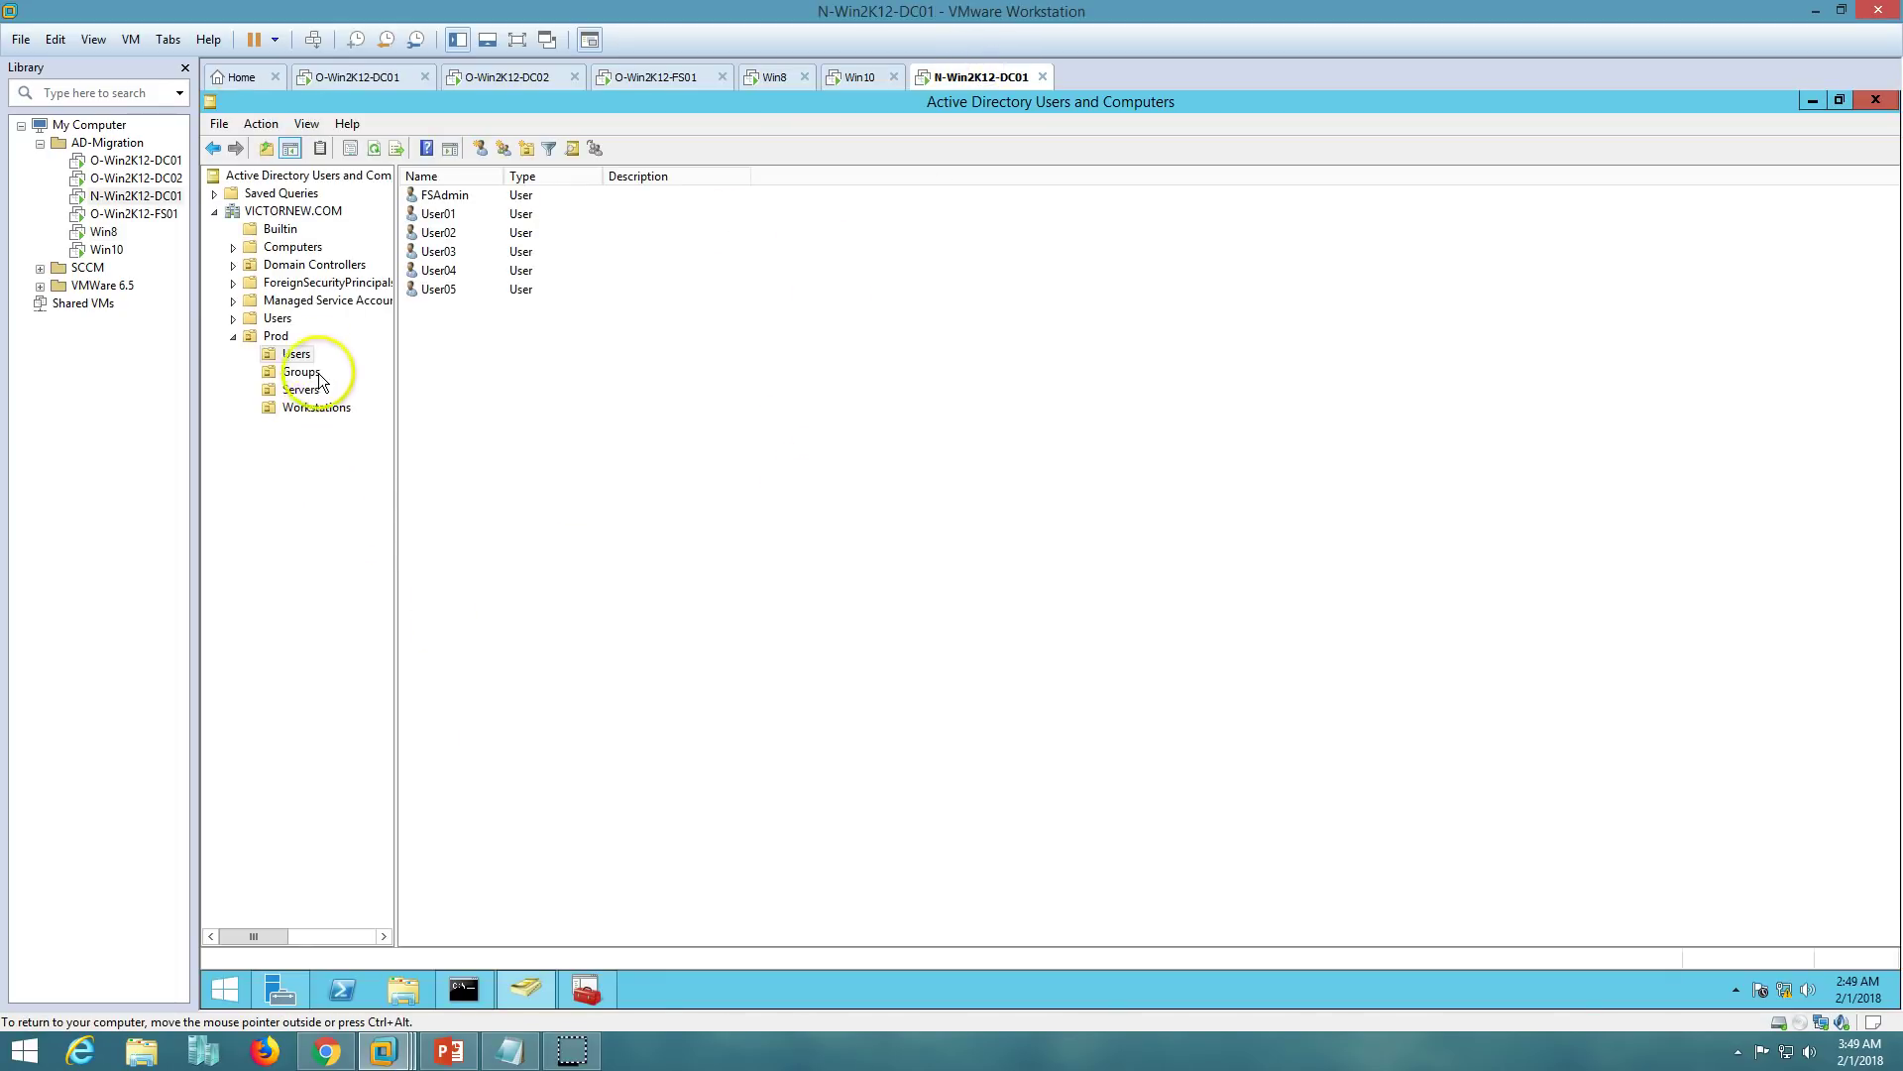
{"action": "left_click", "coordinate": [509, 1055]}
{"action": "left_click", "coordinate": [509, 1055]}
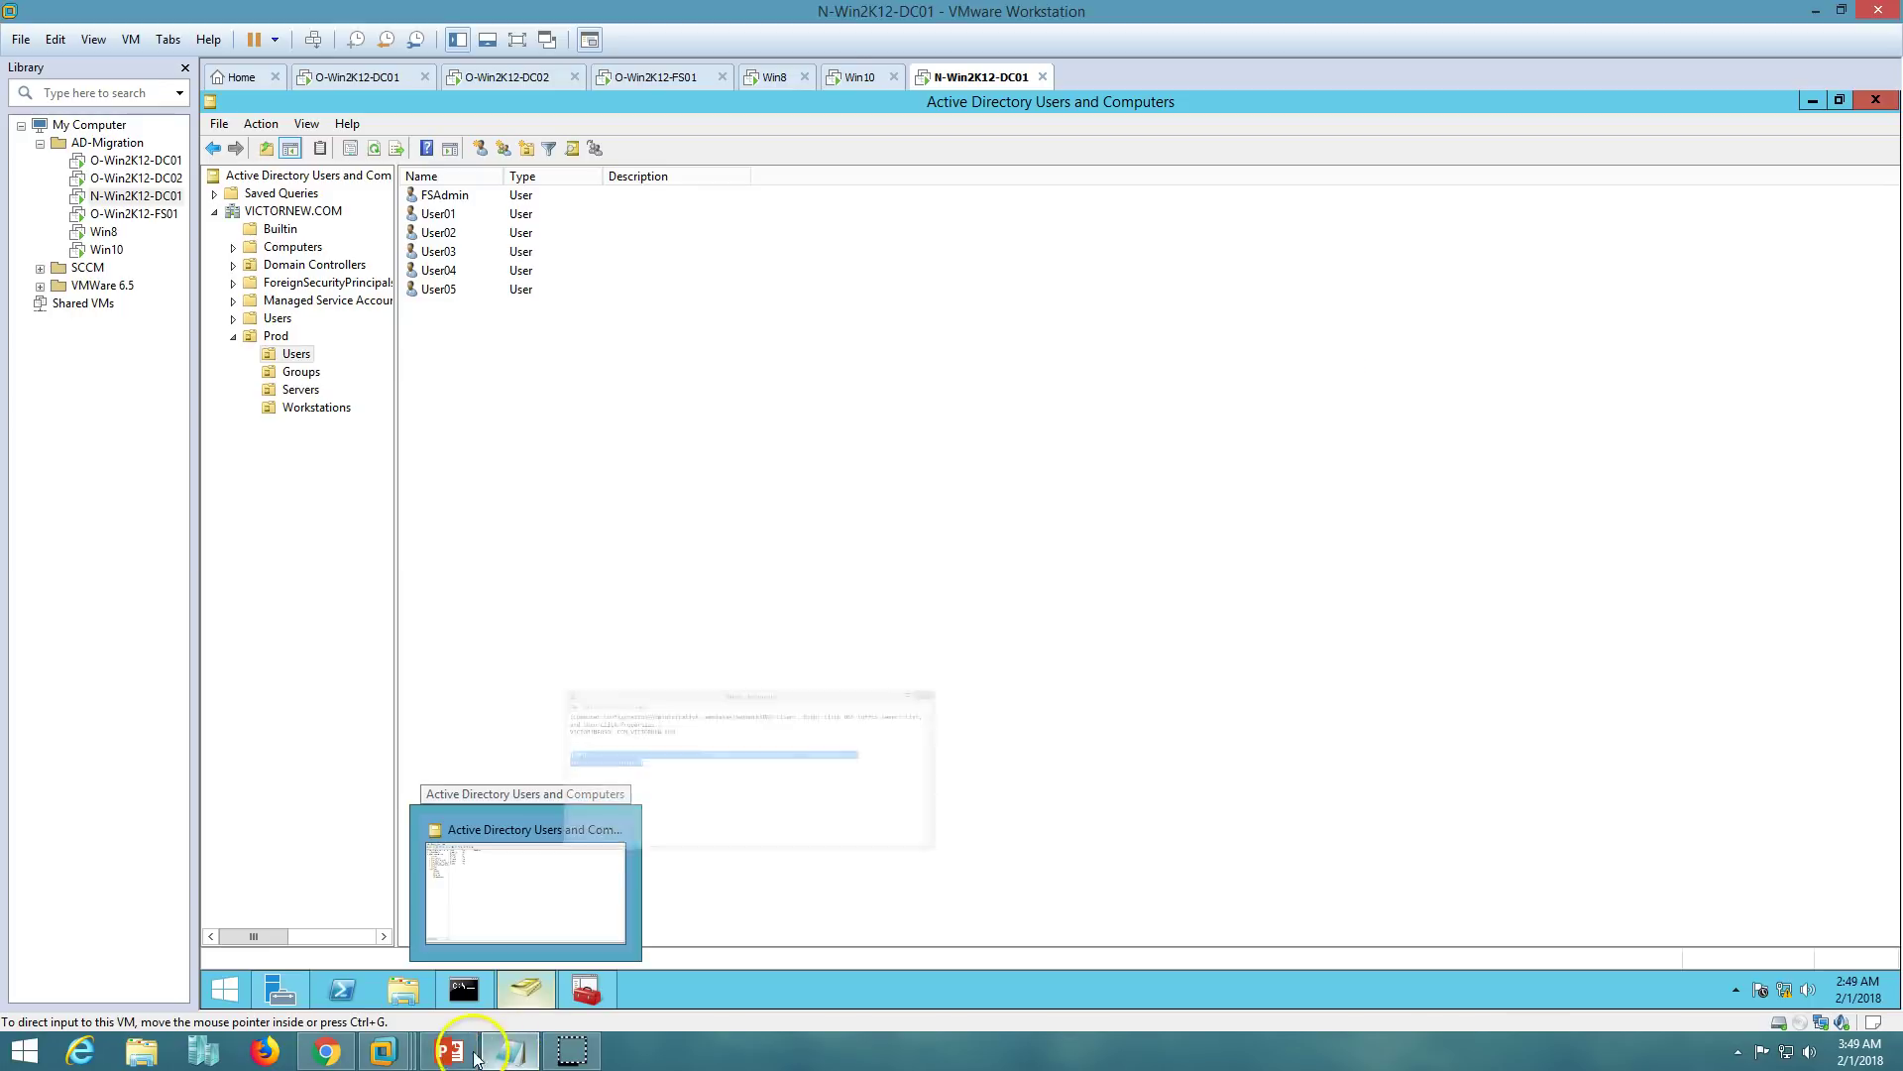
{"action": "left_click", "coordinate": [694, 981]}
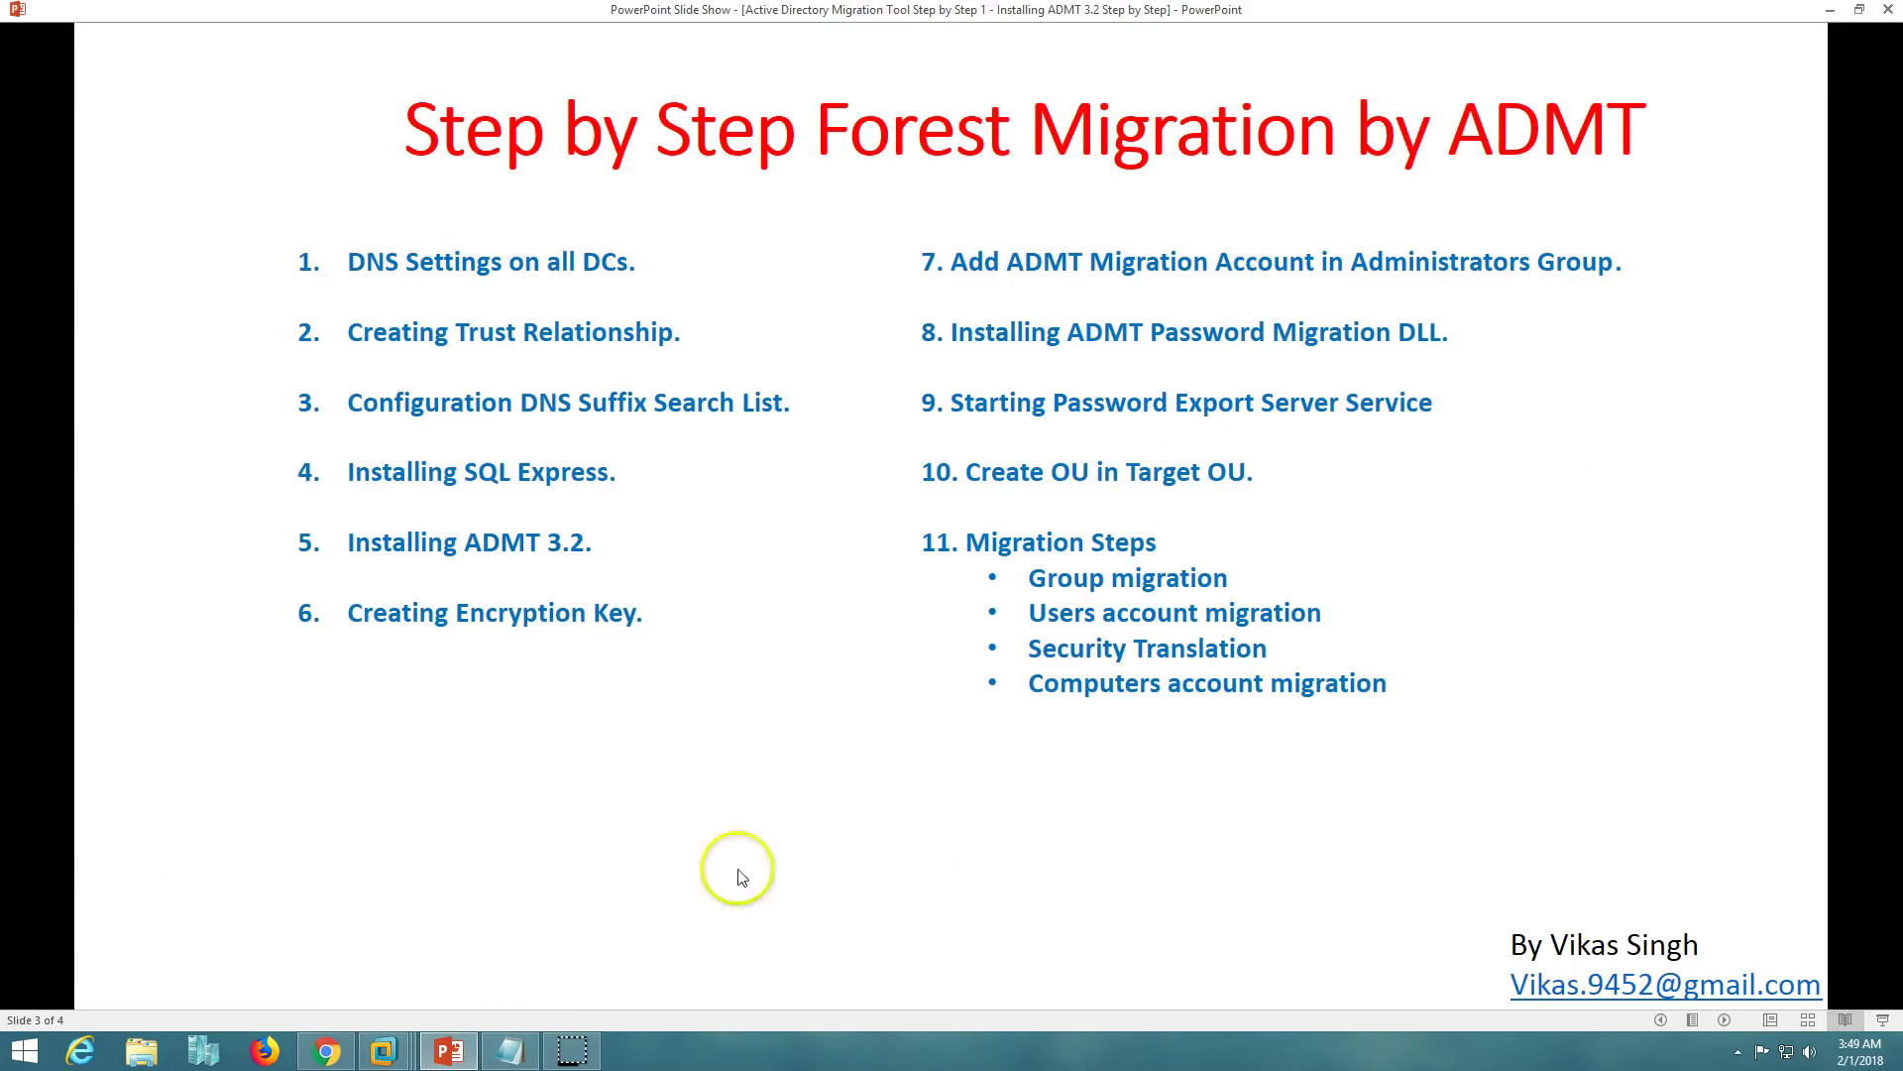
{"action": "left_click", "coordinate": [466, 1043]}
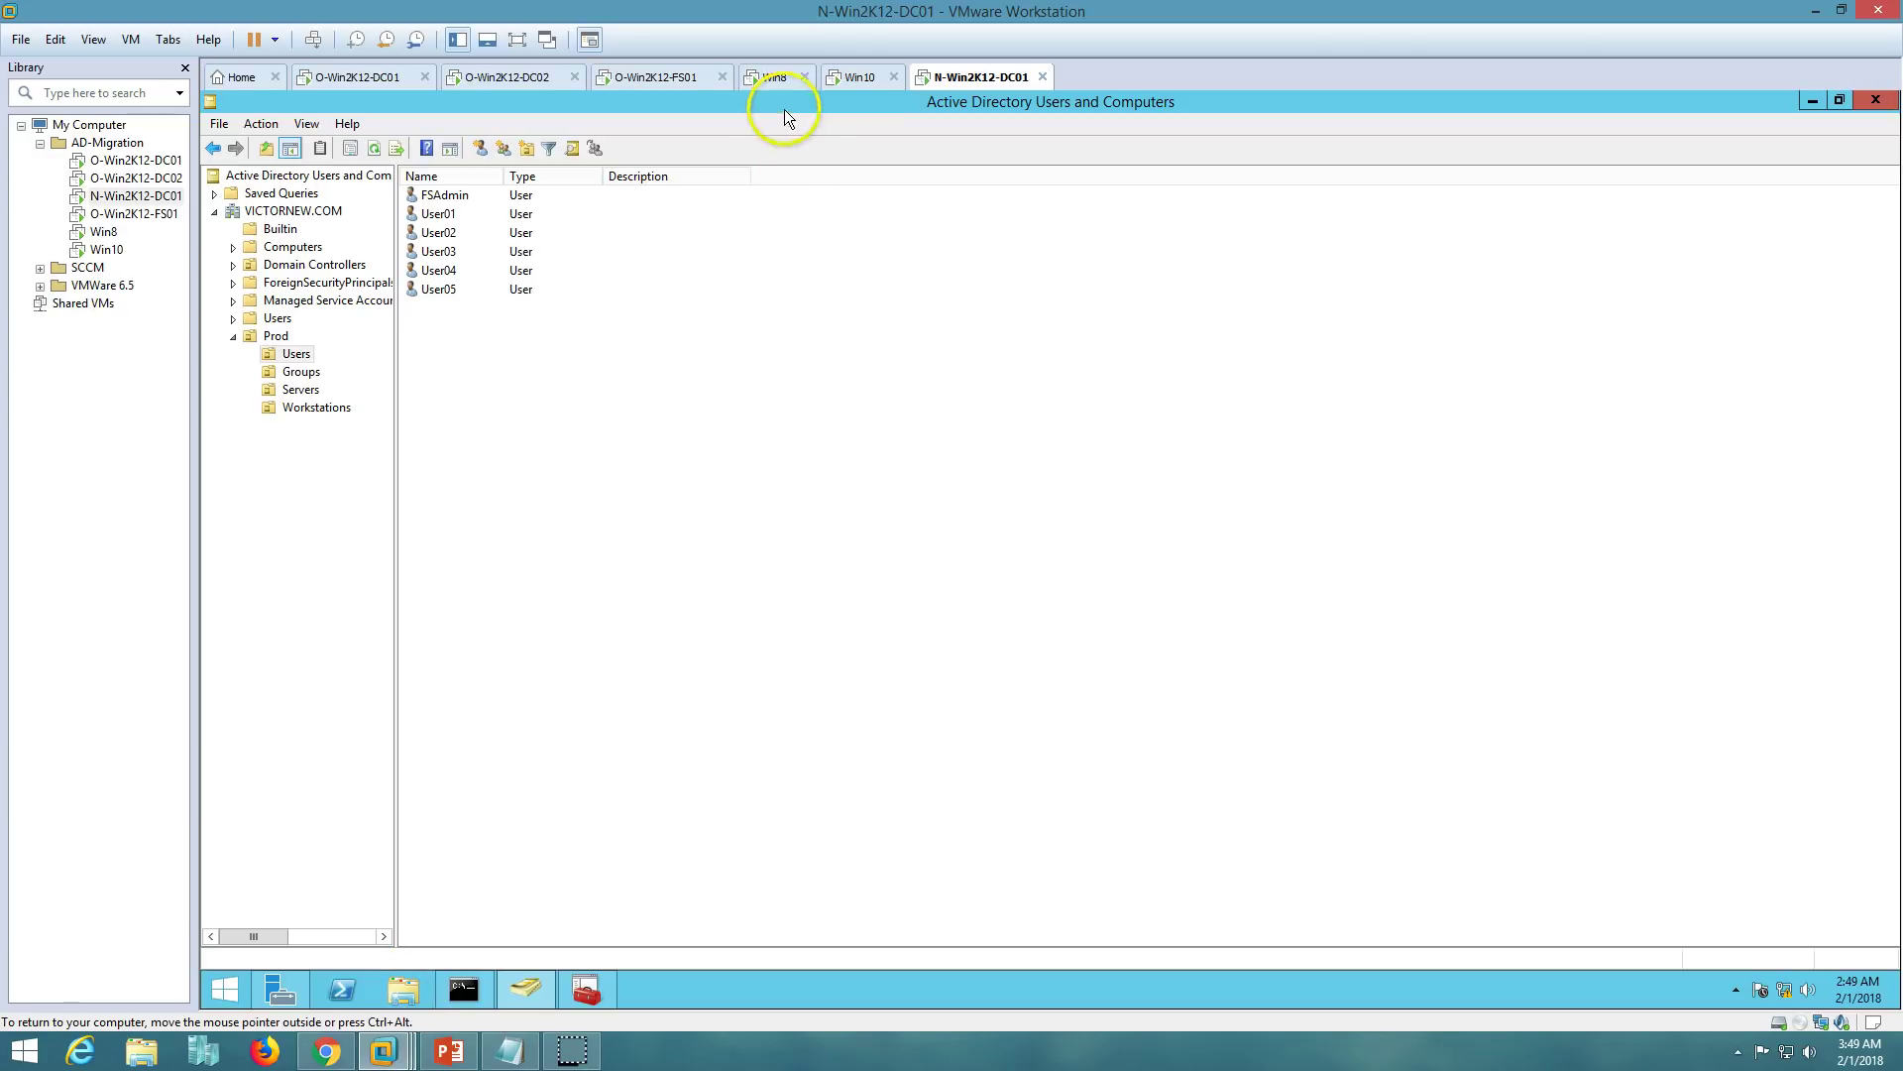
- Start ADMT's Security Translation Wizard for previously migrated objects, VICTORINFOSOL.COM to VICTORNEW.COM
{"action": "left_click", "coordinate": [586, 989]}
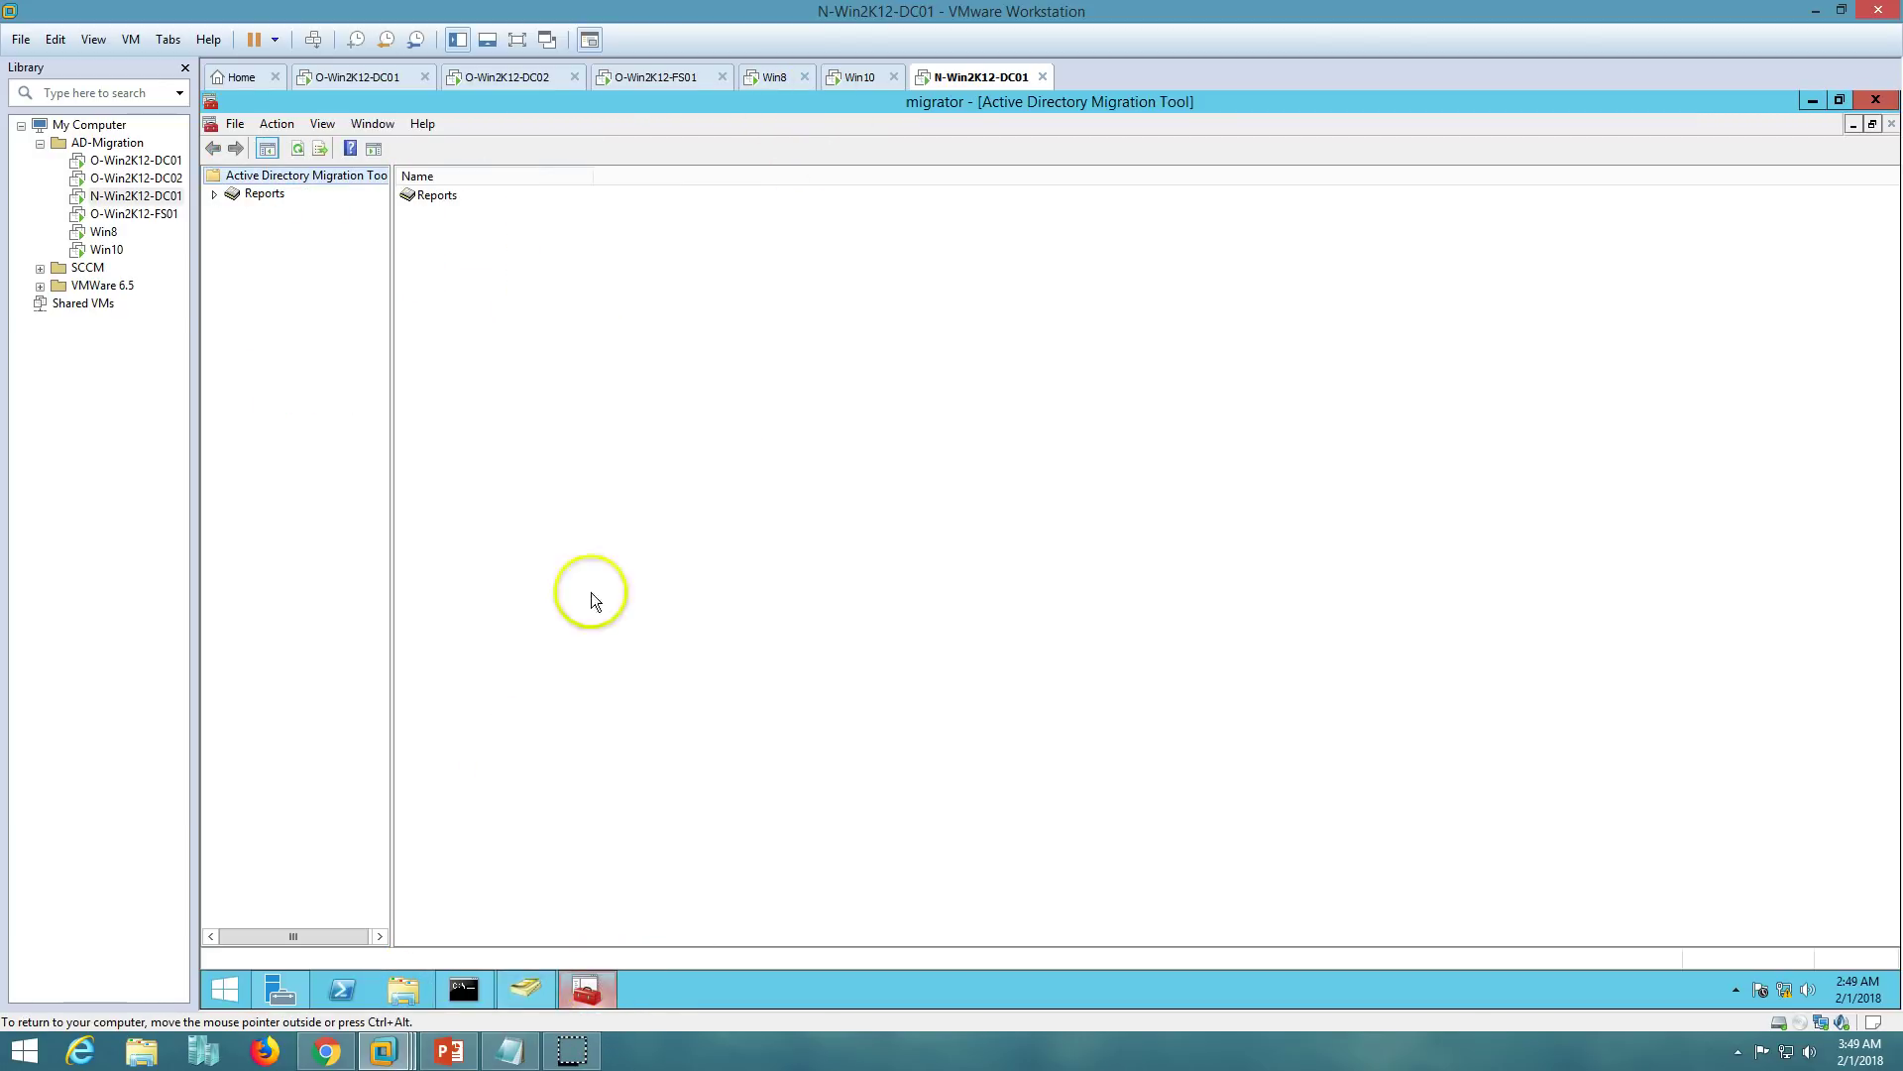
{"action": "right_click", "coordinate": [297, 174]}
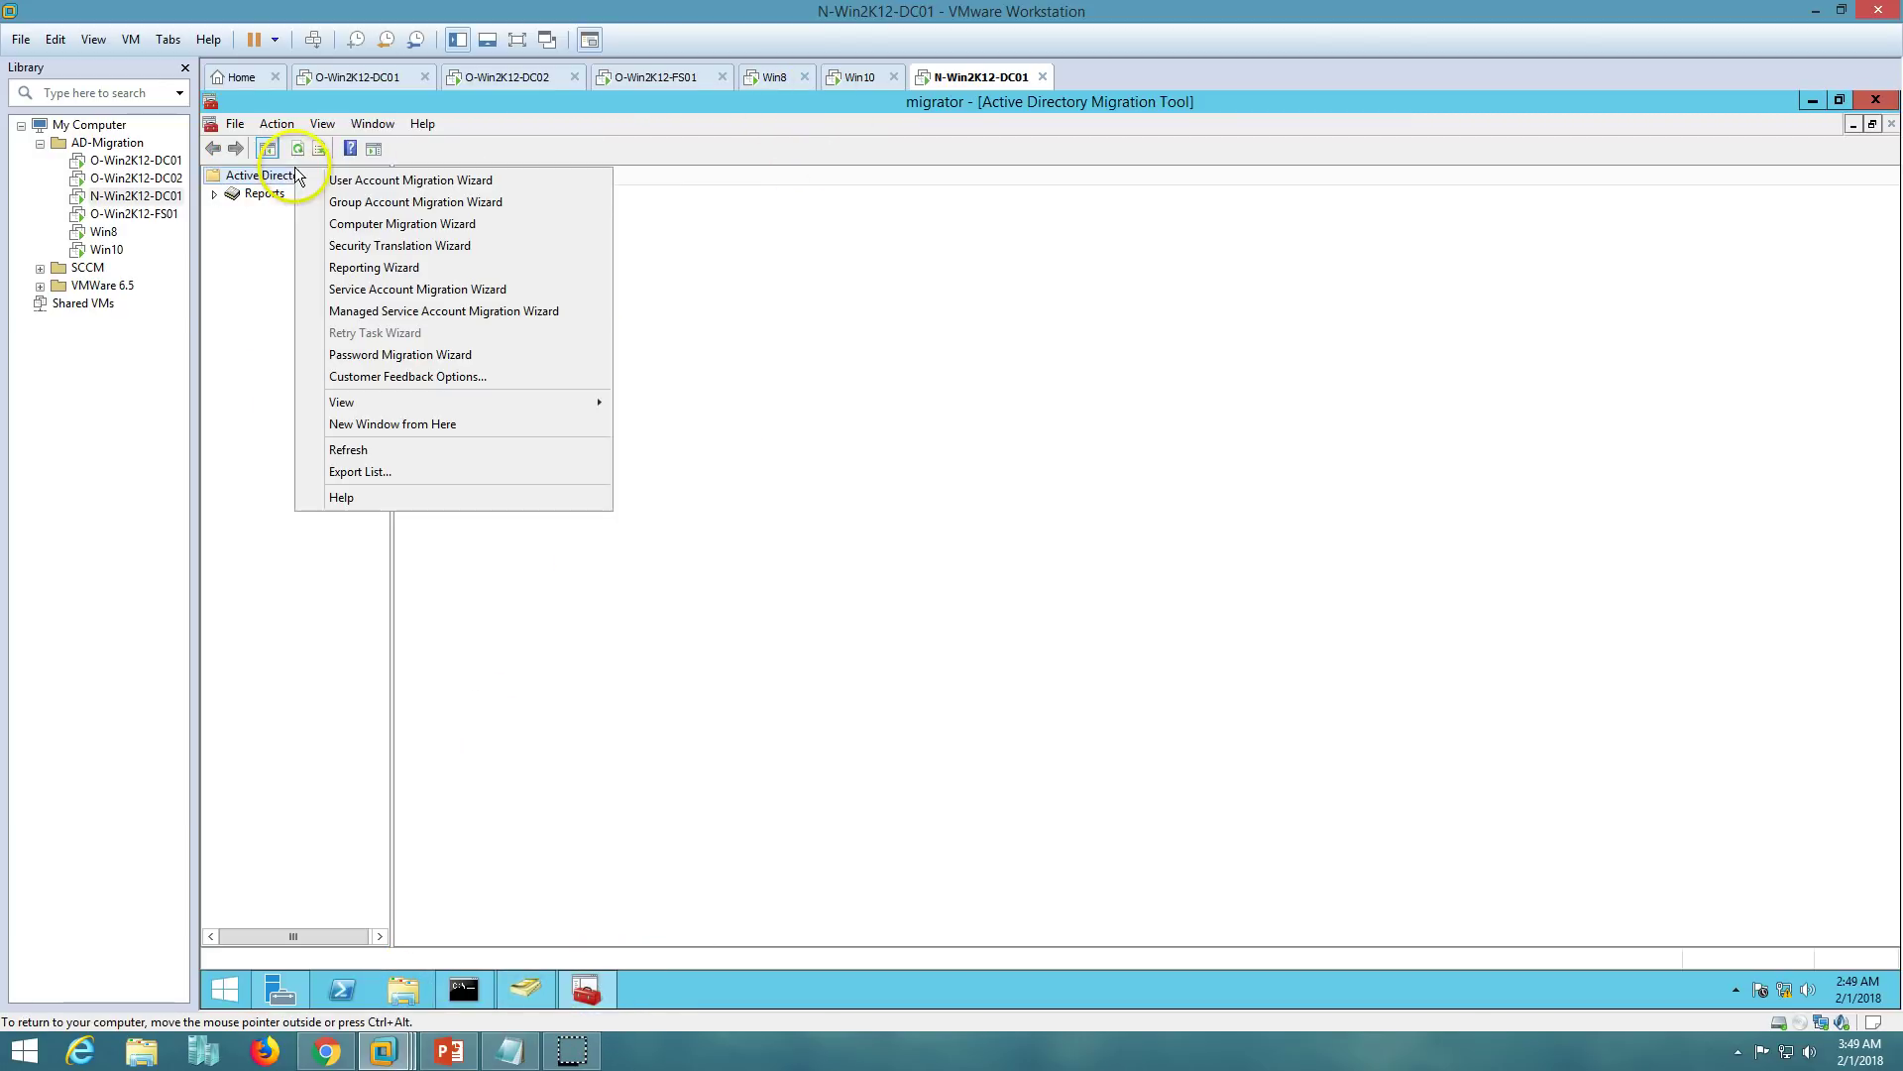
{"action": "left_click", "coordinate": [394, 248]}
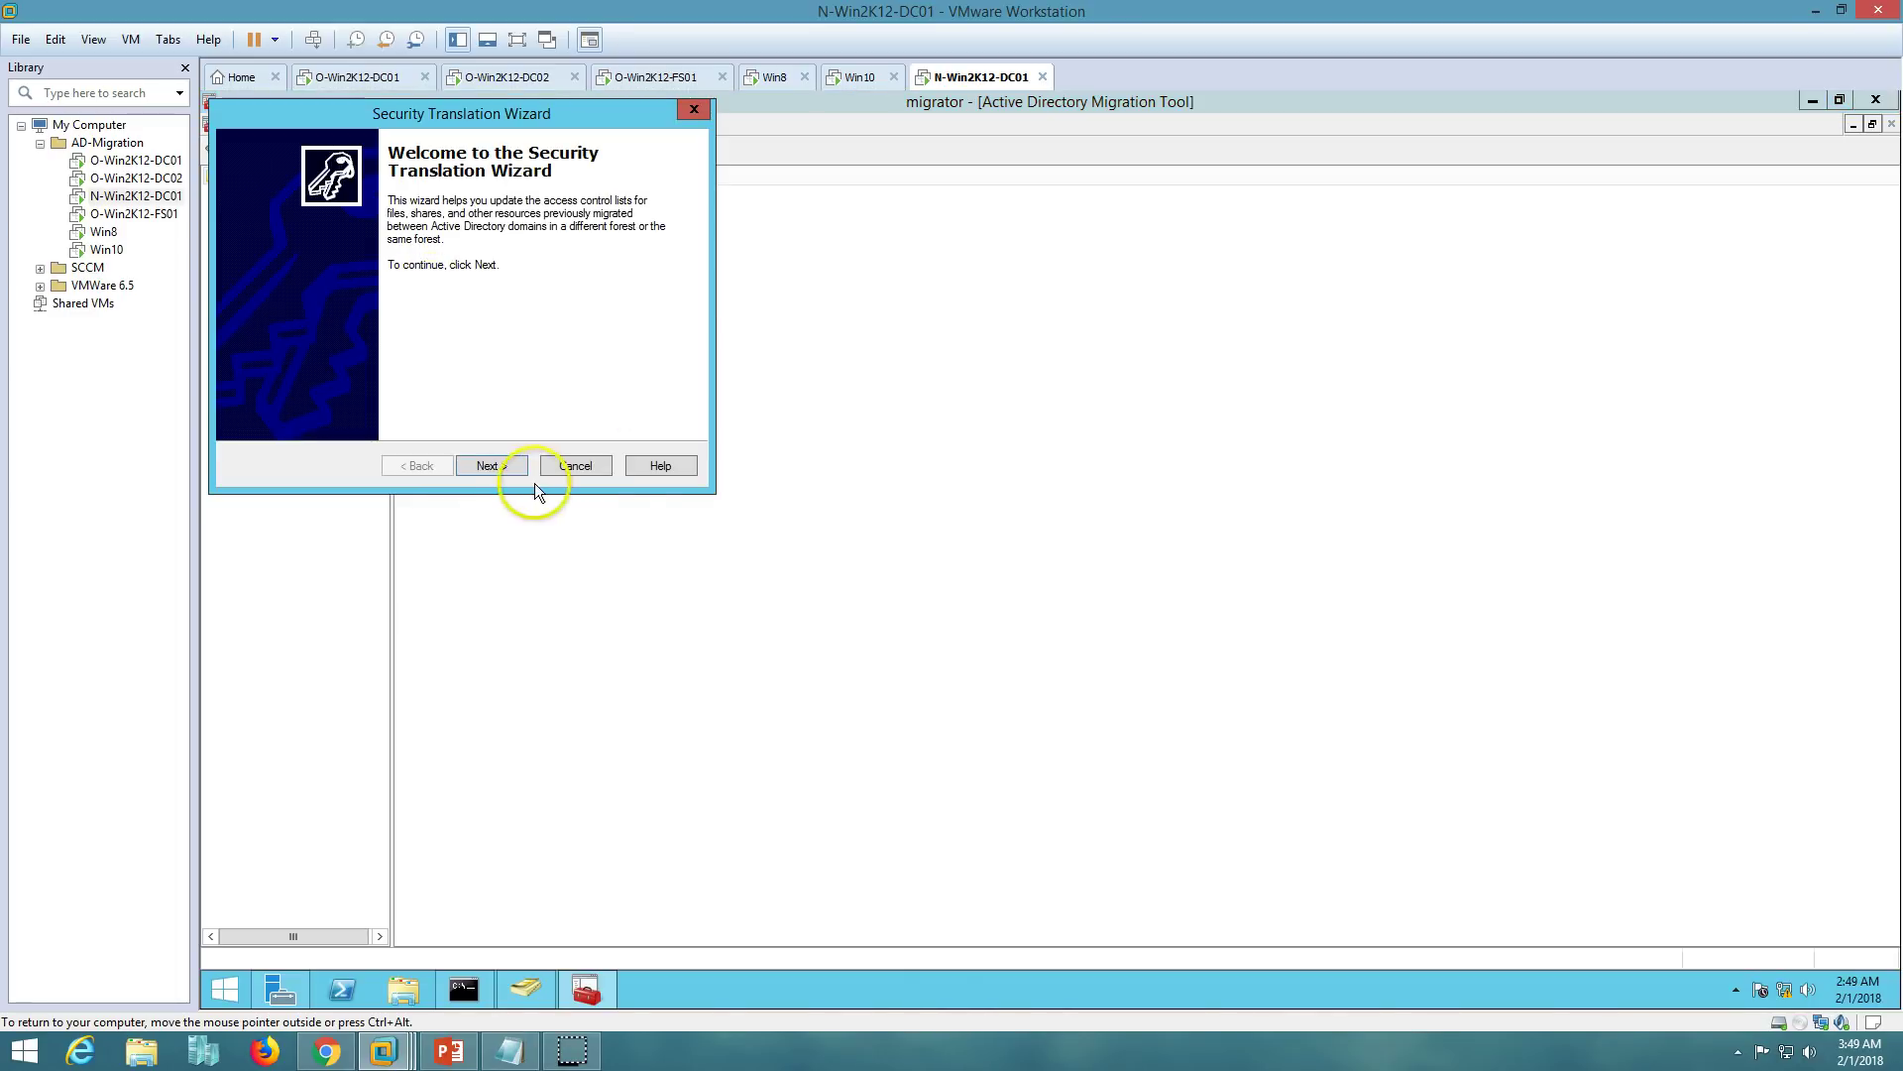
{"action": "left_click", "coordinate": [489, 466]}
{"action": "left_click_drag", "start_coordinate": [525, 115], "coordinate": [1125, 342]}
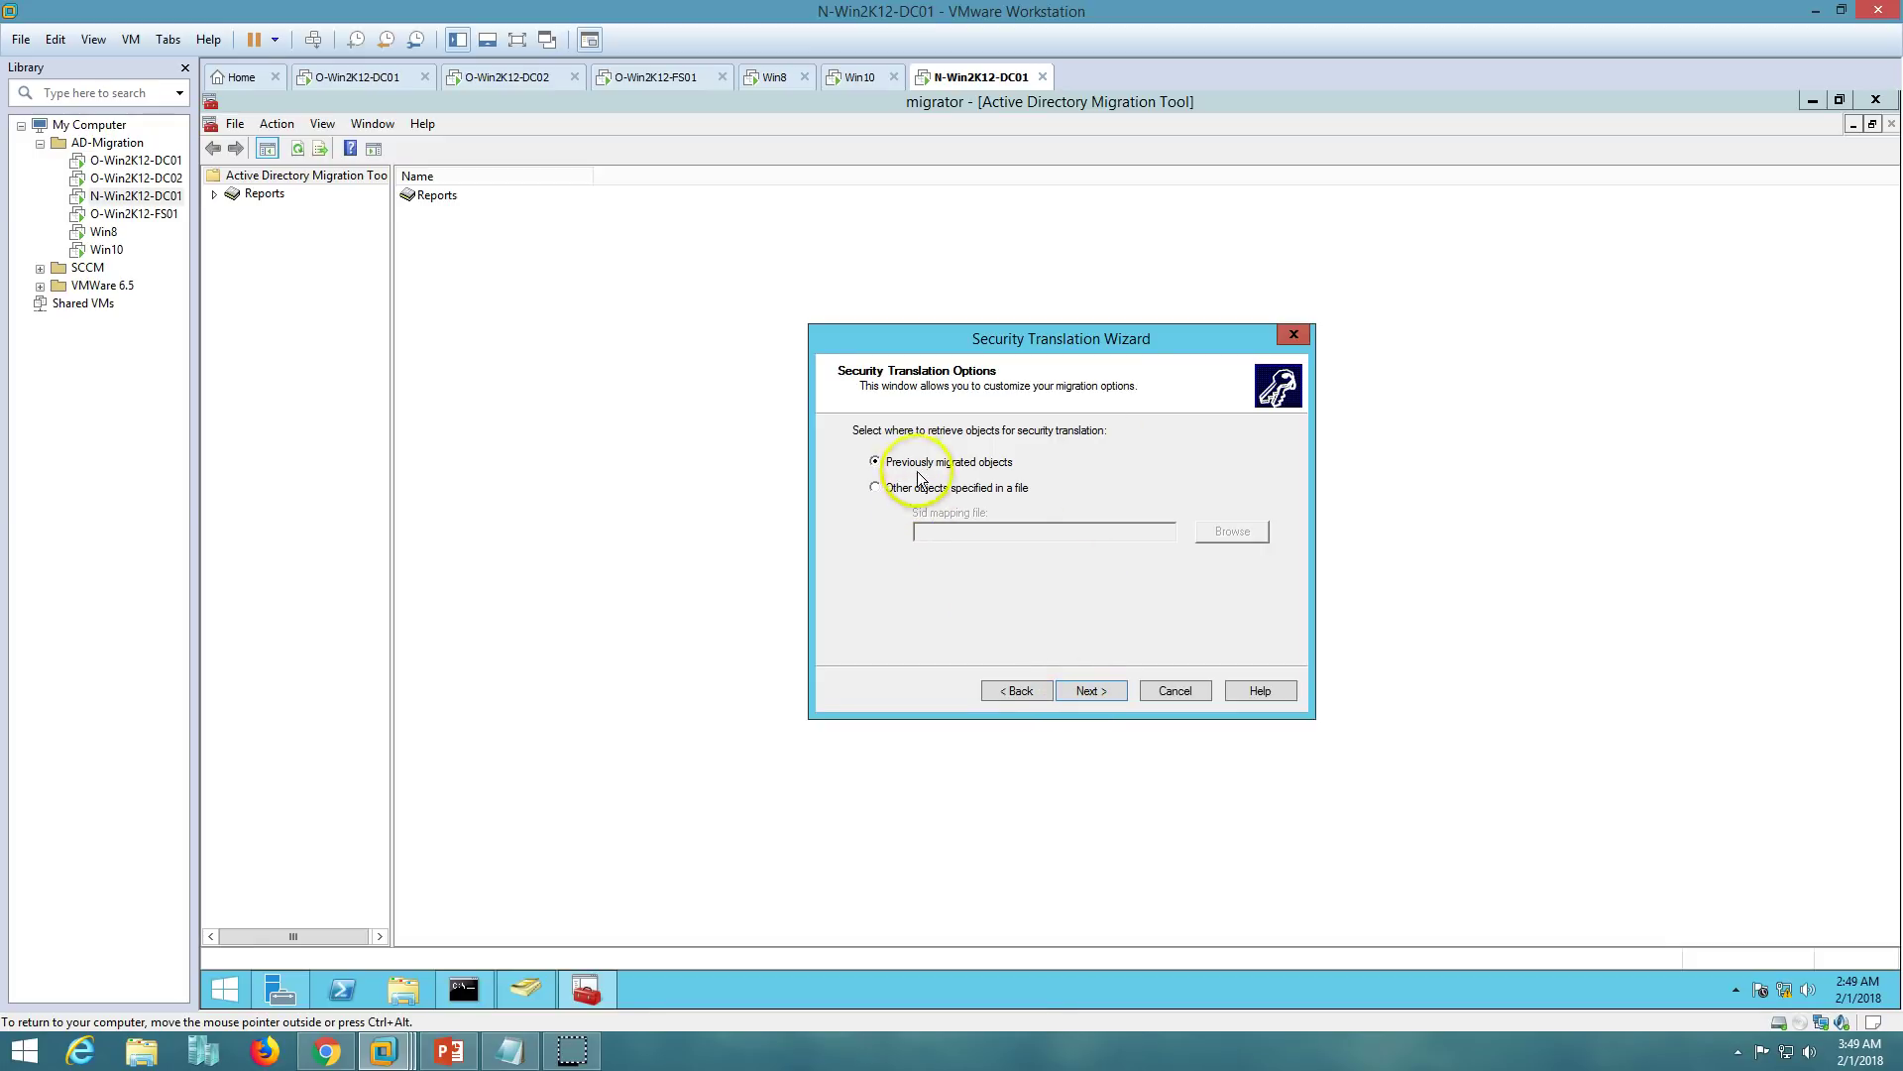
{"action": "left_click", "coordinate": [1088, 691]}
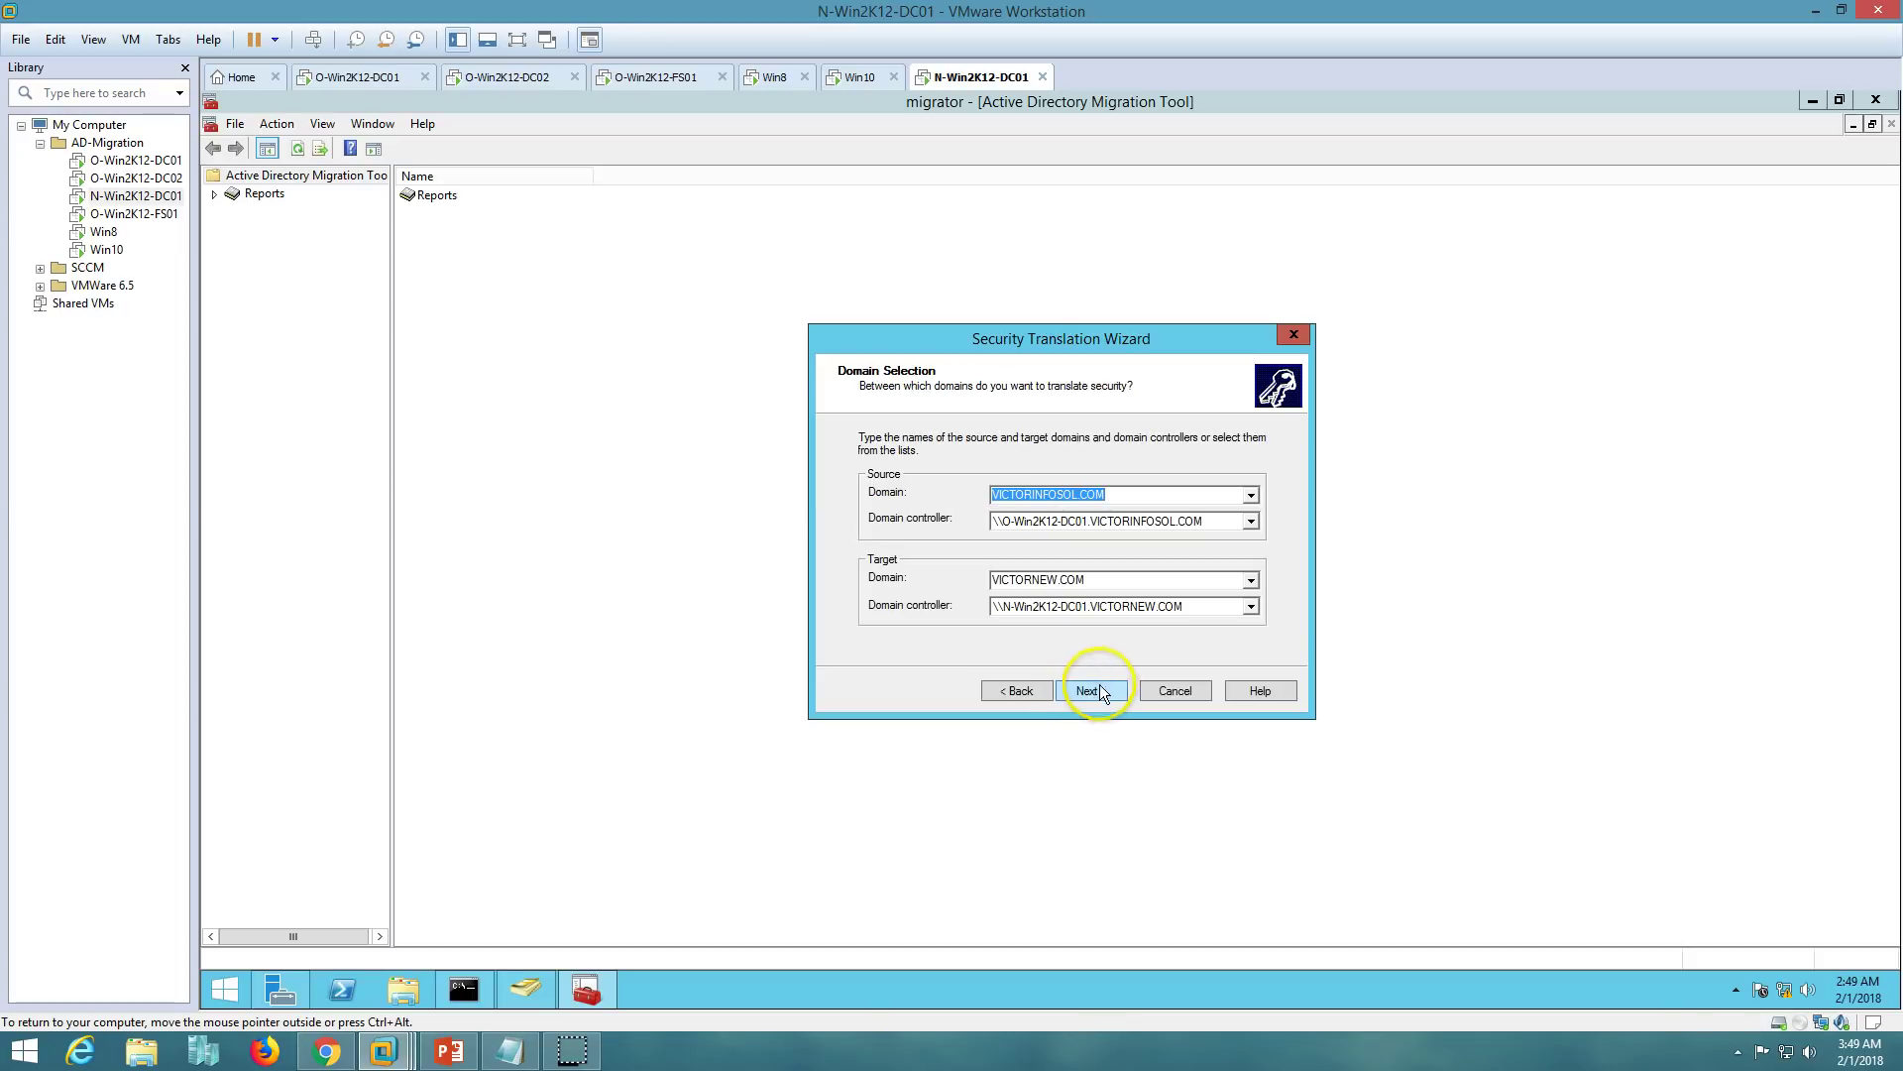
{"action": "left_click", "coordinate": [1096, 690]}
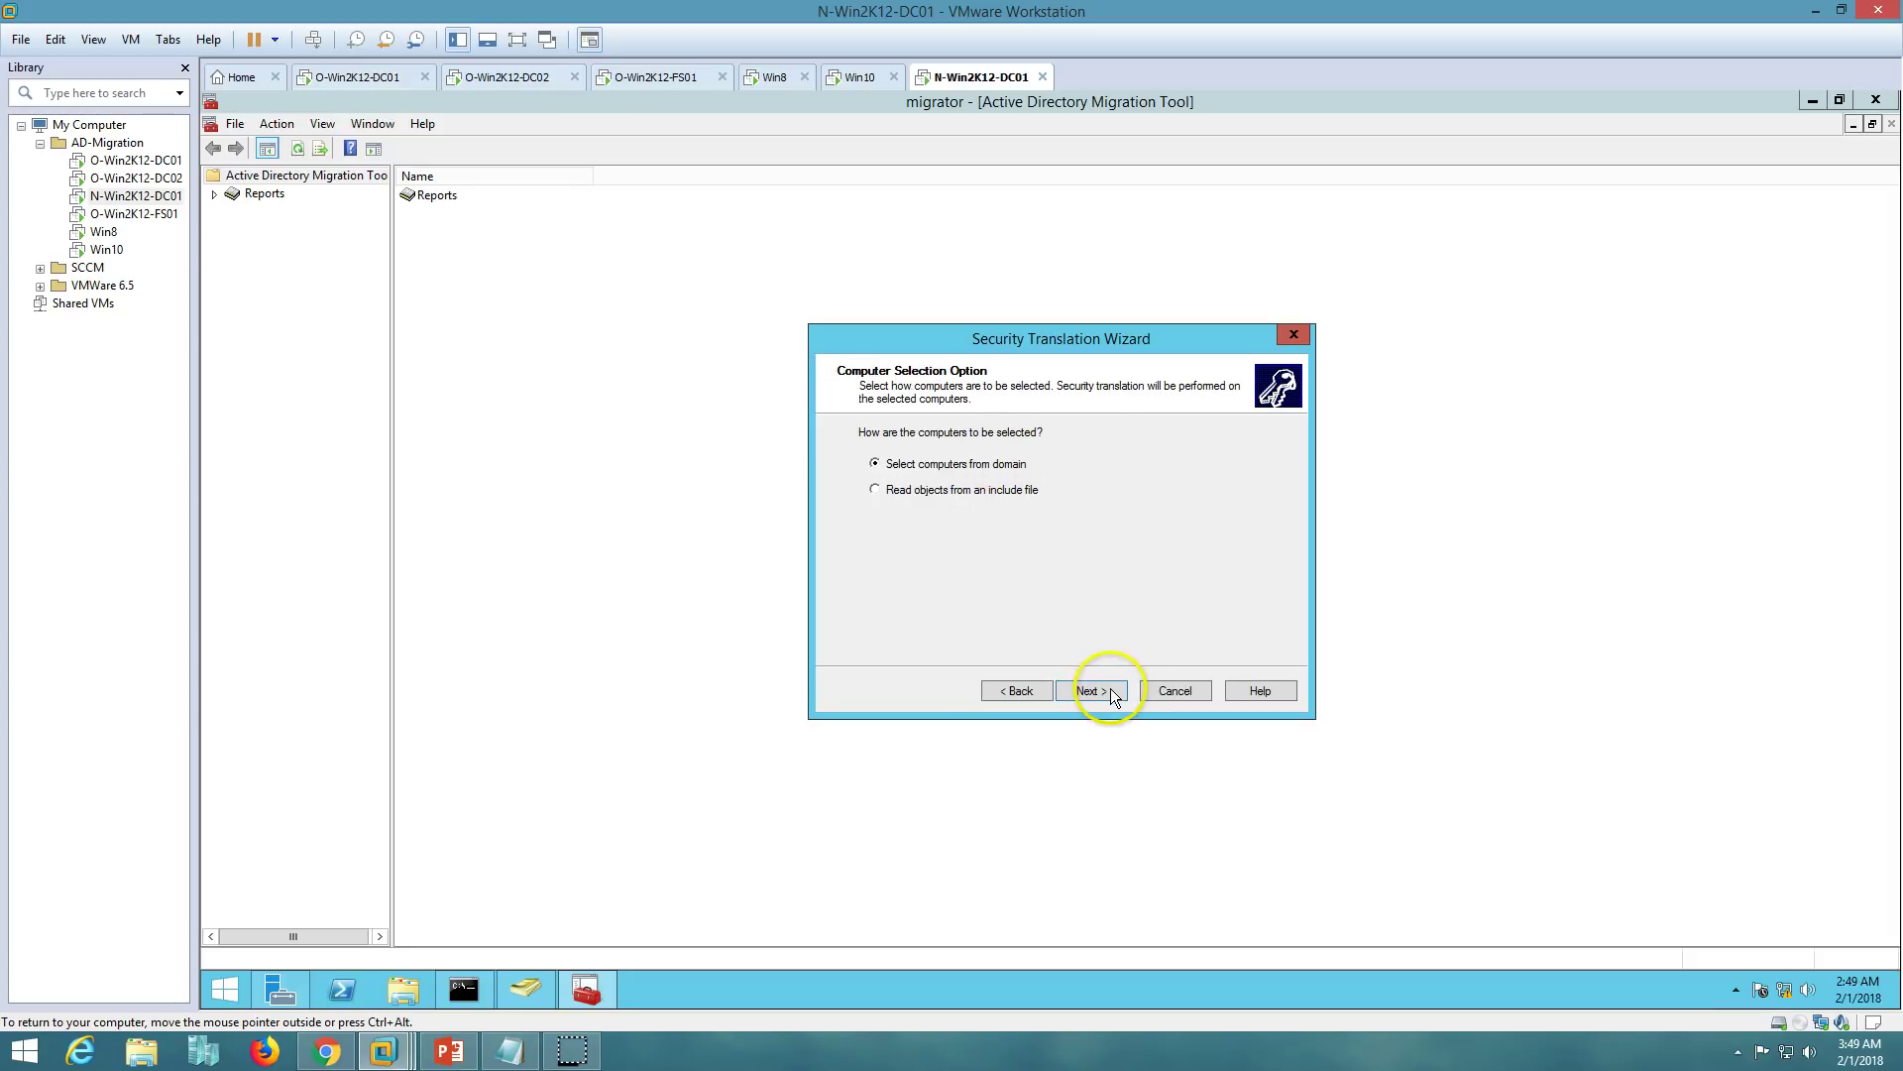
- Find WIN8 through an advanced search of VICTORINFOSOL.COM and add it as the computer to translate
{"action": "left_click", "coordinate": [1108, 688]}
{"action": "left_click", "coordinate": [877, 599]}
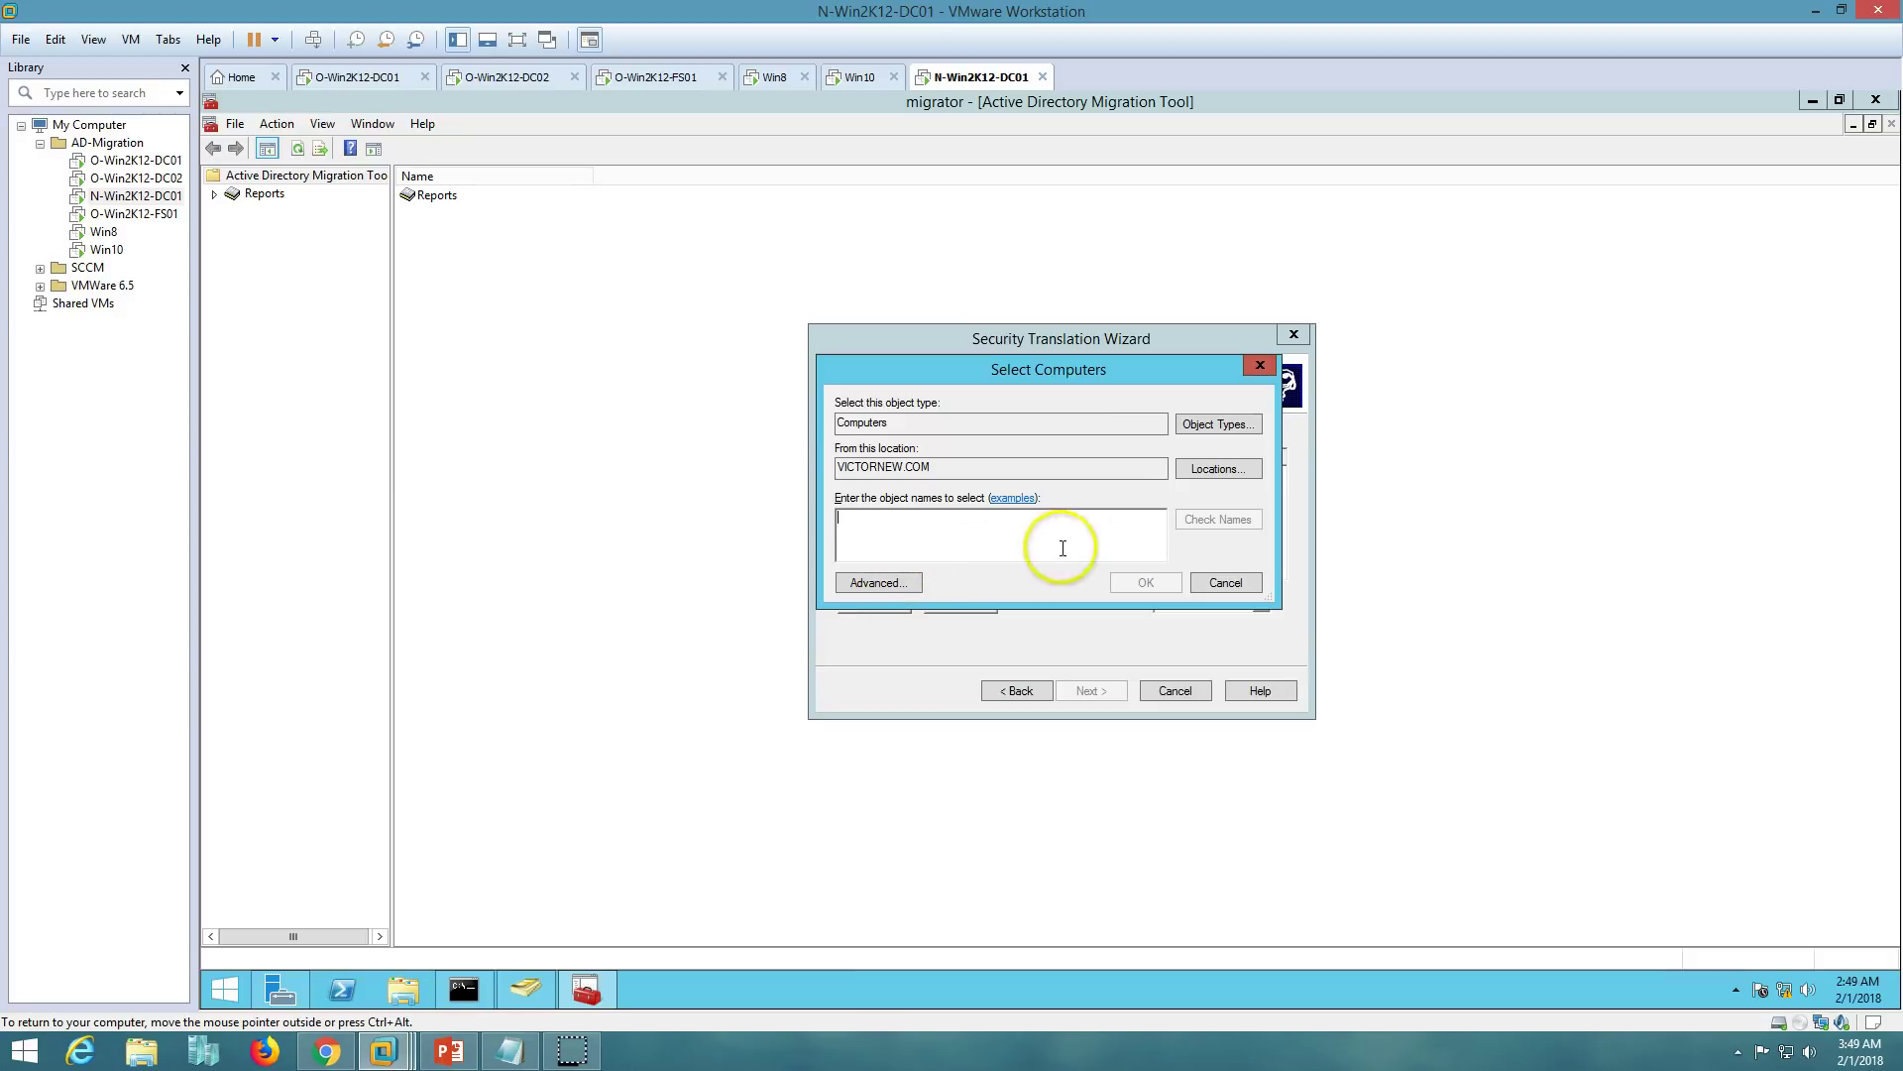
{"action": "left_click", "coordinate": [1218, 468]}
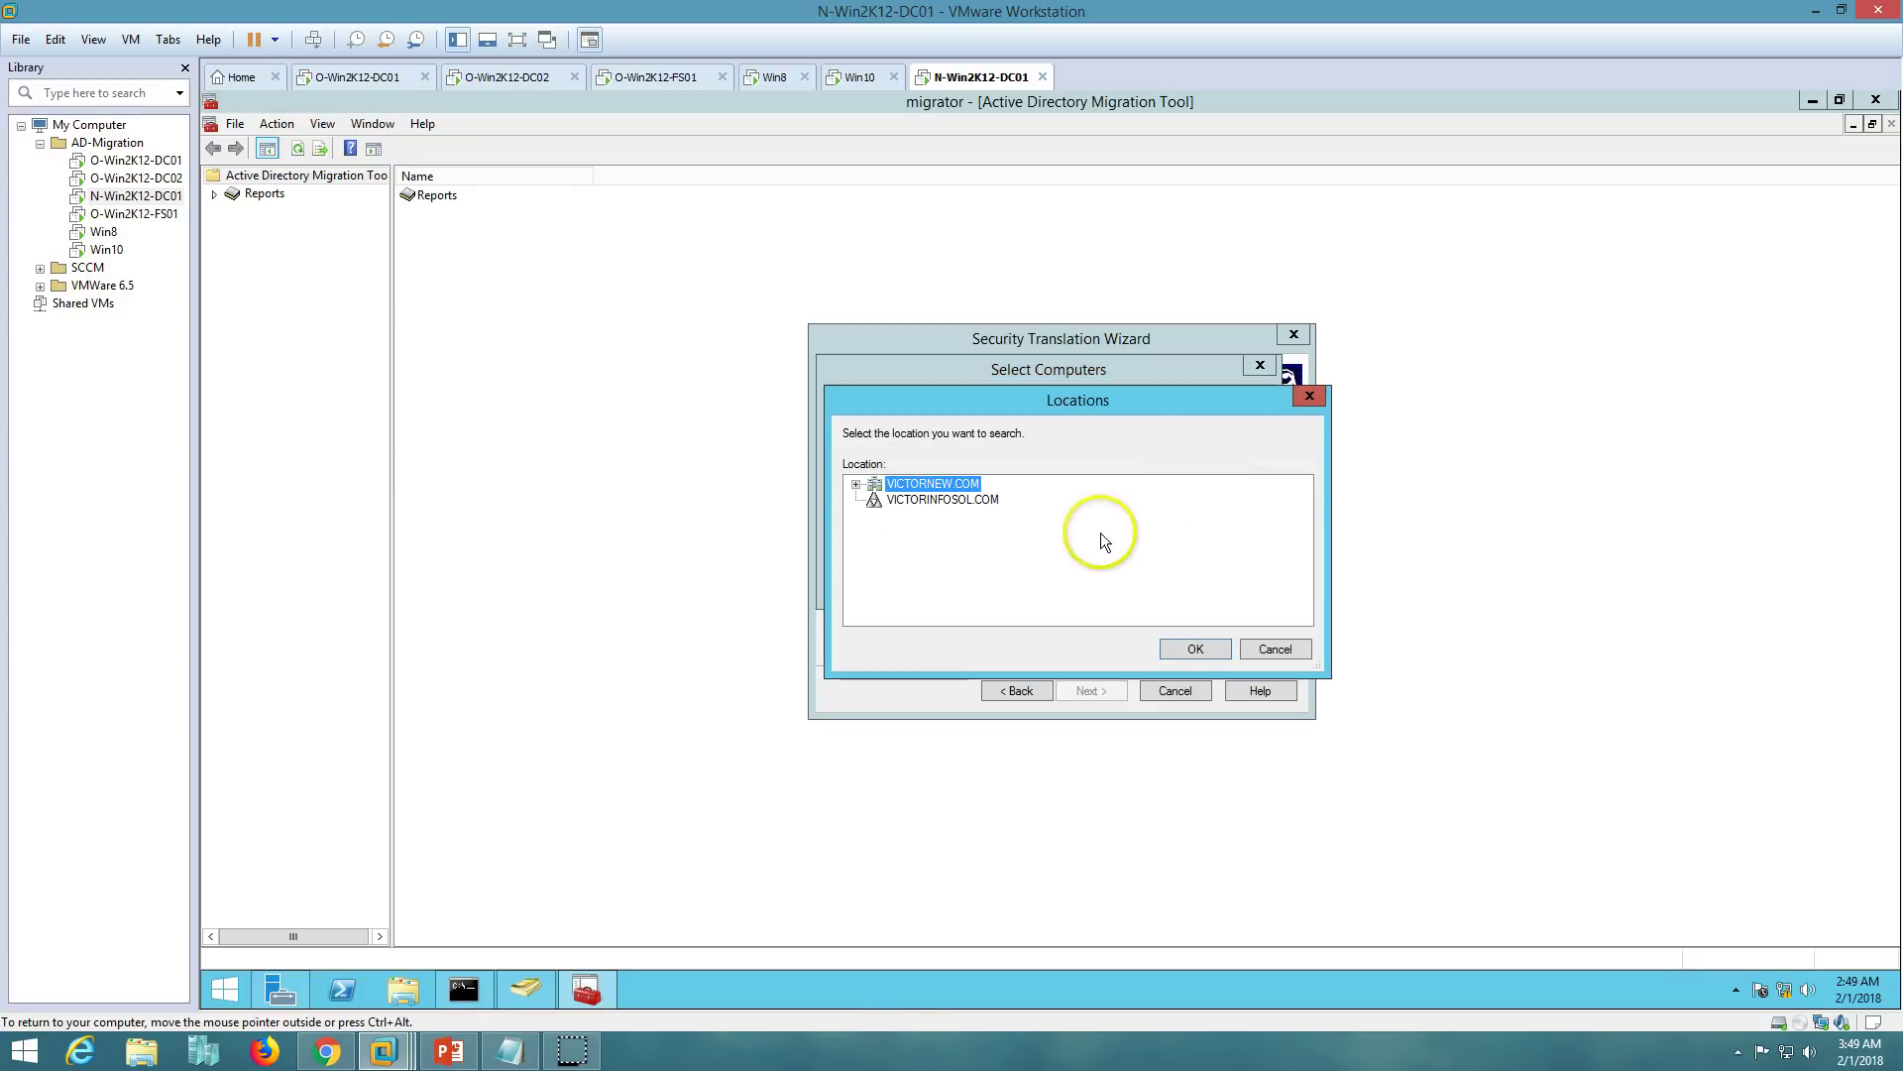
{"action": "left_click", "coordinate": [935, 501]}
{"action": "left_click", "coordinate": [1200, 648]}
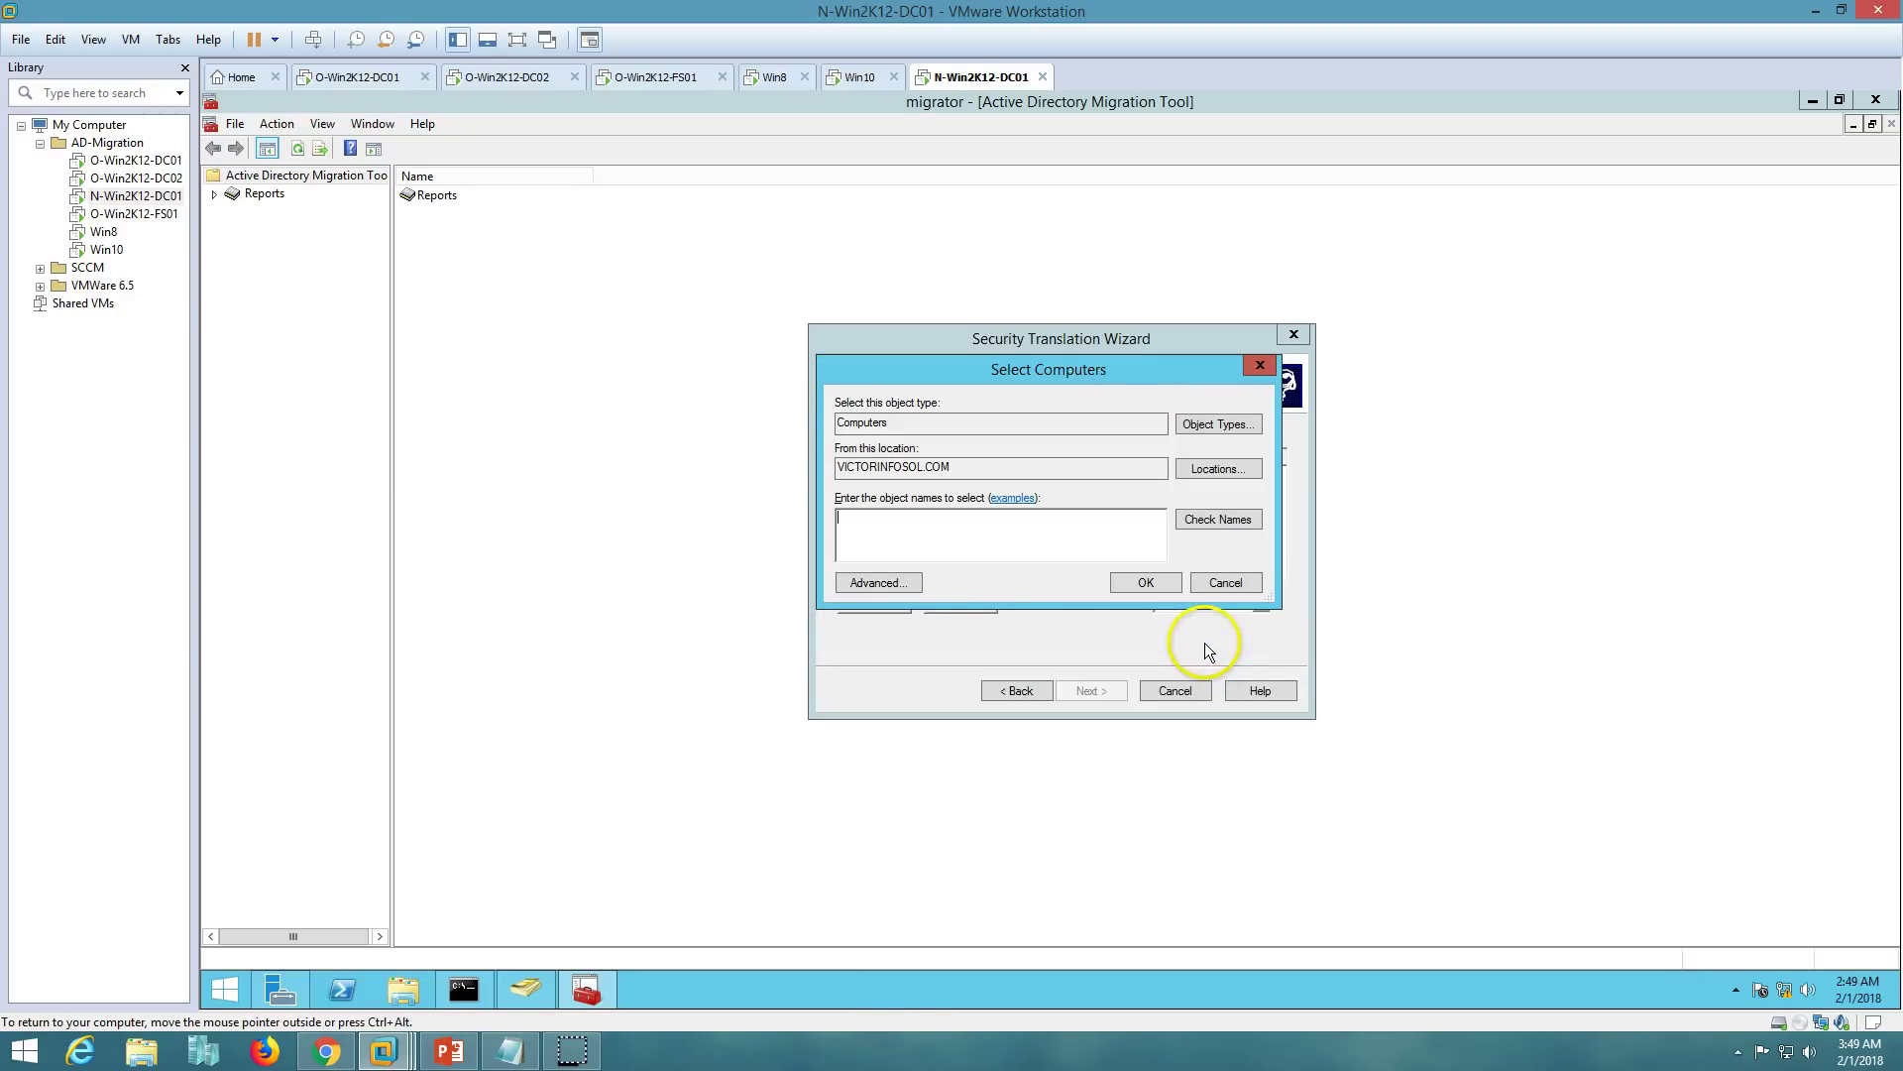
{"action": "left_click", "coordinate": [878, 583]}
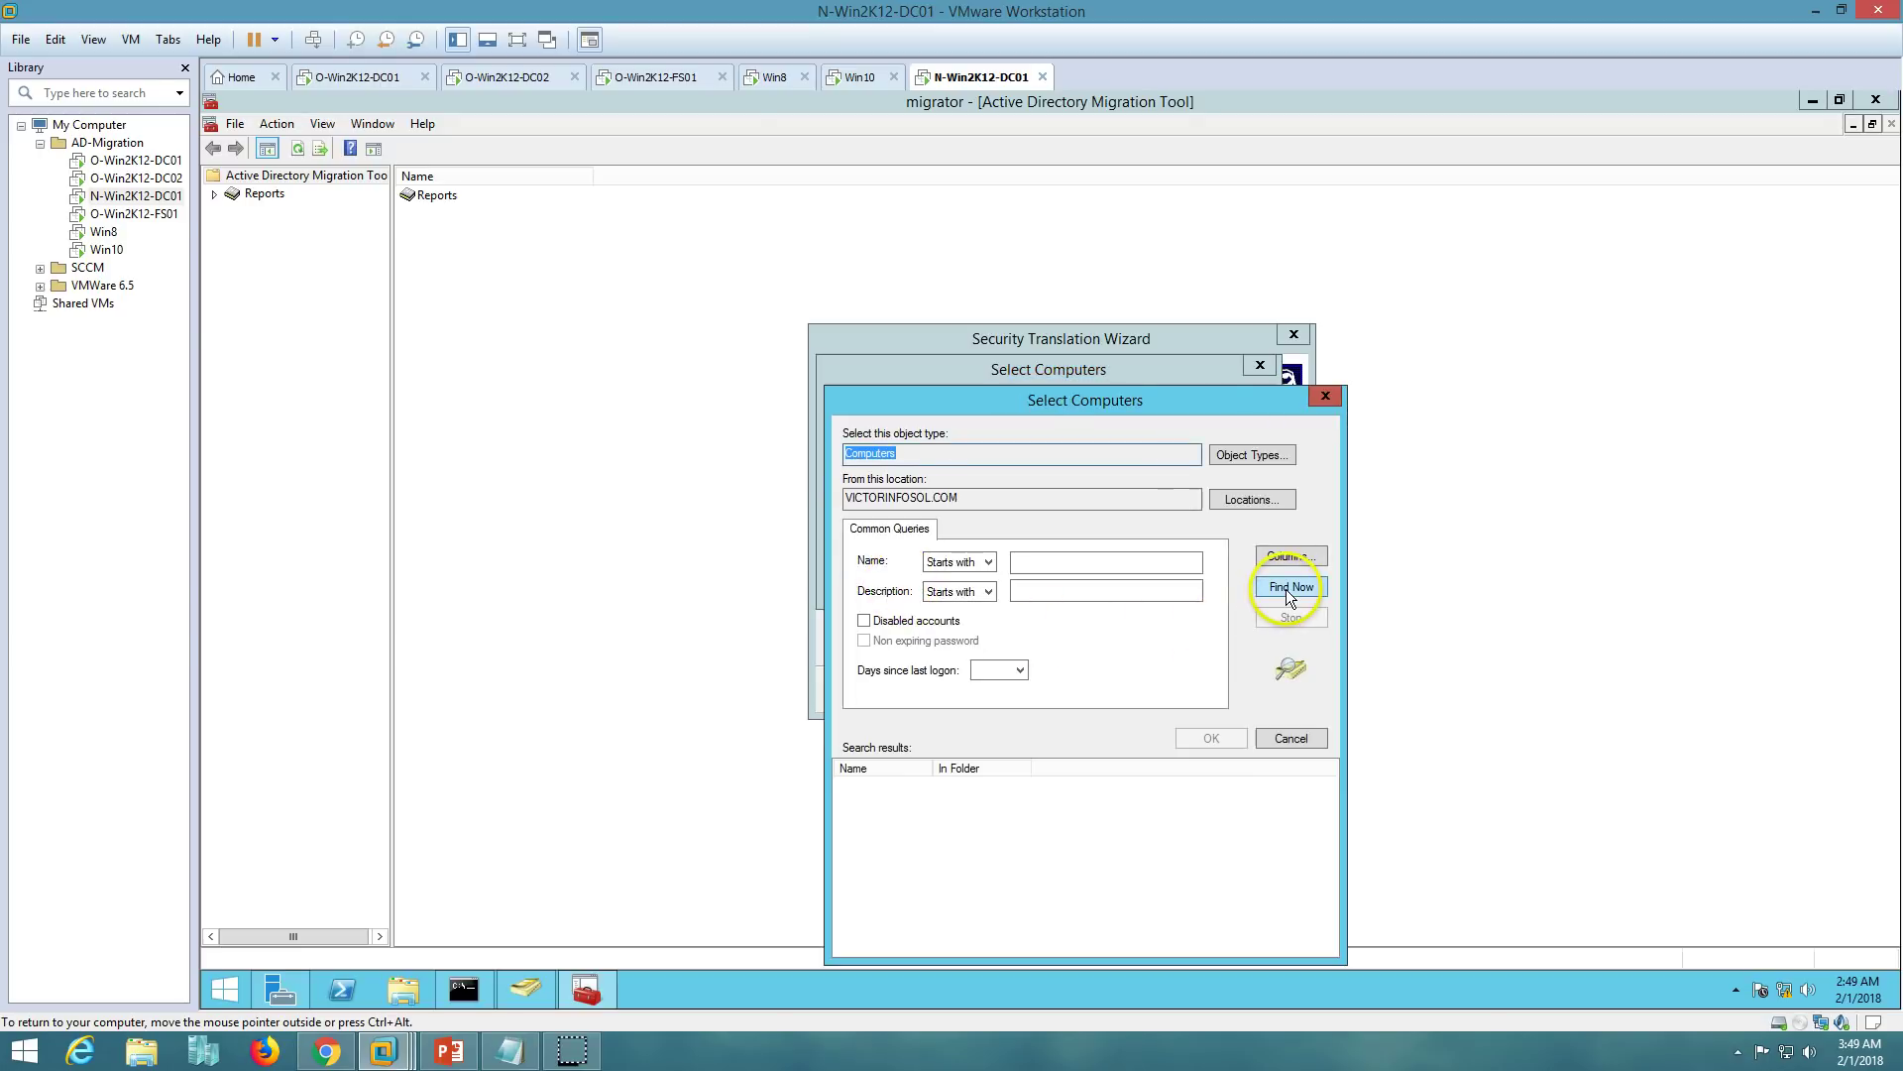
{"action": "left_click", "coordinate": [1286, 590]}
{"action": "left_click_drag", "start_coordinate": [1132, 413], "coordinate": [1180, 354]}
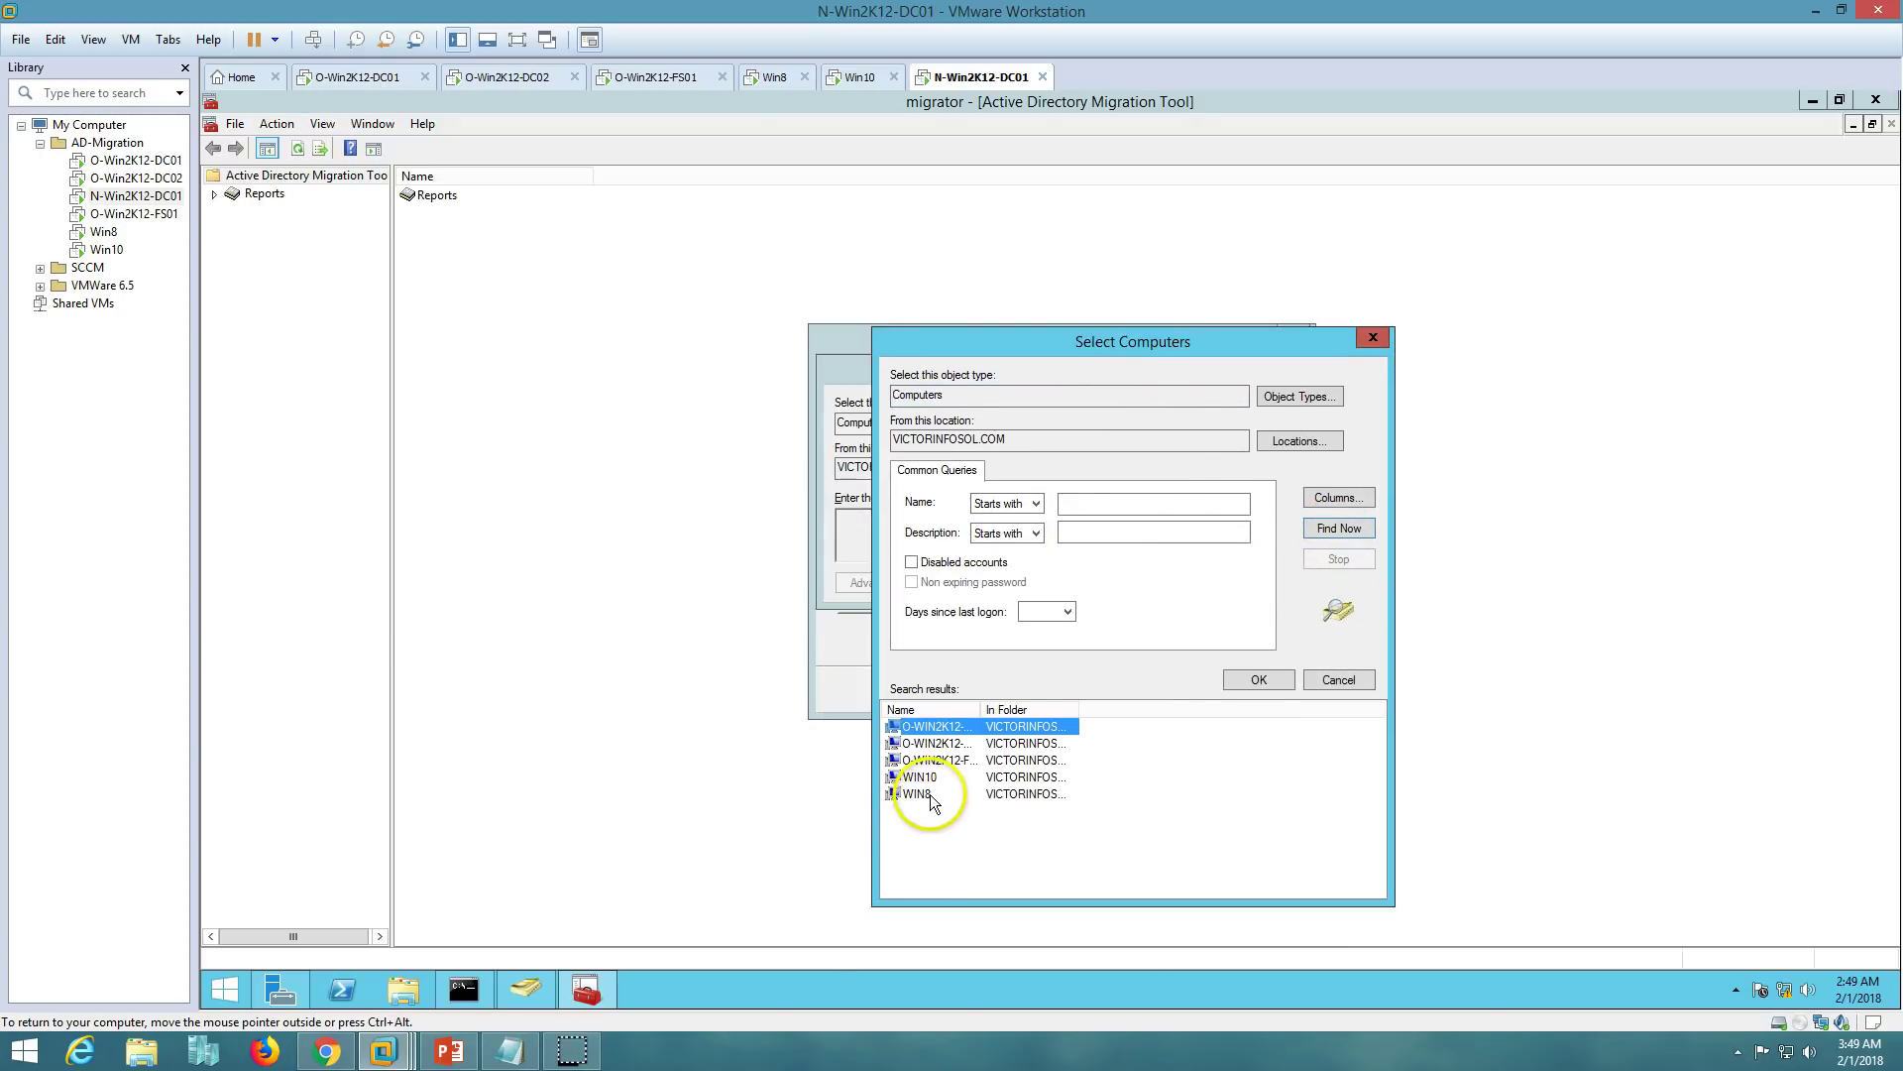
{"action": "left_click", "coordinate": [1021, 793]}
{"action": "left_click", "coordinate": [1247, 680]}
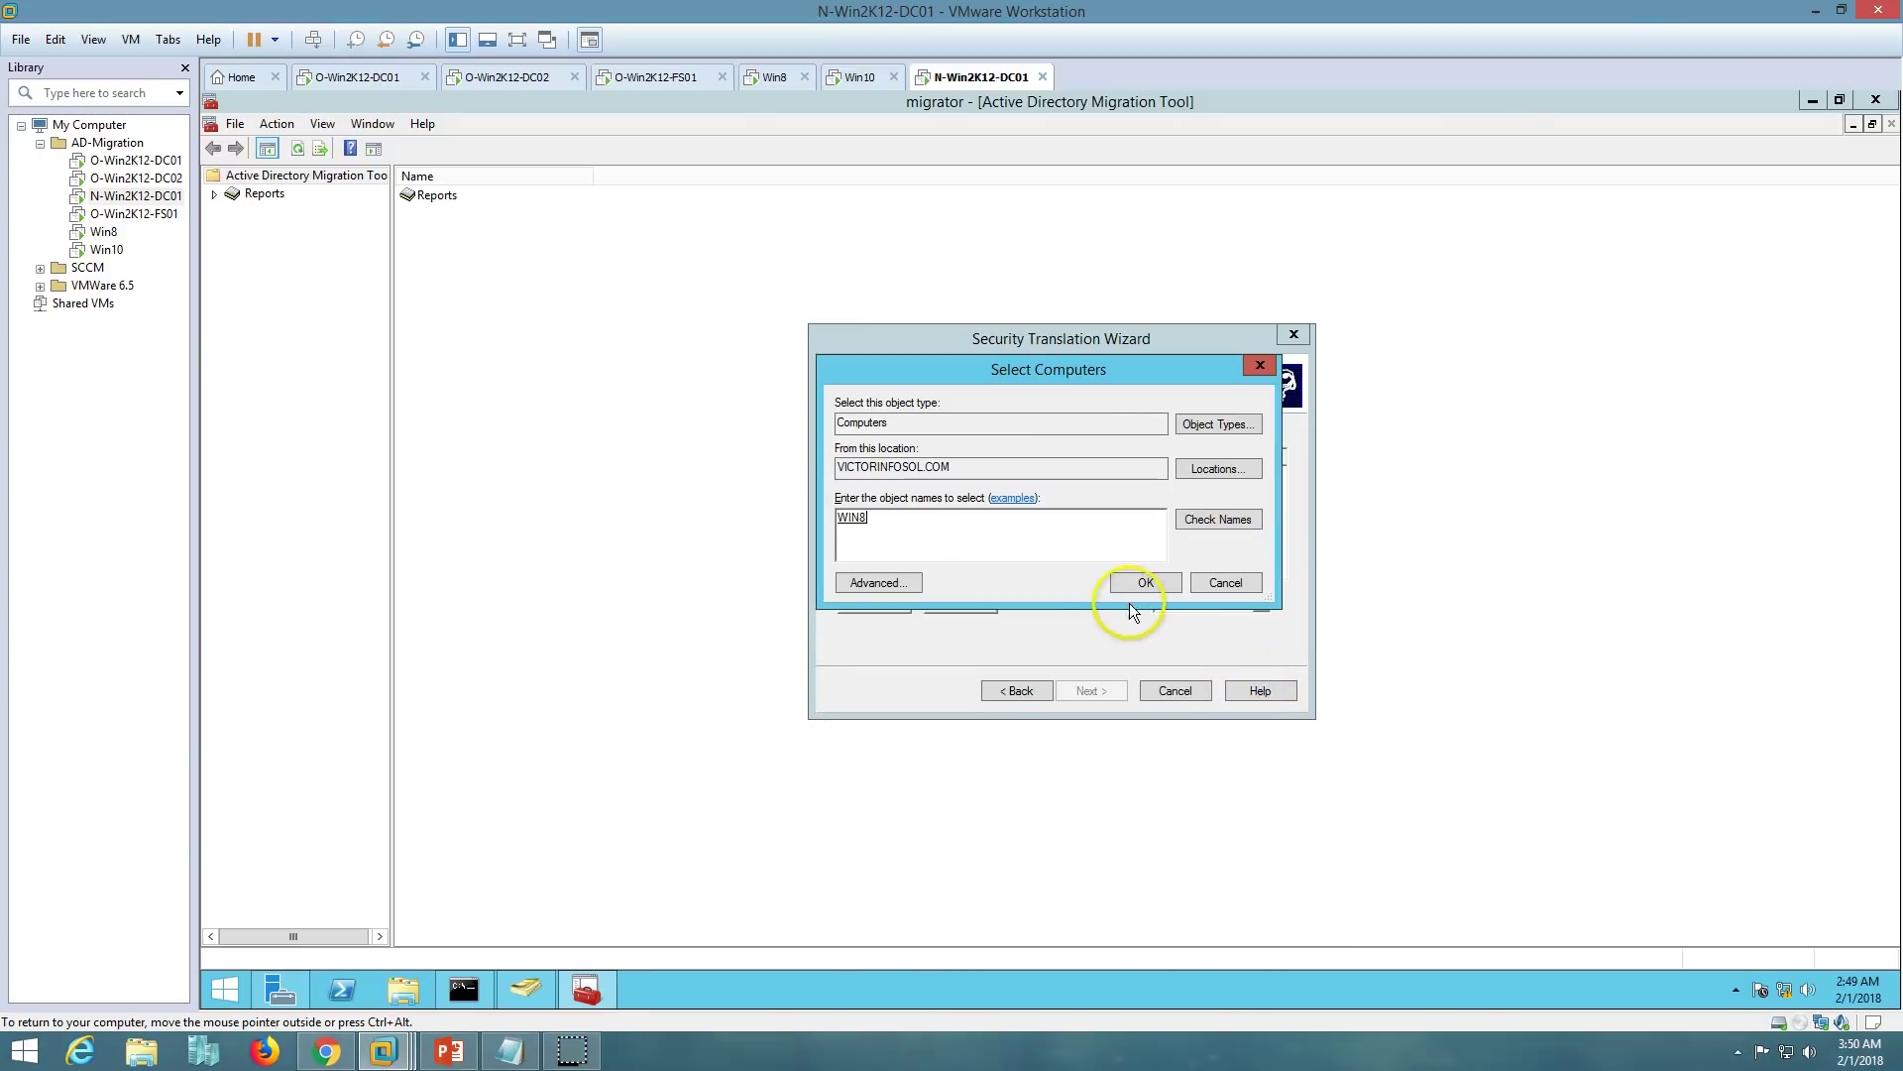
{"action": "left_click", "coordinate": [1140, 592]}
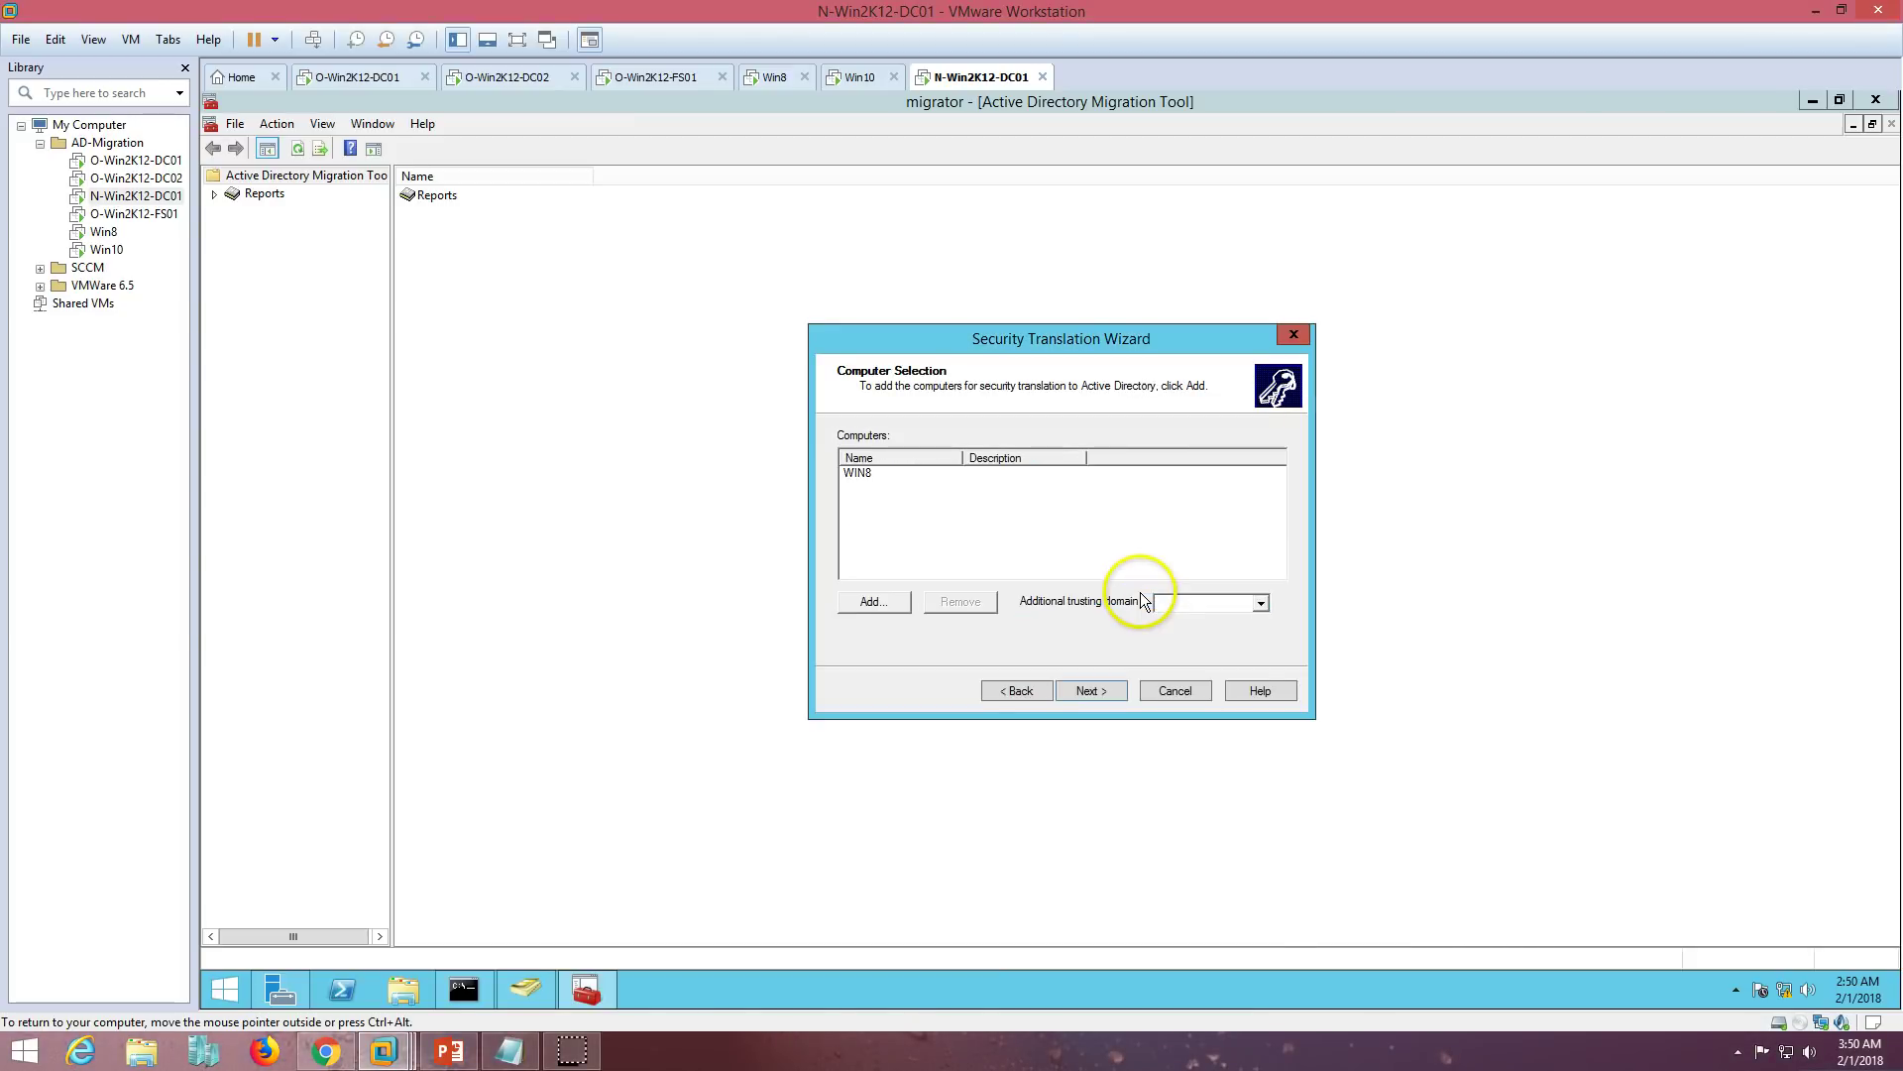
{"action": "left_click", "coordinate": [1091, 690]}
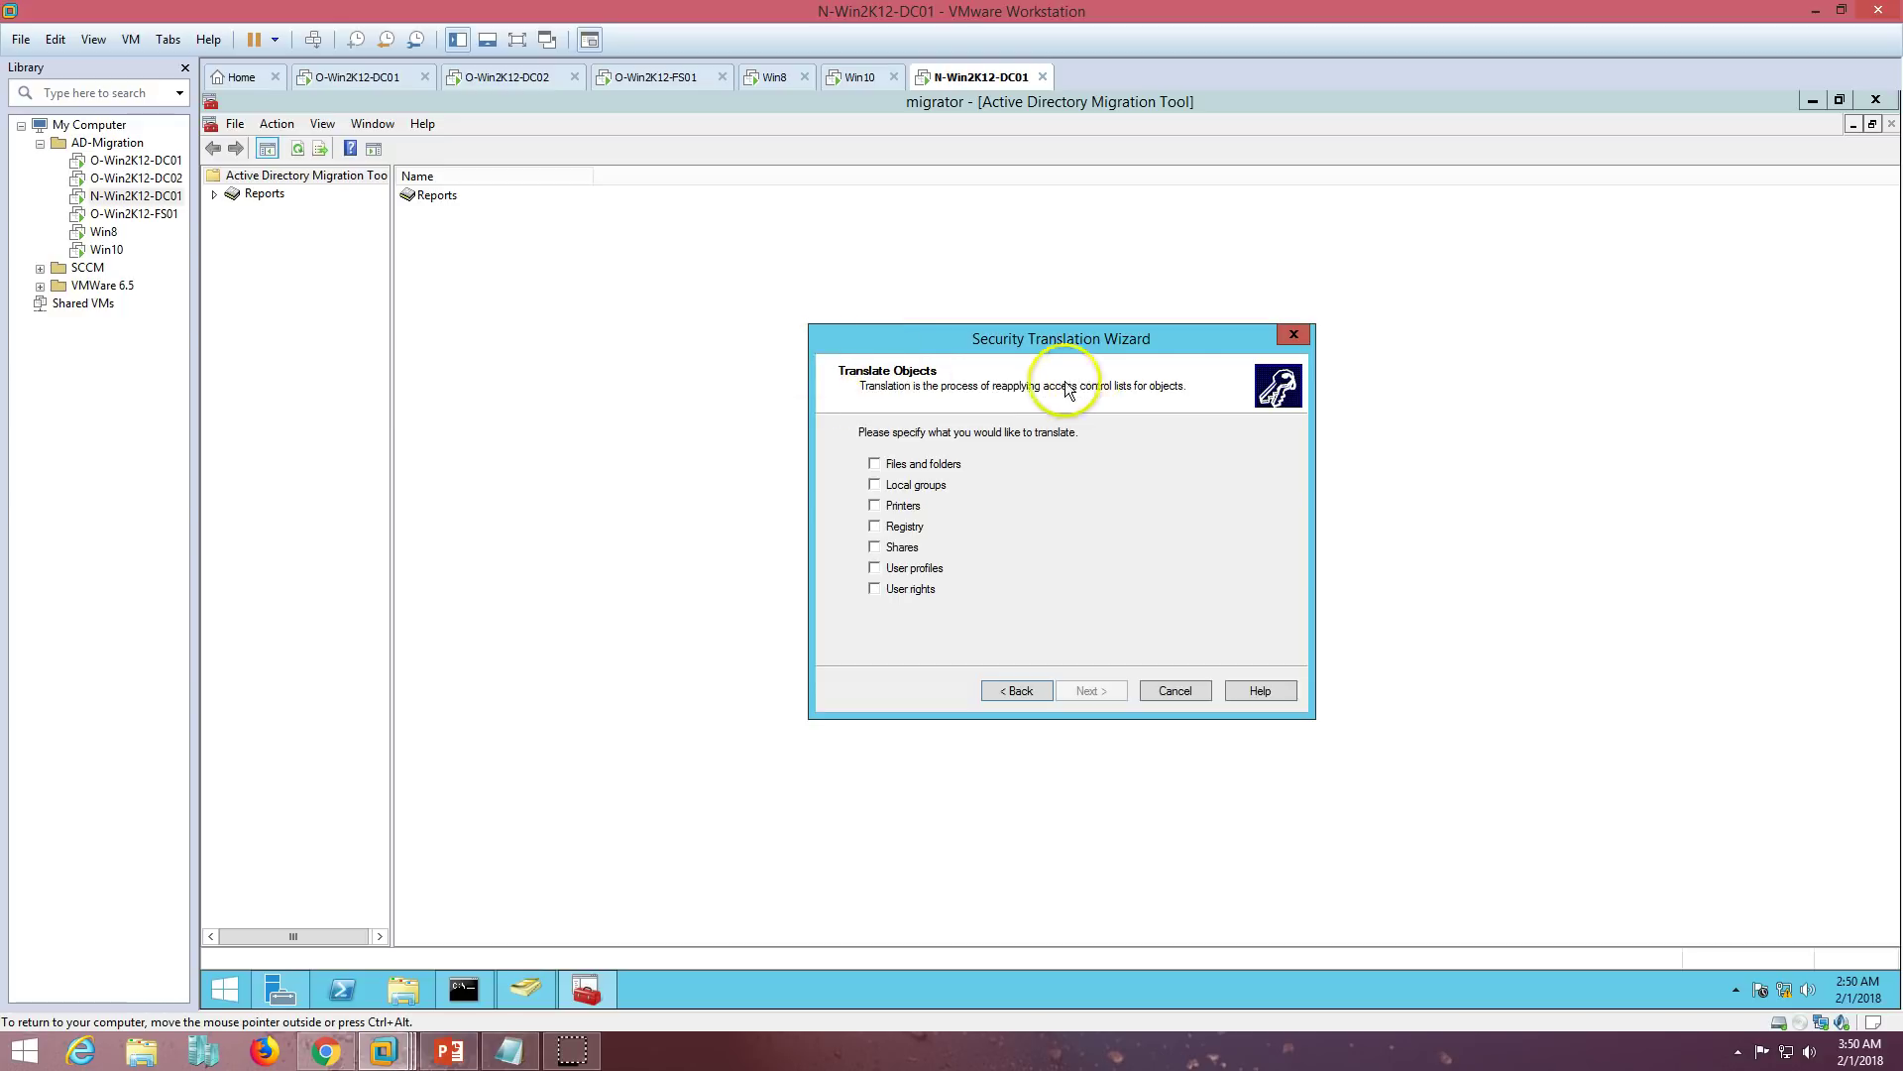
- Translate files and folders, local groups, printers, registry, shares, user profiles and user rights
{"action": "left_click", "coordinate": [874, 464]}
{"action": "left_click", "coordinate": [875, 485]}
{"action": "left_click", "coordinate": [874, 505]}
{"action": "left_click", "coordinate": [874, 526]}
{"action": "left_click", "coordinate": [875, 548]}
{"action": "left_click", "coordinate": [874, 569]}
{"action": "left_click", "coordinate": [874, 589]}
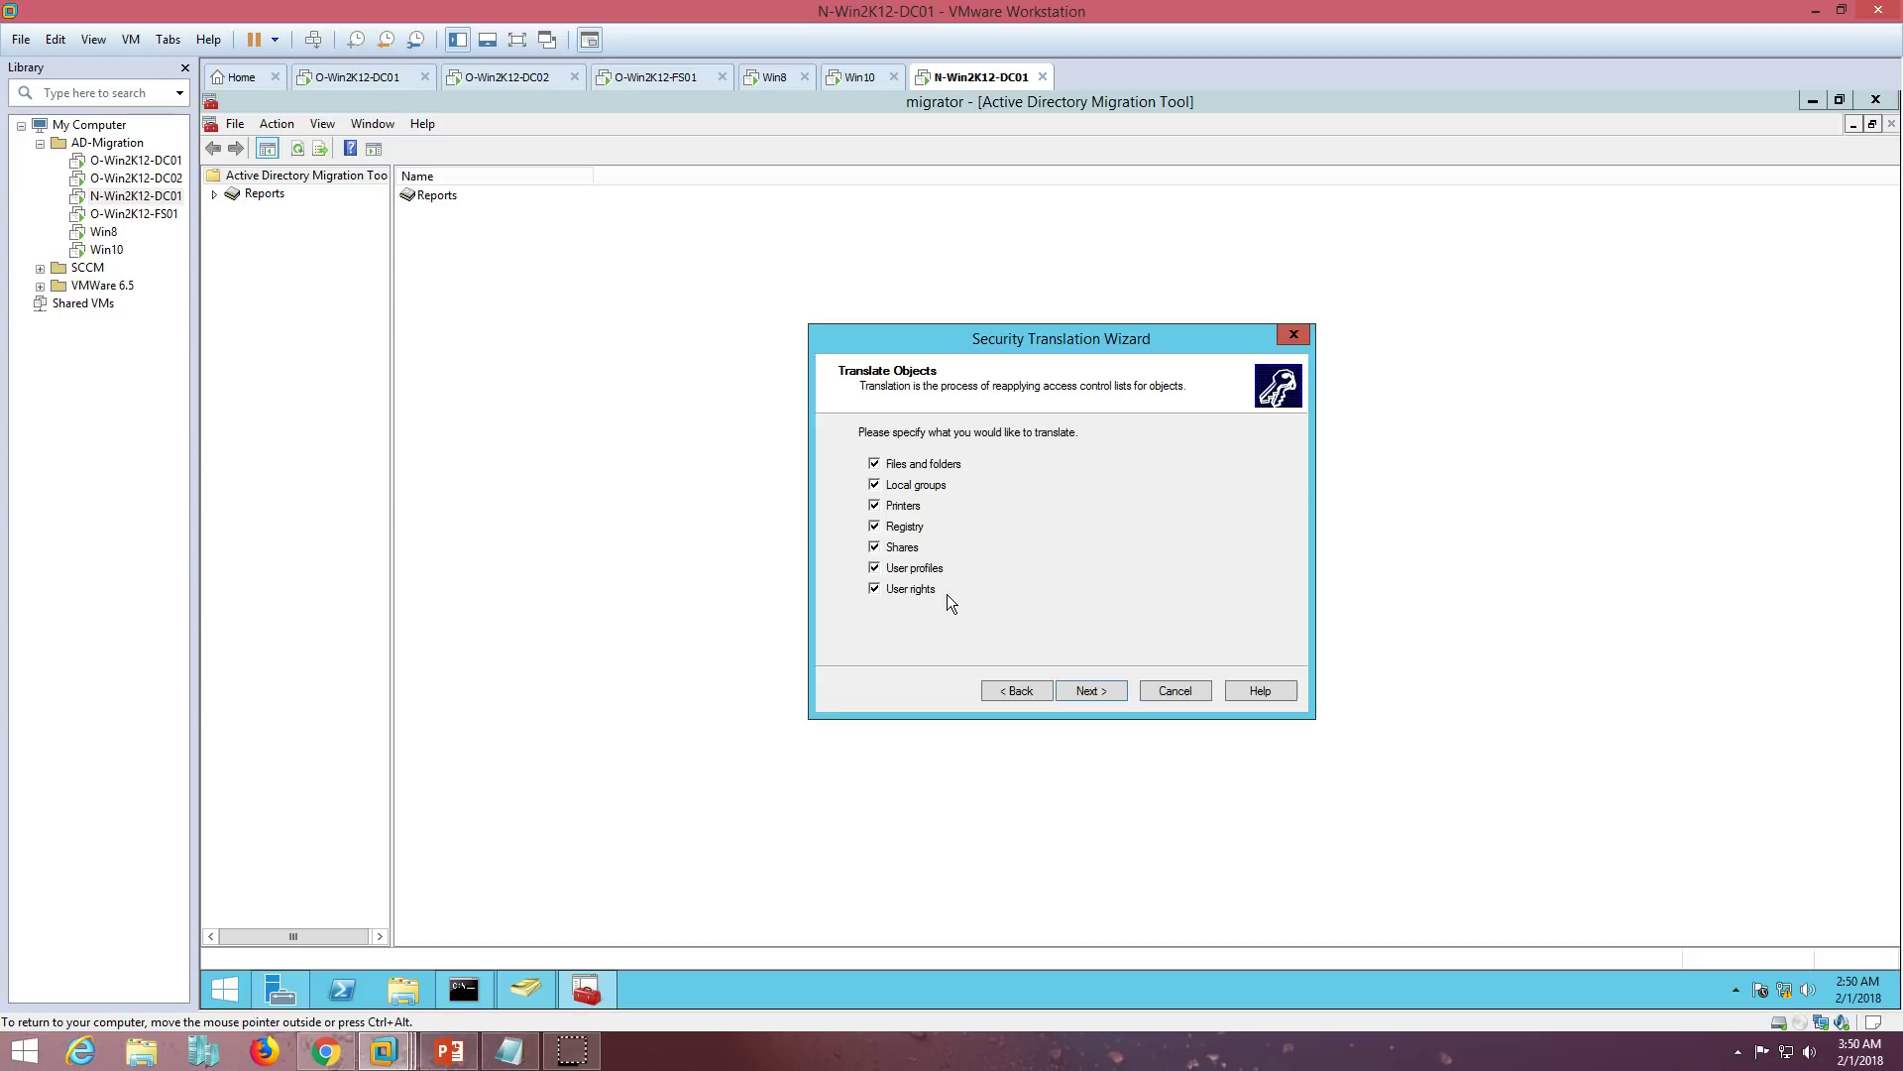
{"action": "left_click", "coordinate": [1124, 692]}
- Choose the Add translation option and finish the wizard to open the Agent Dialog
{"action": "left_click", "coordinate": [1108, 692]}
{"action": "left_click_drag", "start_coordinate": [930, 341], "coordinate": [1033, 289]}
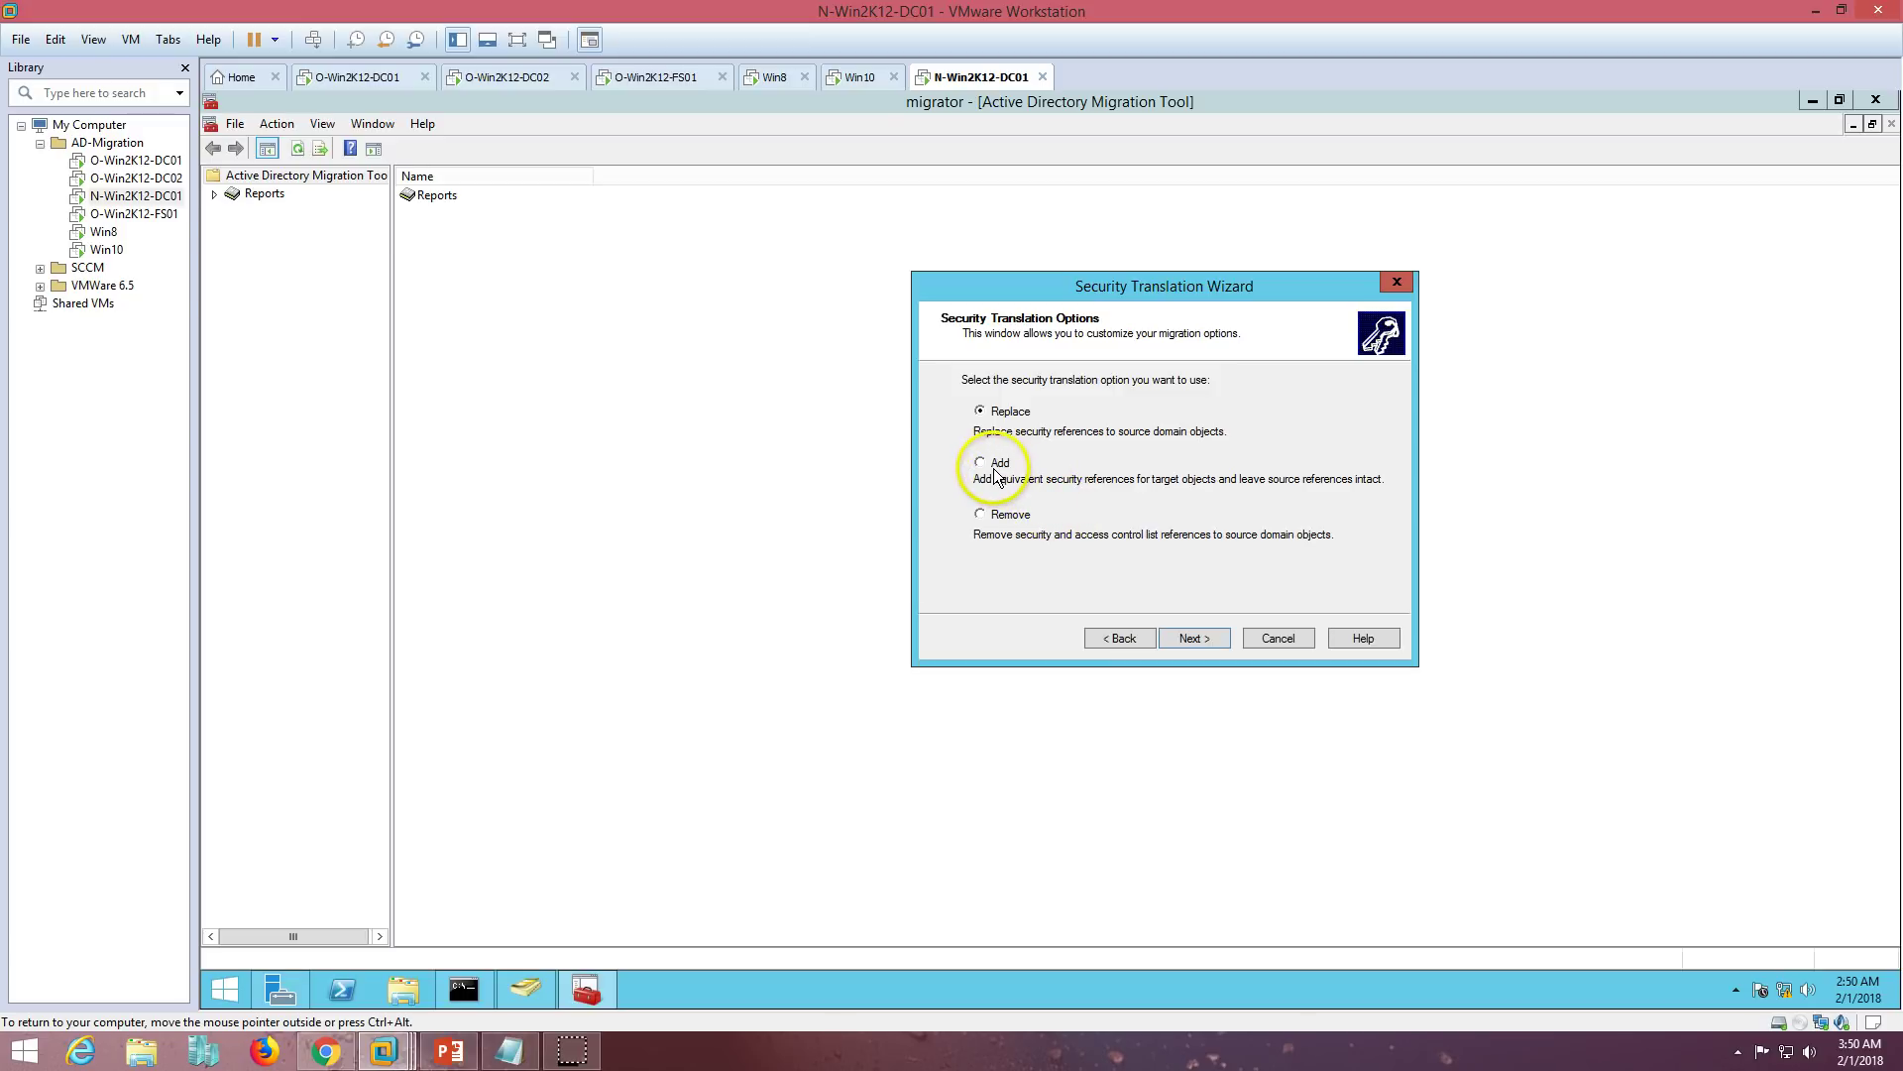
{"action": "left_click", "coordinate": [1000, 517]}
{"action": "left_click", "coordinate": [1000, 414]}
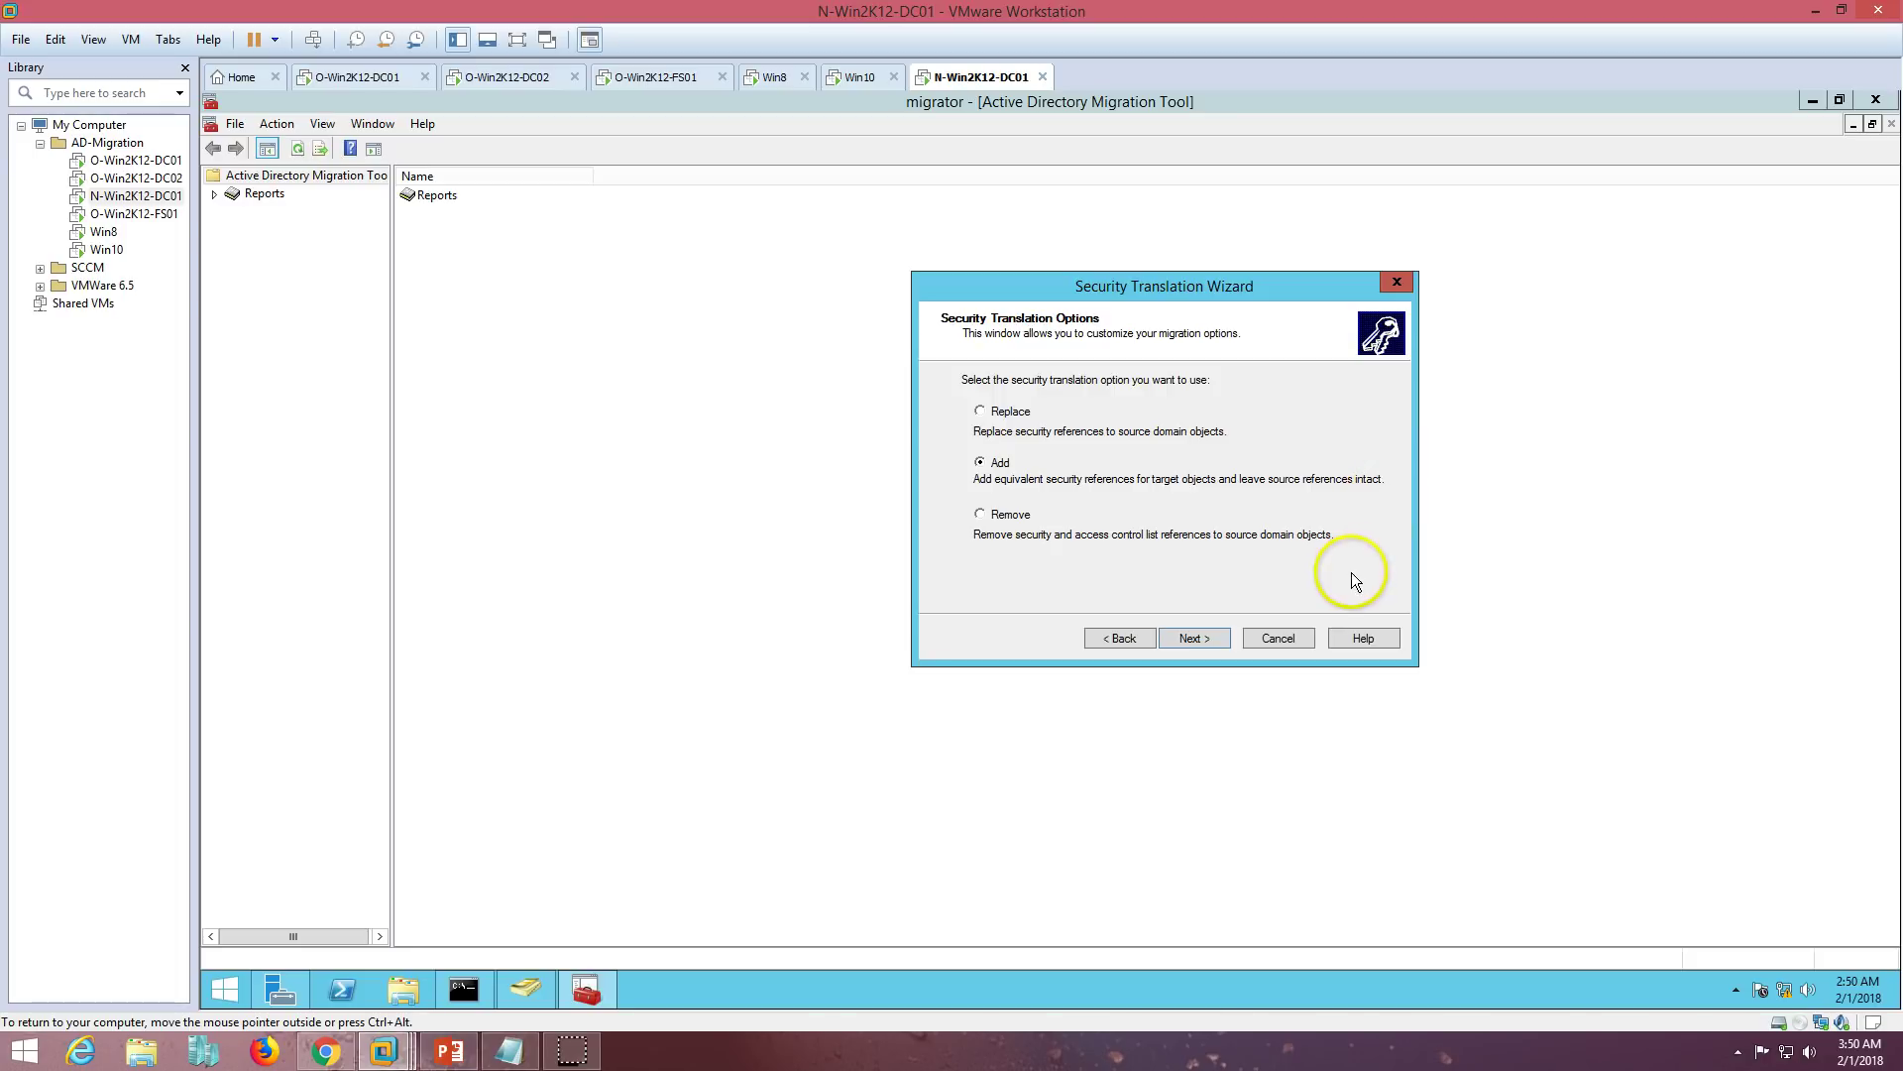
{"action": "left_click", "coordinate": [1192, 638]}
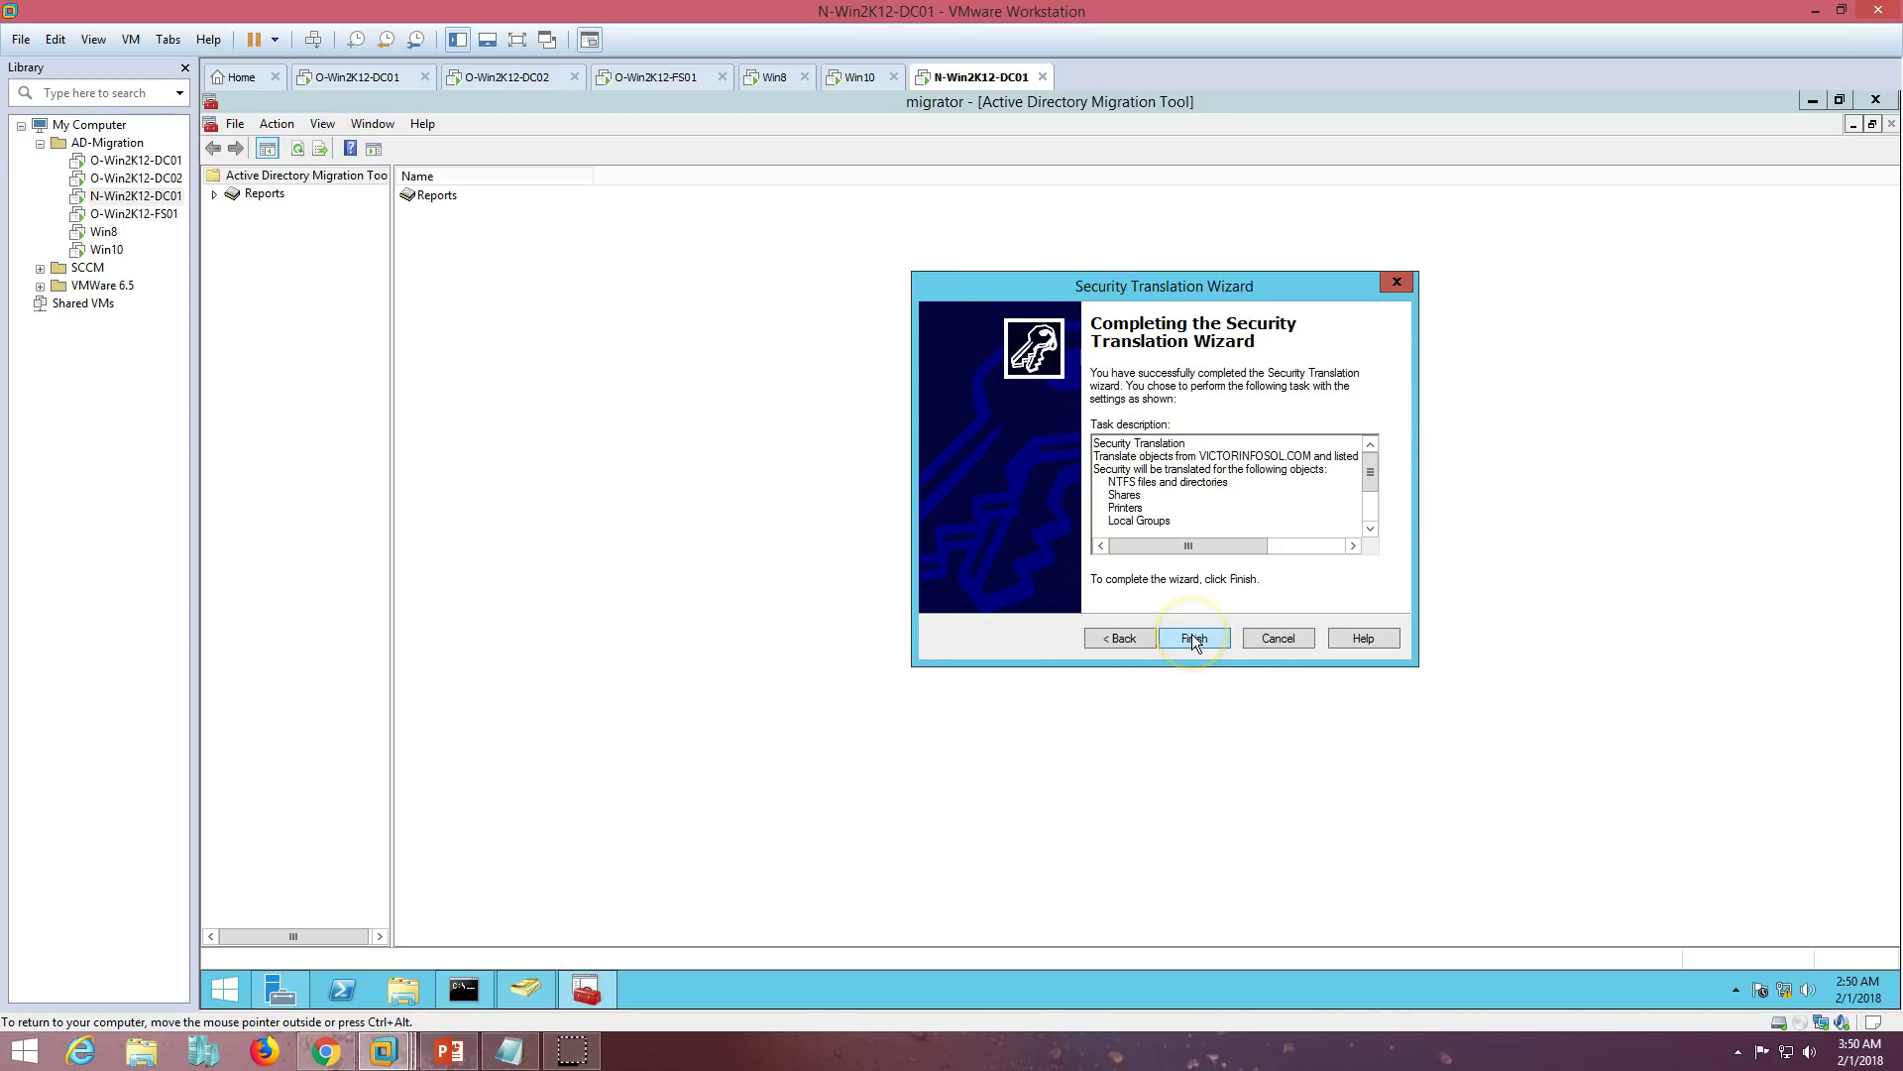
{"action": "left_click_drag", "start_coordinate": [1370, 470], "coordinate": [1371, 514]}
{"action": "left_click", "coordinate": [1200, 639]}
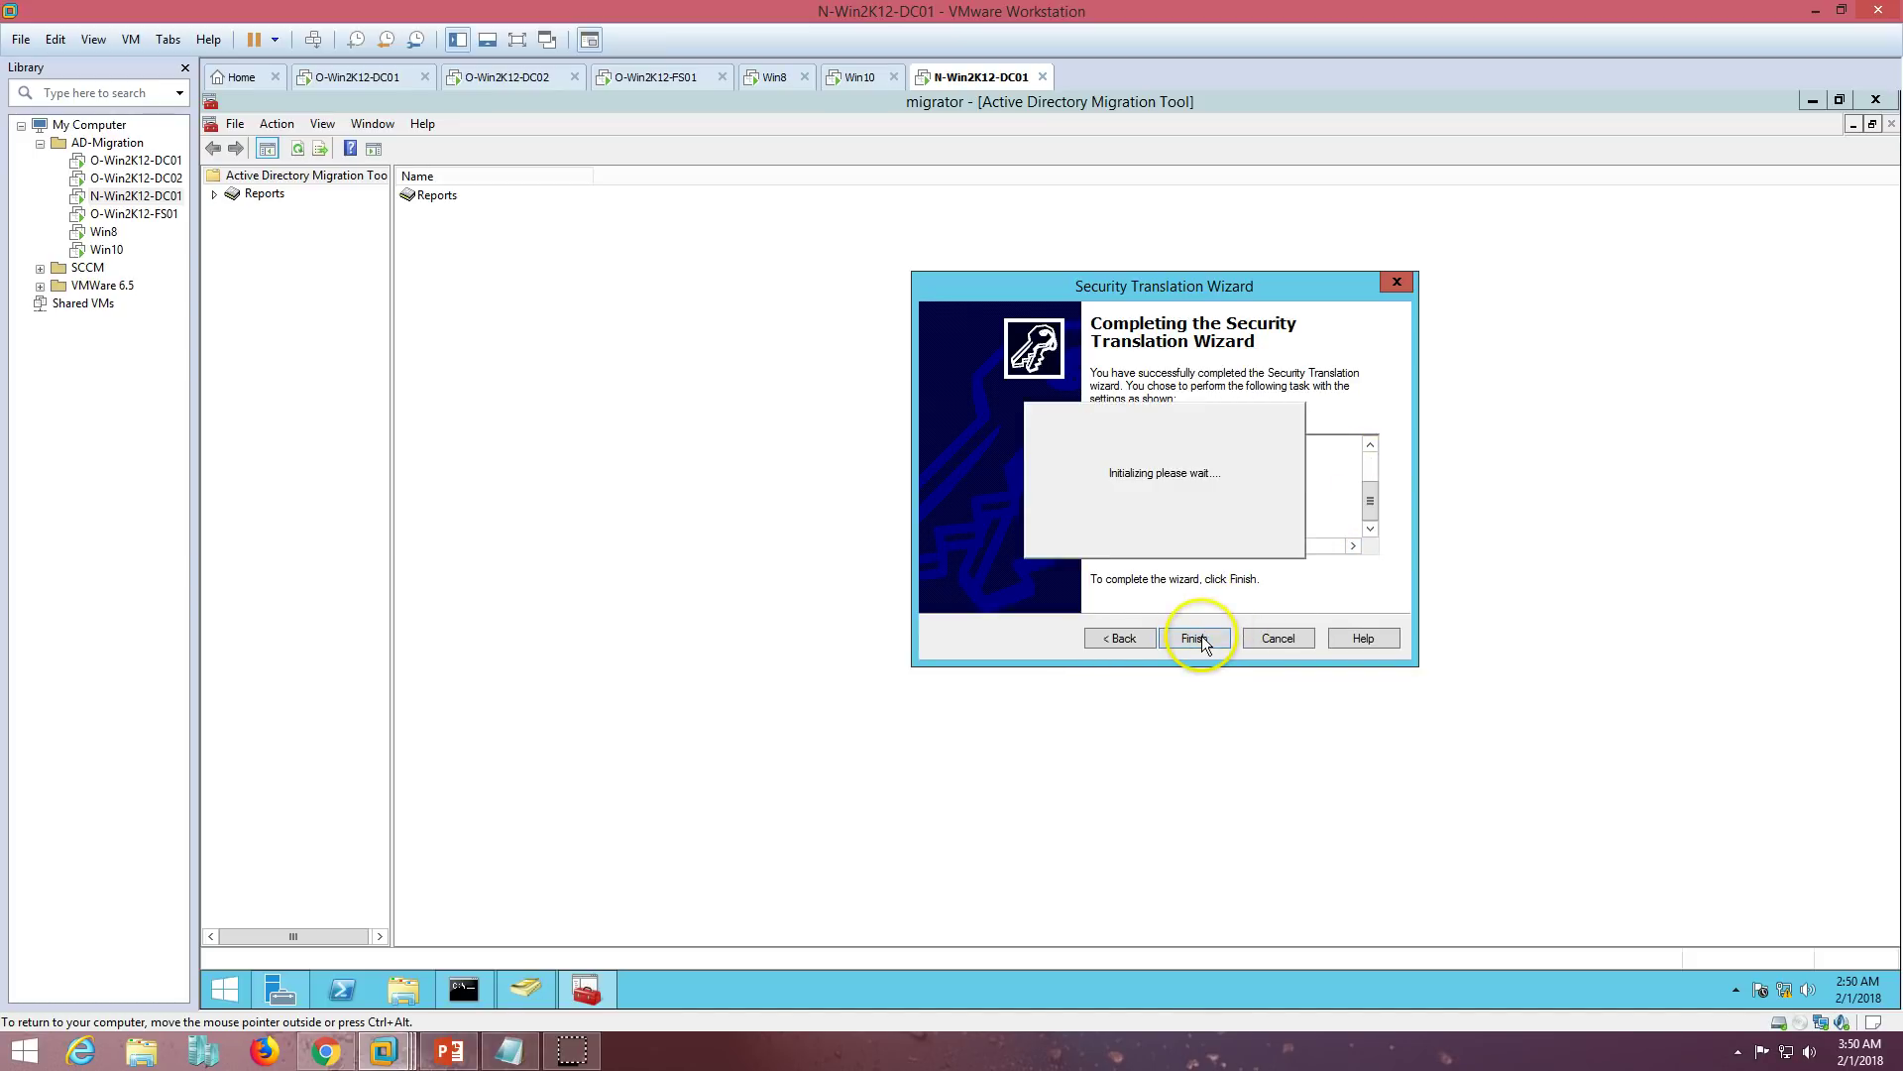
{"action": "left_click_drag", "start_coordinate": [1187, 200], "coordinate": [944, 246]}
- Run only the pre-check on Win8 and fit the Computer and Pre-check columns
{"action": "left_click", "coordinate": [962, 640]}
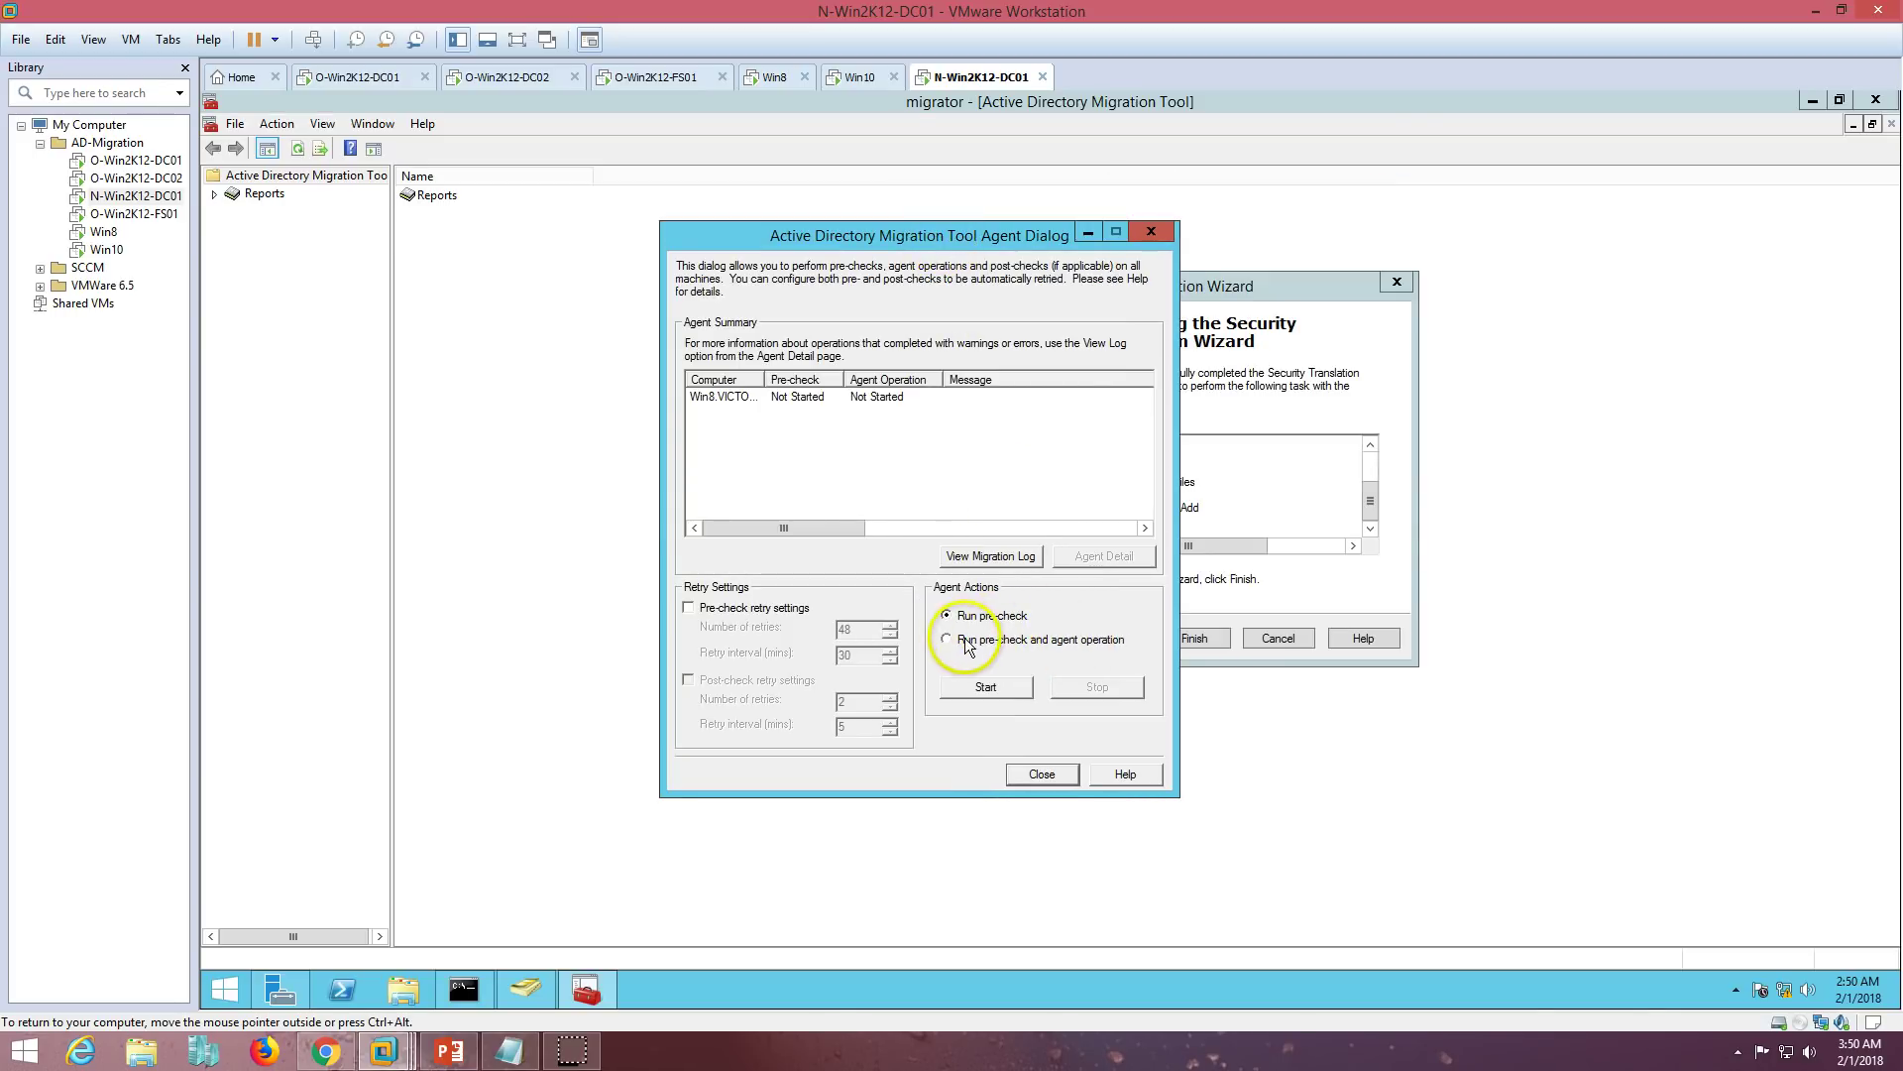
{"action": "left_click", "coordinate": [981, 615]}
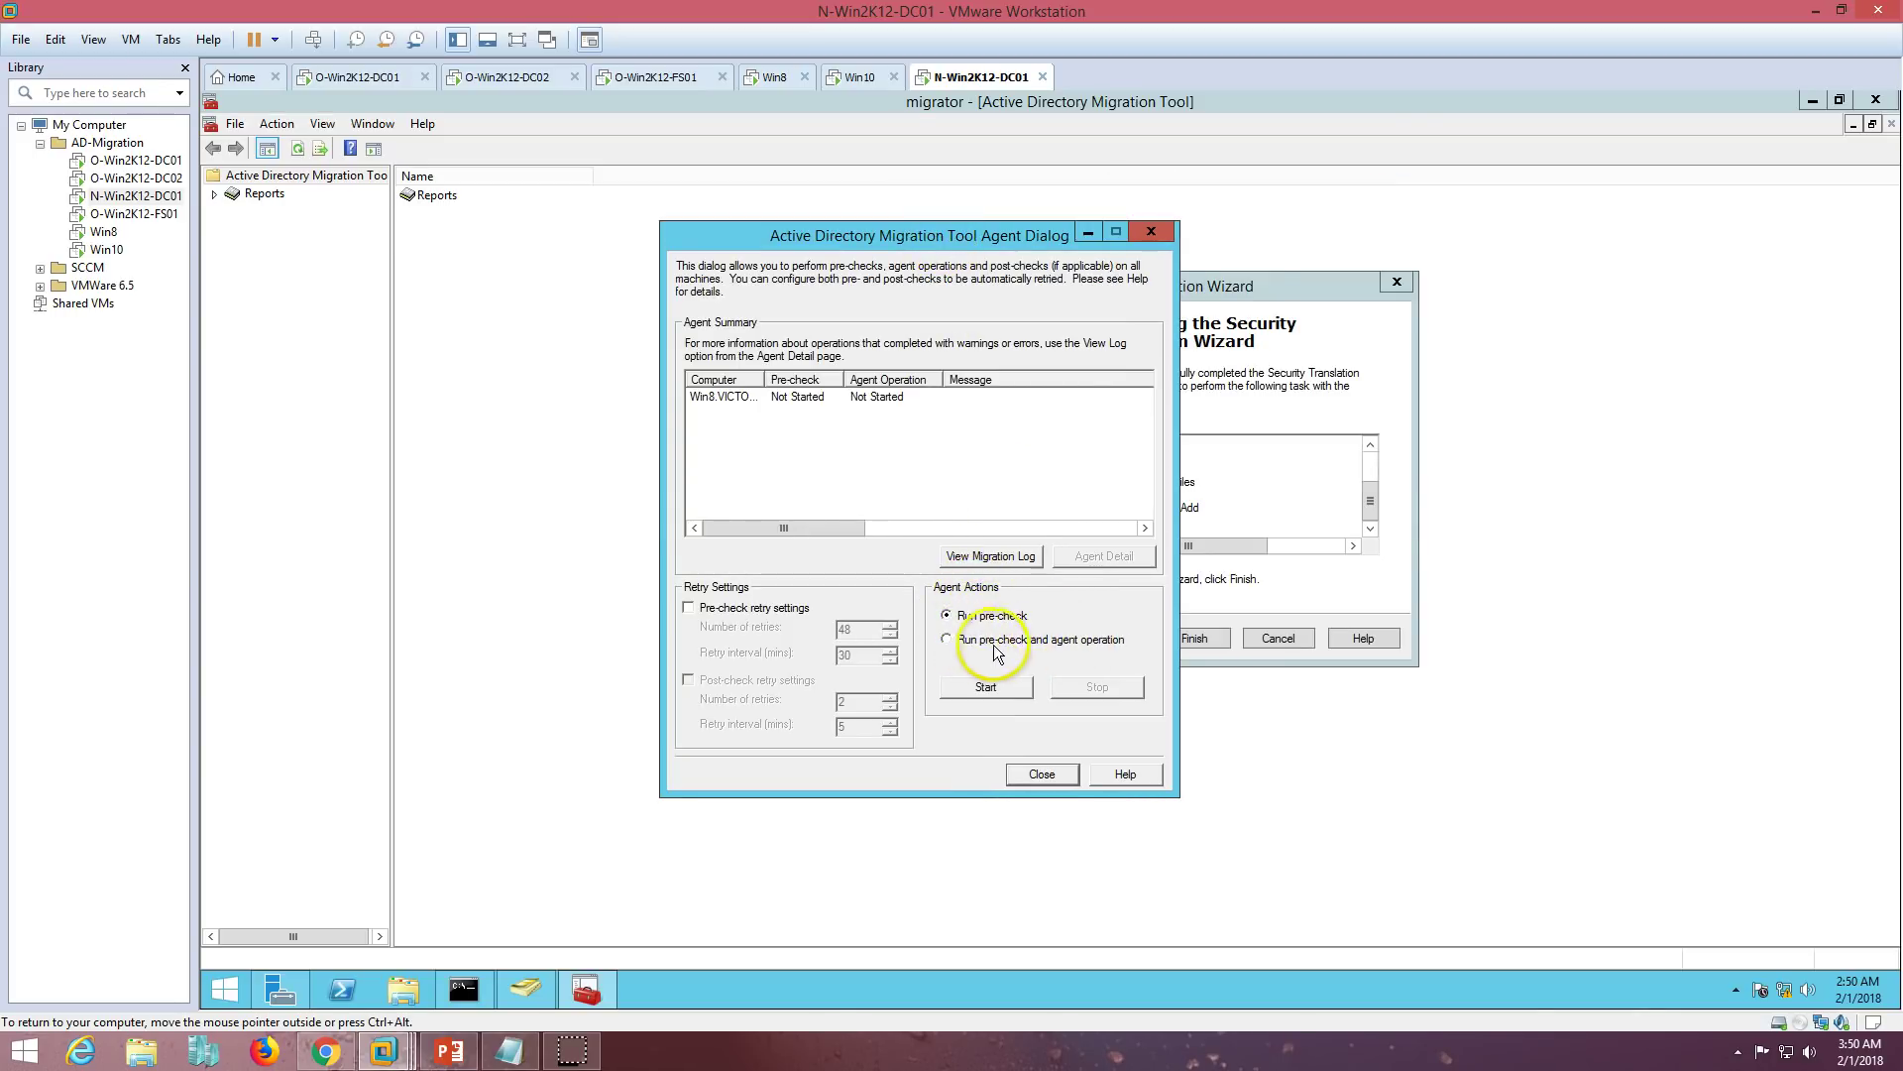
{"action": "left_click", "coordinate": [981, 643]}
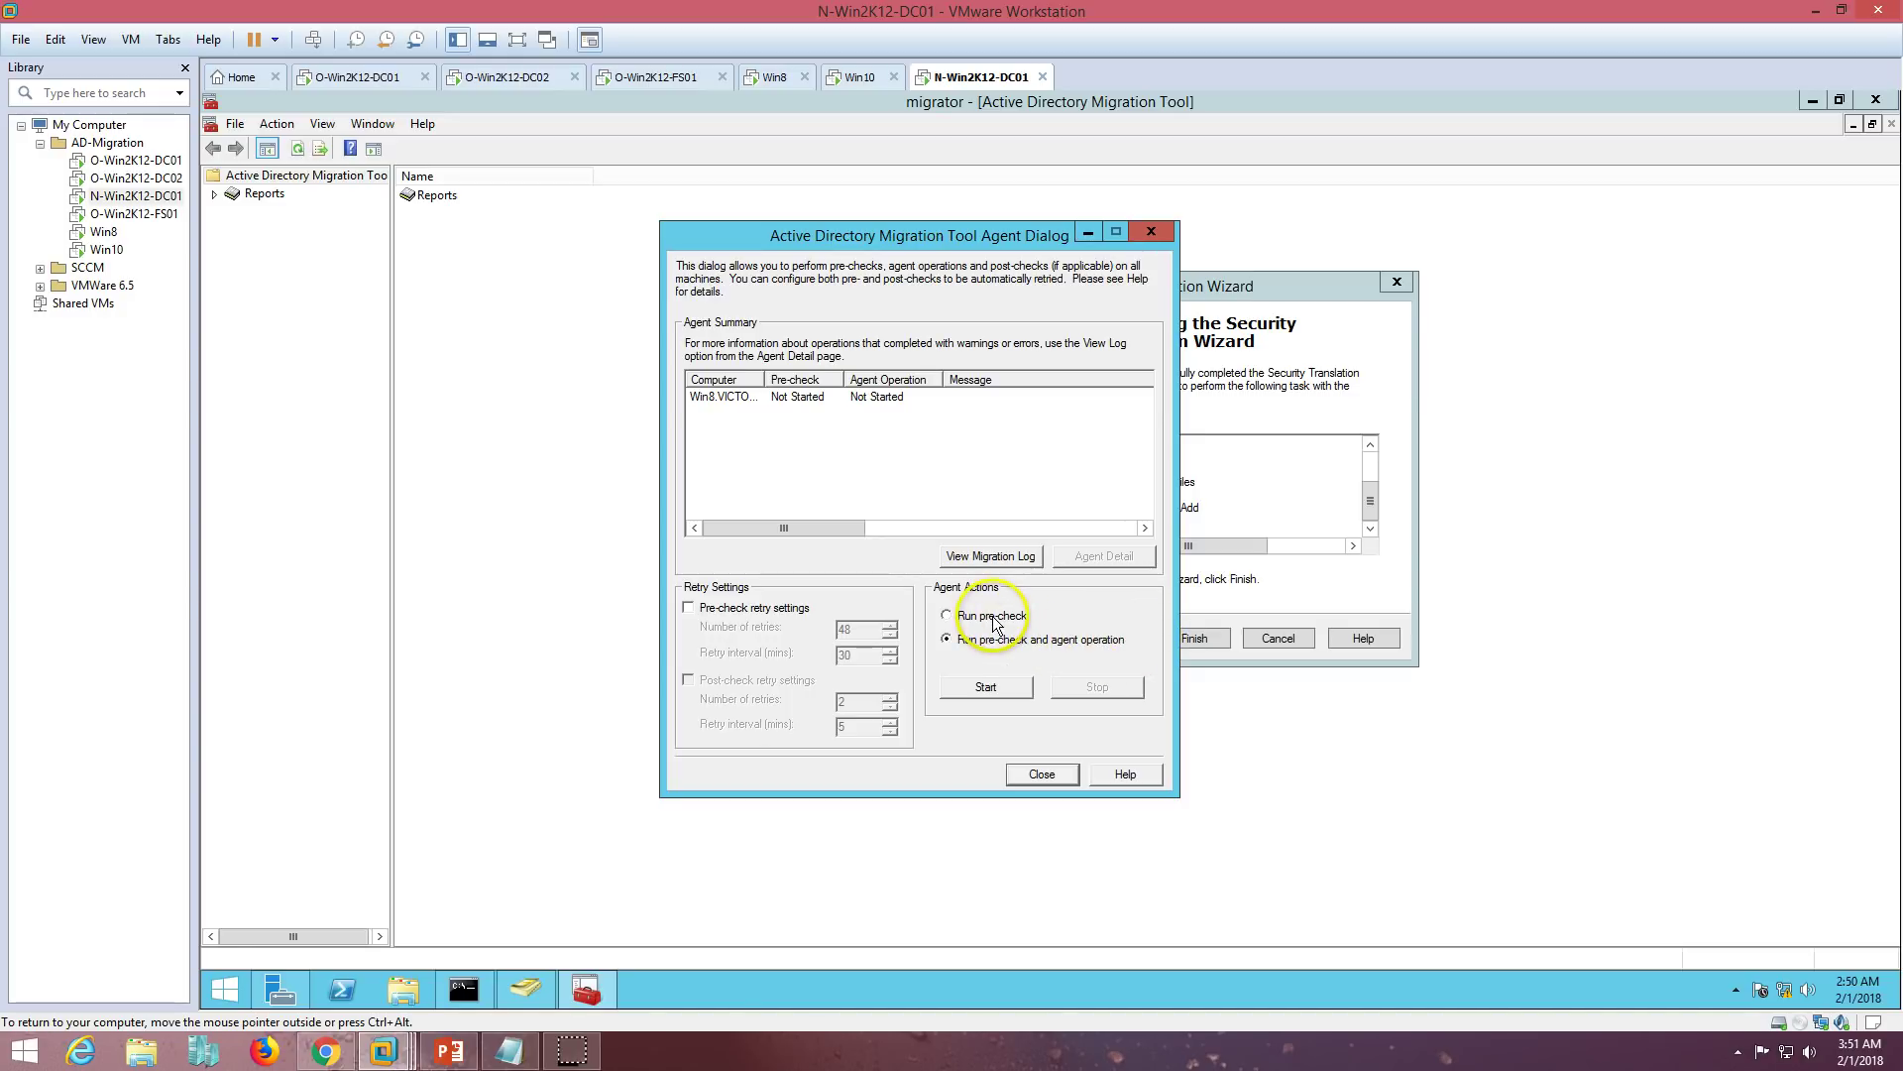
{"action": "left_click", "coordinate": [986, 687]}
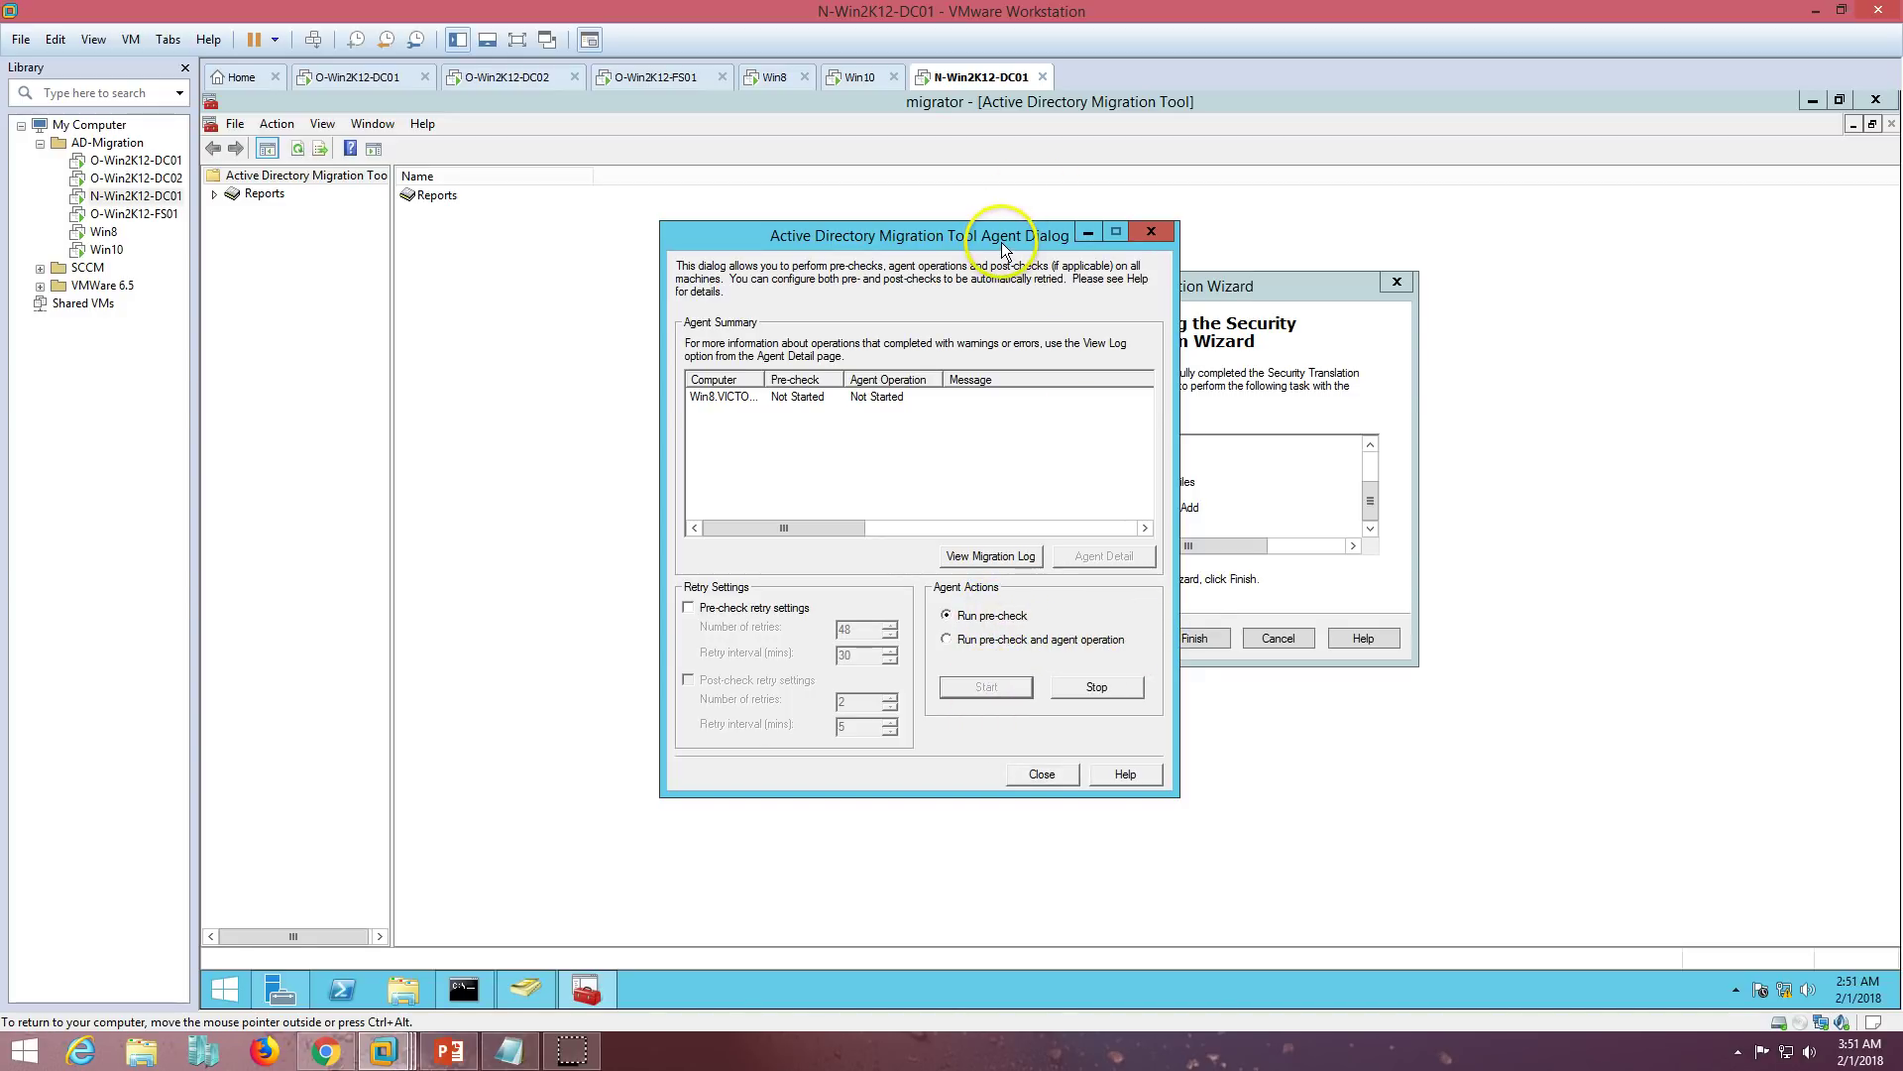
{"action": "double_click", "coordinate": [764, 380]}
{"action": "double_click", "coordinate": [912, 379]}
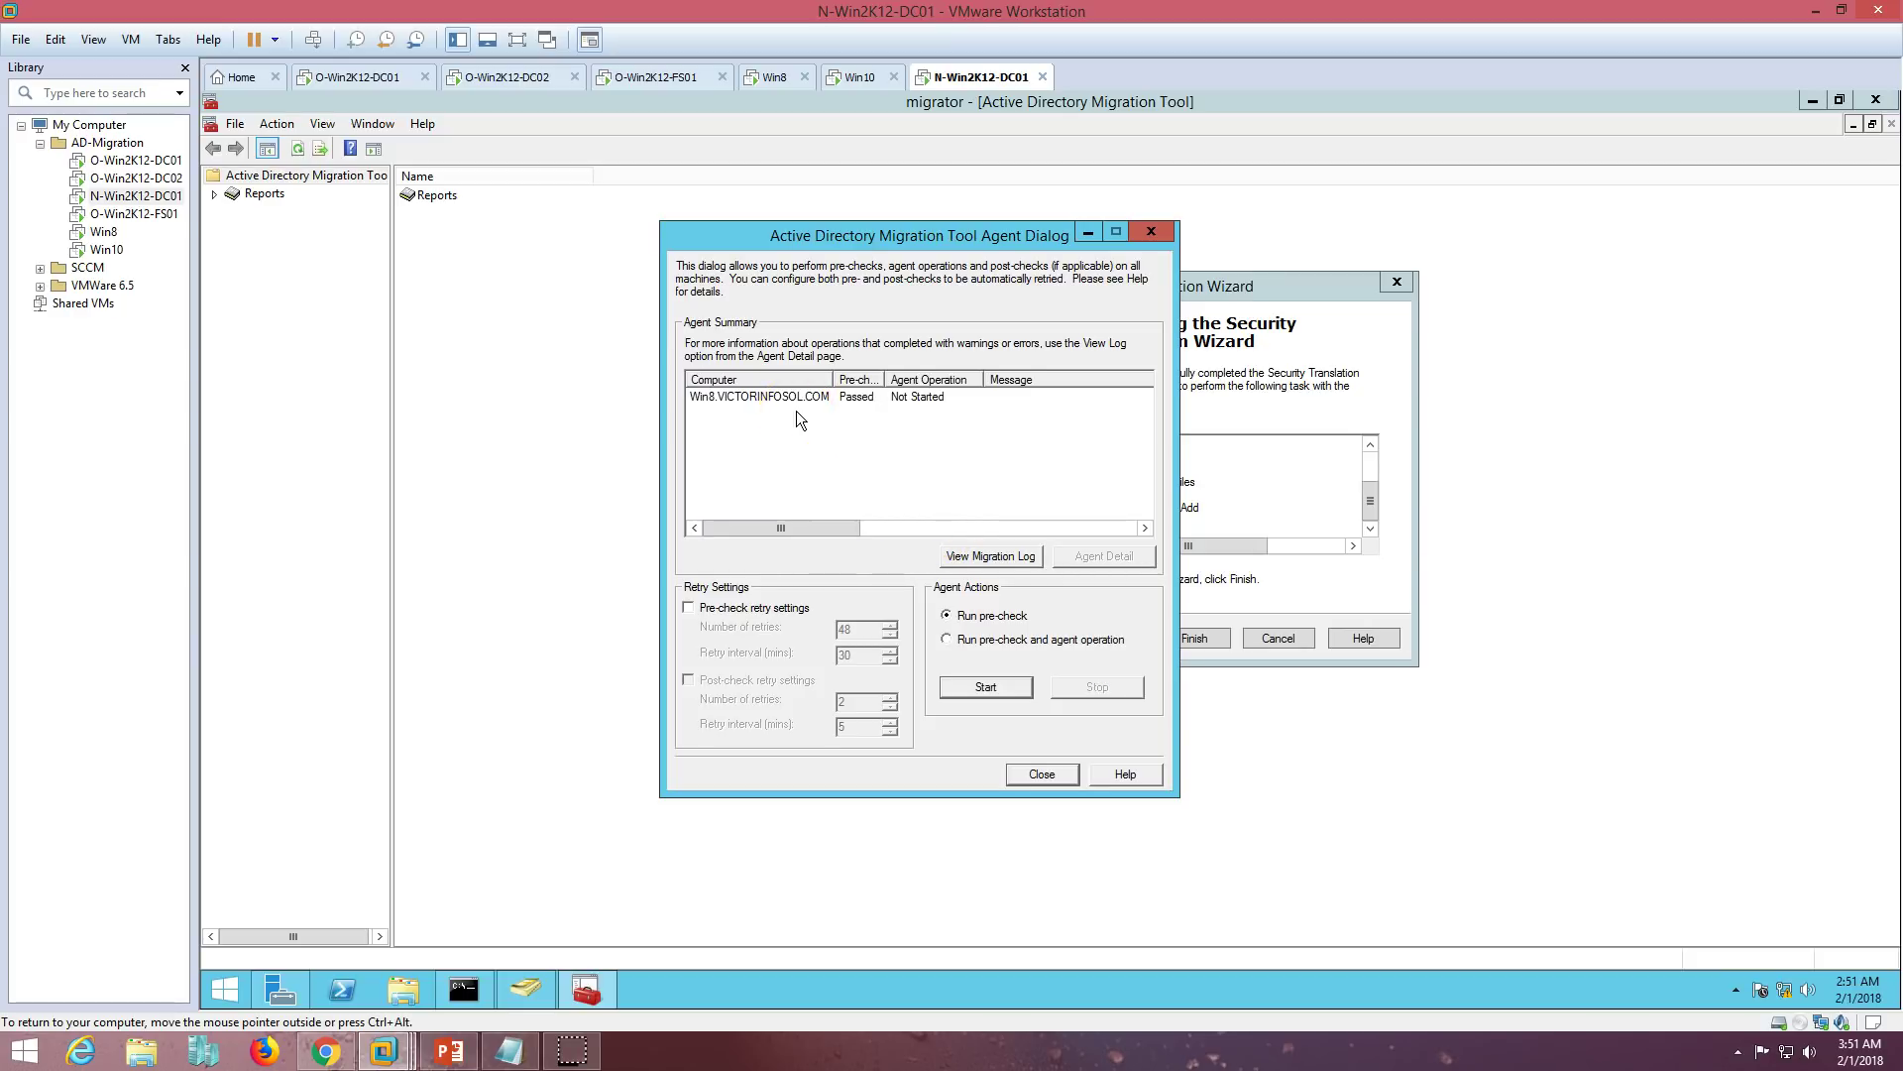
{"action": "left_click", "coordinate": [853, 398]}
{"action": "left_click_drag", "start_coordinate": [885, 379], "coordinate": [910, 397]}
- Run the pre-check and agent operation on Win8 and watch it finish with errors
{"action": "left_click", "coordinate": [947, 640]}
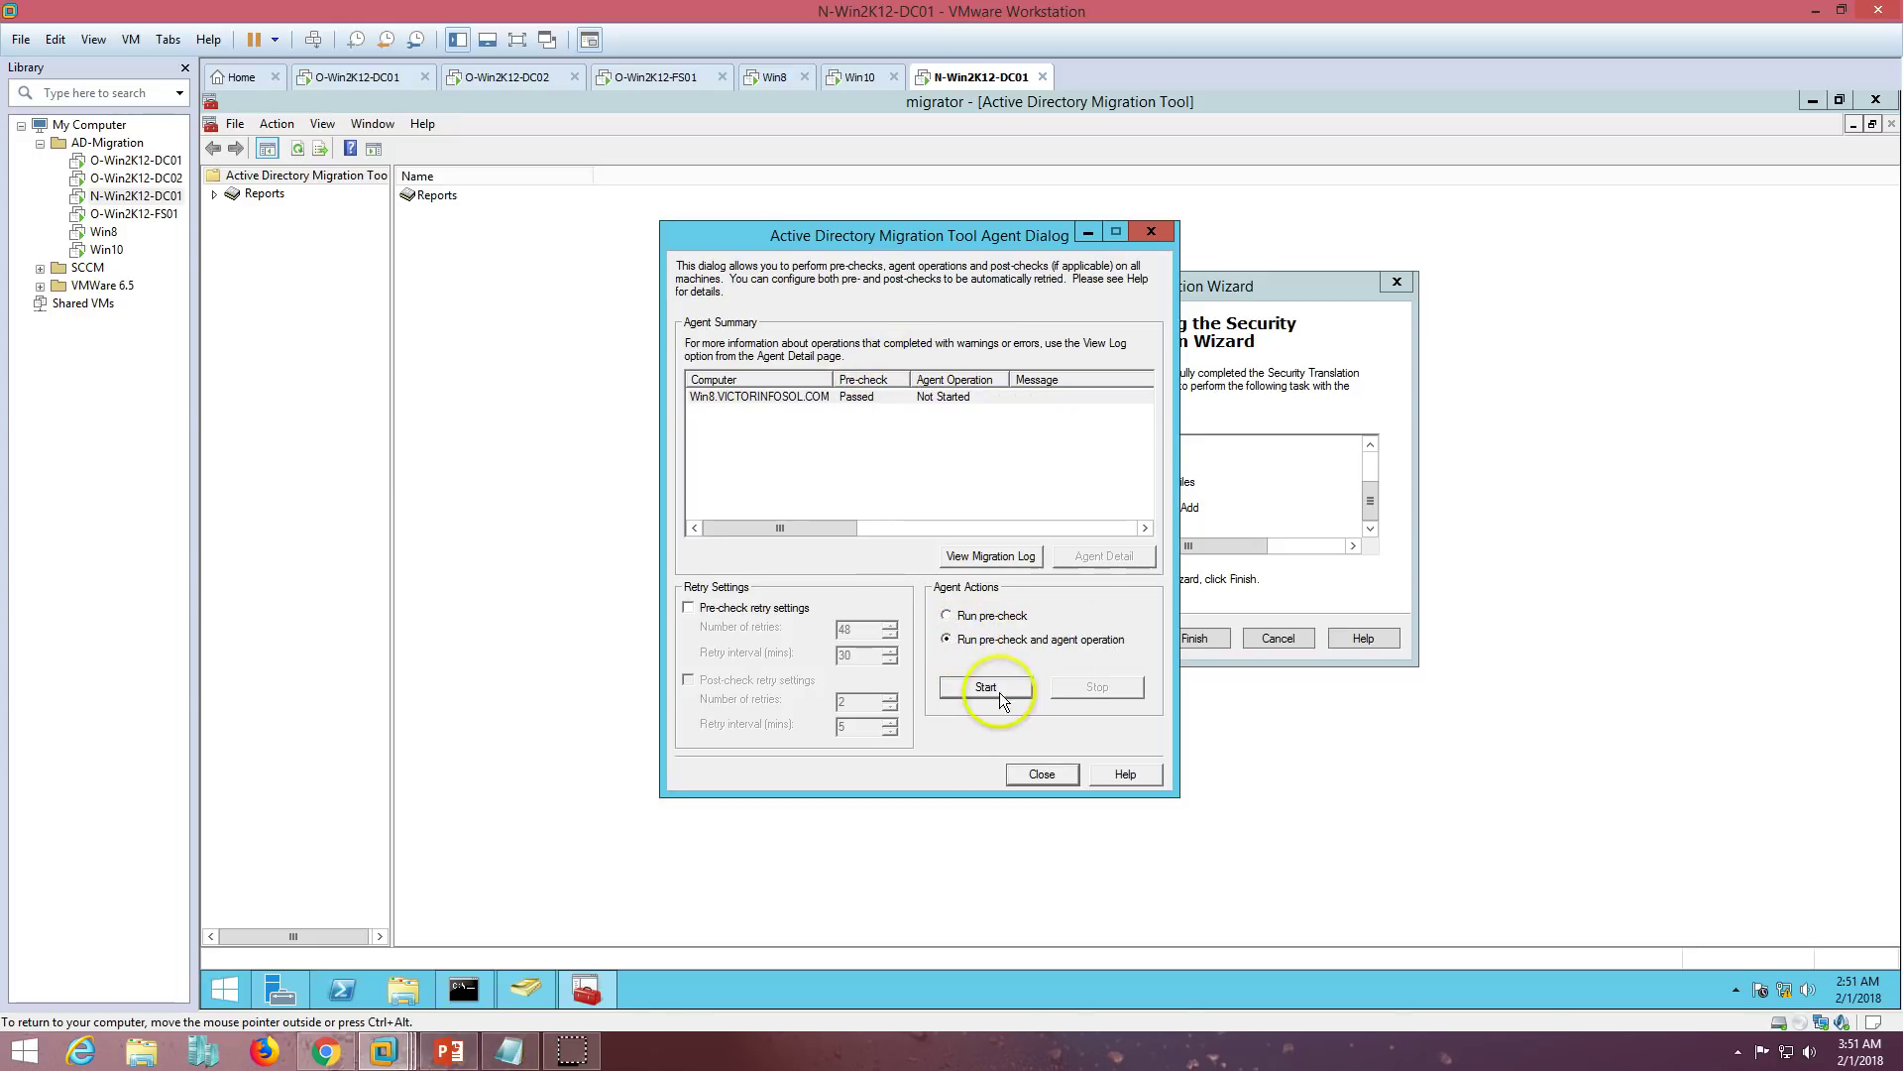
{"action": "left_click", "coordinate": [986, 687]}
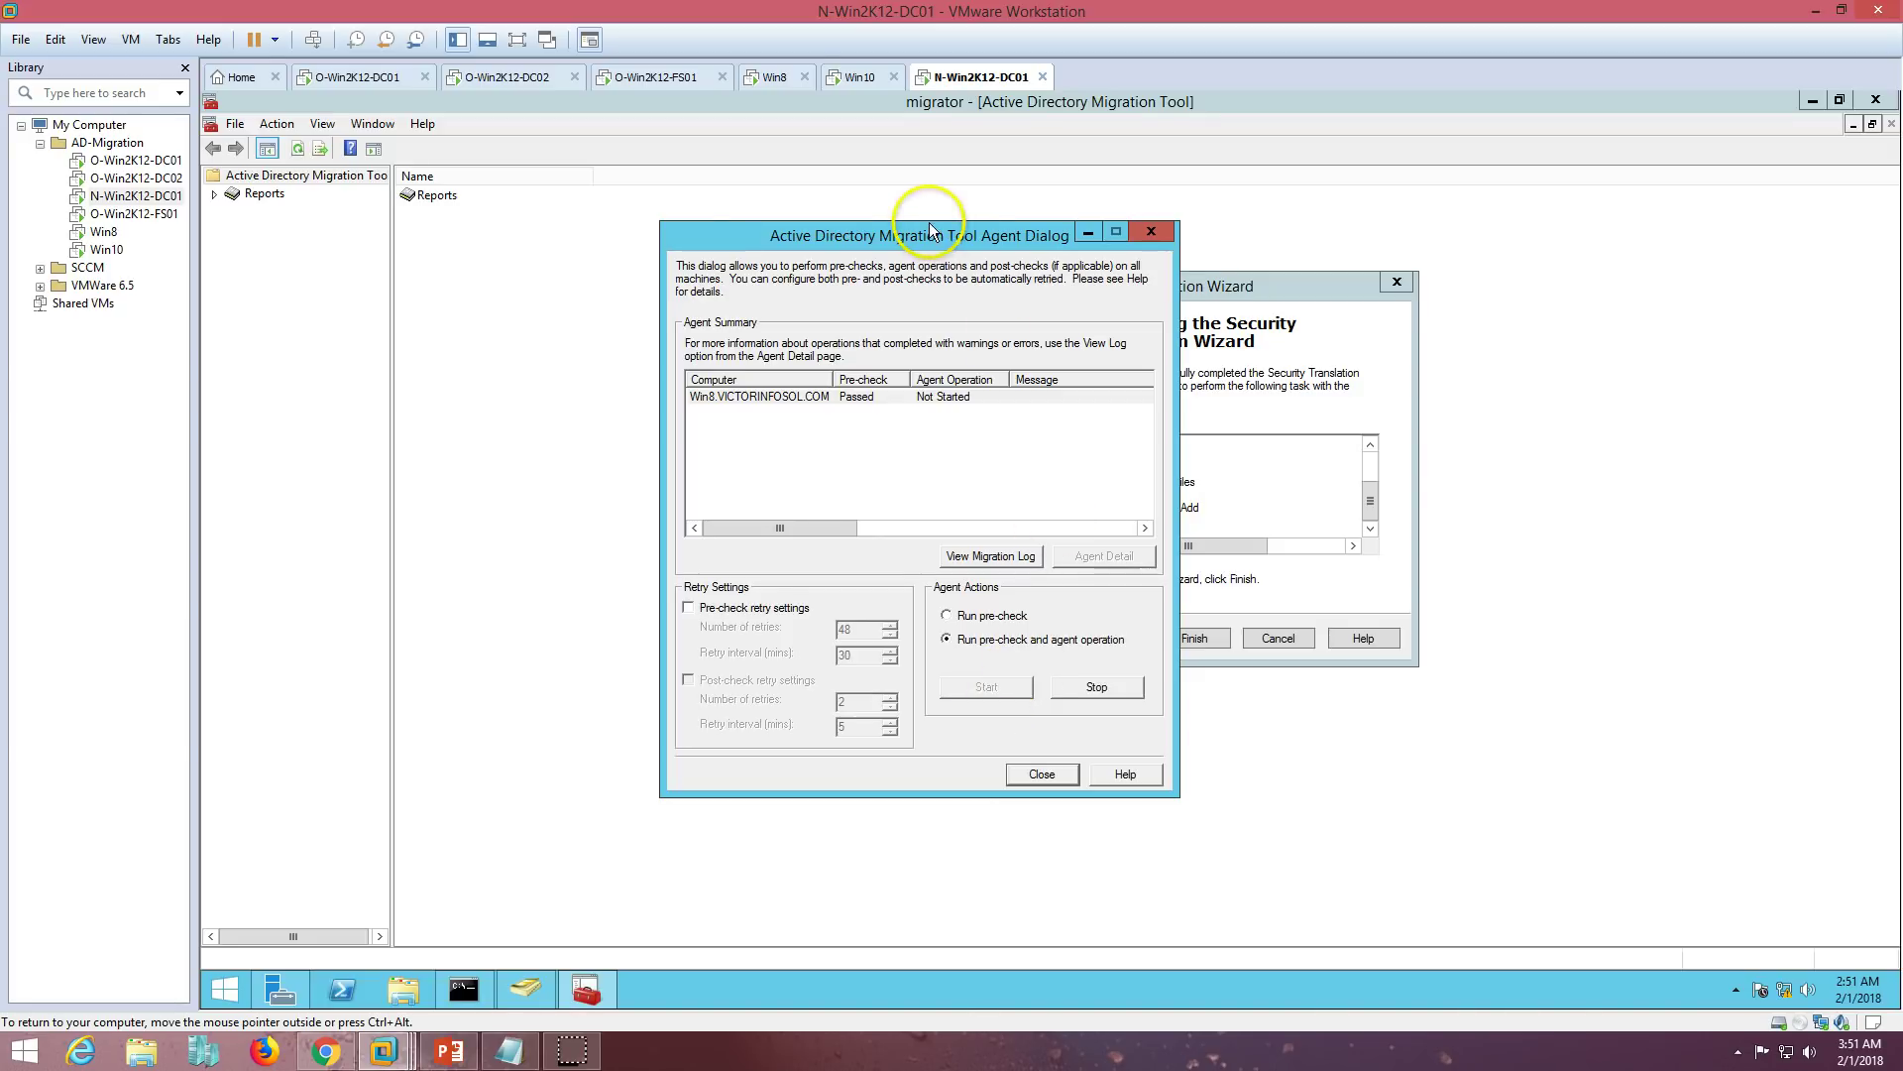
{"action": "left_click_drag", "start_coordinate": [932, 241], "coordinate": [1059, 238]}
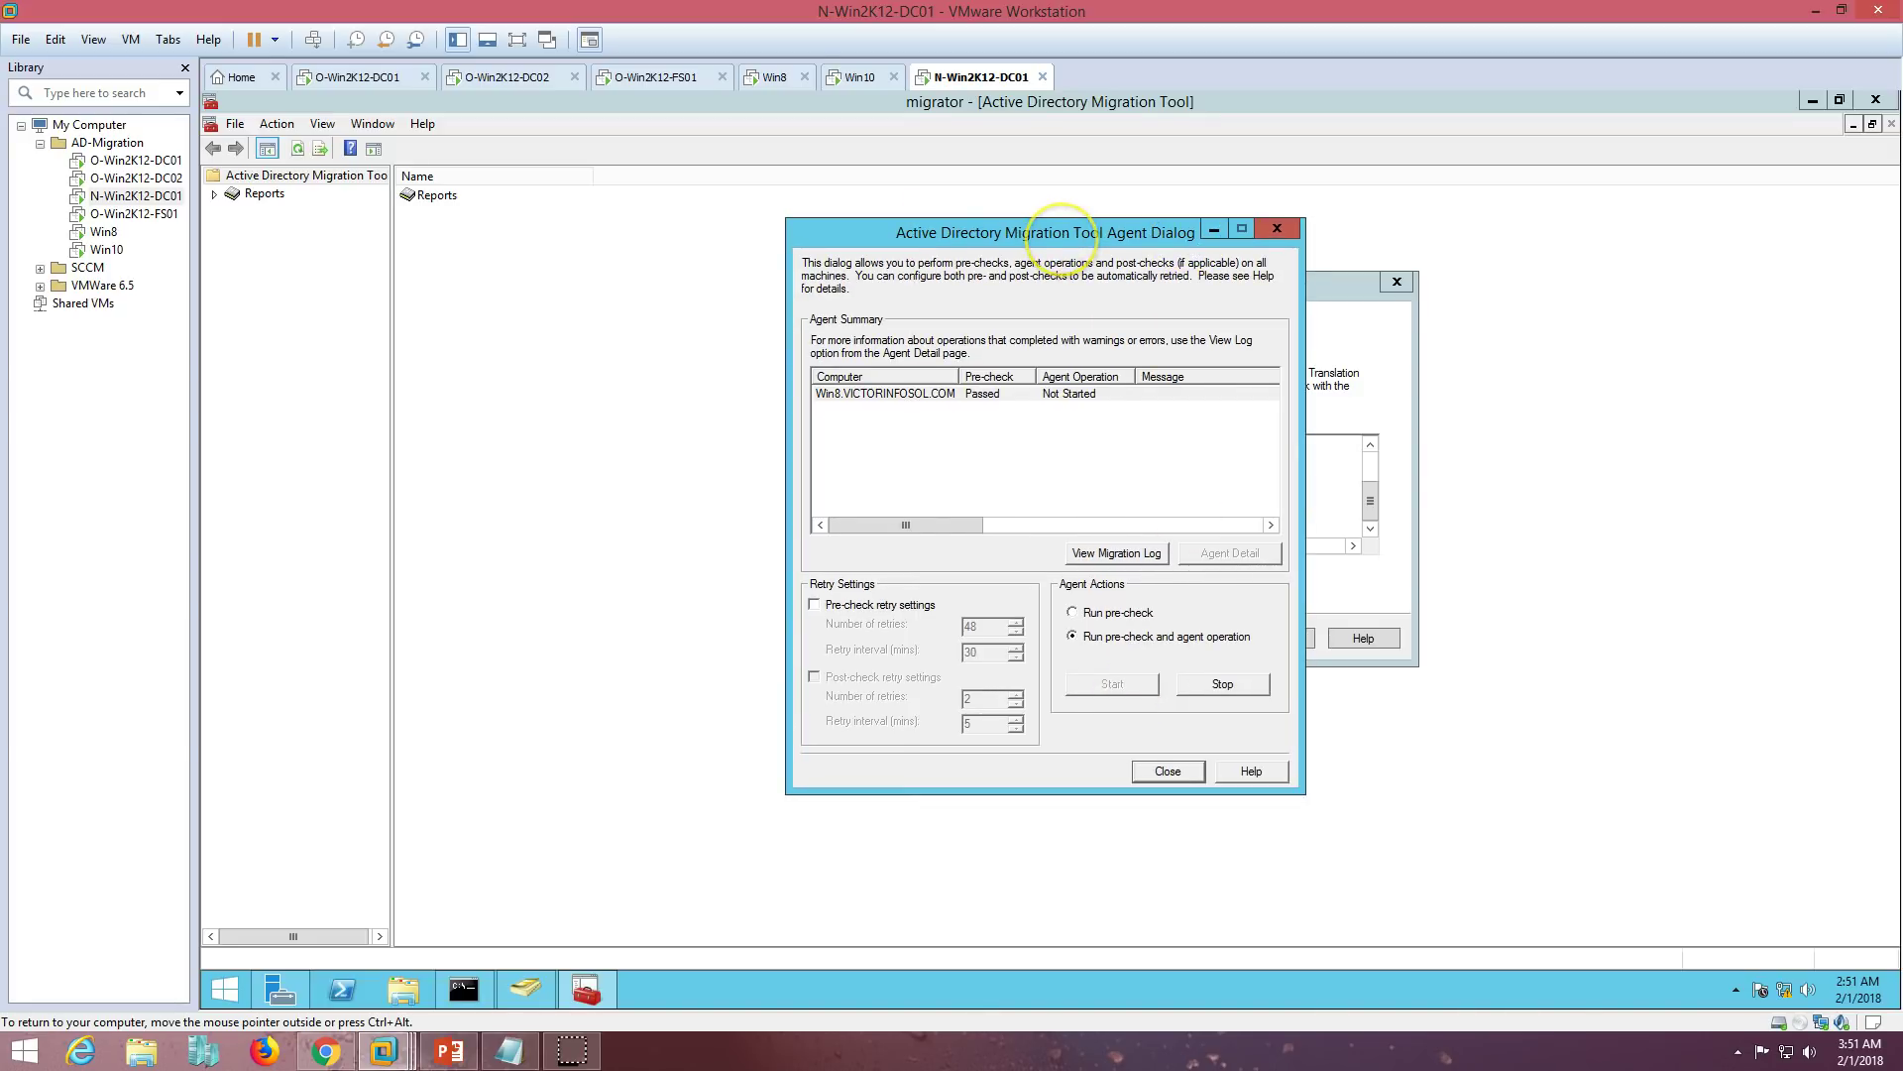
{"action": "left_click", "coordinate": [960, 395]}
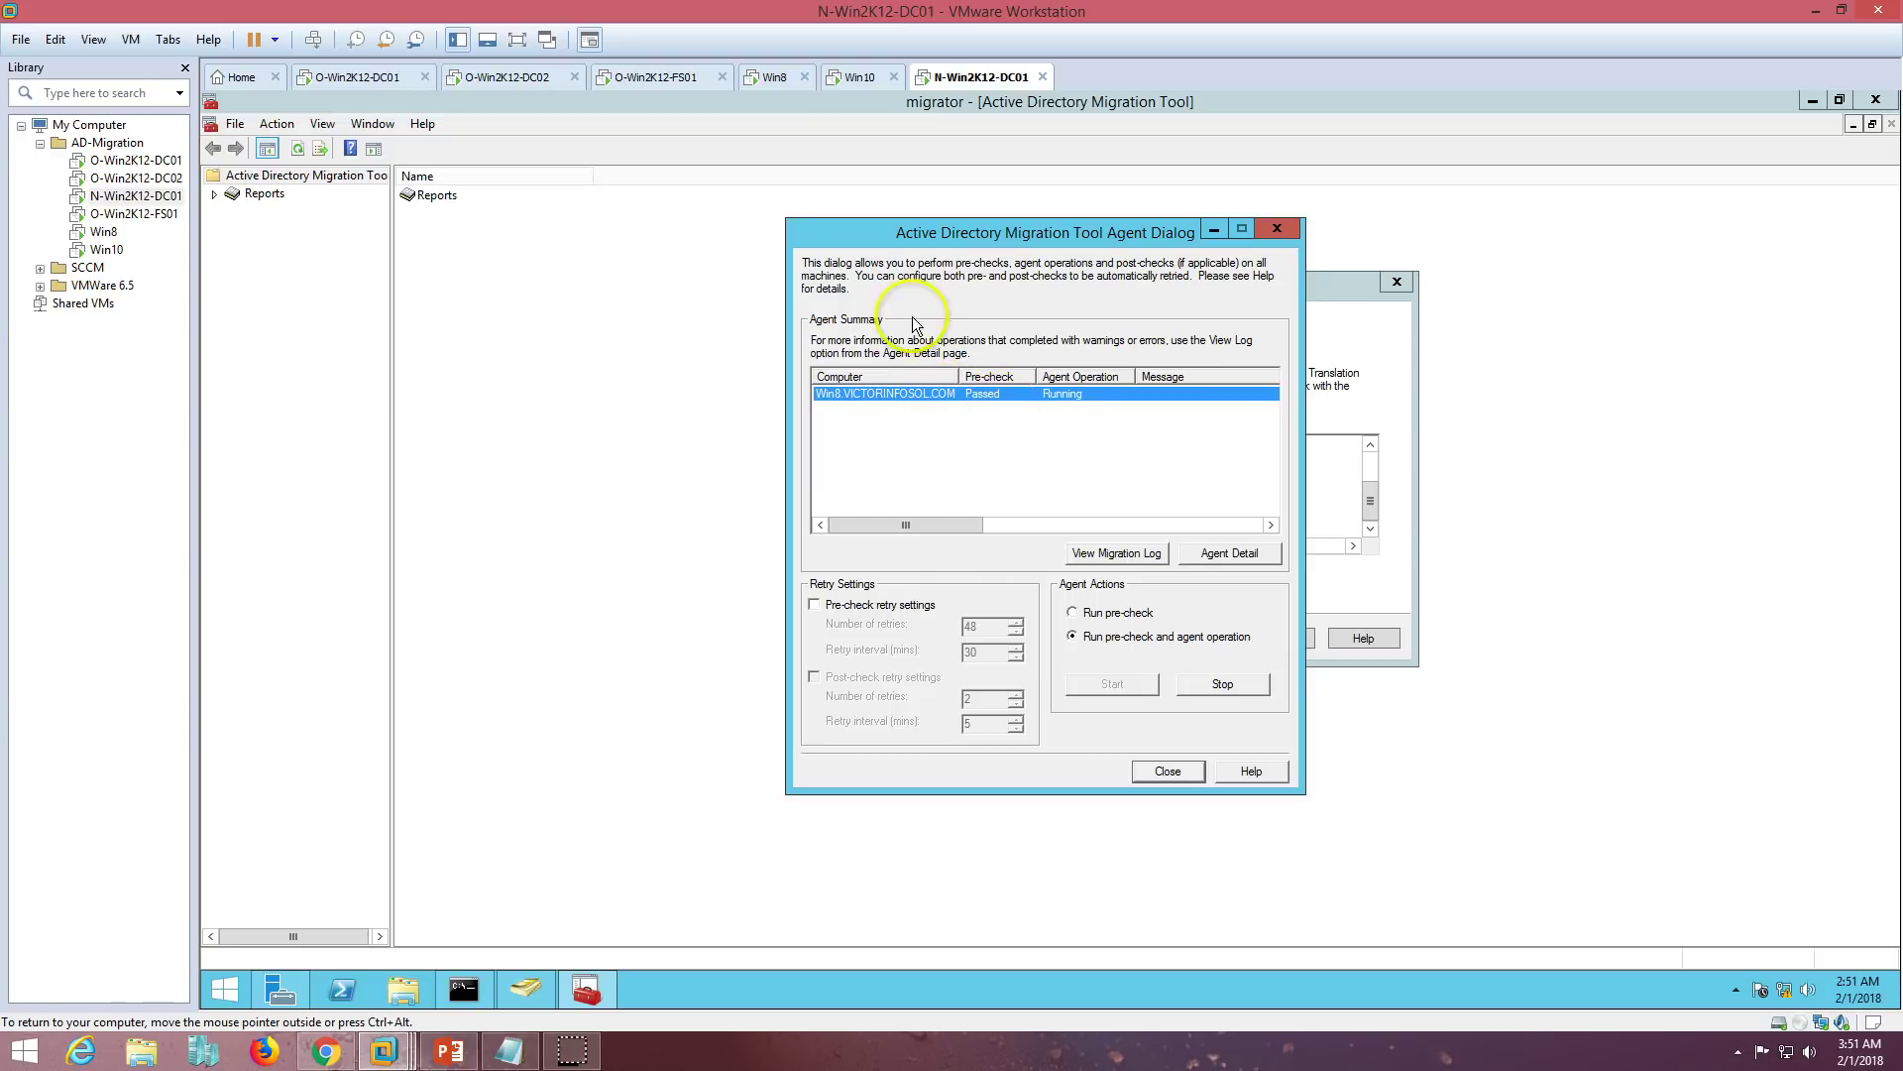
{"action": "left_click", "coordinate": [771, 77]}
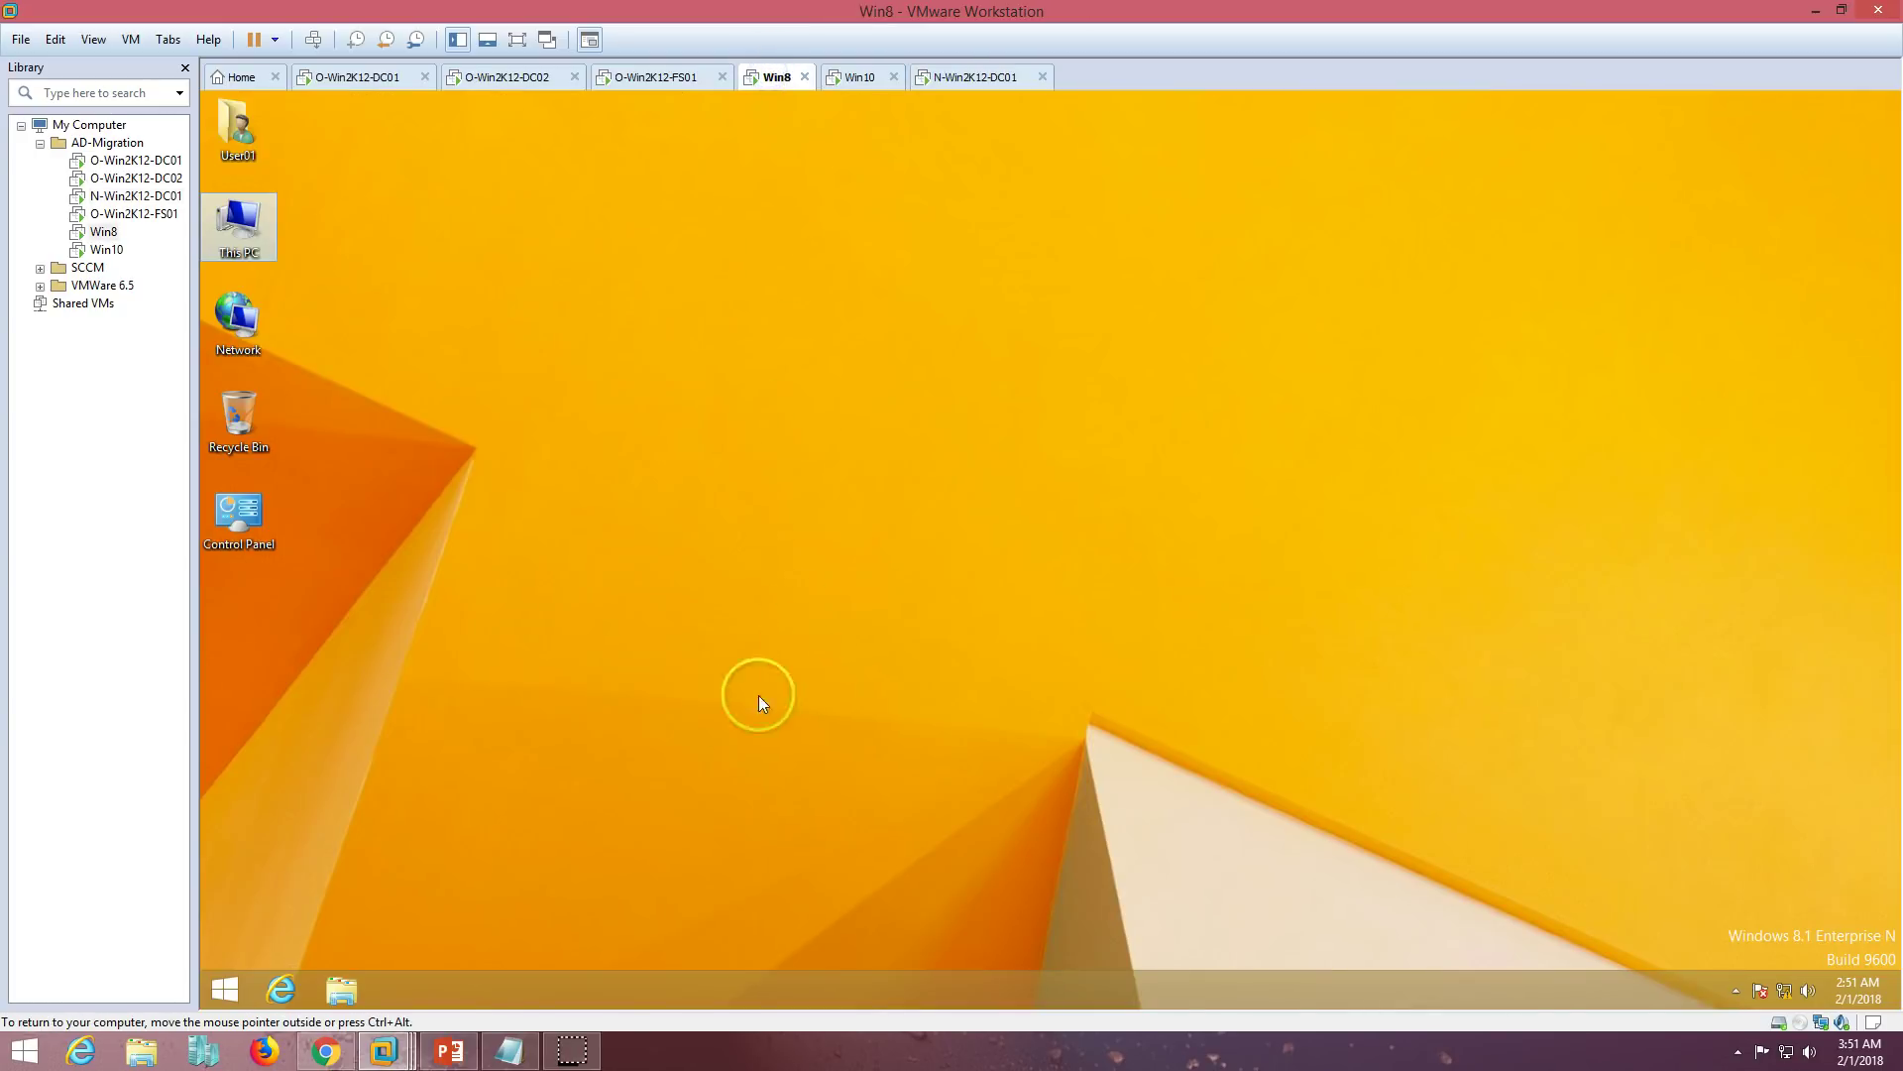
{"action": "left_click", "coordinate": [952, 79]}
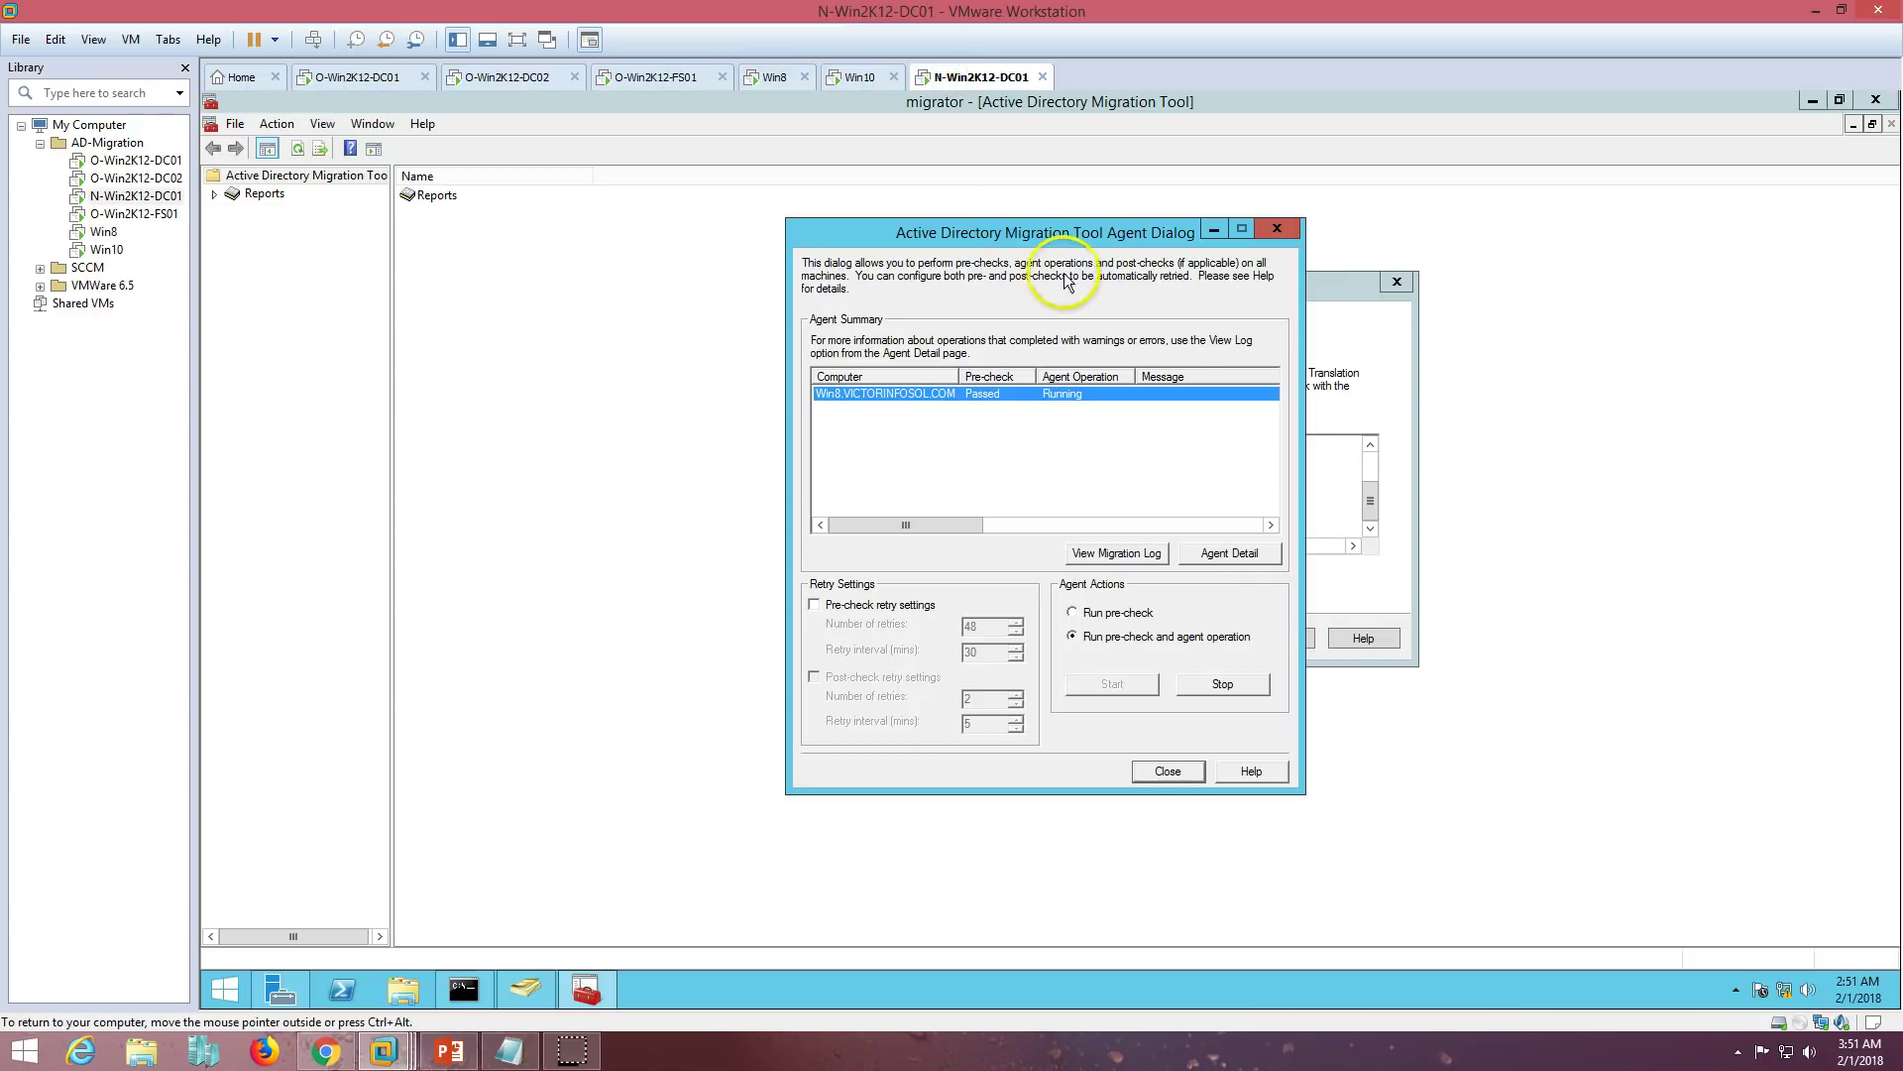
{"action": "left_click_drag", "start_coordinate": [1091, 232], "coordinate": [1097, 229]}
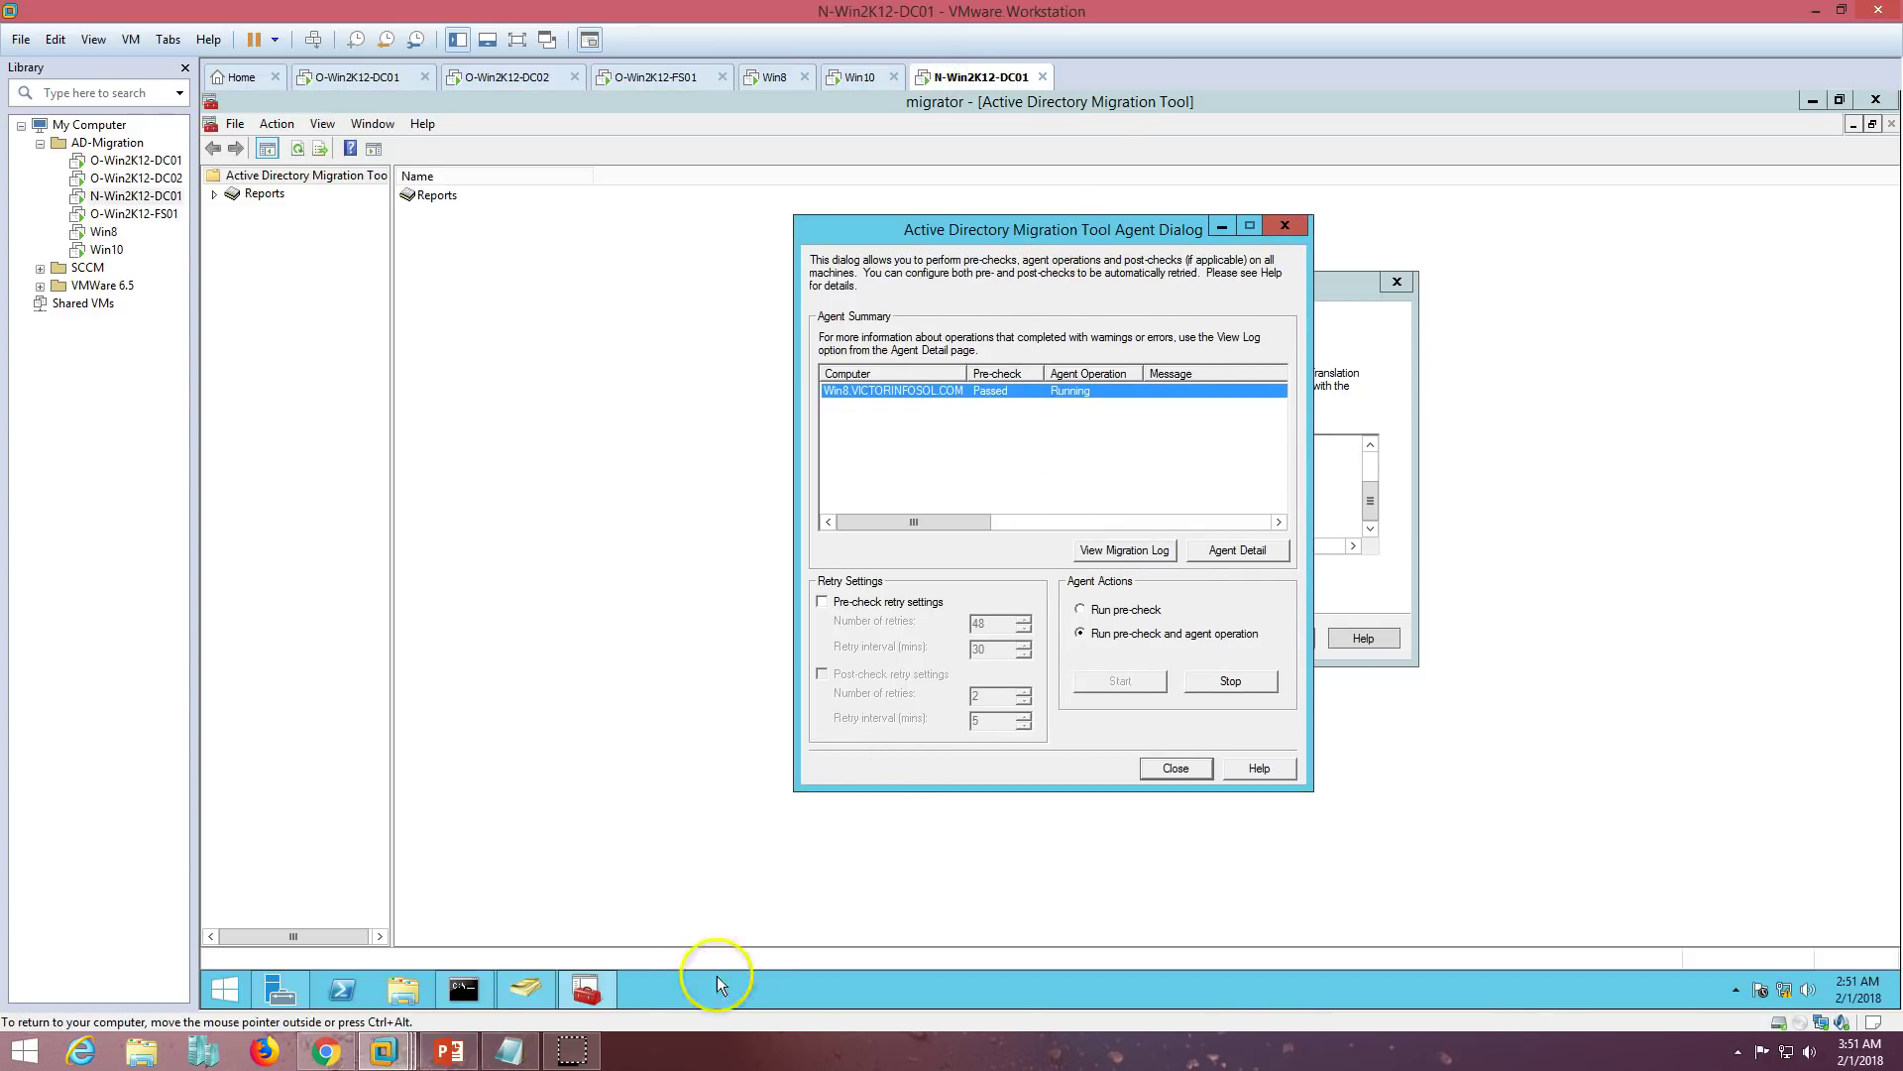
{"action": "left_click_drag", "start_coordinate": [1070, 236], "coordinate": [1042, 238]}
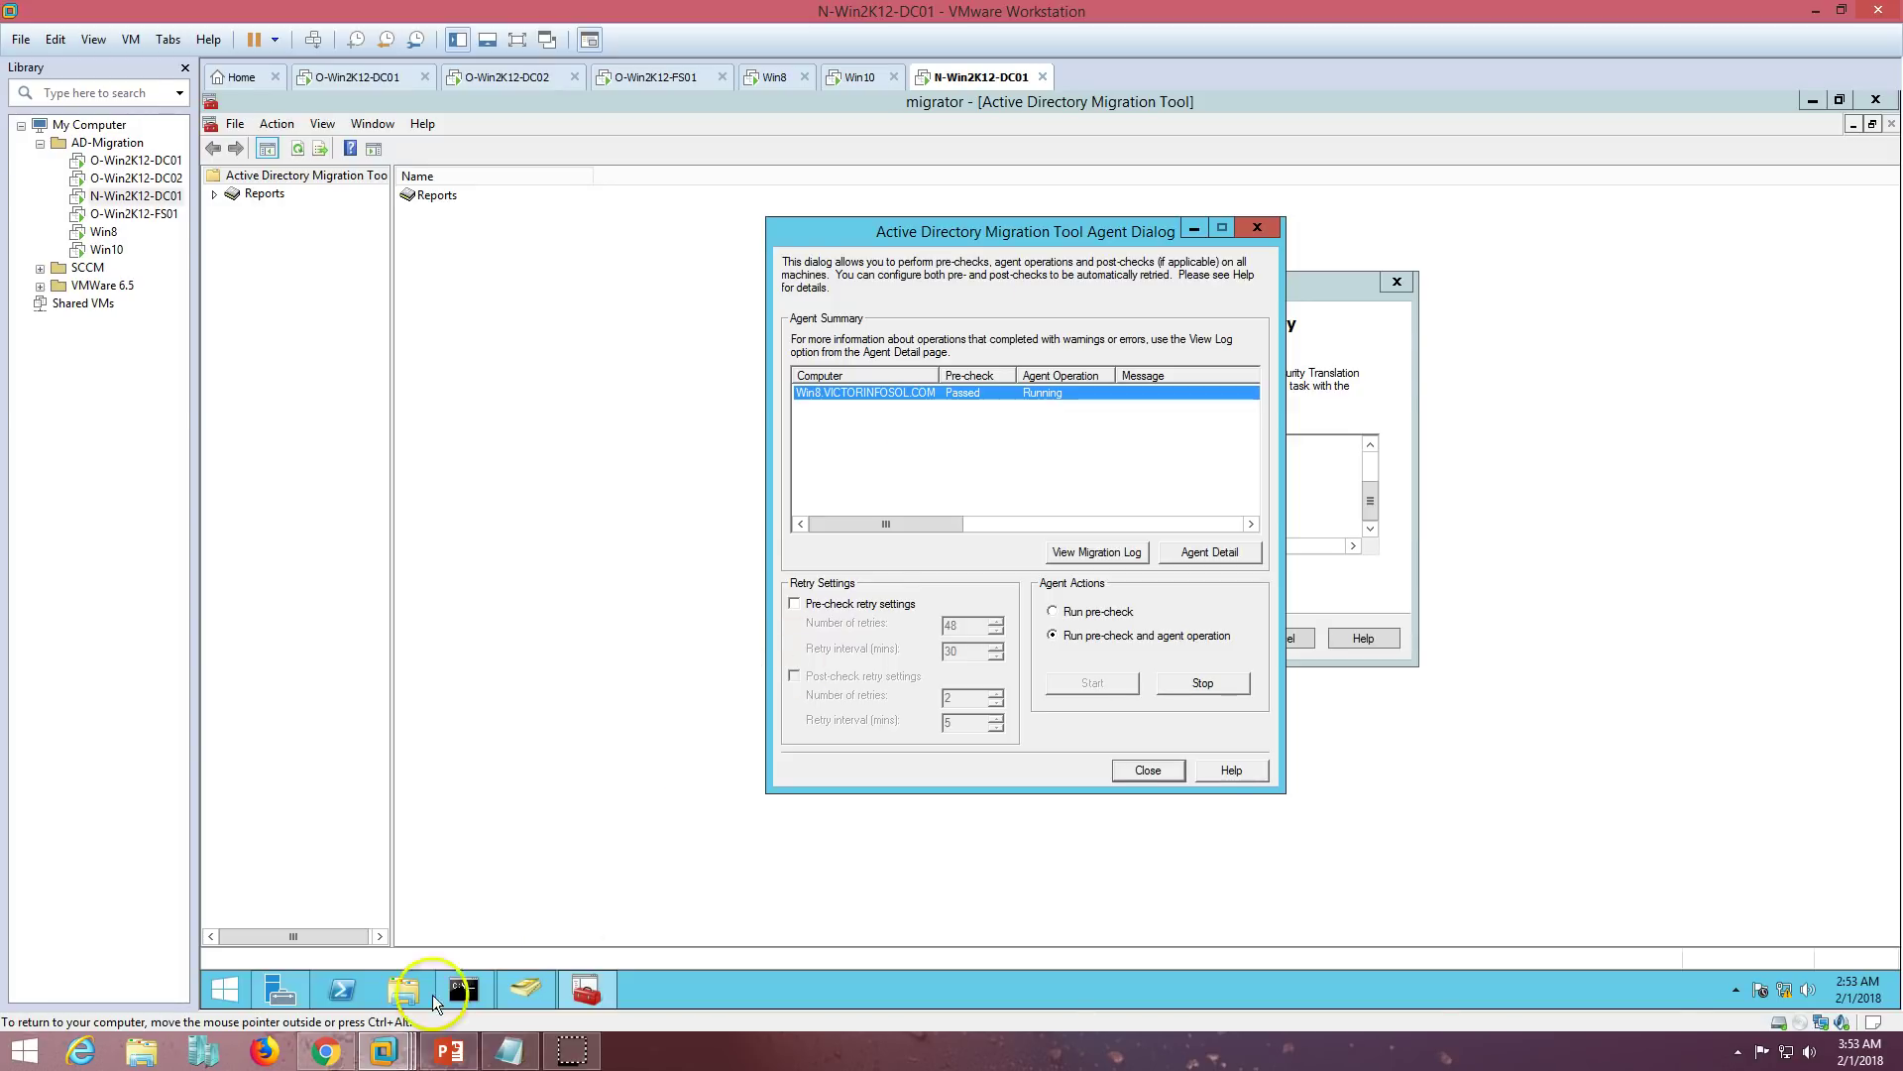
{"action": "left_click", "coordinate": [449, 1050]}
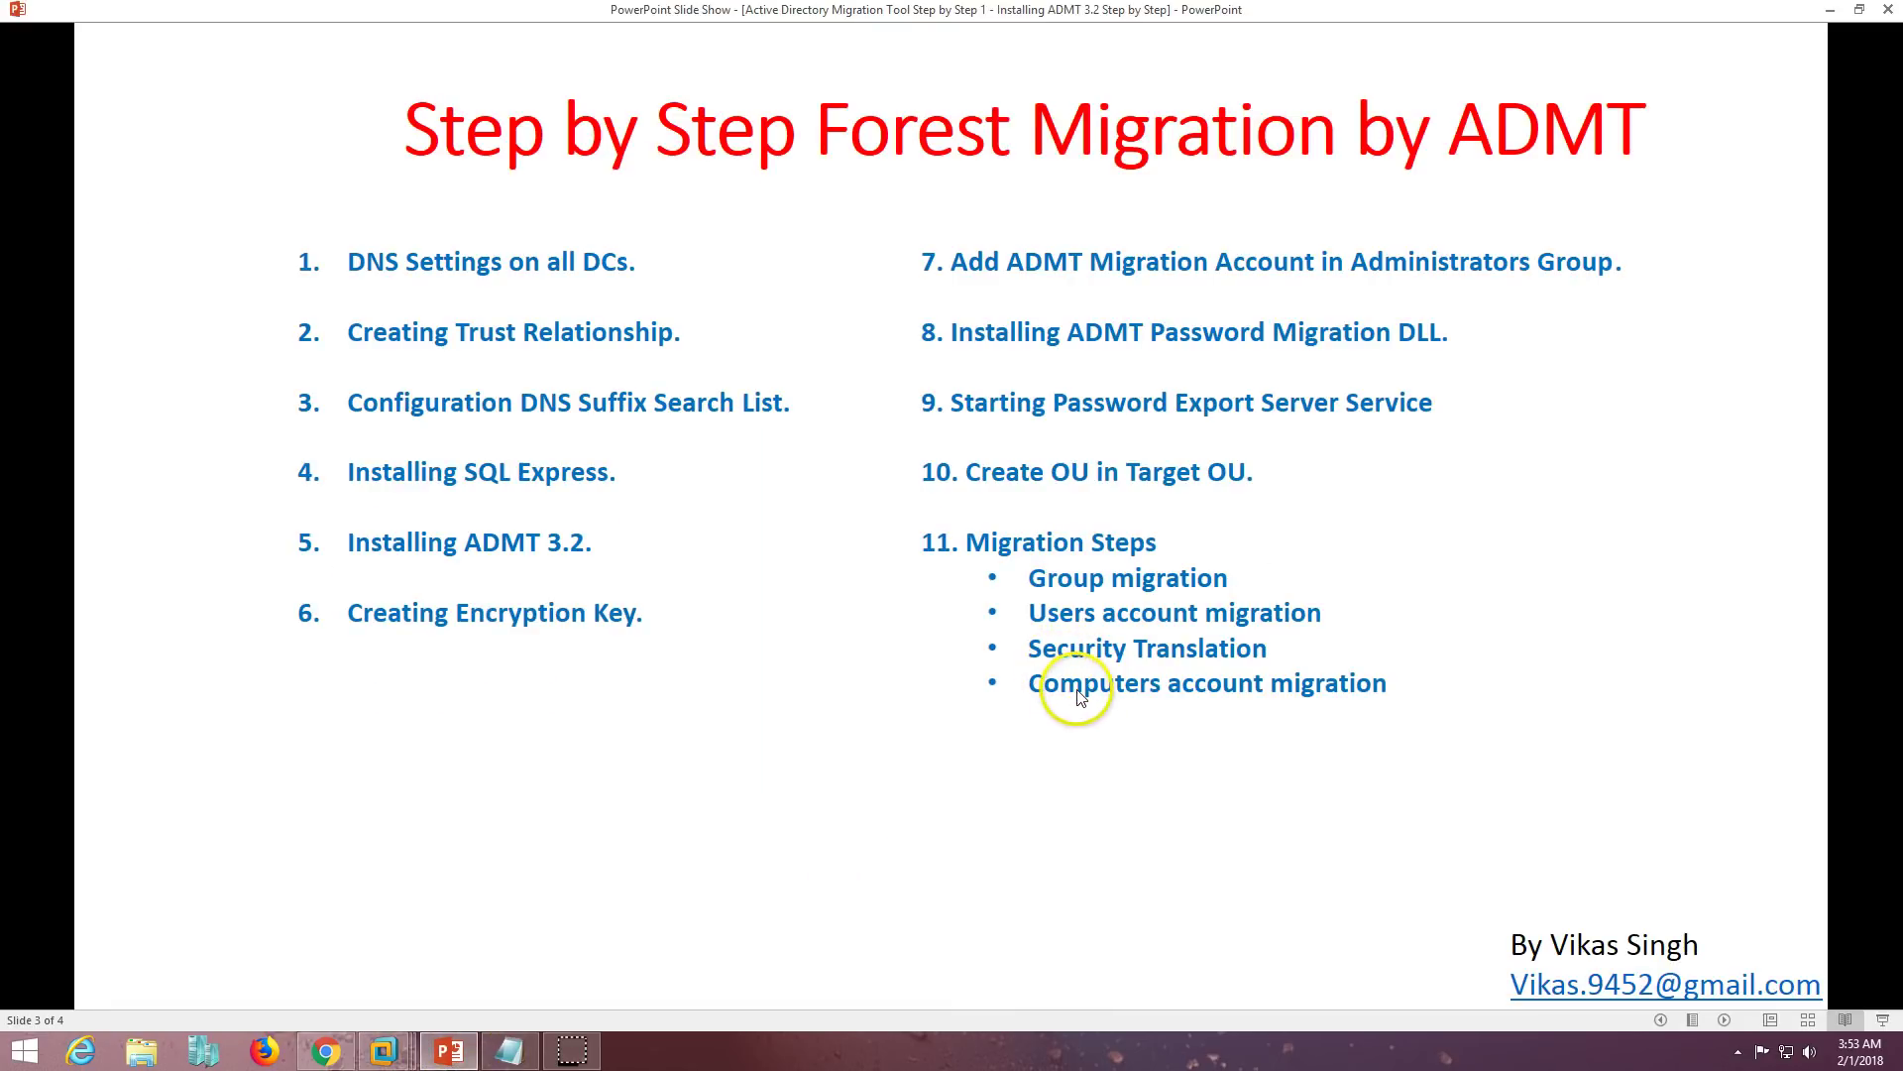
{"action": "left_click", "coordinate": [451, 1052]}
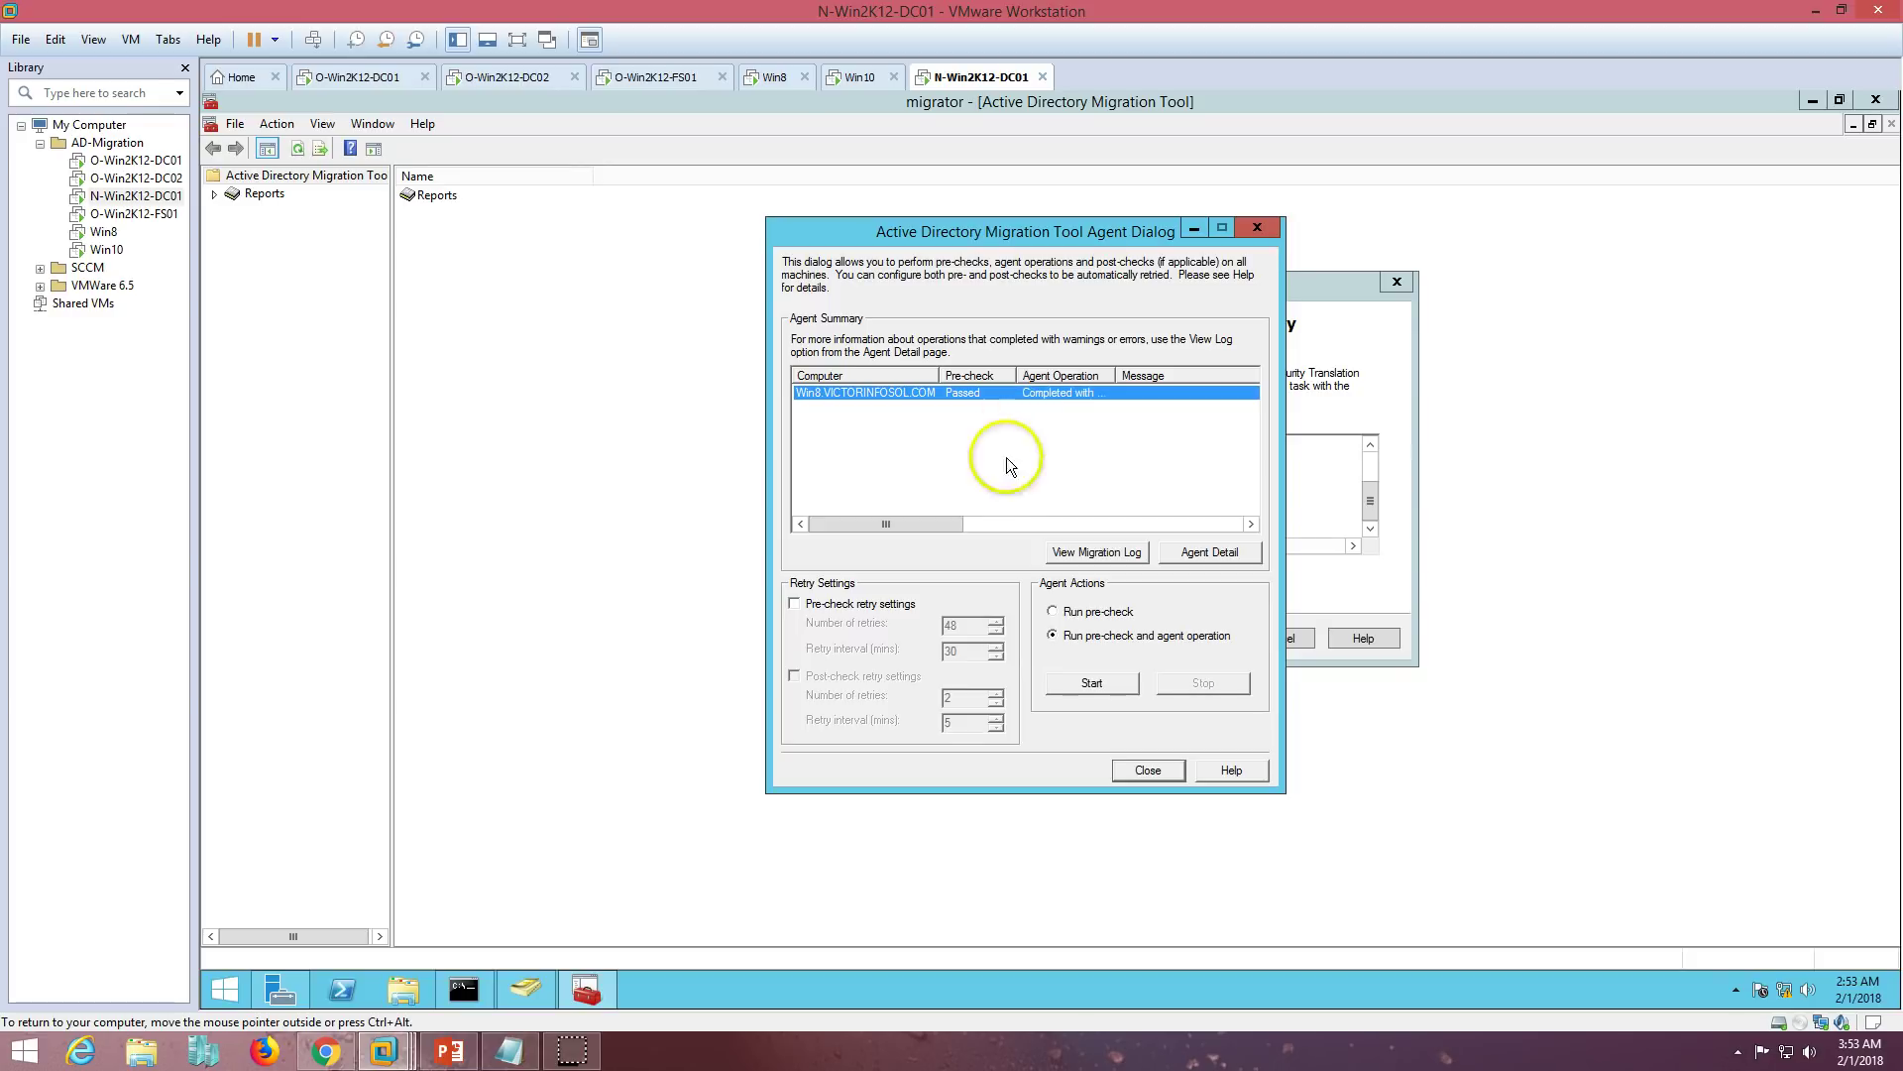
{"action": "double_click", "coordinate": [1115, 374]}
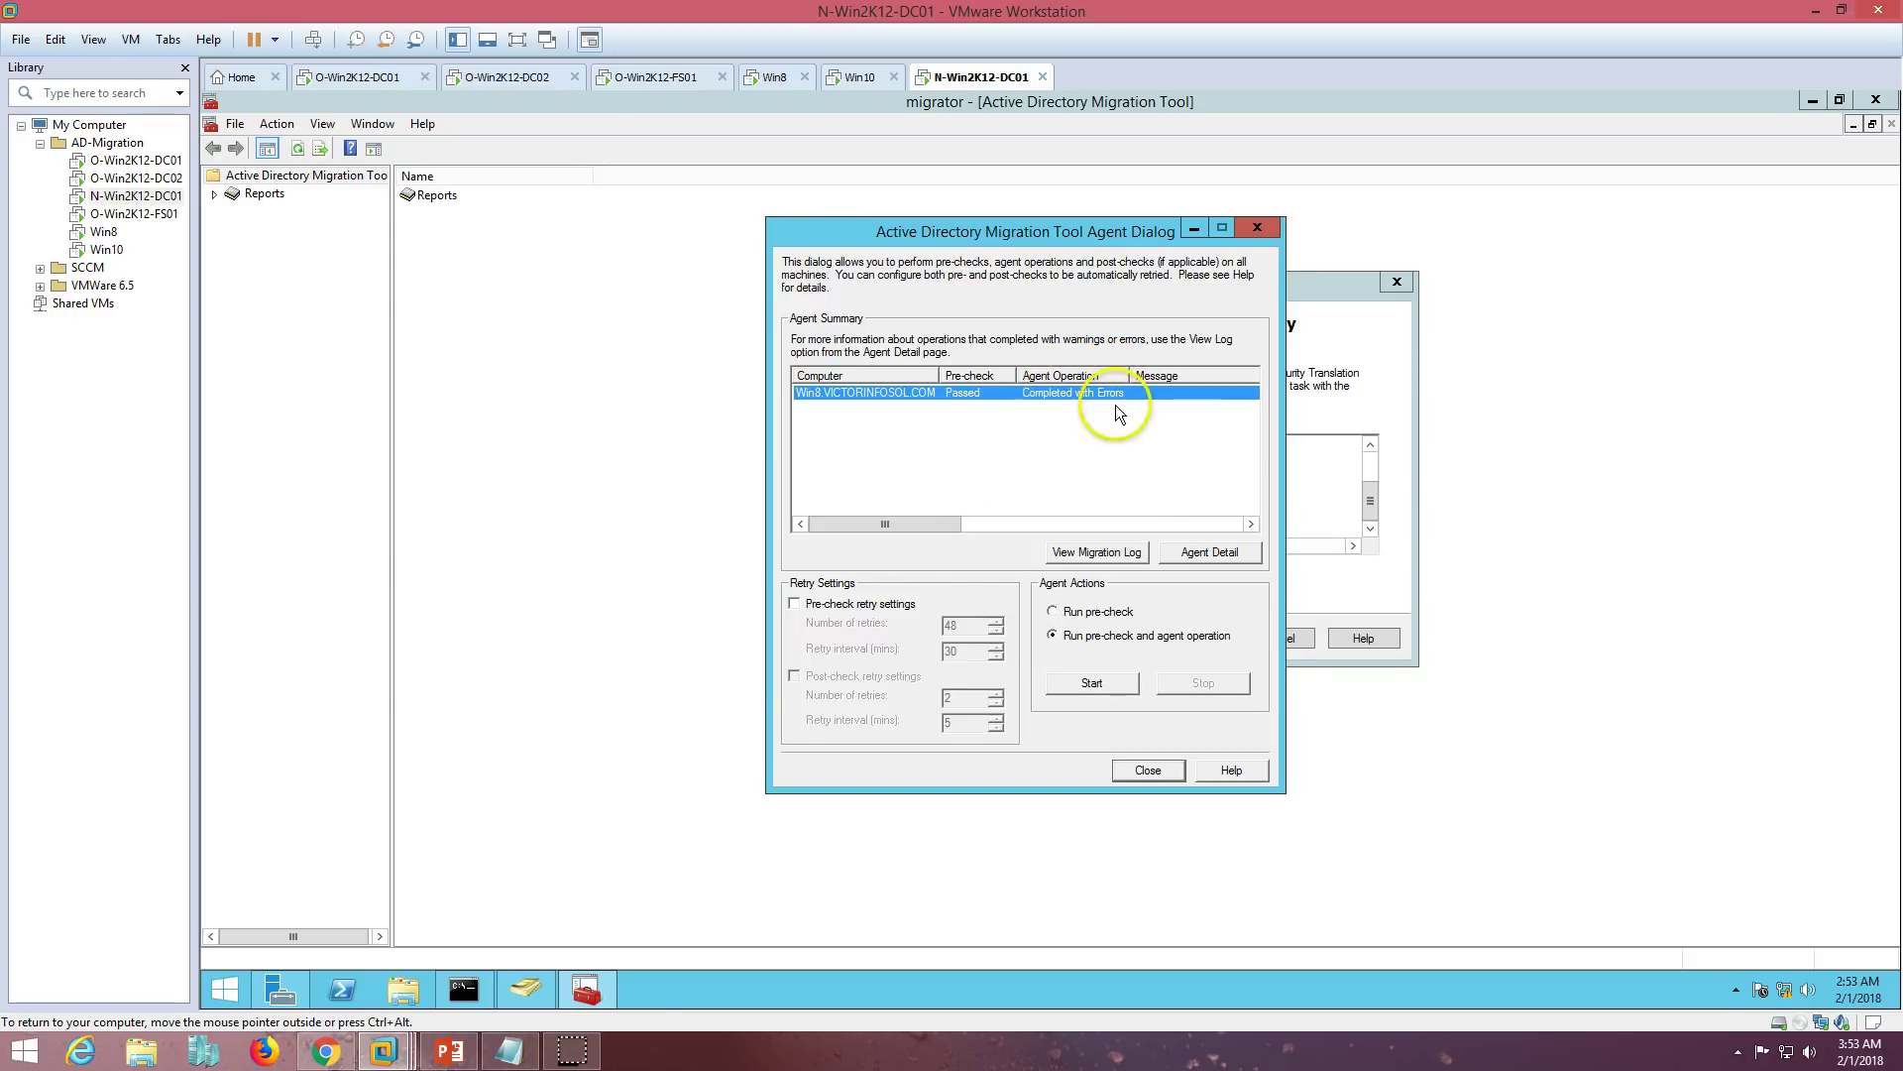
{"action": "left_click_drag", "start_coordinate": [957, 523], "coordinate": [831, 523]}
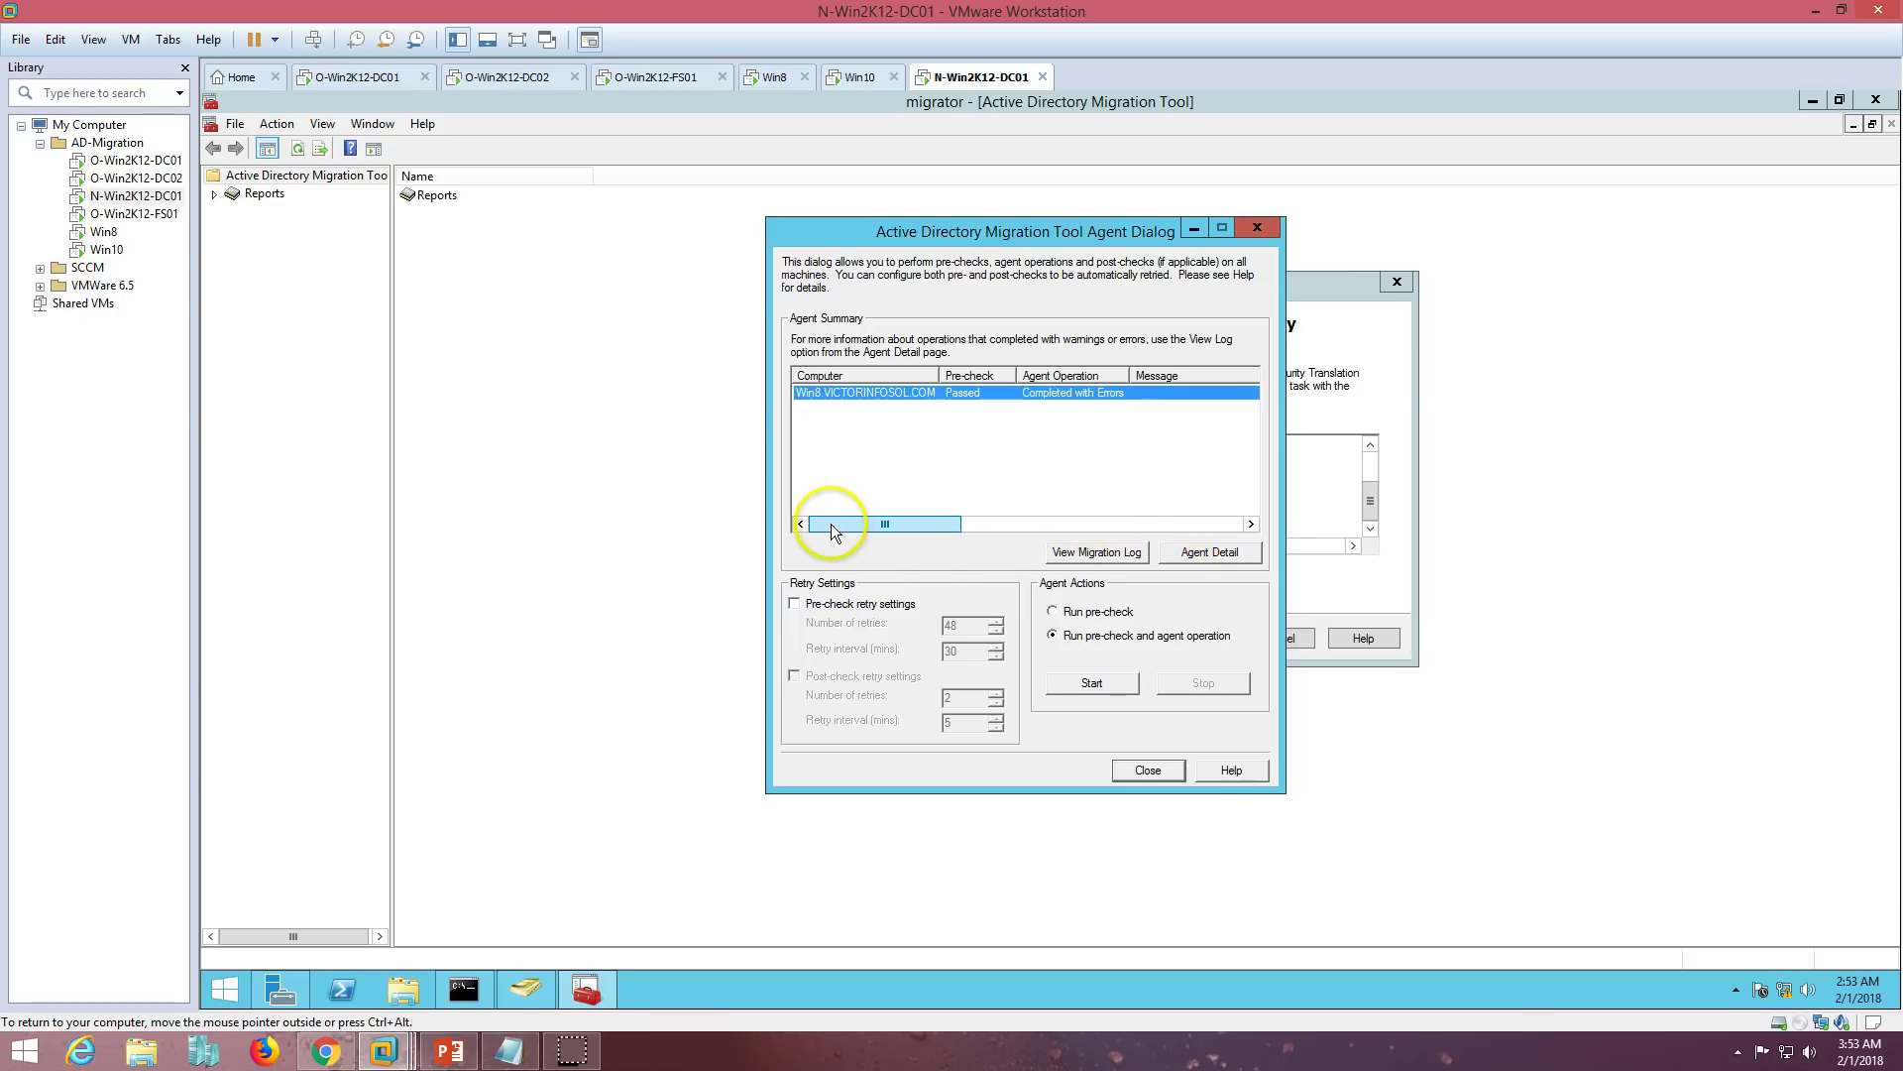
- Open the security translation migration log in Notepad, review the translation settings, and close it
{"action": "left_click", "coordinate": [1130, 552]}
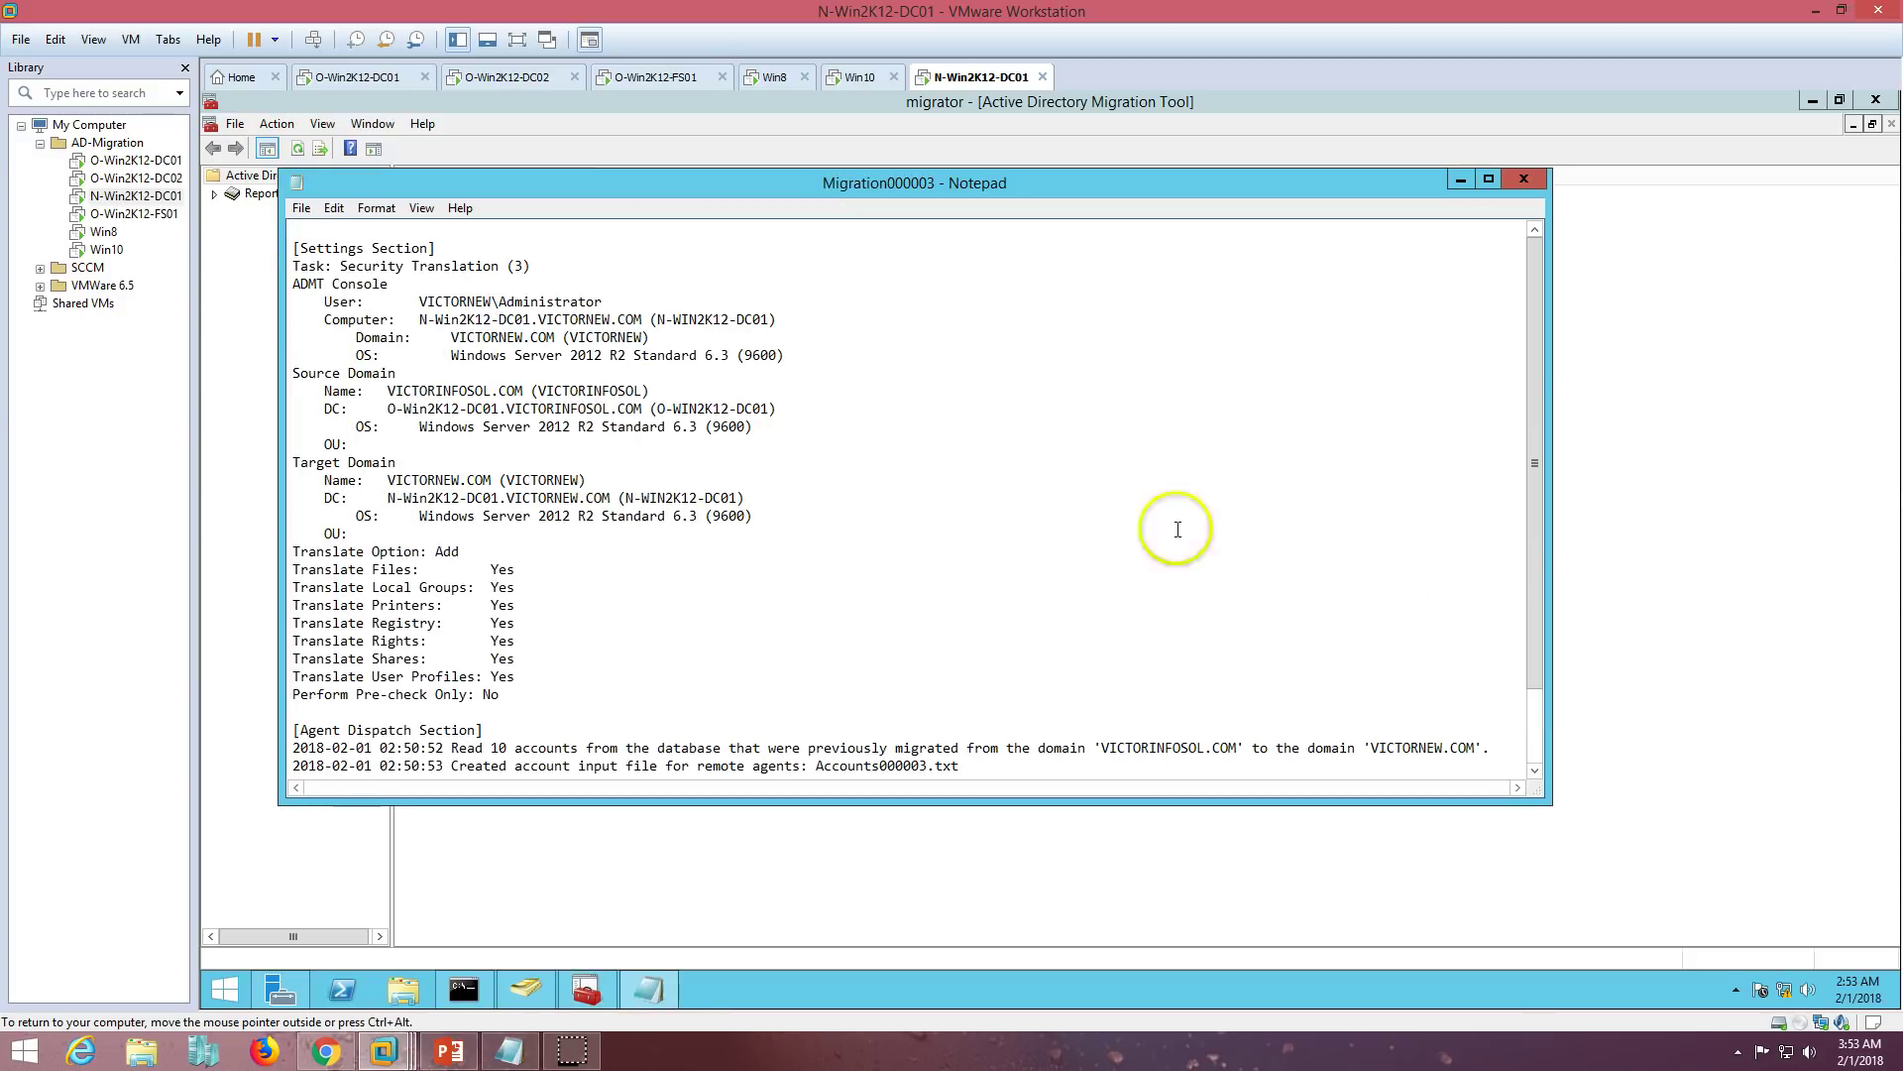
{"action": "left_click_drag", "start_coordinate": [1529, 402], "coordinate": [1517, 591]}
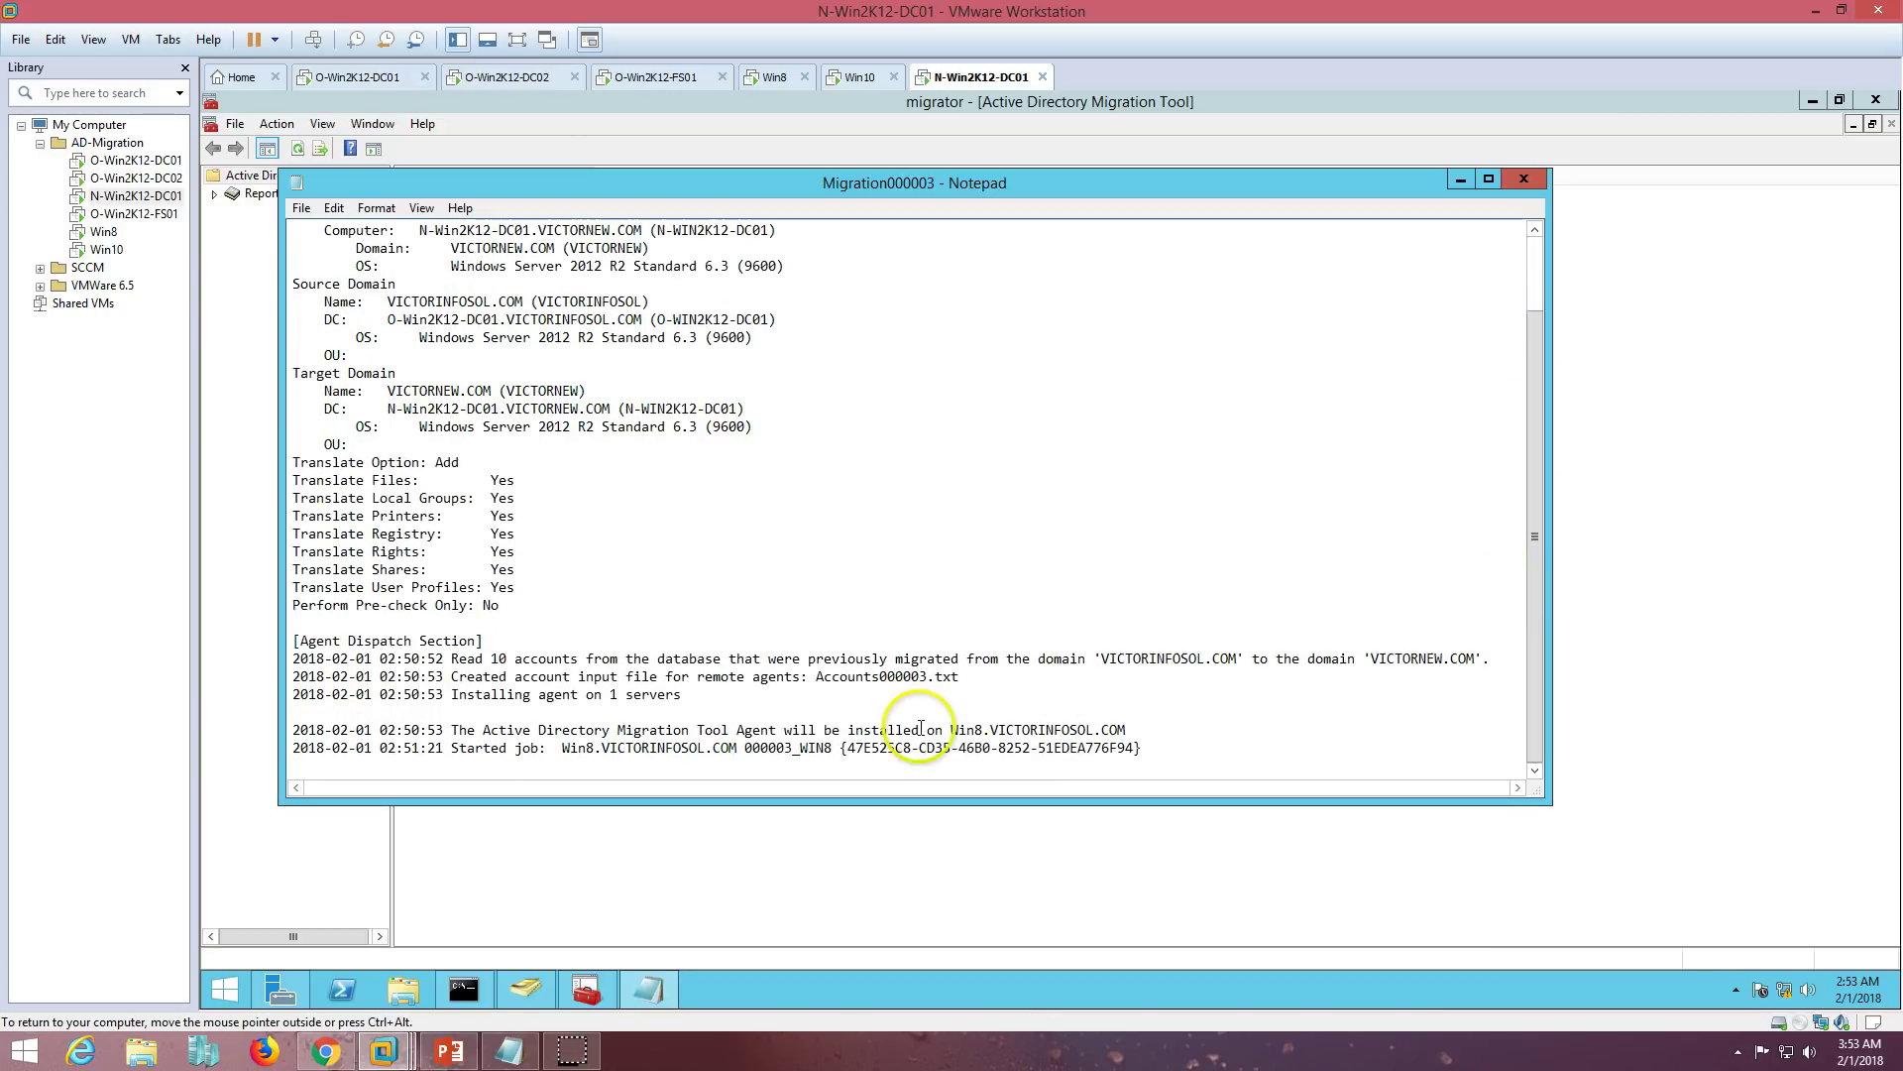
{"action": "left_click", "coordinate": [614, 712]}
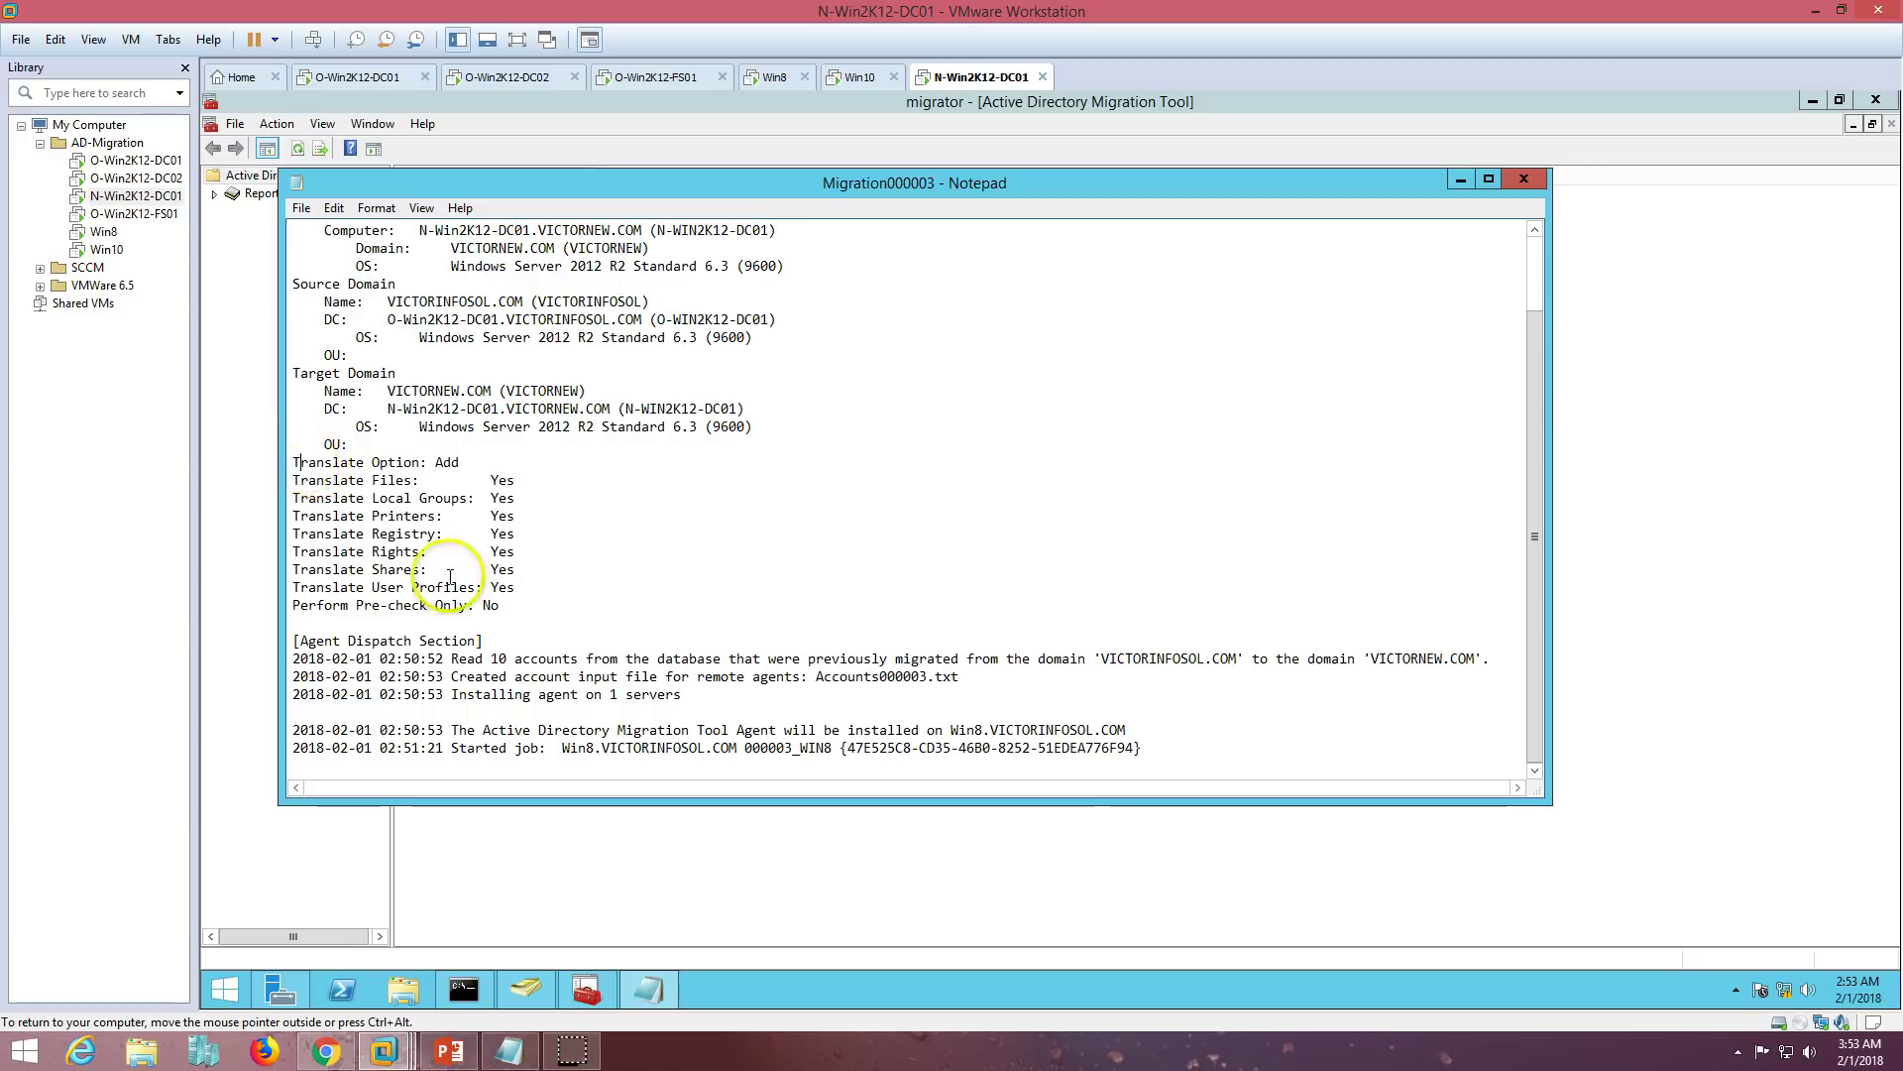
{"action": "left_click_drag", "start_coordinate": [300, 462], "coordinate": [1170, 764]}
{"action": "left_click", "coordinate": [1202, 751]}
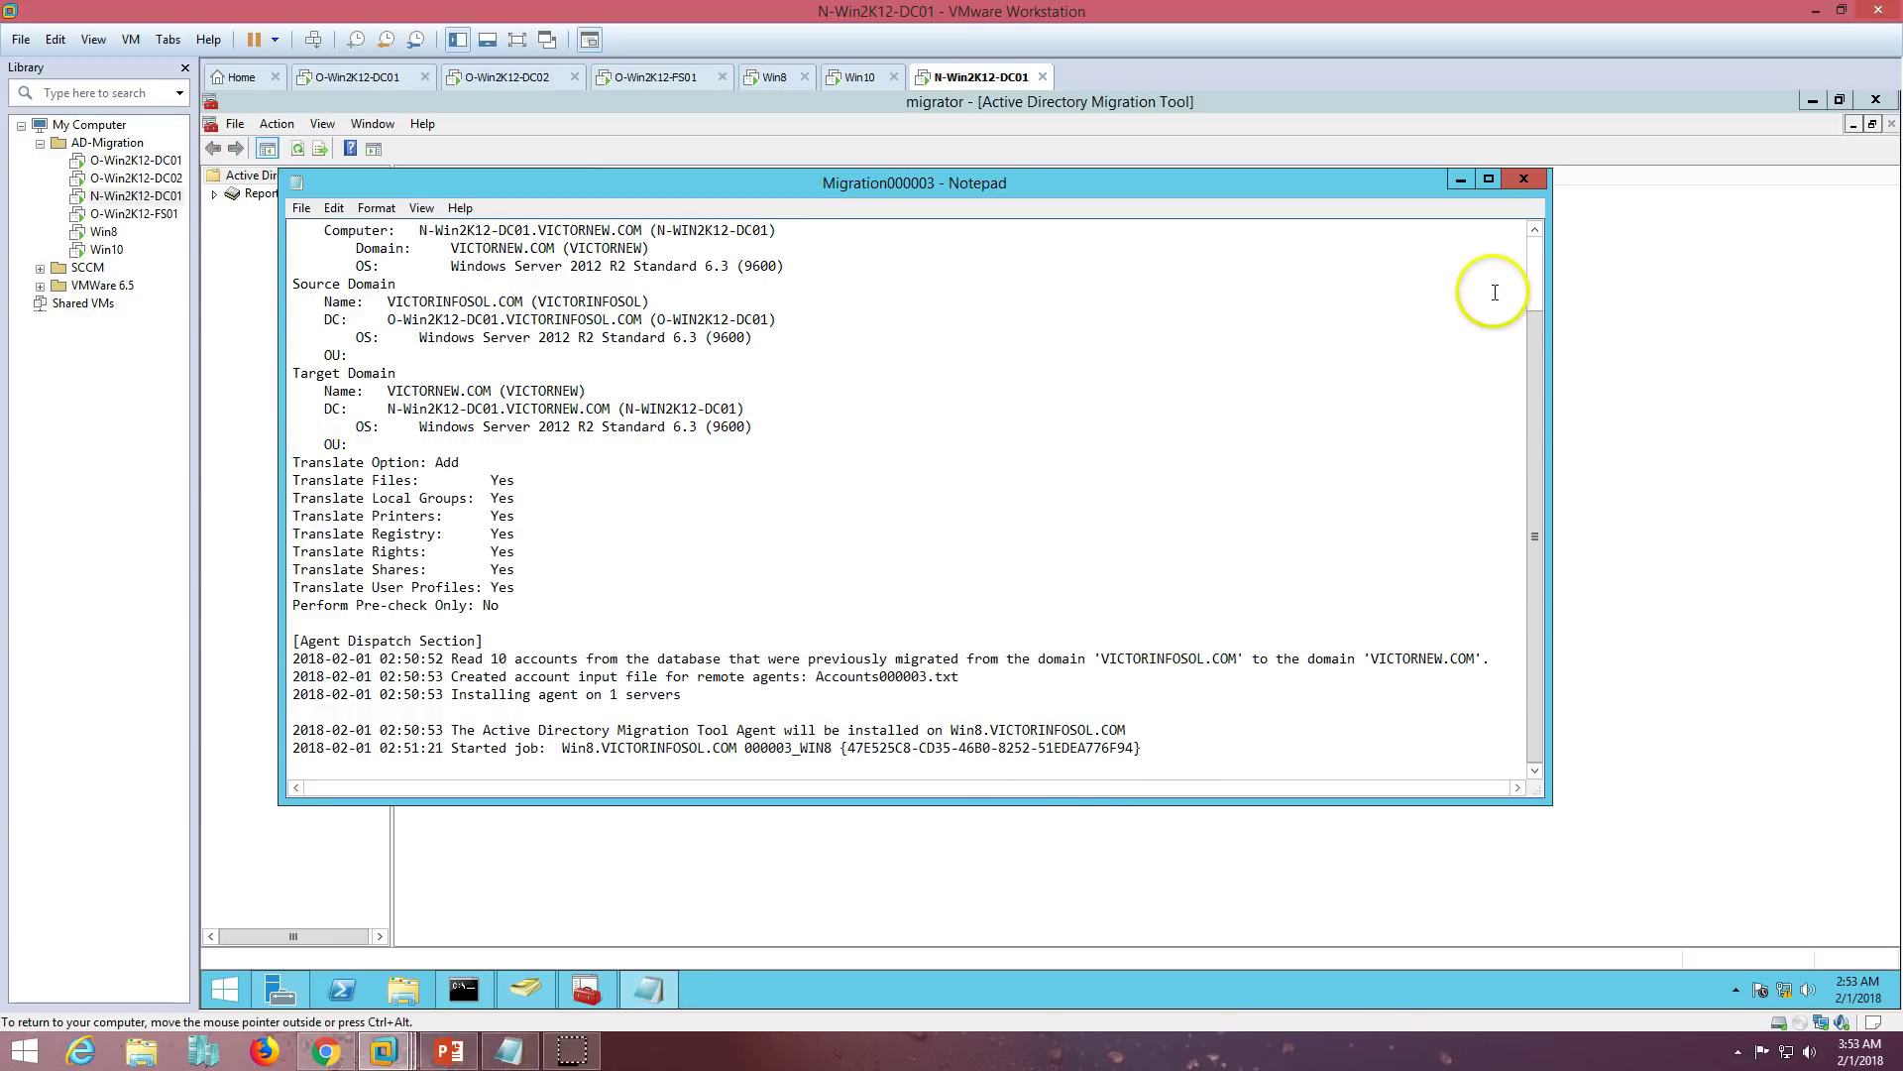
{"action": "left_click", "coordinate": [1524, 179]}
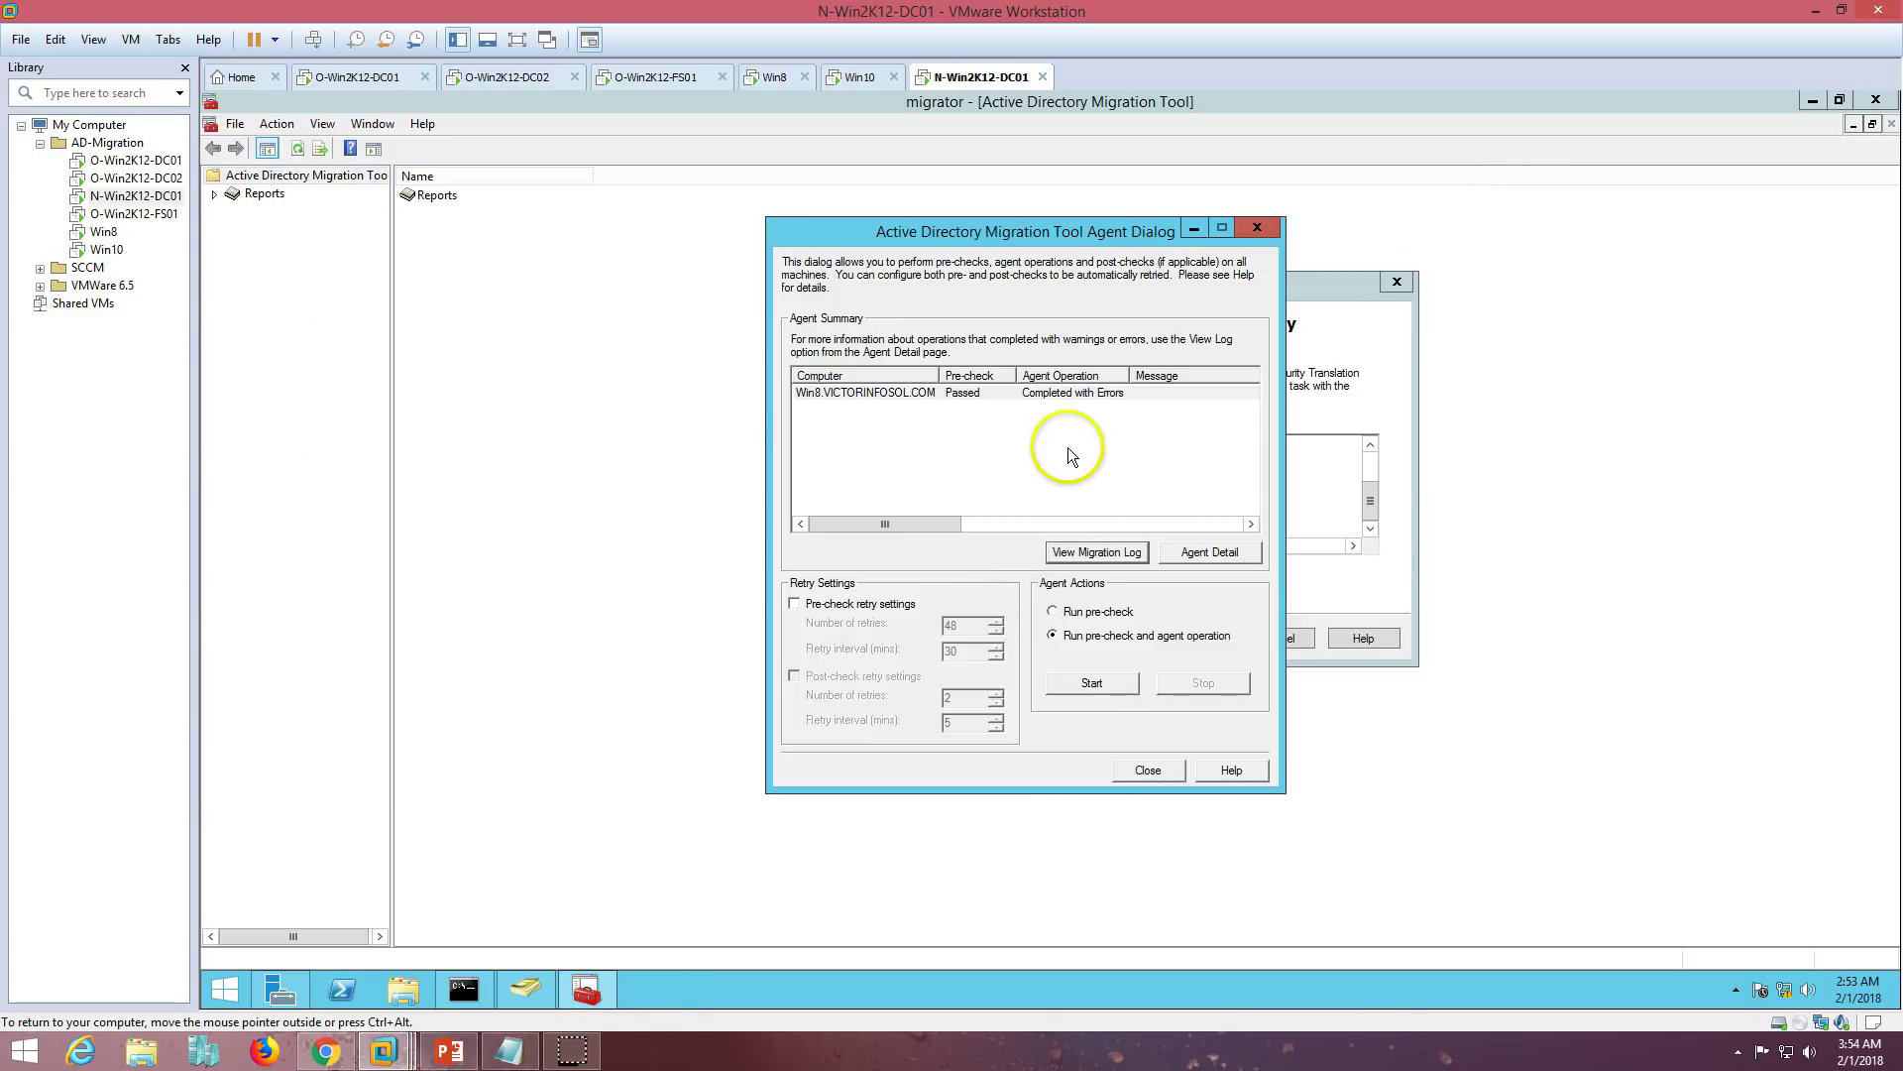
- Close the agent dialog and finished wizard, glance at the migration steps slide, then return to VMware
{"action": "left_click", "coordinate": [1144, 770]}
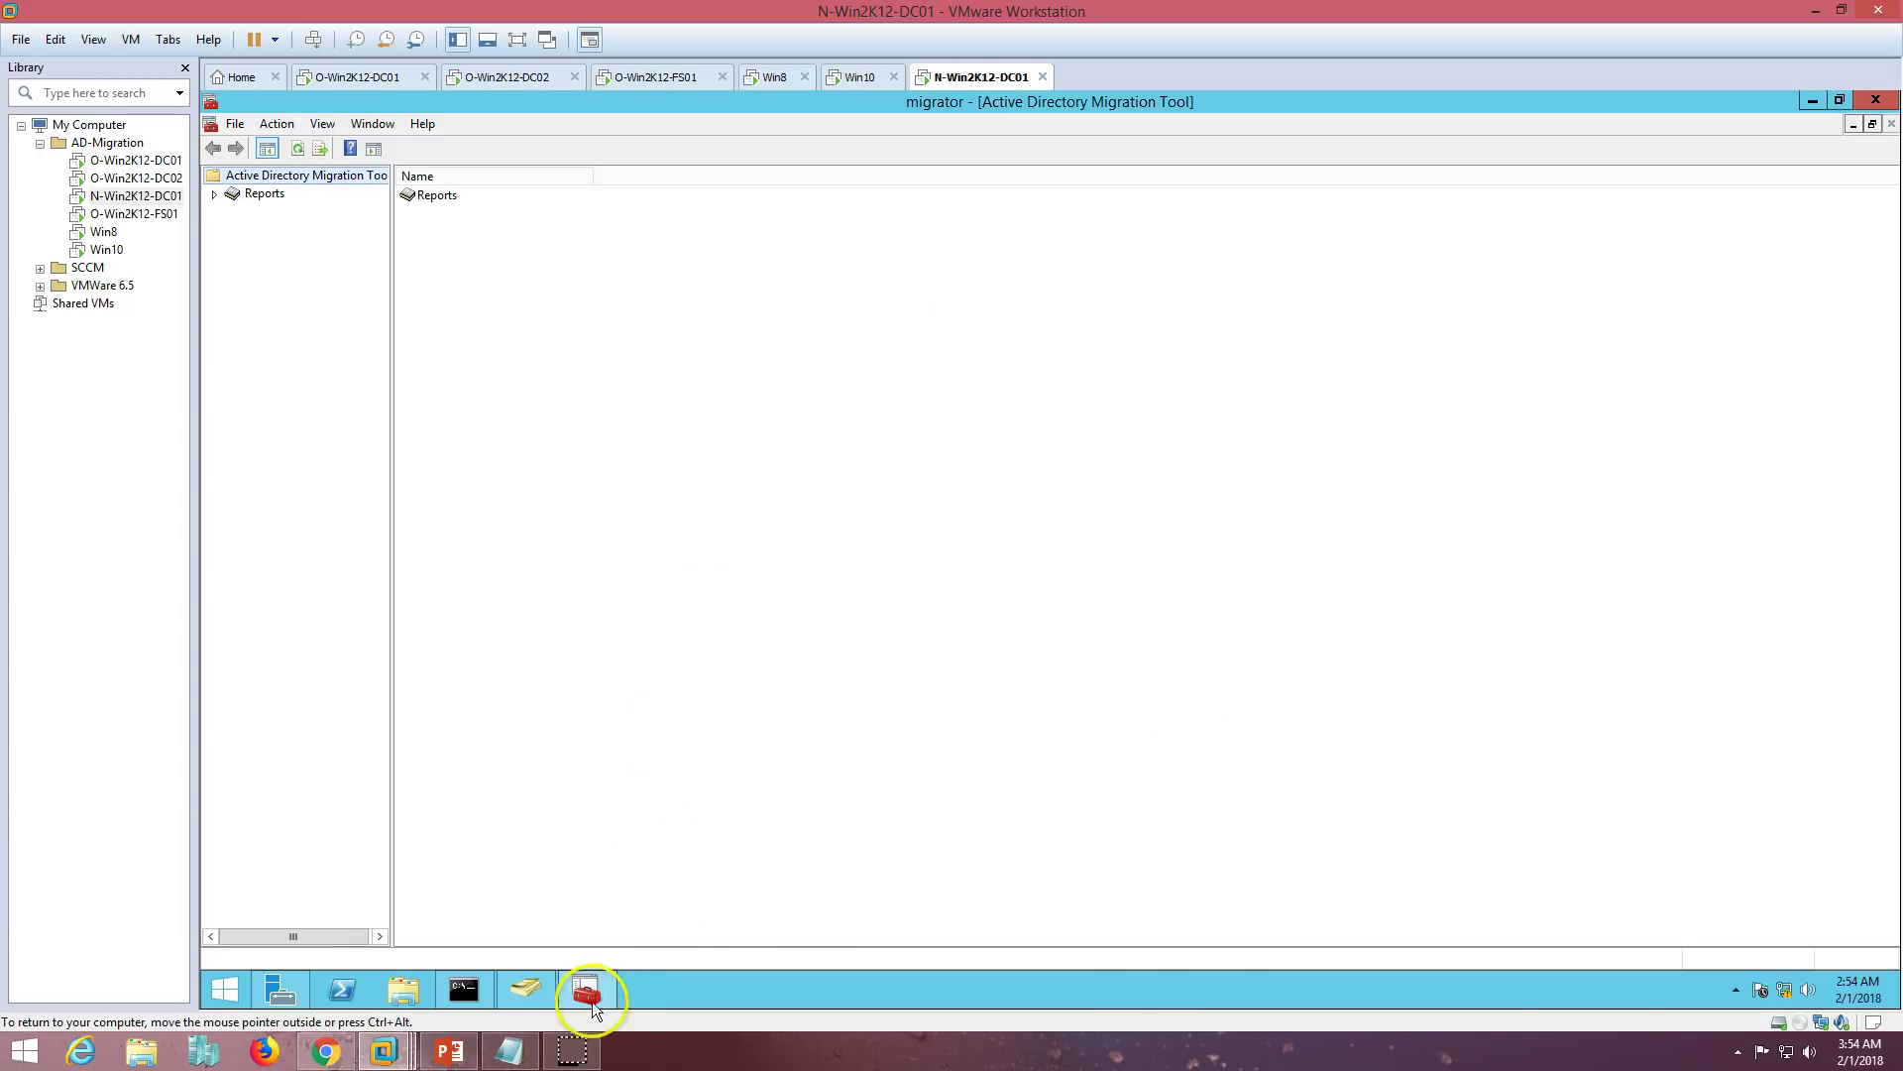
{"action": "left_click", "coordinate": [449, 1051]}
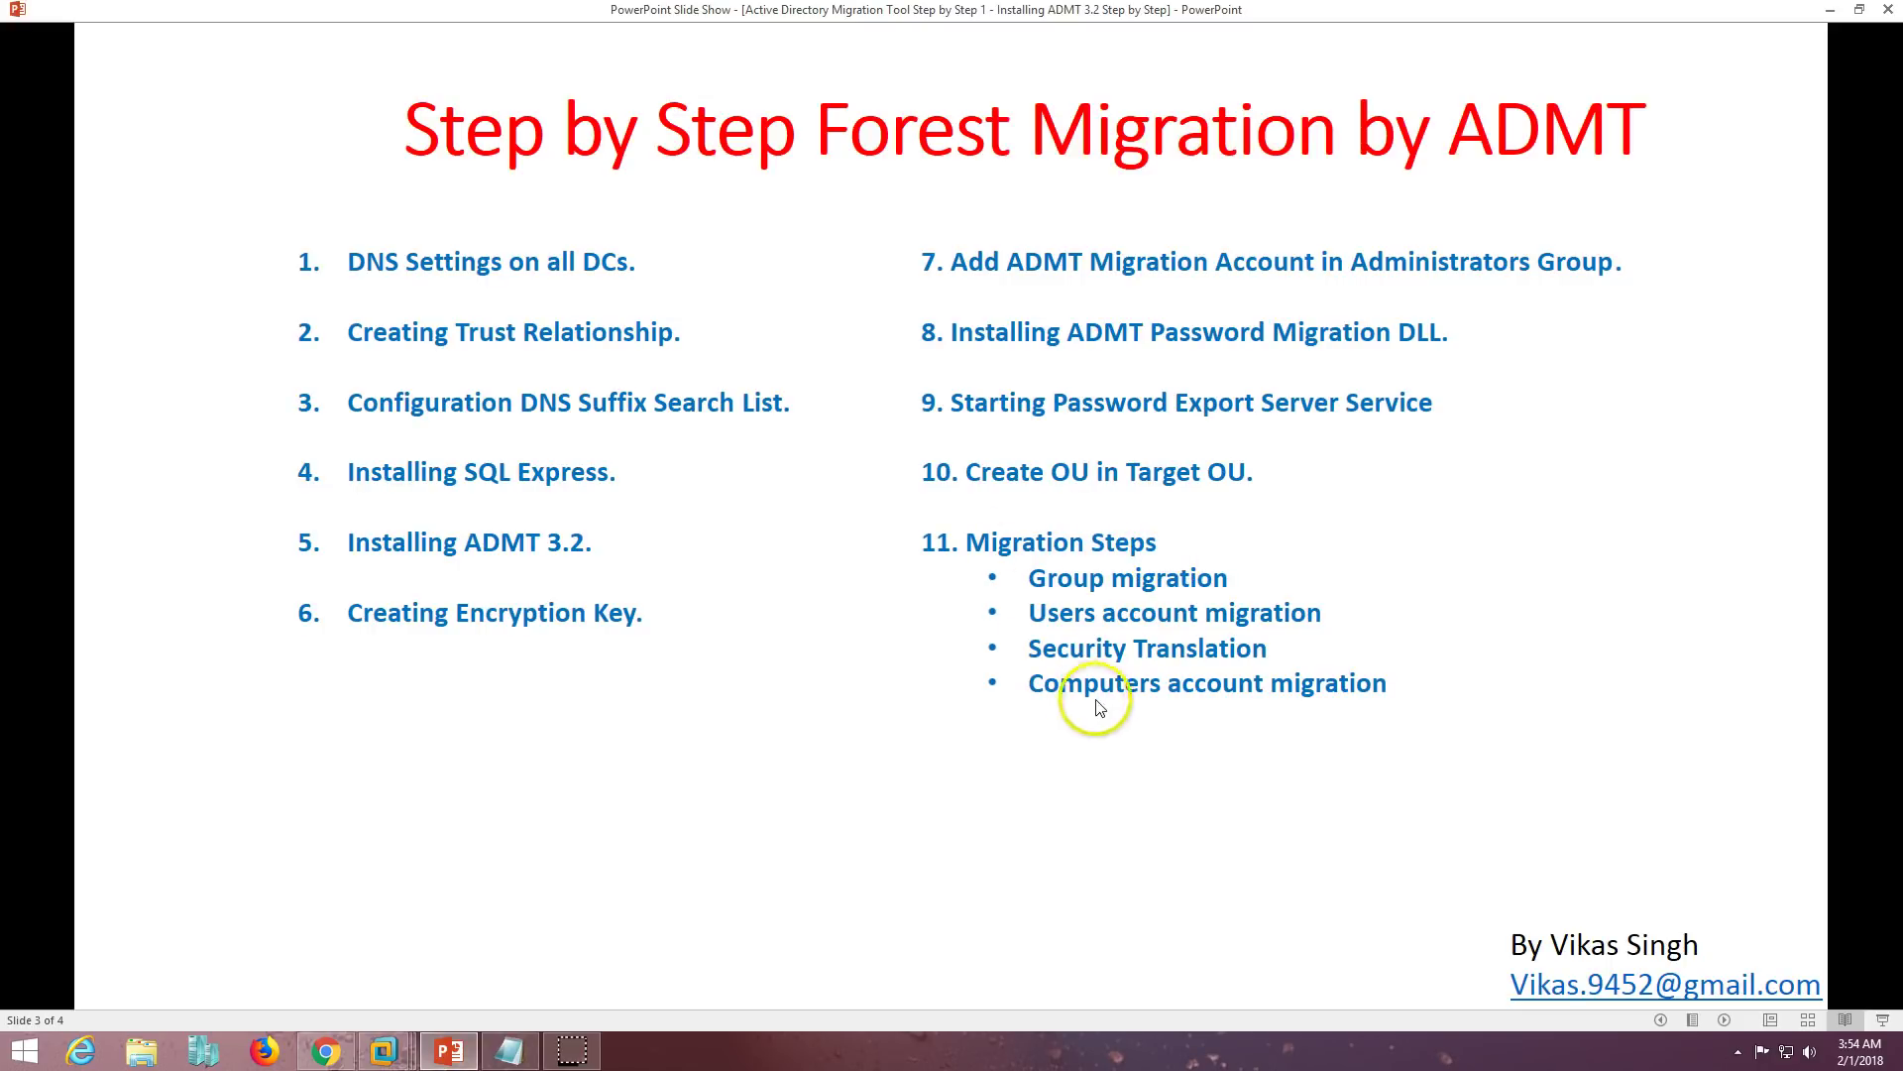
{"action": "left_click", "coordinate": [383, 1051]}
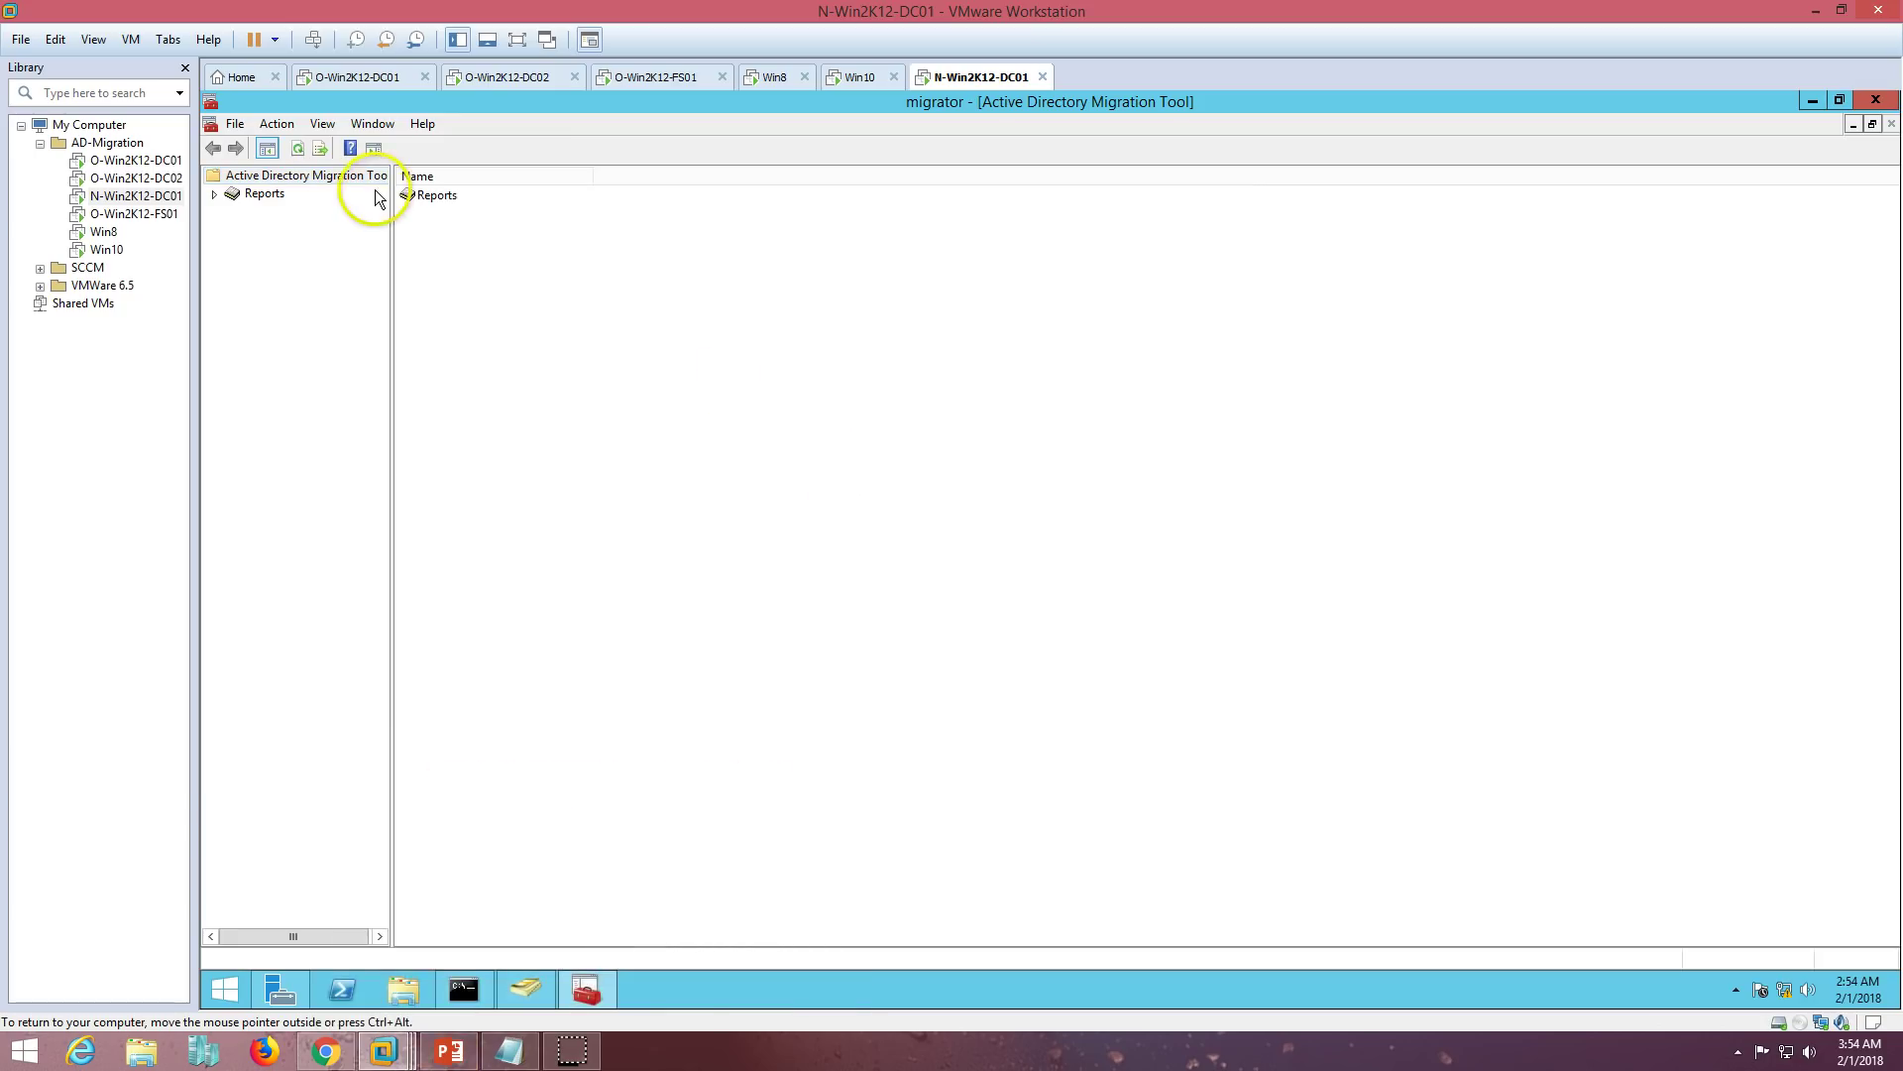
- Start the Computer Migration Wizard and accept the source and target domains
{"action": "right_click", "coordinate": [318, 175]}
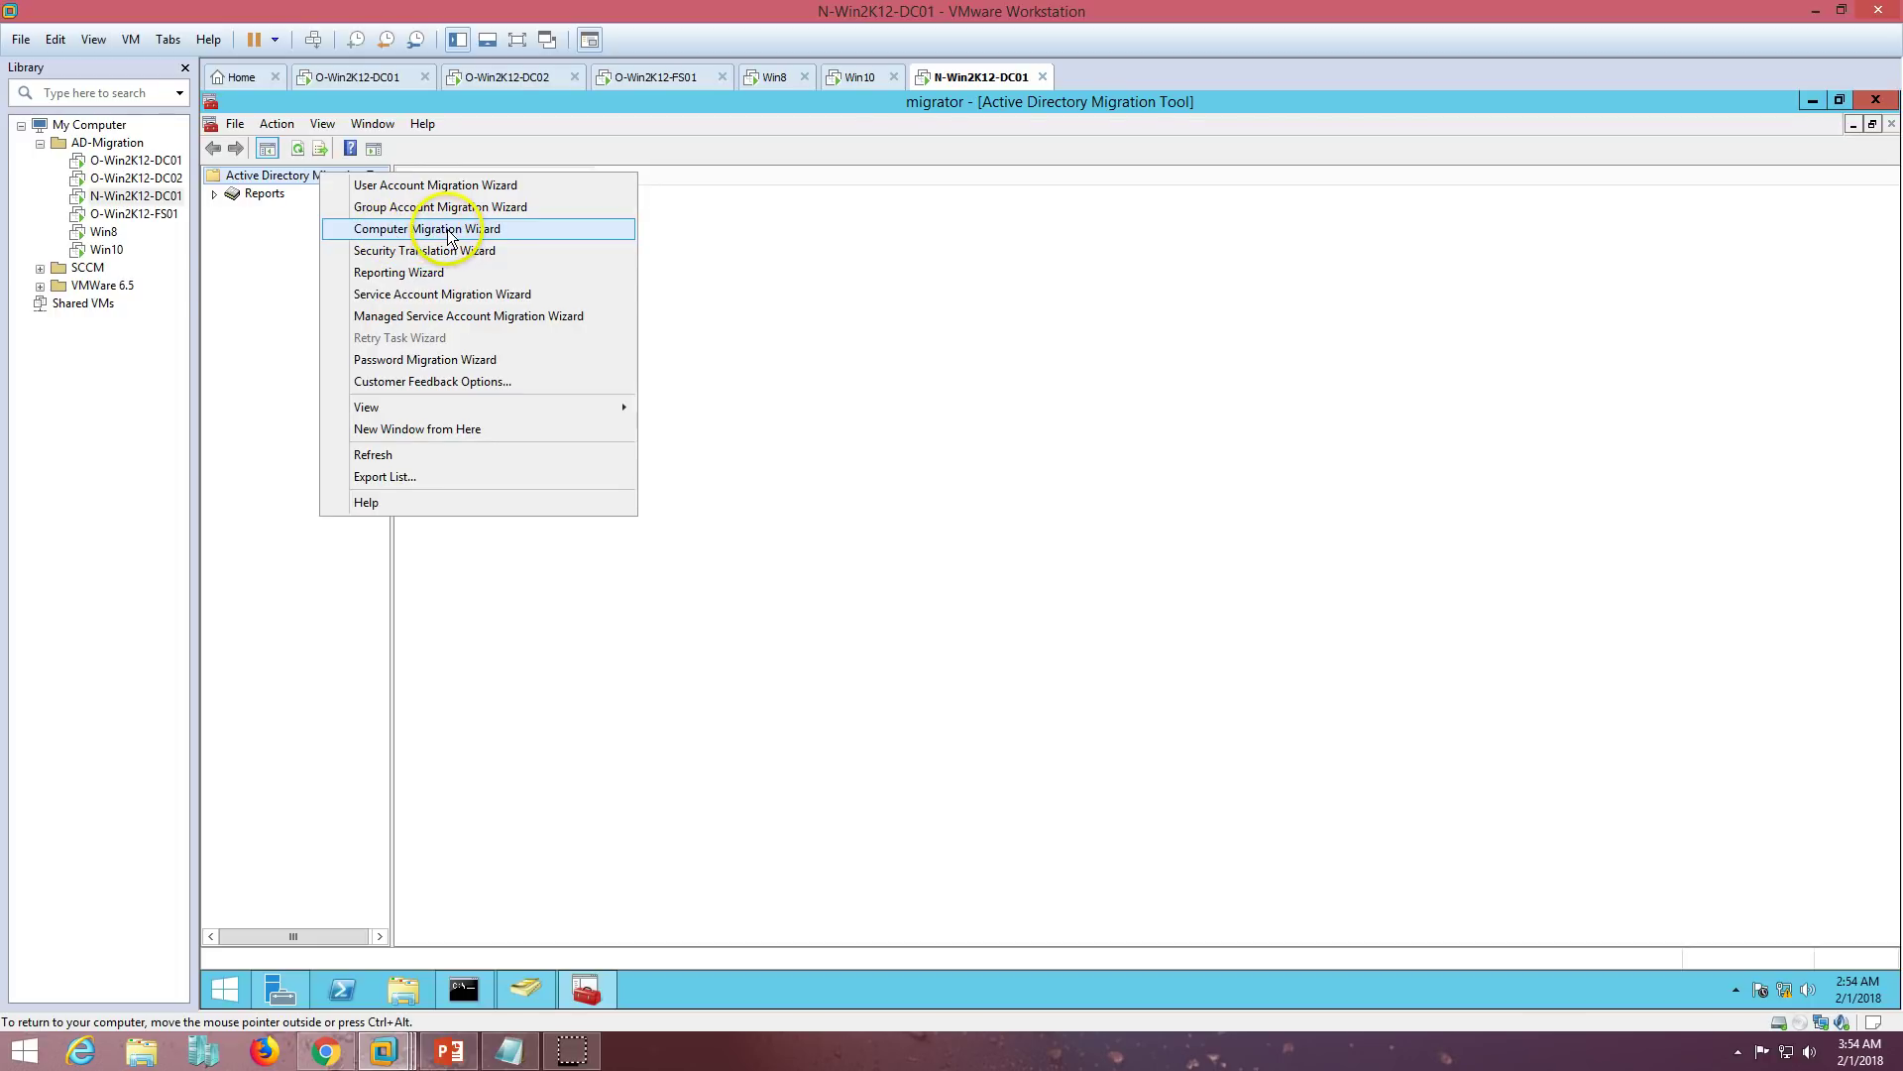
{"action": "left_click", "coordinate": [436, 231]}
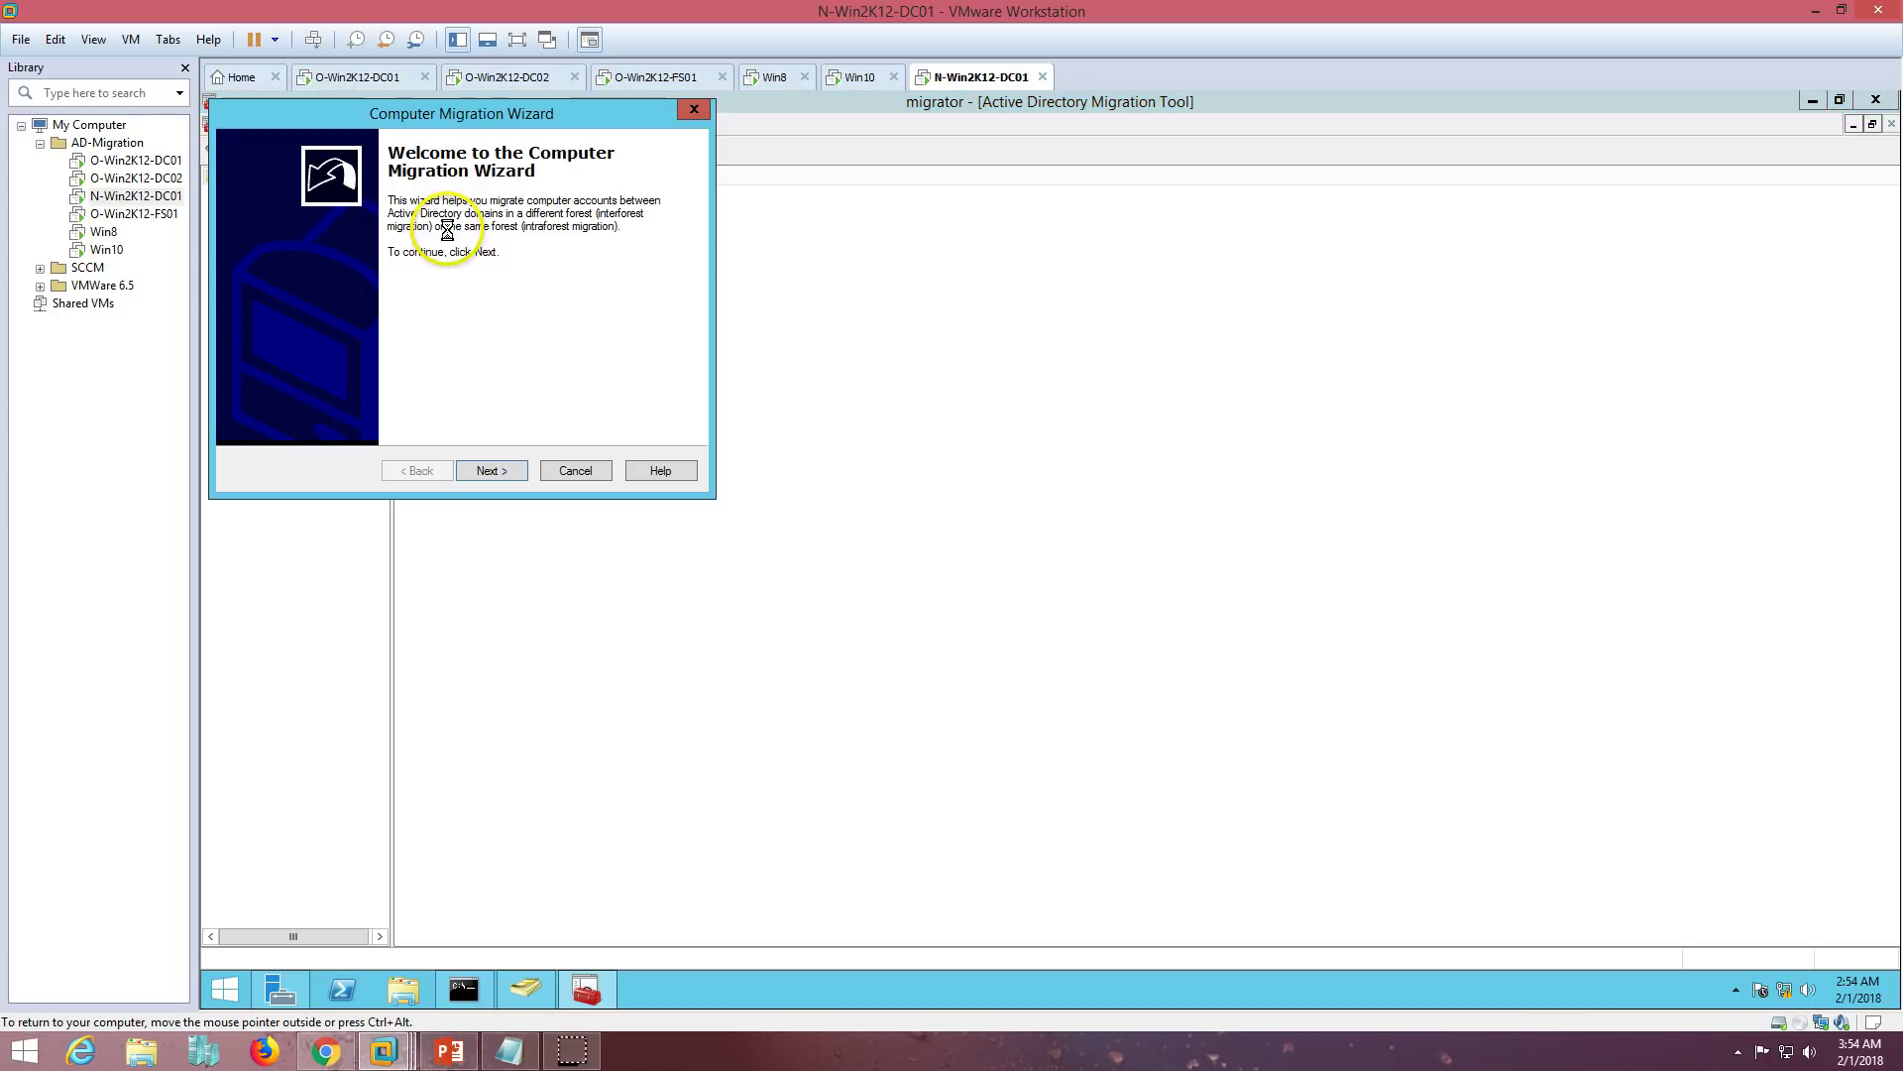
{"action": "left_click", "coordinate": [493, 471]}
{"action": "left_click_drag", "start_coordinate": [516, 113], "coordinate": [1168, 434]}
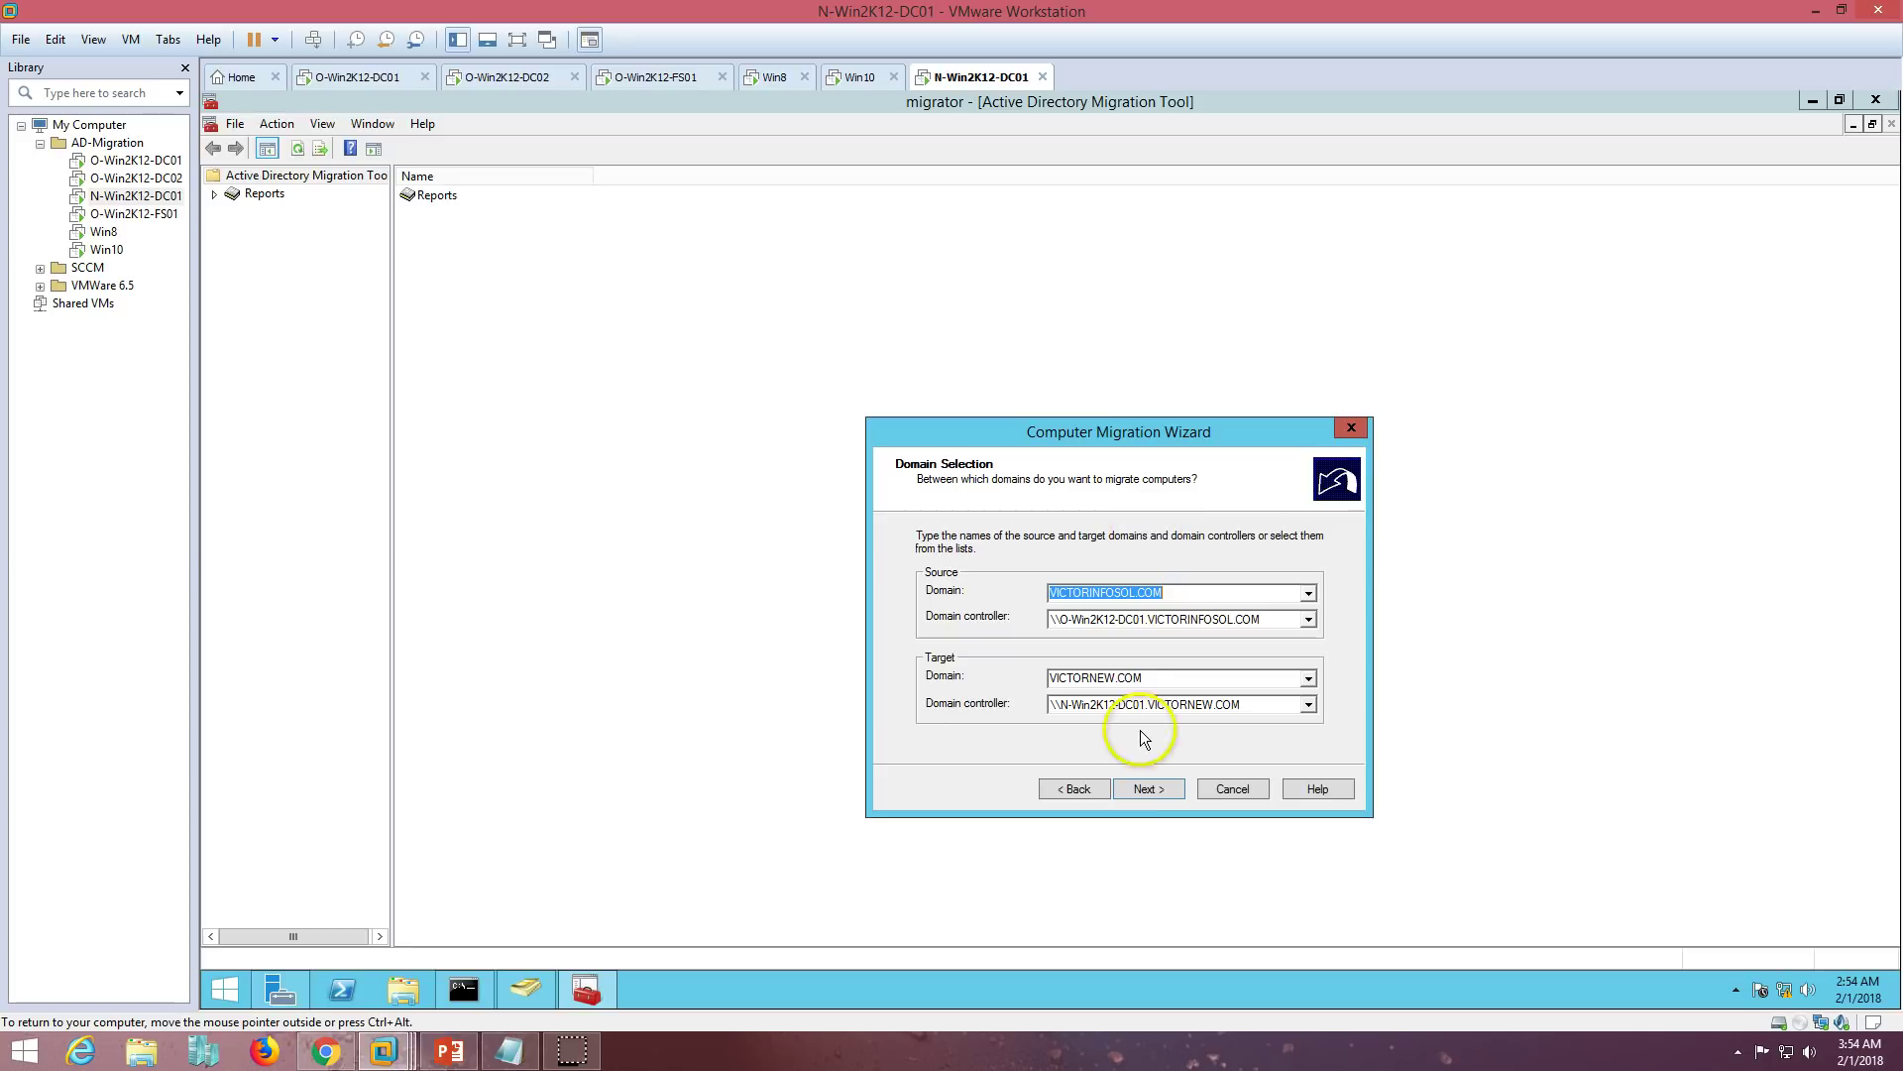
{"action": "left_click", "coordinate": [1147, 788]}
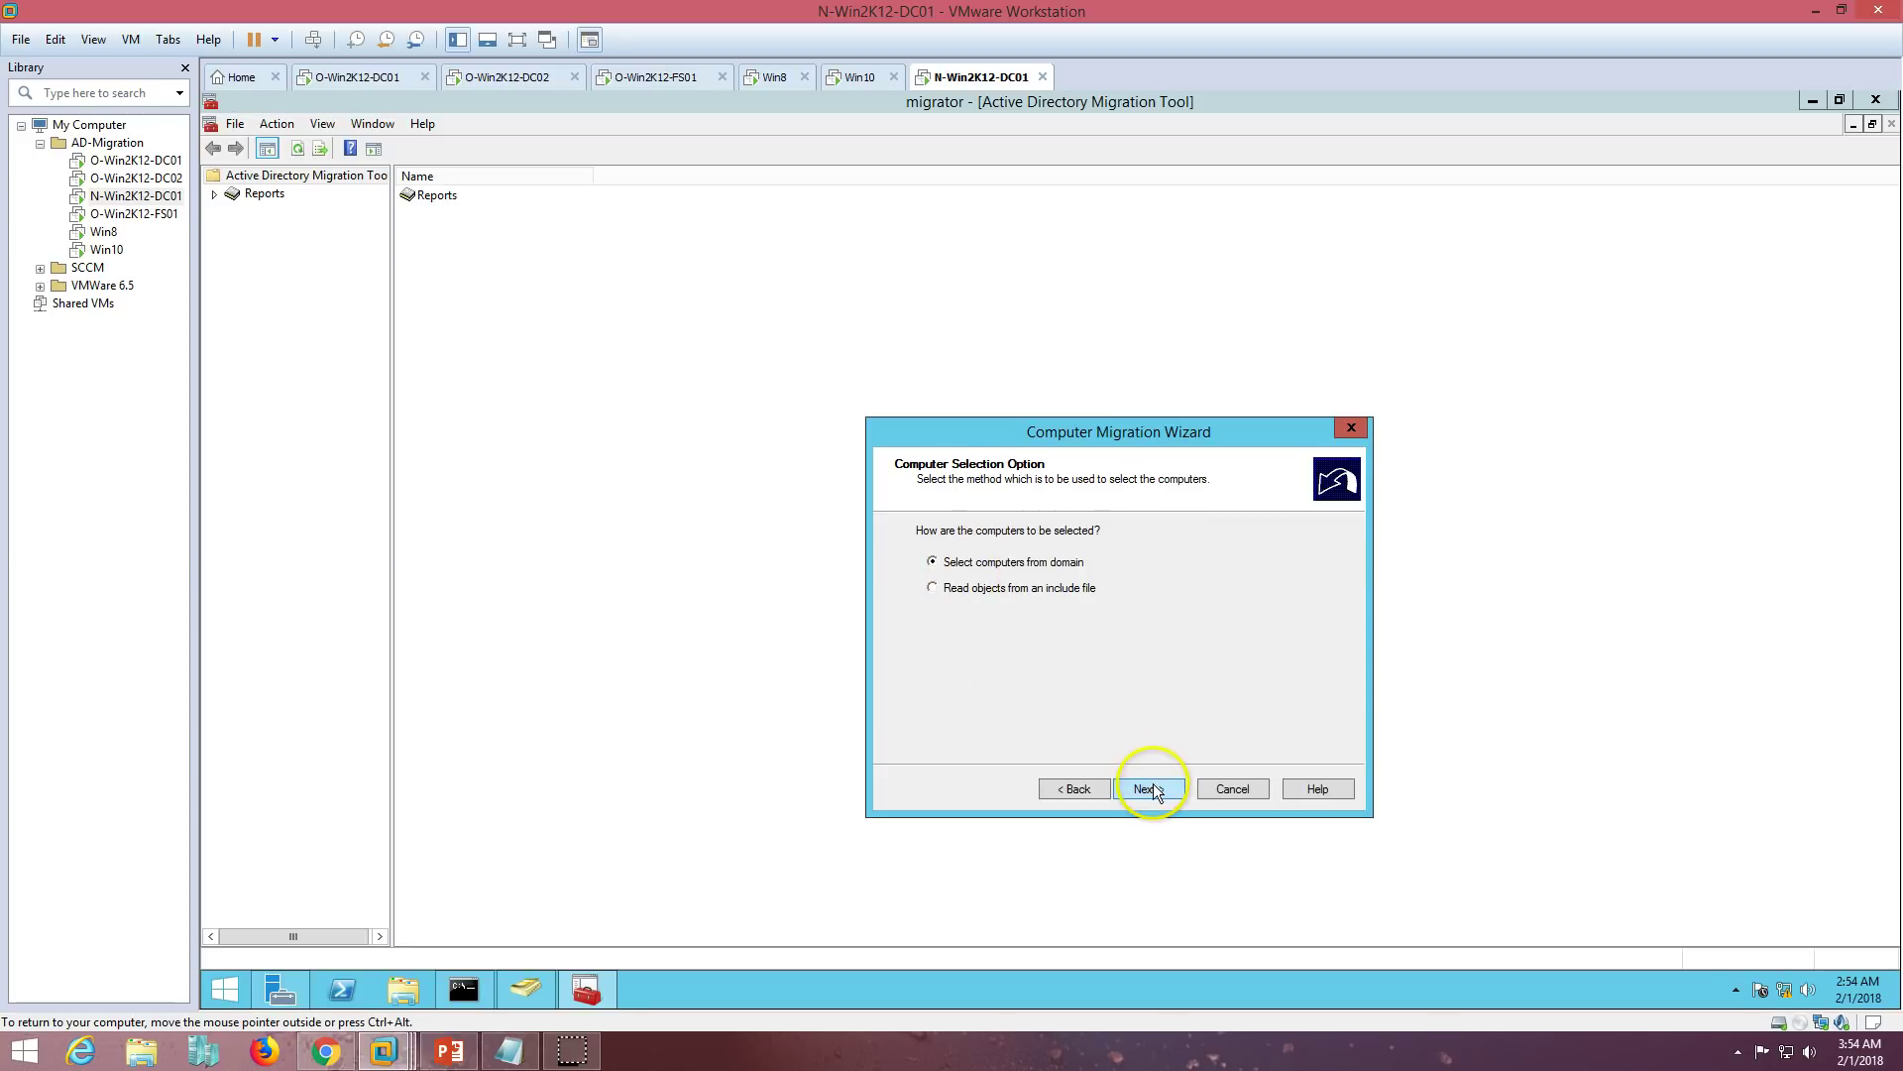
{"action": "left_click", "coordinate": [1150, 788]}
- Search the domain's computers and add WIN8 to the migration list
{"action": "left_click", "coordinate": [932, 728]}
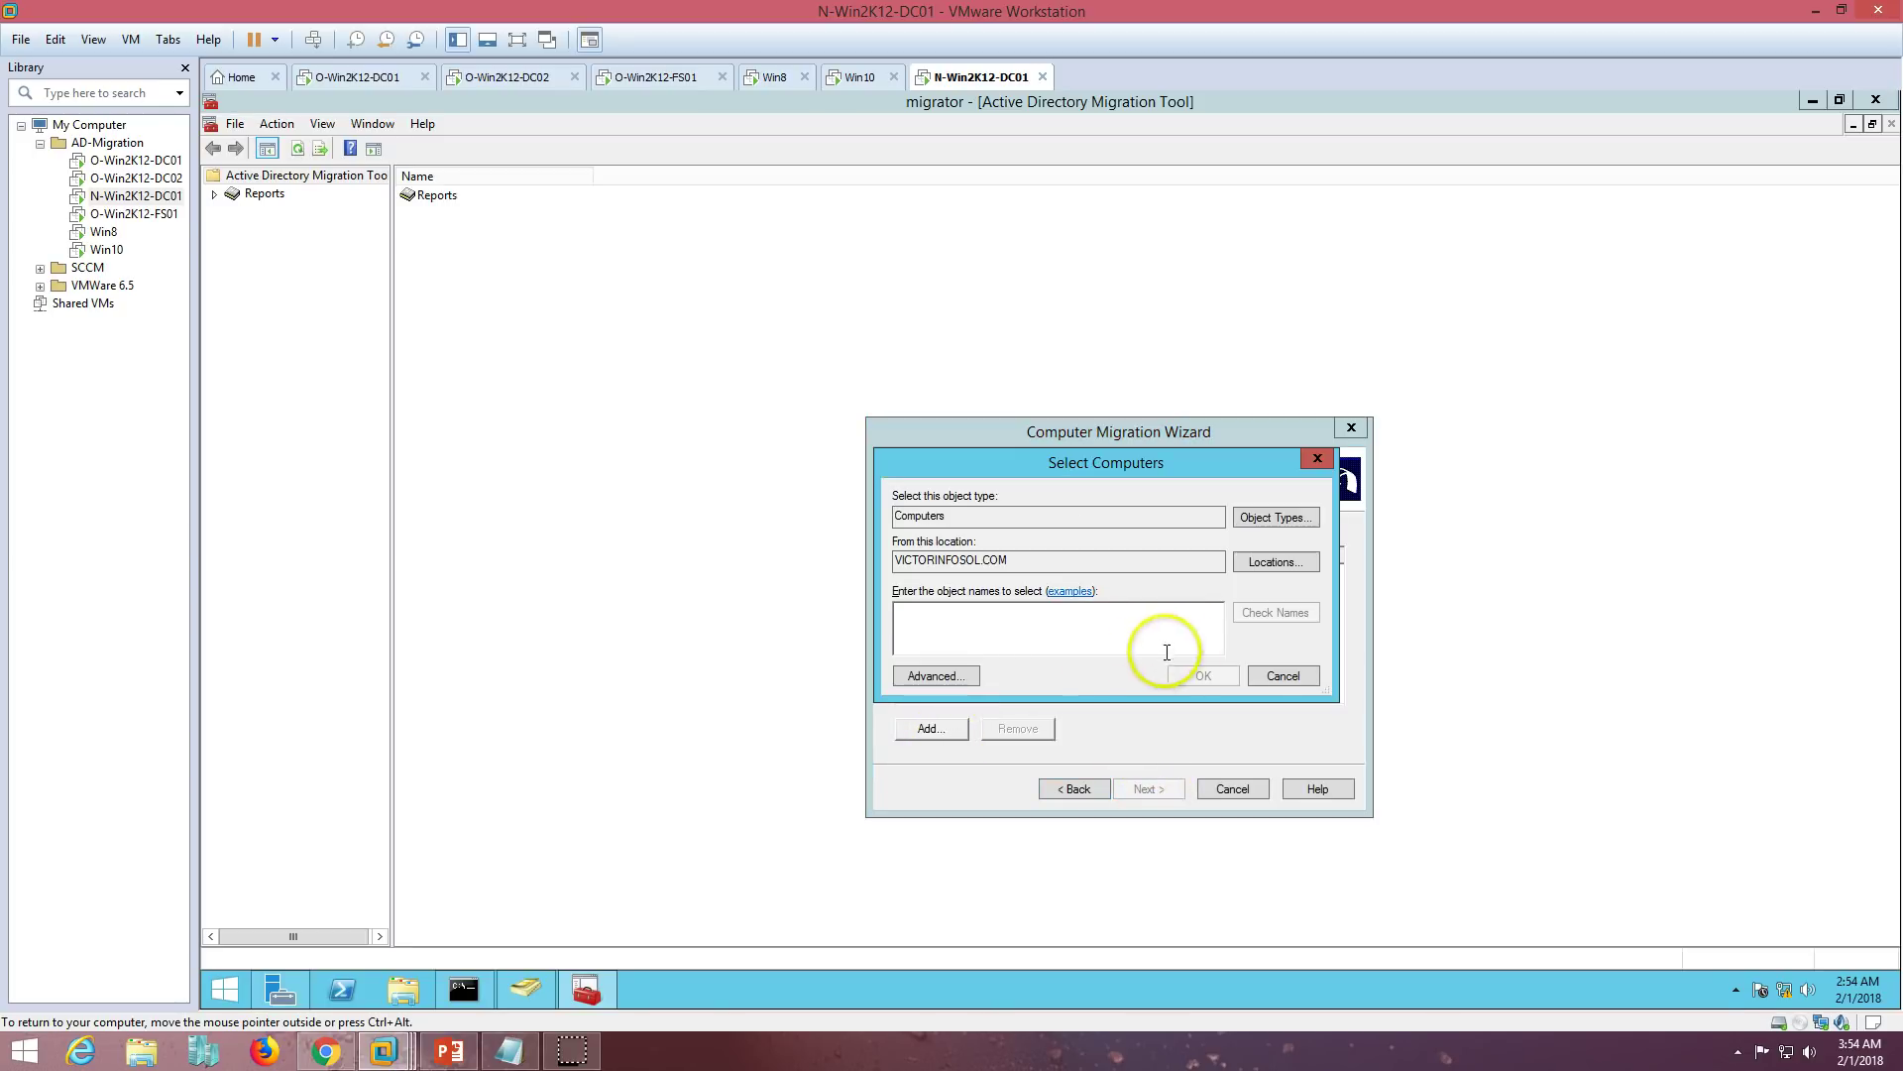
{"action": "left_click", "coordinate": [936, 675]}
{"action": "left_click", "coordinate": [1321, 592]}
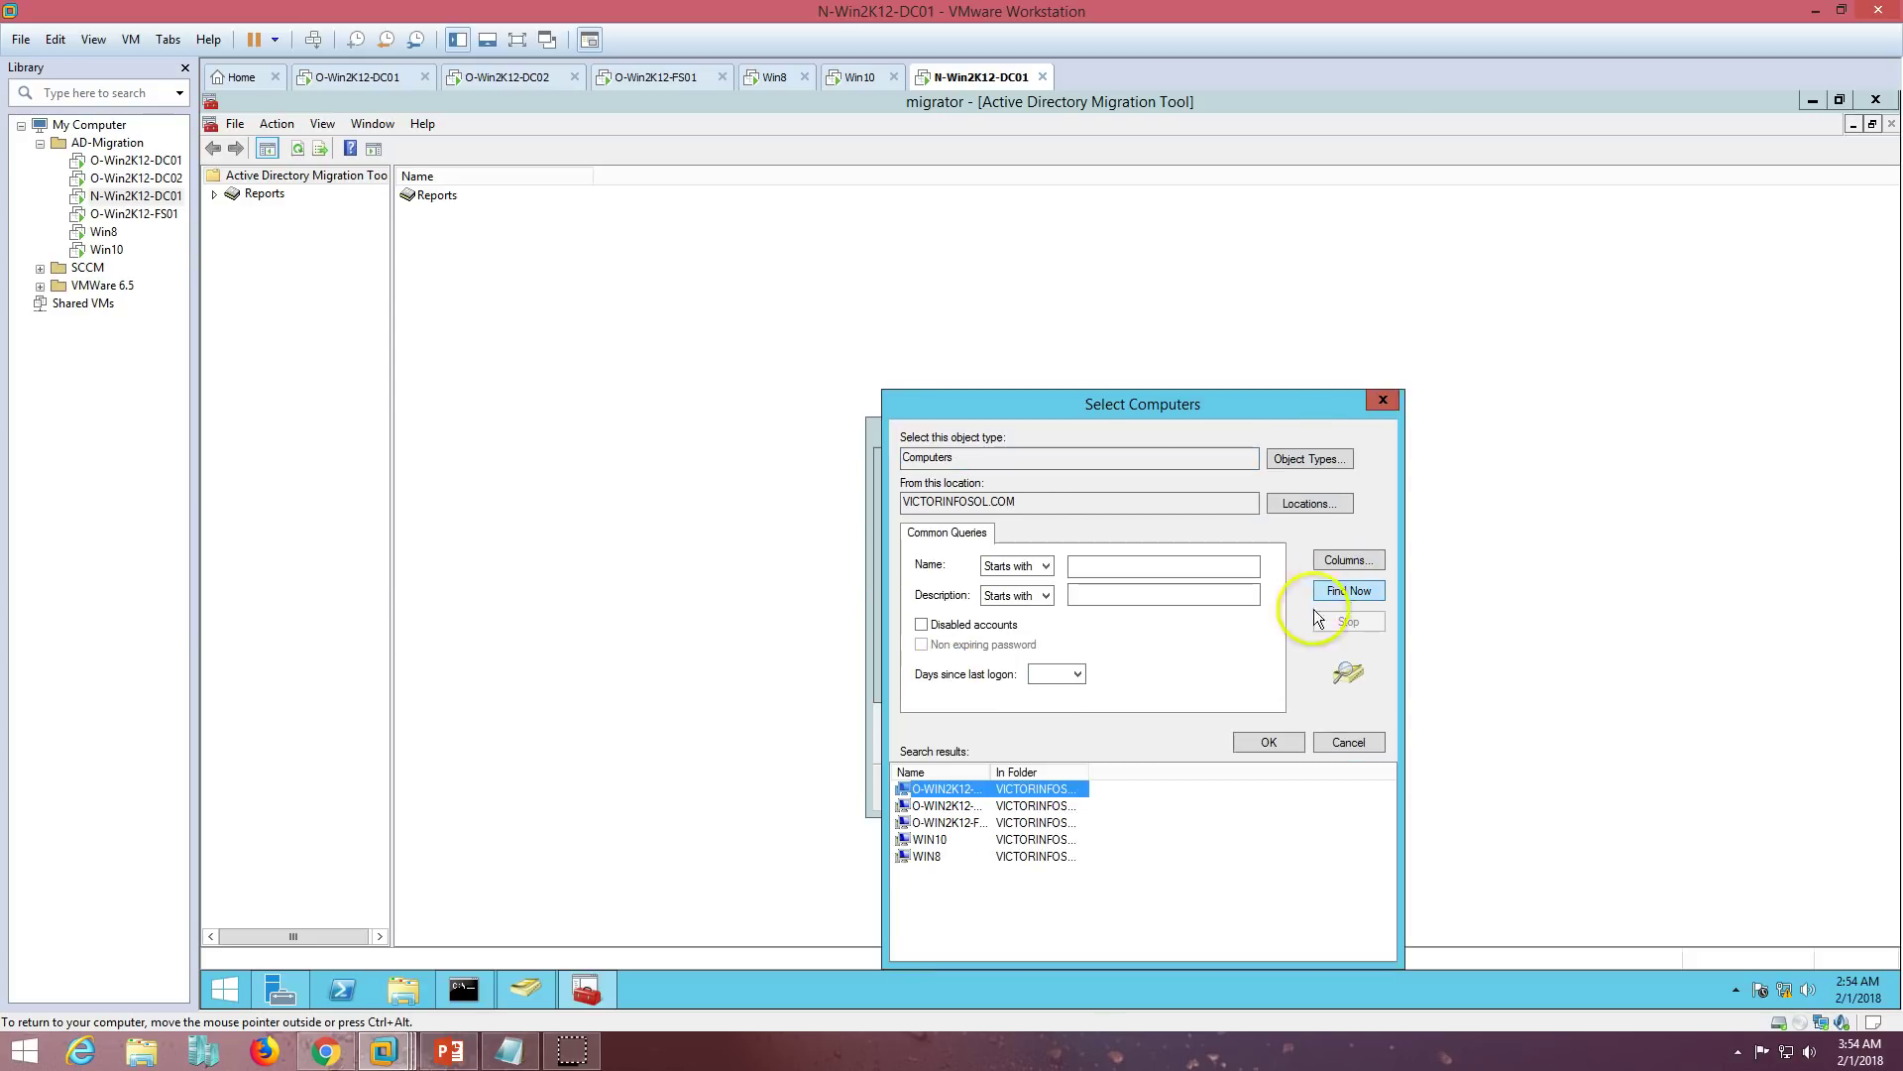
{"action": "left_click", "coordinate": [932, 856]}
{"action": "left_click", "coordinate": [1269, 743]}
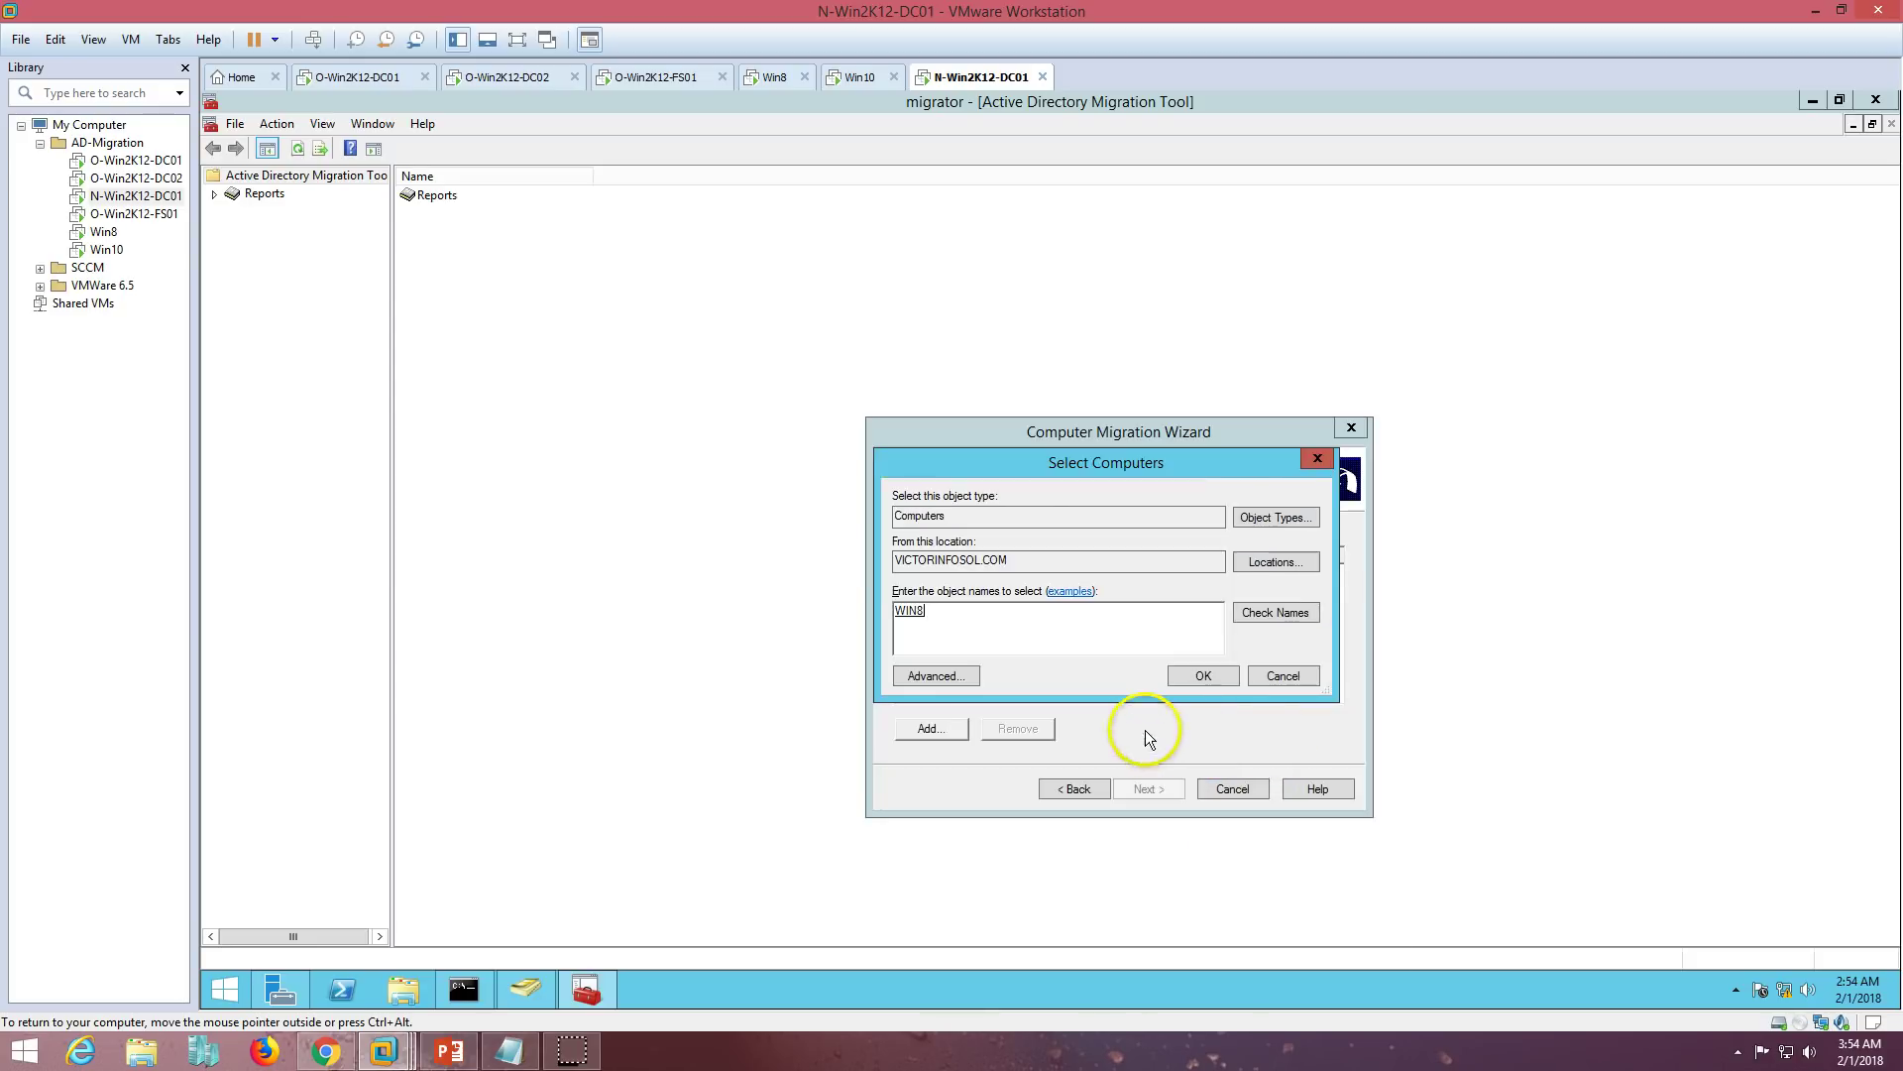
{"action": "left_click", "coordinate": [1210, 675]}
- Set the target OU to Prod > Workstations
{"action": "left_click", "coordinate": [1140, 788]}
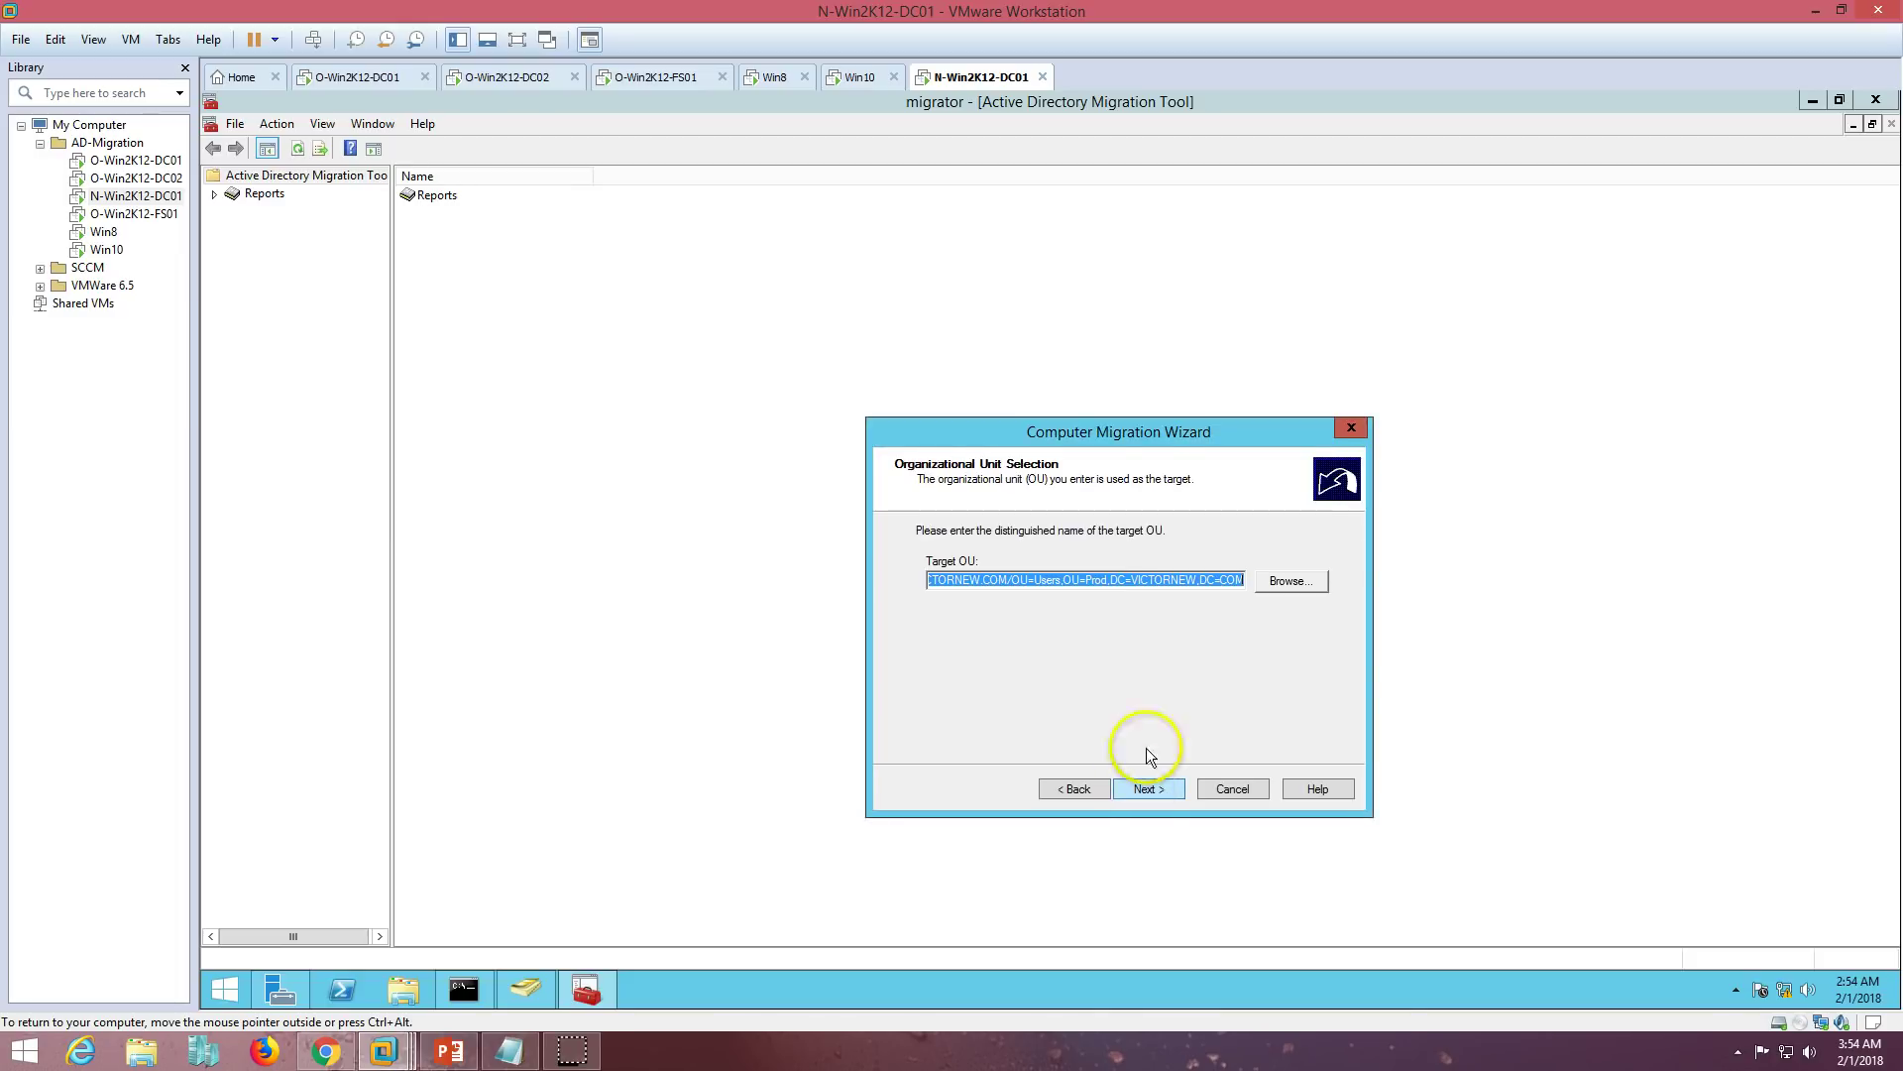
{"action": "left_click_drag", "start_coordinate": [1155, 429], "coordinate": [1126, 375]}
{"action": "left_click", "coordinate": [1257, 530]}
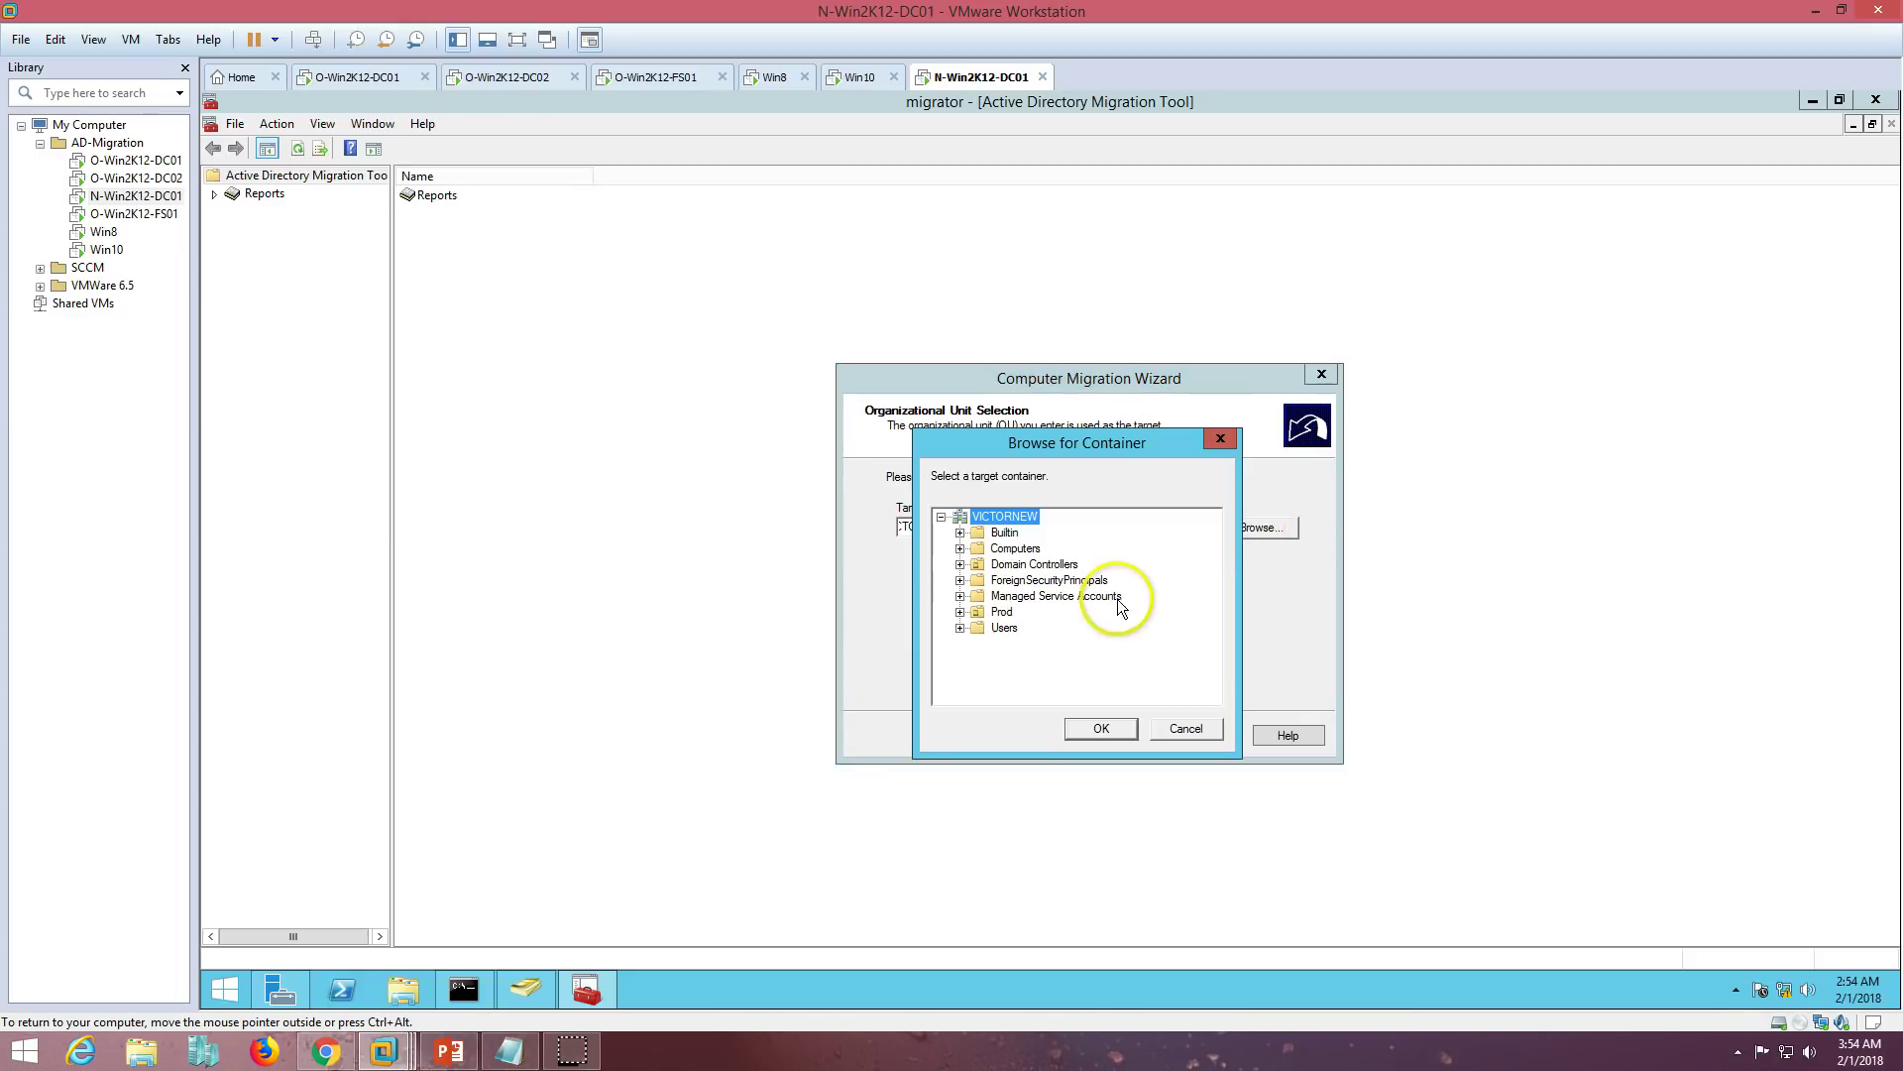
{"action": "double_click", "coordinate": [1001, 611]}
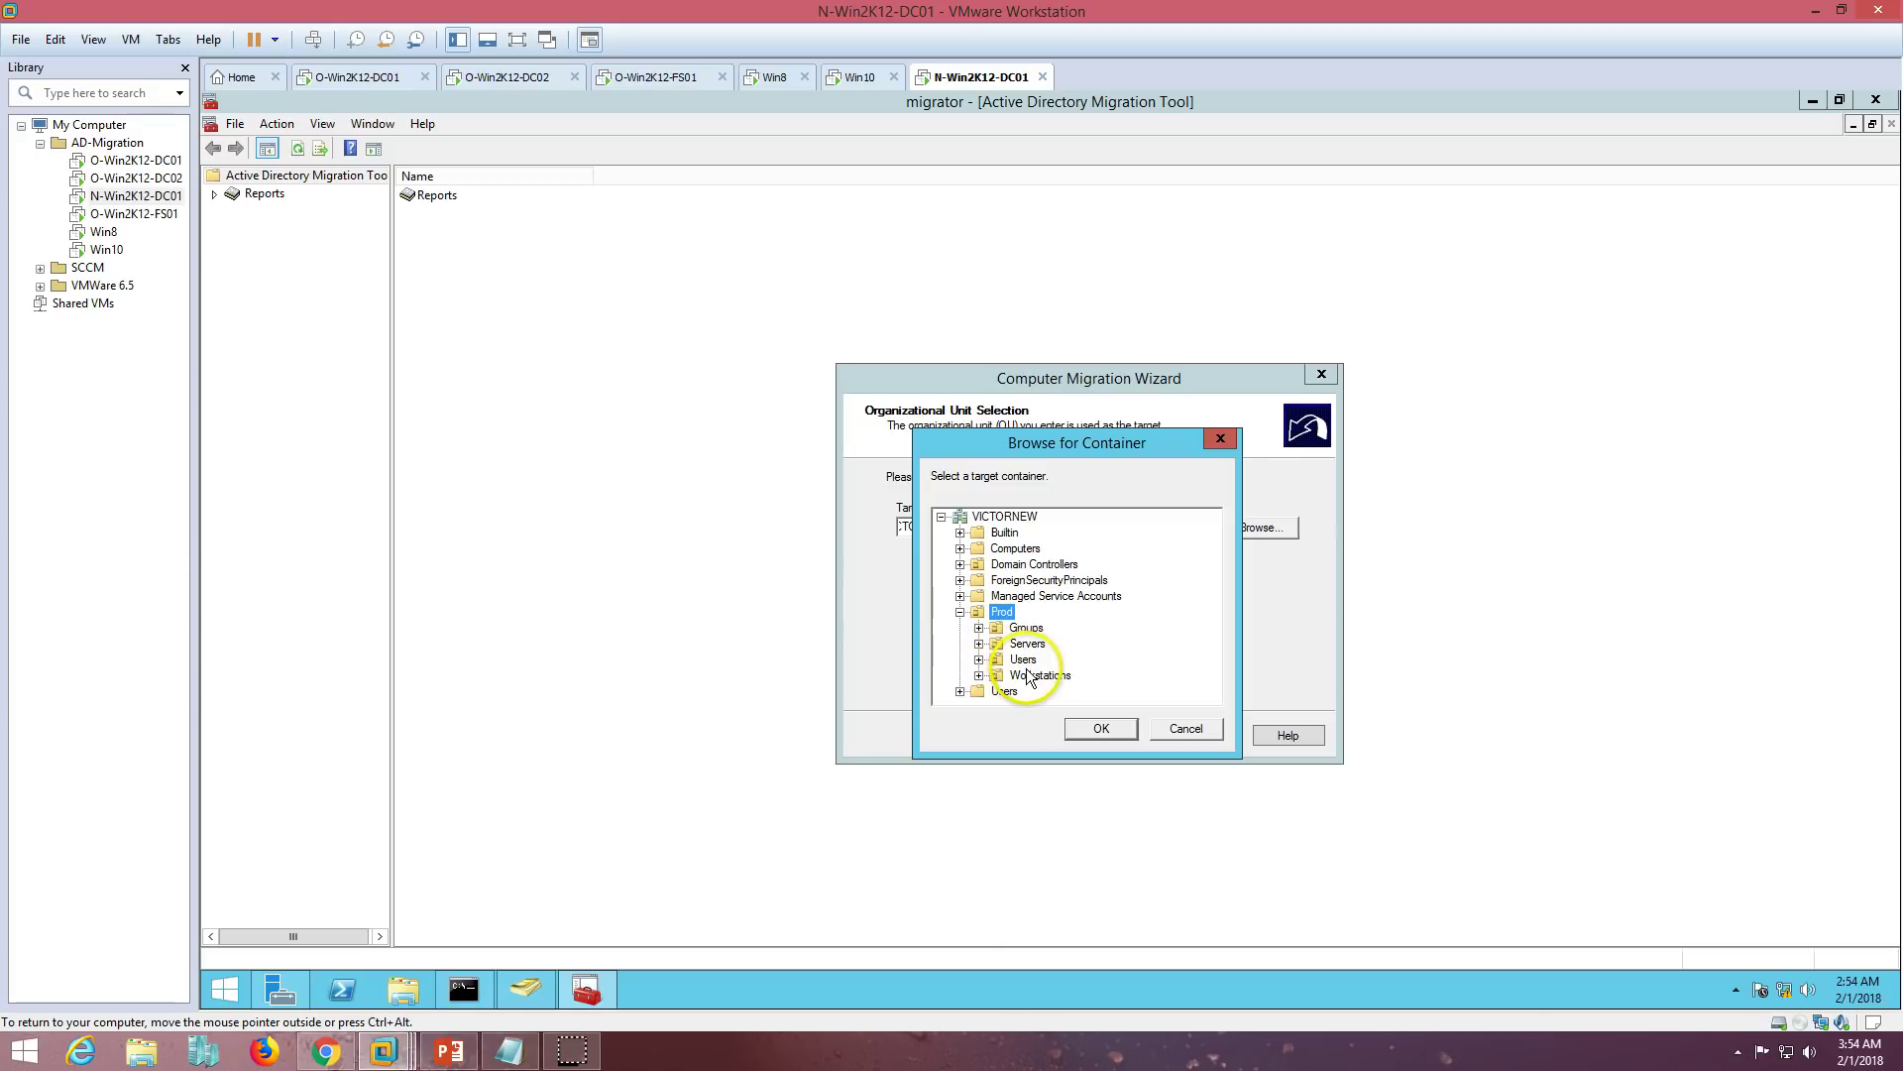
{"action": "double_click", "coordinate": [1040, 675]}
{"action": "left_click", "coordinate": [1101, 731]}
- Accept the default translation, security, restart delay, exclusion and conflict options through to the summary
{"action": "left_click", "coordinate": [1130, 737]}
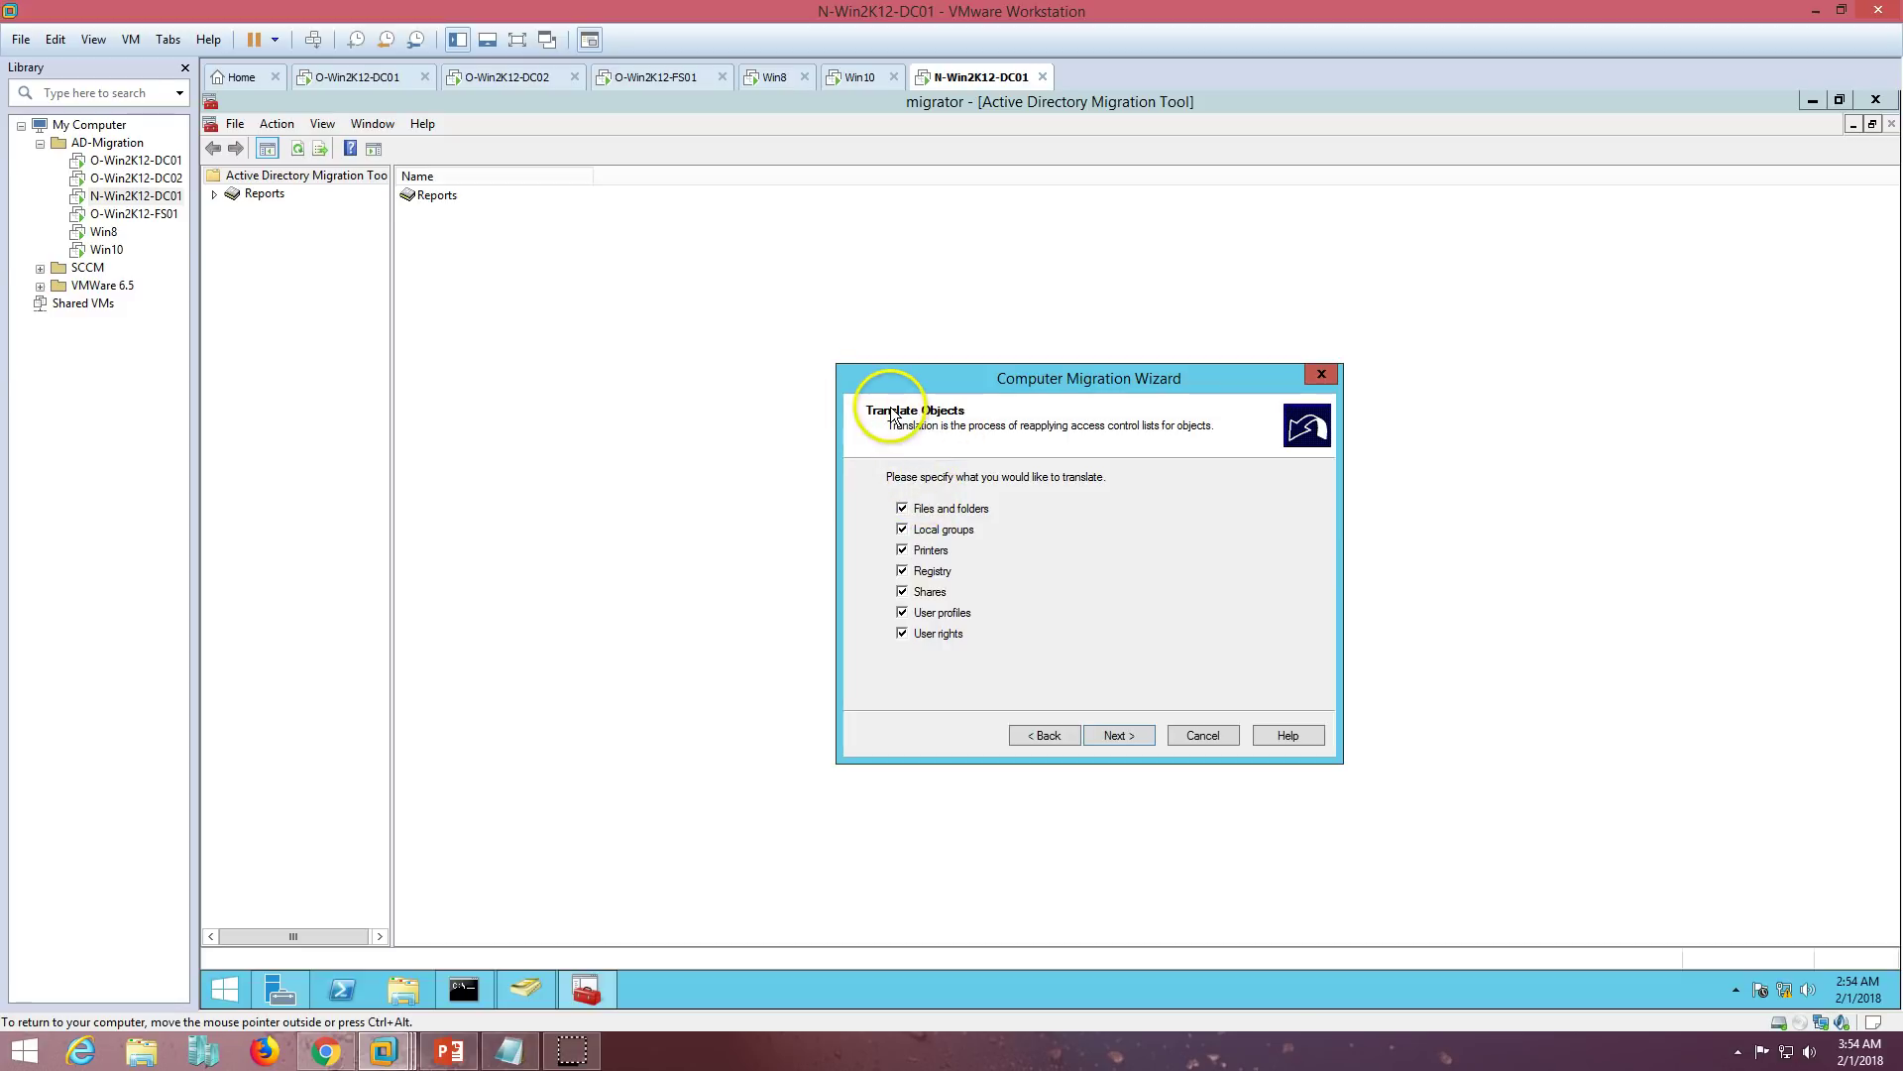
{"action": "left_click", "coordinate": [1136, 732]}
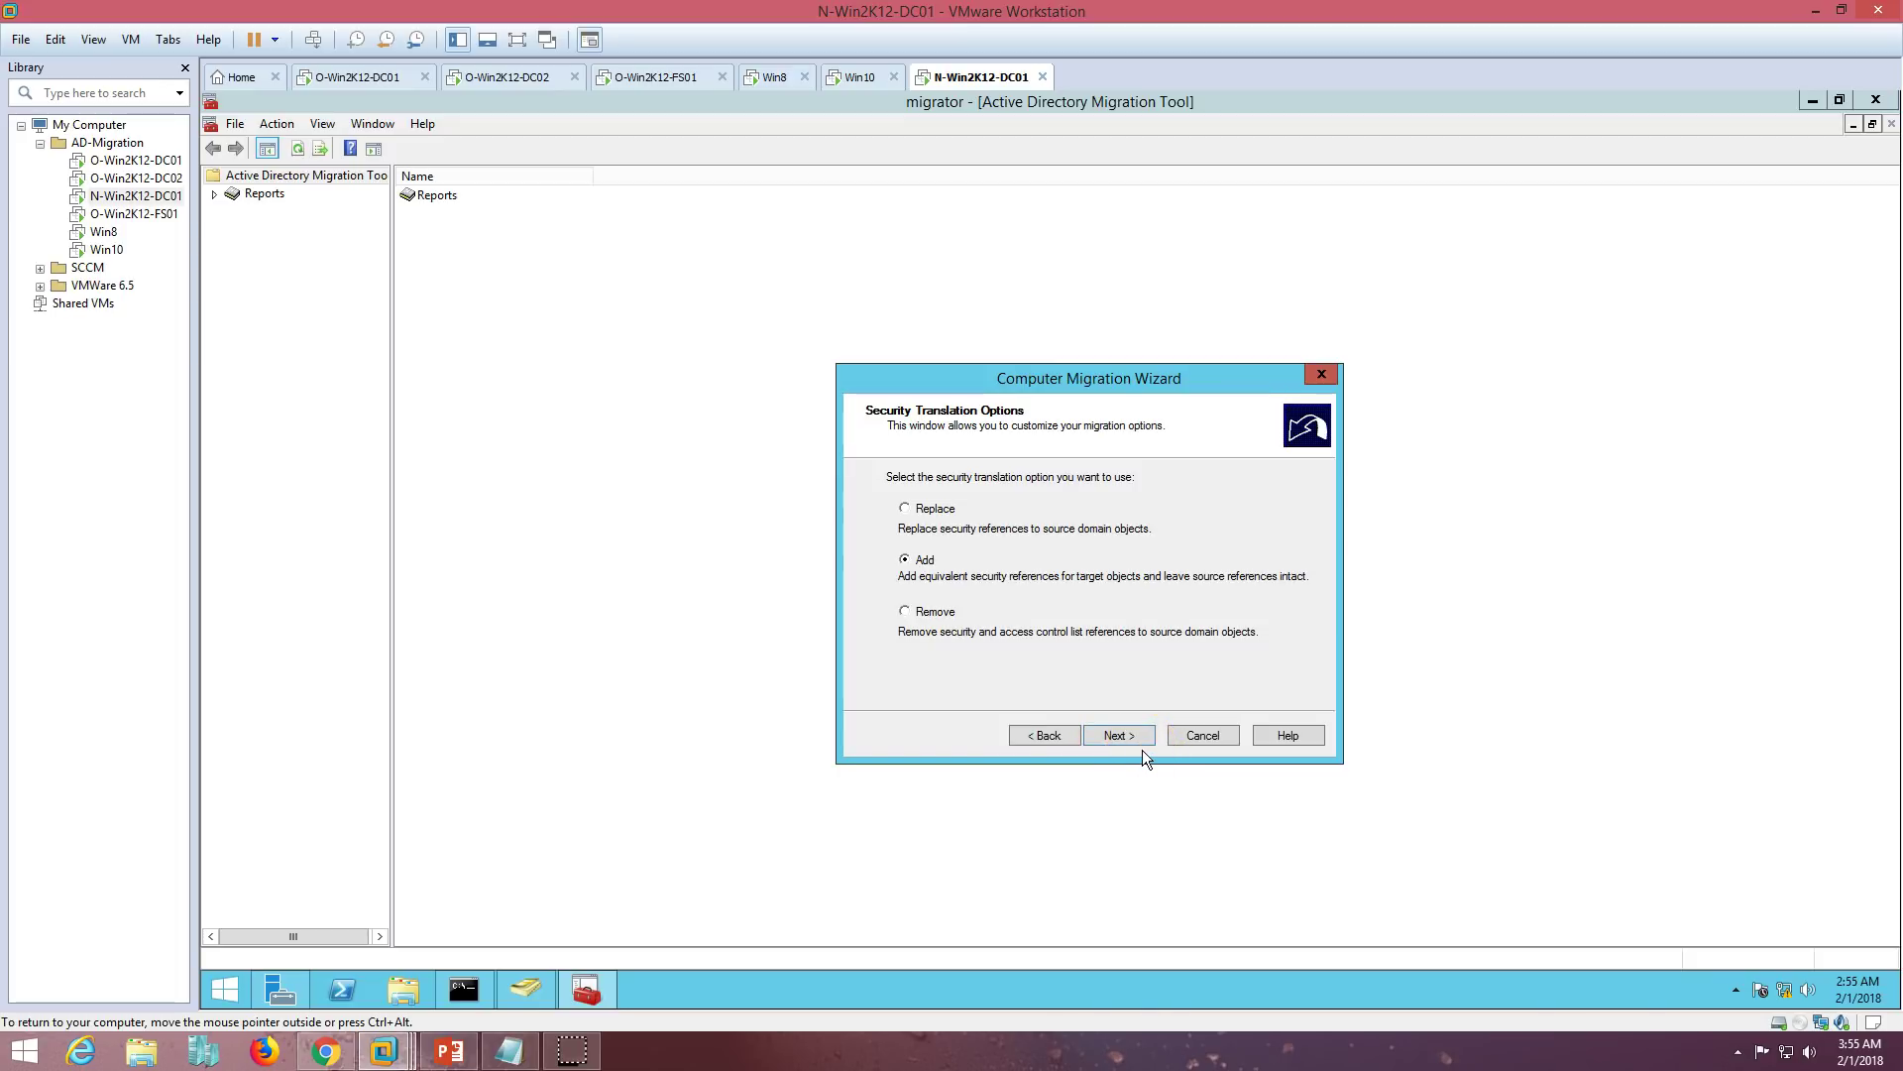
{"action": "left_click", "coordinate": [1113, 736]}
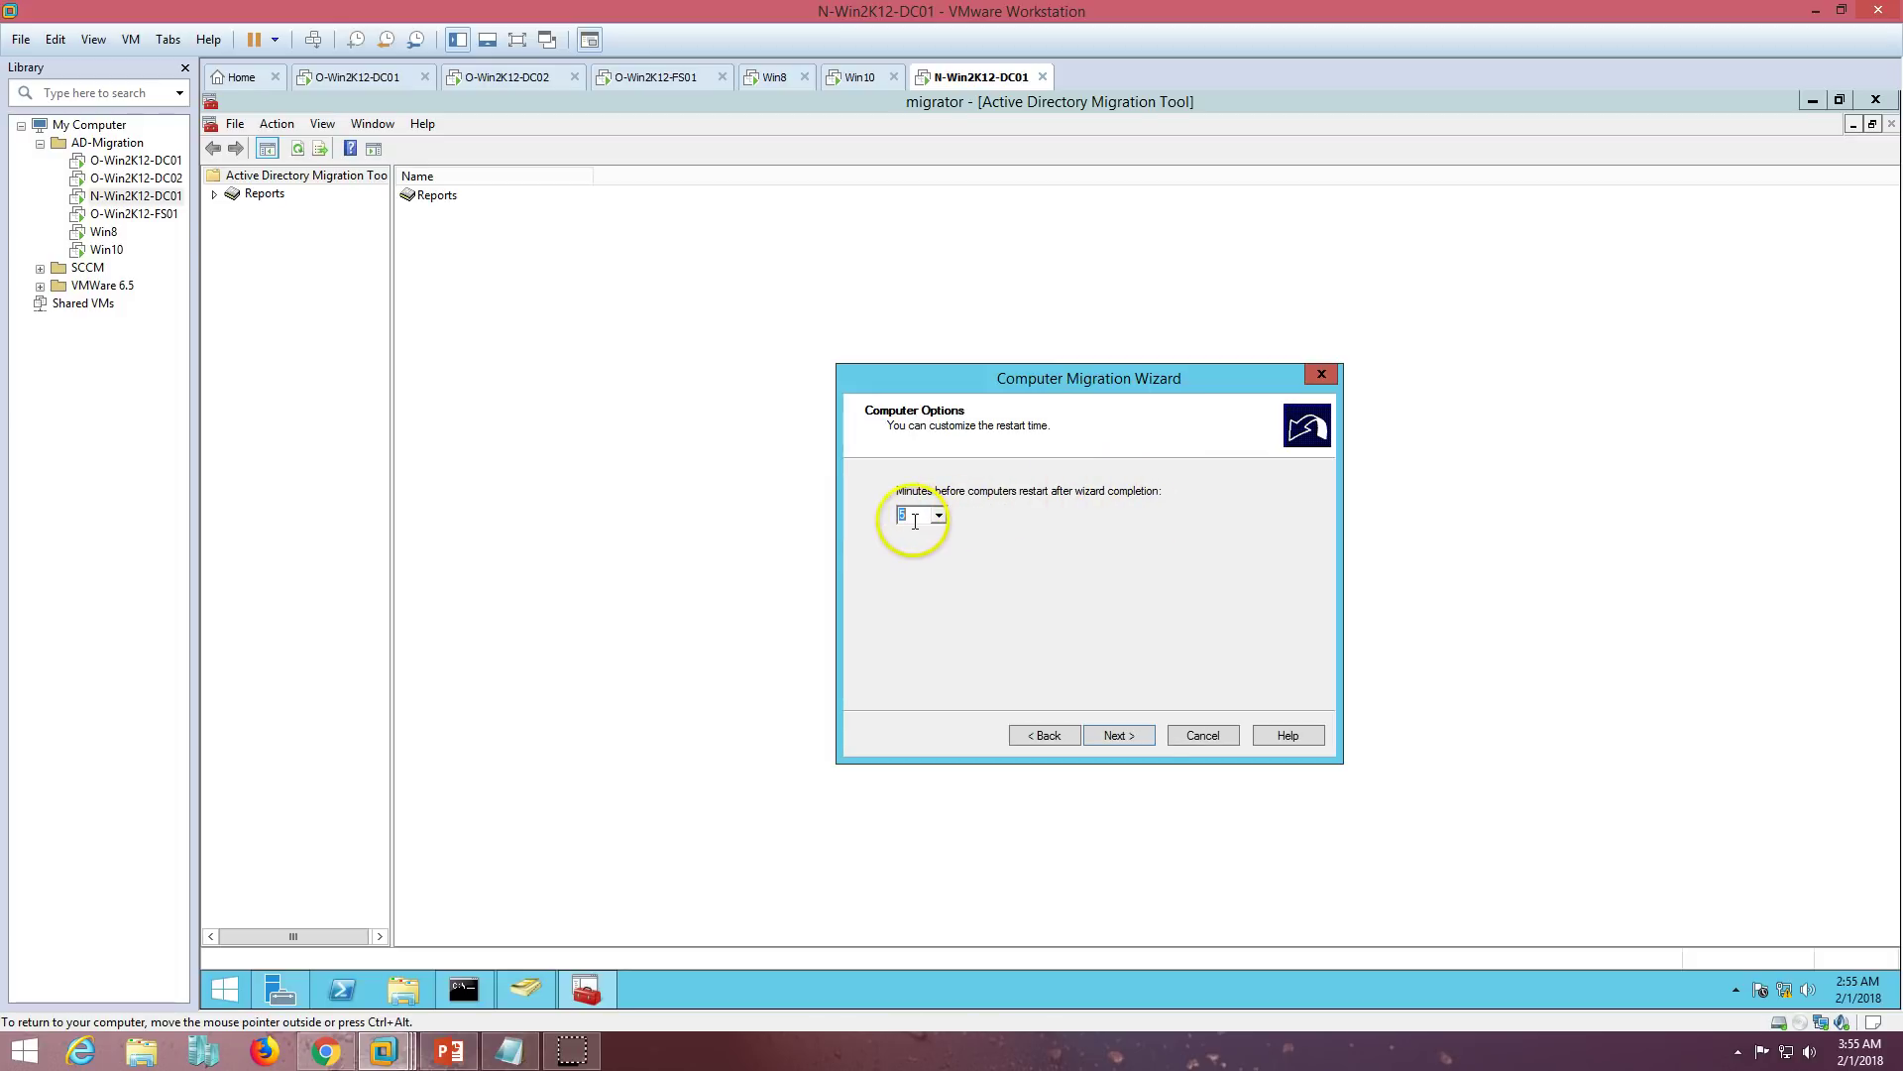
{"action": "left_click", "coordinate": [1118, 735]}
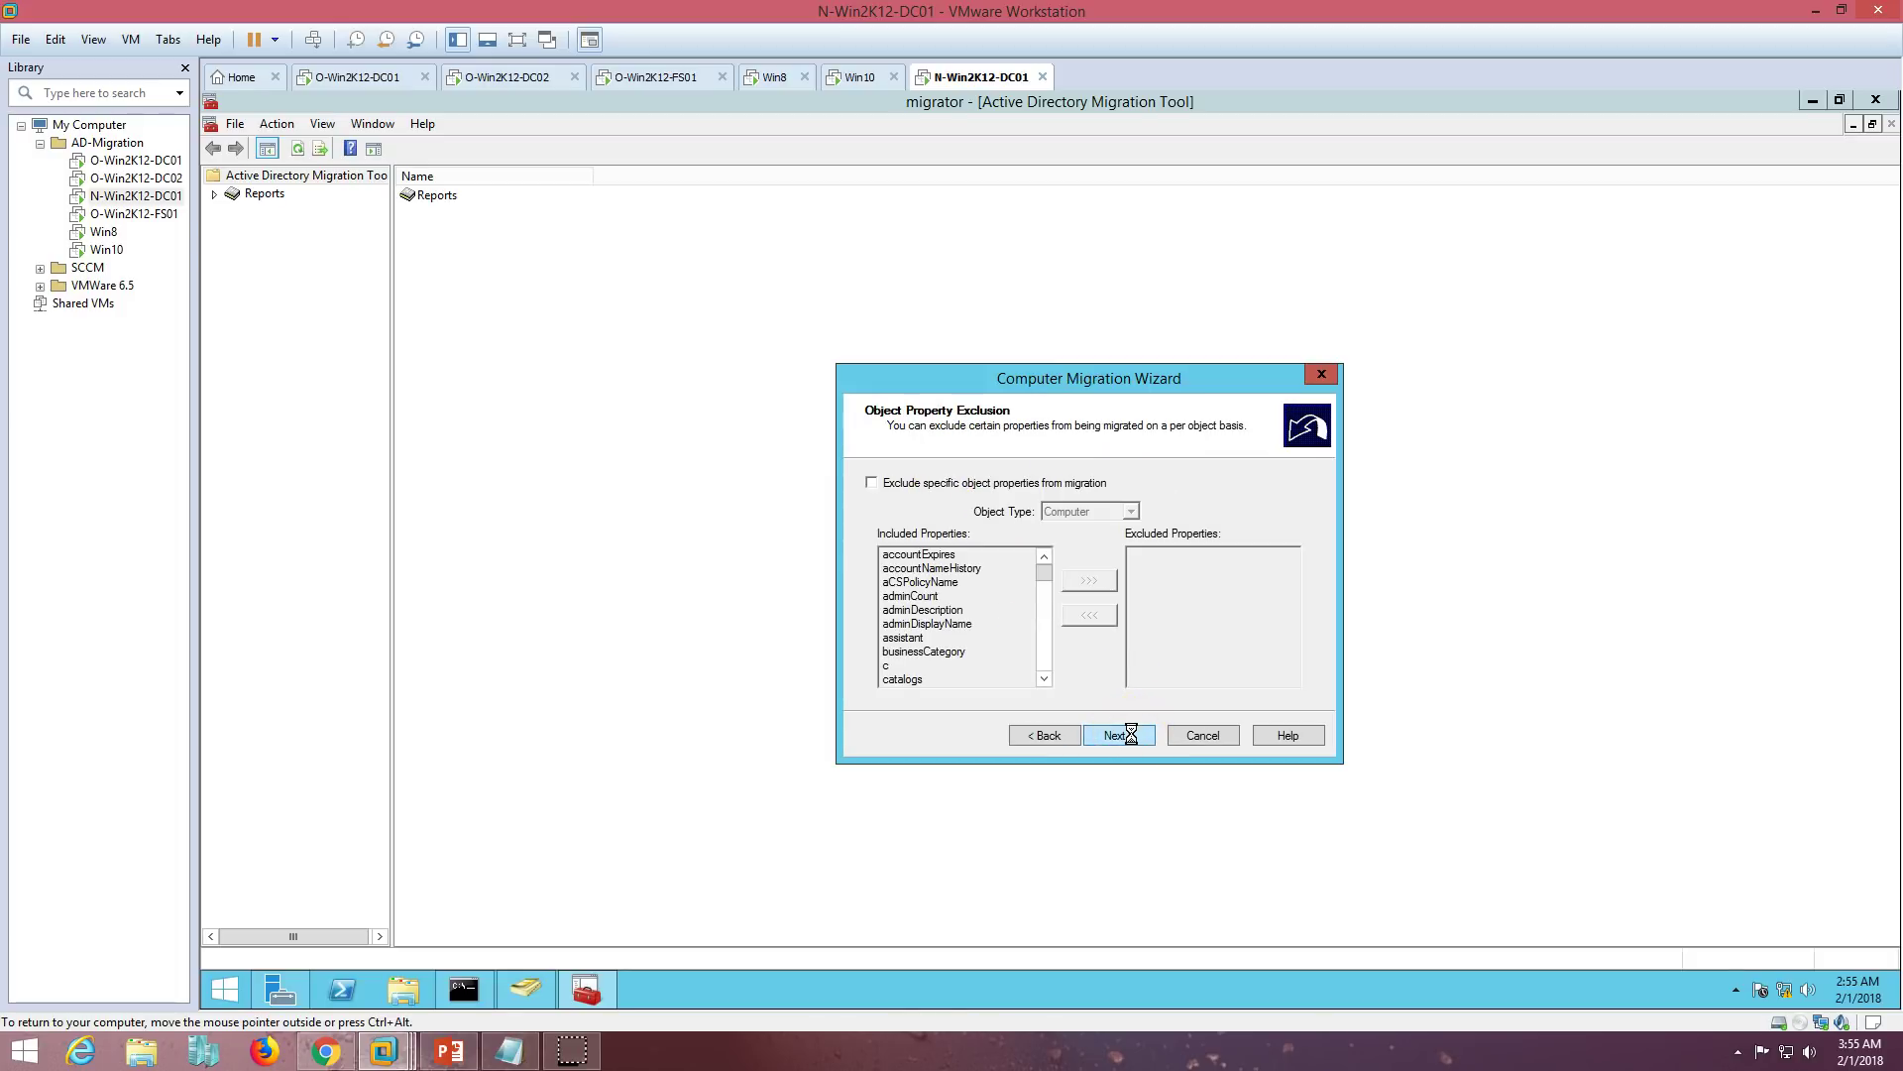
{"action": "left_click", "coordinate": [1119, 734]}
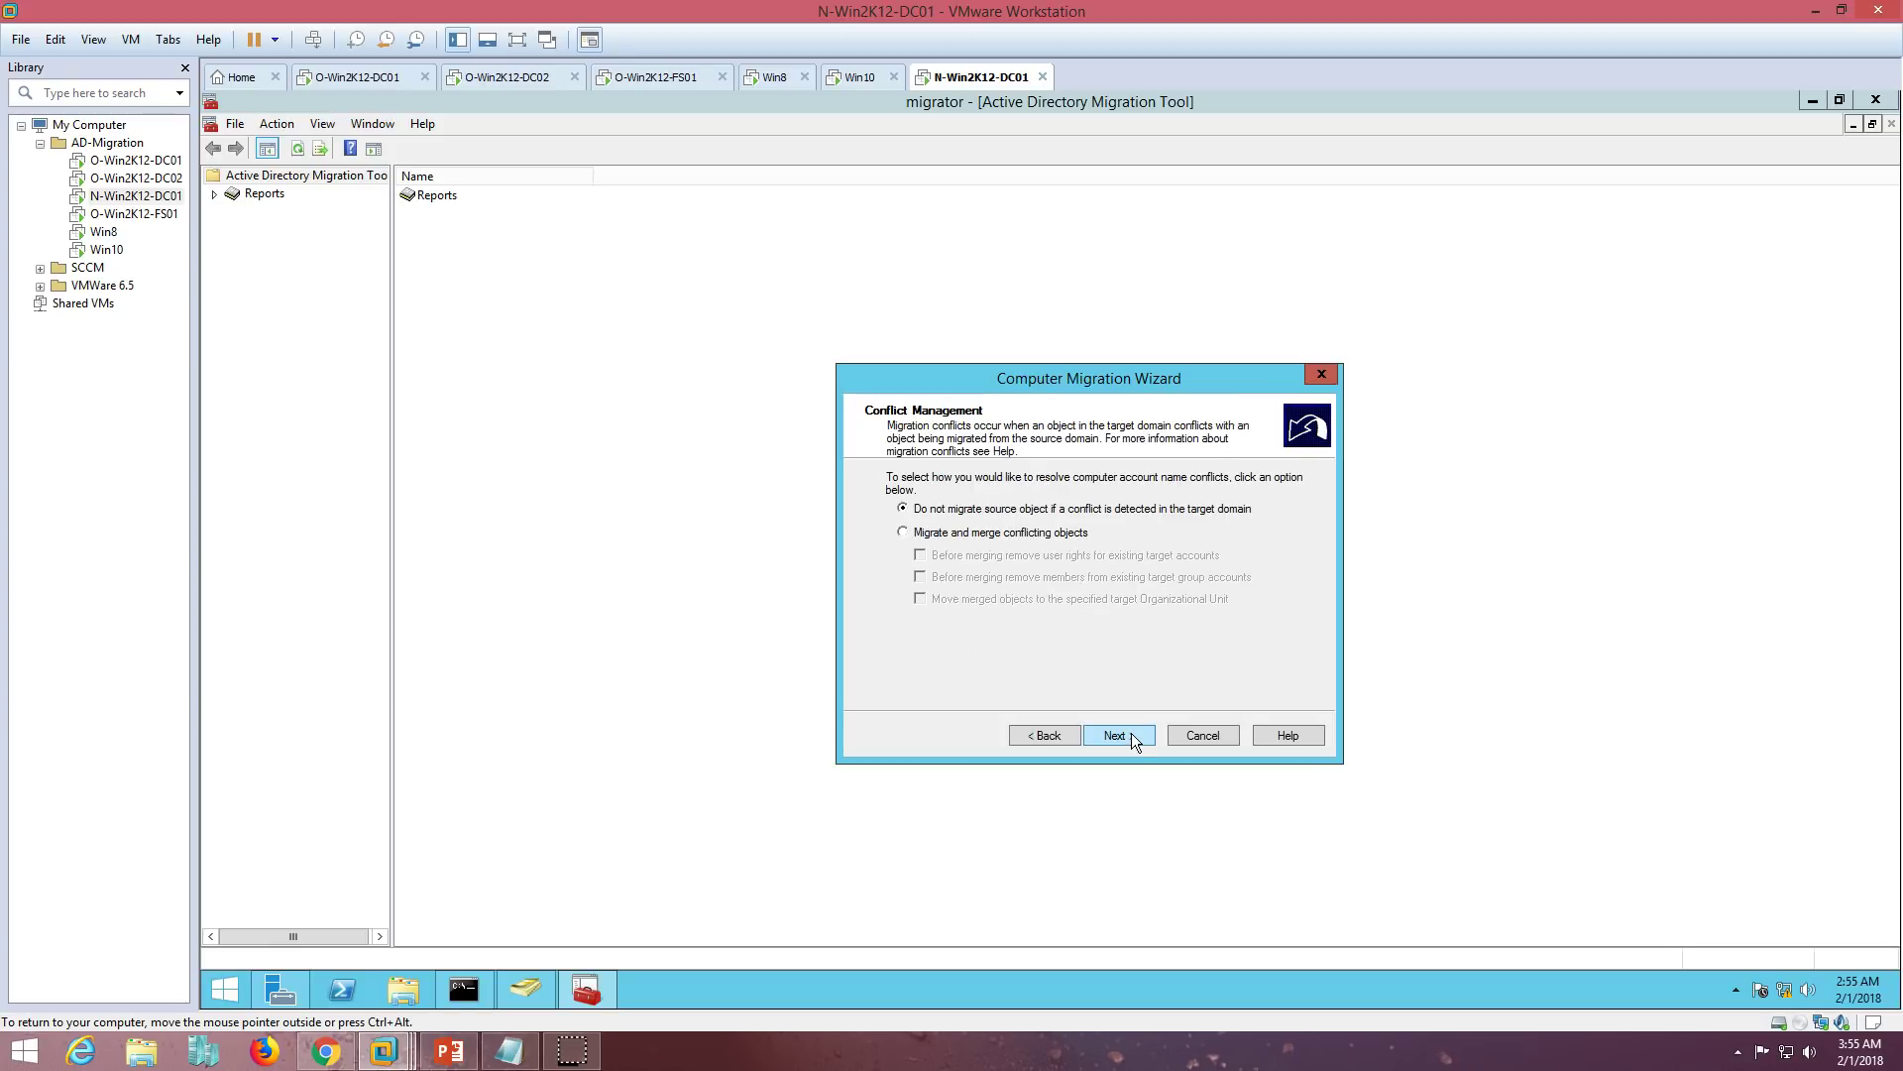
{"action": "left_click", "coordinate": [1118, 735]}
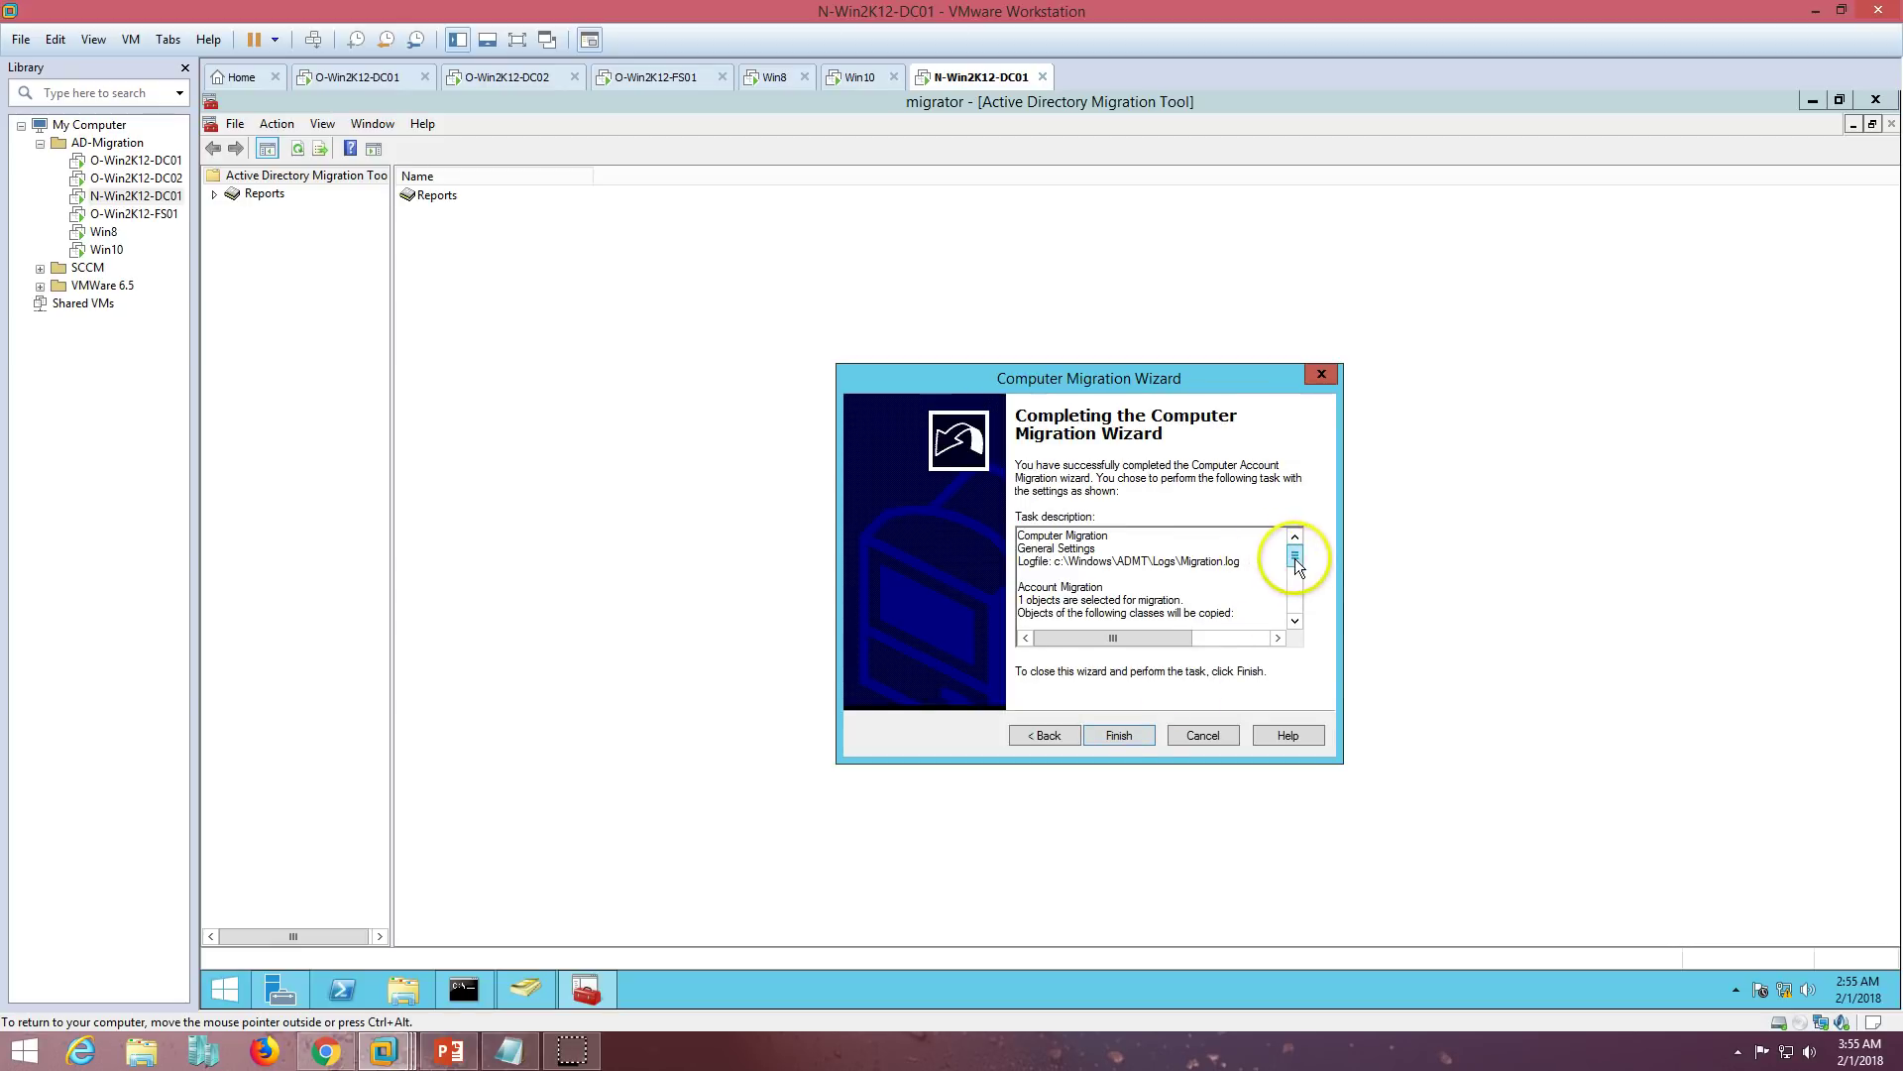
{"action": "left_click_drag", "start_coordinate": [1295, 555], "coordinate": [1295, 628]}
- Finish the WIN8 computer migration, dismiss the progress window, and run the agent pre-check
{"action": "left_click", "coordinate": [1128, 734]}
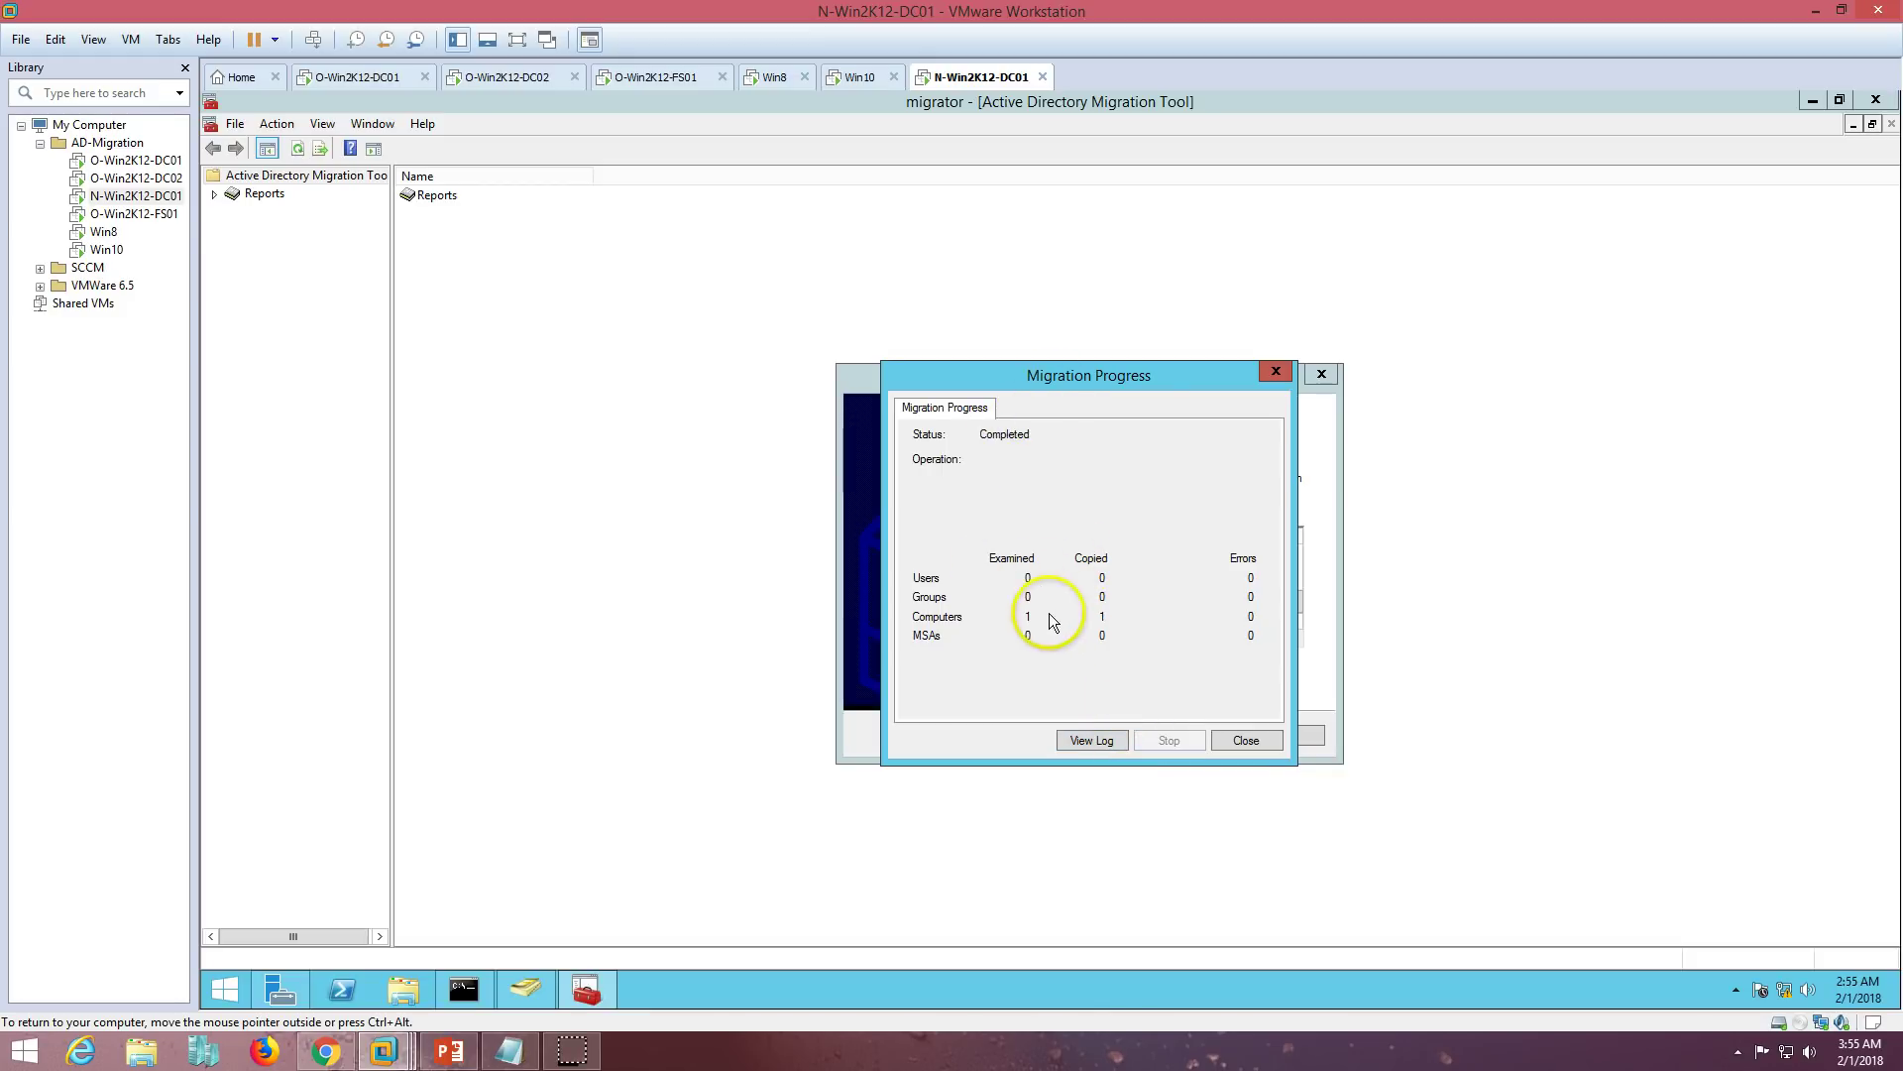
{"action": "left_click", "coordinate": [1245, 743]}
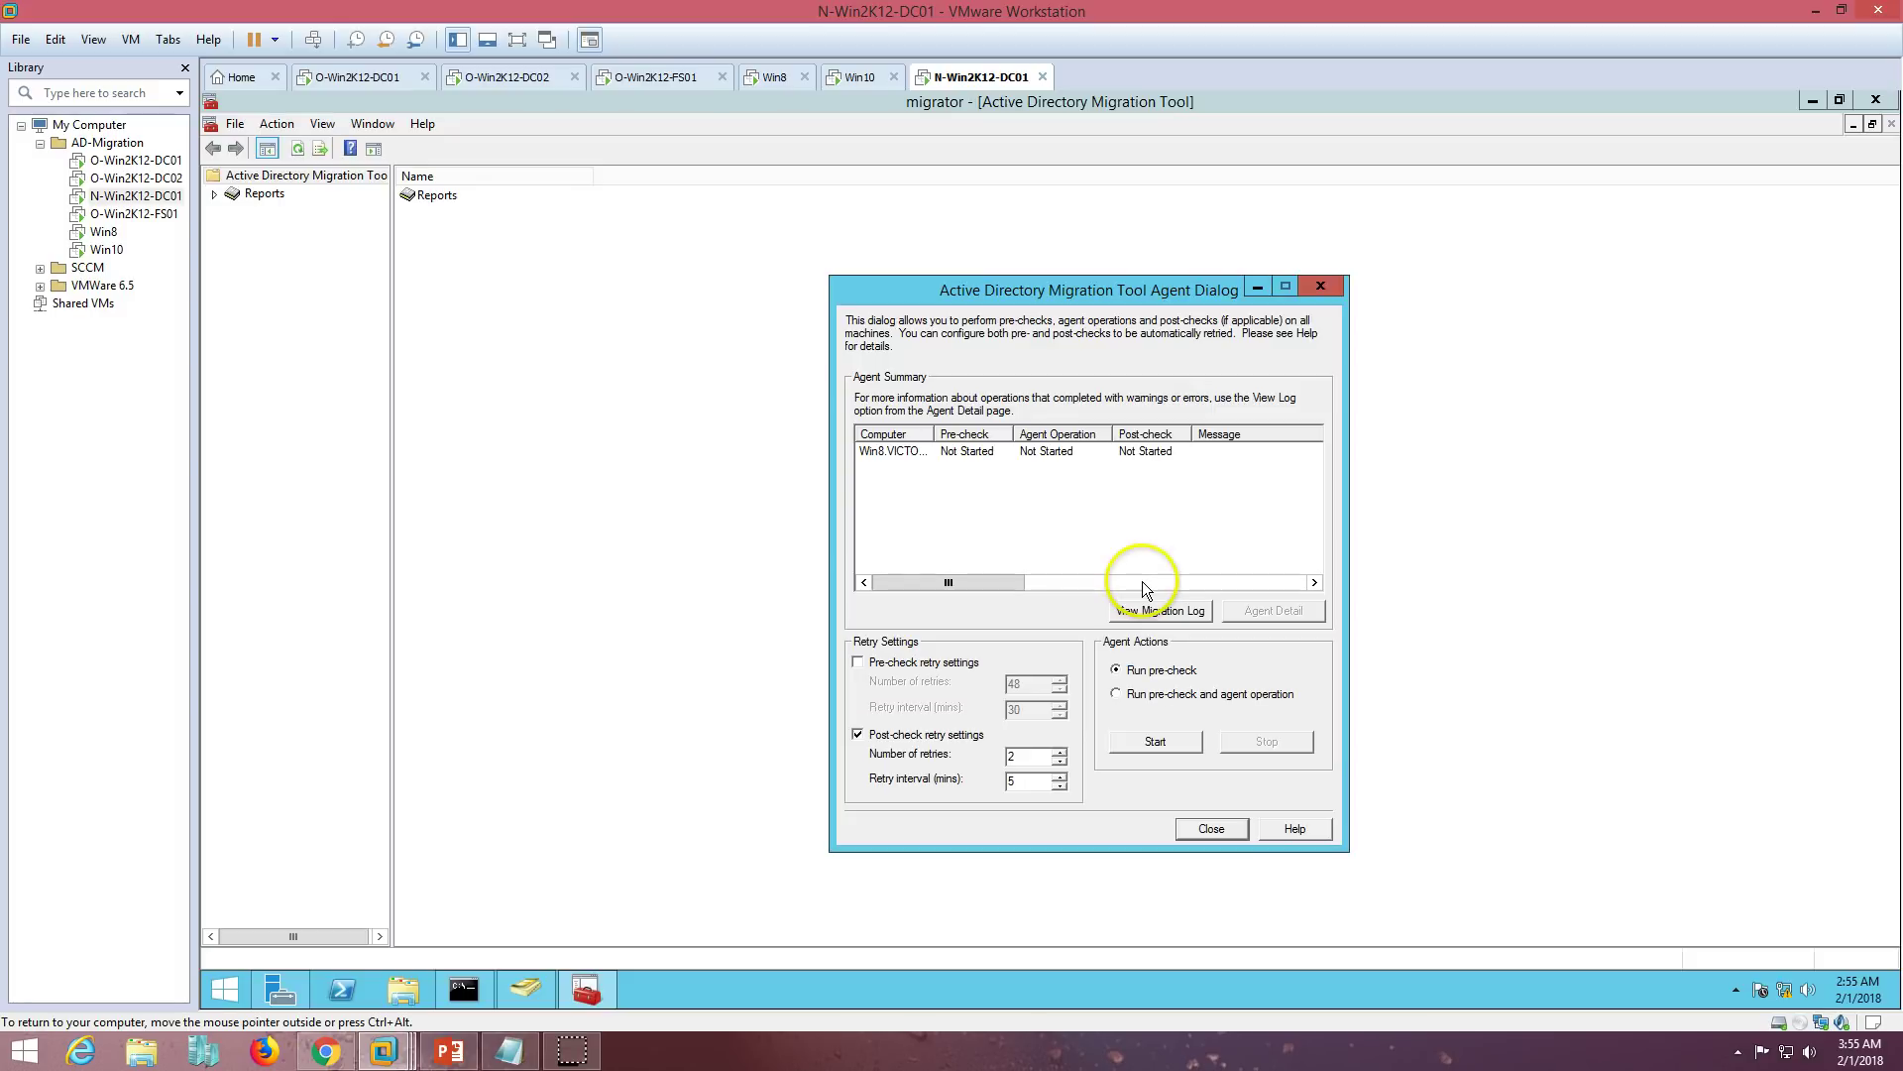
{"action": "left_click", "coordinate": [1155, 742]}
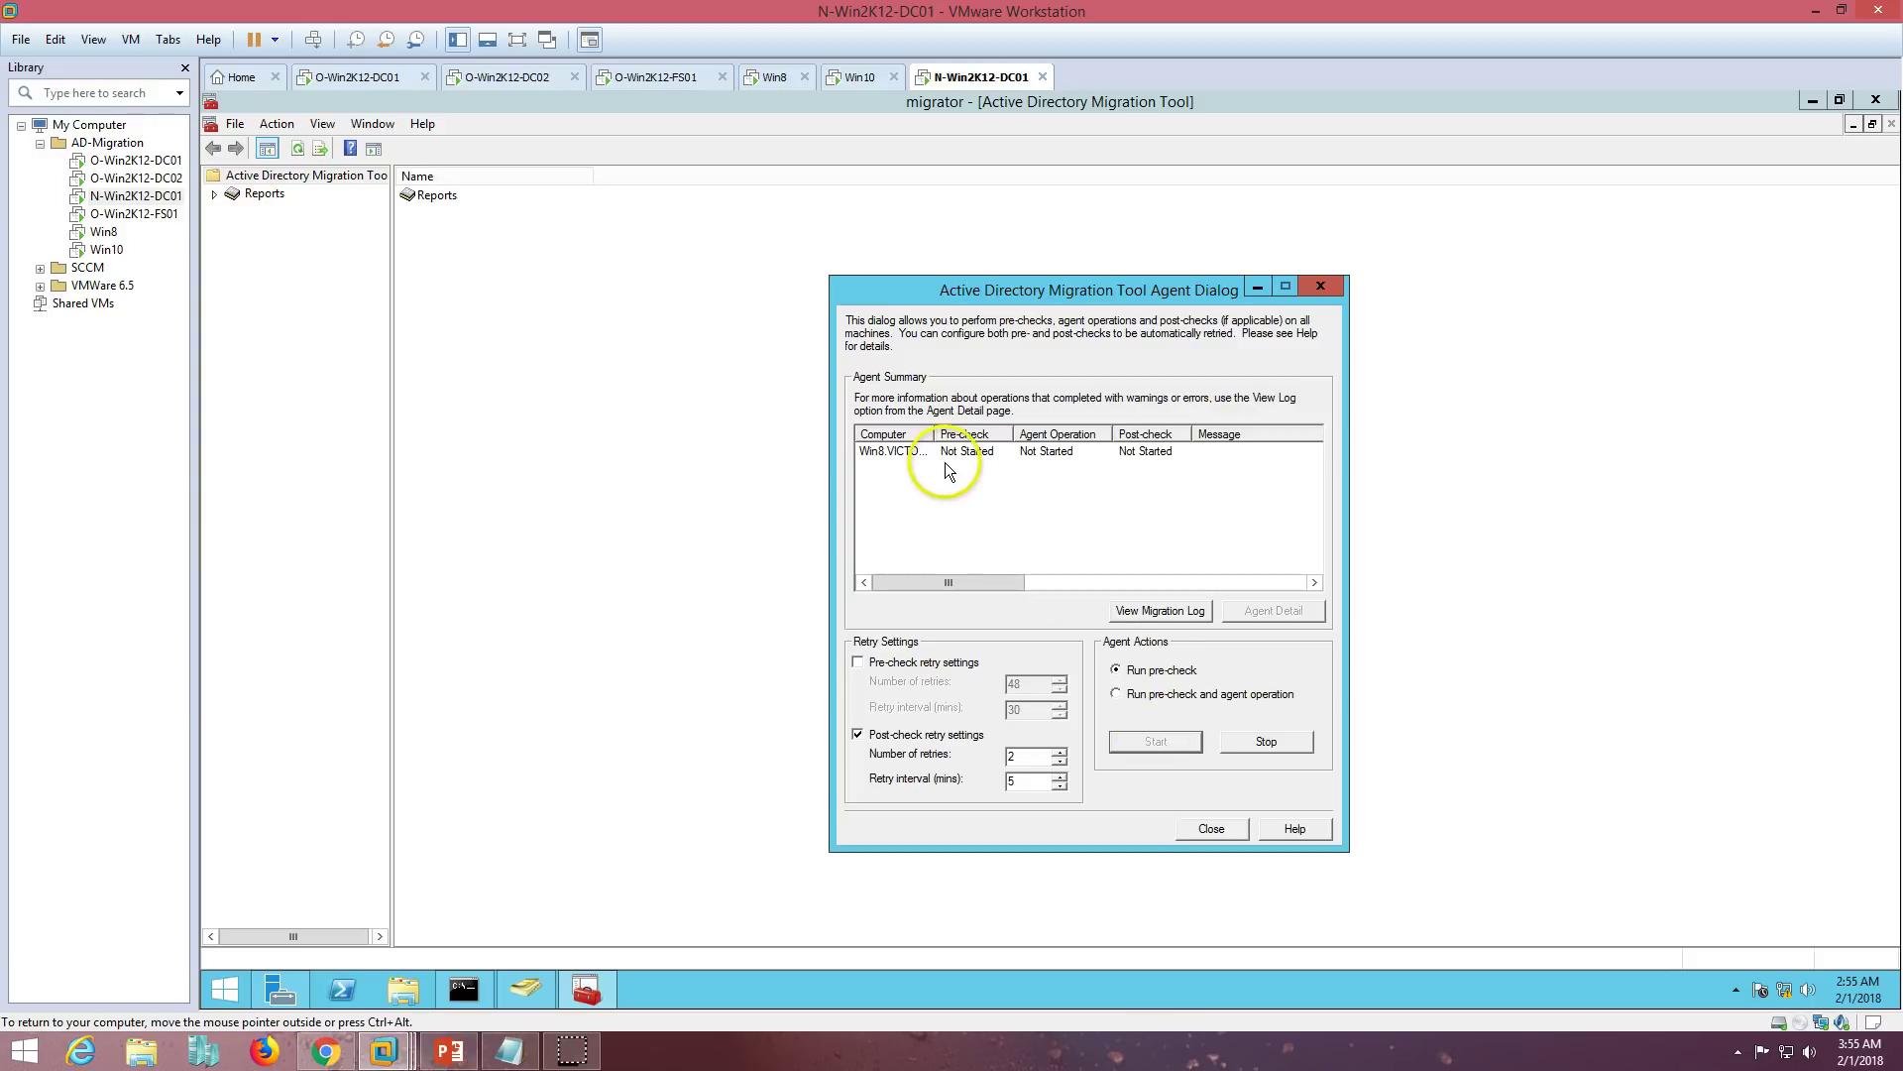
- Start pre-check plus agent operation on Win8.VICTORINFOSOL.COM, then switch to the Win8 machine
{"action": "double_click", "coordinate": [934, 430]}
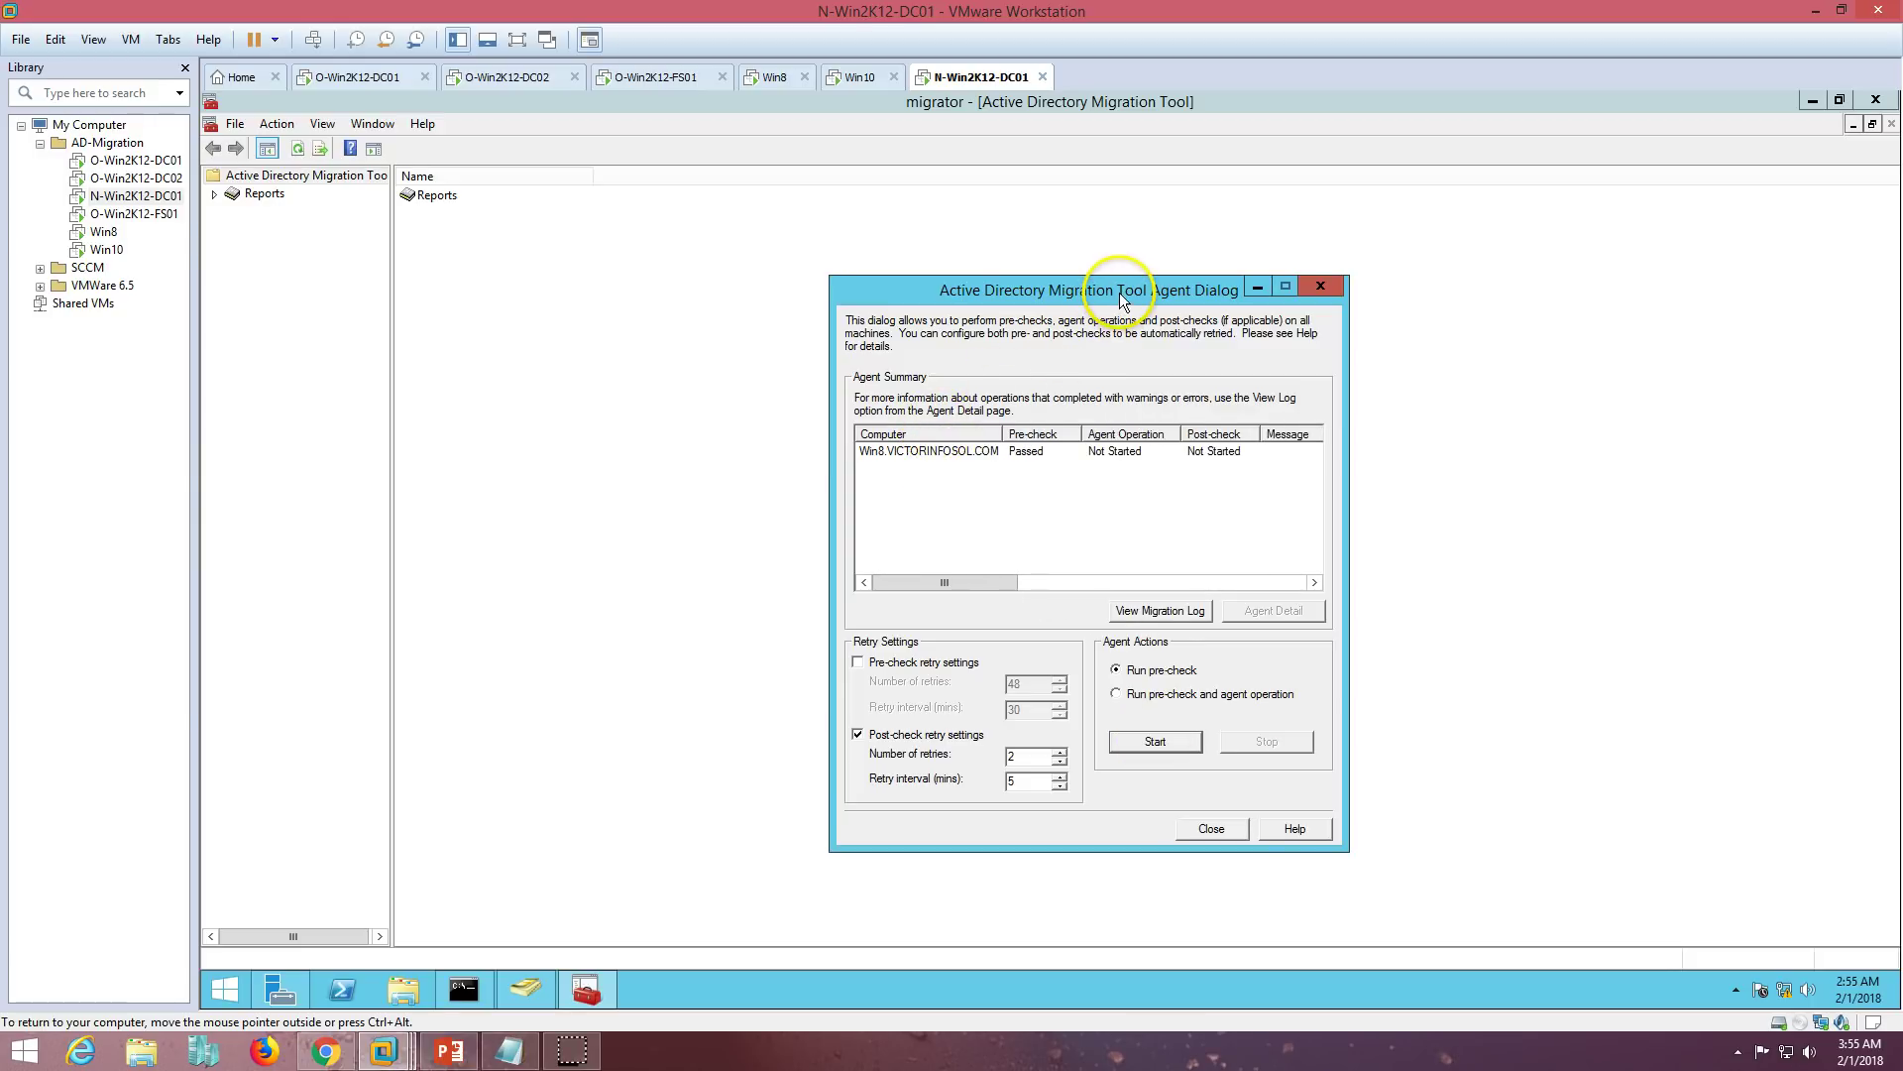
{"action": "left_click", "coordinate": [1105, 453]}
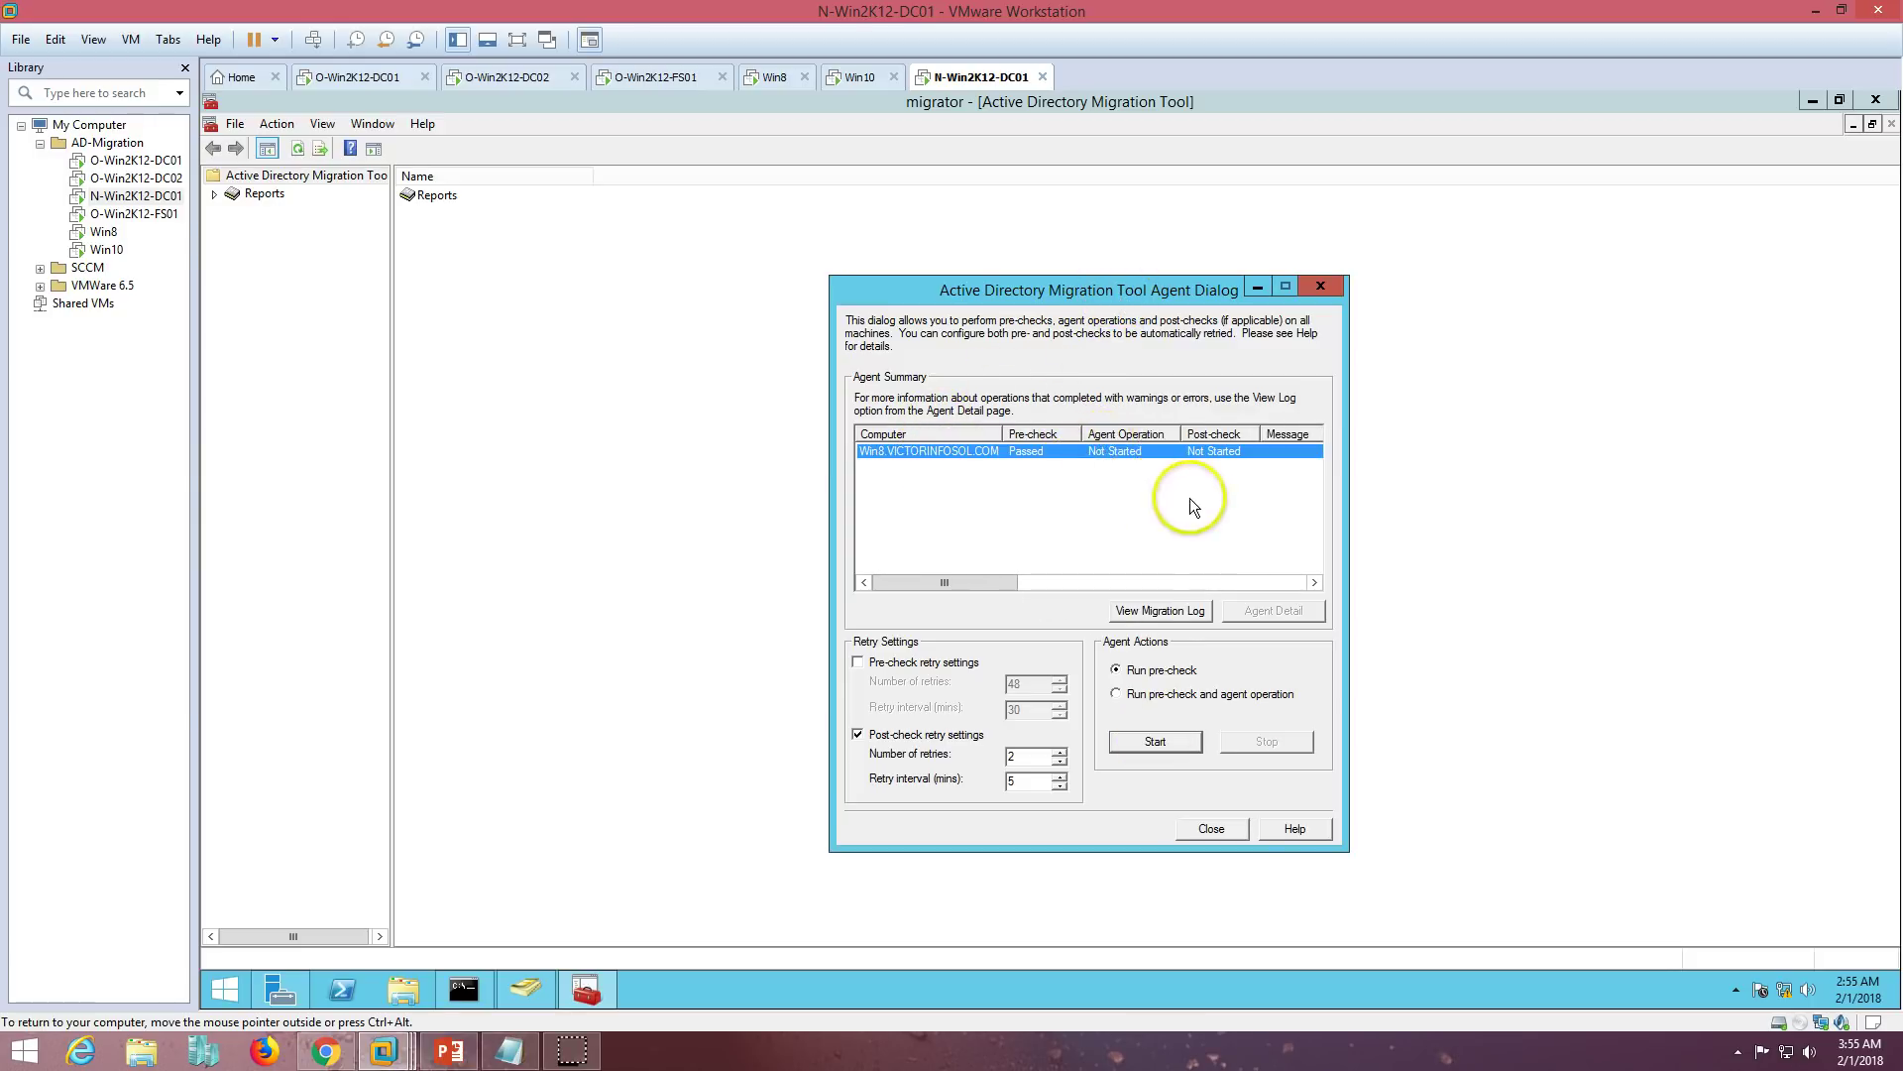
{"action": "left_click", "coordinate": [1135, 699]}
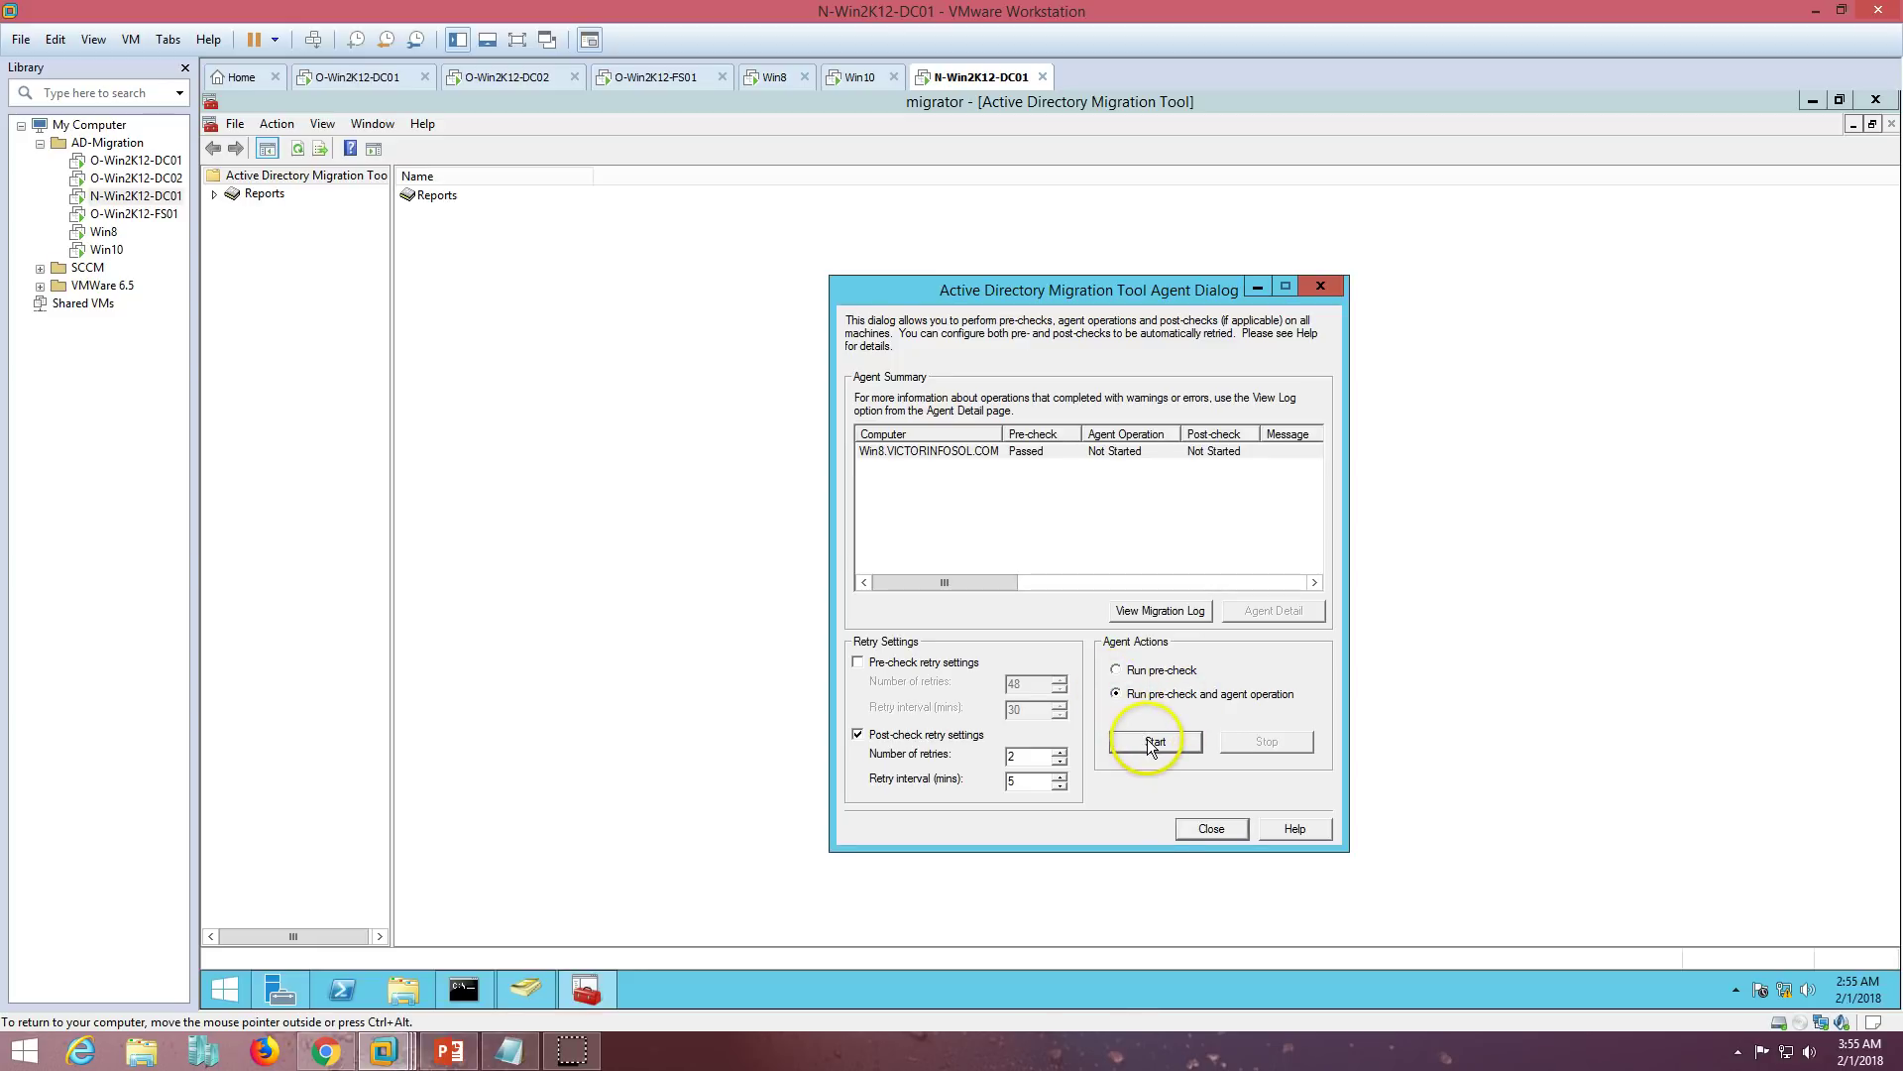
{"action": "left_click", "coordinate": [1152, 743]}
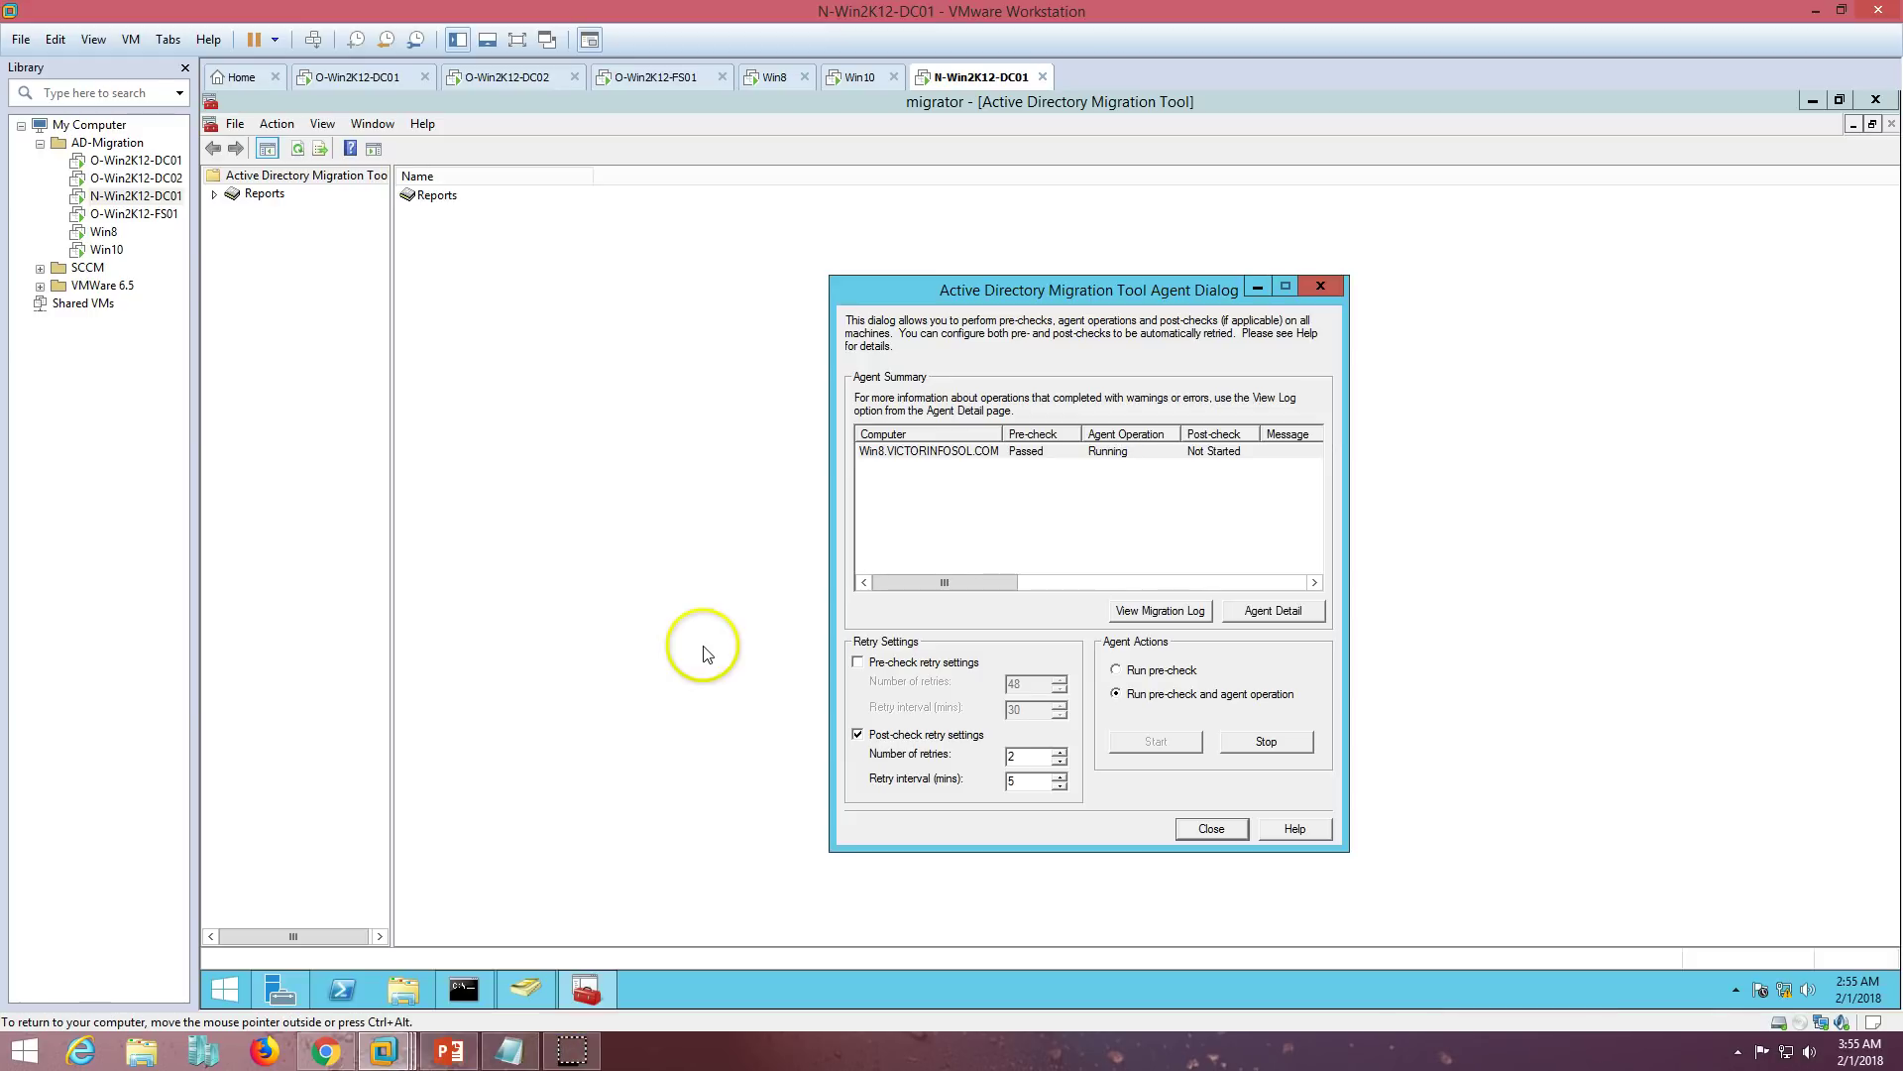
{"action": "left_click", "coordinate": [758, 79]}
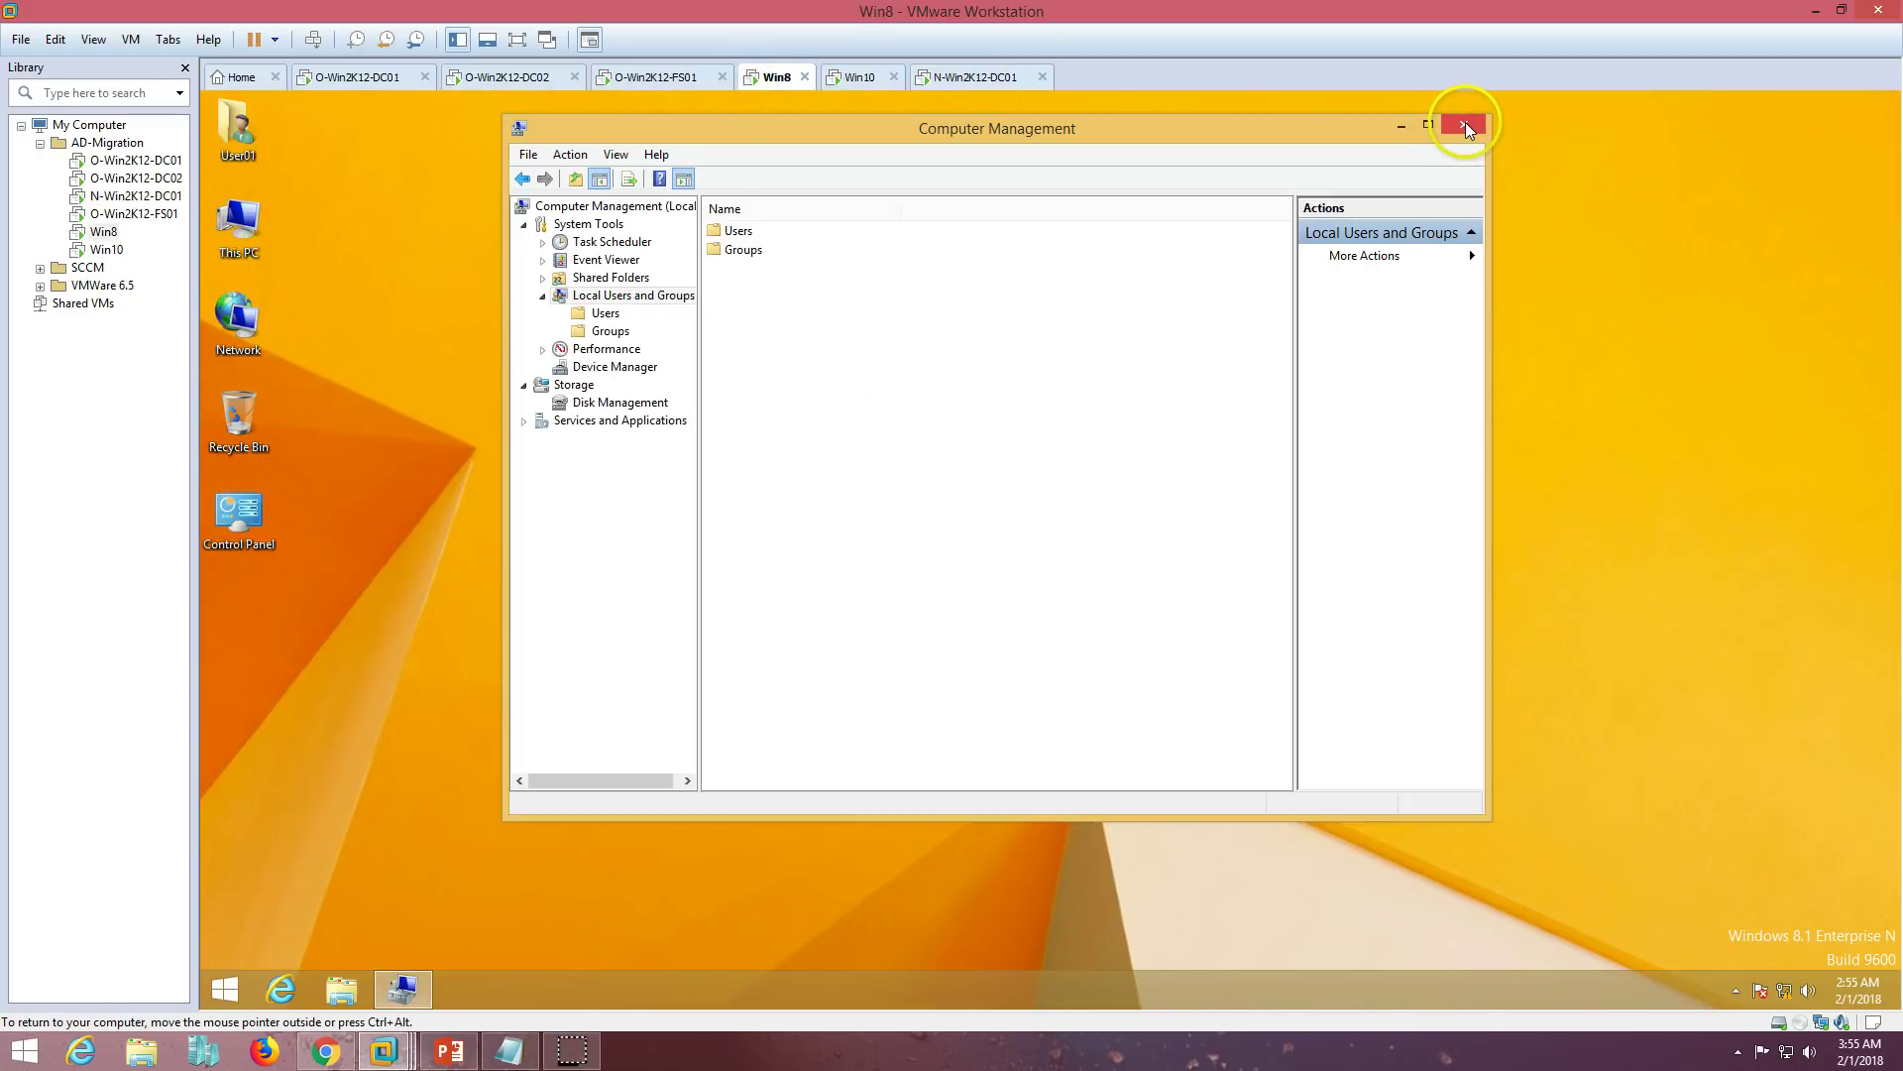
- Close Computer Management on Win8, confirm VICTORINFOSOL.COM in This PC properties, and return to the domain controller
{"action": "left_click", "coordinate": [1465, 124]}
{"action": "right_click", "coordinate": [236, 241]}
{"action": "left_click", "coordinate": [335, 438]}
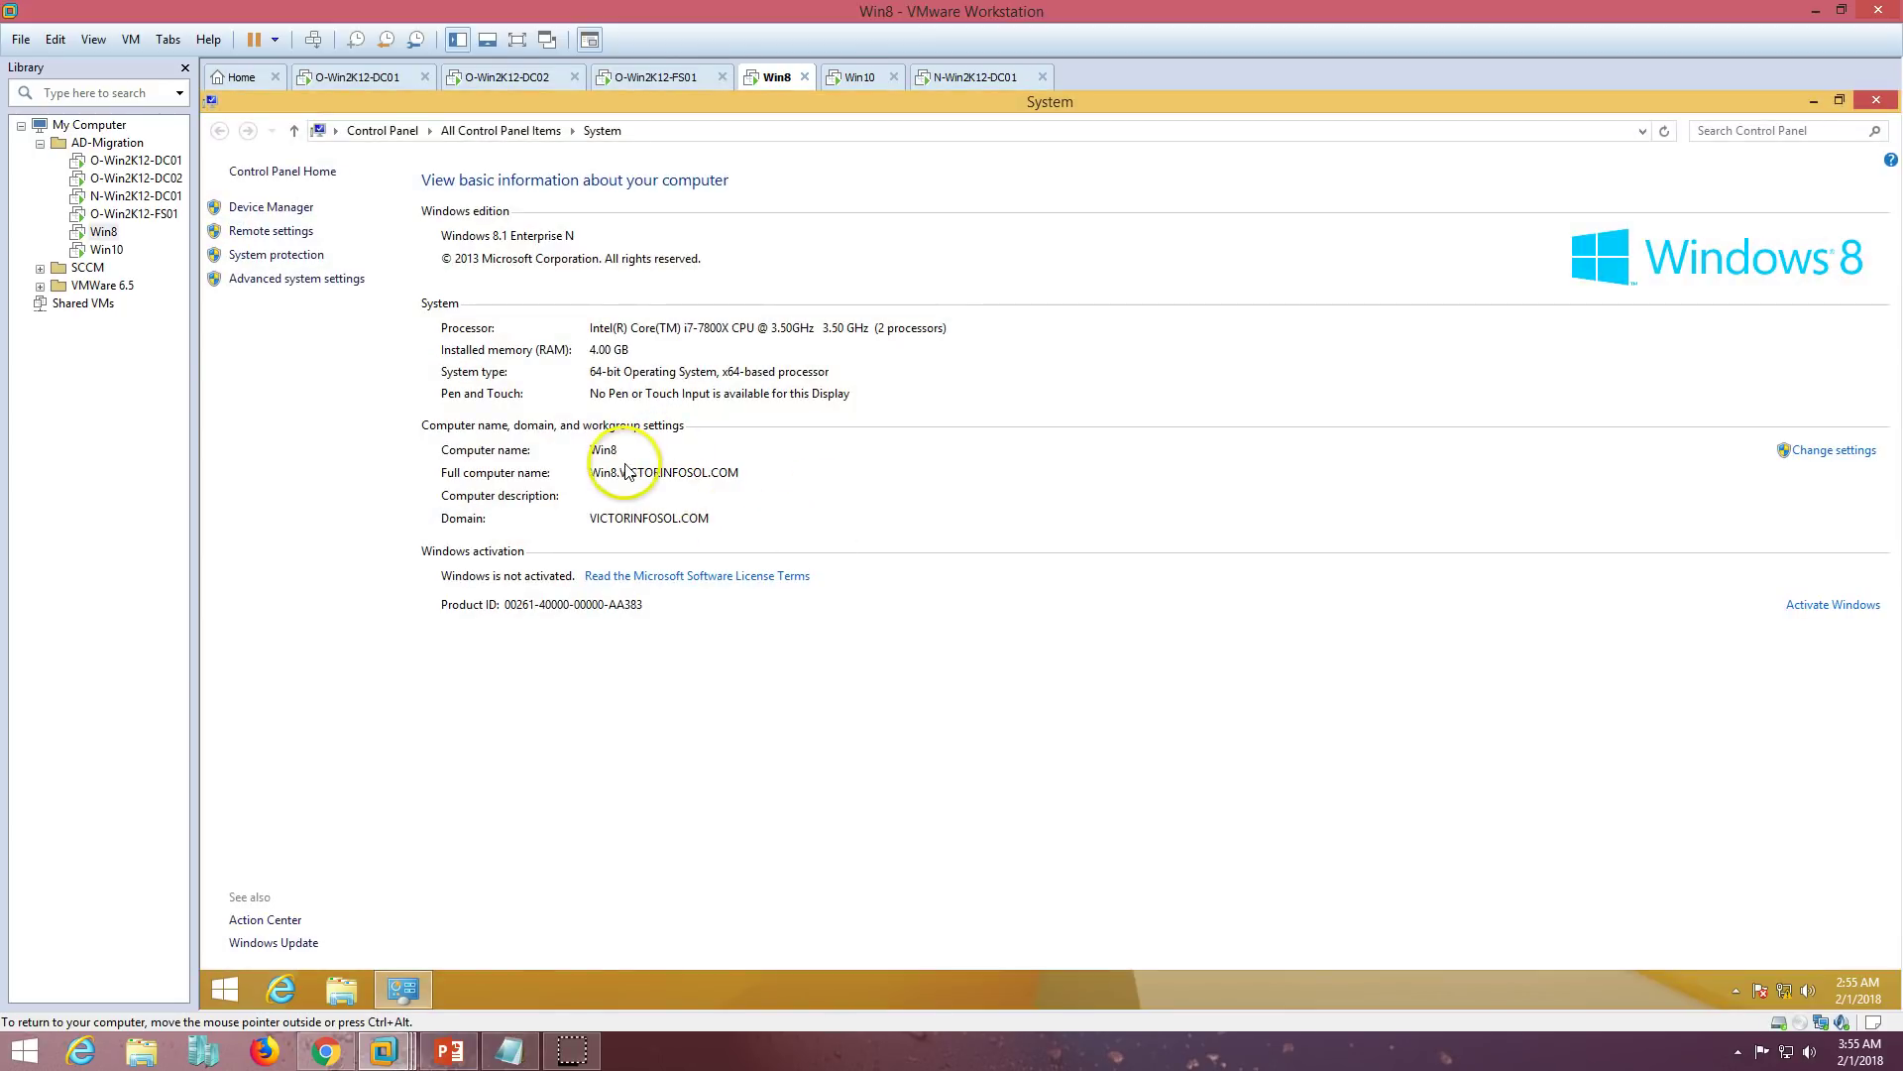
{"action": "left_click", "coordinate": [1878, 101]}
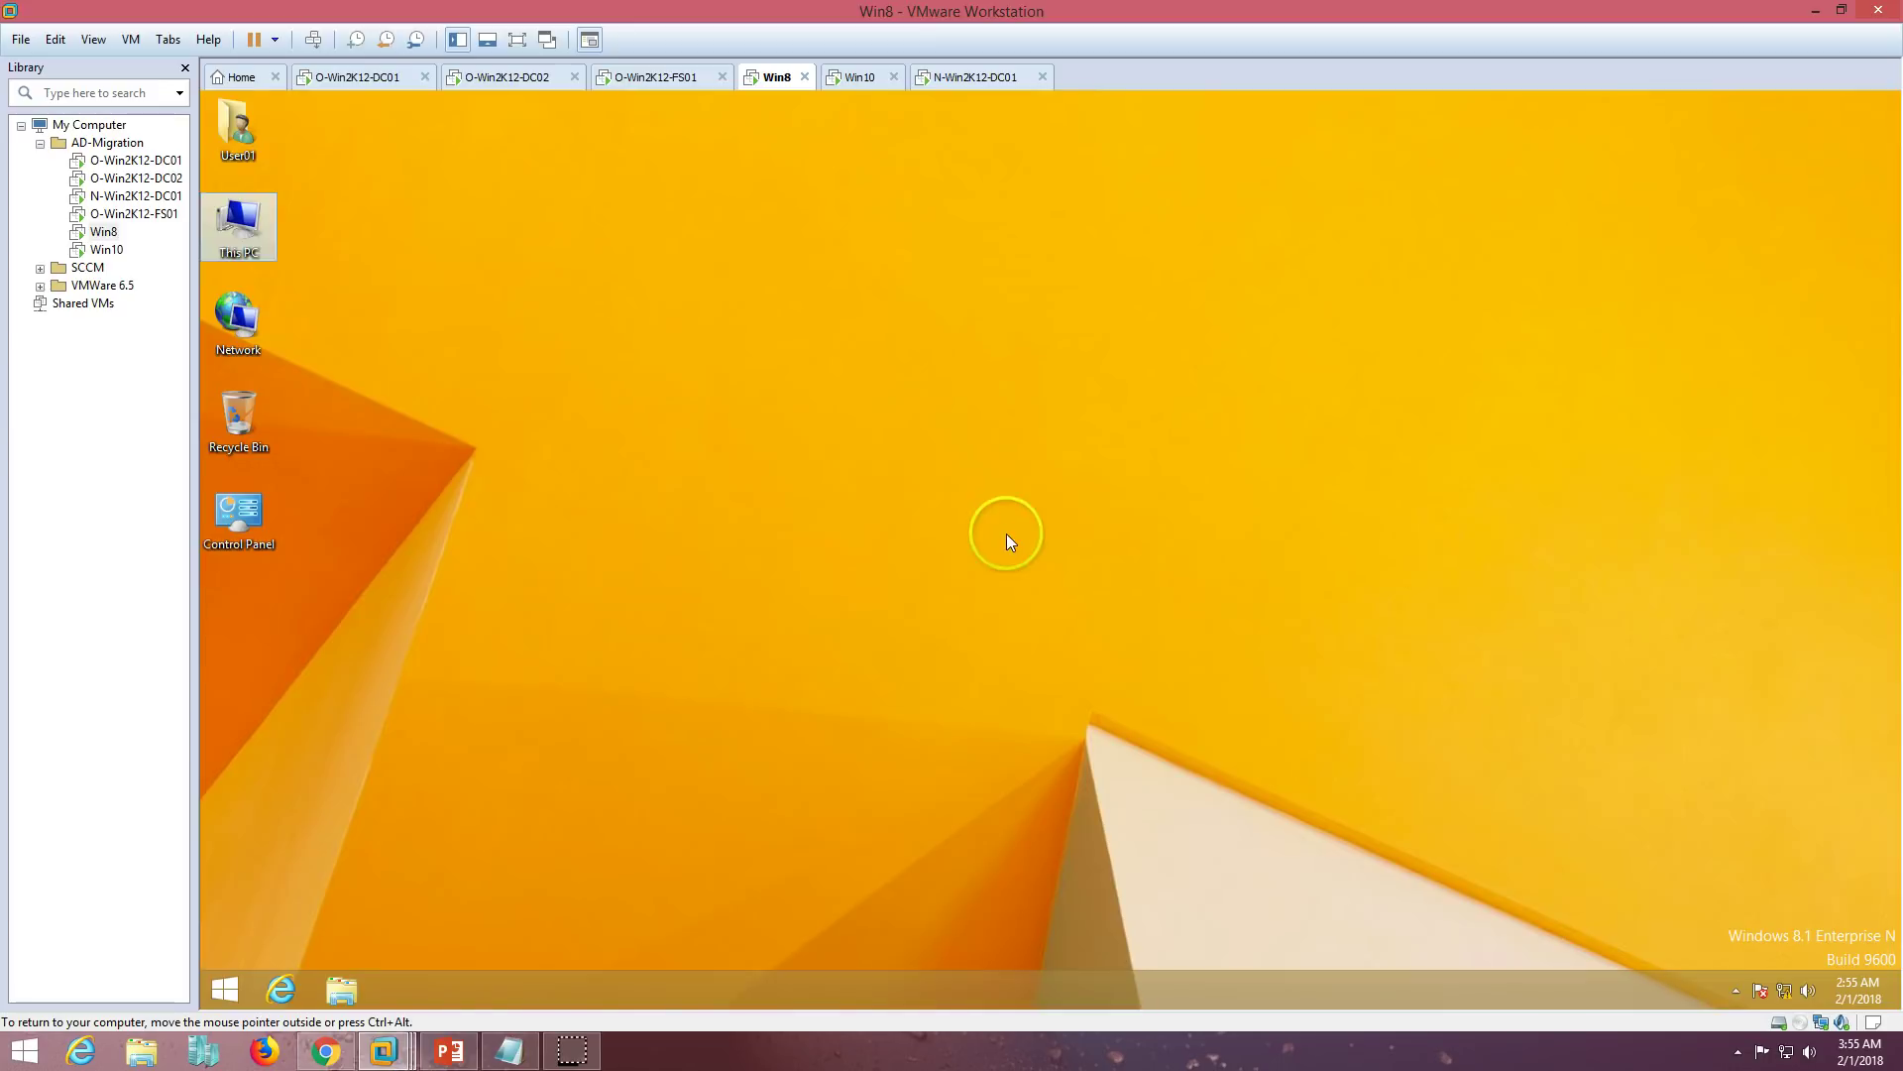
{"action": "left_click", "coordinate": [950, 77]}
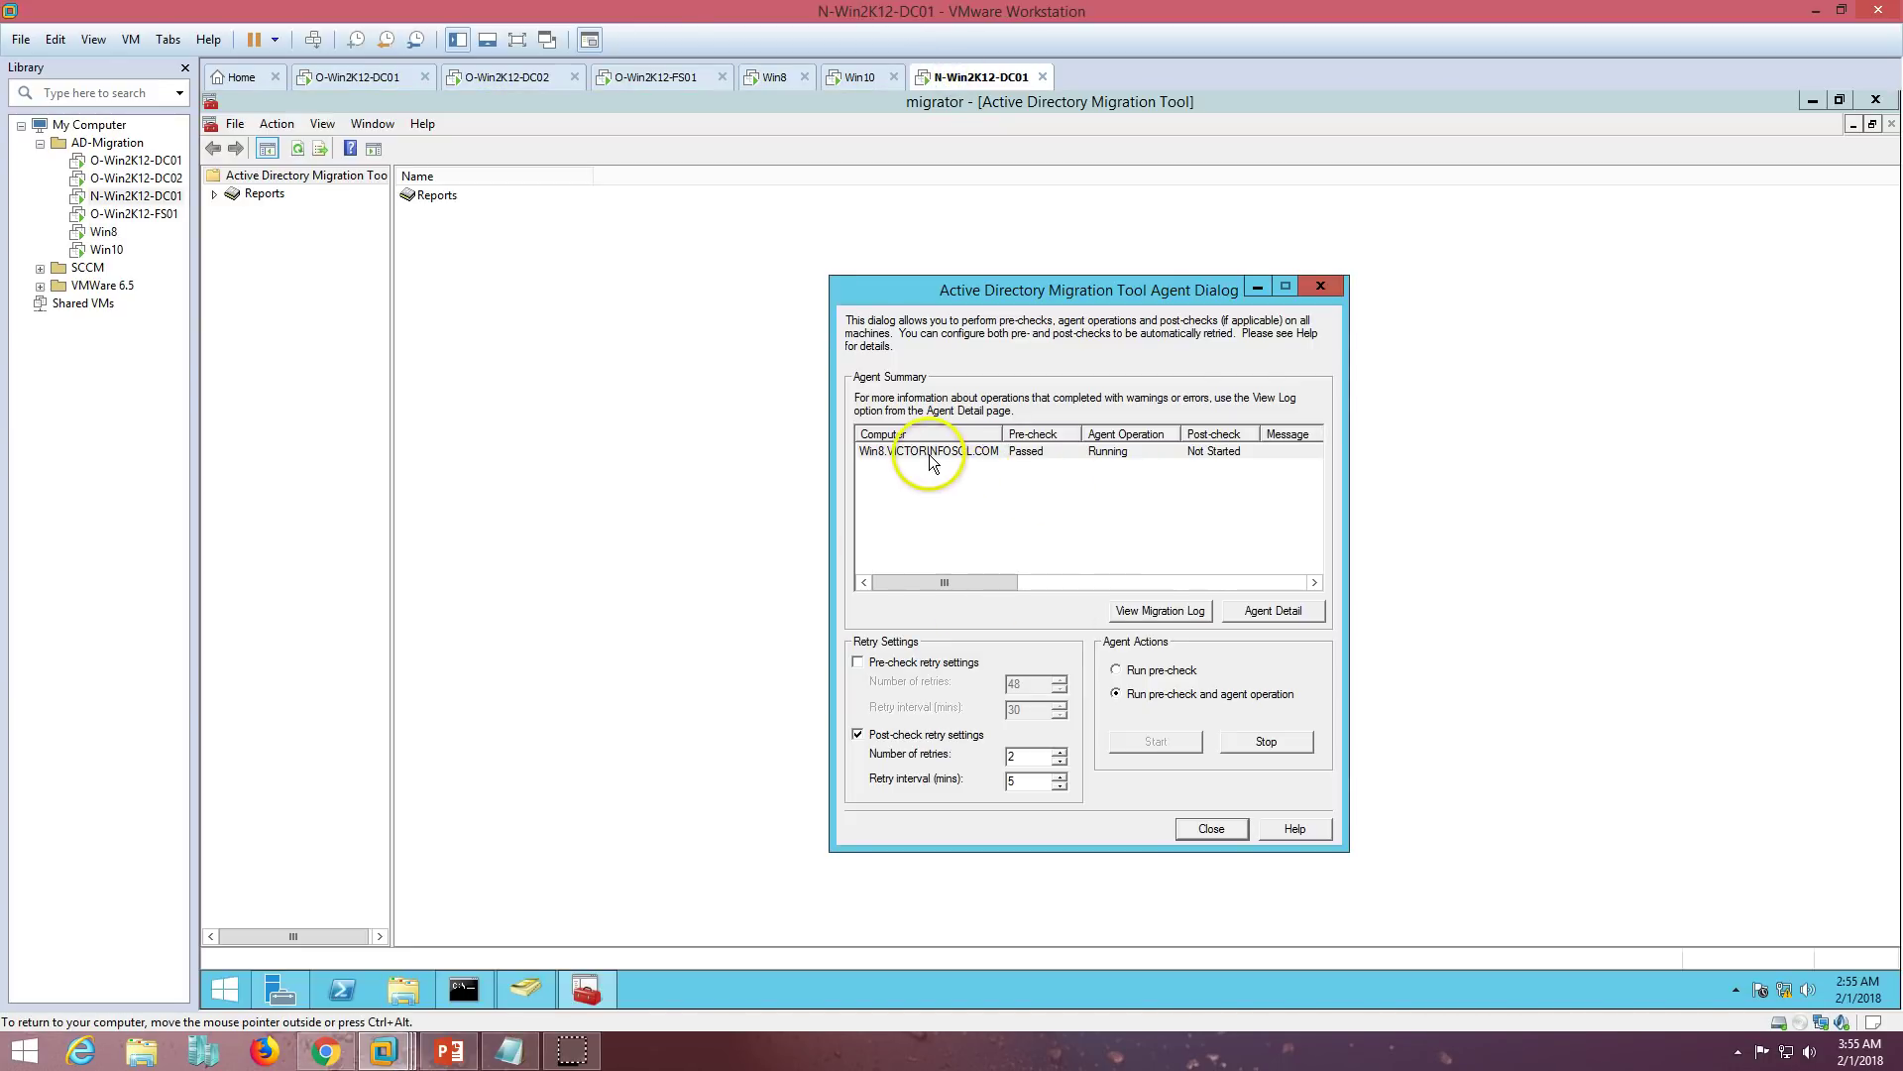
{"action": "left_click", "coordinate": [855, 77]}
{"action": "left_click", "coordinate": [954, 79]}
- Wait for the Win8 agent row to show Completed and Waiting for Reboot, move the dialog, then go to Win8
{"action": "left_click", "coordinate": [1041, 456]}
{"action": "left_click", "coordinate": [775, 78]}
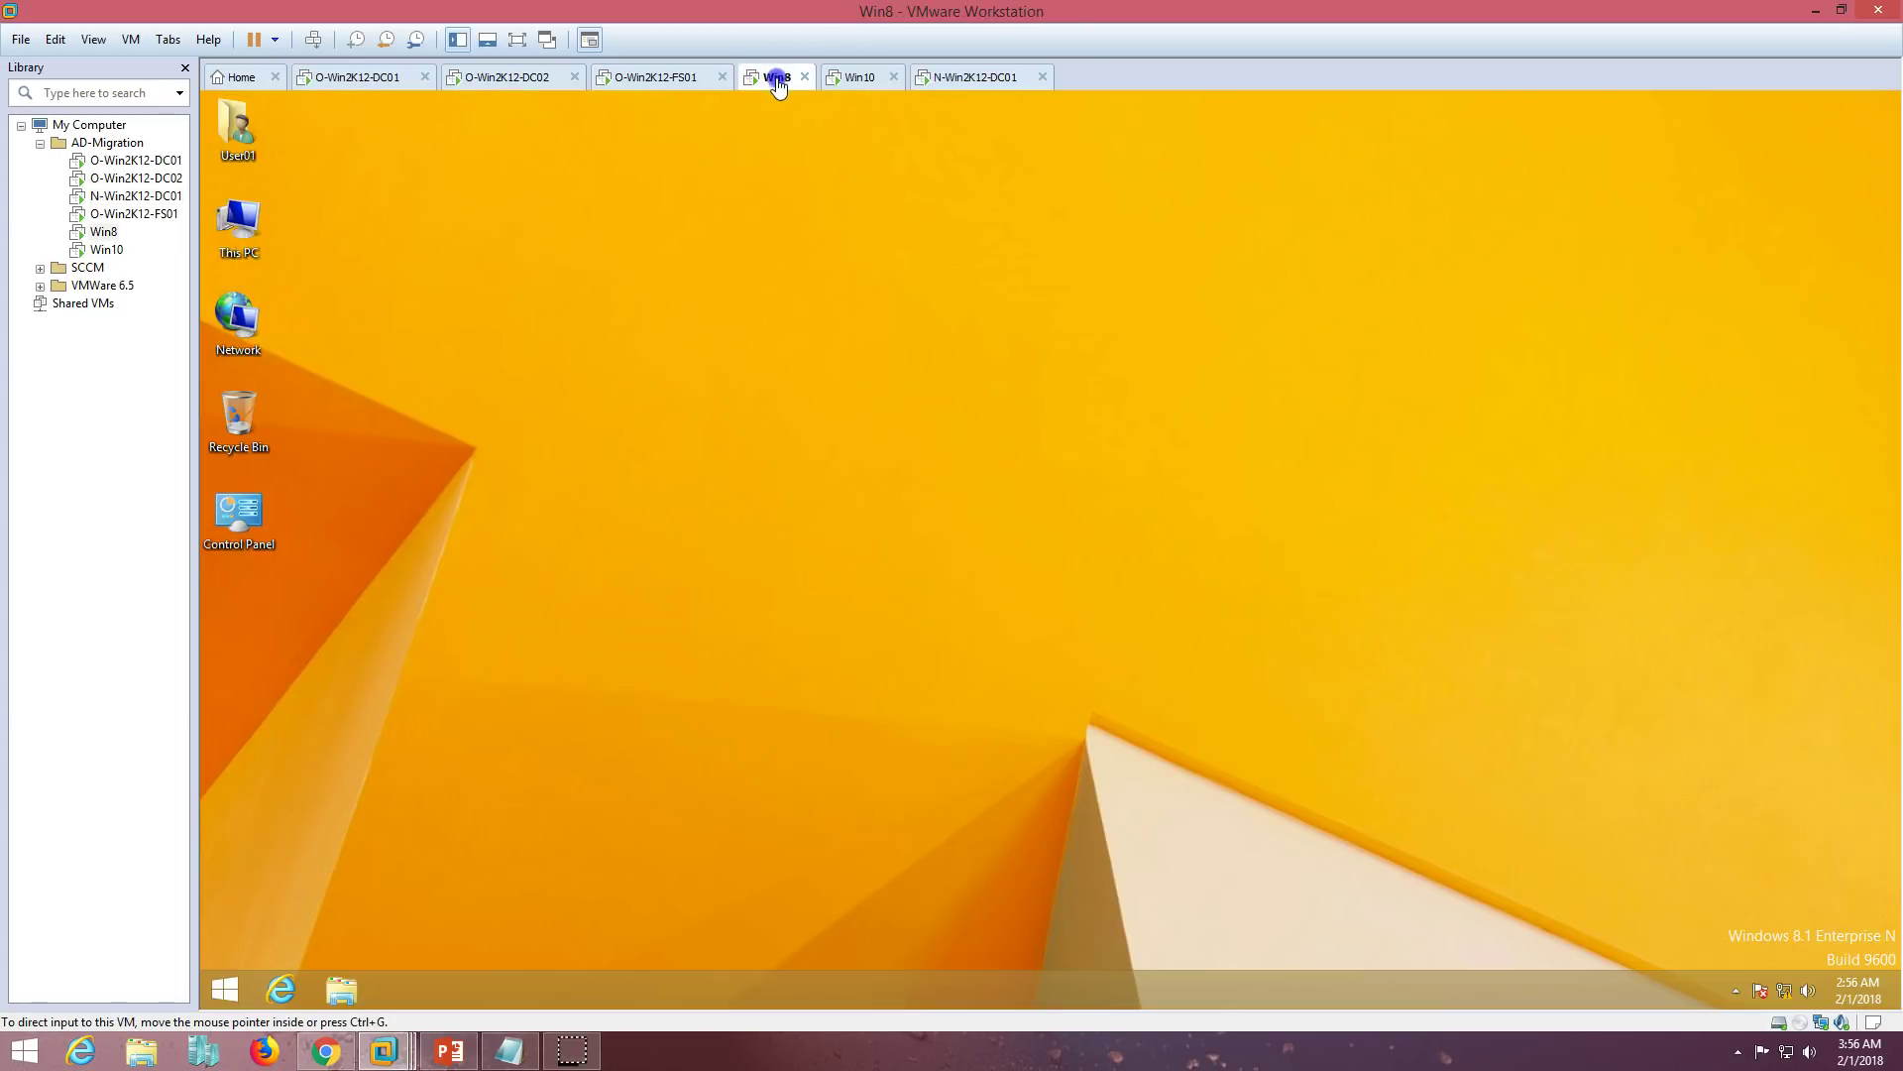
{"action": "left_click", "coordinate": [976, 77]}
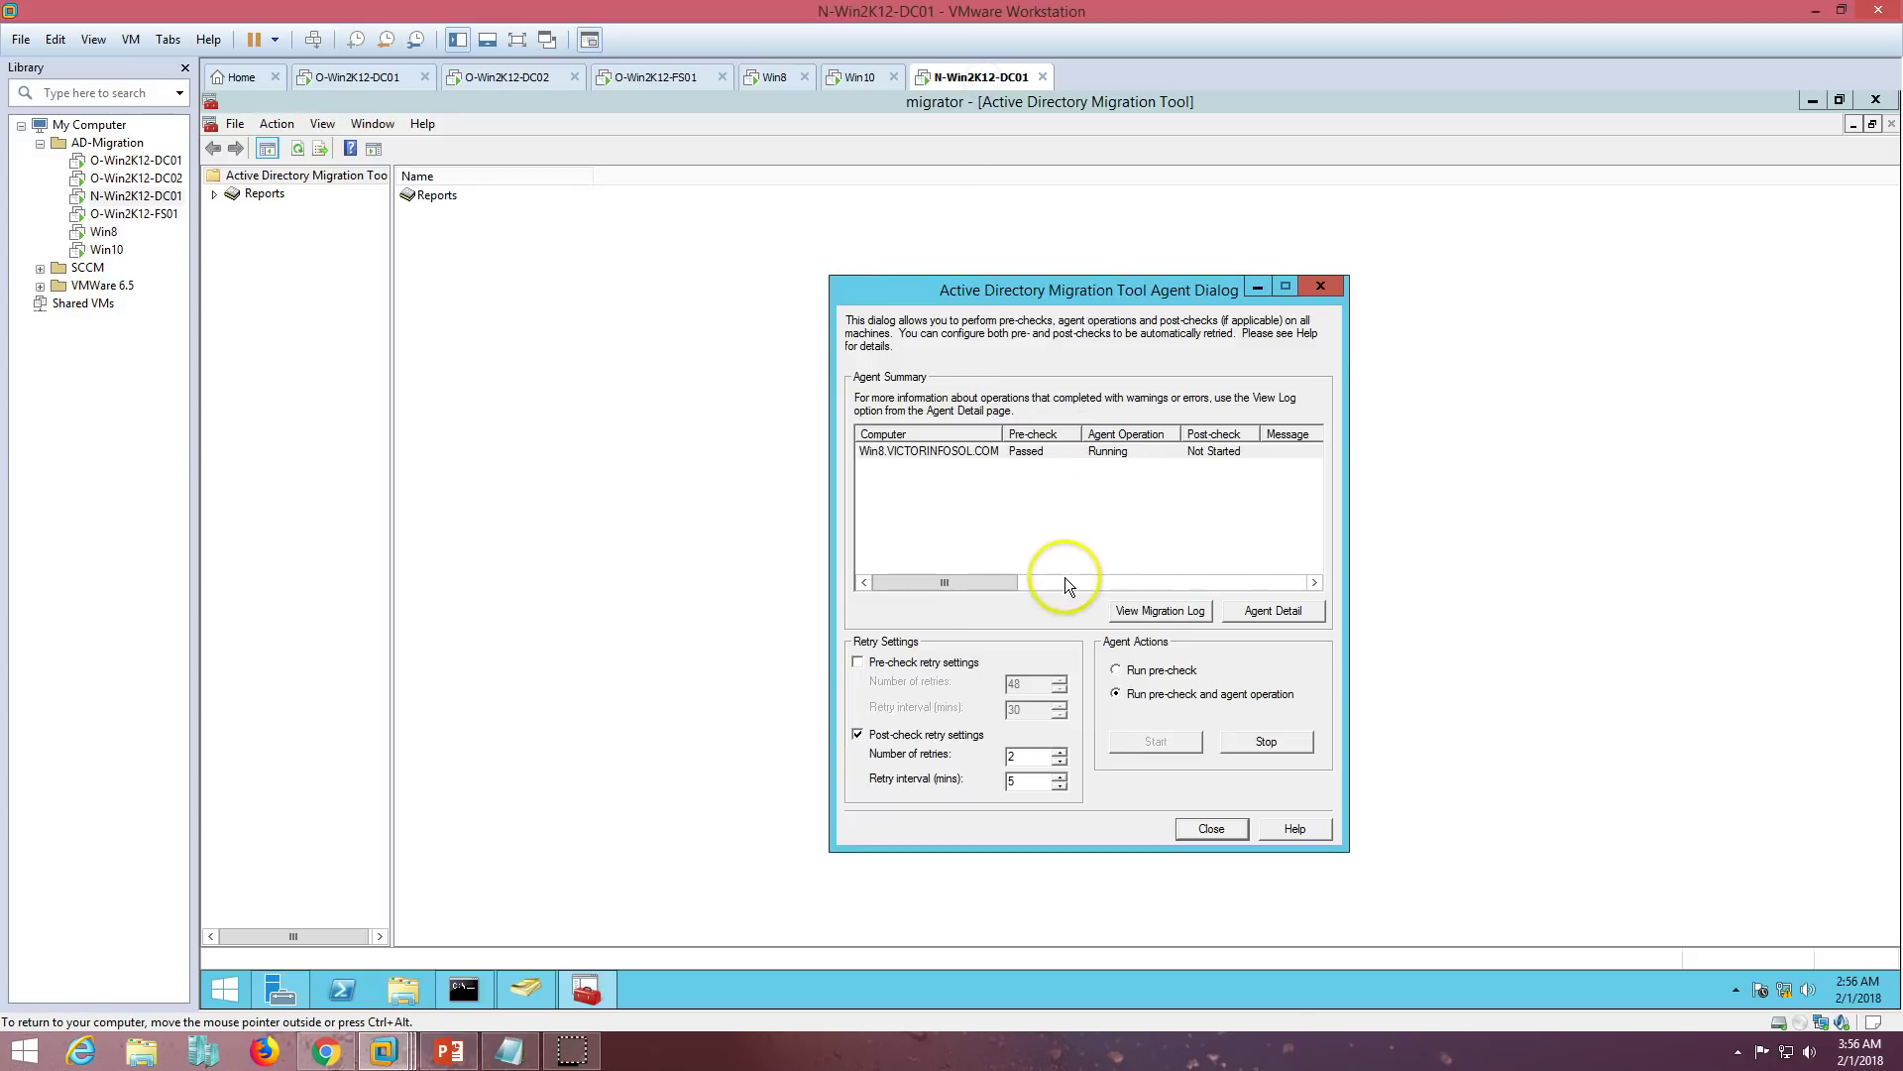
{"action": "left_click_drag", "start_coordinate": [989, 581], "coordinate": [946, 591]}
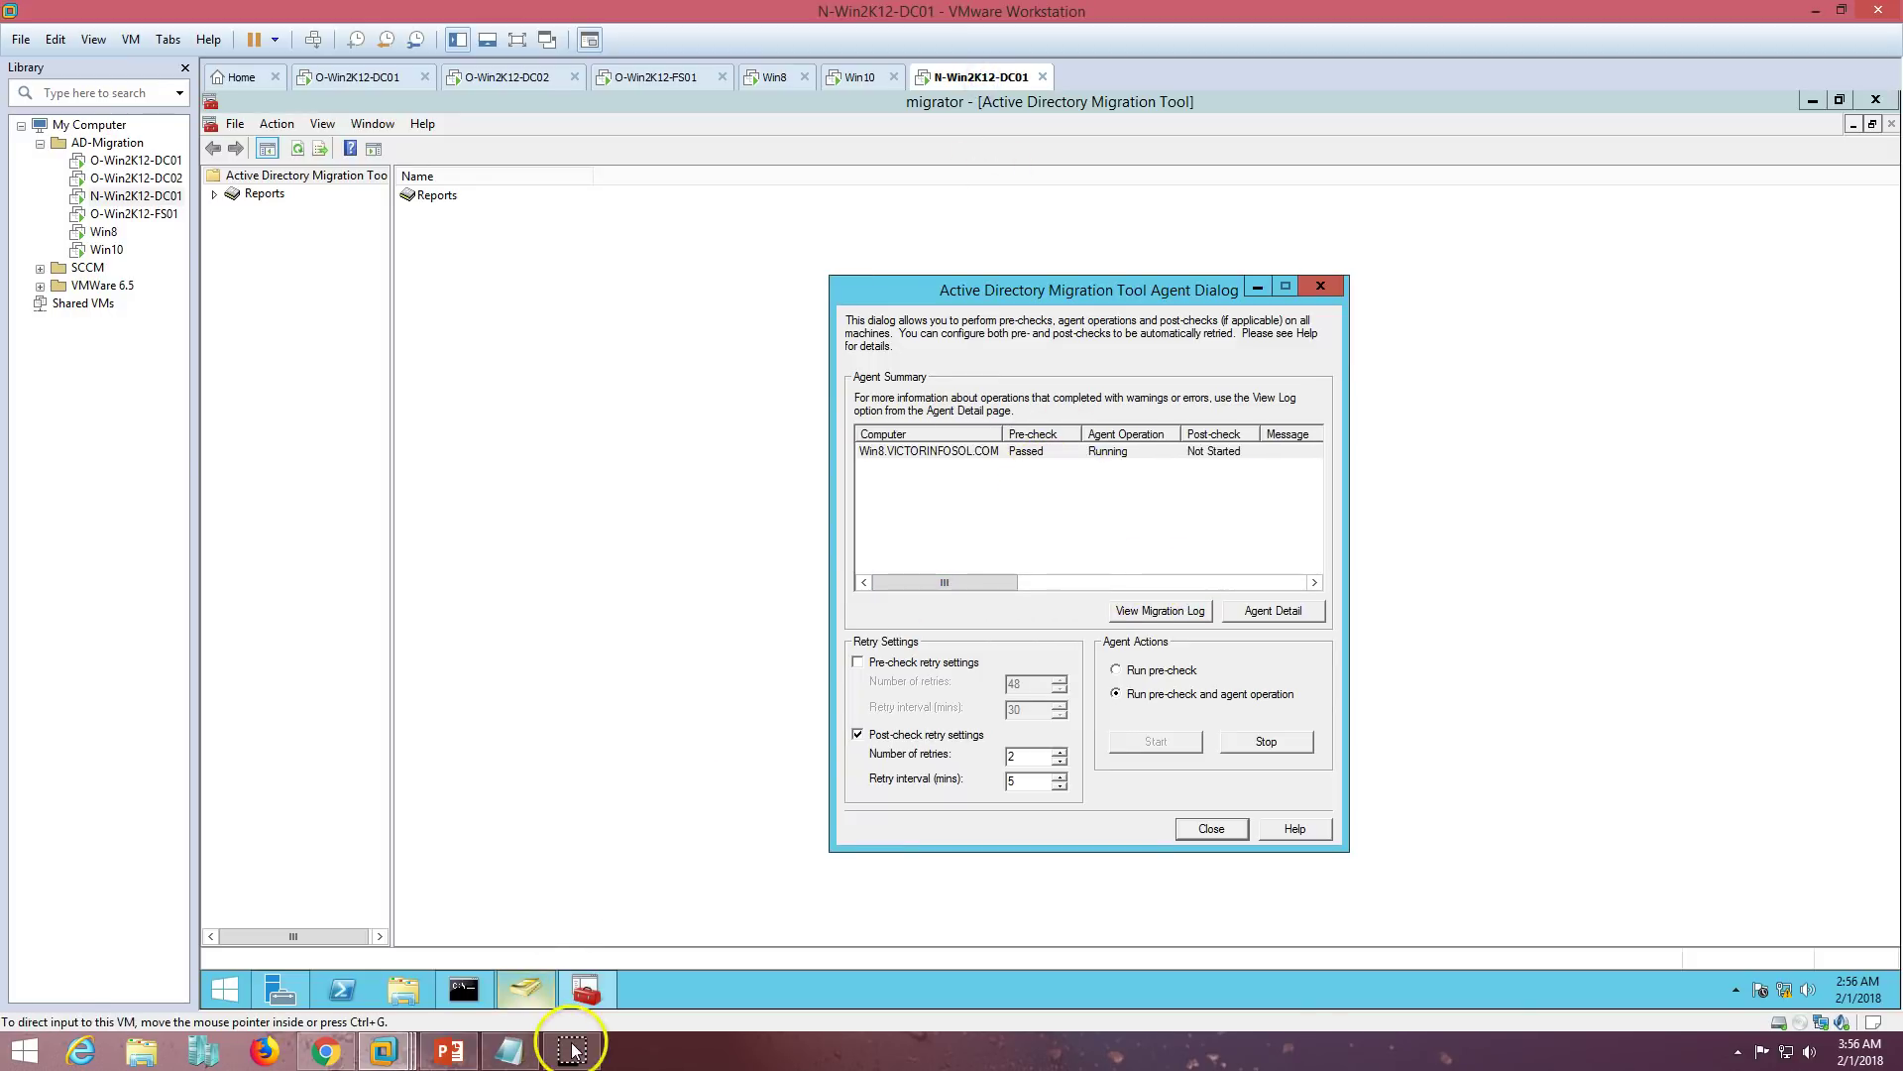
{"action": "left_click_drag", "start_coordinate": [1120, 288], "coordinate": [948, 258]}
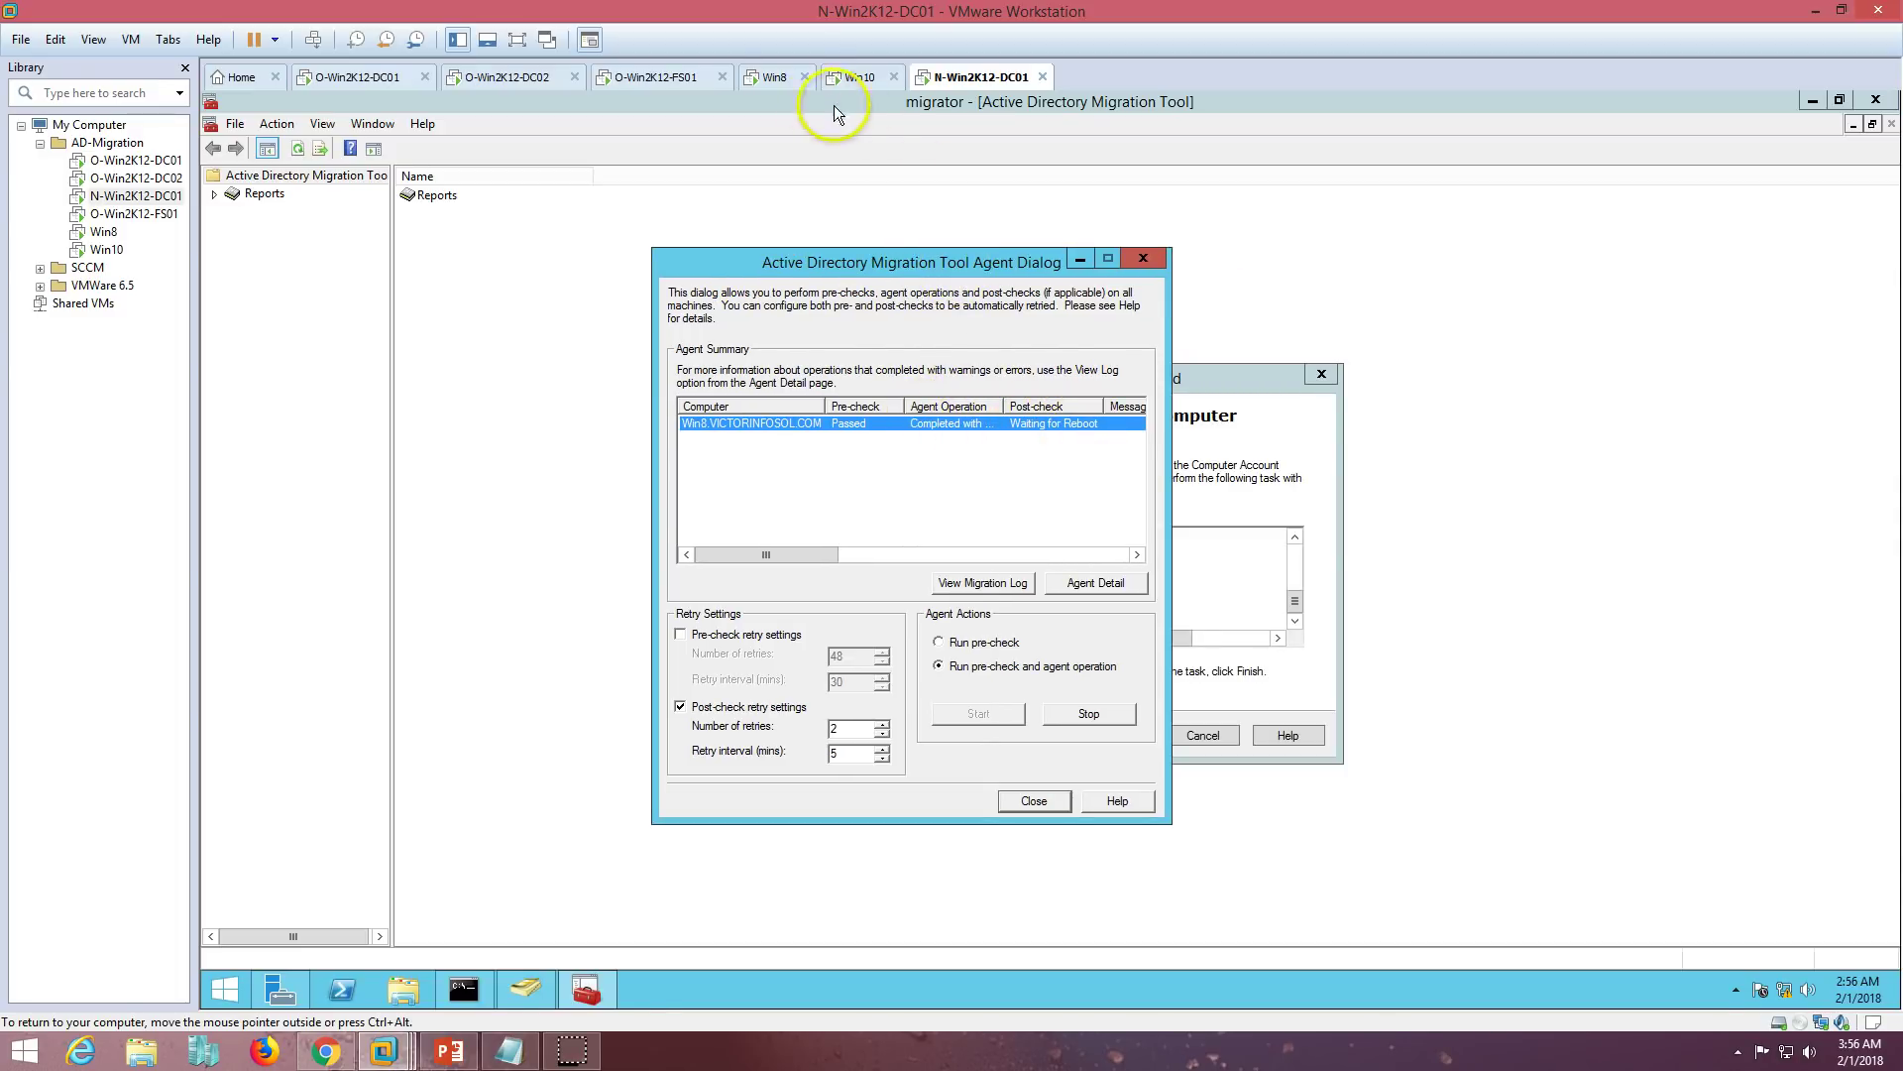
{"action": "left_click", "coordinate": [774, 76]}
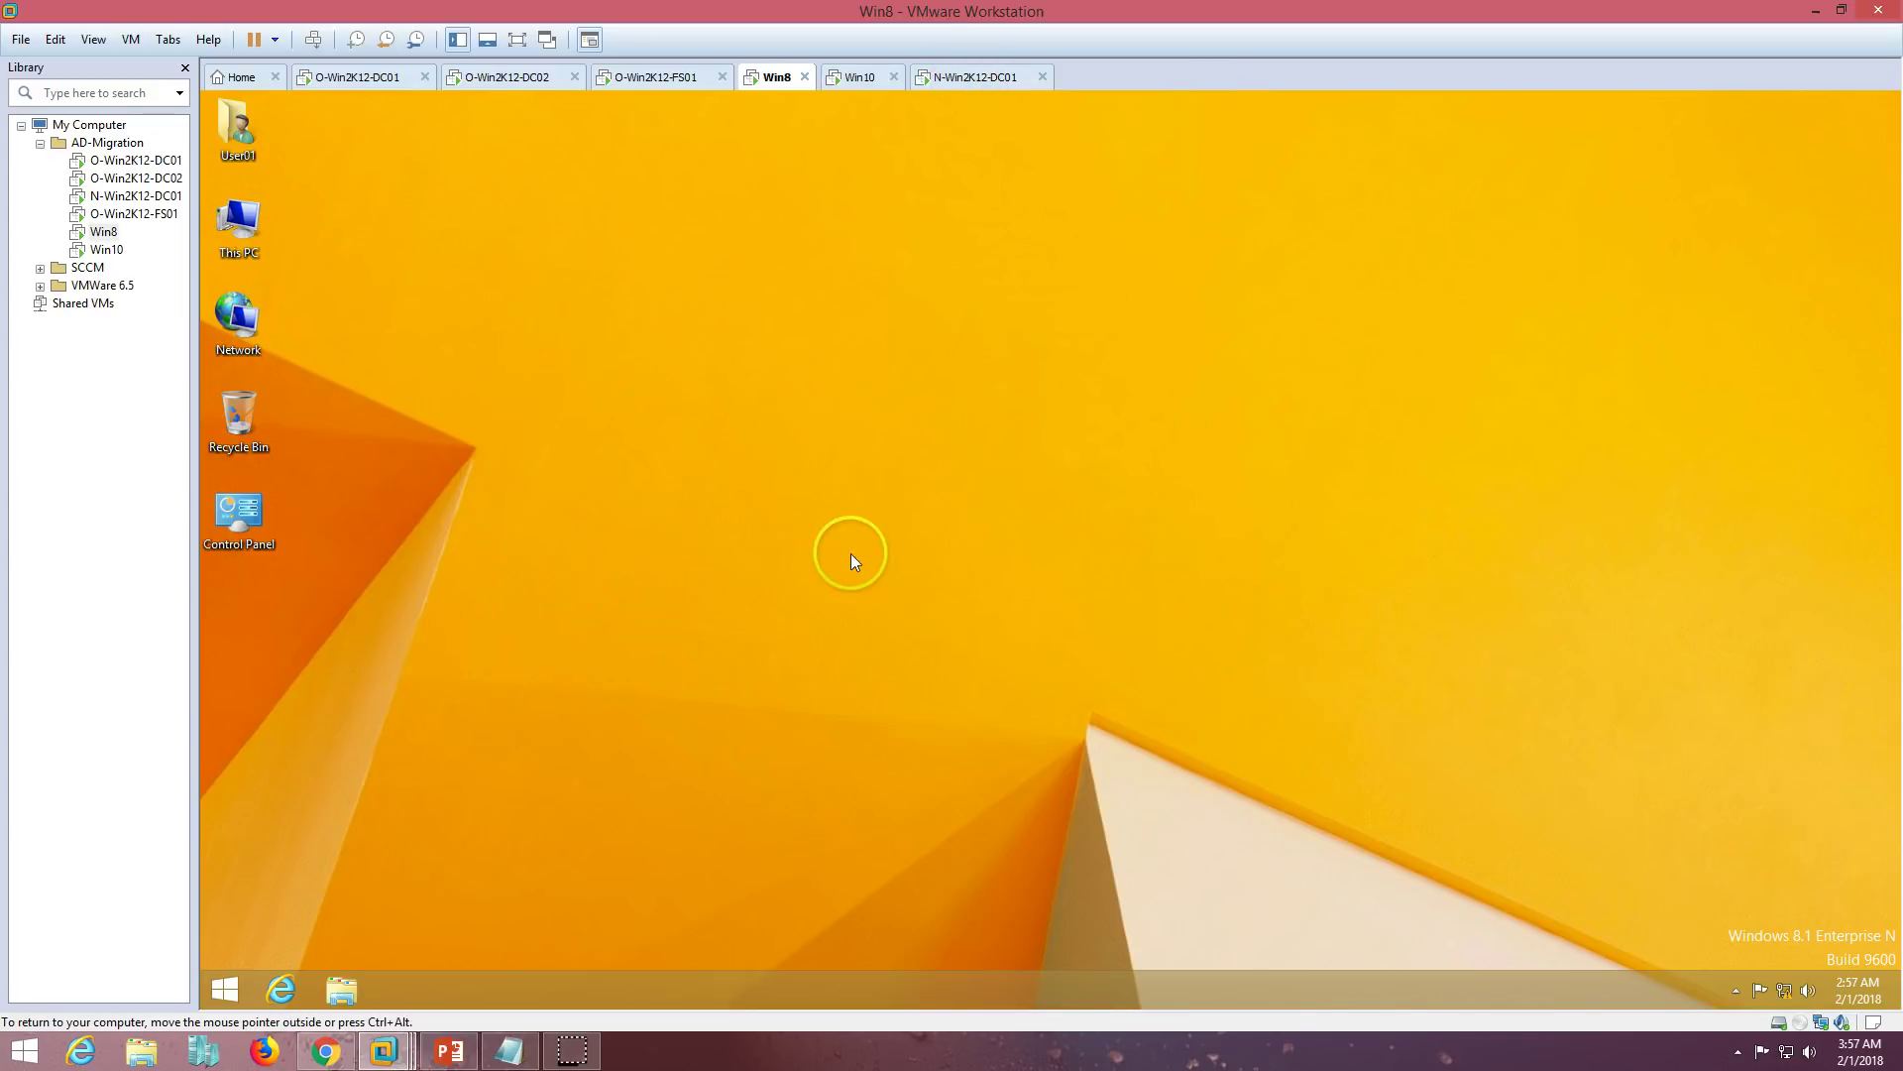
- Check in This PC properties that Win8 now belongs to VICTORNEW.COM
{"action": "right_click", "coordinate": [237, 216]}
{"action": "left_click", "coordinate": [316, 436]}
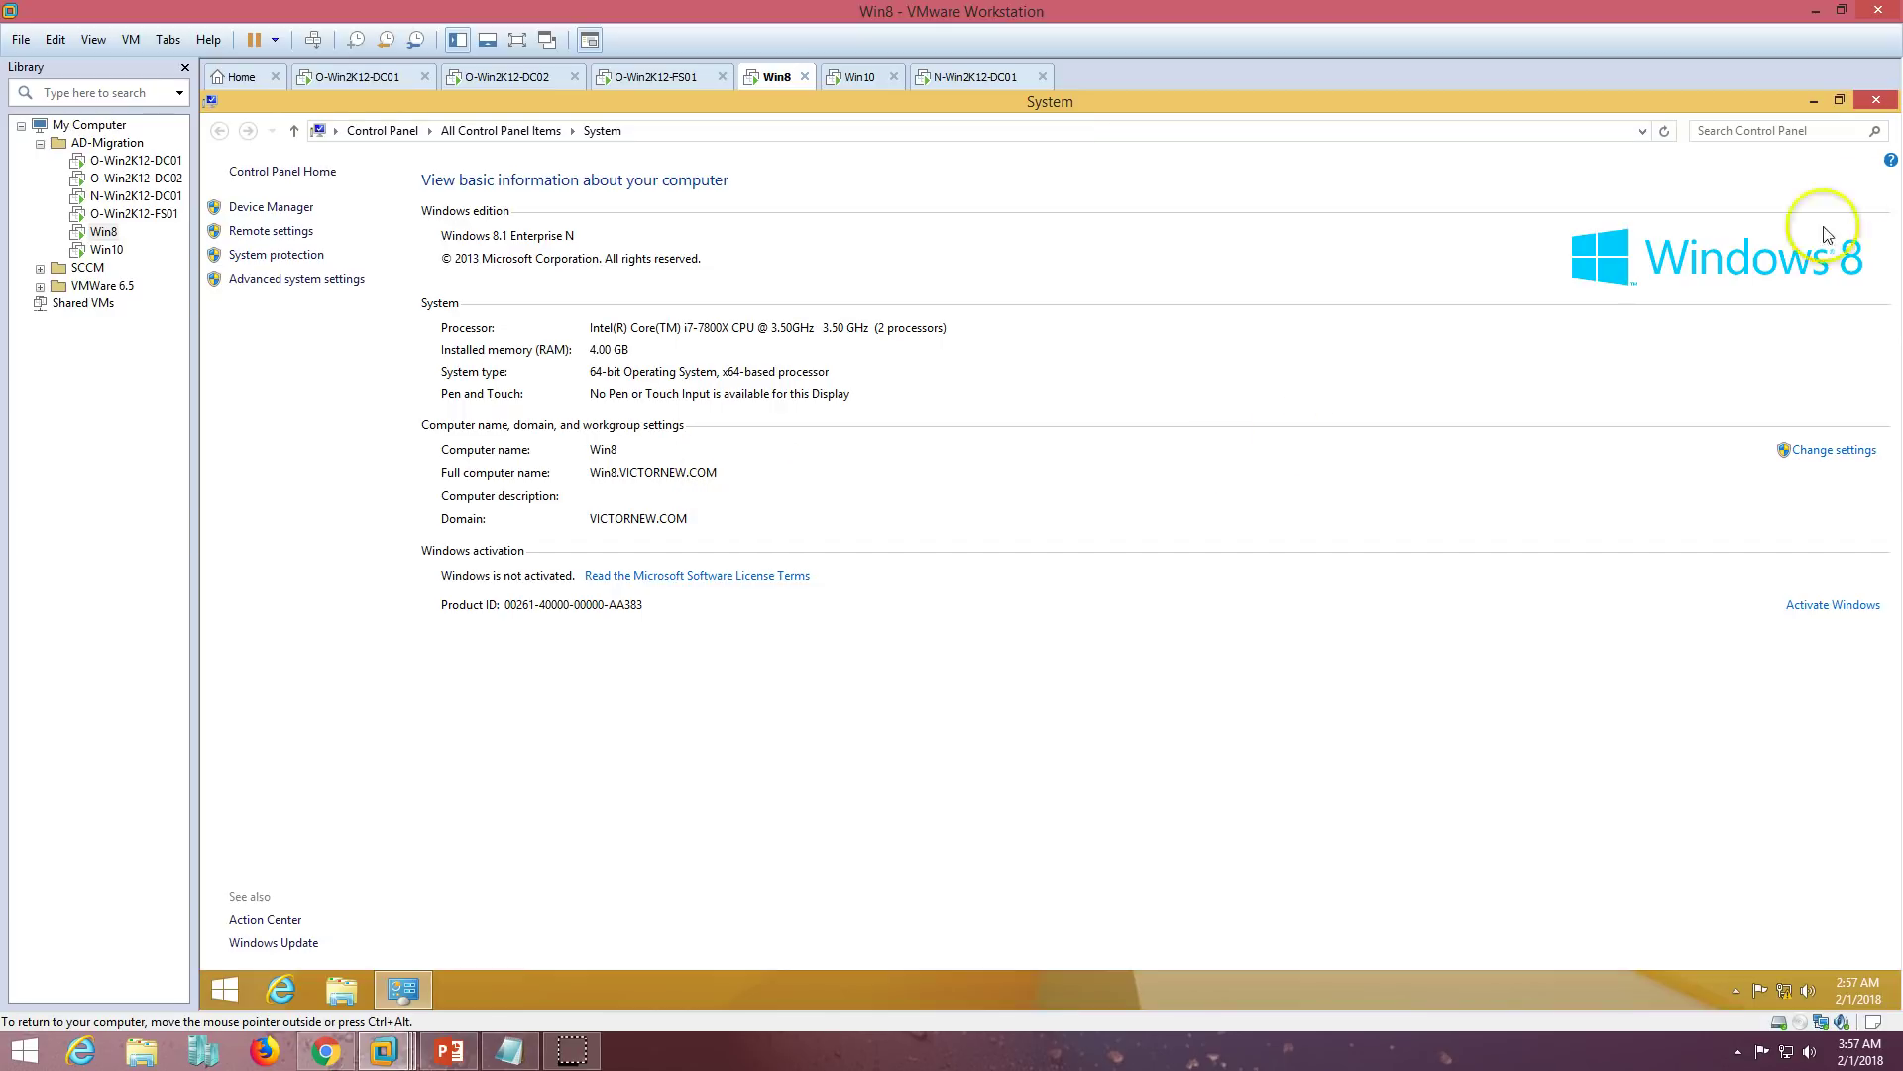
{"action": "left_click", "coordinate": [1877, 100]}
- Refresh the Win8 desktop, look at the DC01 machine, then return to Win8 as it restarts
{"action": "right_click", "coordinate": [765, 407]}
{"action": "left_click", "coordinate": [849, 464]}
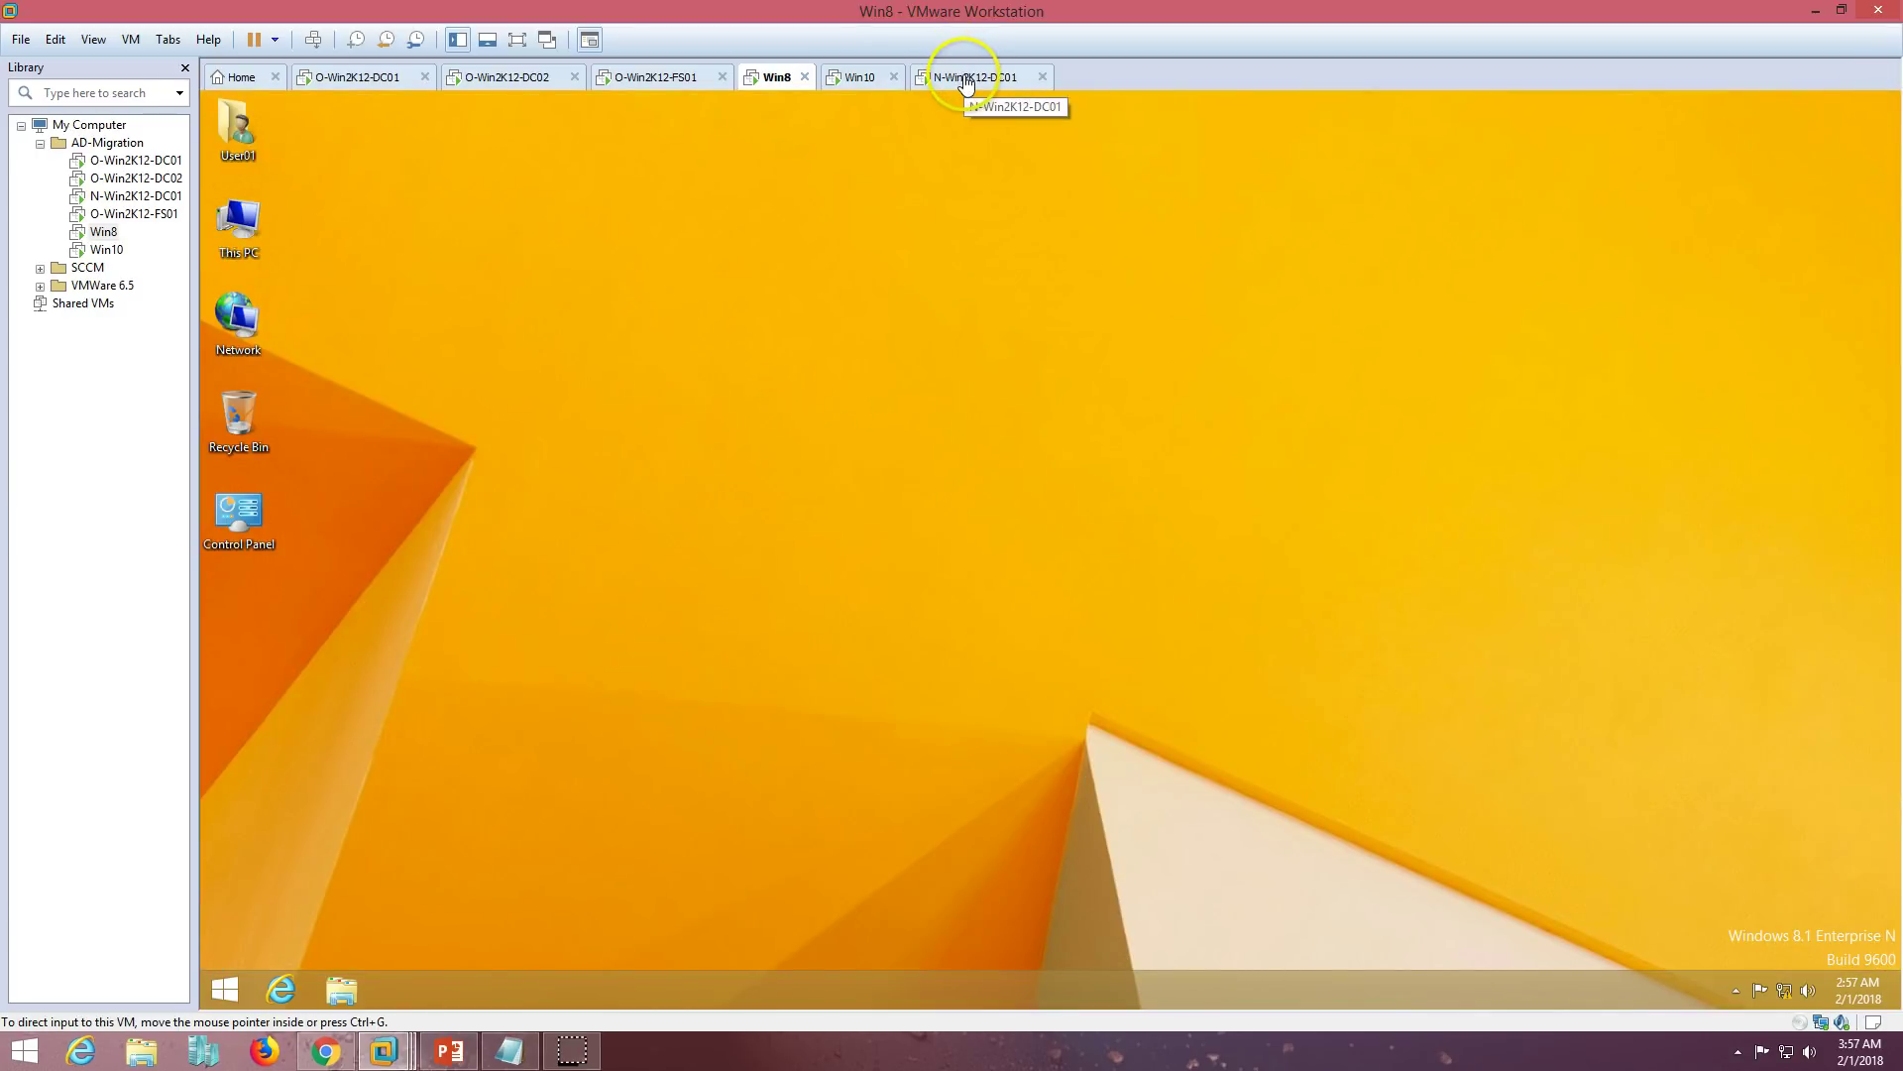
{"action": "left_click", "coordinate": [967, 80]}
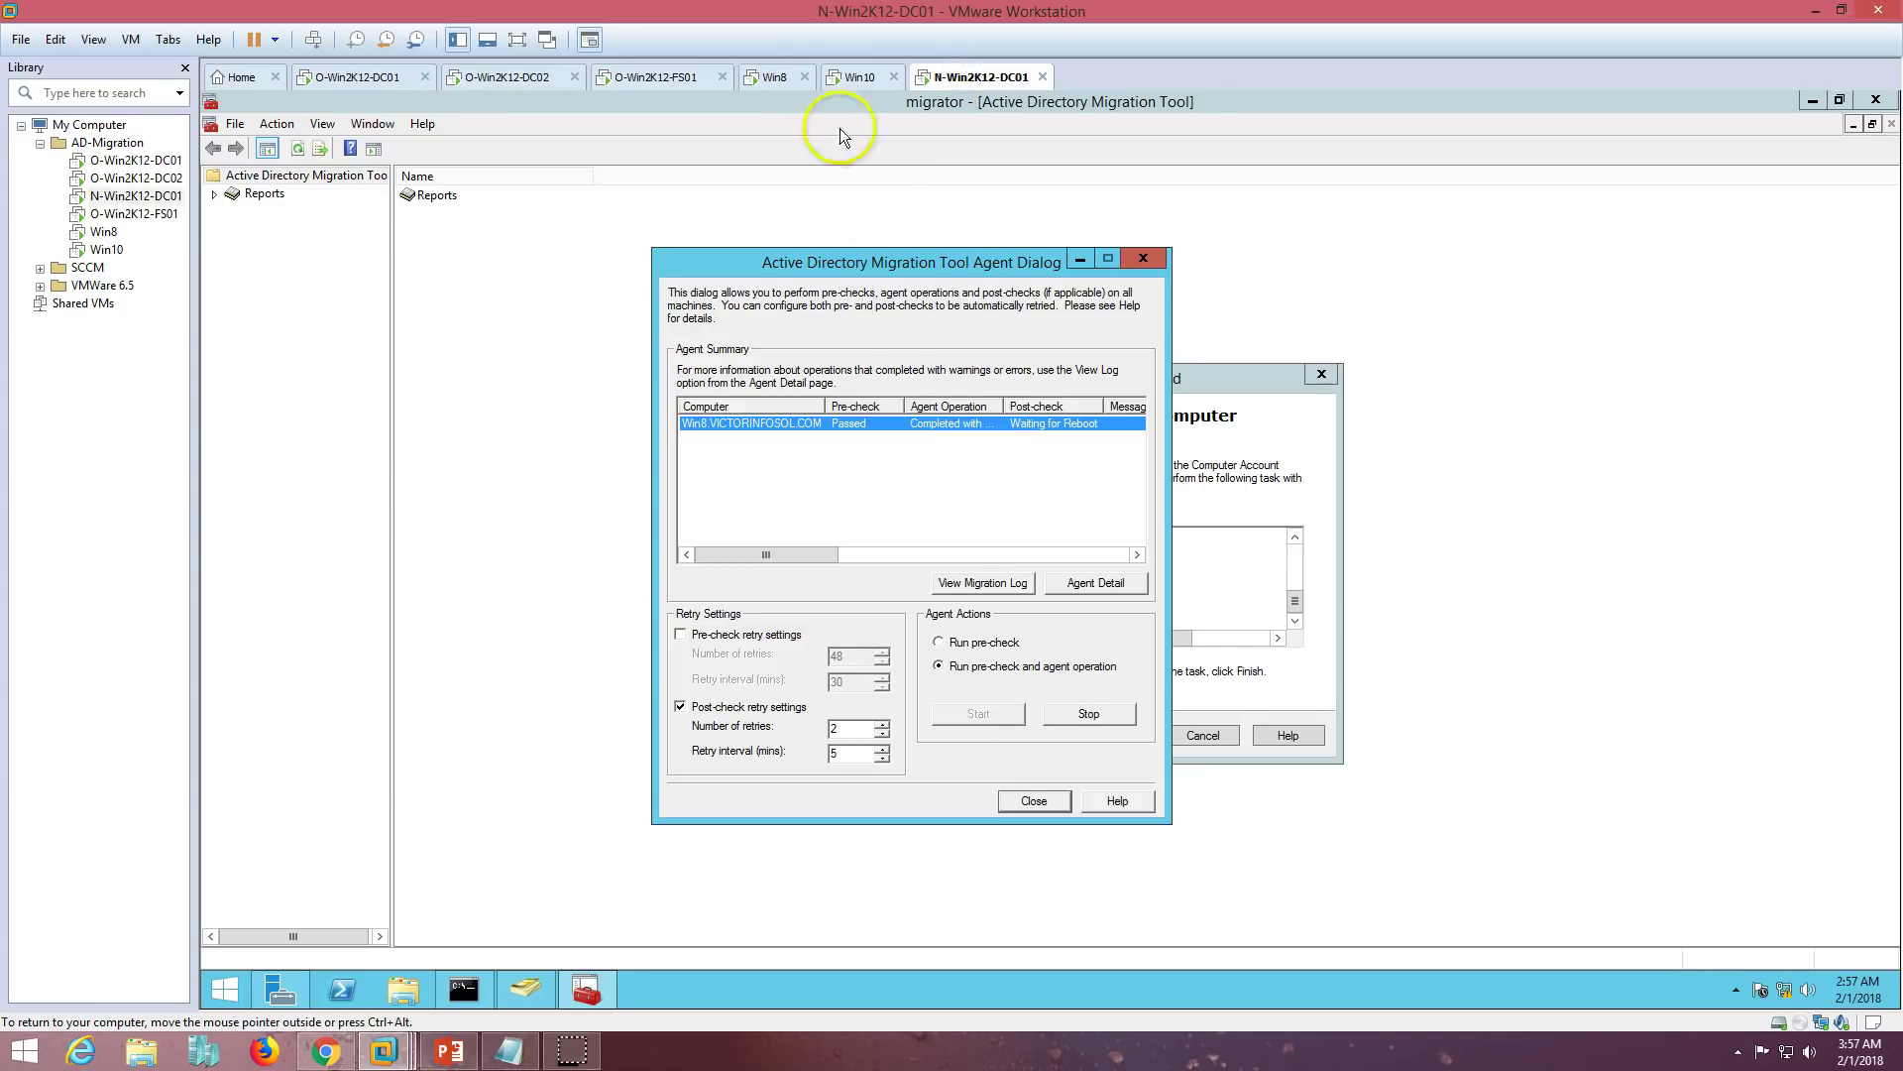
{"action": "left_click", "coordinate": [777, 79]}
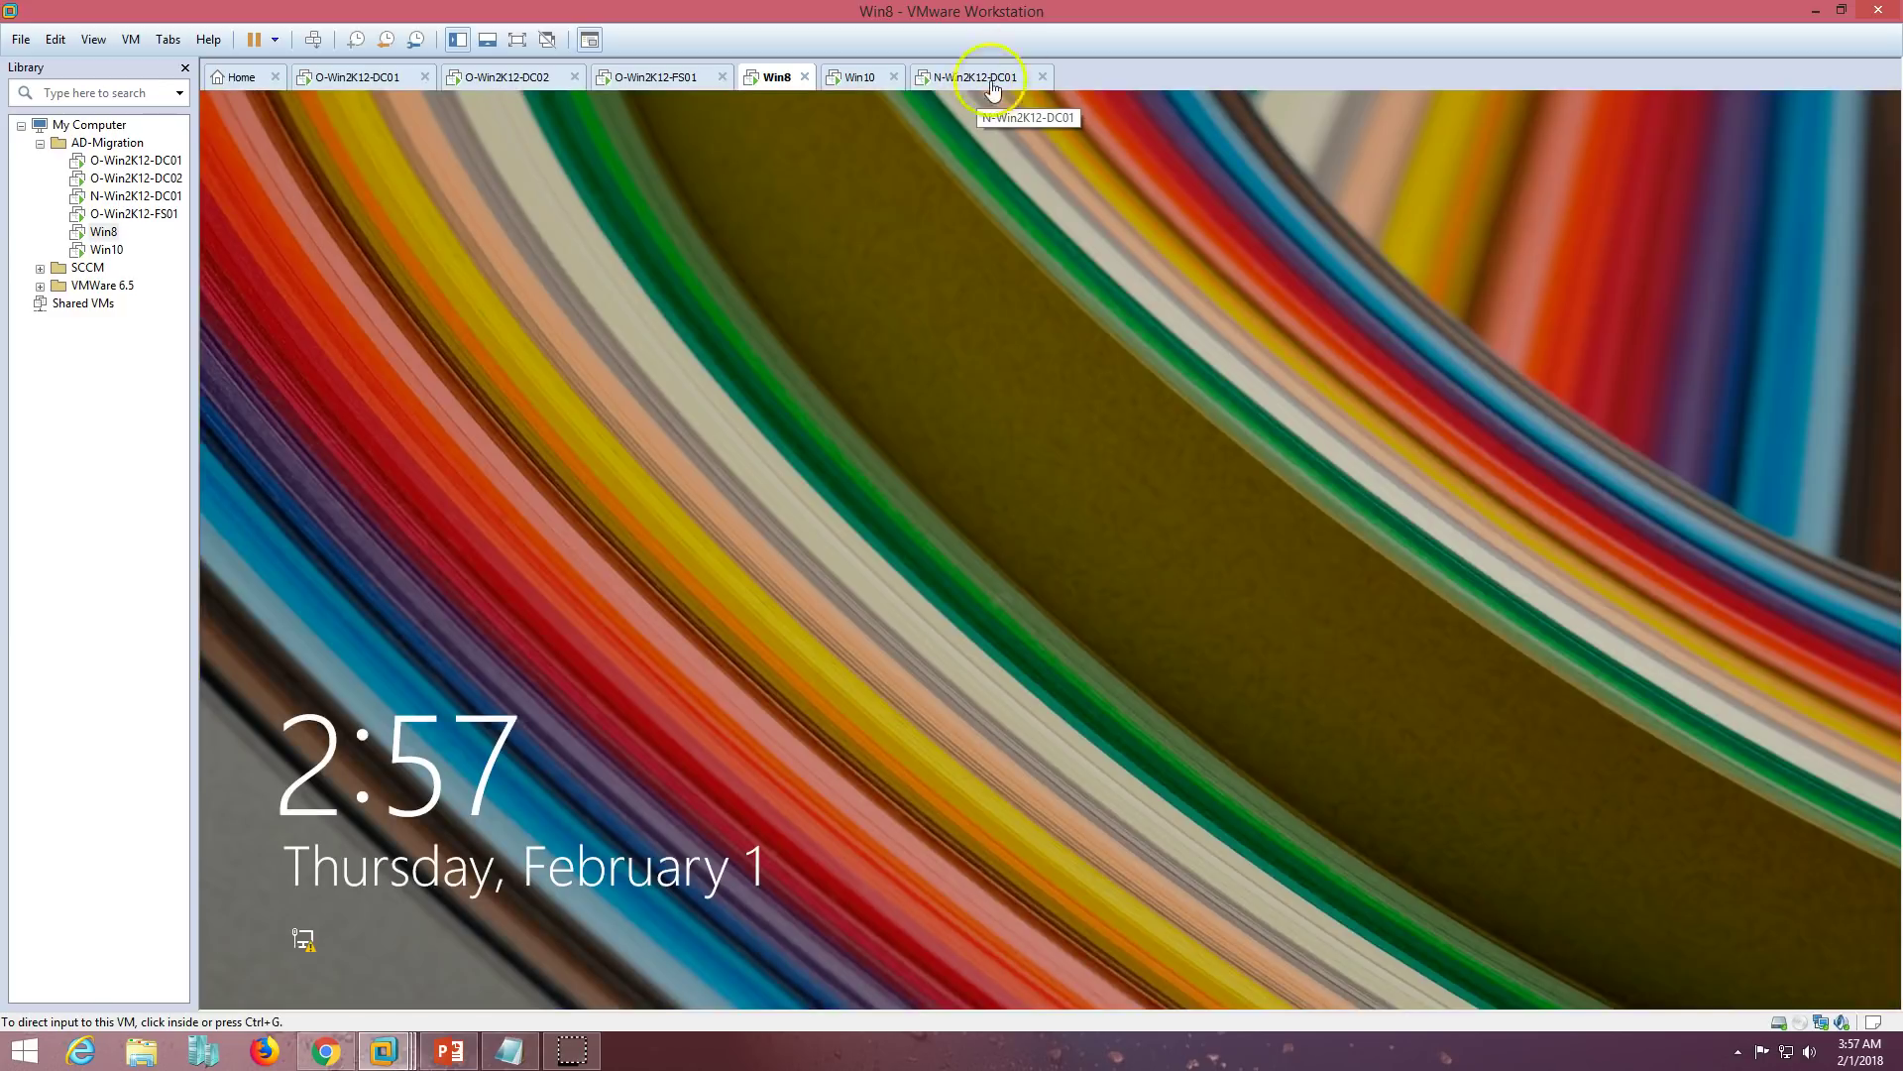
- Sign in to Win8 via Other user with the migrated domain user's name and password
{"action": "left_click", "coordinate": [777, 377]}
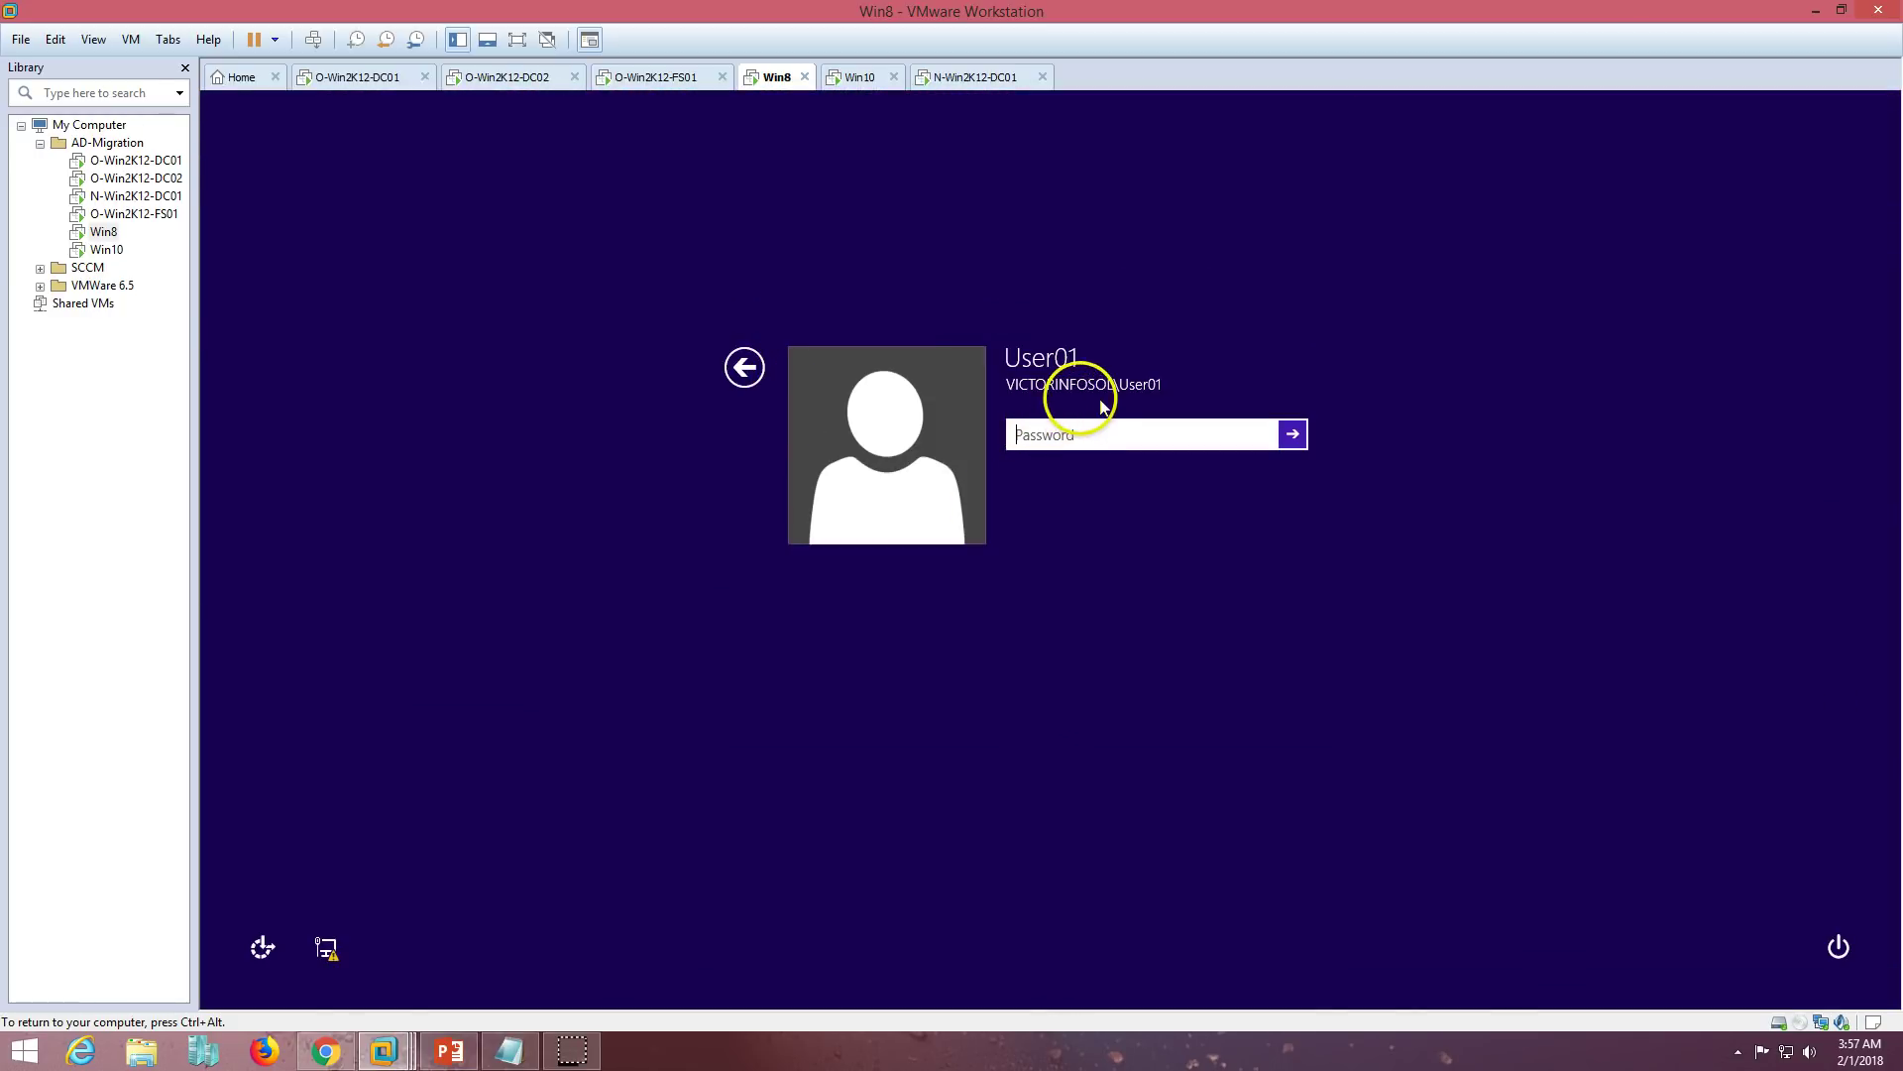
{"action": "left_click", "coordinate": [744, 367]}
{"action": "left_click", "coordinate": [1143, 562]}
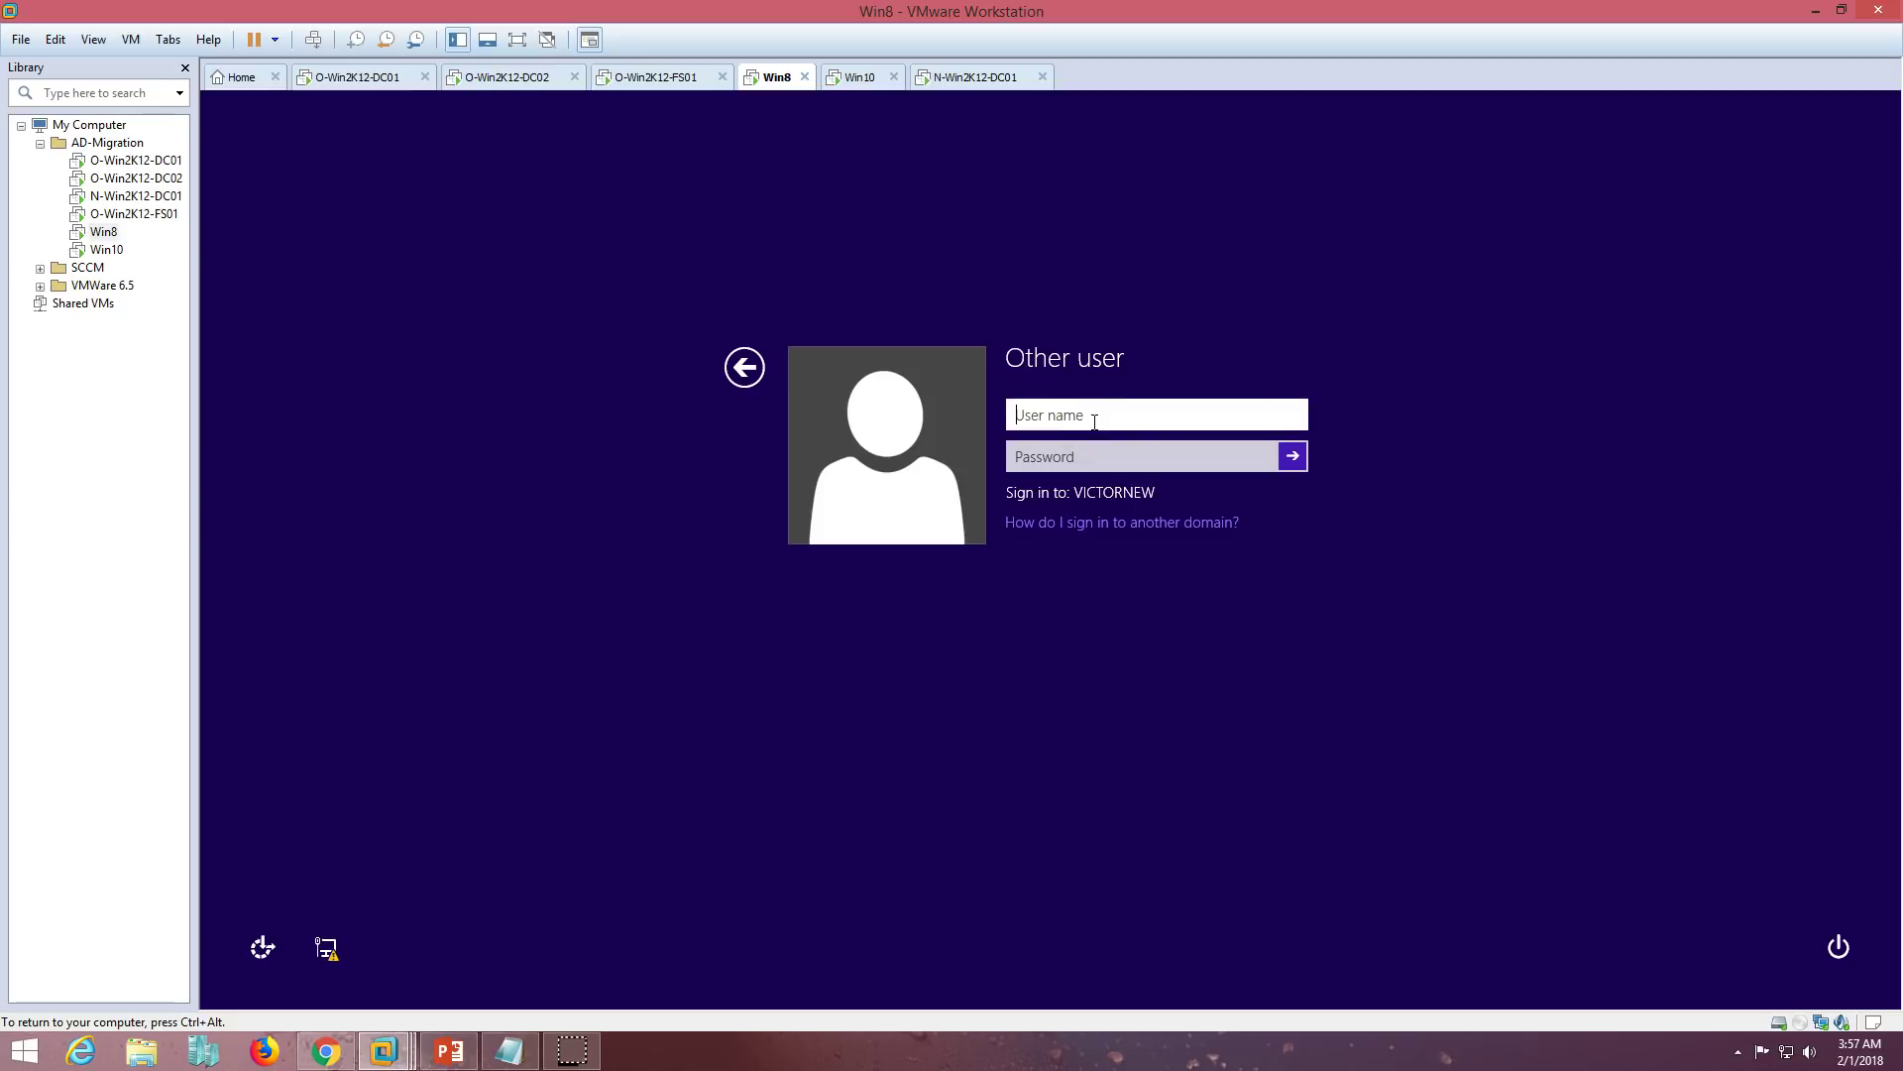
{"action": "type", "text": "User01"}
{"action": "key", "text": "Tab"}
{"action": "type", "text": "P"}
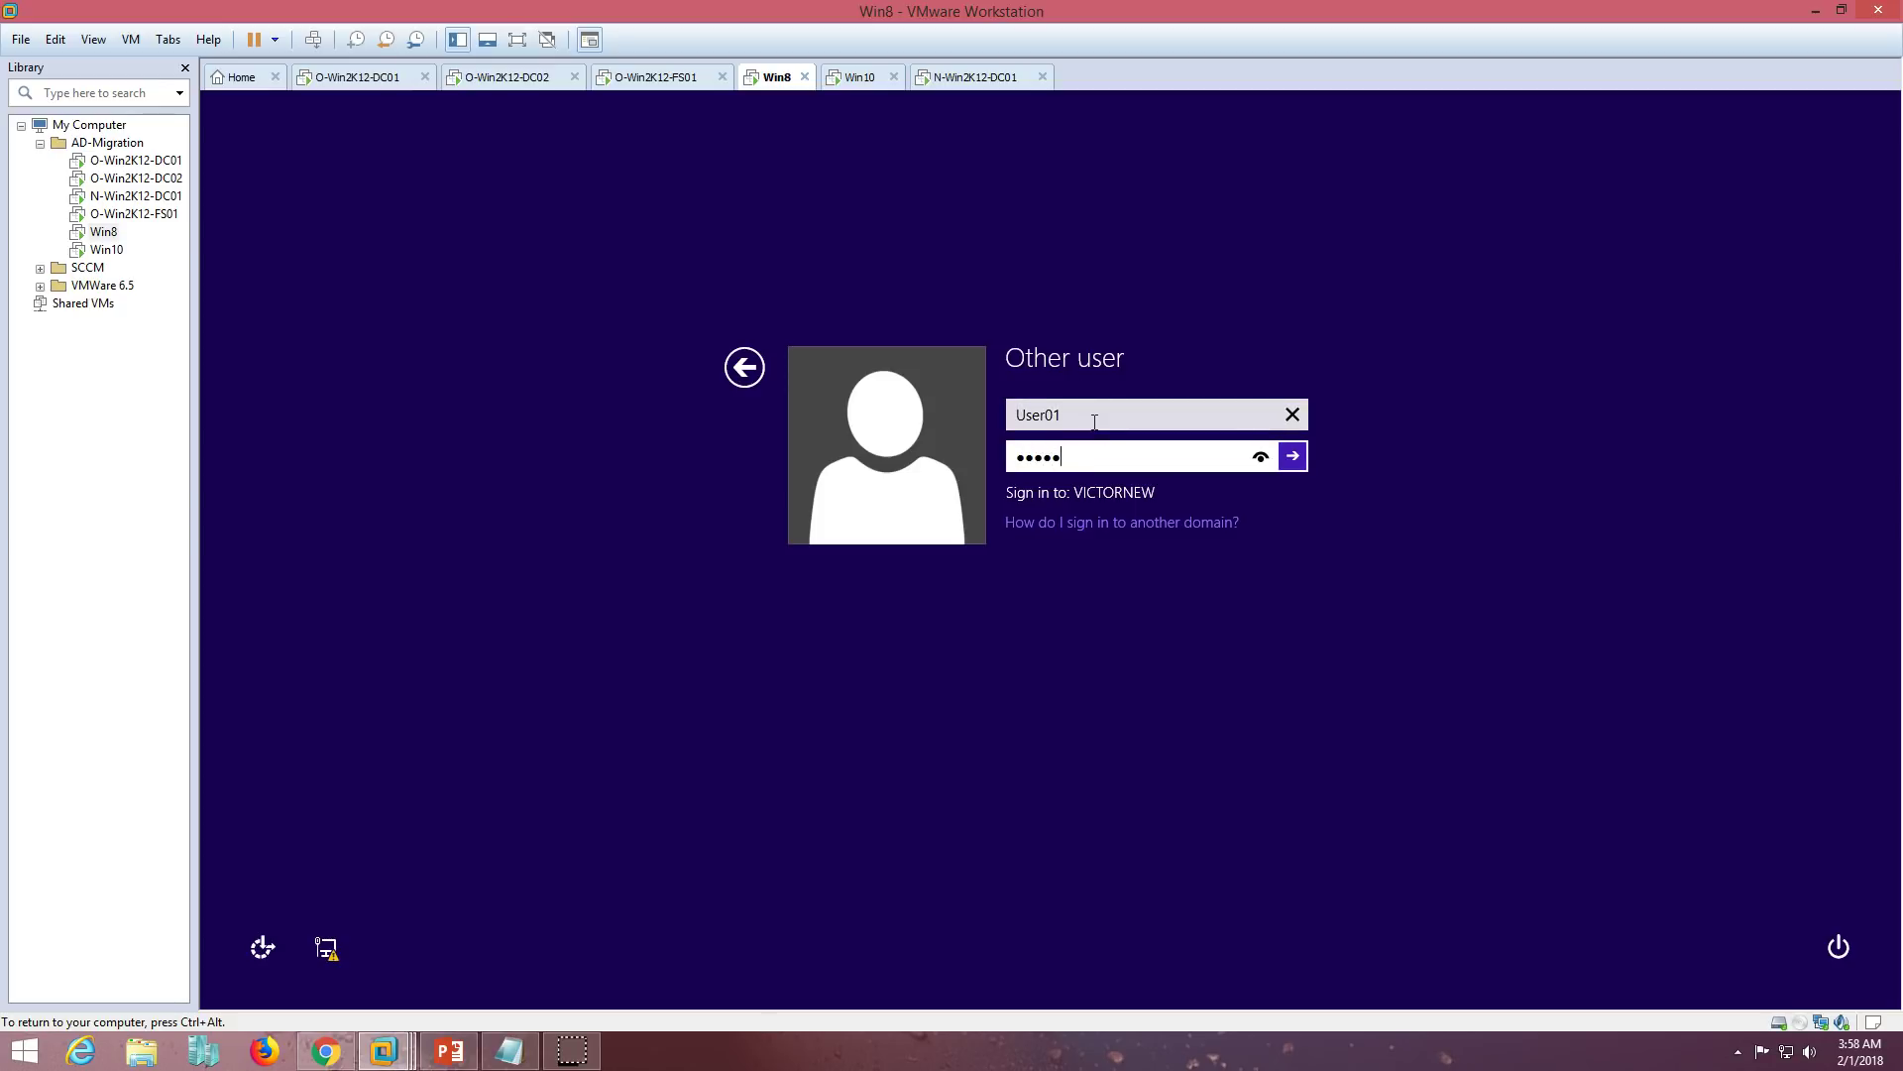
{"action": "key", "text": "Return"}
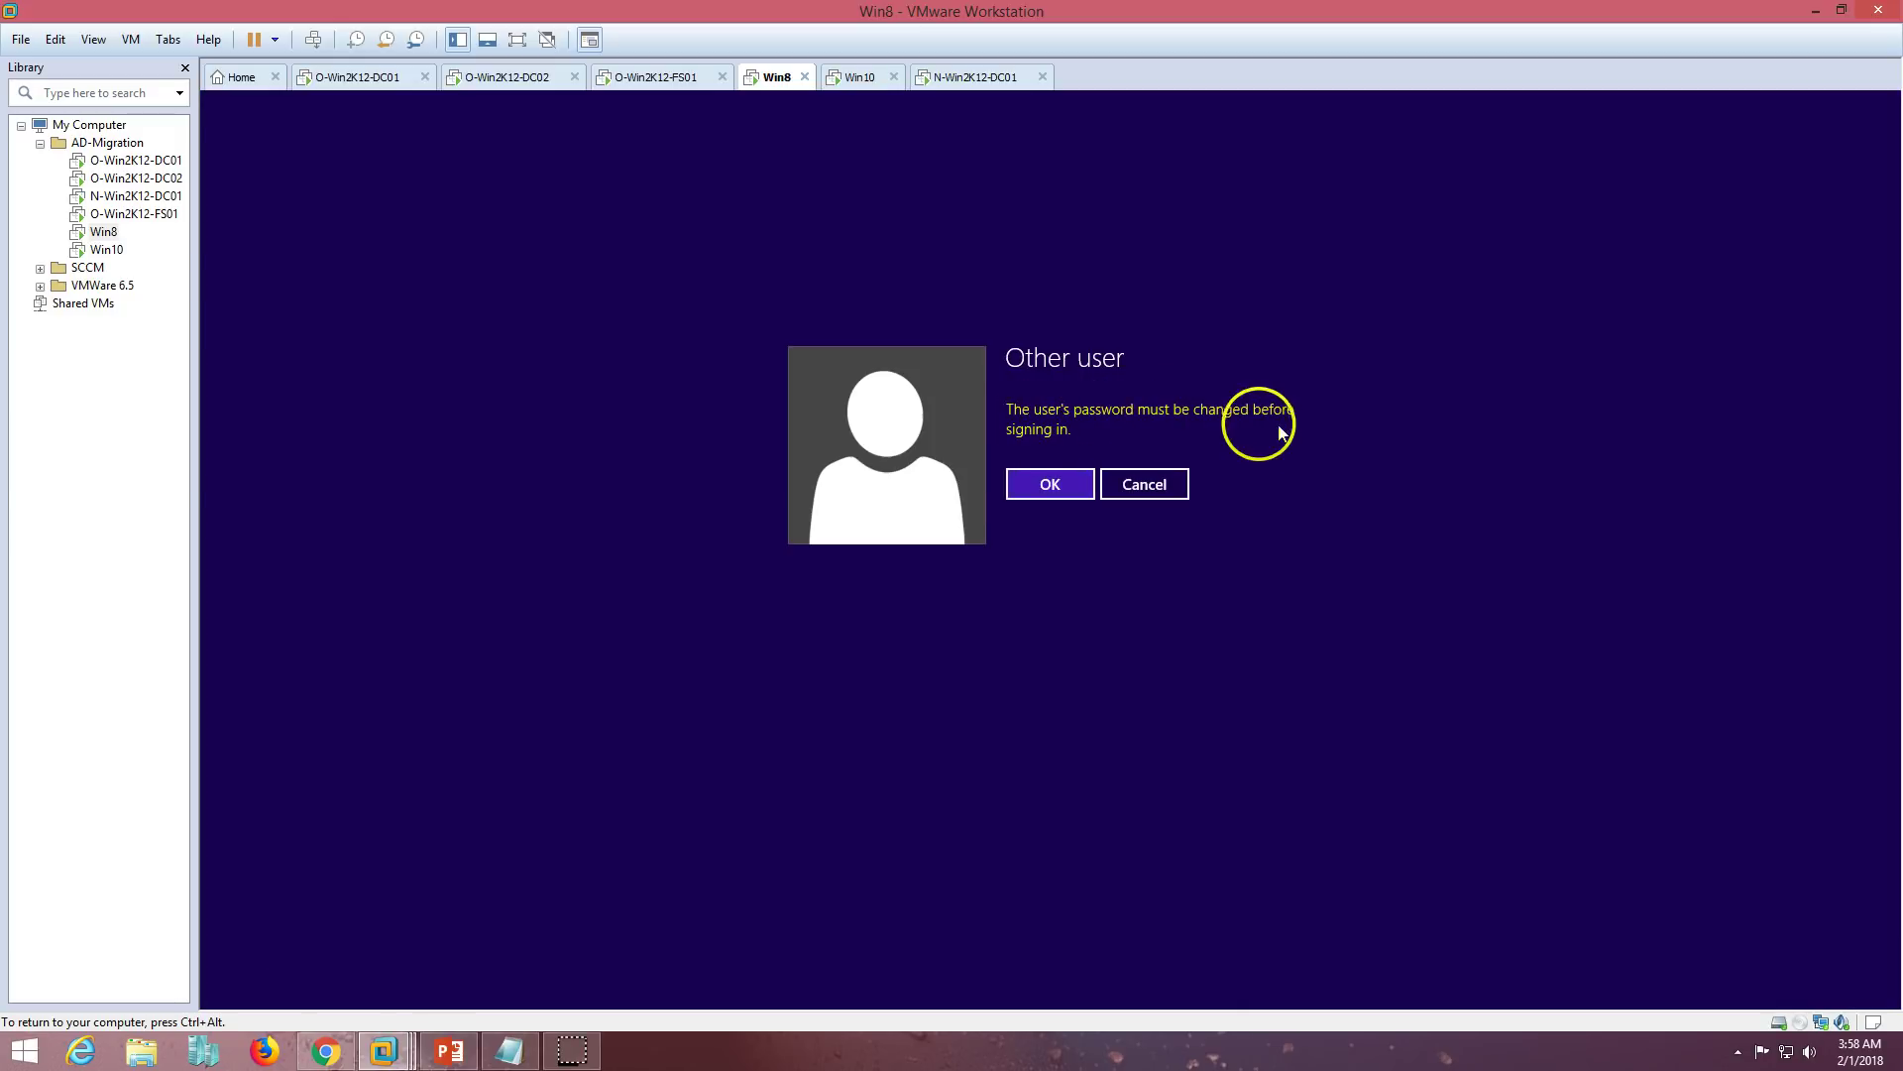
- Set and confirm a new password for the migrated user when prompted
{"action": "left_click", "coordinate": [1050, 485]}
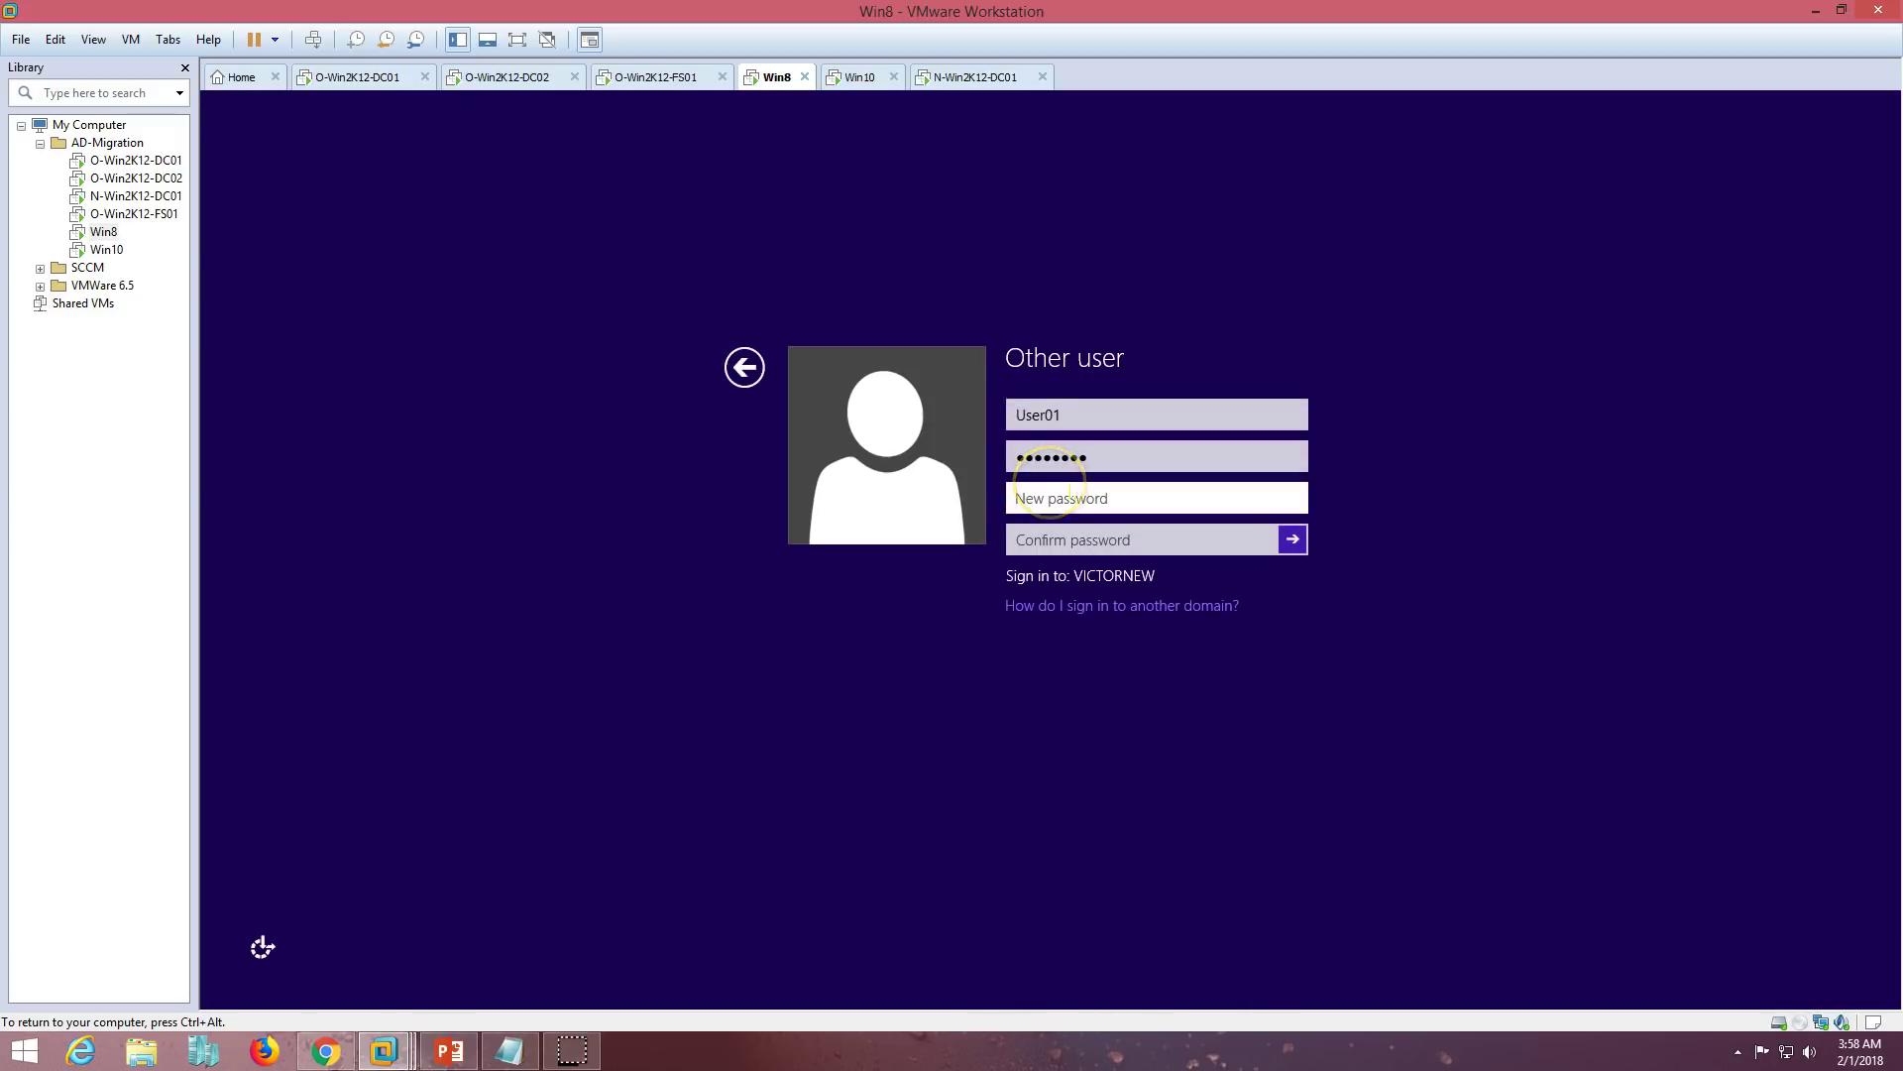
{"action": "type", "text": "Pa"}
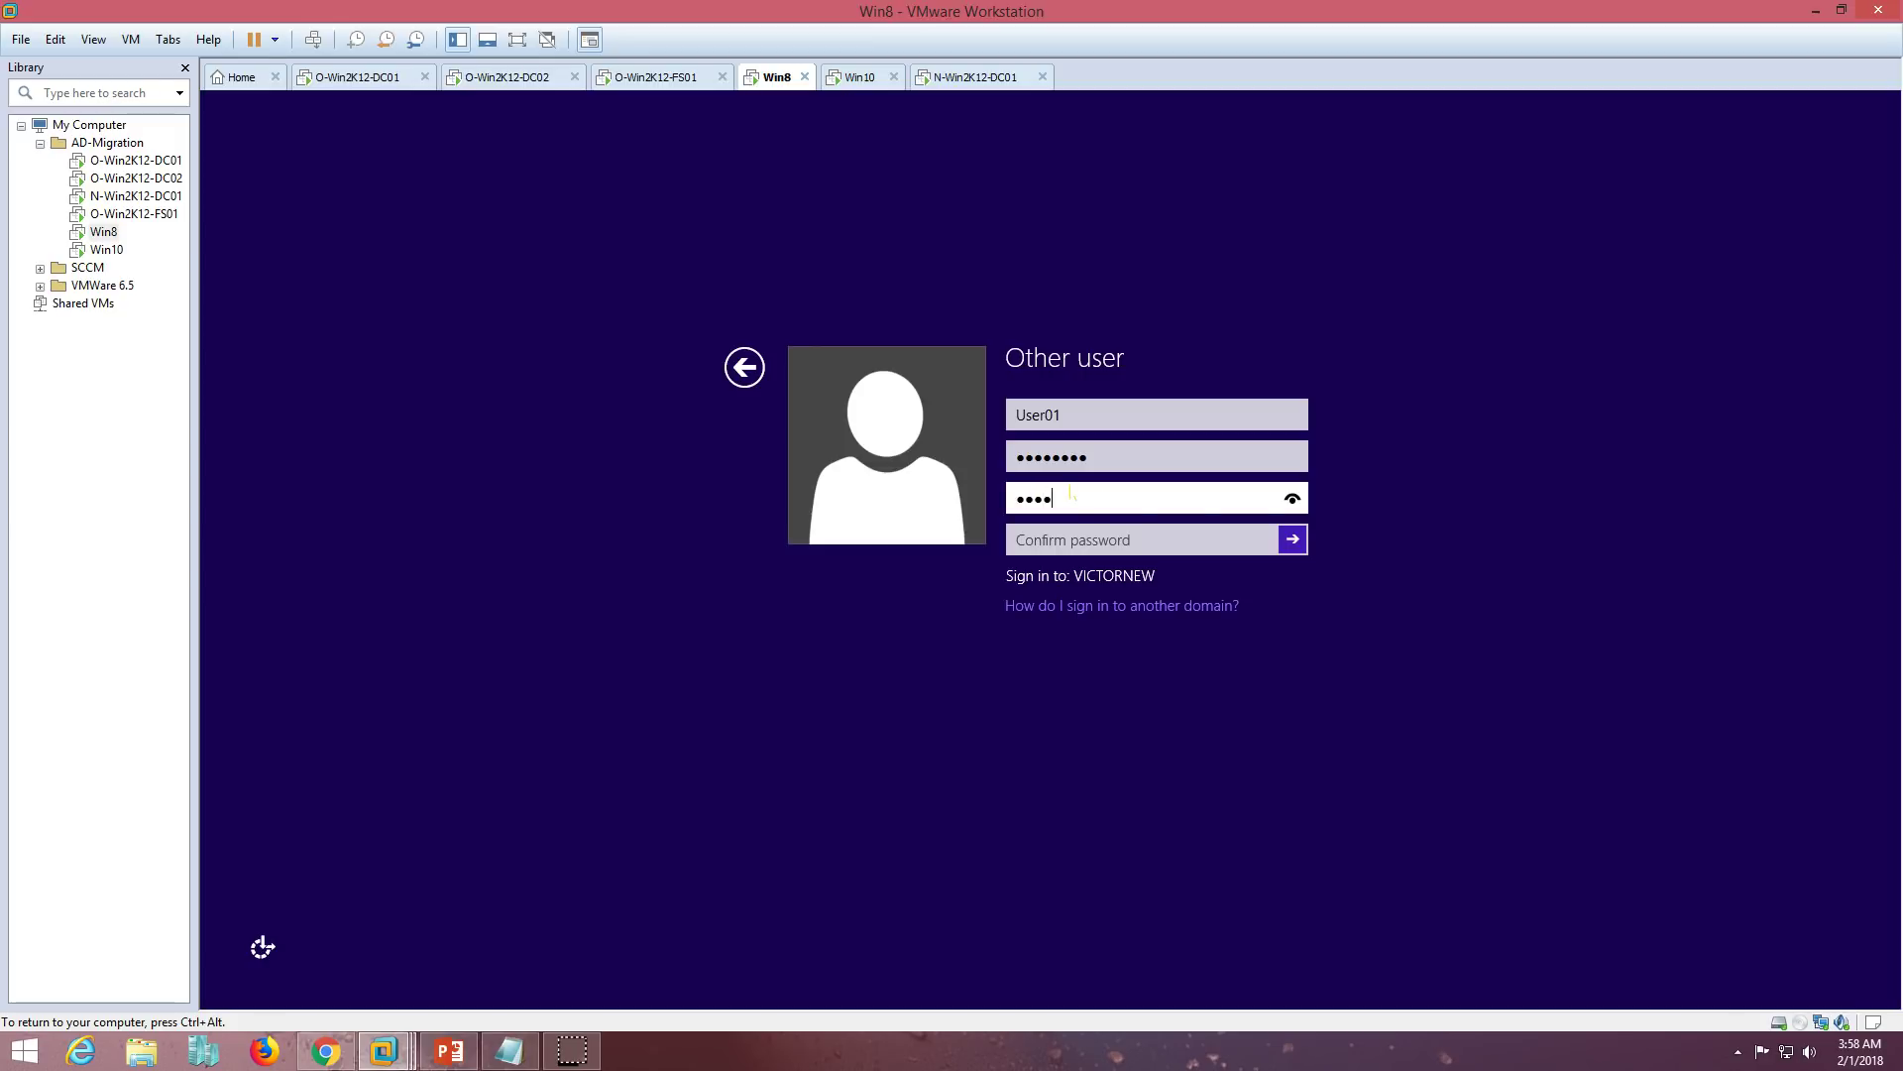
{"action": "key", "text": "Tab"}
{"action": "type", "text": "Pa$"}
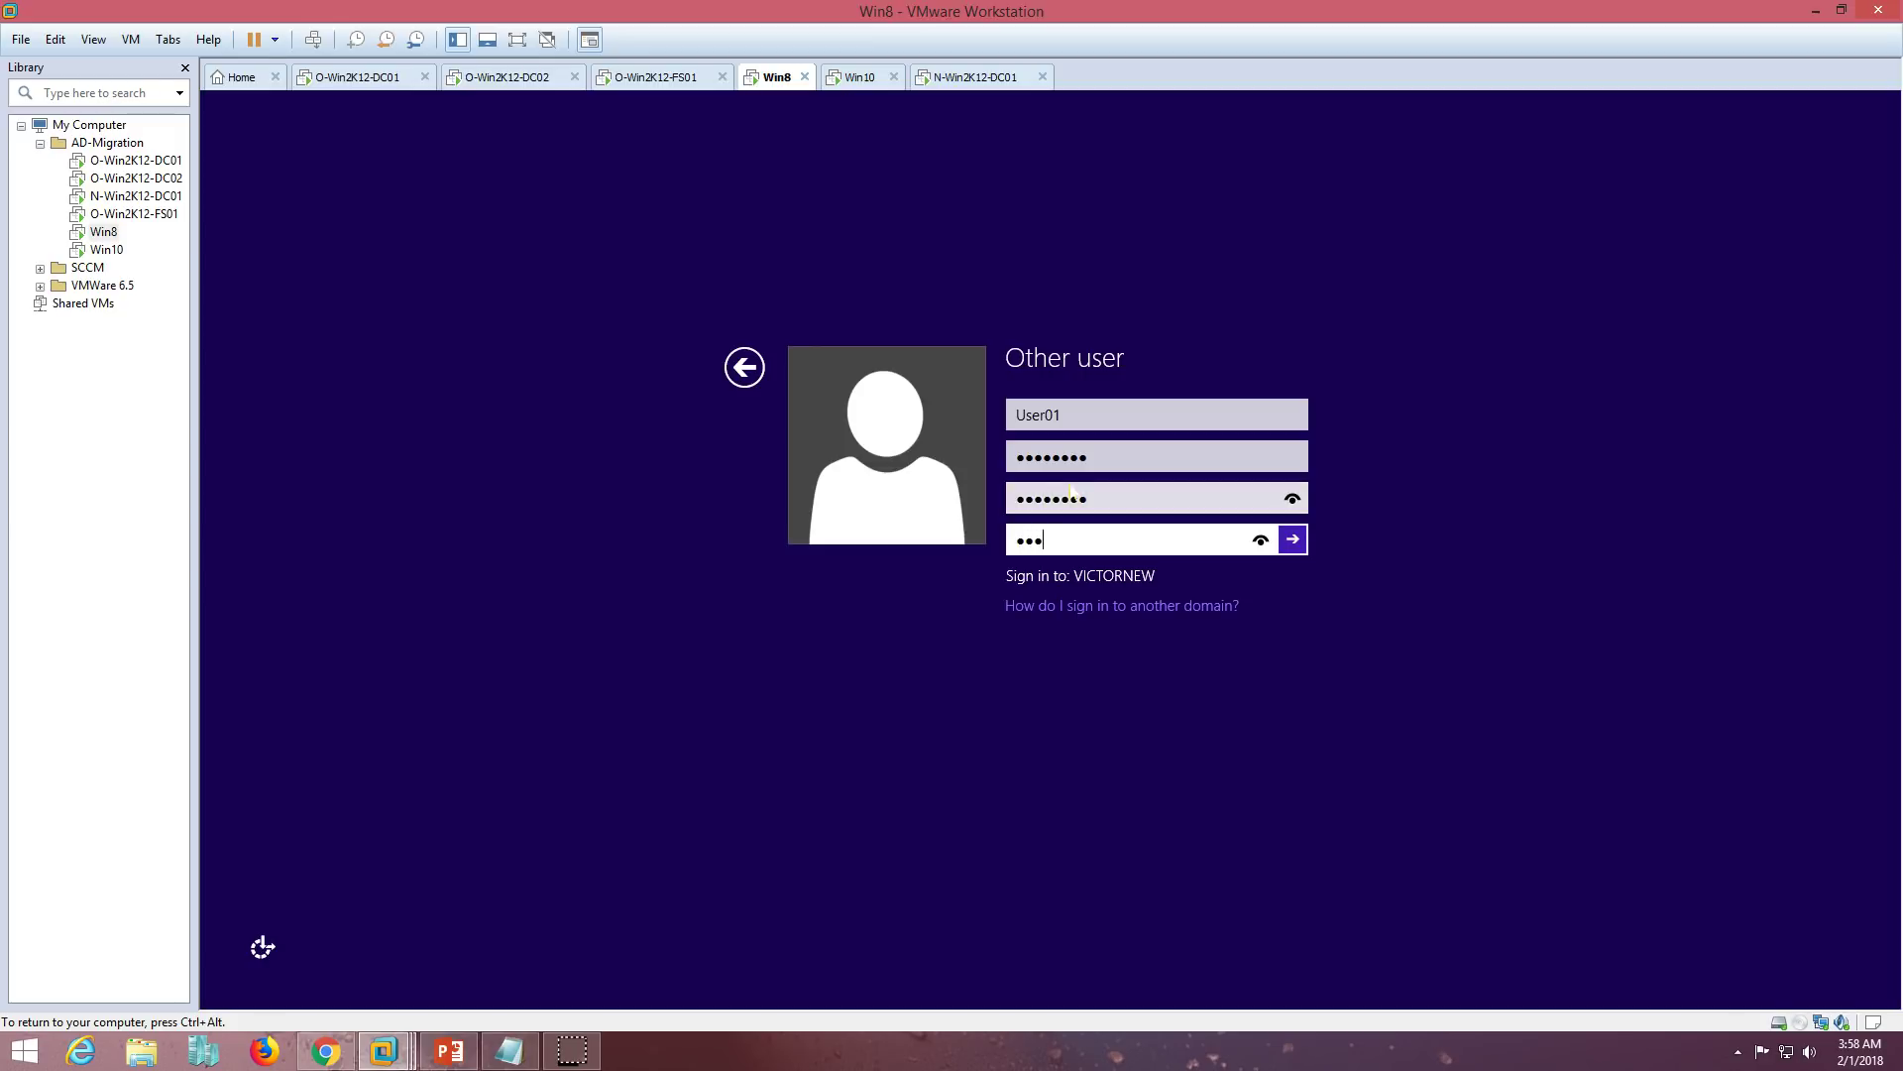
{"action": "type", "text": "$w0rd"}
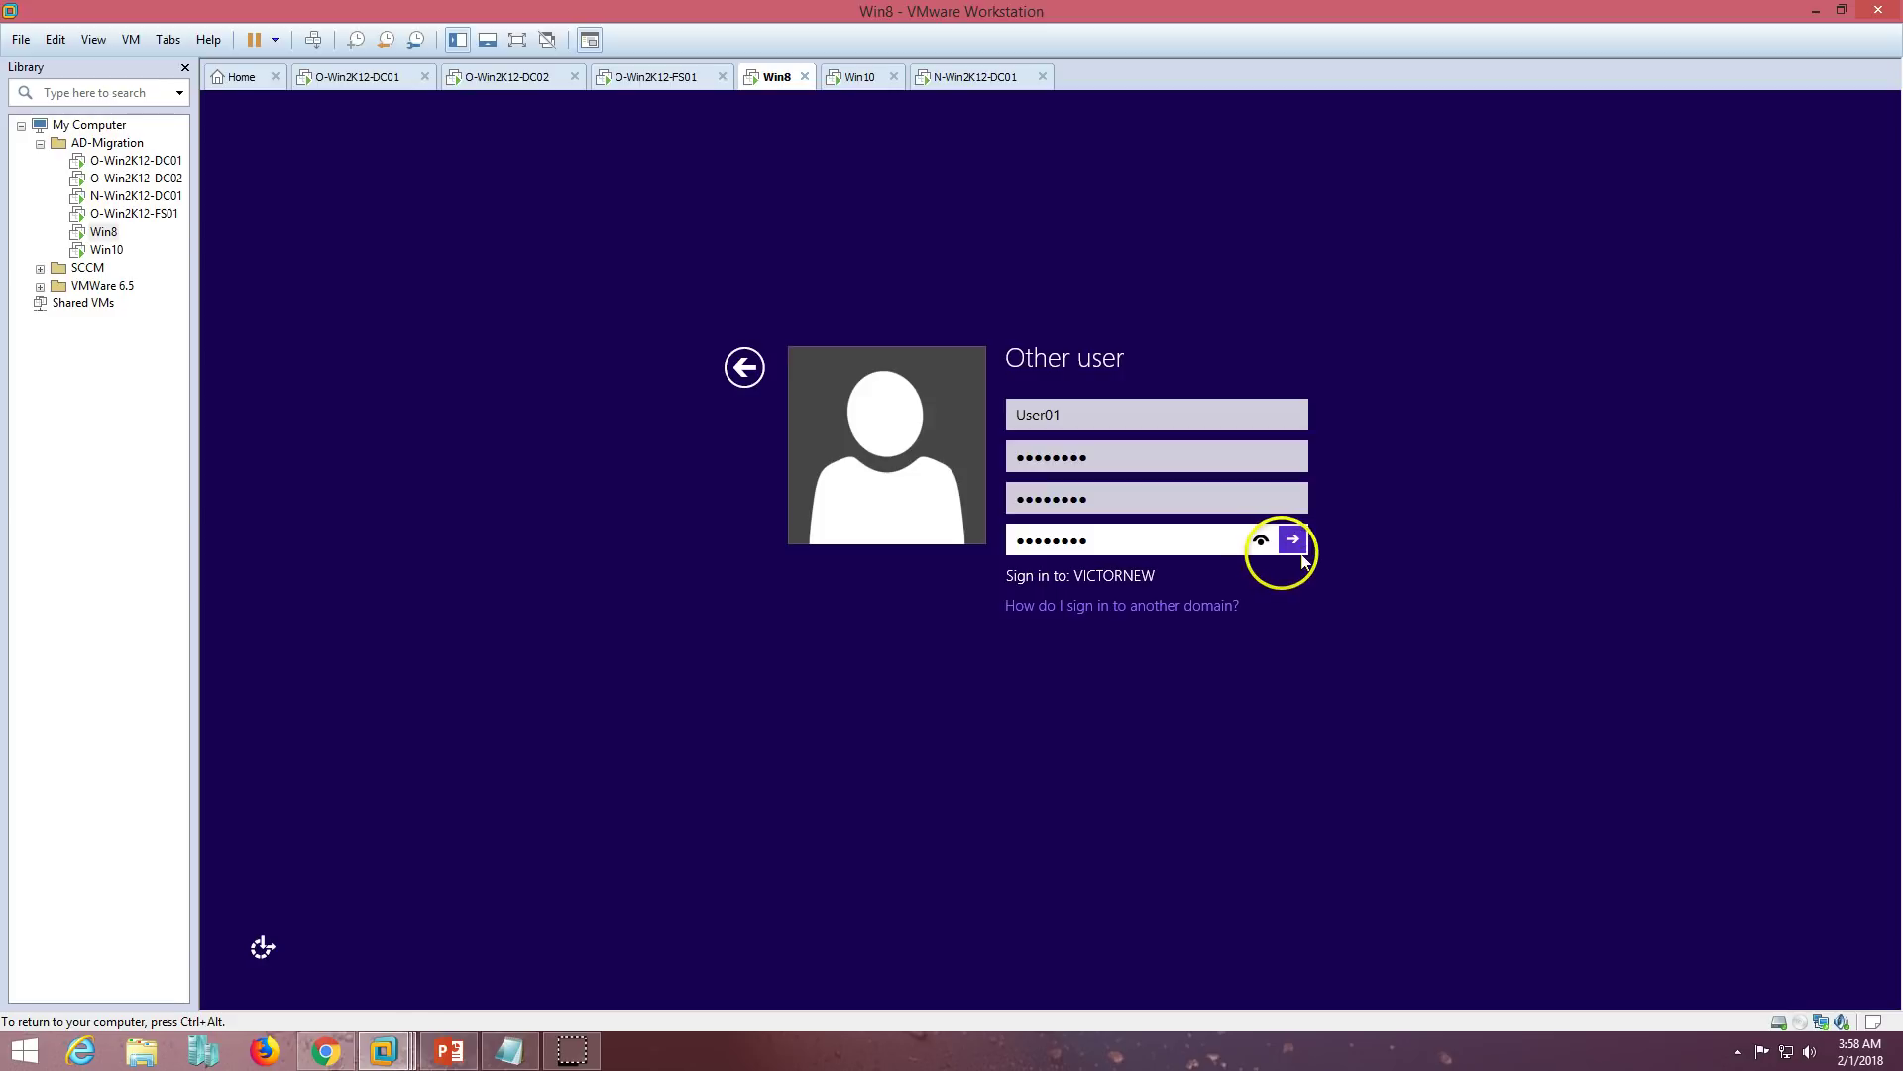
{"action": "left_click", "coordinate": [1291, 539]}
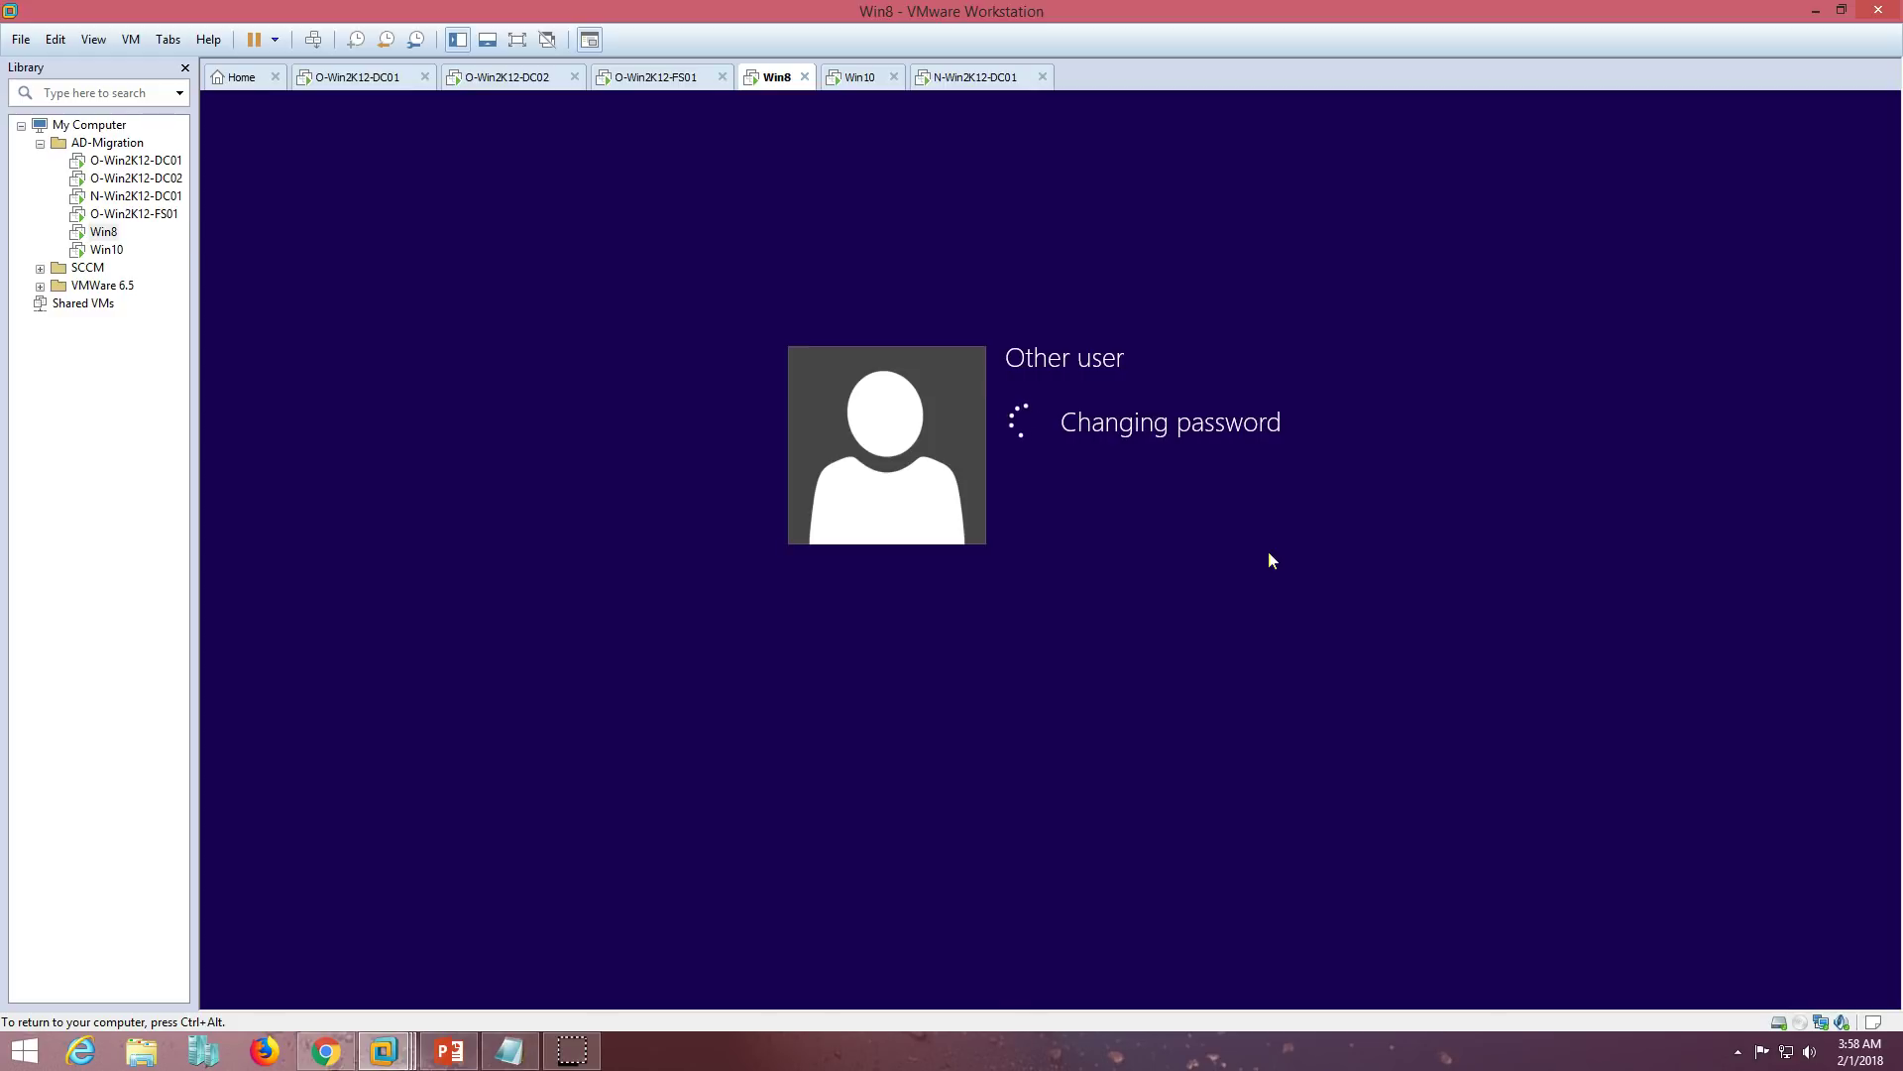
- Click through the freshly signed-in Win8 desktop and redirect input back into the VM
{"action": "left_click", "coordinate": [820, 909]}
{"action": "left_click", "coordinate": [574, 1040]}
{"action": "left_click", "coordinate": [1043, 446]}
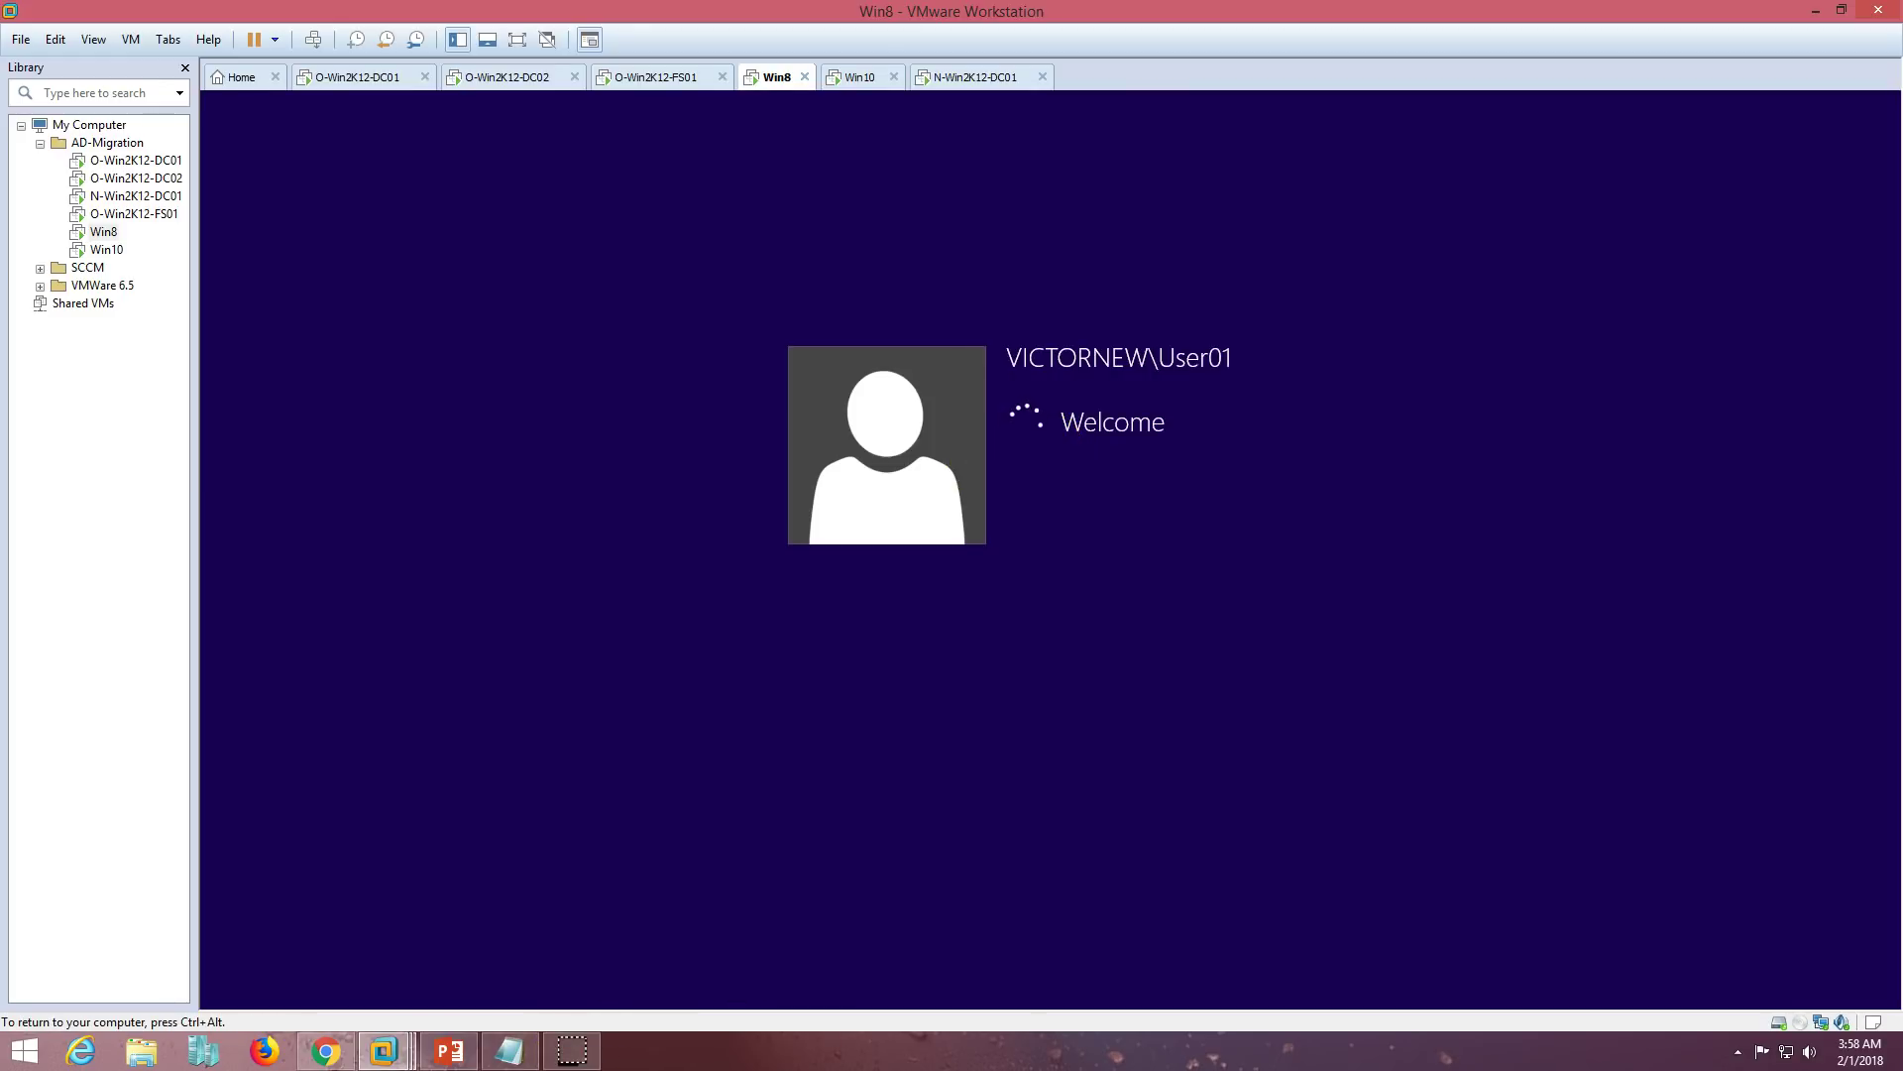
{"action": "key", "text": "ctrl+alt"}
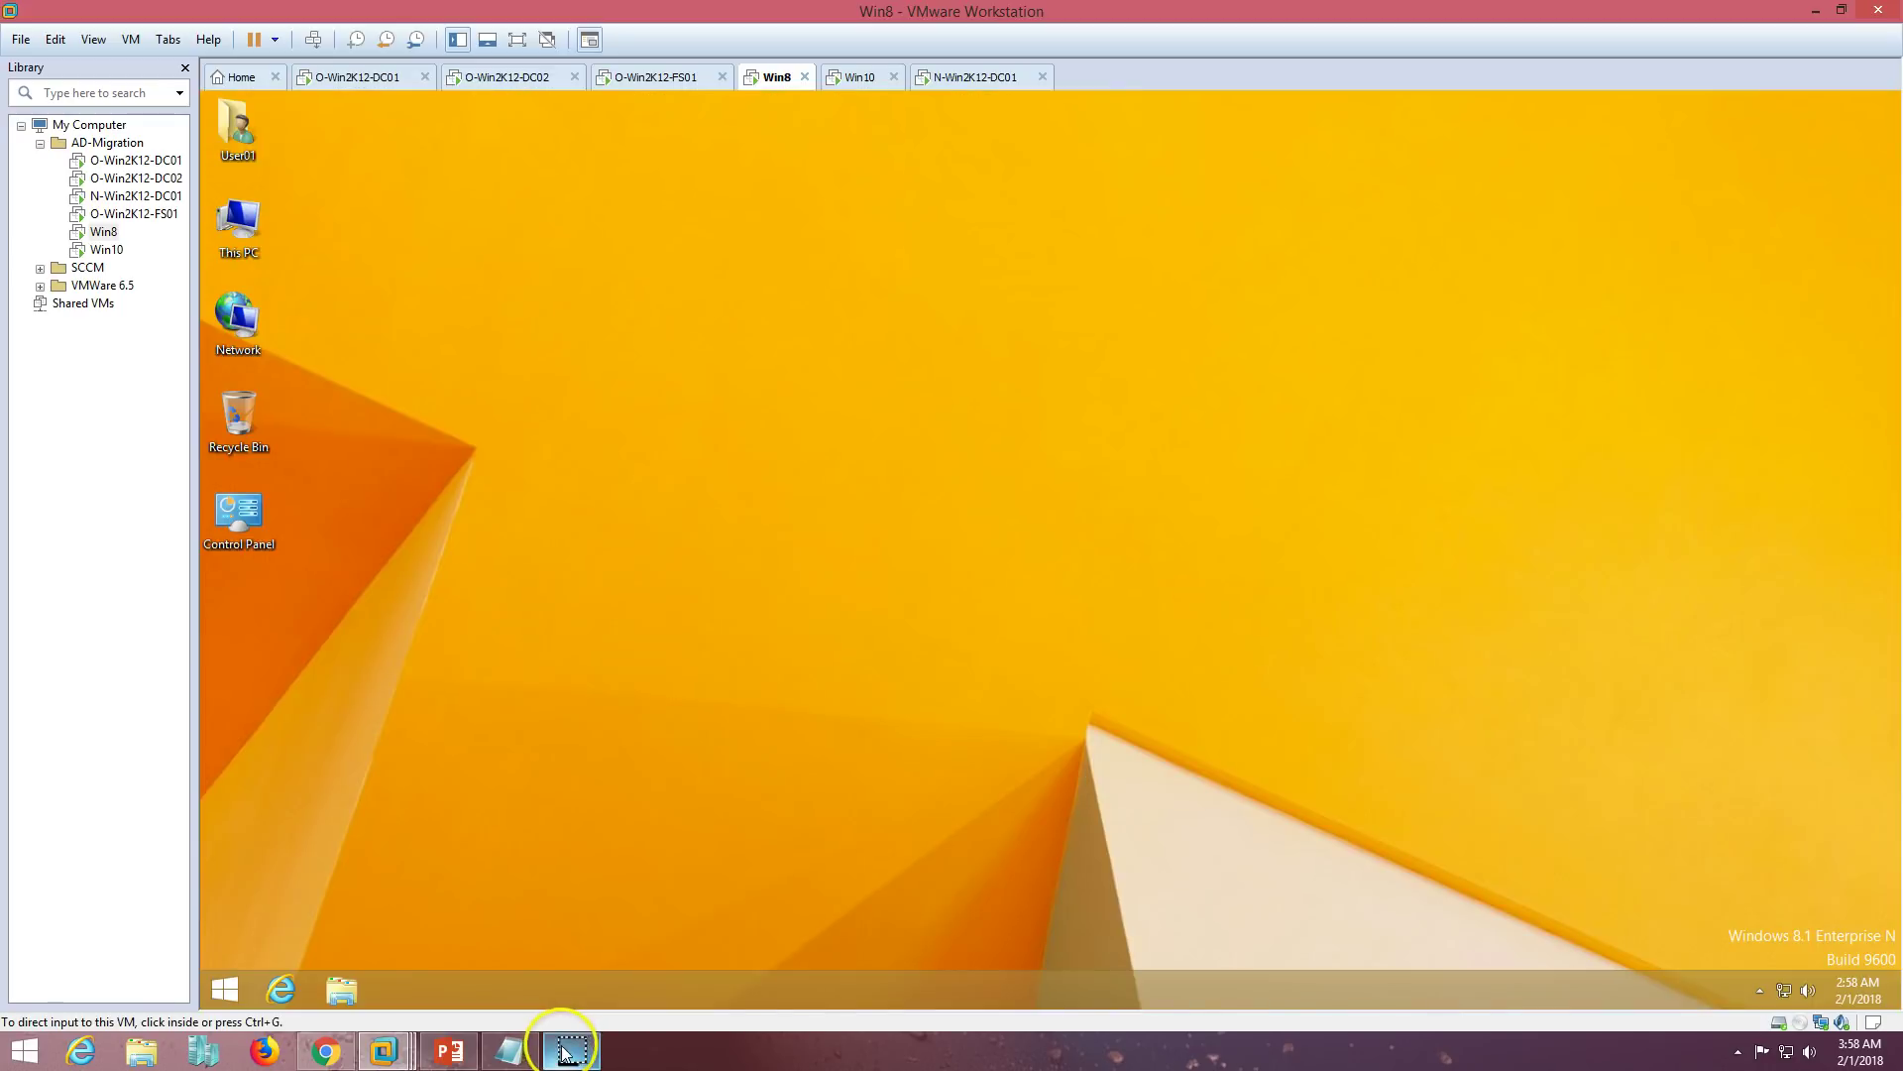
{"action": "left_click", "coordinate": [784, 533]}
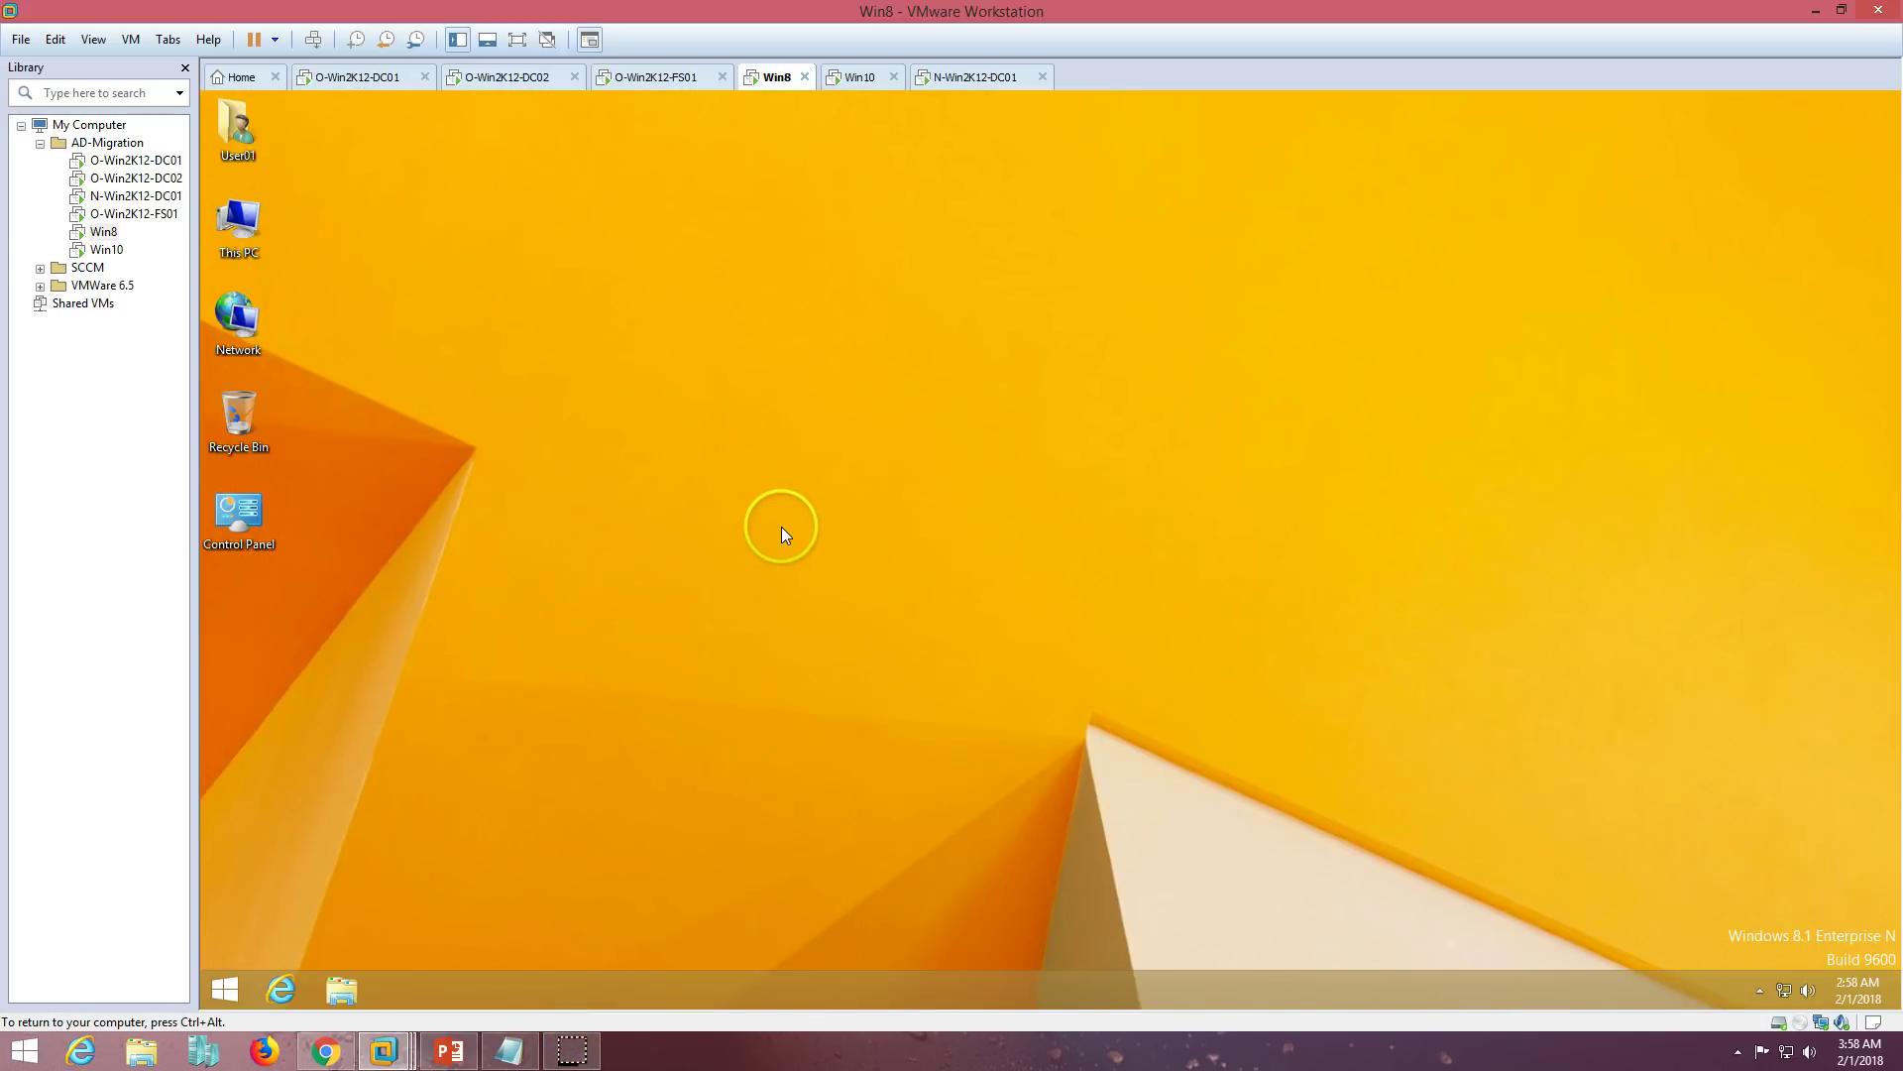
- Confirm Win8 reports VICTORNEW.COM, then switch to the new DC and shift the agent dialog right
{"action": "right_click", "coordinate": [214, 234]}
{"action": "left_click", "coordinate": [331, 426]}
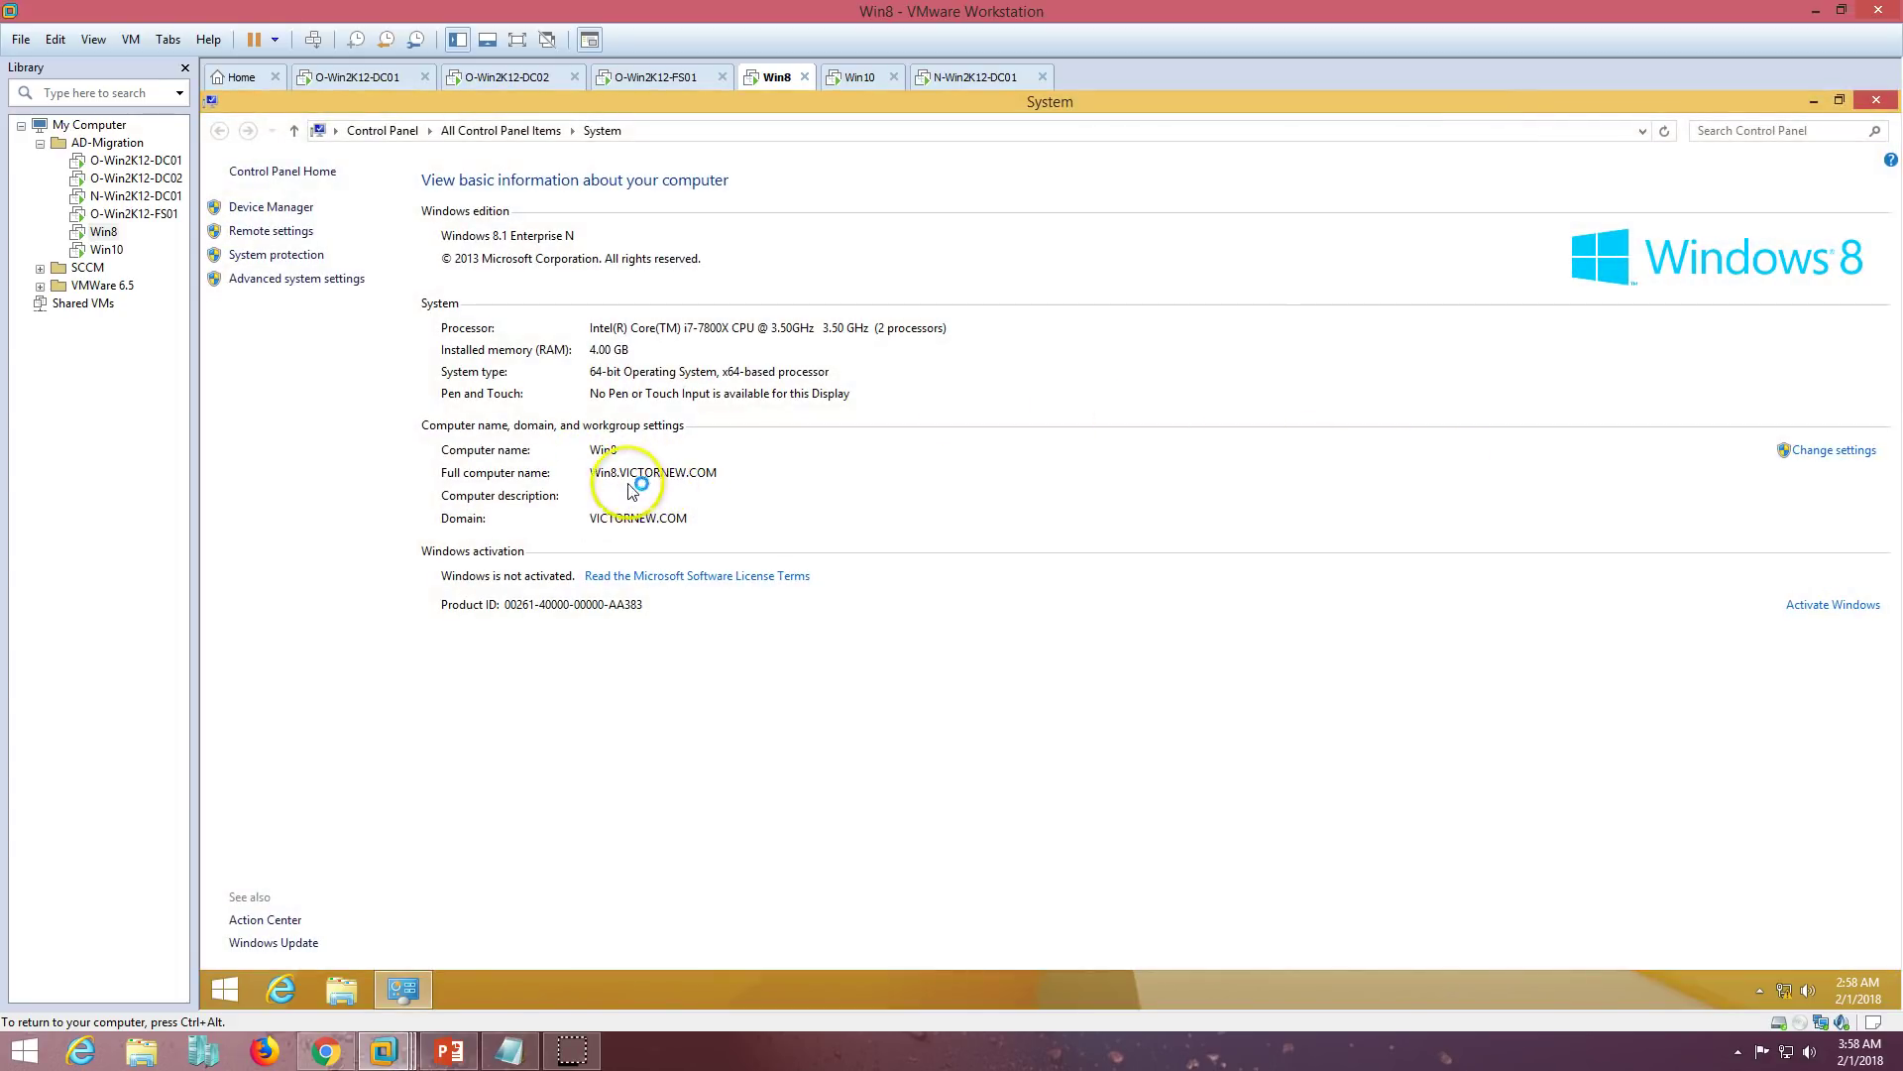
{"action": "left_click", "coordinate": [1875, 100]}
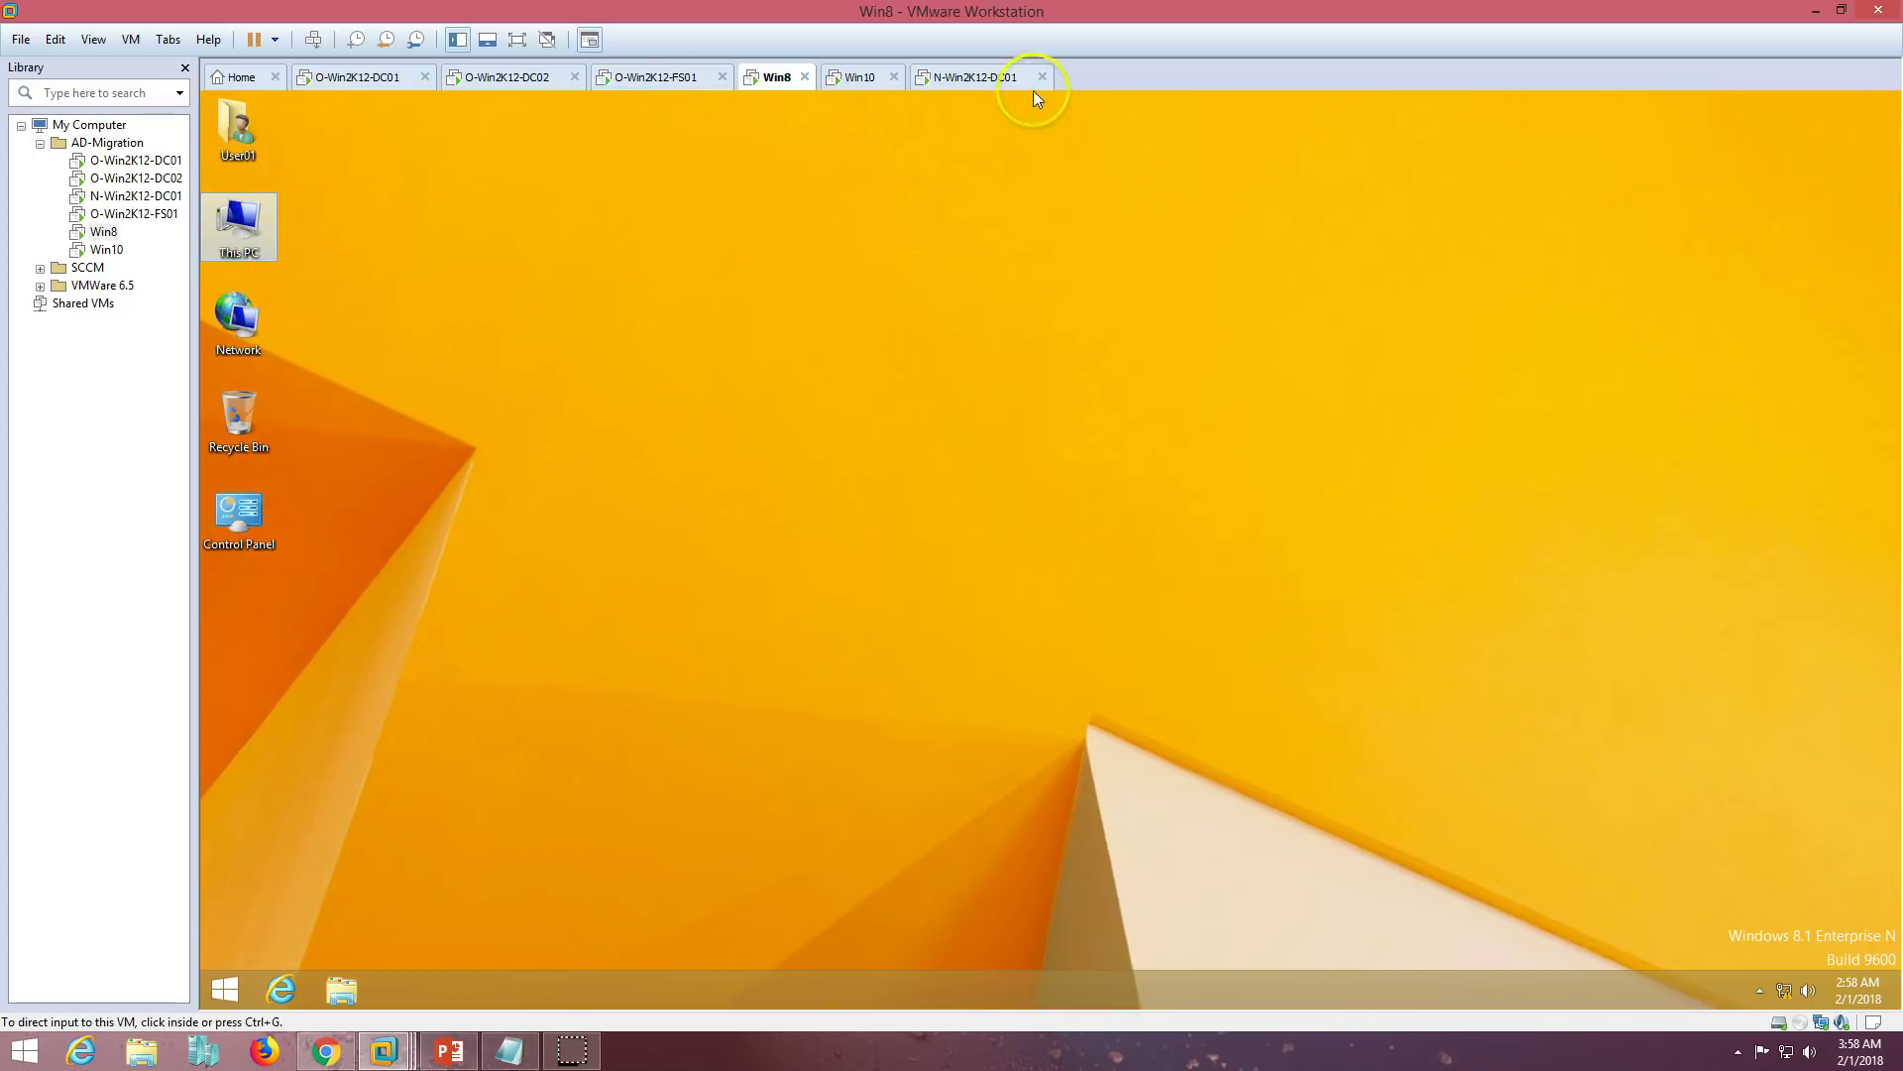
{"action": "left_click", "coordinate": [1030, 82]}
{"action": "left_click_drag", "start_coordinate": [1031, 260], "coordinate": [1073, 259]}
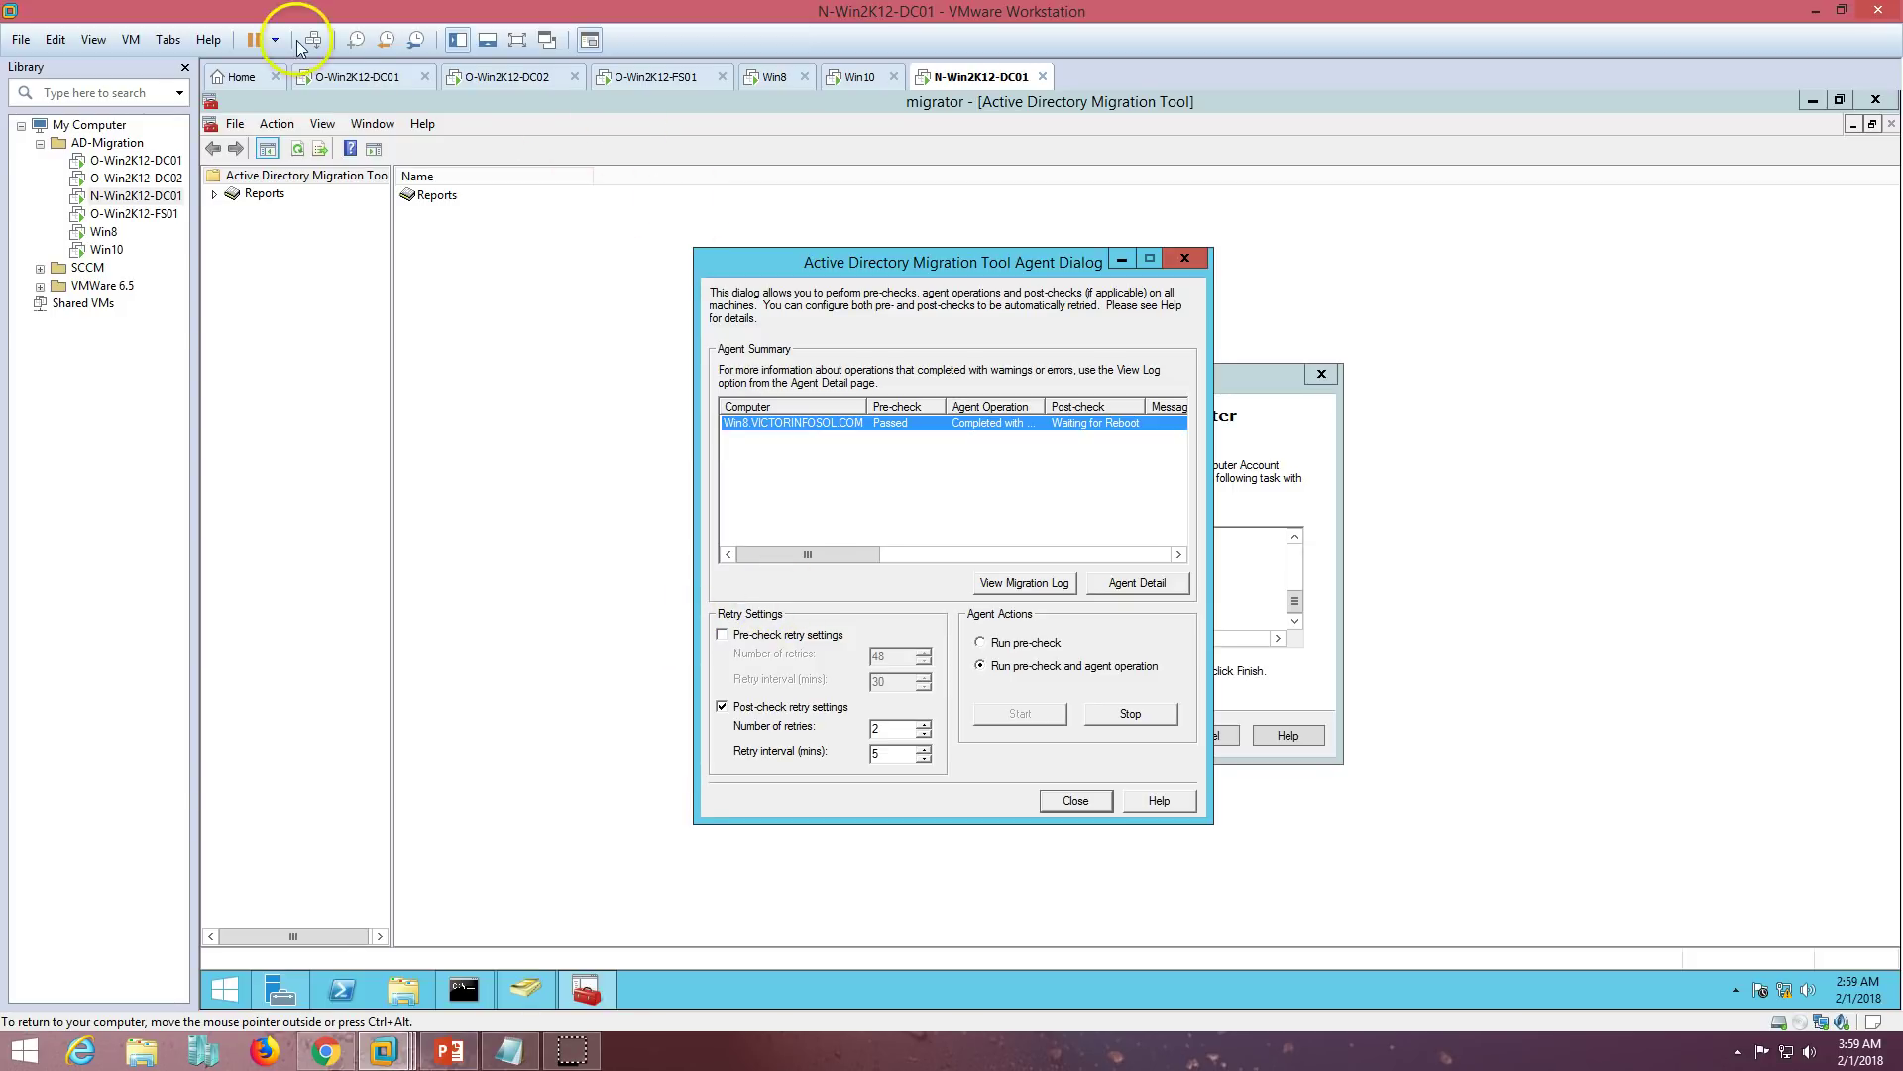
{"action": "left_click", "coordinate": [357, 76]}
{"action": "left_click", "coordinate": [296, 371]}
{"action": "left_click", "coordinate": [316, 389]}
{"action": "right_click", "coordinate": [539, 337]}
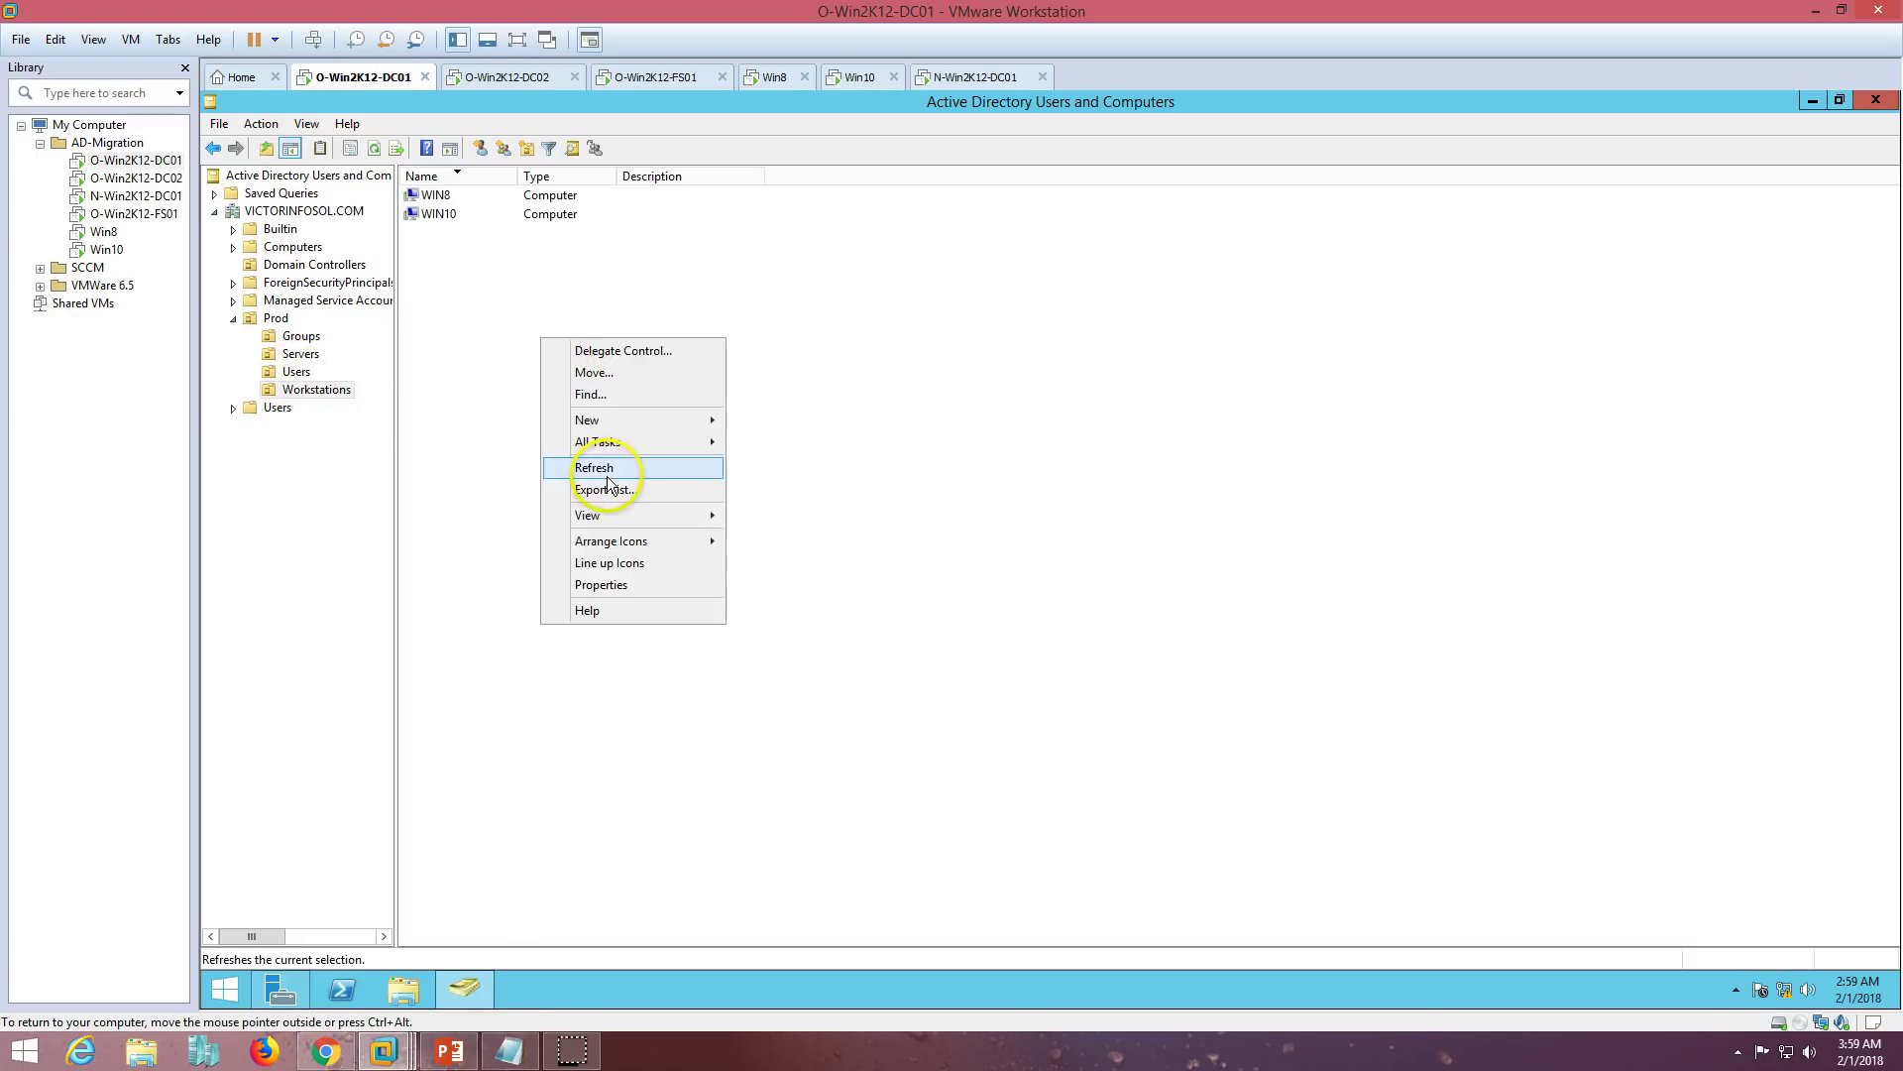
{"action": "left_click", "coordinate": [609, 467]}
{"action": "double_click", "coordinate": [439, 197]}
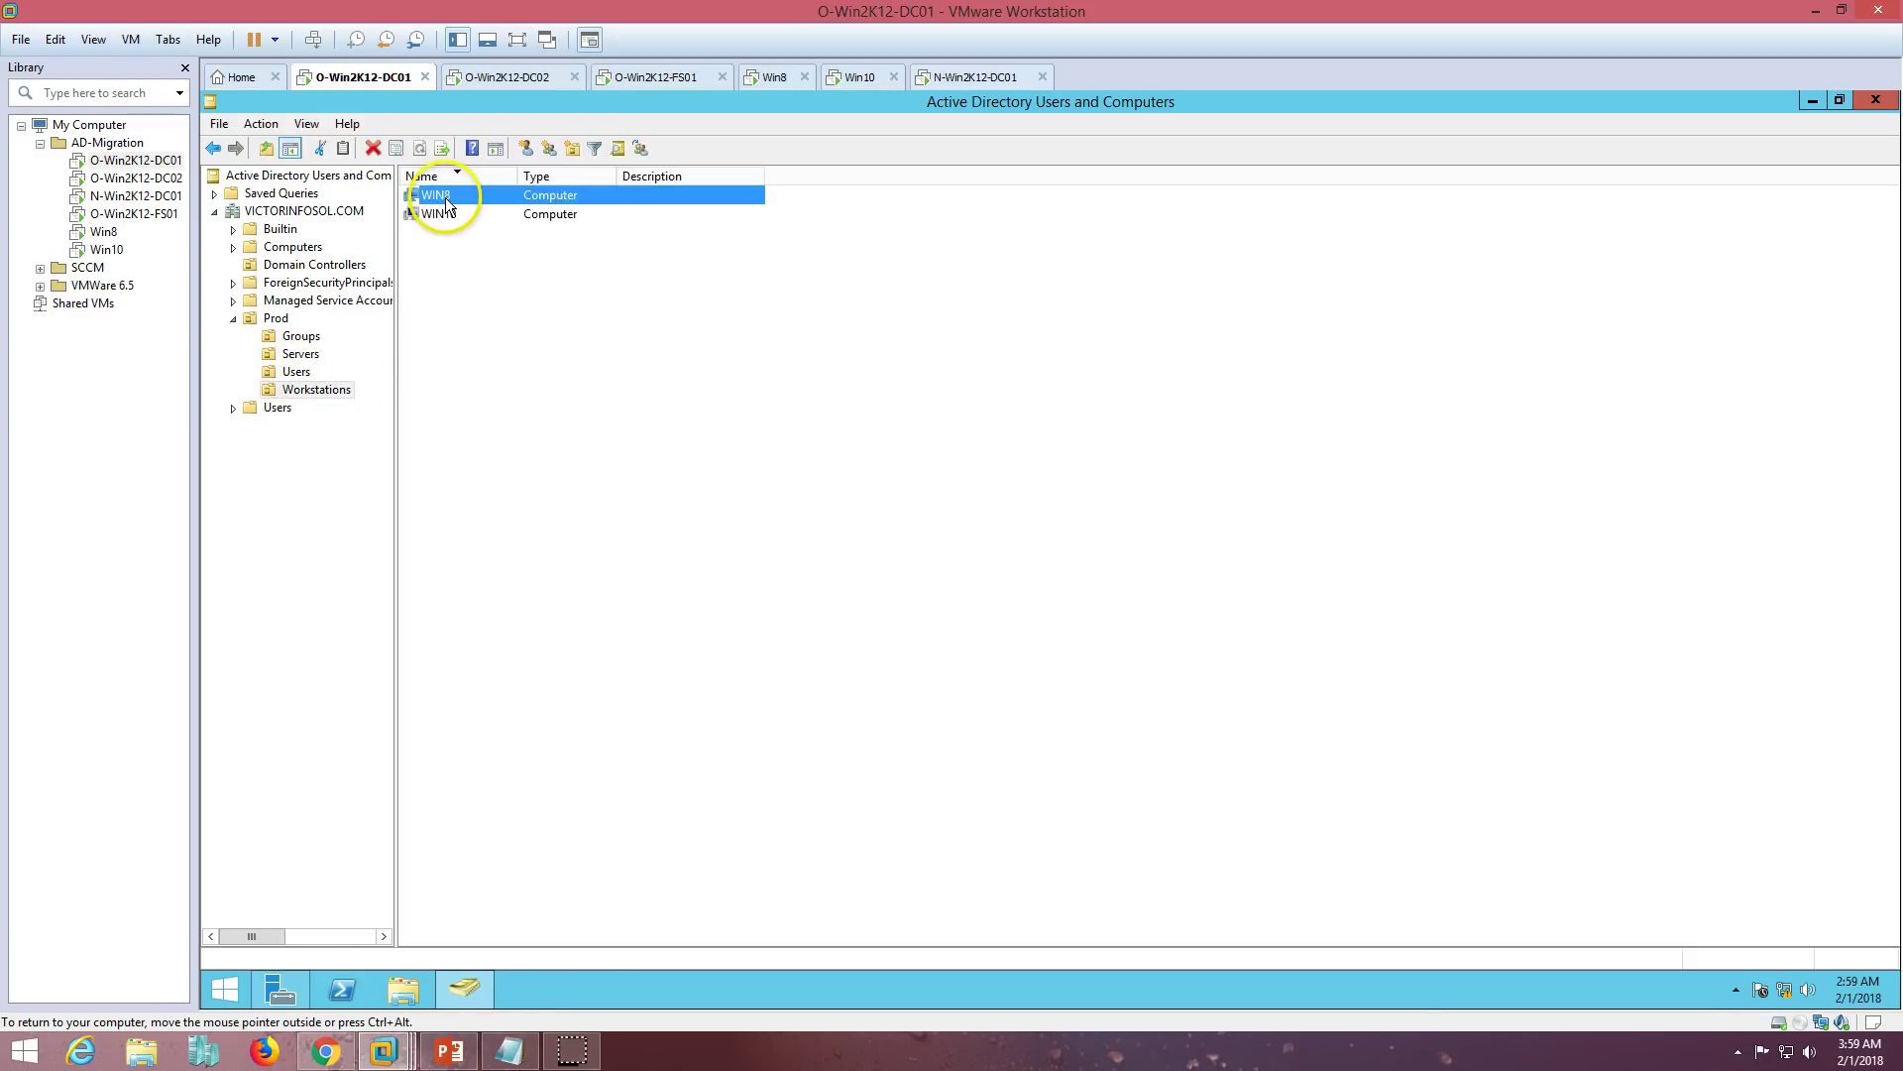
{"action": "left_click", "coordinate": [924, 324]}
{"action": "left_click", "coordinate": [1004, 323]}
{"action": "left_click", "coordinate": [853, 323]}
{"action": "left_click_drag", "start_coordinate": [1088, 441], "coordinate": [912, 440]}
{"action": "left_click", "coordinate": [1063, 756]}
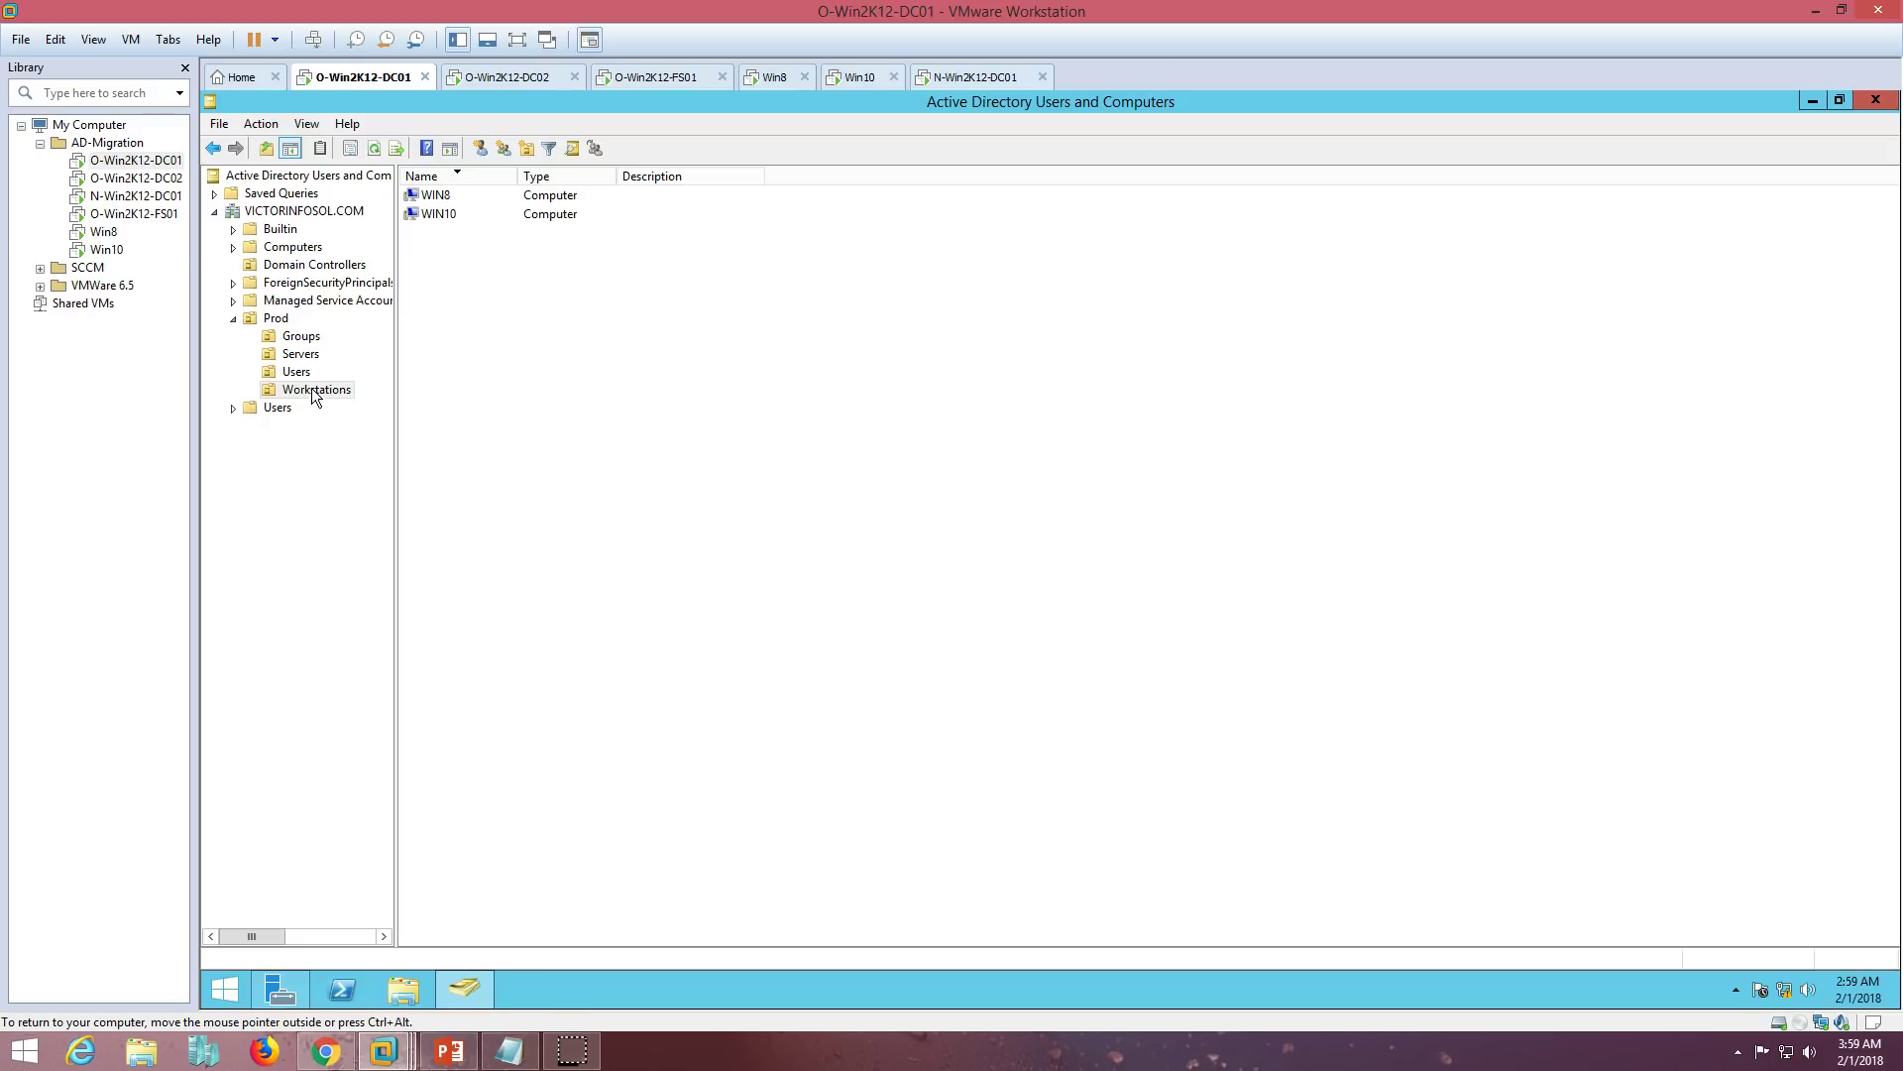
{"action": "left_click", "coordinate": [979, 75]}
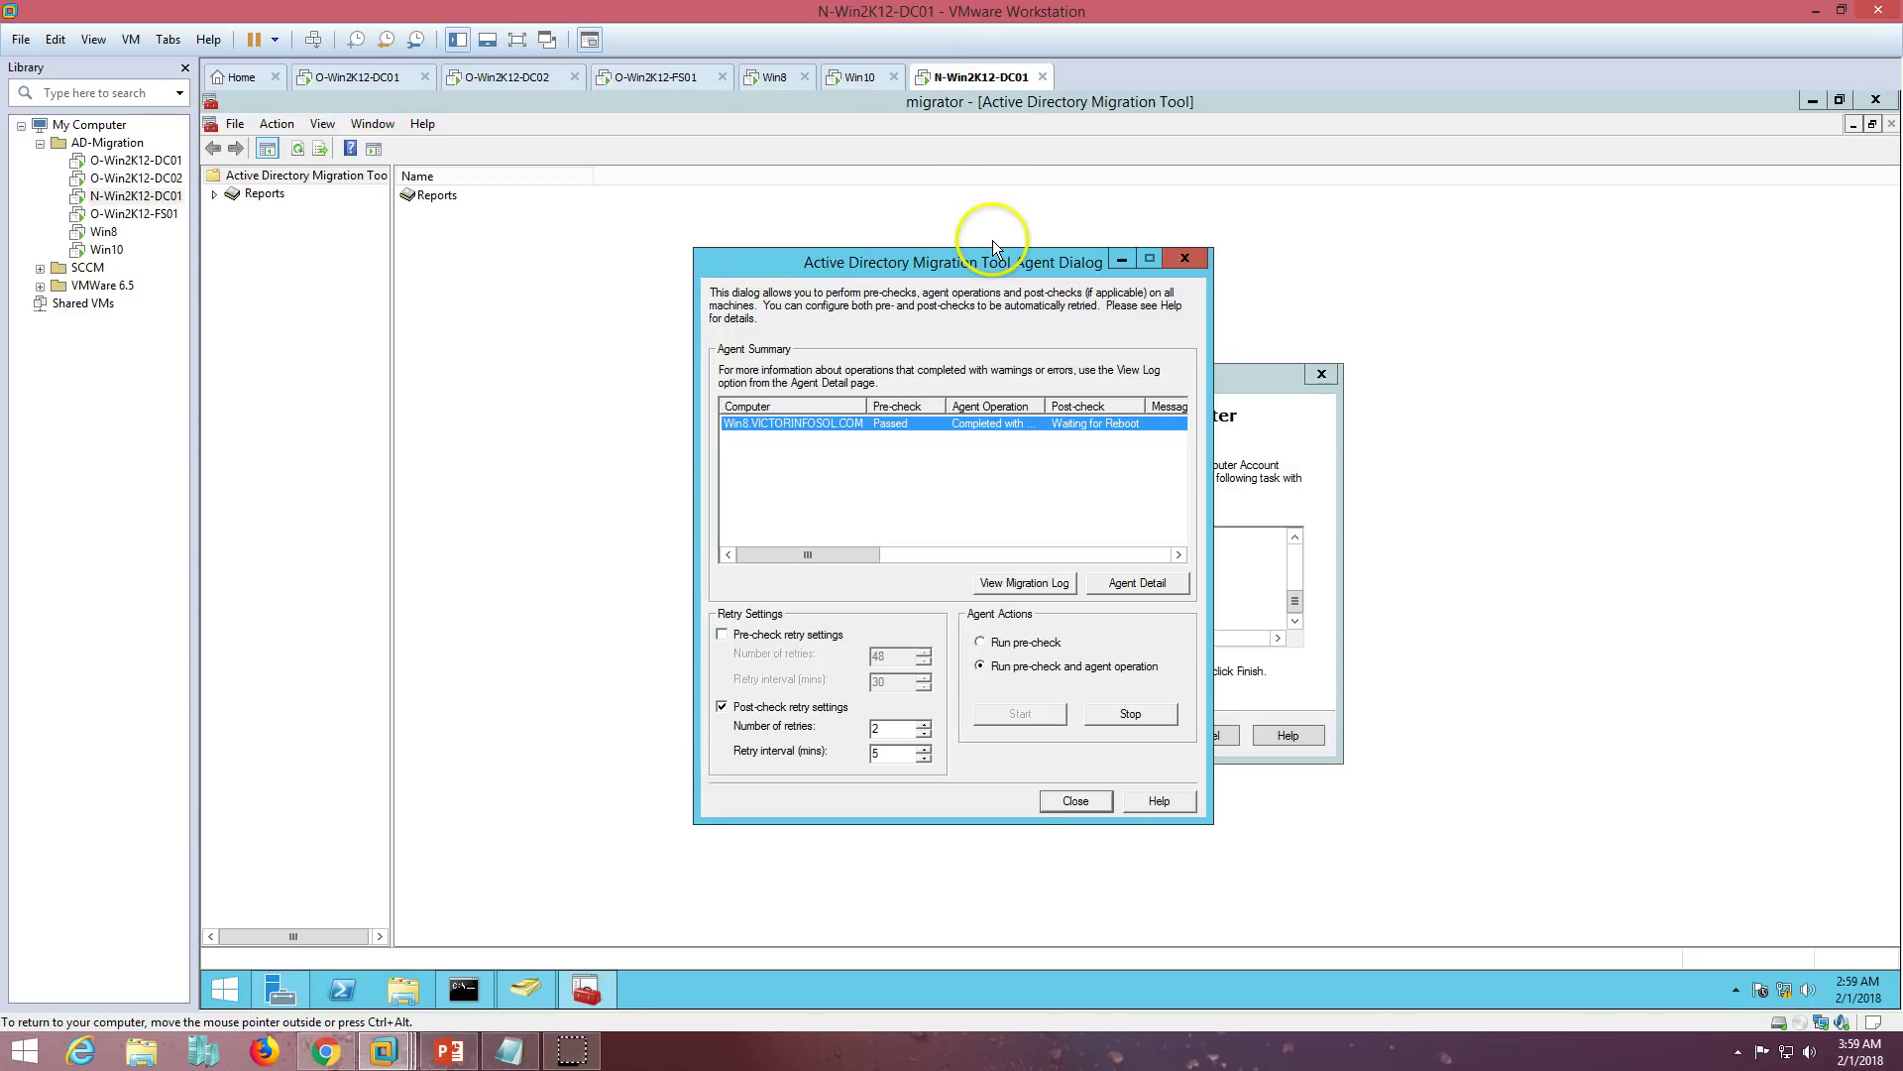
- Refresh Active Directory Users and Computers and open the Prod > Workstations OU
{"action": "left_click", "coordinate": [544, 994]}
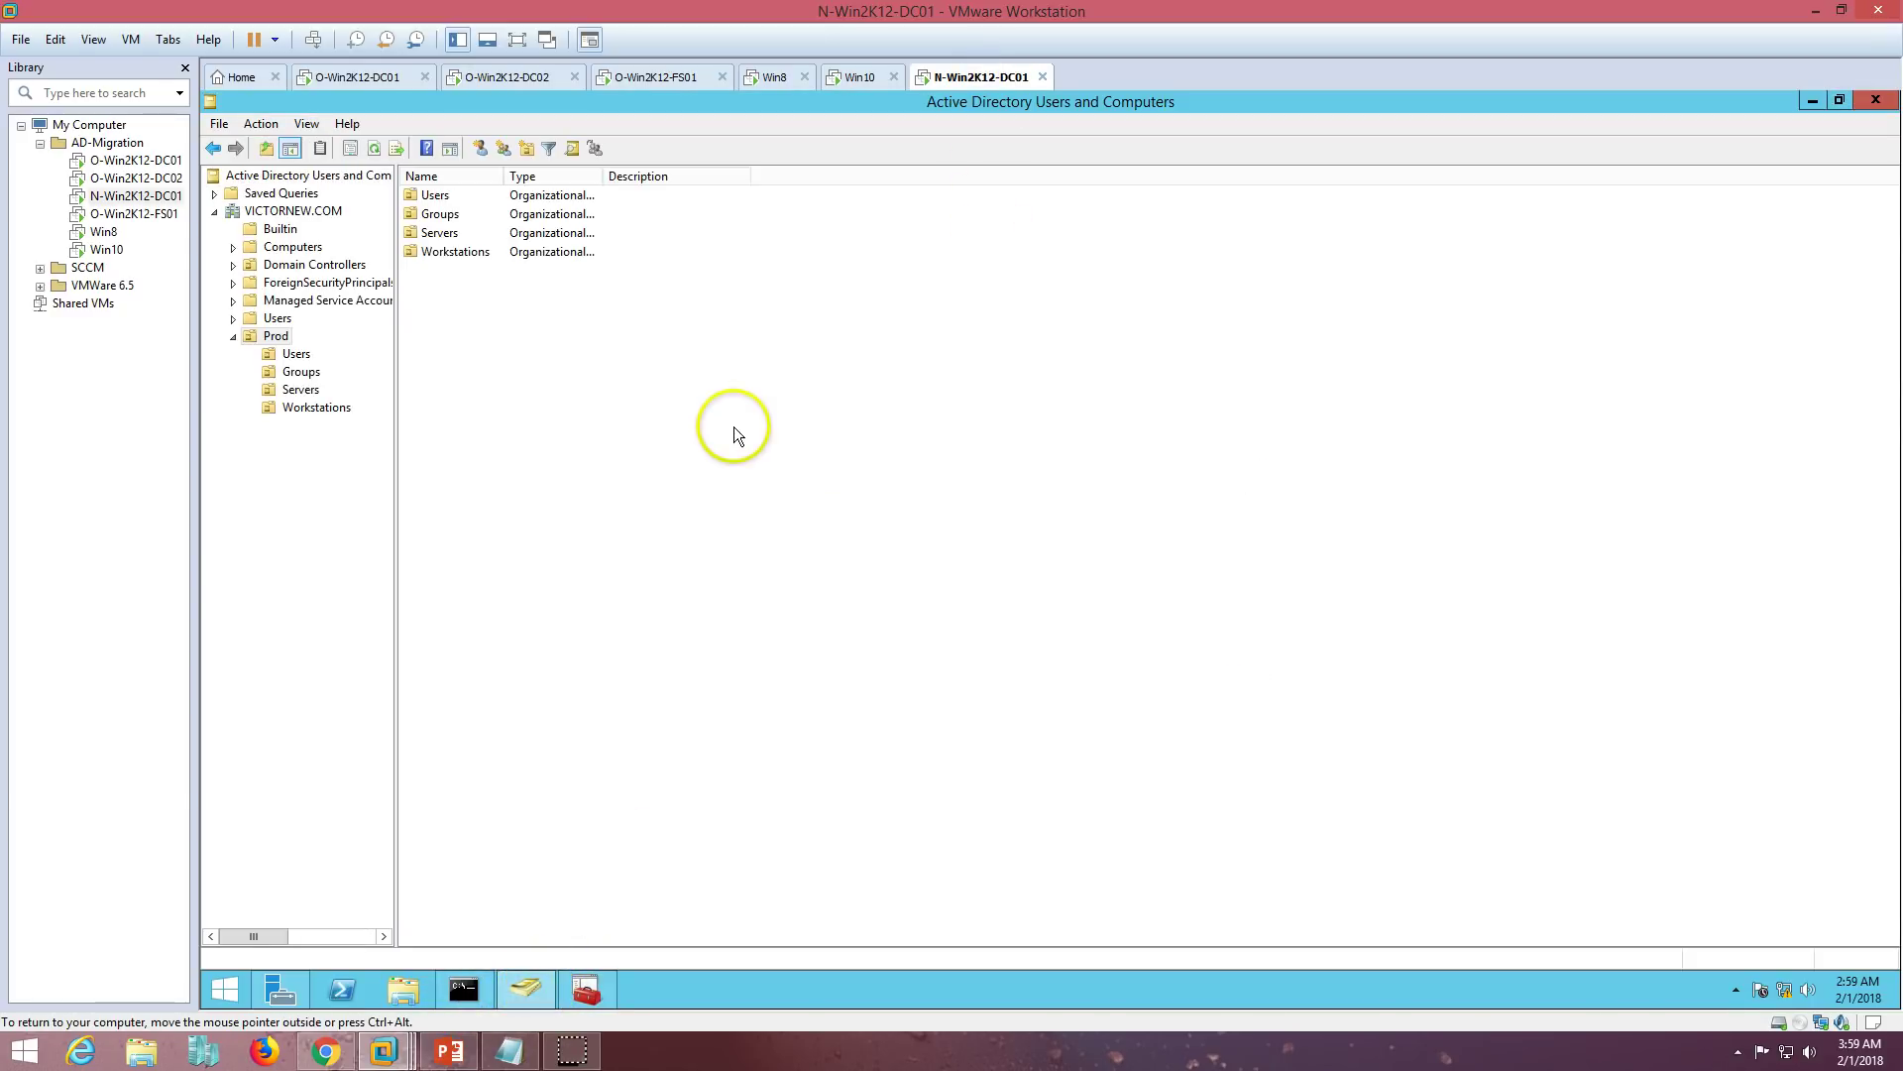
{"action": "right_click", "coordinate": [734, 428]}
{"action": "left_click", "coordinate": [728, 537]}
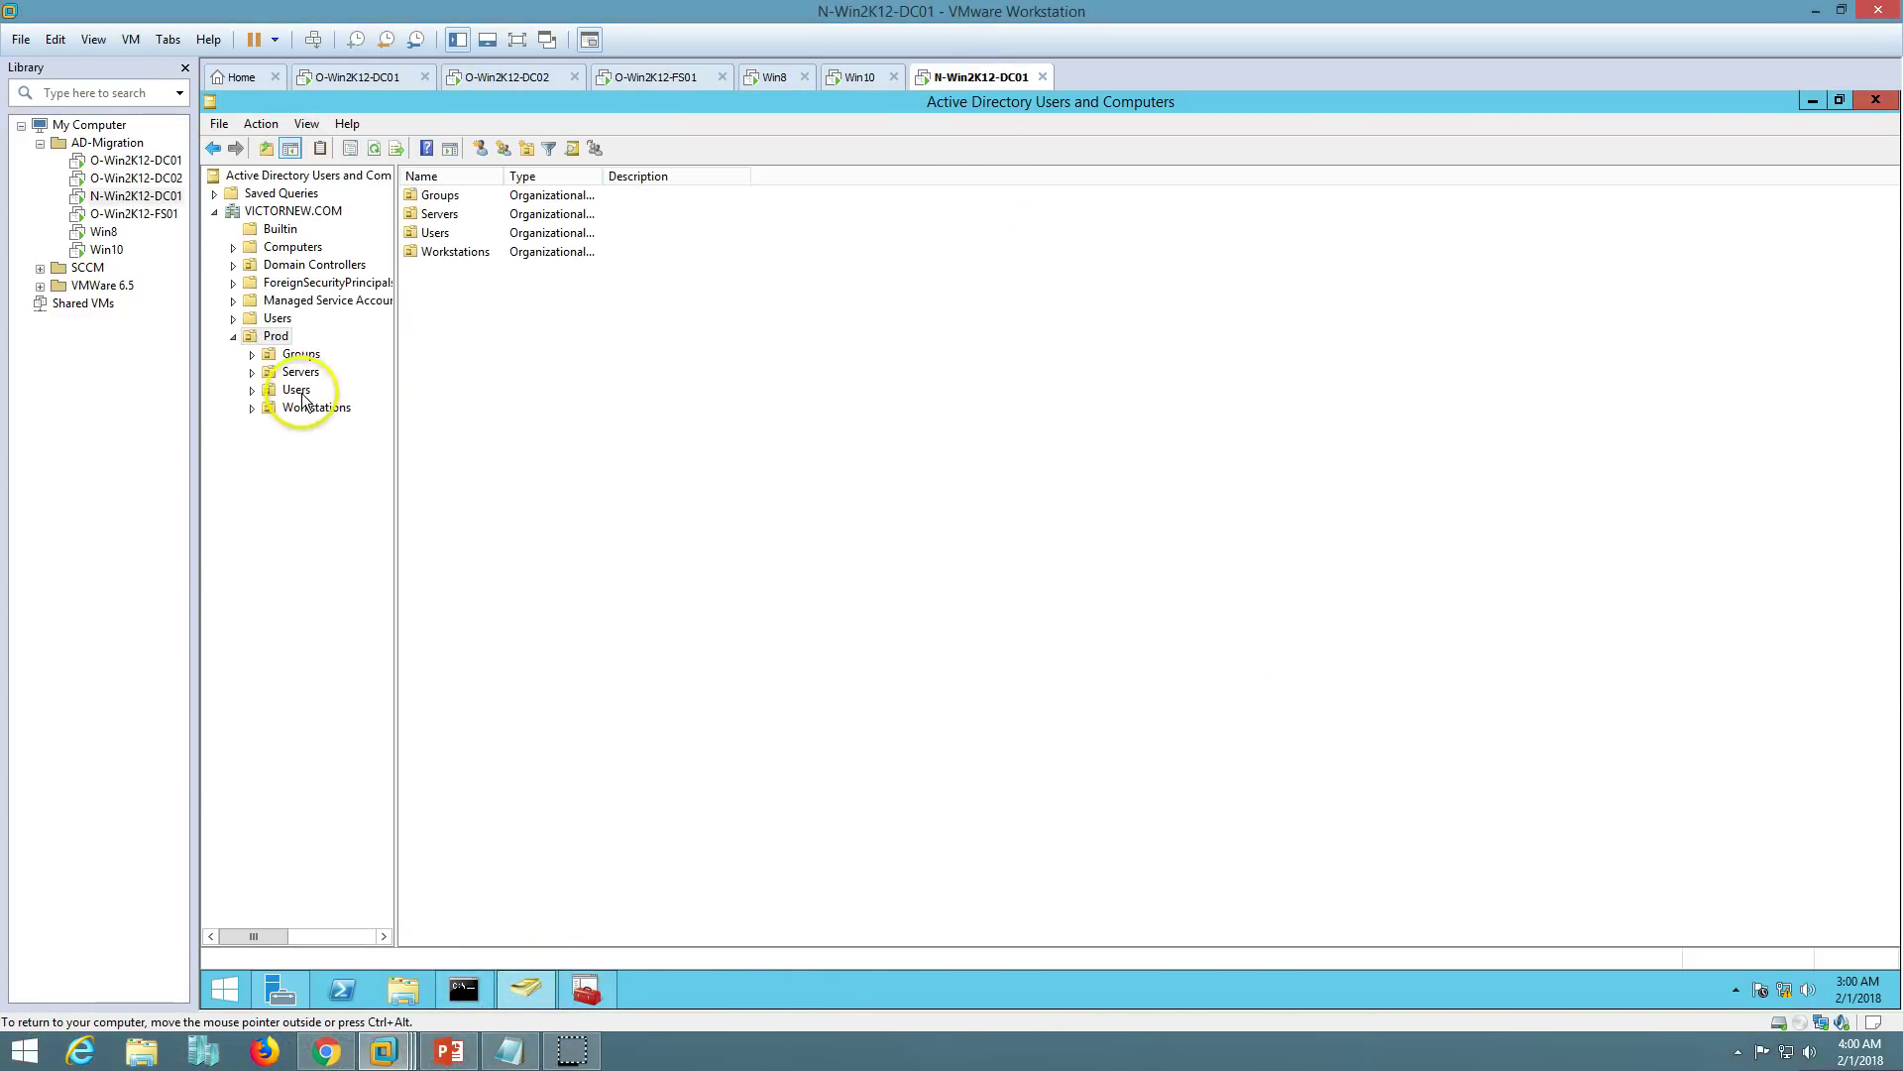
{"action": "left_click", "coordinate": [315, 407]}
{"action": "right_click", "coordinate": [569, 376]}
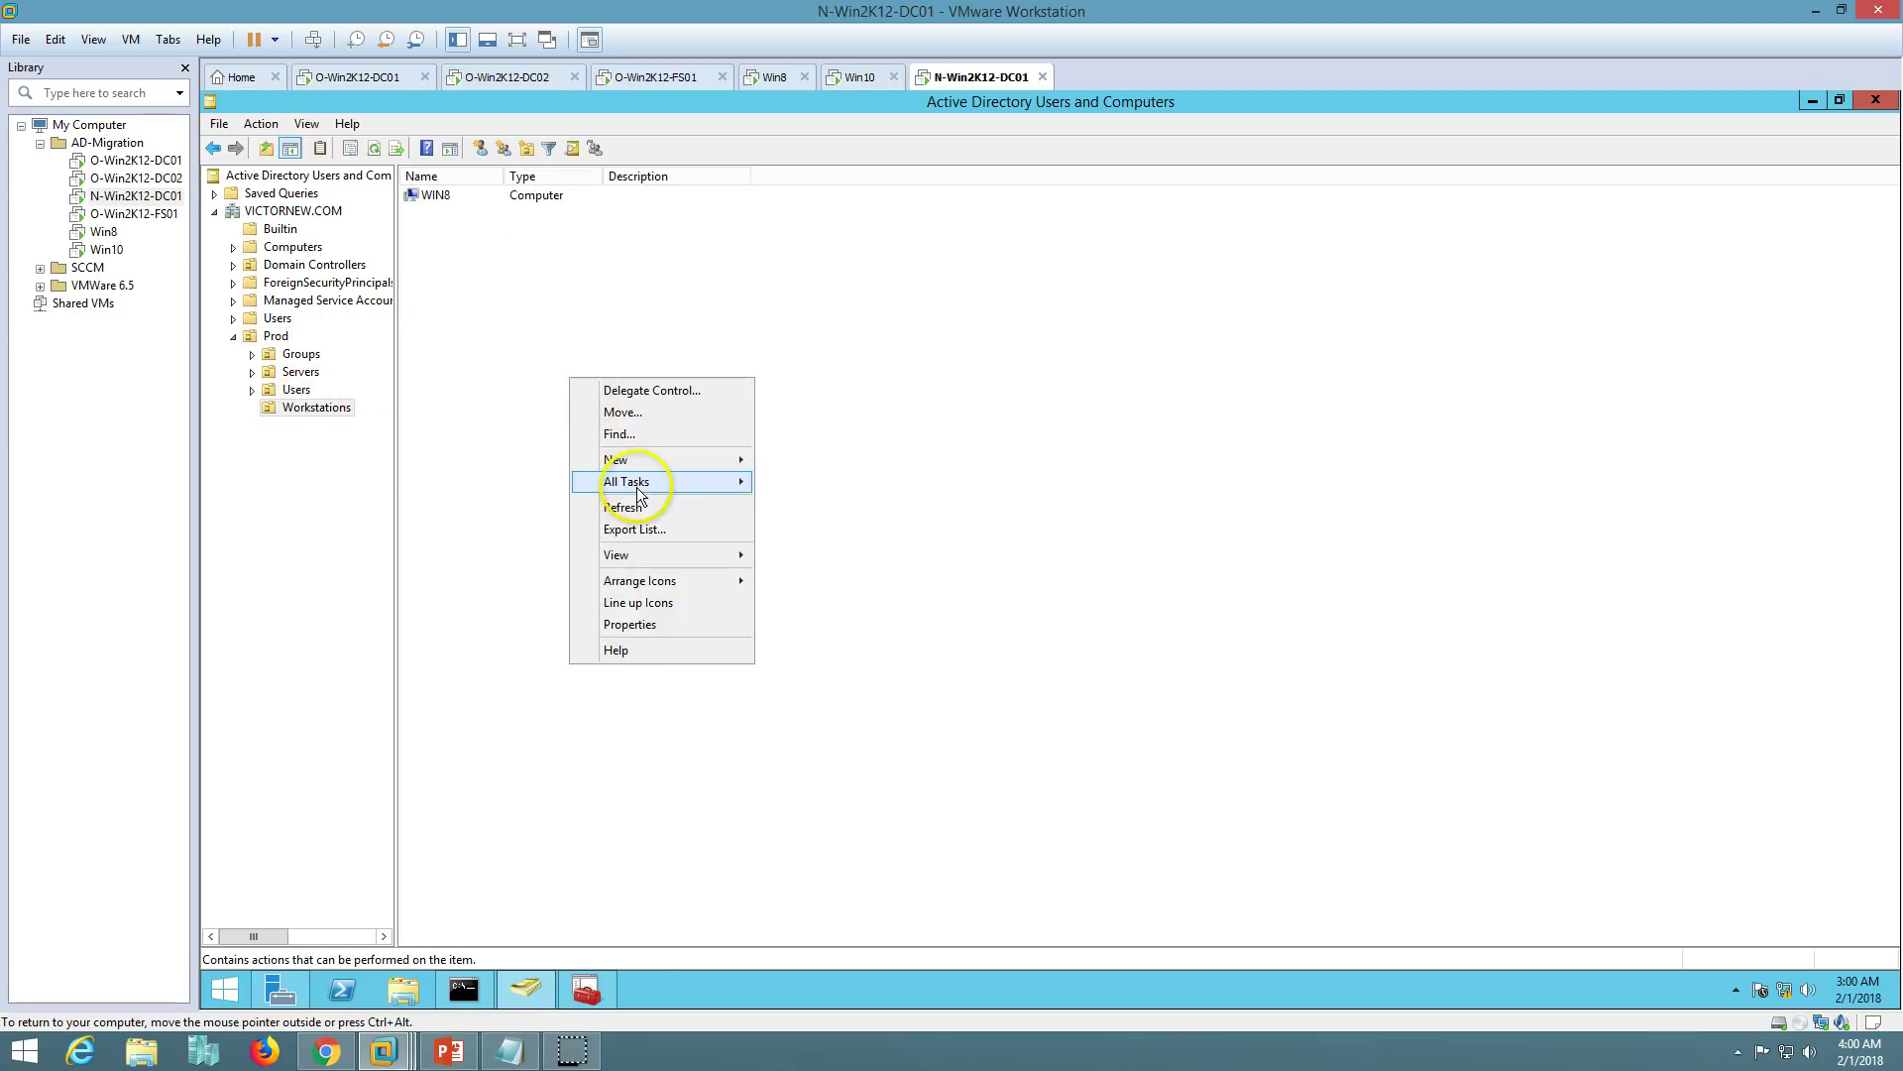
{"action": "left_click", "coordinate": [733, 503]}
- Verify WIN8's DNS name reads Win8.VICTORNEW.COM, cancel its properties, and refresh the list
{"action": "double_click", "coordinate": [442, 196]}
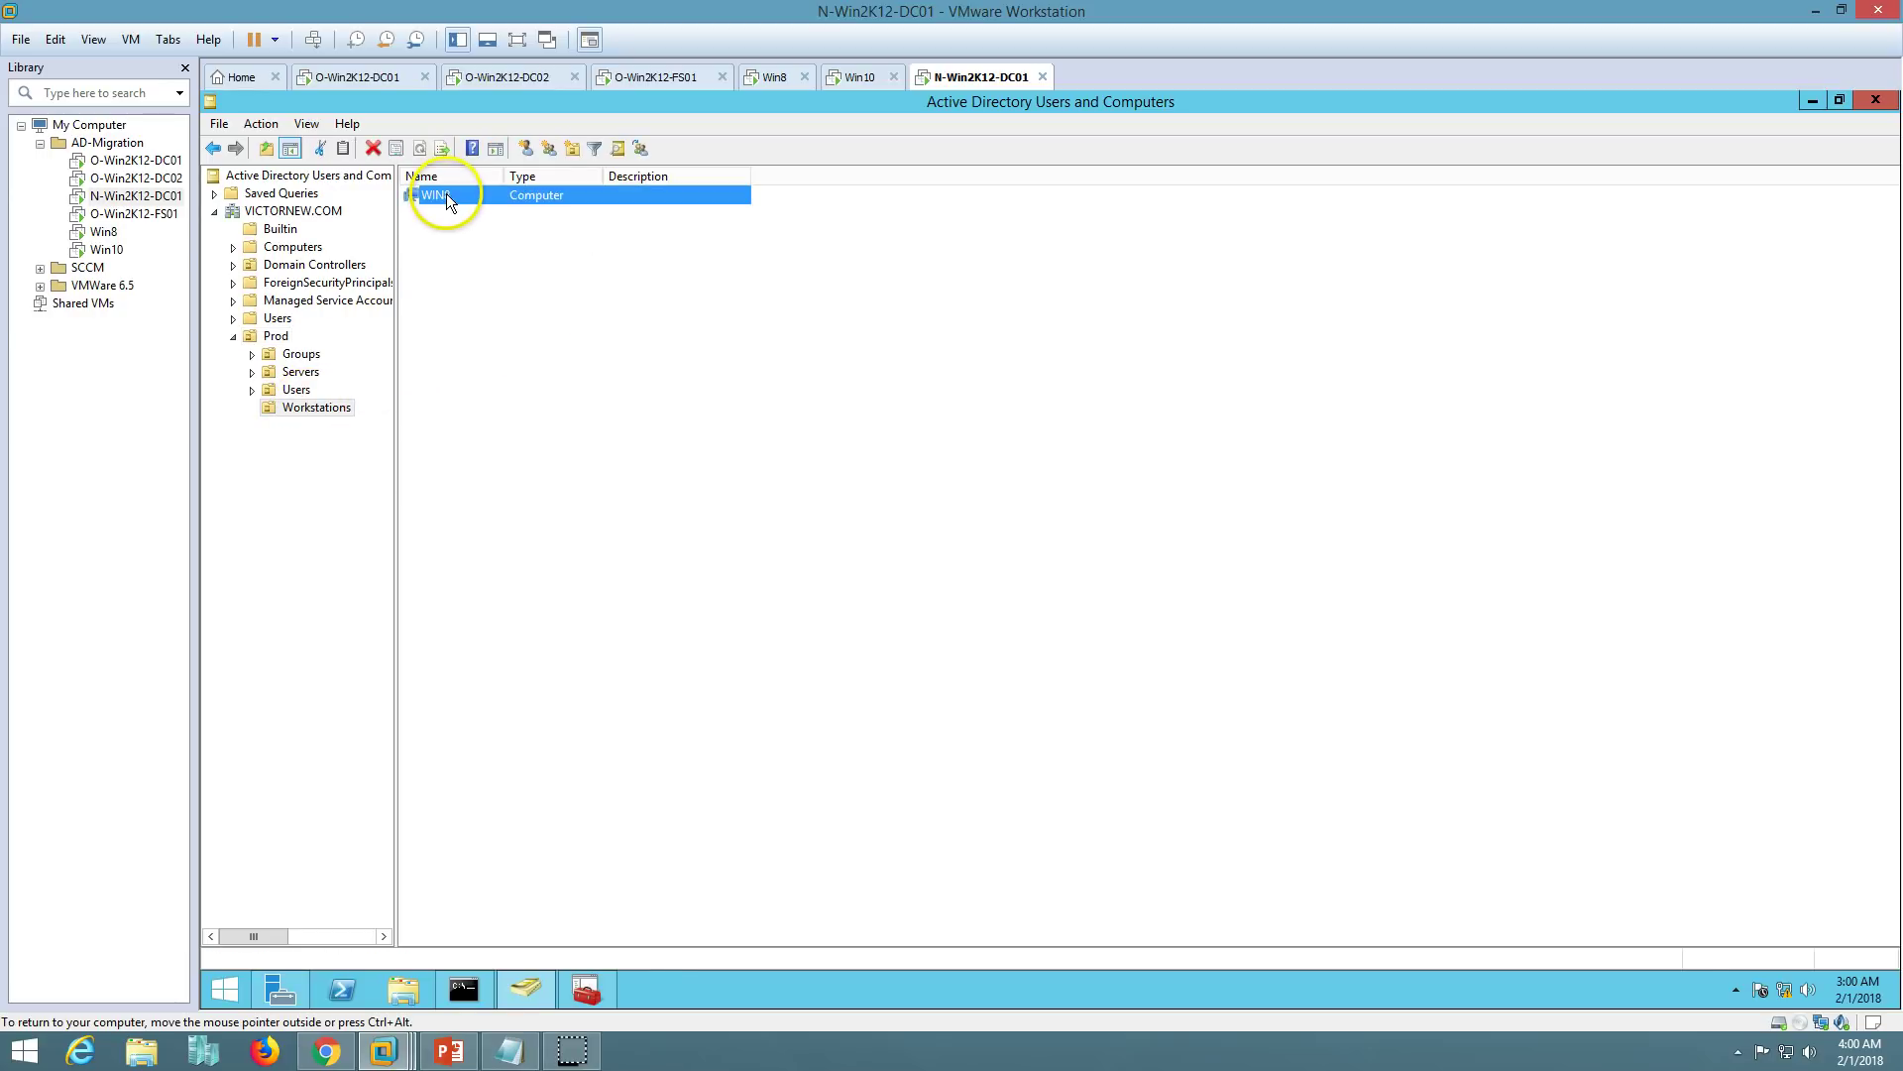
{"action": "left_click", "coordinate": [1090, 470]}
{"action": "left_click_drag", "start_coordinate": [1090, 470], "coordinate": [904, 466]}
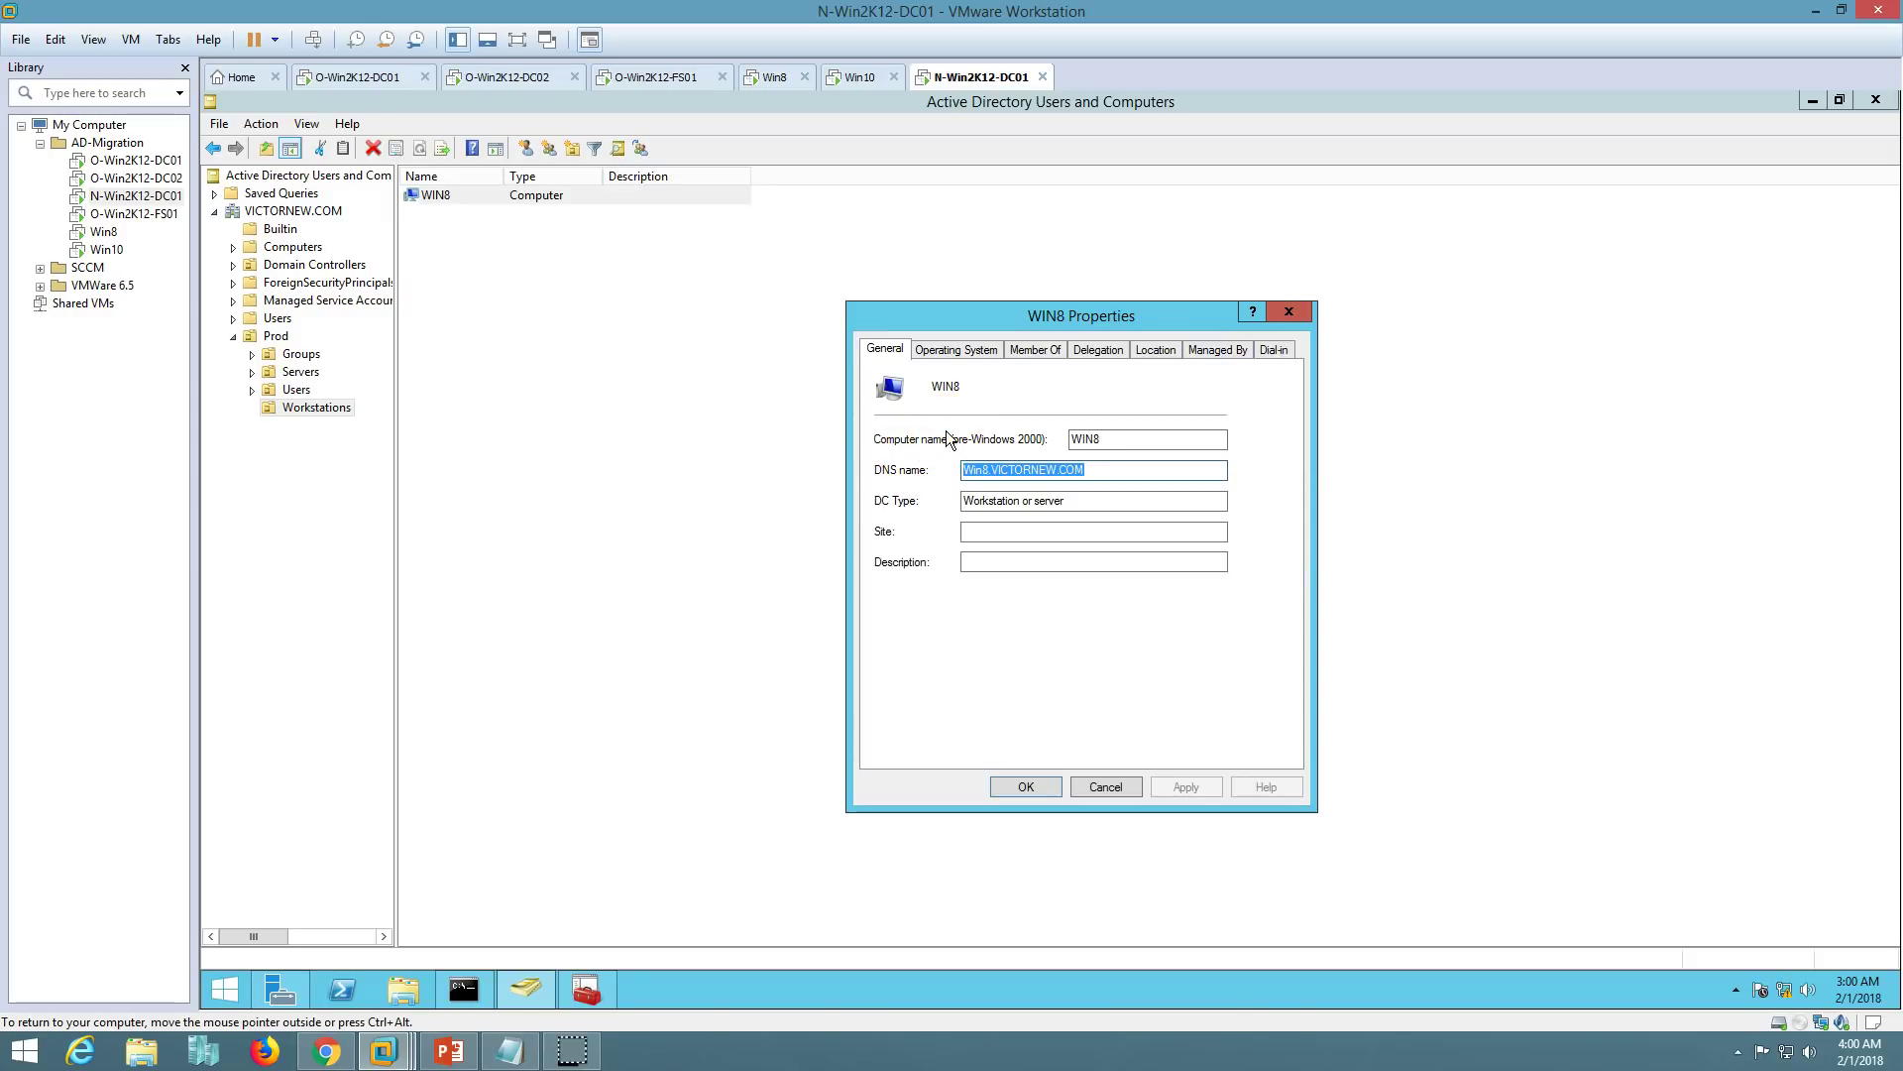
{"action": "left_click", "coordinate": [1101, 788]}
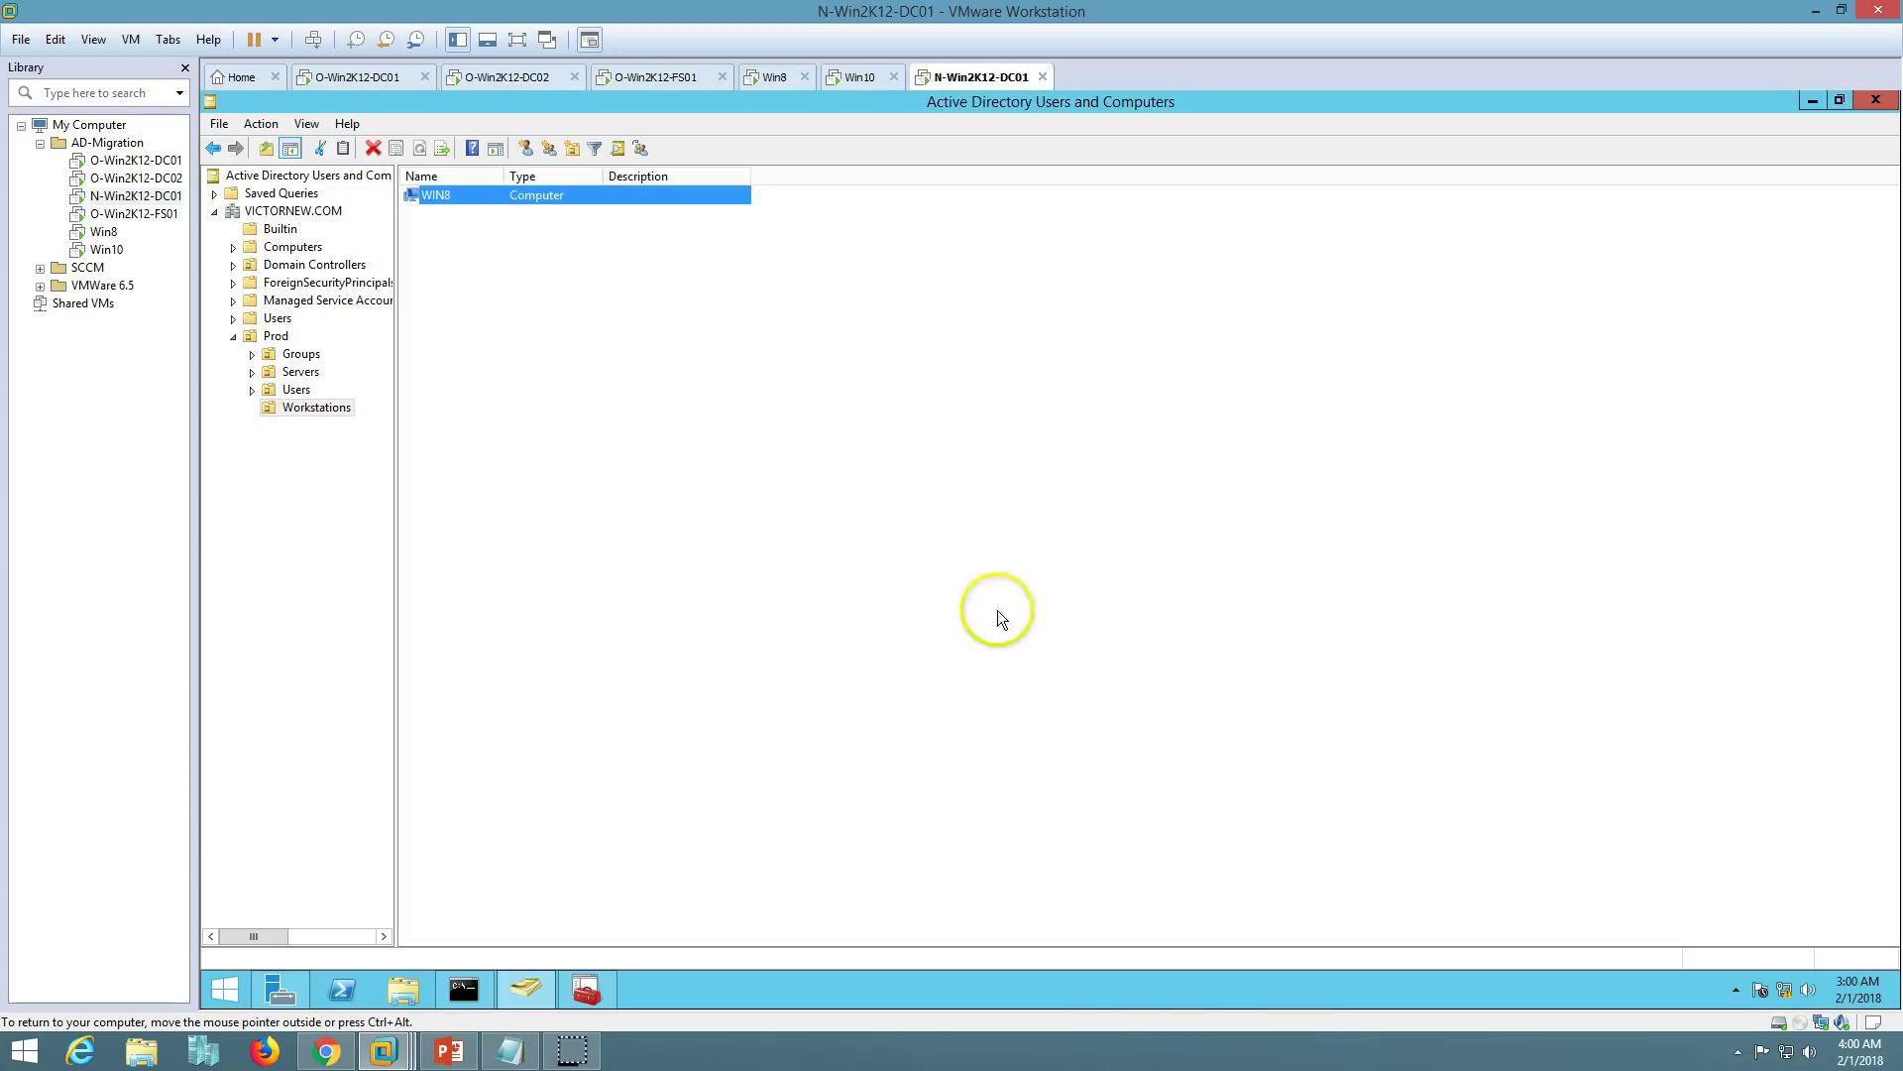
{"action": "right_click", "coordinate": [763, 409]}
{"action": "left_click", "coordinate": [828, 540]}
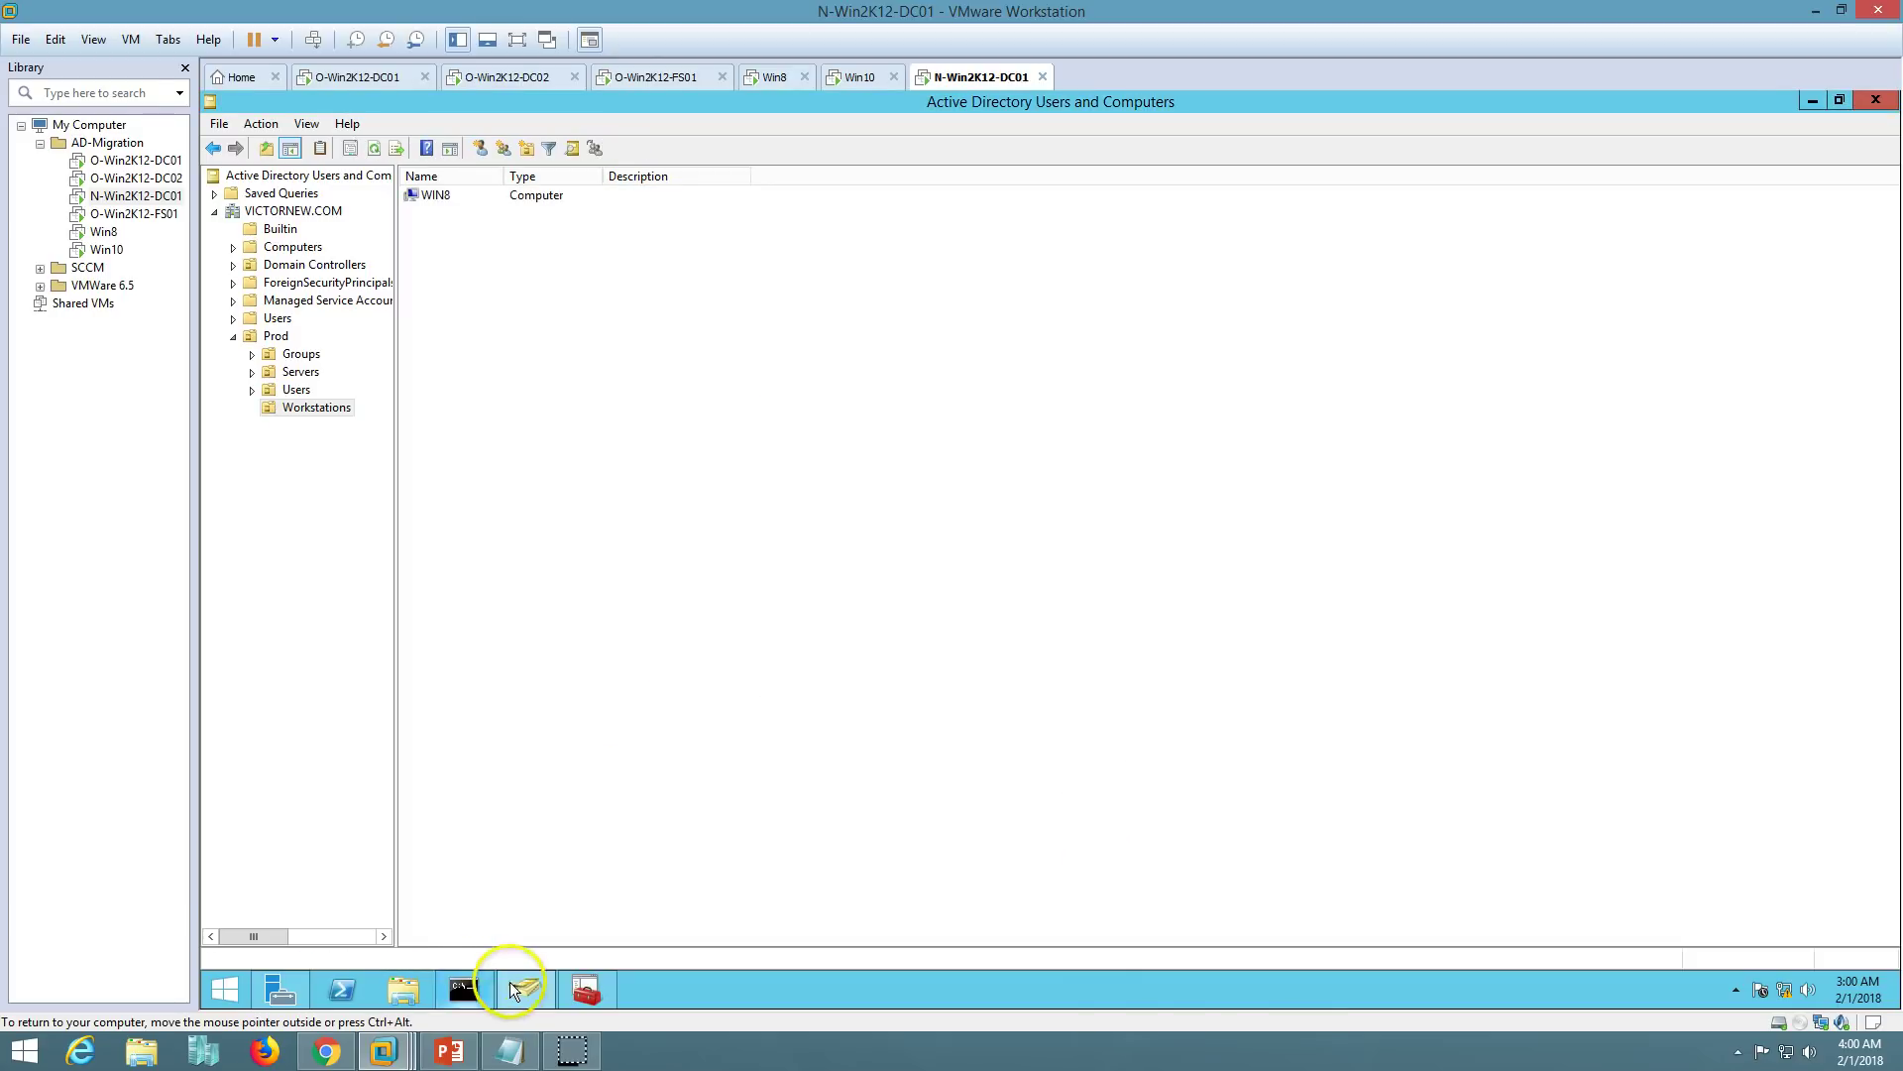
- Confirm Win8's post-check reads Passed, then close the agent dialog and migration wizard
{"action": "left_click", "coordinate": [522, 989]}
{"action": "left_click_drag", "start_coordinate": [836, 555], "coordinate": [782, 555]}
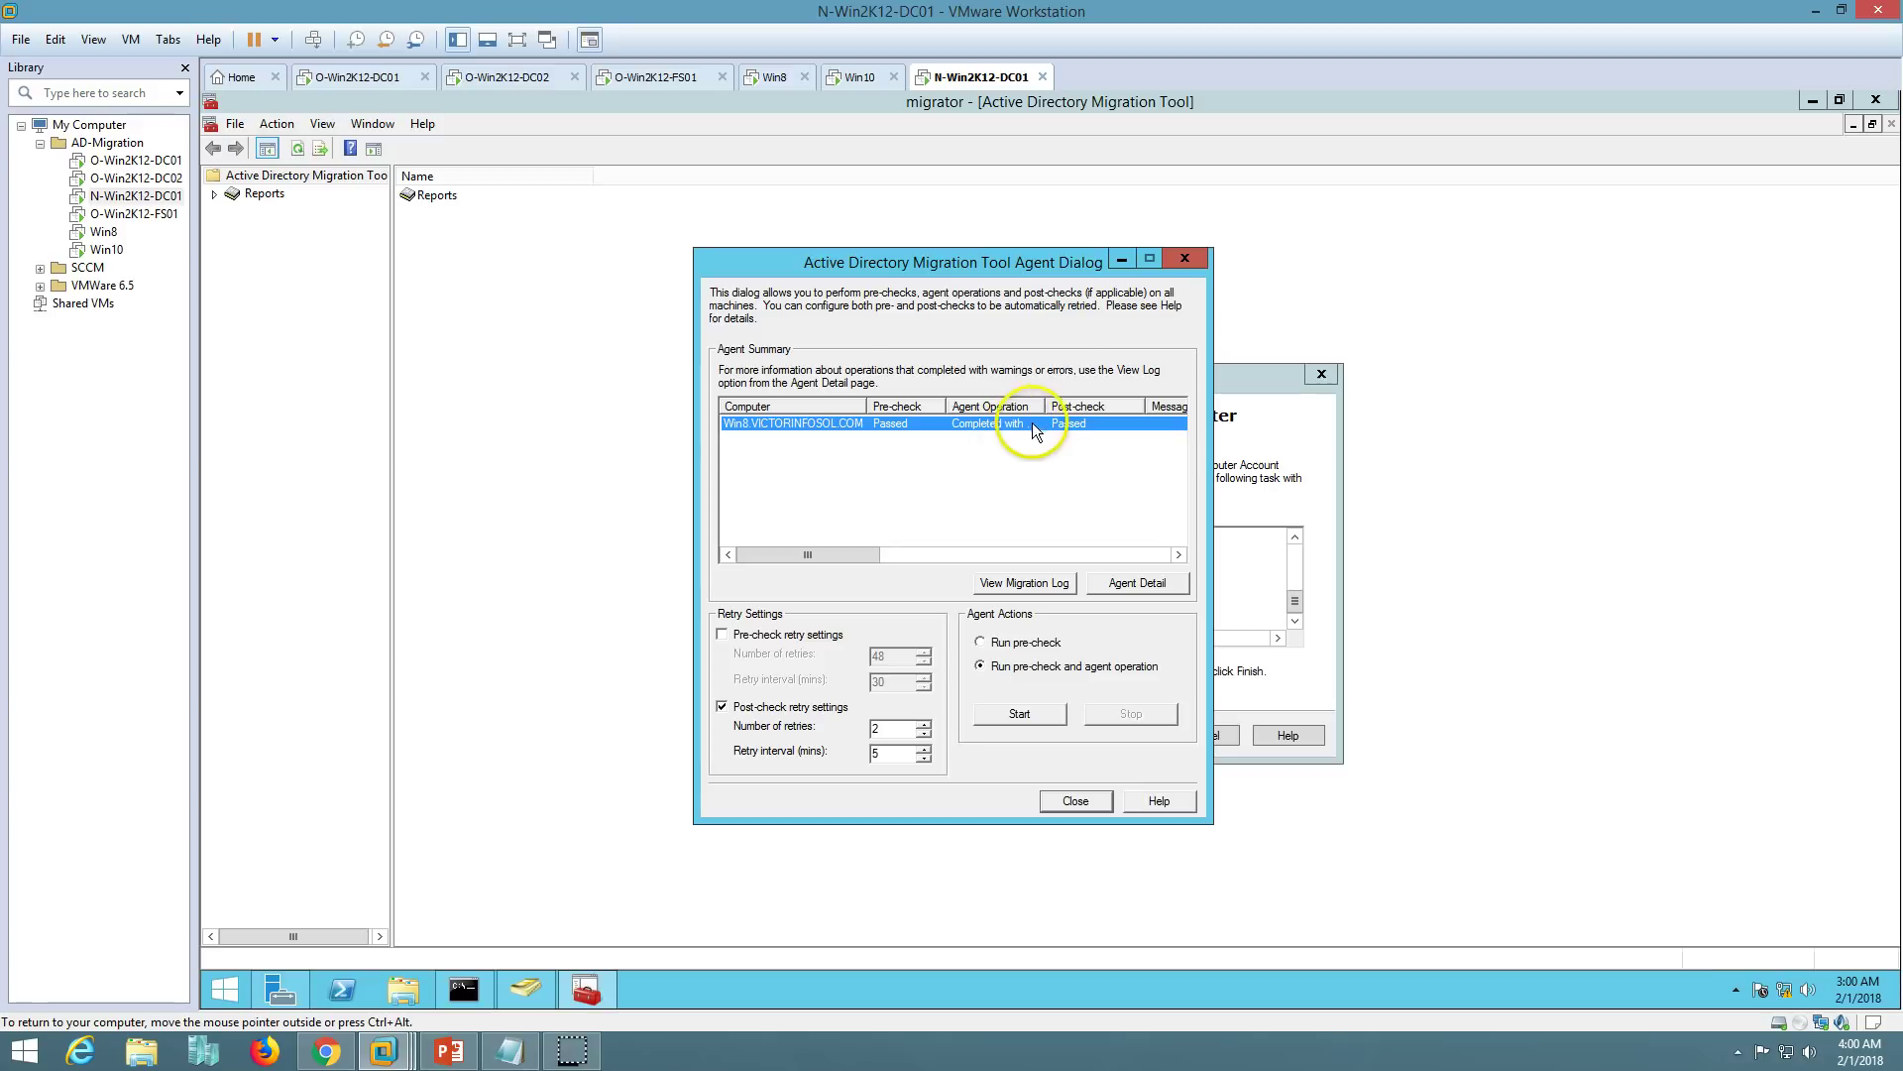
{"action": "left_click", "coordinate": [1078, 802]}
{"action": "left_click", "coordinate": [1118, 735]}
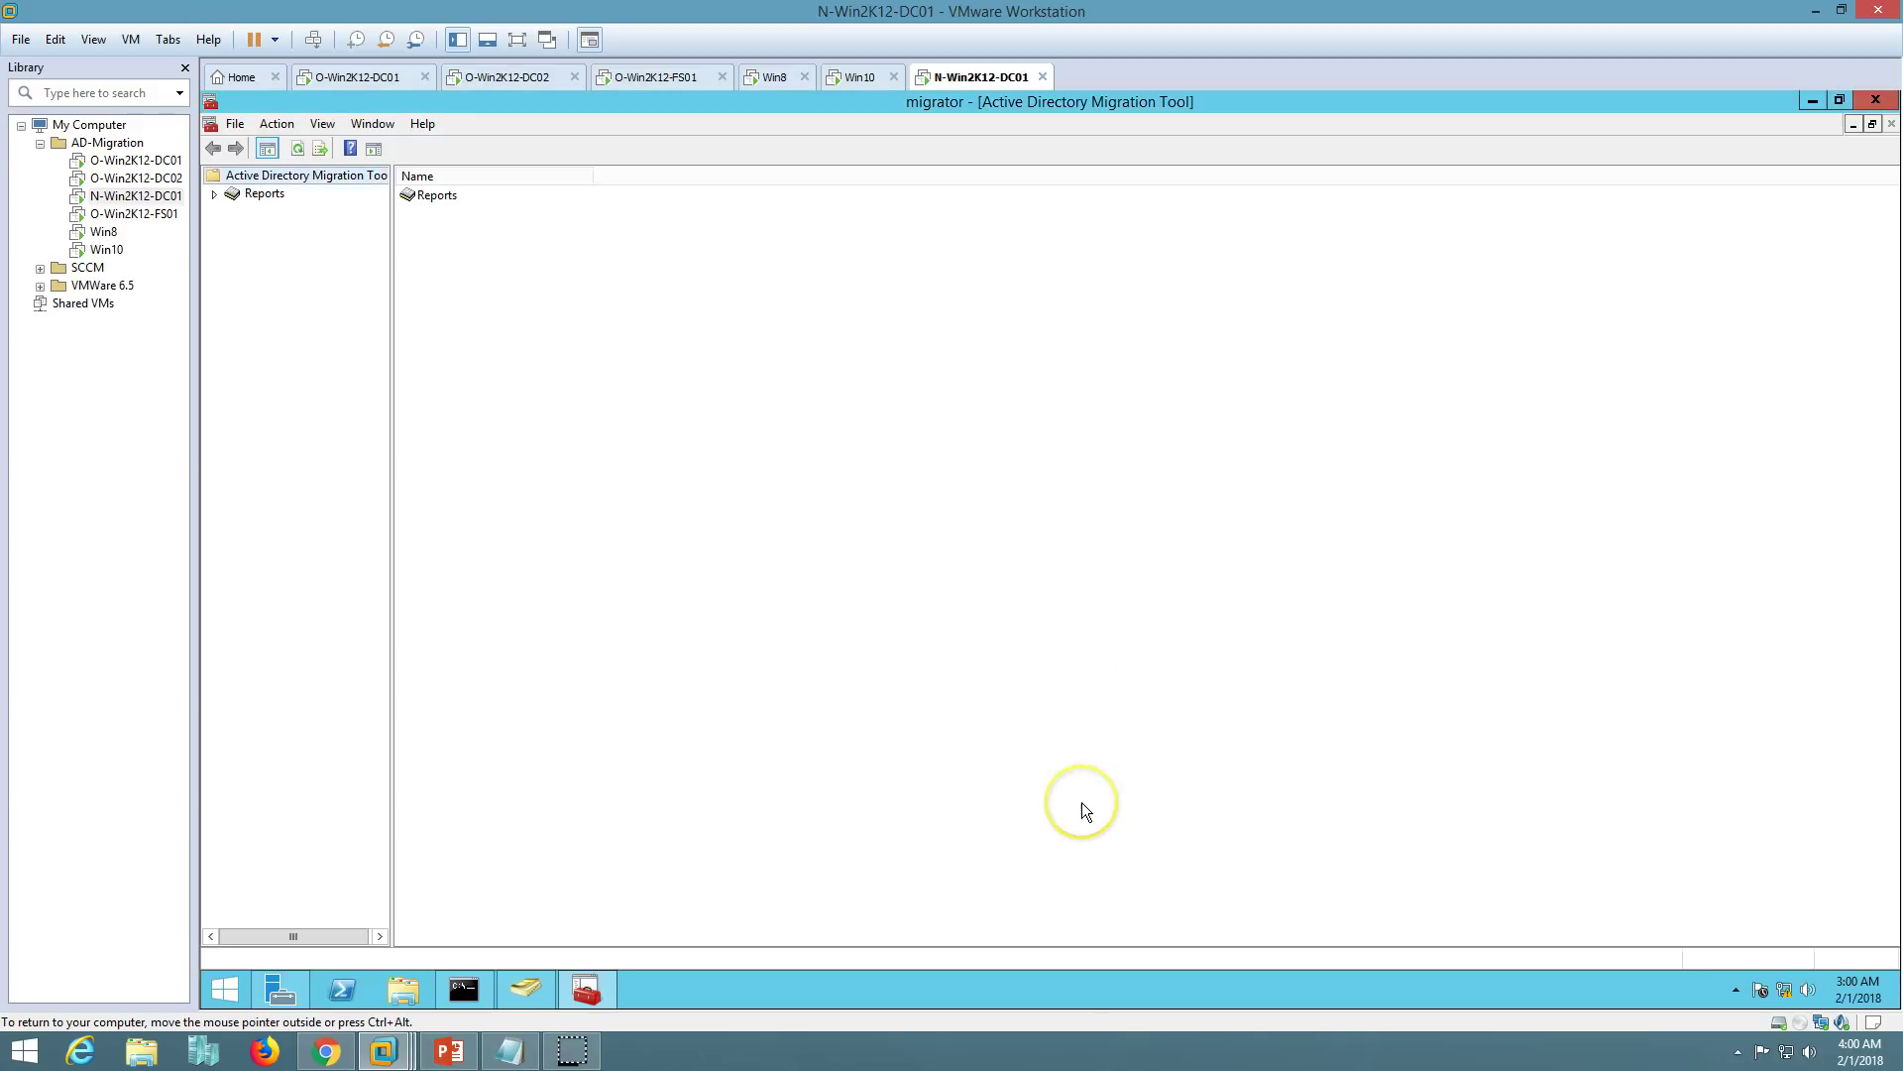
- Glance over the Win8 and Win10 machines, then advance the slide show to the thank-you slide
{"action": "left_click", "coordinate": [773, 76]}
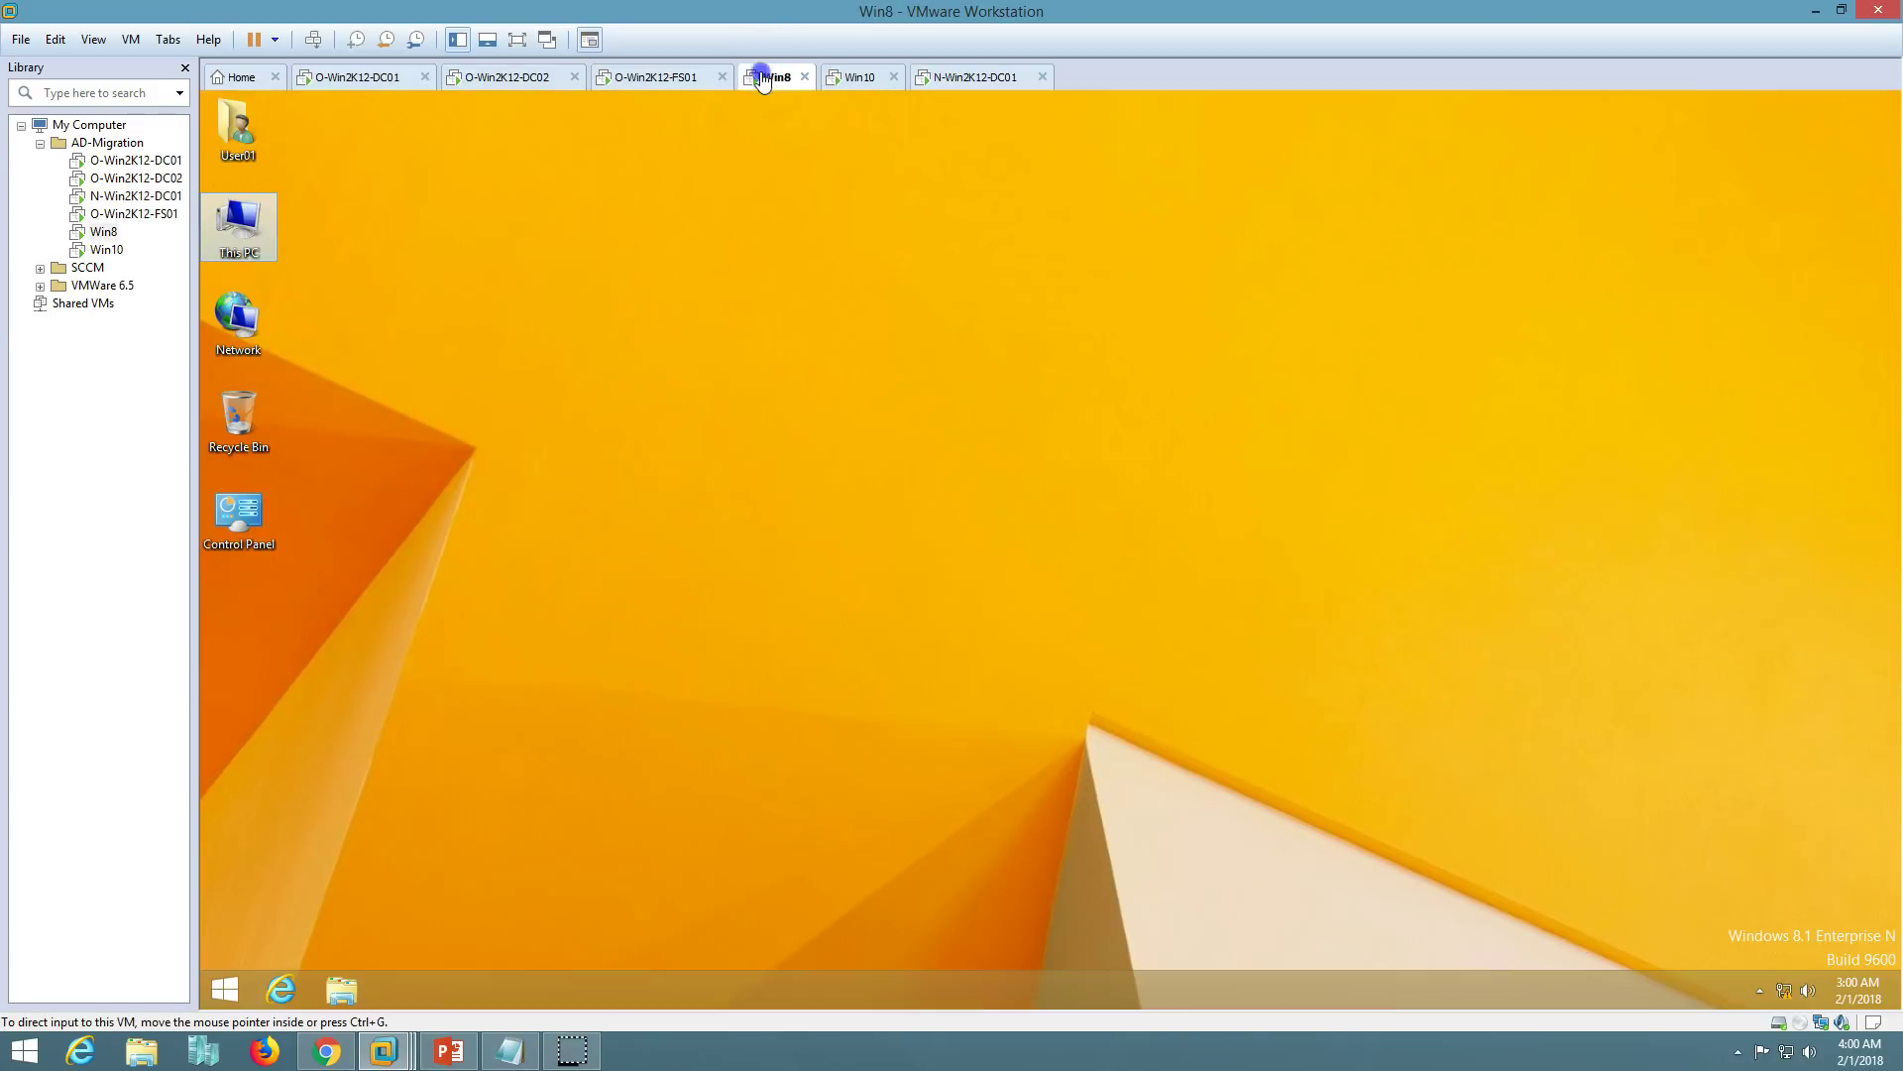
{"action": "left_click", "coordinate": [856, 77]}
{"action": "left_click", "coordinate": [937, 77]}
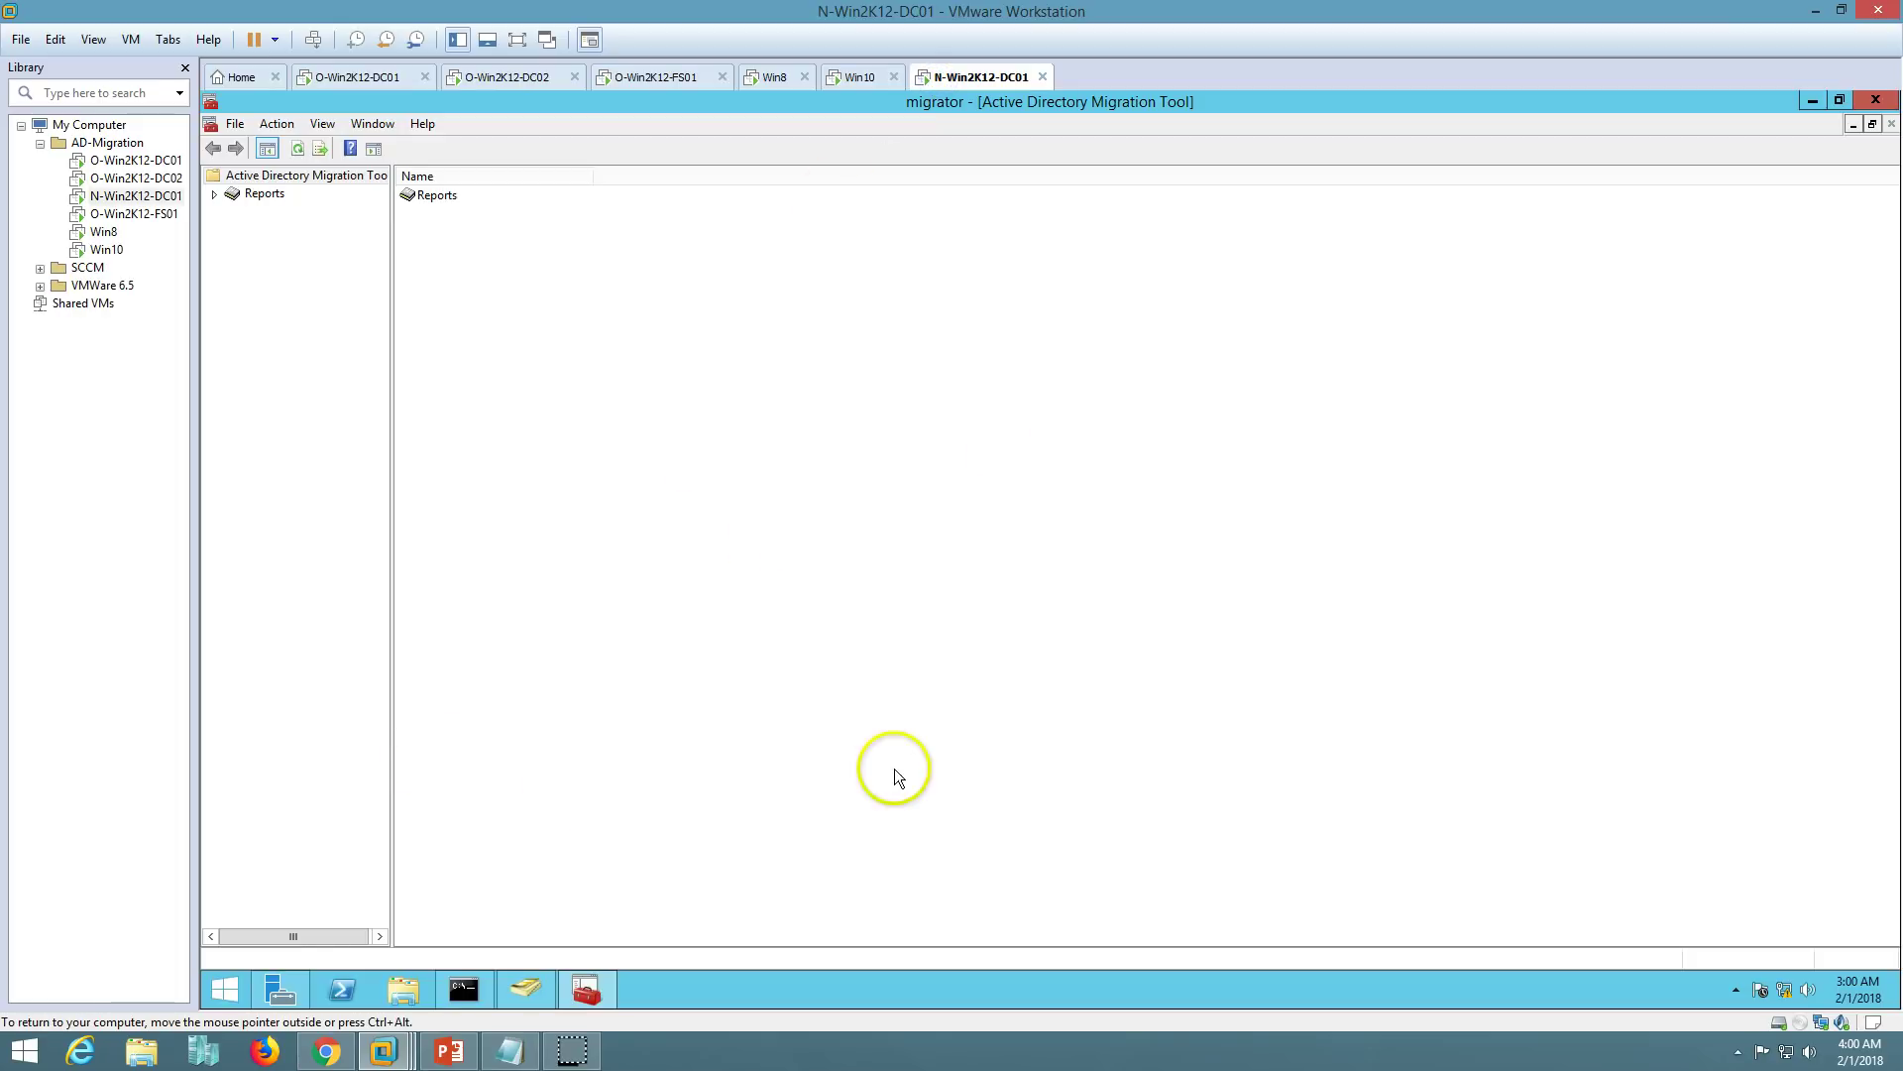
{"action": "left_click", "coordinate": [449, 1050]}
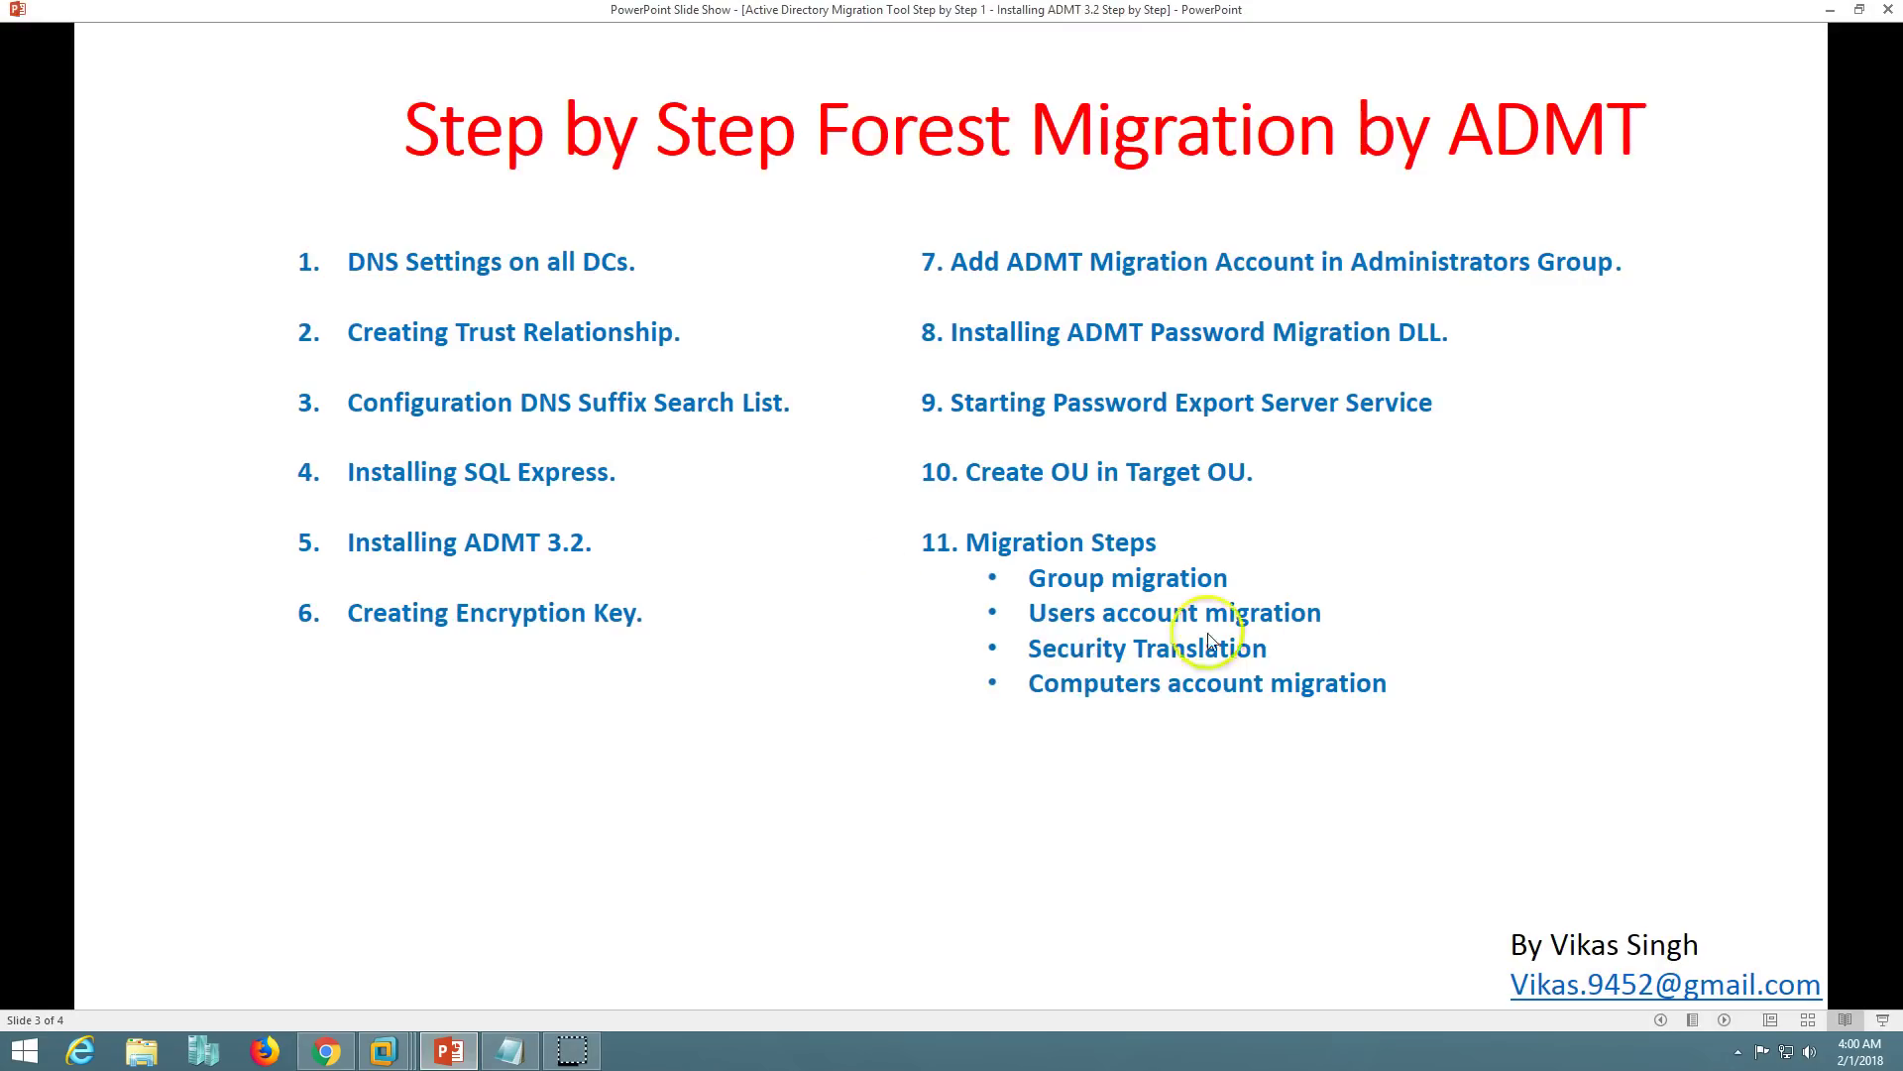
{"action": "left_click", "coordinate": [1727, 1020]}
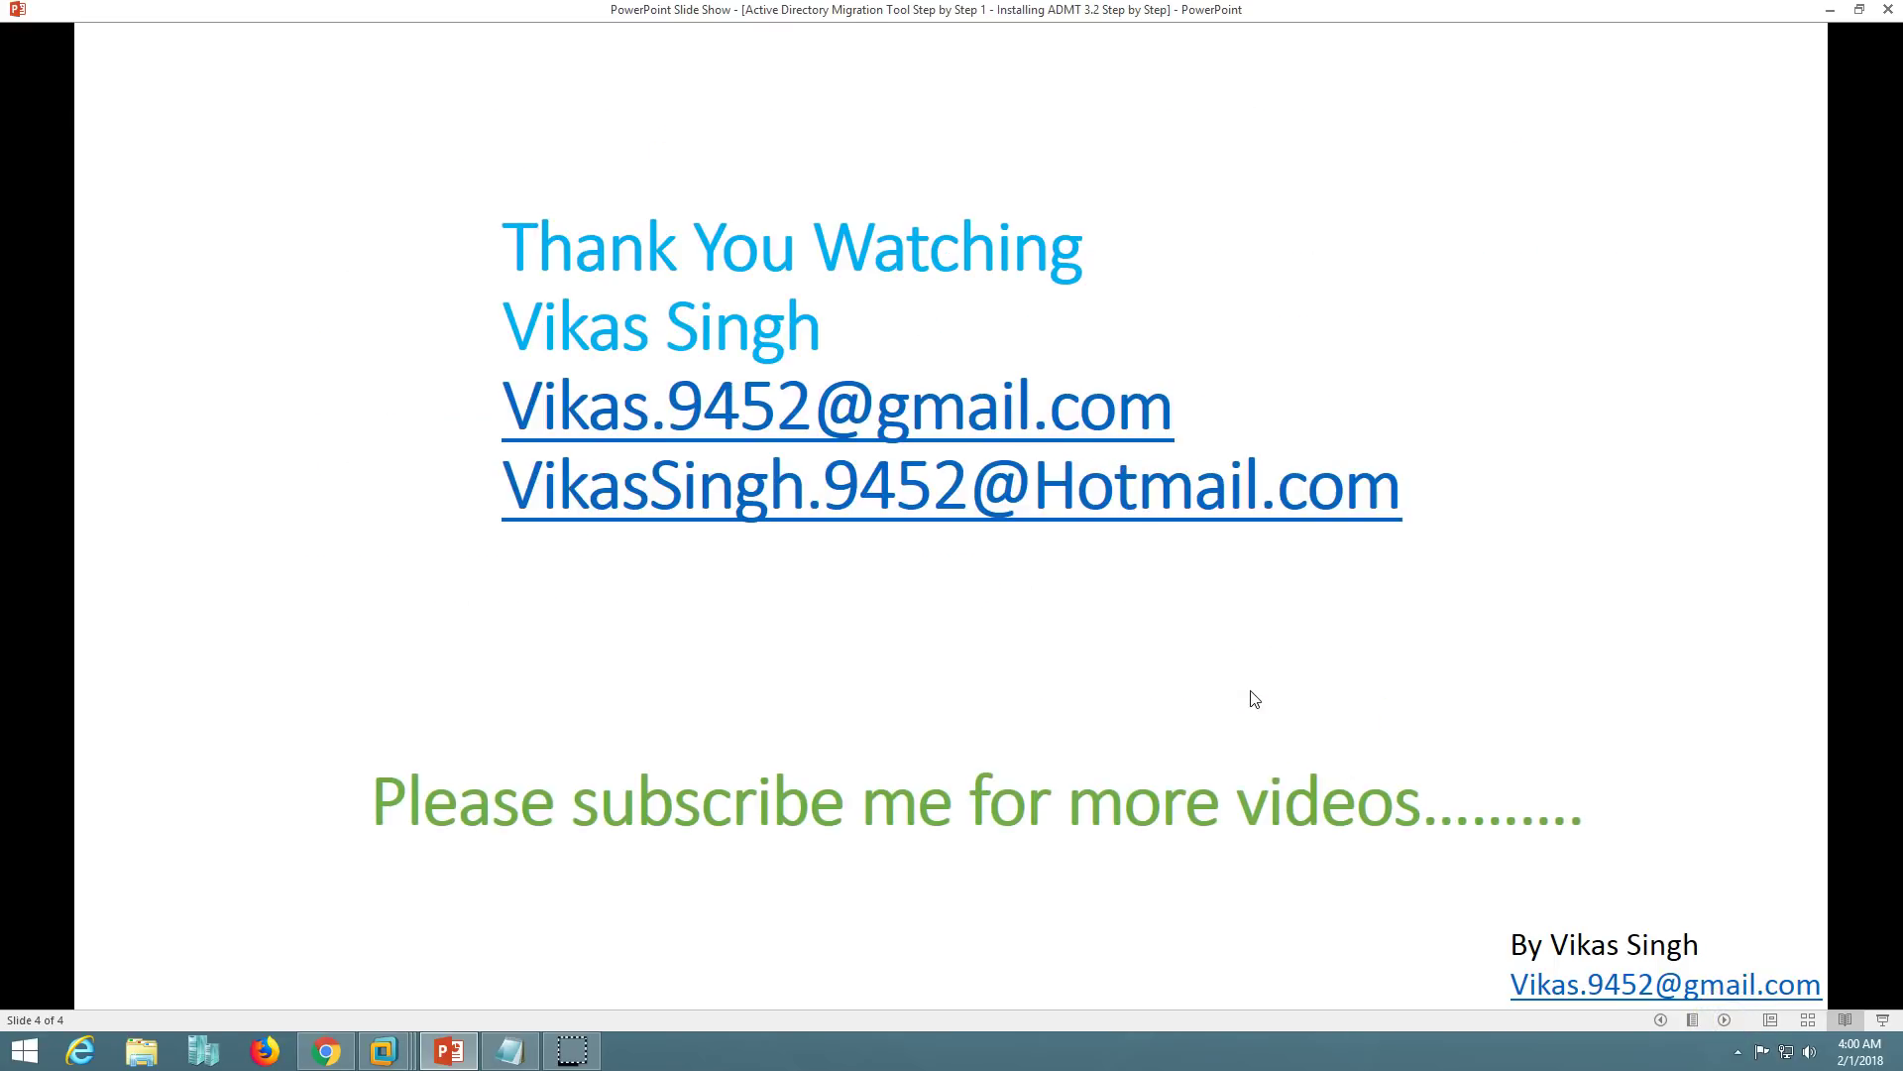